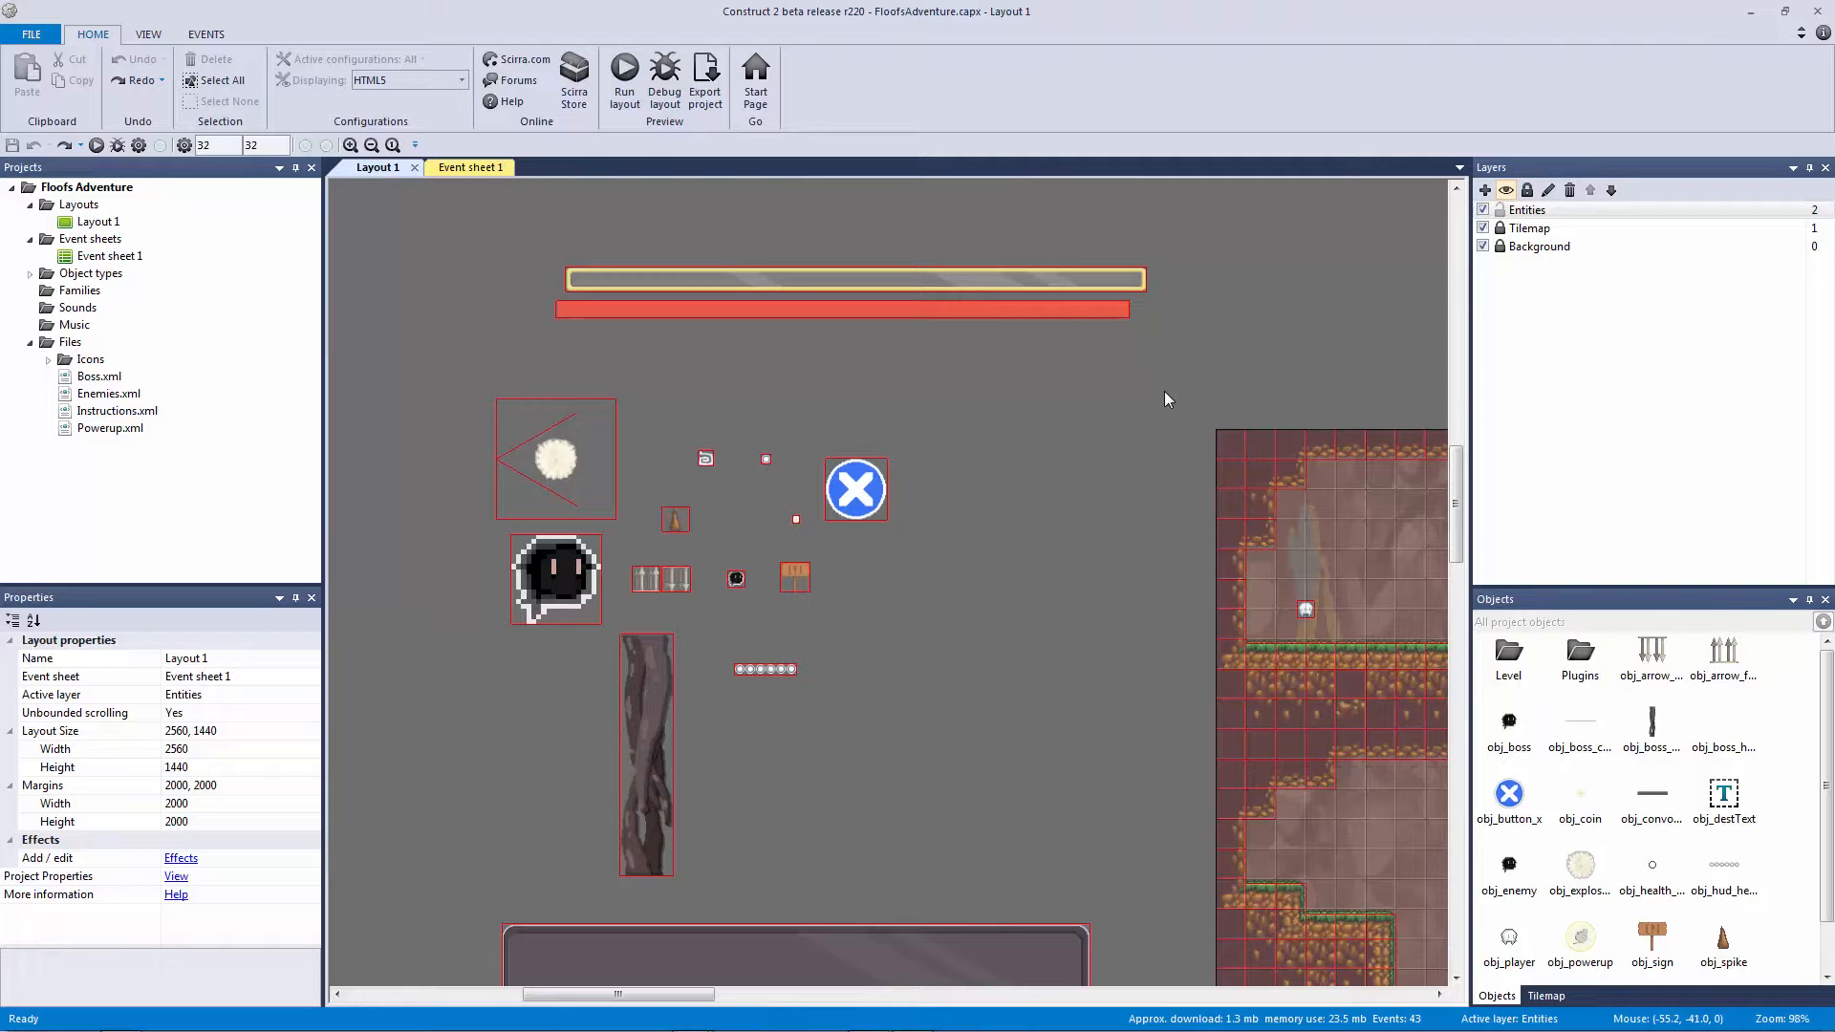
# Step: Look over the tilemap level and the helper sprites placed outside the layout
pyautogui.moveTo(1159, 411); pyautogui.dragTo(853, 278, button='middle')
pyautogui.keyDown('ctrl'); pyautogui.scroll(-1, 883, 296); pyautogui.keyUp('ctrl')
pyautogui.keyDown('ctrl'); pyautogui.scroll(-1, 883, 296); pyautogui.keyUp('ctrl')
pyautogui.moveTo(1072, 446); pyautogui.dragTo(733, 269, button='middle')
pyautogui.keyDown('ctrl'); pyautogui.scroll(-3, 756, 301); pyautogui.keyUp('ctrl')
pyautogui.keyDown('ctrl'); pyautogui.scroll(-1, 1070, 418); pyautogui.keyUp('ctrl')
pyautogui.moveTo(1070, 417); pyautogui.dragTo(756, 337, button='middle')
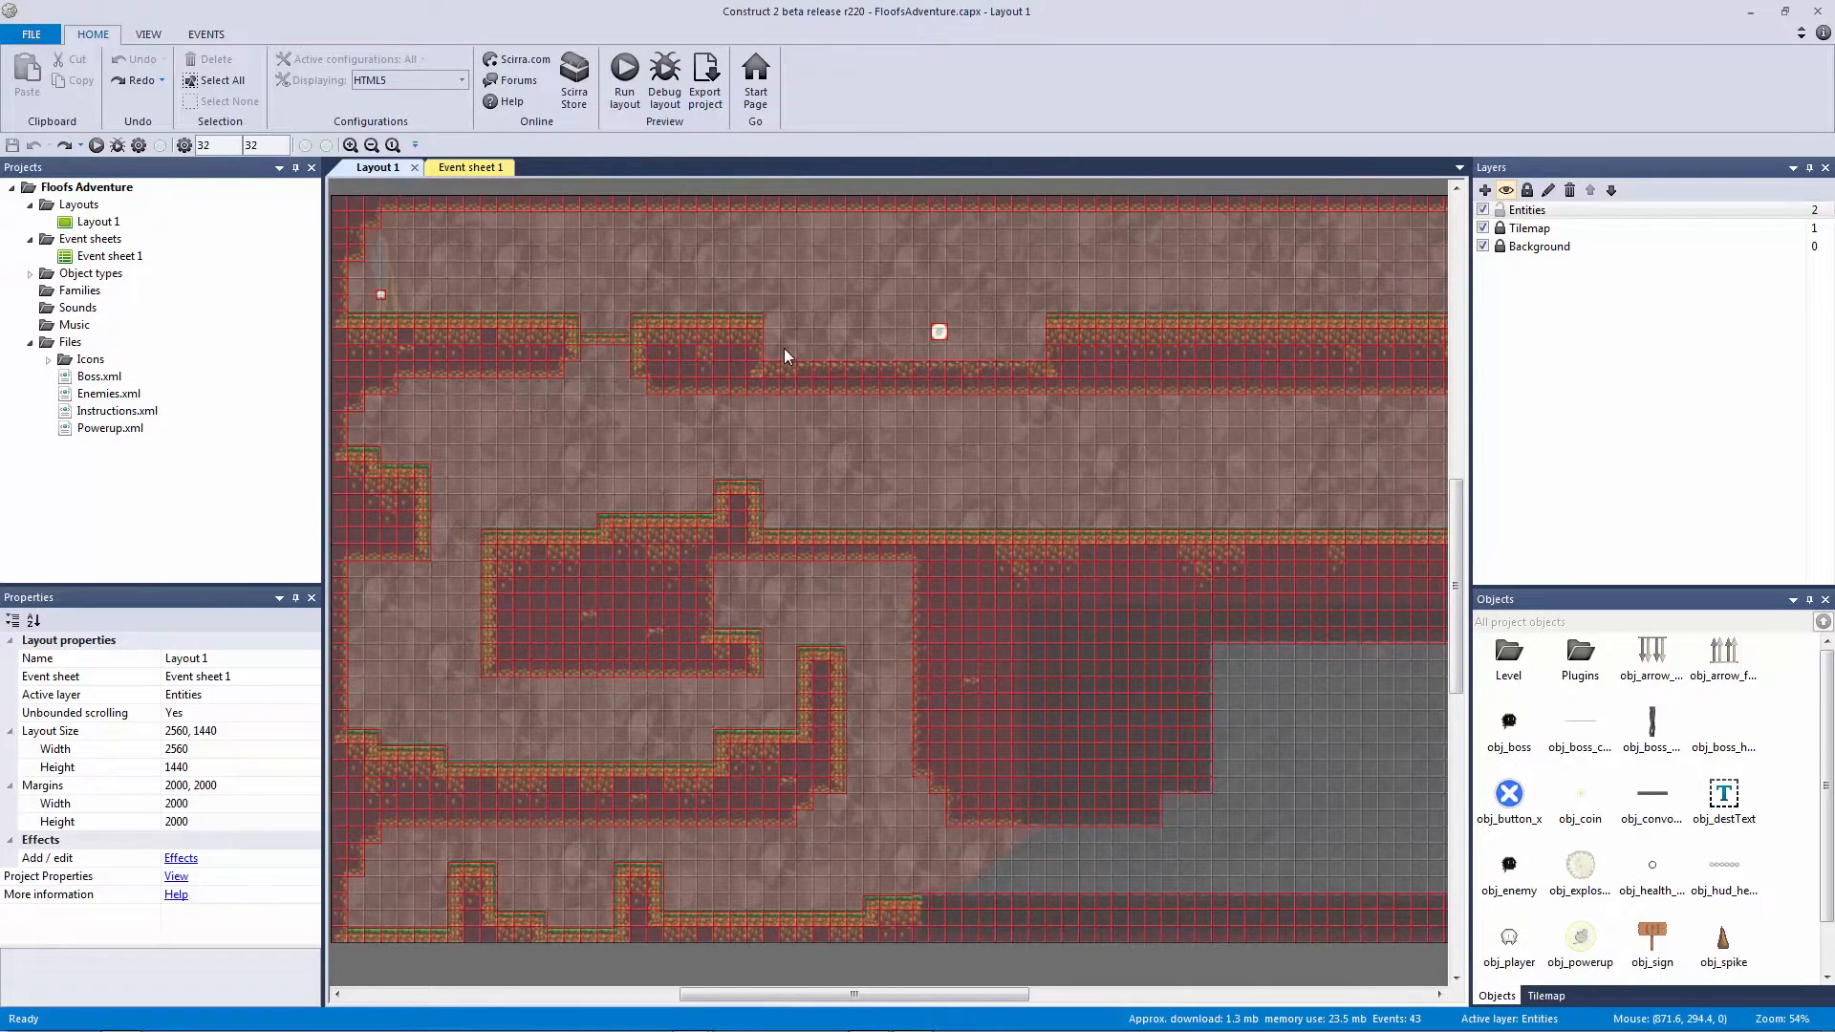
pyautogui.moveTo(657, 353); pyautogui.dragTo(1286, 524, button='middle')
pyautogui.keyDown('ctrl'); pyautogui.scroll(4, 845, 447); pyautogui.keyUp('ctrl')
pyautogui.moveTo(686, 429); pyautogui.dragTo(1063, 577, button='middle')
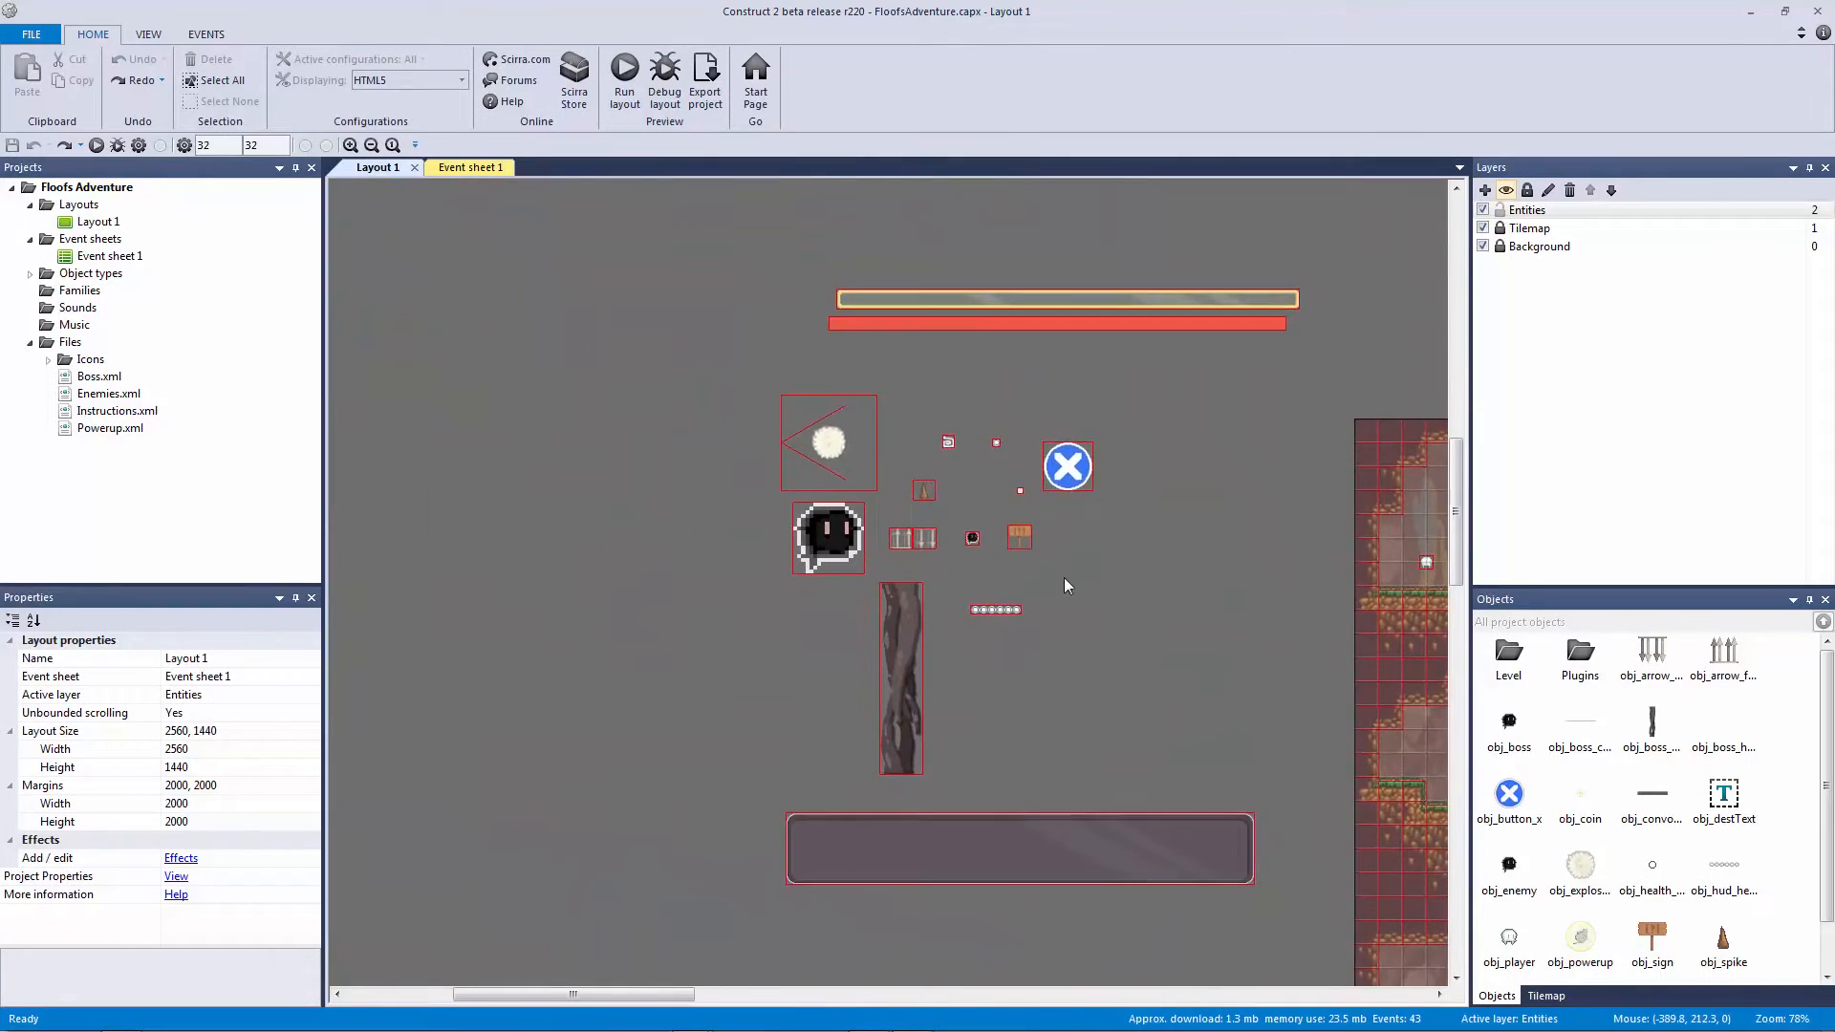
pyautogui.keyDown('ctrl'); pyautogui.scroll(6, 1064, 577); pyautogui.keyUp('ctrl')
pyautogui.keyDown('ctrl'); pyautogui.scroll(5, 1063, 577); pyautogui.keyUp('ctrl')
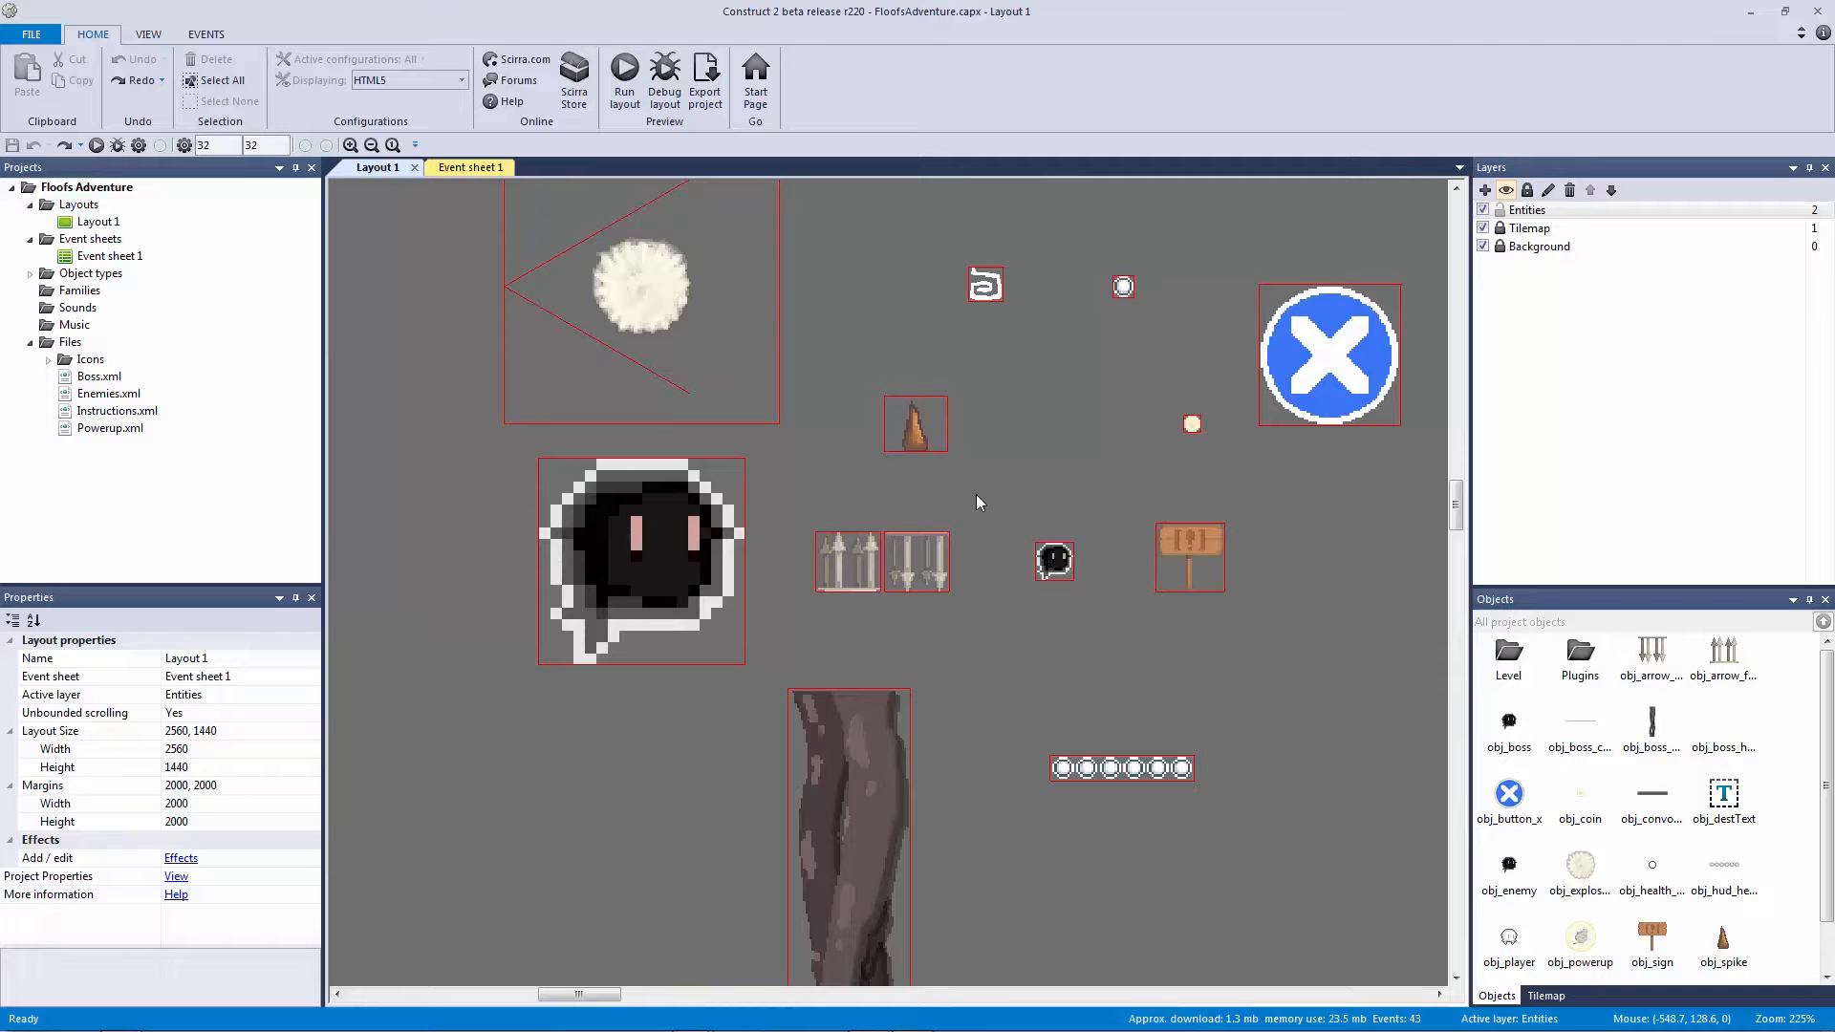
# Step: Add a new layer to the layout and rename it Spikes
pyautogui.click(906, 430)
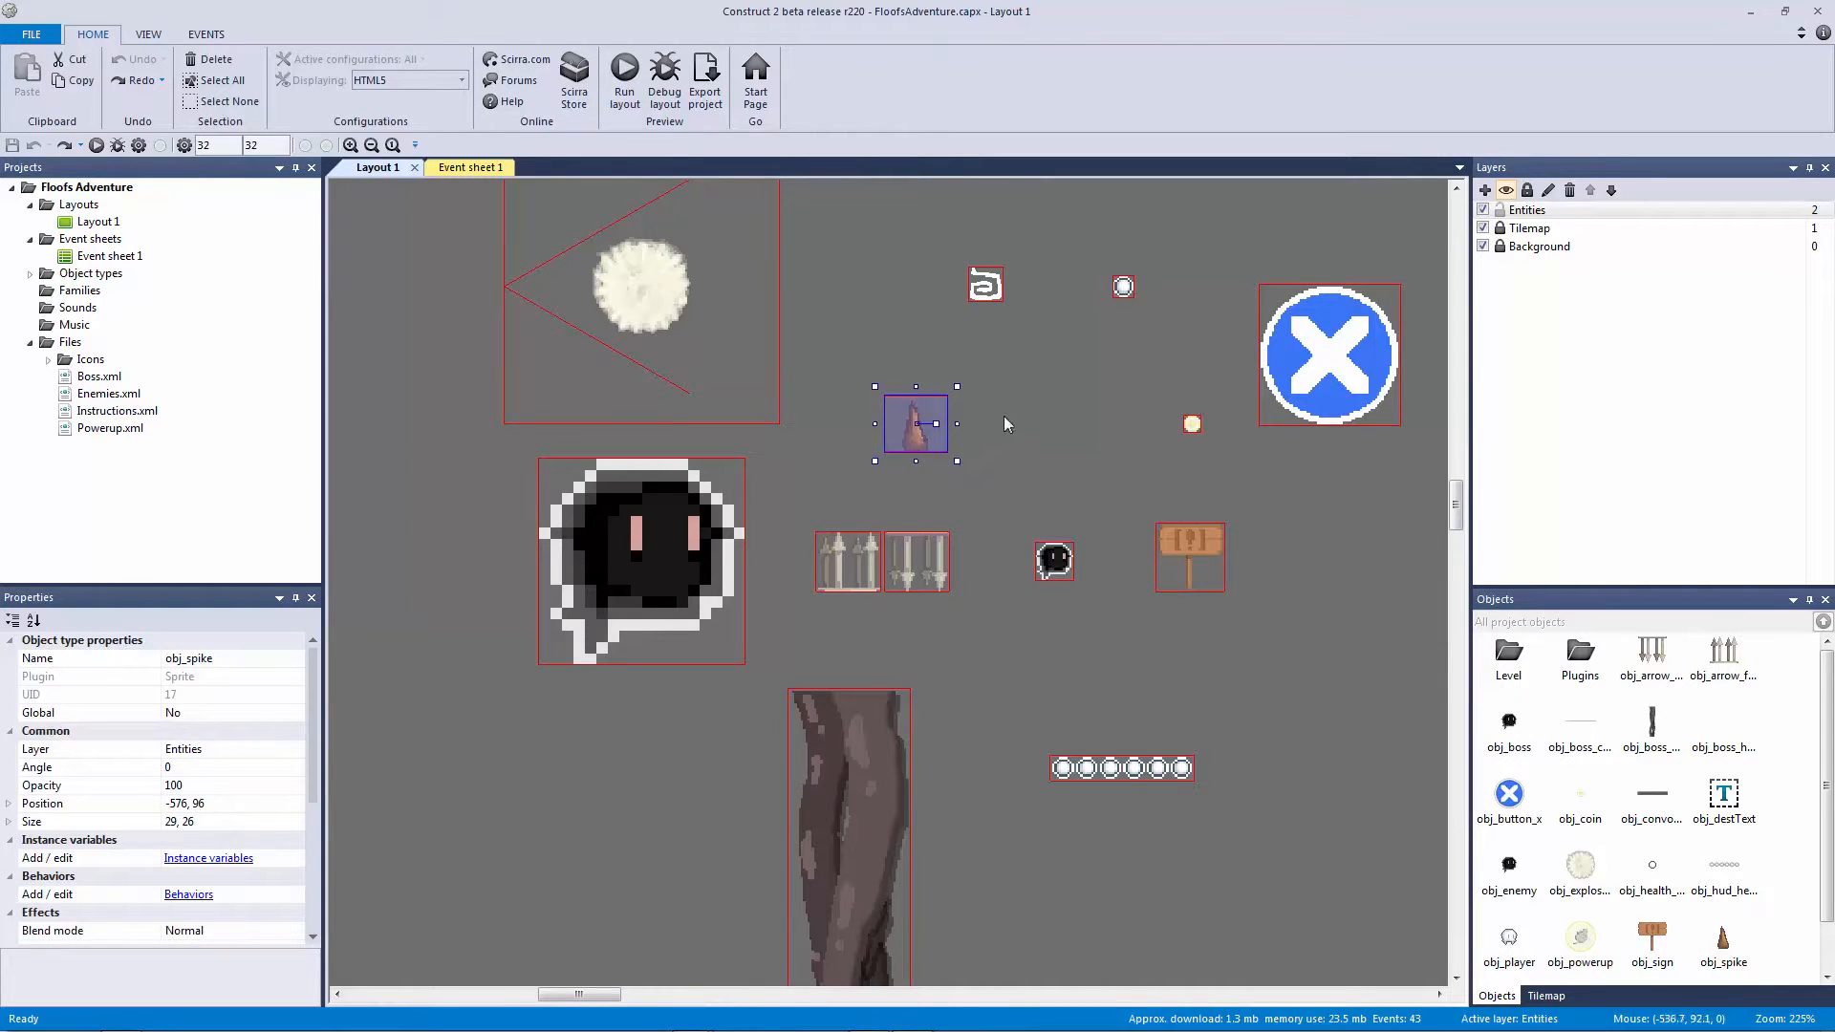
pyautogui.click(1484, 190)
pyautogui.rightClick(1517, 214)
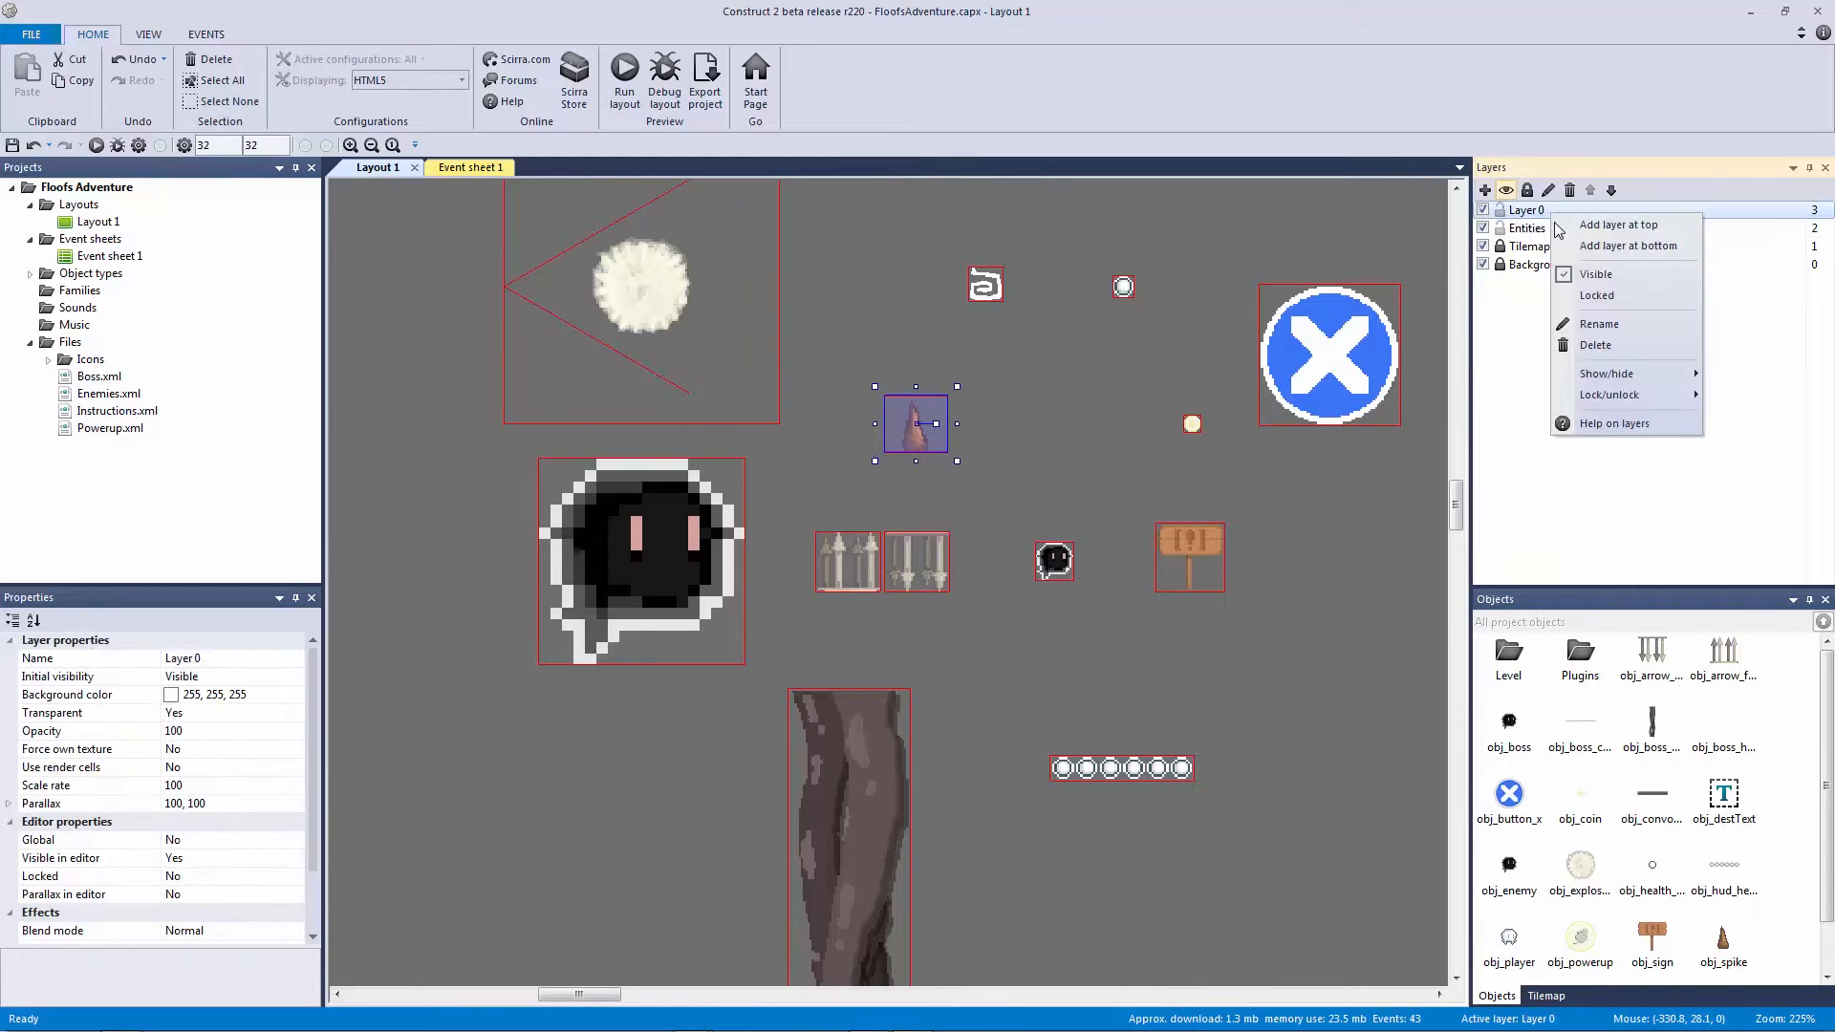
pyautogui.click(1594, 335)
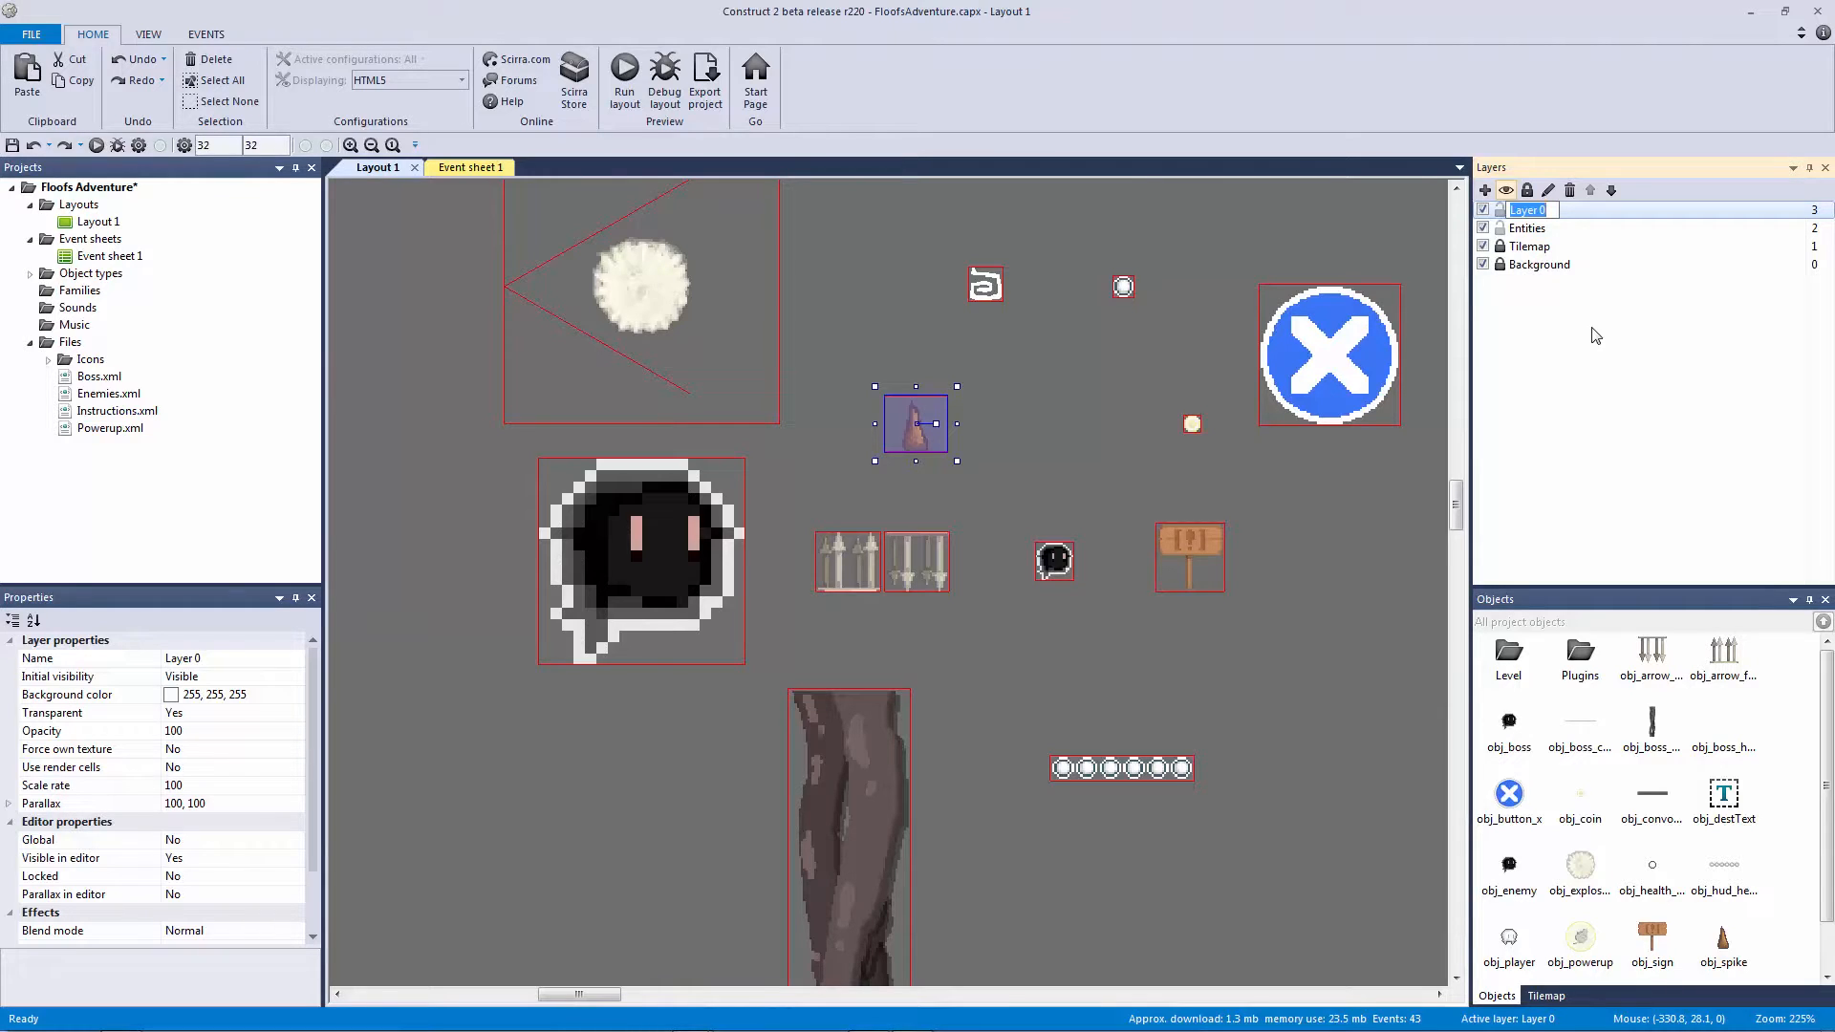
pyautogui.write('Spikes')
pyautogui.press('Return')
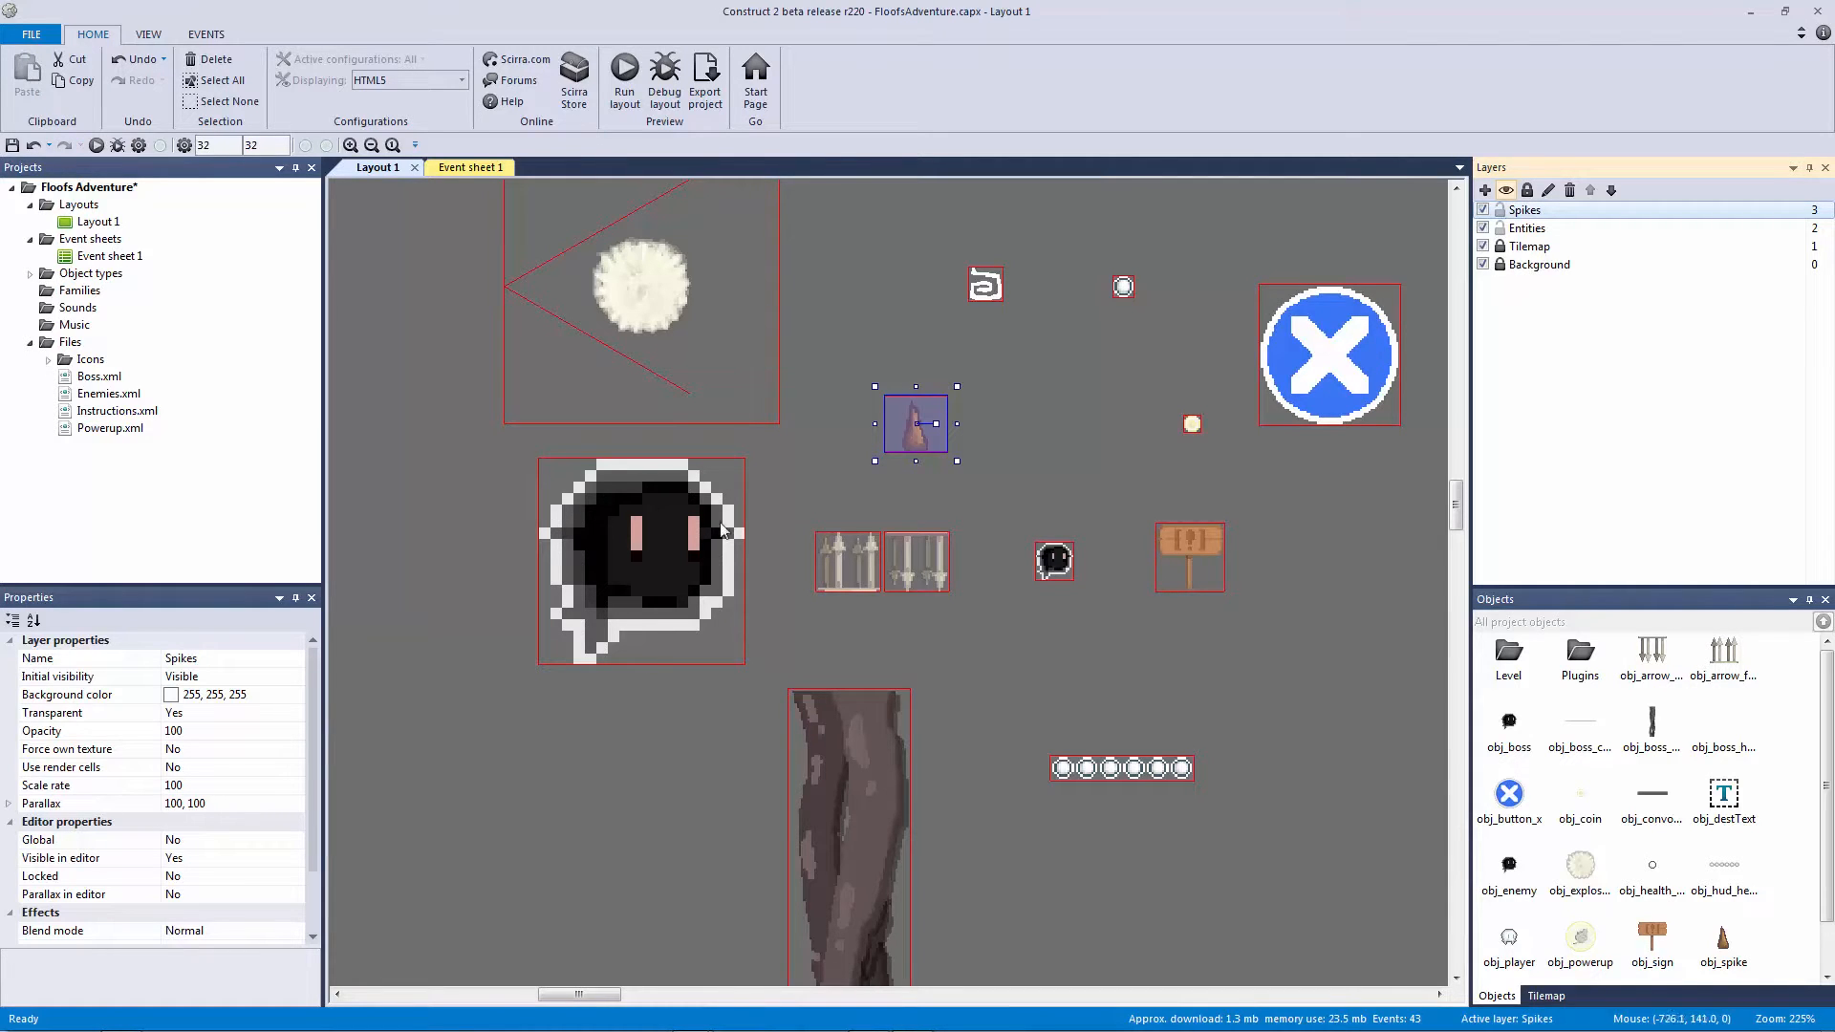
# Step: Send the spike sprite to the Spikes layer and move that layer down between Tilemap and Background
pyautogui.rightClick(918, 443)
pyautogui.moveTo(1013, 567)
pyautogui.click(1143, 562)
pyautogui.click(1611, 190)
pyautogui.click(1611, 190)
pyautogui.click(1091, 394)
pyautogui.click(916, 428)
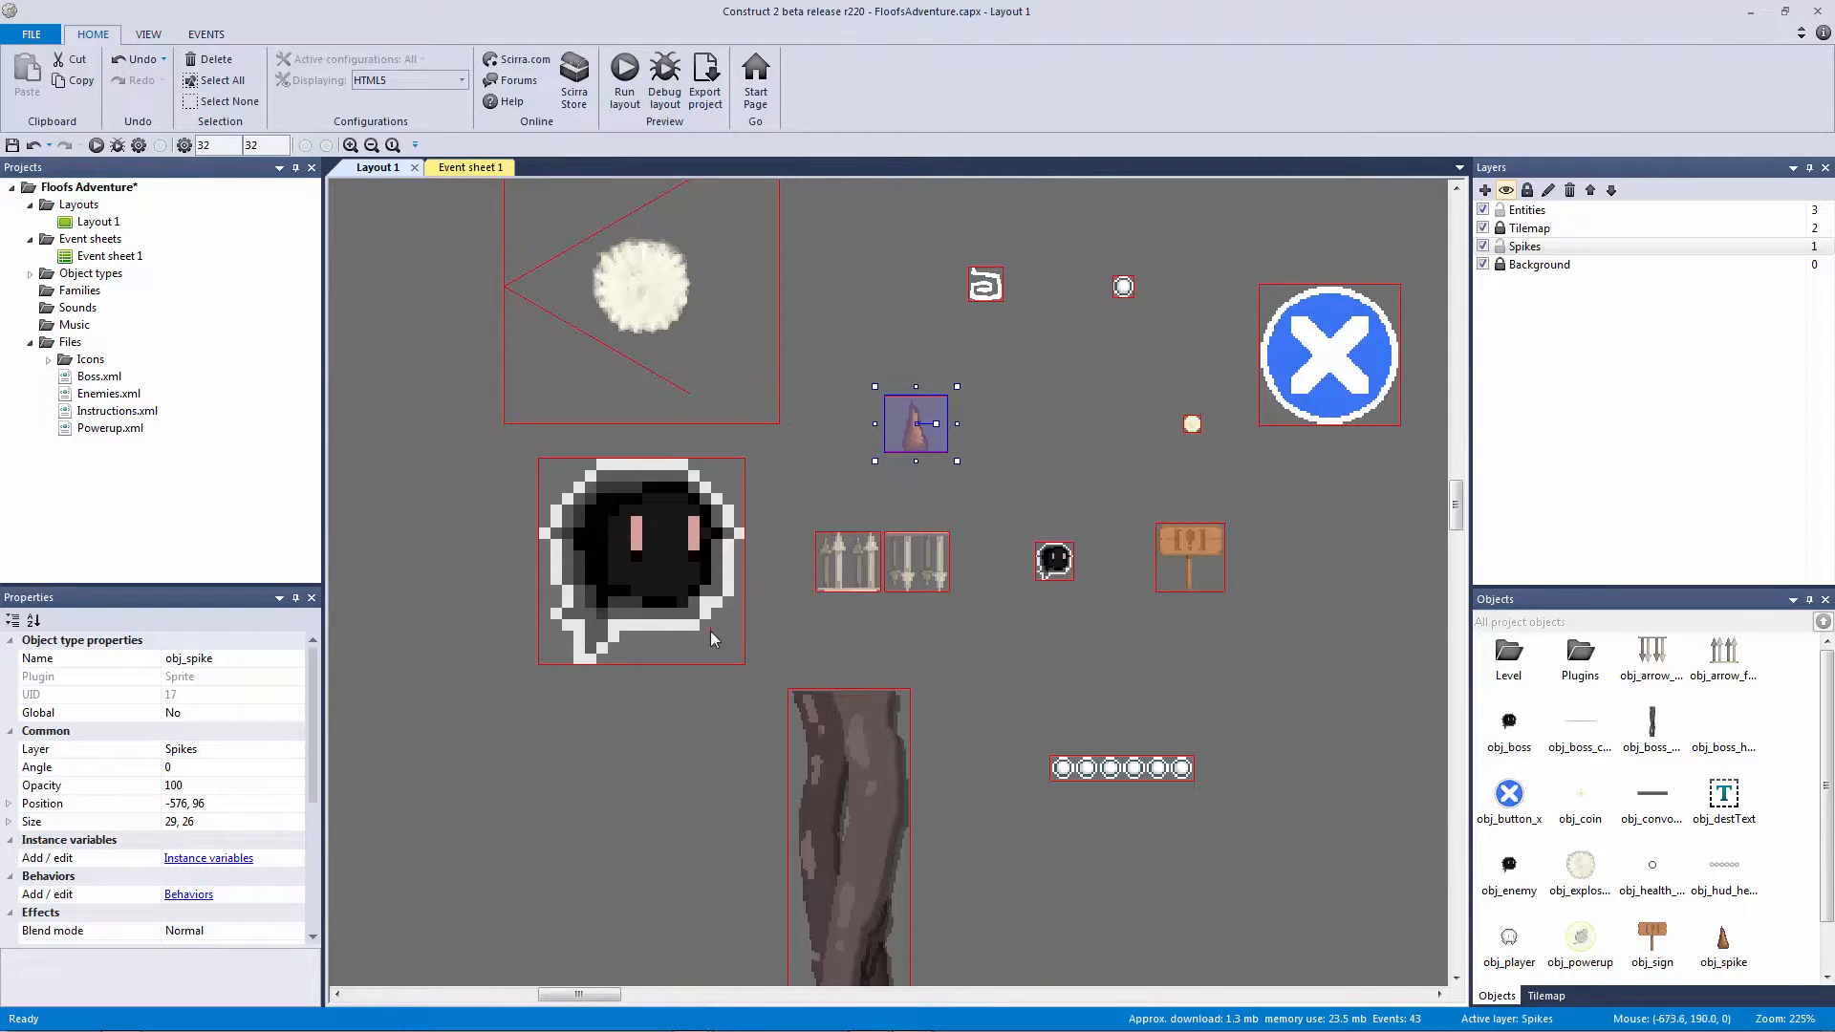
pyautogui.click(1003, 450)
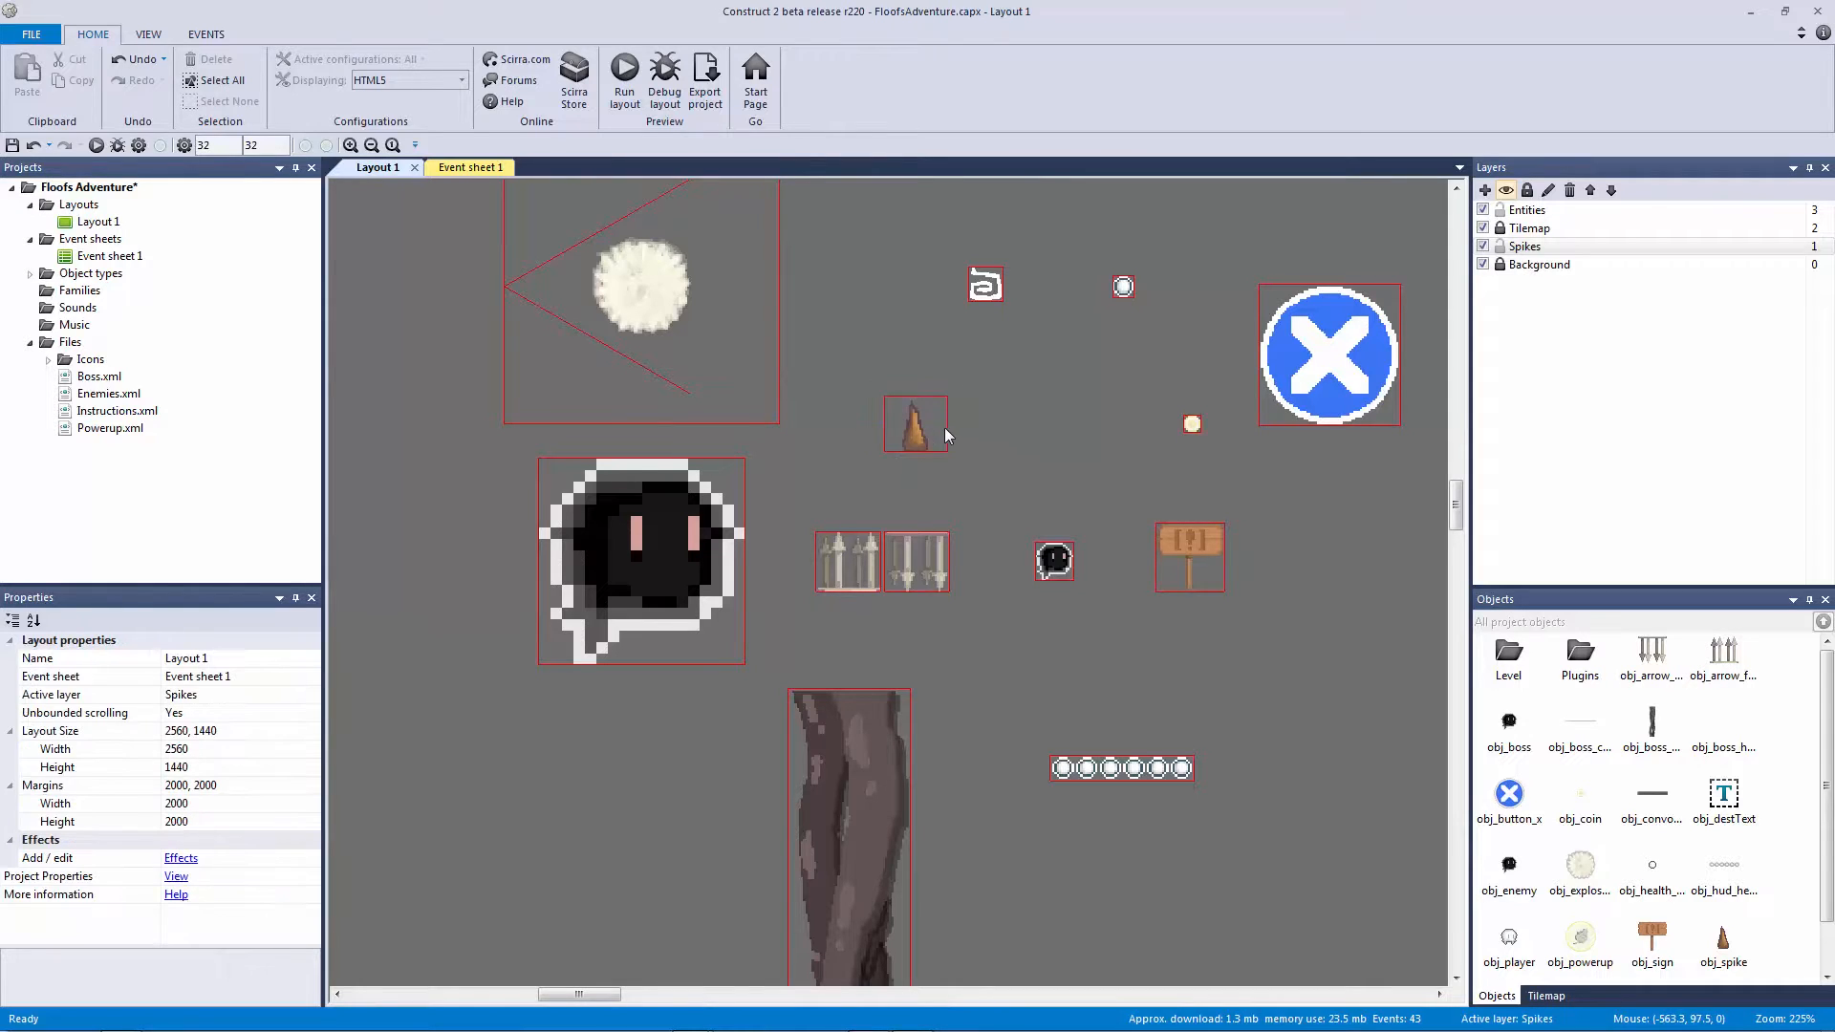
pyautogui.click(919, 438)
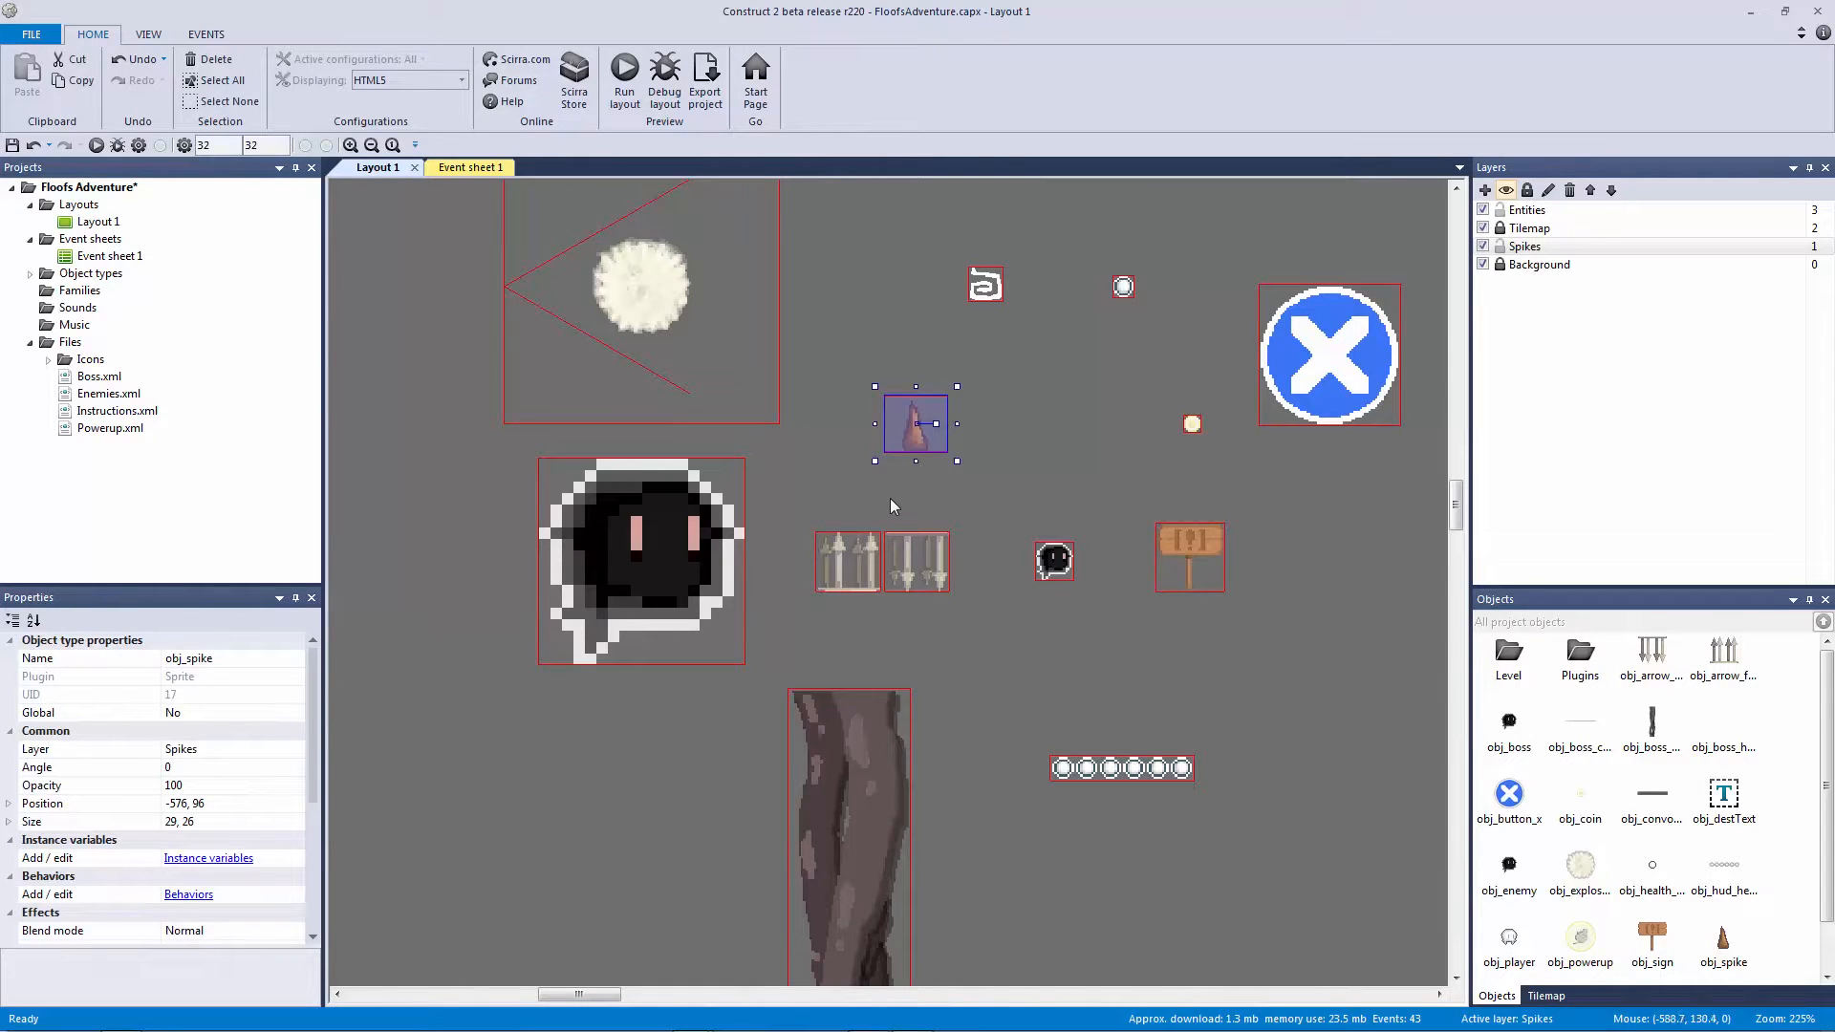
pyautogui.click(1003, 470)
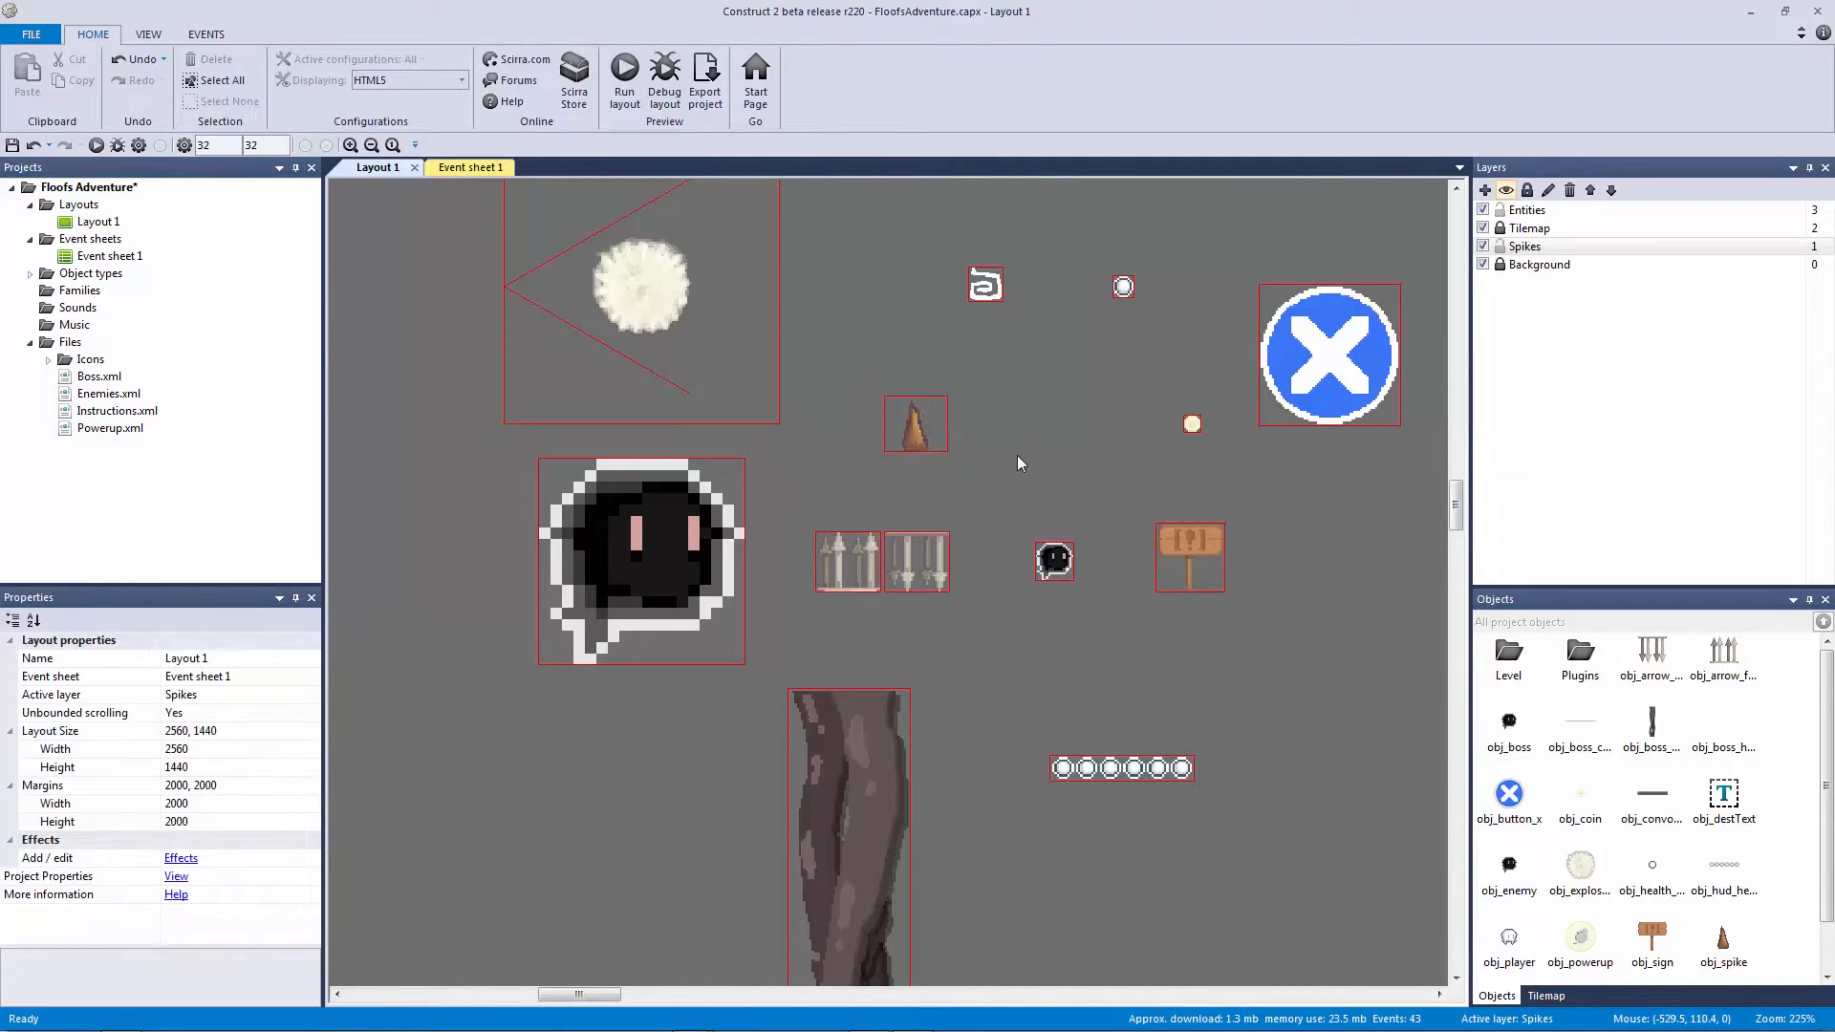
pyautogui.moveTo(1016, 419); pyautogui.dragTo(995, 824)
pyautogui.moveTo(1005, 497); pyautogui.dragTo(955, 206)
pyautogui.moveTo(994, 438); pyautogui.dragTo(1368, 476)
pyautogui.moveTo(956, 397); pyautogui.dragTo(1006, 762)
# Step: Set the spike sprite's angle to 90 degrees
pyautogui.click(922, 428)
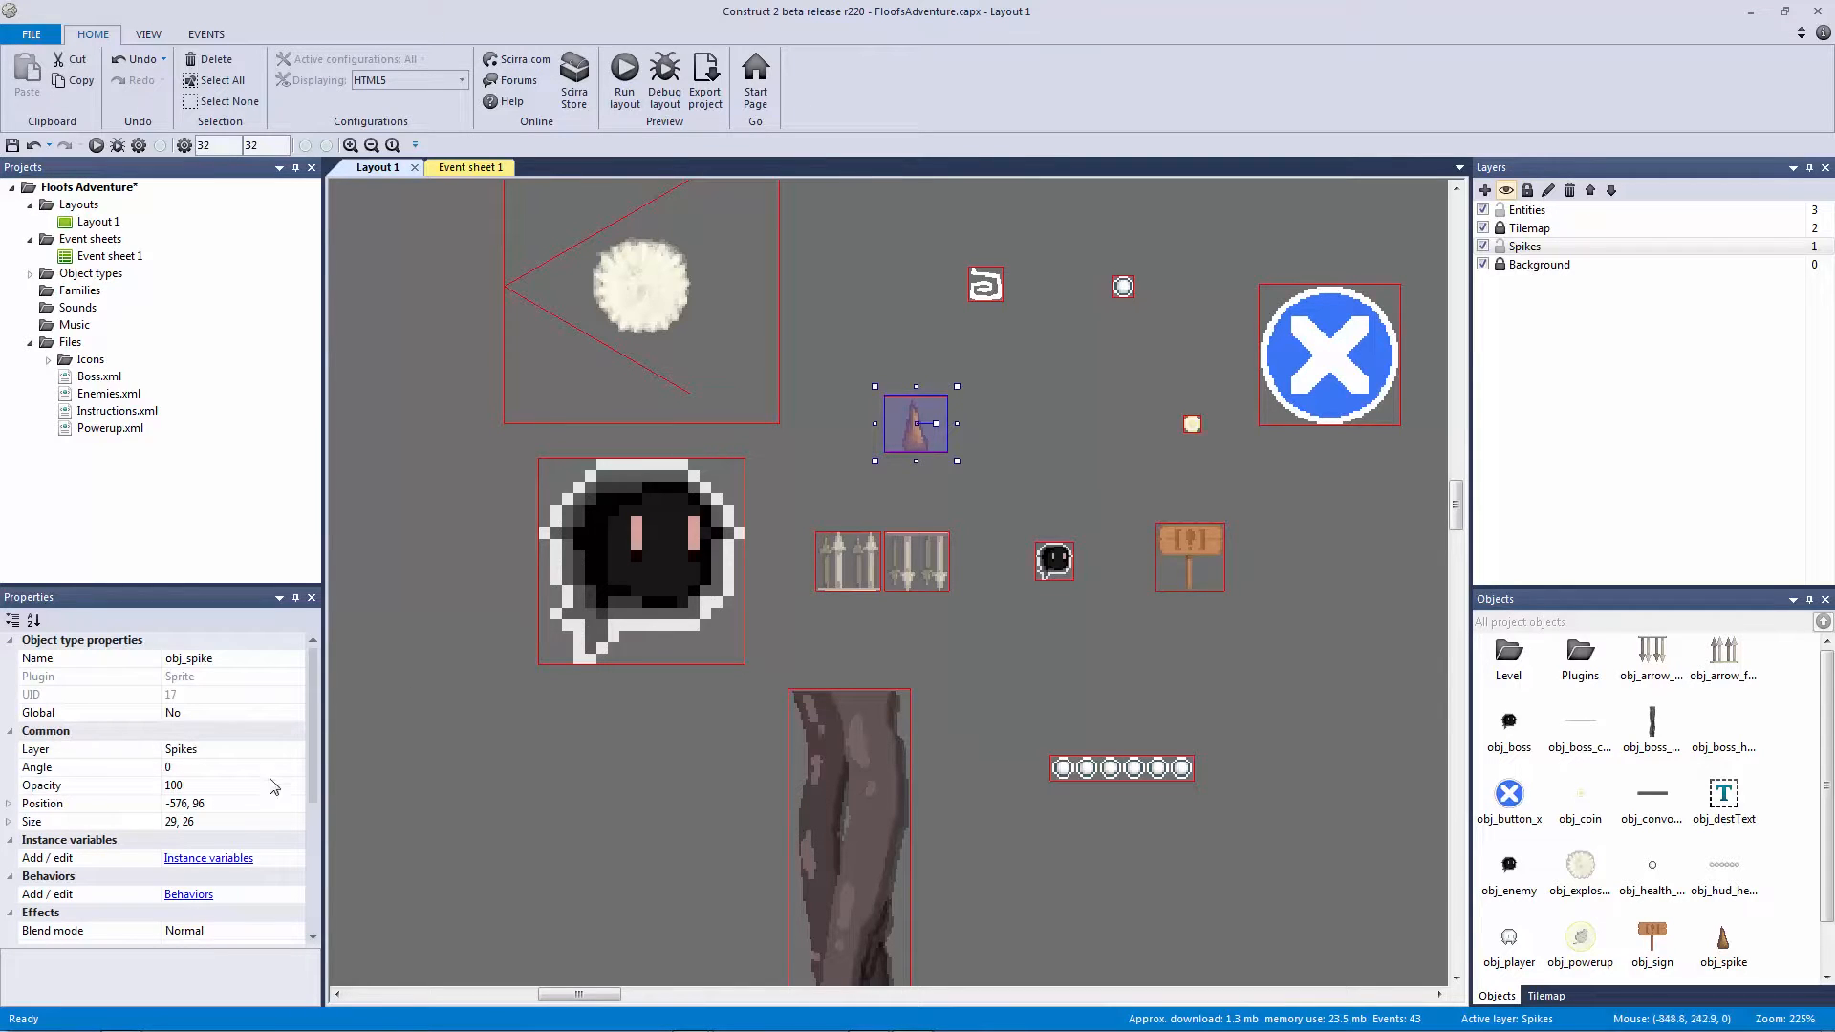
pyautogui.click(196, 772)
pyautogui.click(196, 772)
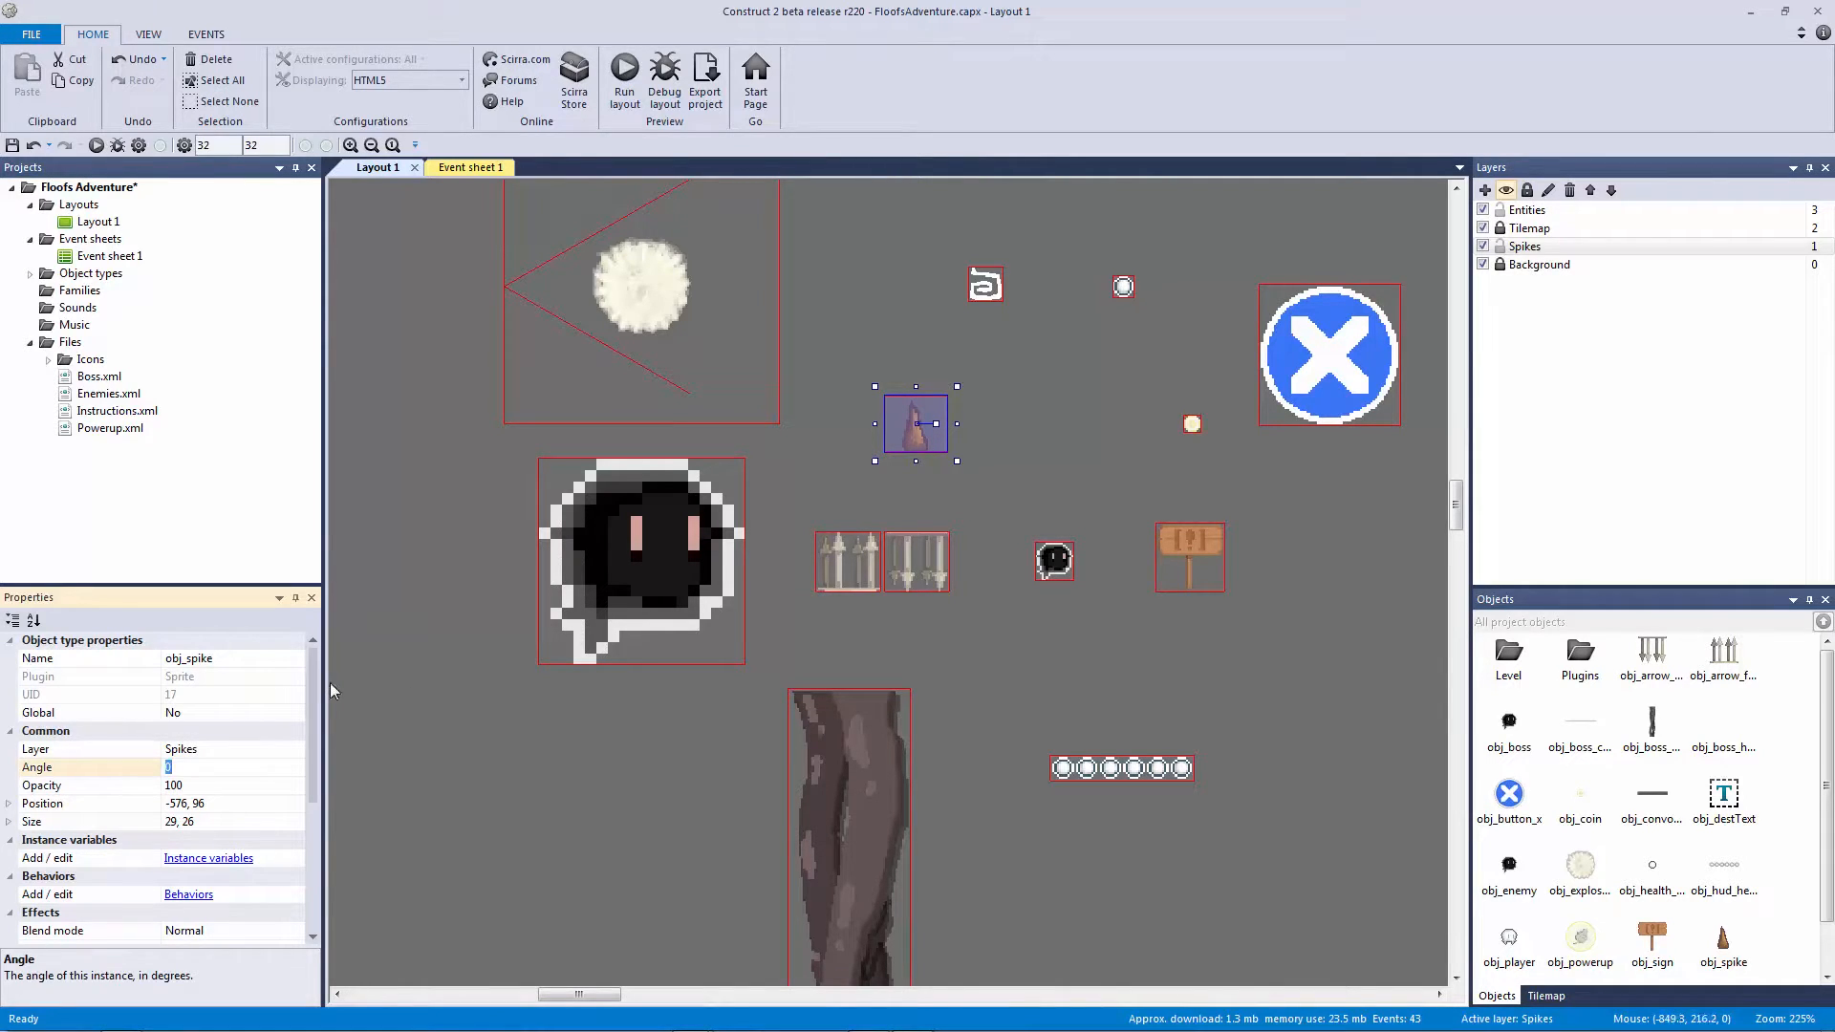
pyautogui.write('90')
pyautogui.press('Return')
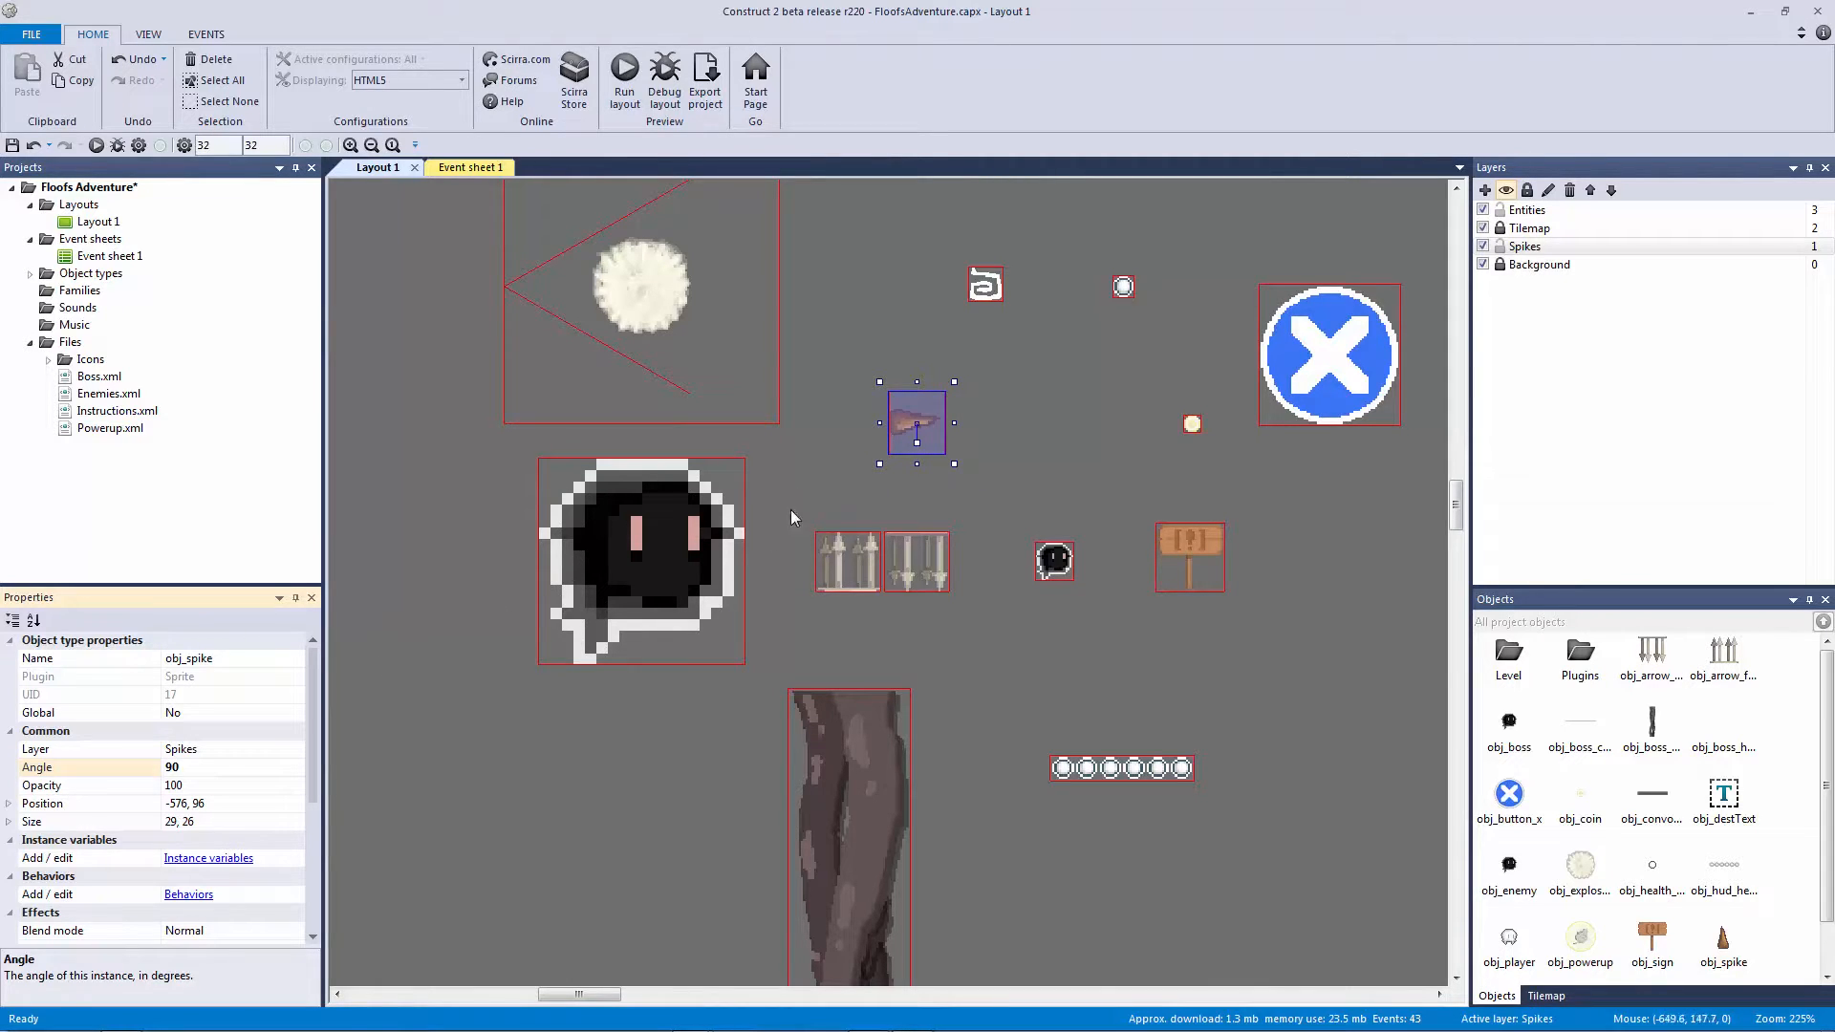
# Step: Crop the spike sprite's image to its visible pixels and rotate it clockwise so its tip faces right in the image
pyautogui.click(831, 463)
pyautogui.click(894, 432)
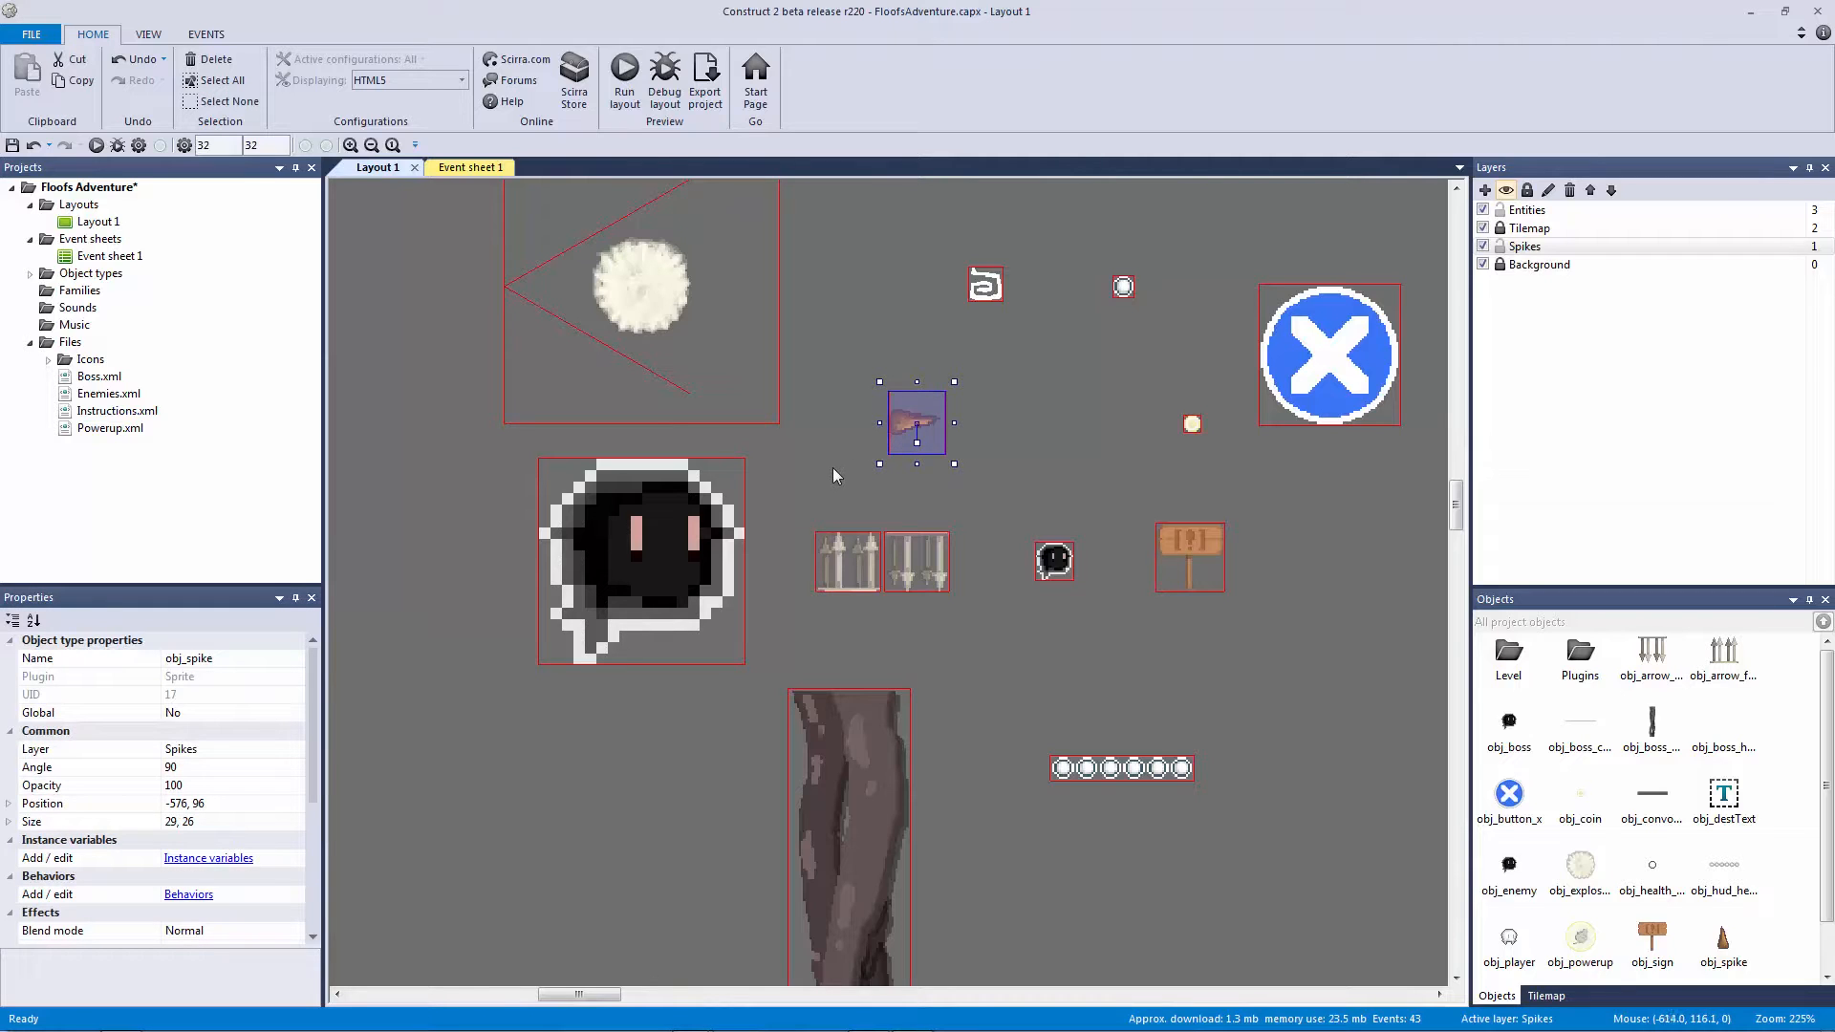
pyautogui.doubleClick(908, 426)
pyautogui.click(740, 131)
pyautogui.click(690, 131)
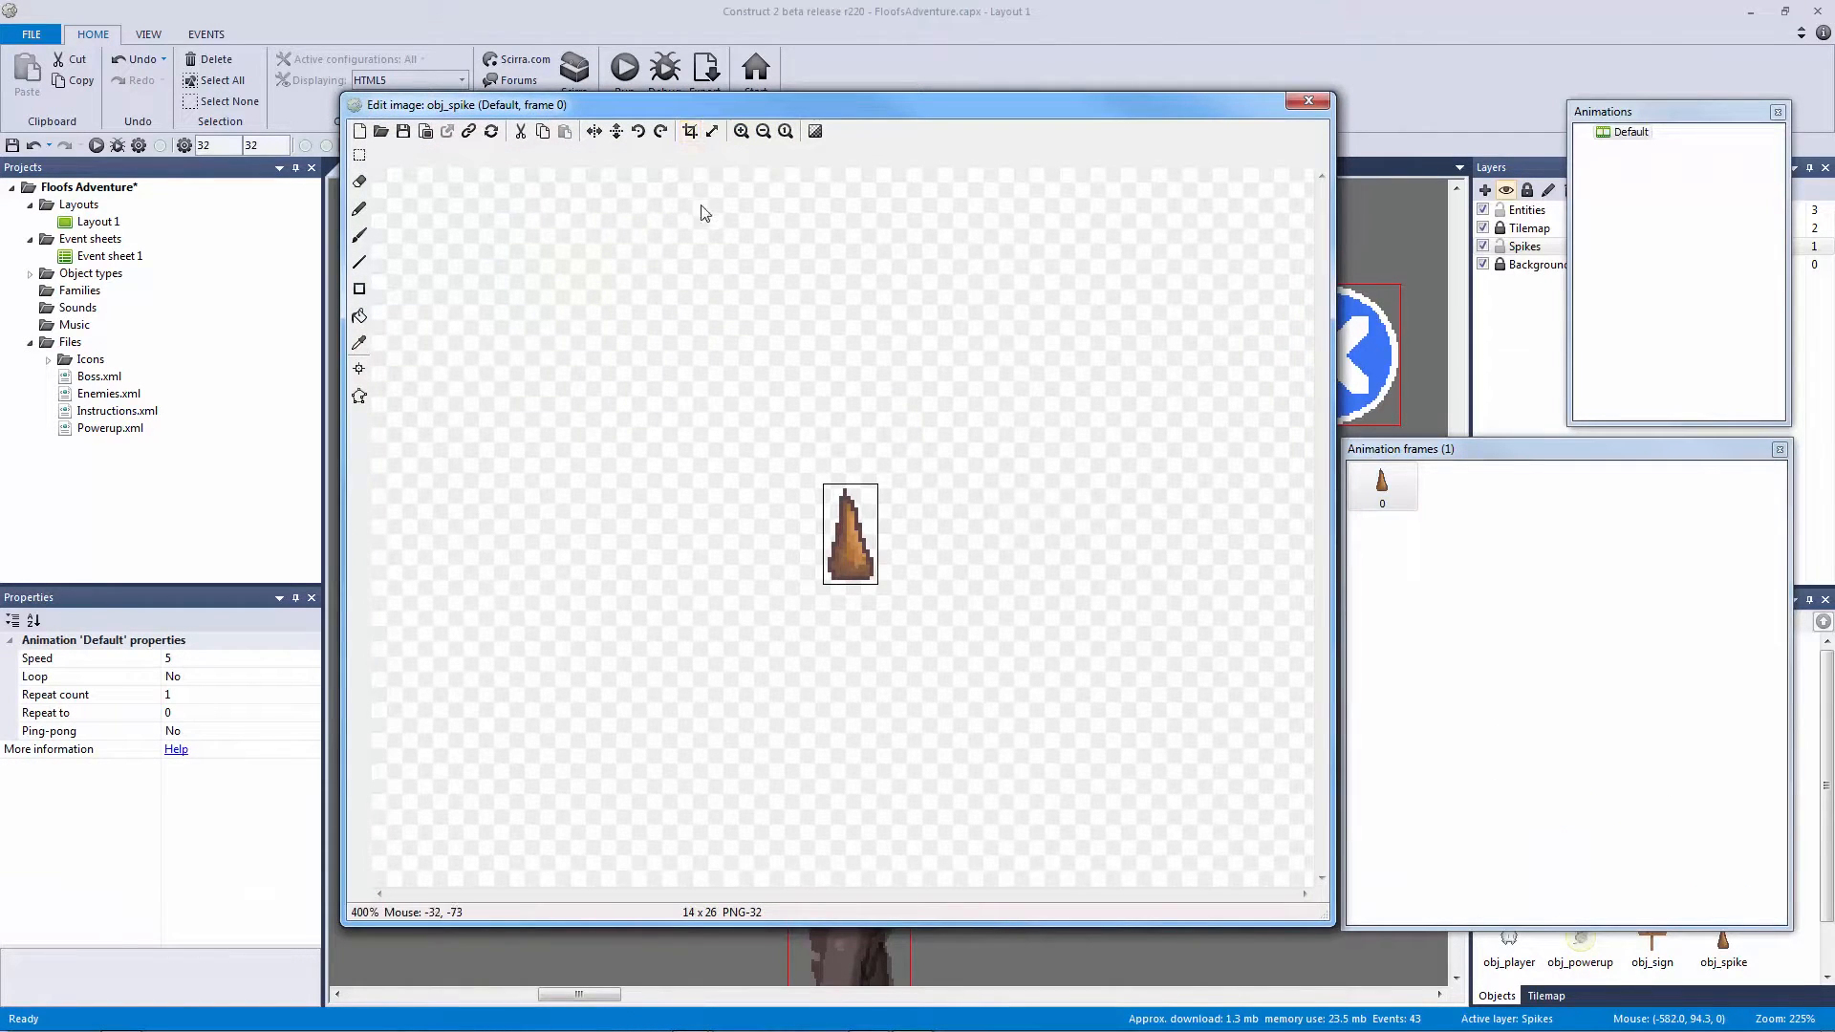
pyautogui.click(662, 130)
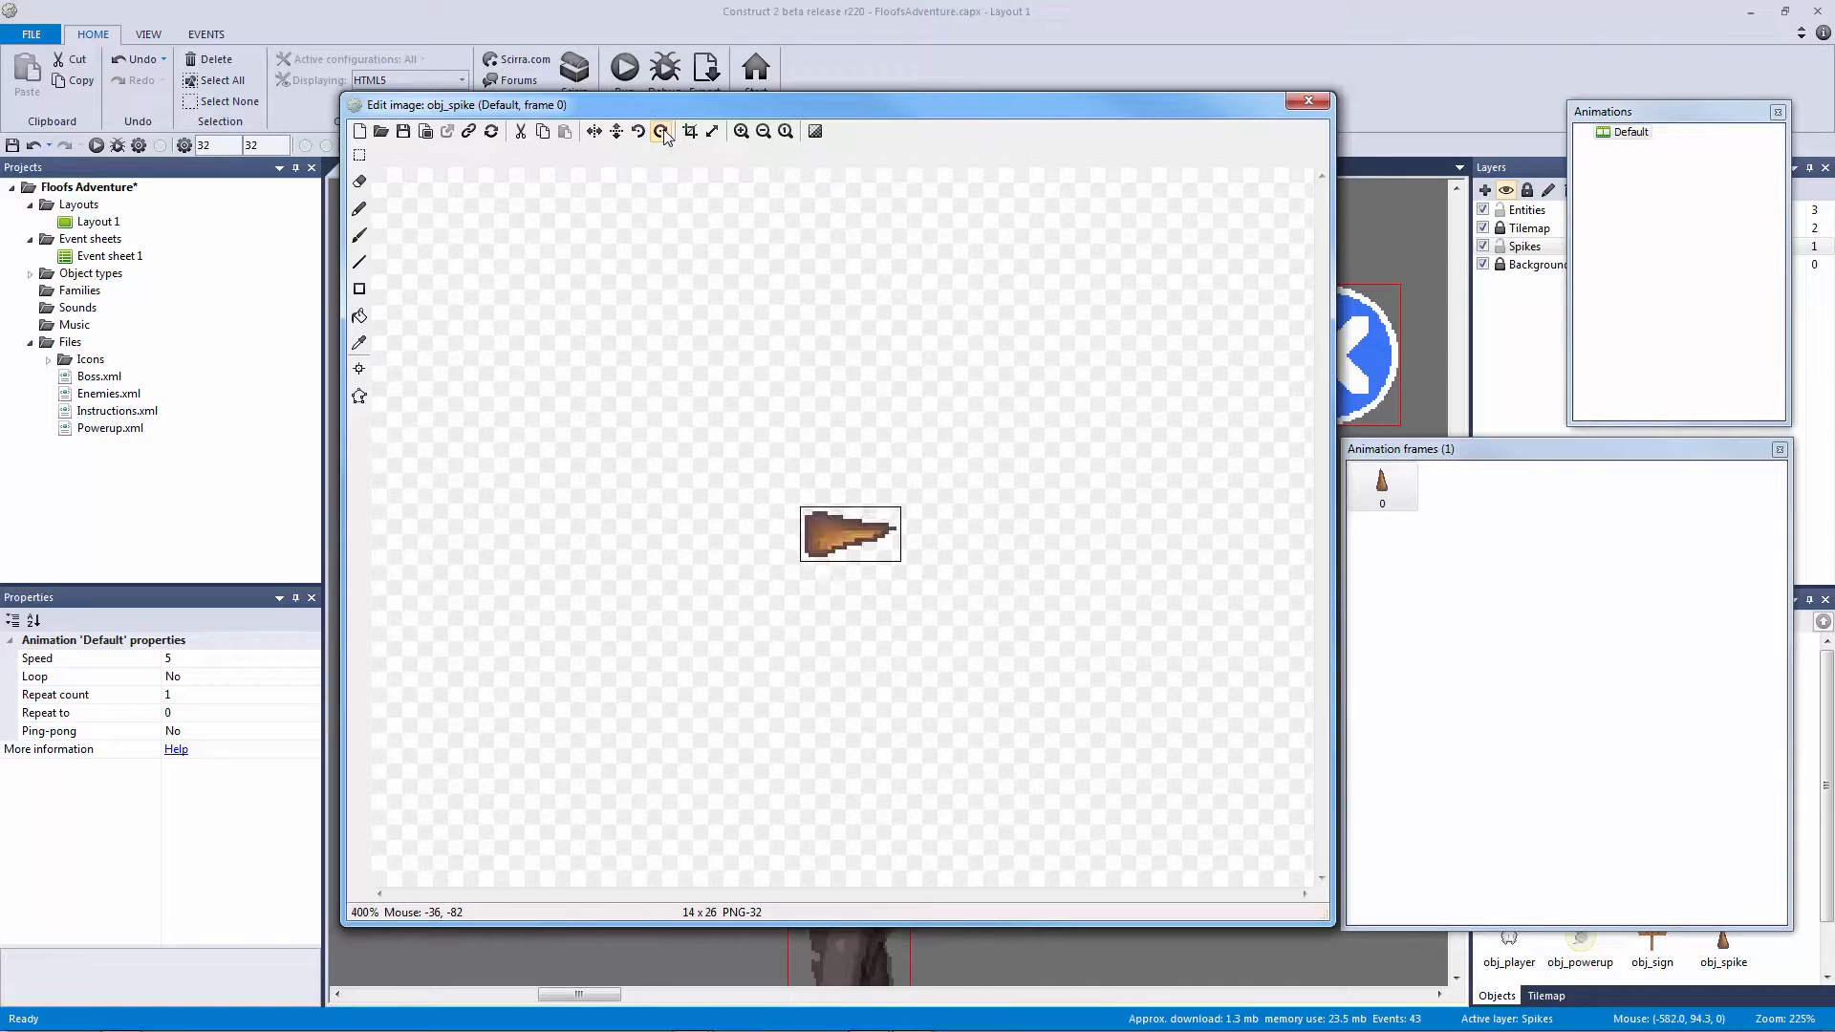
pyautogui.click(1306, 102)
pyautogui.click(1025, 372)
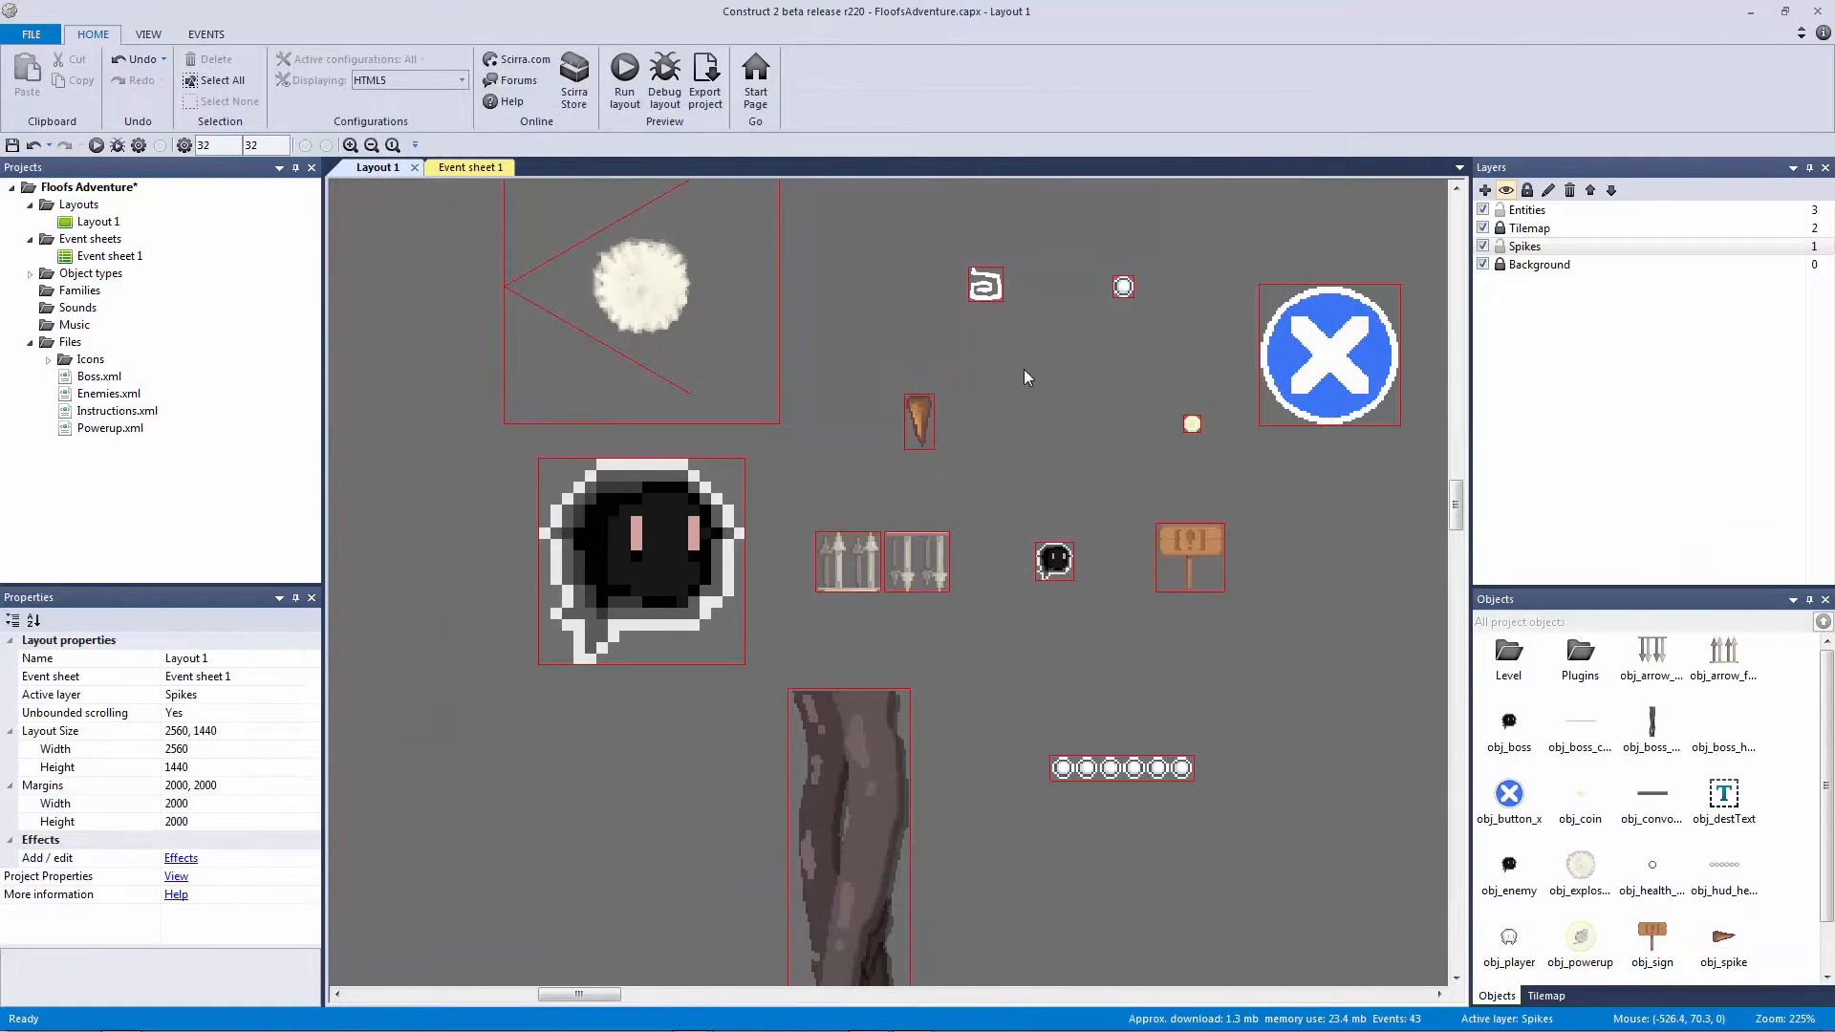
# Step: Add the Bullet behavior to the spike sprite
pyautogui.keyDown('ctrl'); pyautogui.scroll(5, 1023, 369); pyautogui.keyUp('ctrl')
pyautogui.click(941, 310)
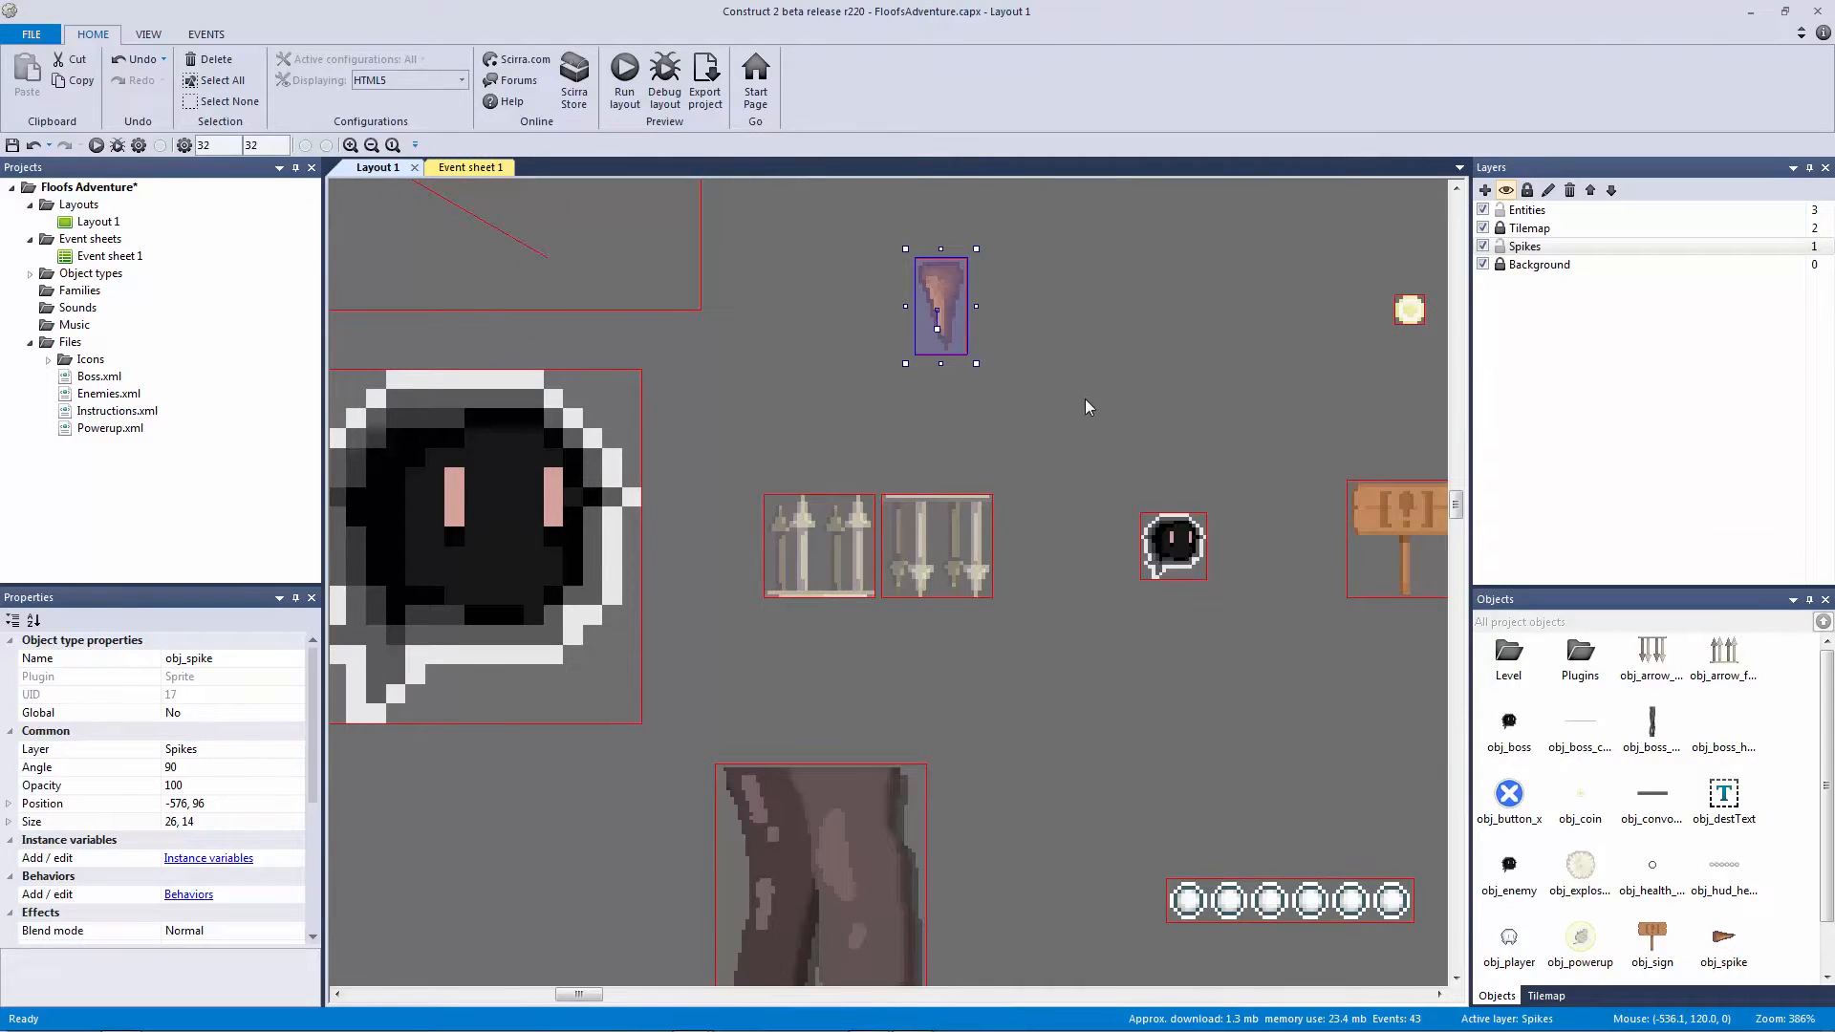
pyautogui.click(1083, 395)
pyautogui.click(934, 291)
pyautogui.scroll(-2, 191, 760)
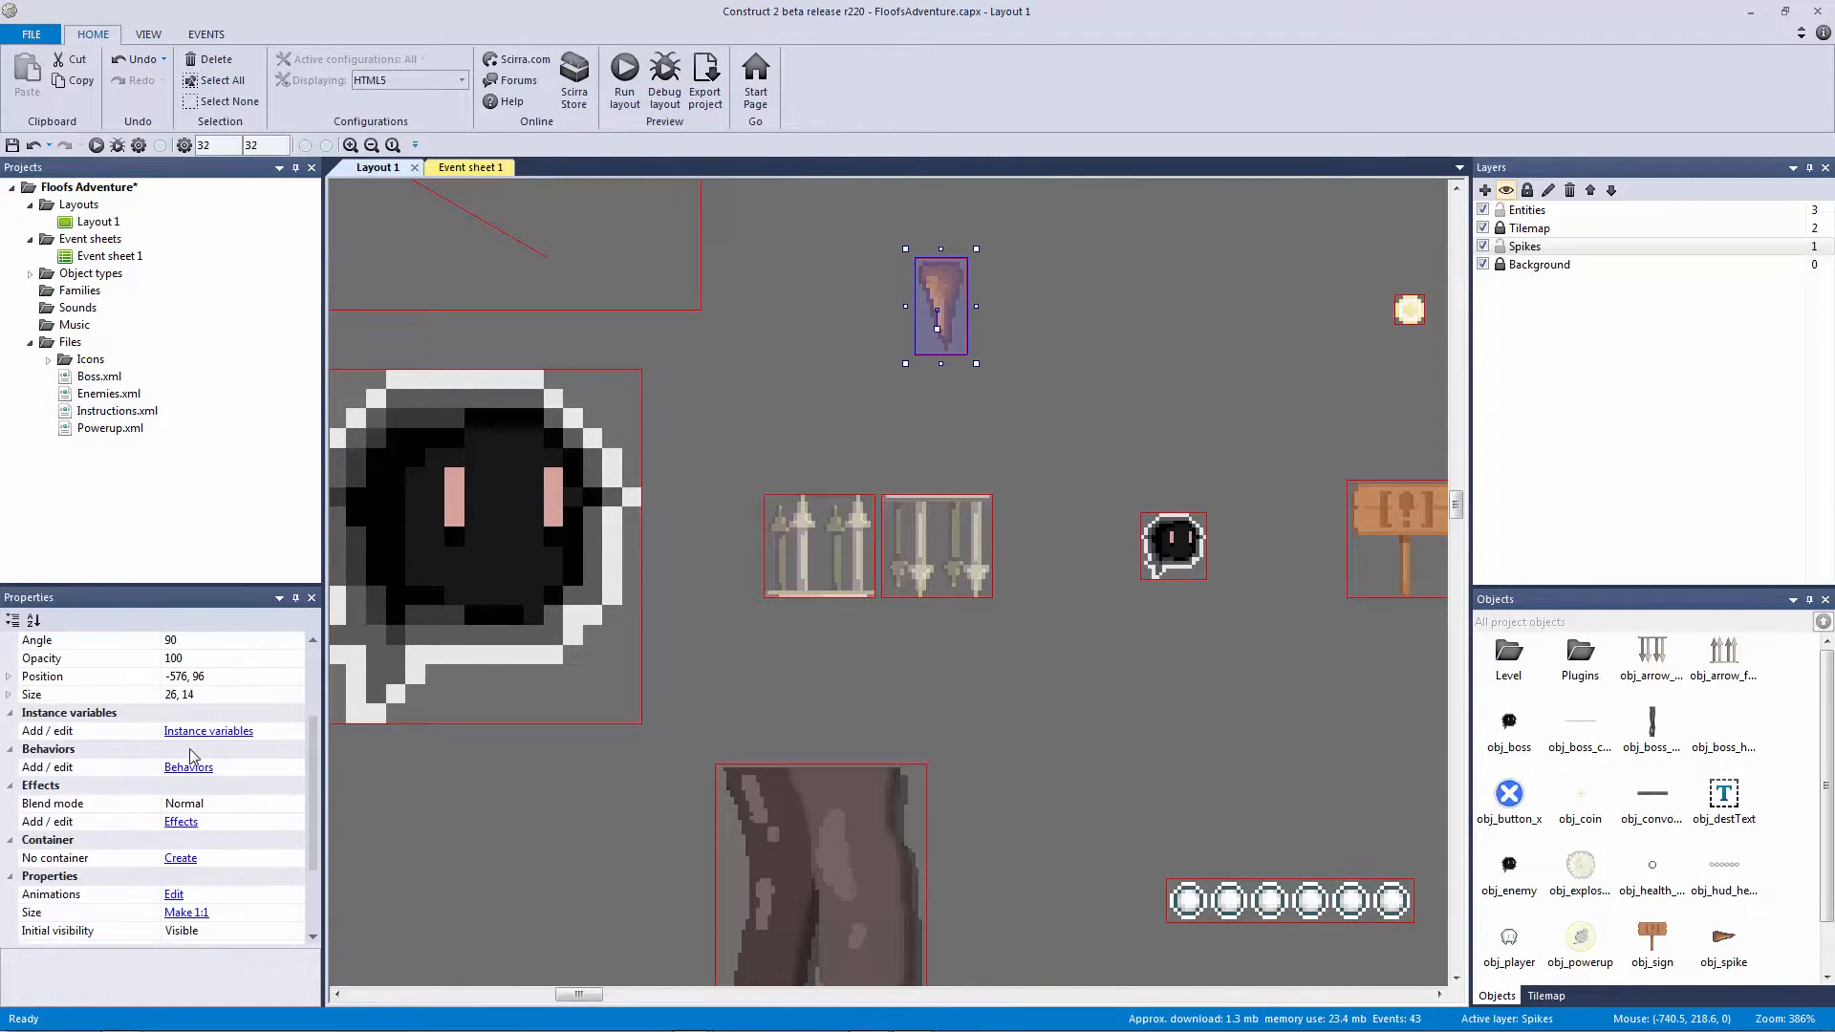
pyautogui.click(191, 767)
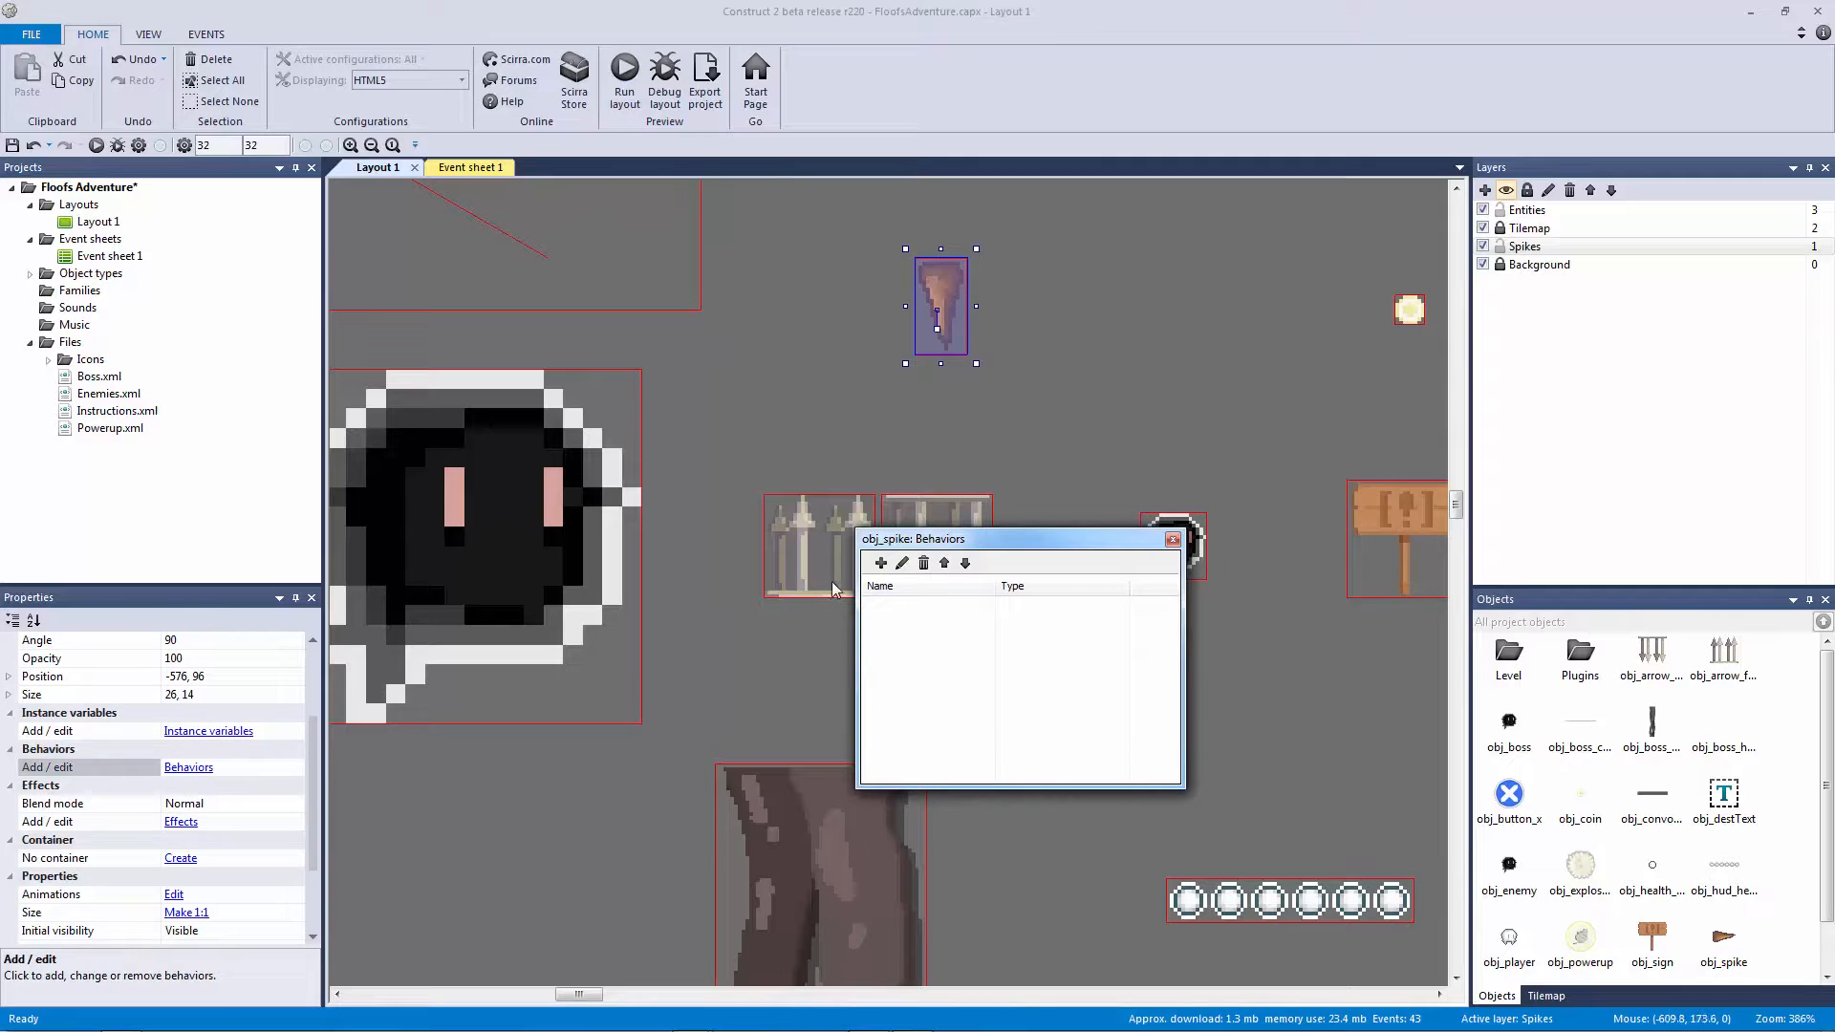
pyautogui.click(877, 564)
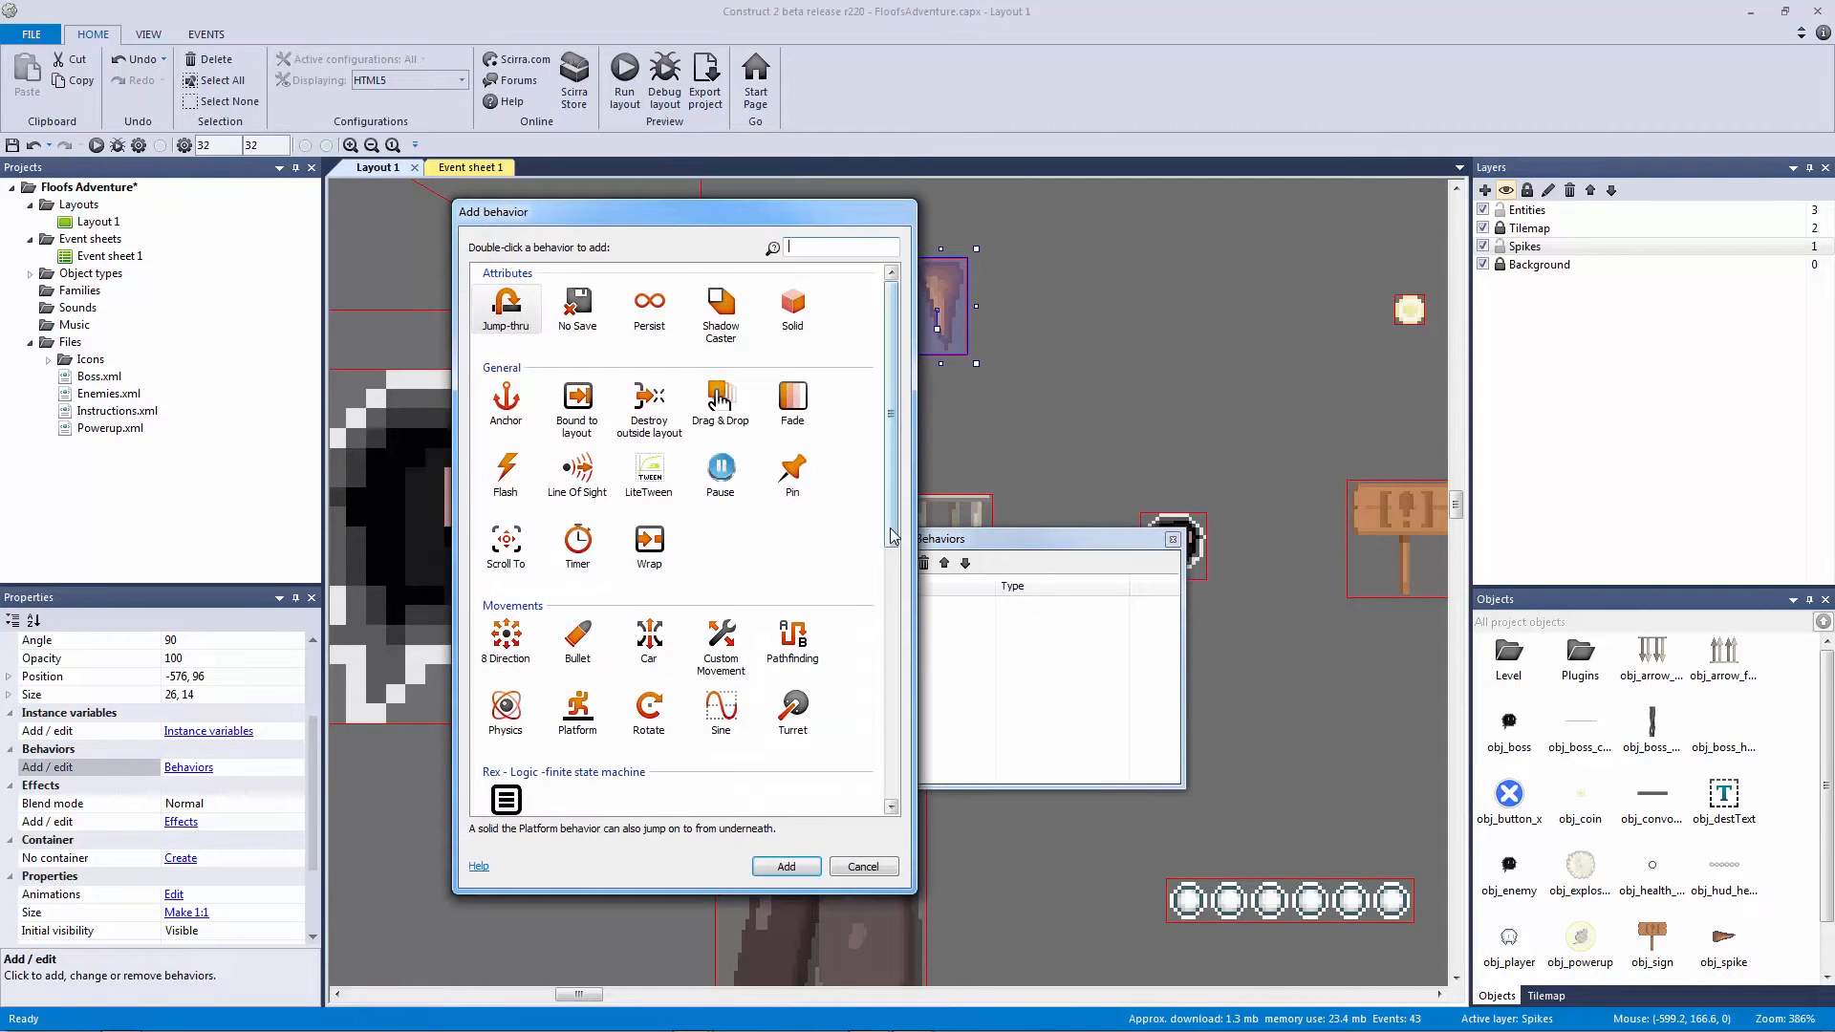
pyautogui.write('bu')
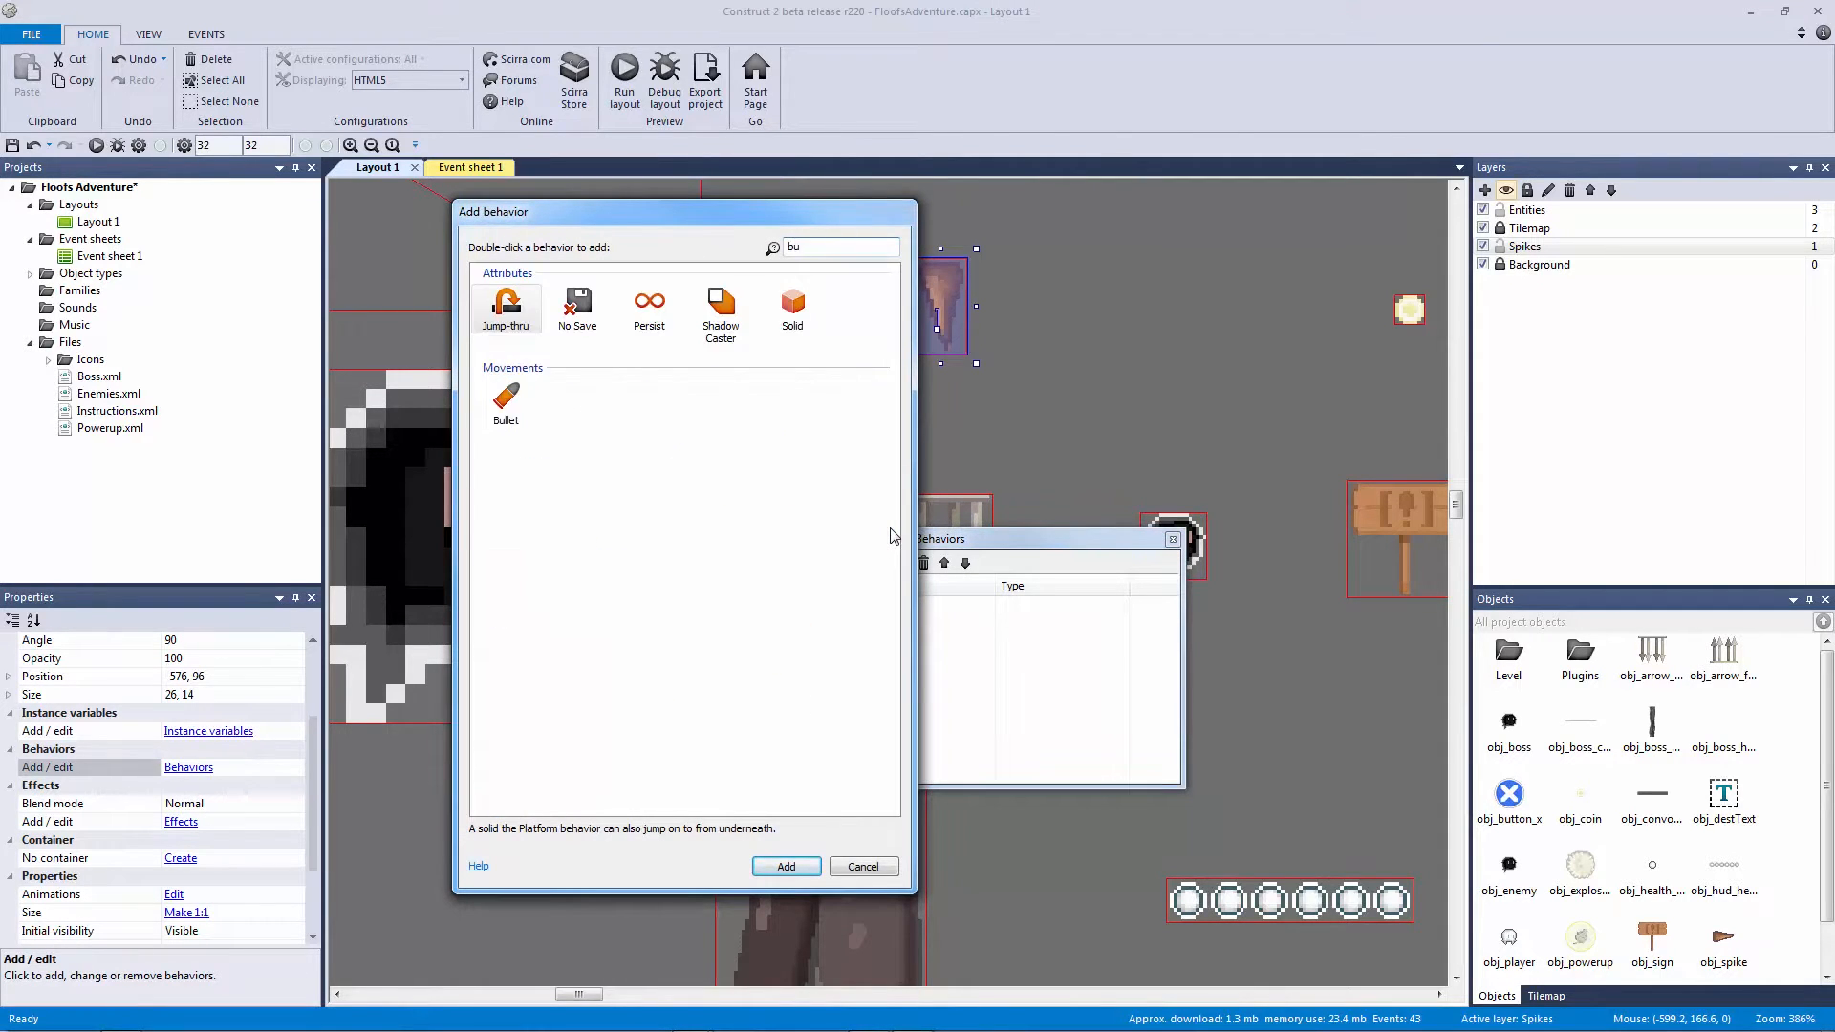
pyautogui.doubleClick(505, 401)
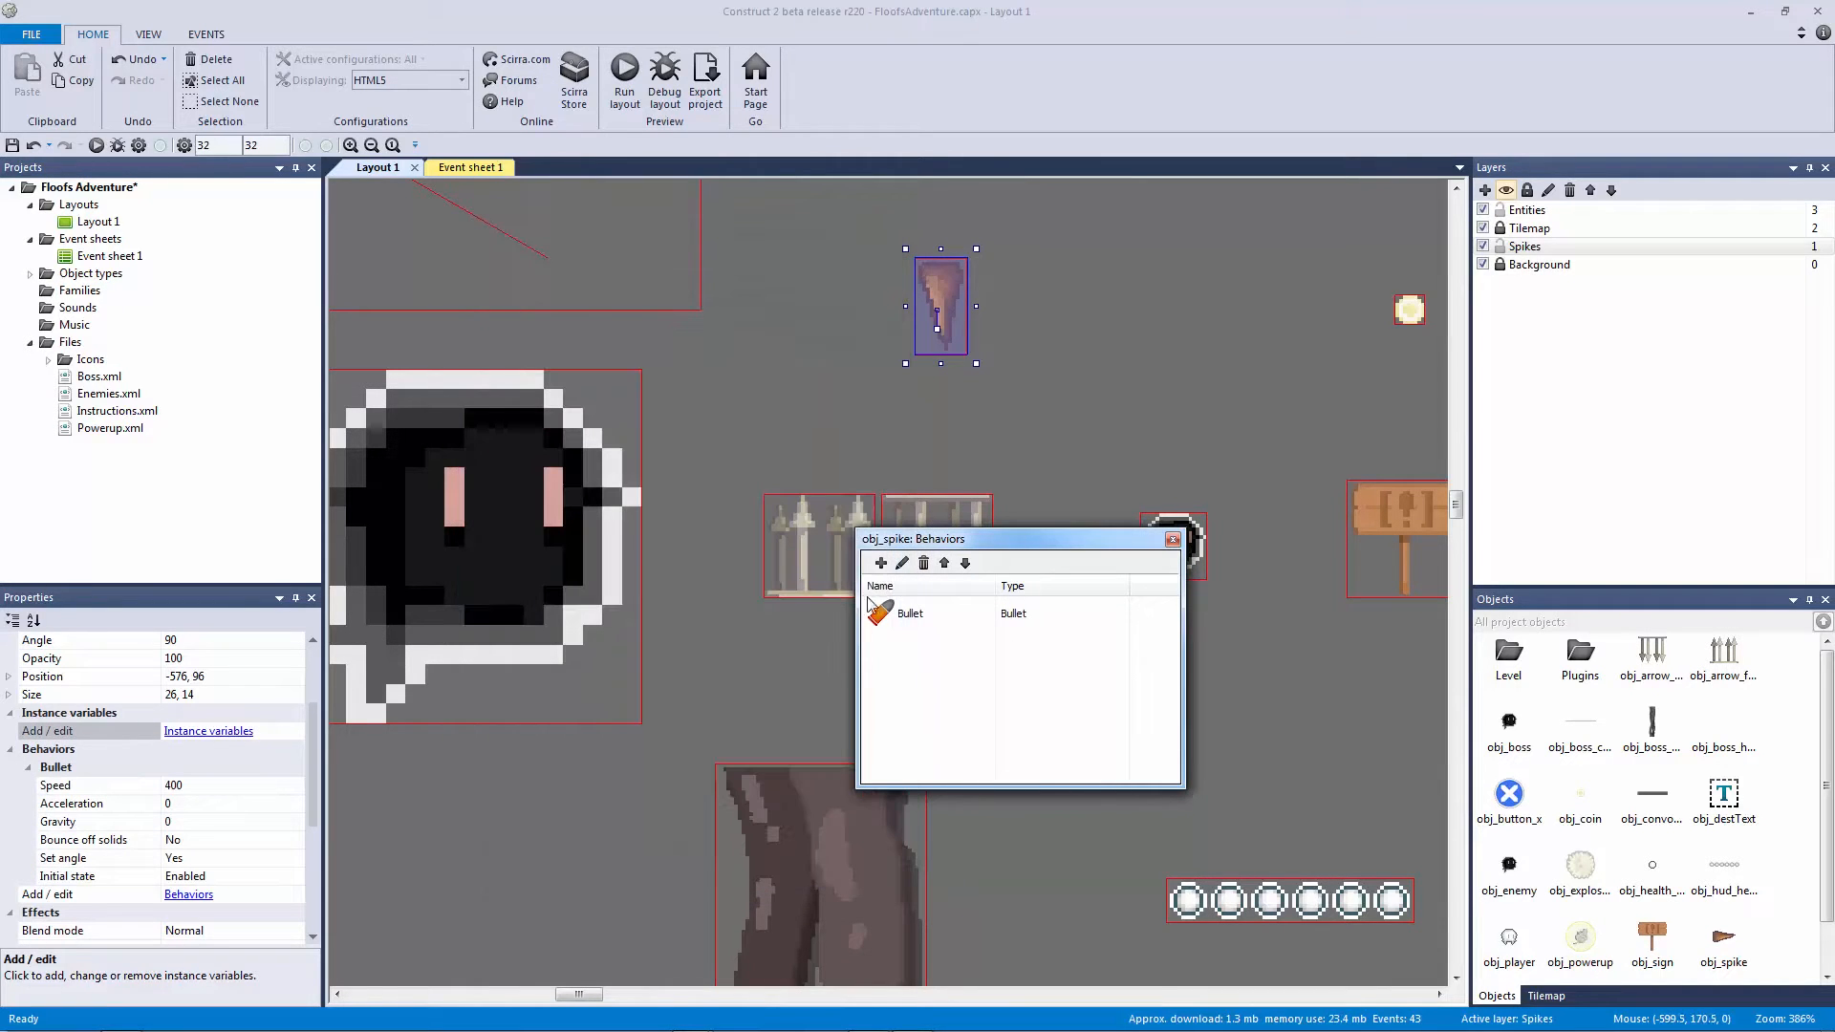
# Step: Add the Line Of Sight behavior to the spike sprite
pyautogui.click(880, 564)
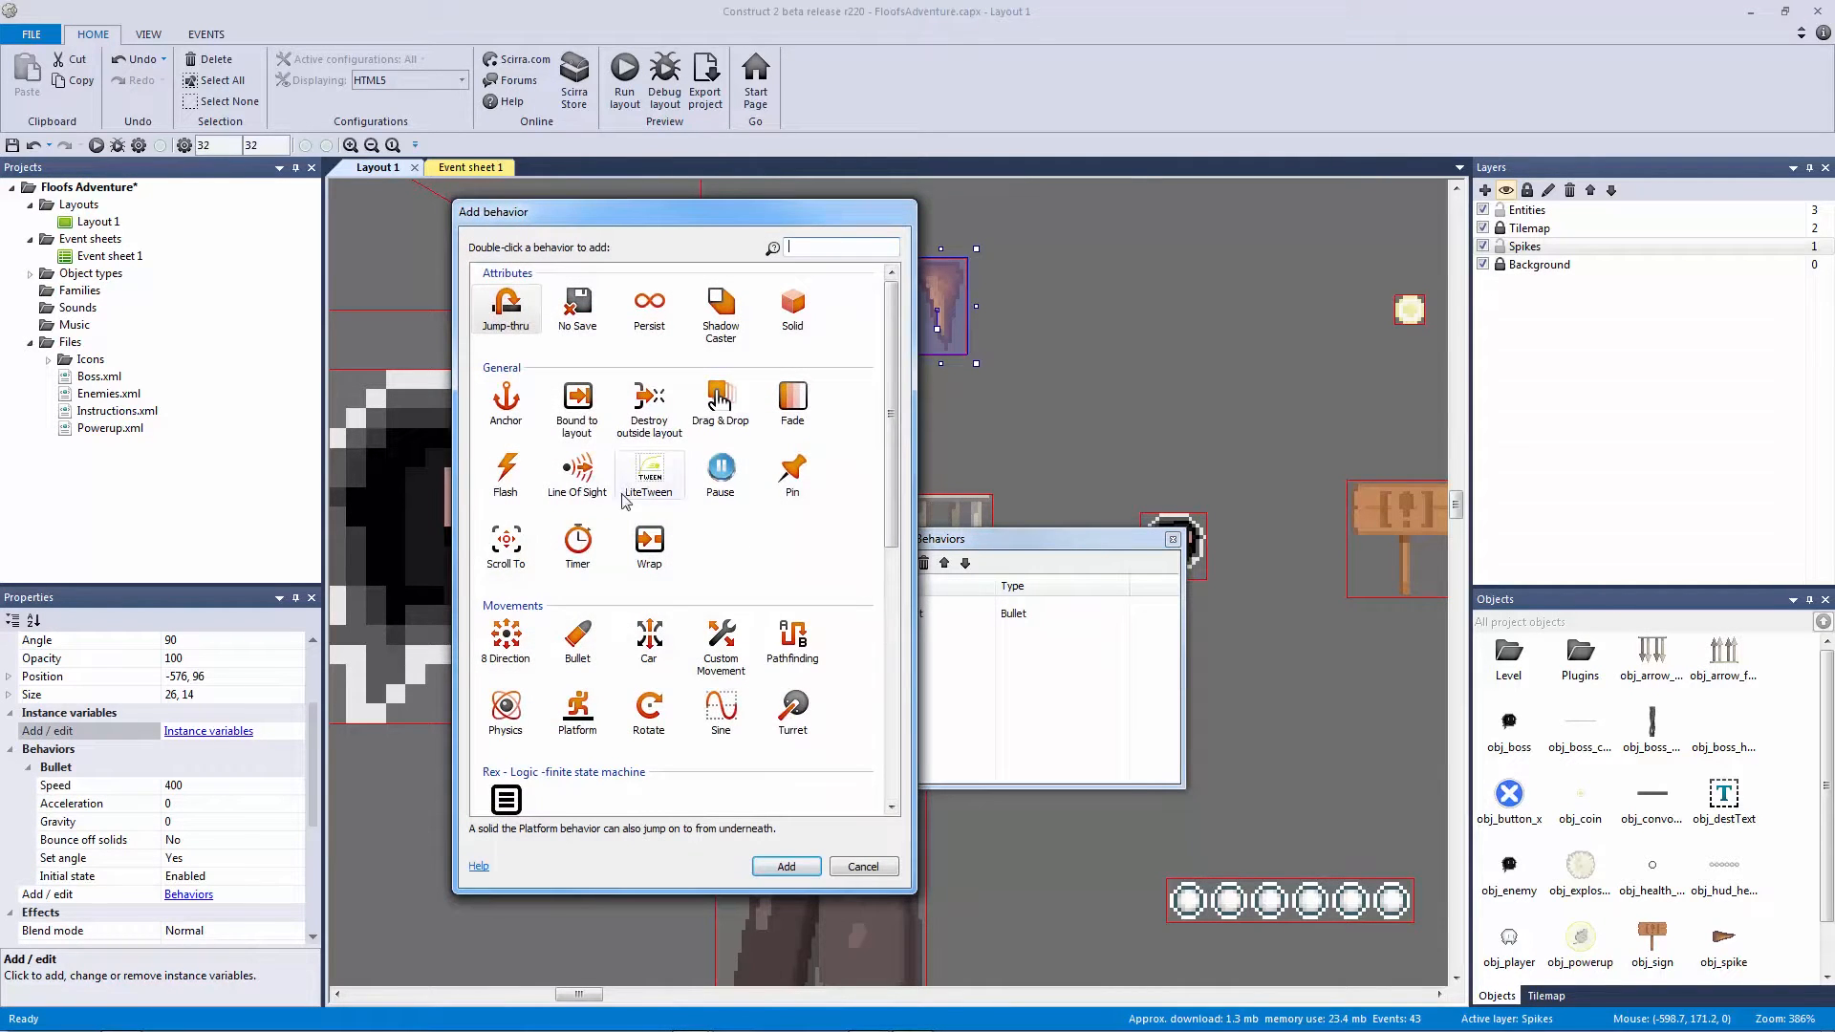
pyautogui.doubleClick(578, 475)
pyautogui.click(877, 644)
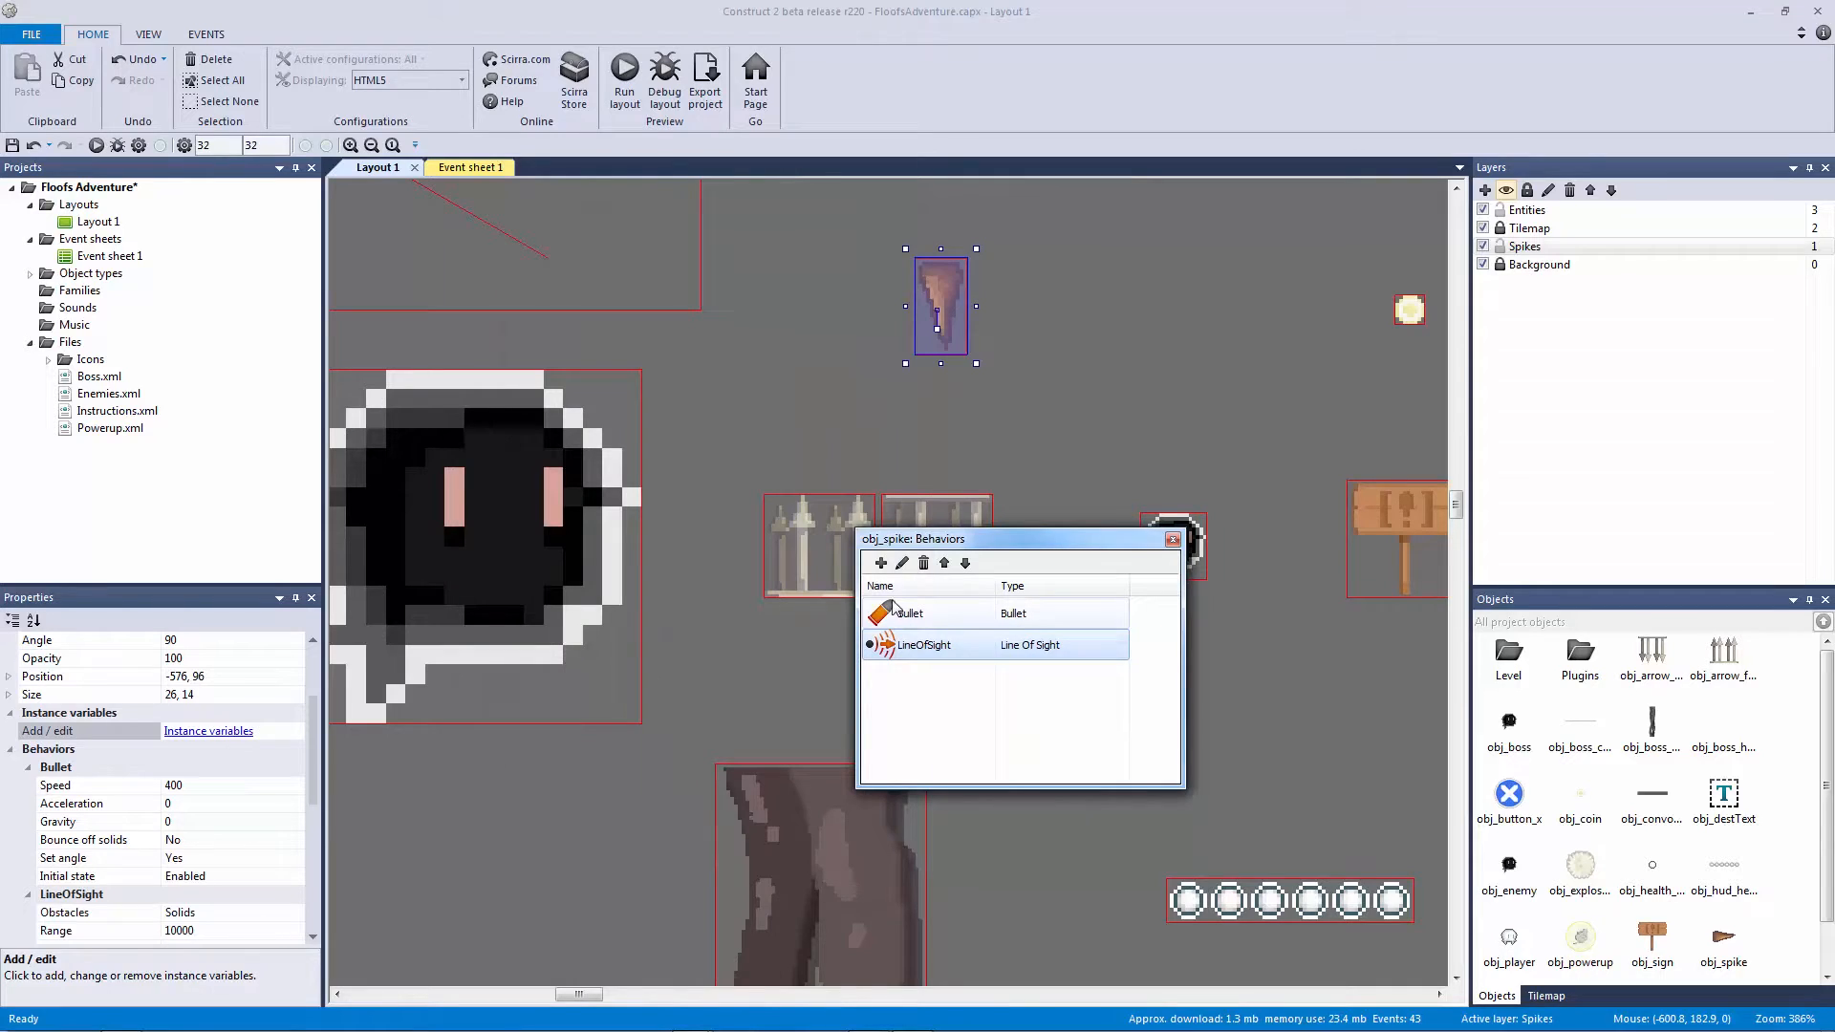
pyautogui.moveTo(891, 537); pyautogui.dragTo(555, 290)
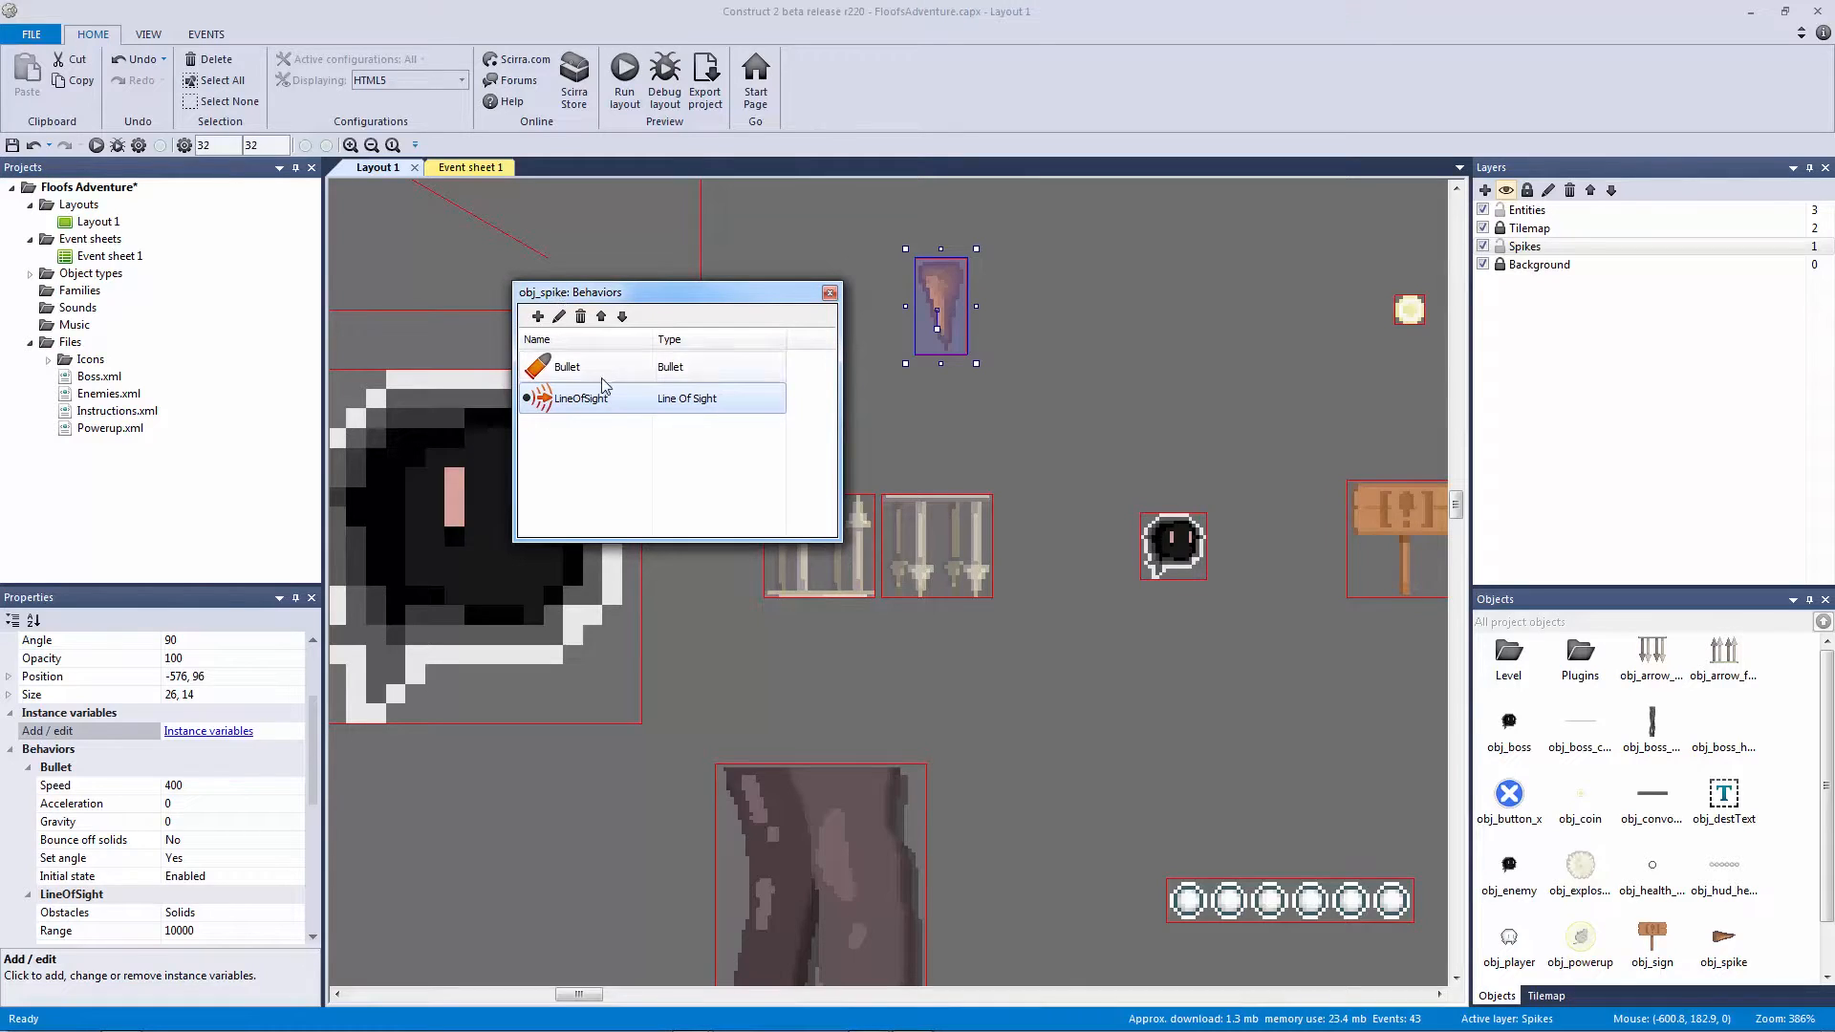
pyautogui.click(561, 370)
pyautogui.click(566, 396)
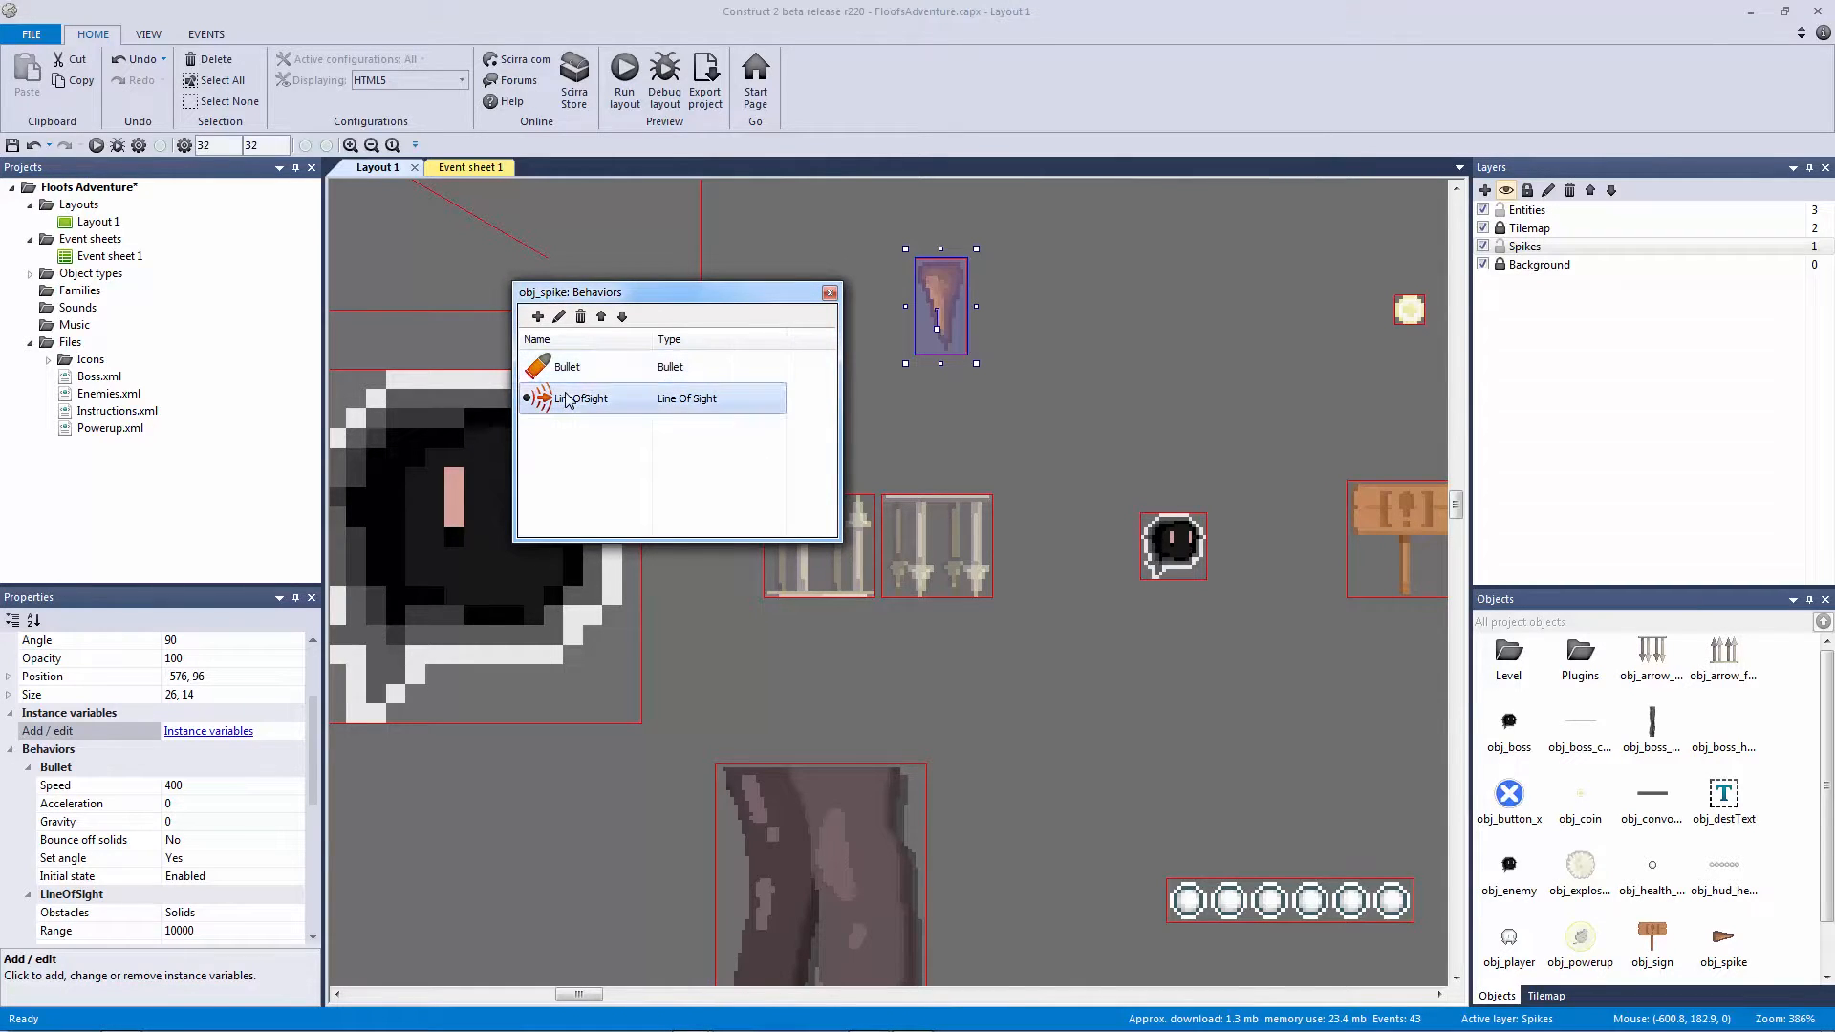
# Step: Add the Sine behavior to the spike sprite and close its behavior list
pyautogui.click(539, 318)
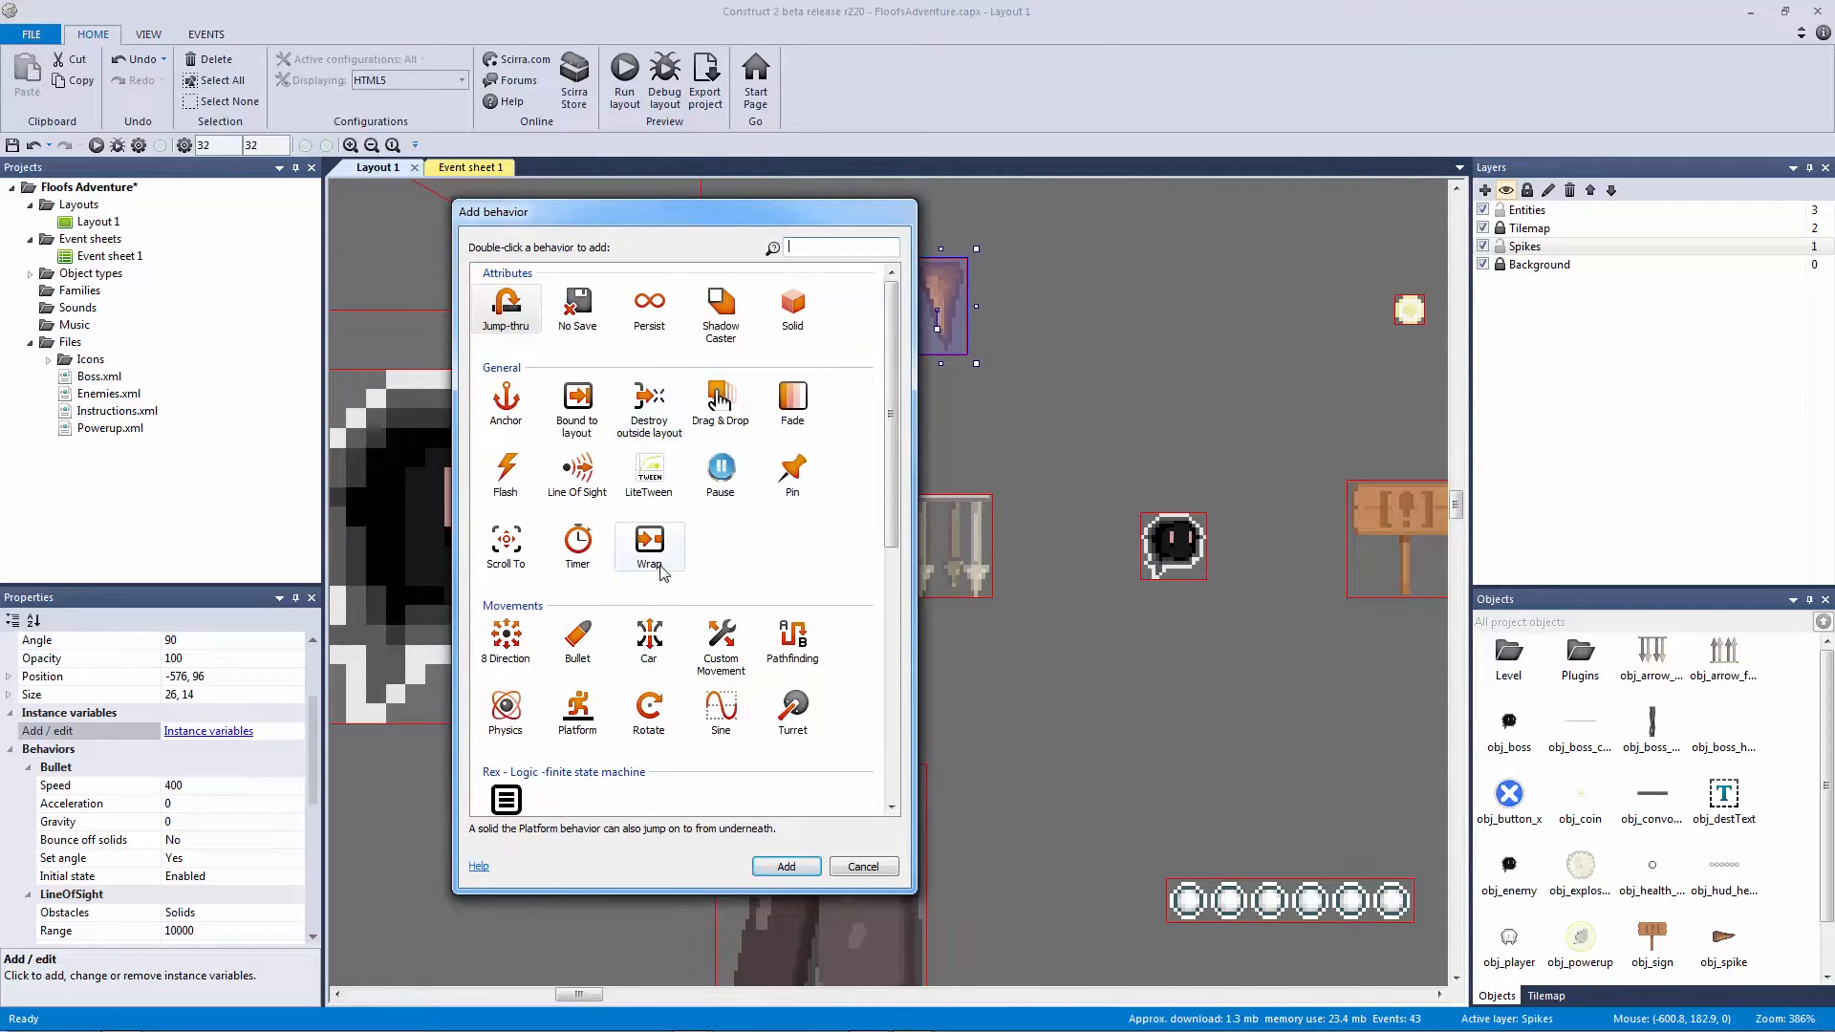
pyautogui.doubleClick(721, 709)
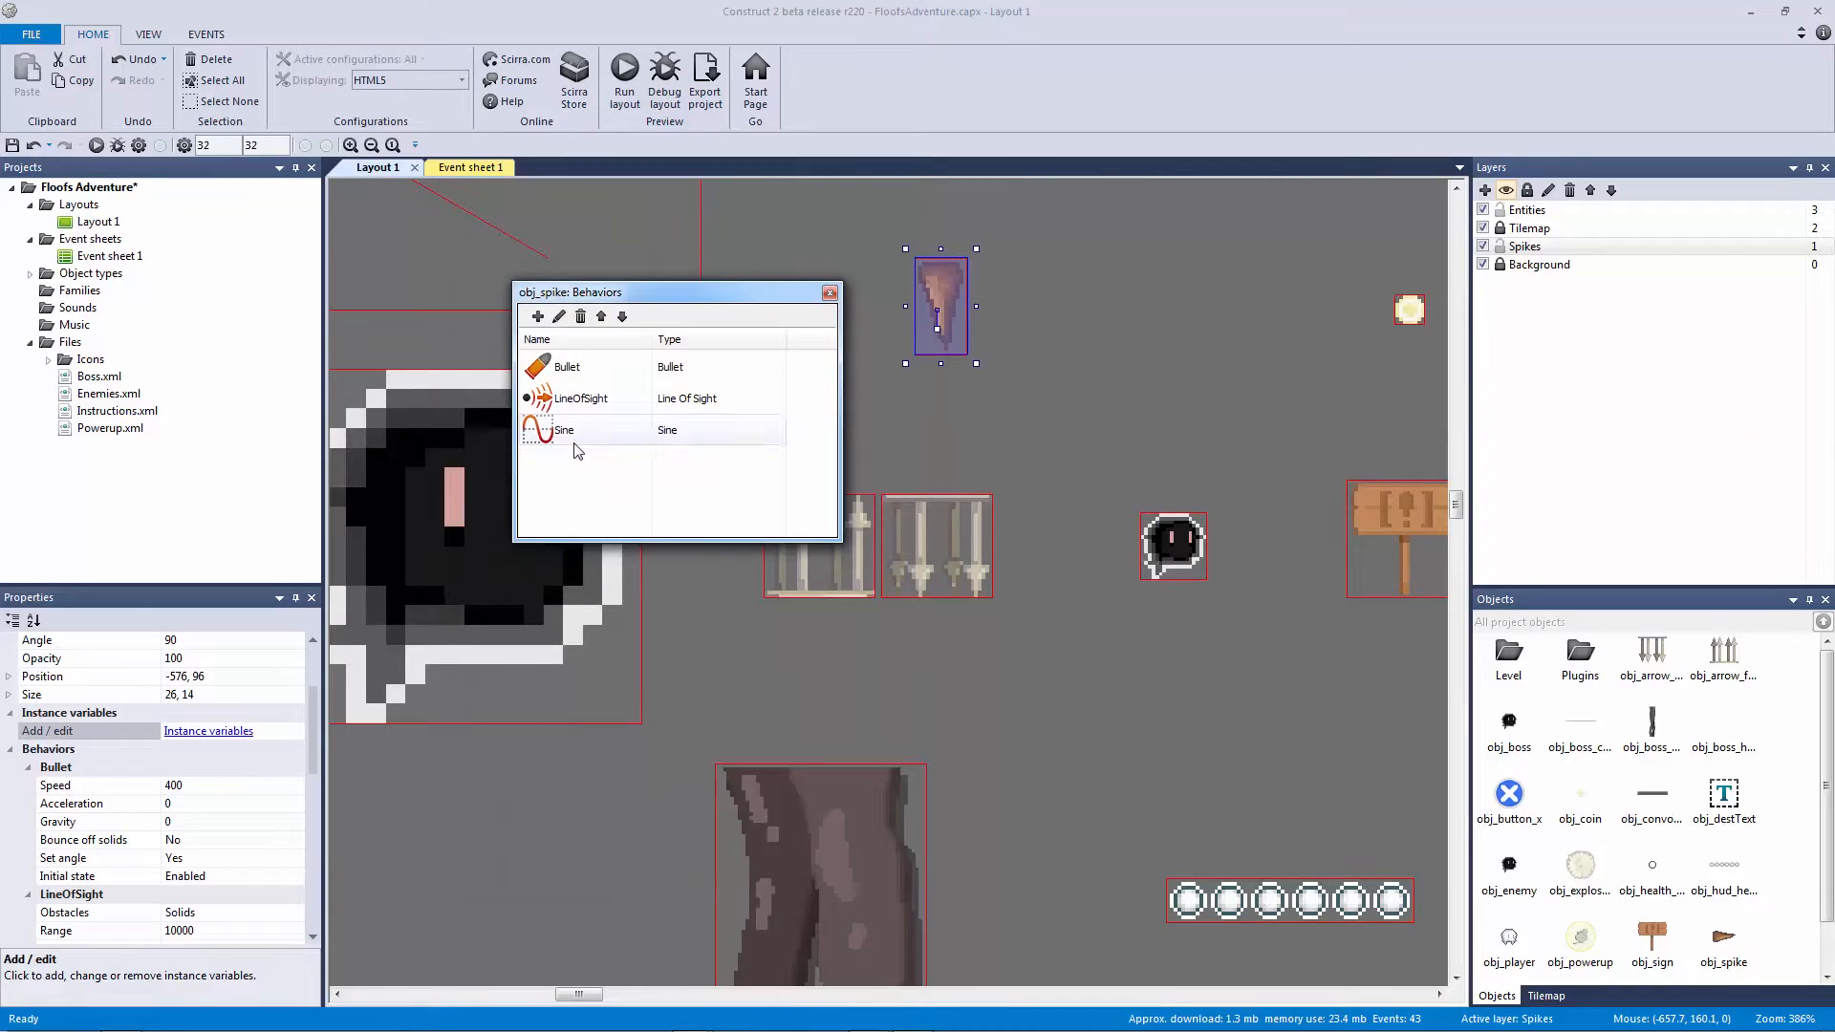
pyautogui.click(571, 443)
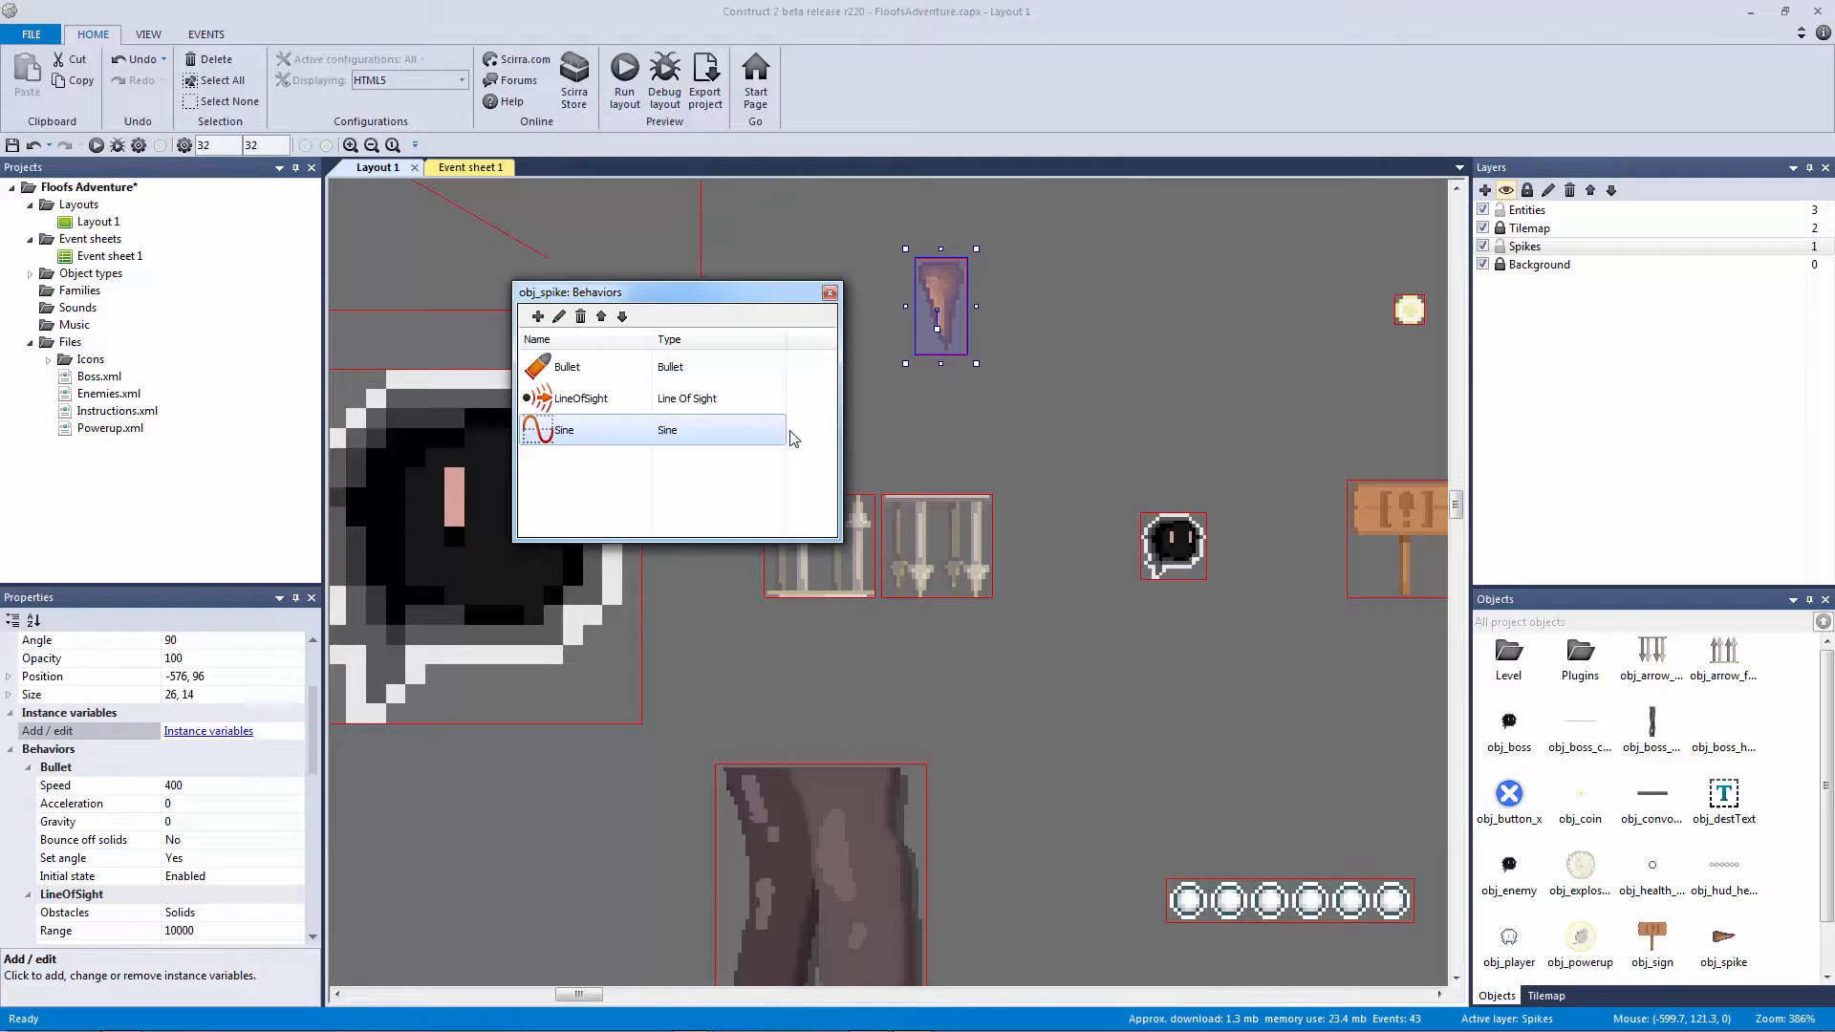
pyautogui.click(829, 293)
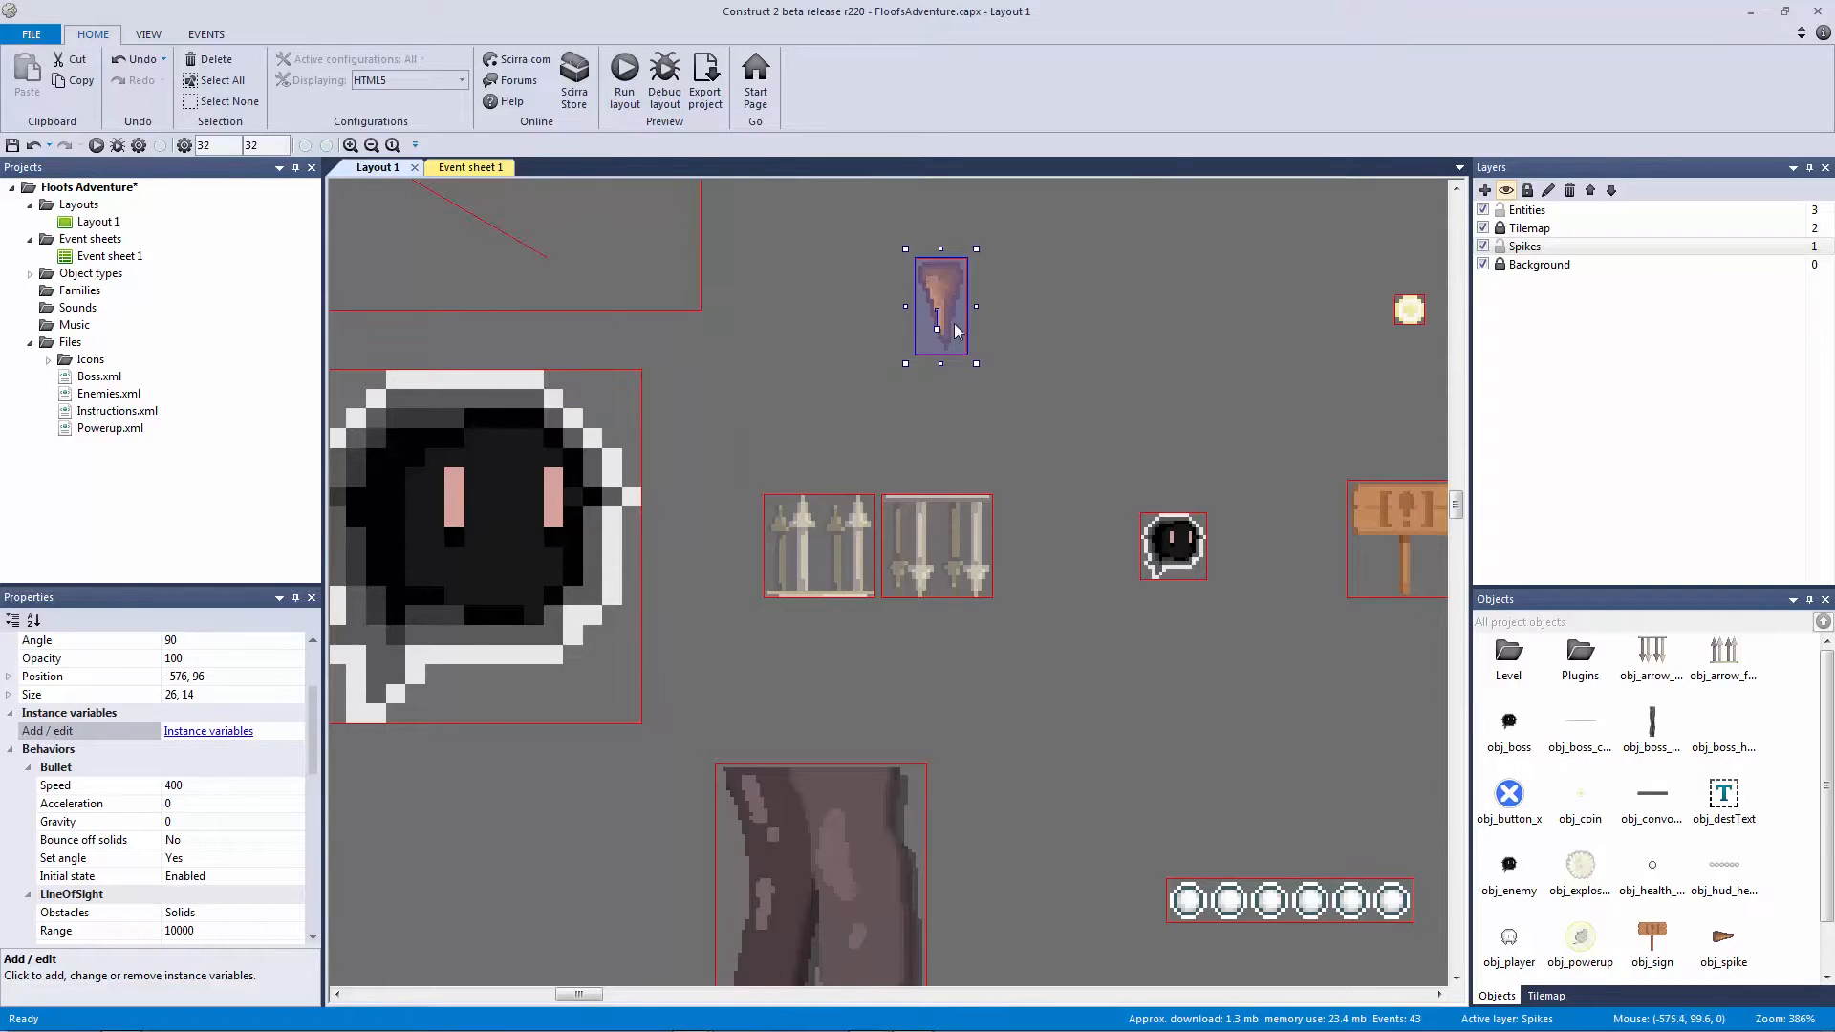
# Step: Move the spike sprite into the level and place it just below the cave ceiling at about 479, 38
pyautogui.keyDown('ctrl'); pyautogui.scroll(-3, 946, 323); pyautogui.keyUp('ctrl')
pyautogui.moveTo(1002, 411); pyautogui.dragTo(717, 397, button='middle')
pyautogui.moveTo(636, 416); pyautogui.dragTo(1183, 449)
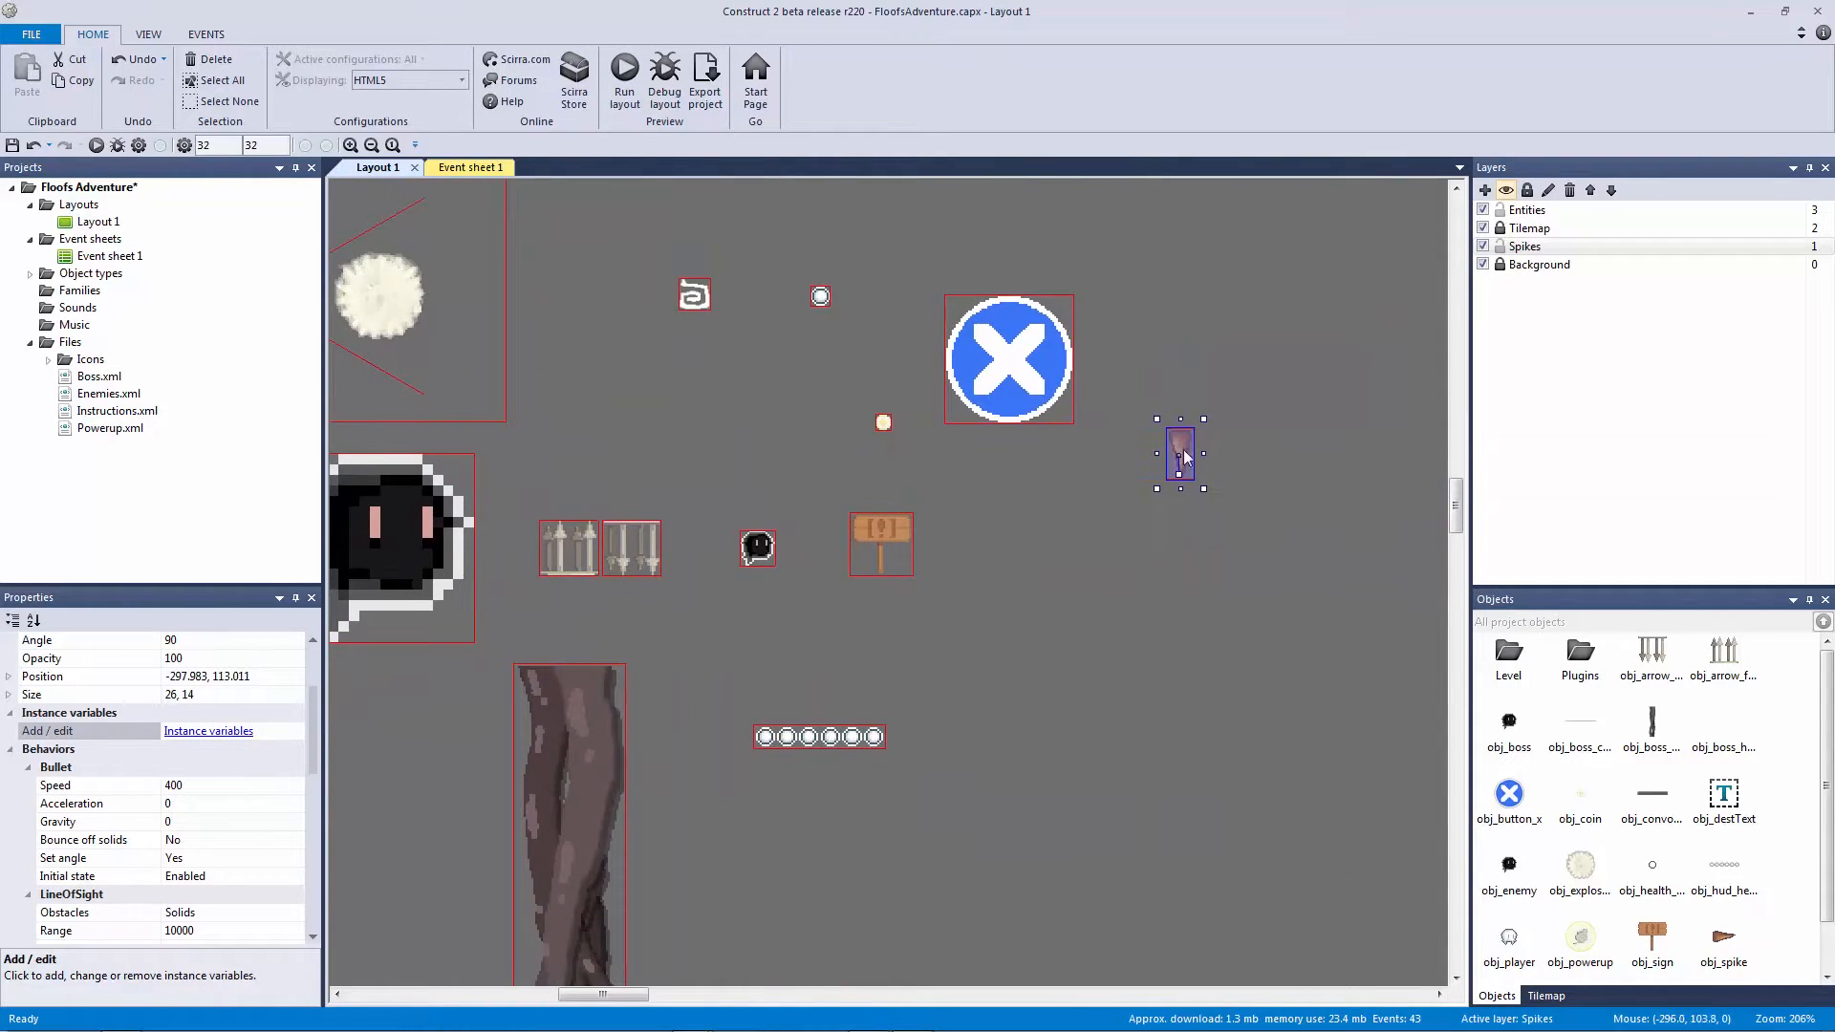
pyautogui.moveTo(1183, 457); pyautogui.dragTo(569, 409, button='middle')
pyautogui.moveTo(569, 409); pyautogui.dragTo(1326, 419)
pyautogui.moveTo(1295, 423); pyautogui.dragTo(658, 415, button='middle')
pyautogui.moveTo(1048, 441); pyautogui.dragTo(900, 453, button='middle')
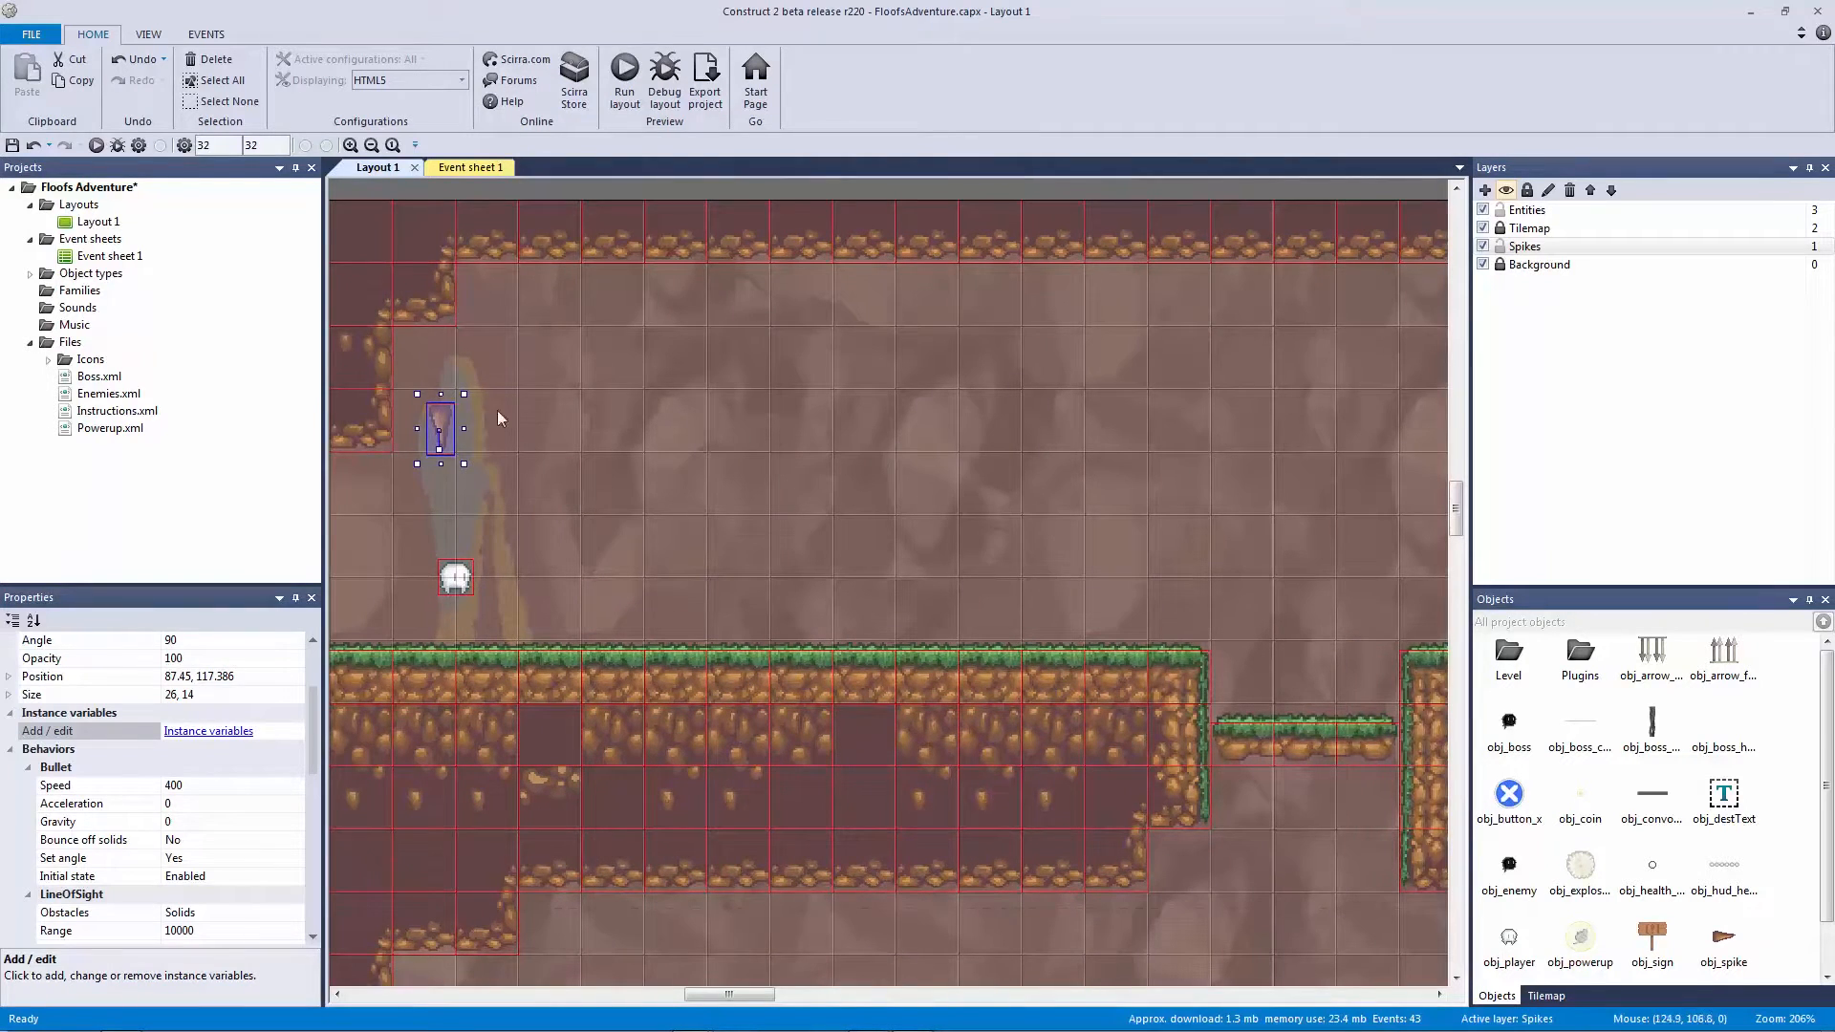
pyautogui.moveTo(441, 425); pyautogui.dragTo(1119, 419)
pyautogui.moveTo(1261, 536); pyautogui.dragTo(883, 541, button='middle')
pyautogui.moveTo(833, 624); pyautogui.dragTo(1019, 828)
pyautogui.moveTo(736, 422); pyautogui.dragTo(823, 275)
pyautogui.keyDown('ctrl'); pyautogui.scroll(2, 852, 377); pyautogui.keyUp('ctrl')
pyautogui.moveTo(853, 366); pyautogui.dragTo(892, 585, button='middle')
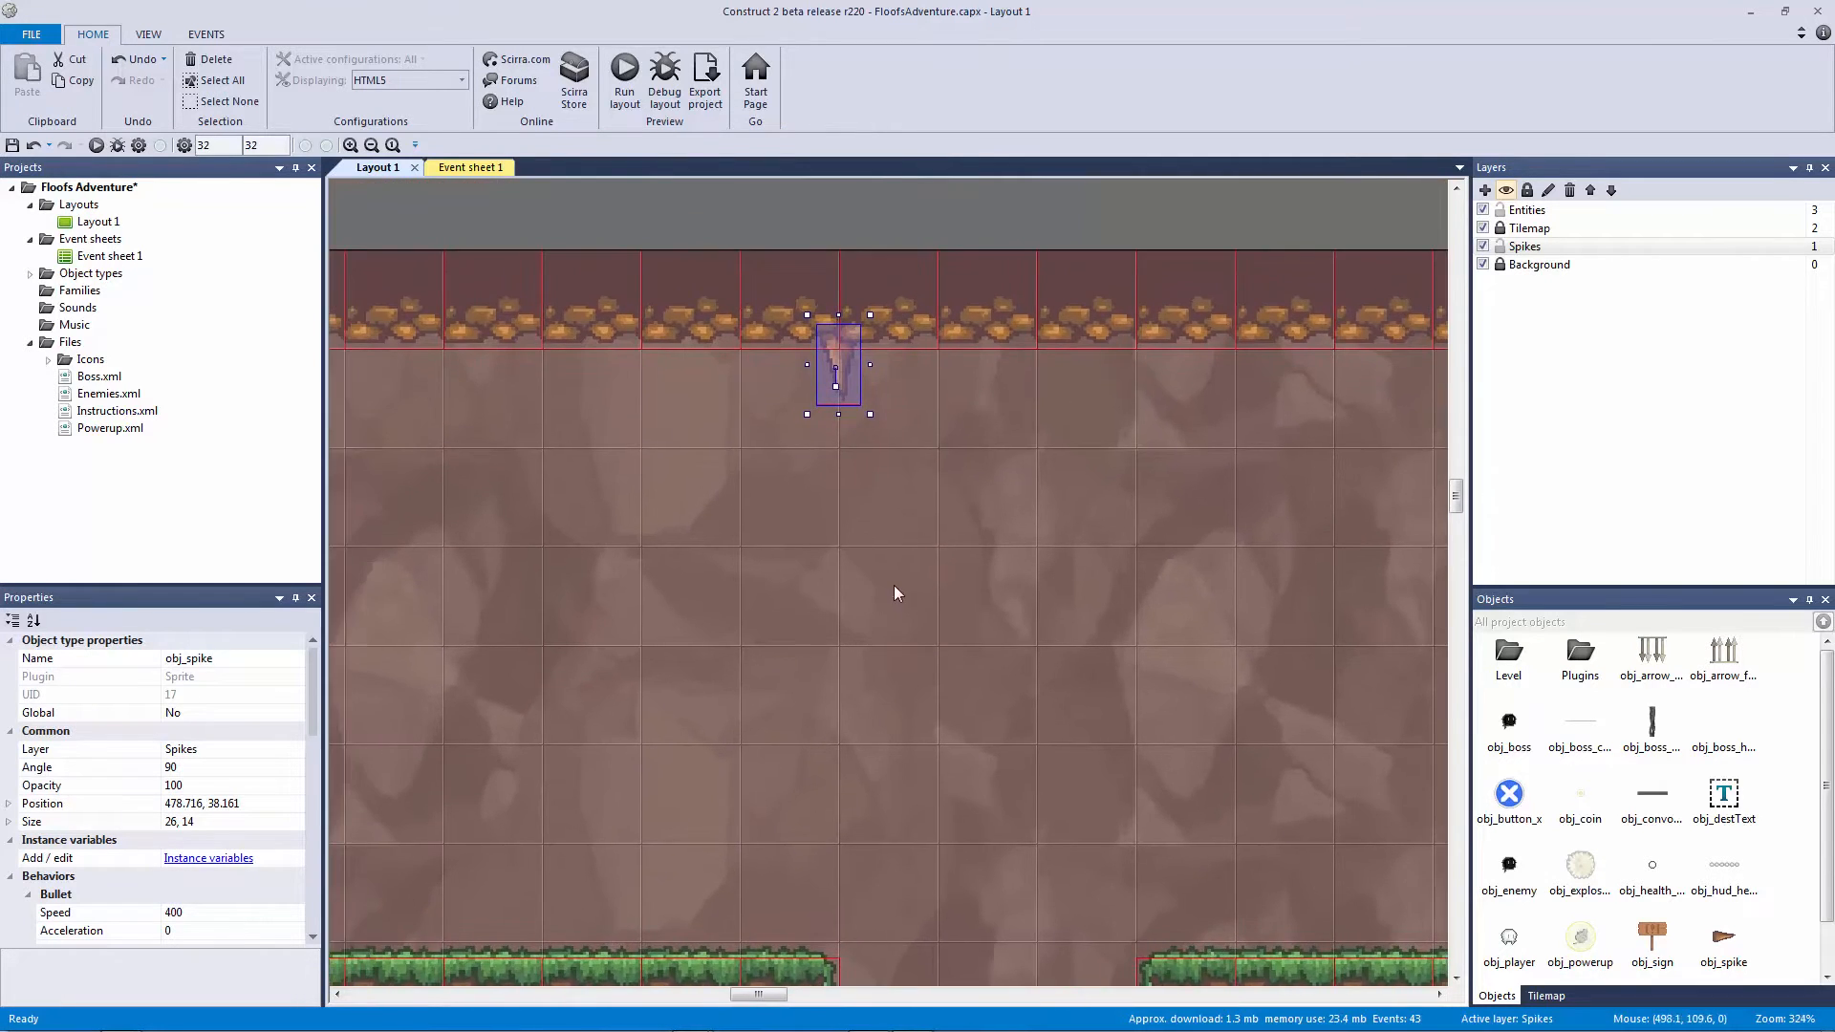
# Step: Nudge the spike sprite up against the cave ceiling at about 481, 37 and select the Spikes layer
pyautogui.keyDown('ctrl'); pyautogui.scroll(2, 860, 478); pyautogui.keyUp('ctrl')
pyautogui.moveTo(815, 249)
pyautogui.mouseDown()
pyautogui.moveTo(805, 227)
pyautogui.moveTo(828, 243)
pyautogui.mouseUp()
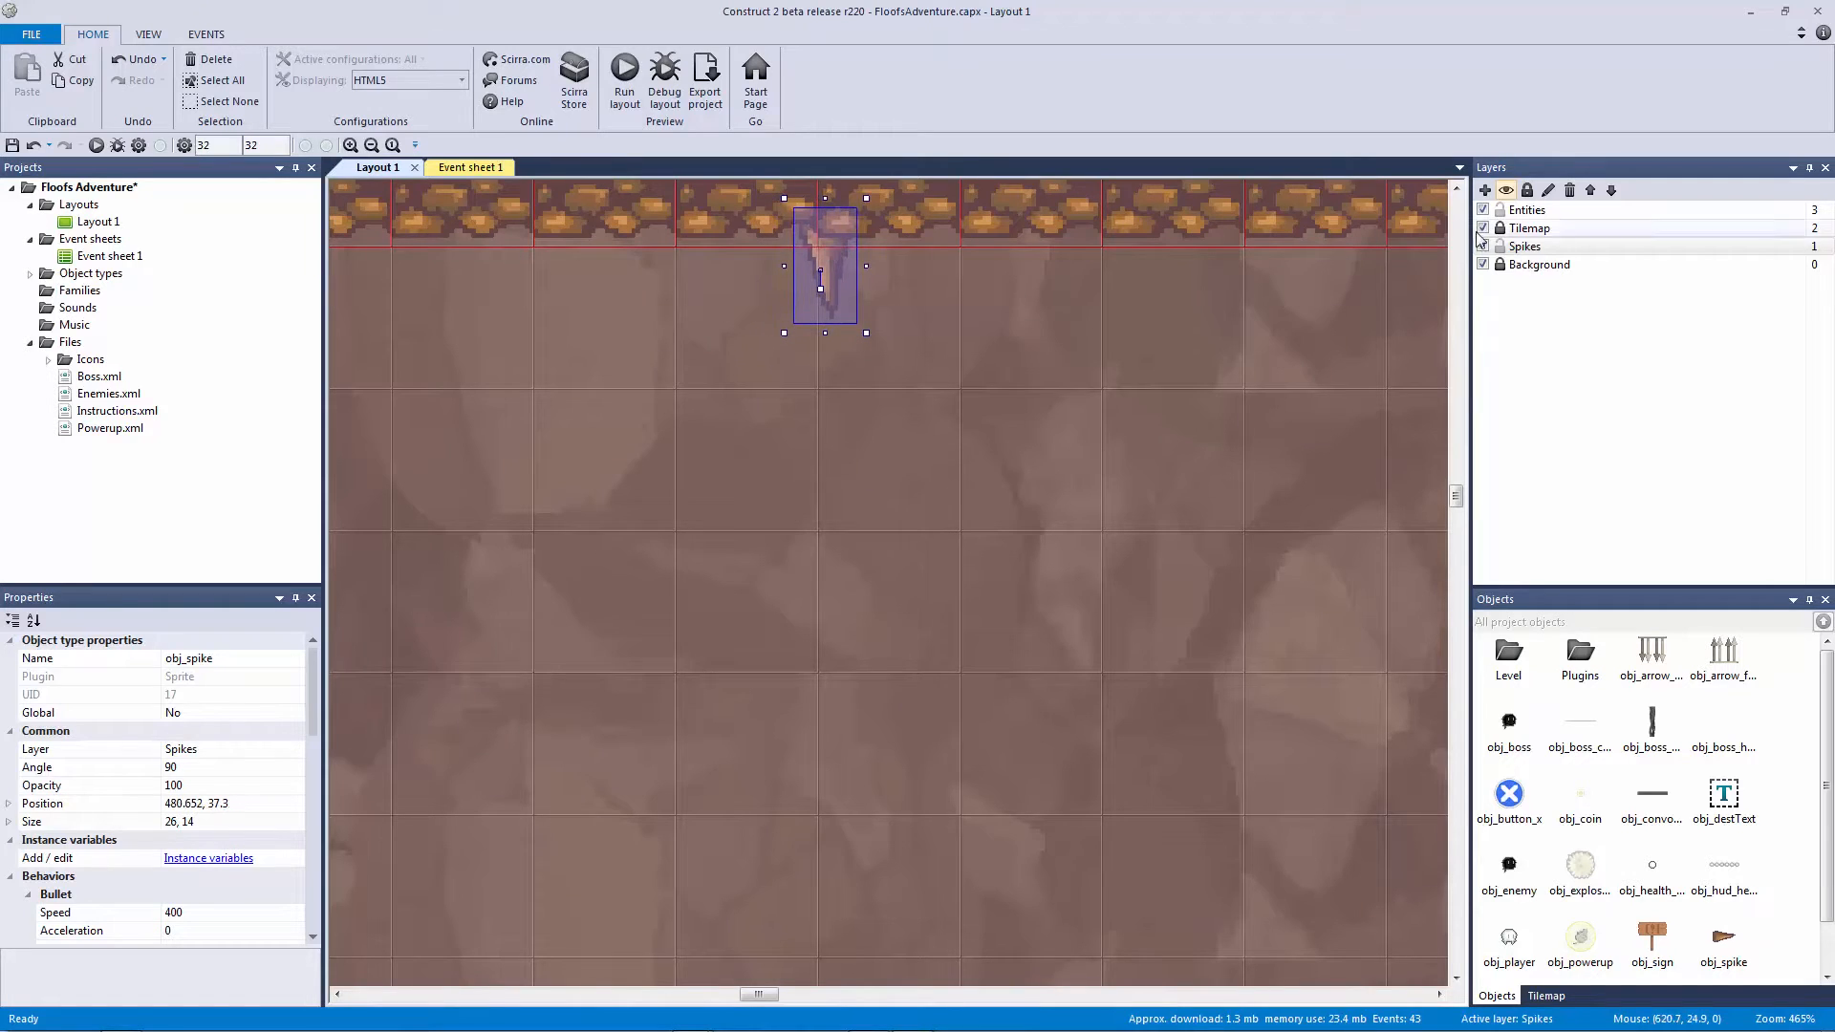
pyautogui.click(1484, 250)
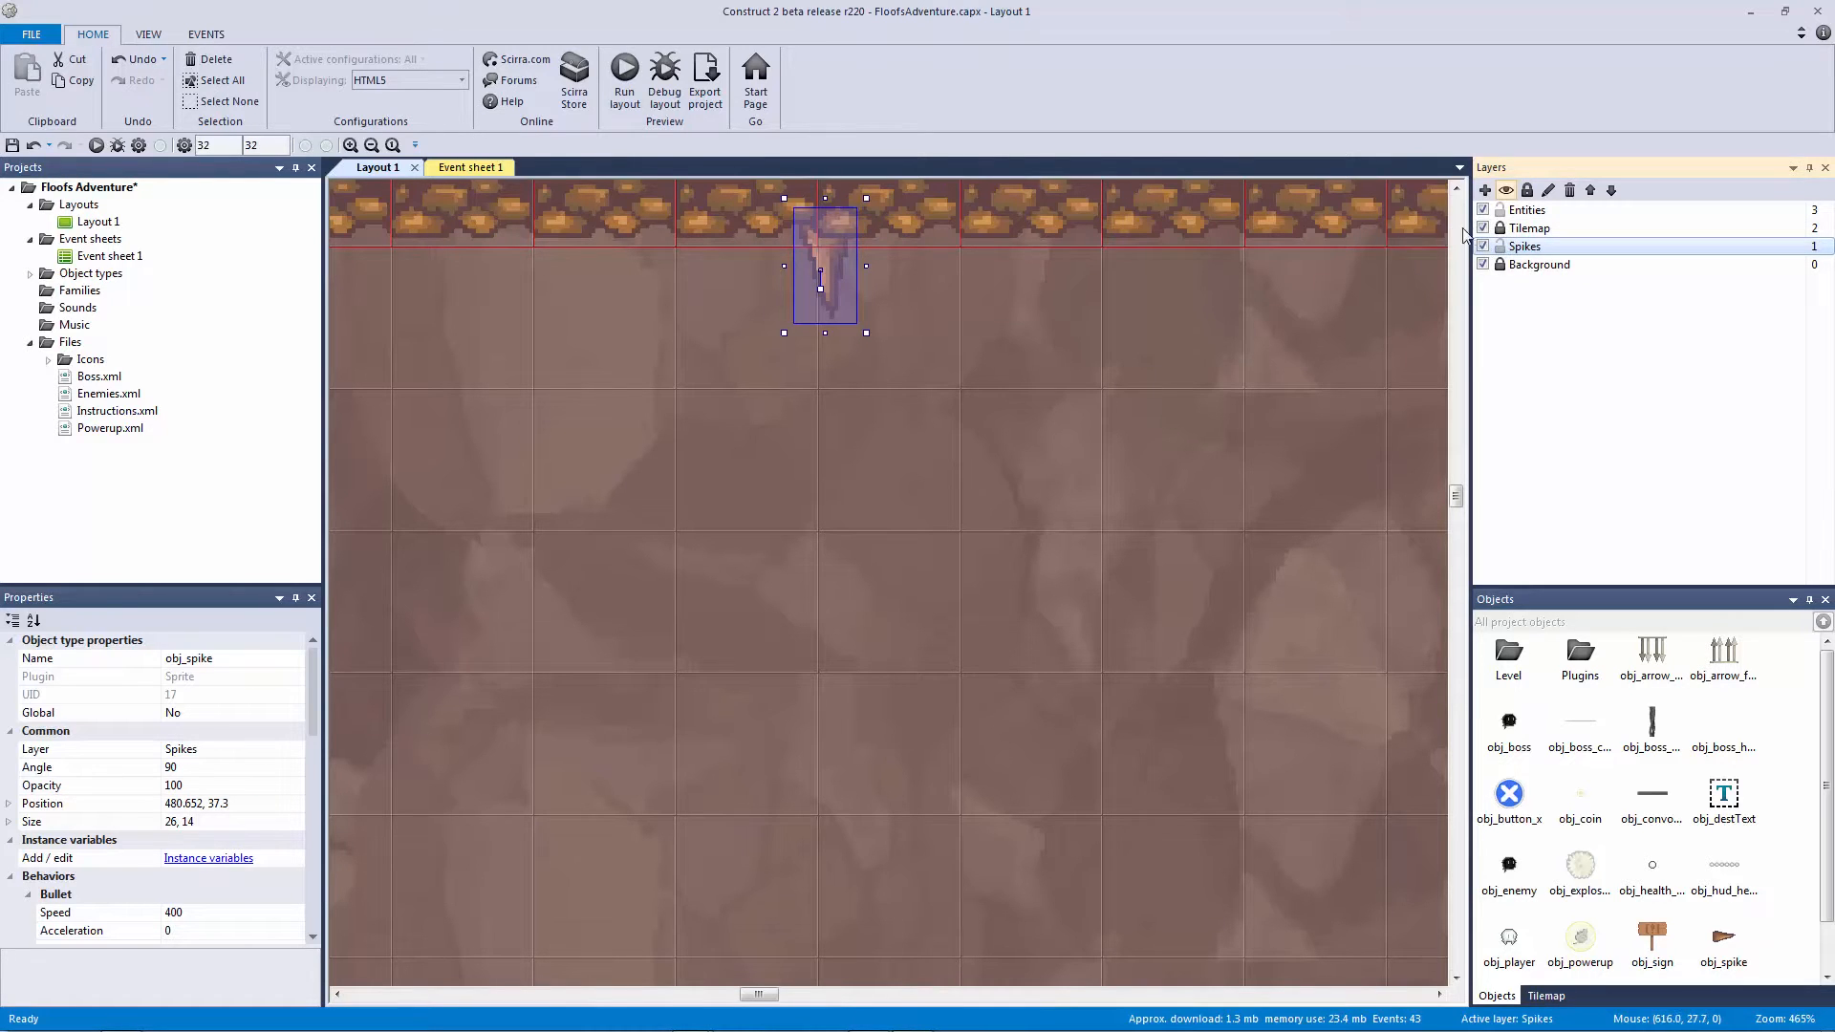
pyautogui.rightClick(825, 255)
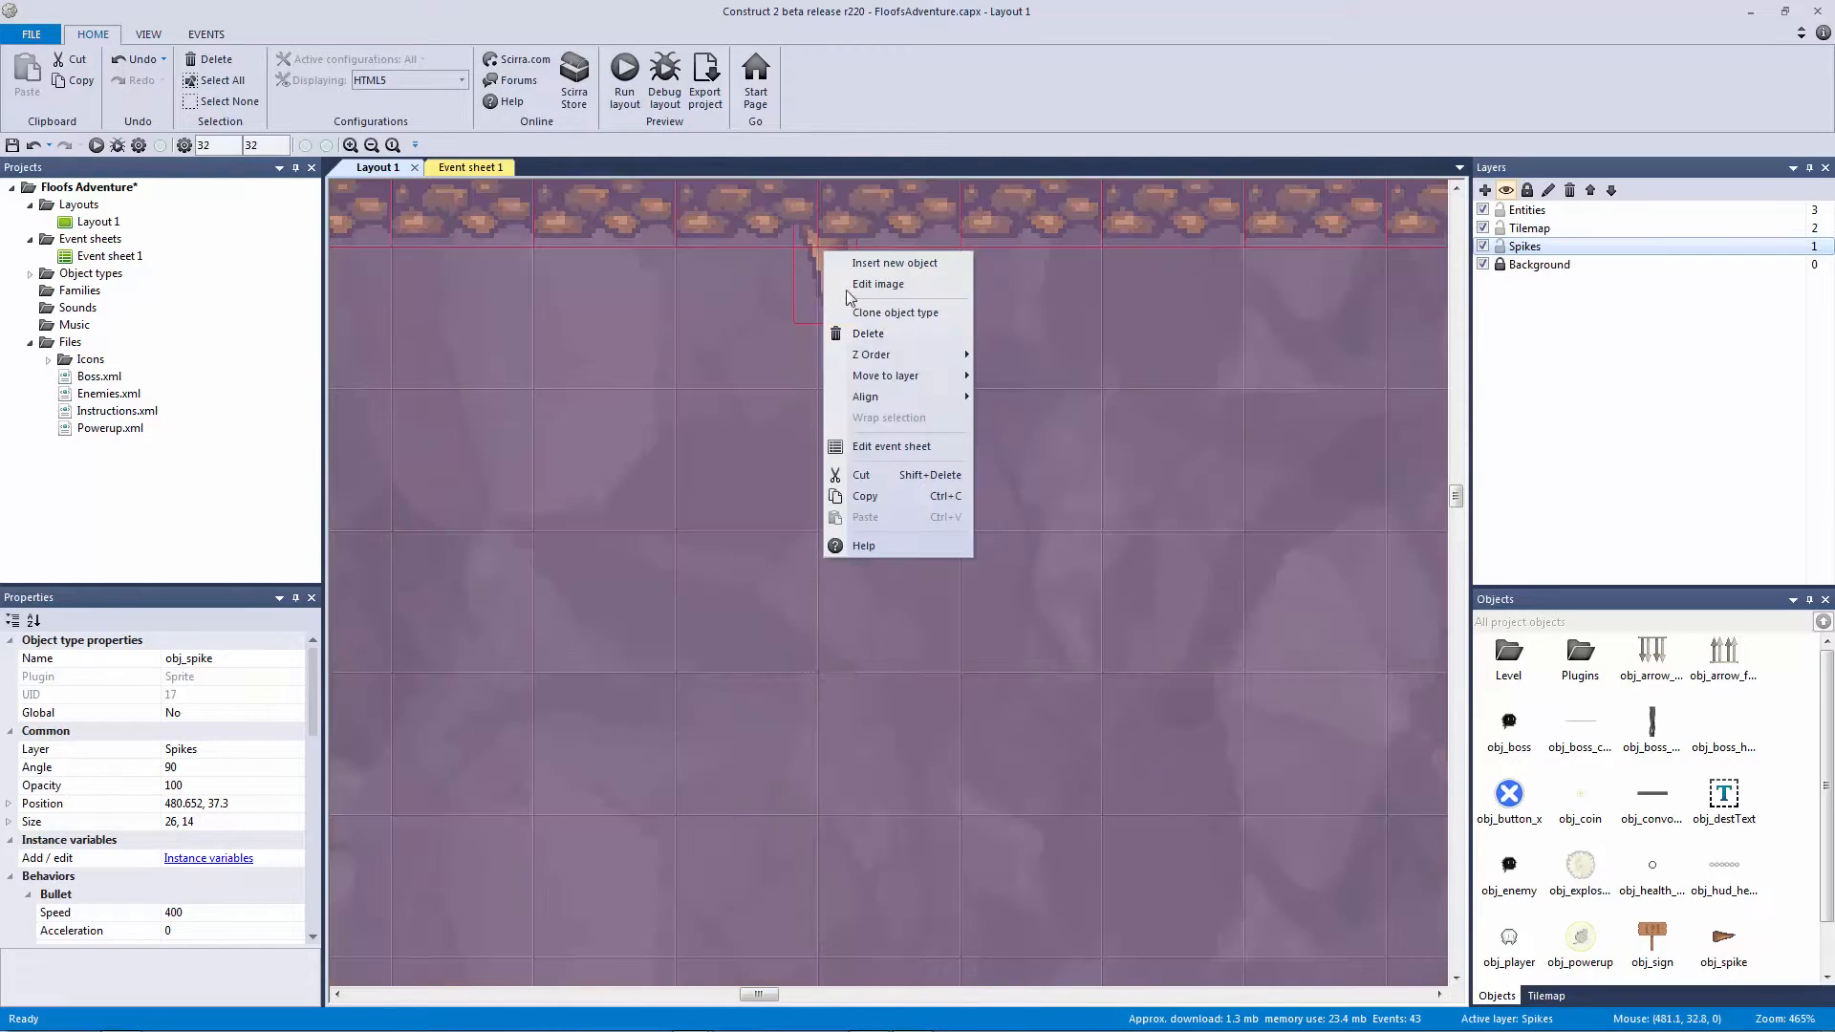
pyautogui.moveTo(874, 357)
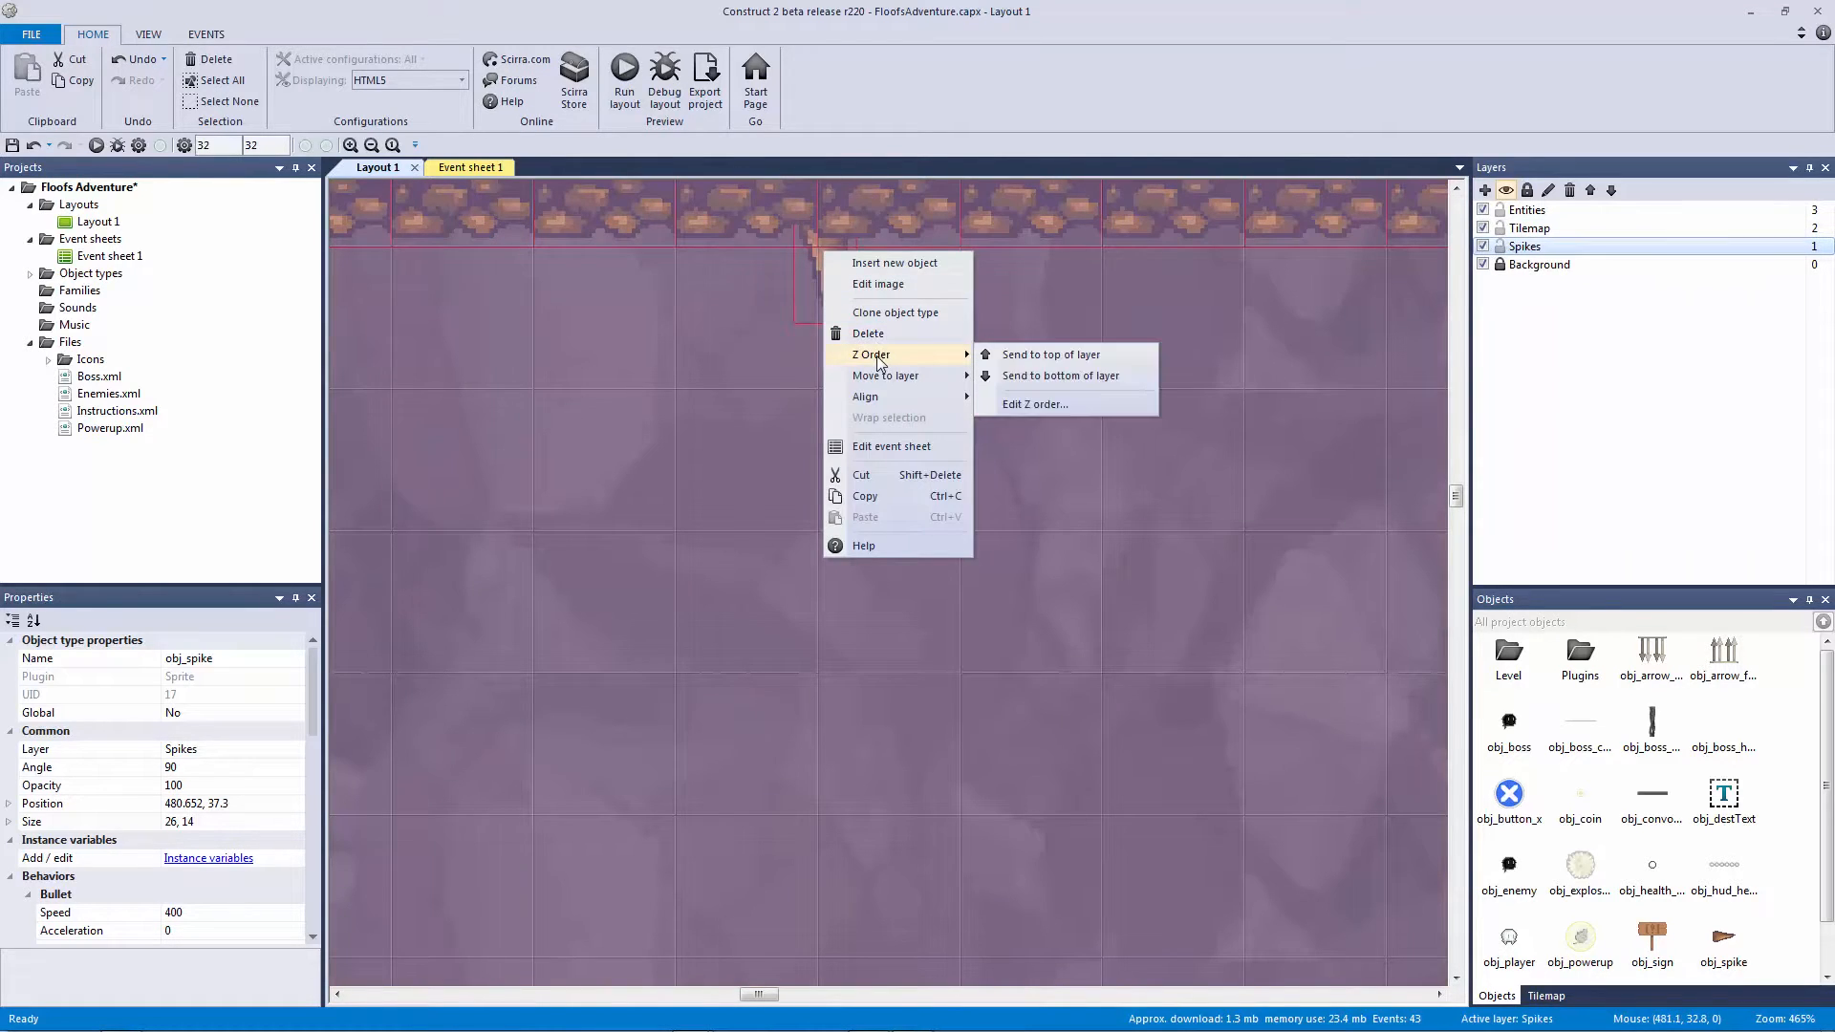
pyautogui.click(1499, 249)
pyautogui.click(1017, 344)
pyautogui.keyDown('ctrl'); pyautogui.scroll(-3, 994, 319); pyautogui.keyUp('ctrl')
pyautogui.click(890, 263)
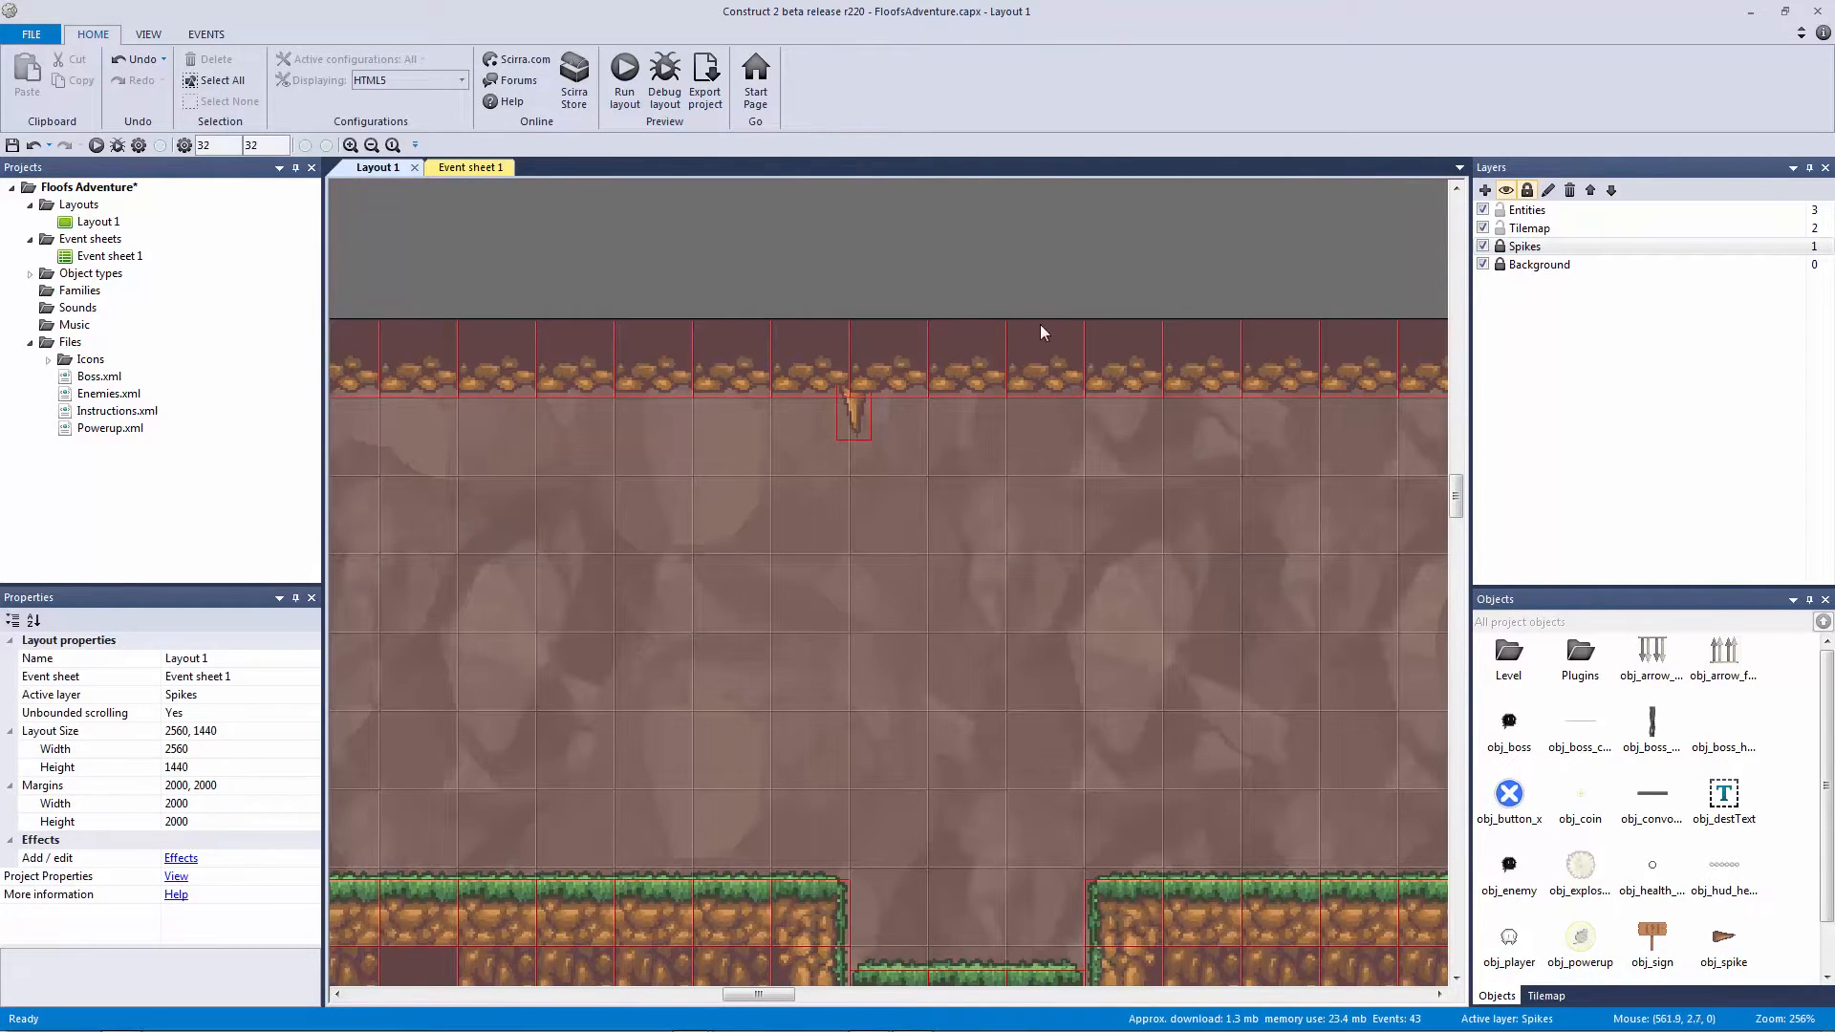
pyautogui.click(847, 410)
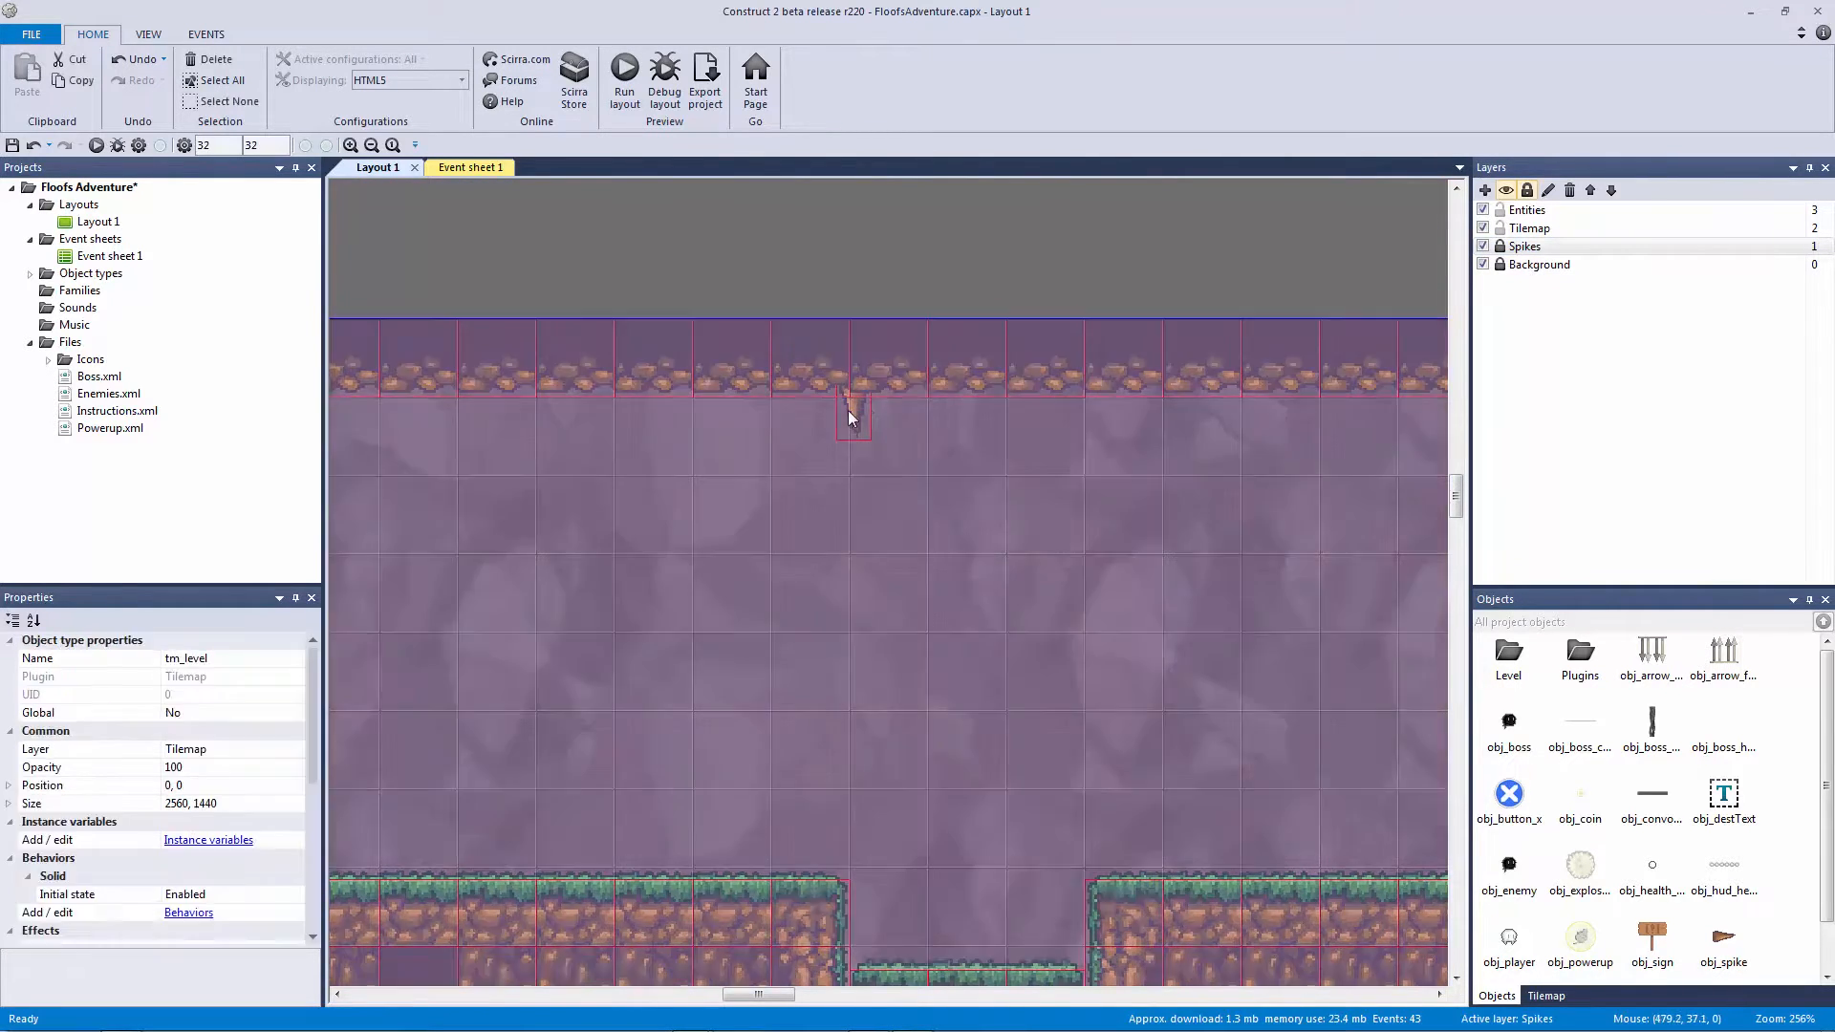
# Step: Unlock the Spikes layer and lock the Tilemap and Entities layers
pyautogui.click(1500, 246)
pyautogui.click(1499, 227)
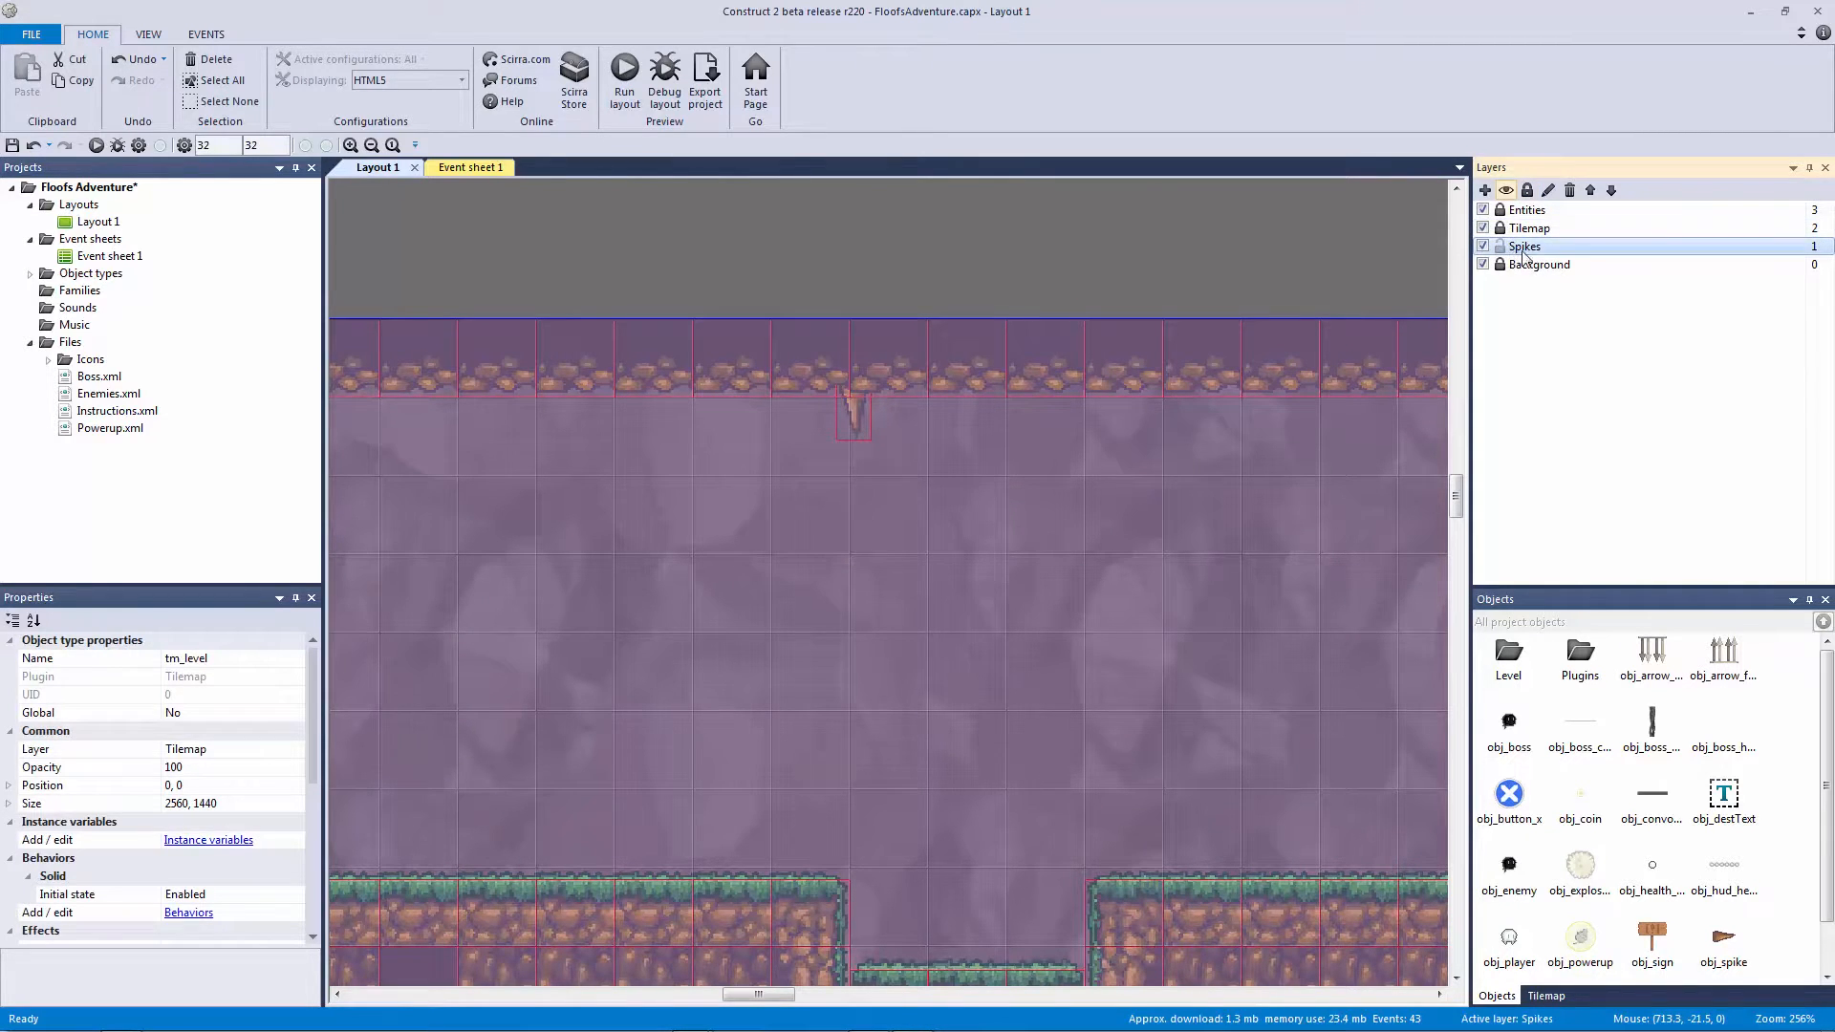
# Step: Open Event sheet 1 and collapse the Powerup group
pyautogui.click(469, 168)
pyautogui.keyDown('ctrl'); pyautogui.scroll(-4, 382, 495); pyautogui.keyUp('ctrl')
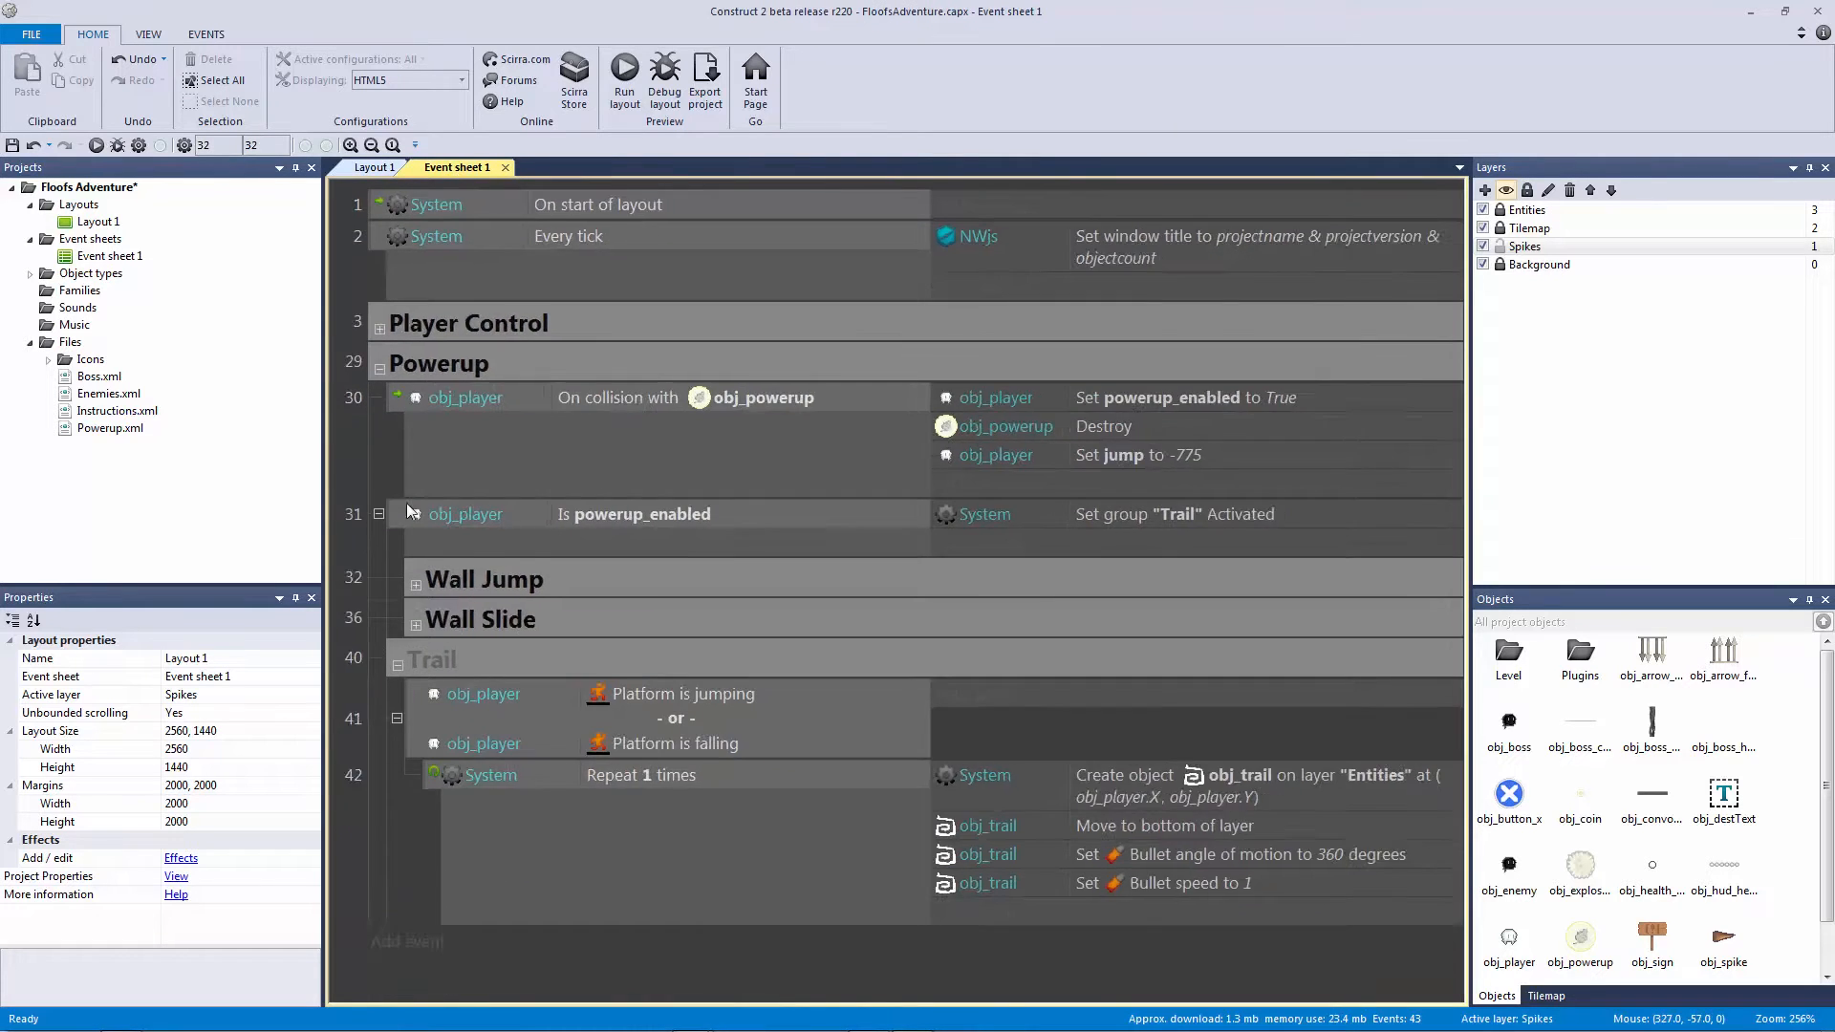
pyautogui.click(379, 310)
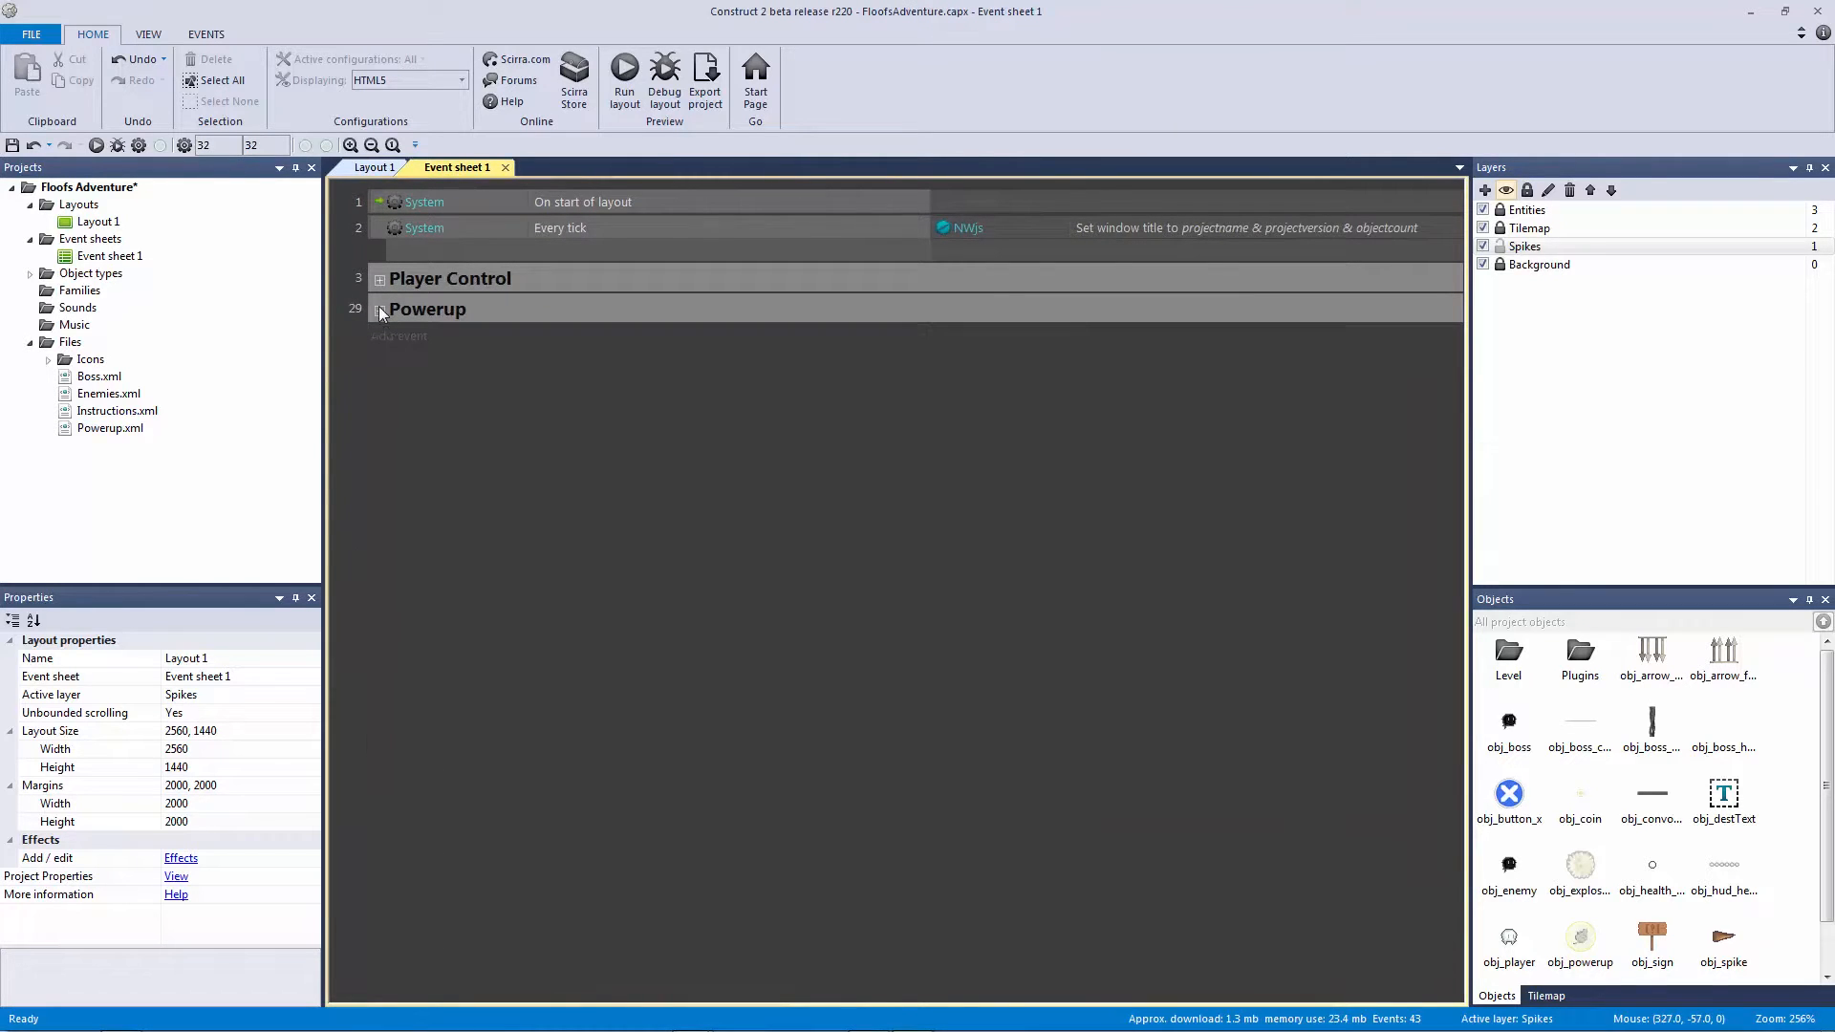
# Step: Add an event below the Powerup group with the System For Each condition looping over obj_spike
pyautogui.click(421, 349)
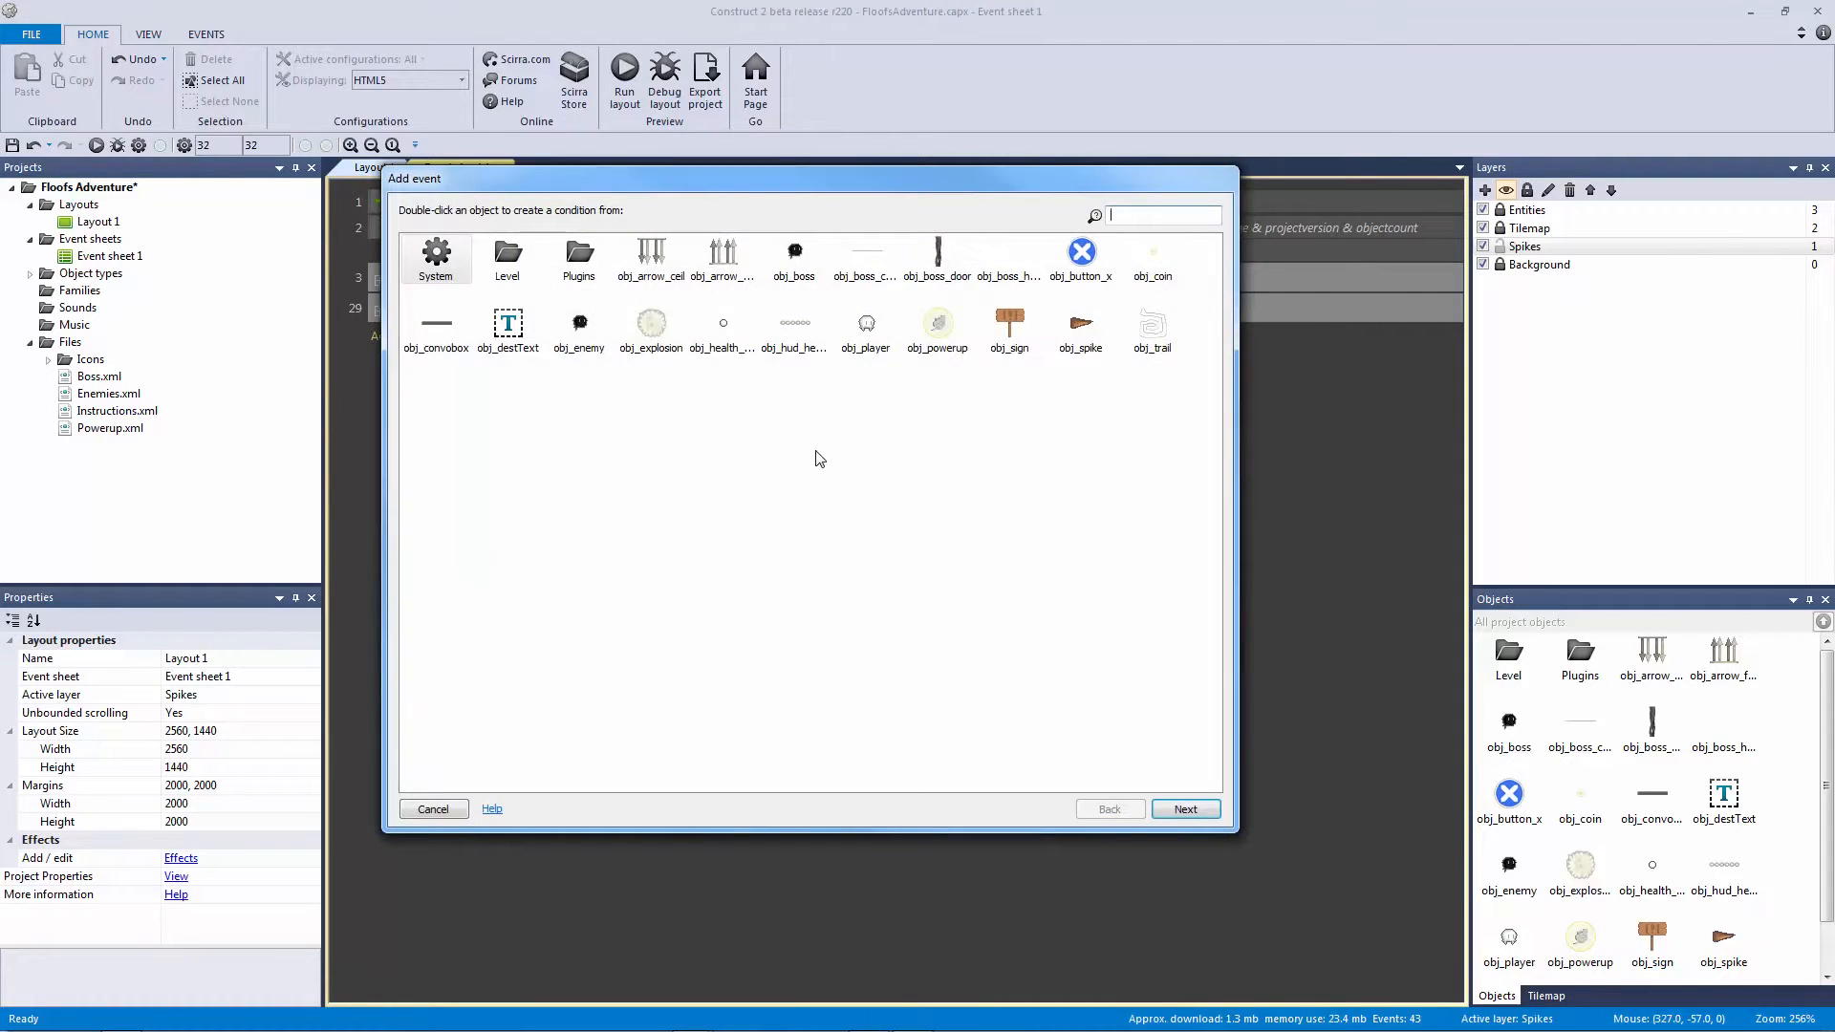
pyautogui.doubleClick(438, 264)
pyautogui.doubleClick(659, 525)
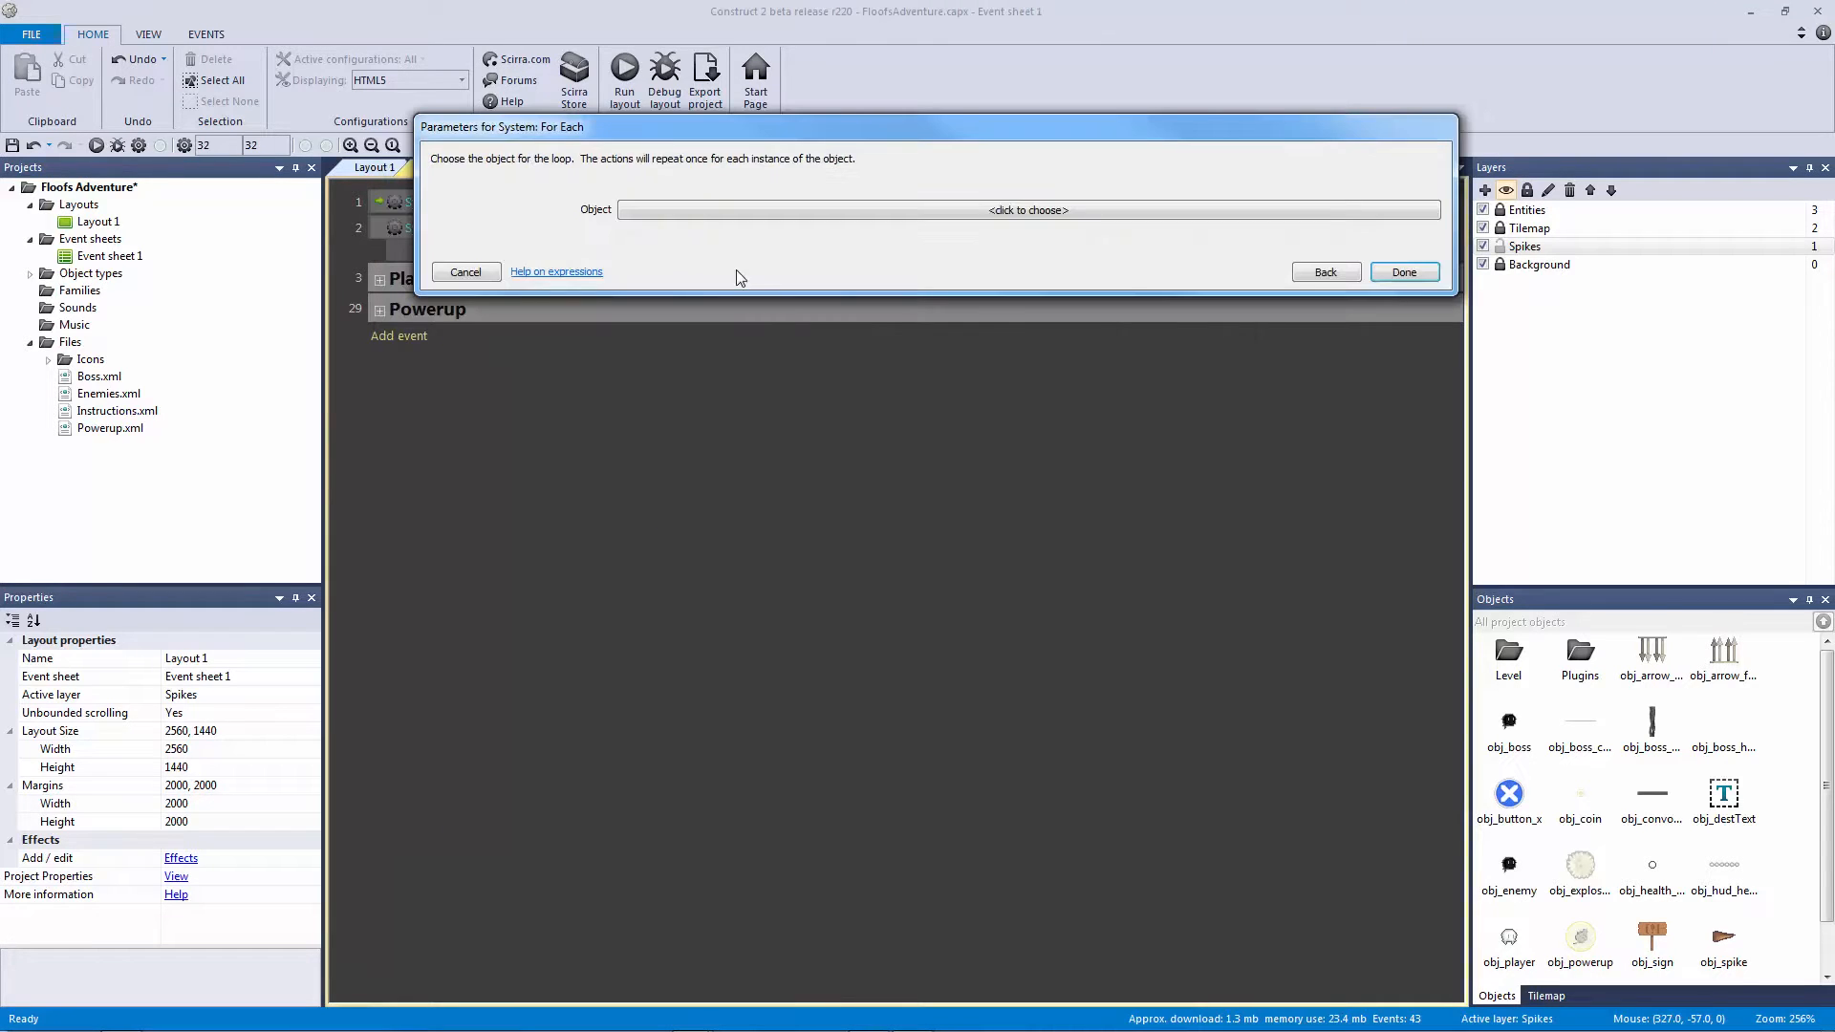
pyautogui.click(667, 205)
pyautogui.doubleClick(832, 415)
pyautogui.click(1404, 273)
pyautogui.click(775, 447)
pyautogui.click(577, 342)
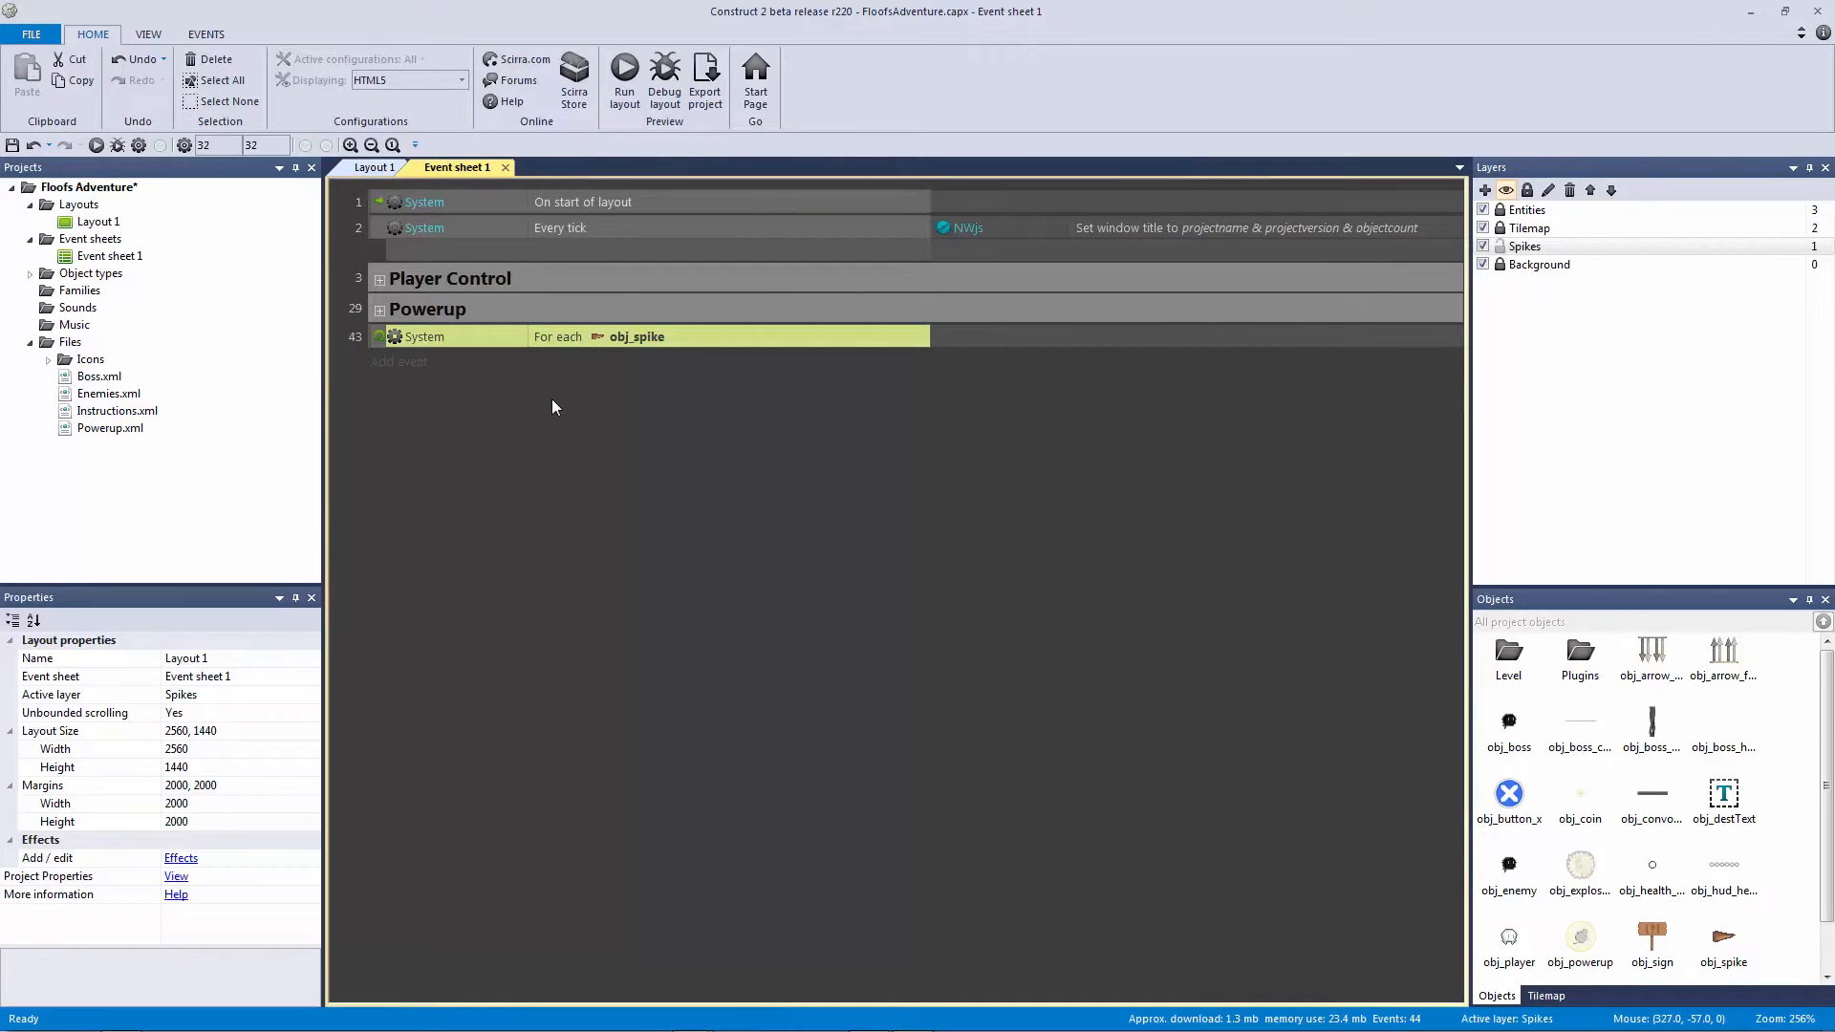
# Step: Place a copy of the spike sprite beside the original in Layout 1 at about 510, 34 and return to the event sheet
pyautogui.click(374, 169)
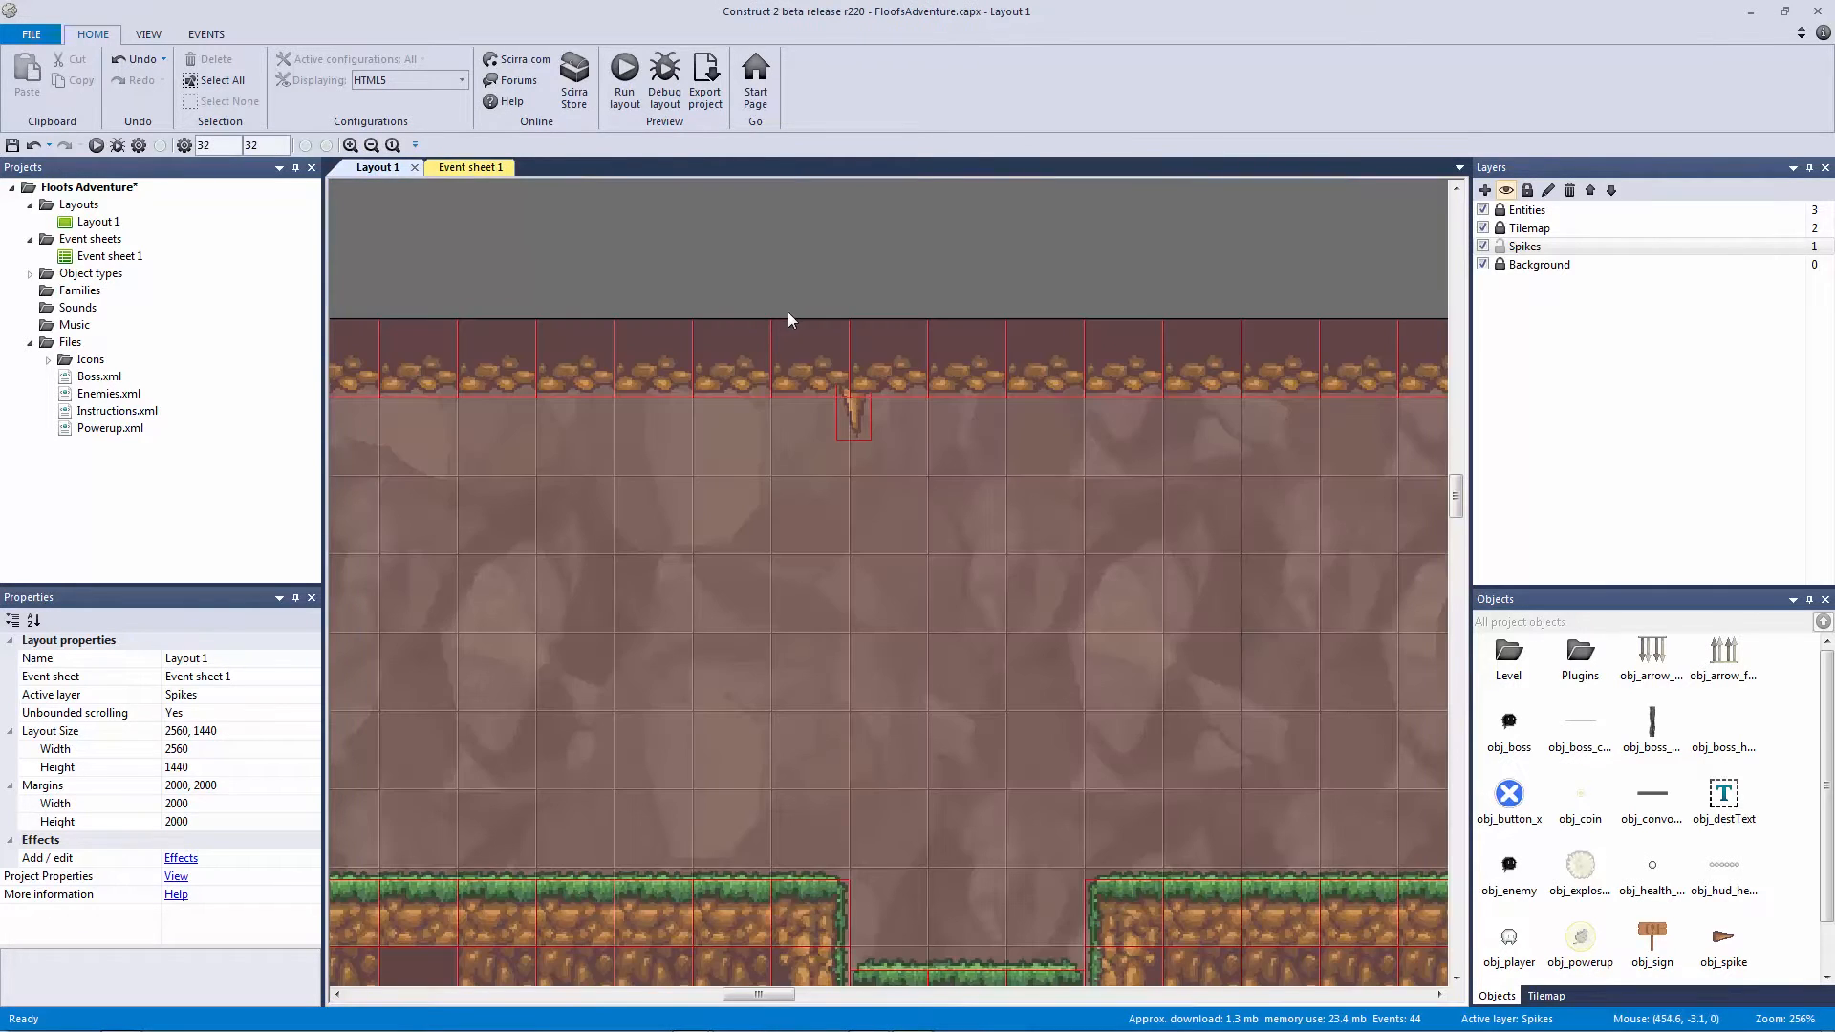
pyautogui.click(851, 420)
pyautogui.hotkey('ctrl', 'c')
pyautogui.hotkey('ctrl', 'v')
pyautogui.click(923, 405)
pyautogui.click(483, 169)
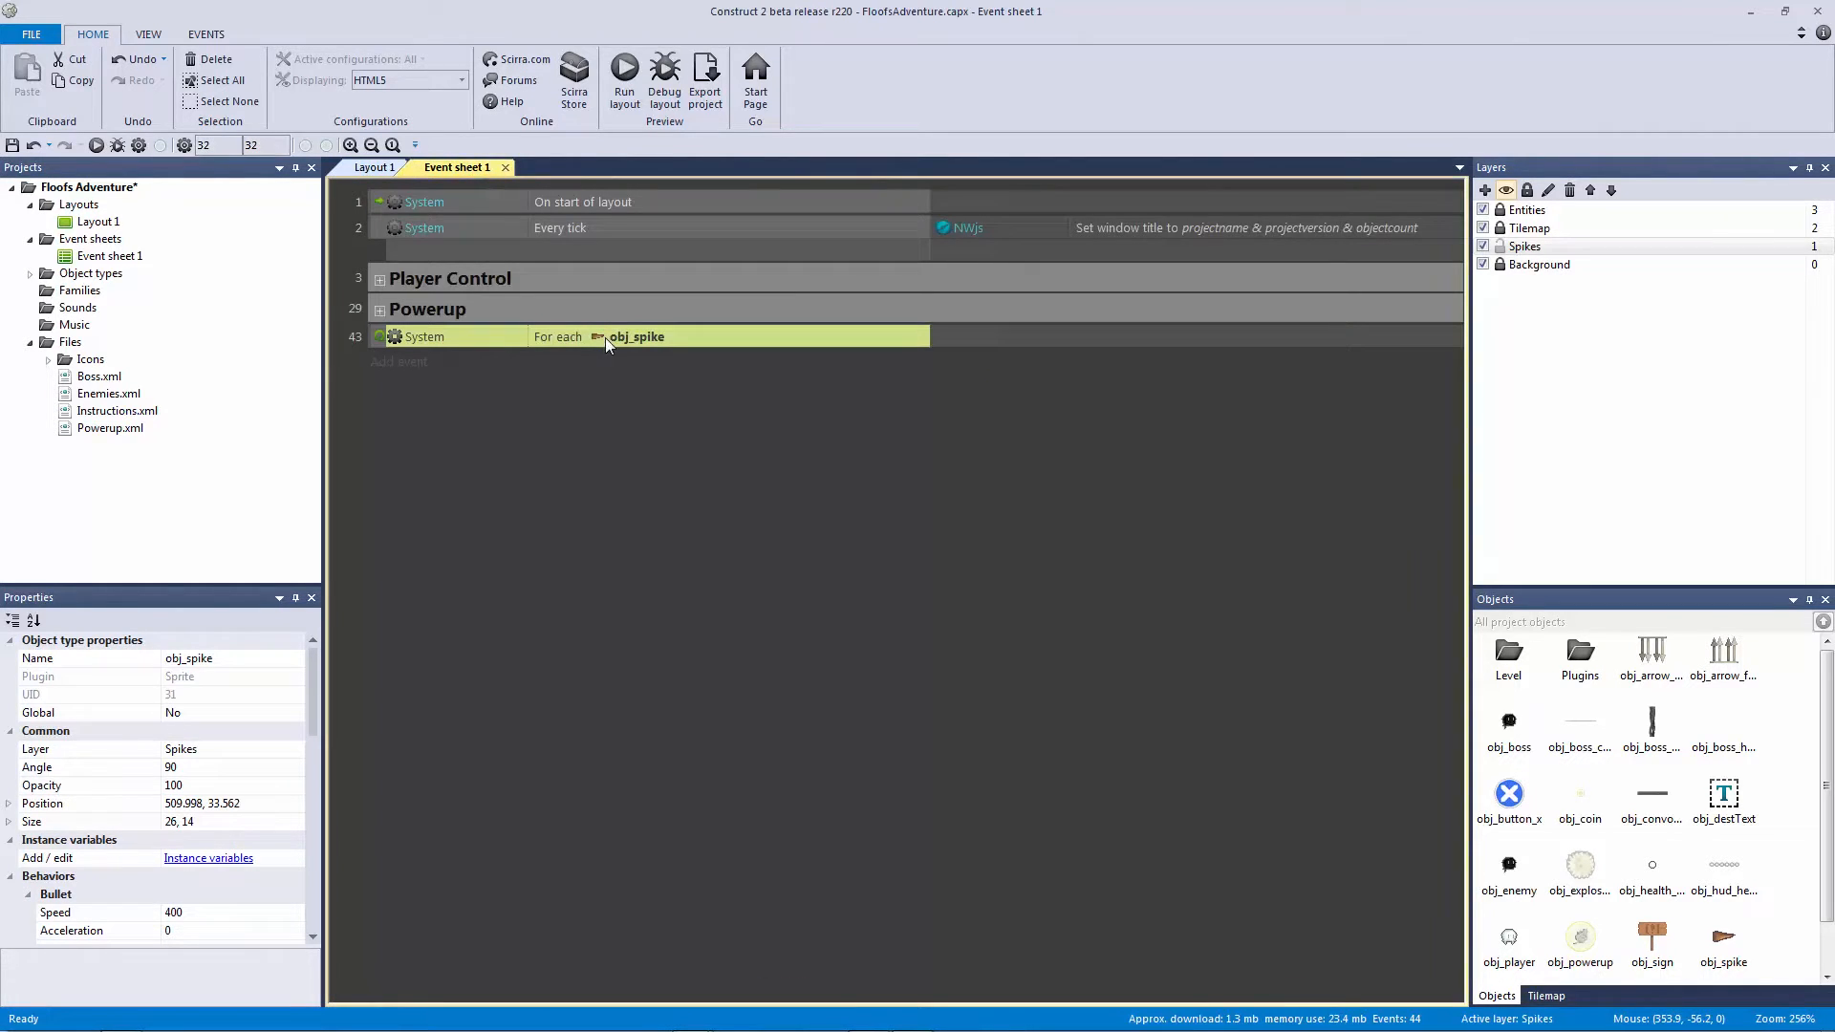
# Step: Delete the duplicate spike from Layout 1 and select the original spike
pyautogui.click(374, 168)
pyautogui.moveTo(927, 395); pyautogui.dragTo(925, 402)
pyautogui.press('Delete')
pyautogui.click(857, 393)
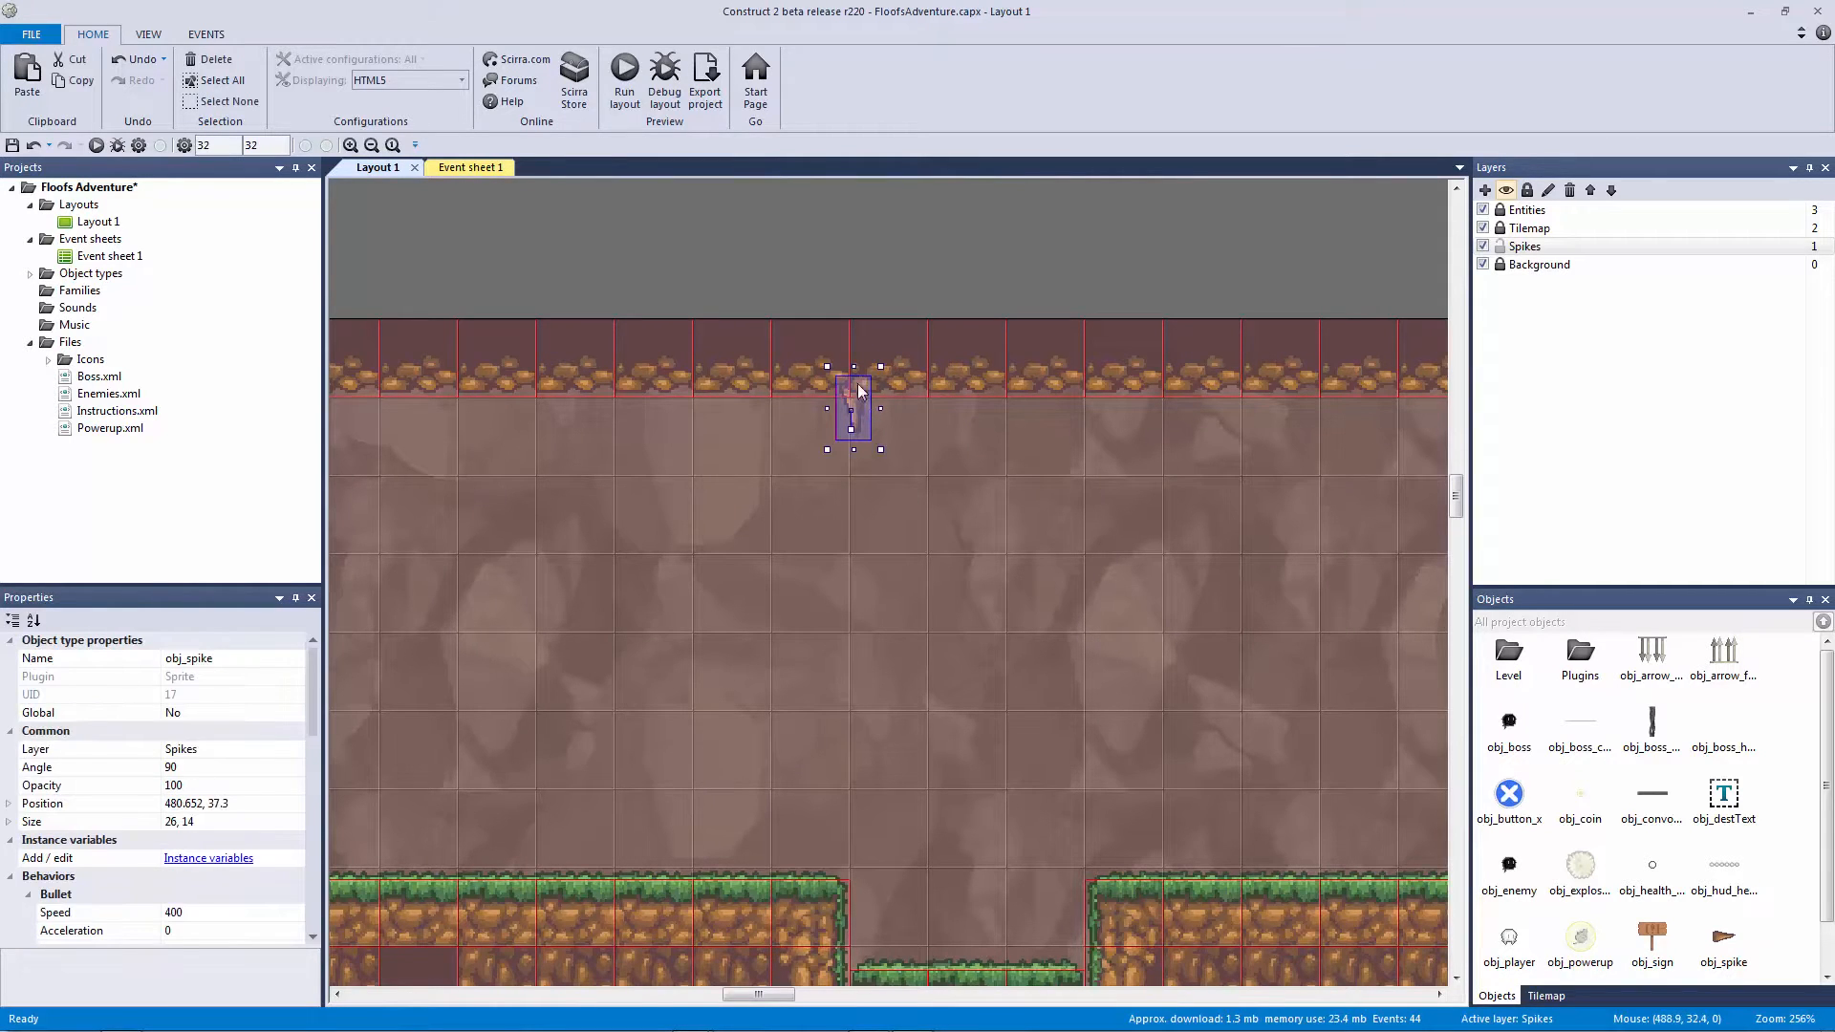
# Step: Add an obj_spike action to the For Each event that sets the Sine period to random(0.1,0.6)
pyautogui.click(492, 169)
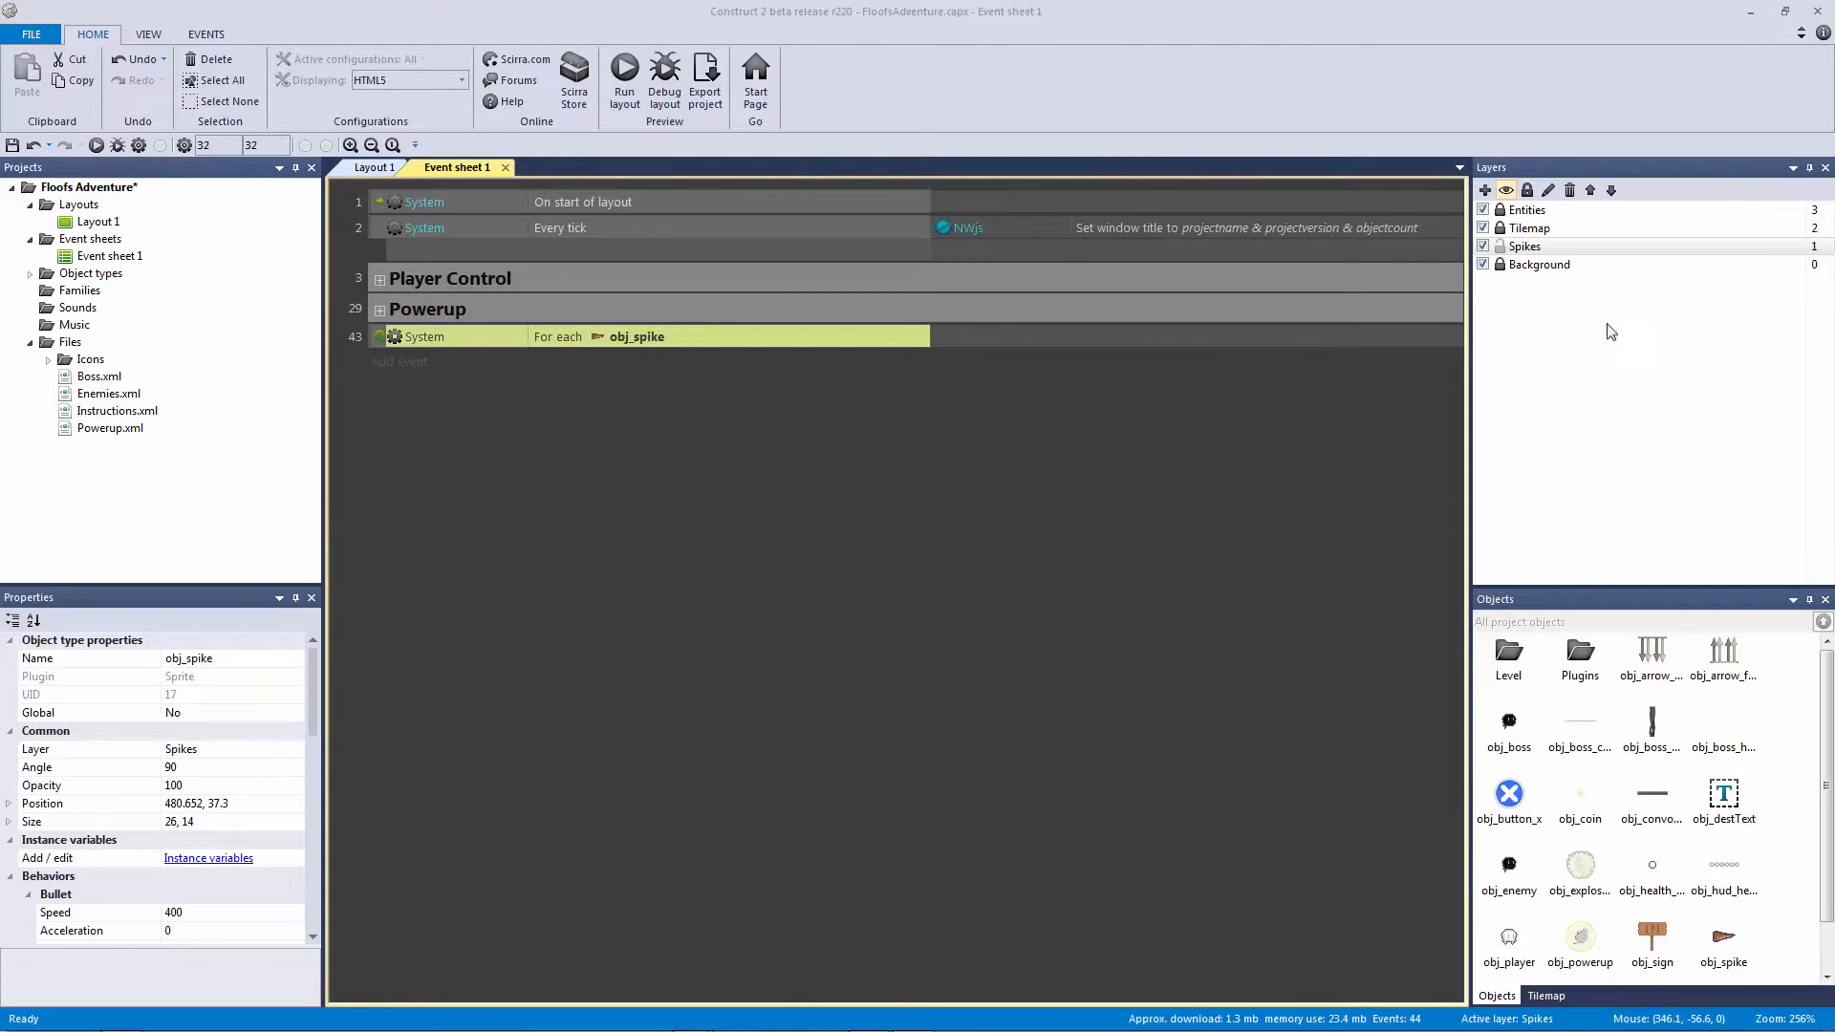
pyautogui.click(979, 338)
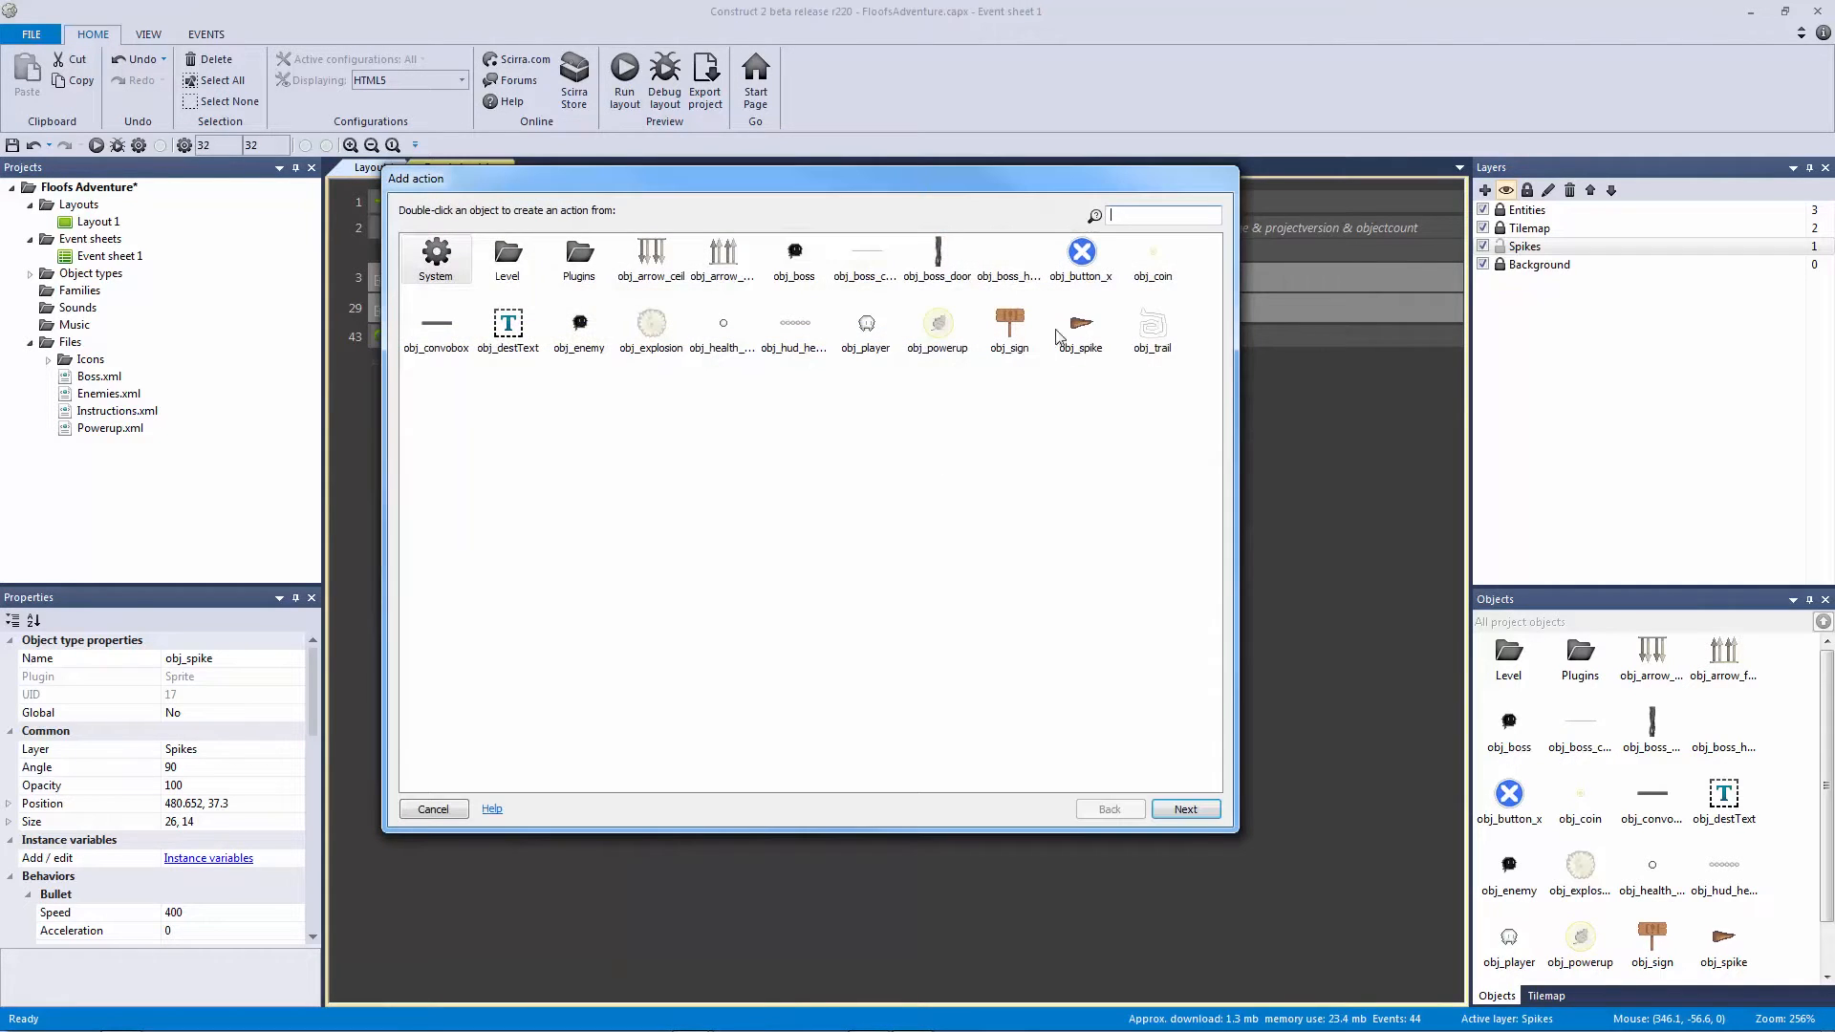
pyautogui.doubleClick(1058, 334)
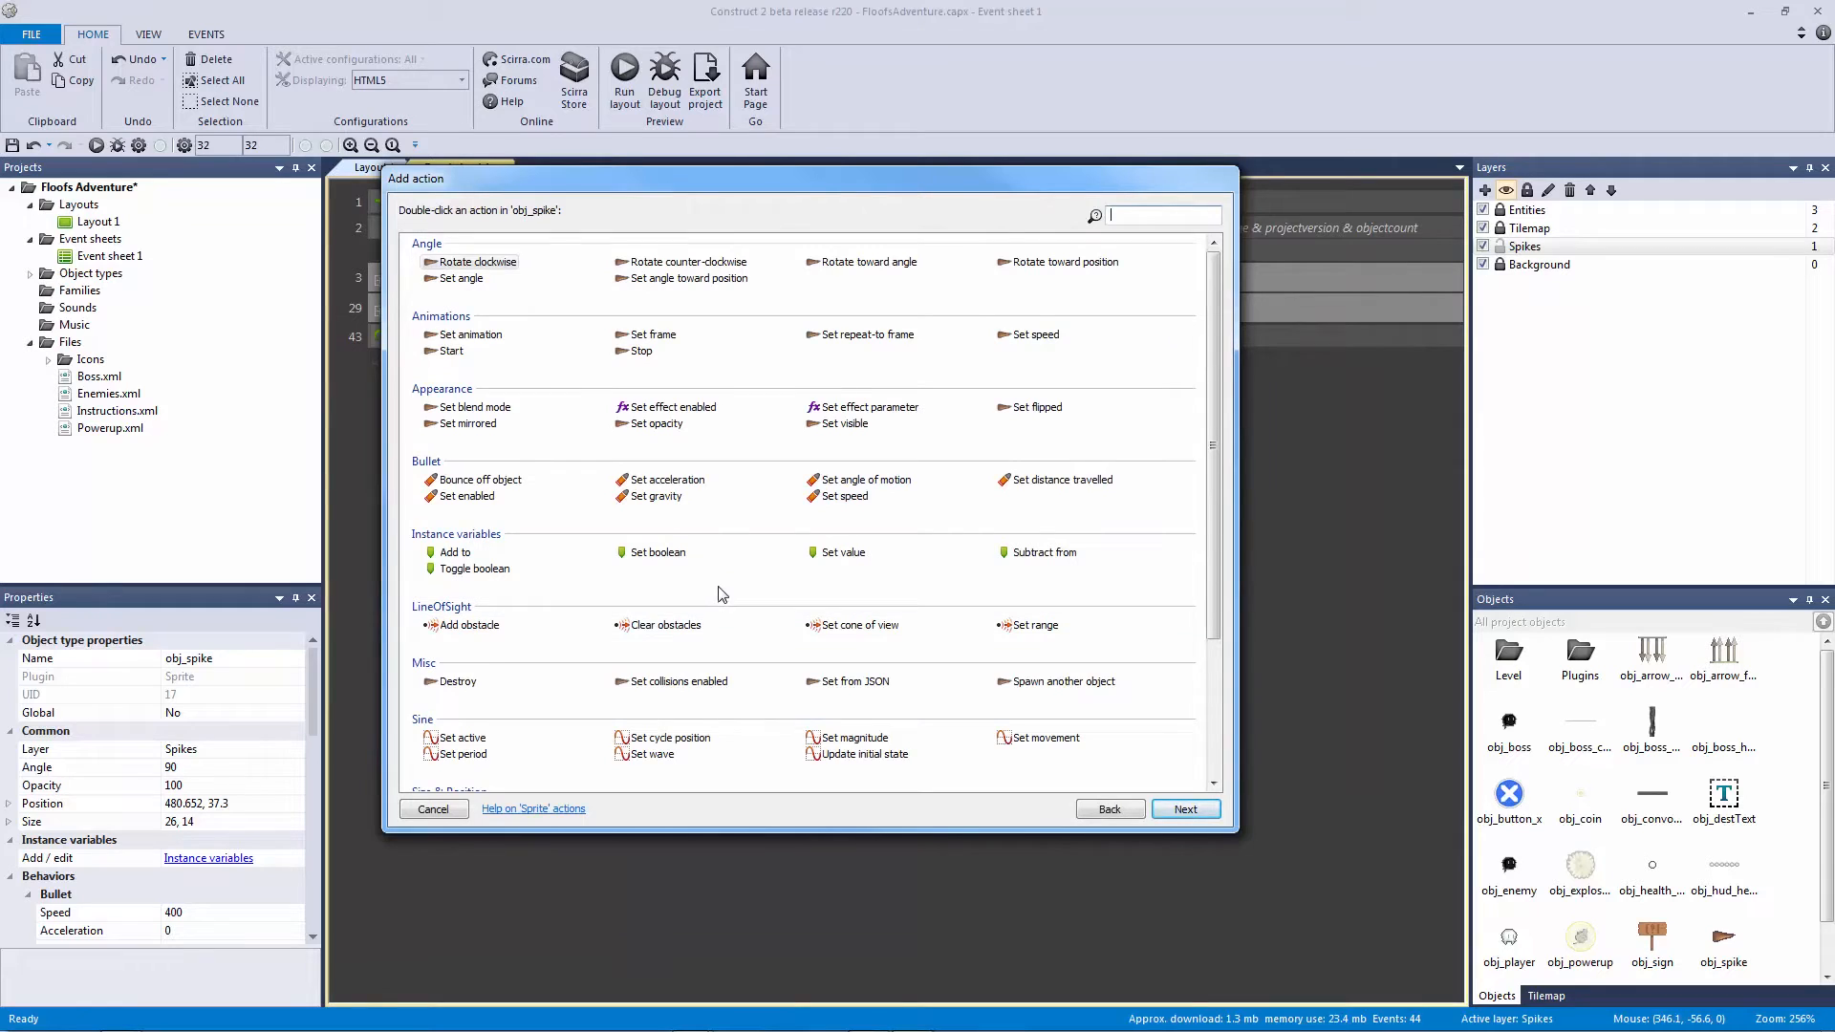
pyautogui.scroll(-3, 1215, 516)
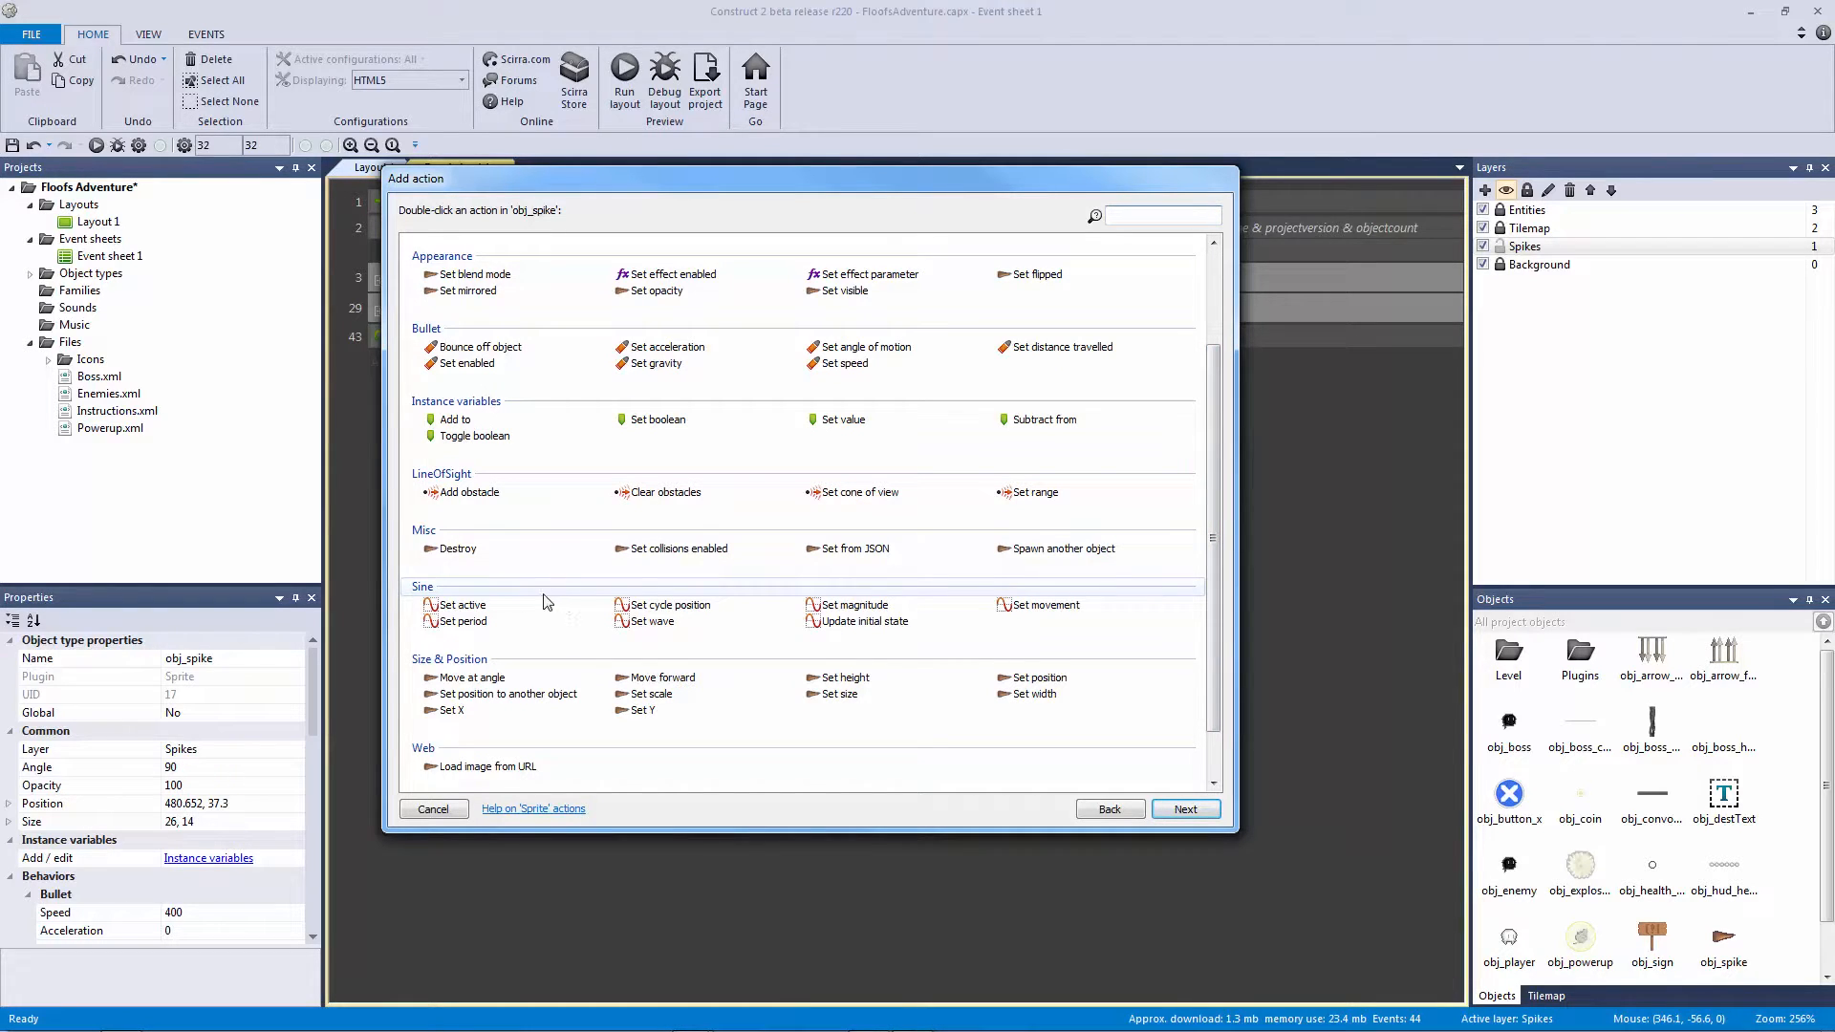
pyautogui.click(464, 605)
pyautogui.click(830, 606)
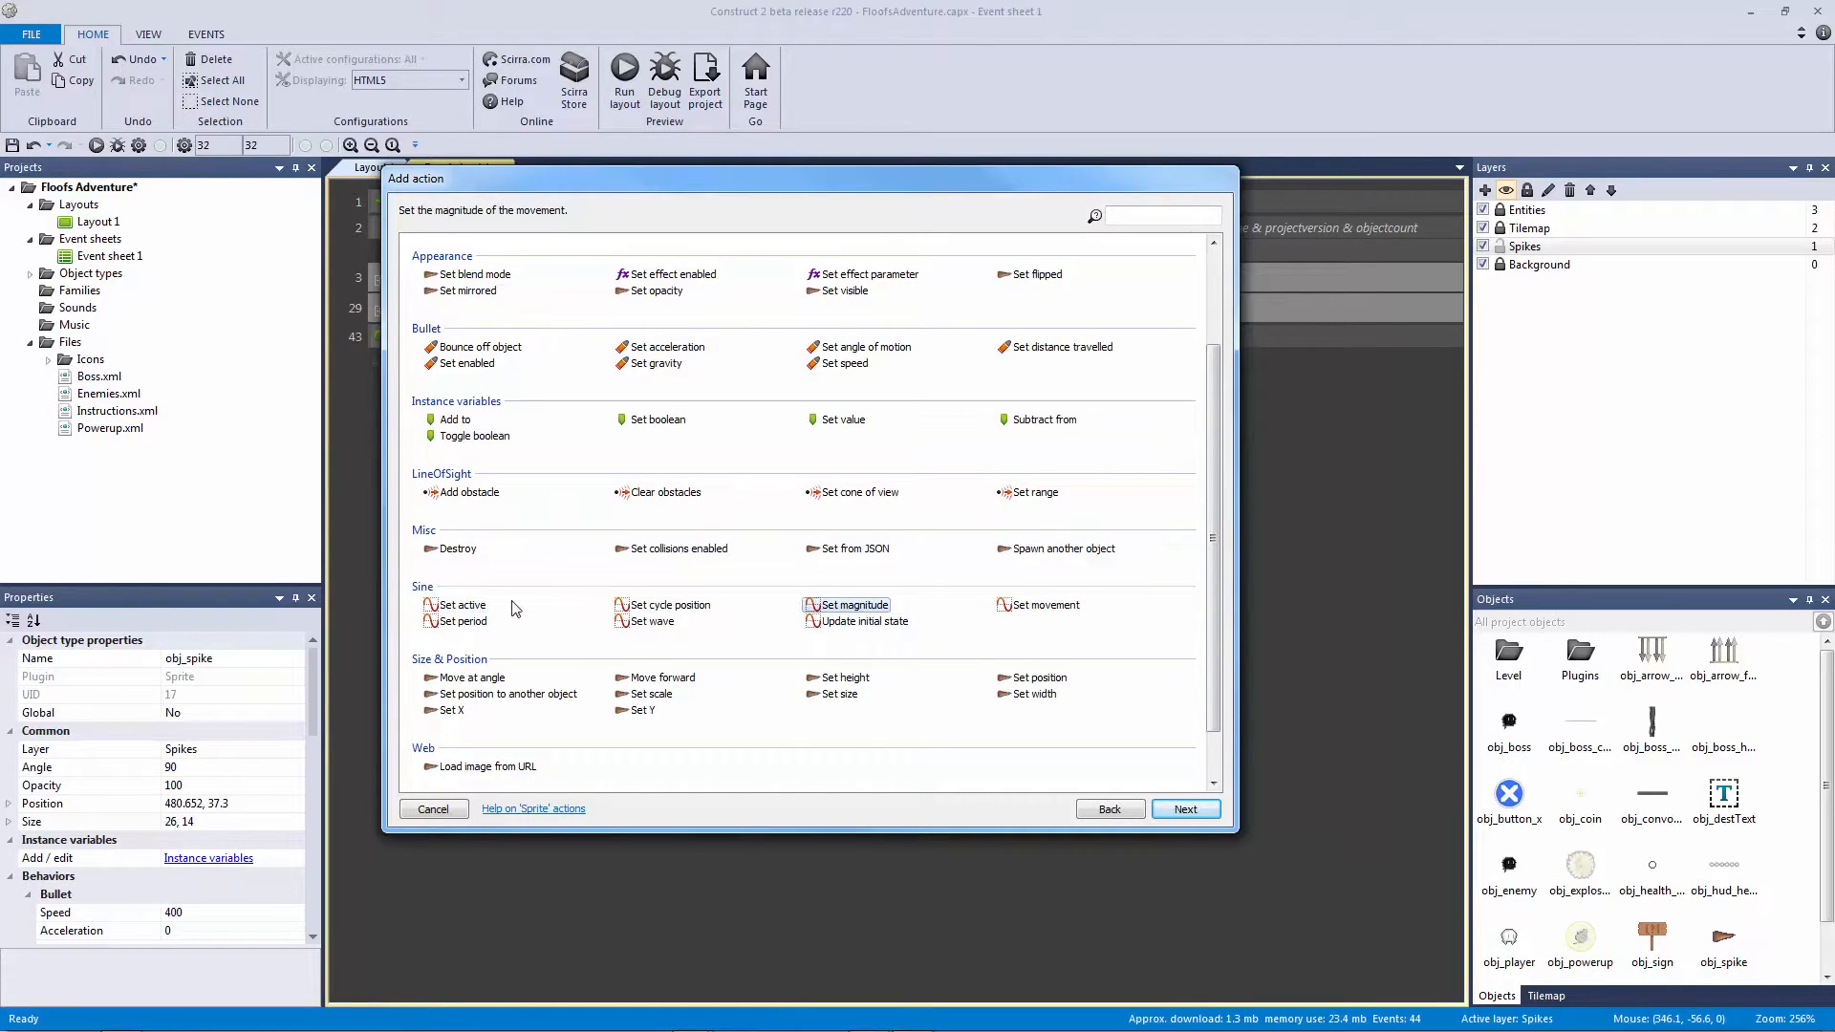
pyautogui.doubleClick(467, 607)
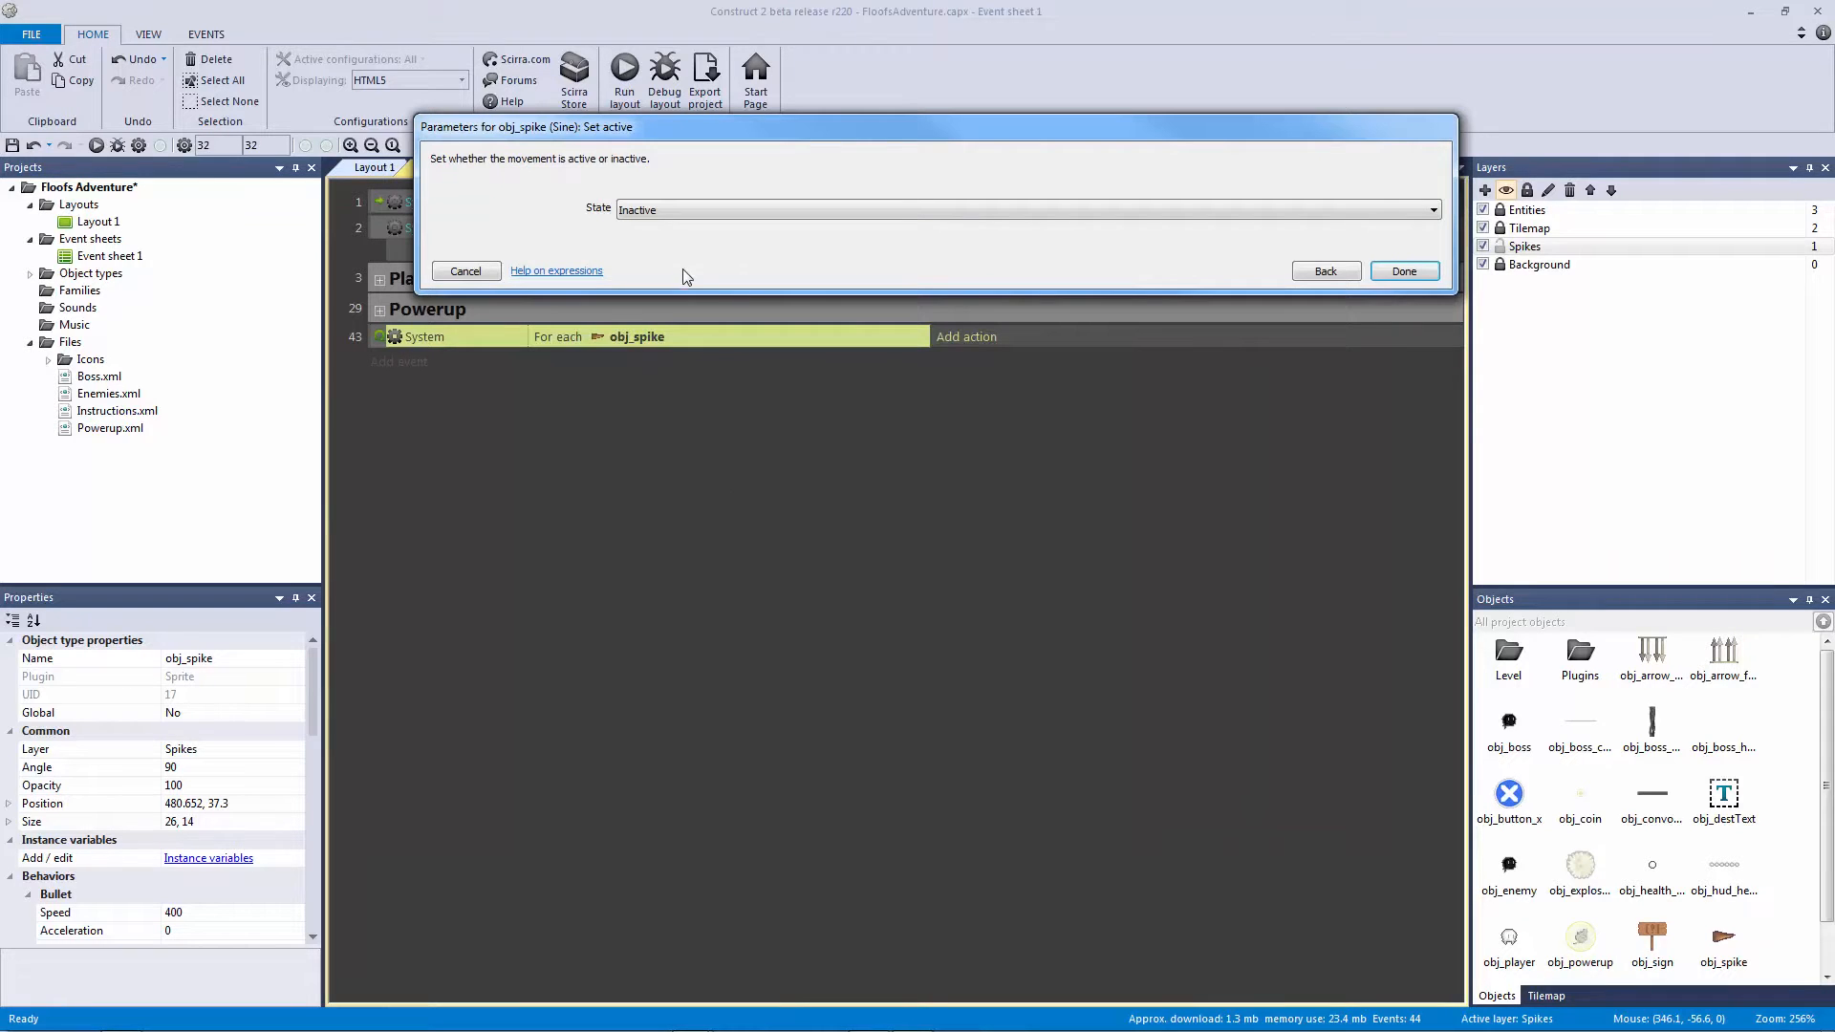
pyautogui.click(1322, 272)
pyautogui.doubleClick(462, 622)
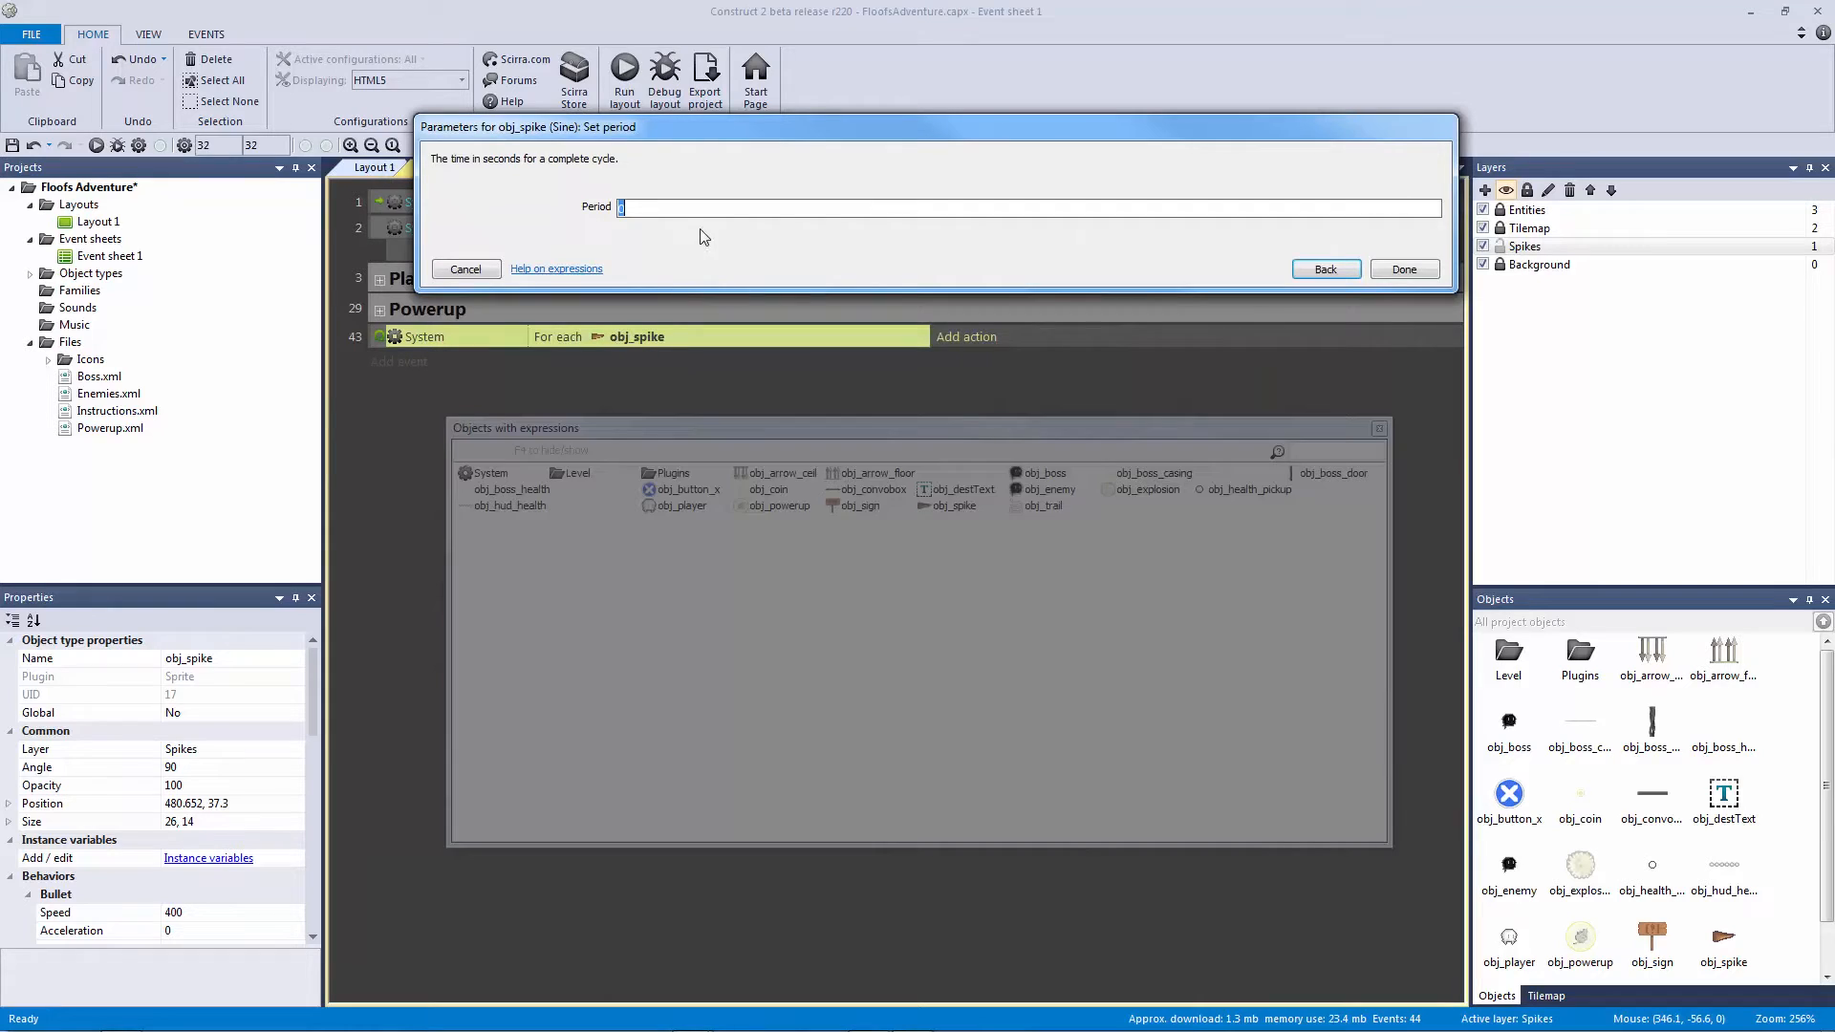
pyautogui.write('random')
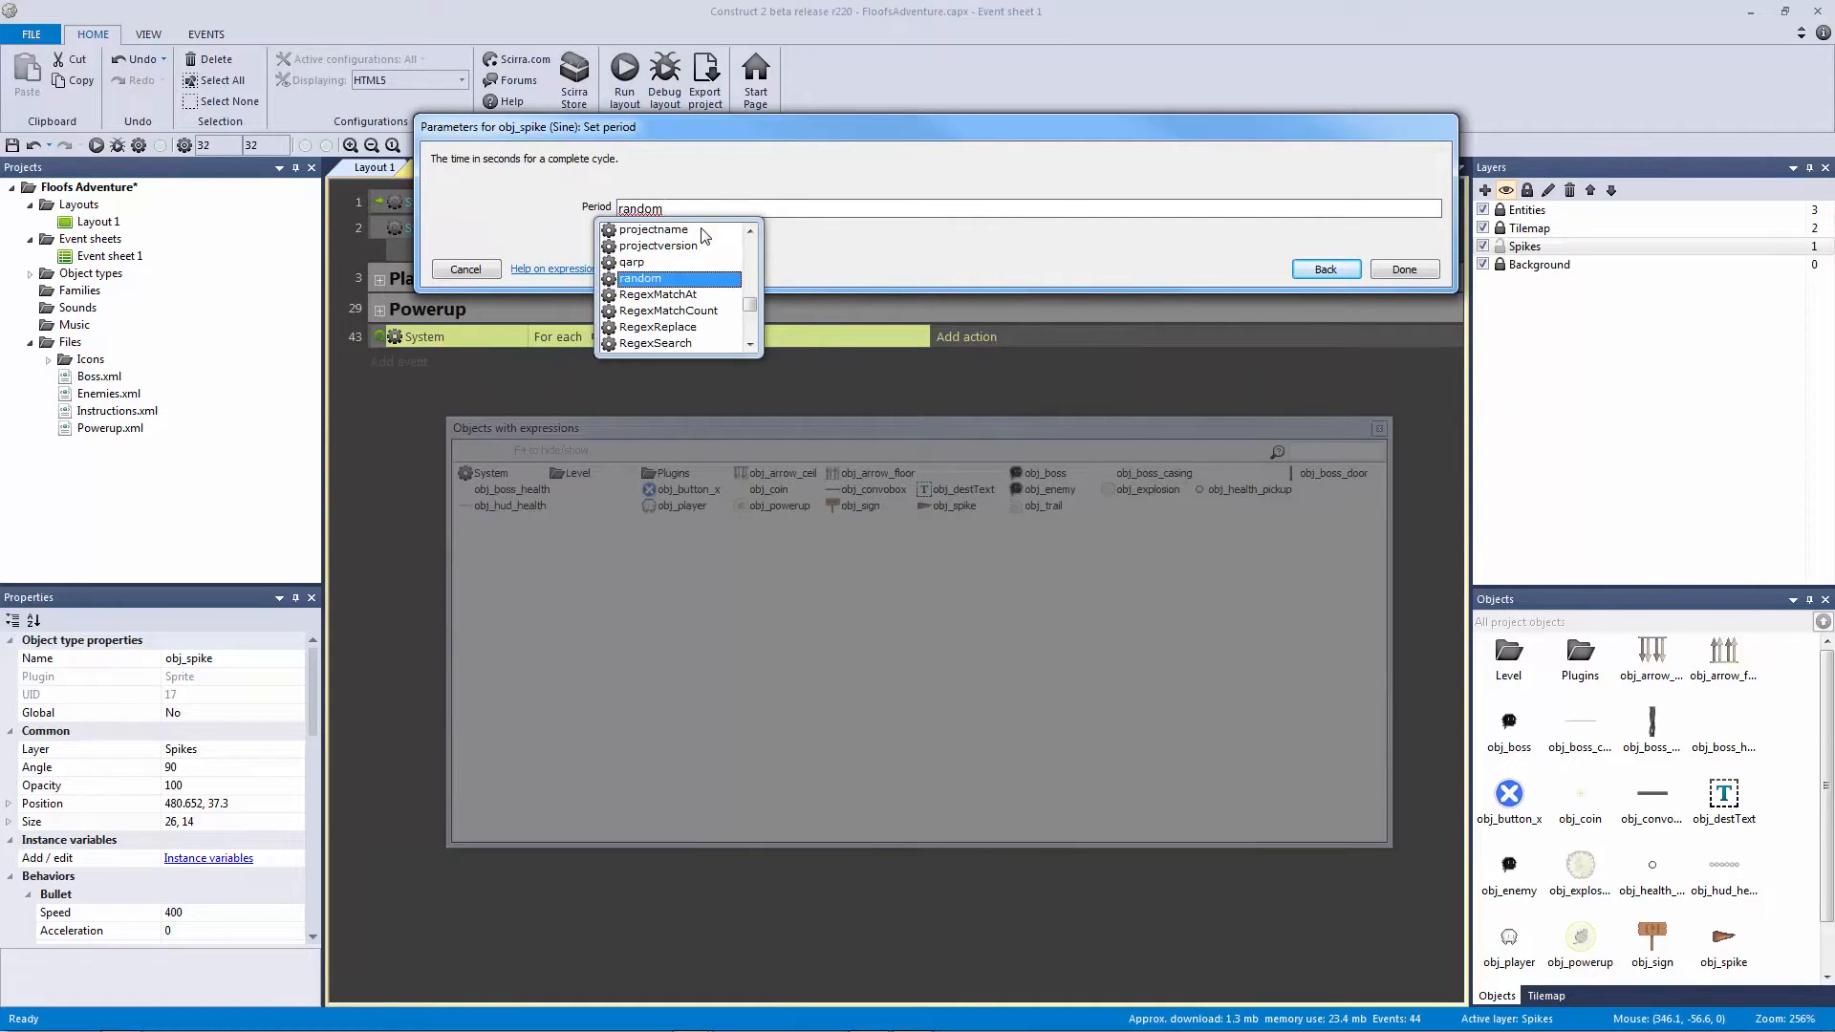
pyautogui.write('(0.1,0.6)')
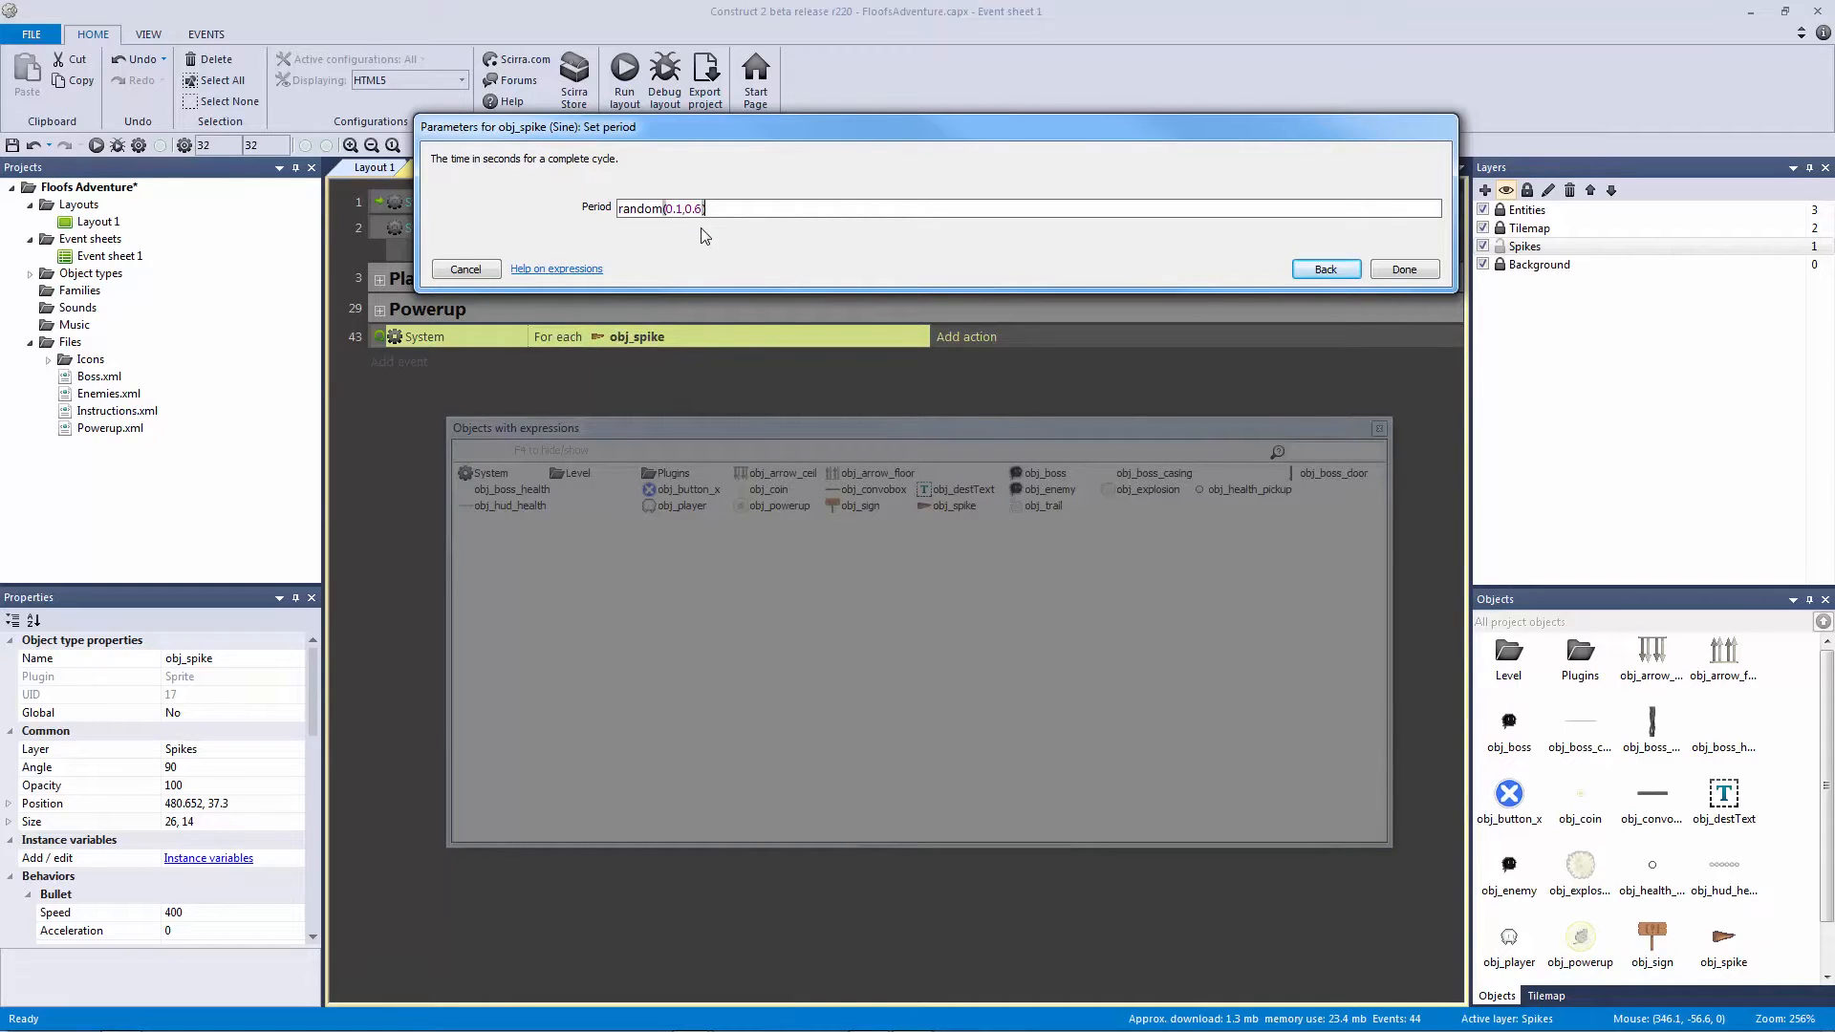
pyautogui.click(1412, 272)
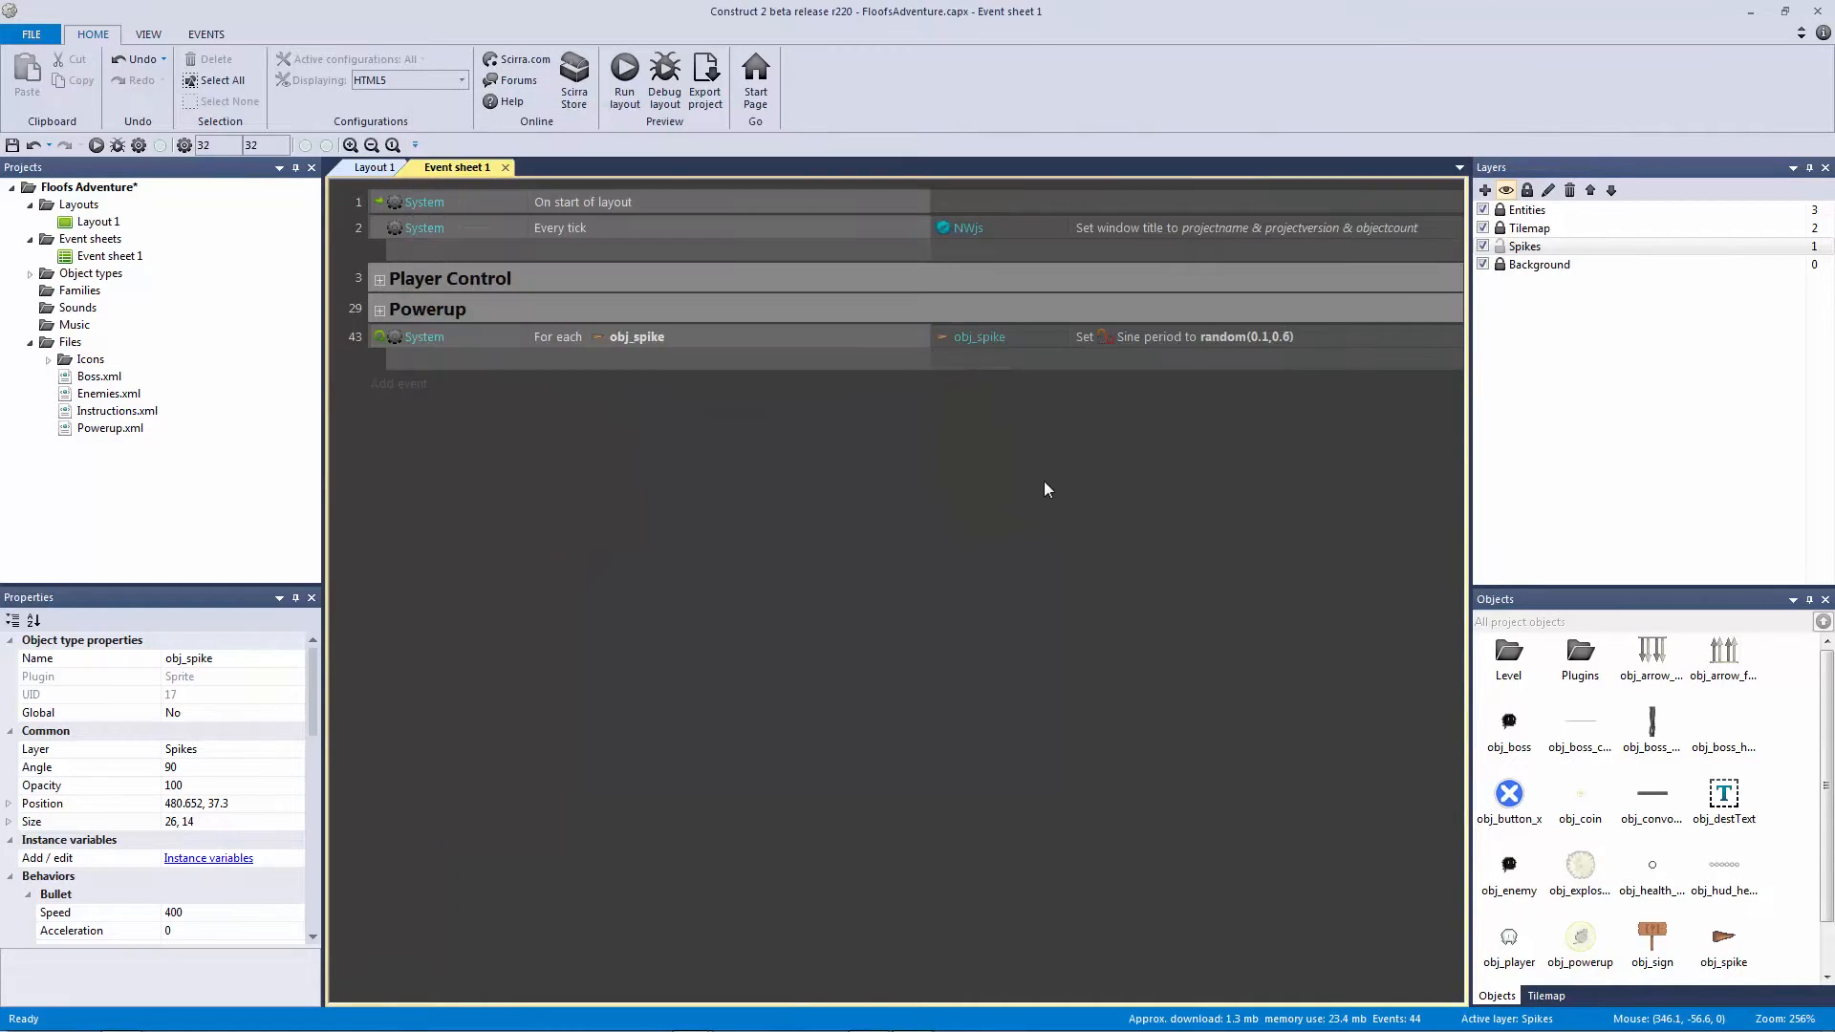
# Step: Reopen the Sine period action and look up the random expression among the System expressions
pyautogui.keyDown('ctrl'); pyautogui.scroll(3, 1048, 480); pyautogui.keyUp('ctrl')
pyautogui.doubleClick(1202, 433)
pyautogui.click(791, 214)
pyautogui.moveTo(539, 429); pyautogui.dragTo(552, 335)
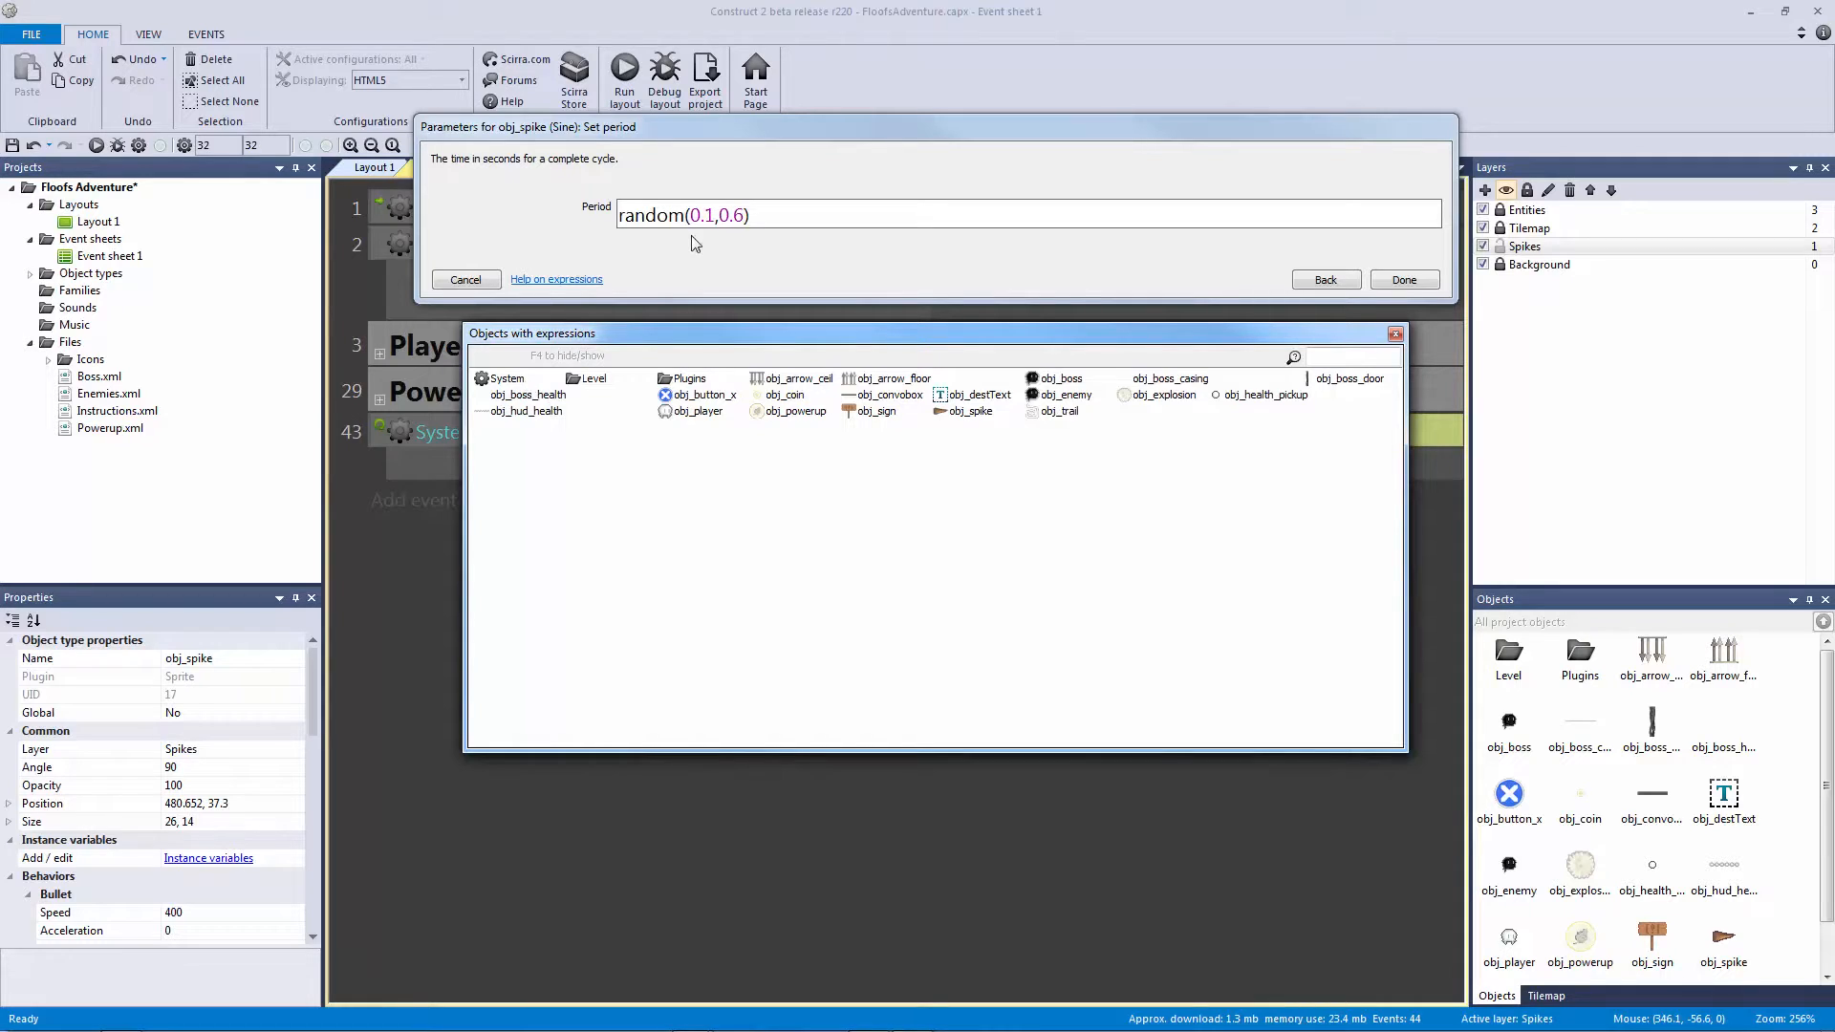
pyautogui.doubleClick(506, 379)
pyautogui.scroll(-3, 965, 442)
pyautogui.scroll(3, 965, 441)
pyautogui.click(1333, 356)
pyautogui.write('random')
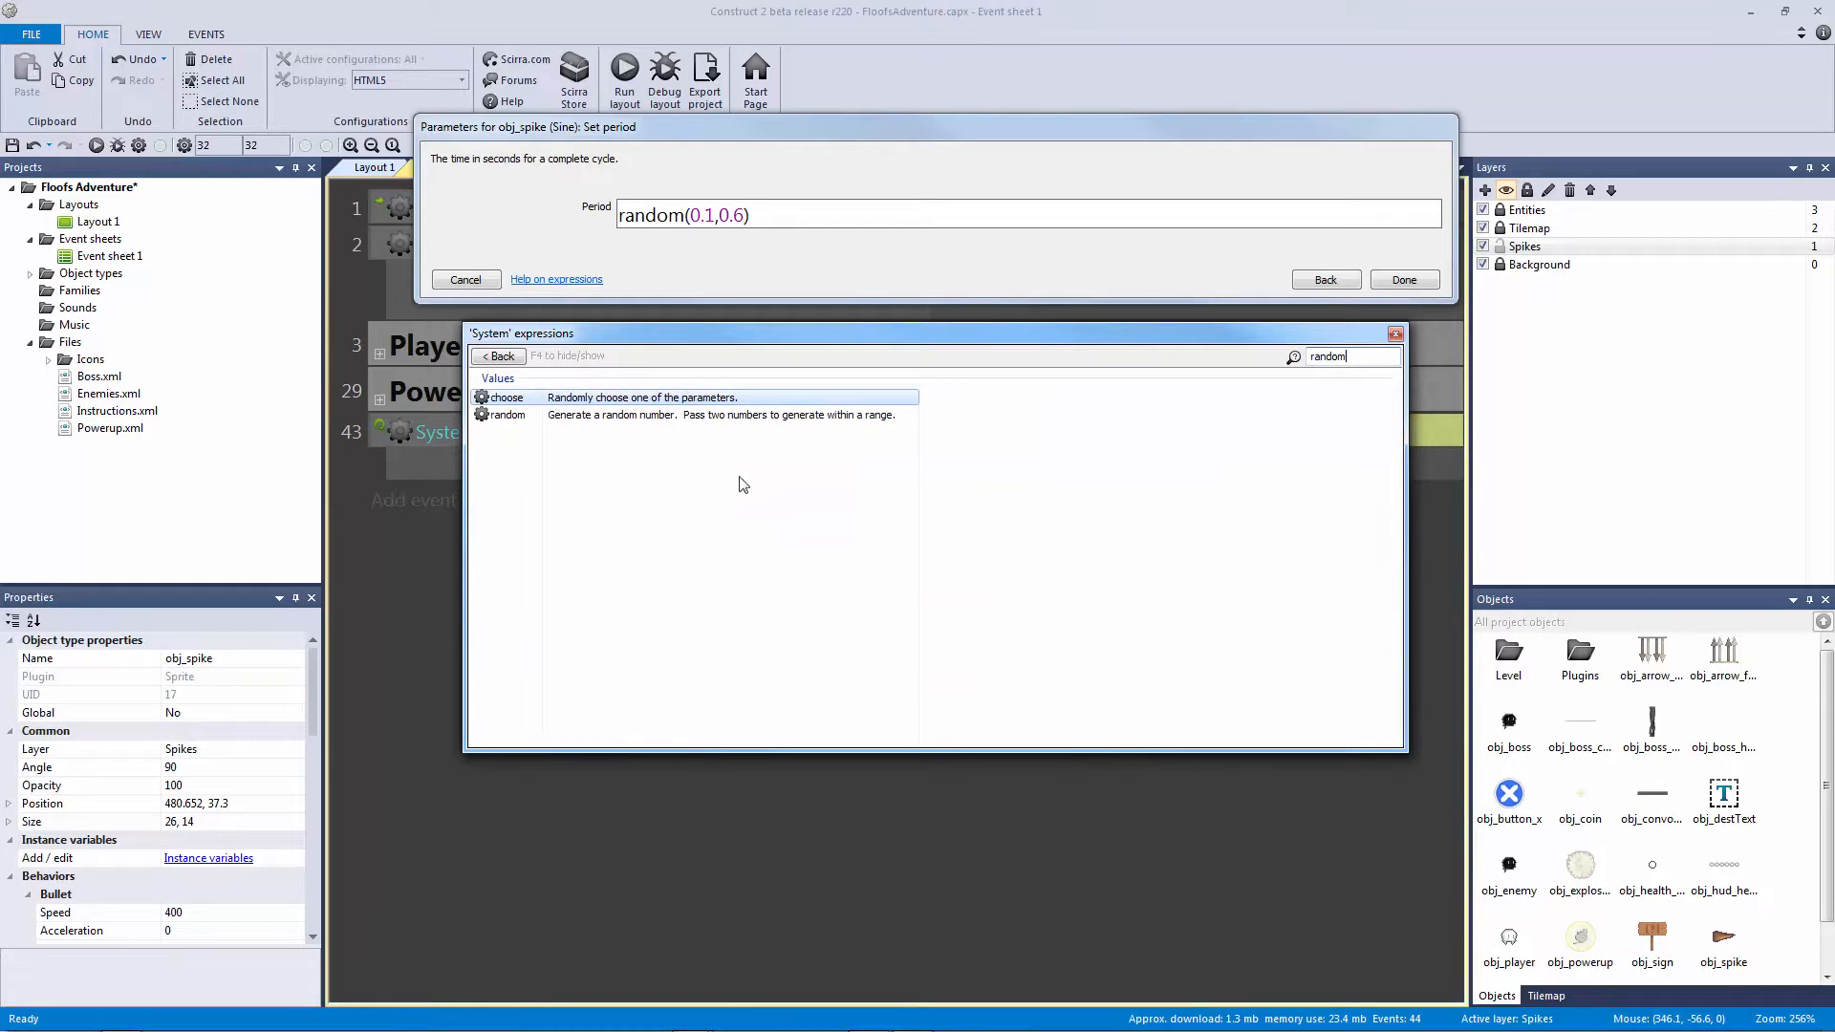
pyautogui.click(526, 418)
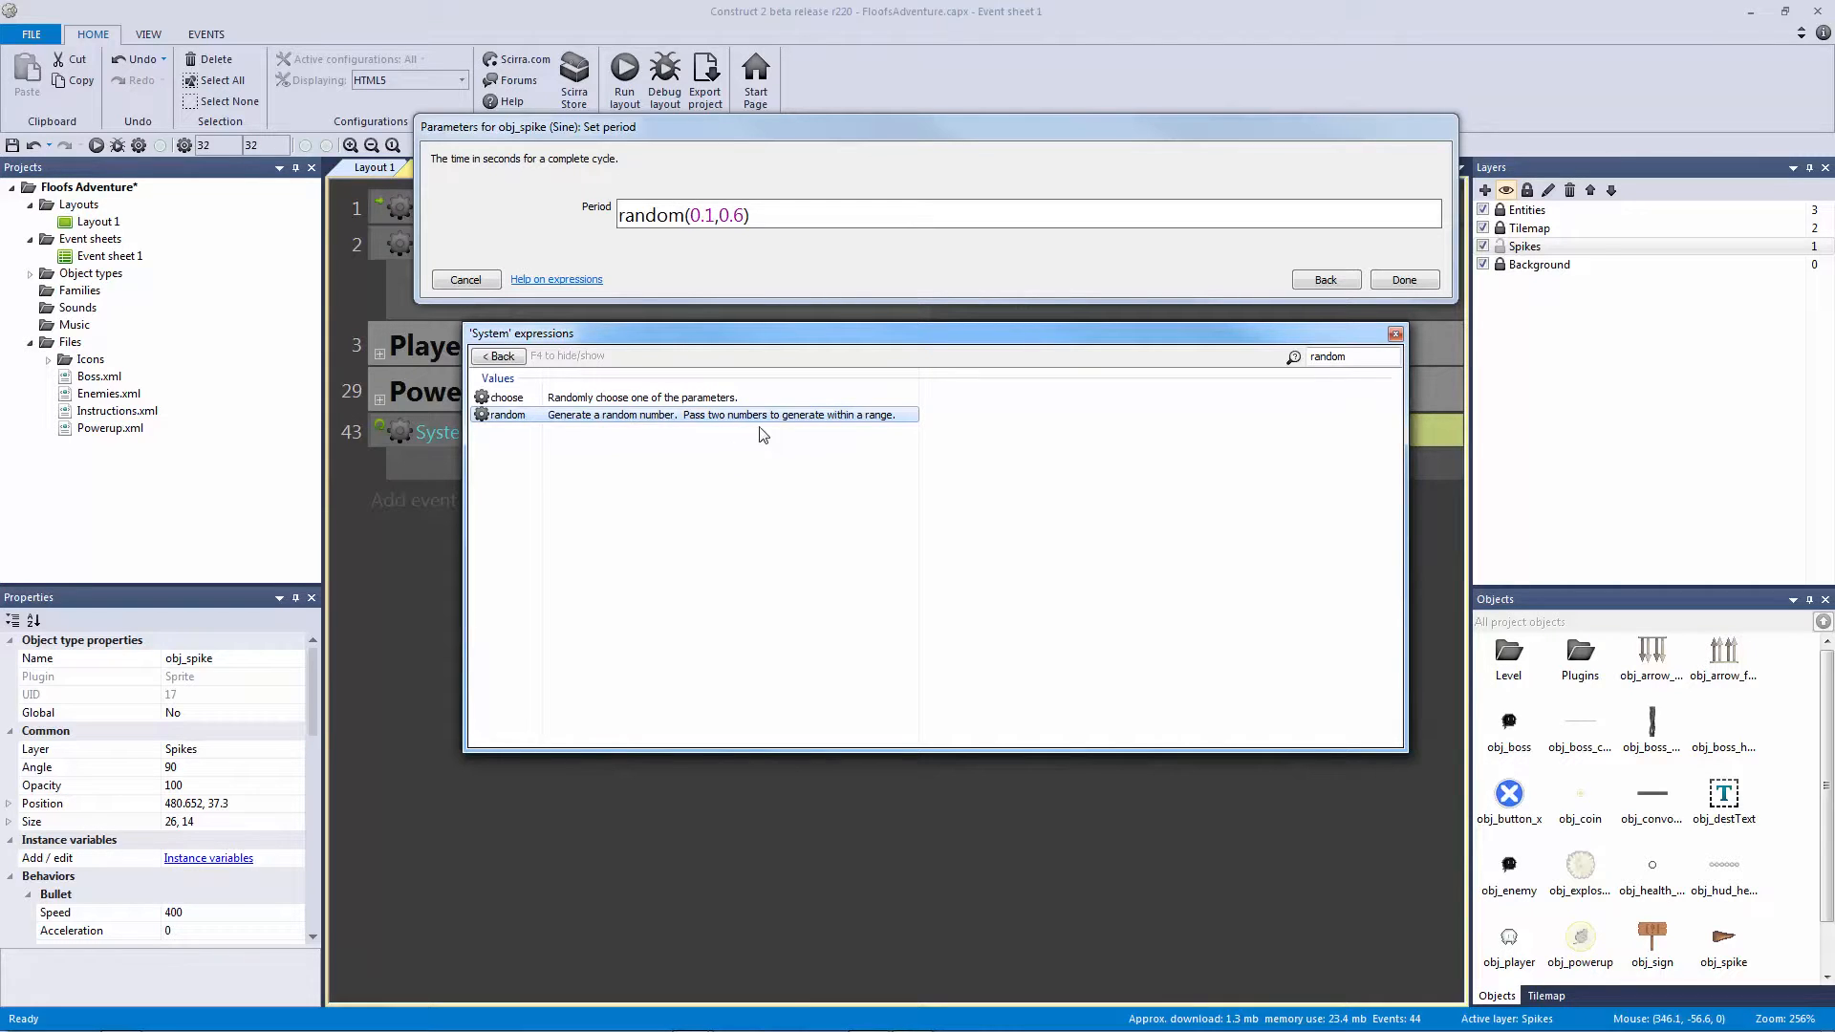
# Step: Try random(5) and random(5,6) as the period expression of the Sine action
pyautogui.click(747, 216)
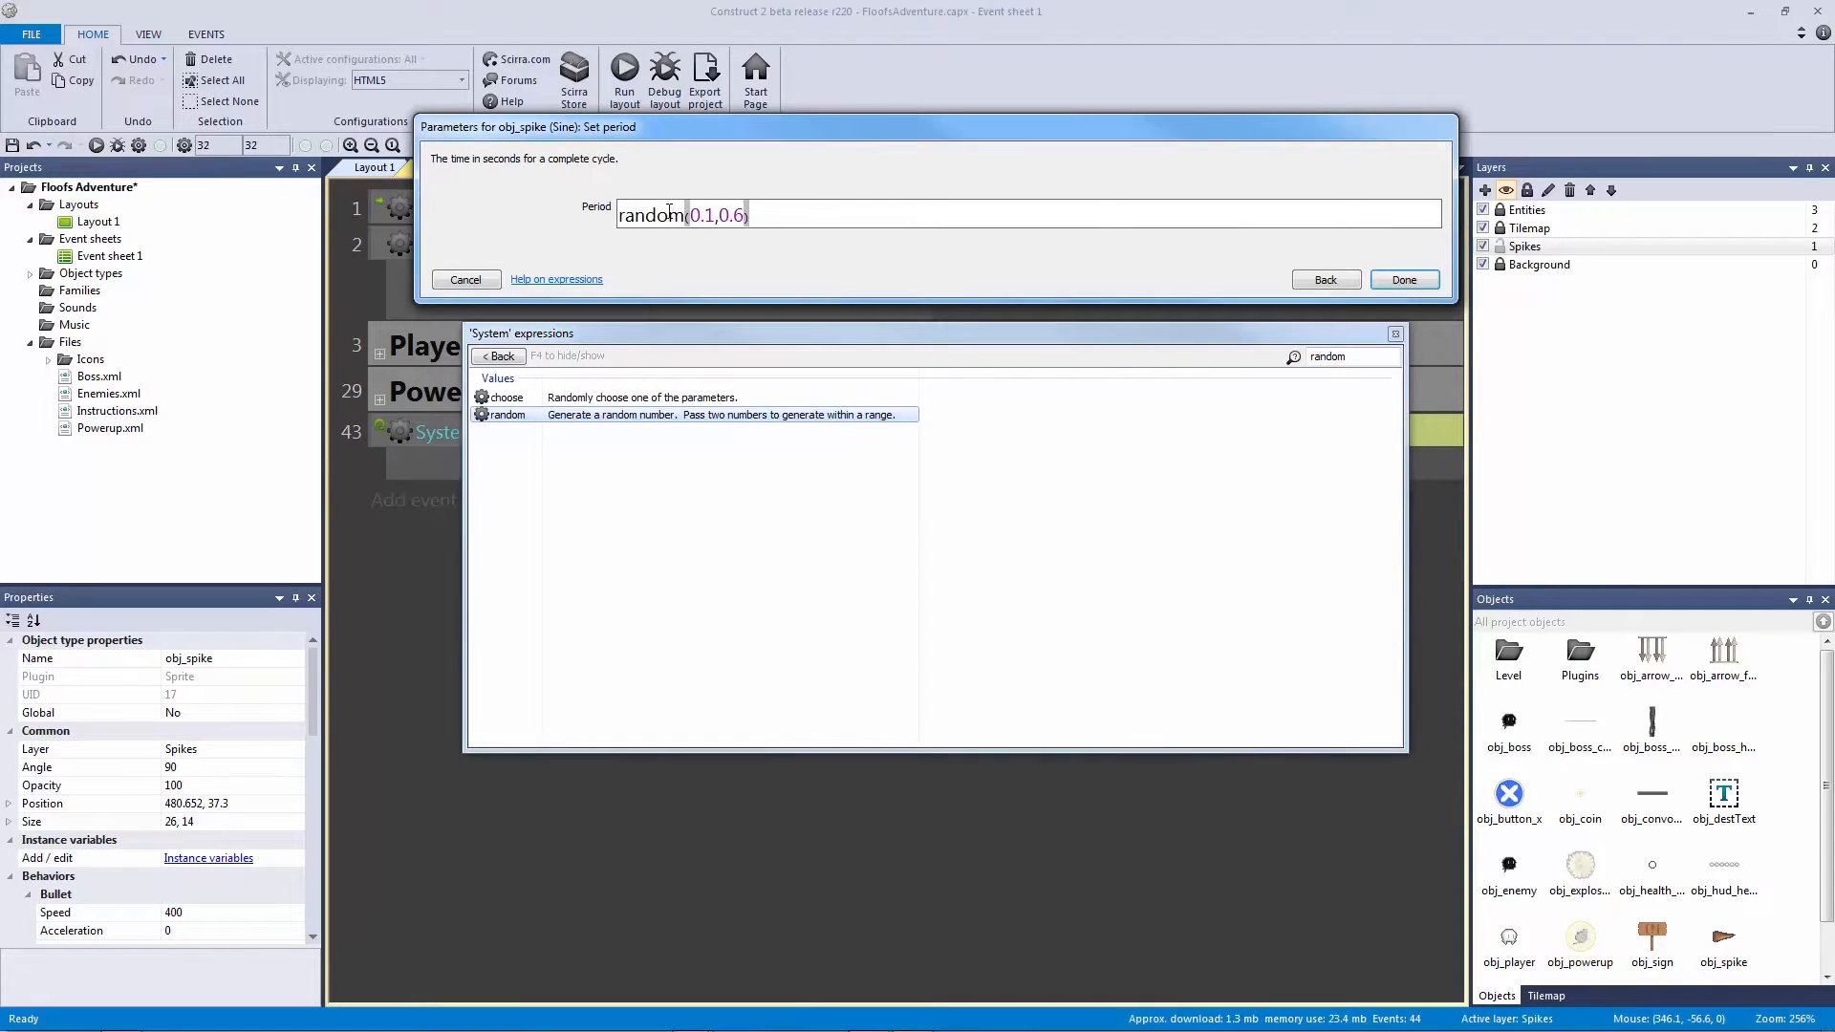
pyautogui.moveTo(751, 216); pyautogui.dragTo(512, 222)
pyautogui.write('random')
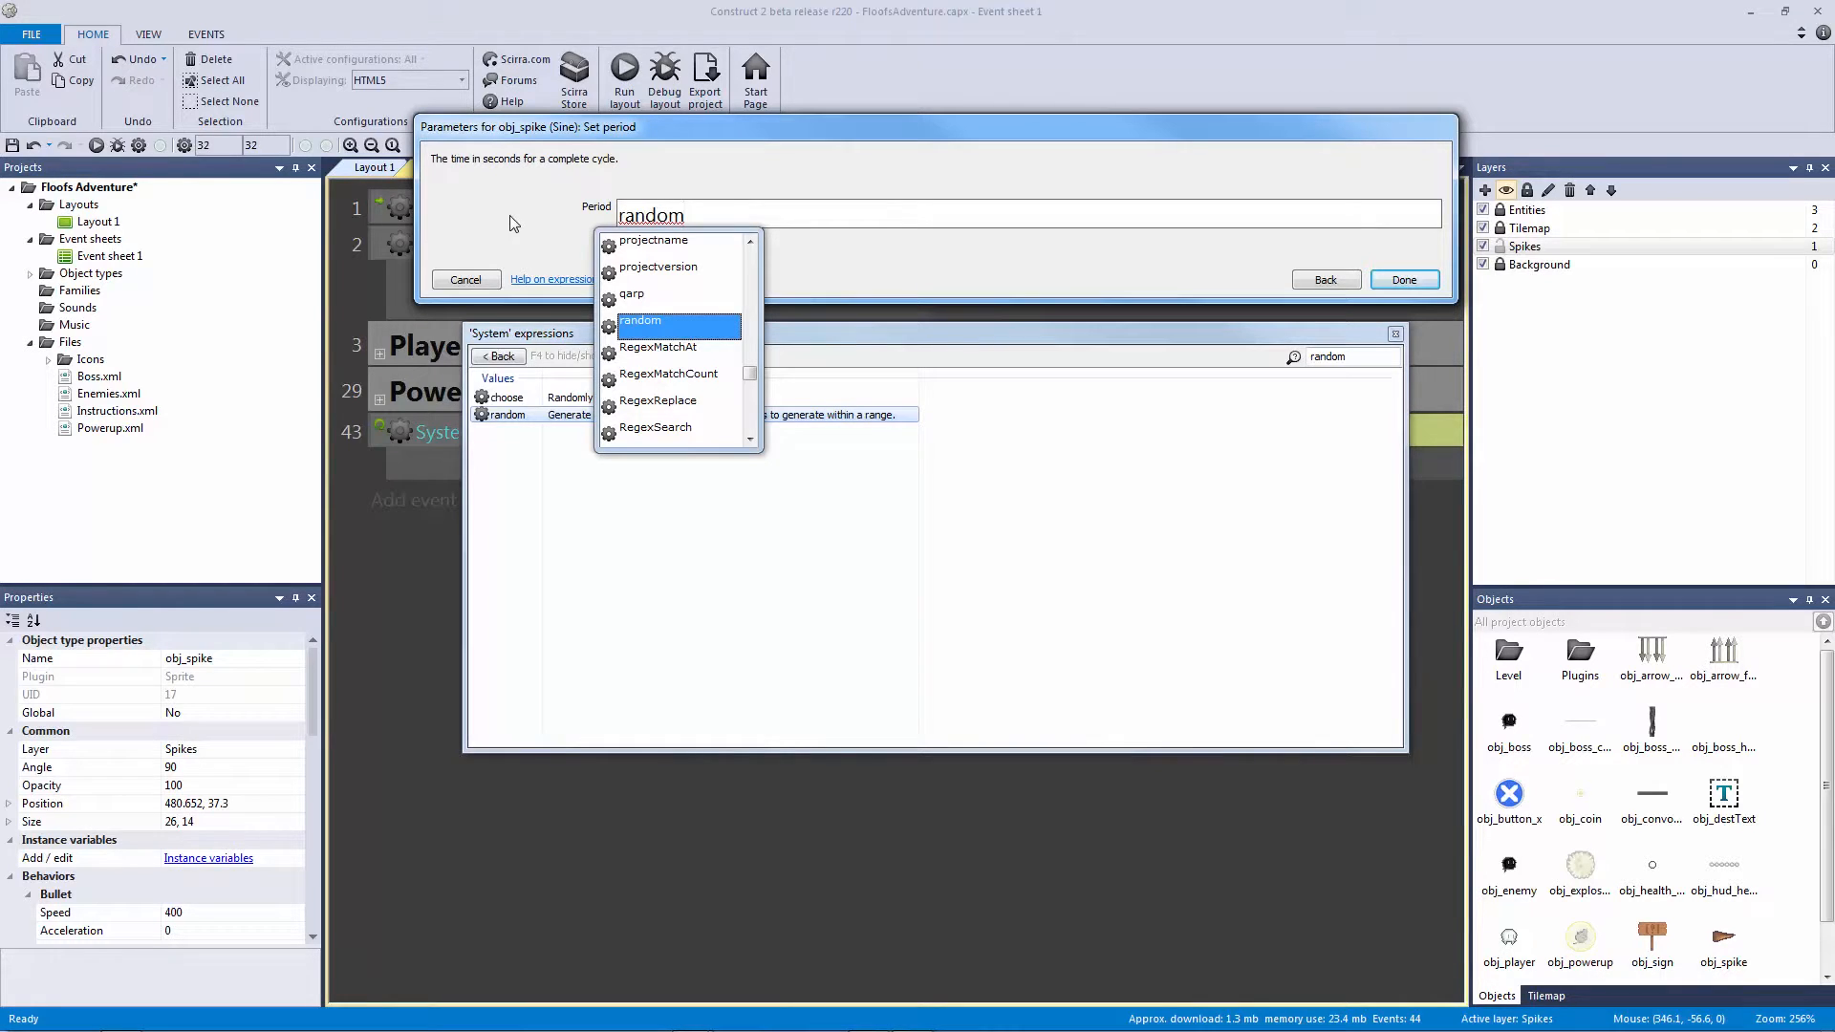
pyautogui.write('(')
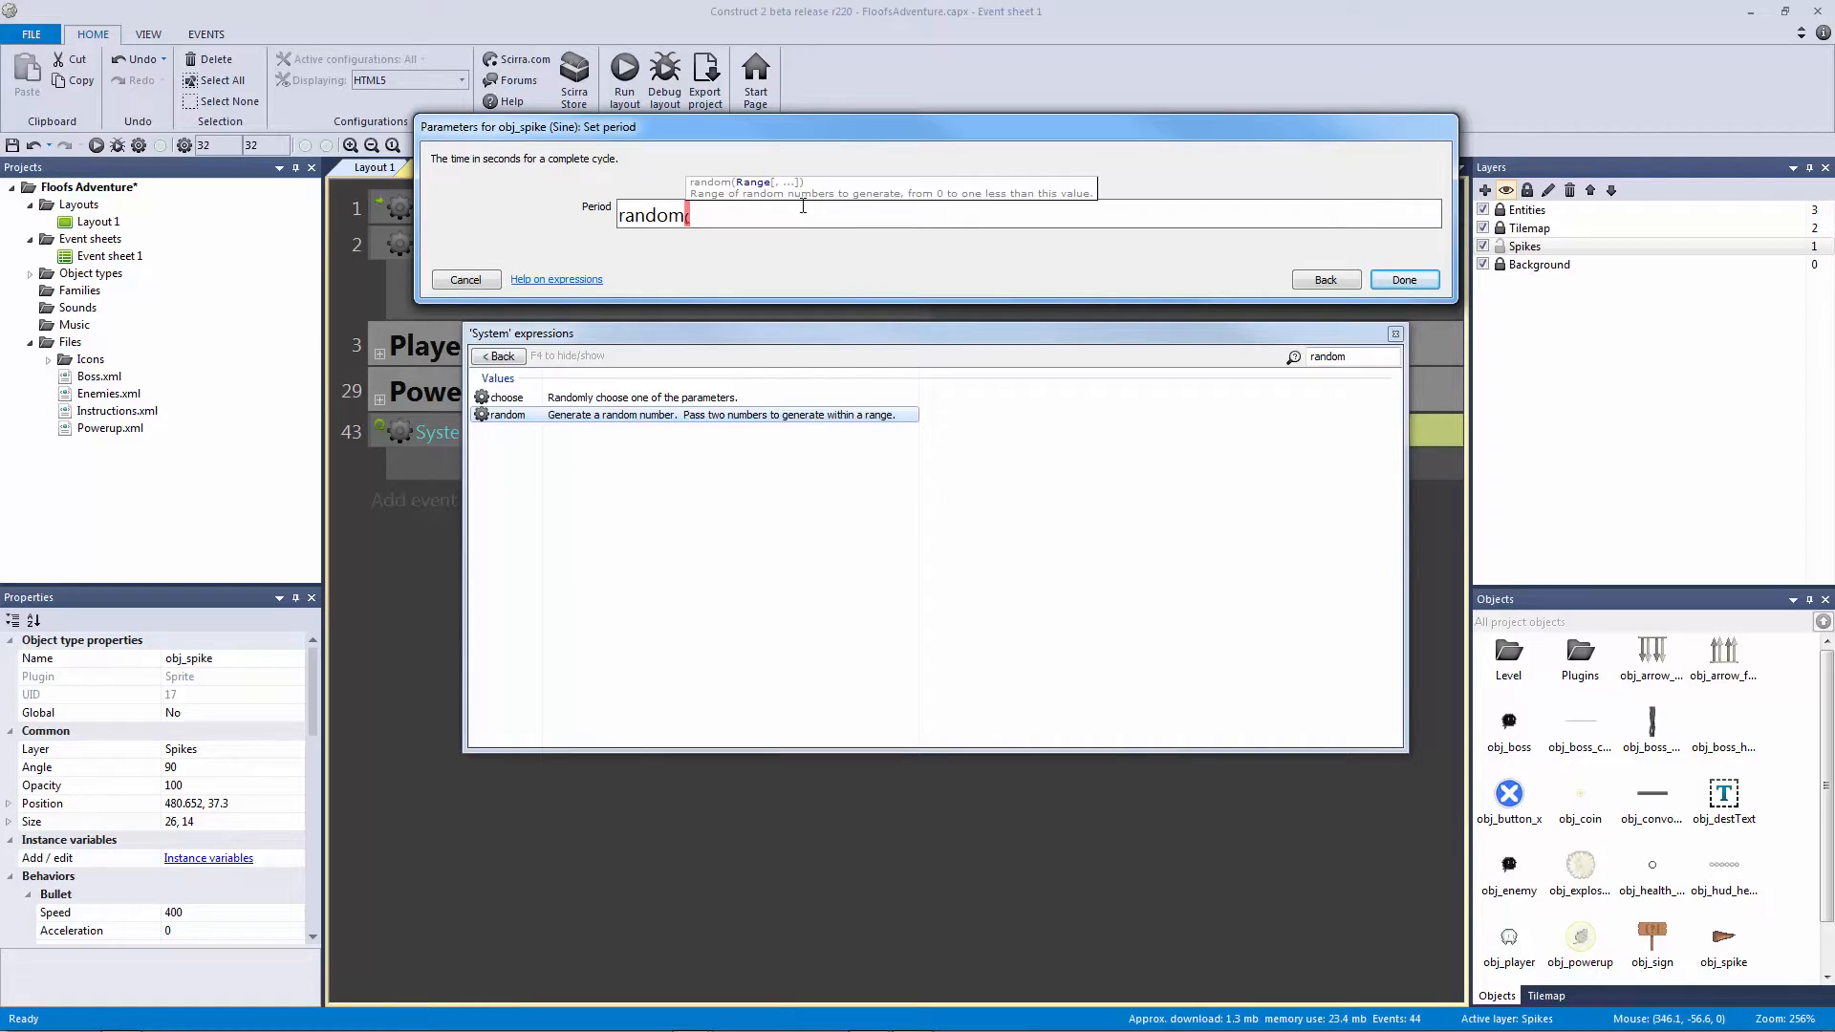
pyautogui.write('5)')
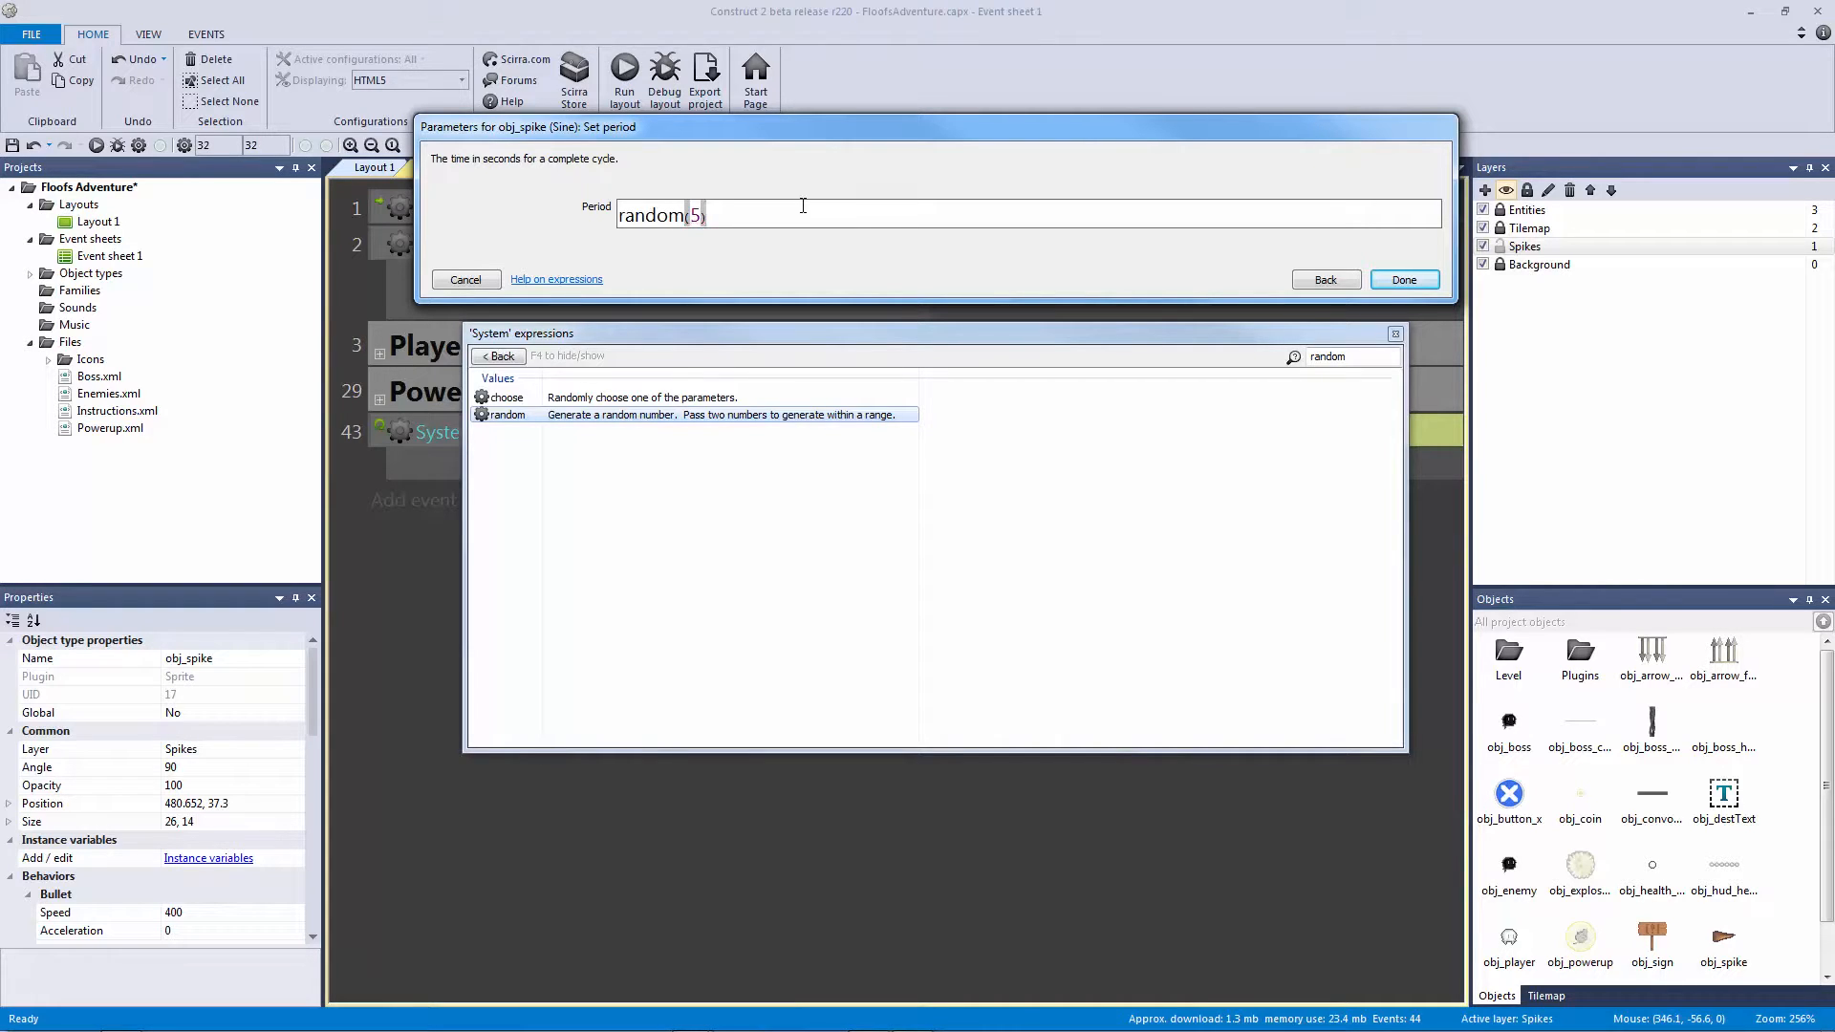
pyautogui.press('Left')
pyautogui.press('BackSpace')
pyautogui.write('5,6')
# Step: Restore the Sine period expression to random(0.1,0.6) and confirm the action
pyautogui.press('BackSpace')
pyautogui.press('BackSpace')
pyautogui.press('BackSpace')
pyautogui.press('BackSpace')
pyautogui.press('BackSpace')
pyautogui.write('0.1,0.6)')
pyautogui.press('Return')
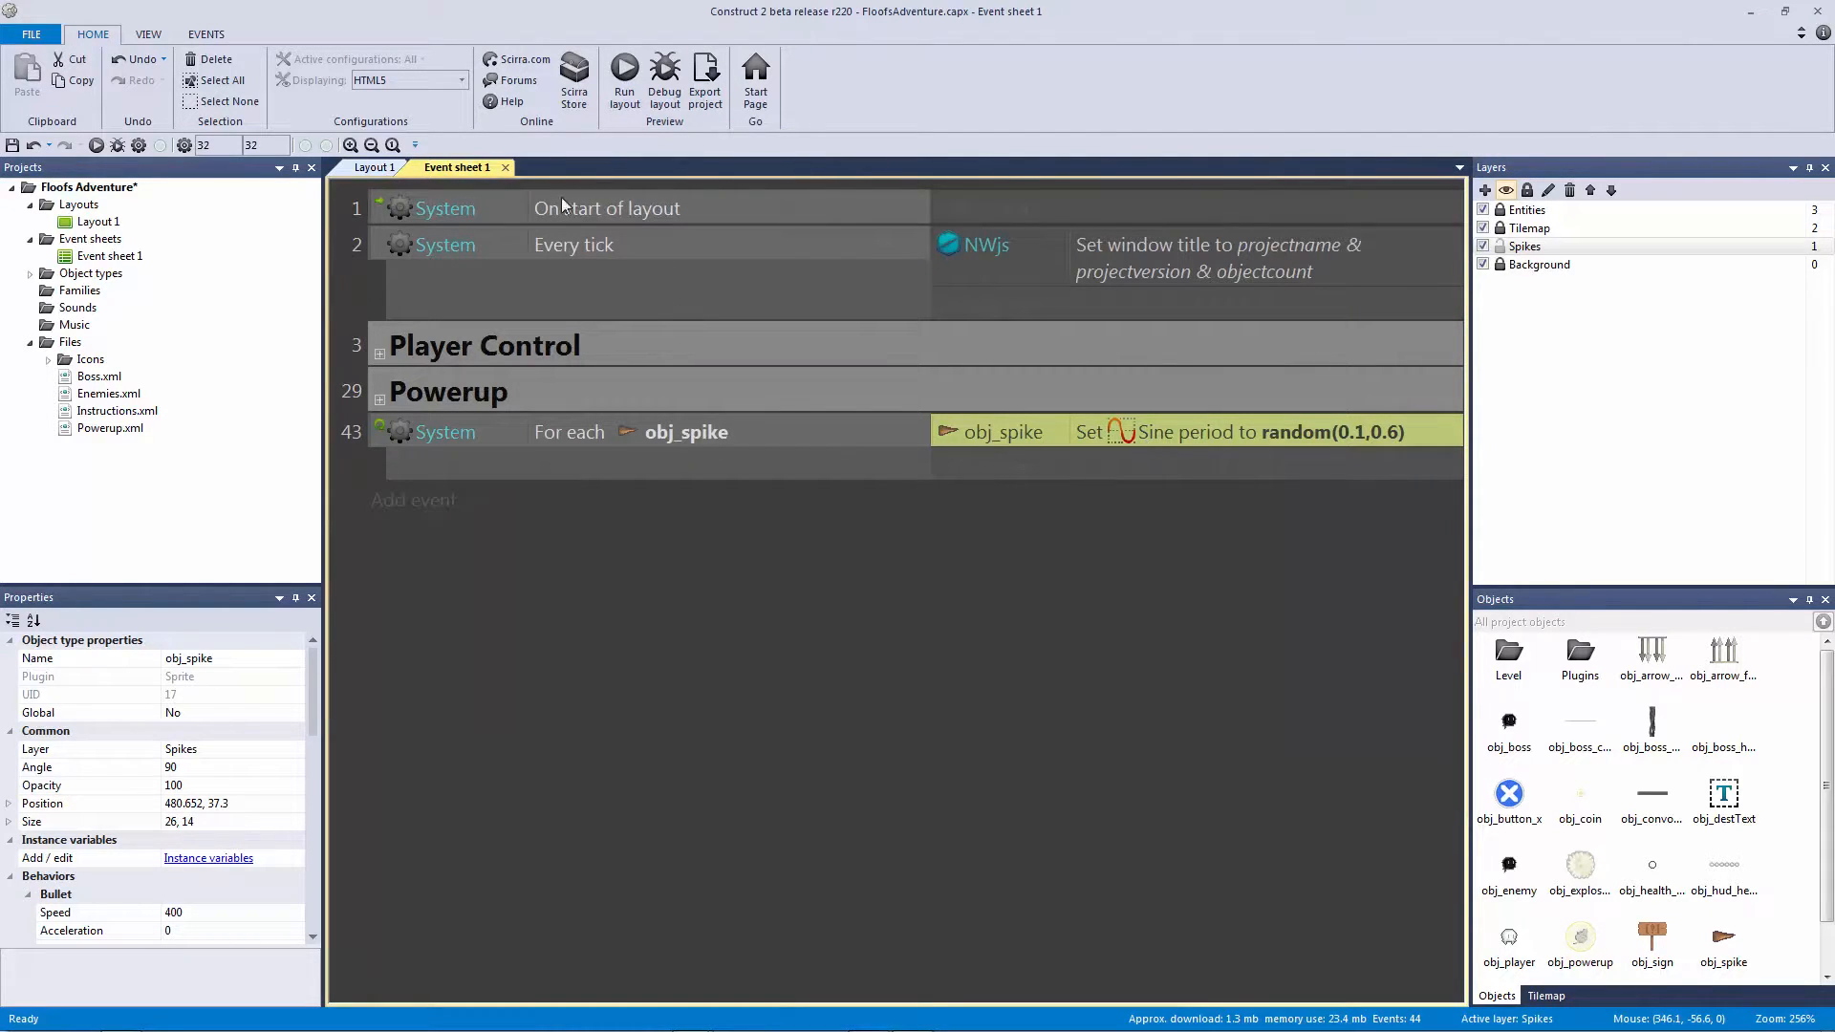
# Step: Place two copies of the spike on the layout, spaced along the ceiling beside the original
pyautogui.click(375, 167)
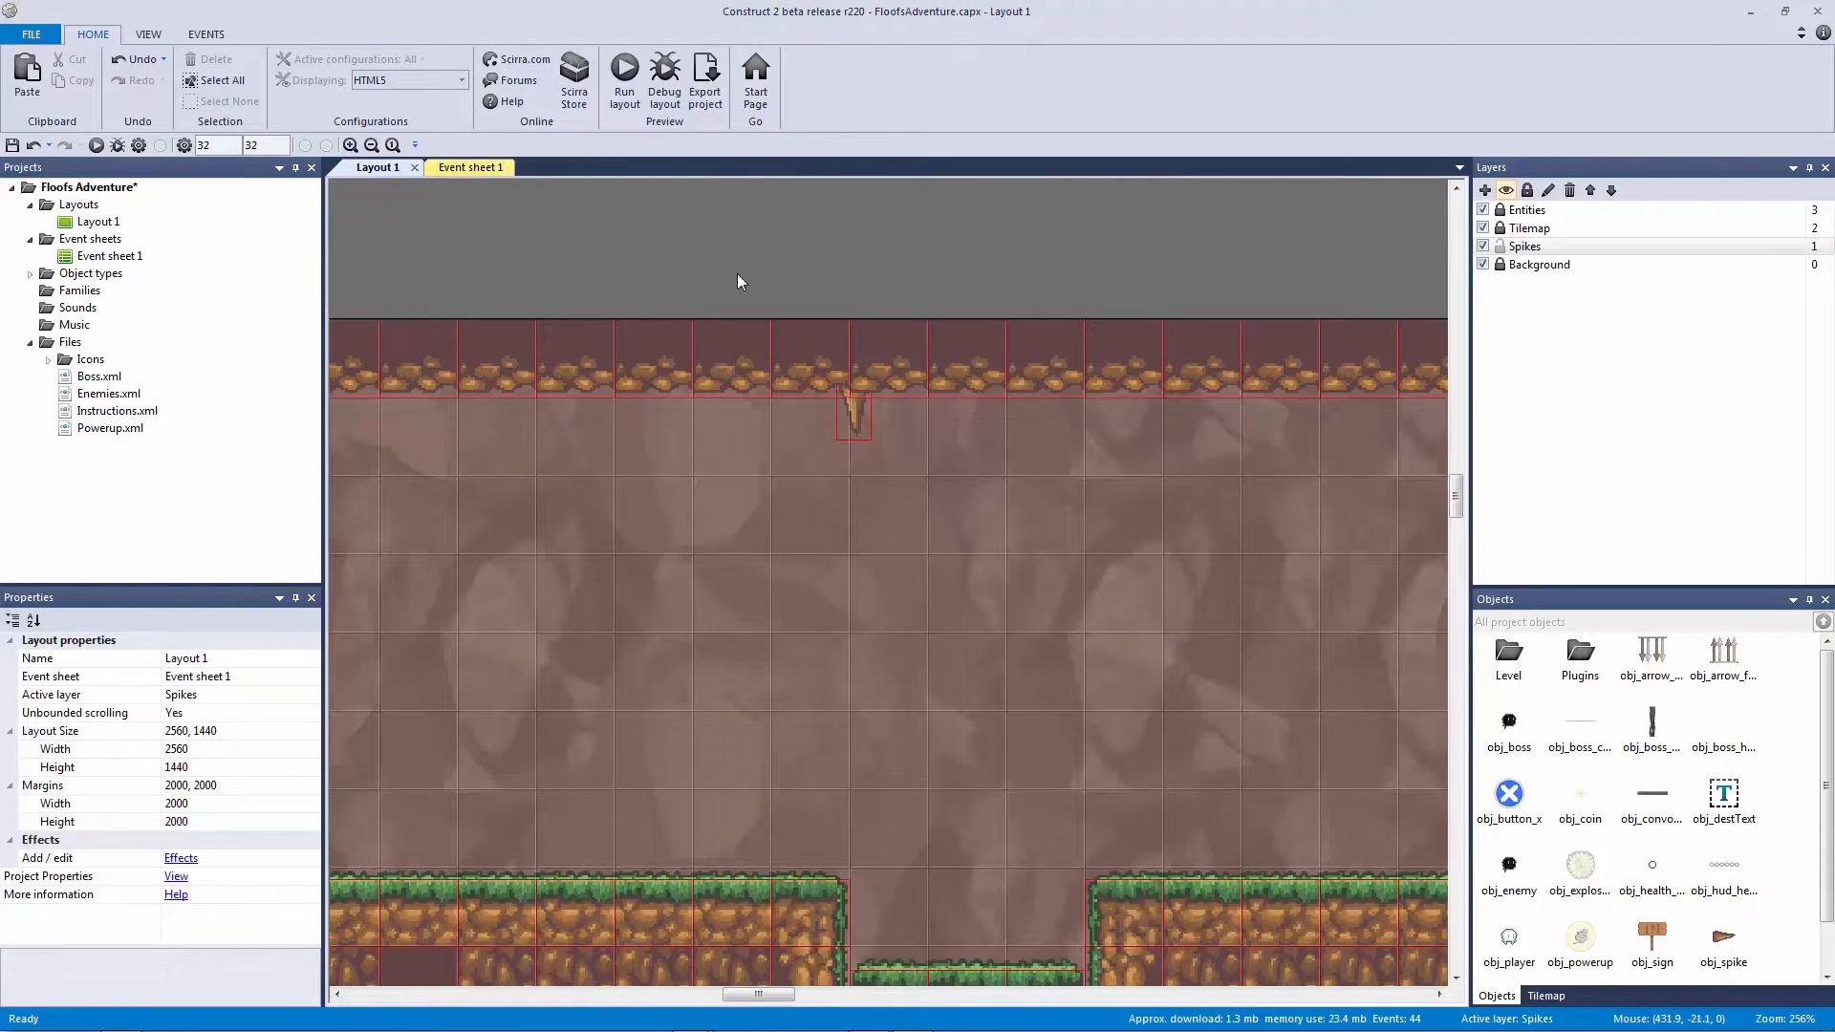
pyautogui.click(852, 406)
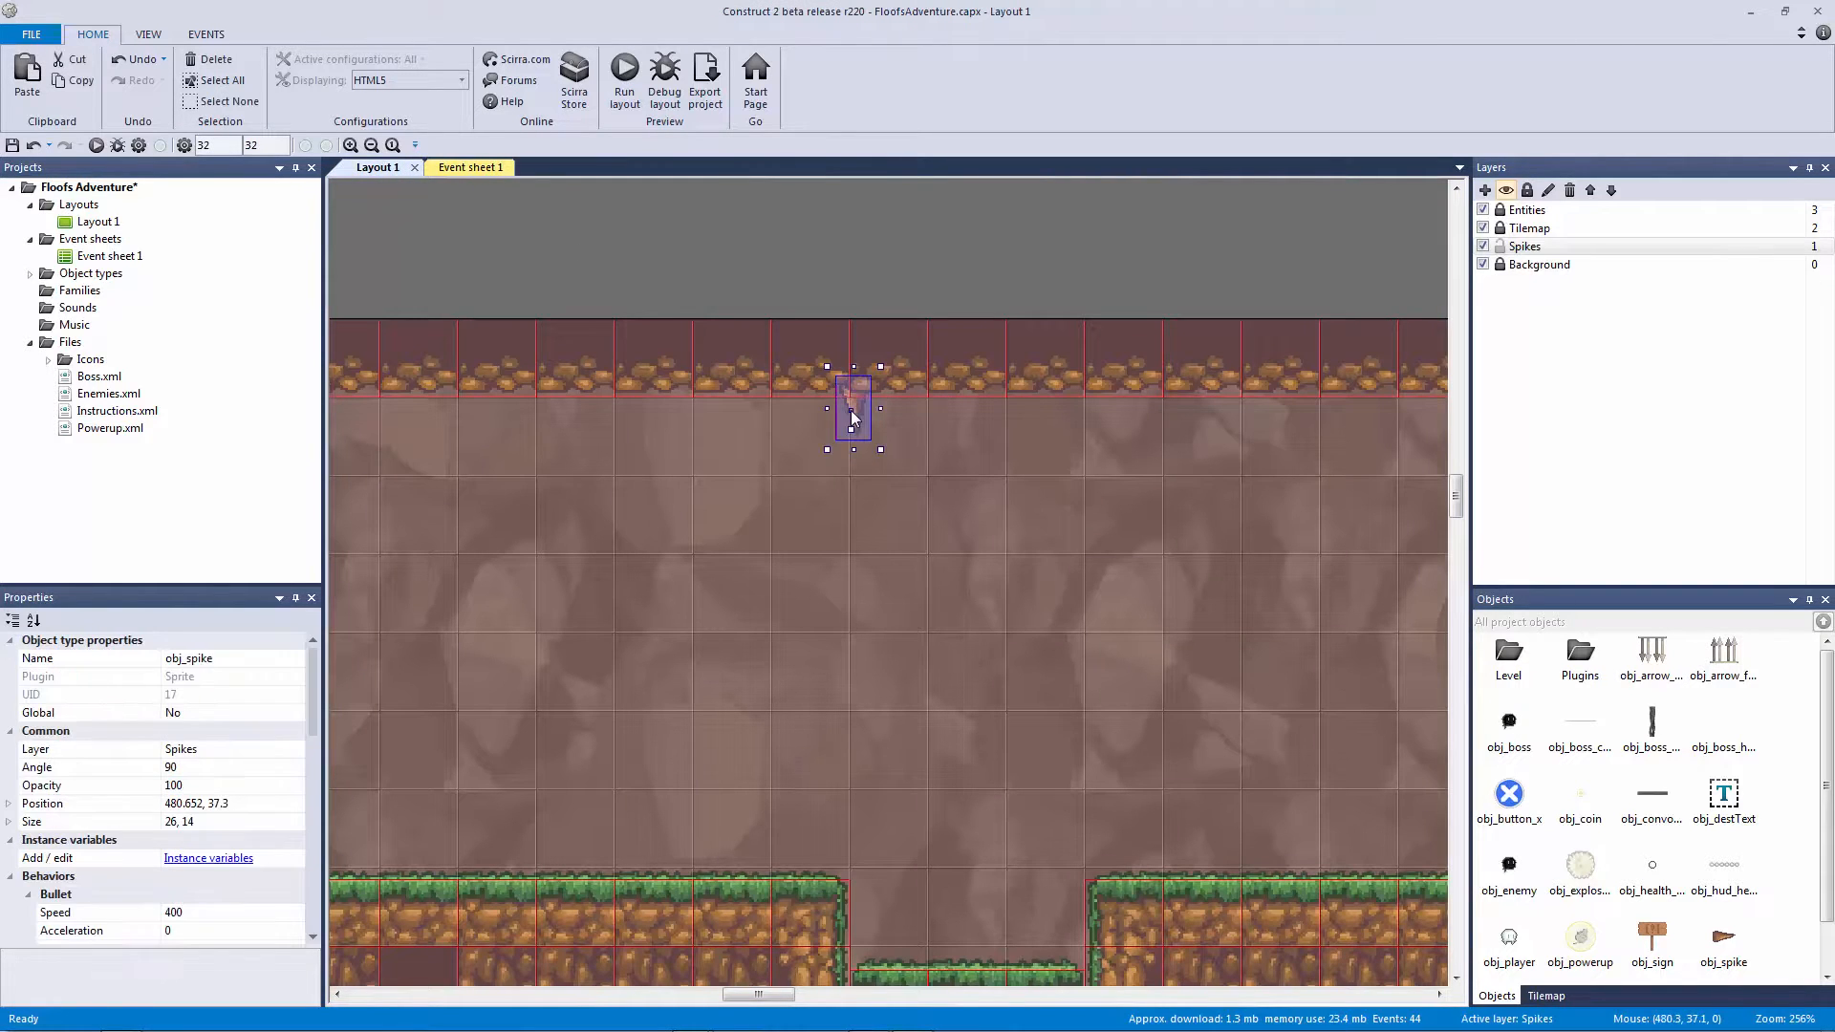
pyautogui.hotkey('ctrl', 'v')
pyautogui.click(924, 415)
pyautogui.moveTo(928, 396); pyautogui.dragTo(931, 403)
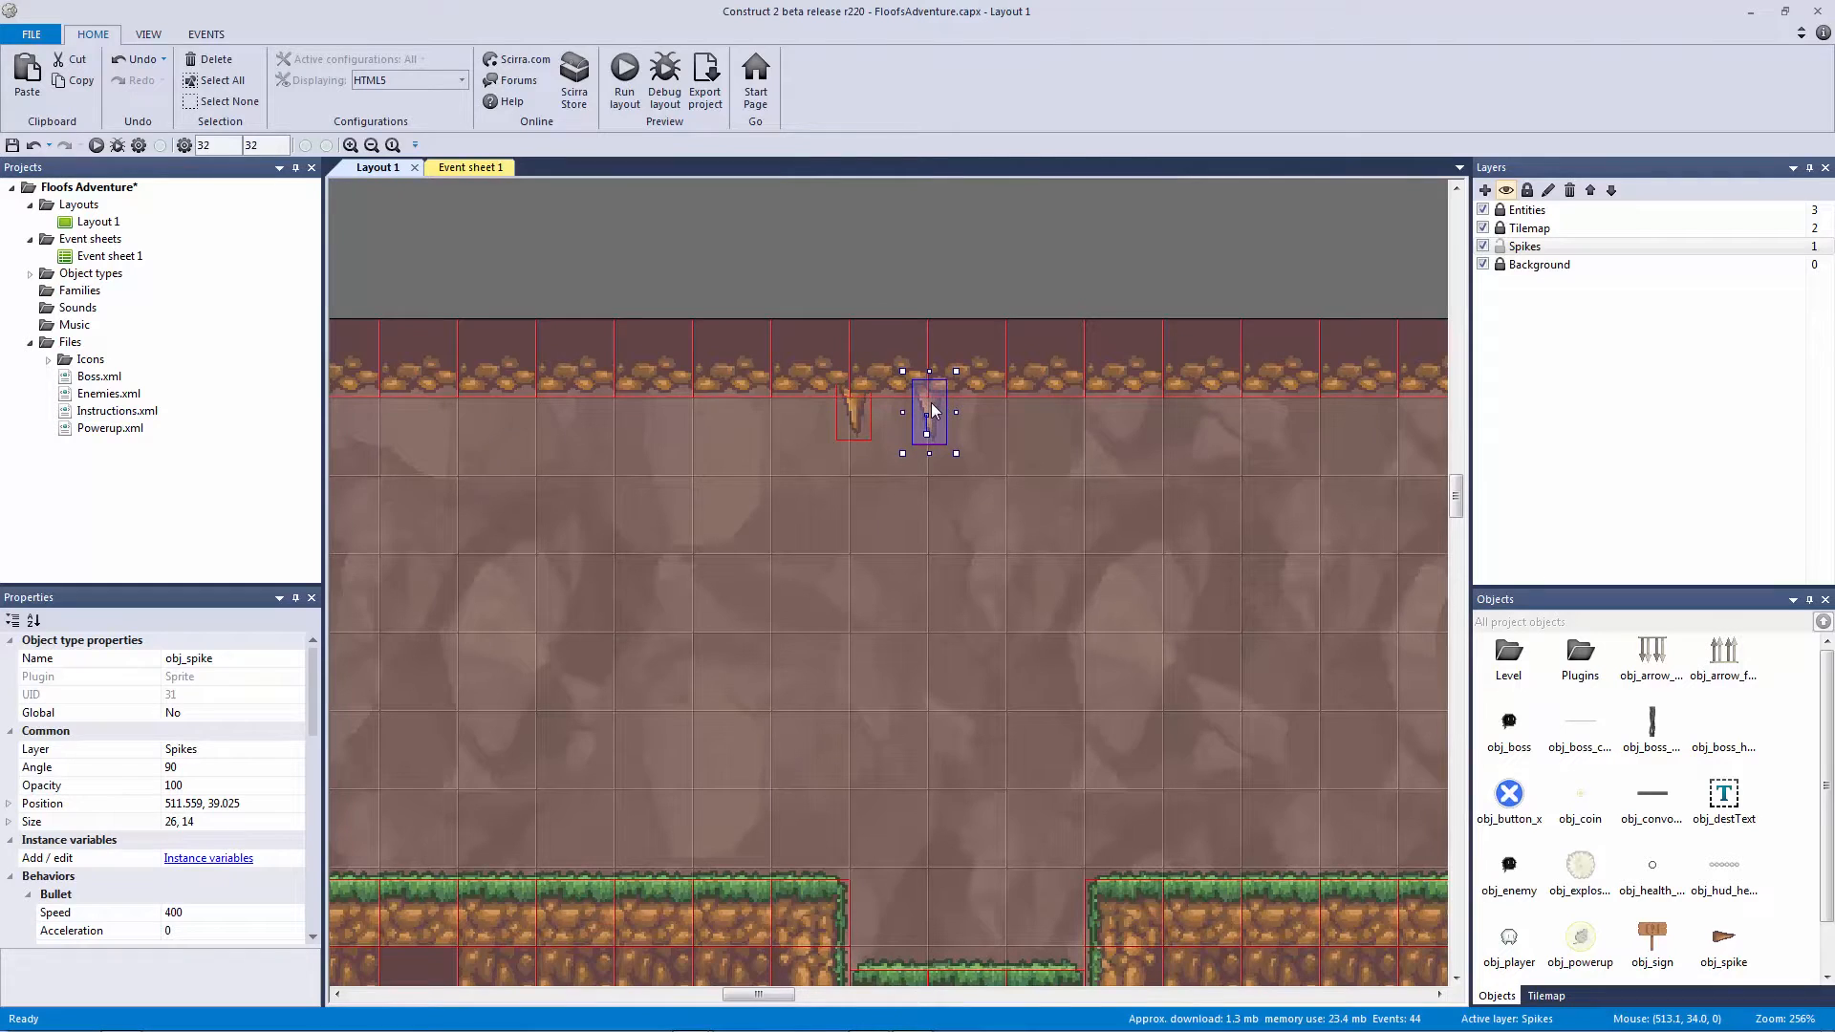
pyautogui.hotkey('ctrl', 'v')
pyautogui.click(1005, 413)
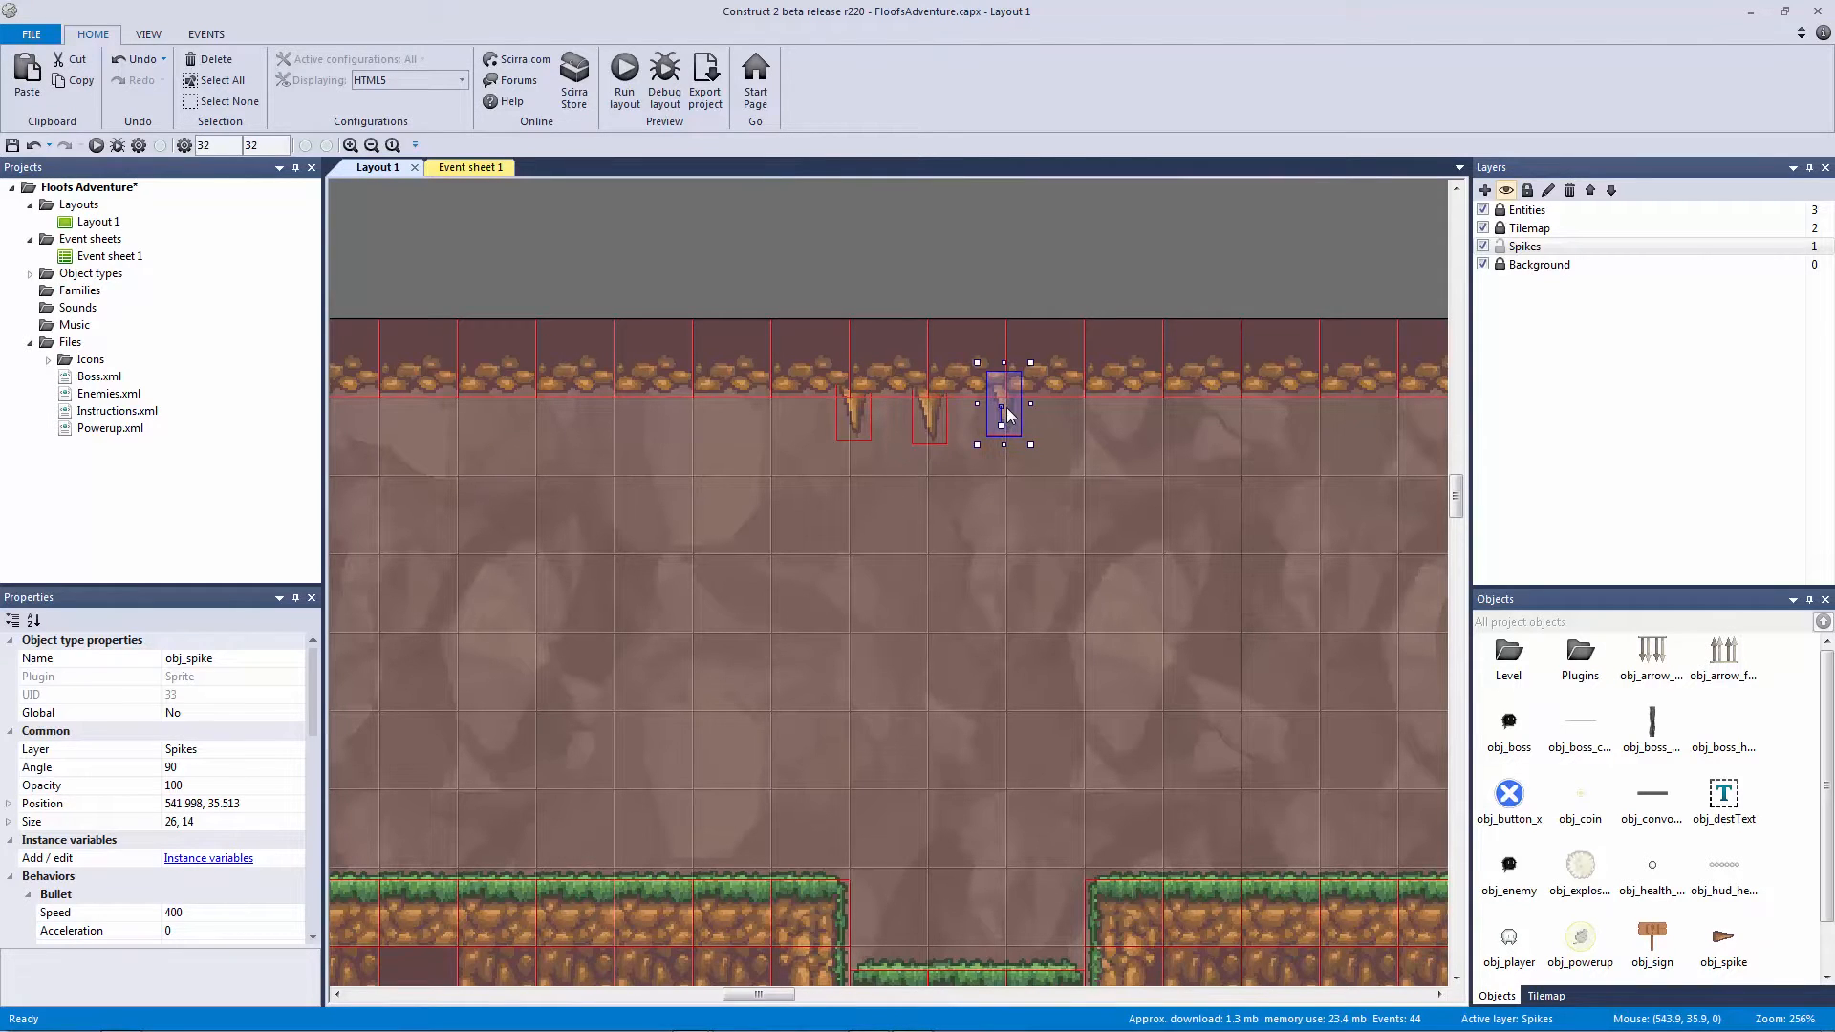
pyautogui.click(769, 246)
# Step: Duplicate the Sine period action in the For Each obj_spike event and change the copy to the Sine Set magnitude action
pyautogui.click(483, 167)
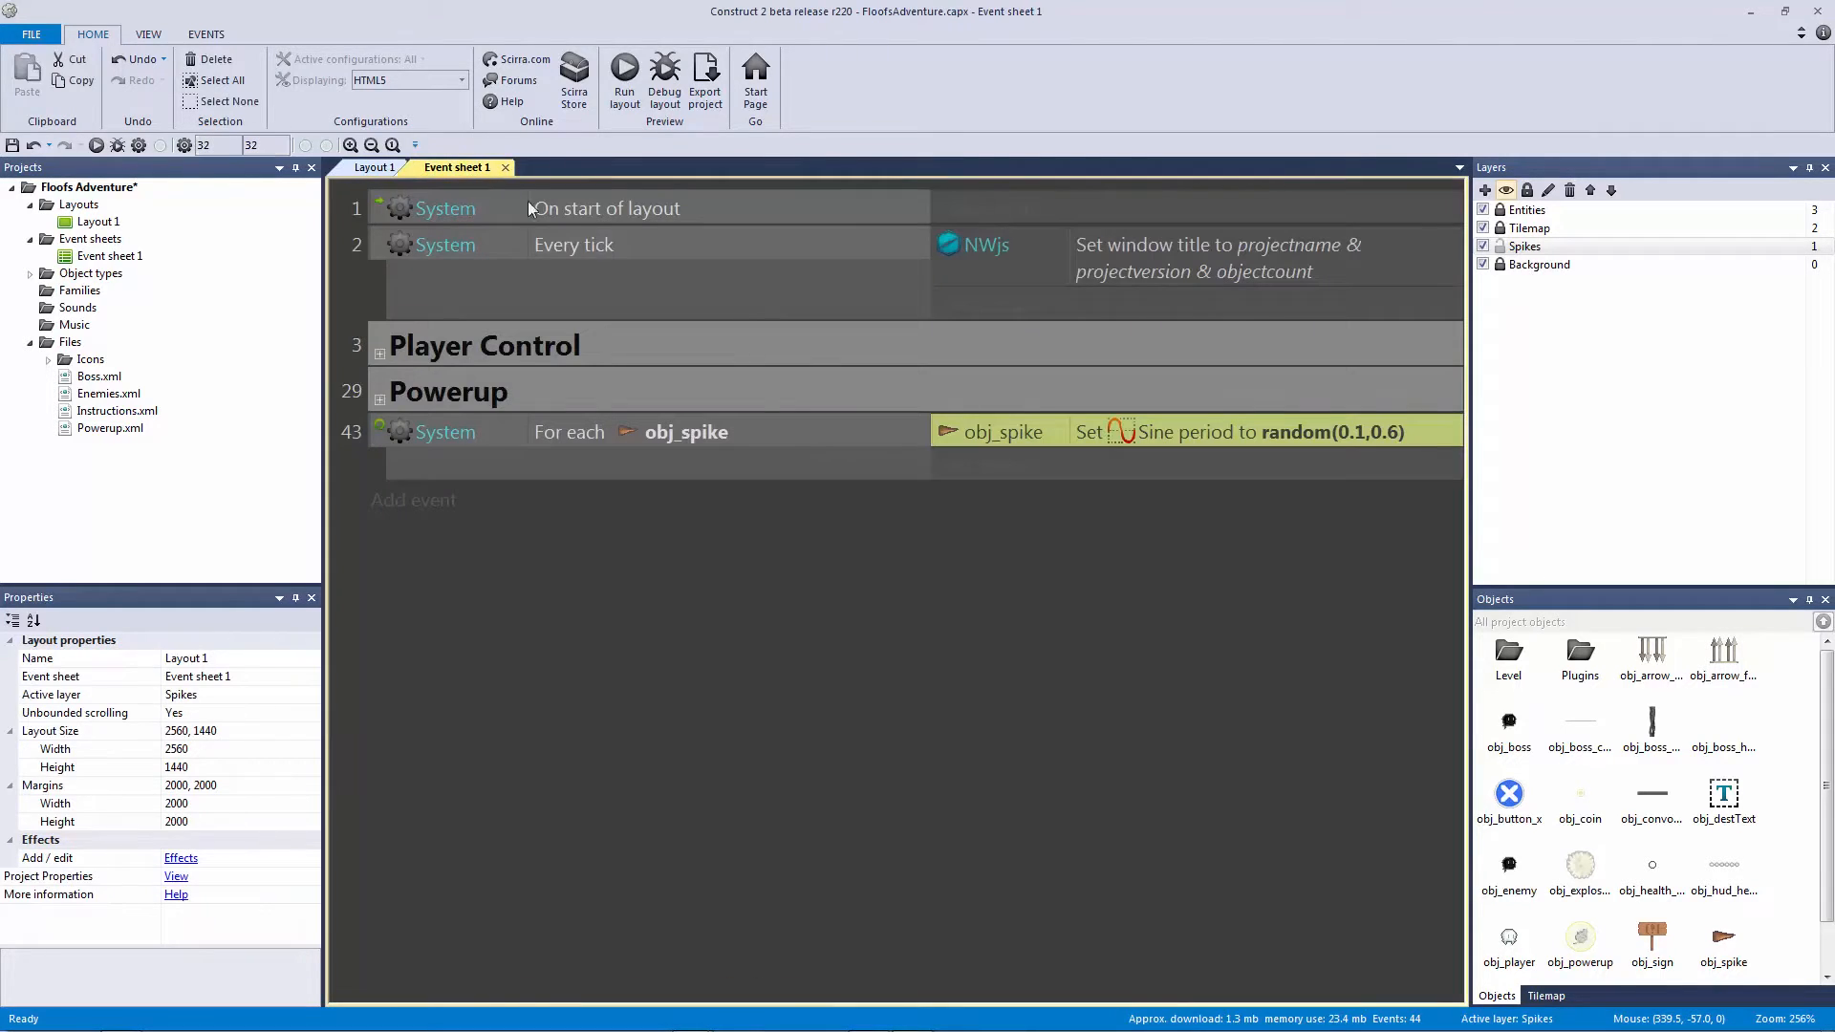
pyautogui.click(906, 432)
pyautogui.click(964, 431)
pyautogui.hotkey('ctrl', 'c')
pyautogui.hotkey('ctrl', 'v')
pyautogui.doubleClick(1230, 466)
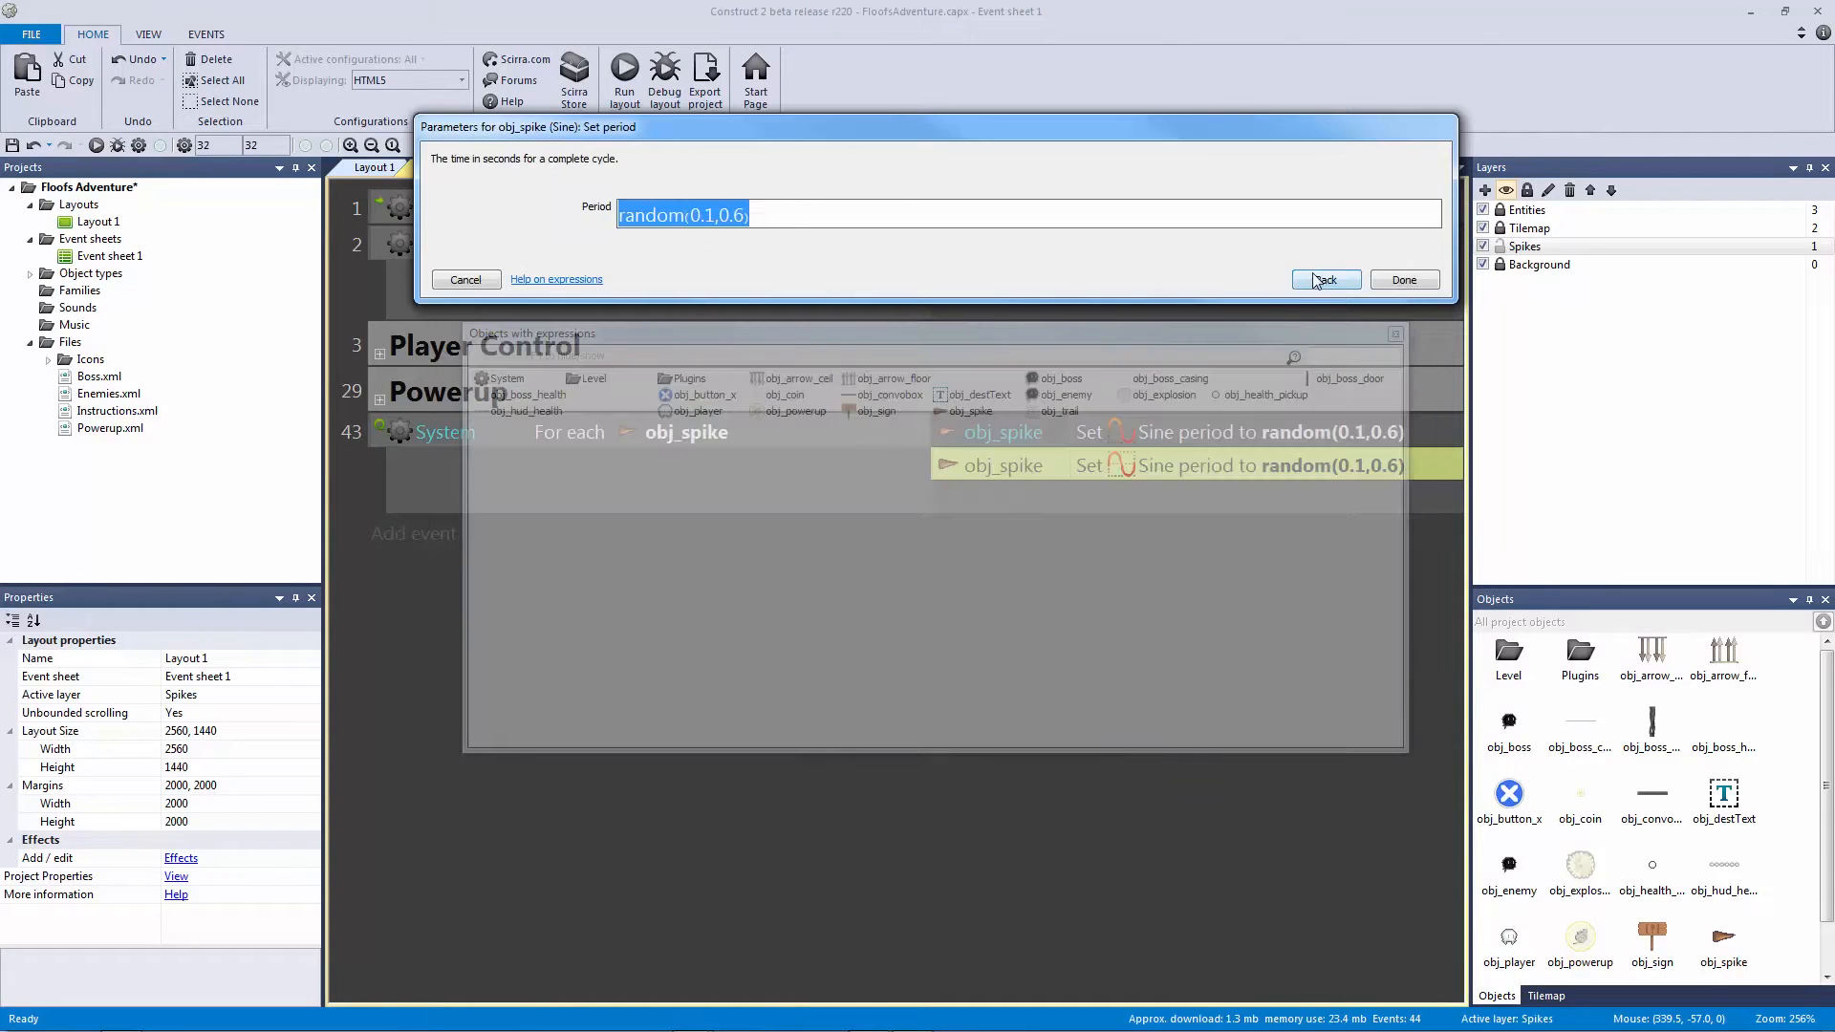
pyautogui.click(1325, 279)
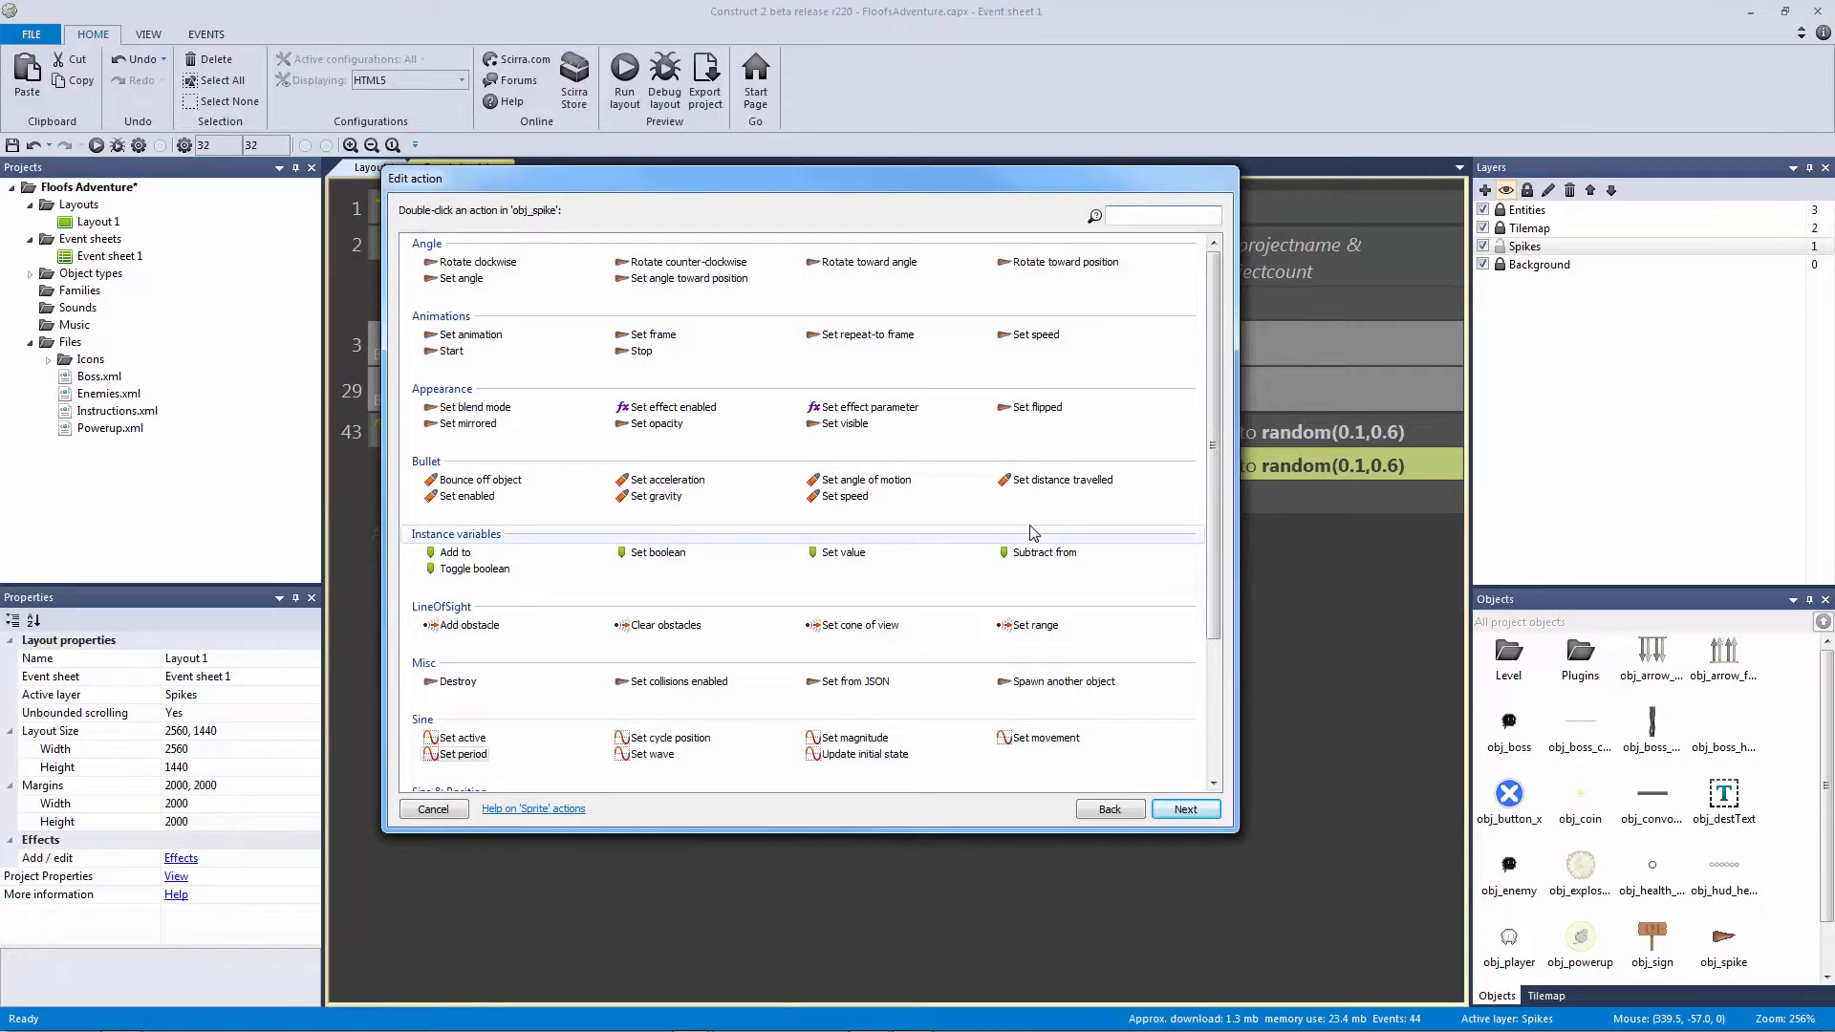
pyautogui.click(856, 739)
pyautogui.doubleClick(872, 744)
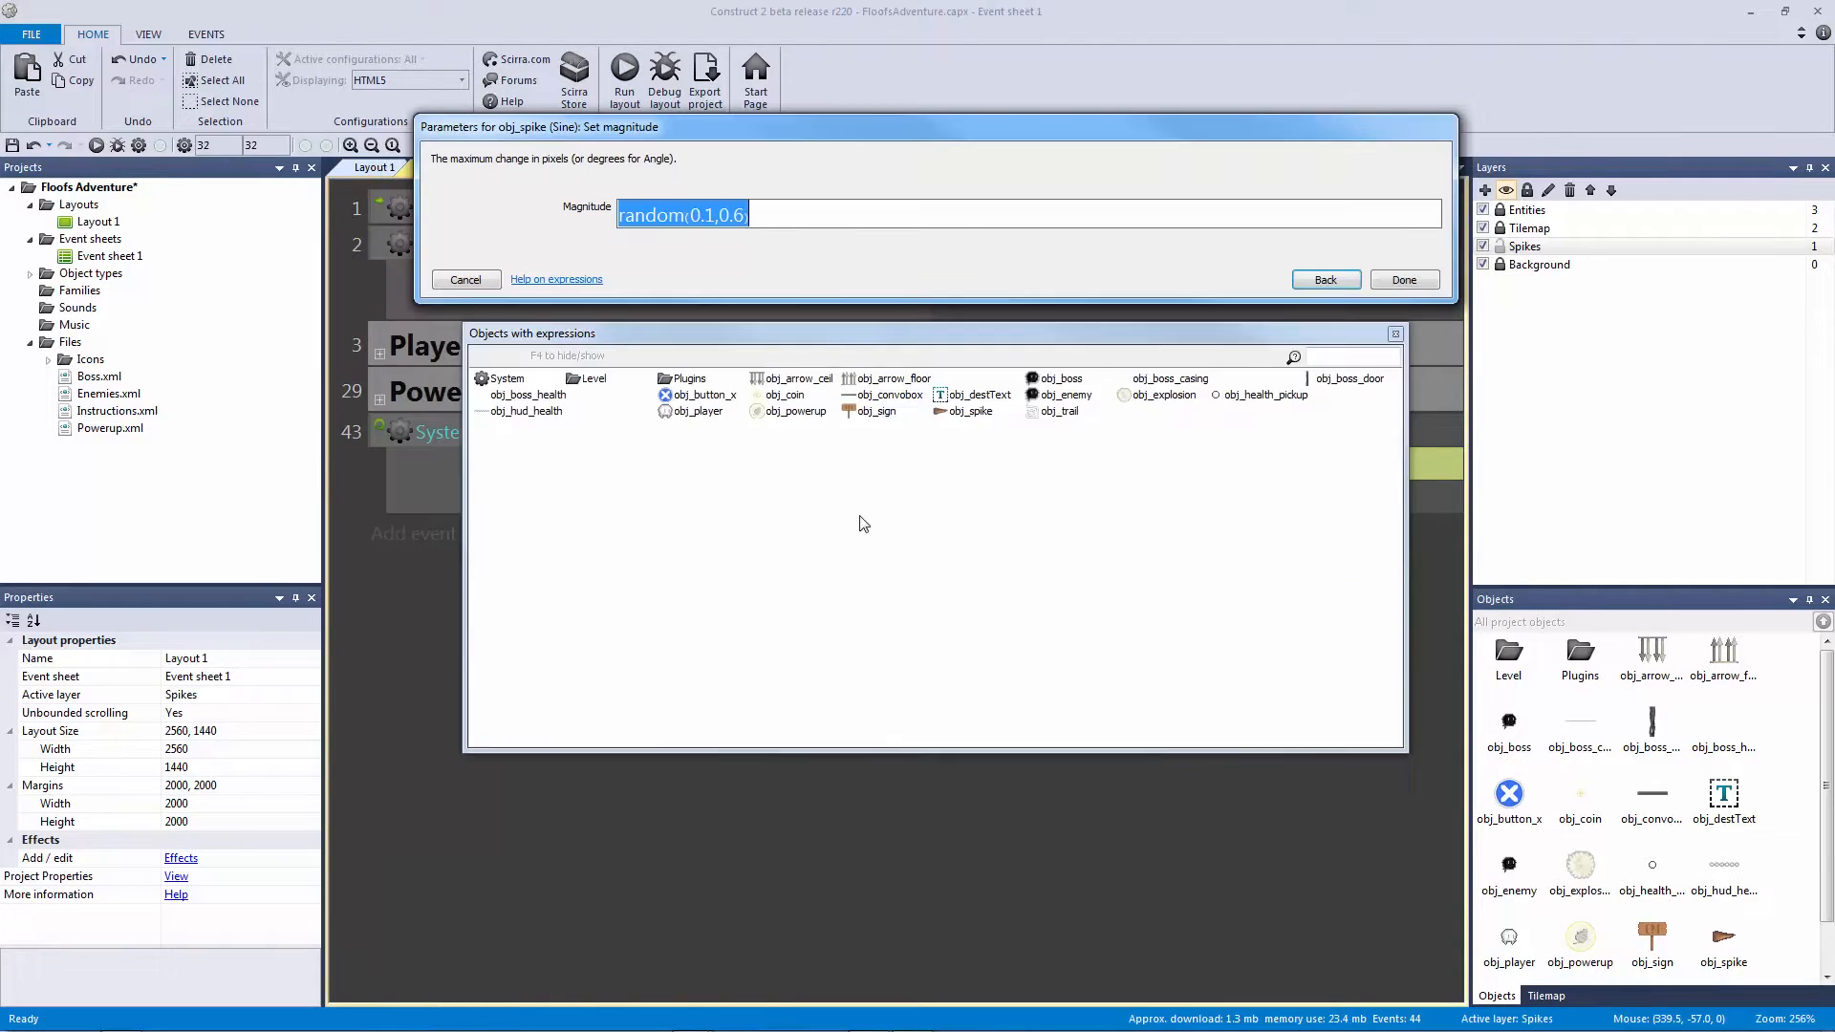
# Step: Set the spike's Sine magnitude expression to random(0.1,0.7) and save the project
pyautogui.click(716, 216)
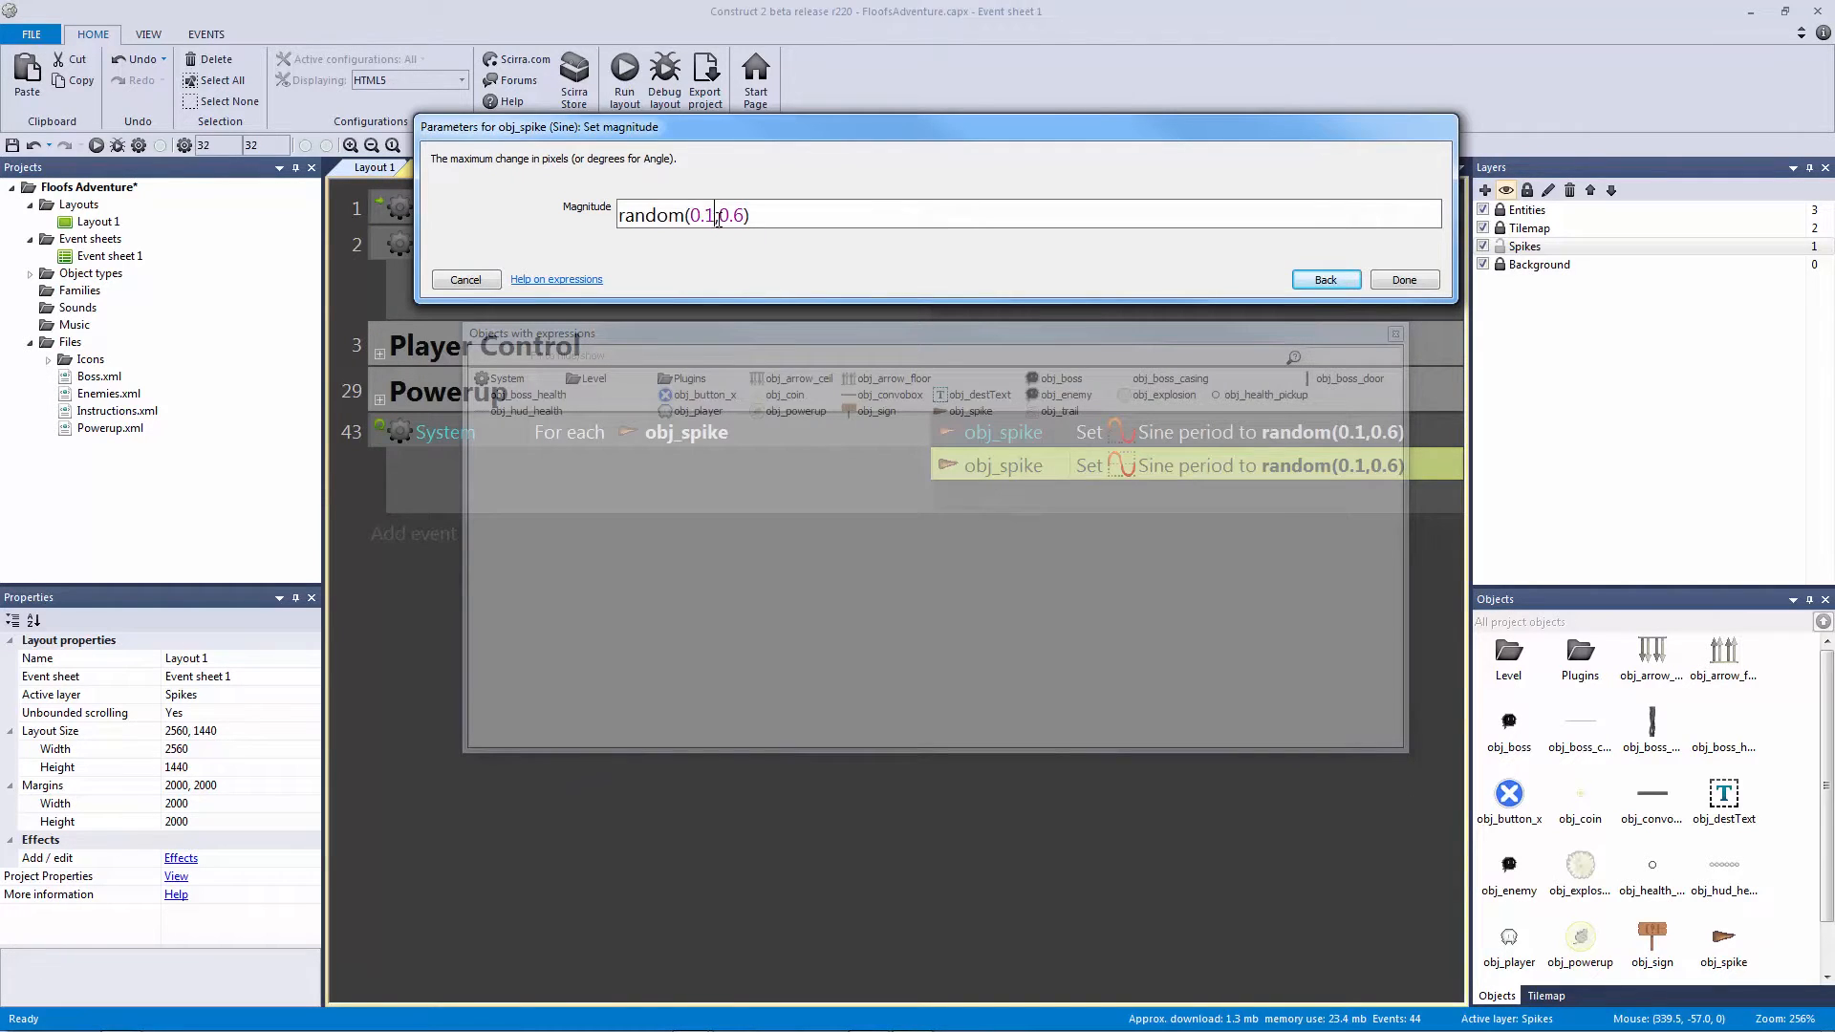
pyautogui.moveTo(733, 216); pyautogui.dragTo(742, 219)
pyautogui.write('7')
pyautogui.press('Return')
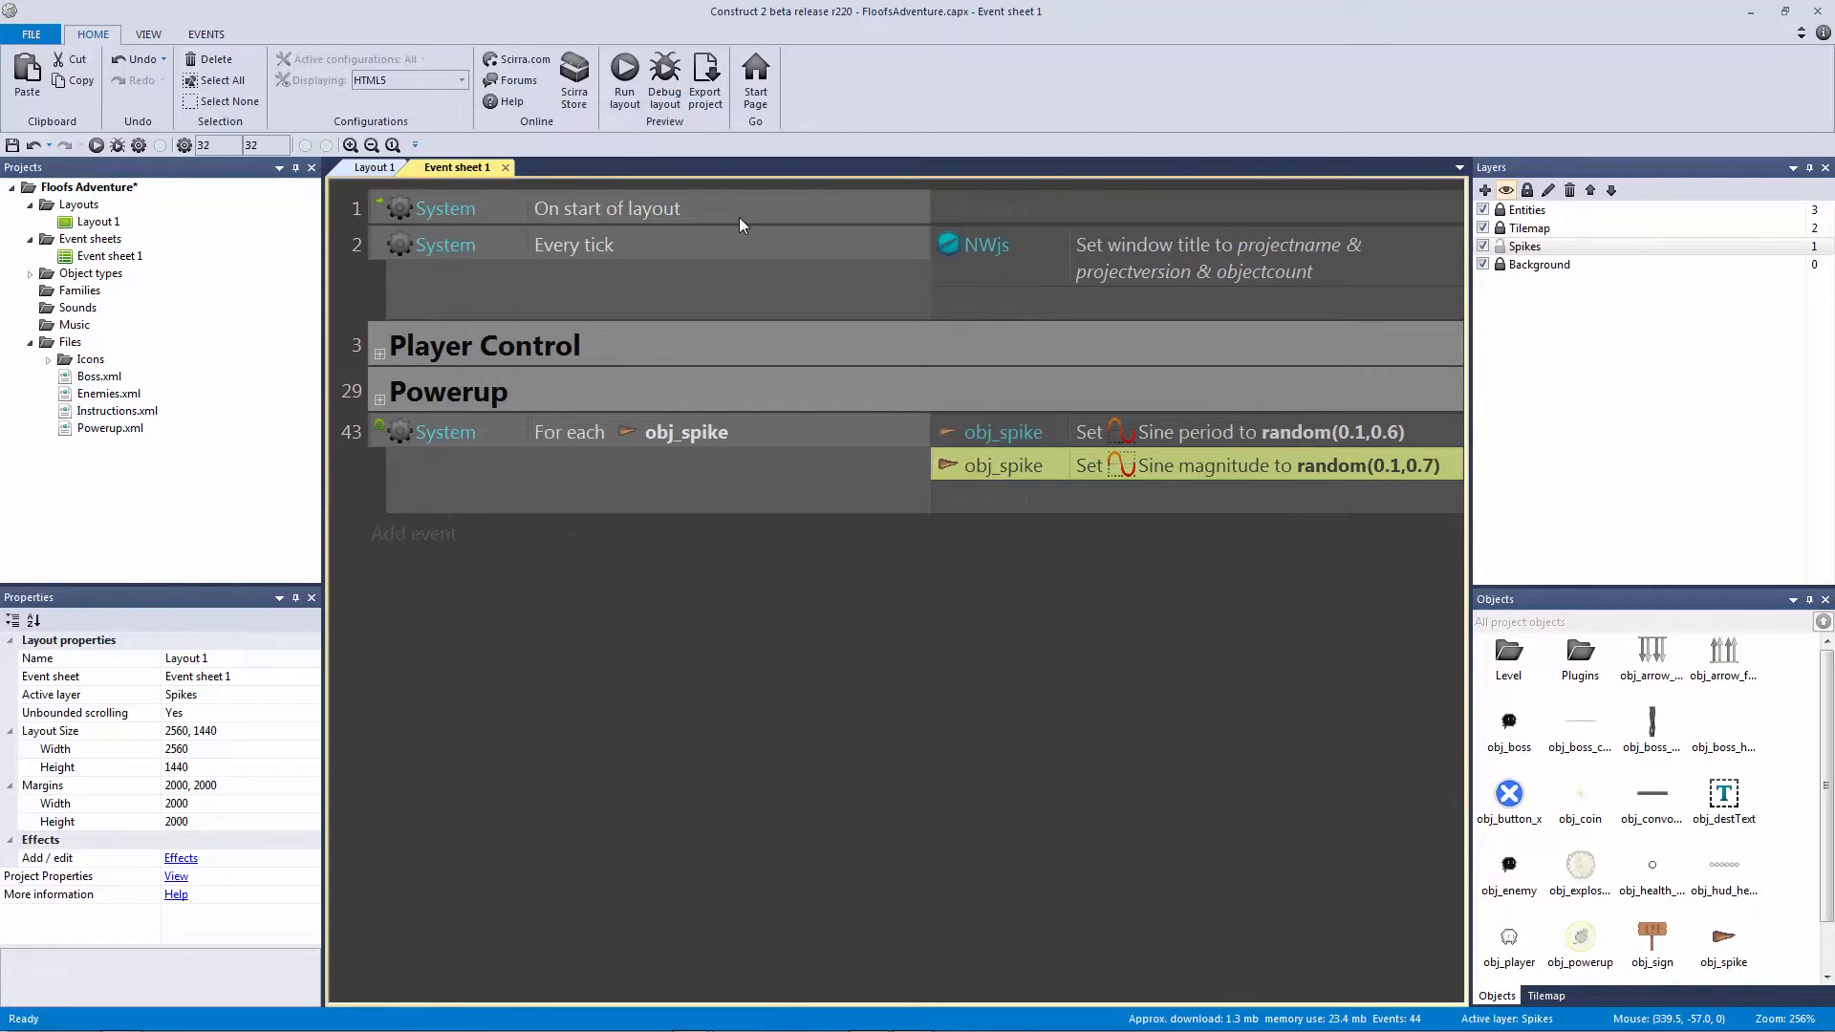
pyautogui.click(818, 667)
pyautogui.hotkey('ctrl', 's')
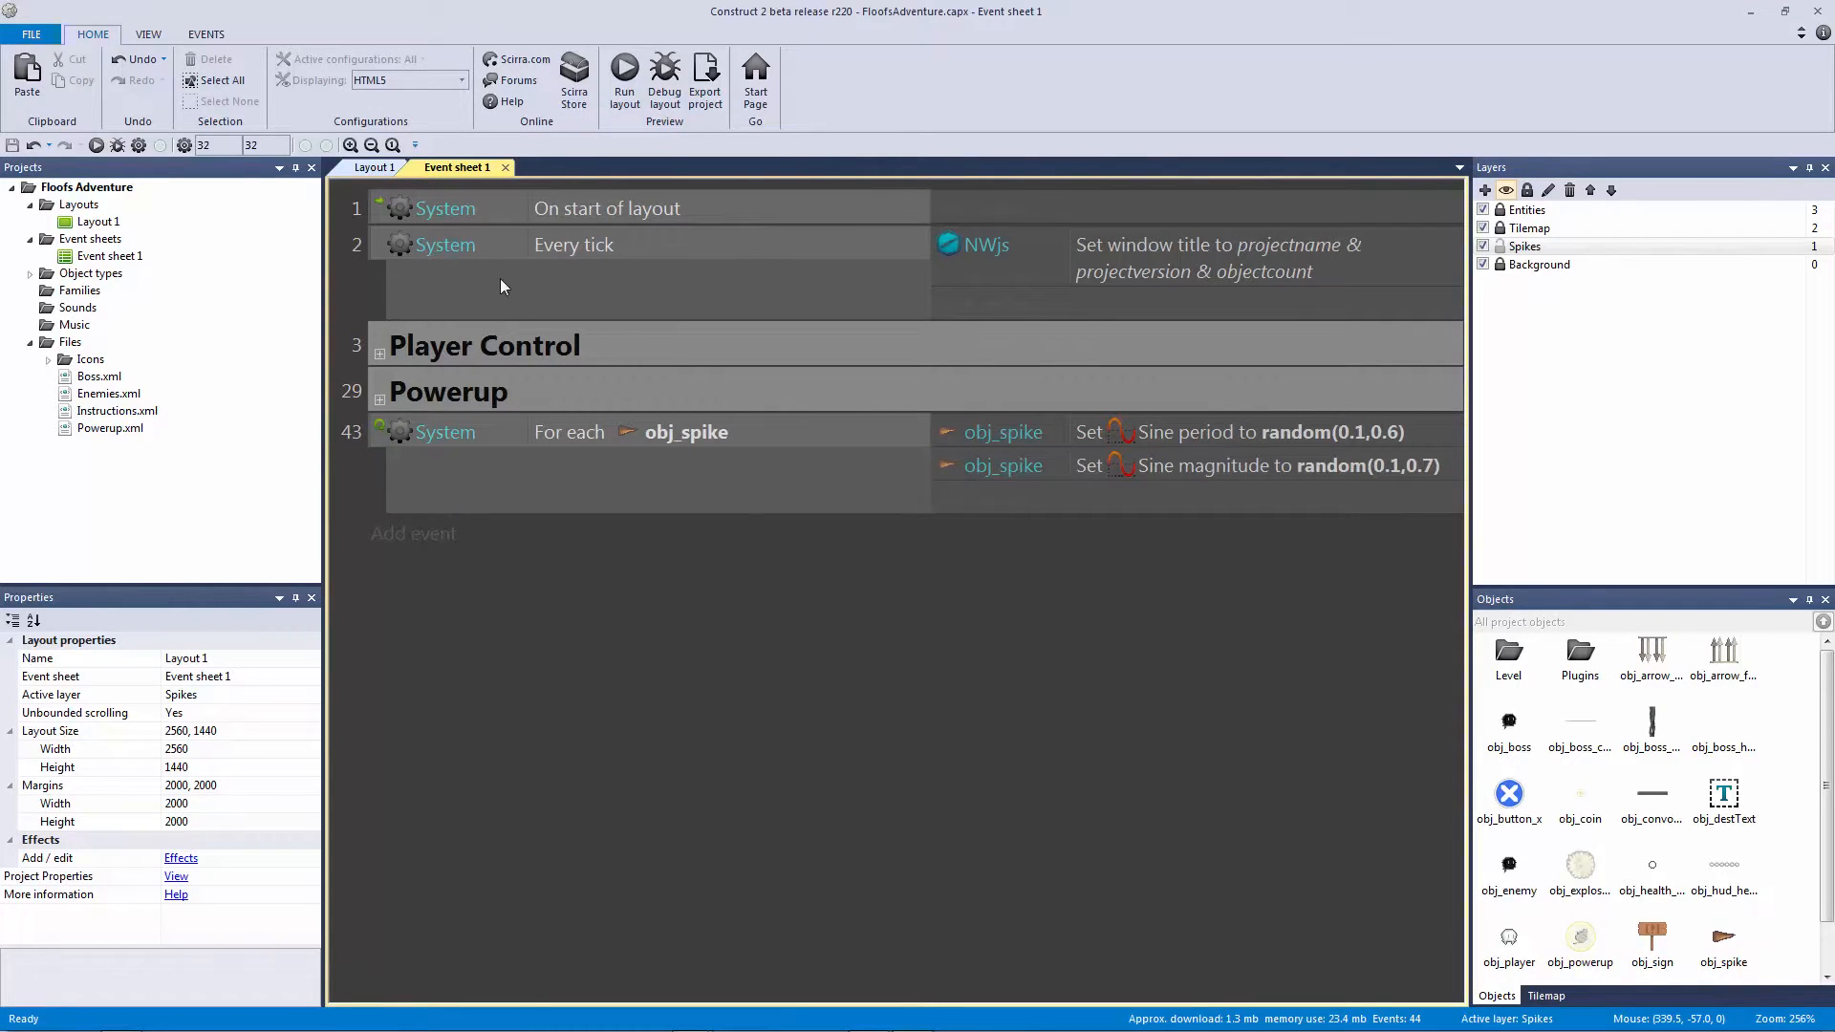
# Step: Run the layout and move the player beneath the ceiling to check how the spikes behave, closing the preview when done
pyautogui.click(373, 167)
pyautogui.click(624, 72)
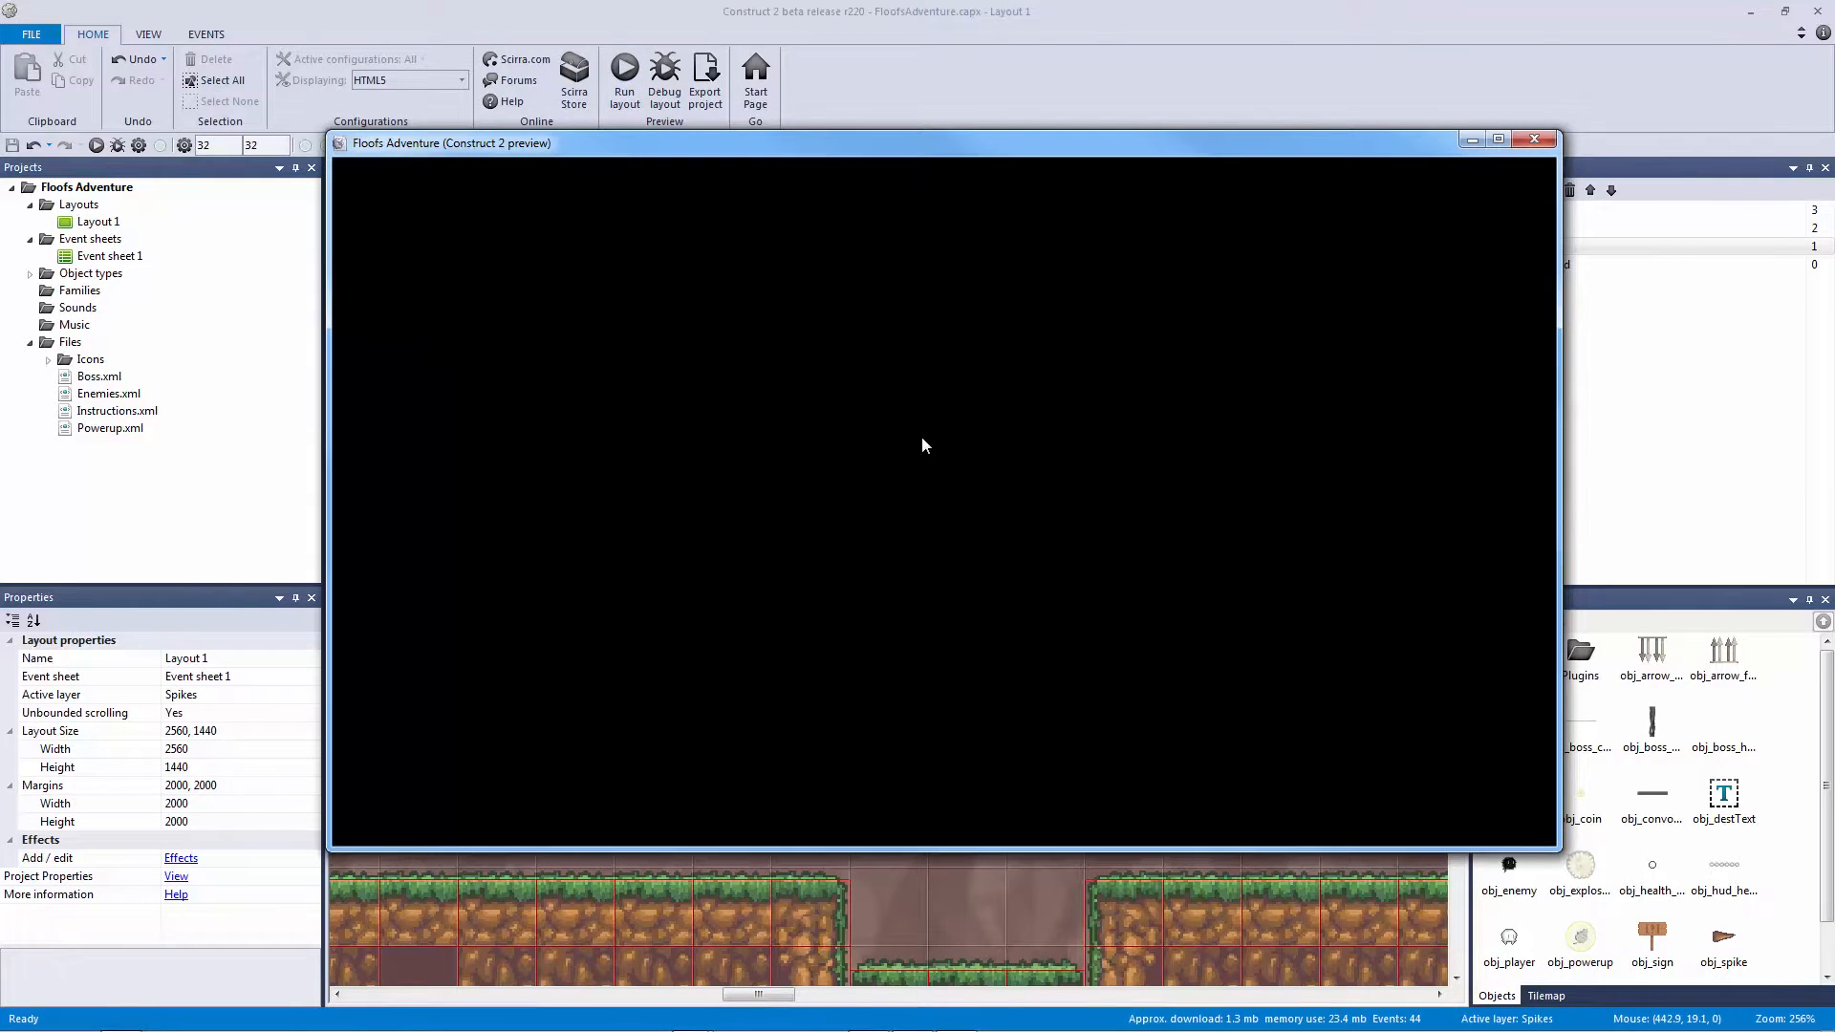
pyautogui.press('Right')
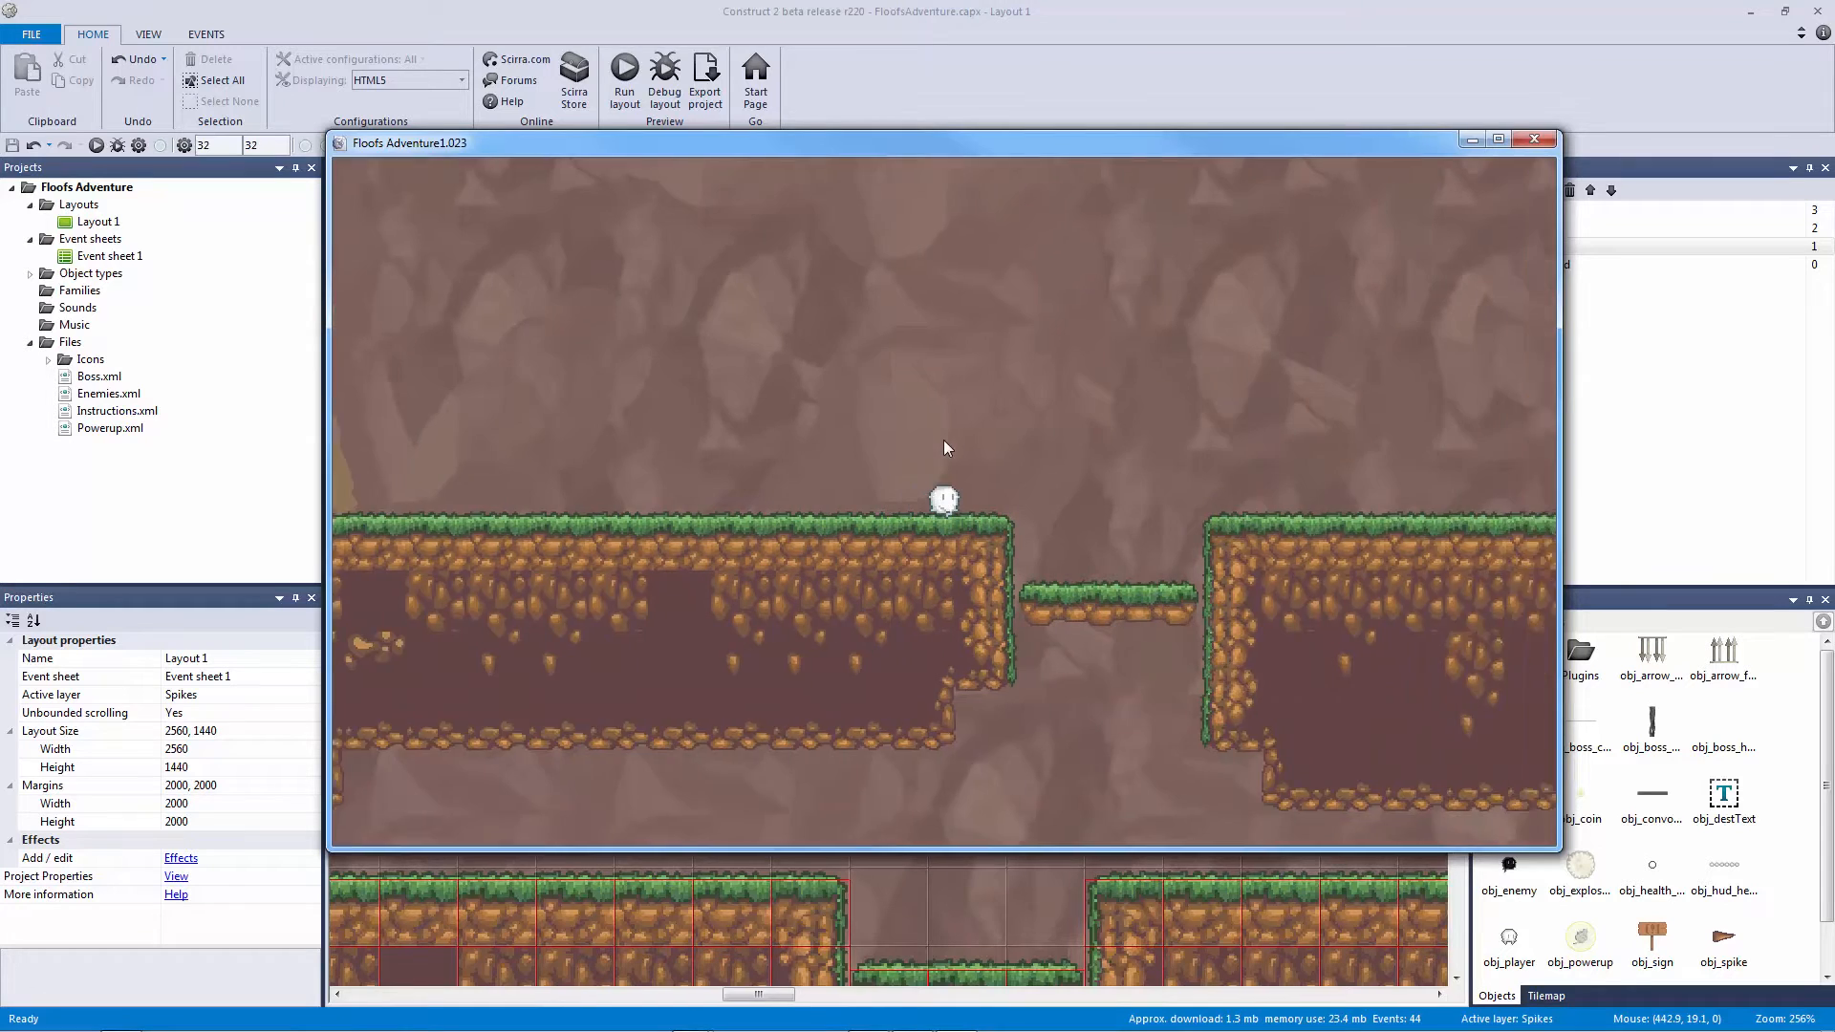
pyautogui.press('Up')
pyautogui.press('Right')
pyautogui.press('Up')
pyautogui.press('Left')
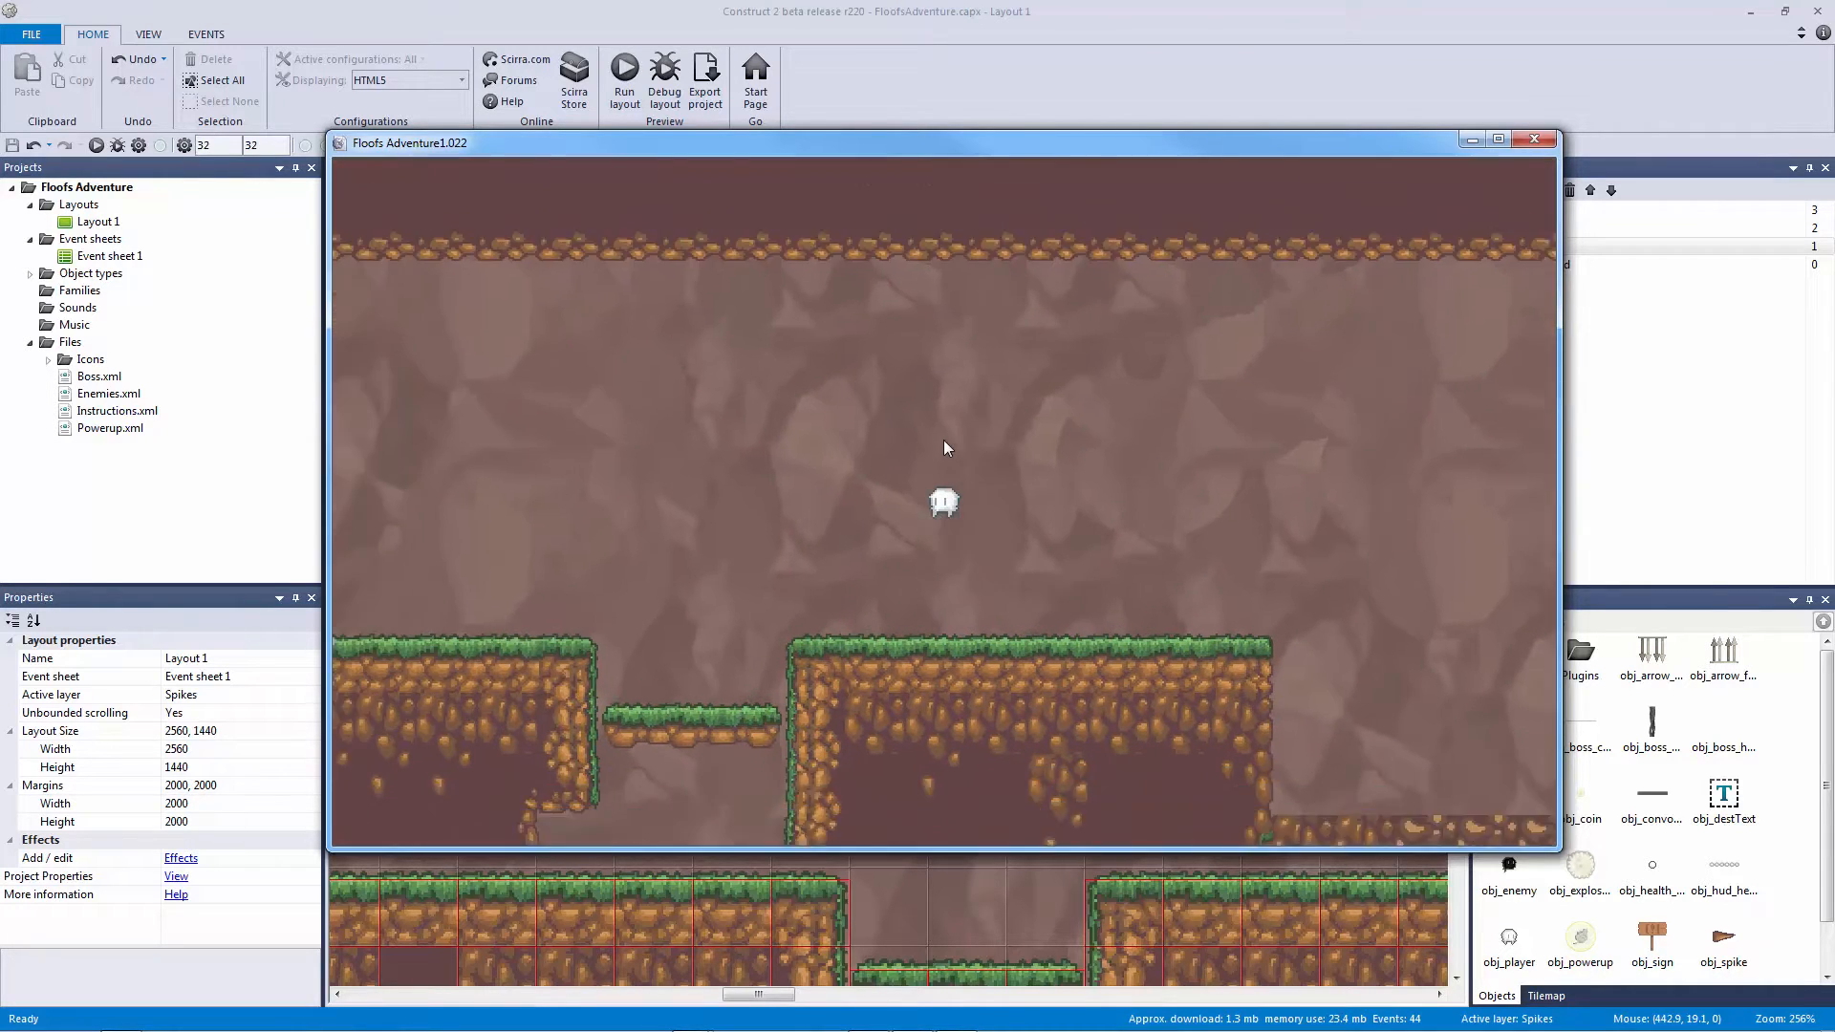
pyautogui.press('Up')
pyautogui.press('Left')
pyautogui.click(1530, 140)
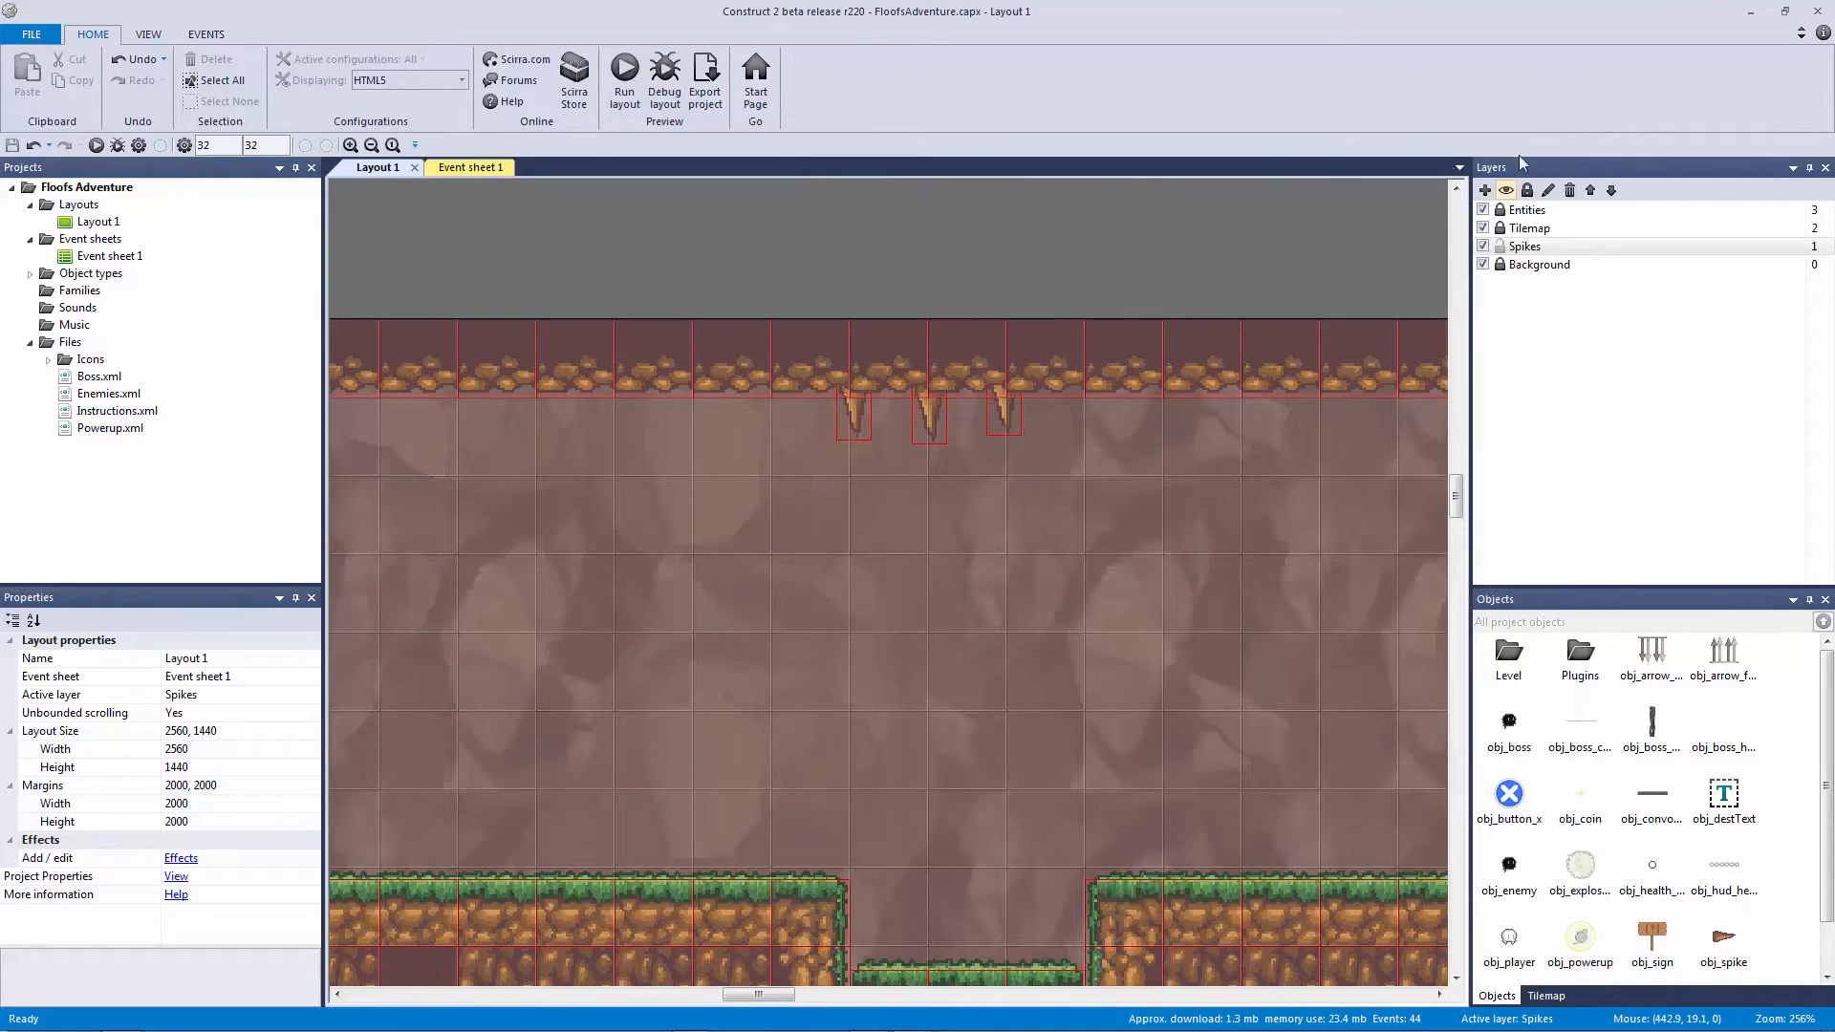
# Step: Move the three ceiling spikes closer together, disable the leftmost spike's Bullet behavior initially, and save the project
pyautogui.moveTo(869, 415)
pyautogui.mouseDown()
pyautogui.moveTo(1006, 422)
pyautogui.moveTo(870, 405)
pyautogui.mouseUp()
pyautogui.click(934, 430)
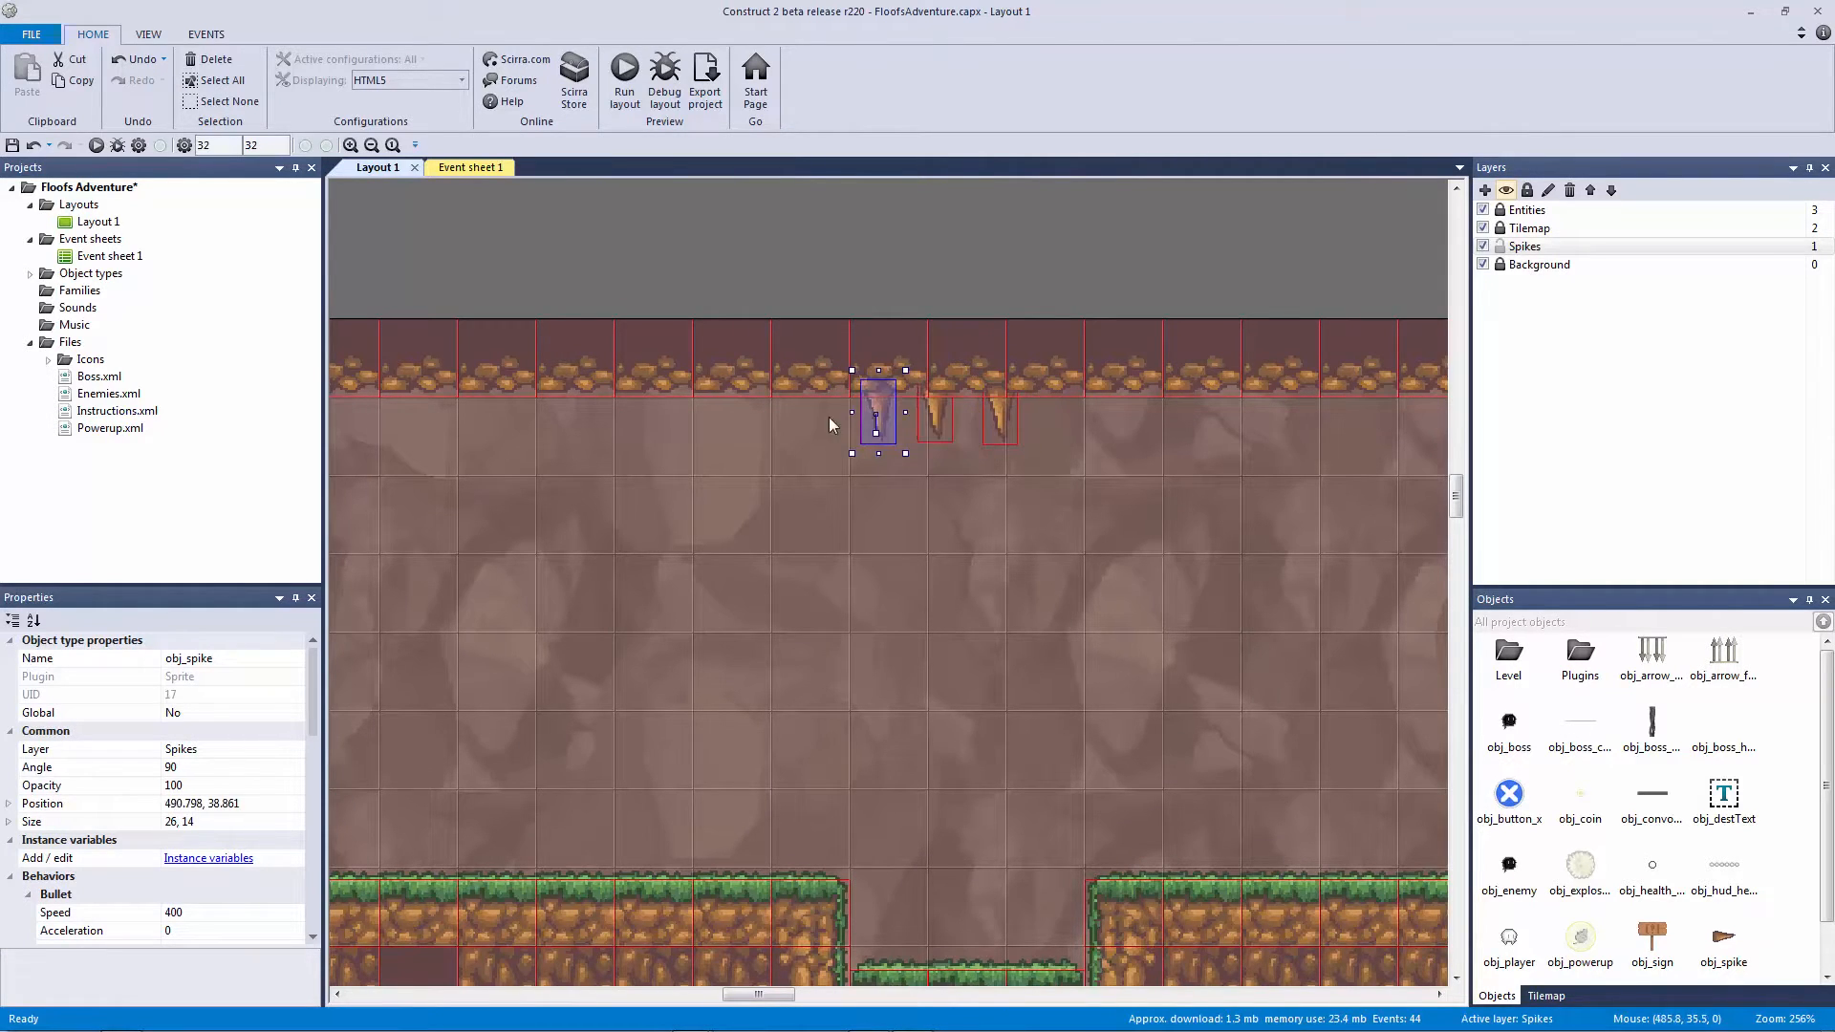
pyautogui.scroll(-4, 307, 783)
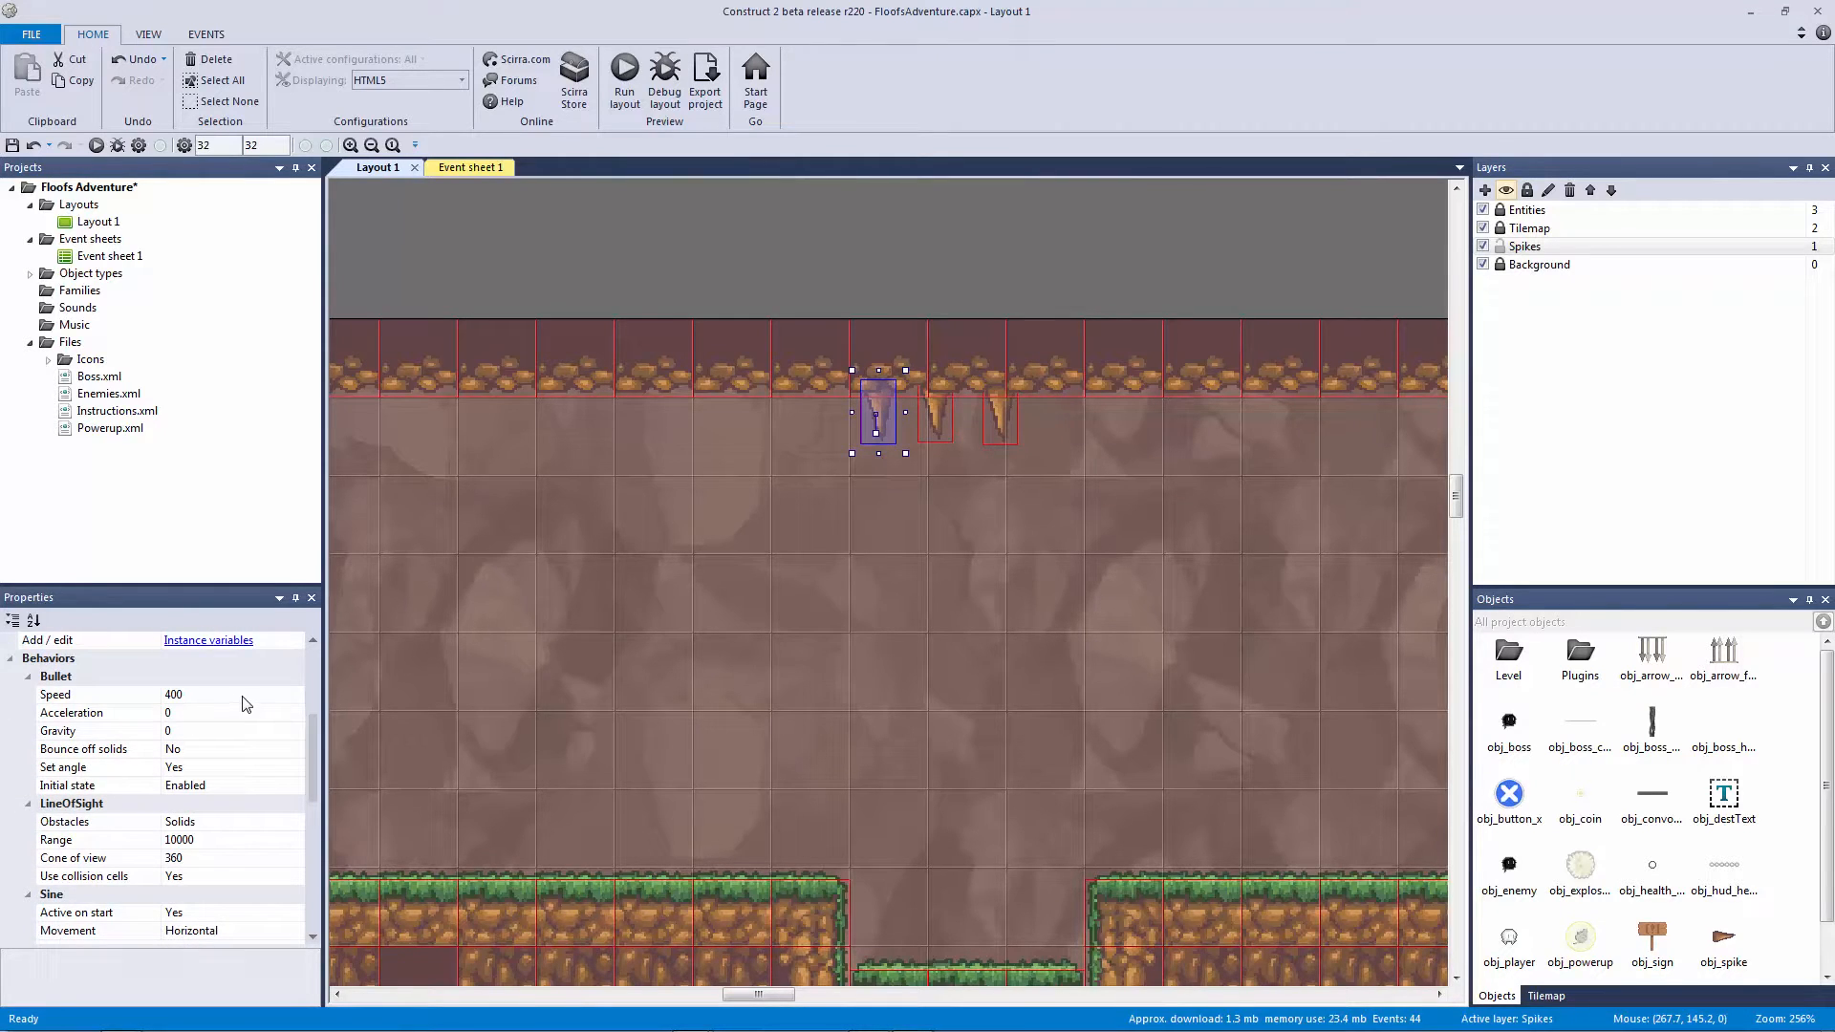
pyautogui.click(234, 785)
pyautogui.click(295, 786)
pyautogui.click(246, 815)
pyautogui.click(587, 250)
pyautogui.hotkey('ctrl', 's')
# Step: Preview the layout again and jump near the ceiling to check which spikes stay in place
pyautogui.click(624, 79)
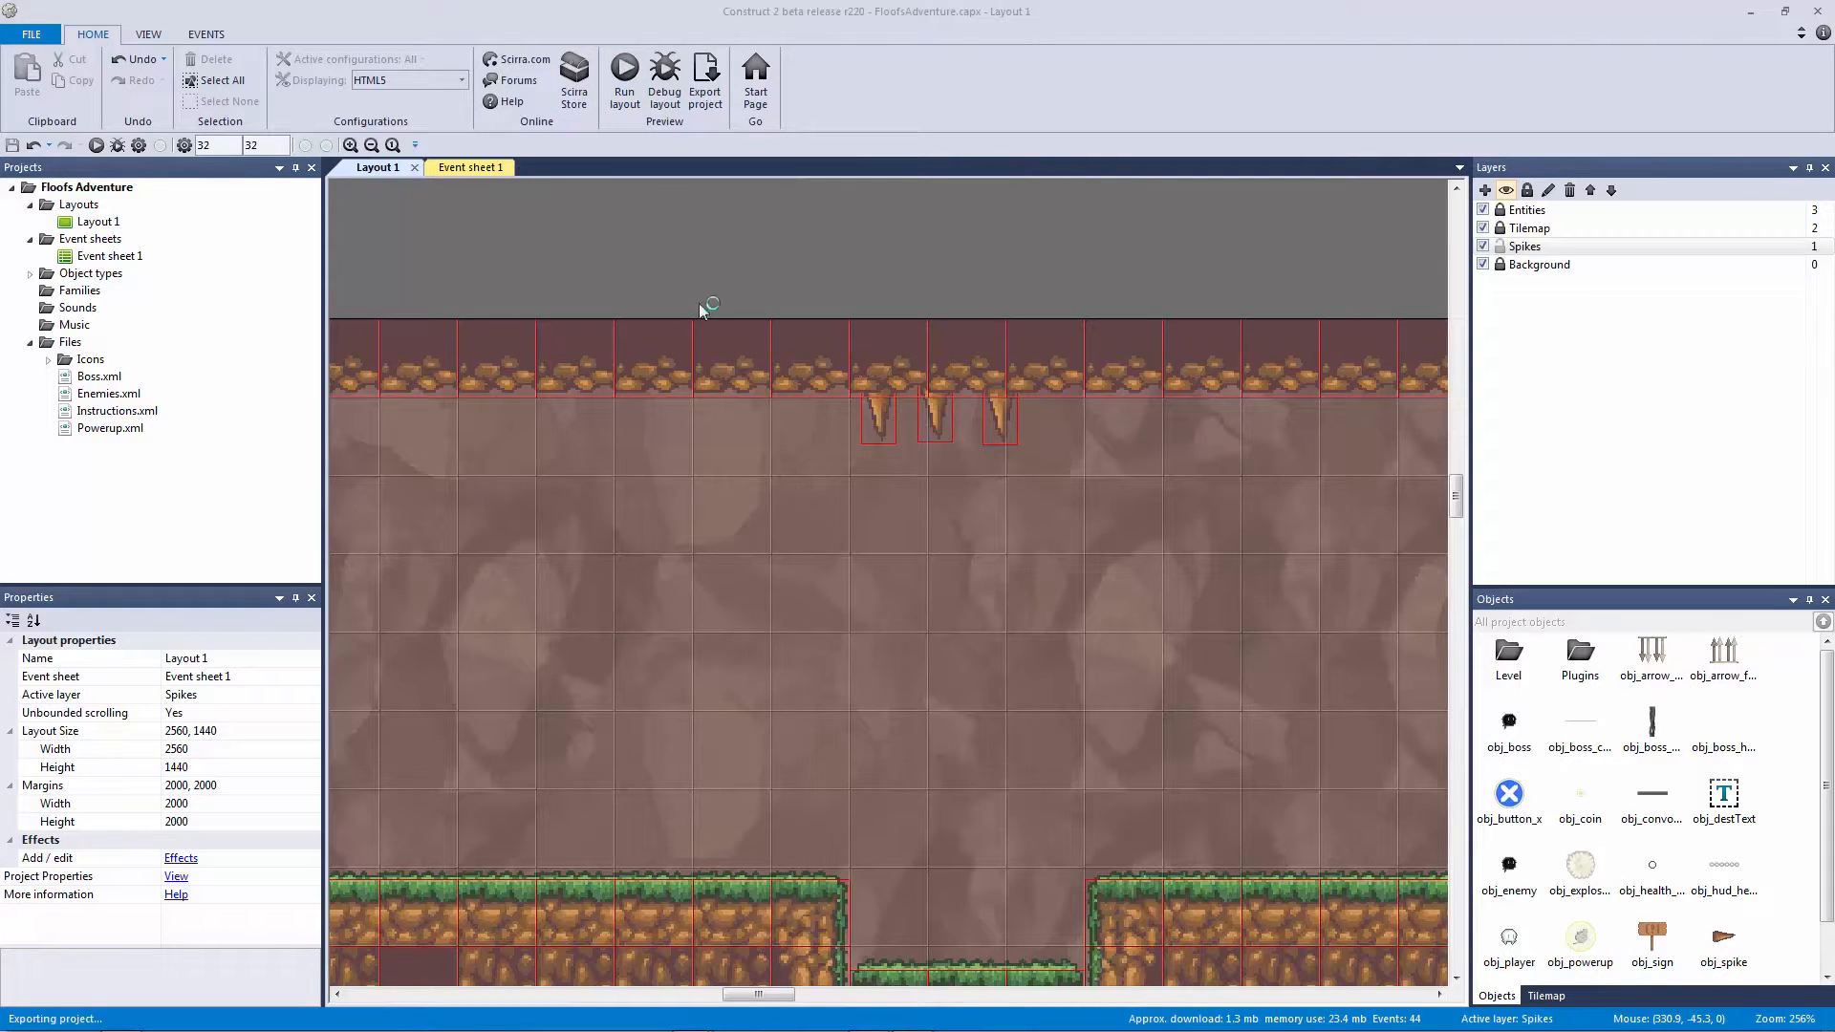
pyautogui.press('Right')
pyautogui.press('Up')
pyautogui.press('Up')
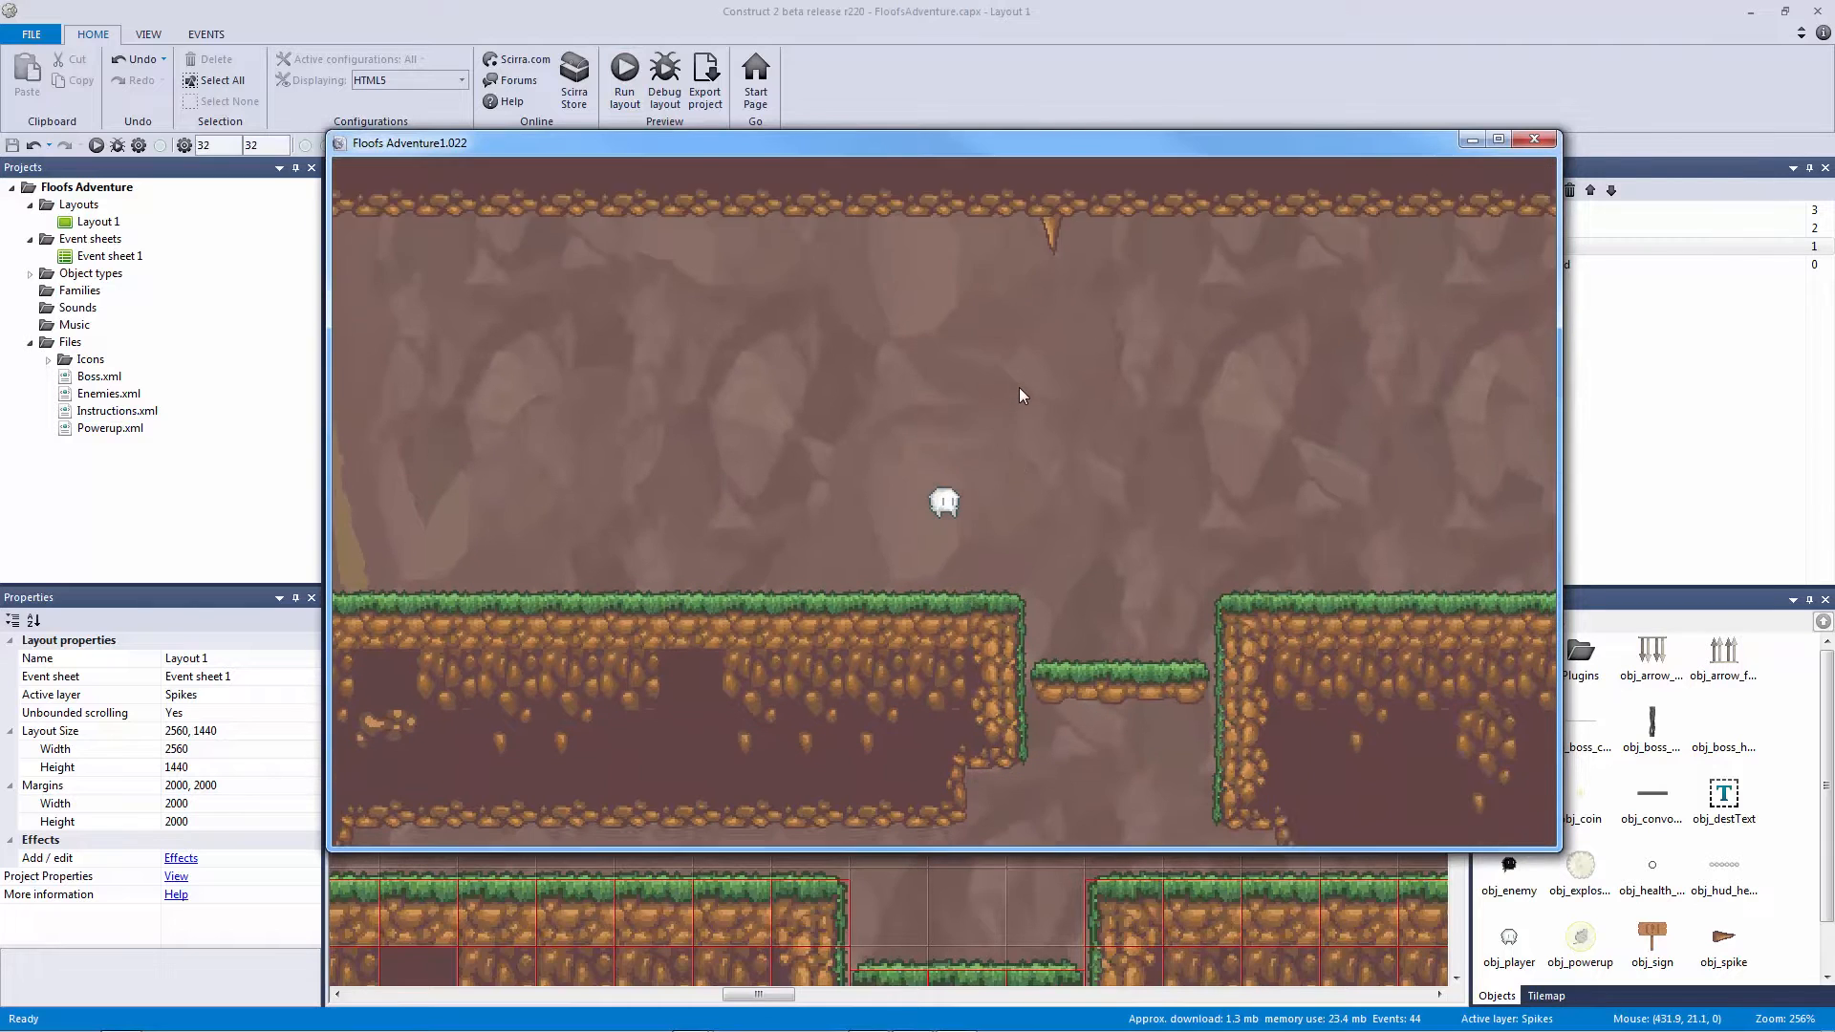
pyautogui.press('Up')
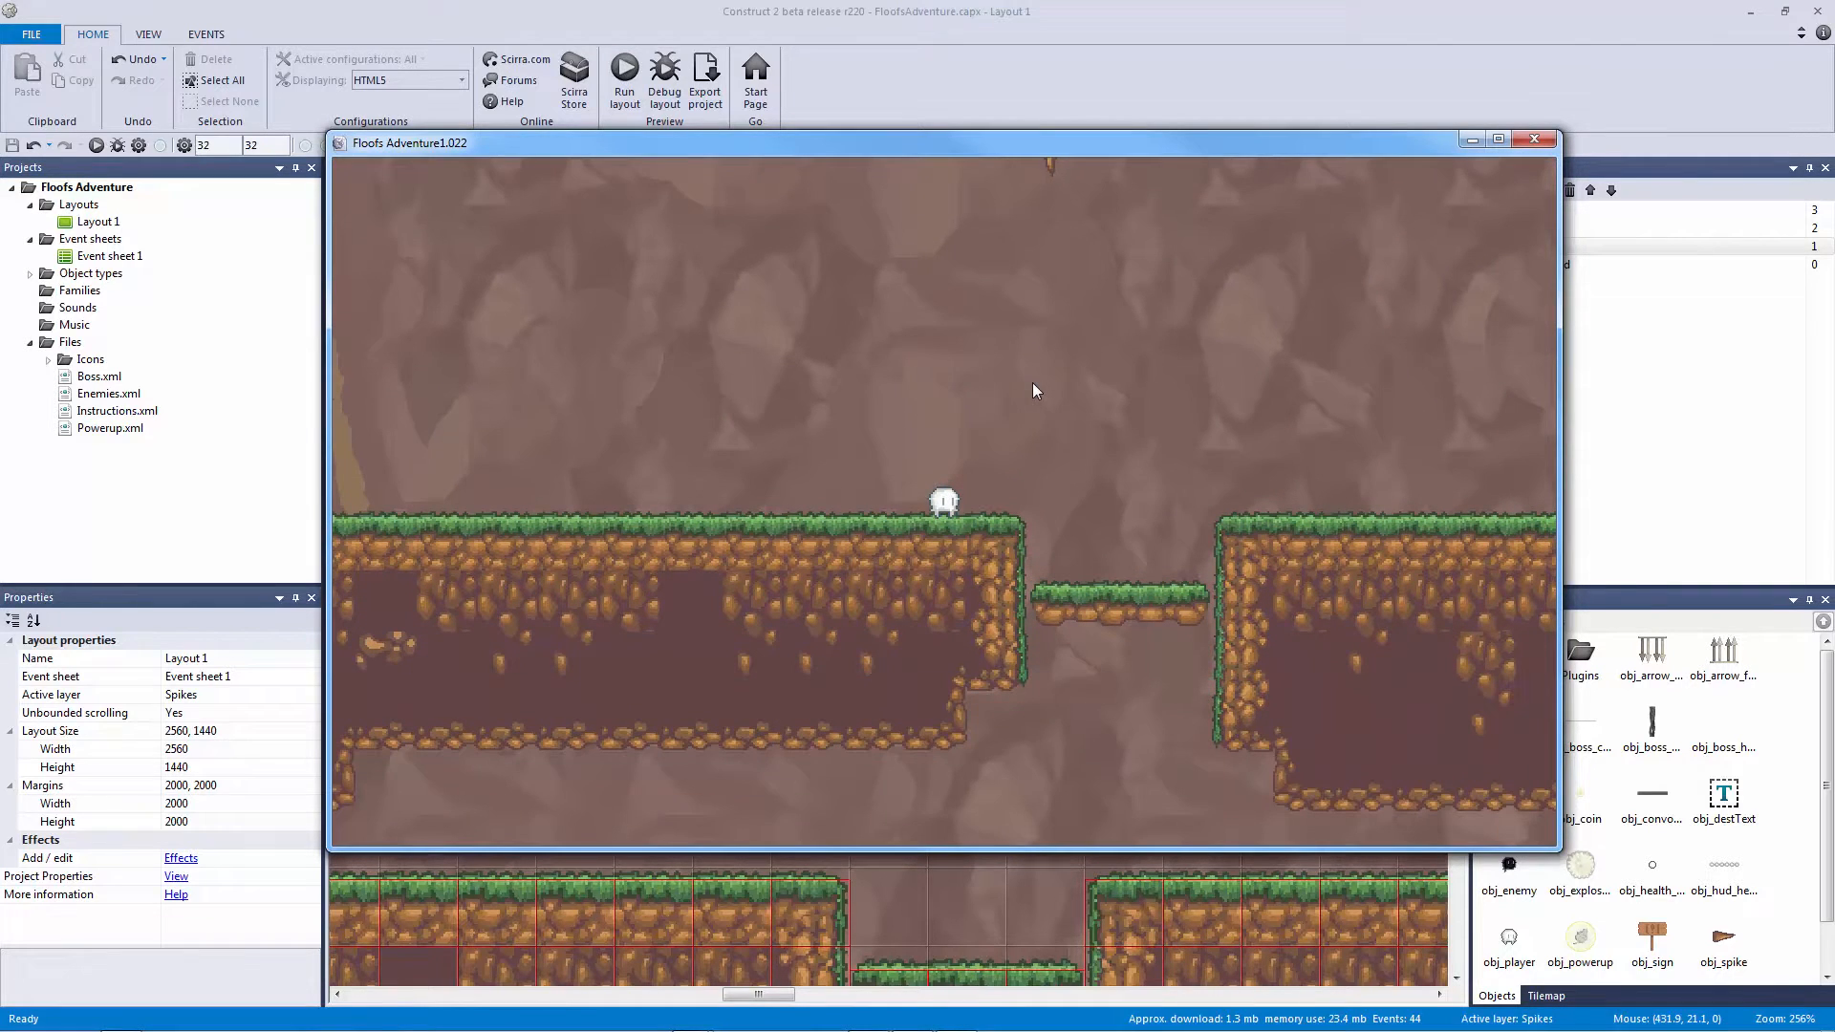
pyautogui.press('Up')
pyautogui.hotkey('alt', 'F4')
# Step: Move the leftmost spike down into mid-air at about 495, 130 and inspect the other two spikes
pyautogui.moveTo(892, 426); pyautogui.dragTo(905, 657)
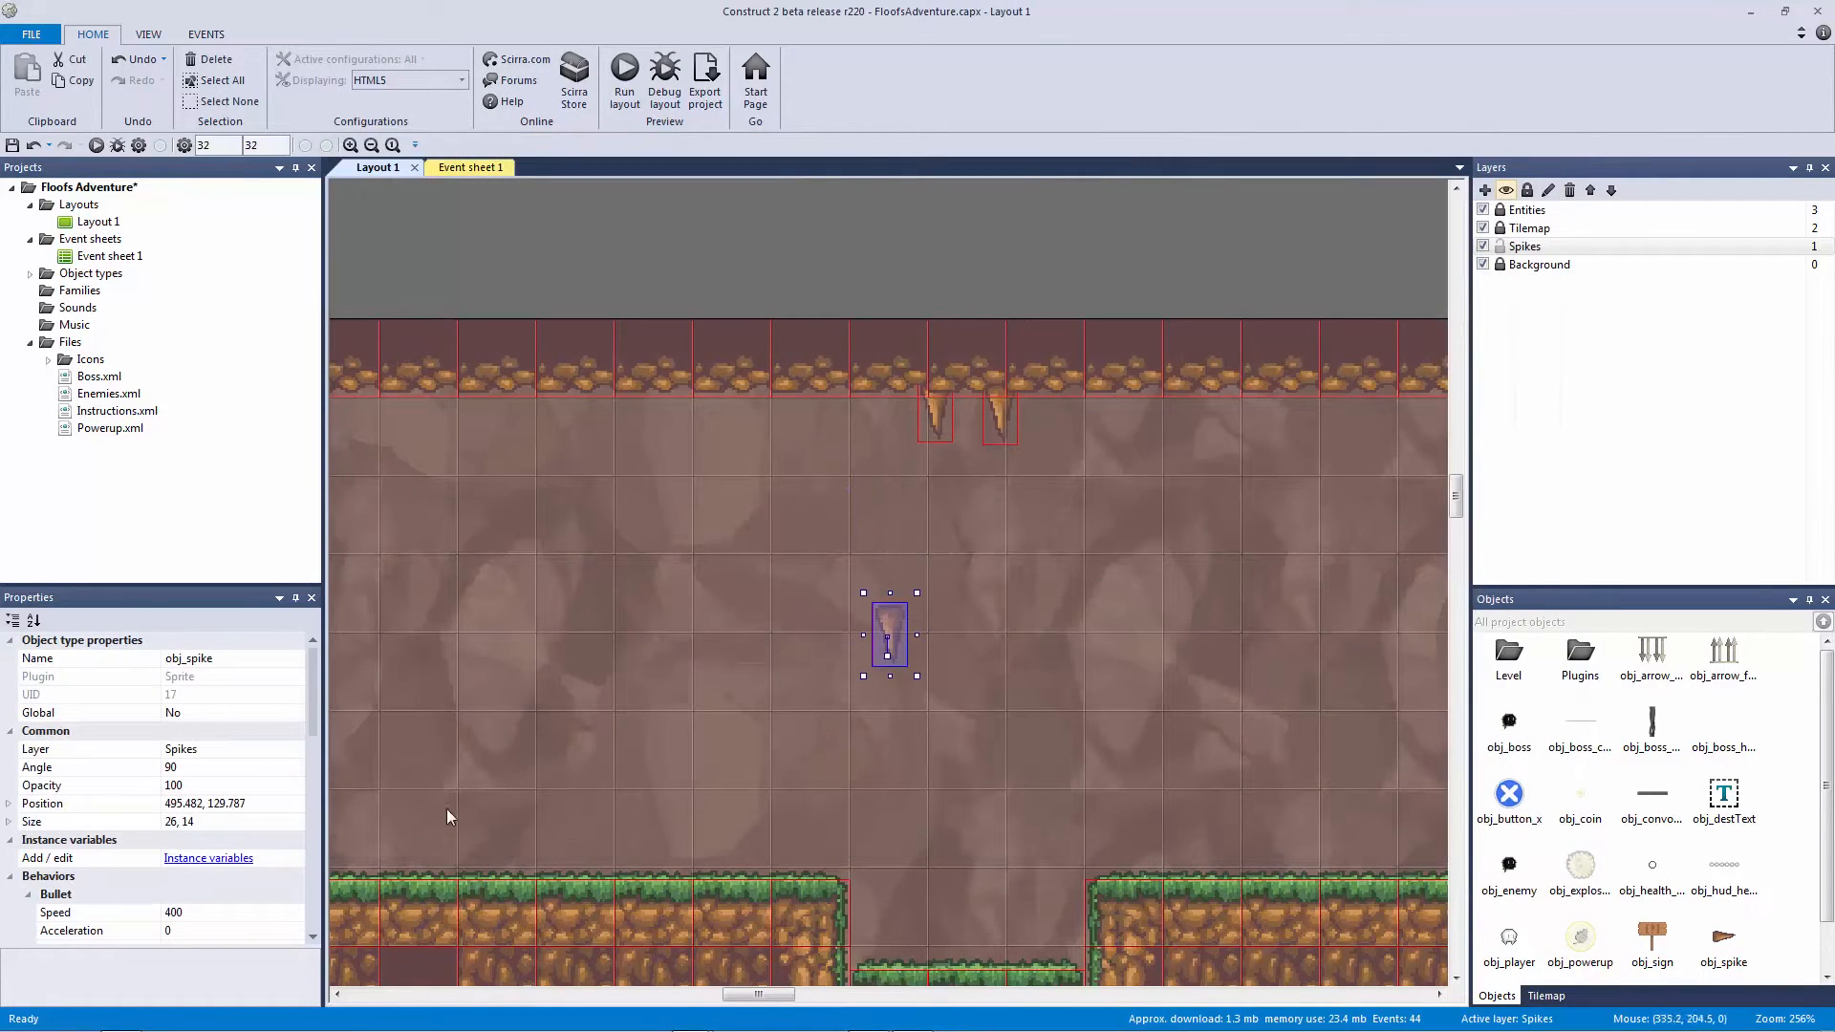
pyautogui.scroll(-3, 302, 781)
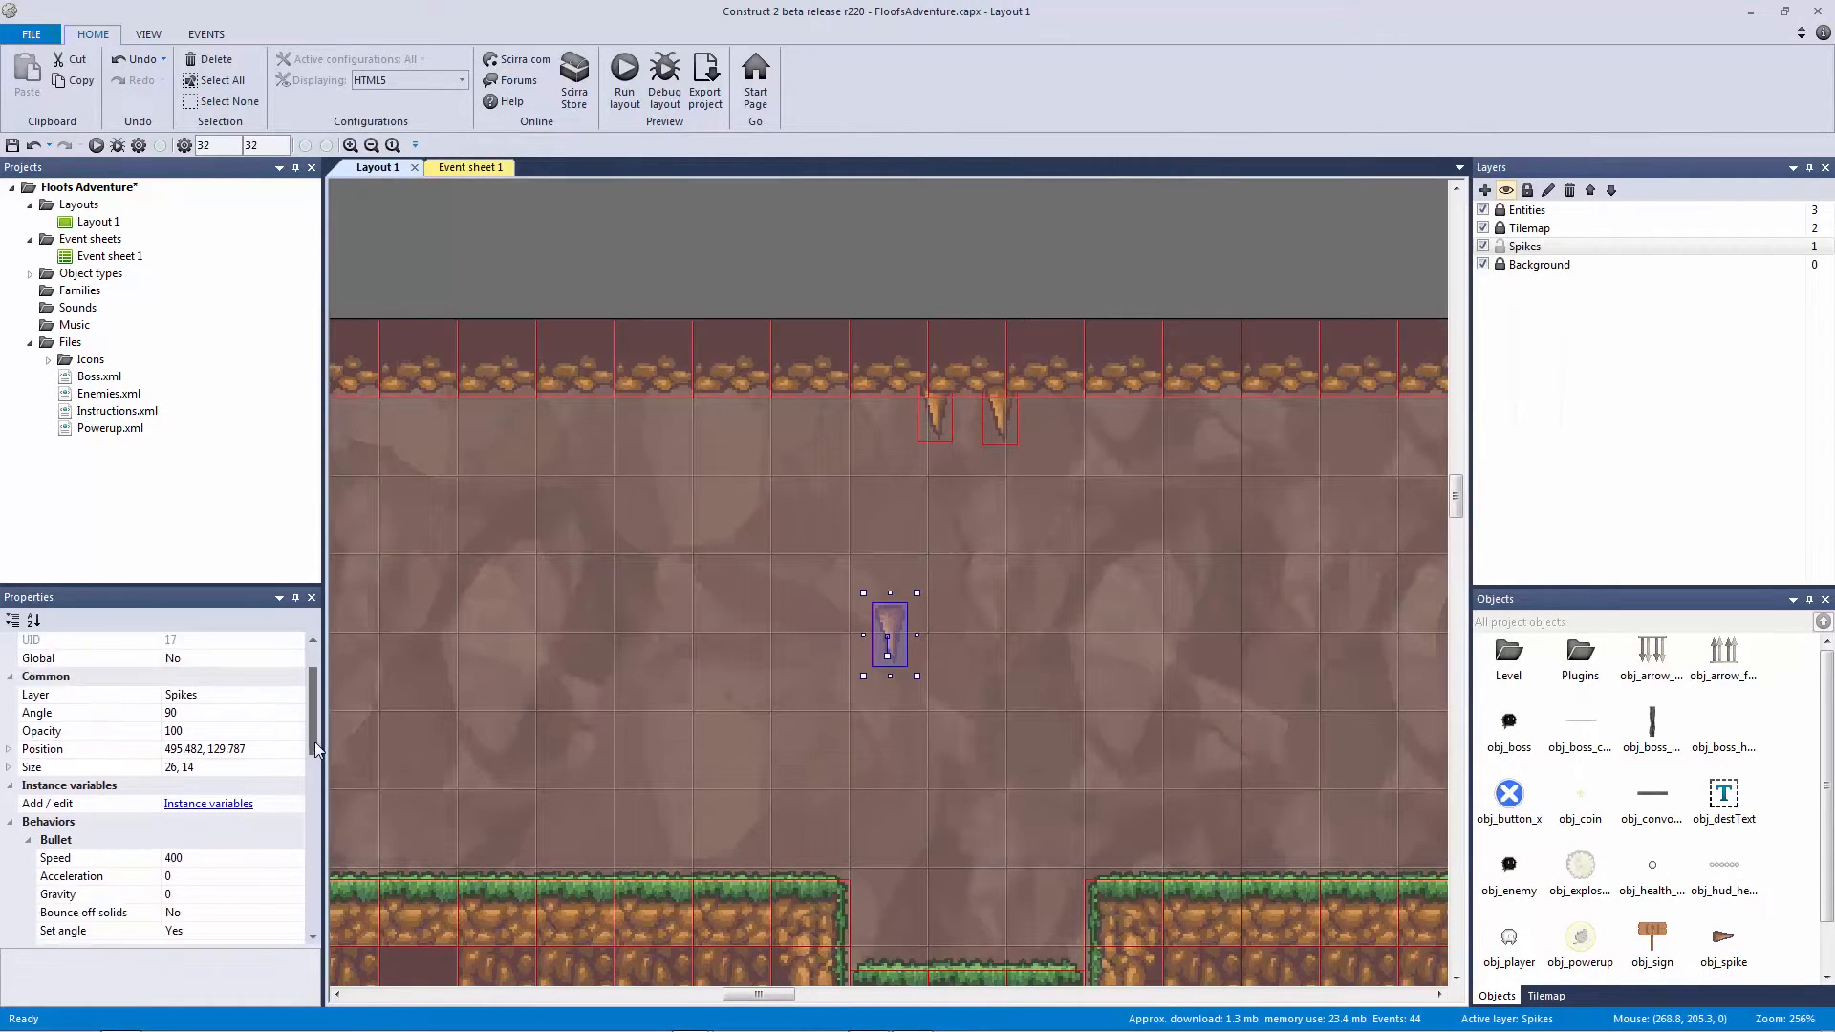
pyautogui.click(938, 432)
pyautogui.click(101, 824)
pyautogui.click(999, 418)
pyautogui.click(1168, 414)
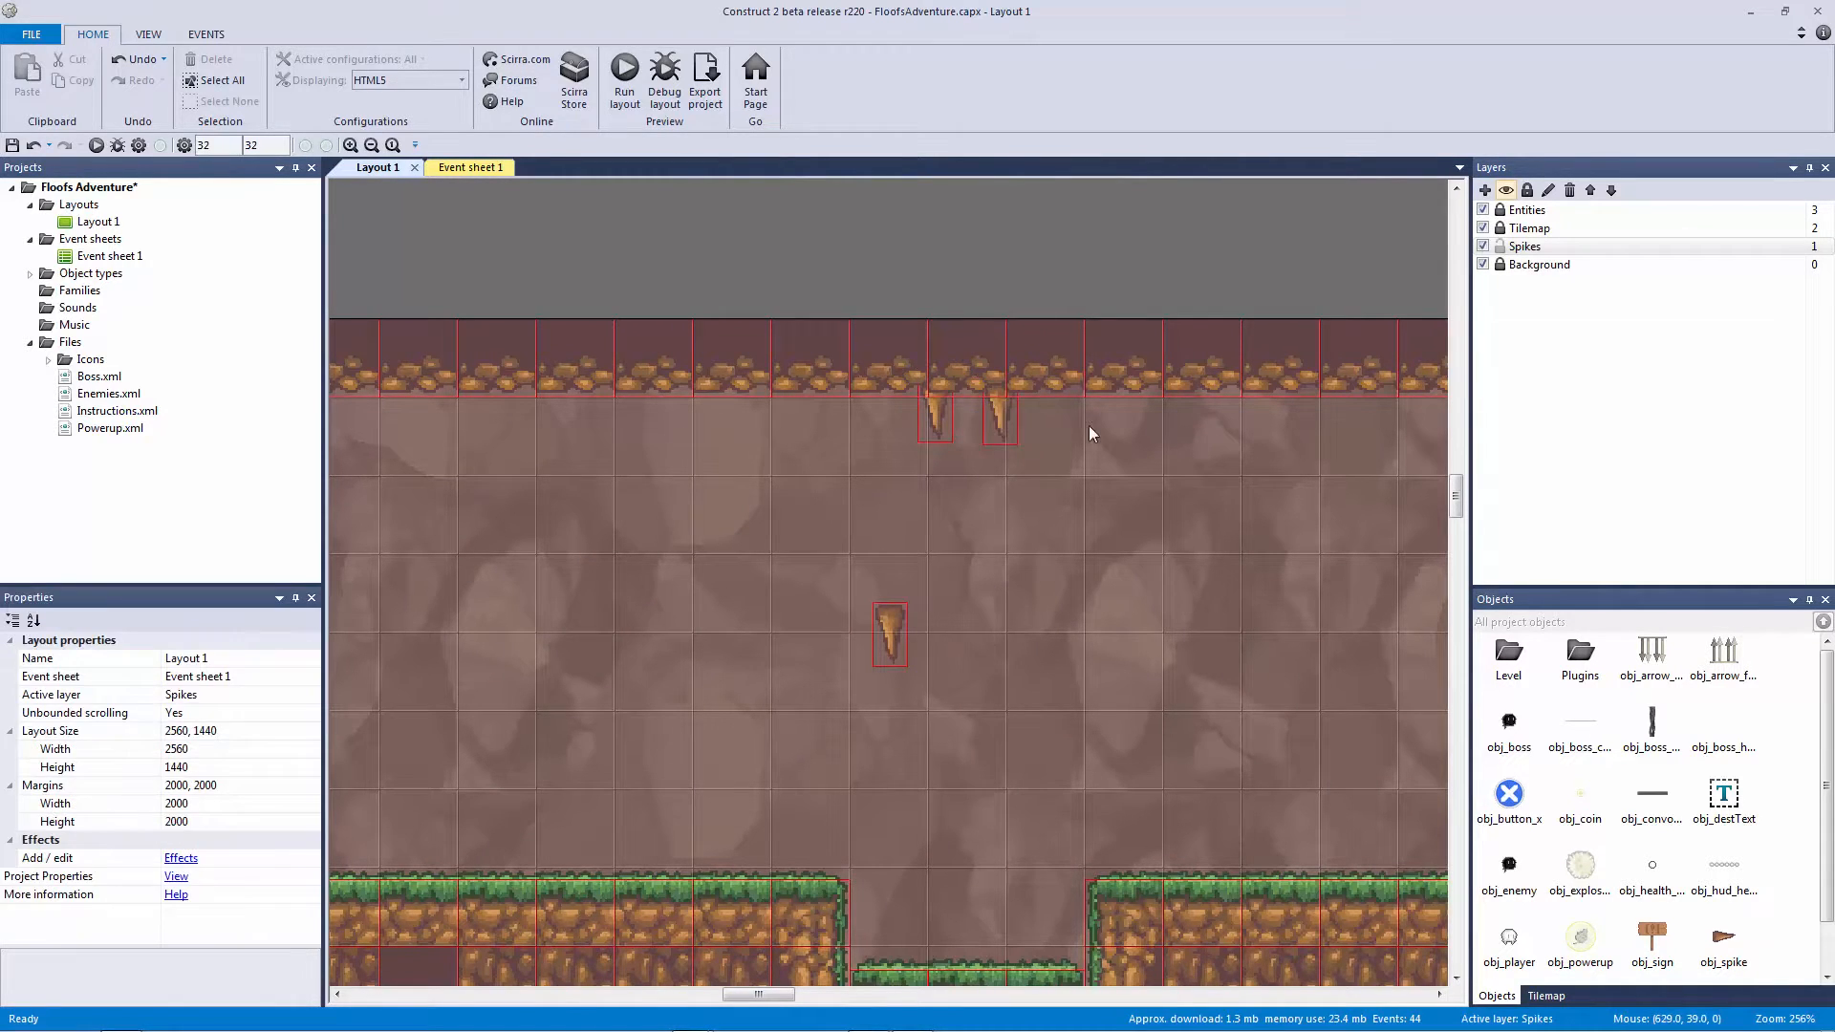
# Step: Delete the two spikes on the ceiling, shift the mid-air spike to about 504, 133, and save the project
pyautogui.click(1003, 420)
pyautogui.press('Delete')
pyautogui.click(938, 418)
pyautogui.press('Delete')
pyautogui.moveTo(888, 625); pyautogui.dragTo(909, 633)
pyautogui.hotkey('ctrl', 's')
# Step: Run the layout and walk and jump the player around the mid-air spike to observe its shaking, closing the preview when done
pyautogui.click(109, 149)
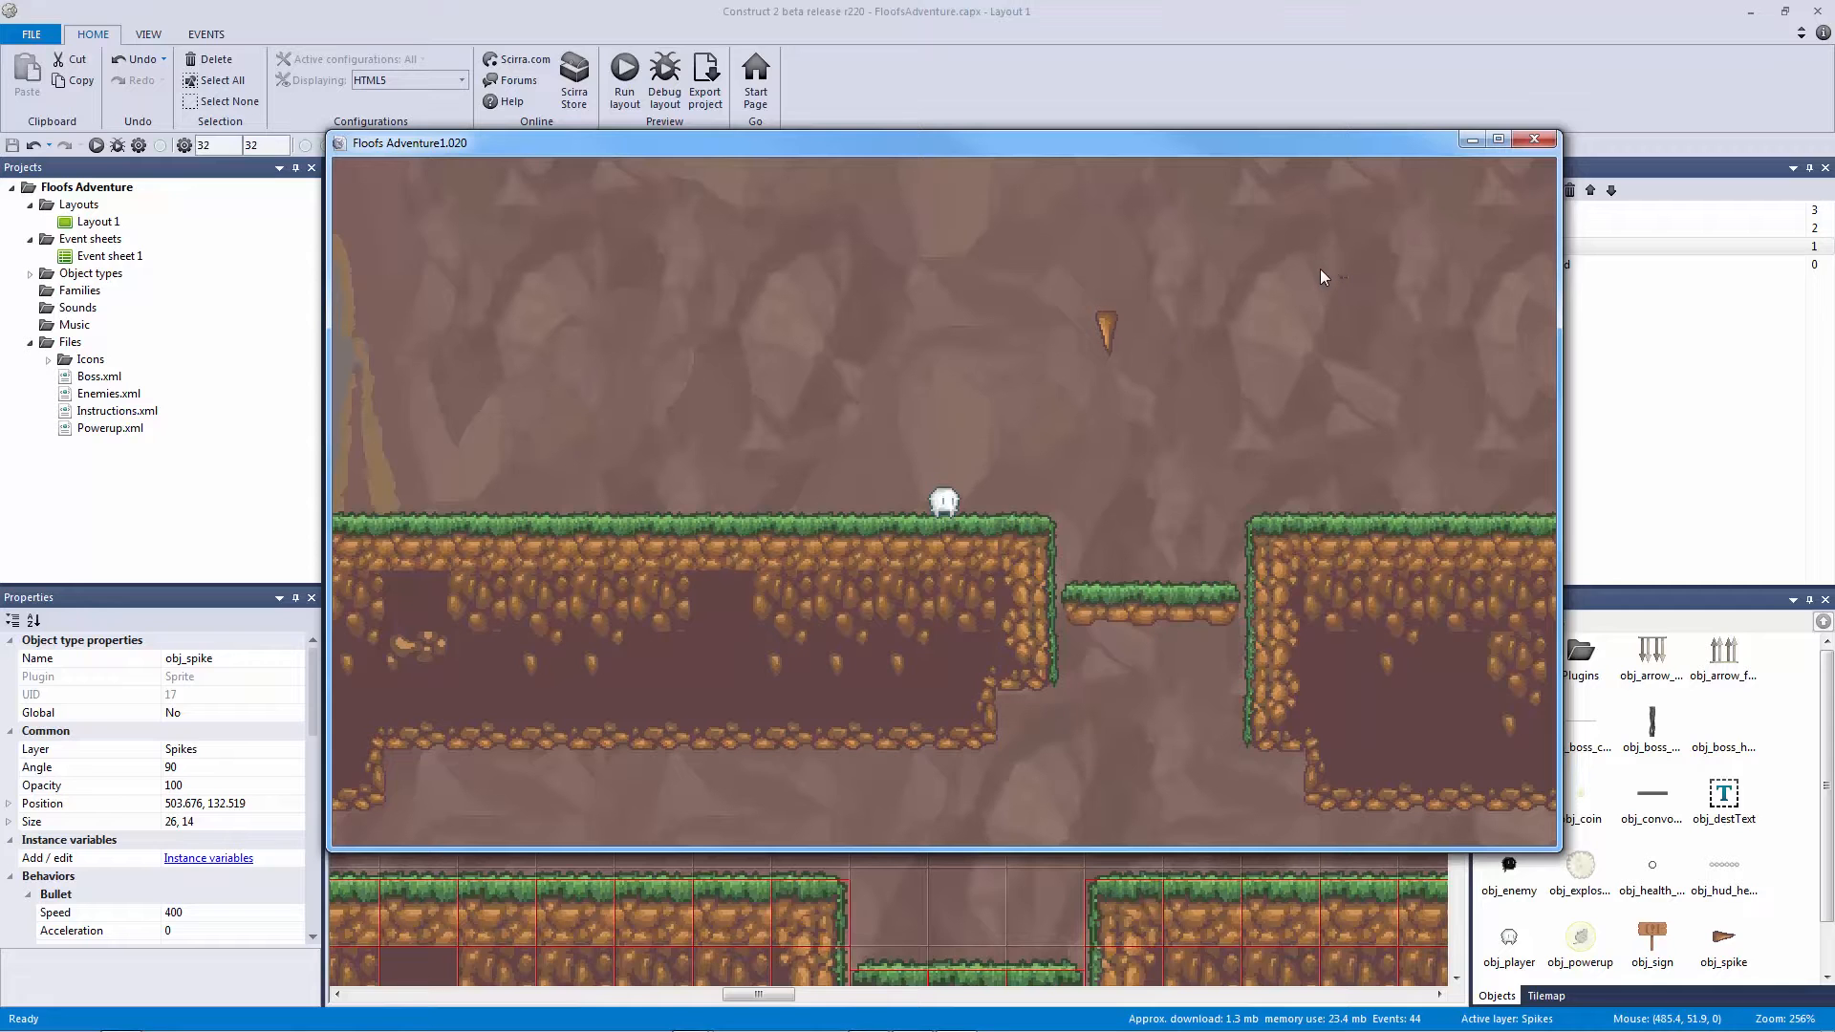
pyautogui.press('Left')
pyautogui.press('Right')
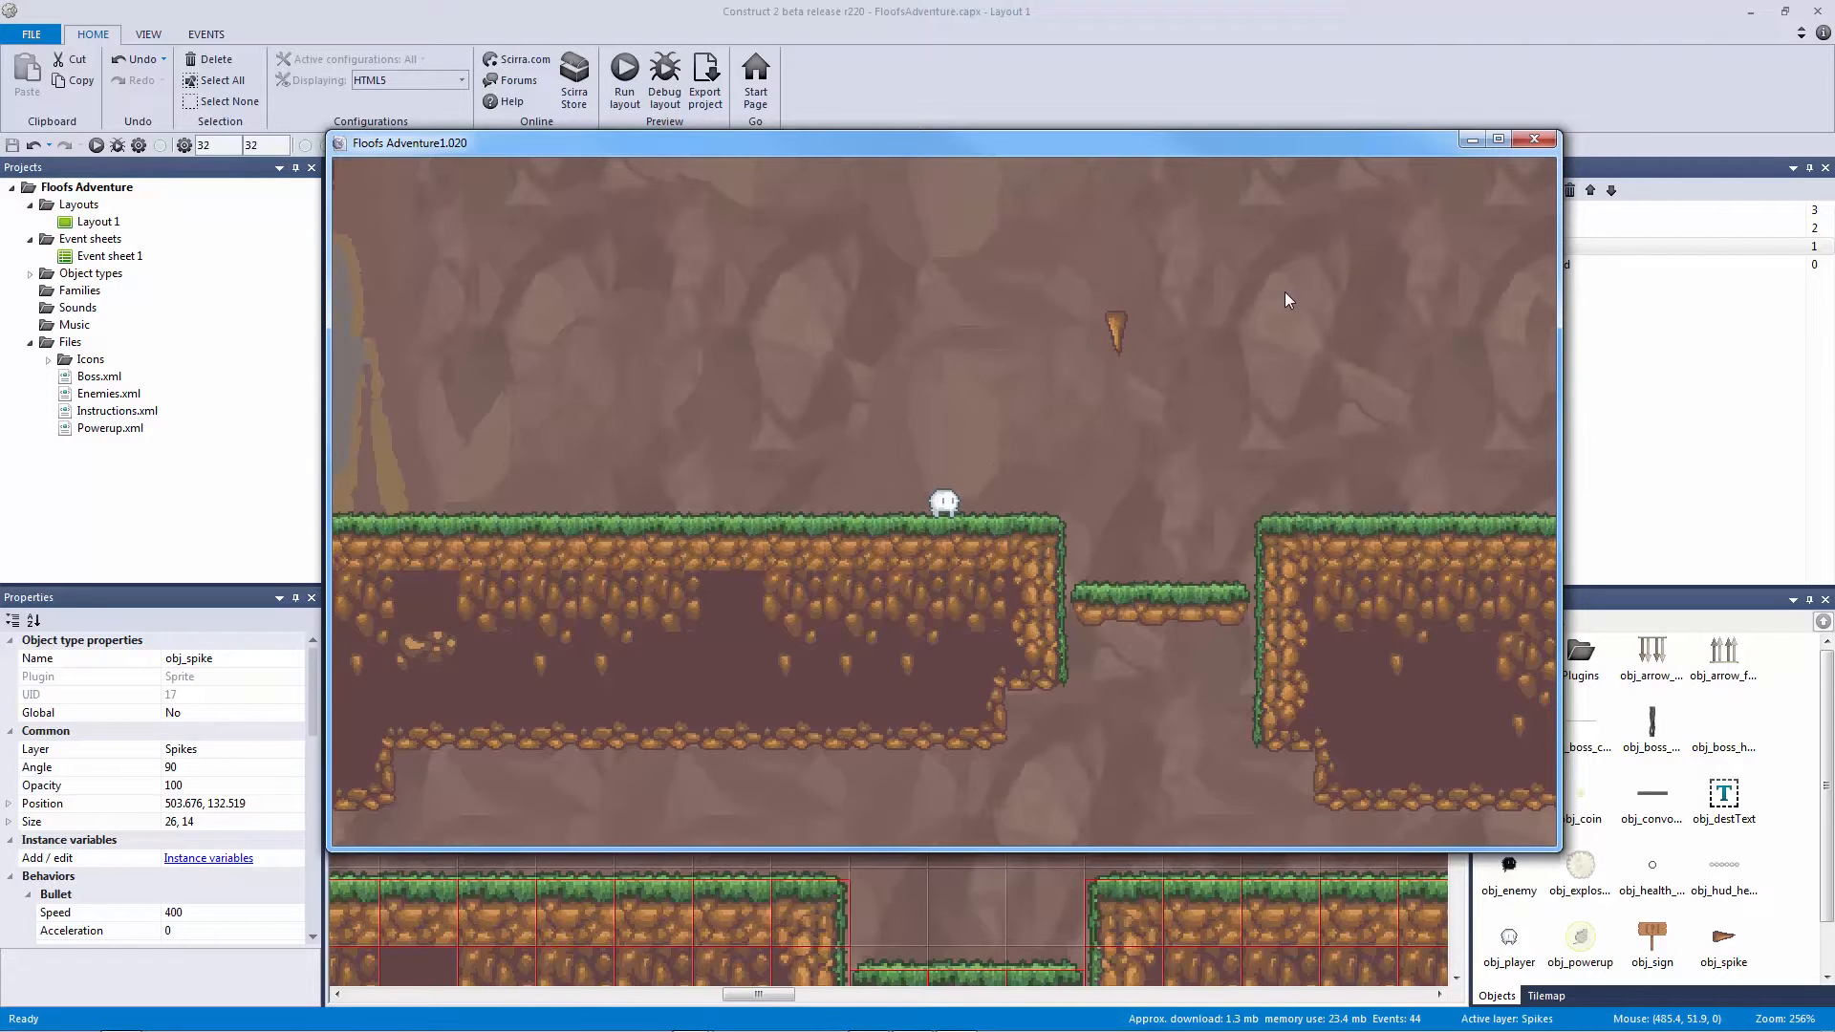
pyautogui.press('Right')
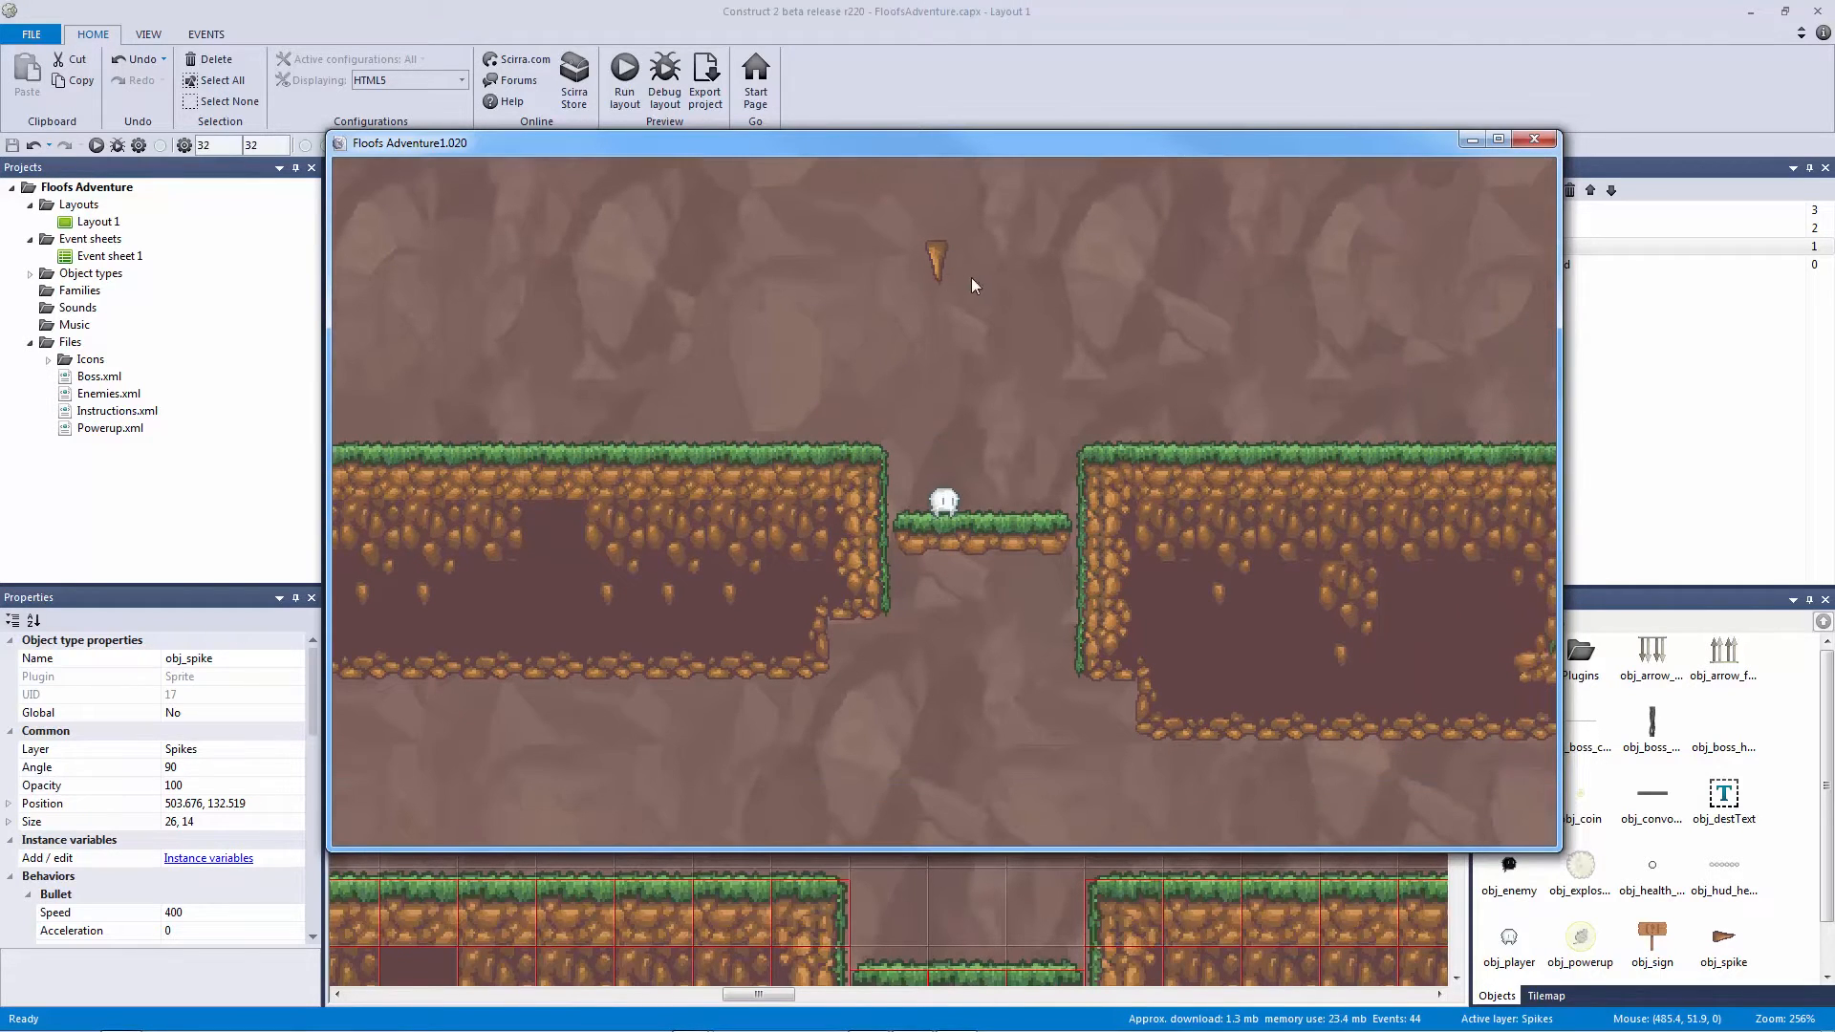
pyautogui.press('Right')
pyautogui.press('Right')
pyautogui.press('Up')
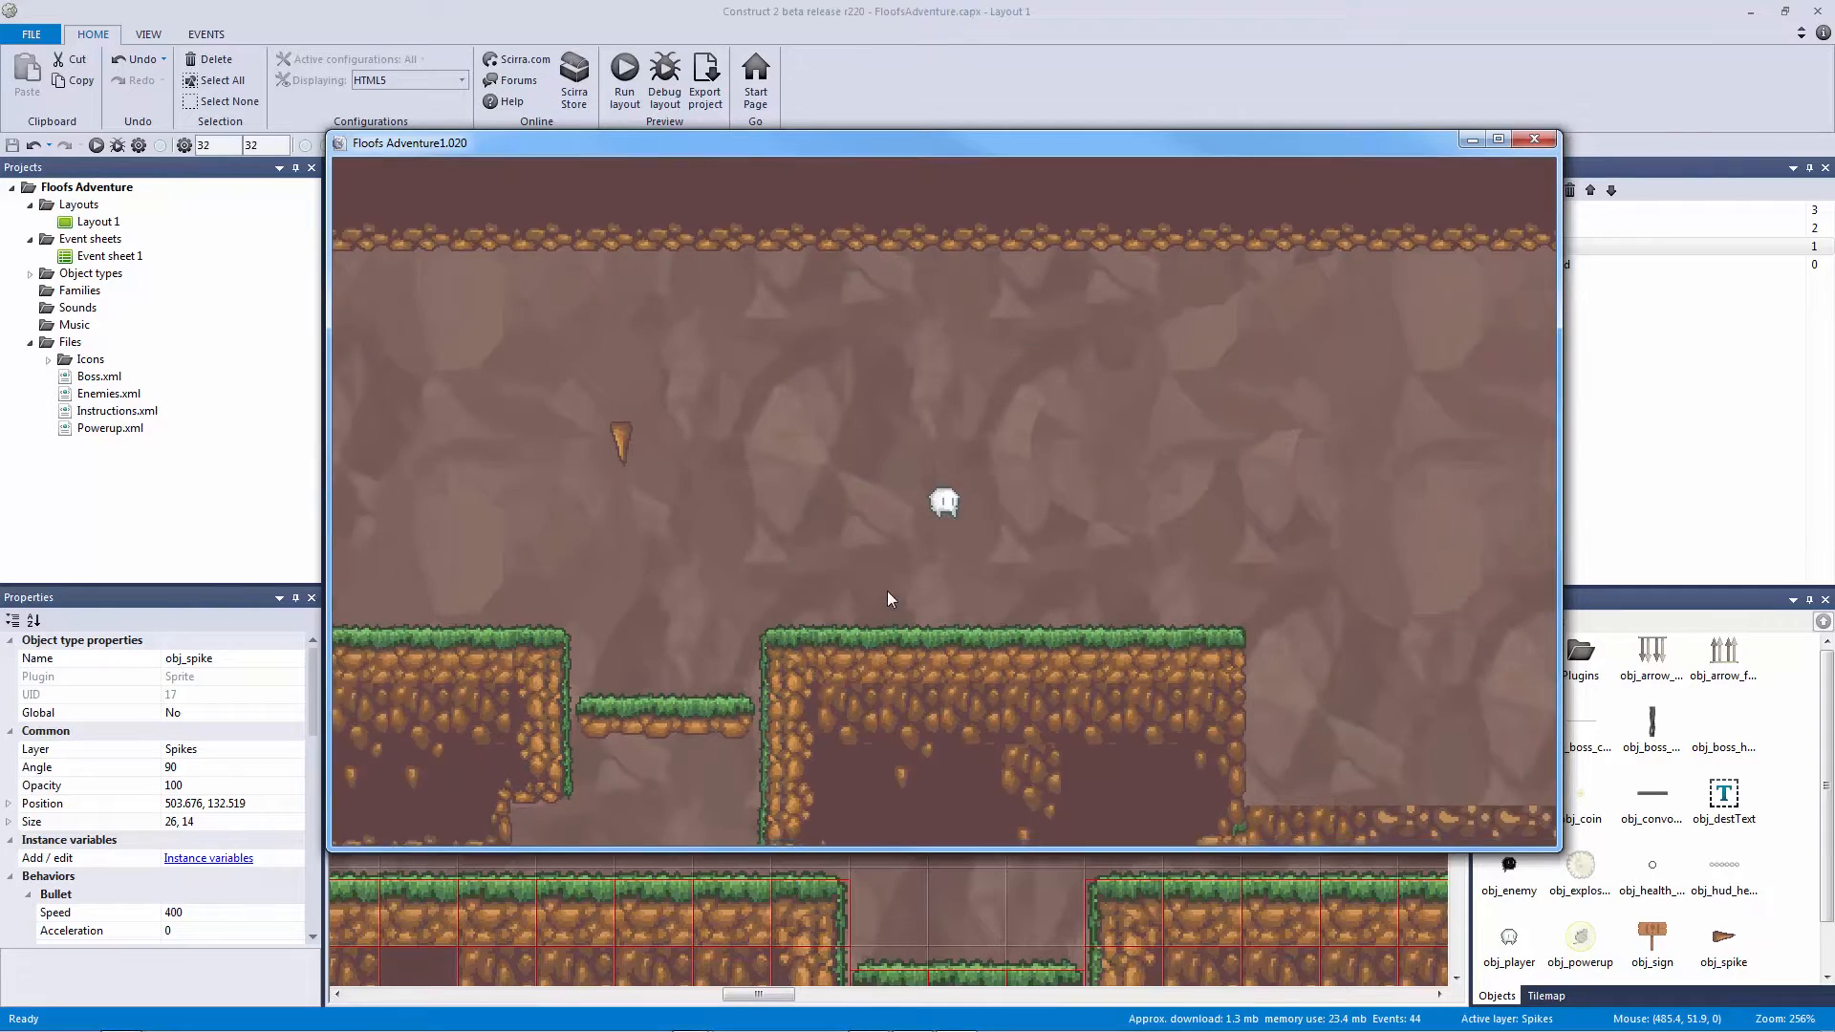
pyautogui.press('Left')
pyautogui.press('Up')
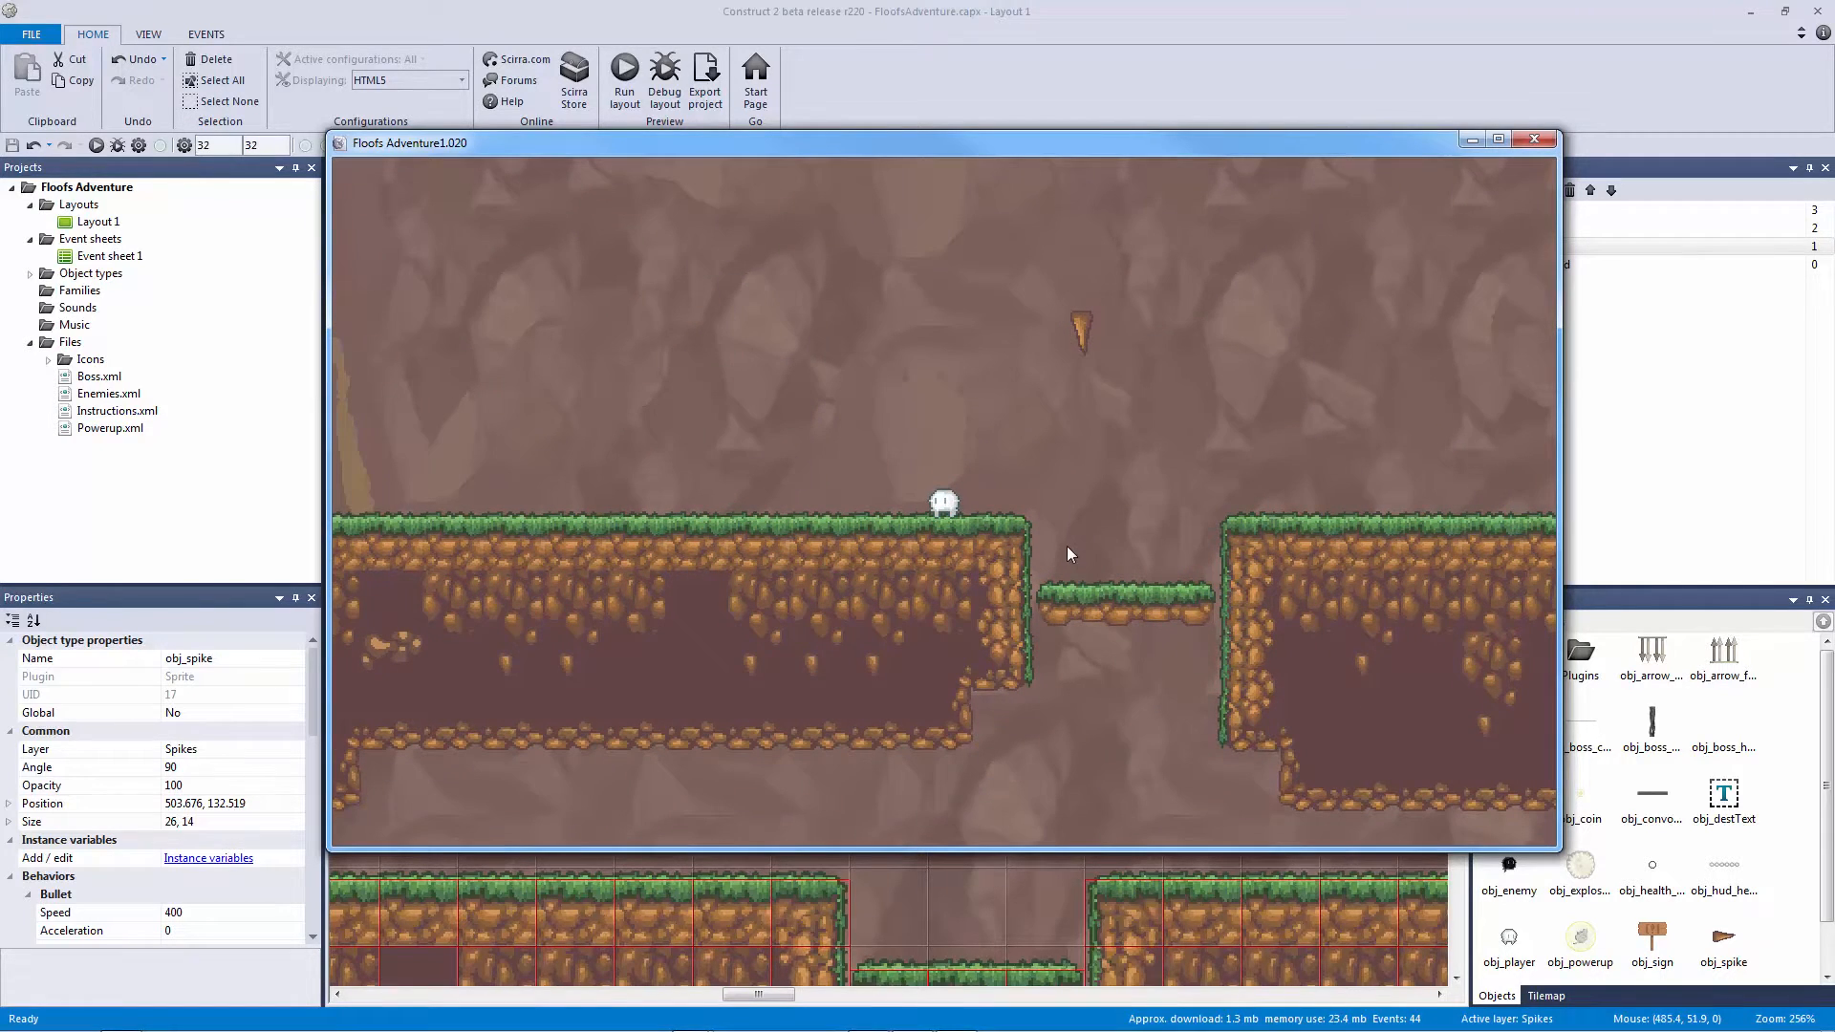
pyautogui.click(1533, 139)
# Step: Move the remaining spike back up to the ceiling at about 497, 39
pyautogui.moveTo(911, 629); pyautogui.dragTo(894, 345)
pyautogui.click(891, 274)
pyautogui.click(901, 414)
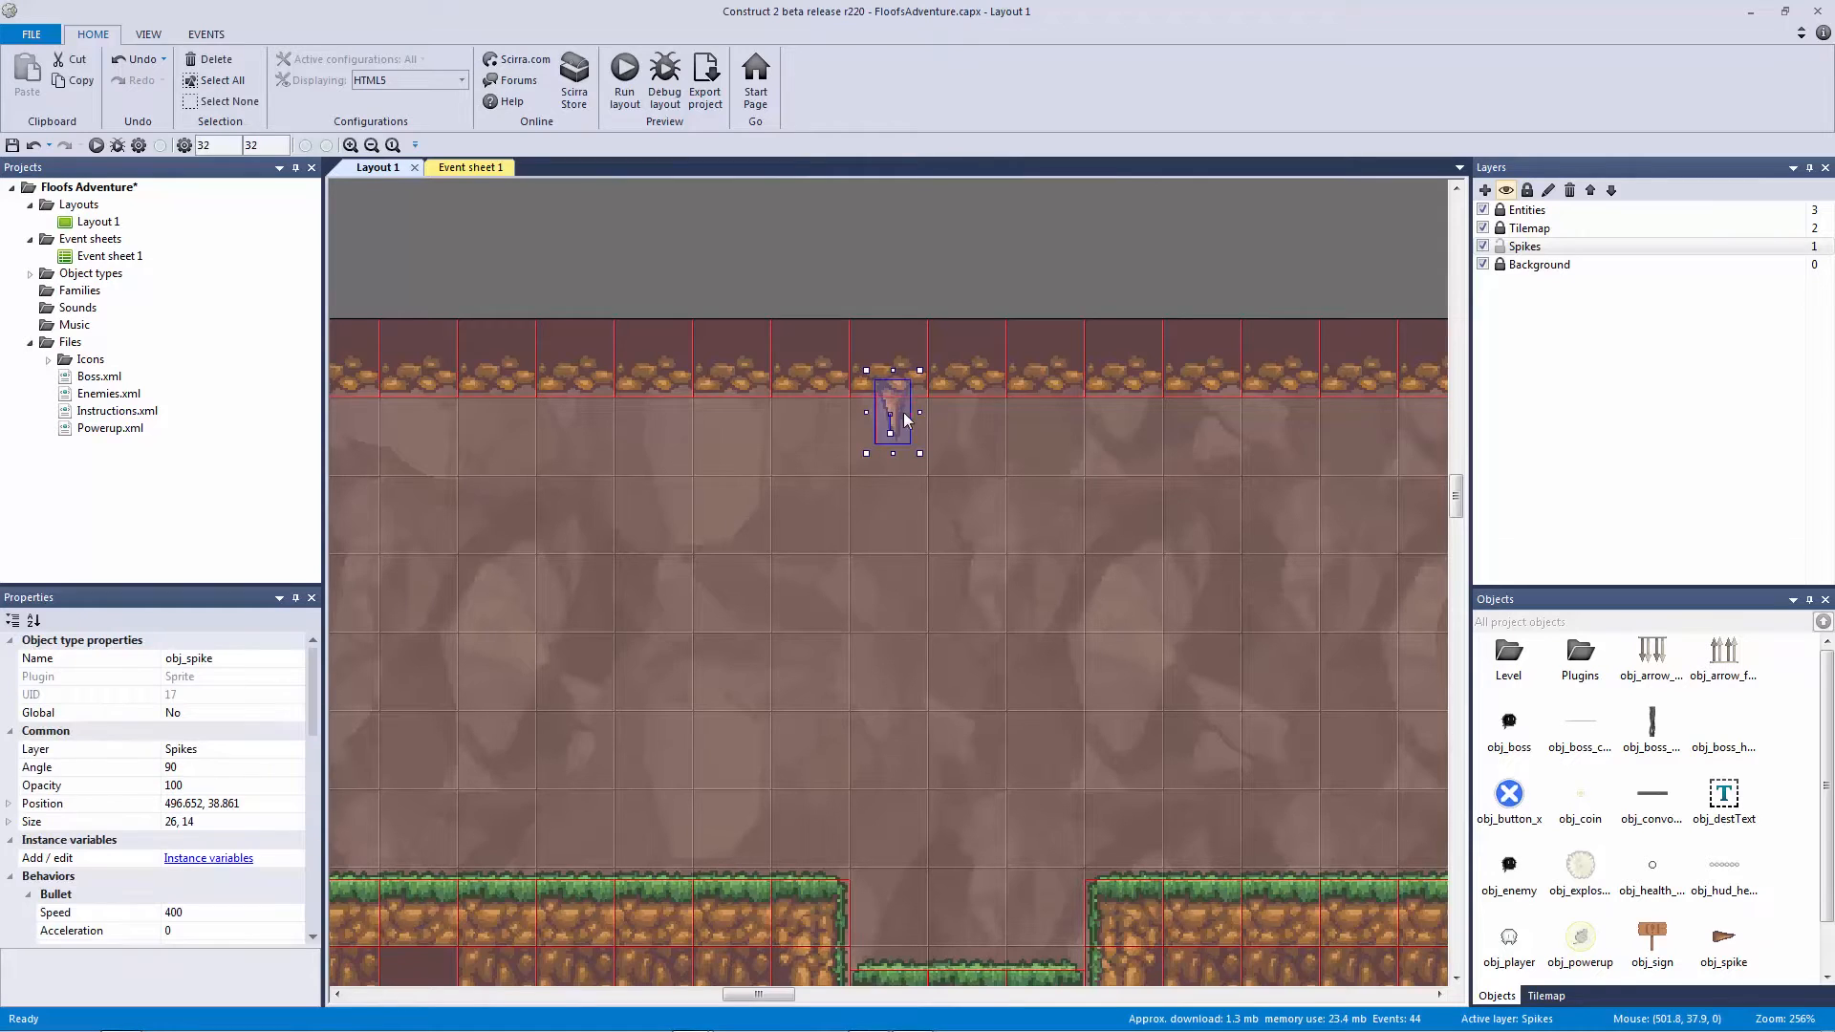
pyautogui.click(706, 247)
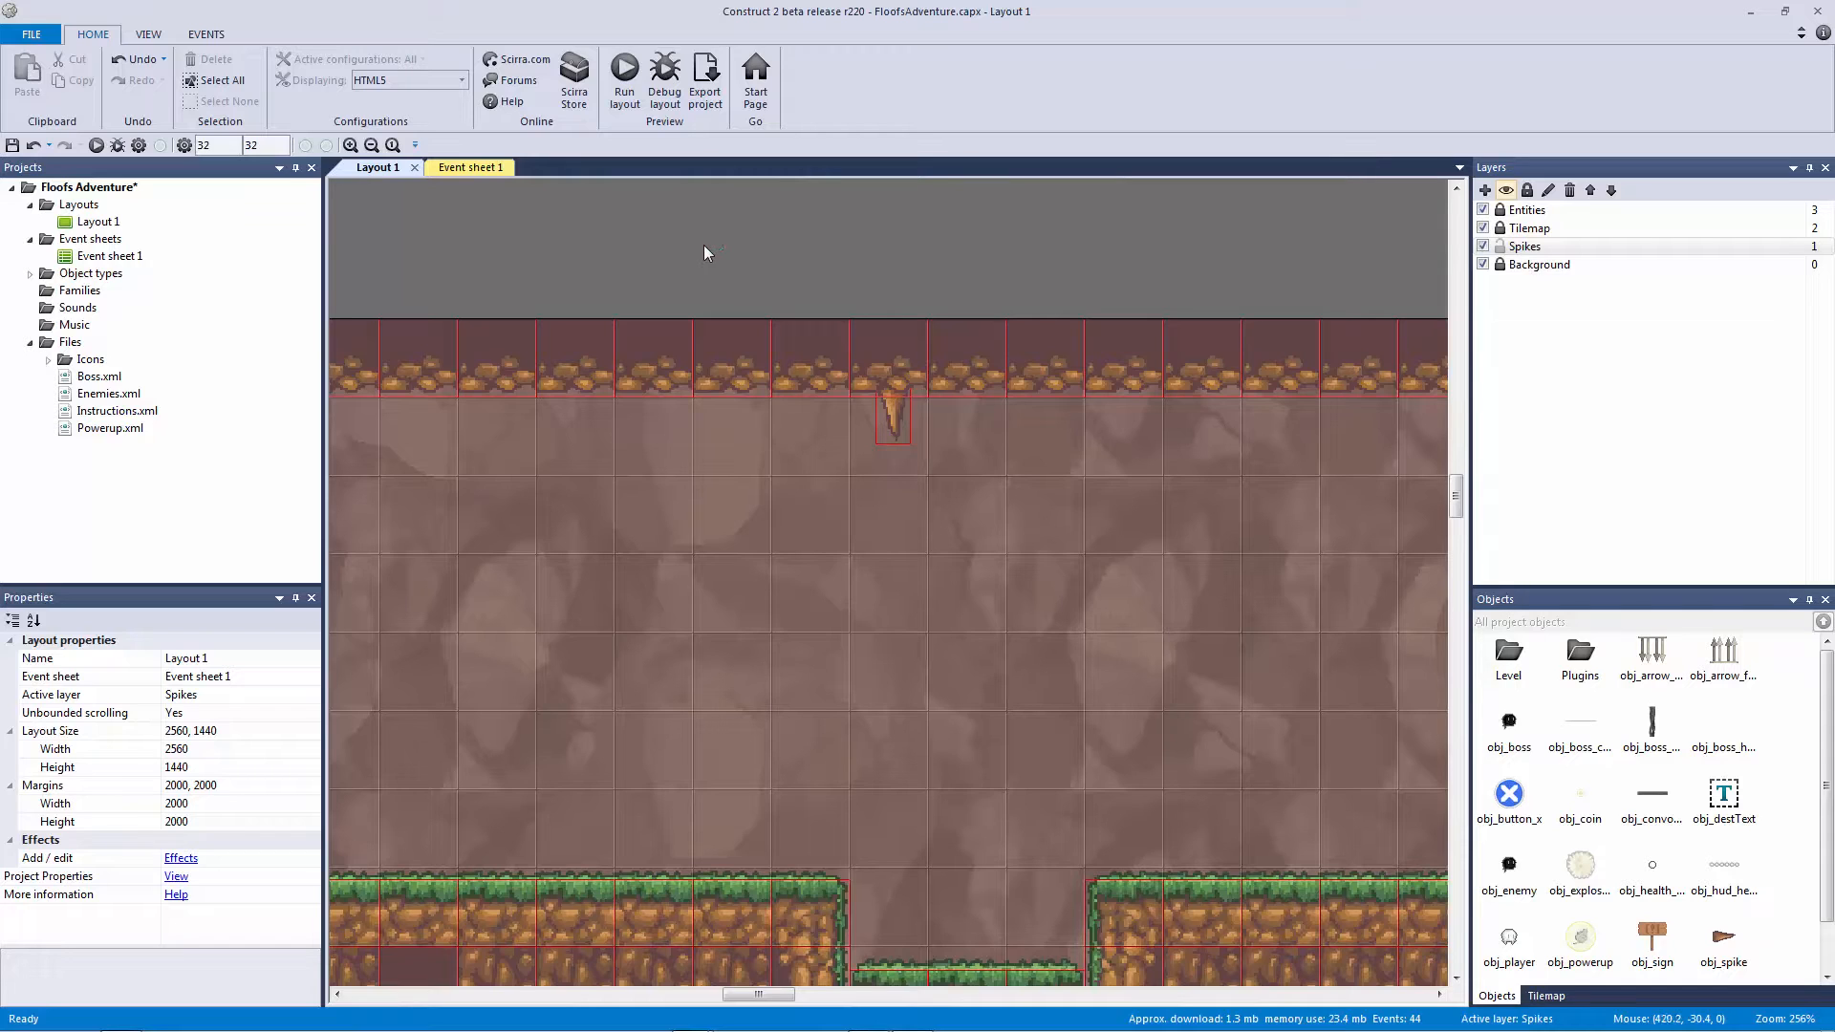
# Step: Add a blank sub-event under the For Each obj_spike event in the event sheet
pyautogui.click(493, 174)
pyautogui.click(421, 434)
pyautogui.click(379, 436)
pyautogui.press('b')
pyautogui.click(600, 433)
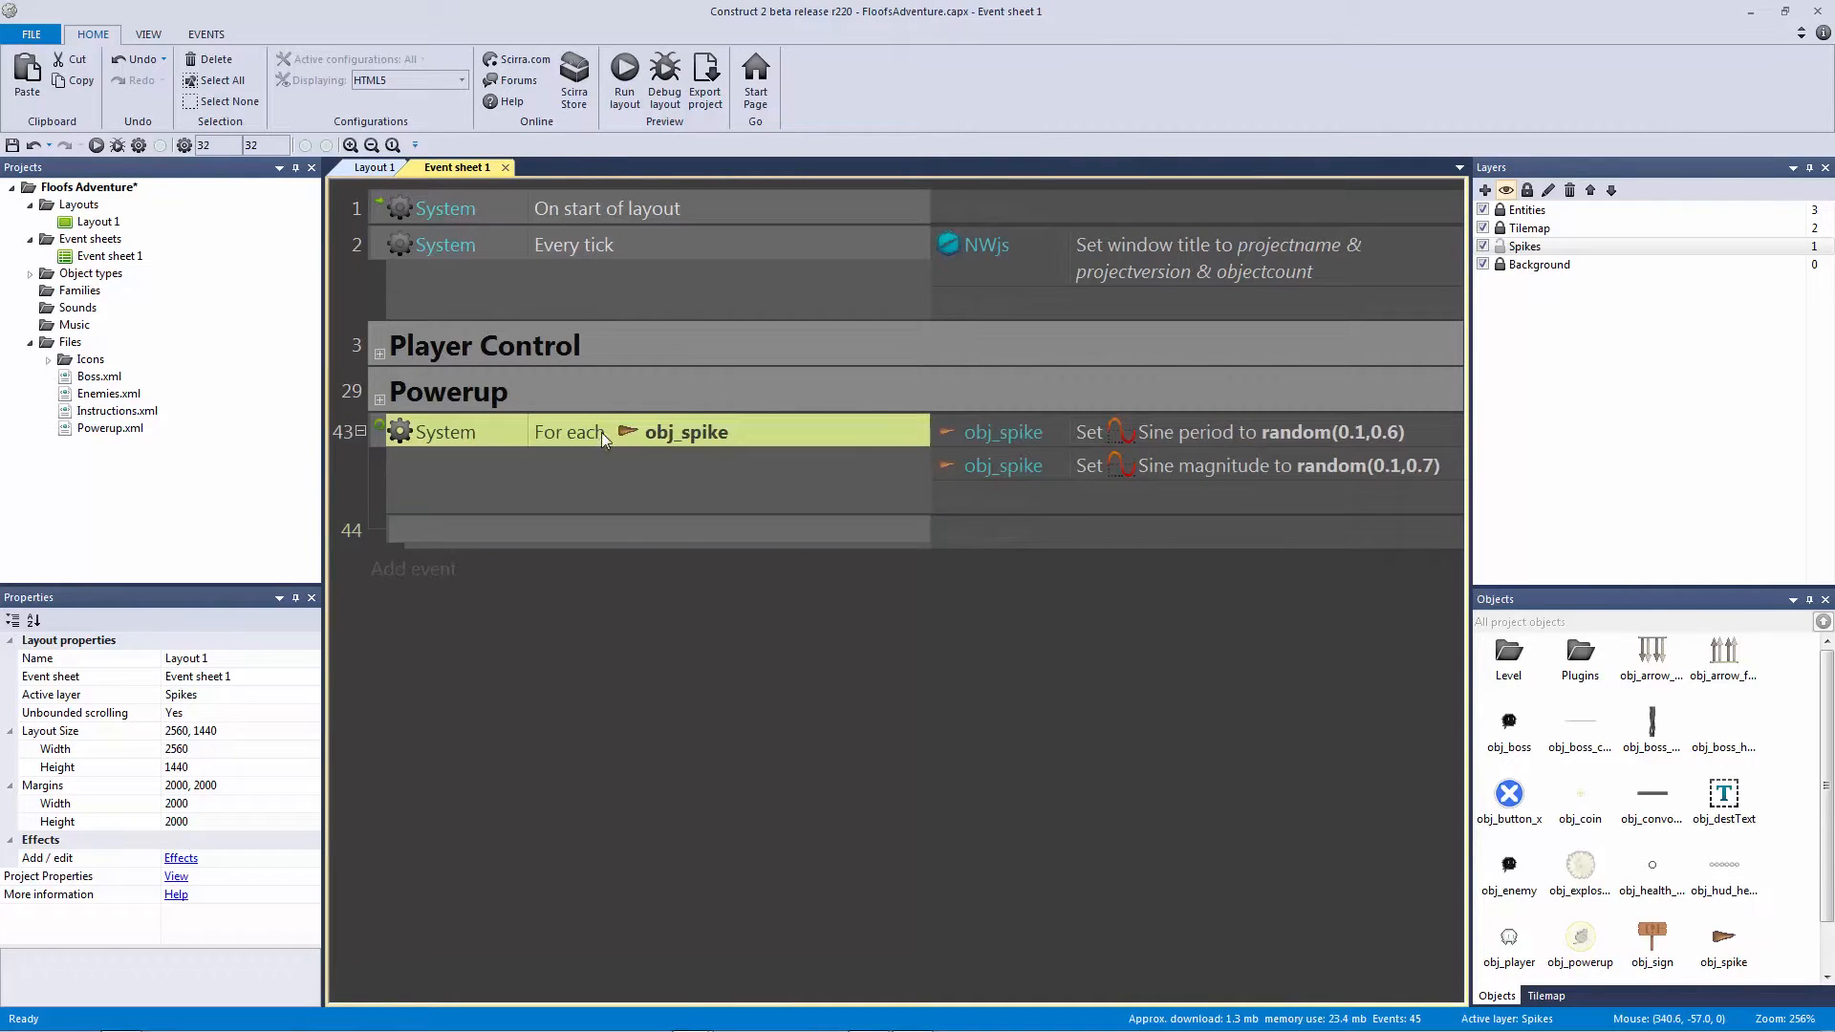
pyautogui.click(686, 530)
pyautogui.click(612, 428)
pyautogui.click(699, 536)
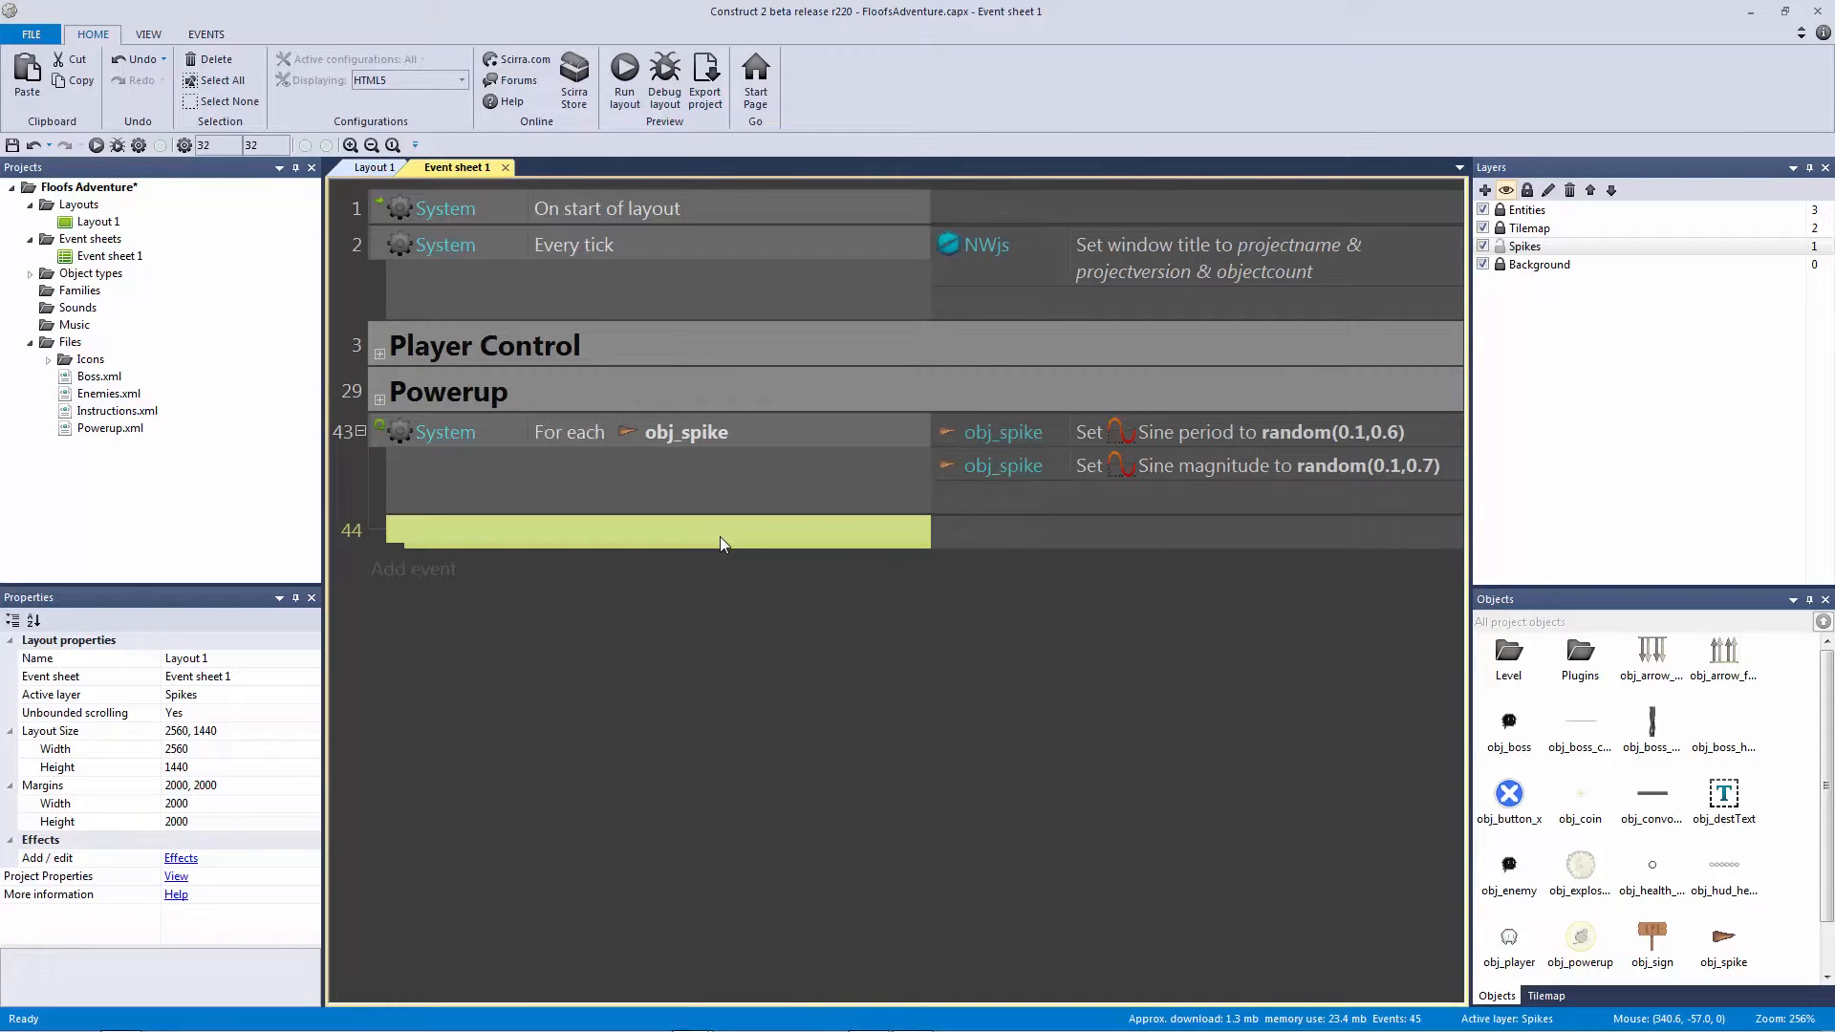
# Step: Add an obj_spike Has LOS to position condition to the blank sub-event, with X obj_player.X and Y obj_player.Y
pyautogui.doubleClick(720, 536)
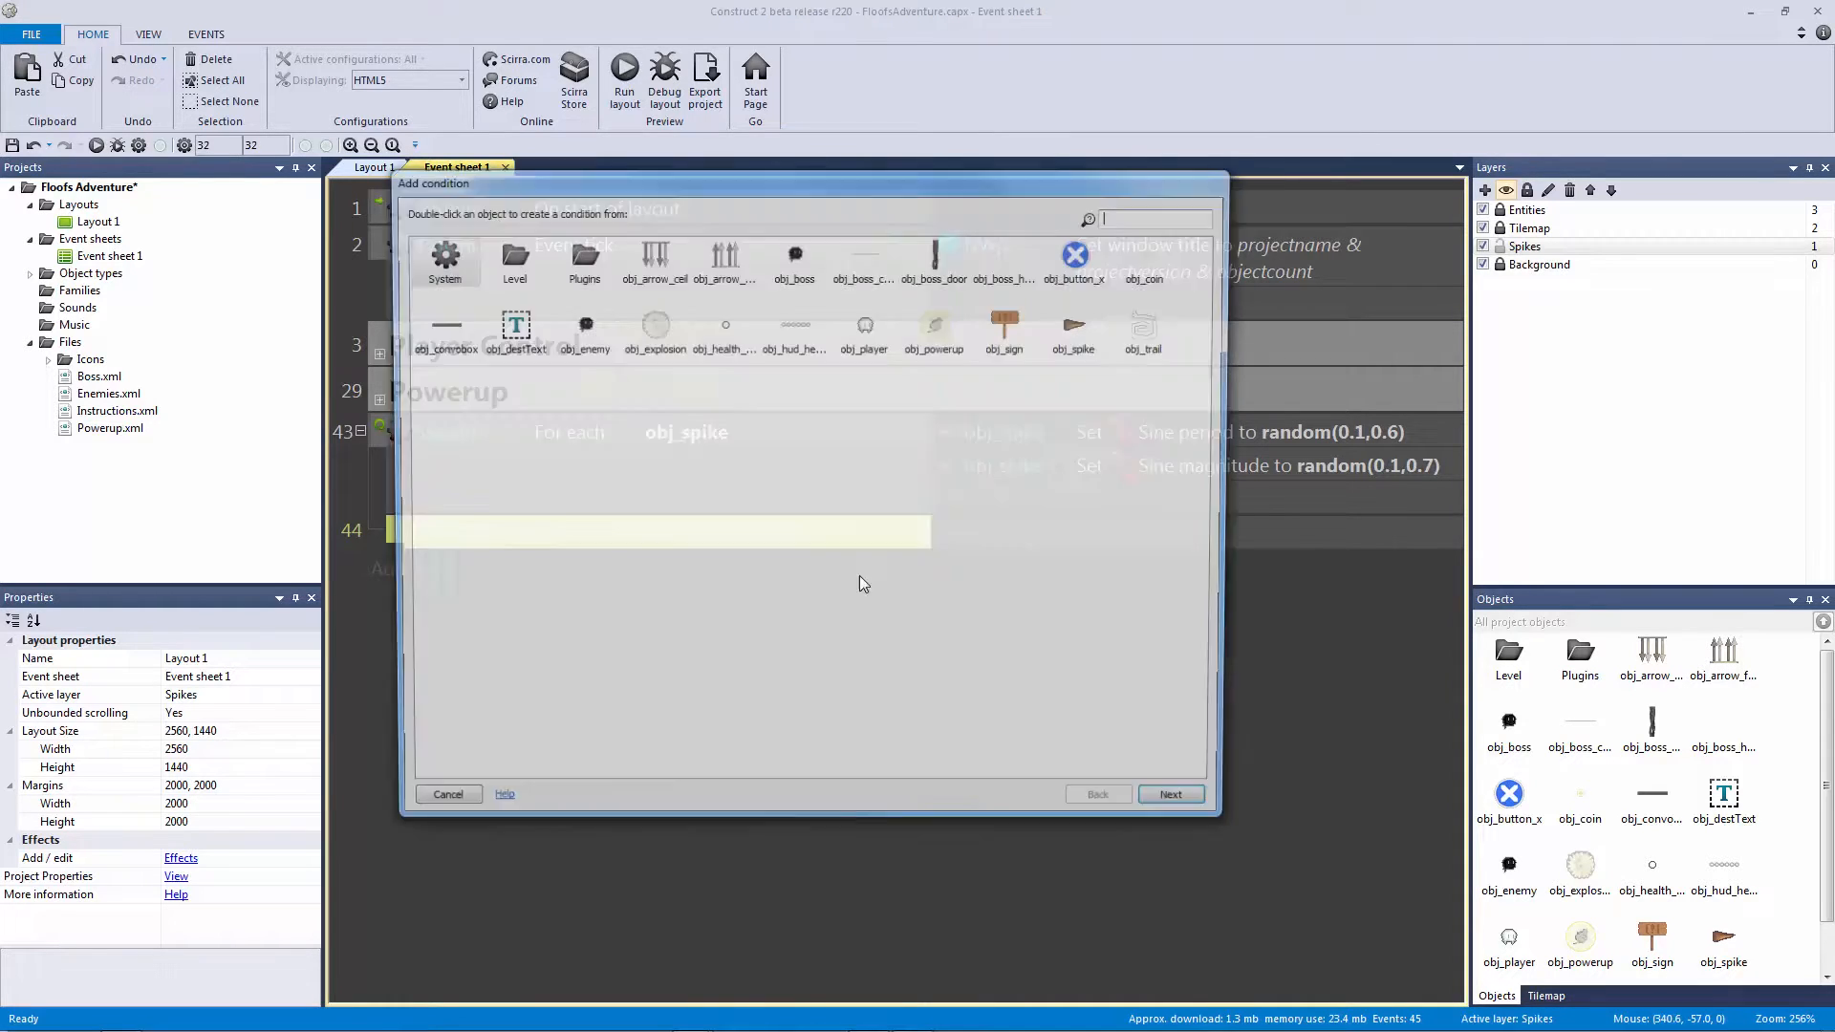
pyautogui.doubleClick(1082, 334)
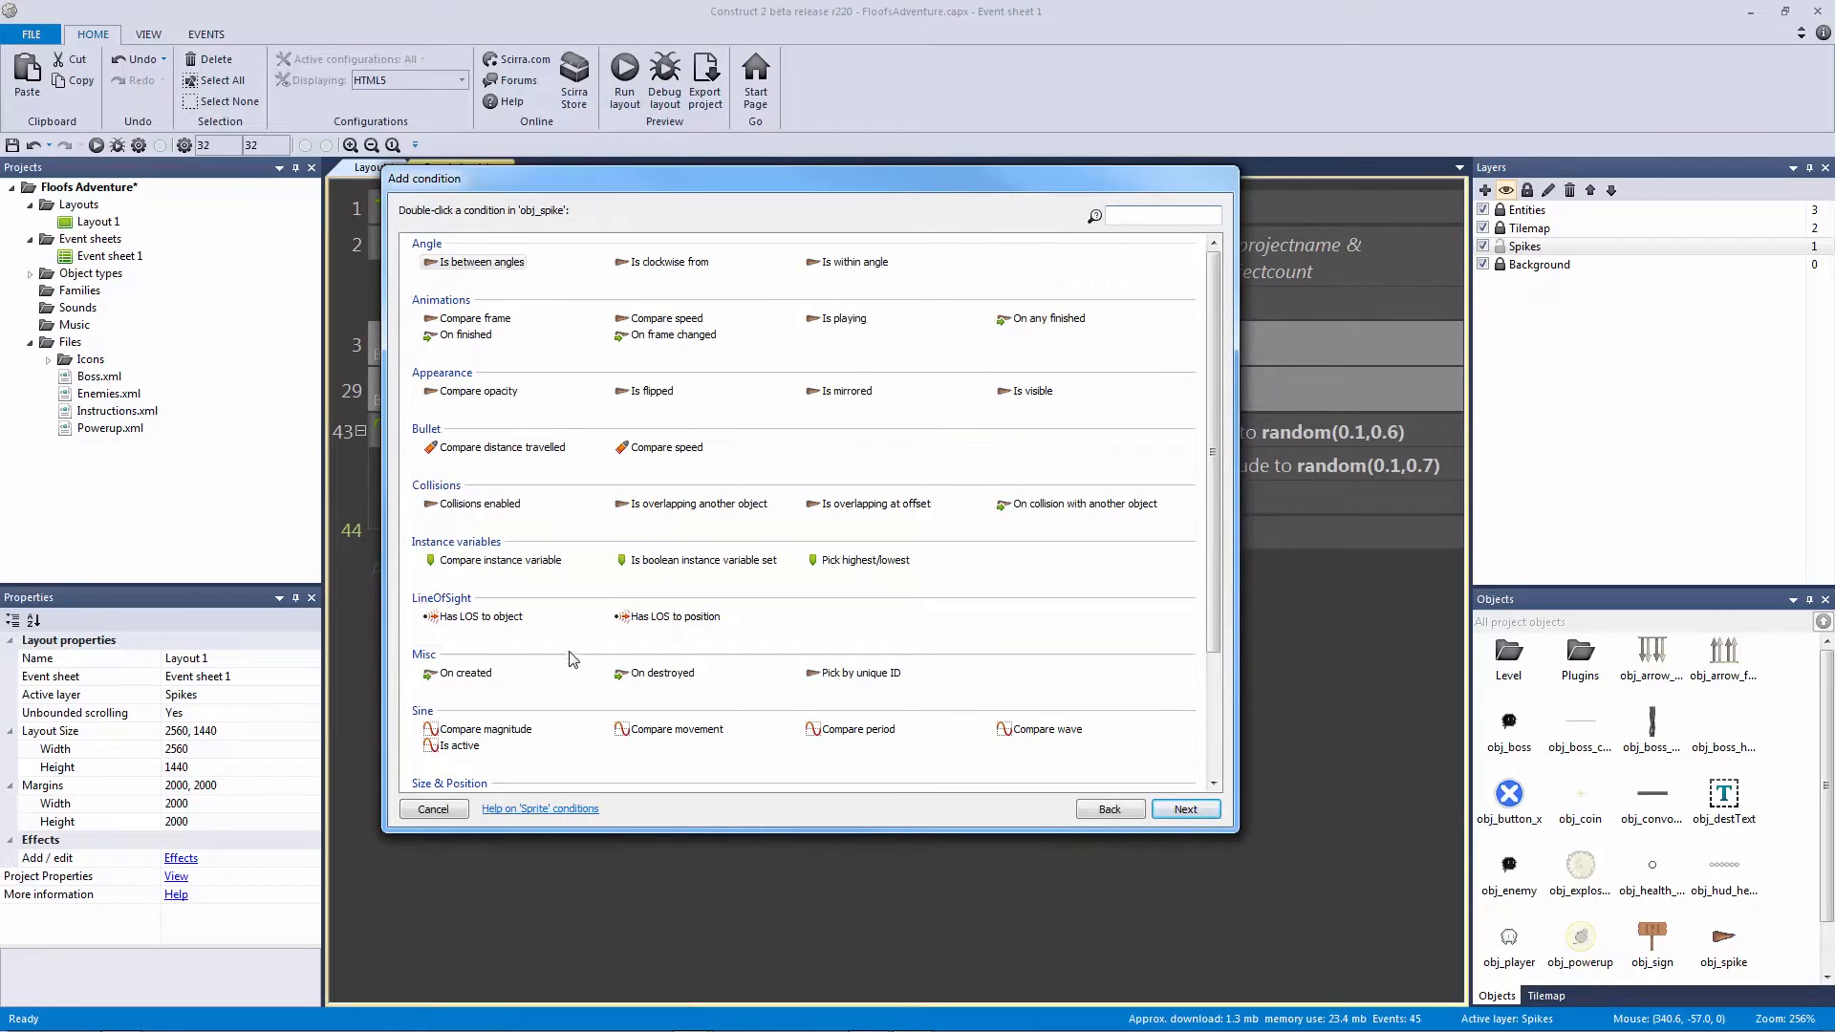
pyautogui.click(480, 616)
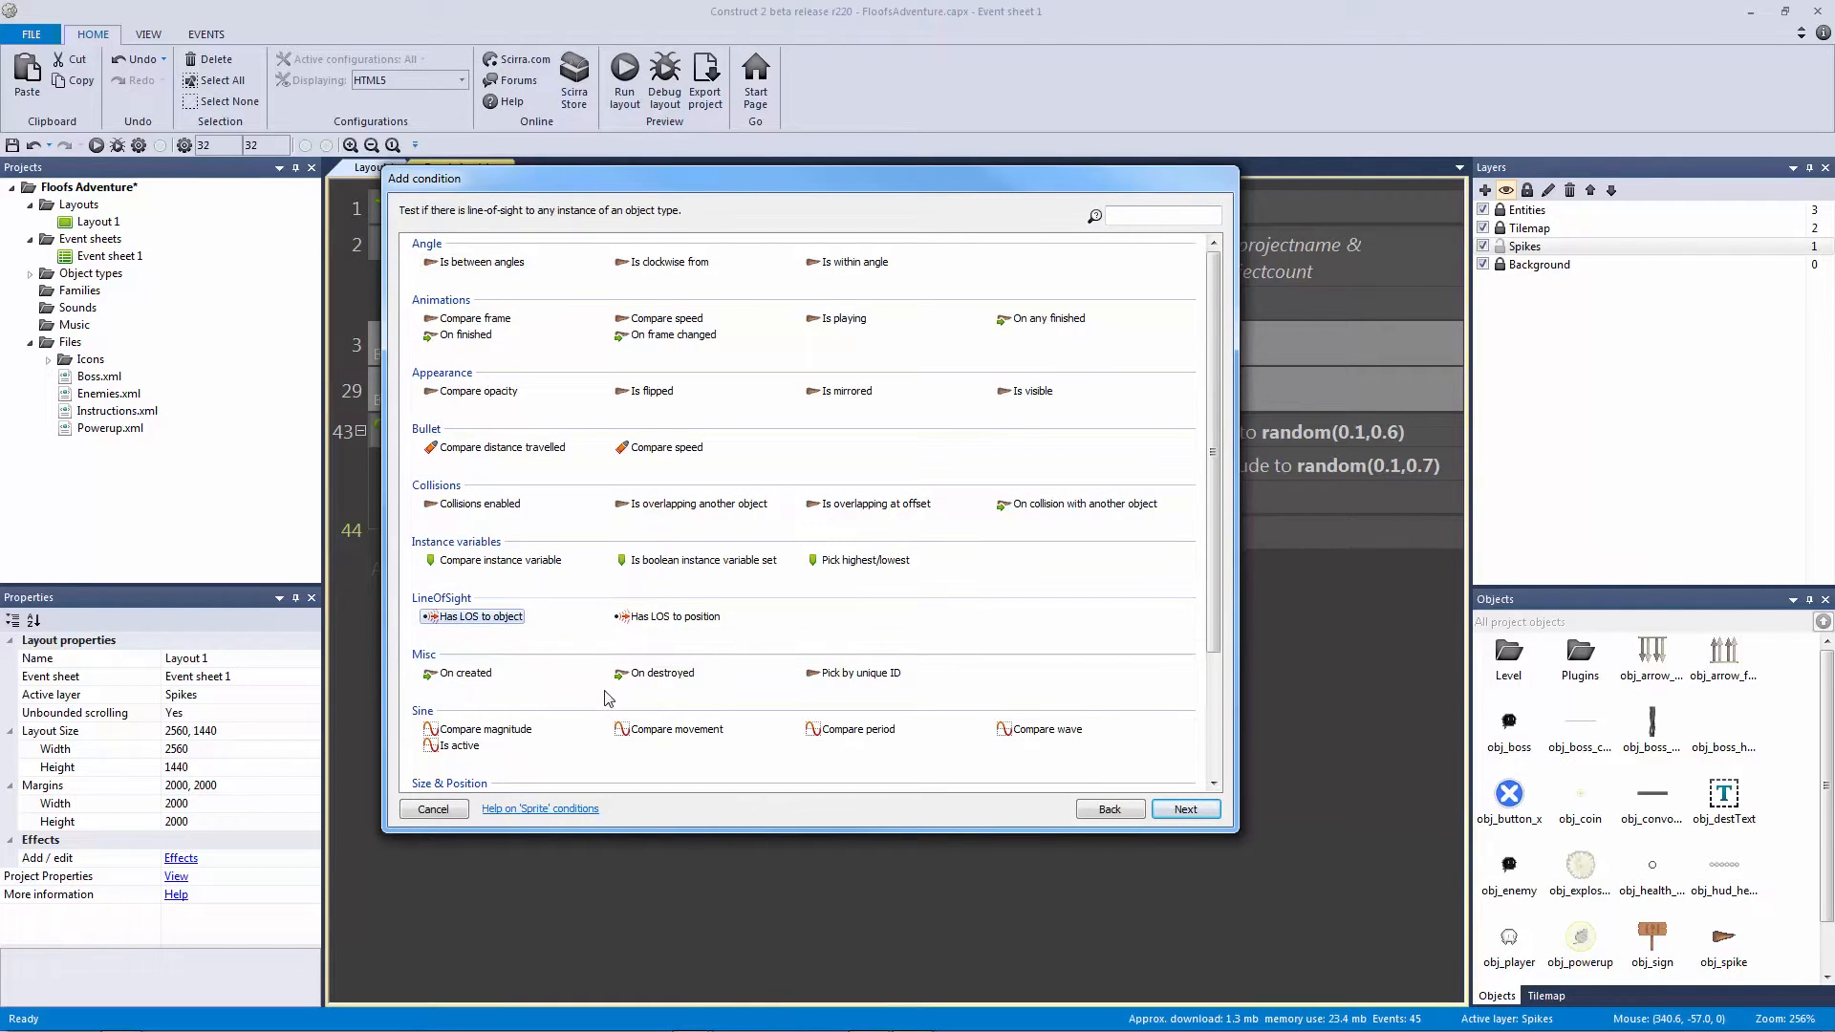
pyautogui.click(671, 622)
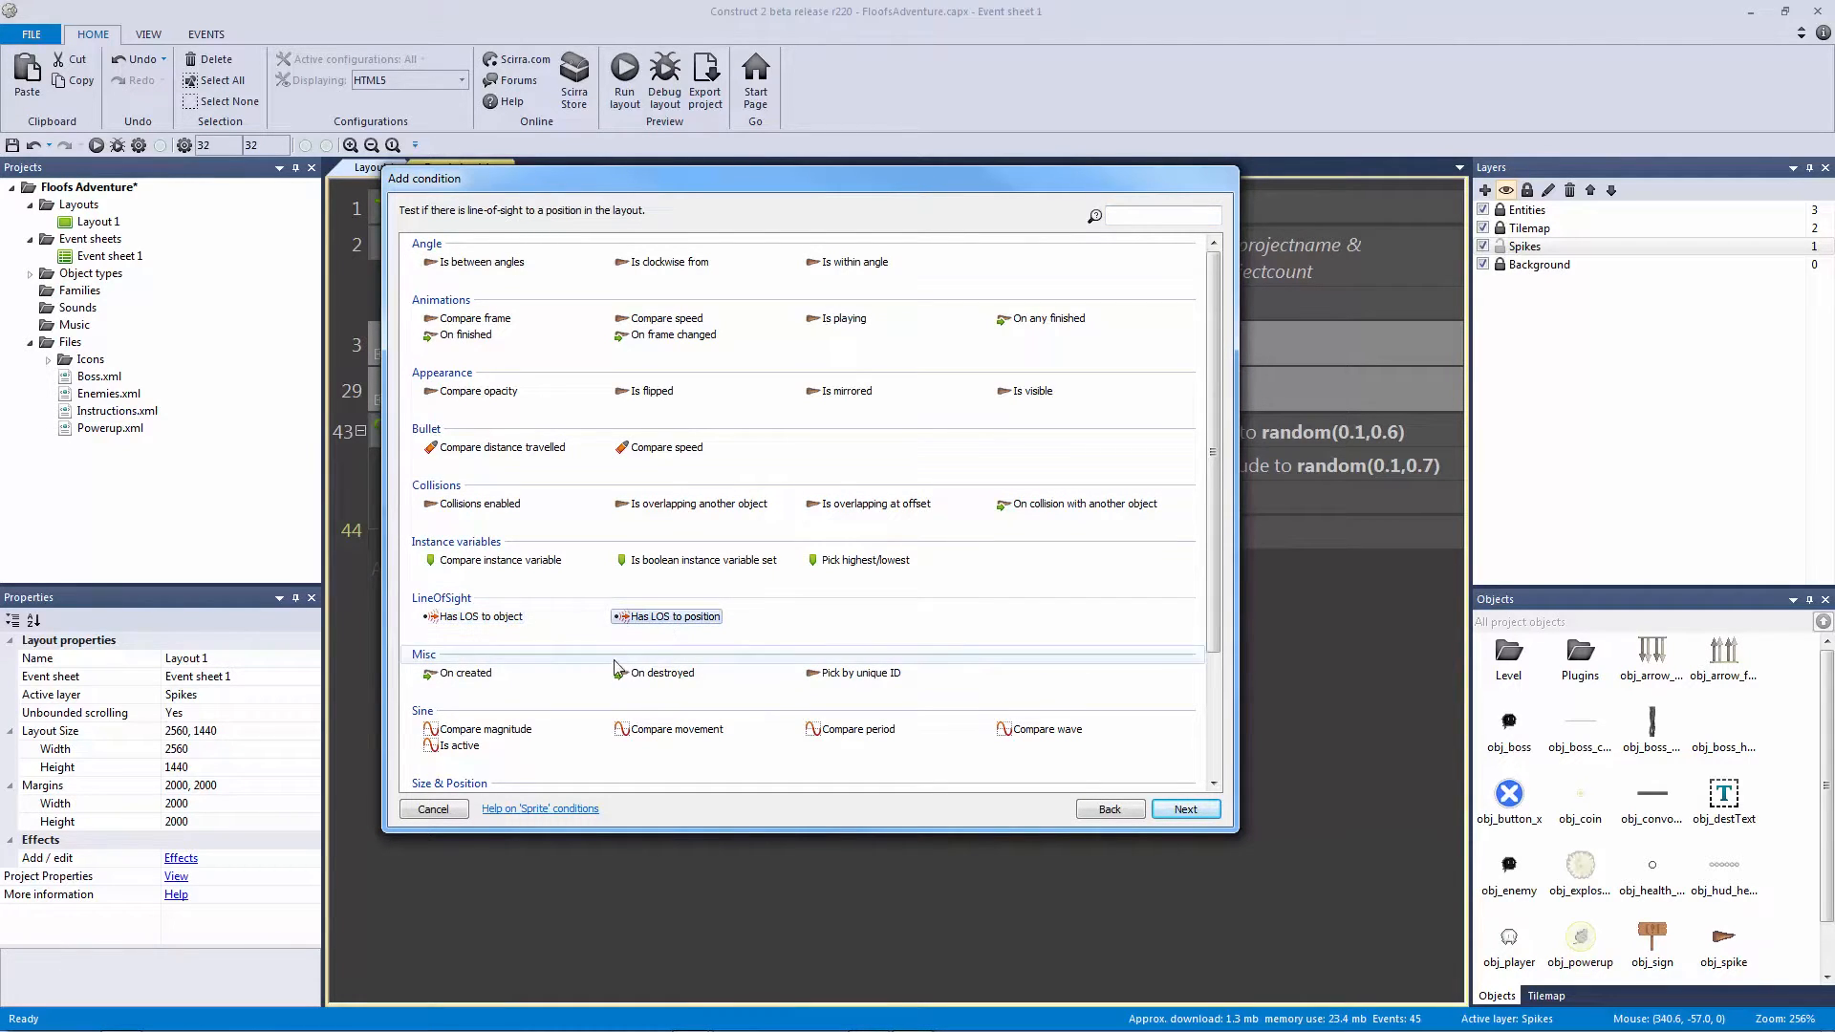
pyautogui.click(514, 618)
pyautogui.doubleClick(672, 617)
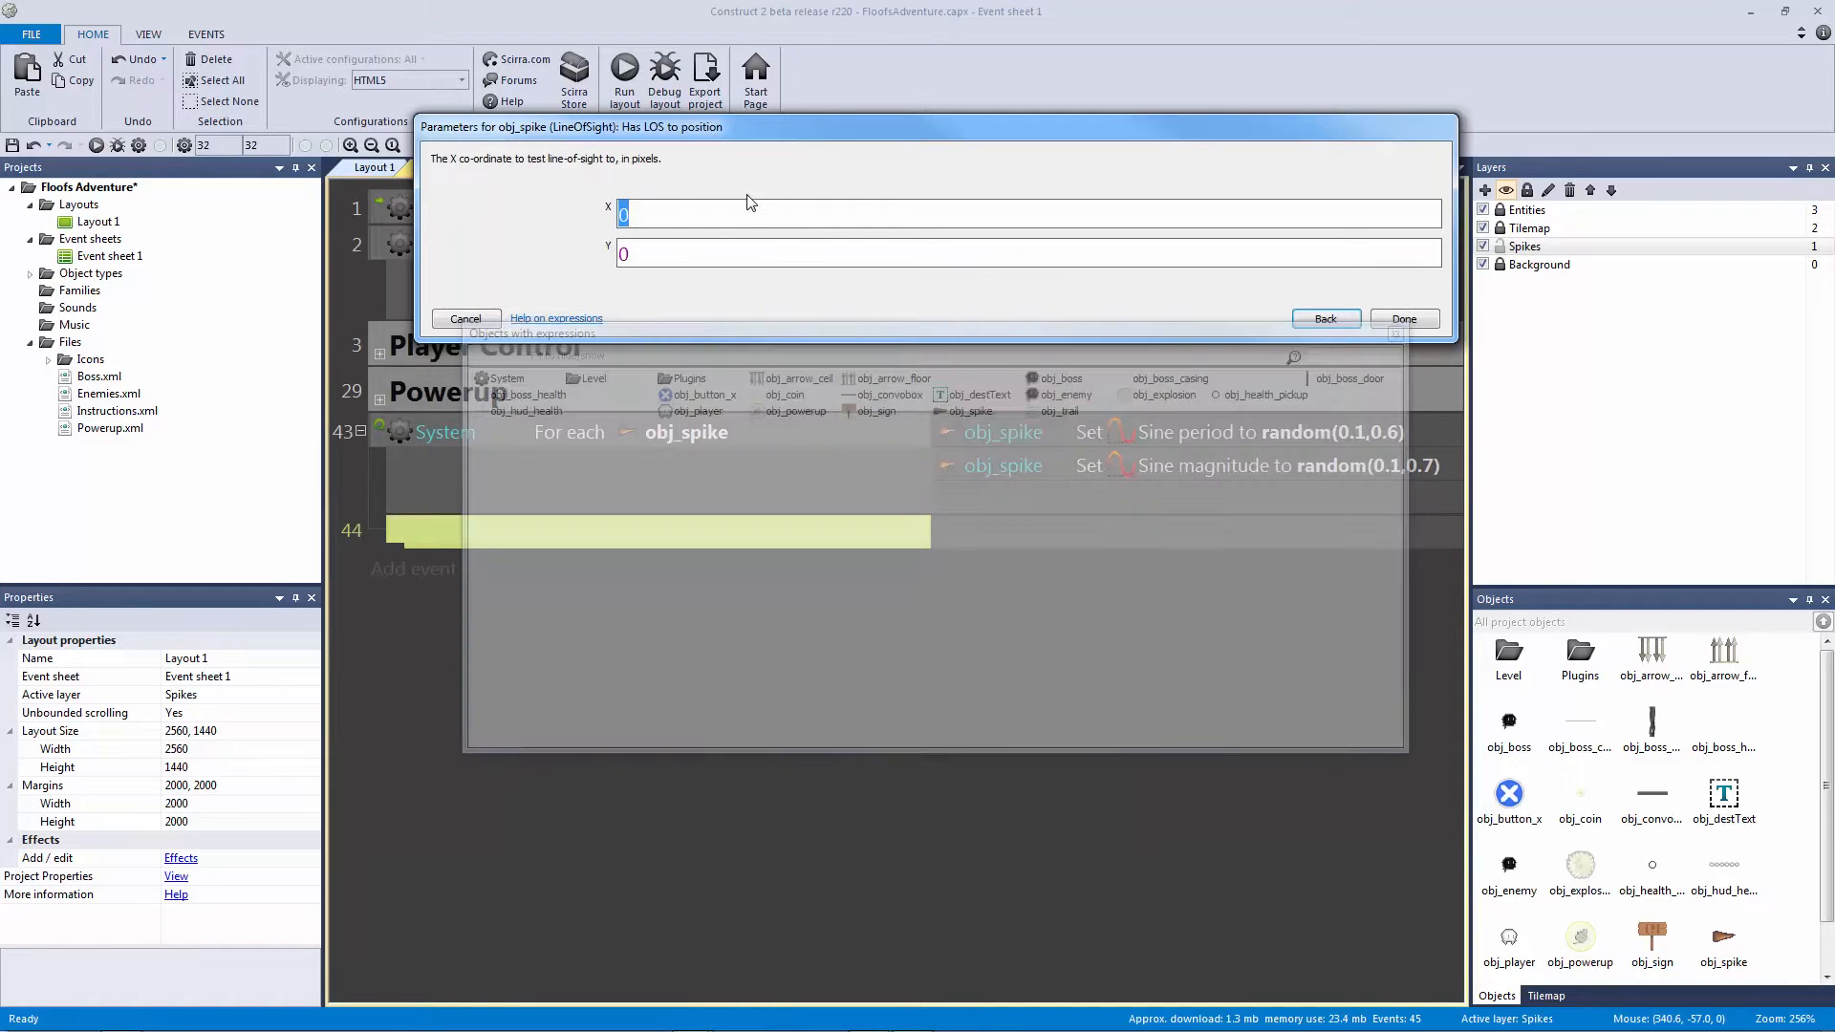
pyautogui.write('obj_player.X')
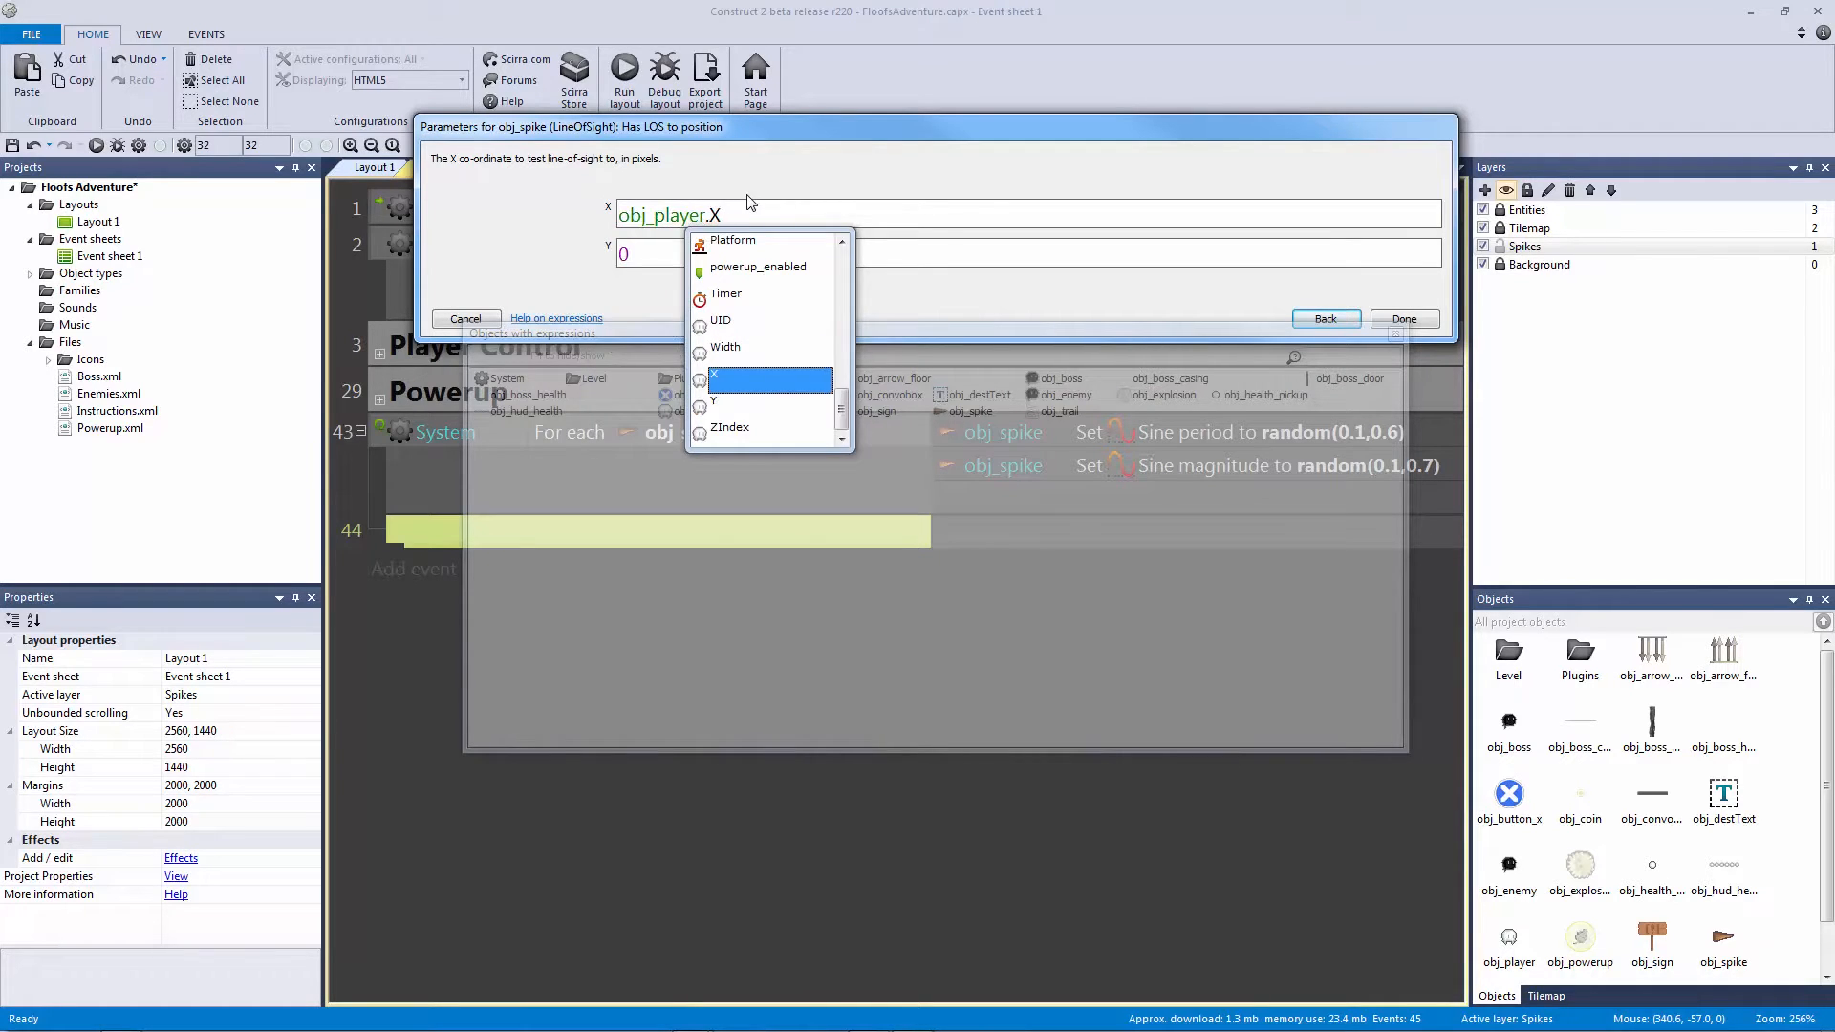
pyautogui.press('Tab')
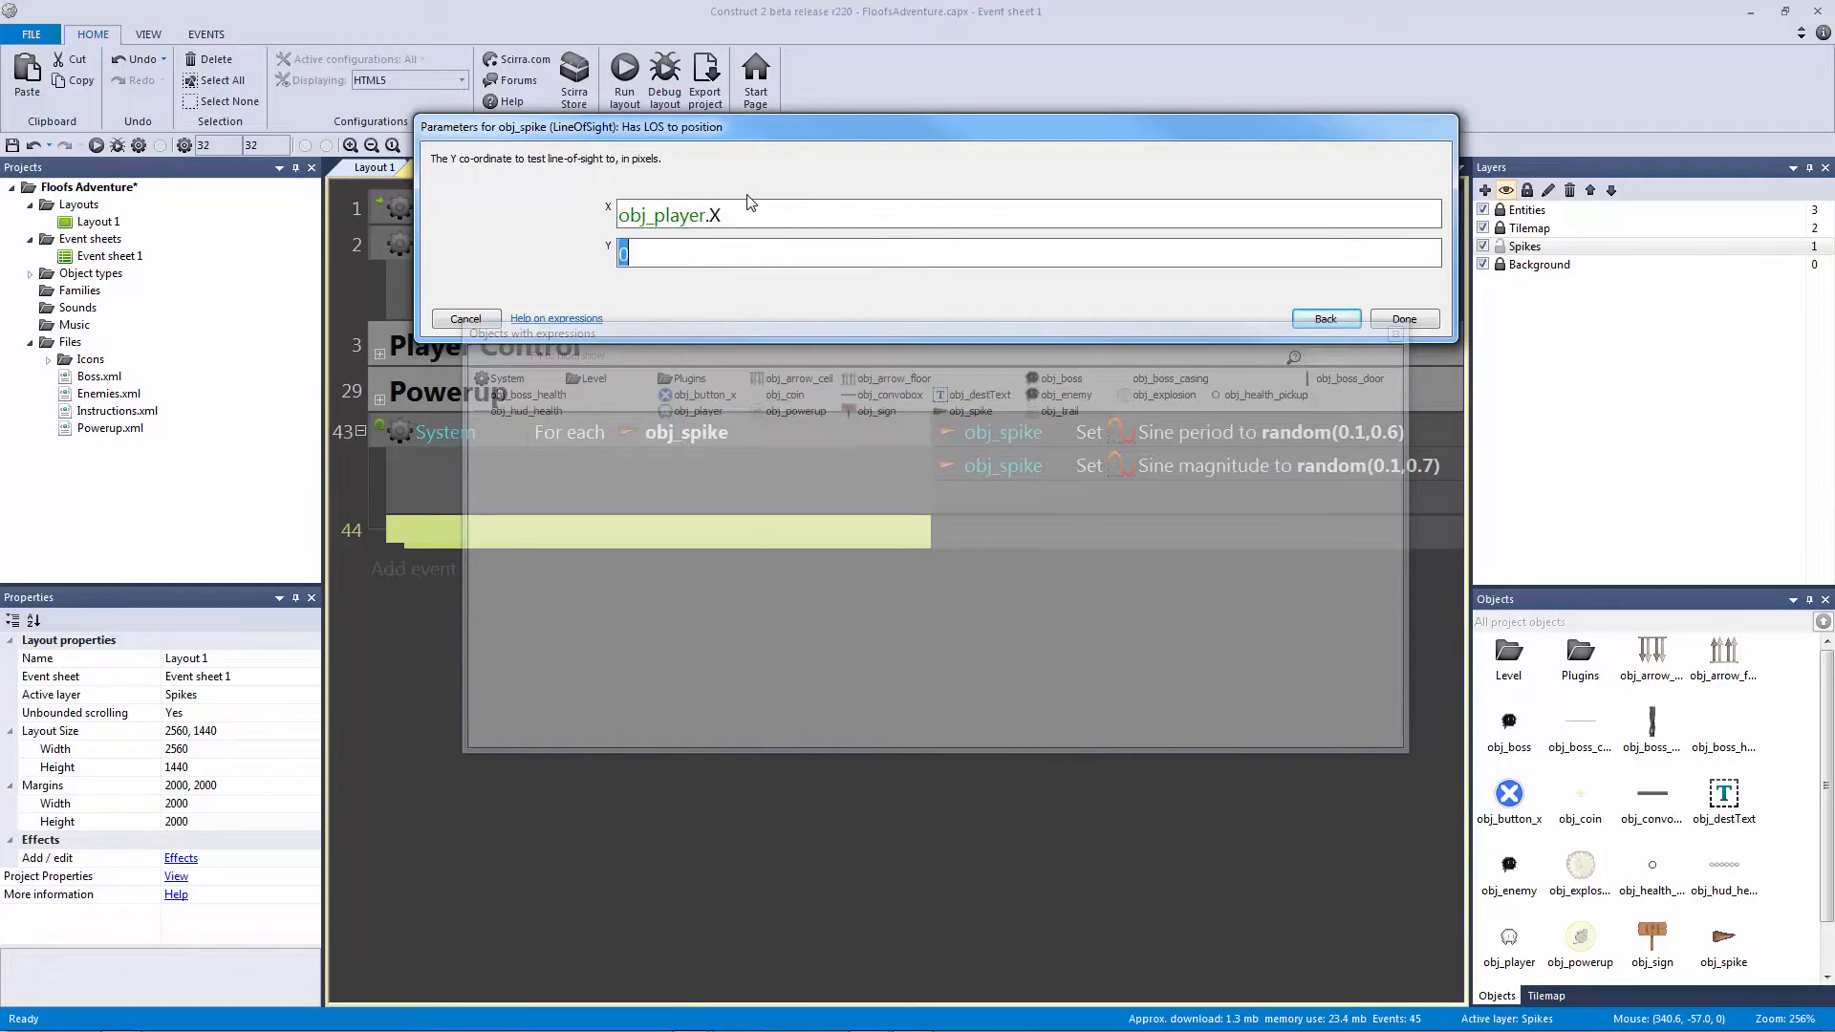
pyautogui.write('obj_player.Y')
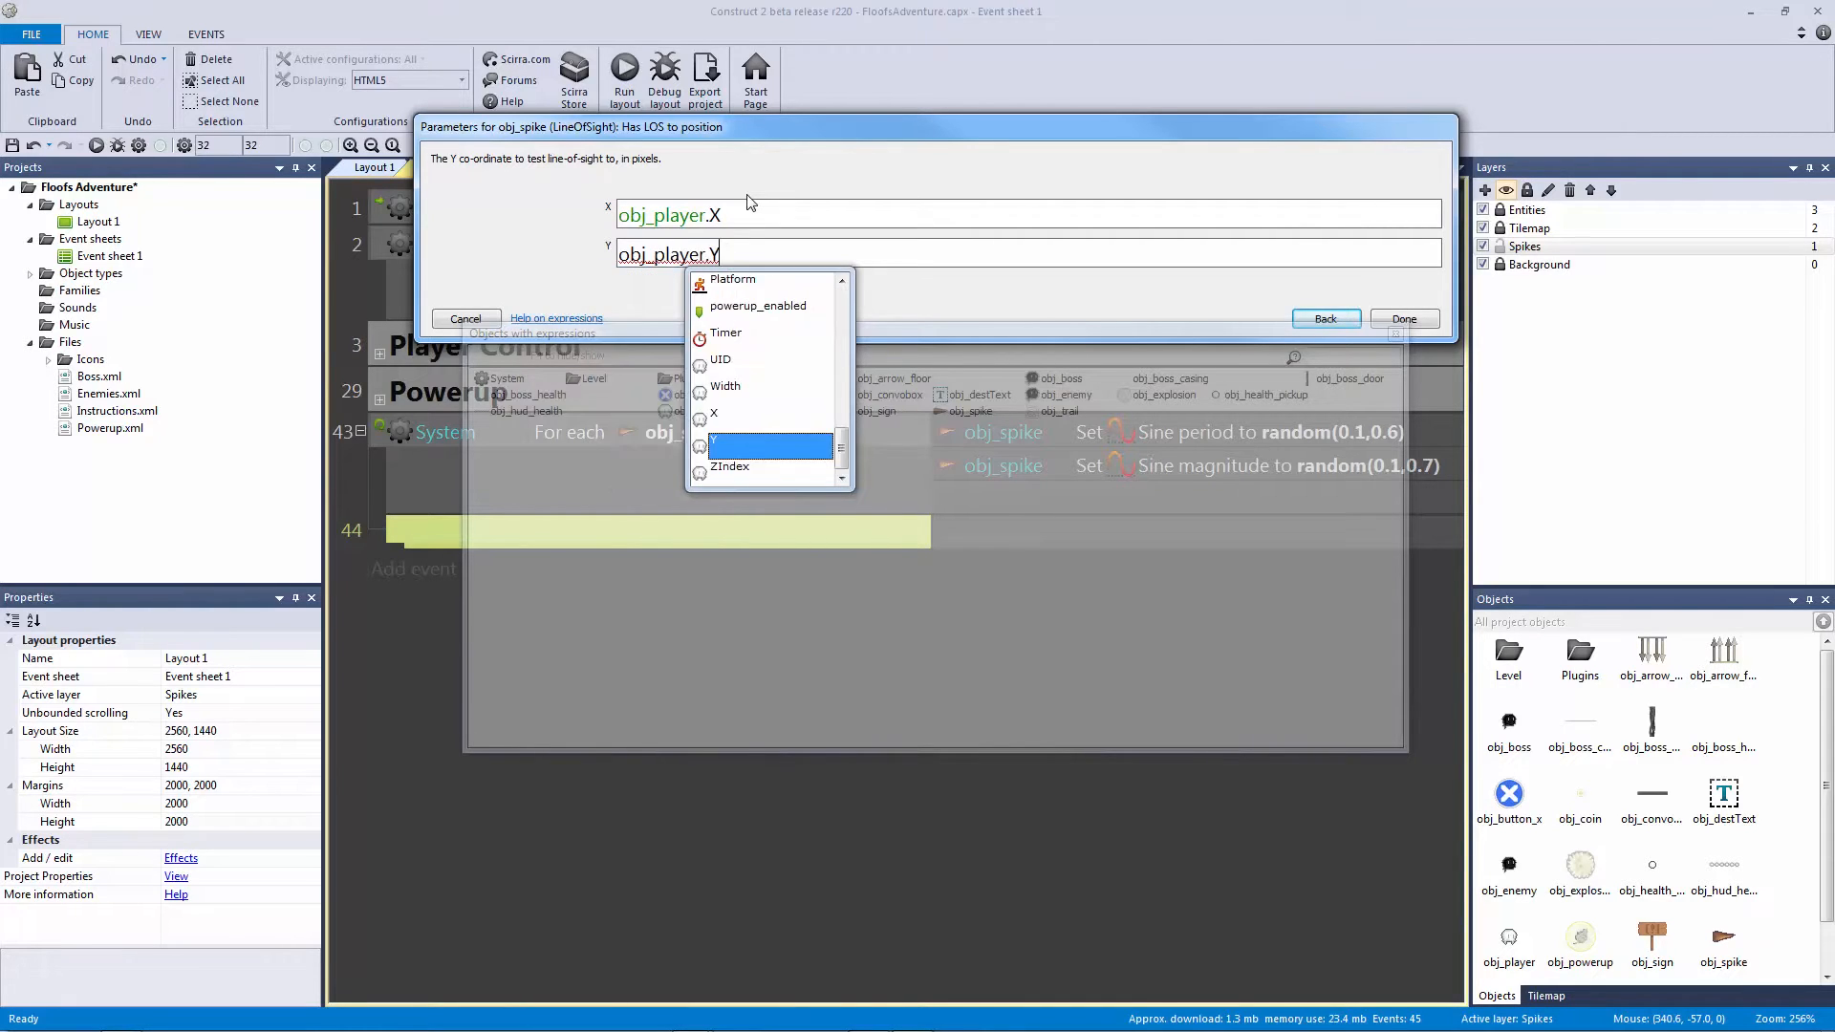
pyautogui.press('Return')
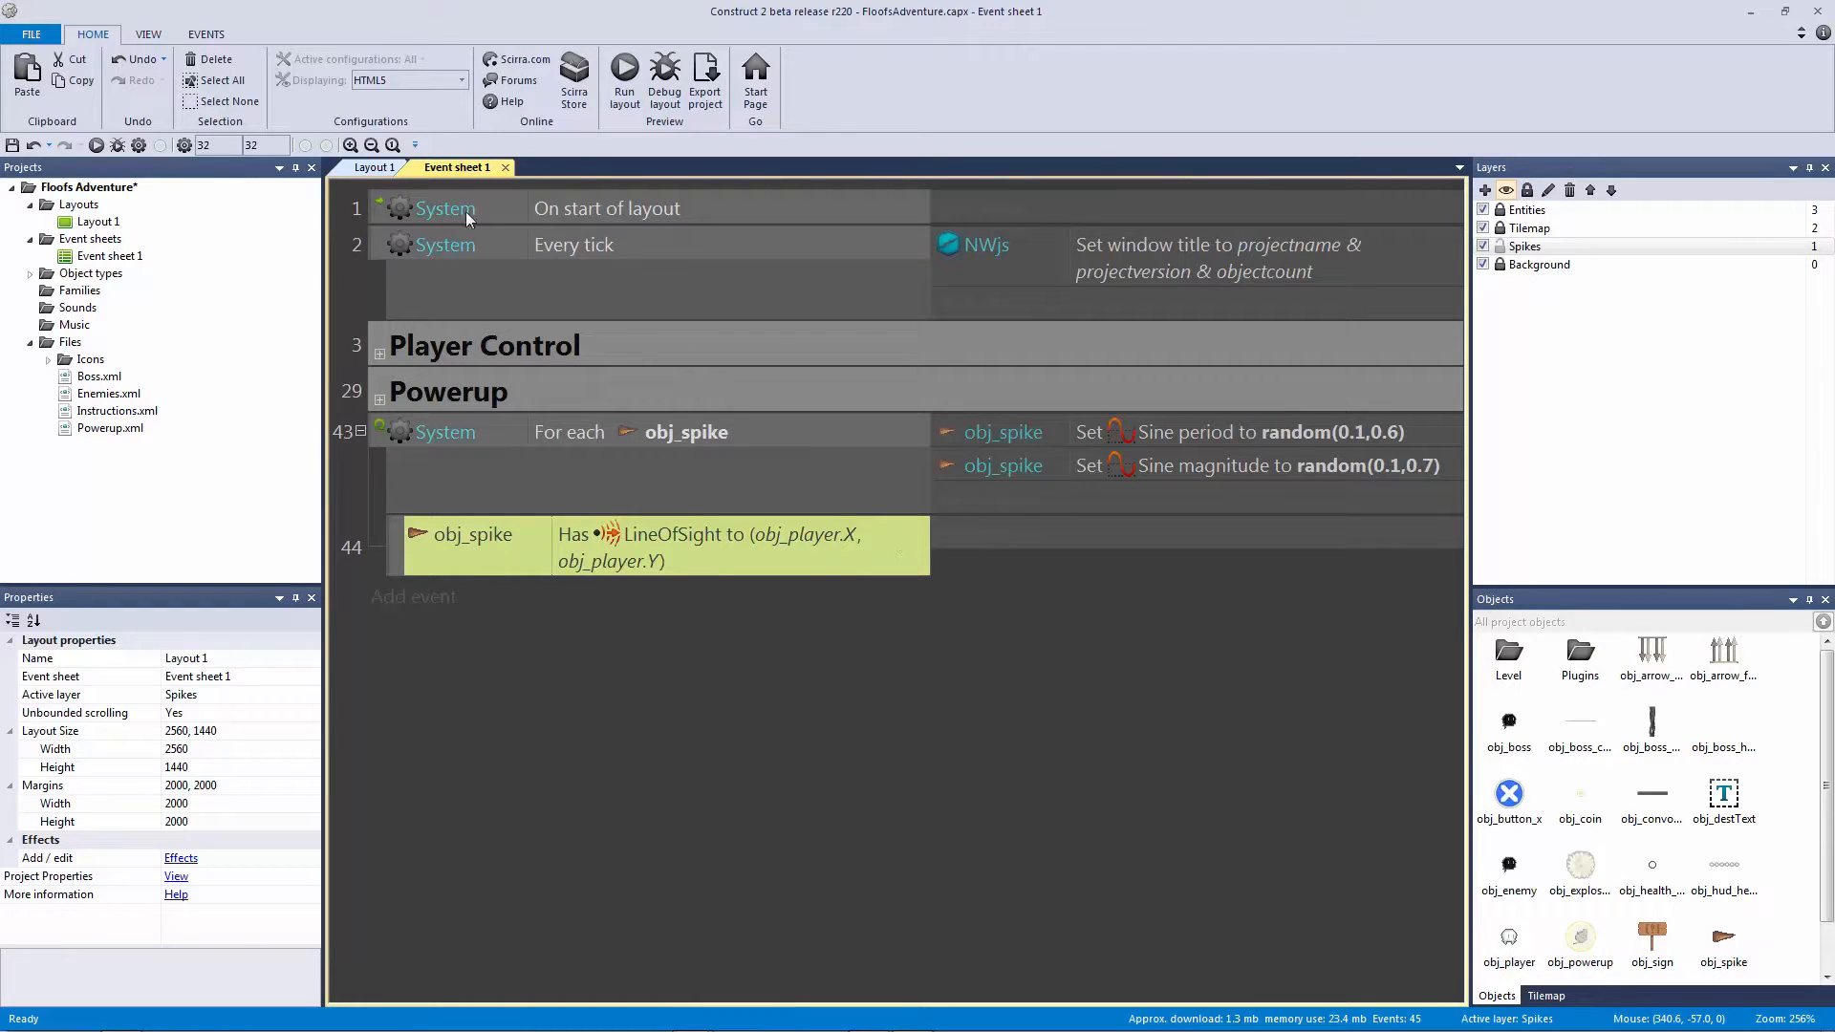
# Step: Check the ceiling spike's behavior properties and add an obj_spike action setting Bullet to Disabled under the For Each obj_spike event
pyautogui.click(382, 171)
pyautogui.click(891, 411)
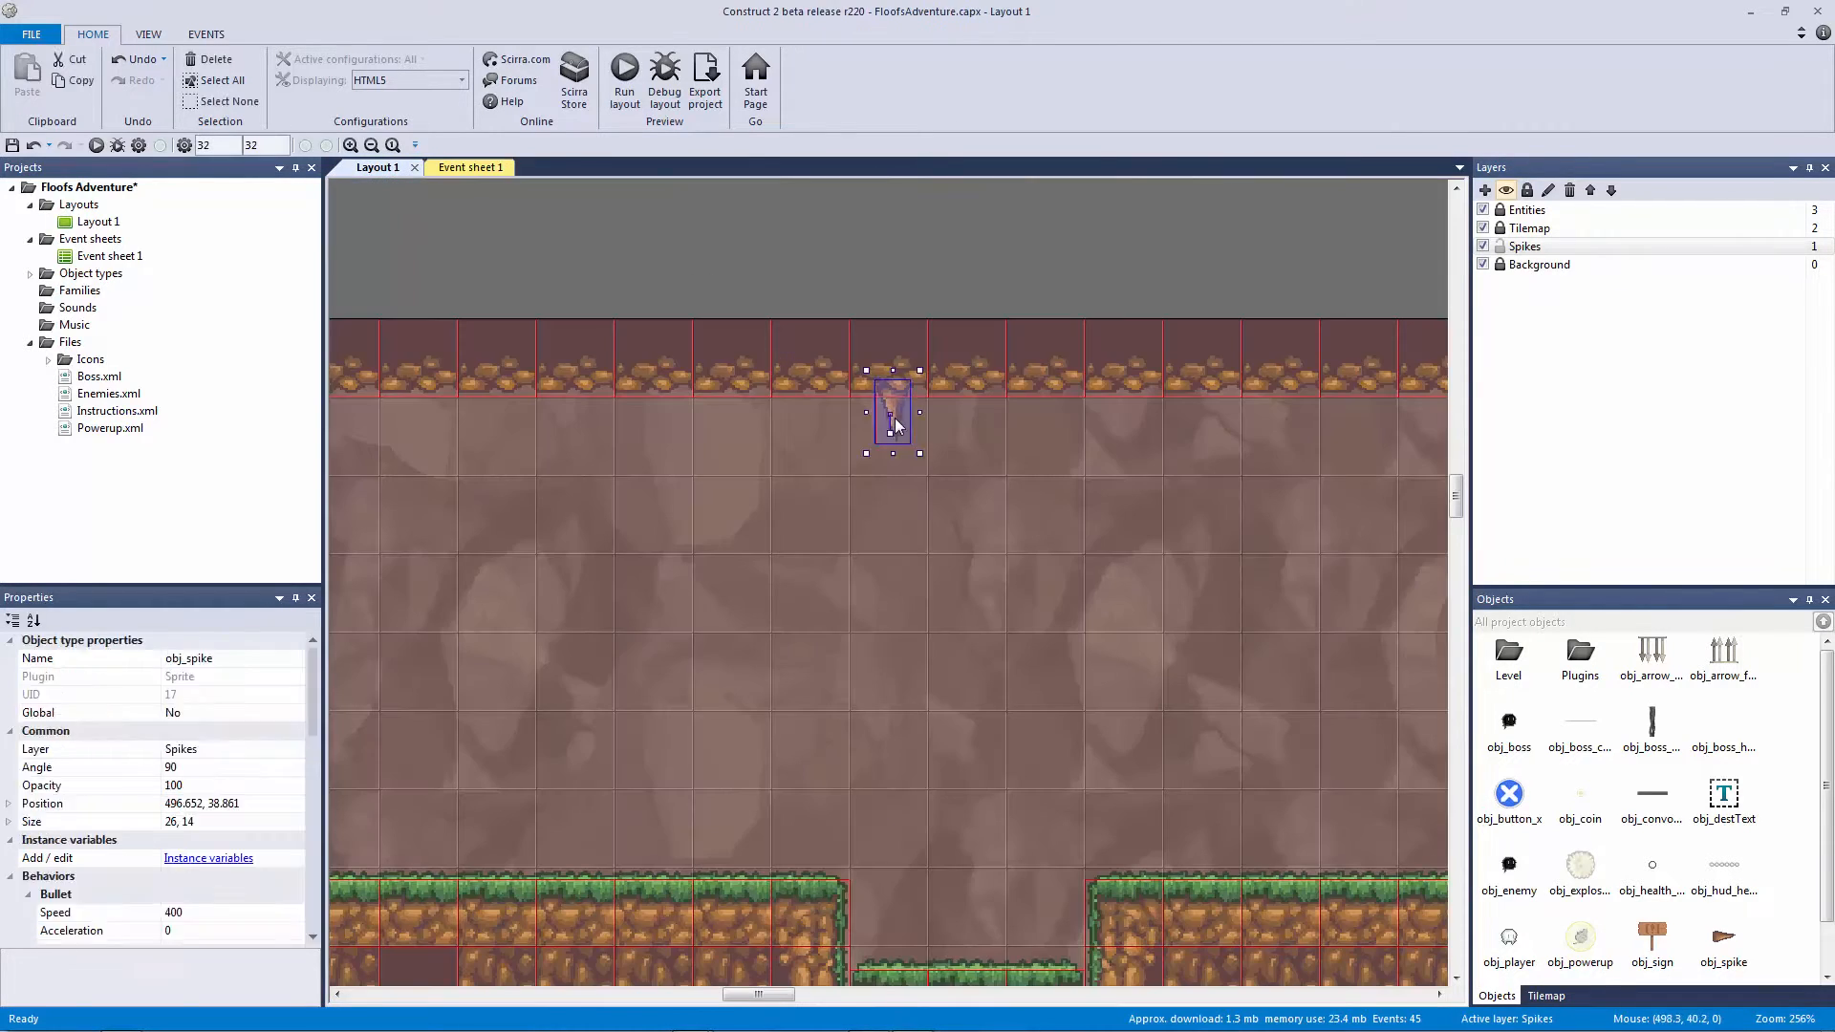
pyautogui.scroll(-3, 311, 686)
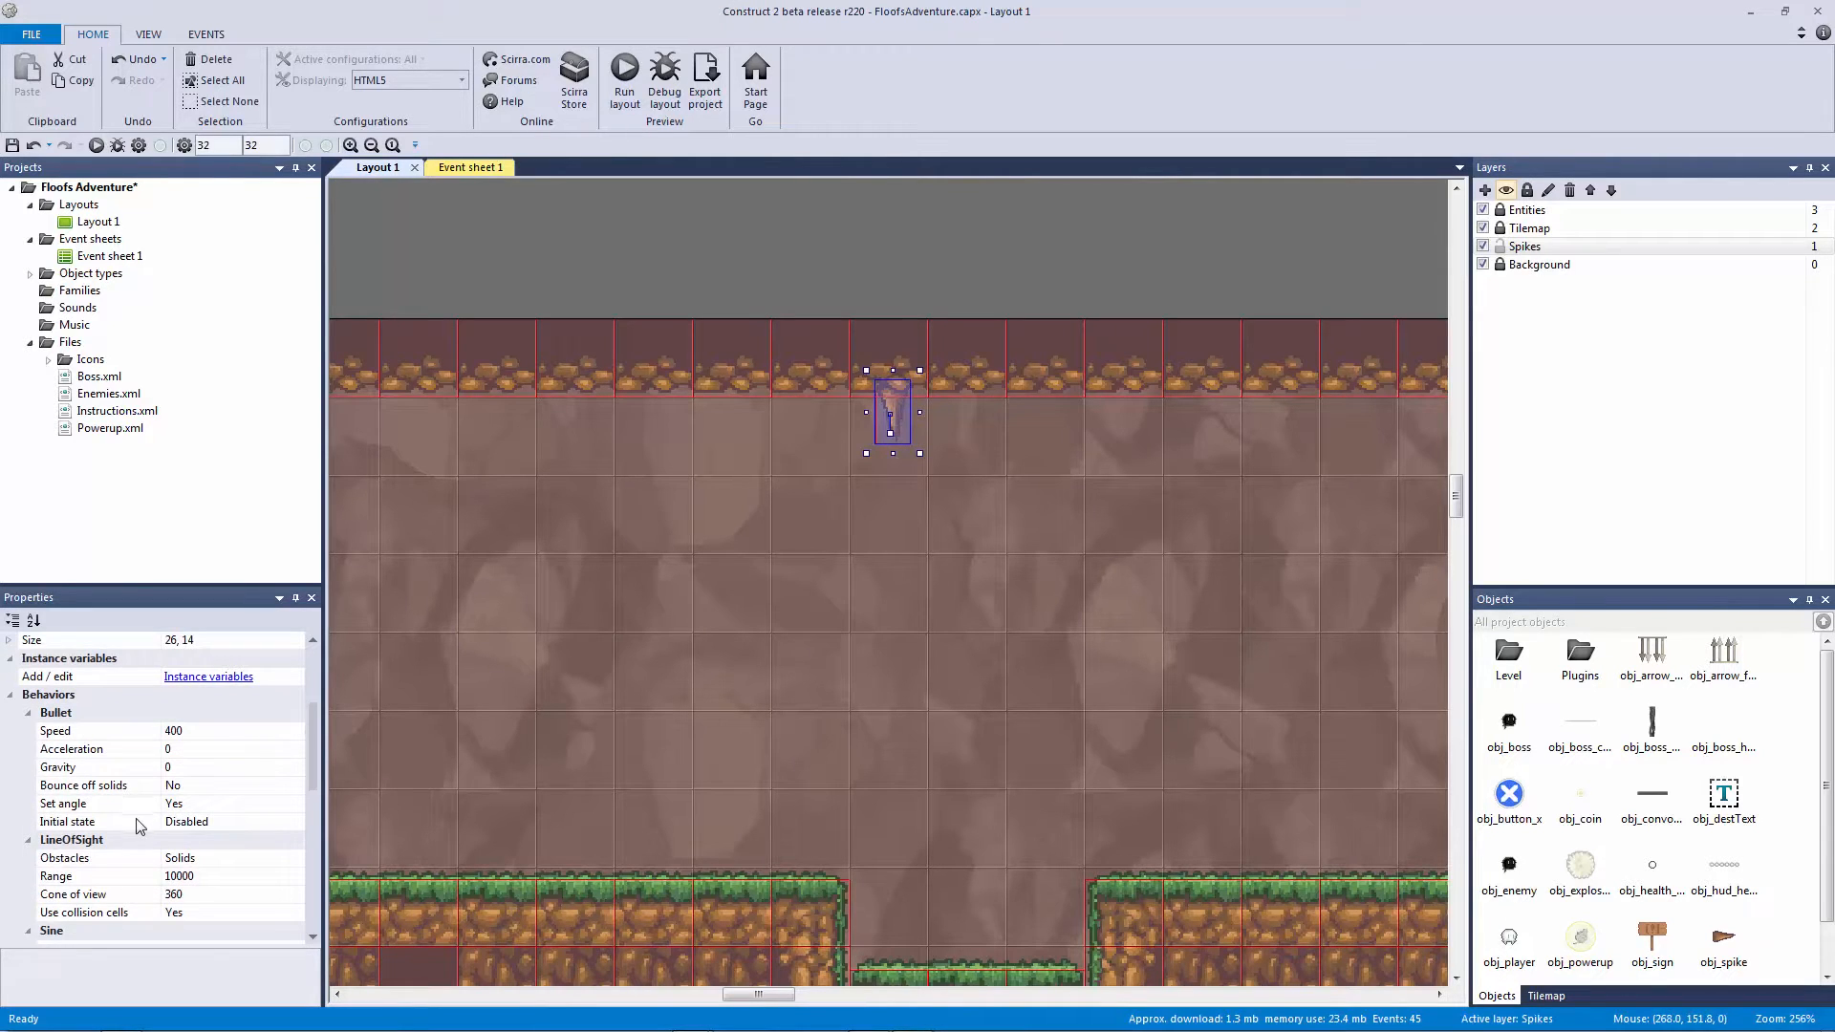
pyautogui.click(487, 169)
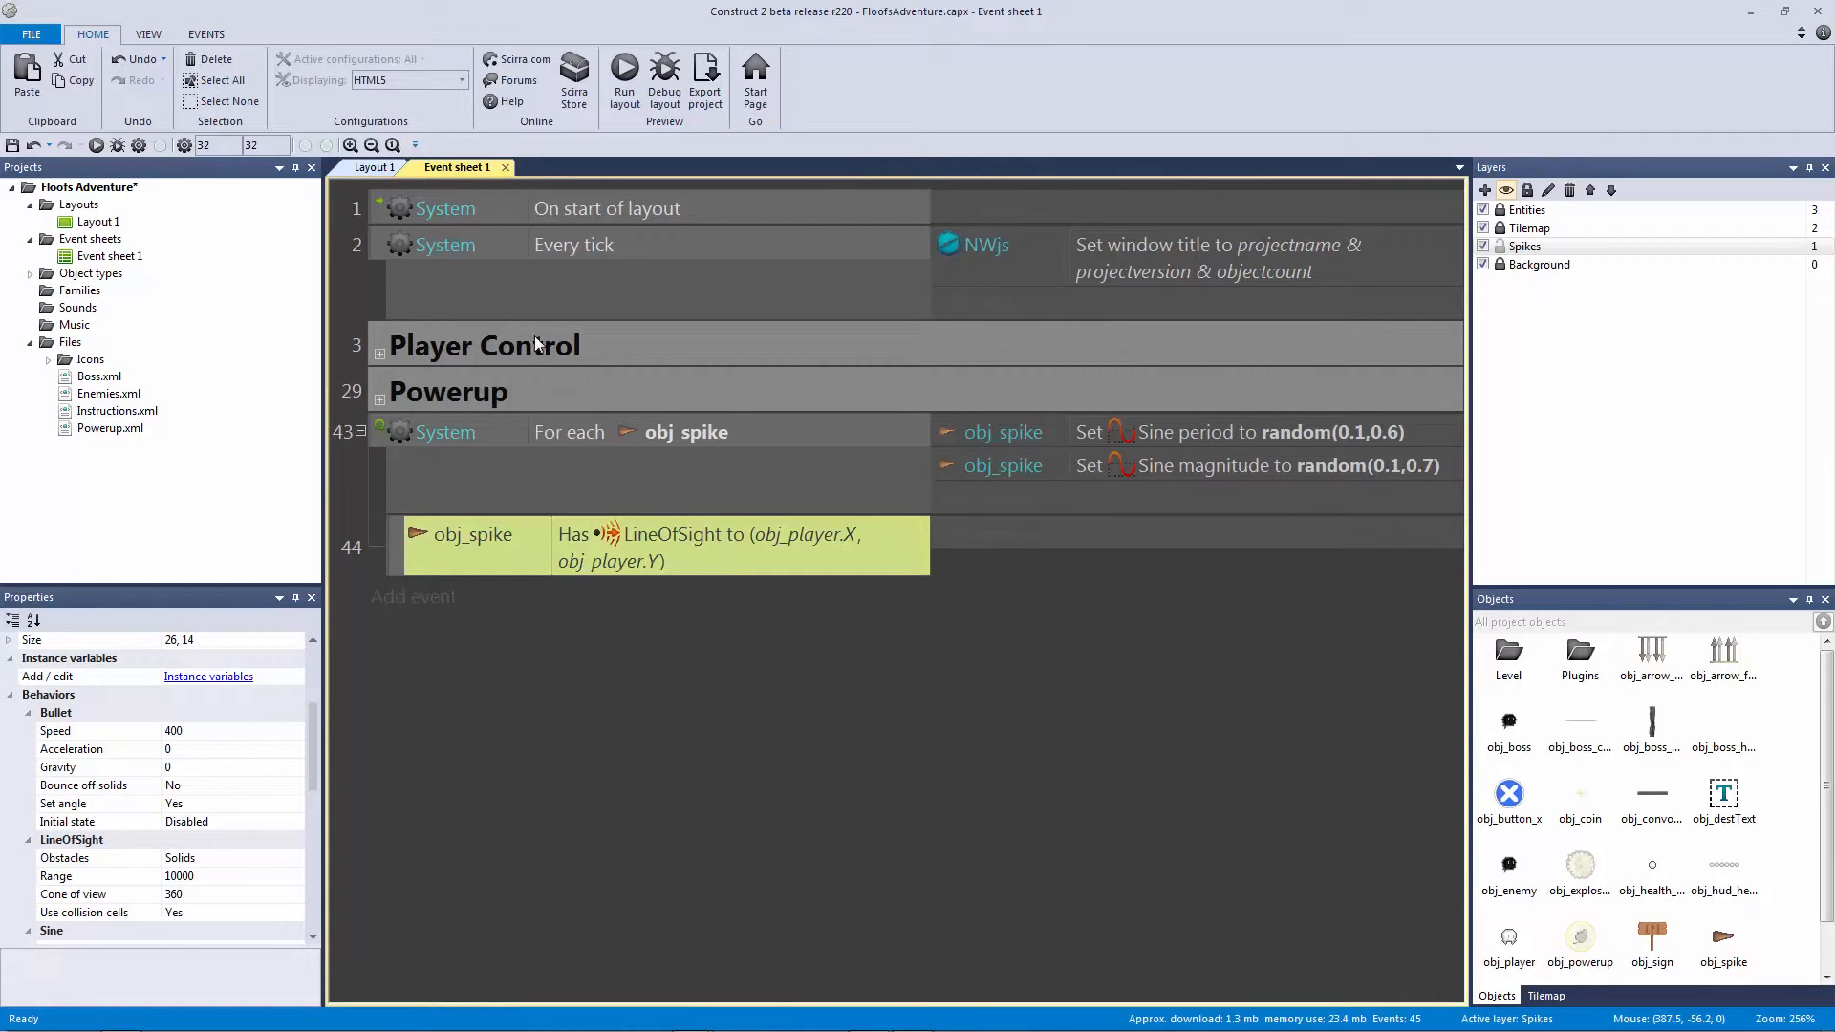
pyautogui.click(989, 495)
pyautogui.doubleClick(1081, 329)
pyautogui.doubleClick(459, 507)
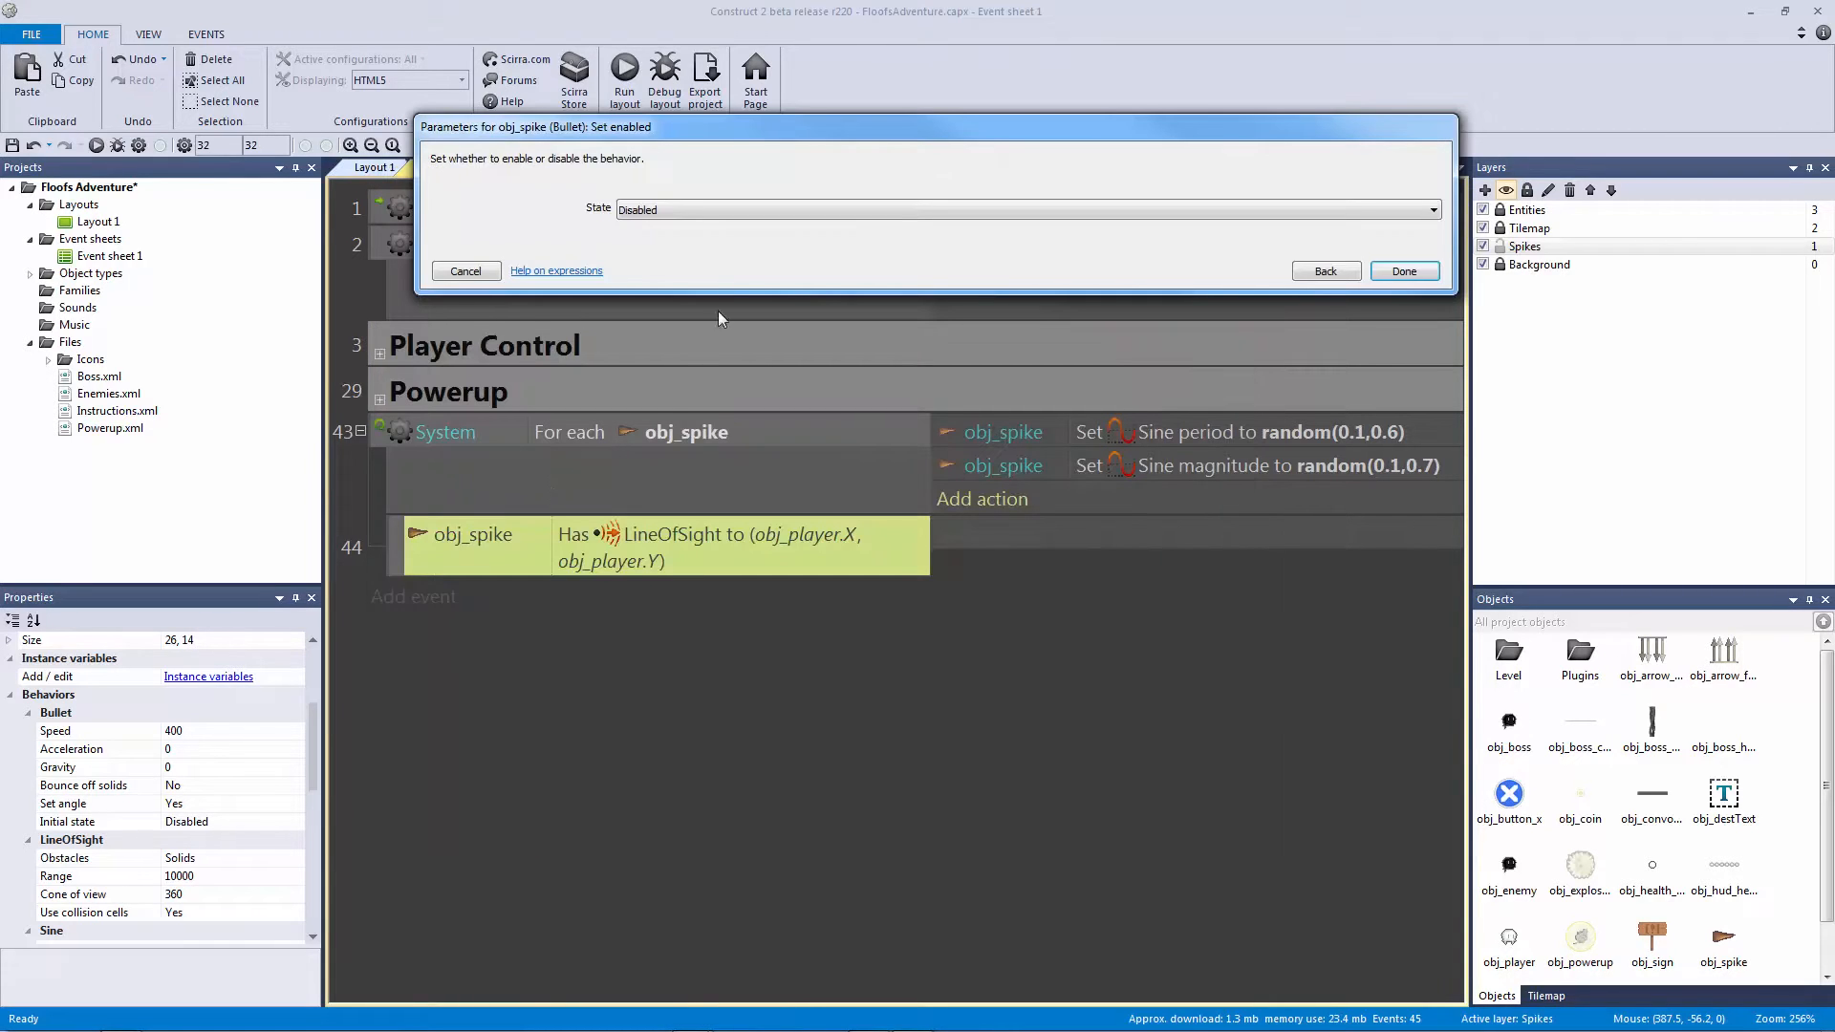
pyautogui.click(1392, 273)
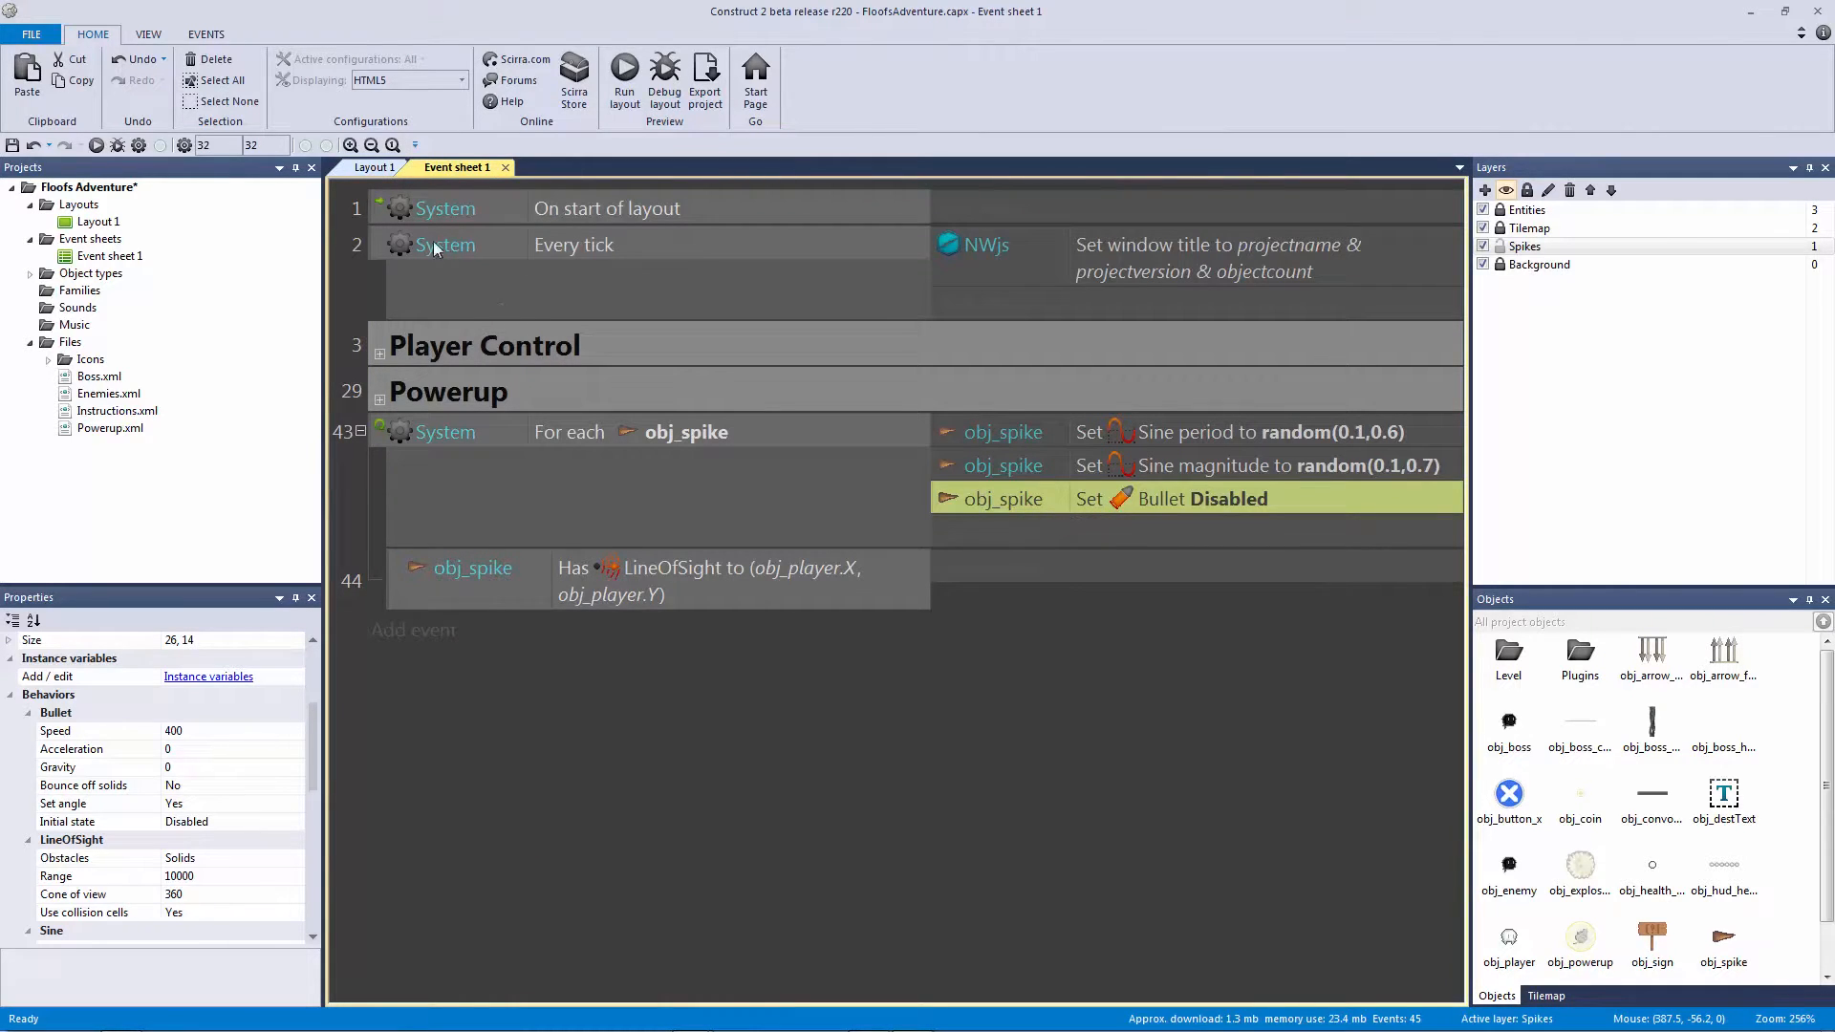
pyautogui.click(371, 169)
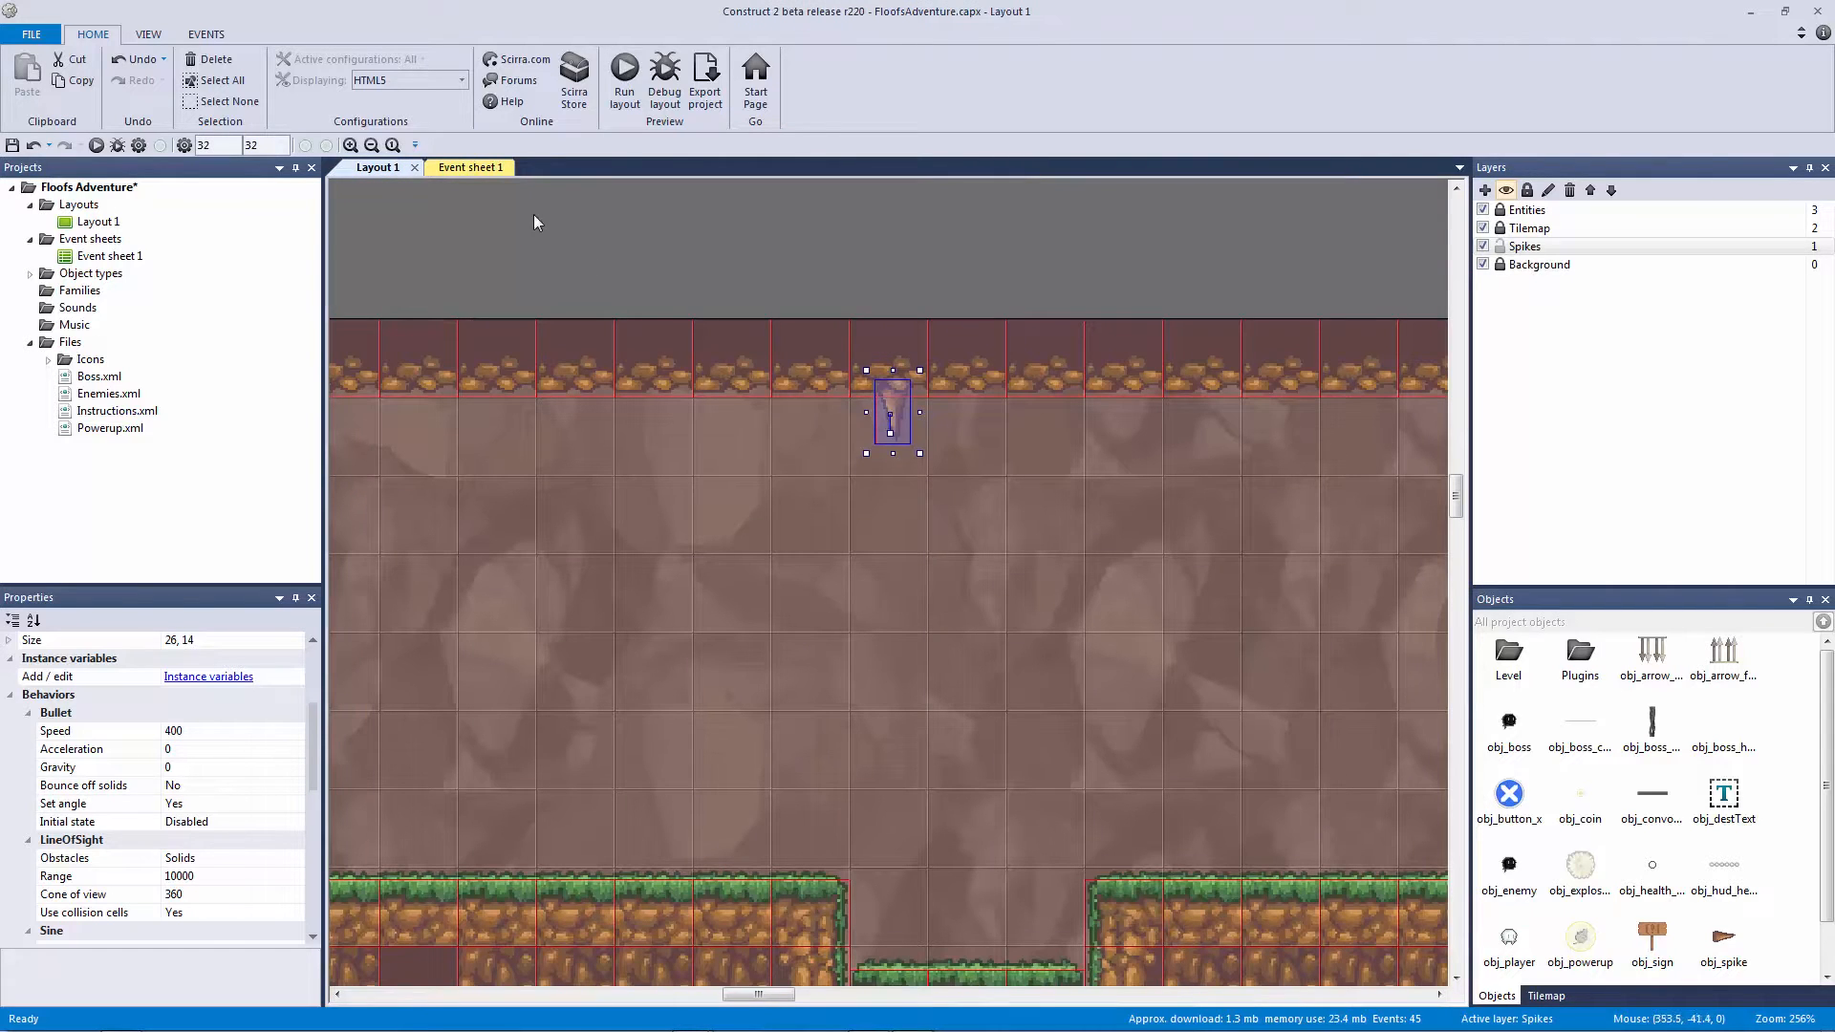
pyautogui.click(465, 172)
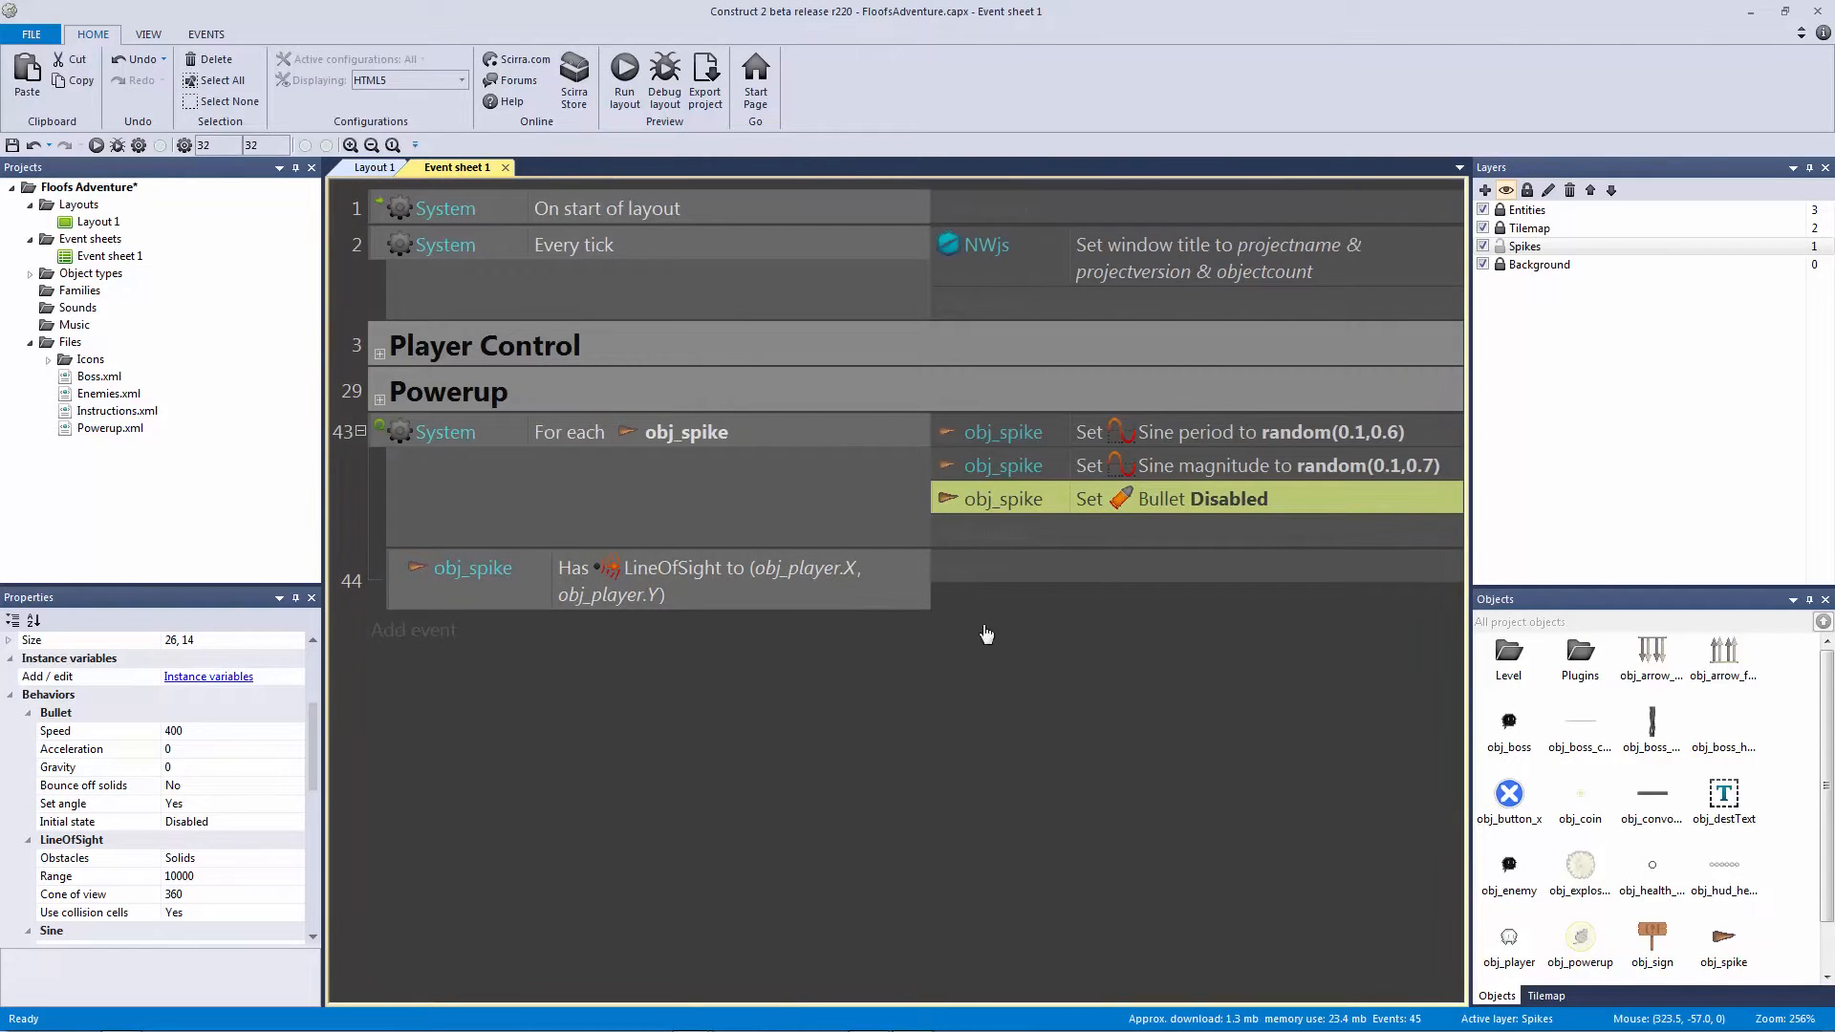
pyautogui.press('Delete')
pyautogui.click(811, 545)
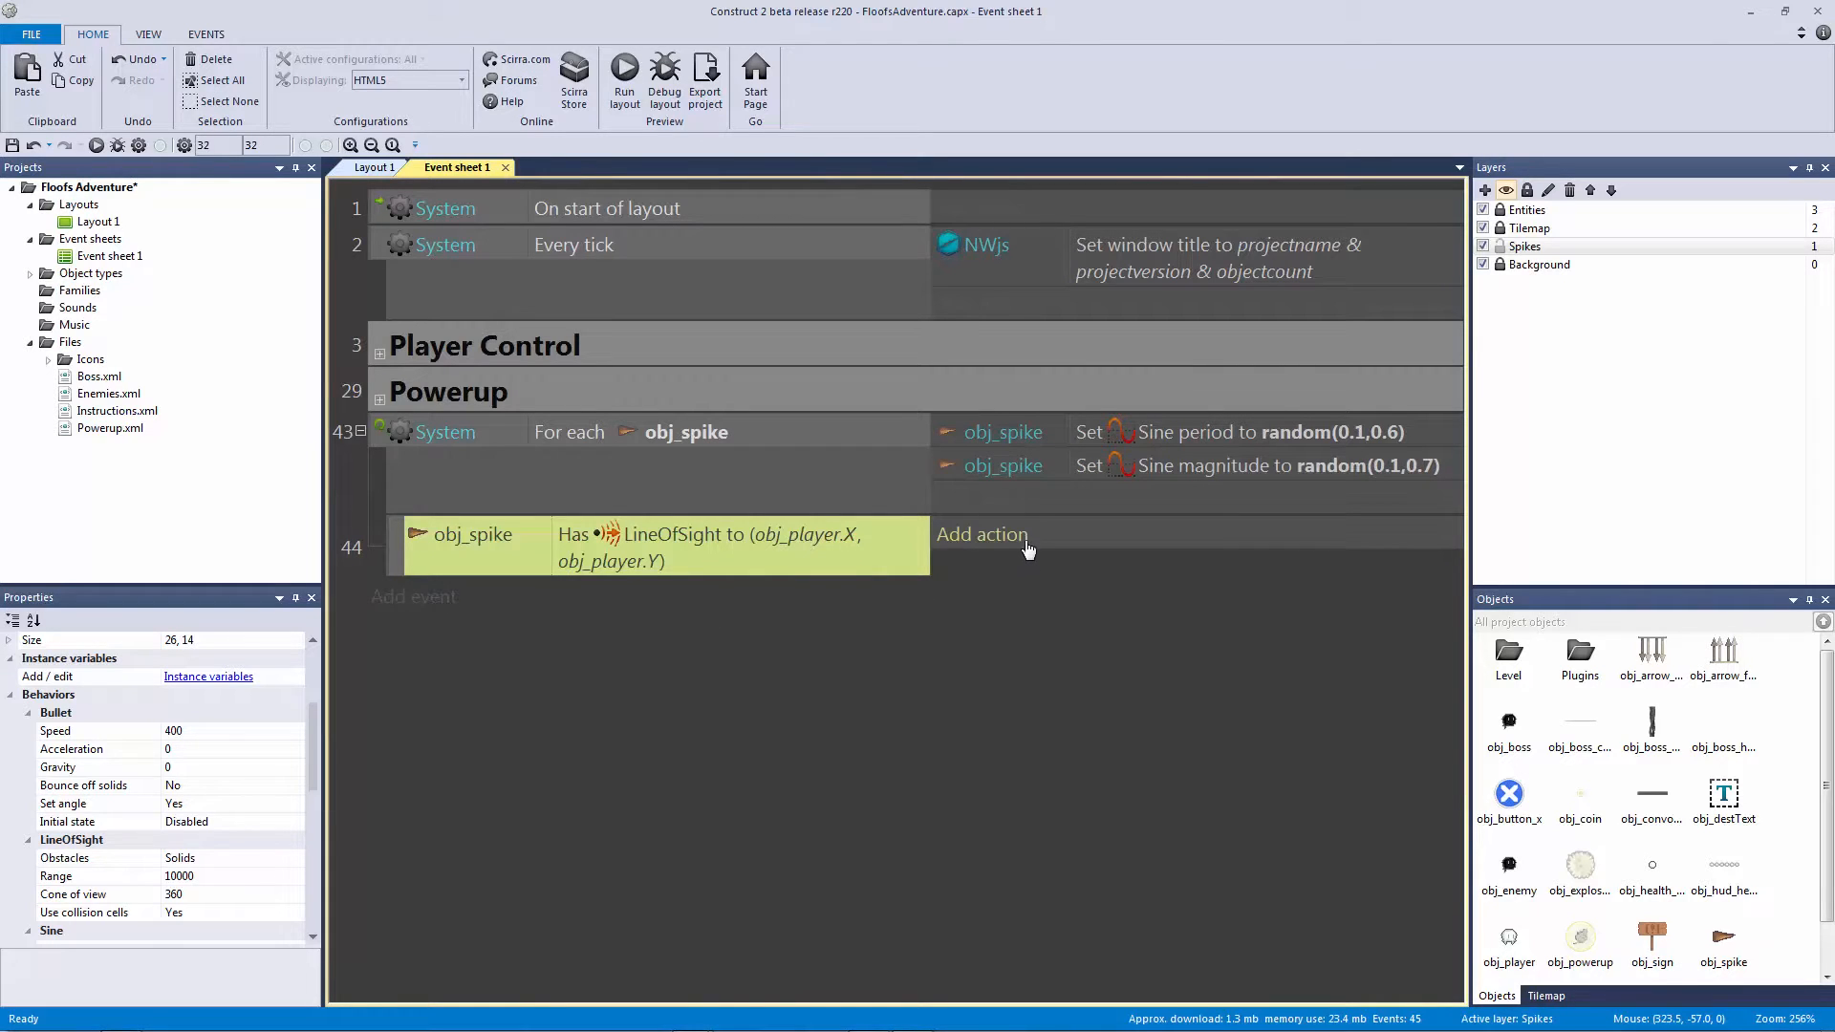
pyautogui.hotkey('ctrl', 'z')
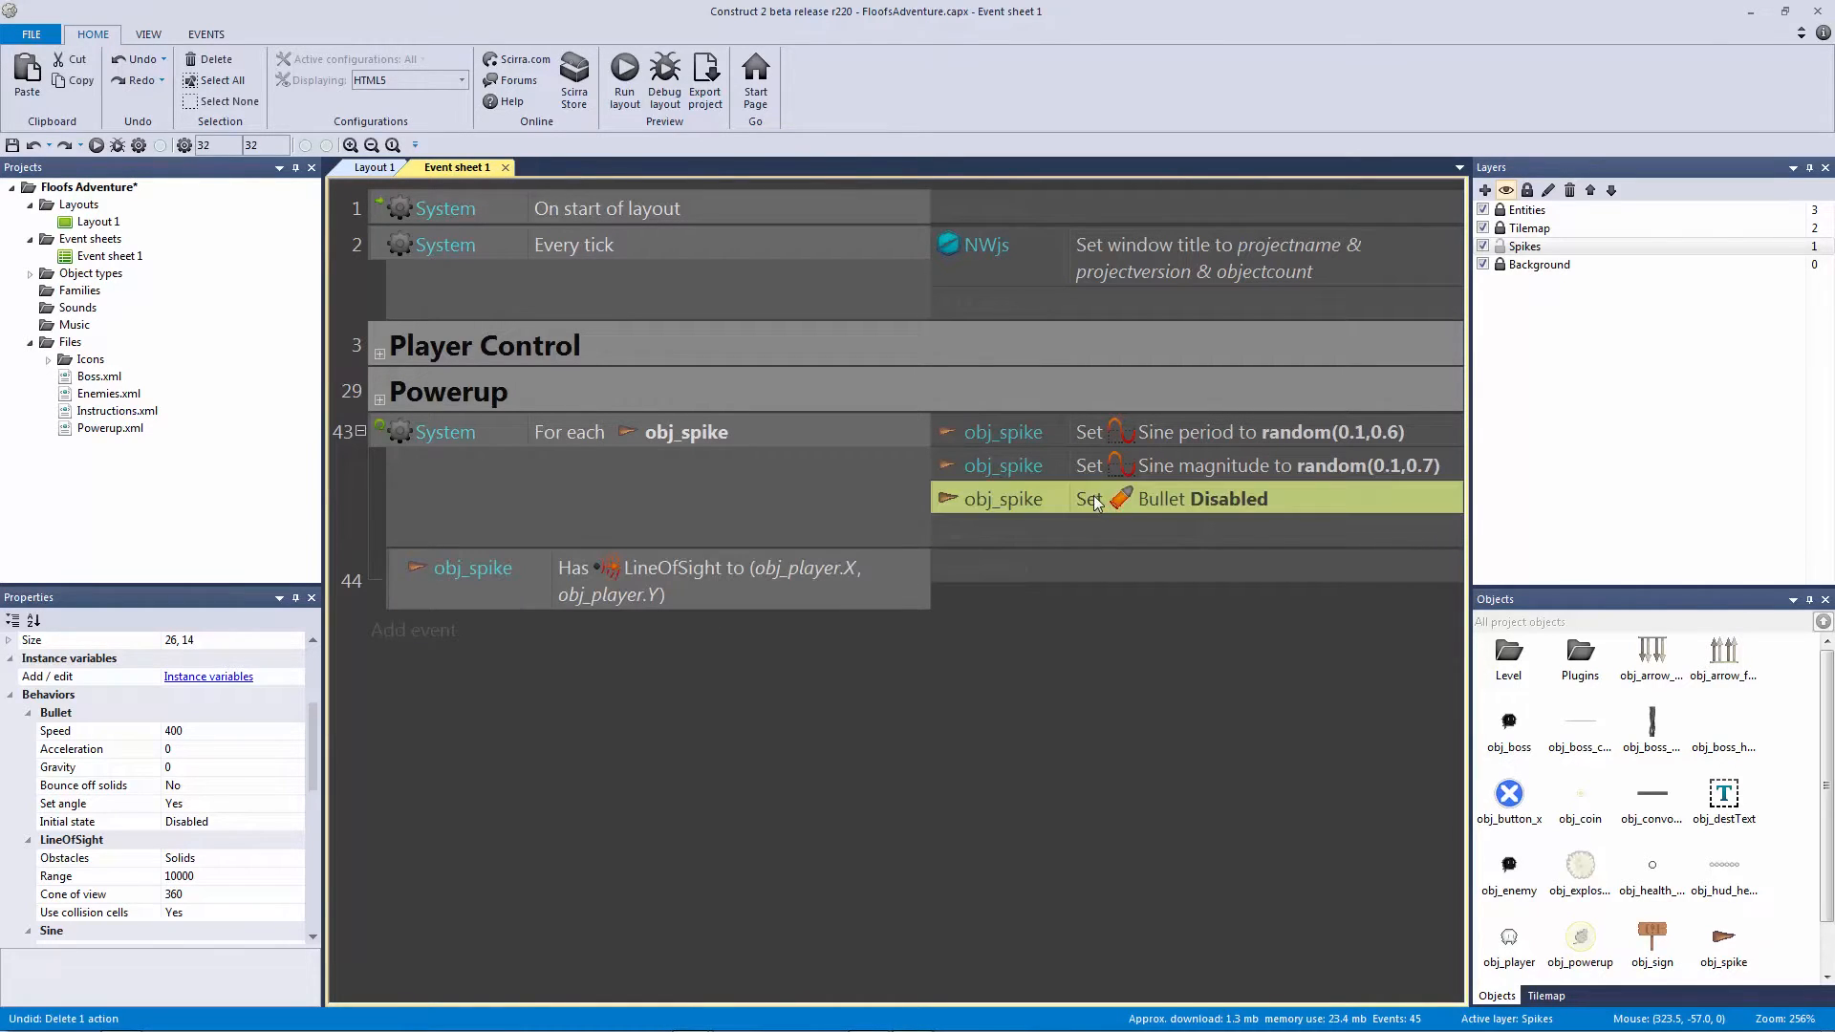
# Step: Move the Set Bullet action into the line-of-sight sub-event, change its state to Enabled, and save the project
pyautogui.moveTo(1086, 561); pyautogui.dragTo(1087, 561)
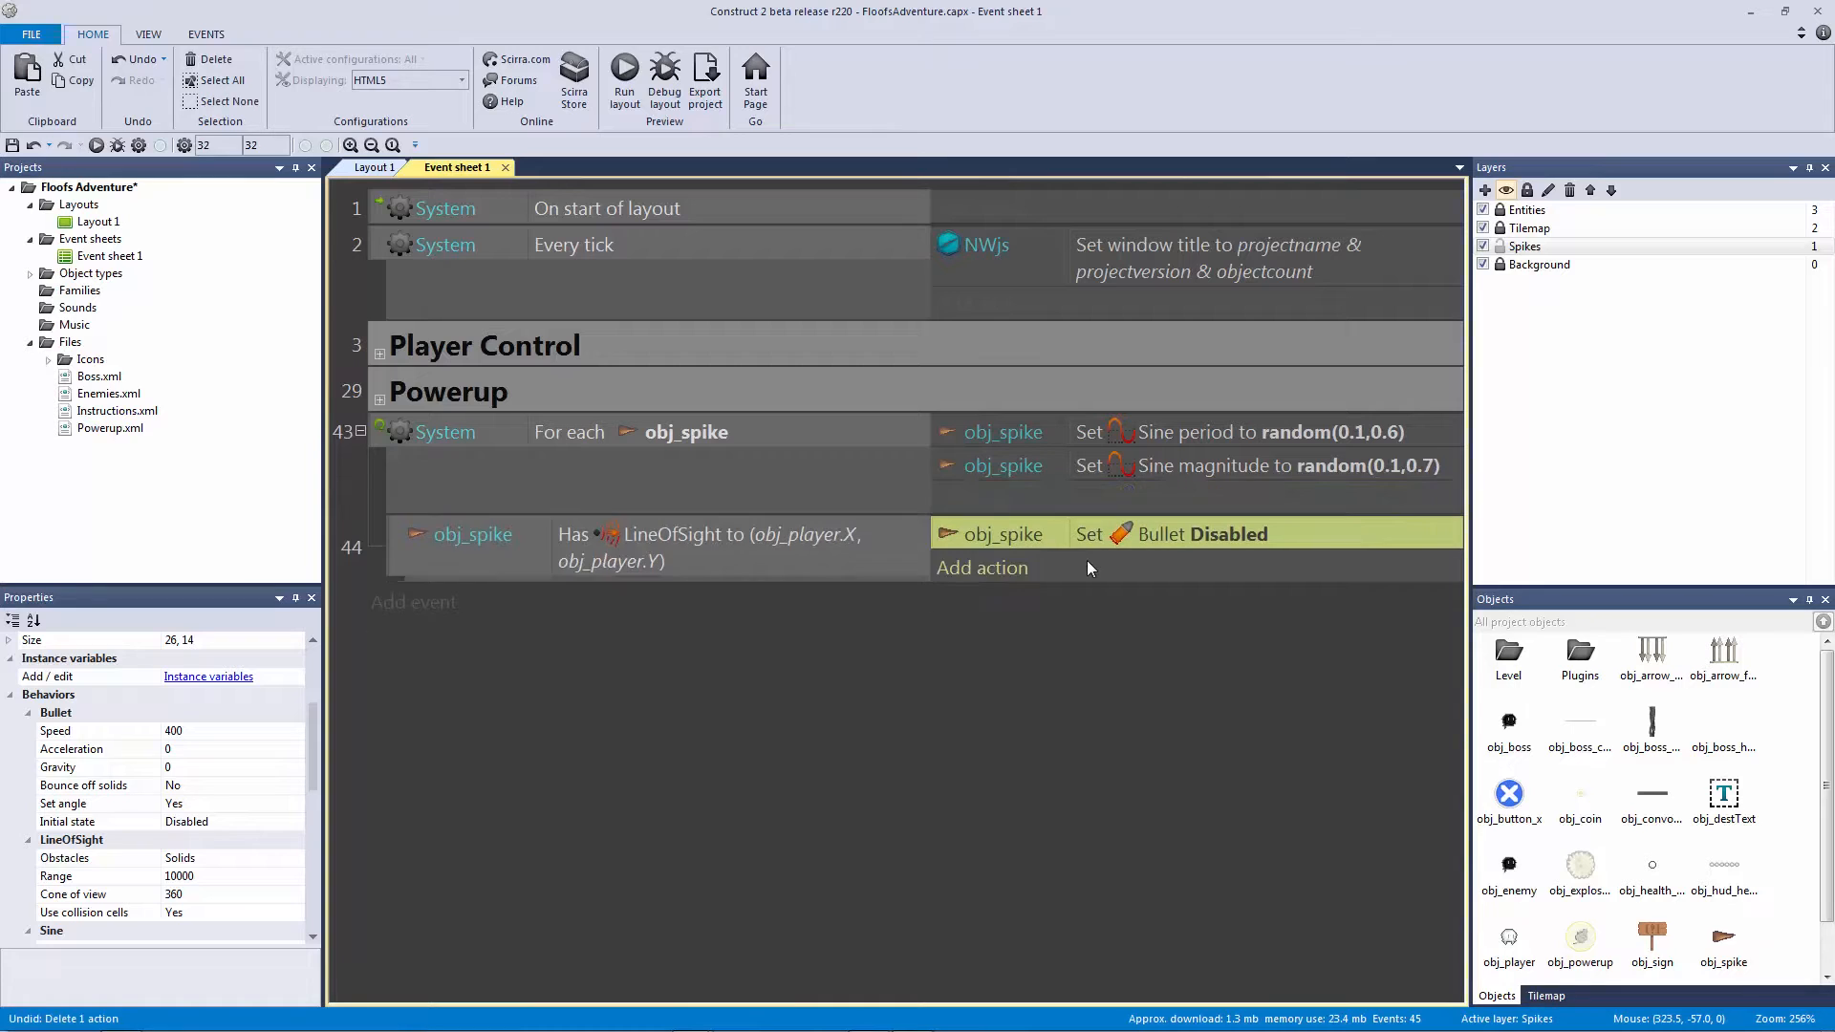
pyautogui.doubleClick(1196, 533)
pyautogui.click(673, 208)
pyautogui.click(672, 237)
pyautogui.click(1404, 271)
pyautogui.click(1064, 672)
pyautogui.hotkey('ctrl', 's')
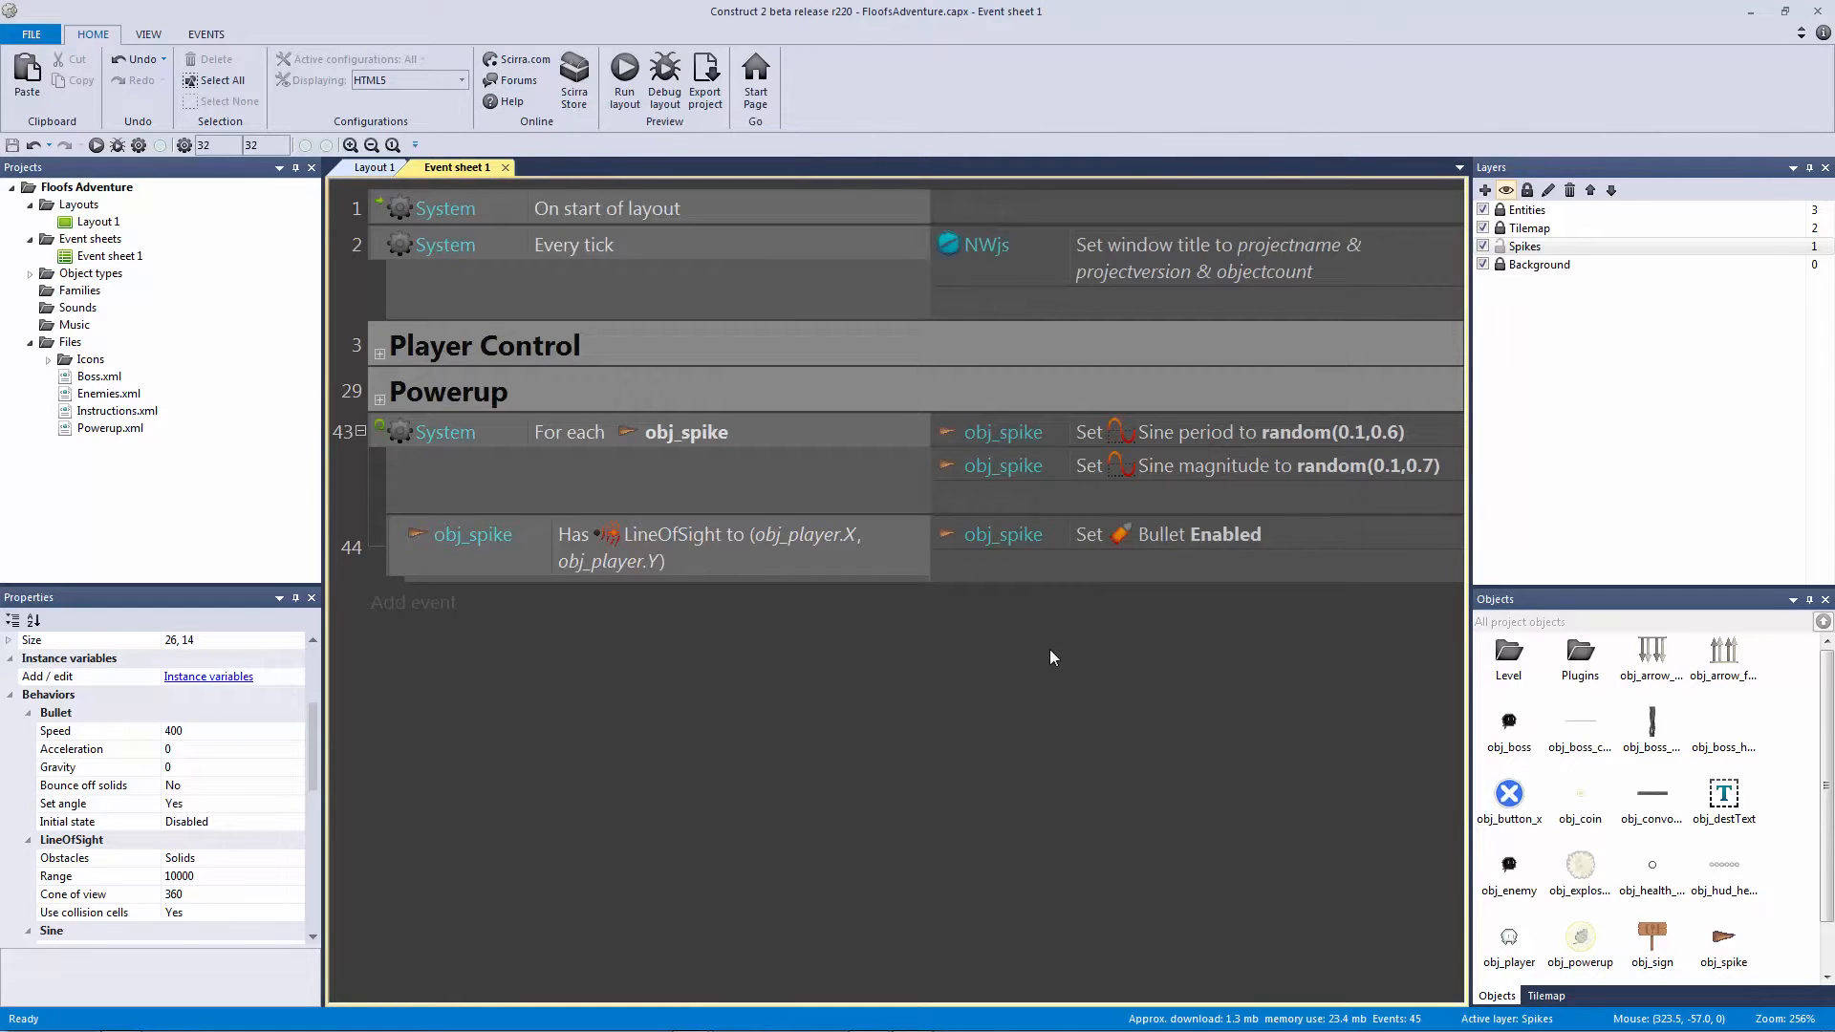
# Step: Run the layout and walk the player toward the gap to test the line-of-sight trigger, closing the preview when done
pyautogui.click(858, 537)
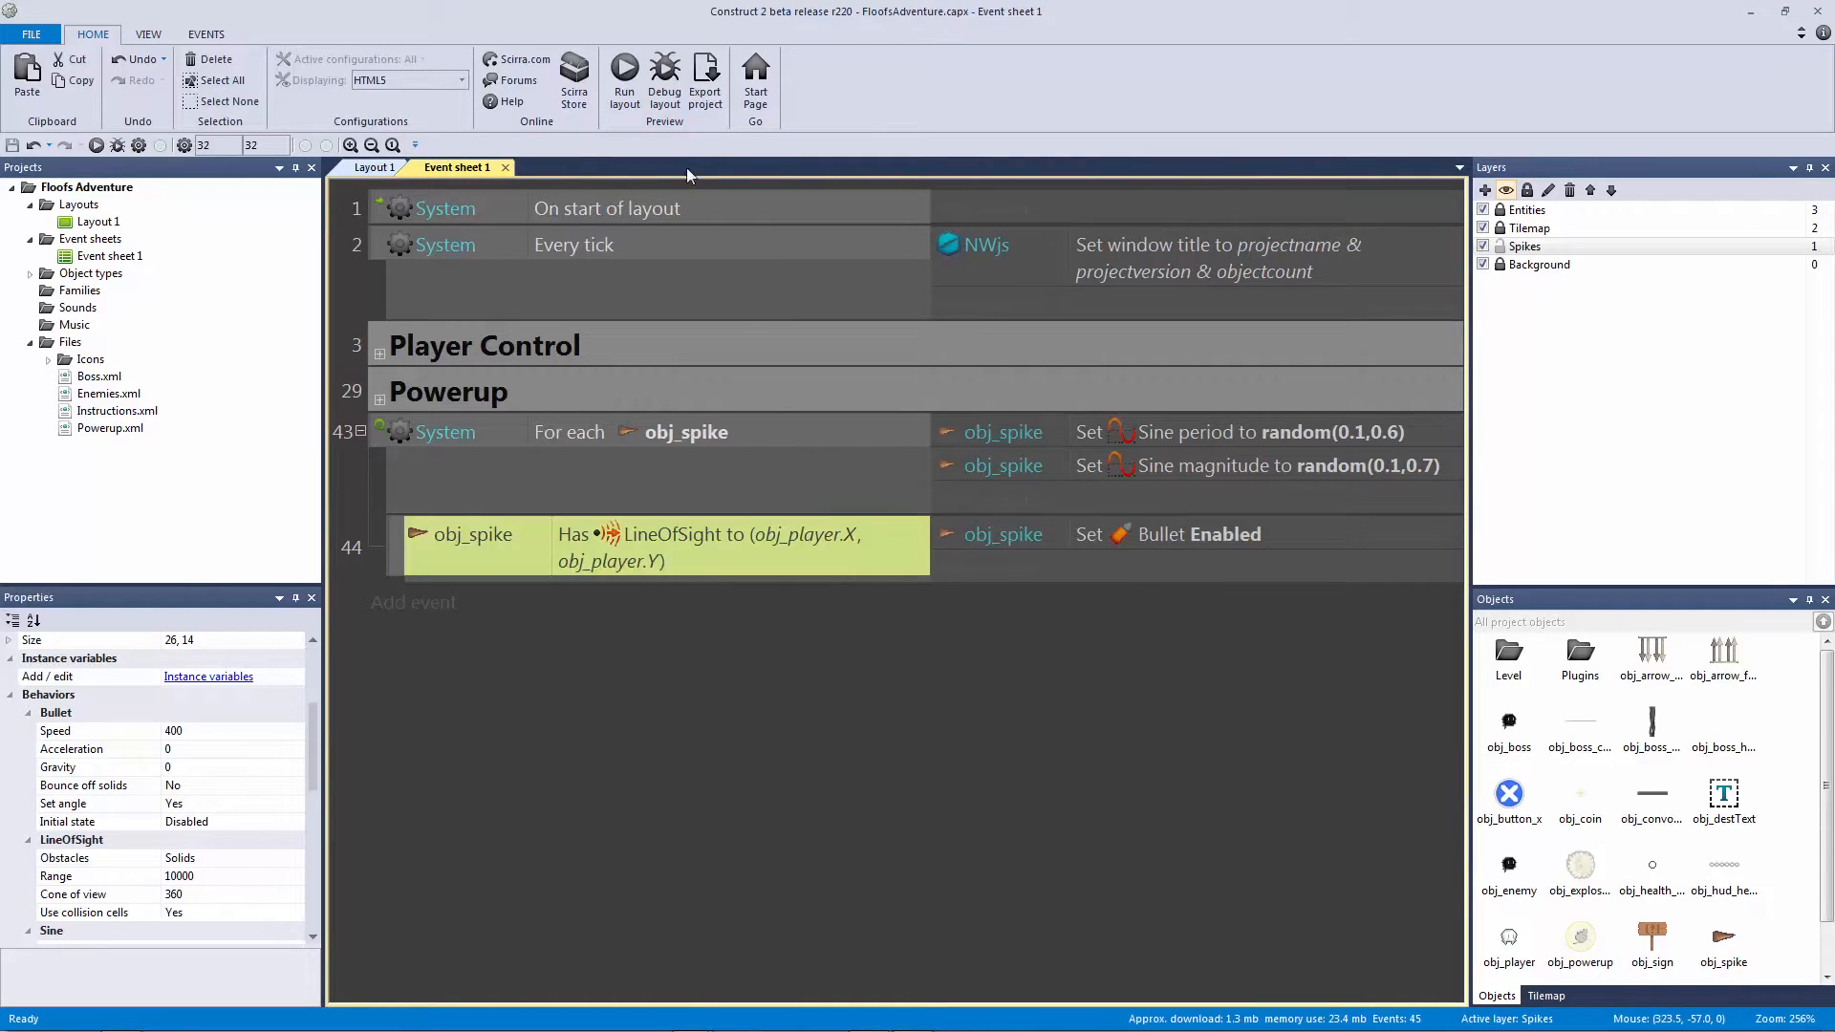
pyautogui.click(624, 71)
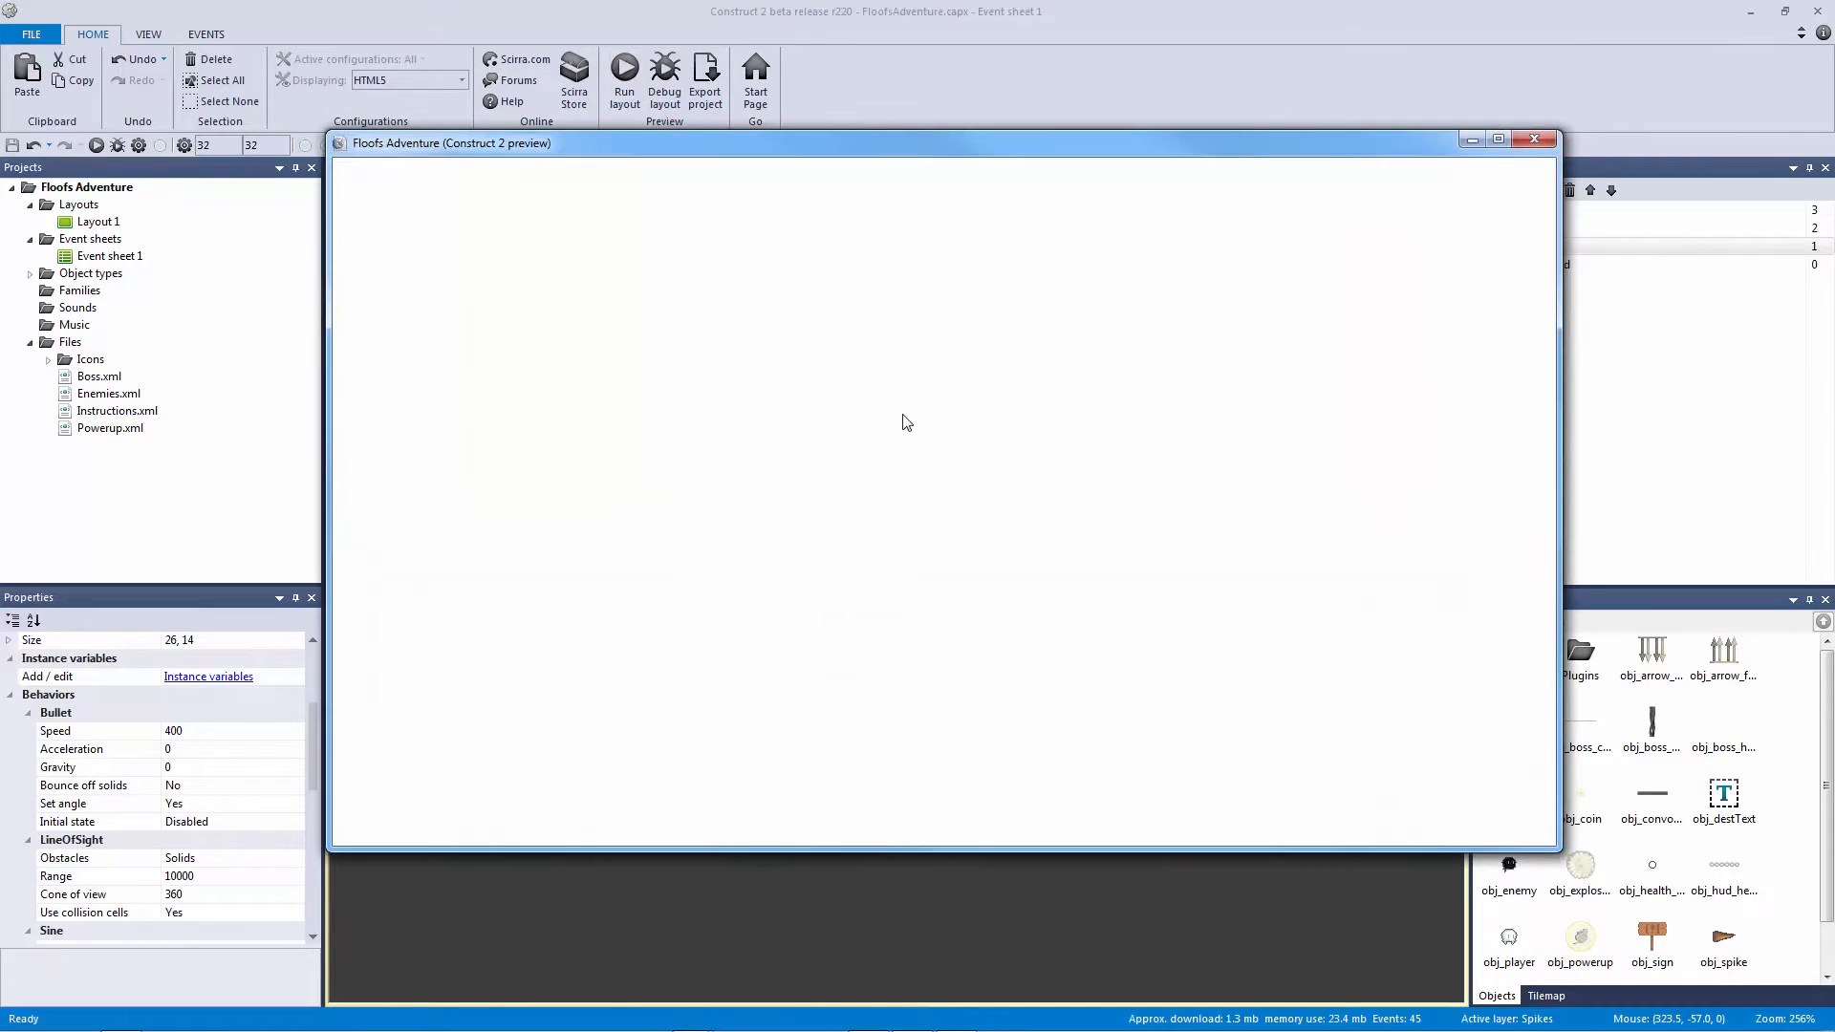
pyautogui.press('Right')
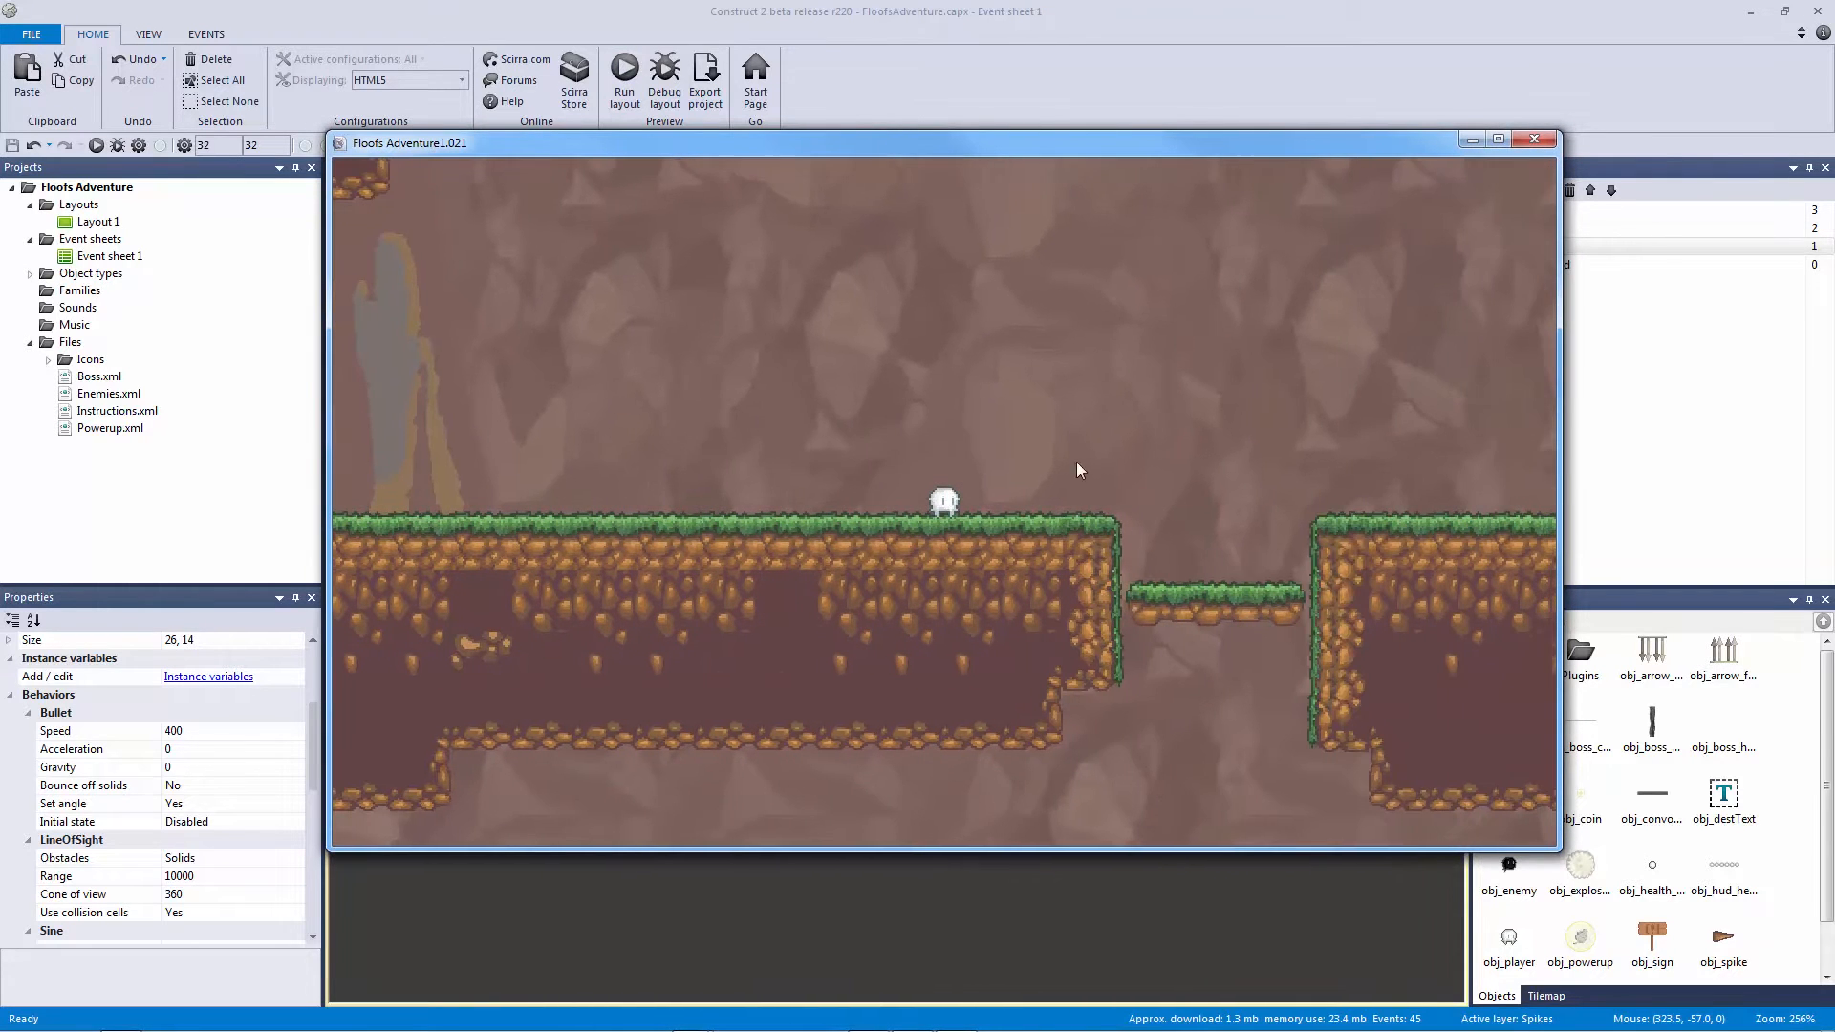
pyautogui.click(1533, 139)
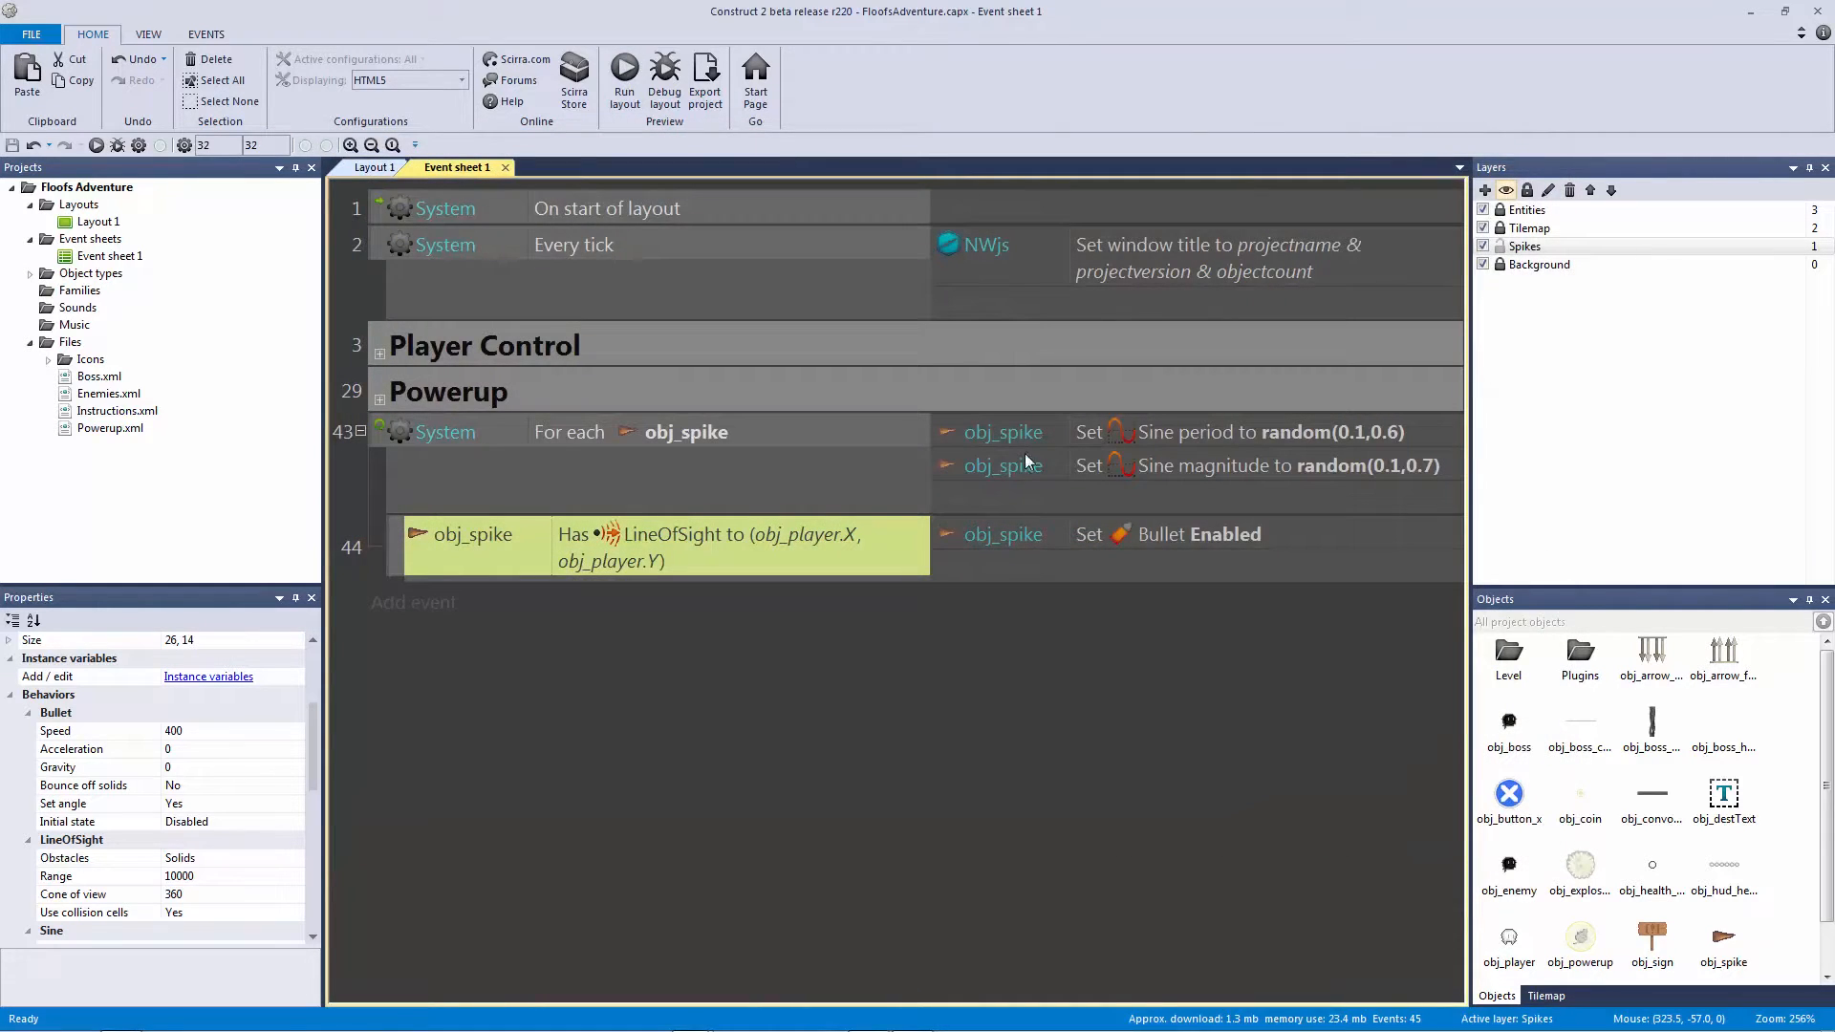
# Step: Add a System Wait action of random(3,4) seconds to the line-of-sight sub-event
pyautogui.click(1003, 536)
pyautogui.click(984, 568)
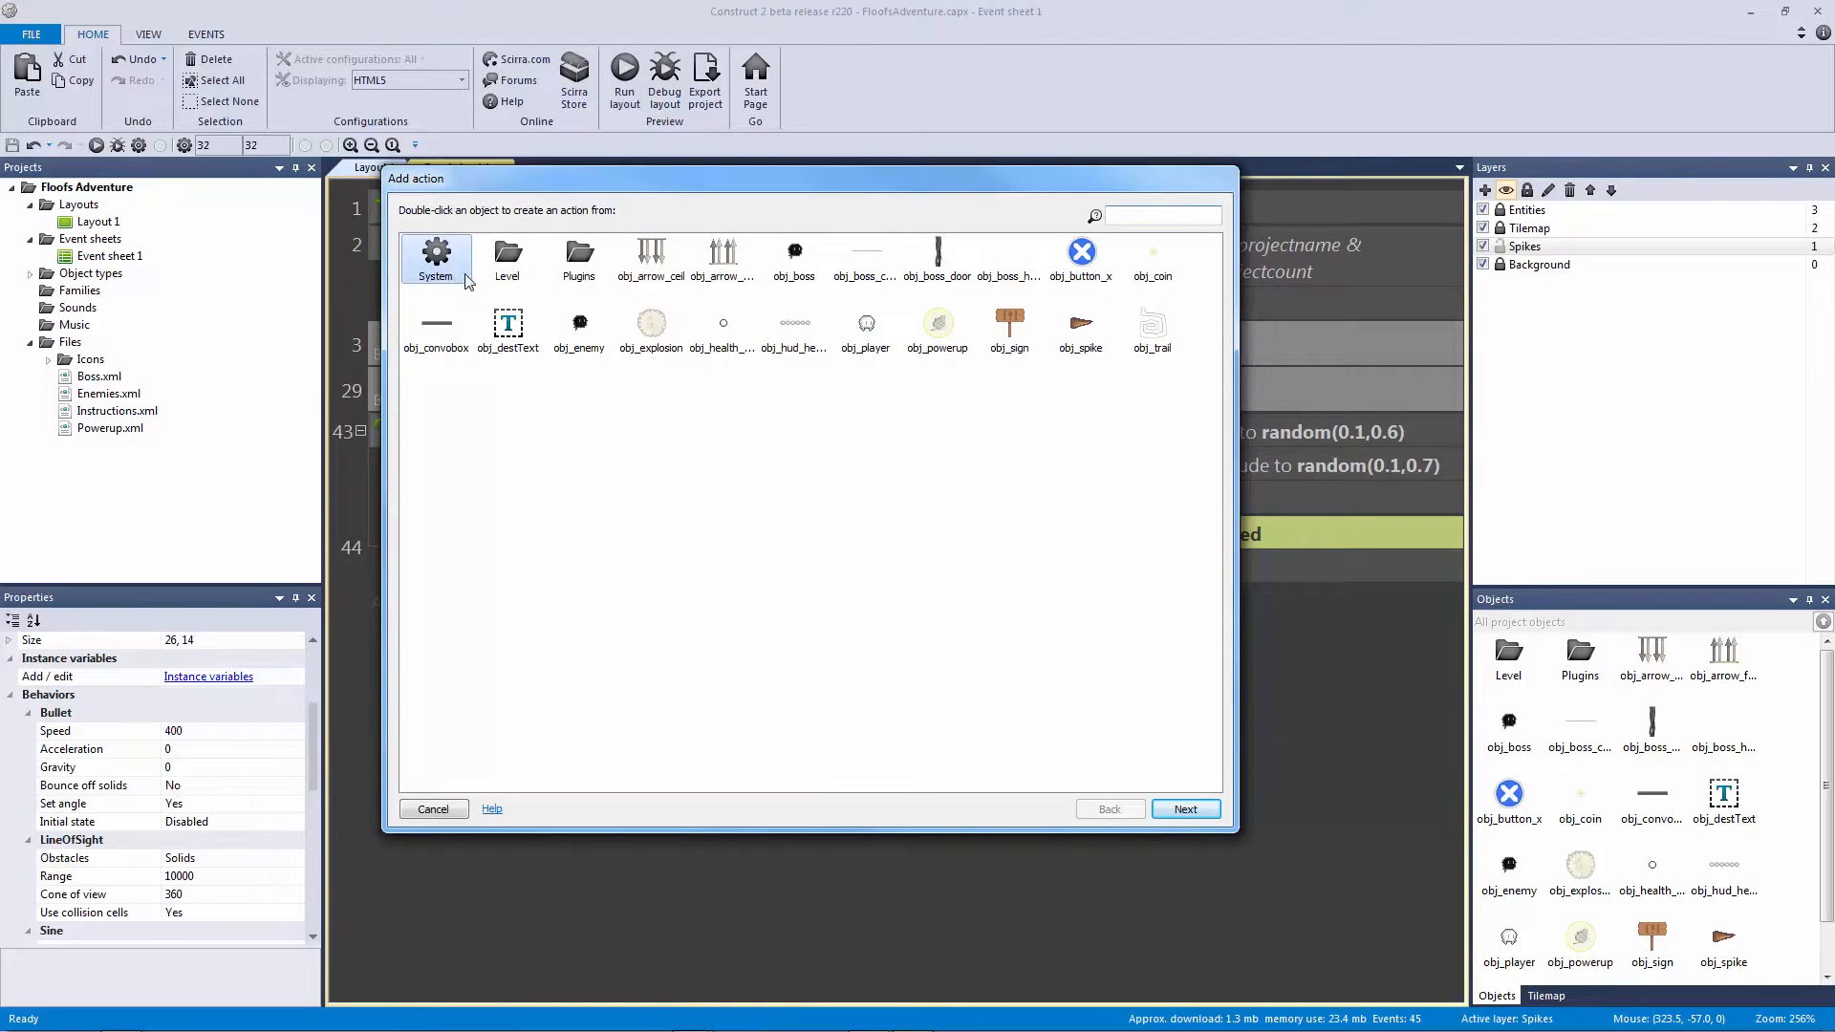
pyautogui.doubleClick(456, 273)
pyautogui.click(1149, 217)
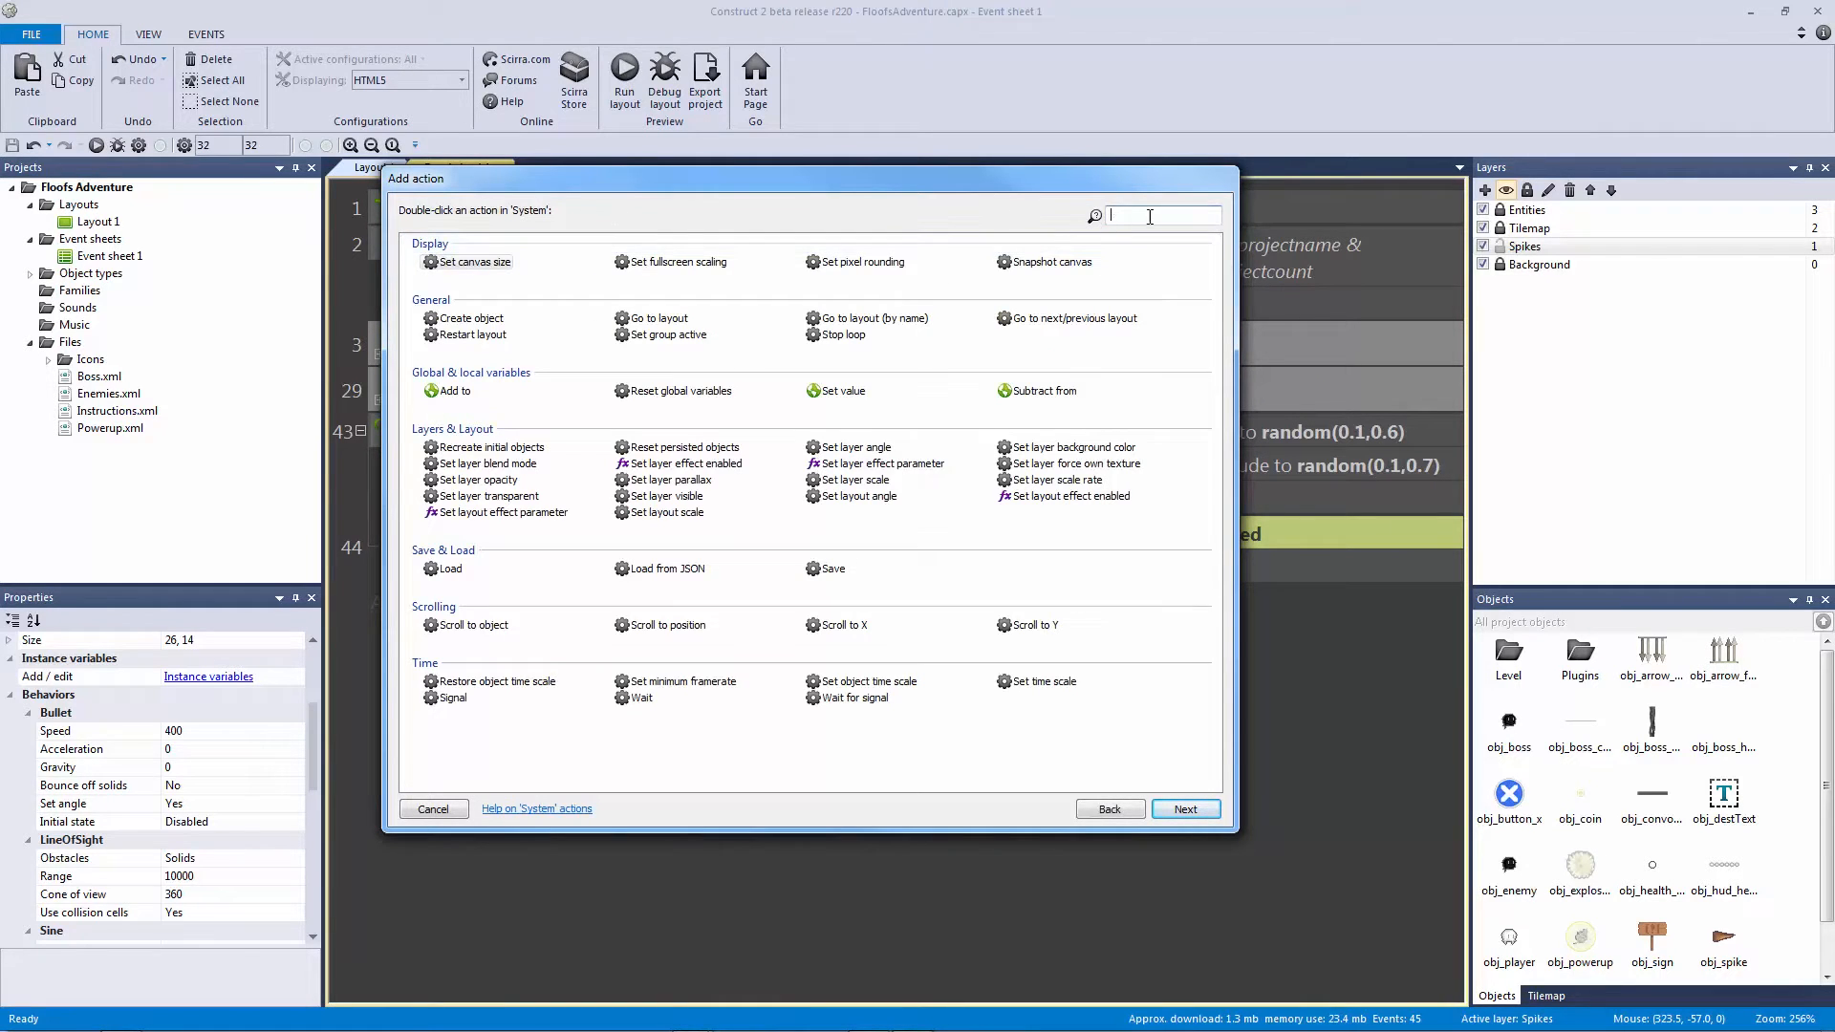
pyautogui.write('wait')
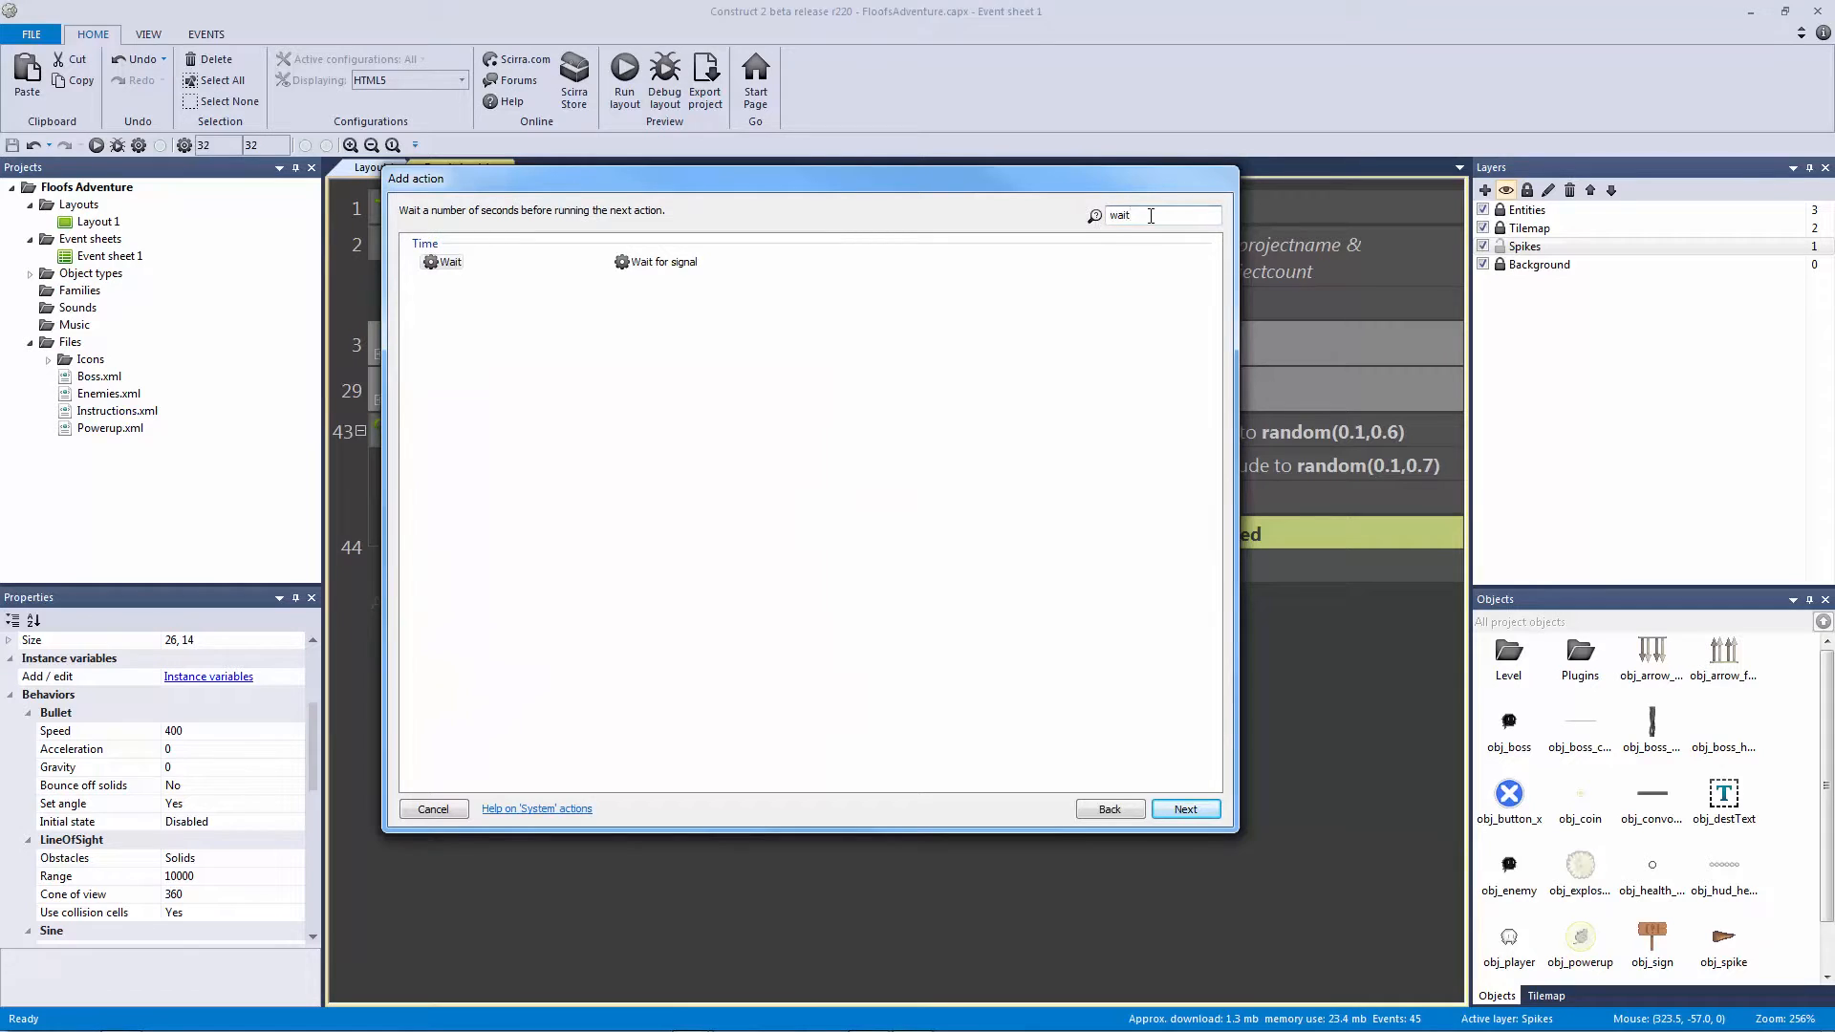
pyautogui.doubleClick(444, 262)
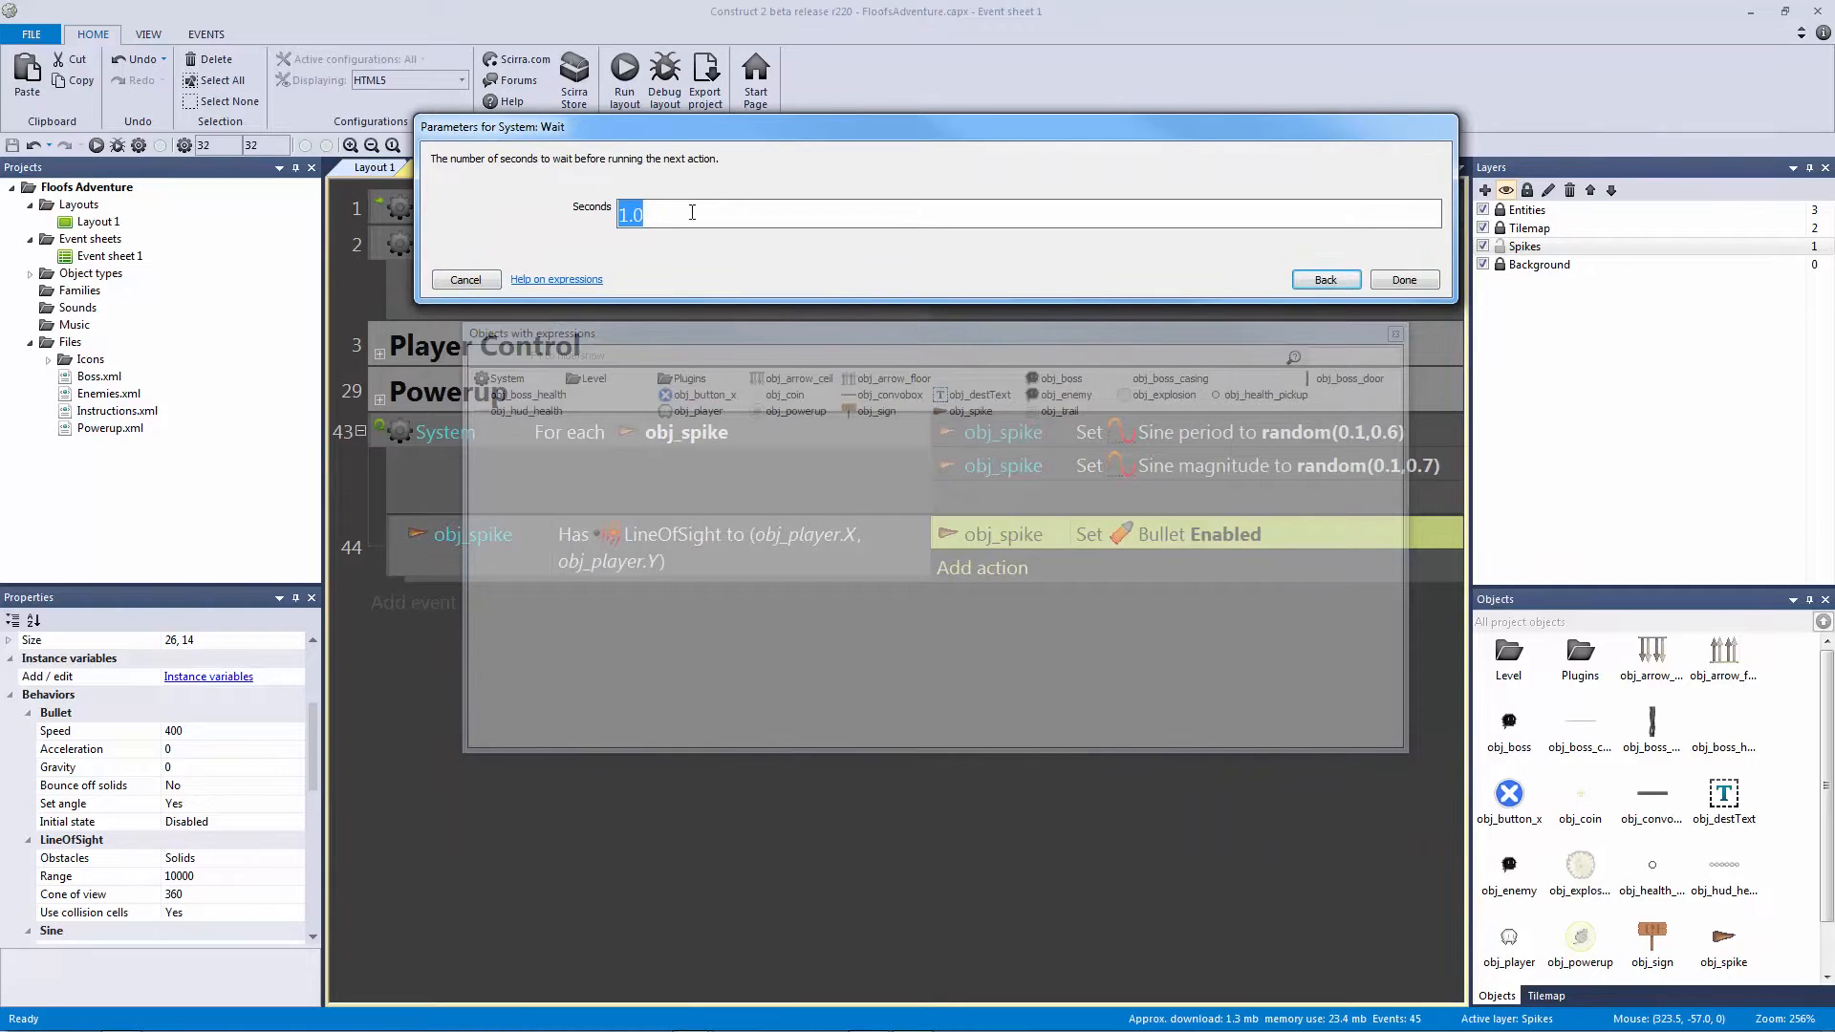
pyautogui.write('rand')
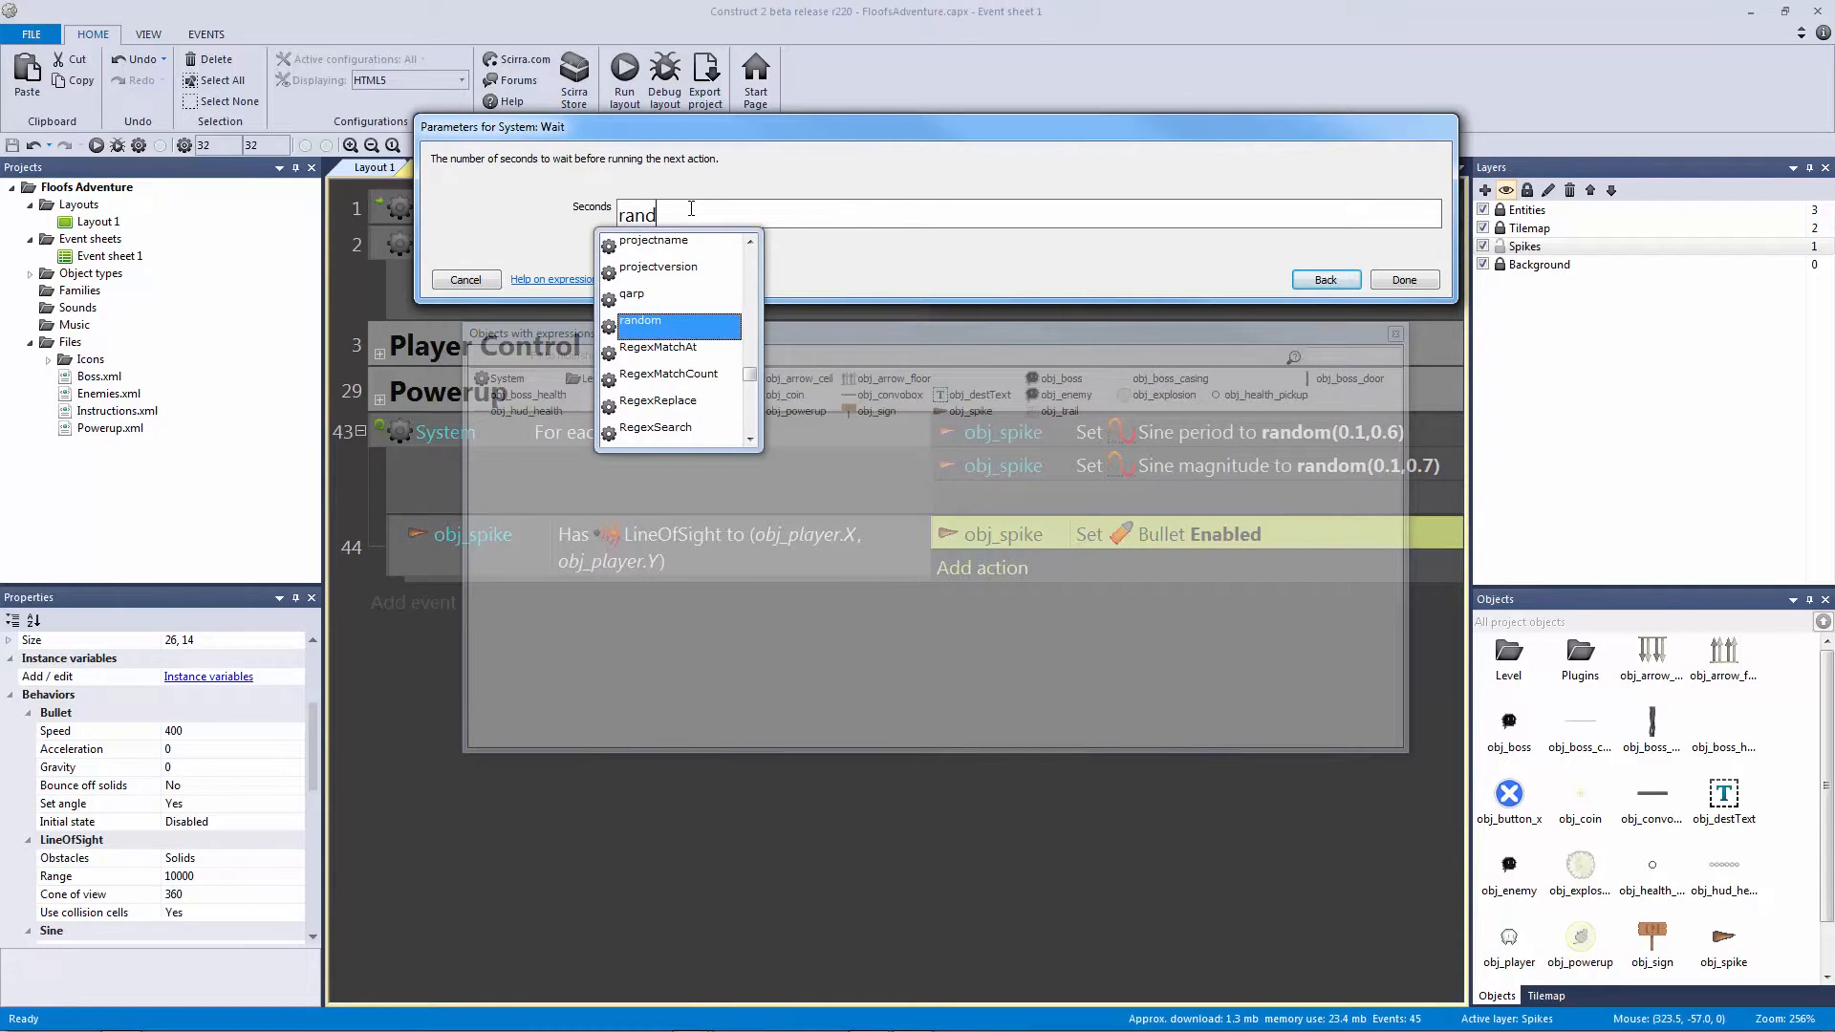
pyautogui.write('om(3')
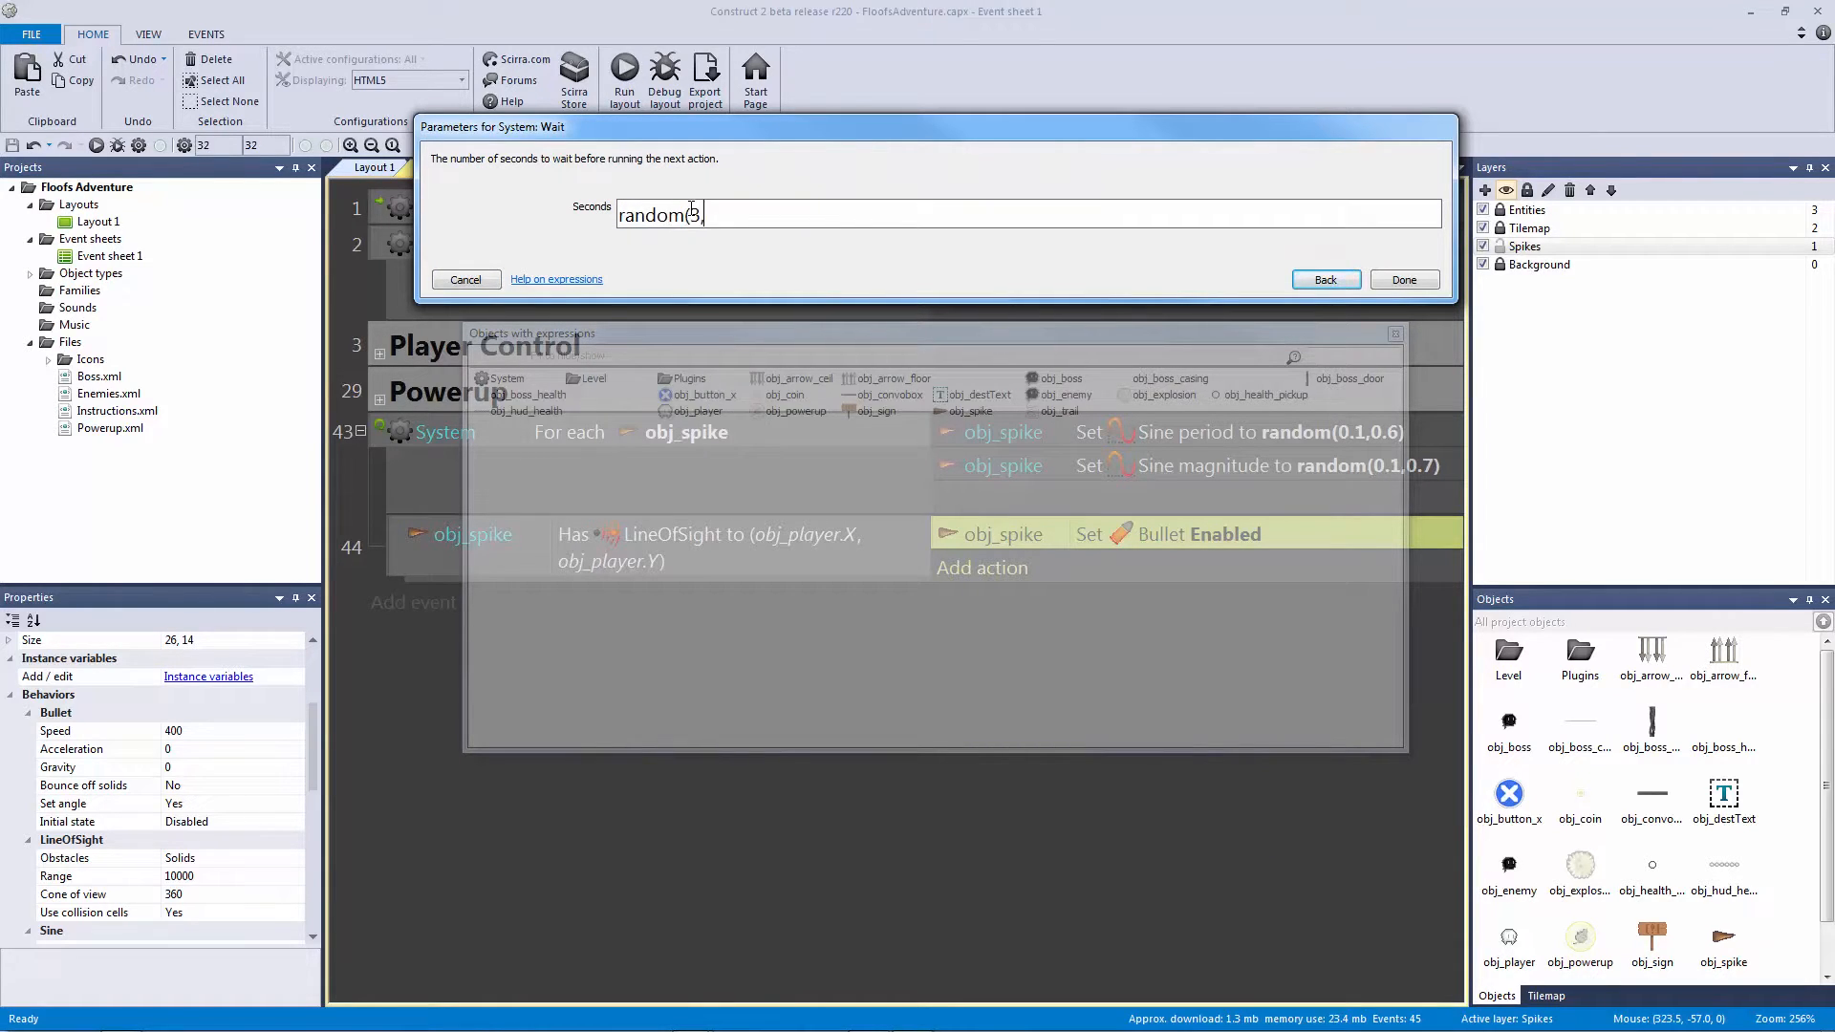
pyautogui.write(',4)')
pyautogui.press('Return')
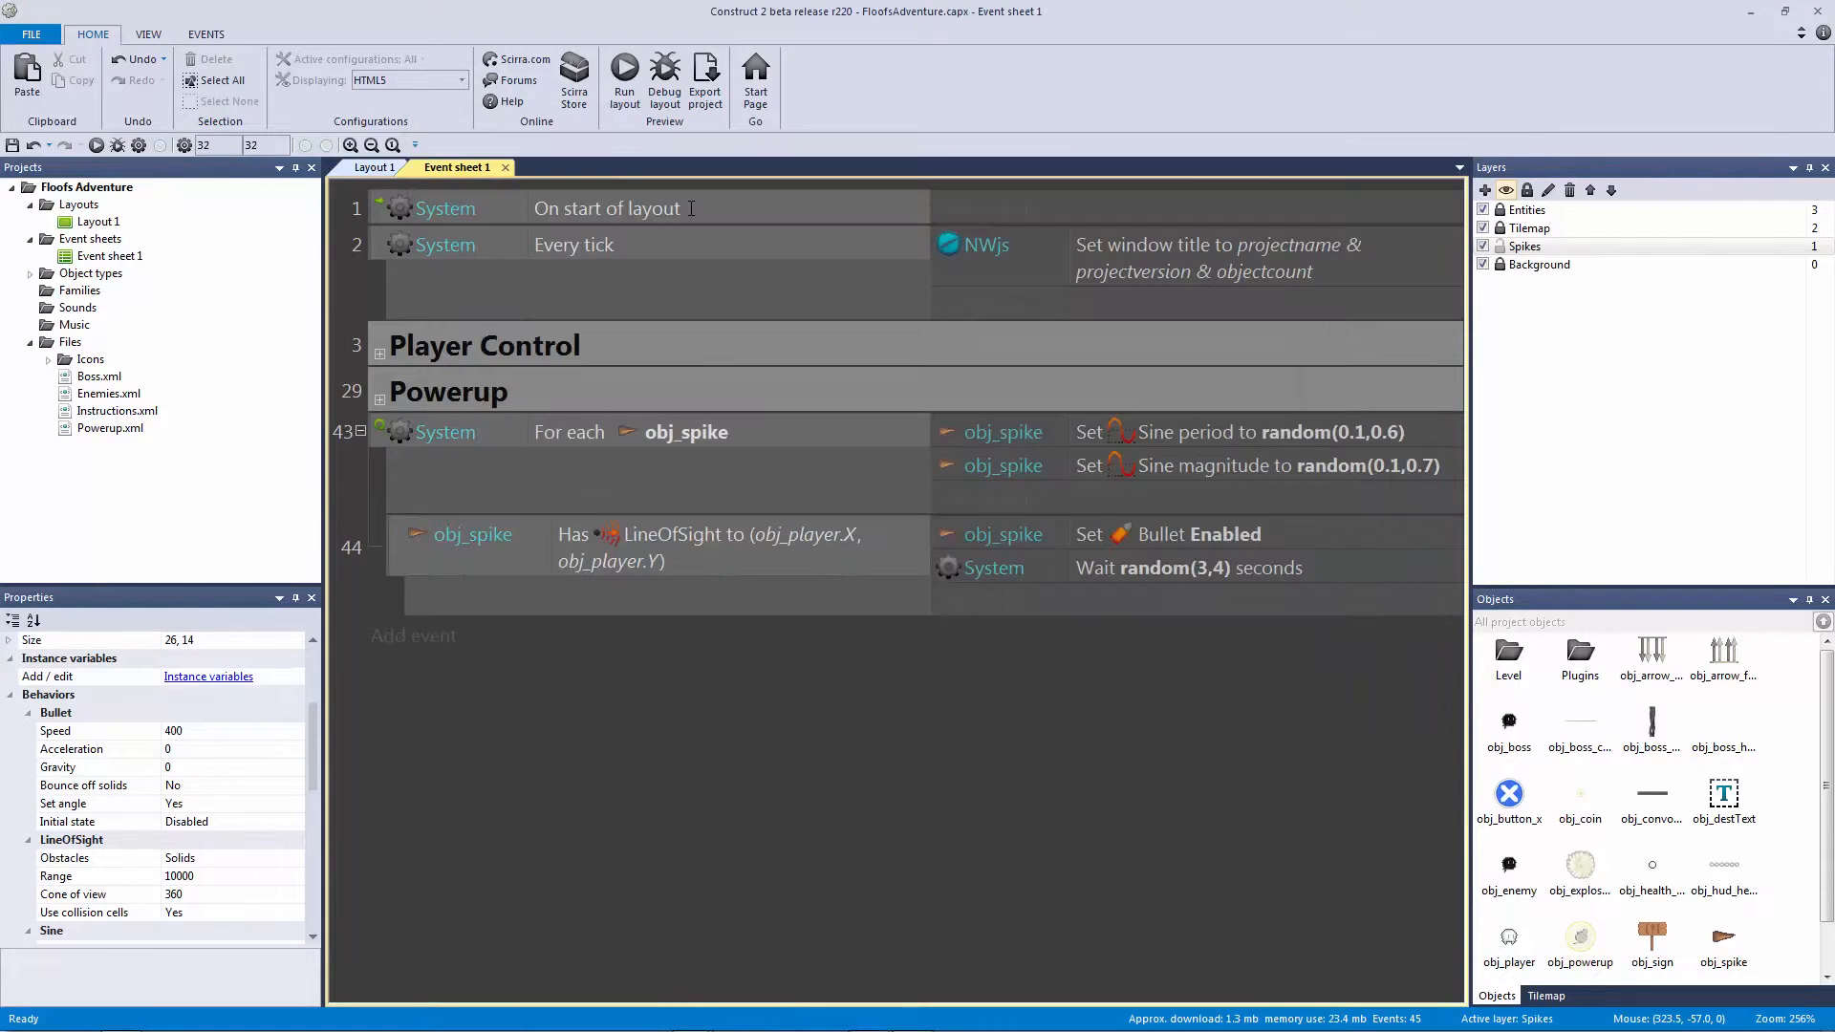
# Step: Reorder the Wait action above the Set Bullet Enabled action and save the project
pyautogui.moveTo(1156, 568); pyautogui.dragTo(1161, 524)
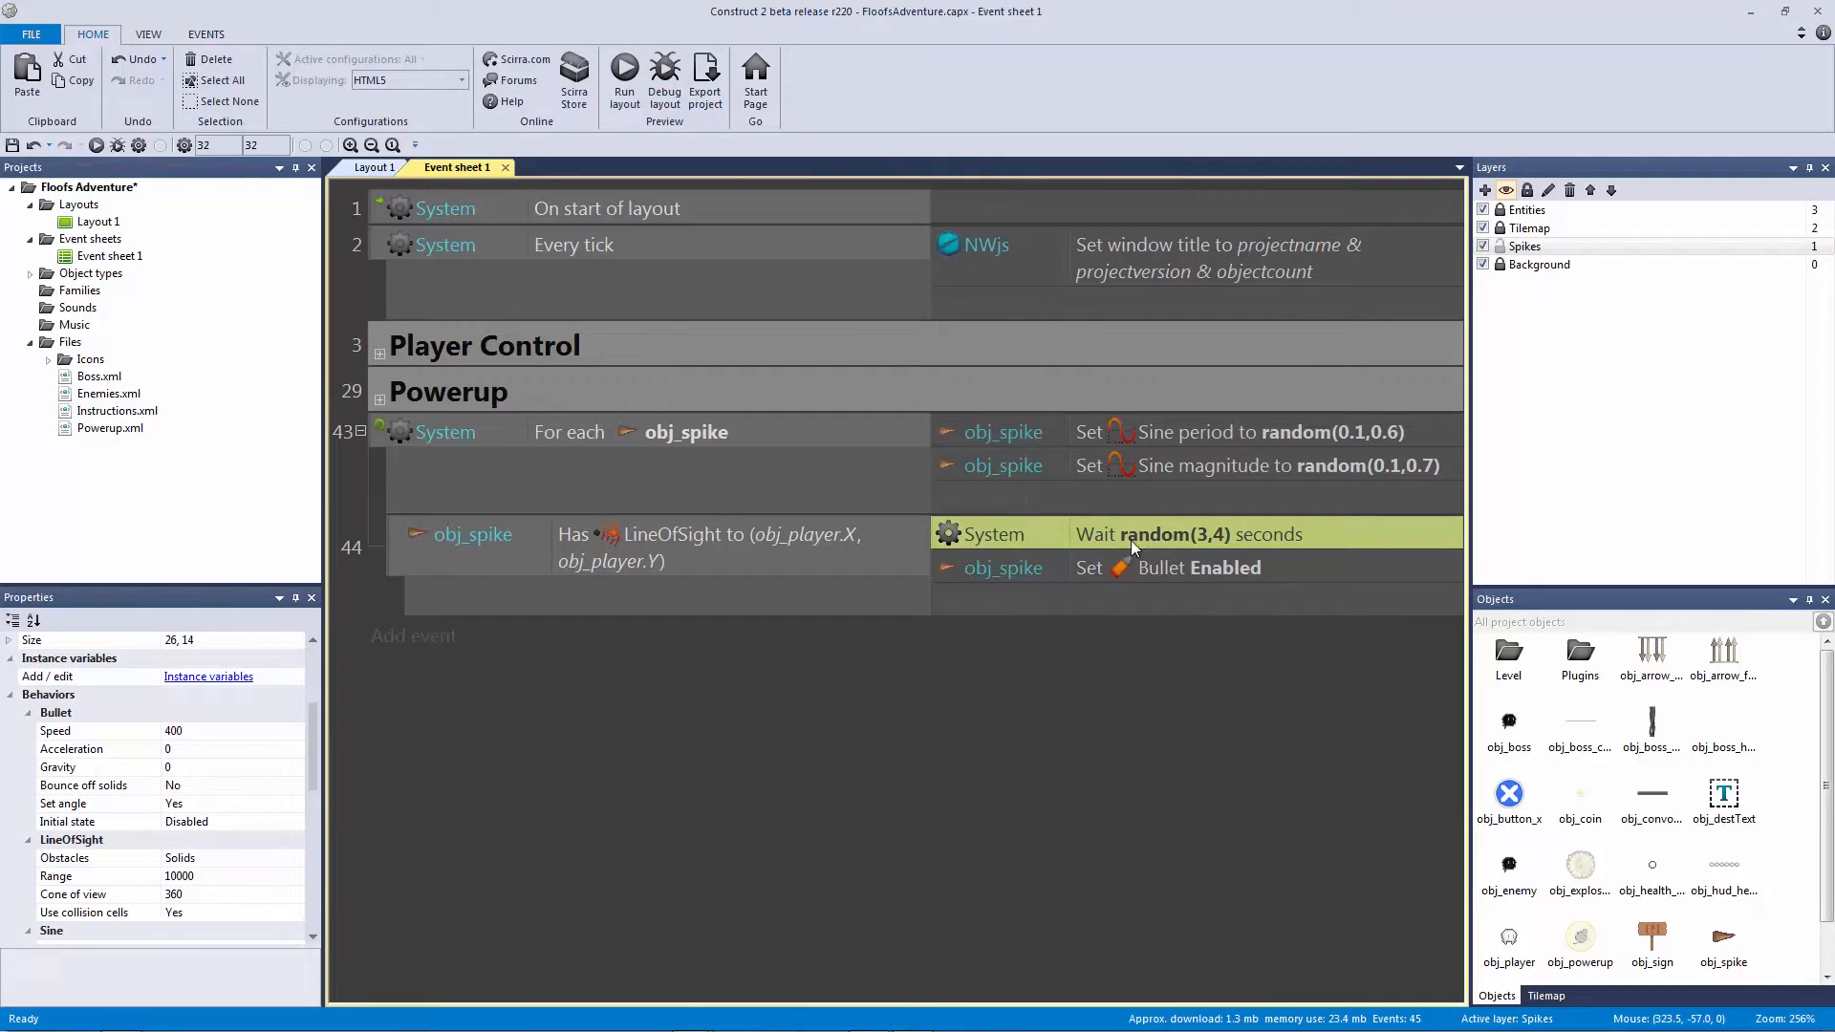
pyautogui.click(1183, 541)
pyautogui.click(1206, 575)
pyautogui.hotkey('ctrl', 's')
# Step: Preview the game with the delayed spike trigger by walking the player toward the gap, closing the window when done
pyautogui.click(96, 146)
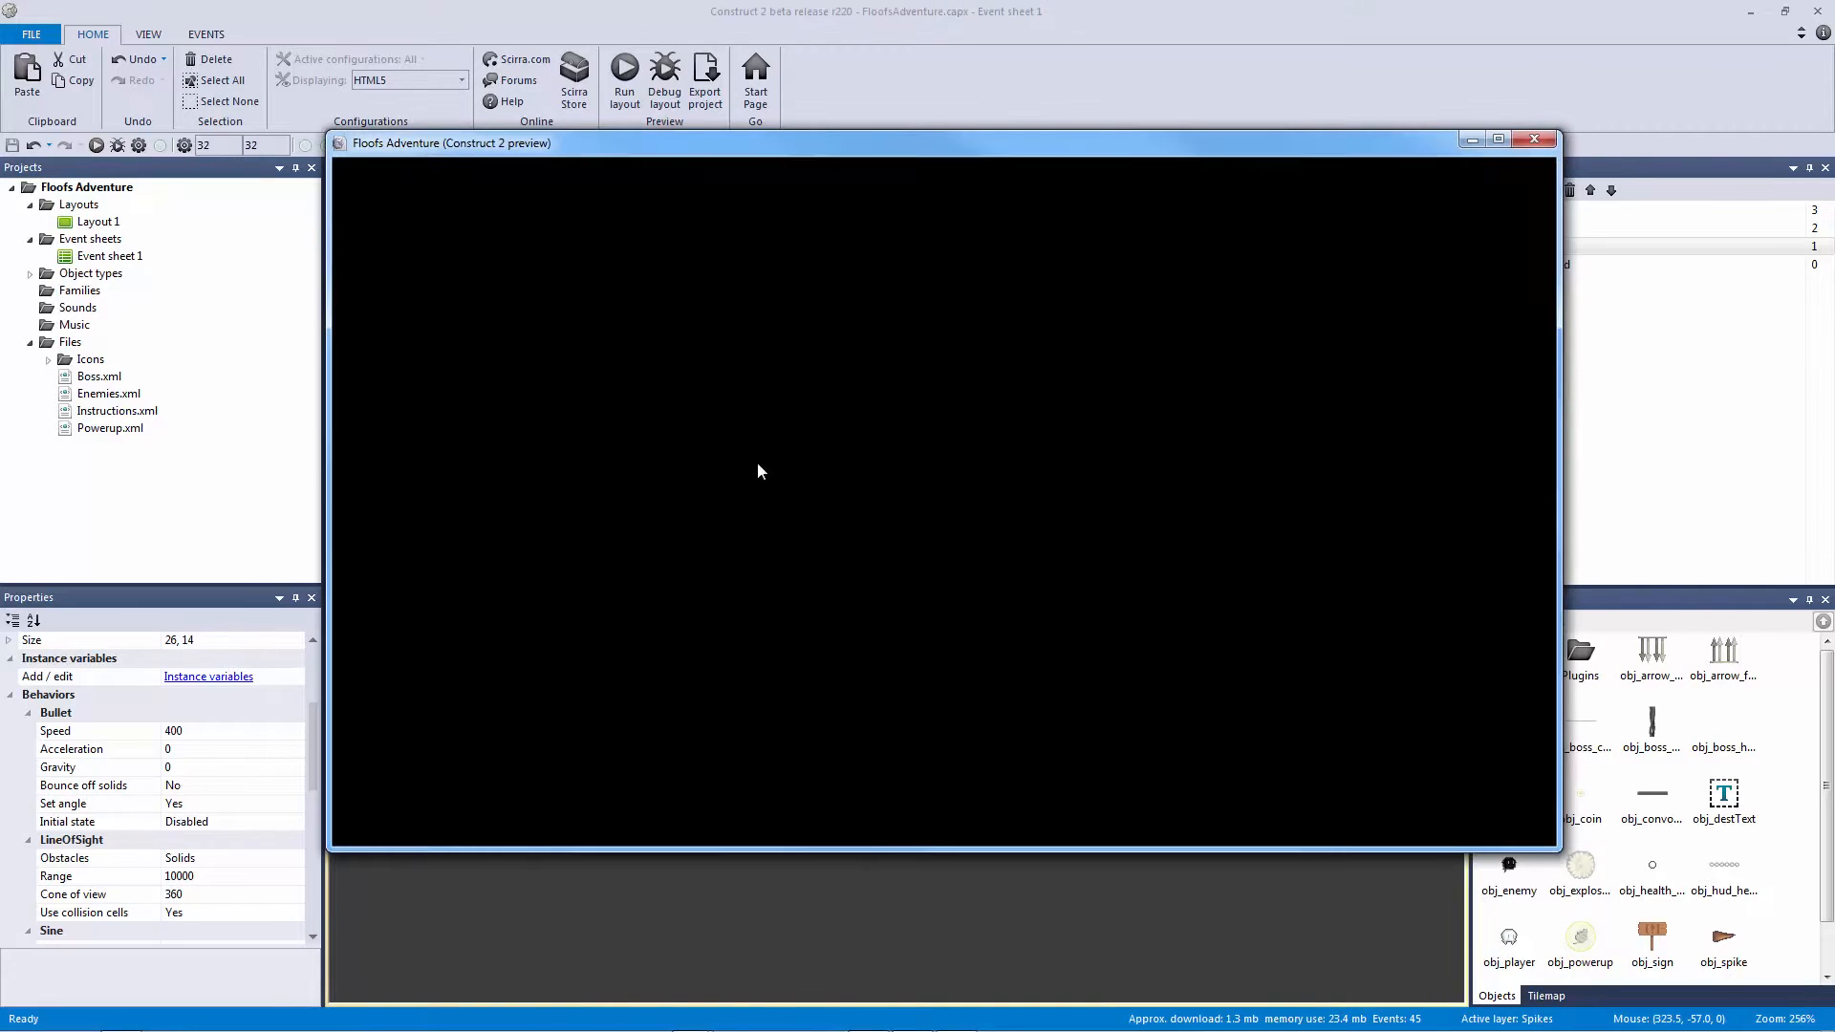
pyautogui.press('Right')
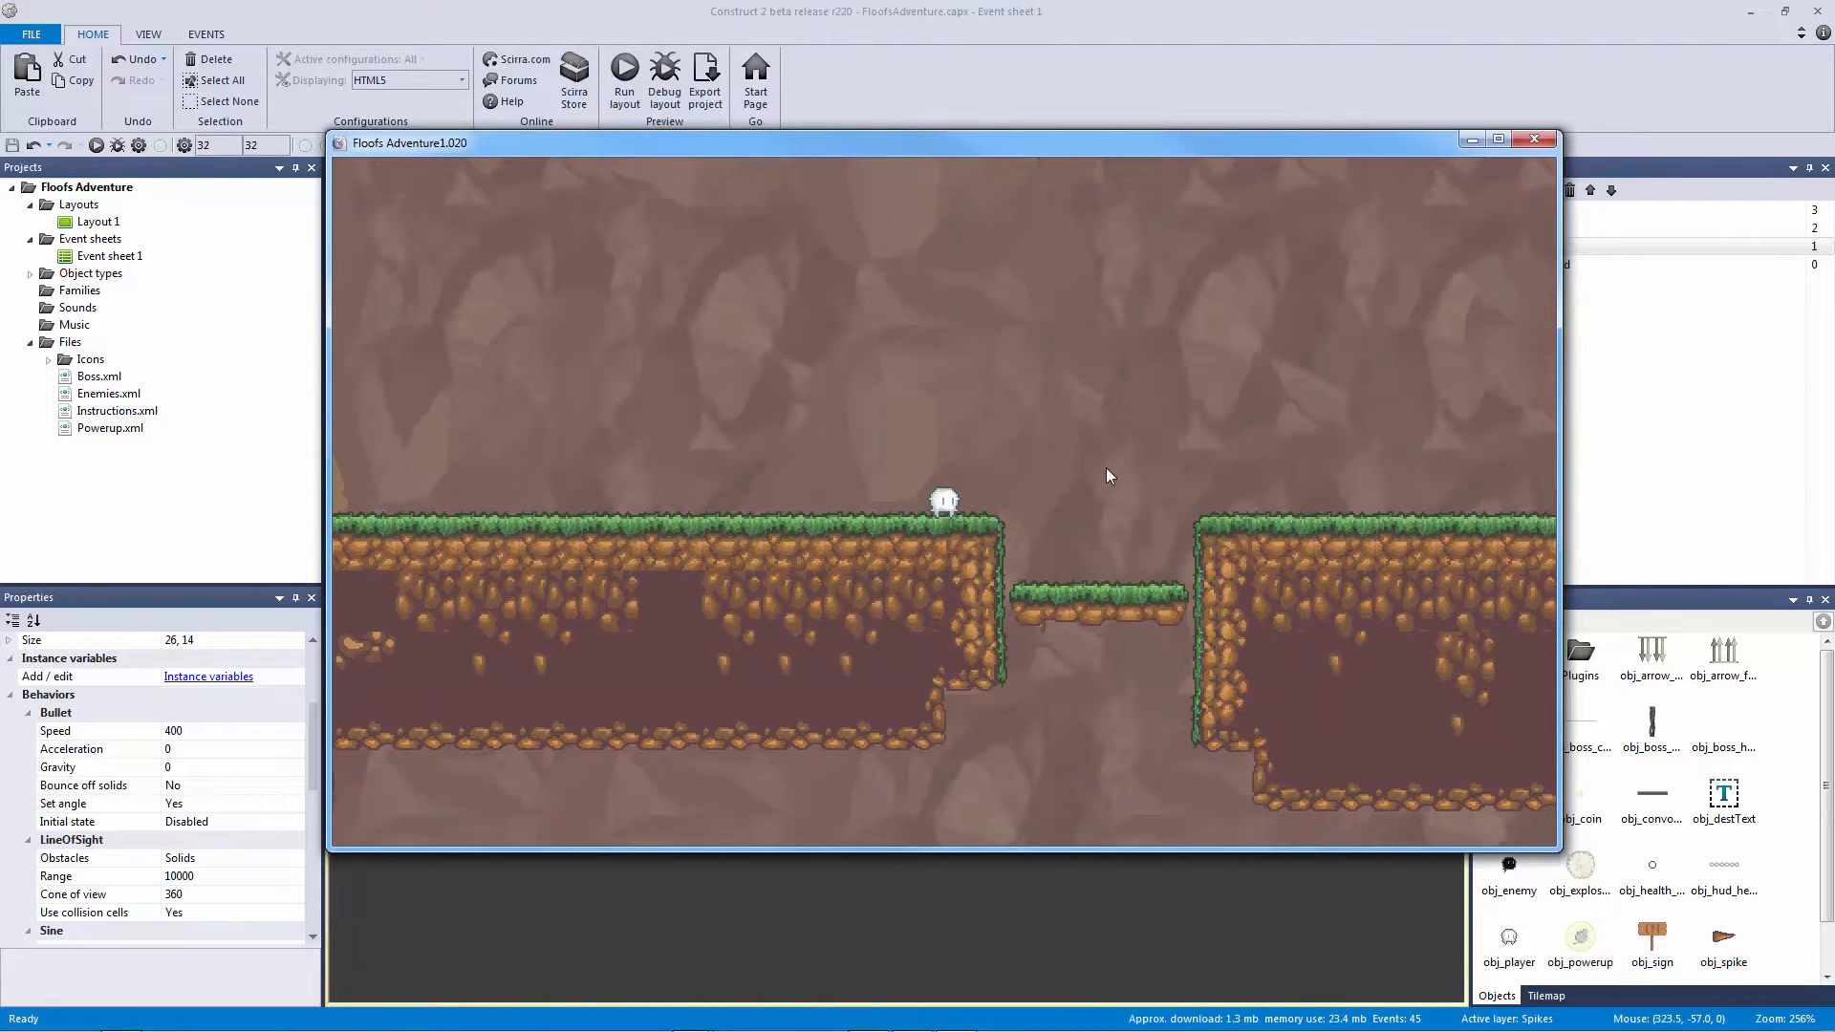
pyautogui.click(1532, 146)
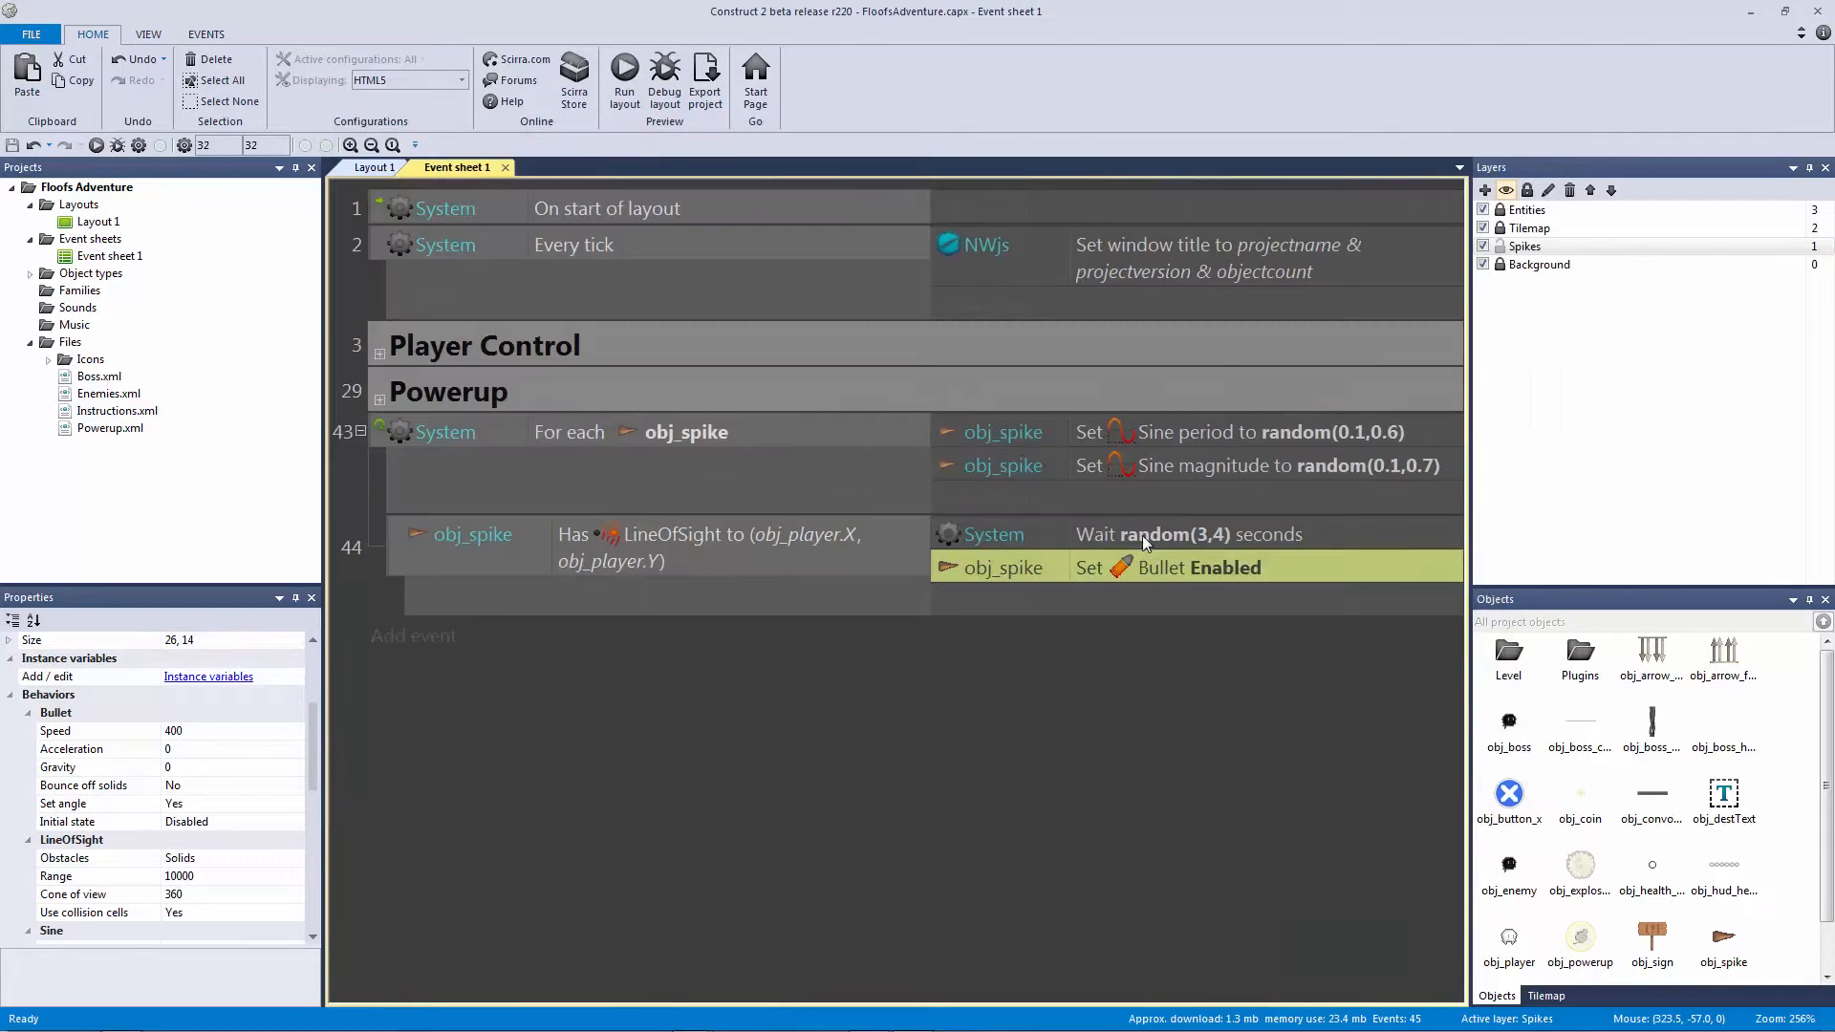
# Step: Set the line-of-sight sub-event's Wait action to 3 seconds and save the project
pyautogui.doubleClick(1143, 535)
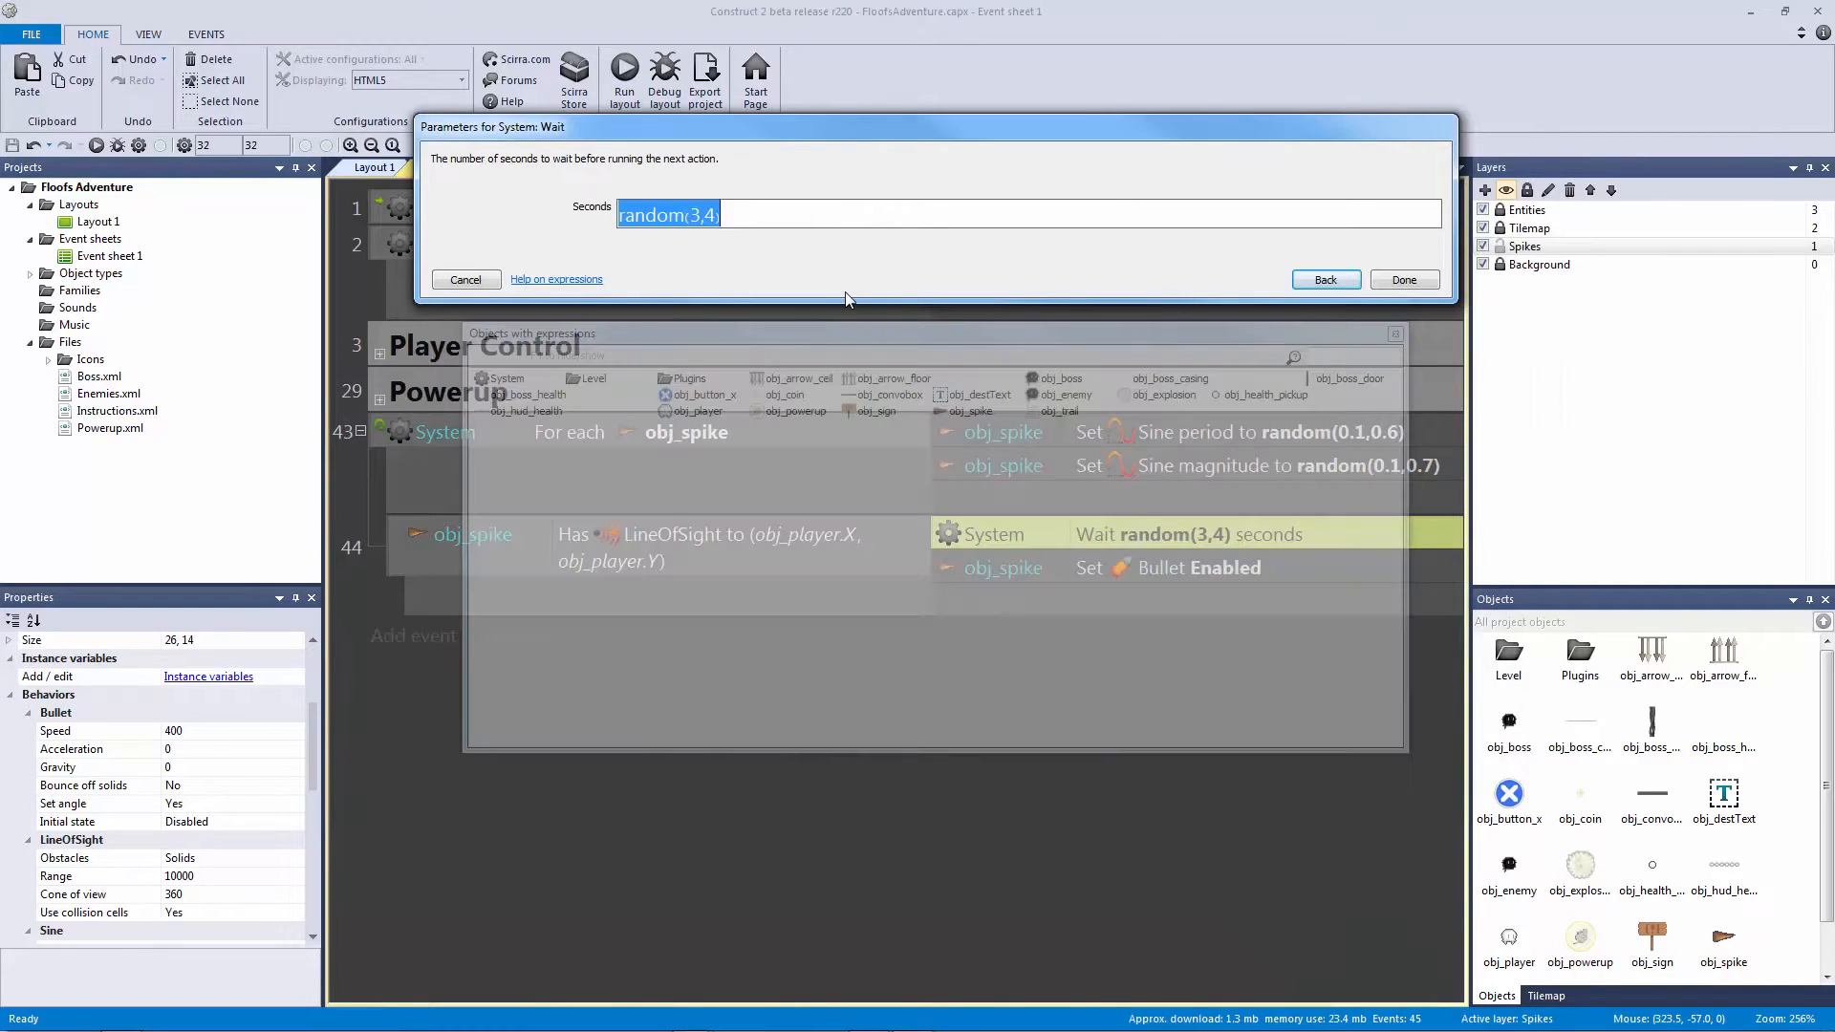
pyautogui.write('3')
pyautogui.press('Return')
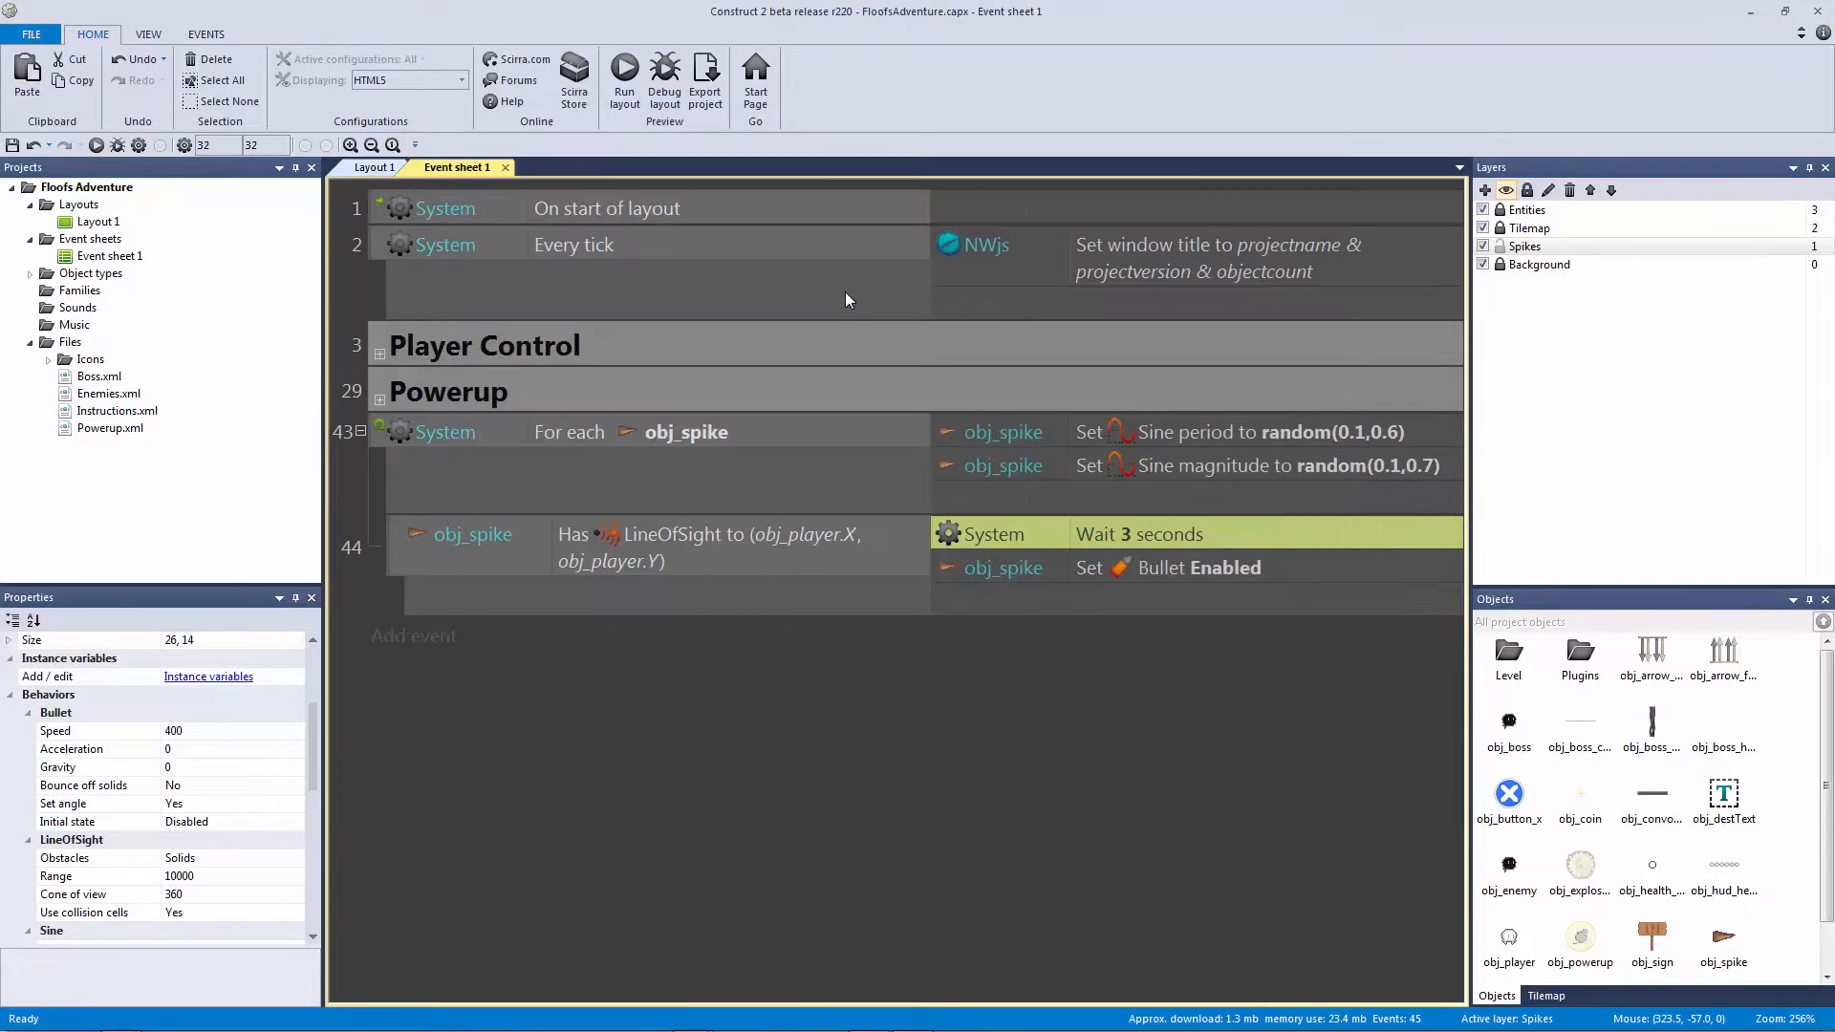
pyautogui.click(1056, 569)
pyautogui.click(13, 146)
# Step: Run the layout and move the player across the gap and back to test the fixed spike delay, closing the preview when done
pyautogui.click(95, 145)
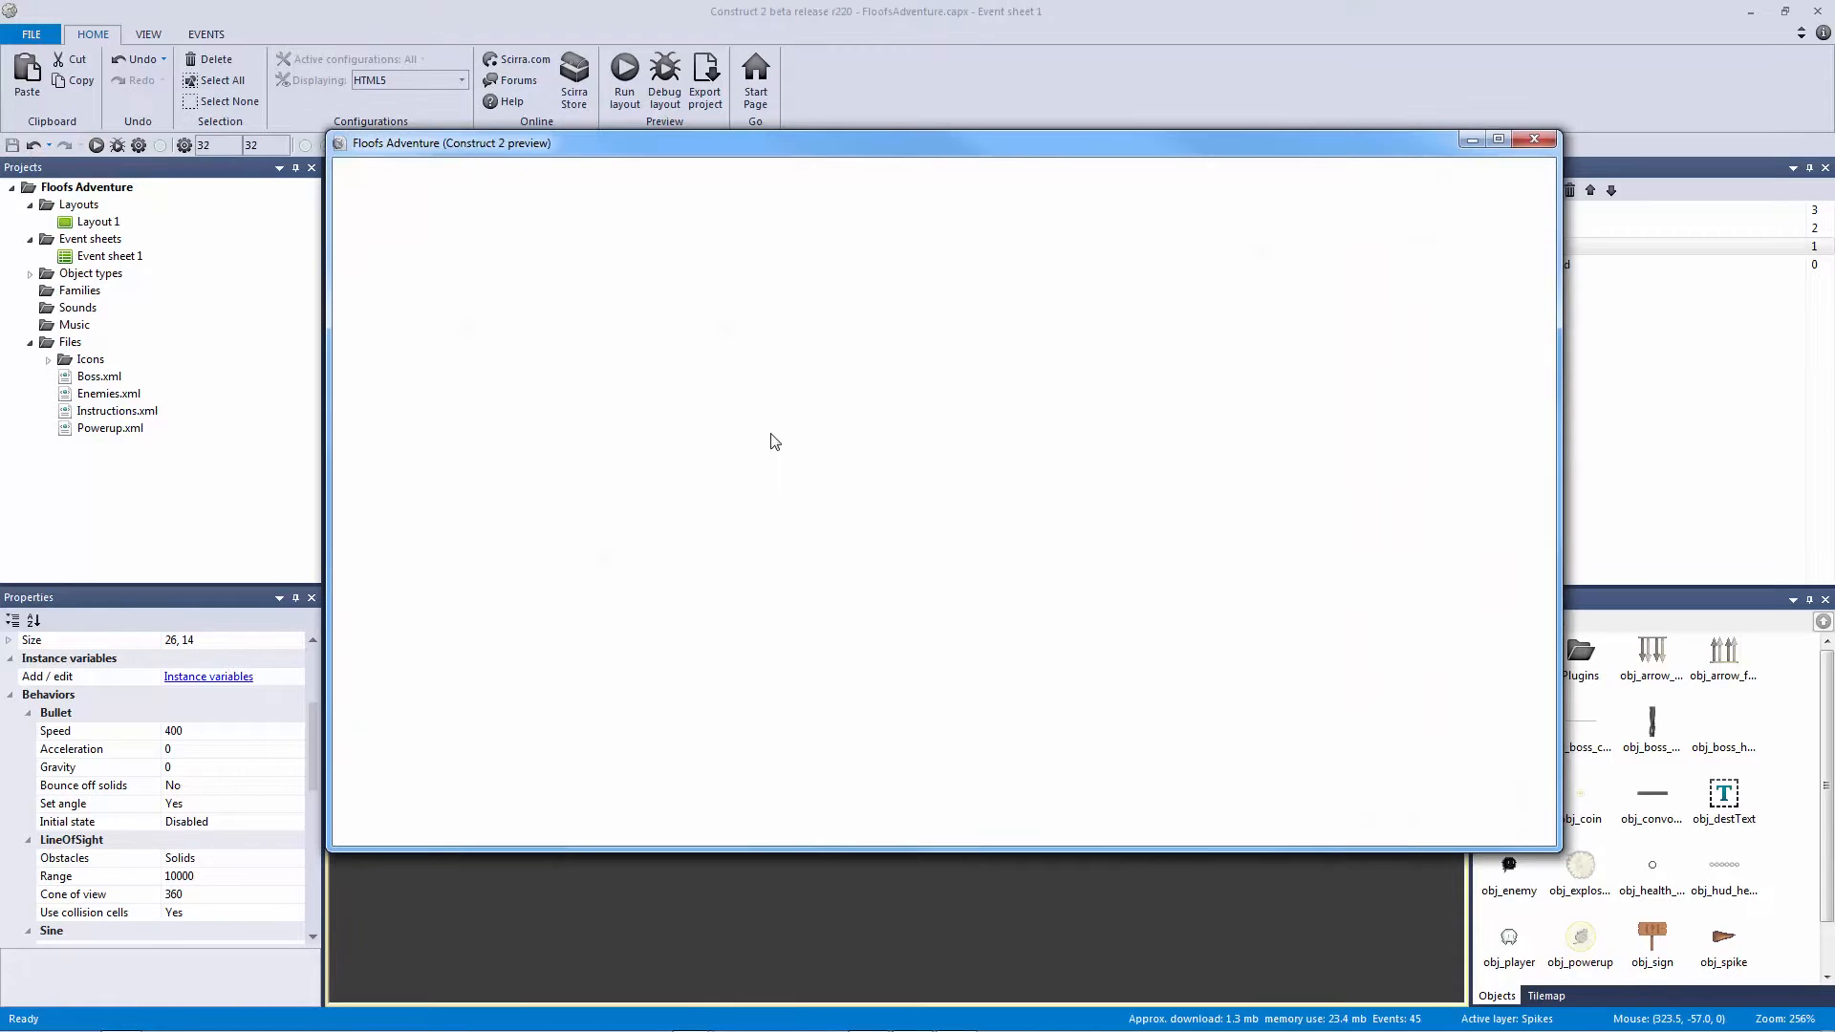
pyautogui.press('Right')
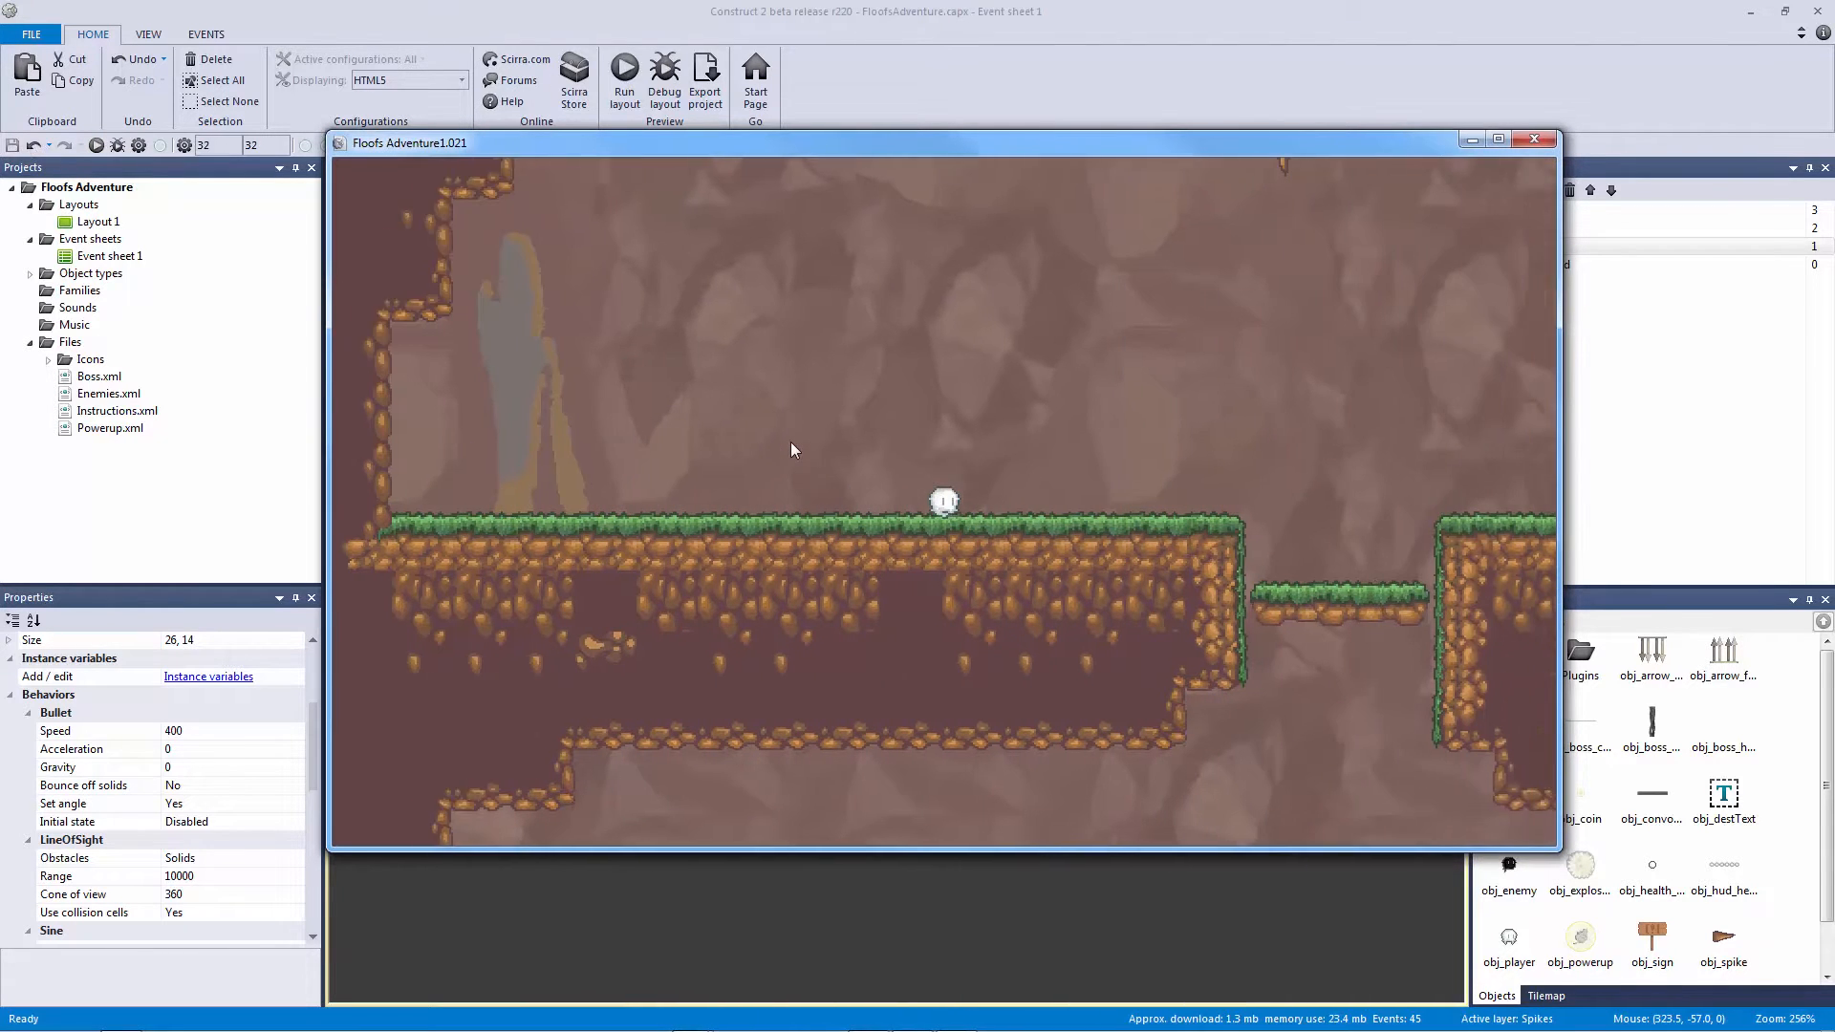
pyautogui.press('Right')
pyautogui.press('Up')
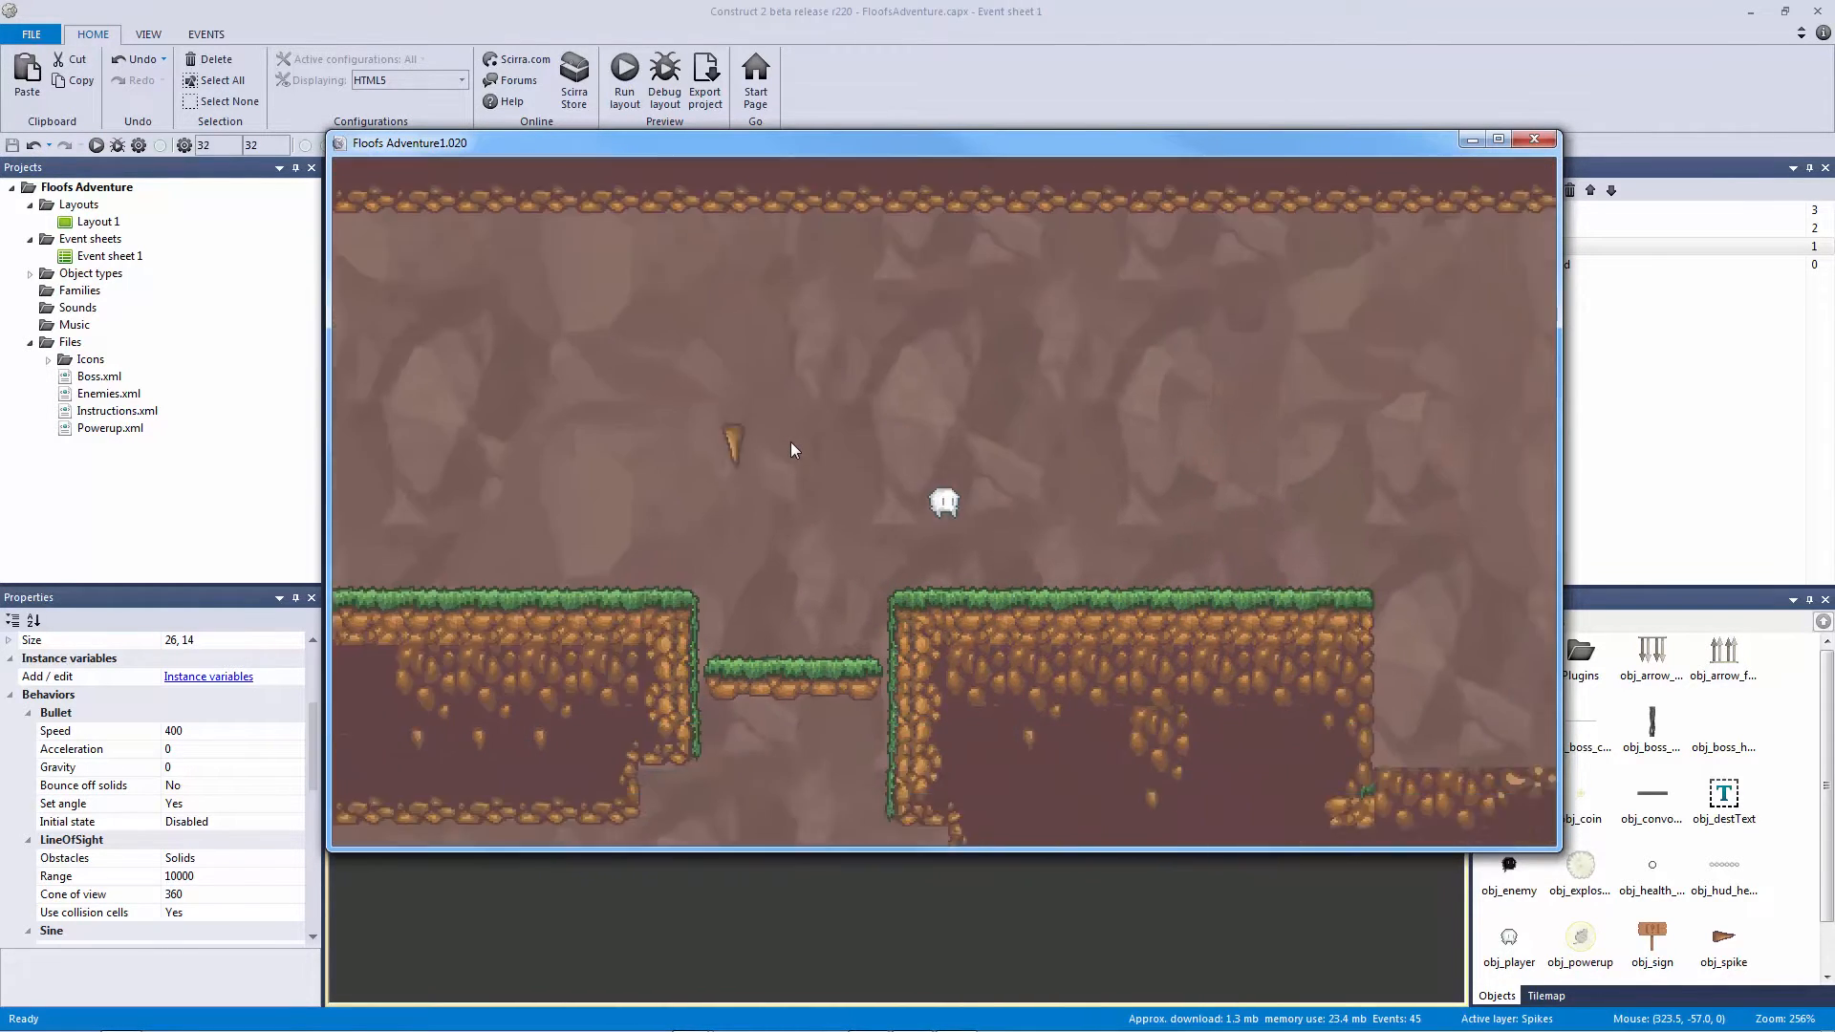
pyautogui.press('Left')
pyautogui.press('Up')
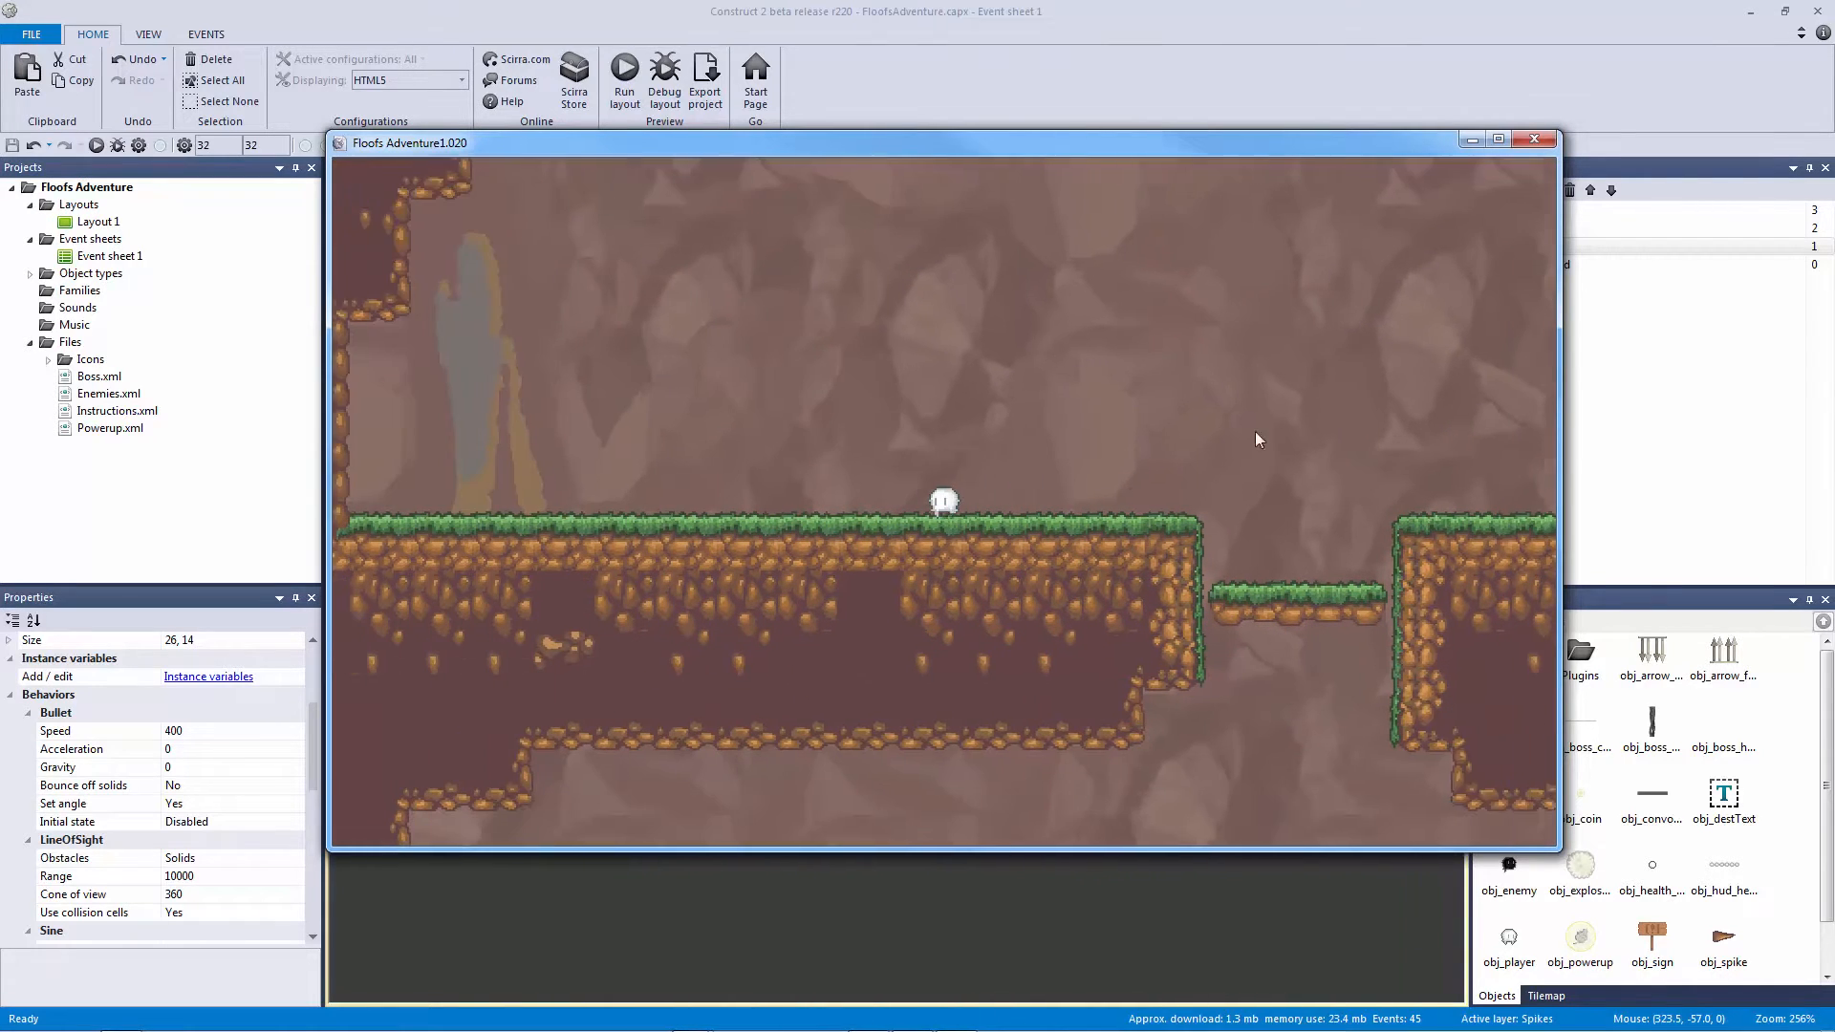
pyautogui.click(1546, 141)
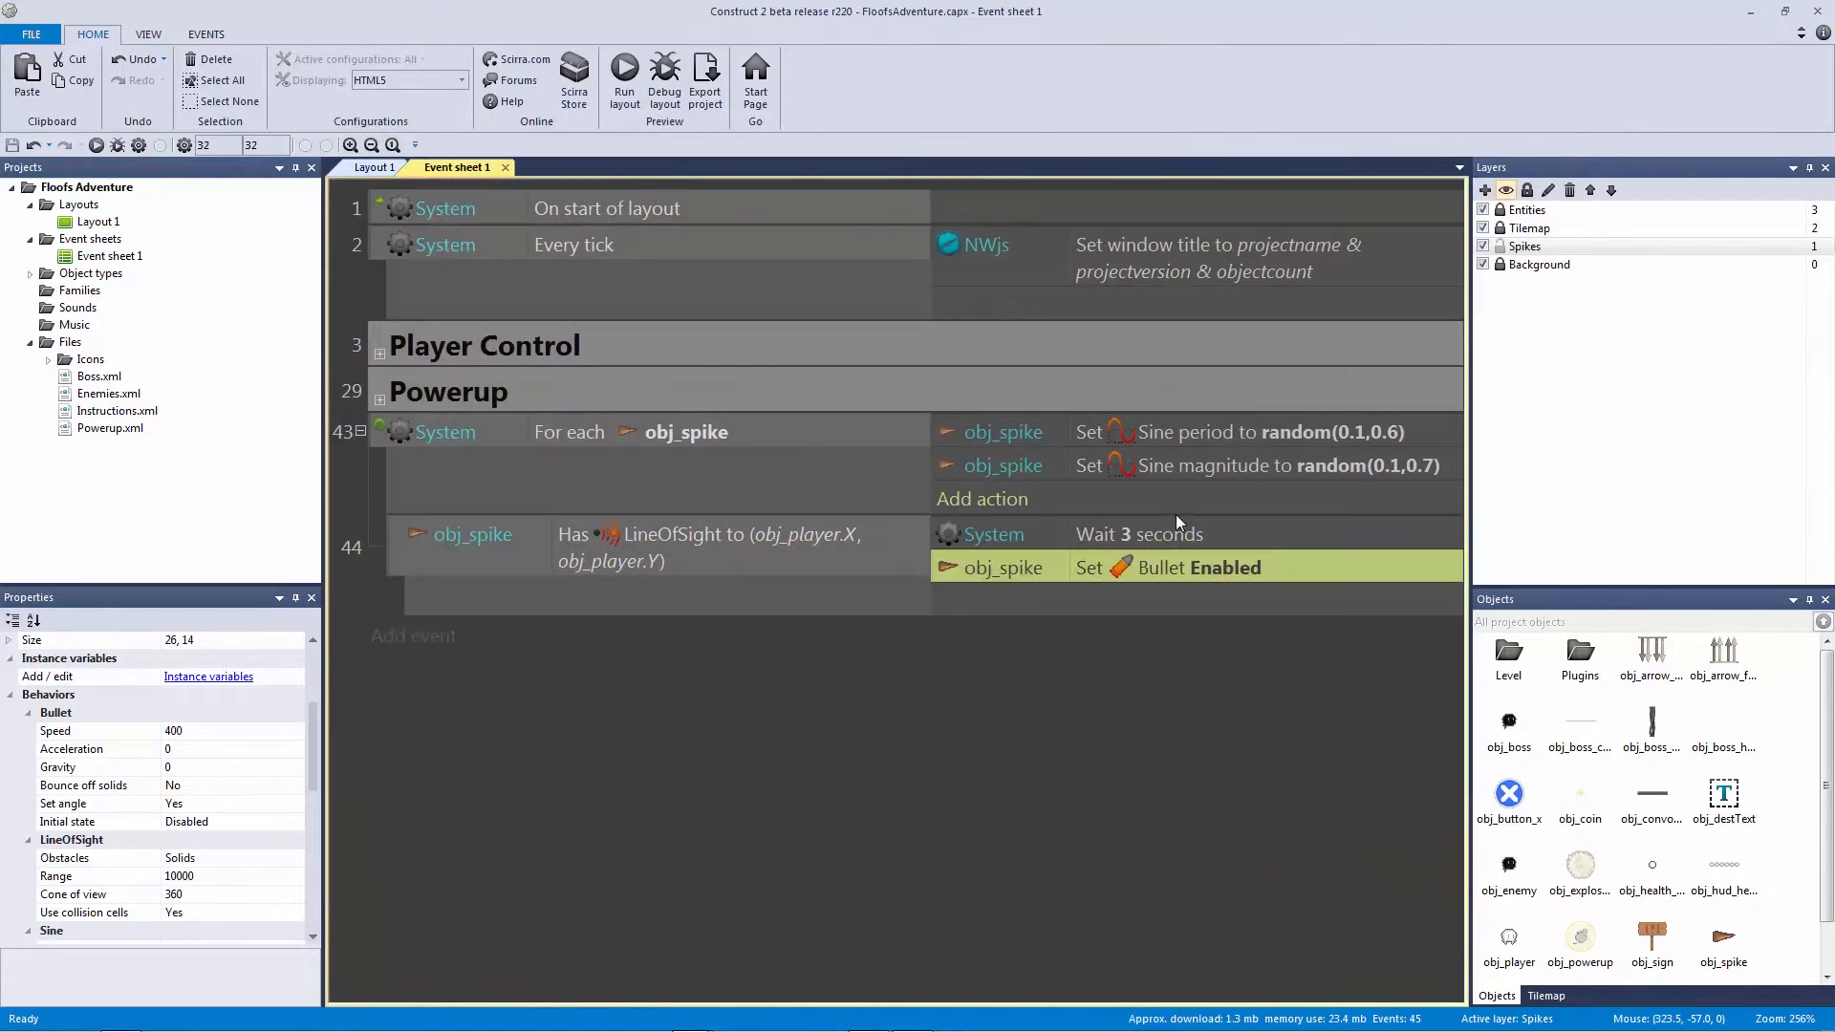
# Step: Examine the spike's placement above the gap in Layout 1 and its Bullet and LineOfSight properties
pyautogui.click(392, 170)
pyautogui.click(946, 336)
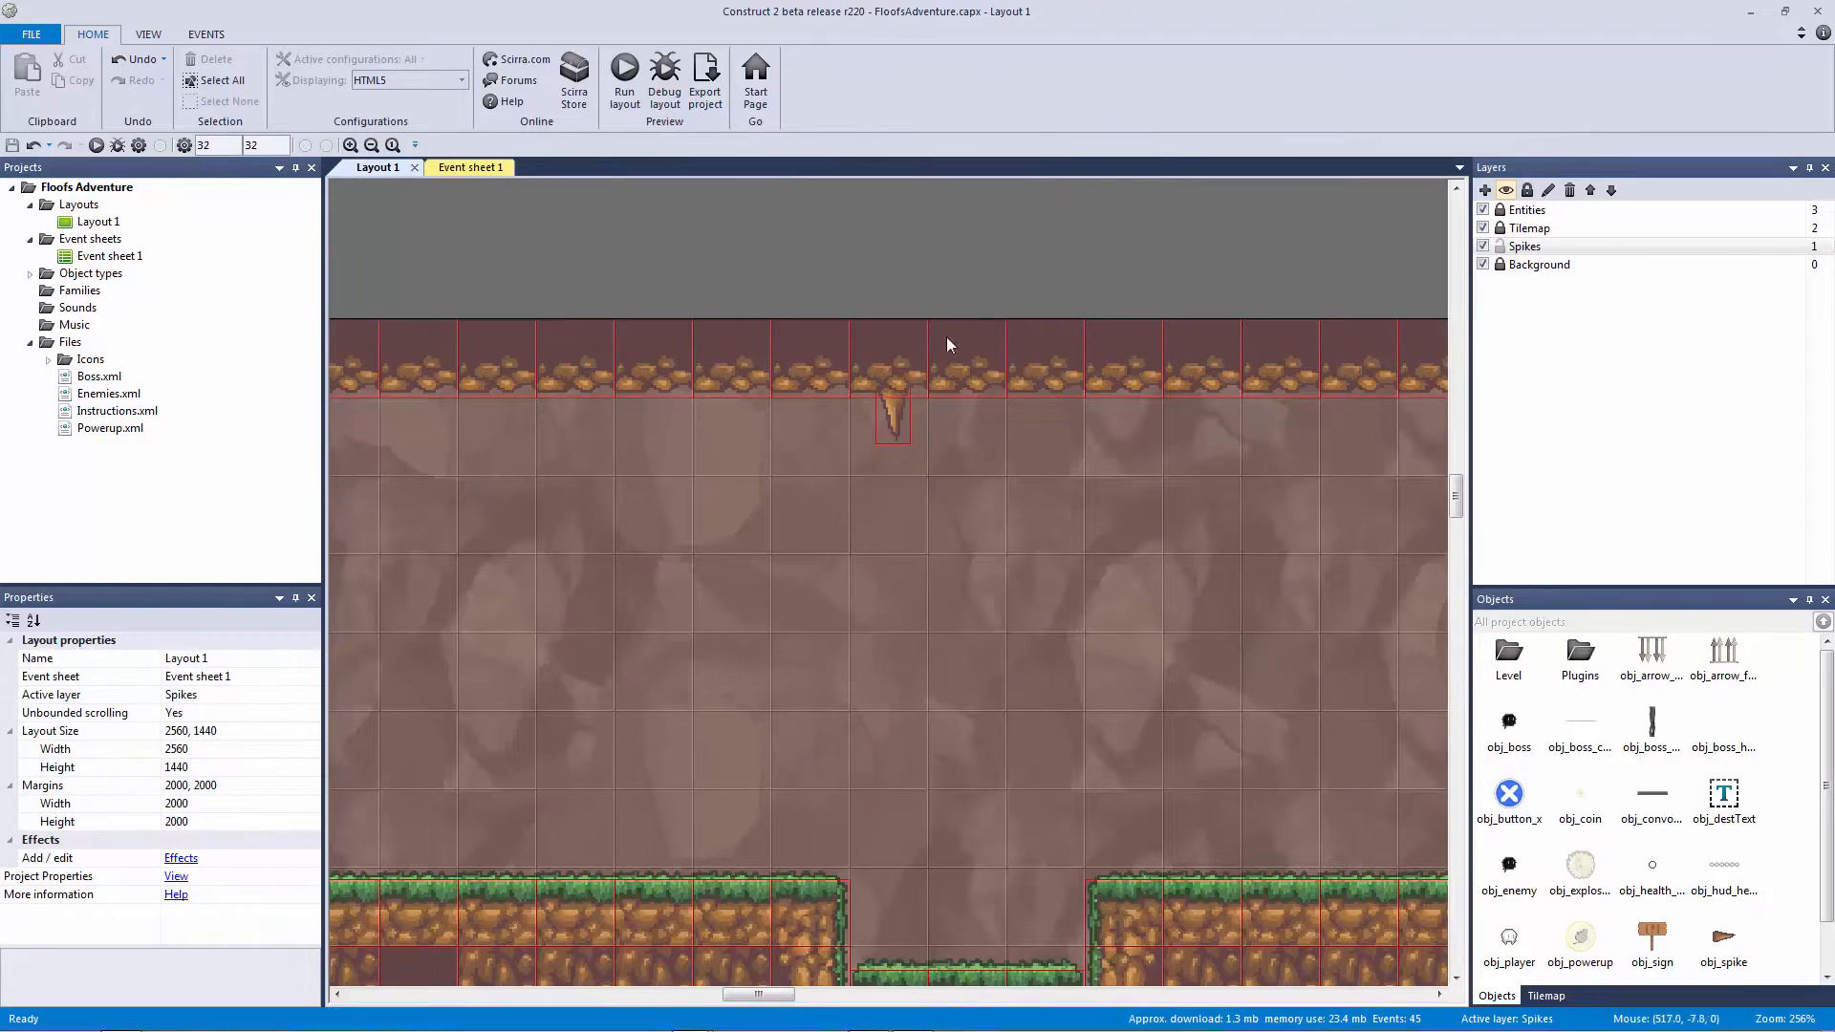
pyautogui.scroll(-3, 975, 521)
pyautogui.keyDown('ctrl'); pyautogui.scroll(2, 937, 708); pyautogui.keyUp('ctrl')
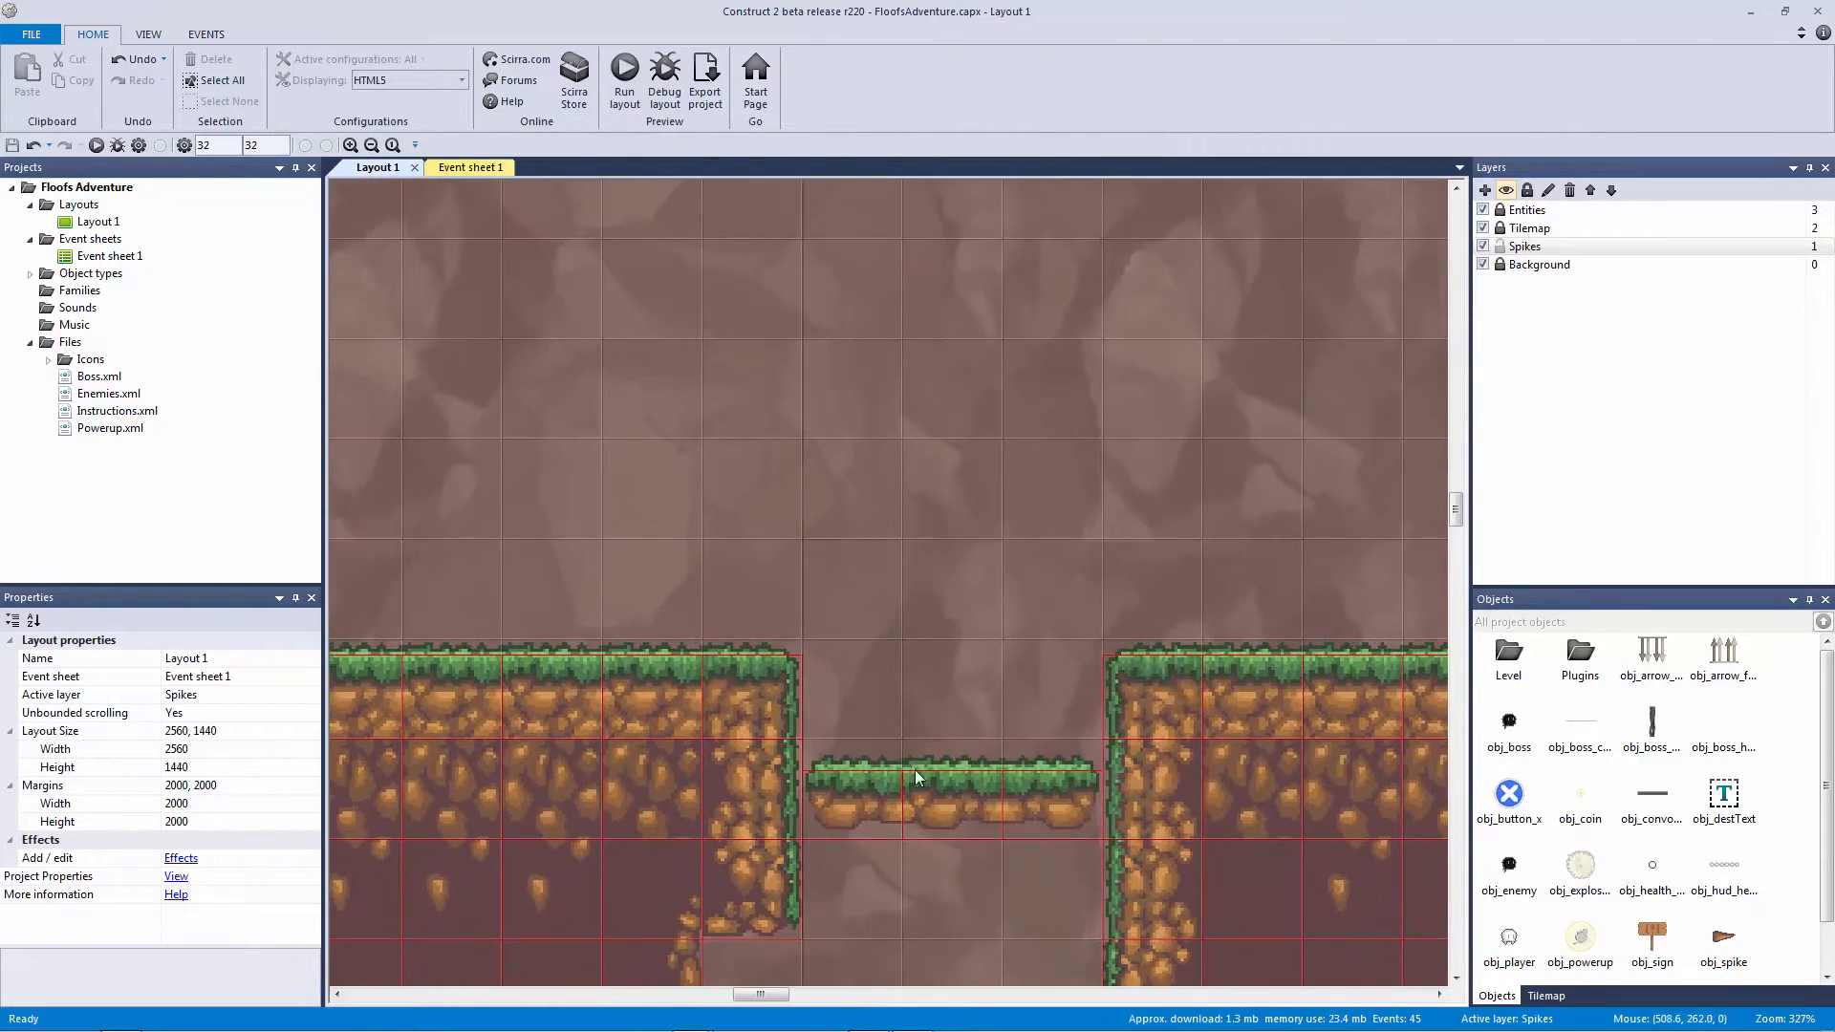
pyautogui.keyDown('ctrl'); pyautogui.scroll(-4, 961, 518); pyautogui.keyUp('ctrl')
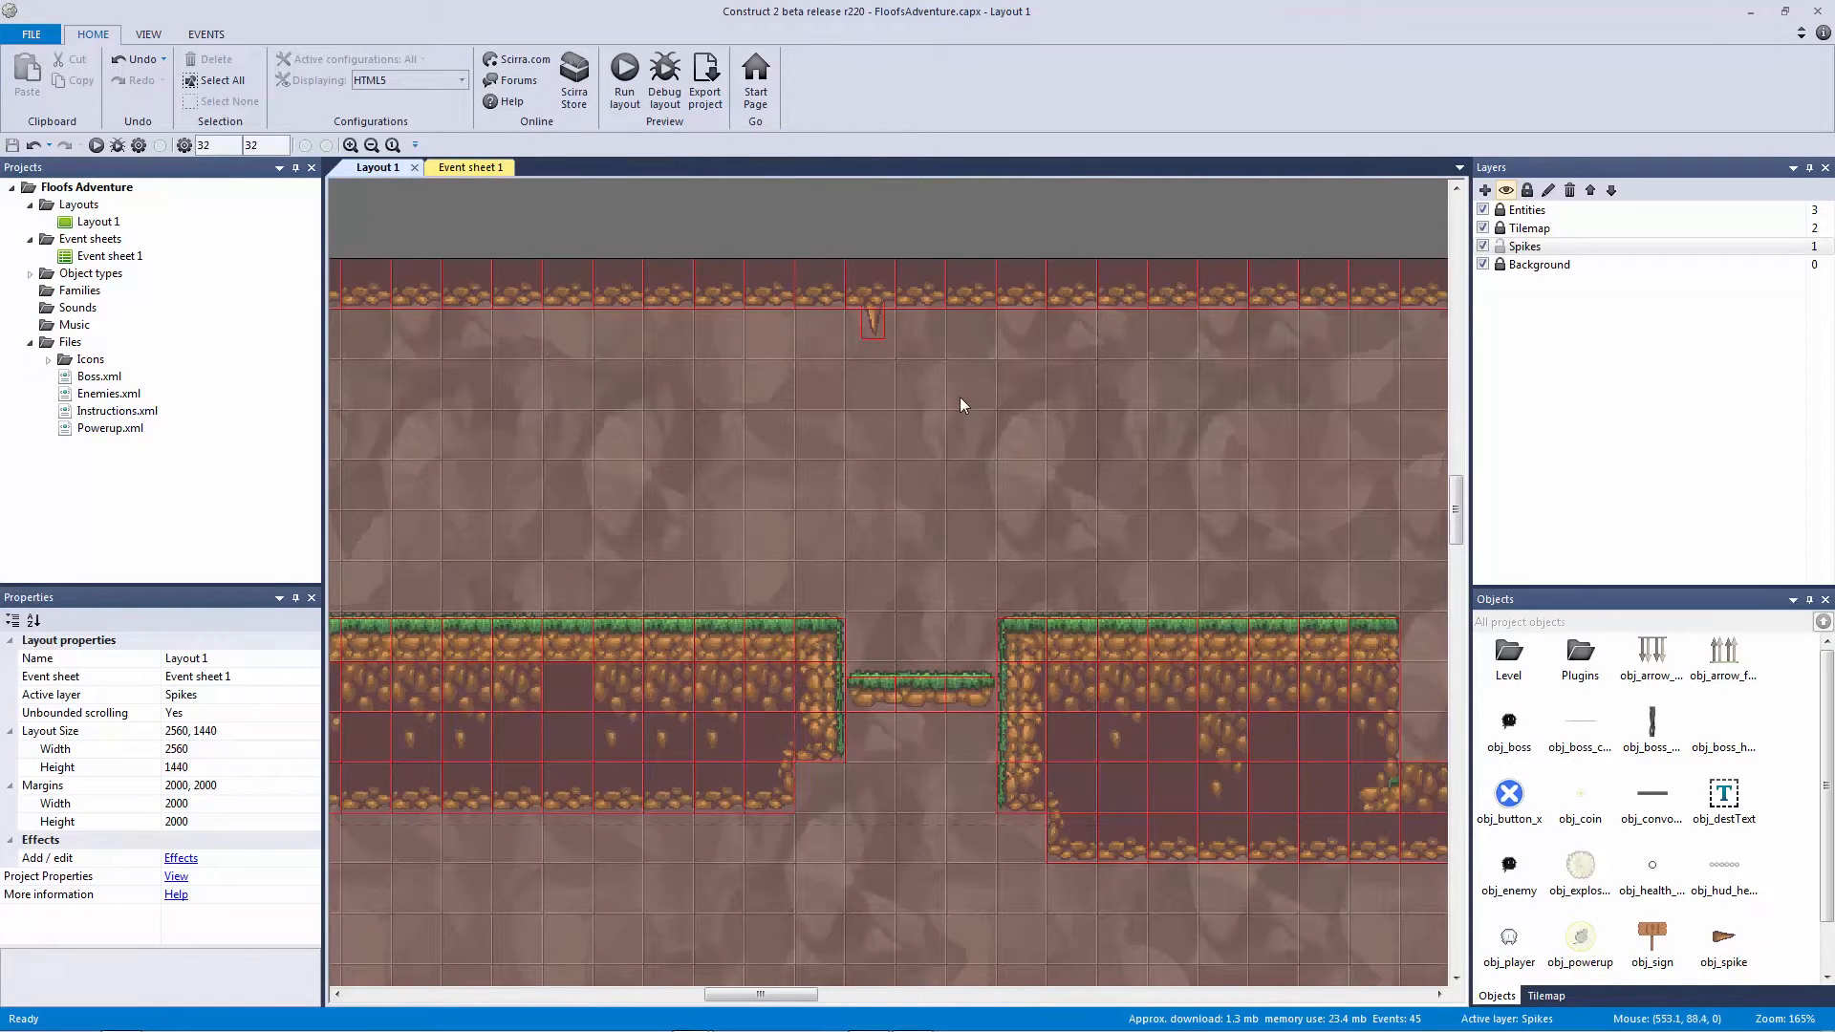
pyautogui.click(873, 321)
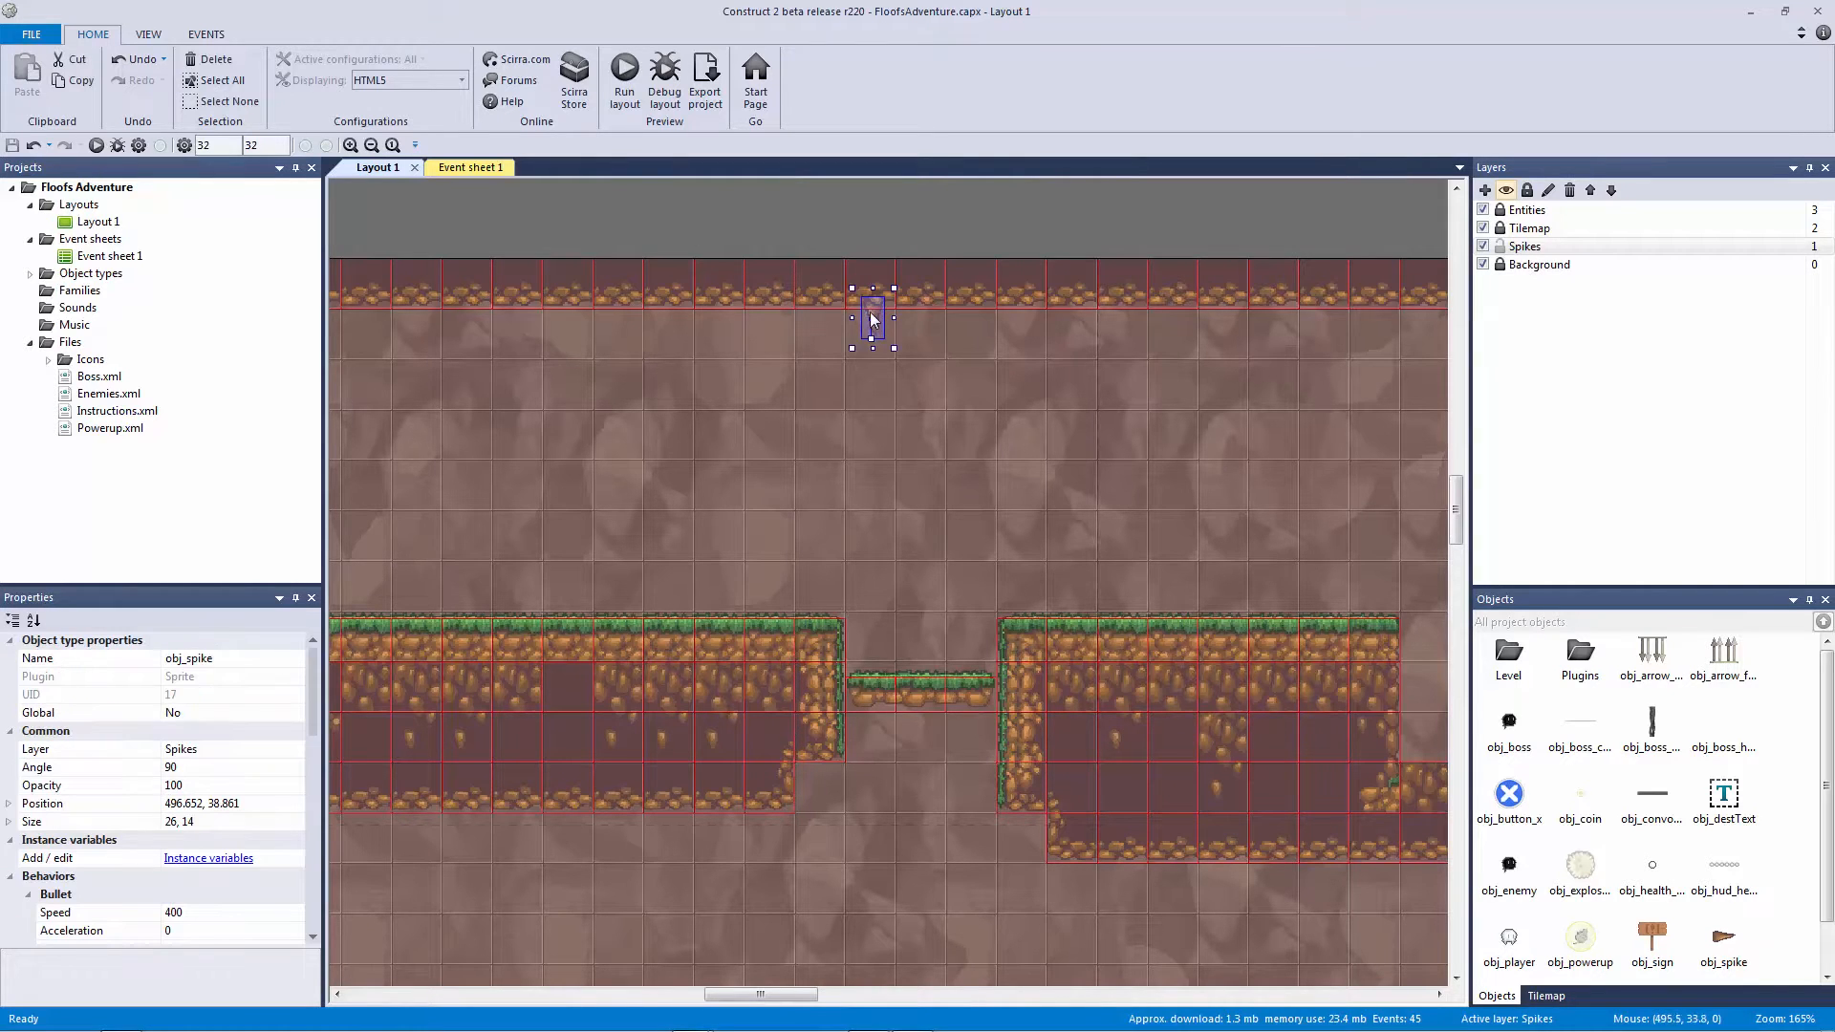
pyautogui.scroll(-4, 305, 755)
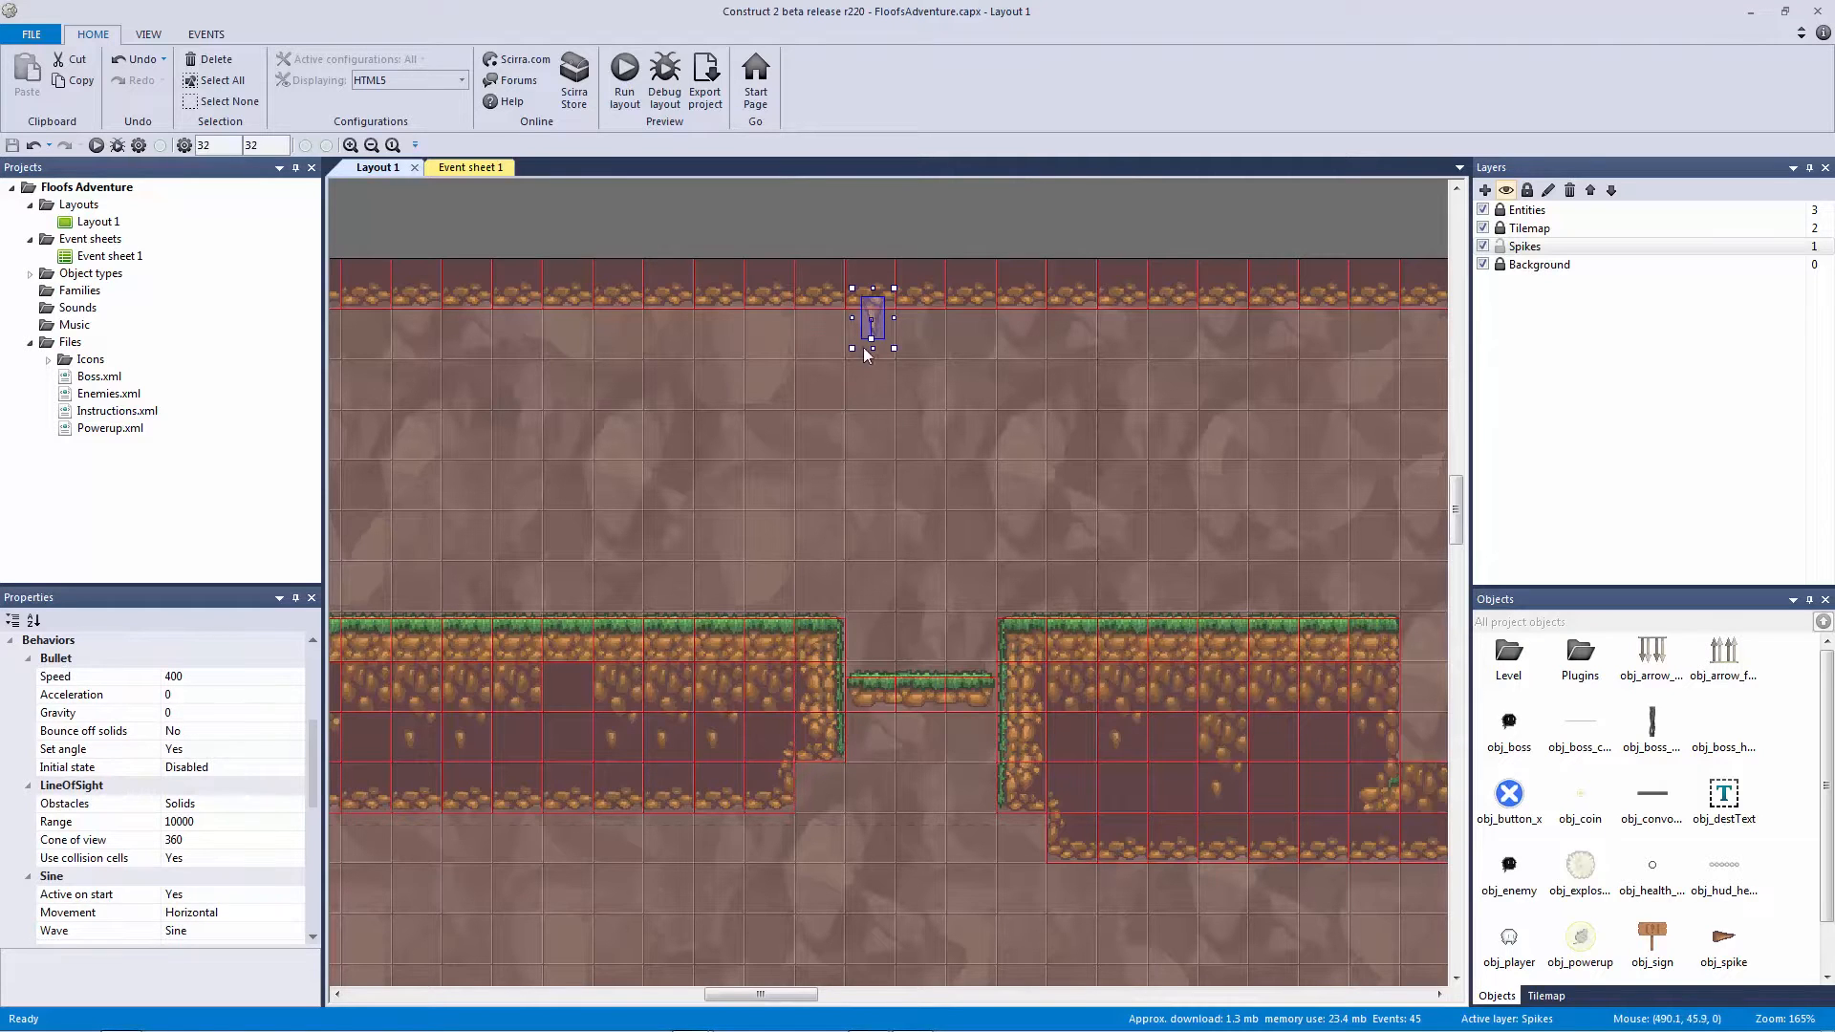
pyautogui.click(200, 676)
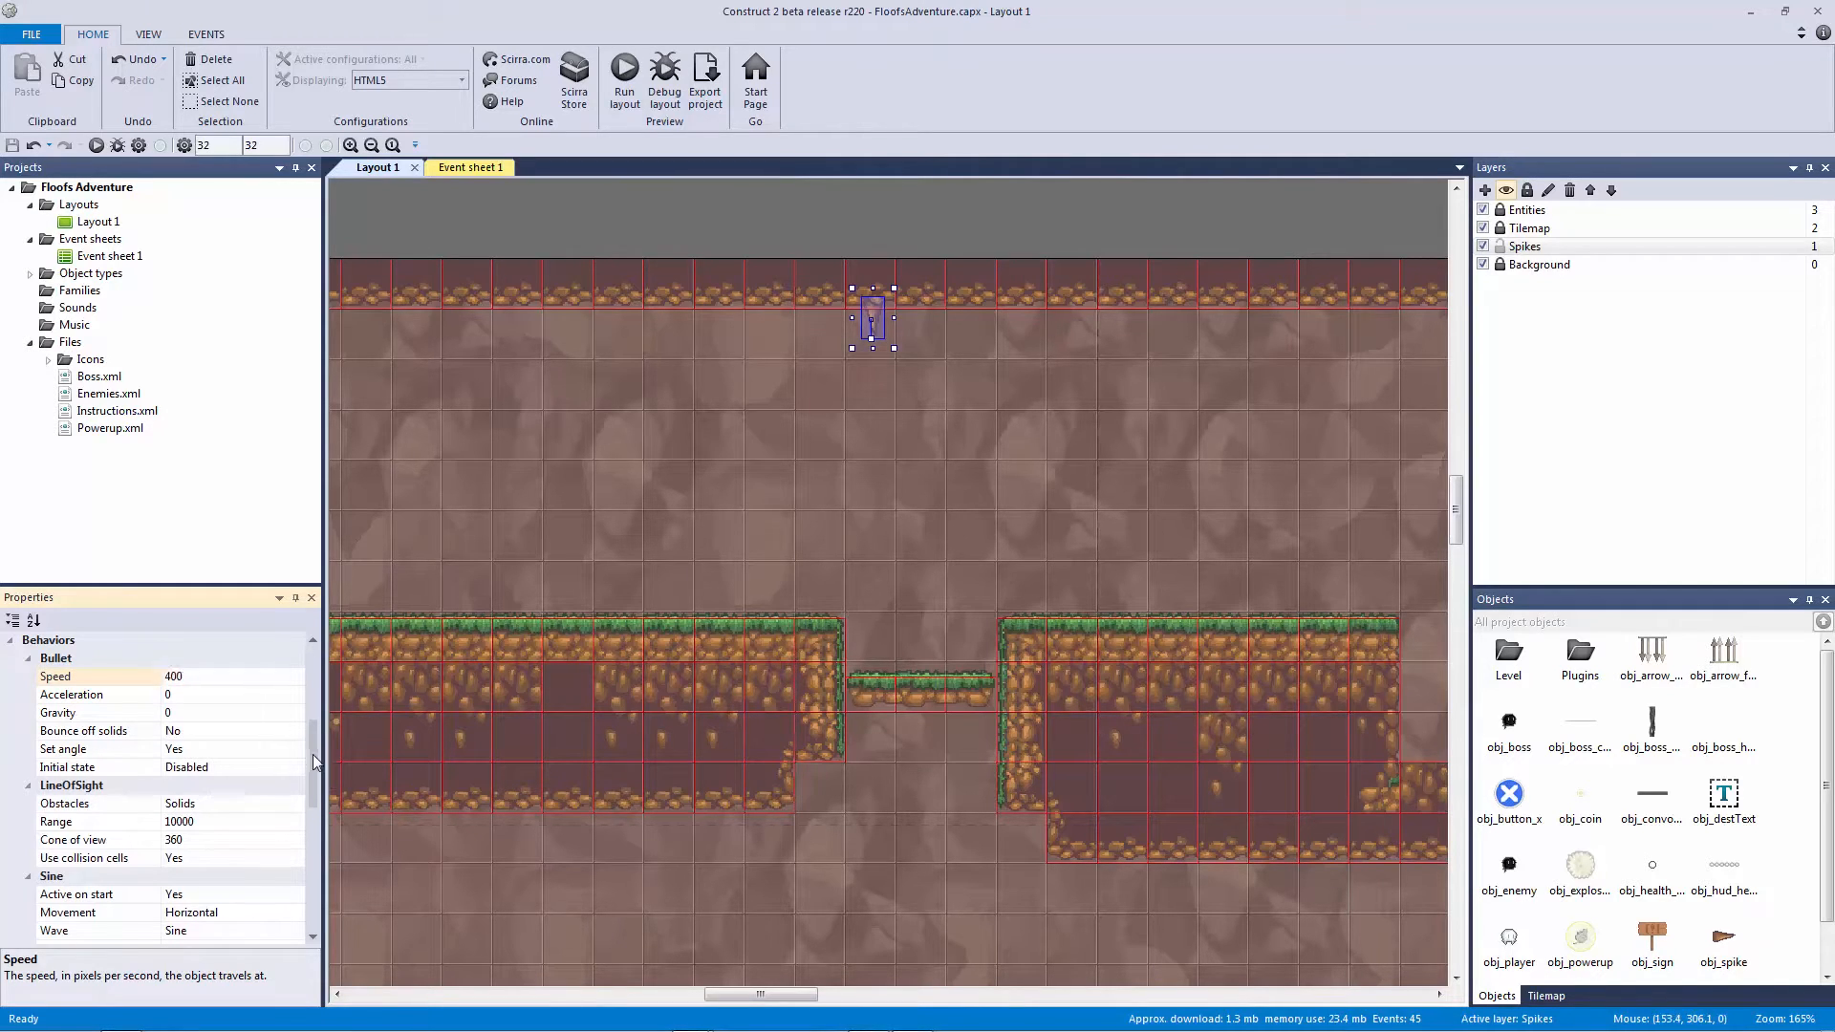
pyautogui.scroll(-1, 269, 763)
pyautogui.click(115, 750)
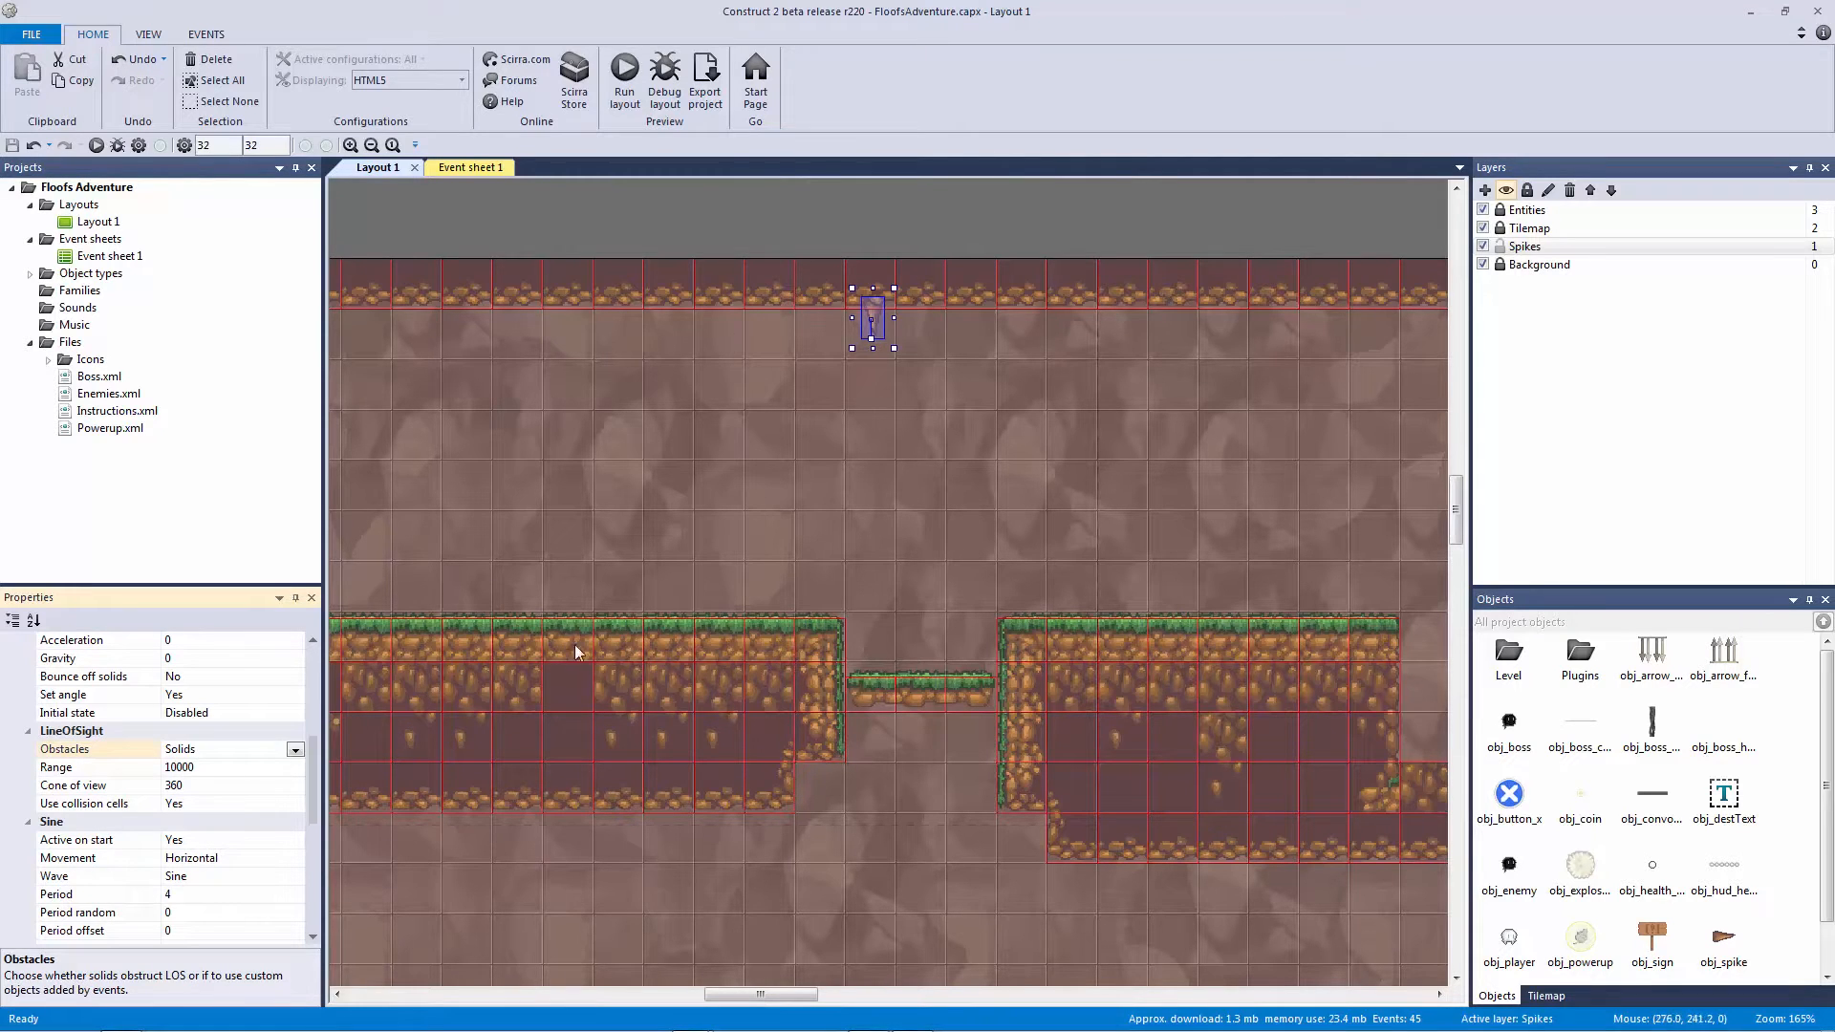
# Step: Set the LineOfSight Obstacles property of the ceiling spike to Custom
pyautogui.click(681, 308)
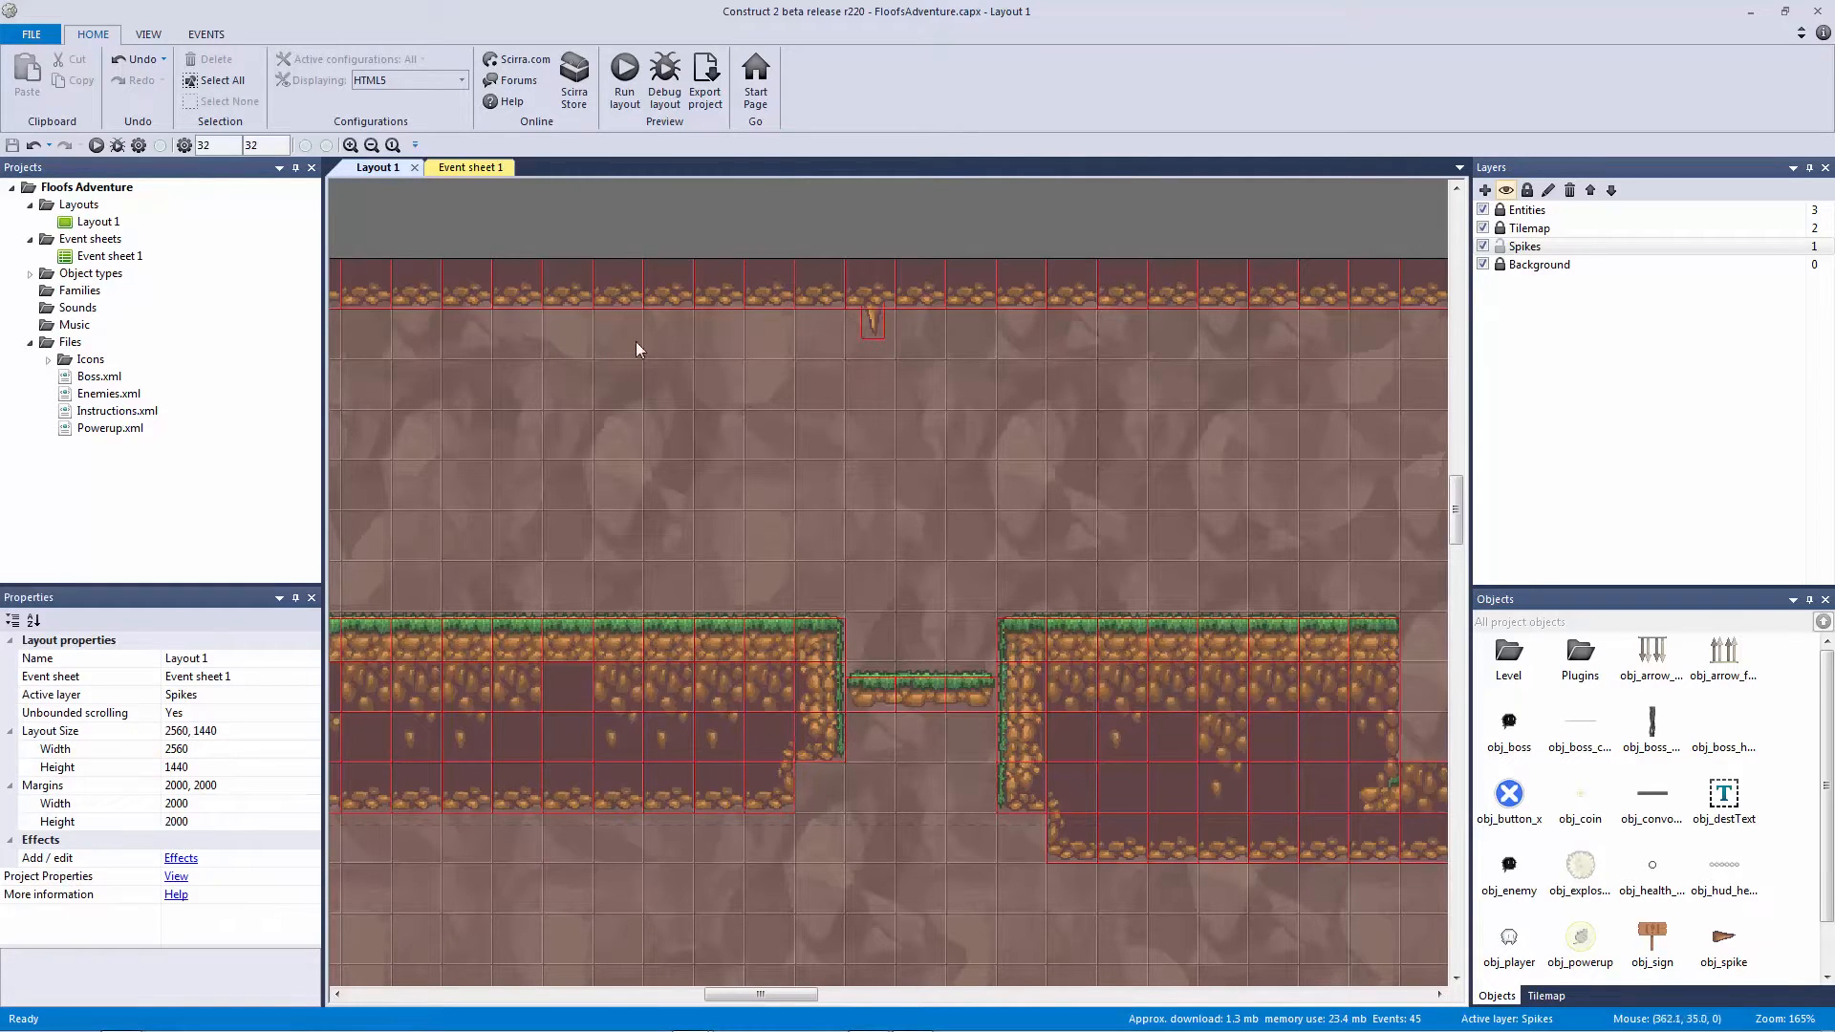
pyautogui.click(873, 314)
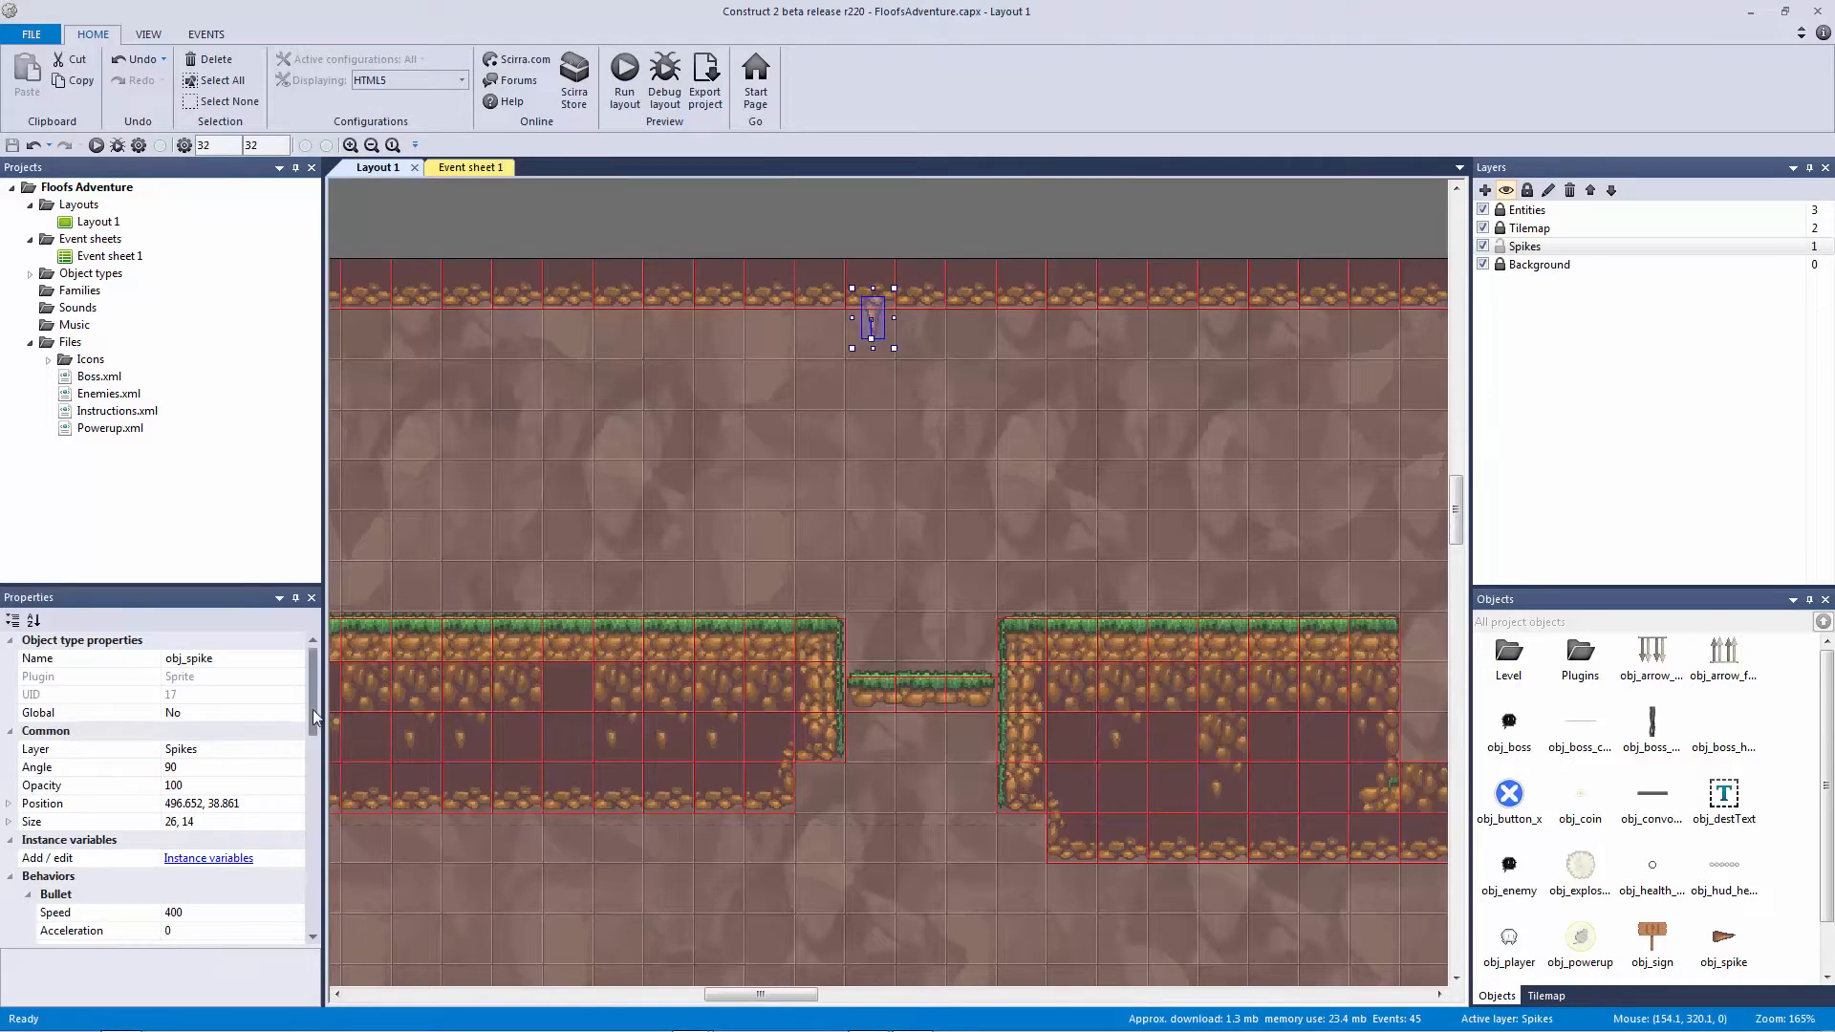
pyautogui.scroll(-6, 239, 764)
pyautogui.click(96, 719)
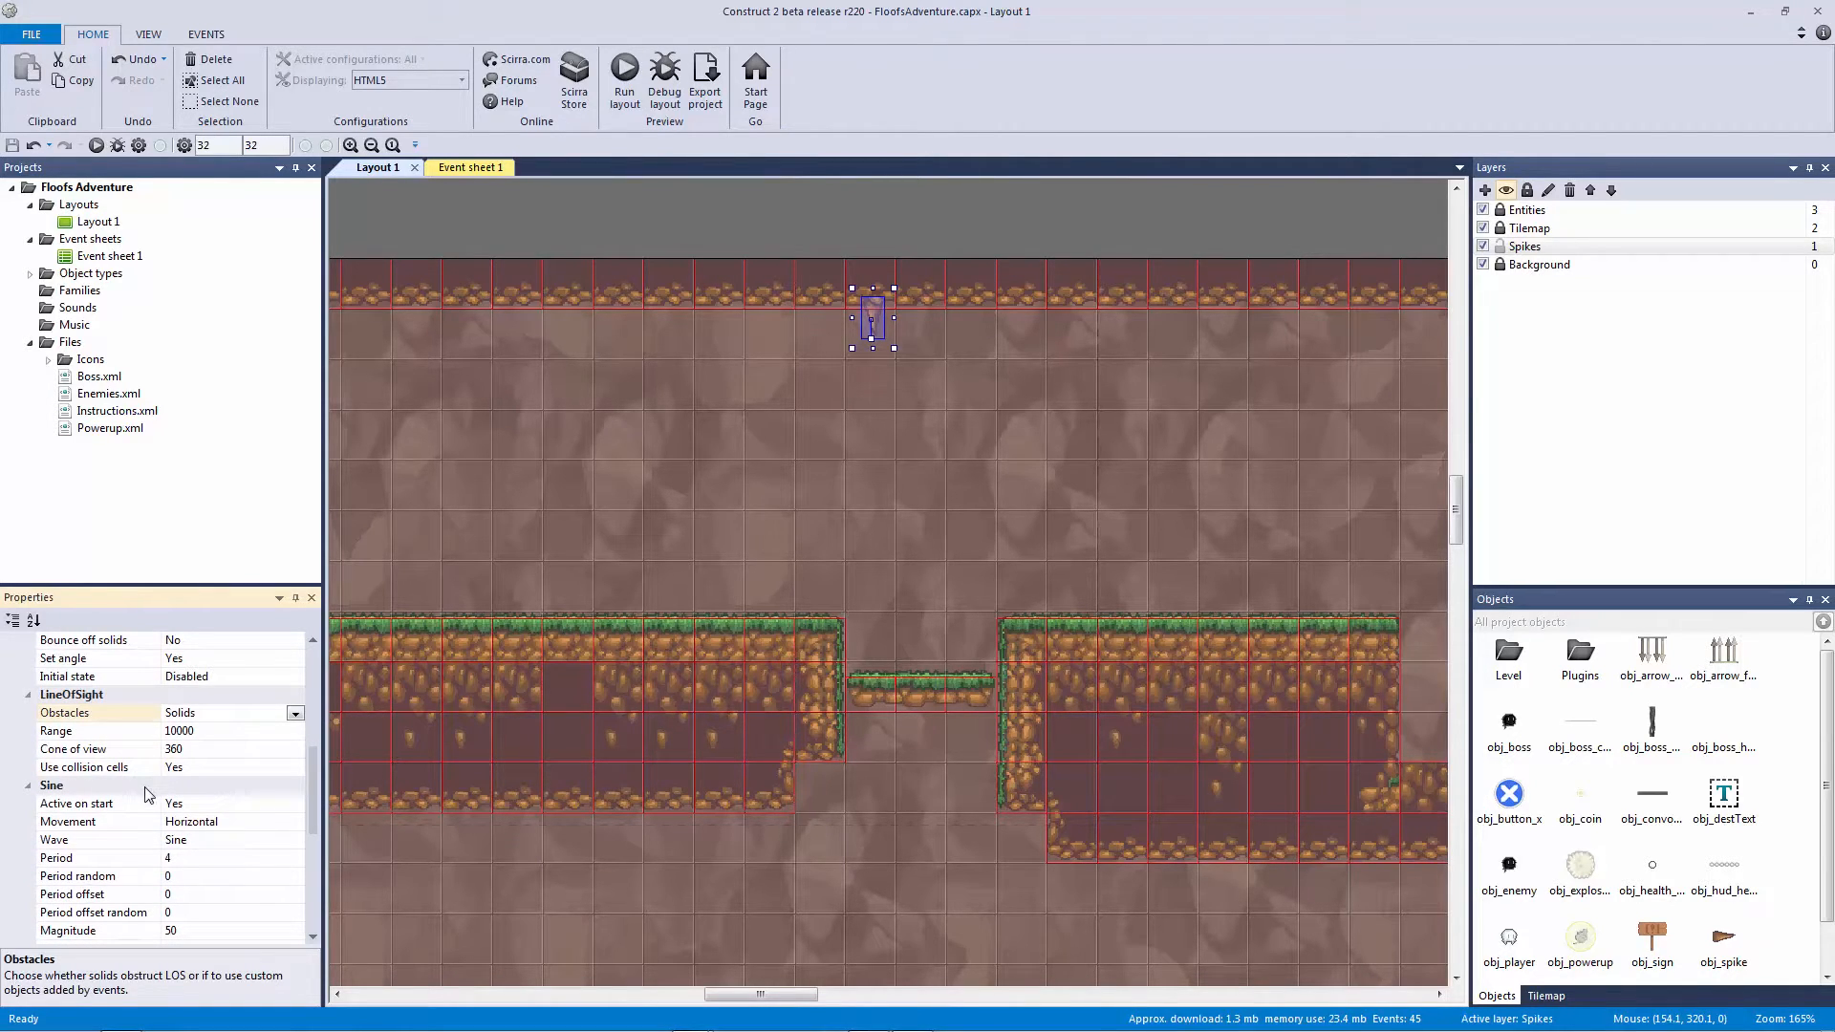
pyautogui.click(296, 719)
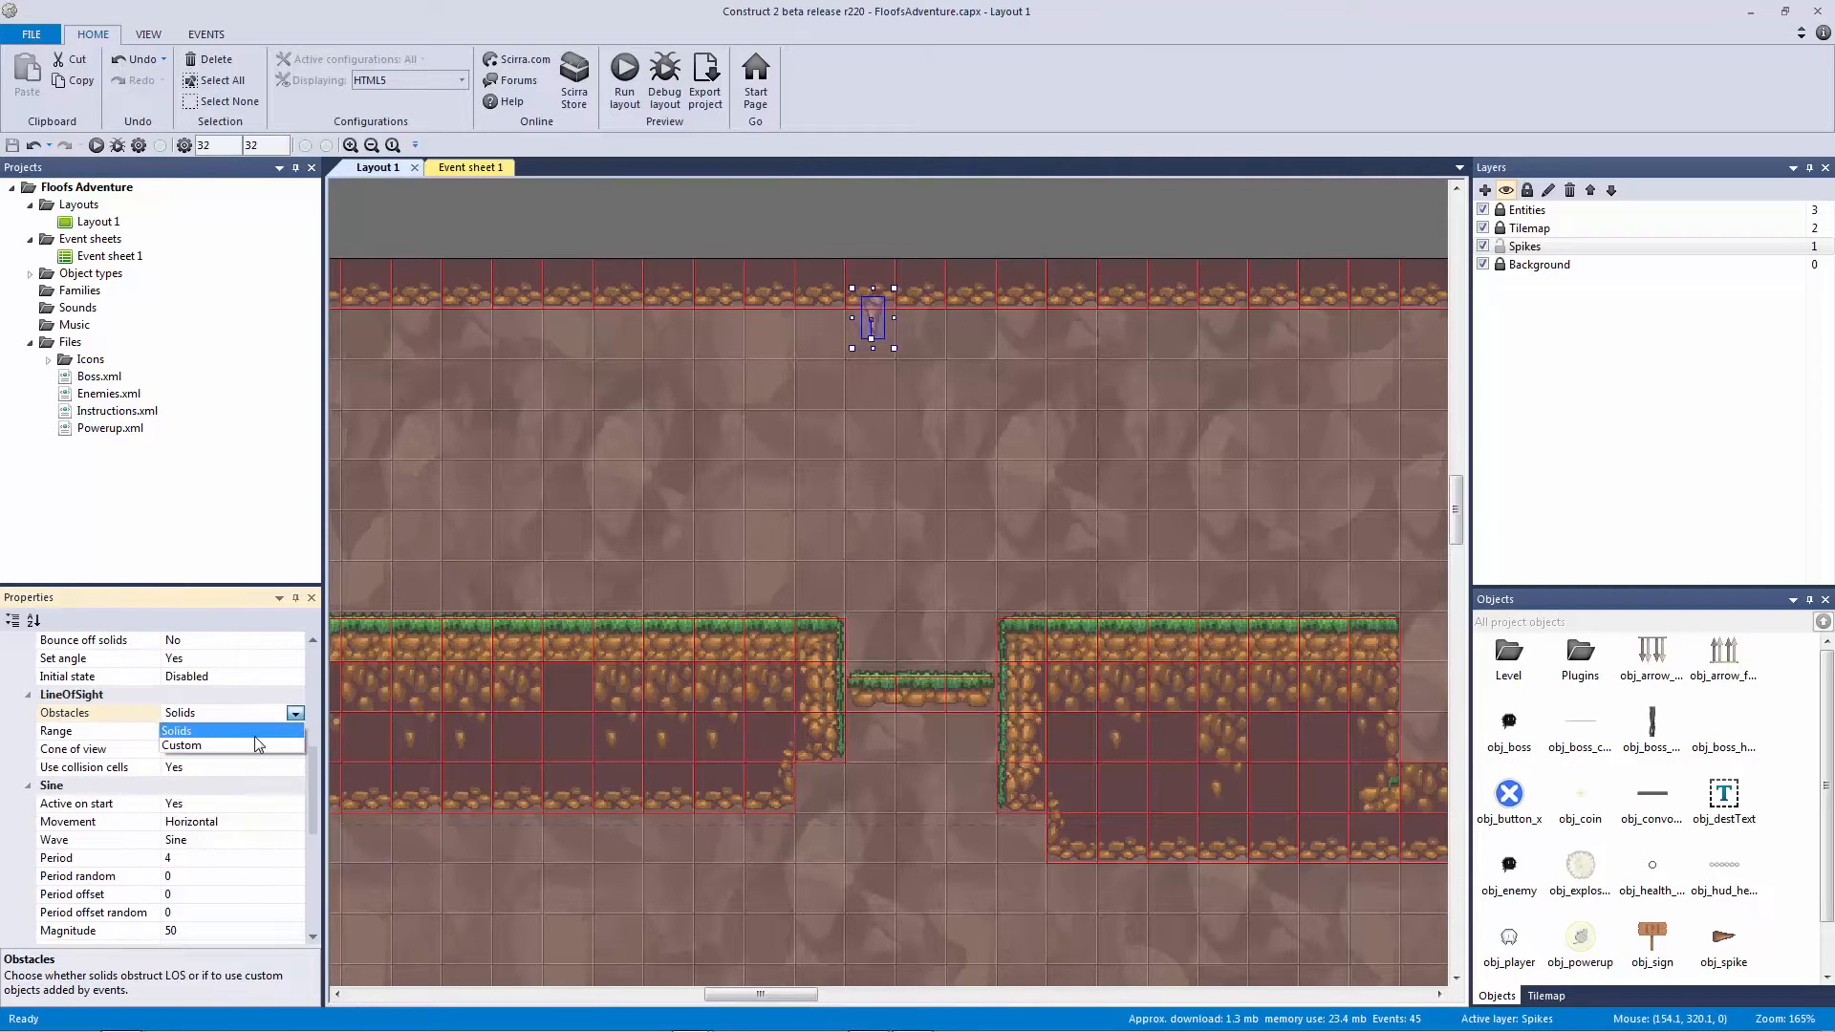
pyautogui.click(186, 745)
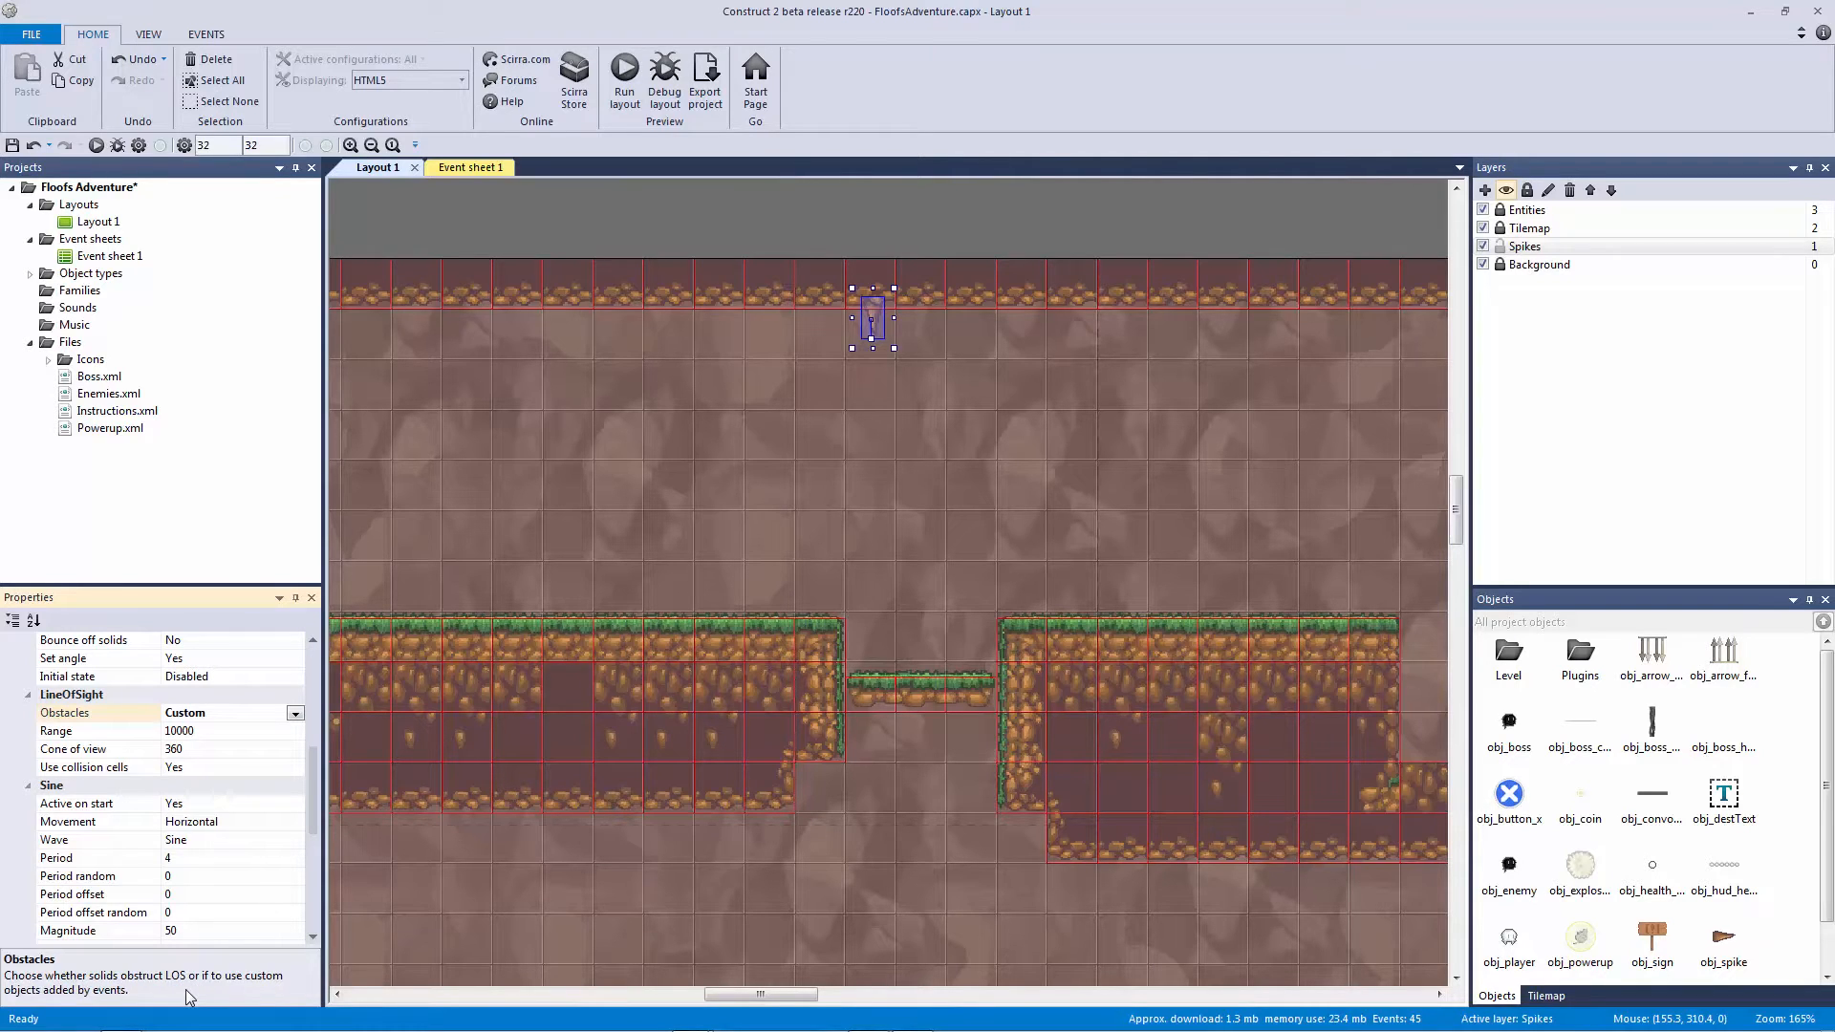
# Step: Check the spike's line-of-sight condition in Event sheet 1 and save the project
pyautogui.click(656, 242)
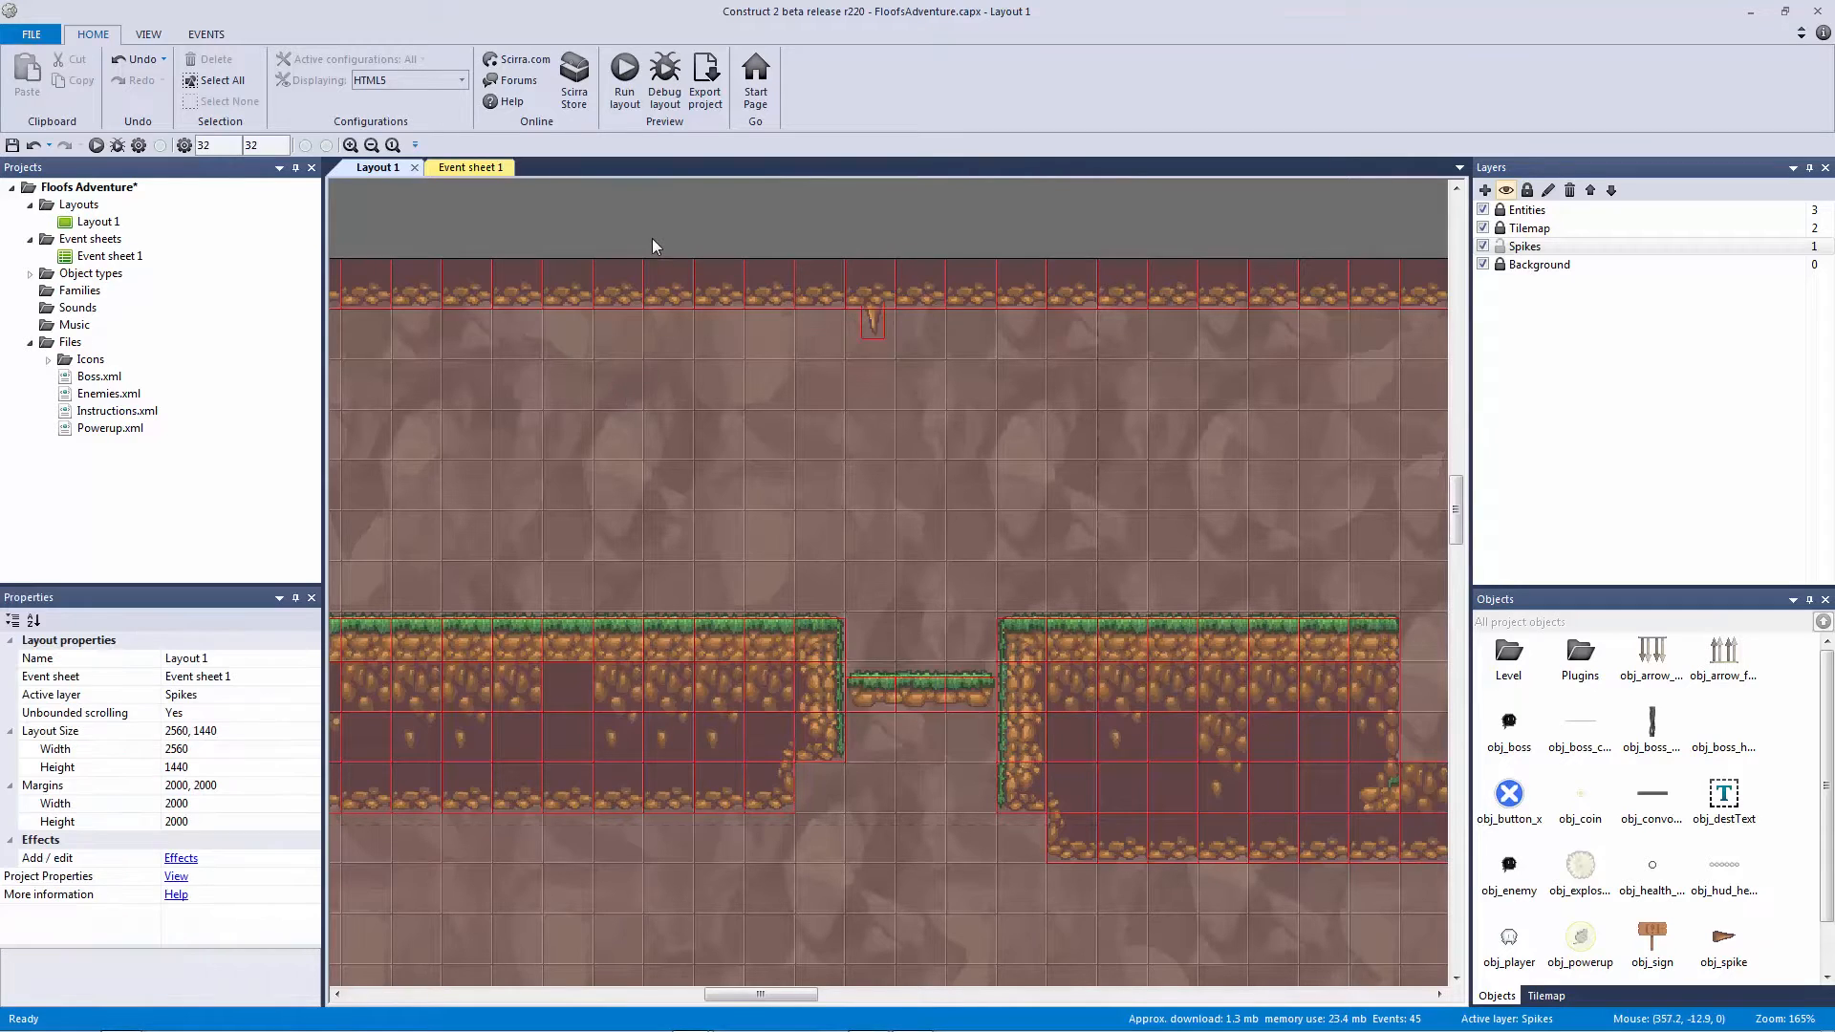
pyautogui.click(872, 325)
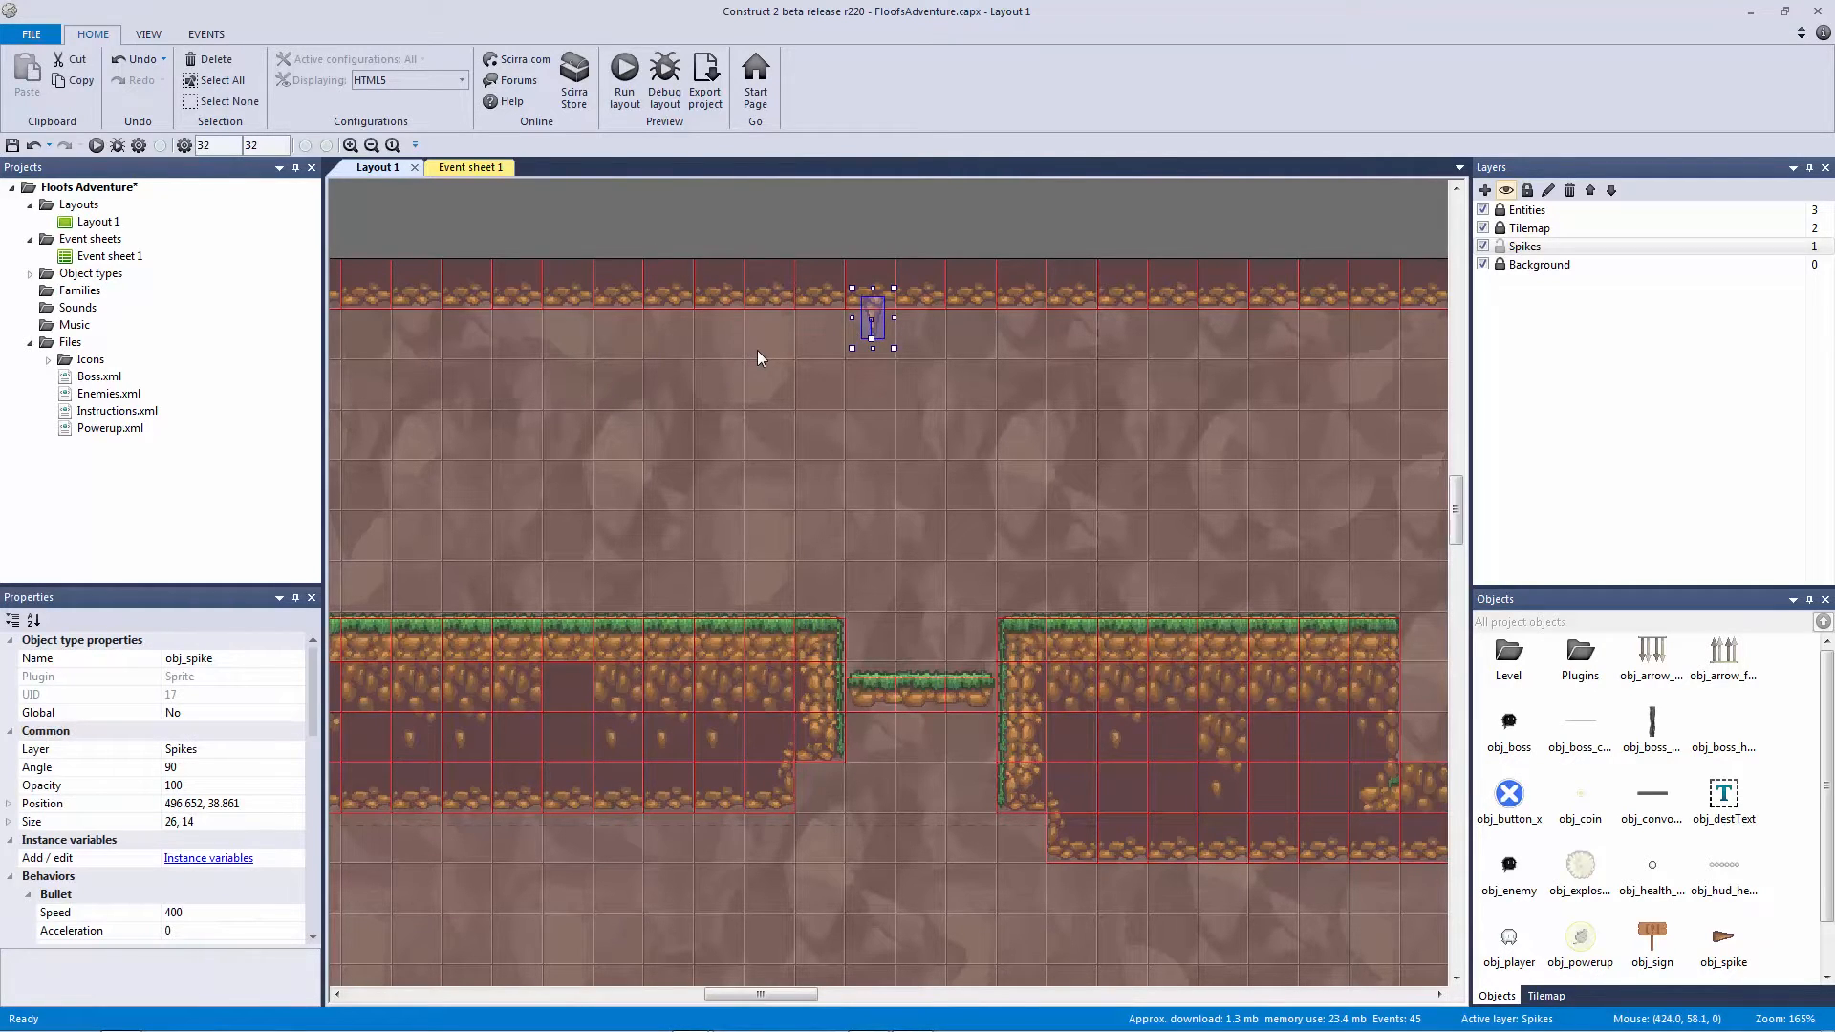
pyautogui.click(471, 167)
pyautogui.click(672, 562)
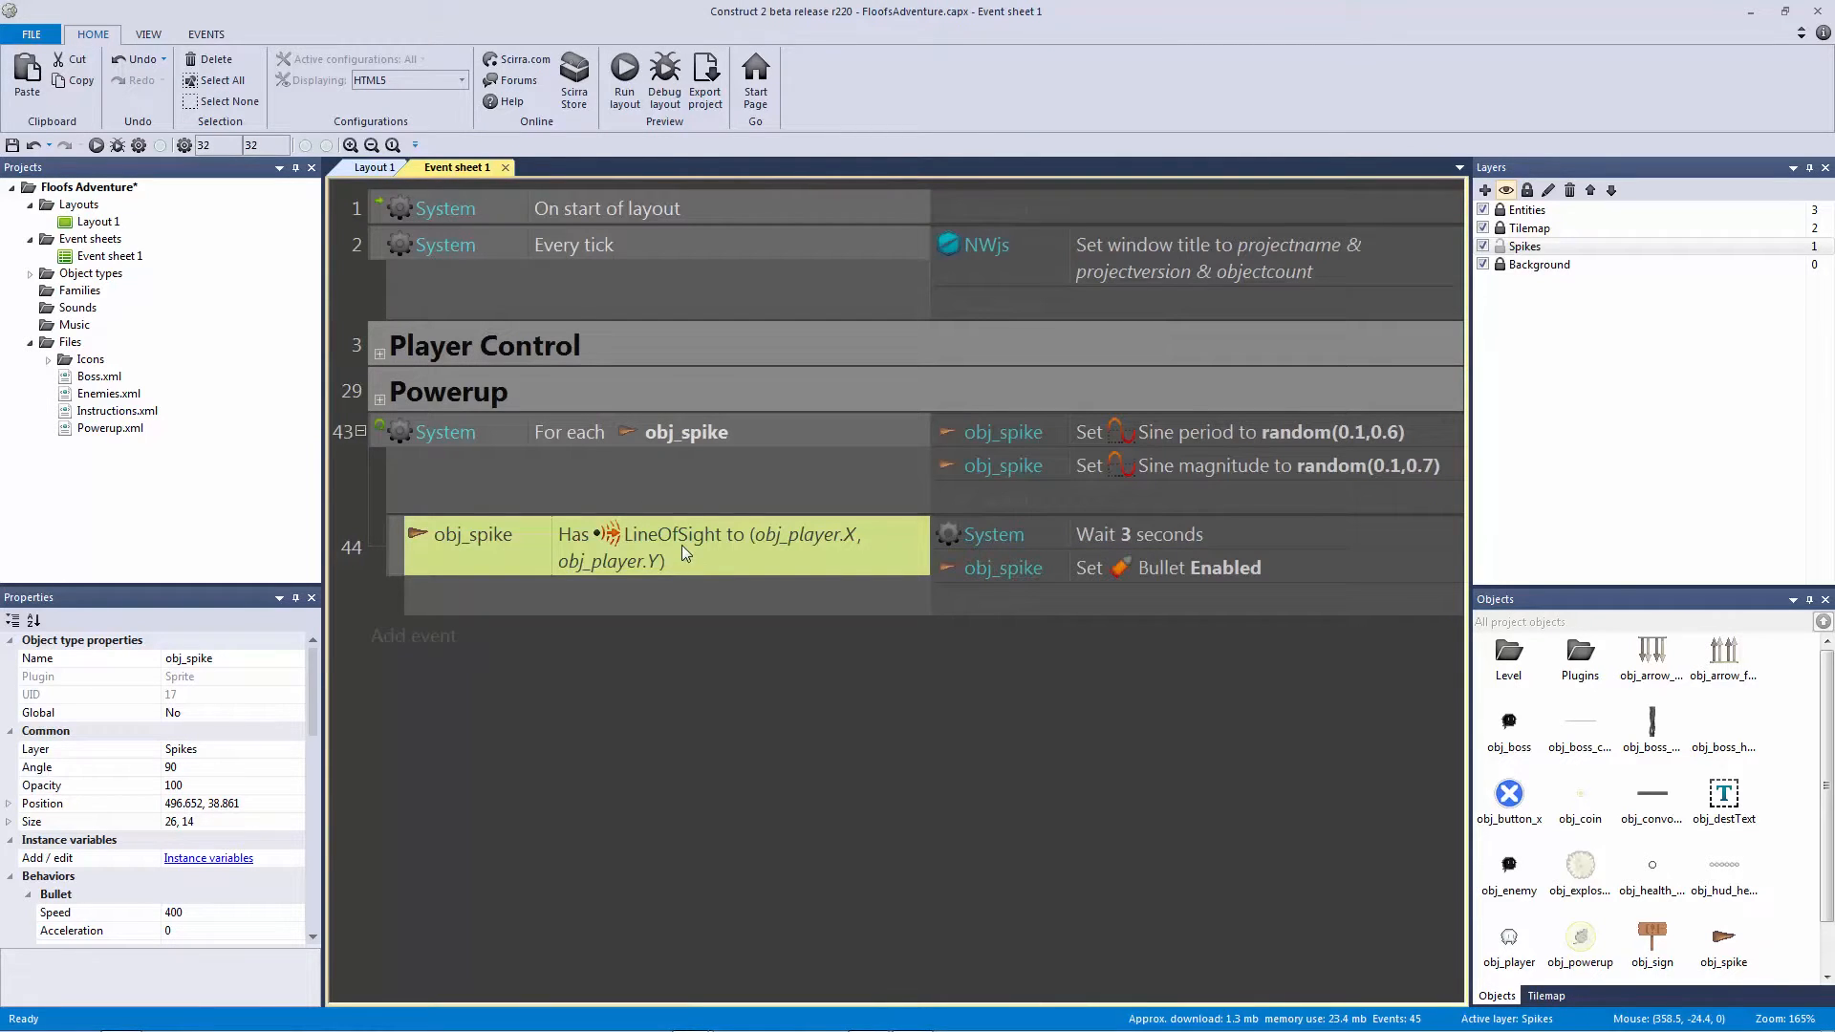
pyautogui.hotkey('ctrl', 's')
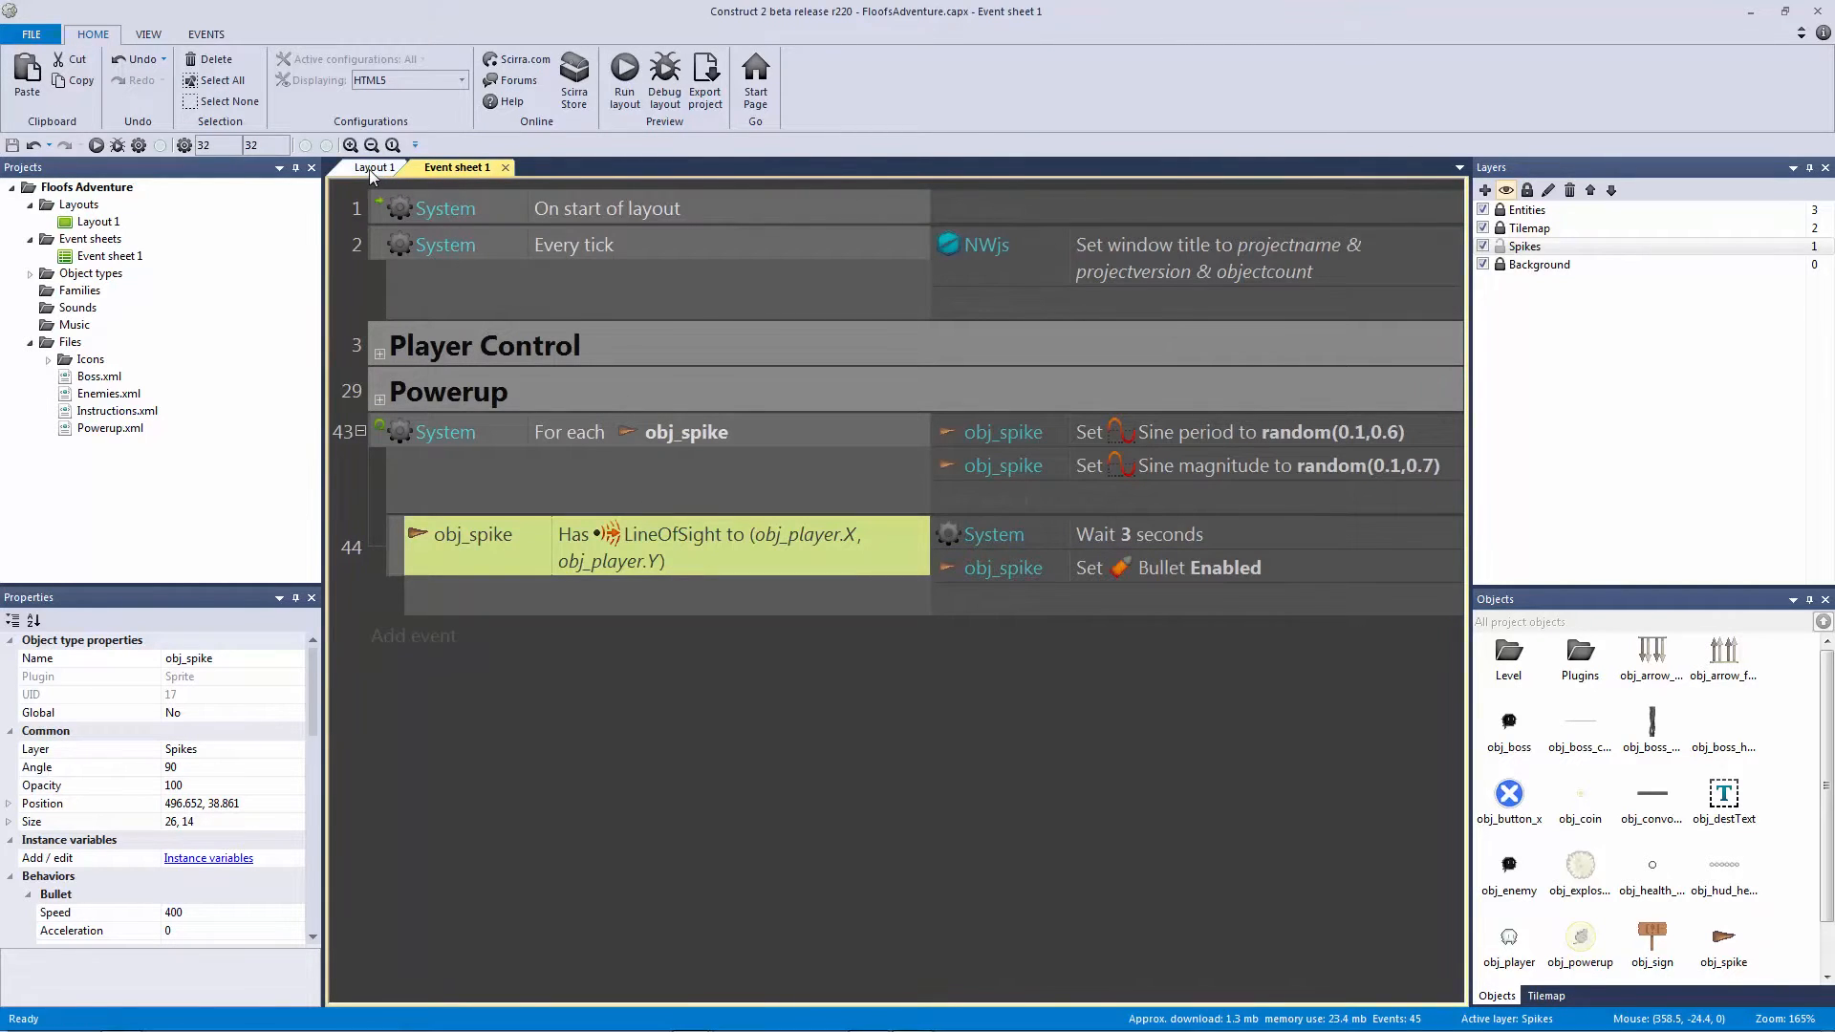
# Step: Preview Layout 1 with custom line-of-sight obstacles by moving the player over the gap and back, closing the window when done
pyautogui.click(373, 167)
pyautogui.click(523, 237)
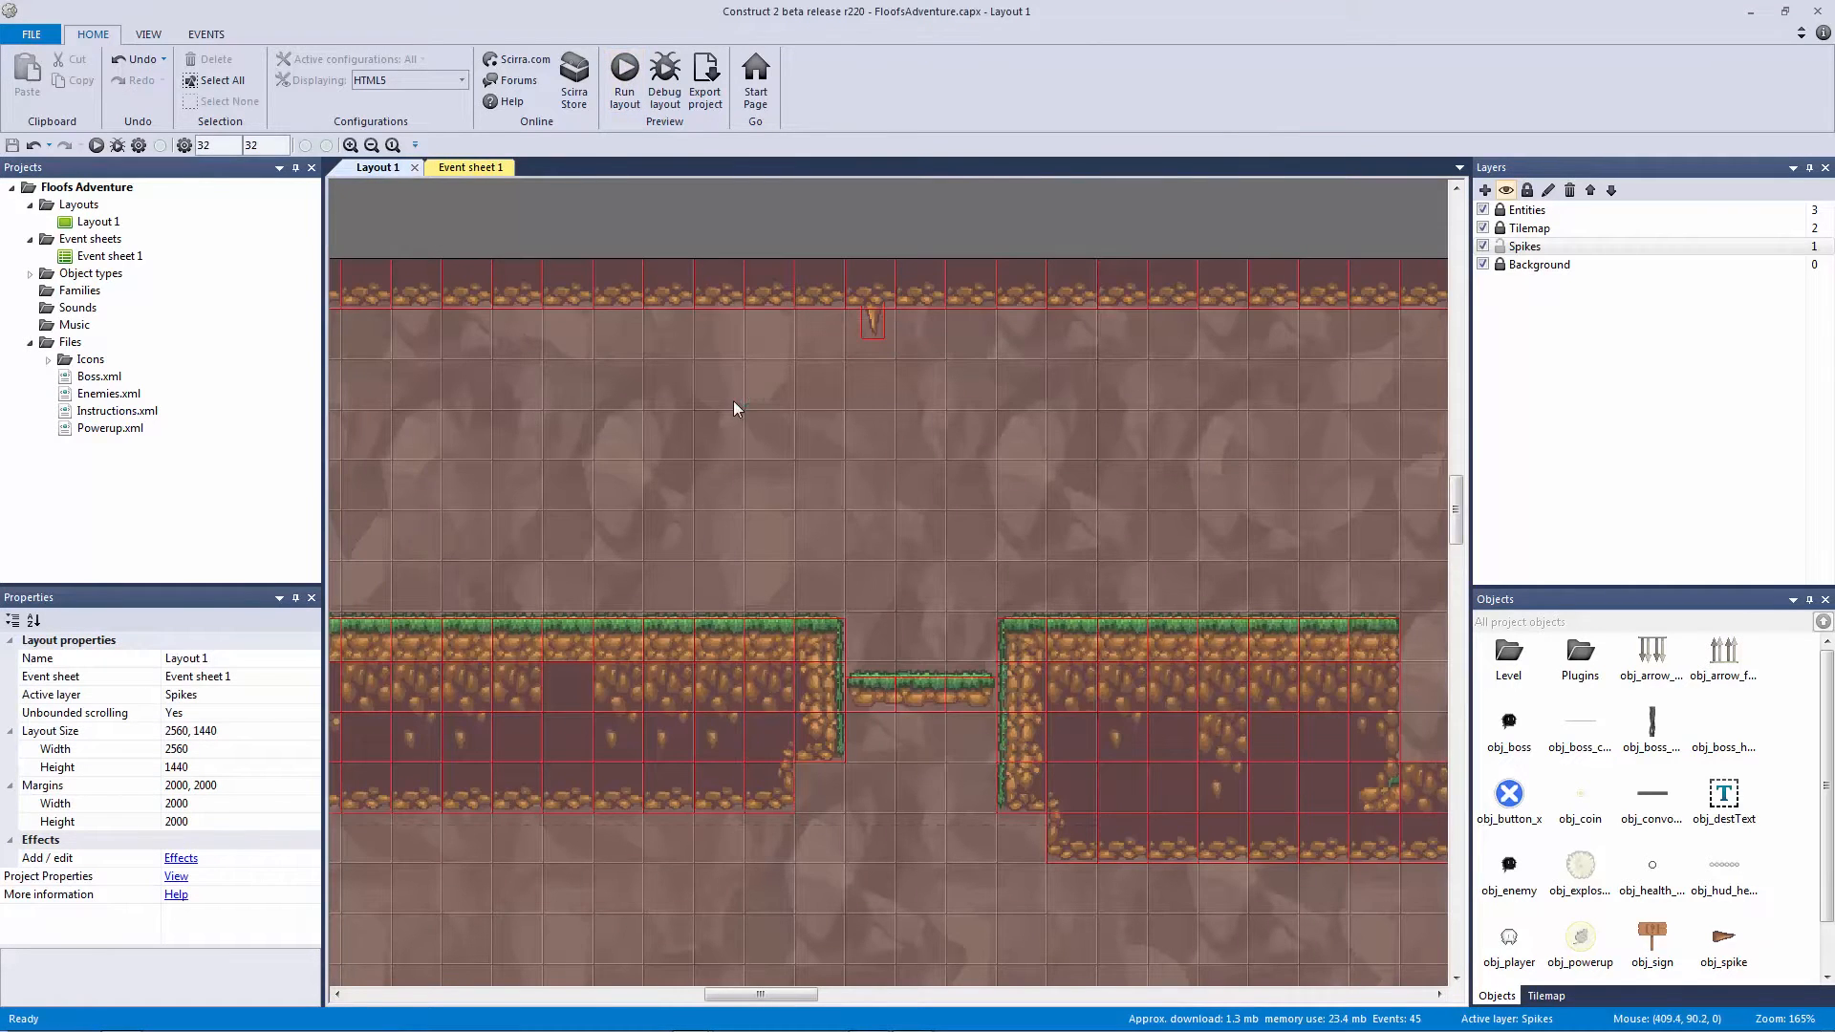
pyautogui.press('F5')
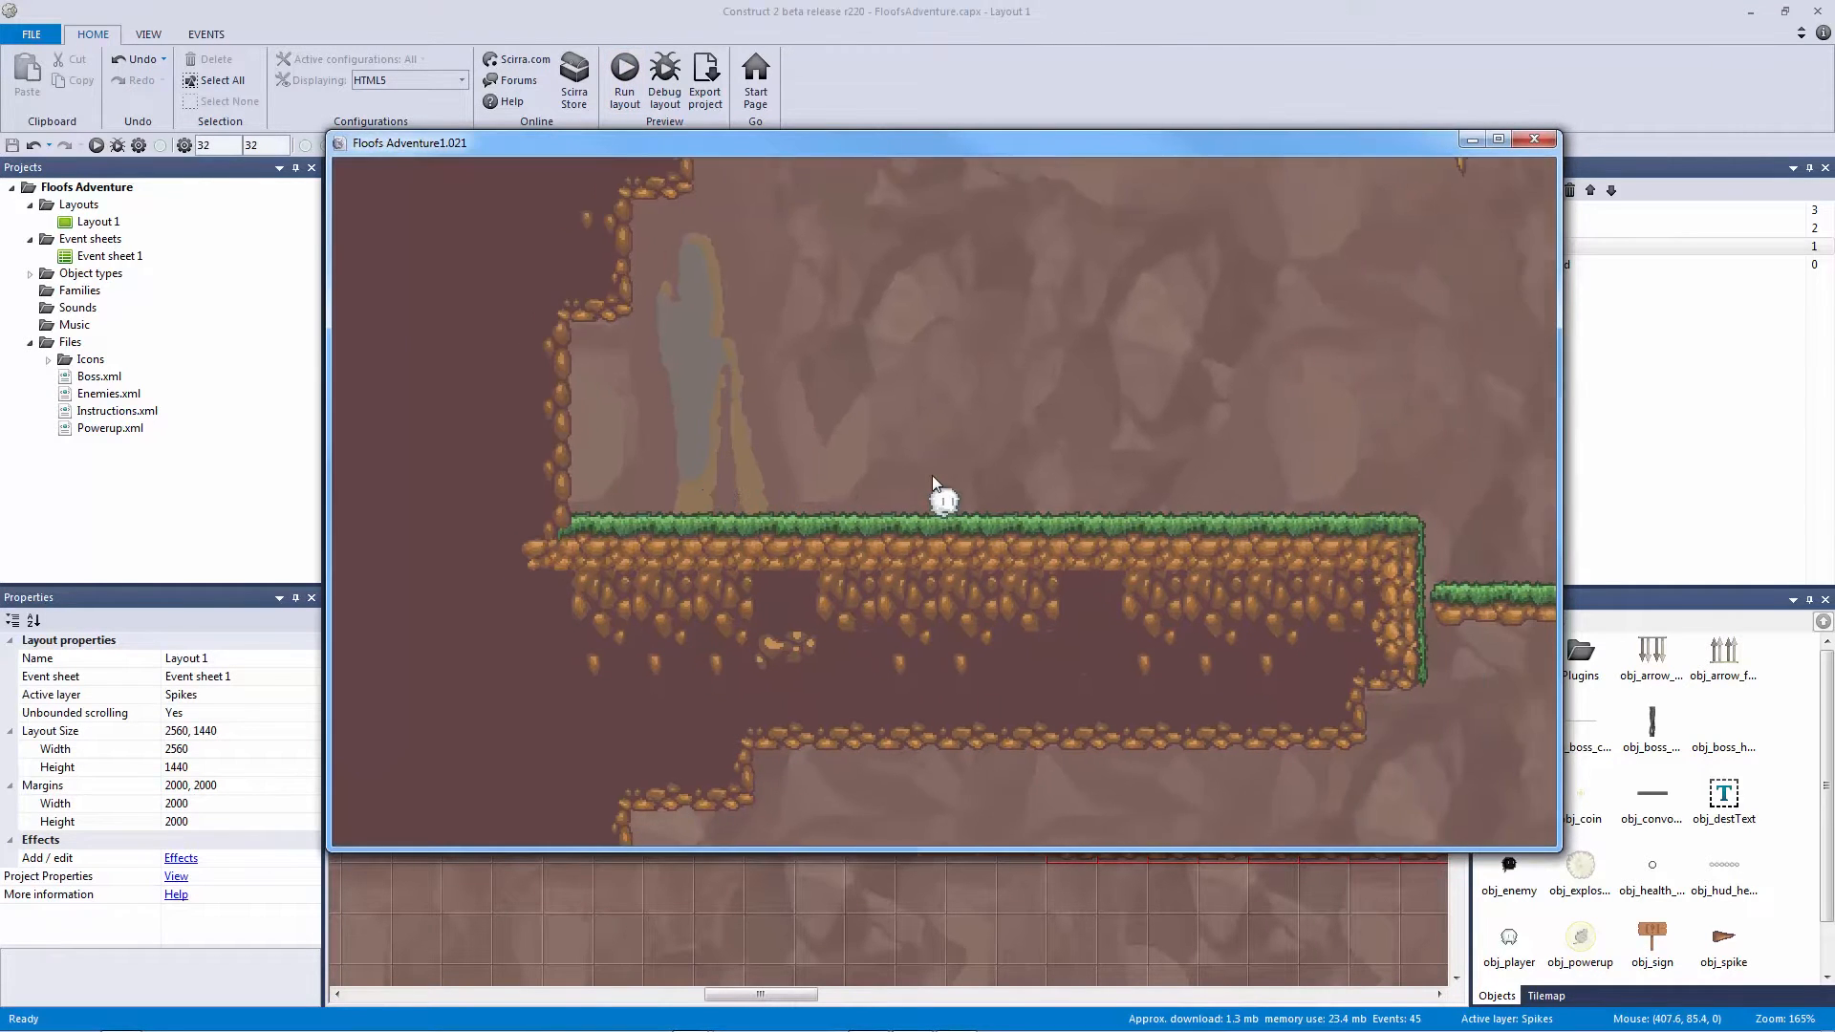
pyautogui.press('Right')
pyautogui.press('Up')
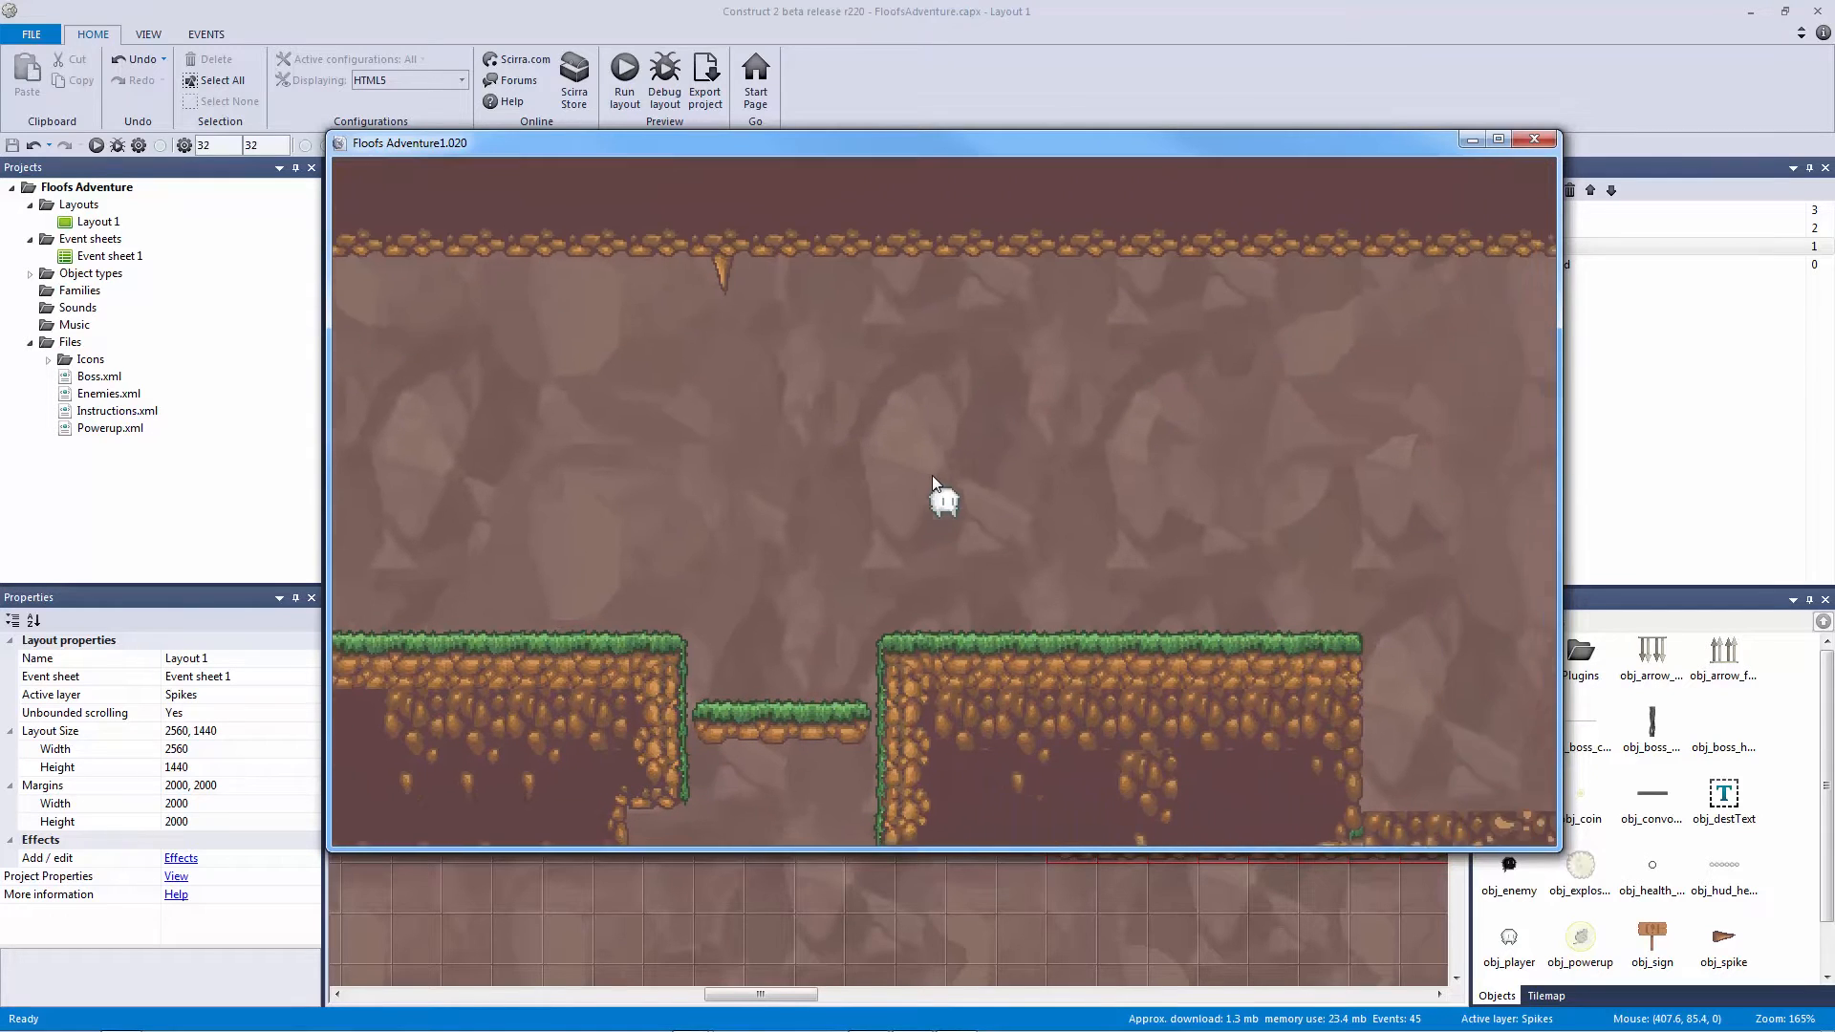
pyautogui.press('Left')
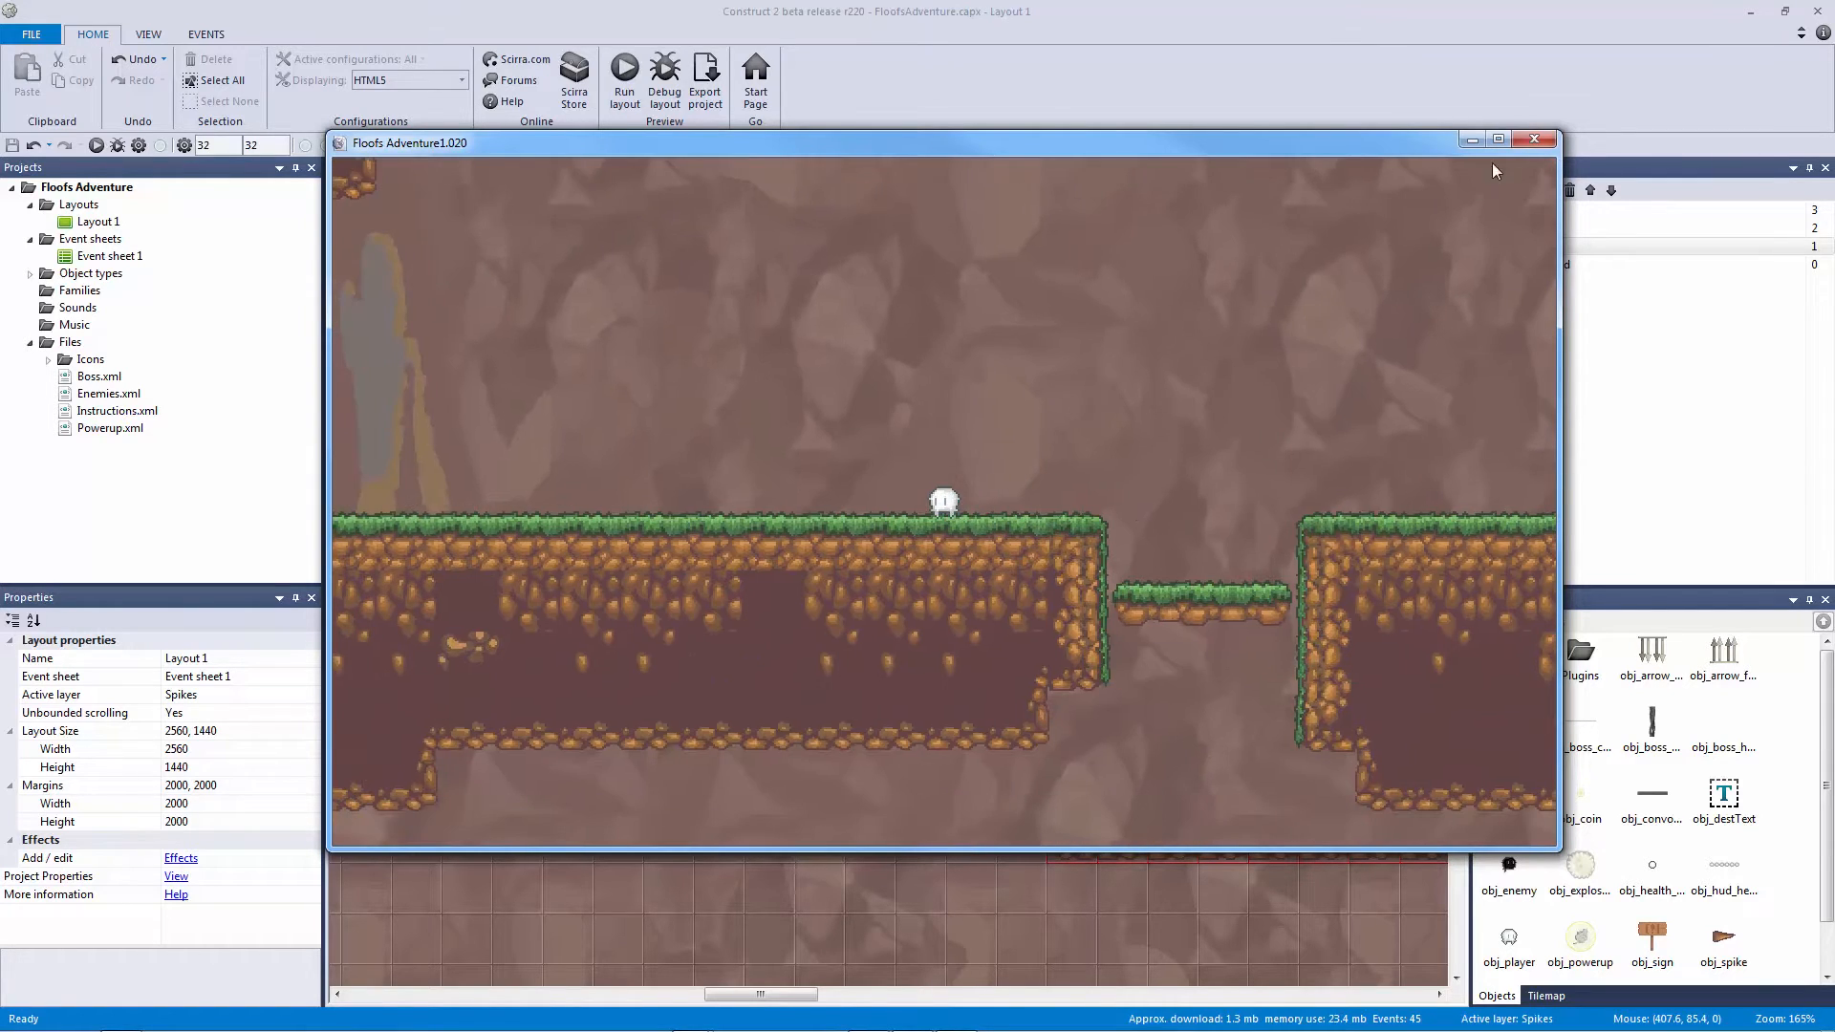
pyautogui.click(1534, 140)
# Step: Set the Wait action in the spike's line-of-sight sub-event to 0.3 seconds
pyautogui.click(459, 169)
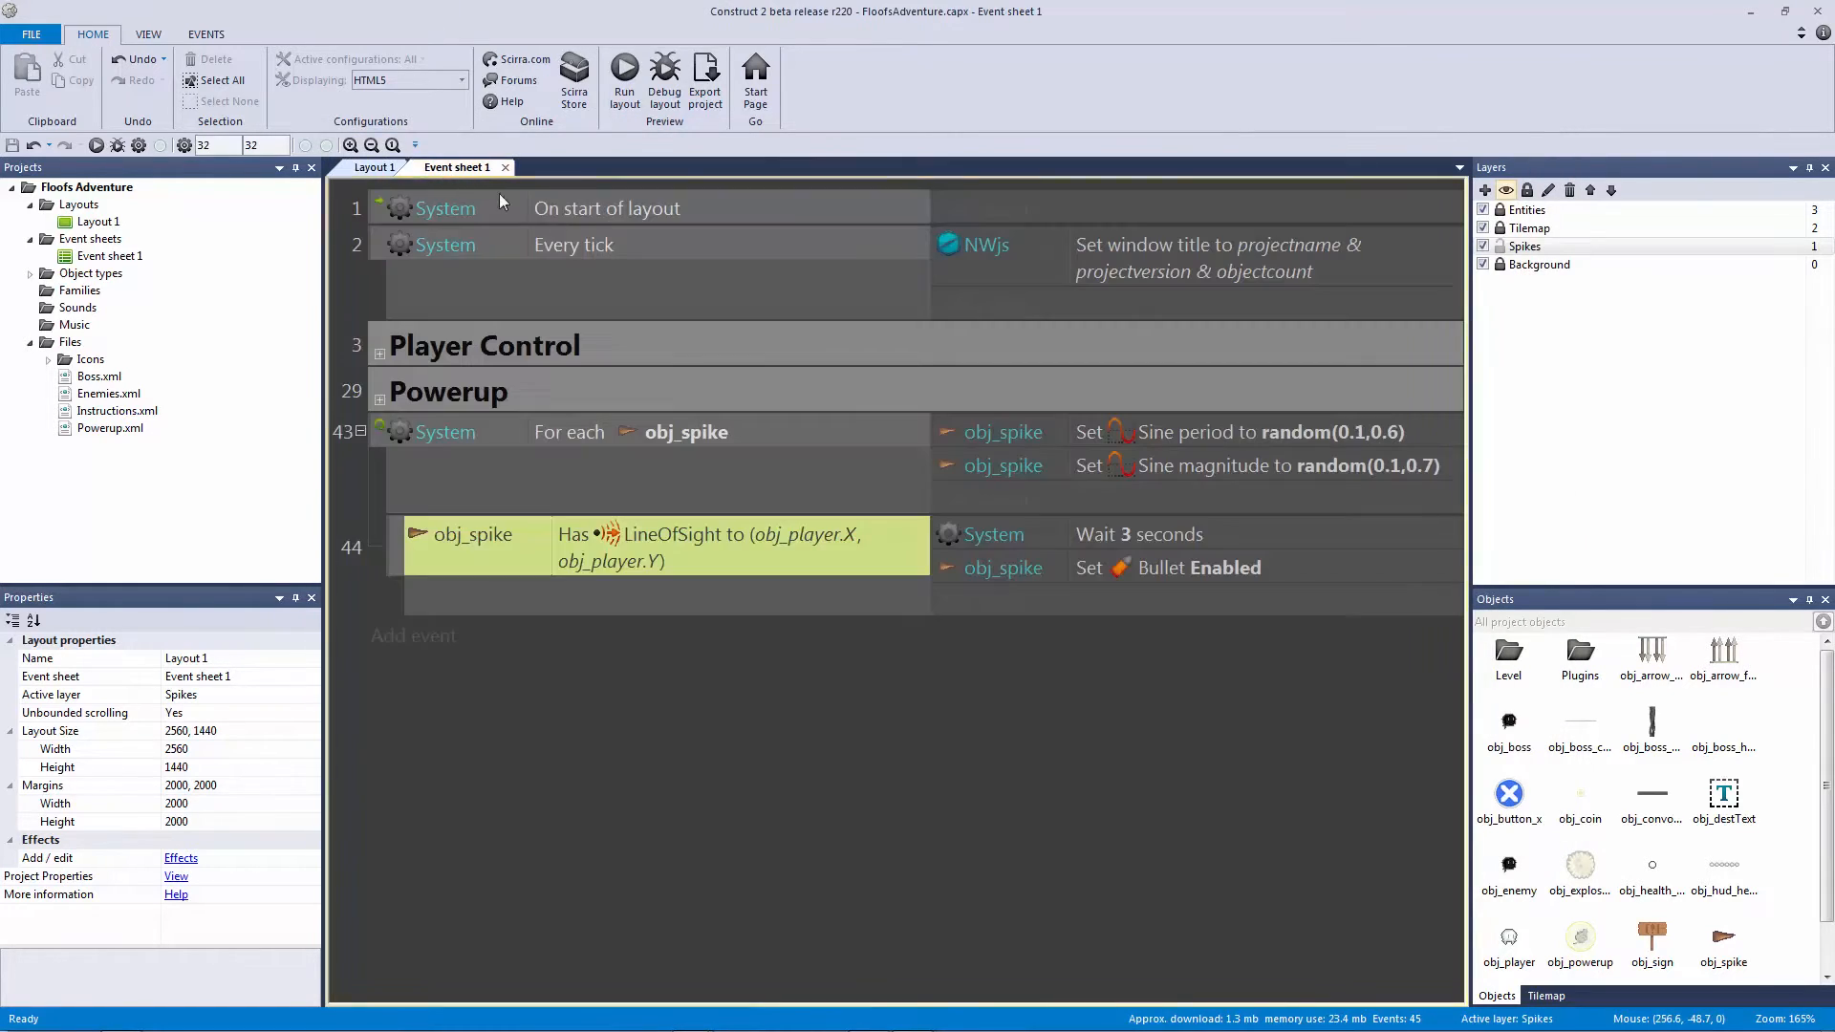
pyautogui.click(1194, 533)
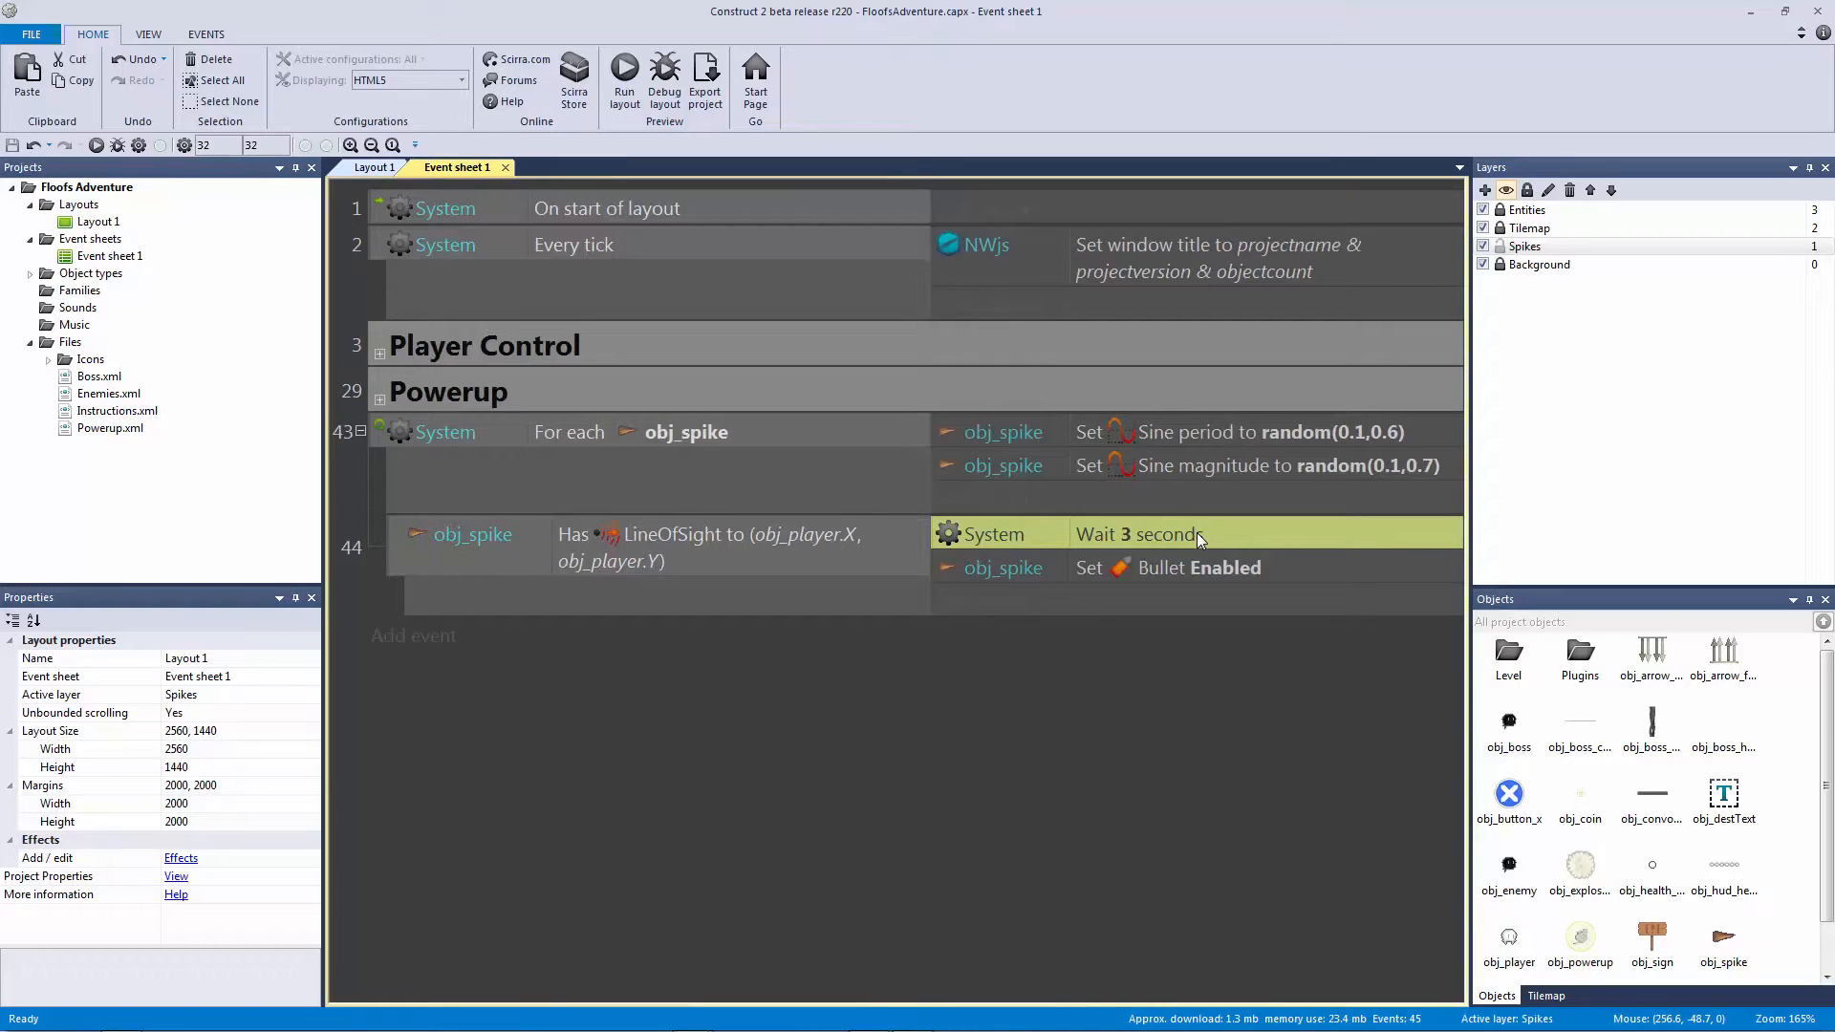
pyautogui.doubleClick(1197, 535)
pyautogui.write('0.3')
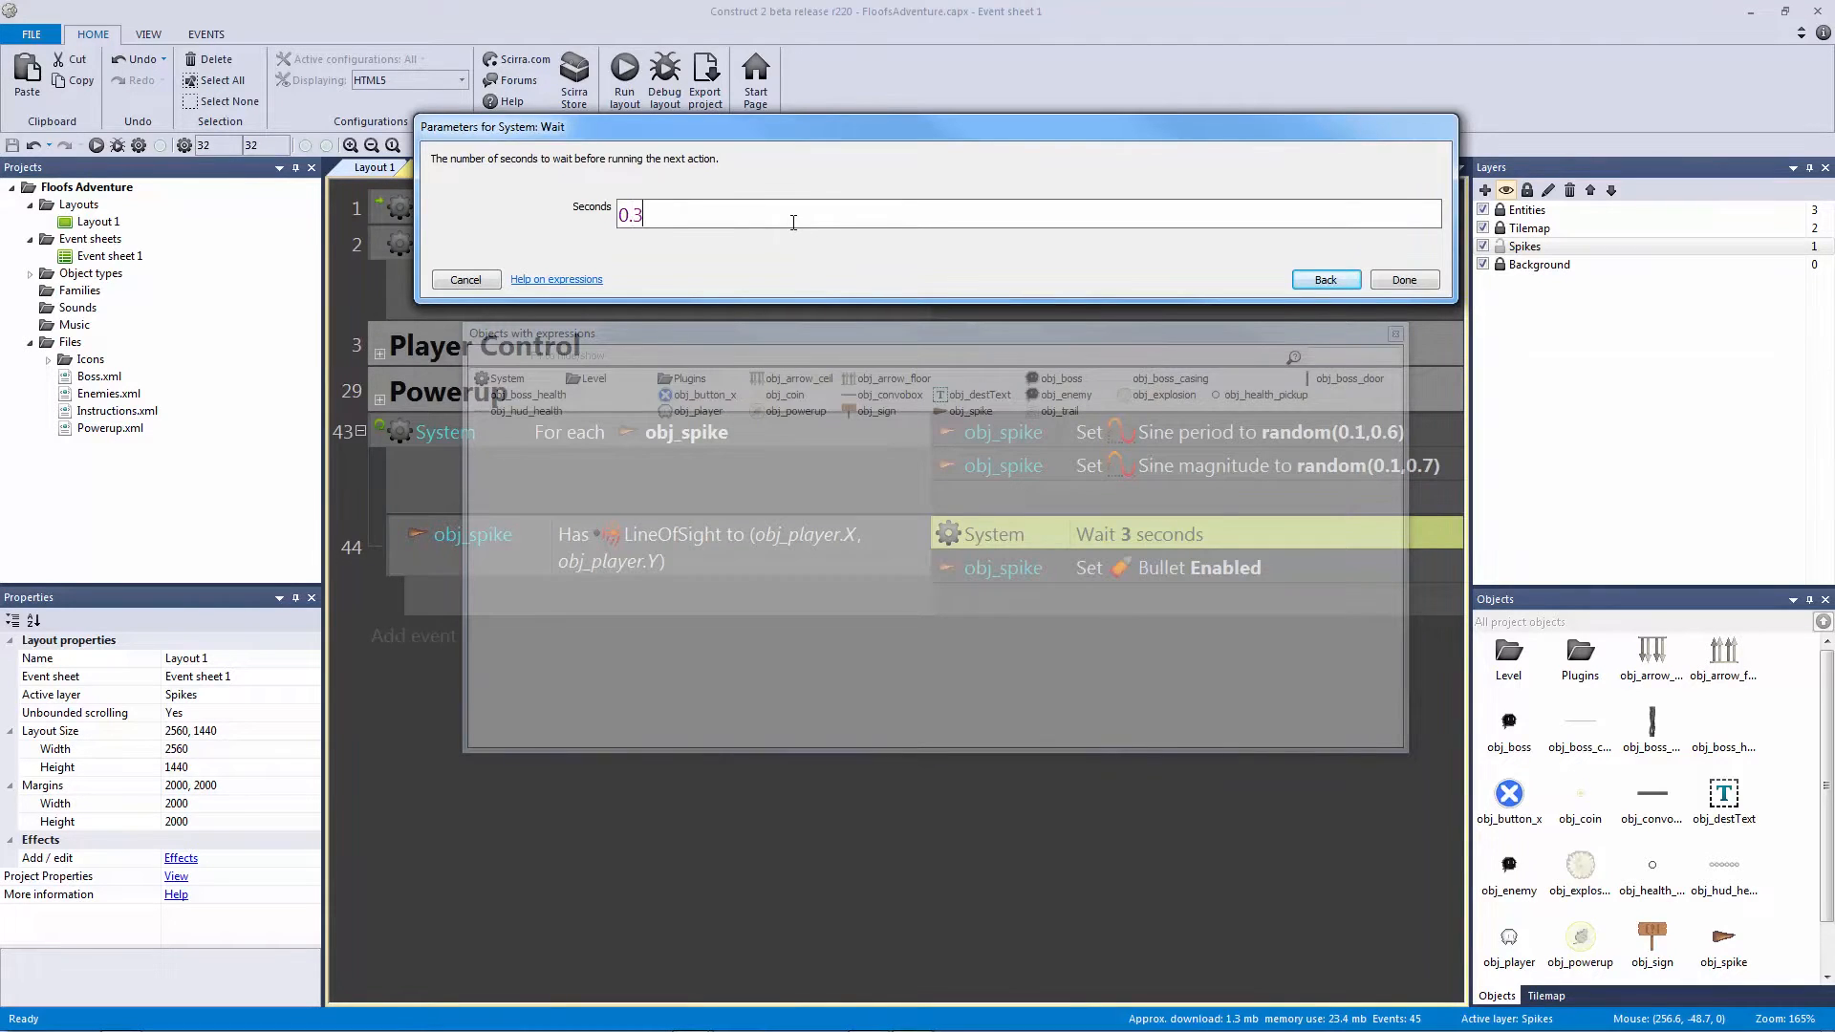
pyautogui.press('Return')
# Step: Run the layout and jump the player over the gap to test the shortened spike delay, closing the preview when done
pyautogui.click(96, 146)
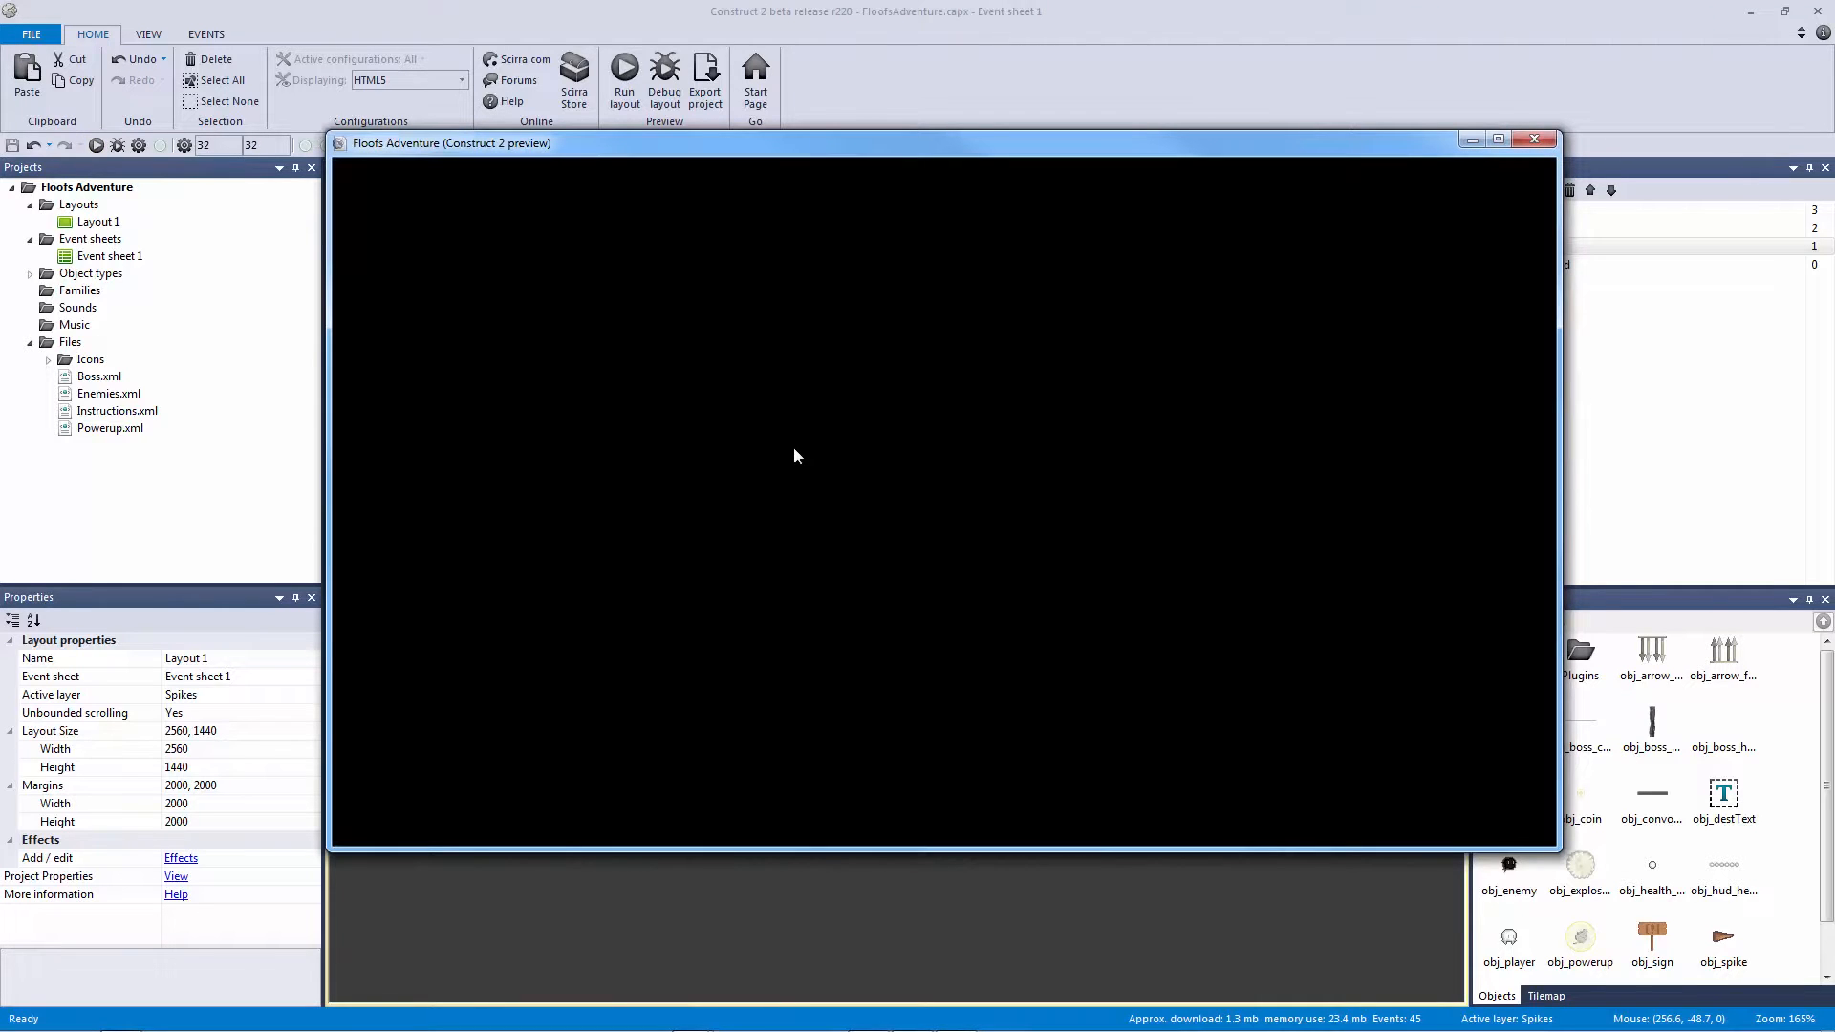
pyautogui.press('Right')
pyautogui.press('Up')
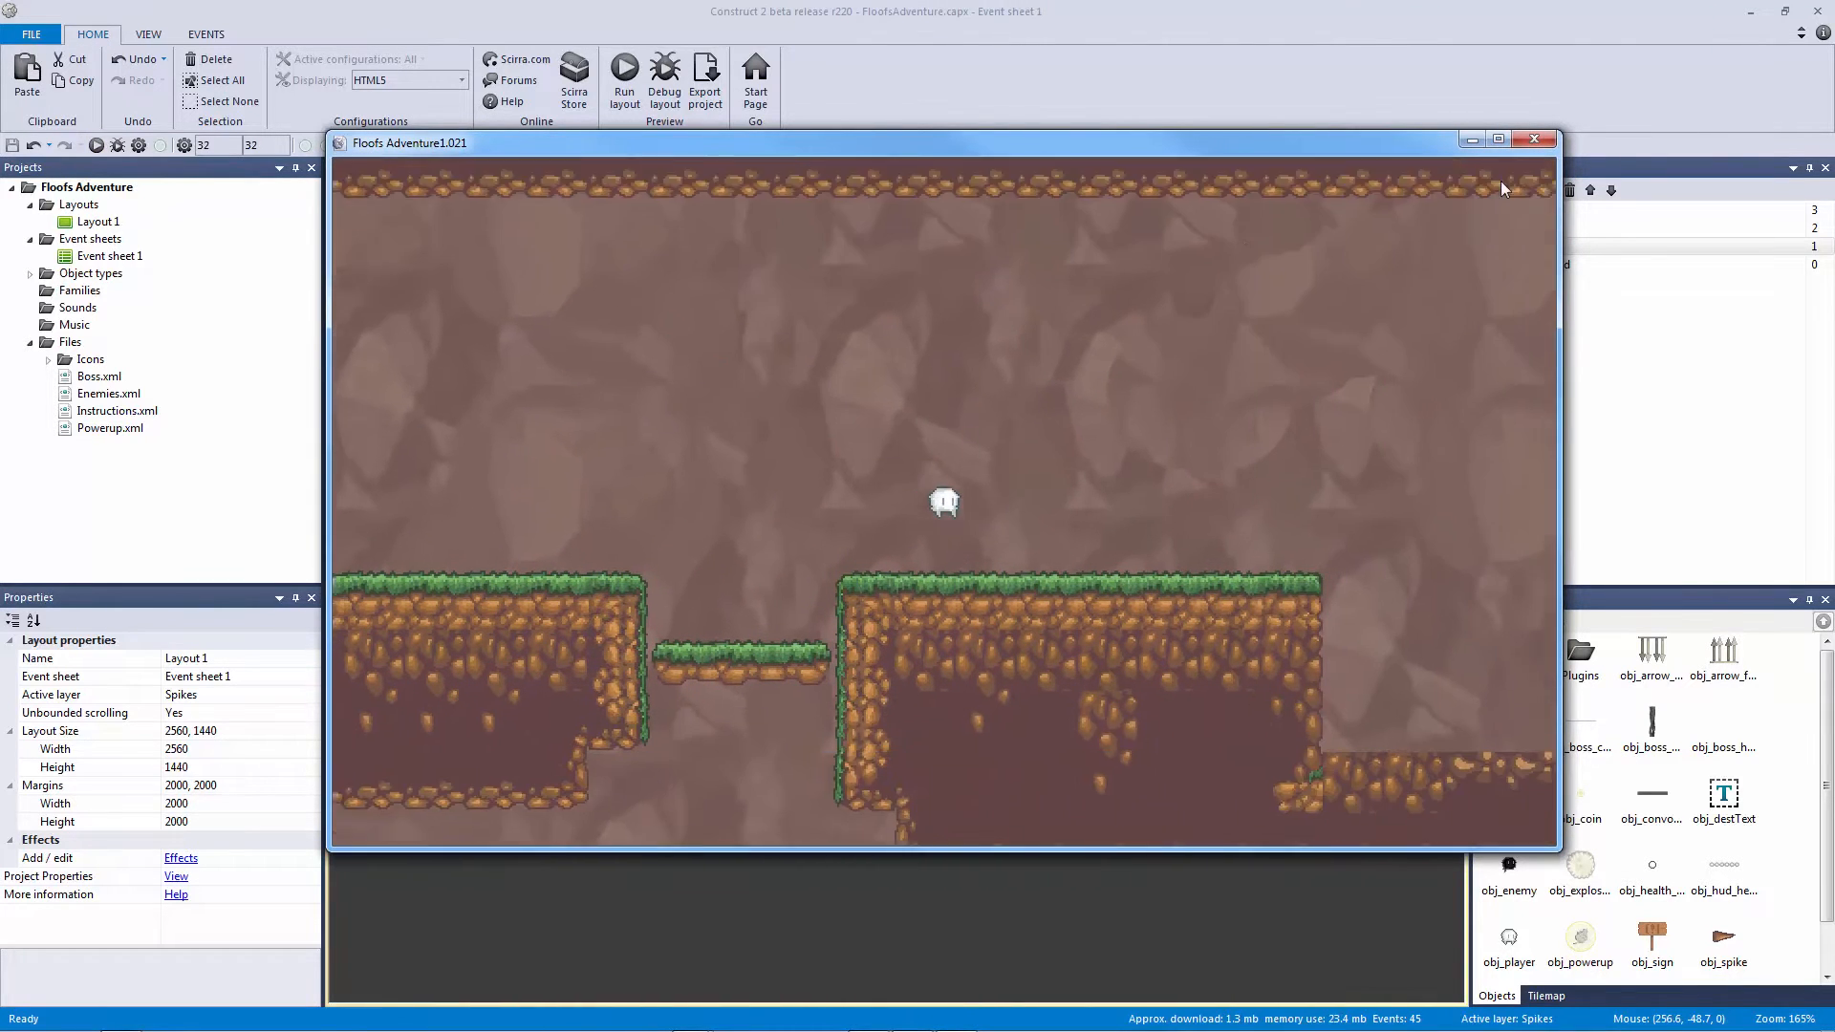
pyautogui.click(1533, 139)
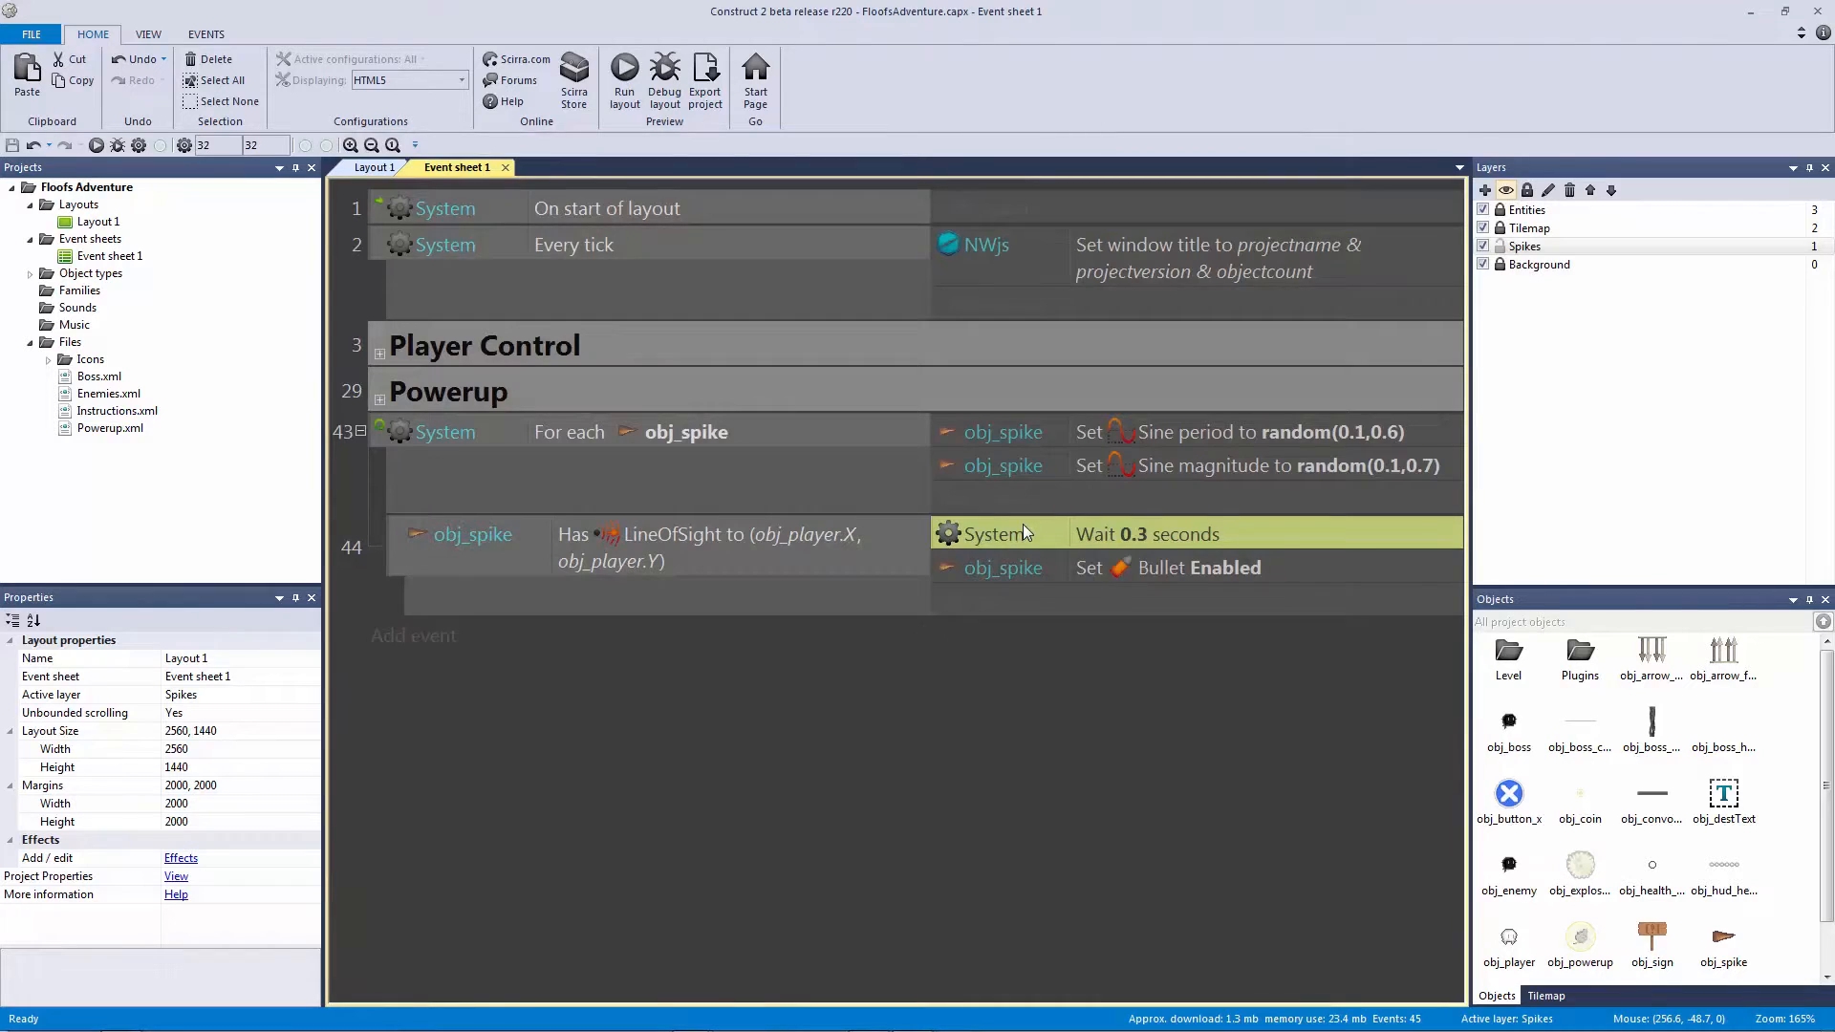
# Step: Set the Wait action in the spike's line-of-sight sub-event to 0.6 seconds
pyautogui.doubleClick(1023, 531)
pyautogui.write('0.6')
pyautogui.press('Return')
# Step: Run the layout and jump the player across the gap to test the 0.6-second spike delay, closing the preview when done
pyautogui.click(96, 146)
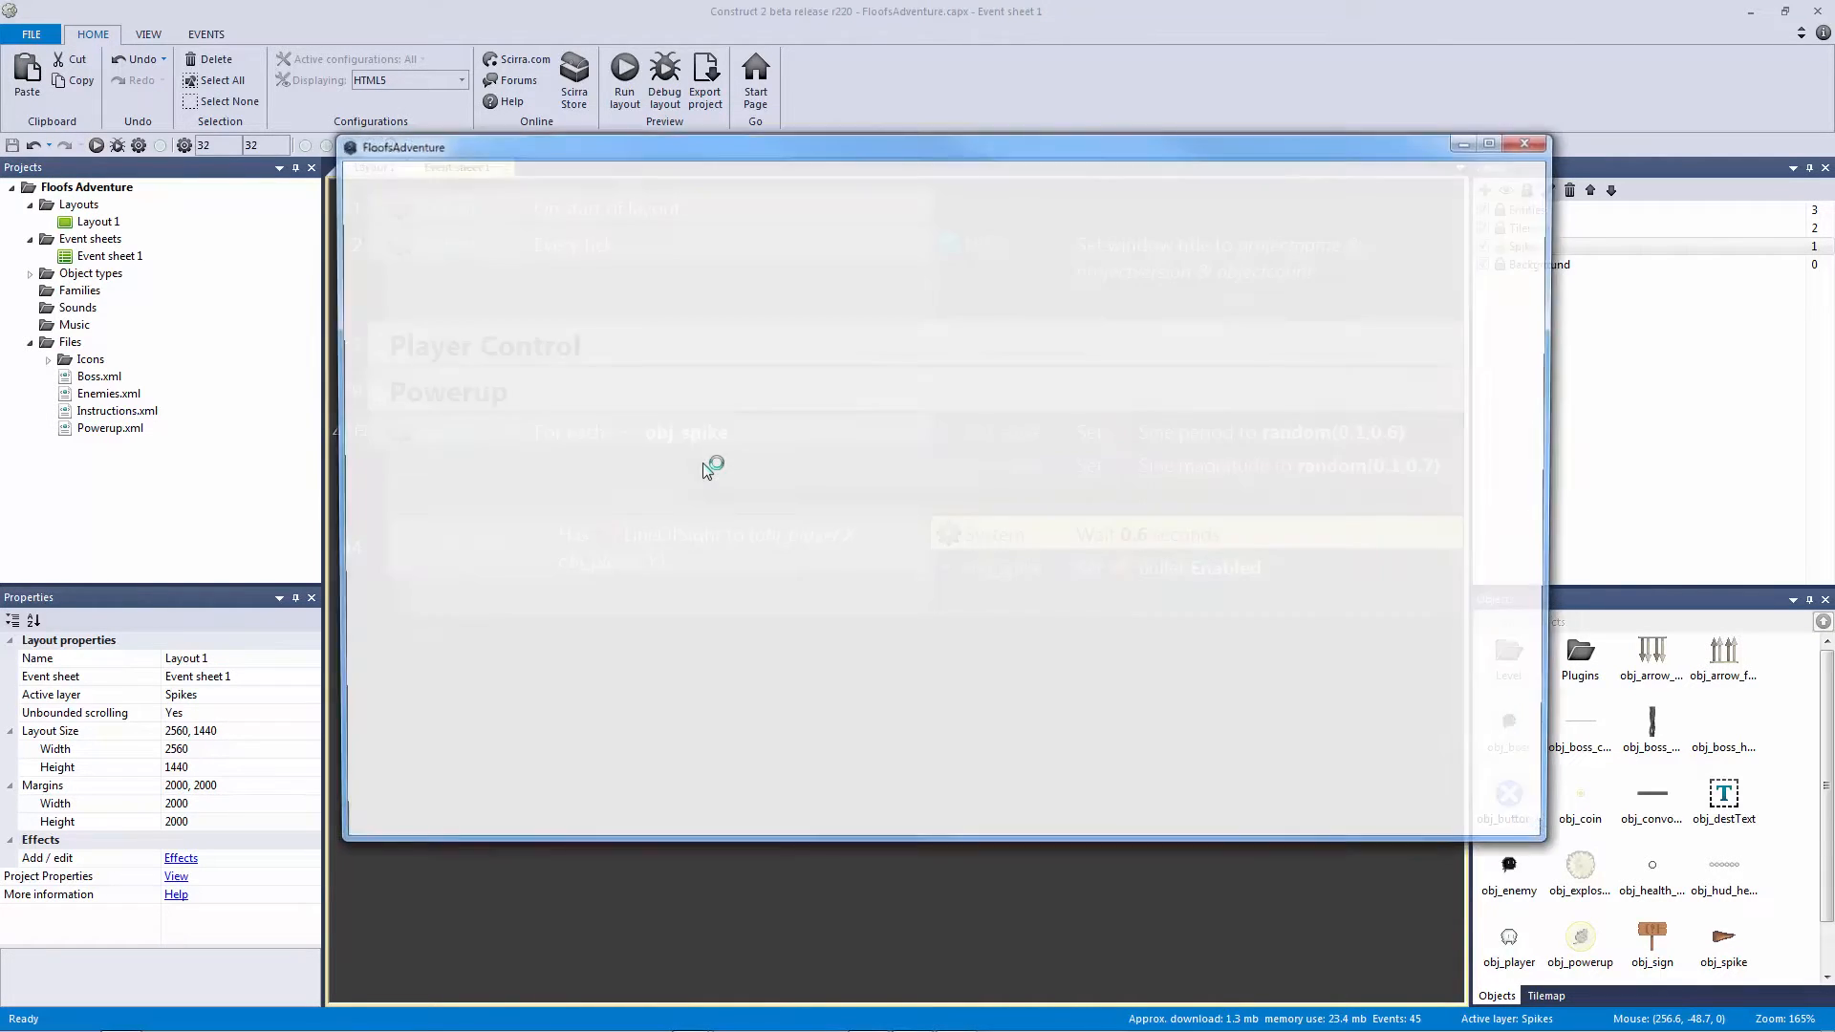
pyautogui.press('Right')
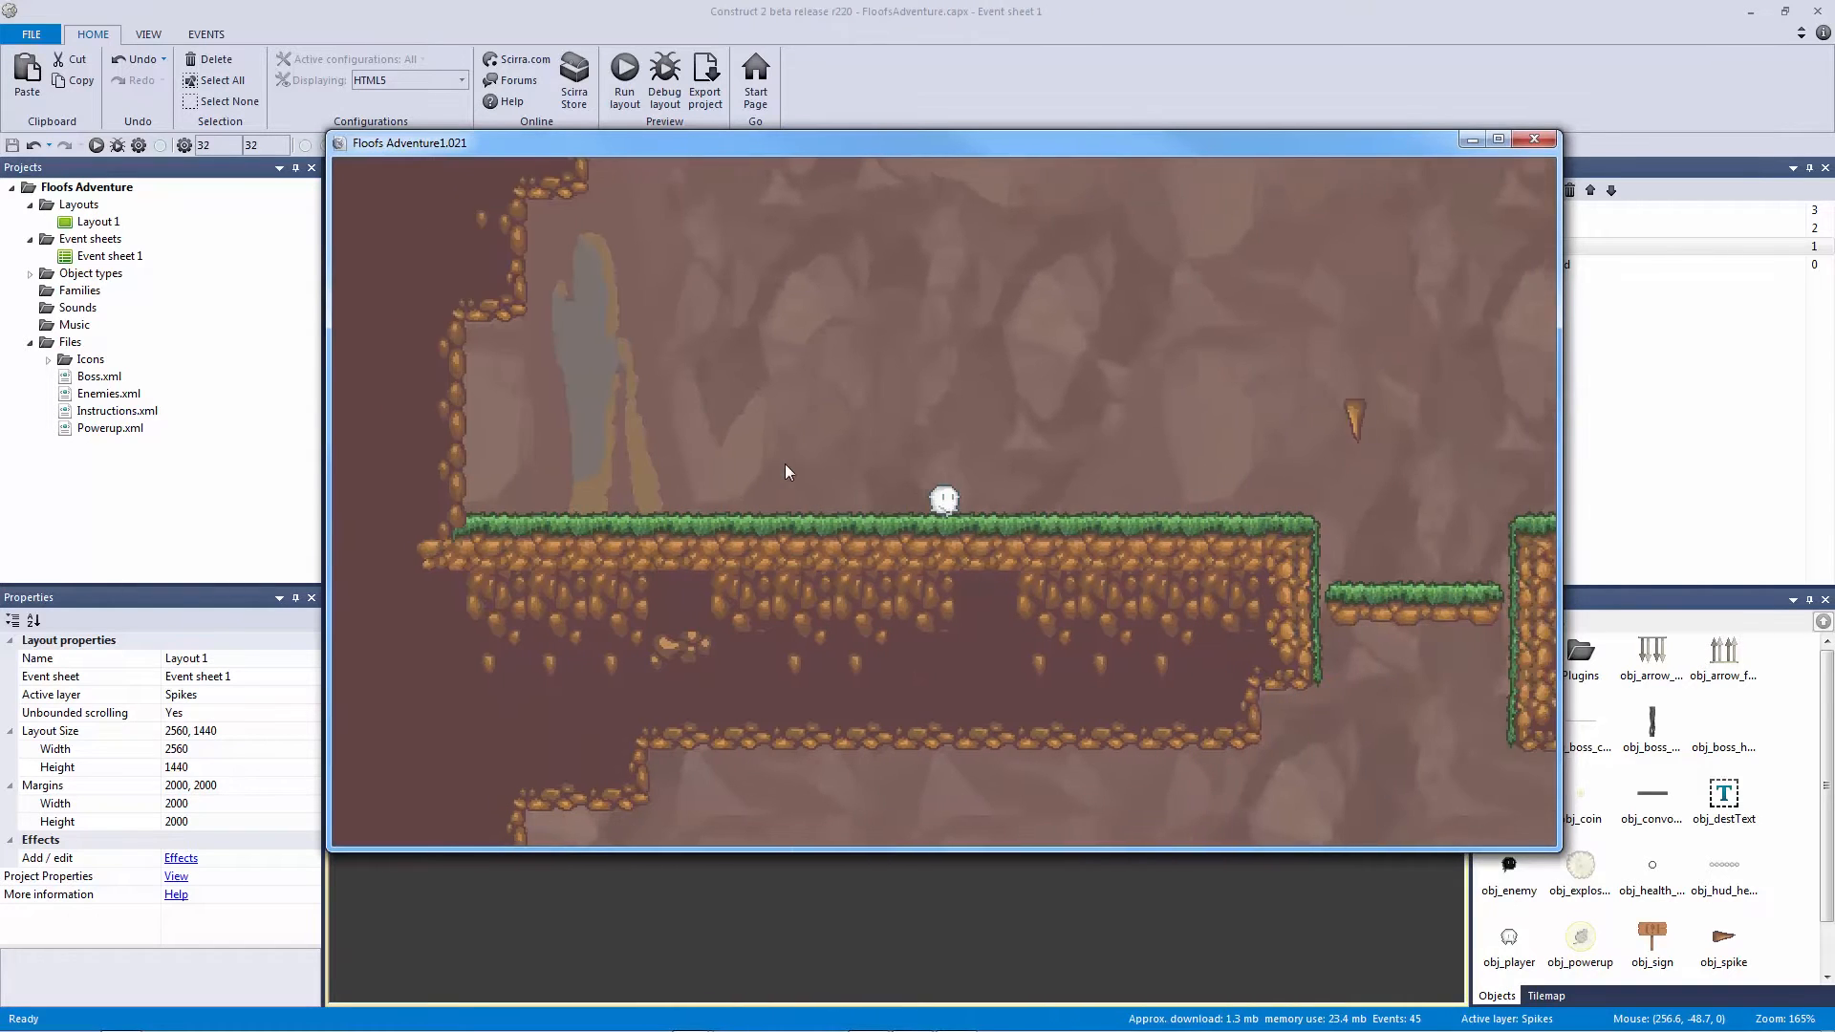
pyautogui.press('Up')
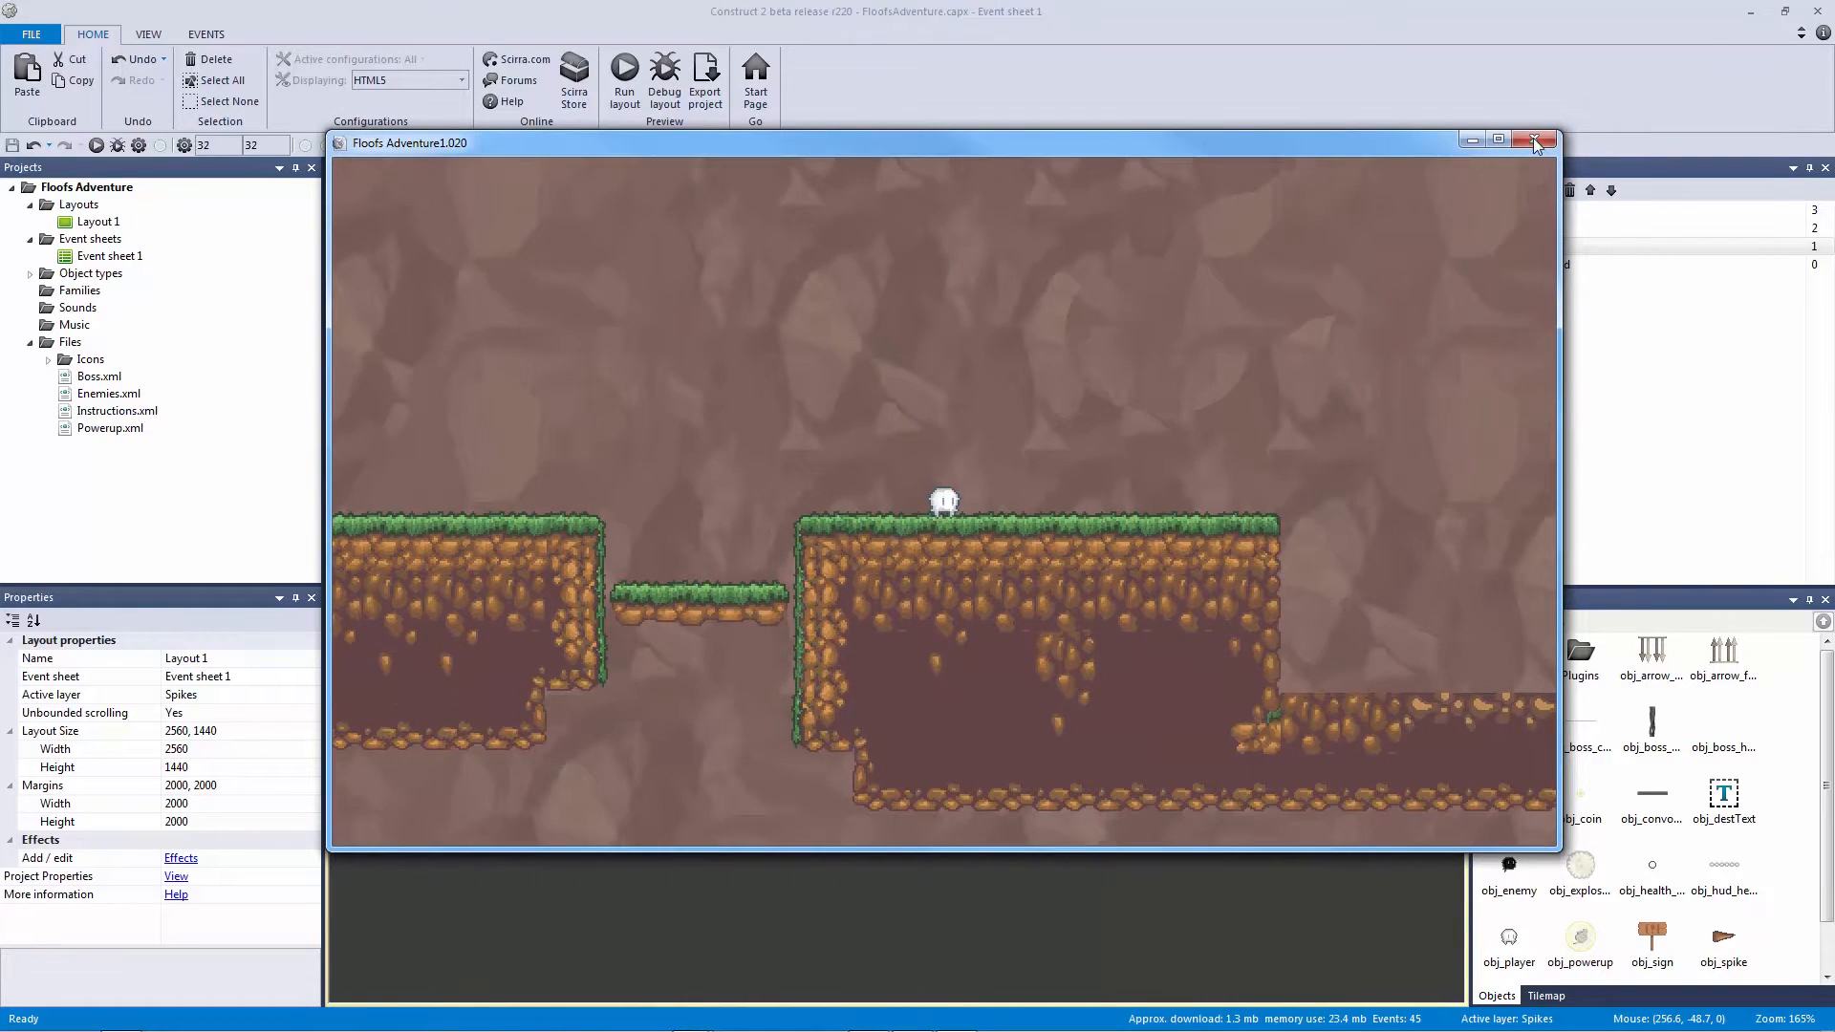
pyautogui.click(1533, 139)
pyautogui.doubleClick(1200, 535)
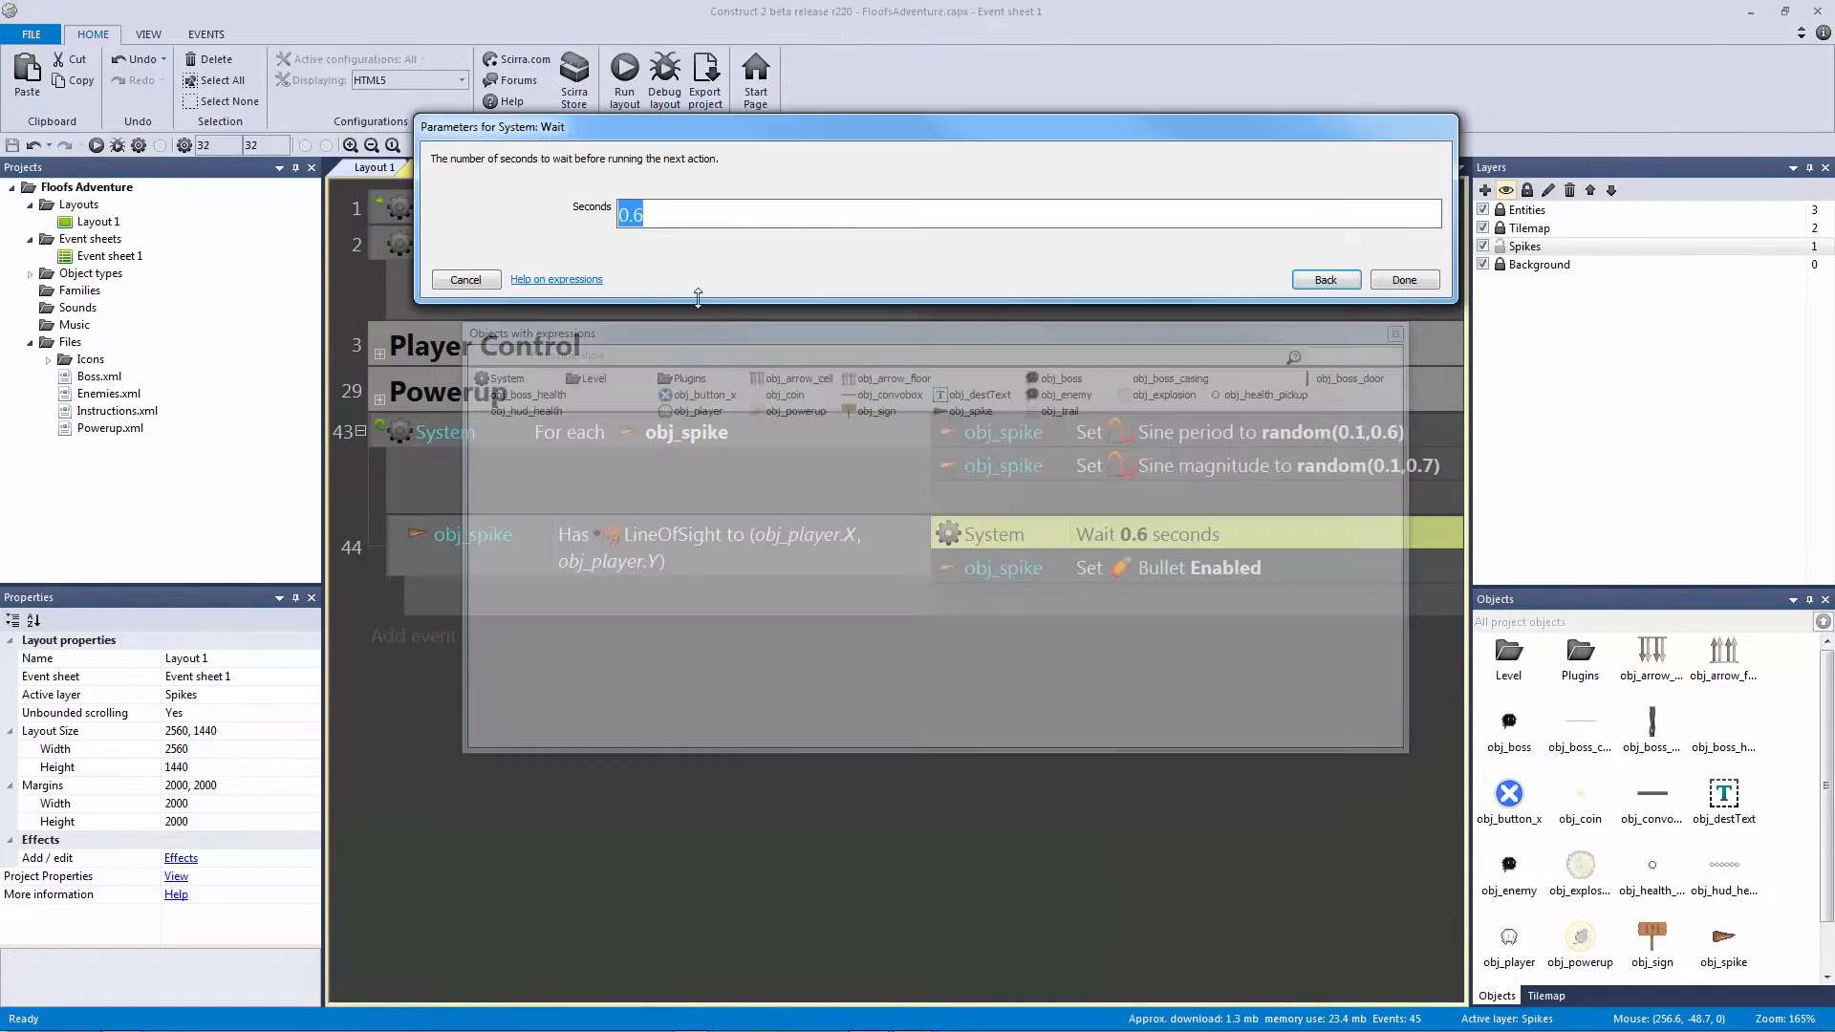
pyautogui.click(467, 279)
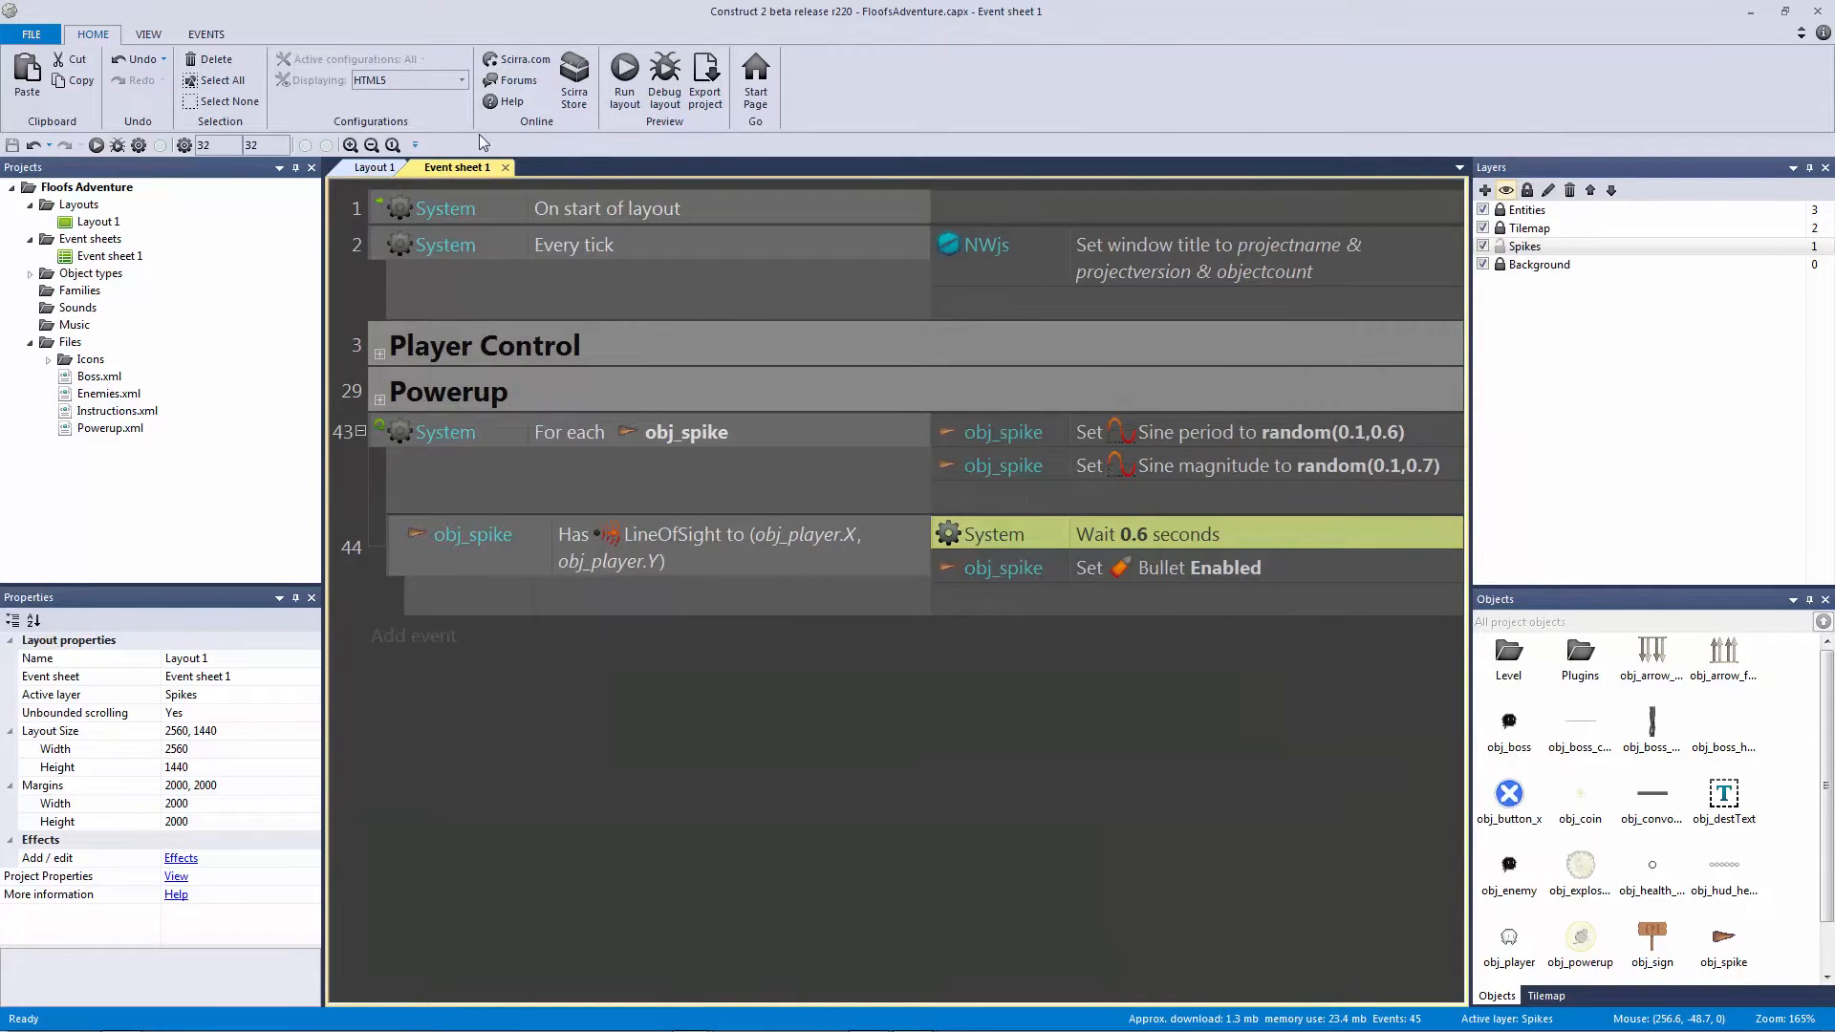
pyautogui.click(365, 170)
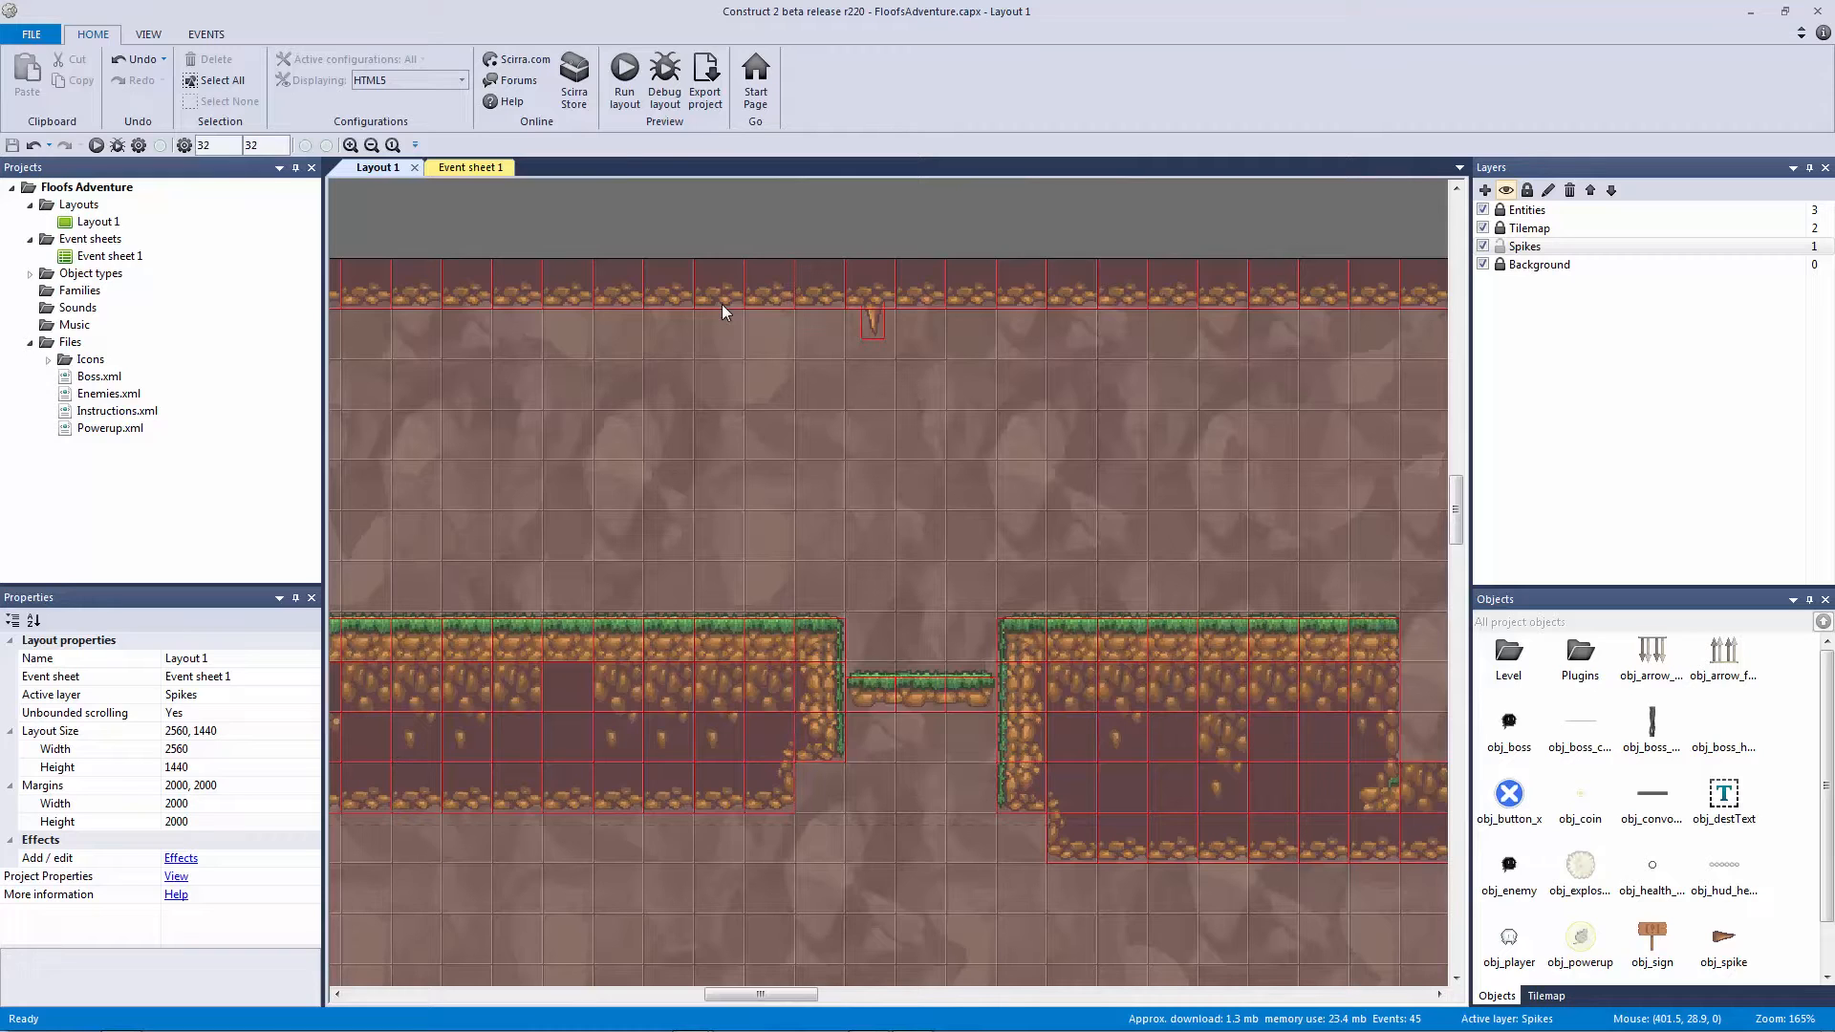
pyautogui.click(487, 168)
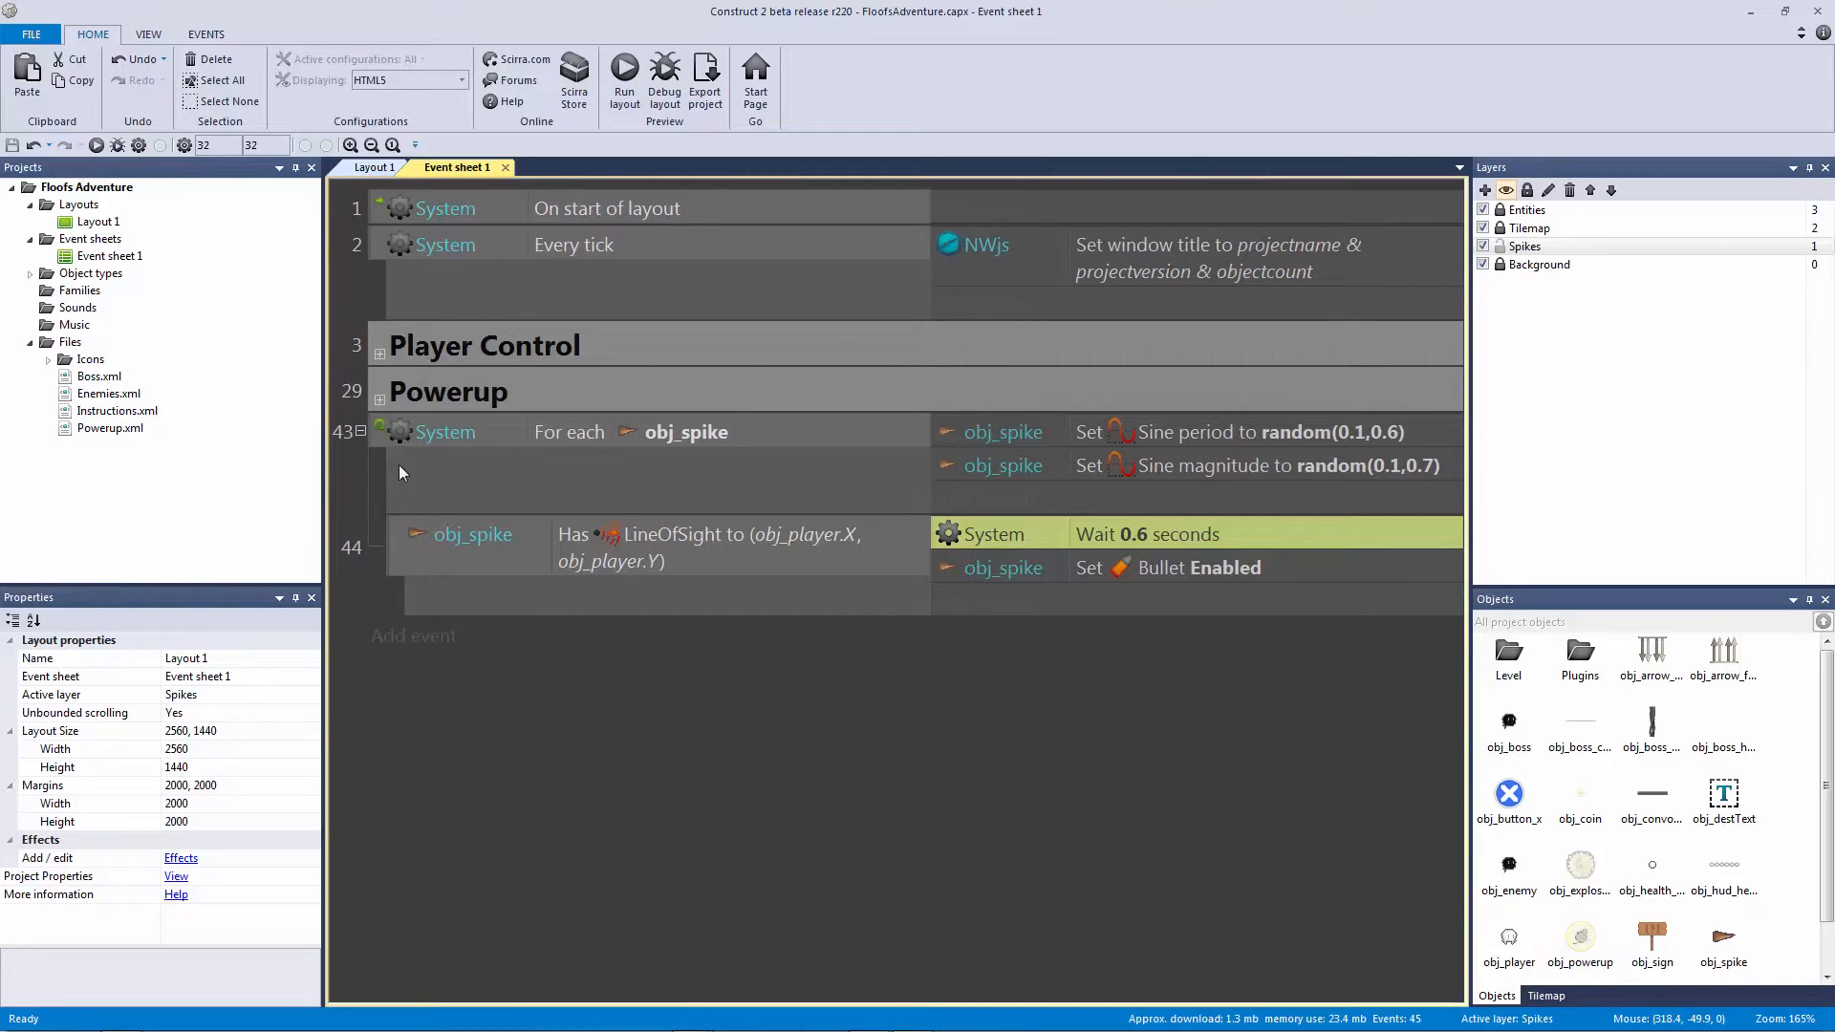
pyautogui.click(376, 433)
pyautogui.click(549, 702)
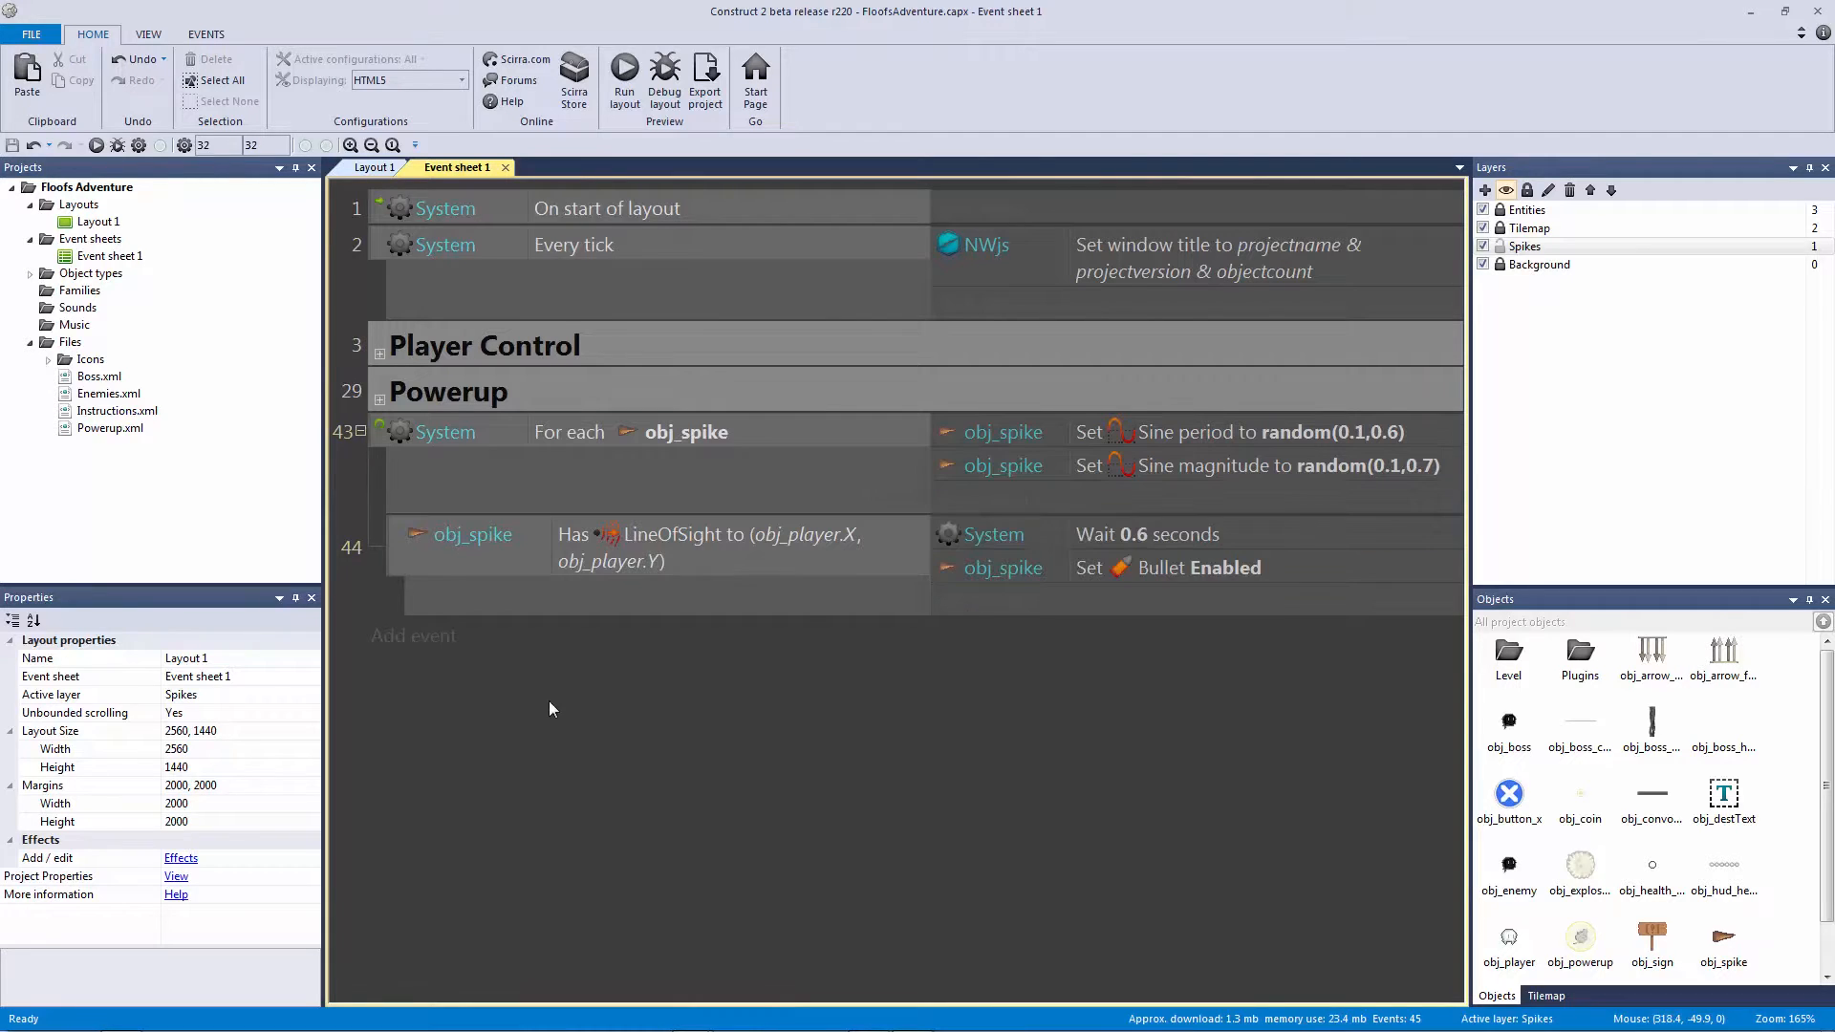
# Step: Add an event below the spike events with the obj_spike condition On collision with another object, choosing tm_level
pyautogui.click(439, 647)
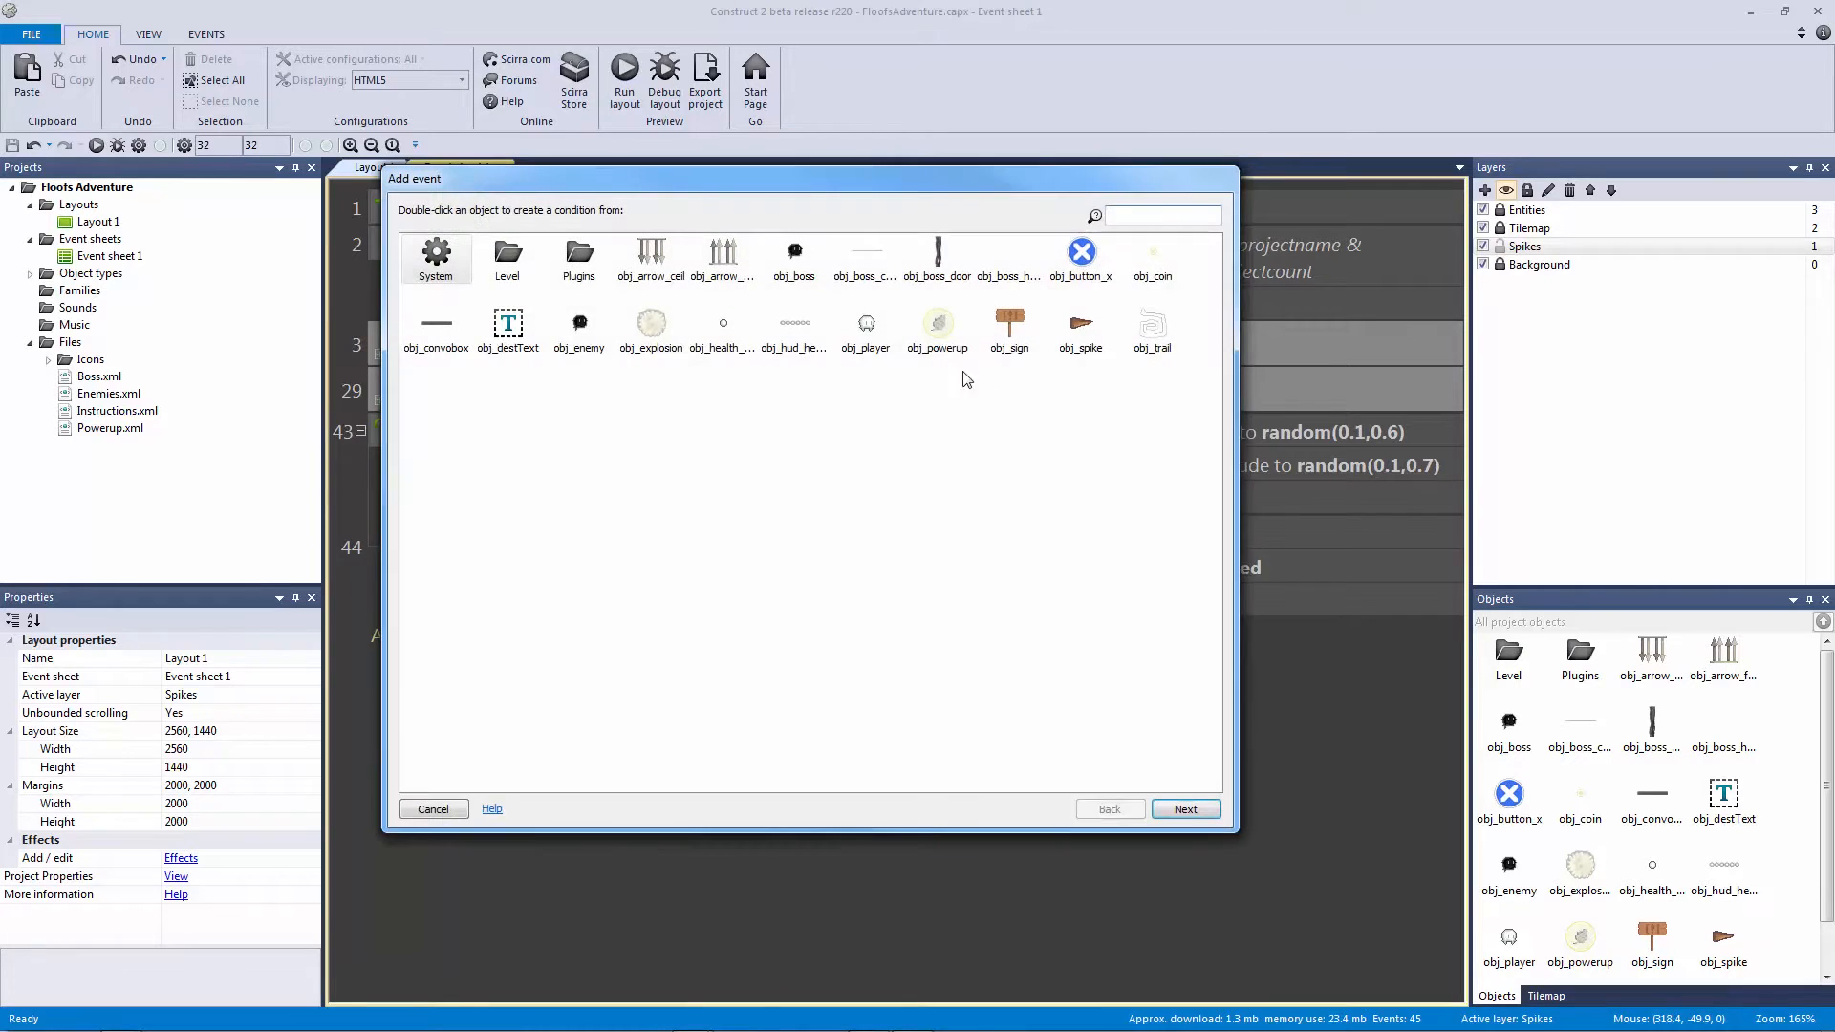
pyautogui.click(1079, 329)
pyautogui.doubleClick(1076, 343)
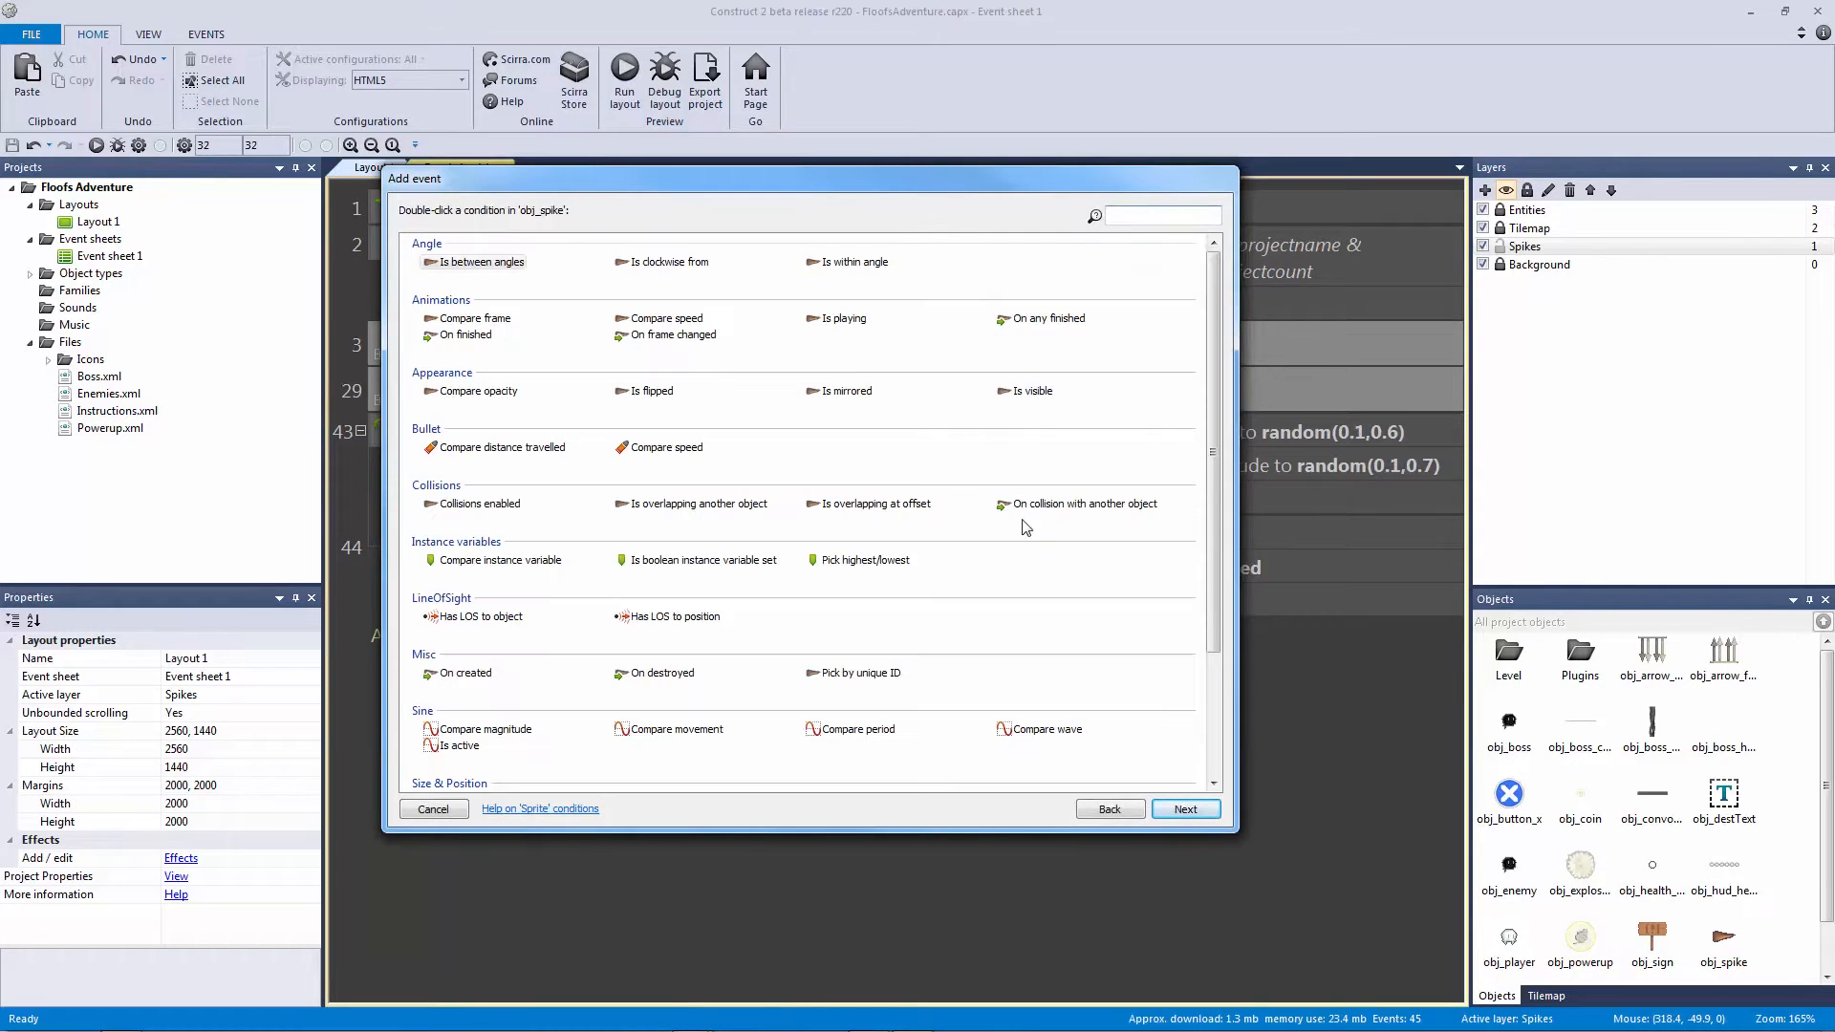
pyautogui.doubleClick(1084, 504)
pyautogui.click(722, 212)
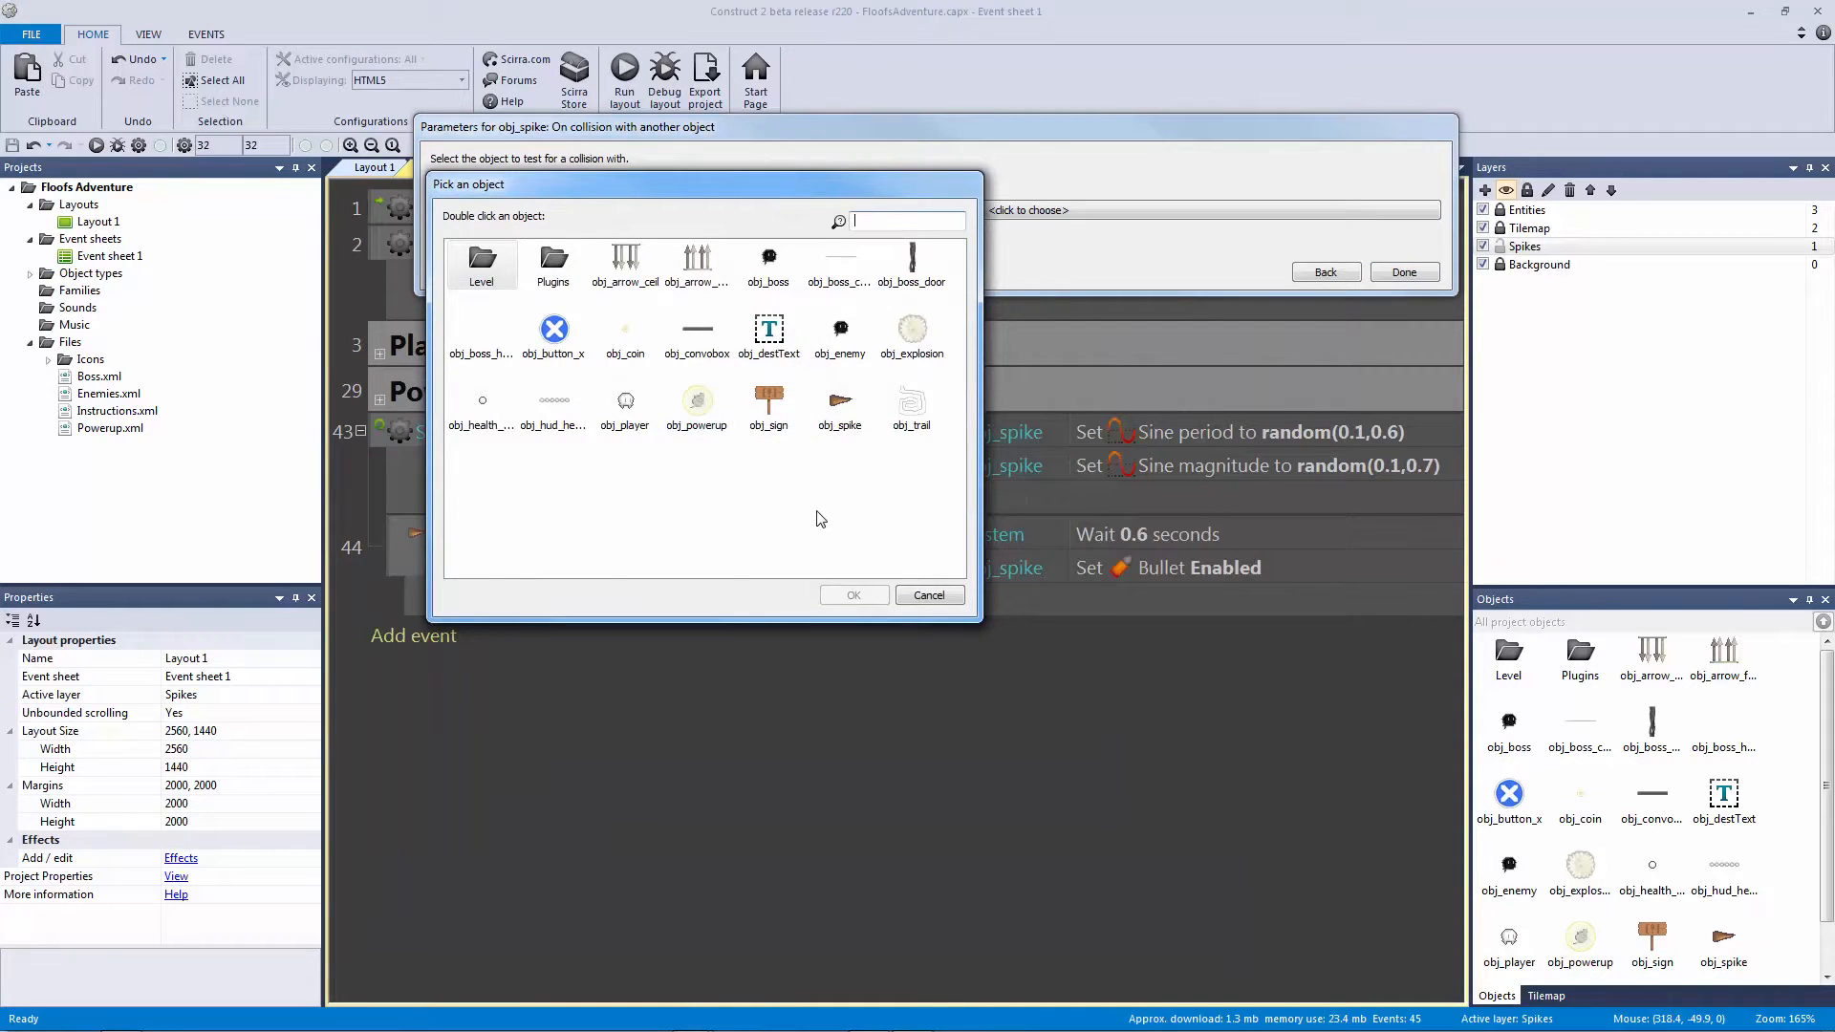
pyautogui.doubleClick(482, 263)
pyautogui.doubleClick(623, 263)
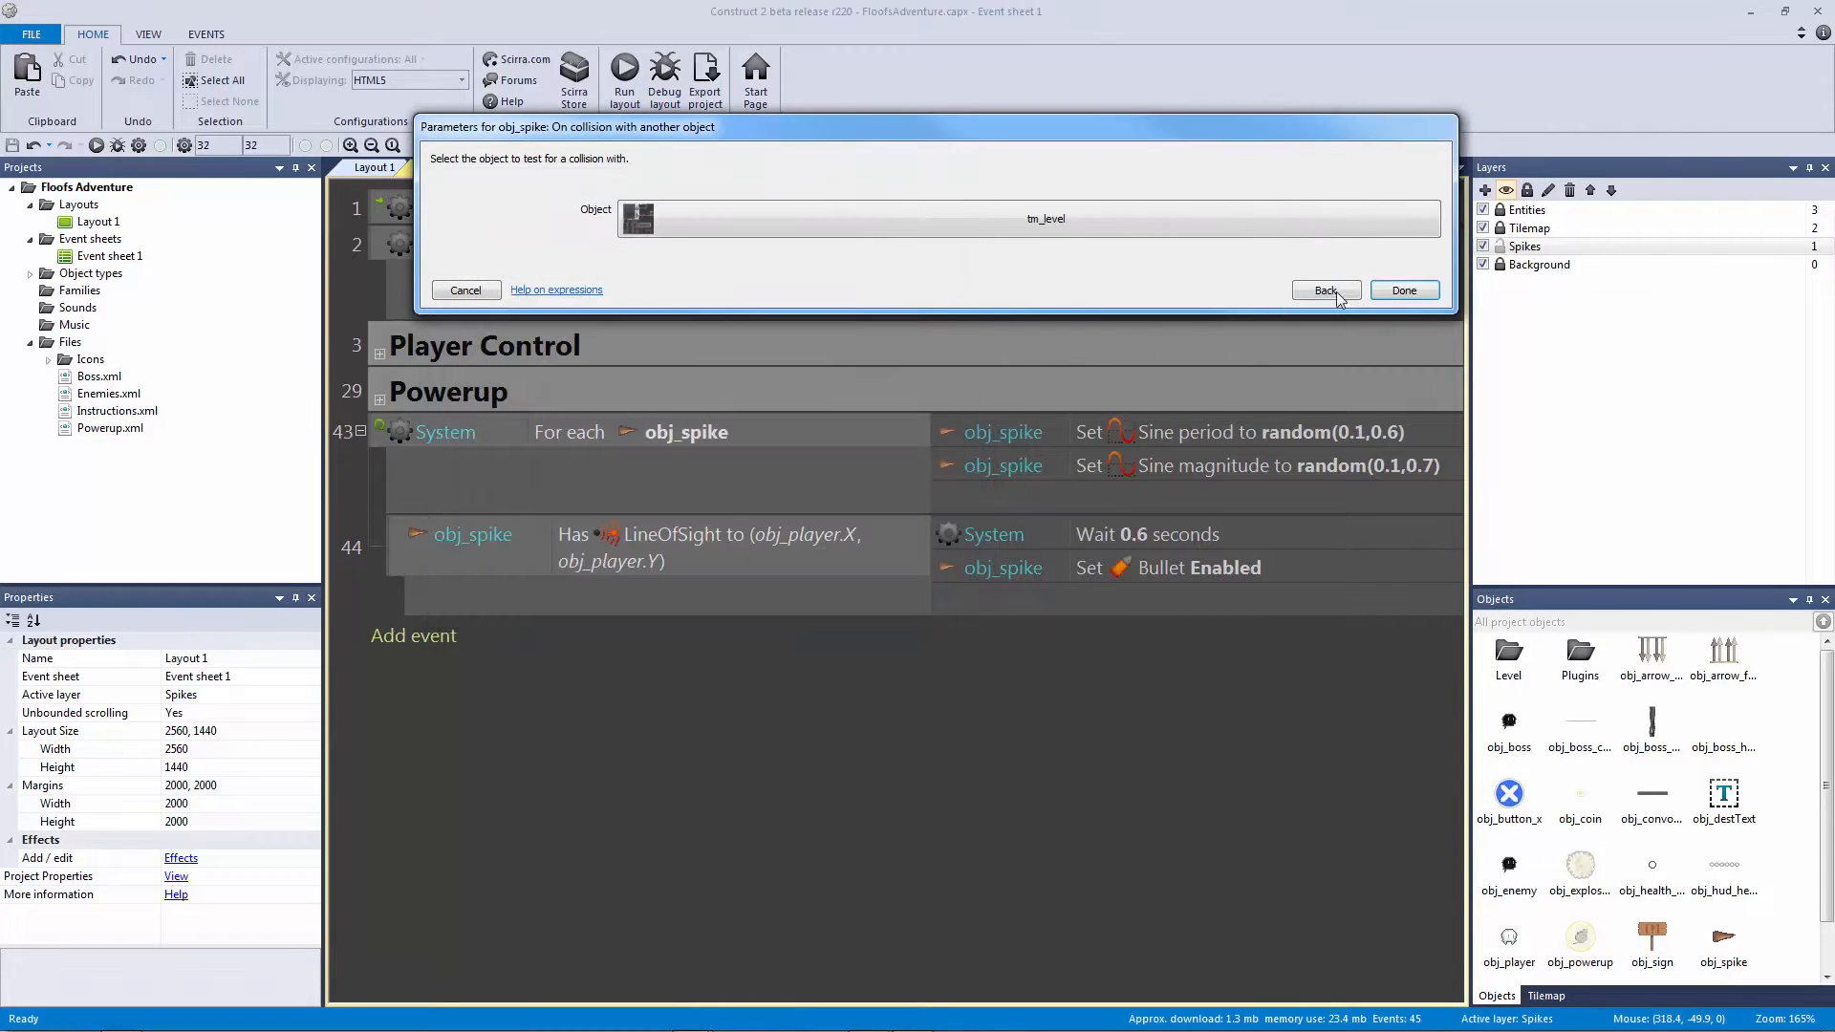
pyautogui.click(1404, 272)
pyautogui.click(709, 738)
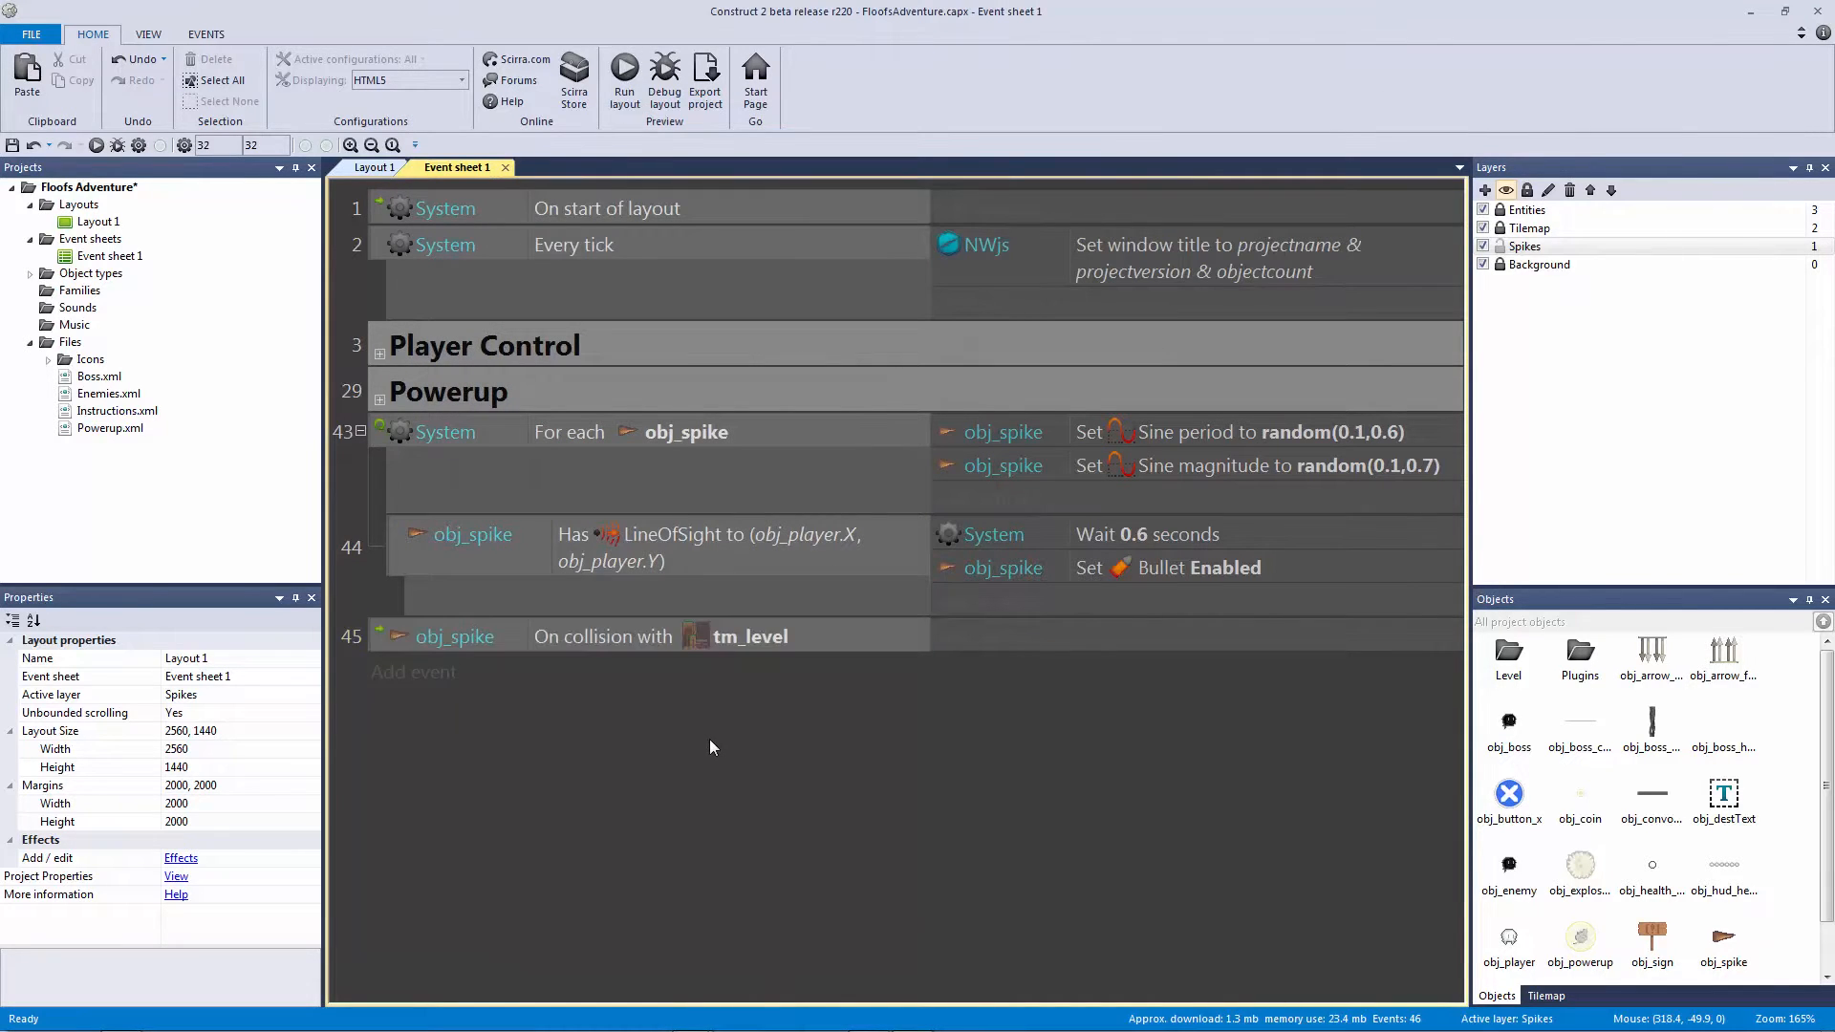
# Step: Add an obj_spike Destroy action to the spike's collision event with tm_level
pyautogui.click(451, 638)
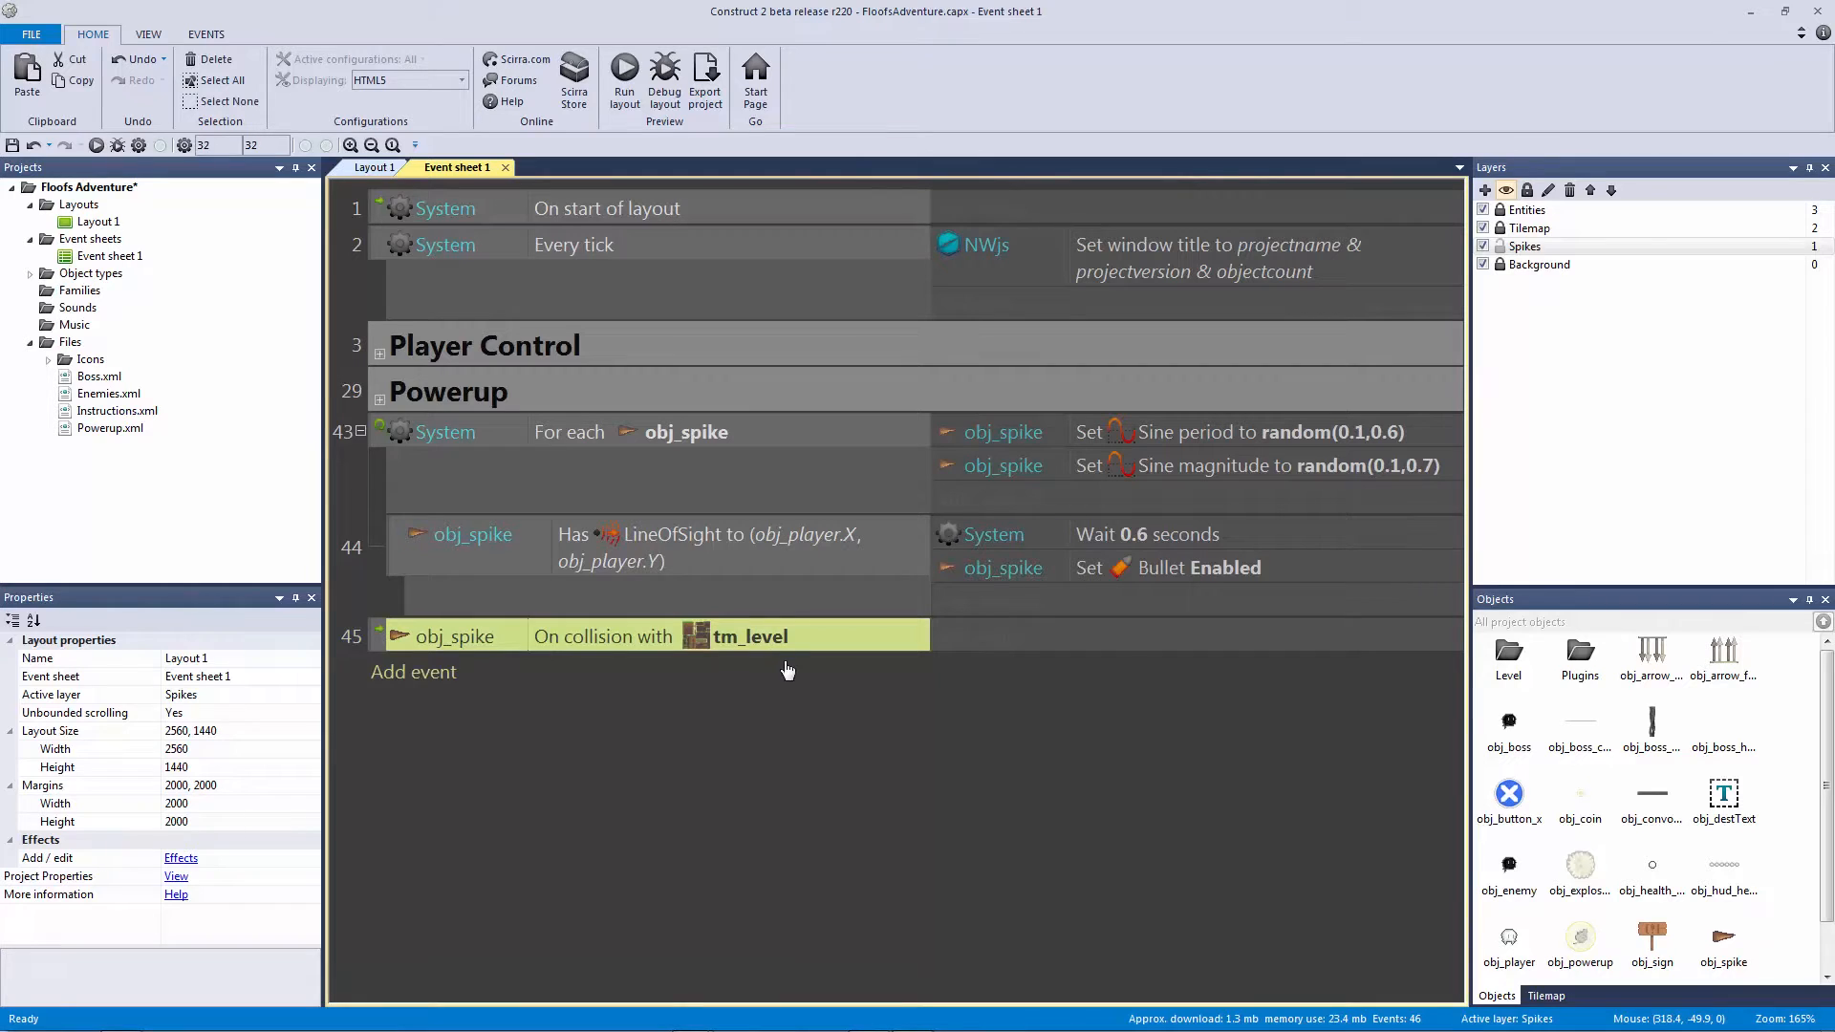
pyautogui.click(992, 636)
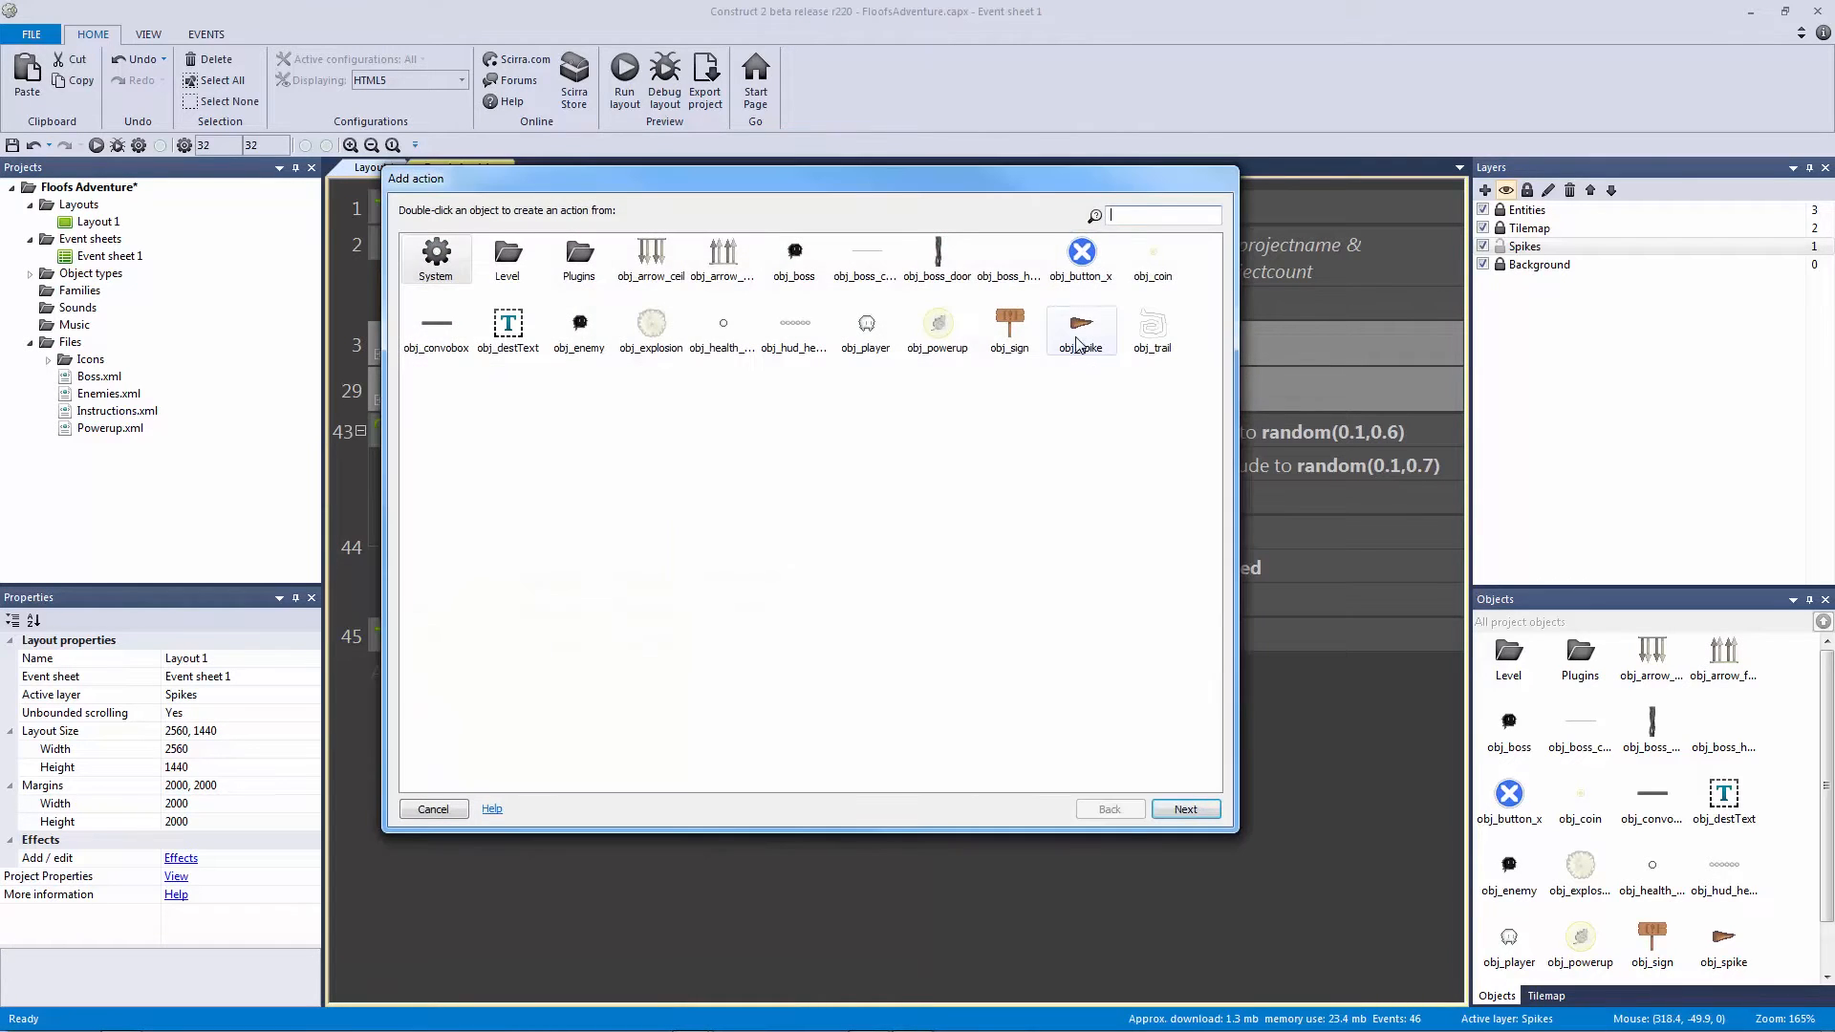
pyautogui.doubleClick(1077, 342)
pyautogui.write('des')
pyautogui.doubleClick(451, 262)
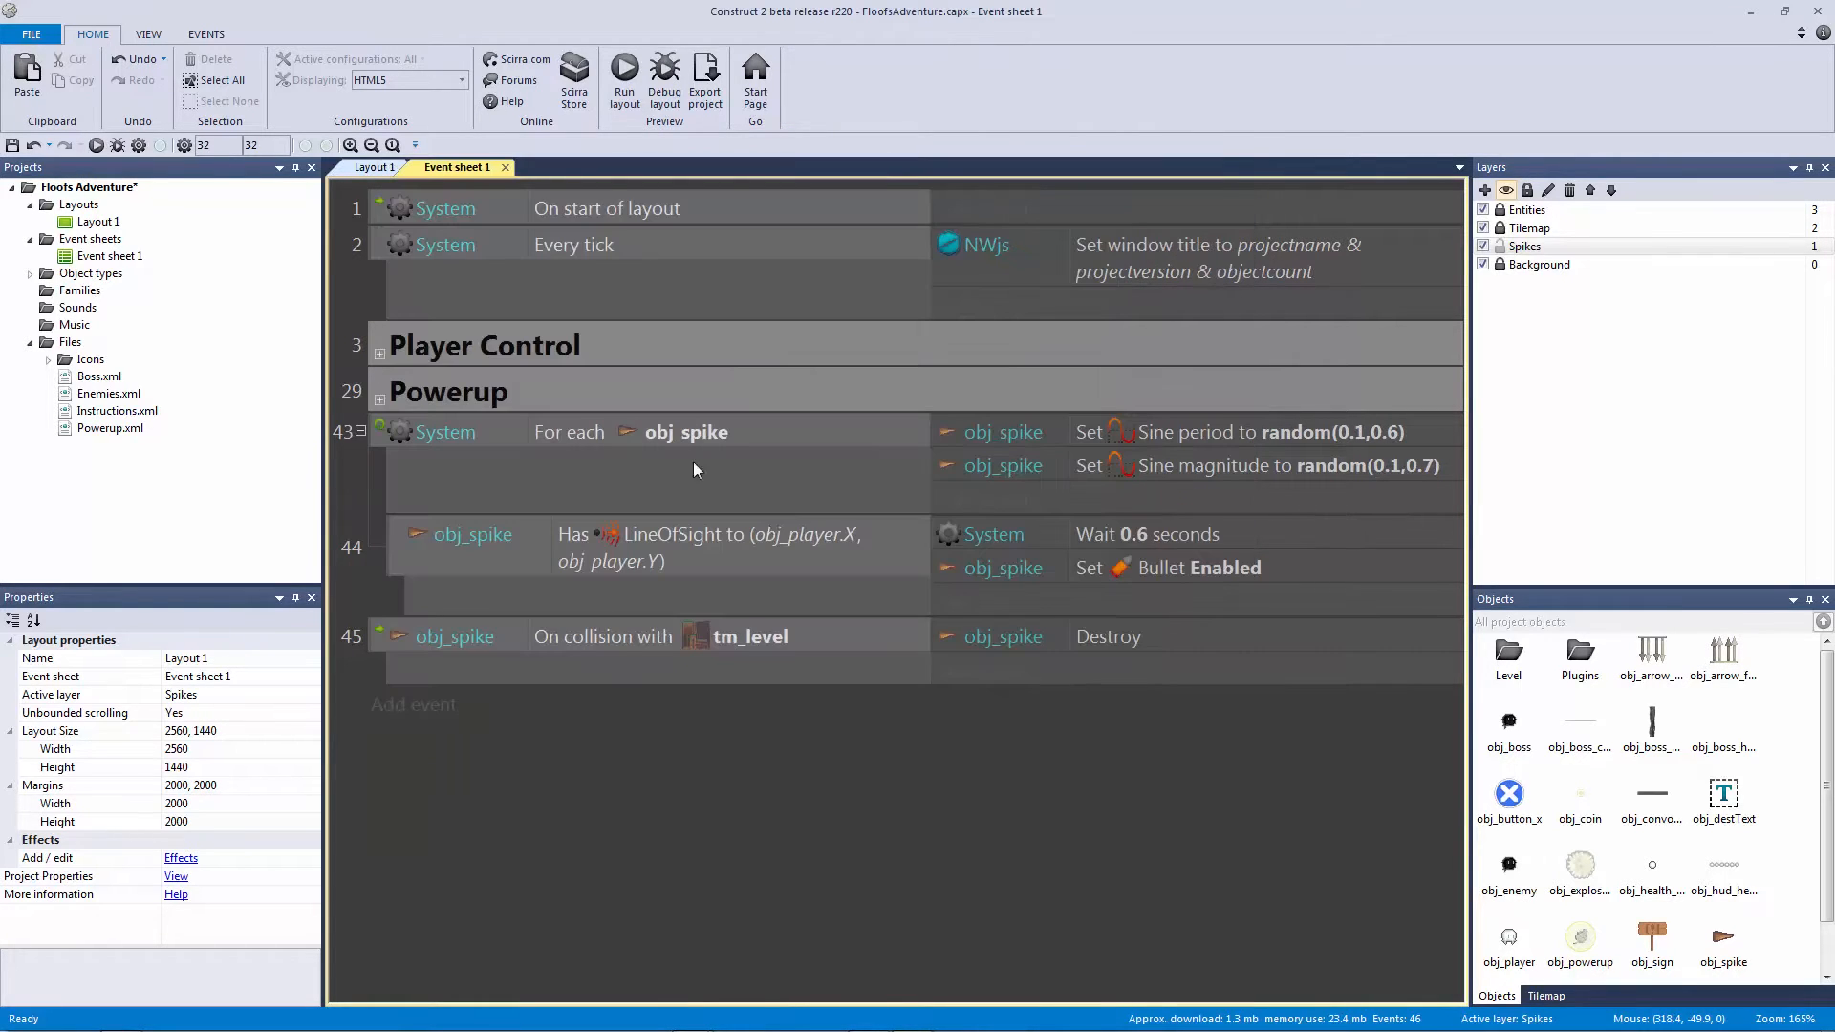
# Step: Preview the layout, moving the player past the gap to test the spike's destruction on landing, and close the window
pyautogui.click(101, 149)
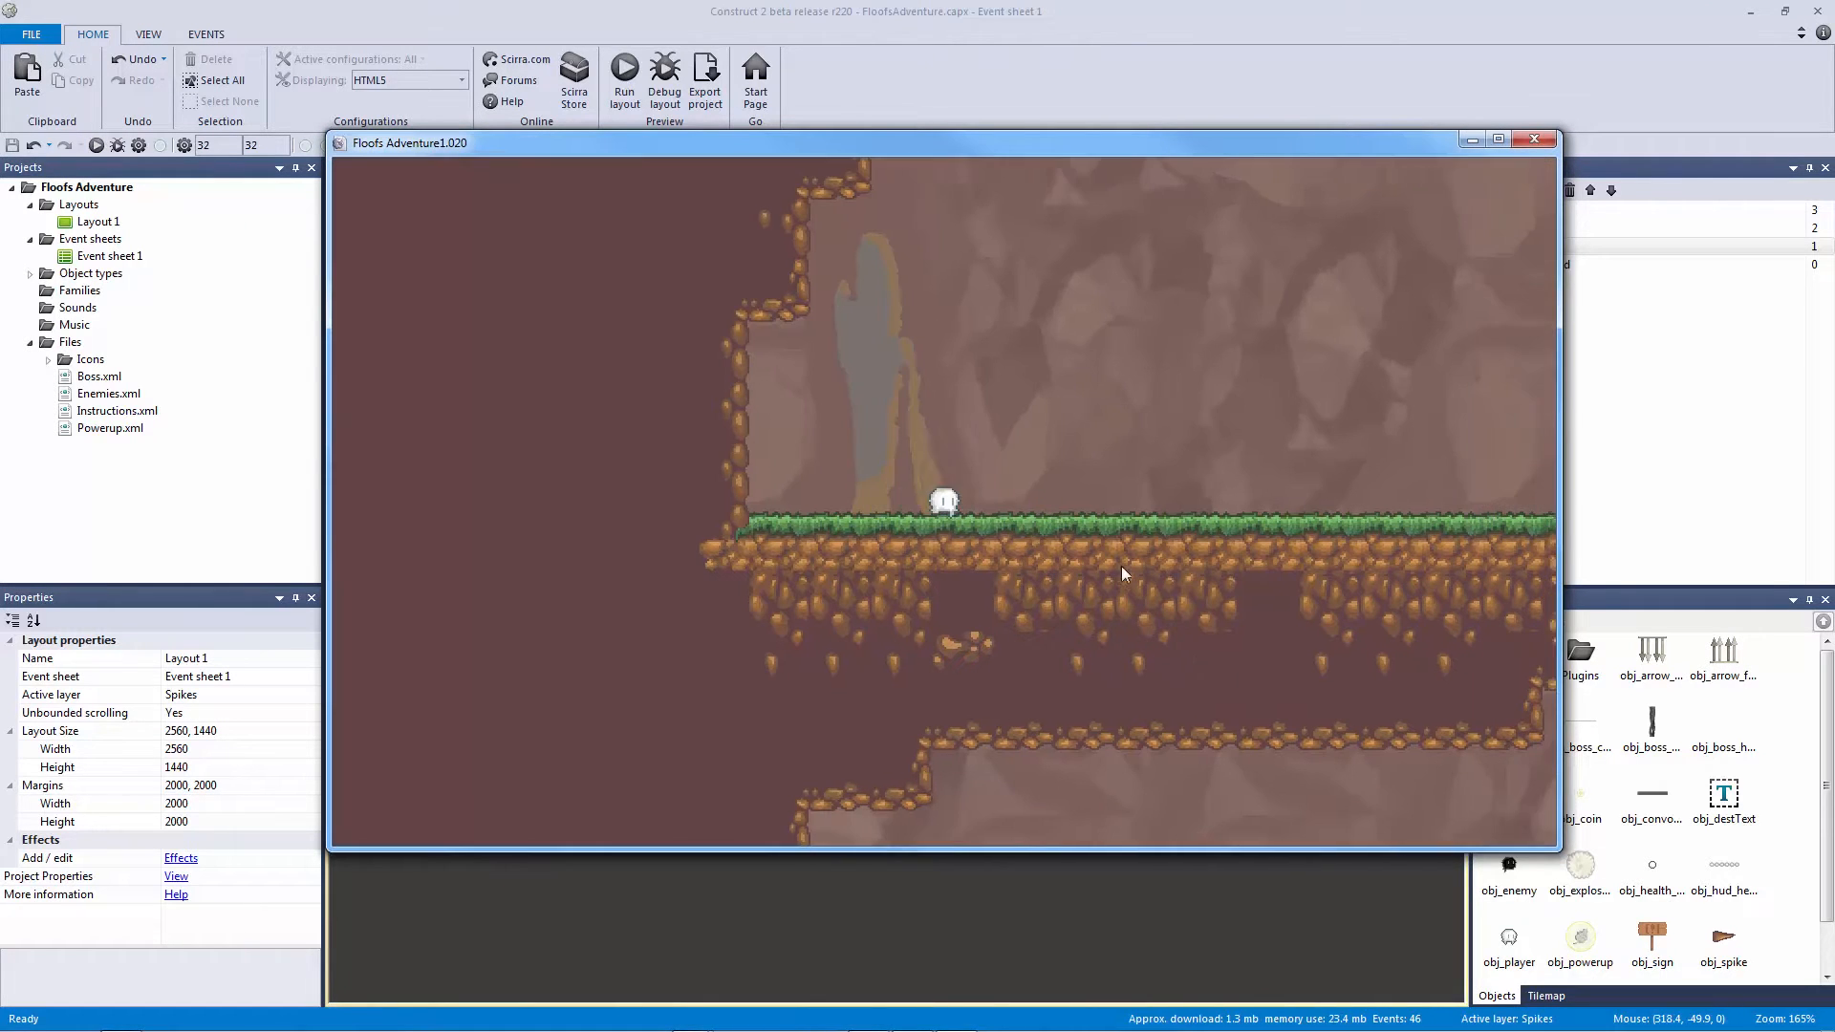
pyautogui.press('Right')
pyautogui.press('Right')
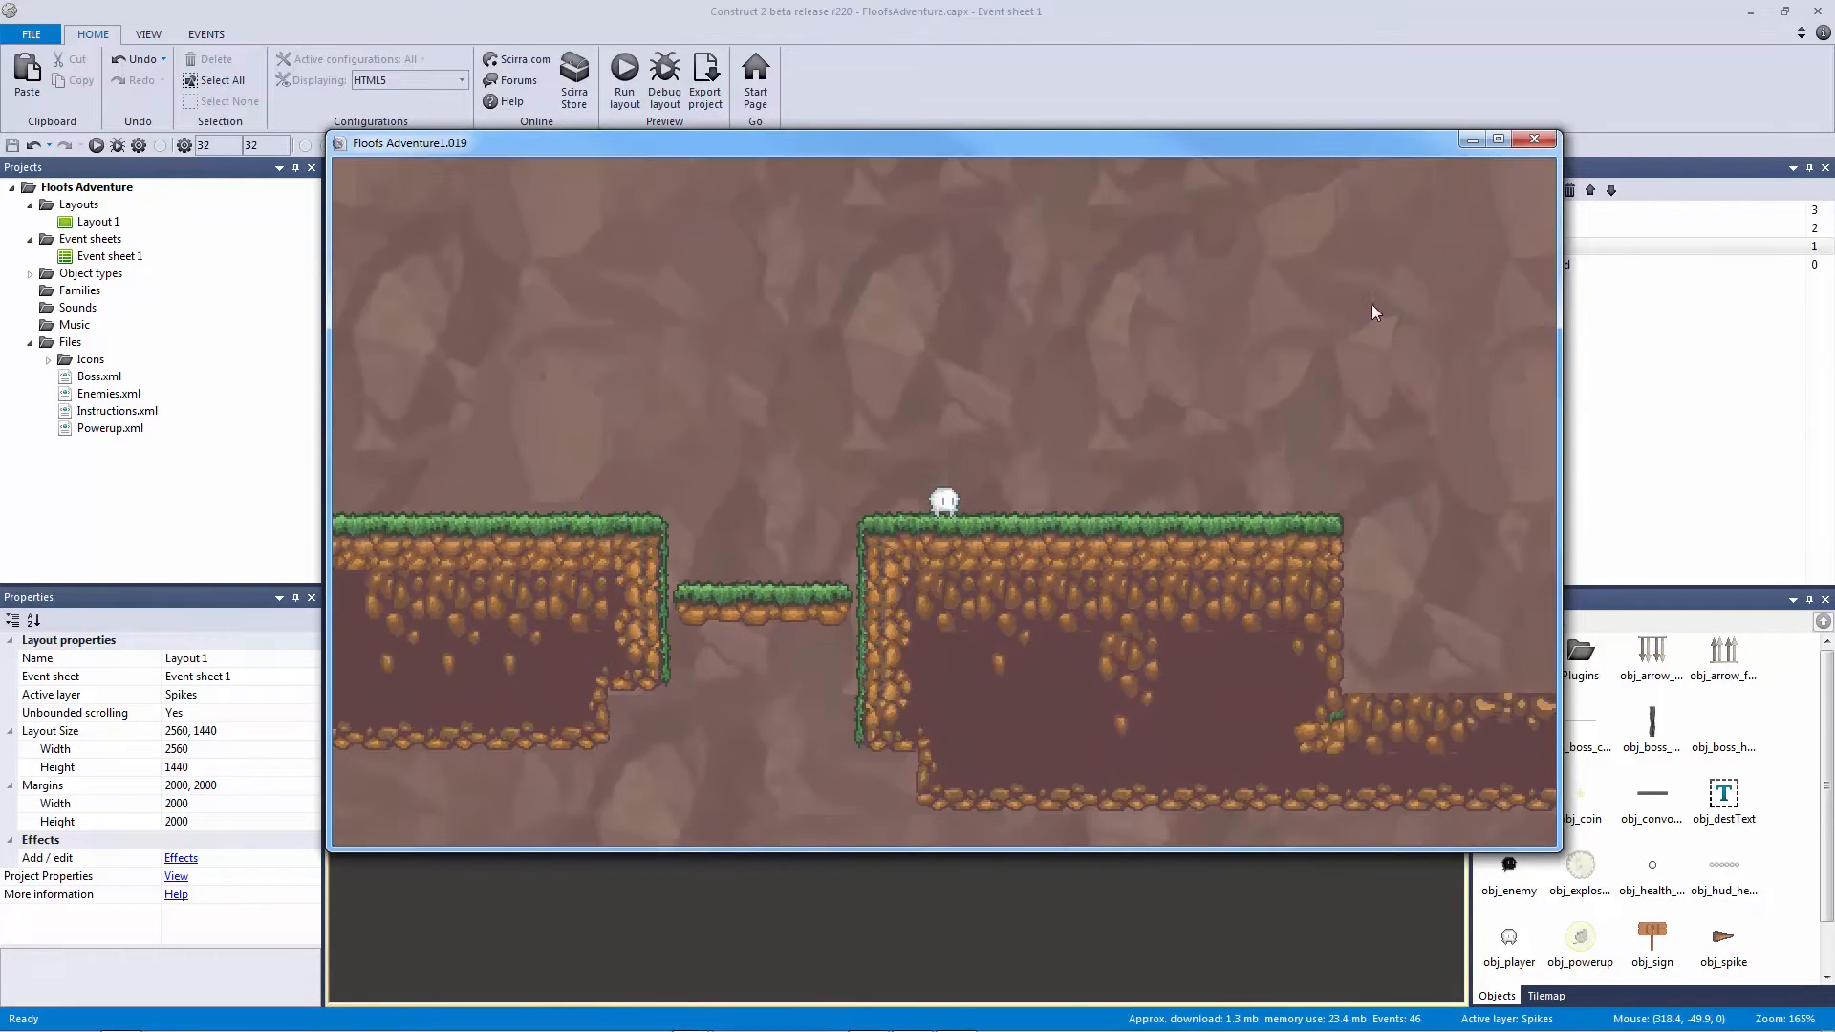
pyautogui.click(1533, 140)
# Step: Set the Wait action in the spike's line-of-sight sub-event to 1 second
pyautogui.click(1179, 537)
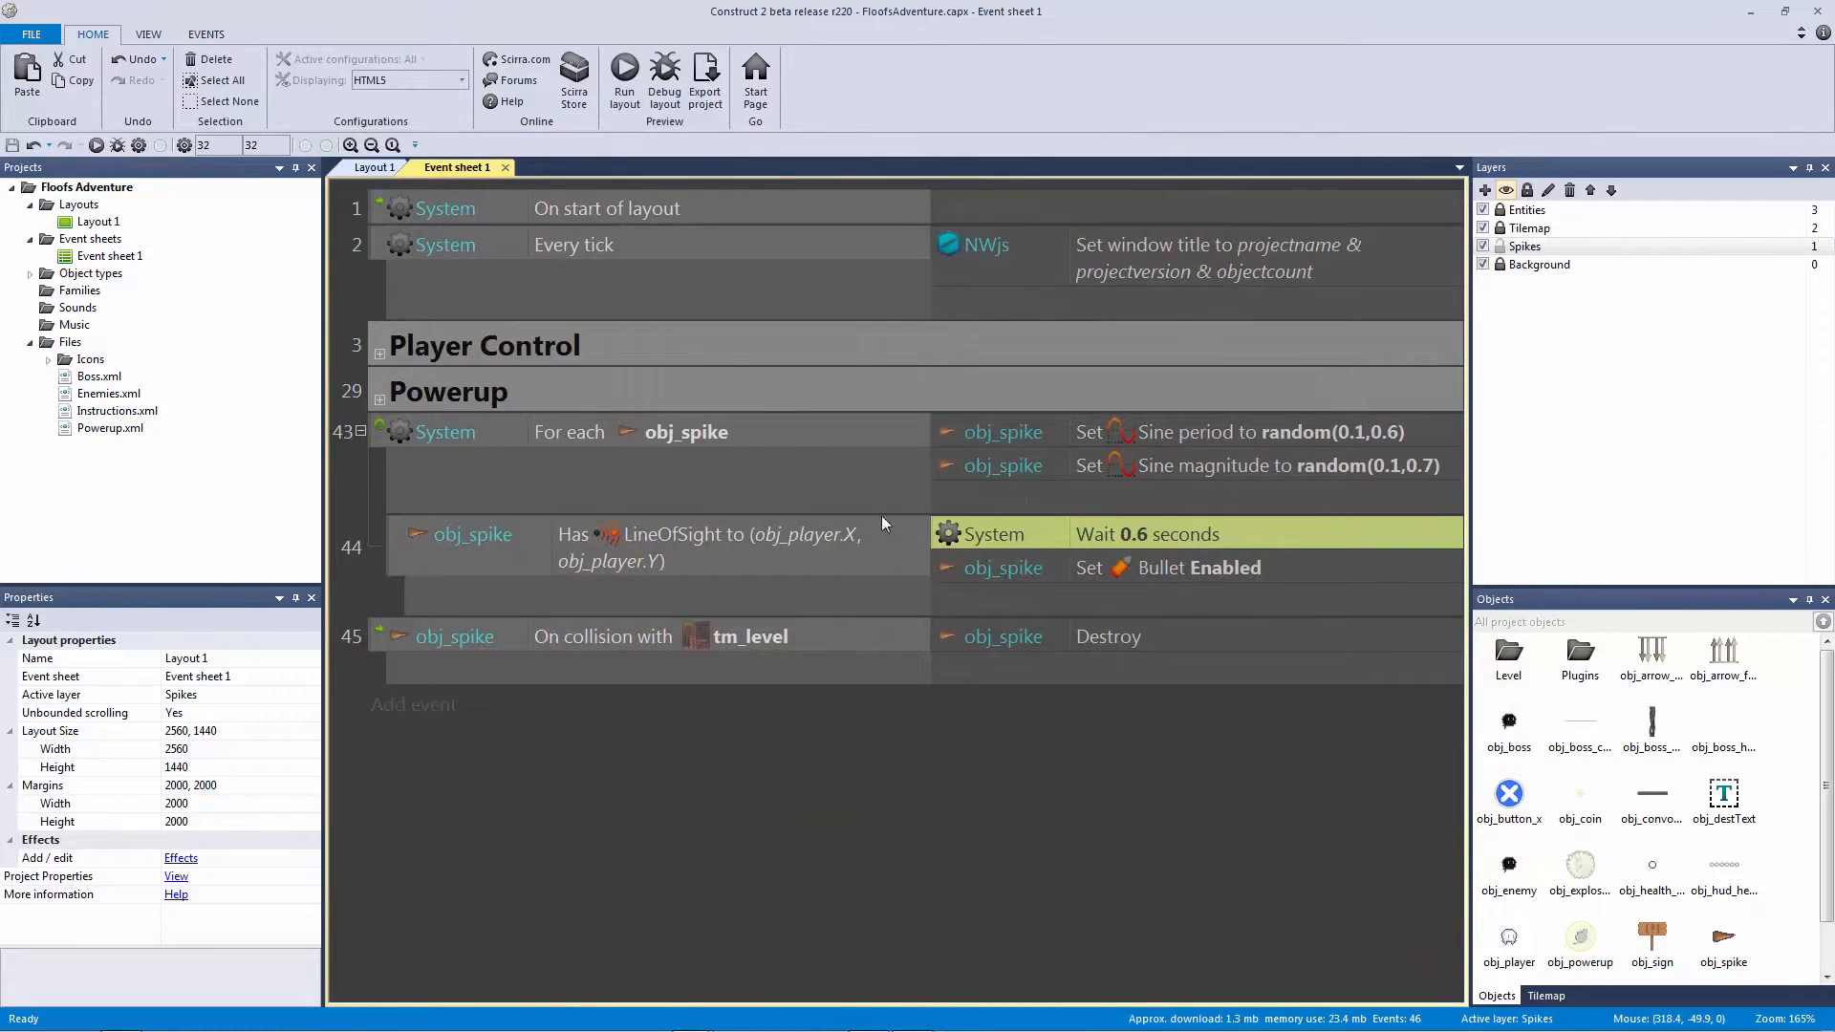
pyautogui.doubleClick(1151, 527)
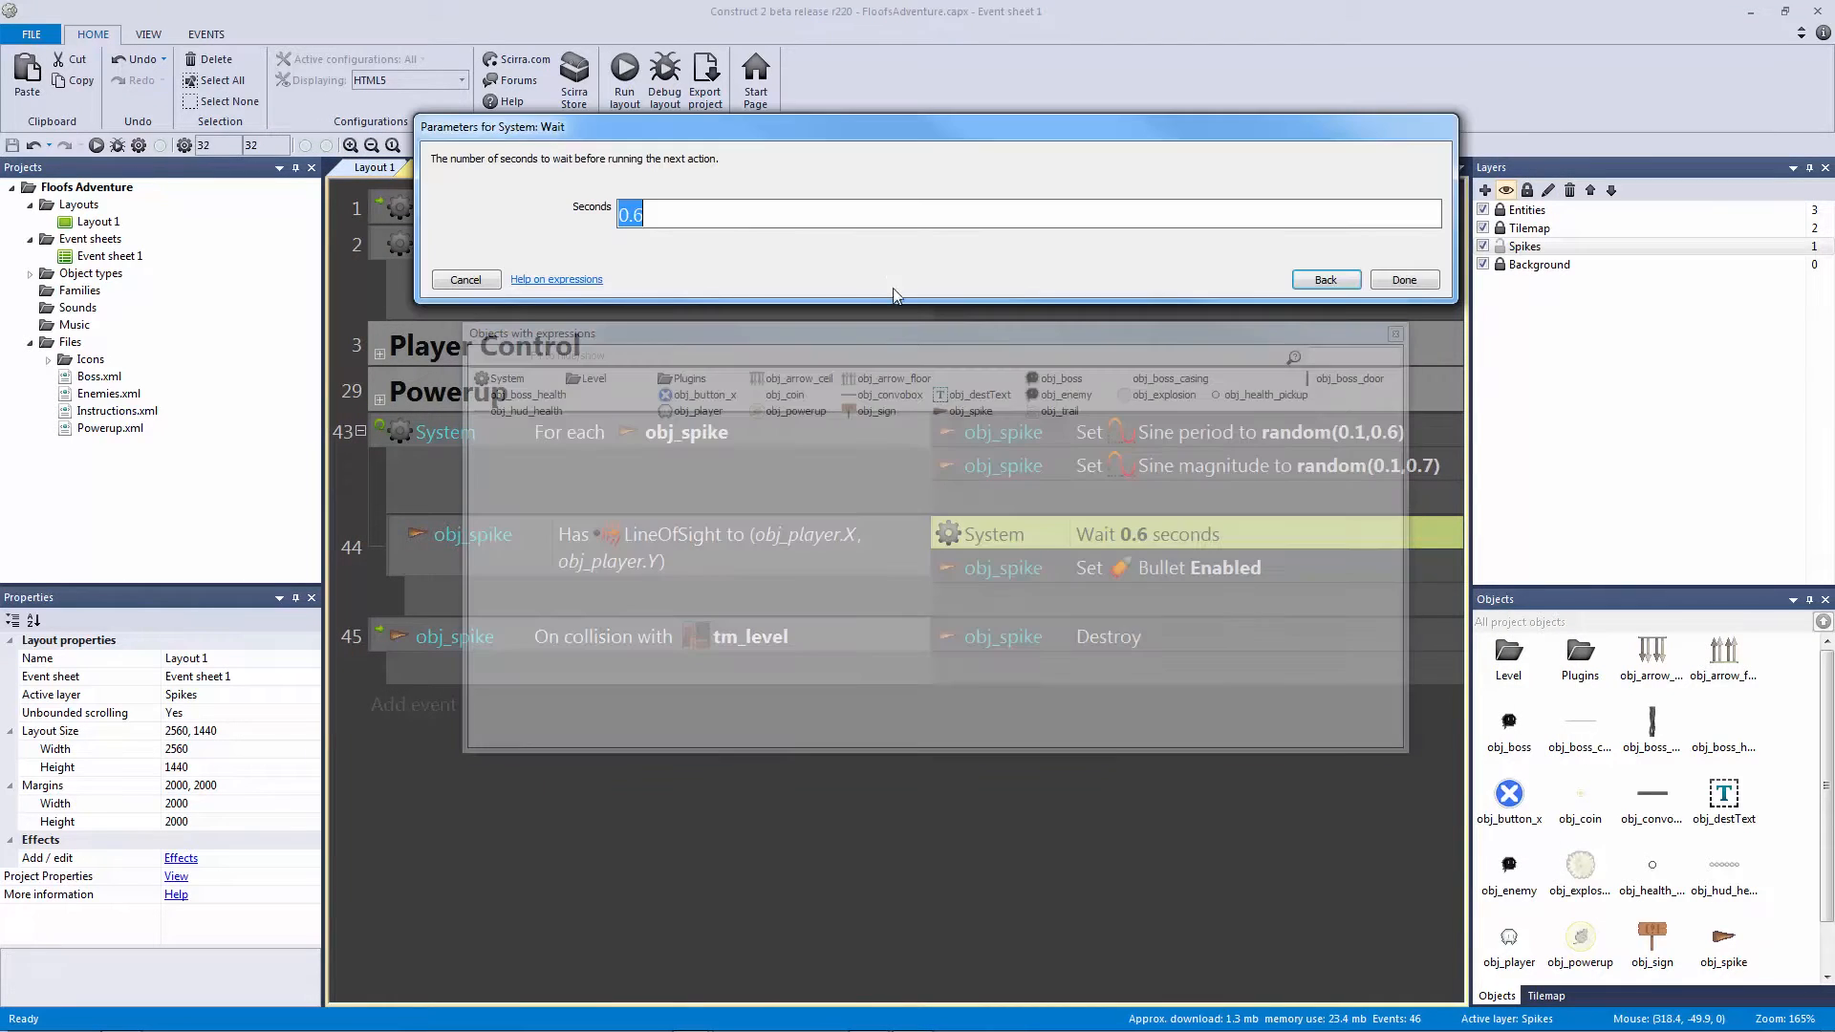
pyautogui.press('Escape')
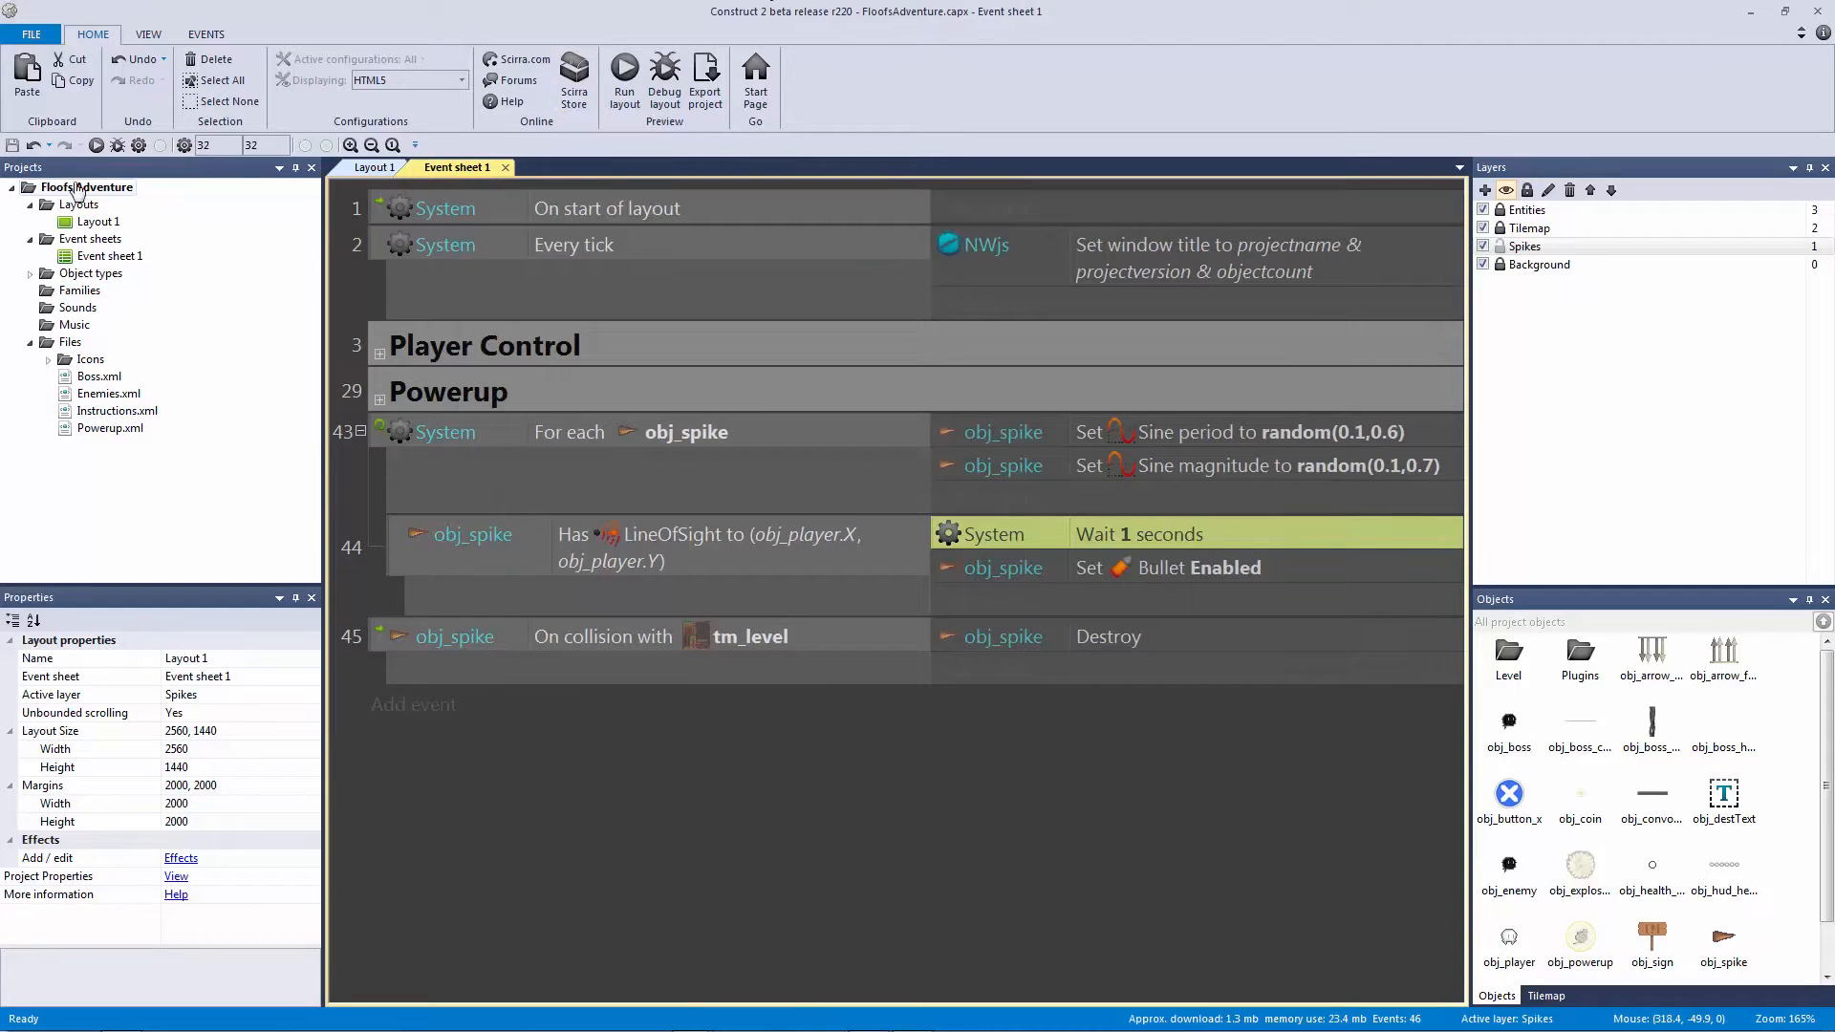
# Step: Run the layout and jump the player back and forth over the gap to test the 1-second delay, closing the preview when done
pyautogui.press('F5')
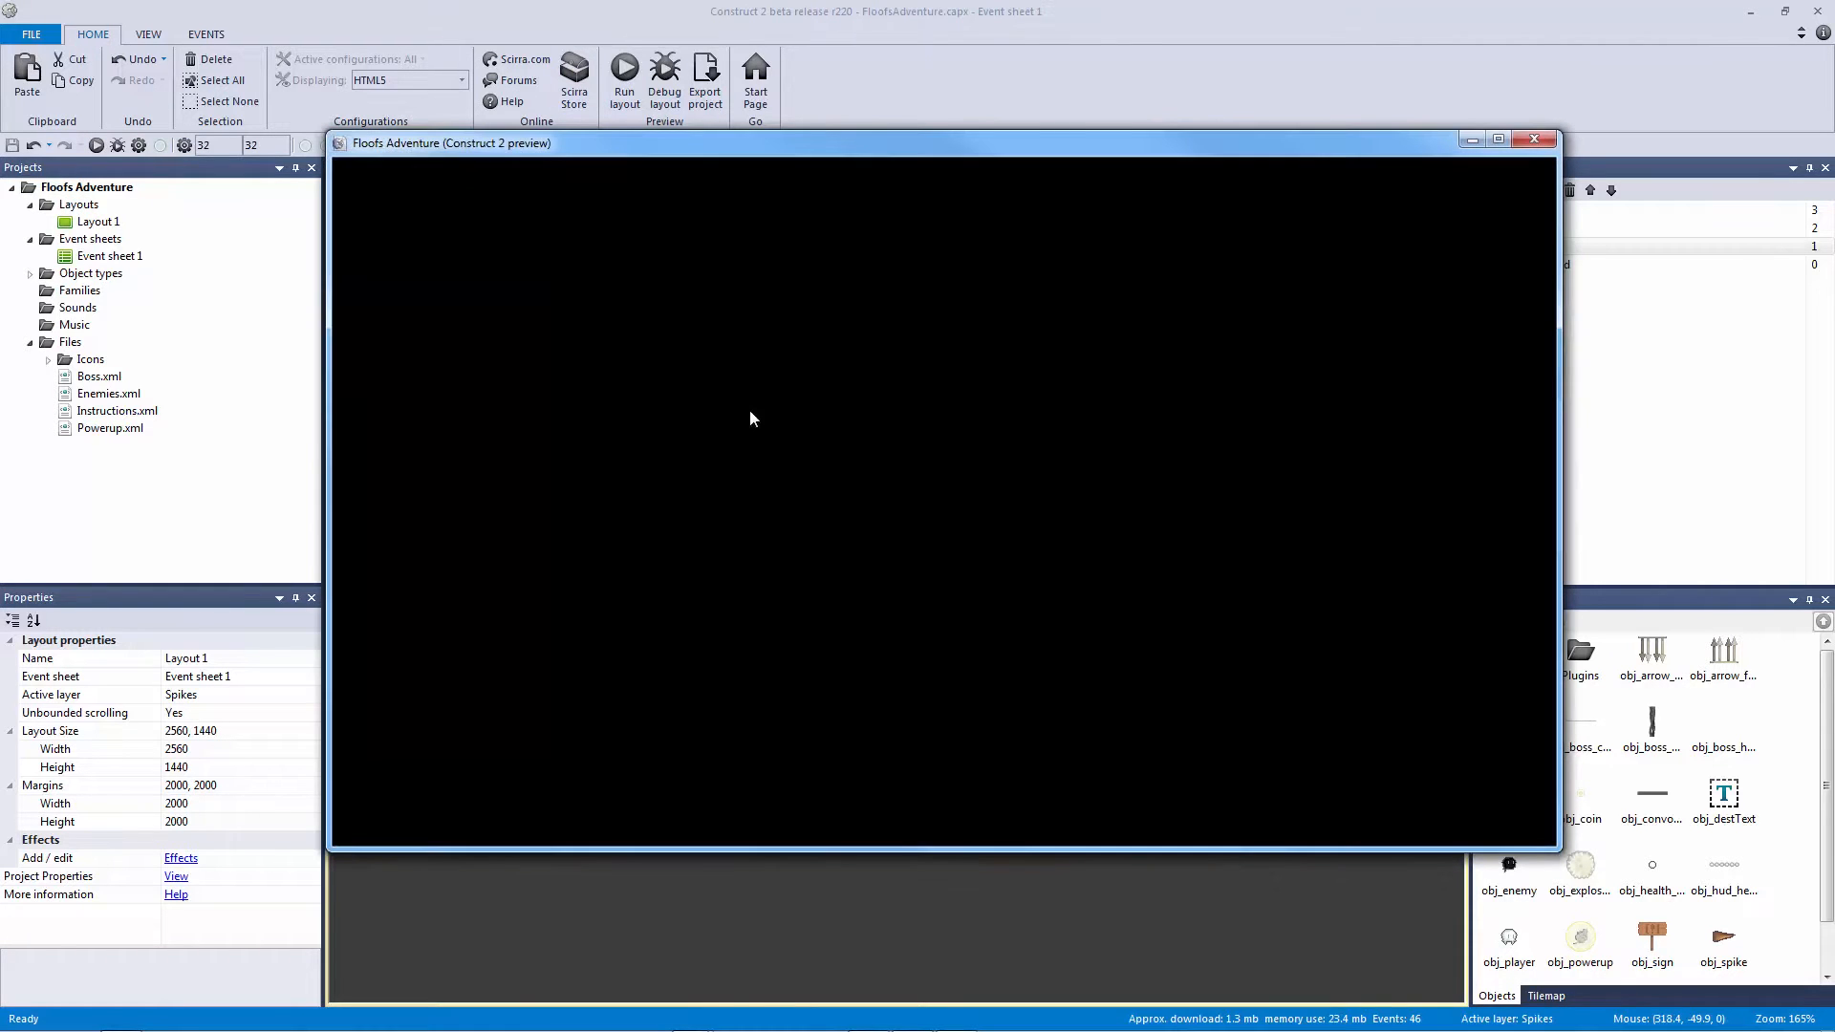
pyautogui.press('Right')
pyautogui.press('Up')
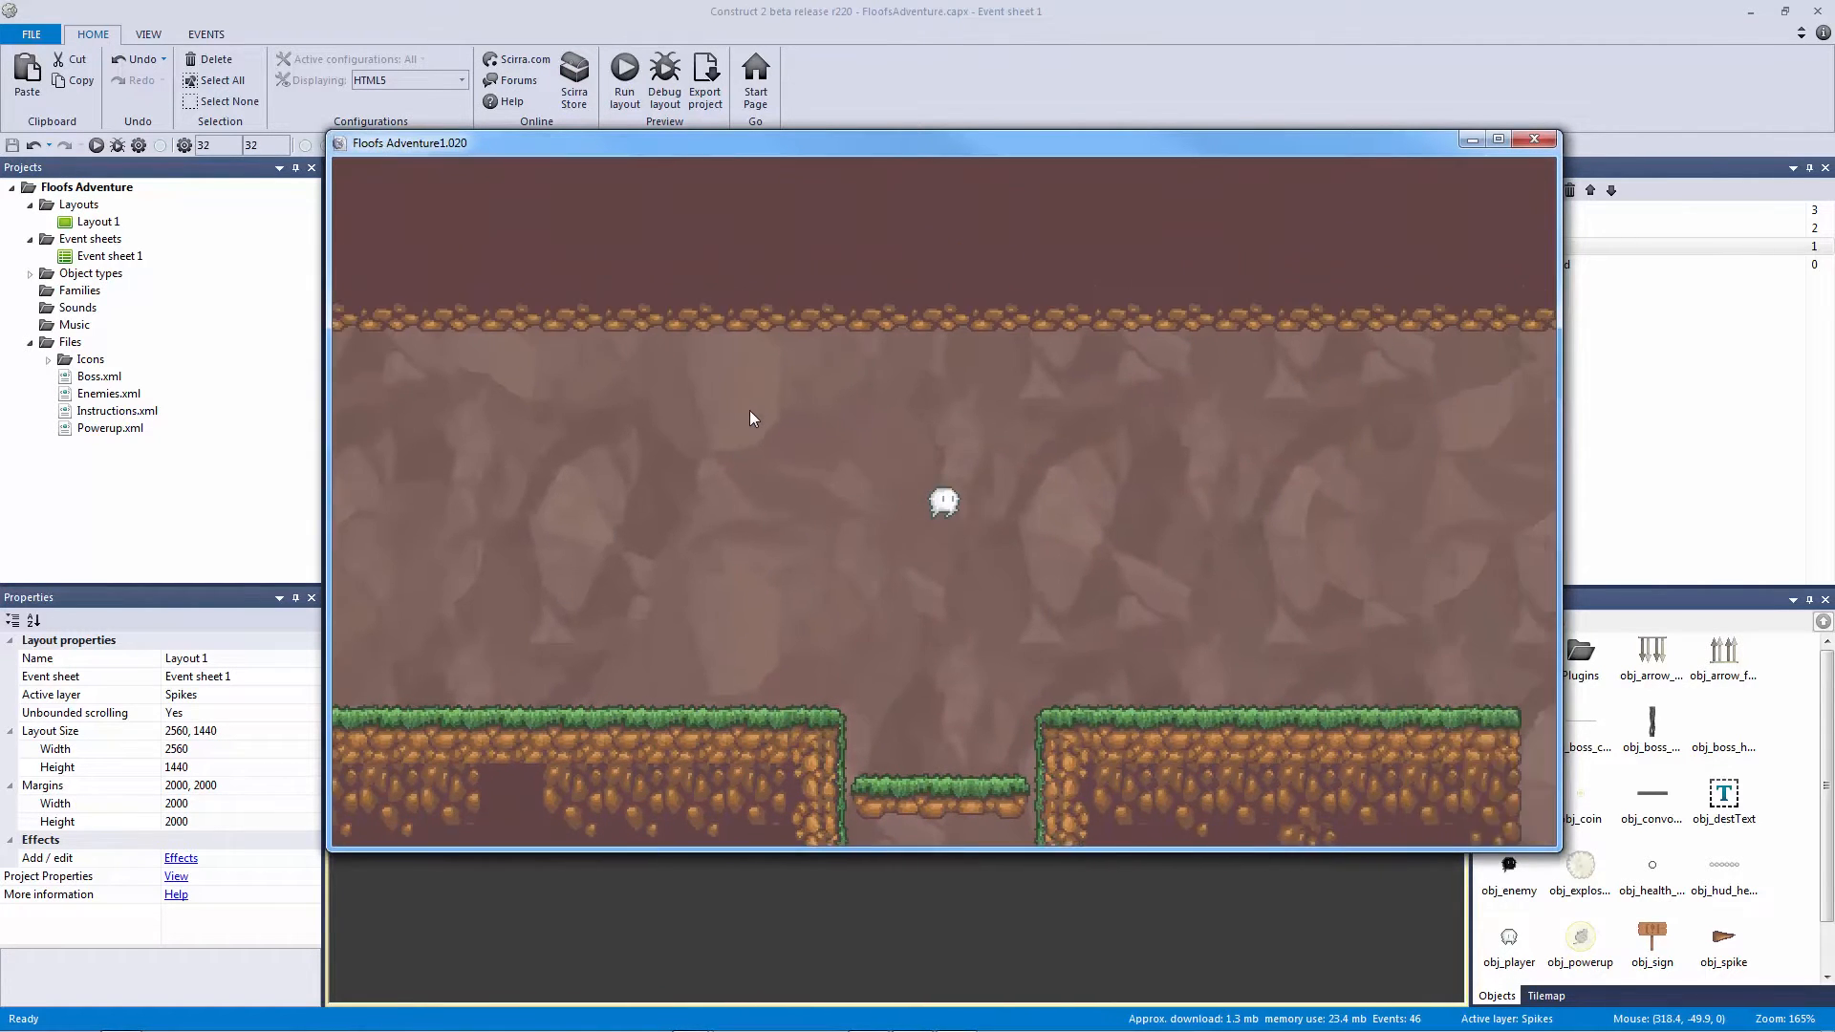
pyautogui.press('Left')
pyautogui.press('Up')
pyautogui.press('Right')
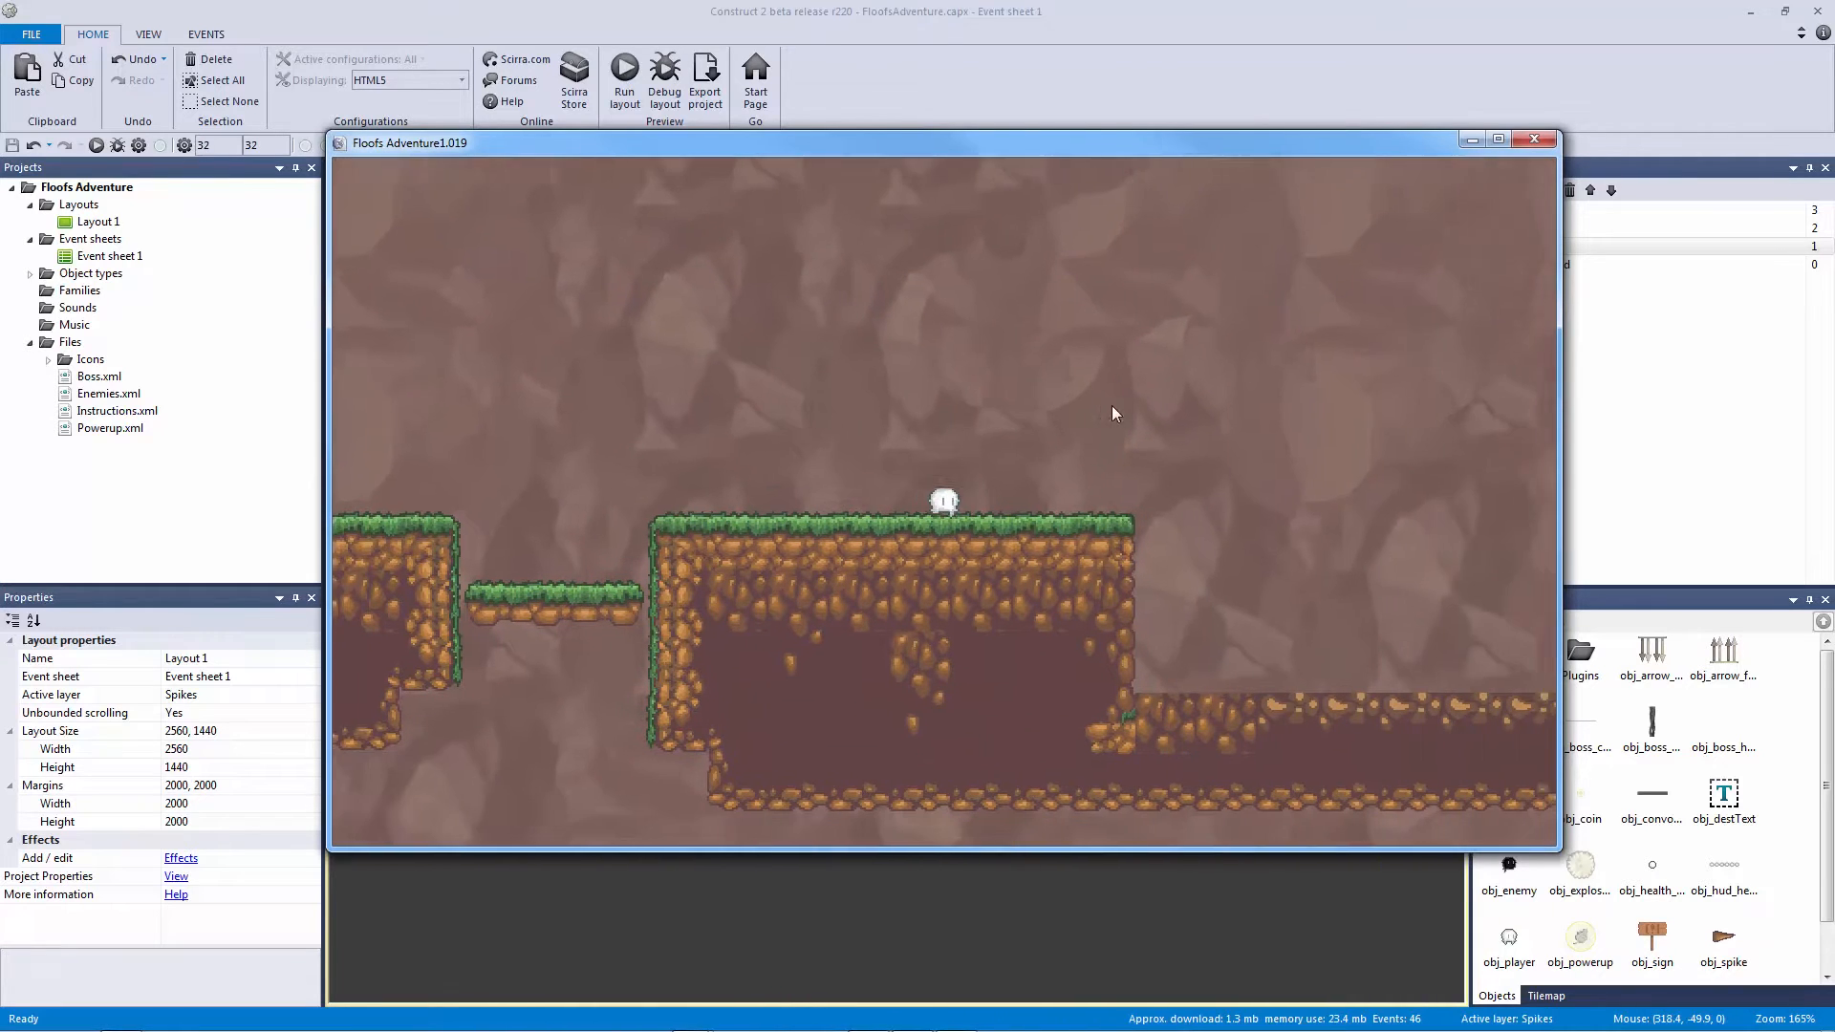
pyautogui.press('Left')
pyautogui.press('Up')
pyautogui.click(1538, 146)
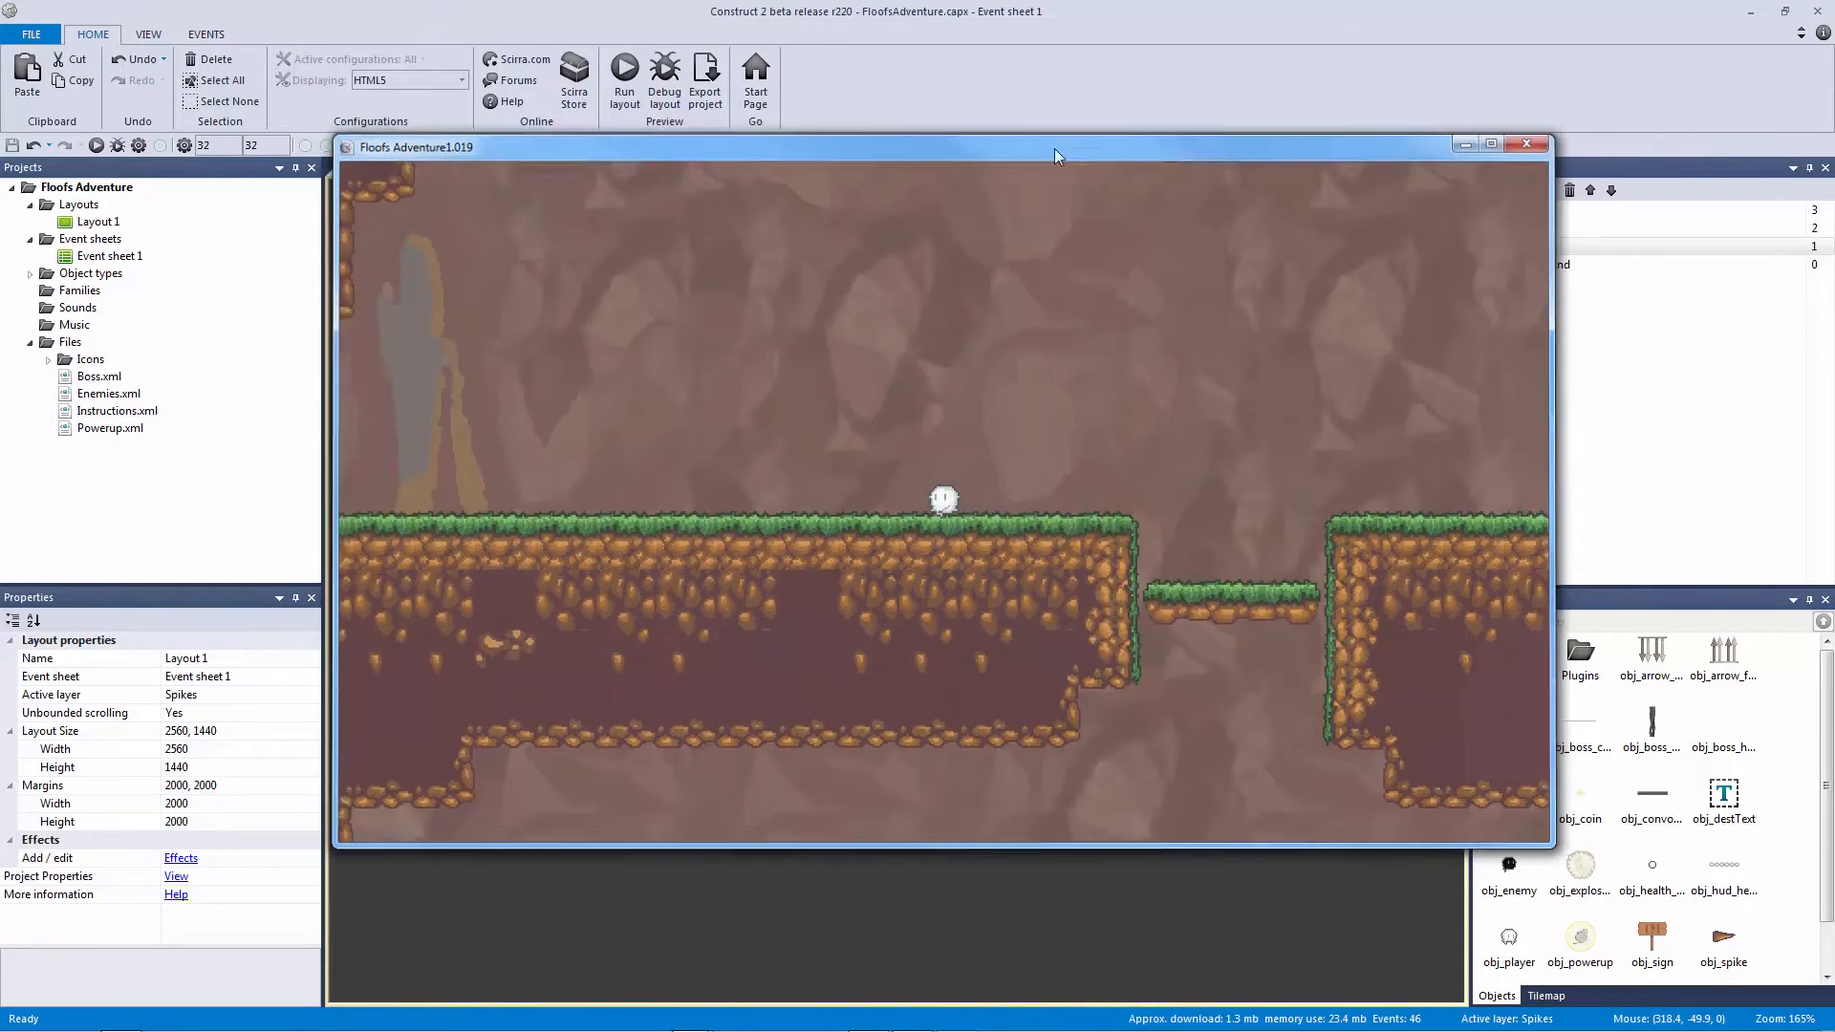
# Step: Duplicate the ceiling spike twice beside the original above the gap in Layout 1 and save the project
pyautogui.click(359, 169)
pyautogui.click(873, 322)
pyautogui.hotkey('ctrl', 'c')
pyautogui.hotkey('ctrl', 'v')
pyautogui.hotkey('ctrl', 'v')
pyautogui.hotkey('ctrl', 's')
# Step: Preview Layout 1 with the duplicated spikes by moving the player back and forth across the gap, closing the window when done
pyautogui.click(622, 77)
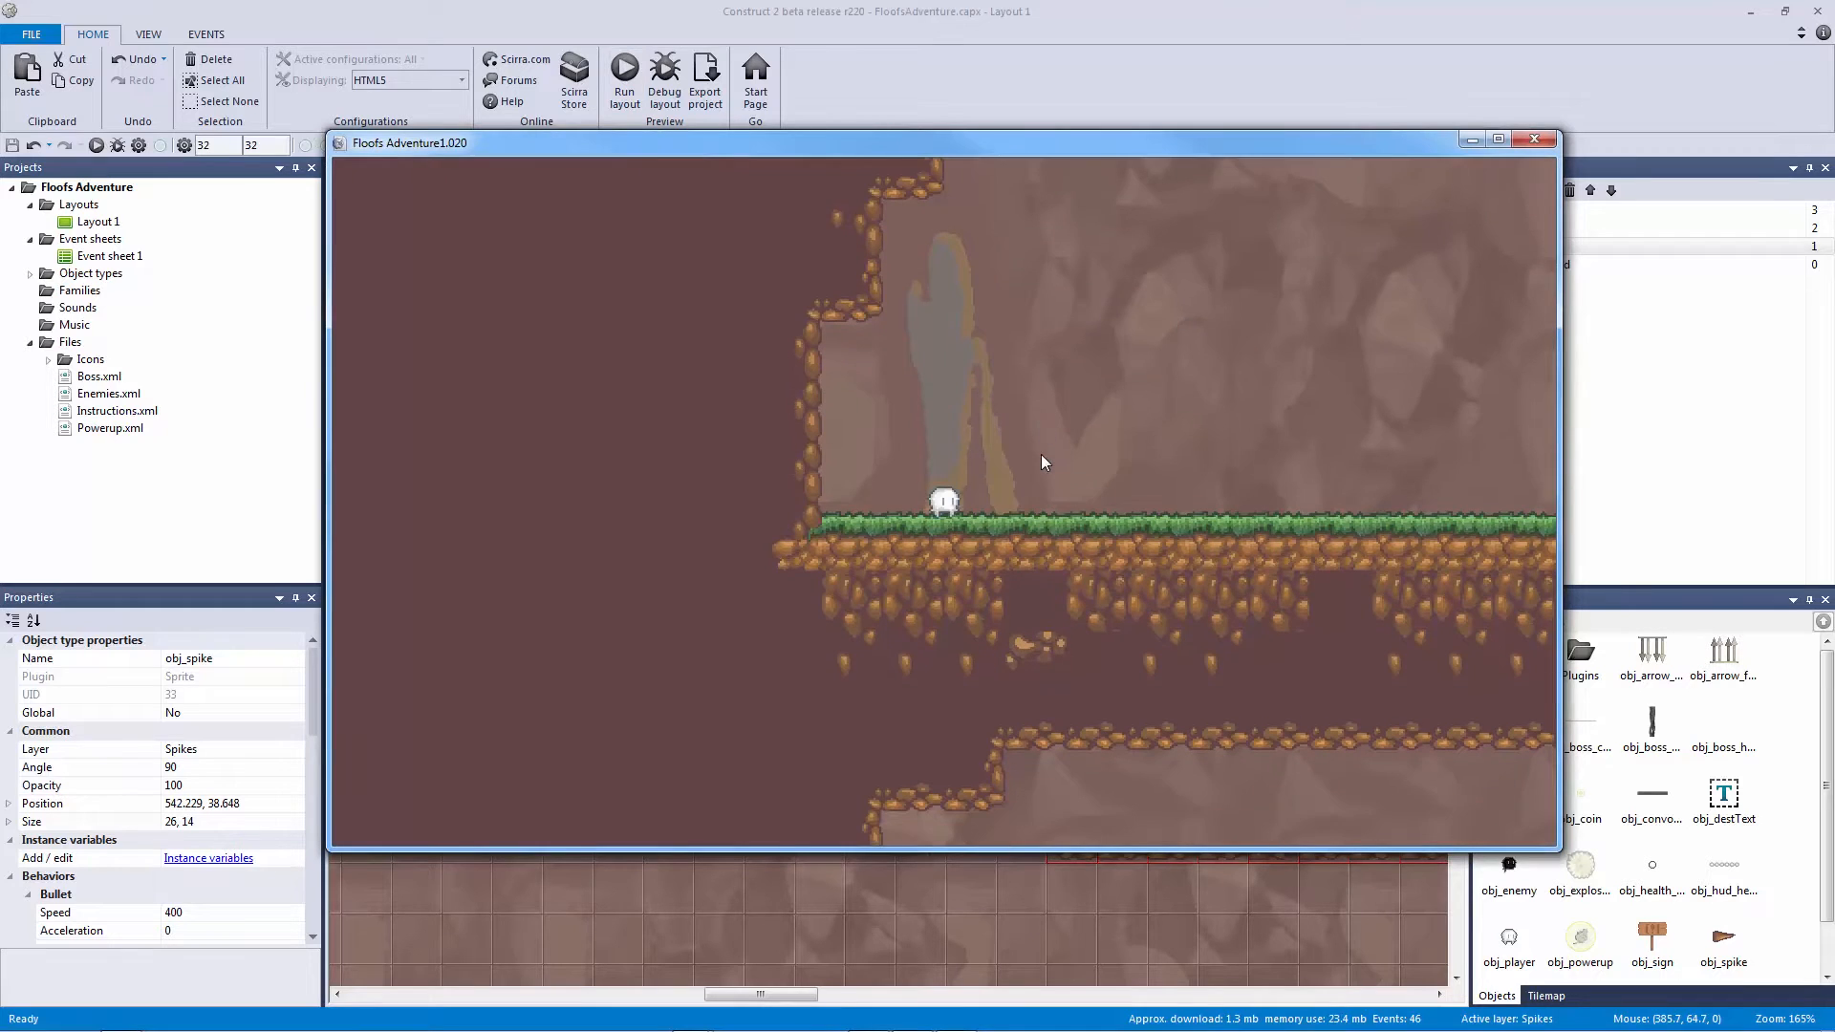
pyautogui.press('Right')
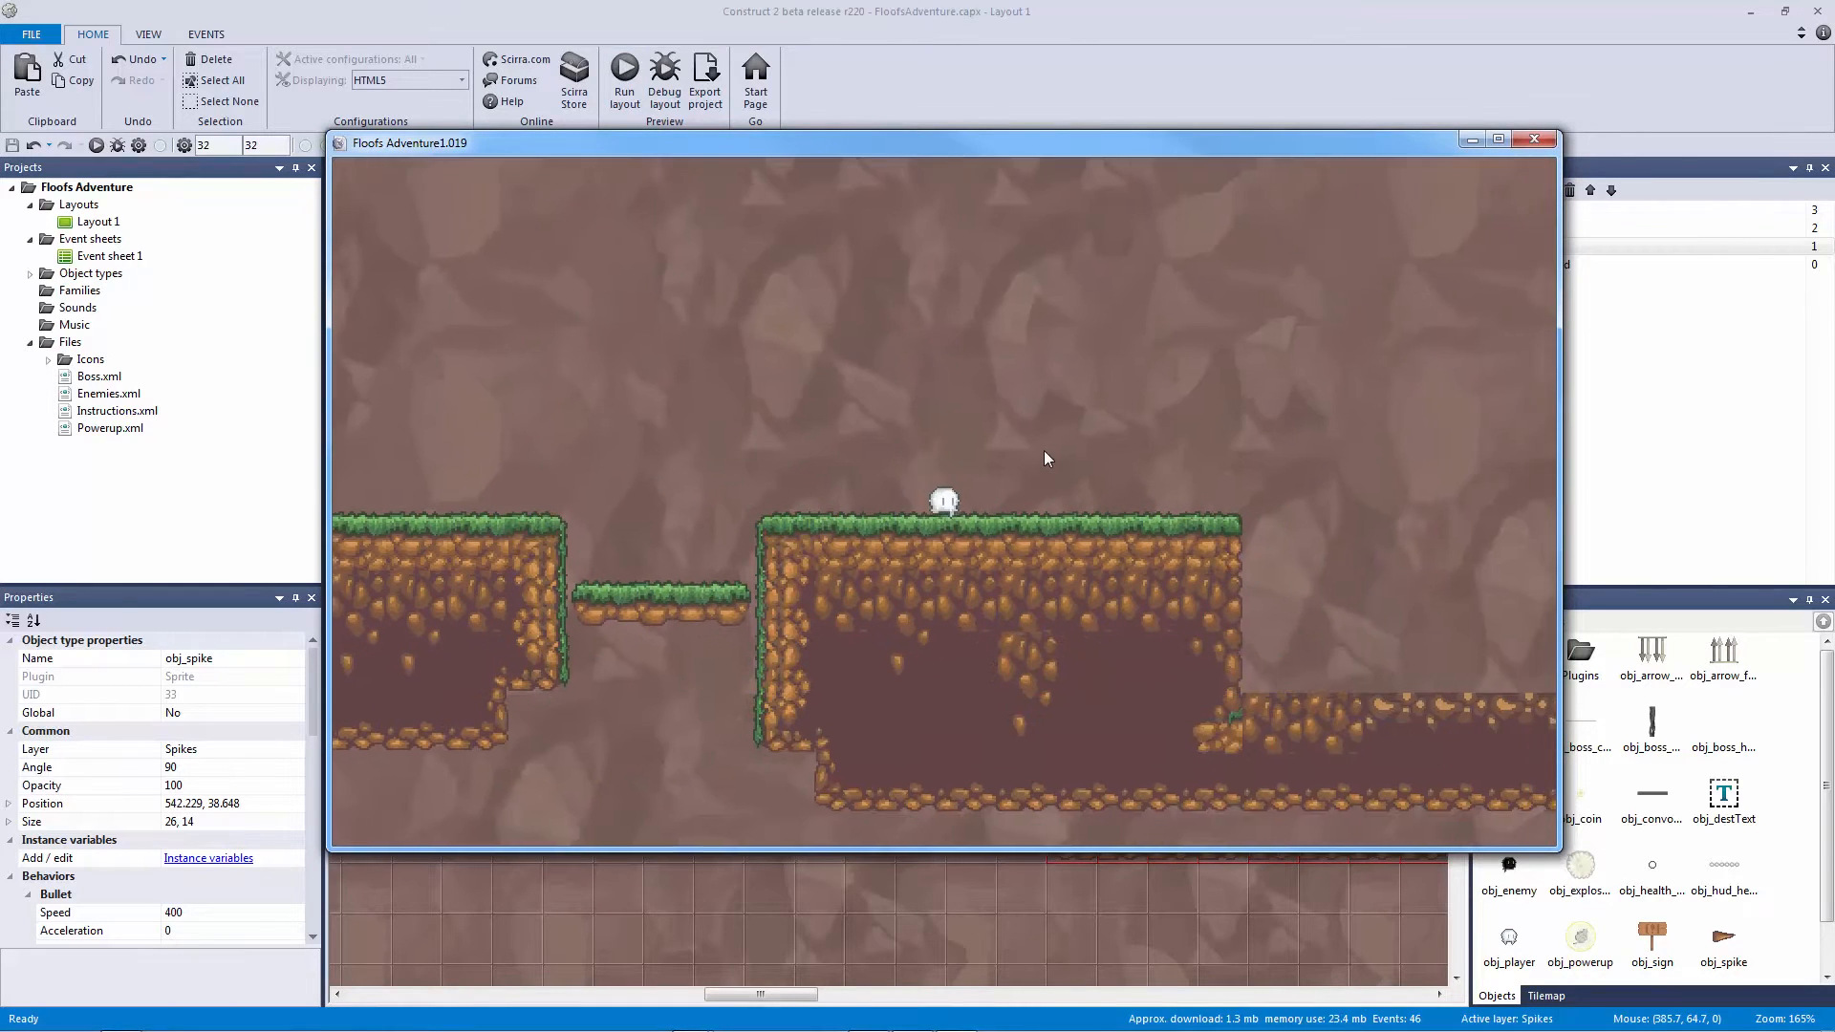
pyautogui.press('Left')
pyautogui.press('Right')
pyautogui.press('Up')
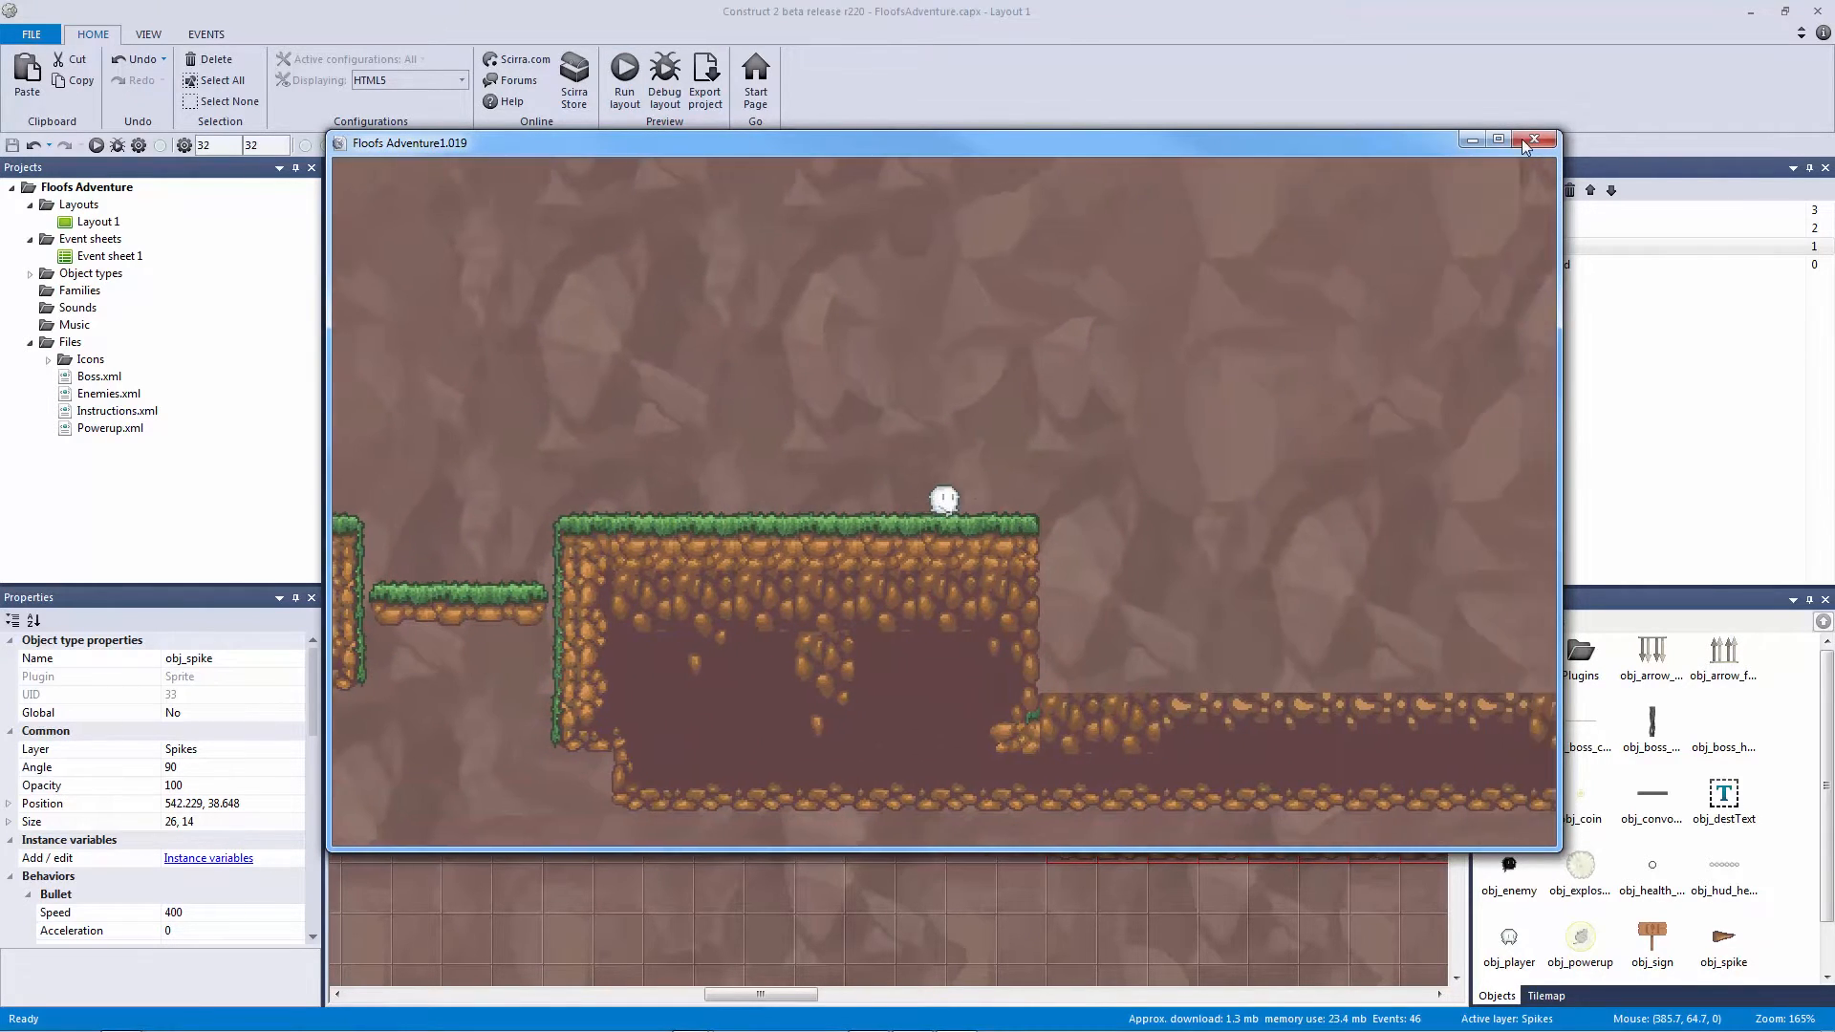
pyautogui.click(1534, 140)
# Step: Reposition the rightmost ceiling spike to about 541, 43.5 in Layout 1 and save the project
pyautogui.moveTo(875, 312); pyautogui.dragTo(910, 320)
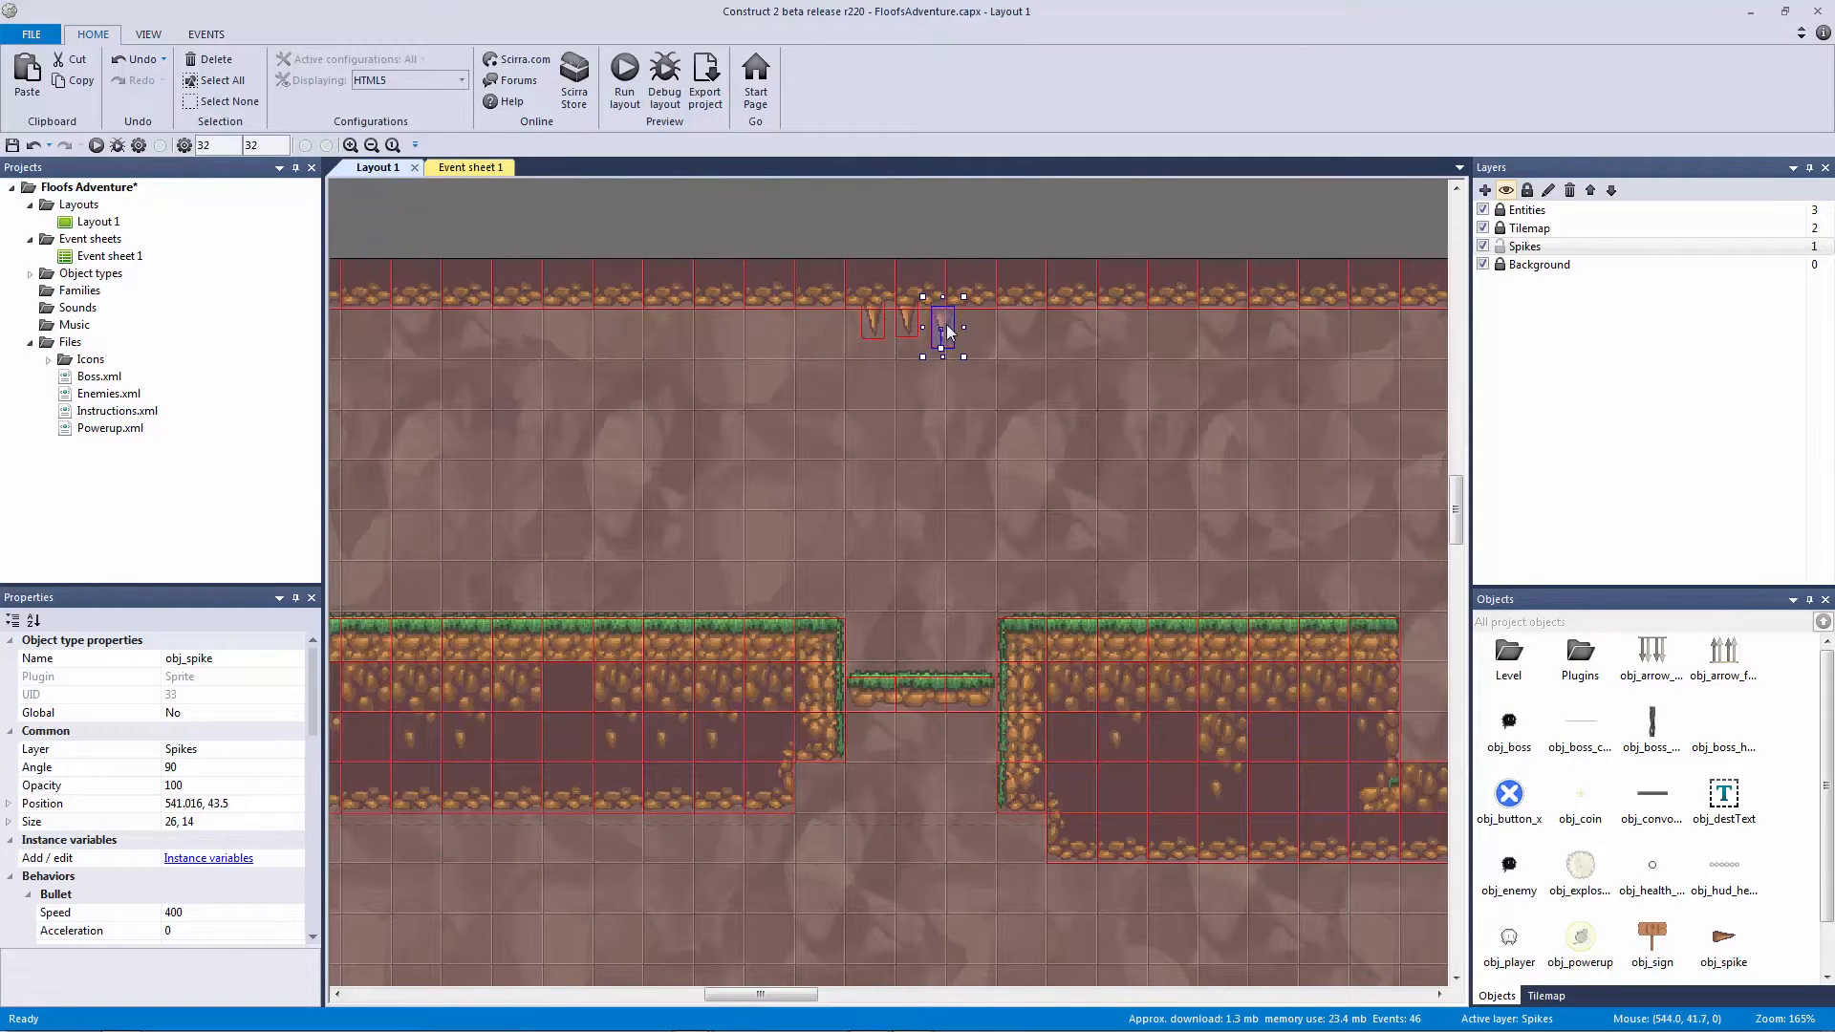
pyautogui.click(916, 197)
pyautogui.hotkey('ctrl', 's')
# Step: Run Layout 1 and jump the player under the rearranged spikes, close the preview, and check the spike events in Event sheet 1
pyautogui.click(624, 82)
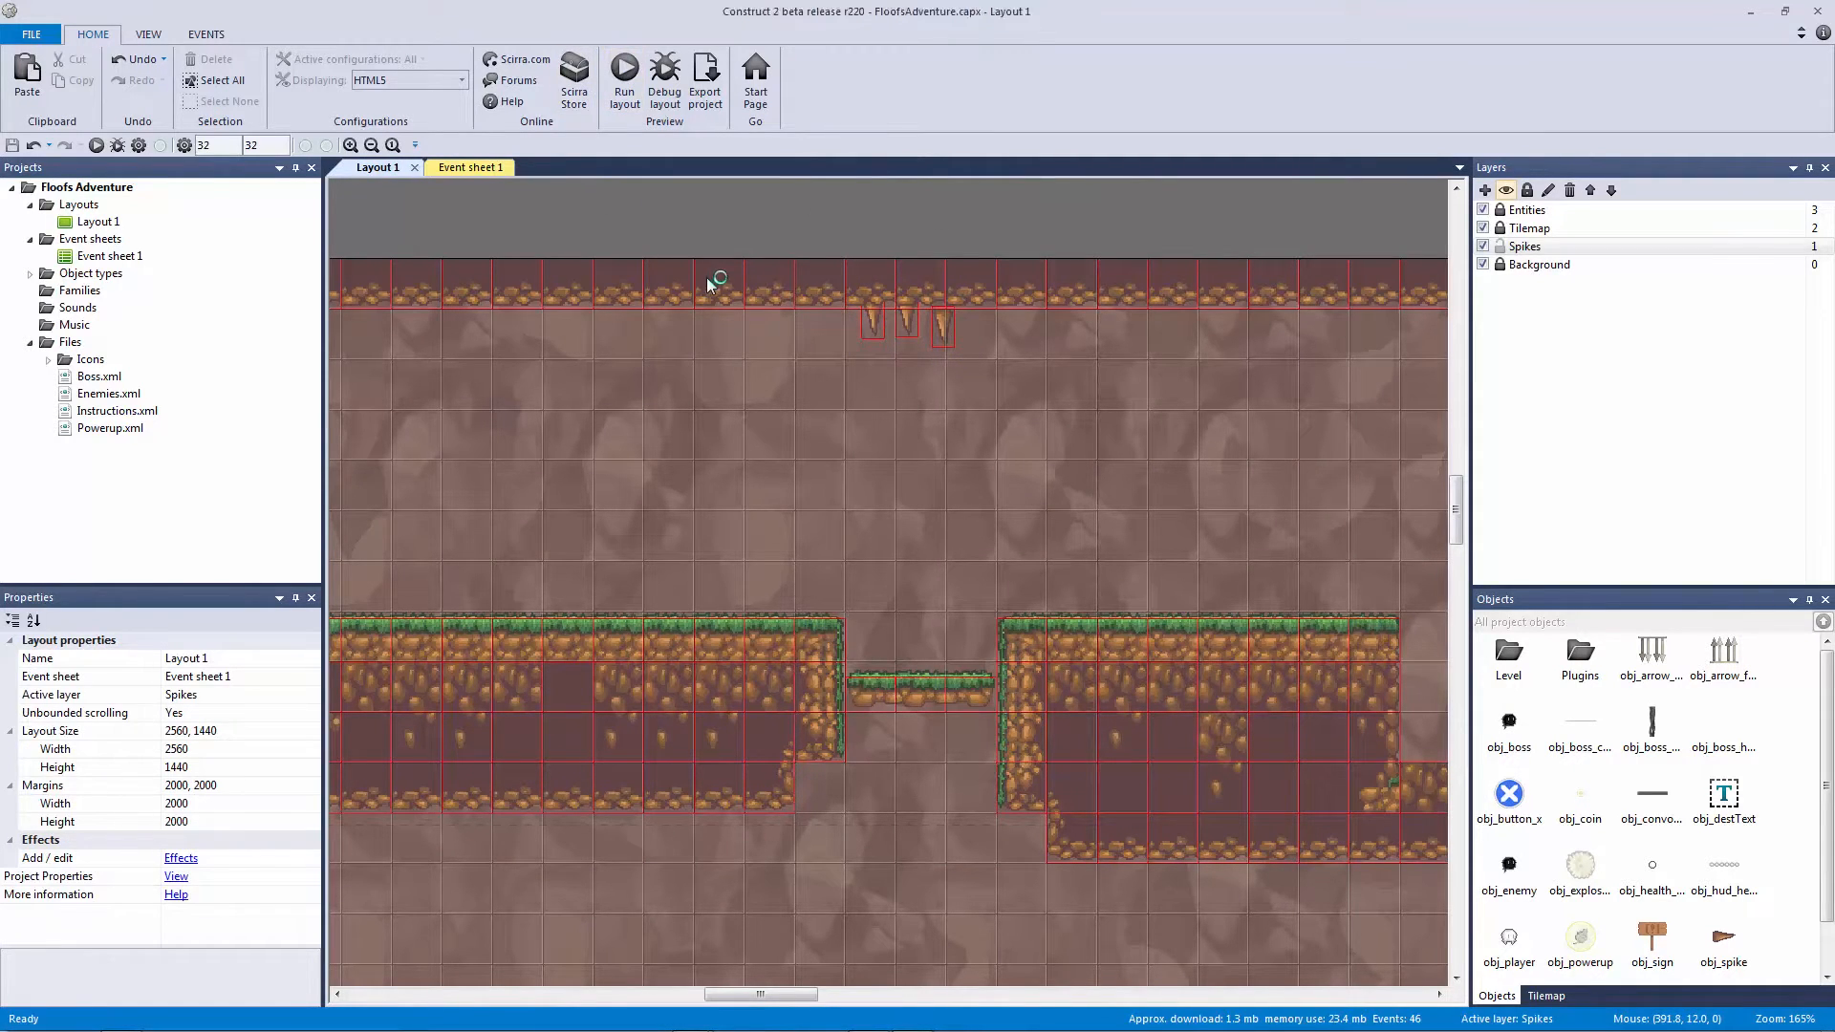
pyautogui.press('Right')
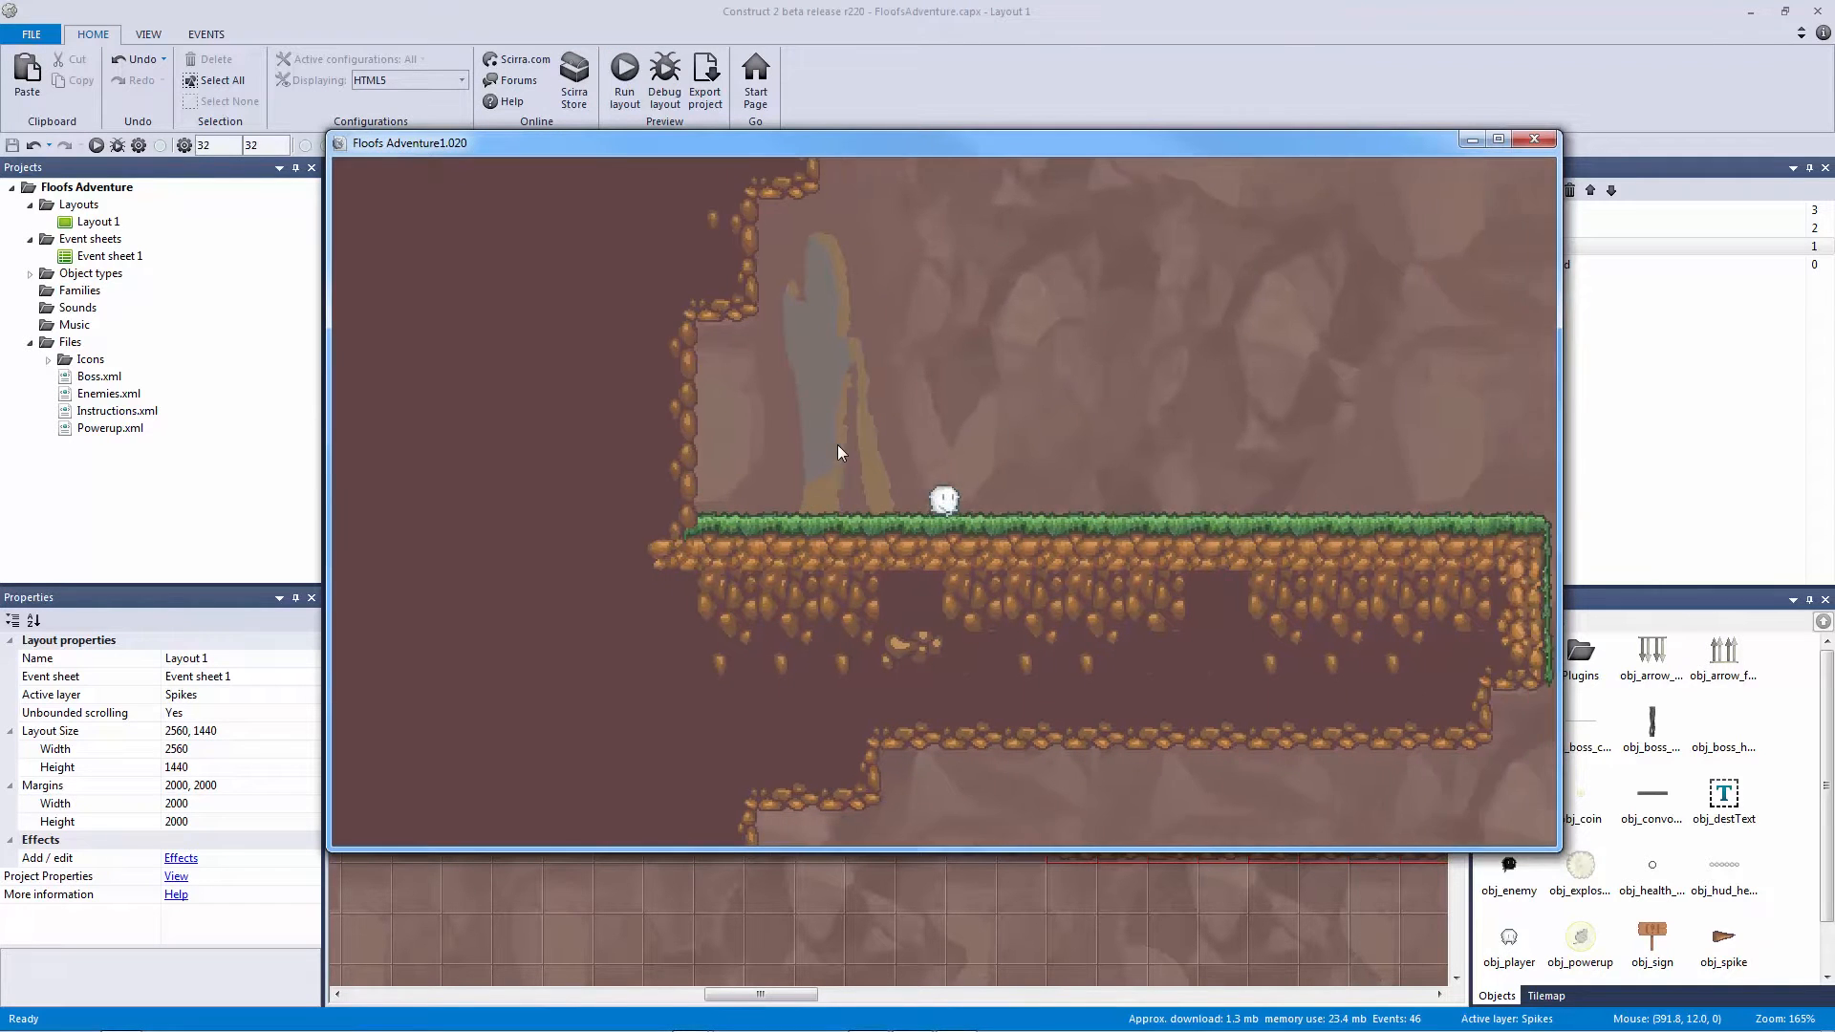
pyautogui.press('Up')
pyautogui.press('Right')
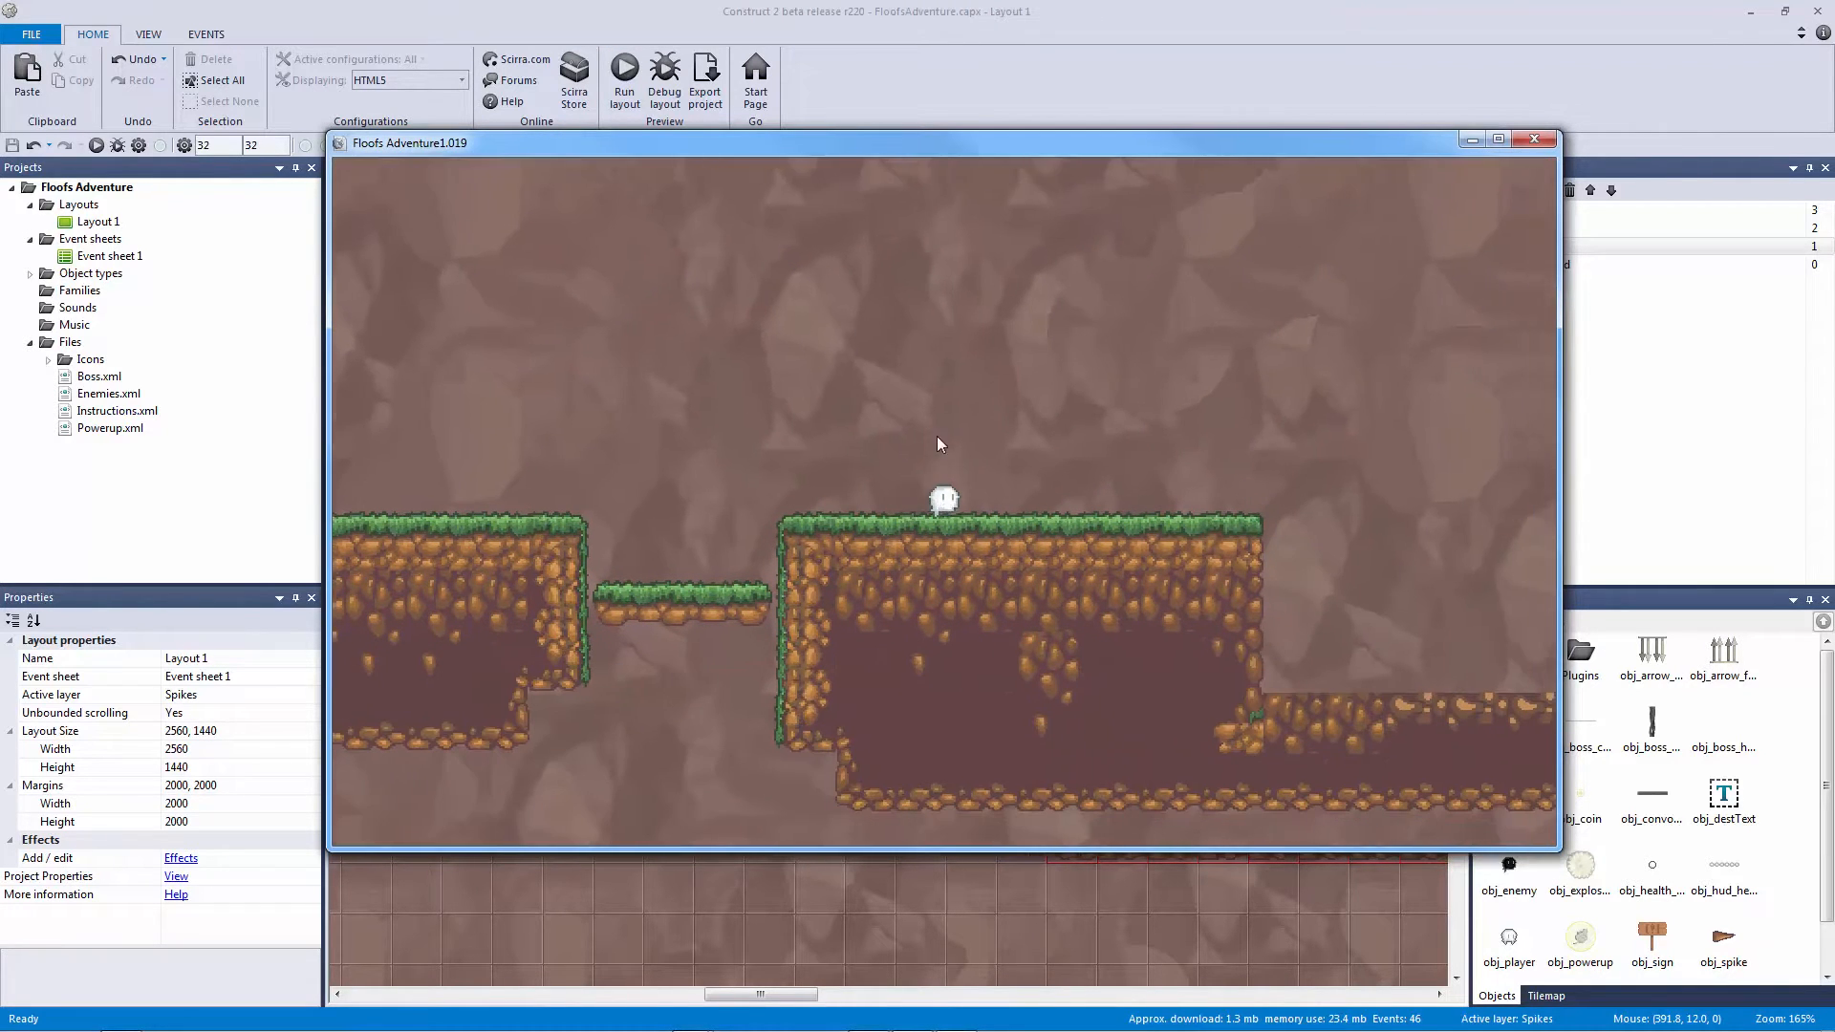
pyautogui.press('Left')
pyautogui.press('Up')
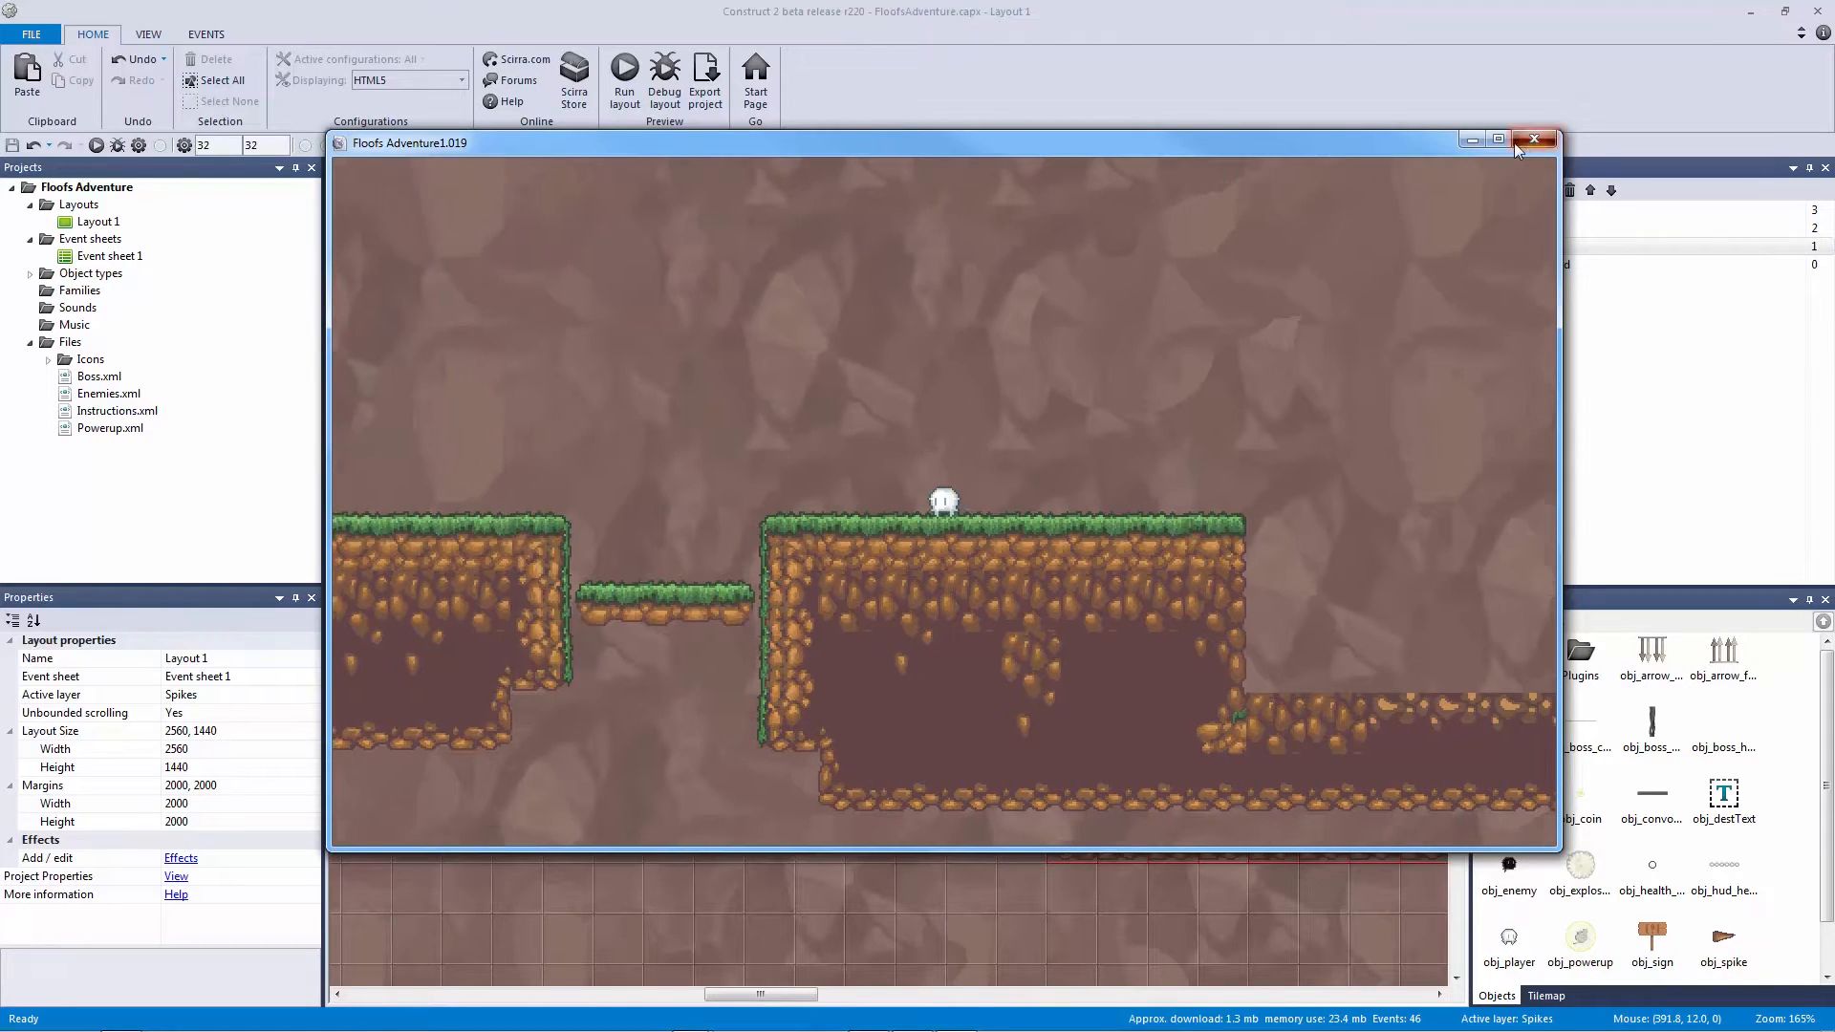
pyautogui.click(1532, 140)
pyautogui.click(481, 169)
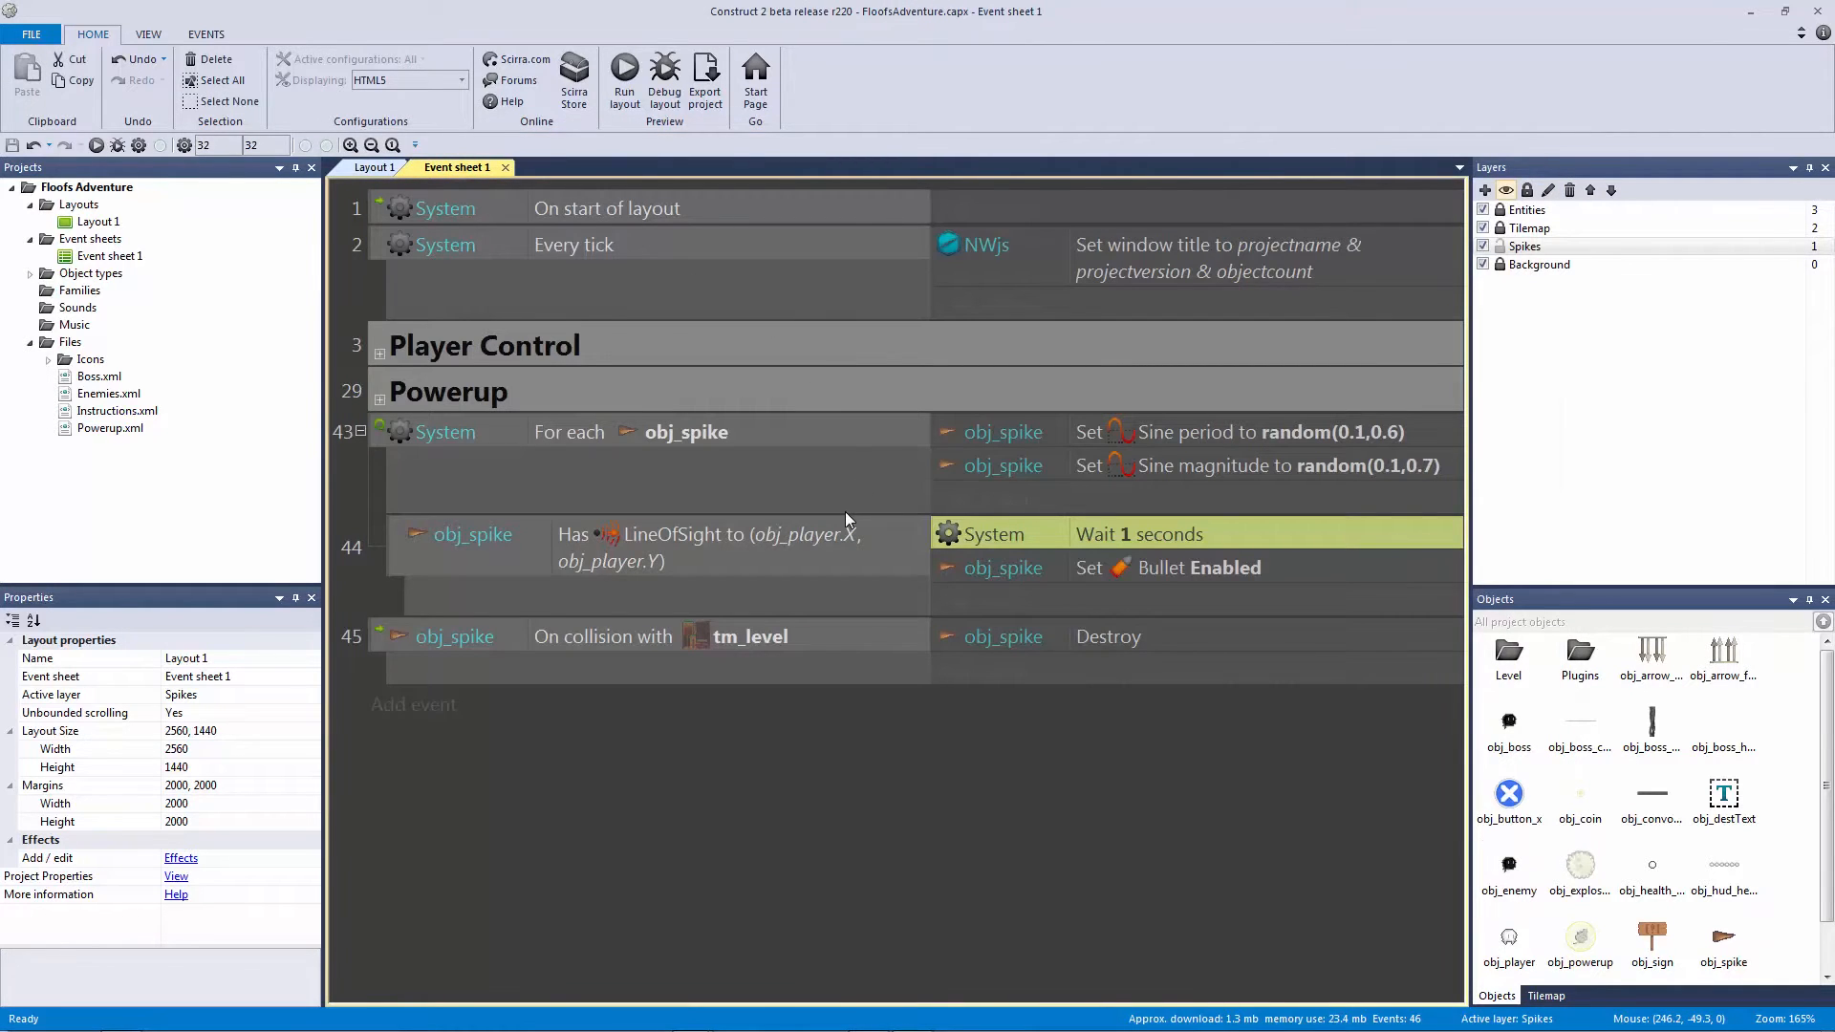
pyautogui.click(374, 168)
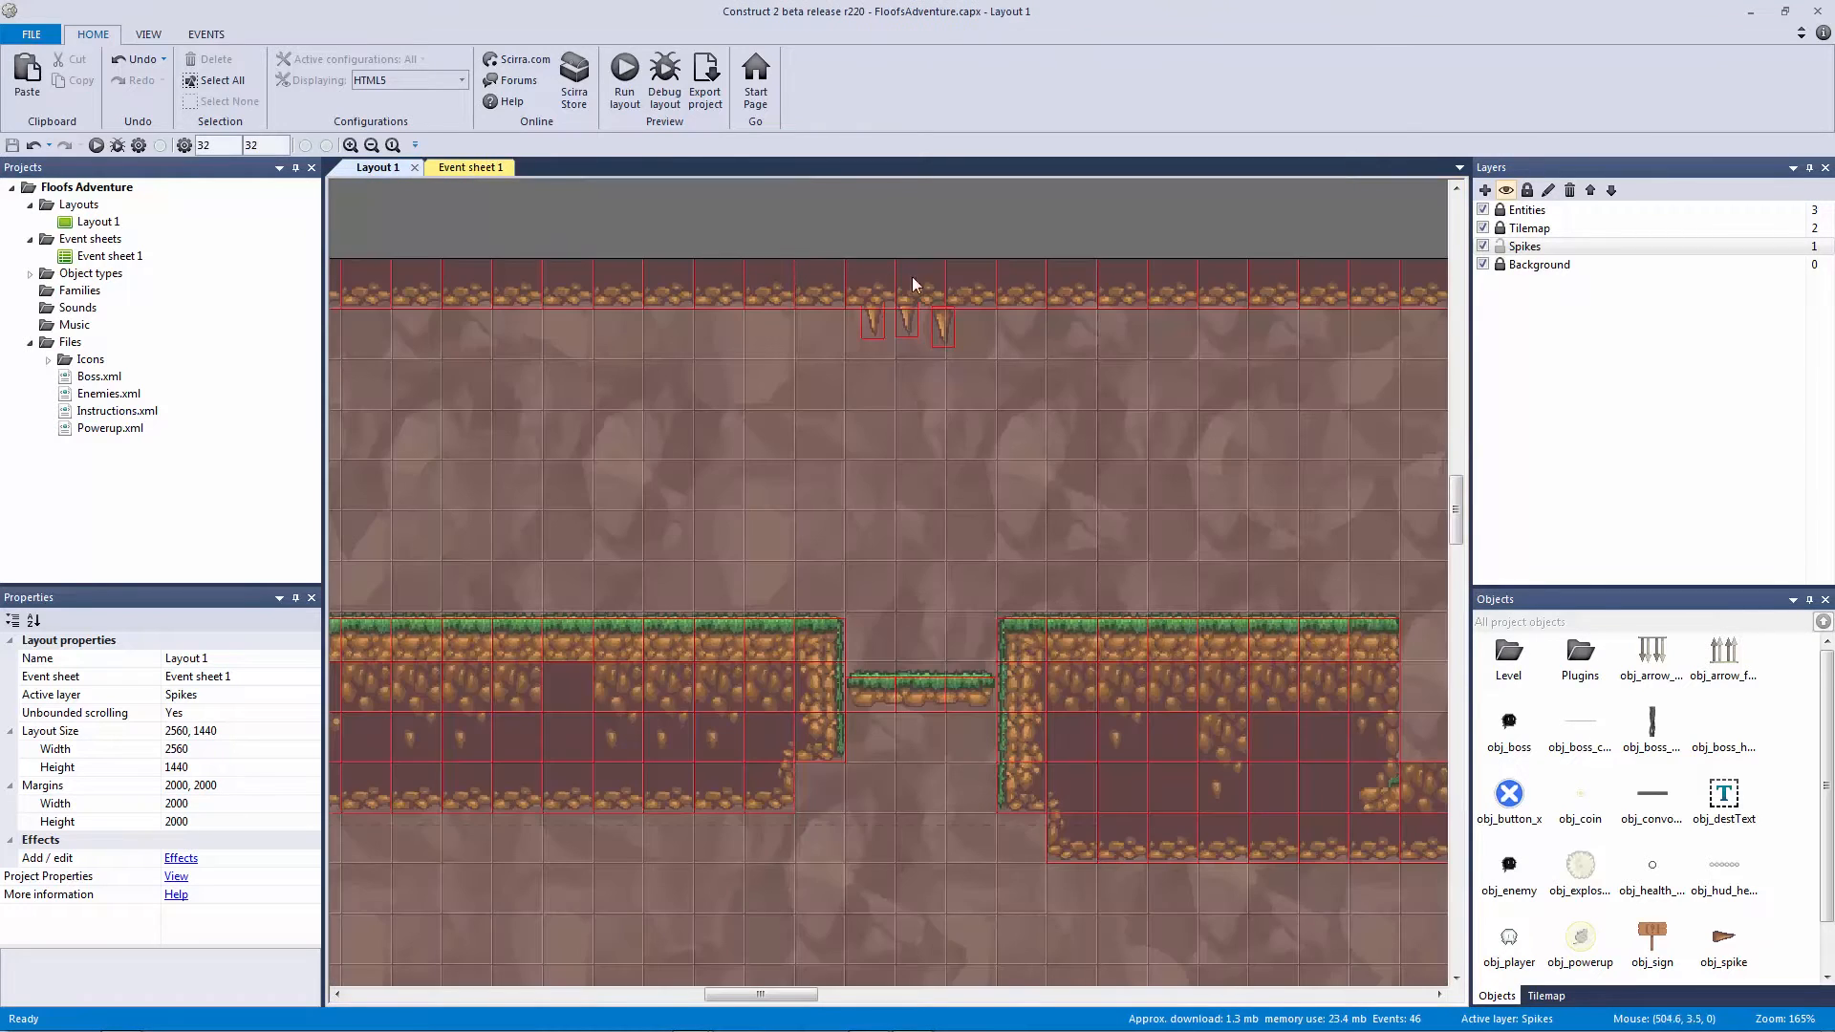
# Step: Lower the ceiling spikes in Layout 1 clear of the ceiling tiles, the rightmost at about 541, 46.1, and save the project
pyautogui.keyDown('ctrl'); pyautogui.scroll(3, 898, 270); pyautogui.keyUp('ctrl')
pyautogui.keyDown('ctrl'); pyautogui.scroll(2, 876, 577); pyautogui.keyUp('ctrl')
pyautogui.moveTo(835, 358); pyautogui.dragTo(899, 378)
pyautogui.click(989, 378)
pyautogui.hotkey('ctrl', 's')
# Step: Run Layout 1, move and jump the player across the gap under the lowered spikes, and close the preview
pyautogui.click(630, 103)
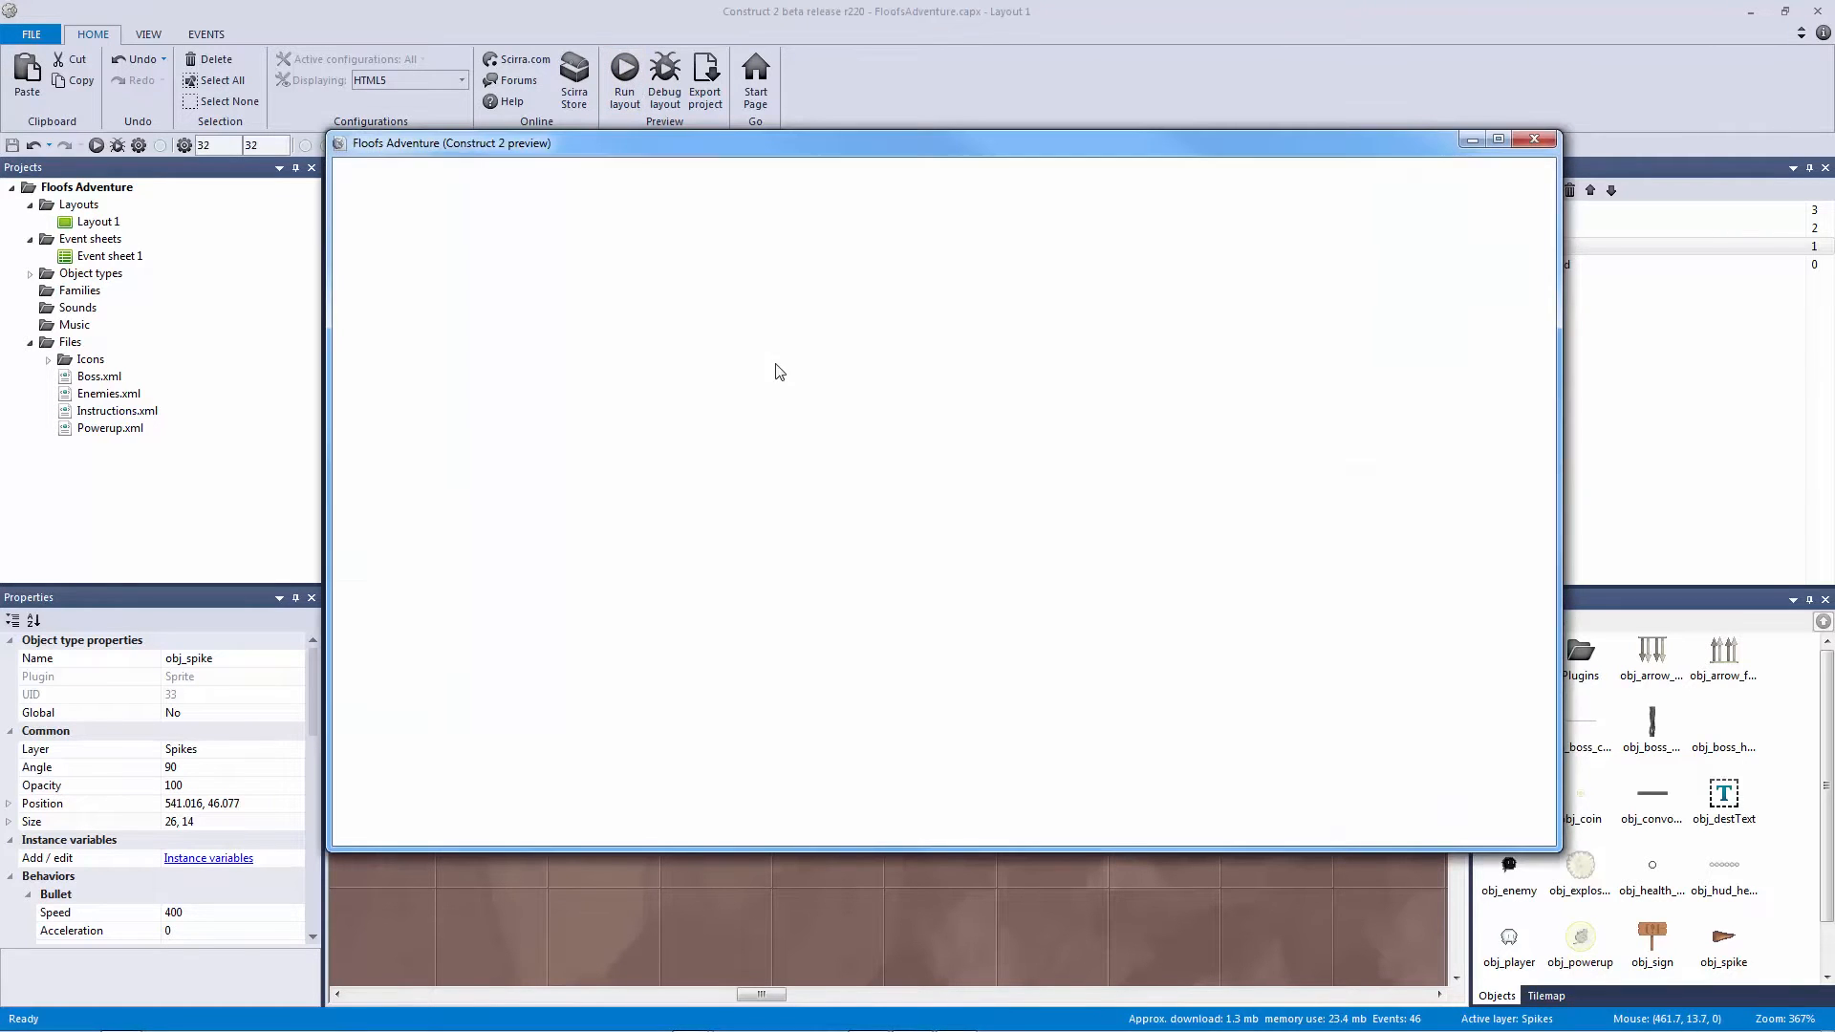
pyautogui.press('Right')
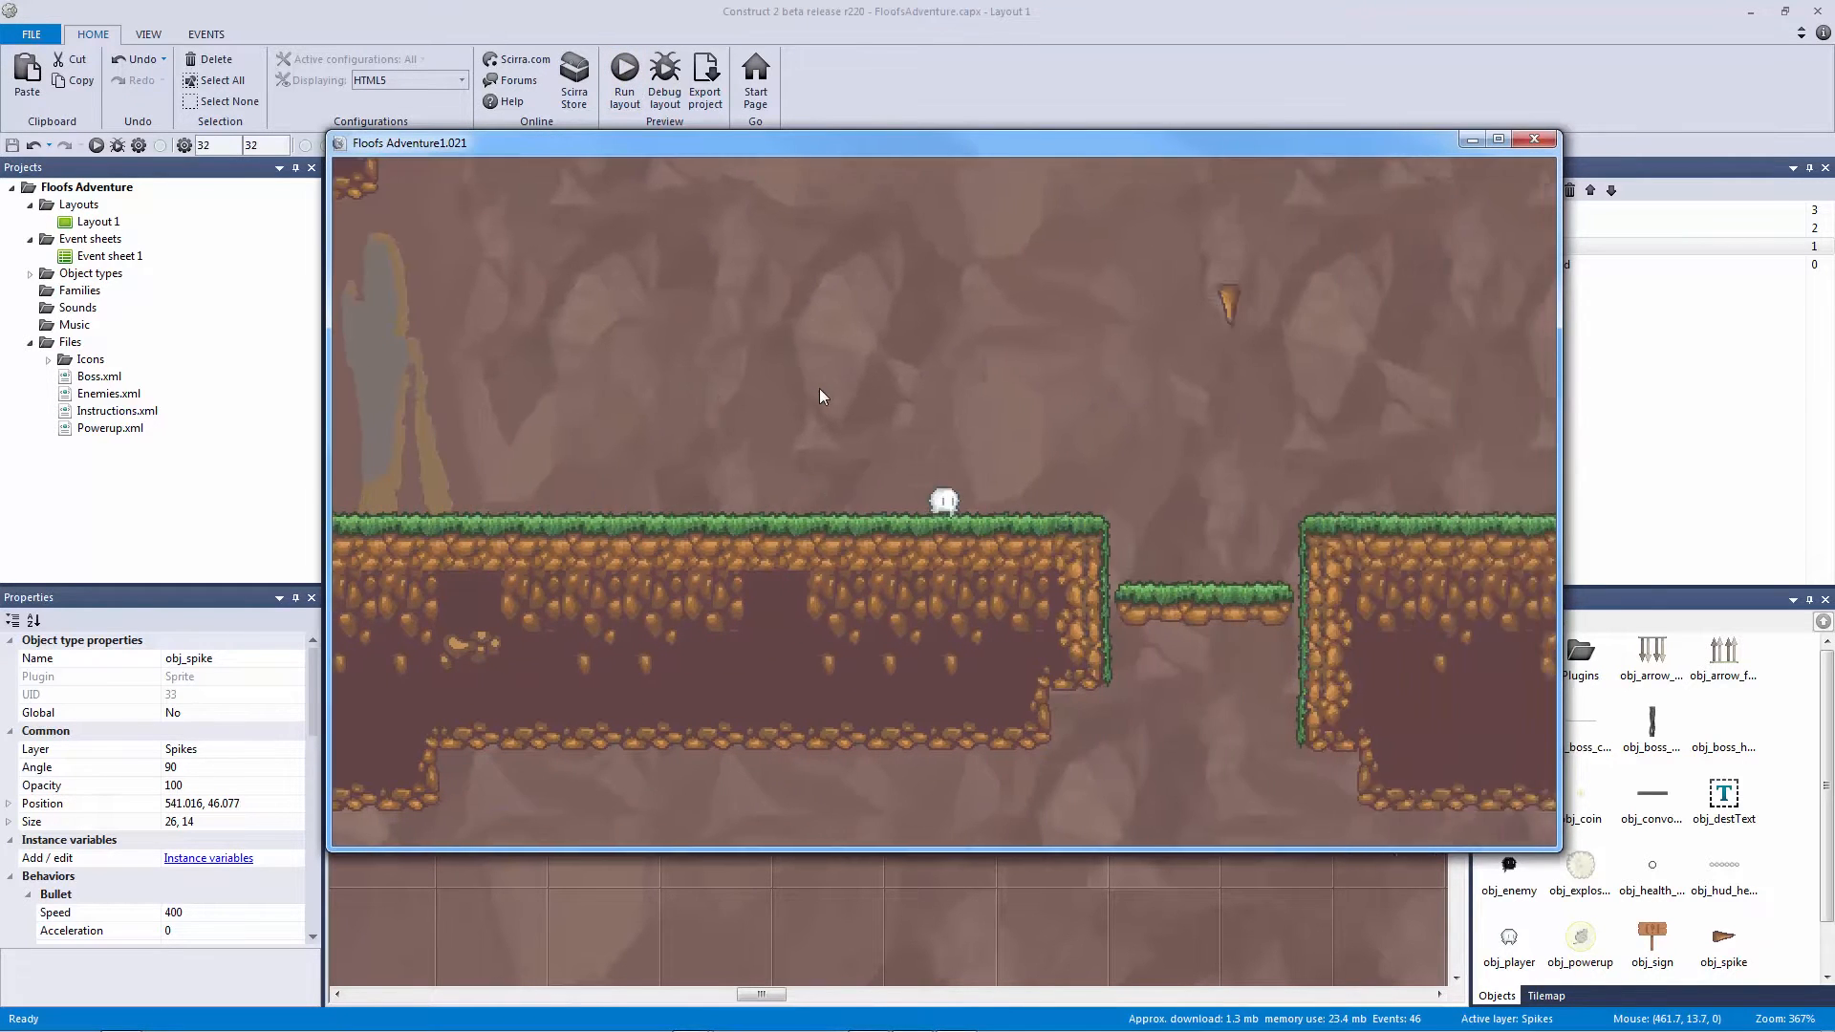
pyautogui.press('Up')
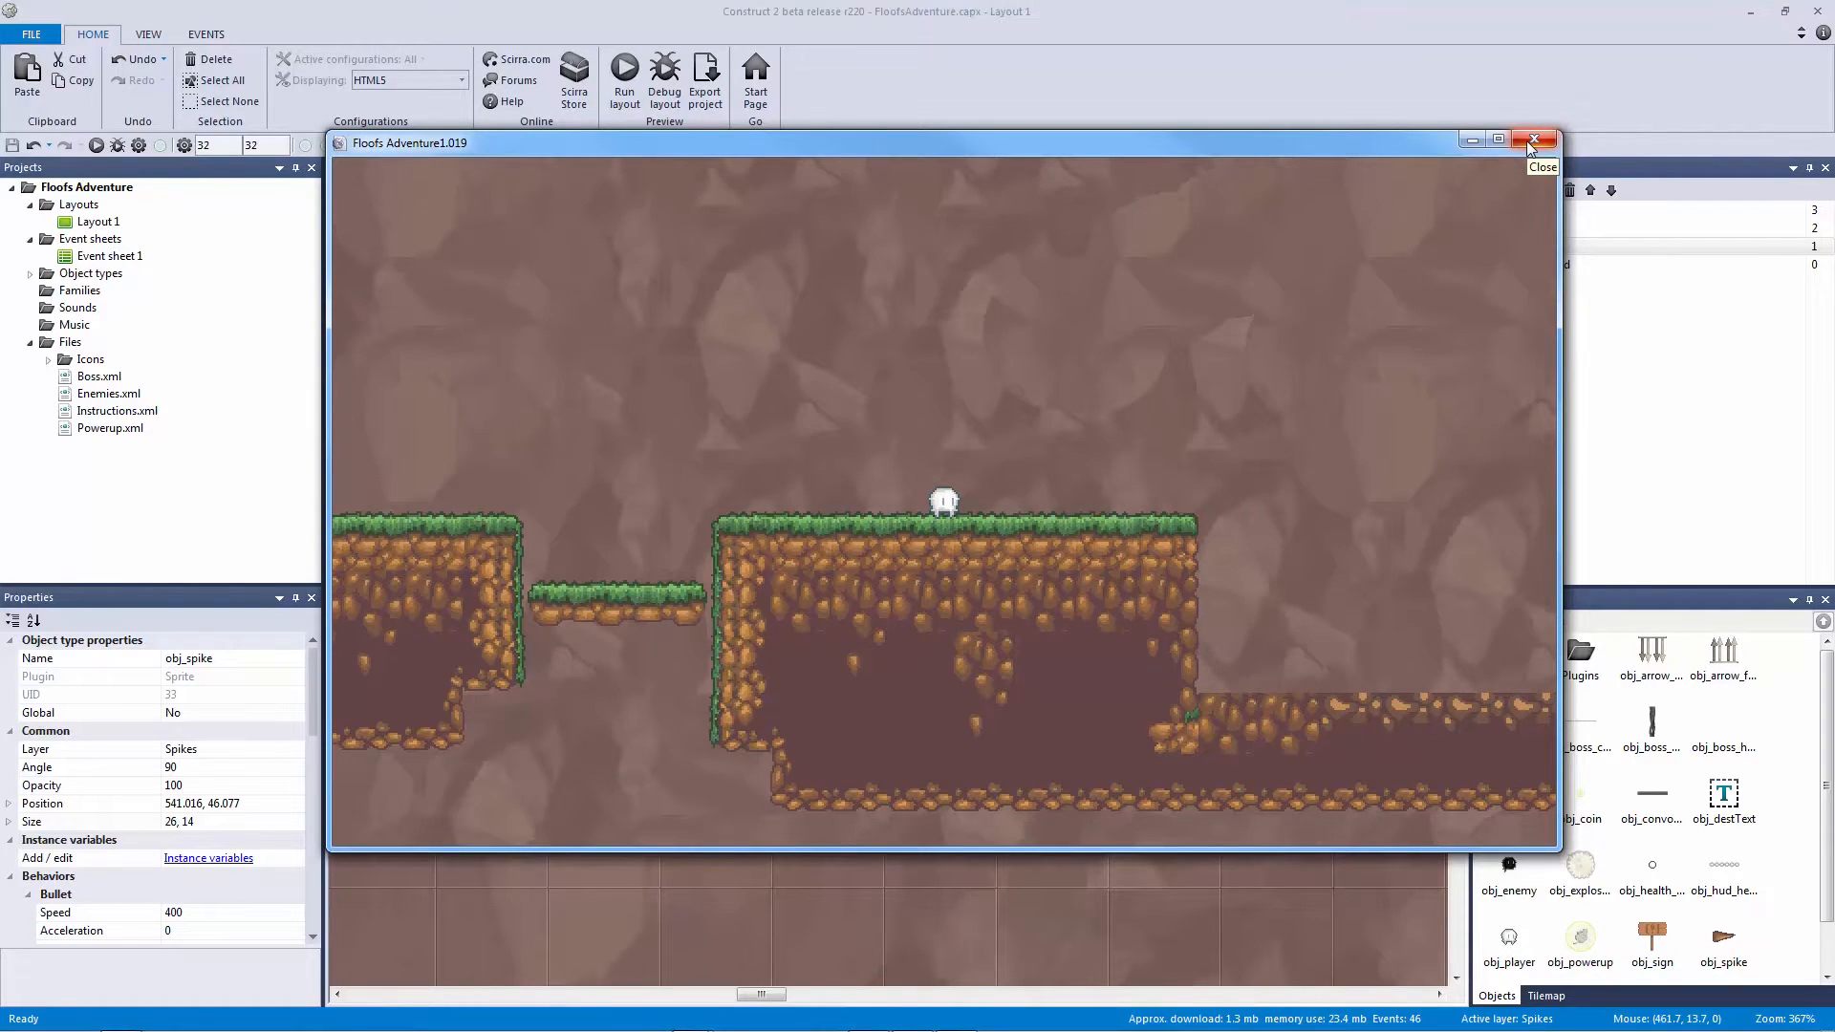
pyautogui.click(1532, 142)
# Step: Review the obj_spike line-of-sight condition and the collision with tm_level condition in Event sheet 1
pyautogui.click(830, 354)
pyautogui.keyDown('ctrl'); pyautogui.scroll(-4, 860, 348); pyautogui.keyUp('ctrl')
pyautogui.click(851, 344)
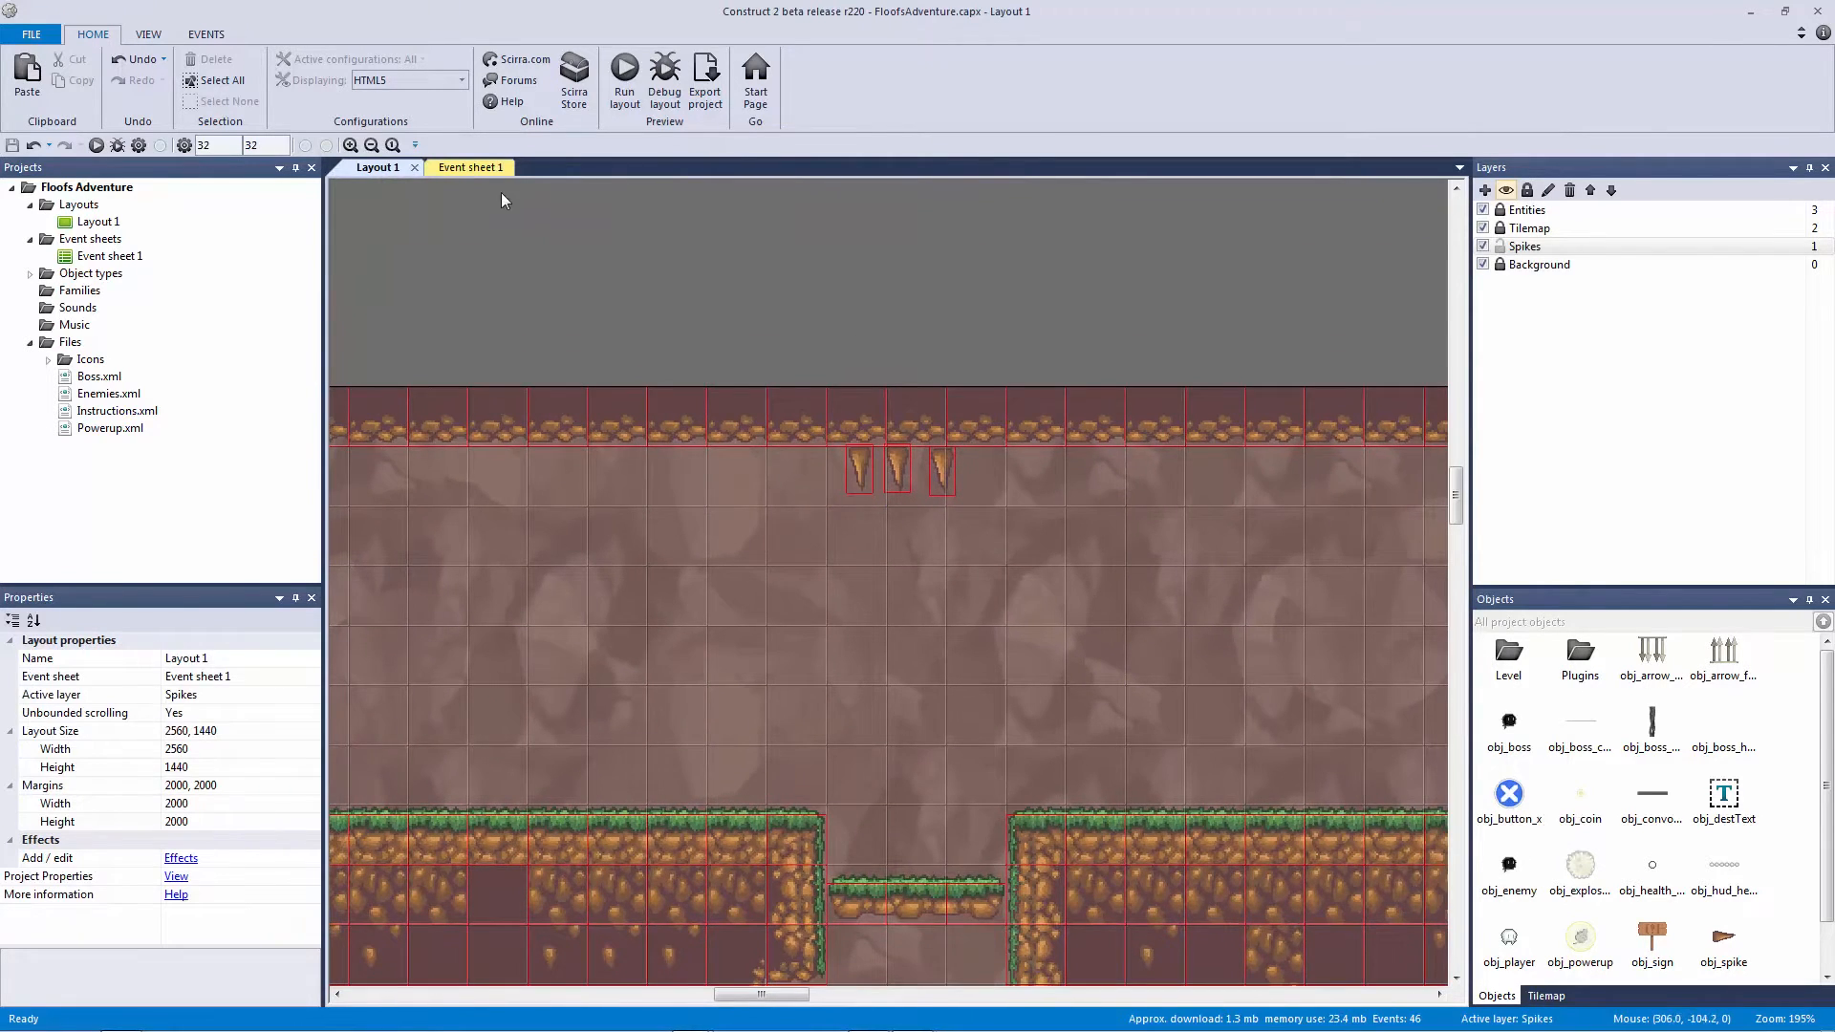
pyautogui.click(486, 172)
pyautogui.click(581, 549)
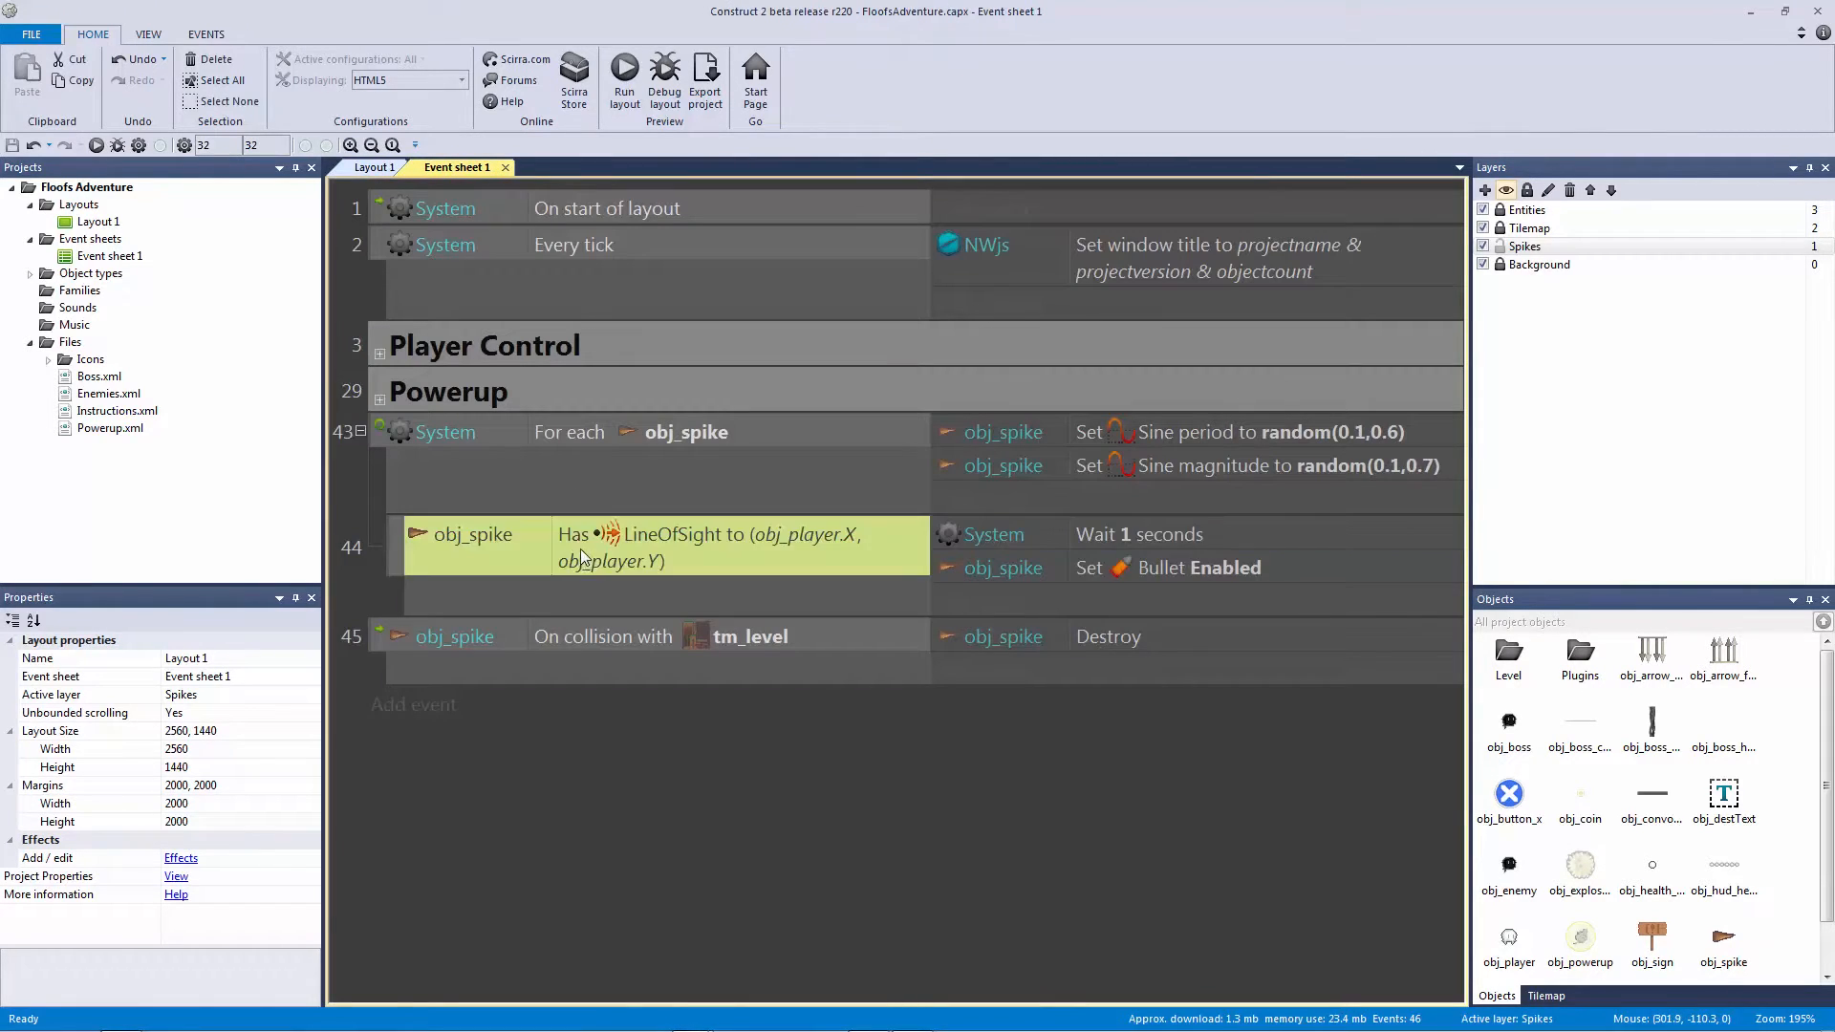
pyautogui.click(572, 652)
pyautogui.click(583, 641)
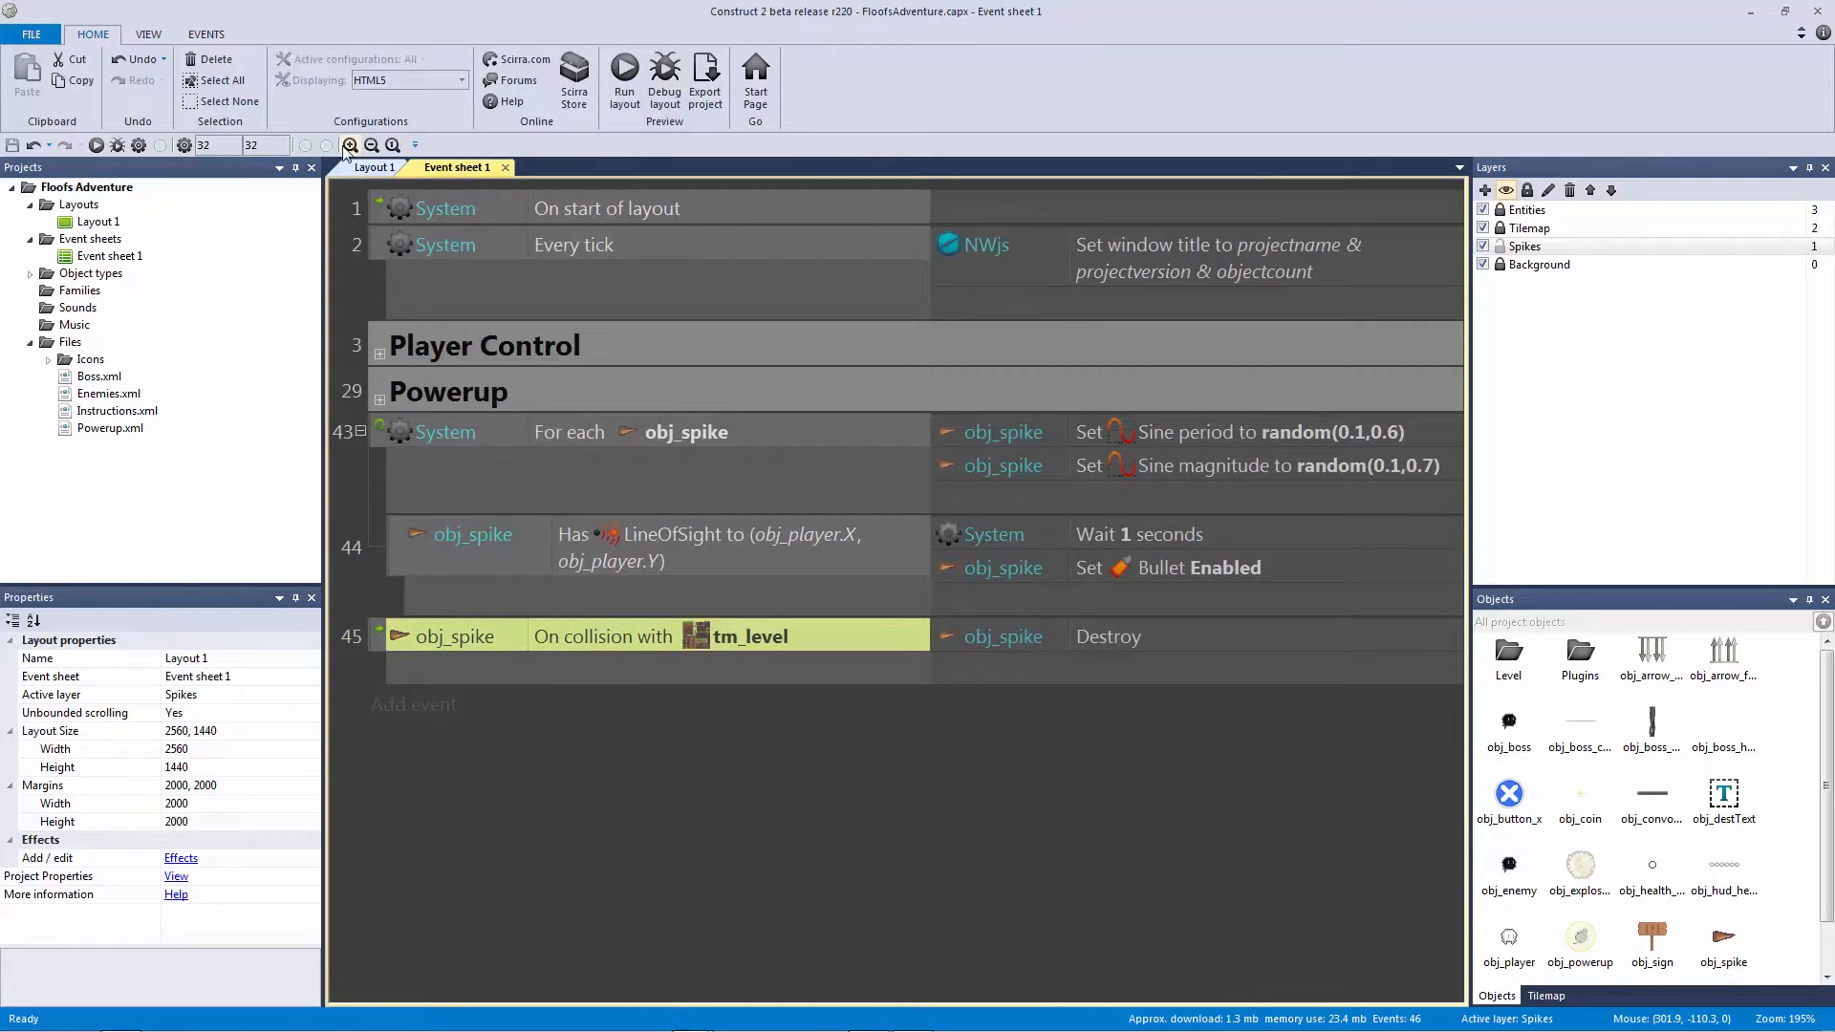
# Step: Raise the spikes in Layout 1 into the ceiling tiles, the left one at about 495, 36.9 and the middle one at about 522.5, 37.2
pyautogui.click(375, 167)
pyautogui.moveTo(862, 460); pyautogui.dragTo(917, 455)
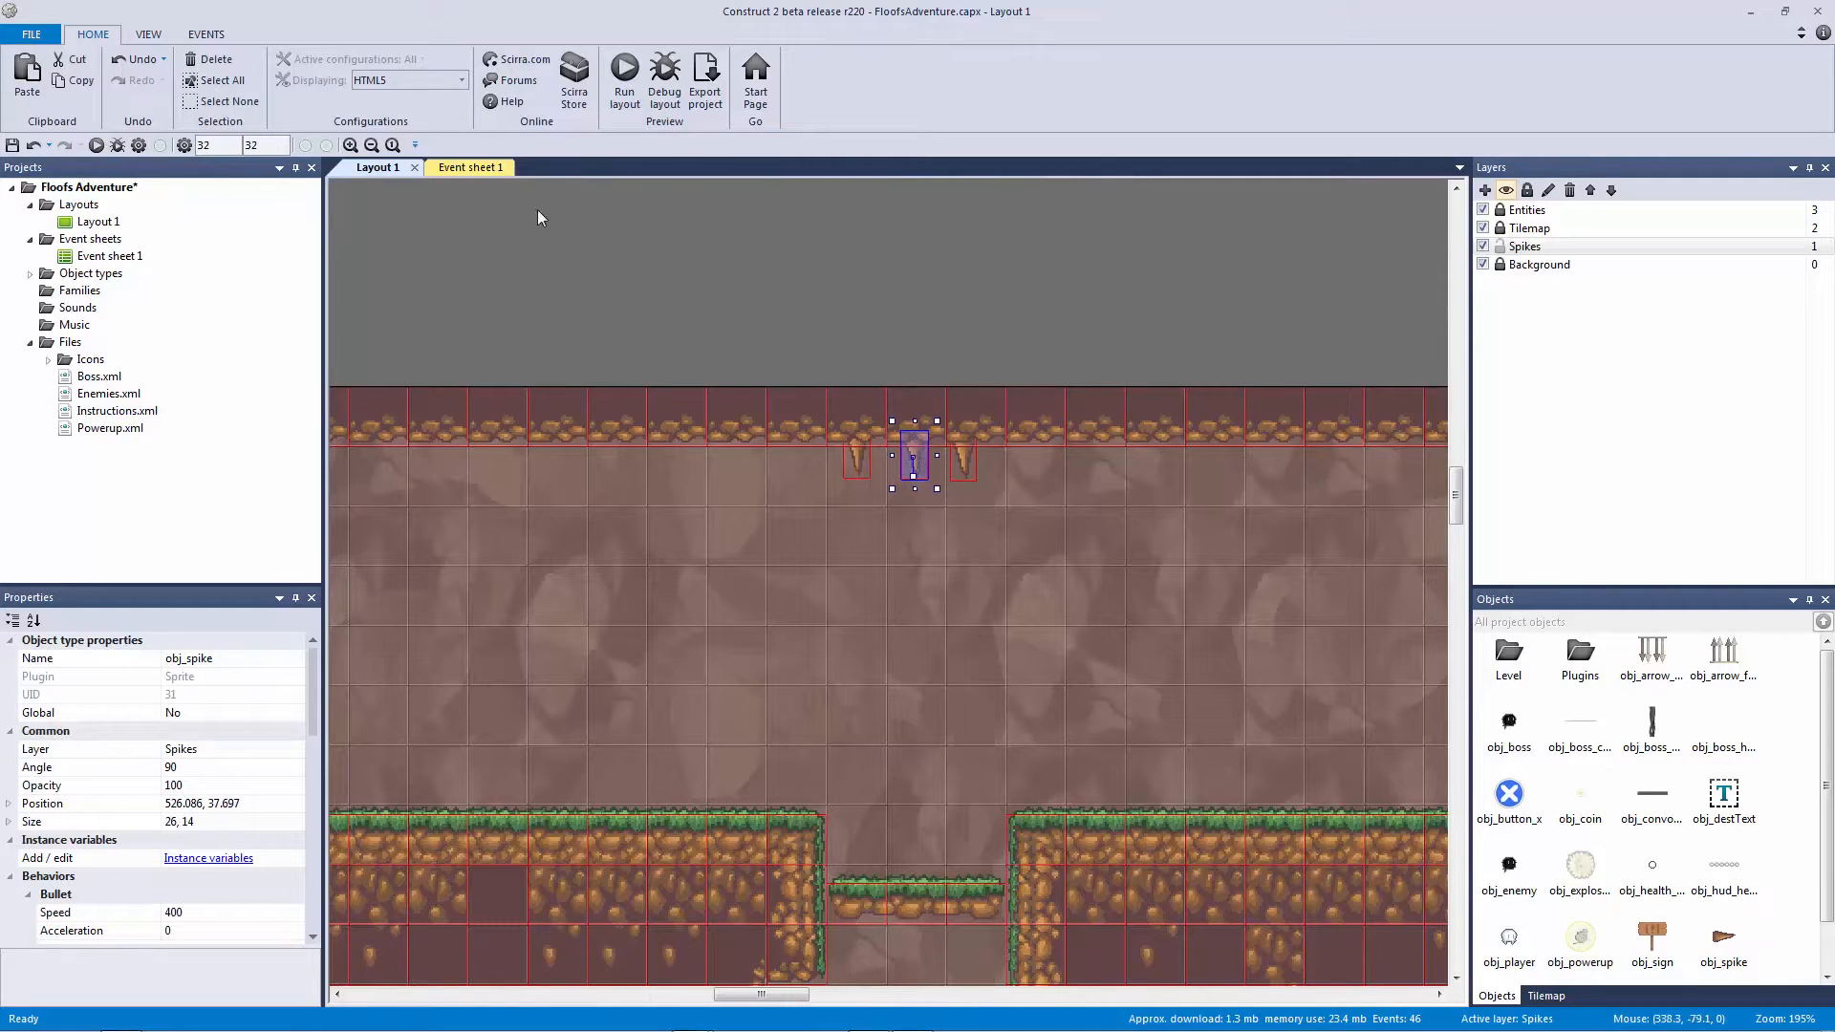
pyautogui.moveTo(861, 461); pyautogui.dragTo(866, 542)
pyautogui.hotkey('ctrl', 'z')
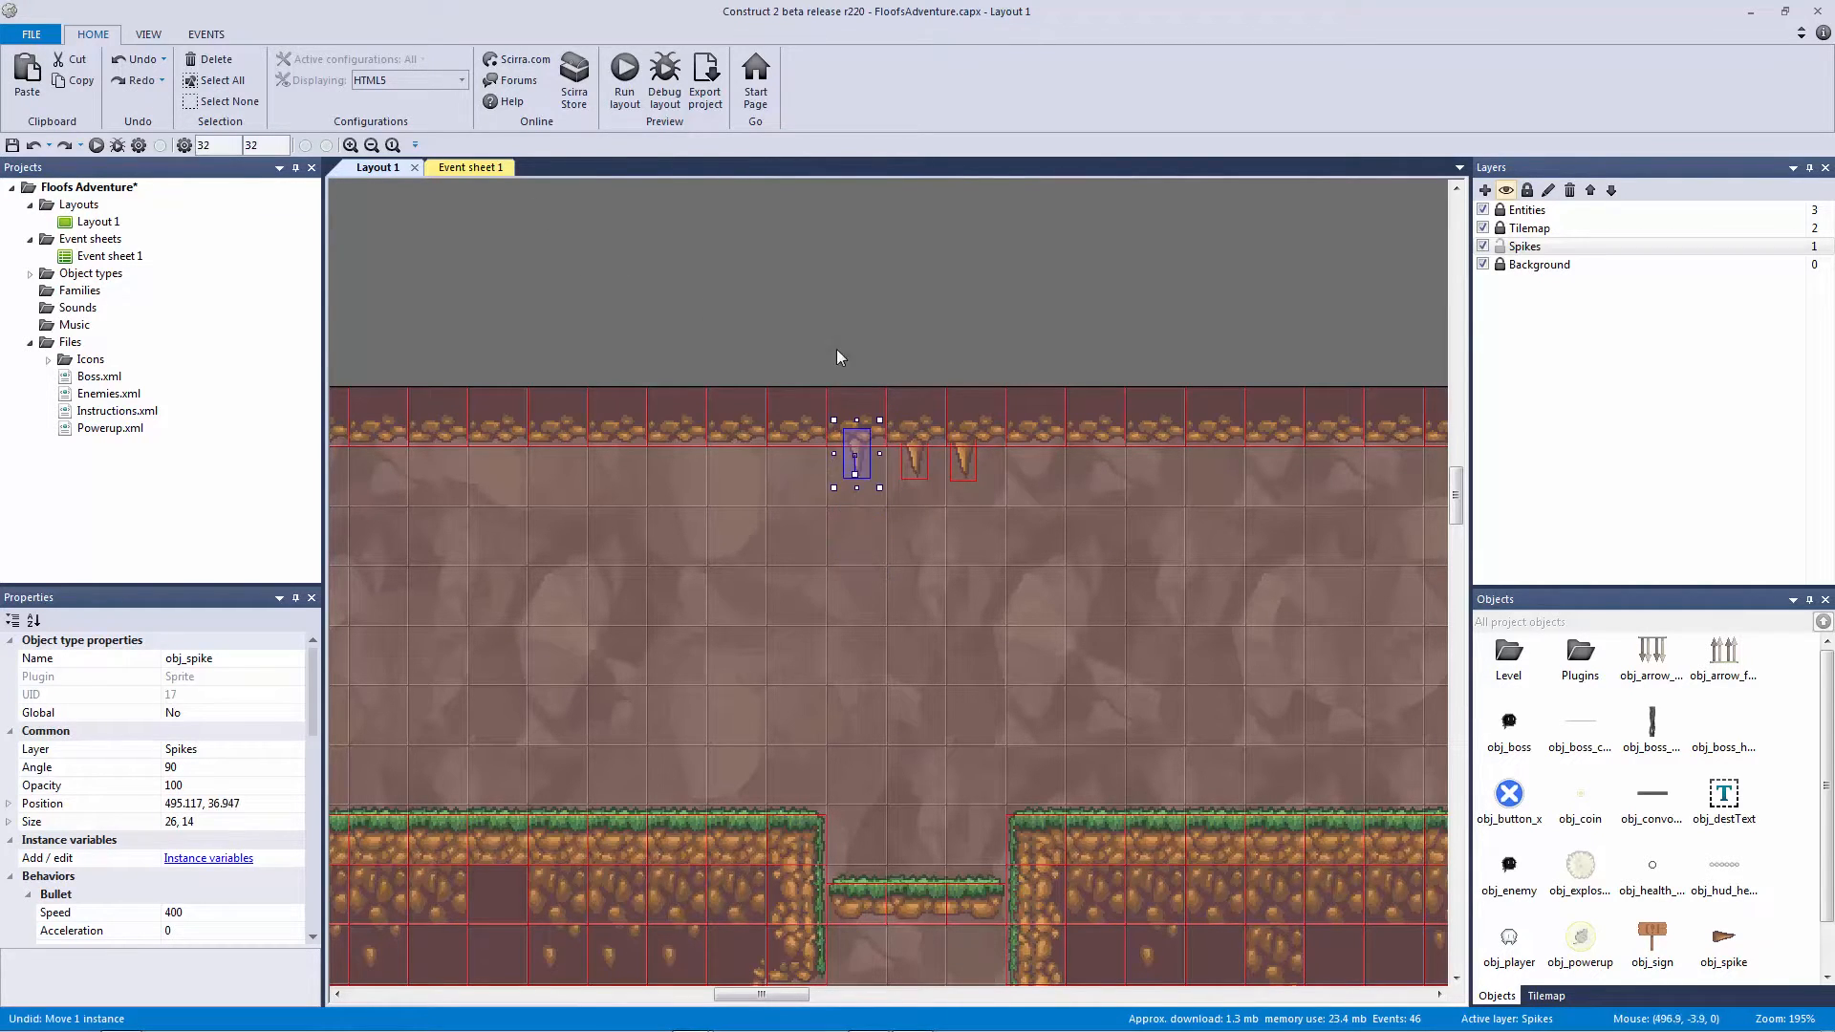
pyautogui.click(793, 340)
pyautogui.moveTo(791, 359); pyautogui.dragTo(889, 376)
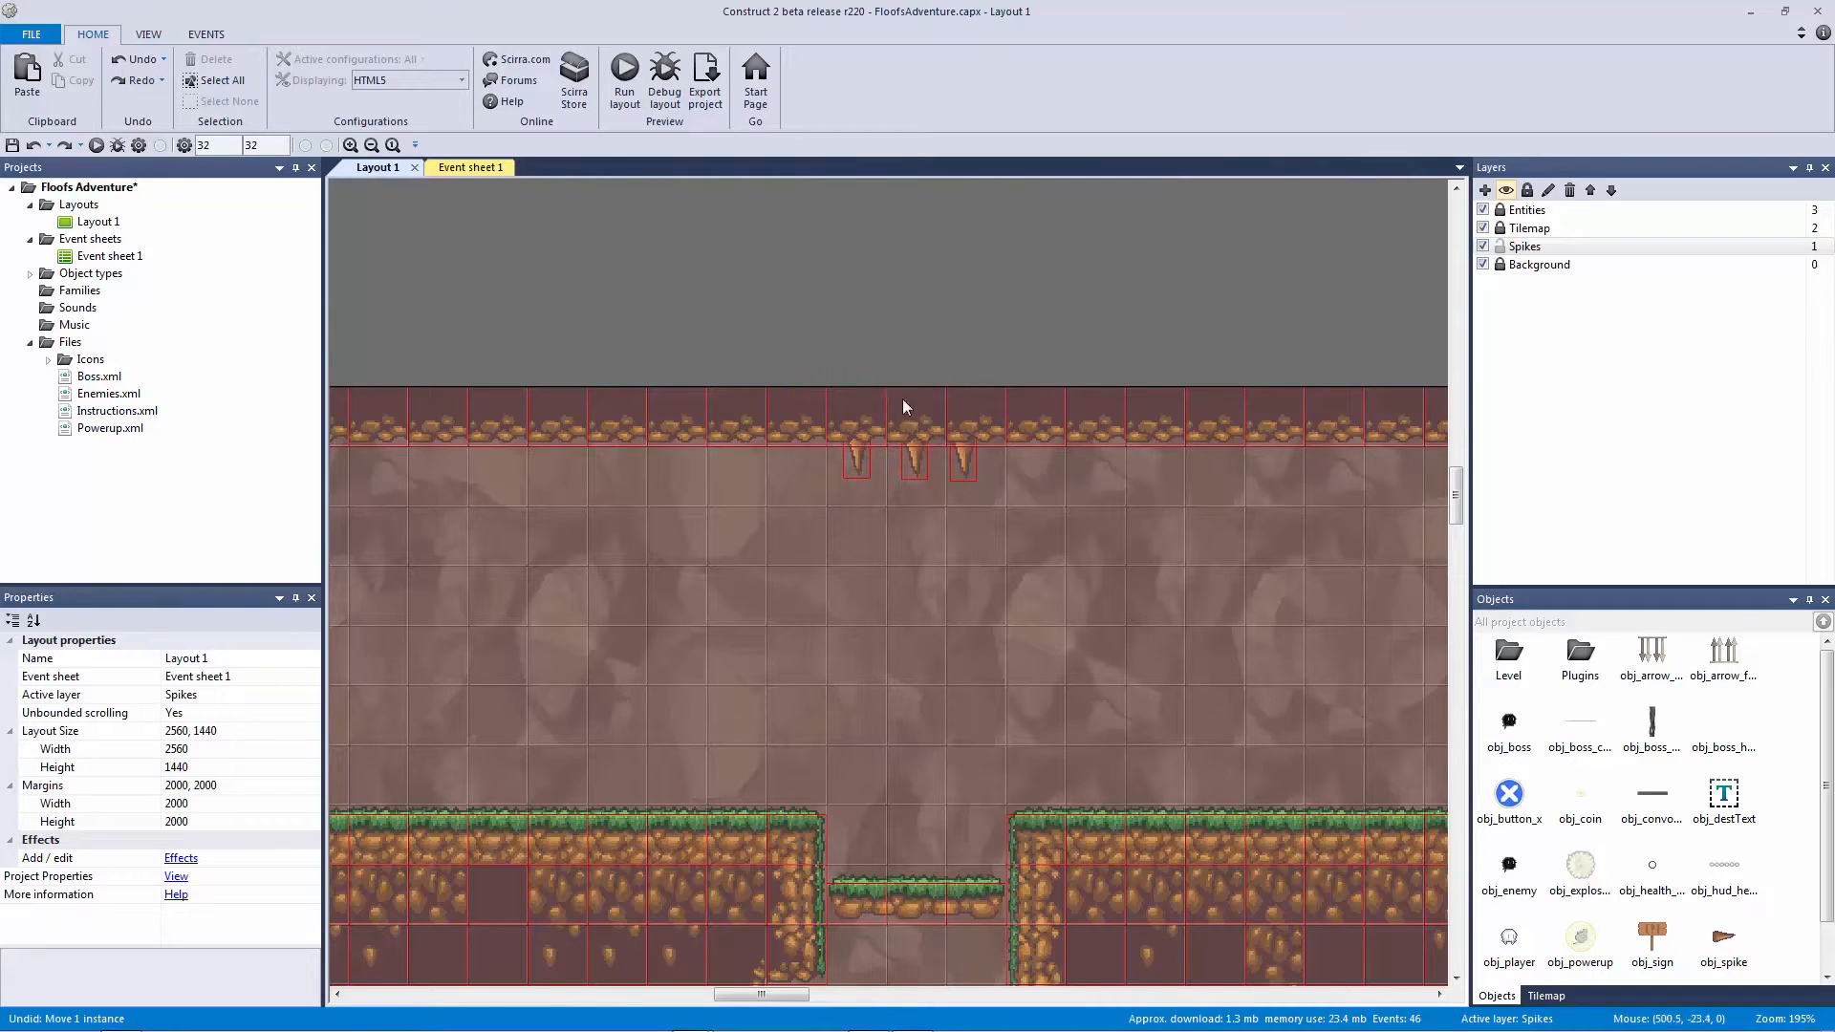
pyautogui.click(906, 447)
# Step: Add an obj_spike Bullet distance travelled greater than 50 condition to the tm_level collision event and save the project
pyautogui.click(472, 170)
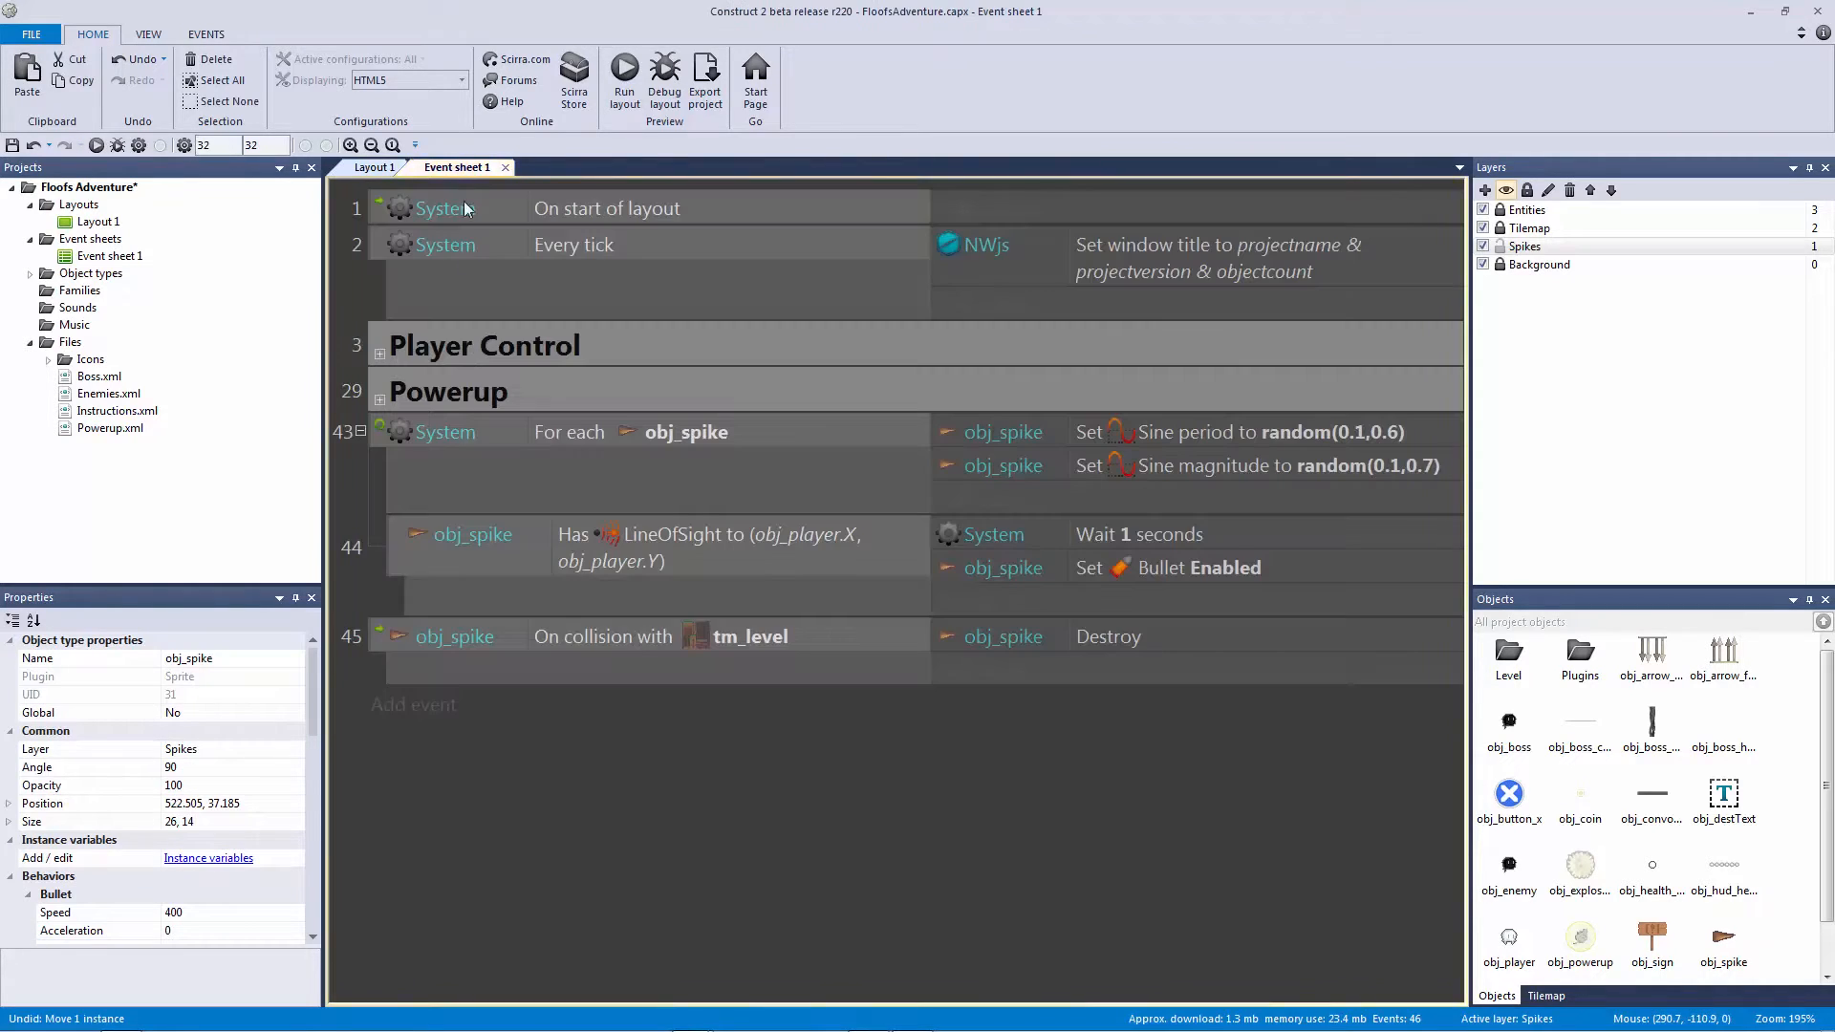
pyautogui.click(542, 634)
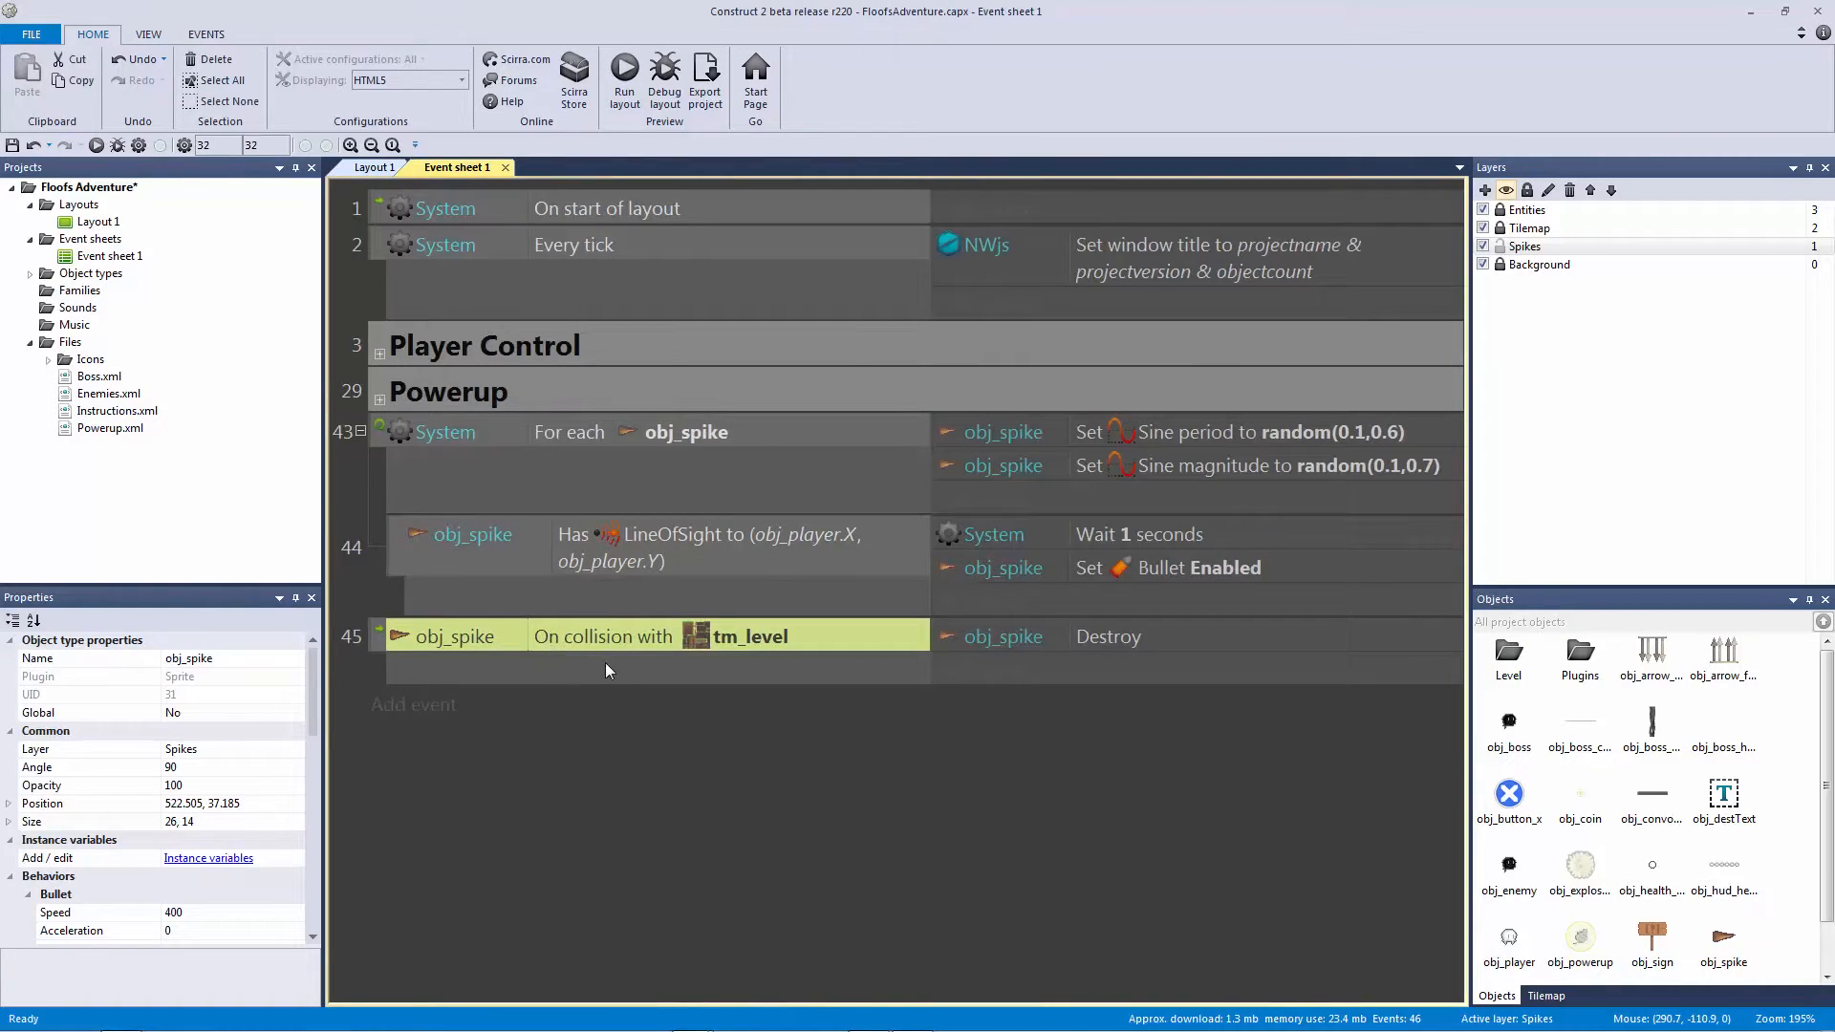
pyautogui.doubleClick(822, 653)
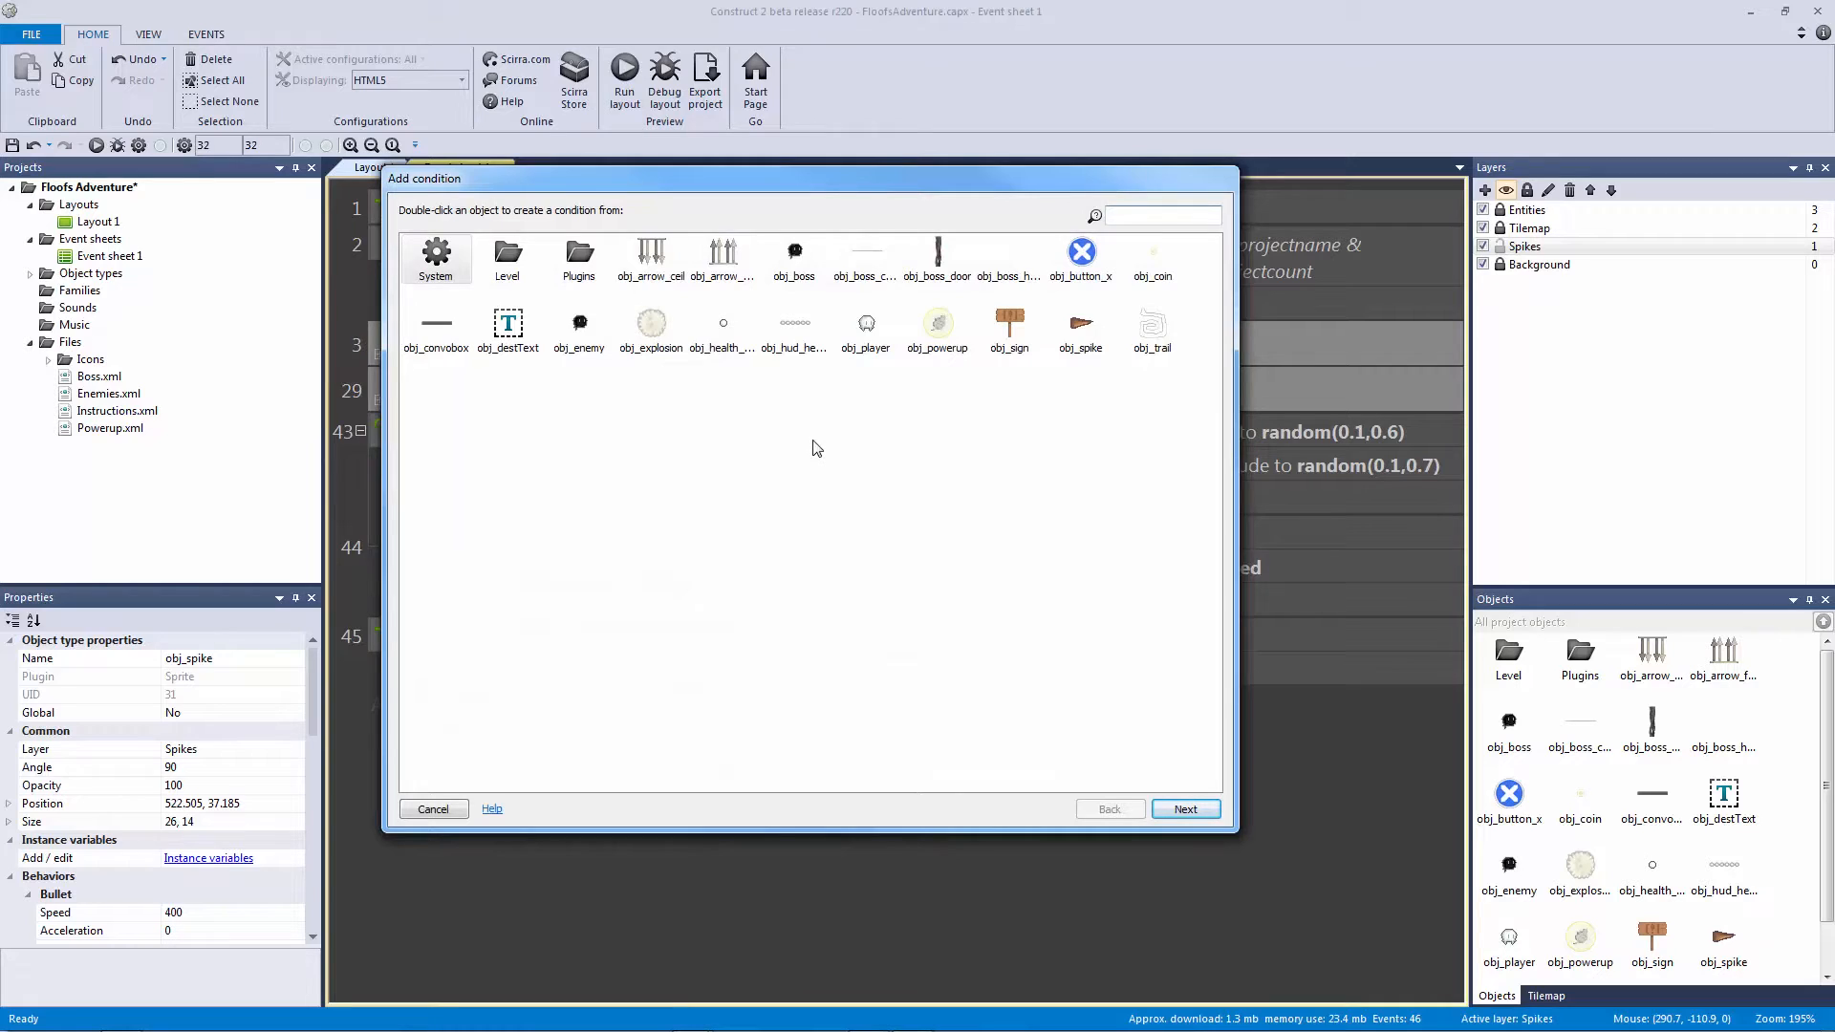
pyautogui.doubleClick(1081, 325)
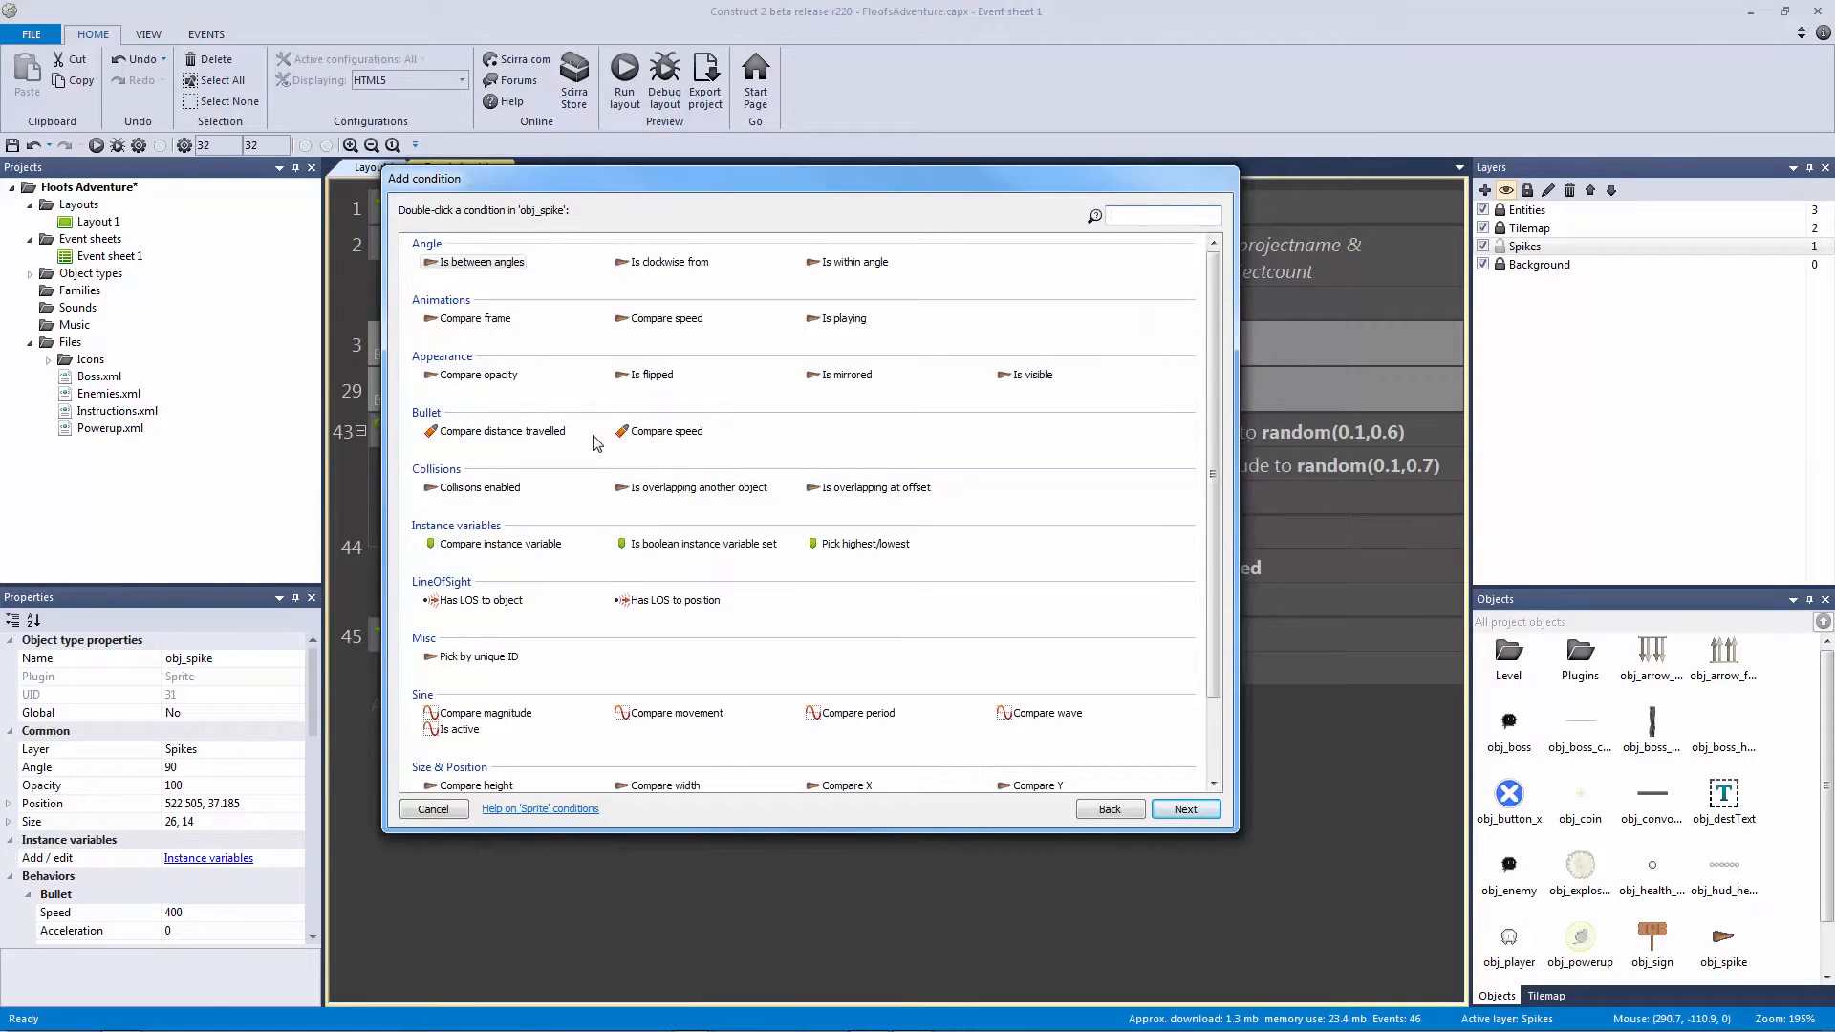
pyautogui.doubleClick(547, 432)
pyautogui.click(664, 212)
pyautogui.click(666, 291)
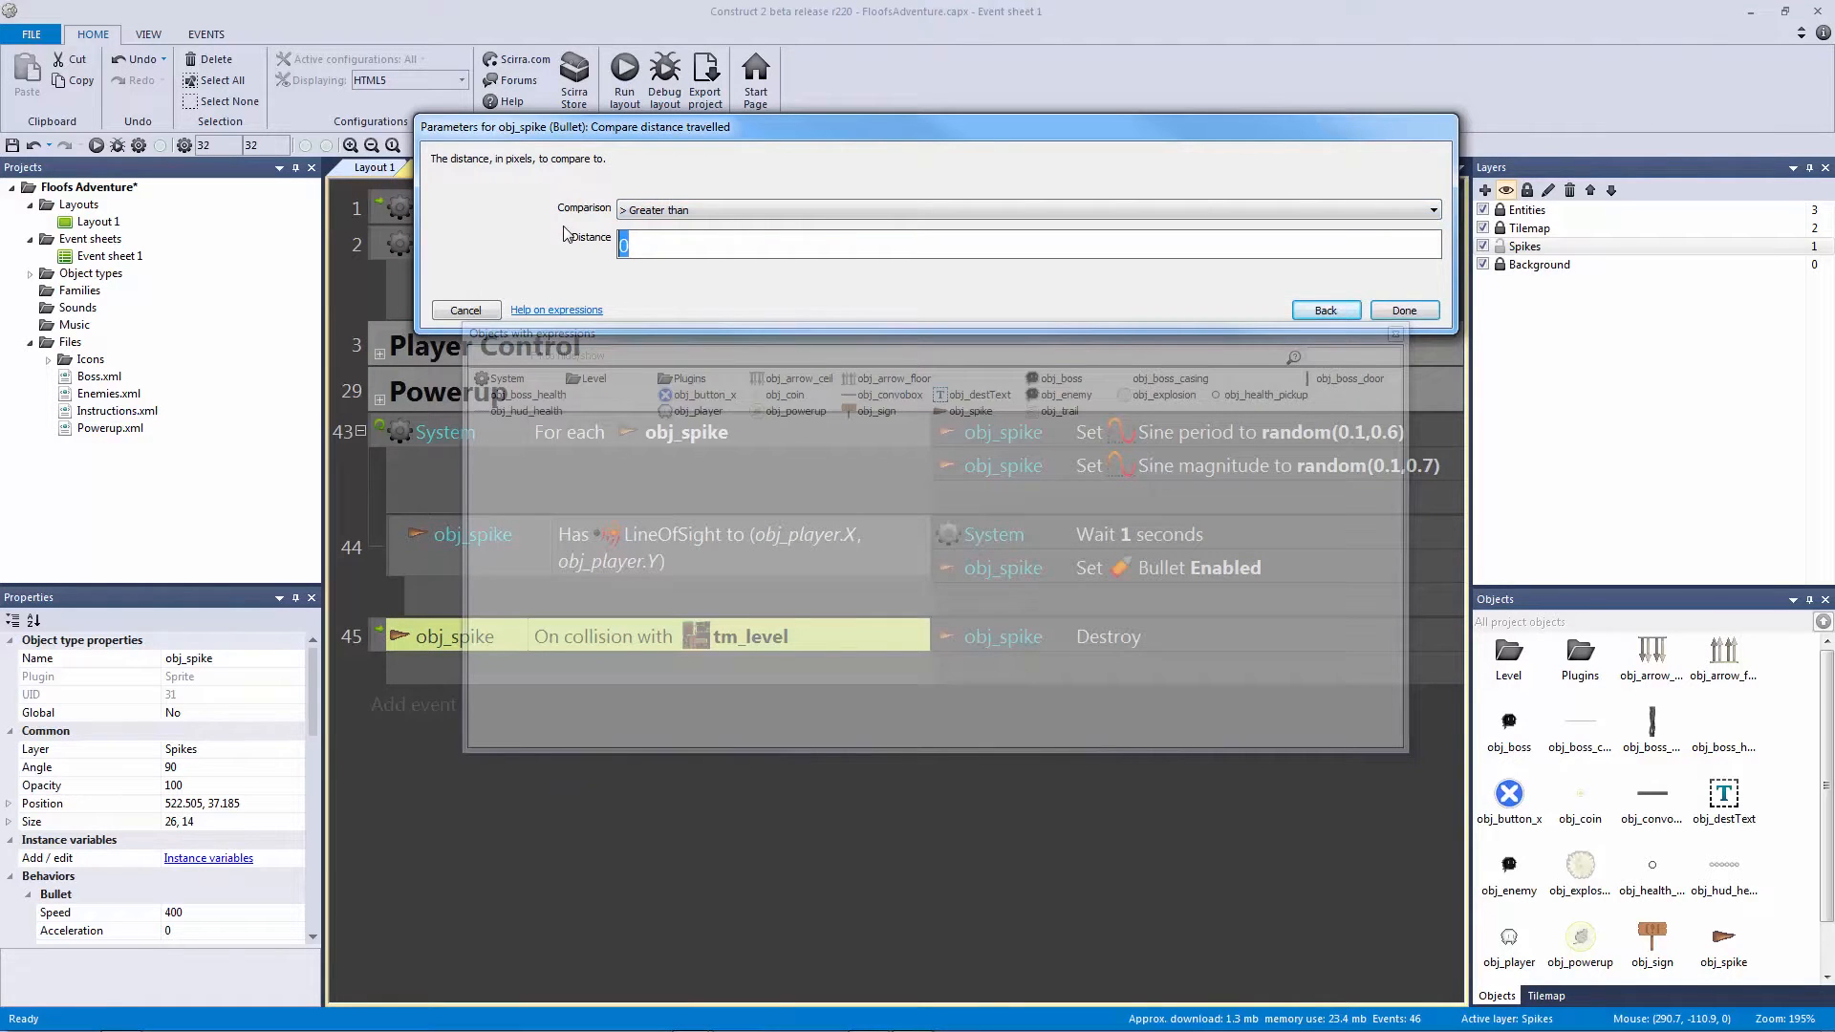
pyautogui.write('50')
pyautogui.press('Return')
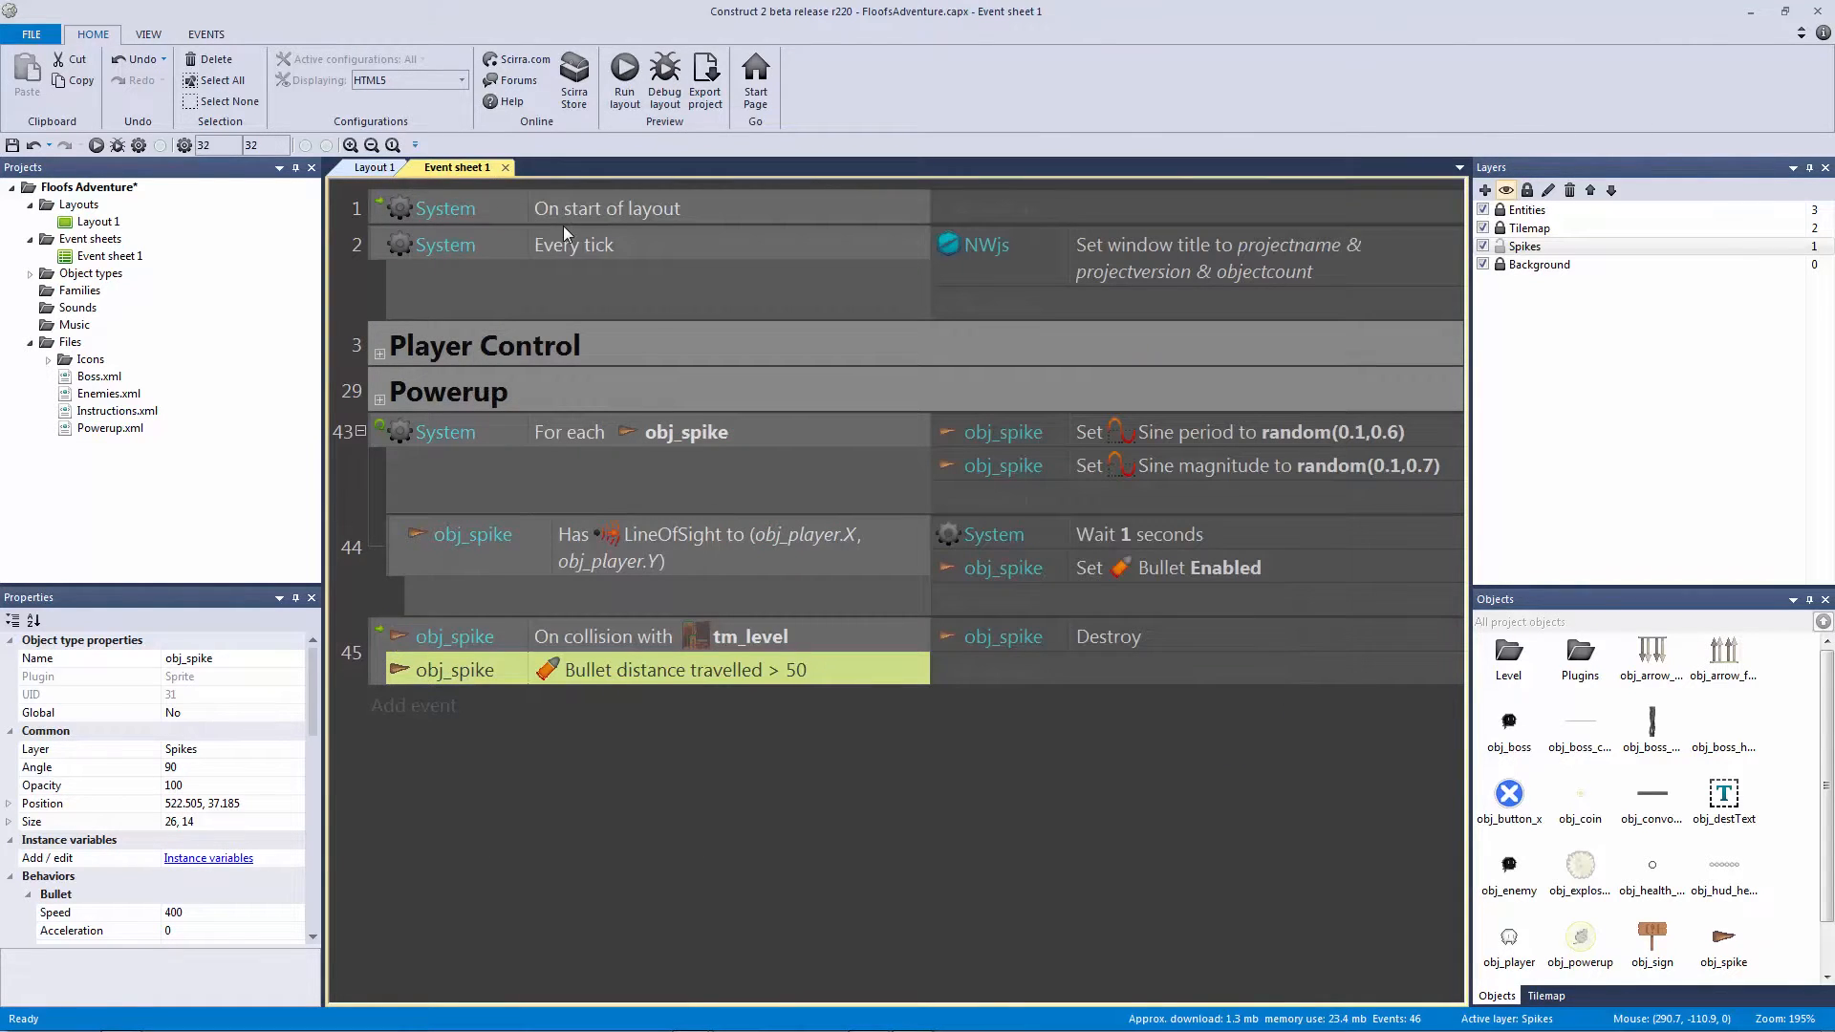
pyautogui.click(1059, 631)
pyautogui.hotkey('ctrl', 's')
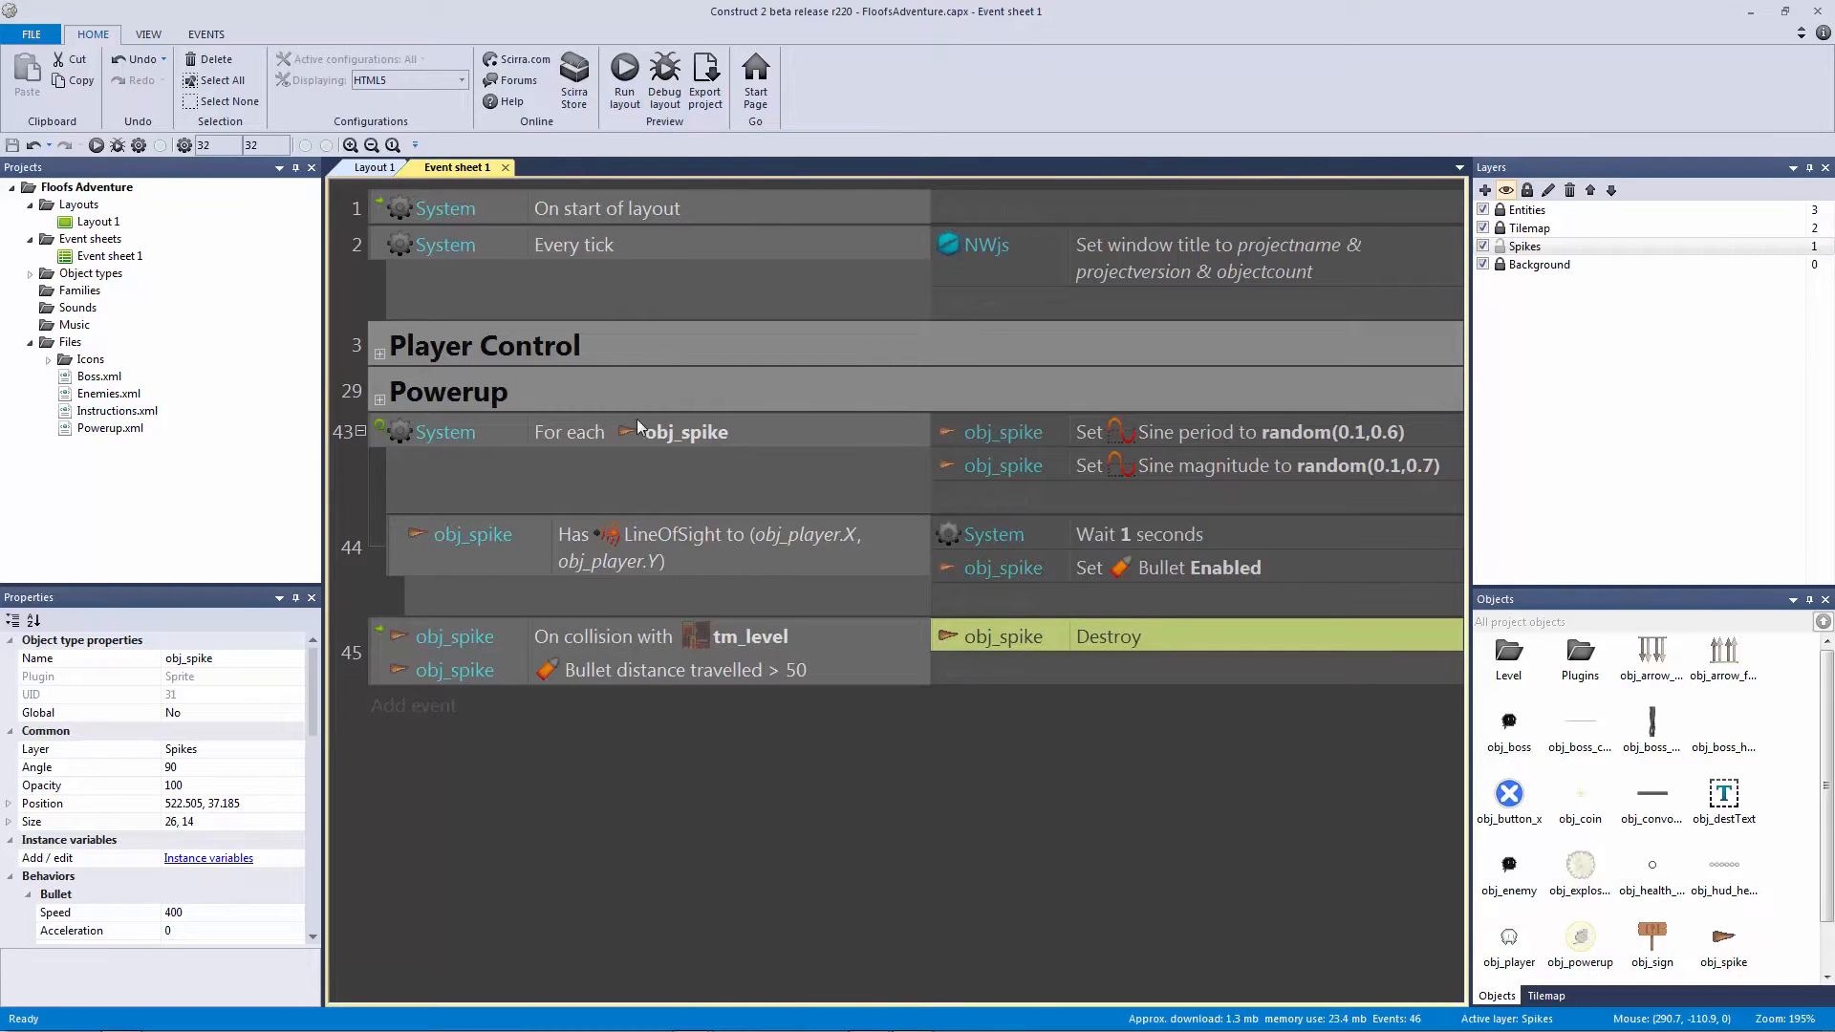
# Step: Run the layout, move and jump the player past the raised spikes, and close the preview
pyautogui.click(97, 145)
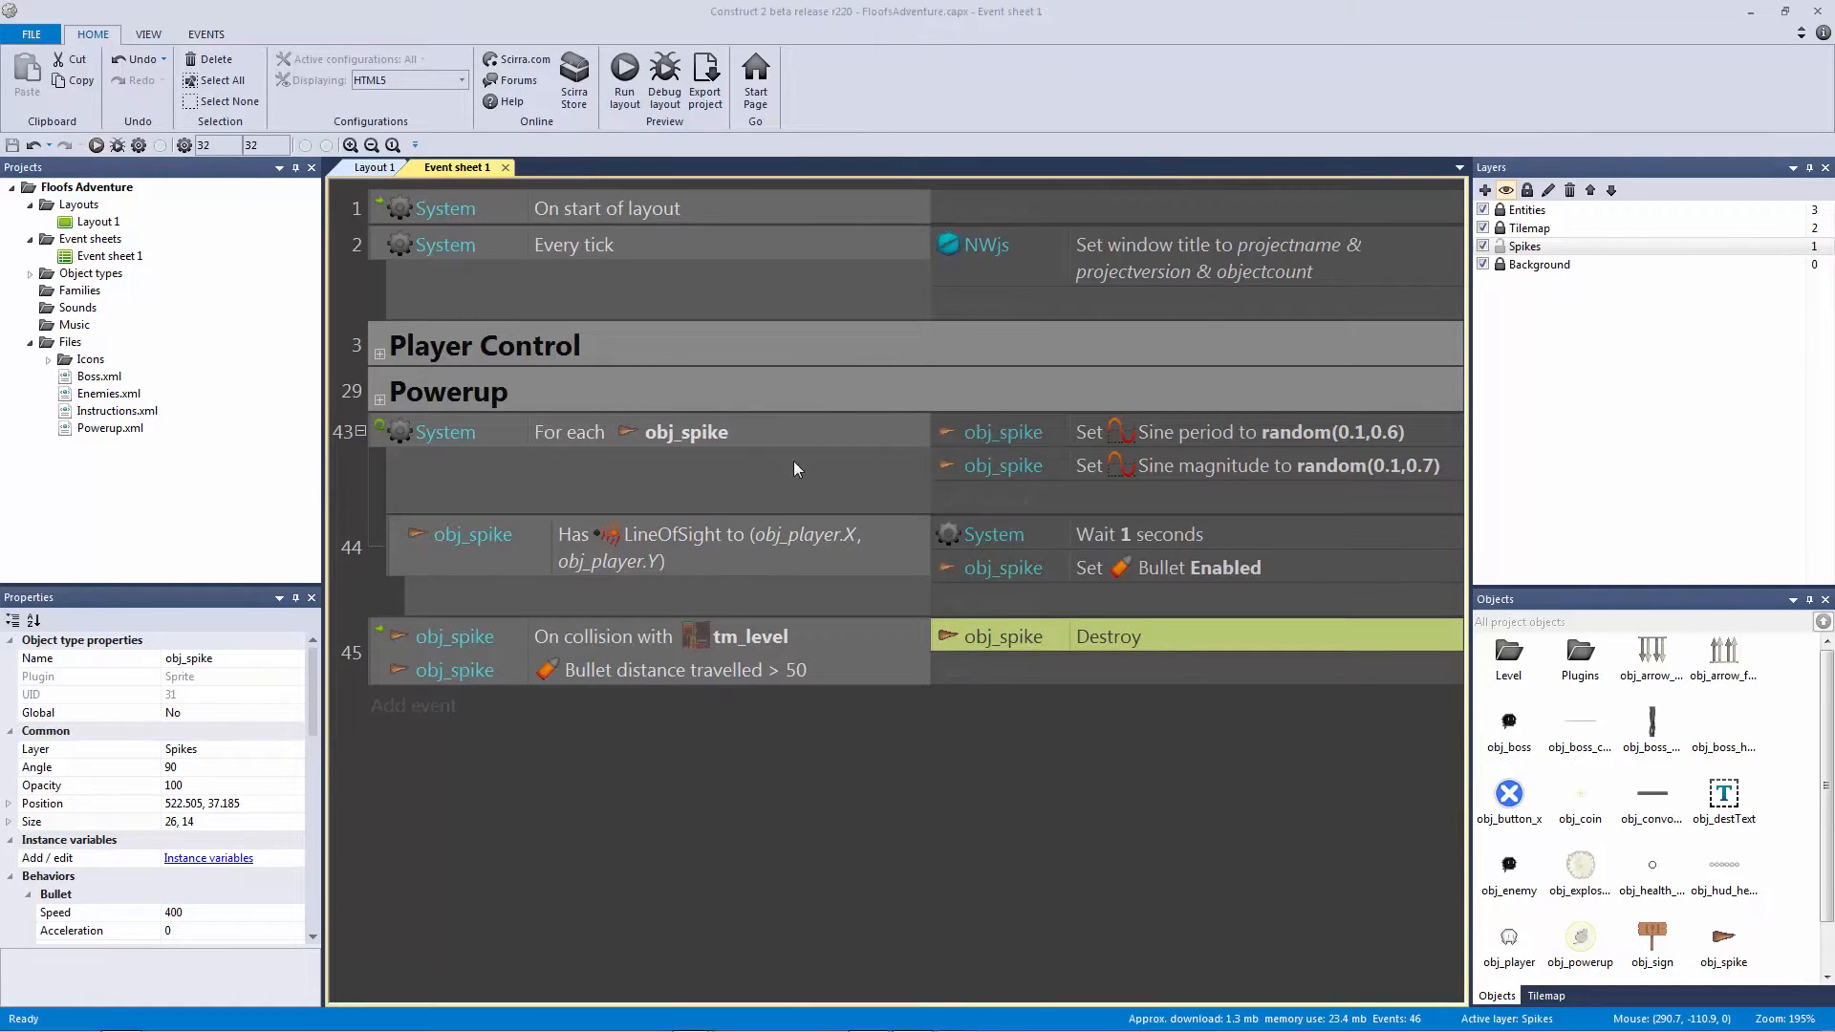
pyautogui.press('Right')
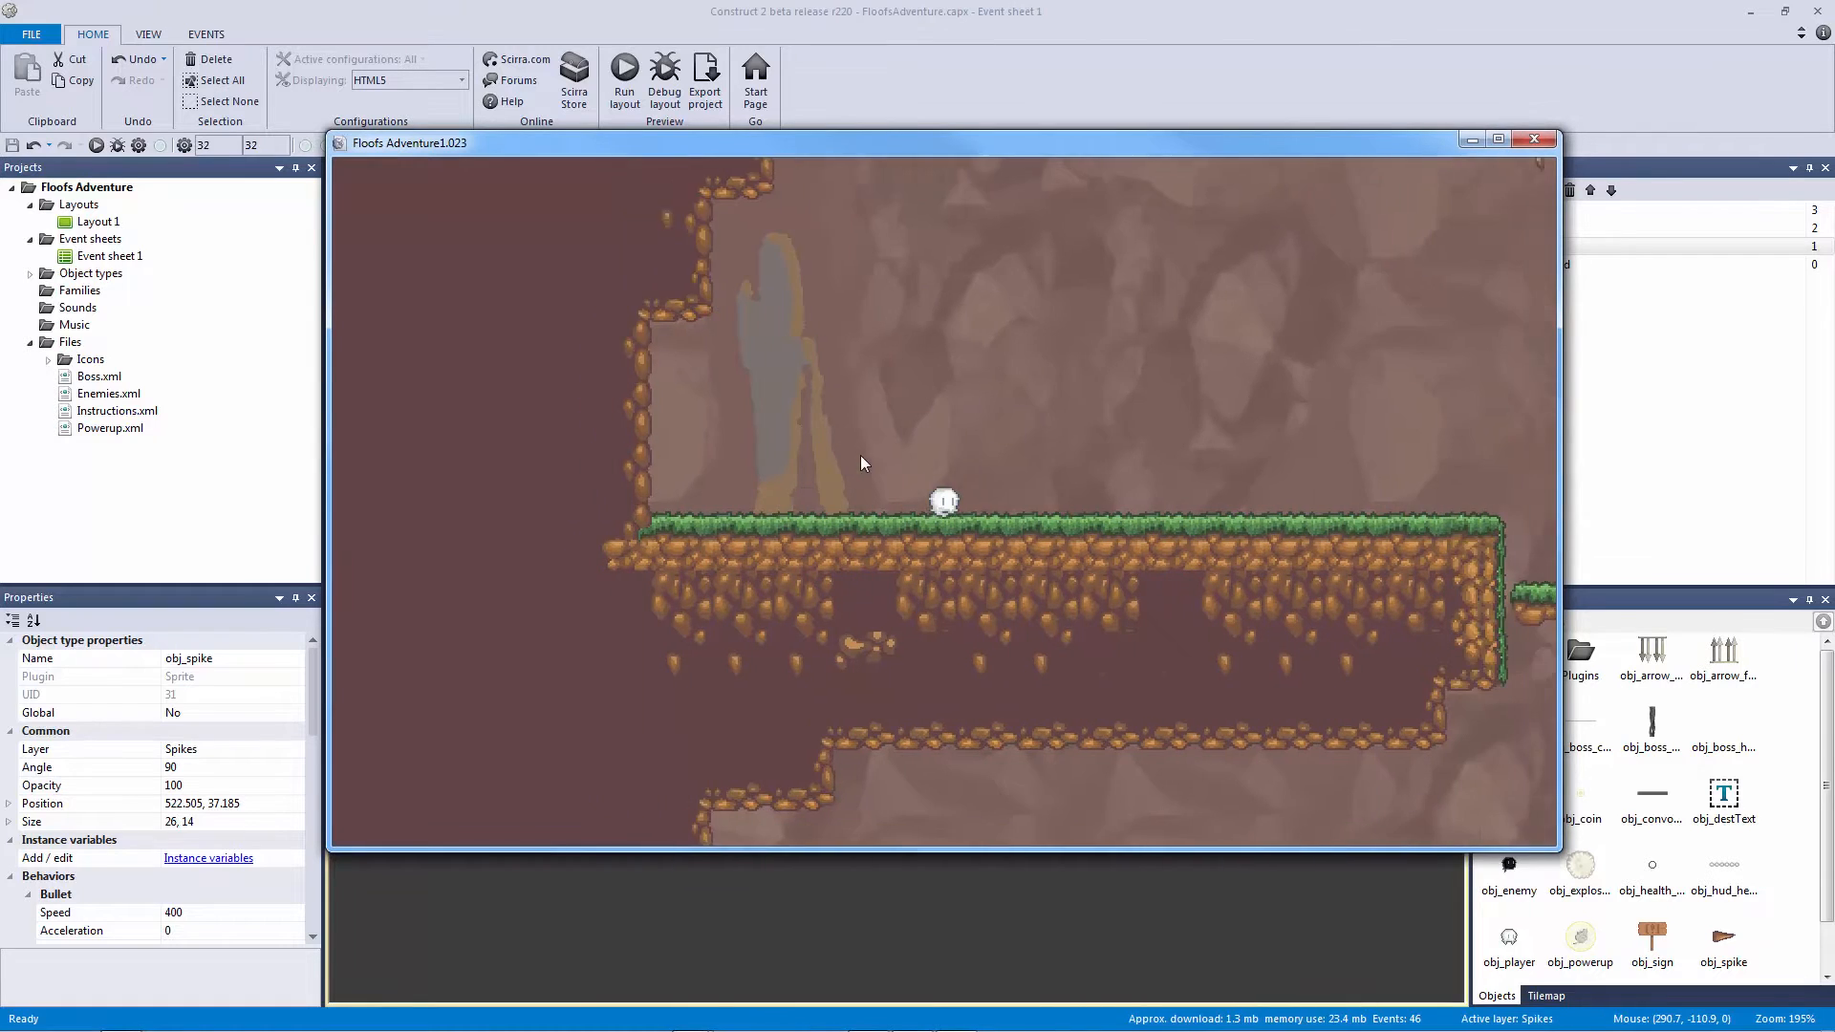
pyautogui.press('Up')
pyautogui.press('Up')
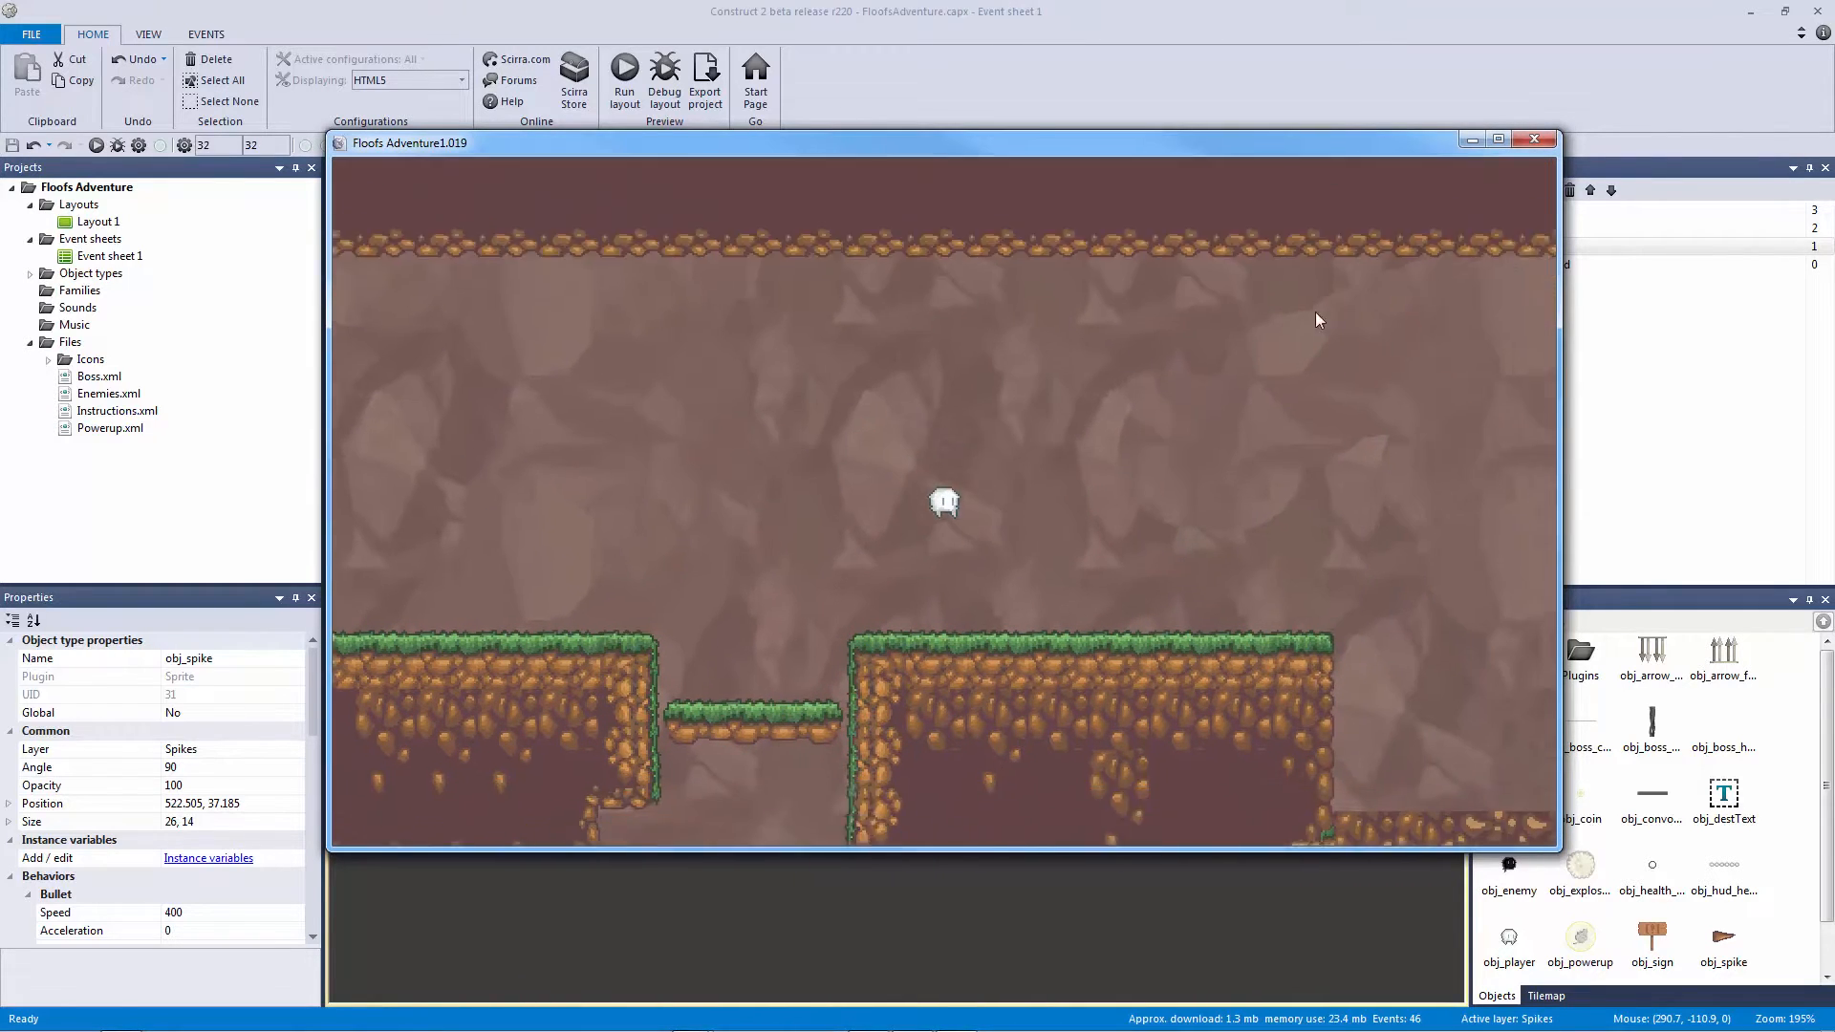
pyautogui.click(1534, 139)
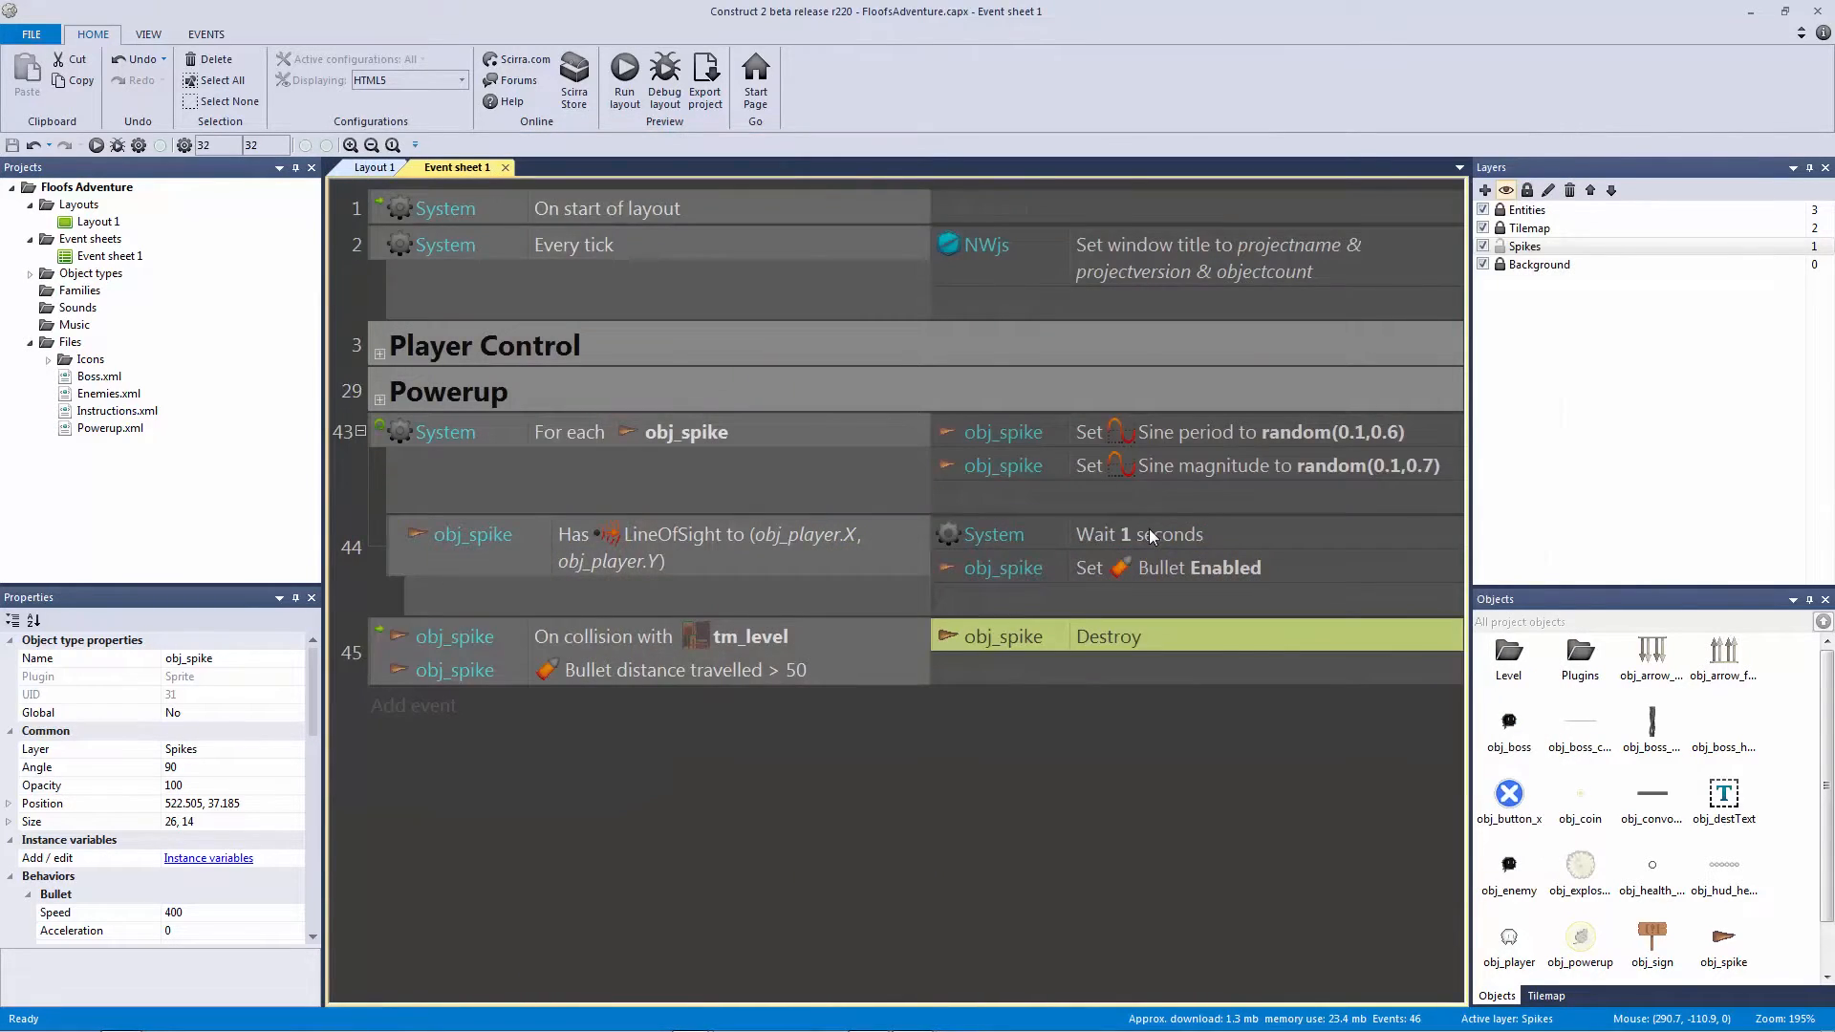
pyautogui.doubleClick(1150, 535)
pyautogui.moveTo(709, 223); pyautogui.dragTo(614, 213)
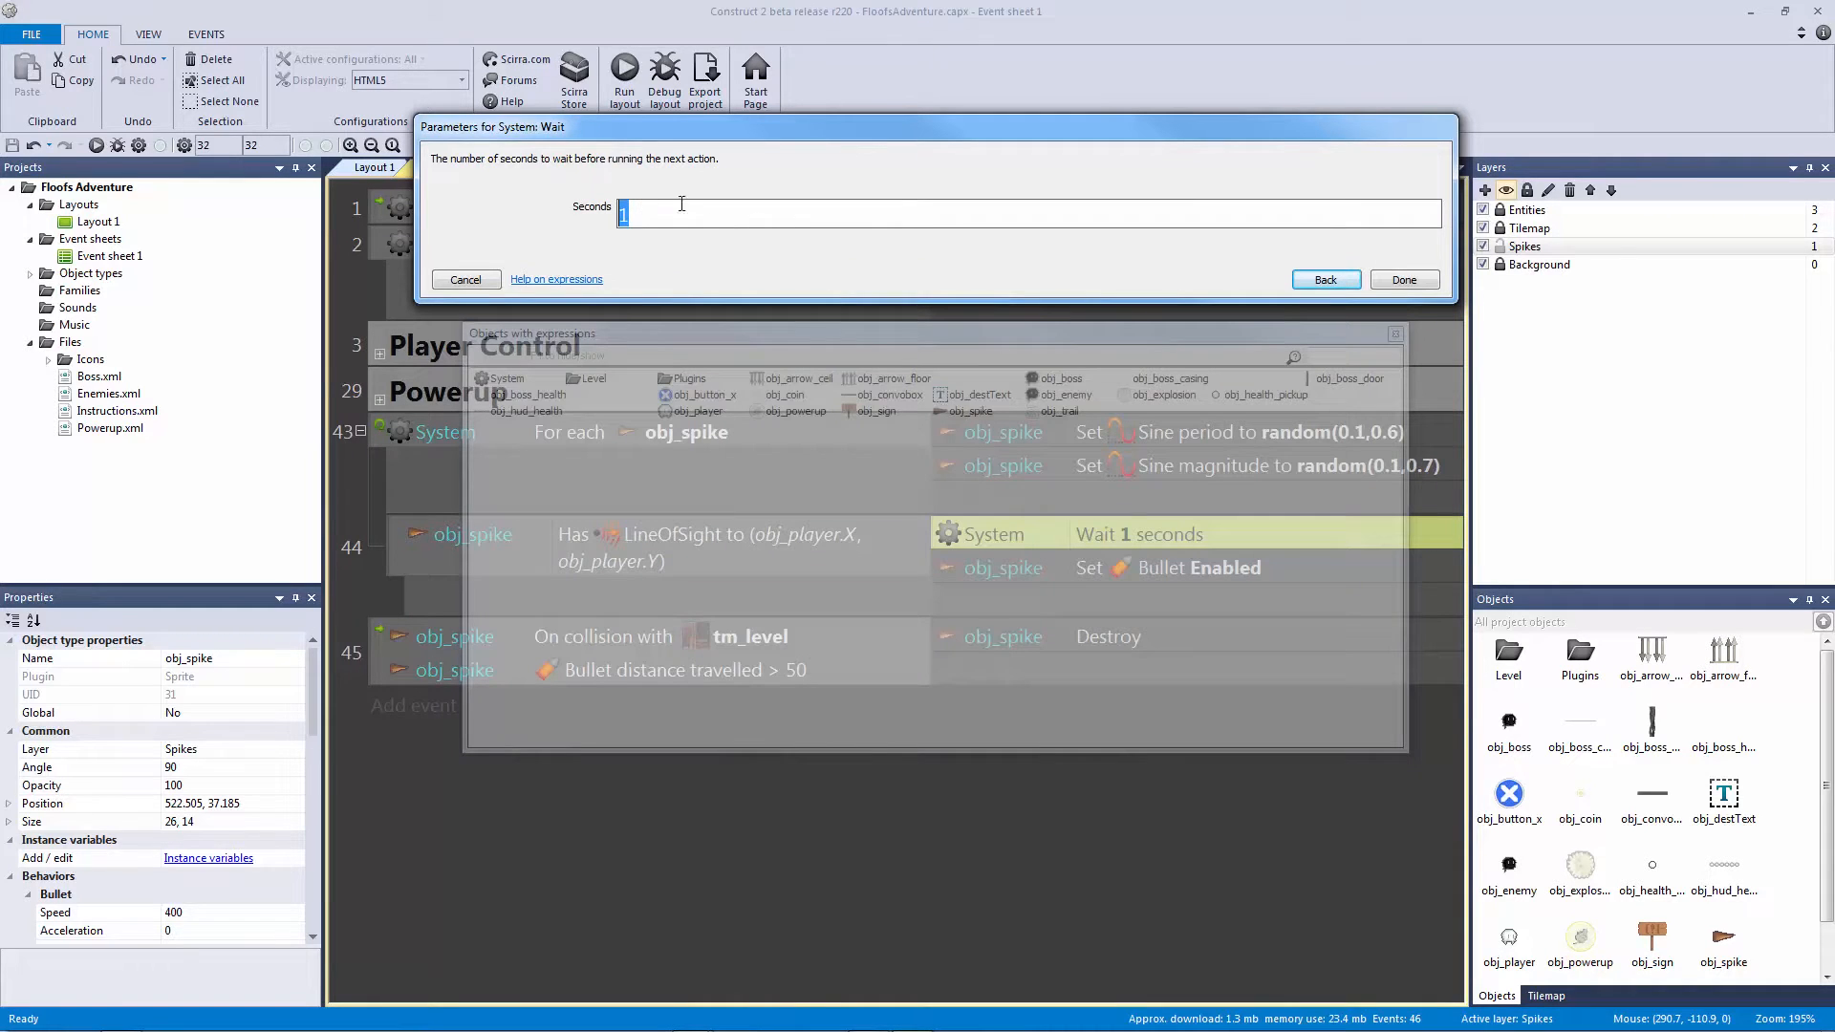
pyautogui.click(465, 280)
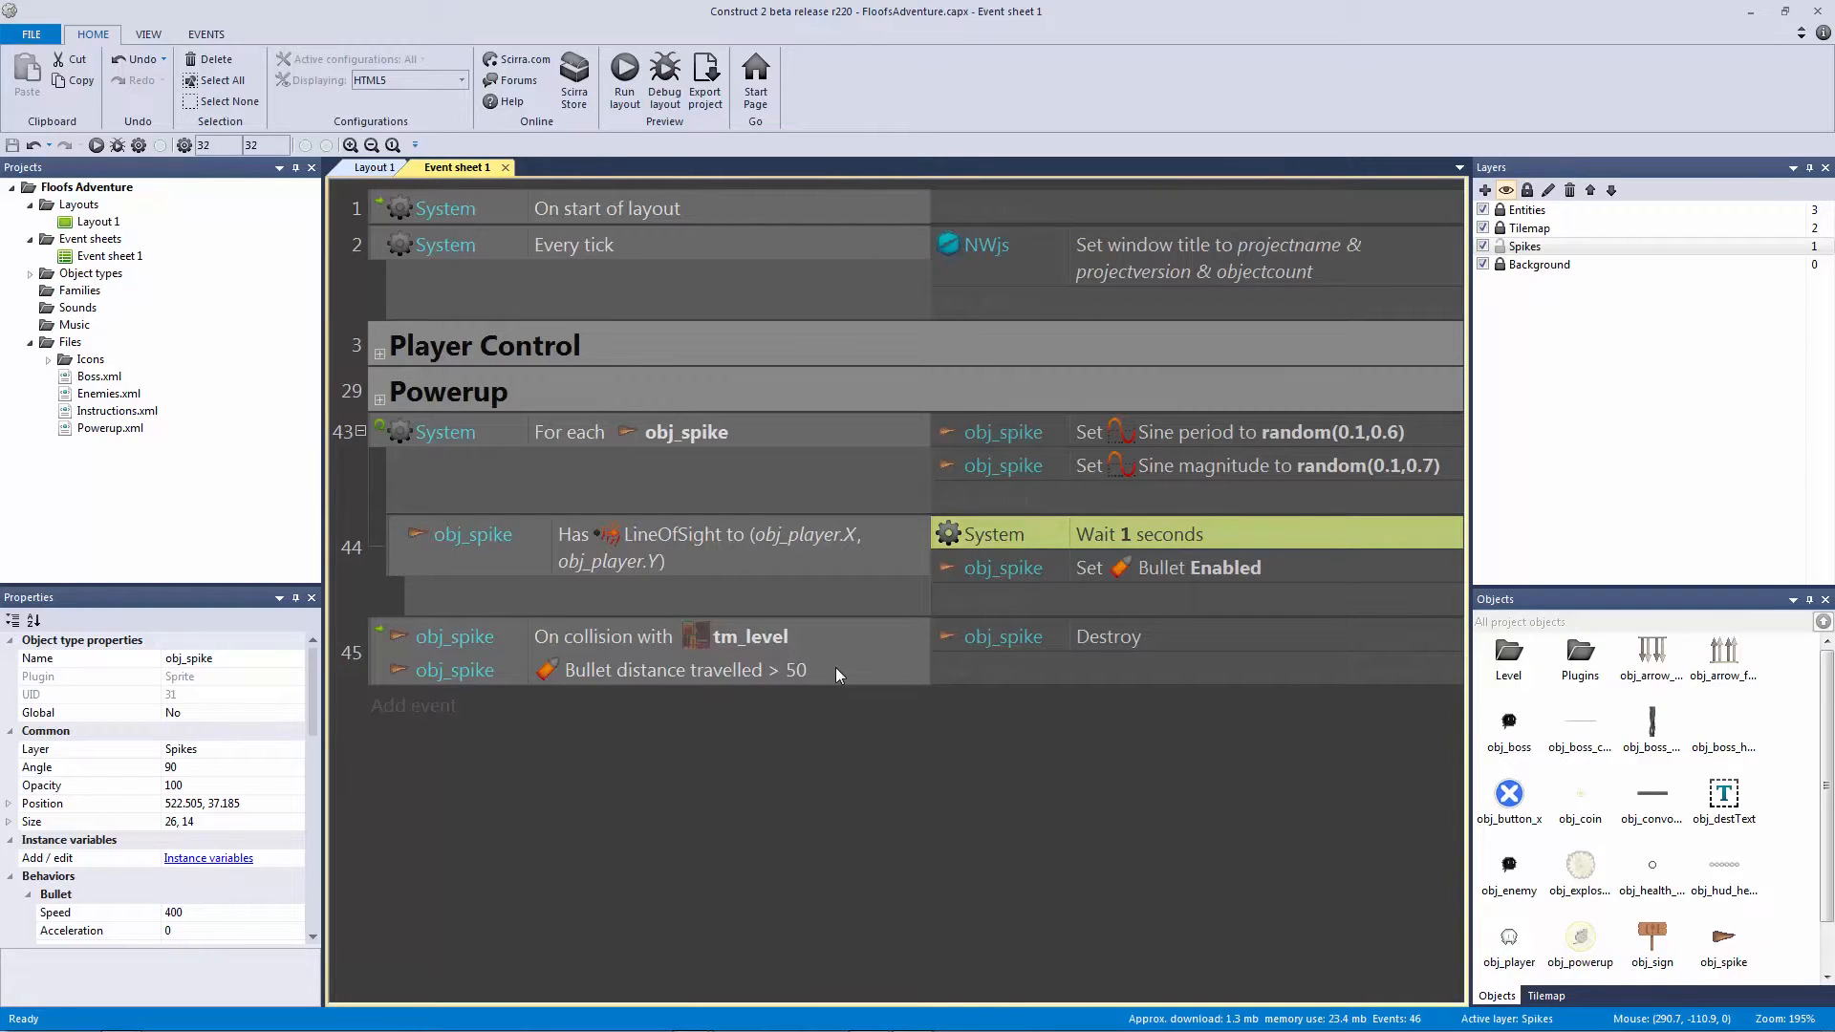
# Step: Create an event group named Spike above the For each obj_spike event
pyautogui.click(777, 670)
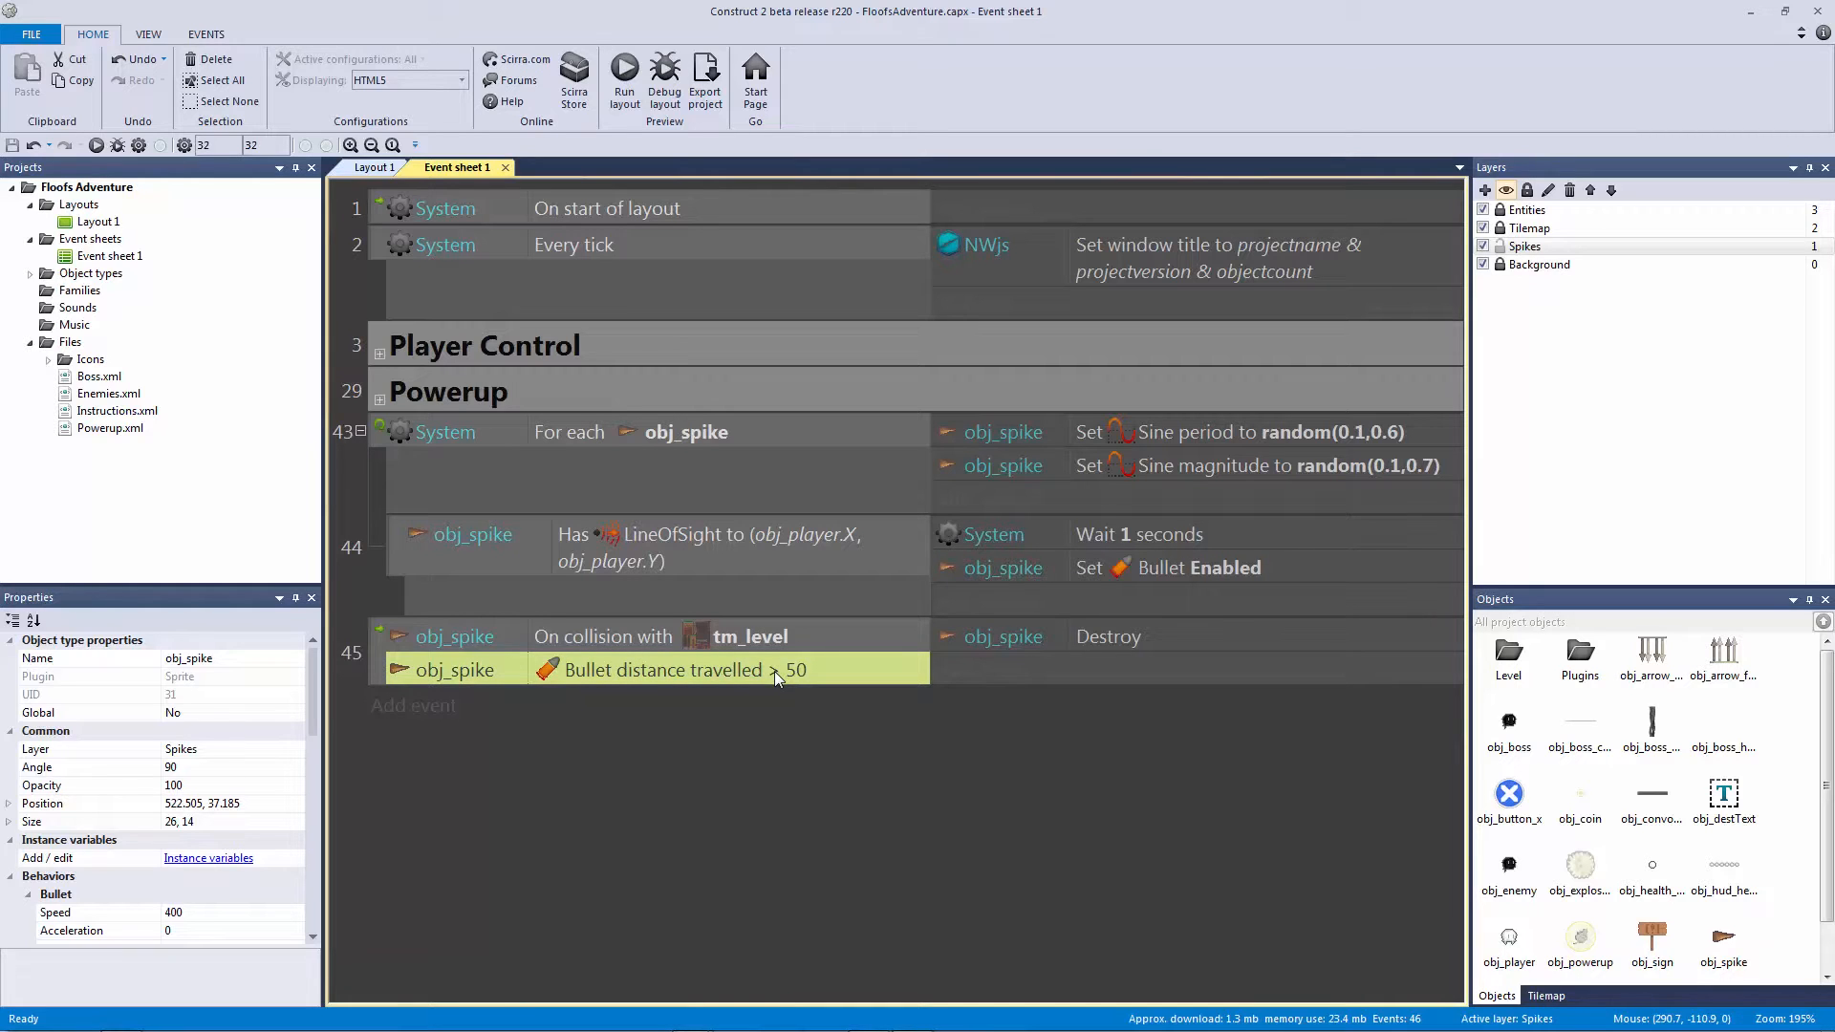
pyautogui.click(383, 439)
pyautogui.hotkey('ctrl', 'g')
pyautogui.write('Spike')
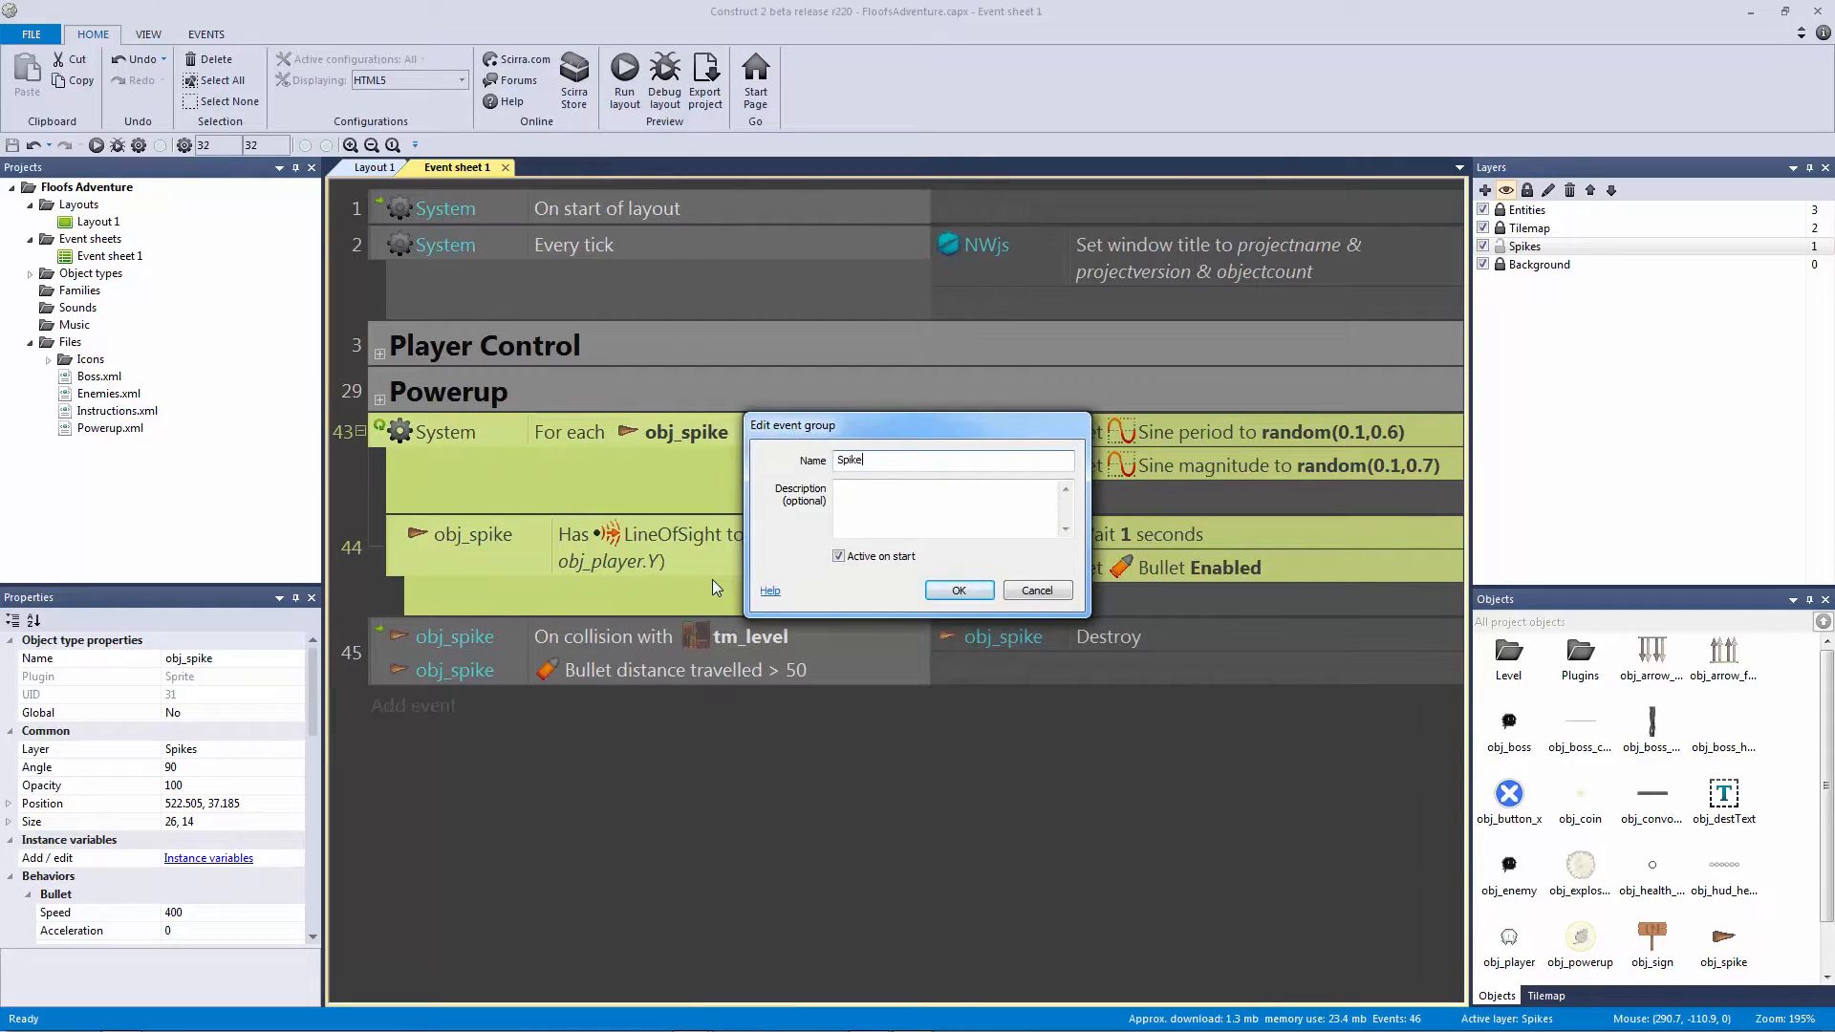
pyautogui.write(' F')
pyautogui.press('BackSpace')
pyautogui.press('BackSpace')
pyautogui.press('Return')
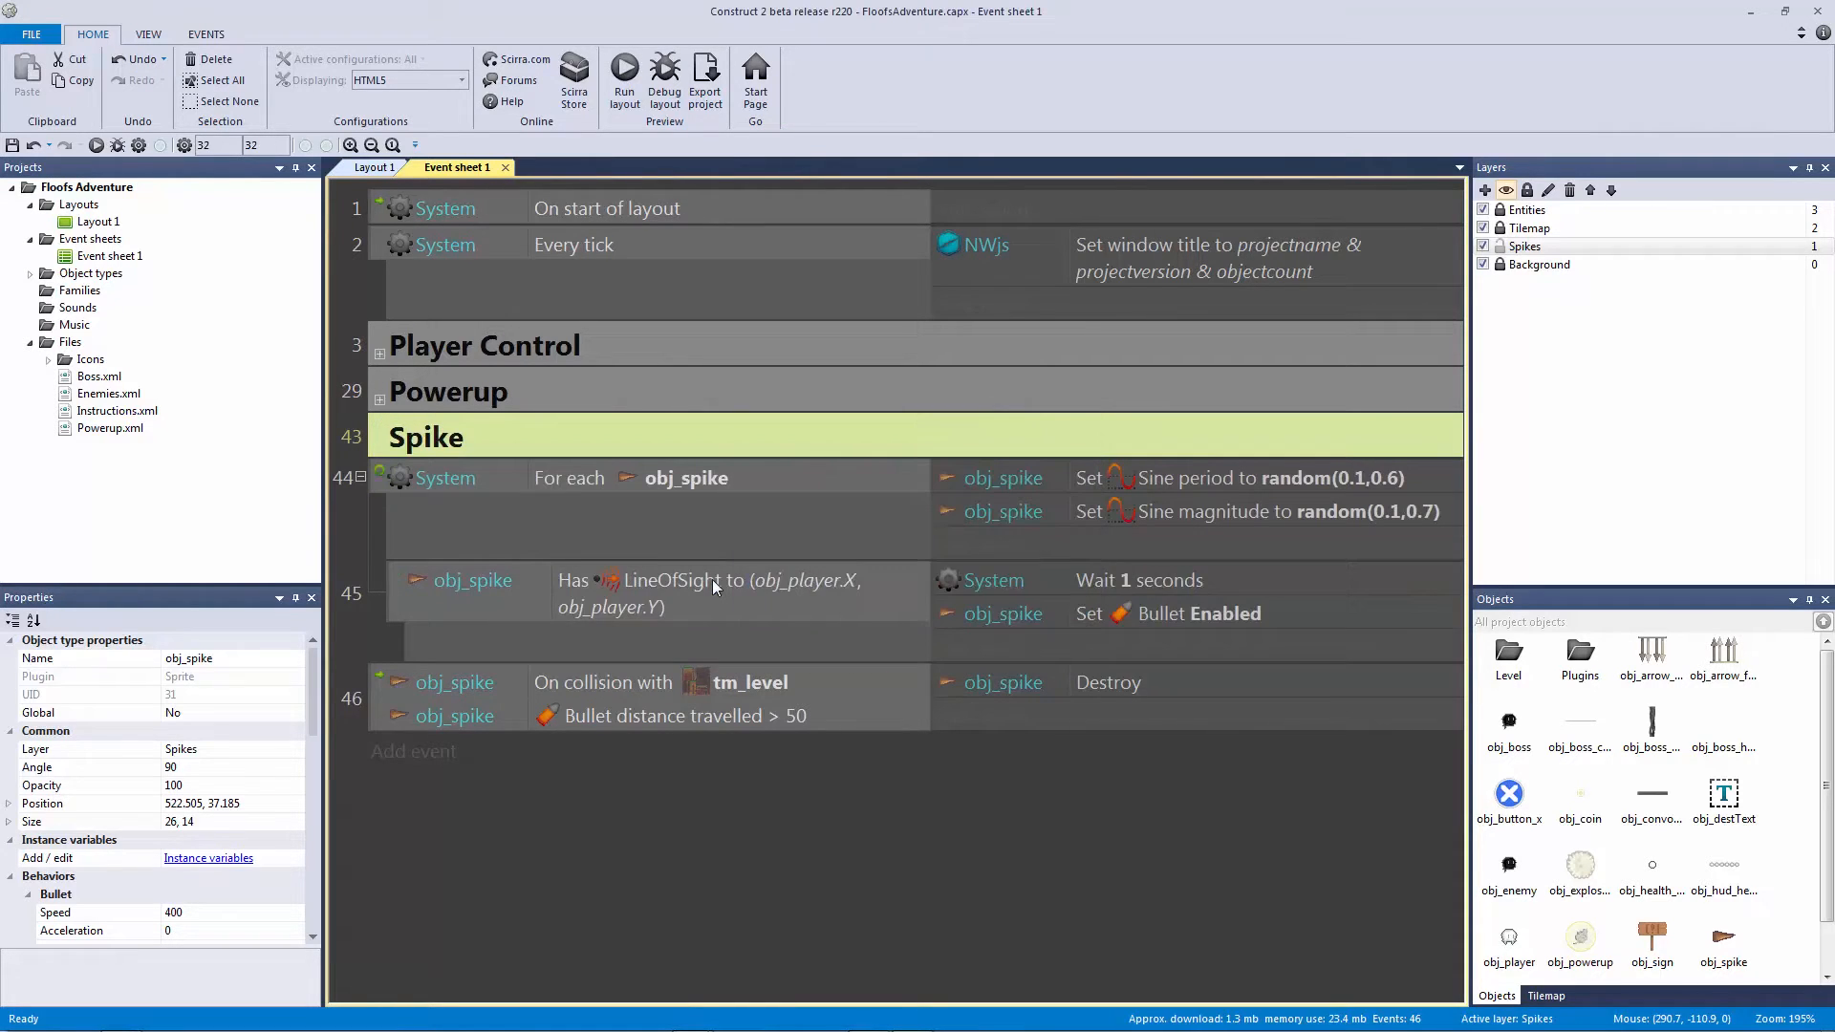
# Step: Move the For each obj_spike event and the tm_level collision event into the Spike group, collapse it and save the project
pyautogui.click(377, 496)
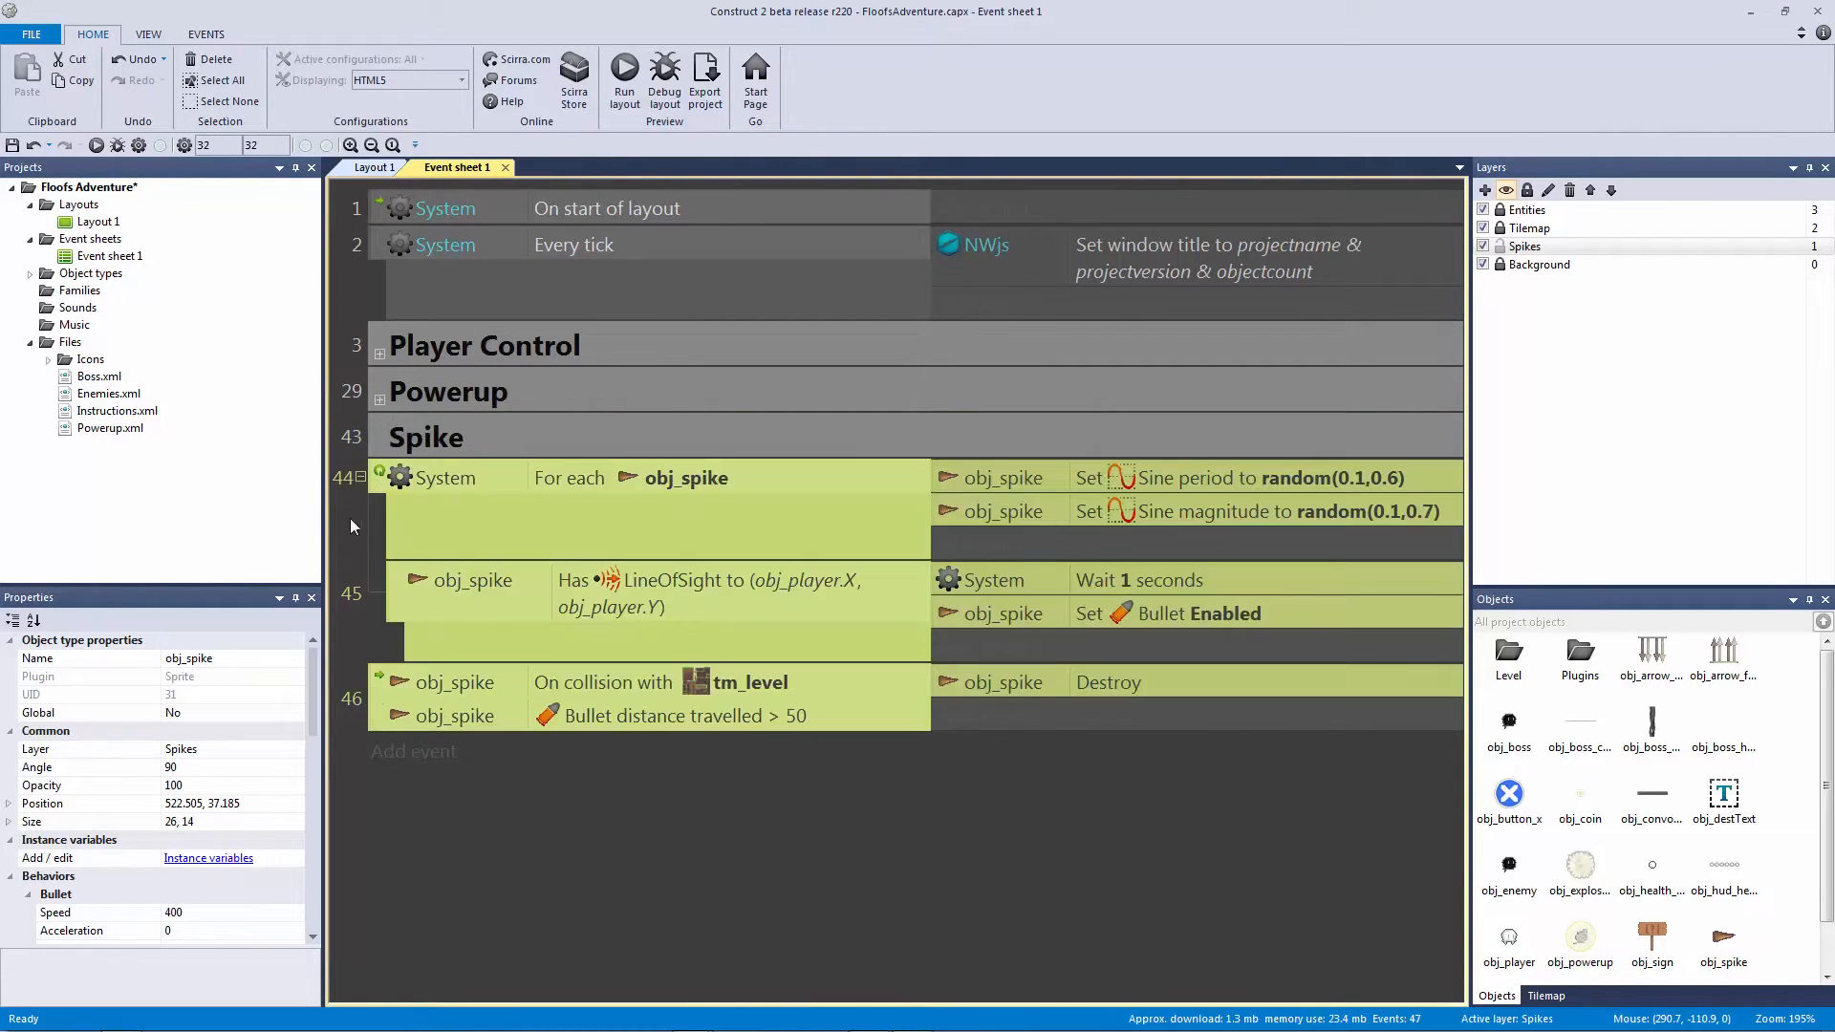
pyautogui.click(378, 445)
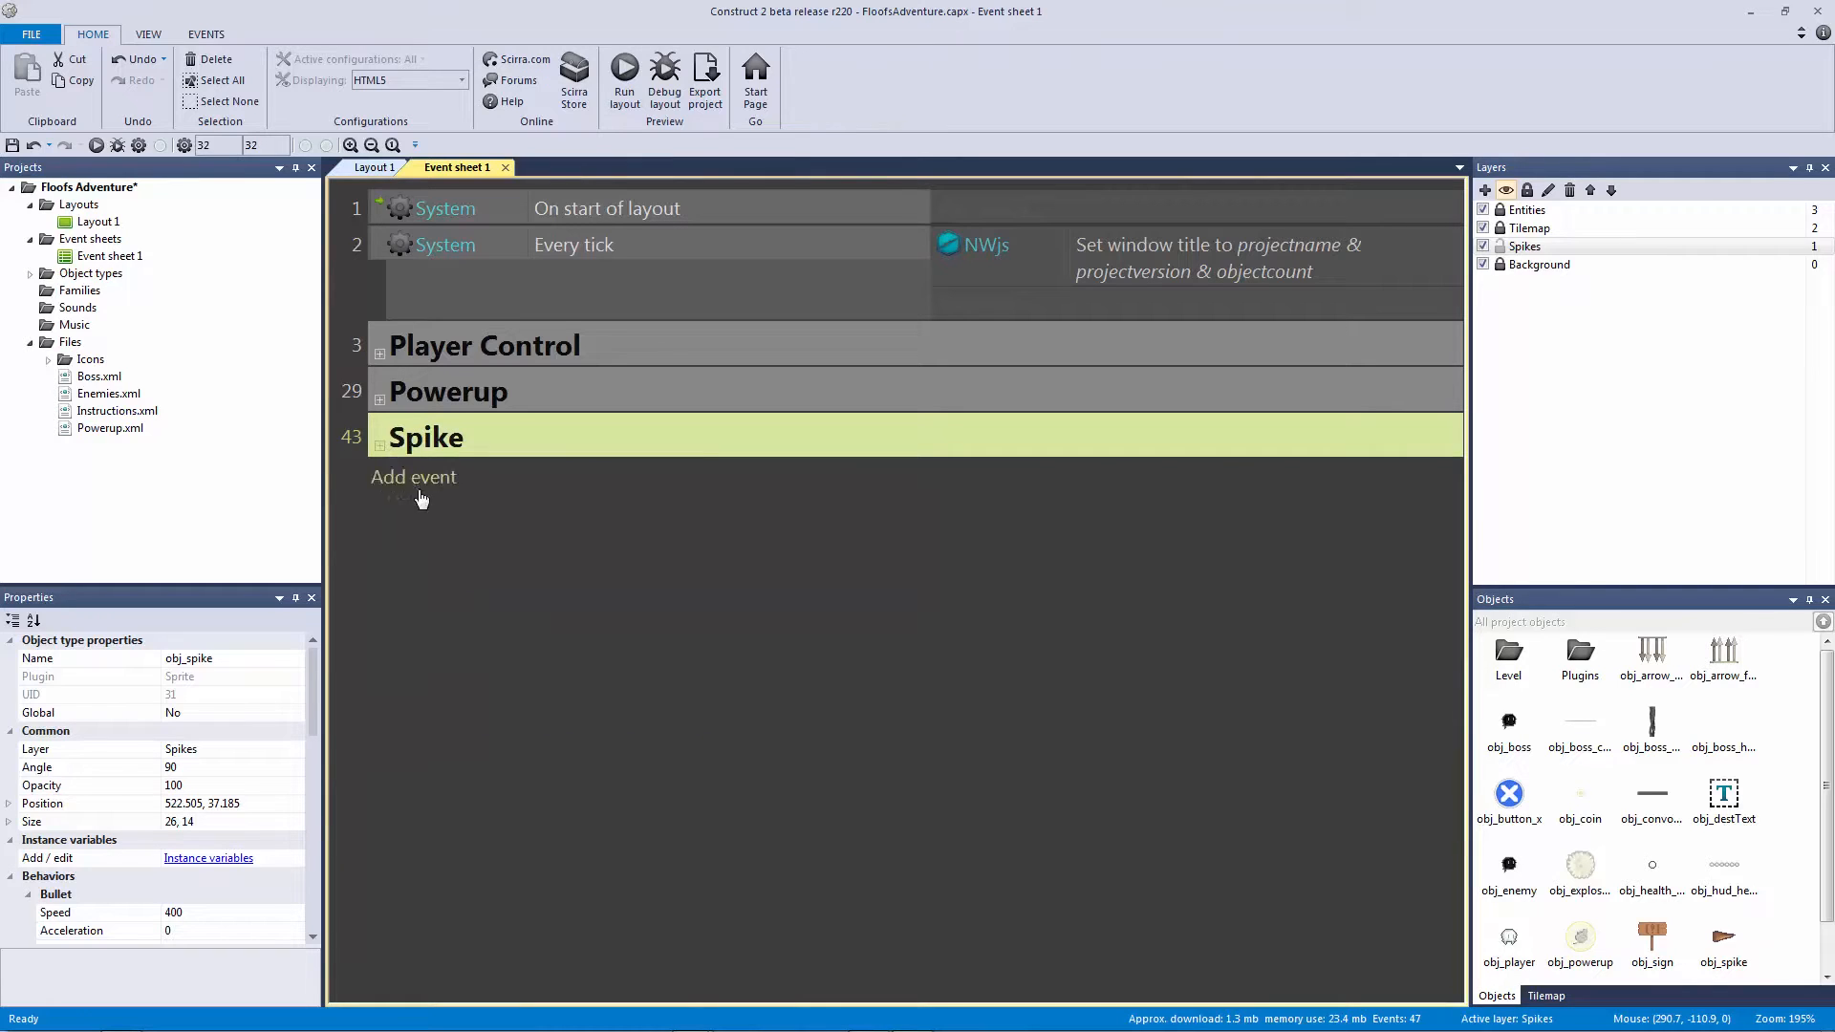
pyautogui.hotkey('ctrl', 's')
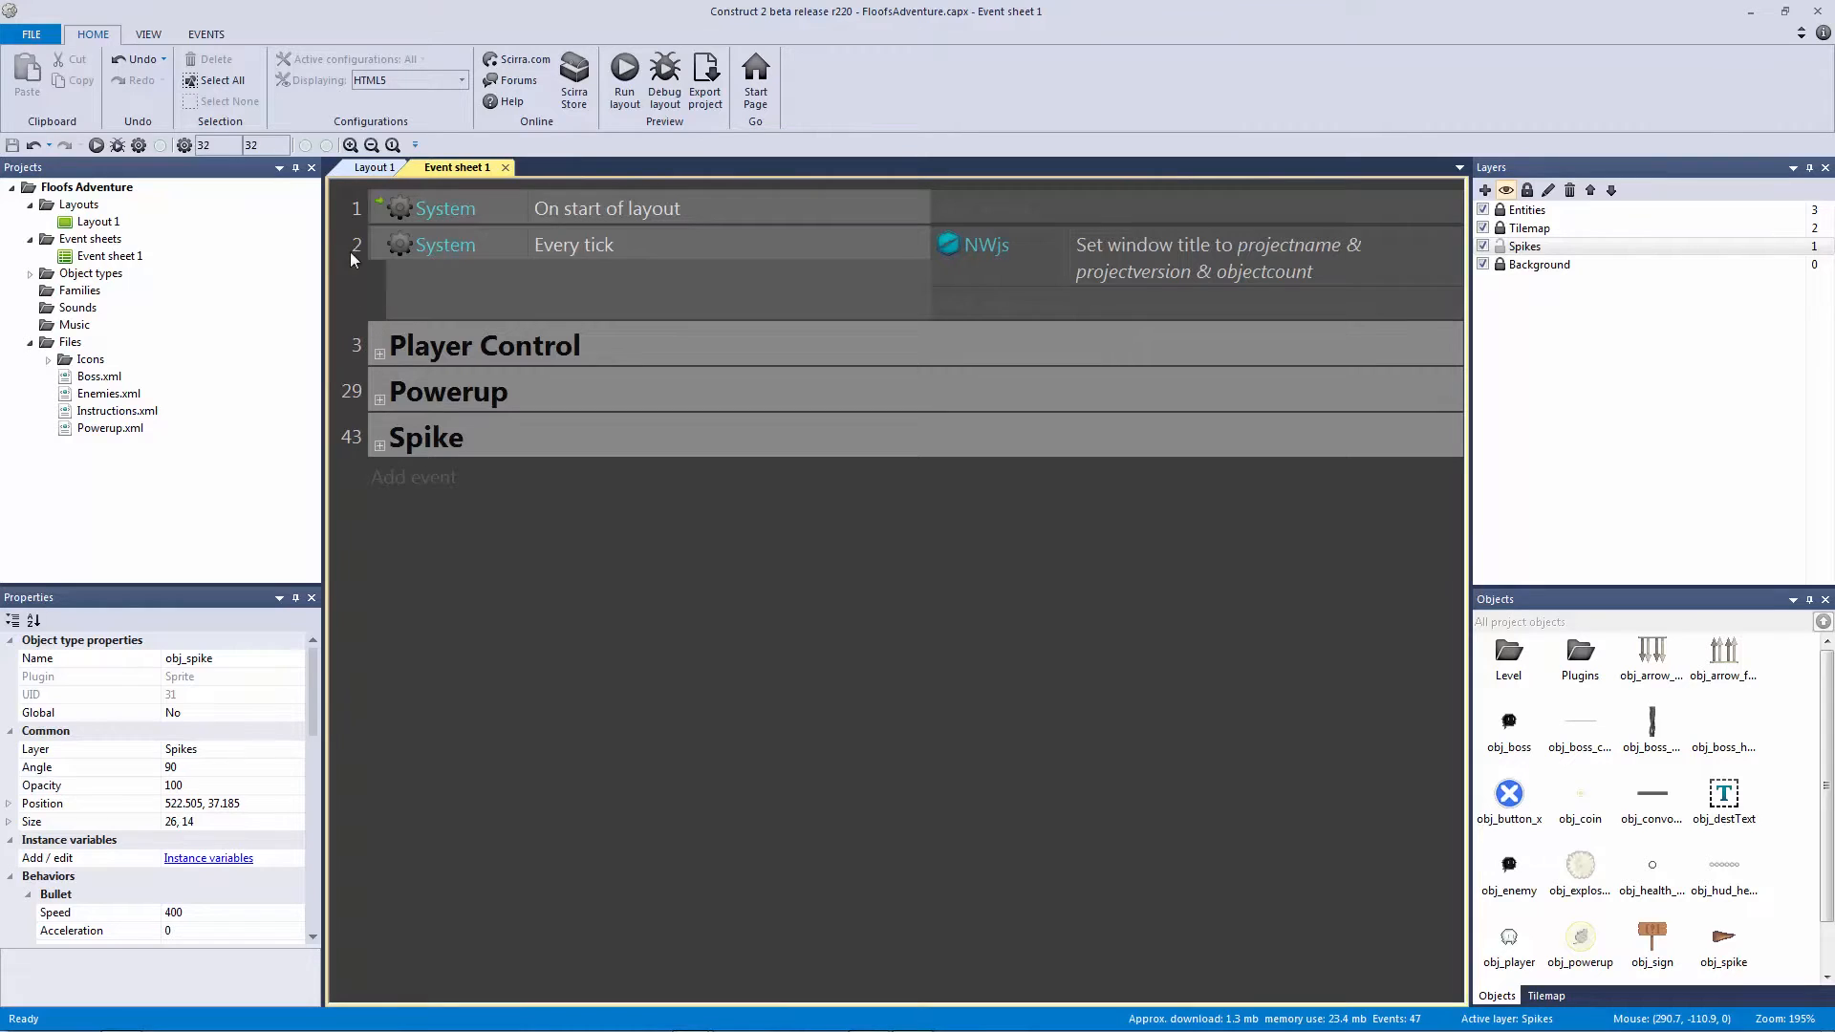
# Step: Add a Function event "On function" named "screenshake_func" below the Spike group in Event sheet 1
pyautogui.click(374, 168)
pyautogui.moveTo(710, 358); pyautogui.dragTo(1329, 317, button='middle')
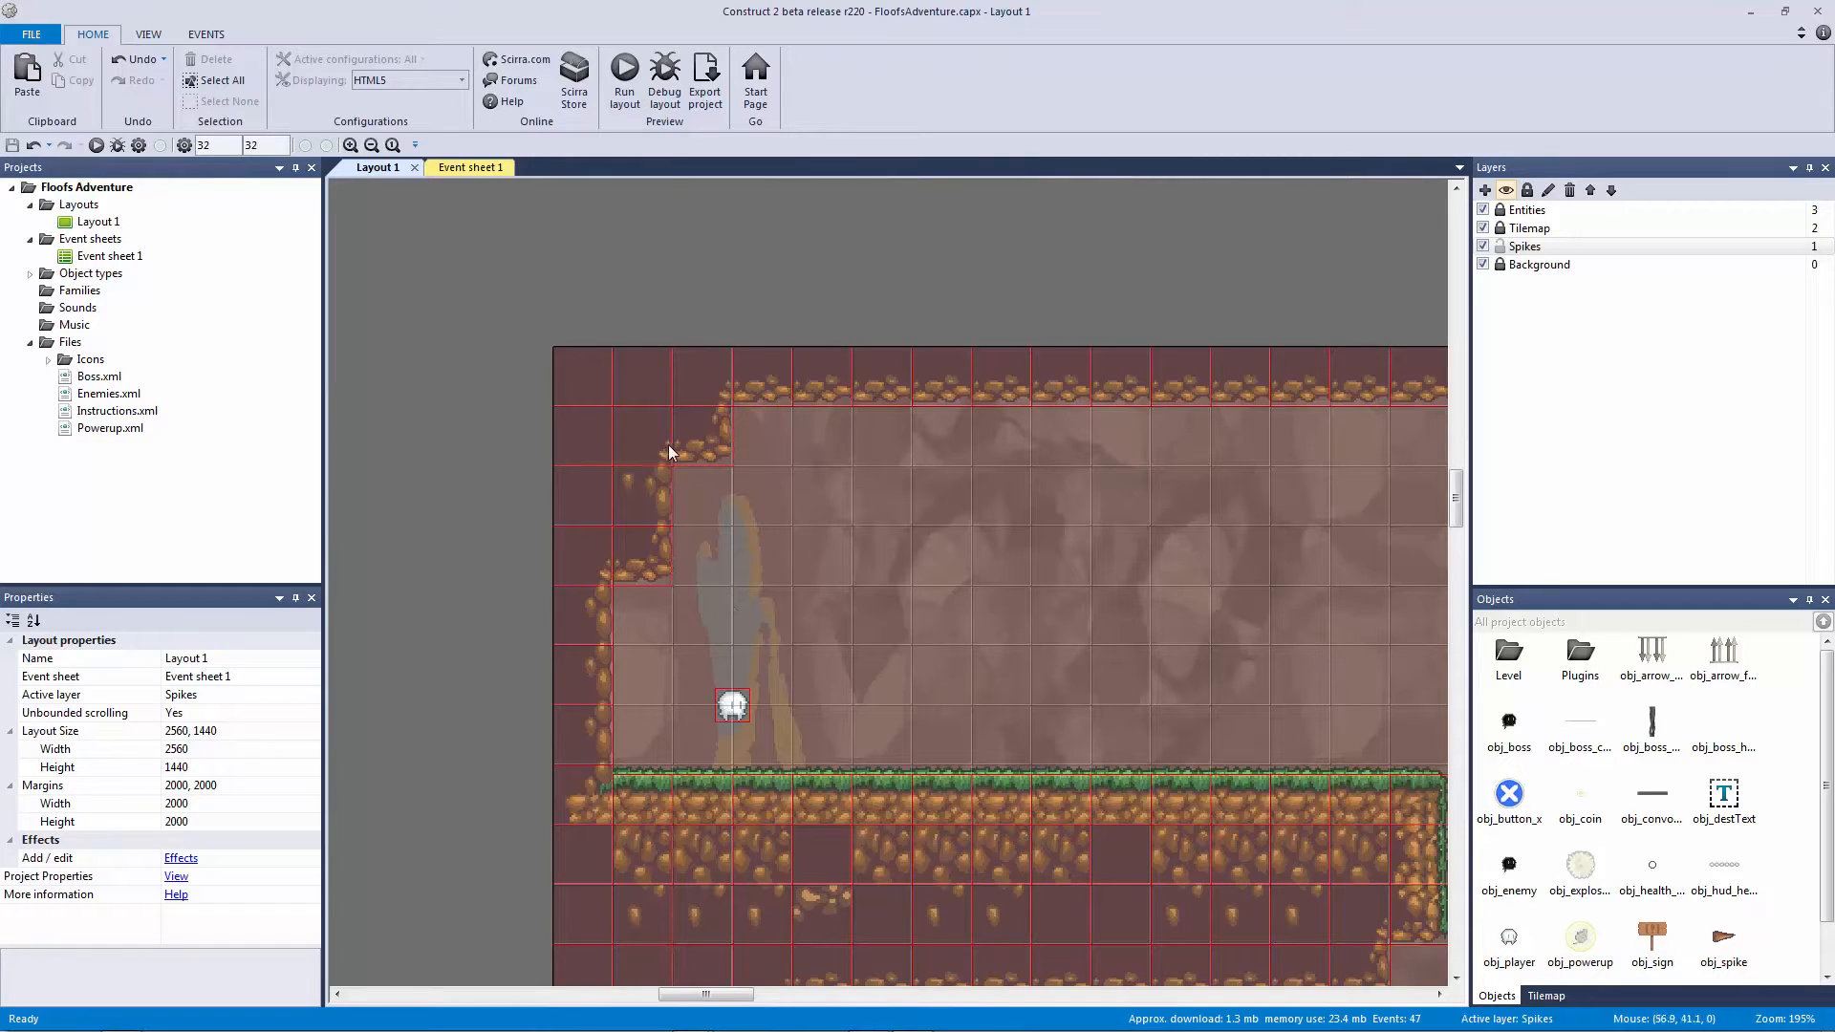
pyautogui.click(483, 169)
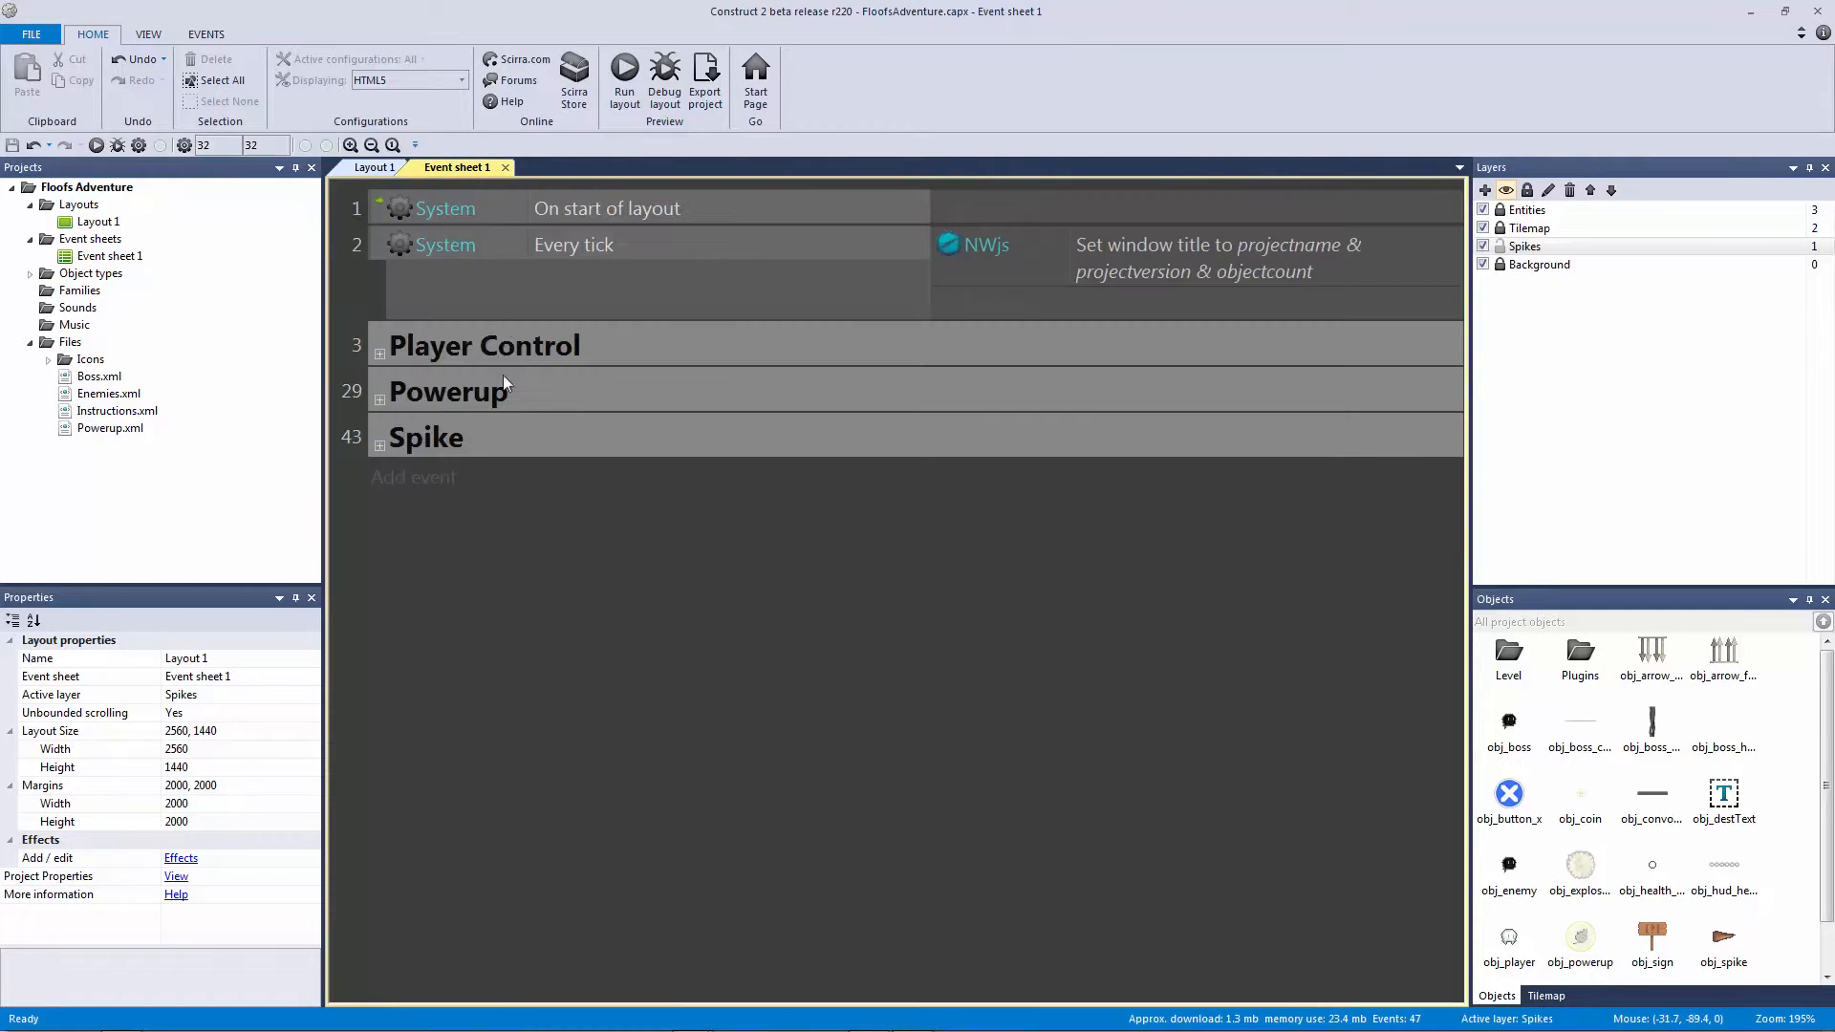
pyautogui.click(455, 488)
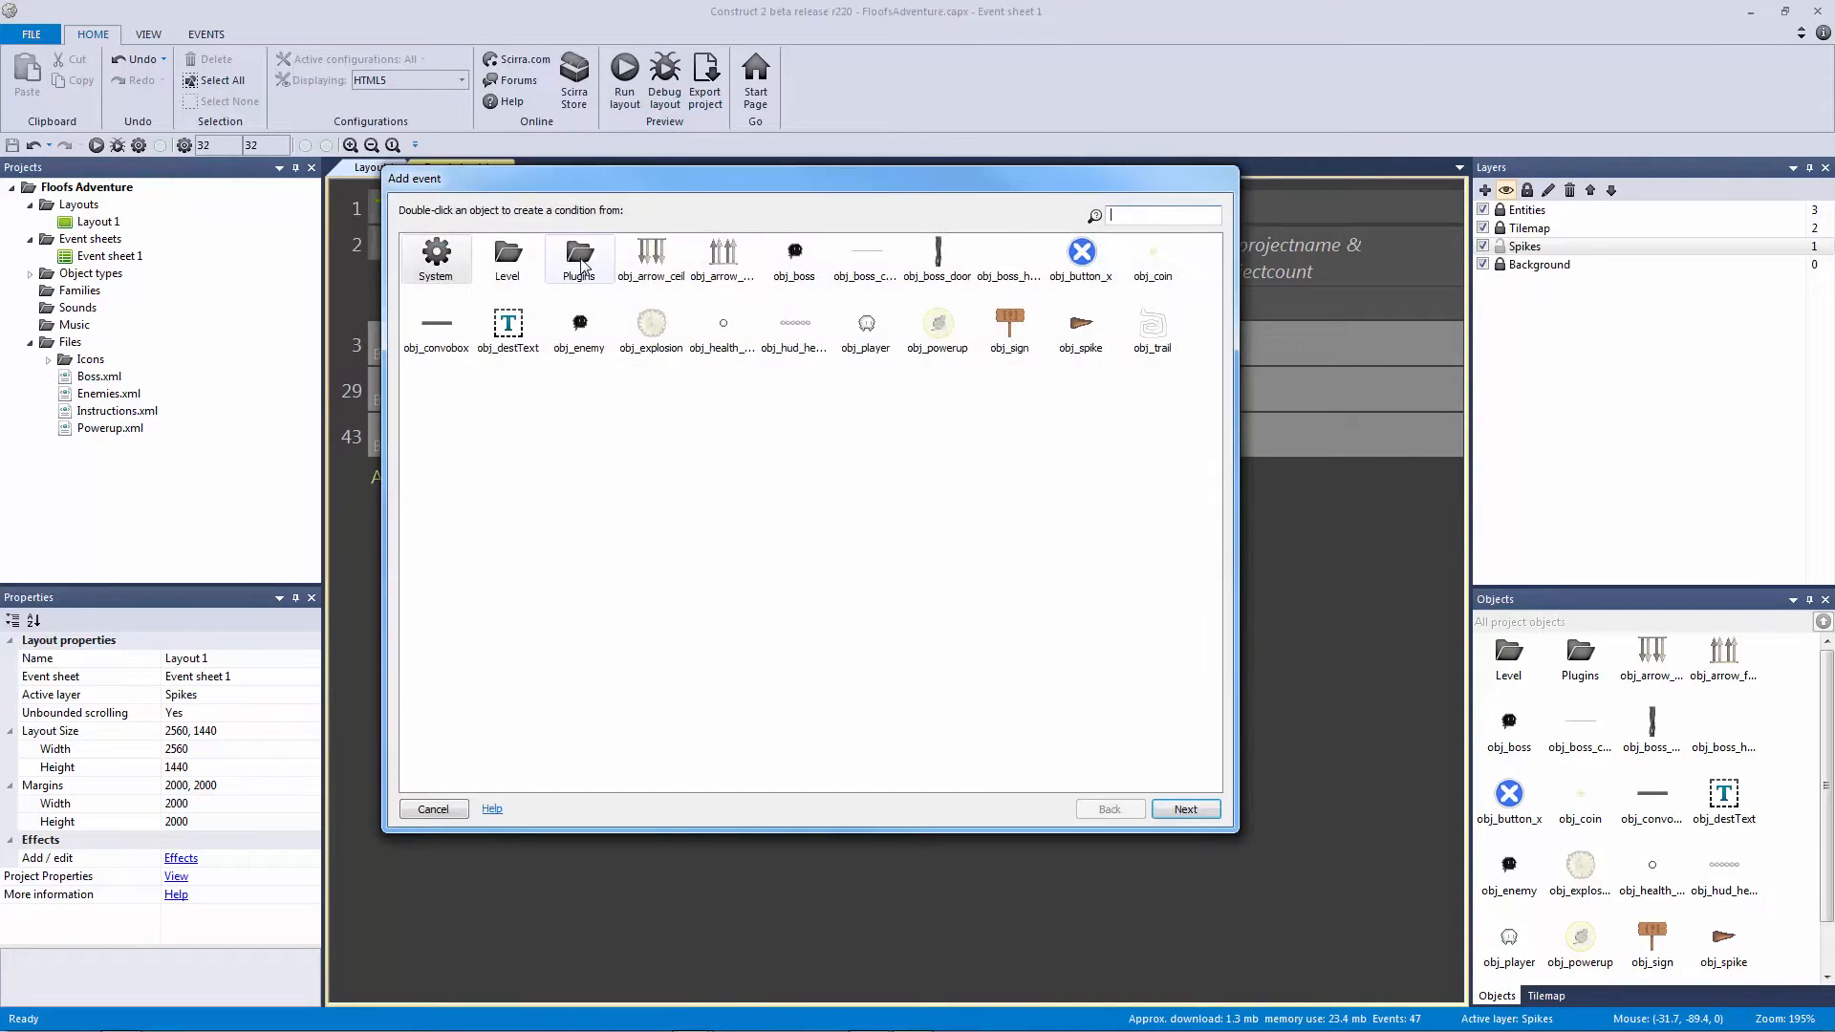
pyautogui.doubleClick(580, 257)
pyautogui.click(721, 256)
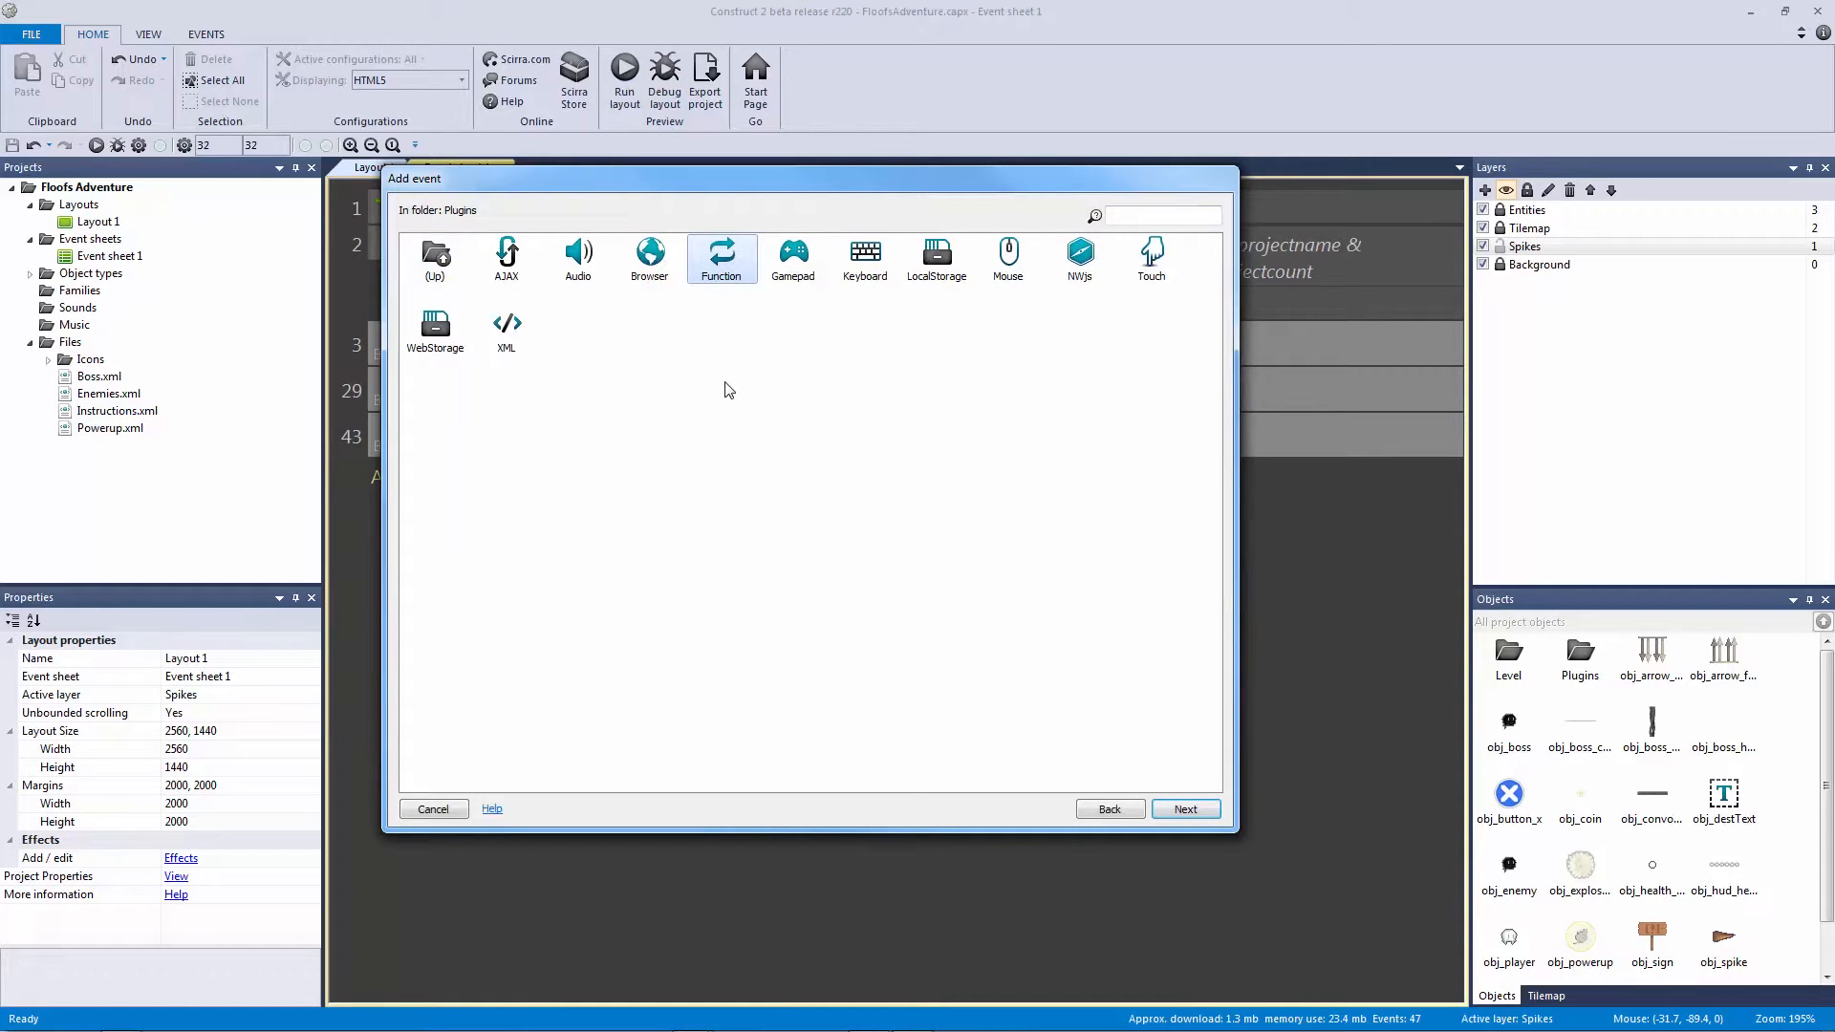
pyautogui.doubleClick(721, 256)
pyautogui.doubleClick(651, 269)
pyautogui.click(632, 223)
pyautogui.write('screenshake')
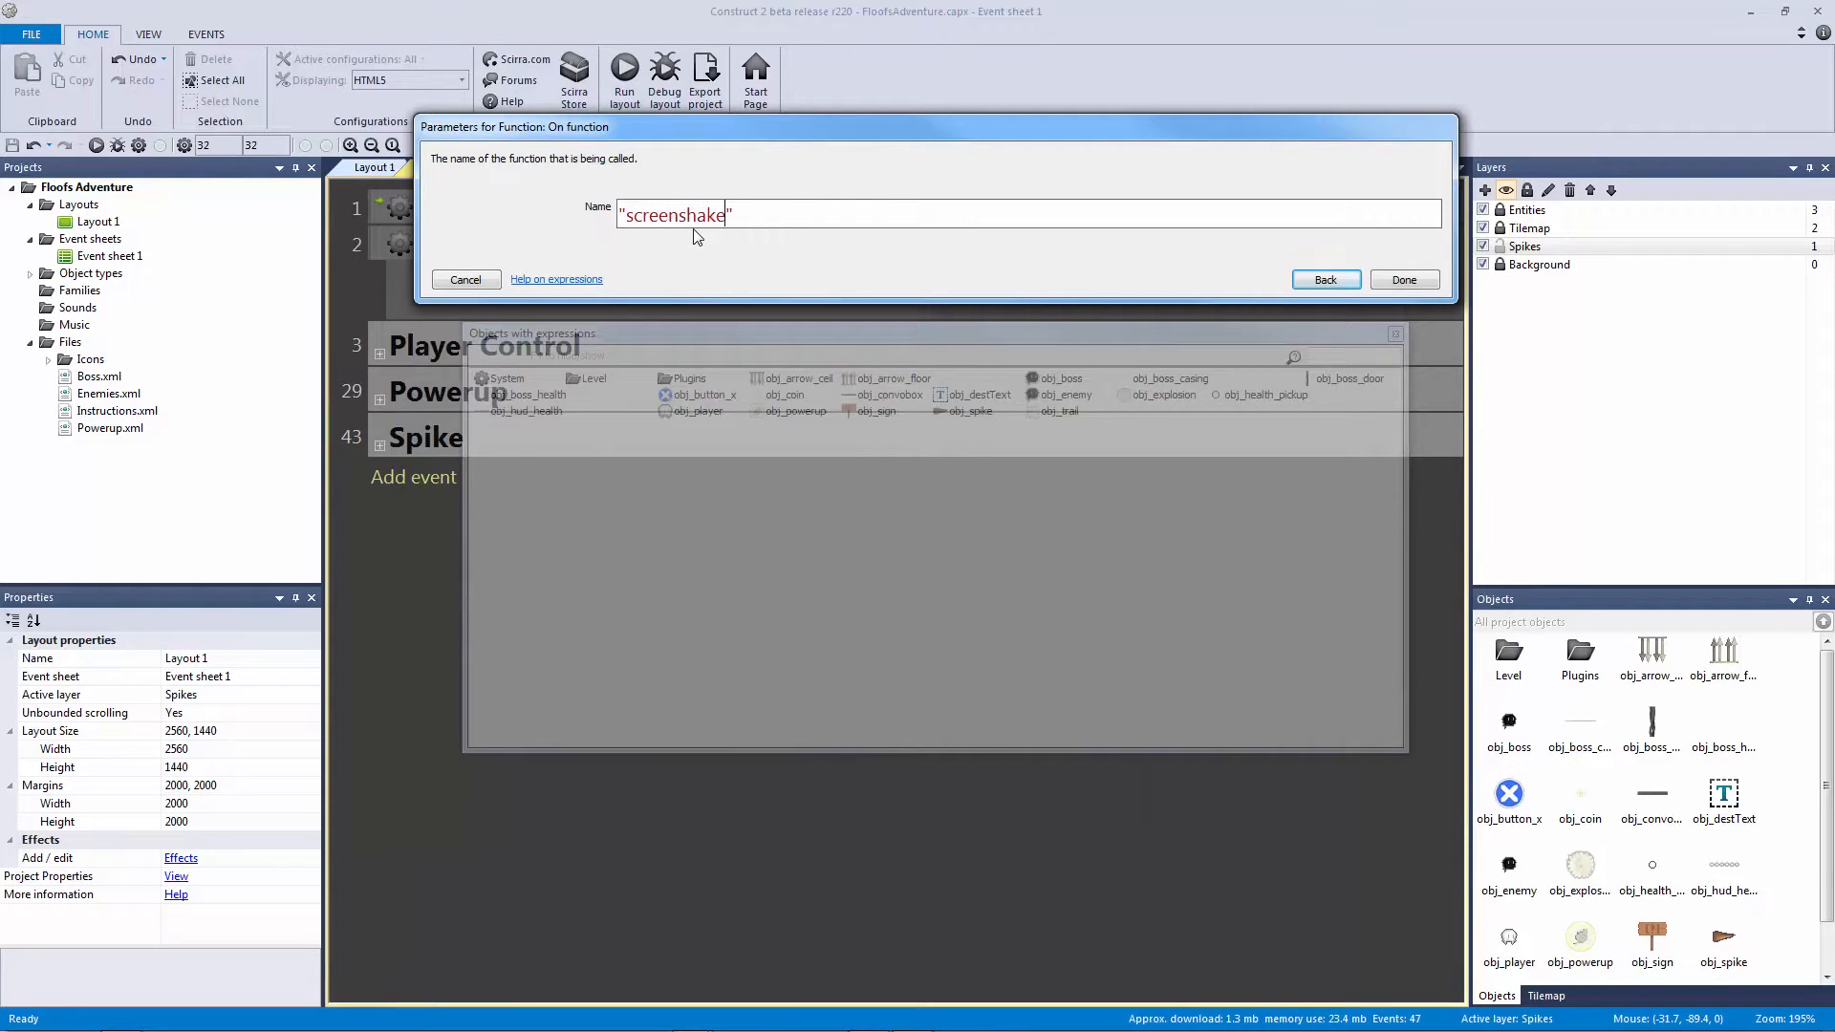
pyautogui.write('_func')
pyautogui.press('Return')
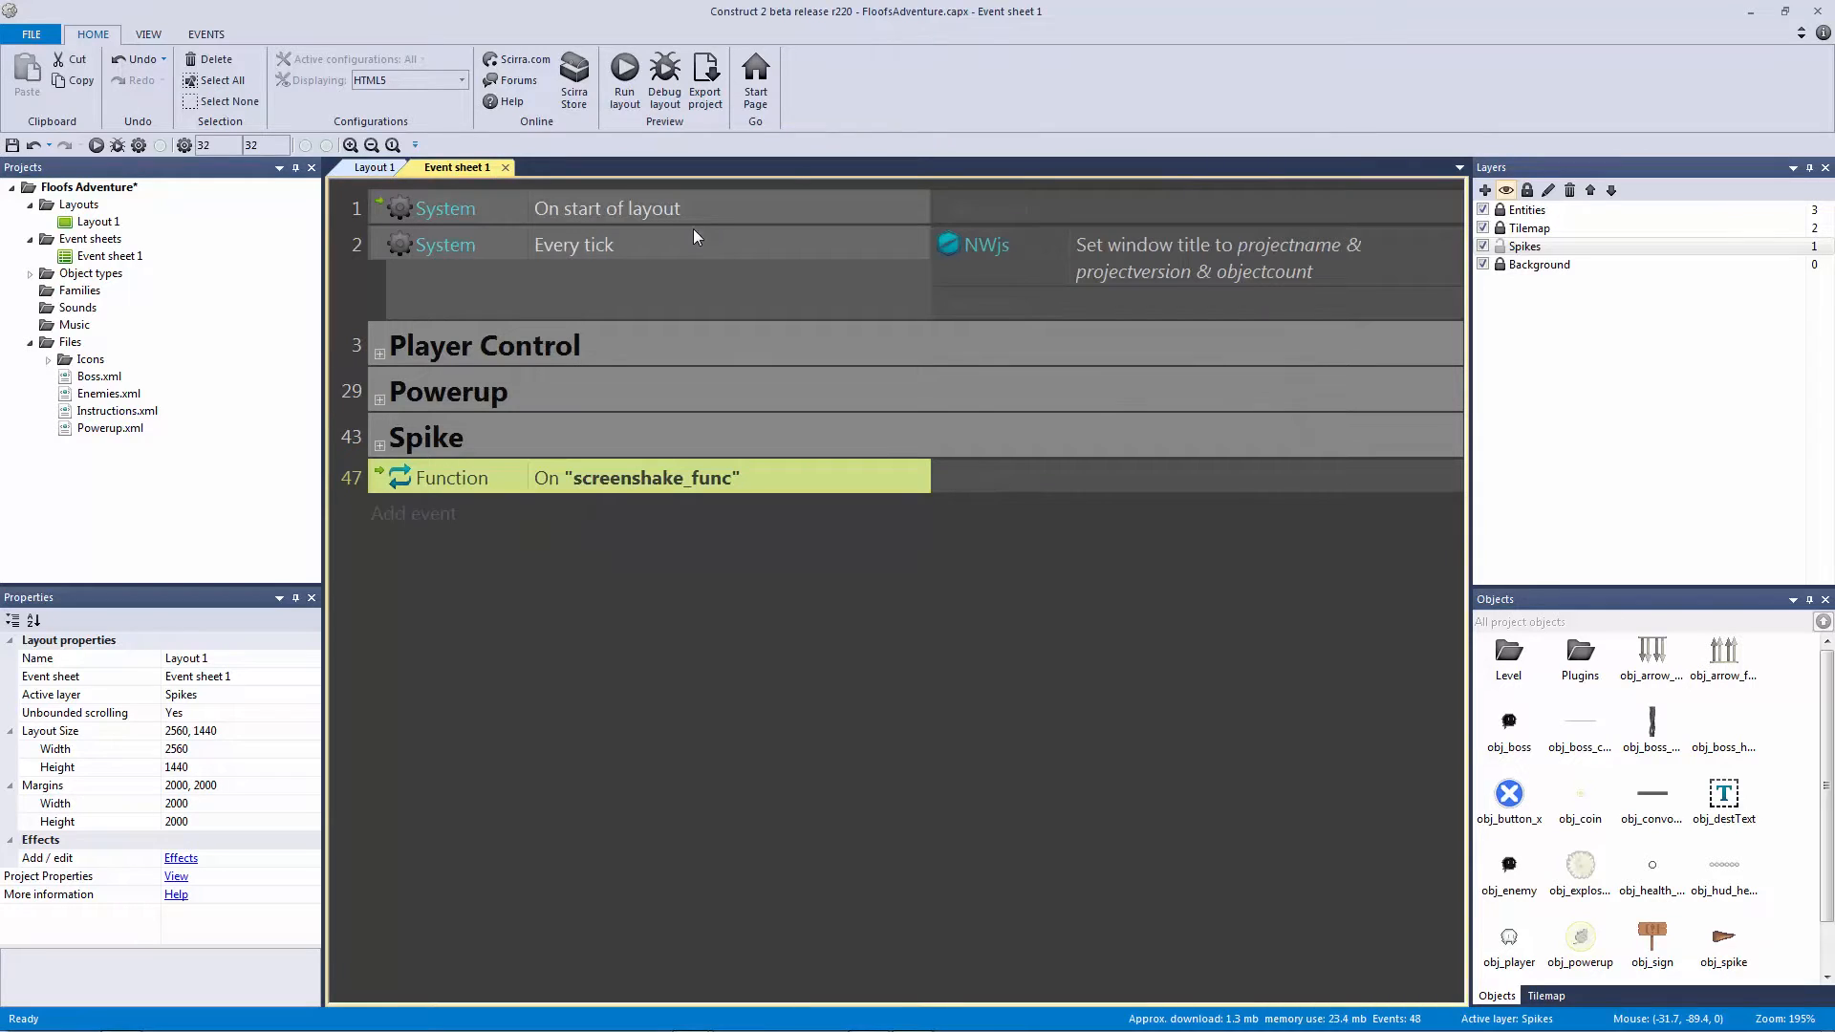
pyautogui.click(662, 484)
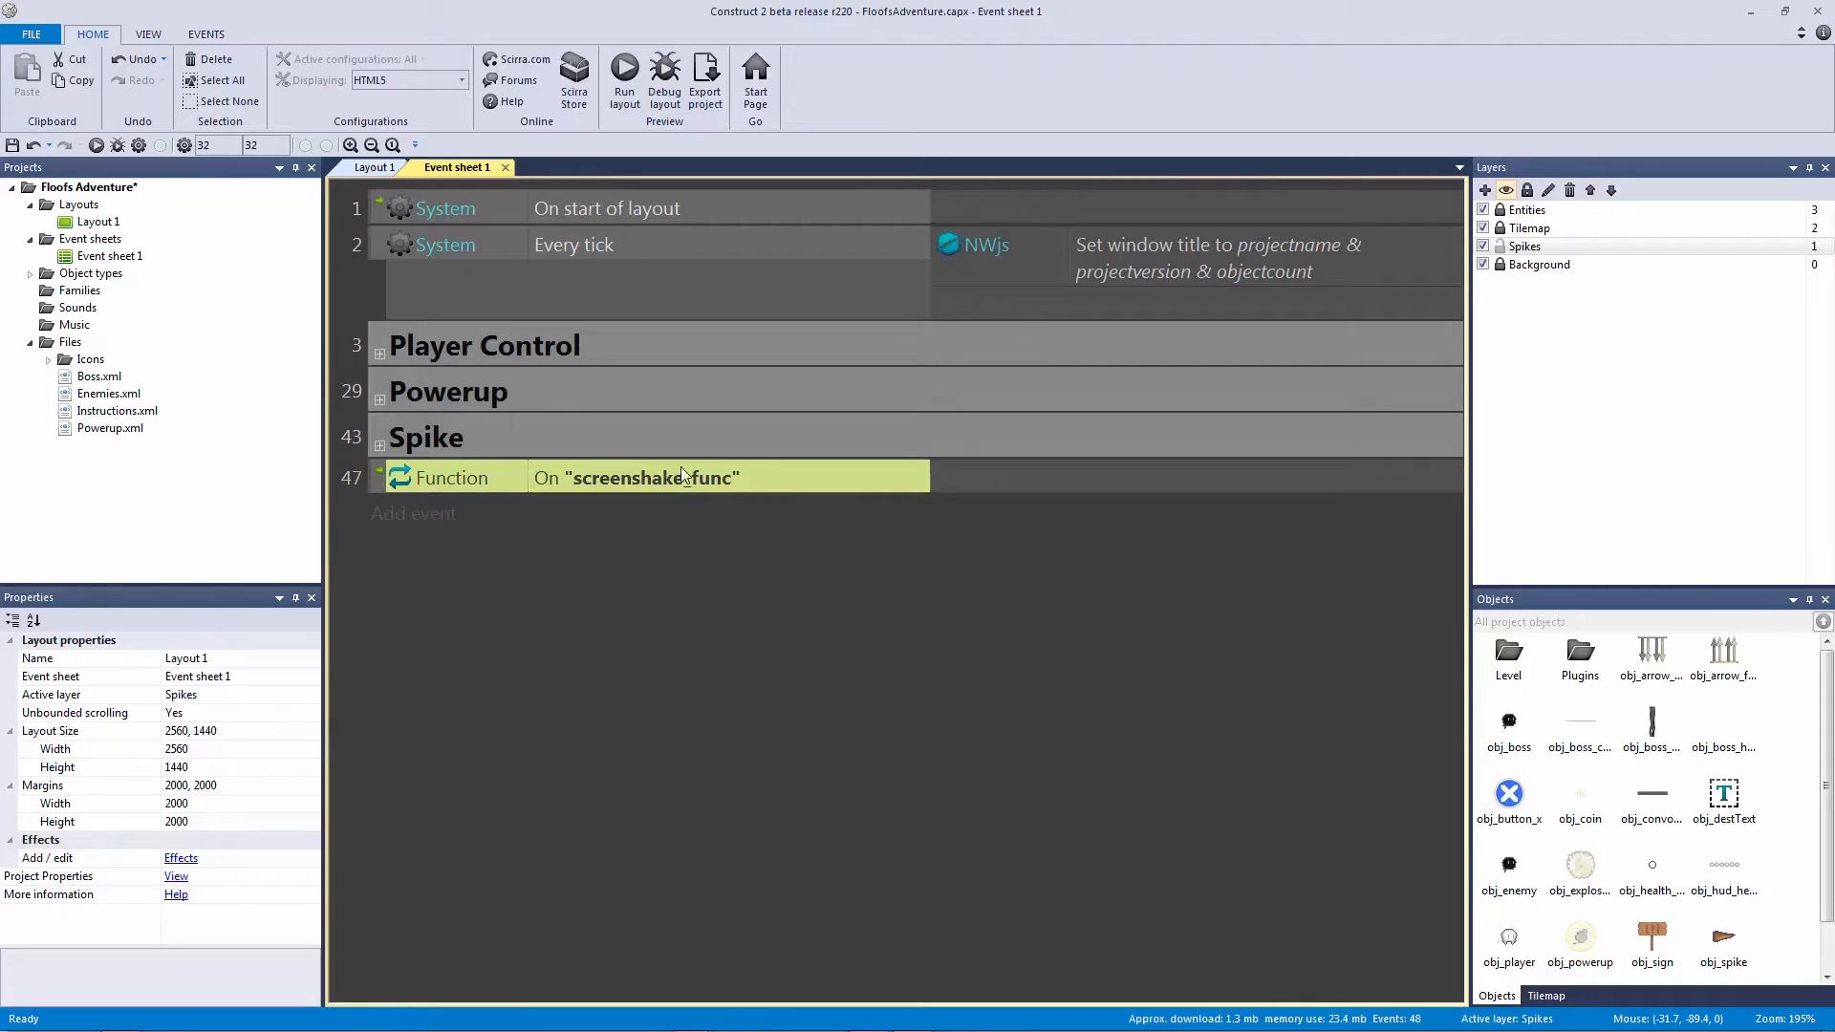
# Step: Add the obj_player ScrollTo Shake action to the "screenshake_func" function event
pyautogui.click(967, 493)
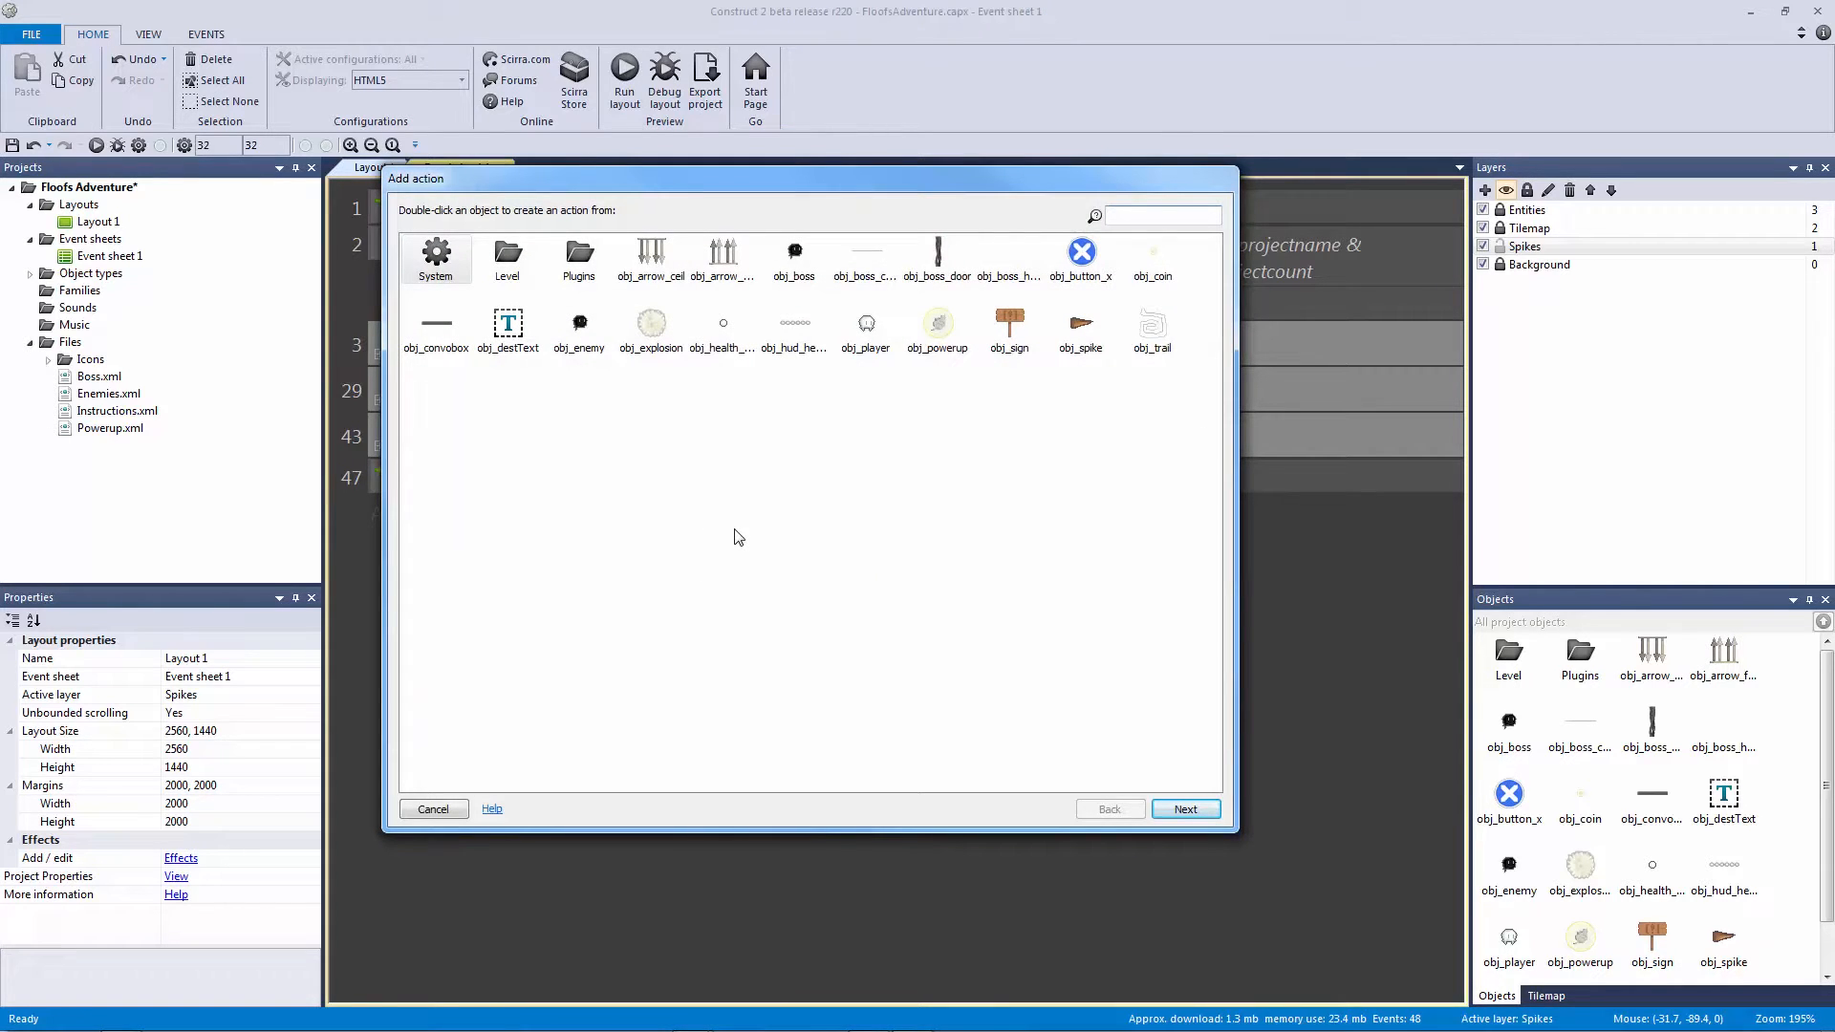
pyautogui.doubleClick(867, 329)
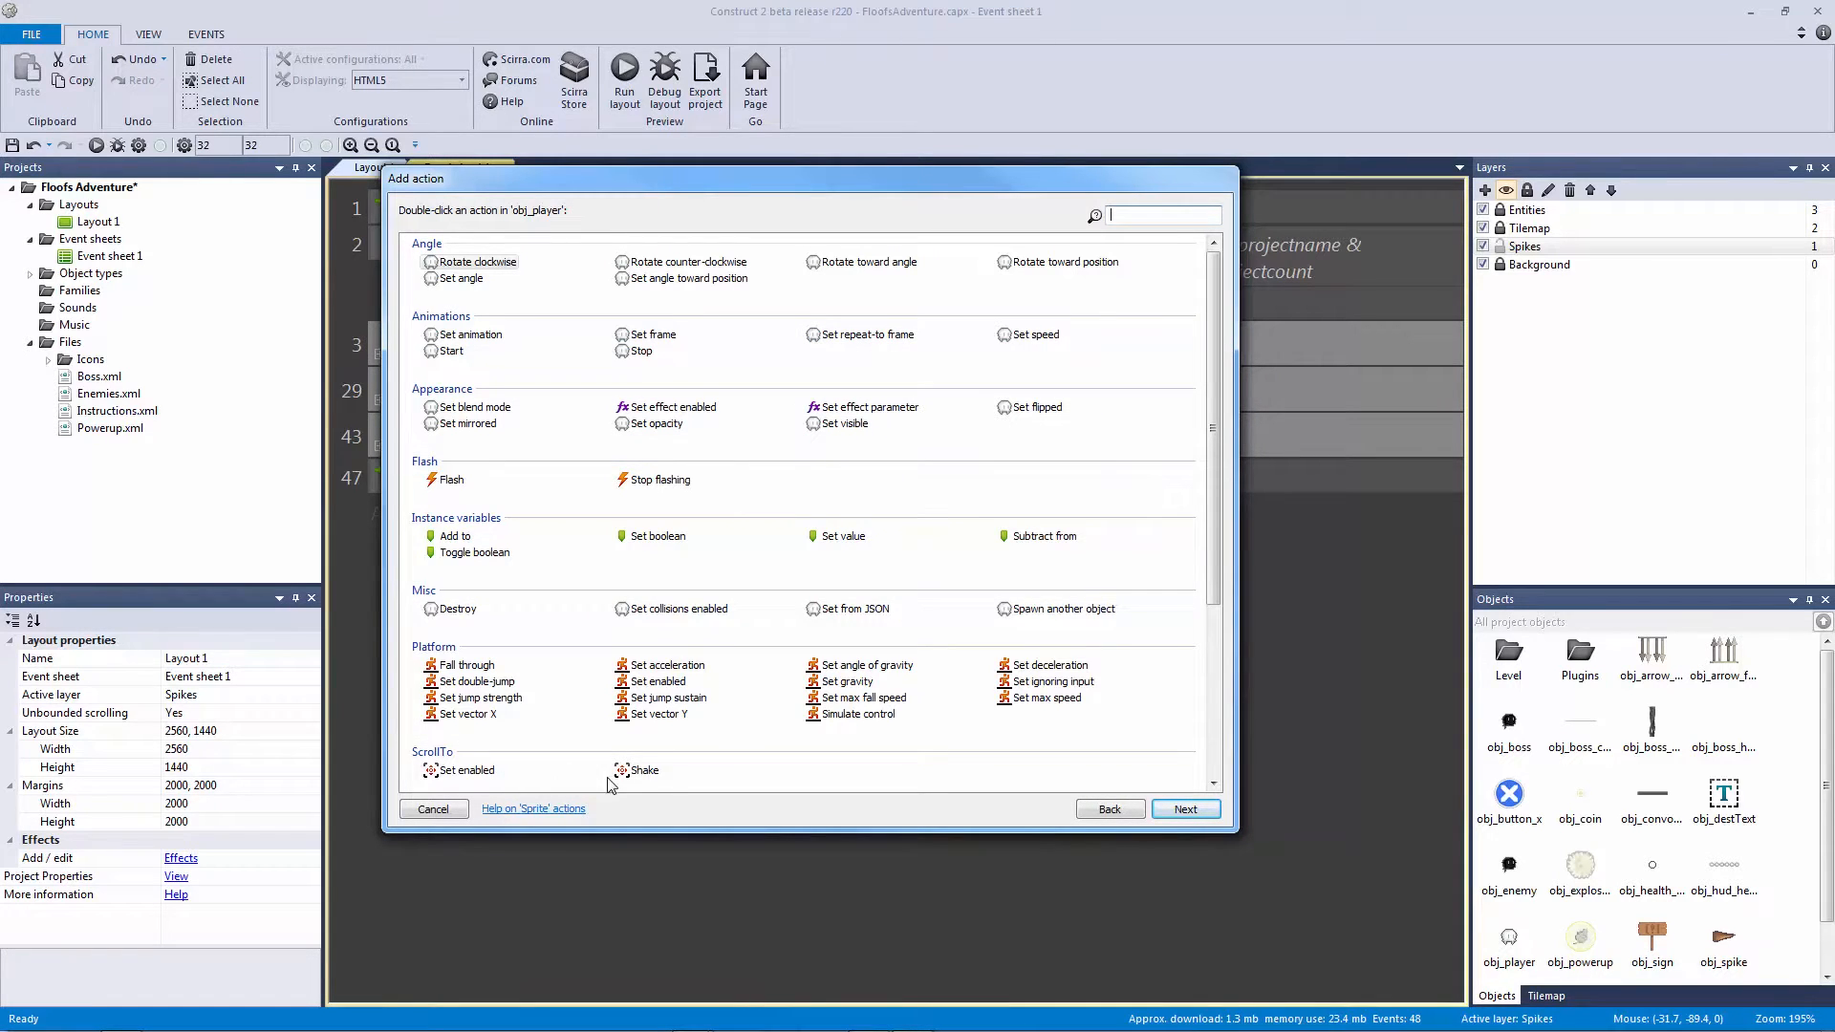
pyautogui.scroll(-2, 1211, 531)
pyautogui.click(484, 659)
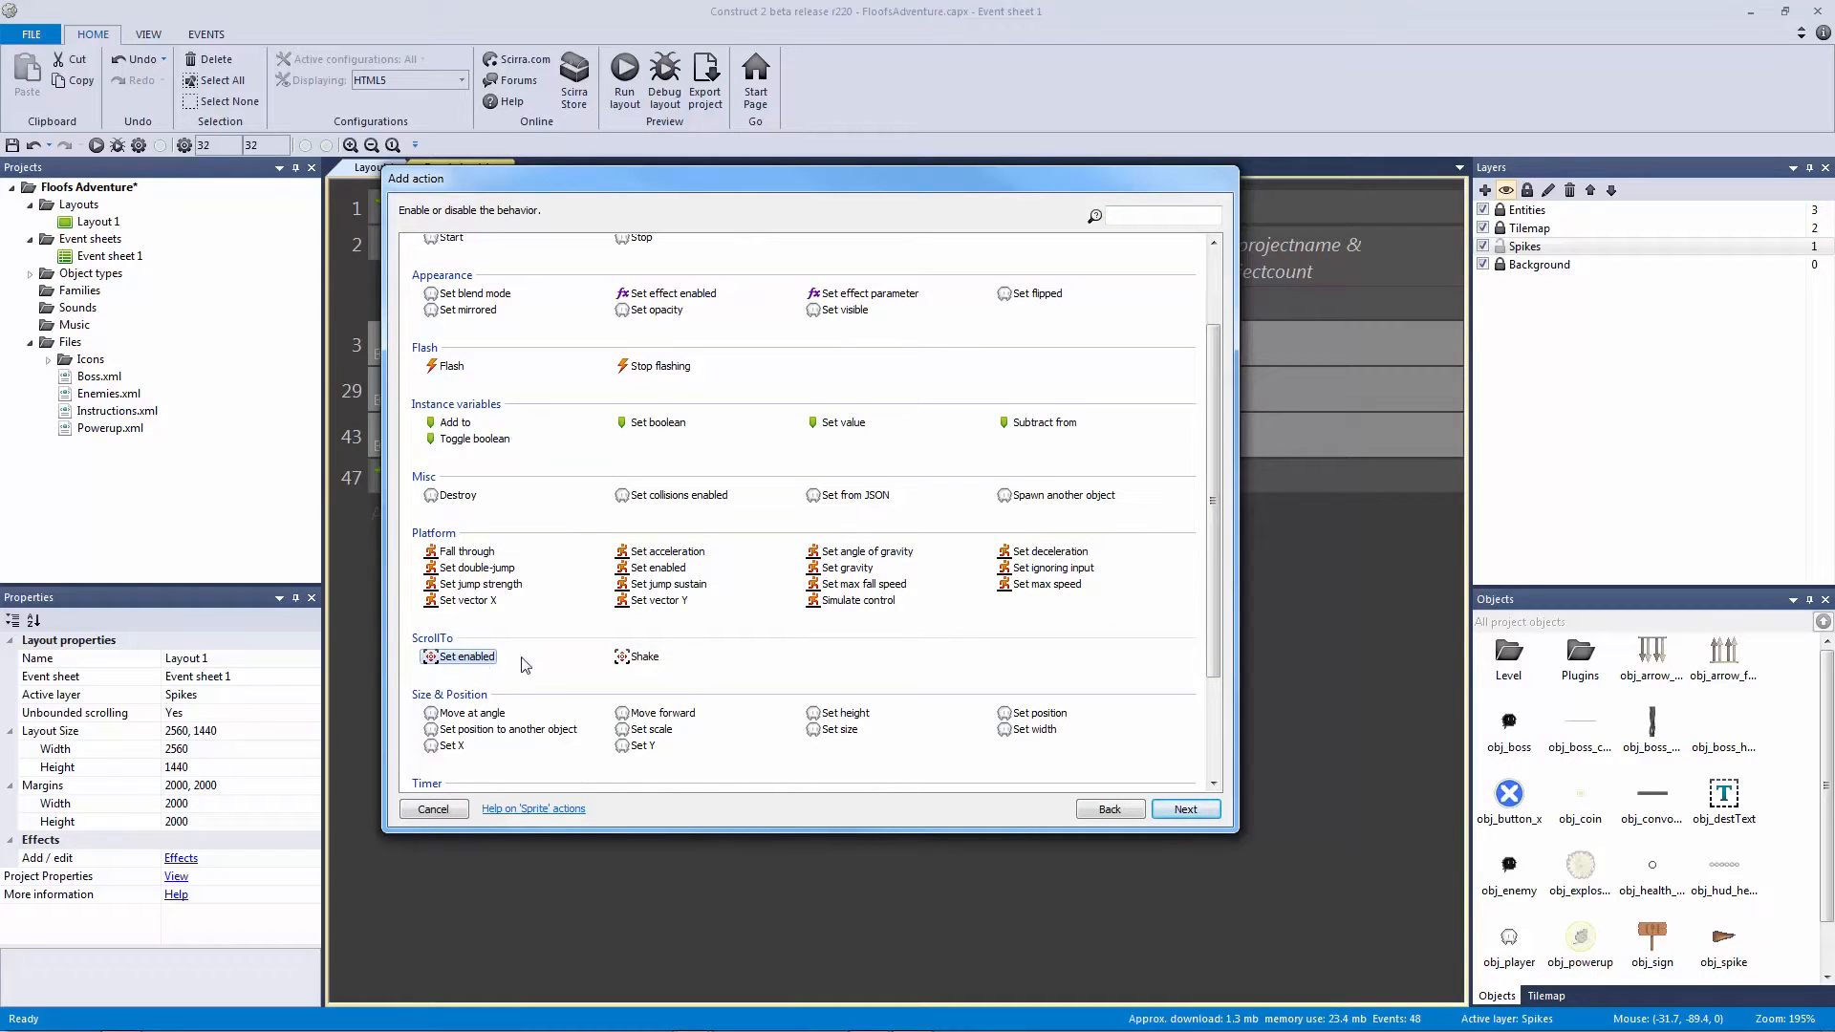
pyautogui.click(638, 666)
pyautogui.doubleClick(638, 657)
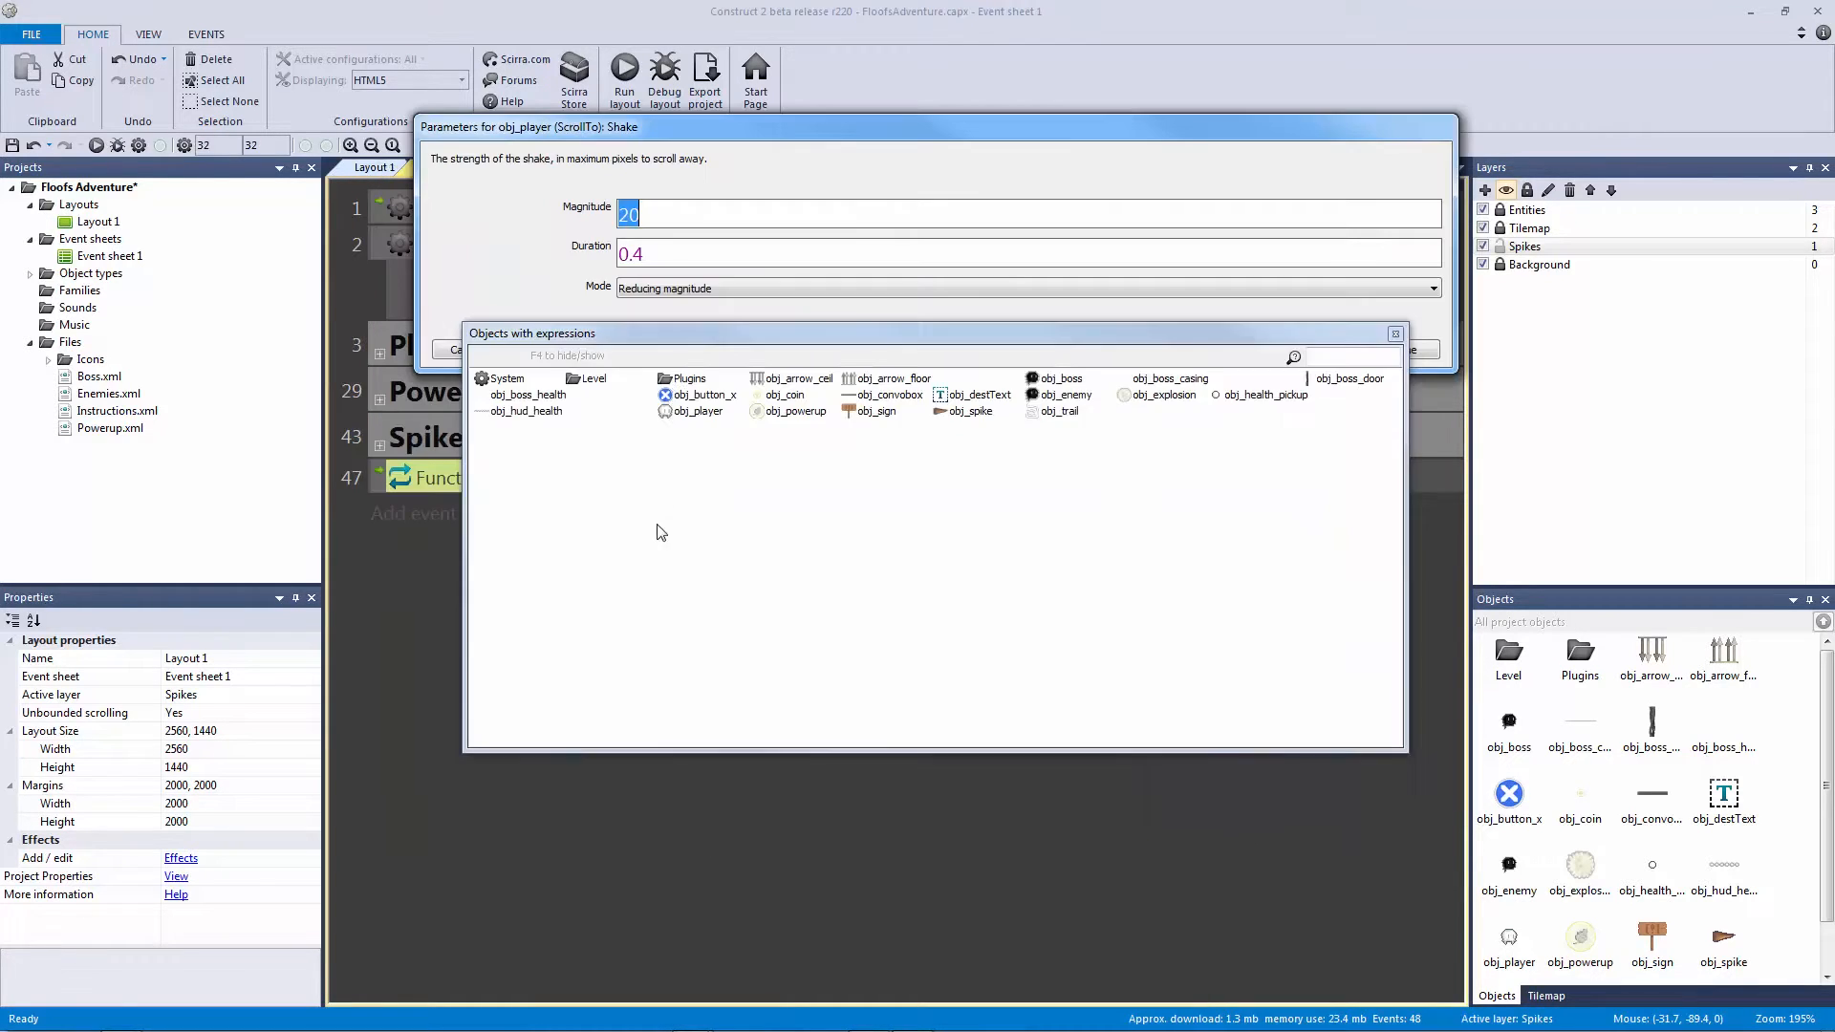
# Step: Set the shake's magnitude to Function.Param(0) and its duration to Function.Param(1), keeping the Reducing magnitude mode
pyautogui.click(676, 219)
pyautogui.doubleClick(701, 209)
pyautogui.press('Tab')
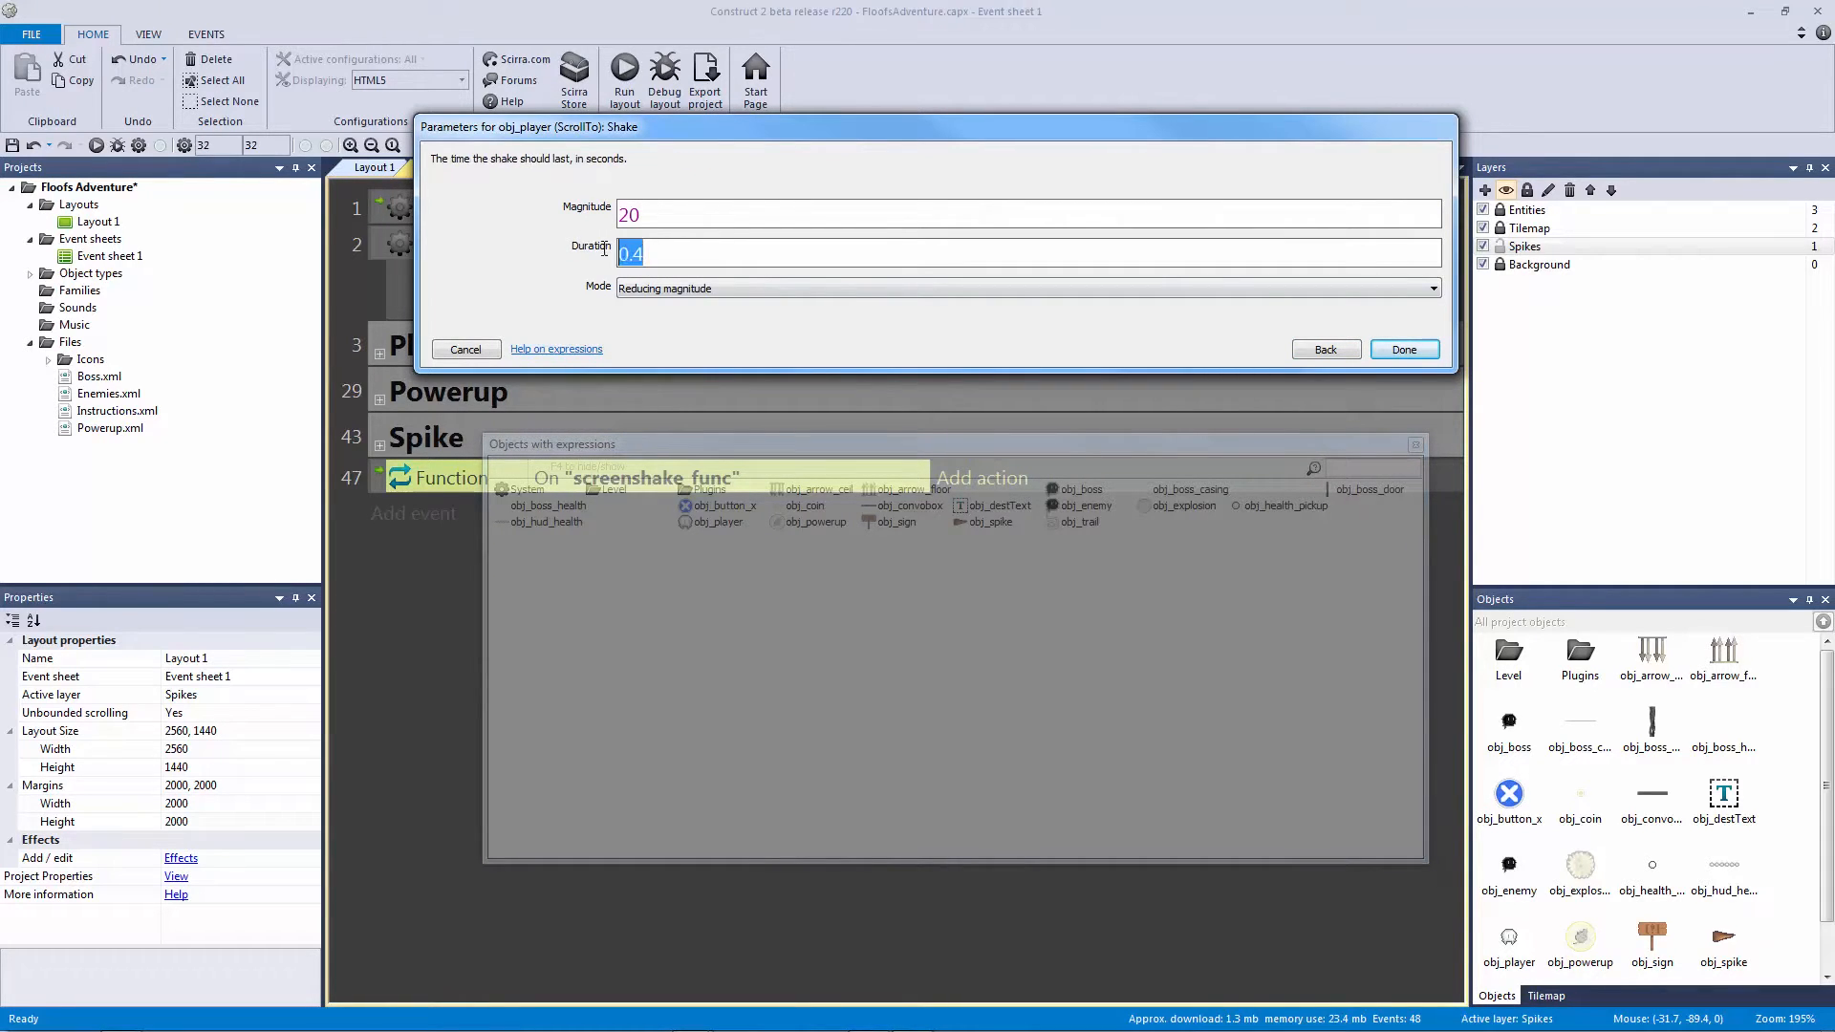
pyautogui.moveTo(734, 203); pyautogui.dragTo(529, 202)
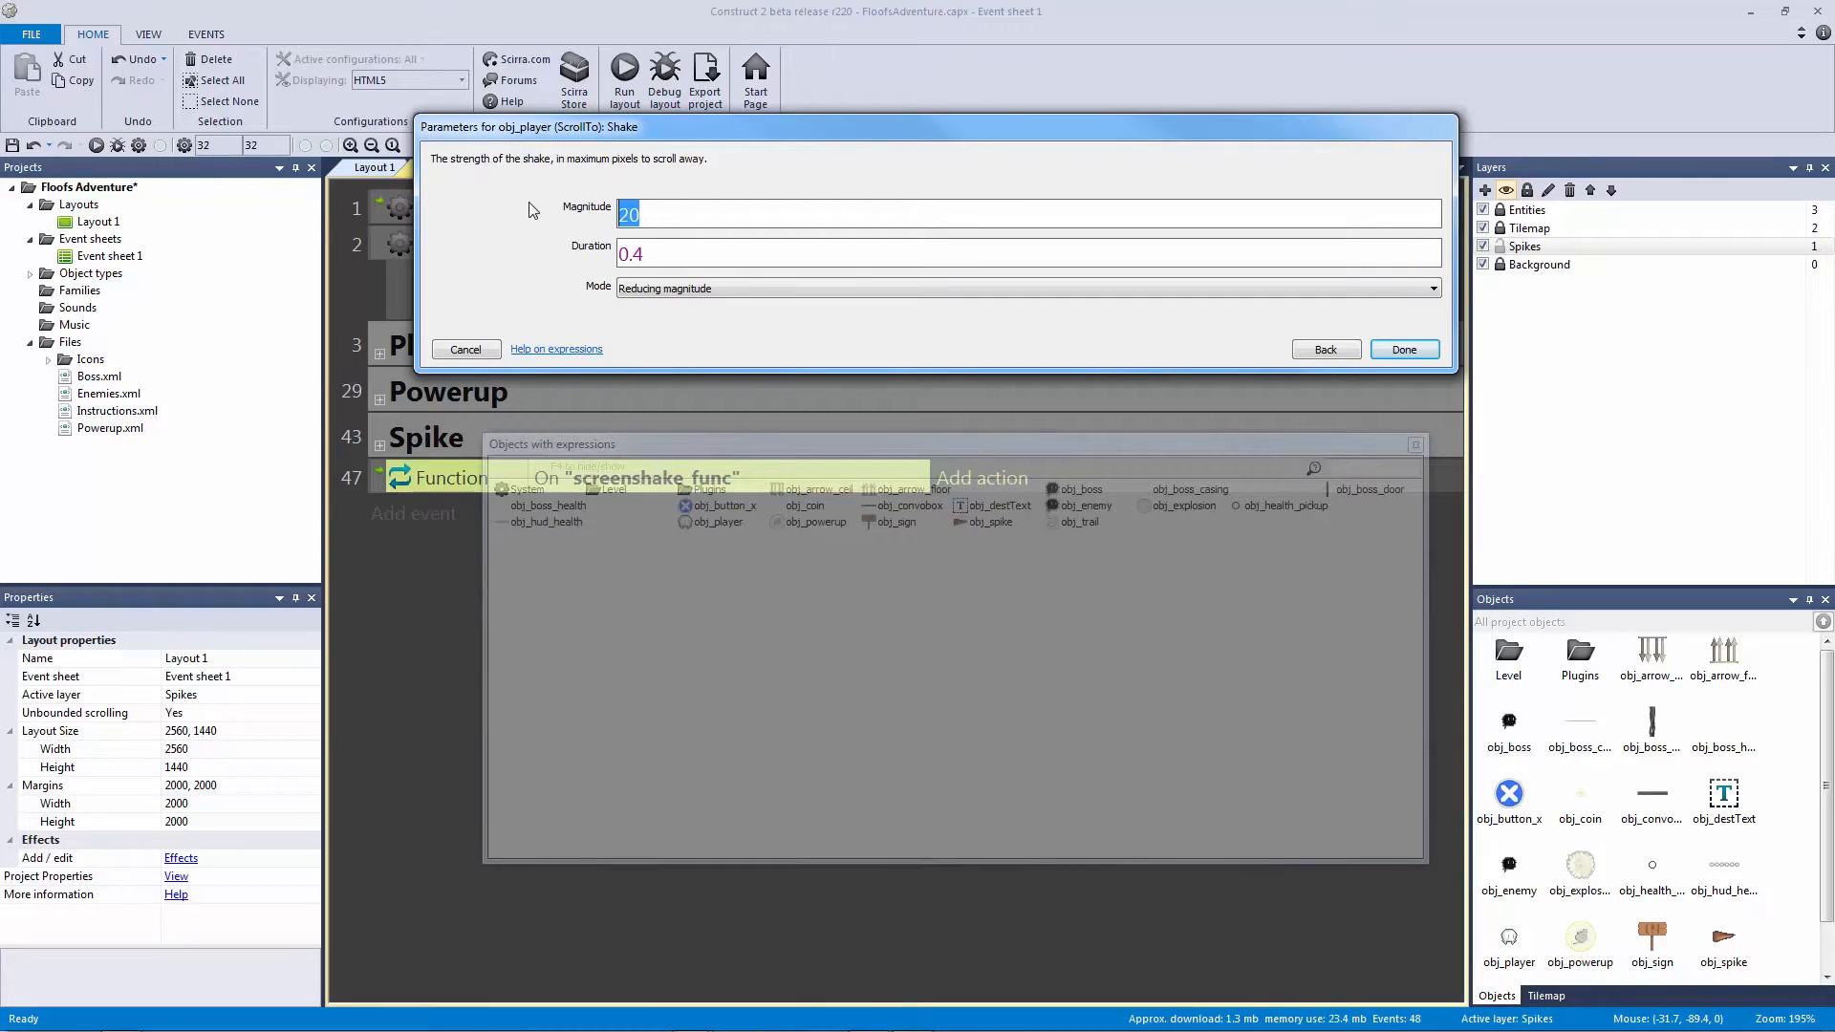
pyautogui.write('F')
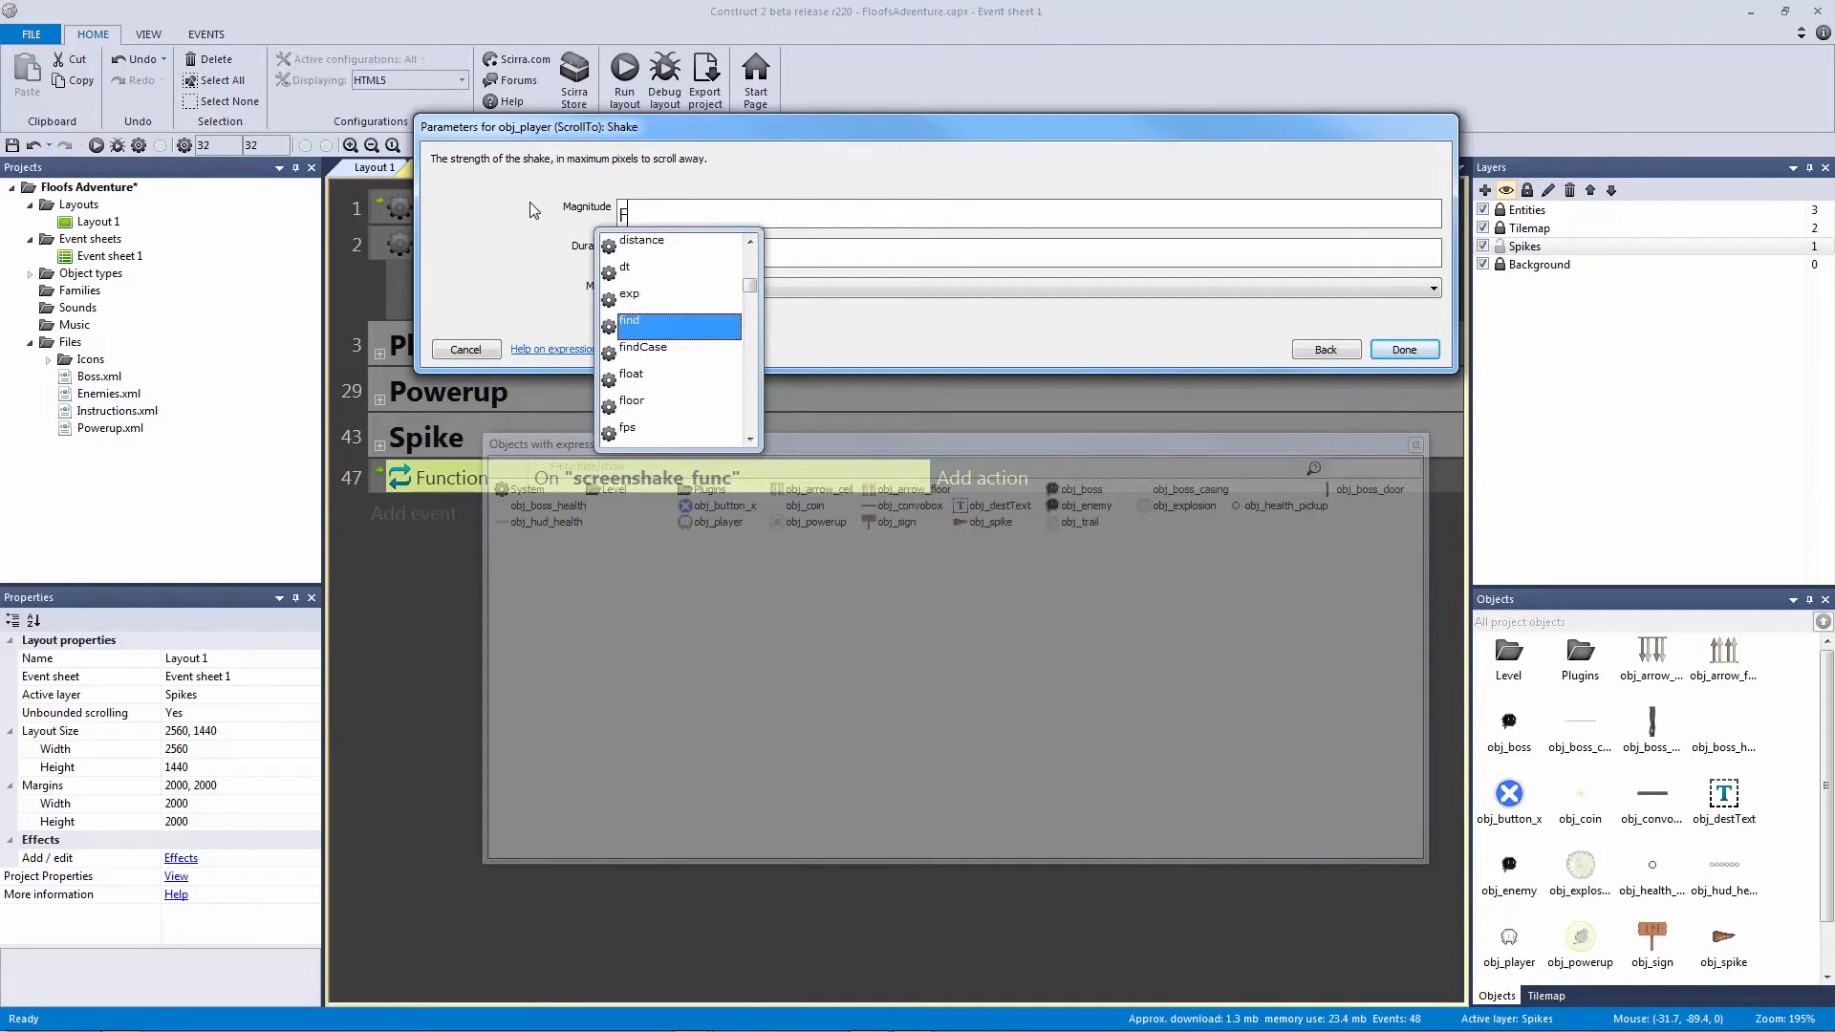
pyautogui.write('unction.Param(0)')
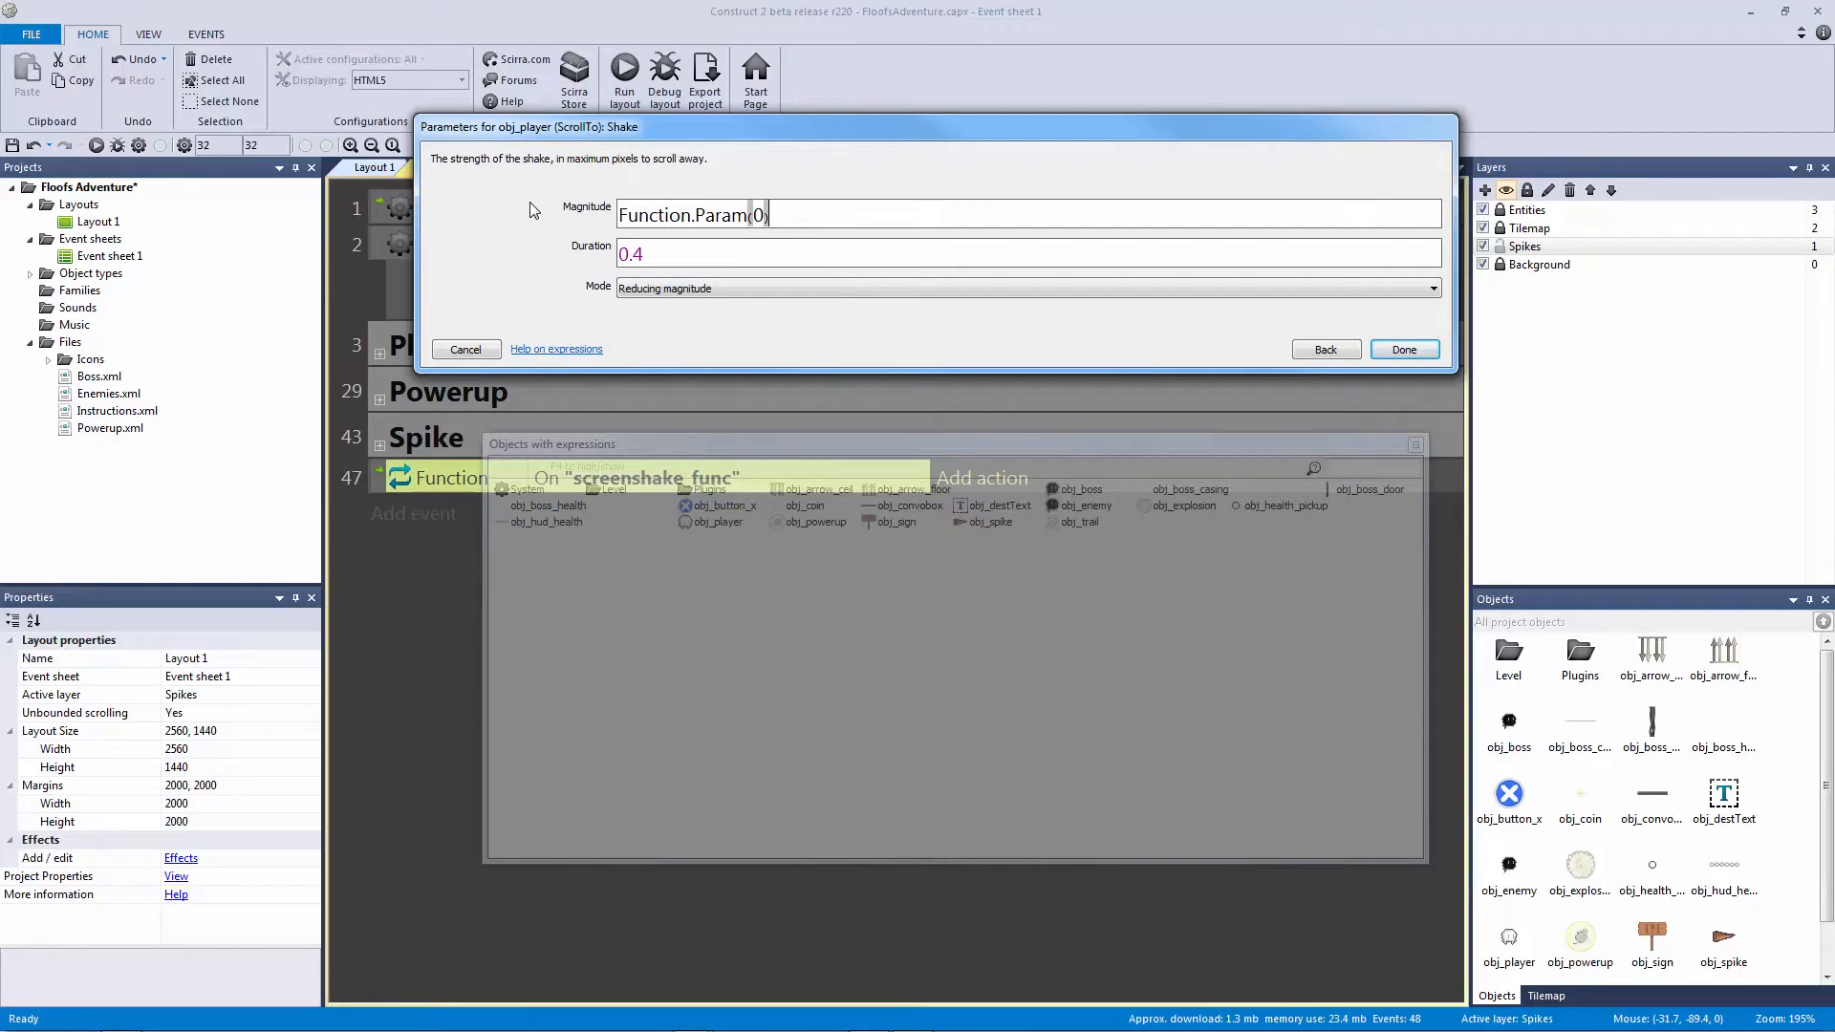
pyautogui.press('Tab')
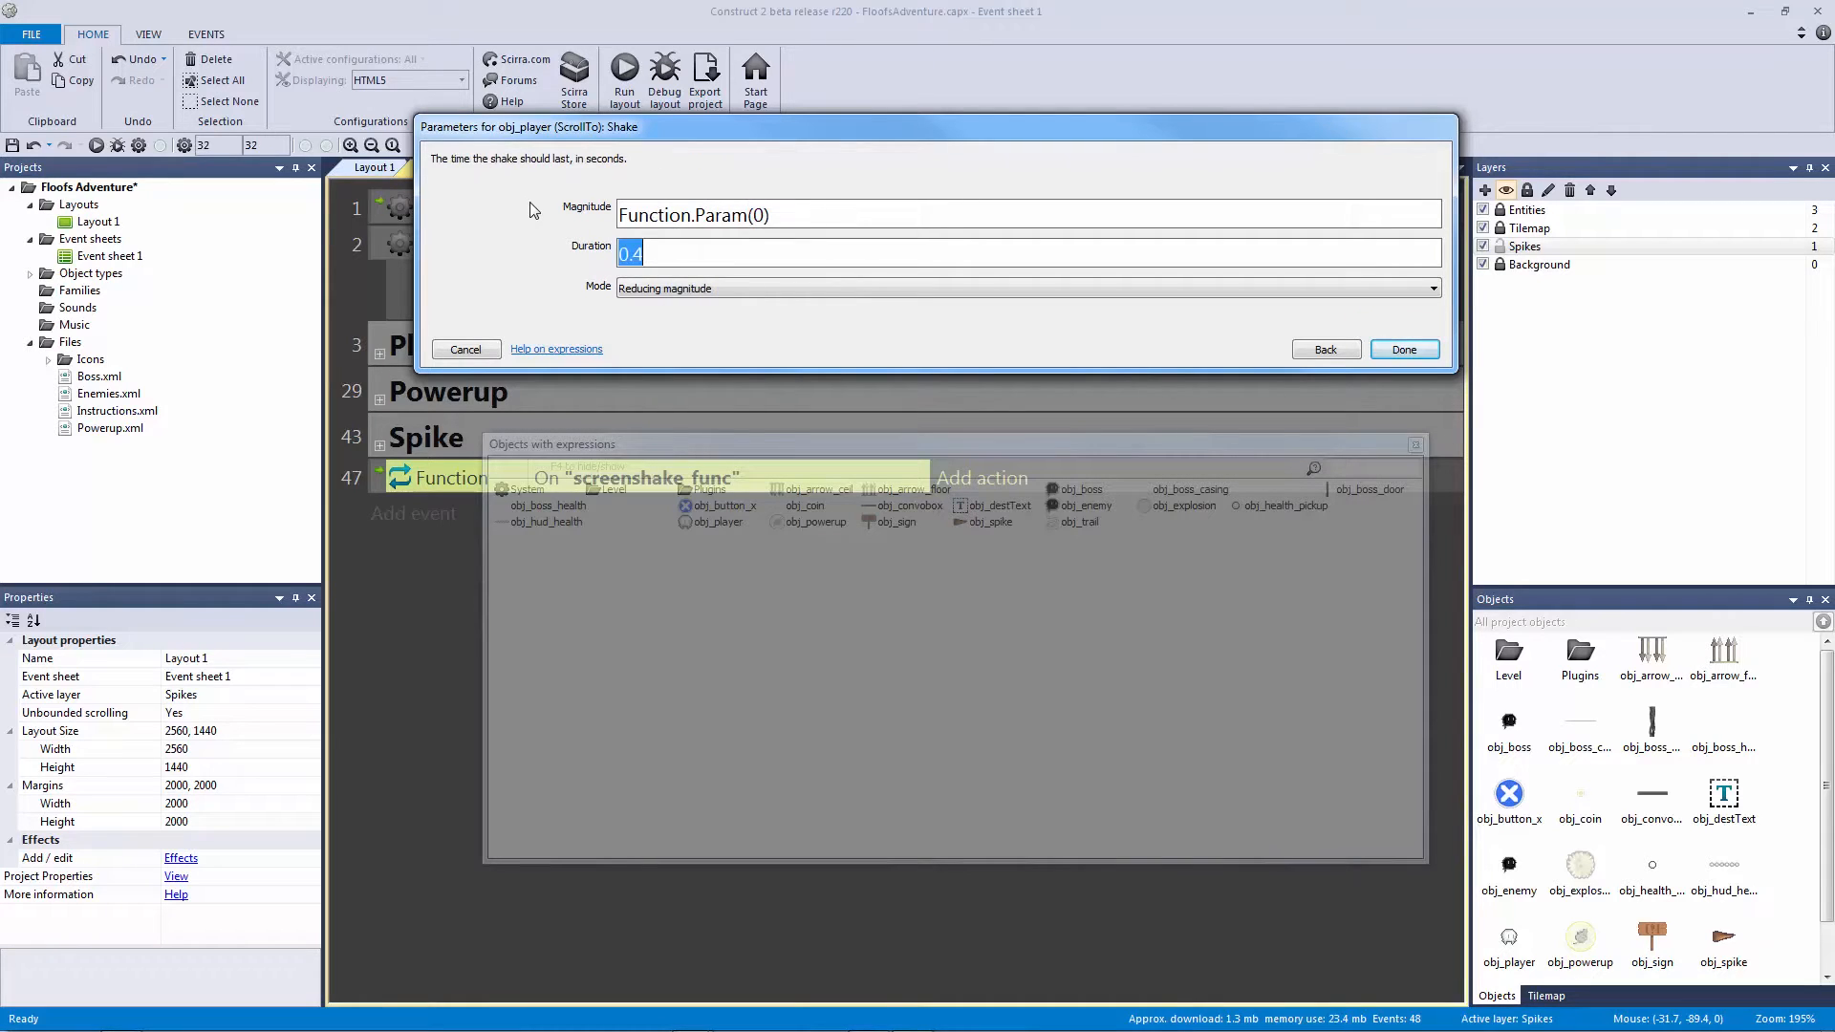
pyautogui.write('Function.Param(1)')
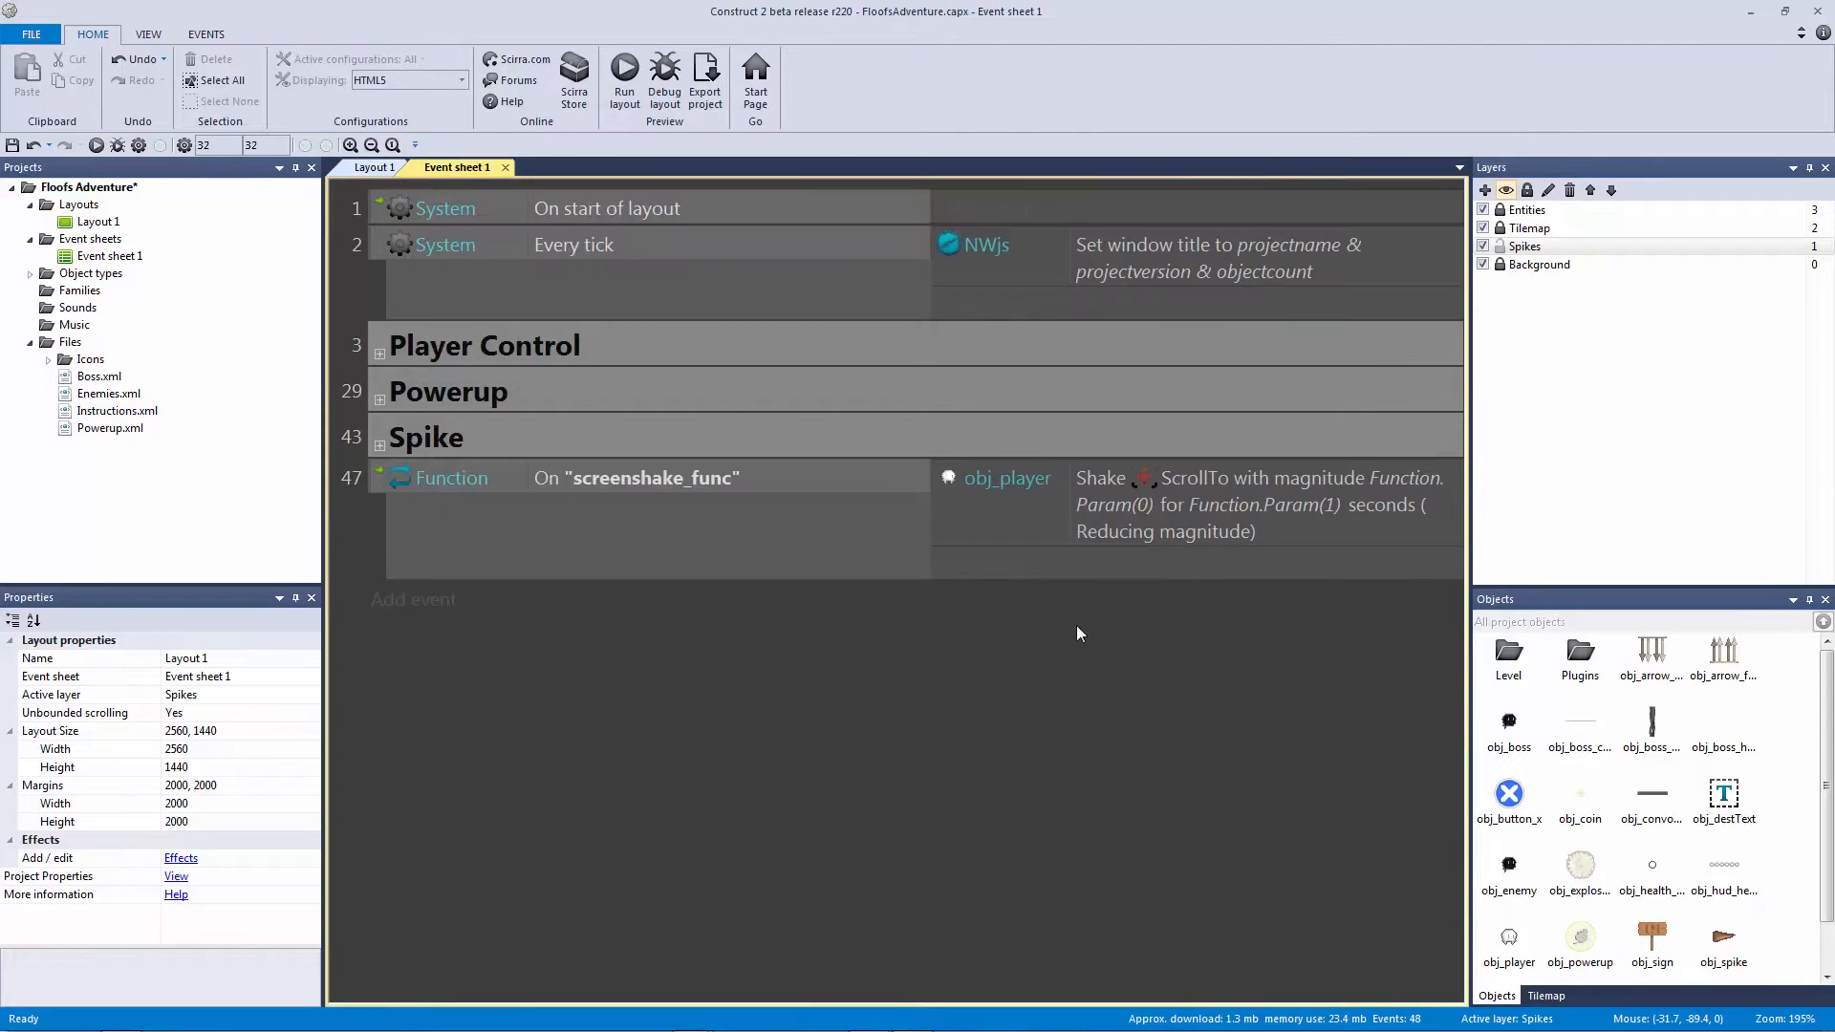
# Step: Create an event group named Screenshake above the "screenshake_func" event and move that event into the group
pyautogui.click(382, 487)
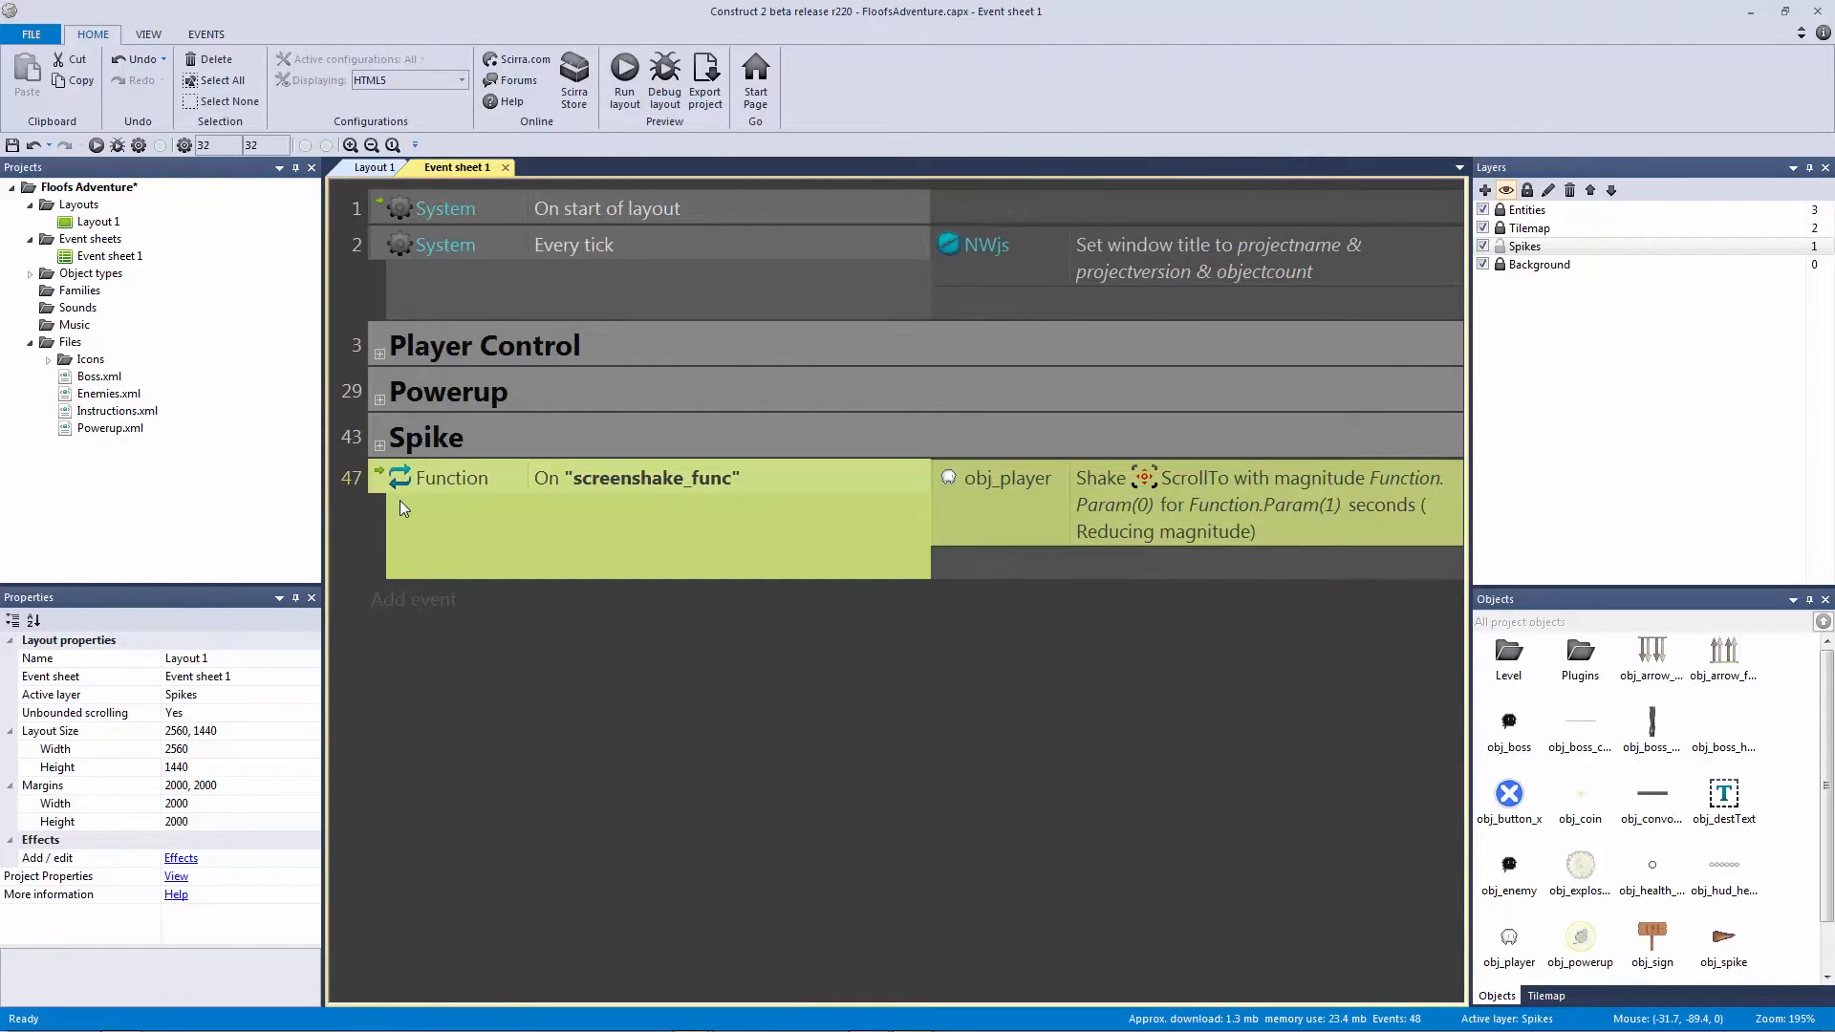
pyautogui.press('g')
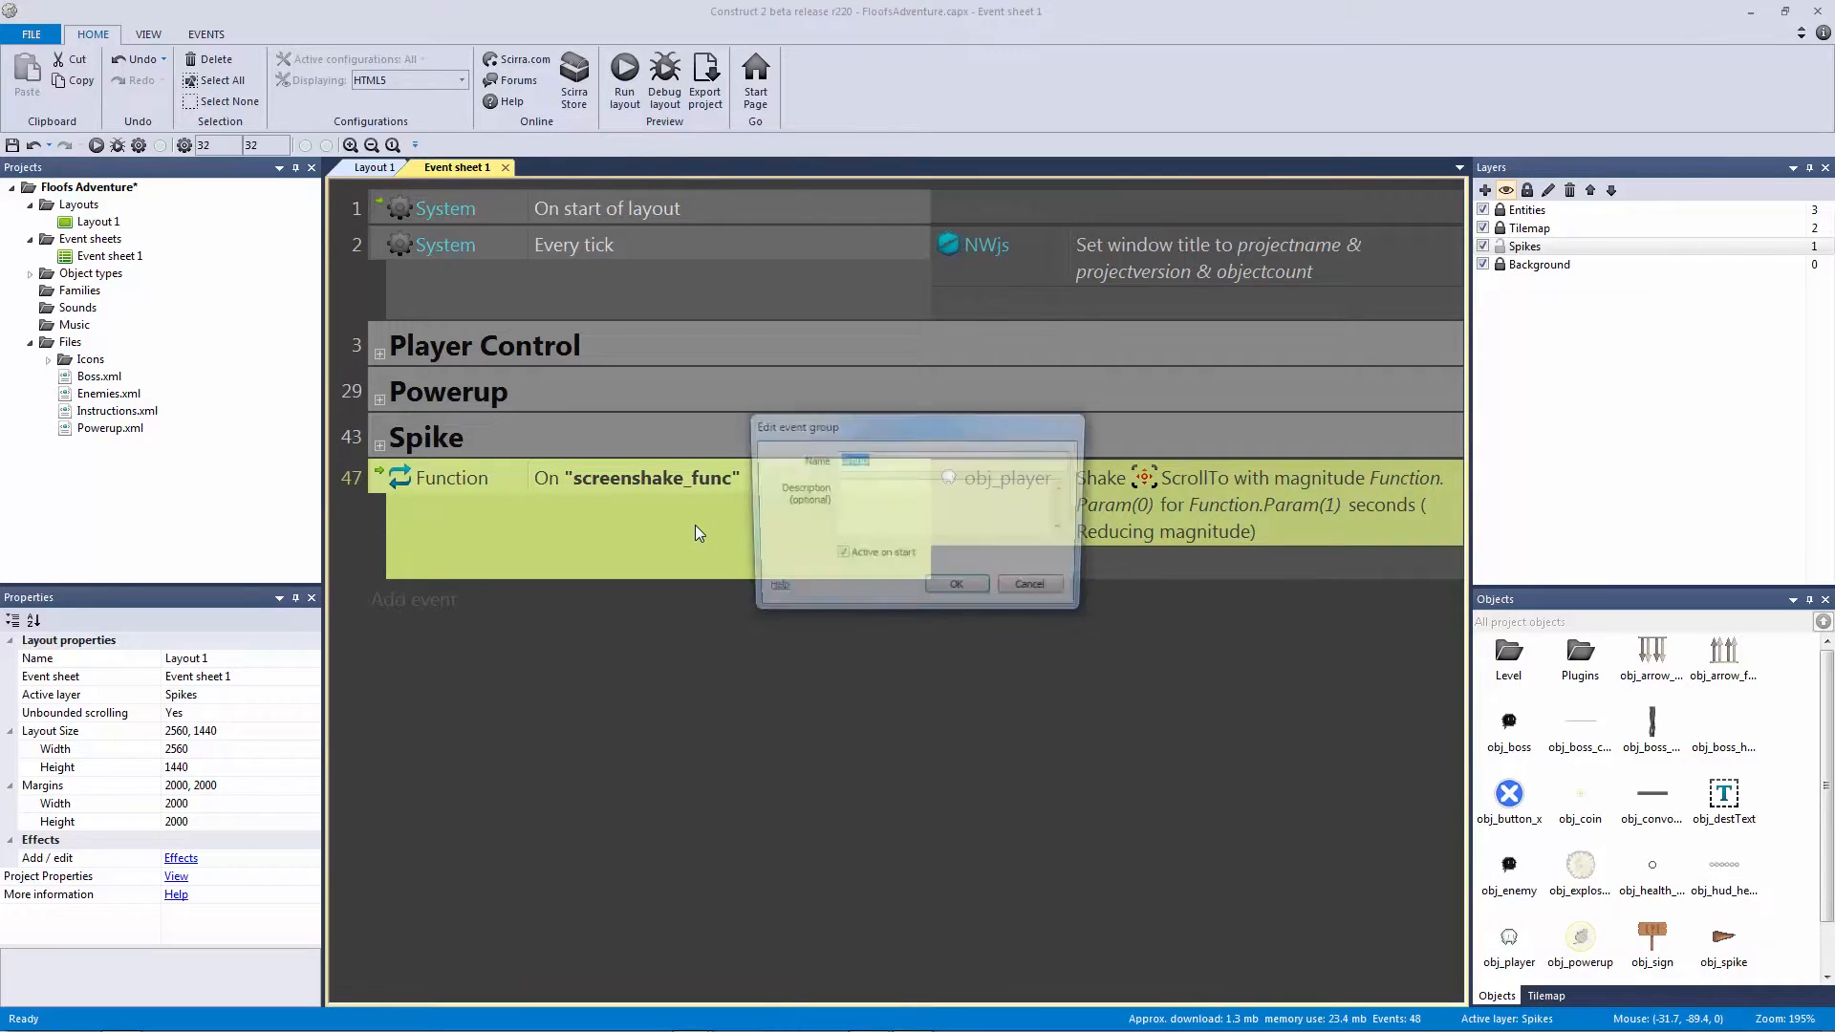
pyautogui.write('Screenshake')
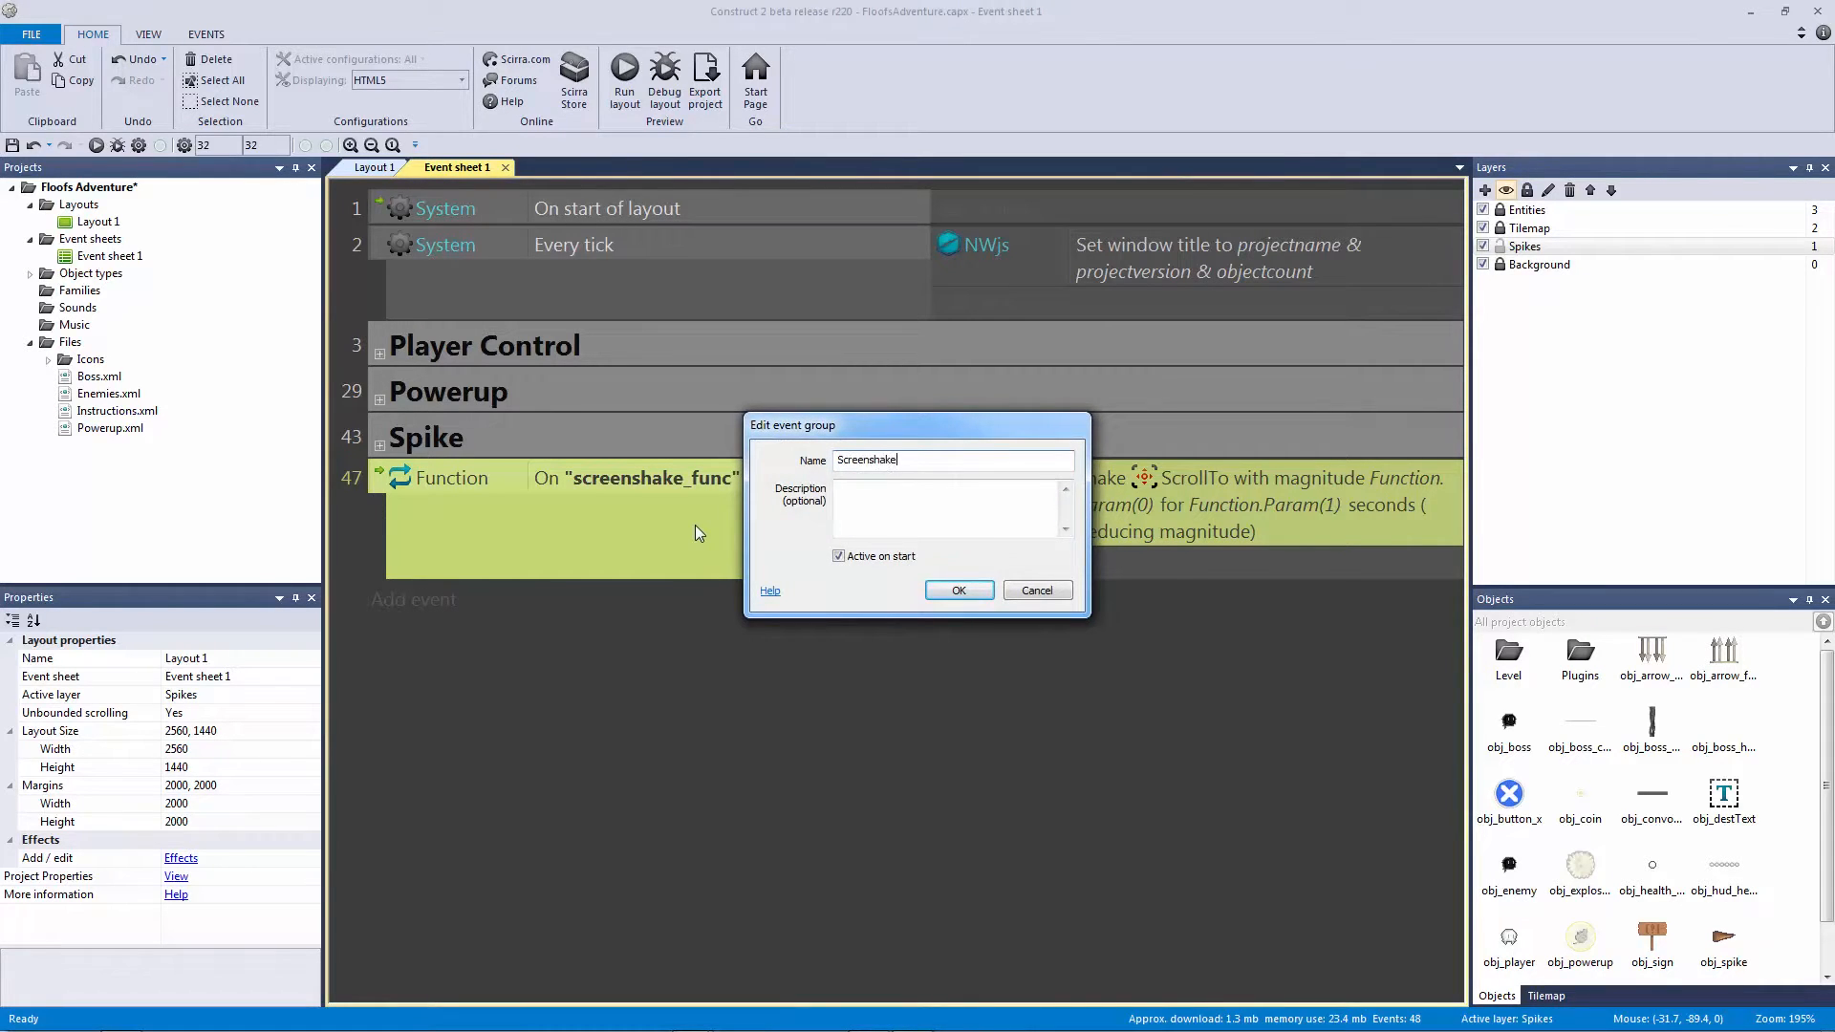
pyautogui.press('Return')
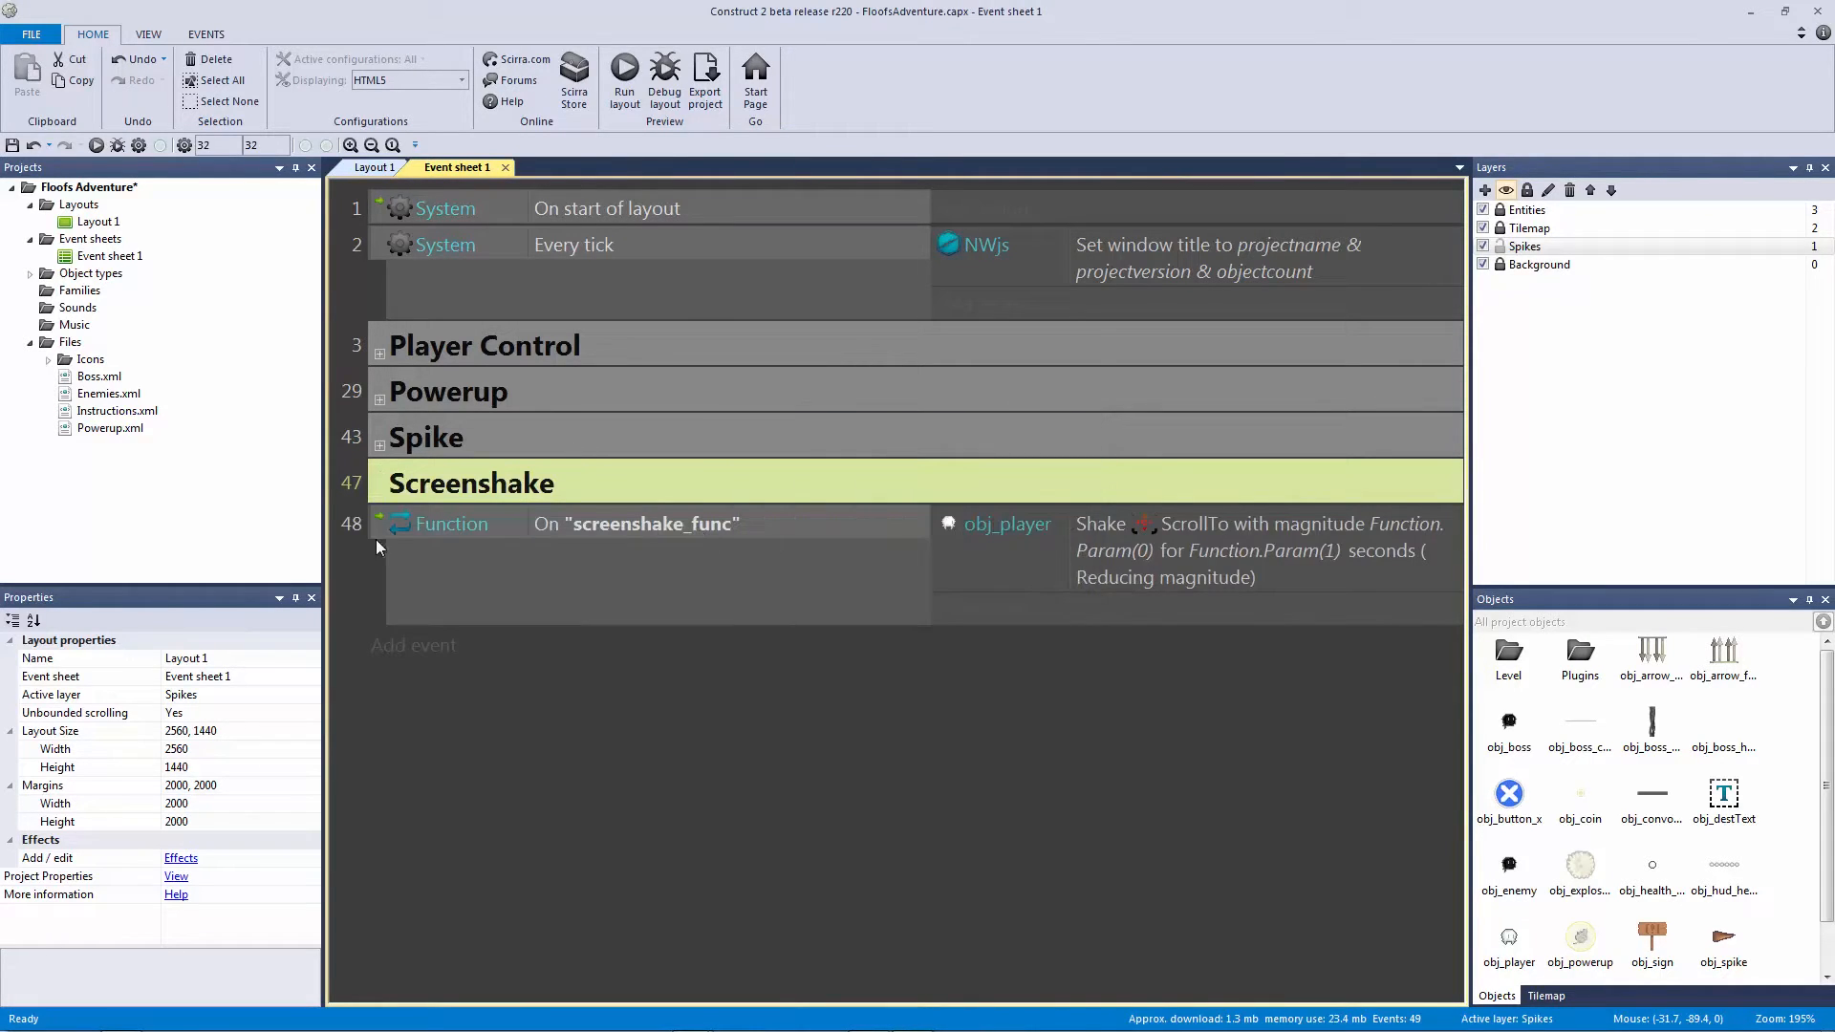
pyautogui.click(381, 523)
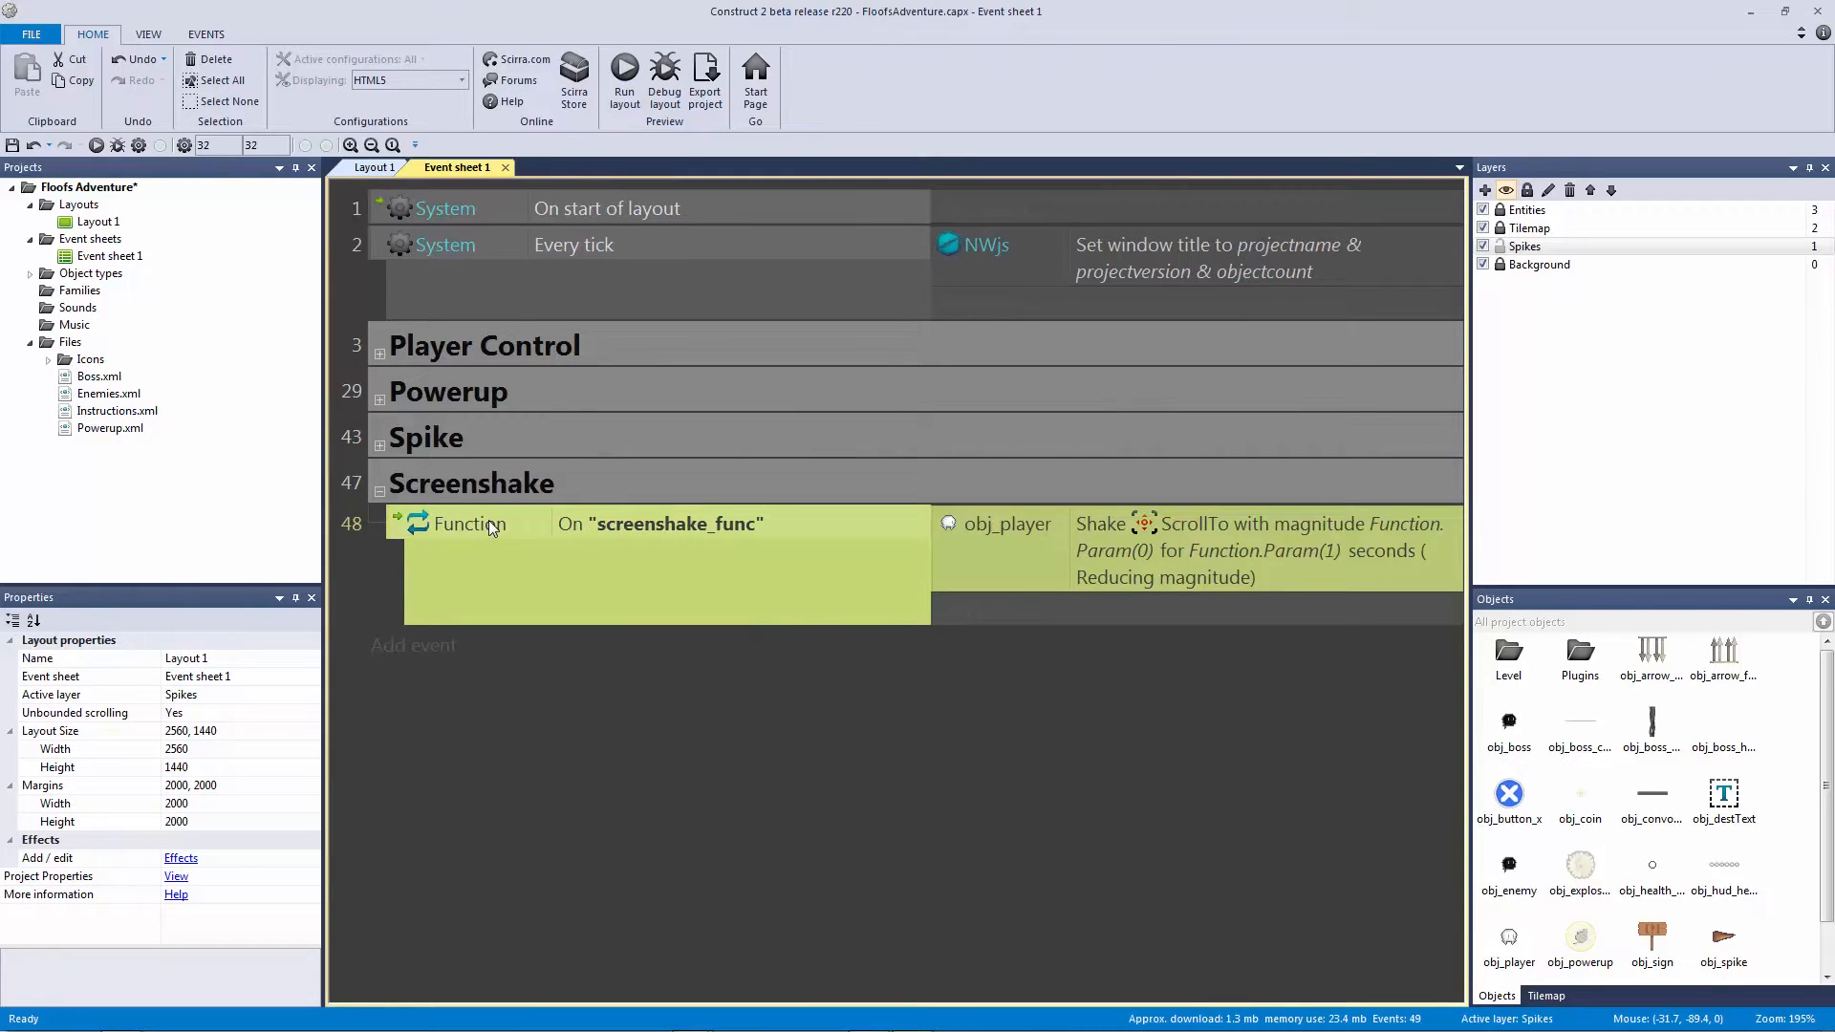
# Step: Review the "screenshake_func" condition and the parameters of its Shake action without changing them
pyautogui.click(649, 535)
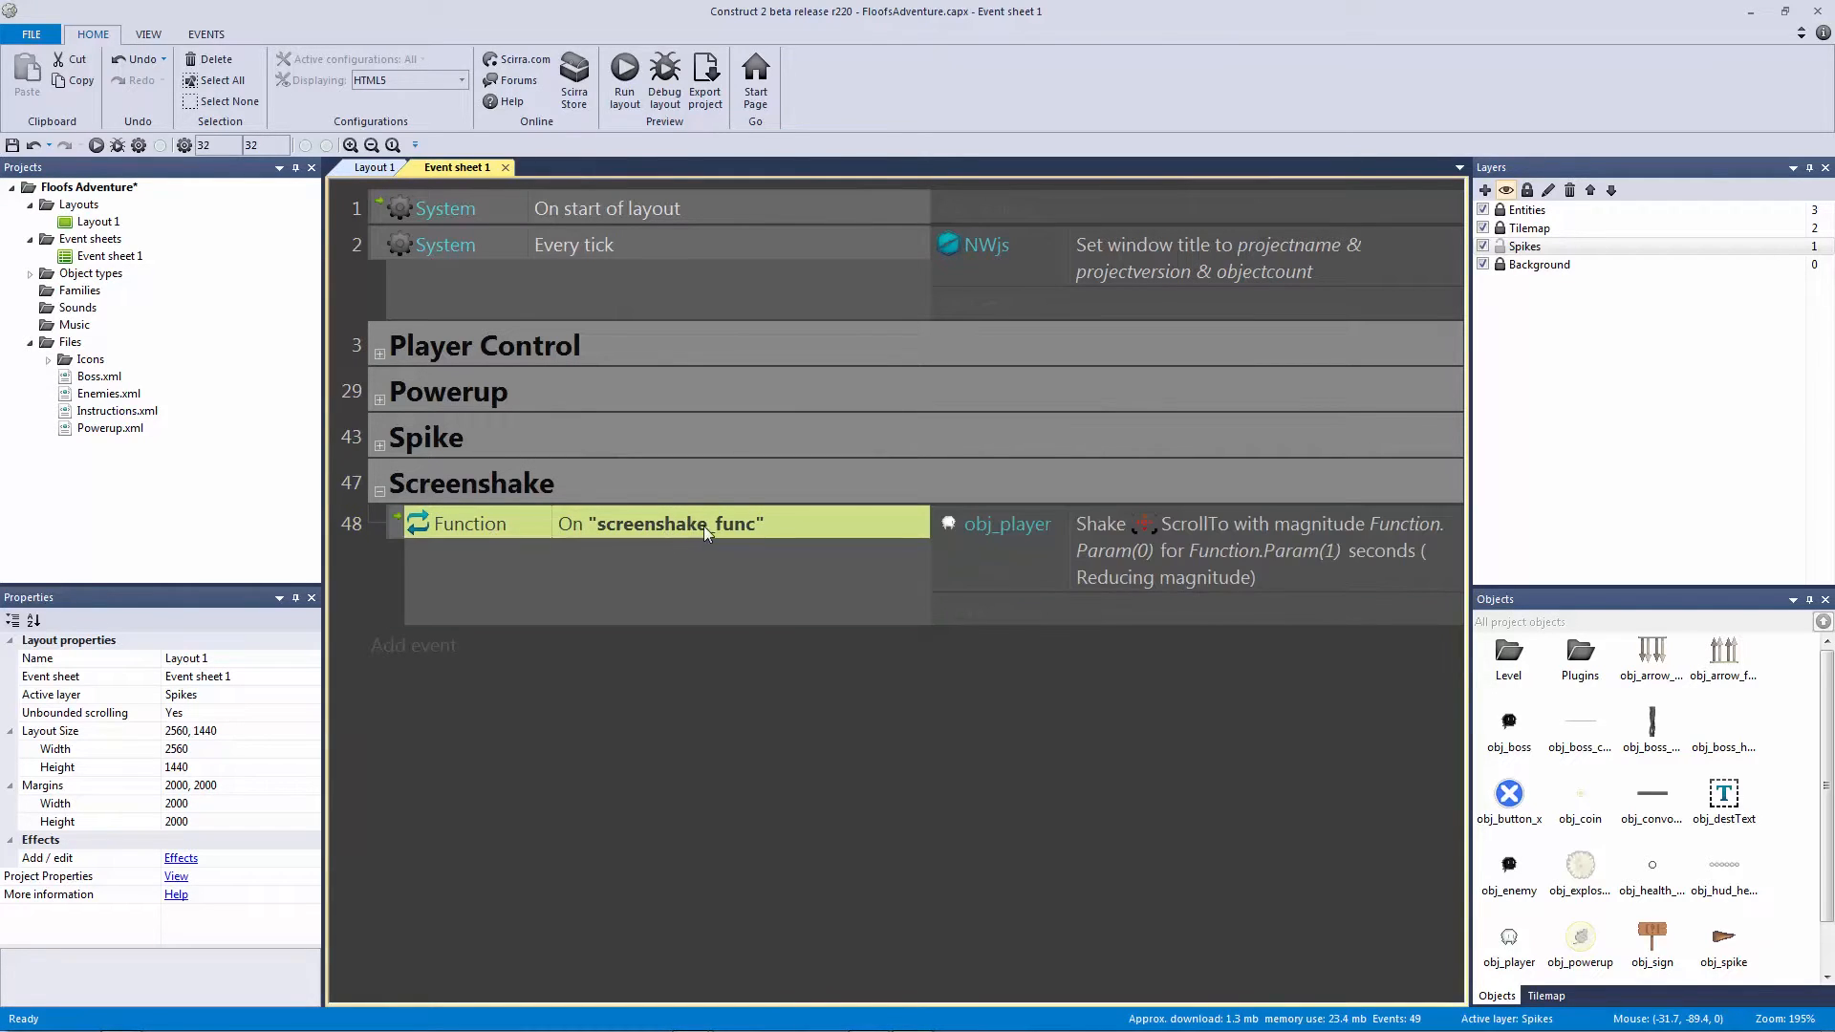
pyautogui.click(1164, 545)
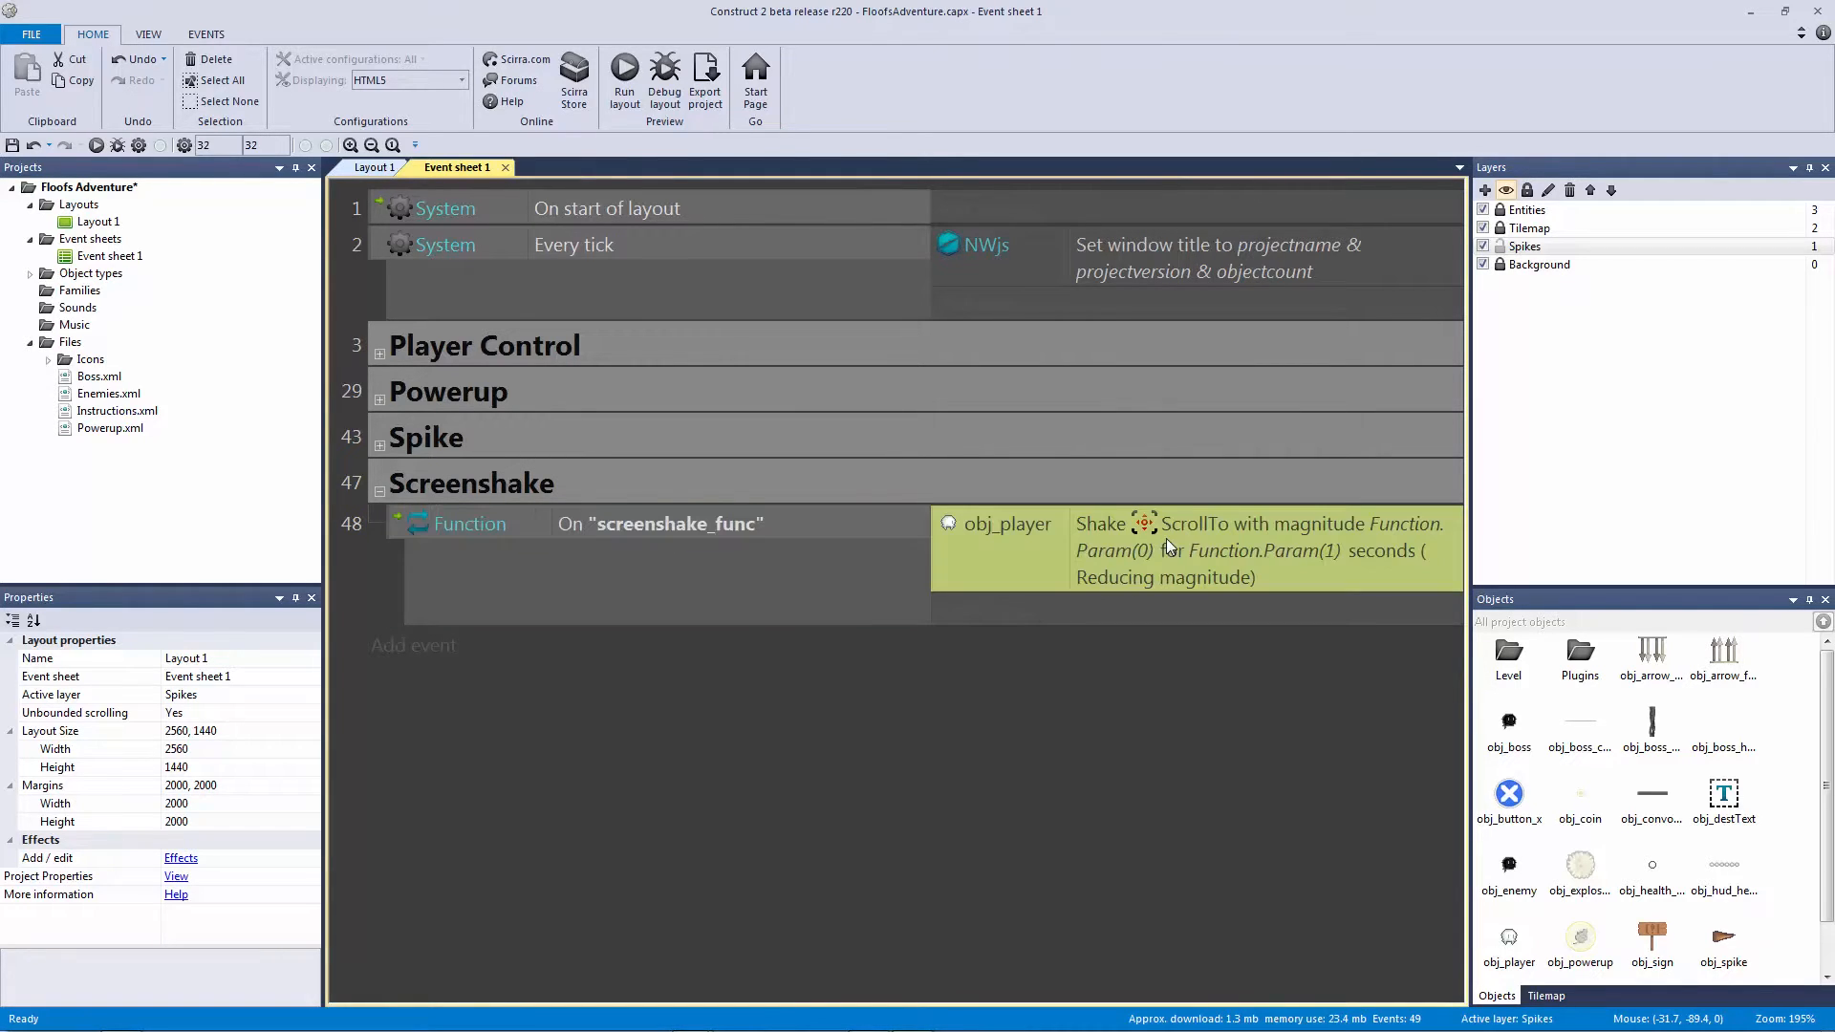
pyautogui.doubleClick(1227, 574)
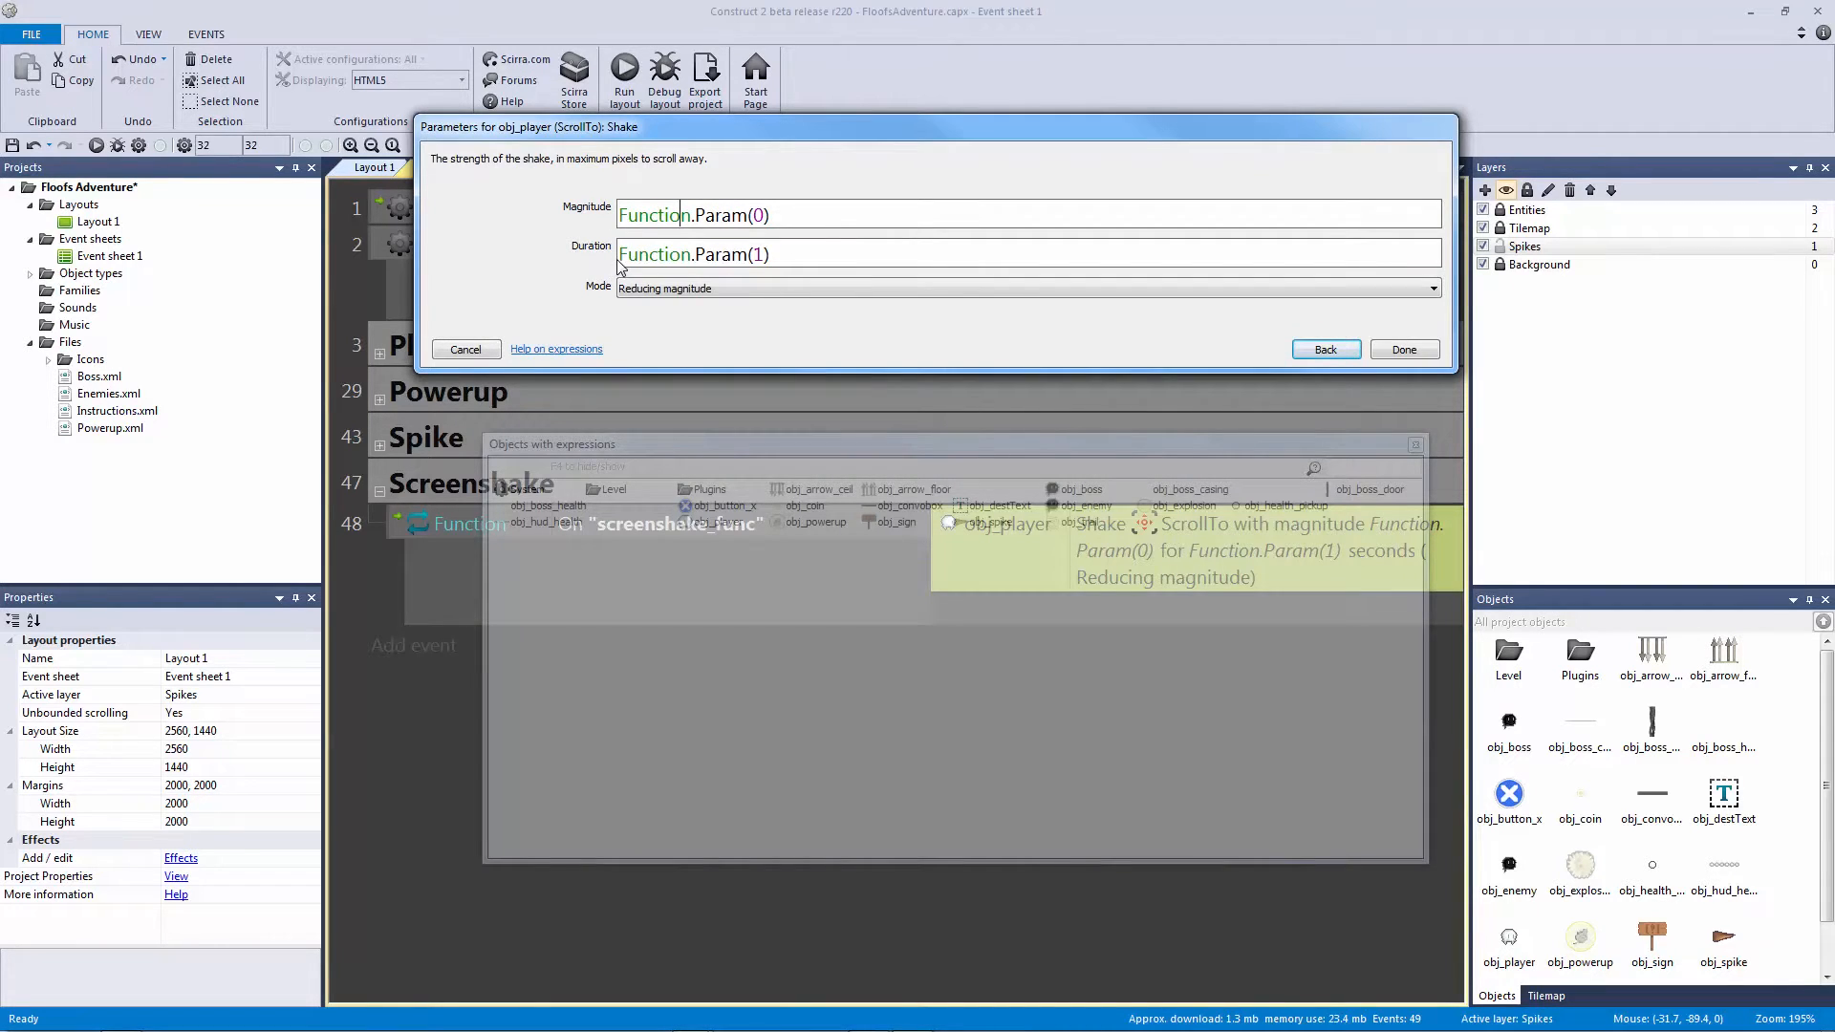
pyautogui.click(475, 351)
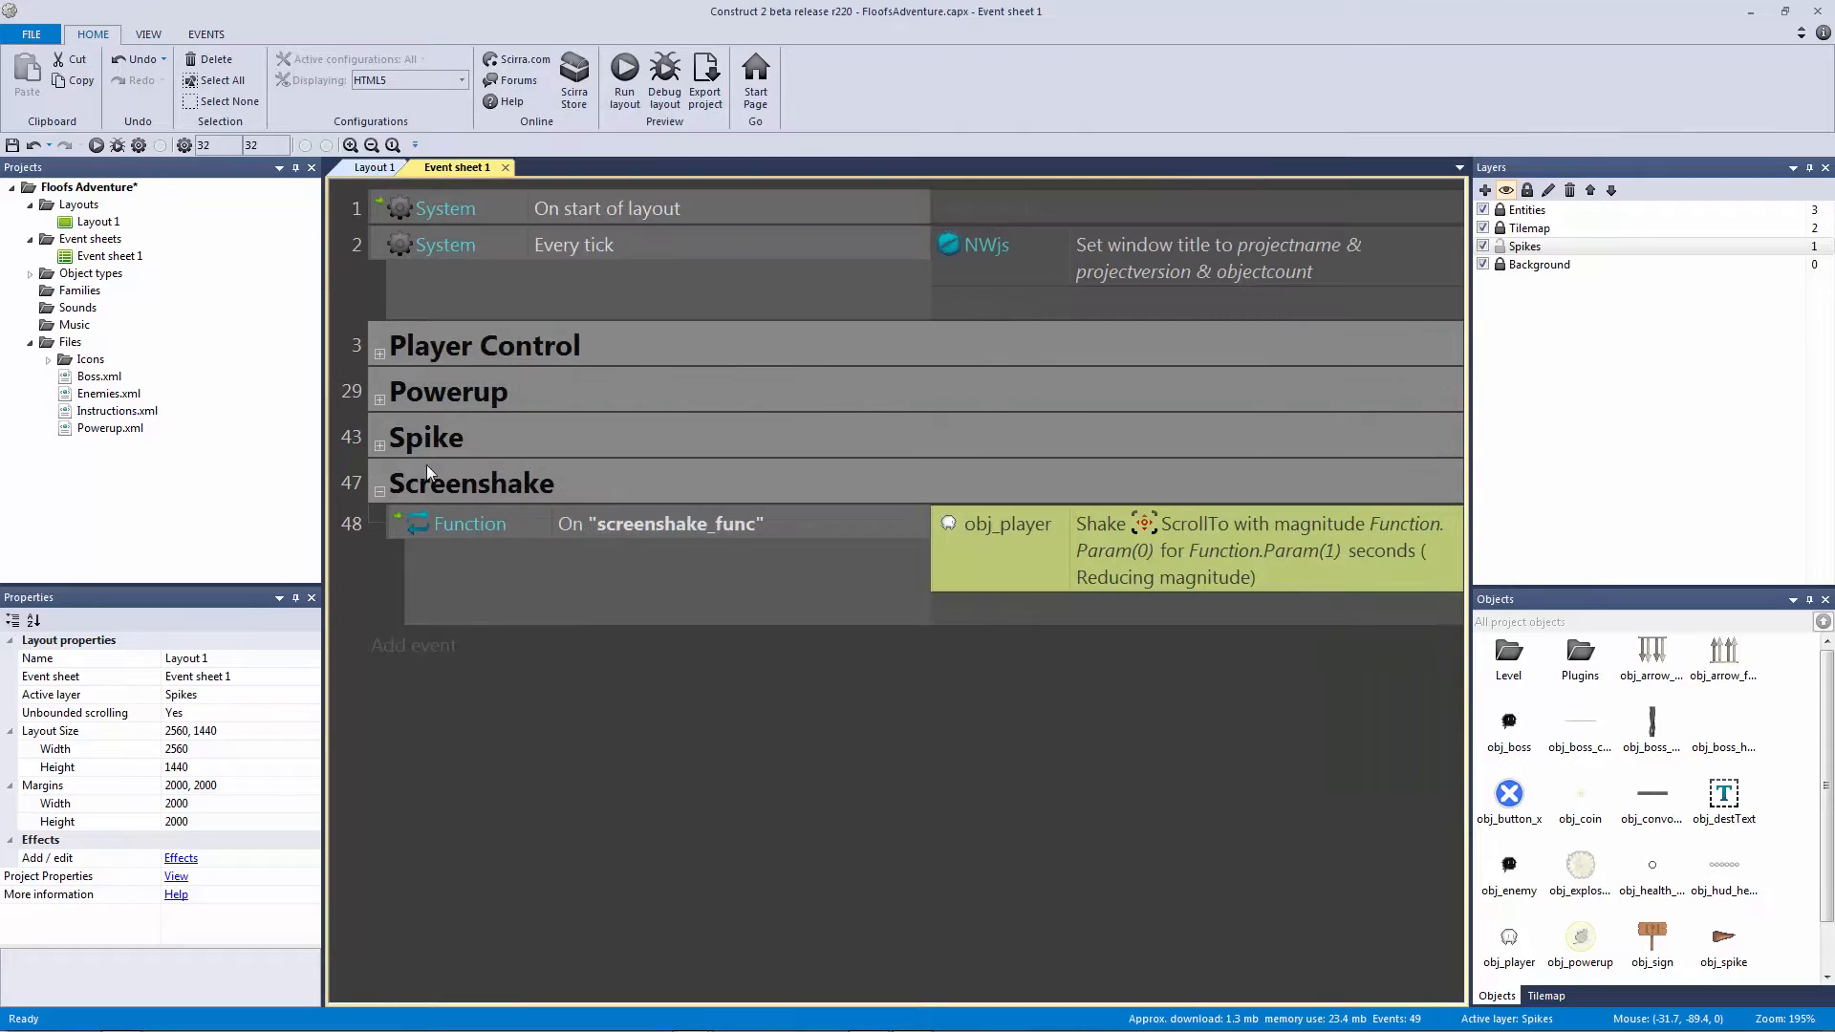
# Step: Collapse the Screenshake group, expand Spike, and add a sub-event with the obj_spike condition Is on-screen under the tm_level collision event
pyautogui.click(379, 491)
pyautogui.click(378, 446)
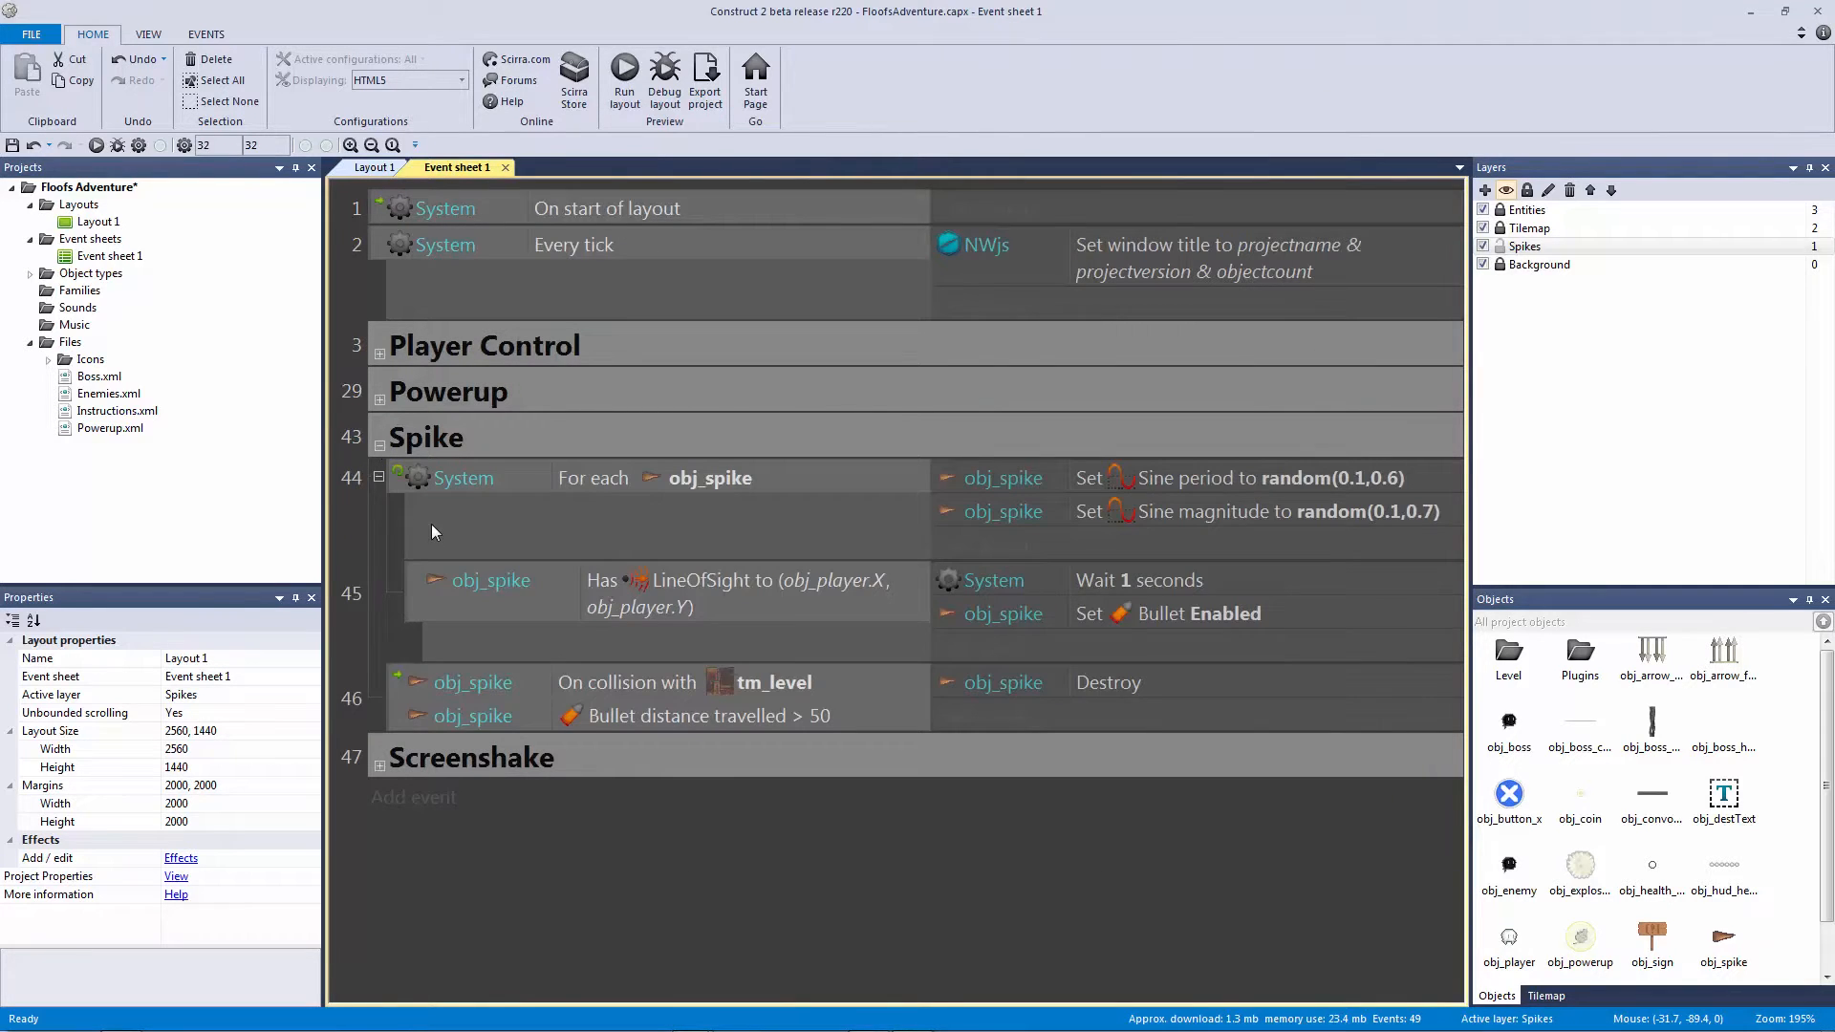
pyautogui.click(413, 684)
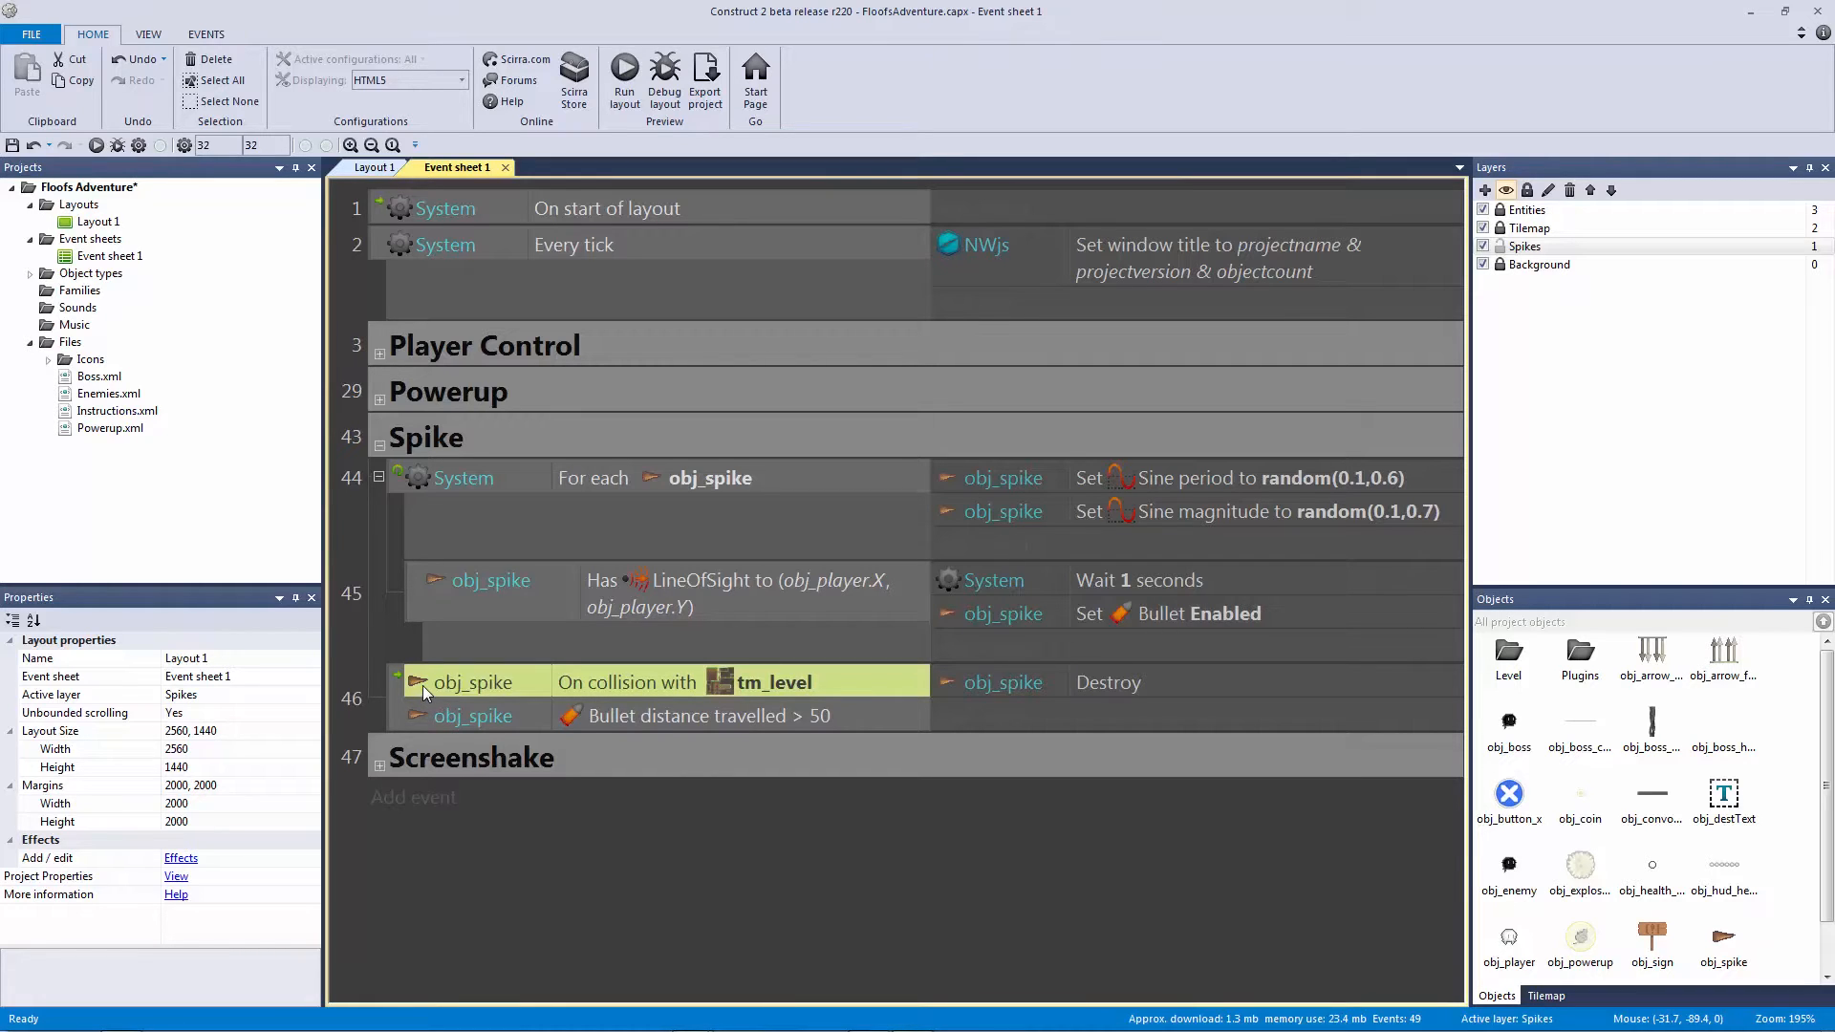
pyautogui.click(387, 692)
pyautogui.press('b')
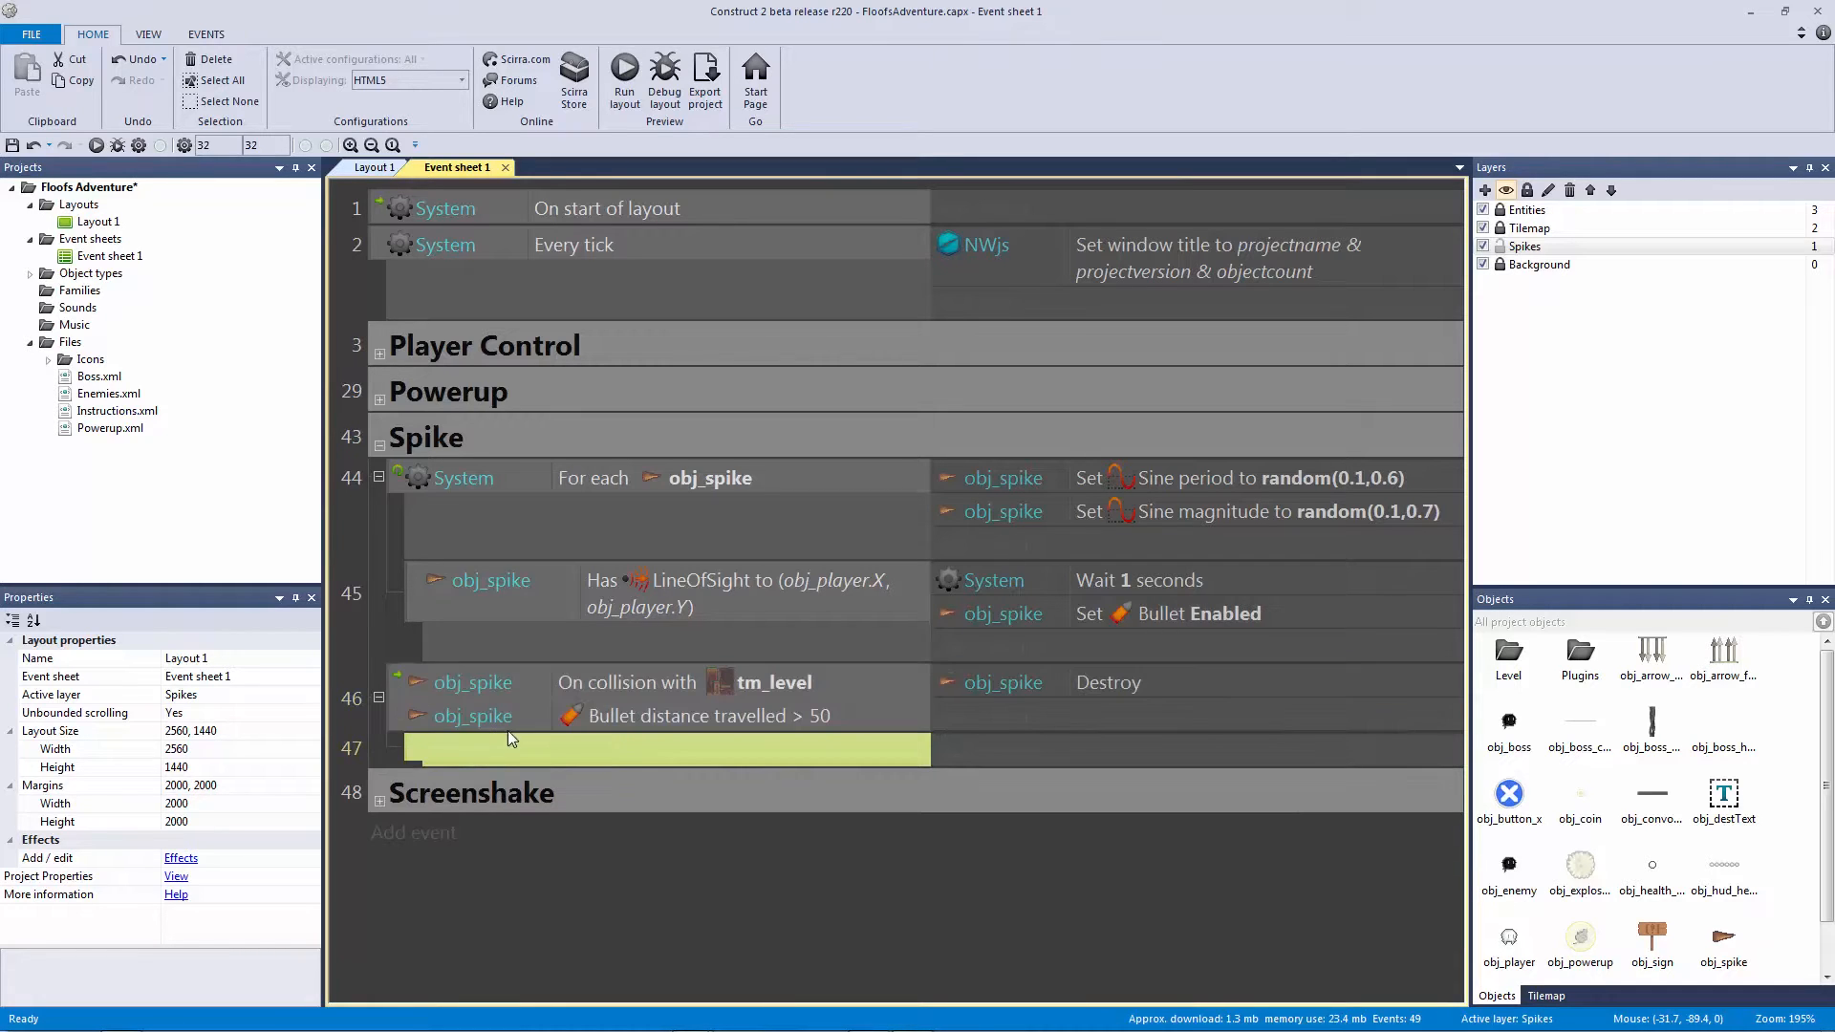
pyautogui.doubleClick(558, 747)
pyautogui.doubleClick(1082, 330)
pyautogui.write('scre')
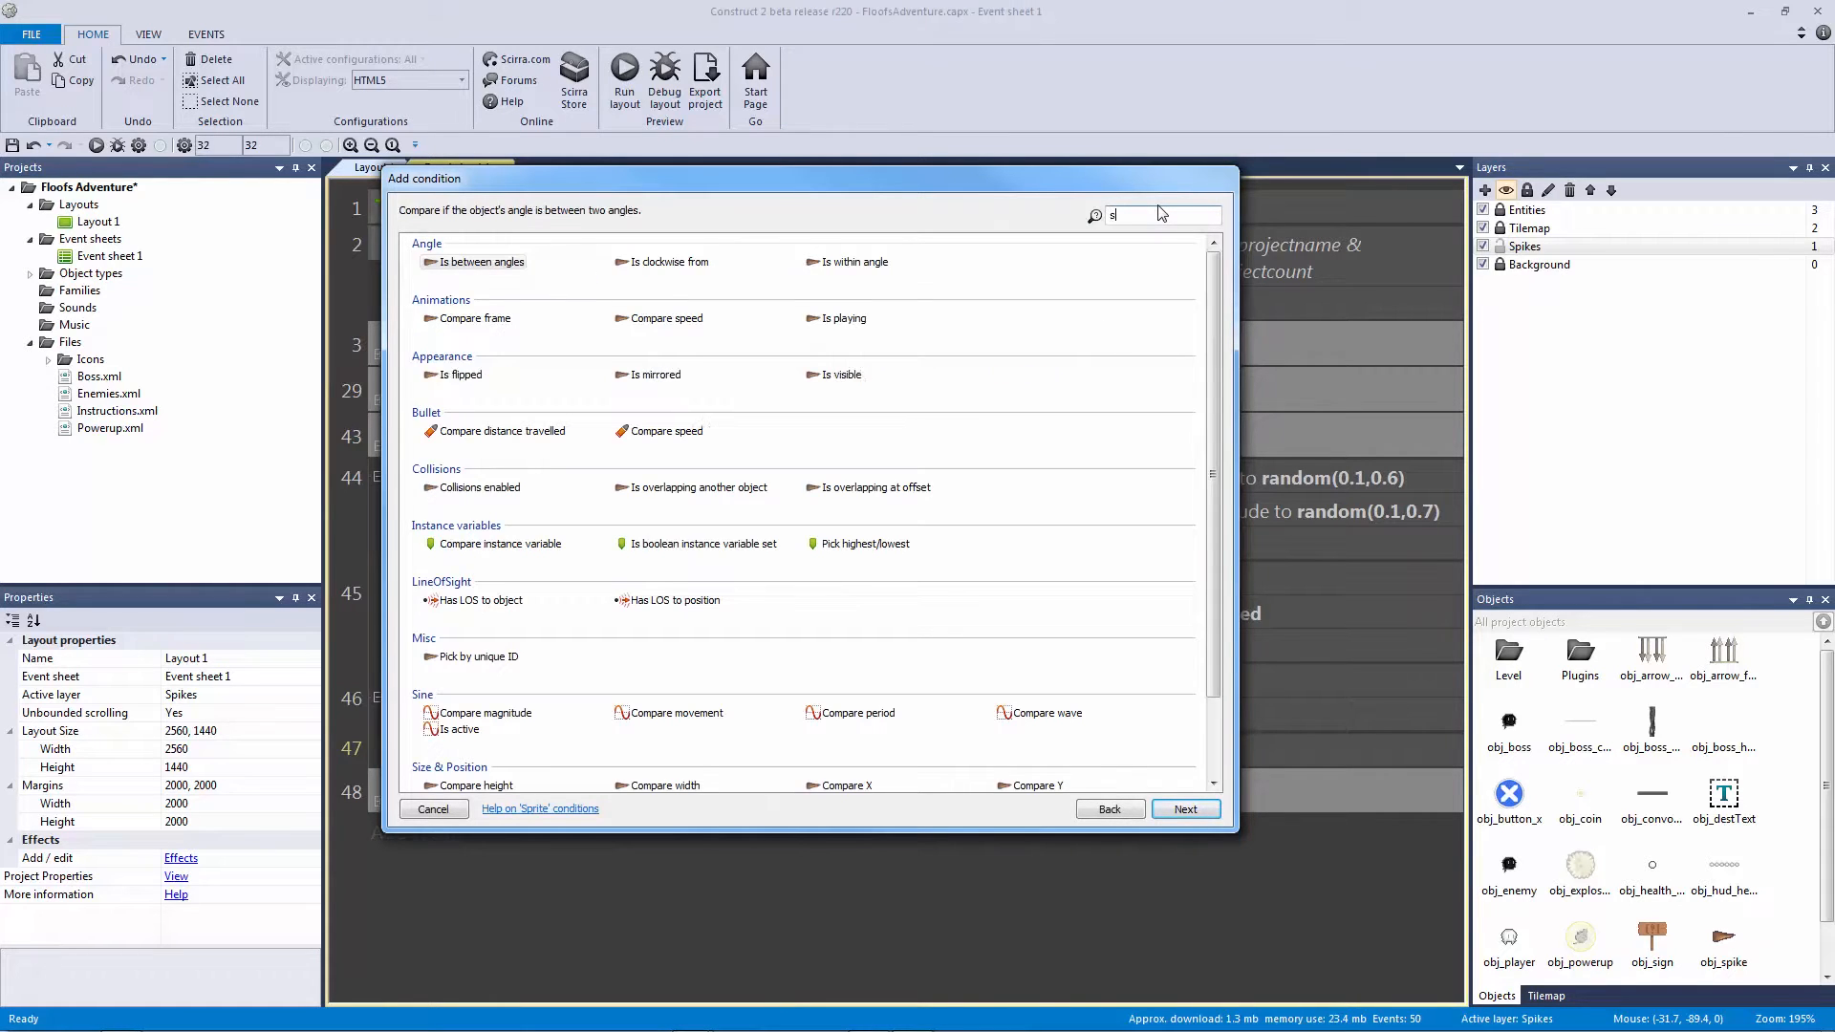
pyautogui.click(487, 259)
pyautogui.doubleClick(486, 264)
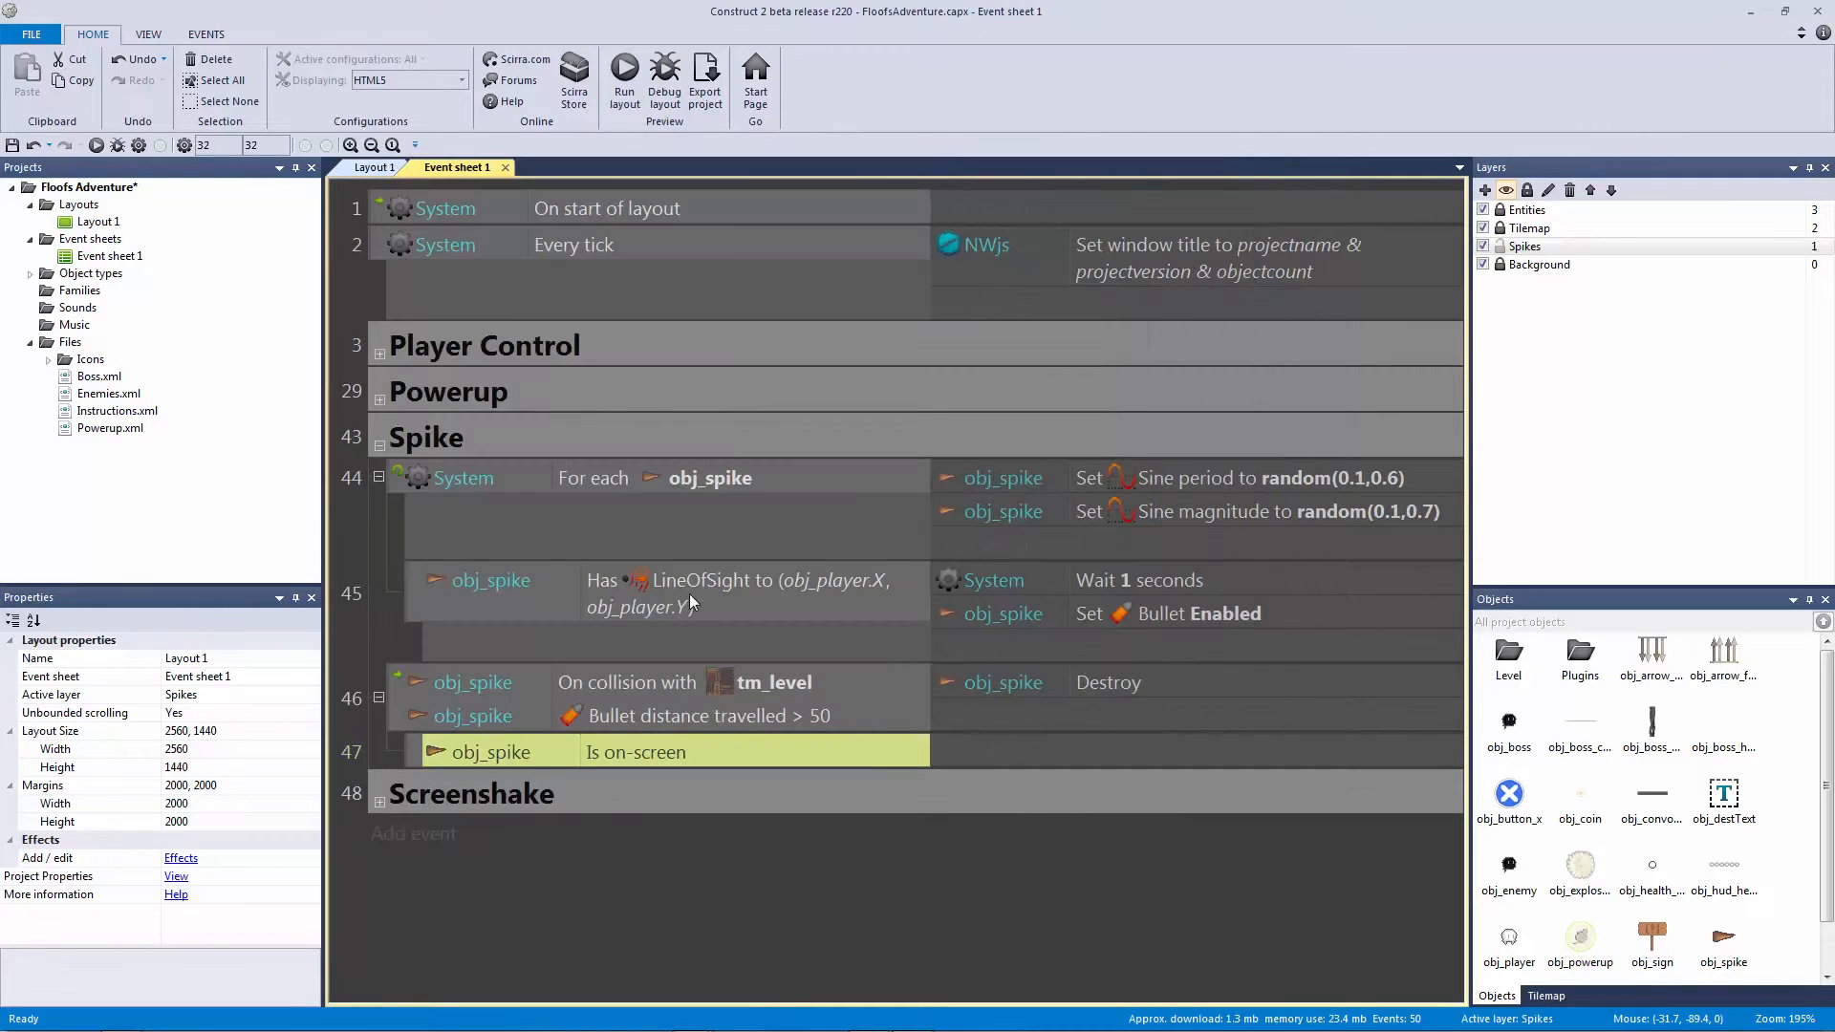
# Step: Examine the positions of the ceiling spikes and the player's starting point in Layout 1
pyautogui.click(373, 167)
pyautogui.moveTo(471, 242); pyautogui.dragTo(1296, 723)
pyautogui.moveTo(750, 285); pyautogui.dragTo(418, 265, button='middle')
pyautogui.moveTo(550, 247); pyautogui.dragTo(1389, 974)
pyautogui.click(803, 248)
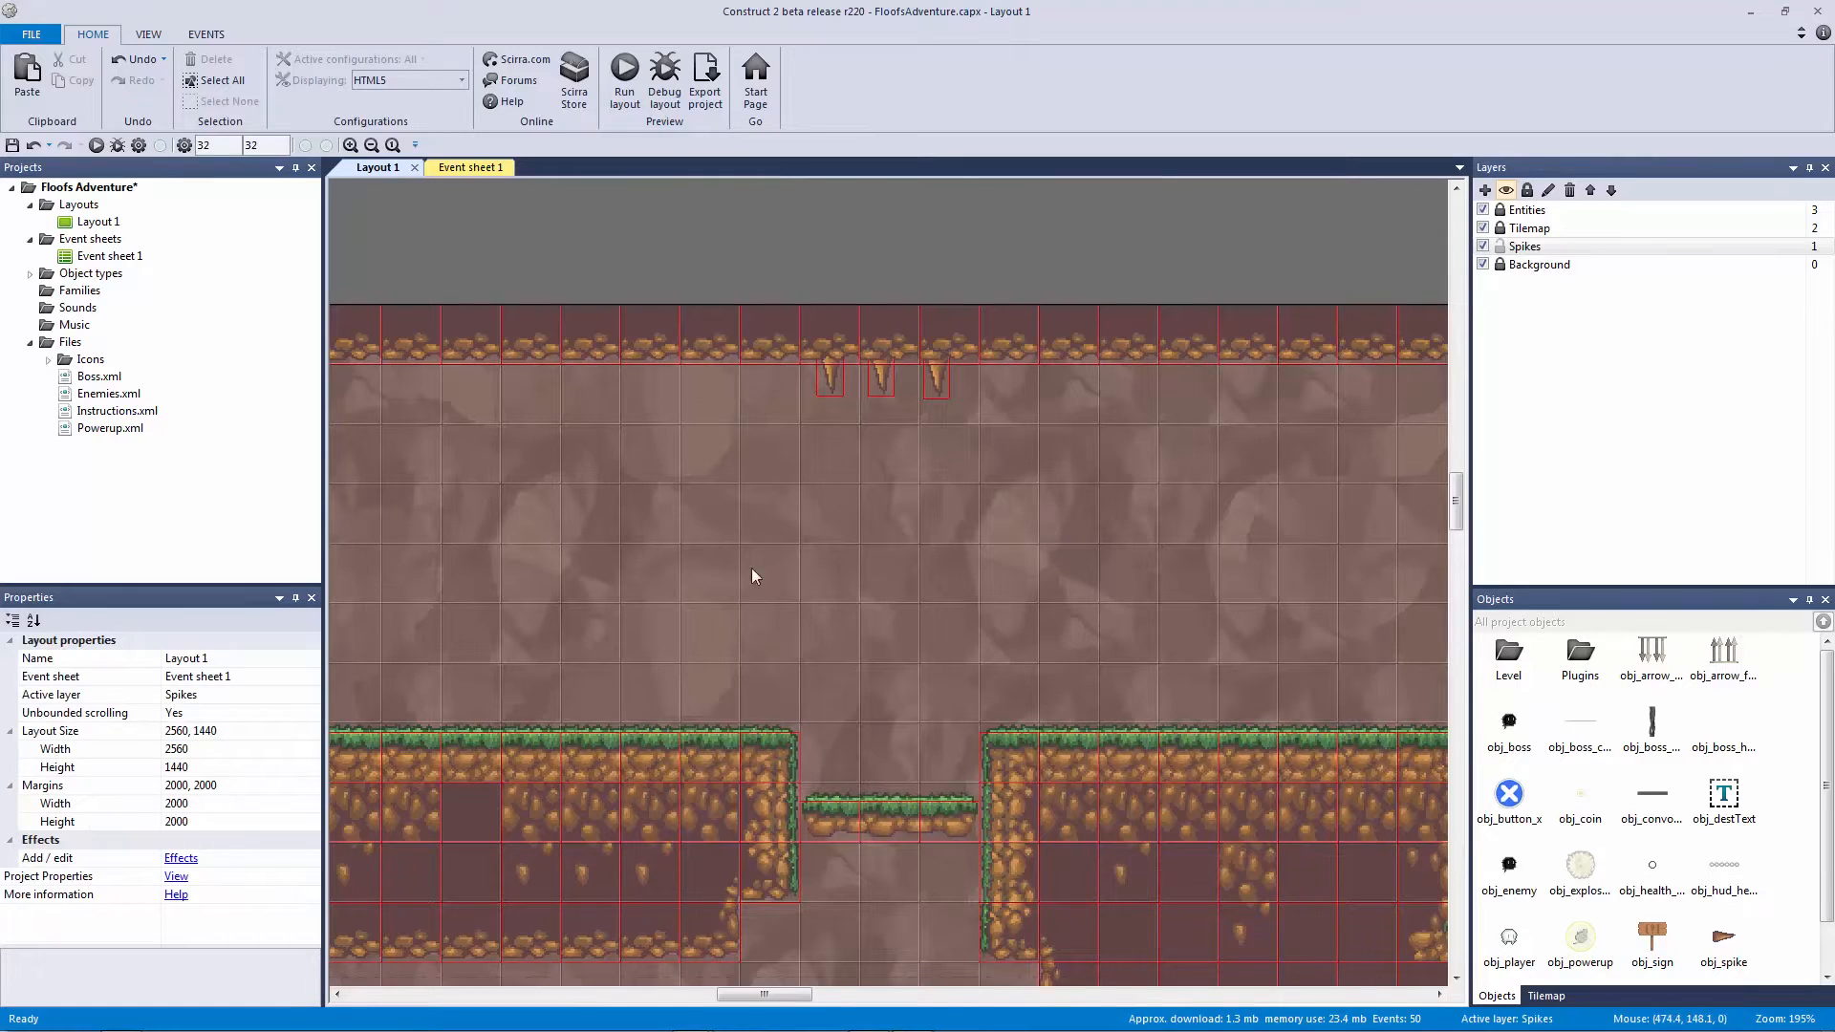
pyautogui.moveTo(706, 546); pyautogui.dragTo(1331, 538, button='middle')
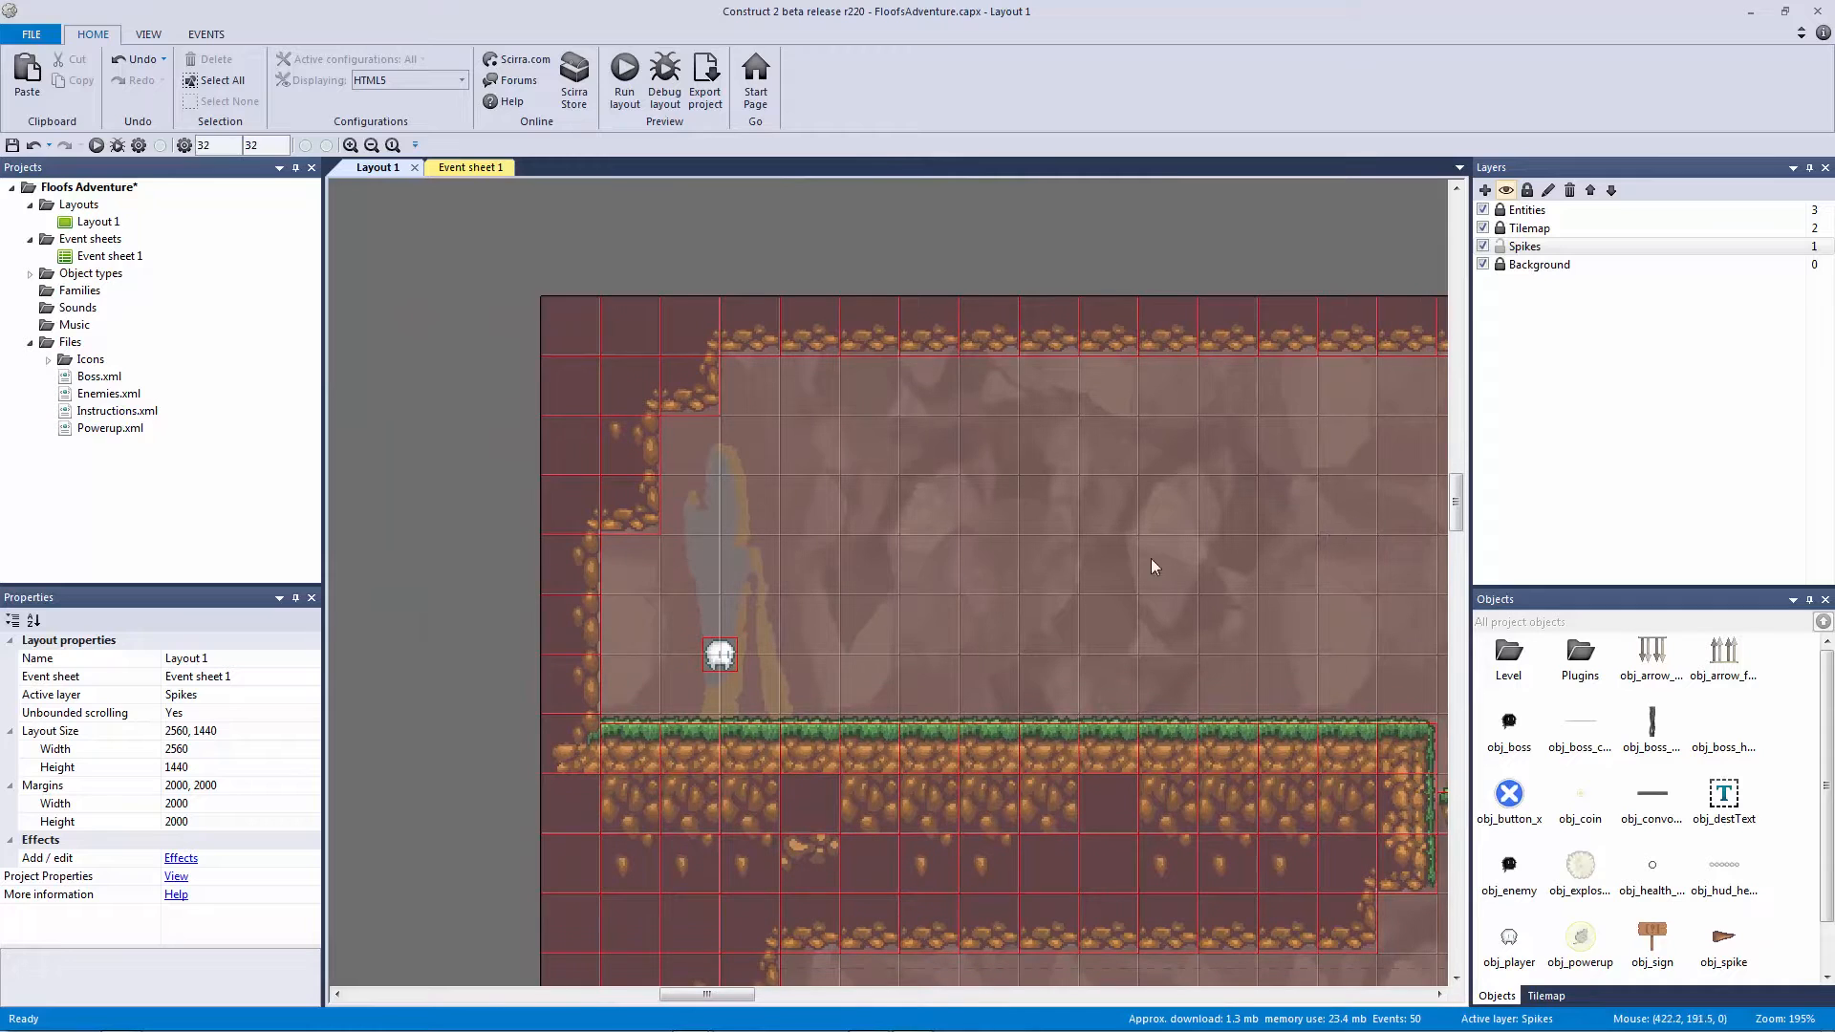
# Step: Review the tm_level collision and bullet distance conditions of the spike destruction event in Event sheet 1
pyautogui.click(484, 174)
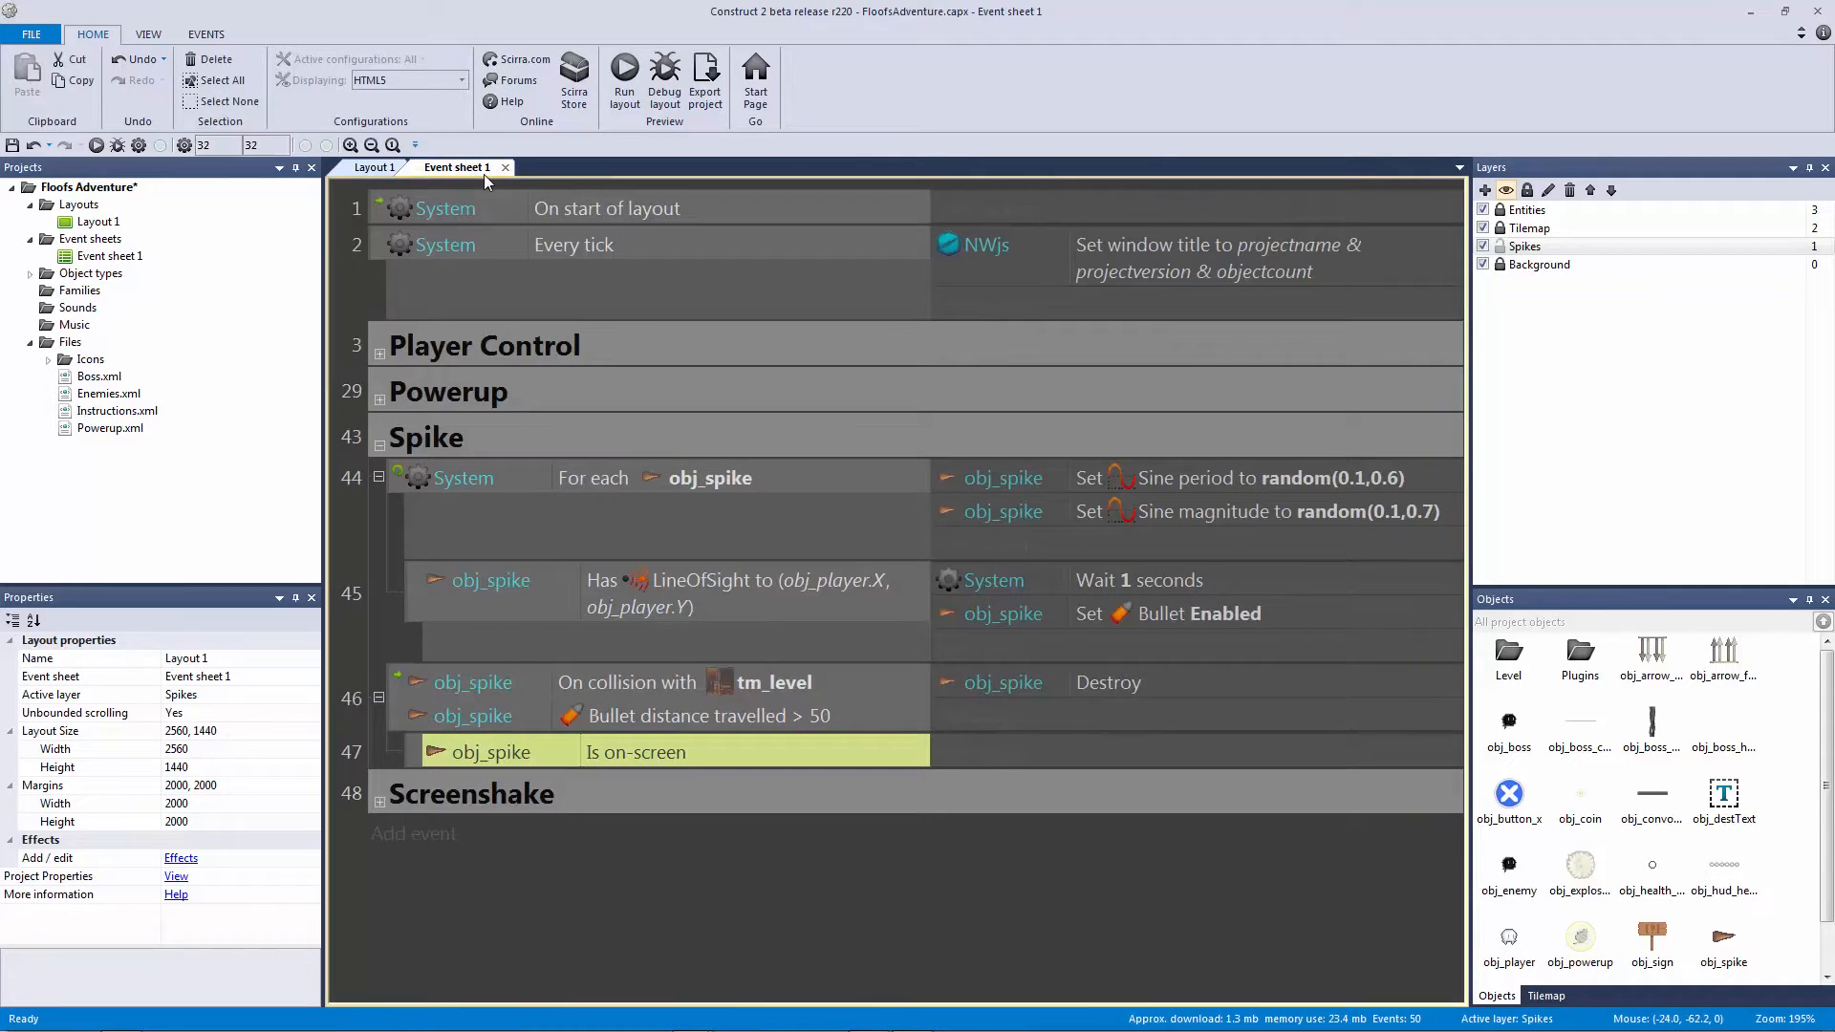
pyautogui.click(808, 690)
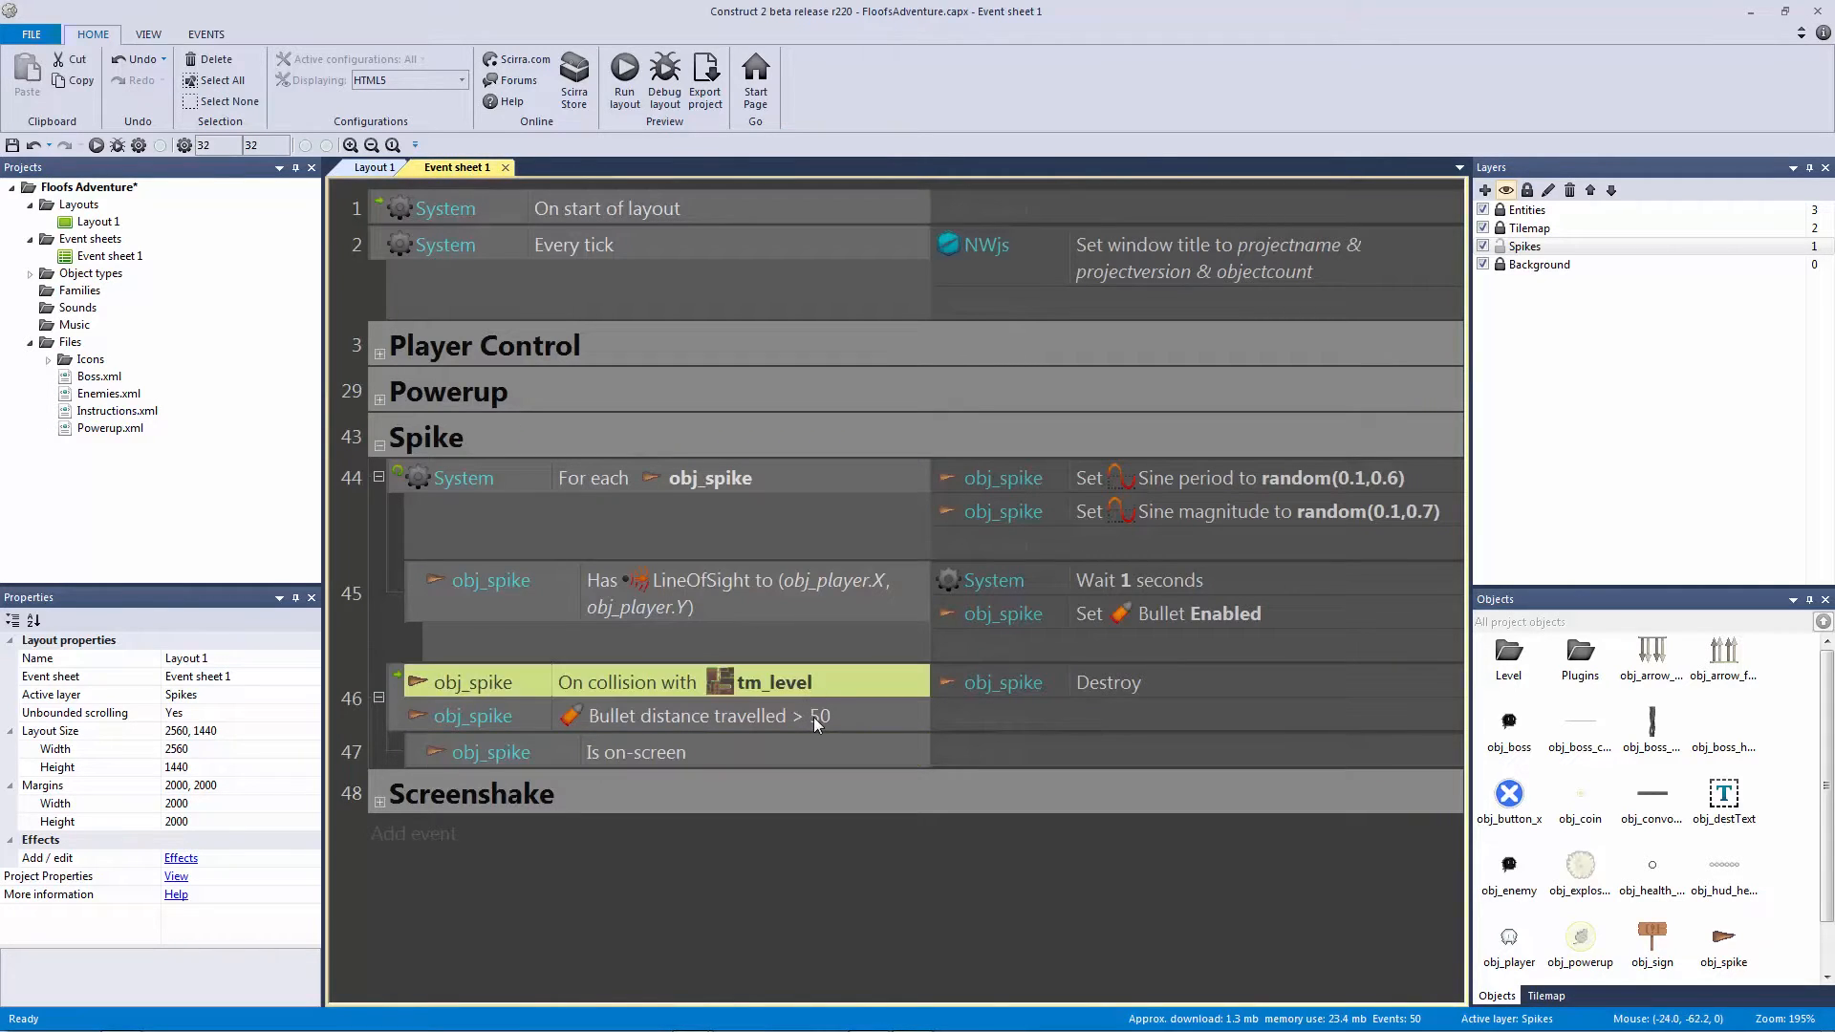
pyautogui.click(813, 717)
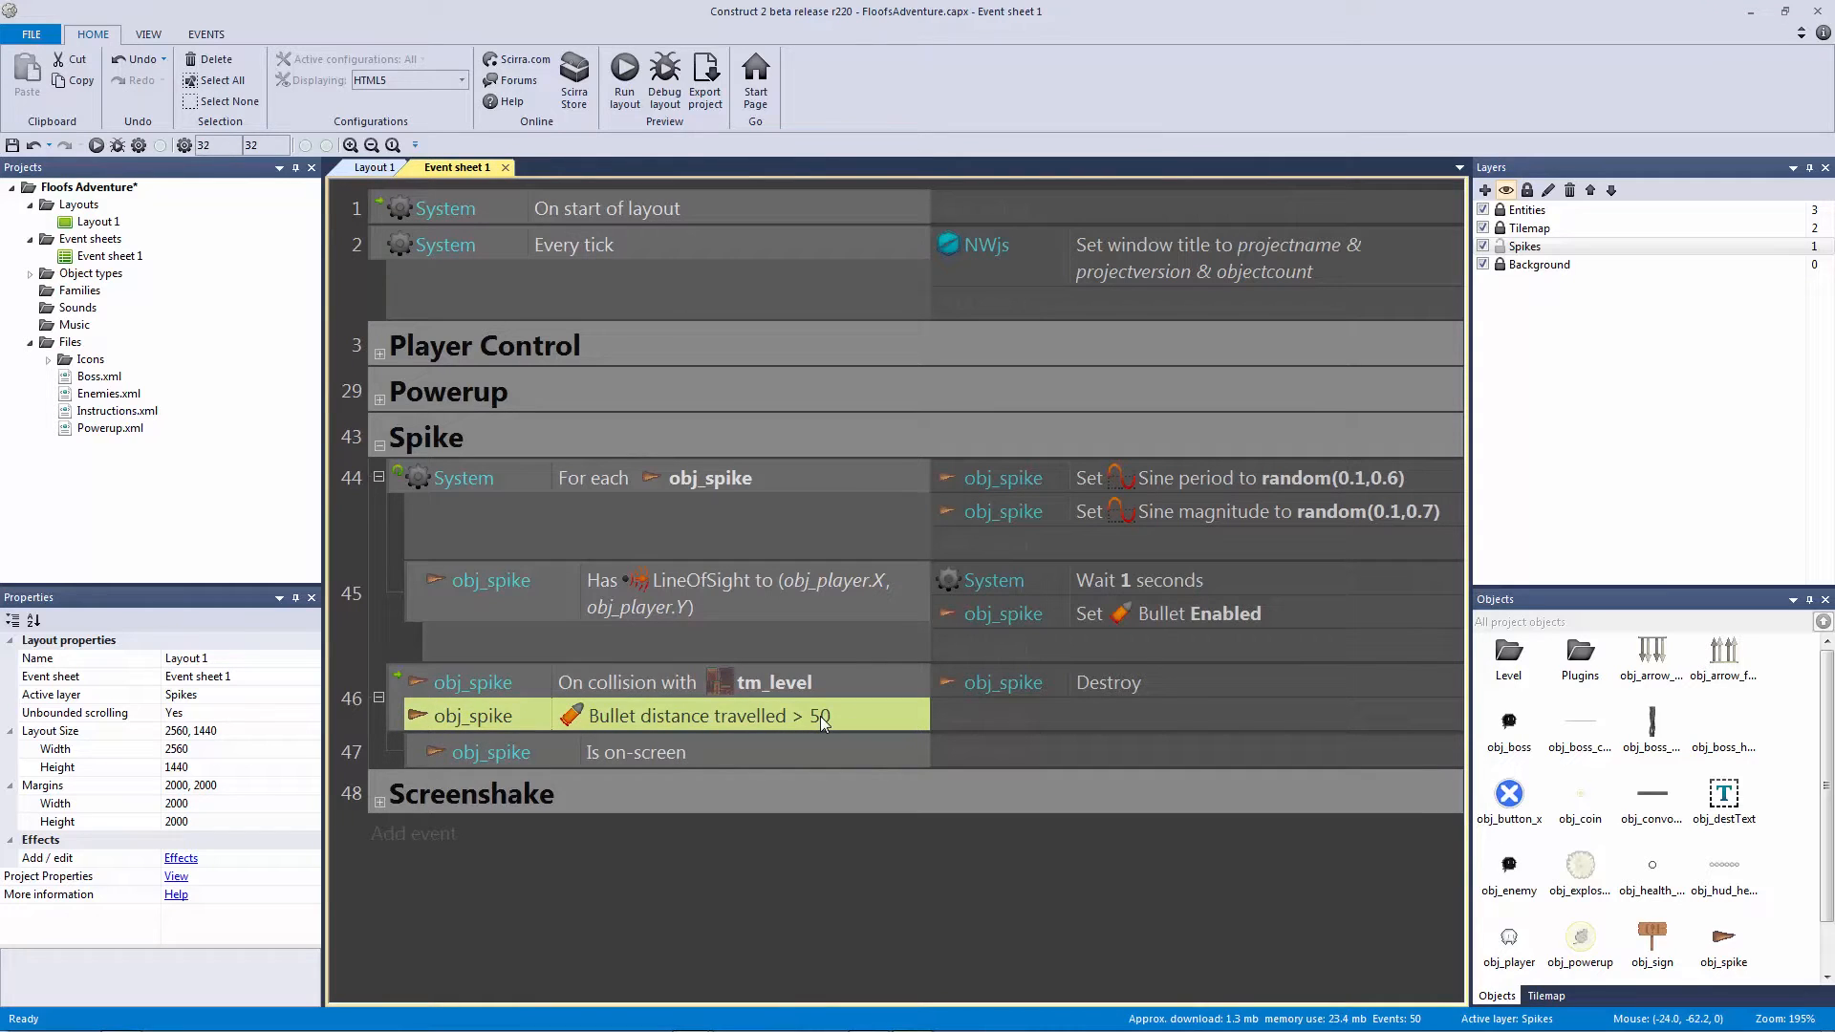
pyautogui.click(806, 696)
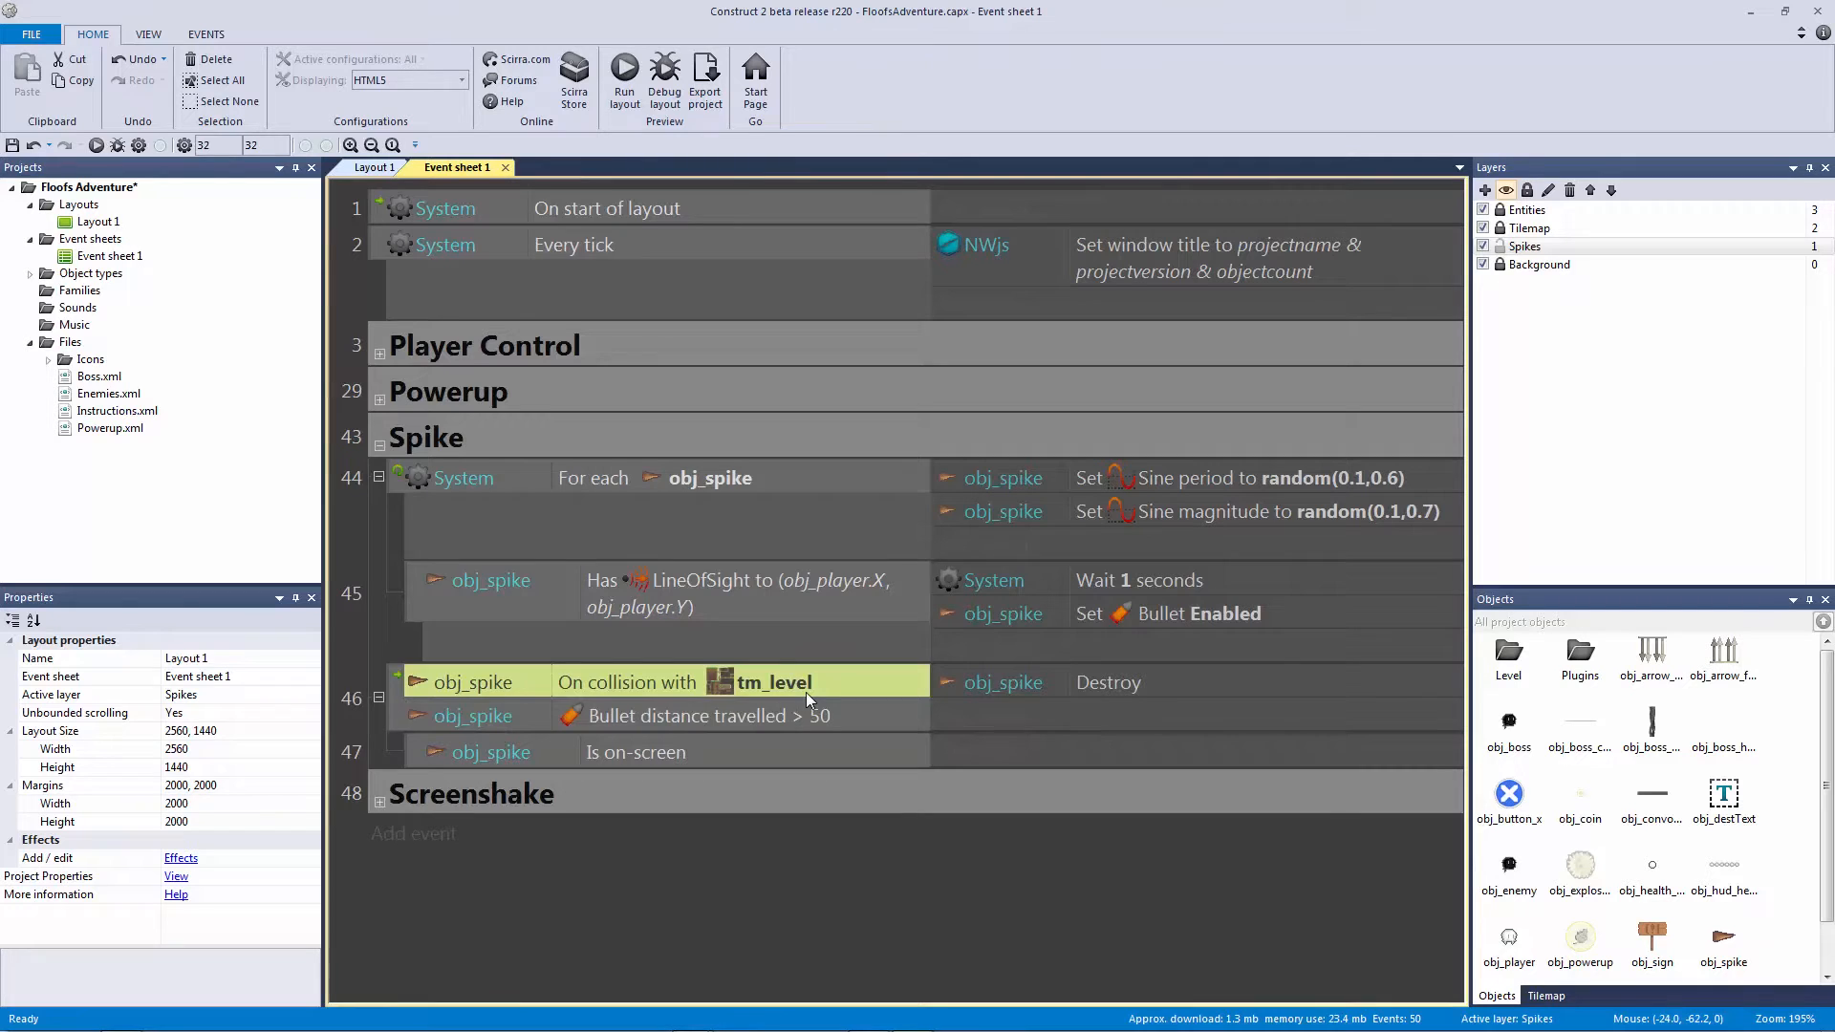
pyautogui.click(808, 724)
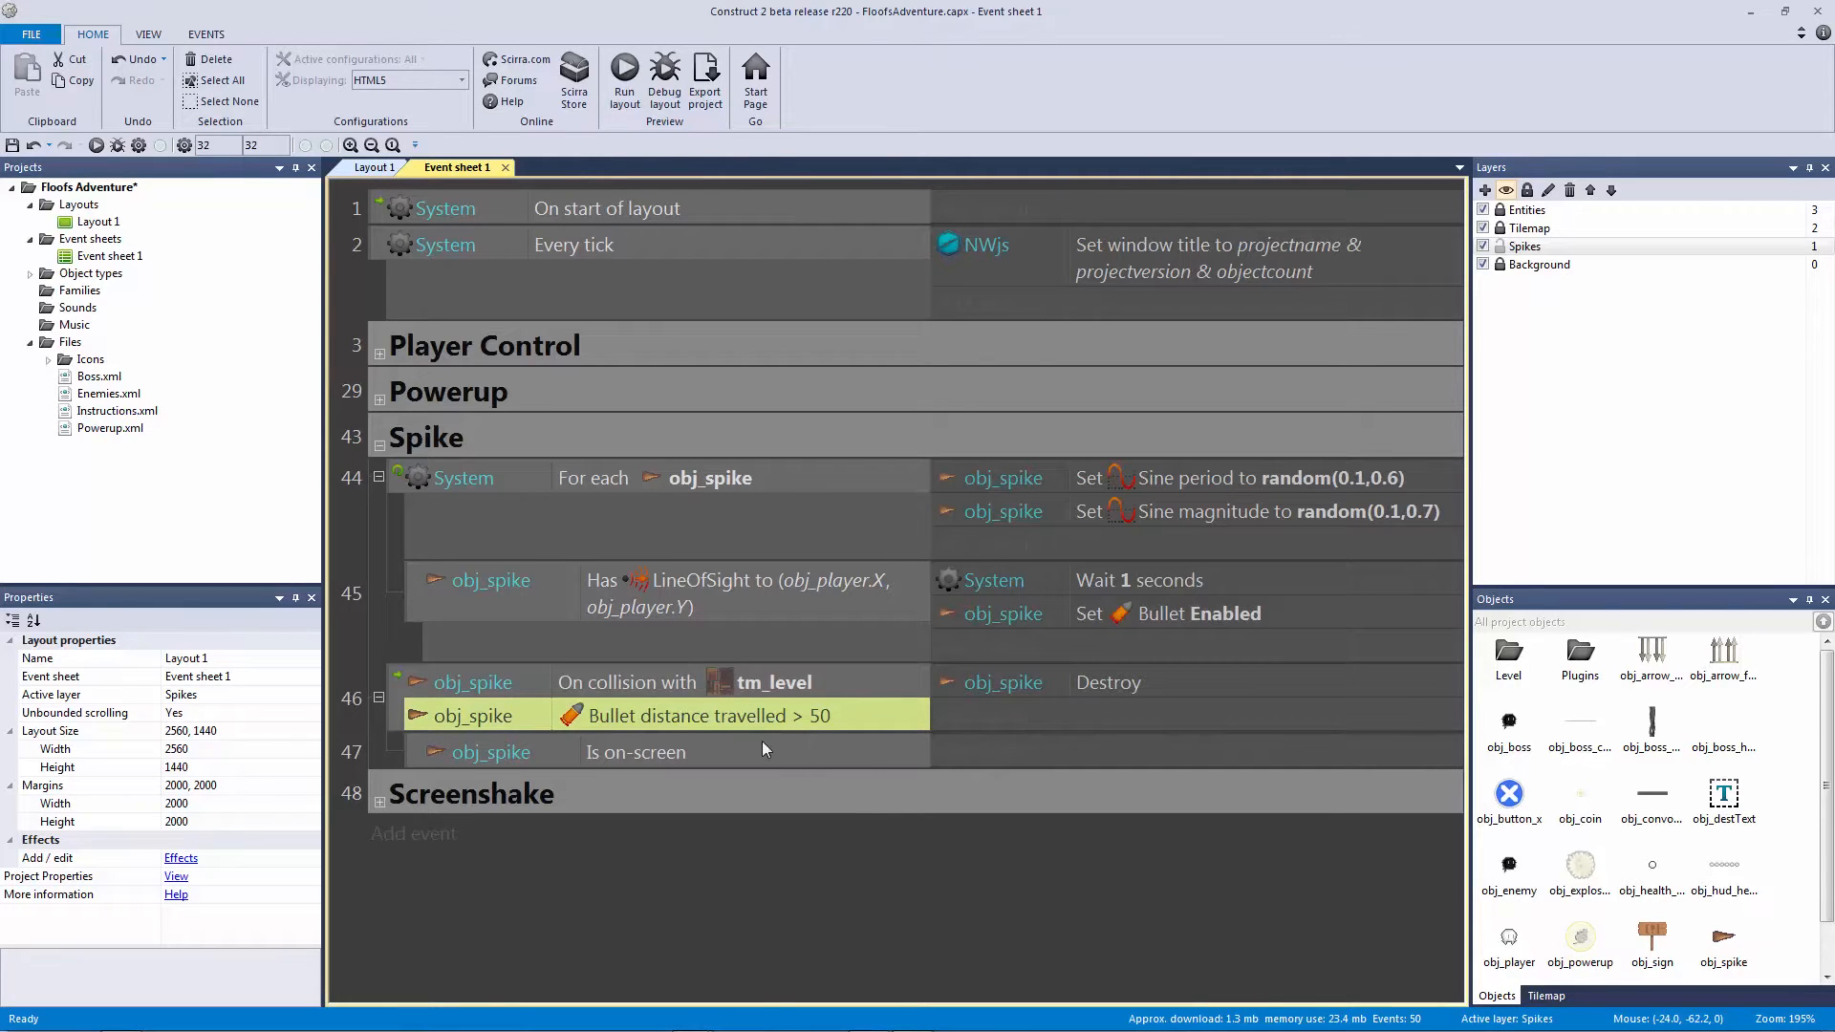
# Step: Survey Layout 1 from the player's start past the spikes to the powerup area and back
pyautogui.click(374, 169)
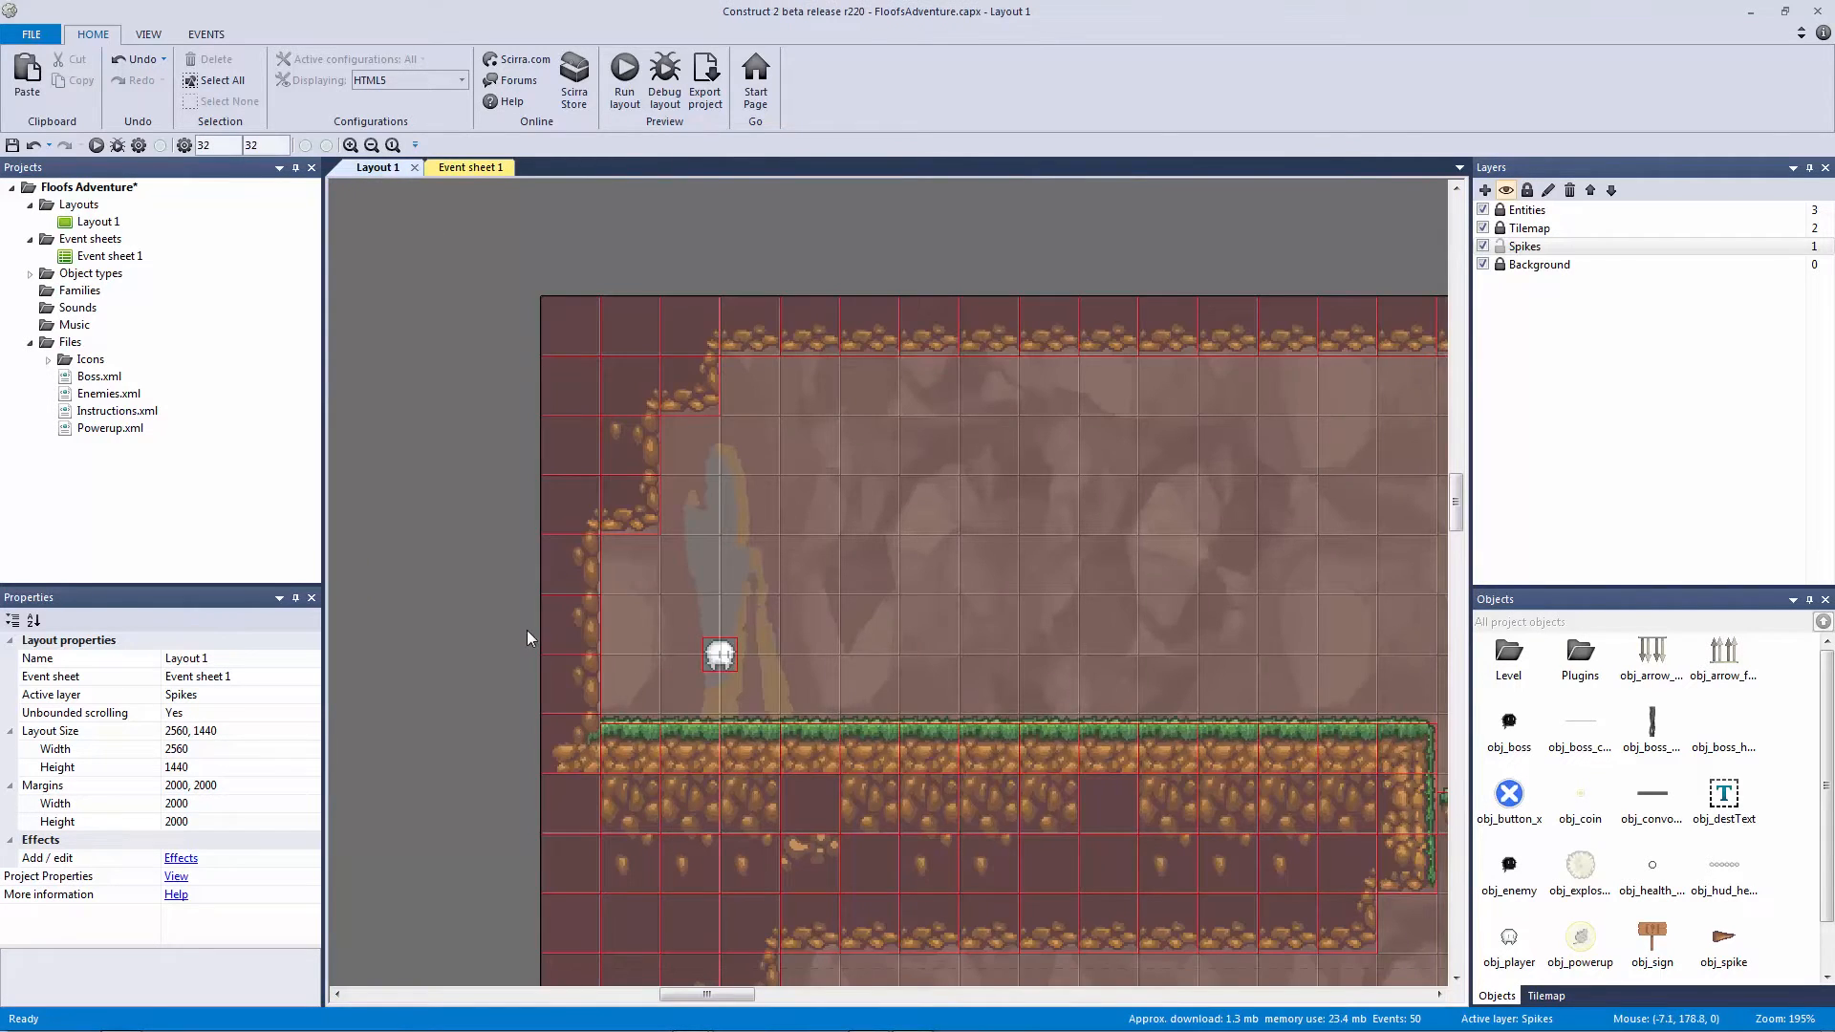
pyautogui.keyDown('ctrl'); pyautogui.scroll(-6, 1138, 733); pyautogui.keyUp('ctrl')
pyautogui.moveTo(1138, 733); pyautogui.dragTo(659, 631, button='middle')
pyautogui.moveTo(920, 599); pyautogui.dragTo(426, 610, button='middle')
pyautogui.moveTo(997, 581); pyautogui.dragTo(429, 566, button='middle')
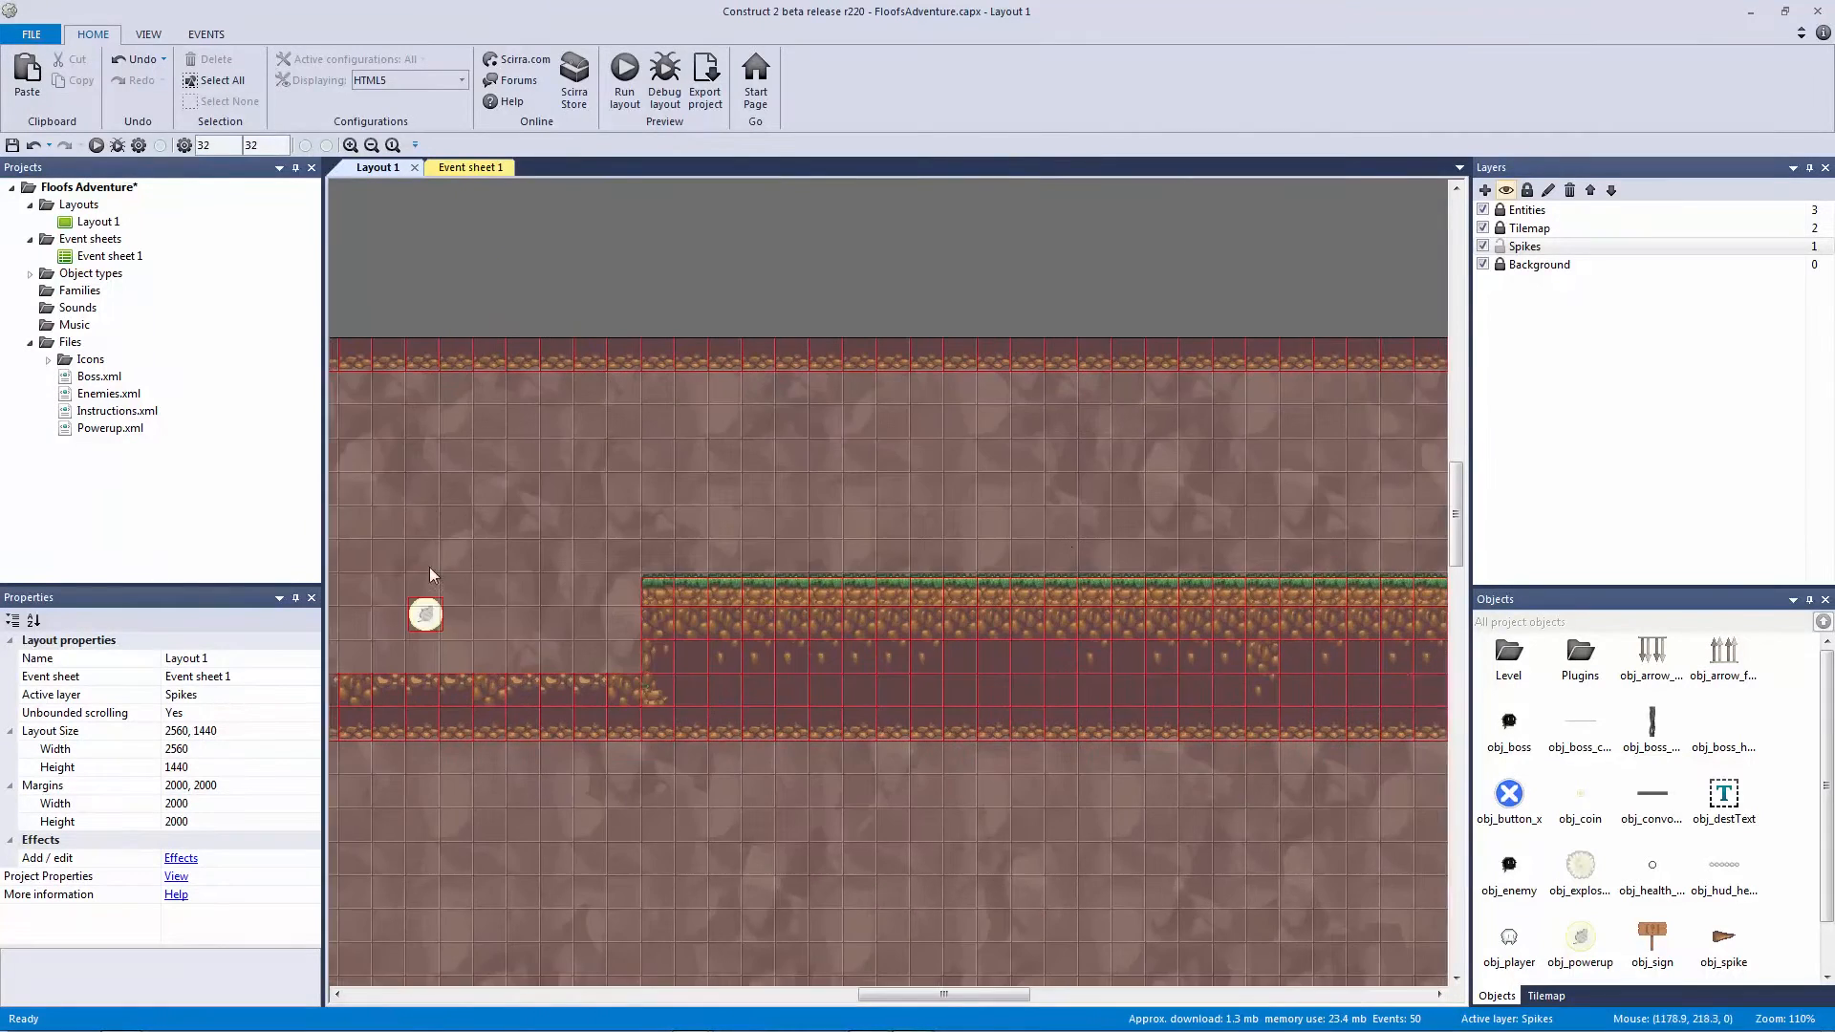
pyautogui.moveTo(1330, 553); pyautogui.dragTo(1111, 395)
pyautogui.moveTo(467, 413); pyautogui.dragTo(1152, 426, button='middle')
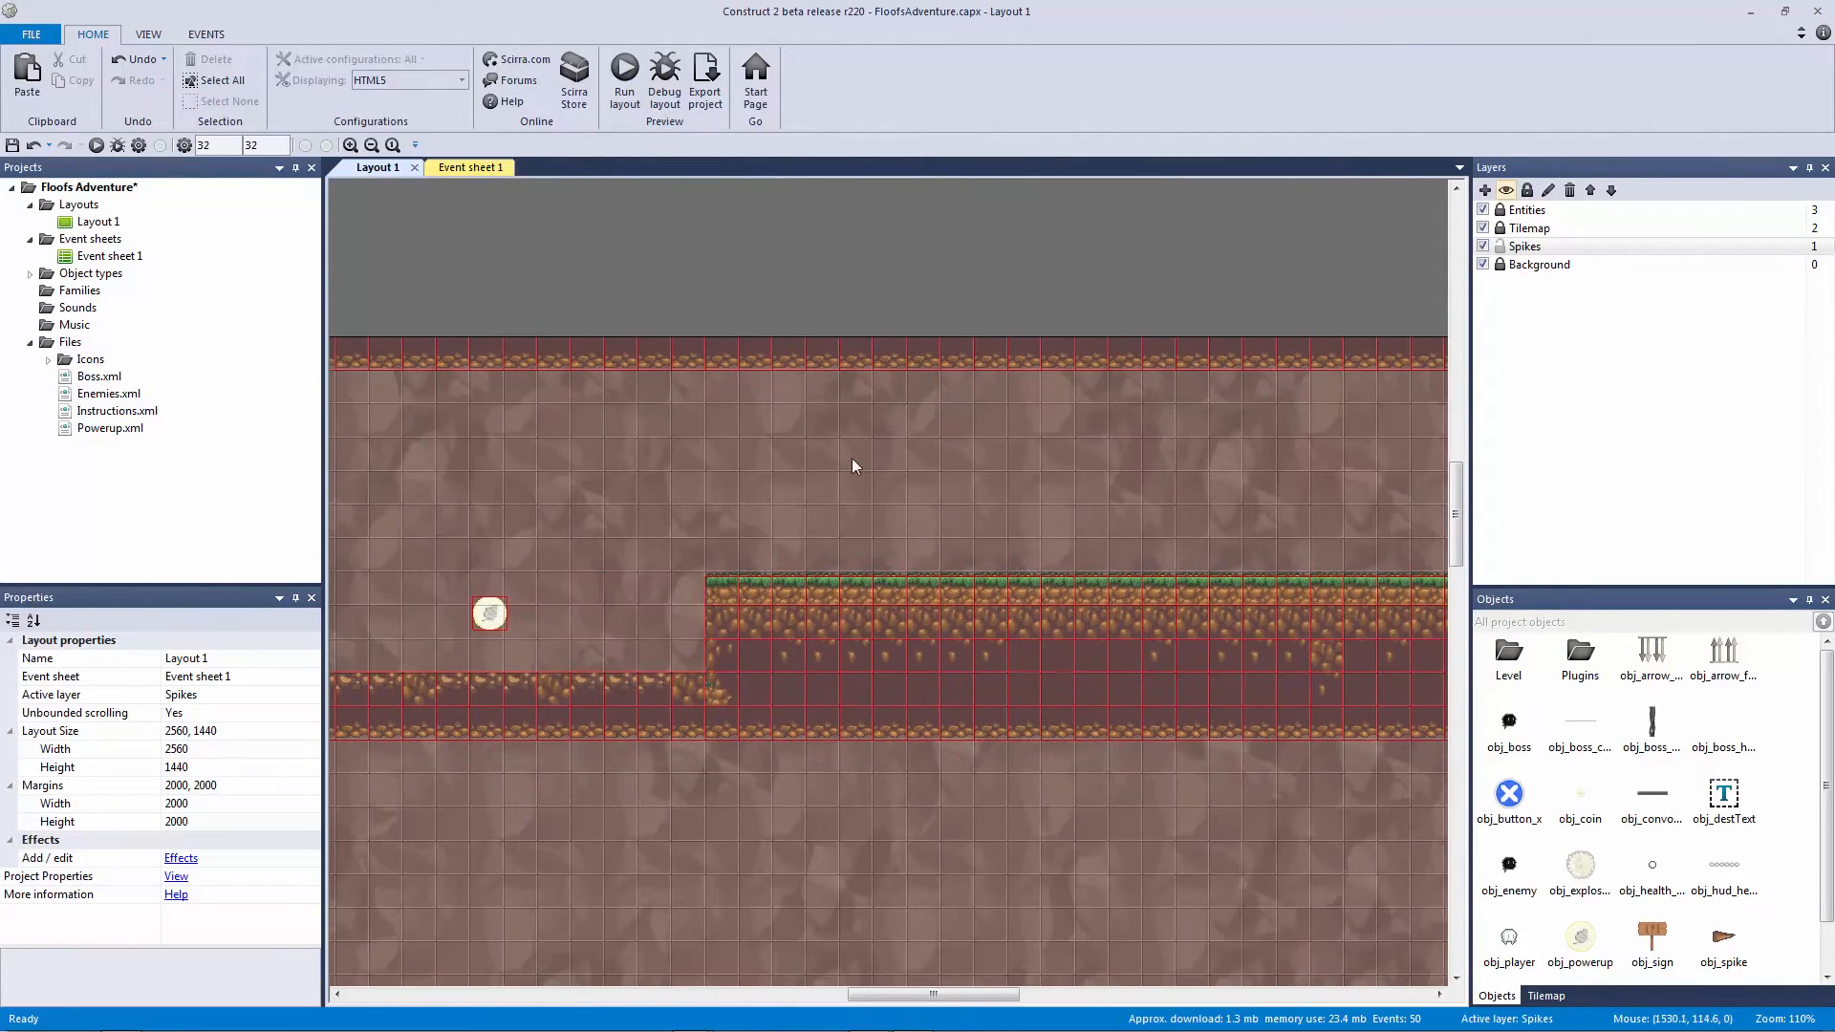
pyautogui.moveTo(852, 466); pyautogui.dragTo(1283, 414, button='middle')
pyautogui.moveTo(593, 447); pyautogui.dragTo(1208, 537, button='middle')
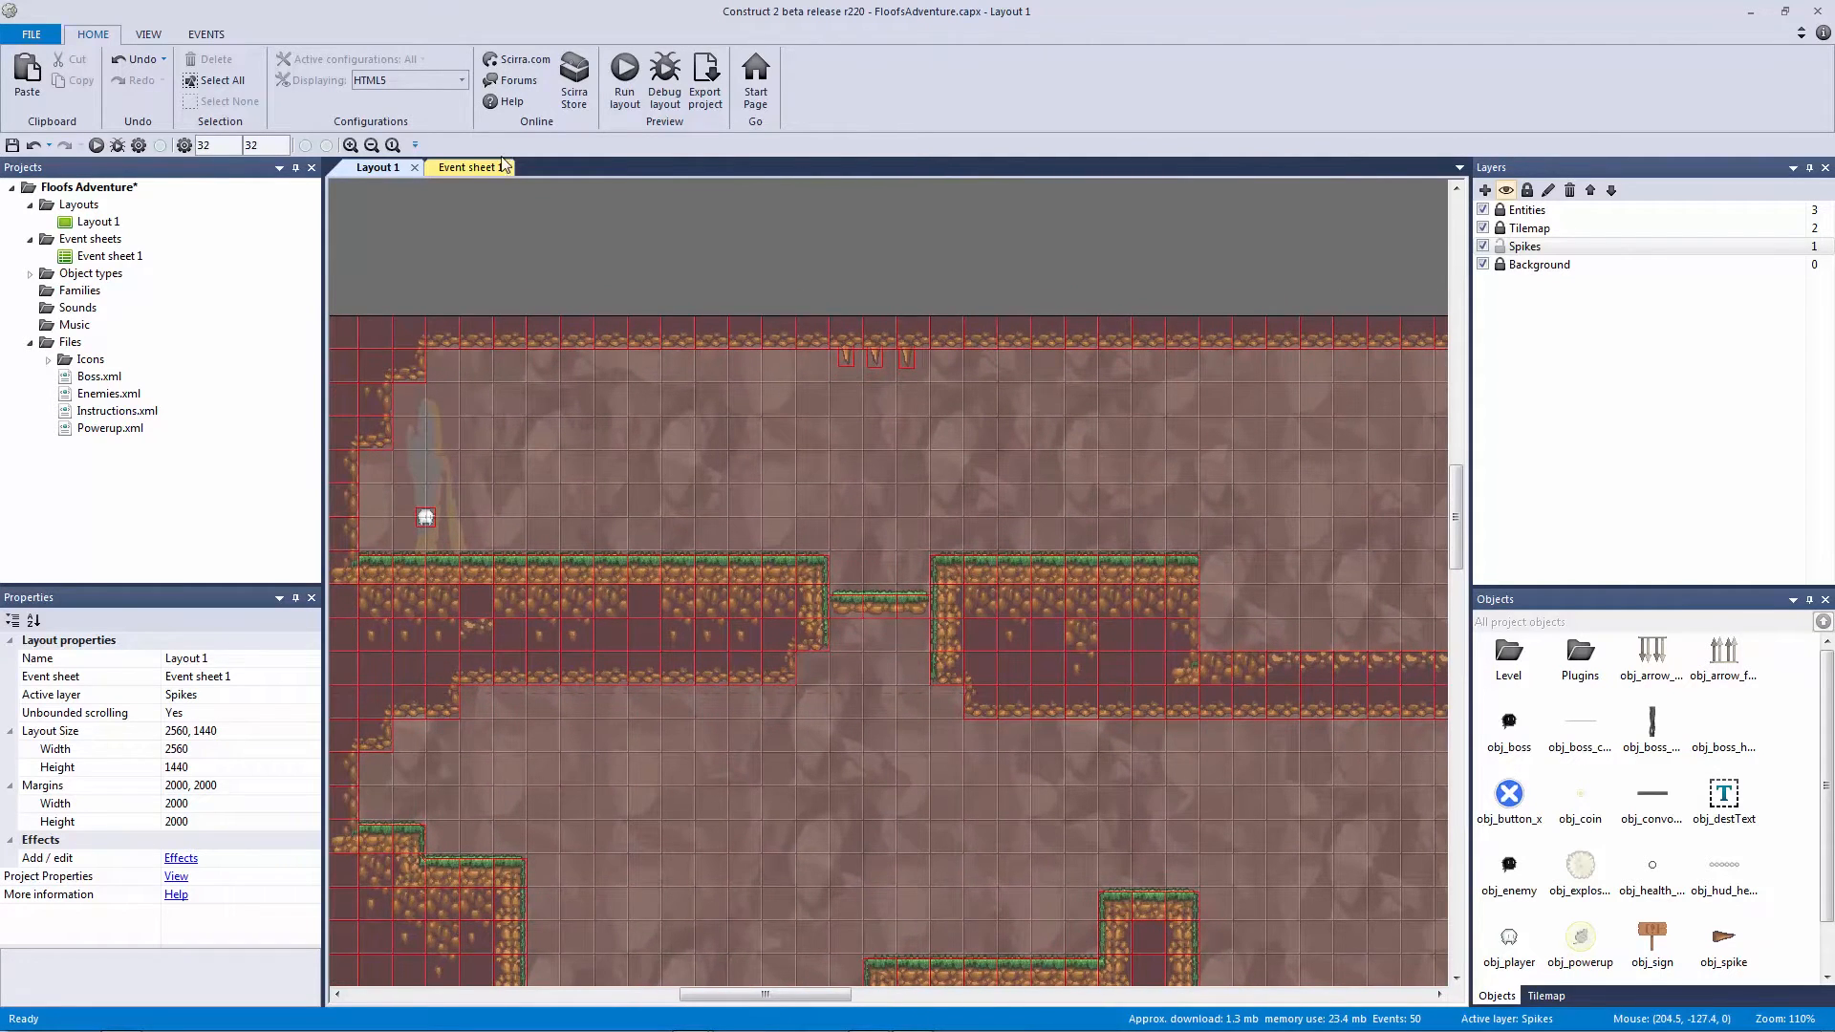
# Step: In Event sheet 1, give the obj_spike Is on-screen sub-event a Function Call function action named "screenshake_func"
pyautogui.click(435, 167)
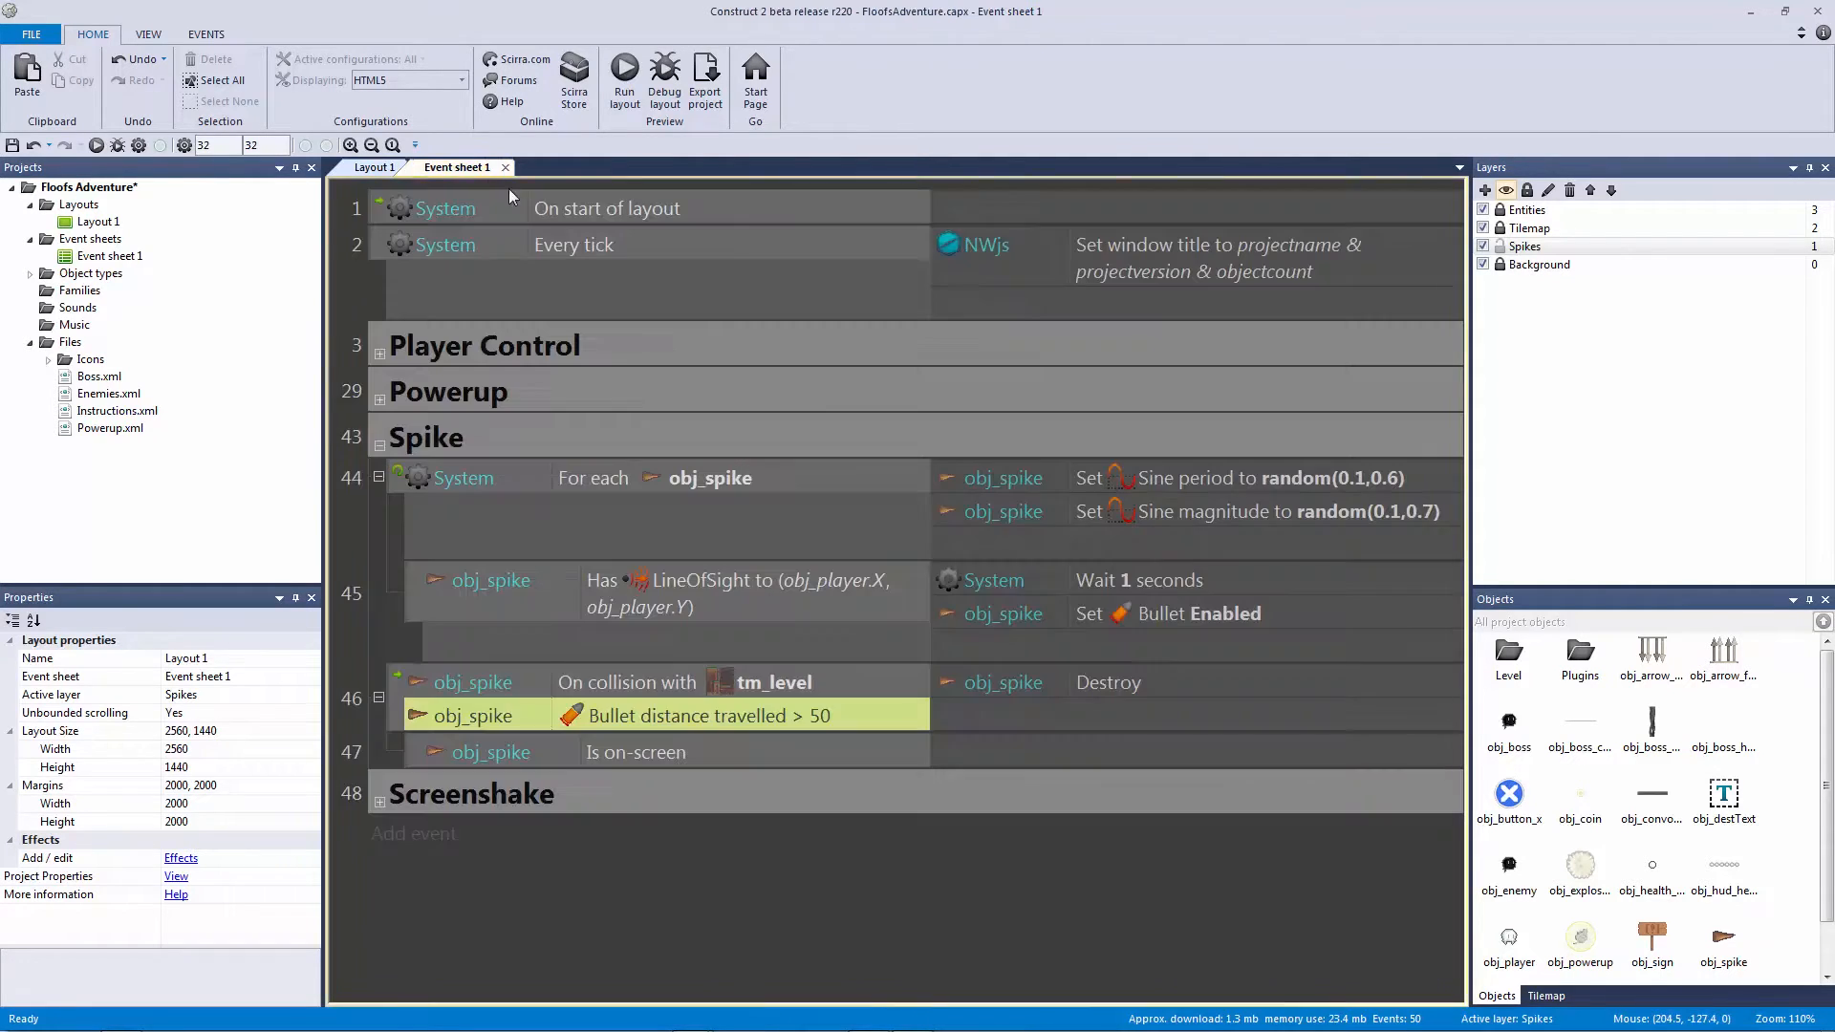
pyautogui.click(840, 747)
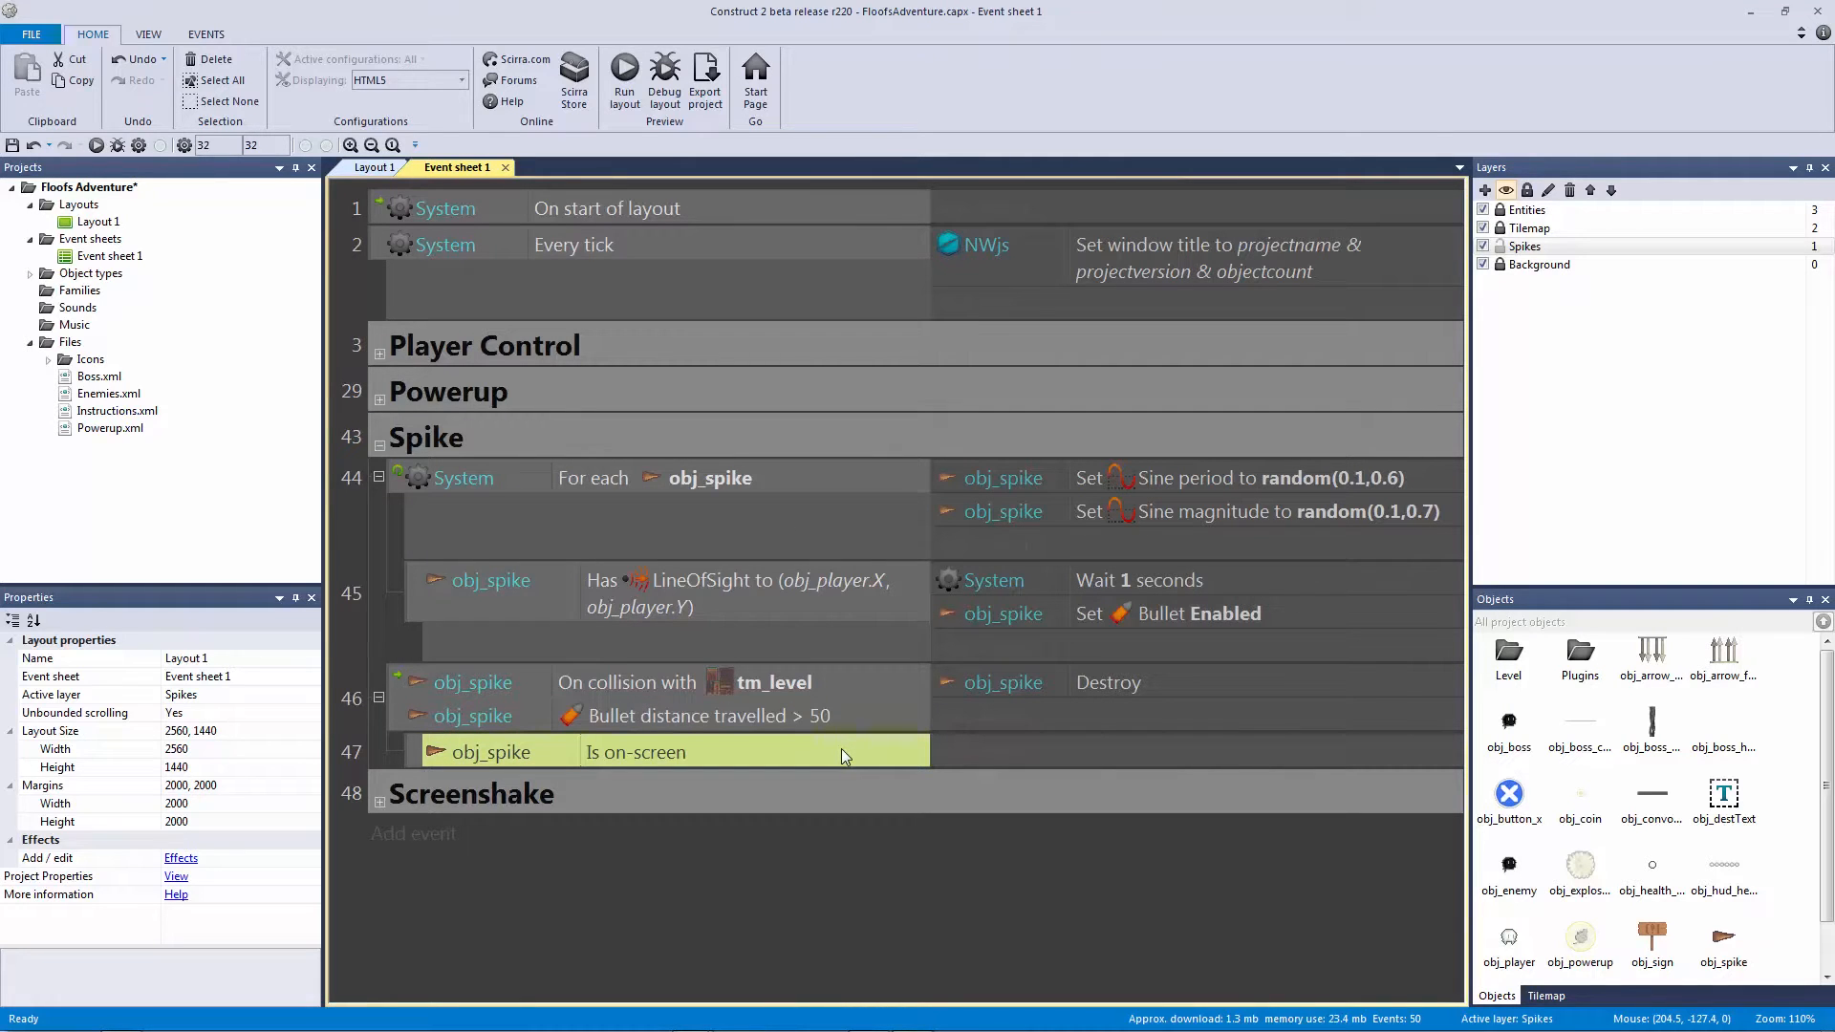
pyautogui.click(989, 754)
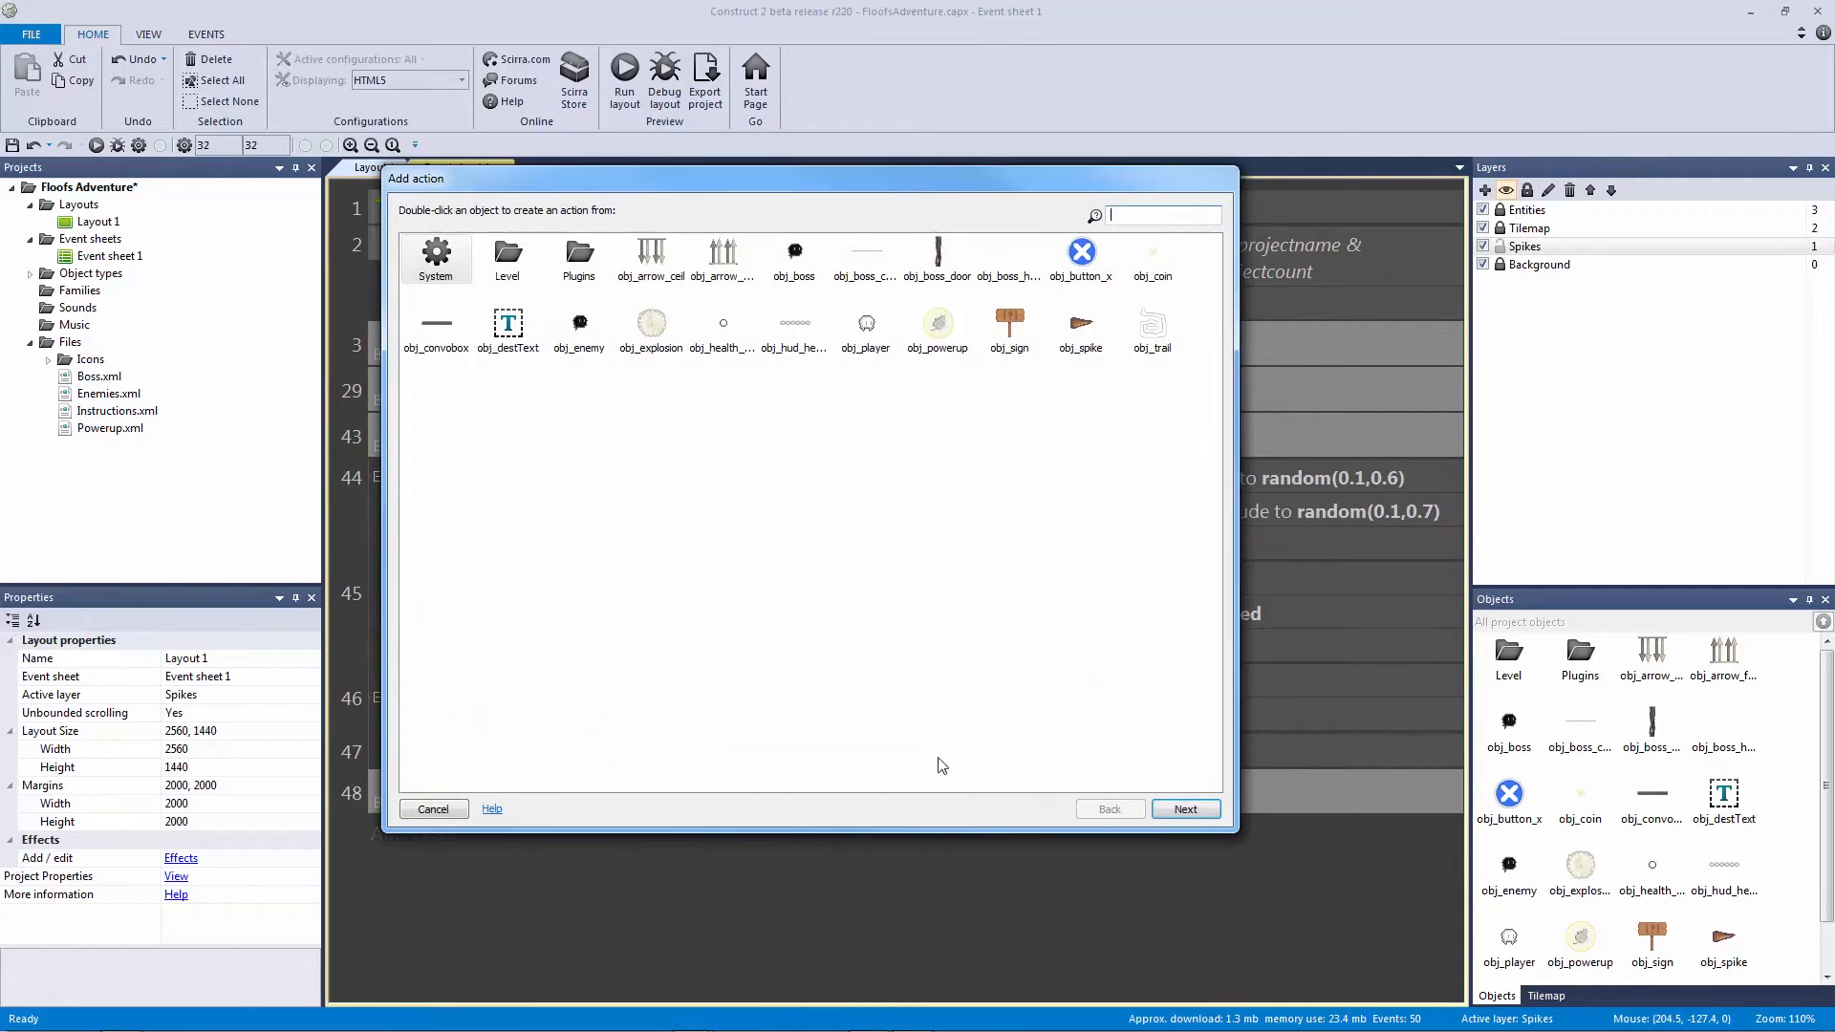
pyautogui.doubleClick(585, 268)
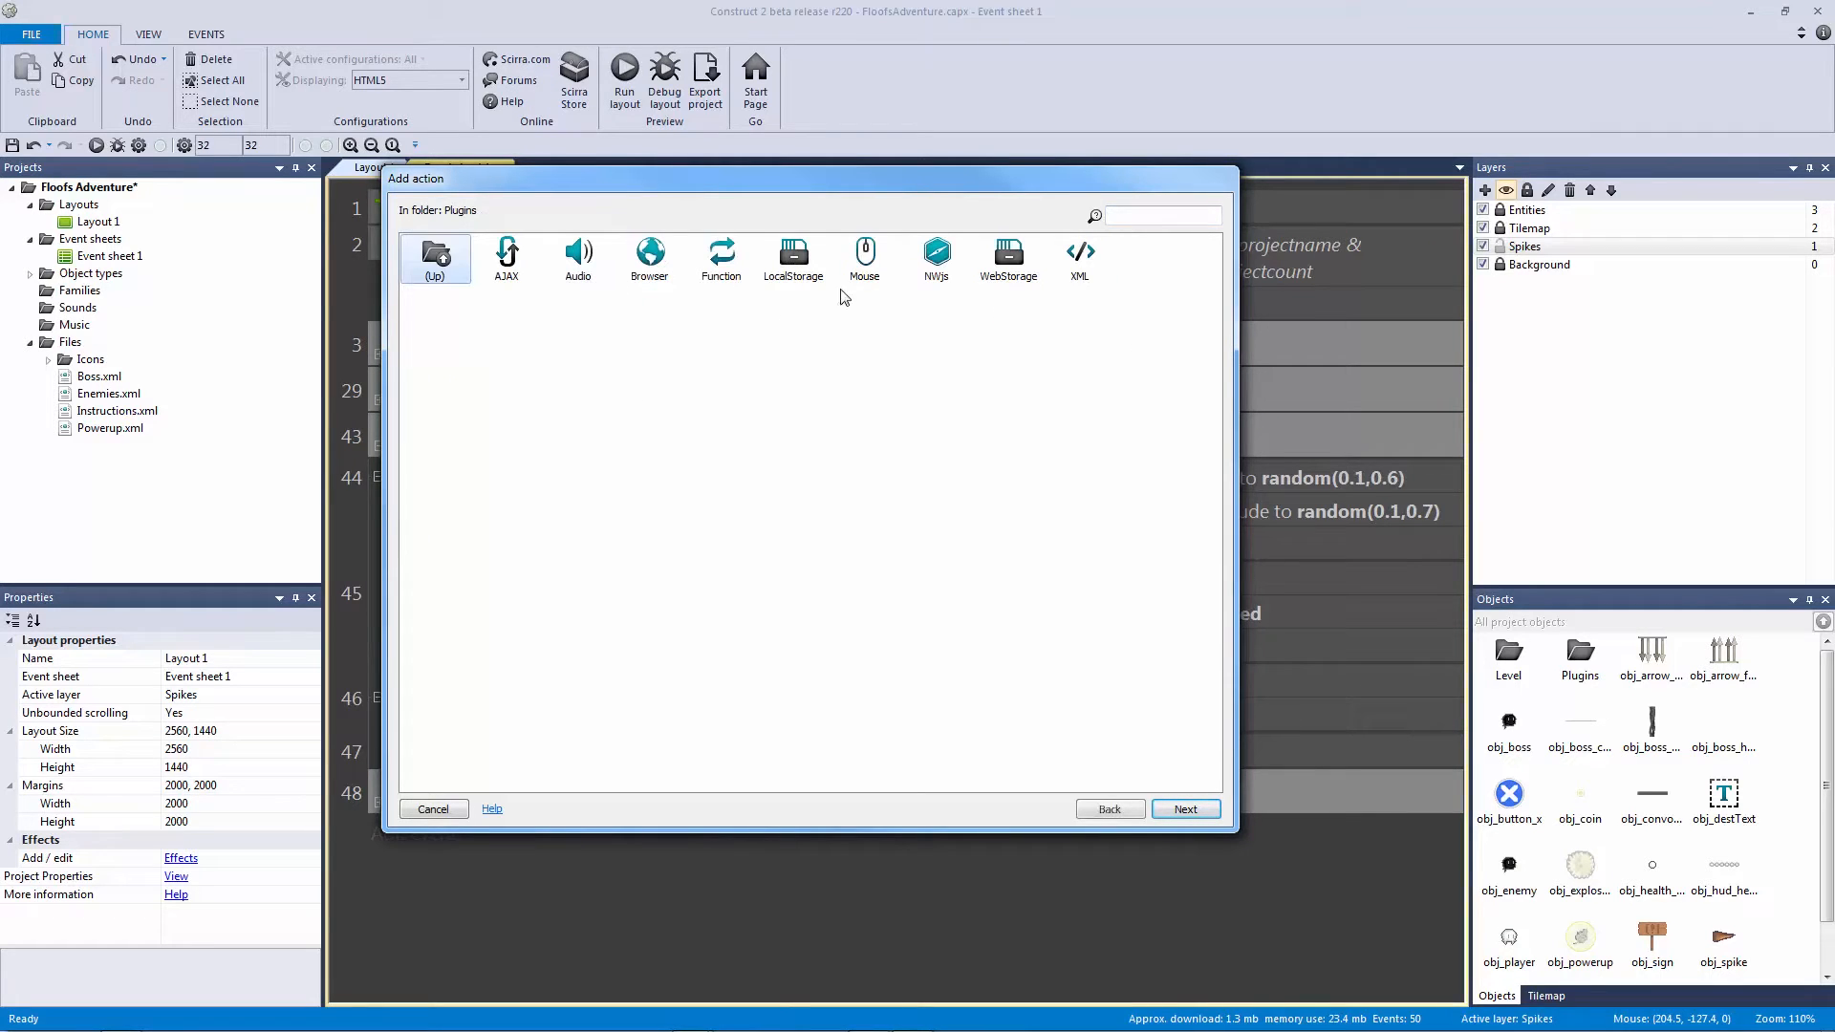
pyautogui.doubleClick(722, 251)
pyautogui.click(671, 265)
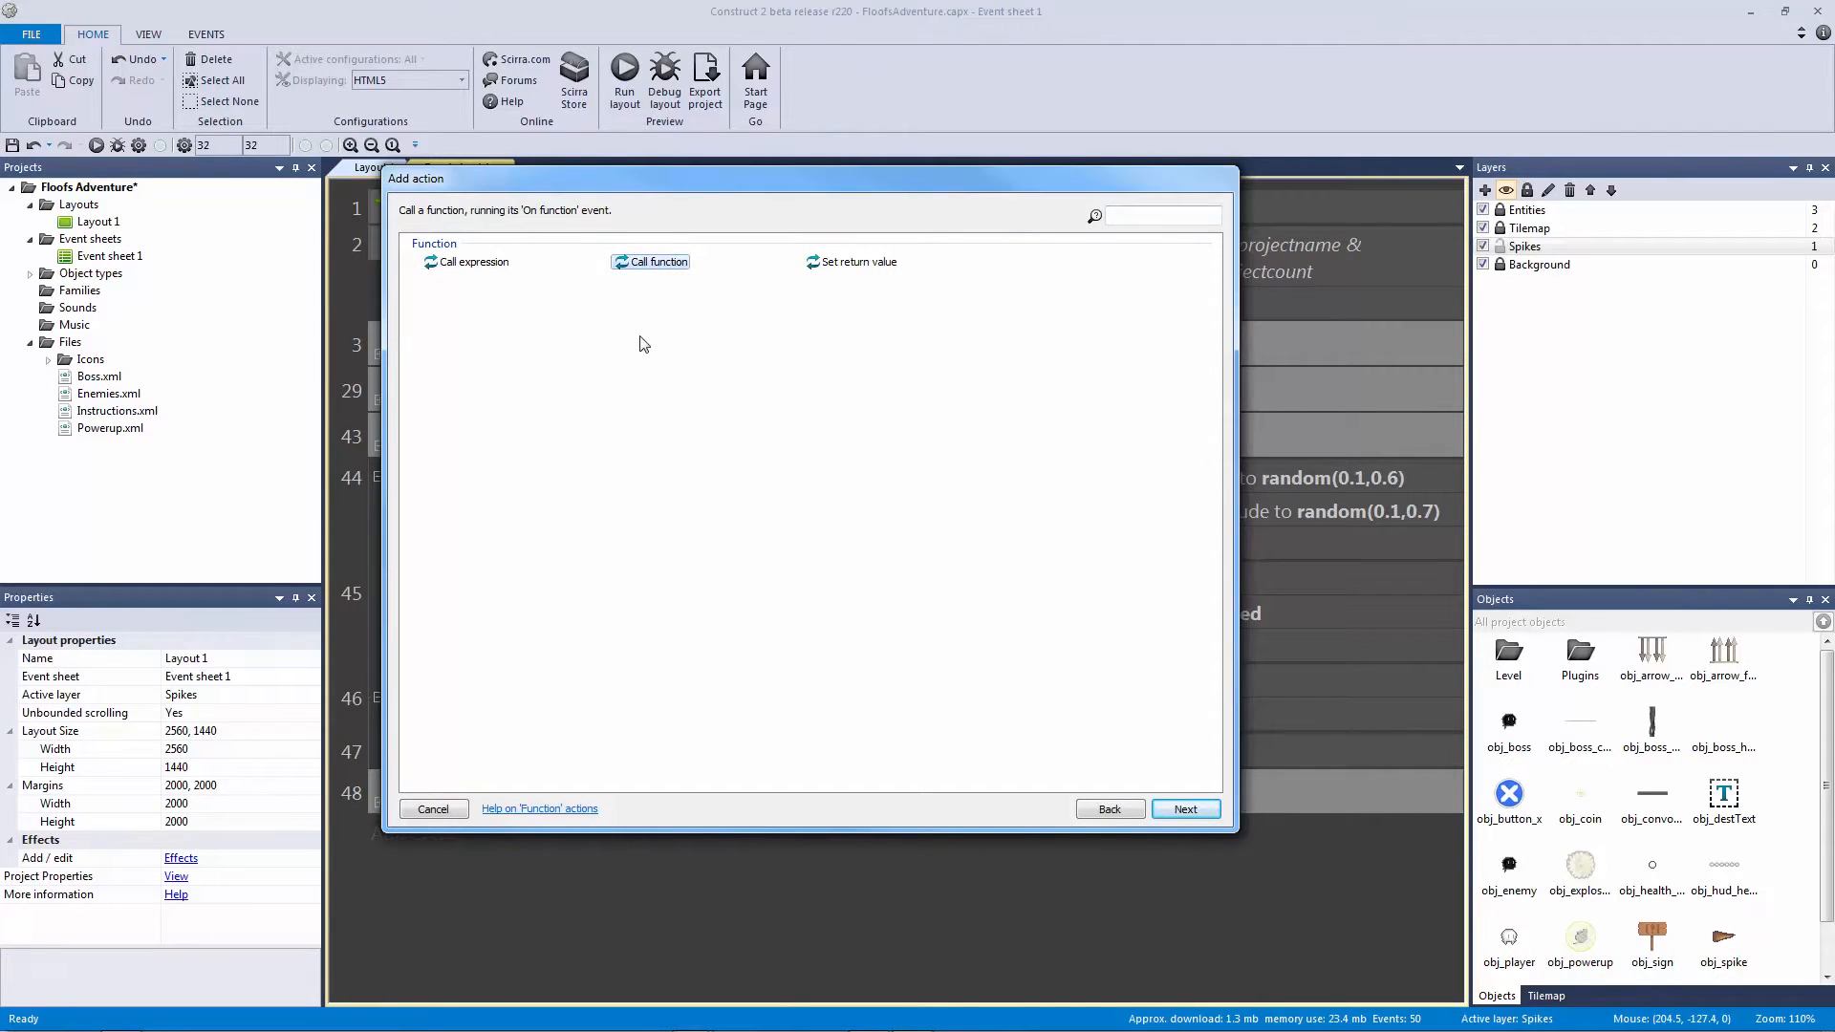
pyautogui.doubleClick(650, 262)
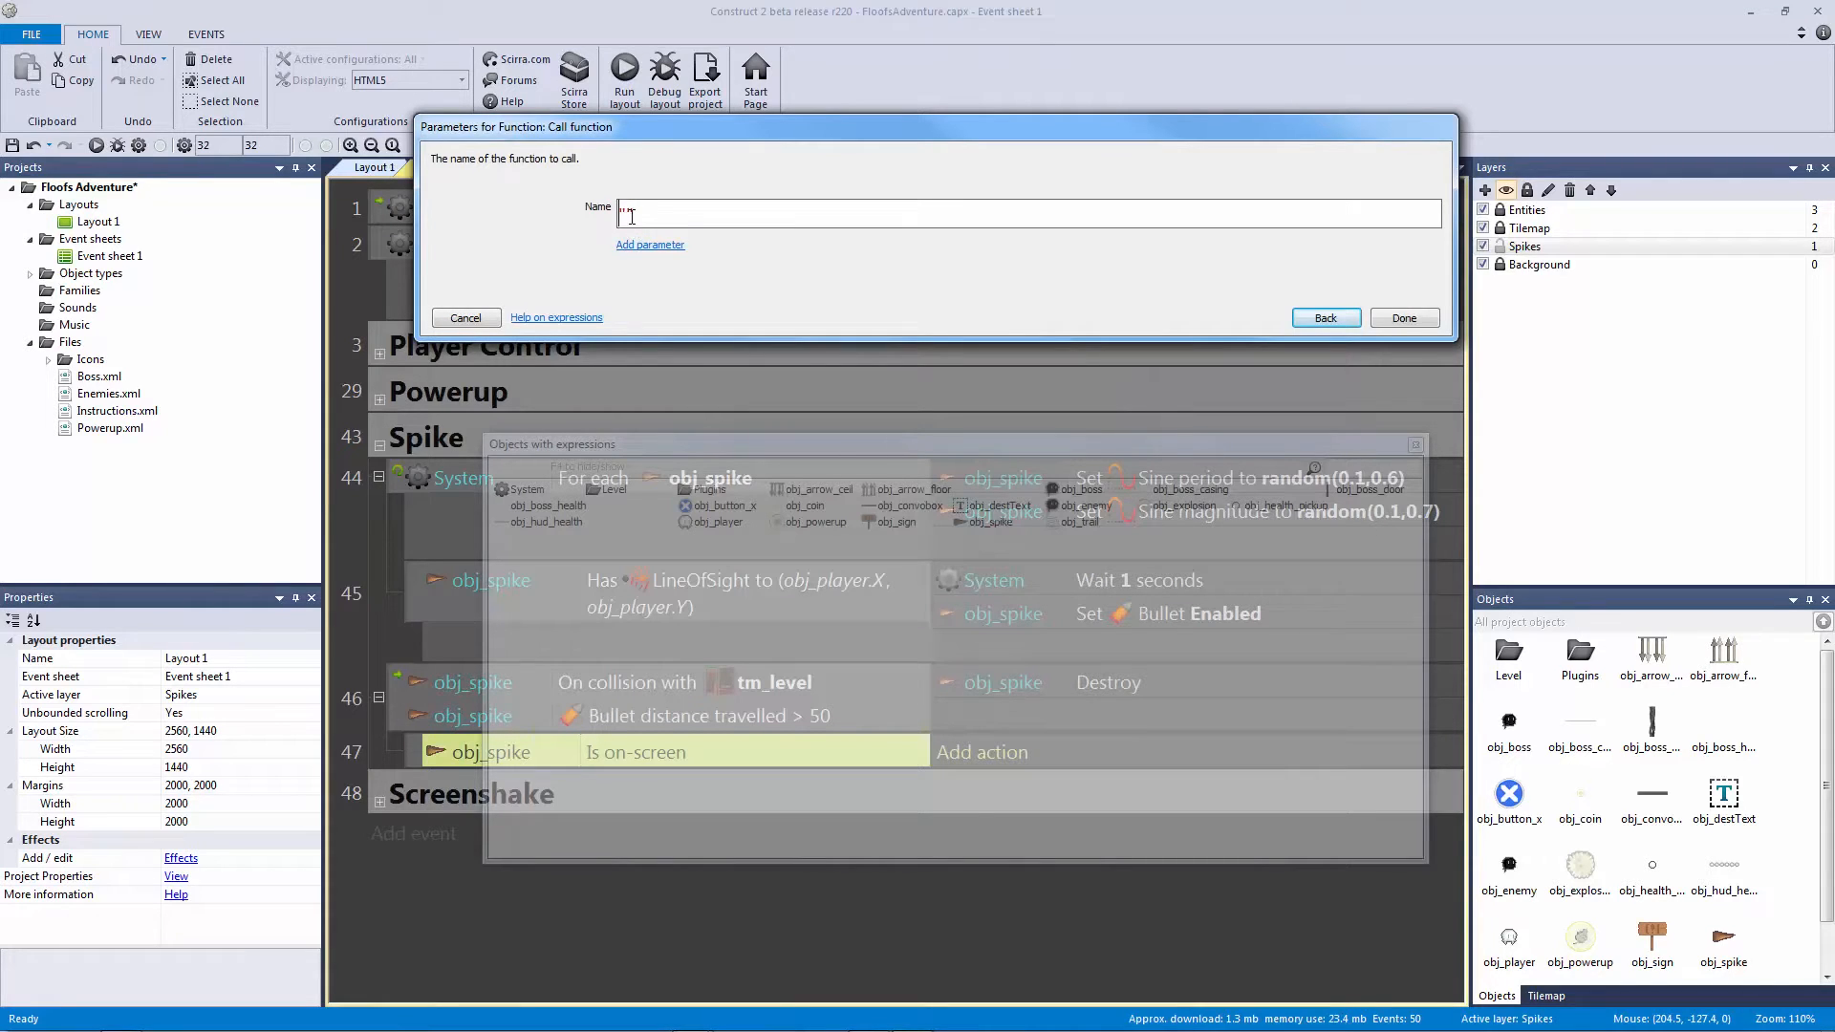
pyautogui.write('screenshake_func')
# Step: Add two parameters to the screenshake_func call, setting Parameter 0 to 3 and Parameter 1 to 0.2
pyautogui.click(650, 245)
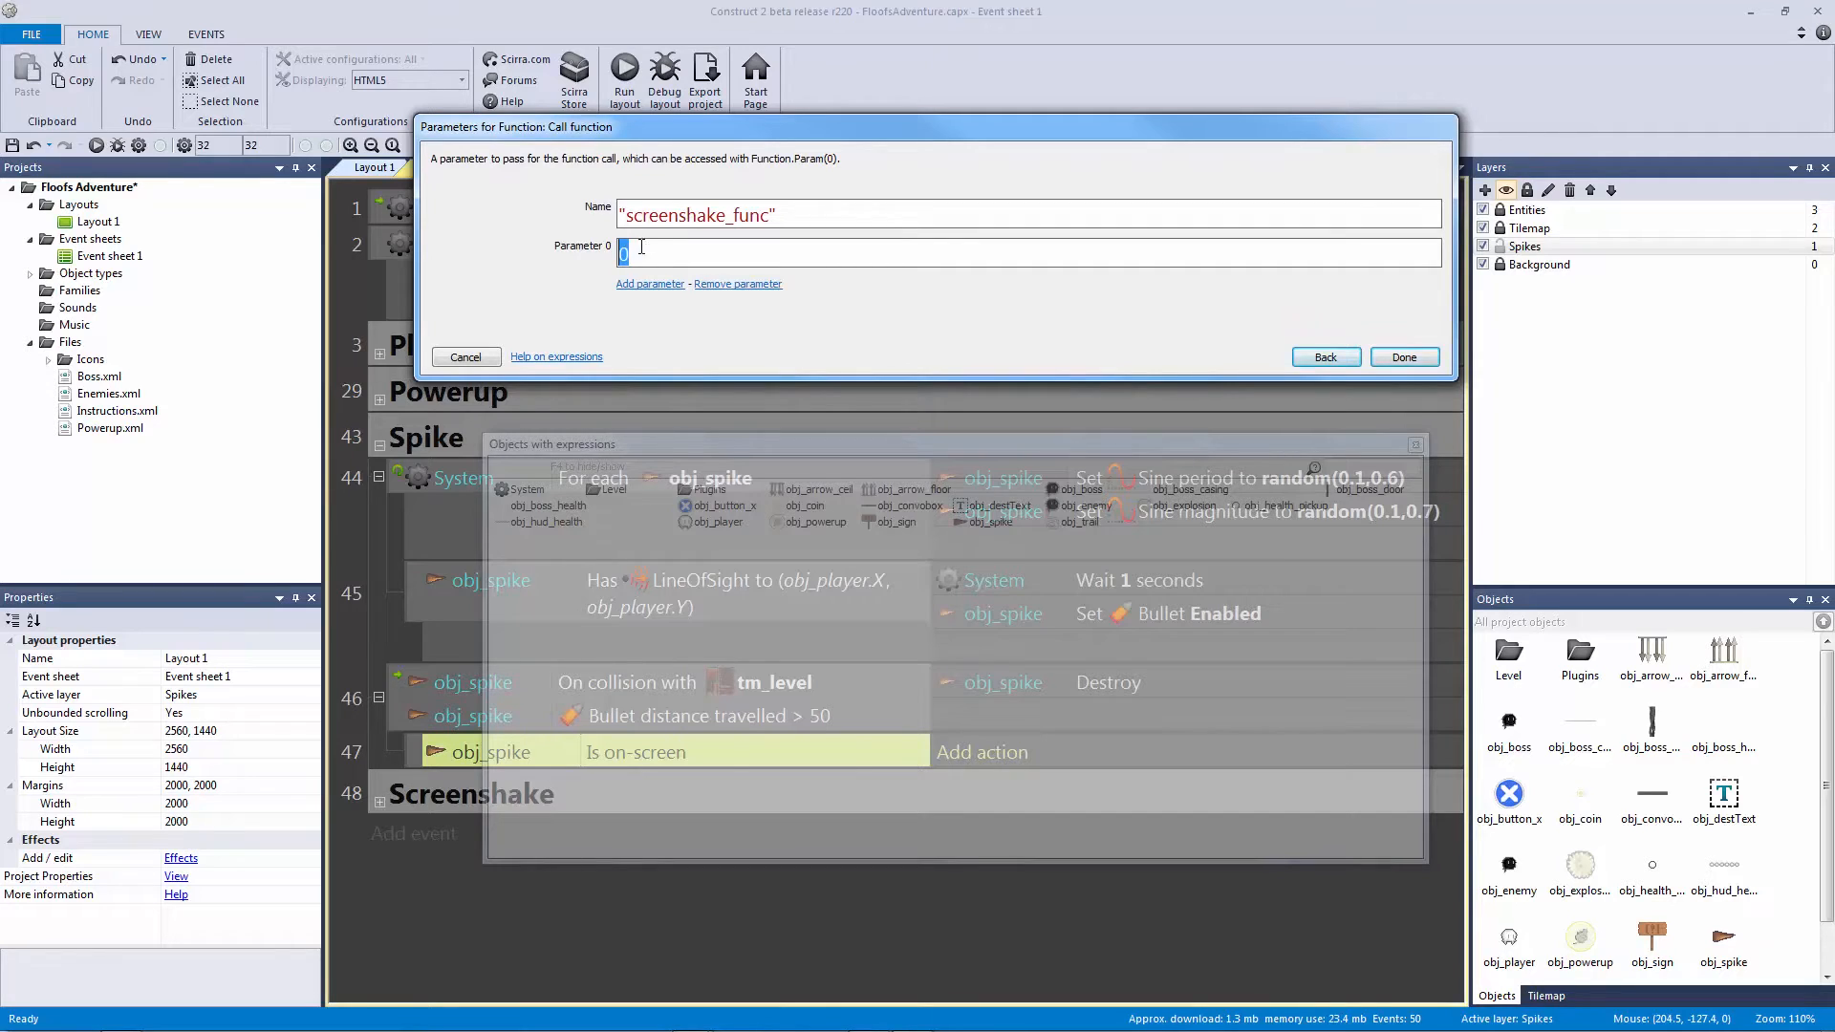
pyautogui.click(648, 284)
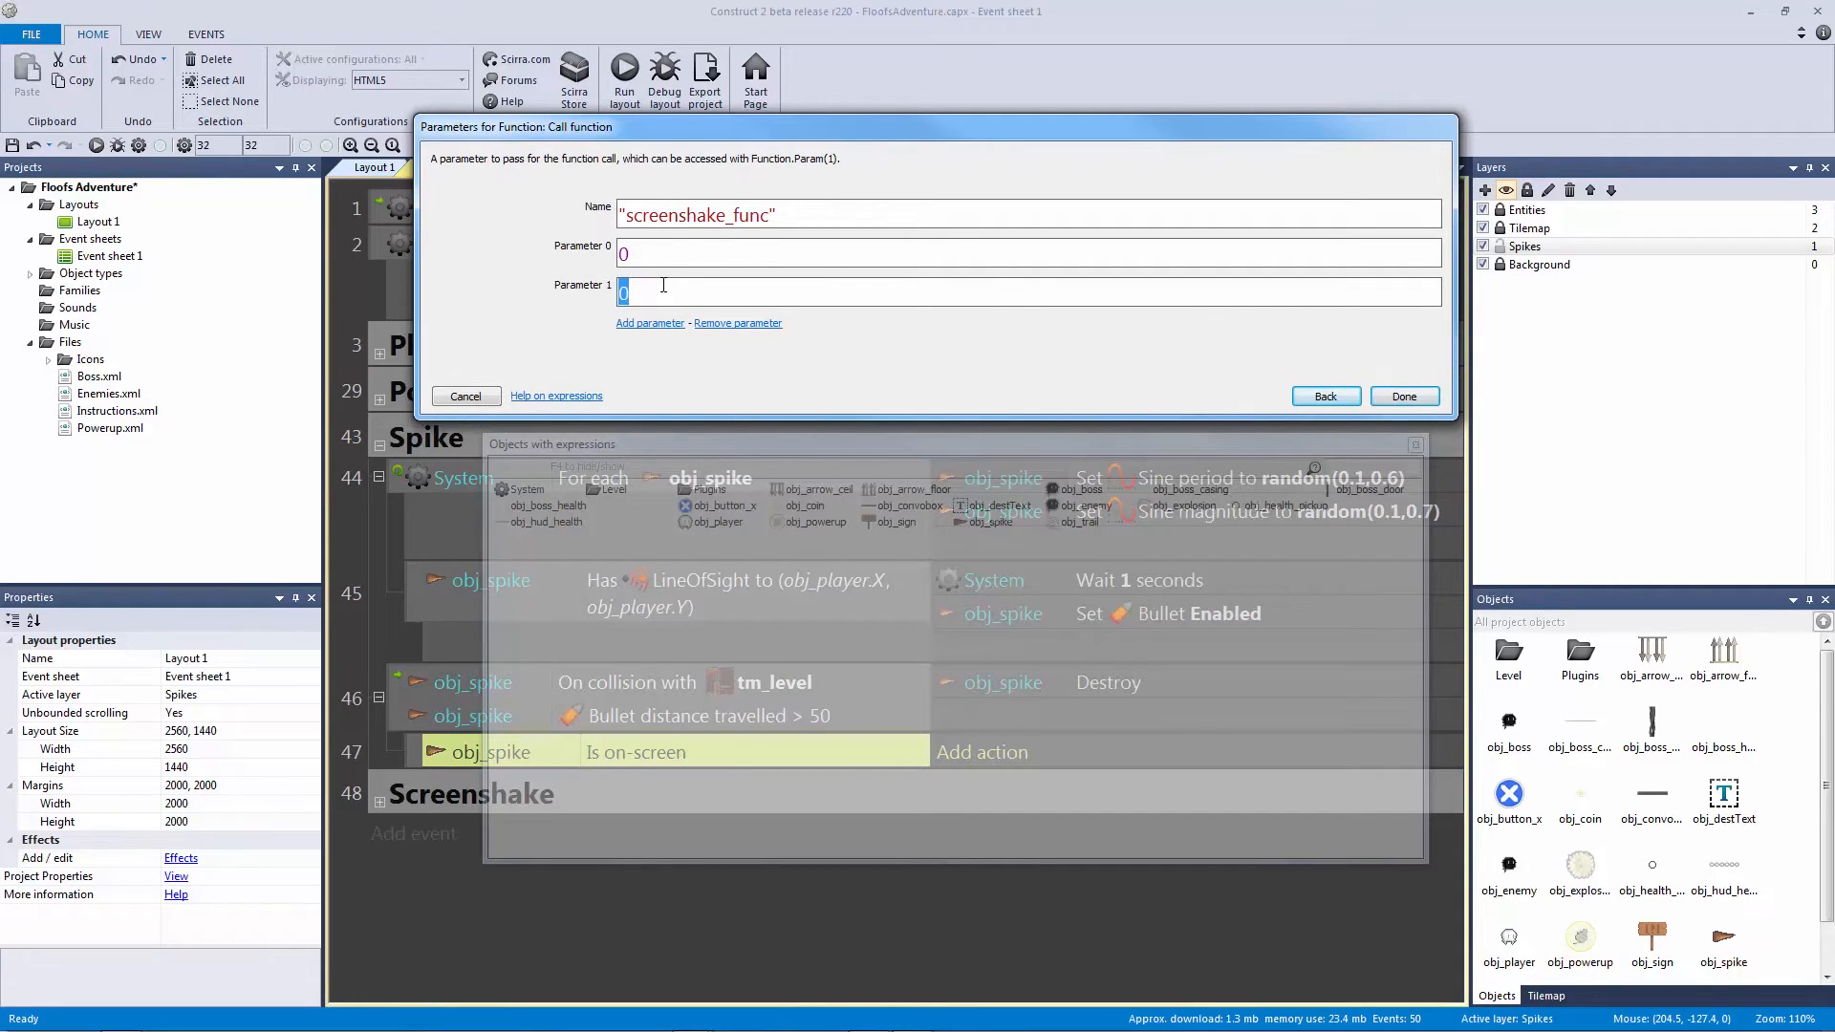
pyautogui.click(648, 253)
pyautogui.click(646, 292)
pyautogui.write('0.2')
pyautogui.hotkey('shift', 'Tab')
pyautogui.write('3')
pyautogui.press('Return')
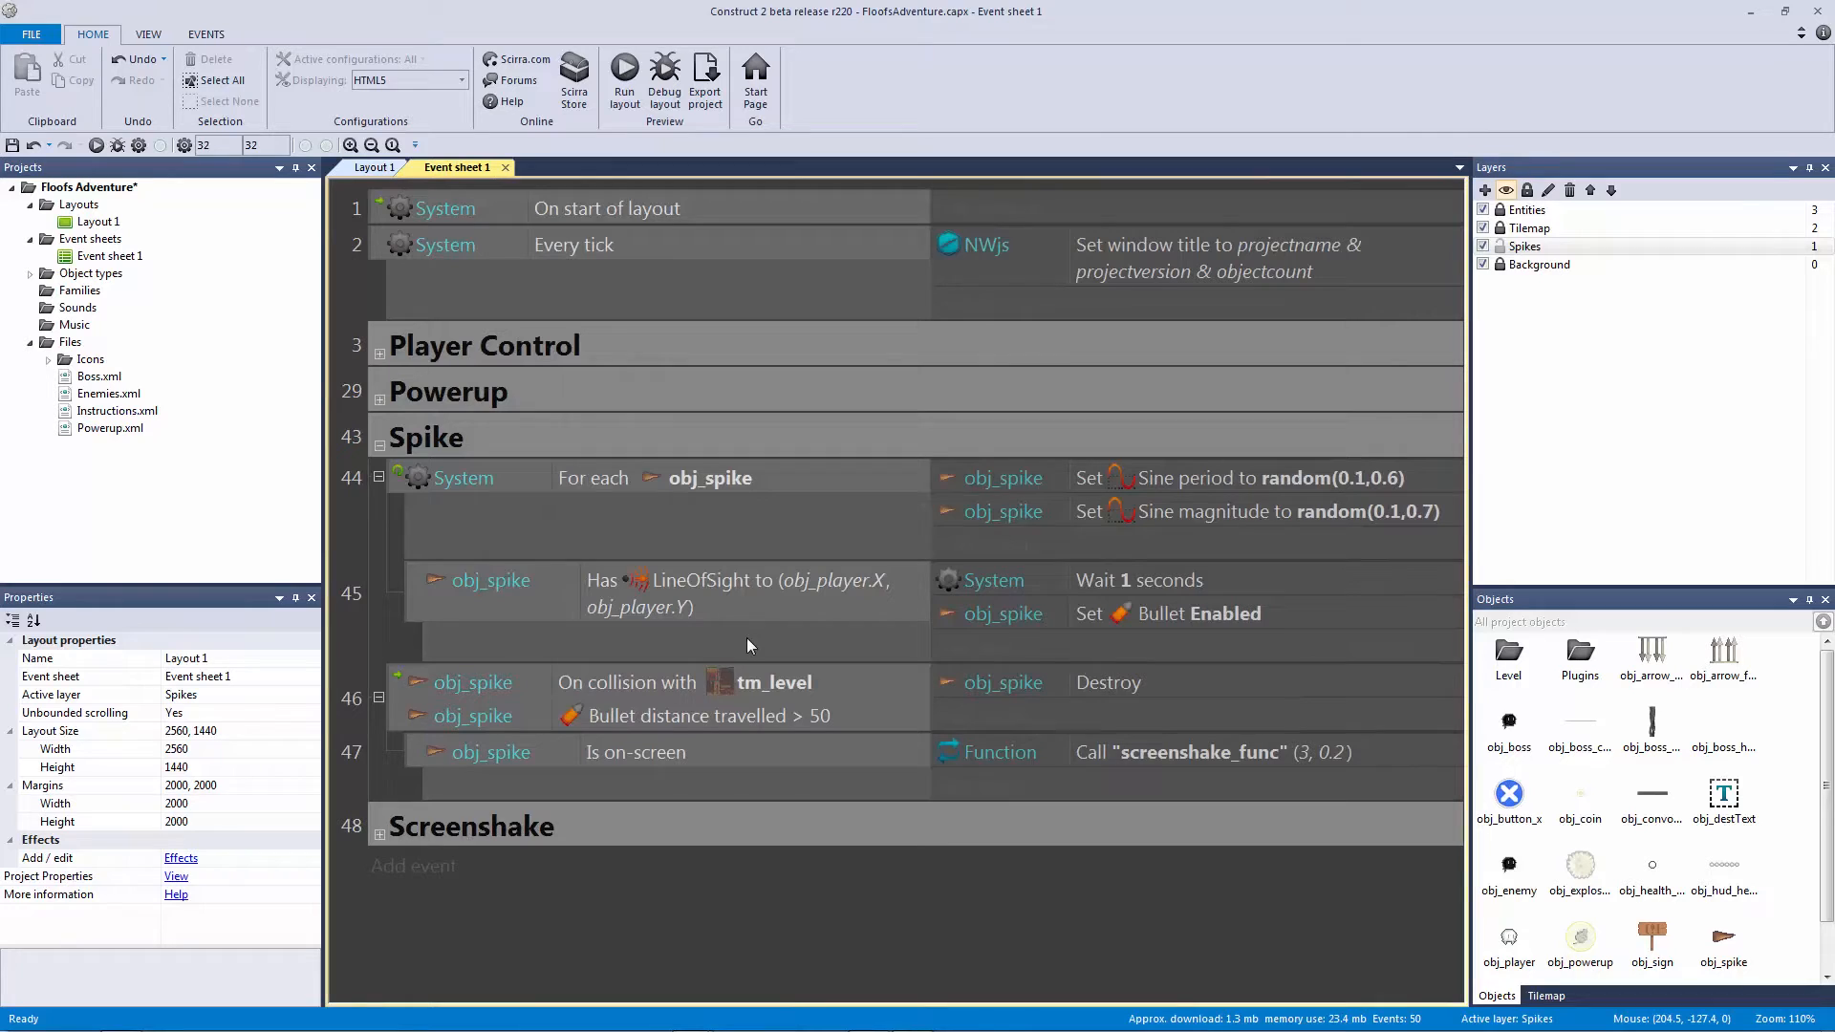
pyautogui.click(1079, 755)
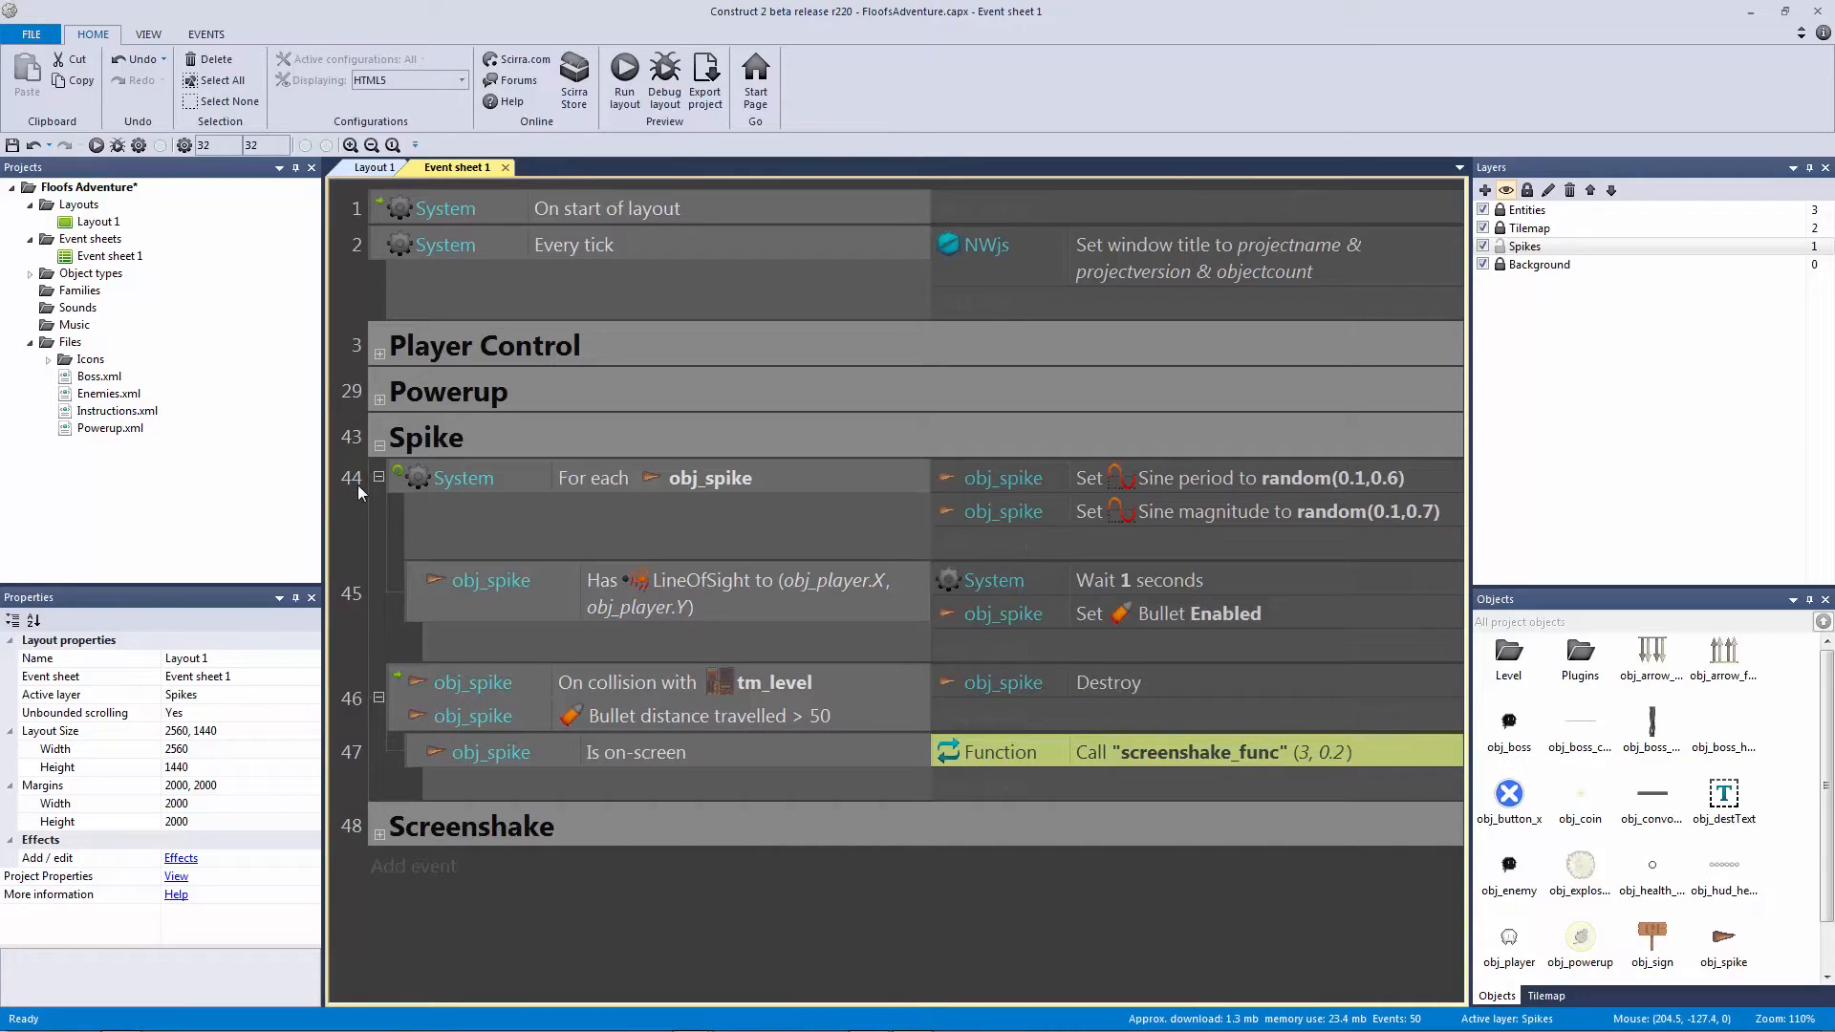
pyautogui.click(368, 530)
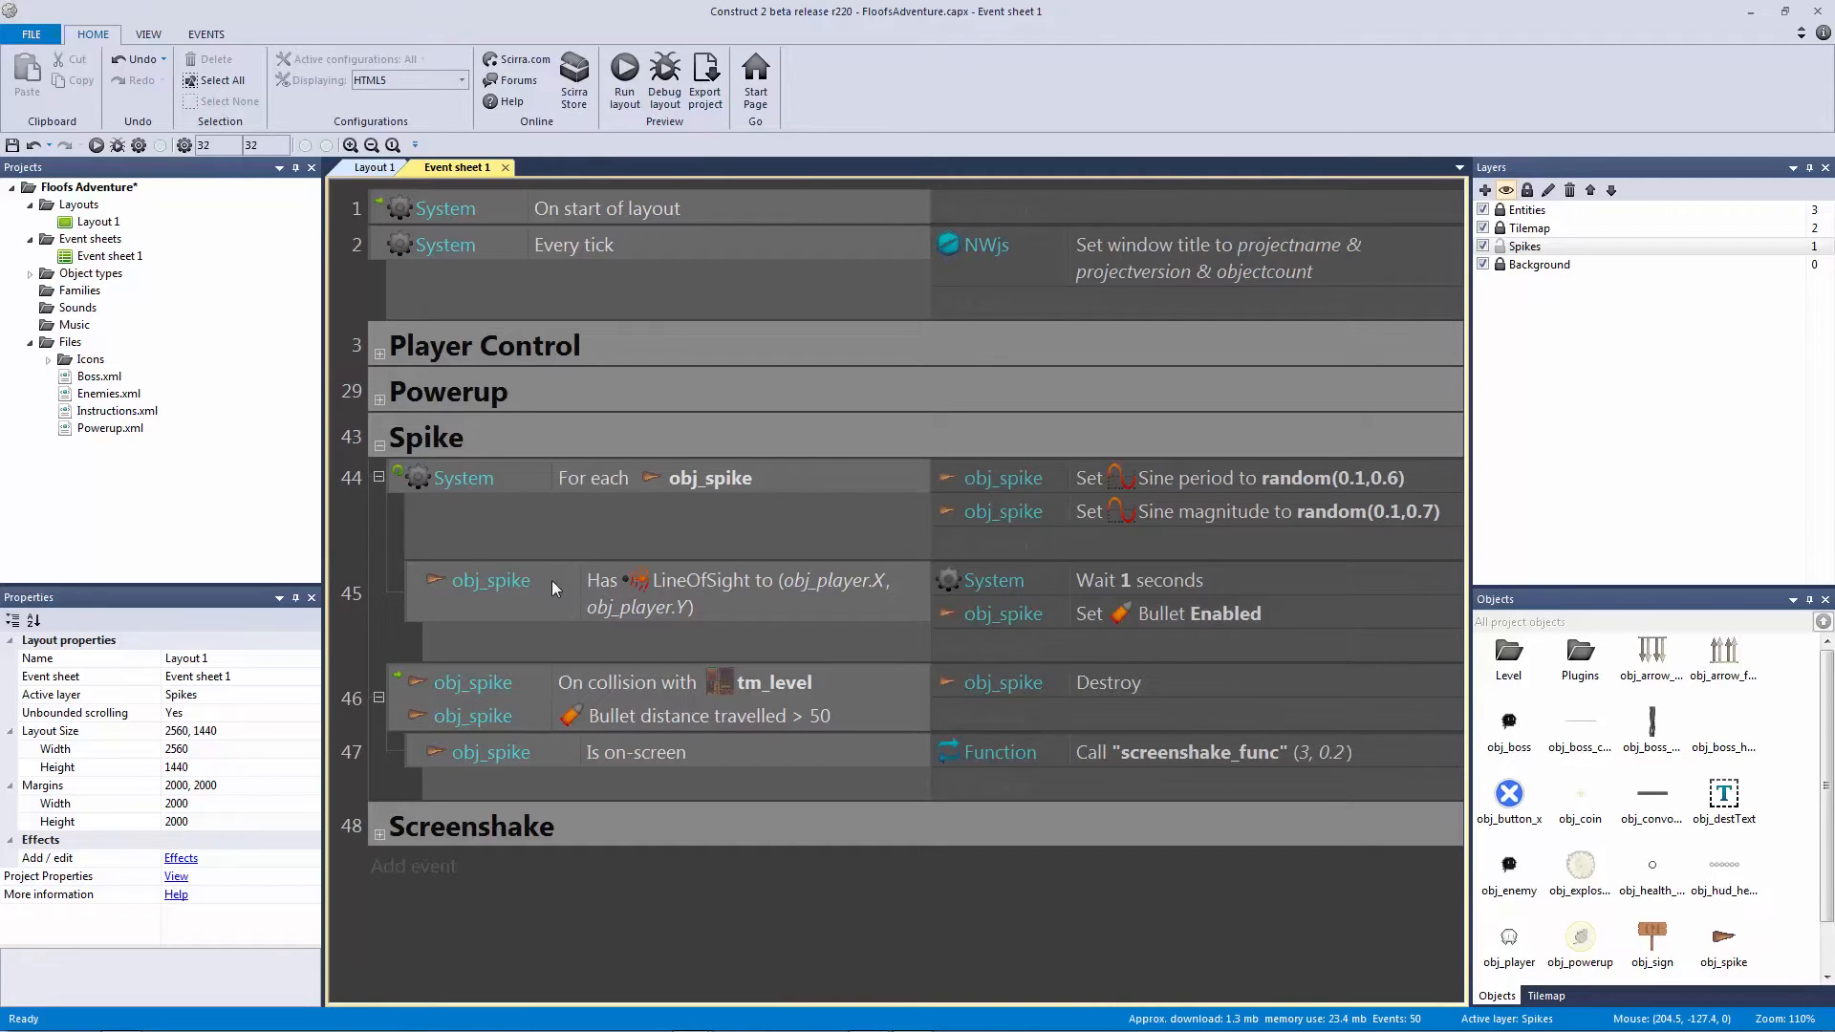
pyautogui.click(782, 752)
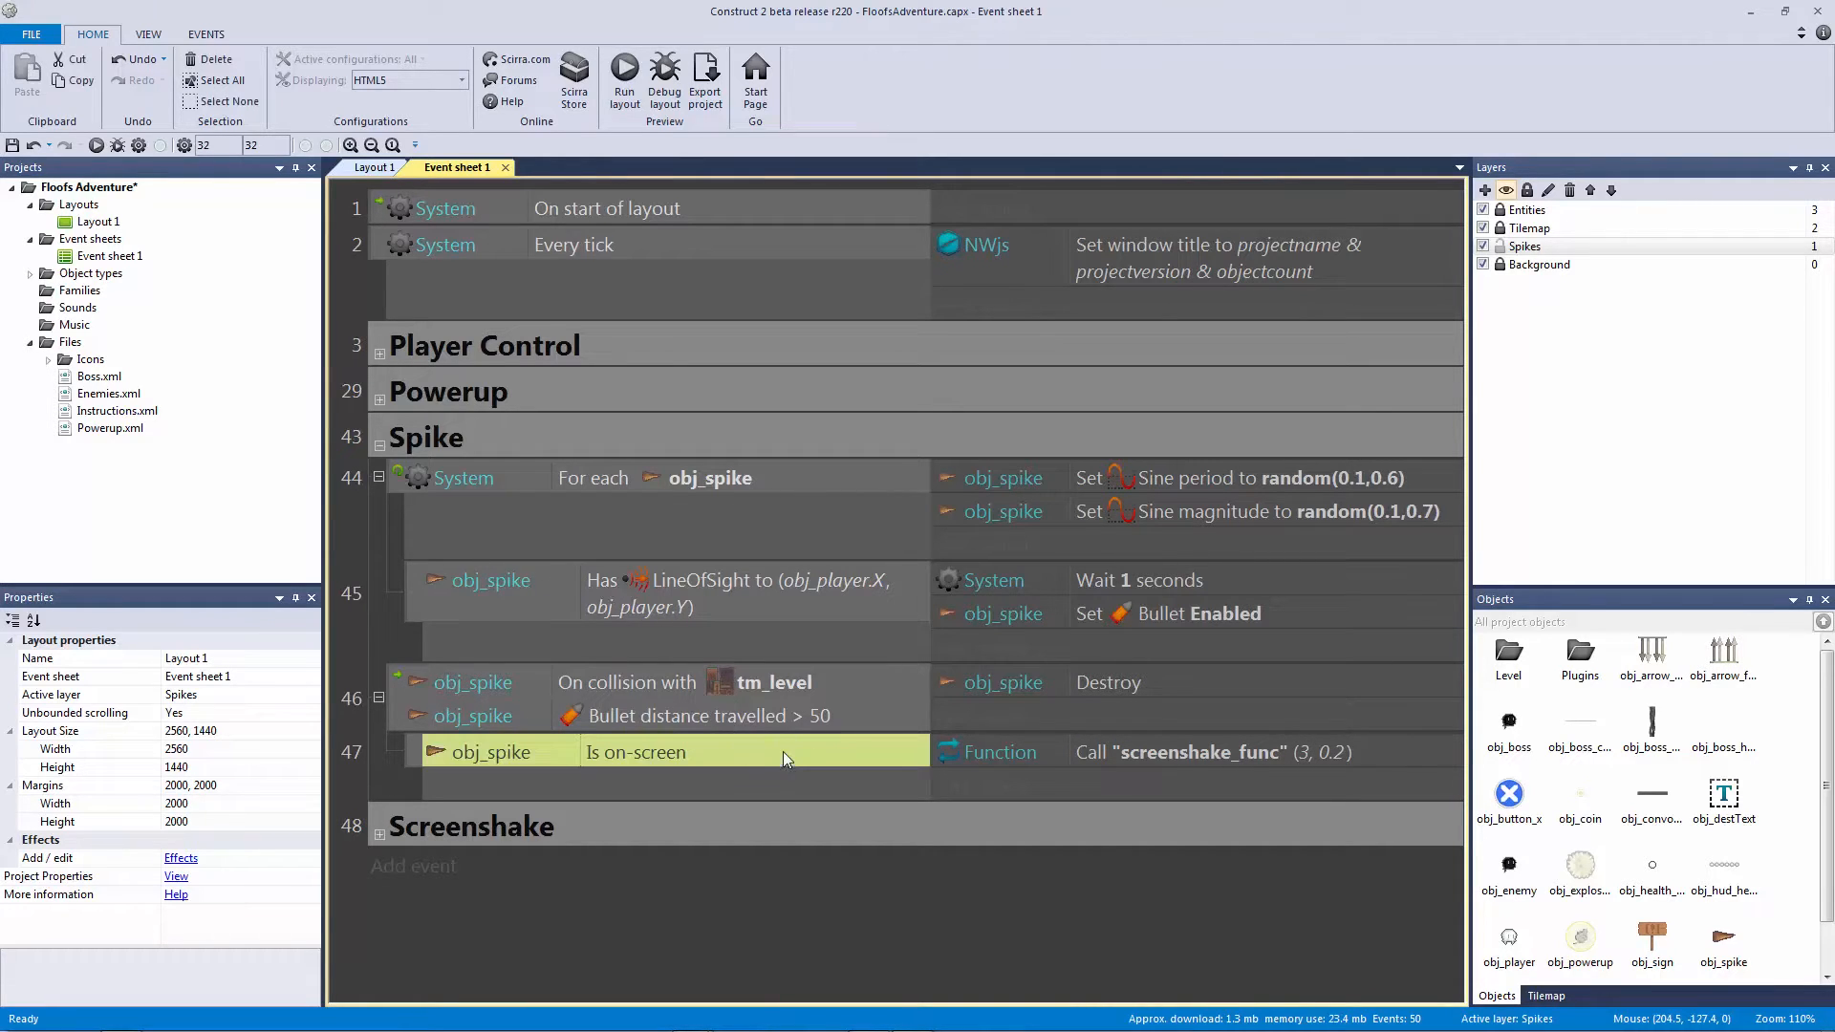
pyautogui.click(1177, 751)
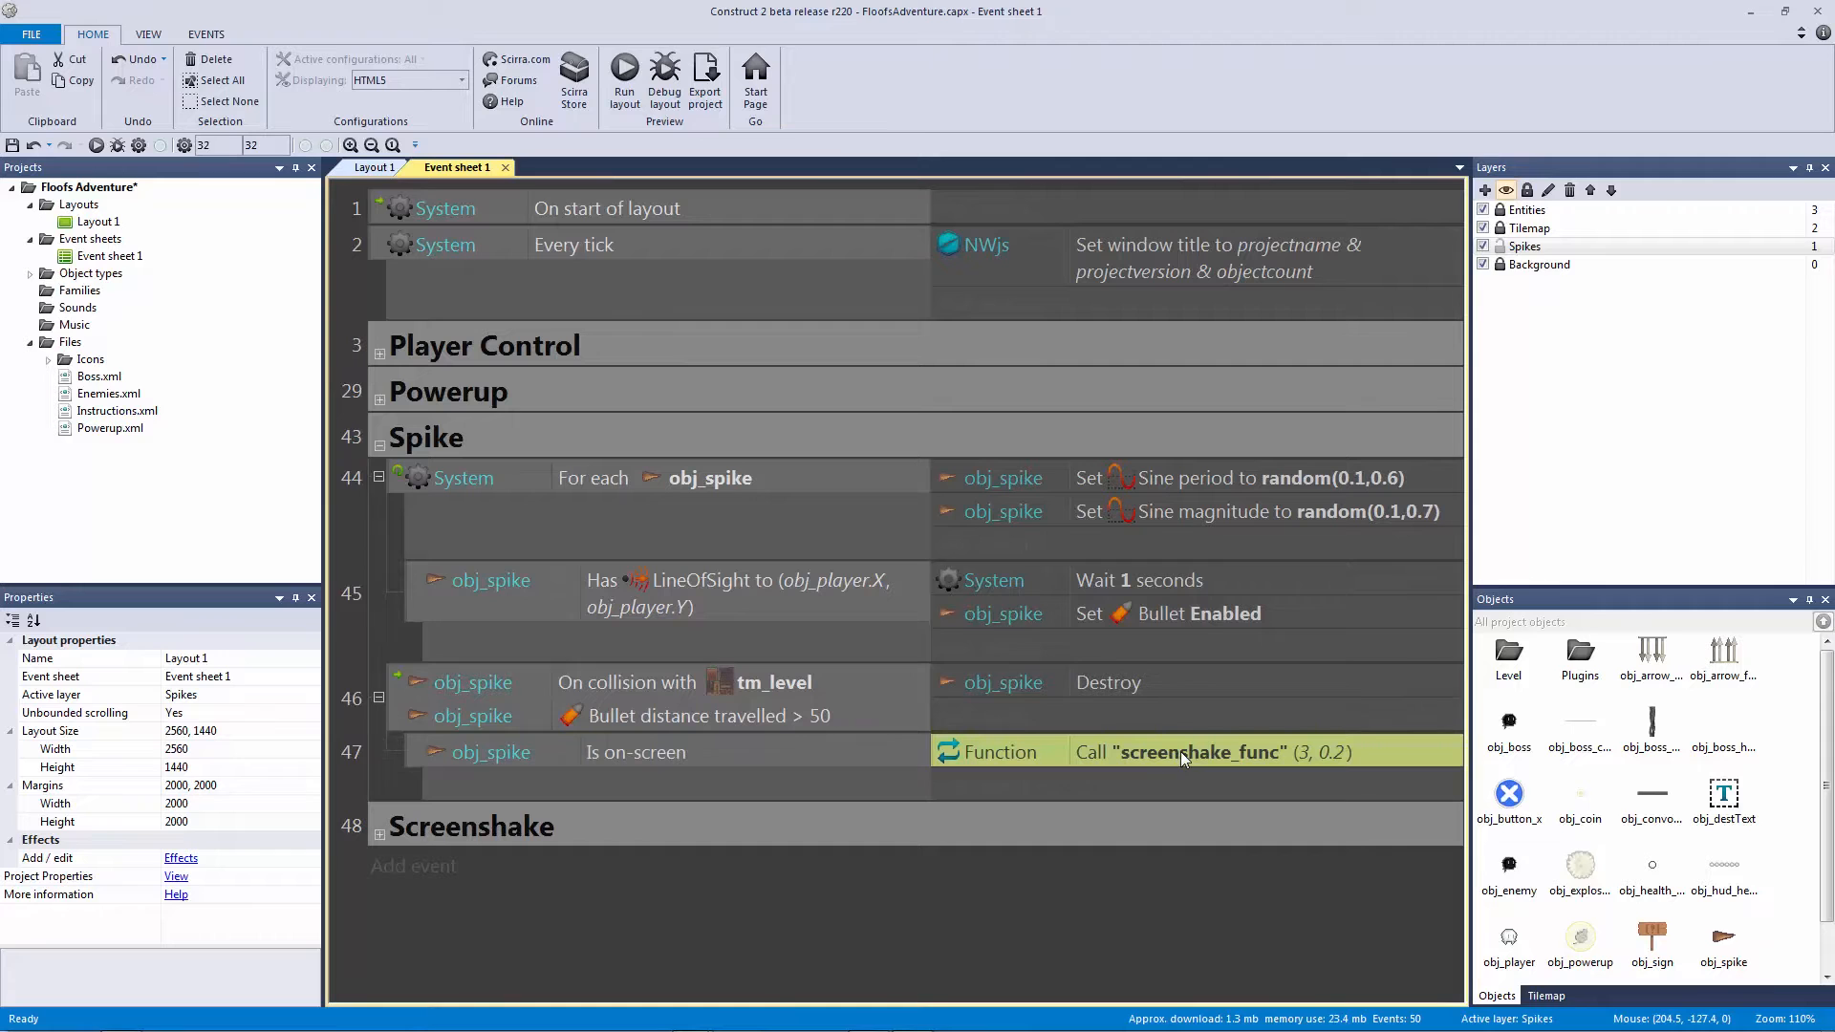
# Step: Run the layout, move the player right toward the spikes to test the screenshake, and close the preview
pyautogui.click(624, 76)
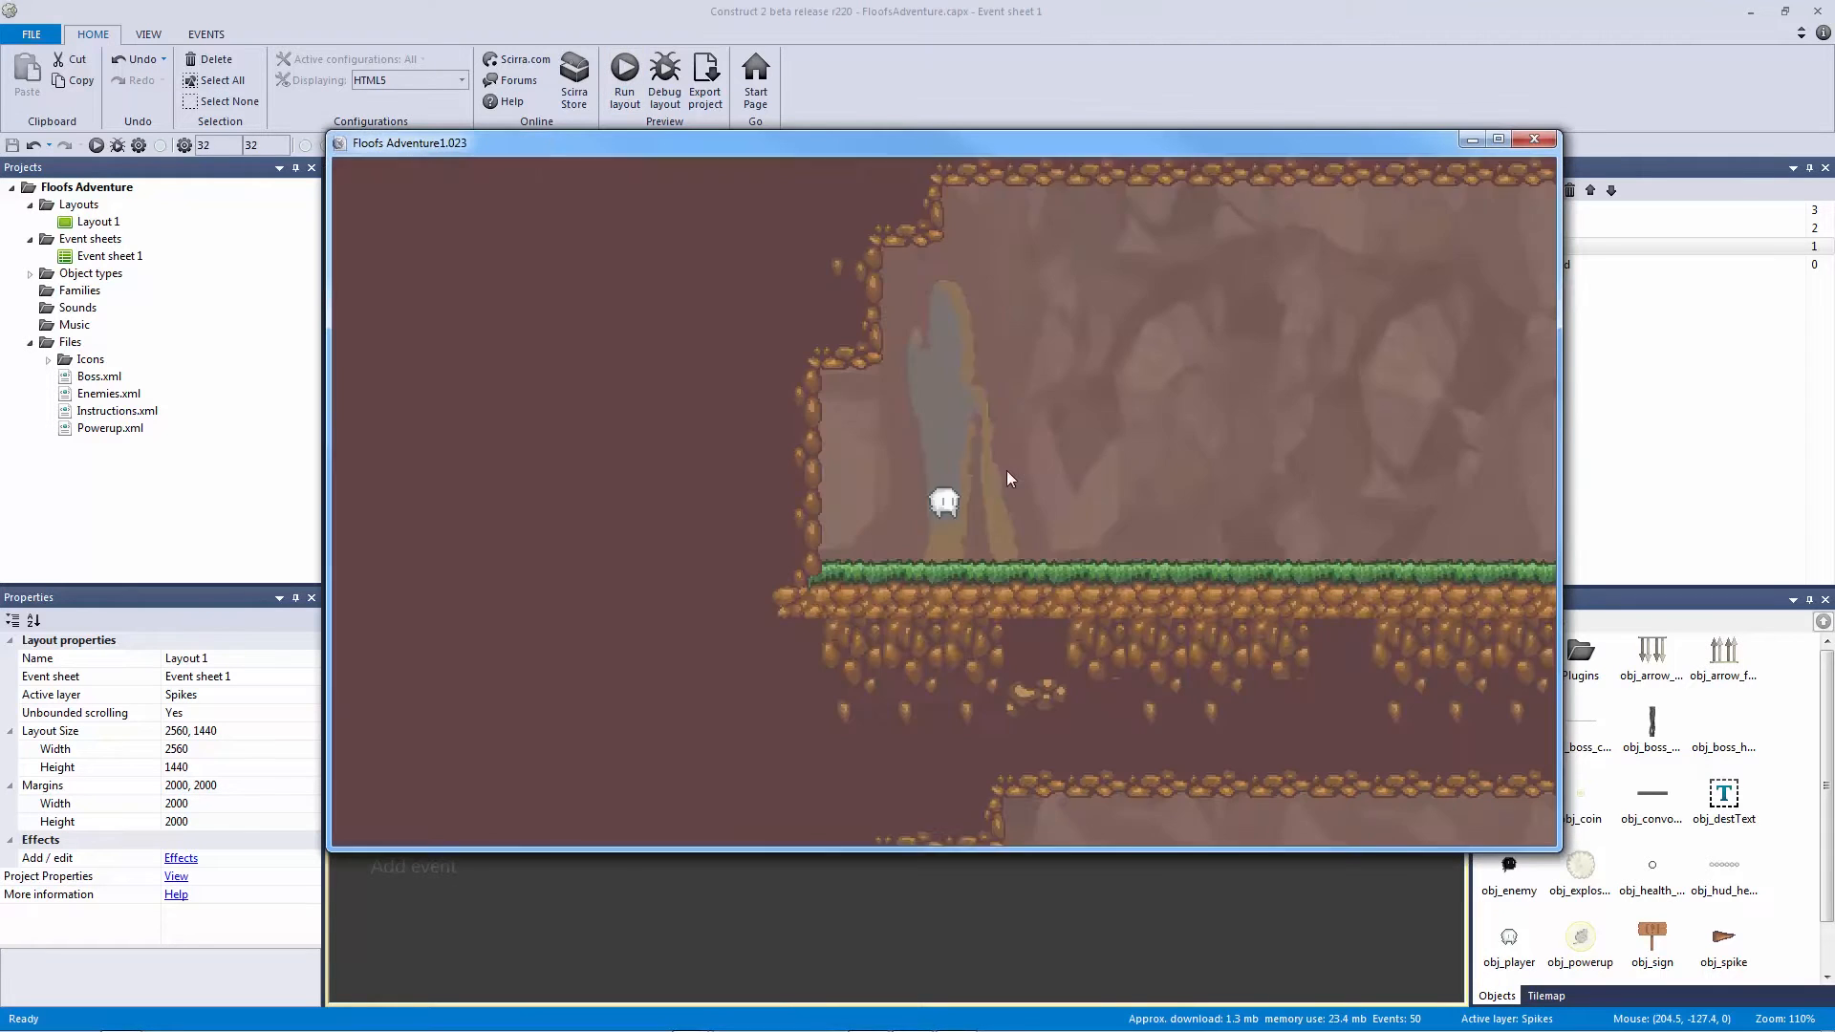
pyautogui.press('Right')
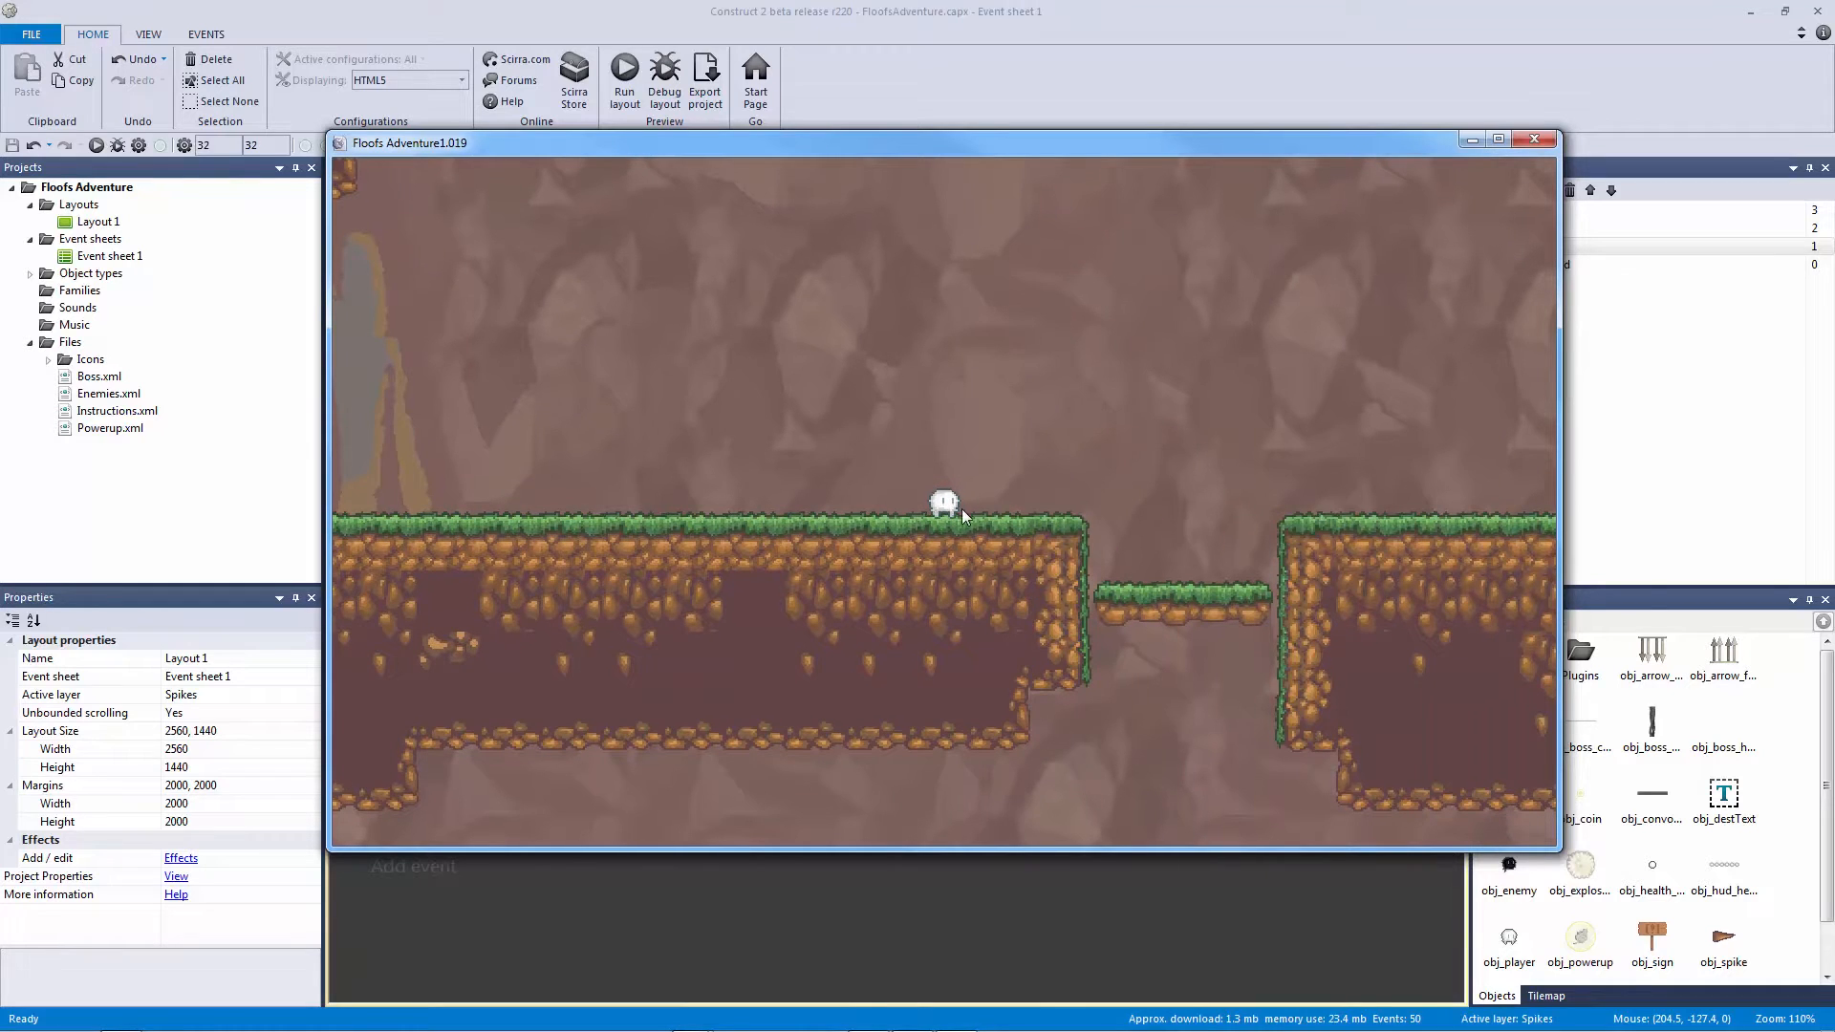
pyautogui.click(1533, 139)
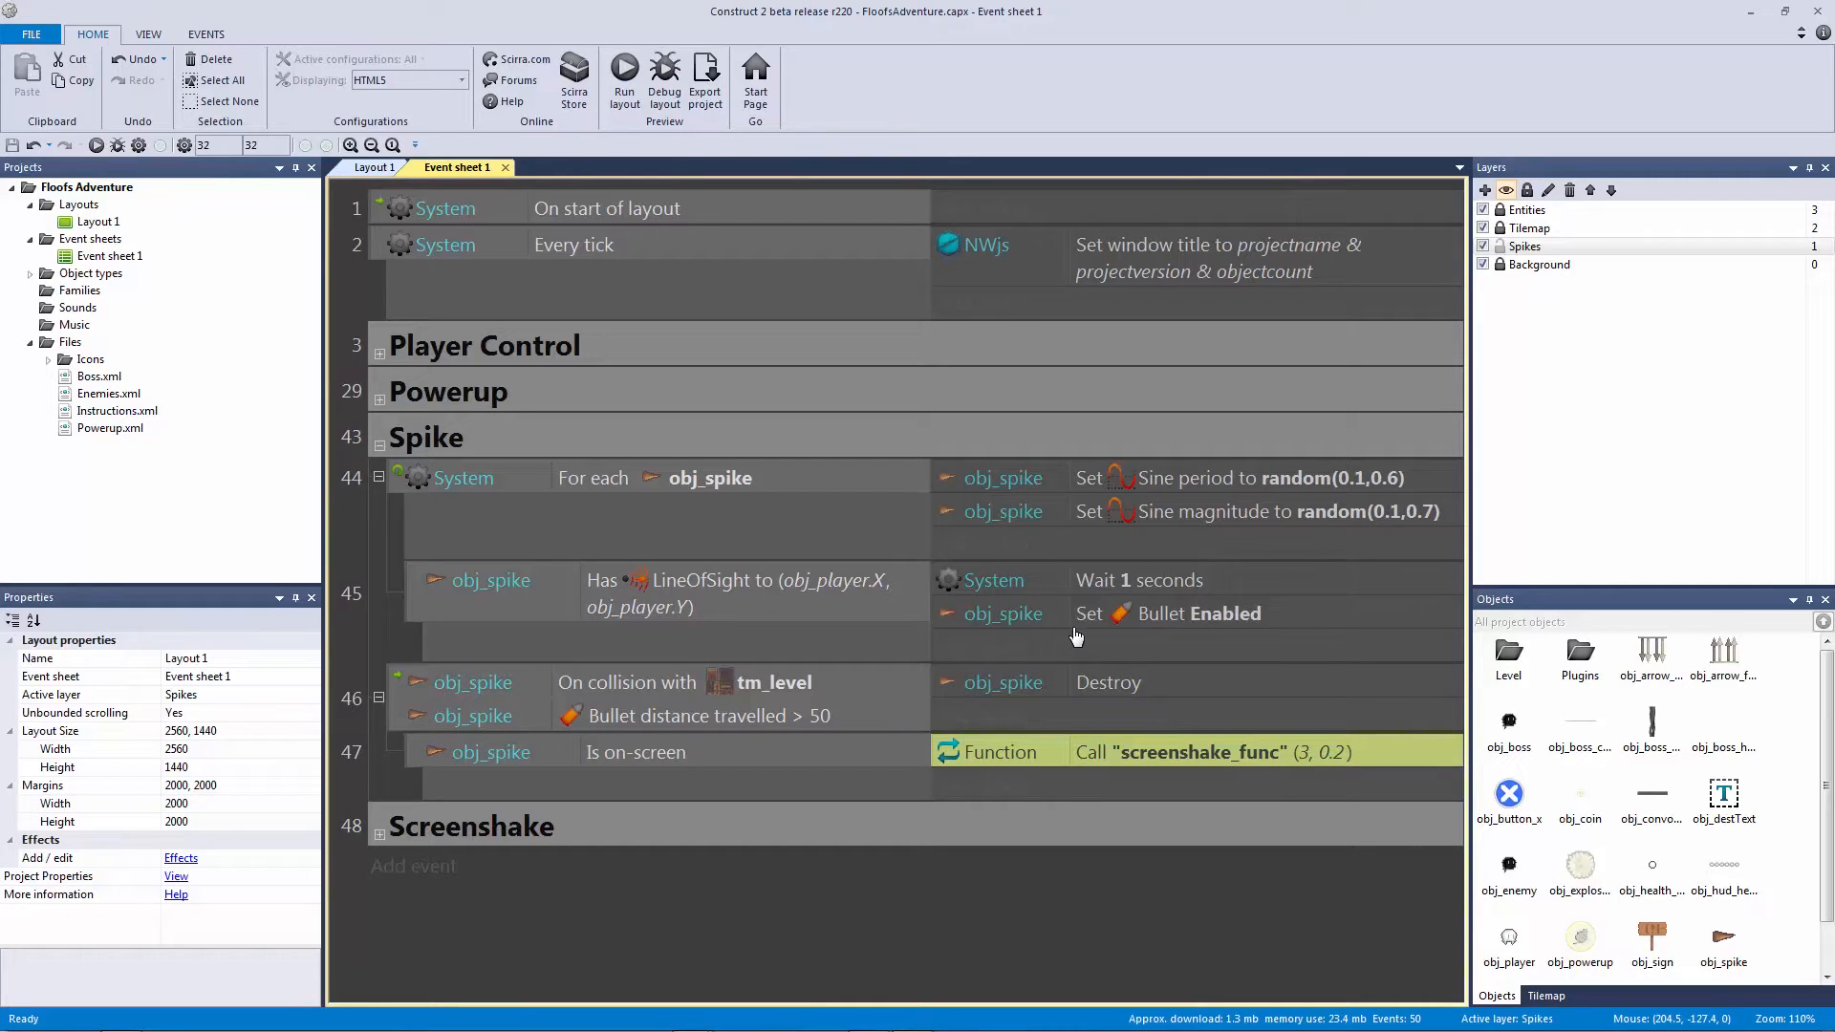
# Step: Copy obj_spike's collision condition with tm_level into a new blank event at the end of the Spike group
pyautogui.moveTo(1075, 642)
pyautogui.click(633, 676)
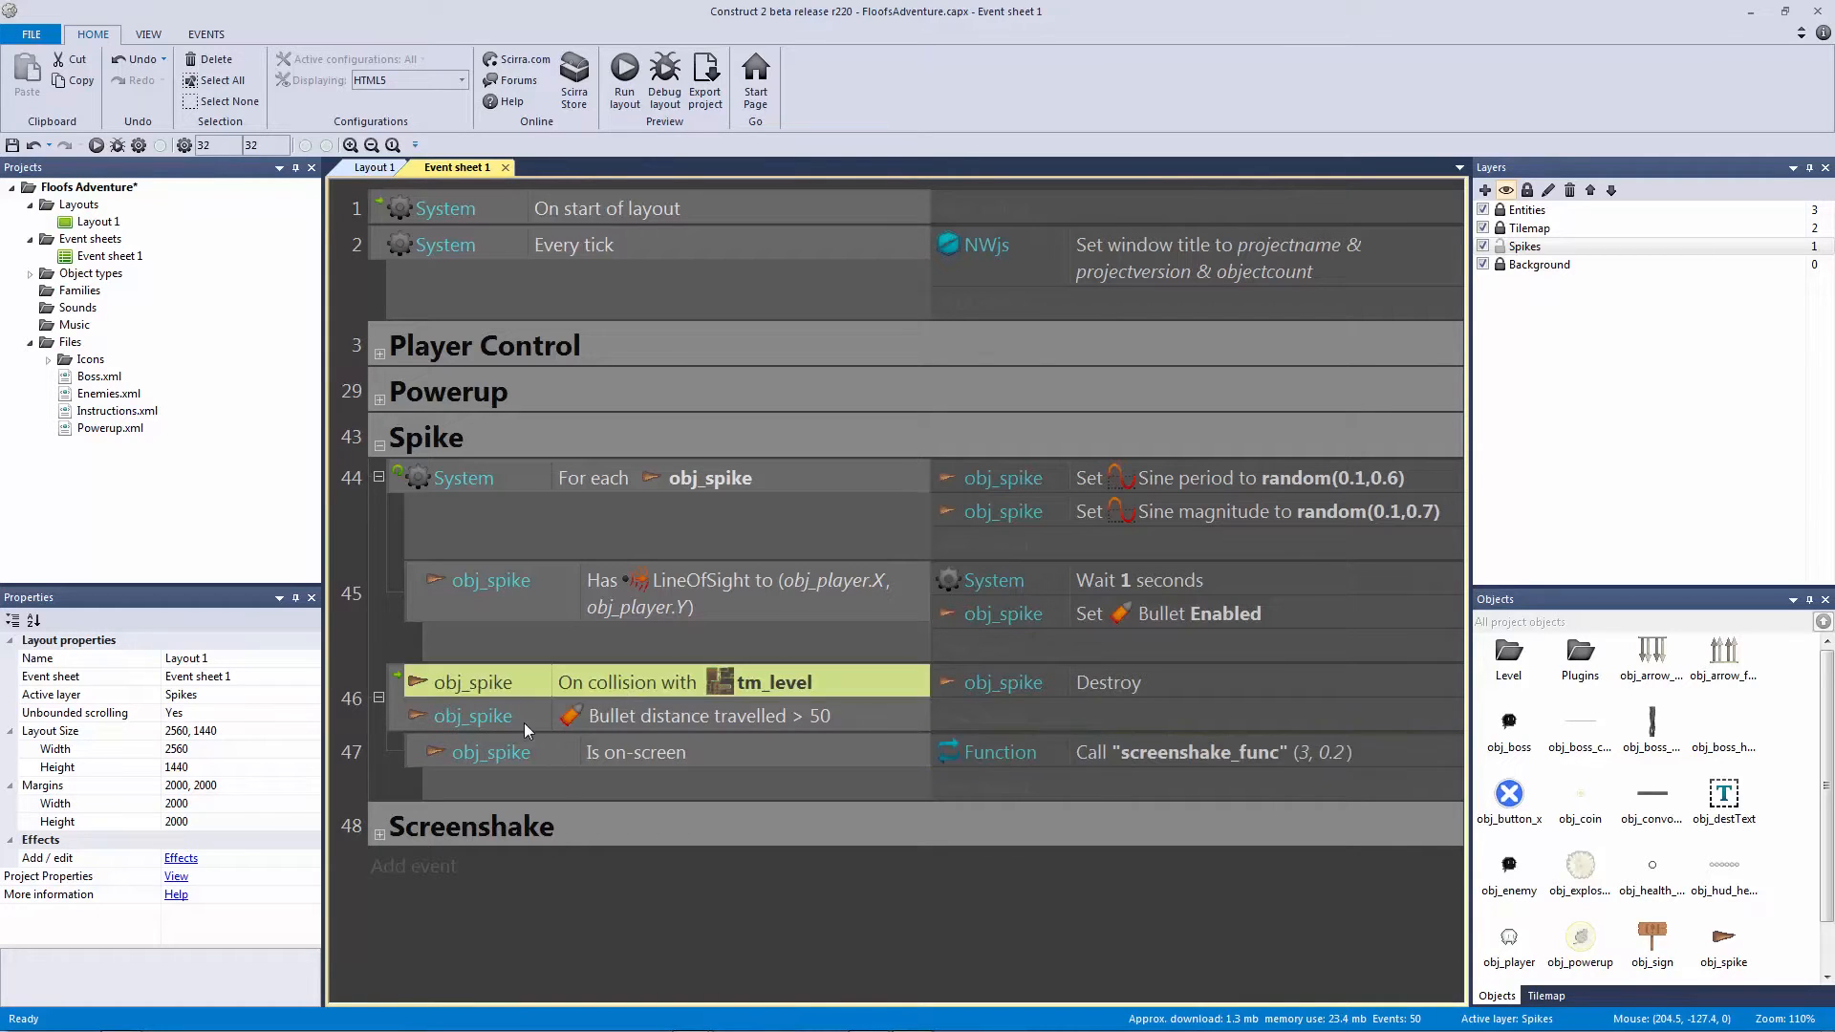
pyautogui.hotkey('ctrl', 'c')
pyautogui.click(486, 443)
pyautogui.press('b')
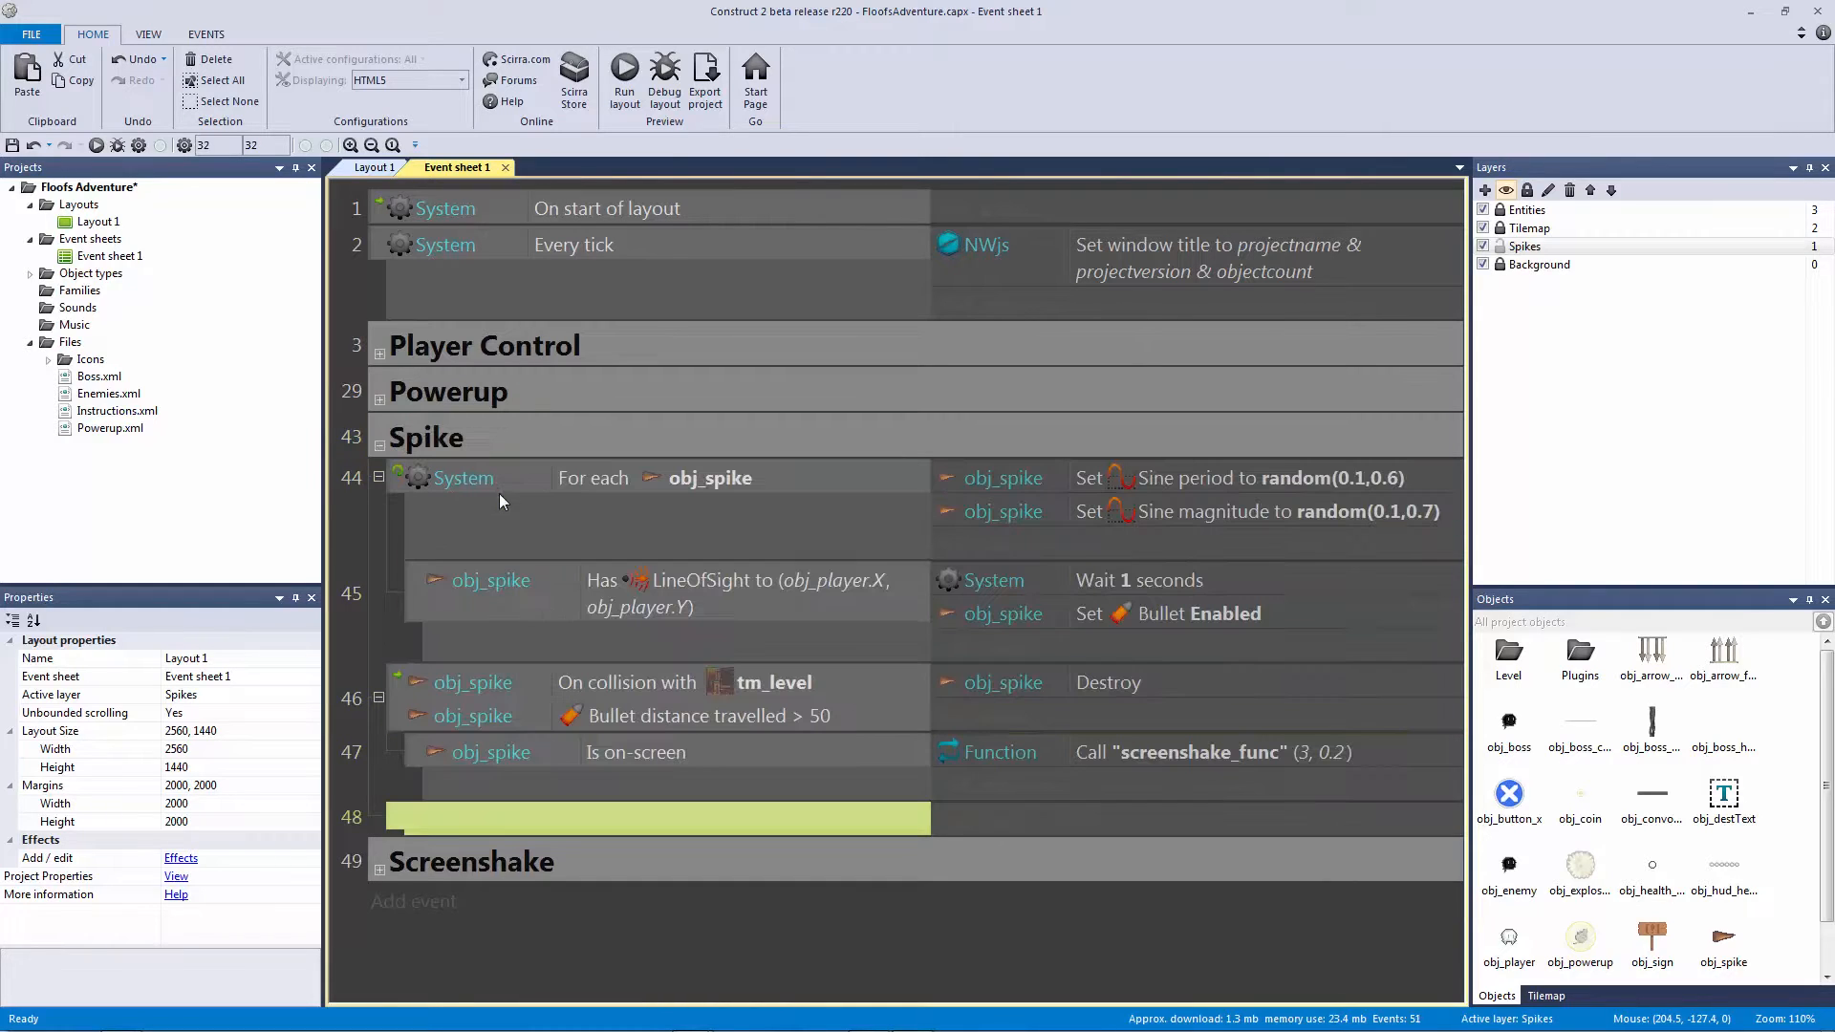
pyautogui.hotkey('ctrl', 'v')
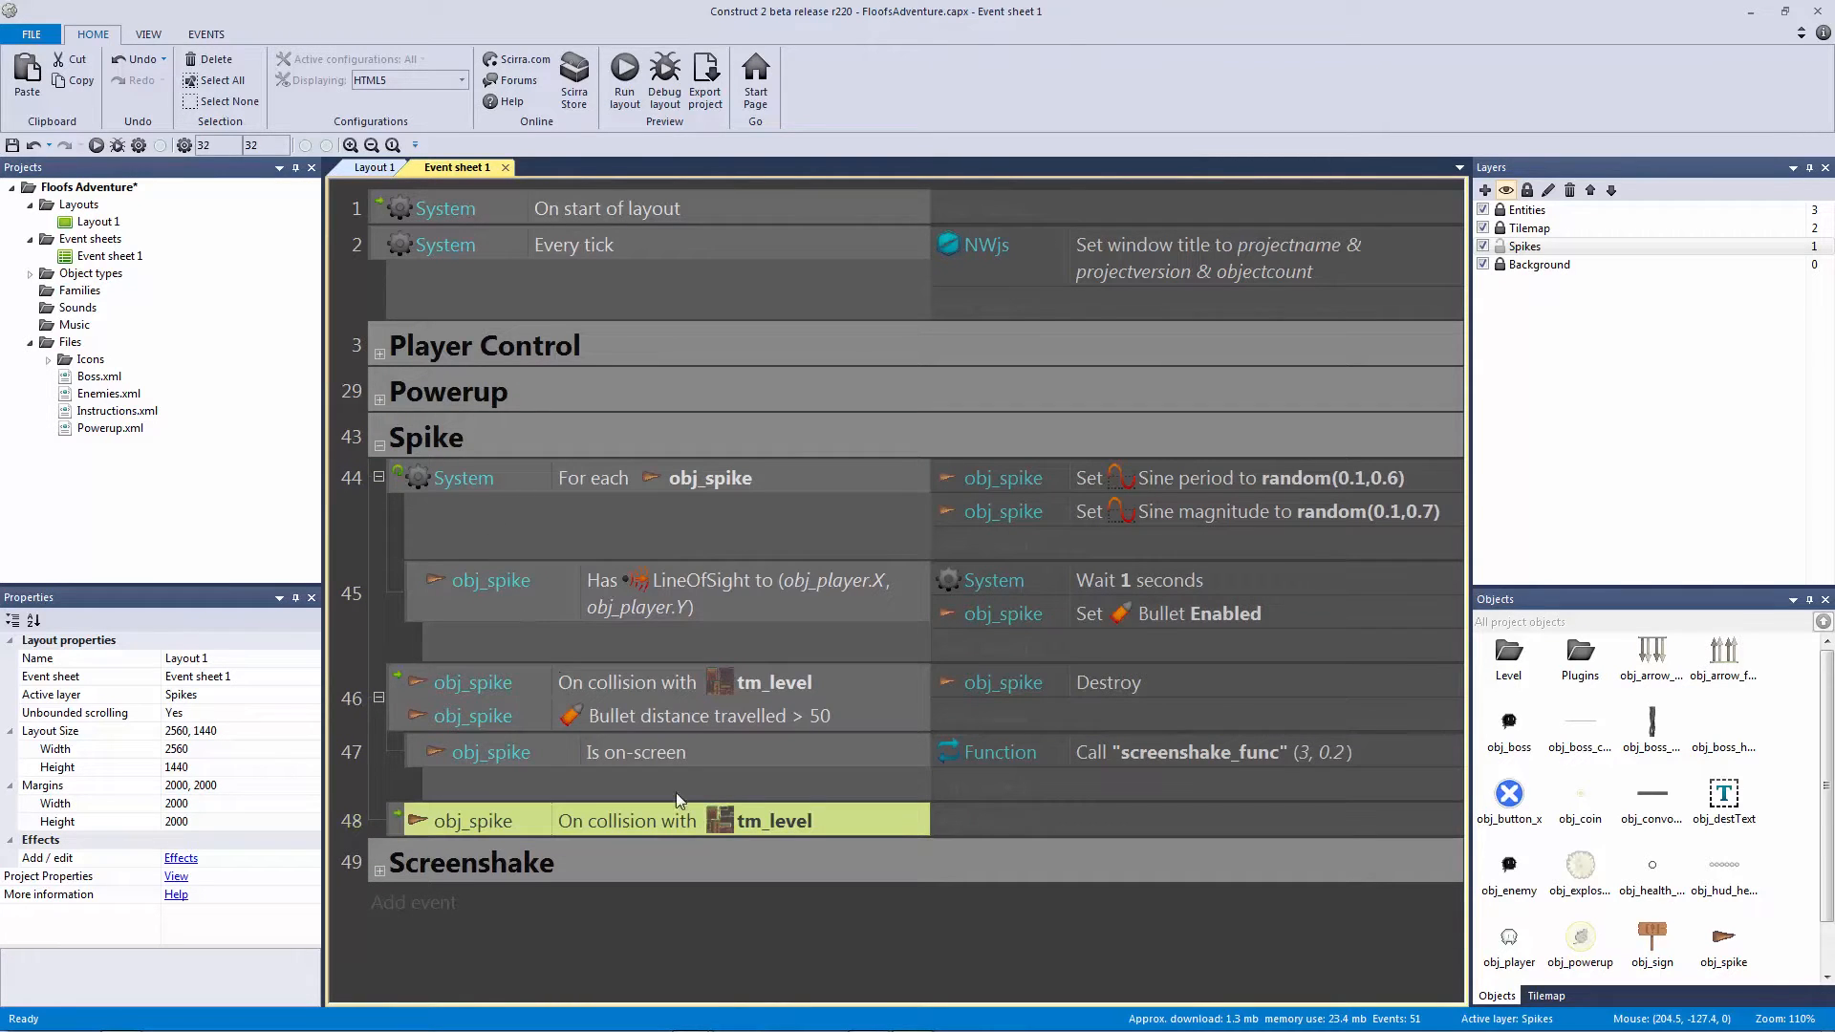
# Step: Change the collision object in the copied obj_spike condition to obj_player
pyautogui.doubleClick(724, 820)
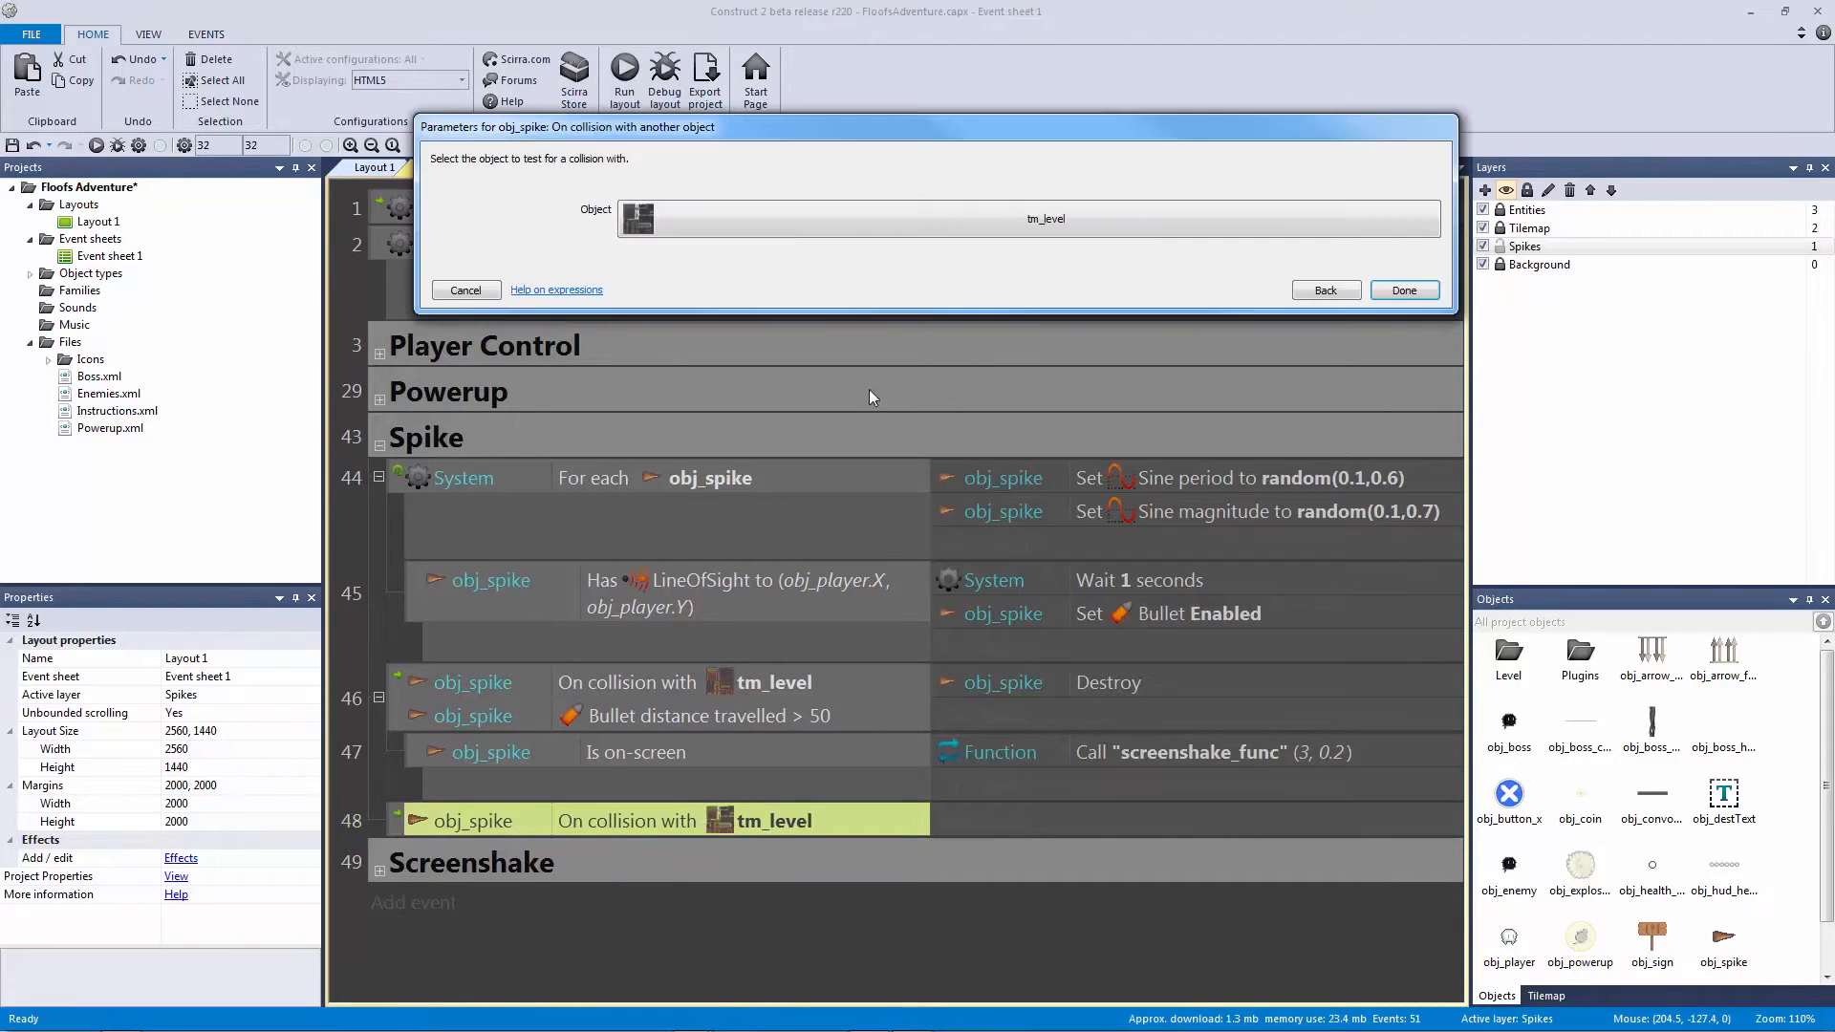
pyautogui.click(816, 225)
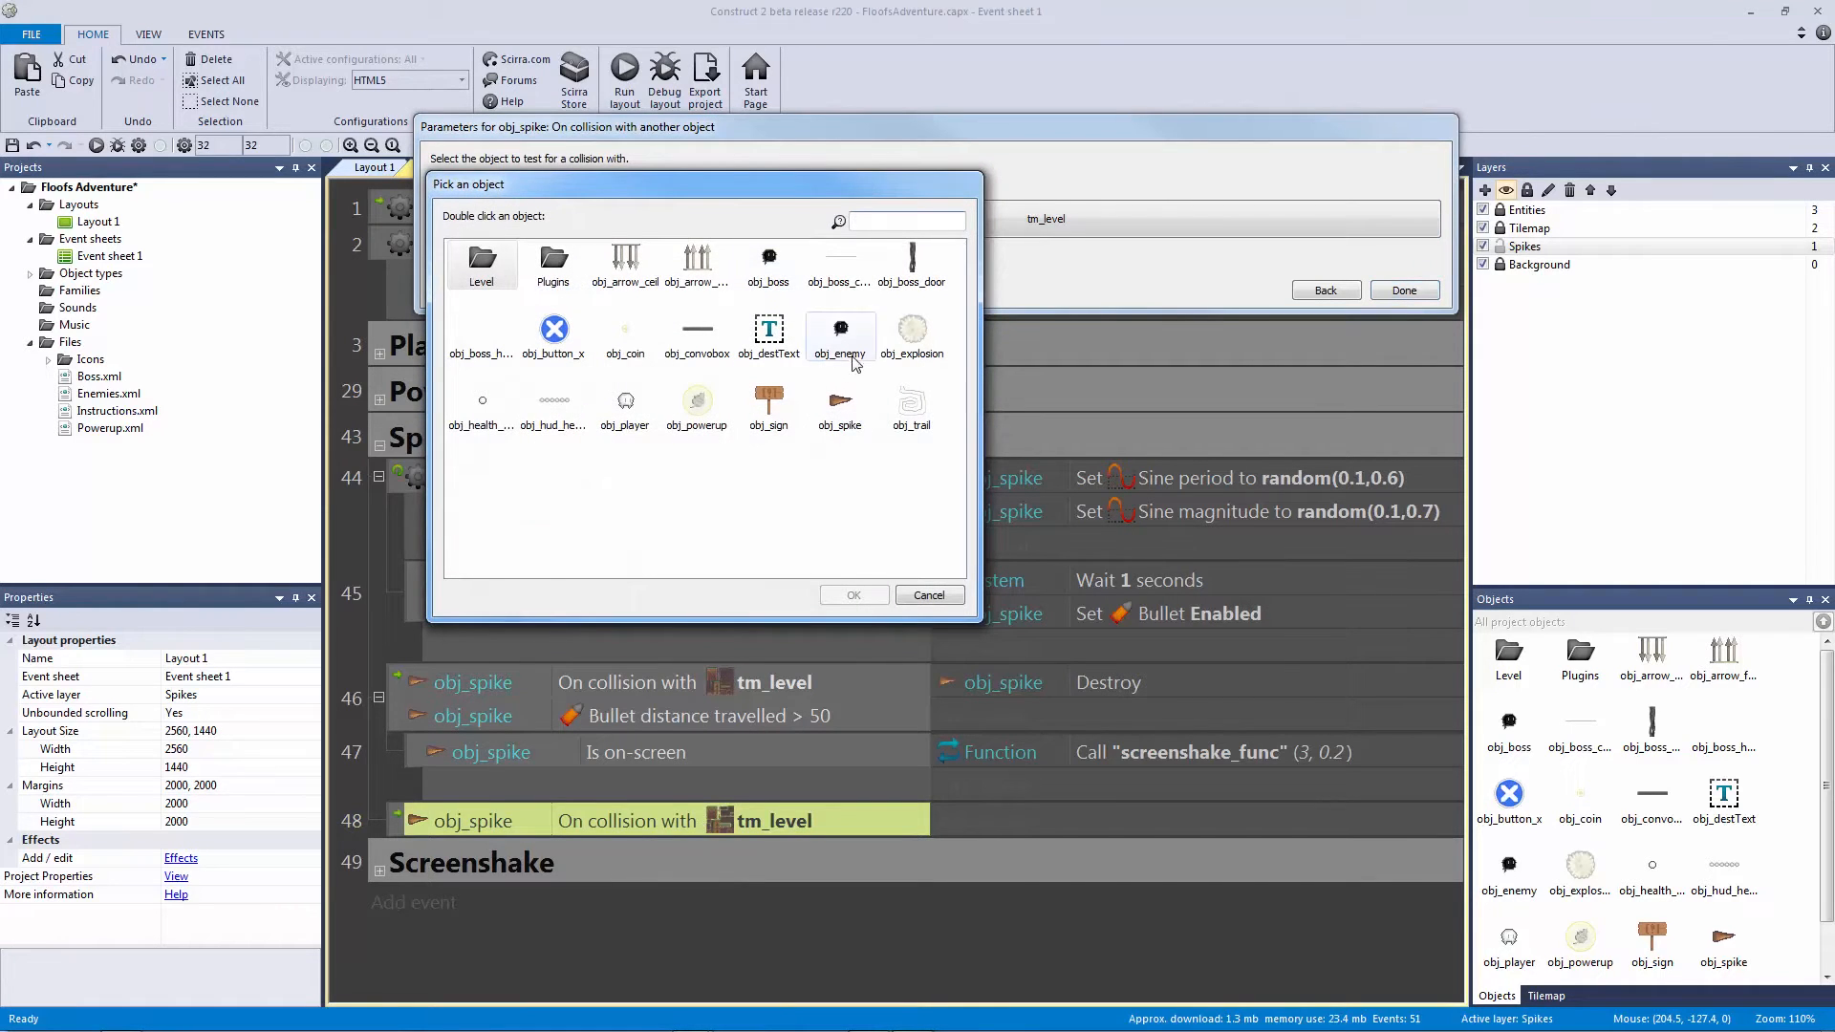
pyautogui.doubleClick(647, 400)
pyautogui.click(1391, 285)
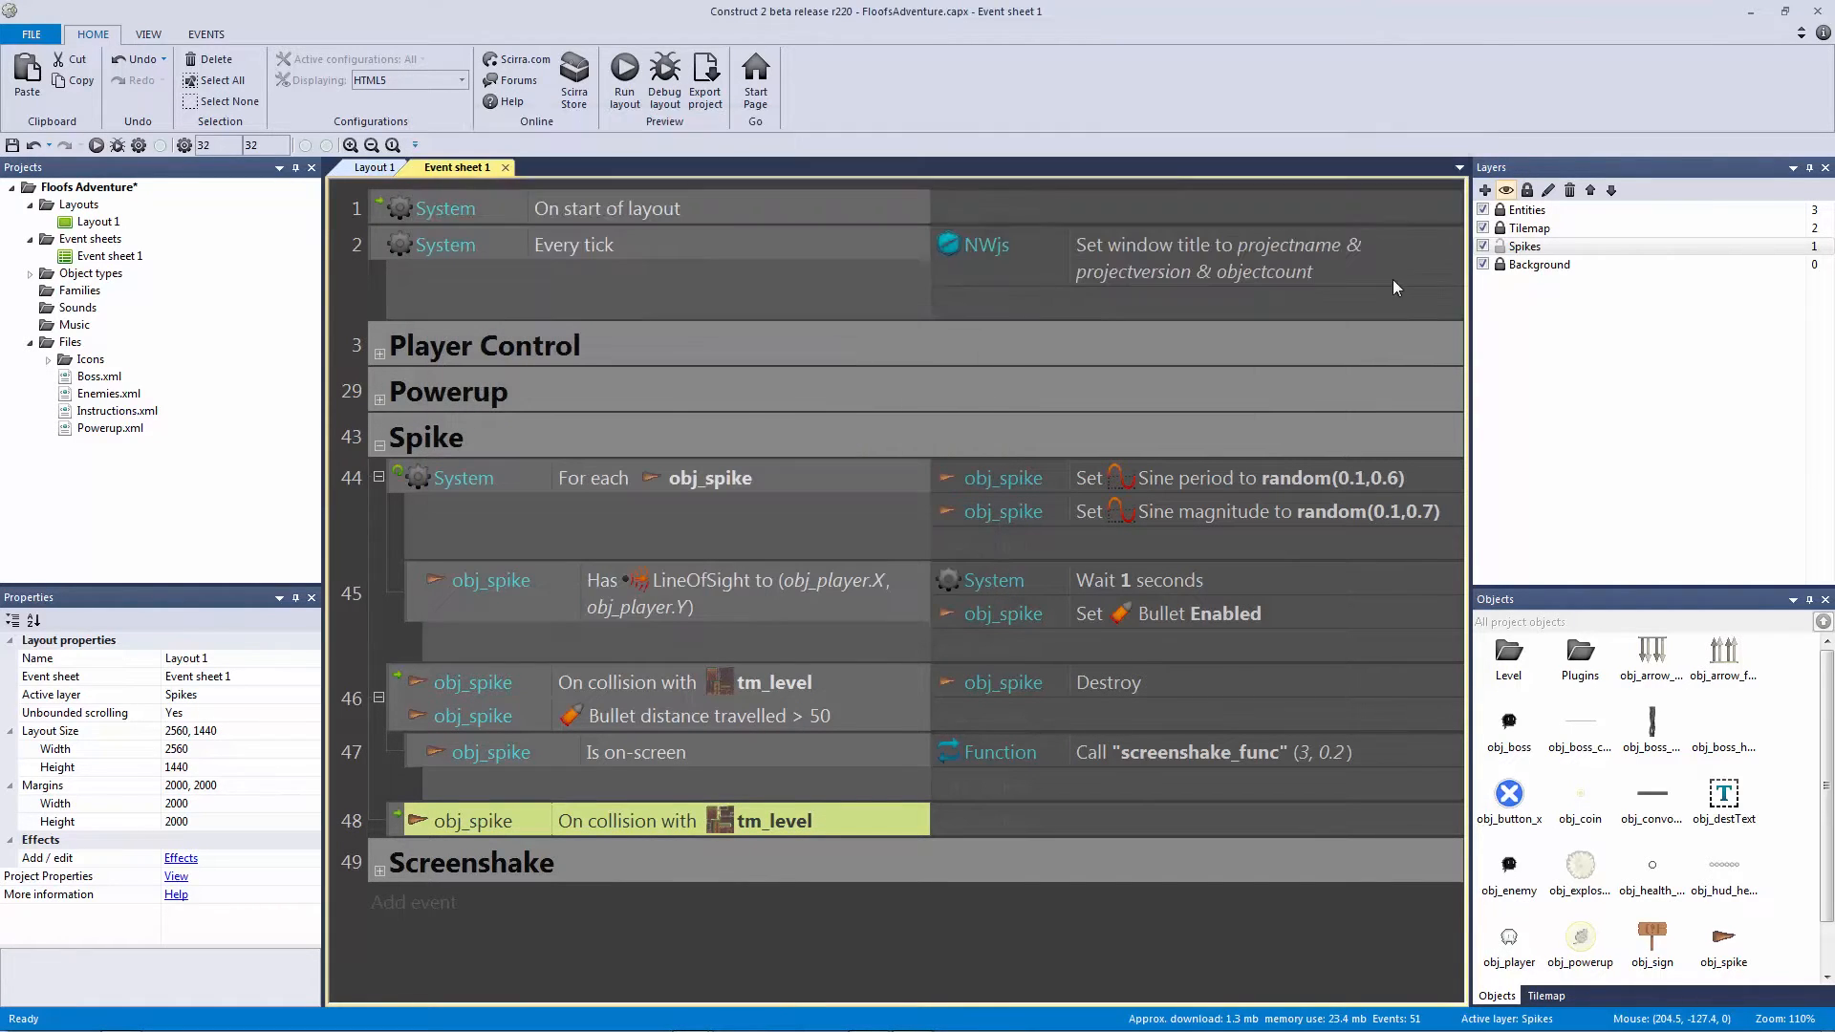
# Step: Copy the screenshake_func call to the obj_player collision event and set its parameters to 5 and 0.3
pyautogui.click(1162, 758)
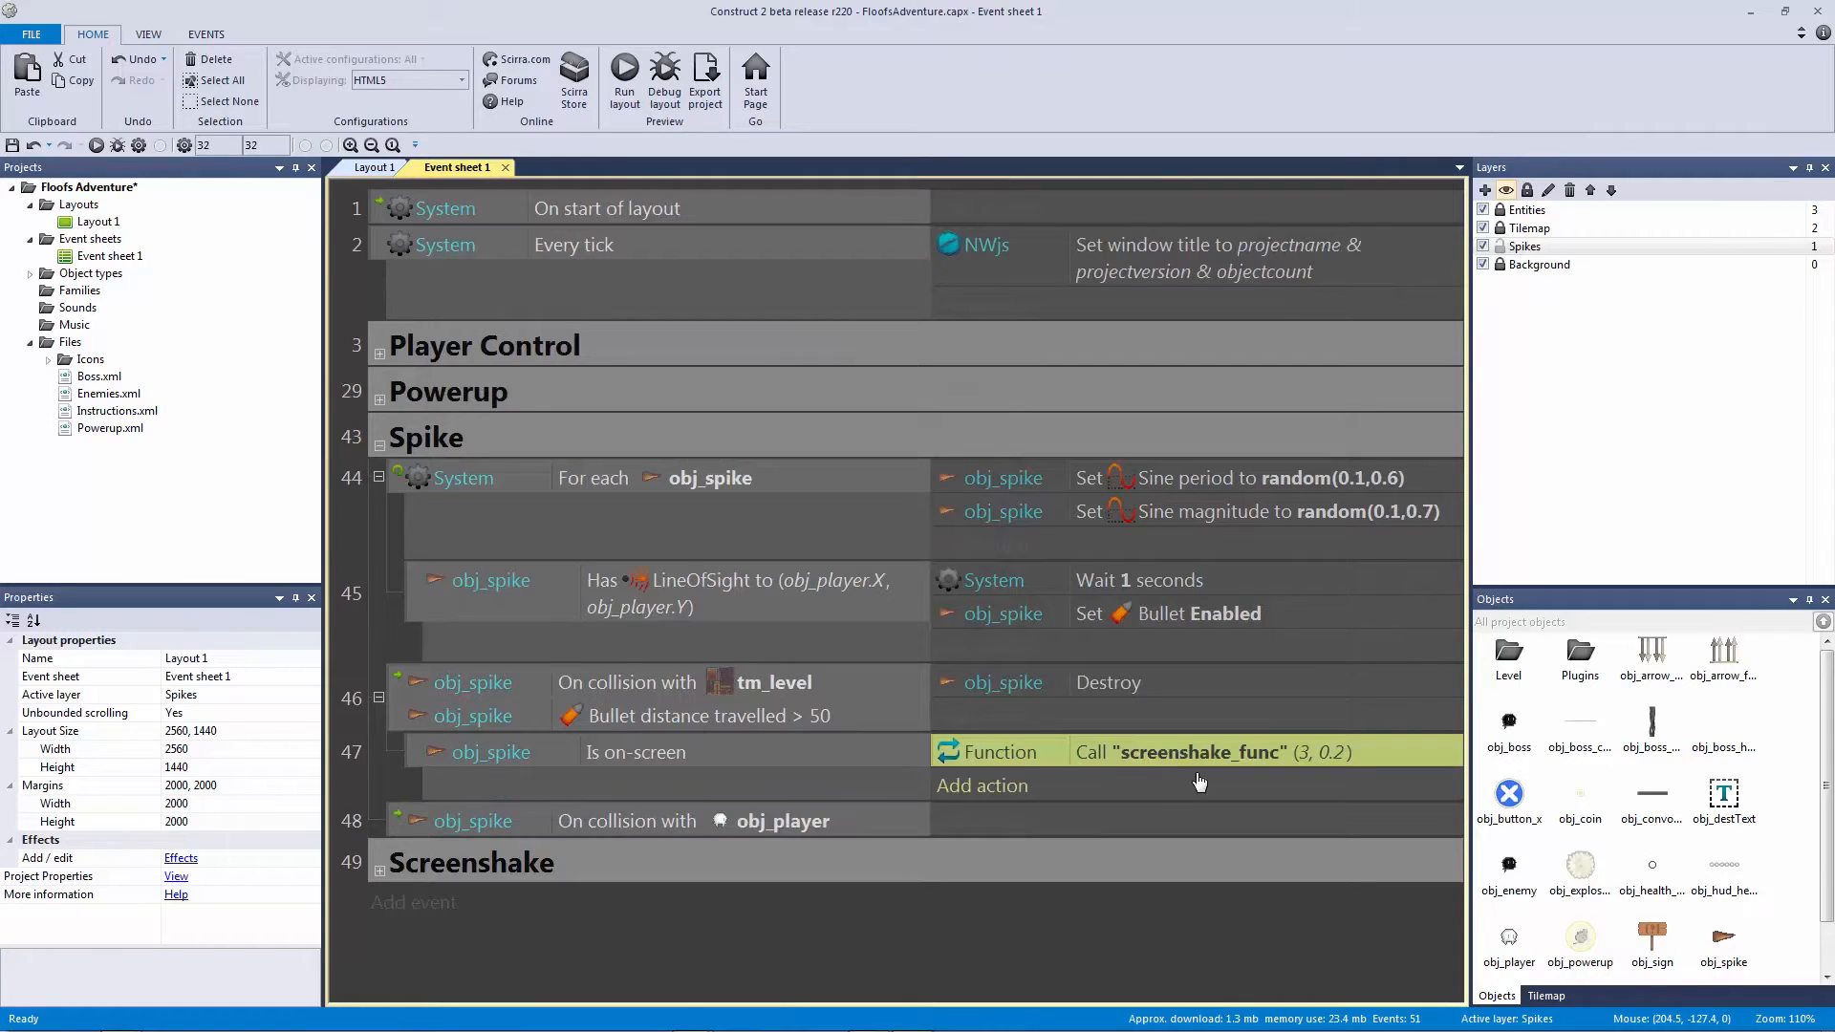
pyautogui.keyDown('ctrl'); pyautogui.moveTo(1174, 761); pyautogui.dragTo(1156, 835); pyautogui.keyUp('ctrl')
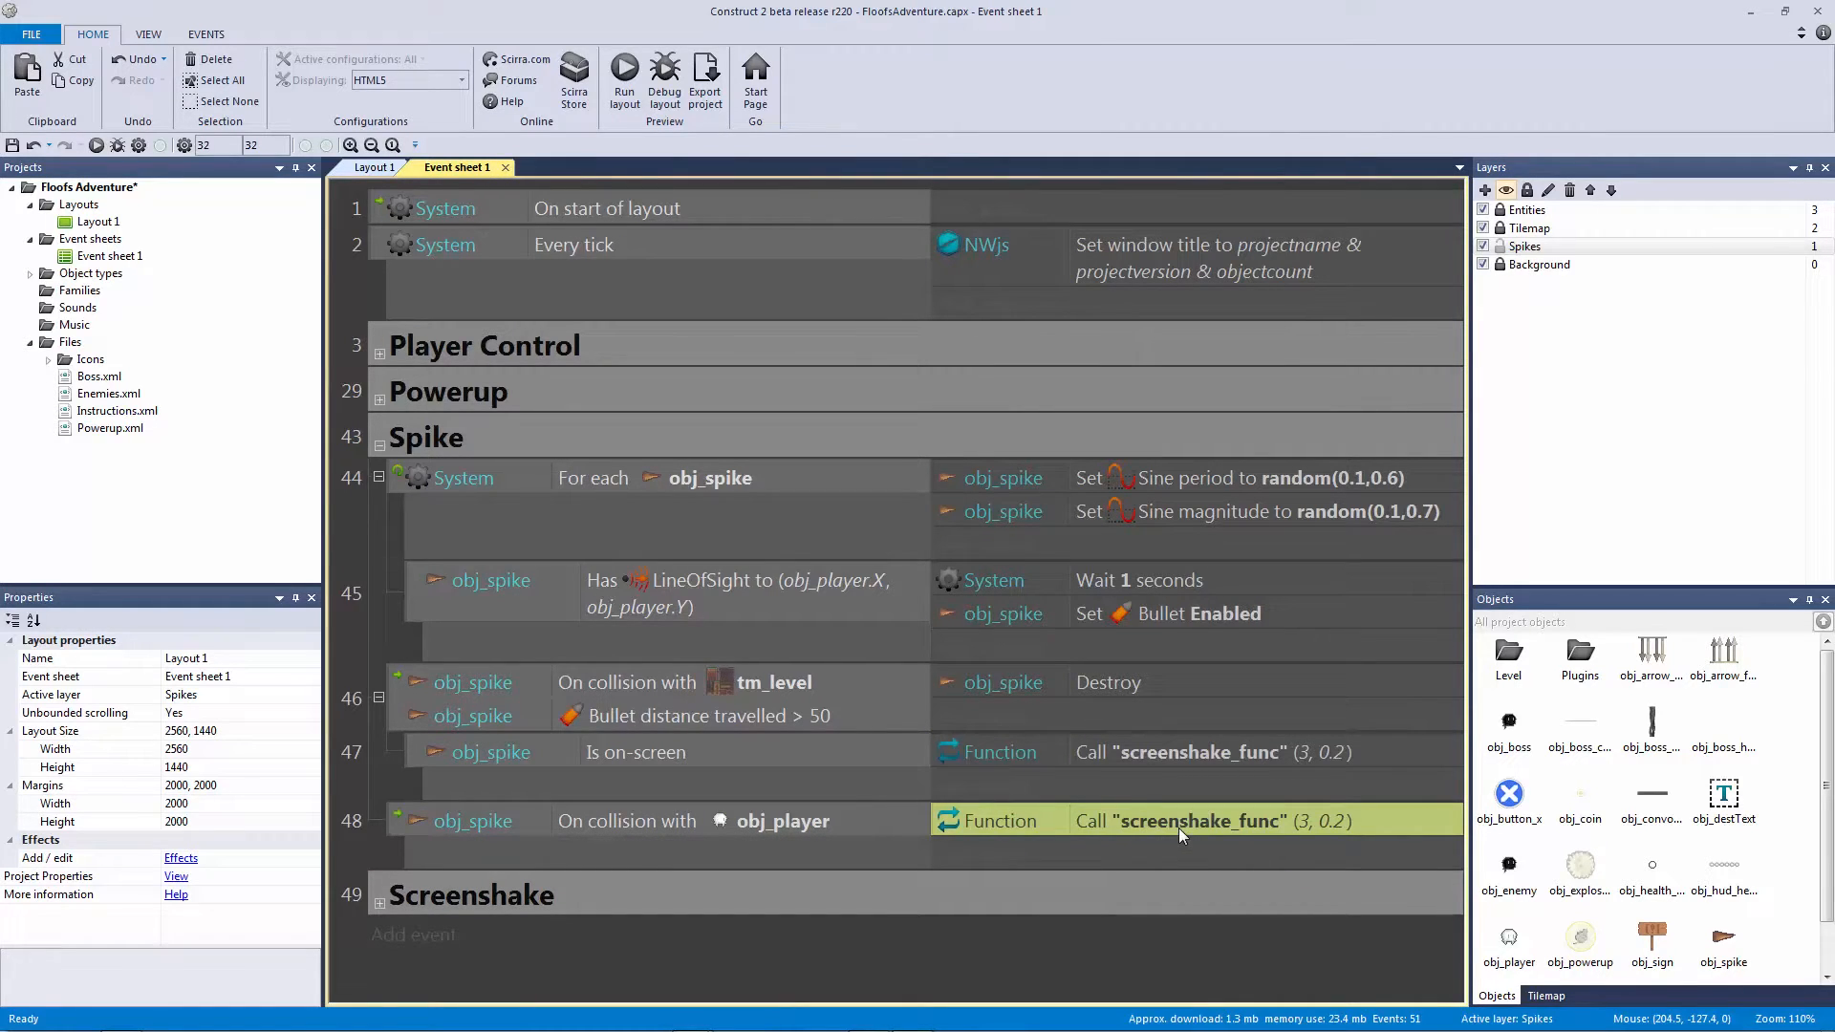
pyautogui.doubleClick(1178, 827)
pyautogui.press('Tab')
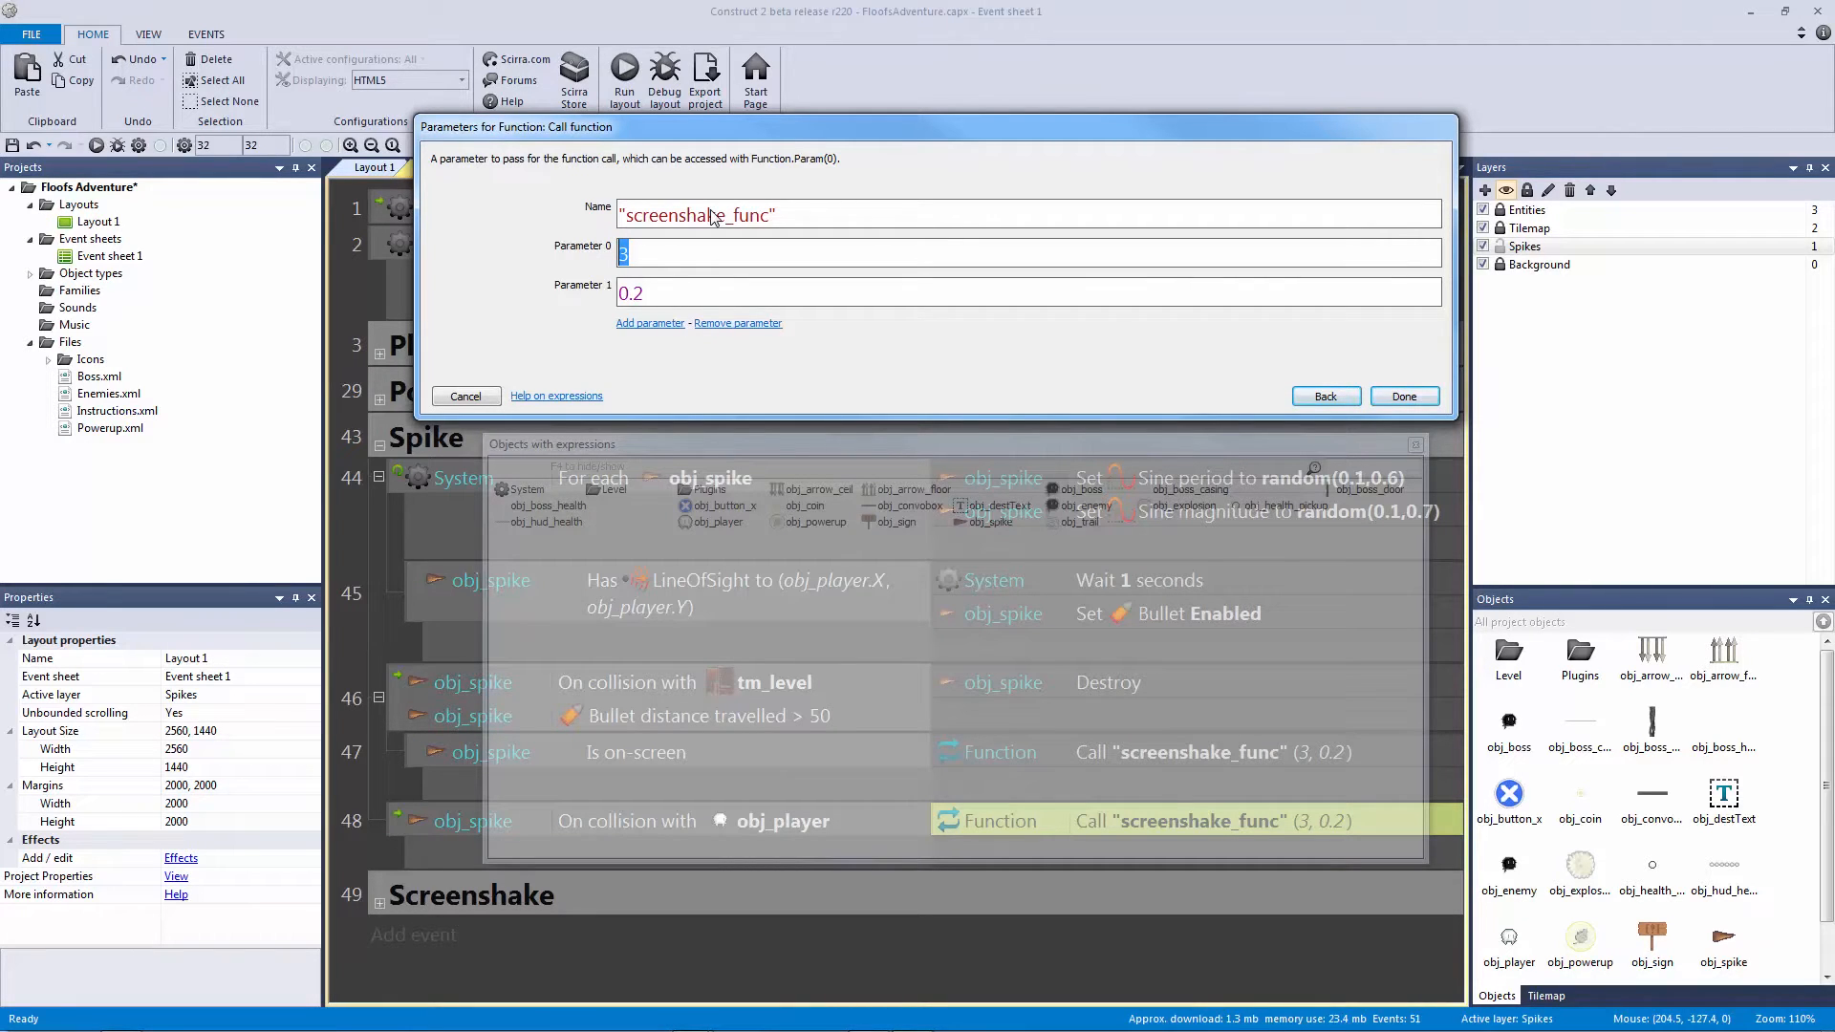
pyautogui.write('5')
pyautogui.press('Tab')
pyautogui.write('0.3')
pyautogui.press('Return')
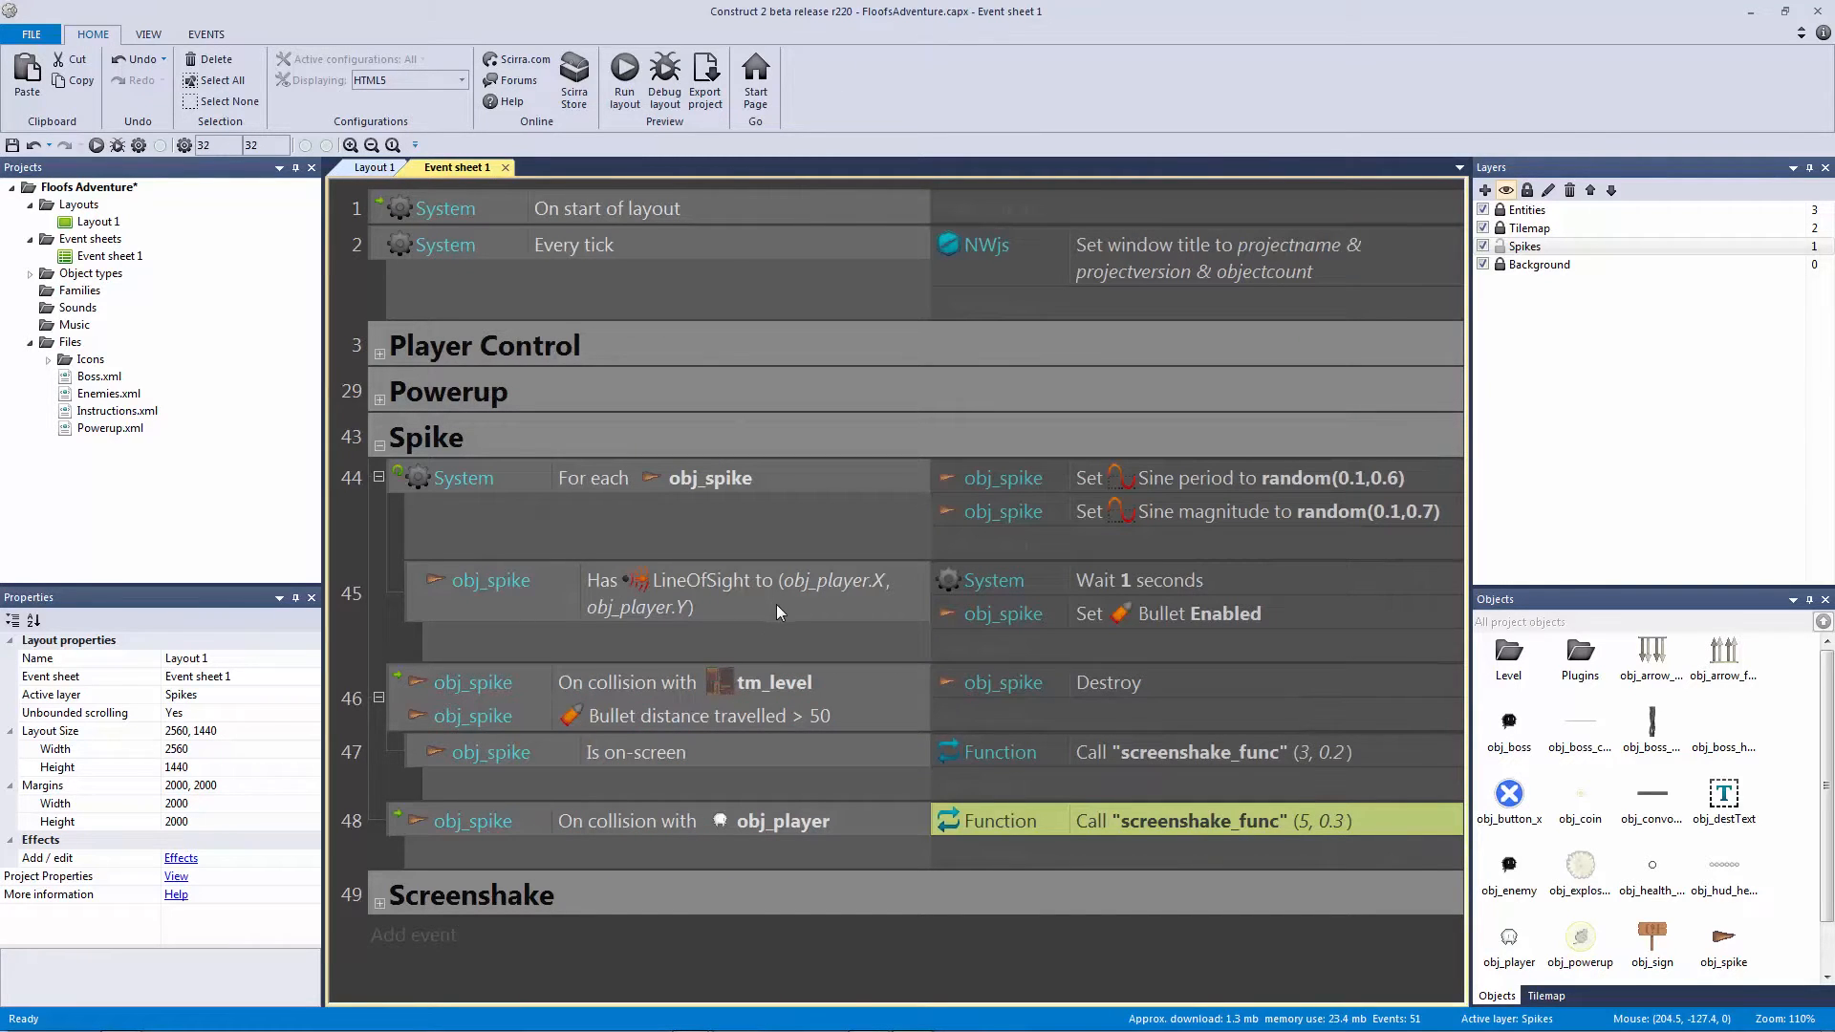
pyautogui.click(816, 829)
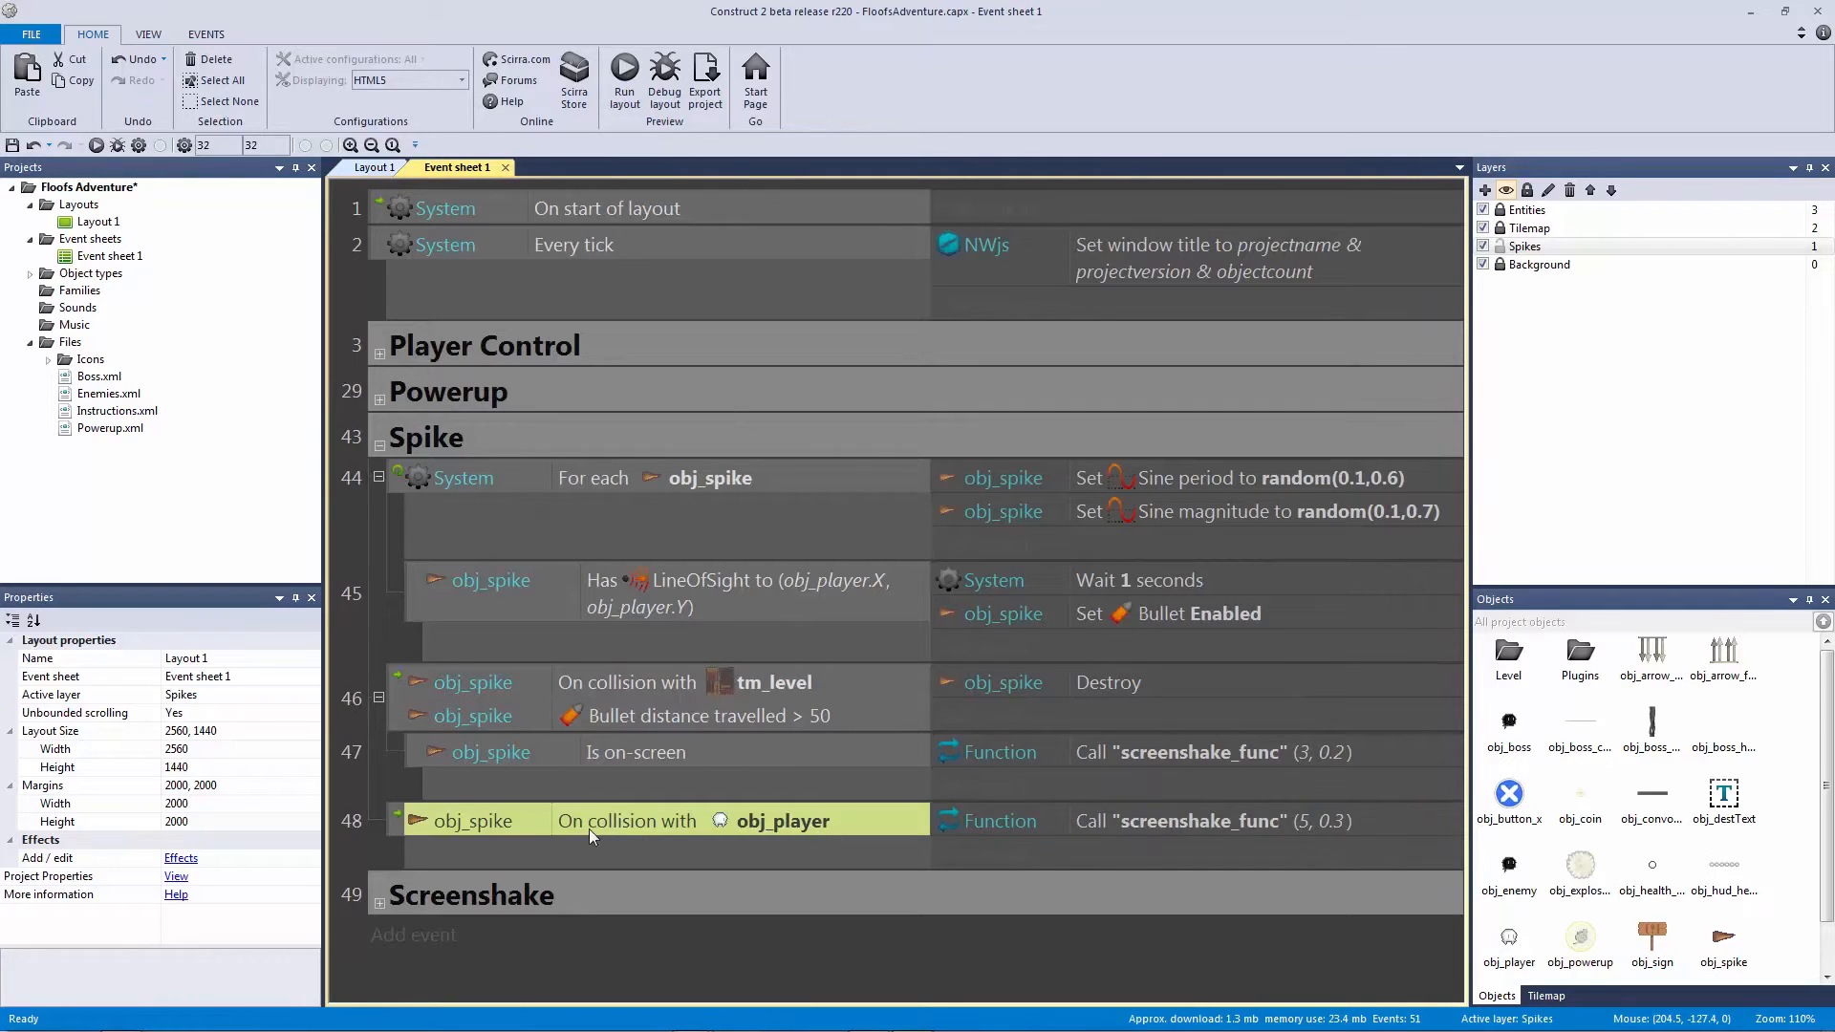
pyautogui.click(387, 822)
pyautogui.click(405, 828)
pyautogui.press('c')
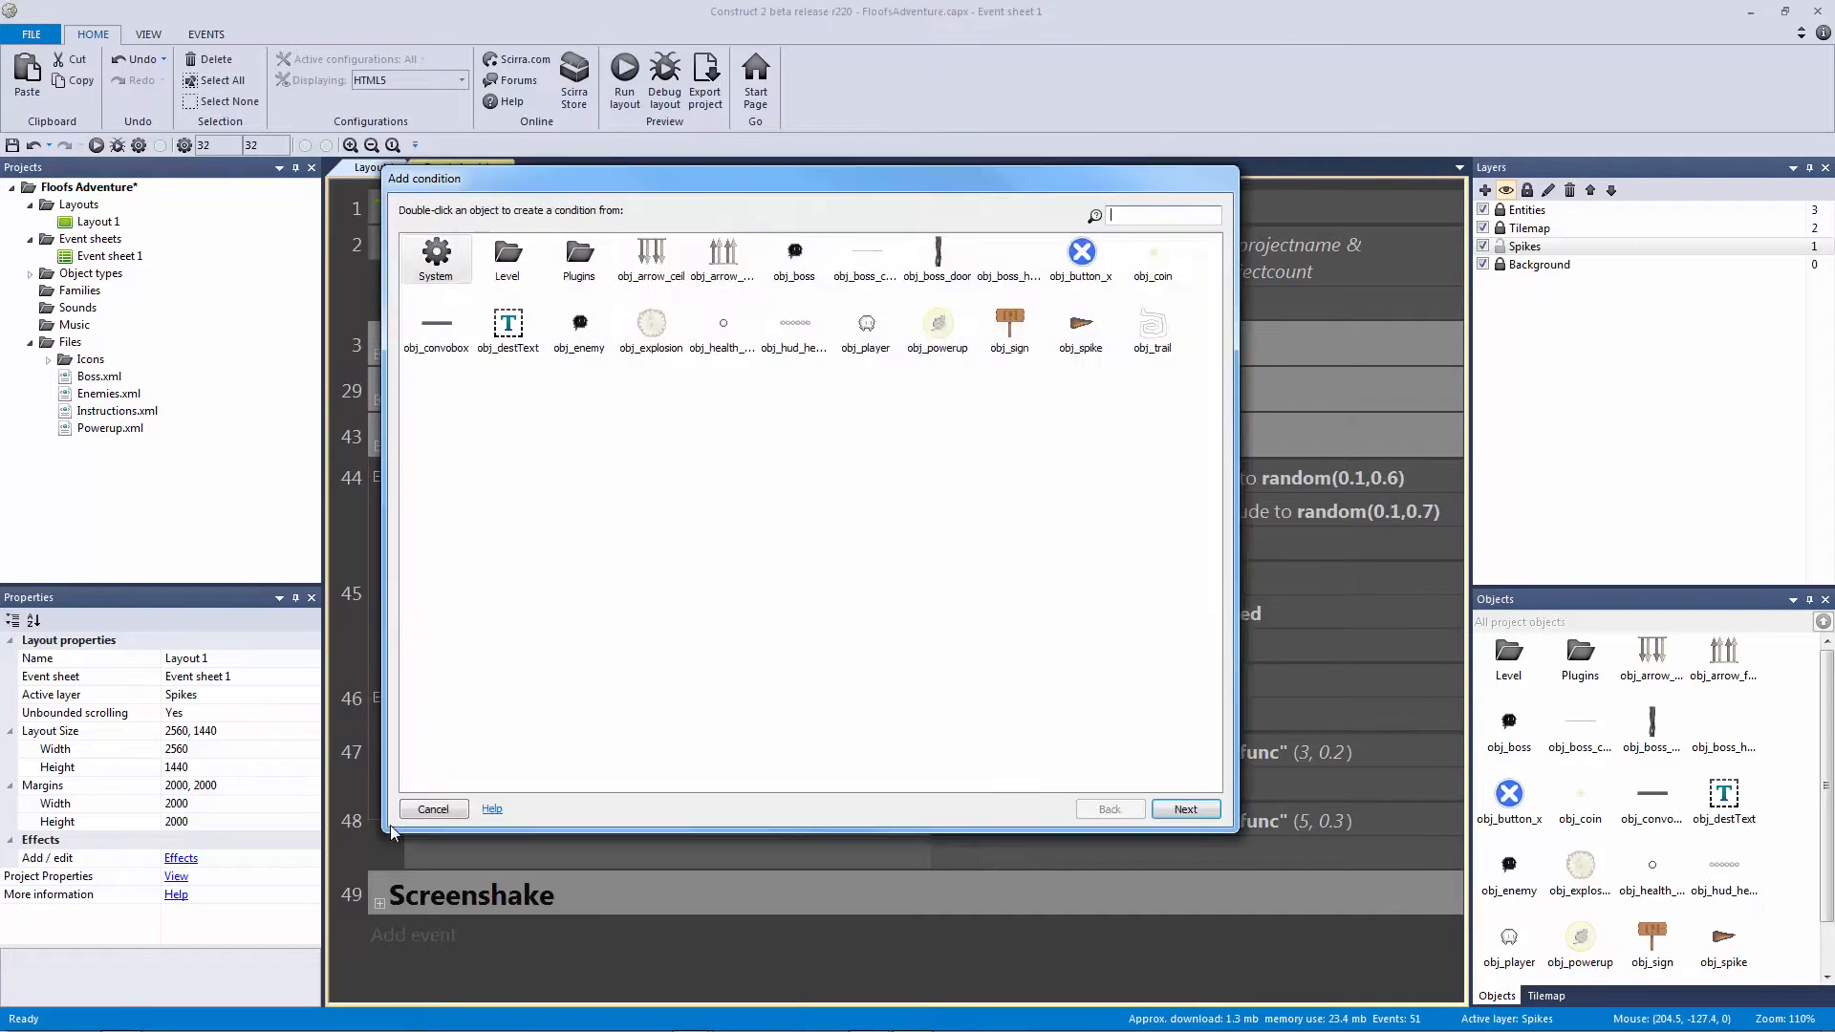
pyautogui.click(413, 811)
# Step: Add the comment "Lose health function" above the obj_player collision event and the comment "Player Hurt Sound" above that one
pyautogui.click(396, 822)
pyautogui.press('q')
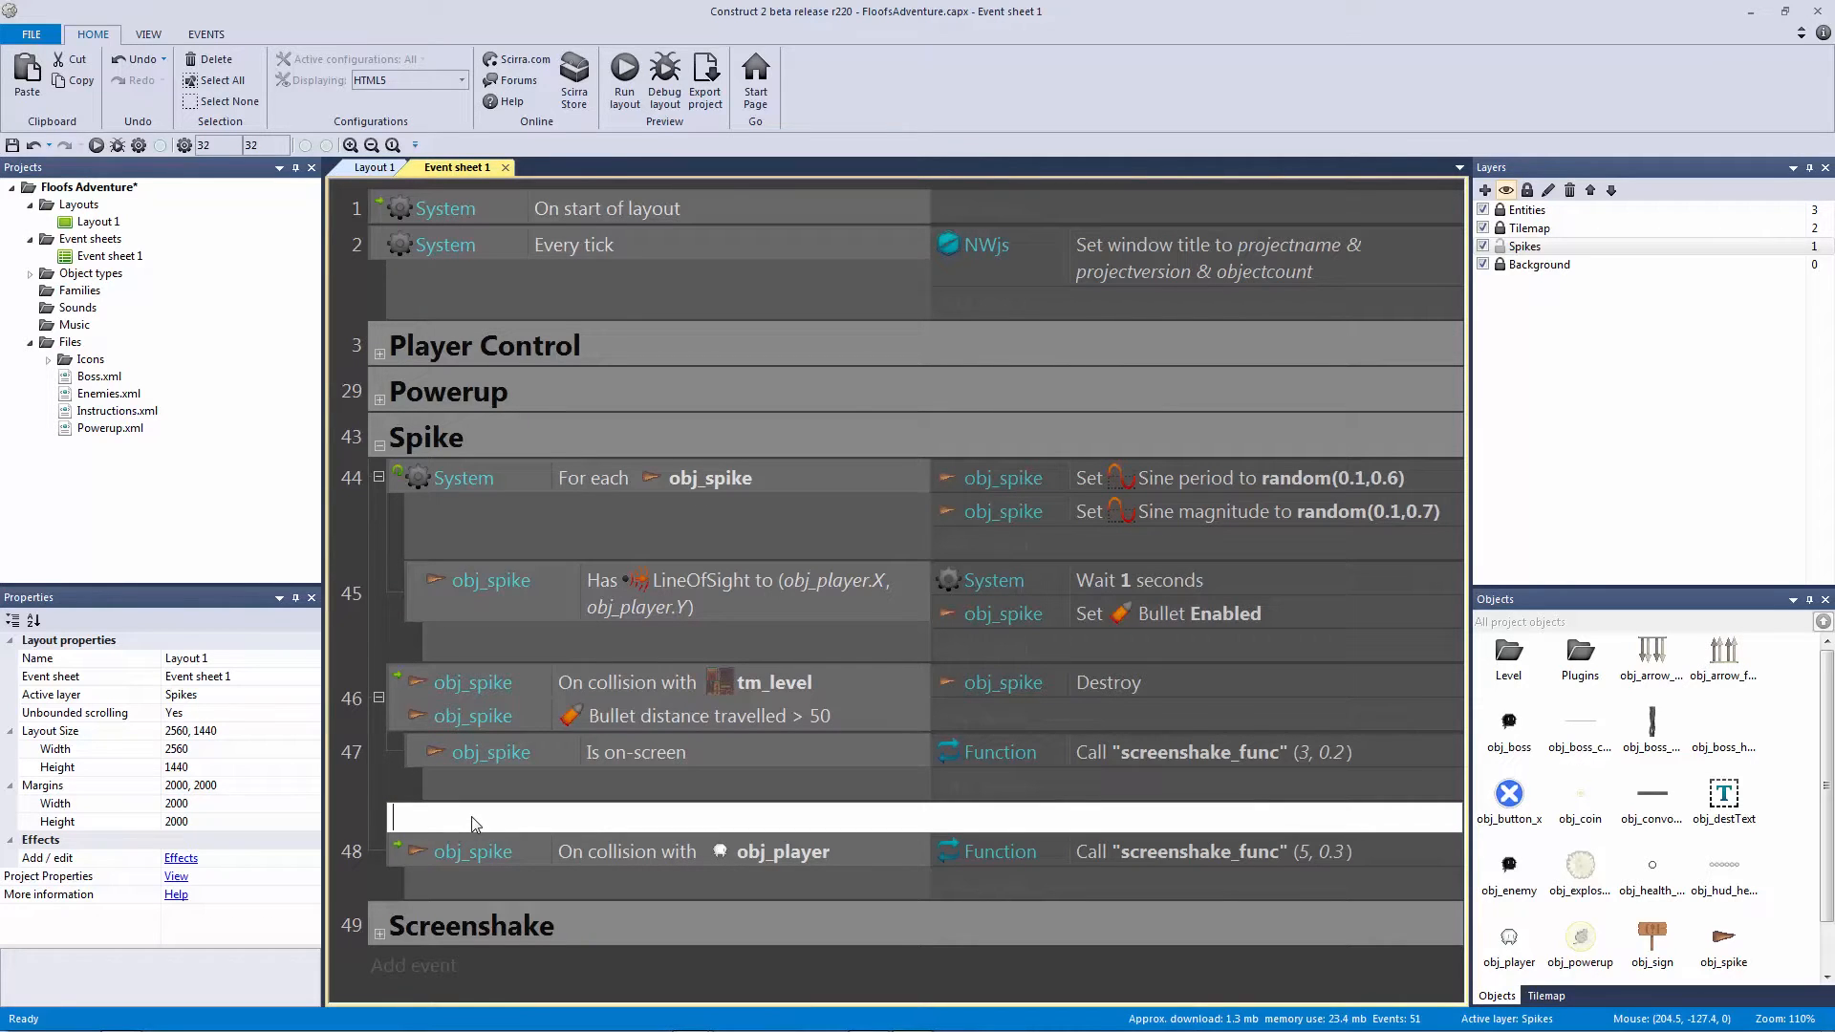
pyautogui.write('Lose health function')
pyautogui.press('Return')
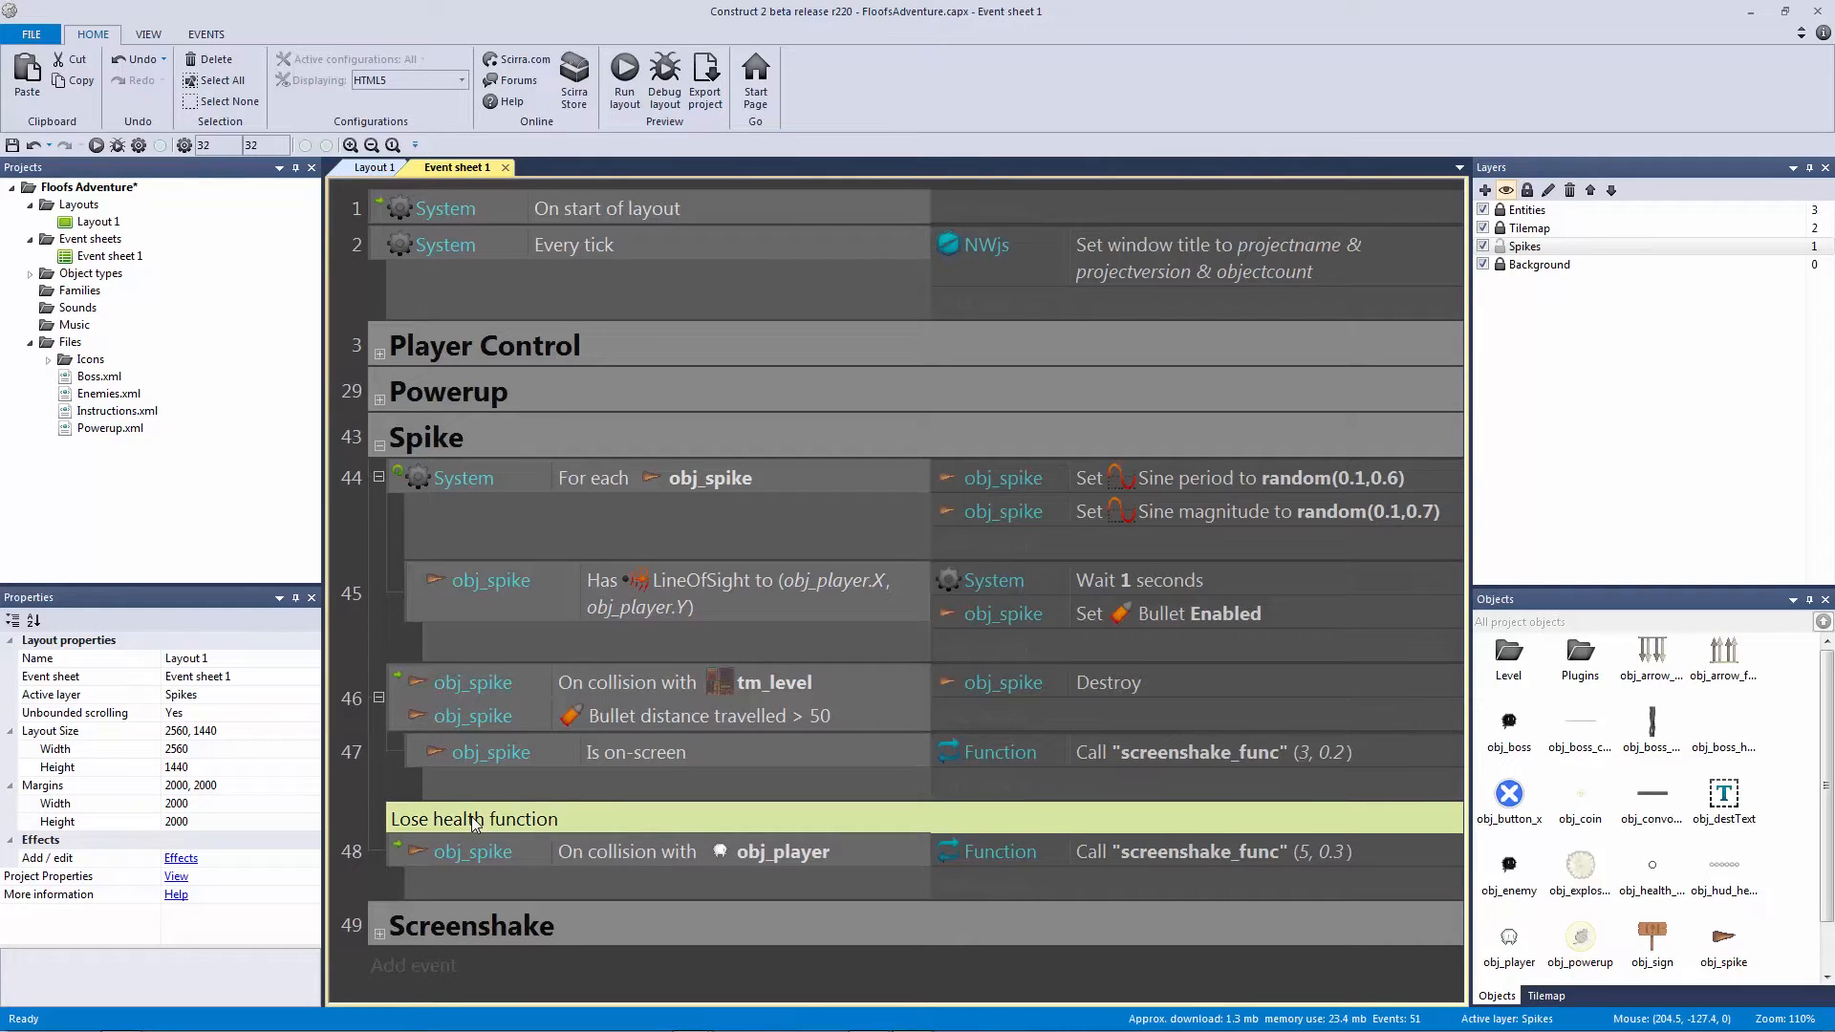
pyautogui.press('q')
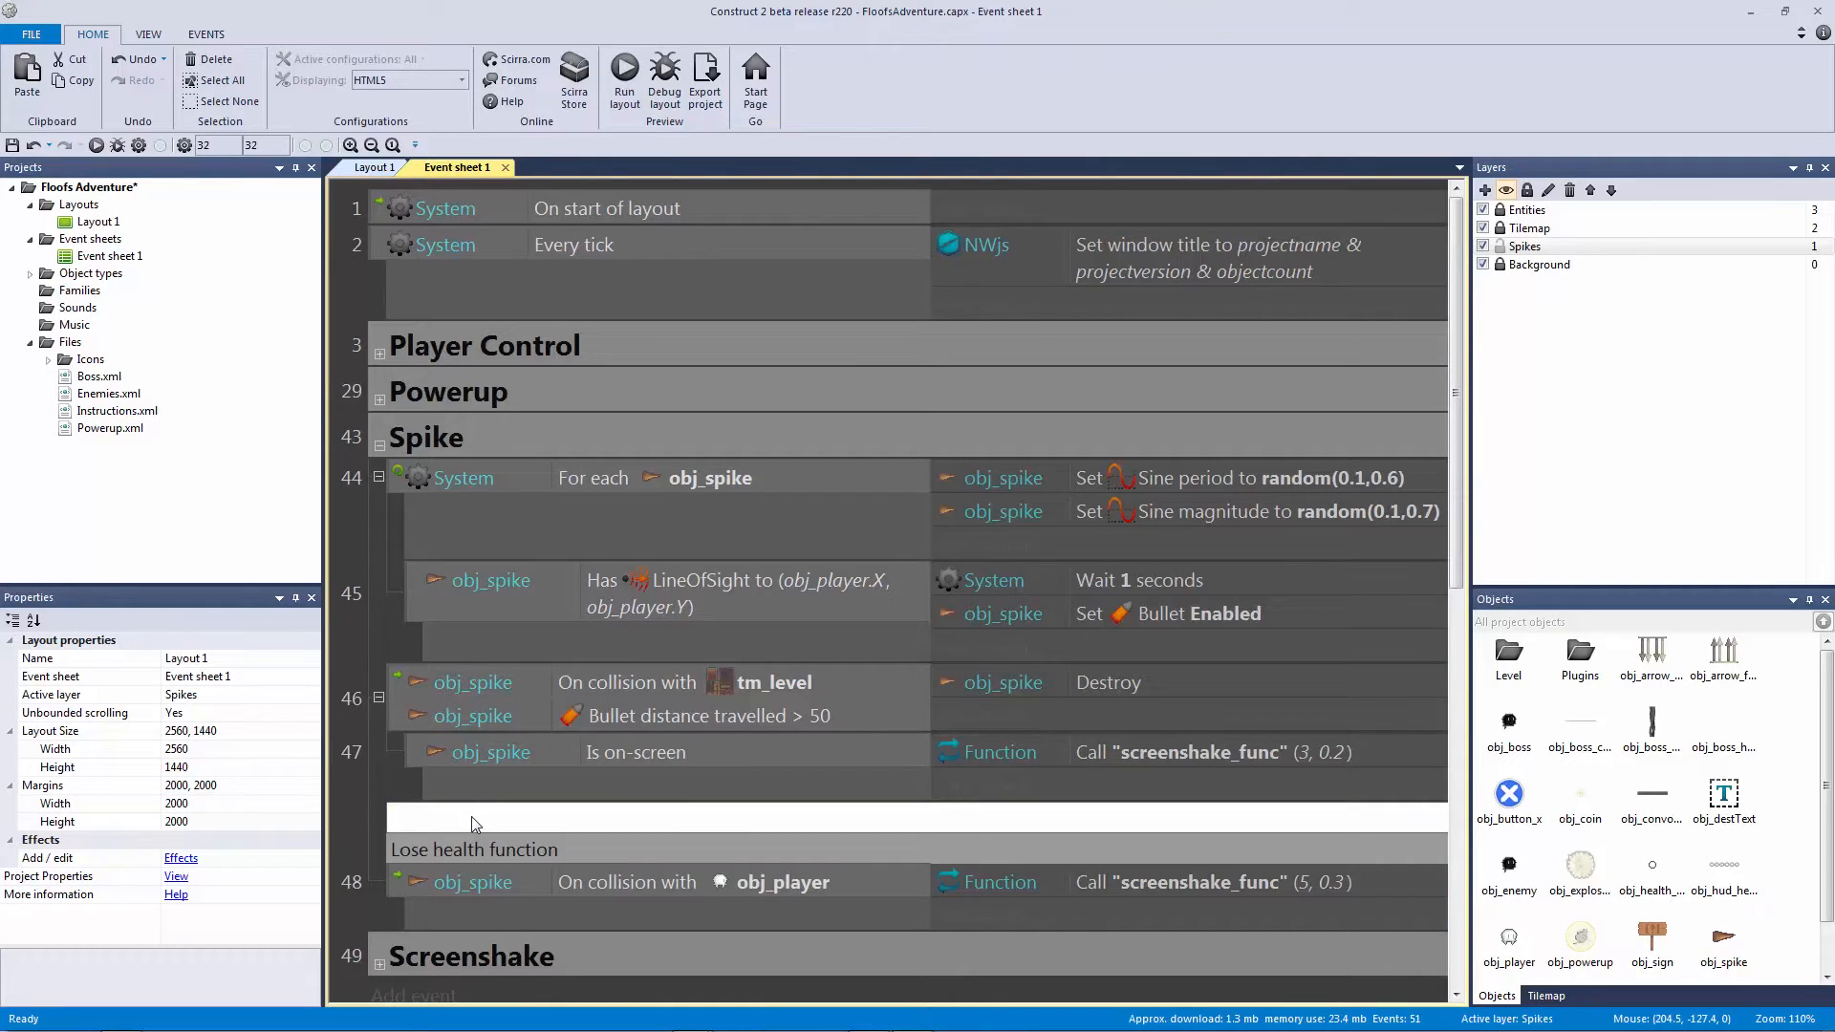
pyautogui.write('Player Hurt Sound')
pyautogui.press('Return')
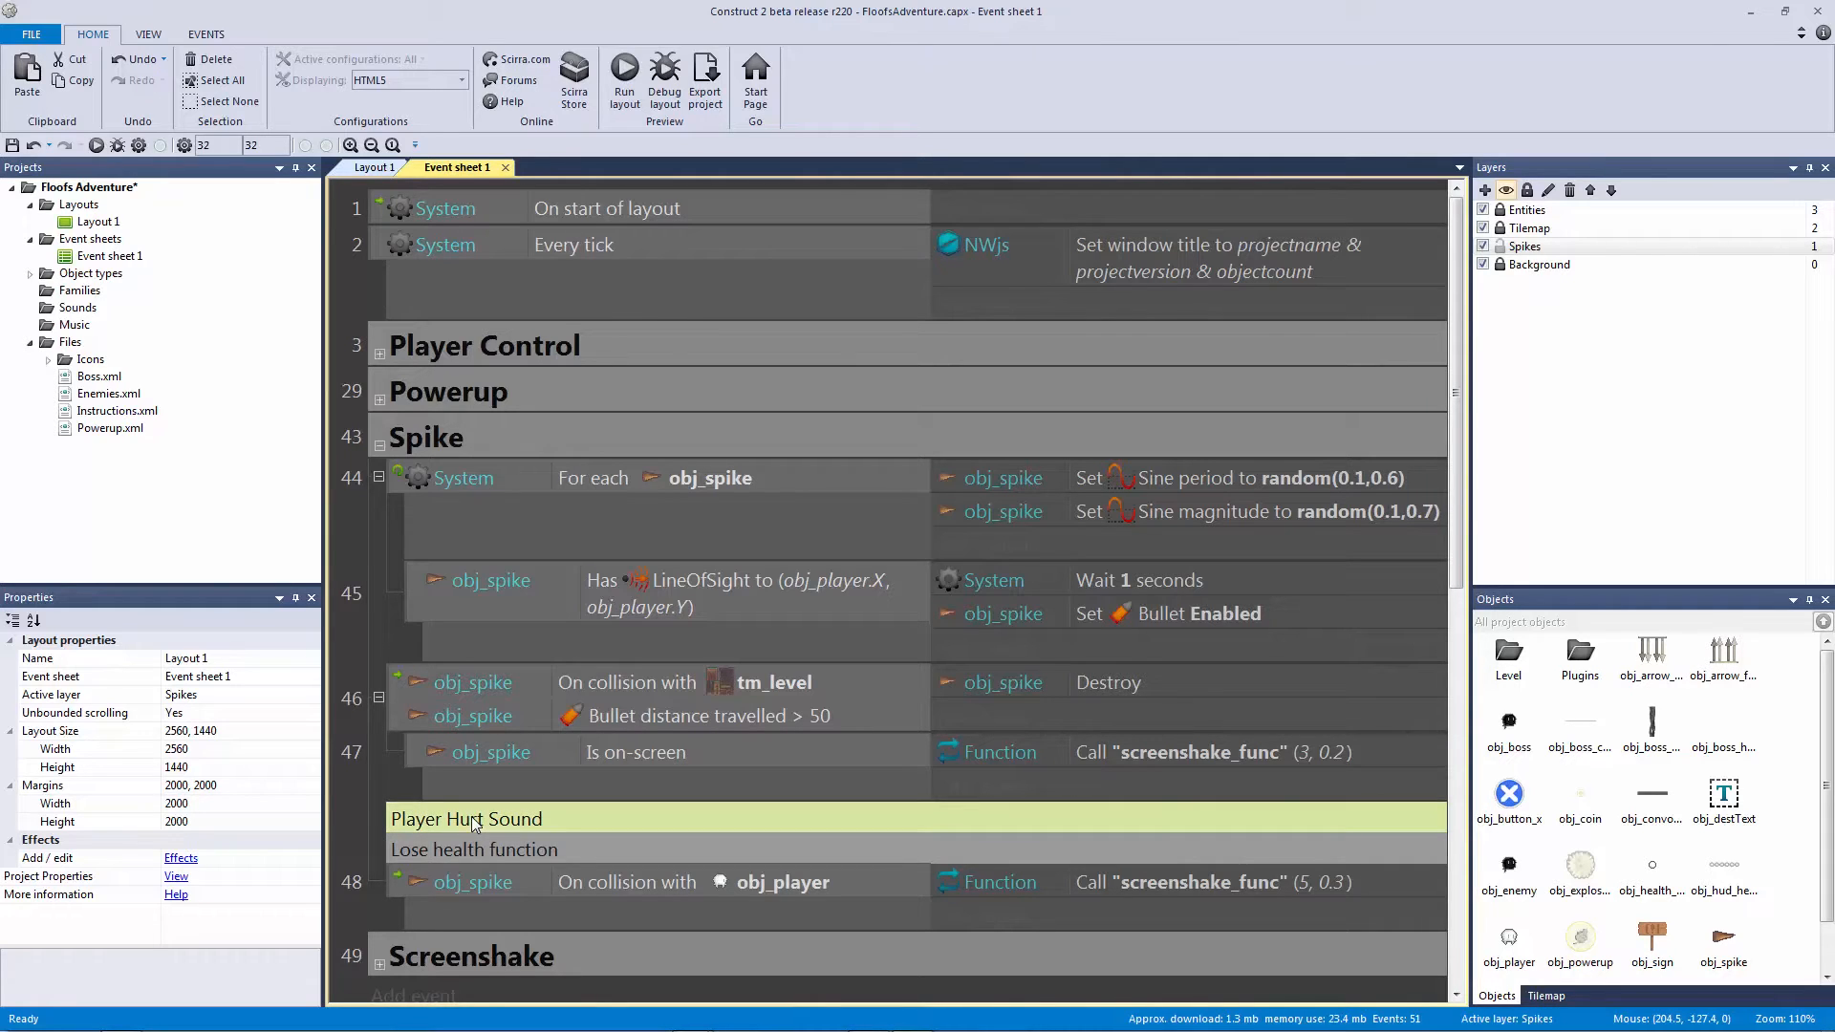
# Step: Insert a blank comment above the obj_player collision event and delete it again
pyautogui.click(451, 850)
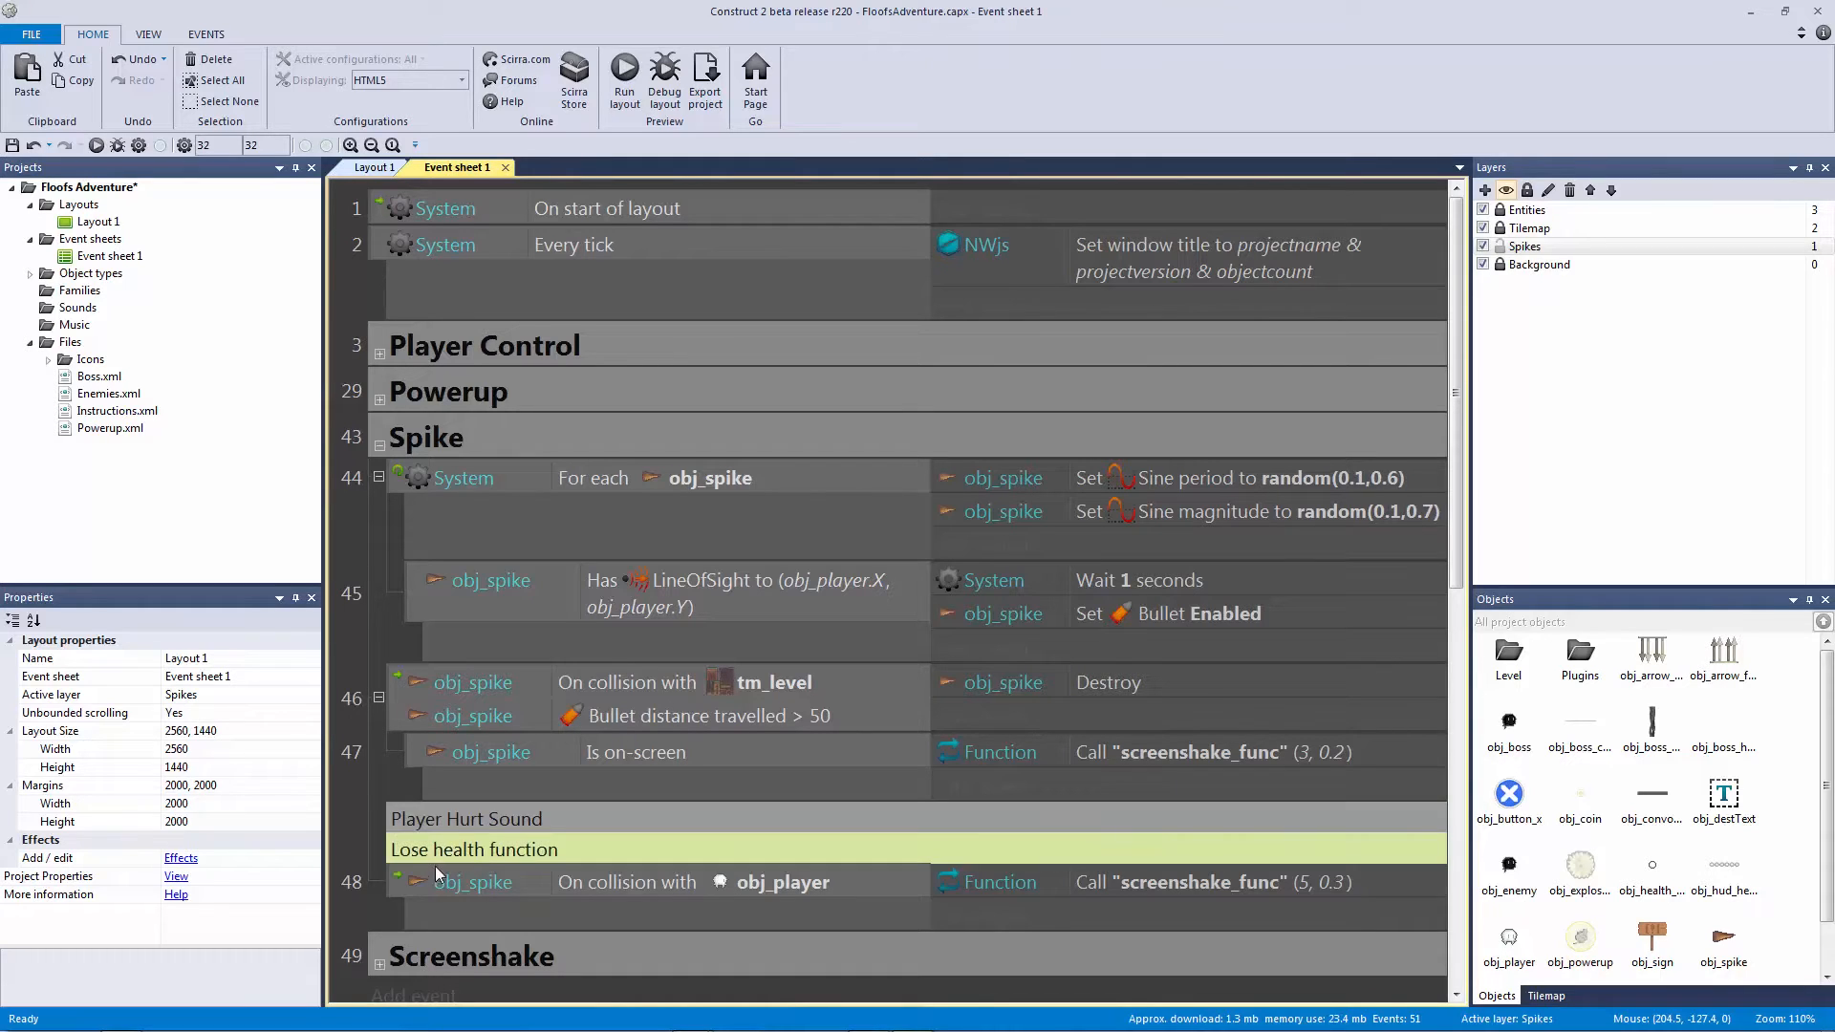
pyautogui.click(434, 880)
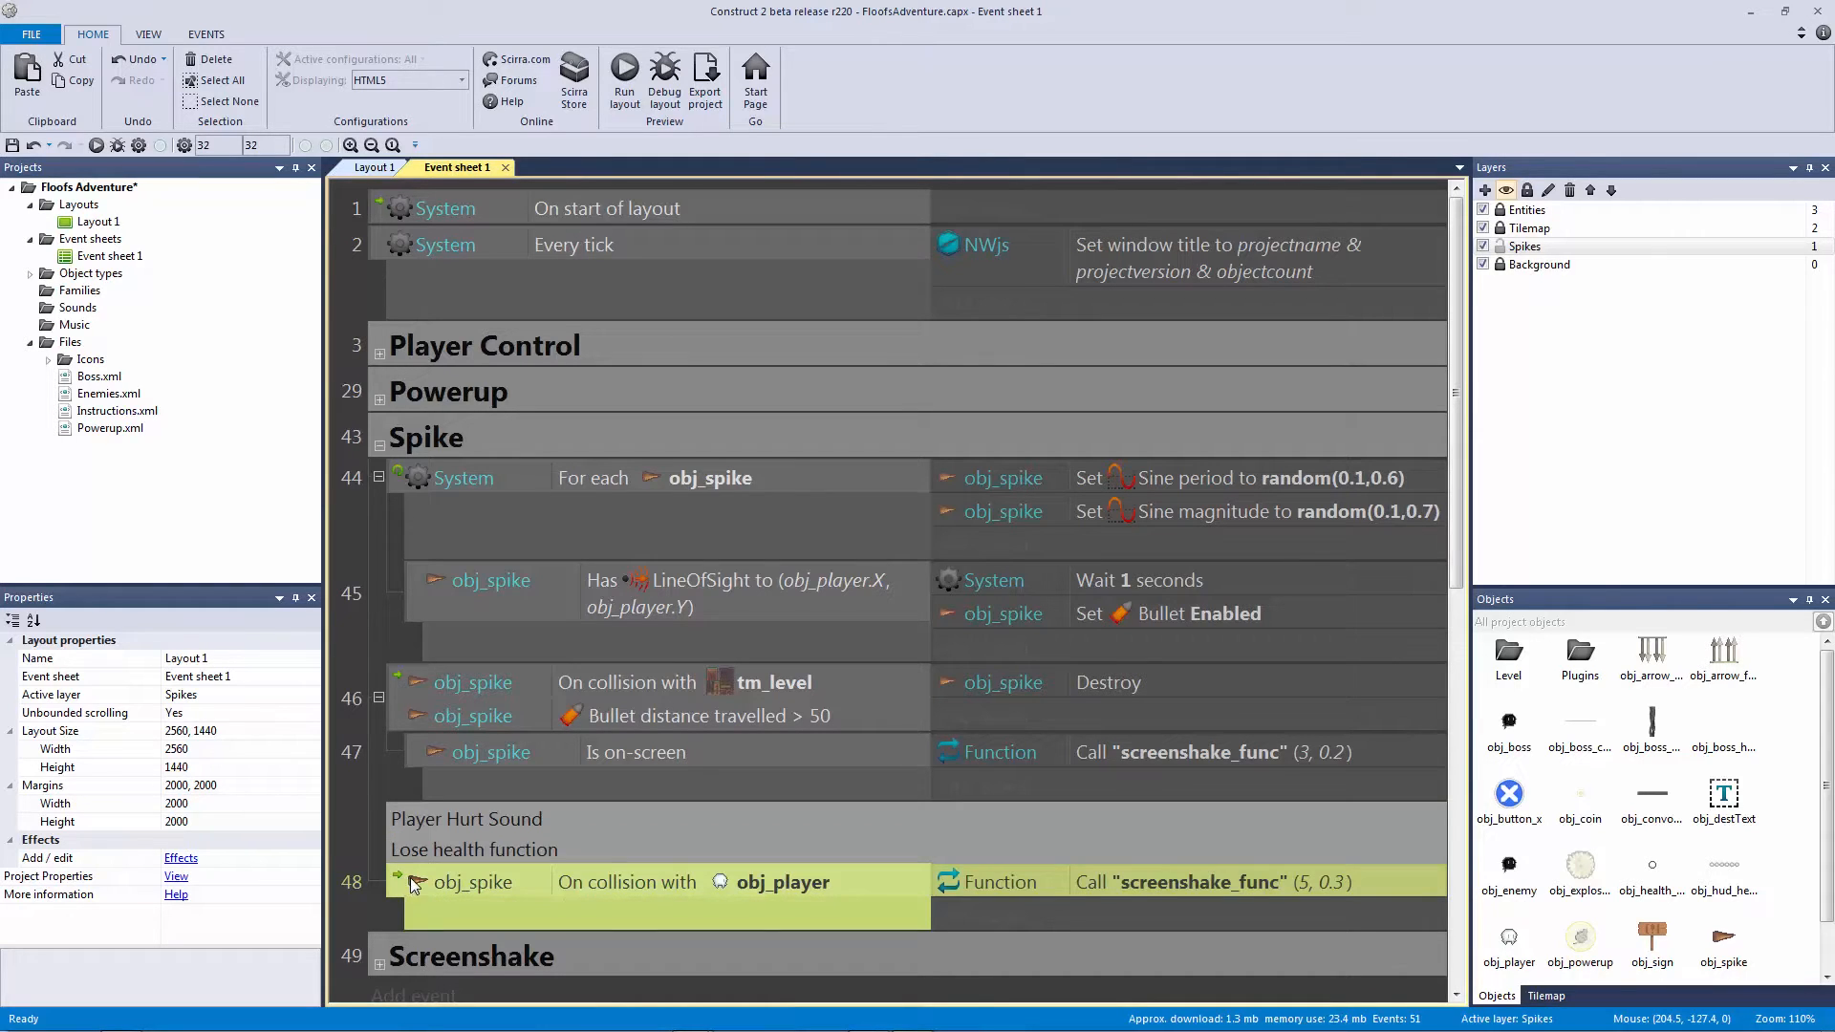
pyautogui.press('q')
pyautogui.click(371, 885)
pyautogui.click(419, 885)
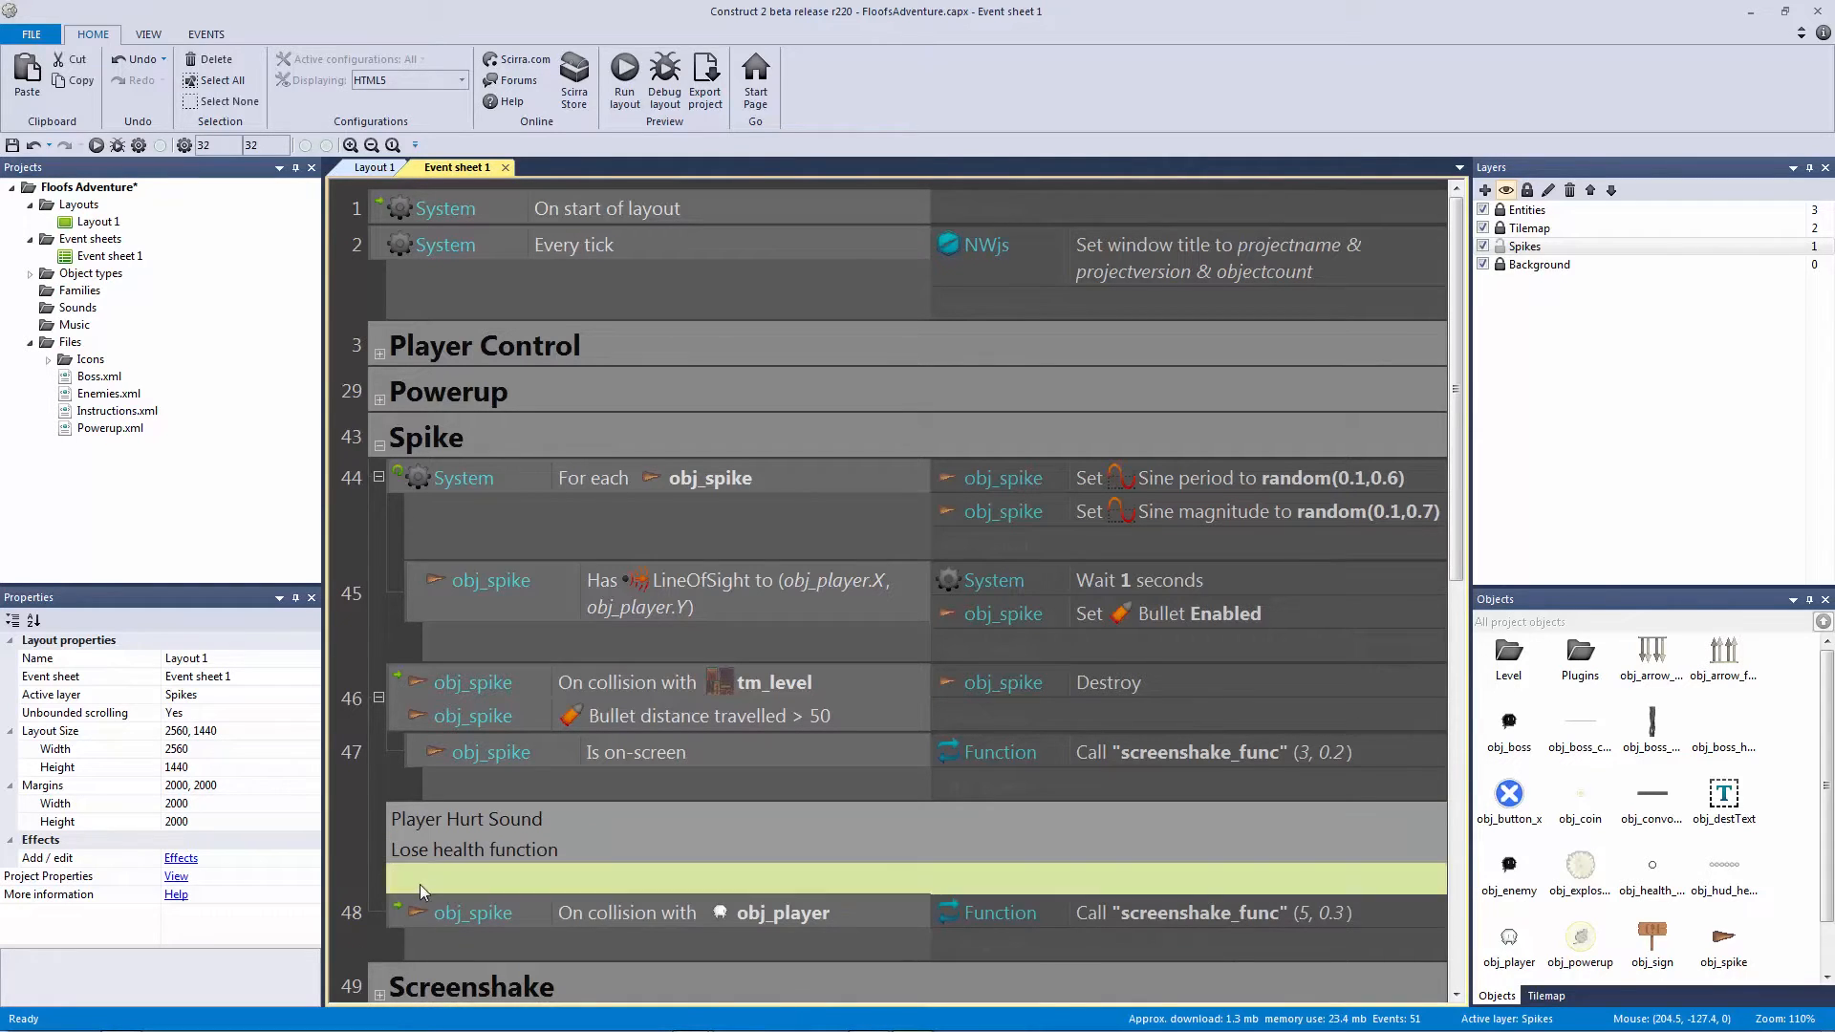
pyautogui.press('Delete')
# Step: Bookmark the "Player Hurt Sound" comment in the Spike group
pyautogui.click(500, 847)
pyautogui.click(550, 820)
pyautogui.scroll(-3, 583, 822)
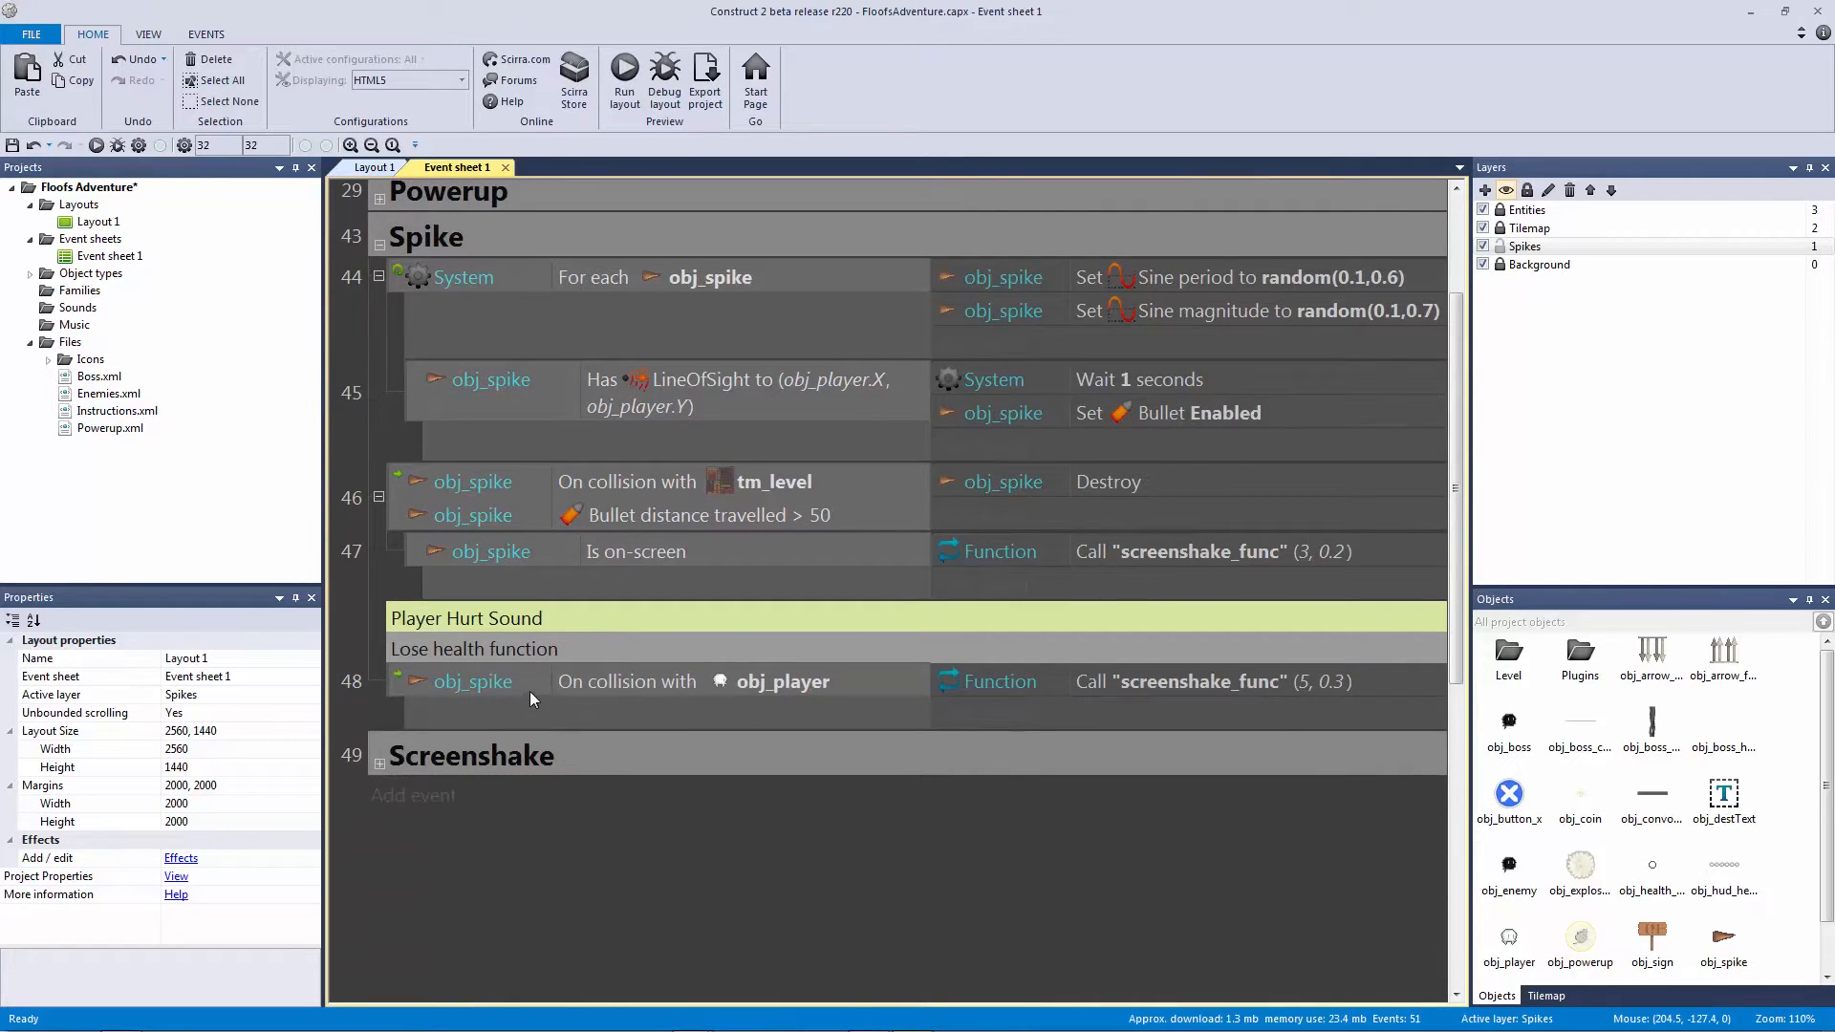
pyautogui.hotkey('ctrl', 'F2')
pyautogui.click(493, 654)
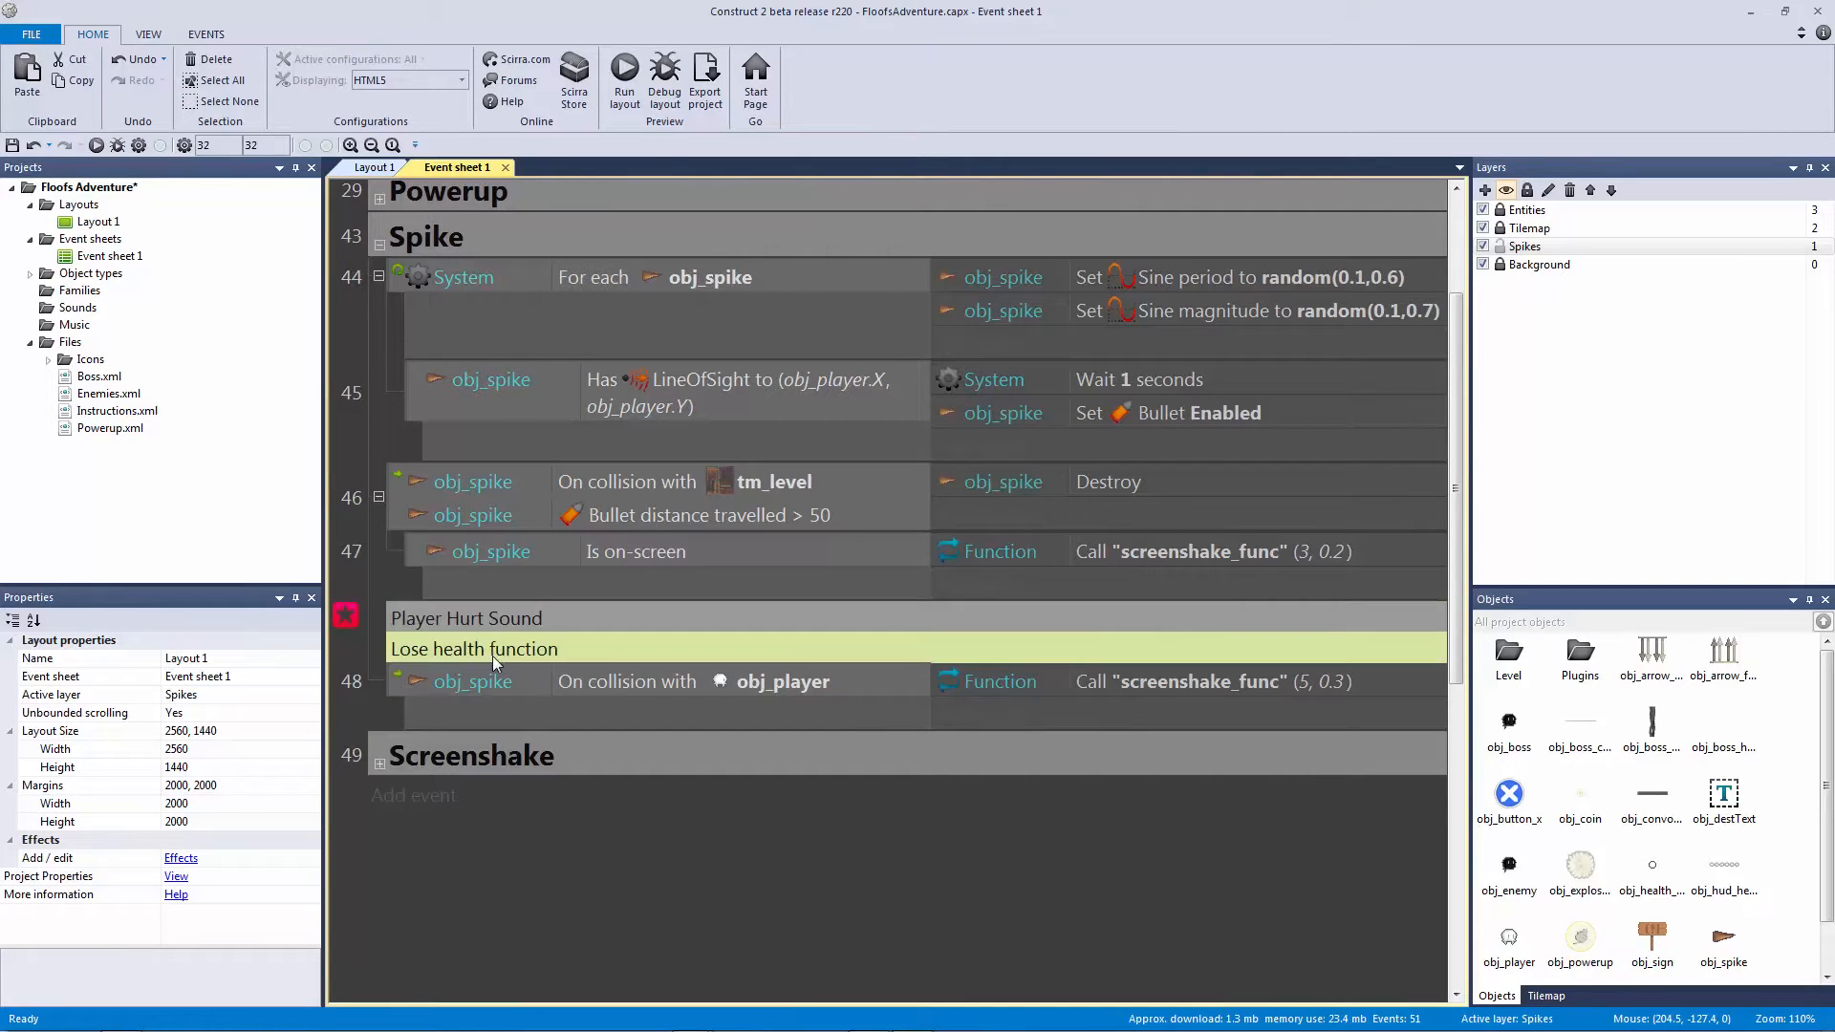
pyautogui.click(486, 618)
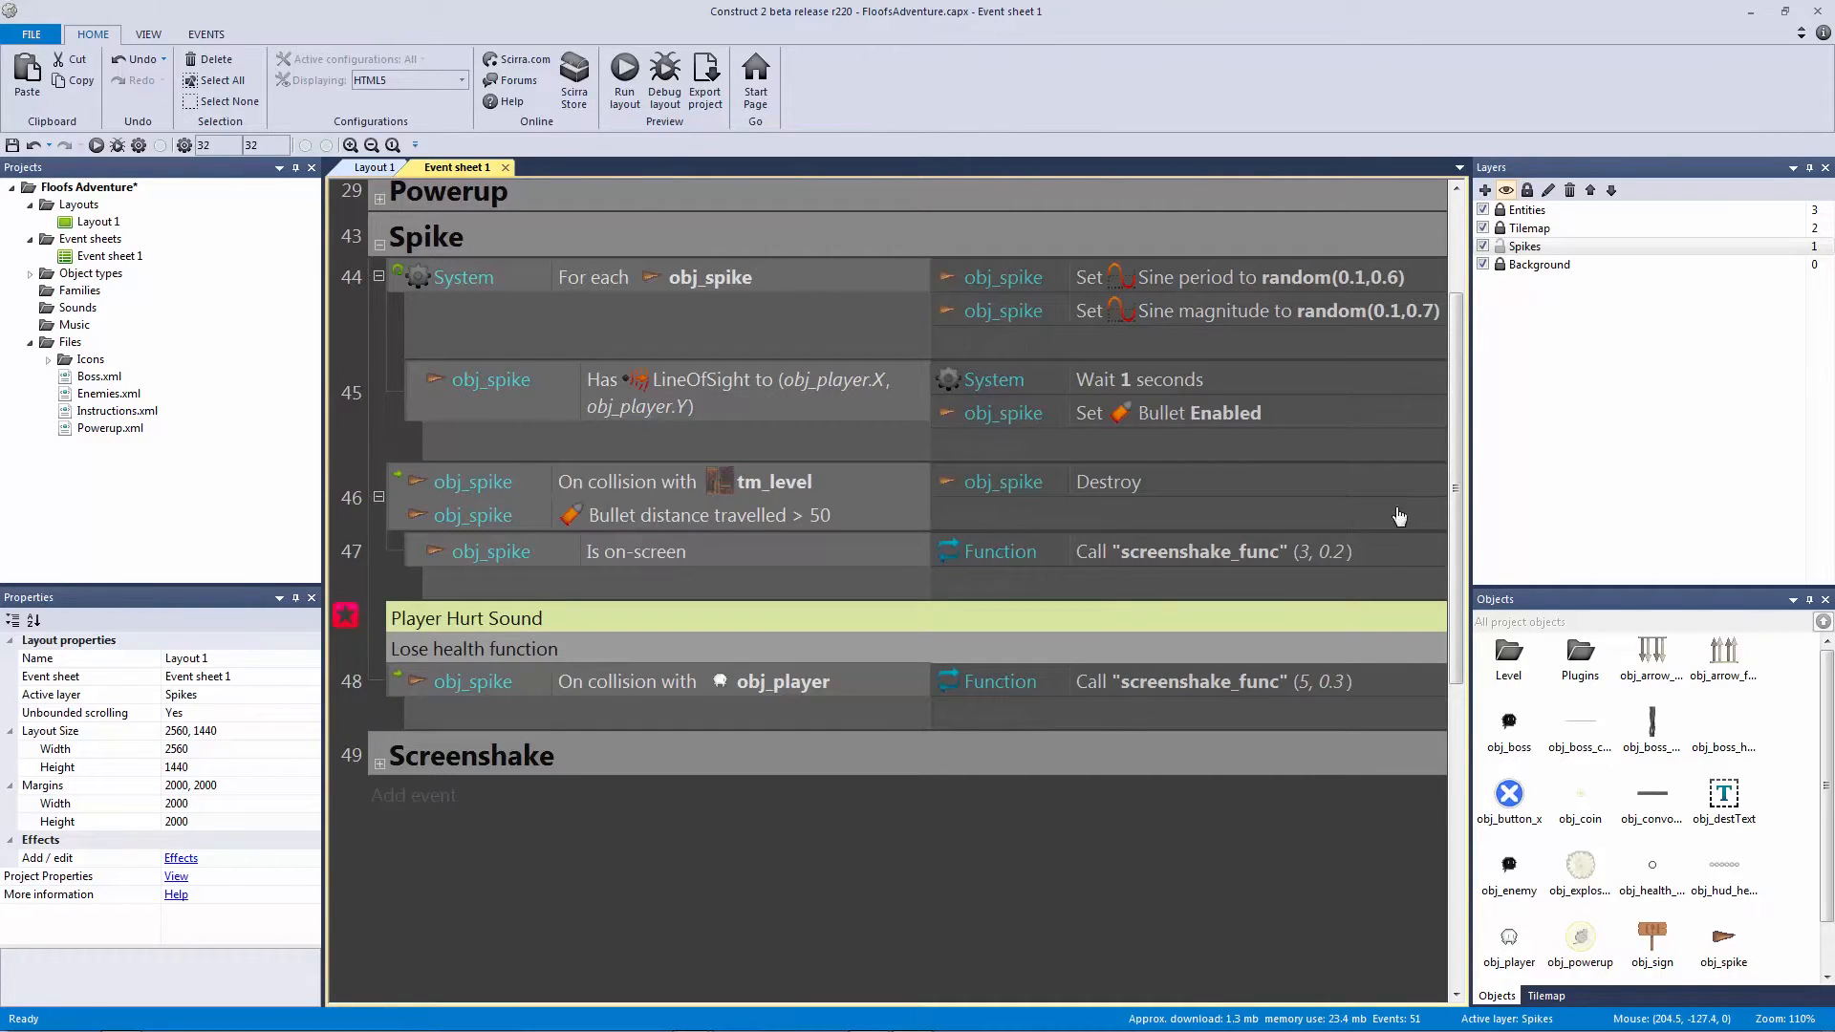
# Step: Show the Bookmarks bar and jump to the bookmarked "Player Hurt Sound" comment
pyautogui.click(147, 34)
pyautogui.click(205, 58)
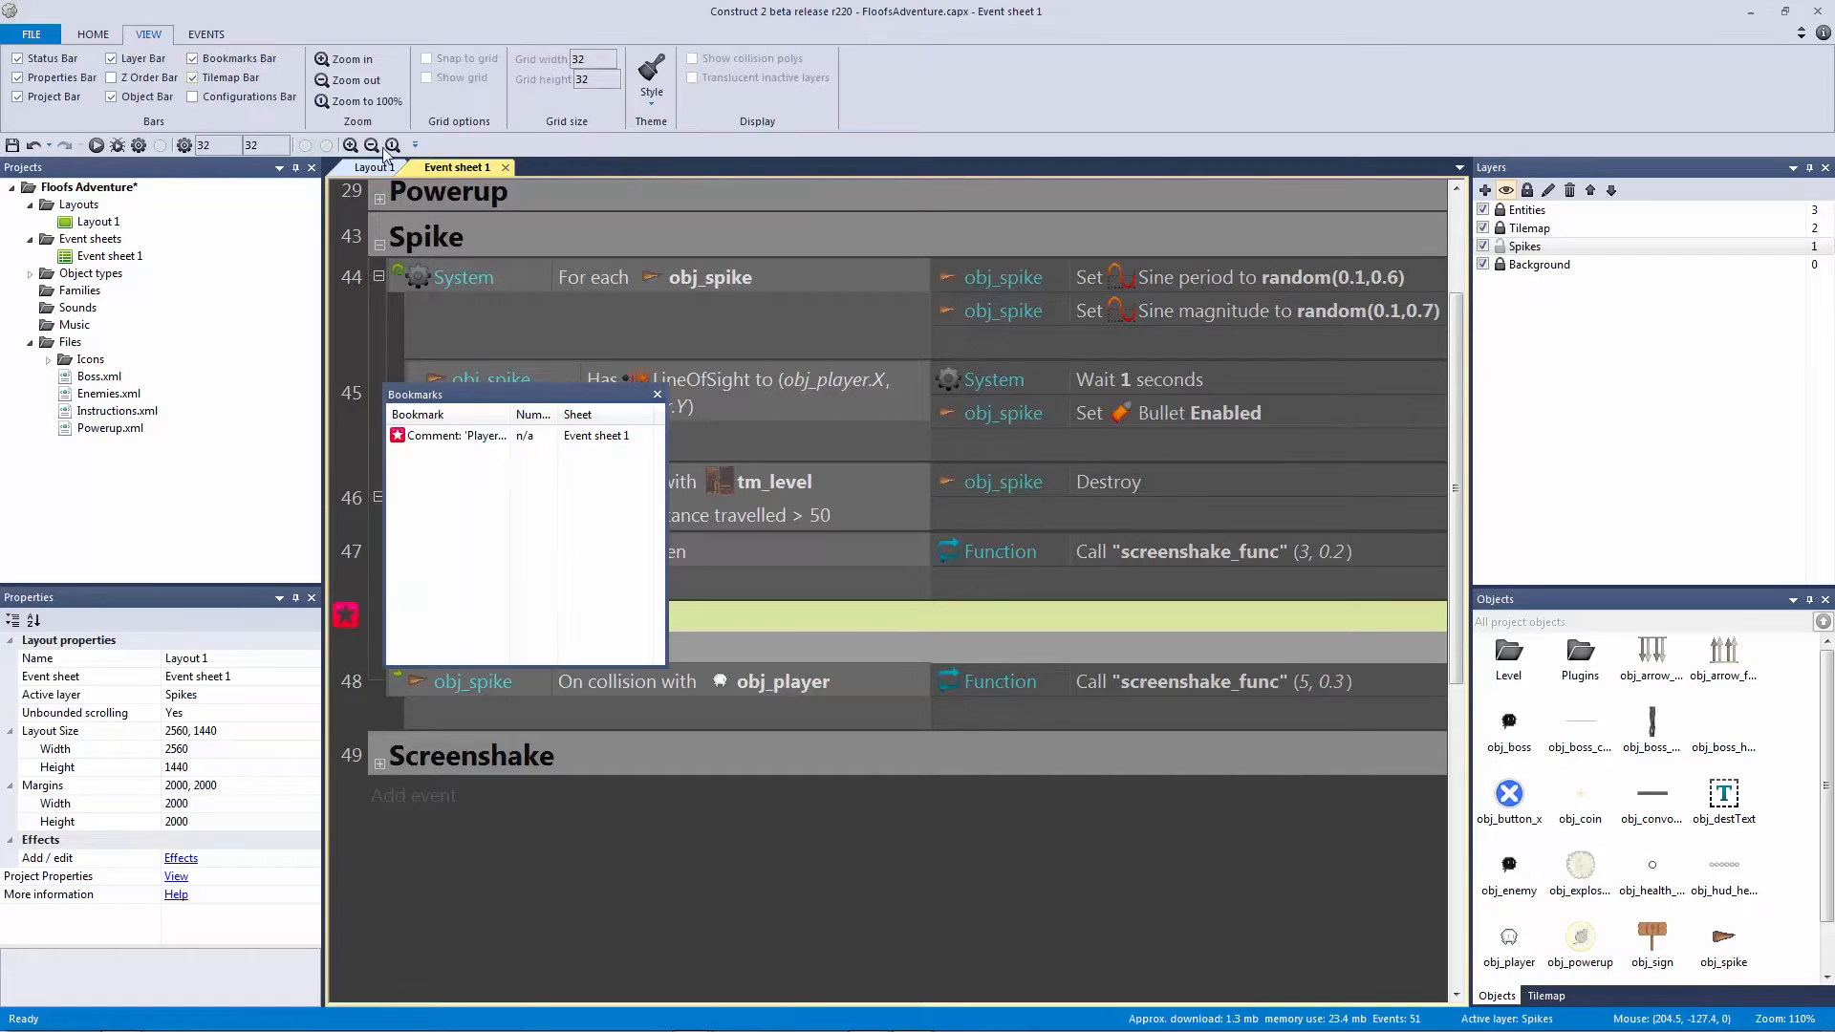
pyautogui.click(478, 437)
pyautogui.moveTo(430, 395); pyautogui.dragTo(1064, 450)
pyautogui.doubleClick(1089, 494)
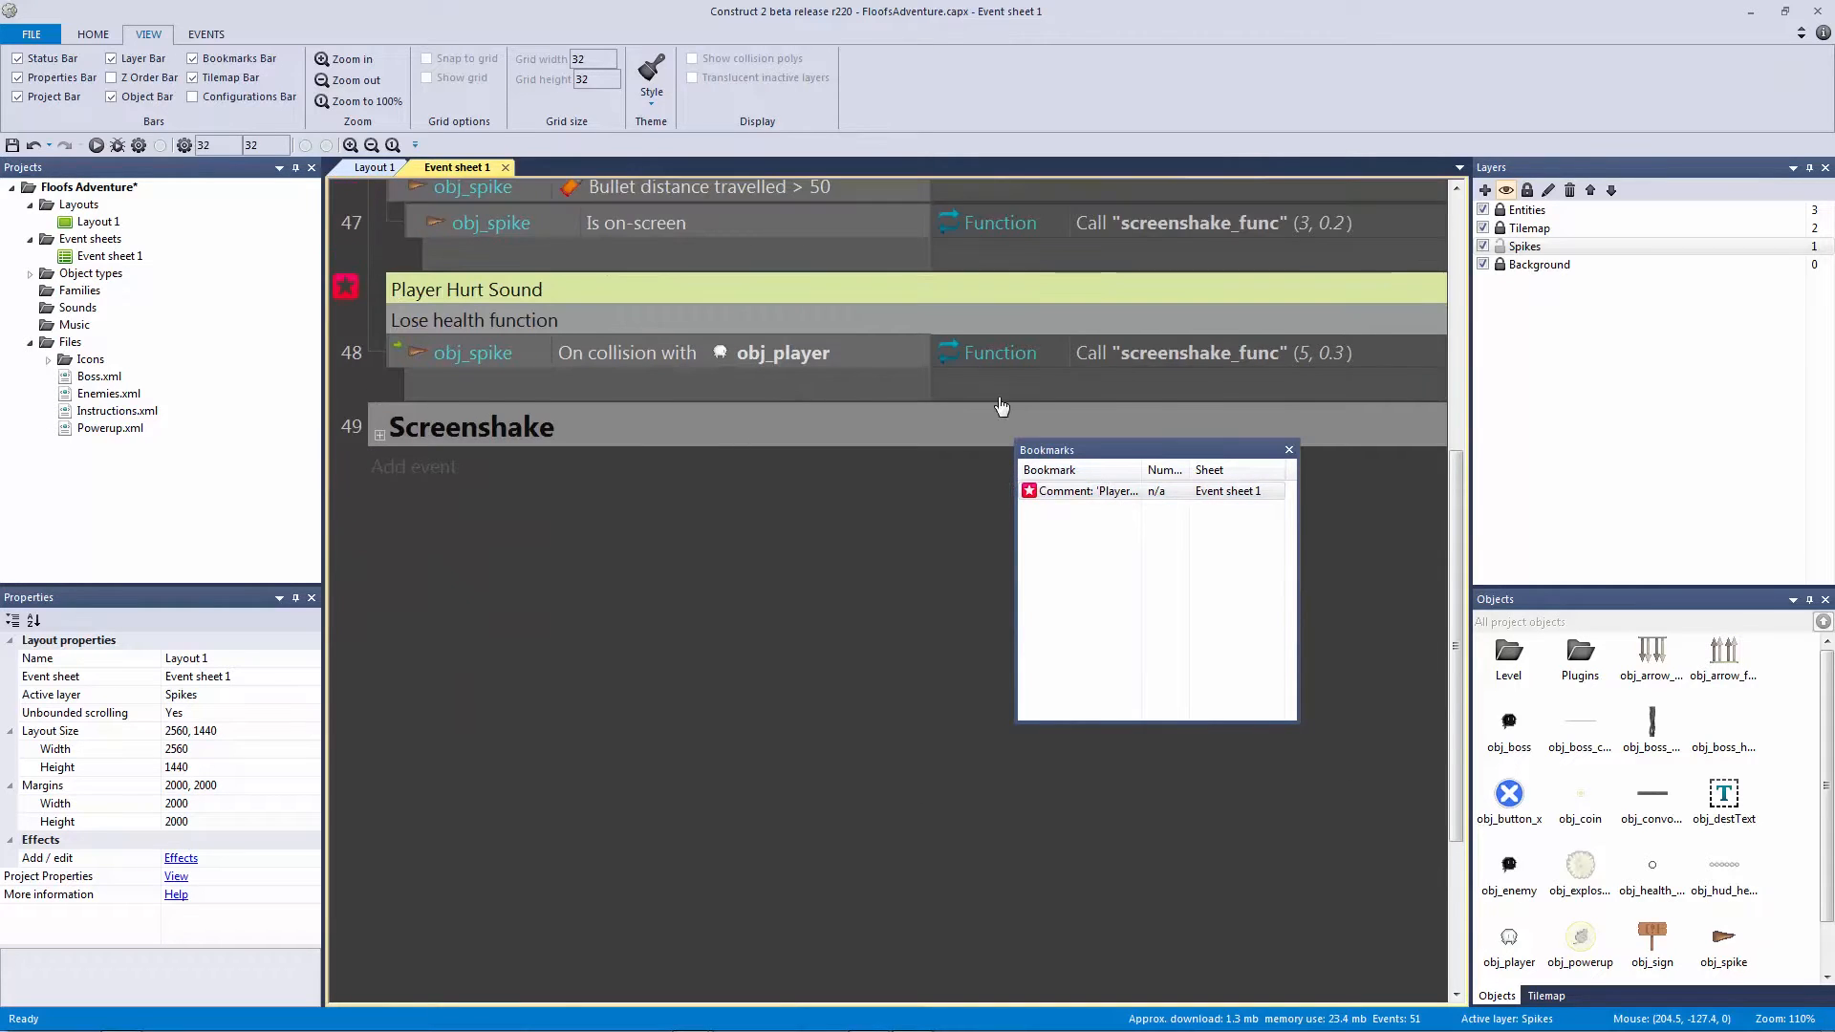
pyautogui.scroll(2, 995, 409)
# Step: Hide the Bookmarks bar and remove the bookmark from the "Player Hurt Sound" comment
pyautogui.click(1288, 449)
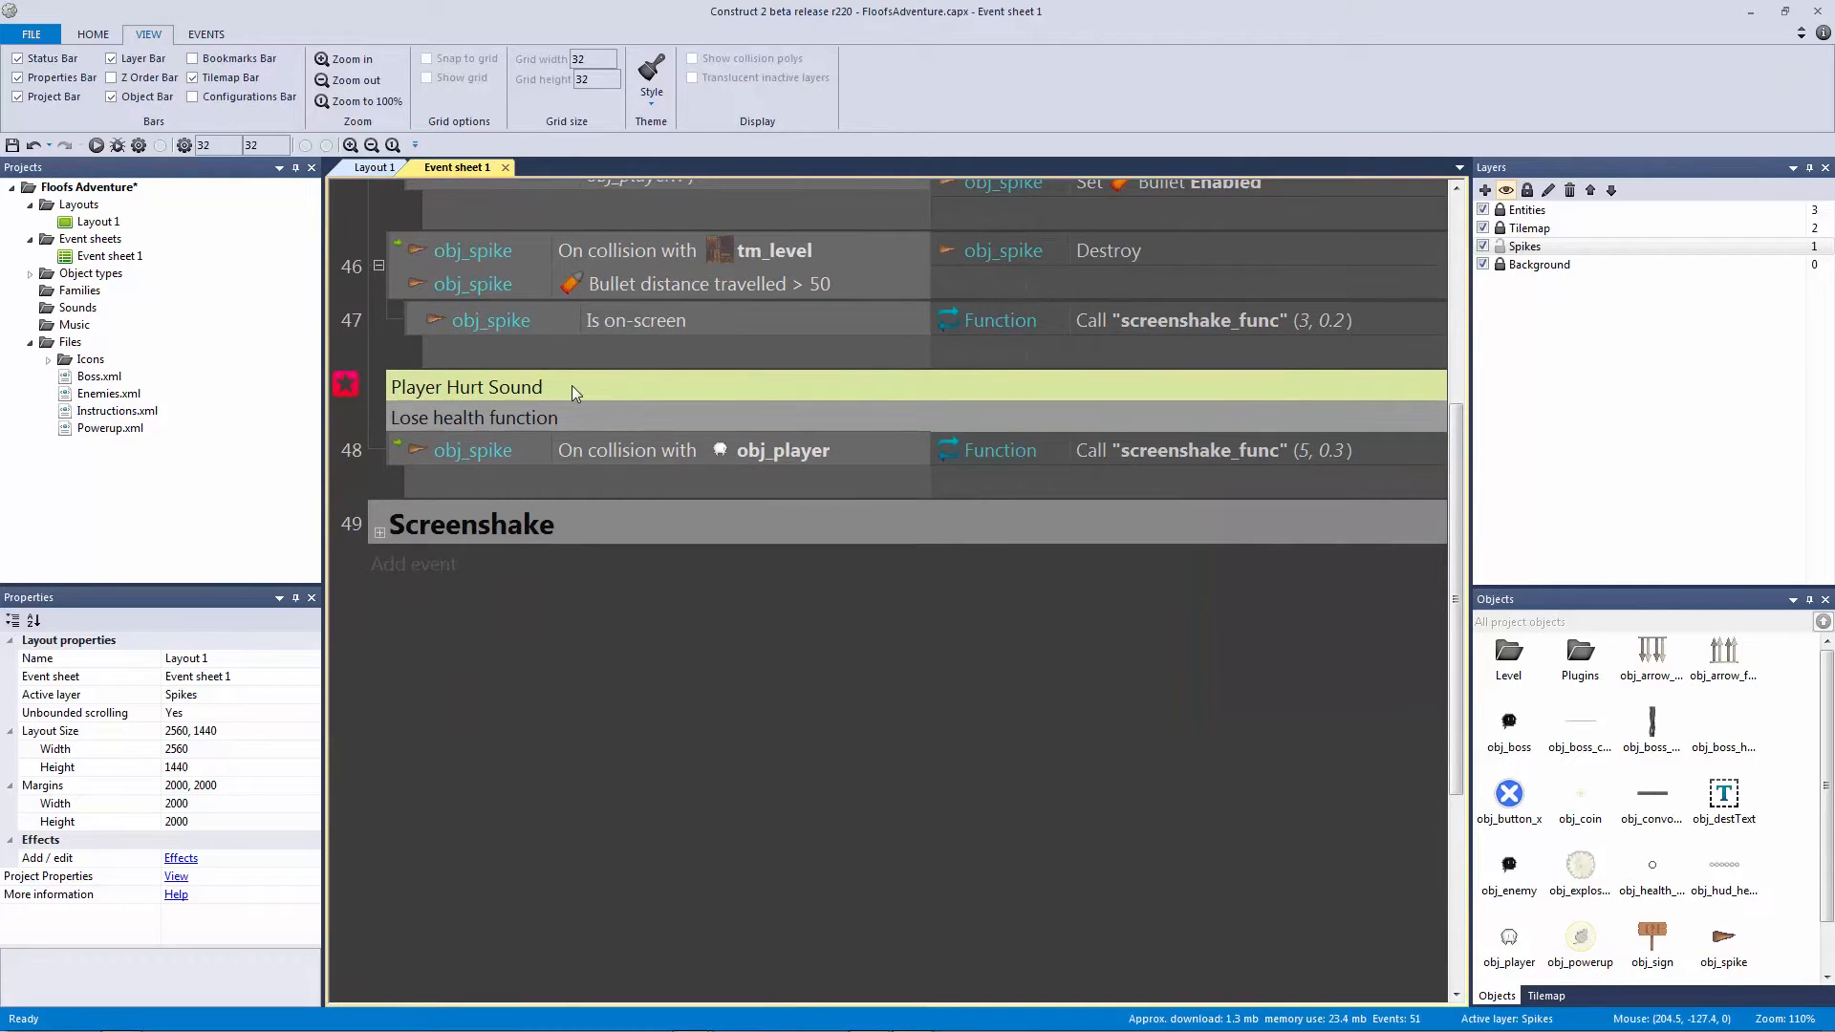
pyautogui.hotkey('ctrl', 'F2')
pyautogui.click(567, 415)
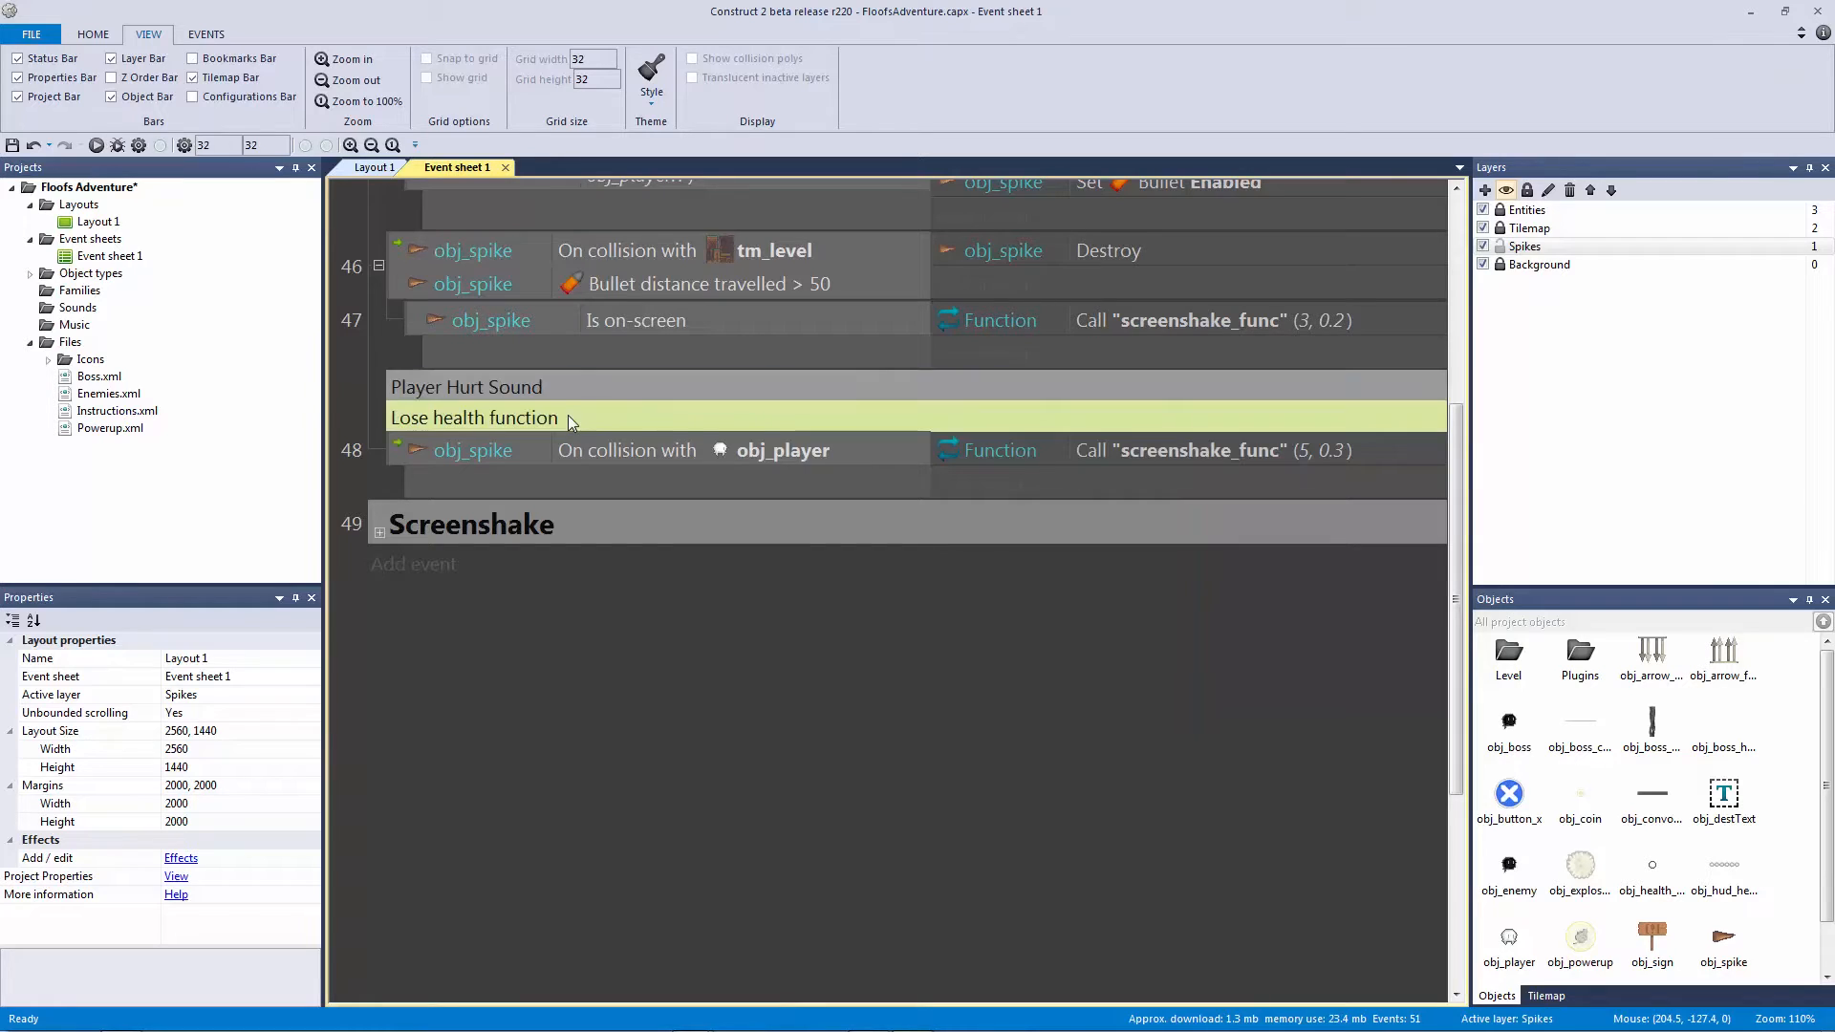
pyautogui.scroll(2, 577, 412)
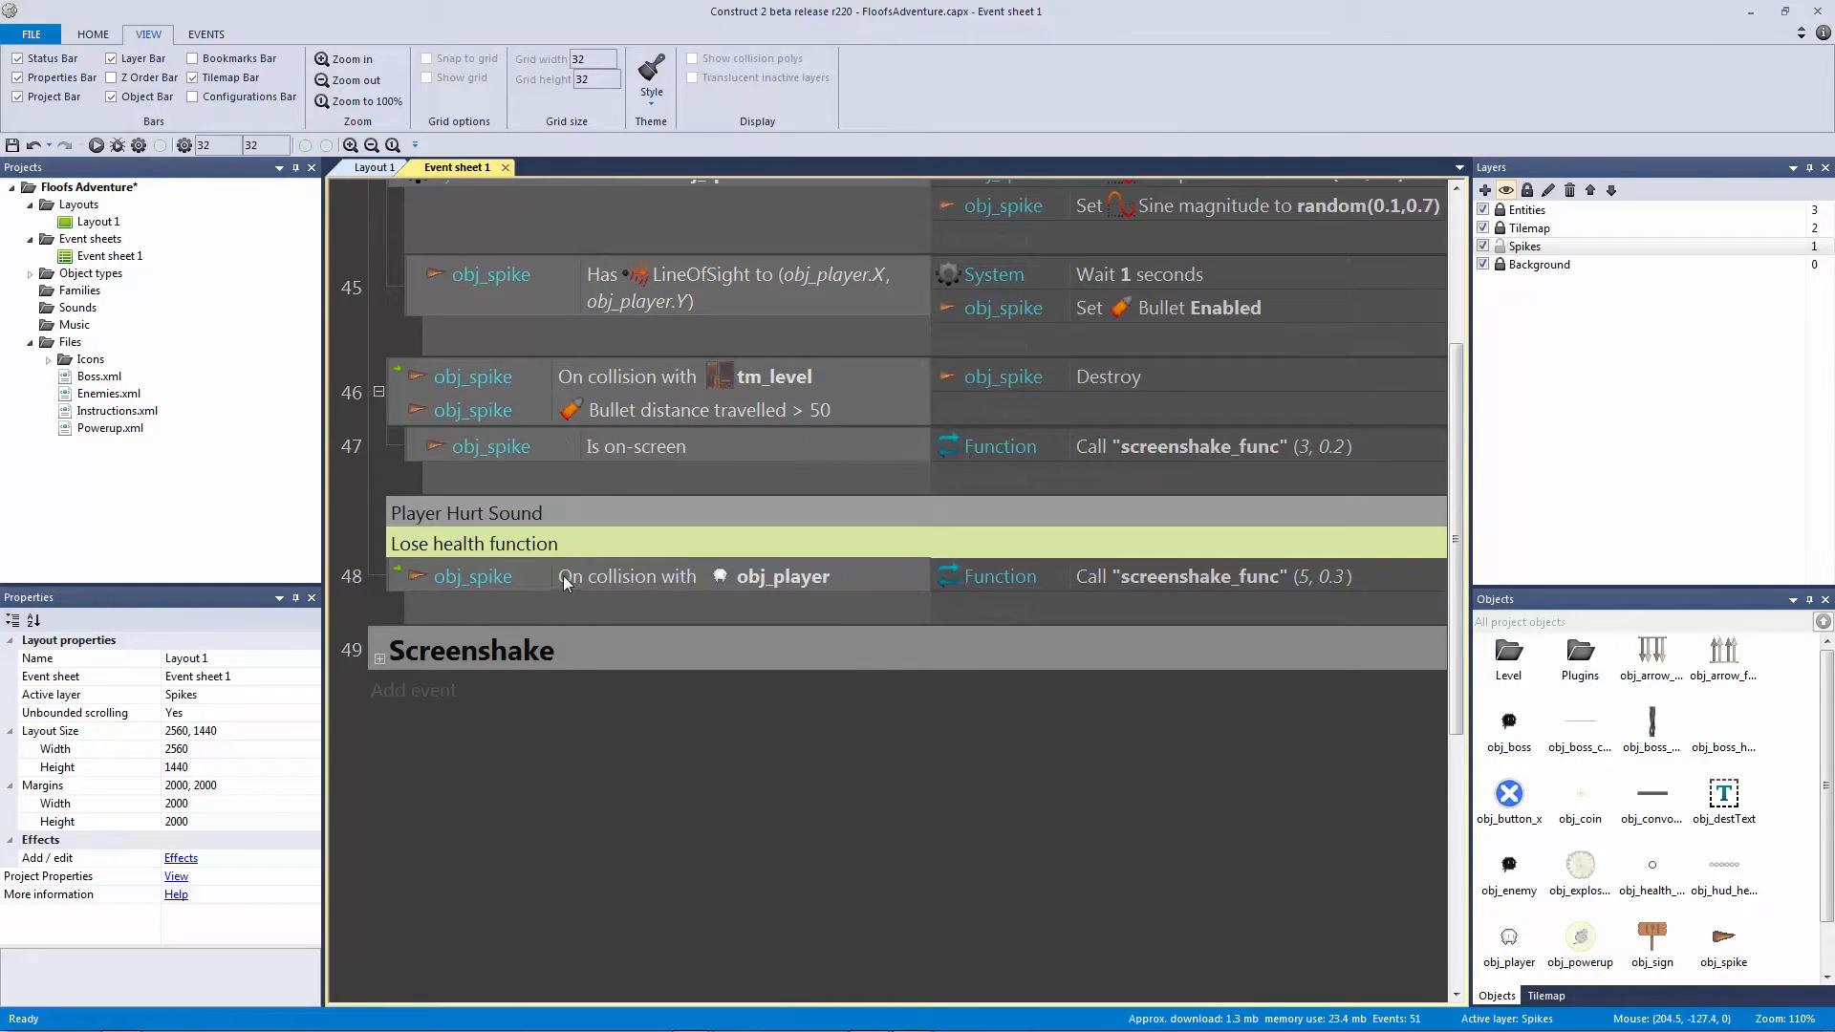
pyautogui.click(565, 580)
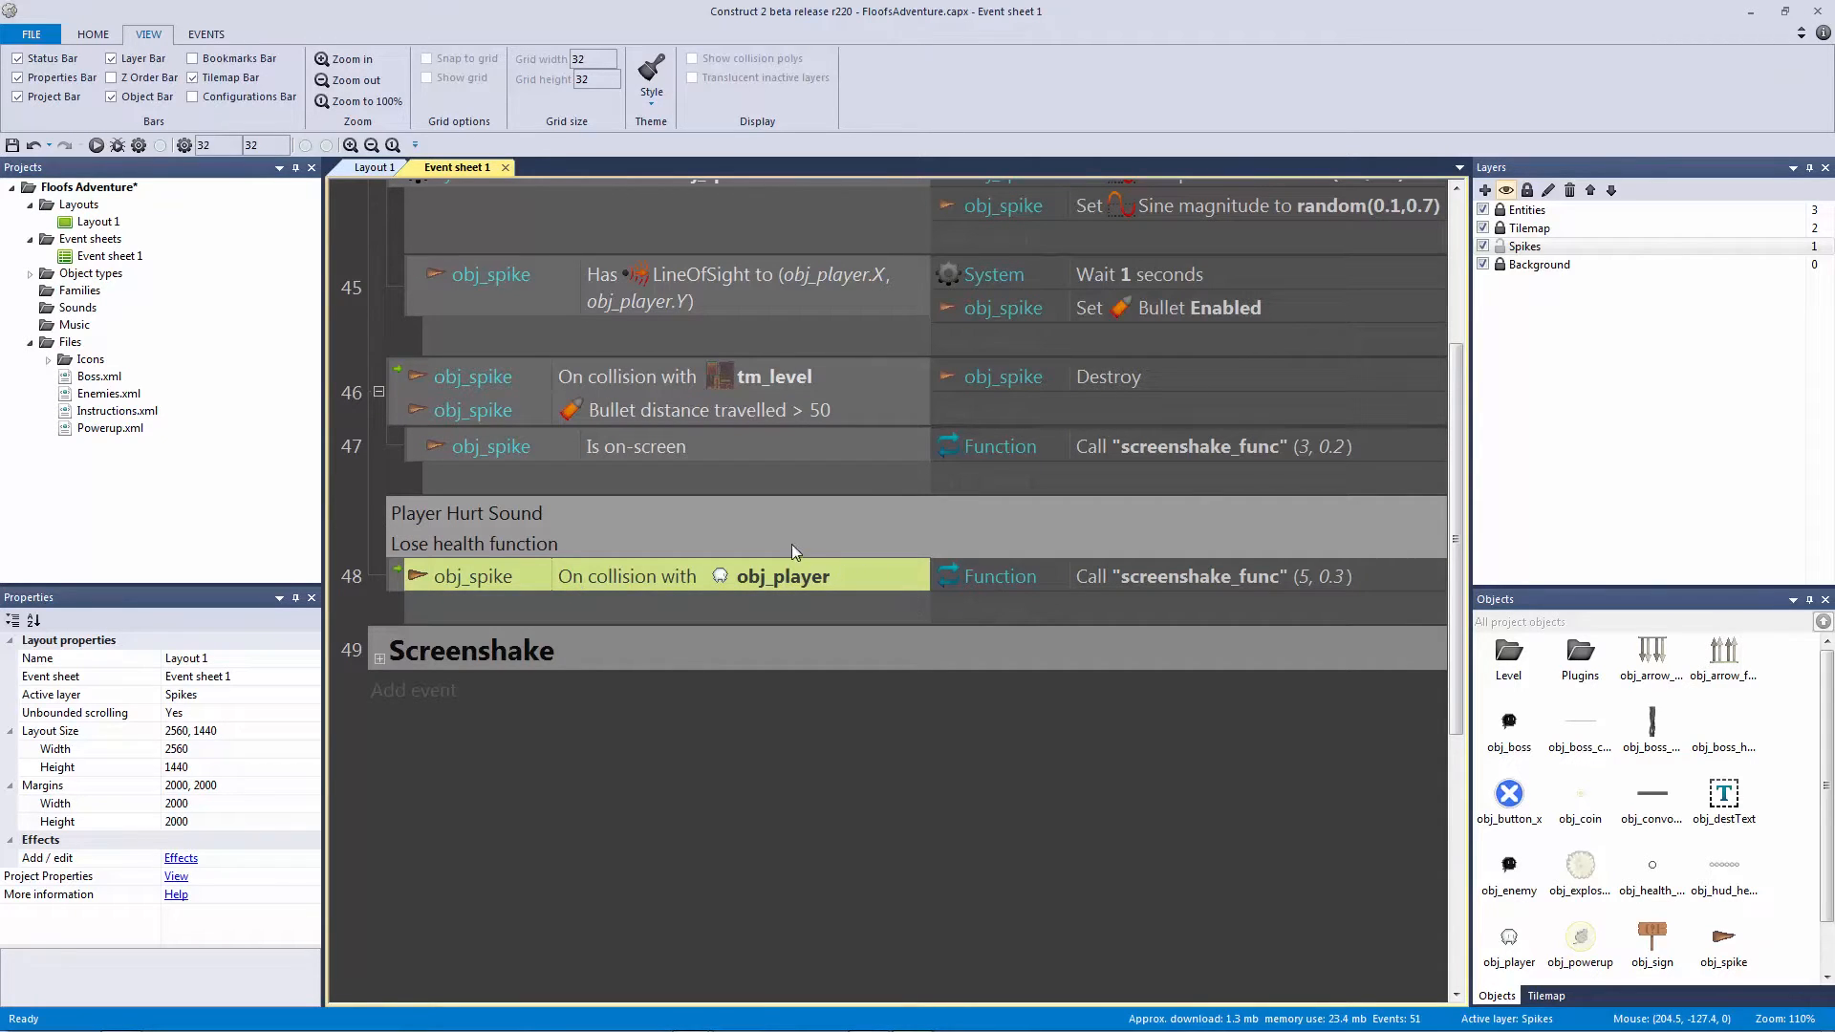
pyautogui.click(713, 544)
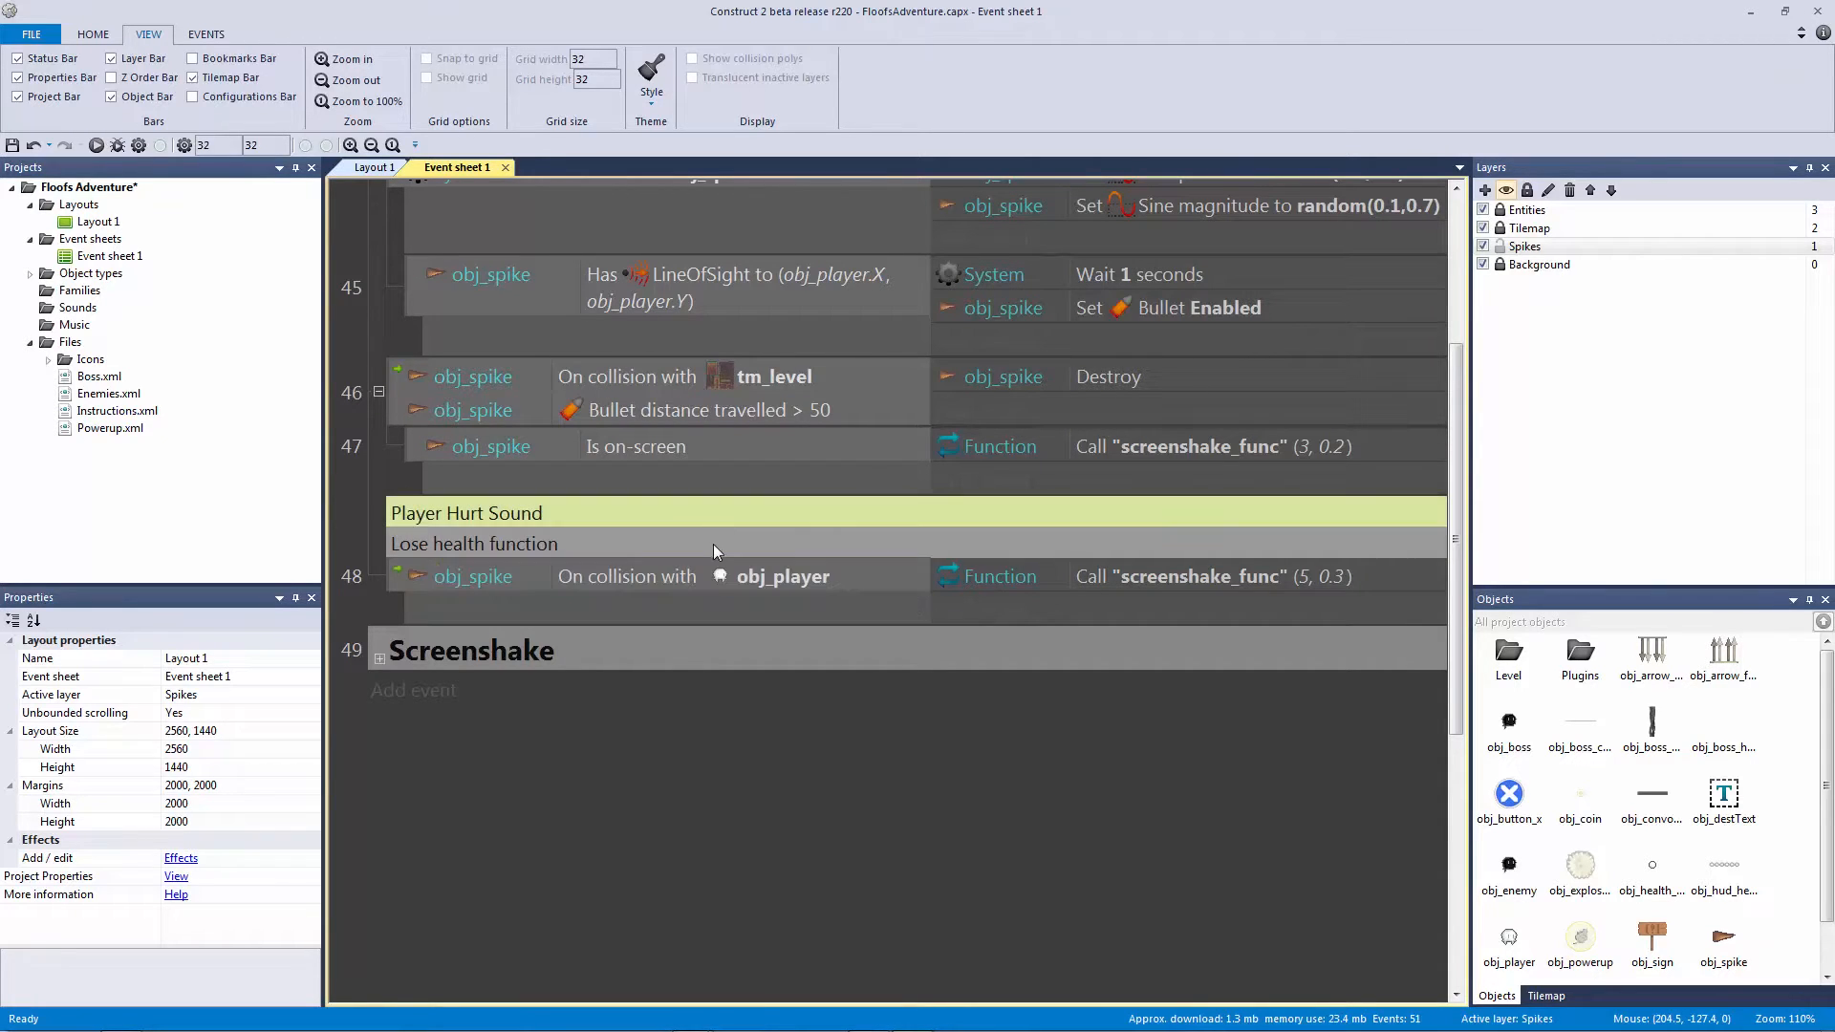
pyautogui.click(1194, 575)
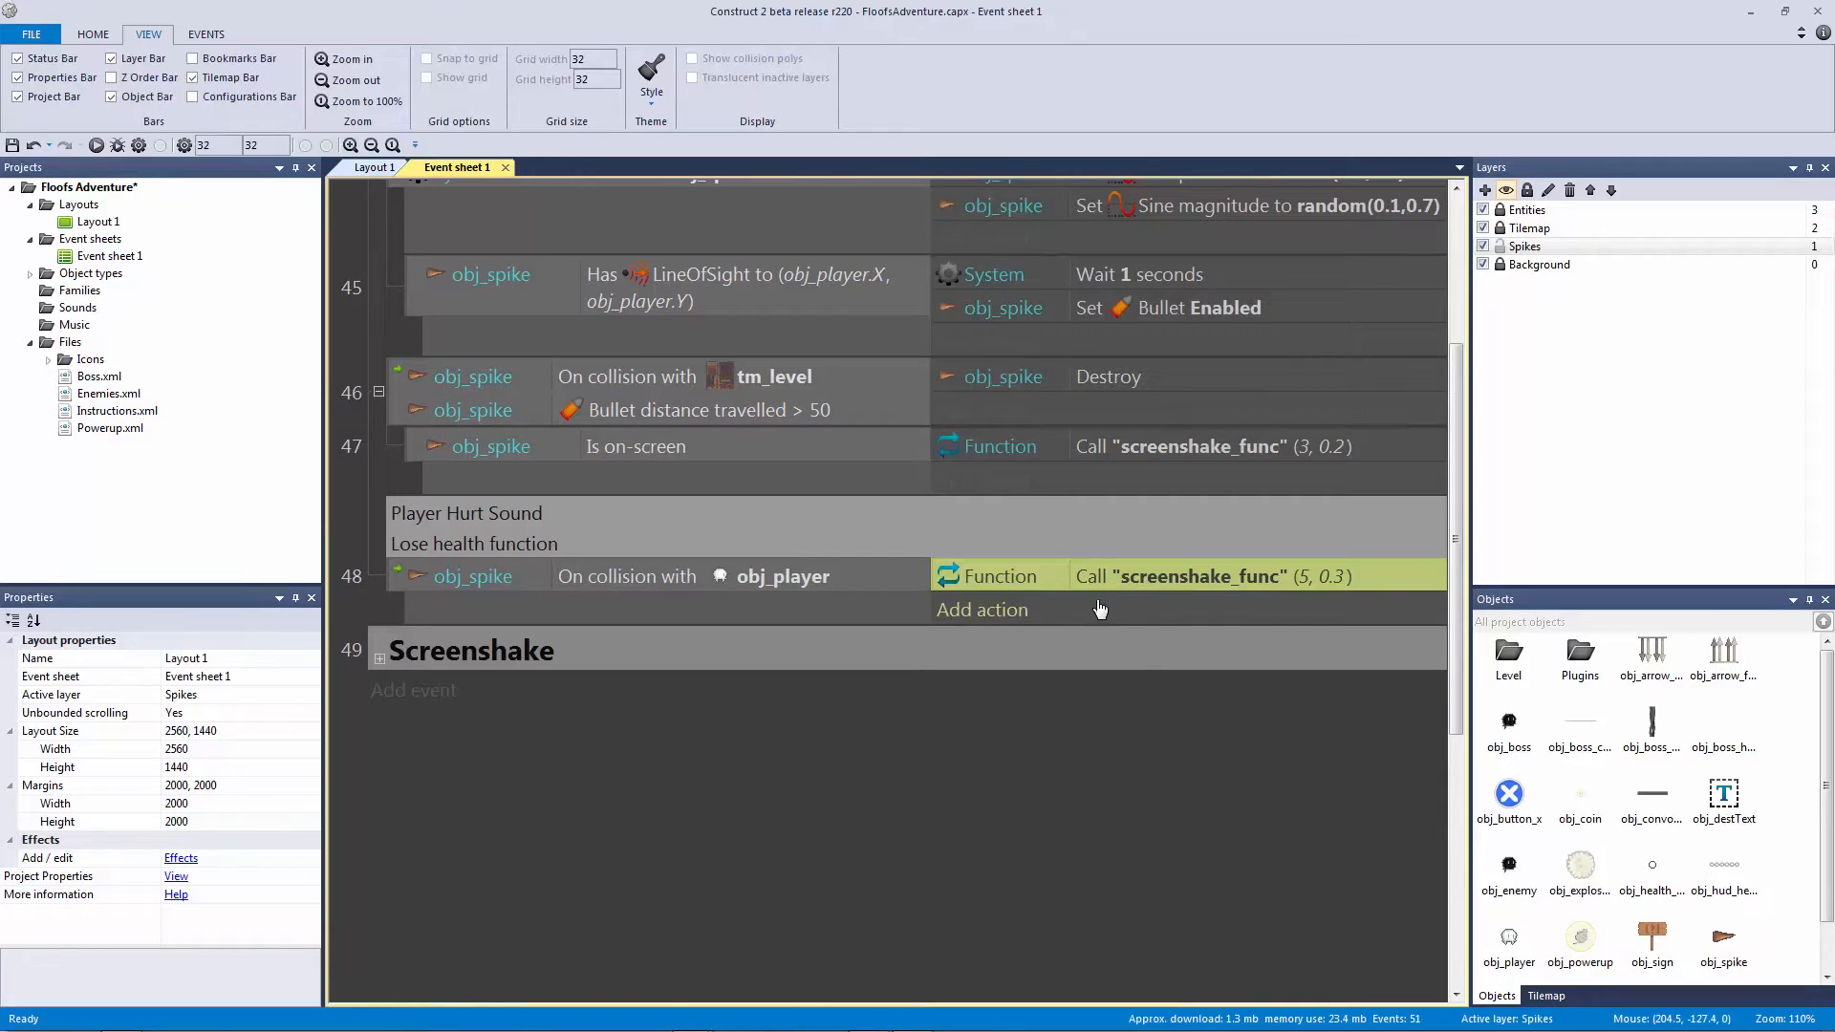
# Step: Check obj_player's behaviors and add obj_player's Flash action to the obj_spike collision event with obj_player
pyautogui.click(1502, 941)
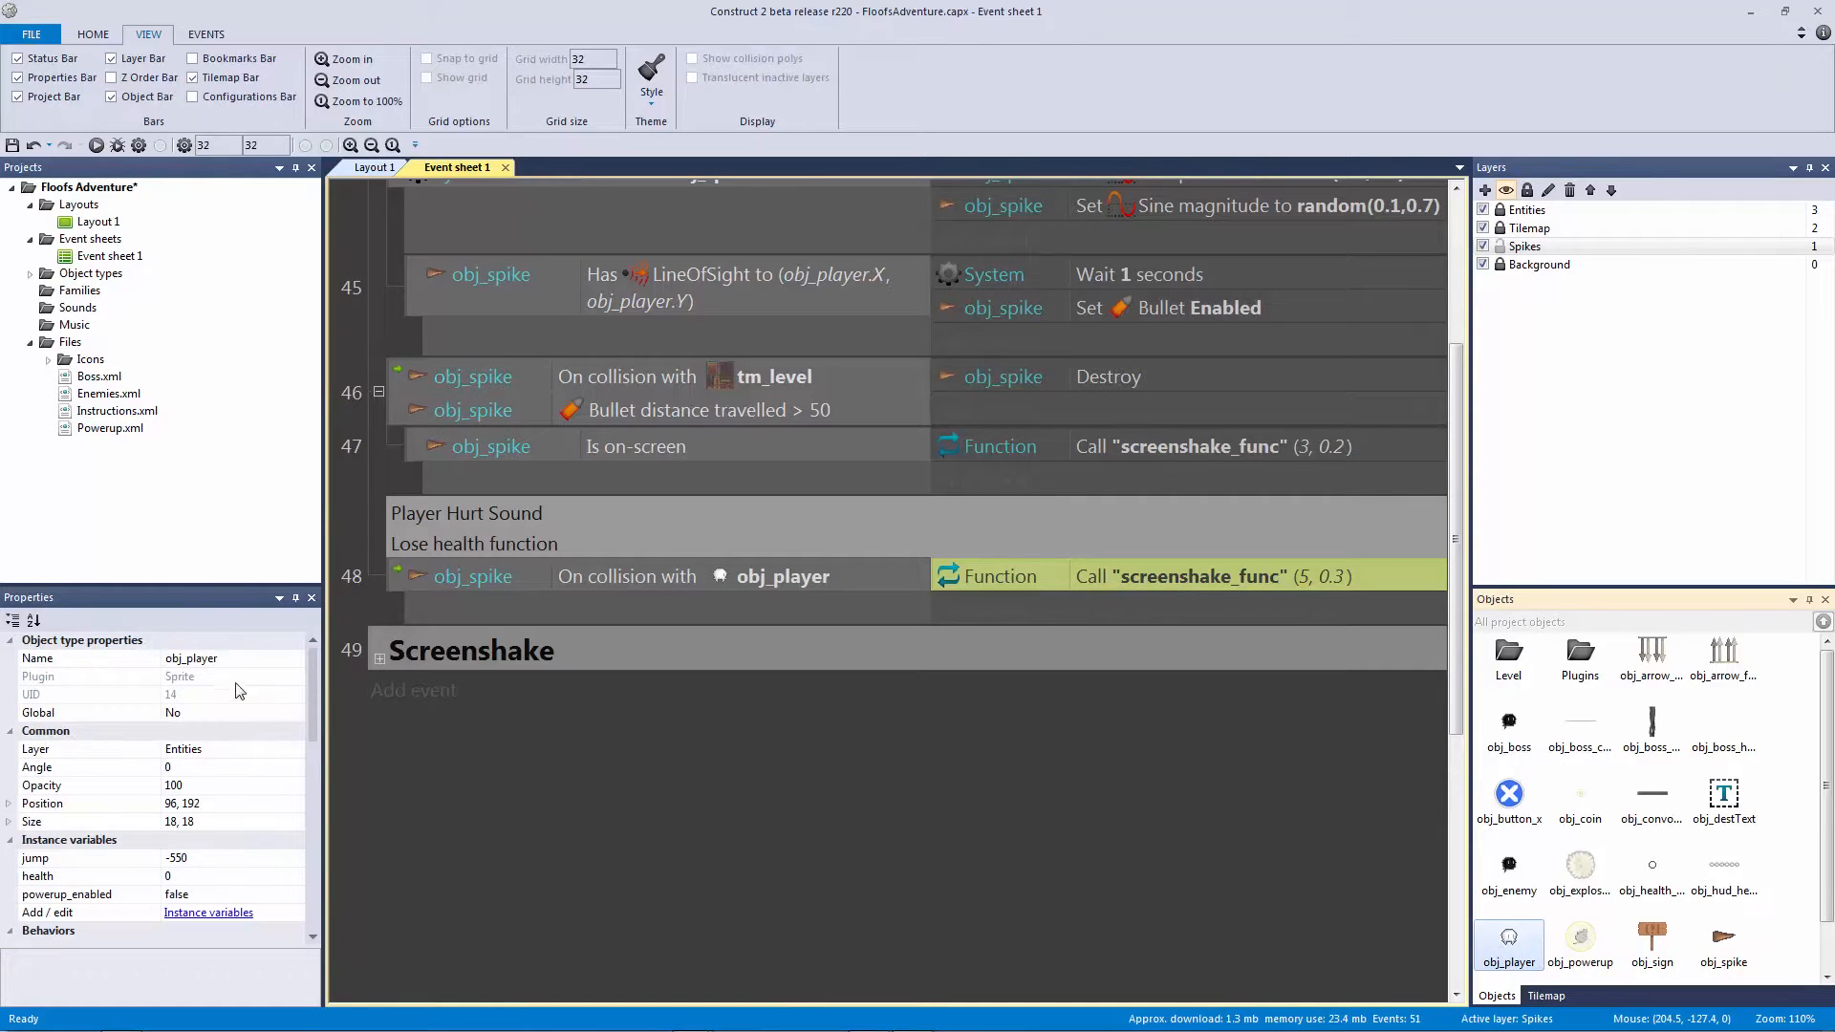
pyautogui.moveTo(308, 704); pyautogui.dragTo(317, 789)
pyautogui.scroll(-1, 306, 794)
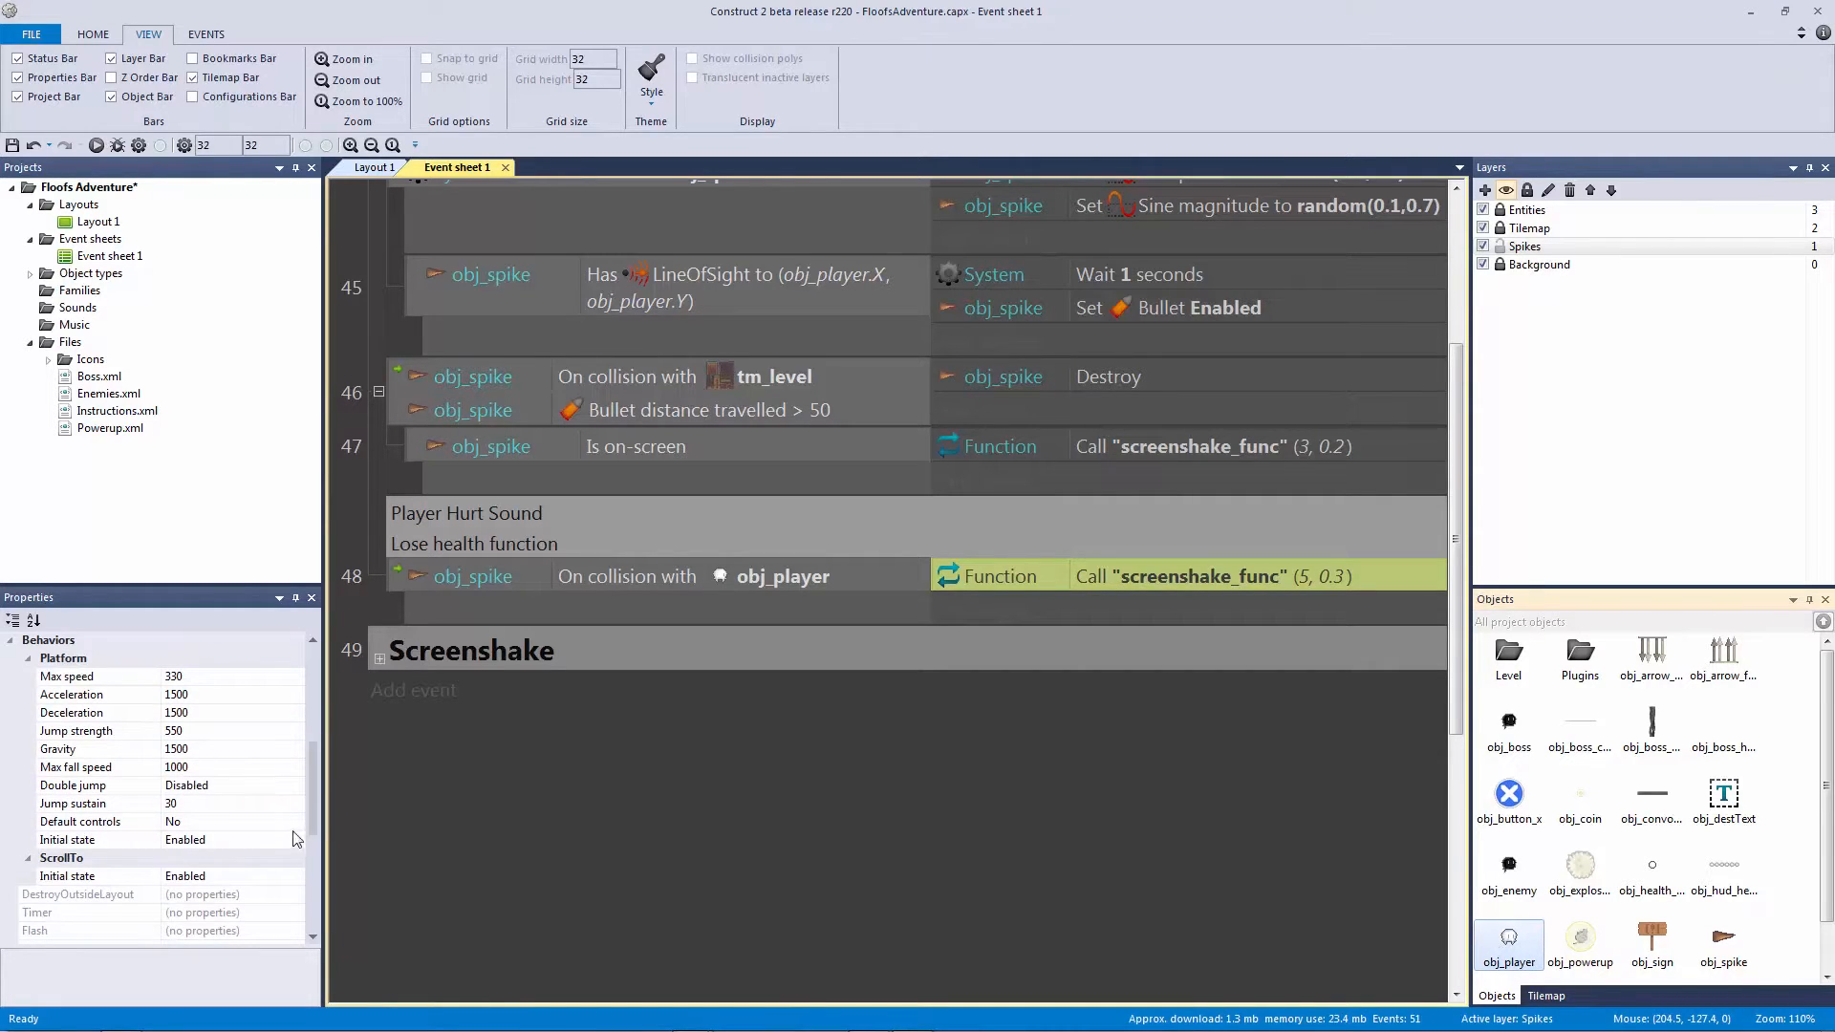
pyautogui.scroll(-1, 245, 864)
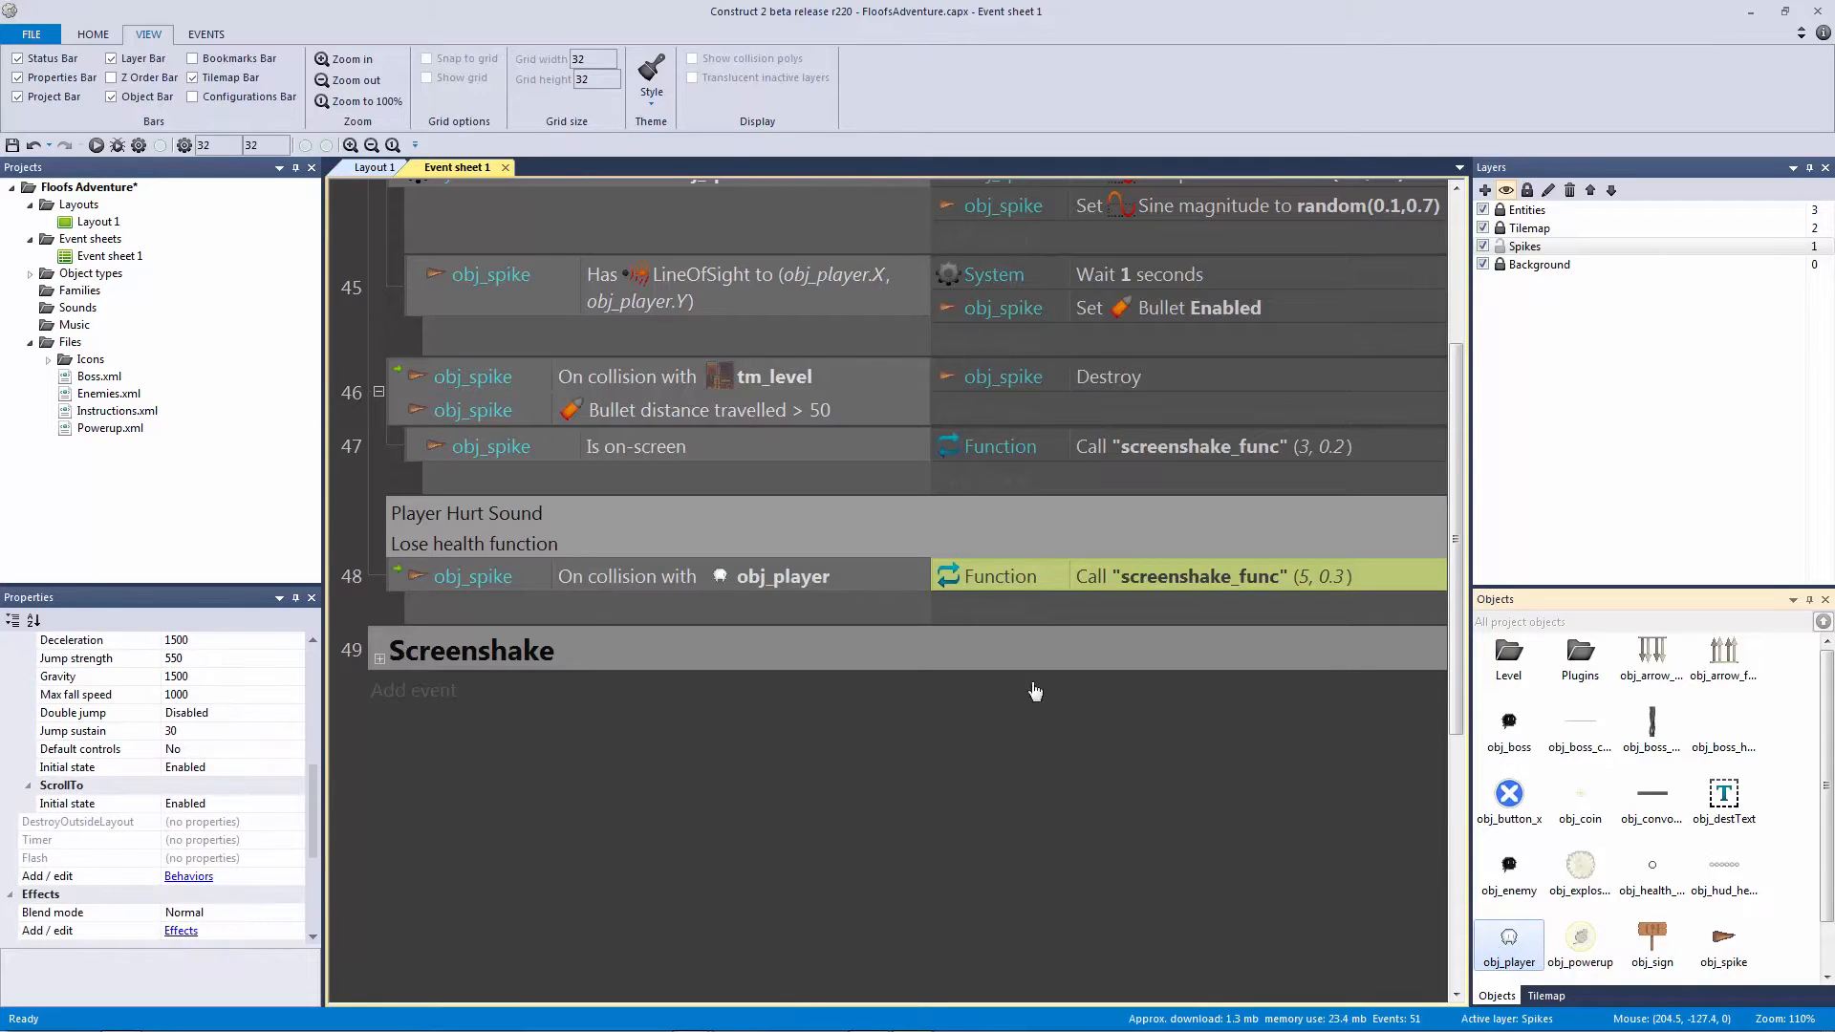
pyautogui.click(969, 610)
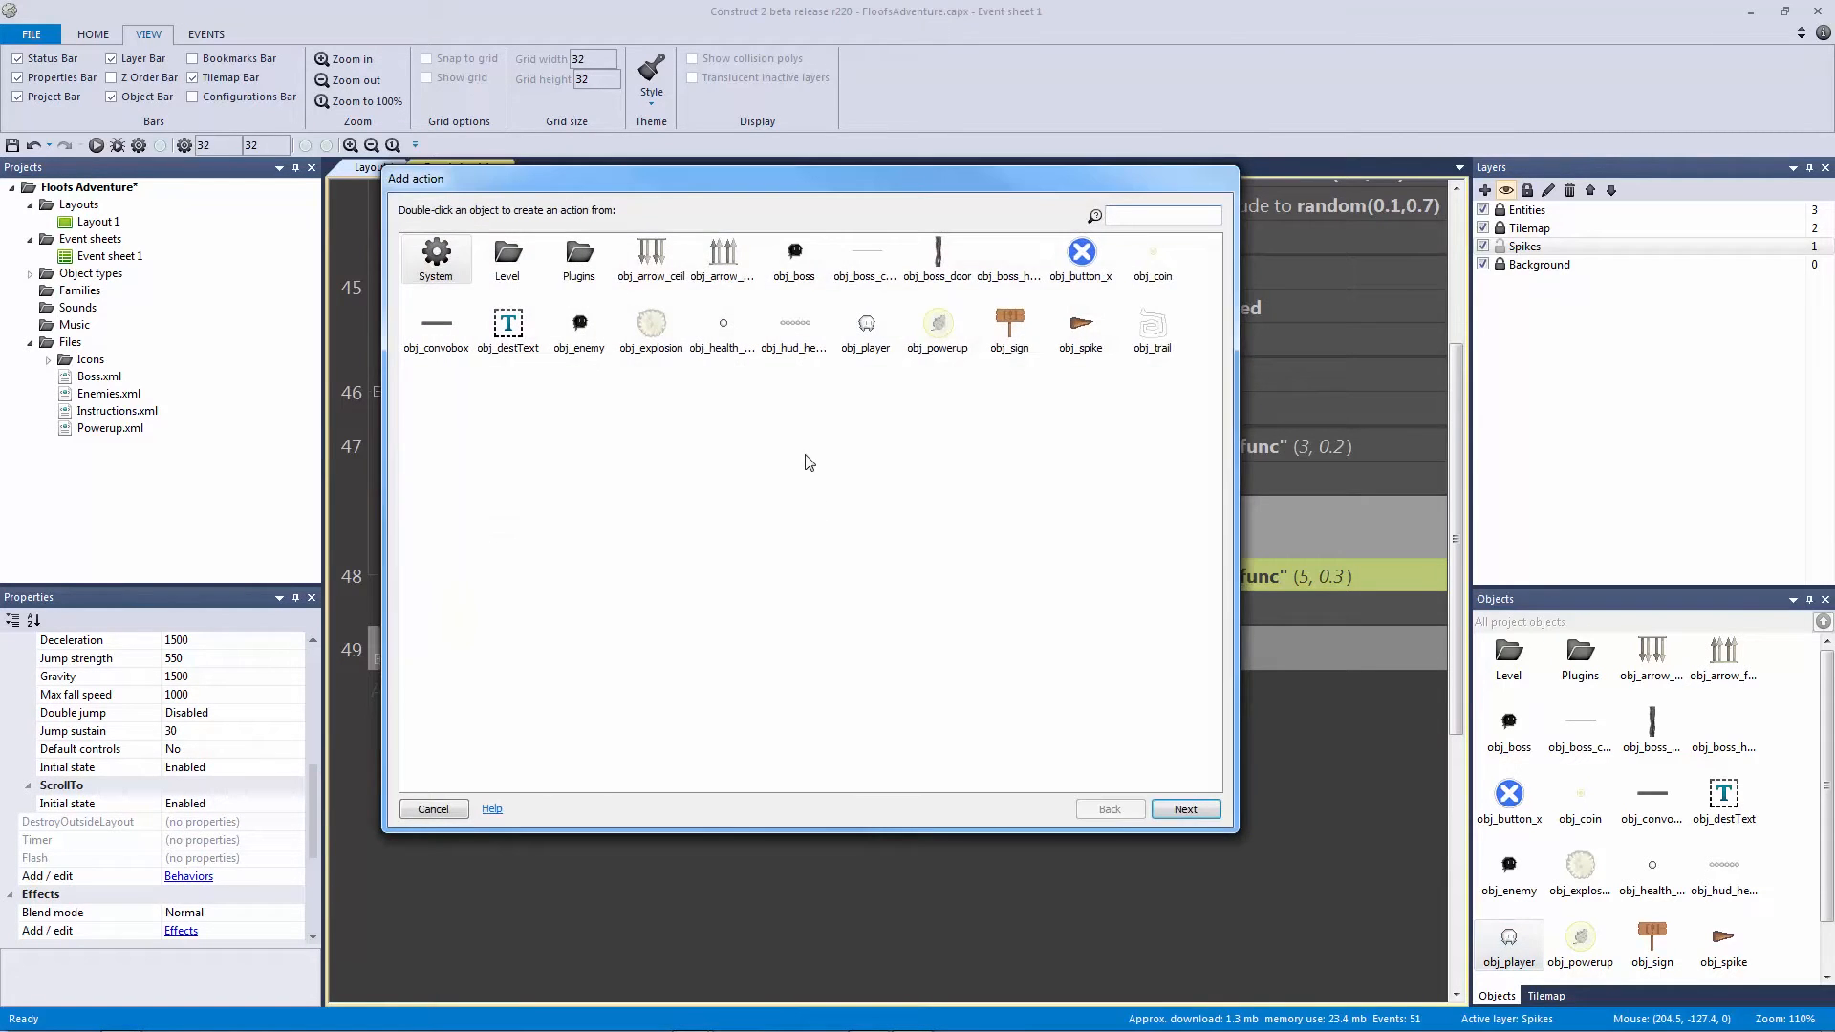
pyautogui.doubleClick(866, 322)
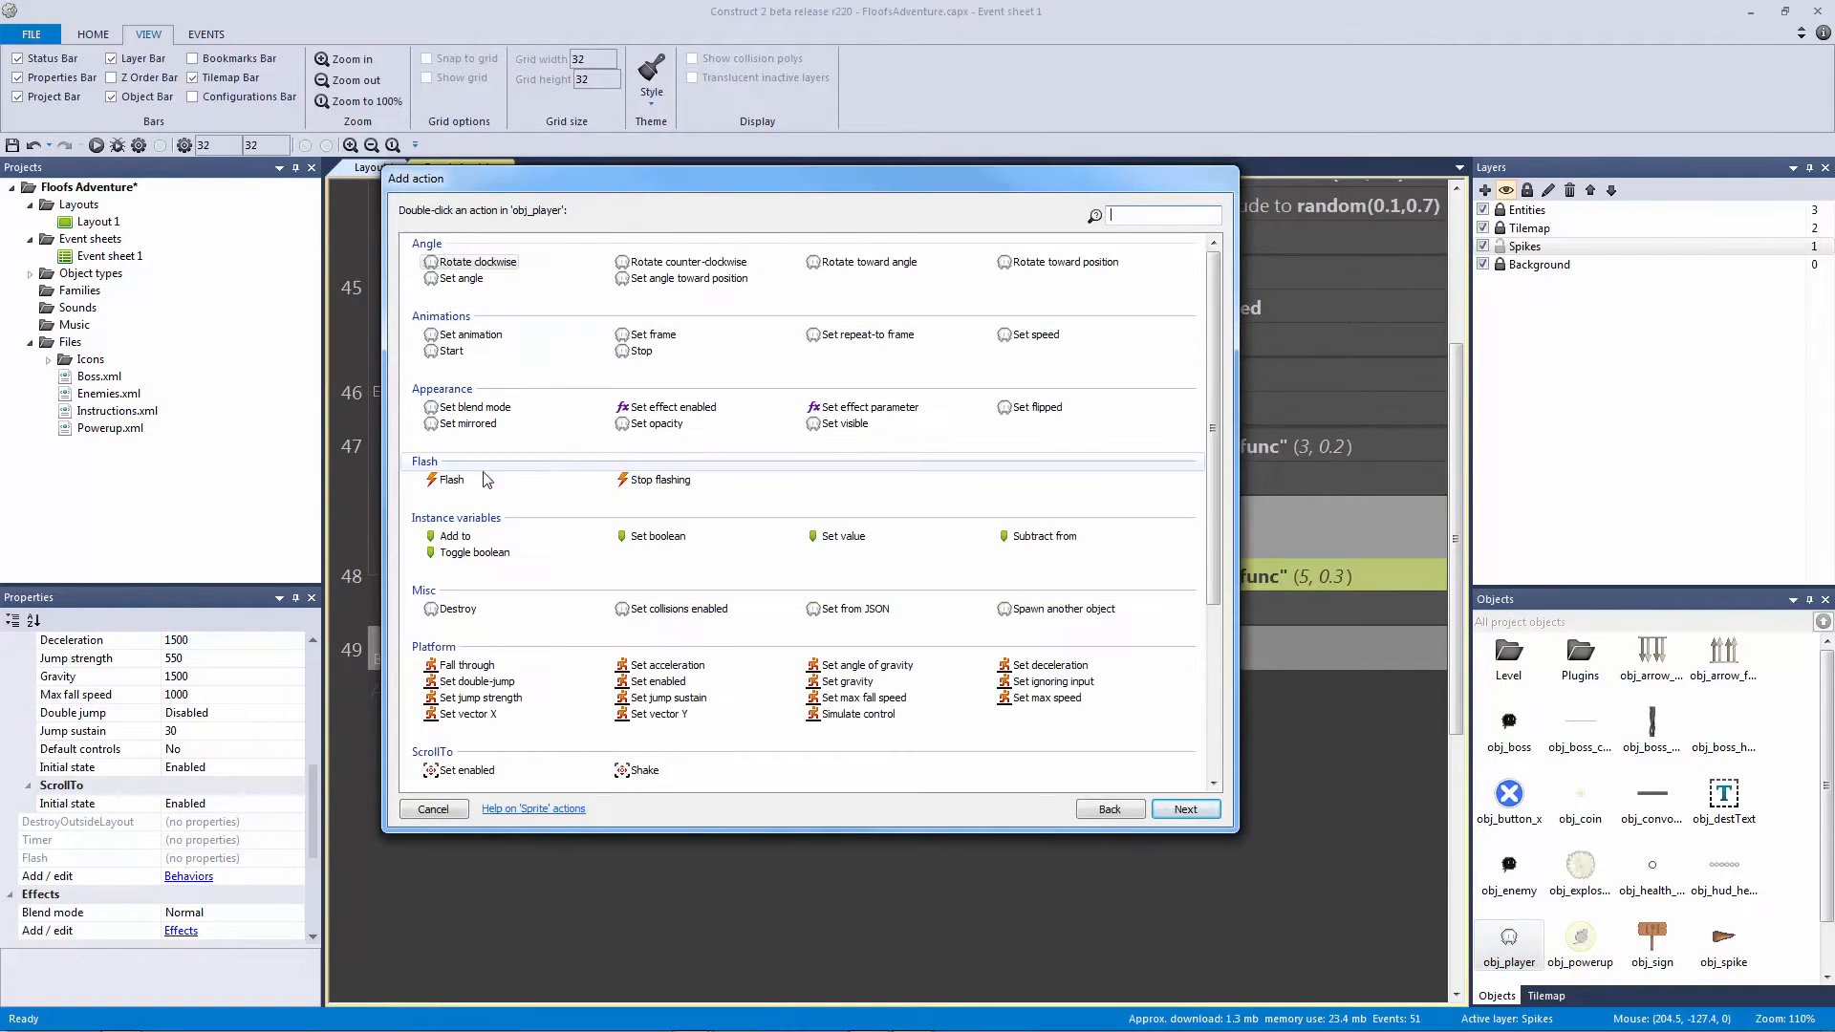
pyautogui.doubleClick(451, 480)
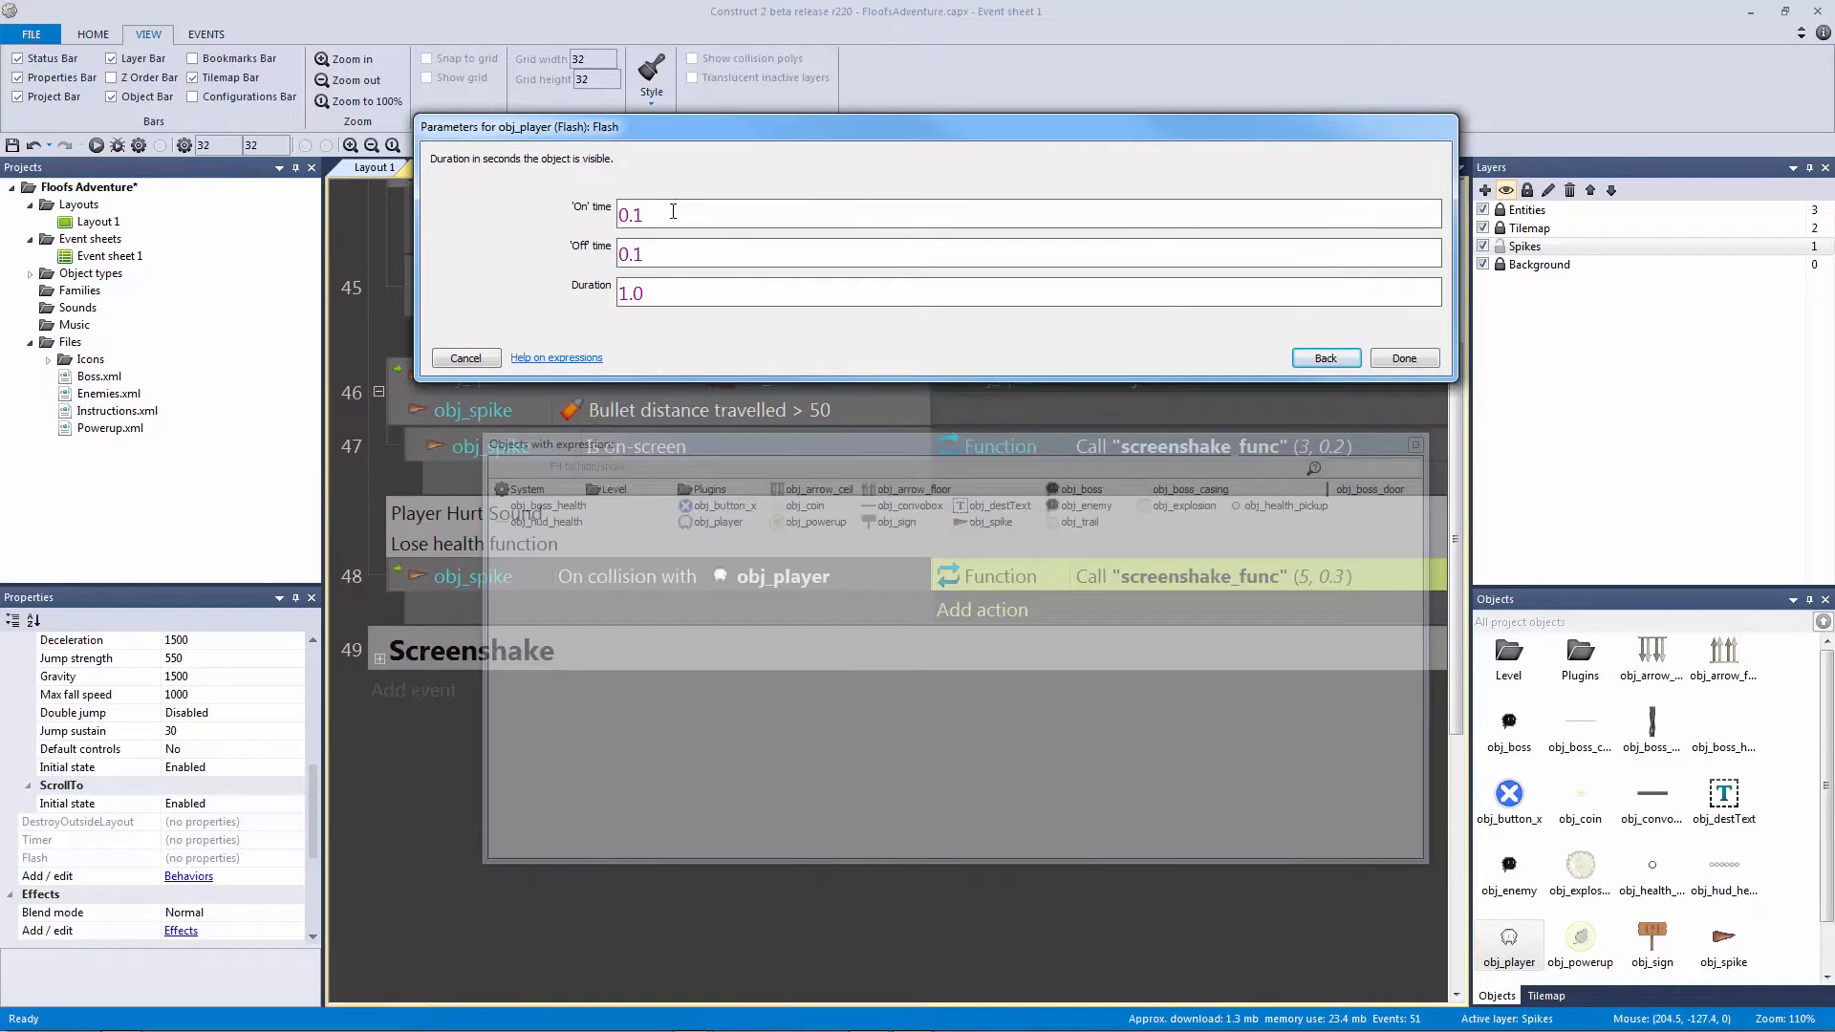
# Step: Set the Flash action's on time and off time to 0.05 with the default 1.0 duration, and save the project
pyautogui.moveTo(642, 209); pyautogui.dragTo(636, 210)
pyautogui.write('0')
pyautogui.write('5')
pyautogui.press('BackSpace')
pyautogui.write('5')
pyautogui.press('Tab')
pyautogui.write('0.05')
pyautogui.press('Tab')
pyautogui.press('Return')
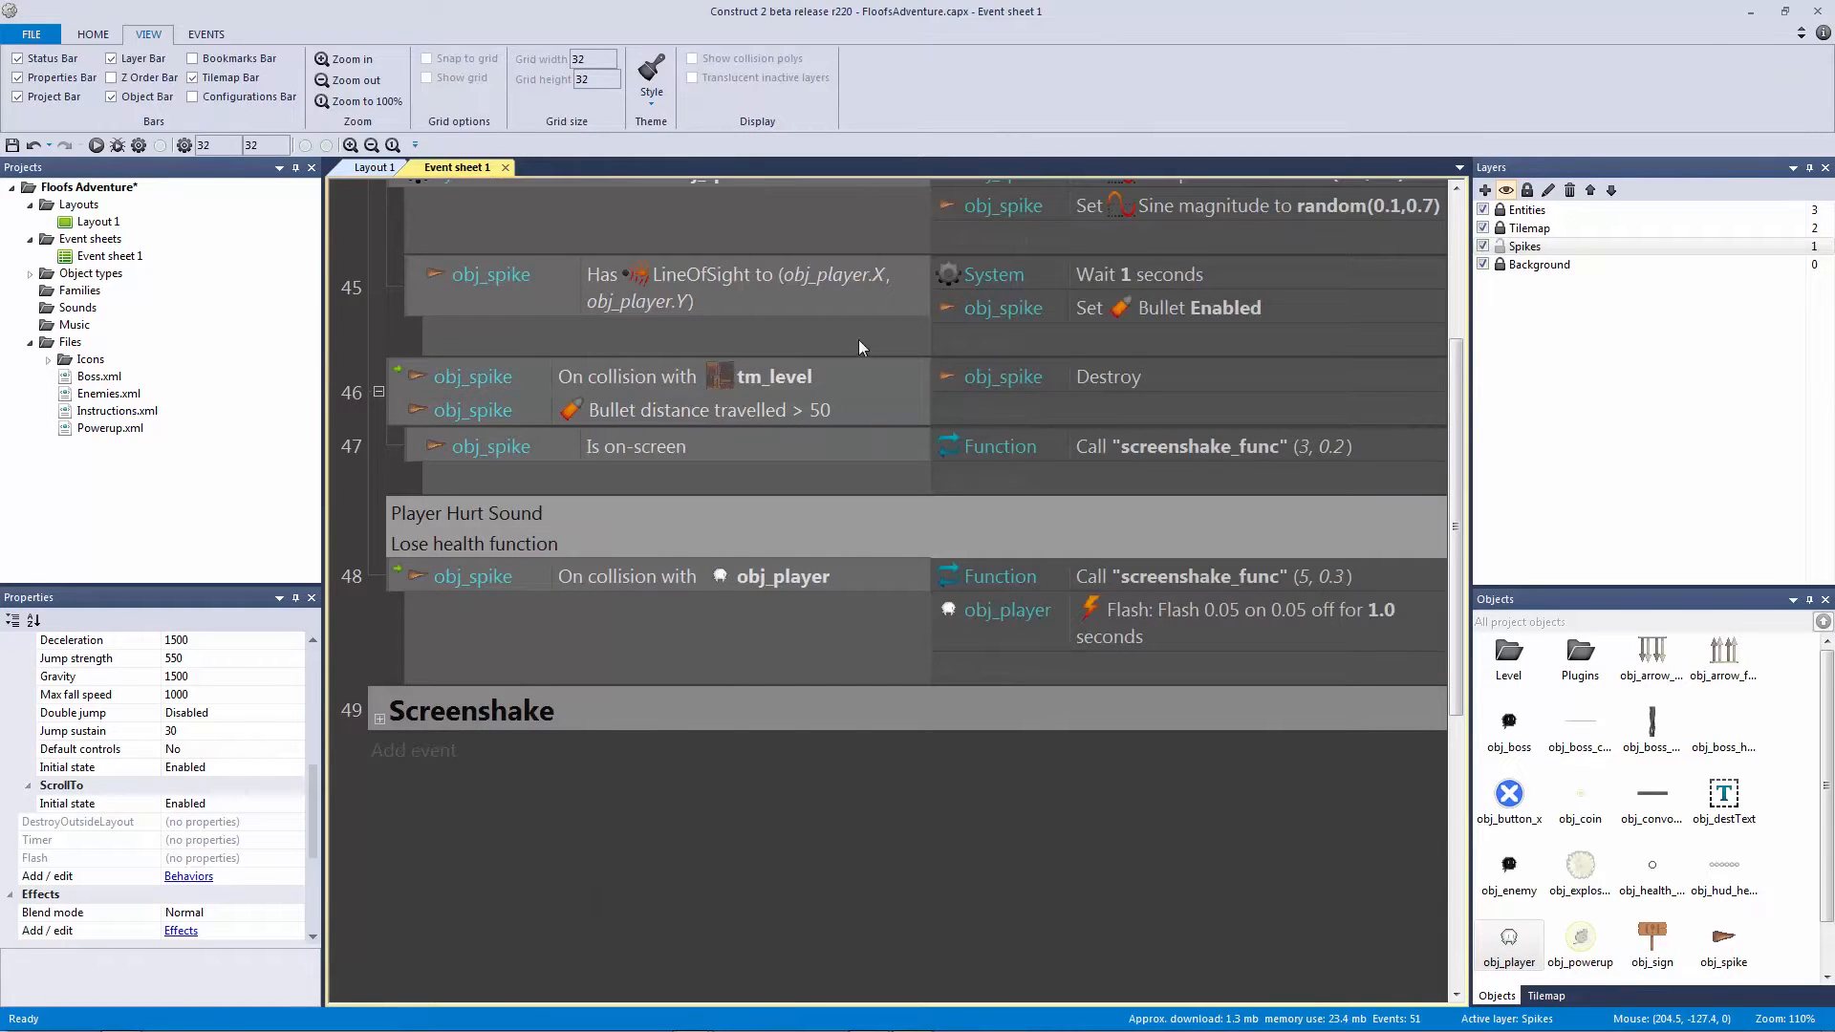
pyautogui.click(1227, 611)
pyautogui.hotkey('ctrl', 's')
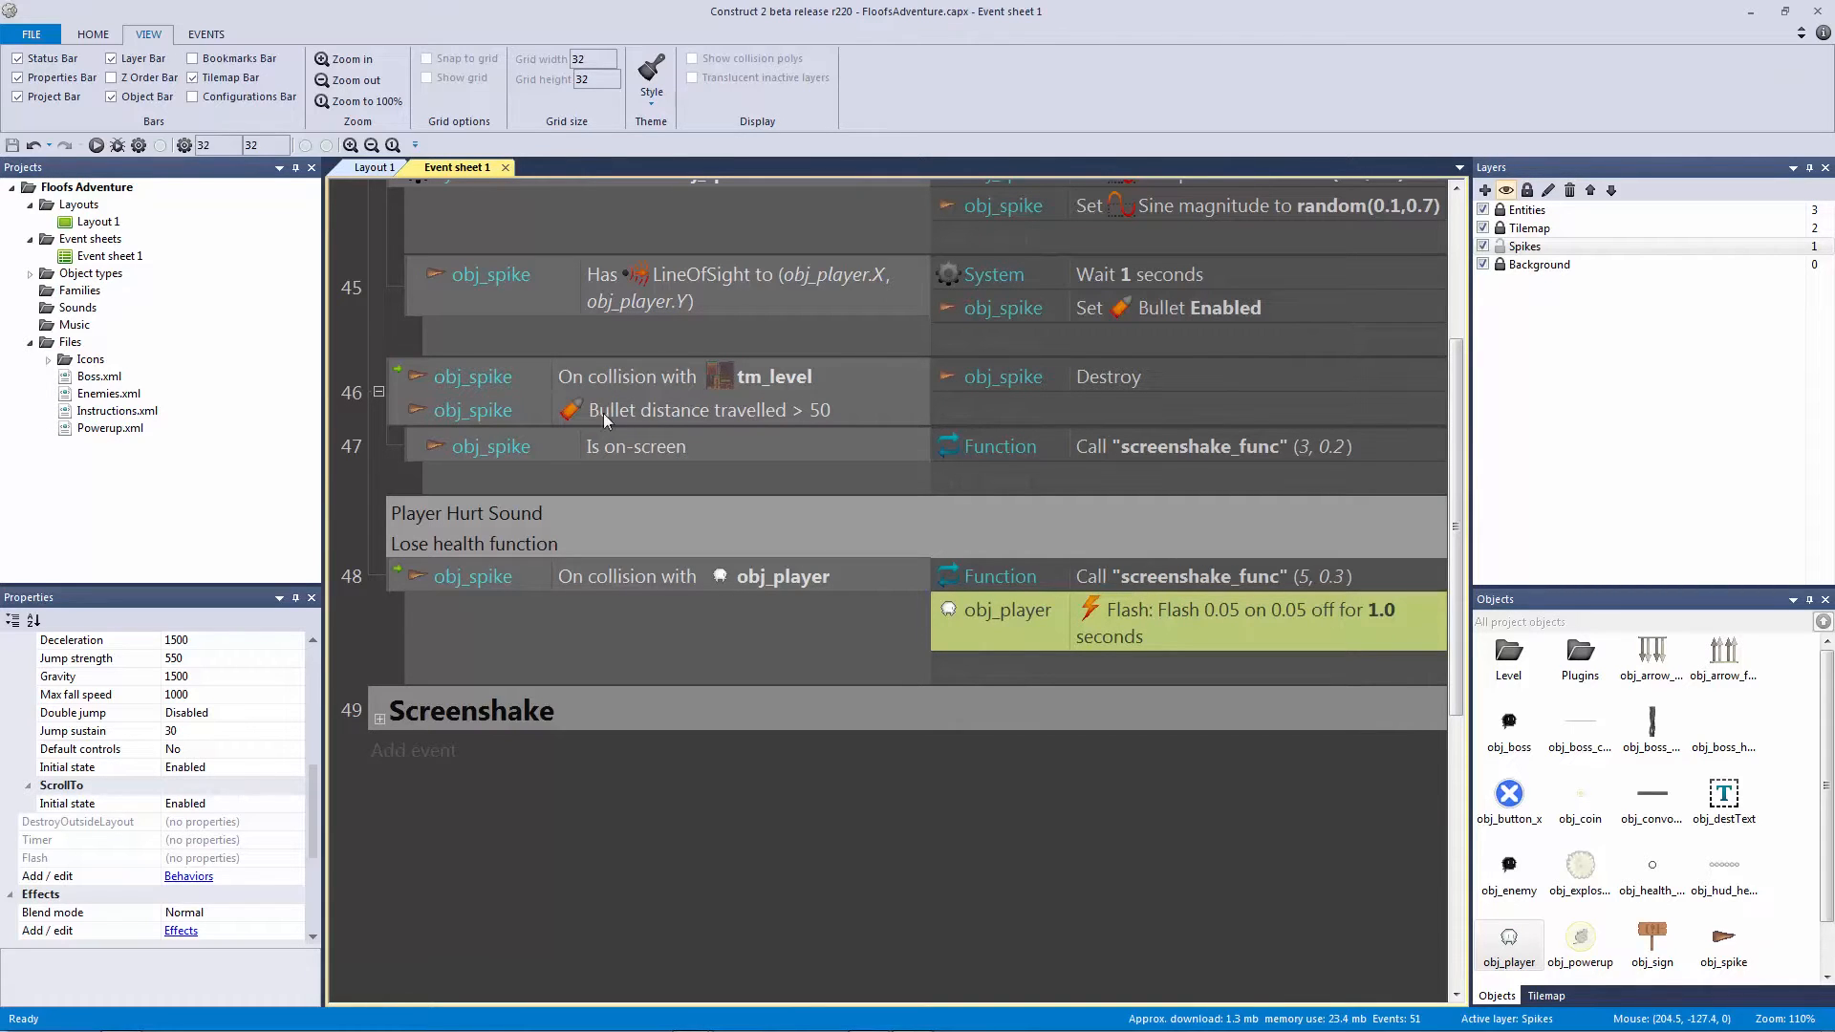
# Step: Run the layout, move the player back and forth beneath the spikes to test the hit effects, and close the preview
pyautogui.click(99, 150)
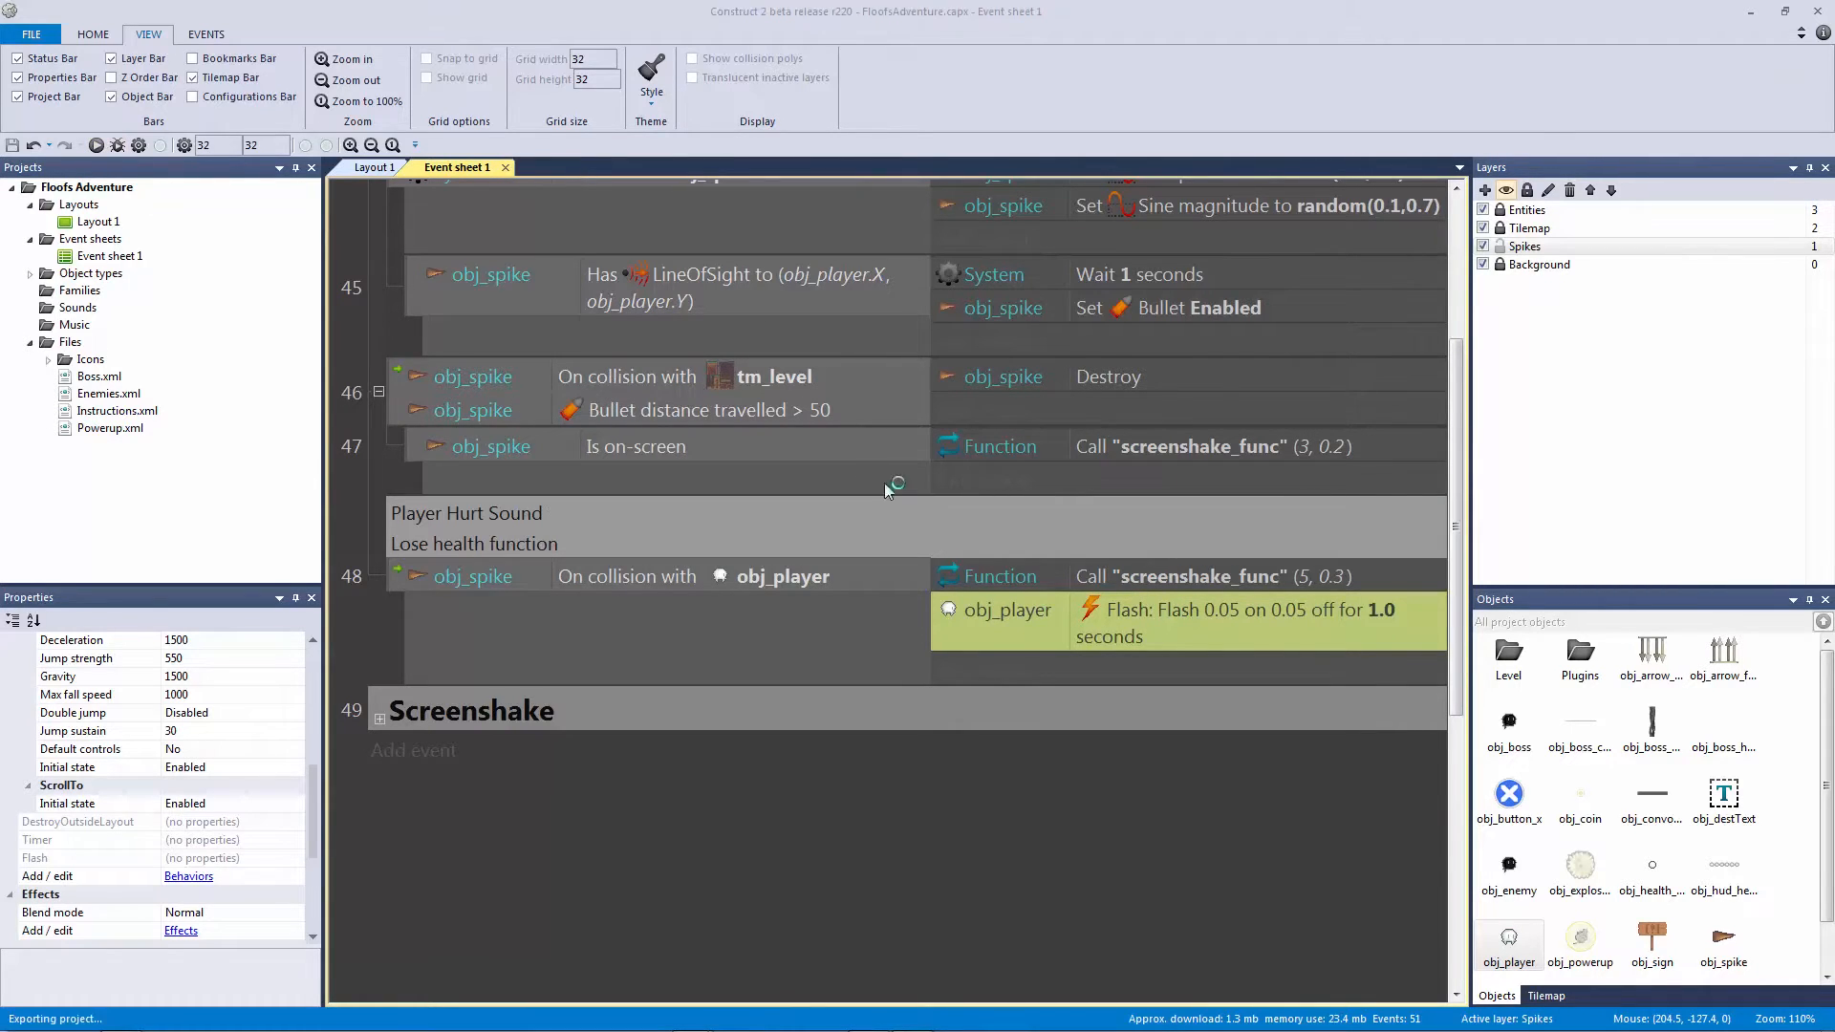
pyautogui.press('Right')
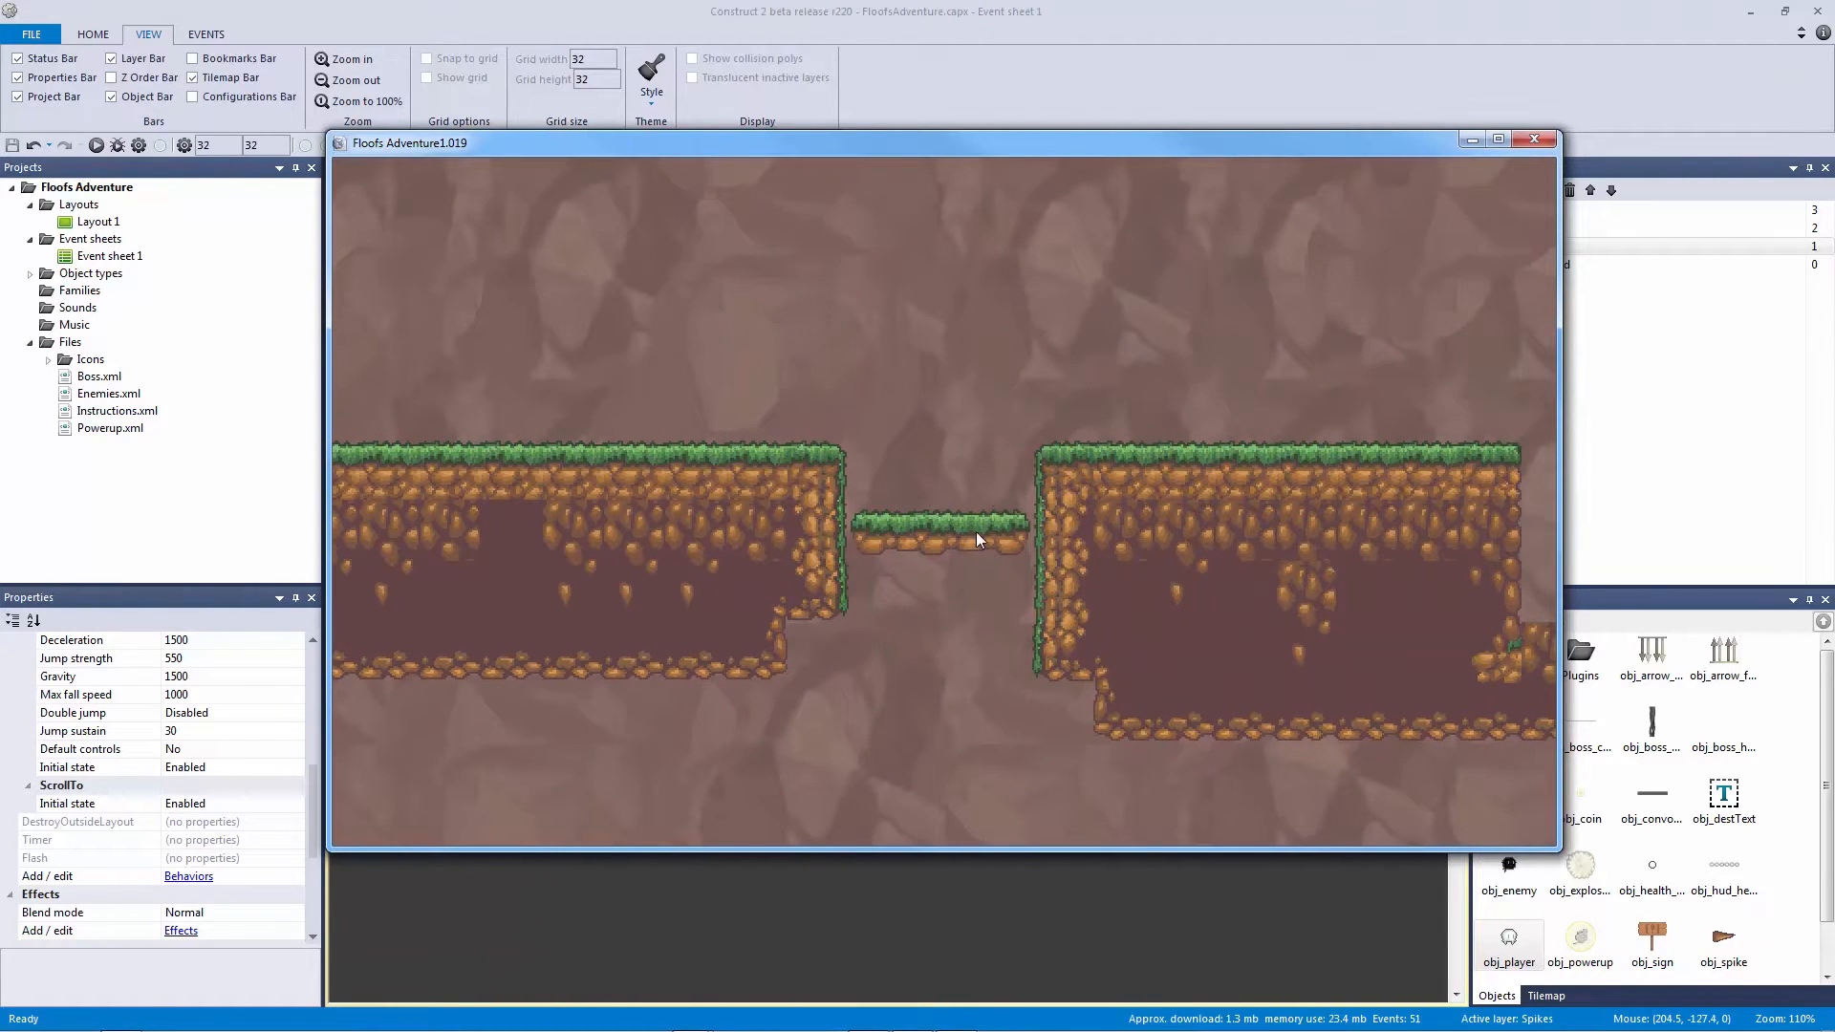
pyautogui.press('Right')
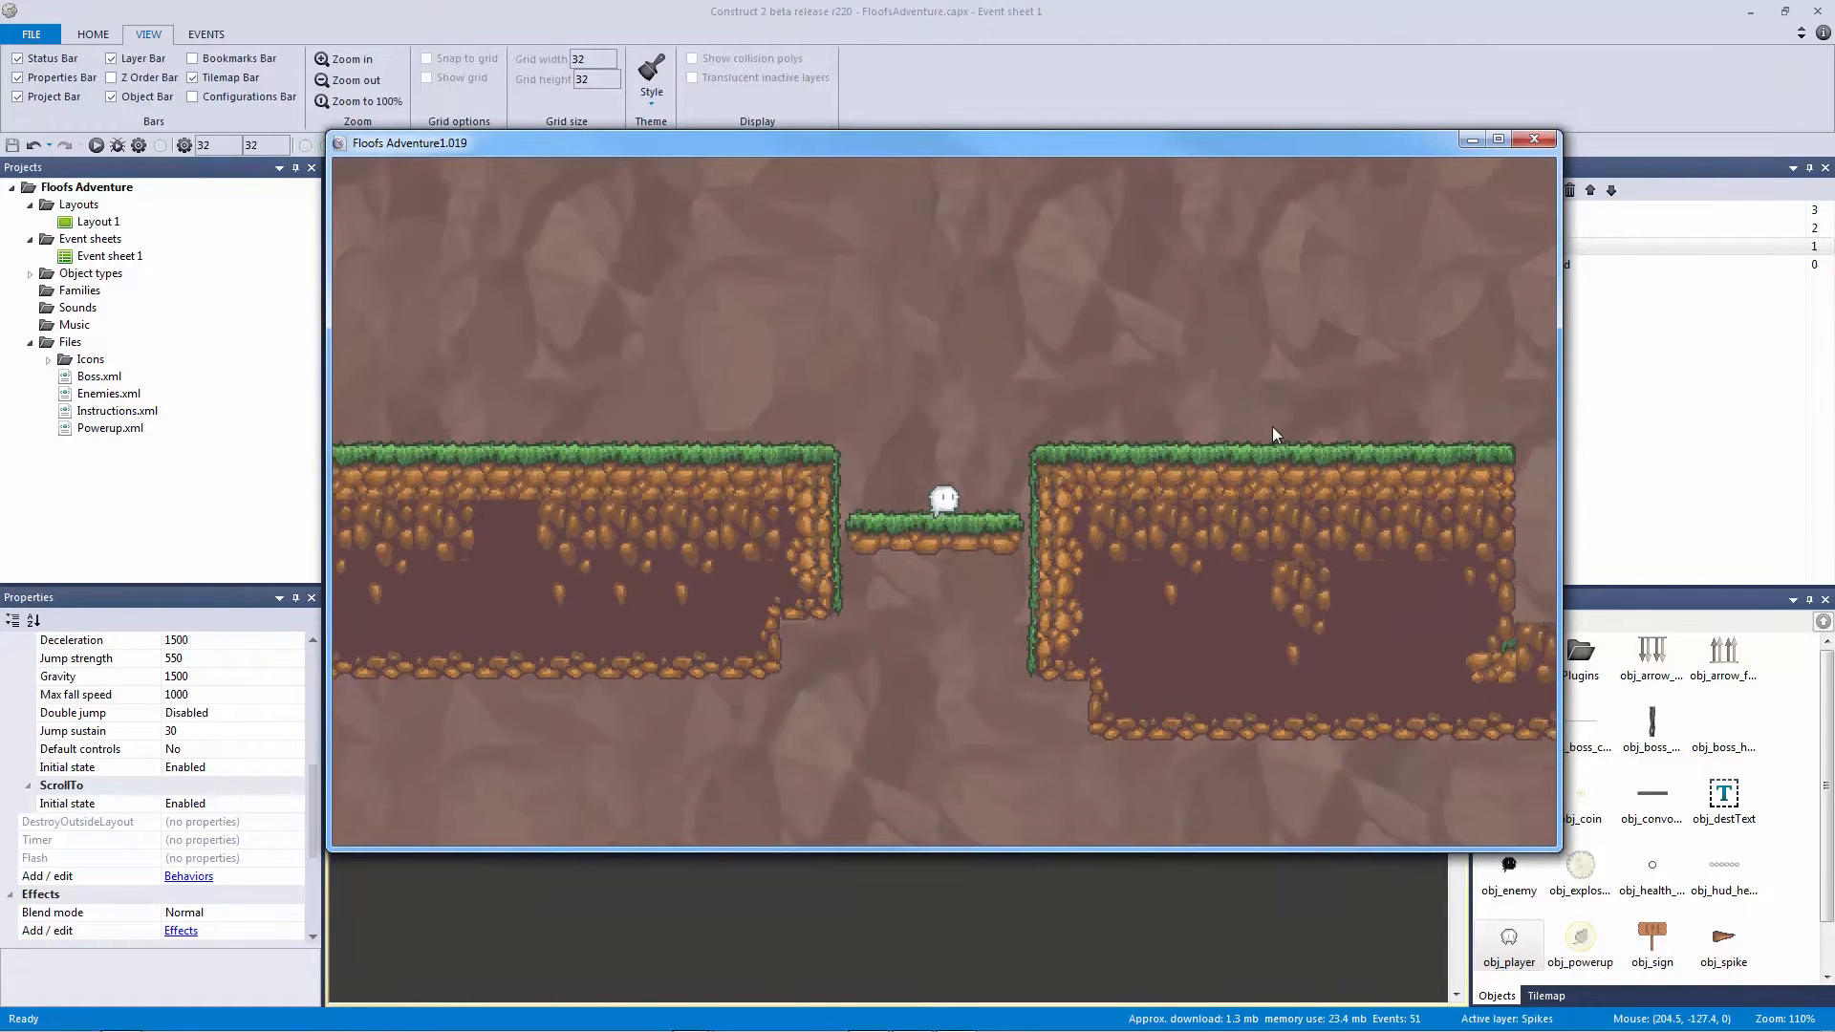
pyautogui.press('Right')
pyautogui.press('Up')
pyautogui.press('Left')
pyautogui.press('Up')
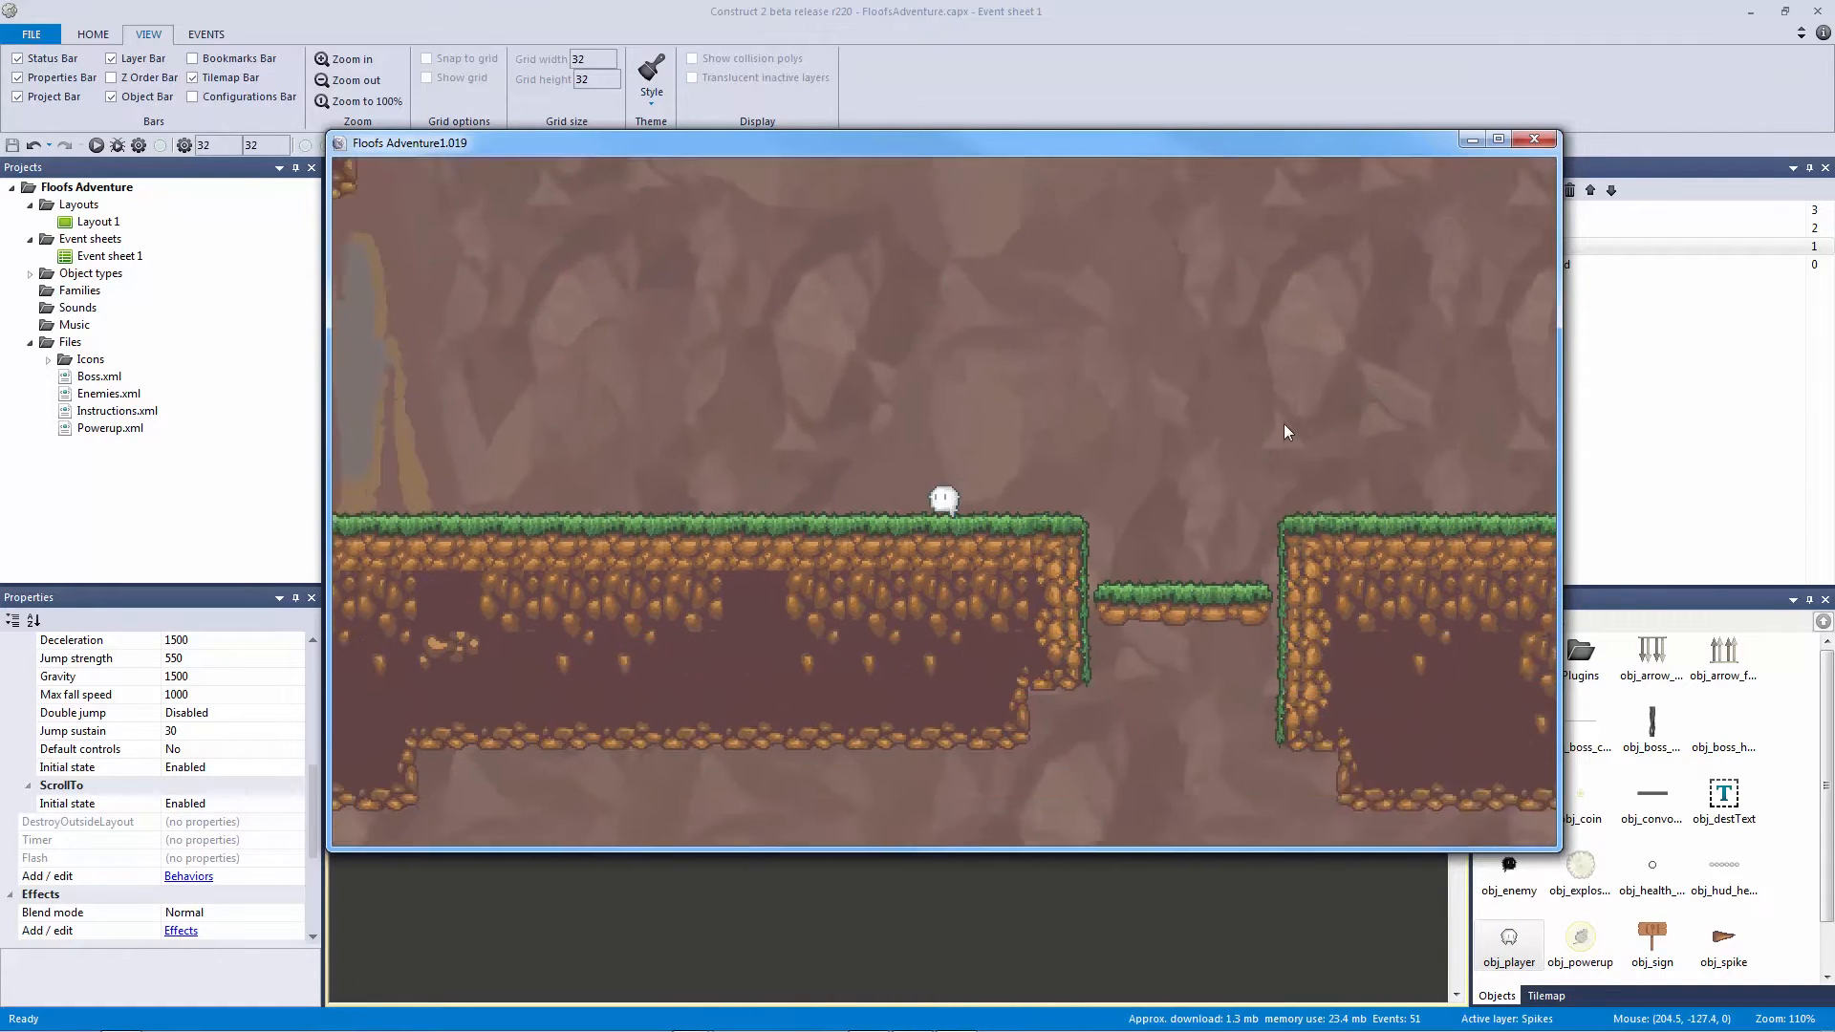
pyautogui.press('Up')
pyautogui.press('Right')
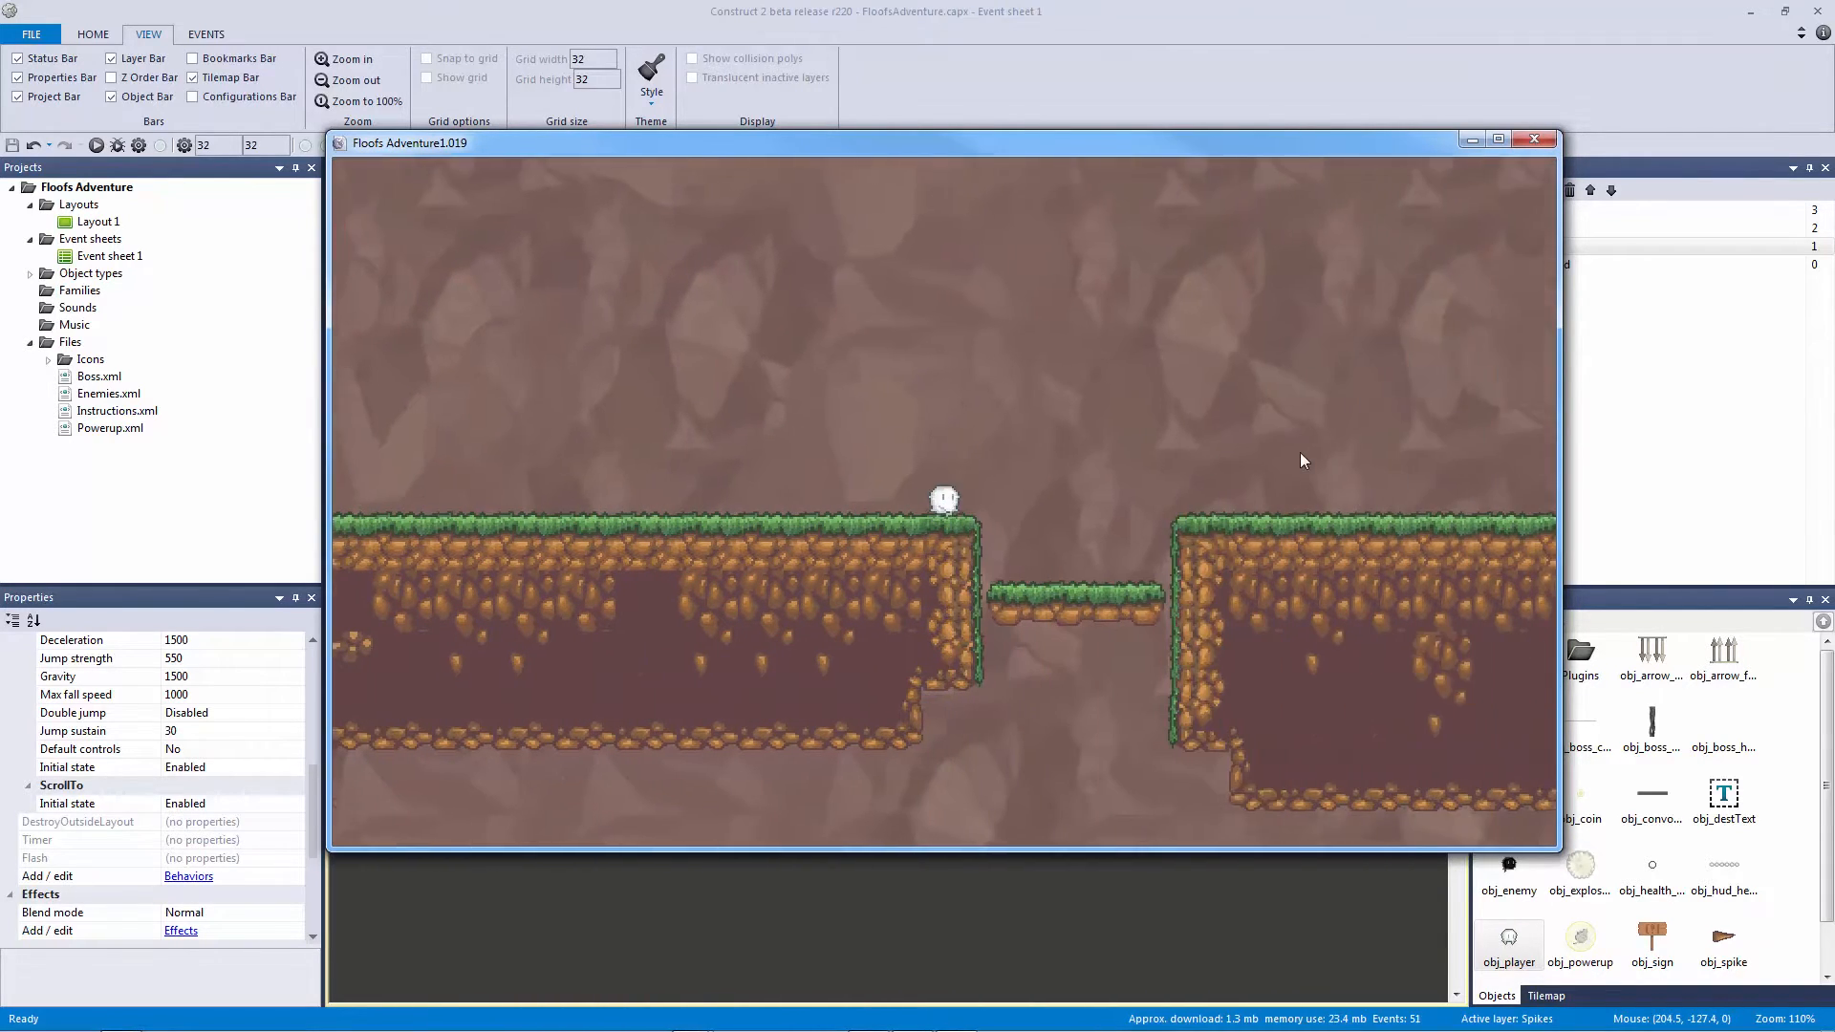
pyautogui.press('Right')
pyautogui.press('Up')
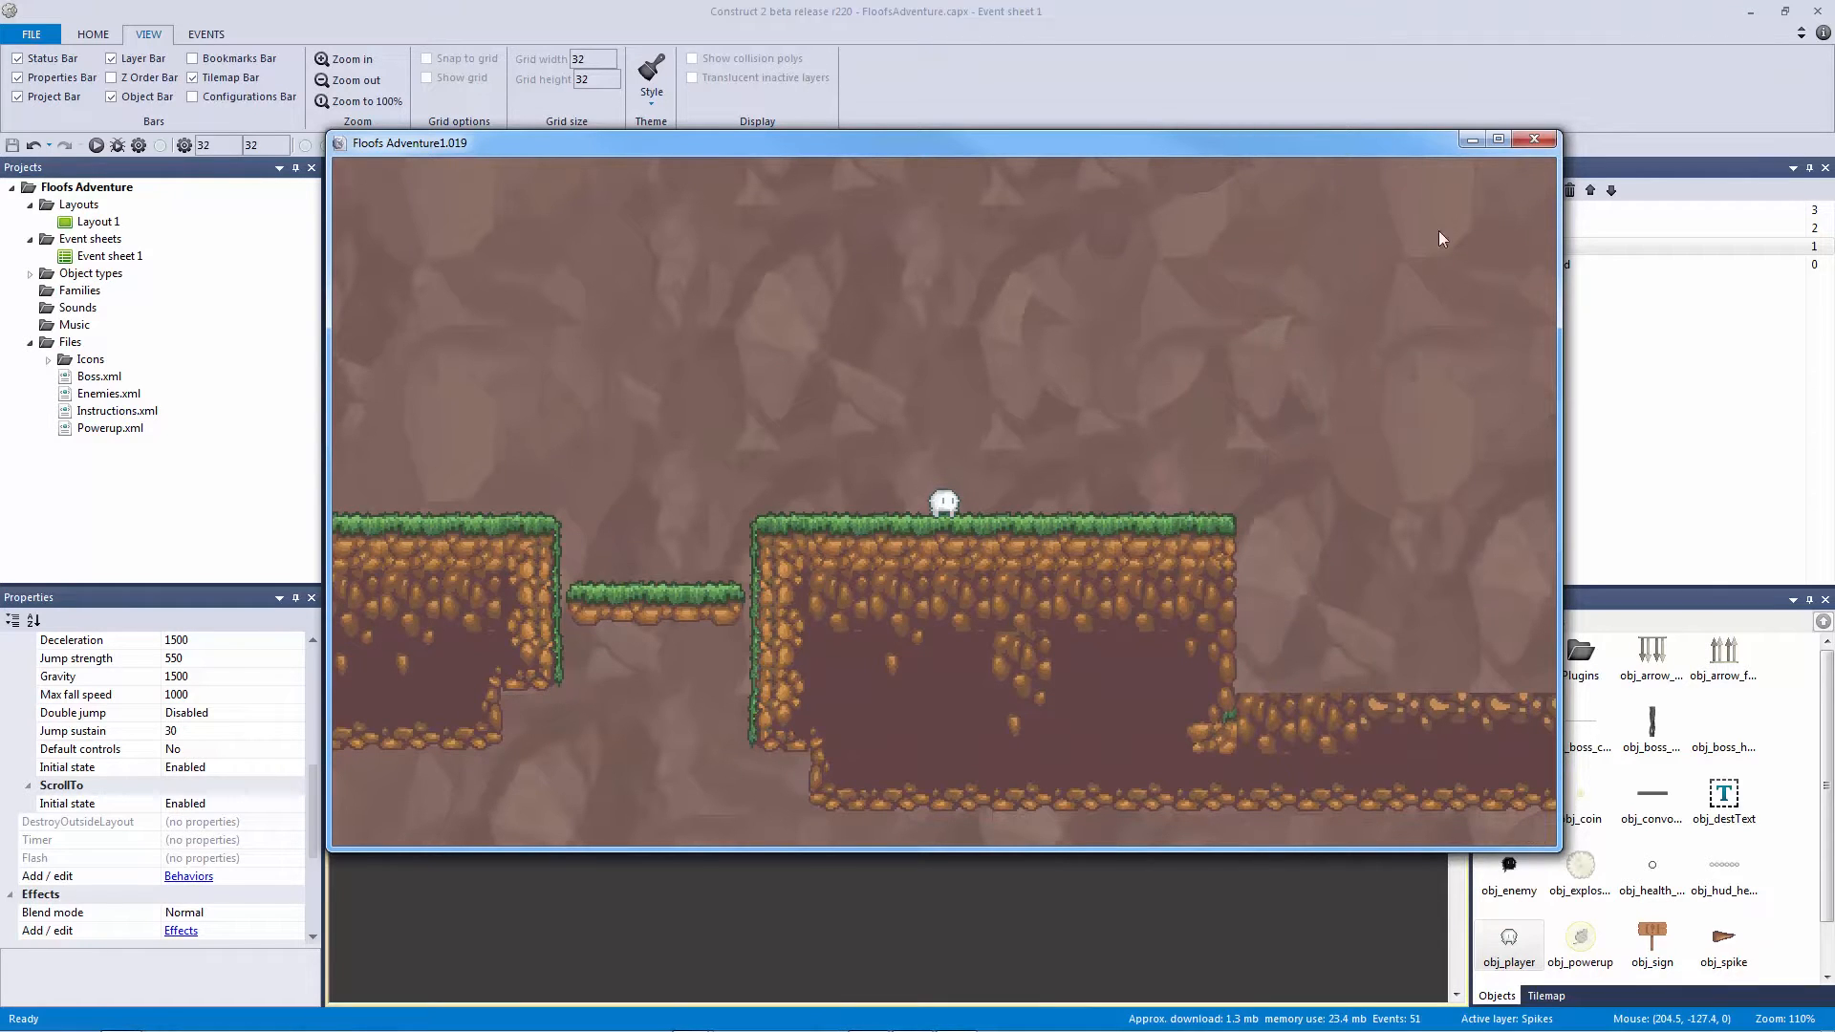
pyautogui.click(1523, 143)
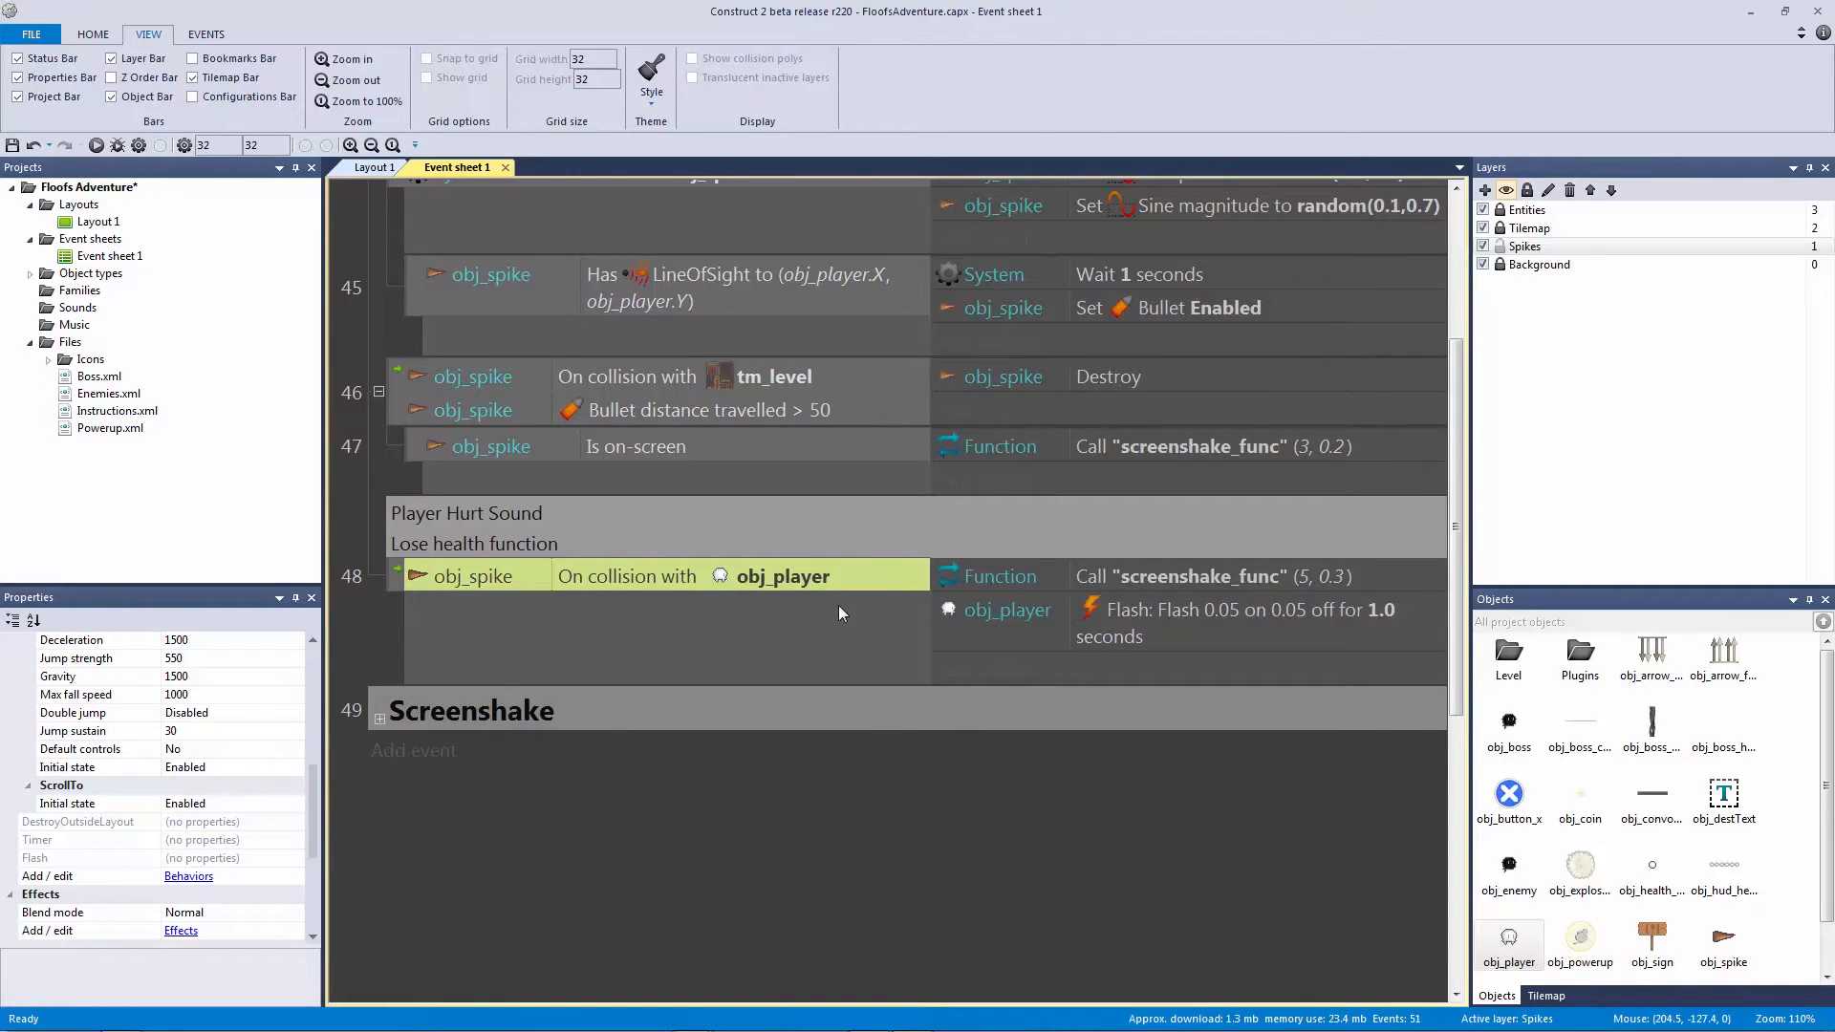
# Step: Insert a new Sprite object in the empty area outside the level in Layout 1
pyautogui.scroll(3, 788, 571)
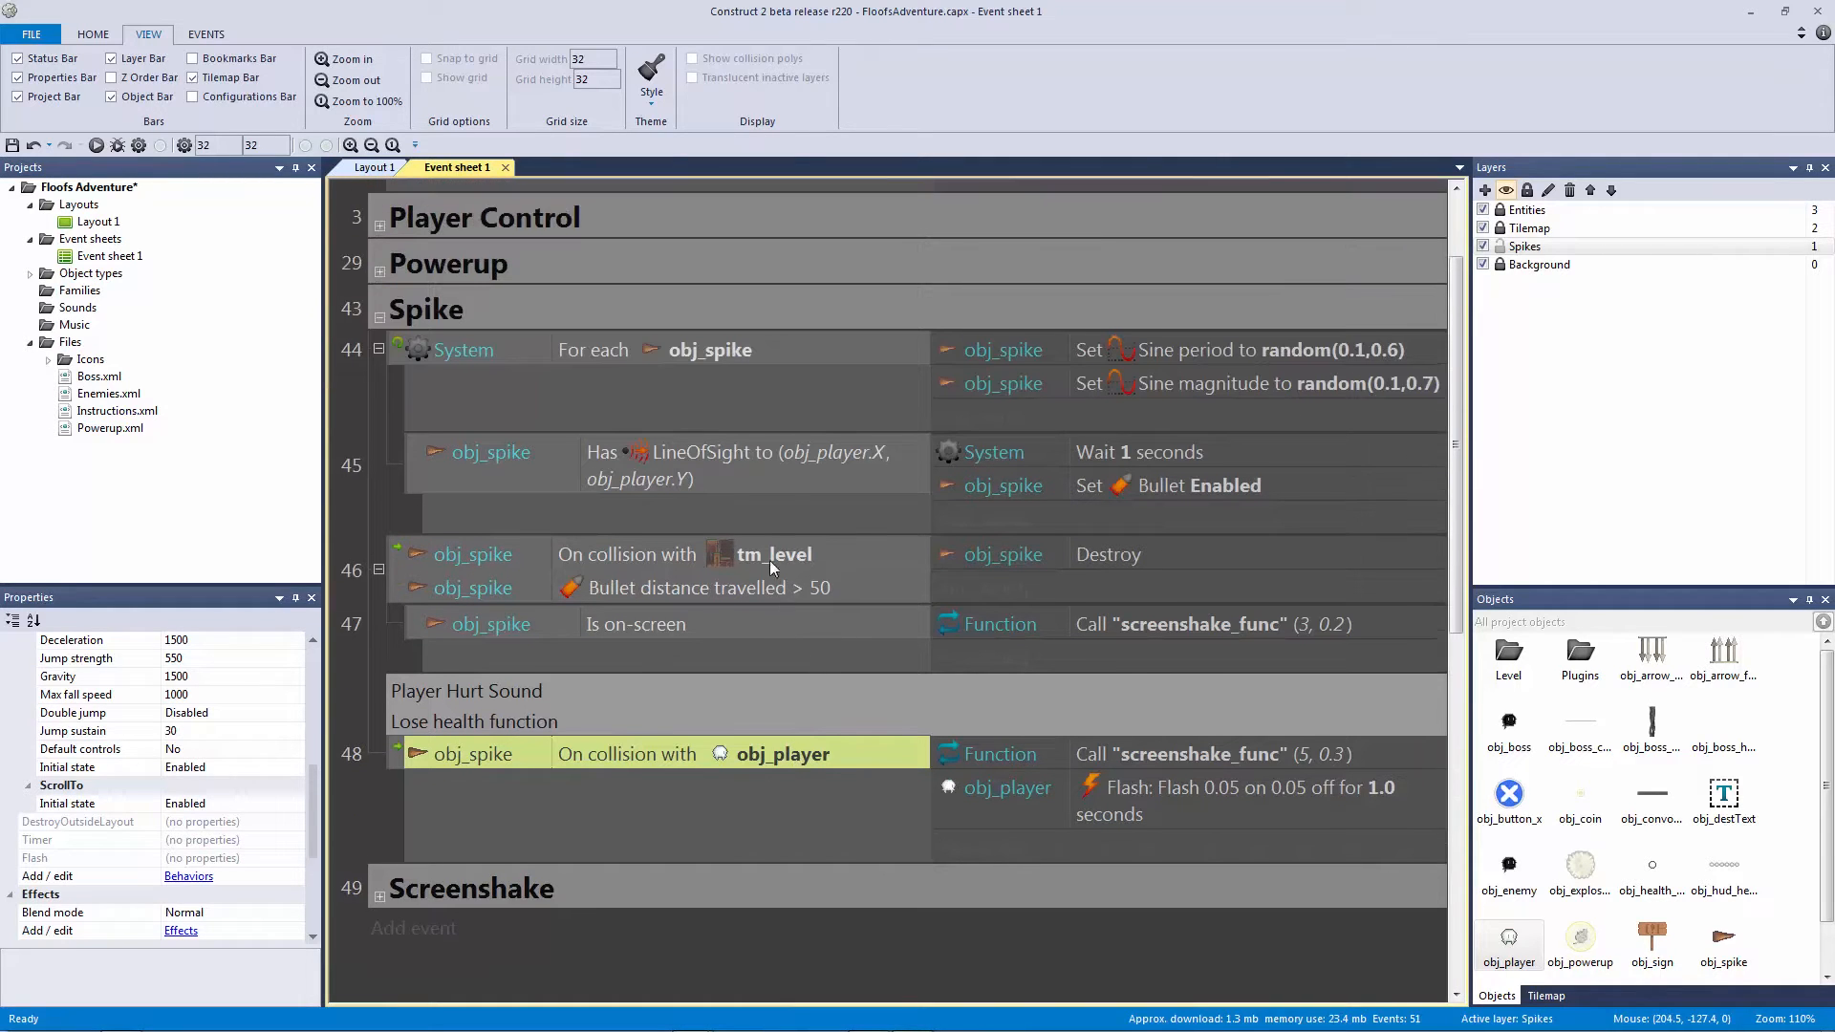
pyautogui.click(453, 322)
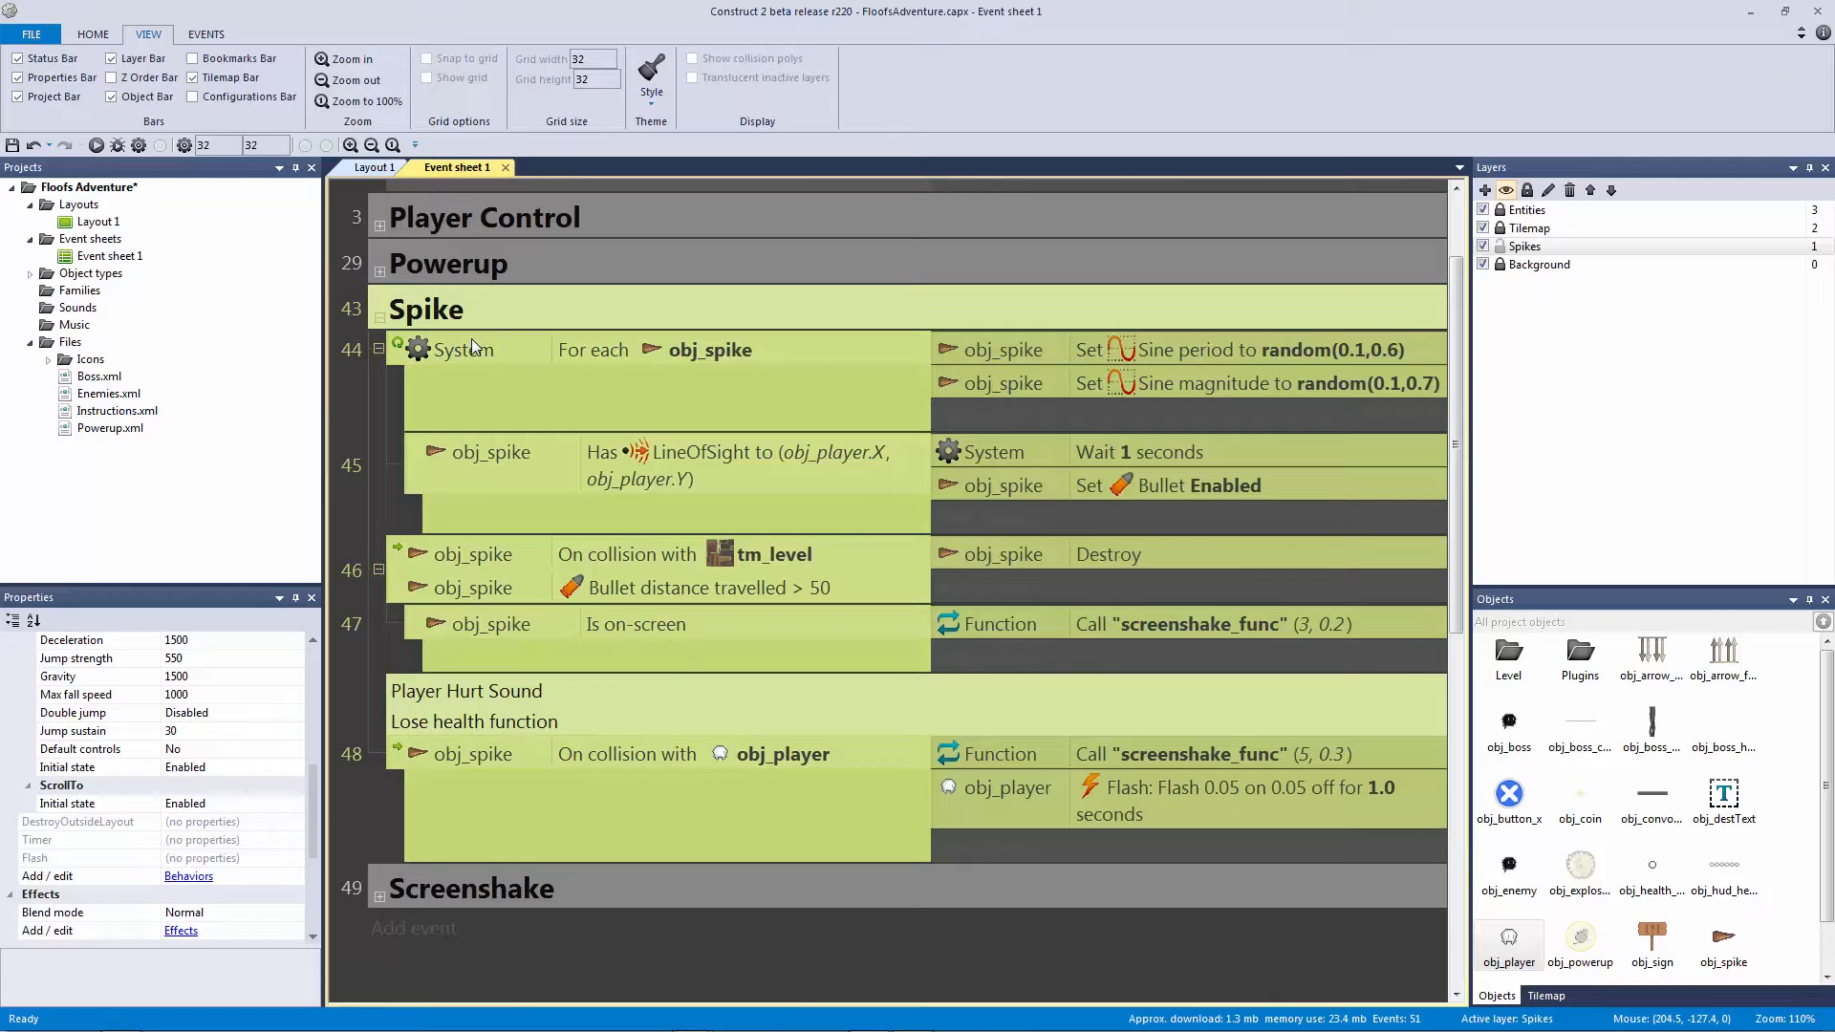
pyautogui.click(374, 167)
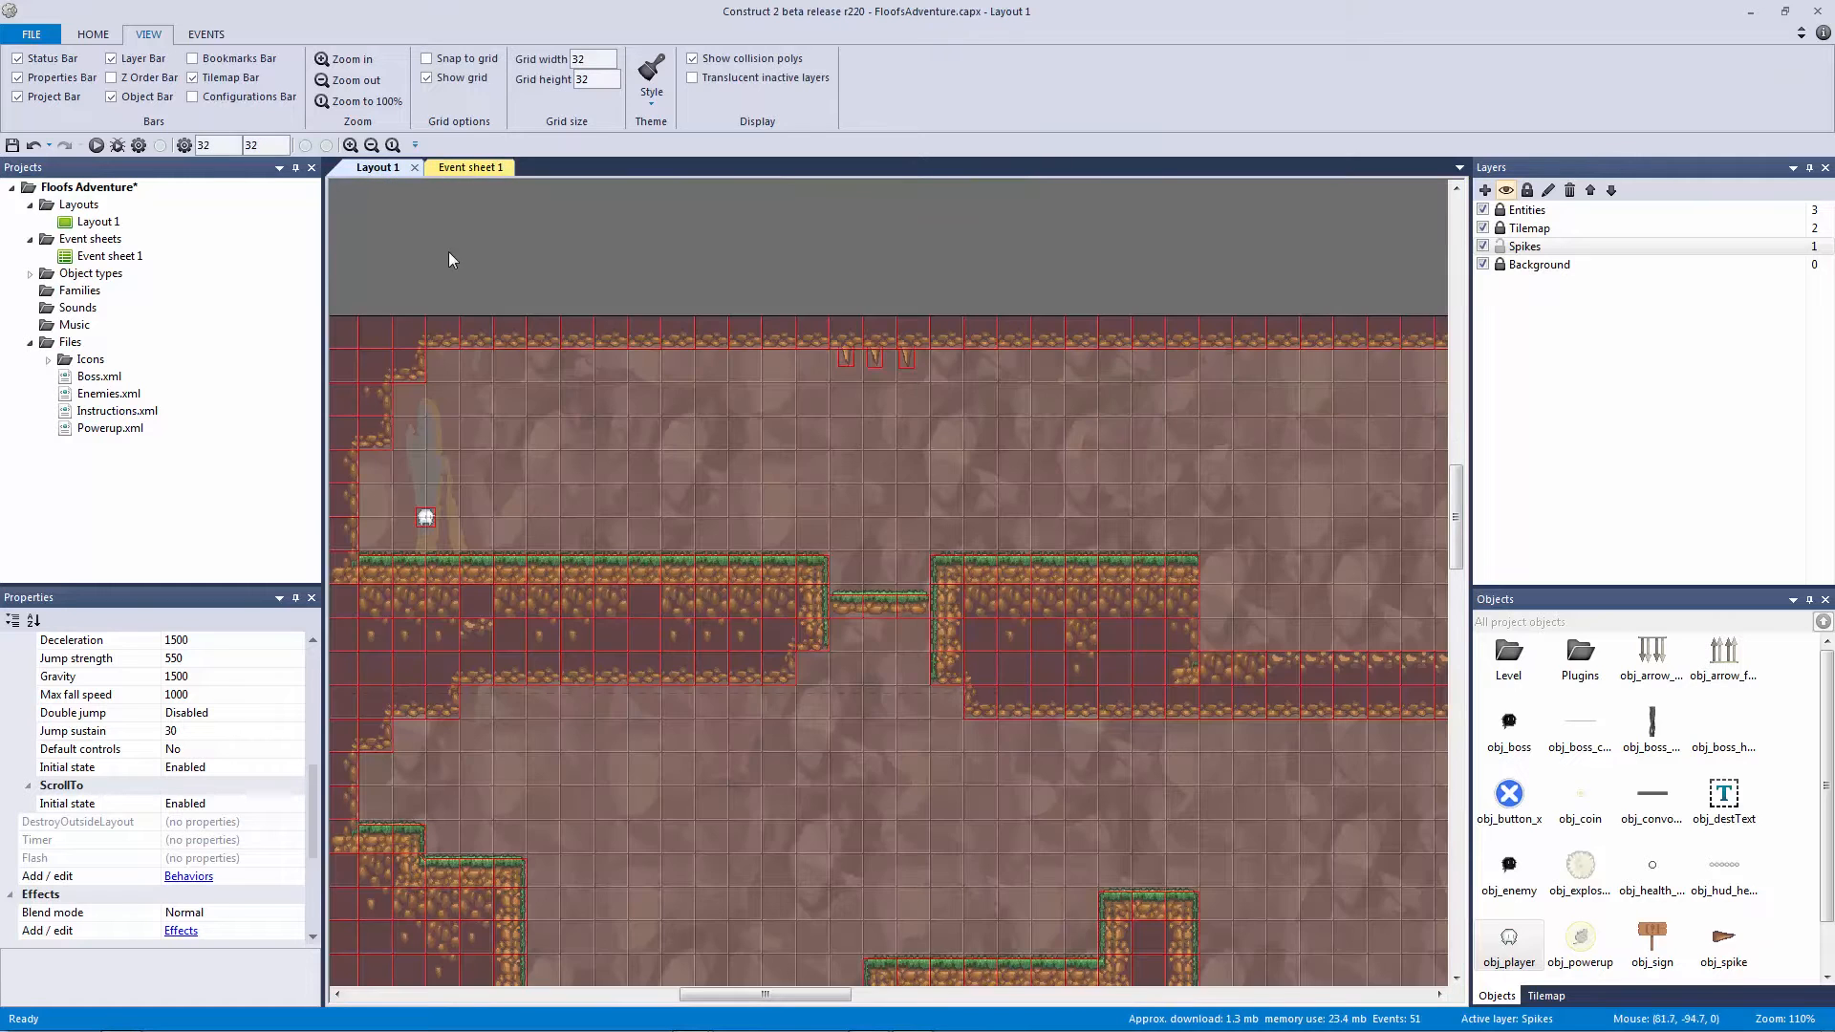
pyautogui.moveTo(501, 266); pyautogui.dragTo(874, 295, button='middle')
pyautogui.moveTo(552, 389); pyautogui.dragTo(1024, 397, button='middle')
pyautogui.doubleClick(916, 503)
pyautogui.doubleClick(766, 480)
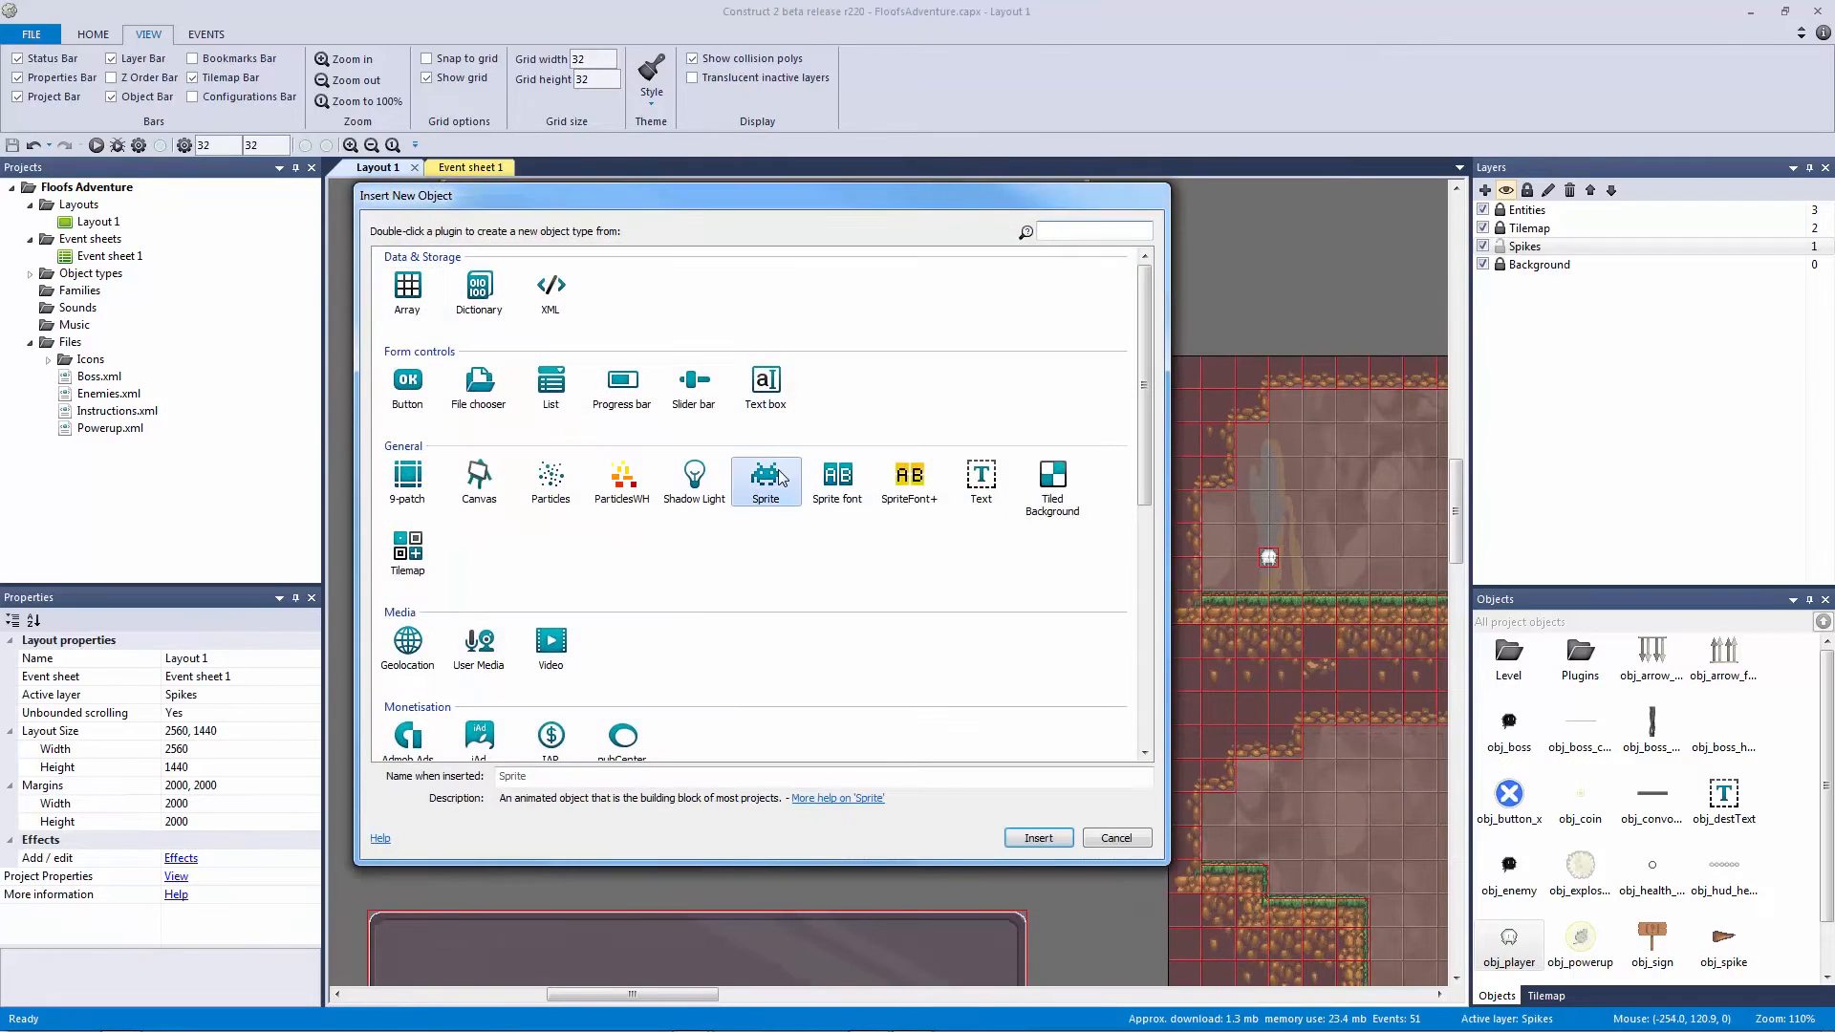
pyautogui.click(864, 574)
# Step: Load the grassy platform image from the FloofsAdventure_Assets folders into the new sprite's default frame
pyautogui.click(380, 131)
pyautogui.click(695, 310)
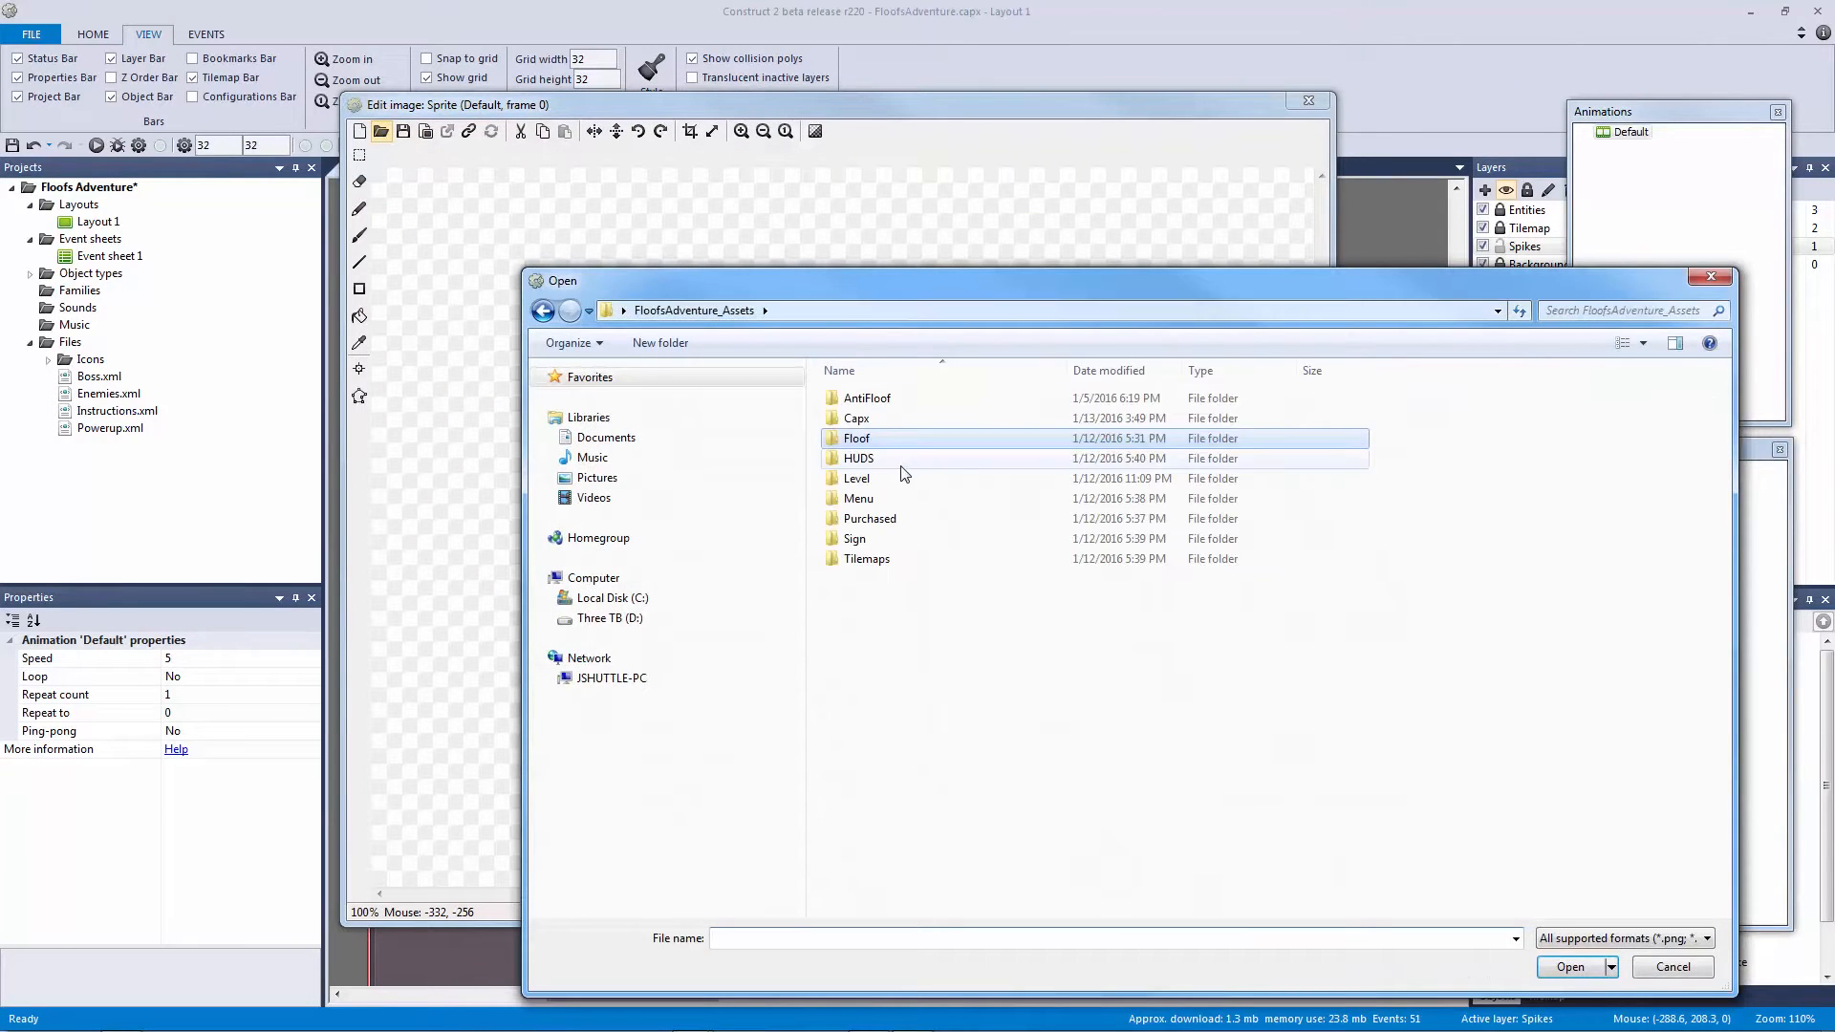
pyautogui.doubleClick(896, 489)
pyautogui.click(885, 597)
pyautogui.doubleClick(885, 597)
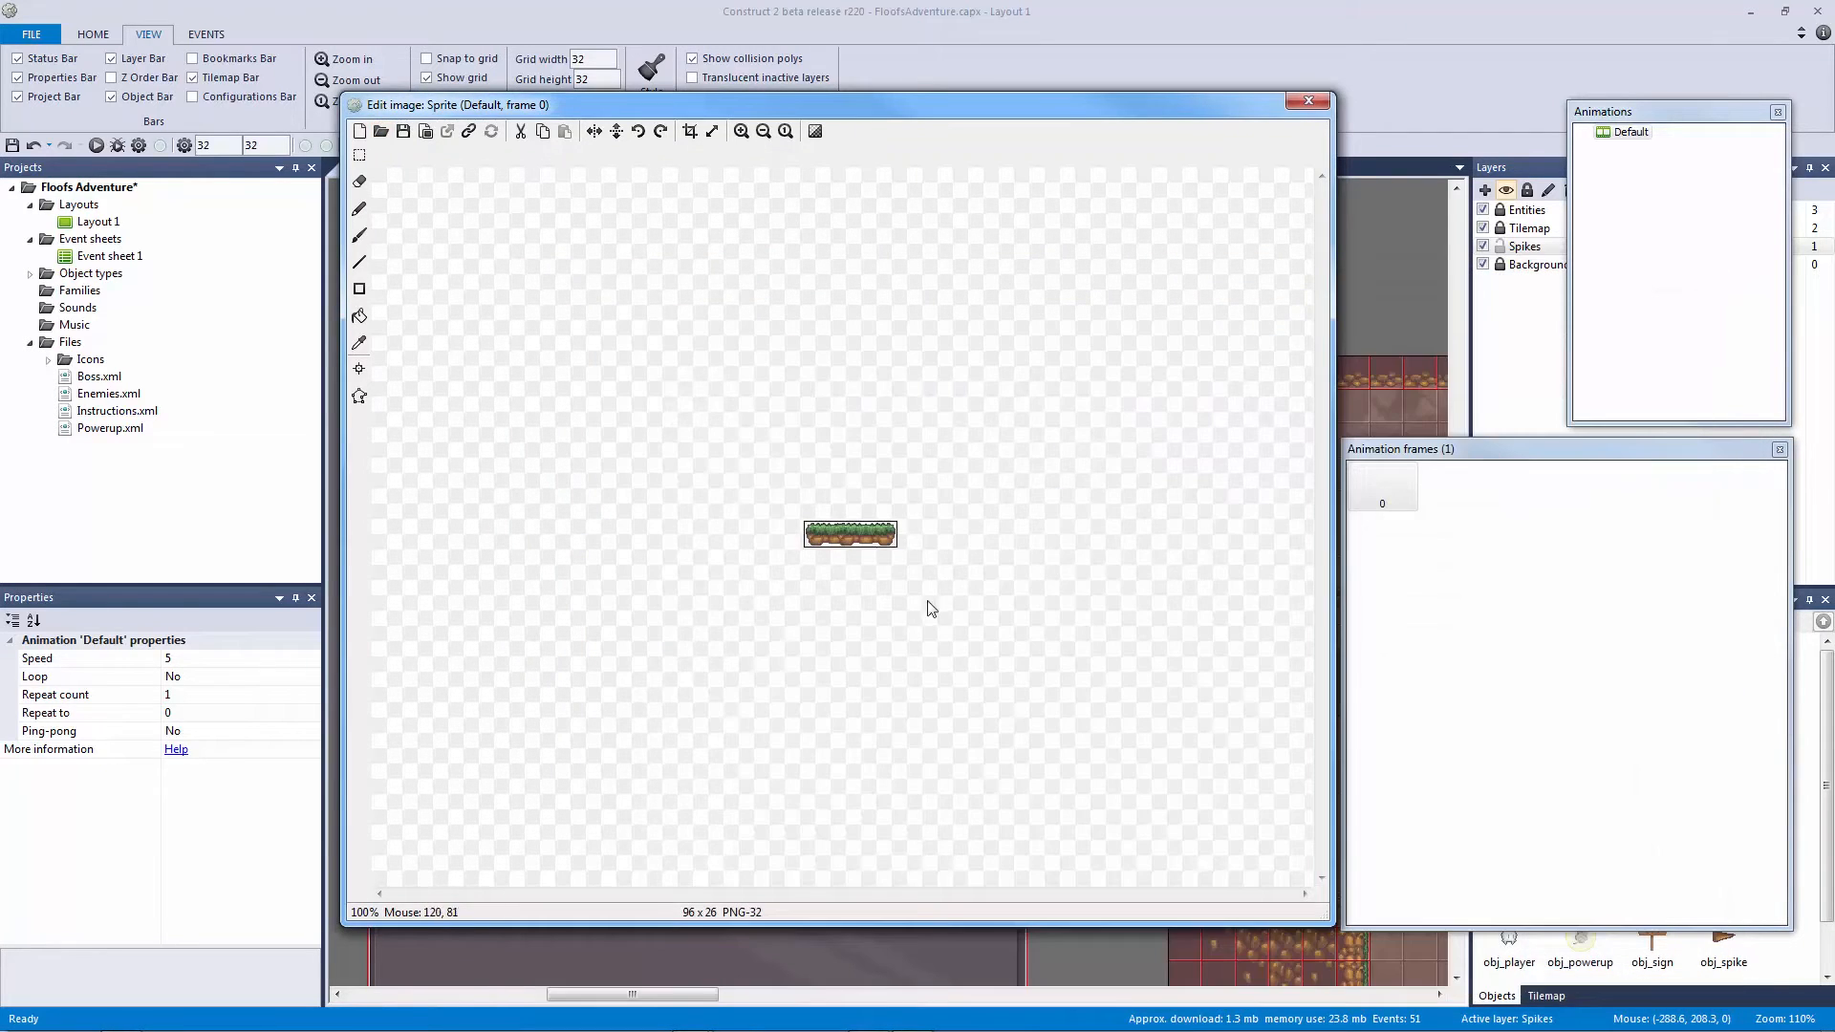
# Step: Close the image editor and rename the new grassy platform sprite as obj_horizontal_platform
pyautogui.click(1305, 104)
pyautogui.click(259, 661)
pyautogui.write('obj_horizontal_platform')
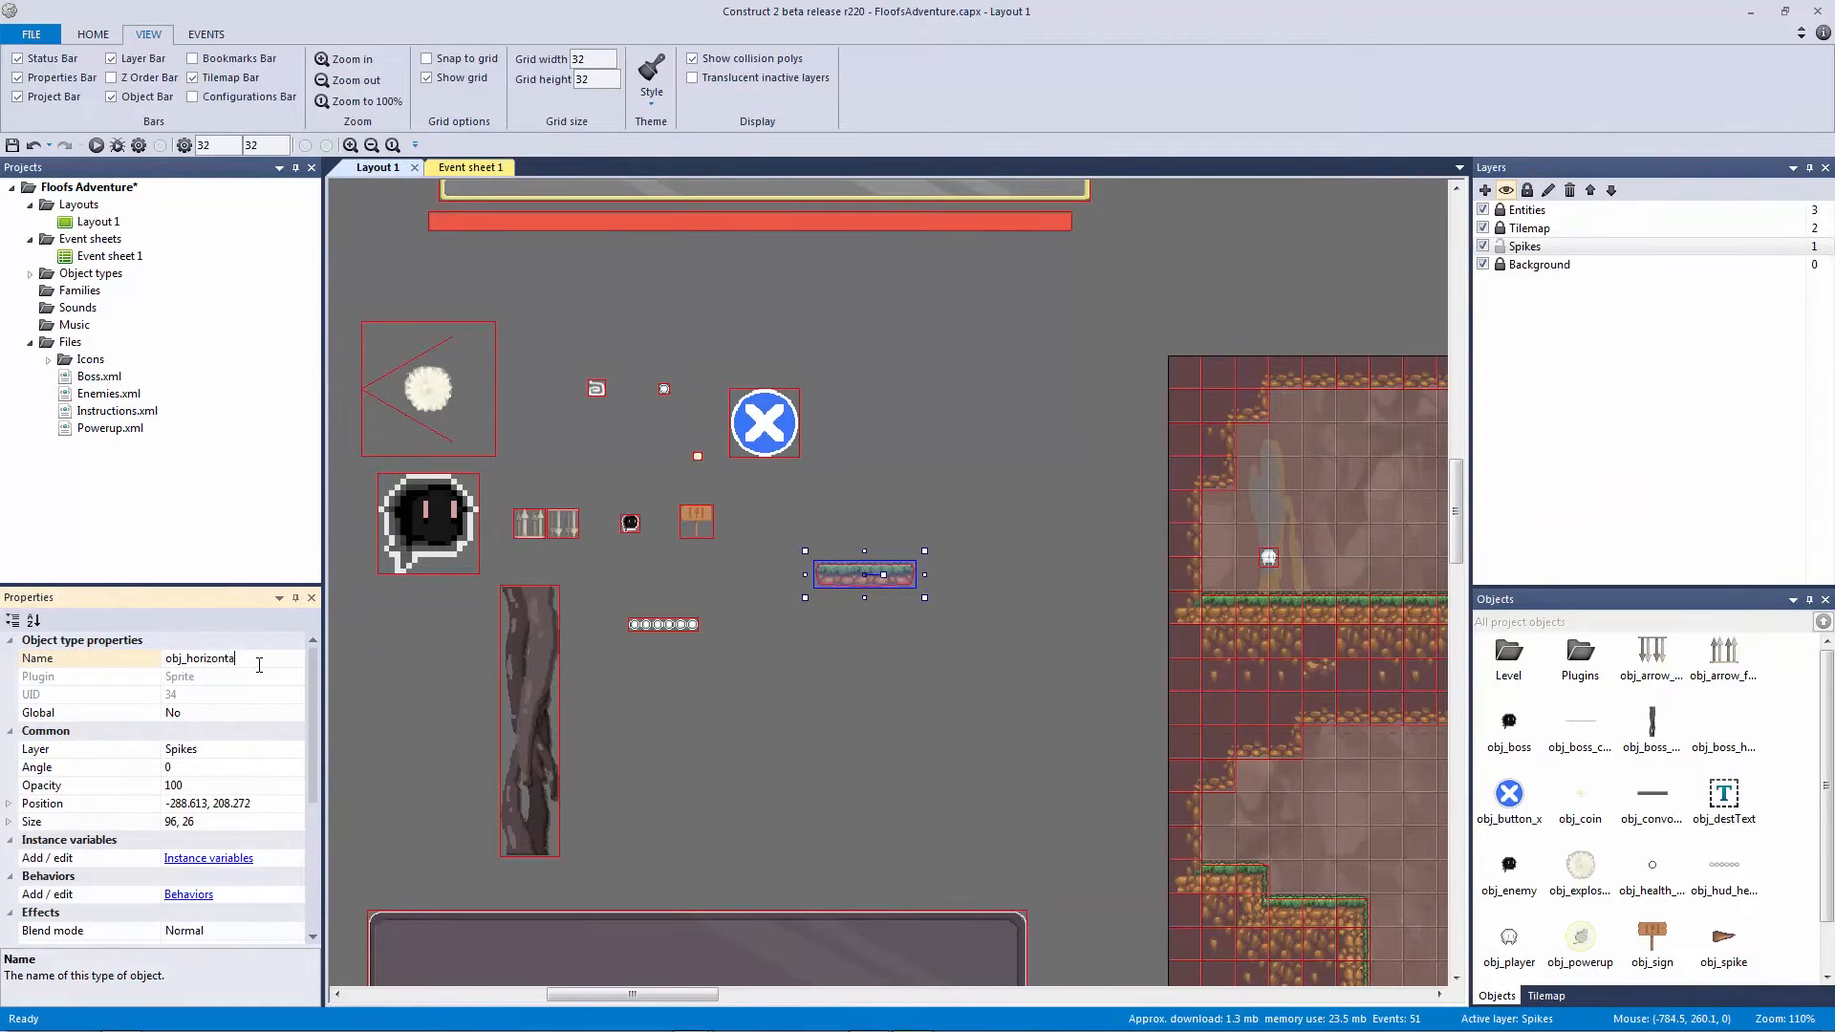
pyautogui.press('Return')
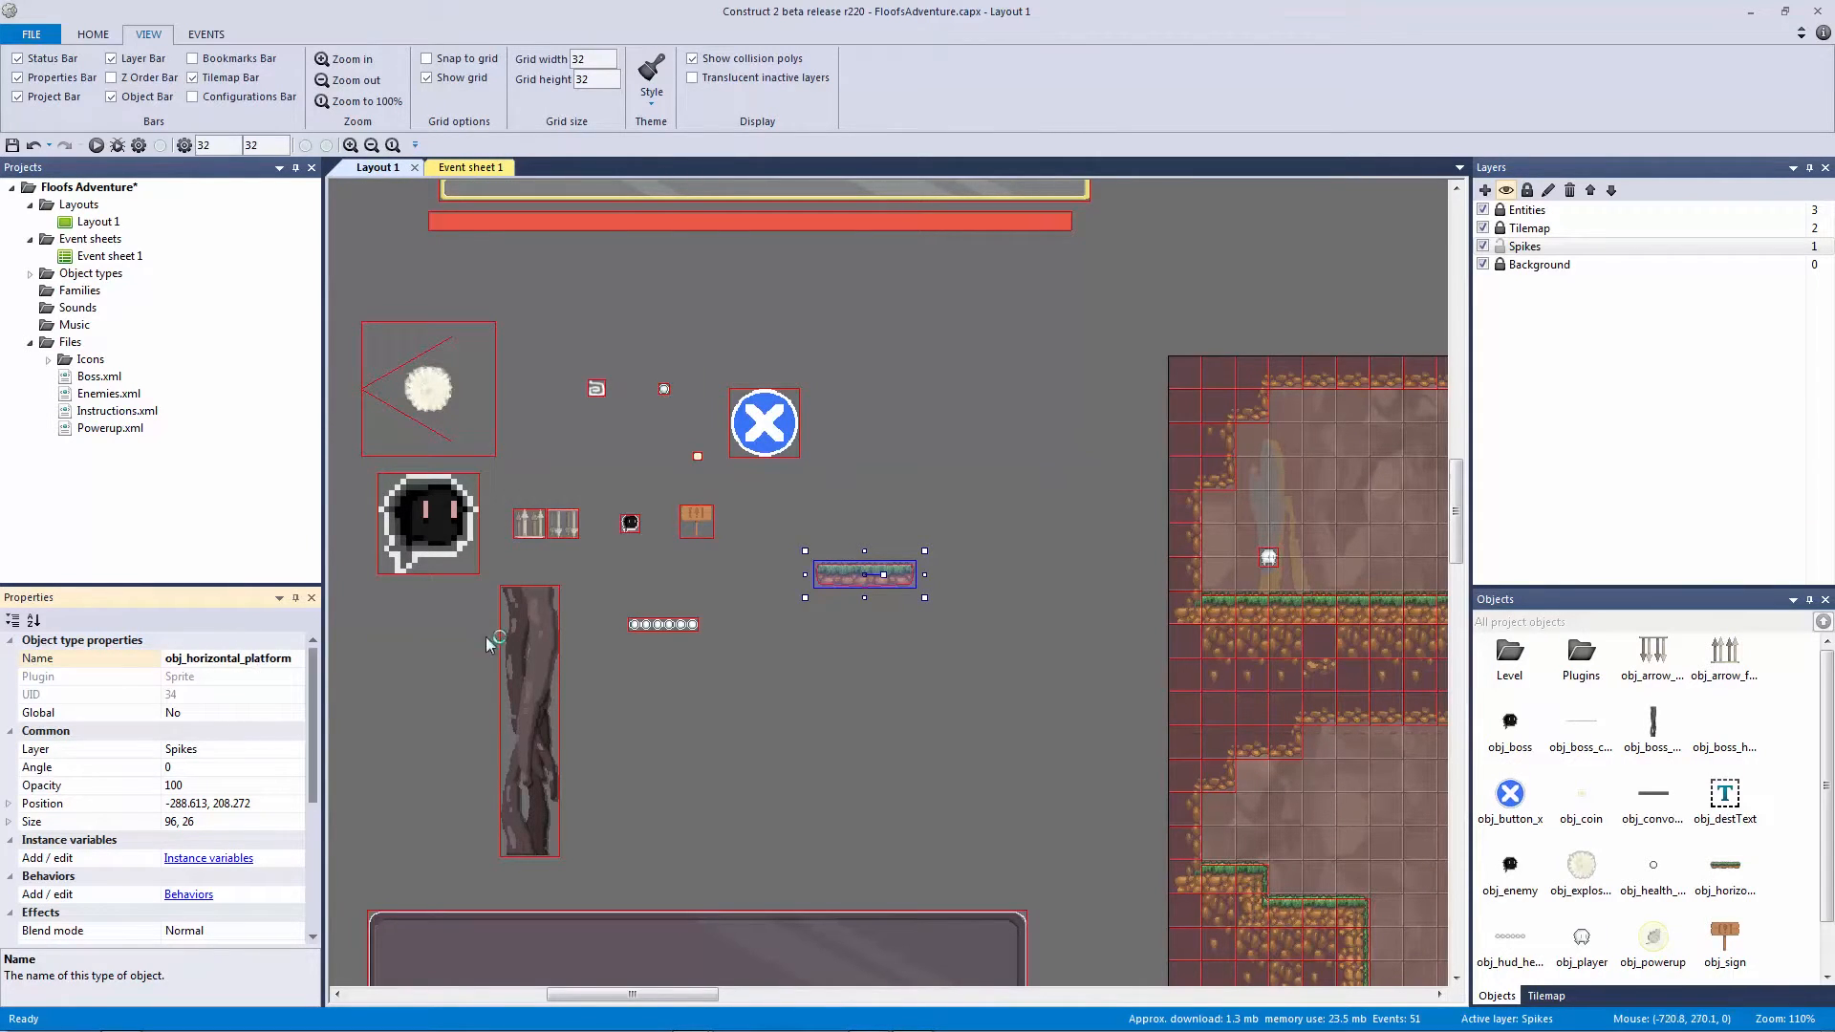
# Step: Insert another Sprite below the horizontal platform and load the upright 26 x 96 grassy platform image into its default frame
pyautogui.doubleClick(866, 629)
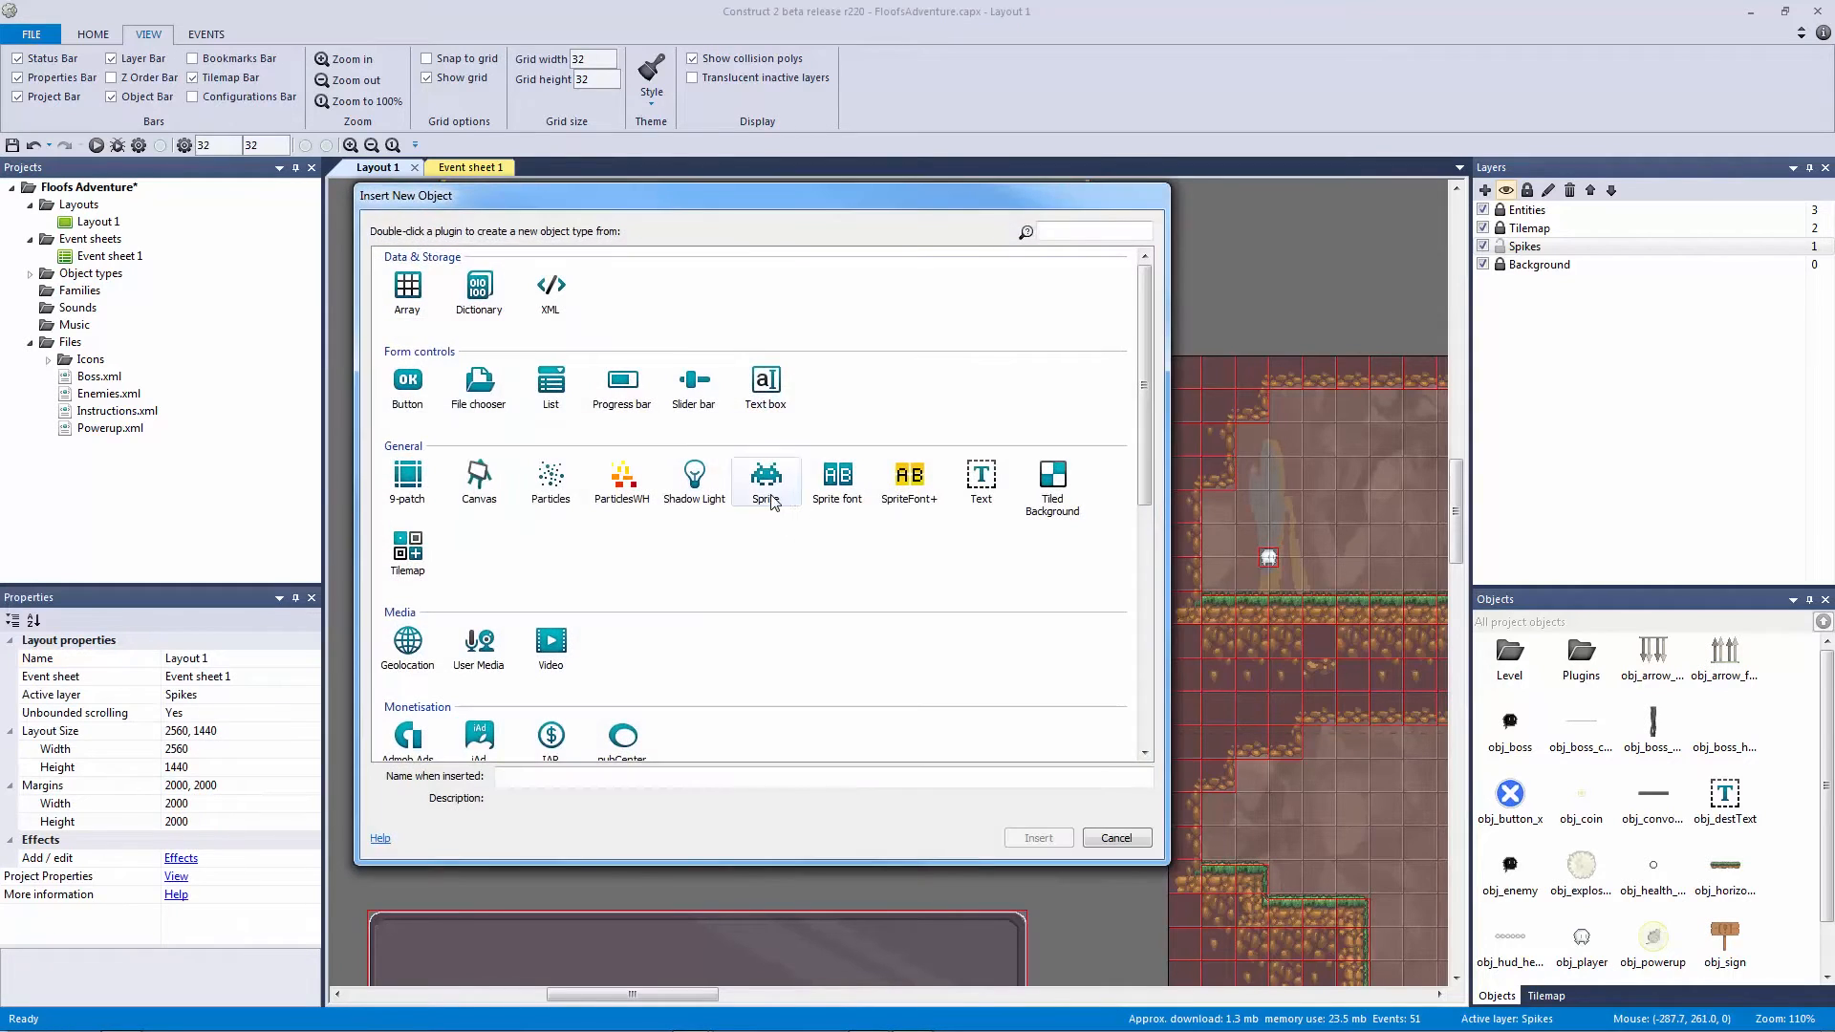
pyautogui.doubleClick(770, 499)
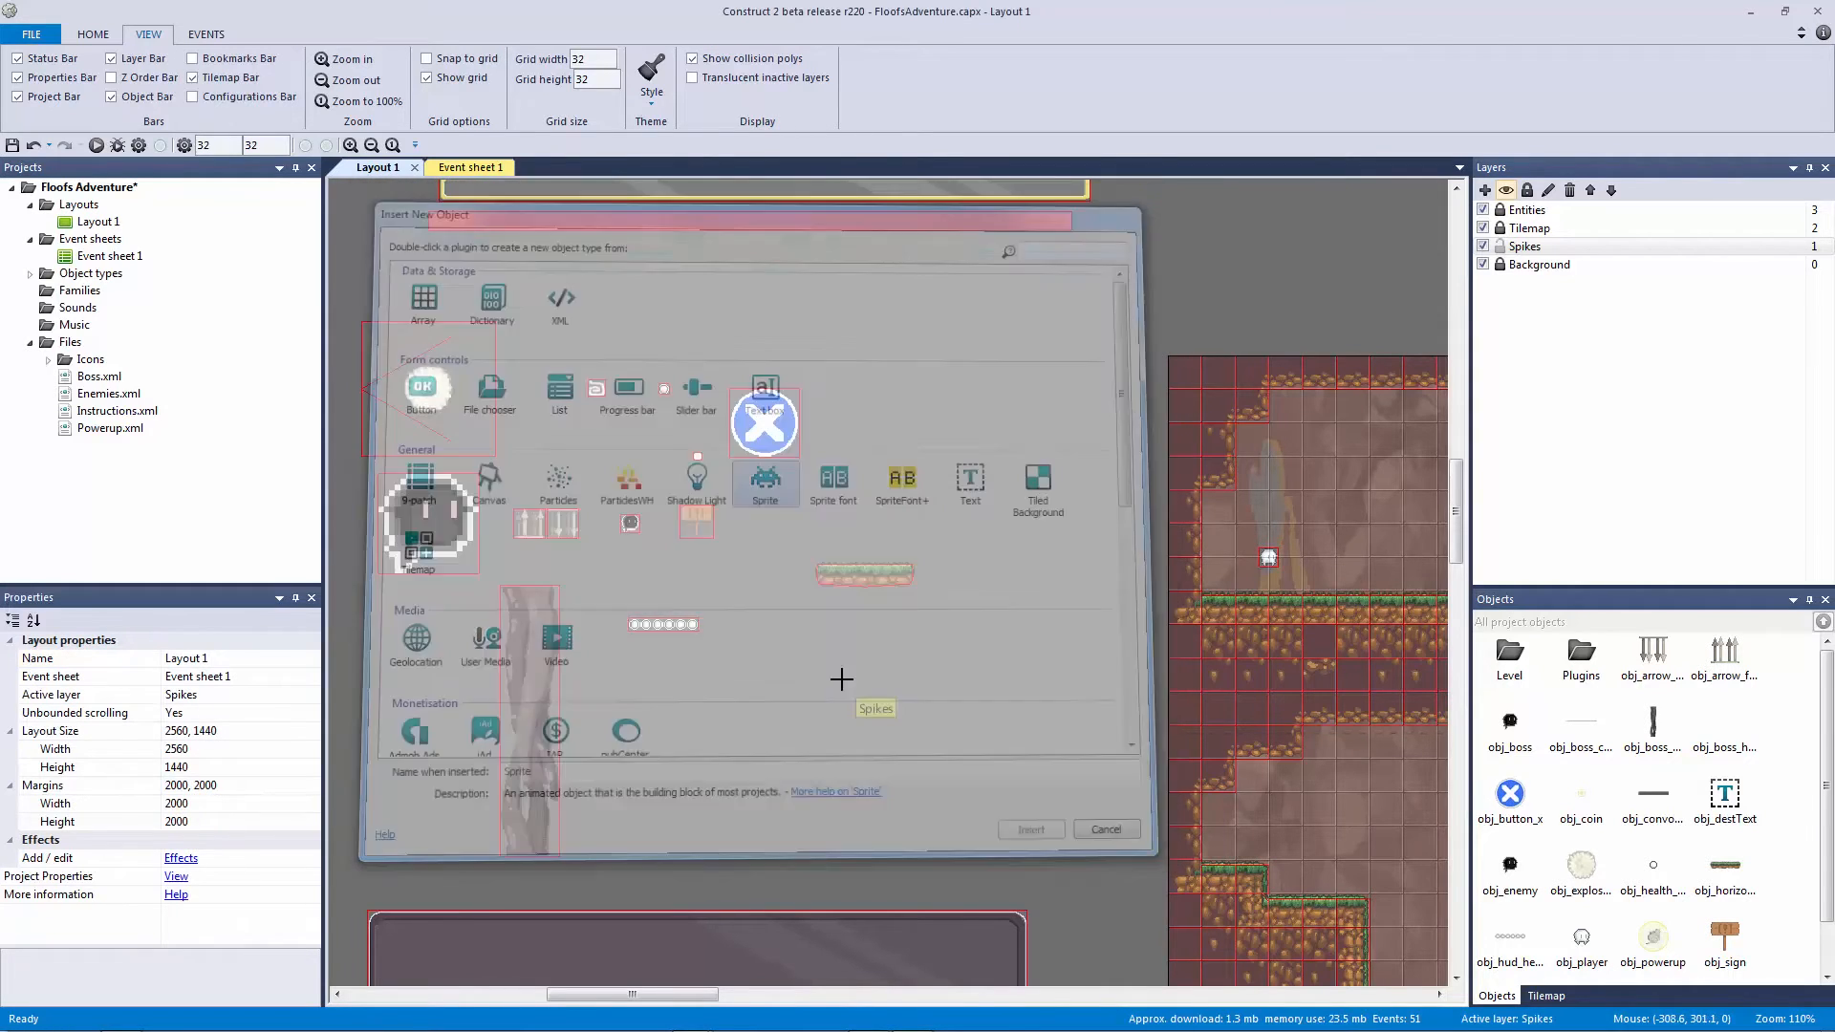
pyautogui.click(846, 665)
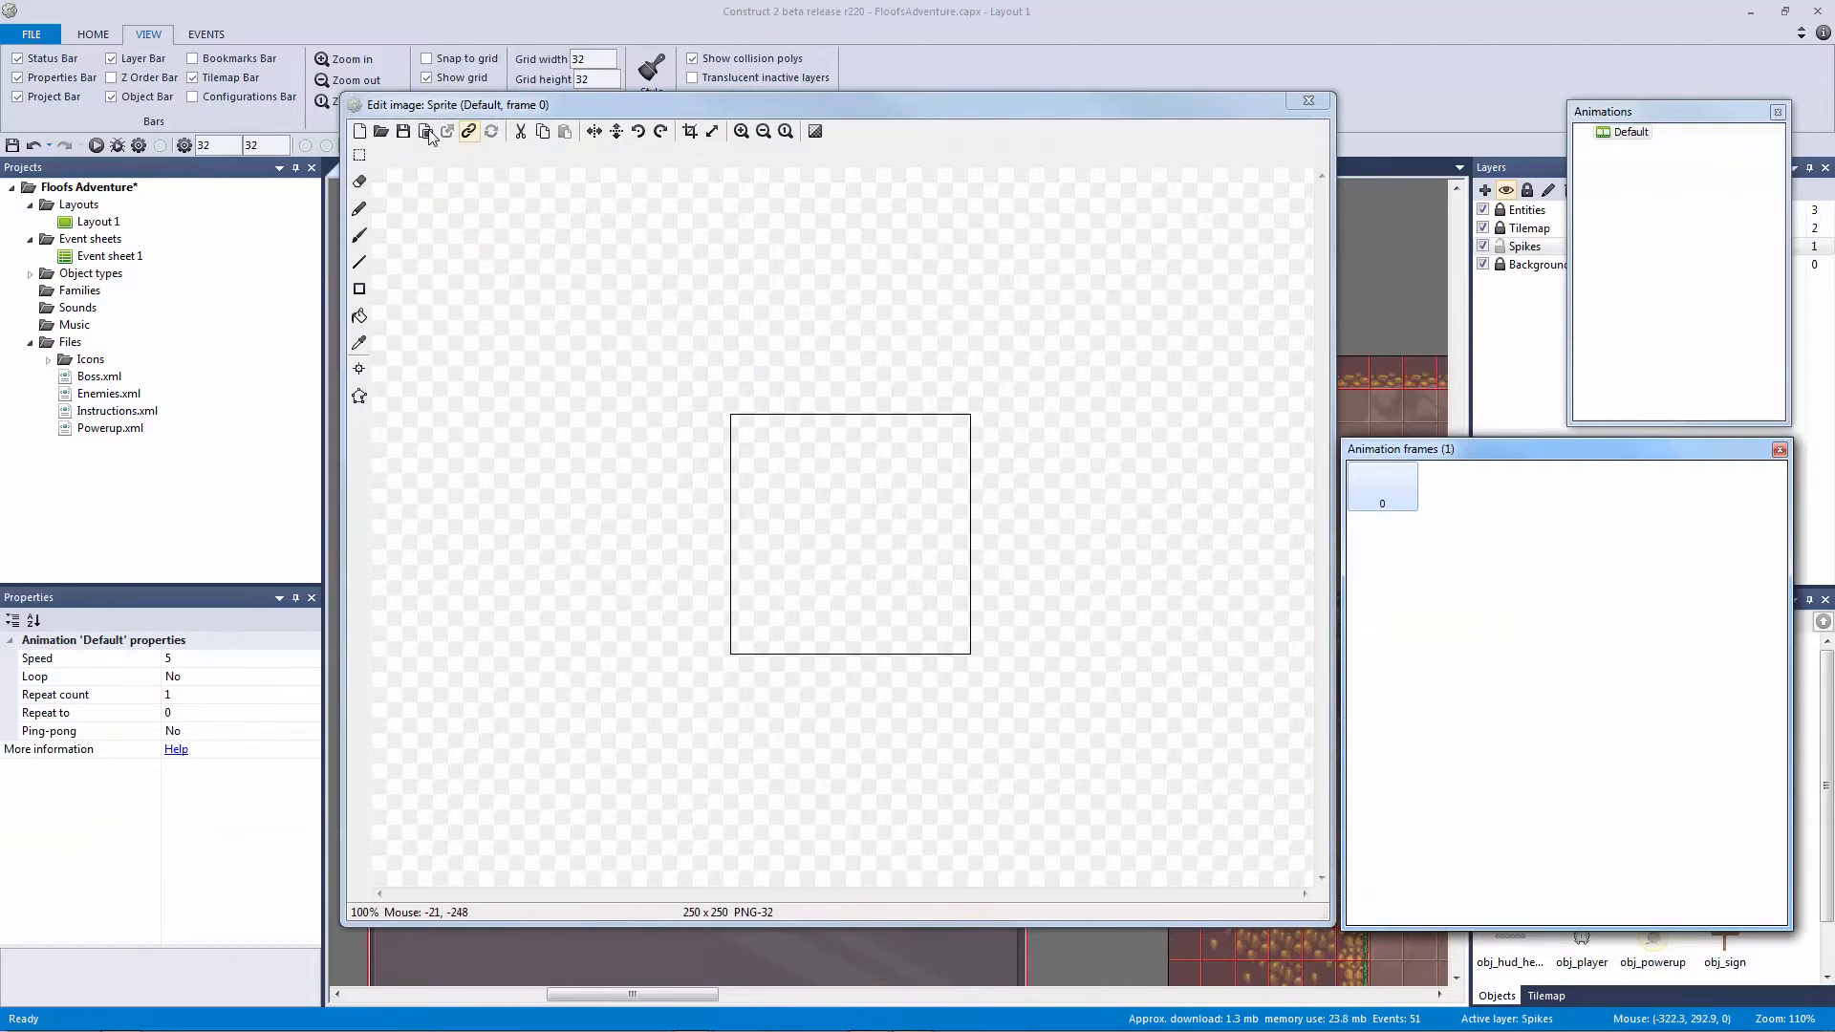
pyautogui.click(380, 131)
pyautogui.click(1163, 561)
pyautogui.doubleClick(1163, 561)
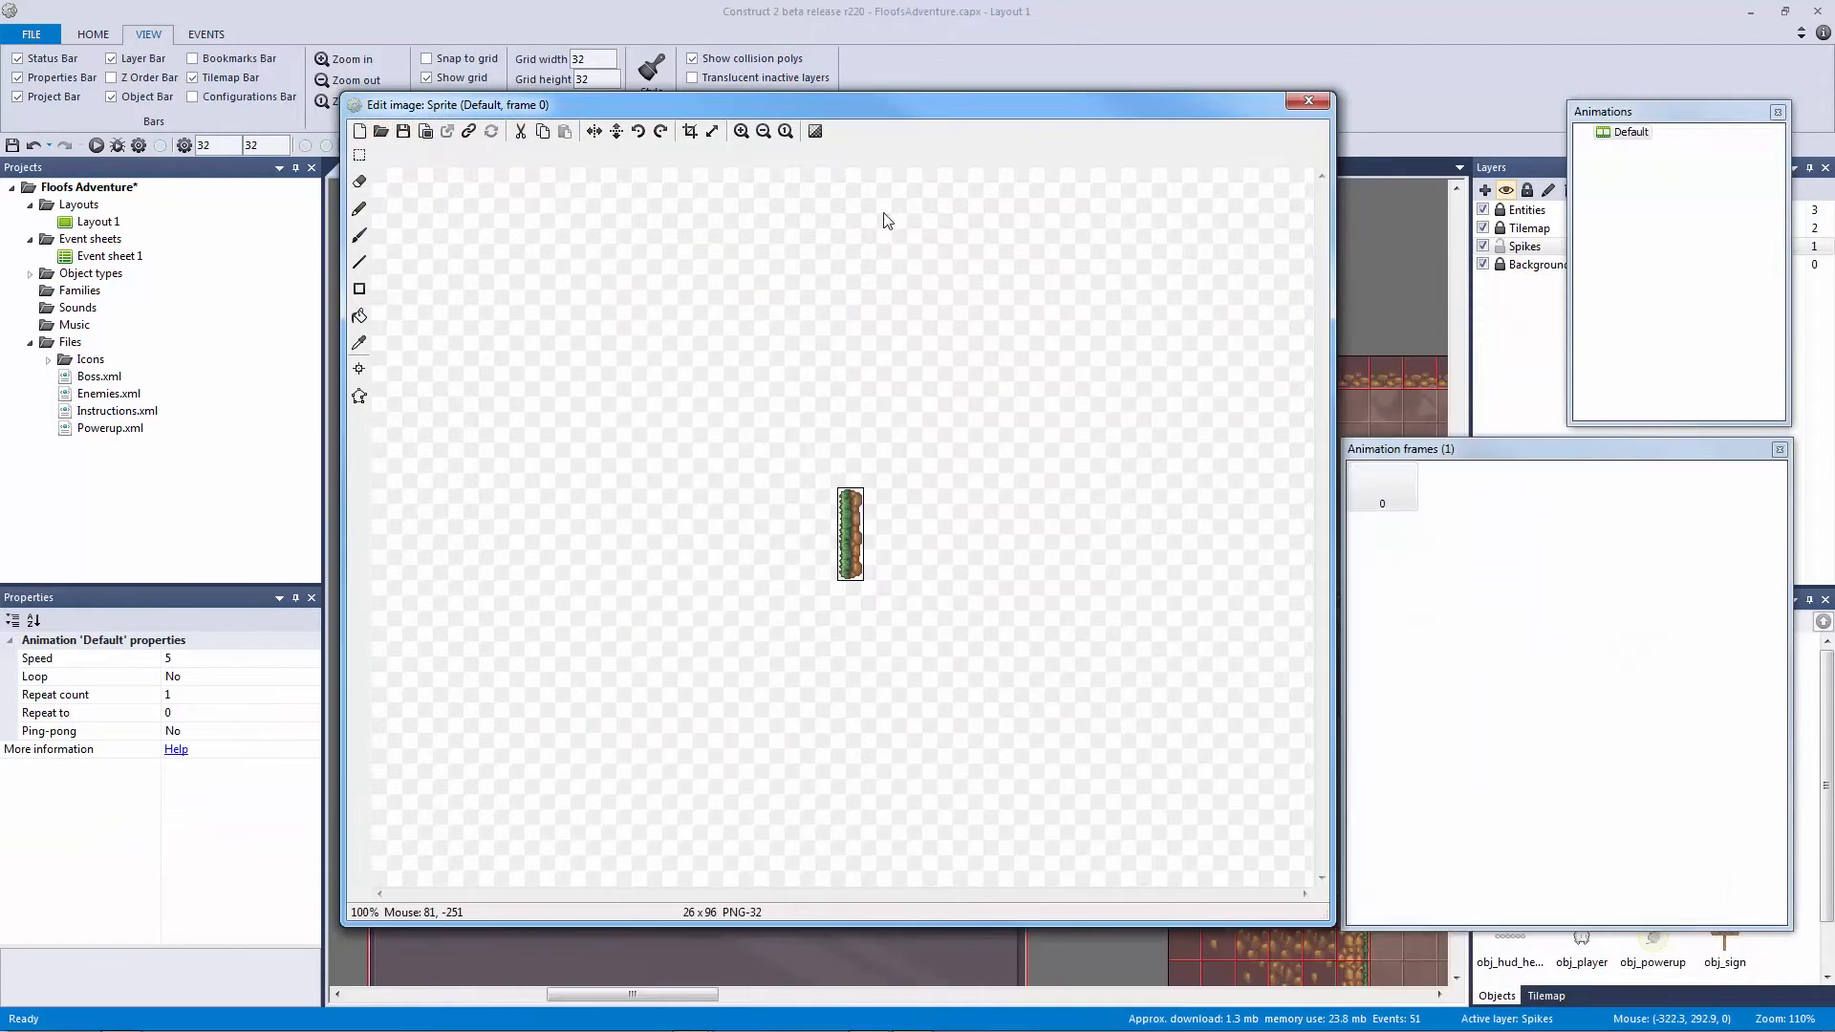
pyautogui.click(1309, 99)
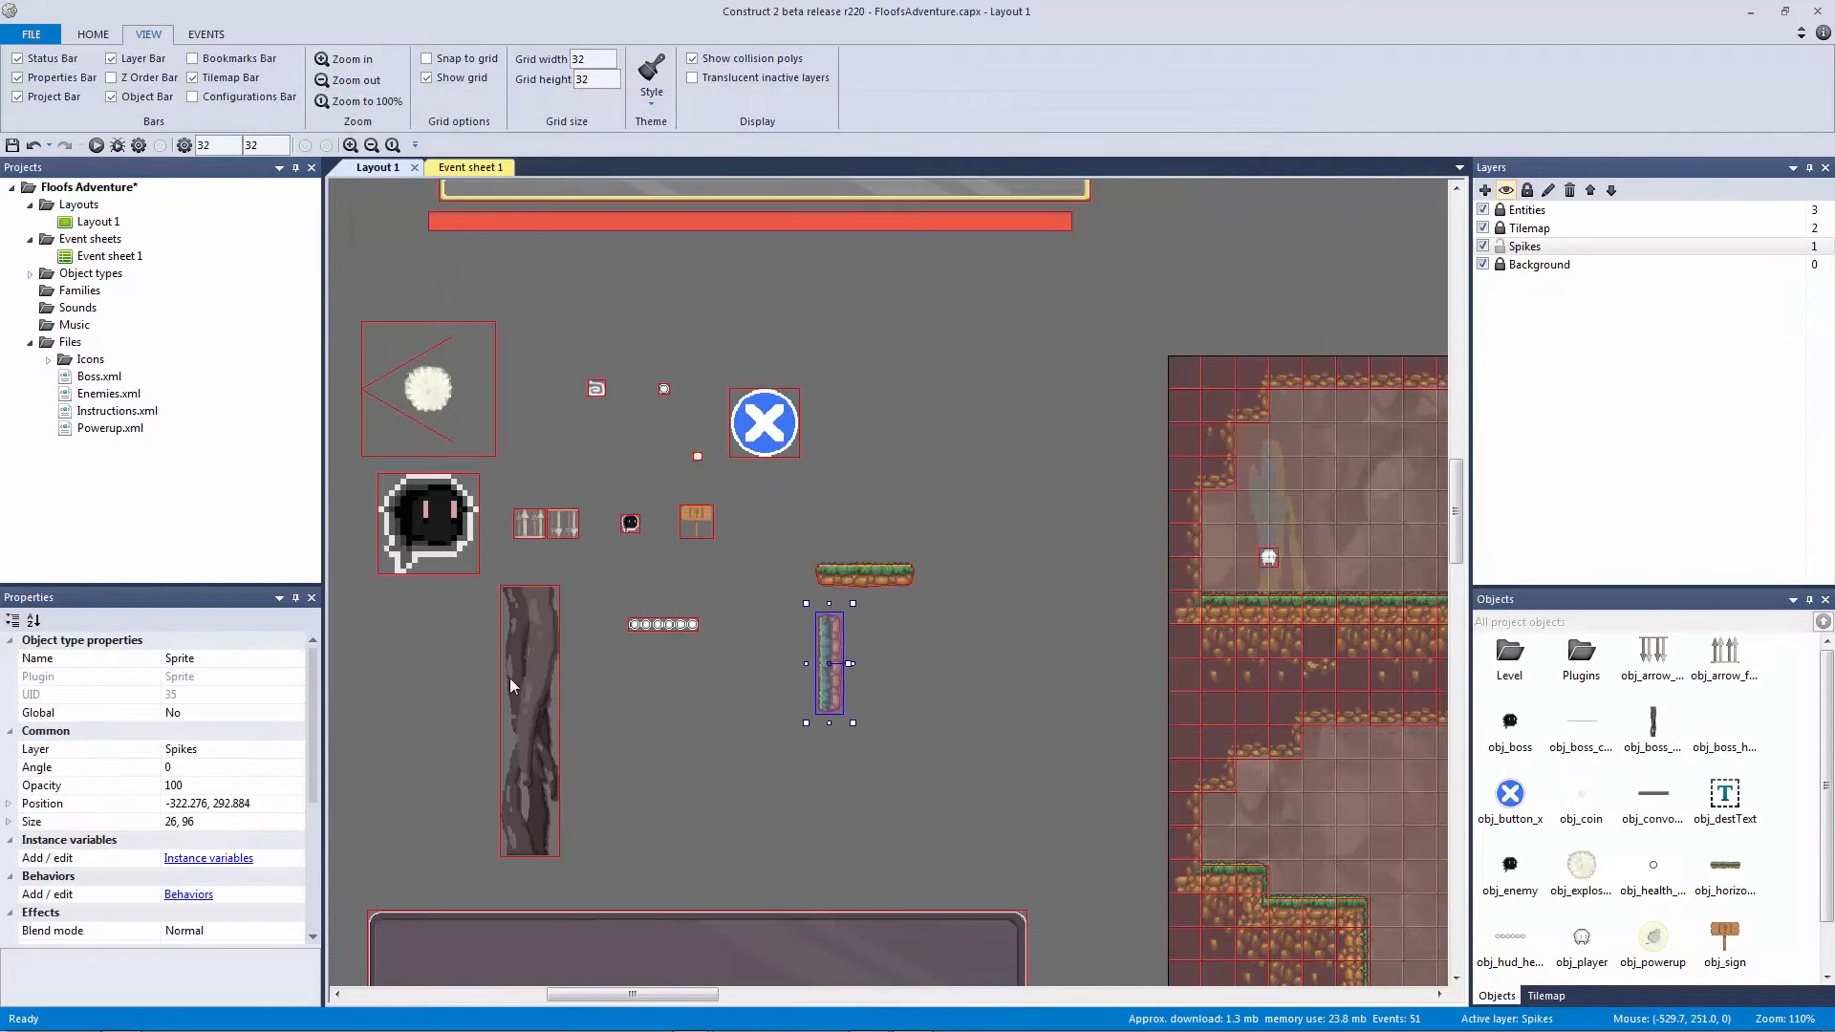
# Step: Rename the upright platform sprite as obj_vertical_platform and move it to the right of the horizontal platform
pyautogui.click(265, 658)
pyautogui.write('obj)v')
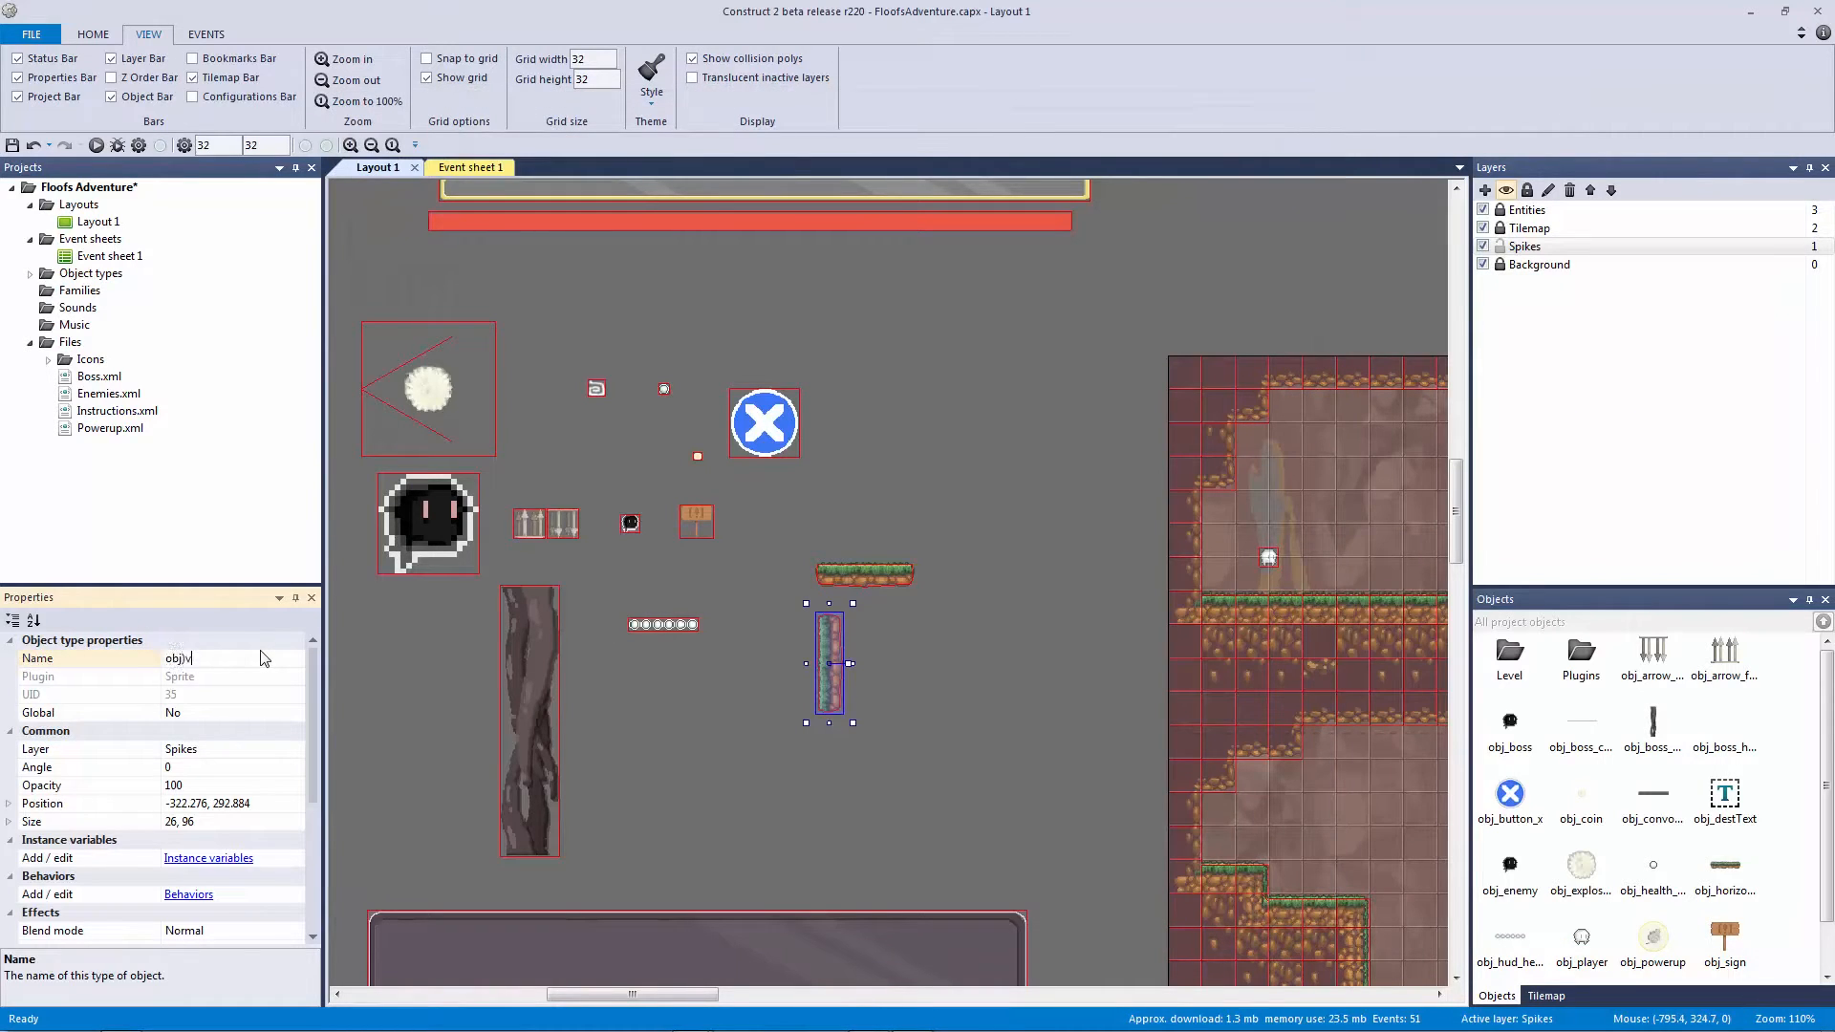
pyautogui.write('vertical_platform')
pyautogui.press('Return')
pyautogui.moveTo(827, 643); pyautogui.dragTo(1010, 612)
# Step: Set the collision polygon of obj_horizontal_platform to its bounding box
pyautogui.doubleClick(1010, 611)
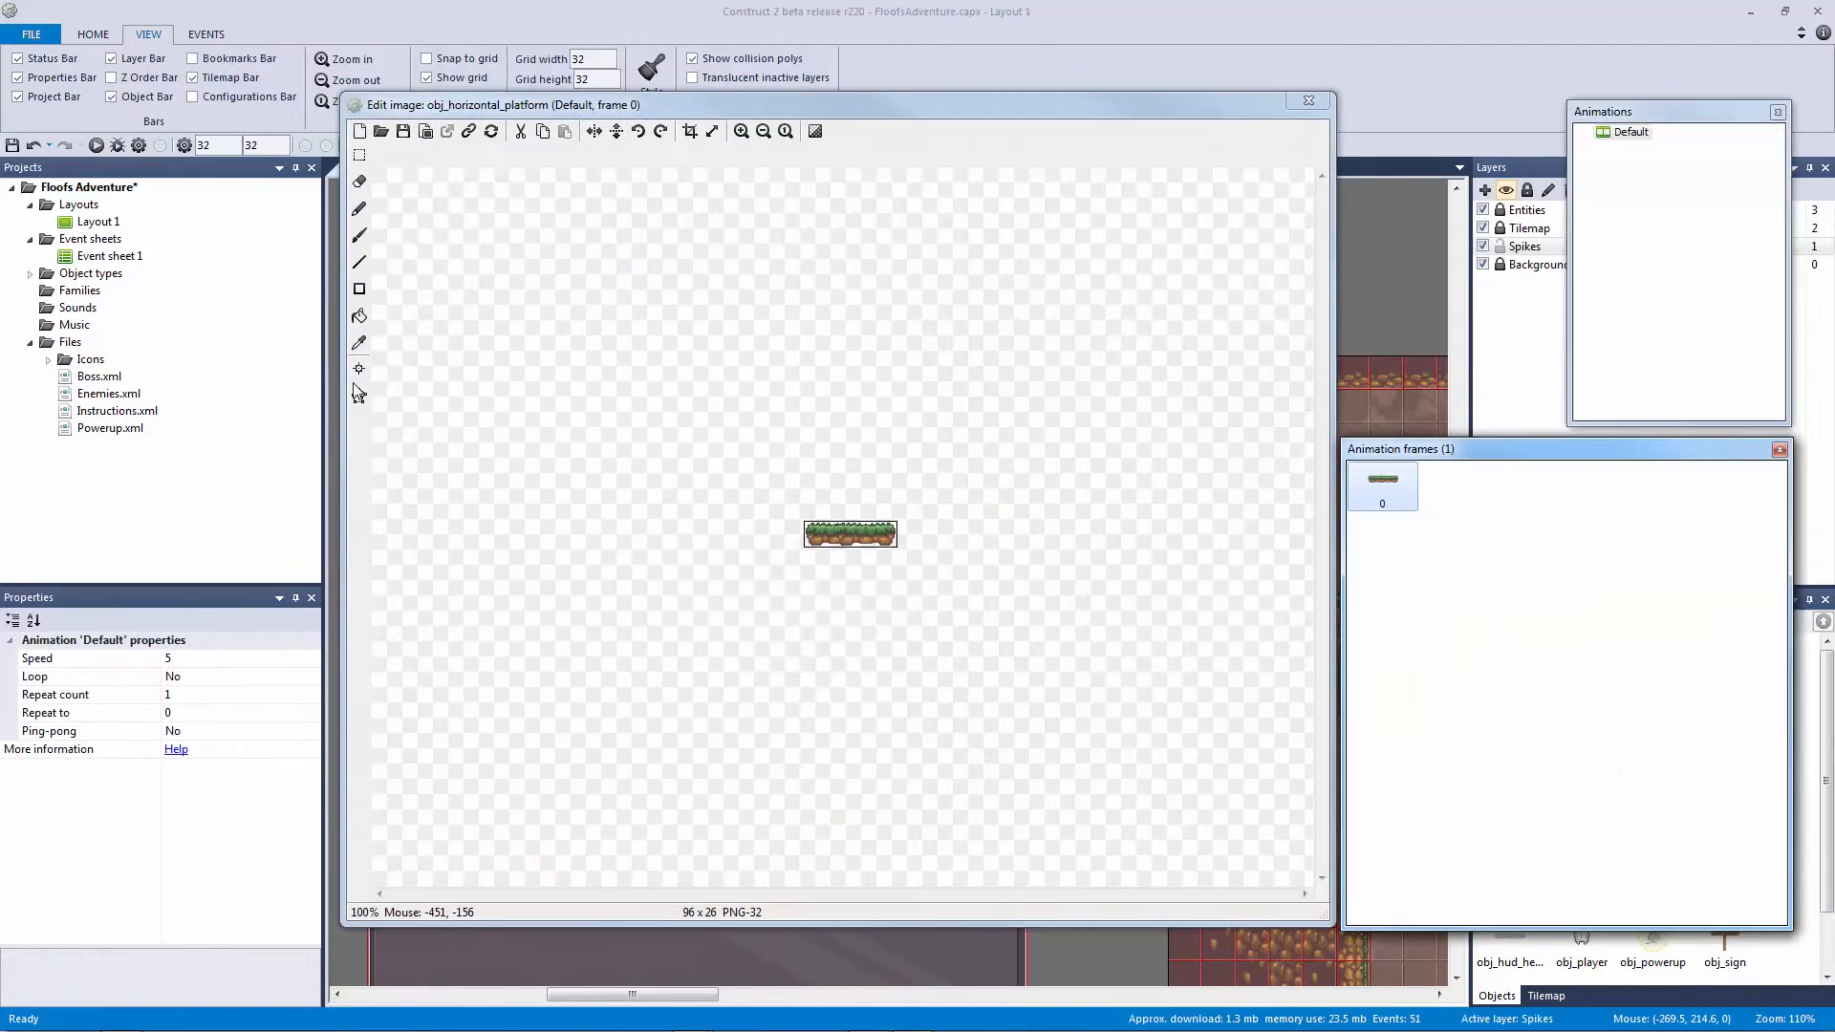
pyautogui.rightClick(860, 532)
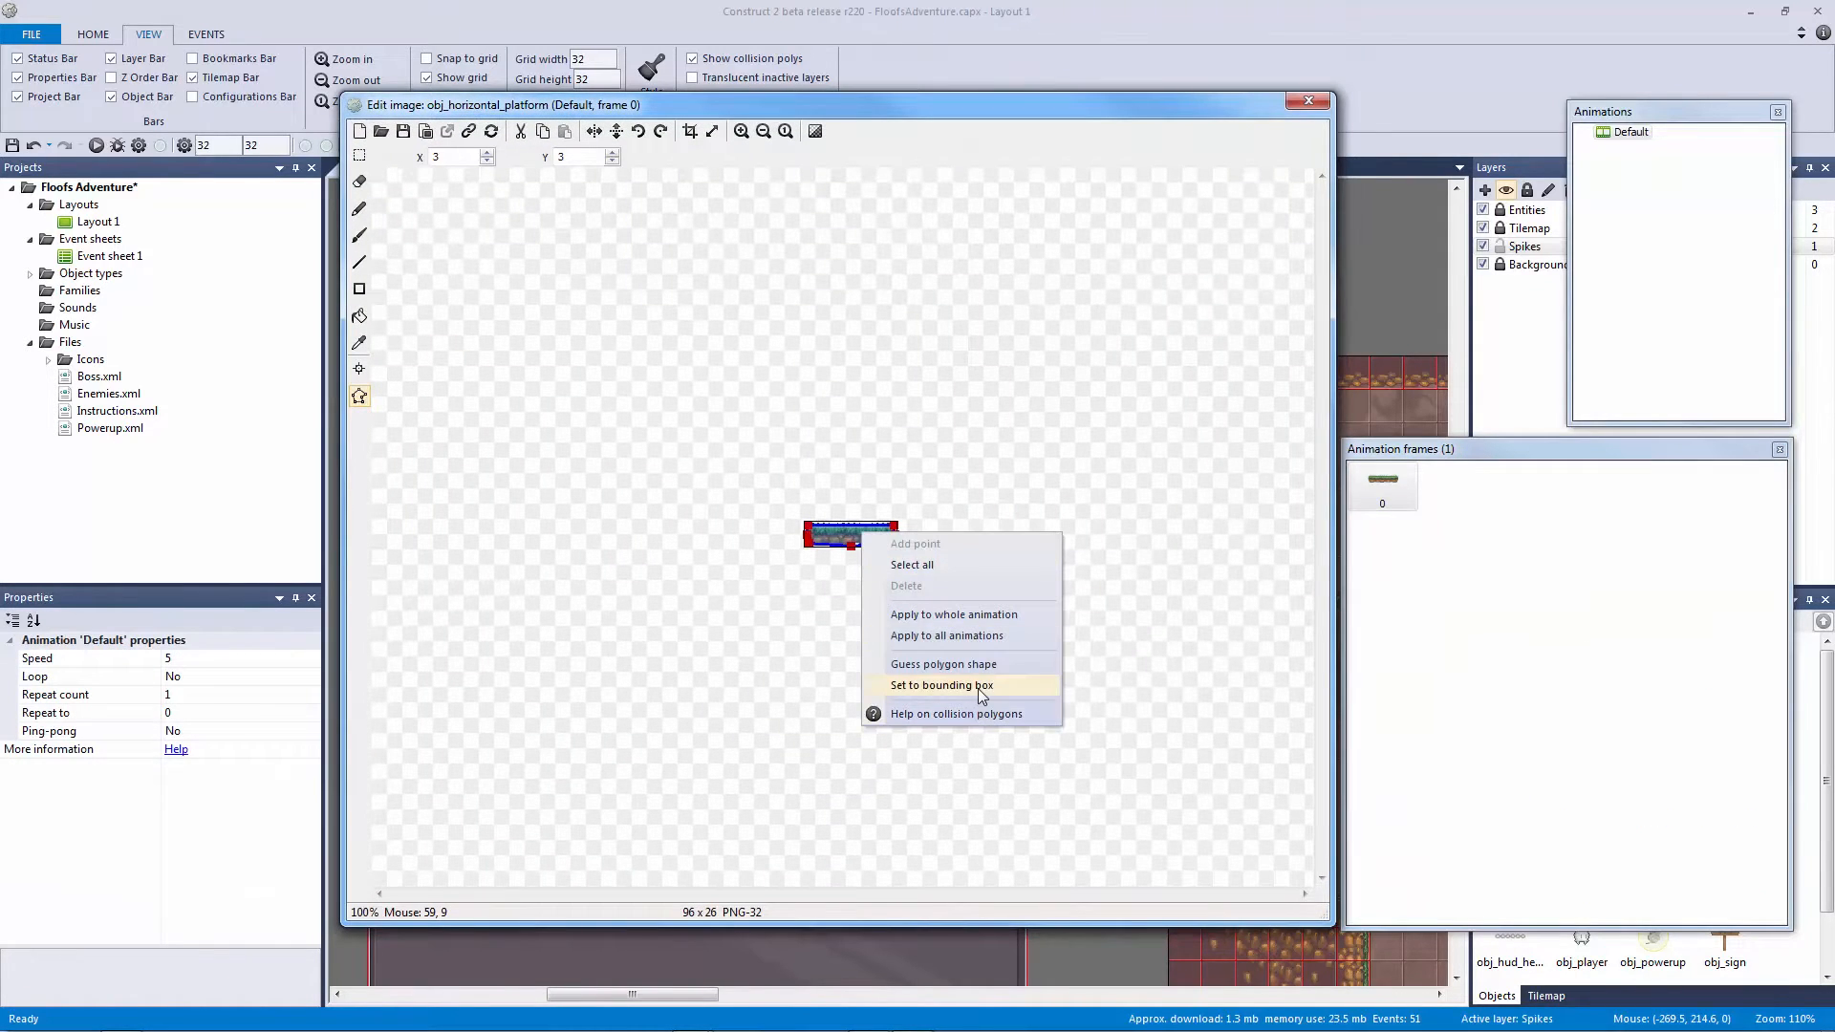
pyautogui.click(978, 688)
pyautogui.click(1309, 101)
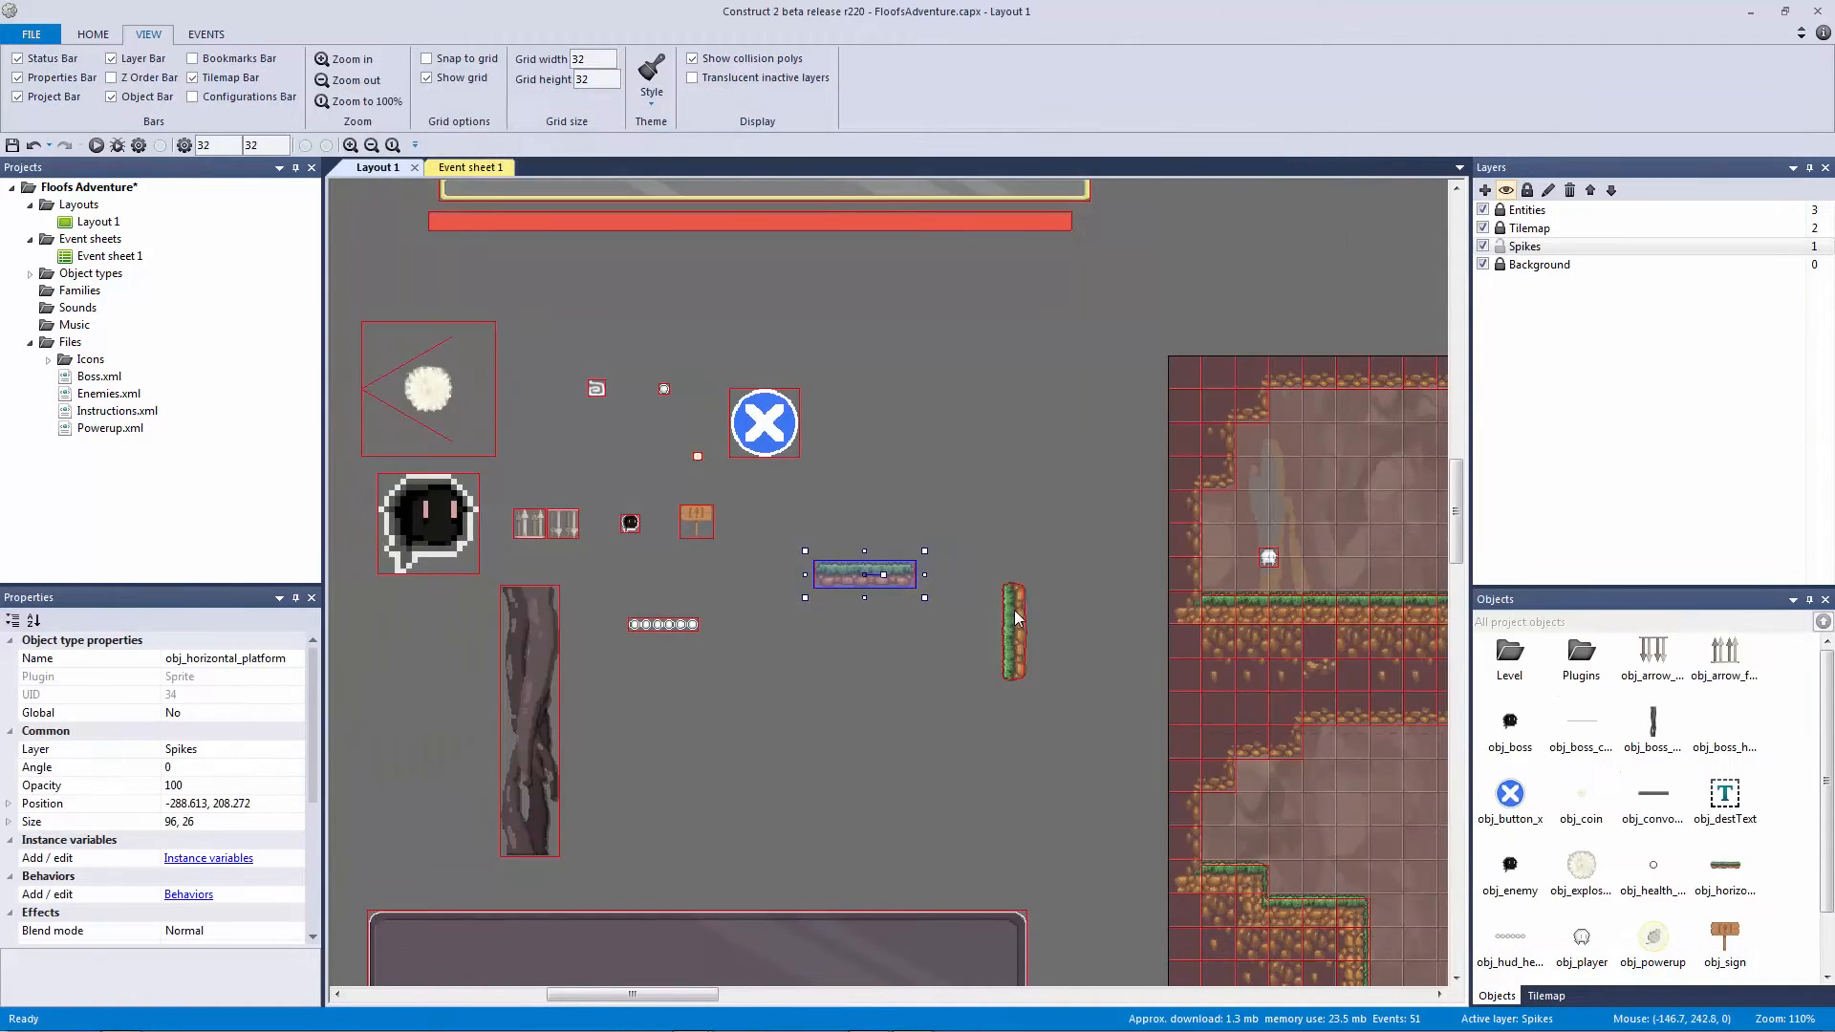
# Step: Set the collision polygon of obj_vertical_platform to its bounding box
pyautogui.doubleClick(1013, 610)
pyautogui.rightClick(853, 516)
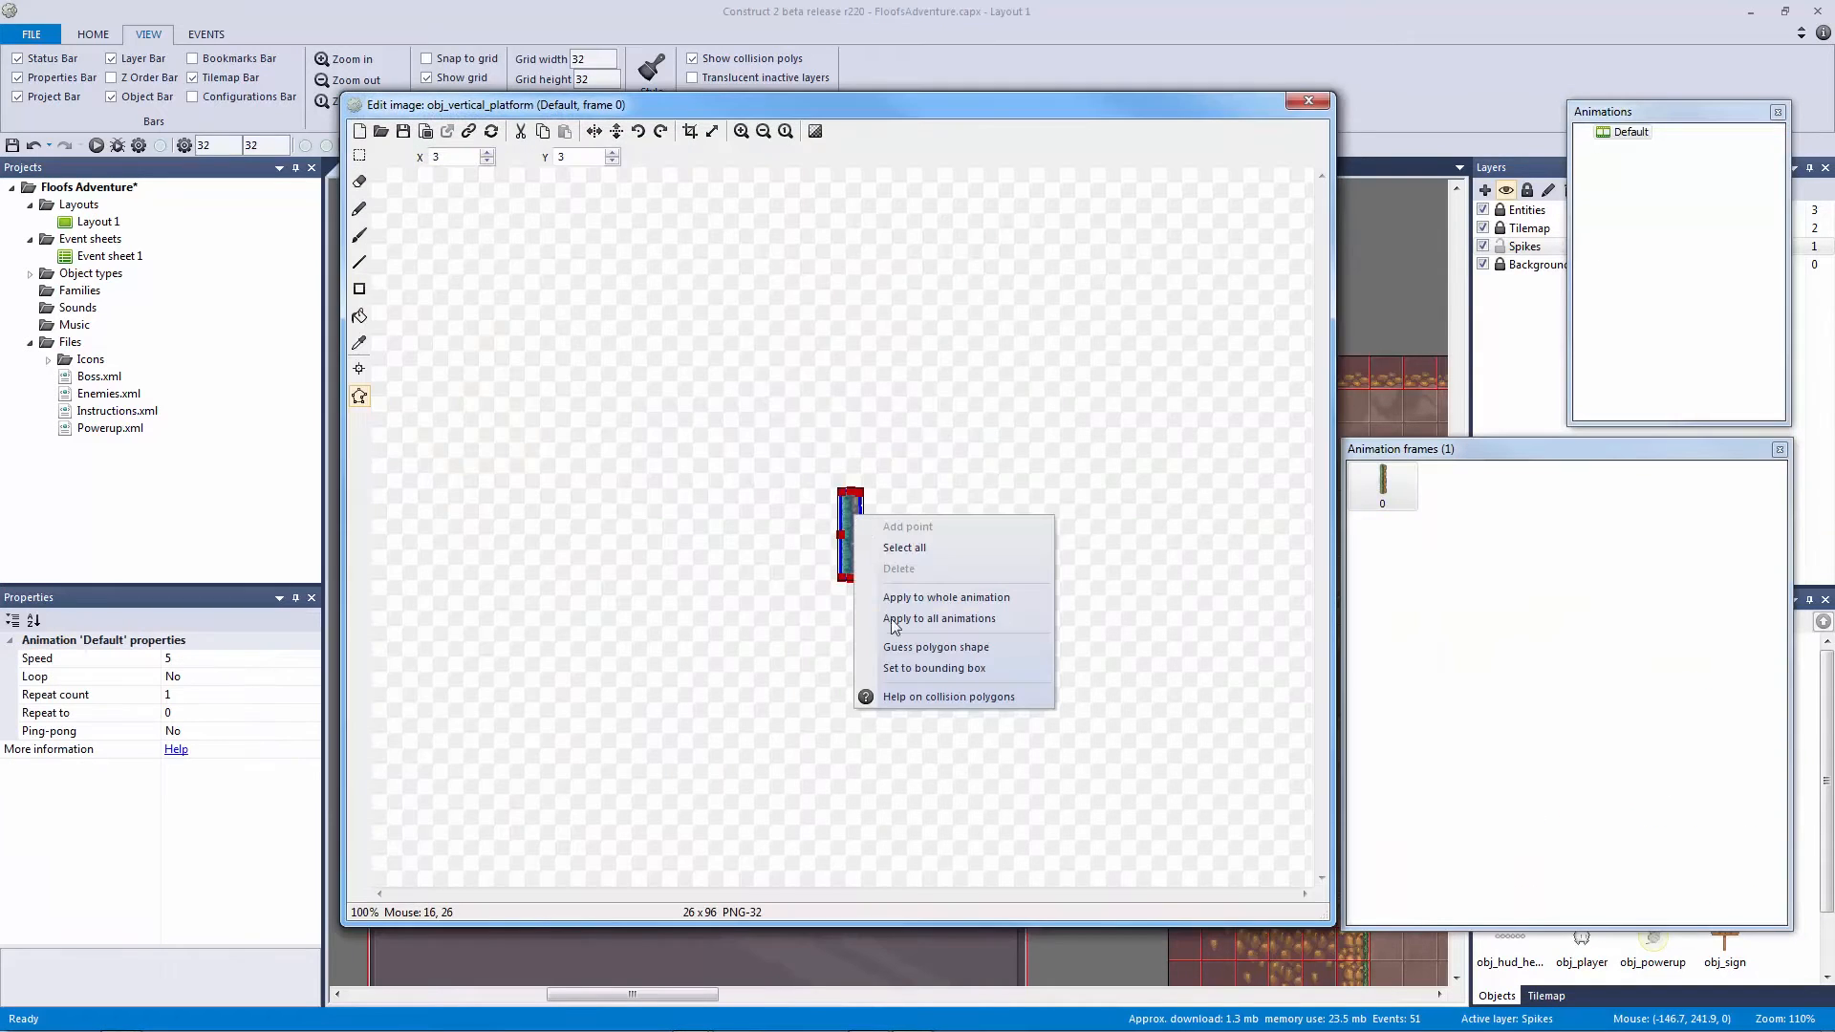
pyautogui.click(936, 672)
pyautogui.click(1308, 101)
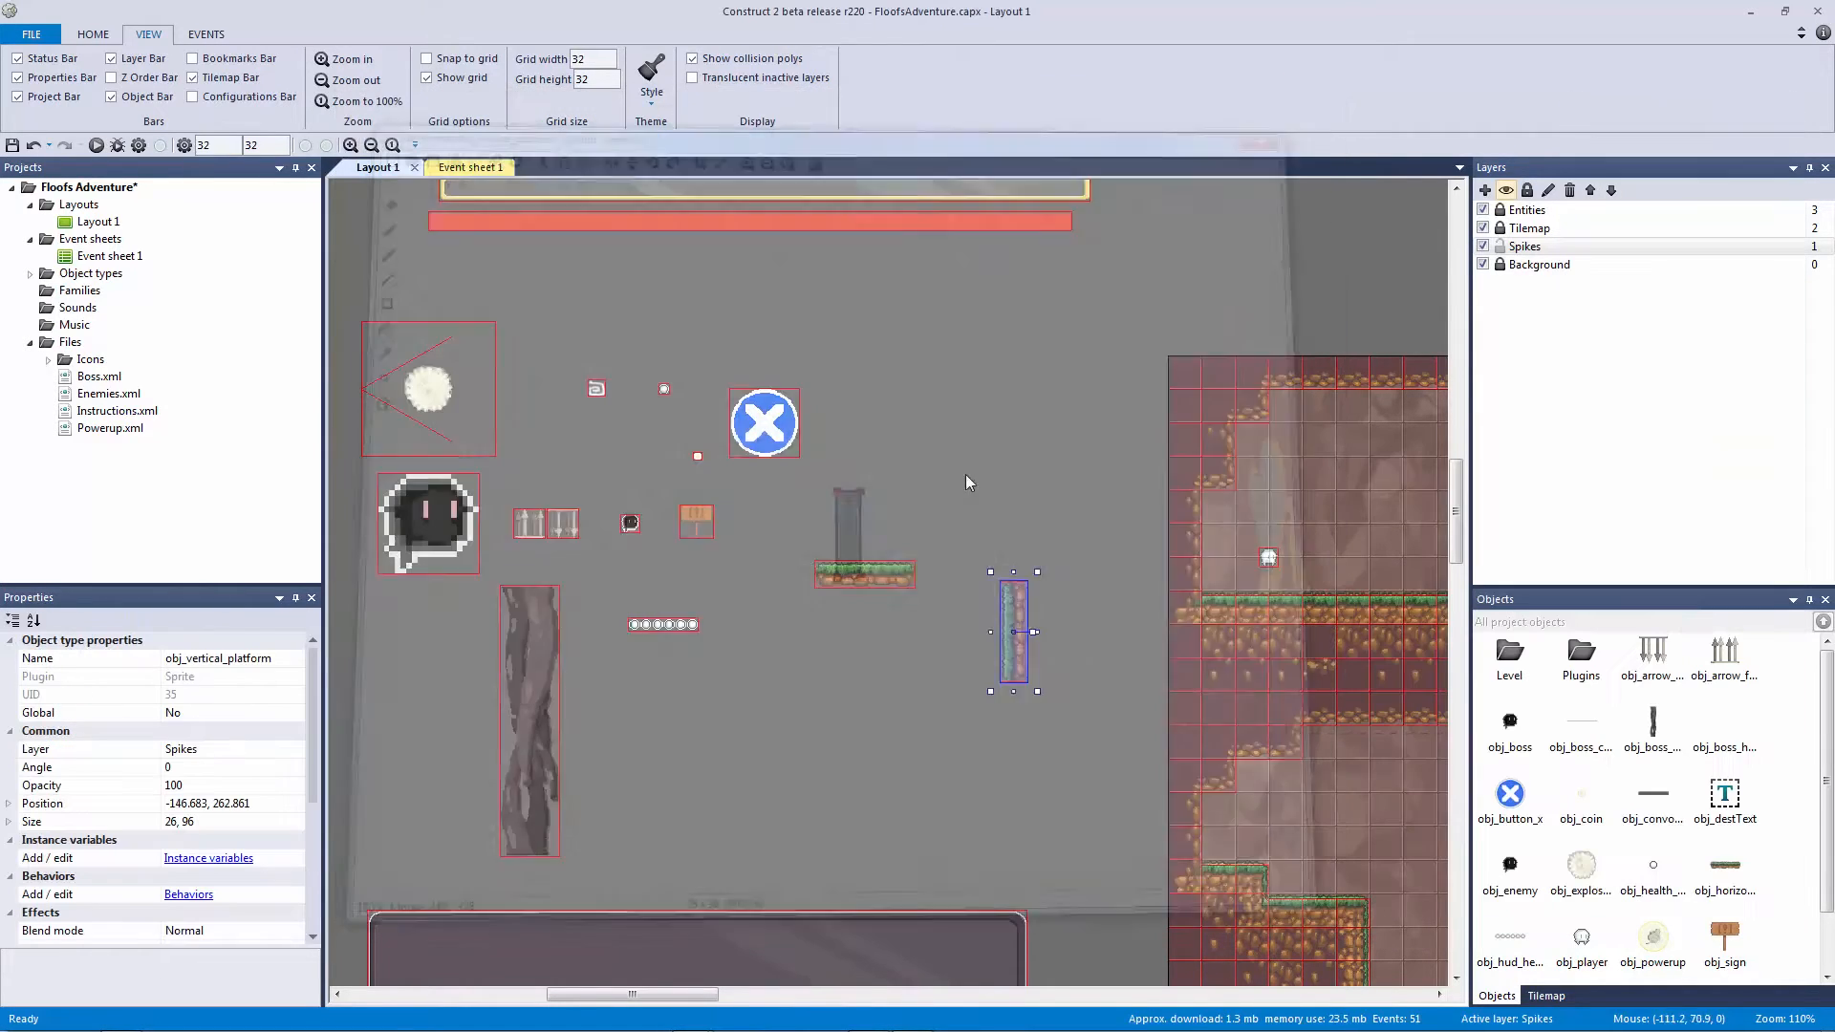
# Step: Move the vertical platform sprite closer to the horizontal platform in the area outside the layout
pyautogui.moveTo(1002, 623); pyautogui.dragTo(952, 588)
pyautogui.click(881, 377)
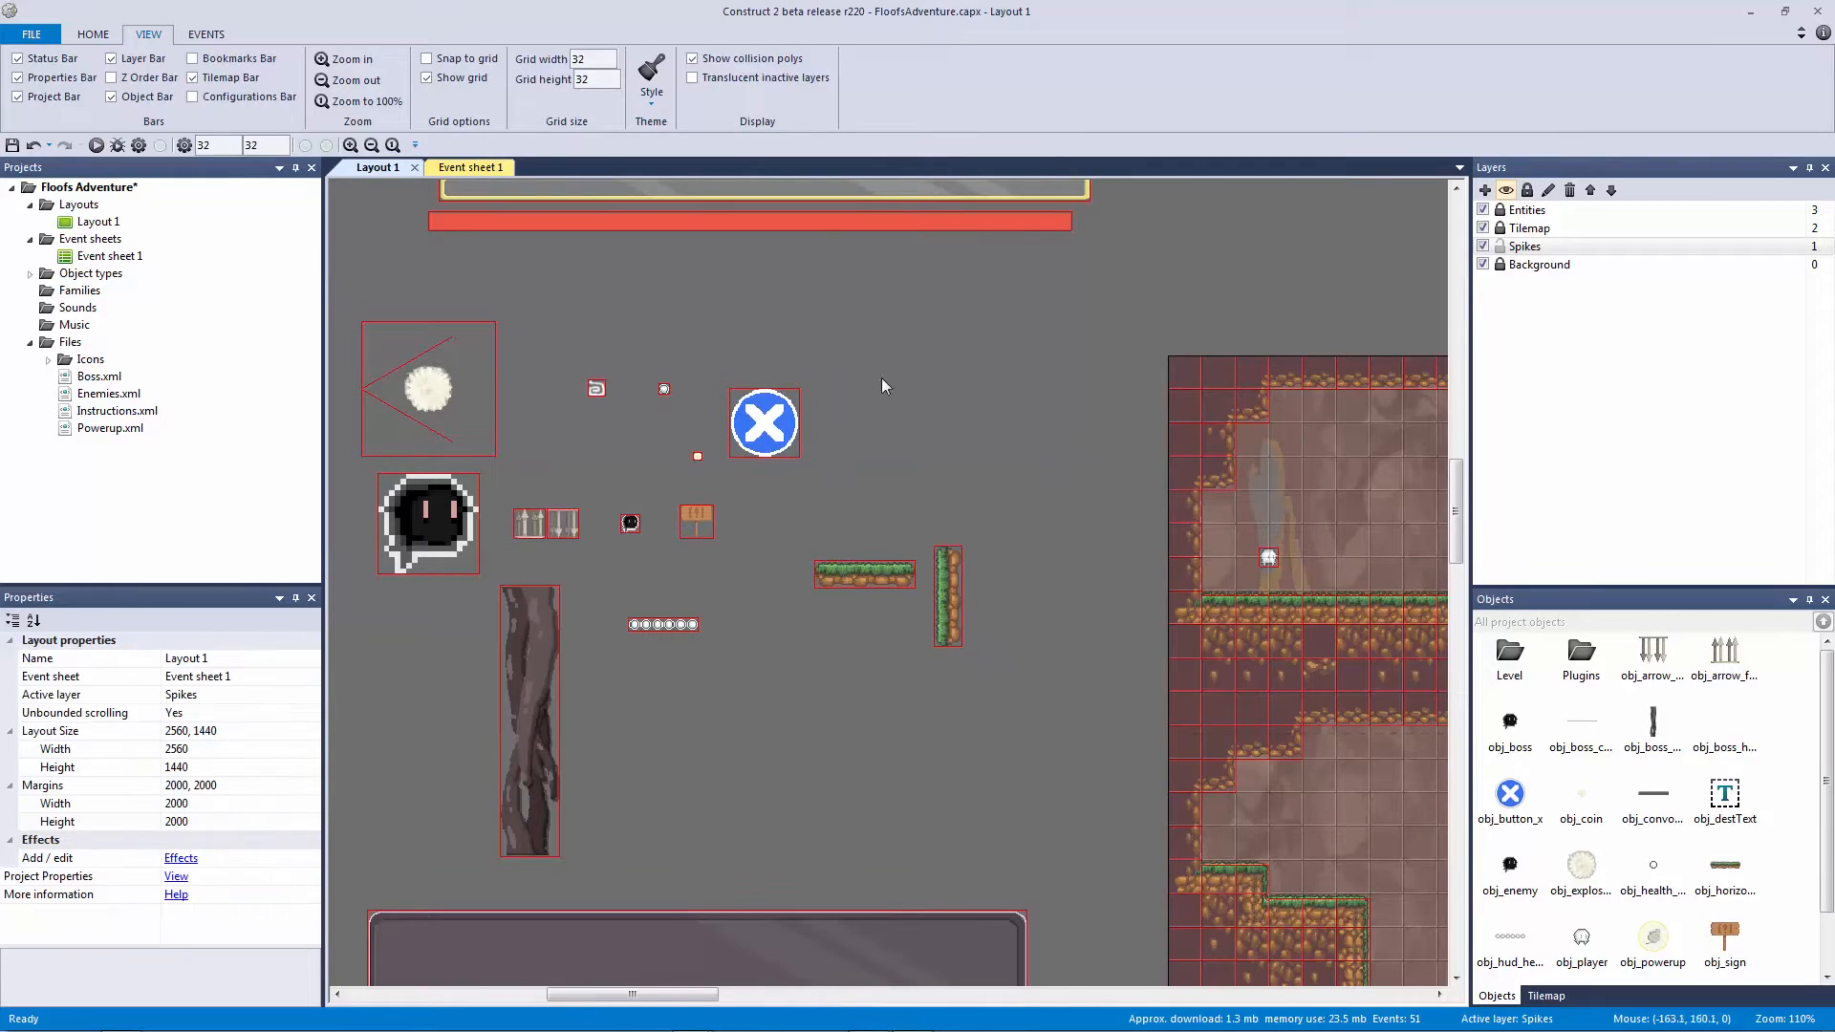
# Step: In Event sheet 1, add a blank event to the Spike group and paste a copy of the obj_spike collision with obj_player condition into it
pyautogui.click(486, 169)
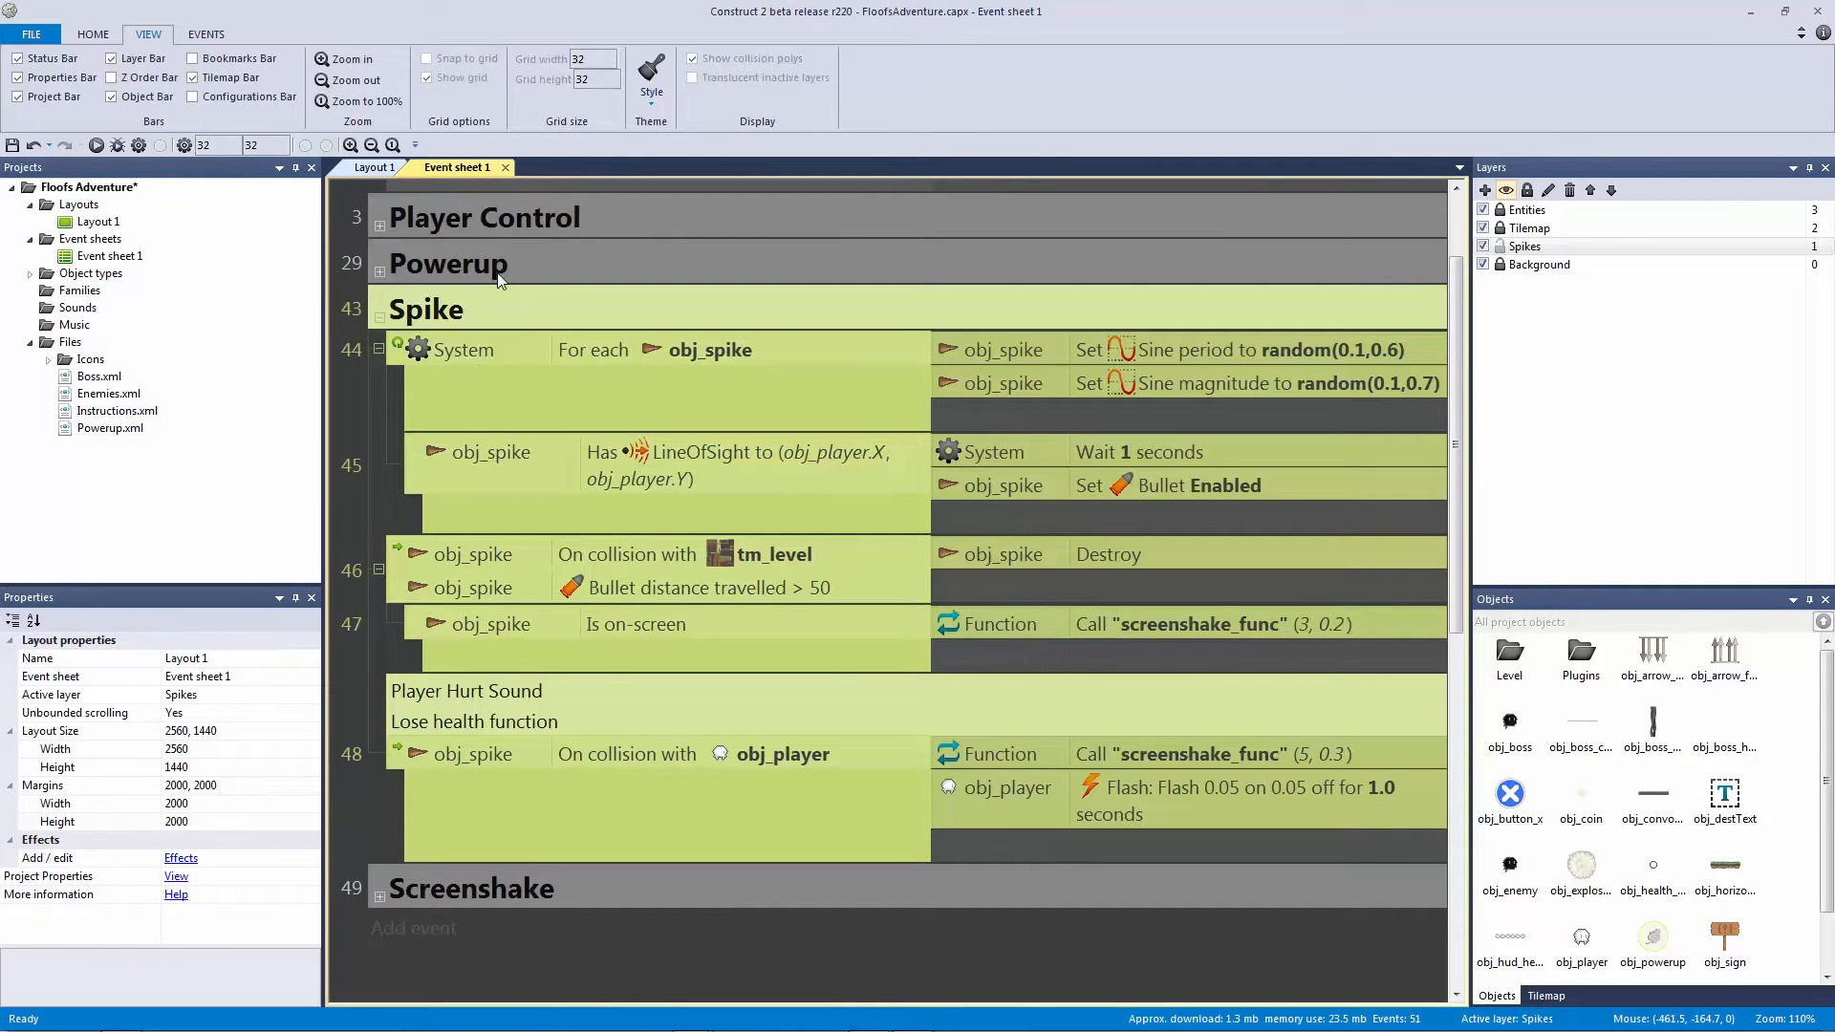
pyautogui.click(444, 317)
pyautogui.press('b')
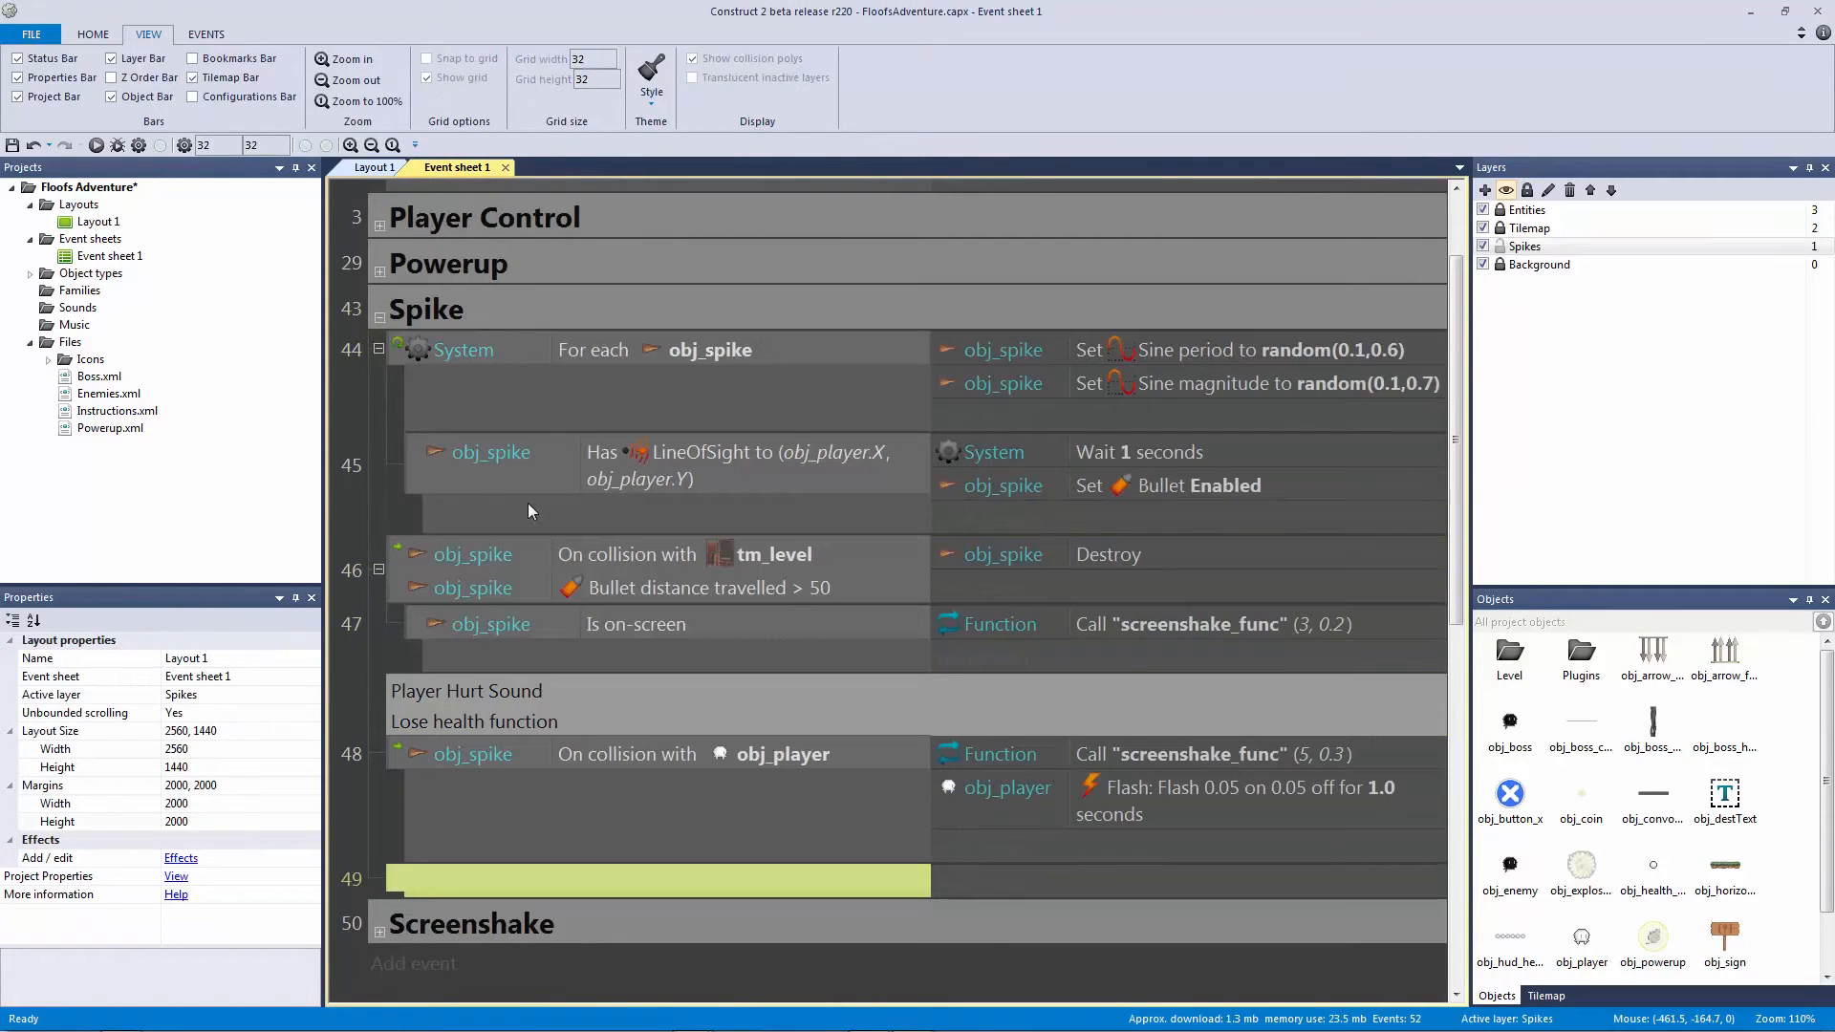
pyautogui.click(665, 751)
pyautogui.click(675, 885)
pyautogui.hotkey('ctrl', 'v')
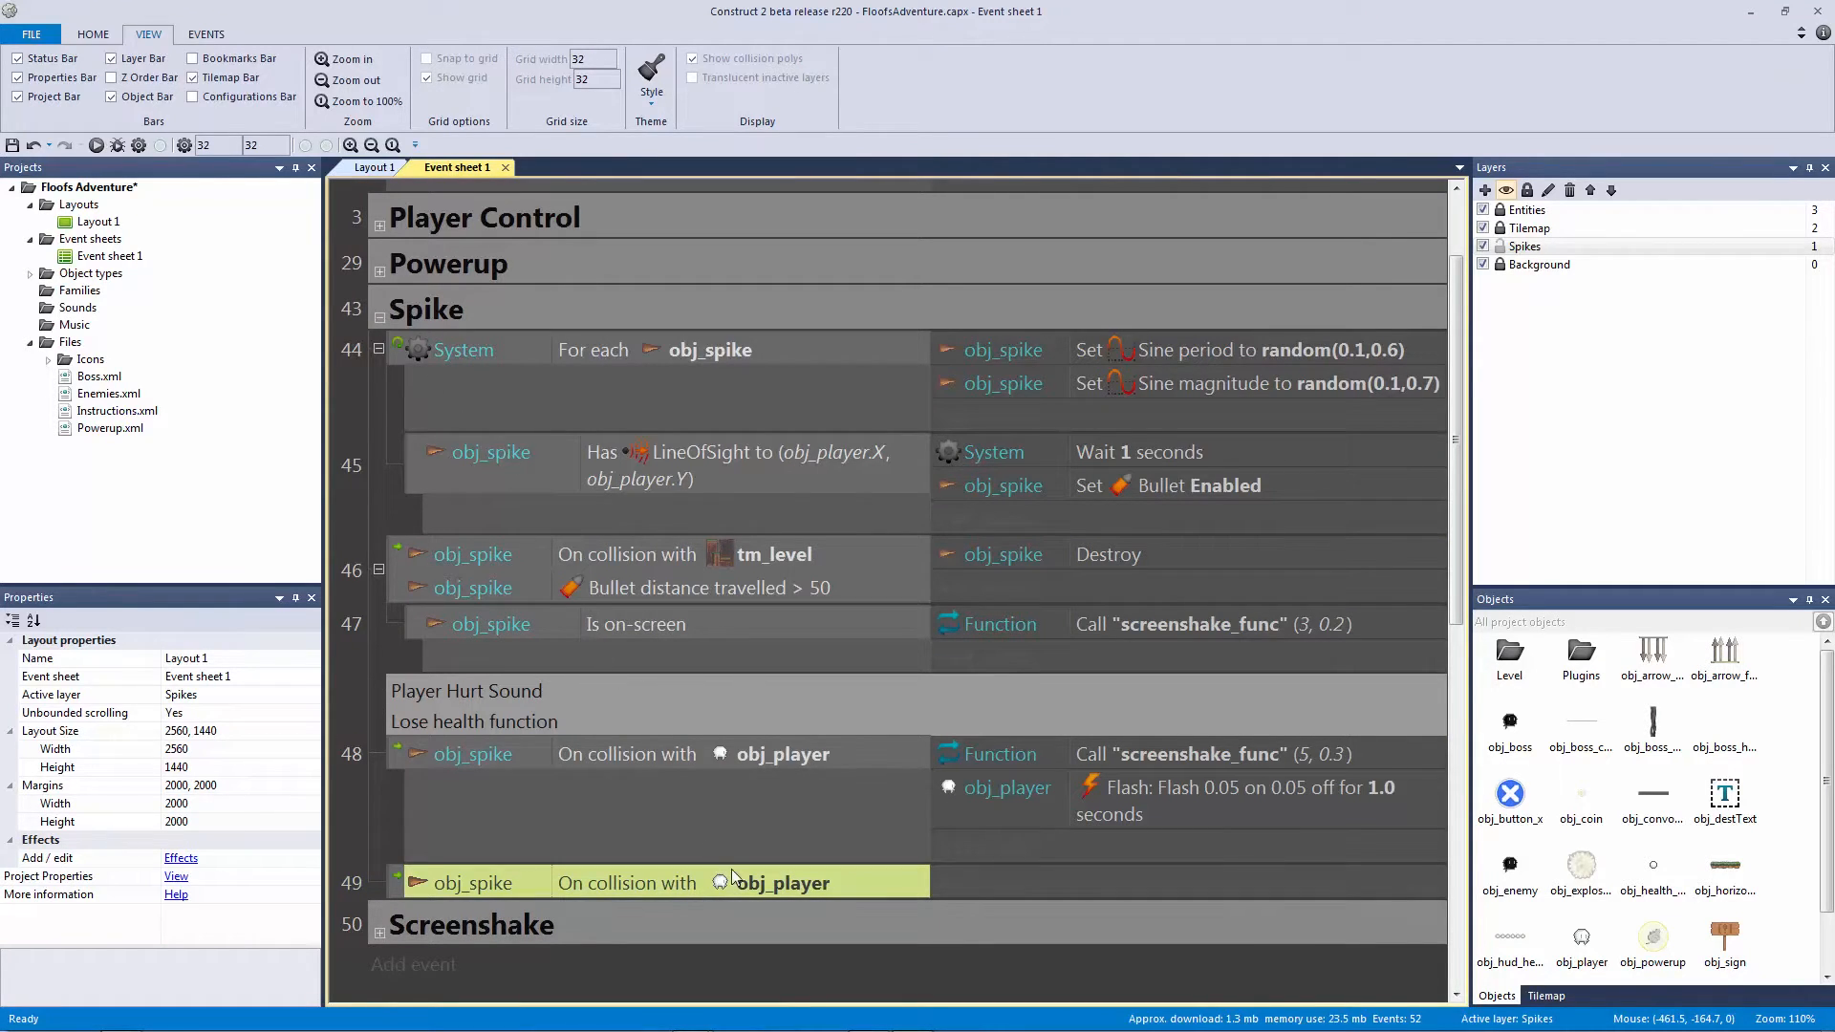
# Step: Change the pasted collision condition's object to obj_horizontal_platform
pyautogui.doubleClick(774, 887)
pyautogui.click(775, 227)
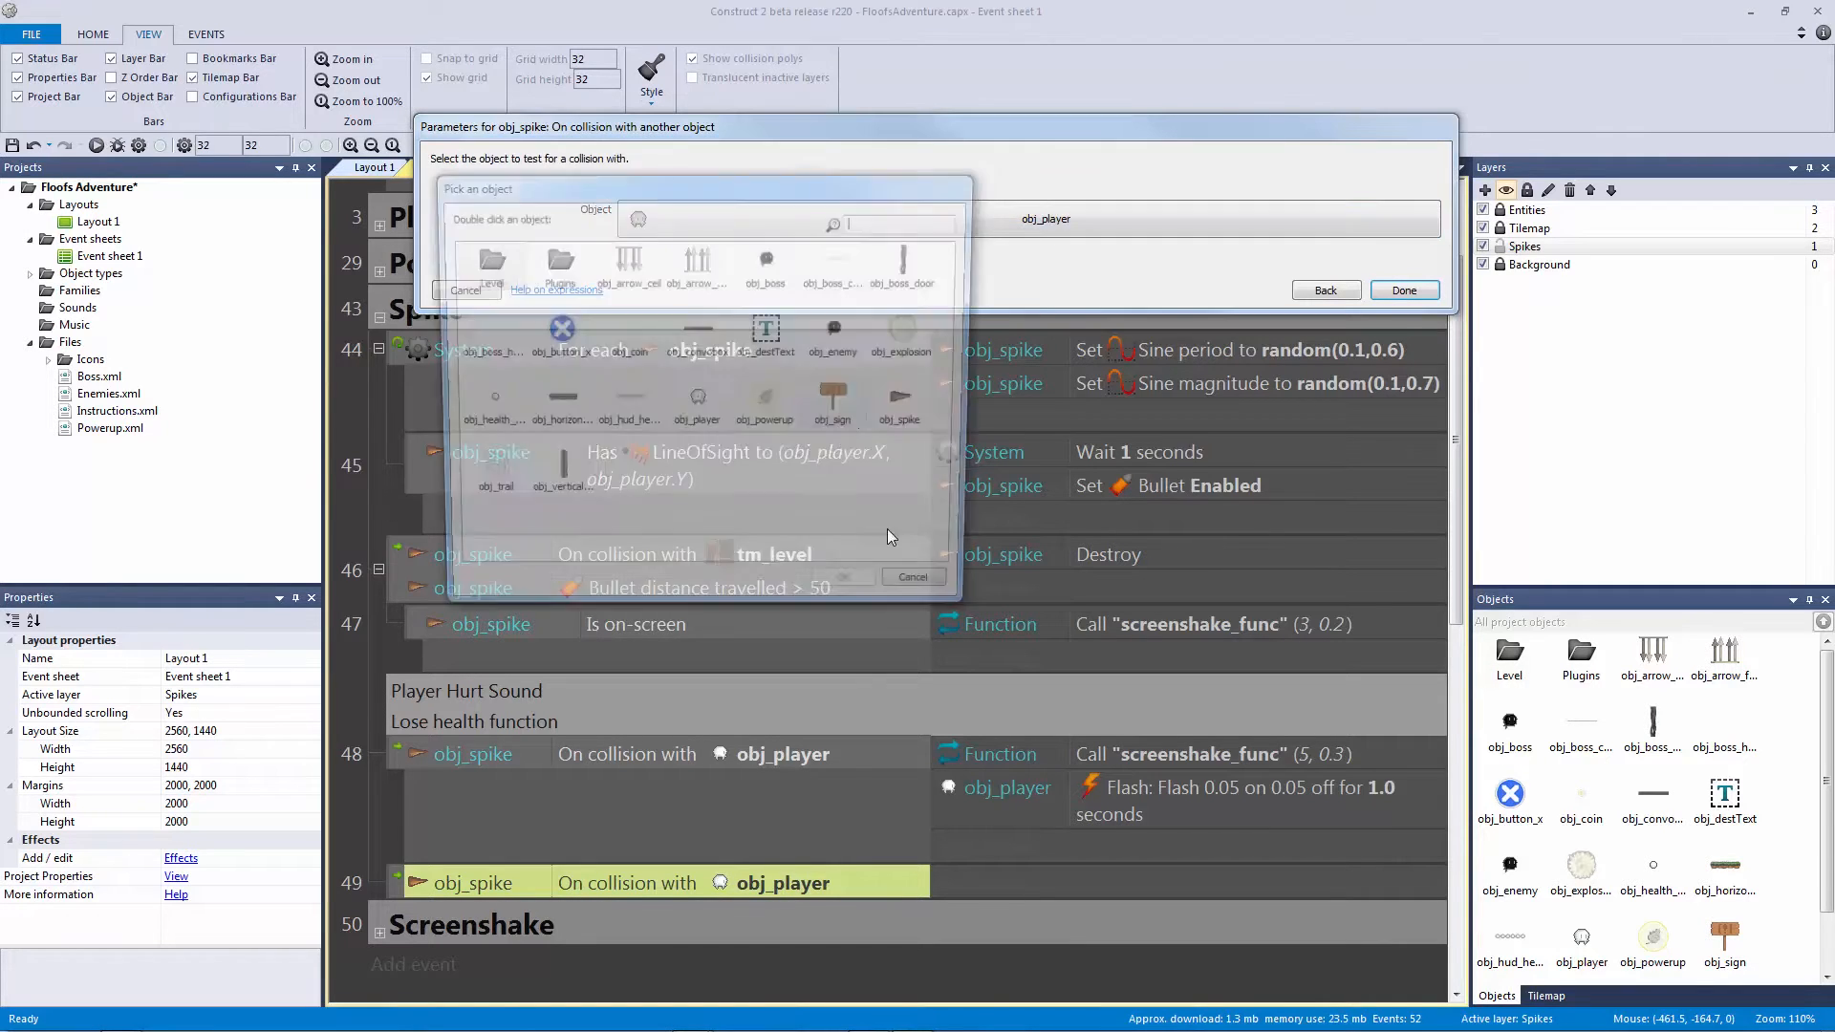
pyautogui.doubleClick(559, 416)
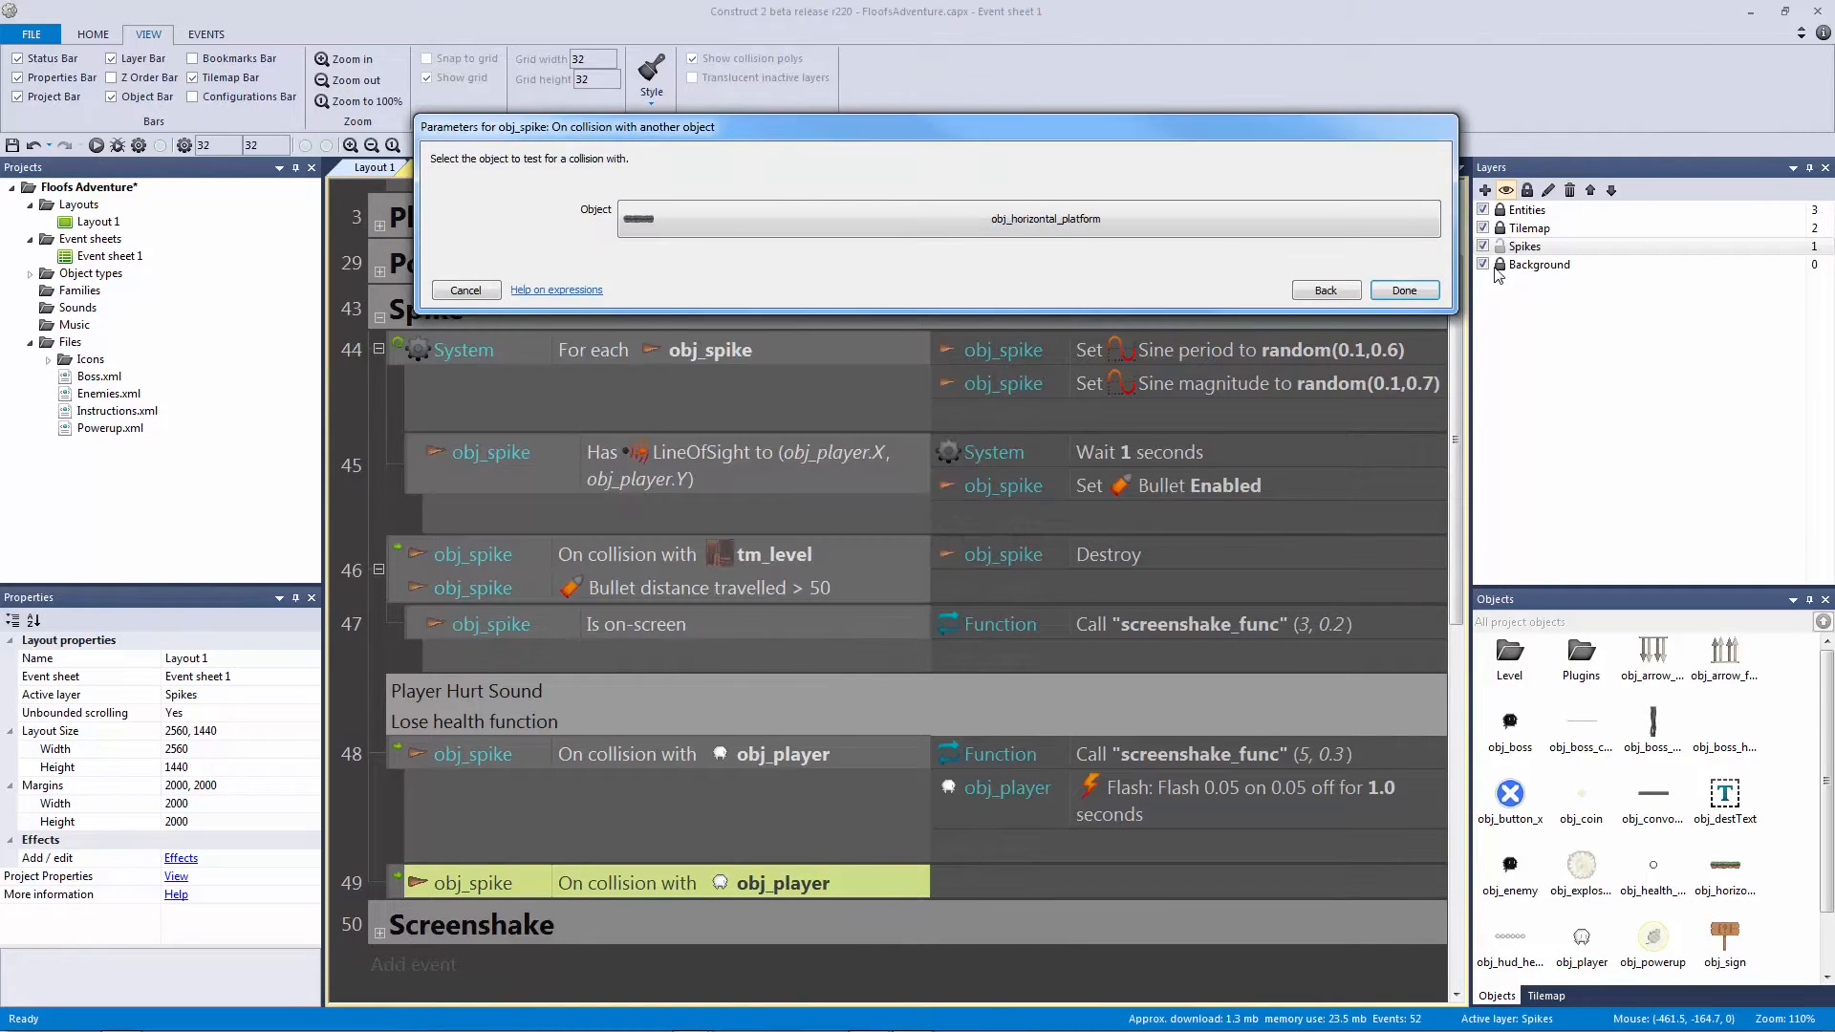
pyautogui.click(1404, 290)
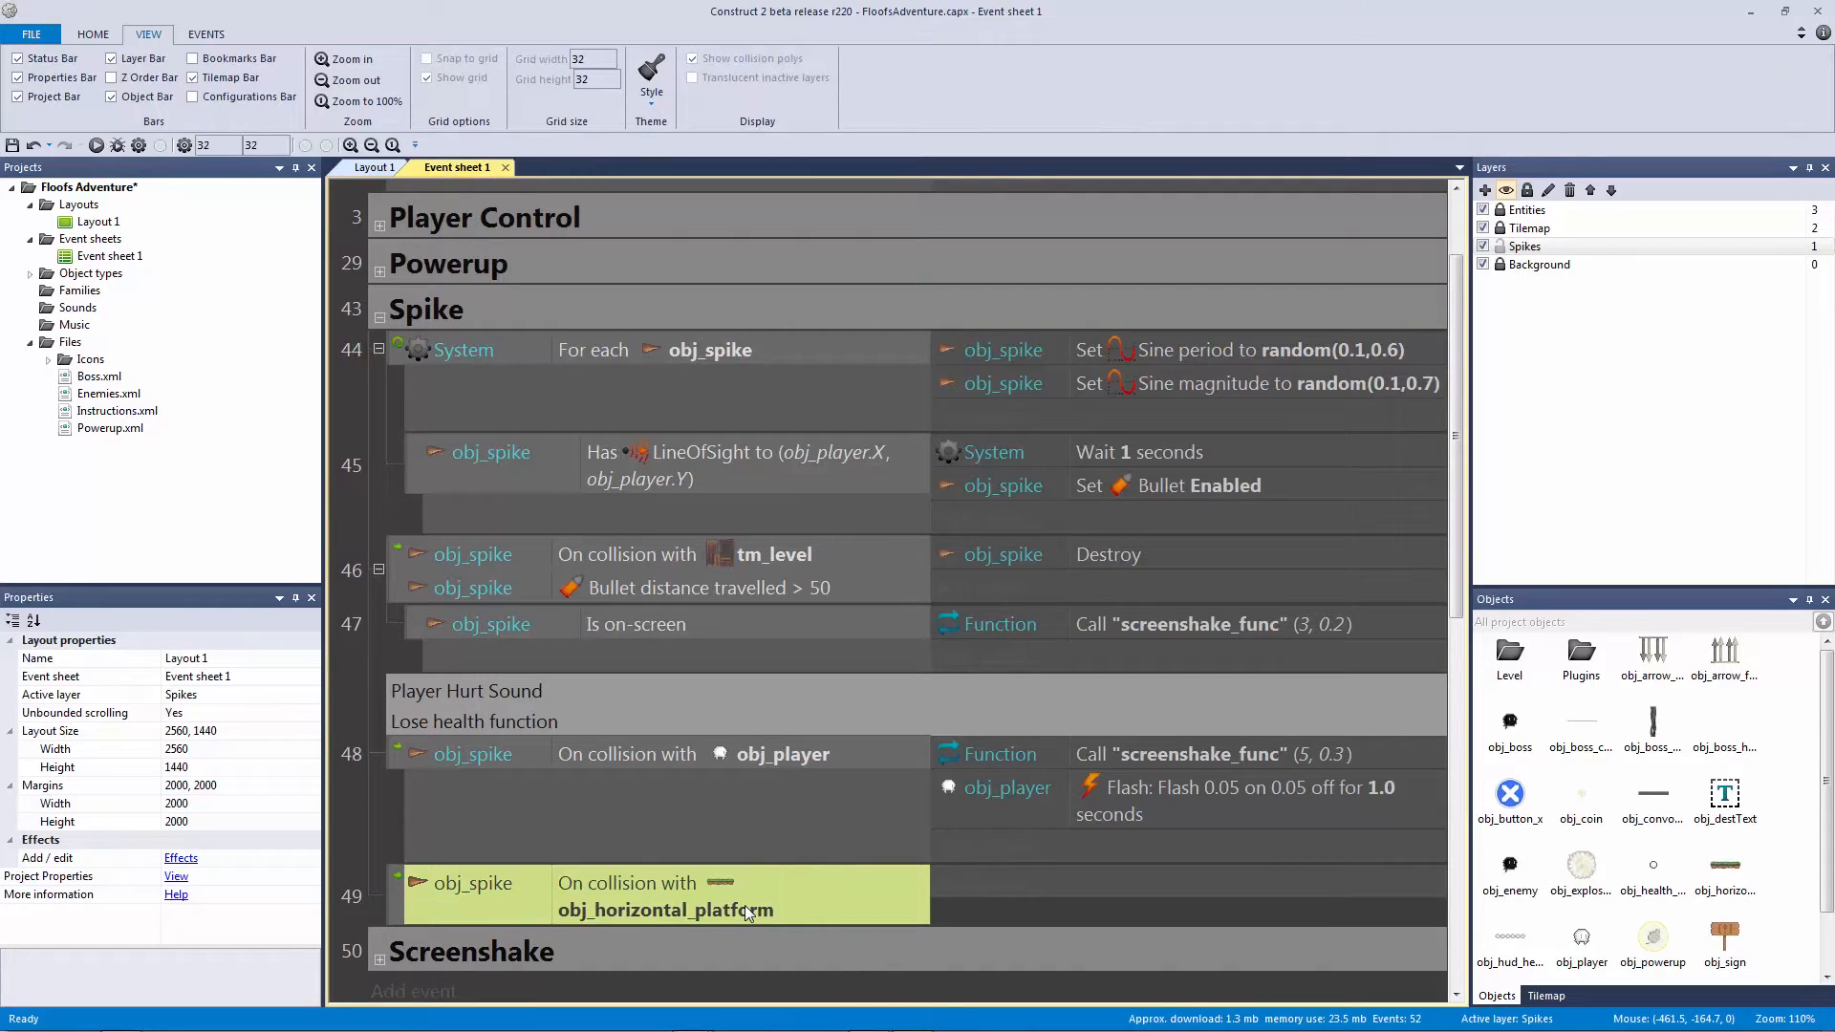
# Step: Make the platform event an OR block with a duplicate collision condition whose object is obj_vertical_platform
pyautogui.hotkey('ctrl', 'v')
pyautogui.scroll(-1, 749, 904)
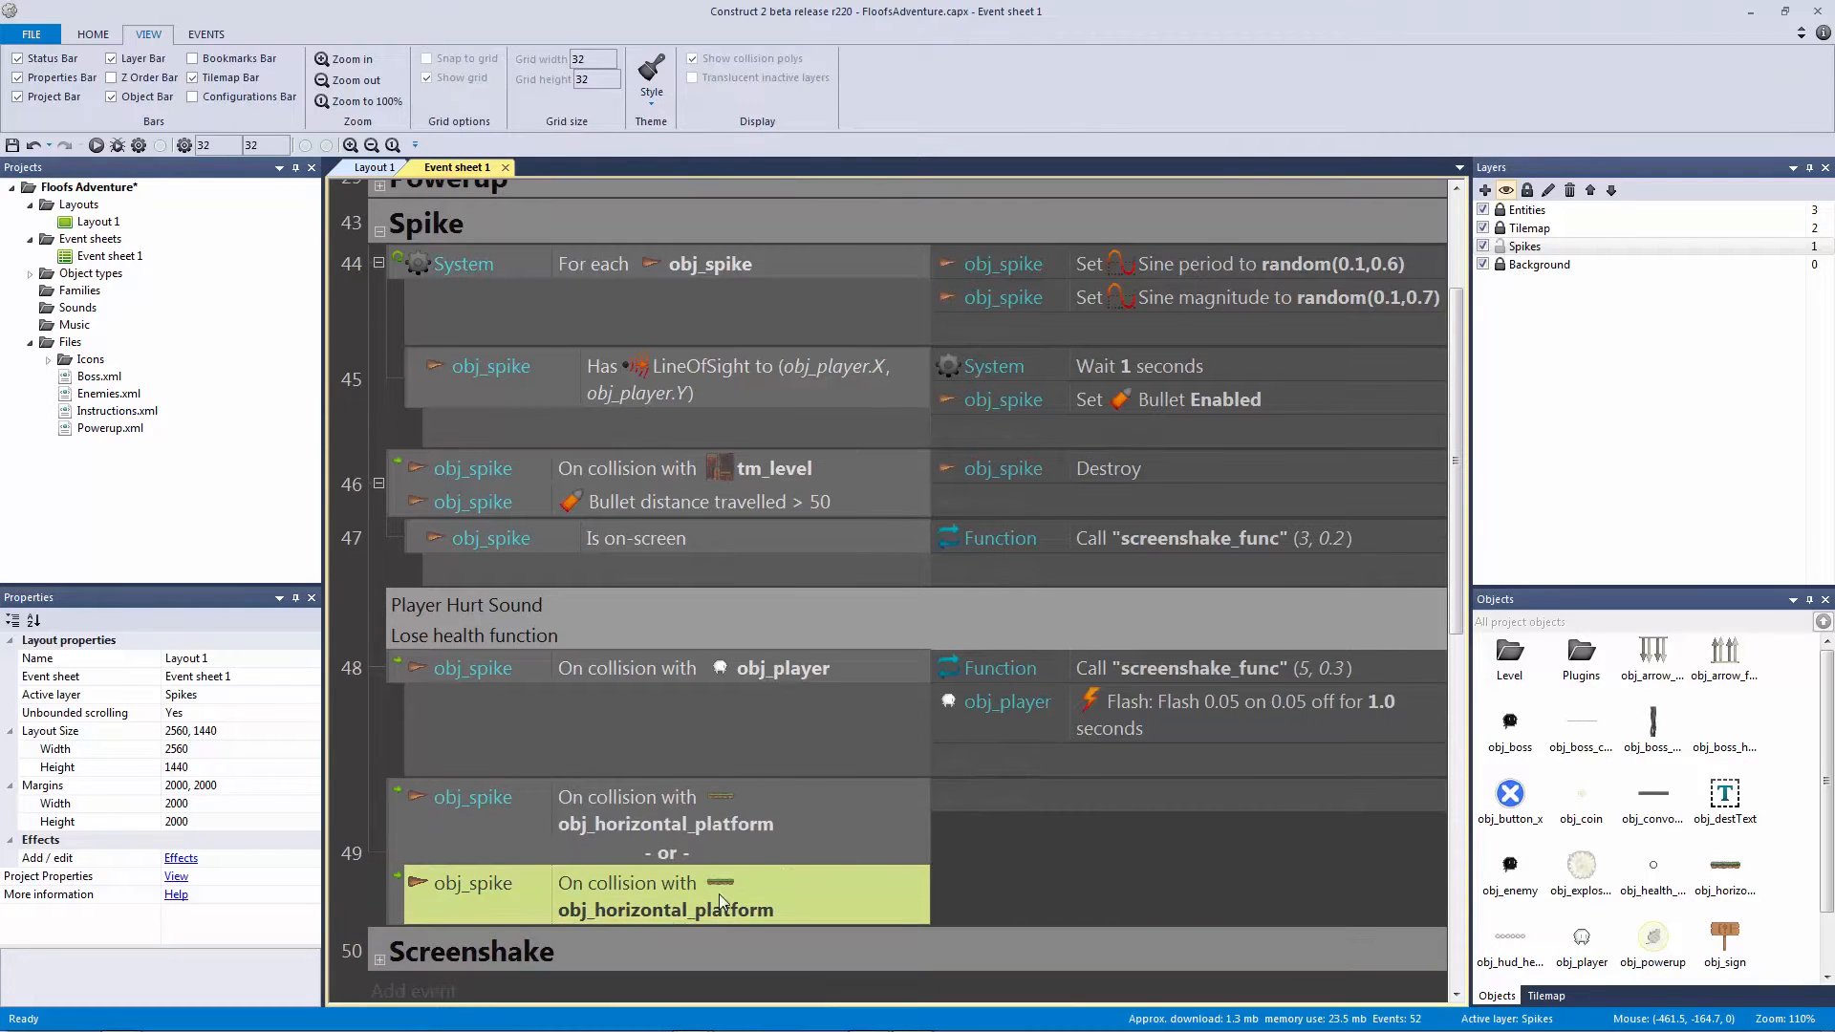
pyautogui.click(674, 820)
pyautogui.click(673, 892)
pyautogui.doubleClick(732, 900)
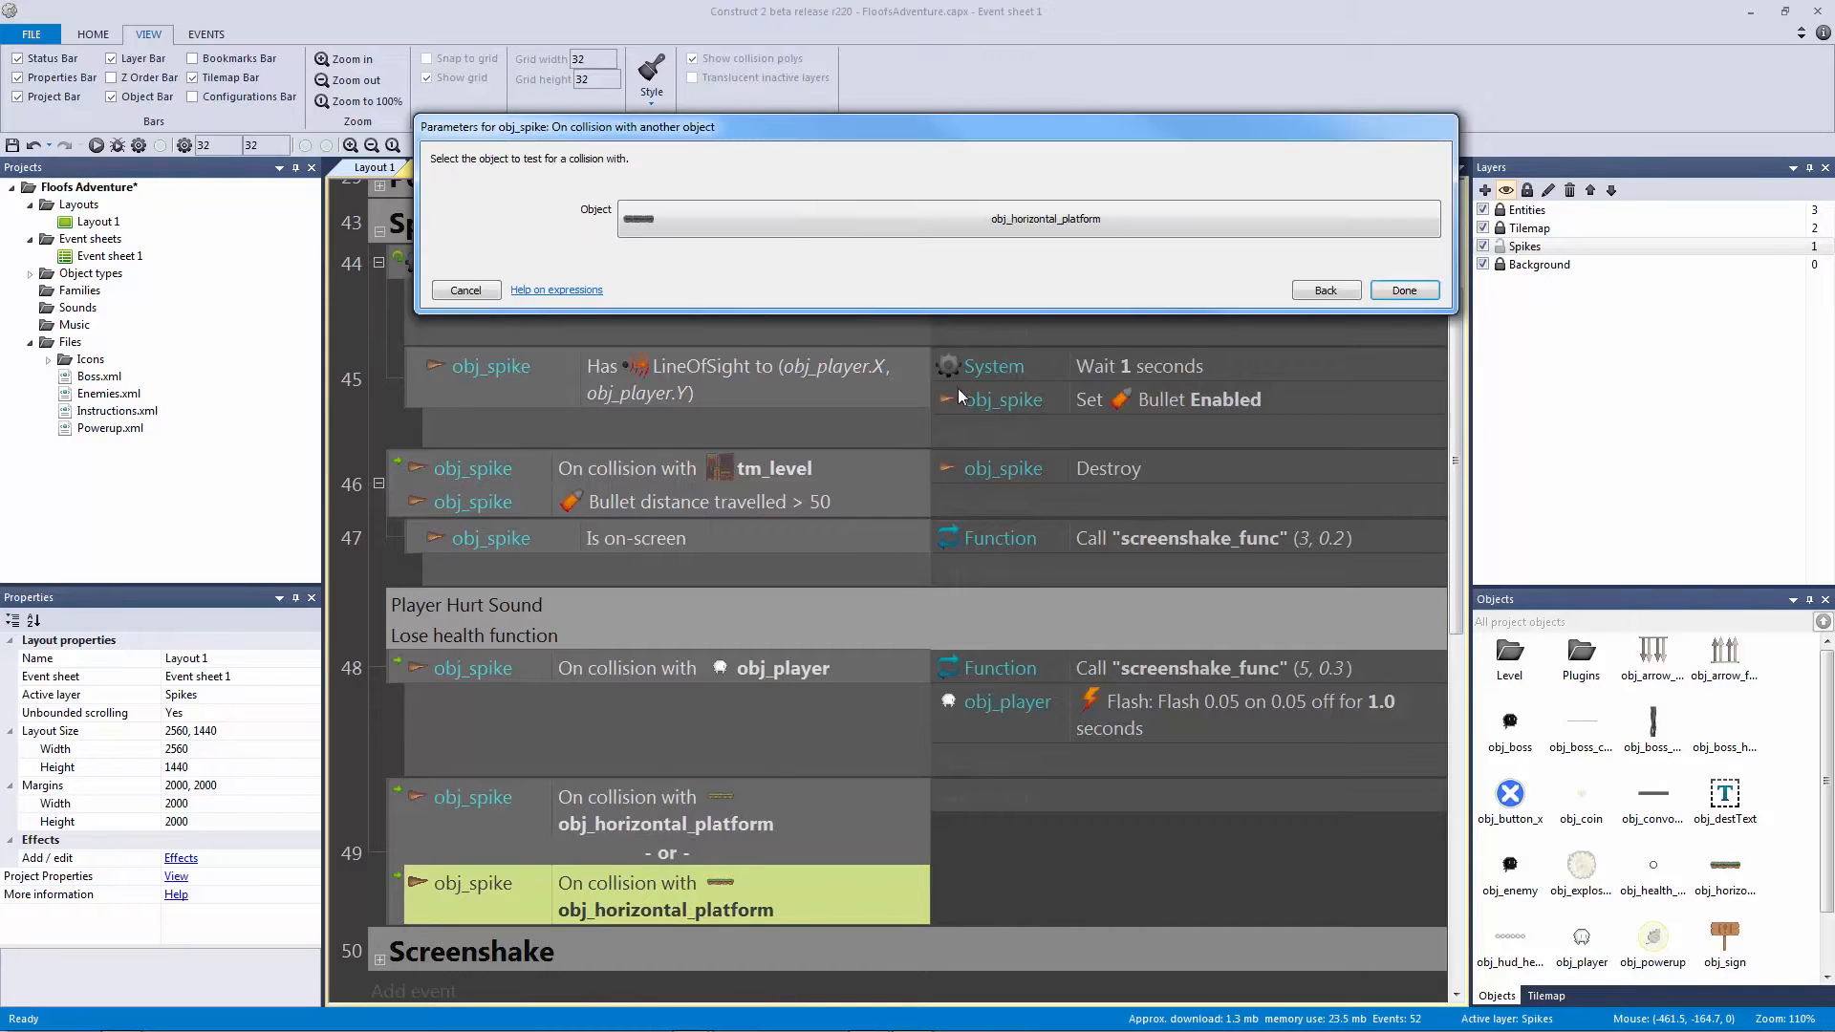
pyautogui.click(914, 222)
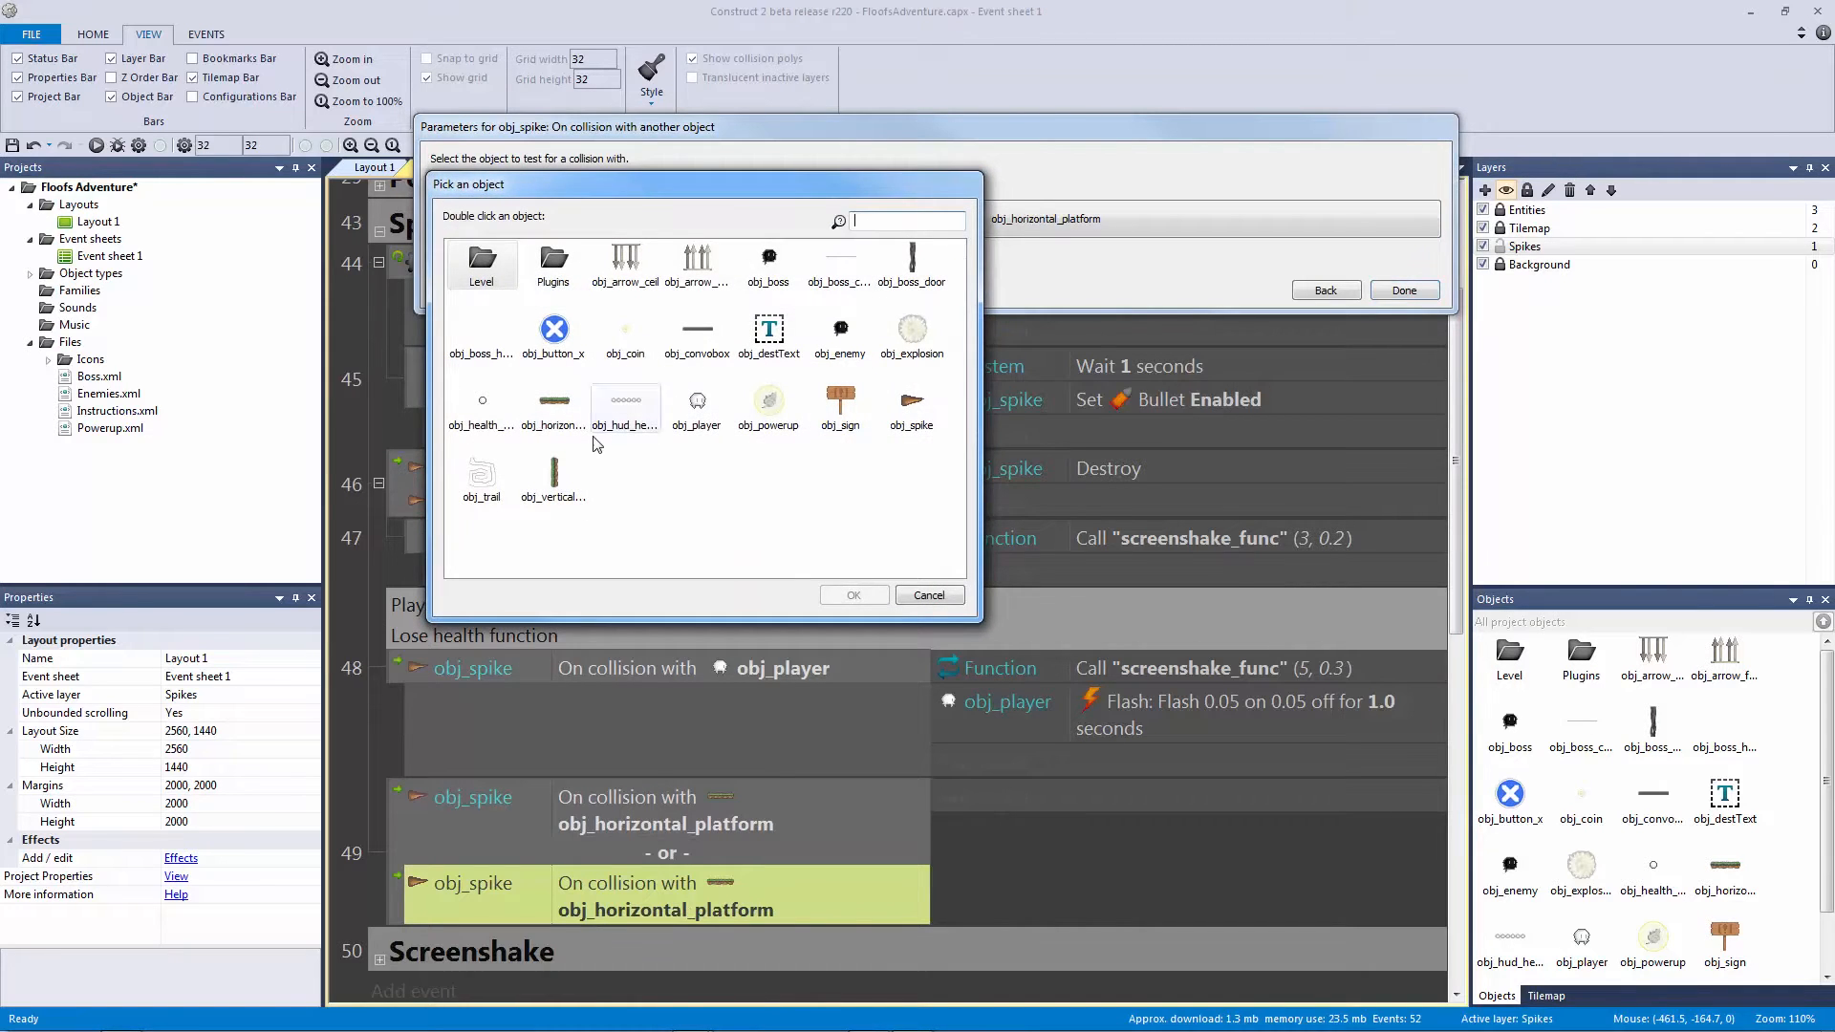
pyautogui.doubleClick(553, 472)
pyautogui.click(1404, 290)
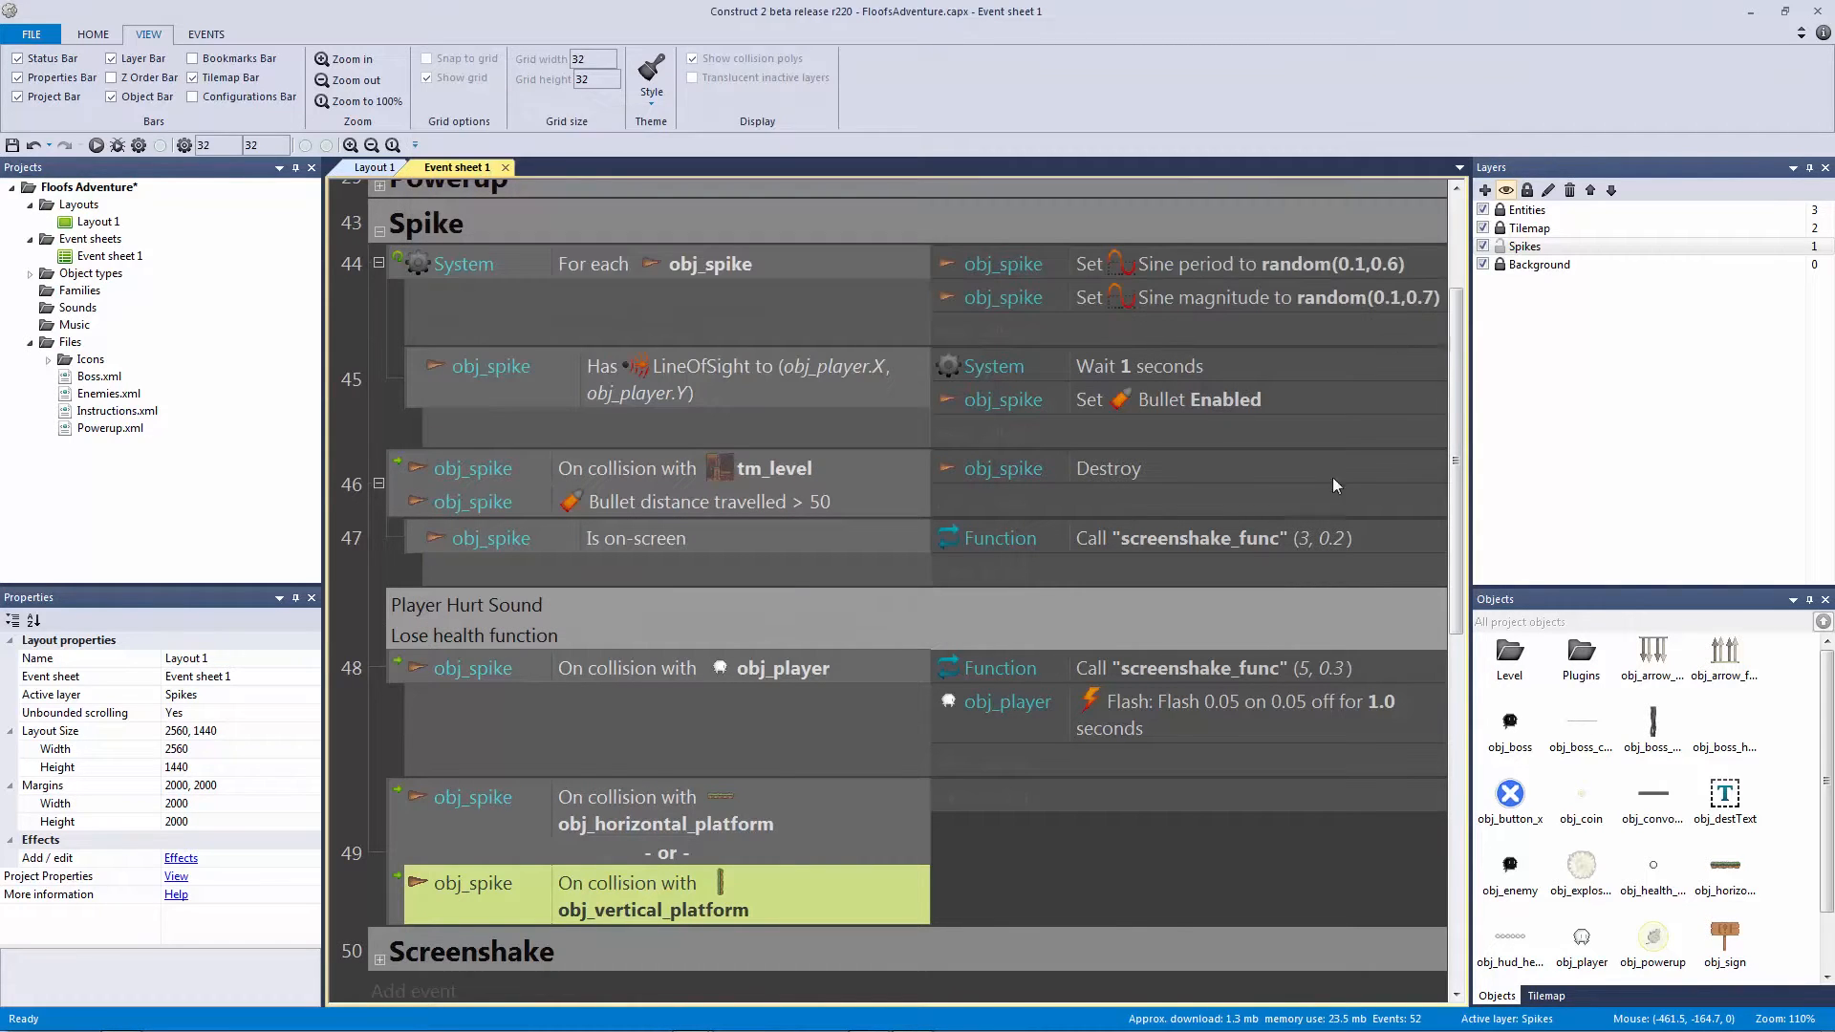
# Step: Add the comment "Spike Death Sound" above the platform collision event
pyautogui.click(407, 826)
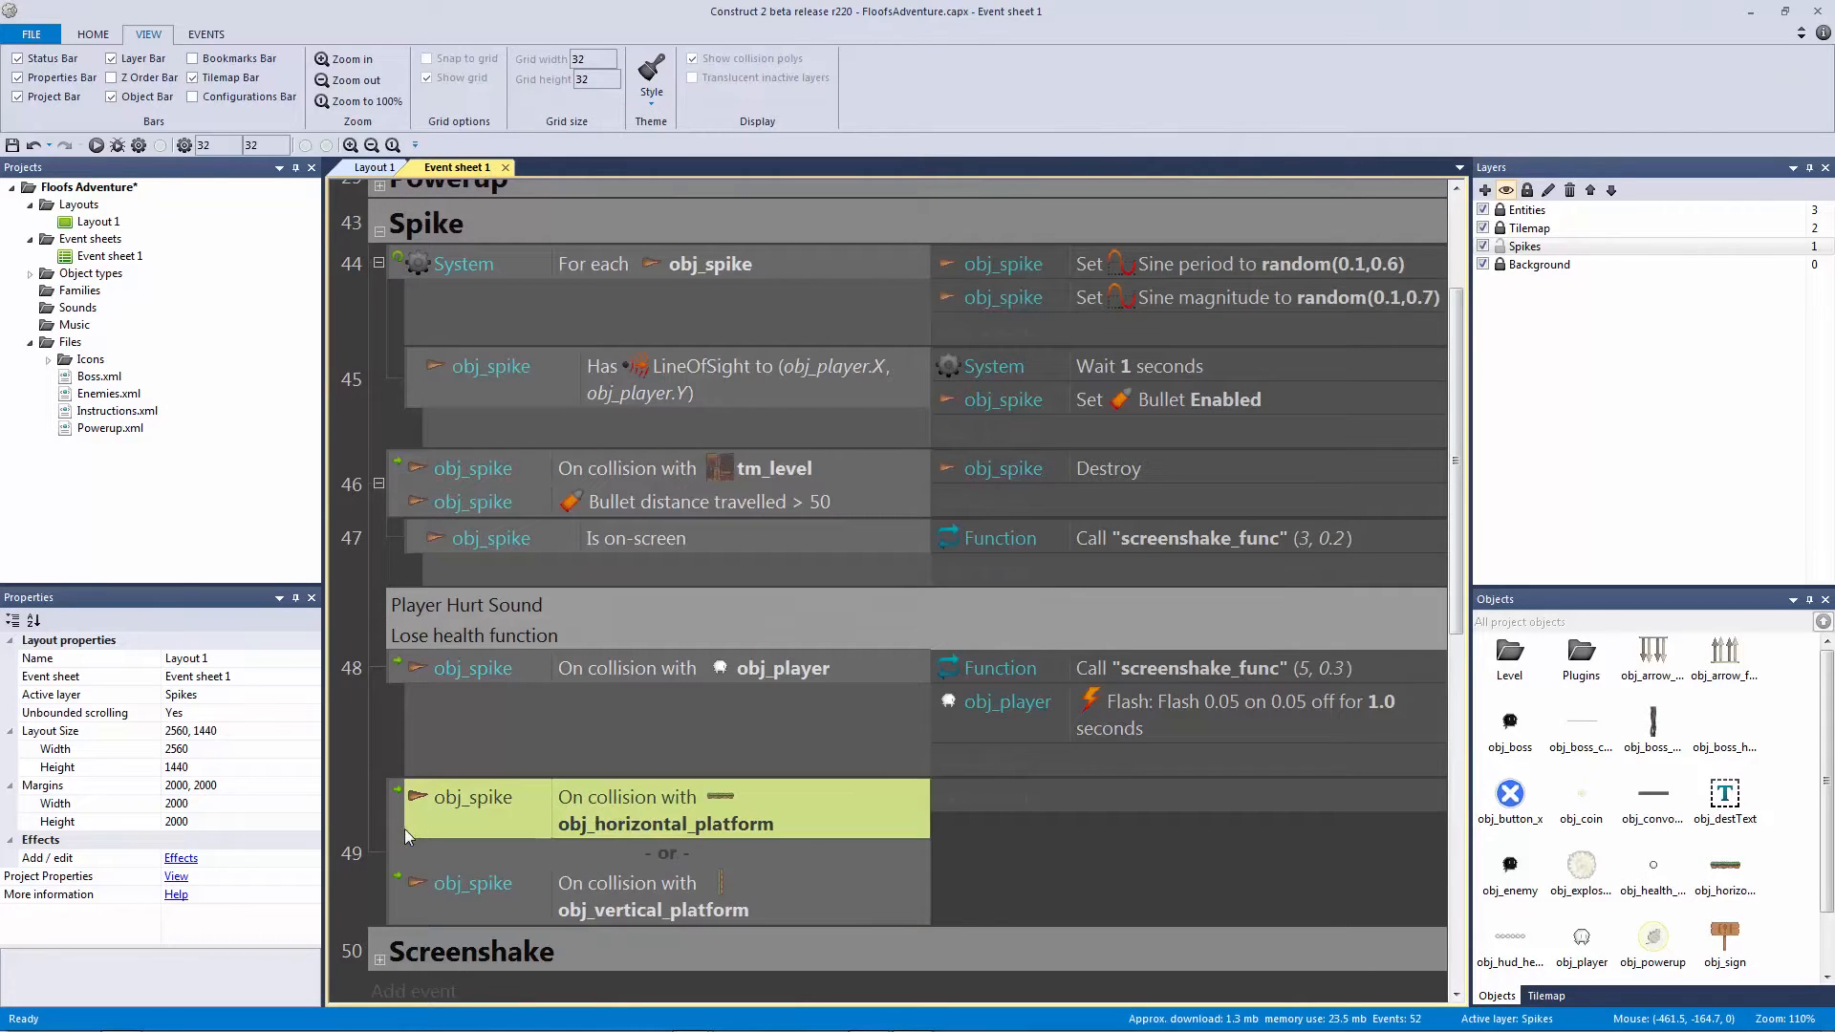
pyautogui.press('q')
pyautogui.write('Spike Death Sound')
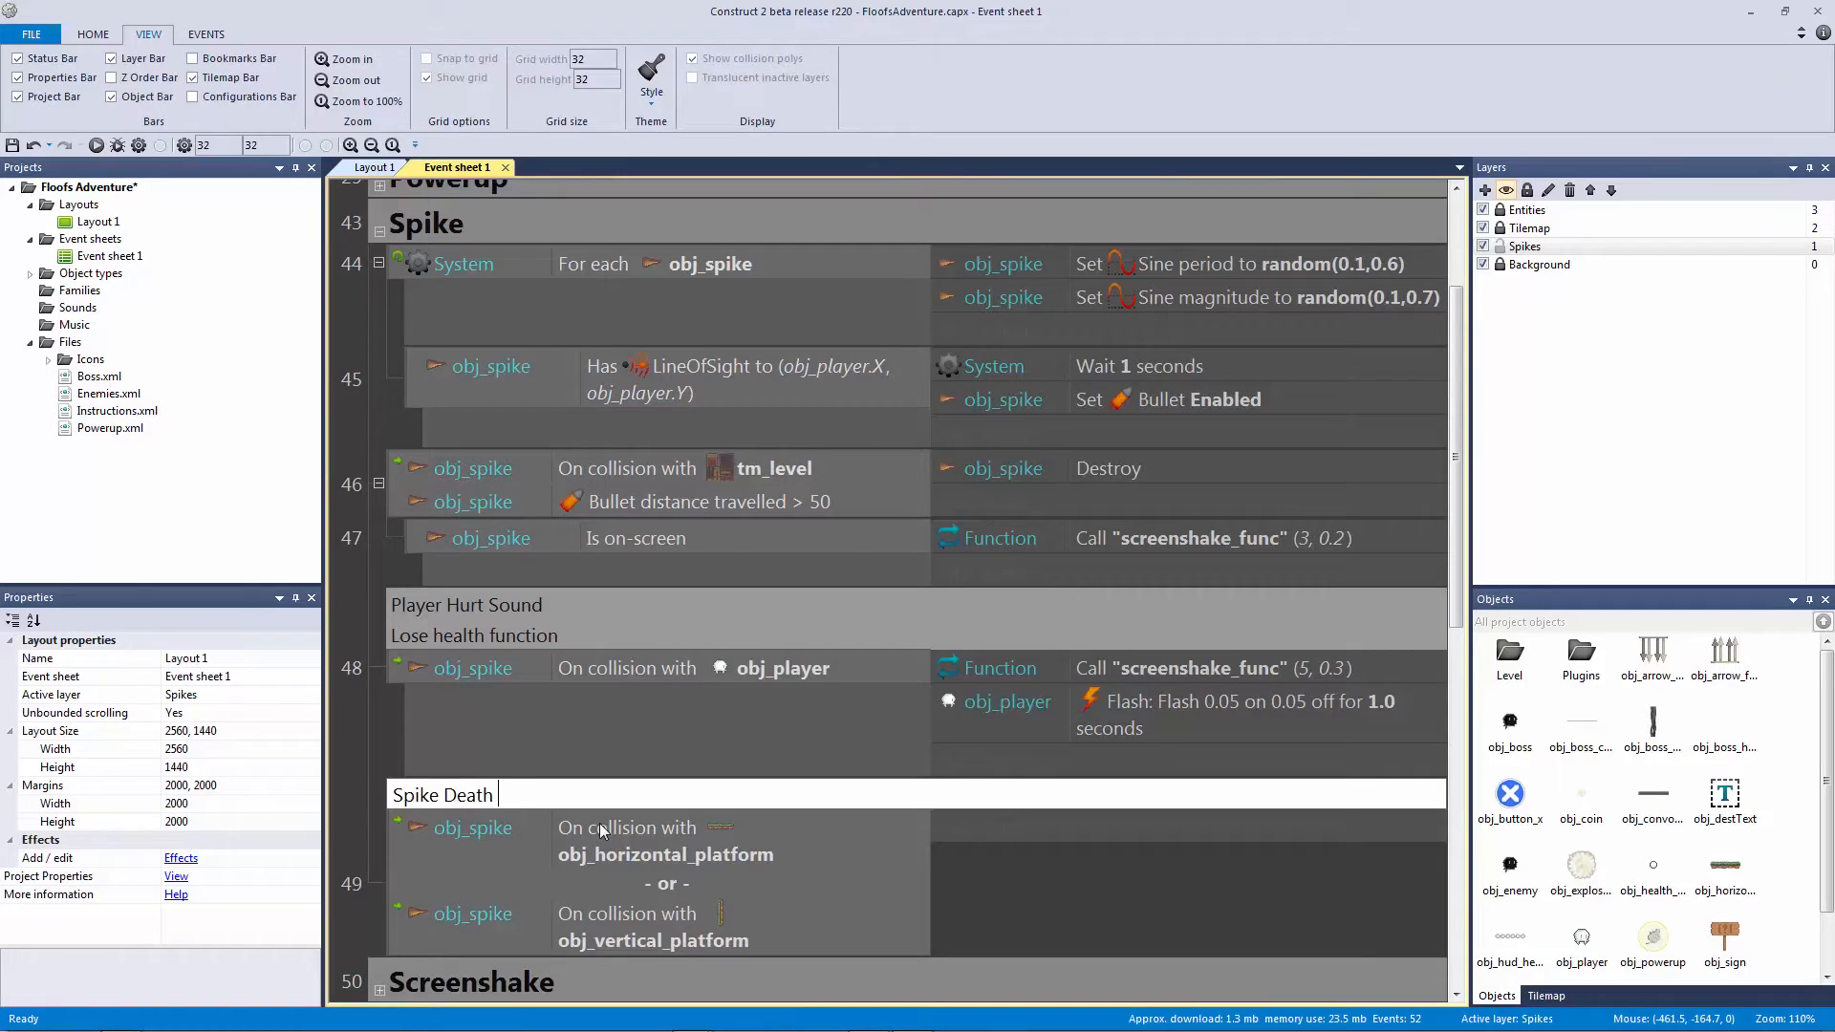
pyautogui.press('Return')
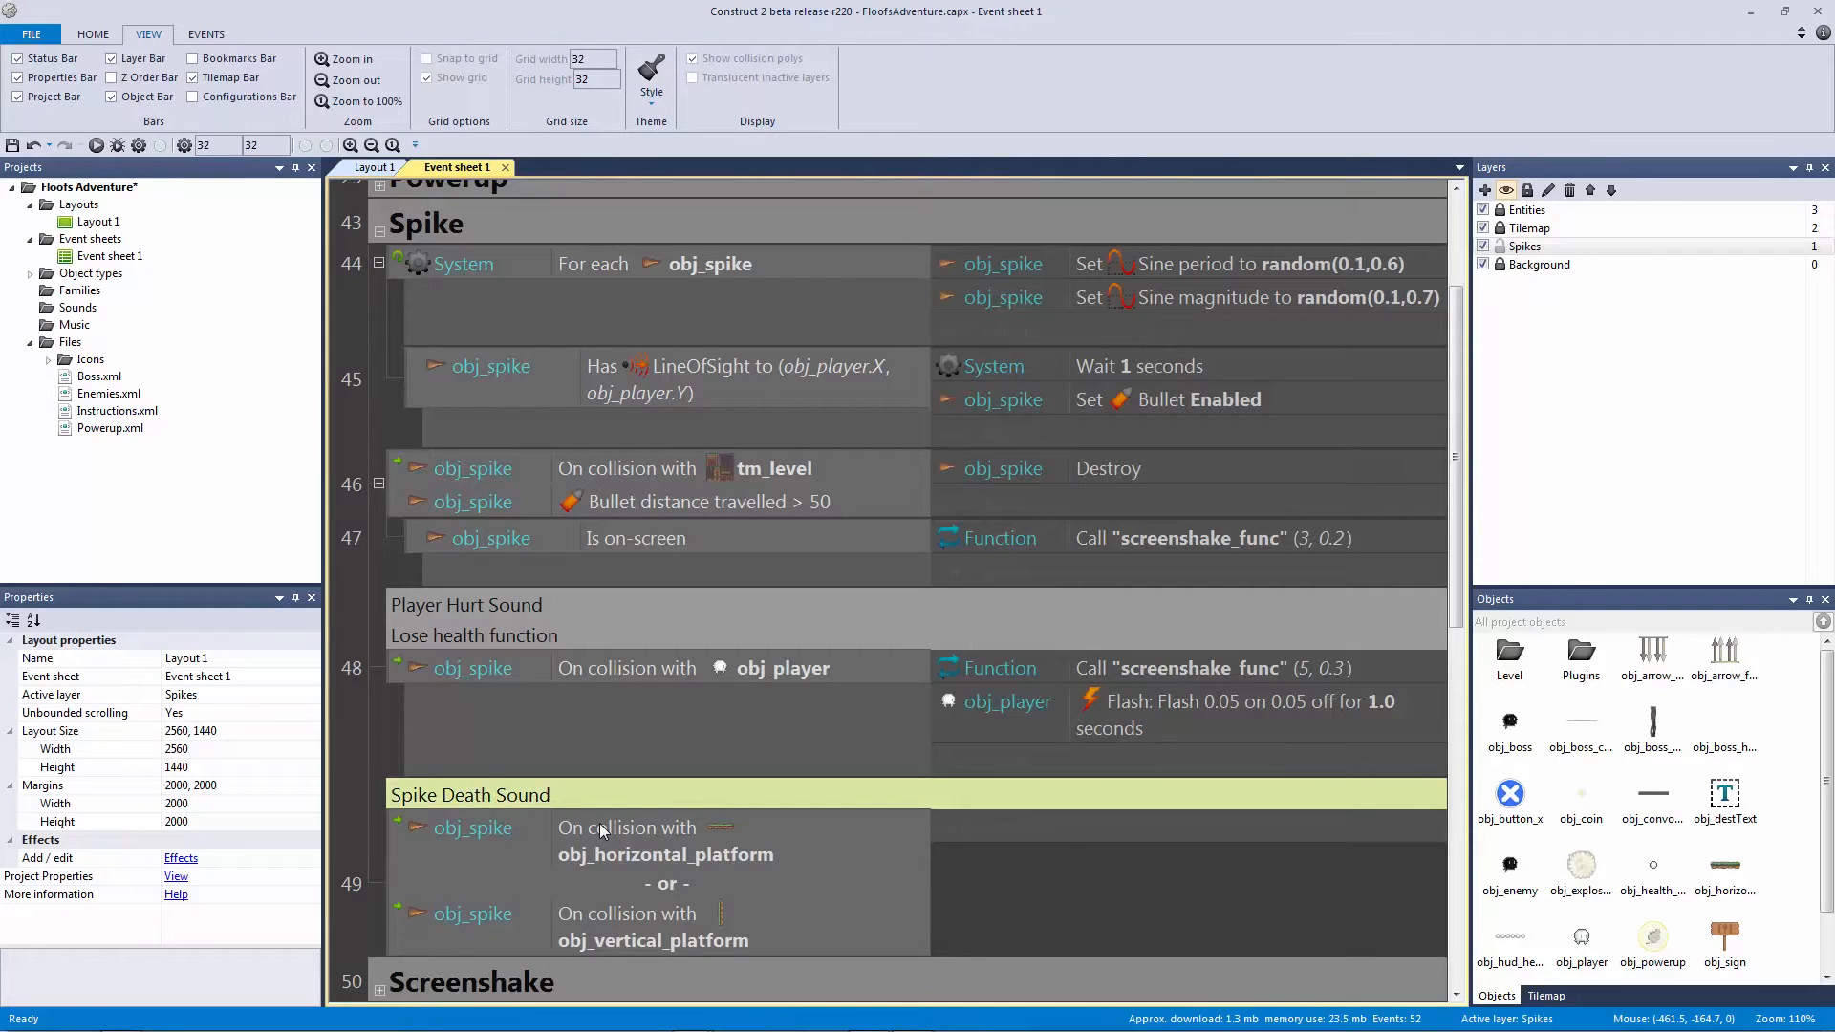
pyautogui.click(651, 671)
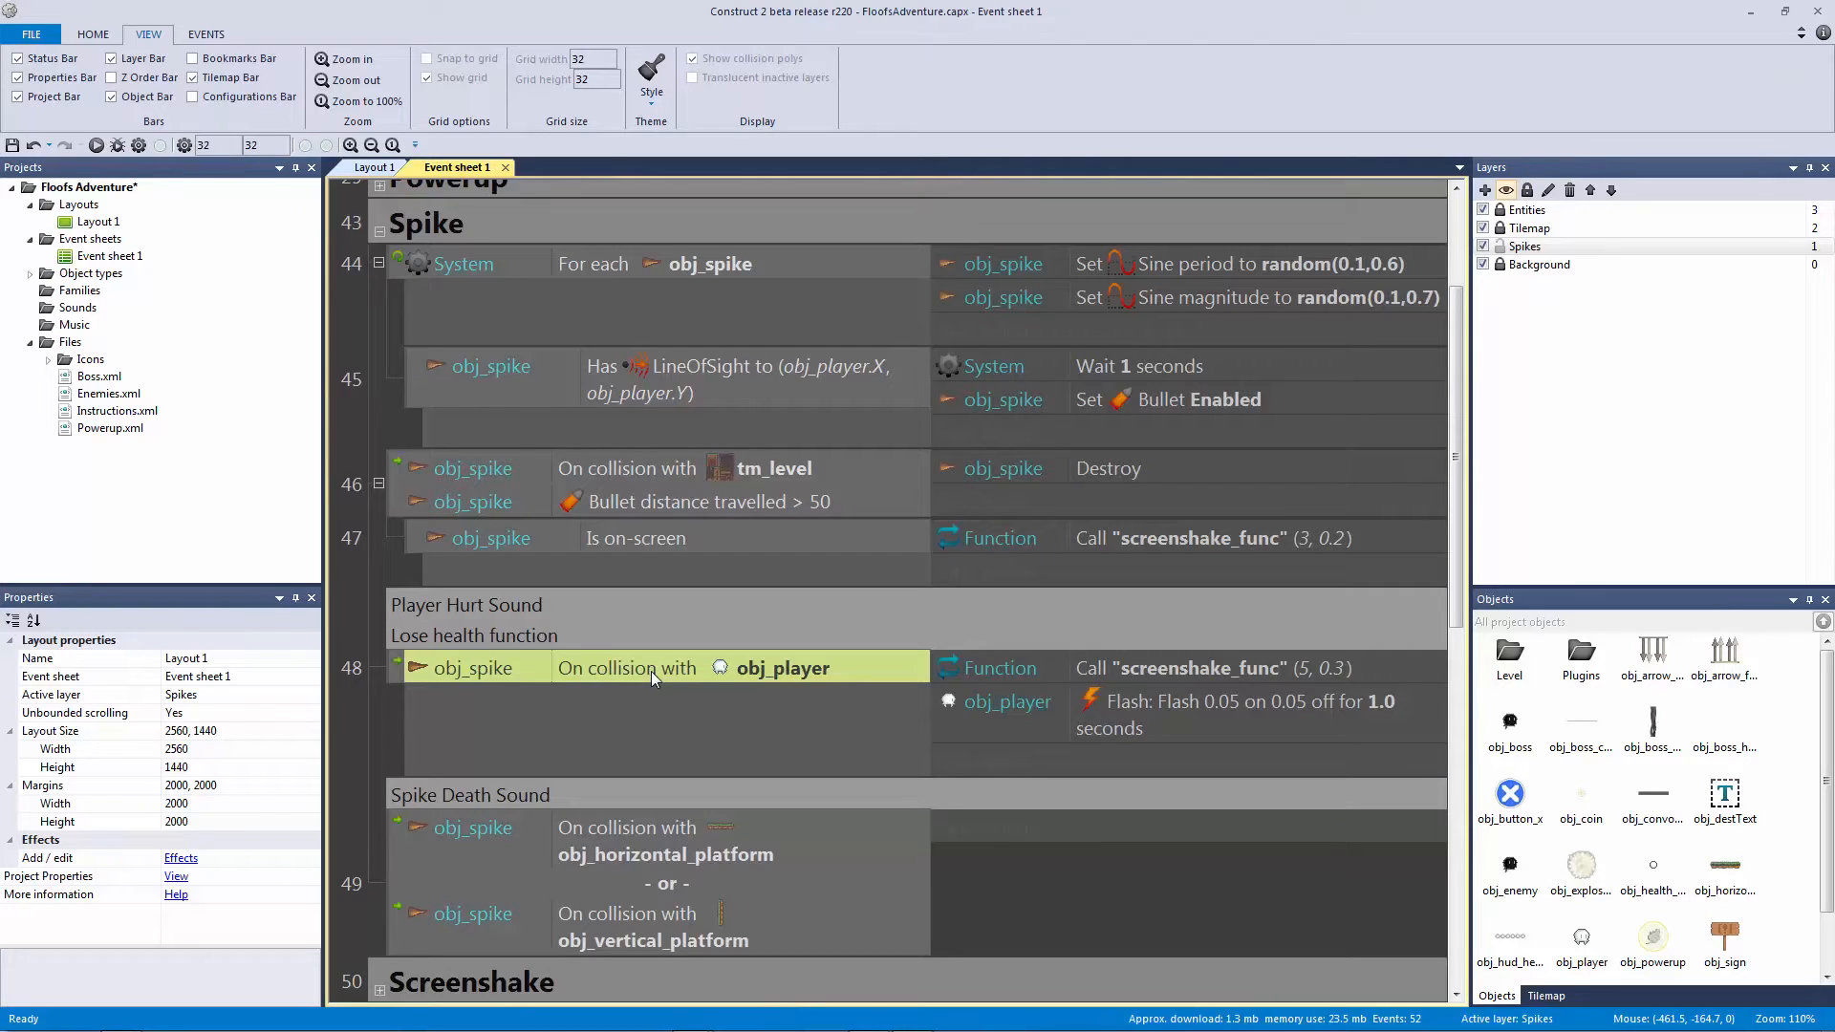
pyautogui.scroll(-3, 651, 671)
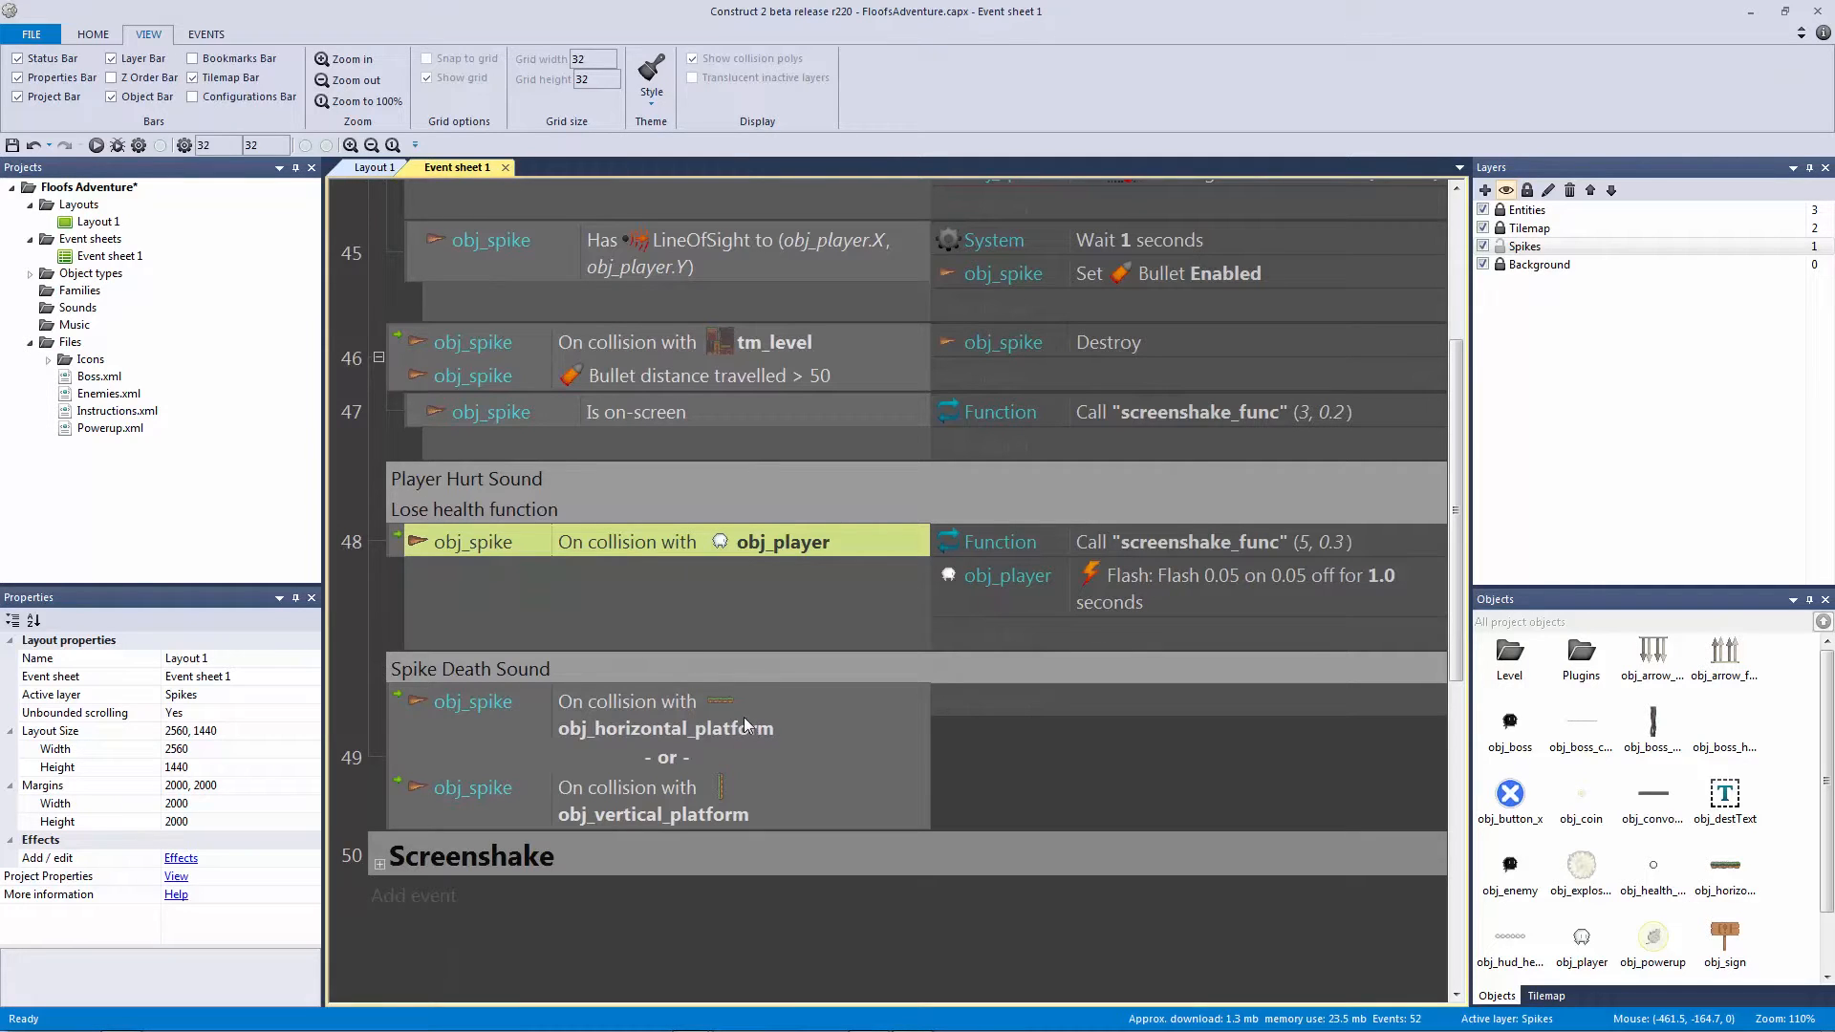
pyautogui.scroll(4, 748, 639)
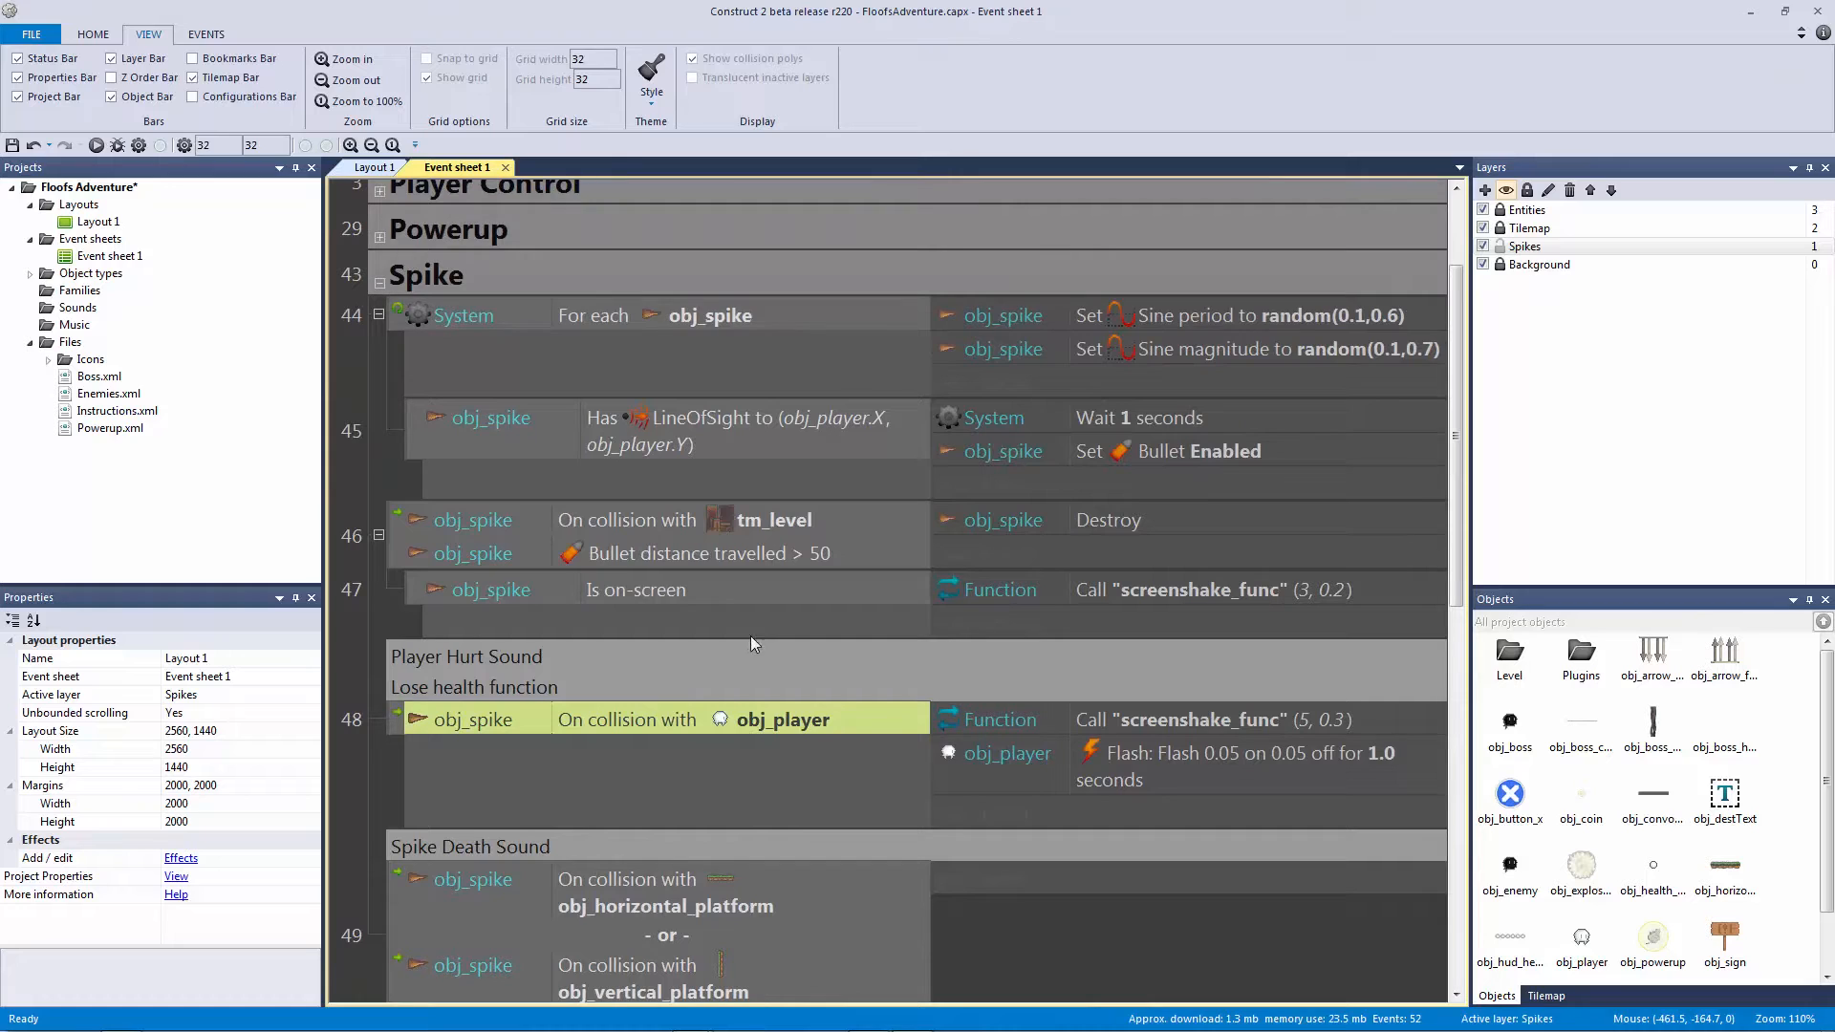
pyautogui.click(1181, 779)
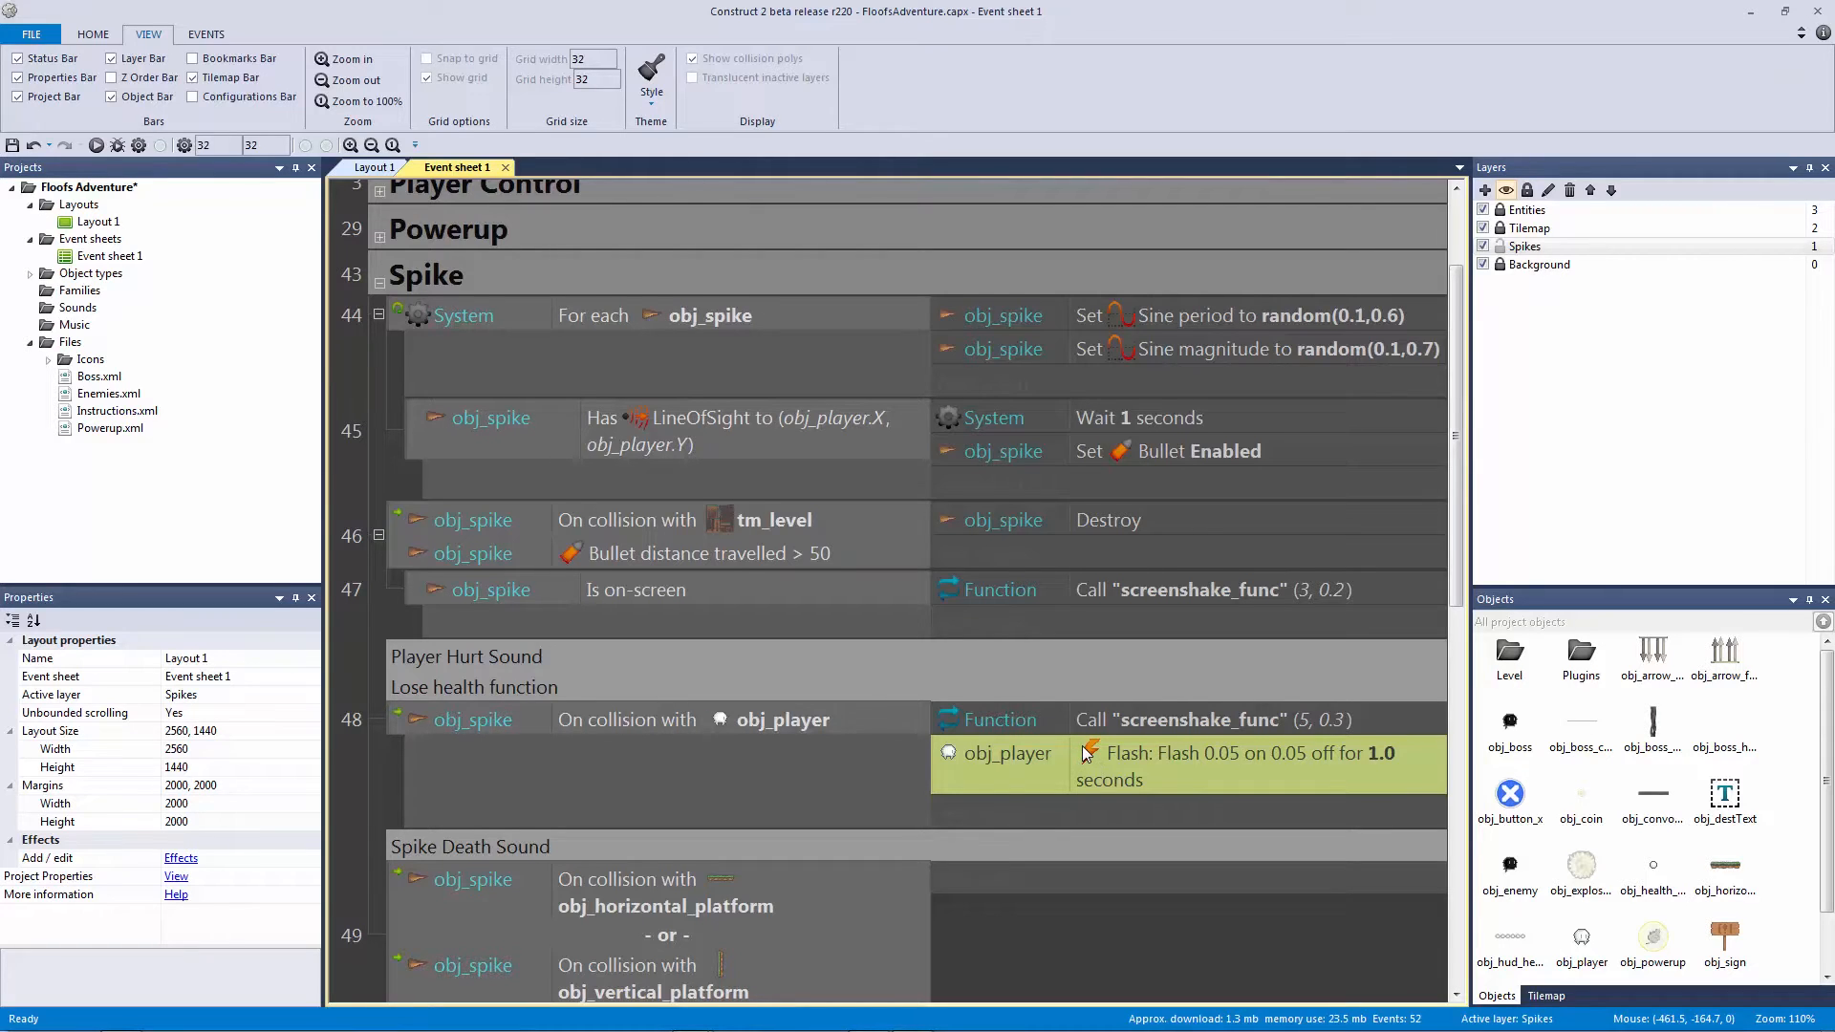
pyautogui.scroll(-3, 1085, 755)
pyautogui.click(857, 793)
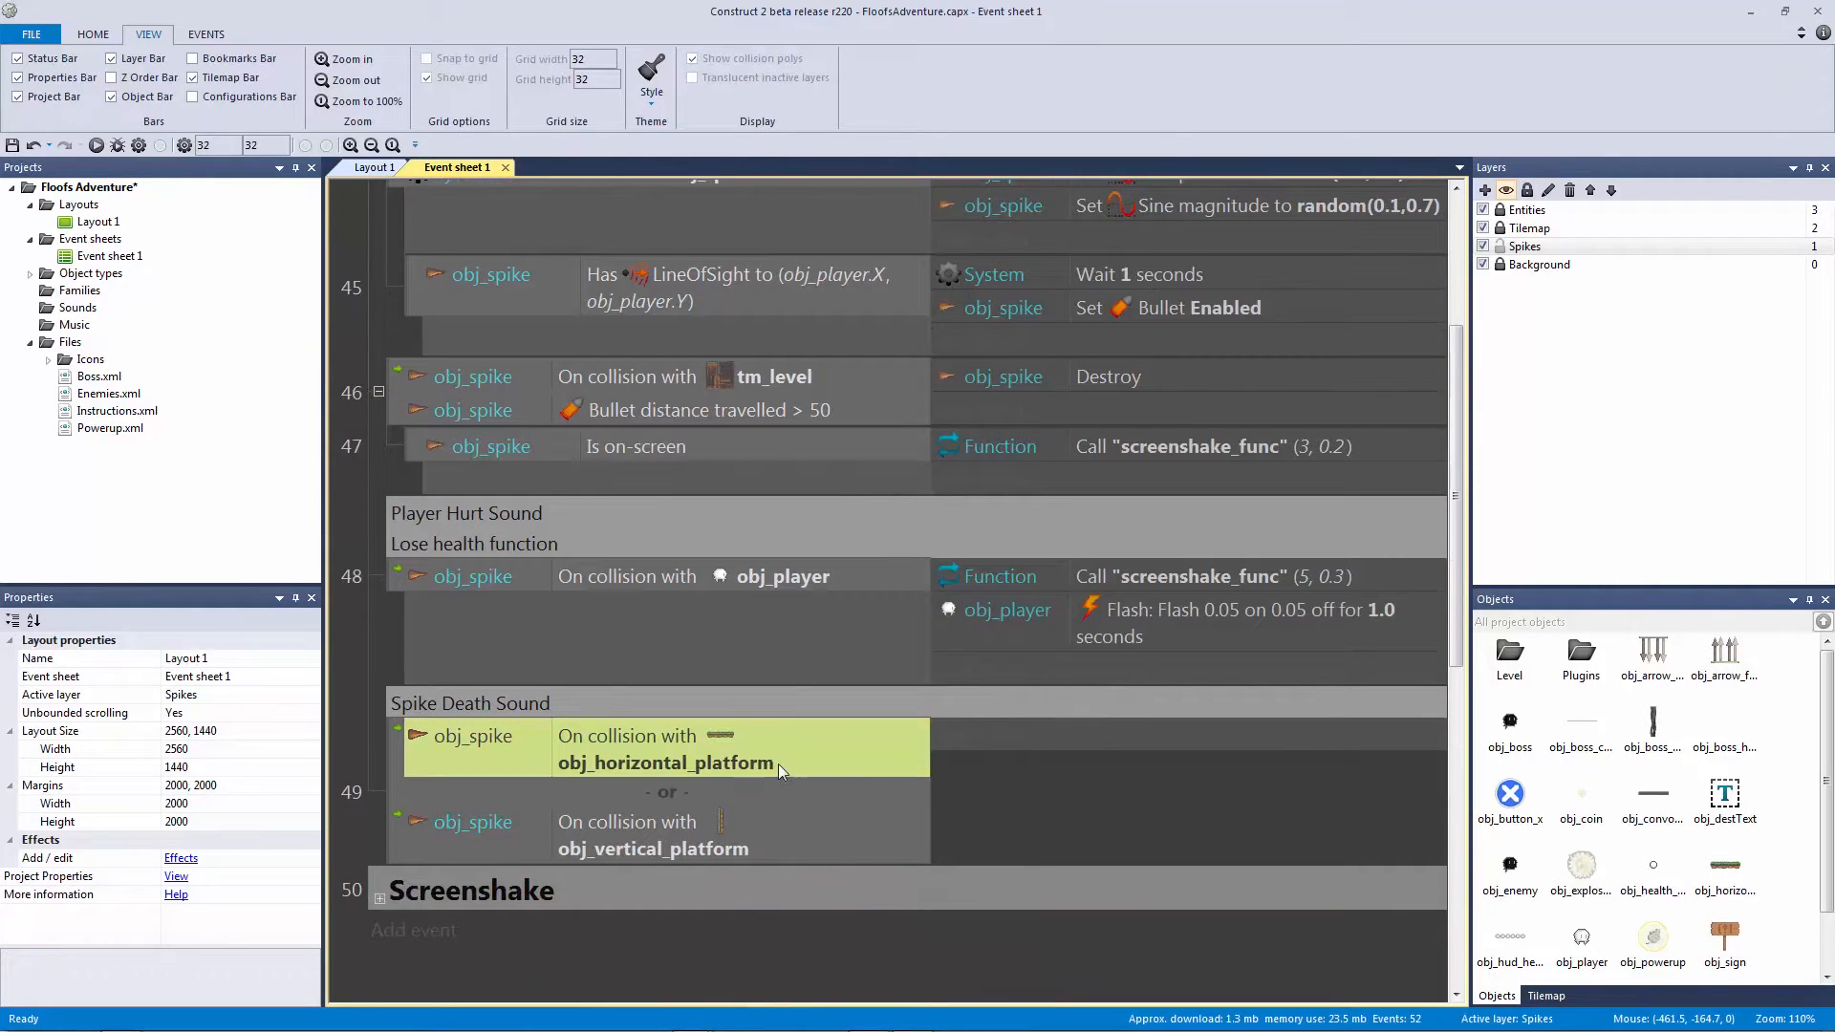
pyautogui.scroll(-1, 784, 762)
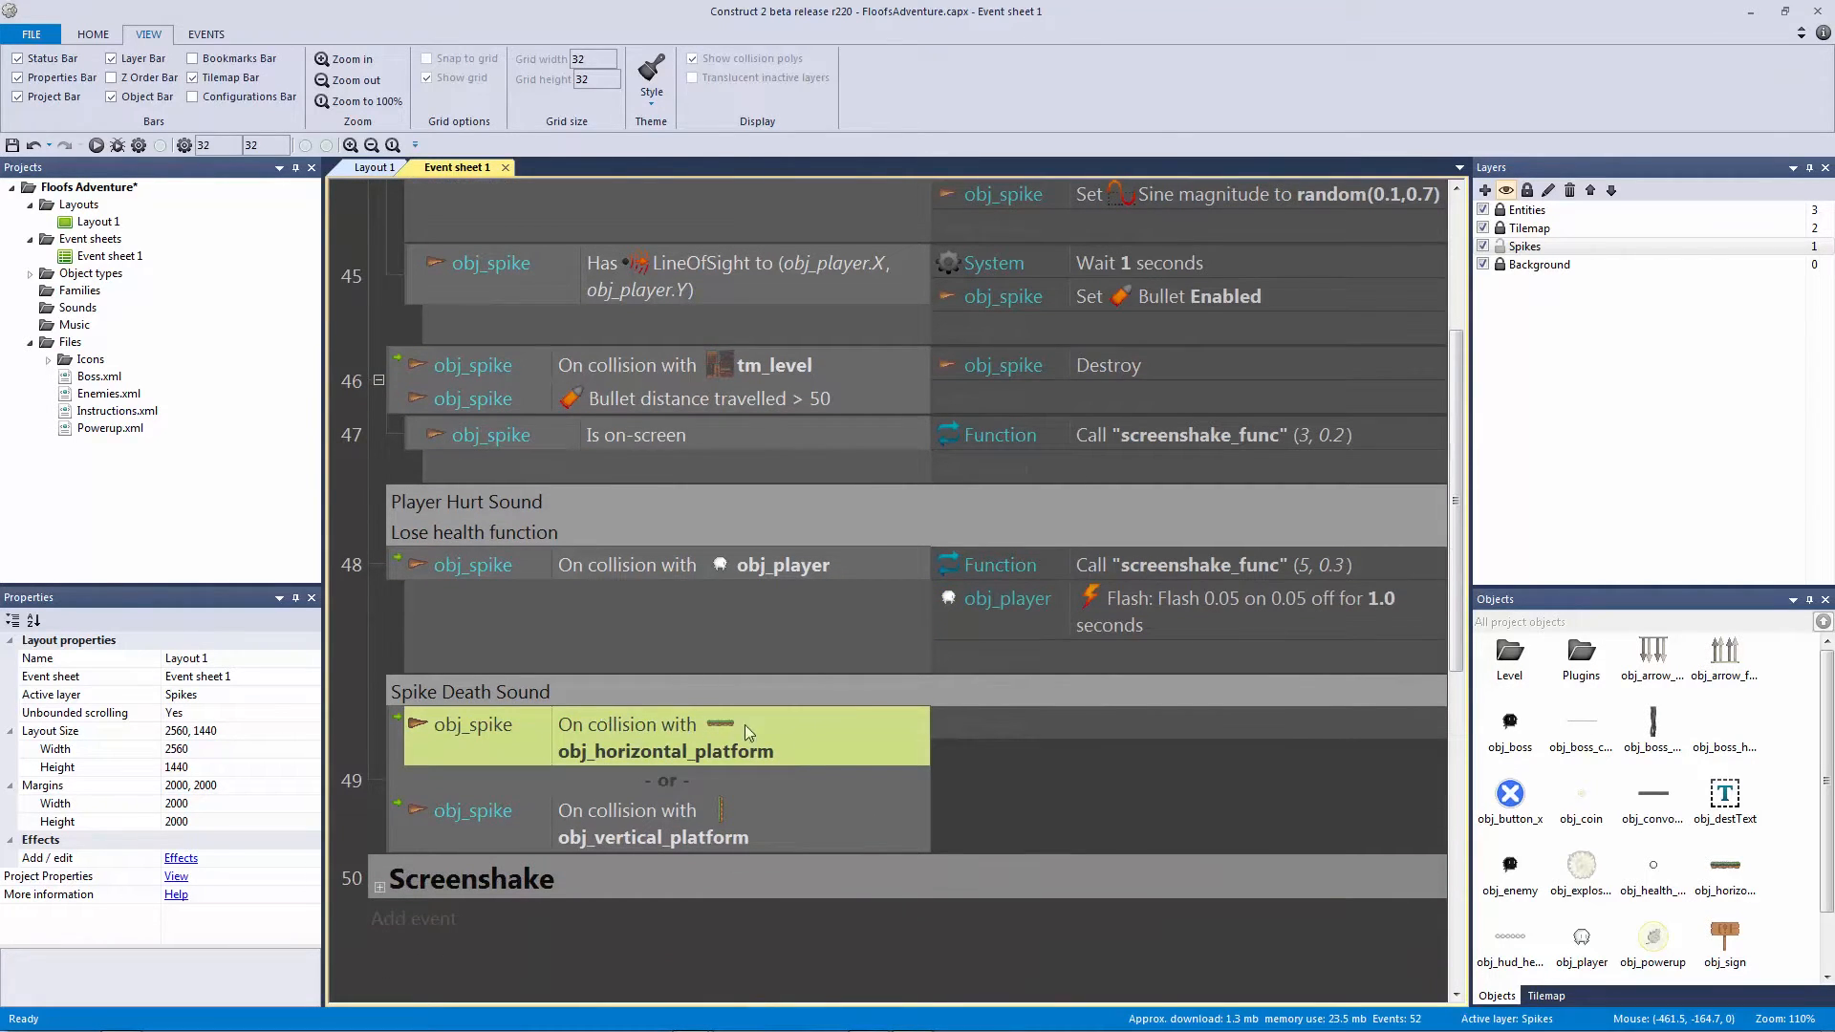
# Step: Copy the obj_spike Destroy action from the tm_level collision event into the platform collision event and save the project
pyautogui.click(1003, 371)
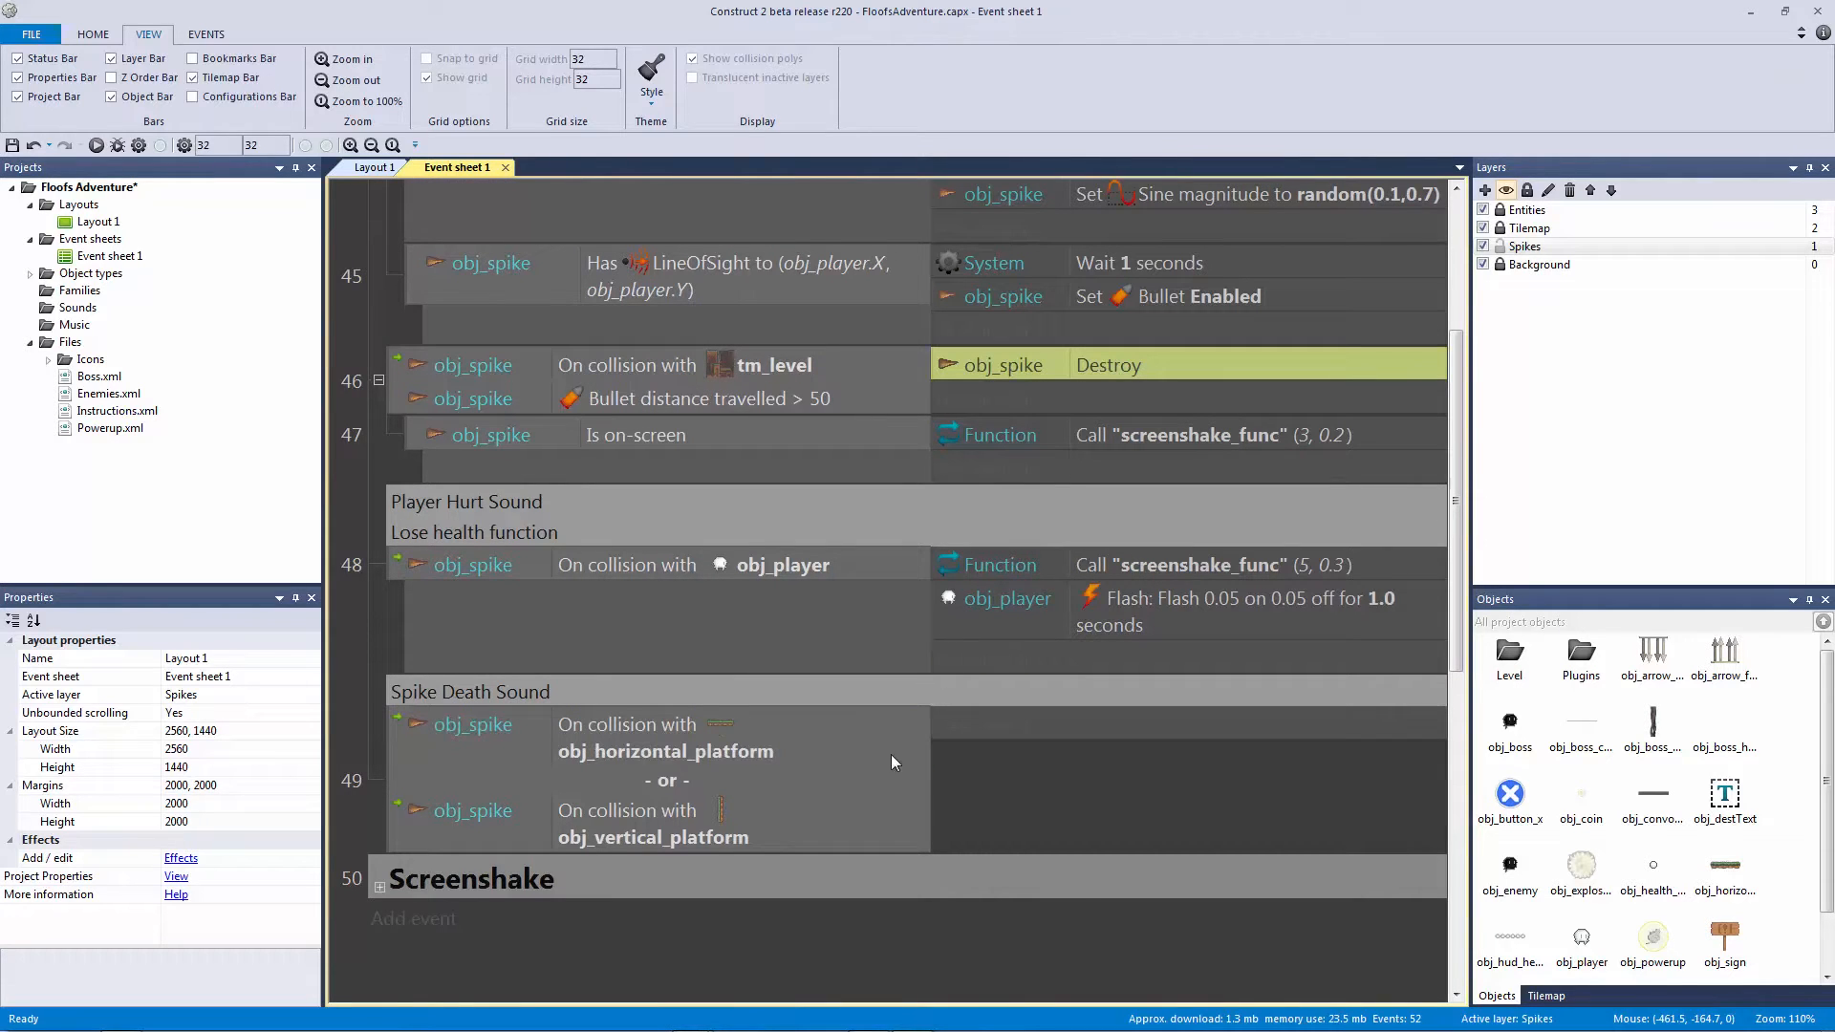
pyautogui.click(828, 743)
pyautogui.hotkey('ctrl', 'v')
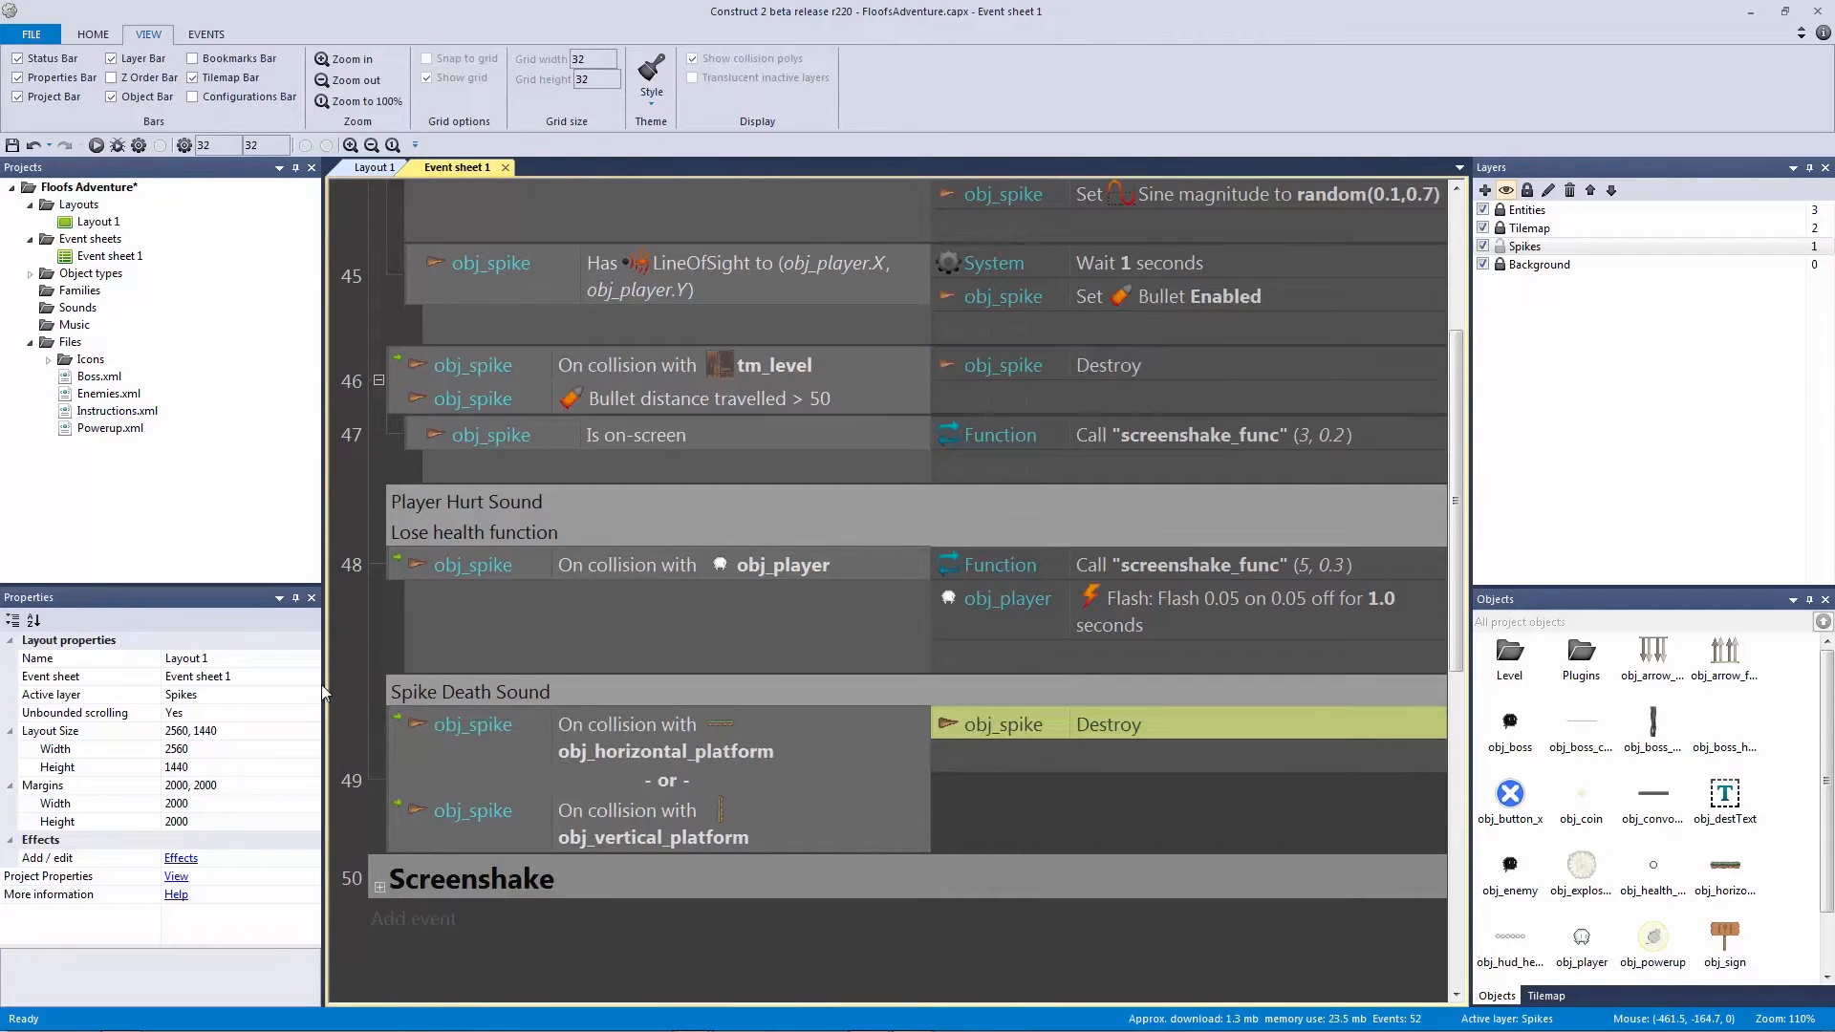
pyautogui.click(387, 674)
pyautogui.hotkey('ctrl', 's')
pyautogui.scroll(3, 460, 657)
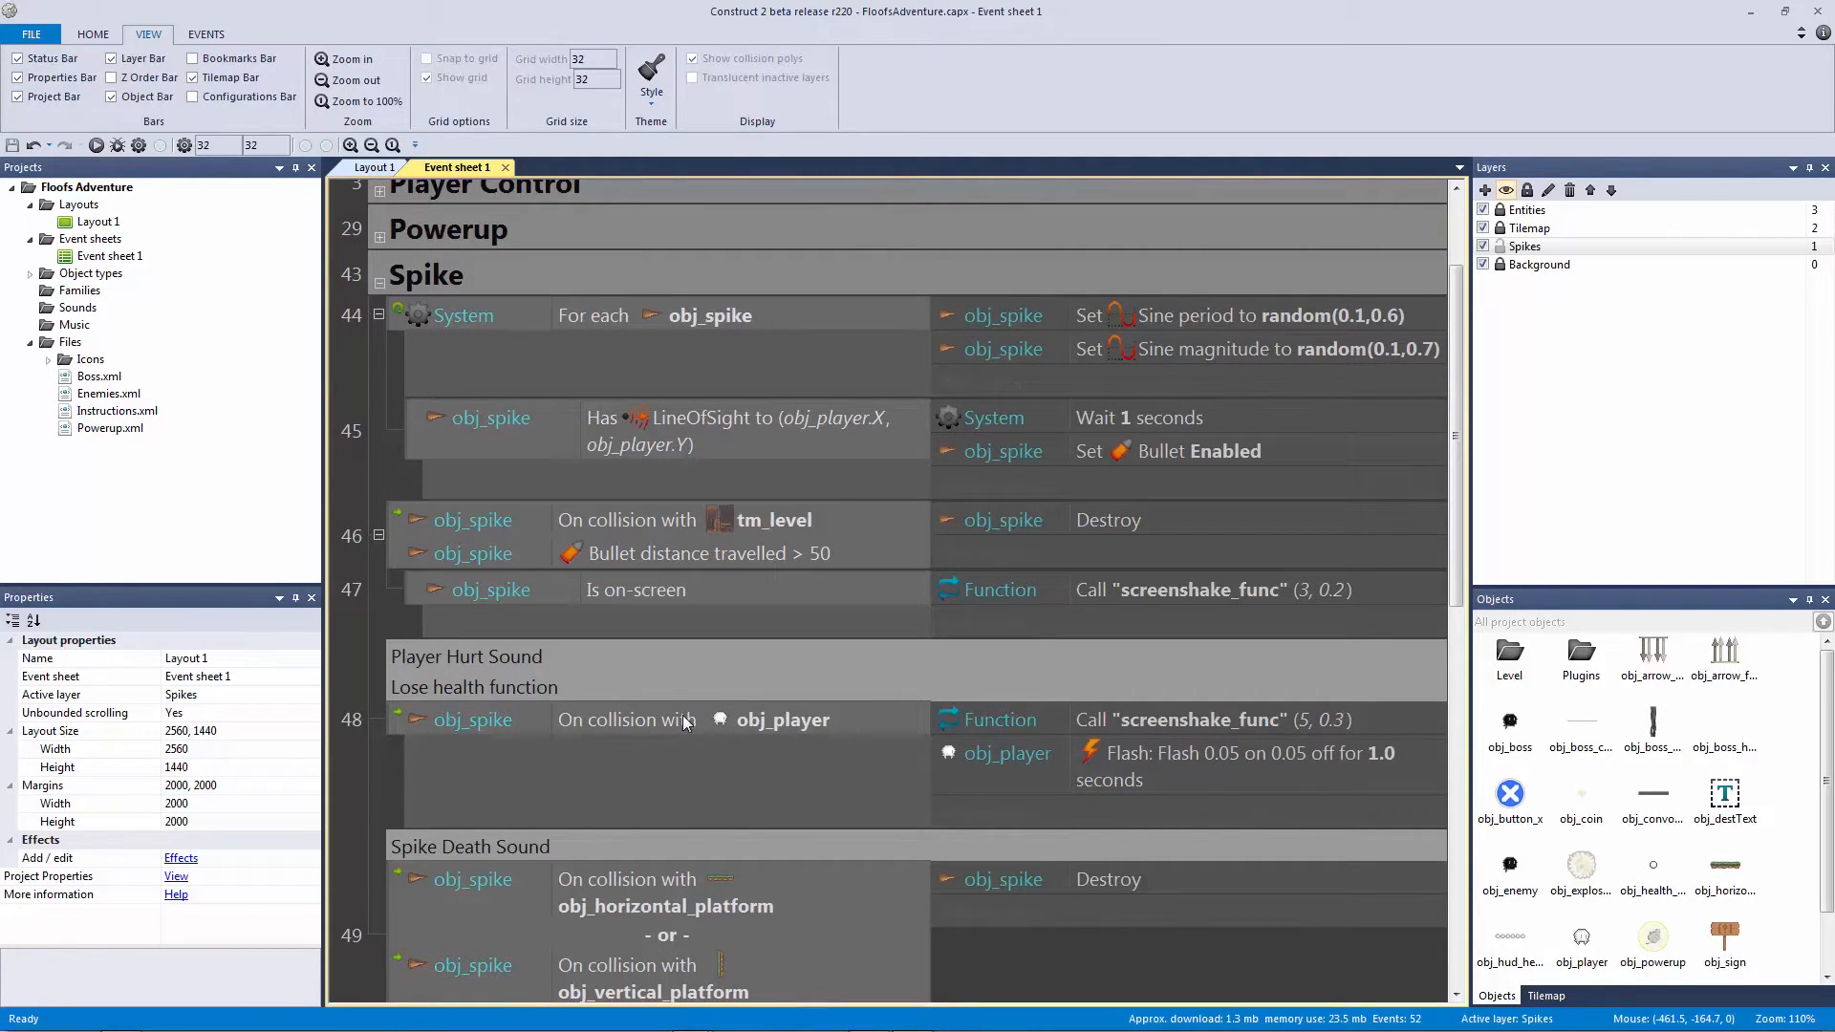
# Step: Enable grid snapping in Layout 1, try moving the first ceiling spike onto the grid, and undo that move
pyautogui.click(383, 174)
pyautogui.moveTo(845, 356); pyautogui.dragTo(403, 385, button='middle')
pyautogui.moveTo(1137, 396); pyautogui.dragTo(758, 427, button='middle')
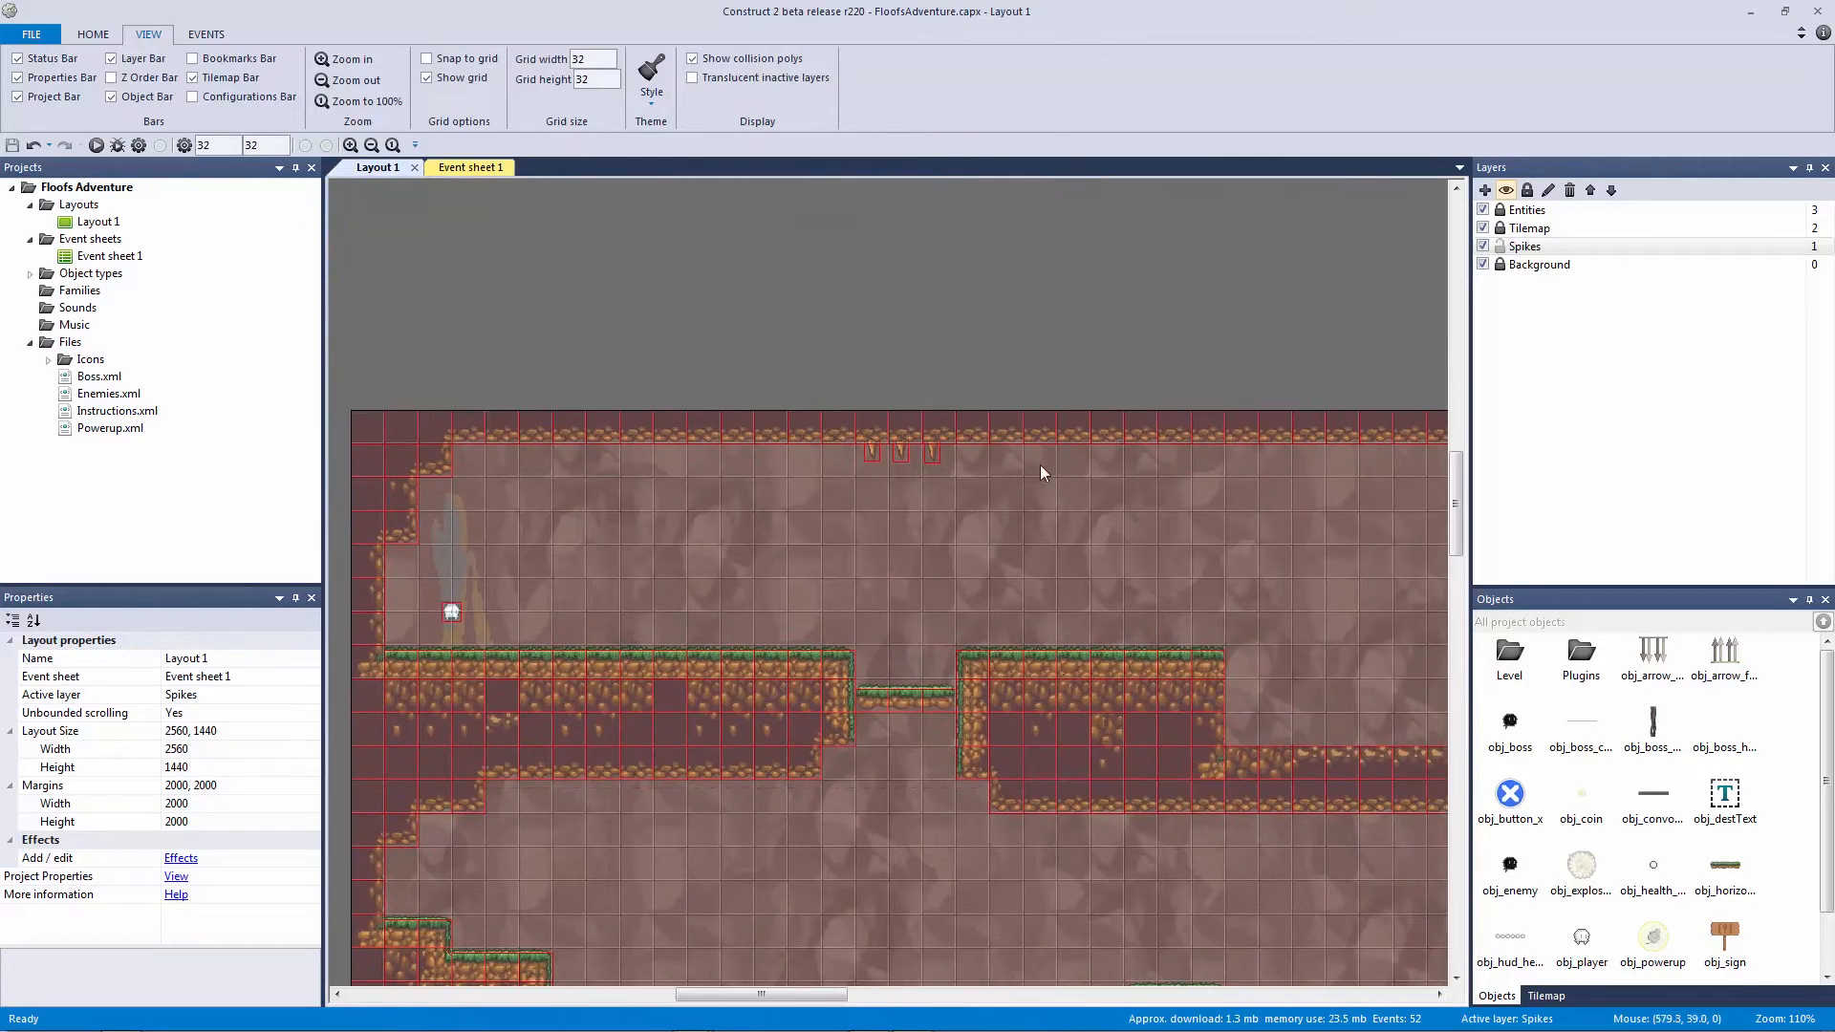
pyautogui.keyDown('ctrl'); pyautogui.scroll(8, 1041, 472); pyautogui.keyUp('ctrl')
pyautogui.moveTo(963, 443); pyautogui.dragTo(963, 387, button='middle')
pyautogui.keyDown('ctrl'); pyautogui.scroll(1, 967, 443); pyautogui.keyUp('ctrl')
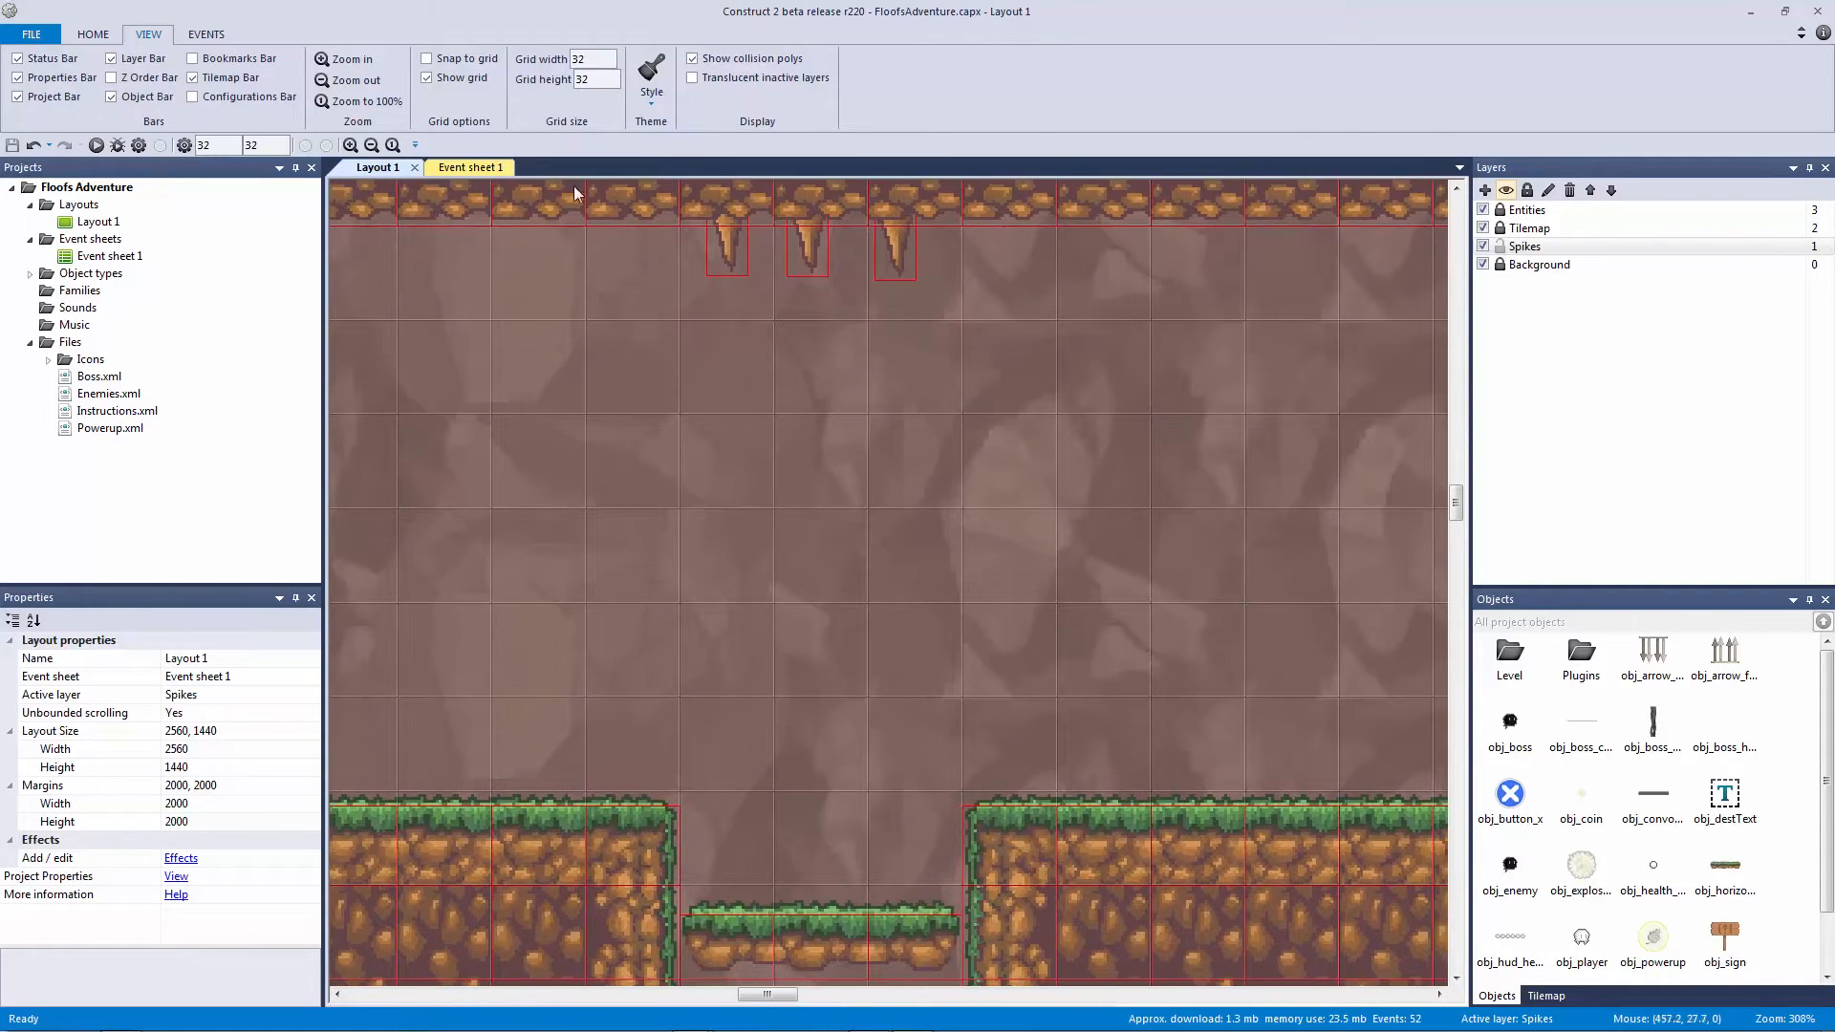
pyautogui.moveTo(737, 247); pyautogui.dragTo(719, 243)
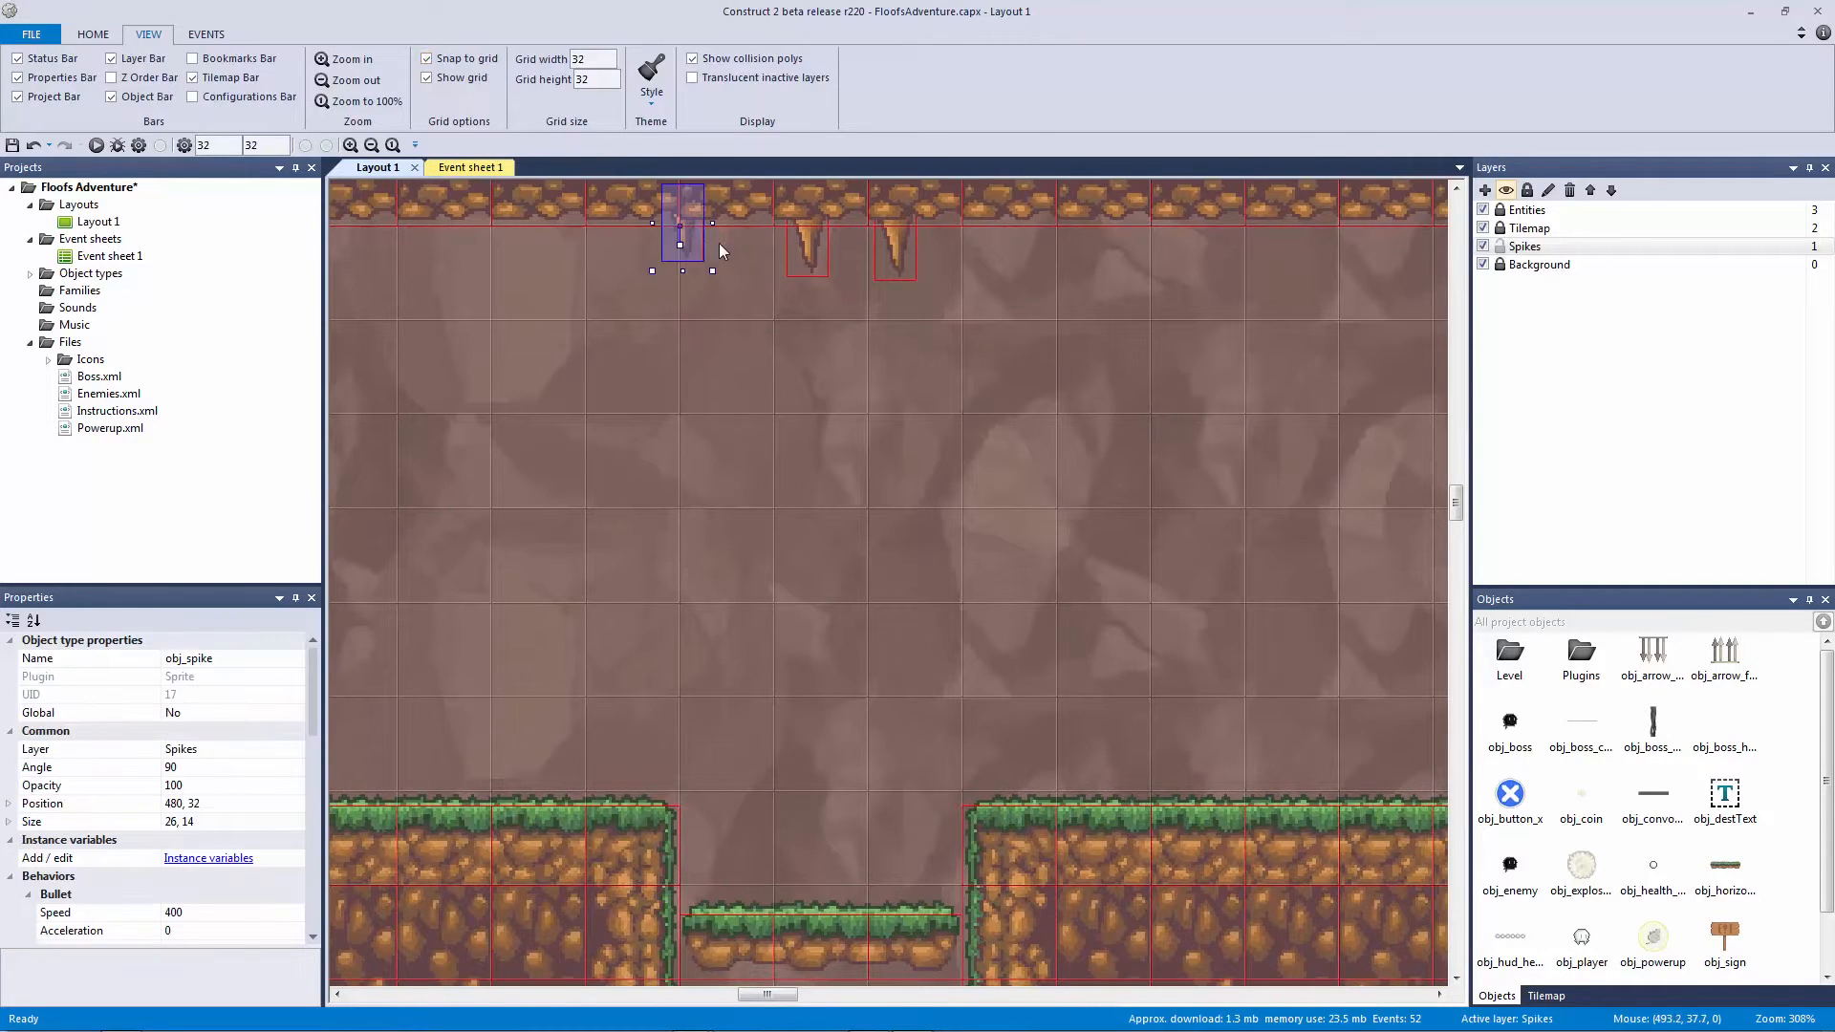
pyautogui.hotkey('ctrl', 'z')
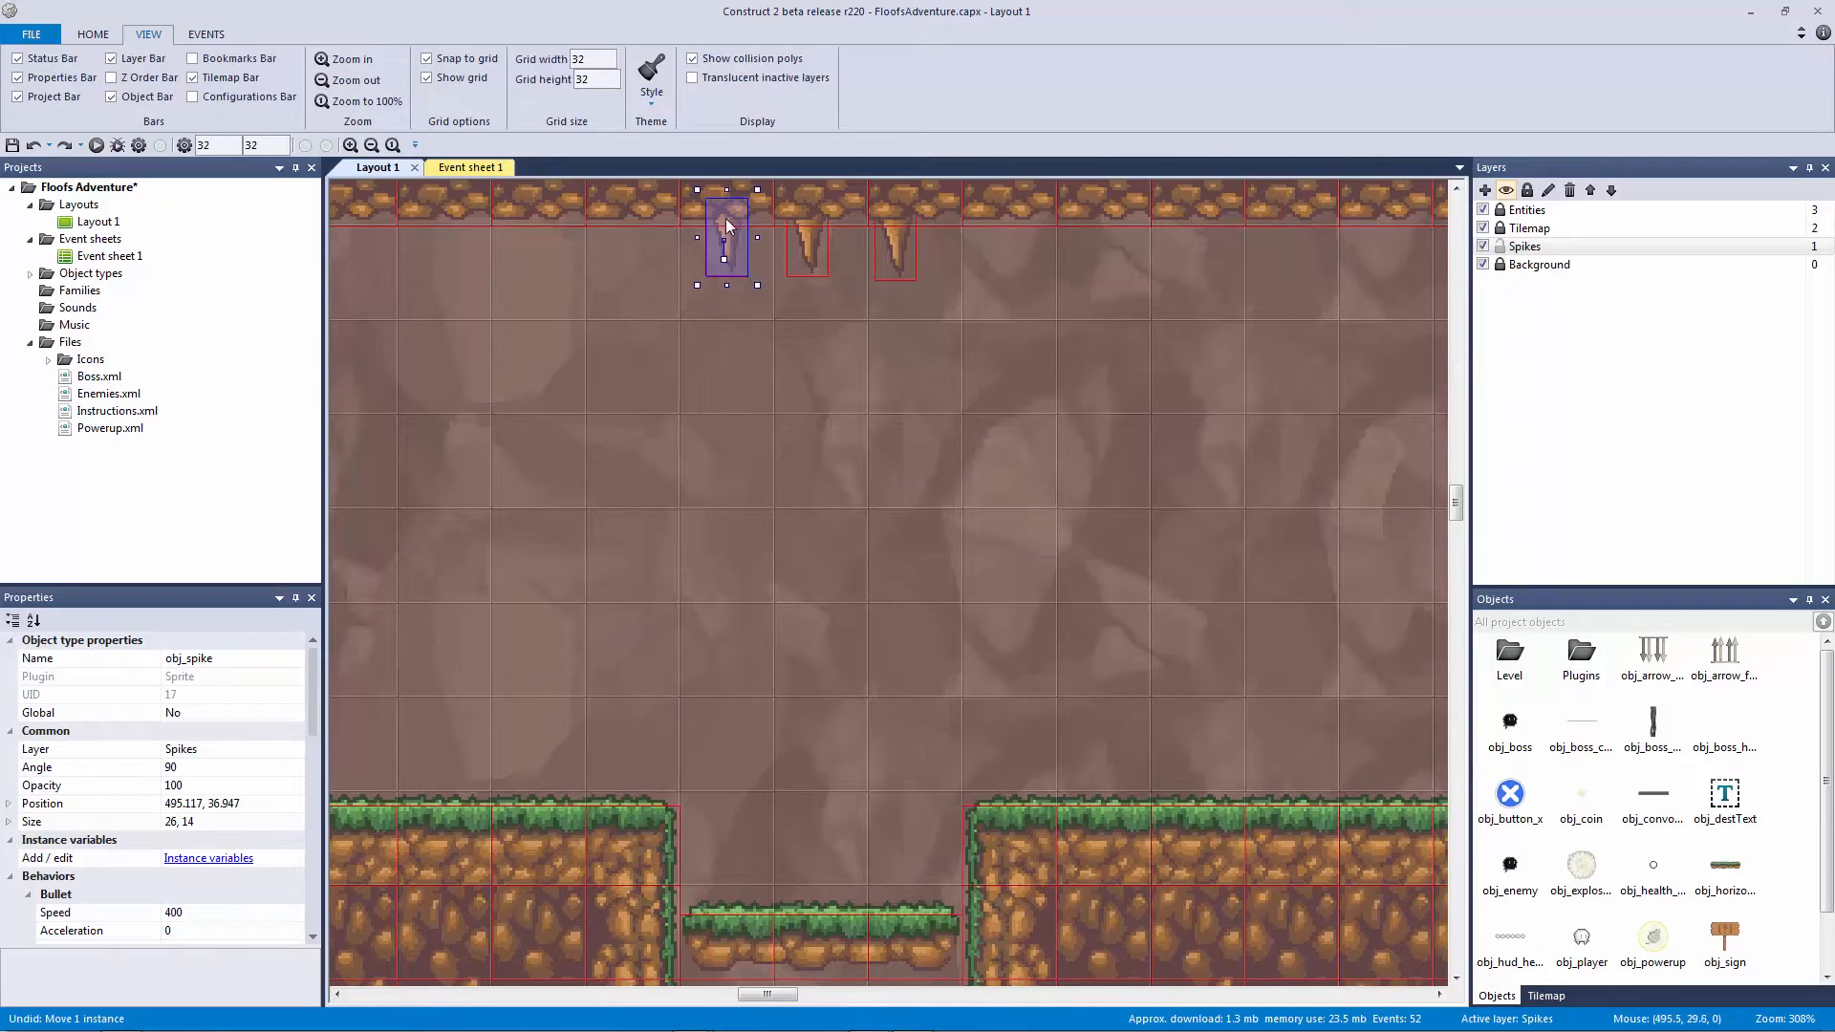
# Step: Try a Top-left origin for the obj_spike image, test moving the first spike with it, and undo the move
pyautogui.doubleClick(733, 227)
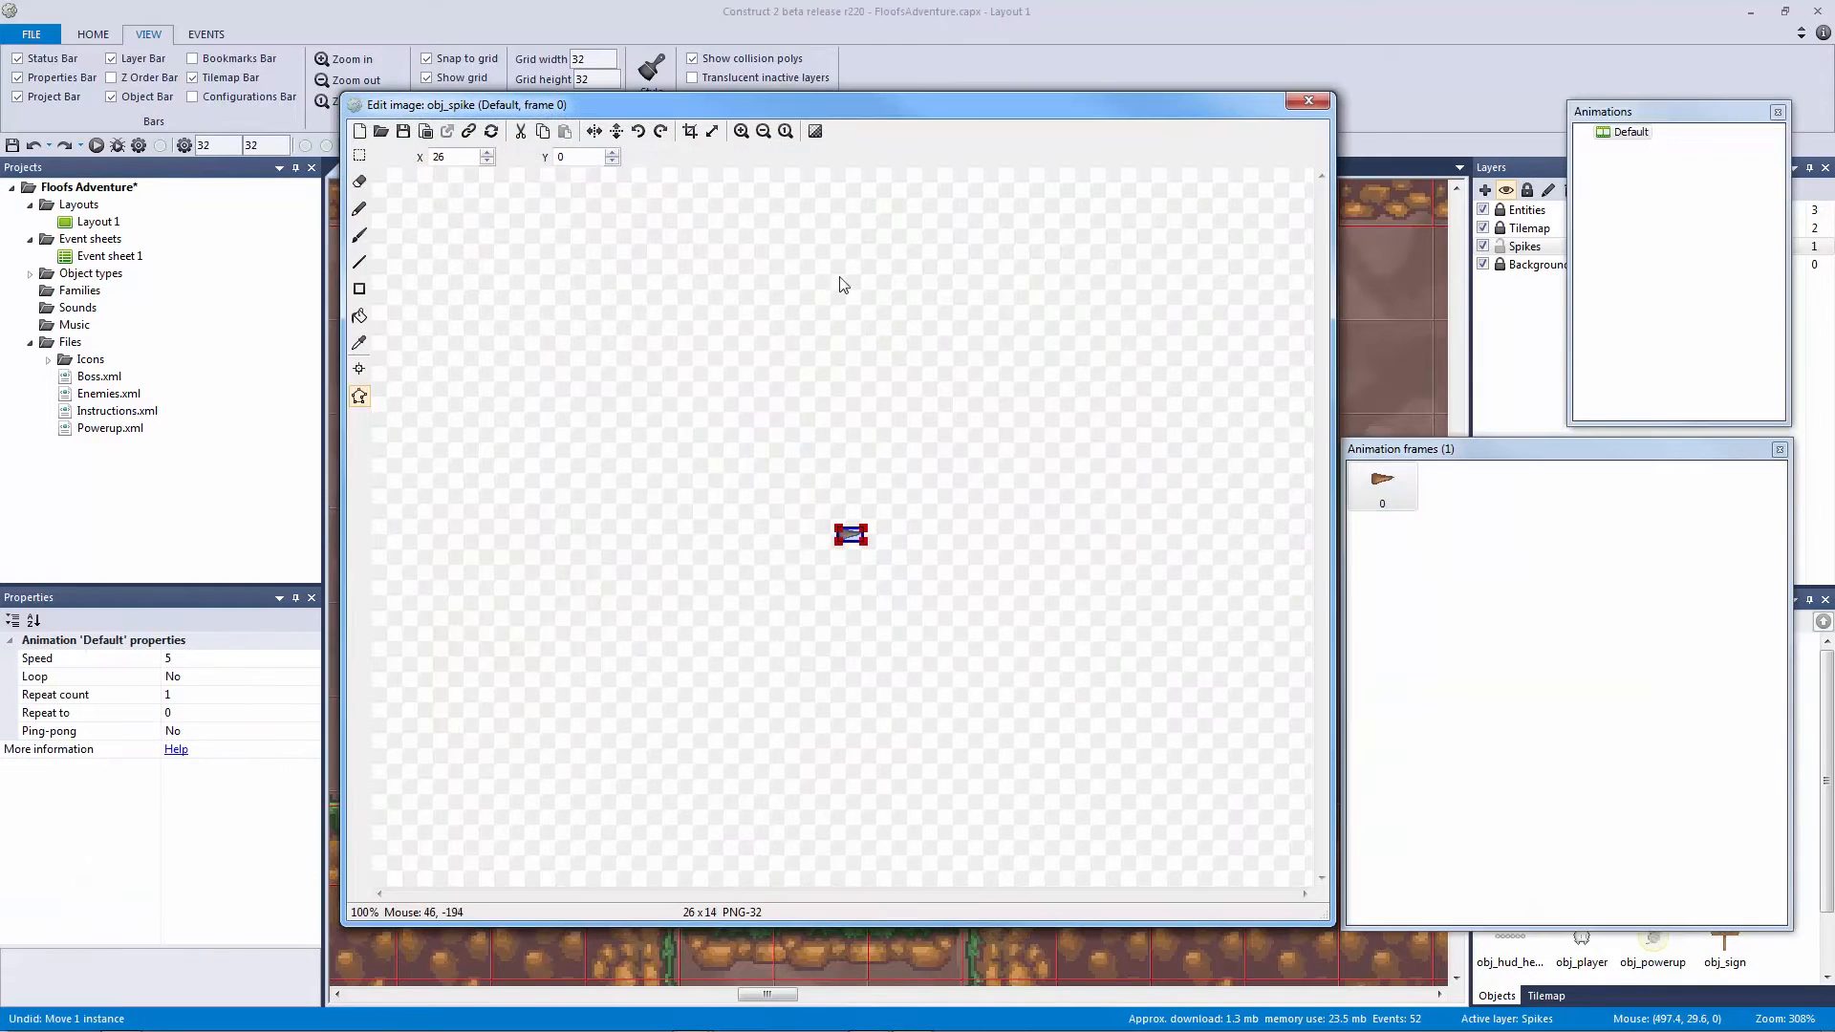
pyautogui.click(741, 131)
pyautogui.click(742, 132)
pyautogui.click(742, 132)
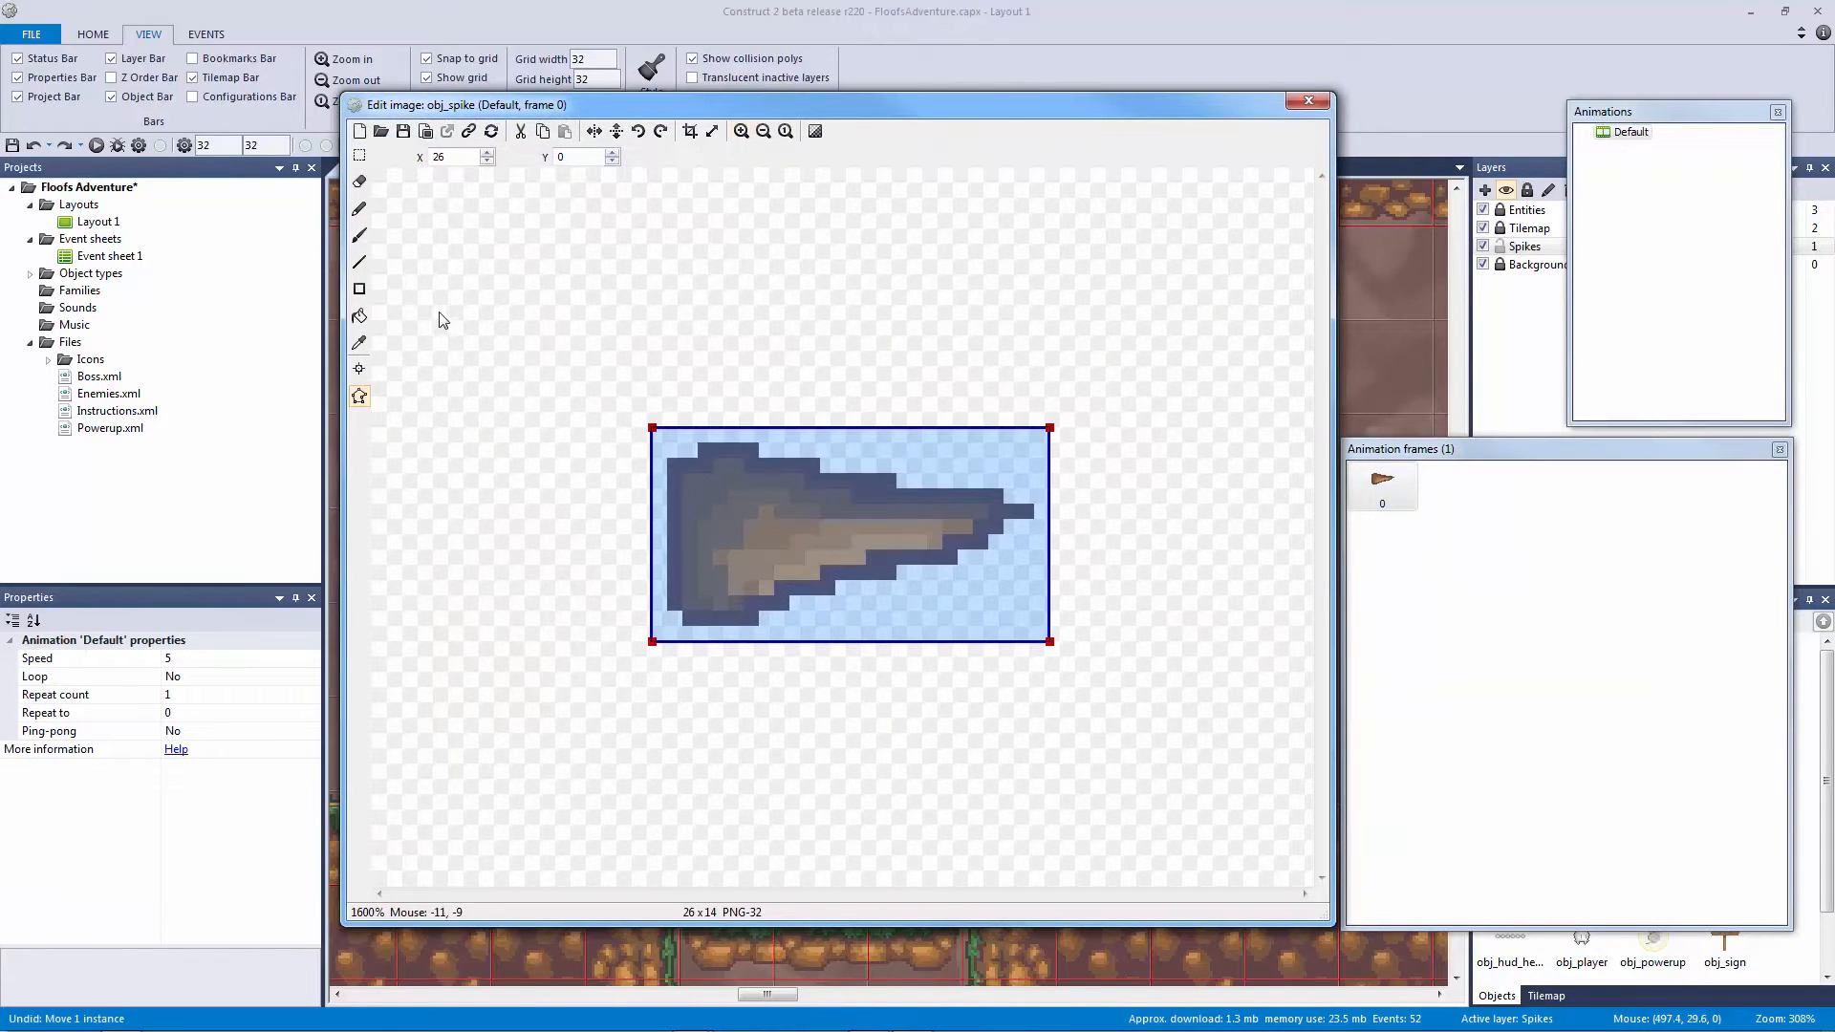
pyautogui.click(360, 369)
pyautogui.rightClick(1424, 193)
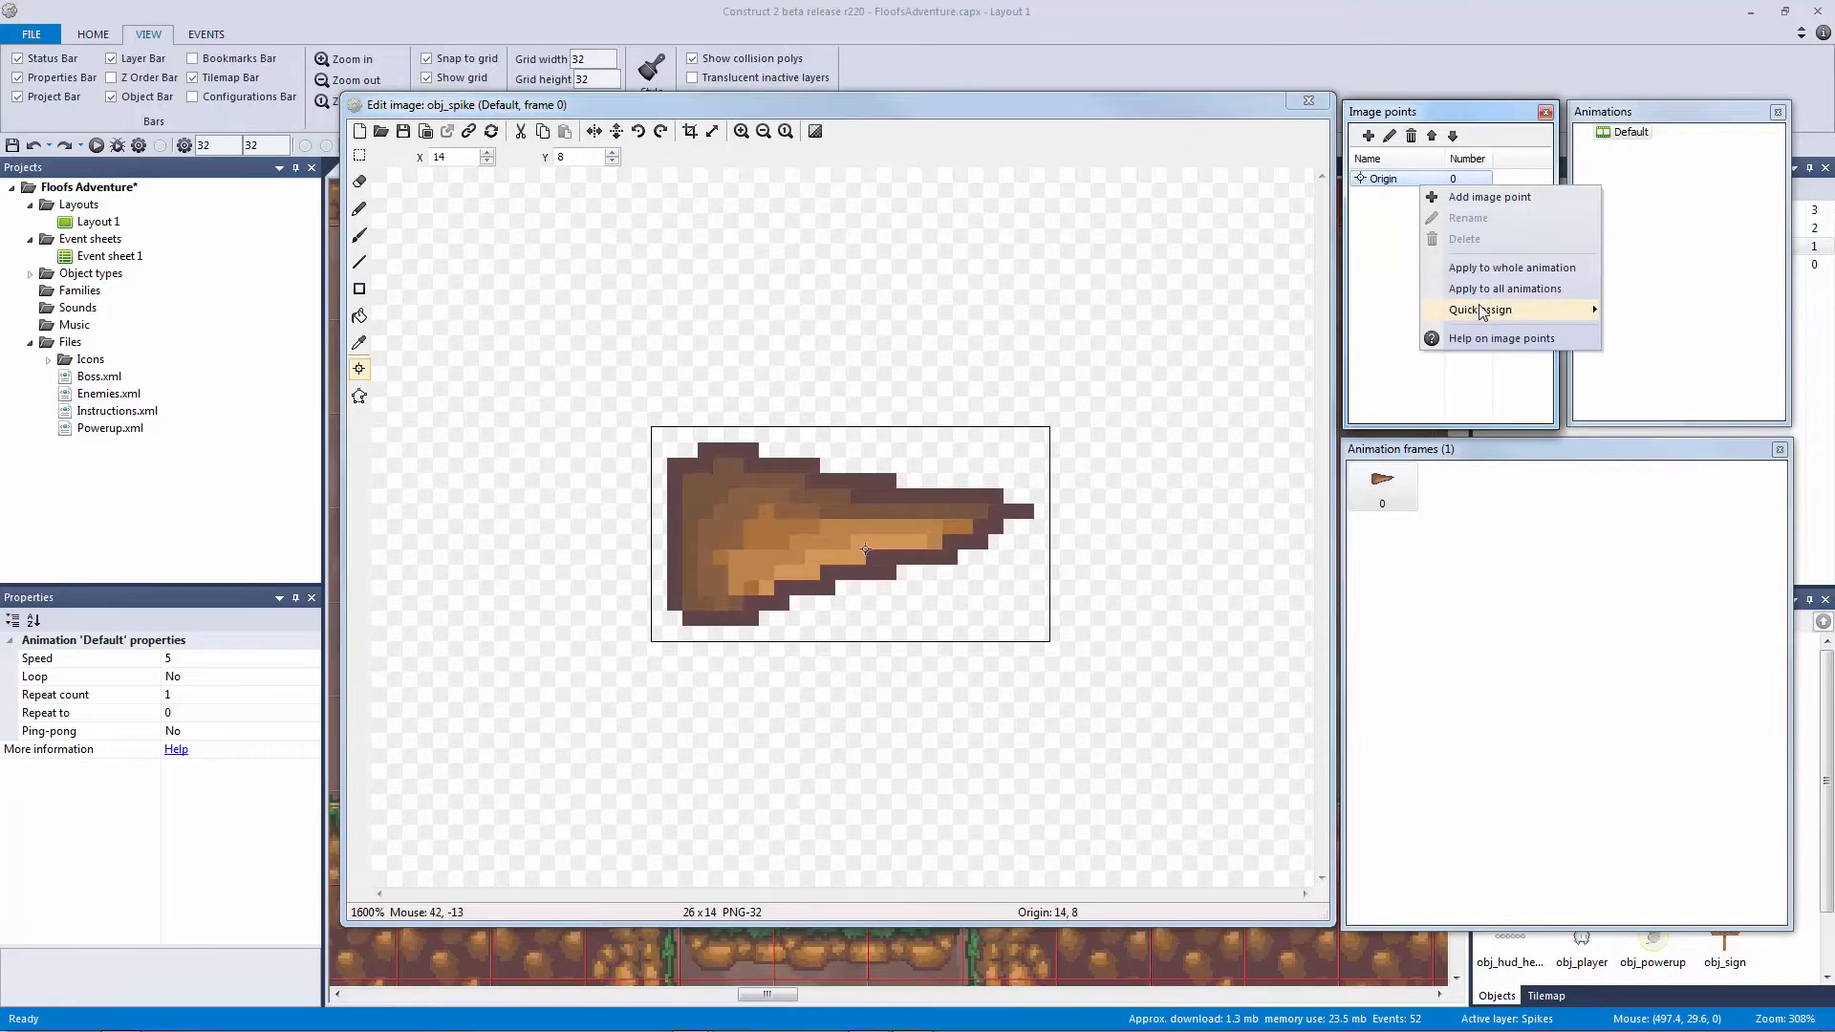
pyautogui.moveTo(1483, 310)
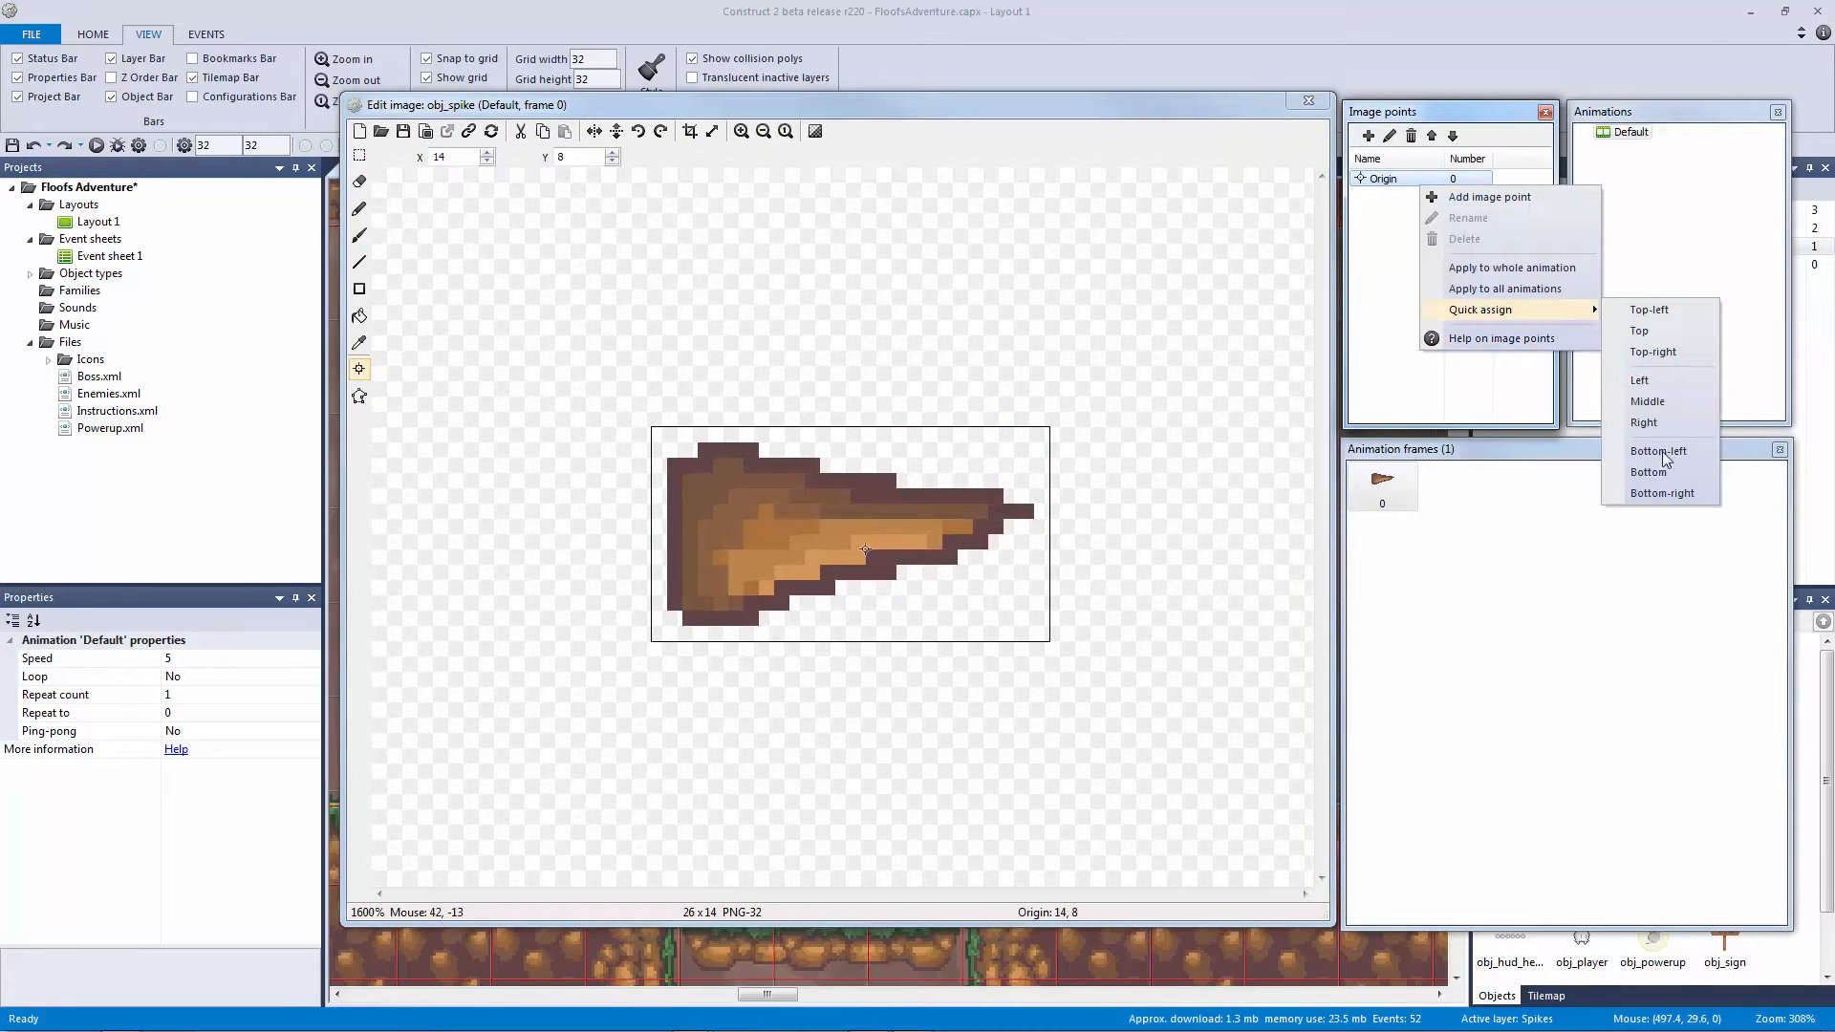
pyautogui.click(1653, 312)
pyautogui.click(1308, 100)
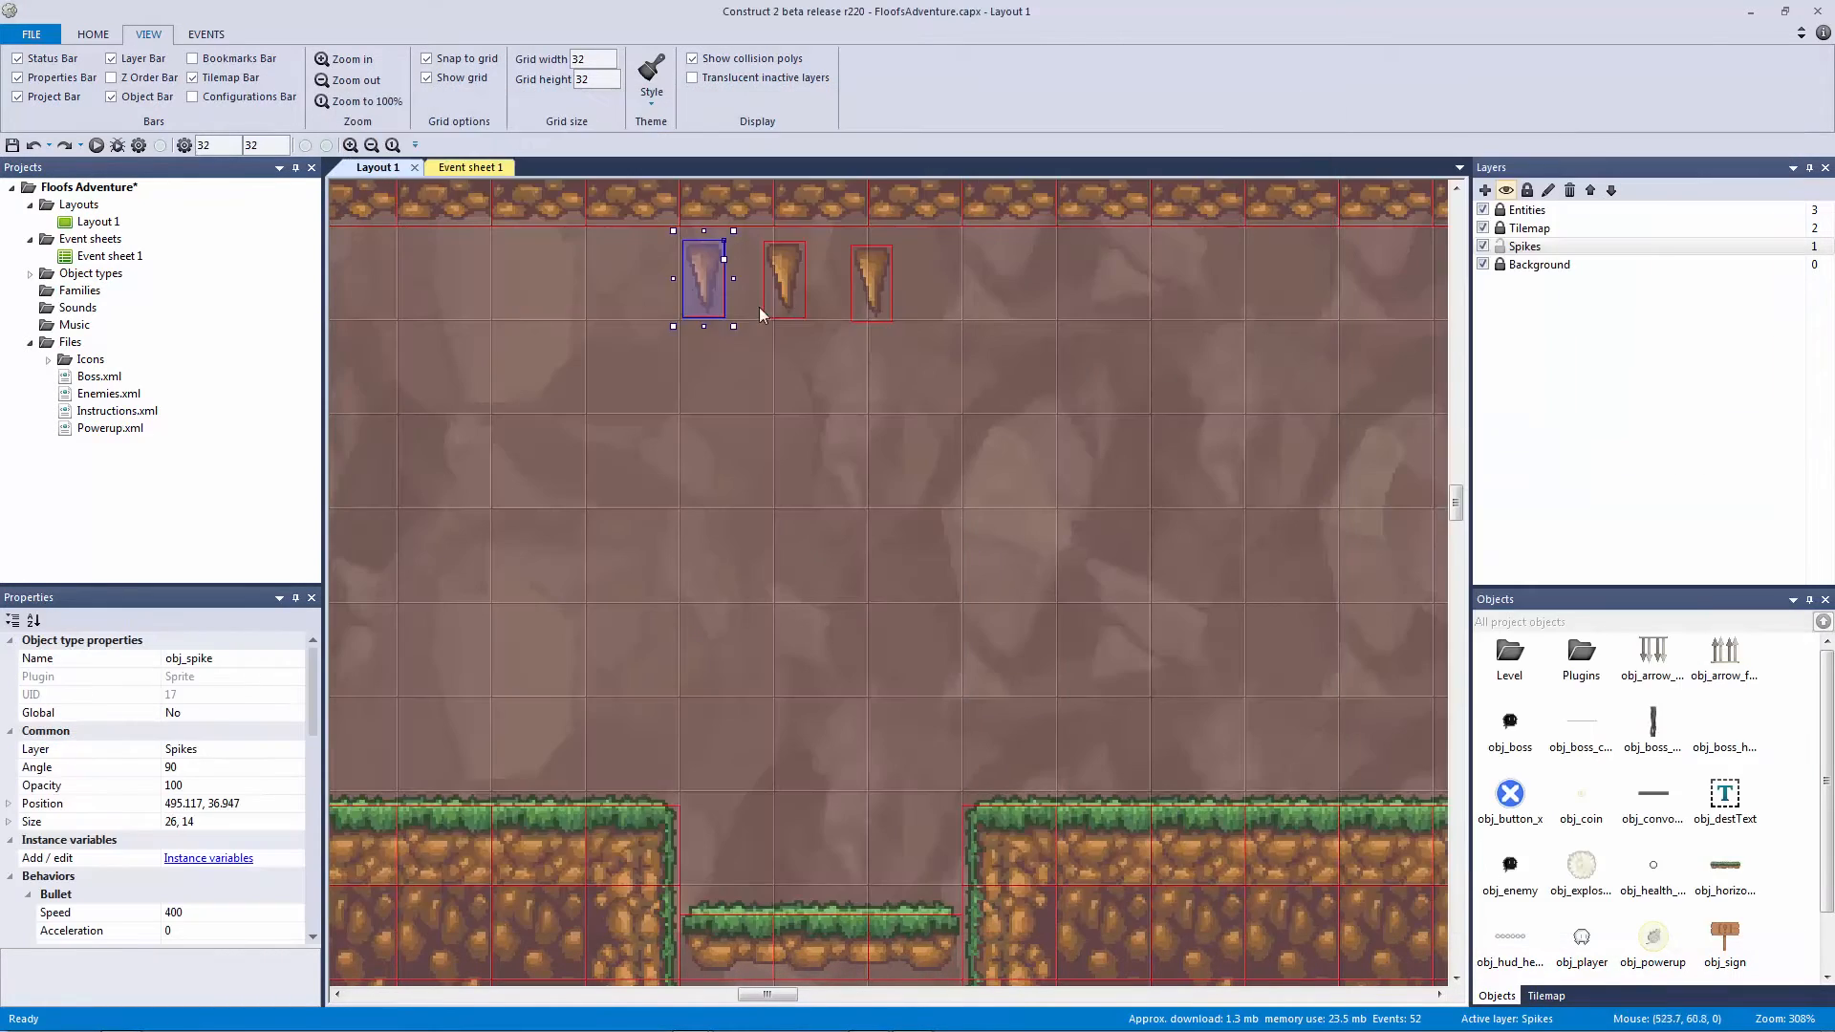
pyautogui.moveTo(702, 276); pyautogui.dragTo(751, 276)
pyautogui.hotkey('ctrl', 'z')
# Step: Set the obj_spike image's origin to Left and snap the first spike to the grid directly beneath the ceiling
pyautogui.doubleClick(721, 278)
pyautogui.rightClick(1376, 178)
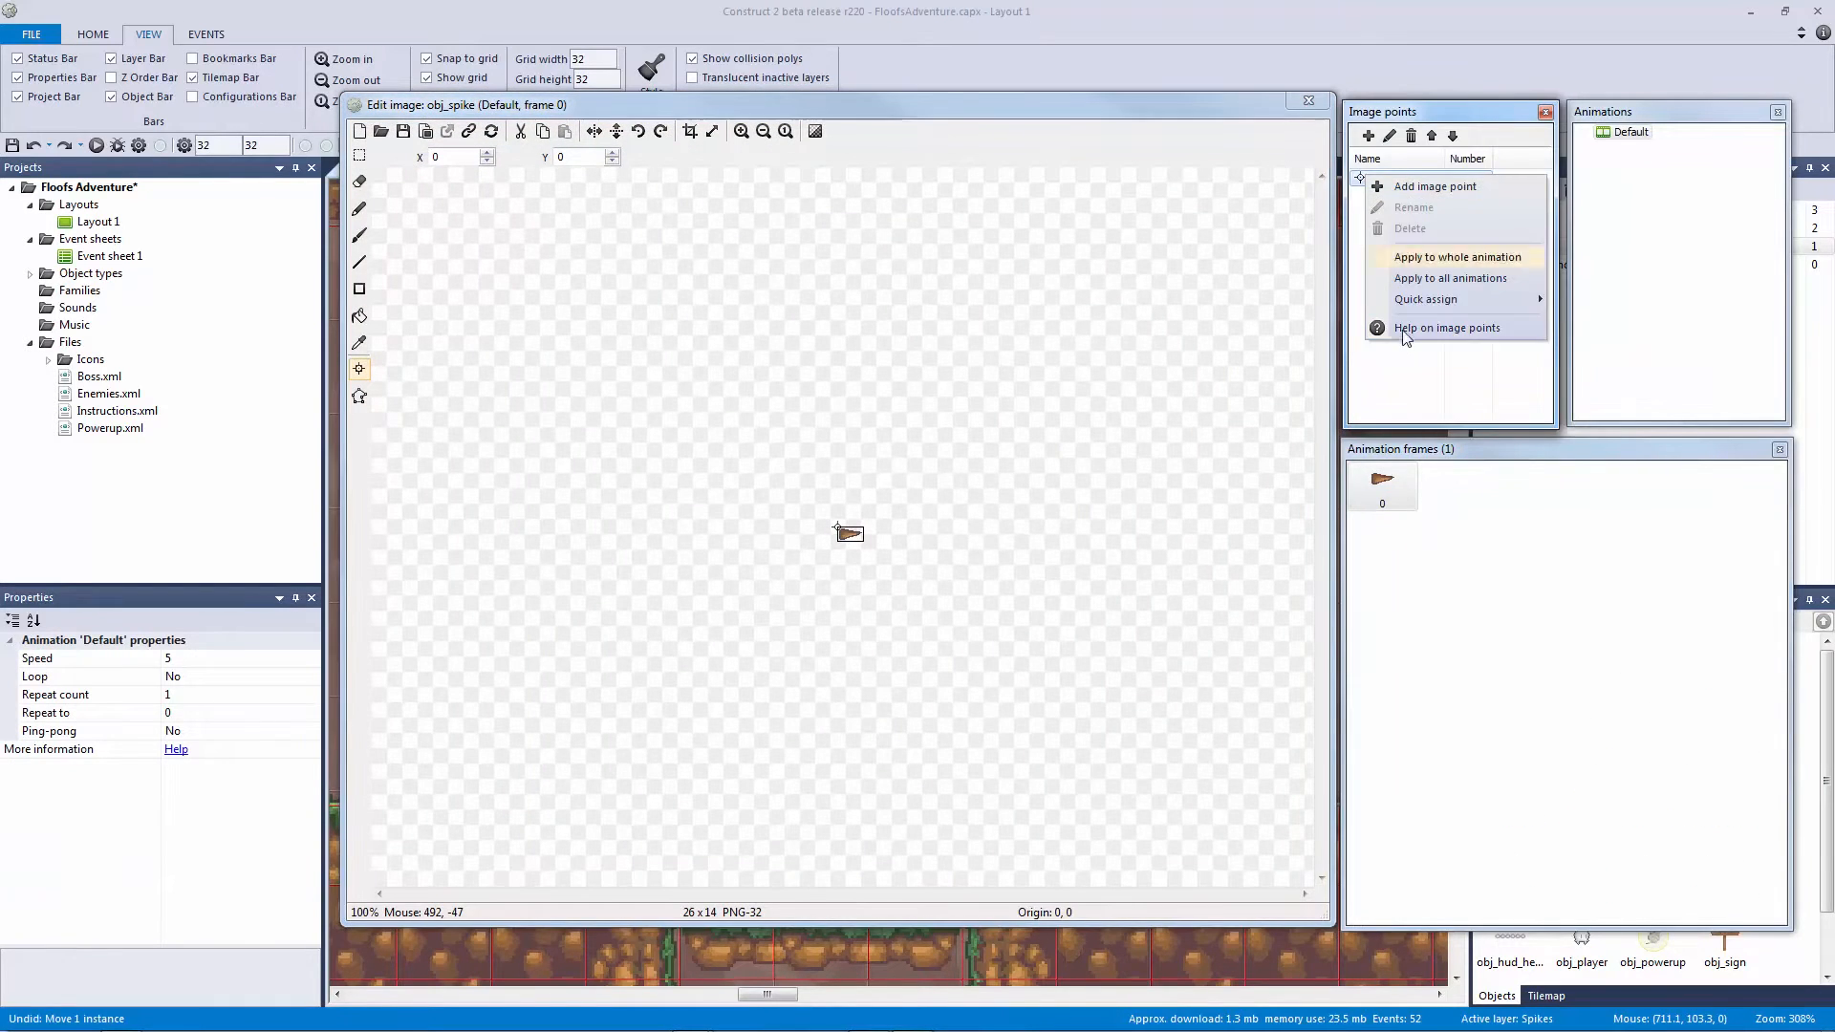
pyautogui.moveTo(1434, 299)
pyautogui.click(1610, 370)
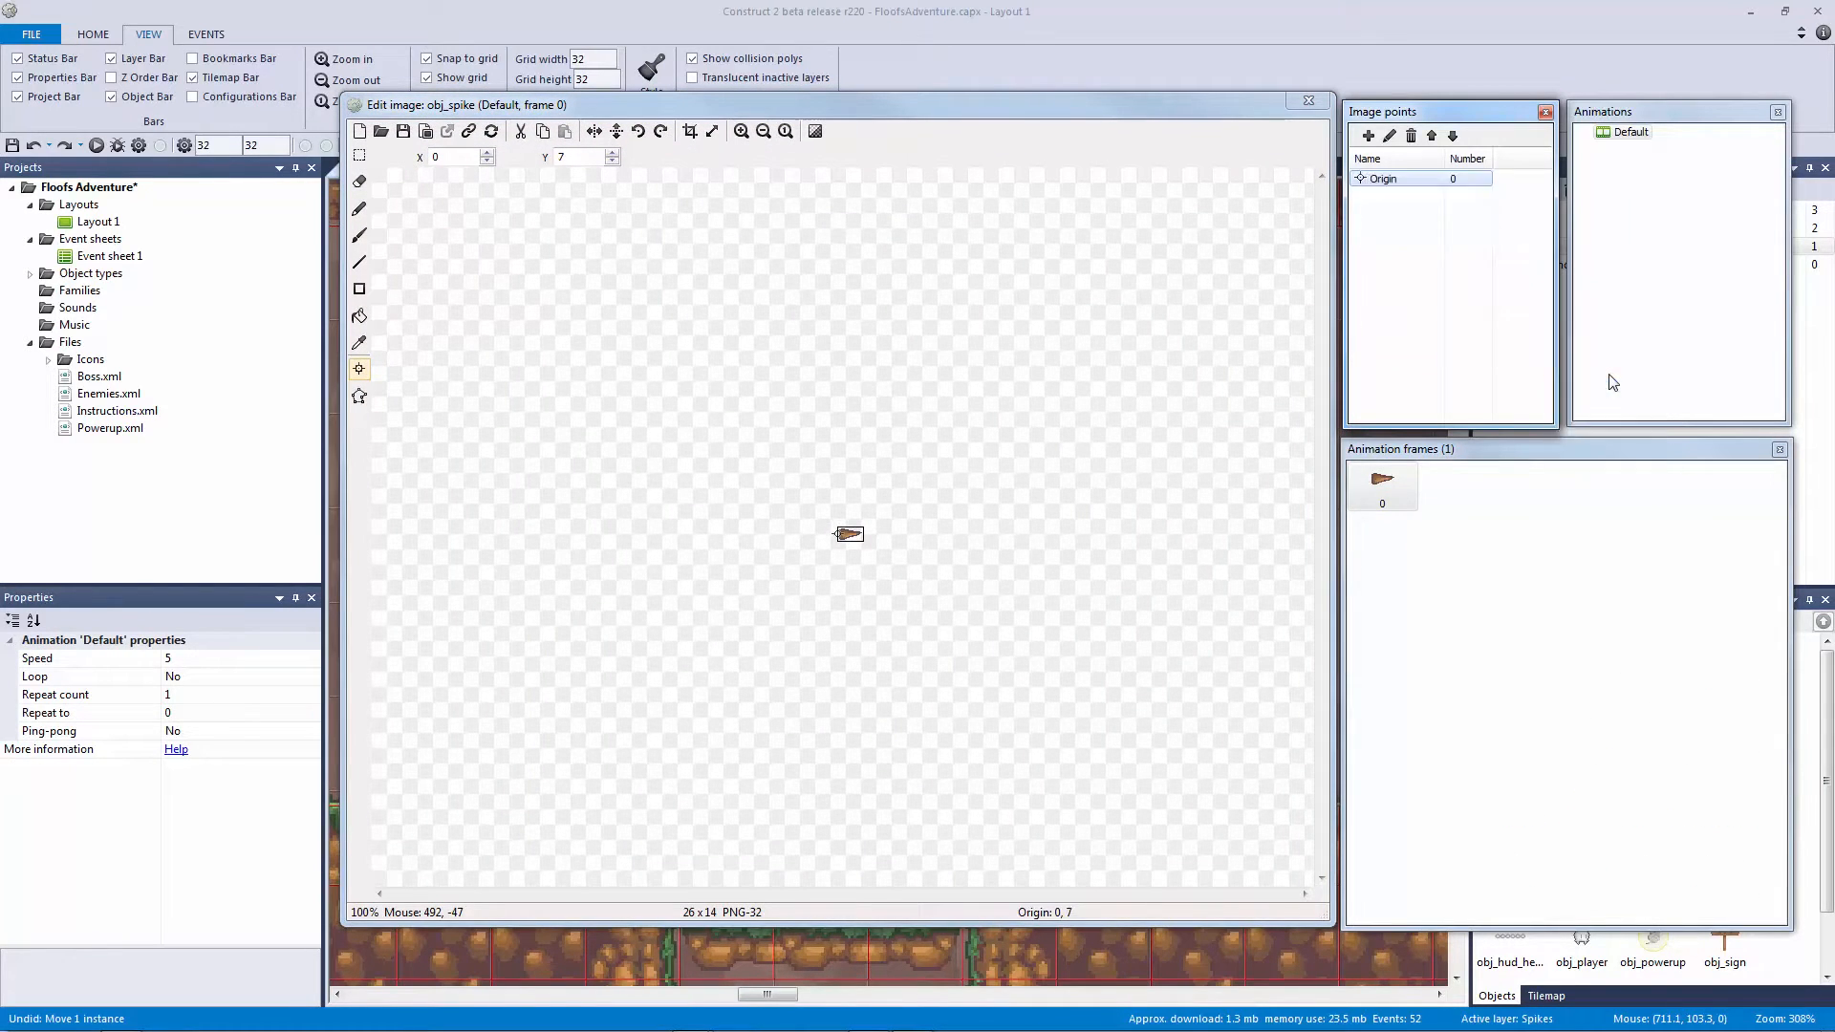
pyautogui.click(1307, 103)
pyautogui.moveTo(716, 278); pyautogui.dragTo(685, 246)
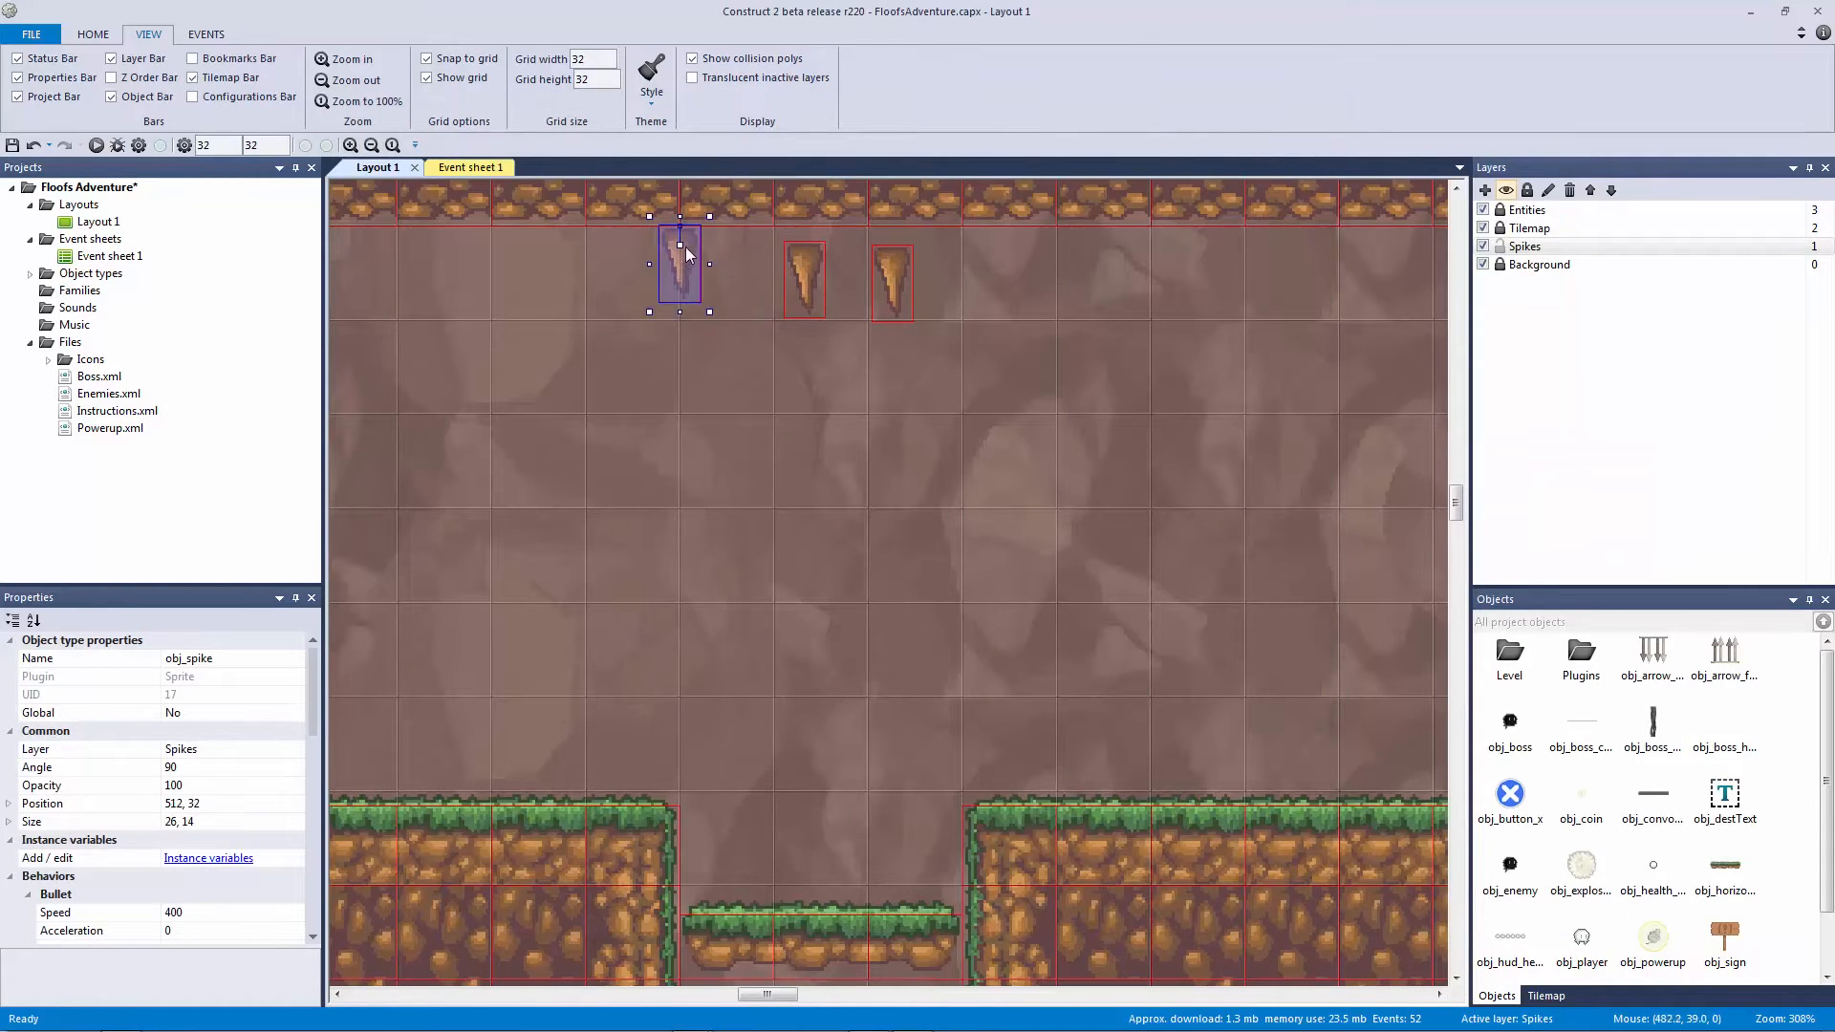
# Step: Undo the first ceiling spike's last move and set the obj_spike image's origin back to Middle
pyautogui.hotkey('ctrl', 'z')
pyautogui.doubleClick(722, 278)
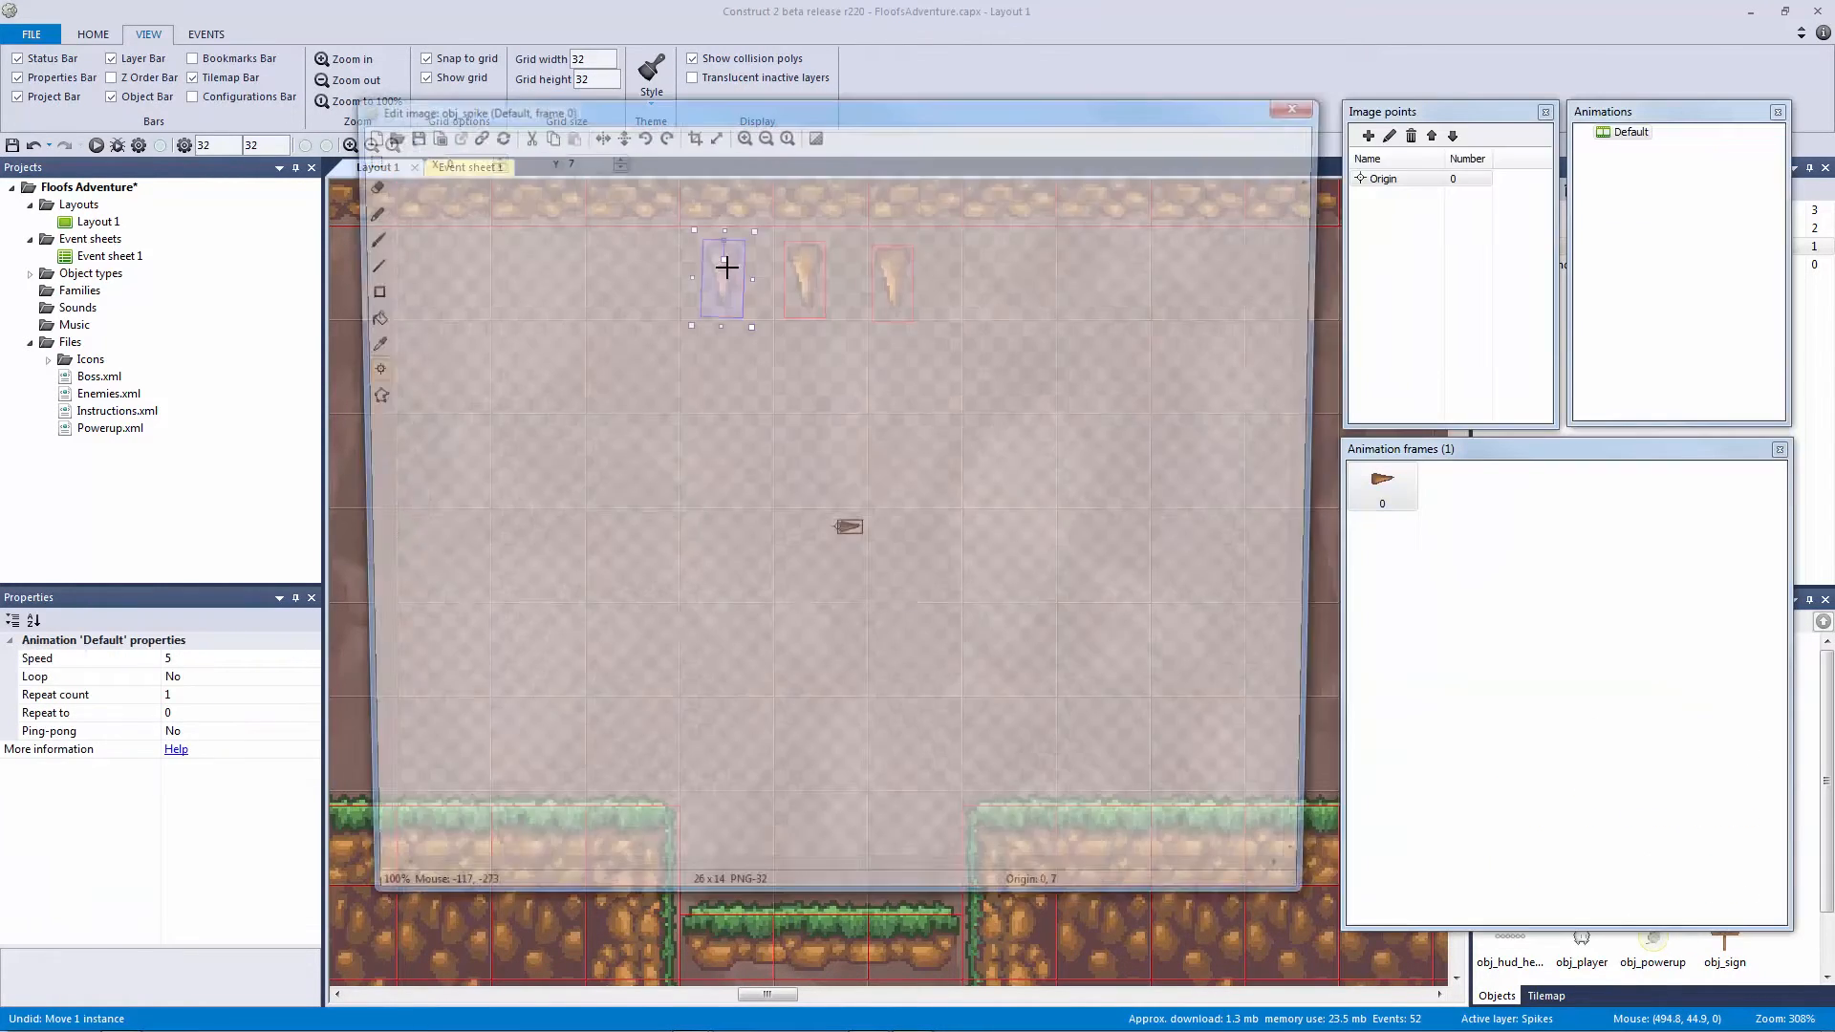
pyautogui.hotkey('ctrl', 'z')
pyautogui.click(1078, 443)
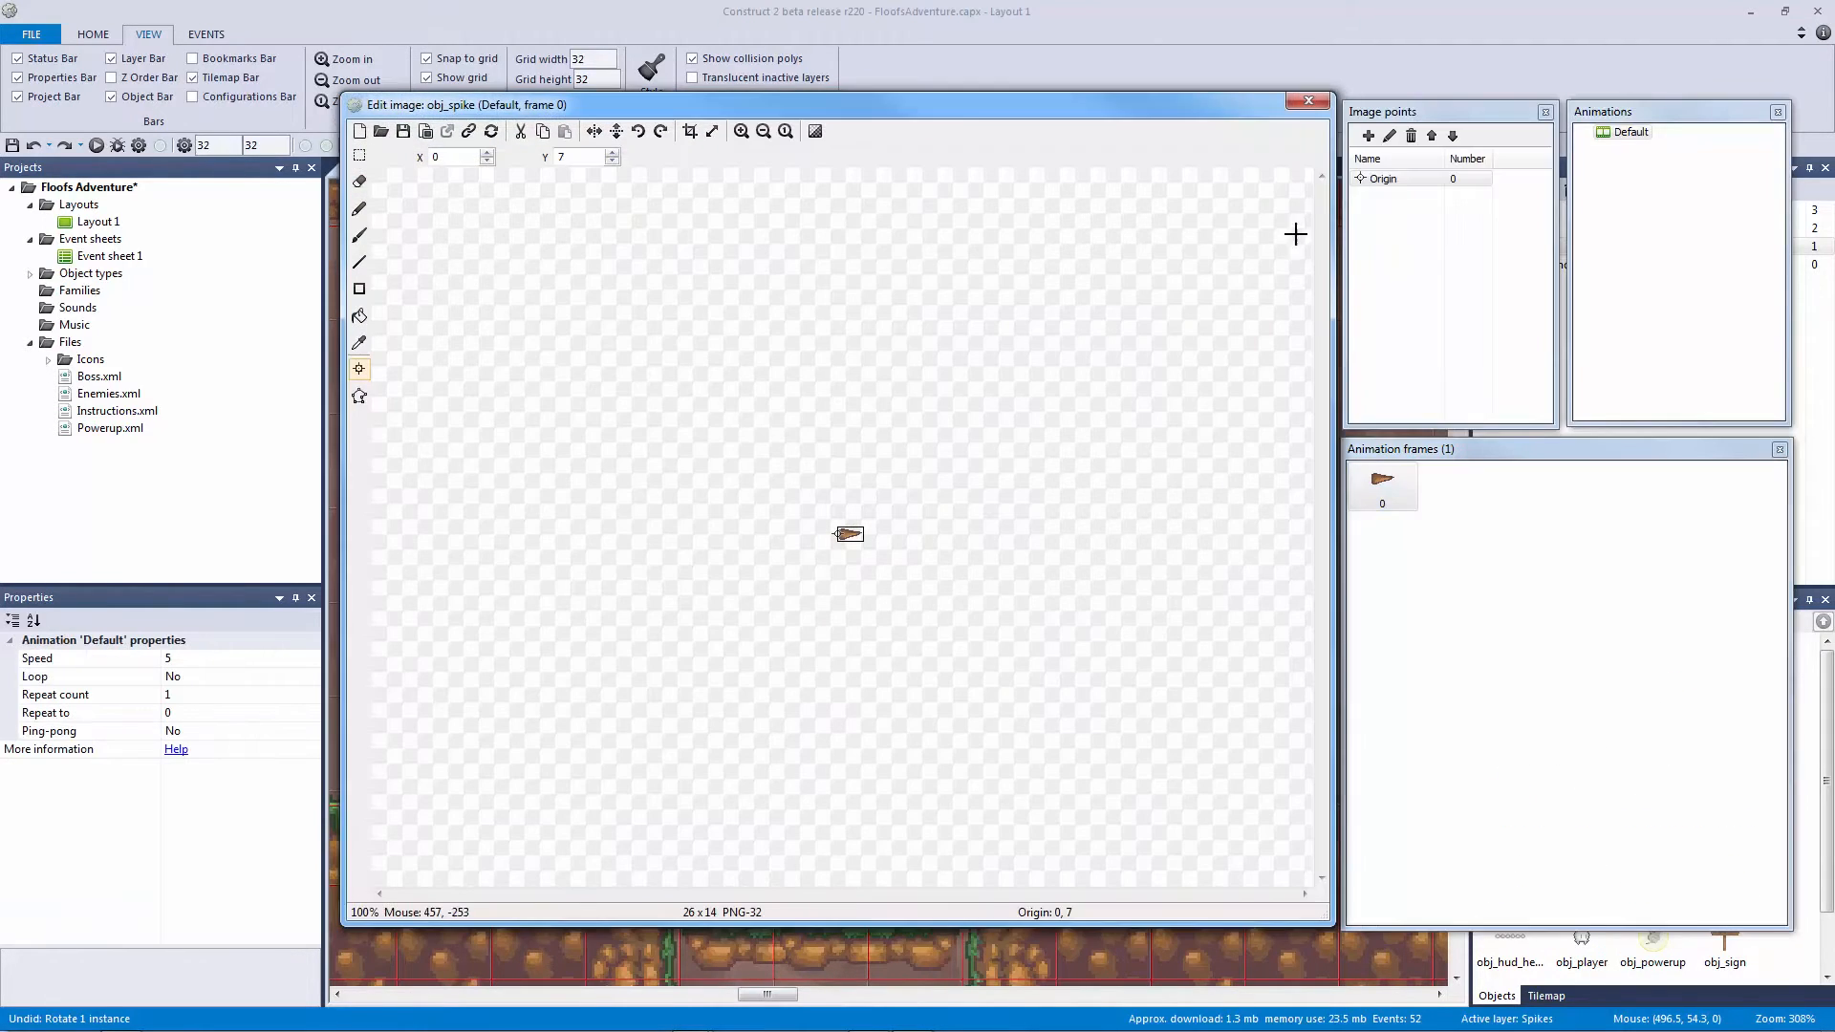
pyautogui.rightClick(1376, 178)
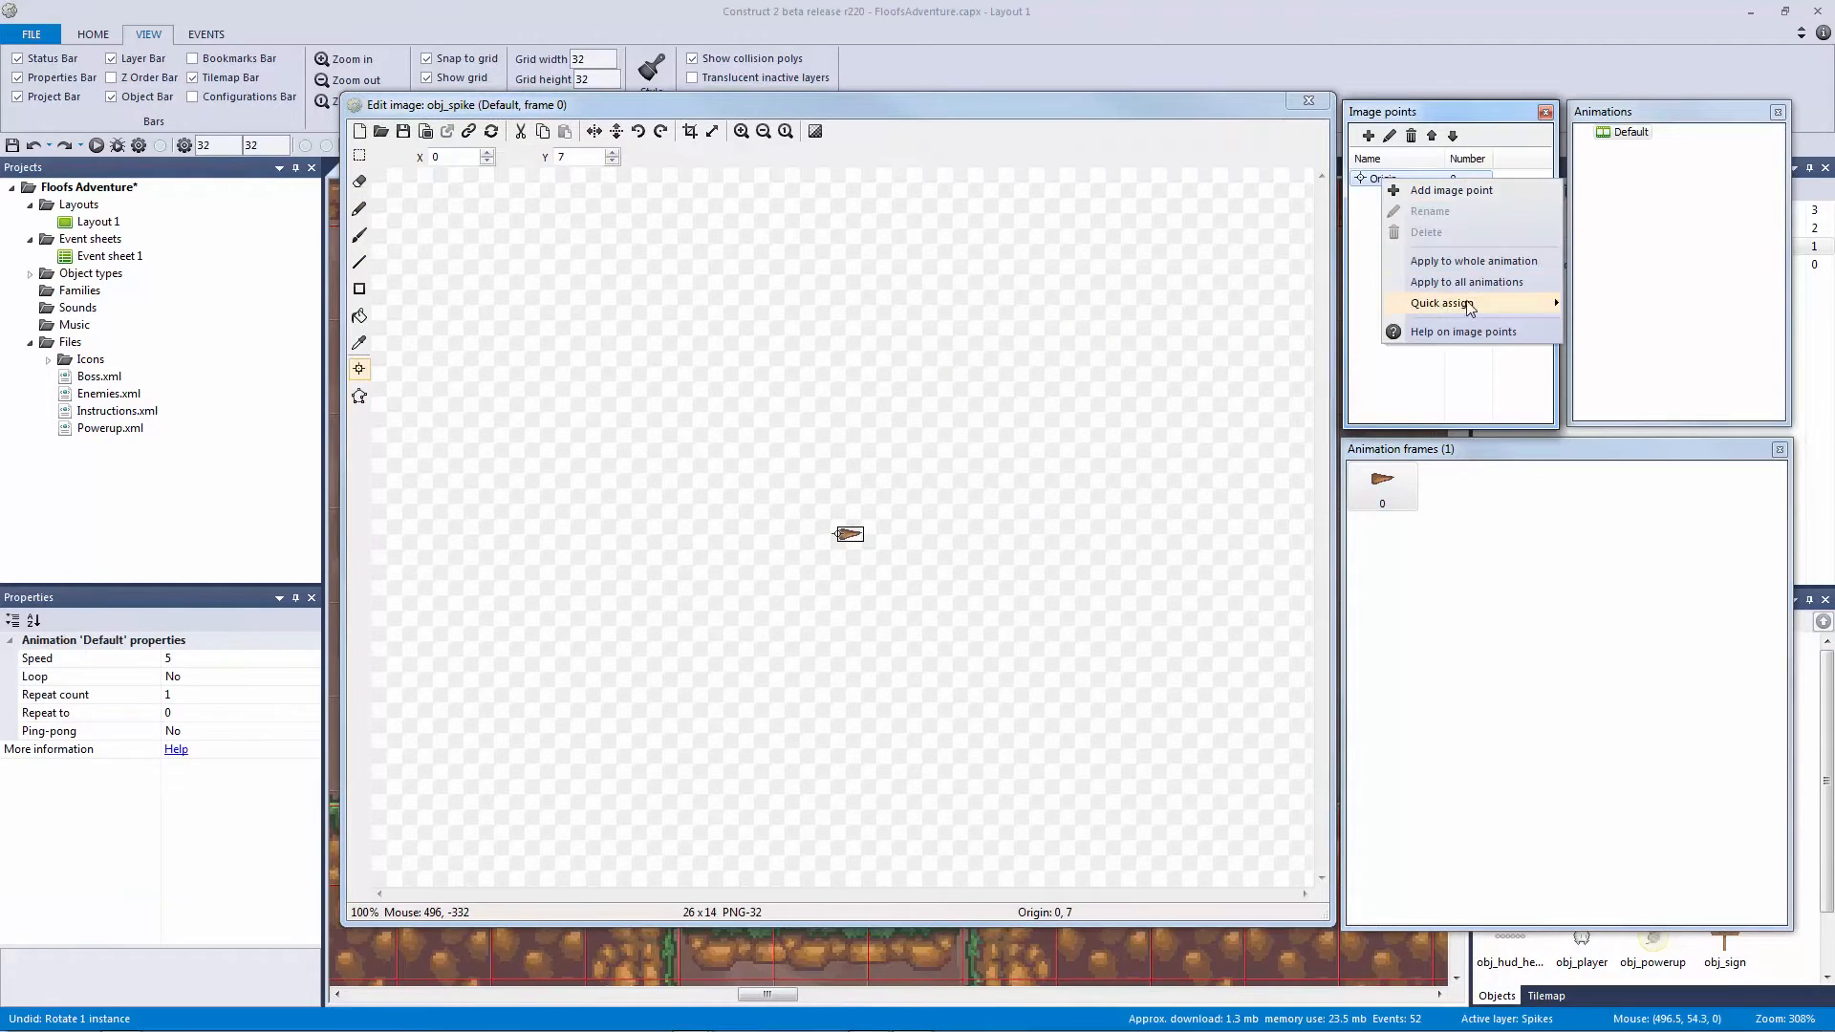
pyautogui.click(1360, 196)
pyautogui.click(1374, 176)
pyautogui.rightClick(1376, 180)
pyautogui.moveTo(1462, 298)
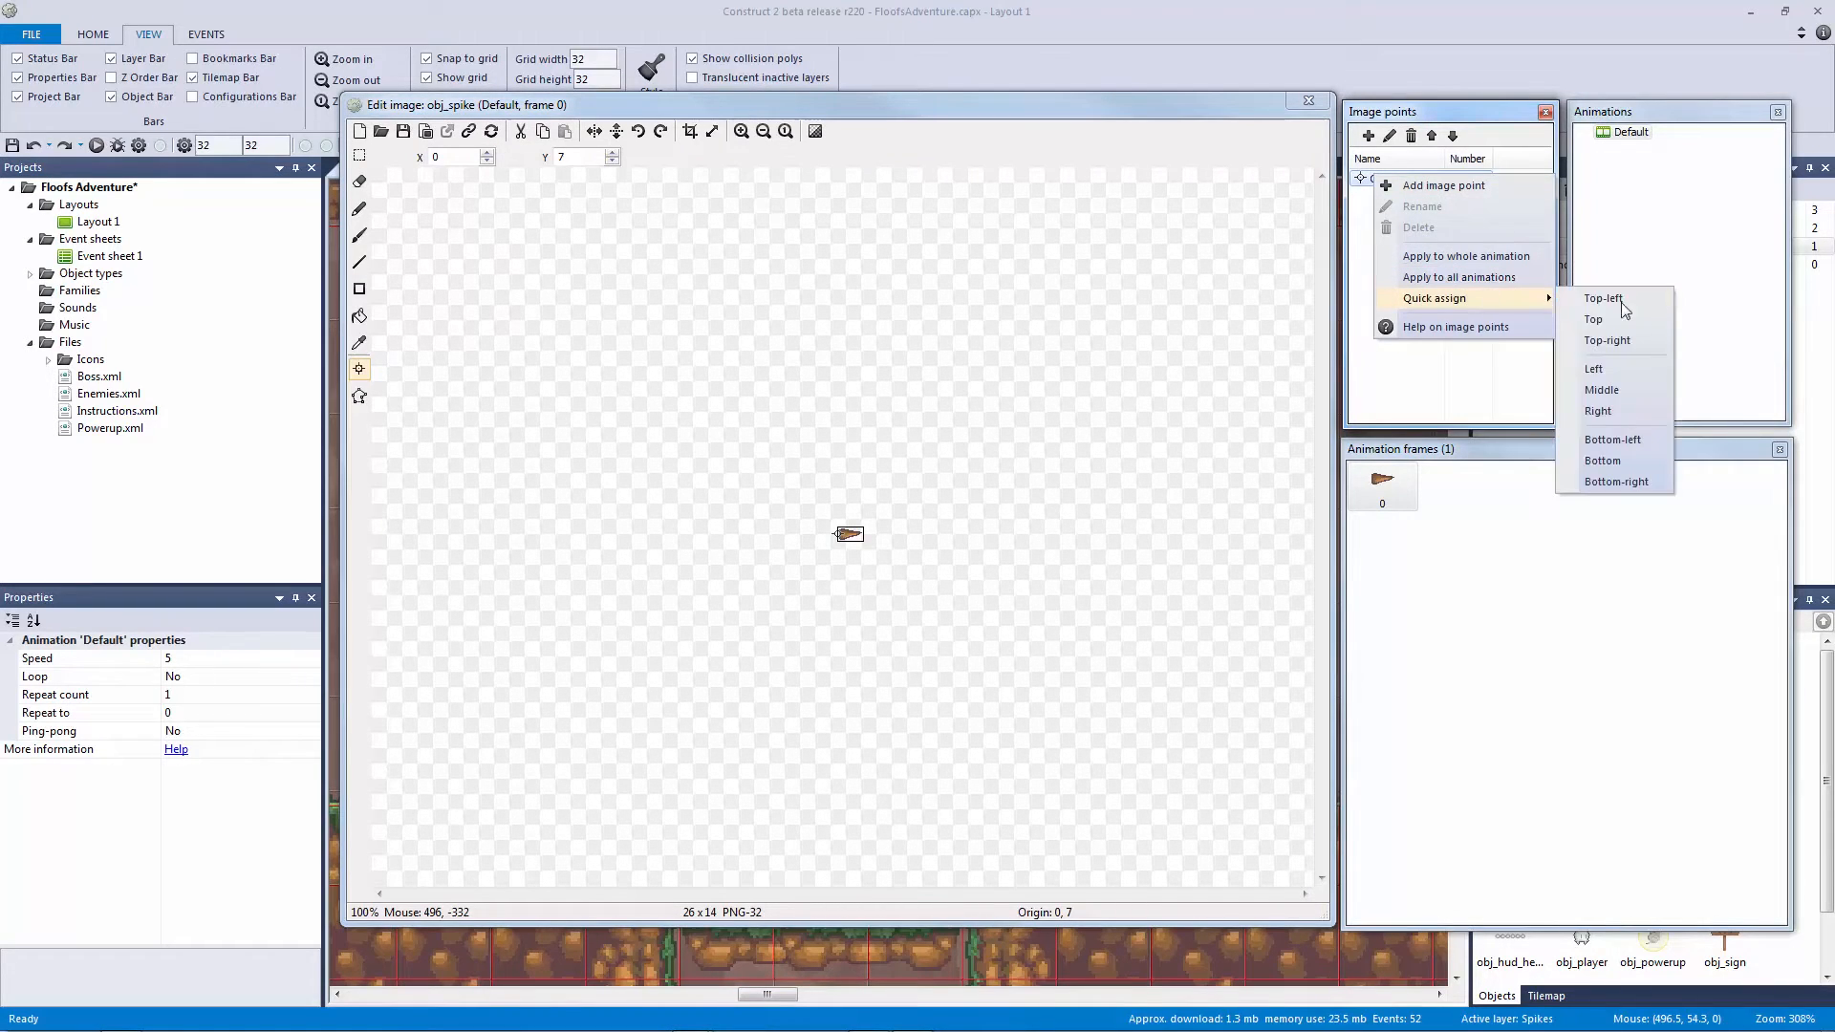
pyautogui.click(1632, 390)
pyautogui.click(1308, 100)
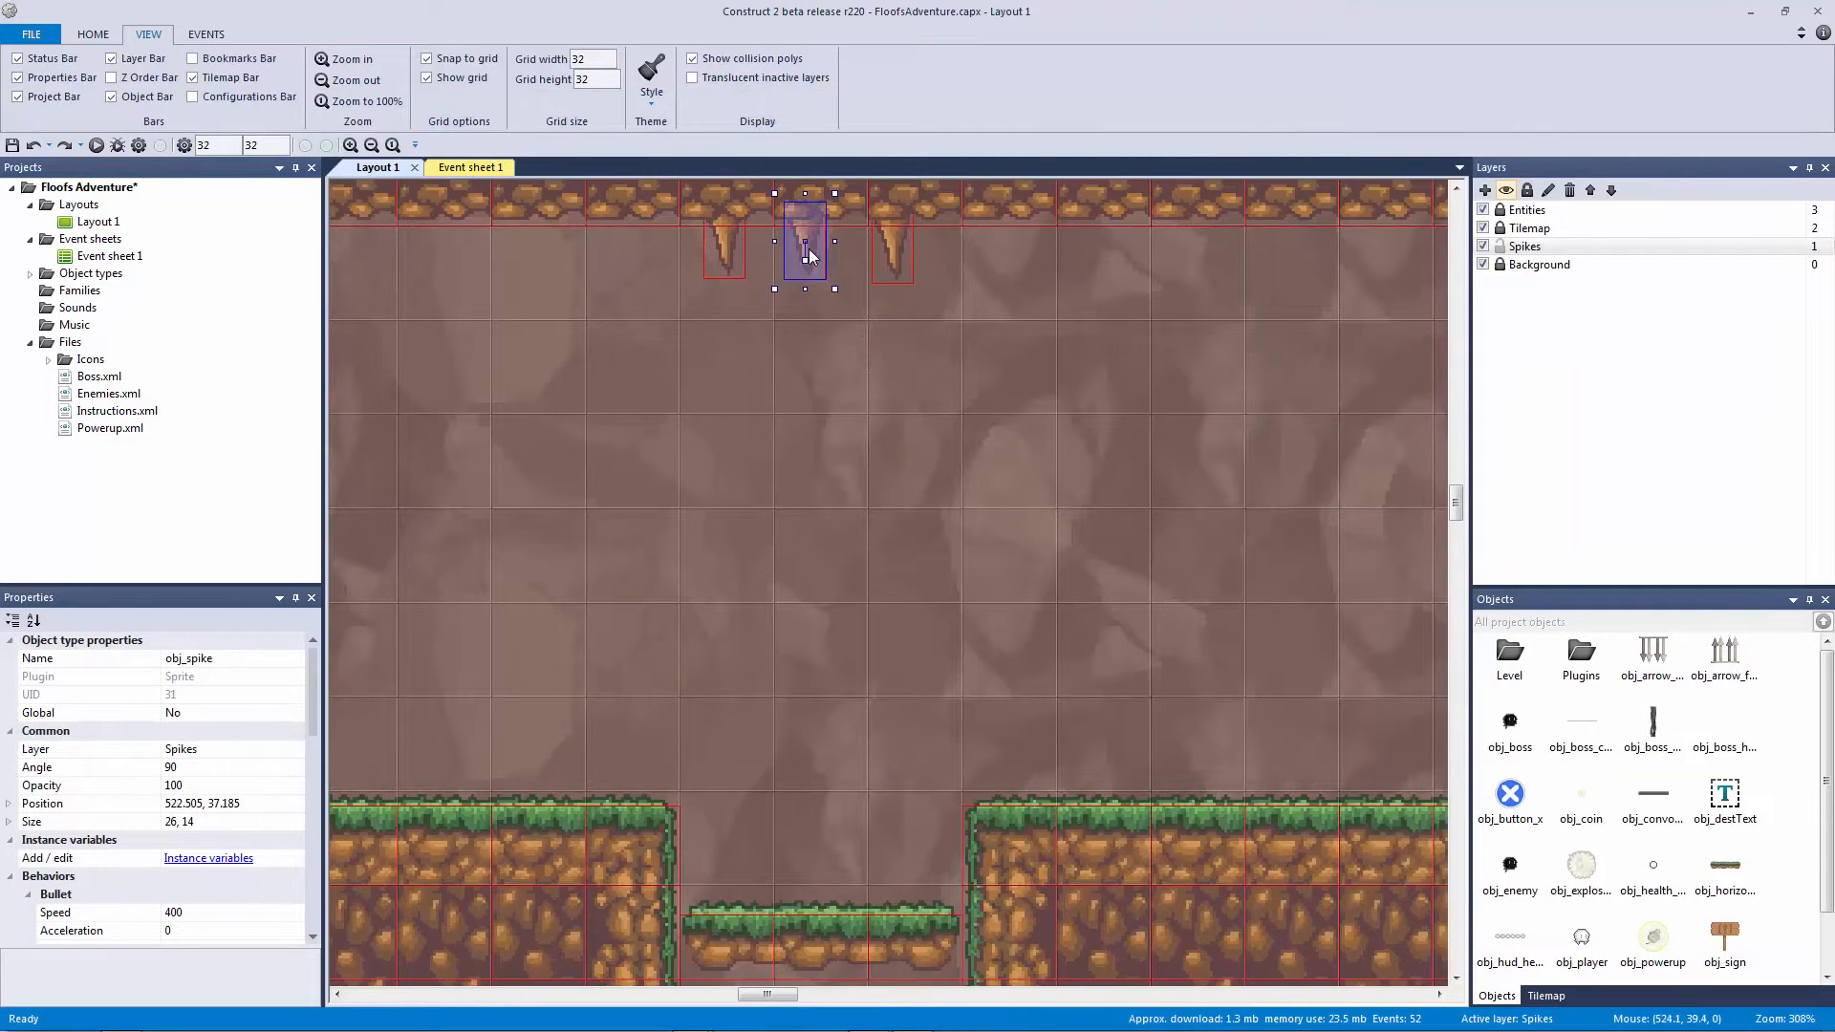
pyautogui.click(719, 249)
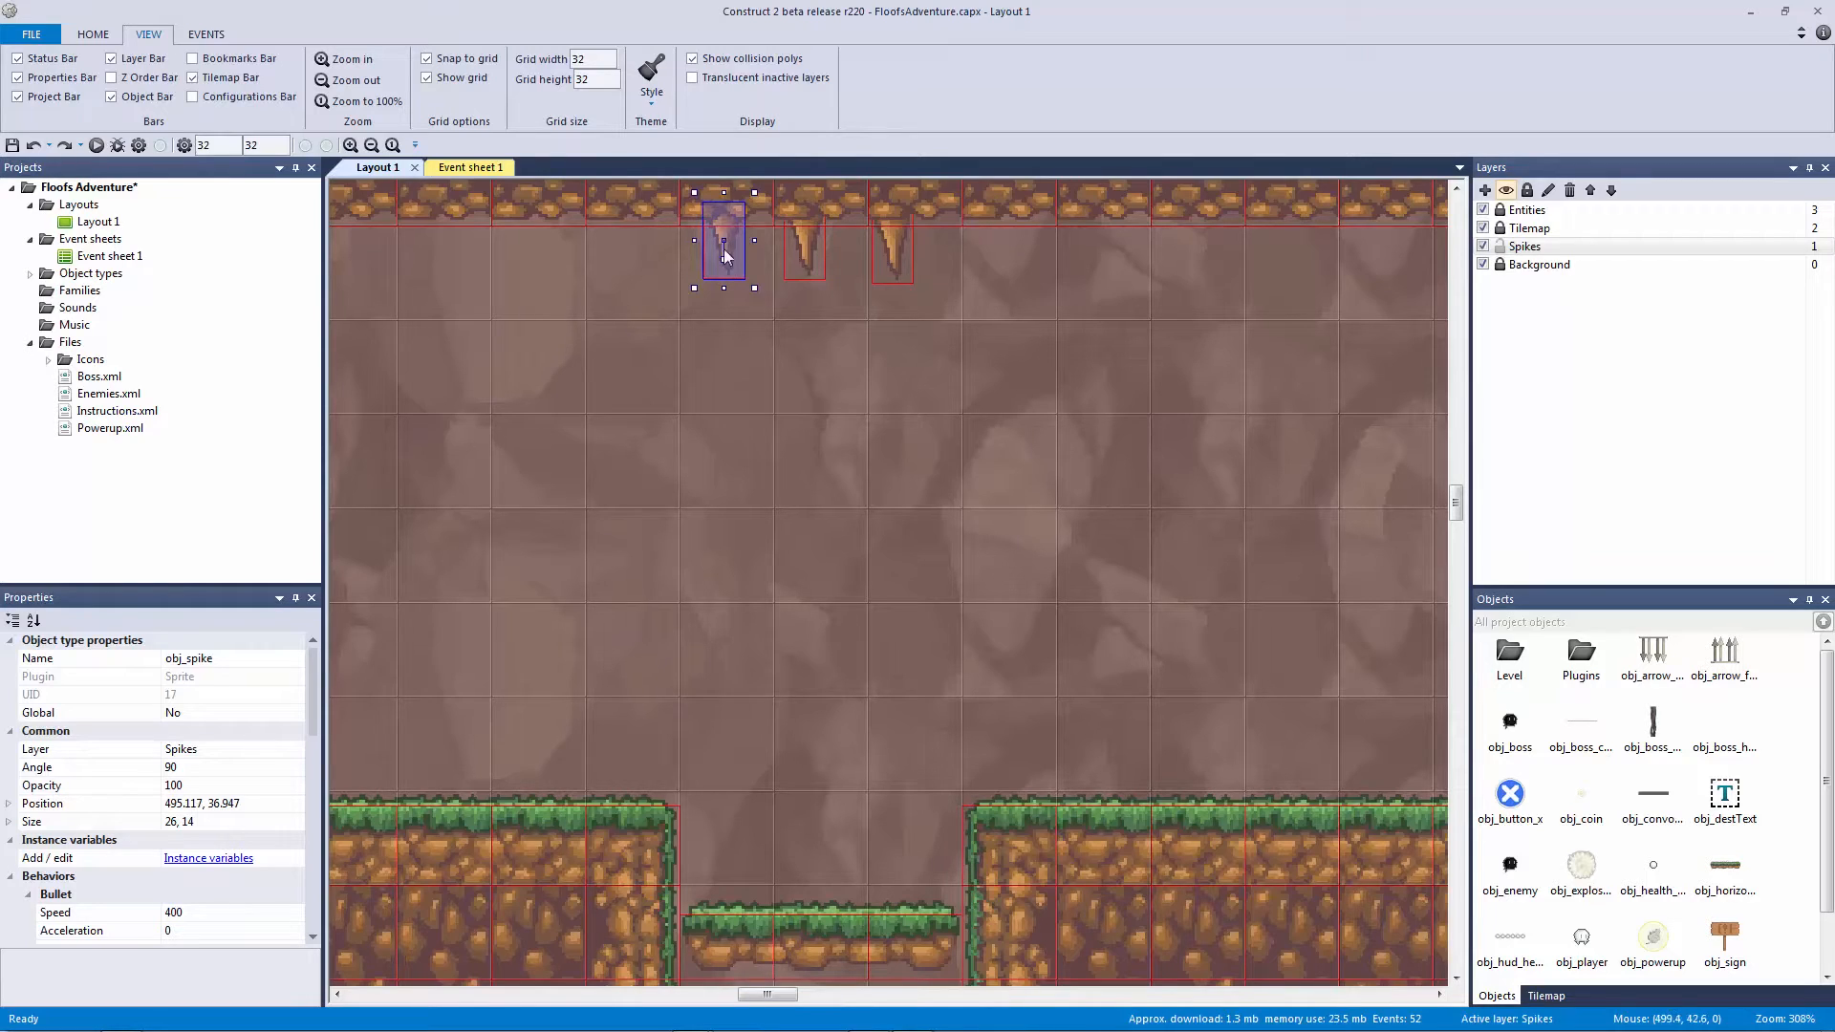
pyautogui.click(805, 251)
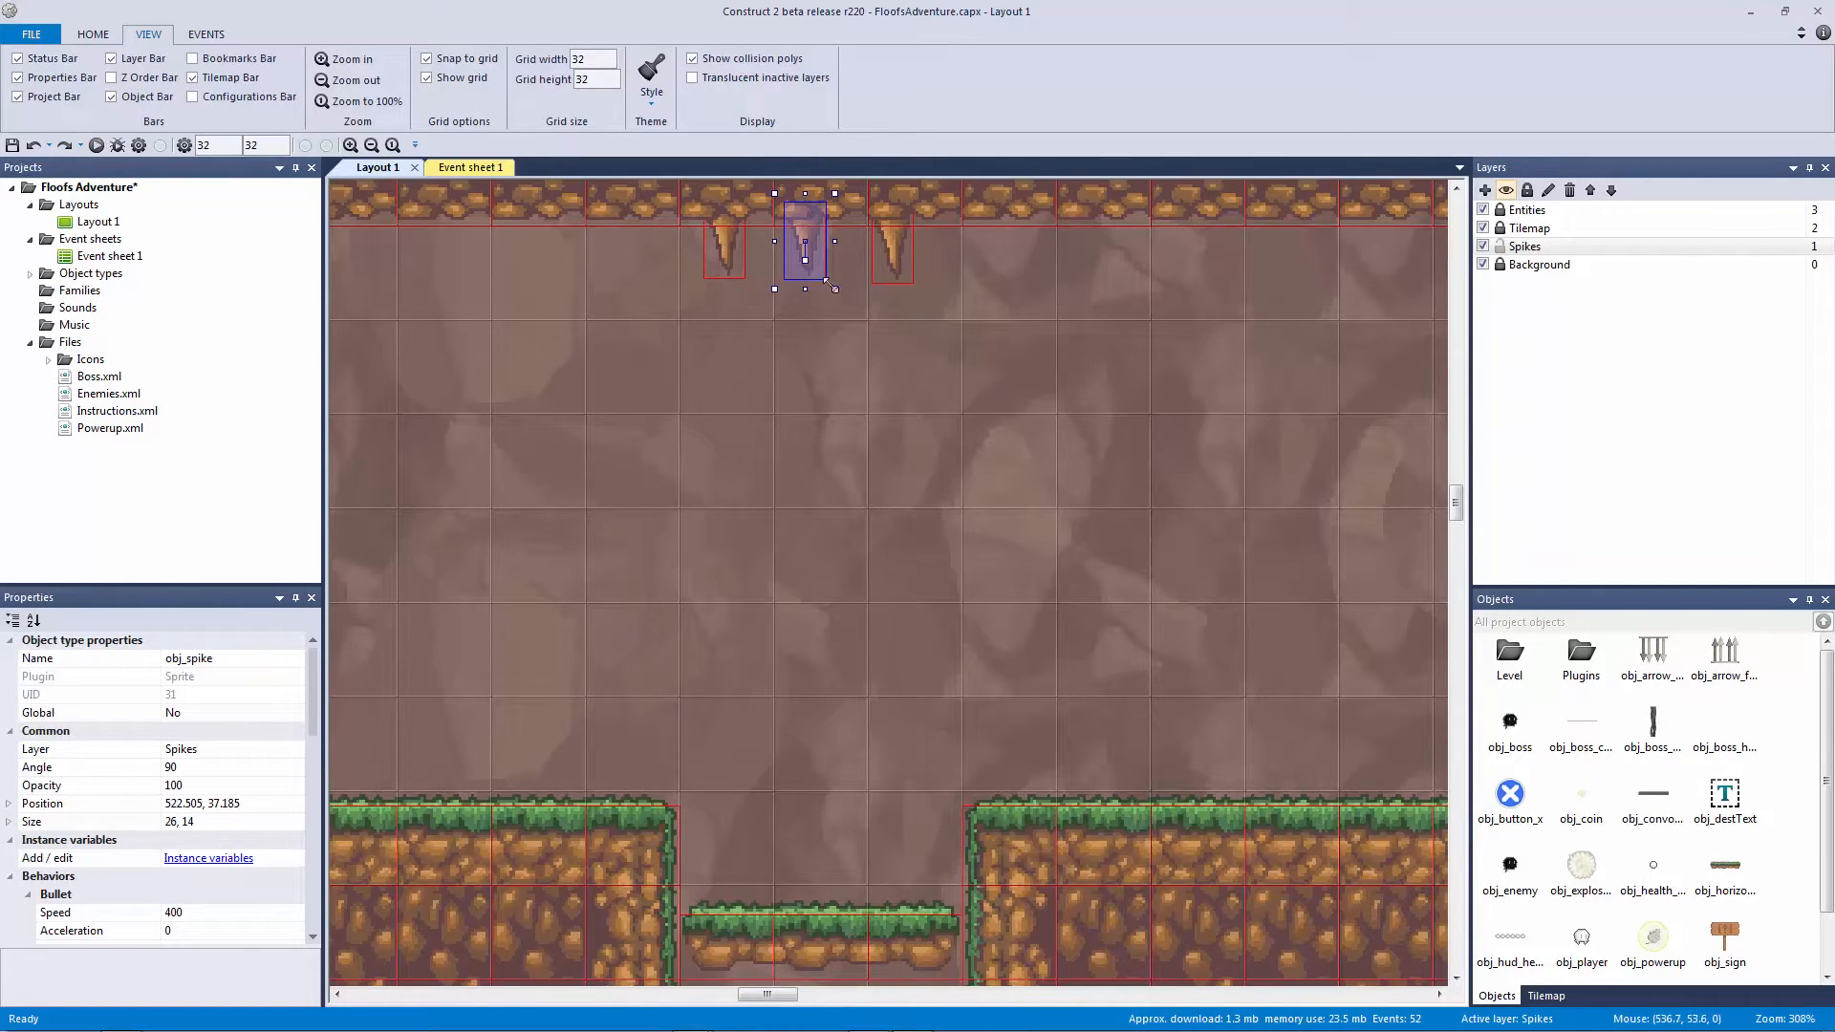
pyautogui.click(690, 709)
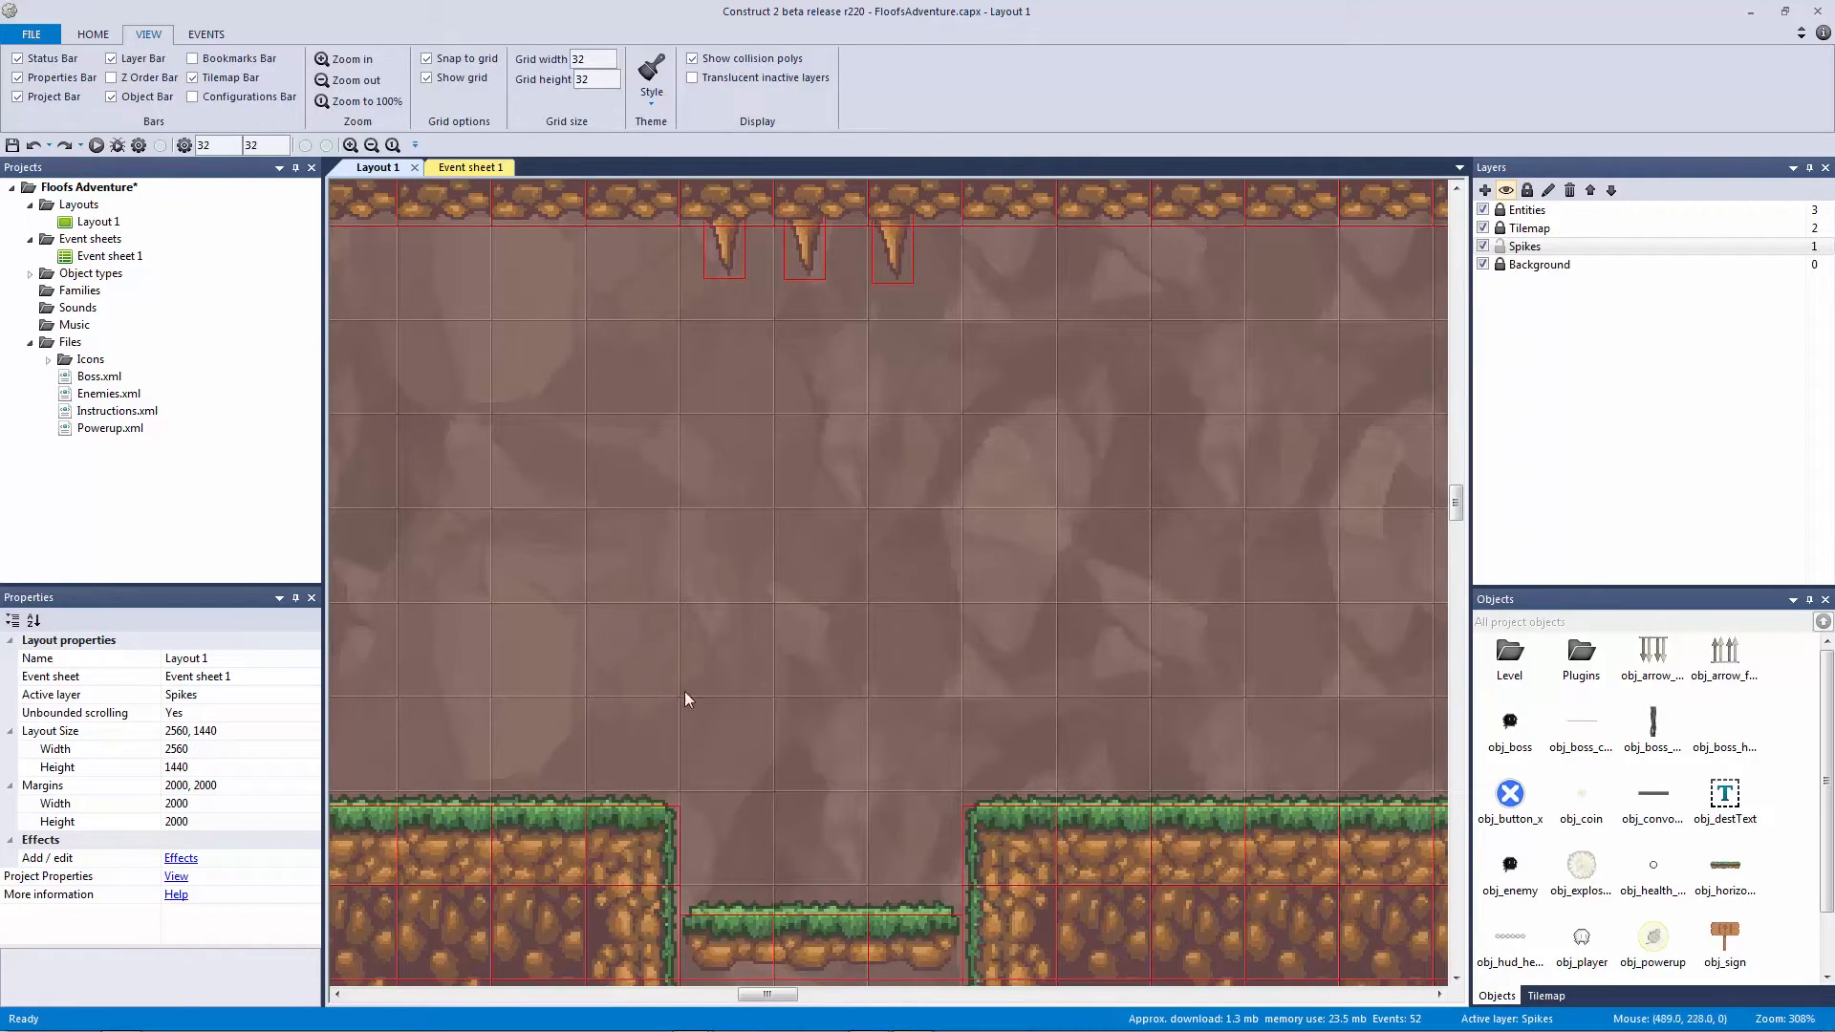
pyautogui.moveTo(1051, 401); pyautogui.dragTo(692, 230)
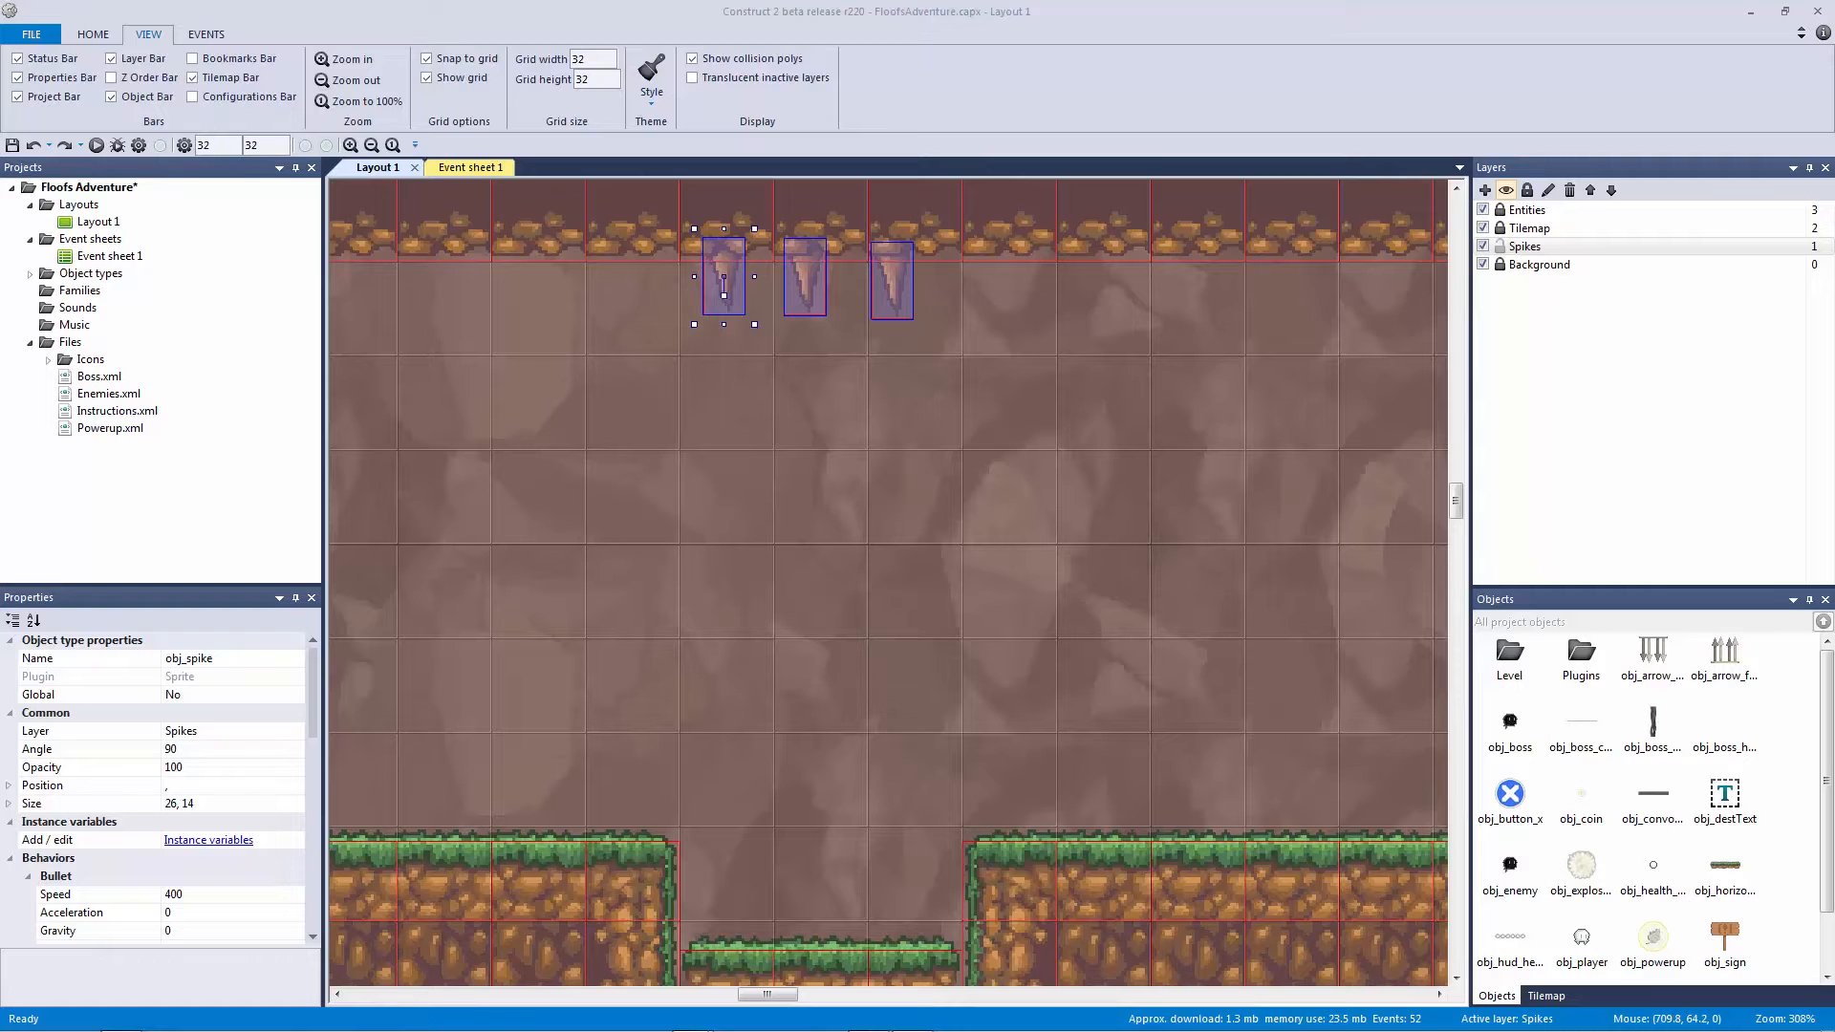
pyautogui.click(1194, 450)
# Step: Copy the three upper-ceiling spikes and paste them on the grid beneath the lower ceiling, near its right end
pyautogui.keyDown('ctrl'); pyautogui.scroll(-3, 1285, 481); pyautogui.keyUp('ctrl')
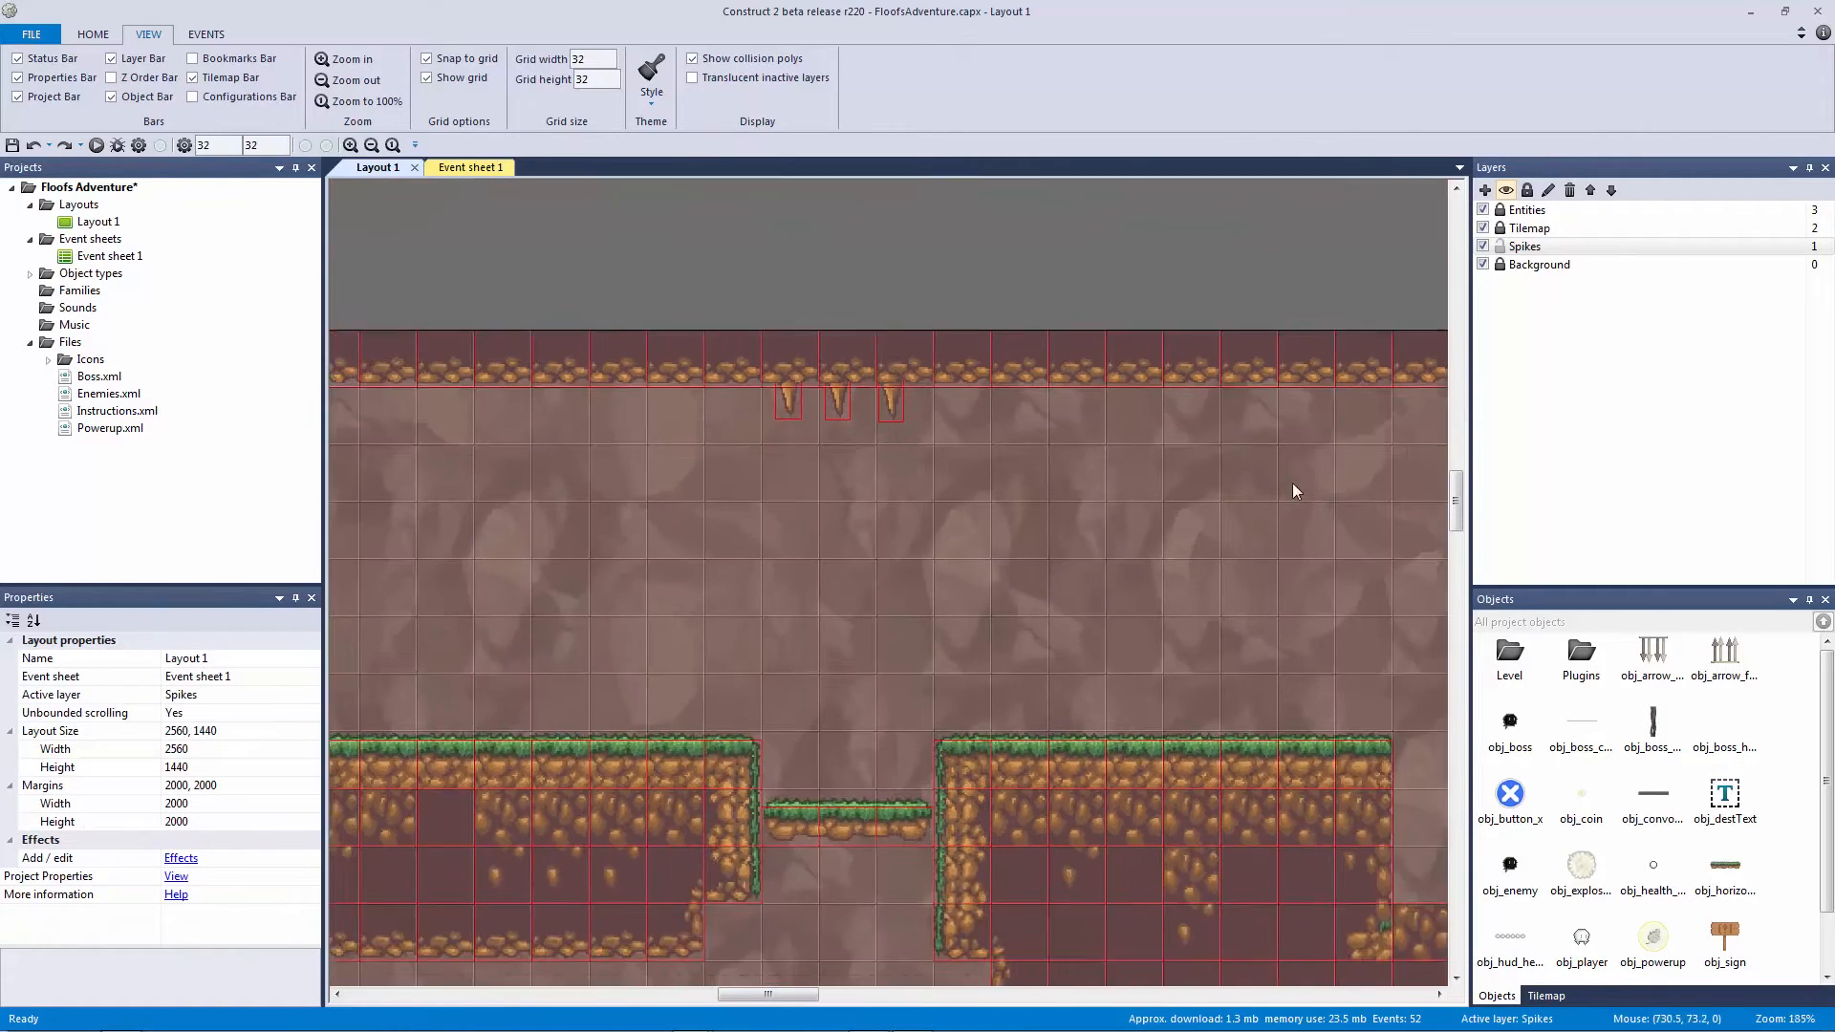
pyautogui.moveTo(1162, 498); pyautogui.dragTo(936, 450, button='middle')
pyautogui.moveTo(832, 413); pyautogui.dragTo(363, 260)
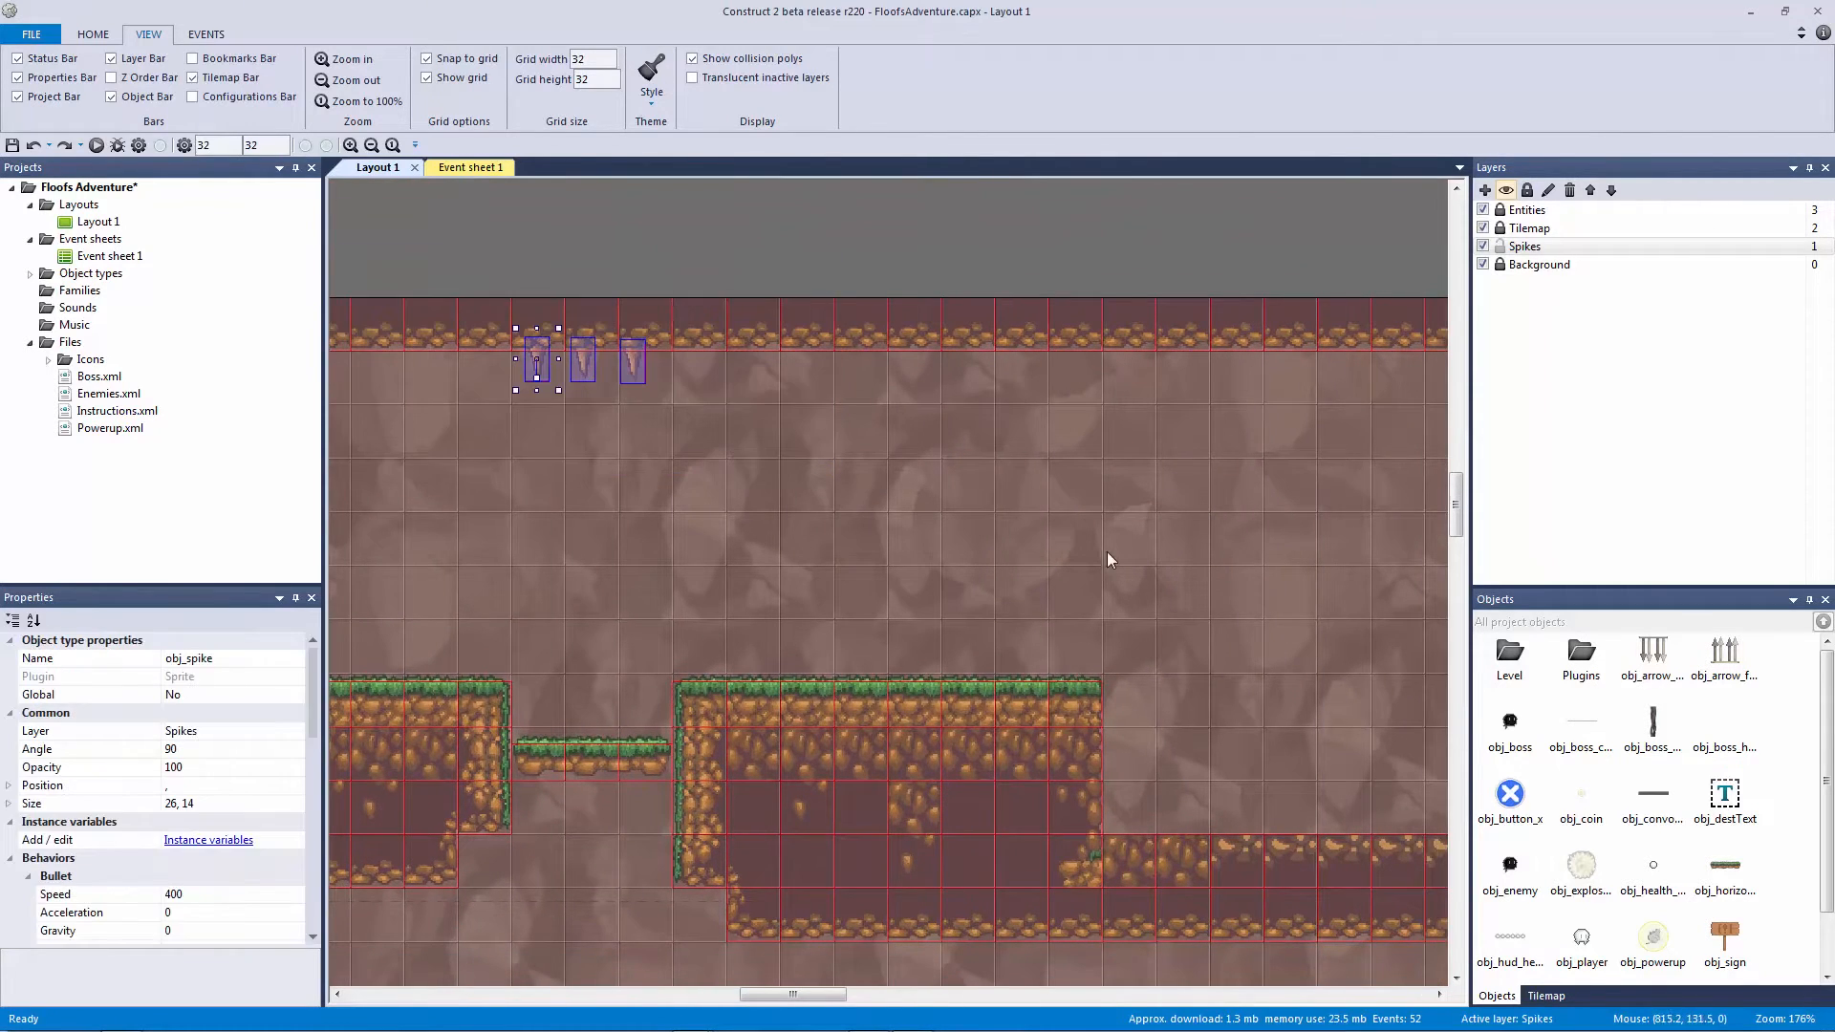
pyautogui.moveTo(1209, 591); pyautogui.dragTo(822, 449, button='middle')
pyautogui.keyDown('ctrl'); pyautogui.scroll(-3, 1009, 473); pyautogui.keyUp('ctrl')
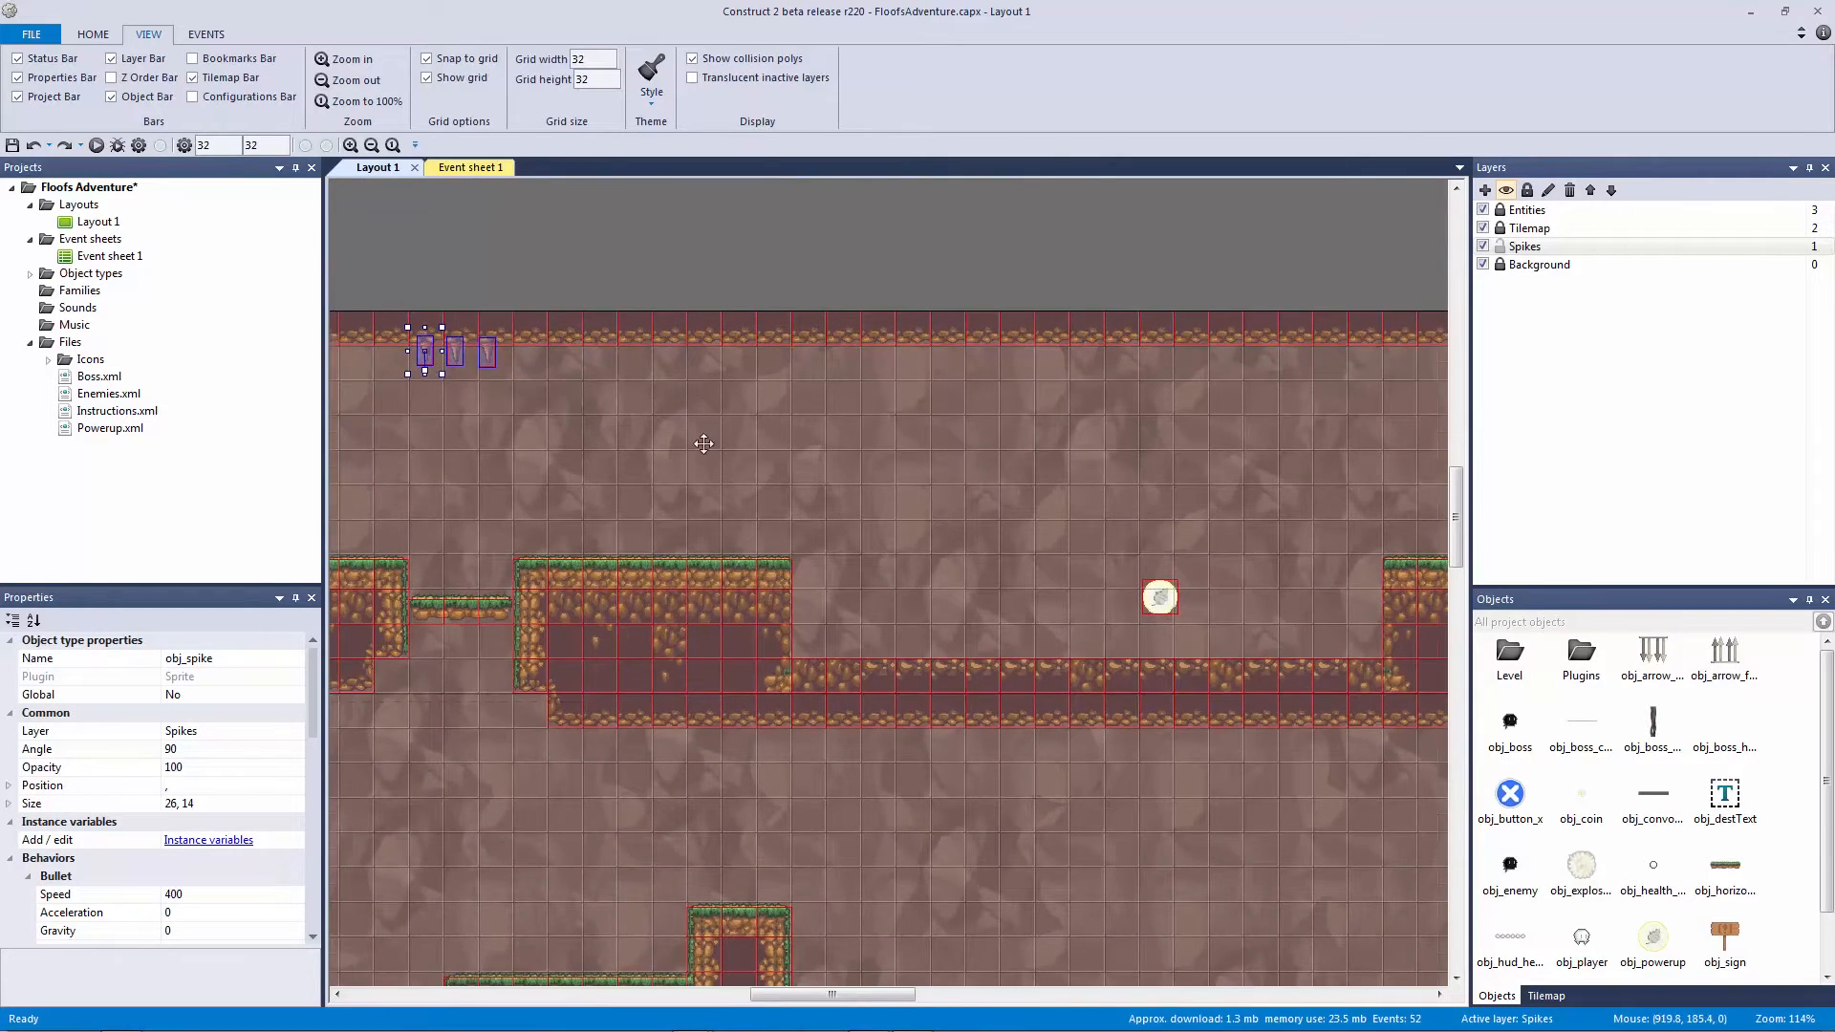
pyautogui.scroll(-2, 1030, 632)
pyautogui.moveTo(1304, 606); pyautogui.dragTo(985, 541, button='middle')
pyautogui.moveTo(1267, 513); pyautogui.dragTo(751, 493, button='middle')
pyautogui.click(1033, 523)
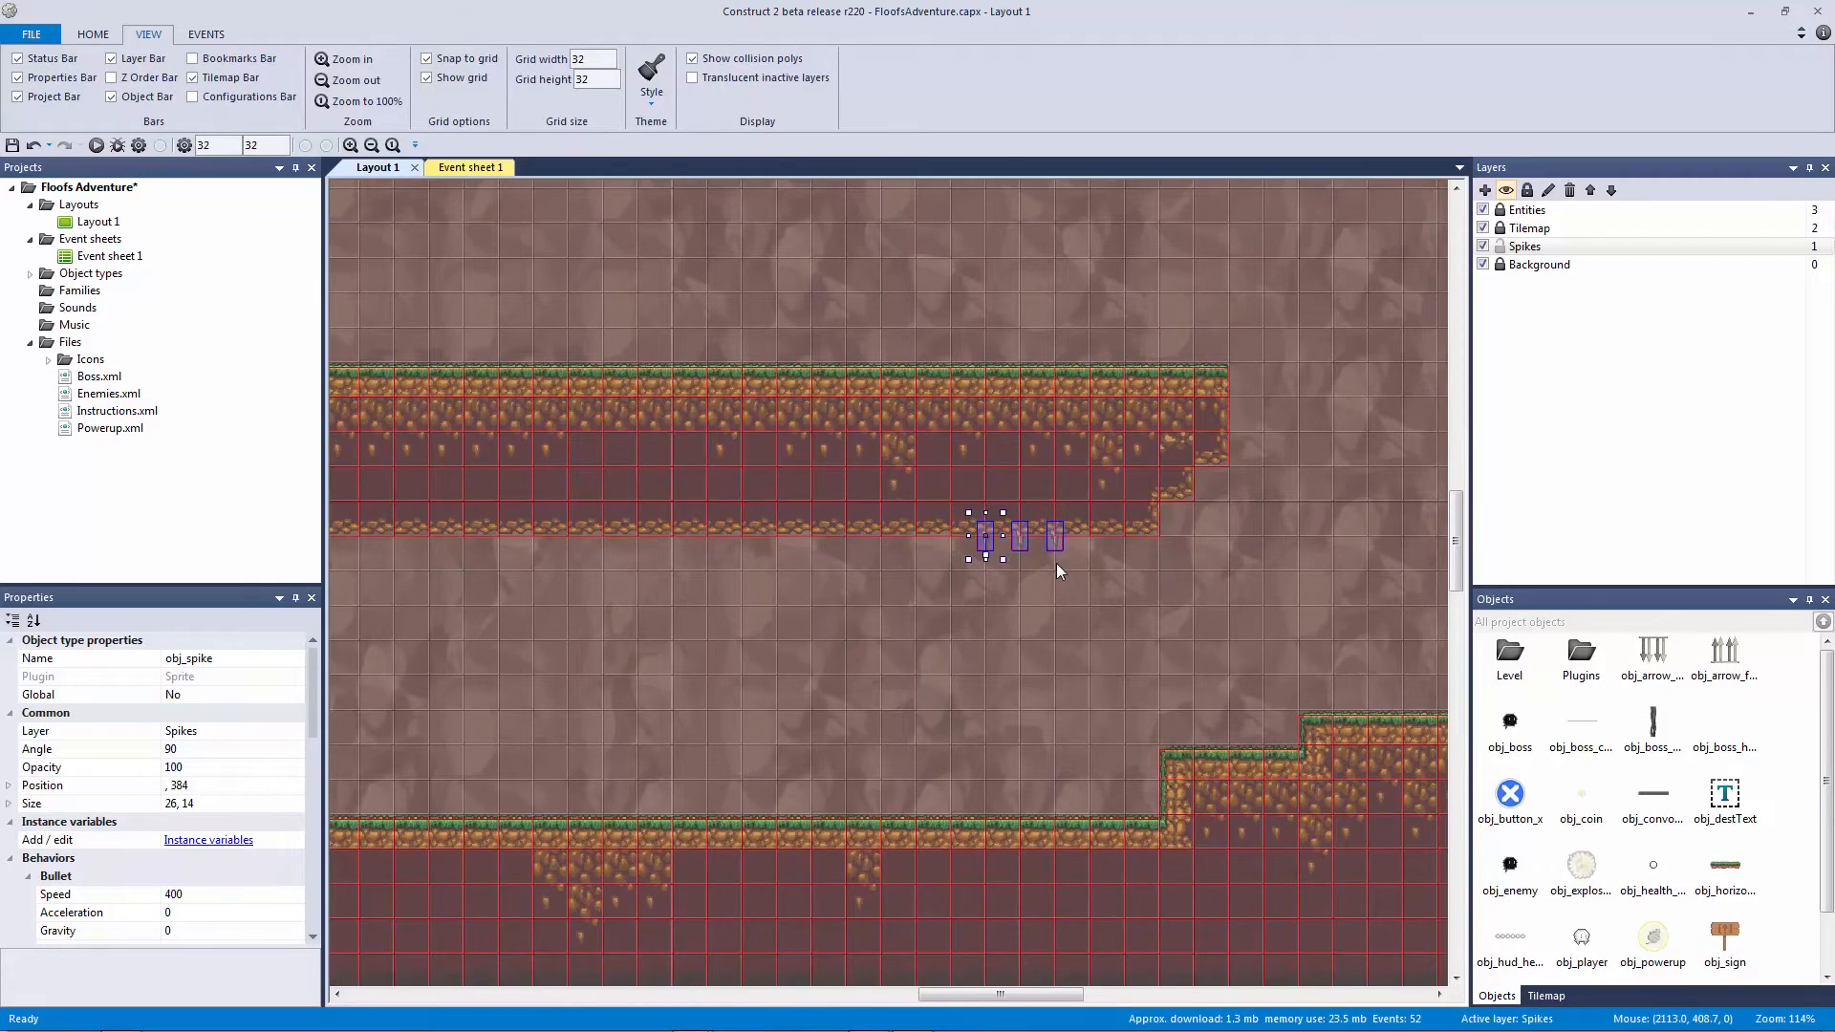
pyautogui.keyDown('ctrl'); pyautogui.scroll(3, 1087, 564); pyautogui.keyUp('ctrl')
pyautogui.press('Right')
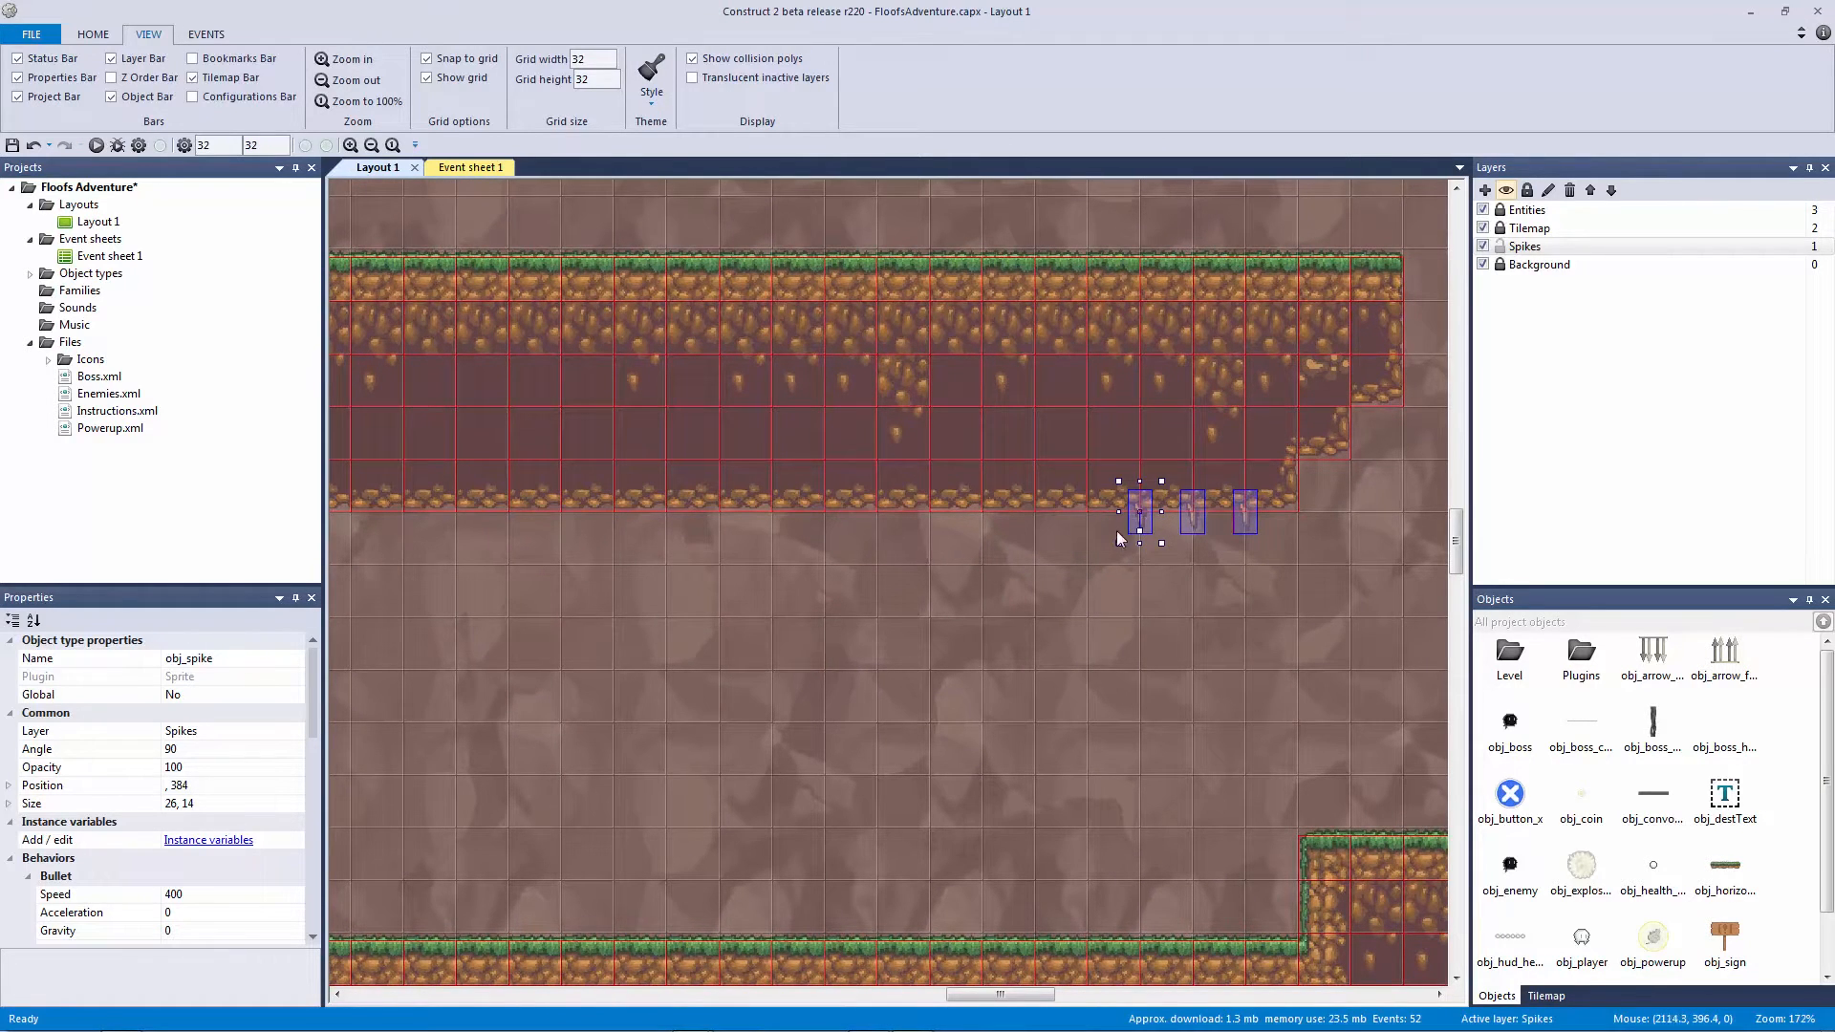
# Step: Paste two more groups of three spikes directly left of the first group, forming a continuous row of nine
pyautogui.hotkey('ctrl', 'v')
pyautogui.click(994, 531)
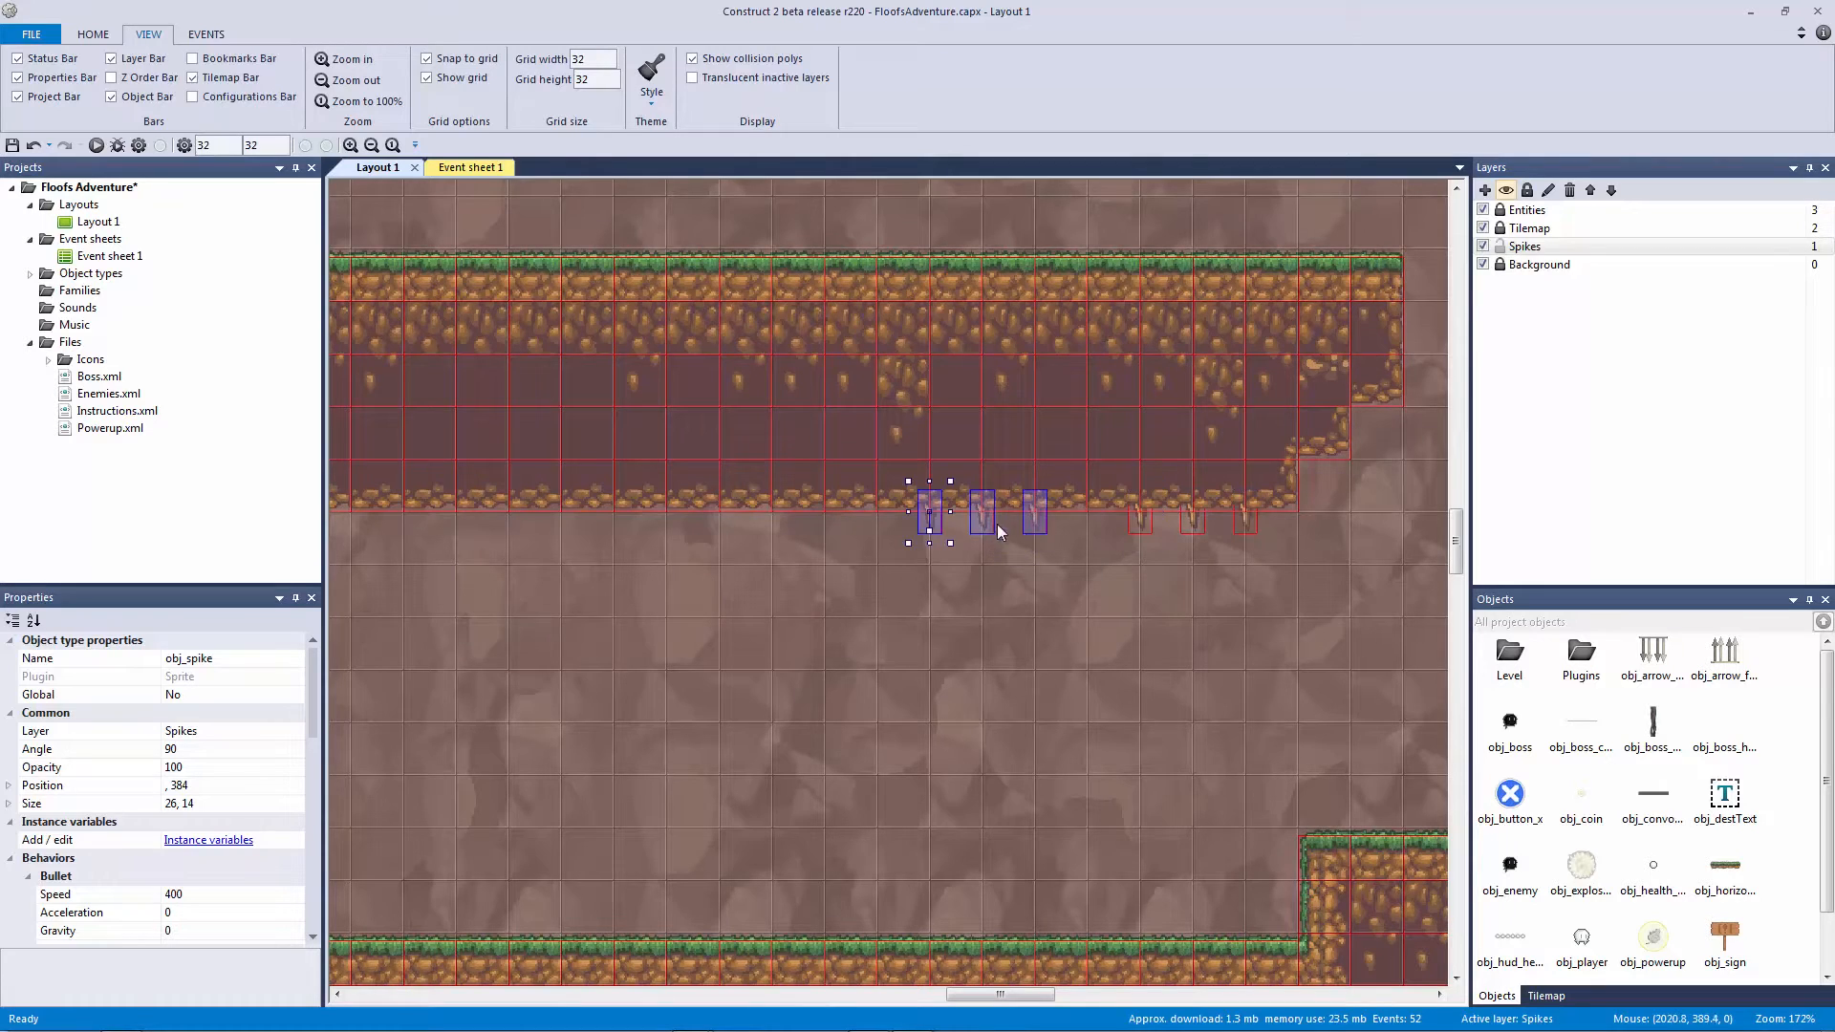
pyautogui.moveTo(1047, 516); pyautogui.dragTo(1095, 523)
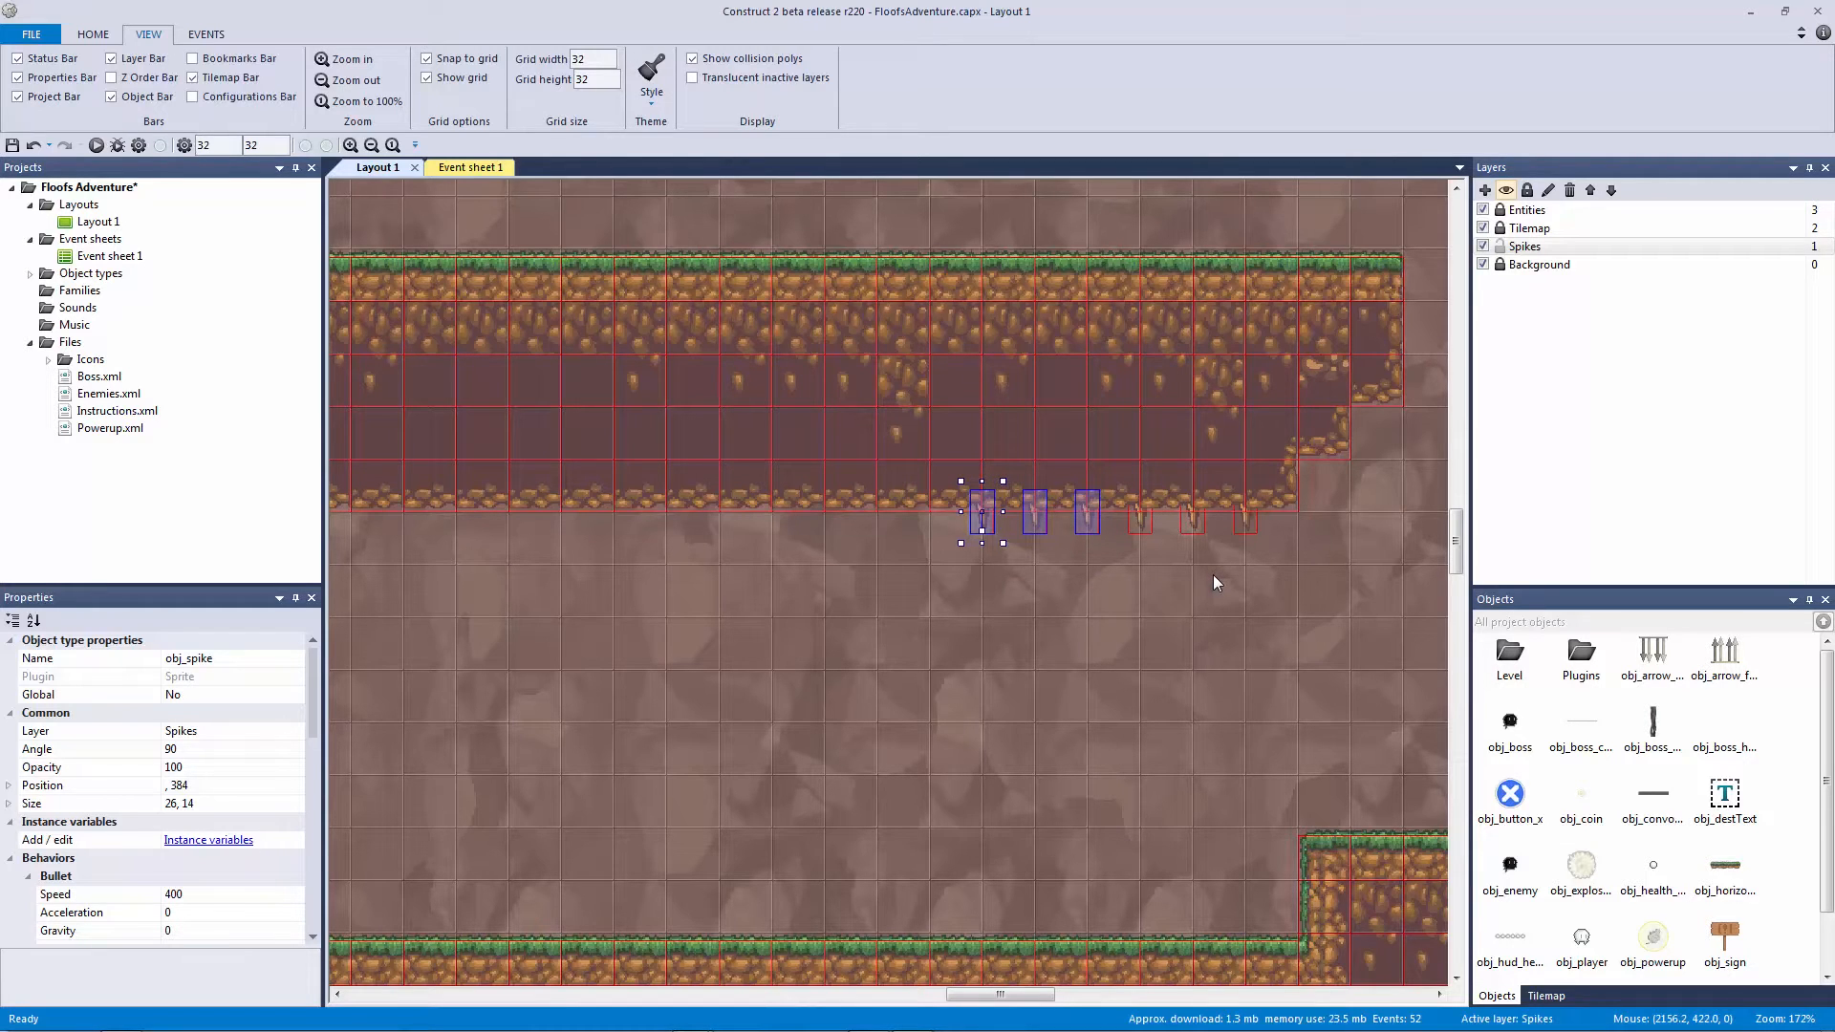
pyautogui.hotkey('ctrl', 'v')
pyautogui.click(886, 525)
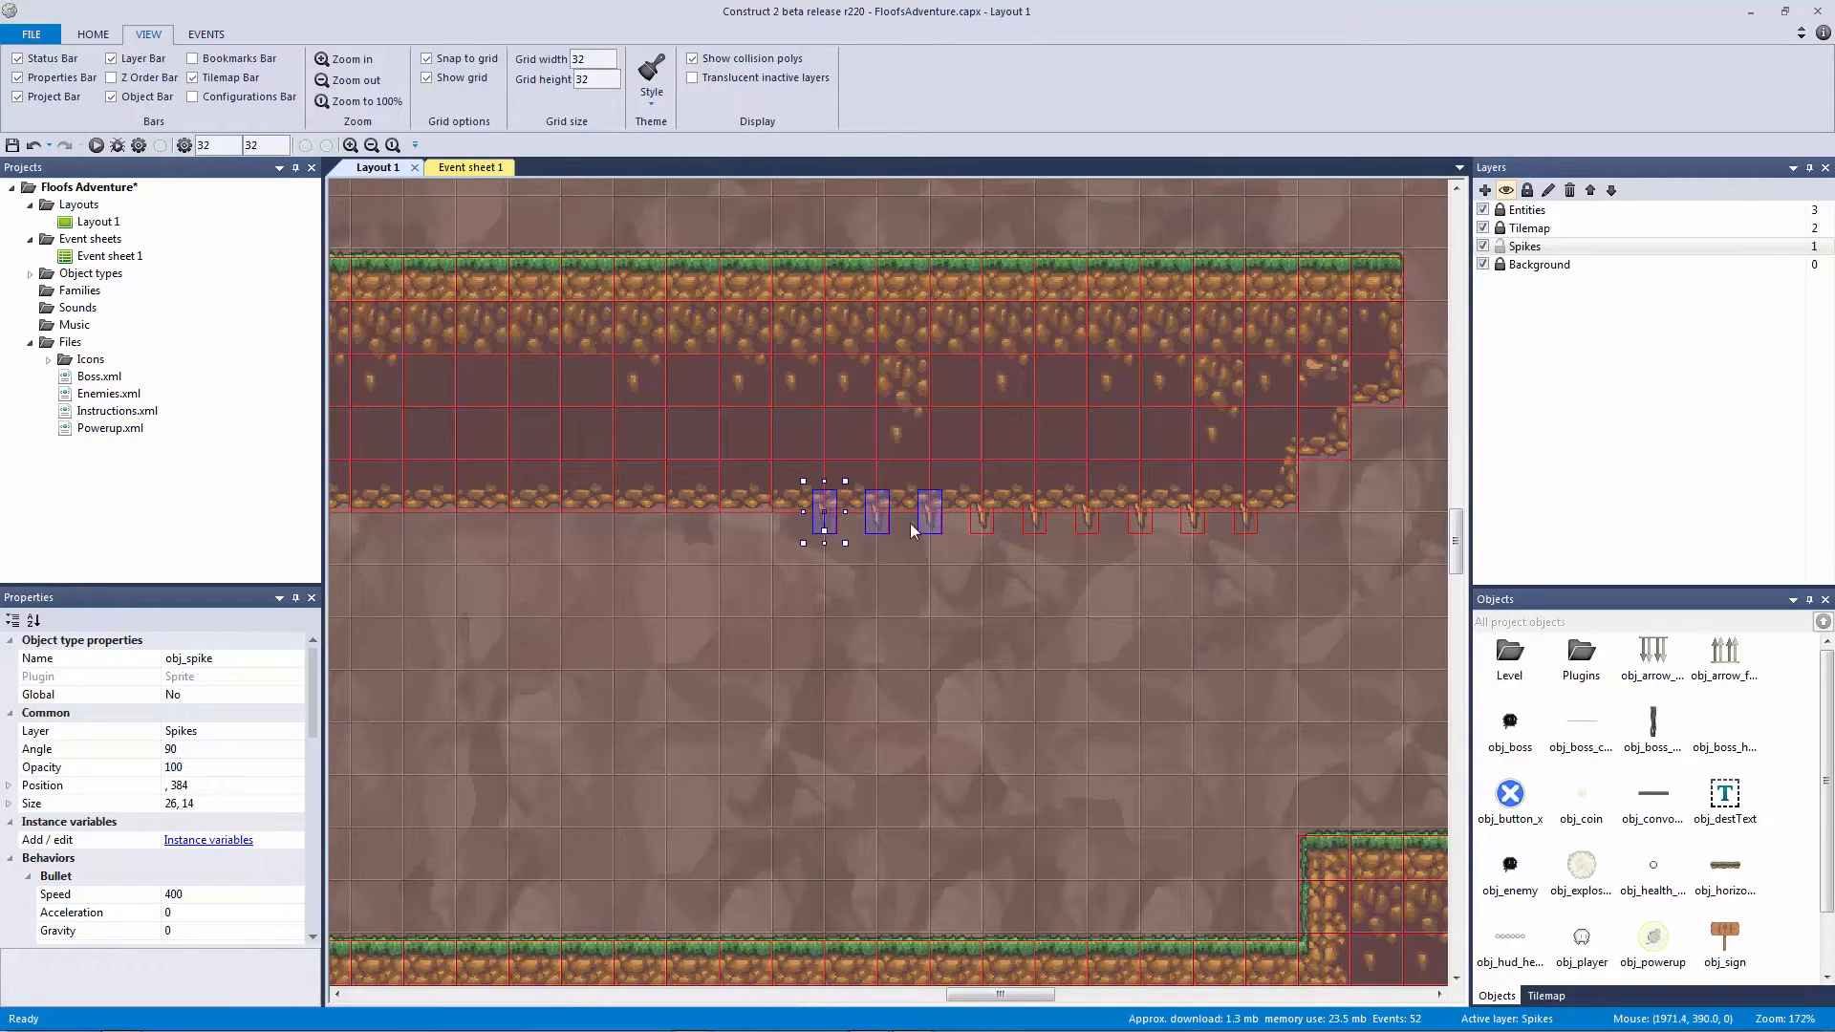
pyautogui.click(972, 581)
# Step: Paste a separate group of three spikes farther left beneath the same lower ceiling, leaving a gap to the nine-spike row
pyautogui.moveTo(935, 581); pyautogui.dragTo(1351, 597, button='middle')
pyautogui.moveTo(822, 554); pyautogui.dragTo(967, 496, button='middle')
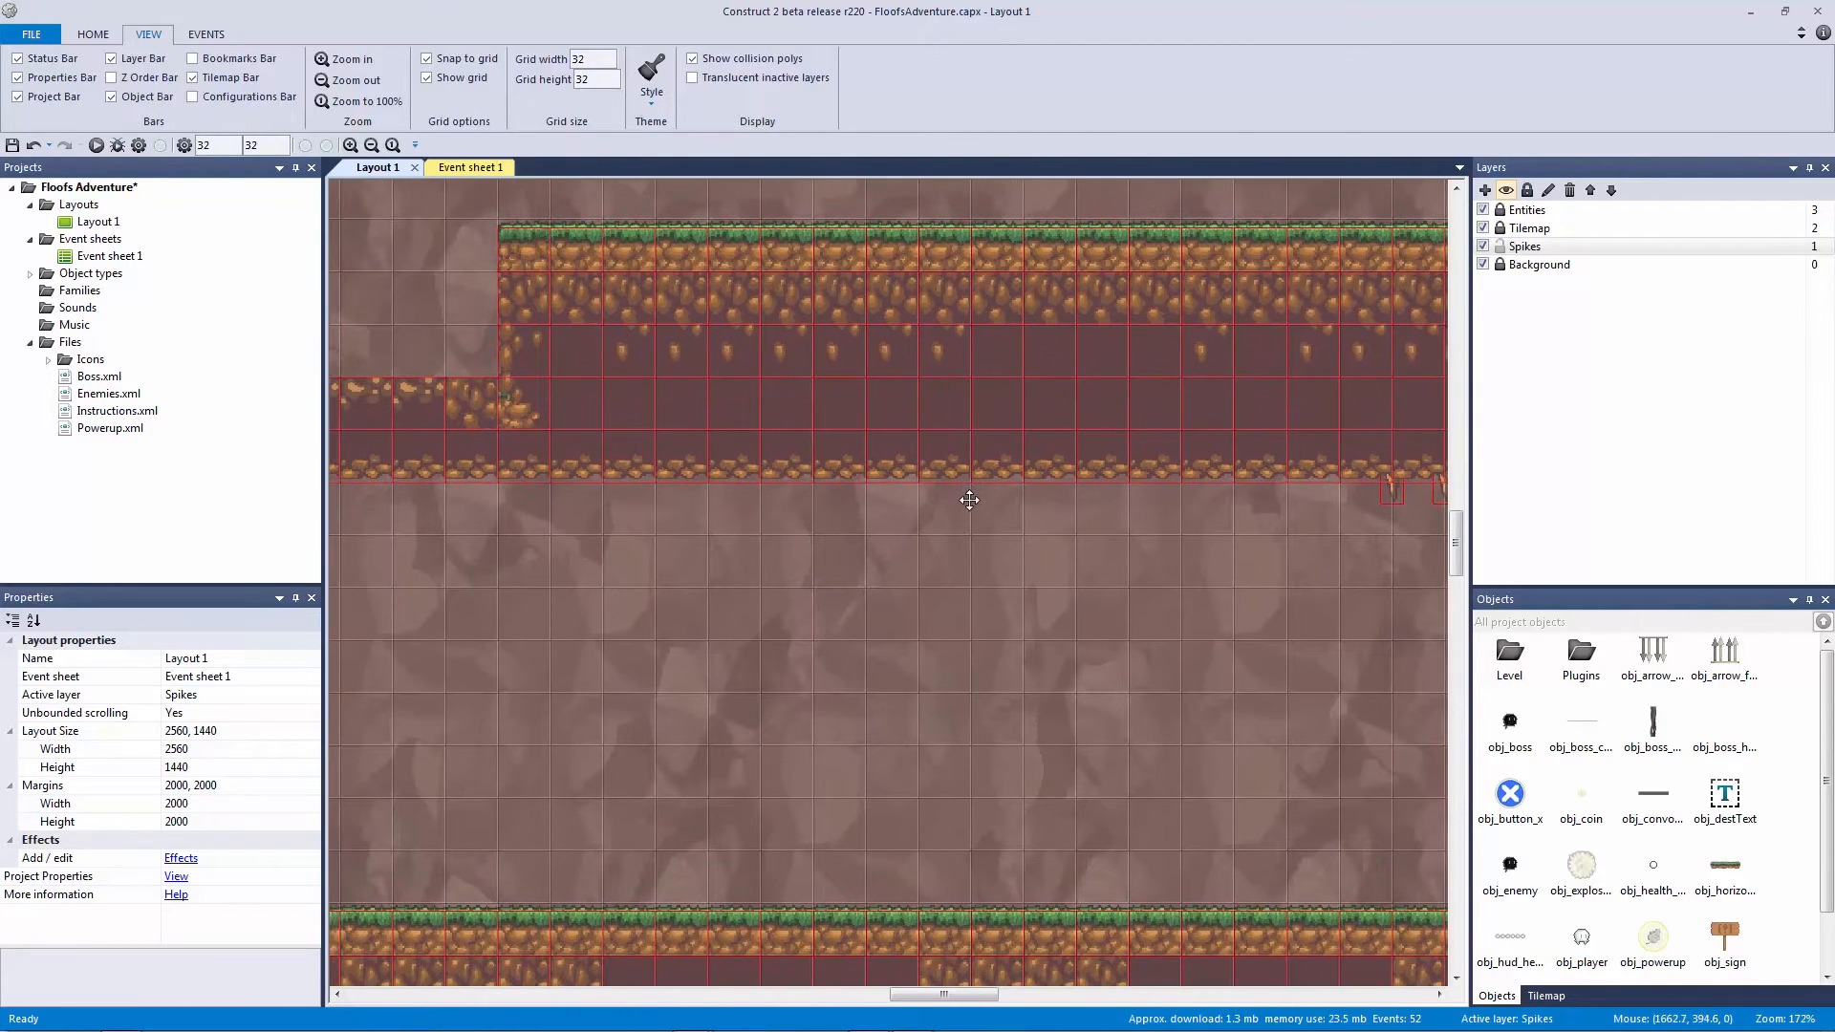
pyautogui.click(883, 474)
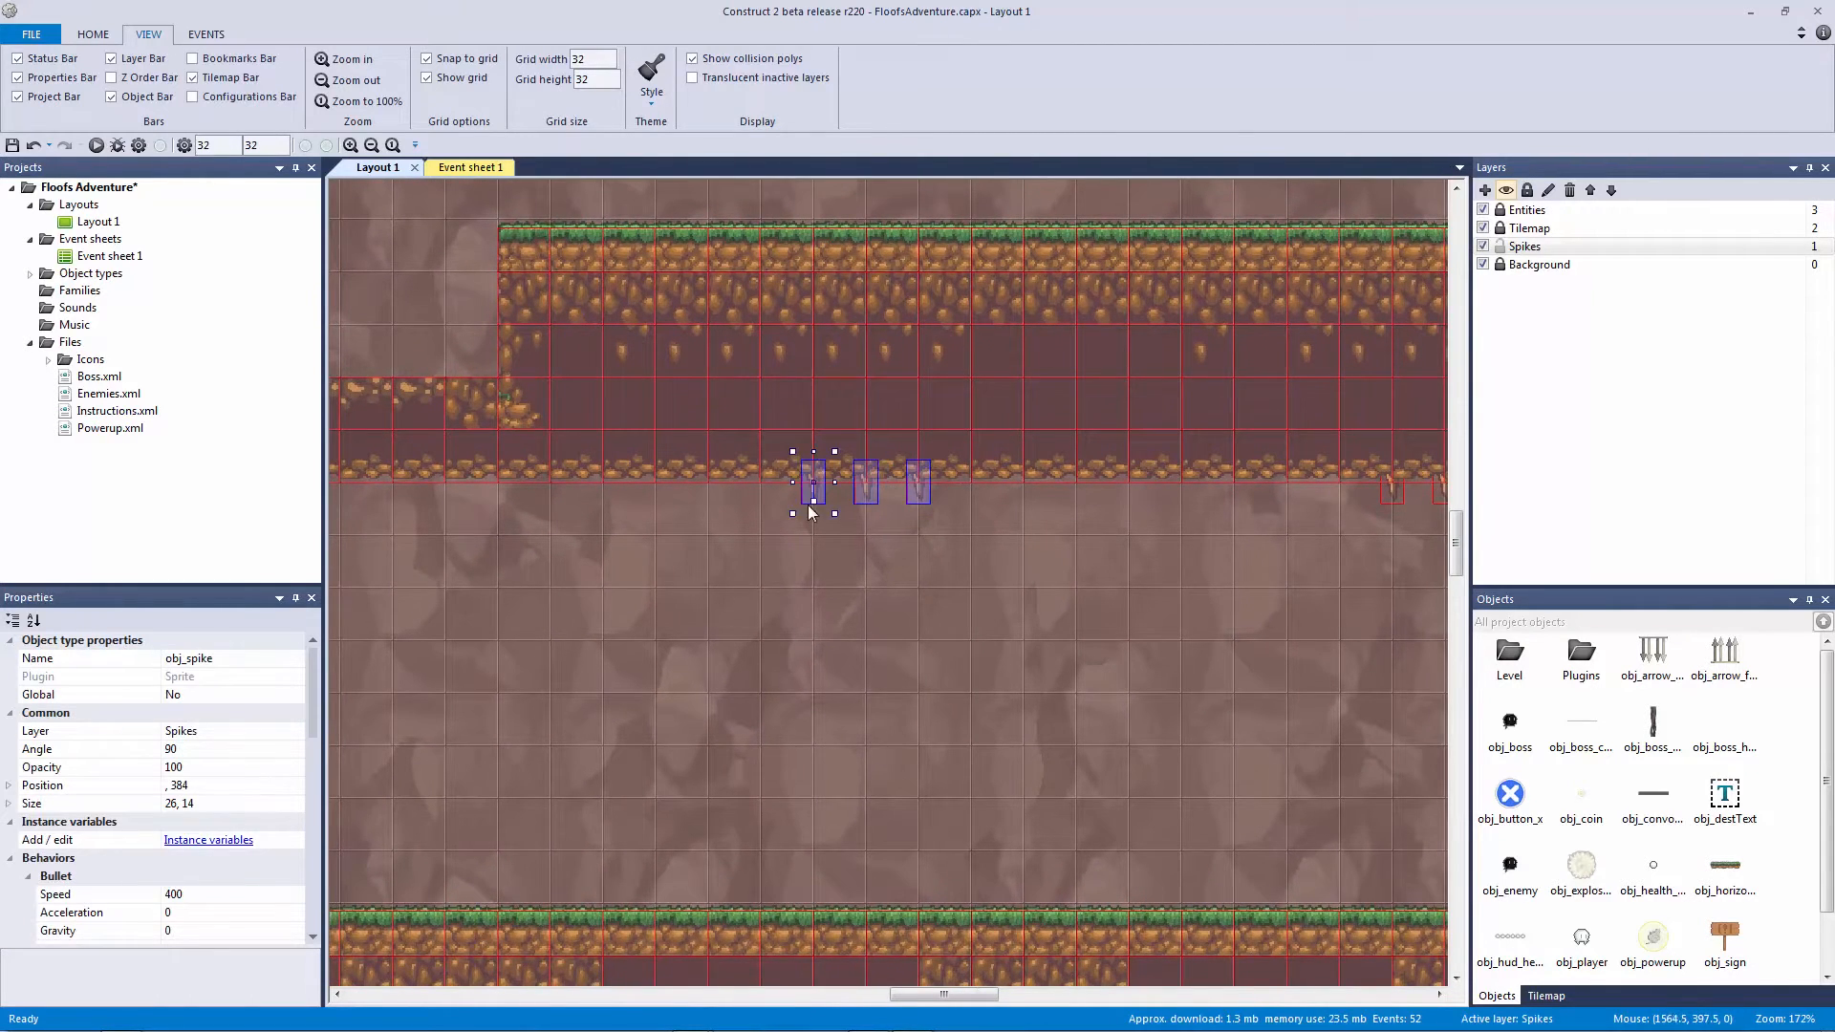
pyautogui.moveTo(888, 530); pyautogui.dragTo(1231, 515, button='middle')
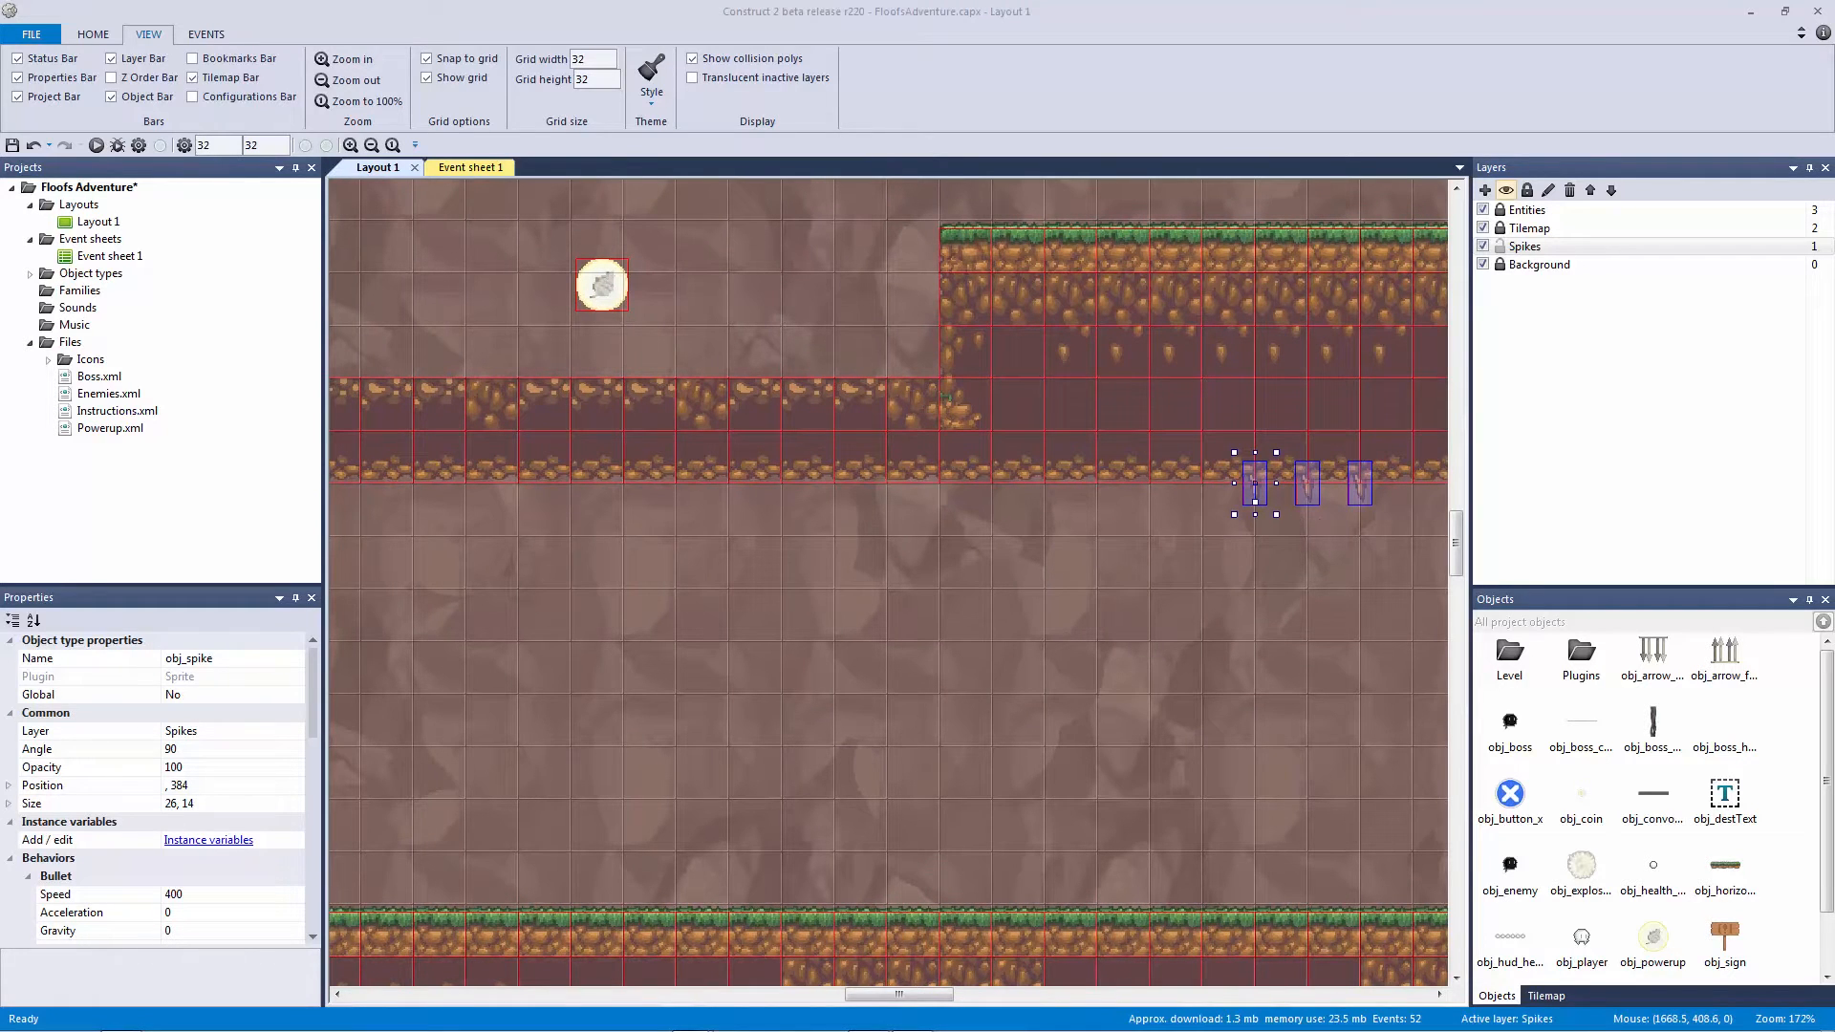
pyautogui.click(1000, 730)
# Step: Paste four groups of three spikes side by side beneath the lower ceiling, running right from below the left edge of the powerup pit
pyautogui.moveTo(1050, 706); pyautogui.dragTo(1626, 668, button='middle')
pyautogui.hotkey('ctrl', 'v')
pyautogui.click(662, 451)
pyautogui.moveTo(663, 451); pyautogui.dragTo(733, 451)
pyautogui.hotkey('ctrl', 'v')
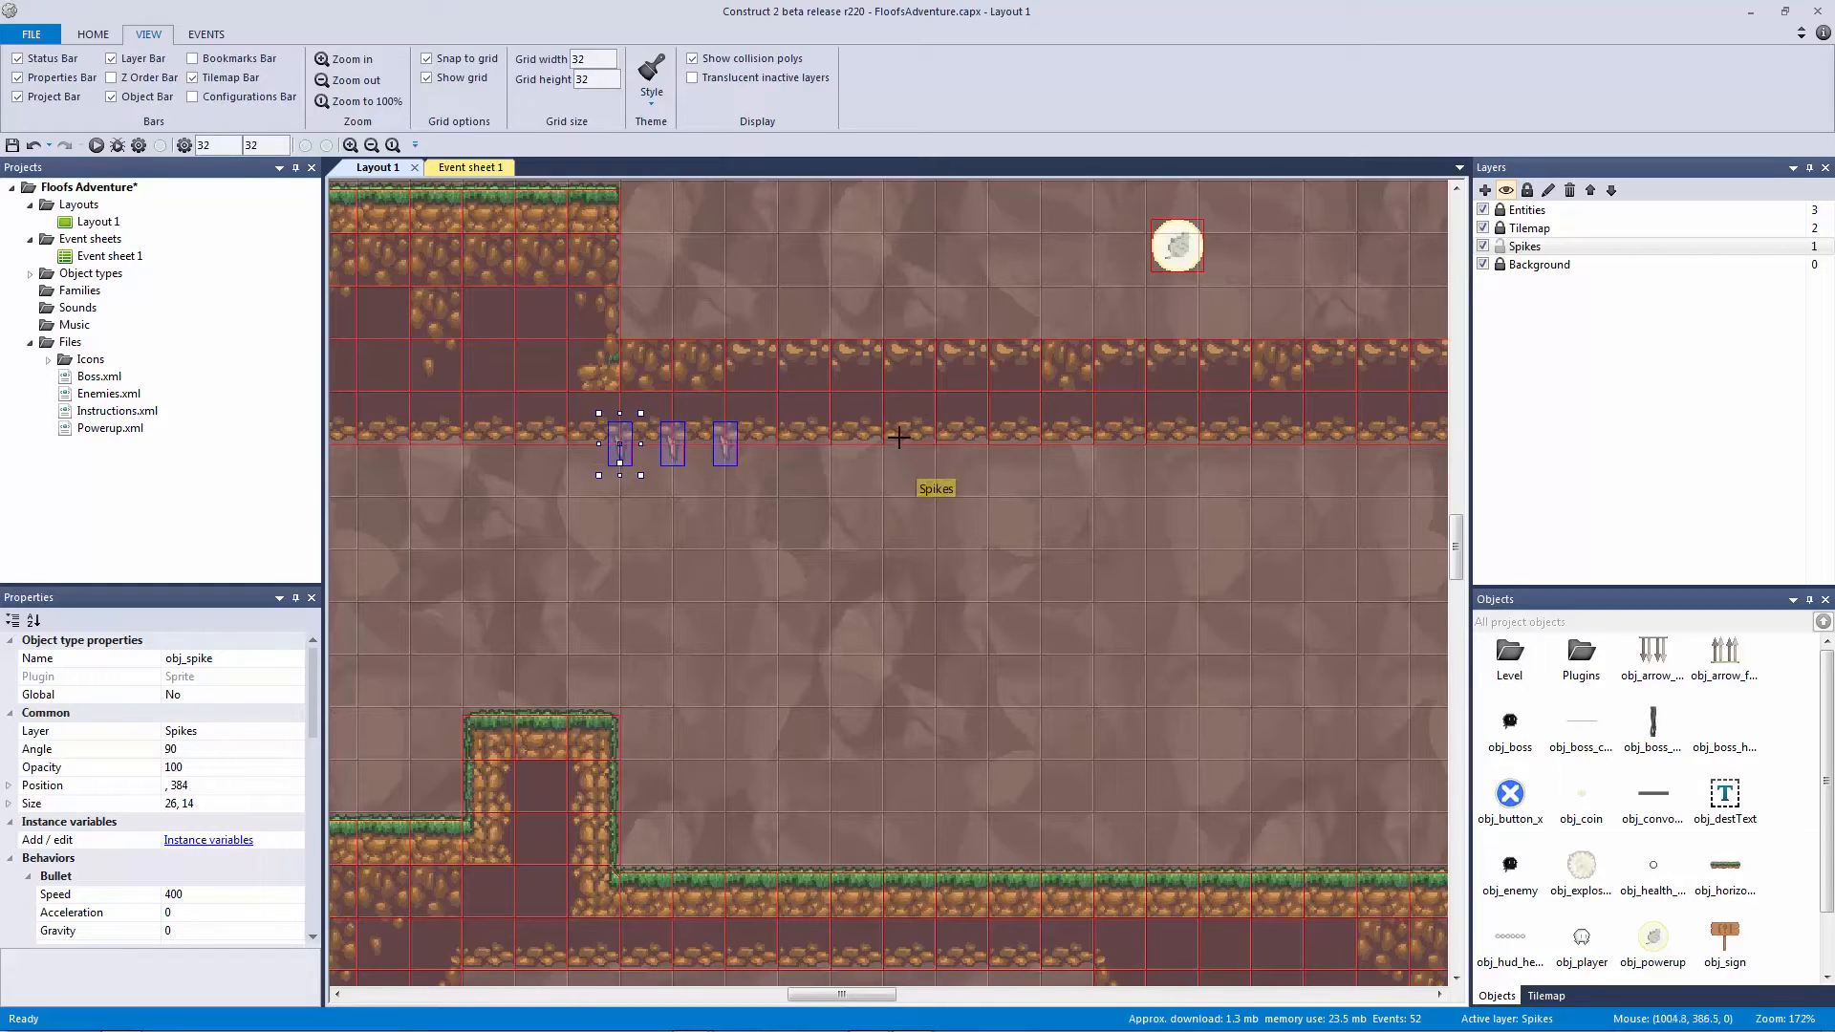
pyautogui.click(833, 445)
pyautogui.hotkey('ctrl', 'v')
pyautogui.click(936, 447)
pyautogui.hotkey('ctrl', 'v')
pyautogui.click(1090, 456)
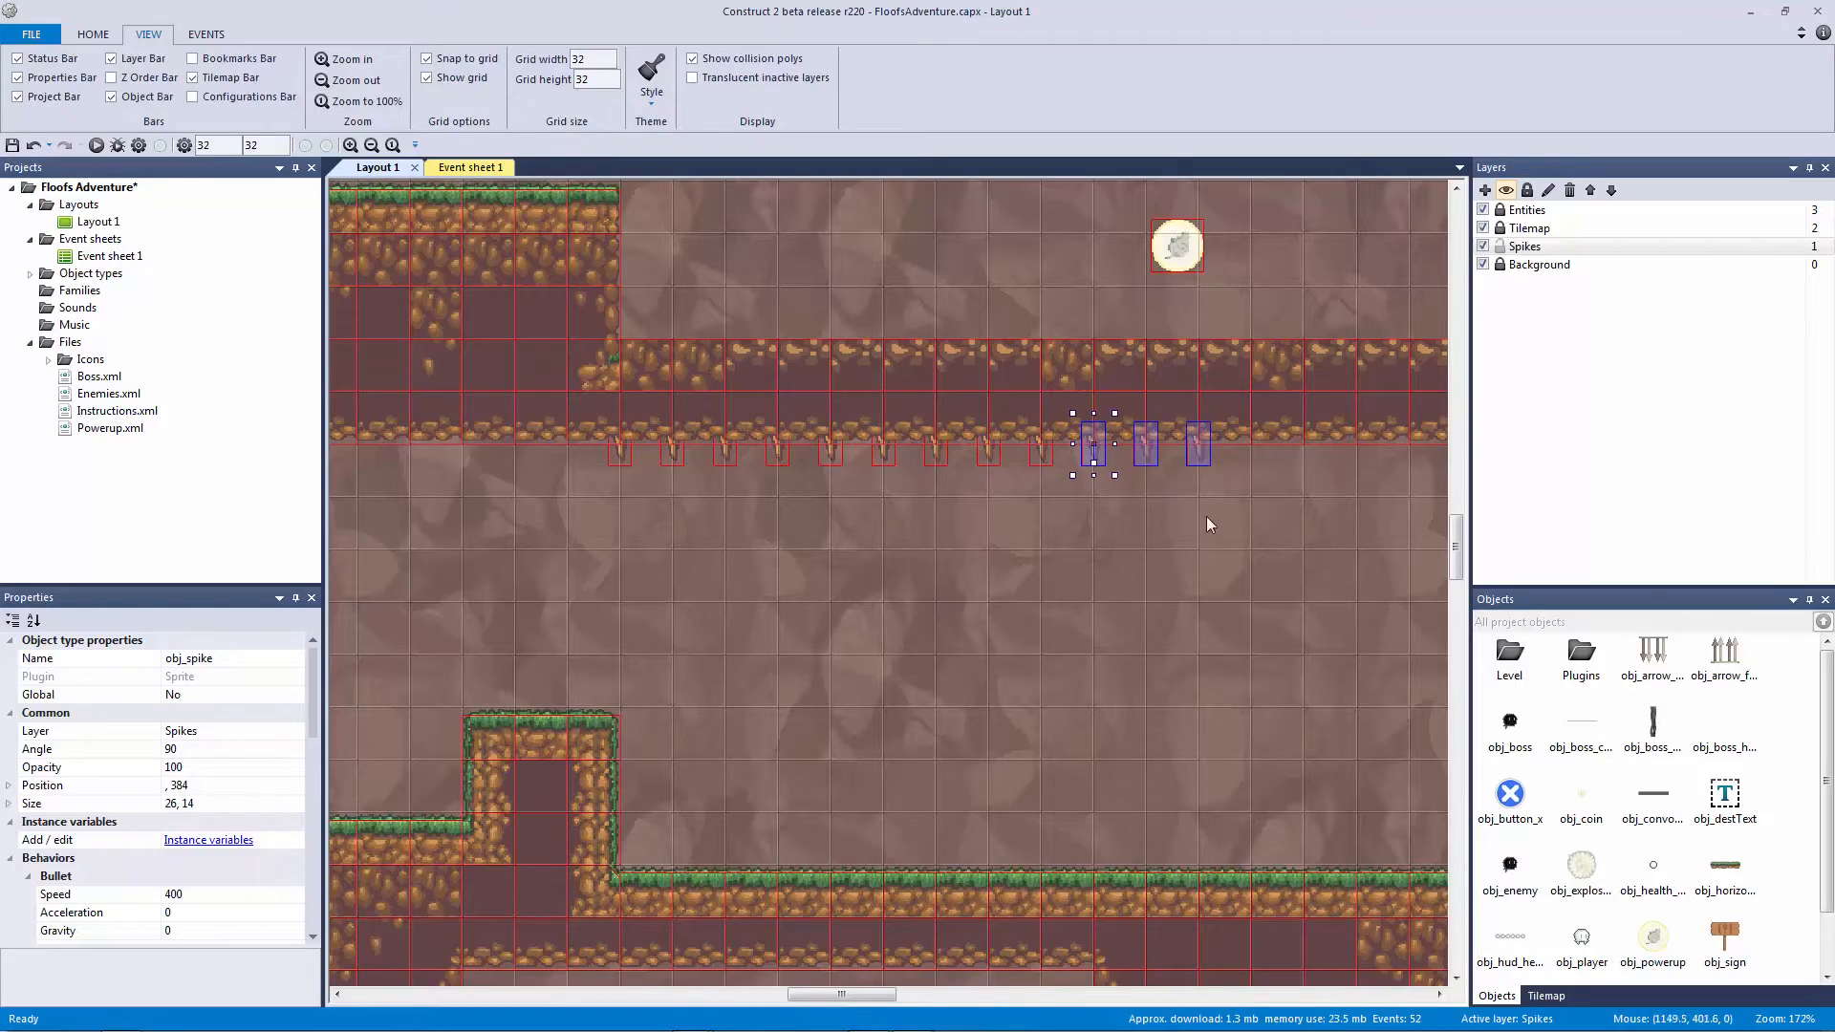
# Step: Paste a fifth three-spike group and shift it one grid cell right so it extends the row below the powerup pit
pyautogui.keyDown('ctrl'); pyautogui.scroll(-5, 1086, 460); pyautogui.keyUp('ctrl')
pyautogui.moveTo(964, 464); pyautogui.dragTo(793, 462, button='middle')
pyautogui.click(782, 435)
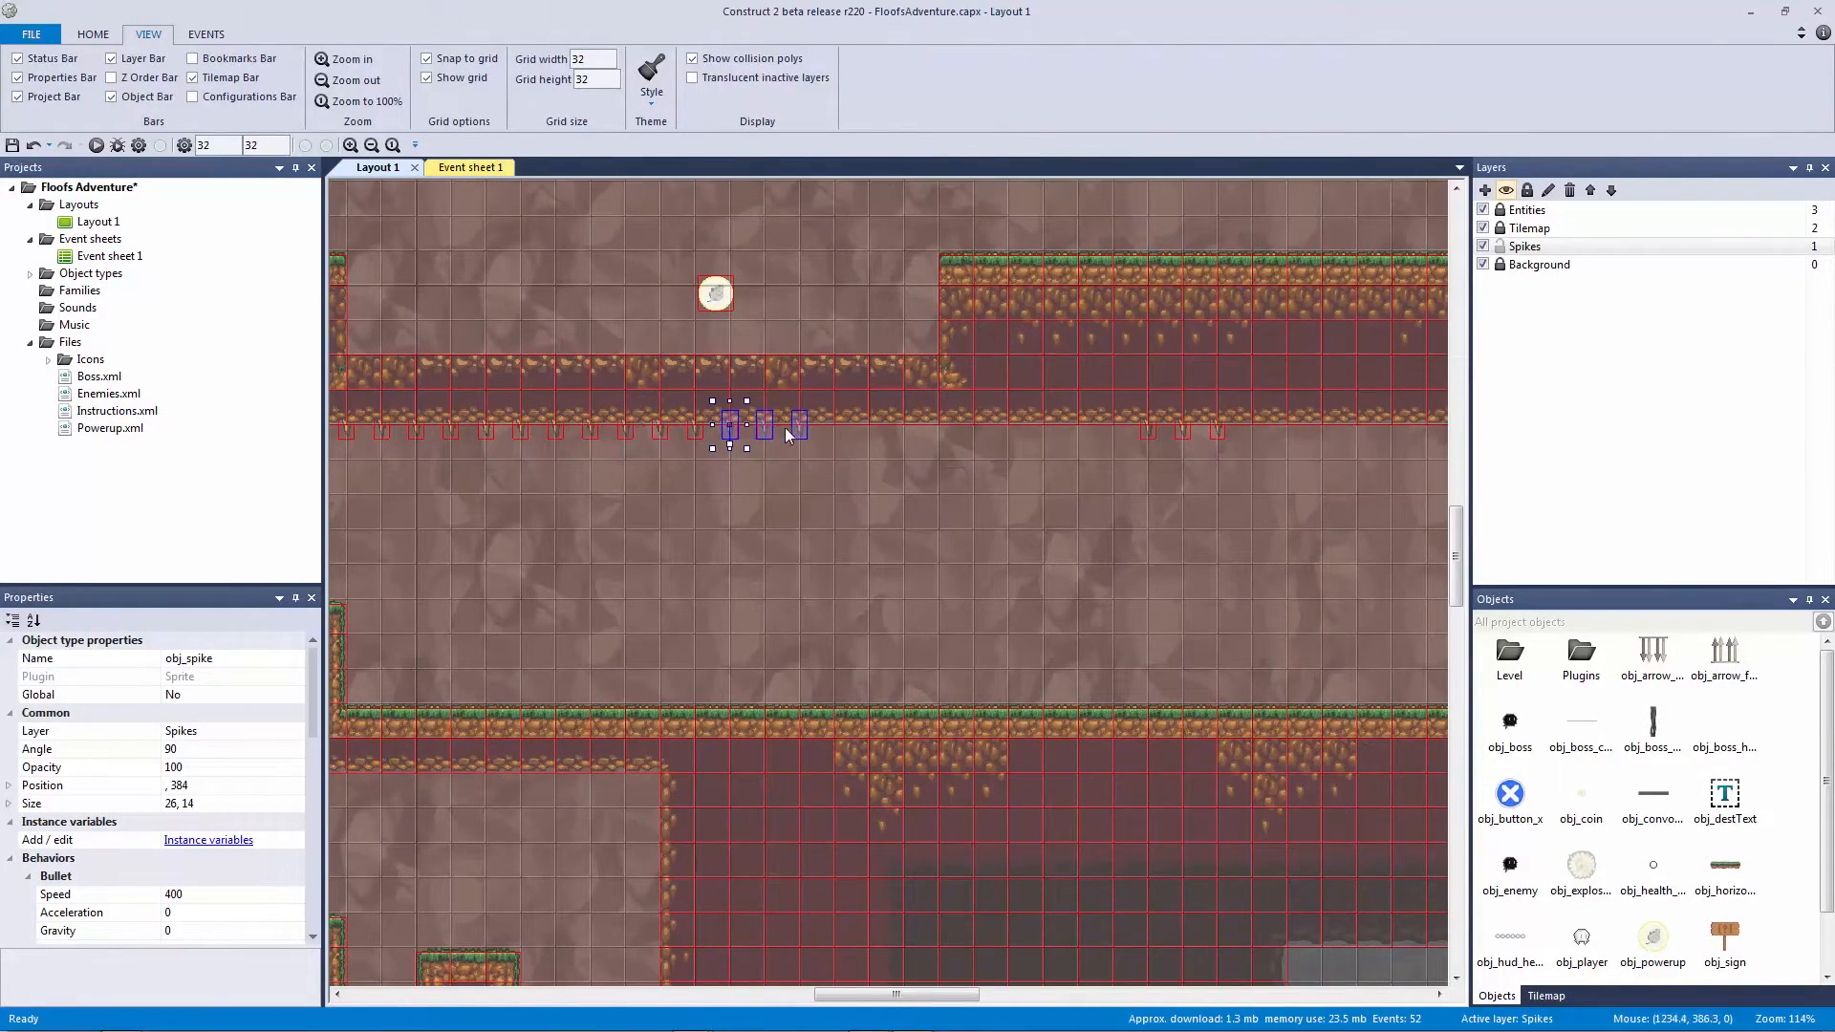
pyautogui.moveTo(726, 430); pyautogui.dragTo(766, 432)
pyautogui.click(811, 480)
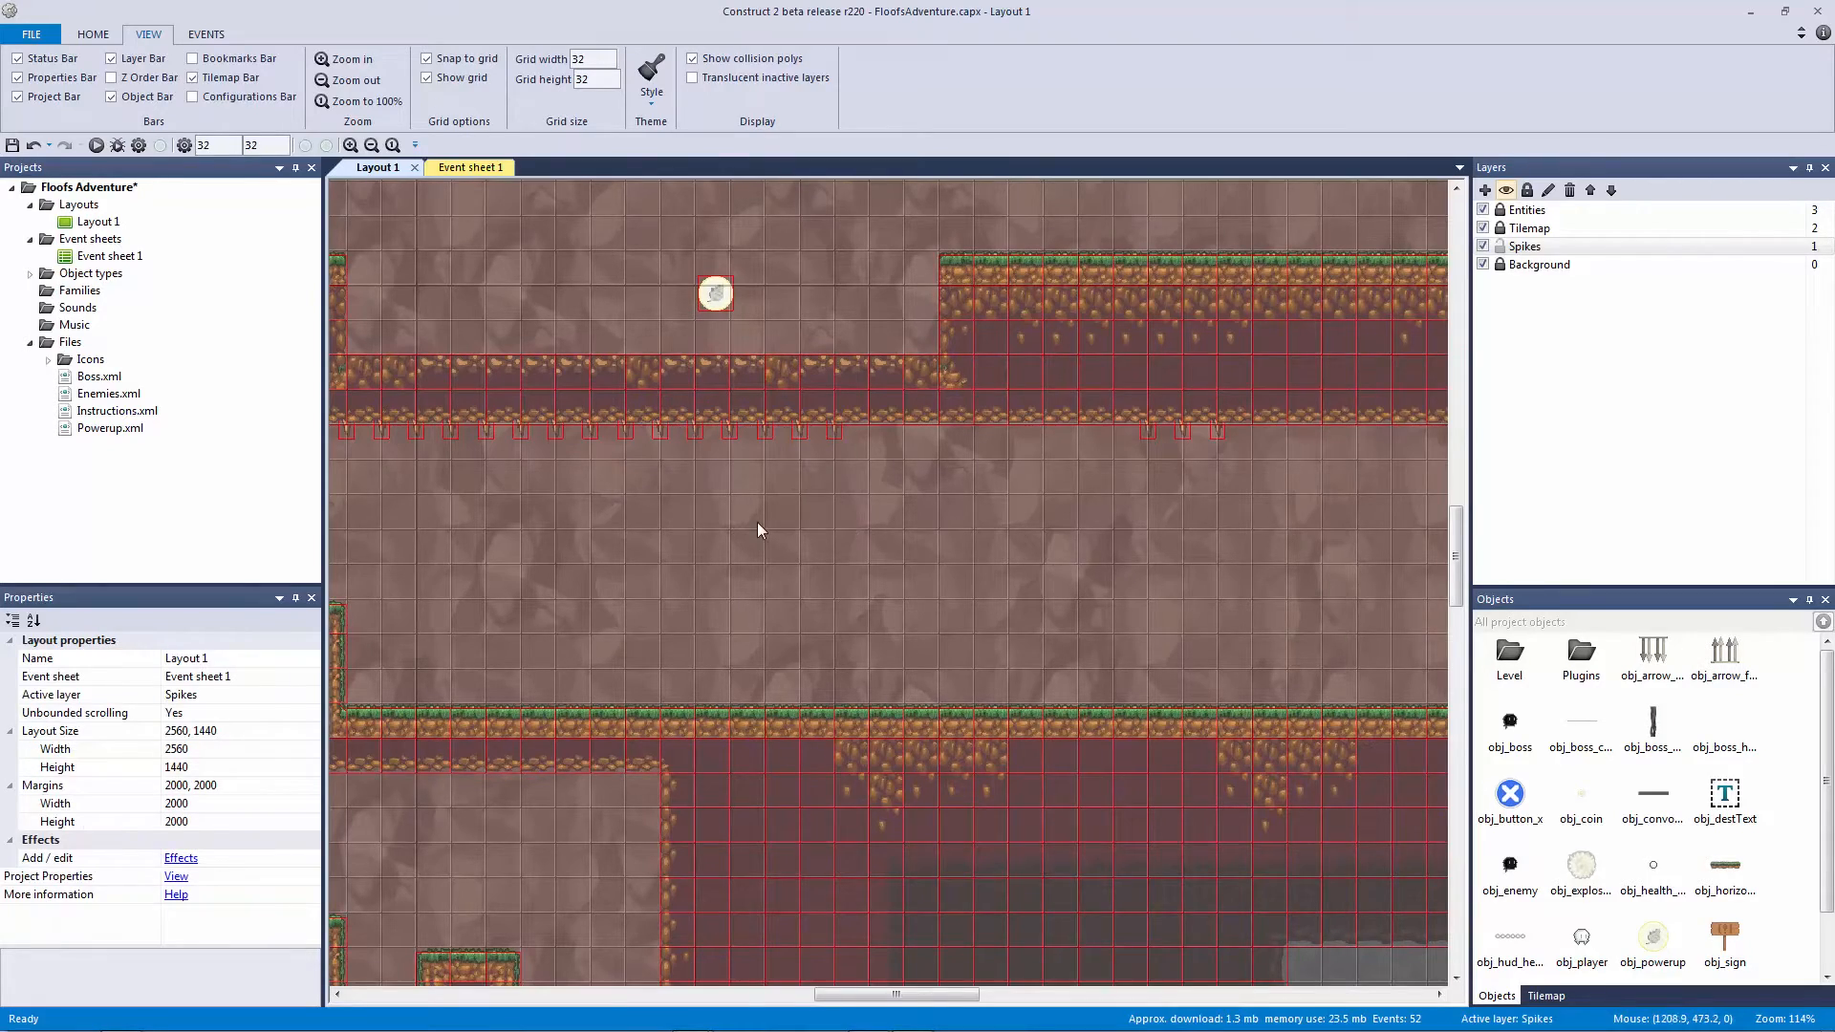
# Step: Review the spike rows placed along the lower ceiling and the Spike group's line-of-sight and collision events
pyautogui.moveTo(512, 492); pyautogui.dragTo(559, 483, button='middle')
pyautogui.keyDown('ctrl'); pyautogui.scroll(-5, 722, 521); pyautogui.keyUp('ctrl')
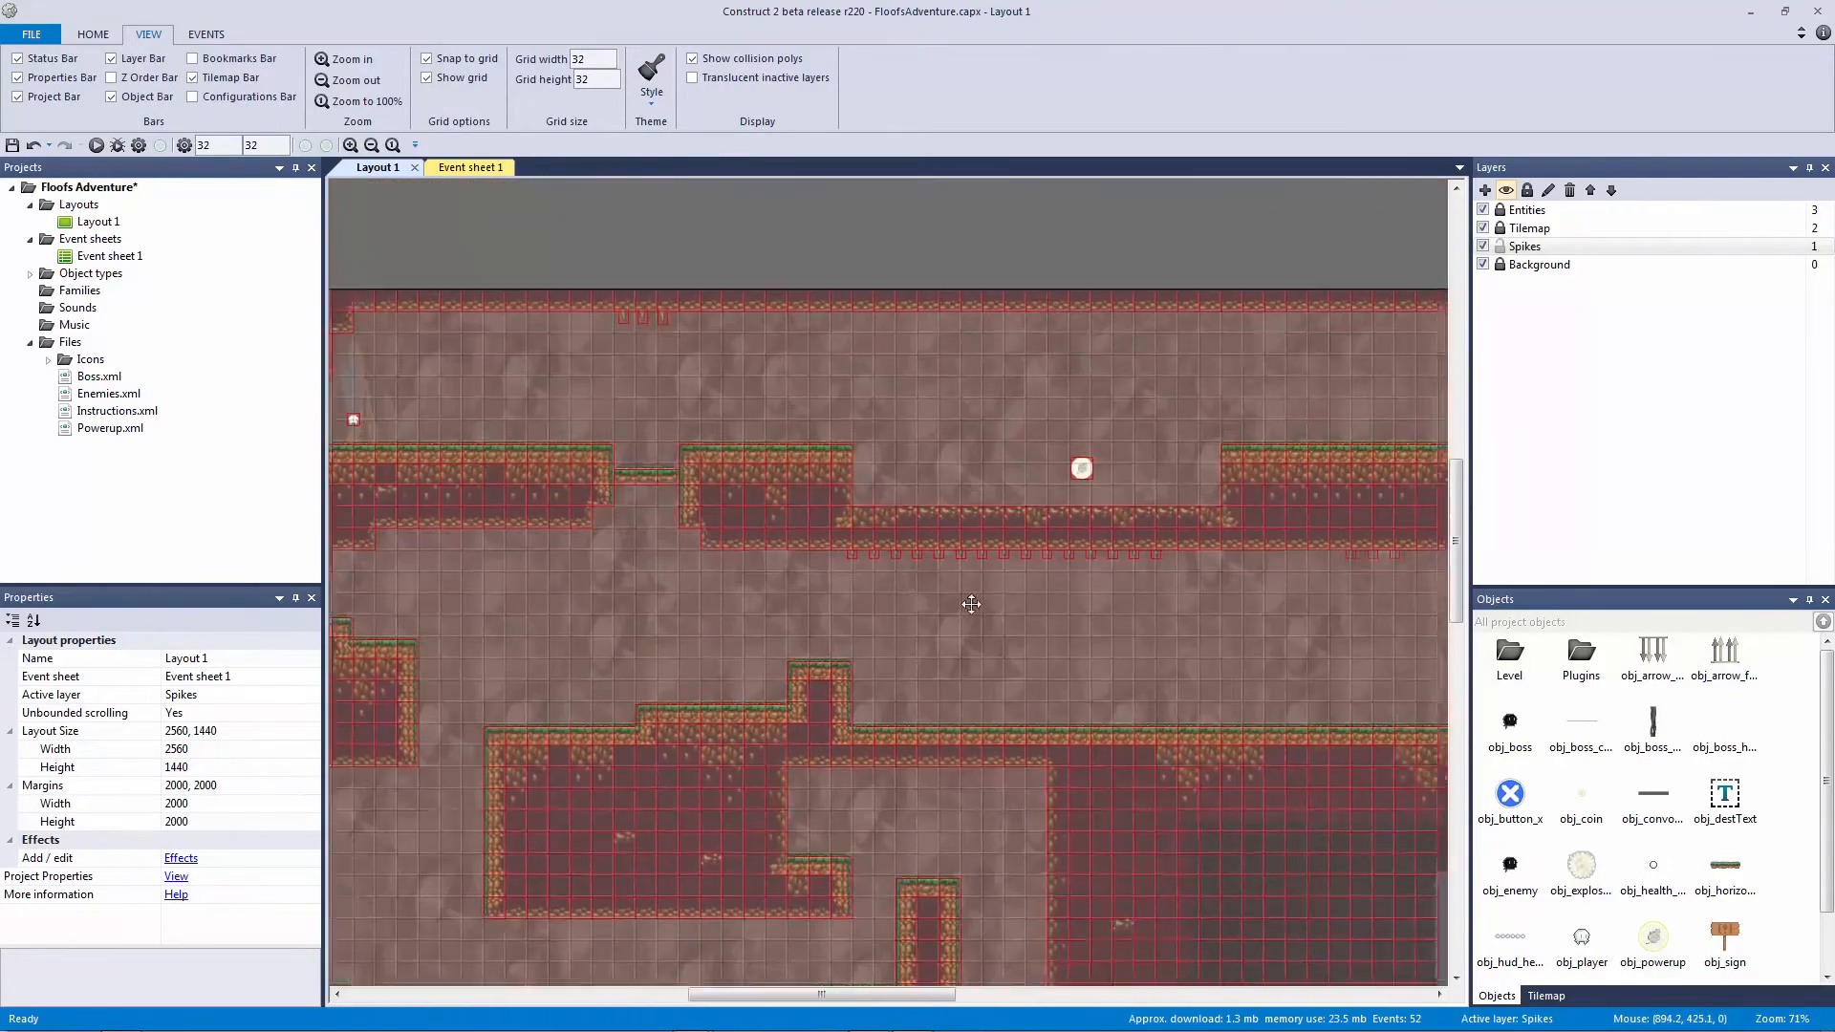
pyautogui.moveTo(1012, 623); pyautogui.dragTo(504, 552, button='middle')
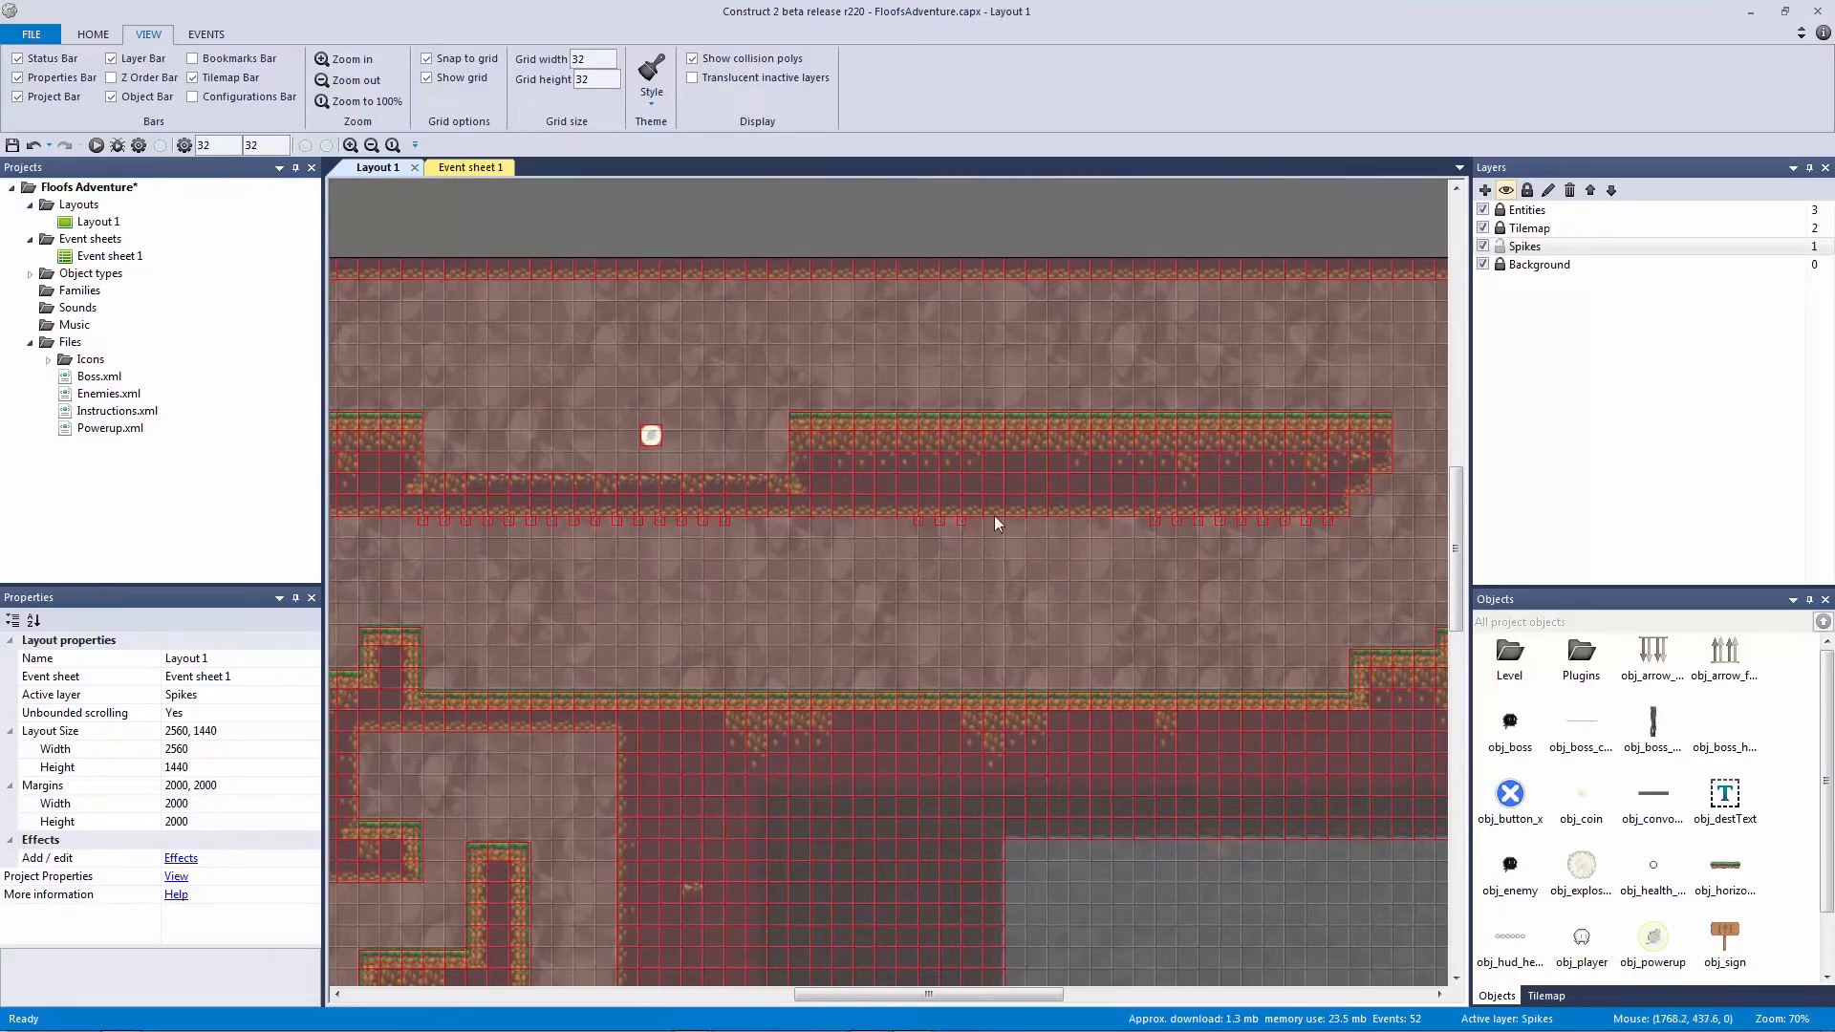
pyautogui.keyDown('ctrl'); pyautogui.scroll(10, 1080, 489); pyautogui.keyUp('ctrl')
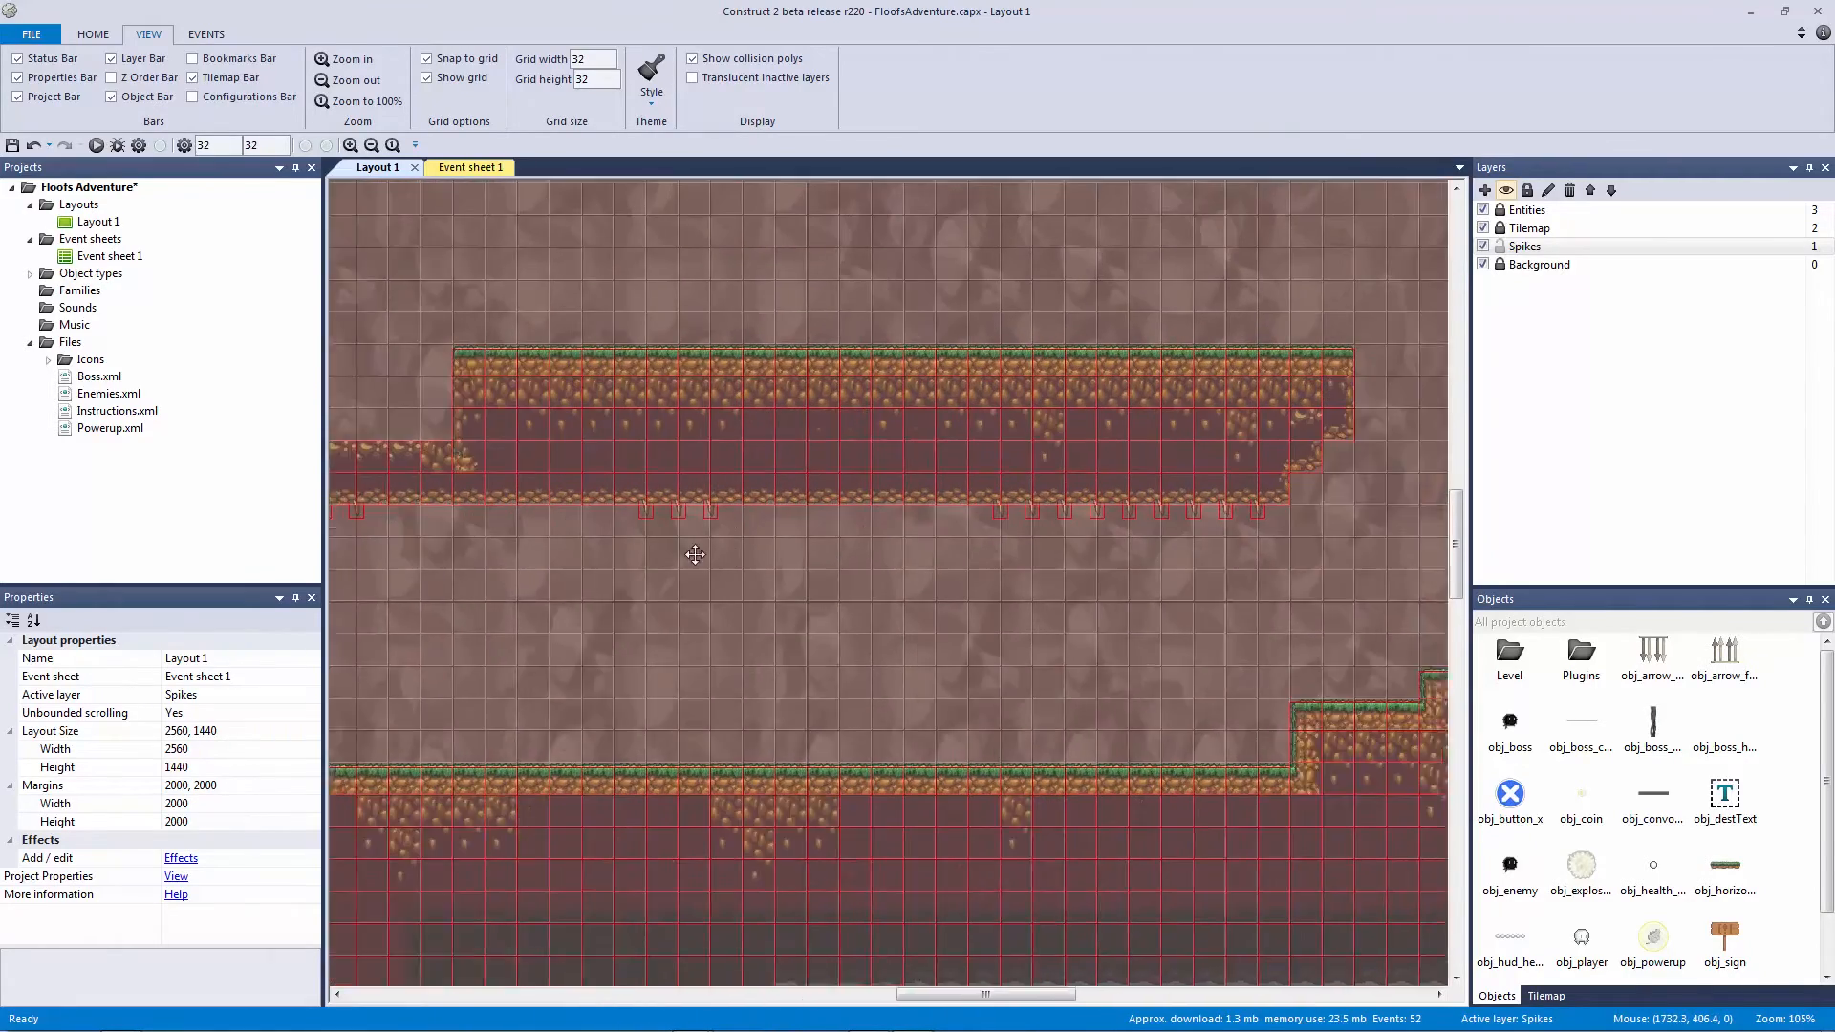
pyautogui.keyDown('ctrl'); pyautogui.scroll(1, 1198, 576); pyautogui.keyUp('ctrl')
pyautogui.moveTo(1019, 555); pyautogui.dragTo(796, 404, button='middle')
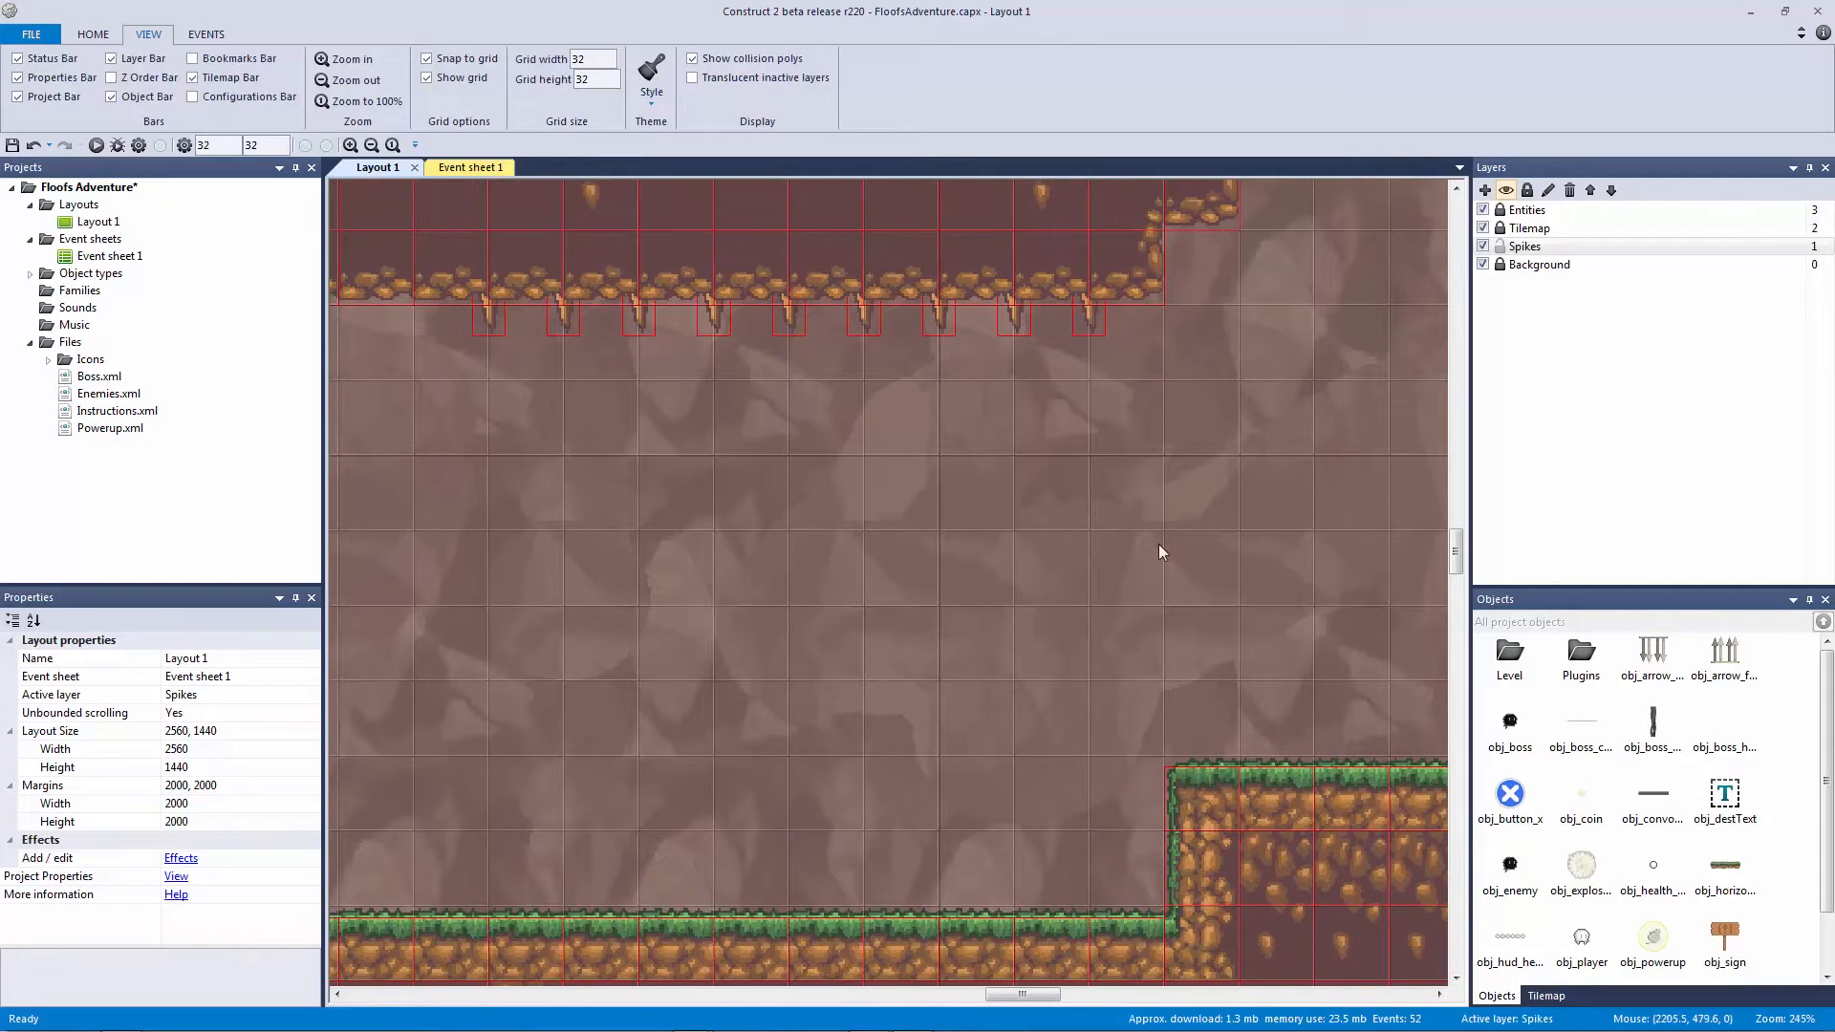
pyautogui.click(449, 168)
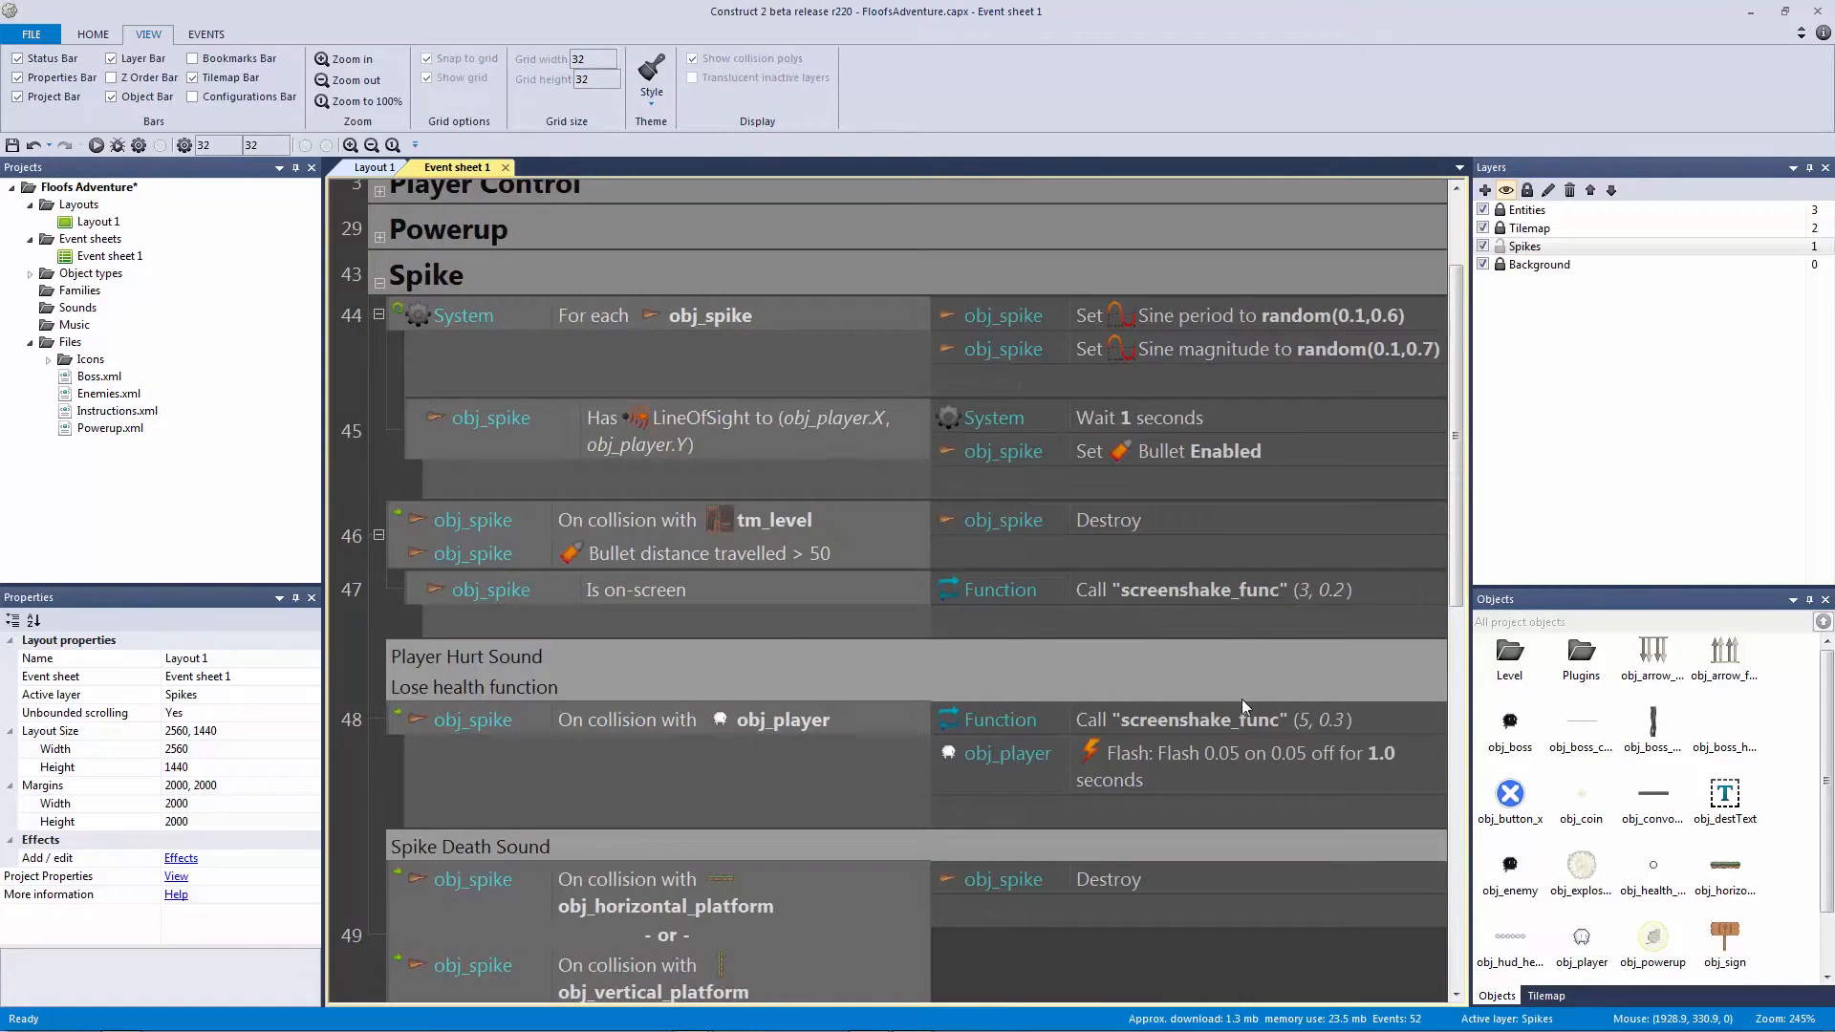
pyautogui.scroll(-3, 1167, 635)
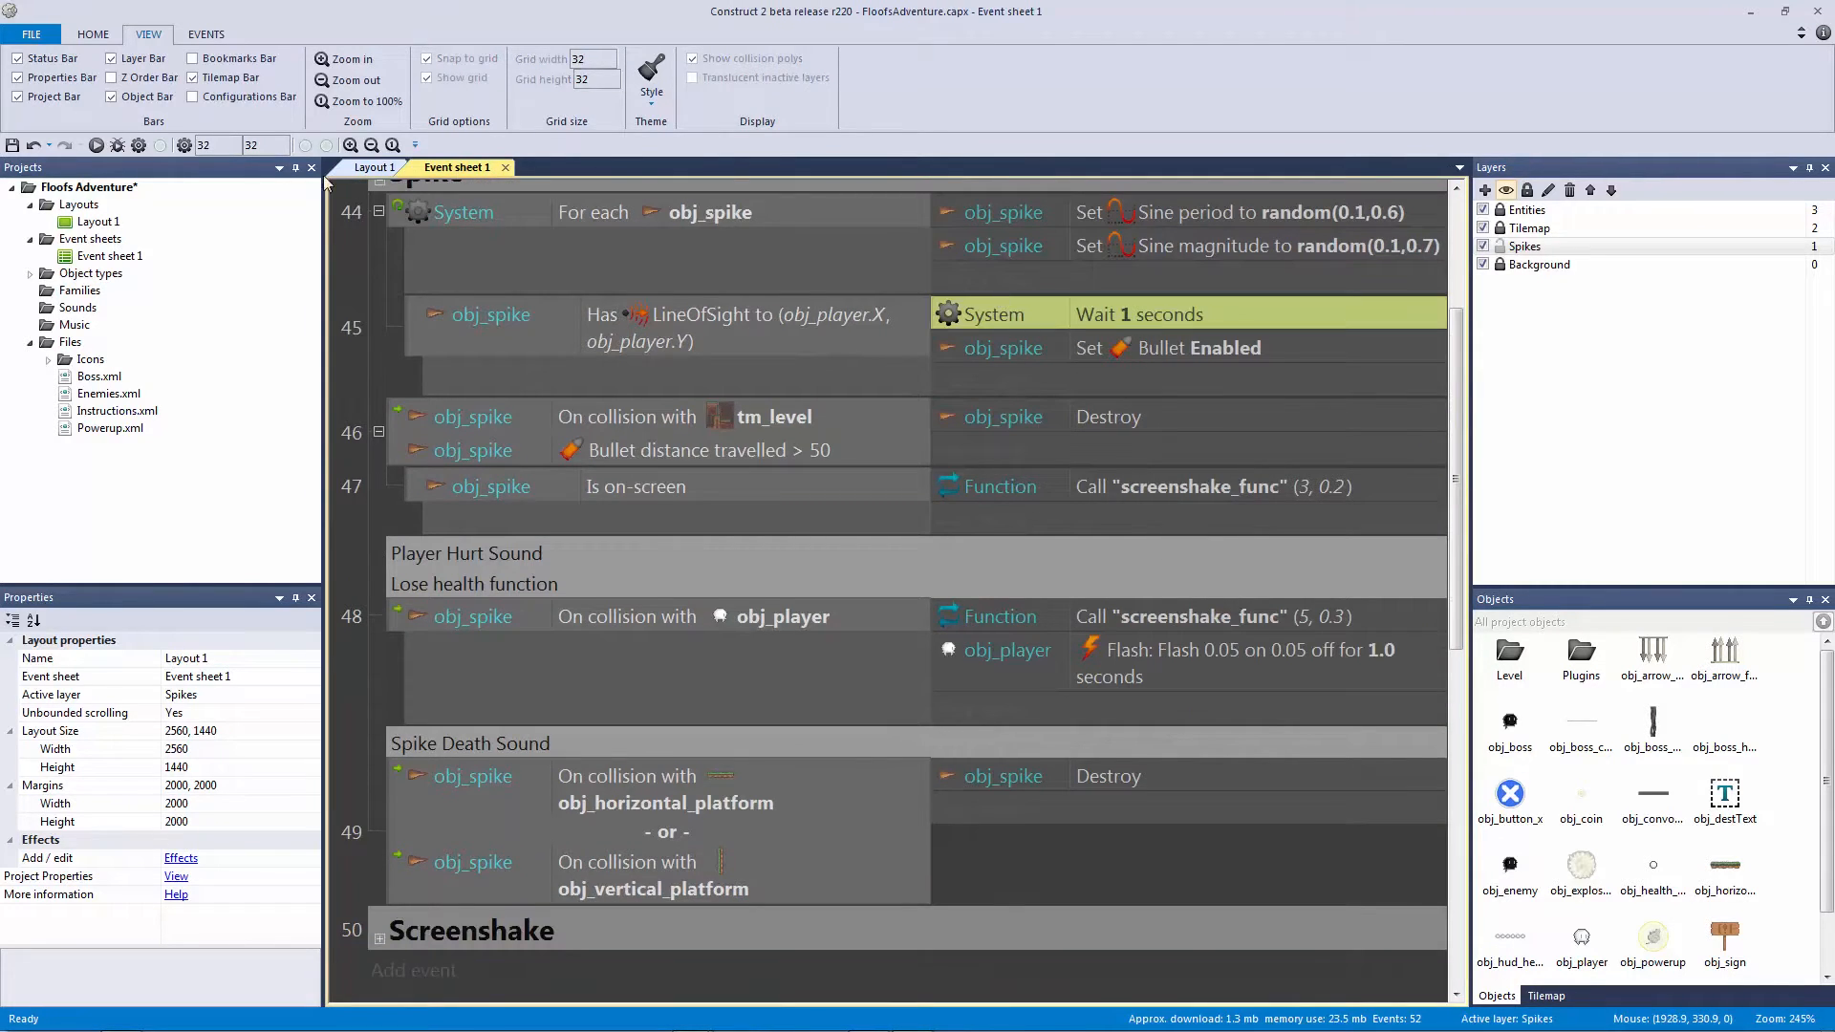
pyautogui.hotkey('ctrl', 'Tab')
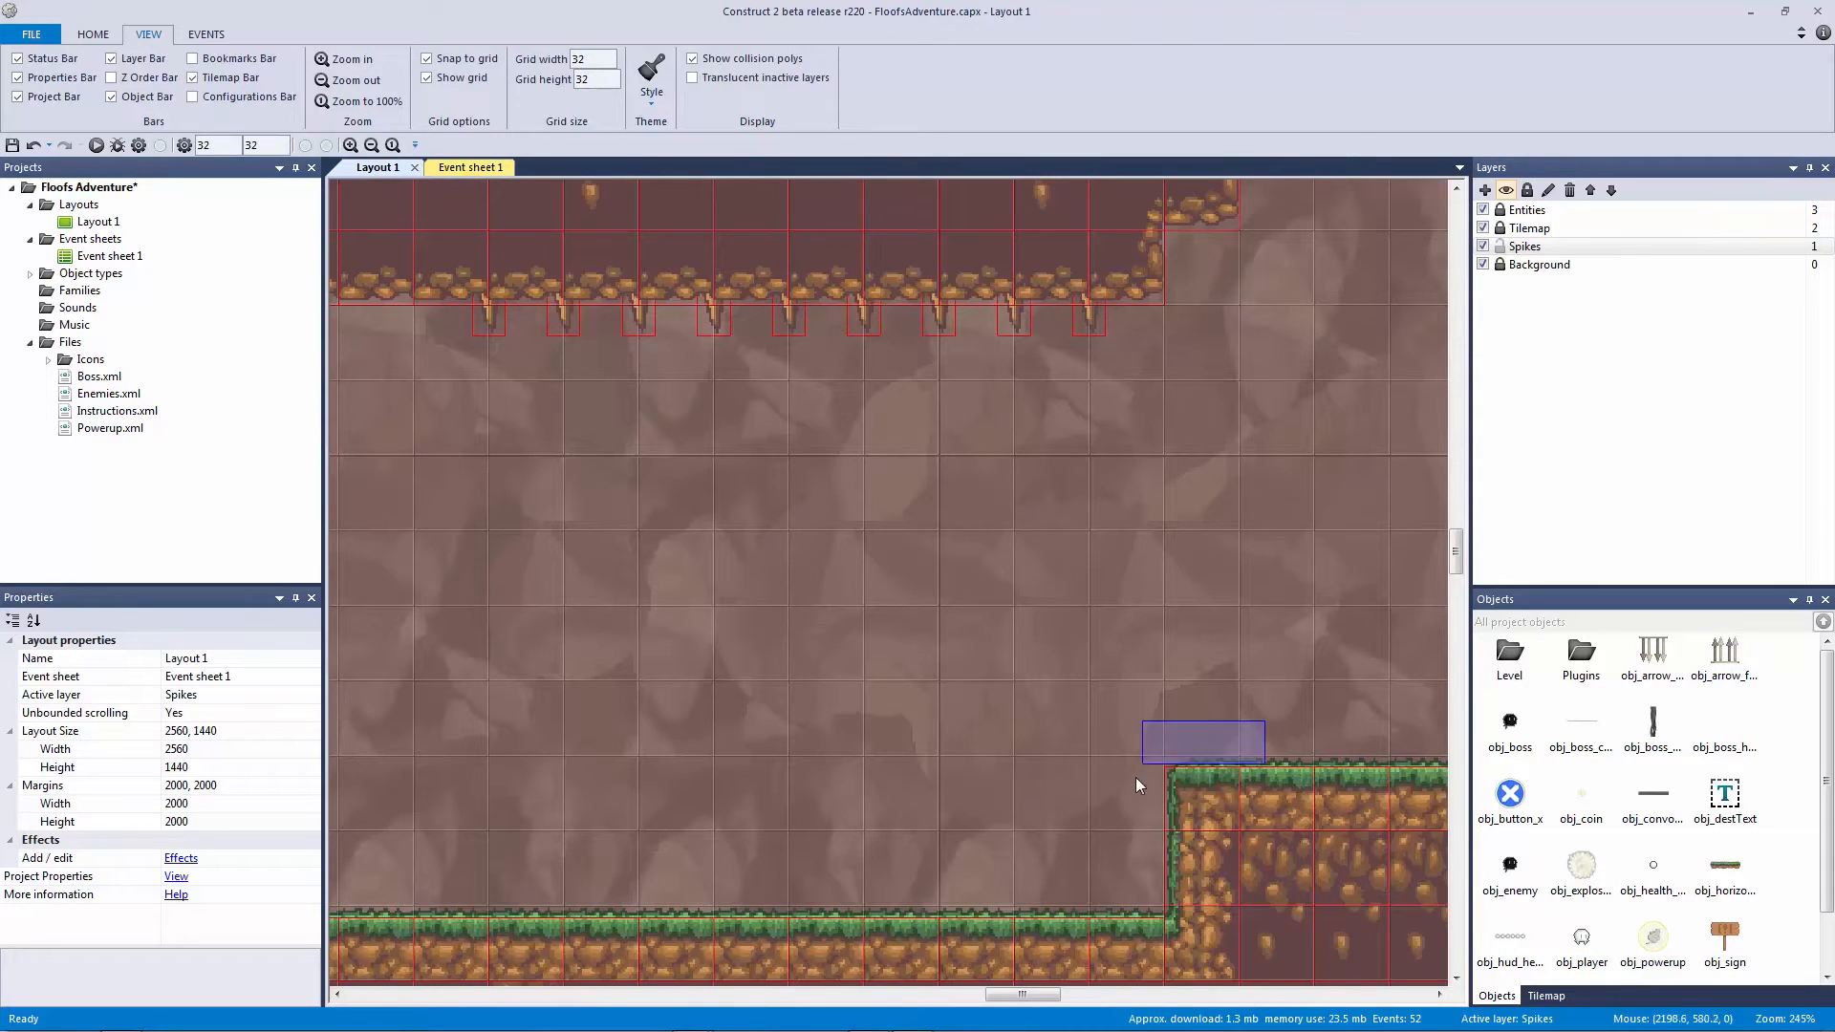
pyautogui.moveTo(1126, 877); pyautogui.dragTo(483, 827)
pyautogui.moveTo(858, 837); pyautogui.dragTo(940, 759, button='middle')
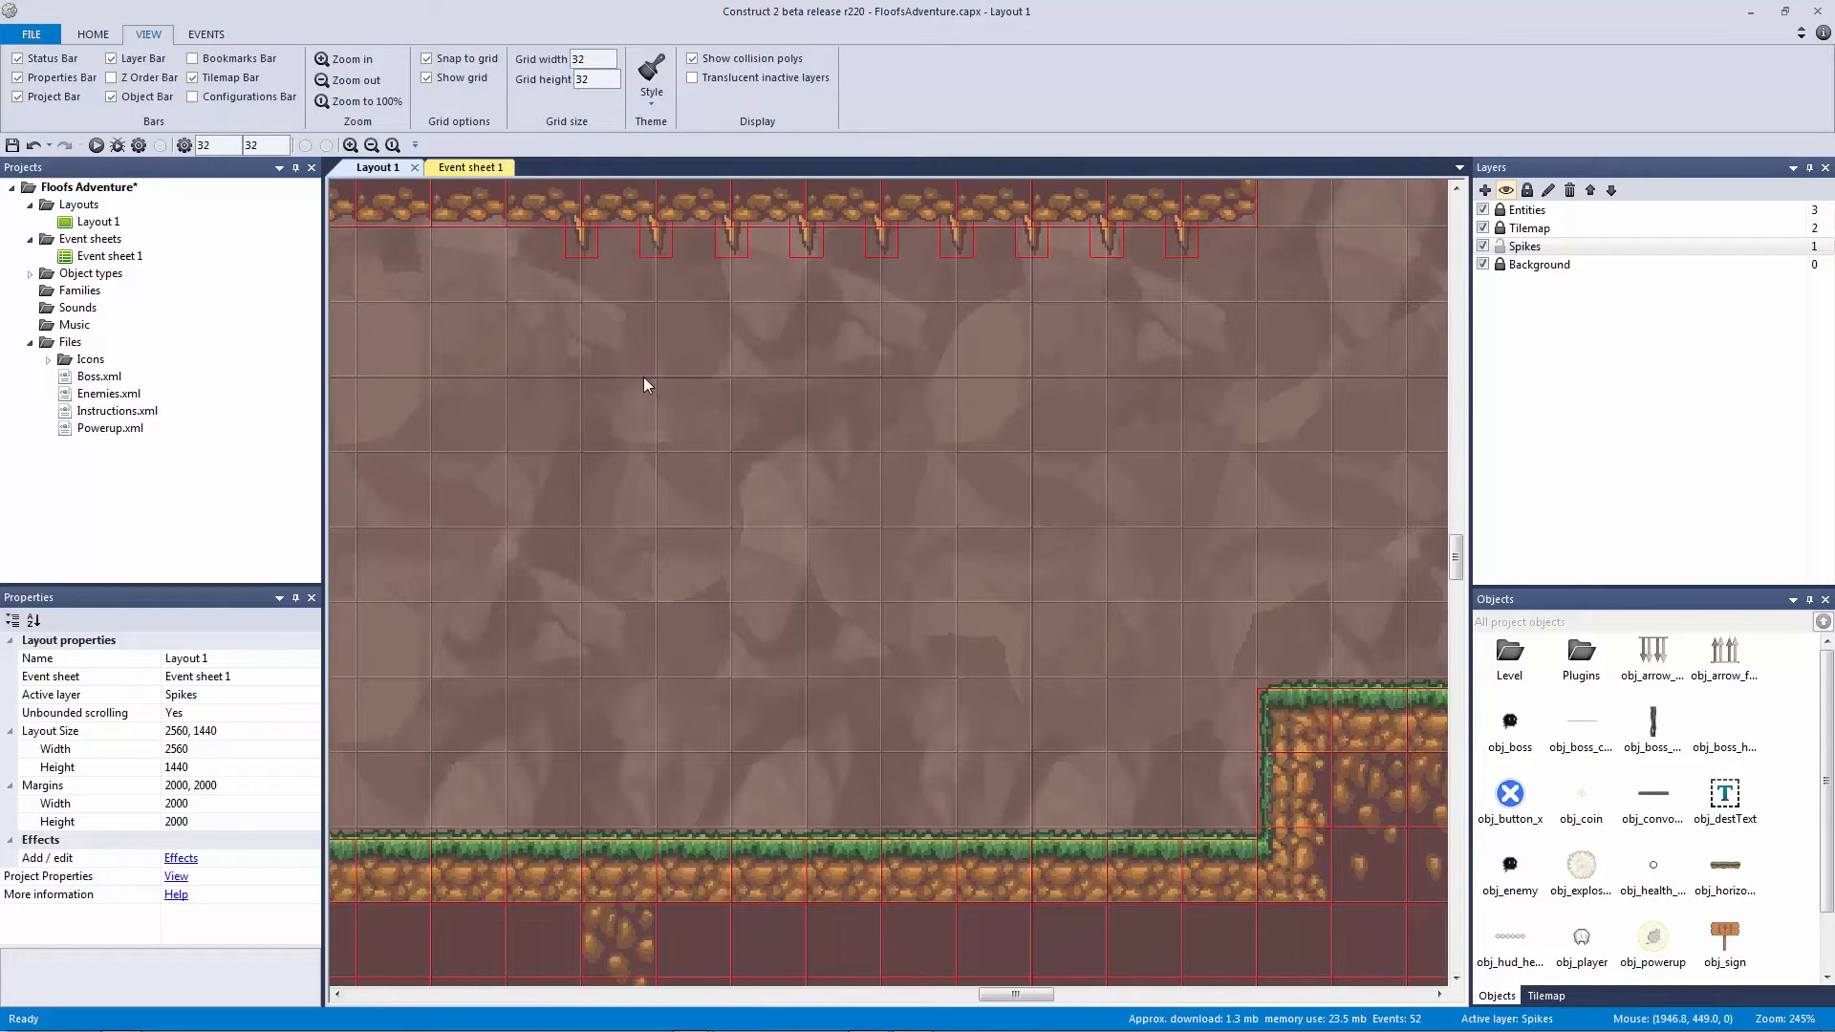
pyautogui.keyDown('ctrl'); pyautogui.scroll(-5, 640, 393); pyautogui.keyUp('ctrl')
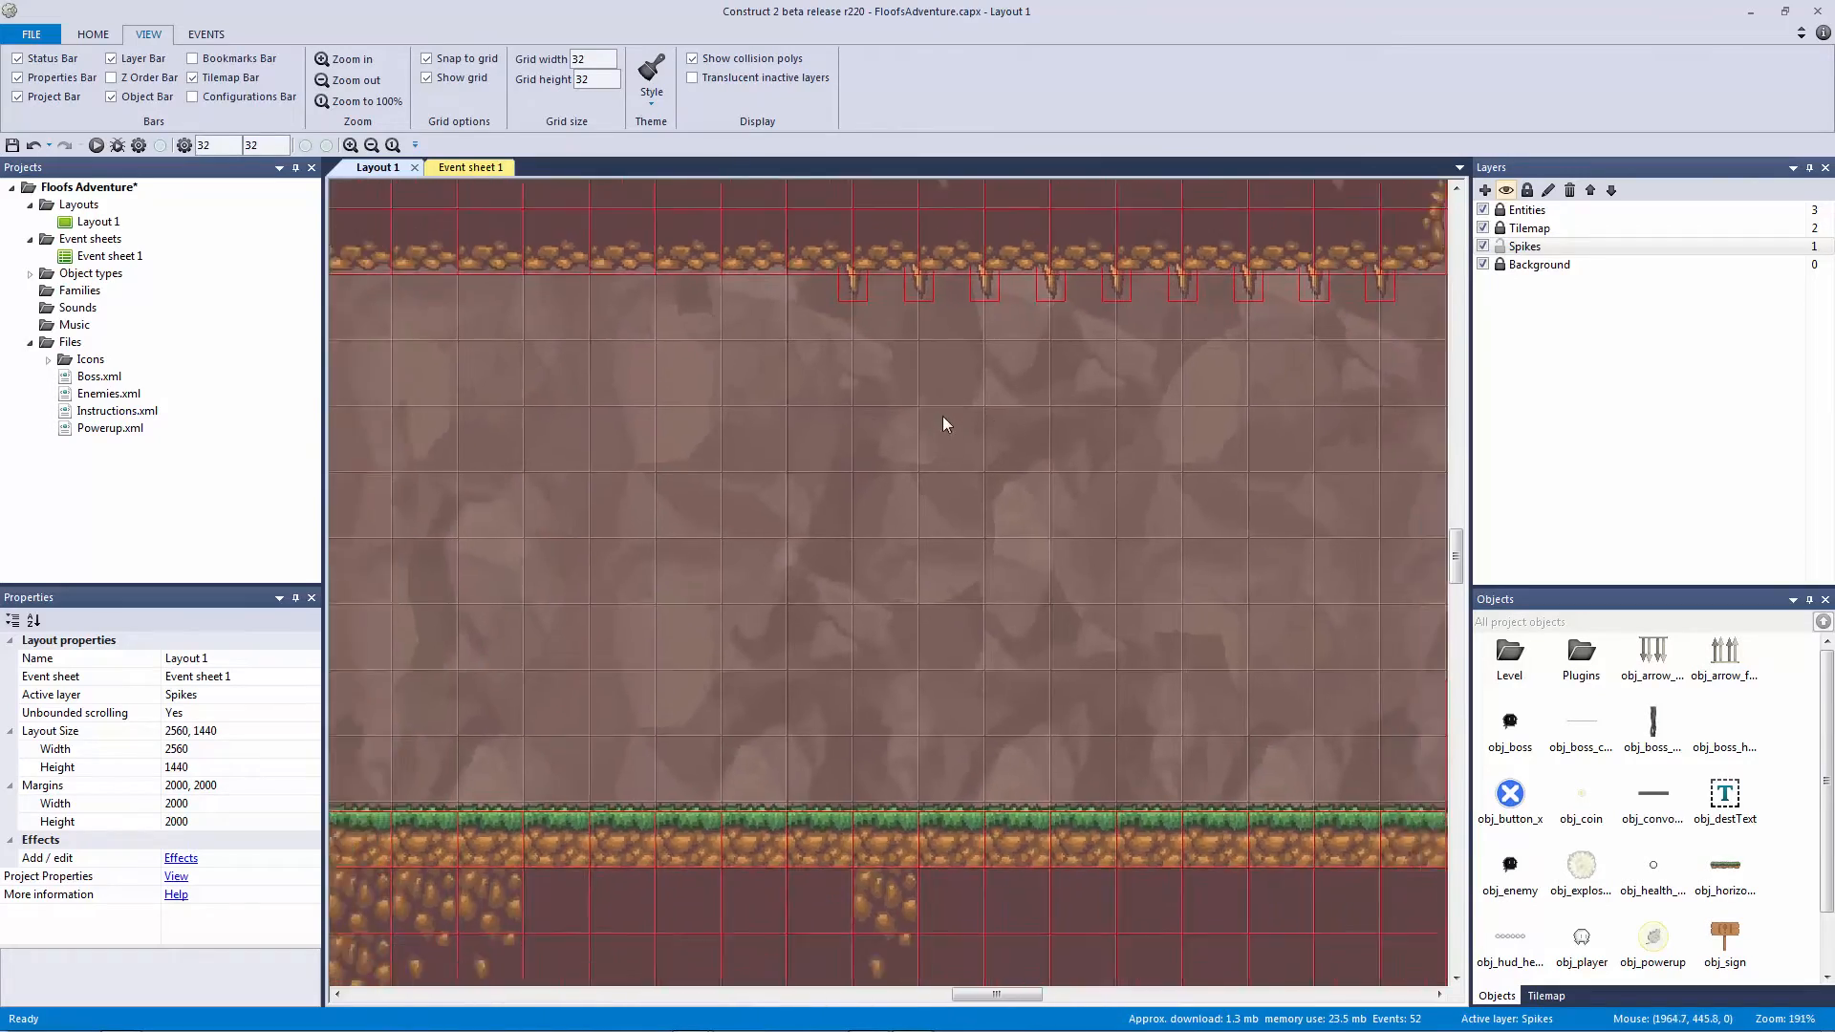
pyautogui.keyDown('ctrl'); pyautogui.scroll(-1, 902, 422); pyautogui.keyUp('ctrl')
pyautogui.keyDown('shift'); pyautogui.scroll(4, 864, 599); pyautogui.keyUp('shift')
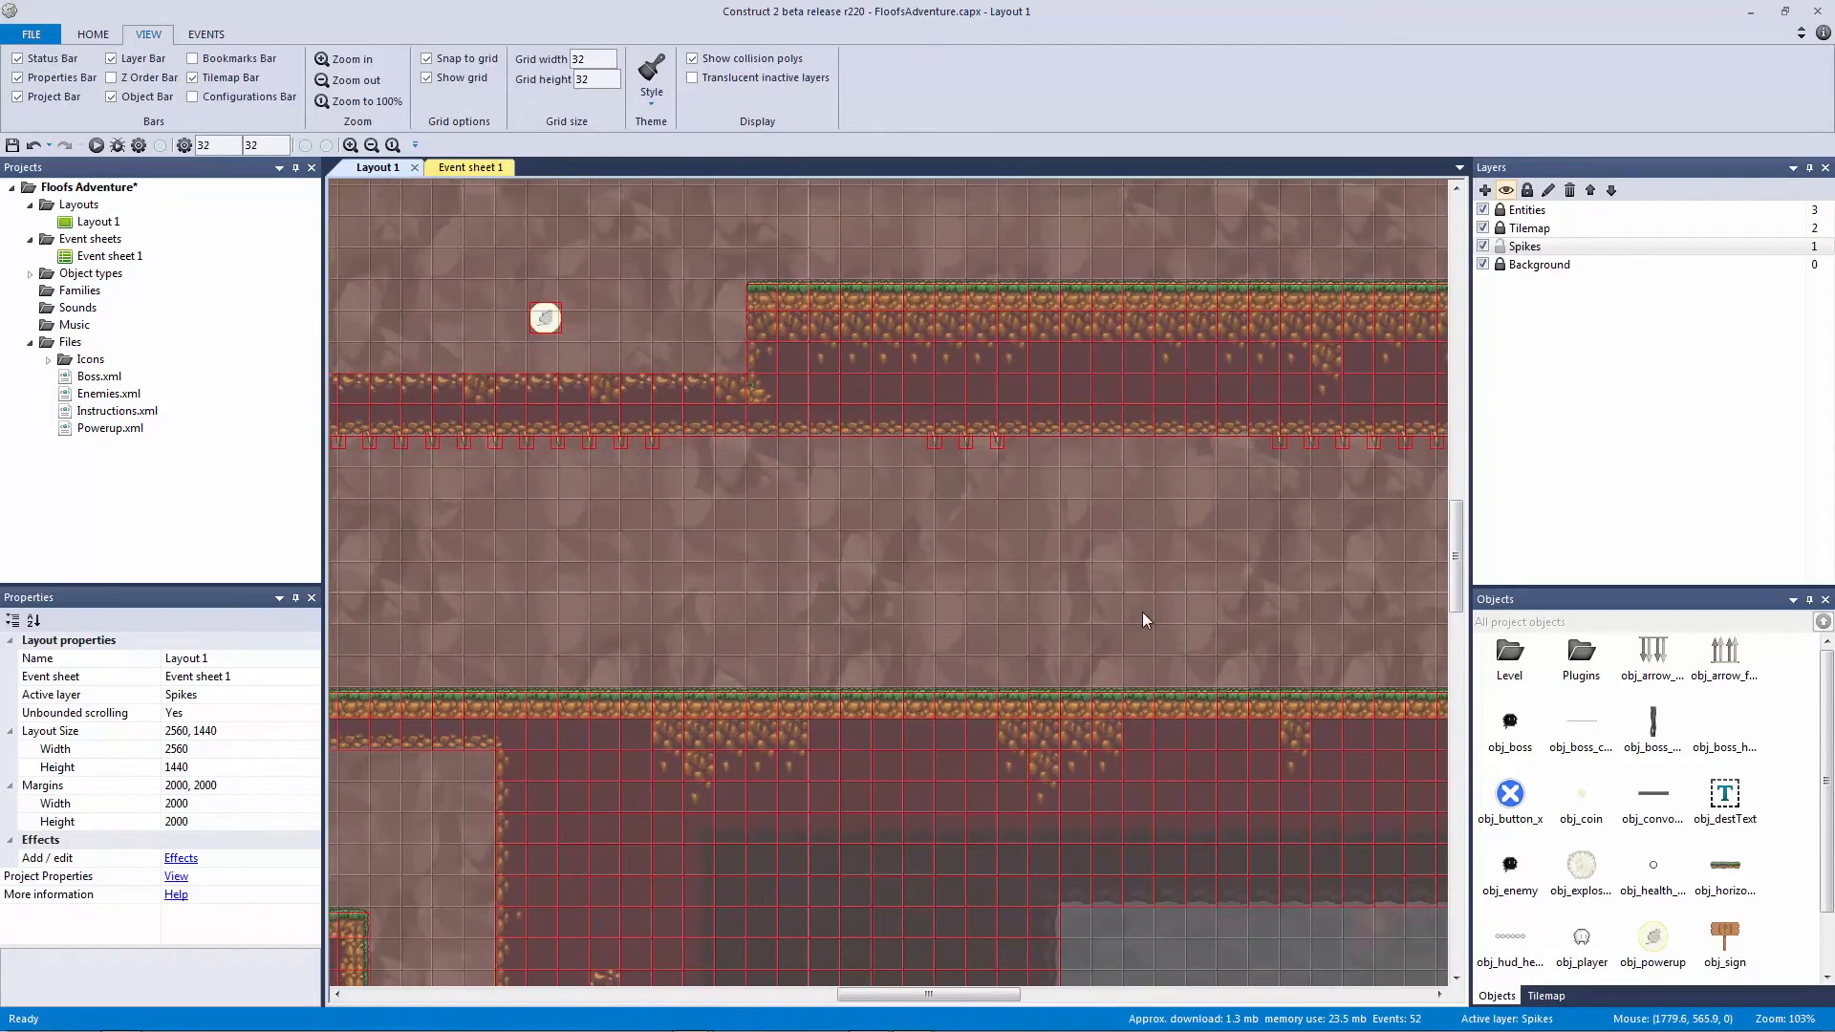
pyautogui.keyDown('ctrl'); pyautogui.scroll(5, 1147, 611); pyautogui.keyUp('ctrl')
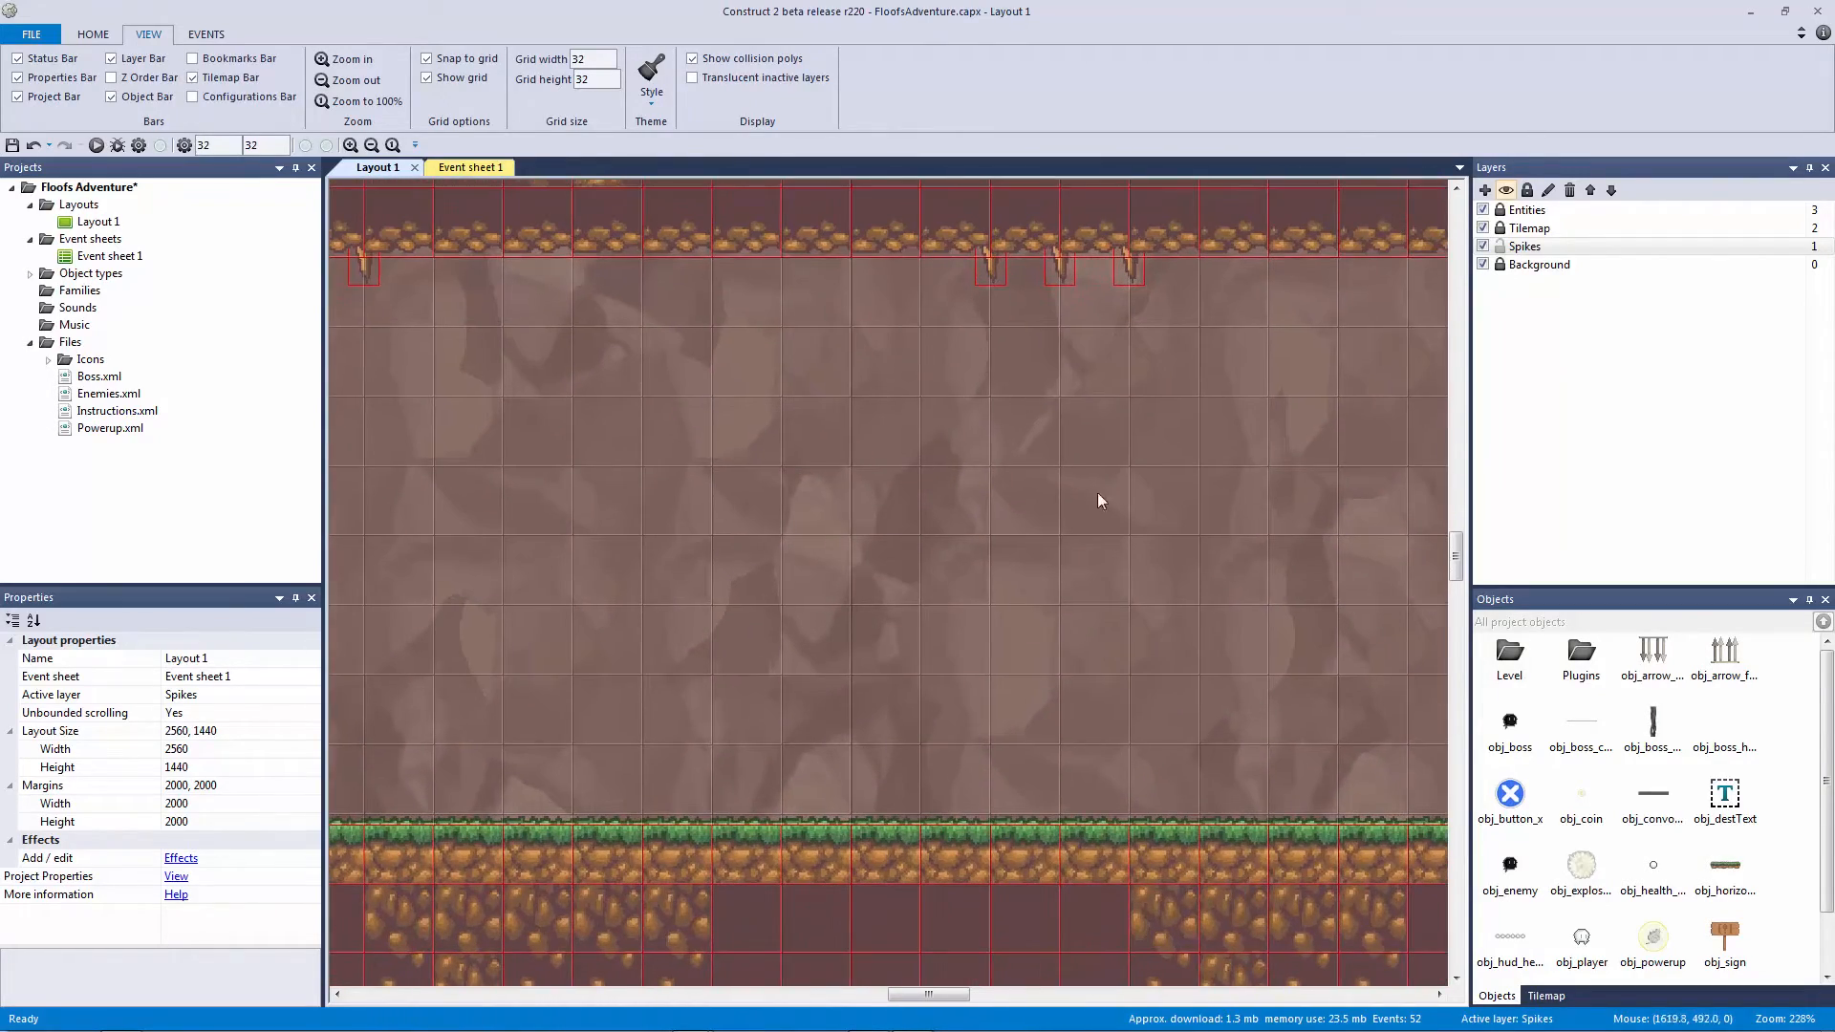
# Step: Select the fifteen-spike row beneath the powerup pit and nudge it about 26 pixels right, keeping it aligned with the ceiling
pyautogui.keyDown('shift'); pyautogui.scroll(5, 955, 516); pyautogui.keyUp('shift')
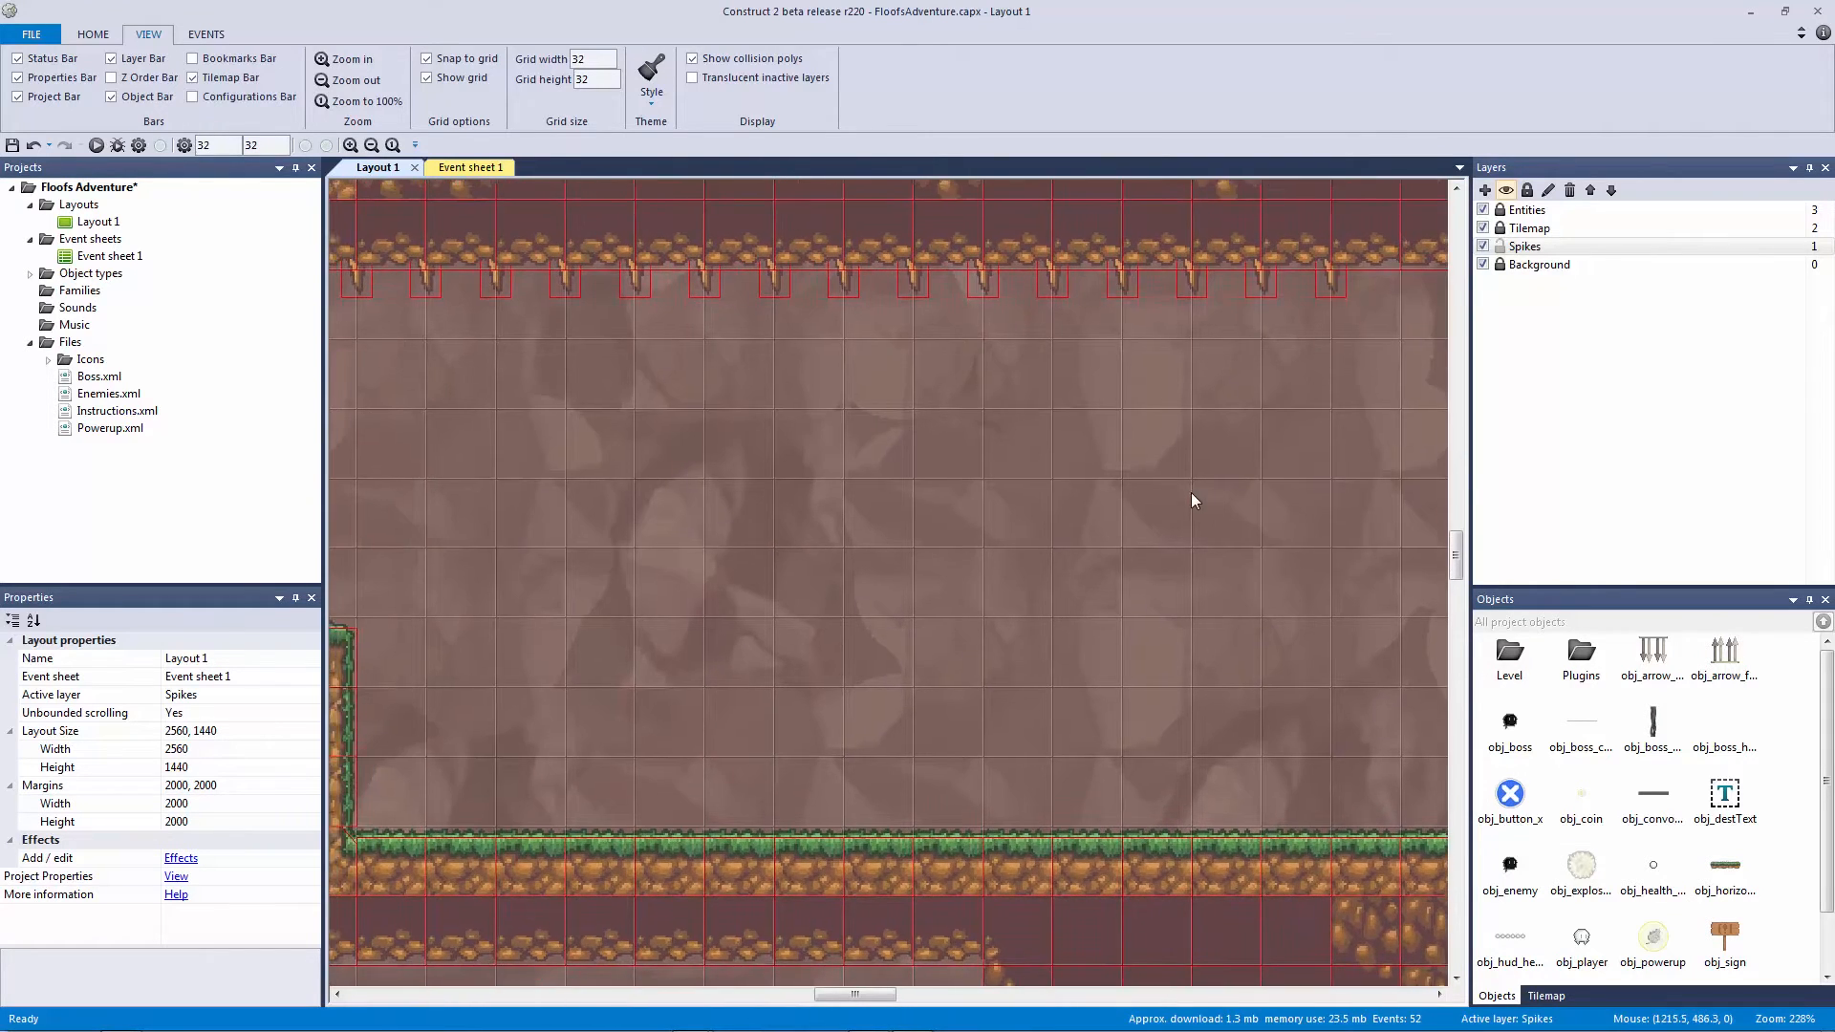
pyautogui.keyDown('ctrl'); pyautogui.scroll(-2, 736, 543); pyautogui.keyUp('ctrl')
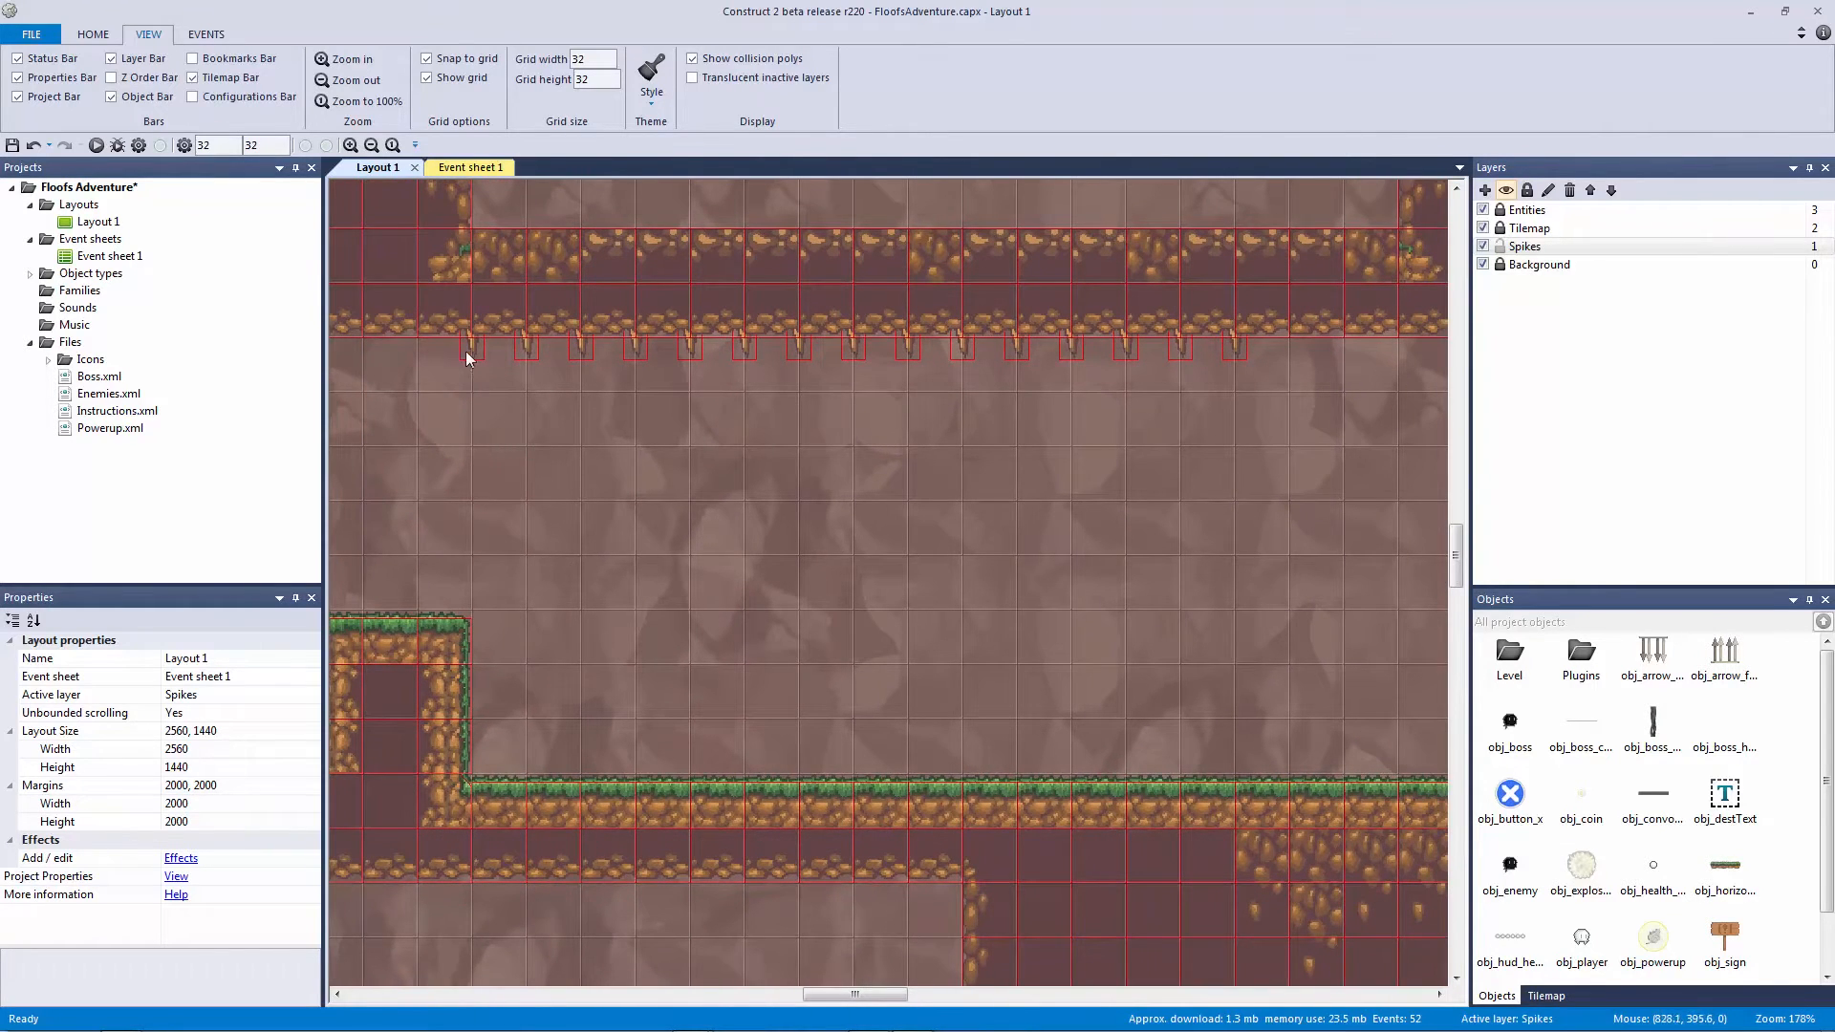
pyautogui.click(472, 350)
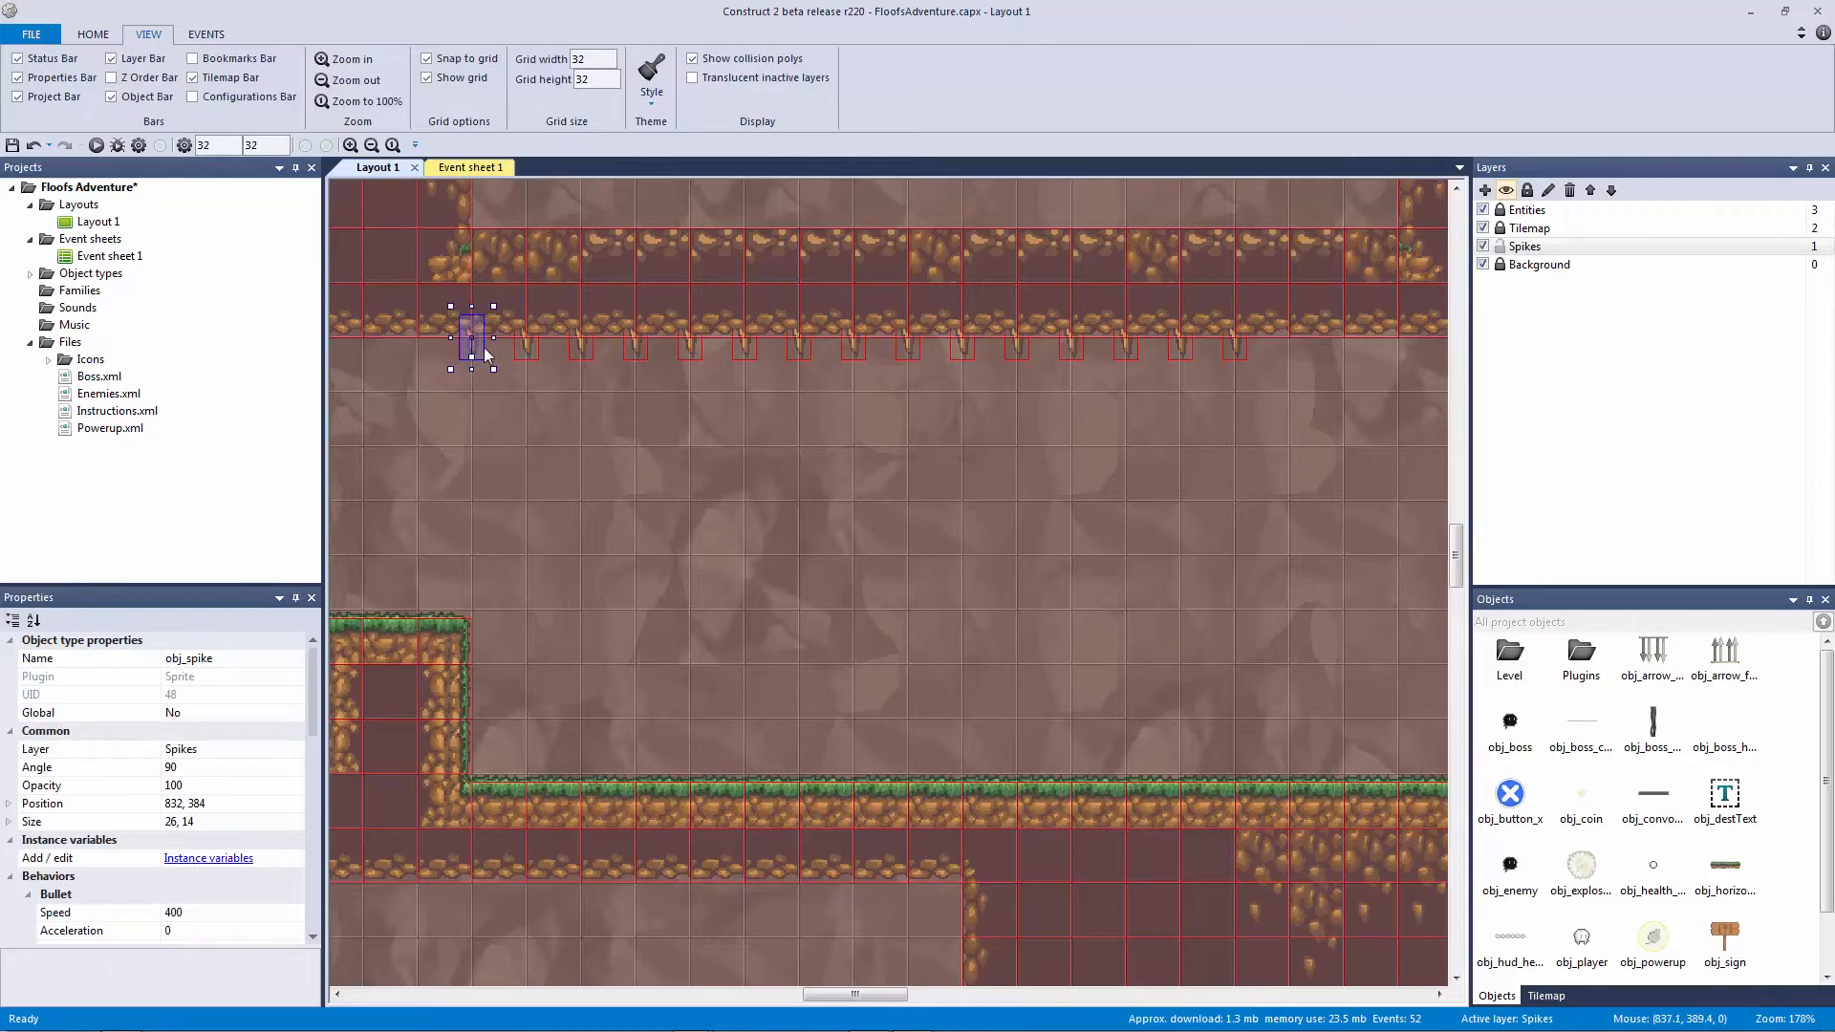
pyautogui.moveTo(1294, 446); pyautogui.dragTo(421, 261)
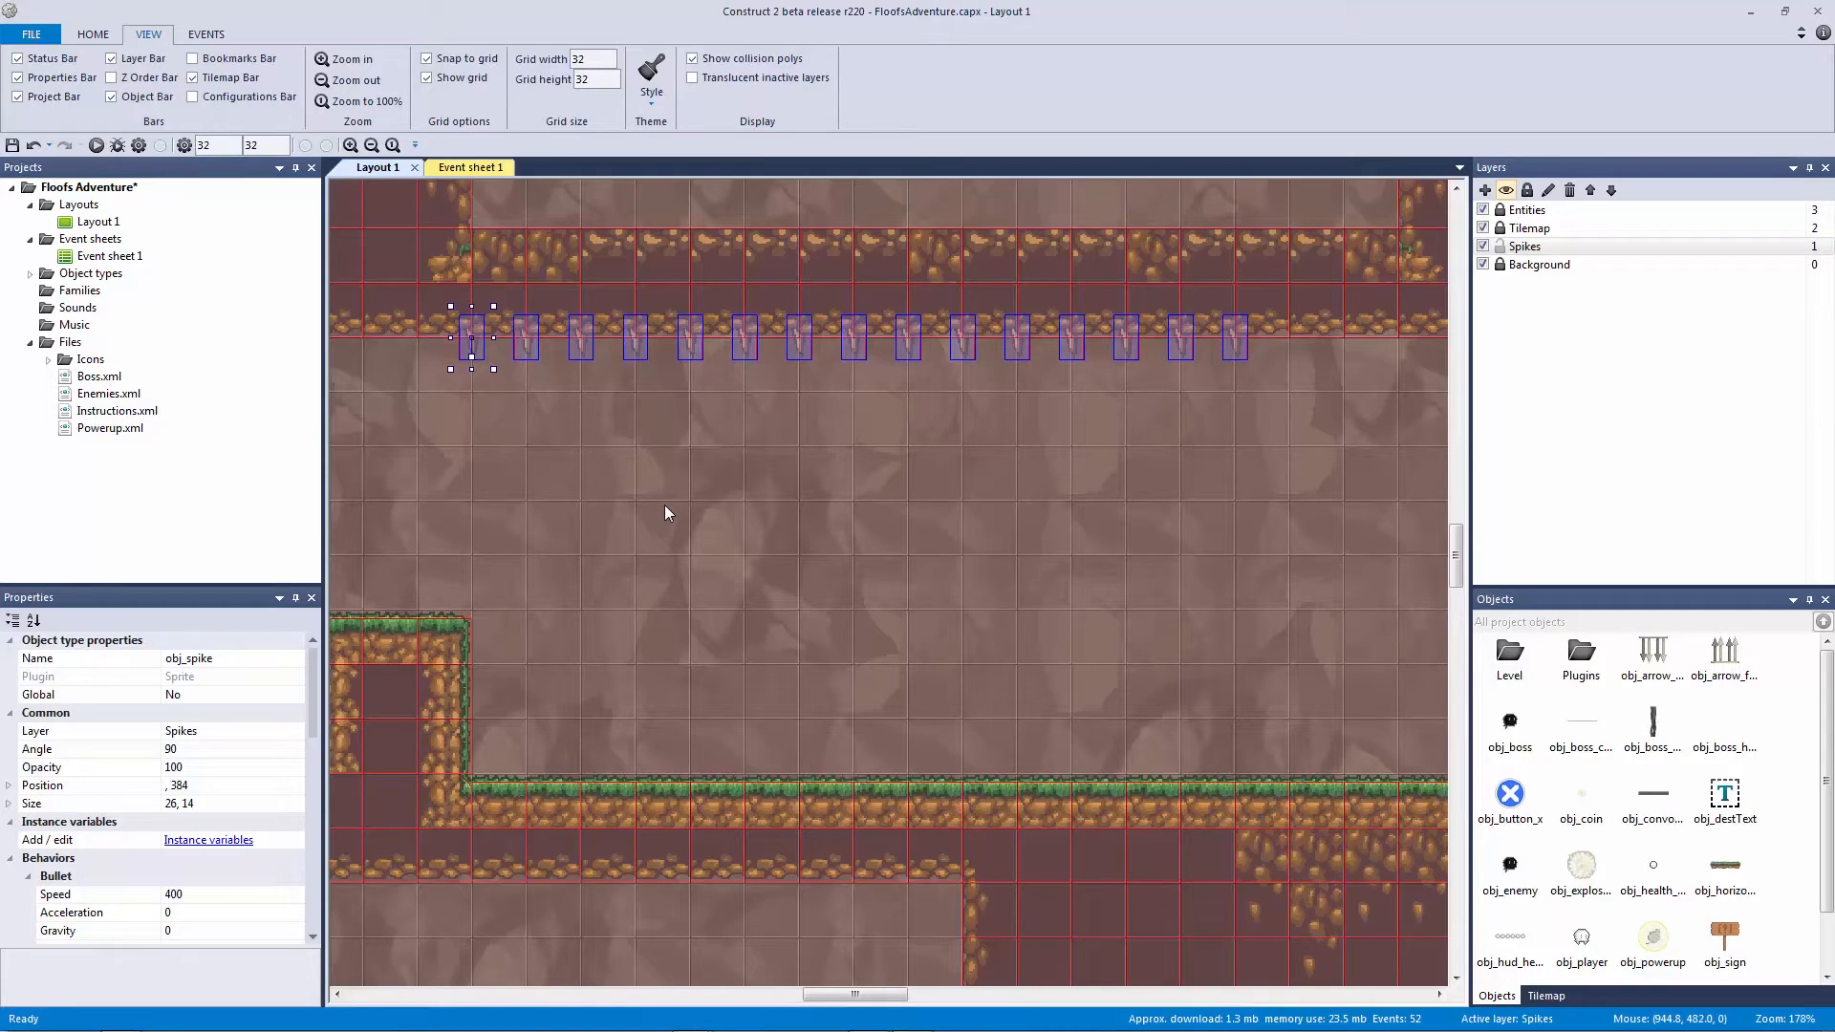
pyautogui.press('Right')
pyautogui.press('Right')
pyautogui.press('Right')
pyautogui.press('Right')
pyautogui.press('Right')
pyautogui.press('Right')
pyautogui.press('Right')
pyautogui.press('Right')
pyautogui.press('Right')
pyautogui.press('Right')
pyautogui.press('Right')
pyautogui.press('Right')
pyautogui.press('Right')
pyautogui.press('Right')
pyautogui.press('Right')
pyautogui.press('Right')
pyautogui.press('Right')
pyautogui.press('Right')
pyautogui.press('Right')
pyautogui.press('Right')
pyautogui.press('Right')
pyautogui.press('Right')
pyautogui.press('Right')
pyautogui.press('Right')
pyautogui.press('Right')
pyautogui.press('Right')
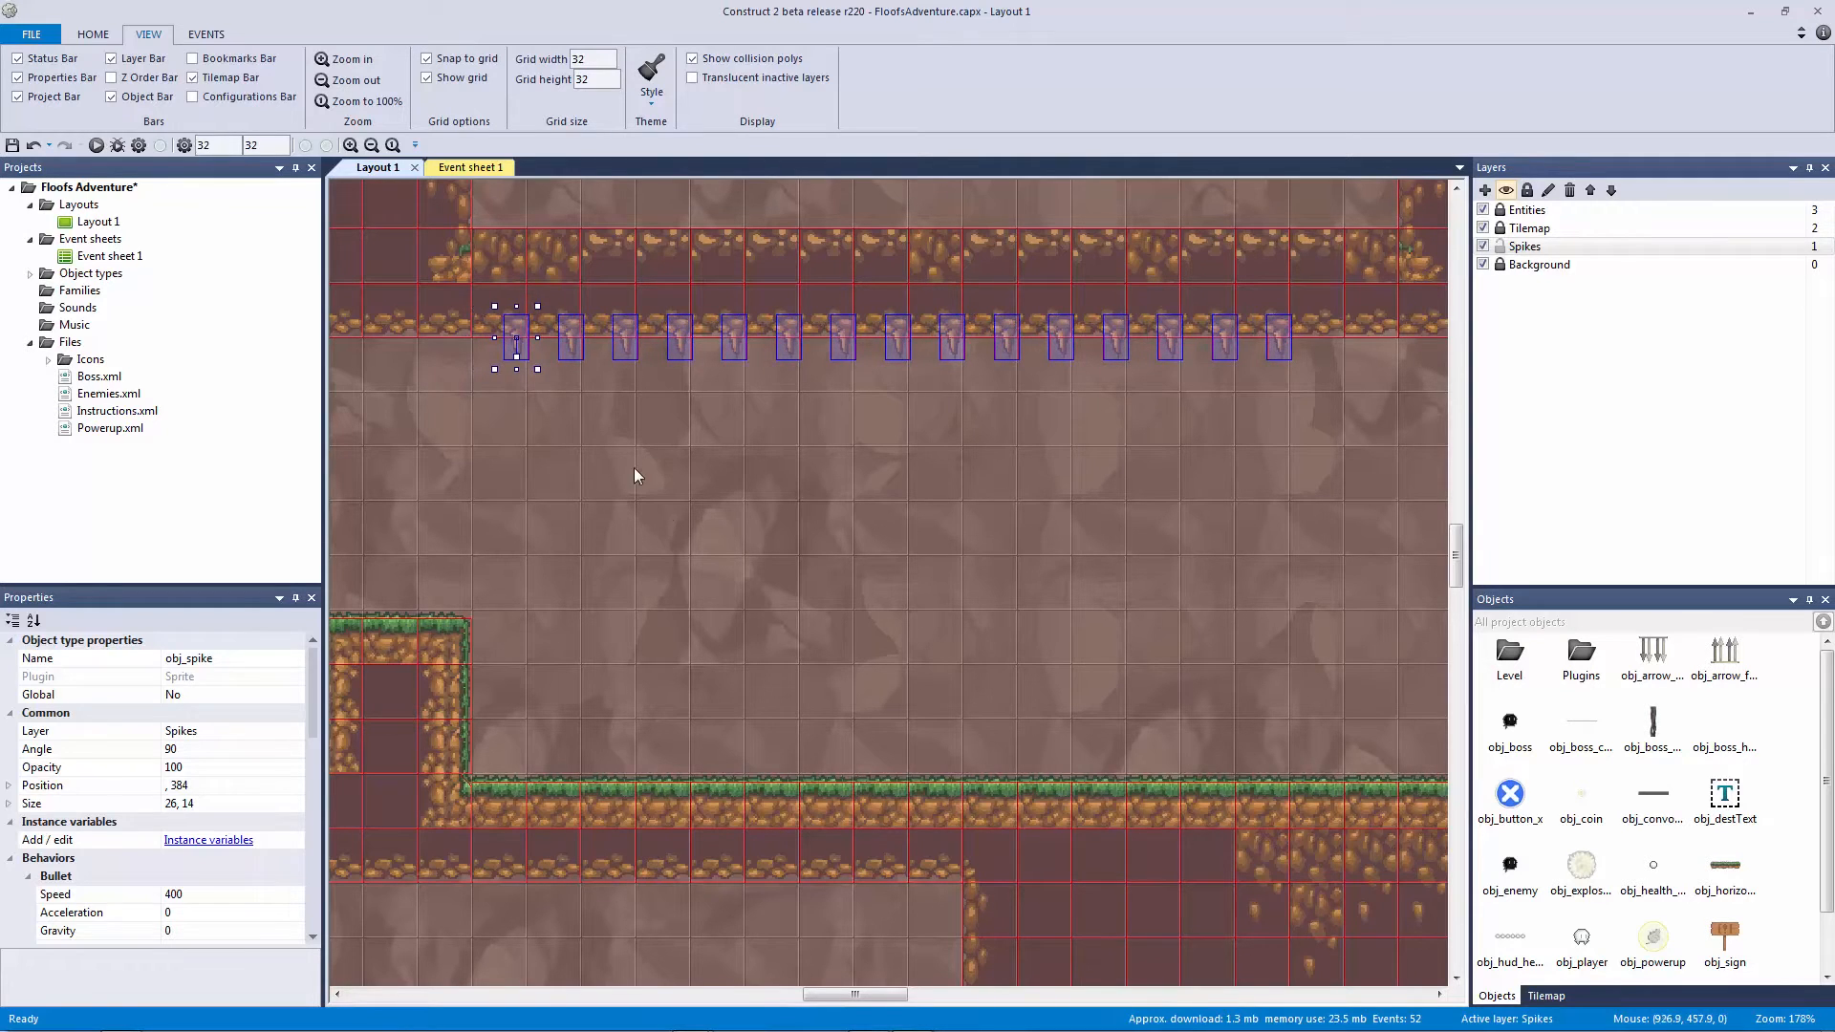
pyautogui.click(633, 467)
pyautogui.click(516, 341)
pyautogui.moveTo(410, 510); pyautogui.dragTo(477, 650)
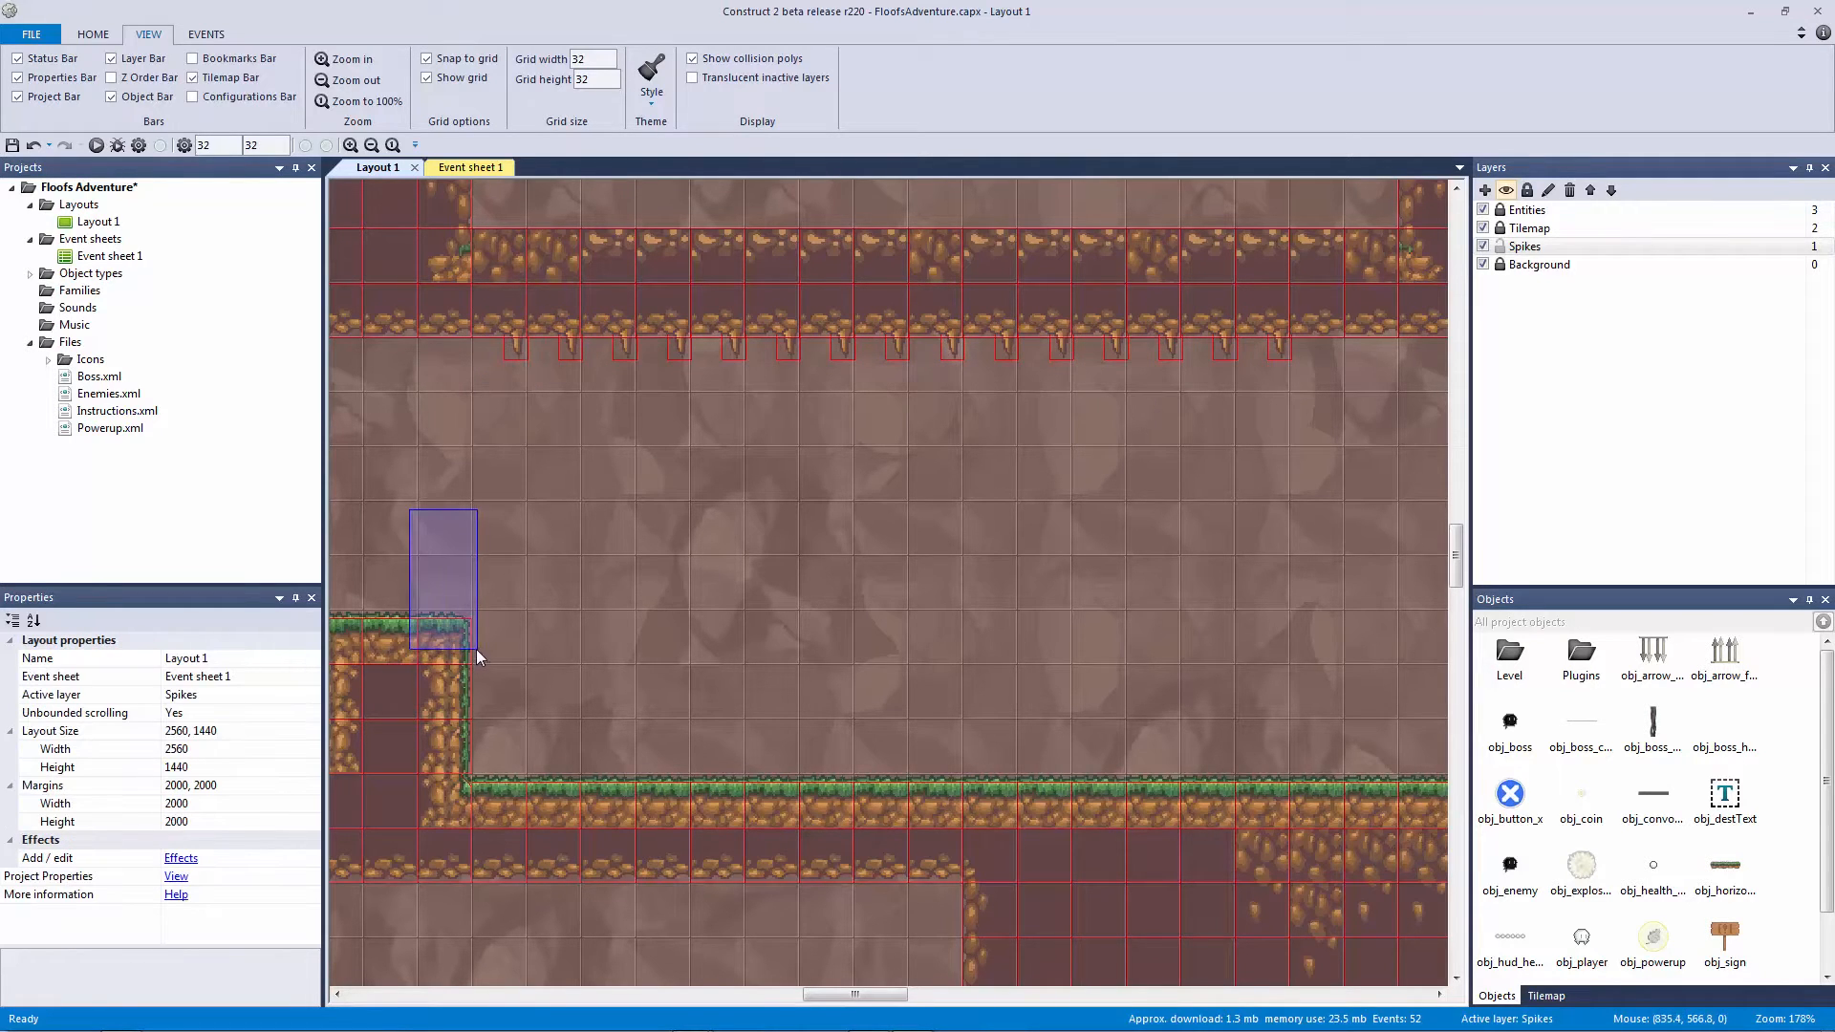
pyautogui.moveTo(504, 419); pyautogui.dragTo(541, 833)
# Step: Paste a group of three spikes beneath the underside of the ledge along the level's left wall
pyautogui.moveTo(539, 659); pyautogui.dragTo(1097, 676, button='middle')
pyautogui.keyDown('ctrl'); pyautogui.scroll(-3, 1097, 677); pyautogui.keyUp('ctrl')
pyautogui.moveTo(610, 585); pyautogui.dragTo(931, 589, button='middle')
pyautogui.keyDown('ctrl'); pyautogui.scroll(1, 1137, 576); pyautogui.keyUp('ctrl')
pyautogui.keyDown('ctrl'); pyautogui.scroll(1, 1137, 577); pyautogui.keyUp('ctrl')
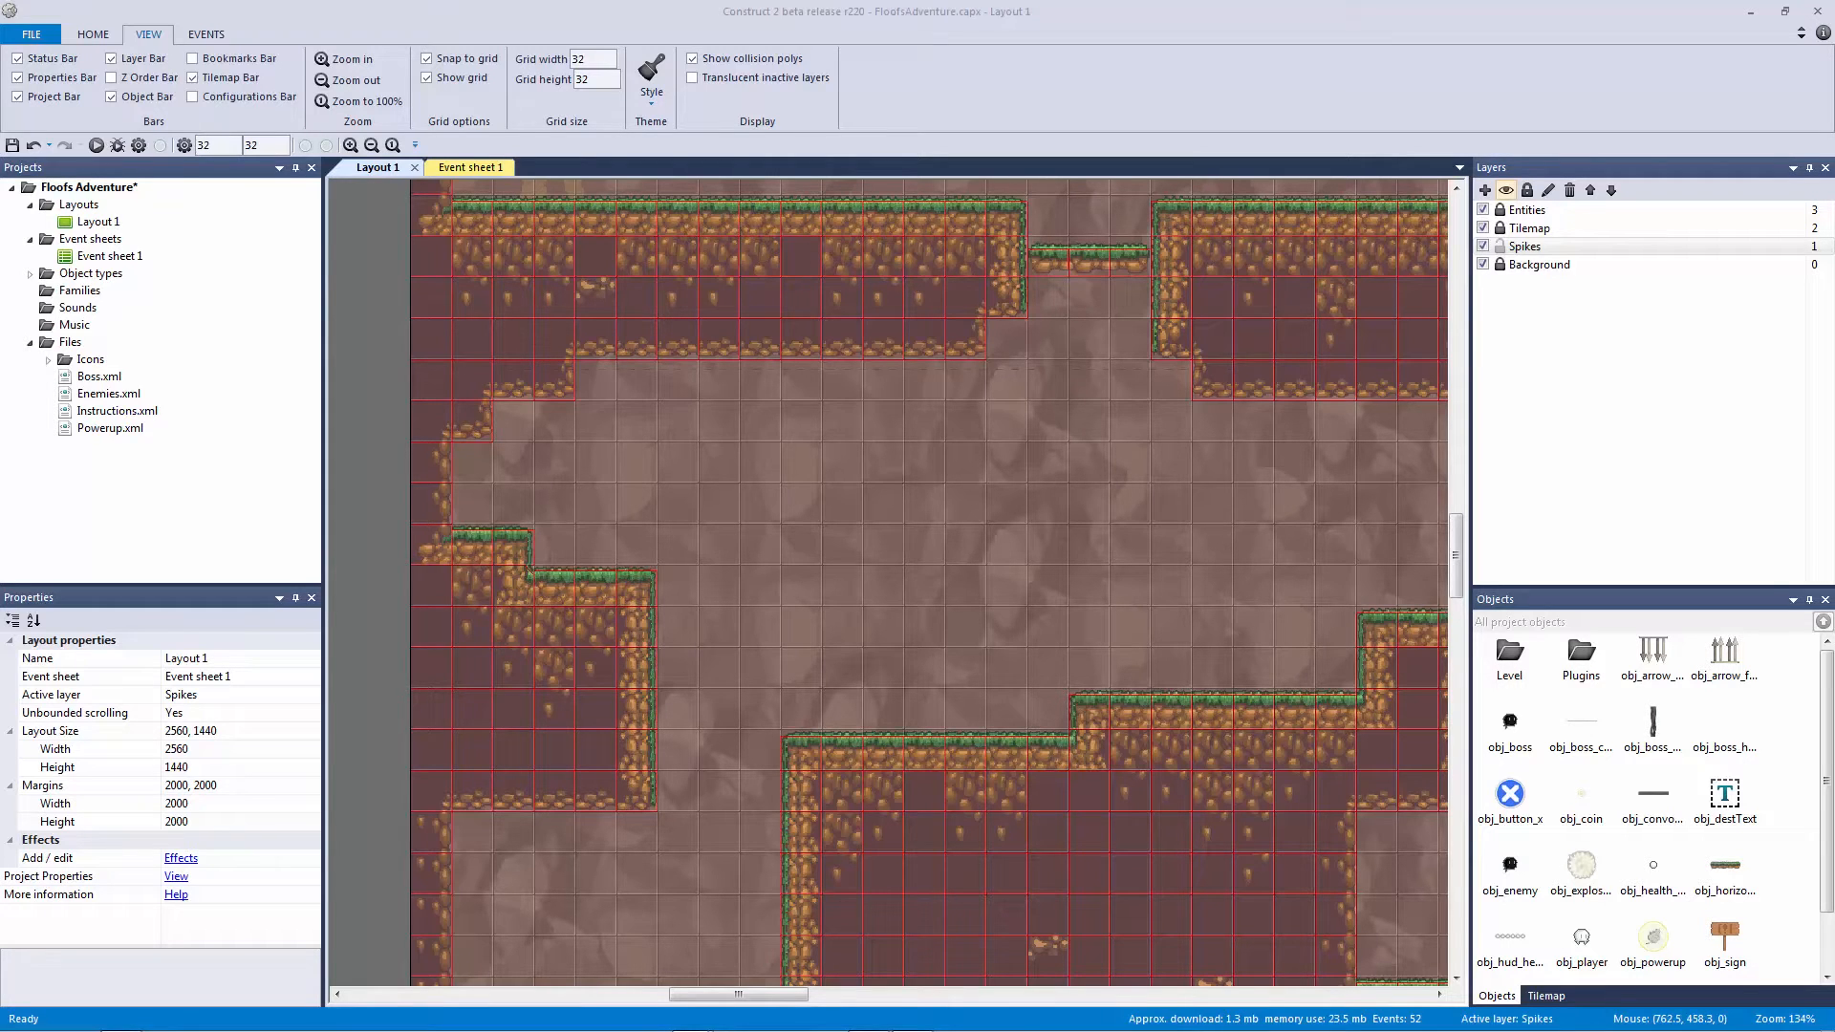
pyautogui.moveTo(777, 680); pyautogui.dragTo(942, 403, button='middle')
pyautogui.hotkey('ctrl', 'v')
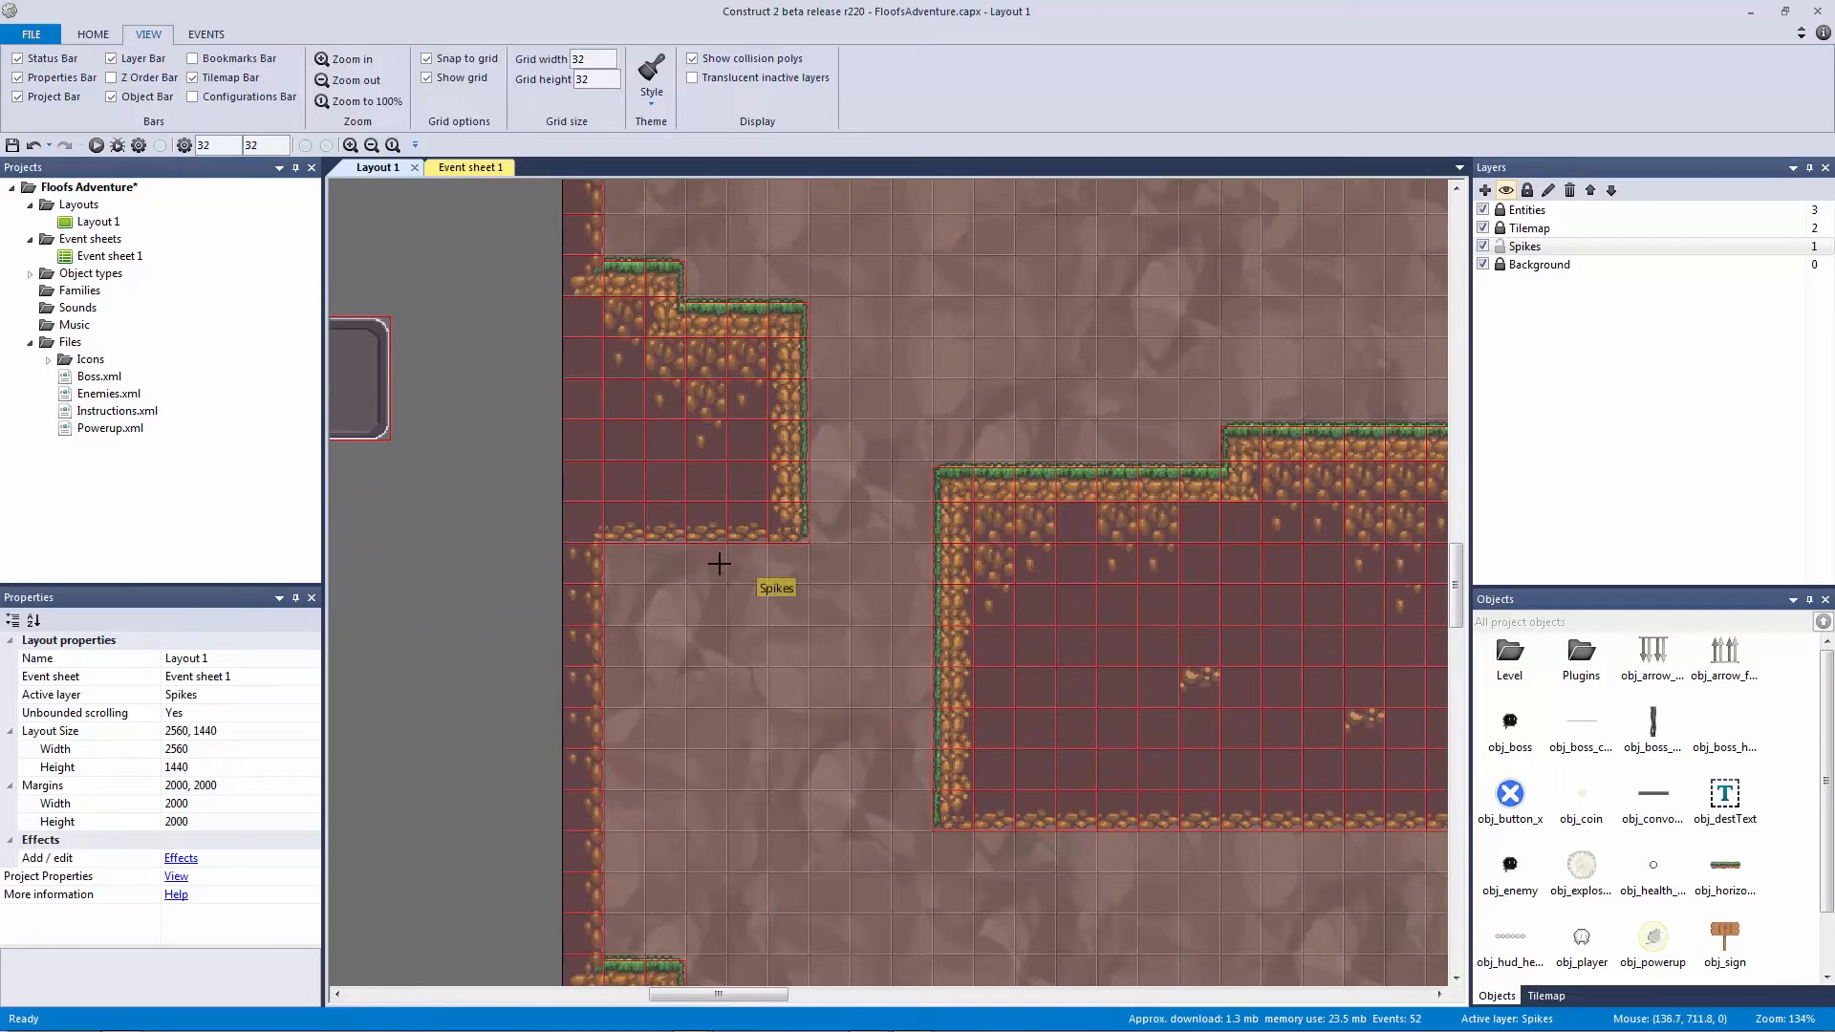
pyautogui.click(727, 587)
pyautogui.moveTo(726, 590); pyautogui.dragTo(669, 550)
# Step: Nudge the pasted three-spike group left until its first spike sits in the corner against the level's left wall
pyautogui.press('Left')
pyautogui.press('Left')
pyautogui.press('Left')
pyautogui.press('Left')
pyautogui.press('Left')
pyautogui.press('Left')
pyautogui.press('Left')
pyautogui.press('Left')
pyautogui.press('Left')
pyautogui.press('Left')
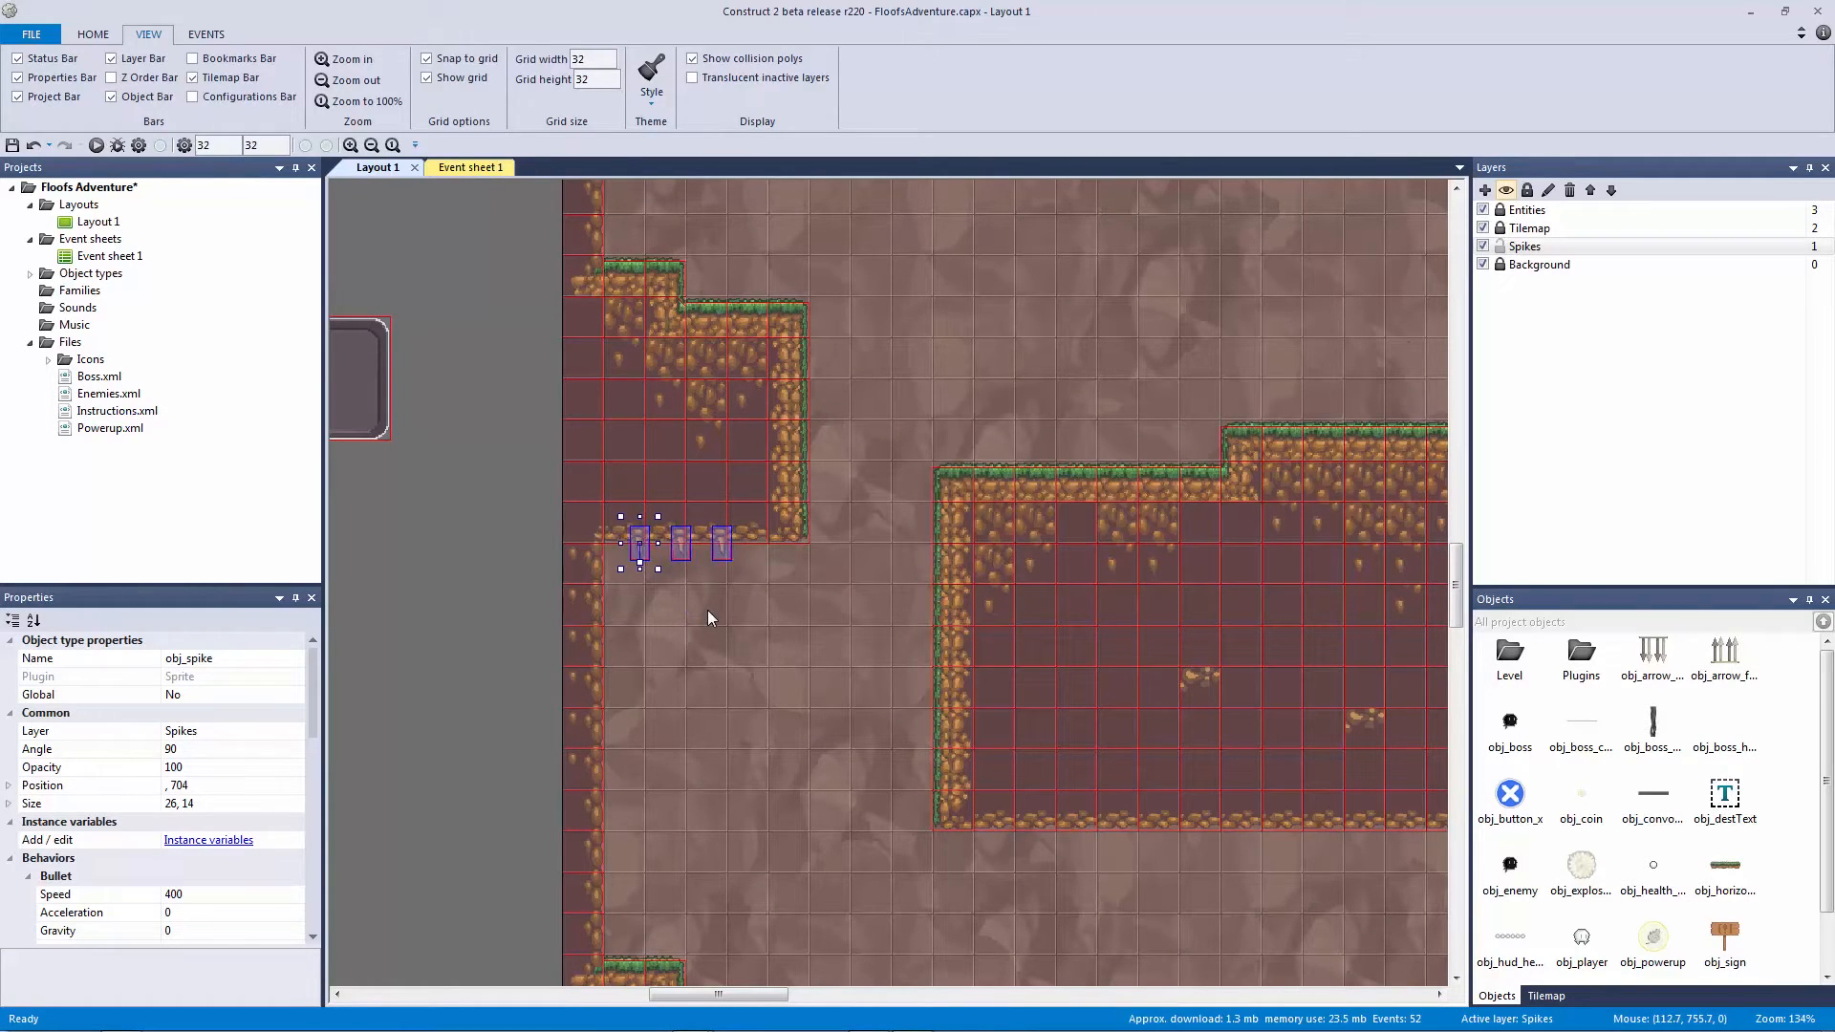
pyautogui.press('Left')
pyautogui.press('Left')
pyautogui.press('Left')
pyautogui.press('Left')
pyautogui.press('Left')
pyautogui.press('Left')
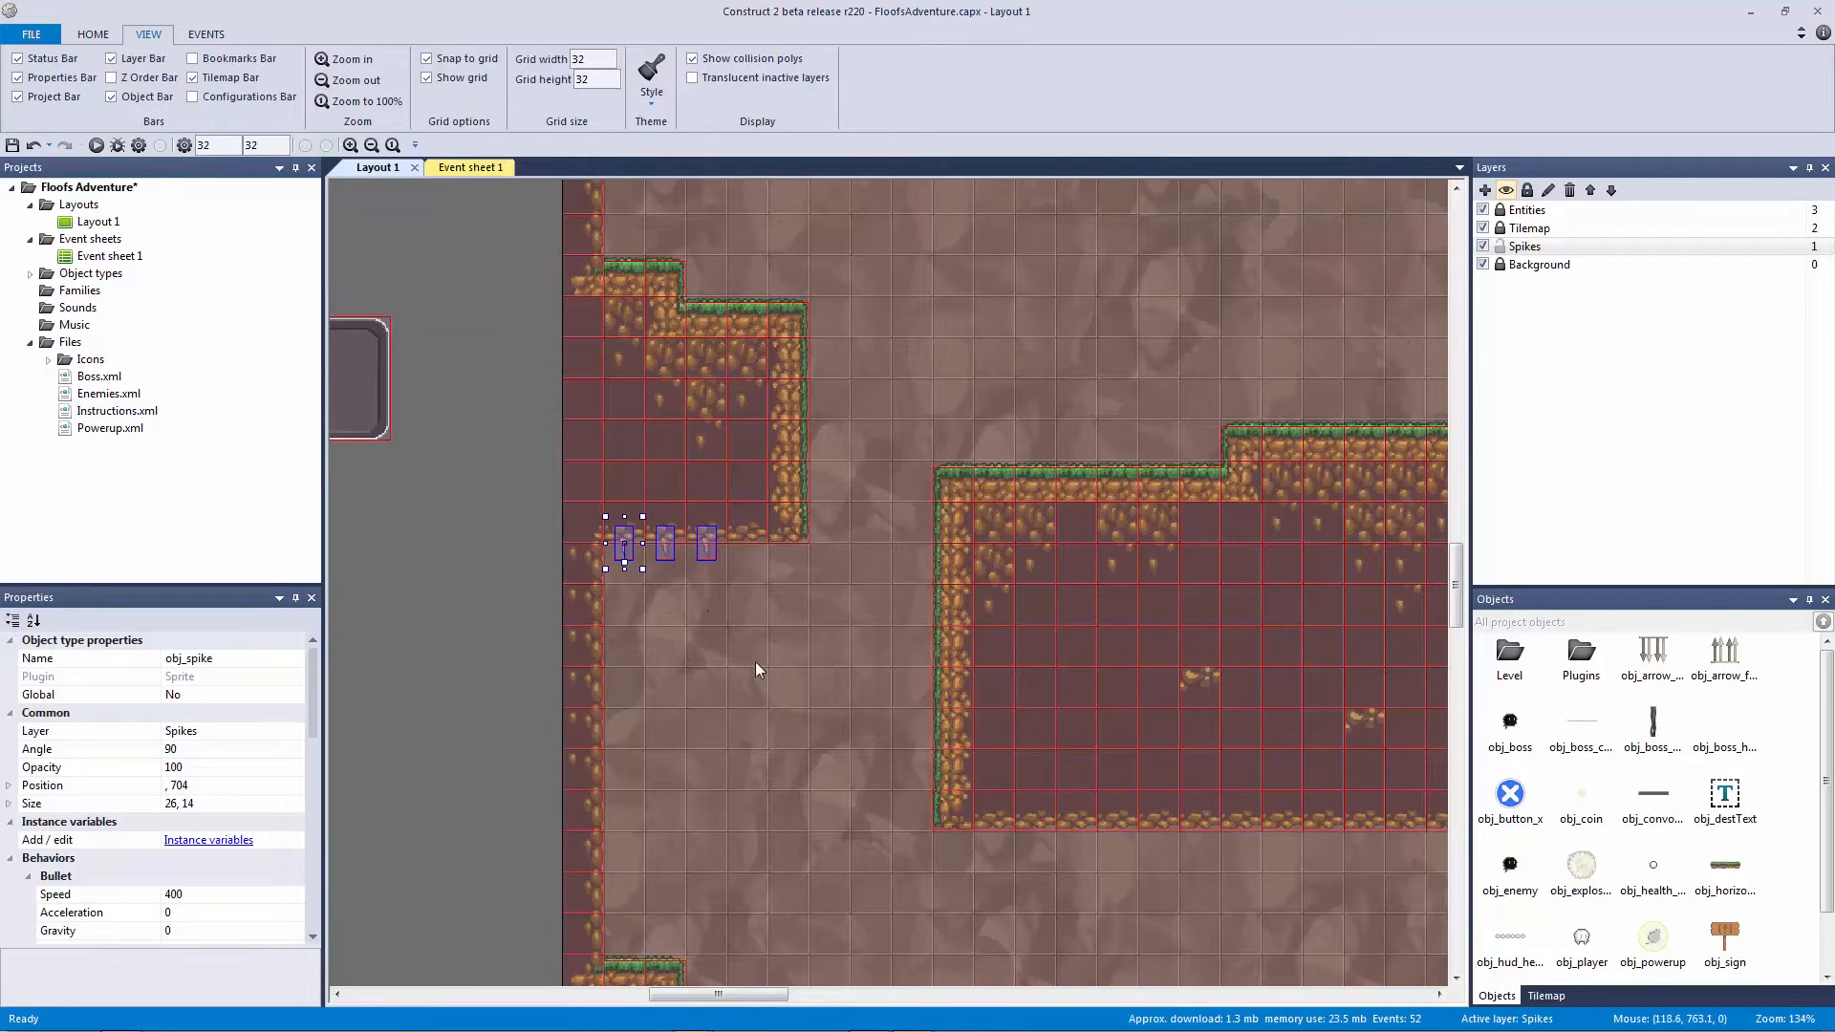
pyautogui.click(783, 685)
# Step: Copy the fifteen-spike row and paste it beneath the large central block, starting near the block's lower-left corner
pyautogui.moveTo(738, 691); pyautogui.dragTo(674, 493, button='middle')
pyautogui.moveTo(587, 596); pyautogui.dragTo(682, 772)
pyautogui.moveTo(923, 781); pyautogui.dragTo(531, 662, button='middle')
pyautogui.keyDown('ctrl'); pyautogui.scroll(-1, 566, 549); pyautogui.keyUp('ctrl')
pyautogui.moveTo(975, 557); pyautogui.dragTo(857, 744, button='middle')
pyautogui.keyDown('ctrl'); pyautogui.scroll(-5, 857, 744); pyautogui.keyUp('ctrl')
pyautogui.moveTo(1013, 564); pyautogui.dragTo(928, 682, button='middle')
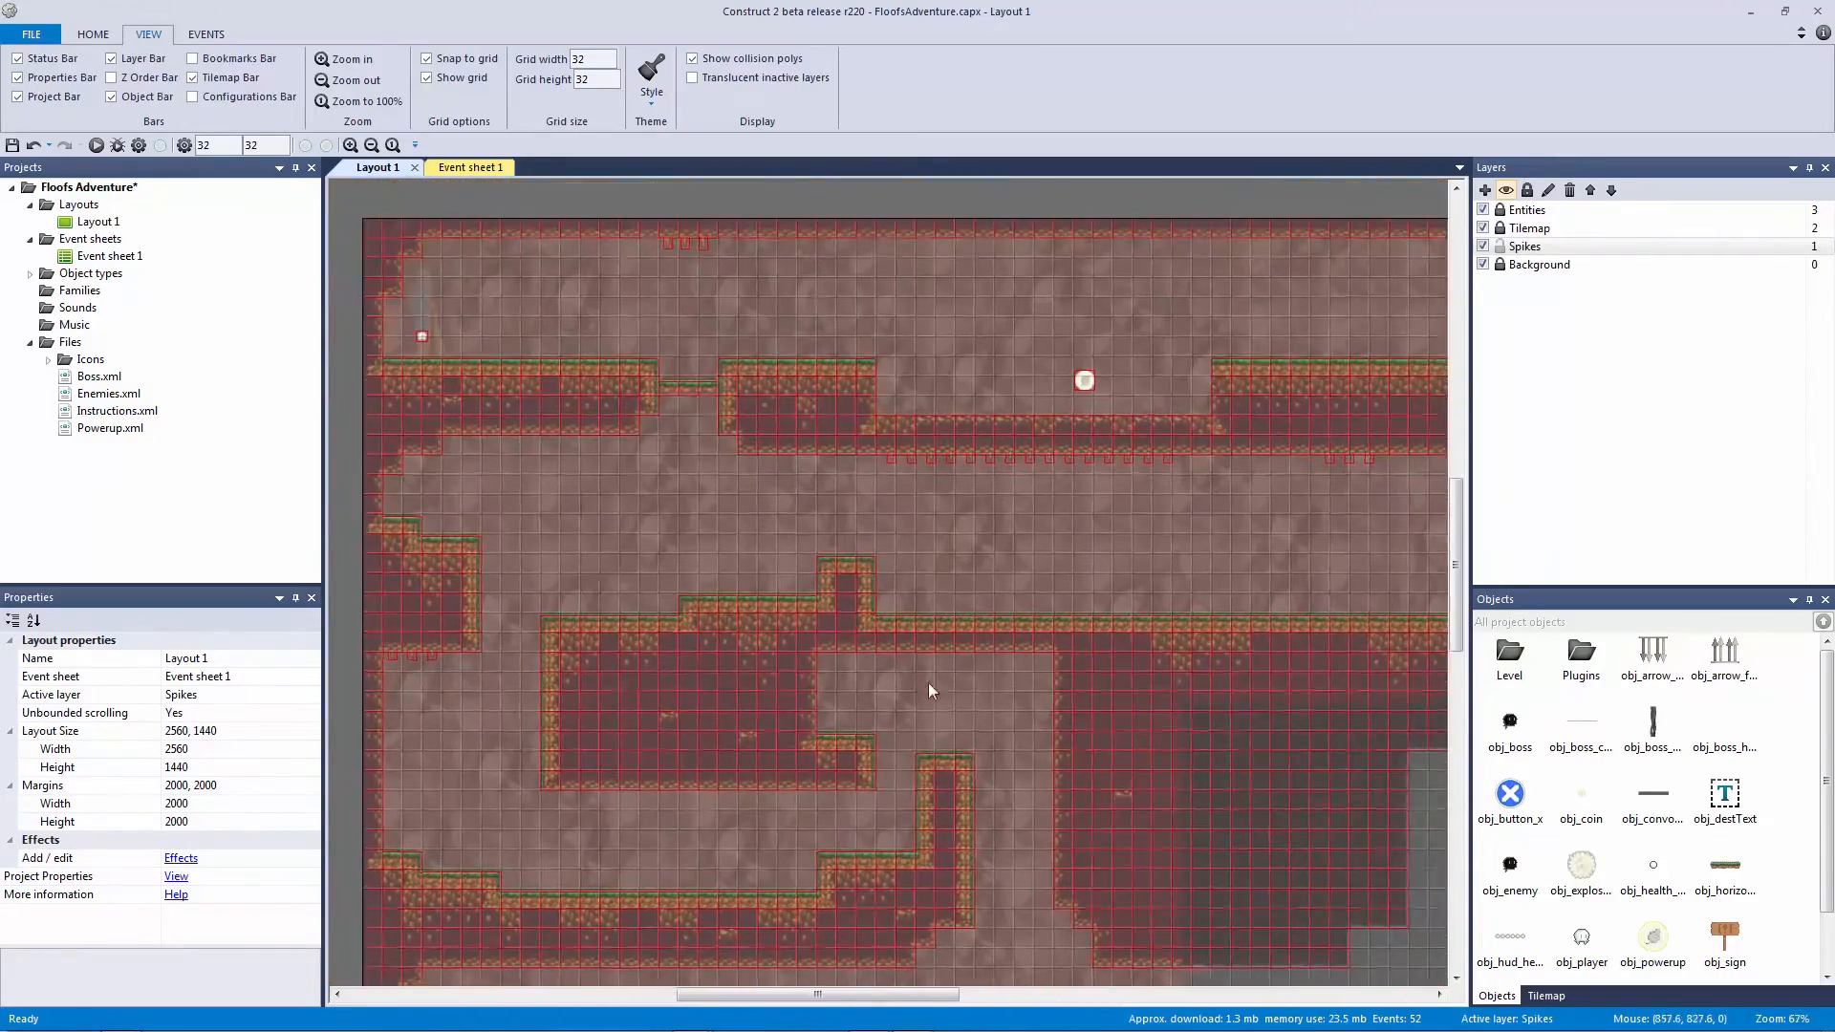
pyautogui.keyDown('ctrl'); pyautogui.scroll(2, 926, 683); pyautogui.keyUp('ctrl')
pyautogui.moveTo(1318, 450); pyautogui.dragTo(863, 388)
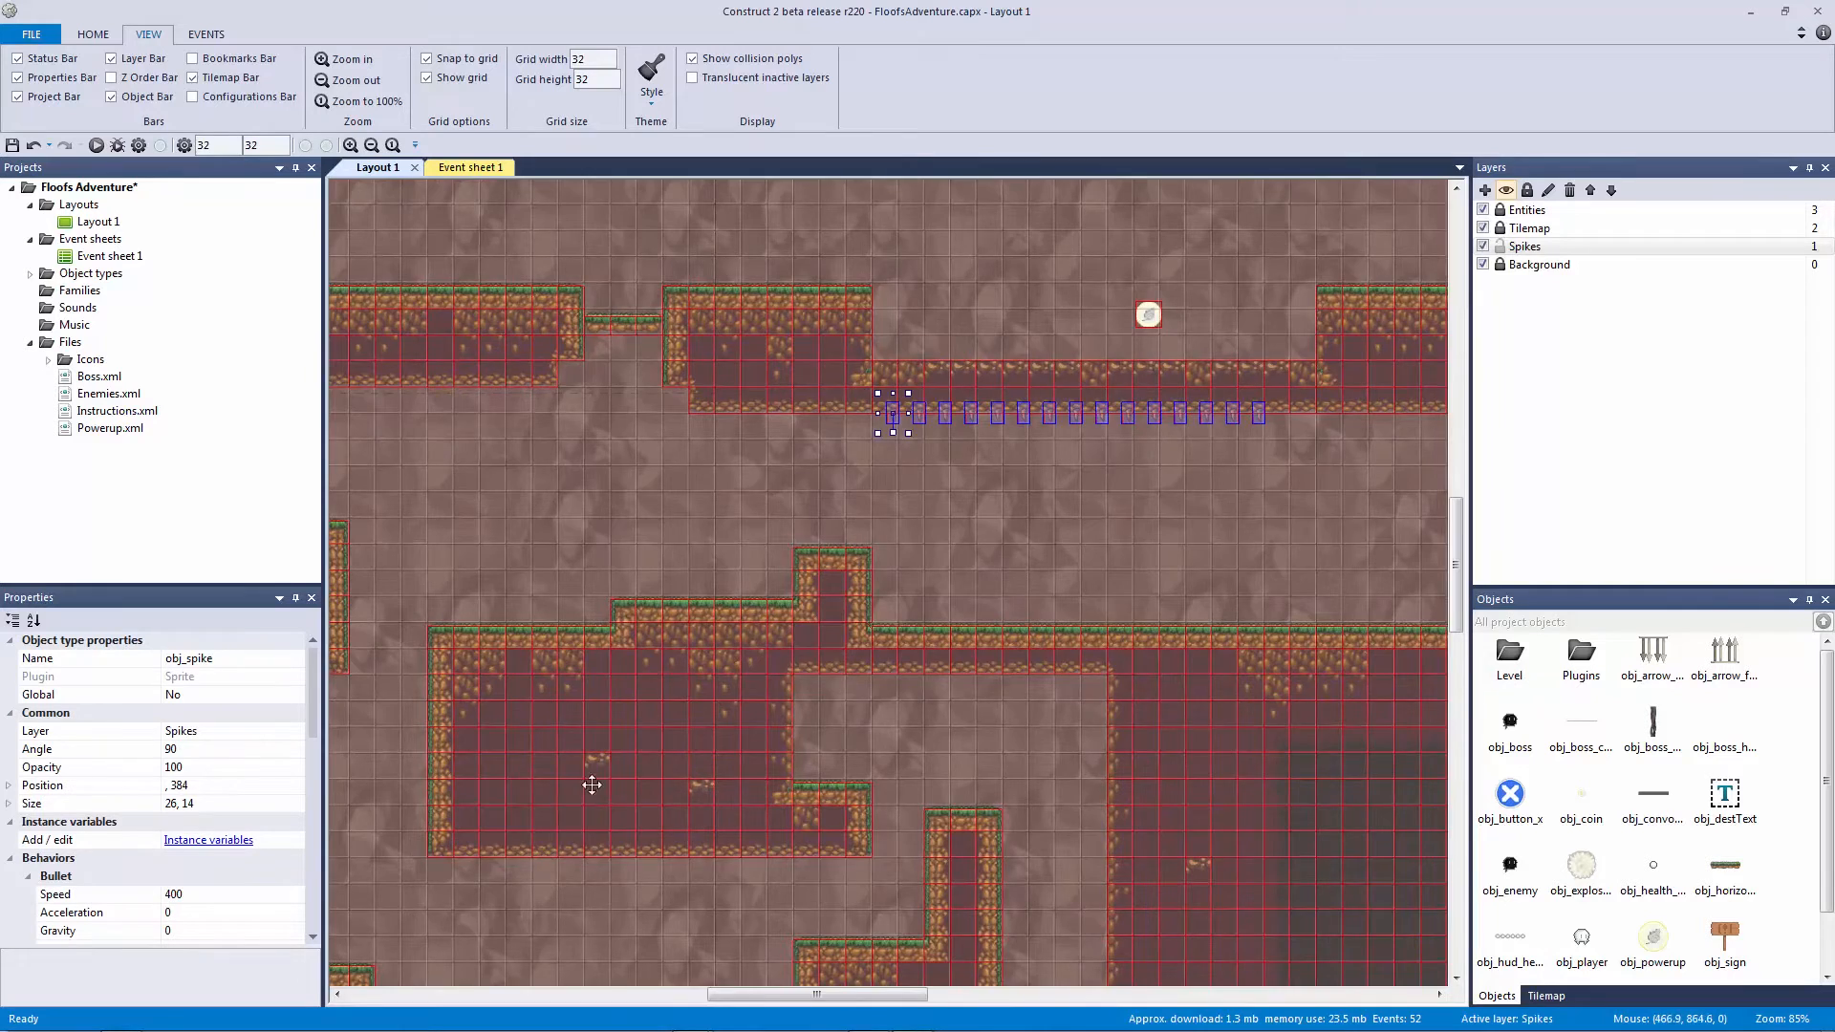
pyautogui.moveTo(591, 784); pyautogui.dragTo(867, 528, button='middle')
pyautogui.hotkey('ctrl', 'v')
pyautogui.click(751, 622)
pyautogui.moveTo(755, 631); pyautogui.dragTo(937, 610)
# Step: Delete the last two spikes at the right end of the row beneath the central block
pyautogui.click(925, 668)
pyautogui.moveTo(1136, 644); pyautogui.dragTo(1046, 575)
pyautogui.press('Delete')
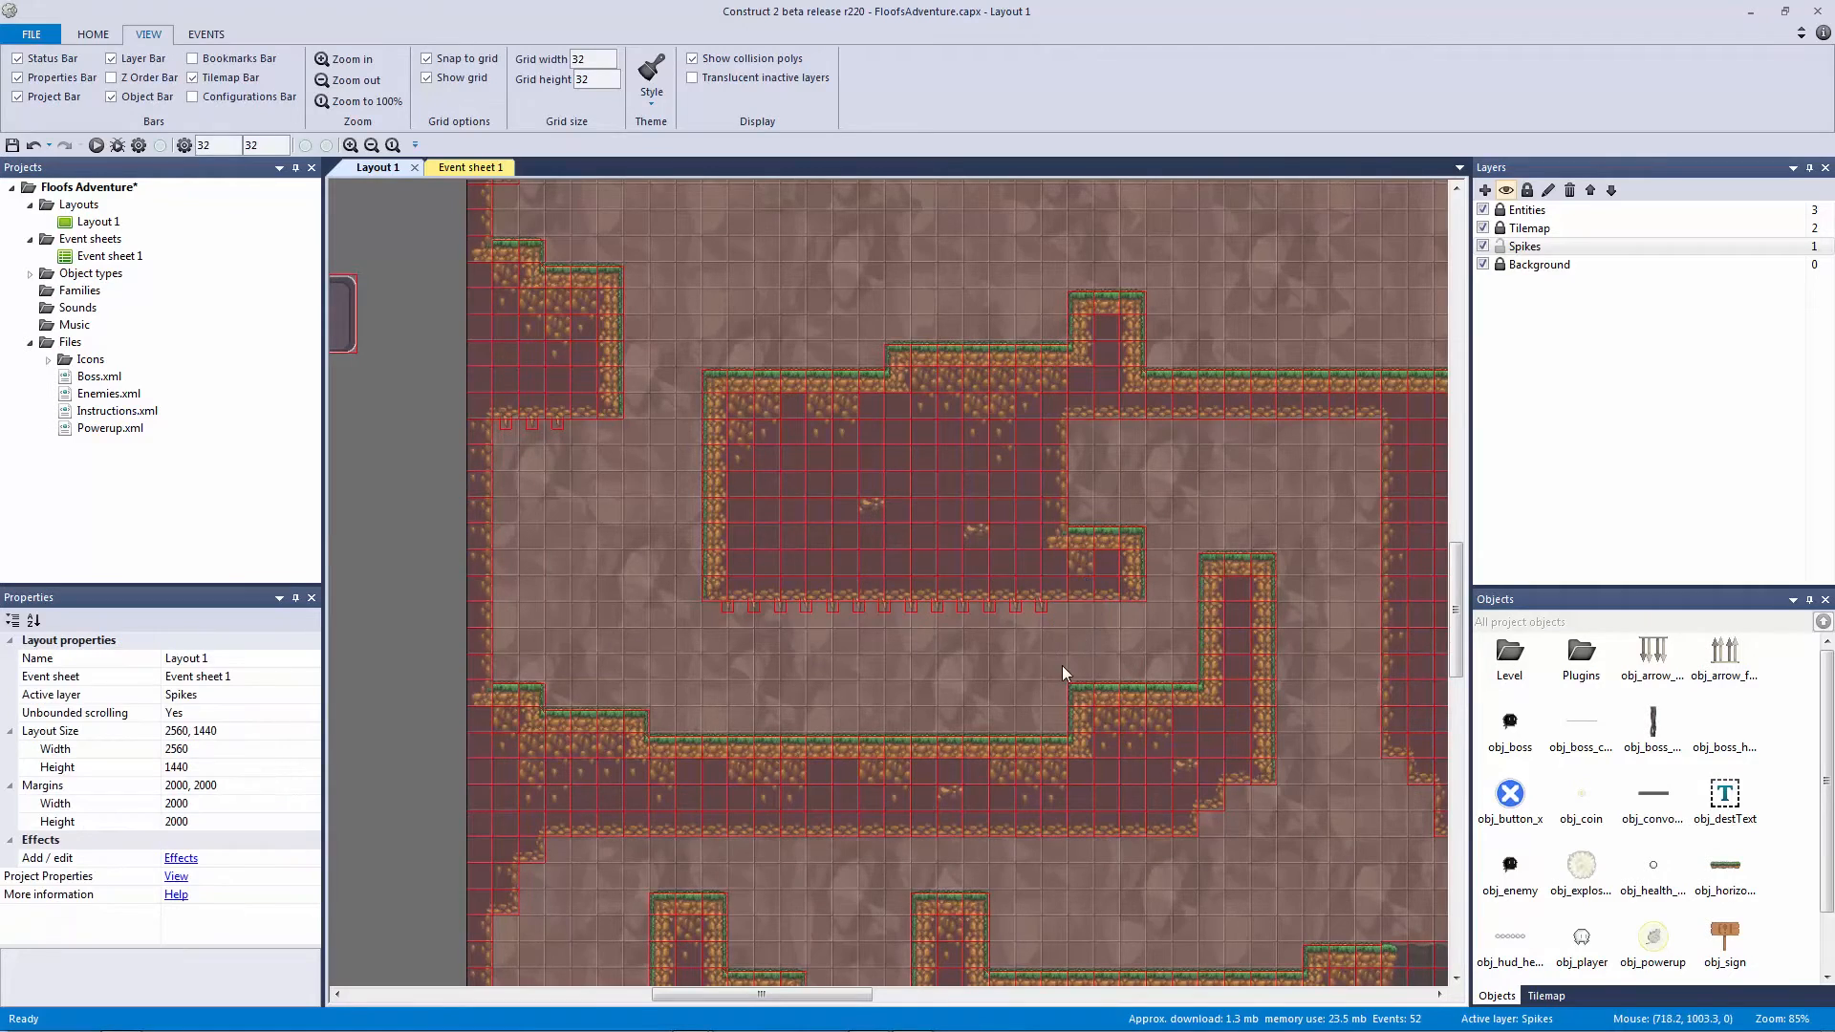
pyautogui.keyDown('ctrl'); pyautogui.scroll(4, 1063, 665); pyautogui.keyUp('ctrl')
pyautogui.moveTo(564, 564); pyautogui.dragTo(1114, 829)
# Step: Copy the three rightmost spikes of that row and paste them beneath the ceiling of the chamber to the right
pyautogui.moveTo(1171, 685); pyautogui.dragTo(730, 621, button='middle')
pyautogui.moveTo(730, 582); pyautogui.dragTo(593, 522)
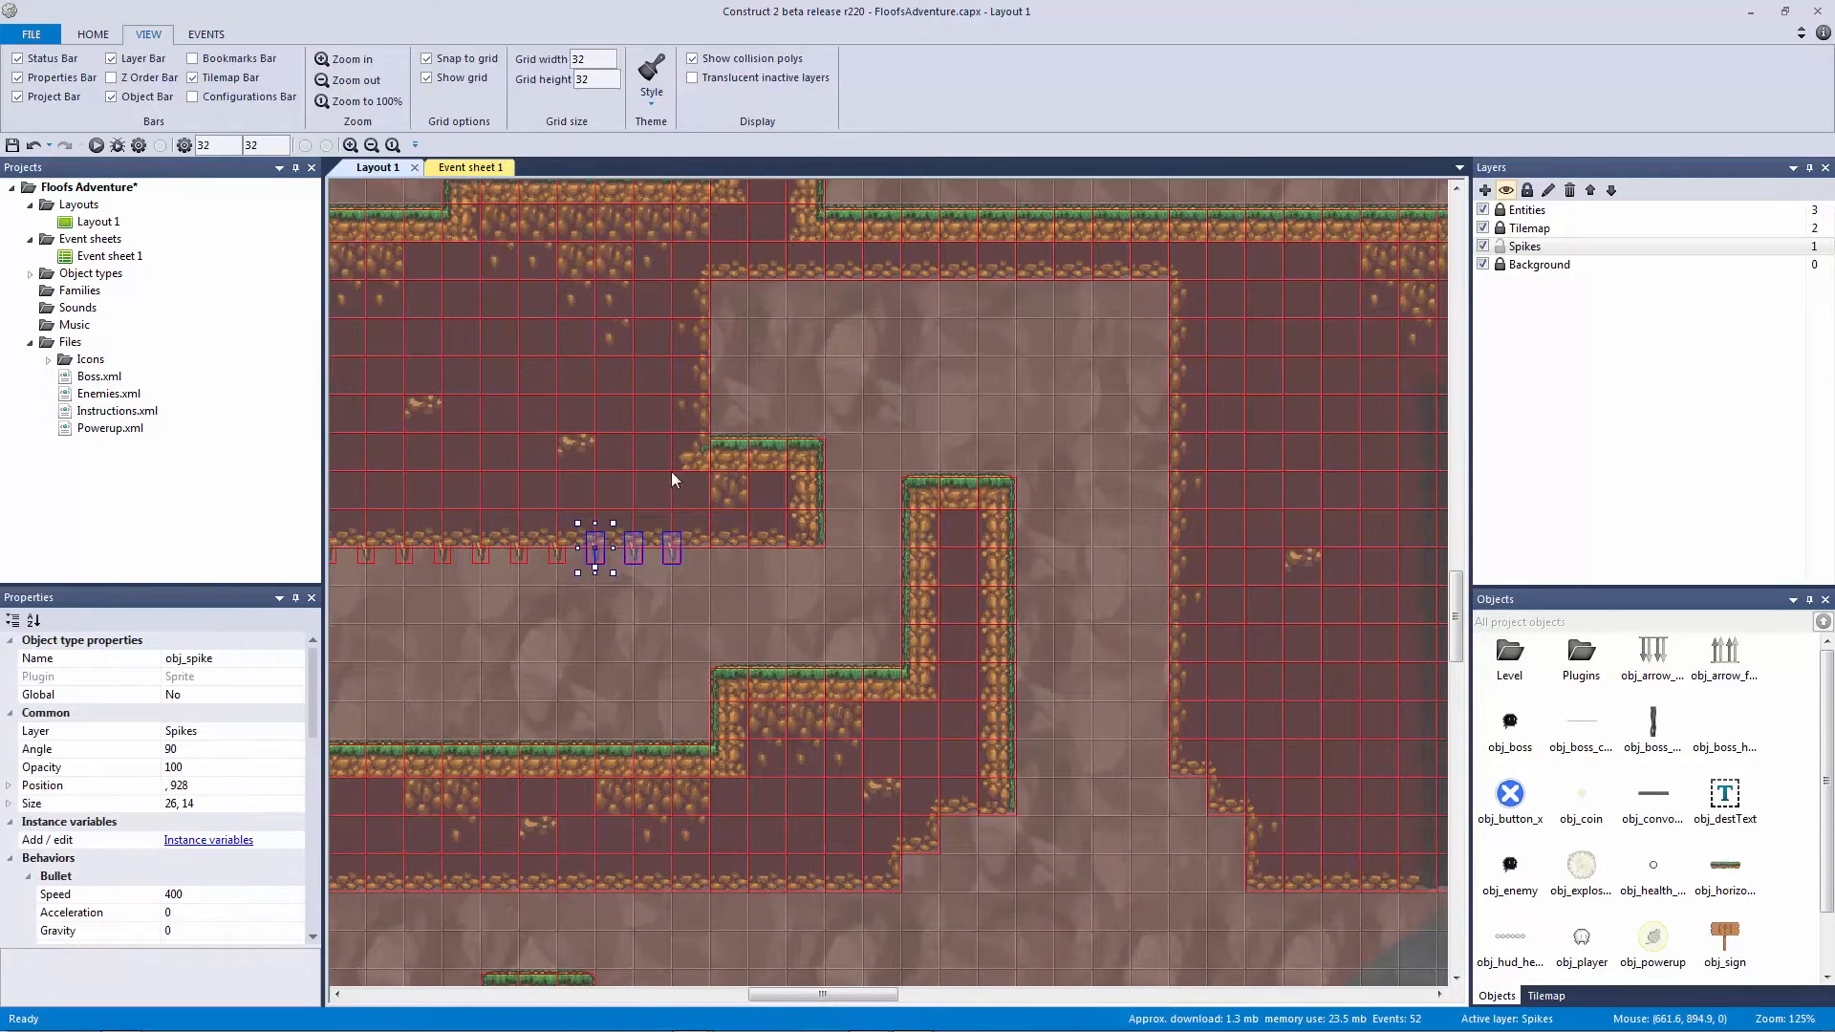
pyautogui.hotkey('ctrl', 'c')
pyautogui.hotkey('ctrl', 'v')
pyautogui.click(737, 283)
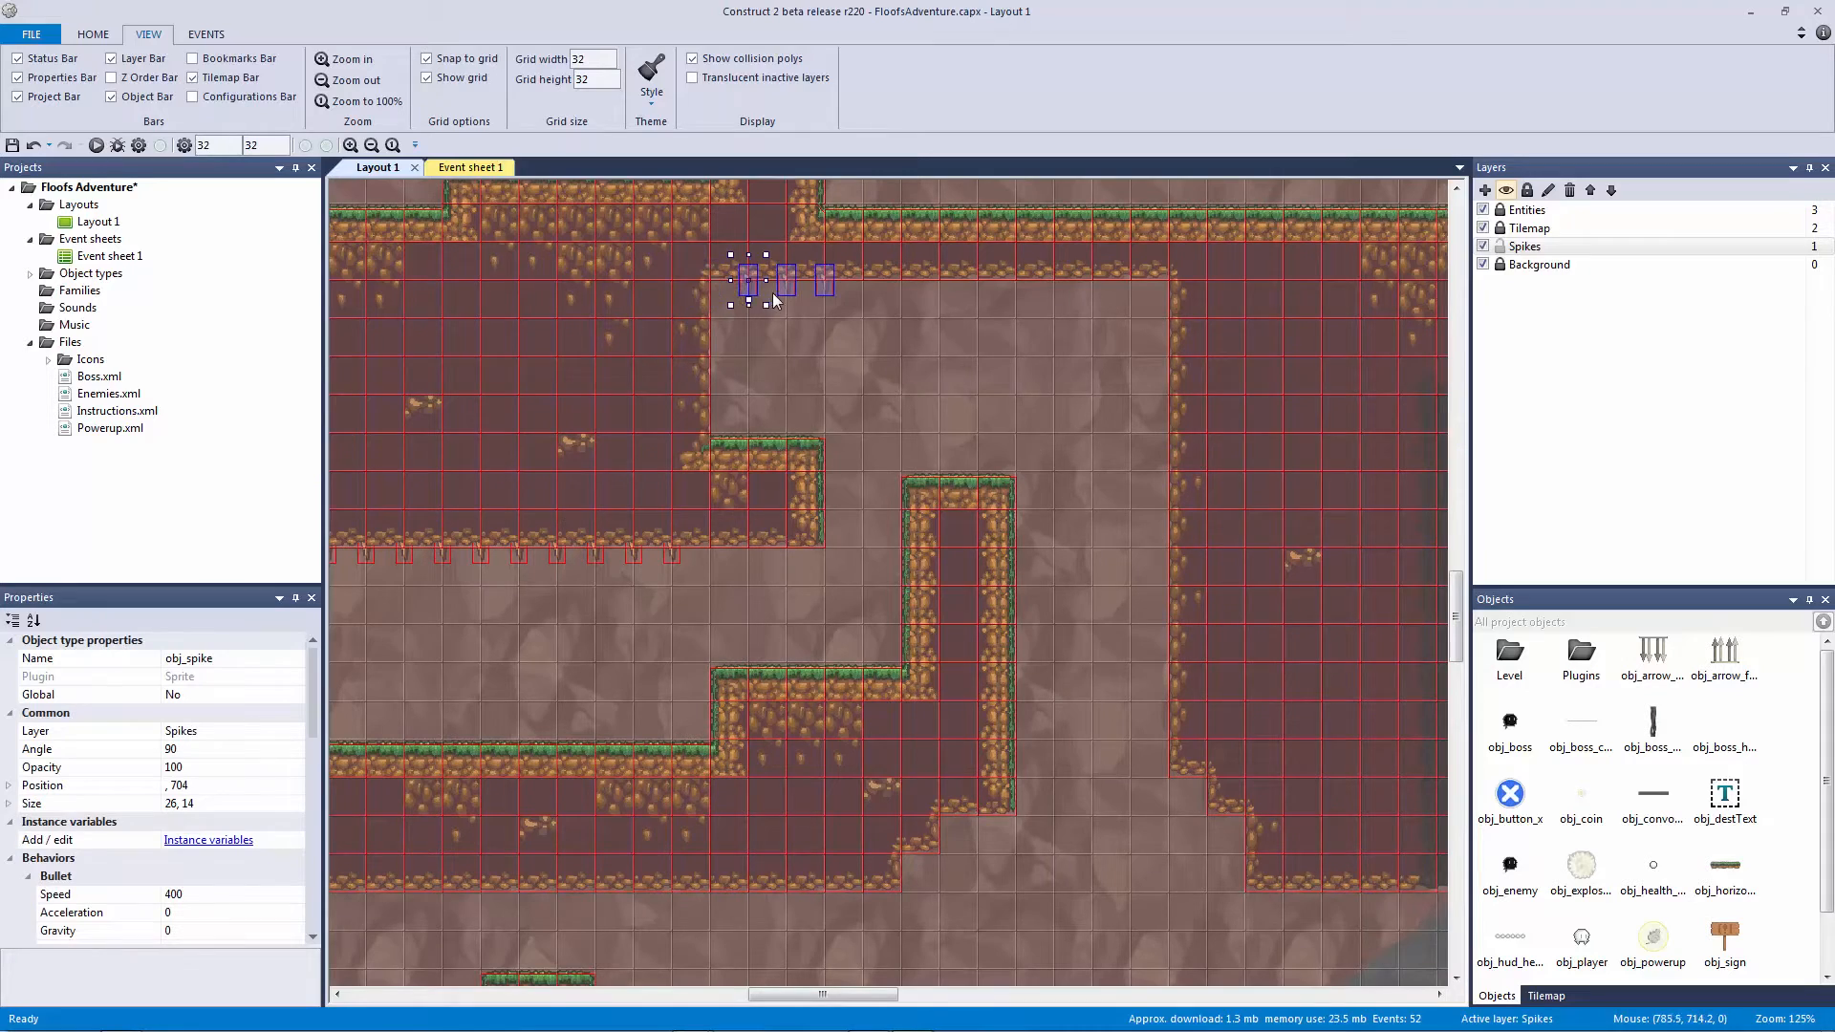
# Step: Nudge the chamber's three-spike group left until it sits in the upper-left corner of the ceiling
pyautogui.keyDown('ctrl'); pyautogui.scroll(10, 825, 331); pyautogui.keyUp('ctrl')
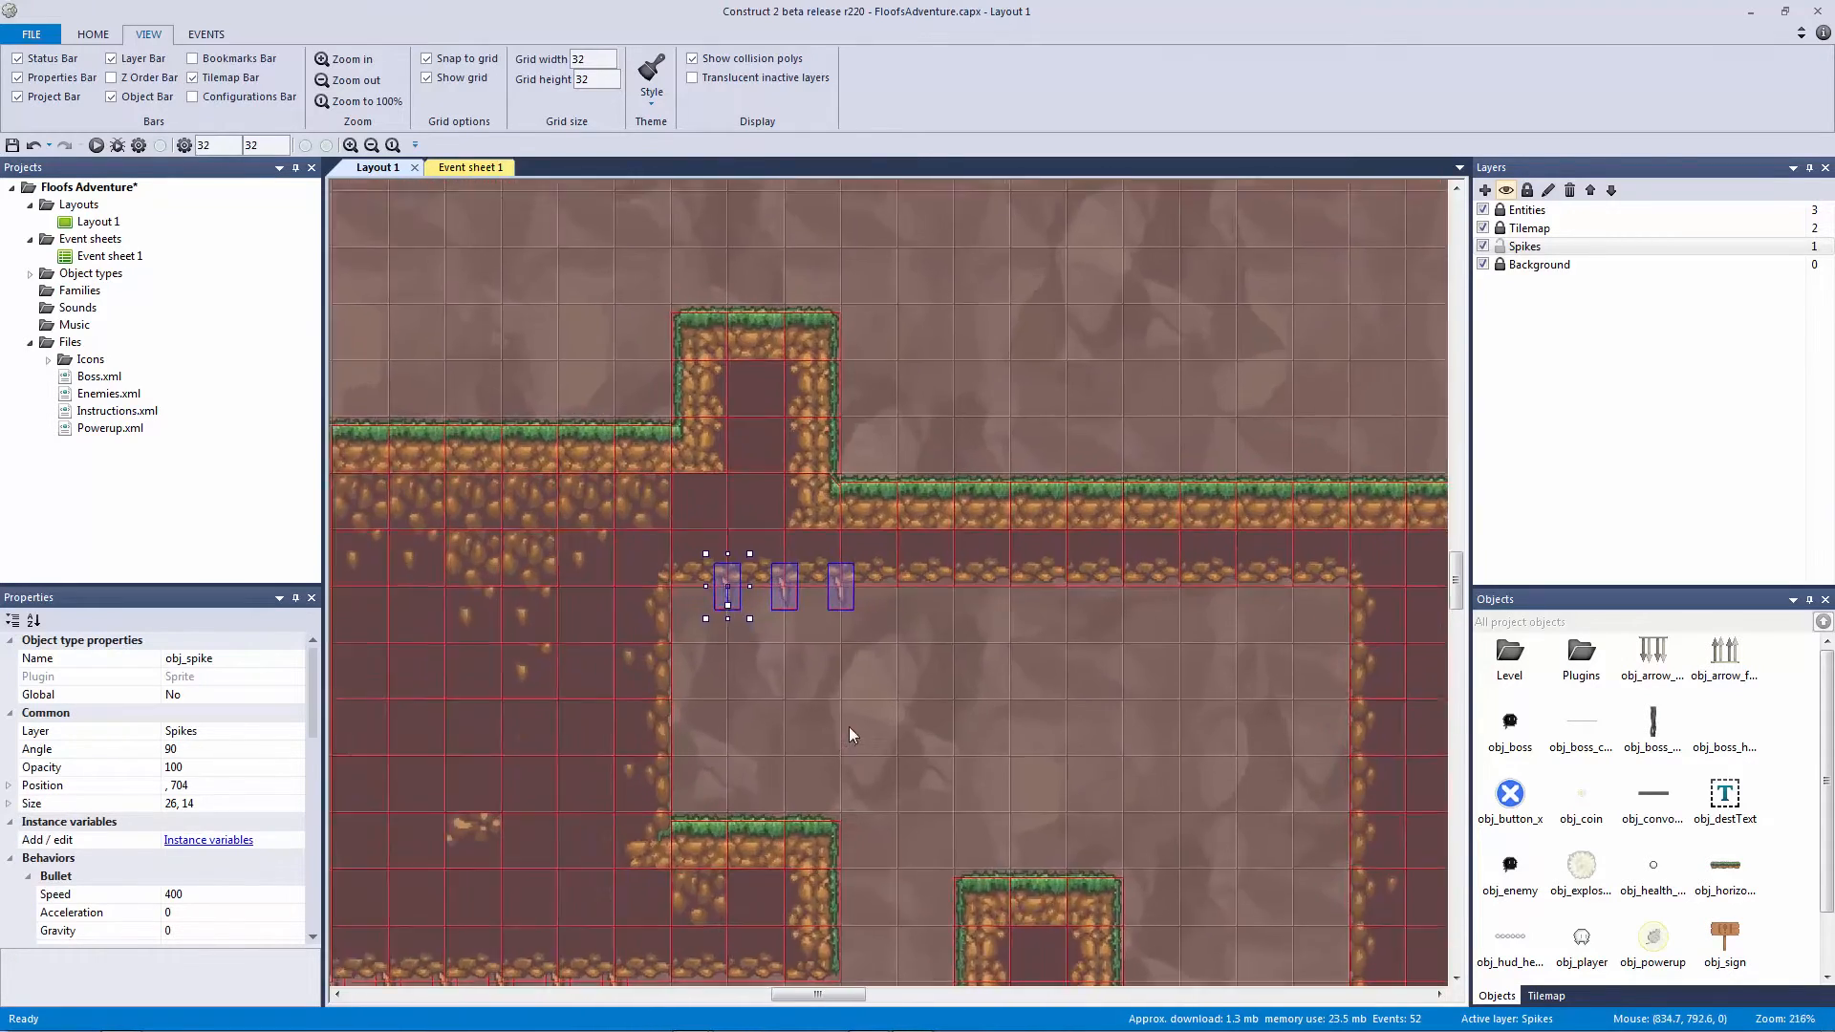
pyautogui.press('Left')
pyautogui.press('Left')
pyautogui.press('Left')
pyautogui.press('Left')
pyautogui.press('Left')
pyautogui.press('Left')
pyautogui.press('Left')
pyautogui.press('Left')
pyautogui.press('Left')
pyautogui.press('Left')
pyautogui.press('Left')
pyautogui.press('Left')
pyautogui.press('Left')
pyautogui.press('Left')
pyautogui.press('Left')
pyautogui.press('Left')
pyautogui.press('Left')
pyautogui.press('Left')
pyautogui.press('Left')
pyautogui.press('Left')
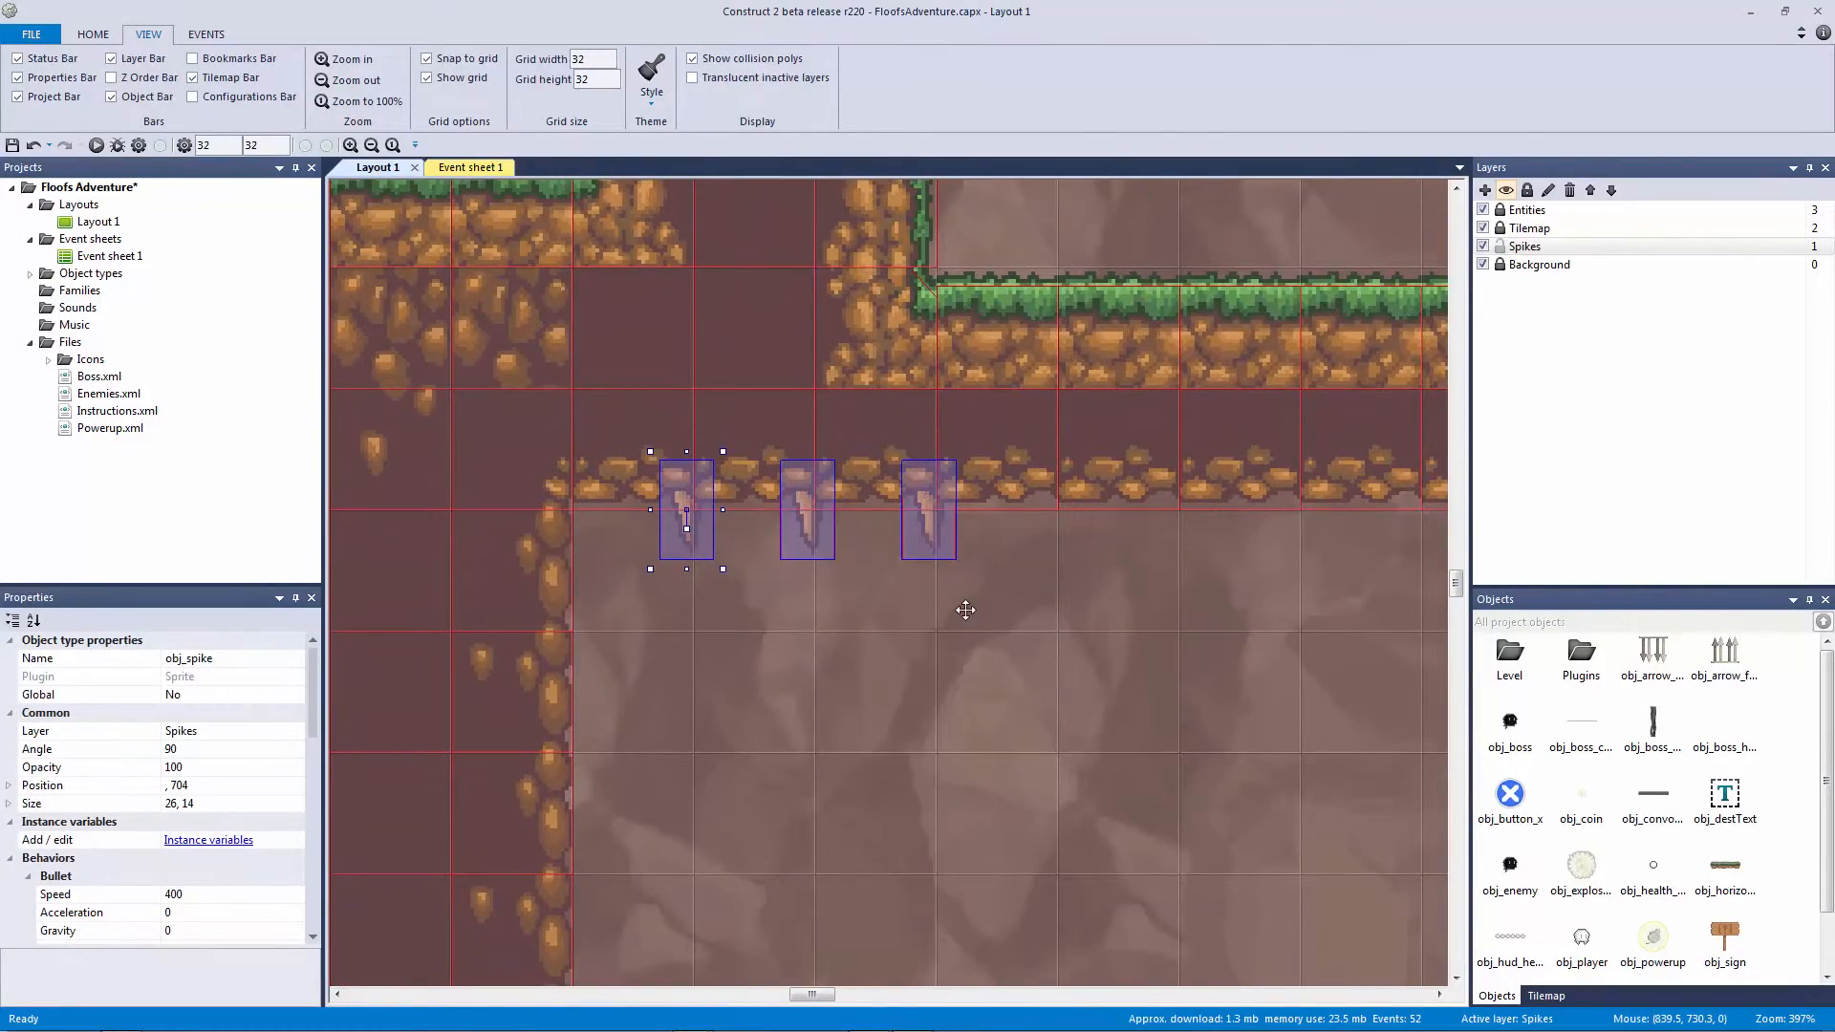
pyautogui.press('Left')
pyautogui.press('Left')
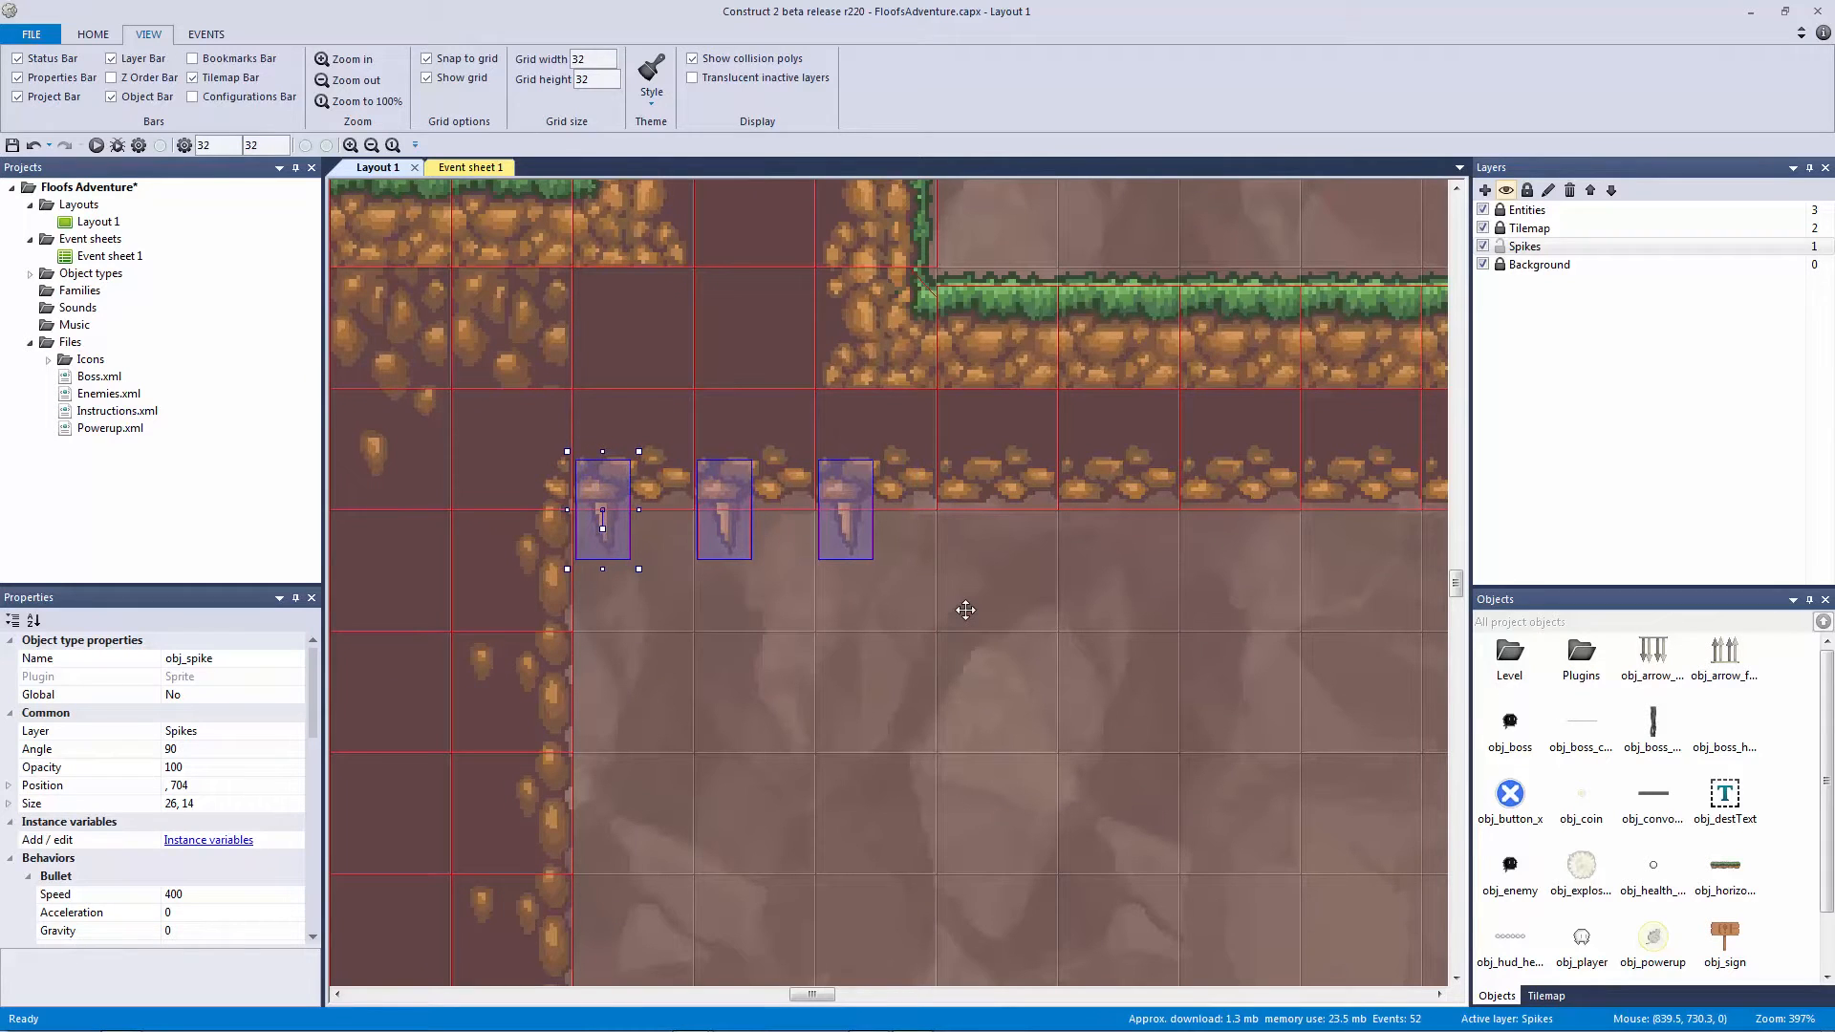
pyautogui.click(967, 612)
# Step: Copy the chamber's three-spike group and paste it beneath the left end of the bottom corridor's ceiling
pyautogui.keyDown('ctrl'); pyautogui.scroll(-7, 971, 613); pyautogui.keyUp('ctrl')
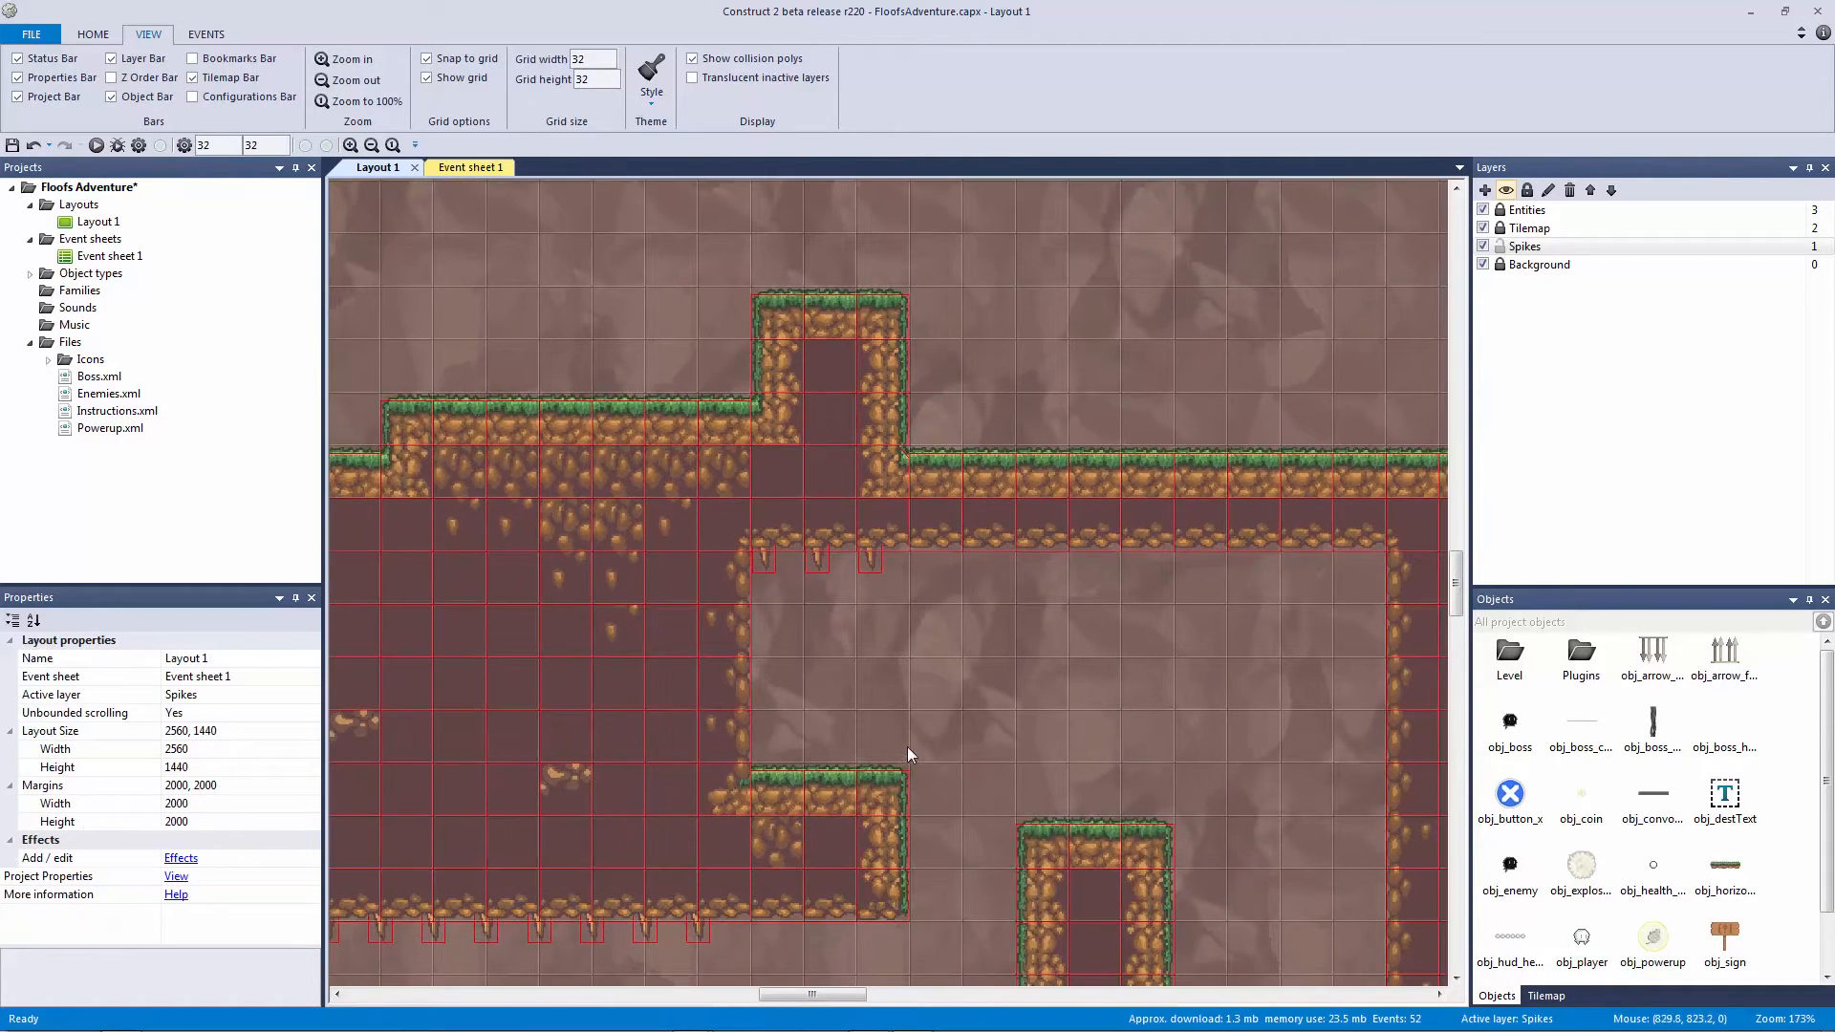
pyautogui.moveTo(902, 710); pyautogui.dragTo(851, 696, button='middle')
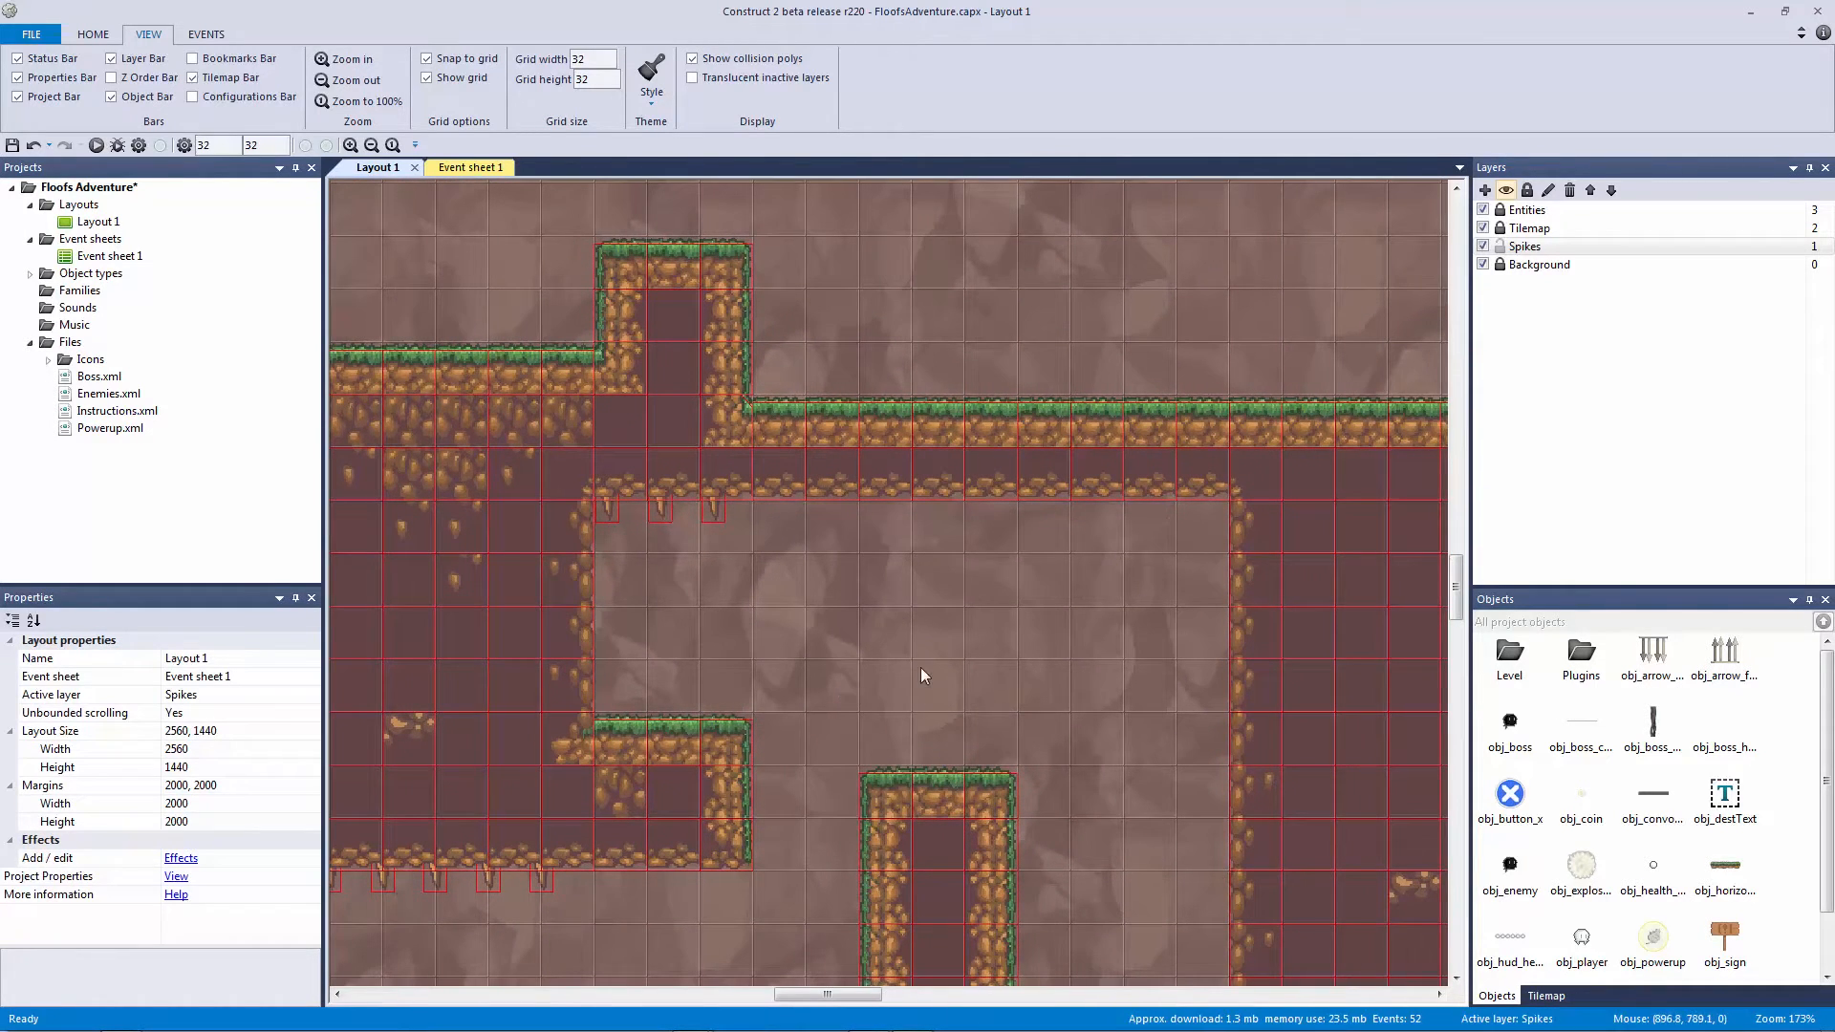
pyautogui.moveTo(874, 633); pyautogui.dragTo(771, 522, button='middle')
pyautogui.keyDown('ctrl'); pyautogui.scroll(-3, 772, 549); pyautogui.keyUp('ctrl')
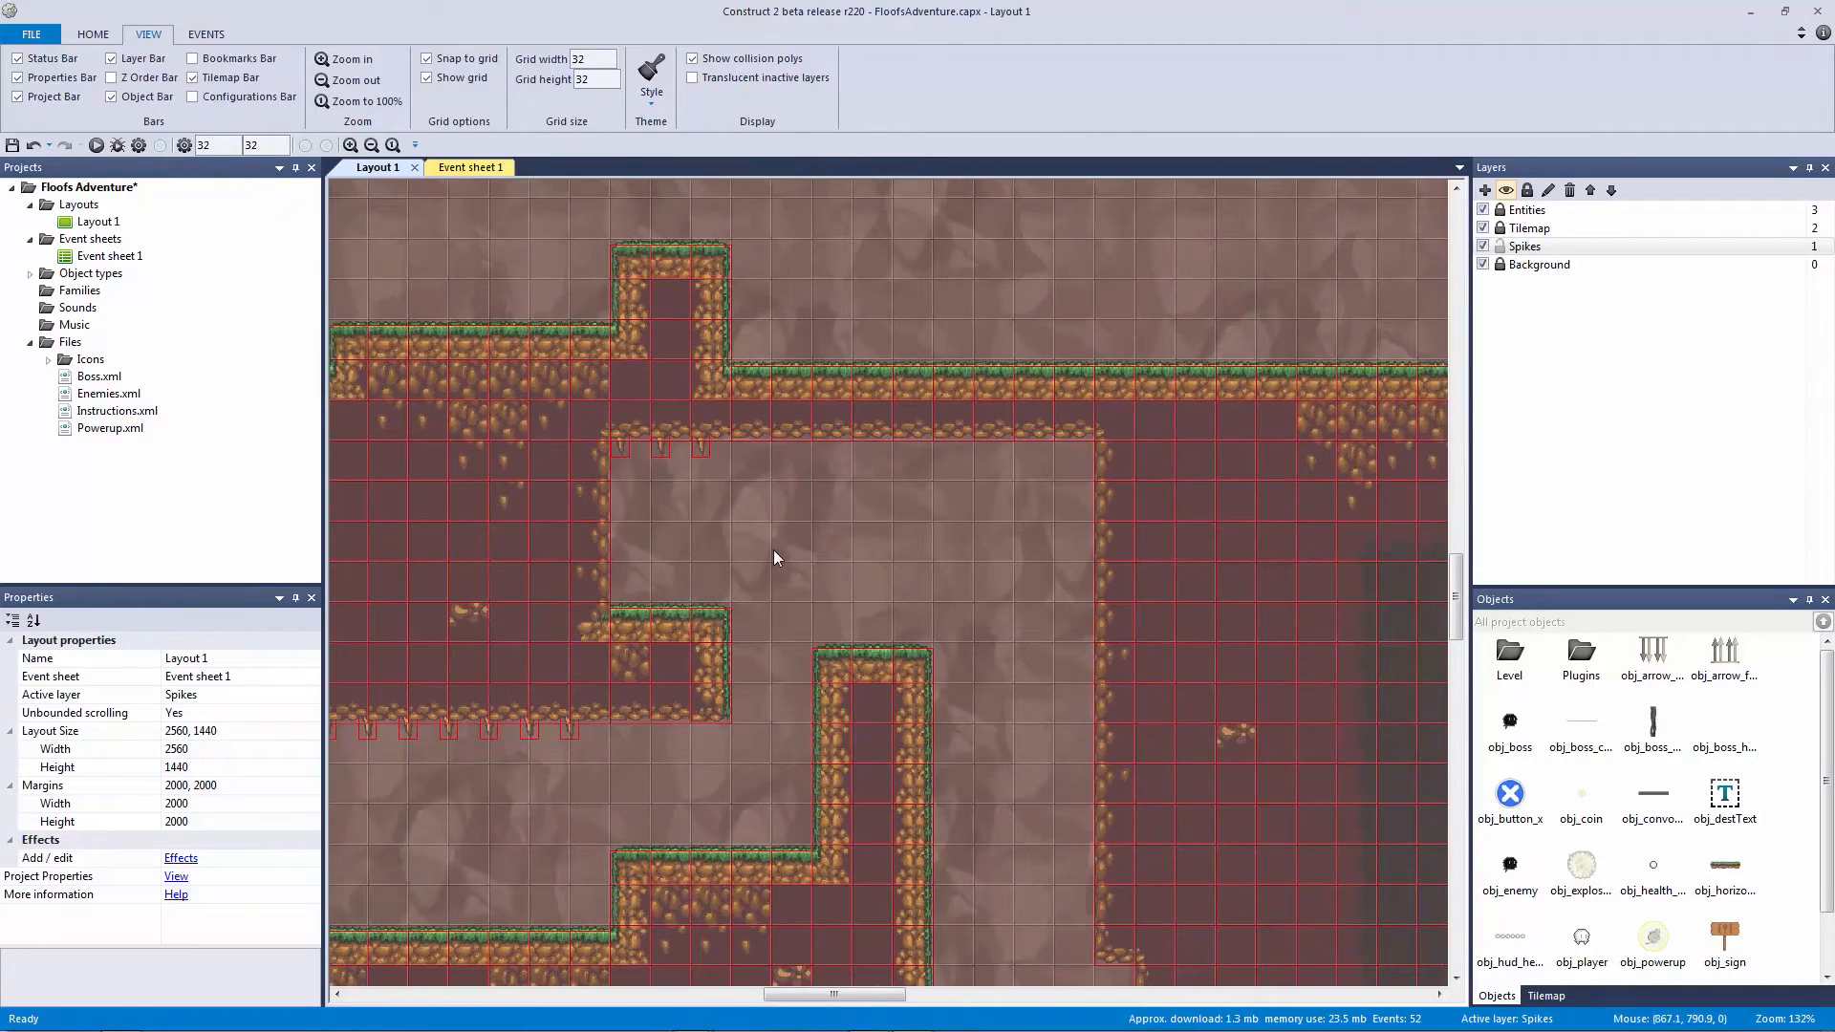
pyautogui.moveTo(796, 513); pyautogui.dragTo(553, 419)
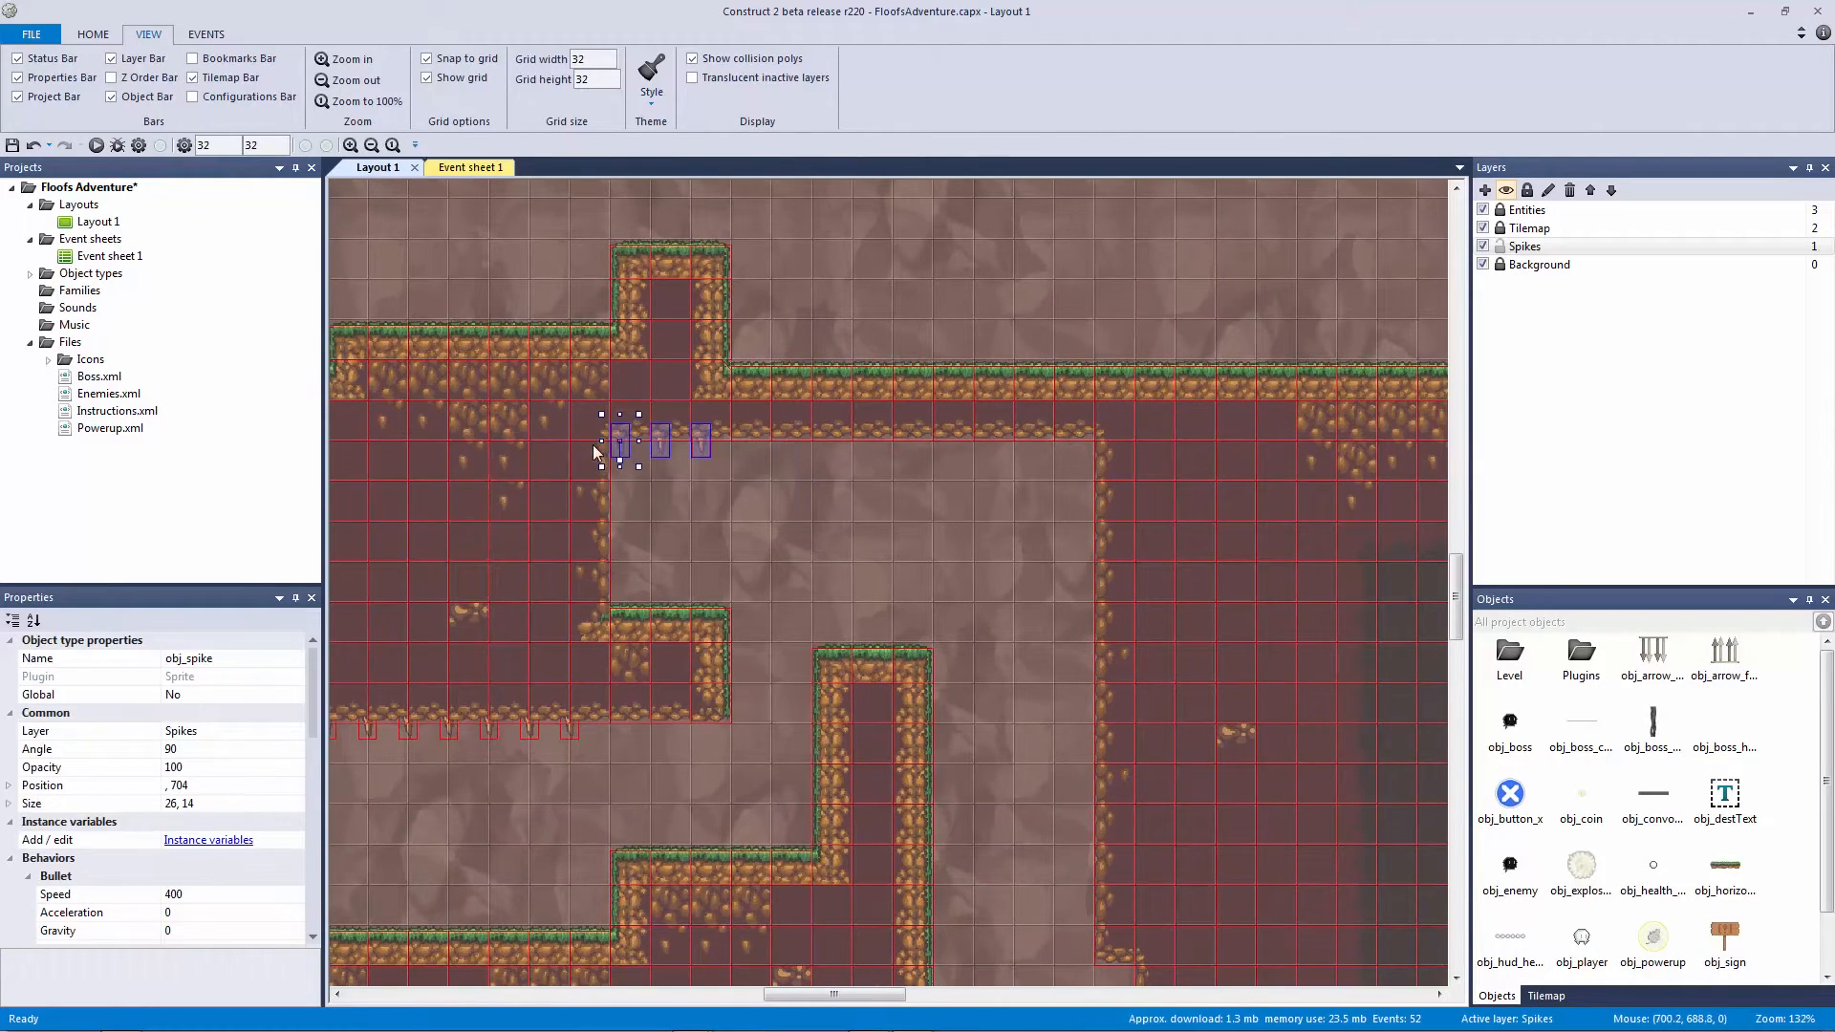
pyautogui.moveTo(699, 734); pyautogui.dragTo(864, 413, button='middle')
pyautogui.moveTo(762, 558); pyautogui.dragTo(1093, 389, button='middle')
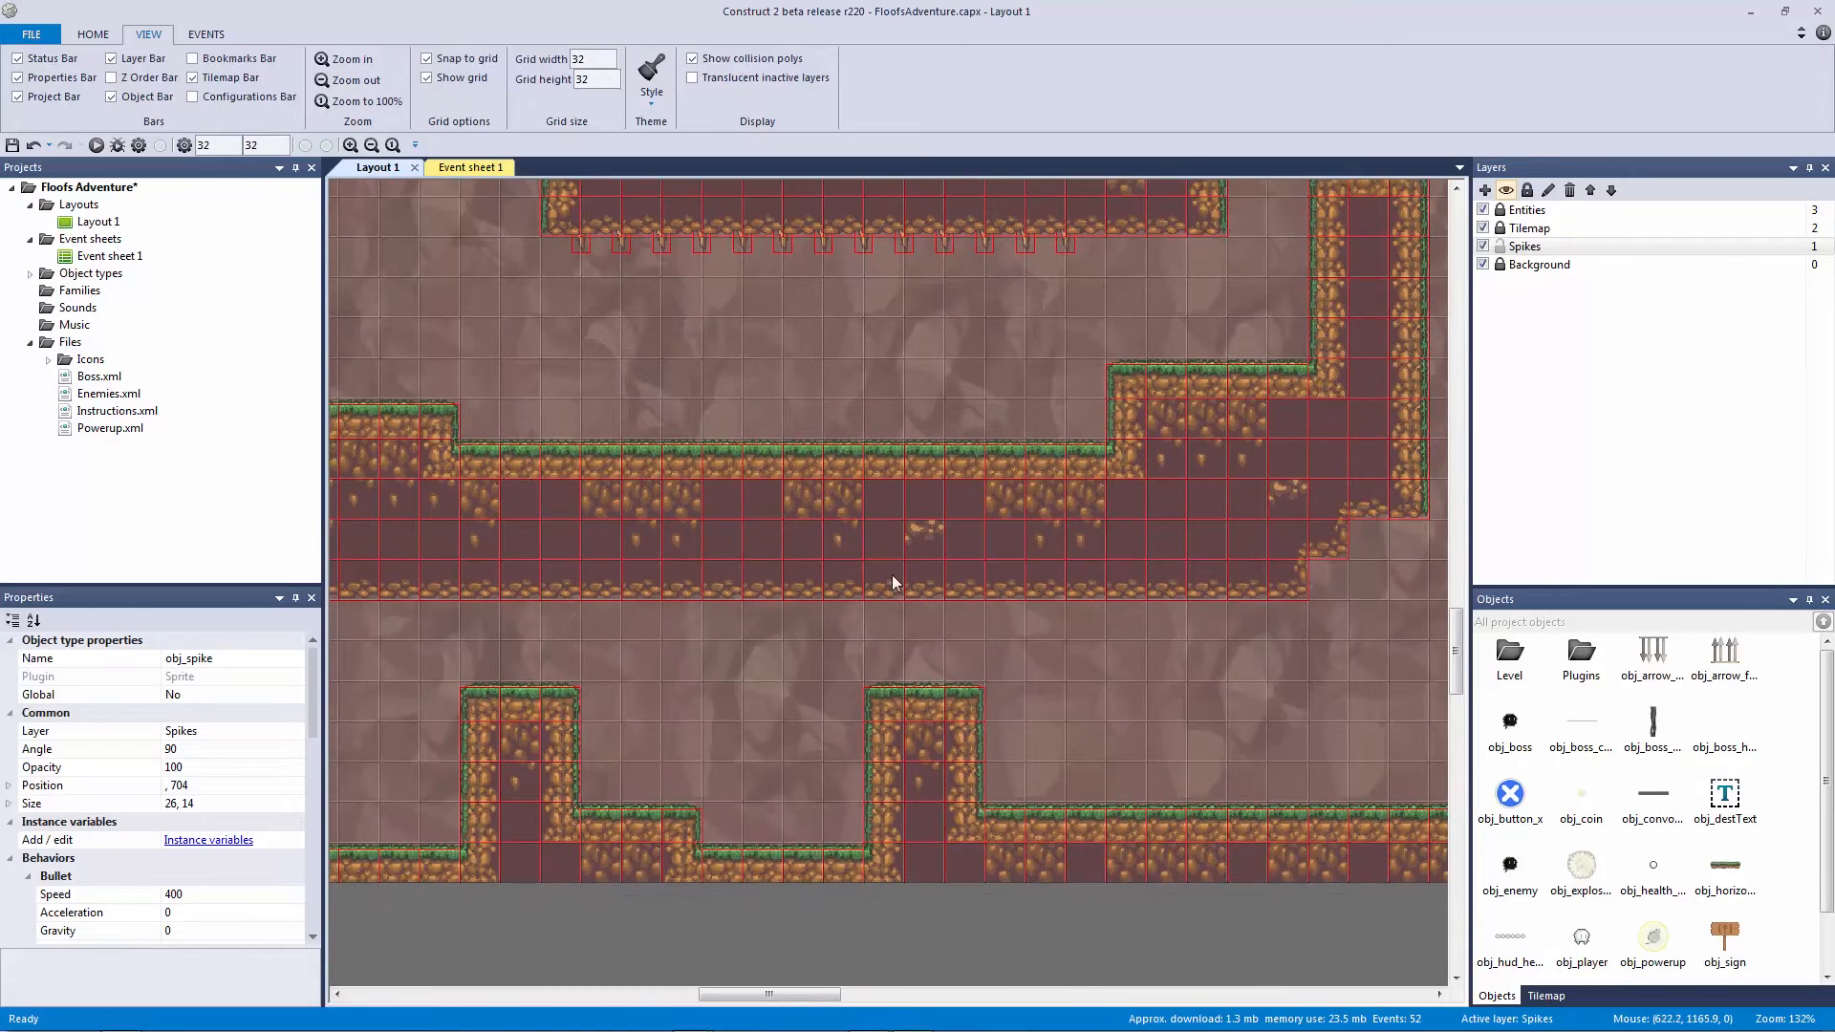
pyautogui.moveTo(785, 633); pyautogui.dragTo(931, 595, button='middle')
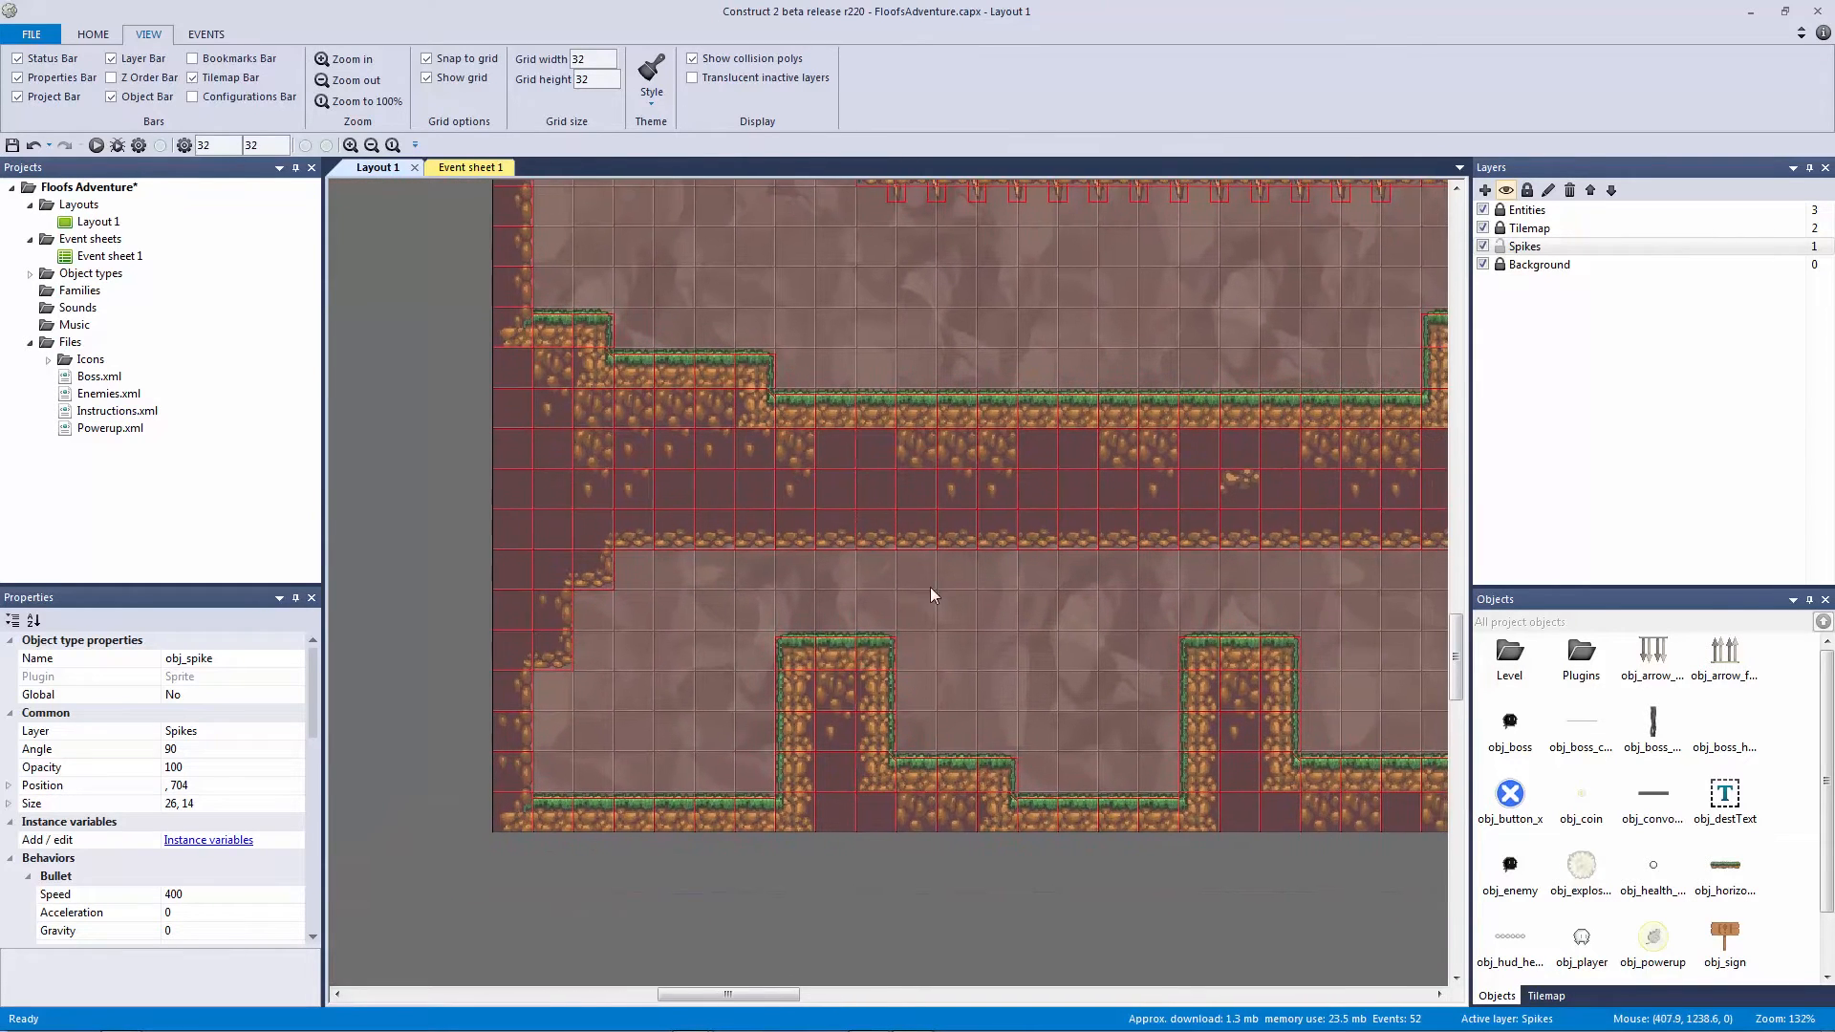
pyautogui.hotkey('ctrl', 'v')
pyautogui.click(692, 561)
pyautogui.moveTo(674, 554); pyautogui.dragTo(702, 561)
# Step: Paste another three-spike group beneath the bottom corridor's ceiling, above the pit between the two pillars
pyautogui.hotkey('ctrl', 'v')
pyautogui.click(980, 553)
pyautogui.moveTo(979, 555); pyautogui.dragTo(1064, 554)
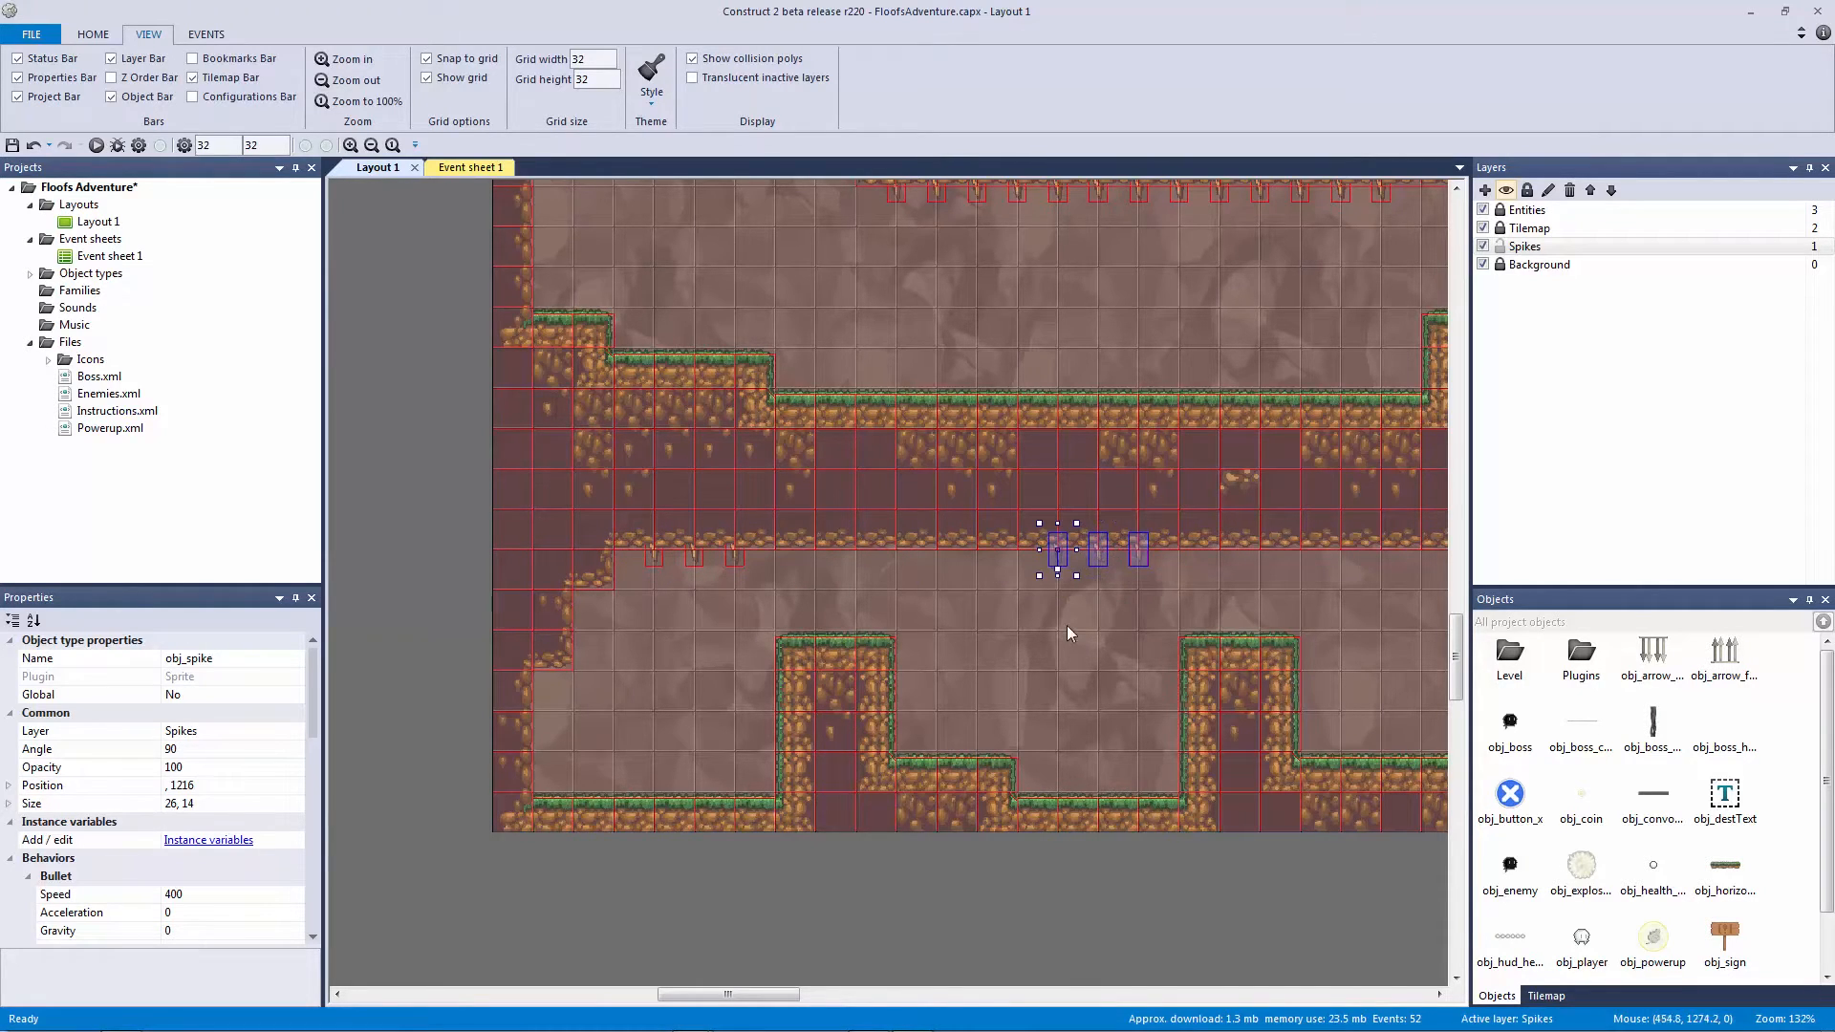
pyautogui.click(715, 696)
# Step: Copy the spike row beneath the central block and paste it under the low ceiling at the entrance to the grey cave
pyautogui.keyDown('shift'); pyautogui.hscroll(10, 955, 736); pyautogui.keyUp('shift')
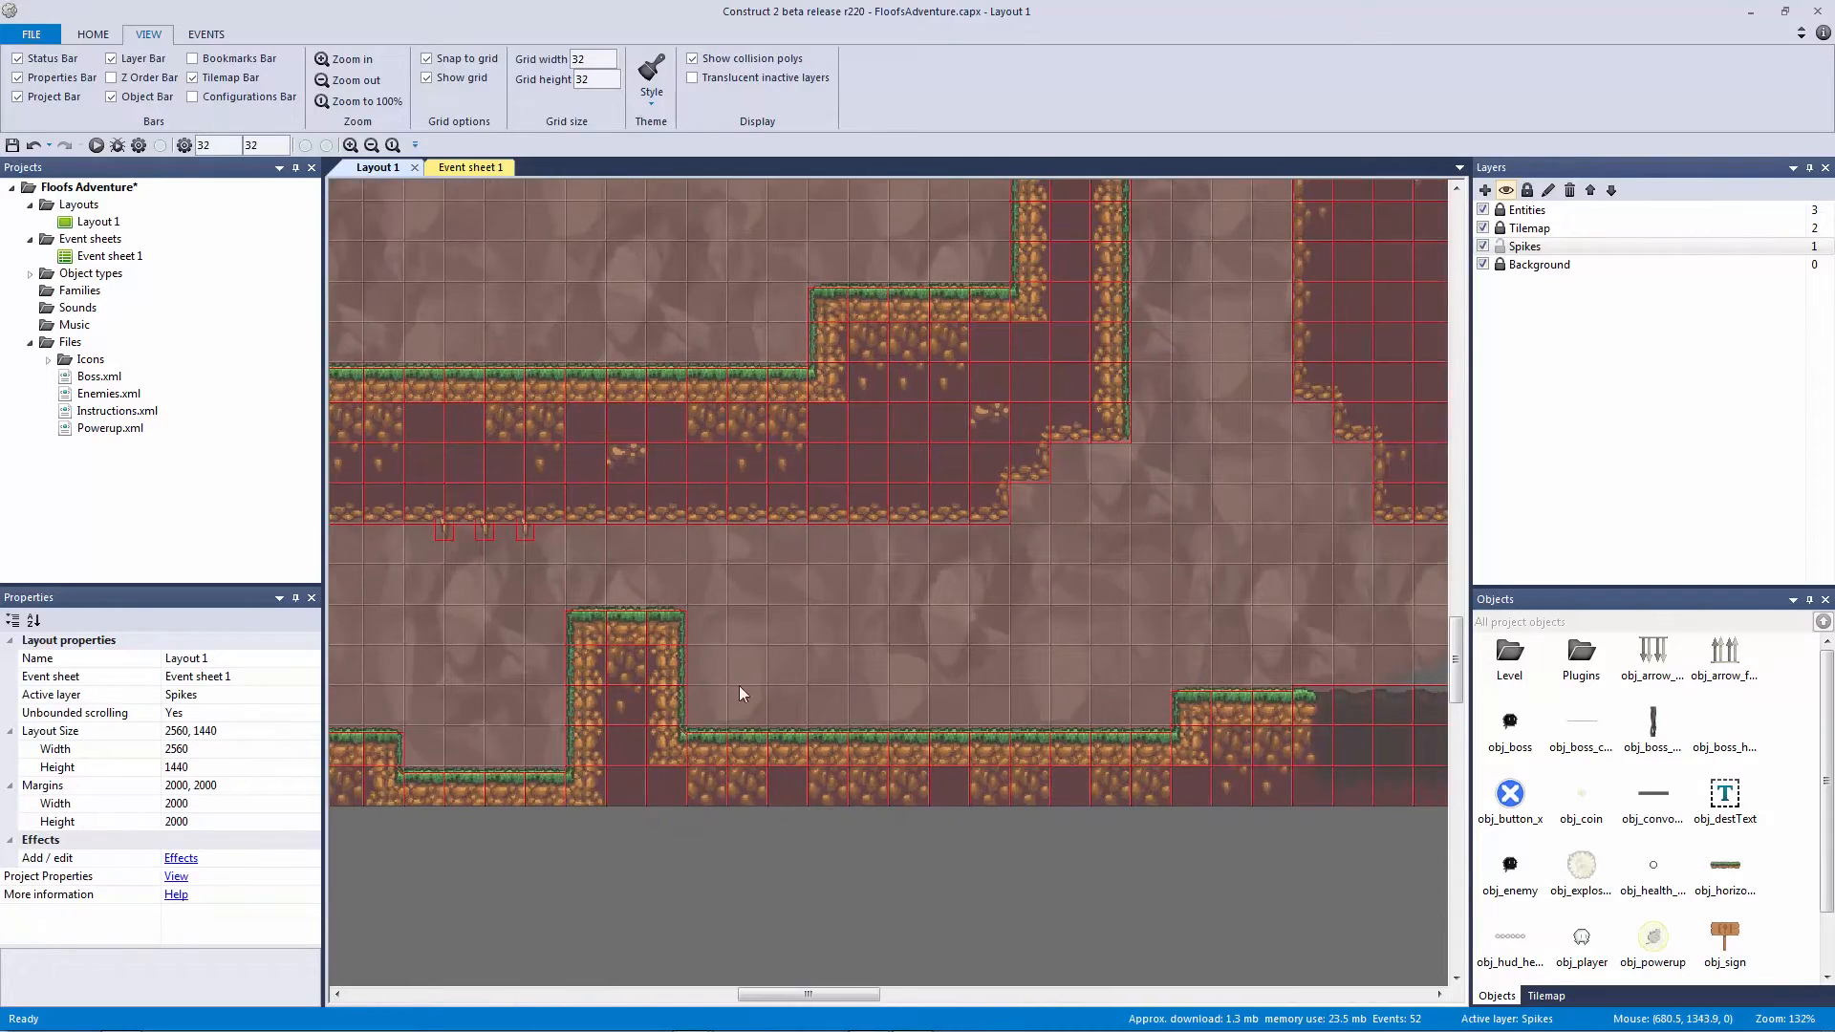
pyautogui.keyDown('shift'); pyautogui.hscroll(4, 830, 656); pyautogui.keyUp('shift')
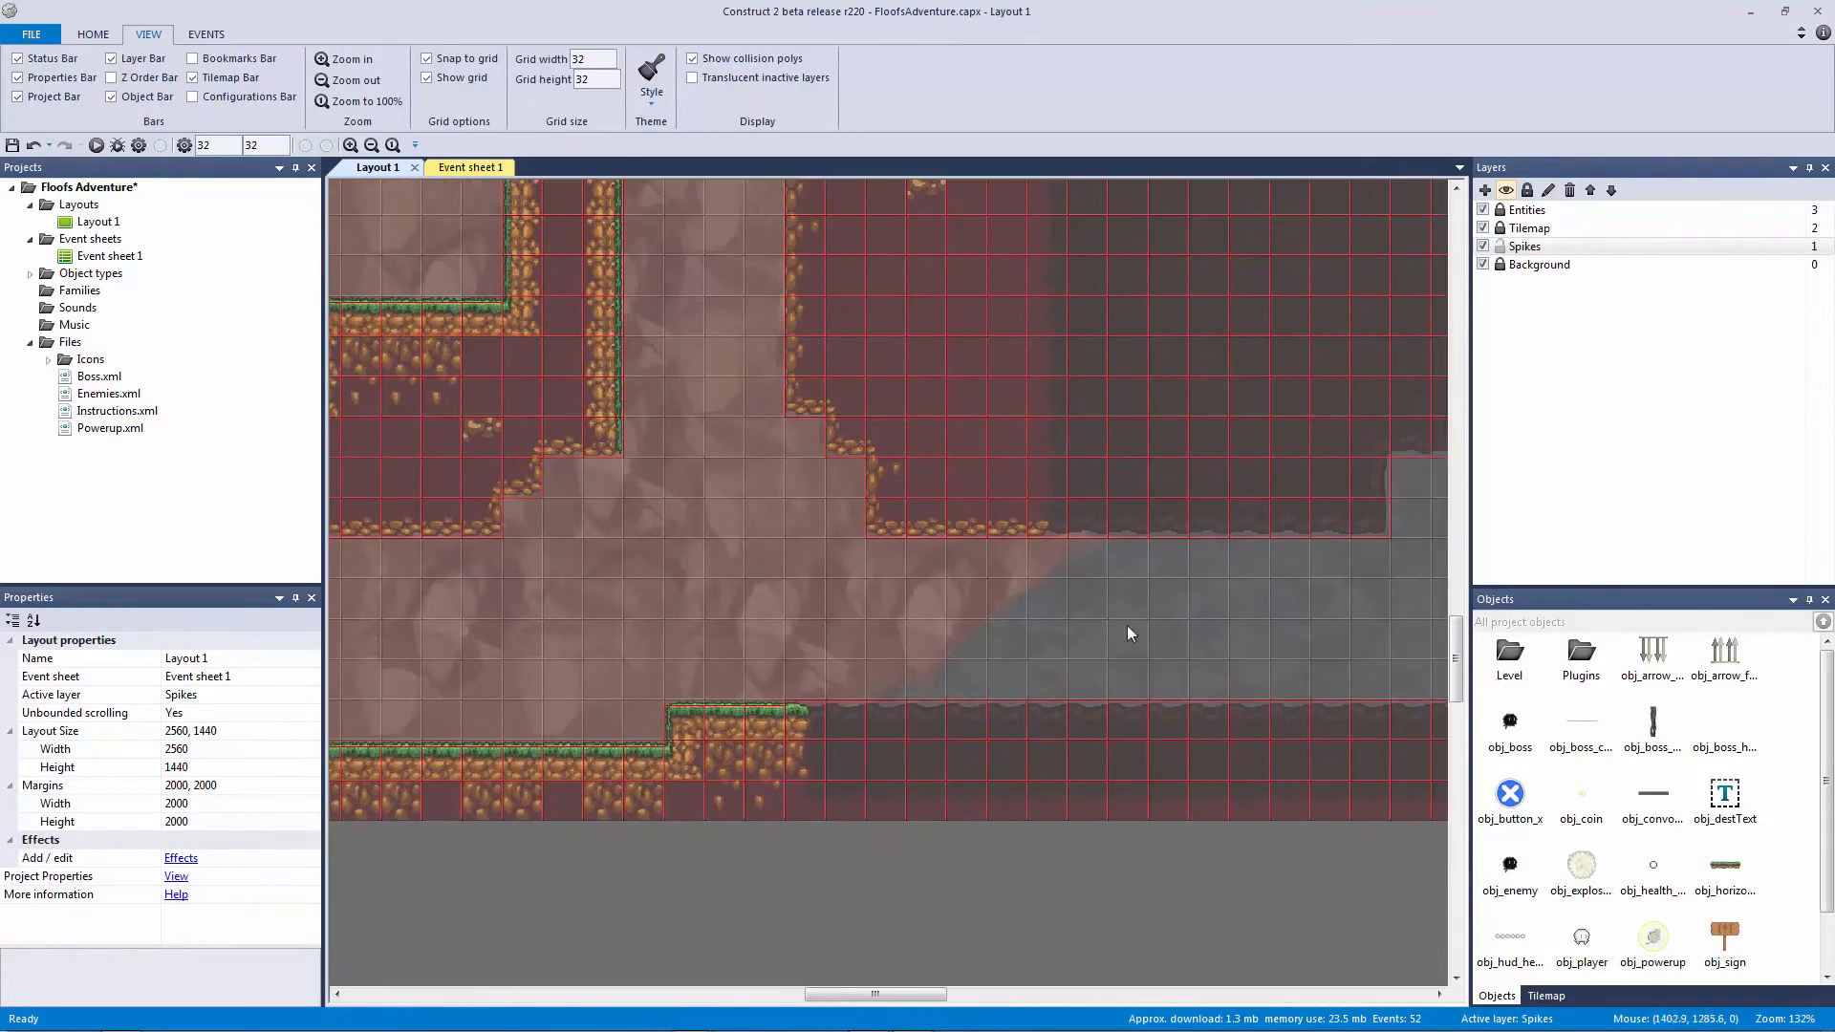
pyautogui.keyDown('ctrl'); pyautogui.scroll(-3, 899, 583); pyautogui.keyUp('ctrl')
pyautogui.keyDown('ctrl'); pyautogui.scroll(-1, 810, 566); pyautogui.keyUp('ctrl')
pyautogui.moveTo(846, 638); pyautogui.dragTo(1171, 708, button='middle')
pyautogui.moveTo(772, 438); pyautogui.dragTo(405, 359)
pyautogui.click(1299, 627)
pyautogui.moveTo(1298, 627); pyautogui.dragTo(1002, 608, button='middle')
pyautogui.hotkey('ctrl', 'v')
pyautogui.click(901, 598)
pyautogui.moveTo(823, 596); pyautogui.dragTo(867, 600)
# Step: Delete the excess at the right end of the spike row beneath the grey cave's entrance ceiling
pyautogui.click(977, 667)
pyautogui.moveTo(1185, 634); pyautogui.dragTo(1092, 562)
pyautogui.press('Delete')
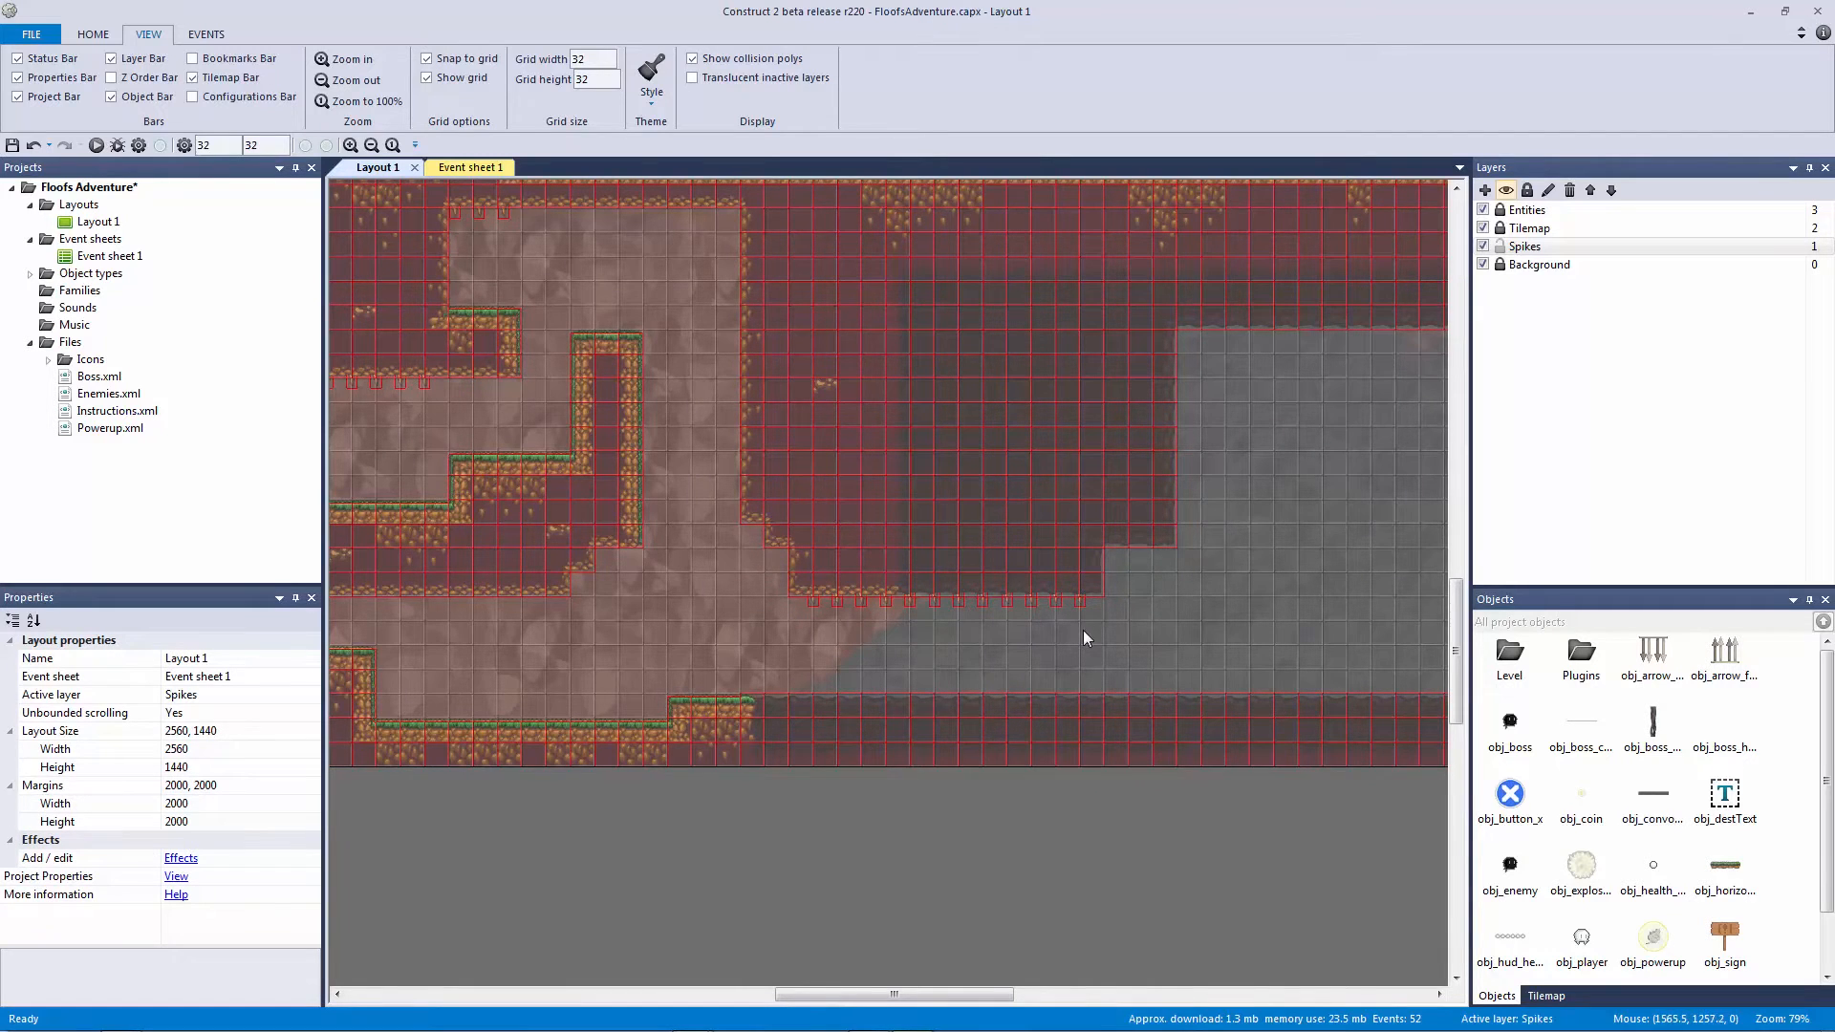
pyautogui.keyDown('ctrl'); pyautogui.scroll(-2, 1058, 628); pyautogui.keyUp('ctrl')
pyautogui.moveTo(1108, 691); pyautogui.dragTo(1118, 633)
# Step: Check the spike placement across the whole level, save the project and run the game preview
pyautogui.moveTo(903, 603); pyautogui.dragTo(1198, 753, button='middle')
pyautogui.moveTo(1003, 468); pyautogui.dragTo(947, 683, button='middle')
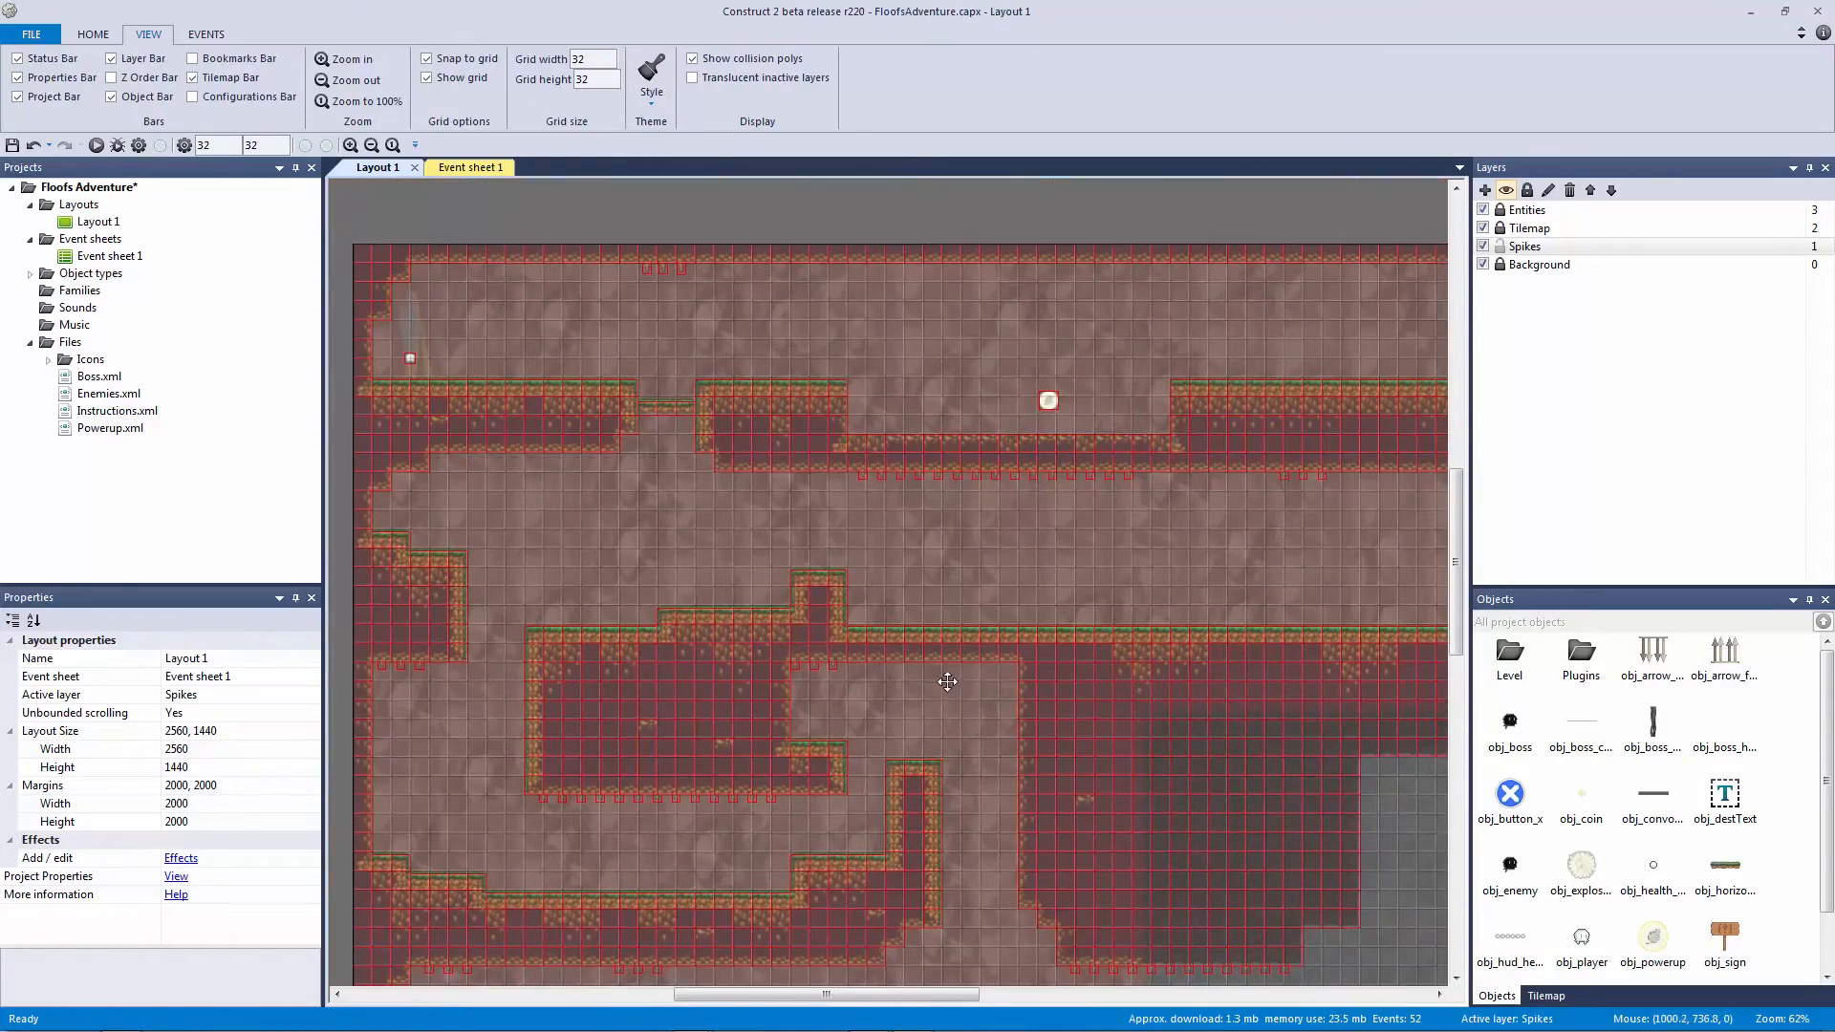
pyautogui.keyDown('ctrl'); pyautogui.scroll(3, 833, 559); pyautogui.keyUp('ctrl')
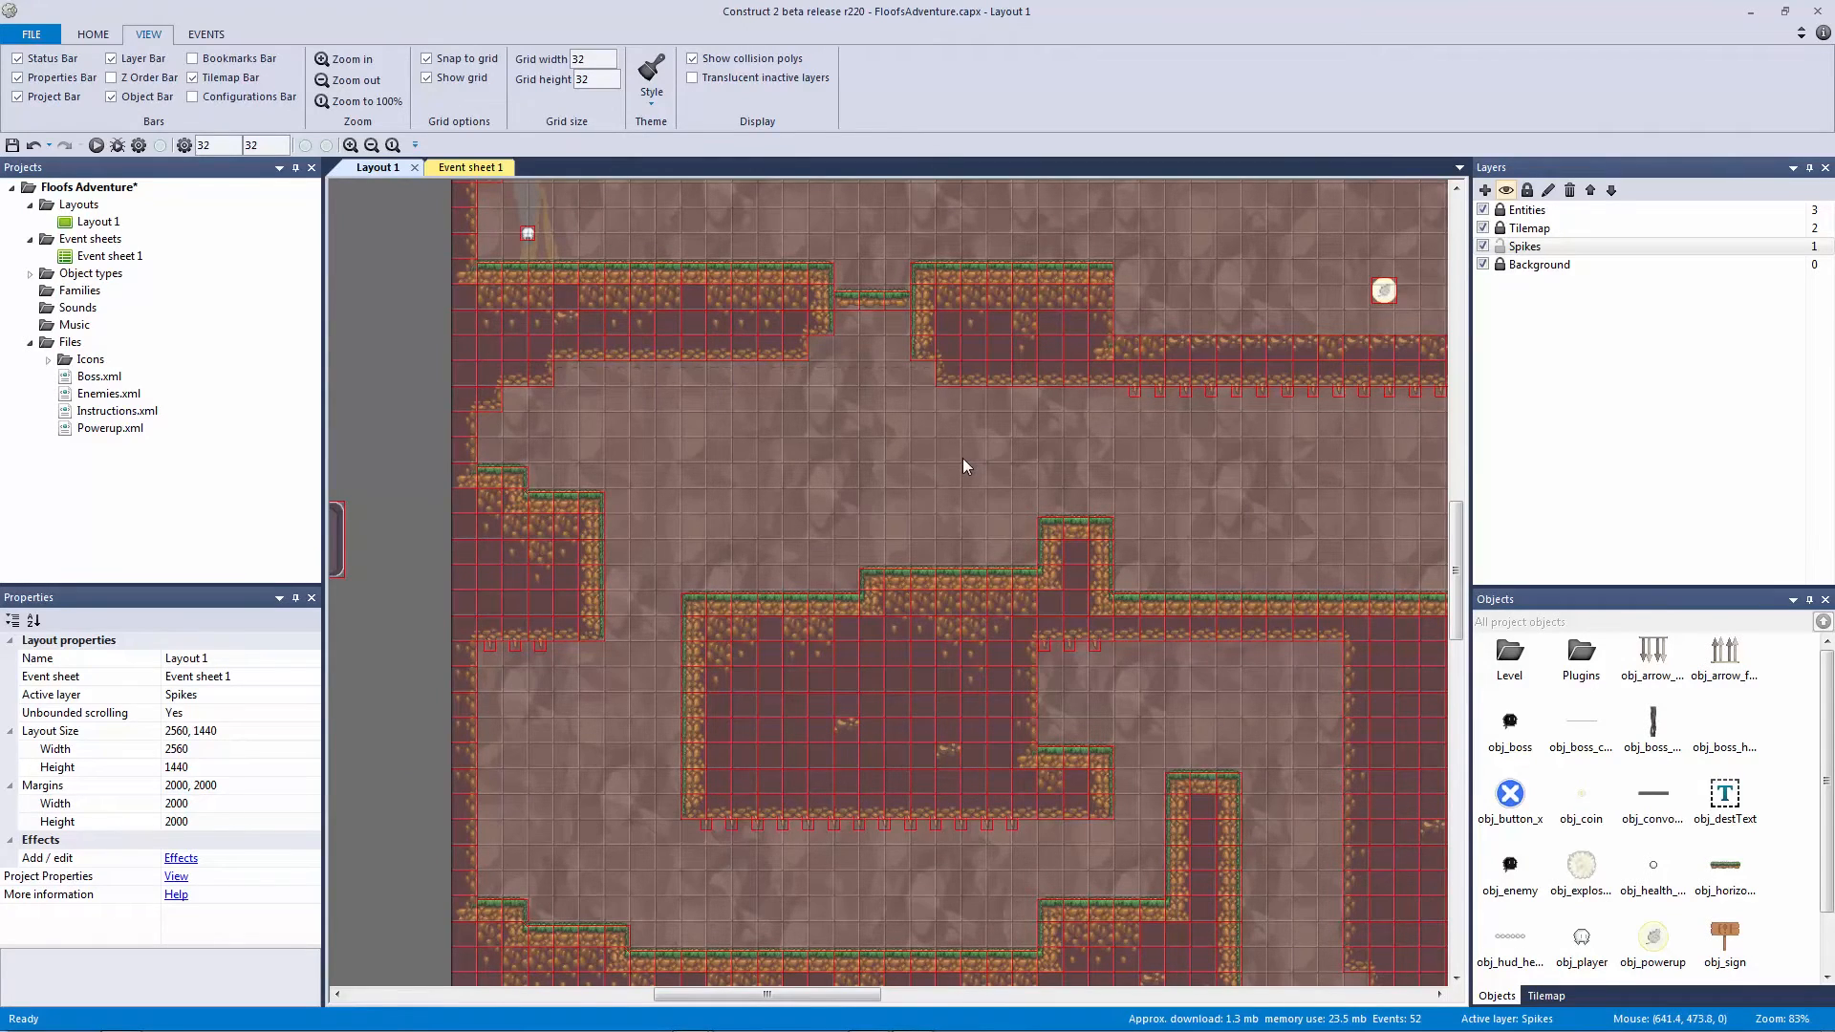
pyautogui.keyDown('ctrl'); pyautogui.scroll(-3, 961, 457); pyautogui.keyUp('ctrl')
pyautogui.moveTo(914, 630); pyautogui.dragTo(850, 735, button='middle')
pyautogui.hotkey('ctrl', 's')
pyautogui.press('F5')
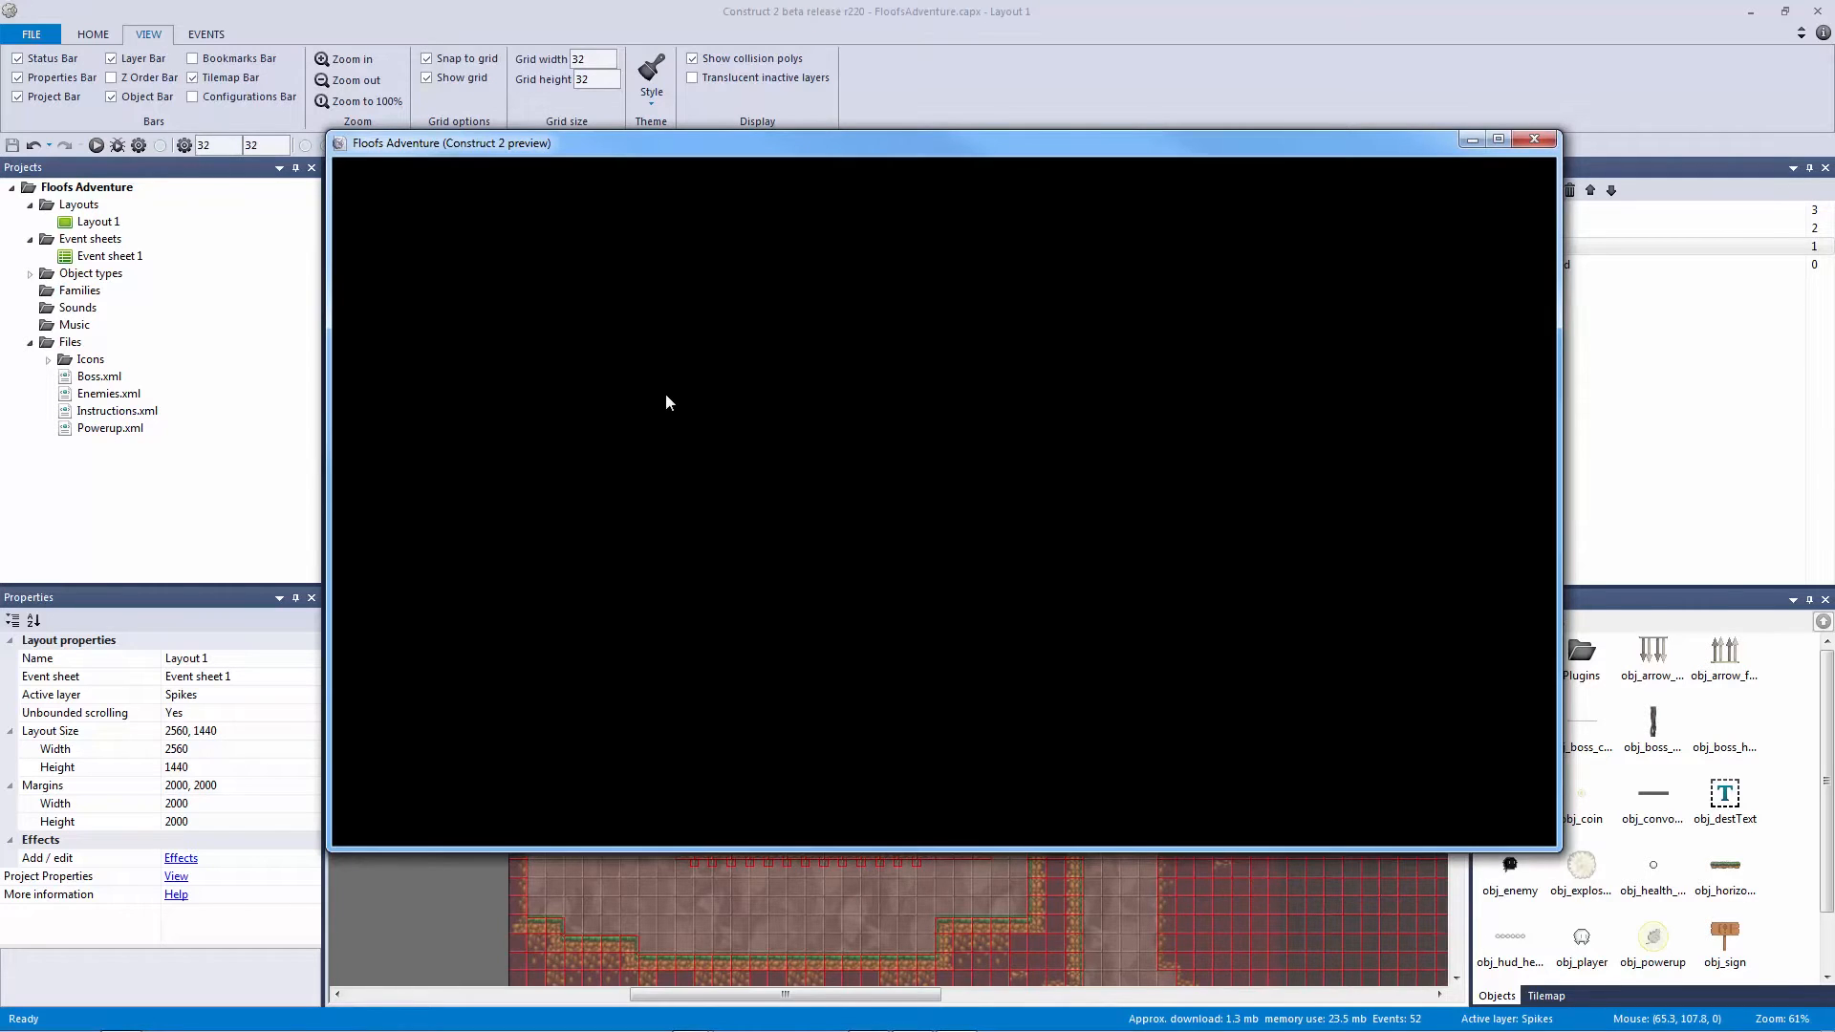
# Step: Playtest the top corridor in the preview, moving the character over the platform and past the powerup down to the middle corridor
pyautogui.press('Right')
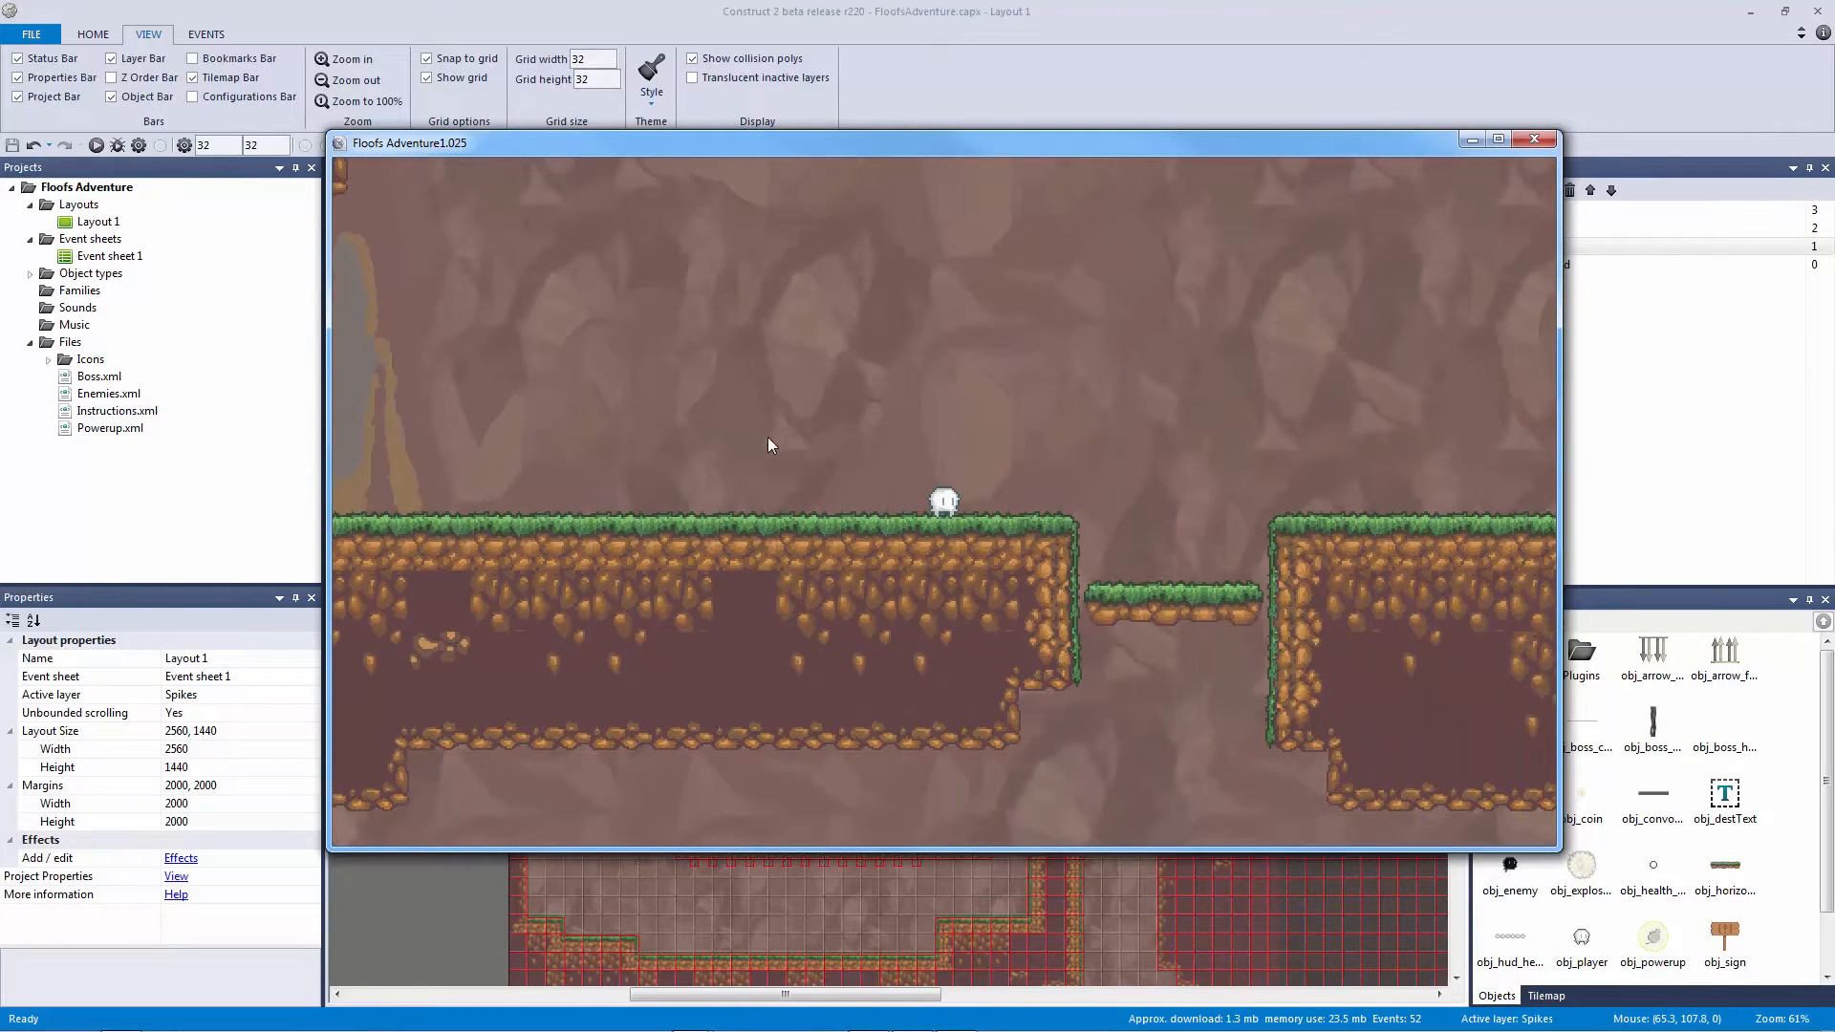
pyautogui.press('Right')
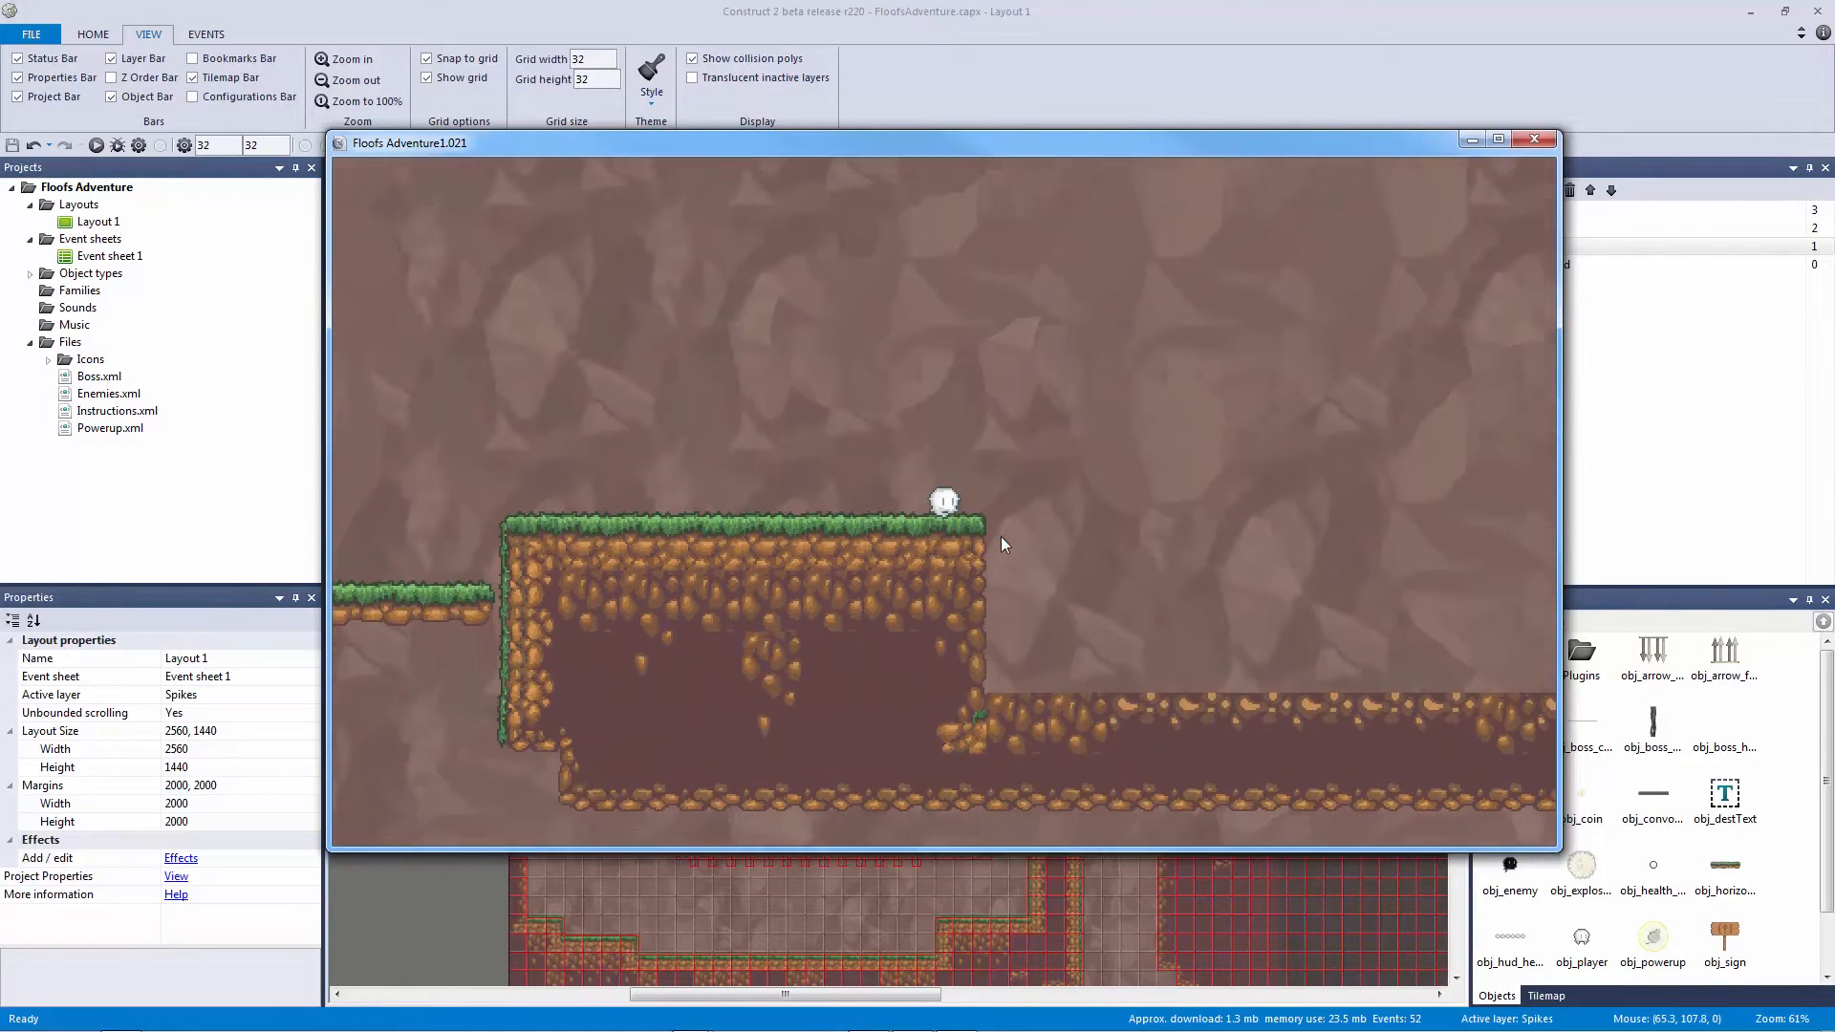
pyautogui.press('Right')
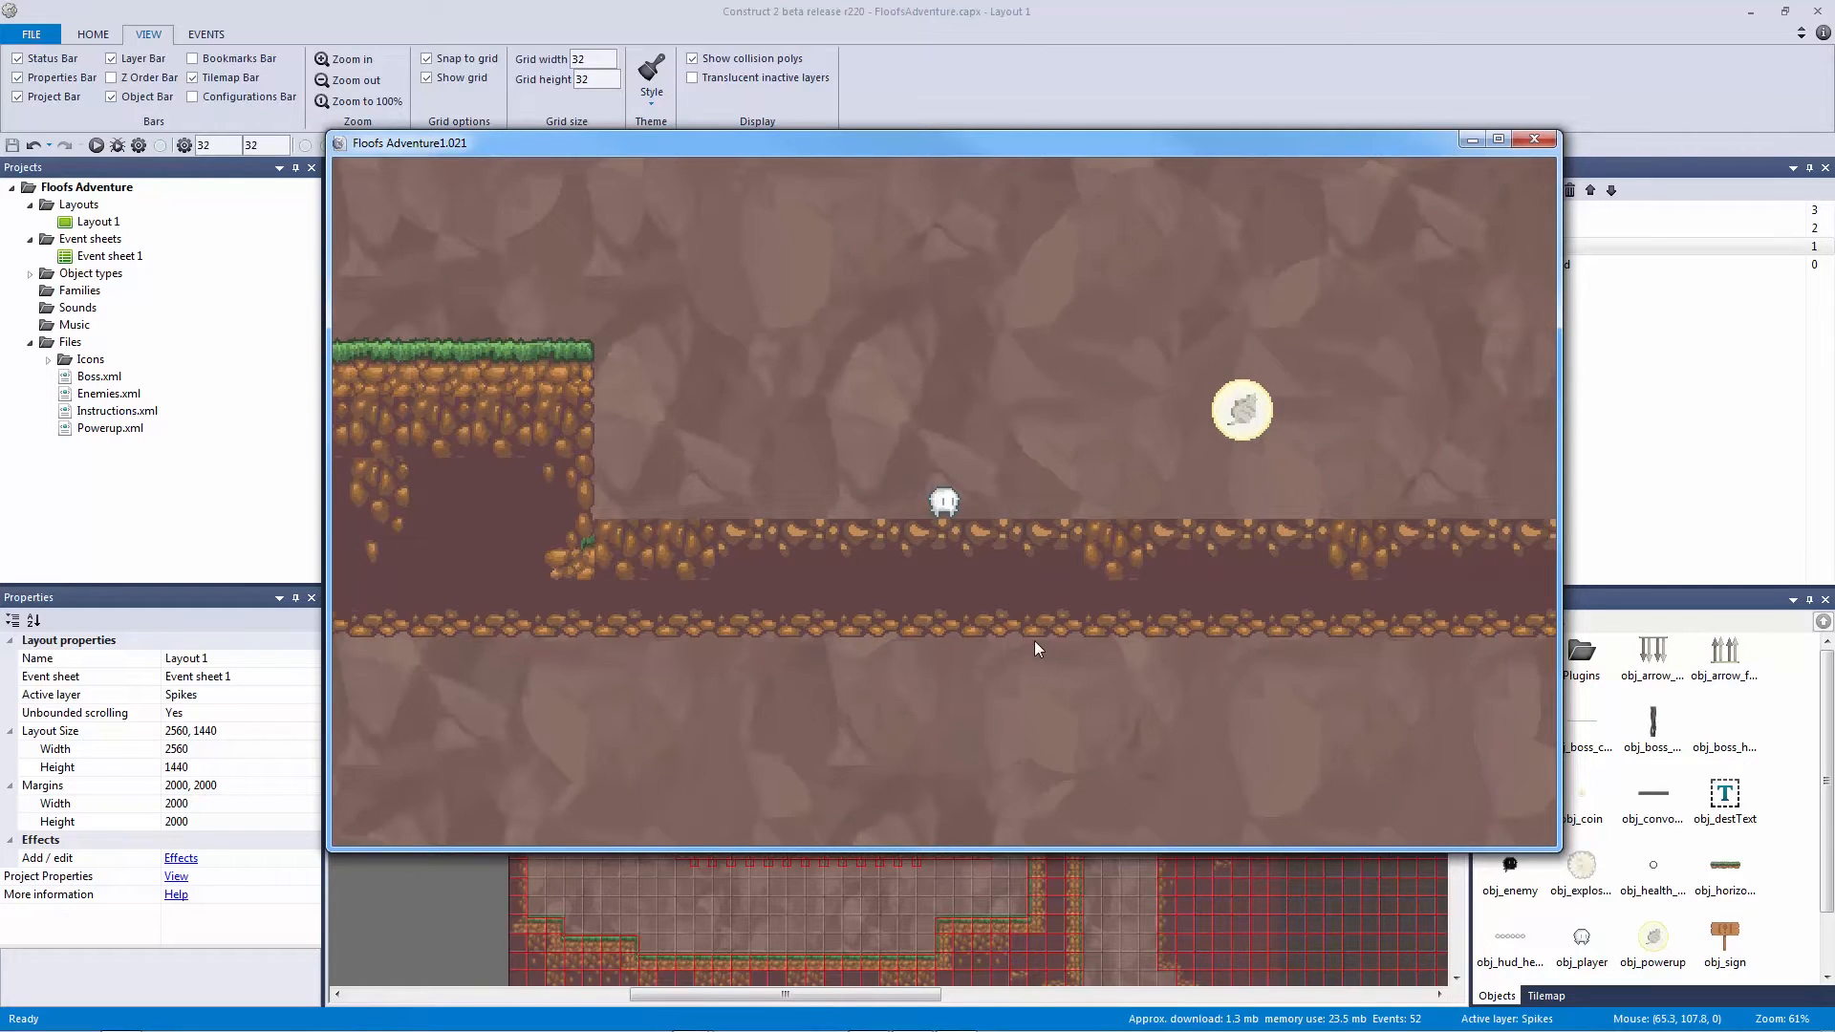
pyautogui.press('Right')
pyautogui.press('Right')
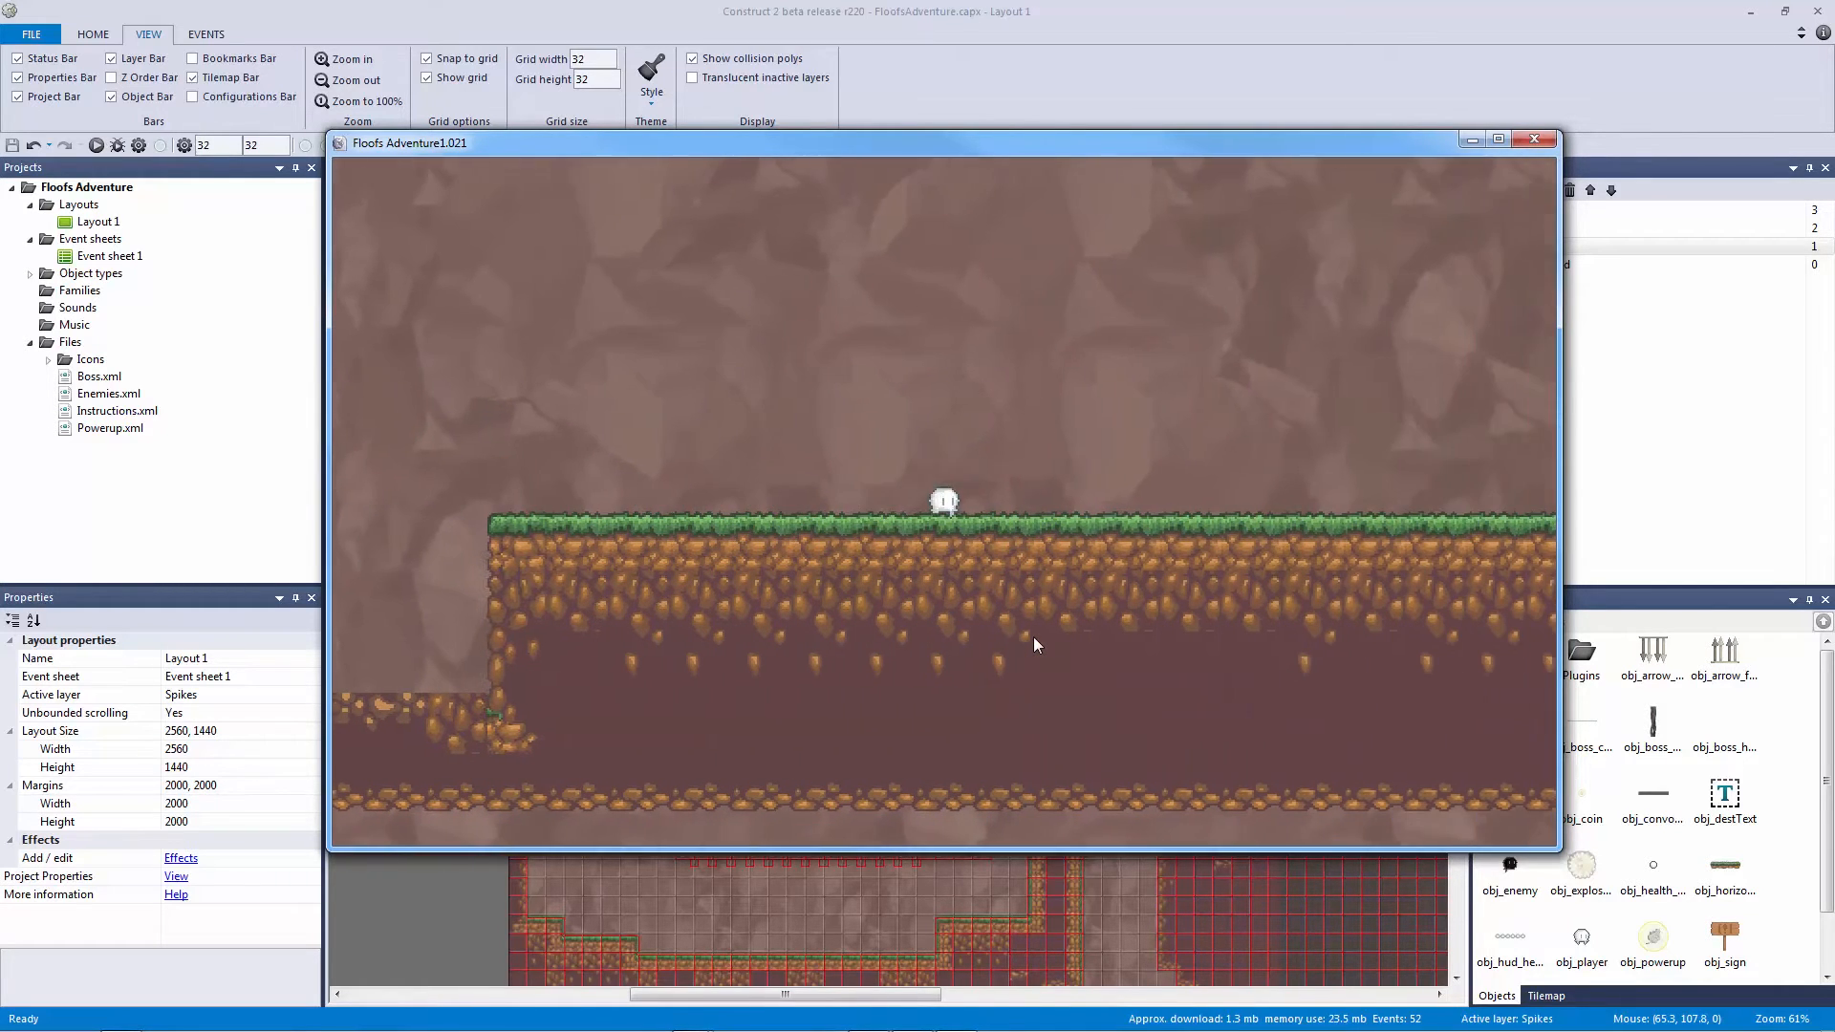
pyautogui.press('Right')
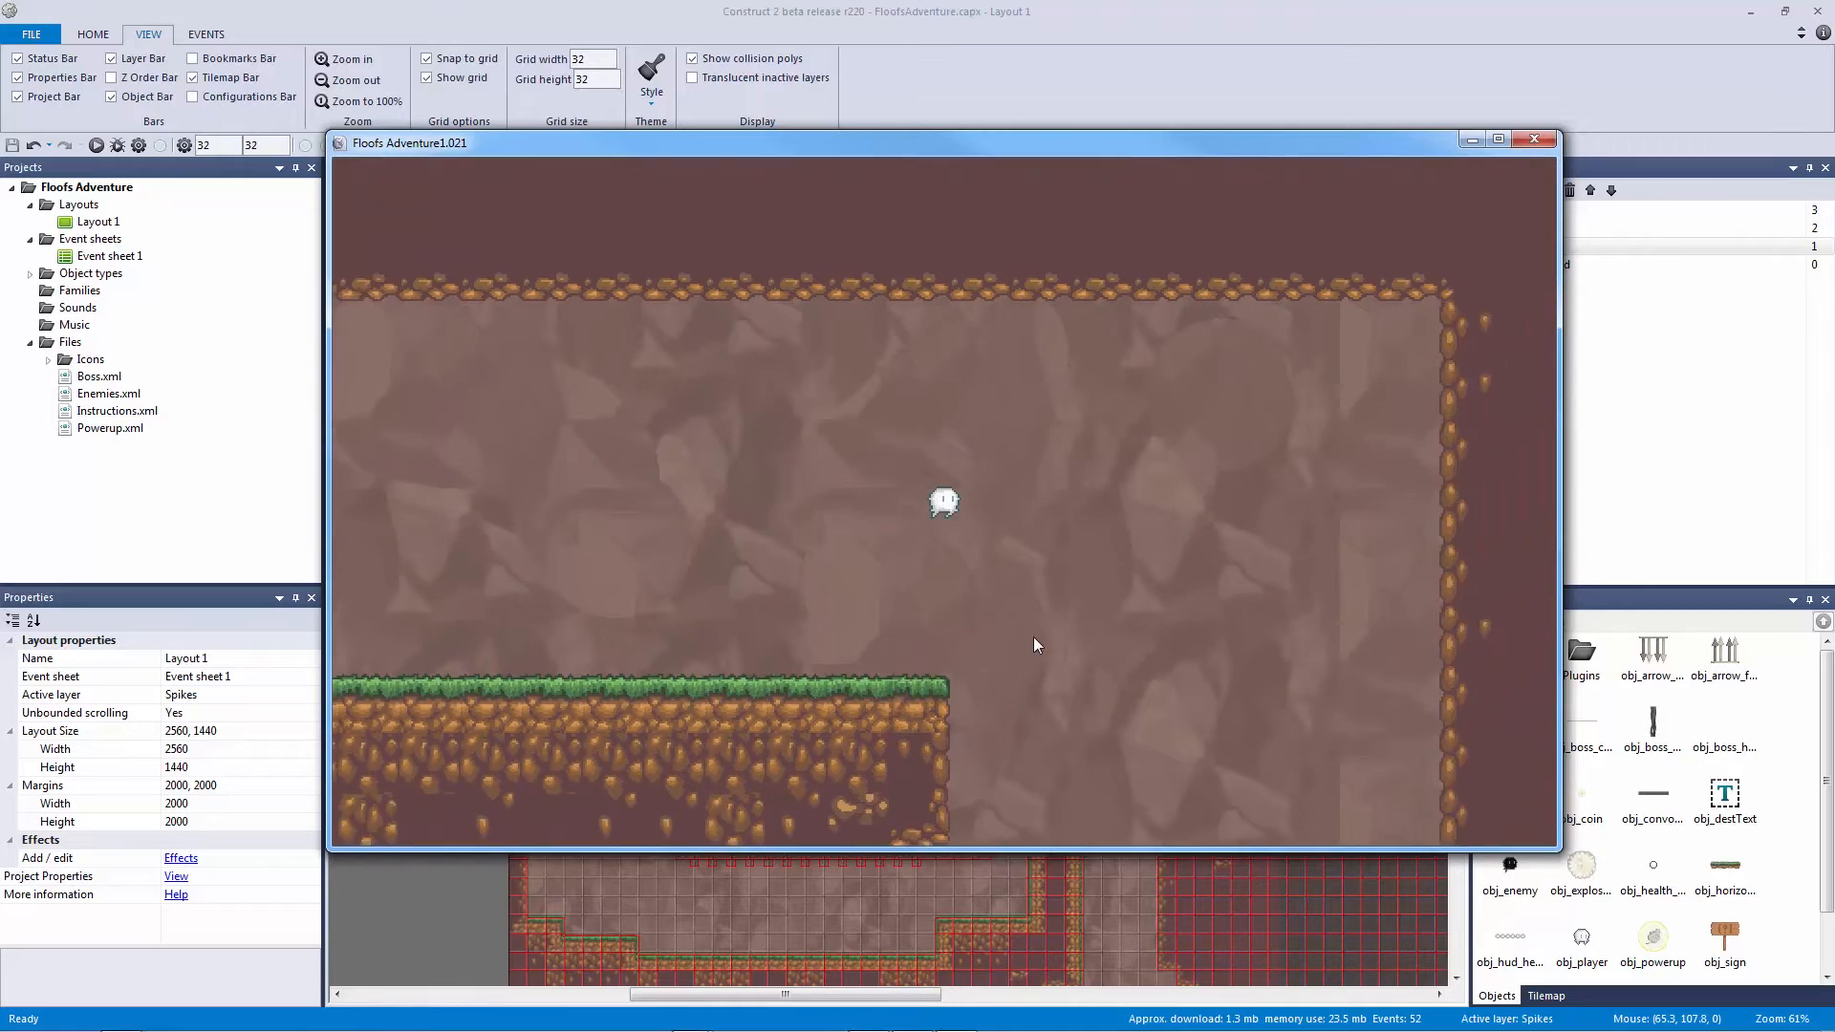
pyautogui.press('Right')
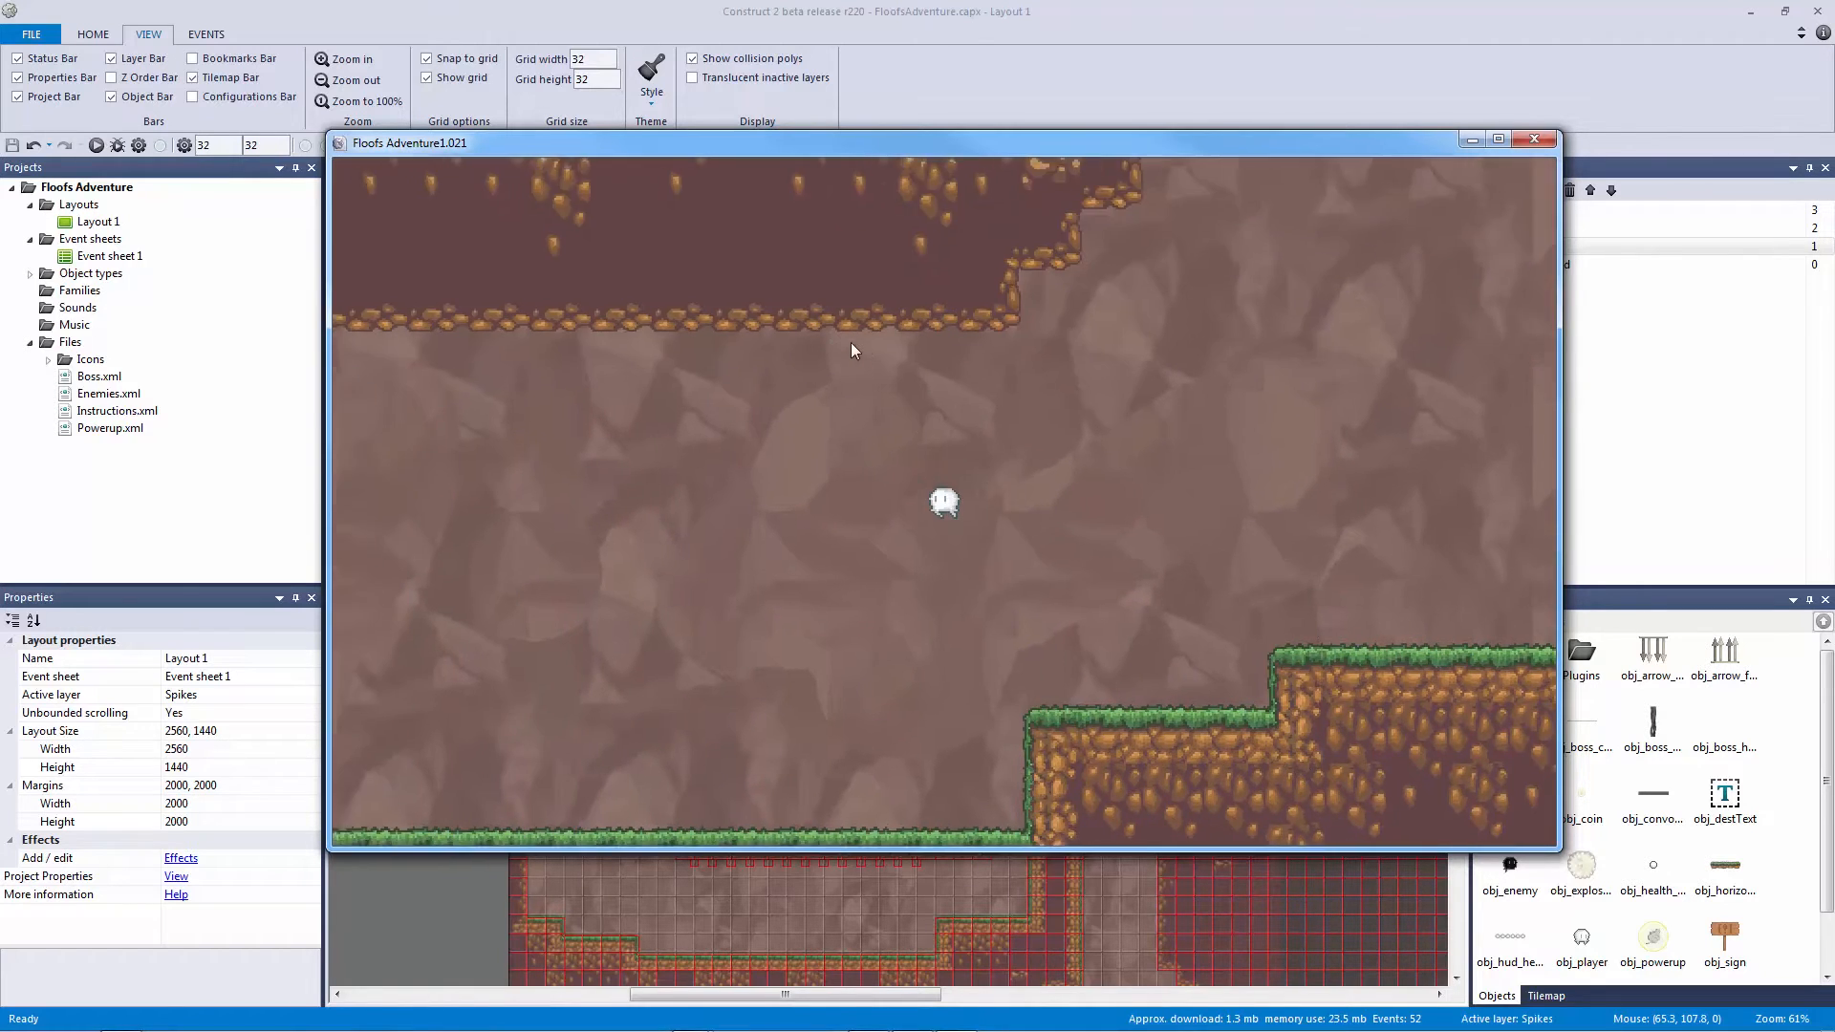
# Step: Playtest the middle corridor, running back and jumping over the raised block to the far ledge
pyautogui.press('Left')
pyautogui.press('Up')
pyautogui.press('Up')
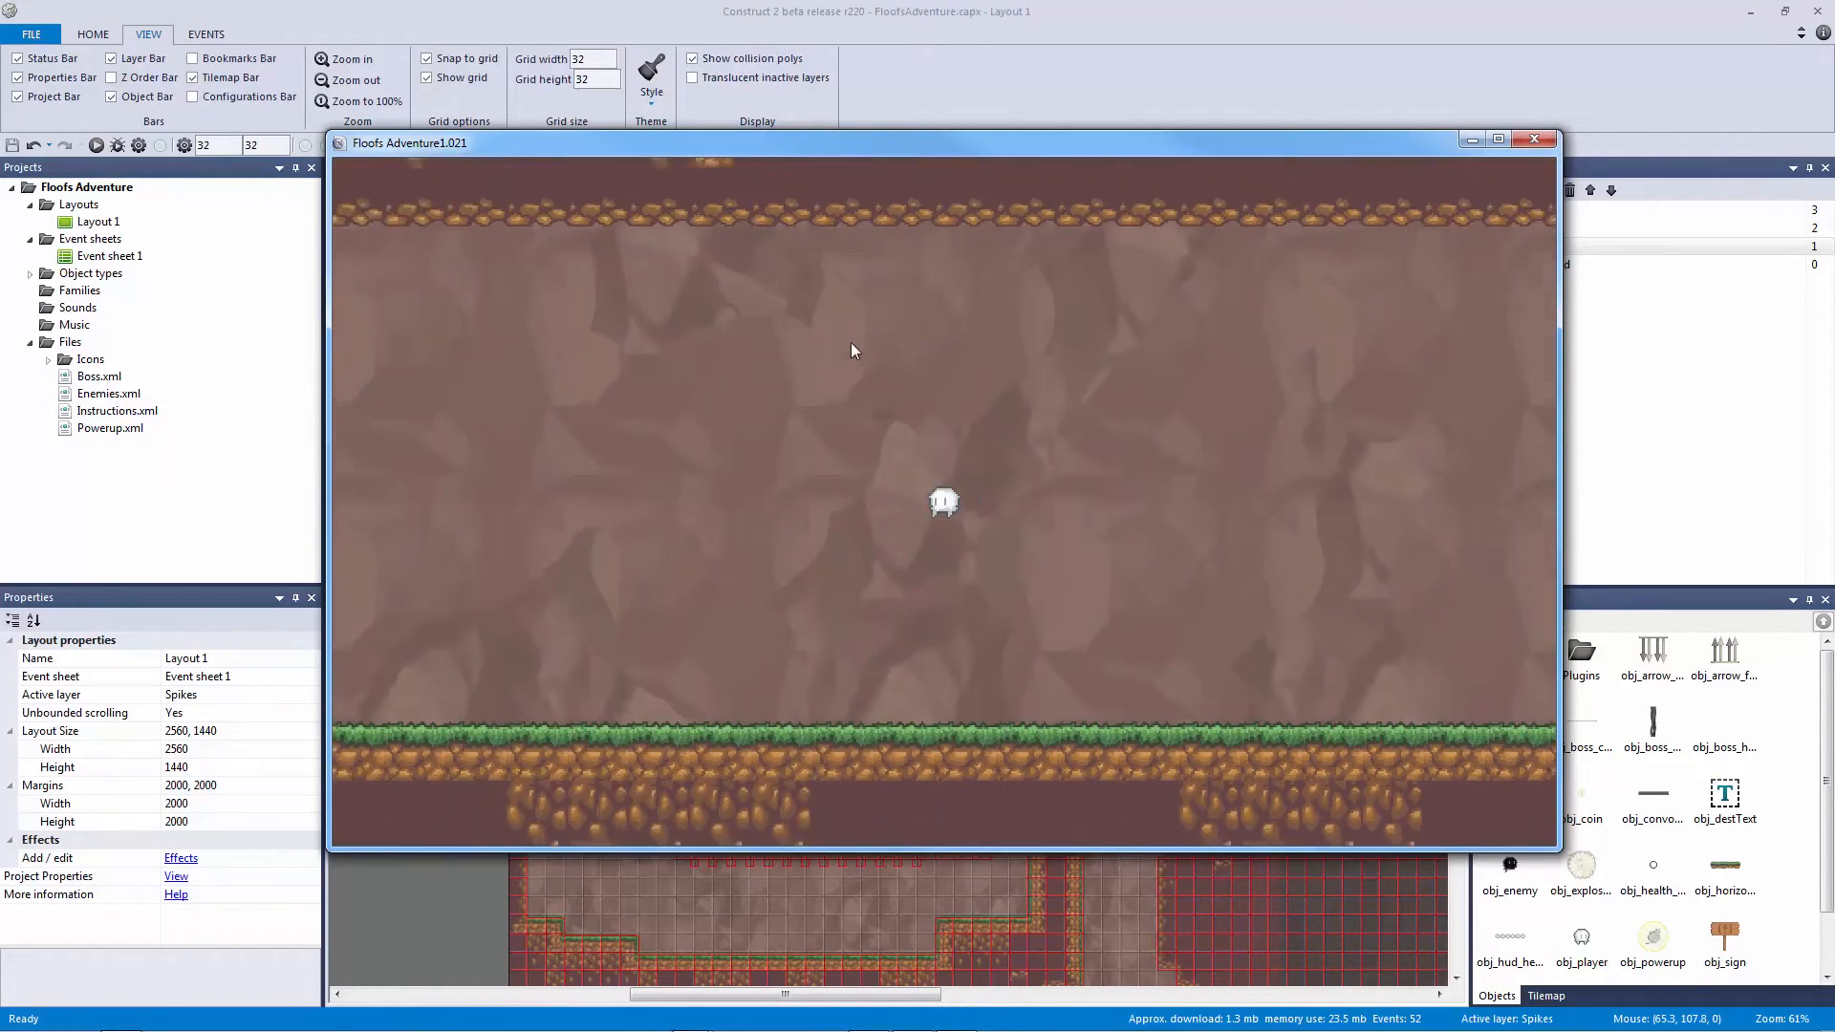
pyautogui.press('Left')
pyautogui.press('Up')
pyautogui.press('Up')
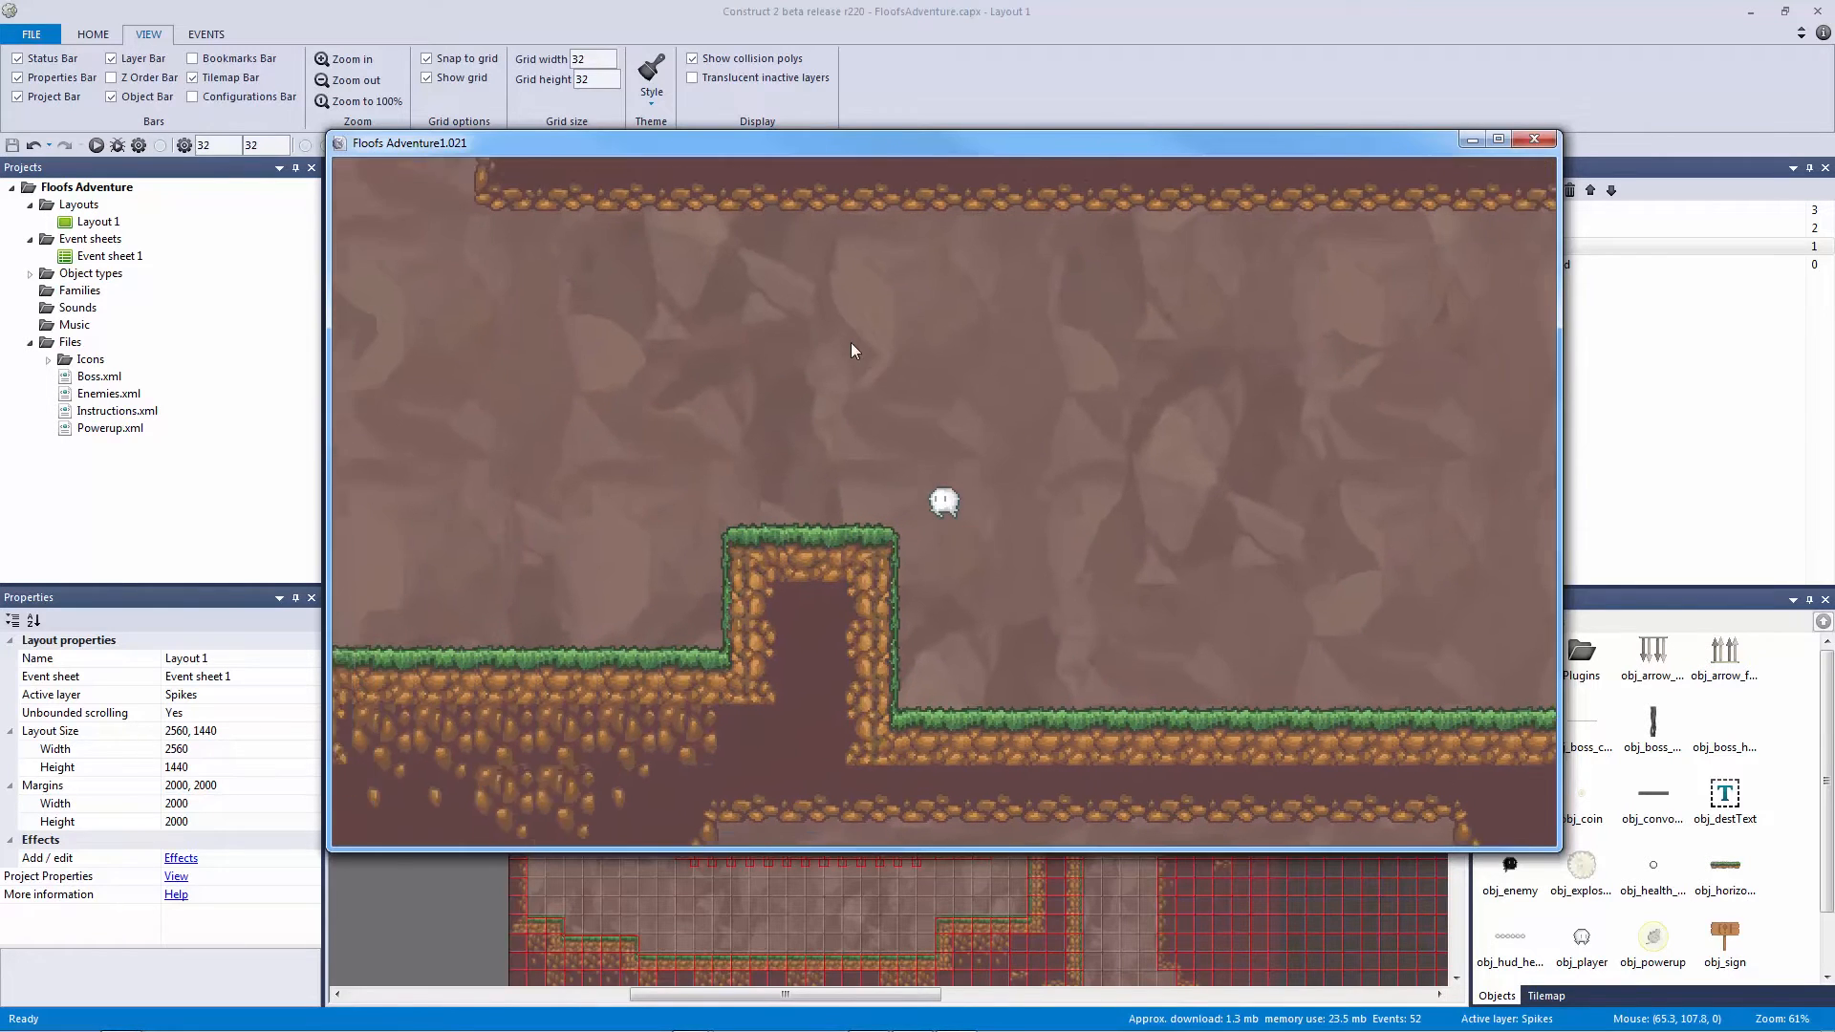
pyautogui.press('Left')
pyautogui.press('Up')
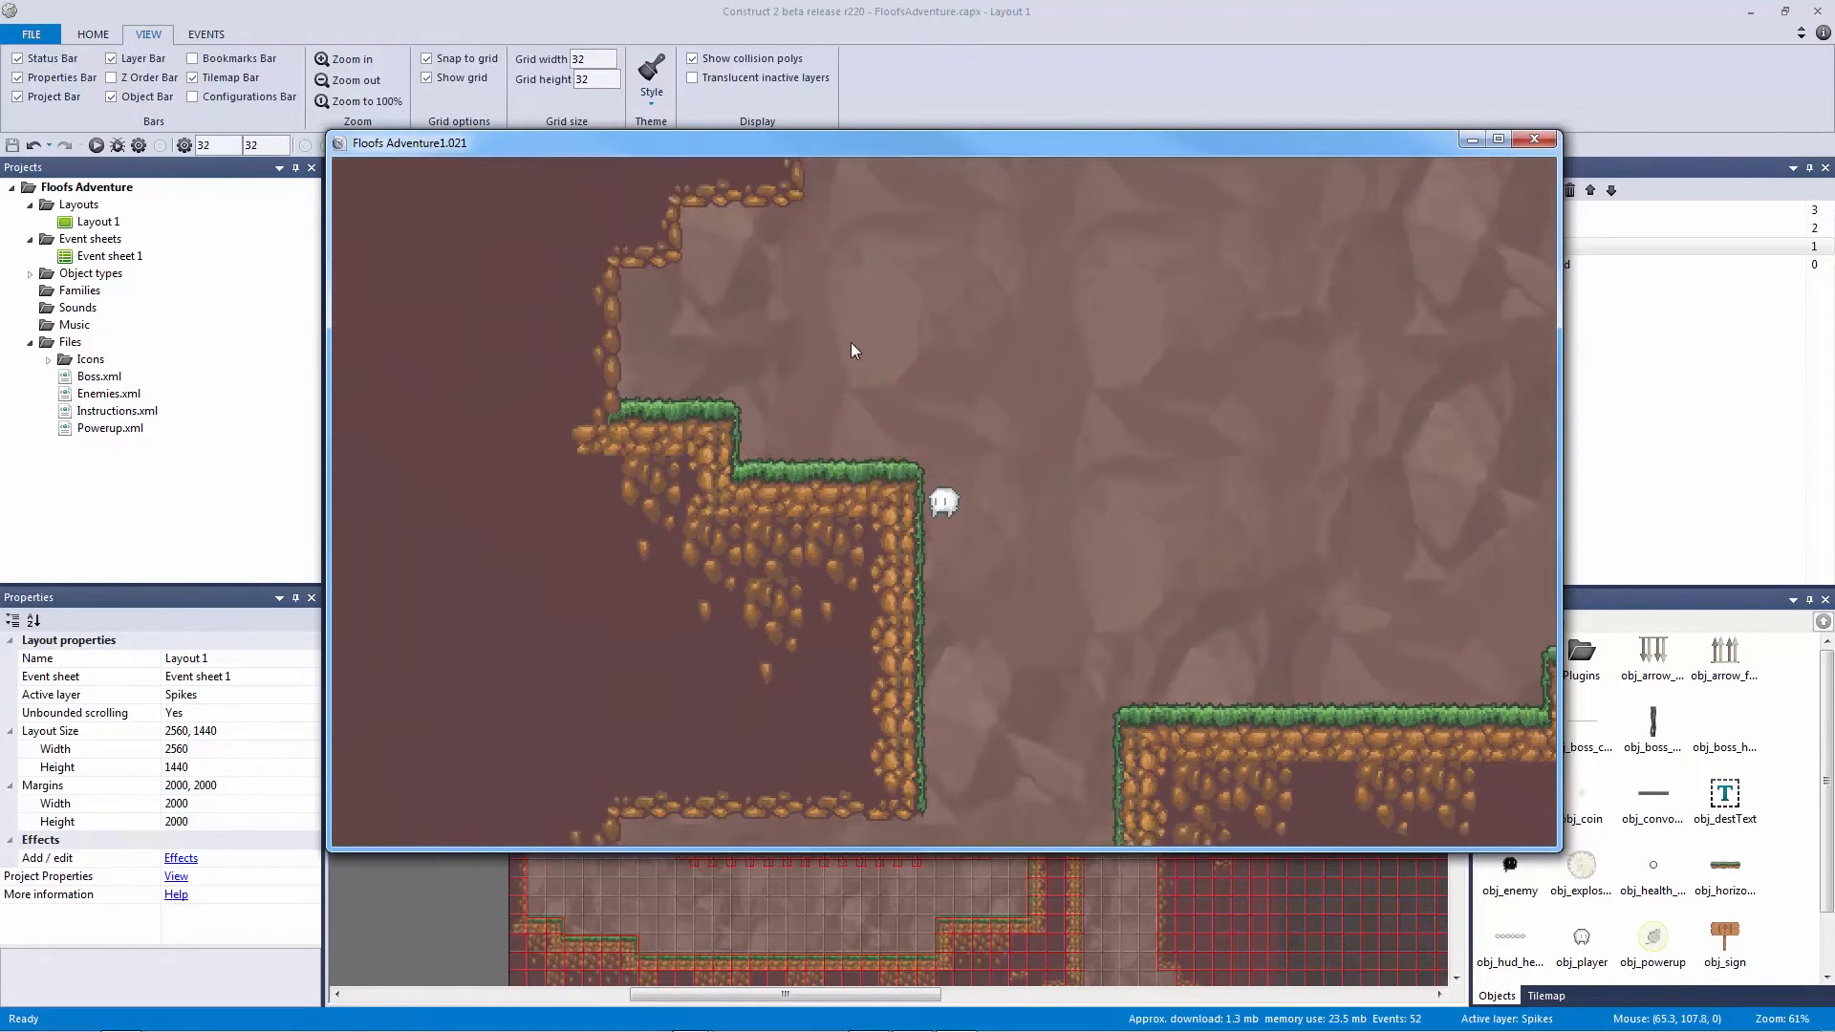
# Step: Playtest the lower corridor beneath the central block up to the tall pillar, then close the preview
pyautogui.press('Right')
pyautogui.press('Right')
pyautogui.press('Up')
pyautogui.press('Up')
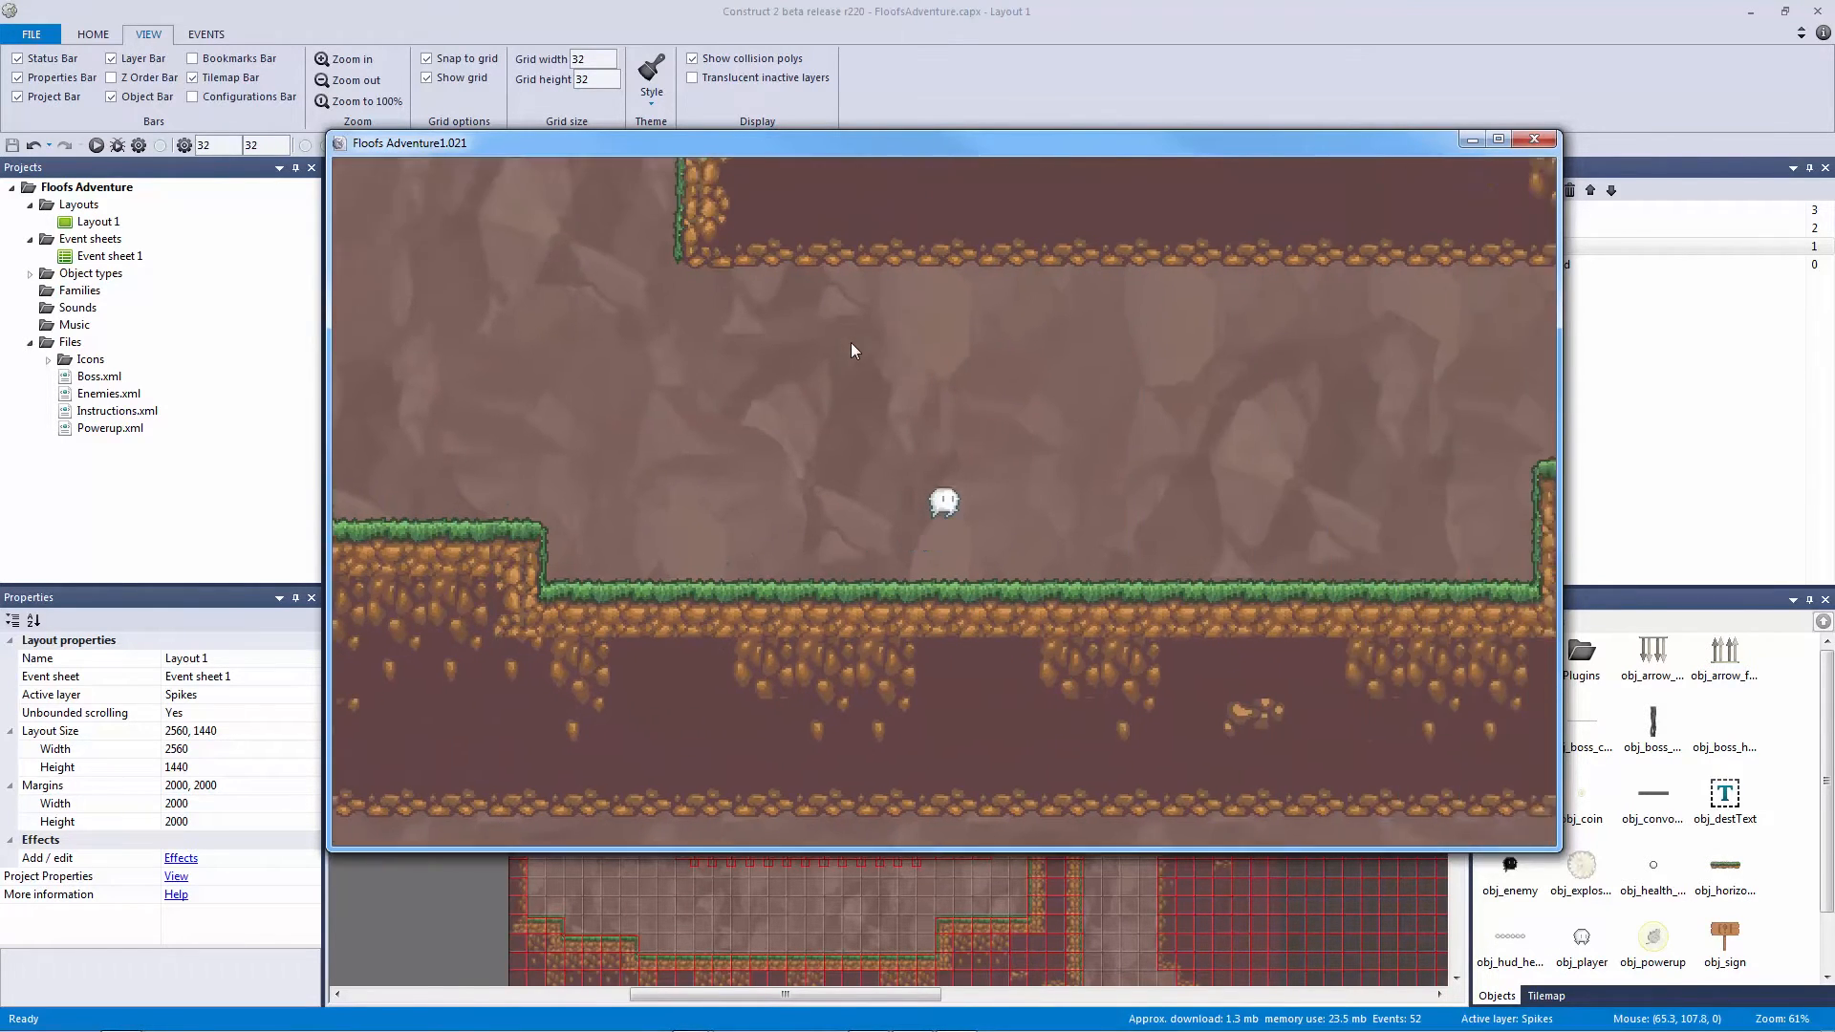
pyautogui.press('Up')
pyautogui.press('Up')
pyautogui.press('Left')
pyautogui.press('Right')
pyautogui.press('Up')
pyautogui.press('Left')
pyautogui.press('Left')
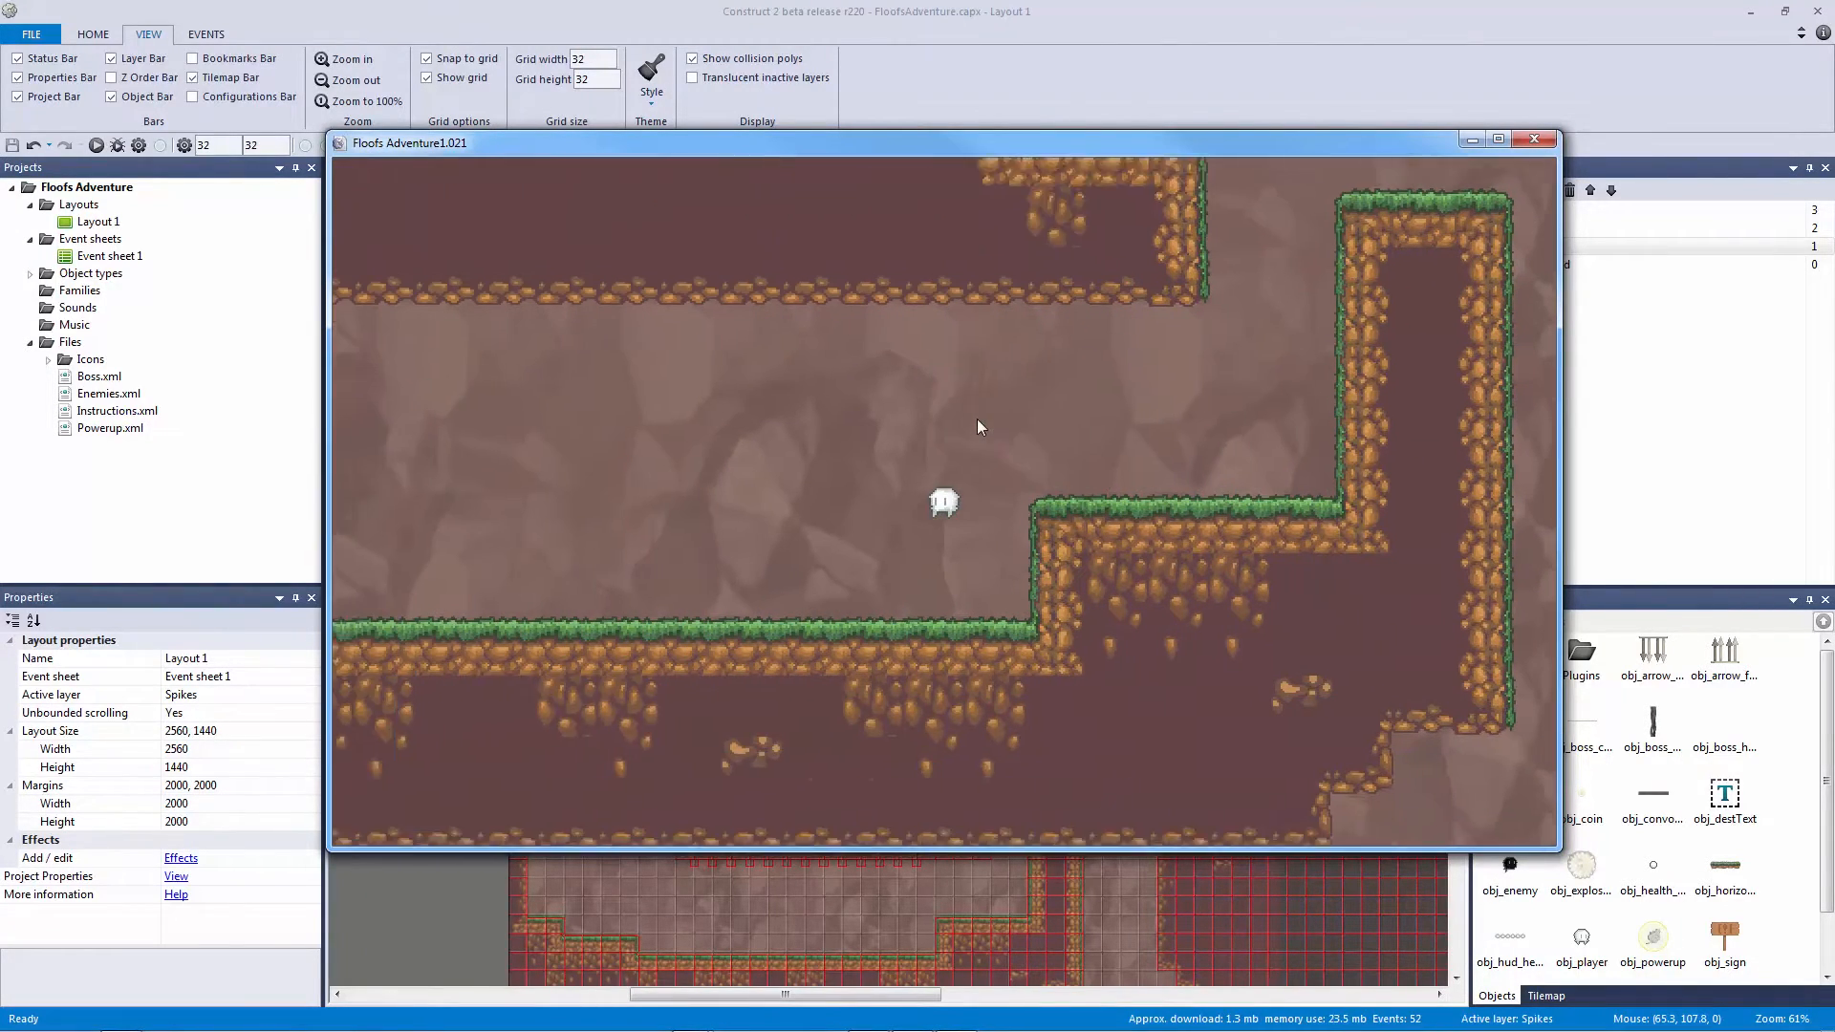
pyautogui.click(1532, 140)
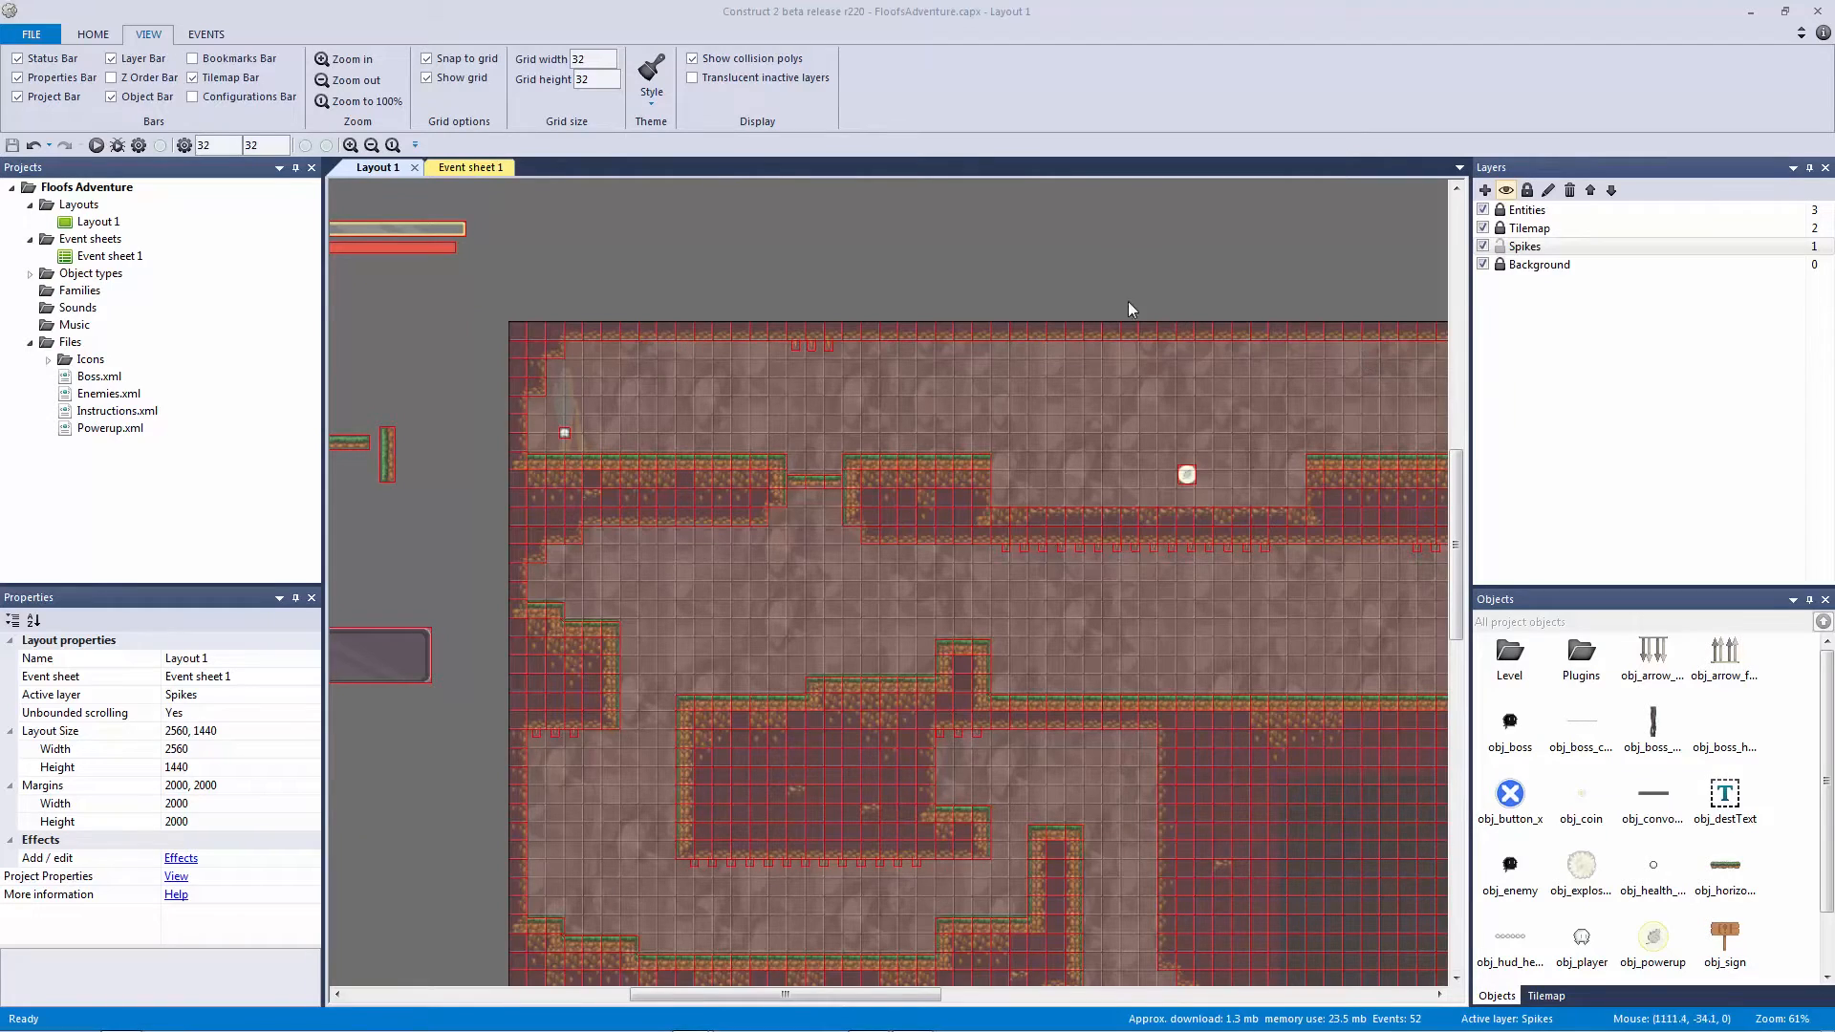
# Step: Examine the Bullet, LineOfSight and Sine properties of the three spikes on the top corridor's ceiling
pyautogui.keyDown('ctrl'); pyautogui.scroll(10, 827, 286); pyautogui.keyUp('ctrl')
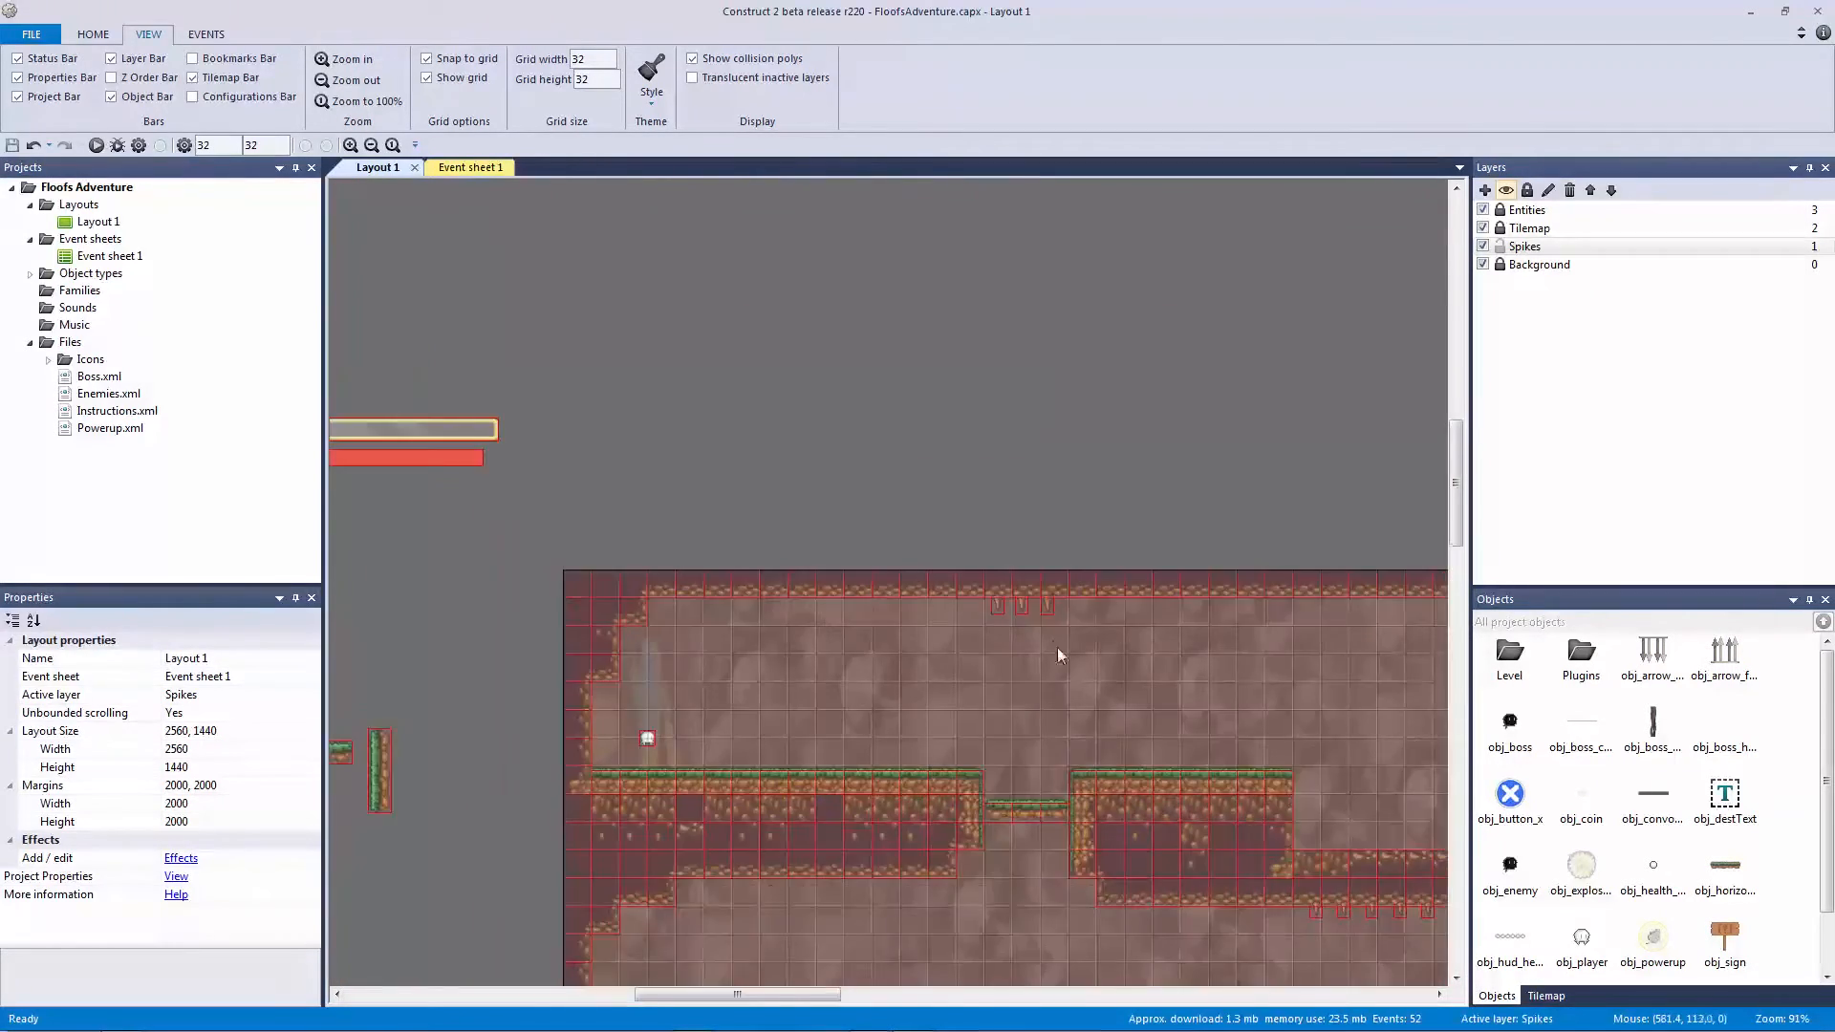
pyautogui.click(990, 534)
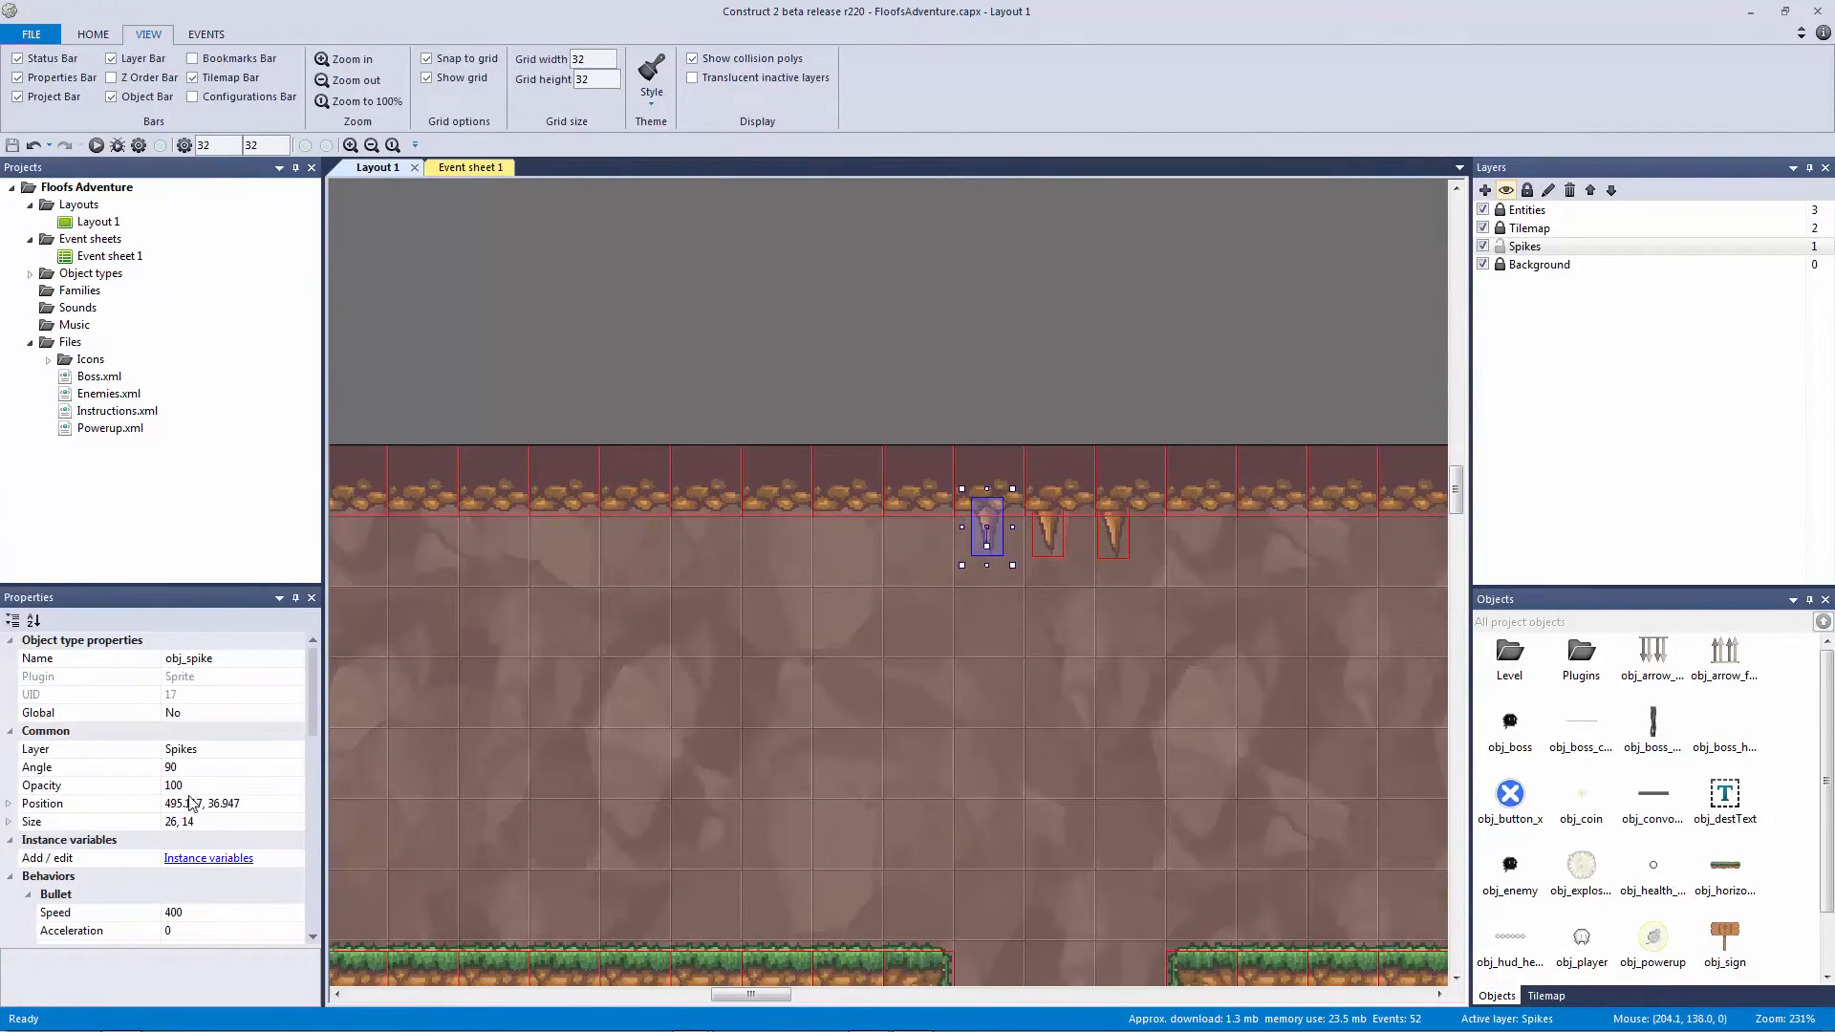
pyautogui.moveTo(306, 685); pyautogui.dragTo(308, 747)
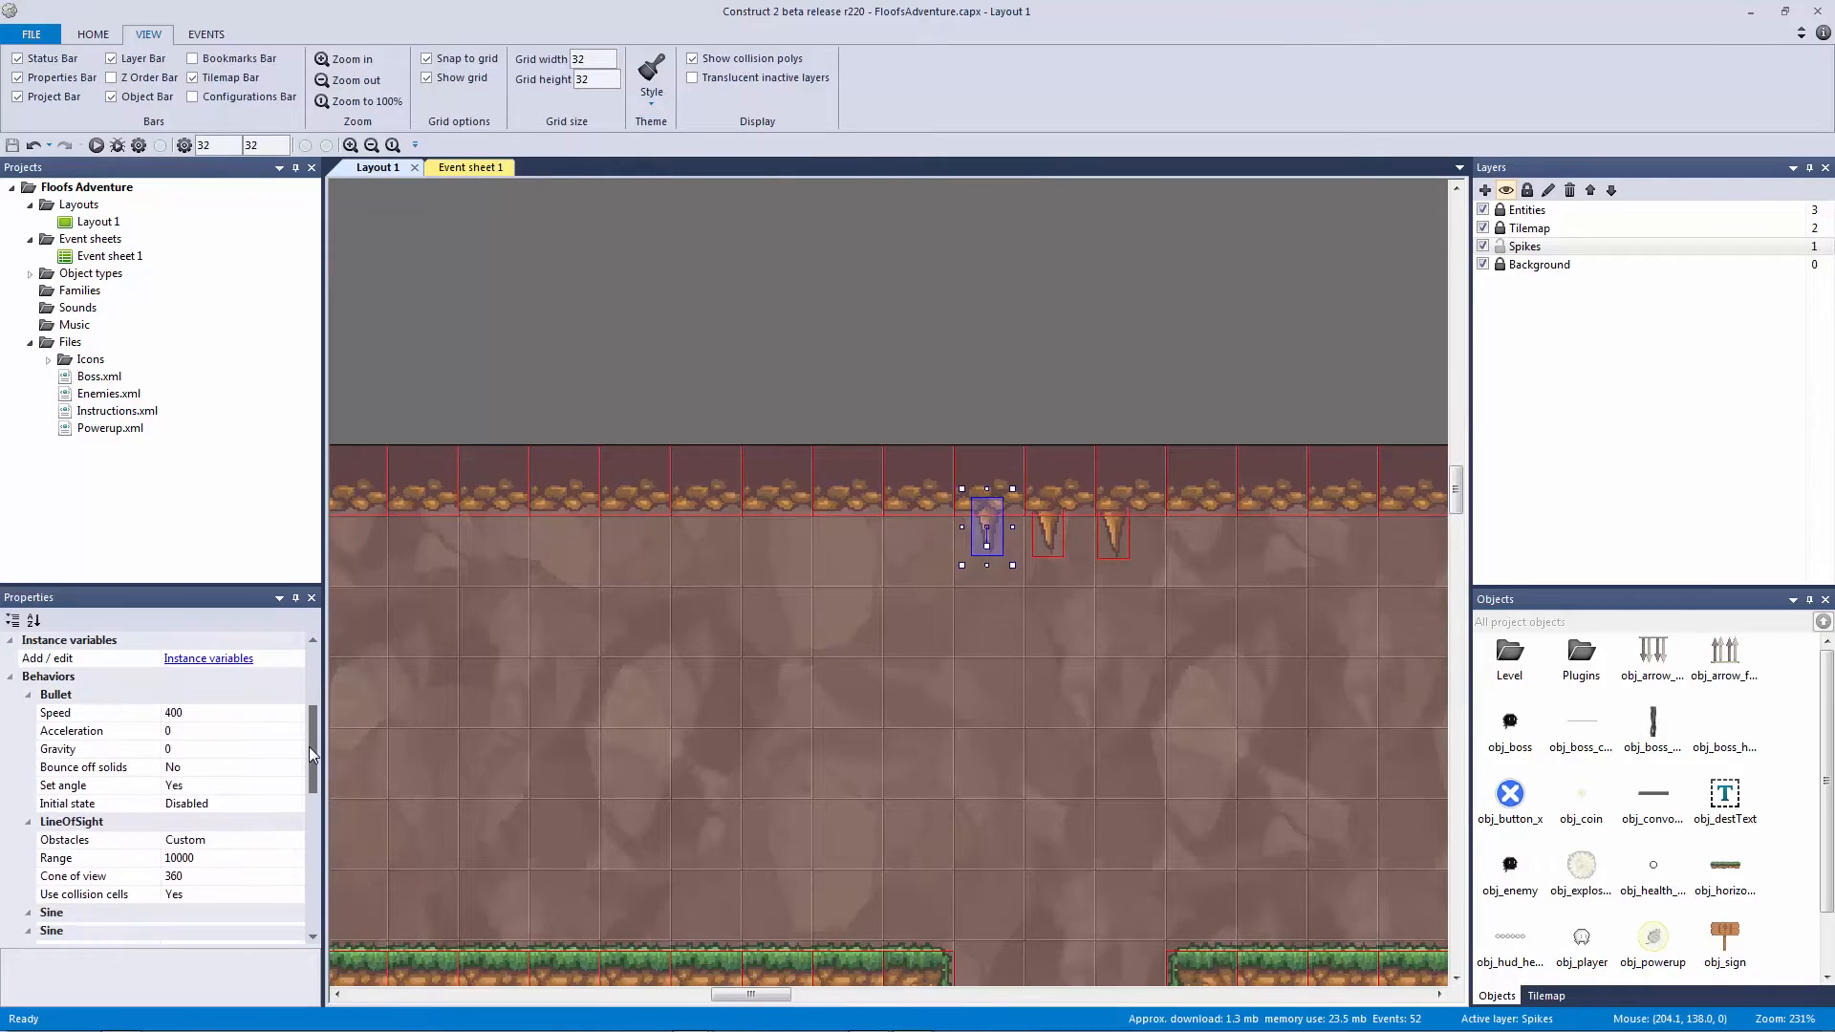
pyautogui.click(1046, 535)
pyautogui.click(1114, 526)
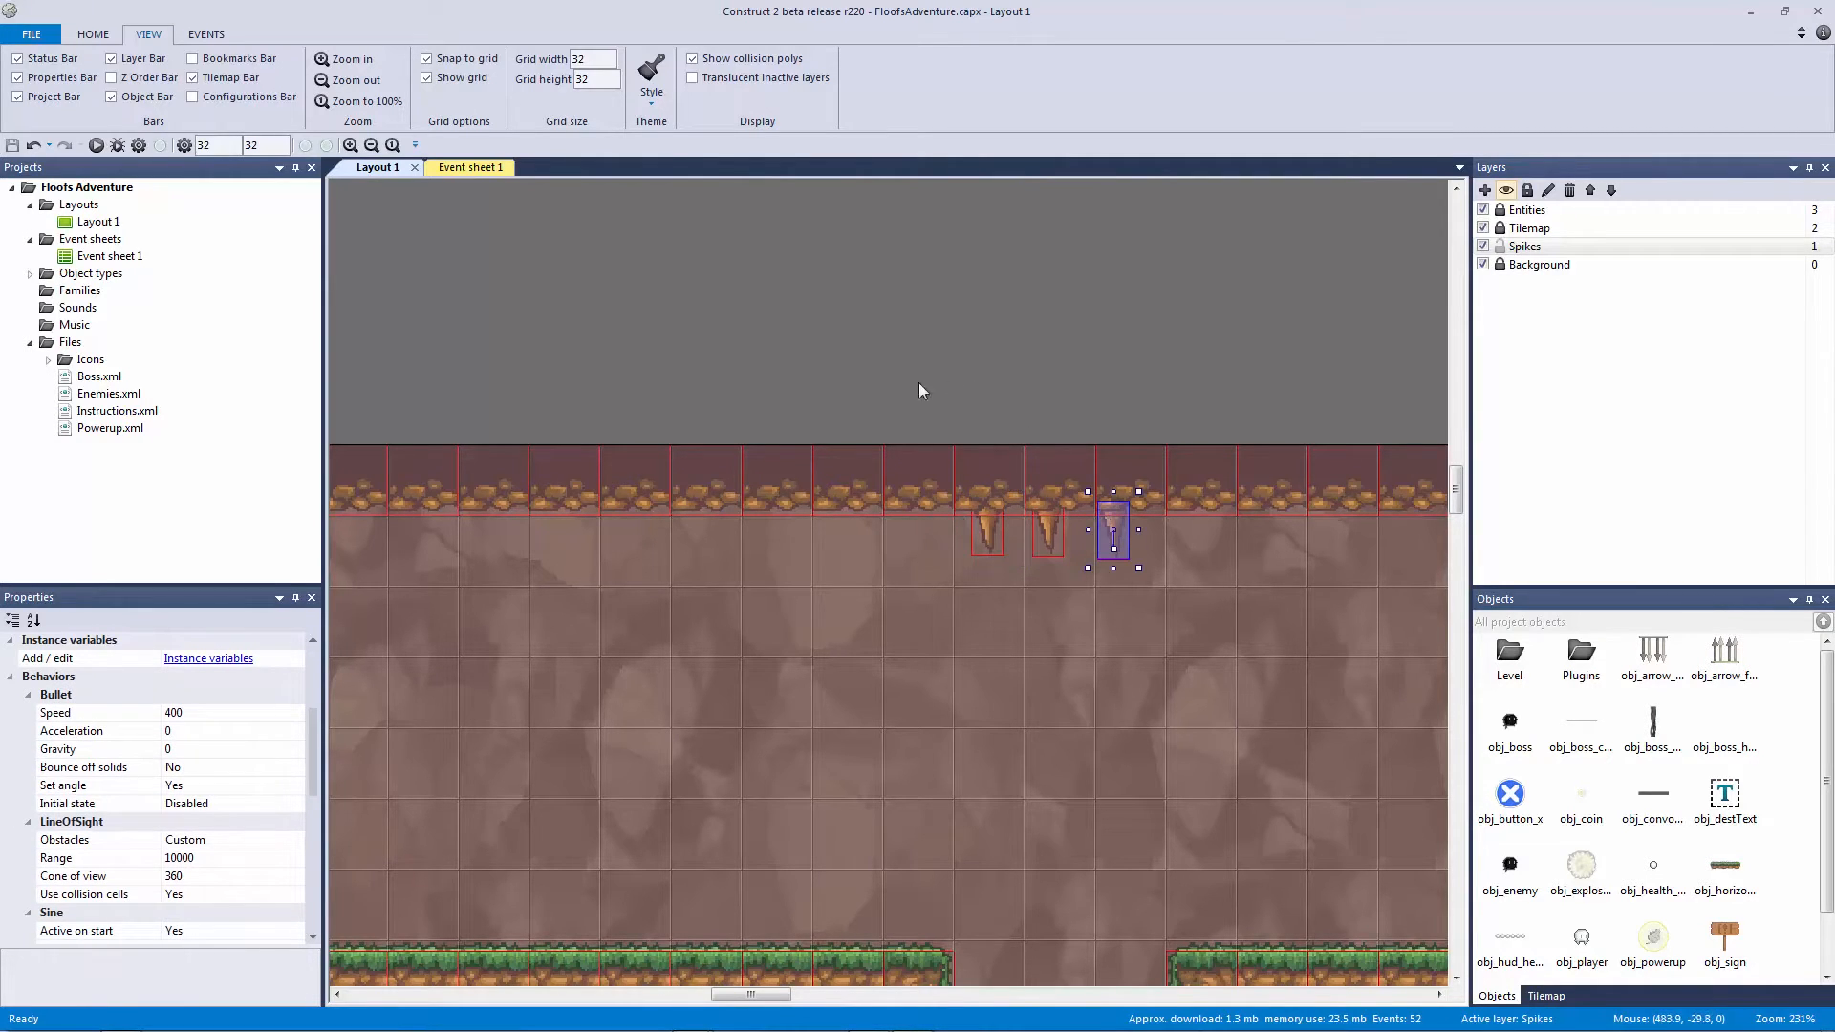
pyautogui.moveTo(306, 743); pyautogui.dragTo(301, 799)
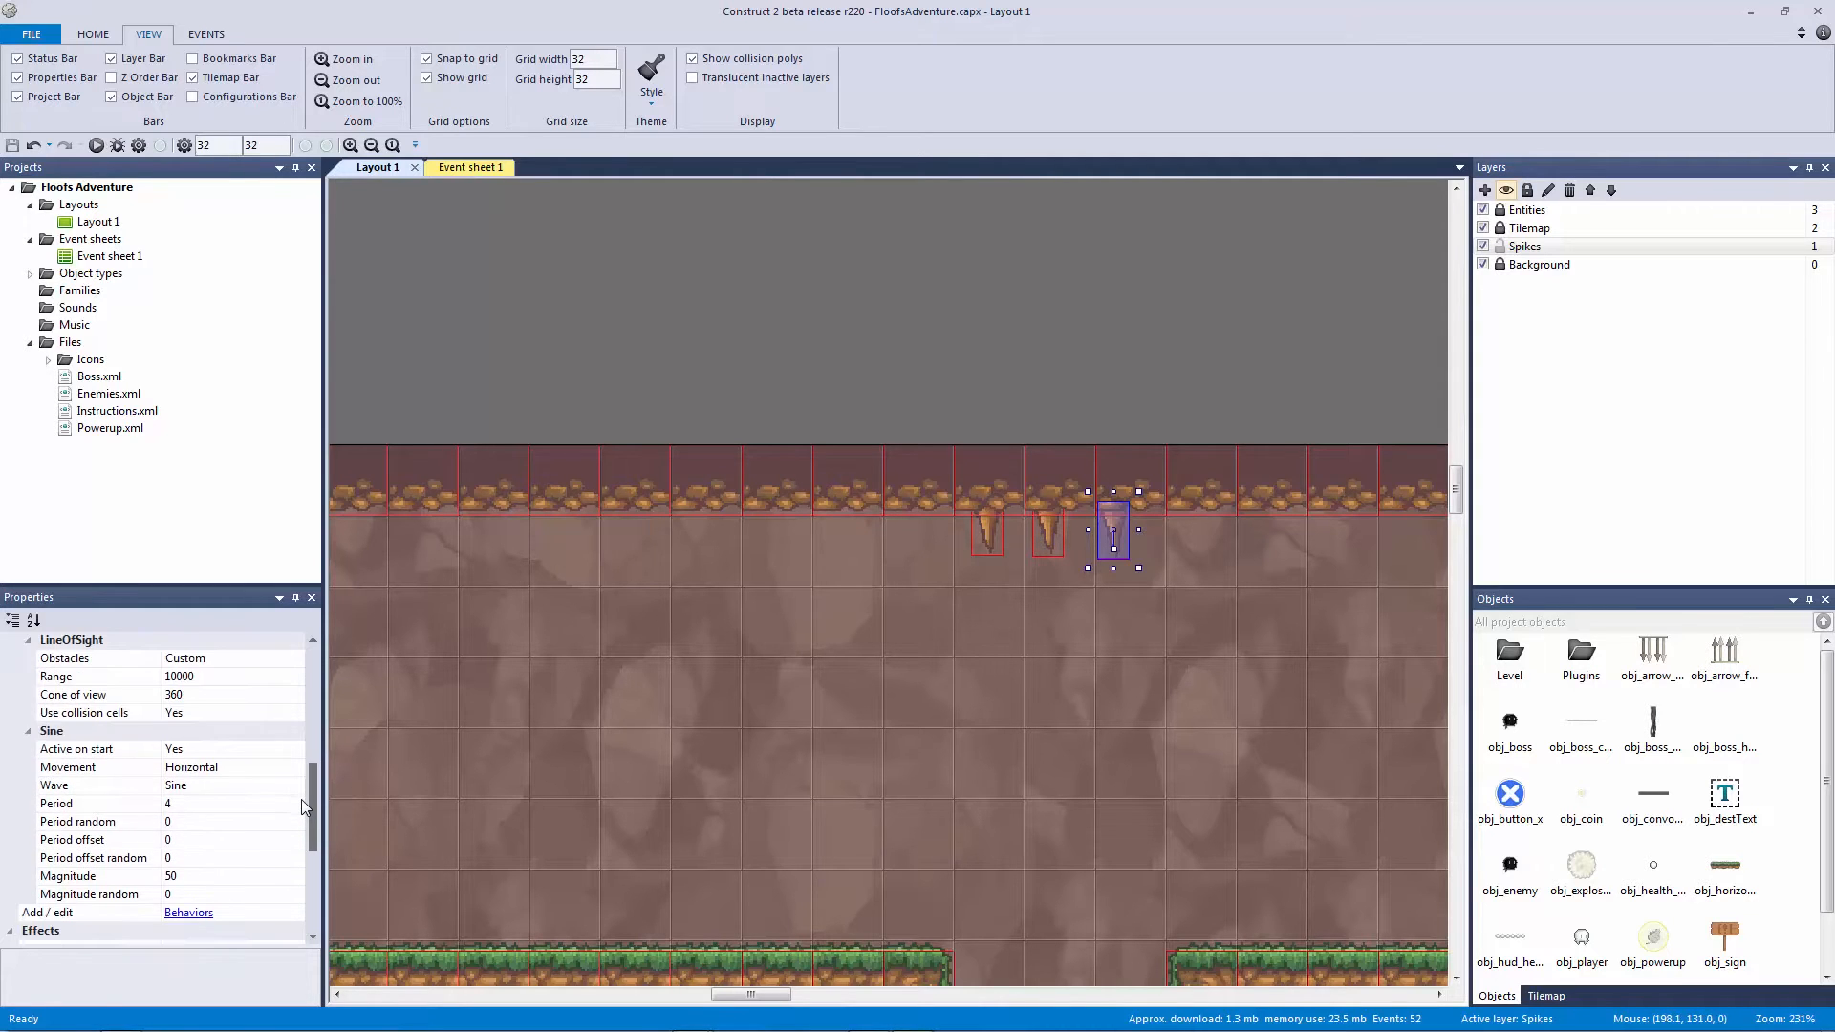
pyautogui.click(589, 409)
# Step: Review the spike groups across the upper part of the level and show the Spike events in the event sheet
pyautogui.keyDown('ctrl'); pyautogui.scroll(-4, 614, 675); pyautogui.keyUp('ctrl')
pyautogui.keyDown('ctrl'); pyautogui.scroll(-3, 669, 468); pyautogui.keyUp('ctrl')
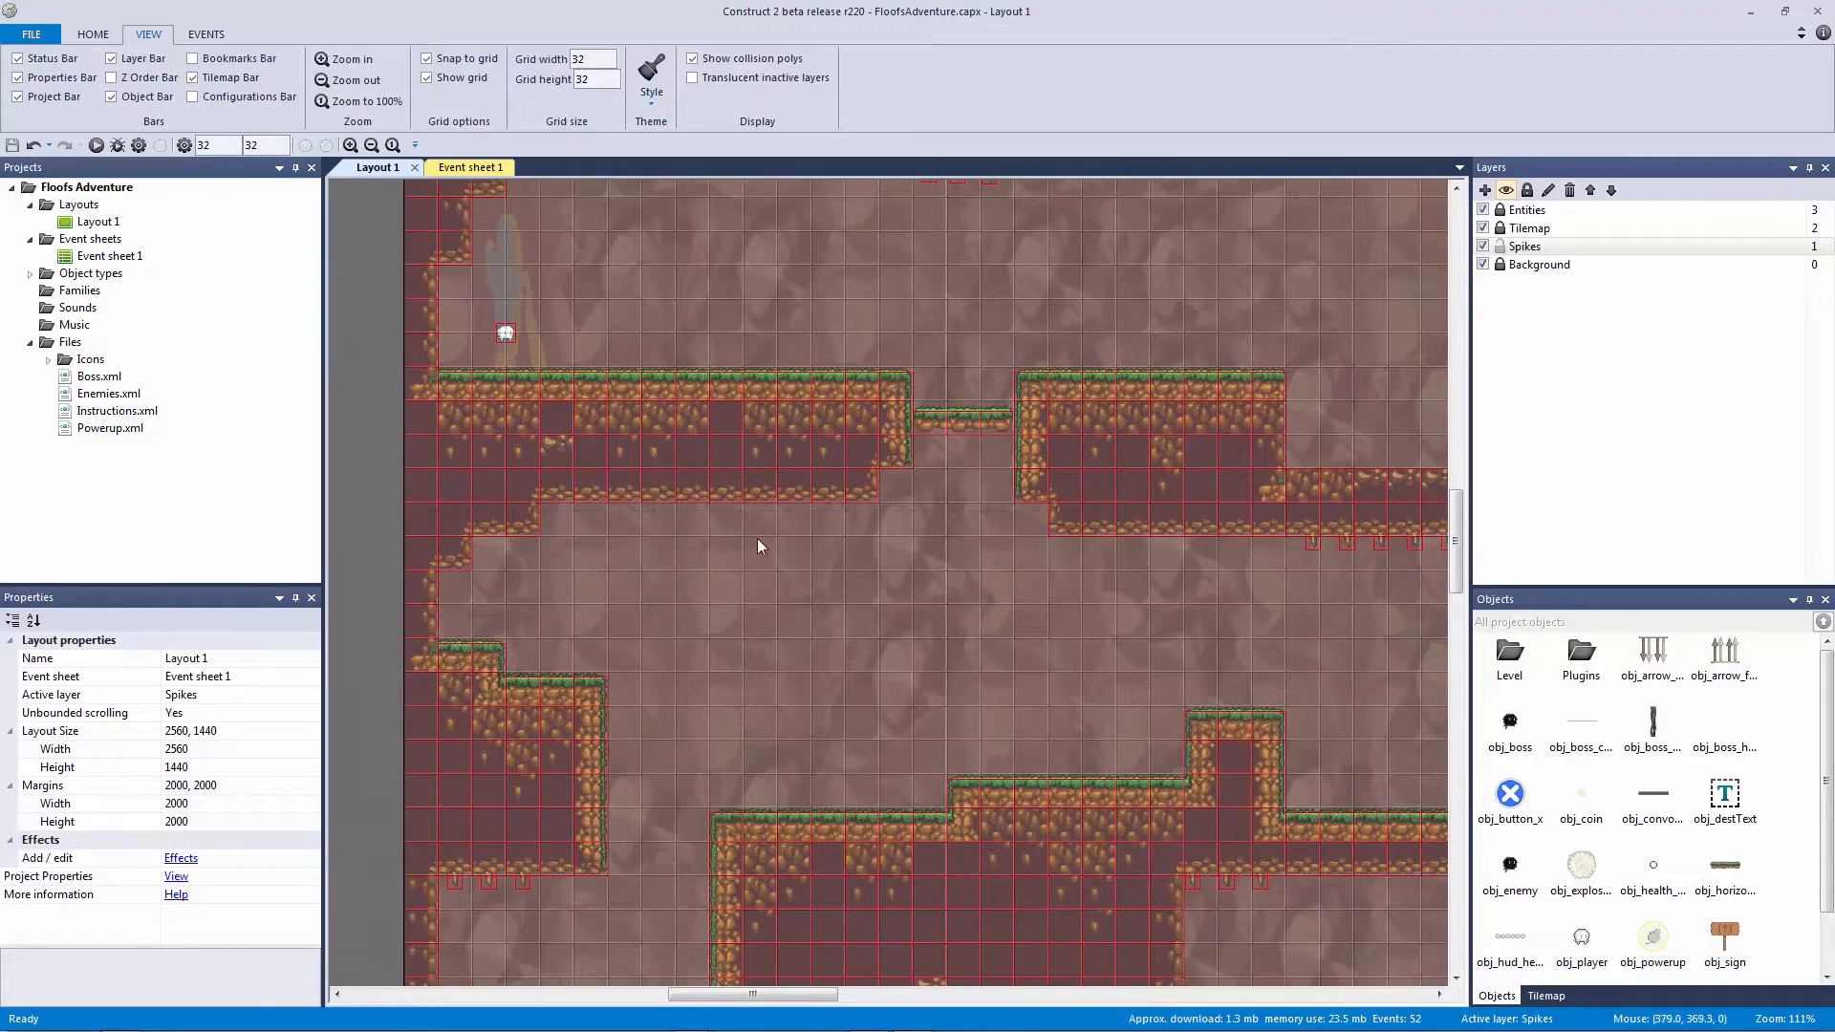
pyautogui.keyDown('ctrl'); pyautogui.scroll(-4, 834, 564); pyautogui.keyUp('ctrl')
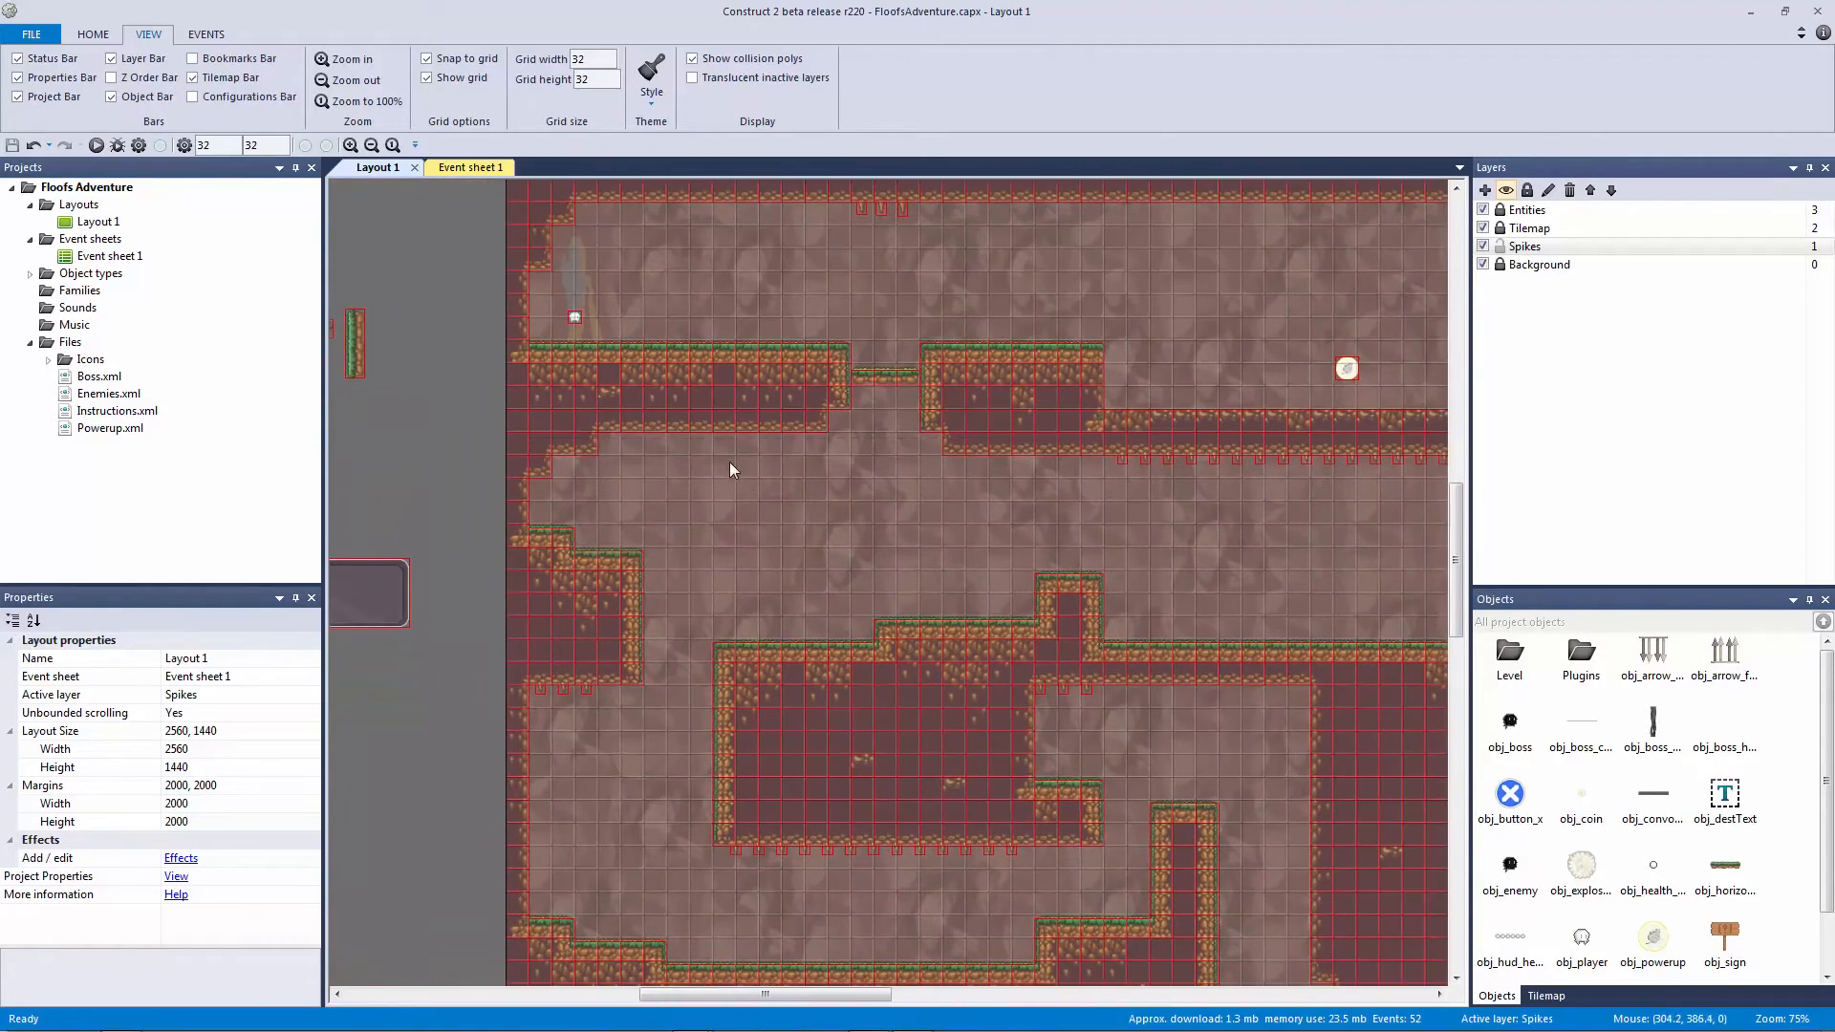
pyautogui.moveTo(808, 600); pyautogui.dragTo(754, 667, button='middle')
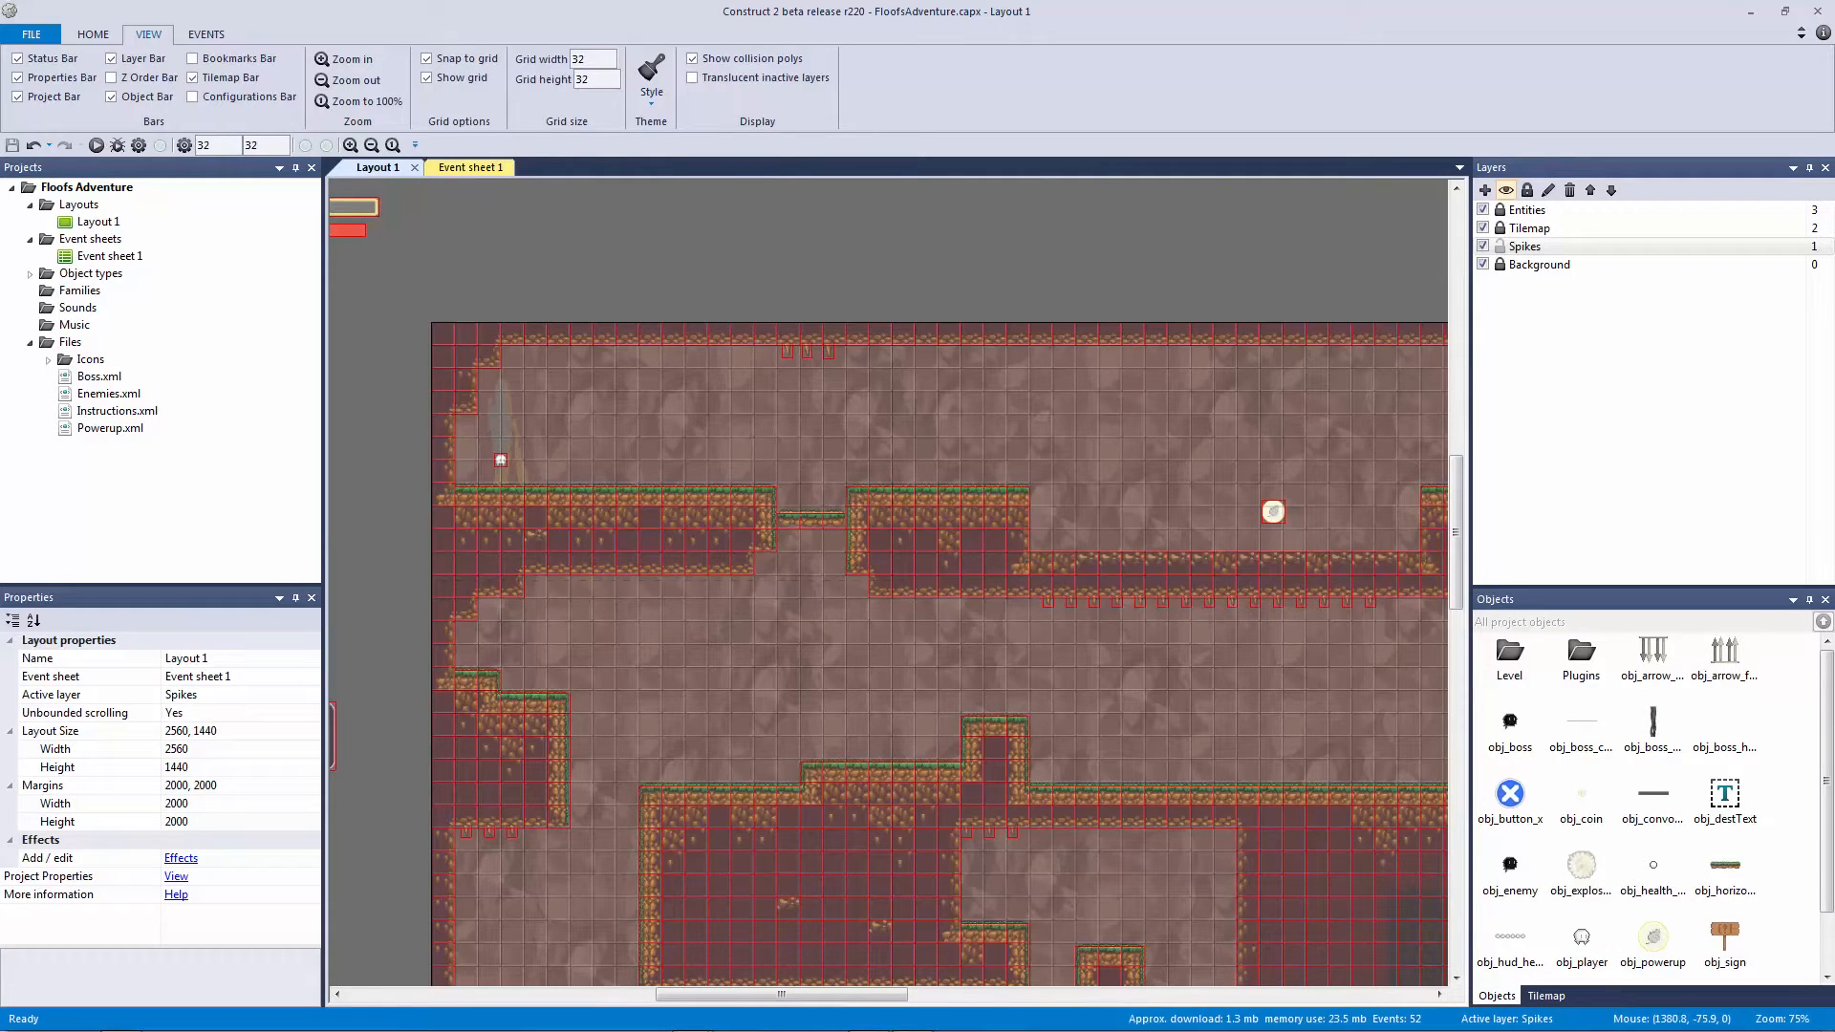
pyautogui.click(469, 167)
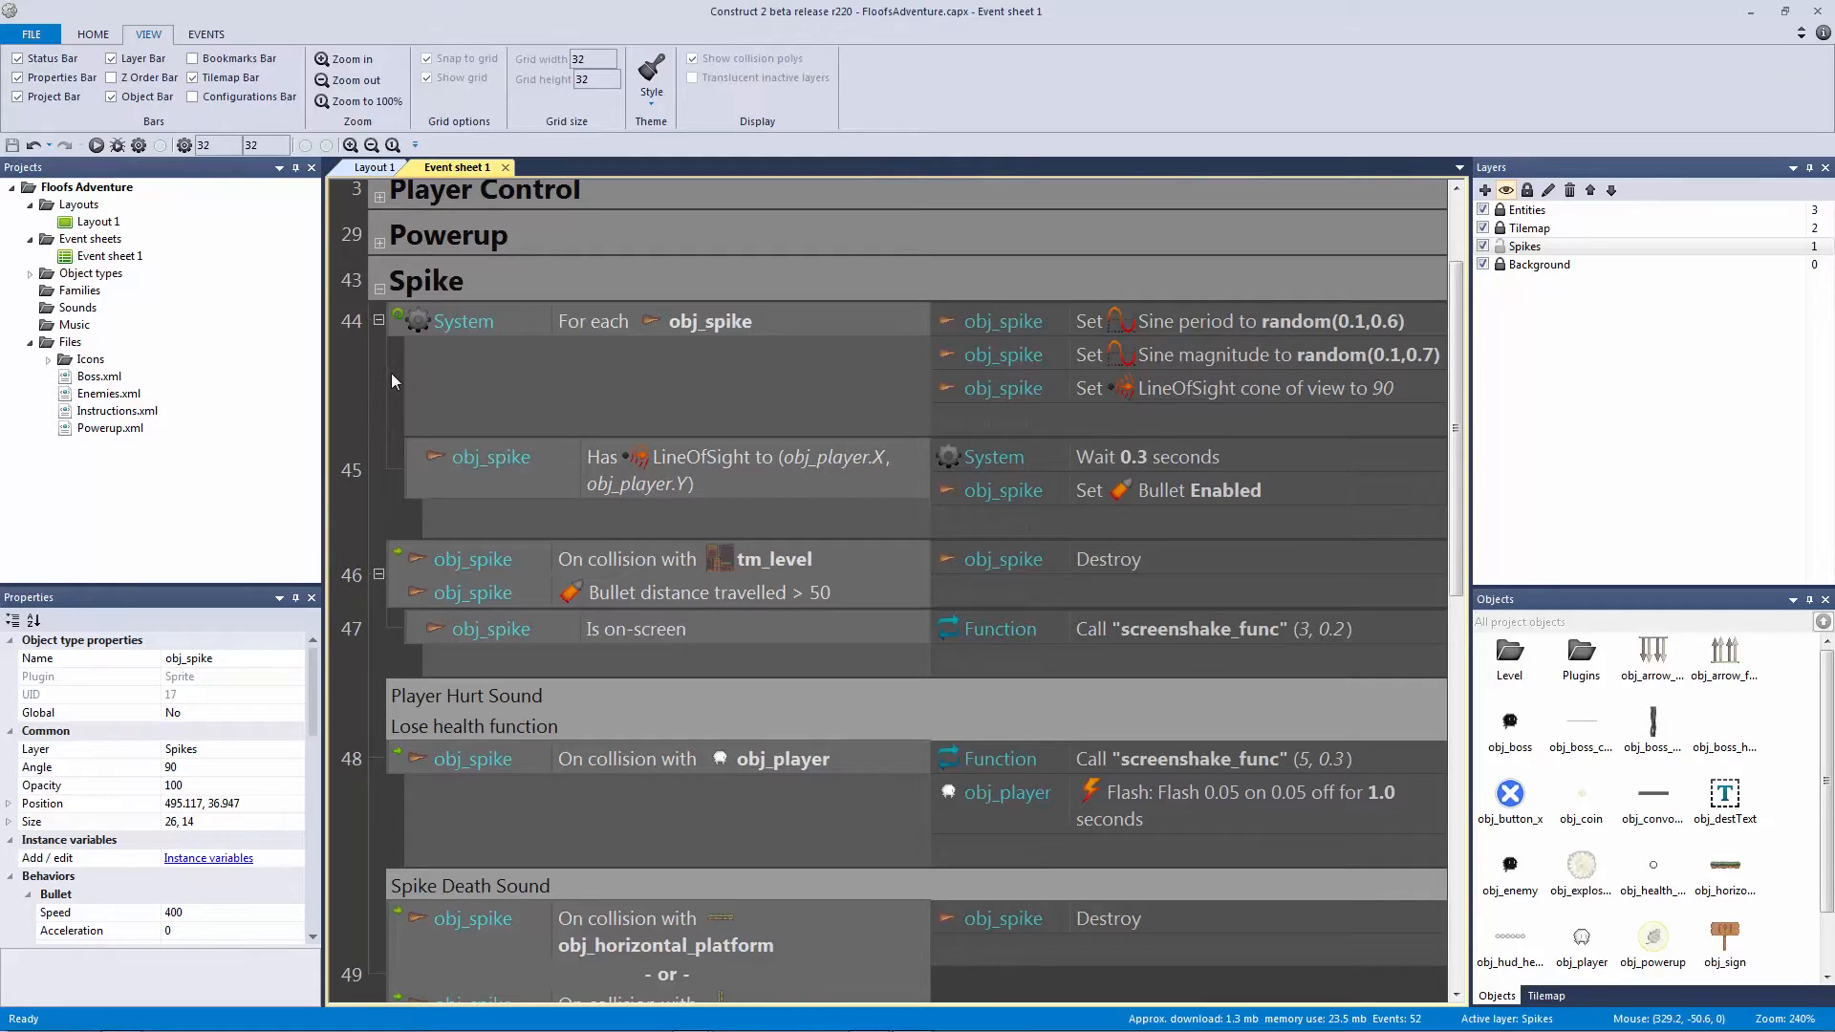
# Step: Return to the layout and examine the LineOfSight cone of view of the first spike in the top corridor
pyautogui.click(375, 168)
pyautogui.click(853, 385)
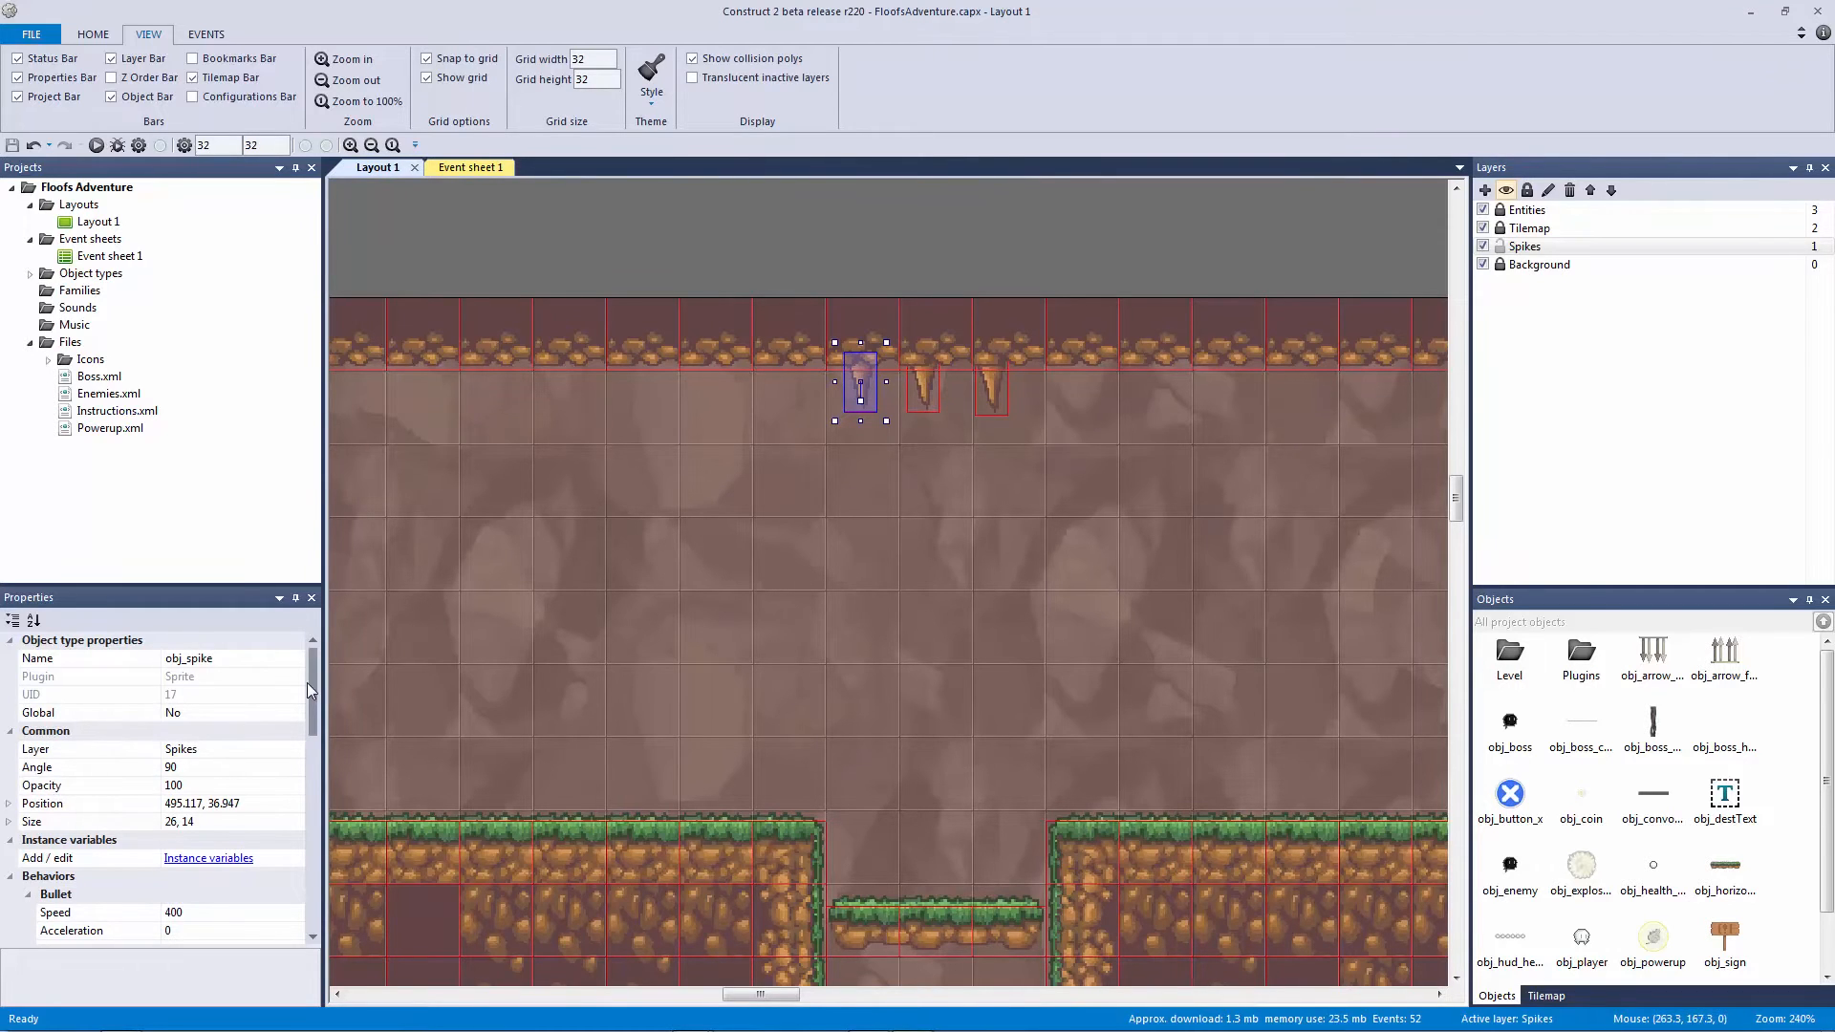
pyautogui.moveTo(306, 682); pyautogui.dragTo(313, 735)
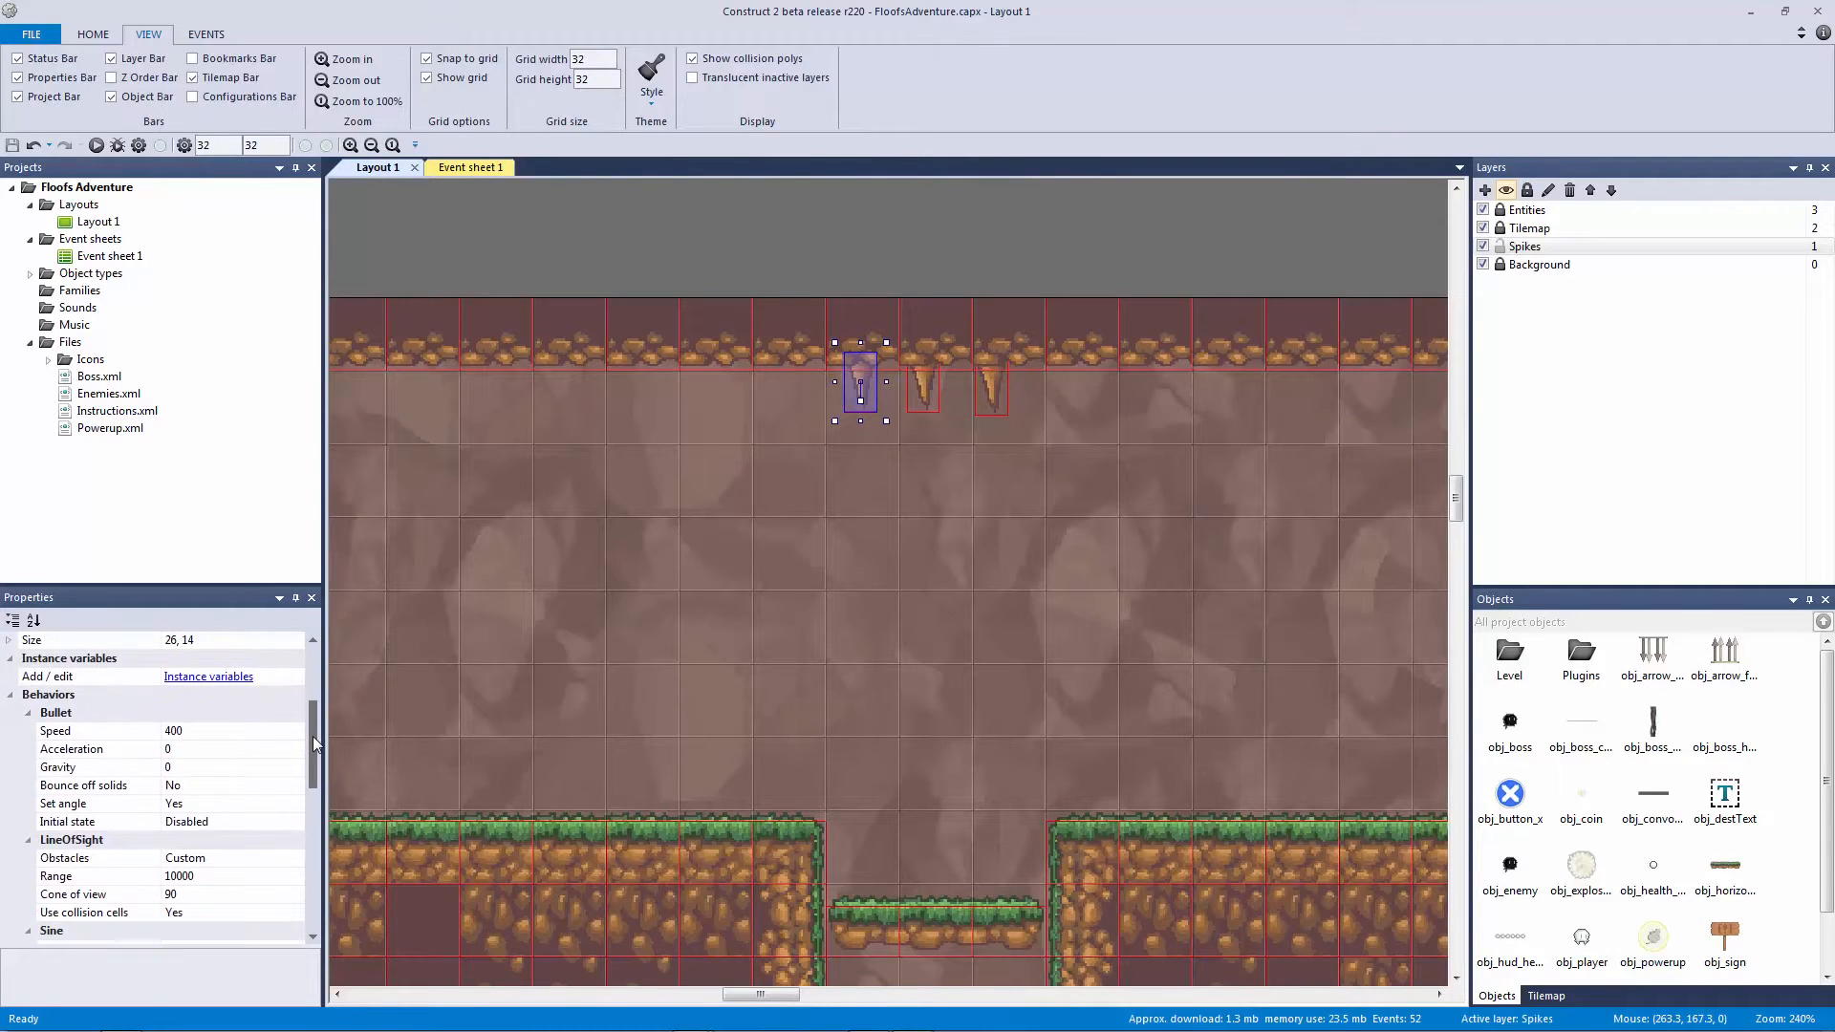
pyautogui.click(96, 898)
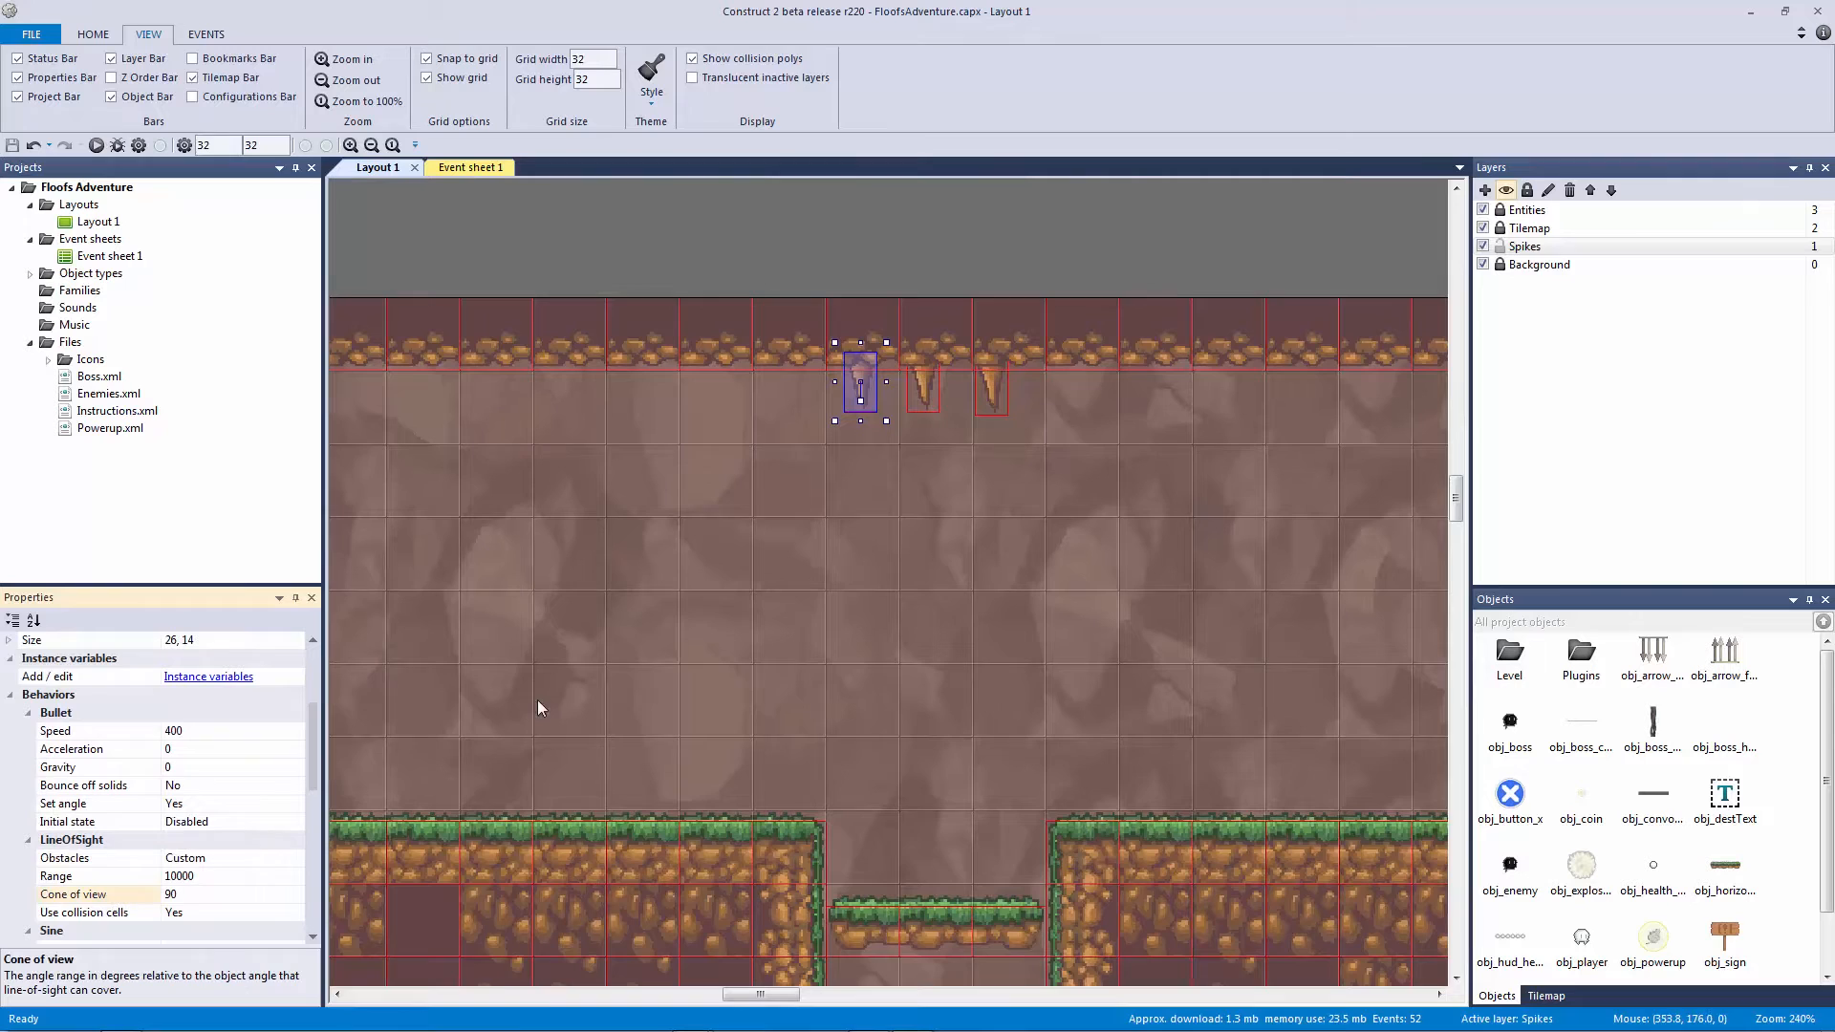
pyautogui.scroll(3, 325, 736)
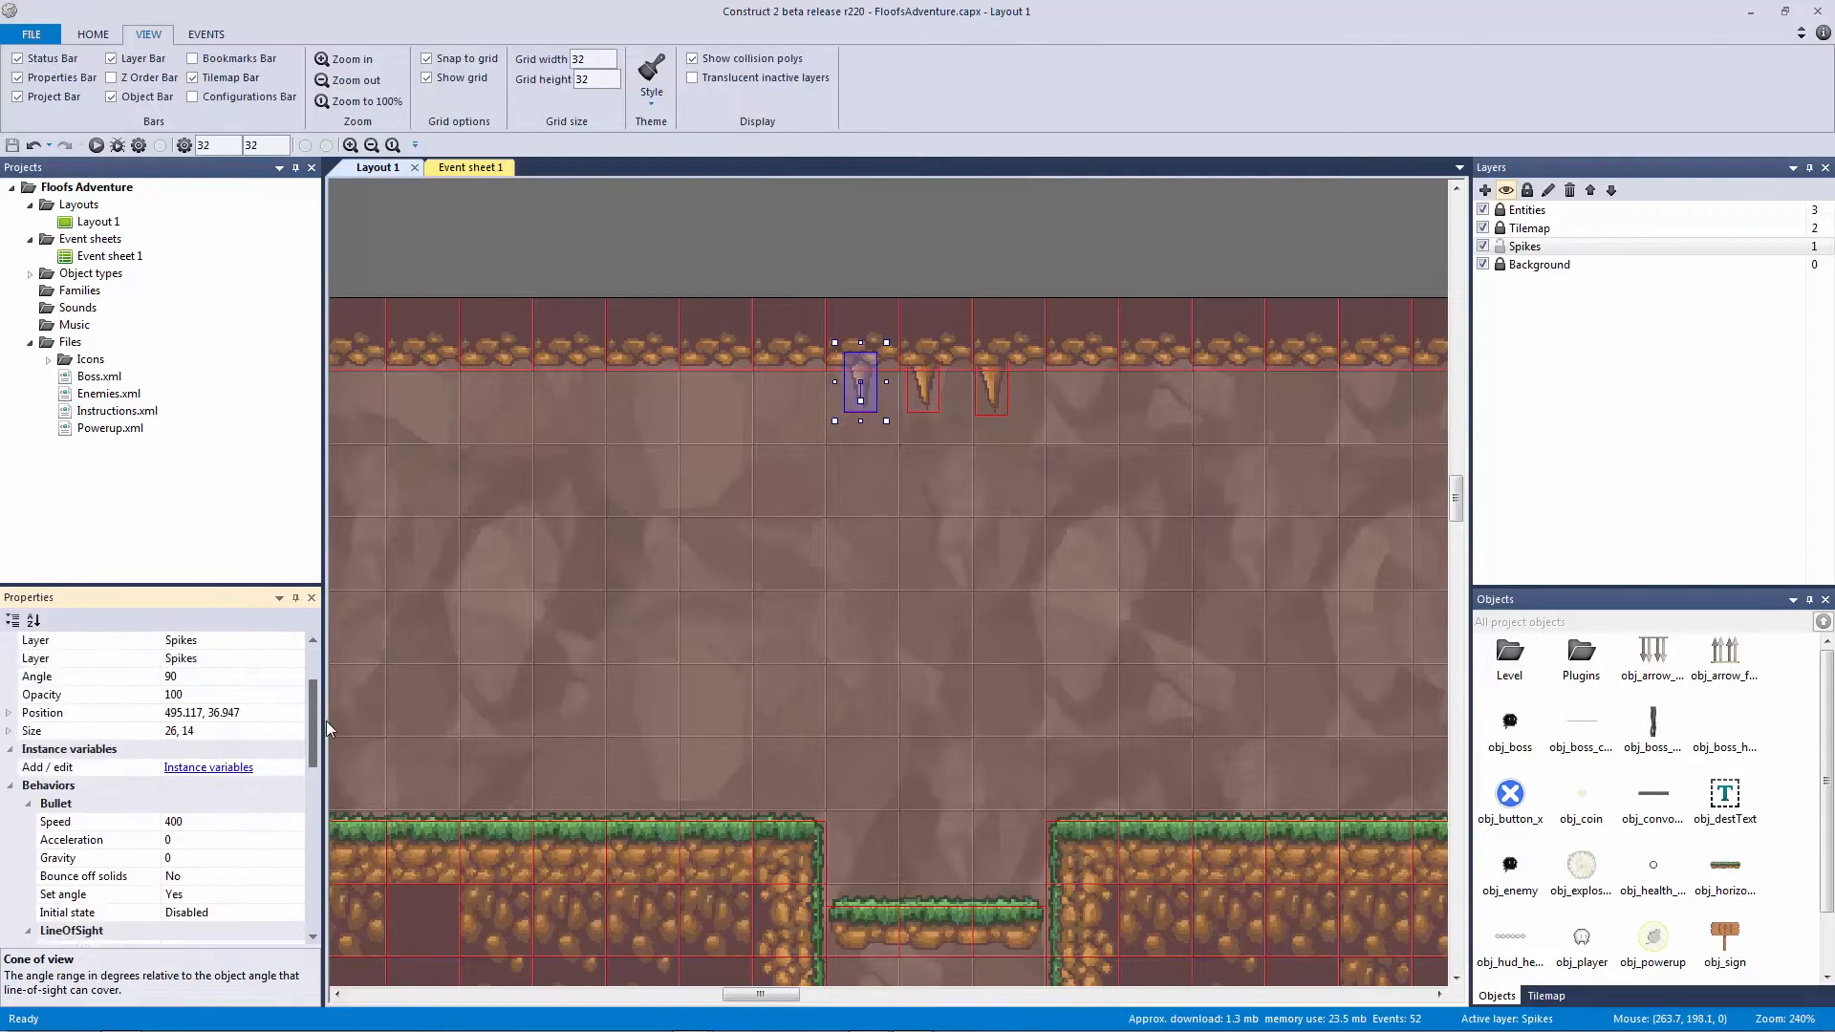
pyautogui.click(898, 330)
pyautogui.click(861, 383)
pyautogui.moveTo(807, 290); pyautogui.dragTo(898, 920)
pyautogui.moveTo(845, 411); pyautogui.dragTo(846, 511)
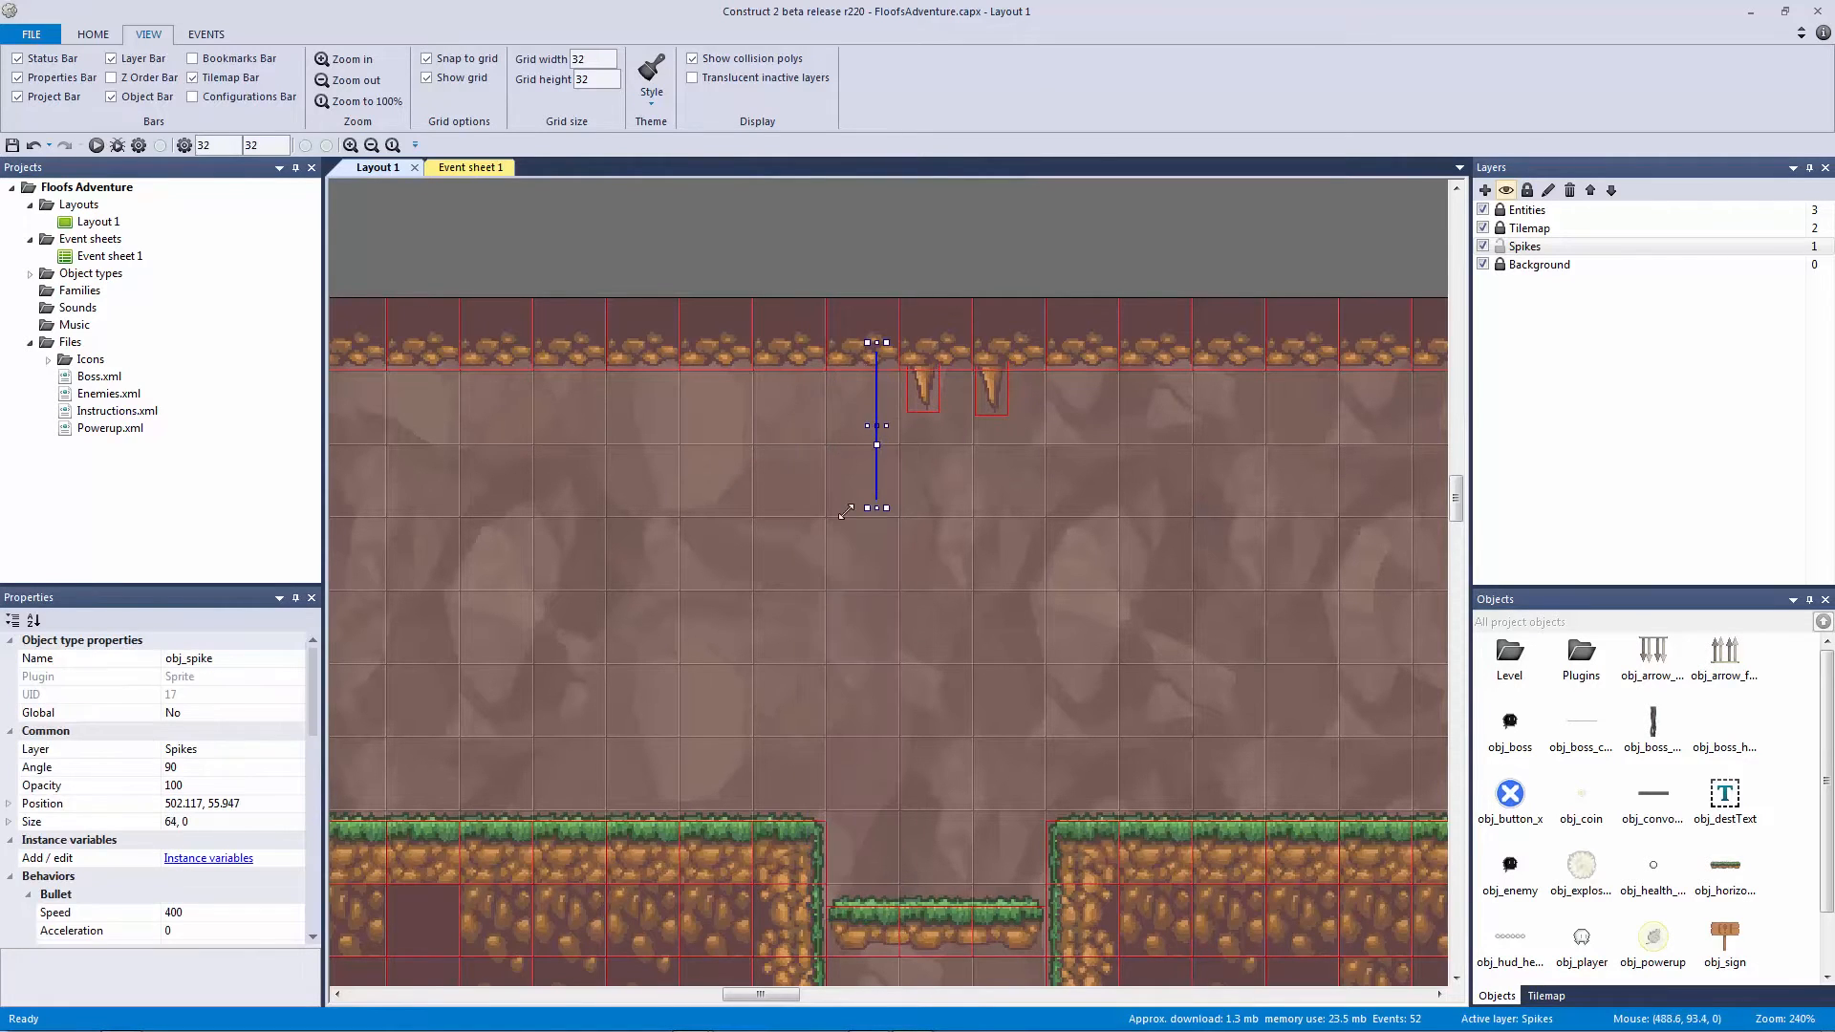
pyautogui.hotkey('ctrl', 'z')
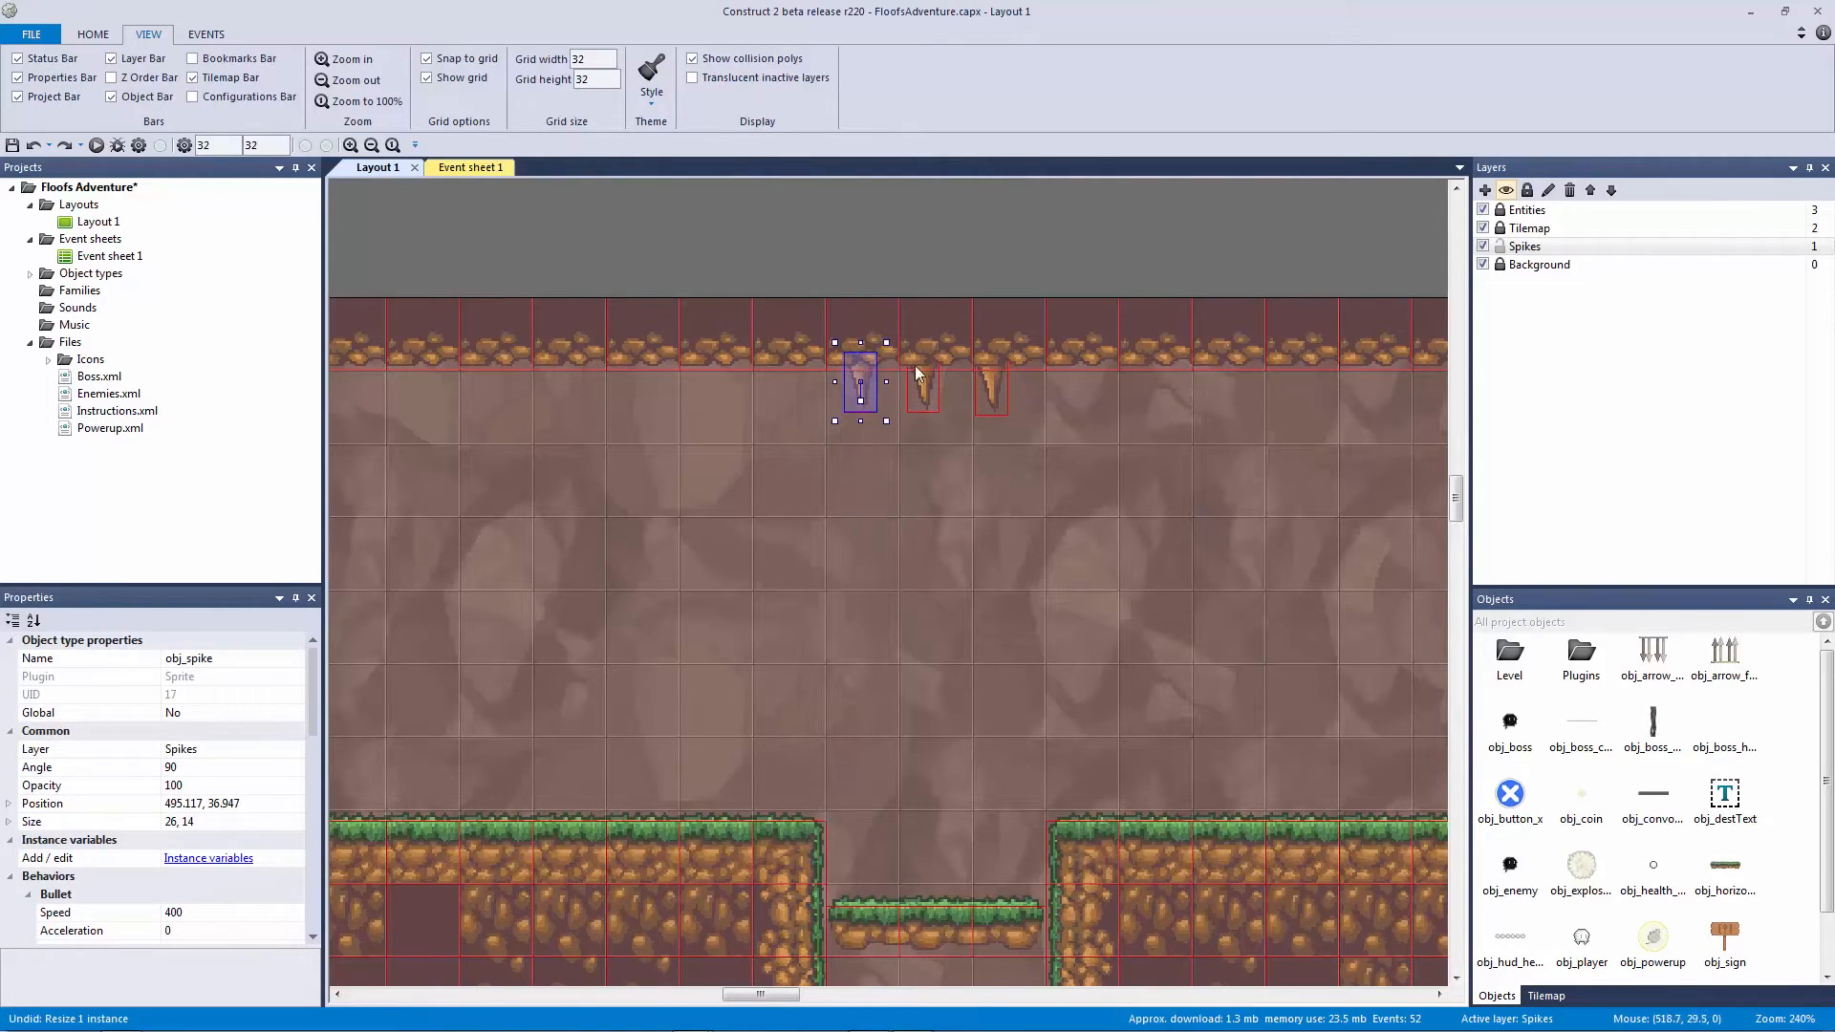
# Step: Compare the LineOfSight settings of the second and first spikes on the top corridor's ceiling
pyautogui.click(932, 399)
pyautogui.moveTo(318, 732); pyautogui.dragTo(317, 826)
pyautogui.click(863, 387)
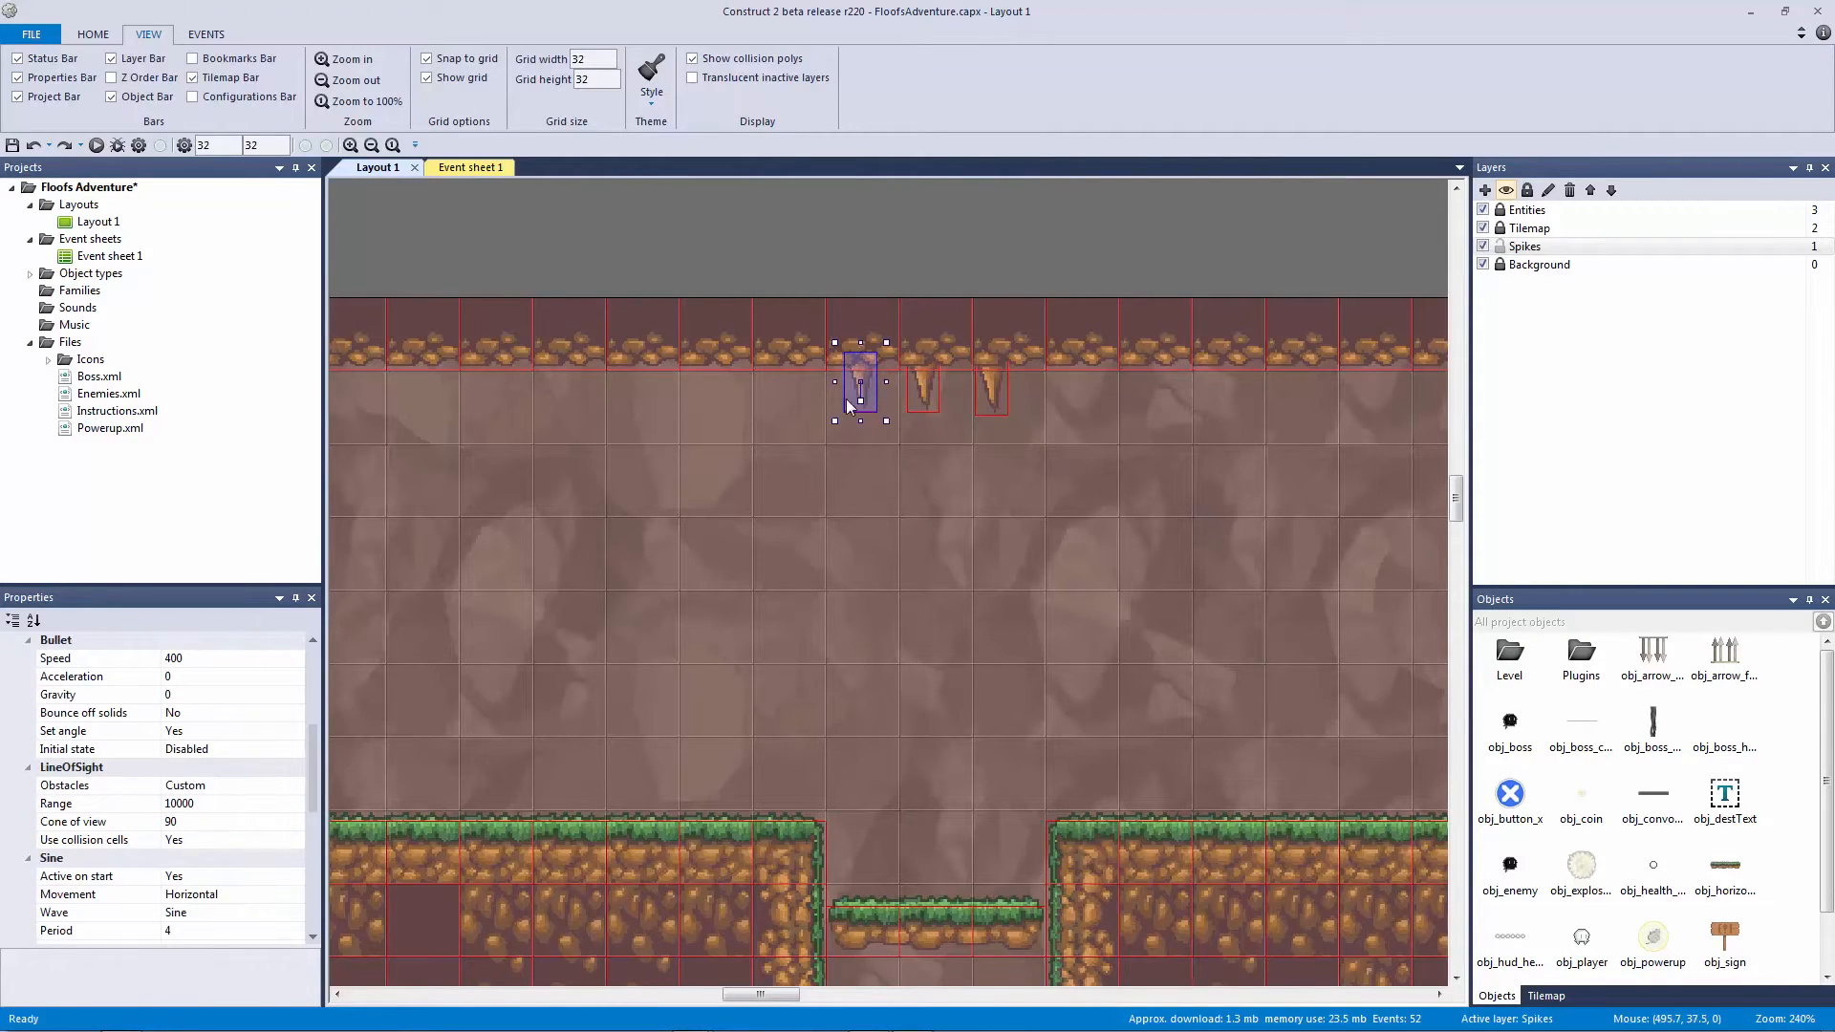
pyautogui.click(846, 266)
# Step: Inspect the cone of view action in the For each obj_spike event and its parameter without changing it
pyautogui.click(482, 167)
pyautogui.click(1185, 388)
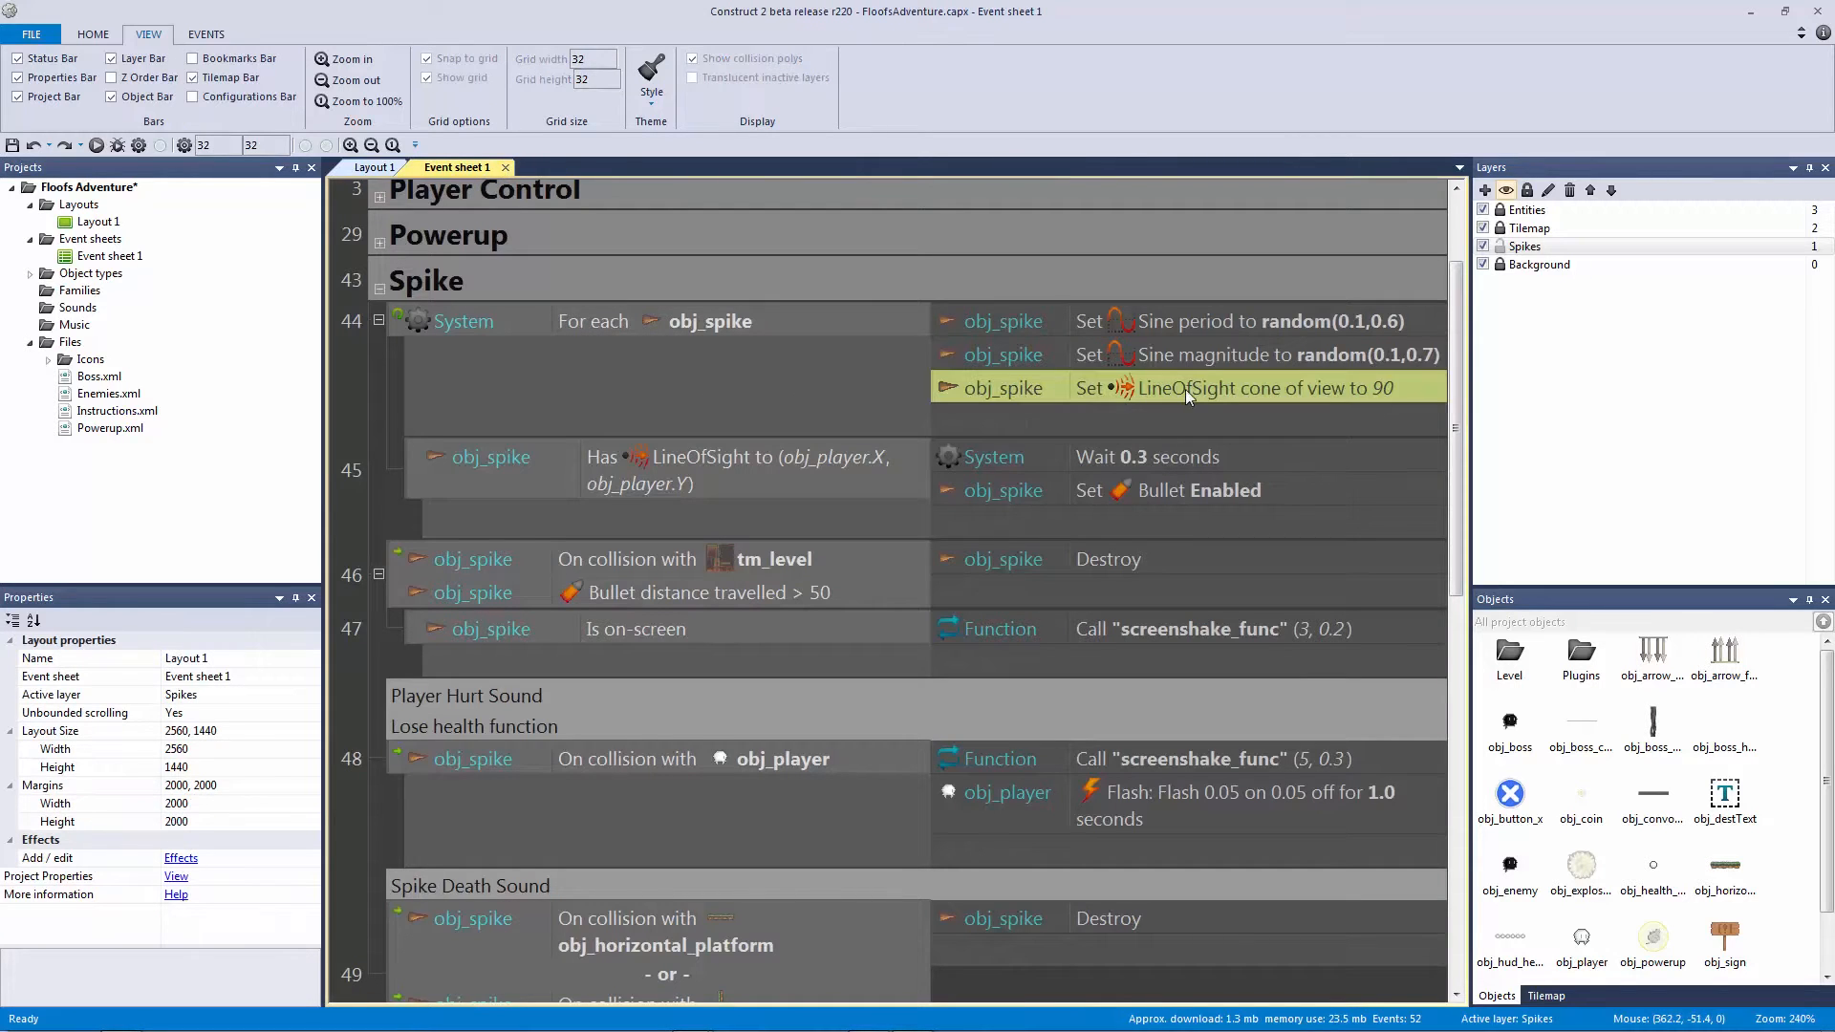
pyautogui.doubleClick(1301, 392)
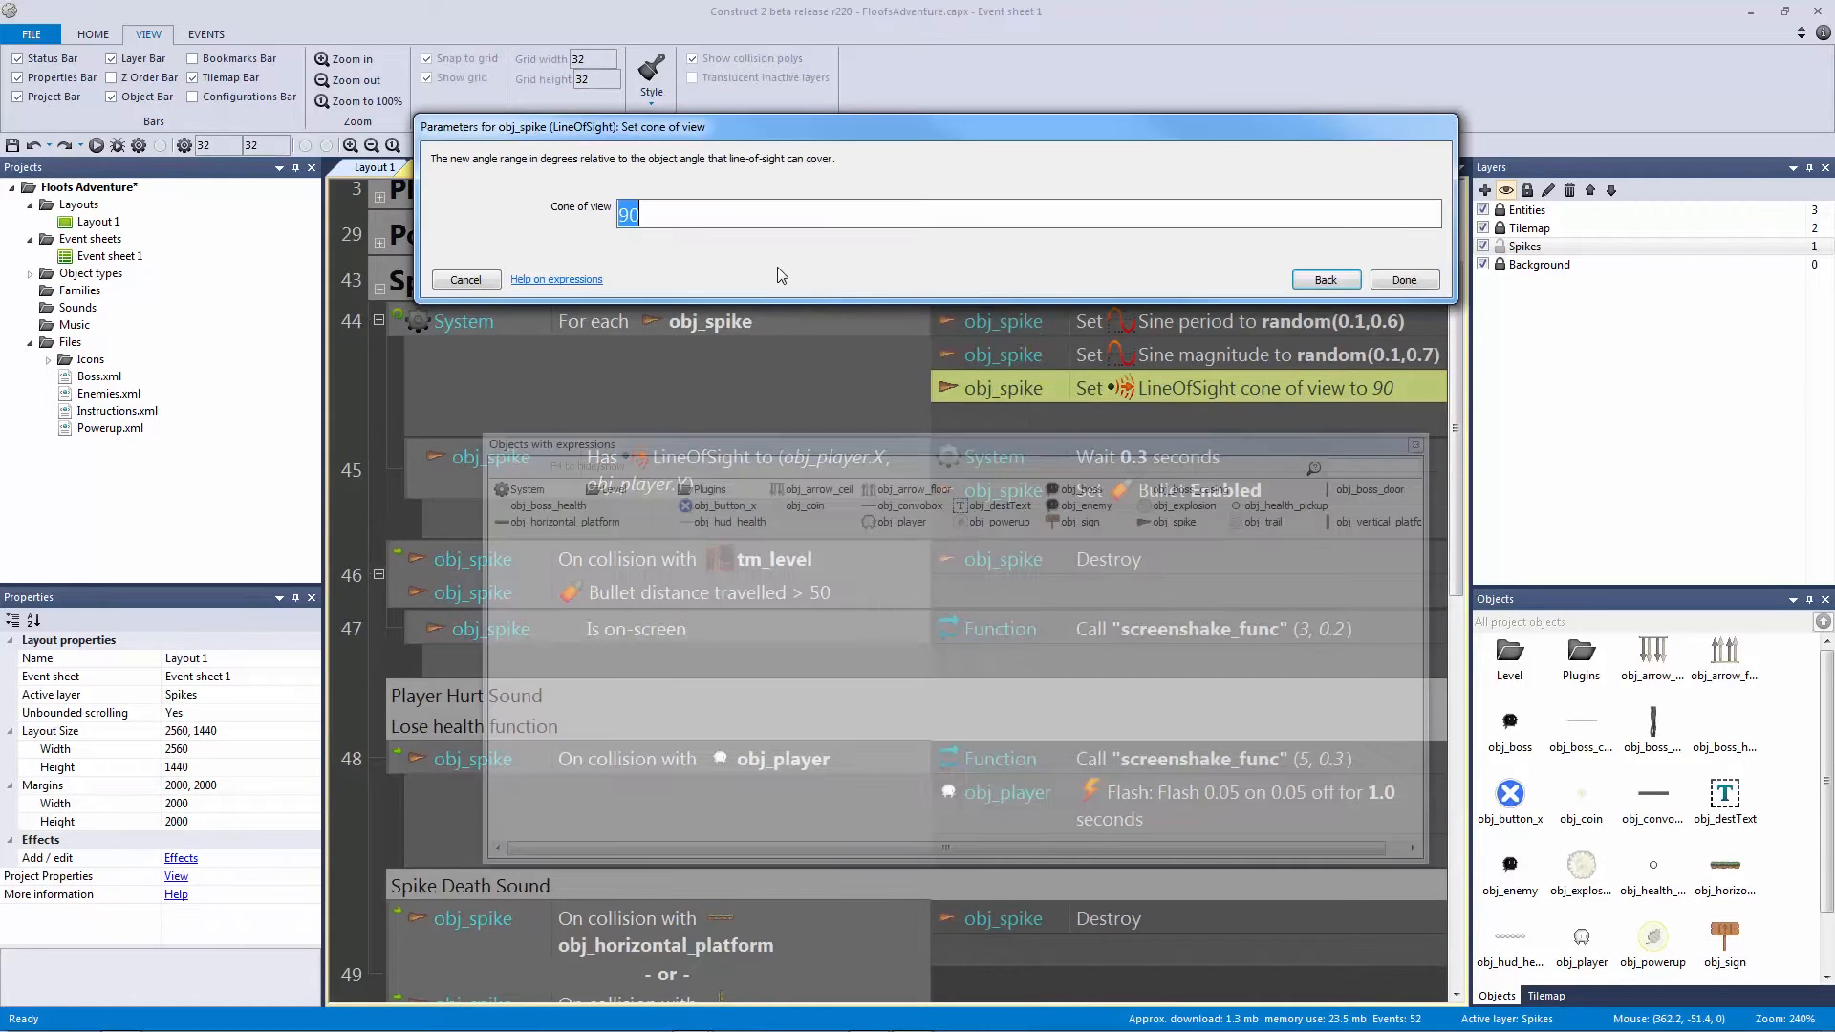
pyautogui.click(465, 279)
pyautogui.click(673, 323)
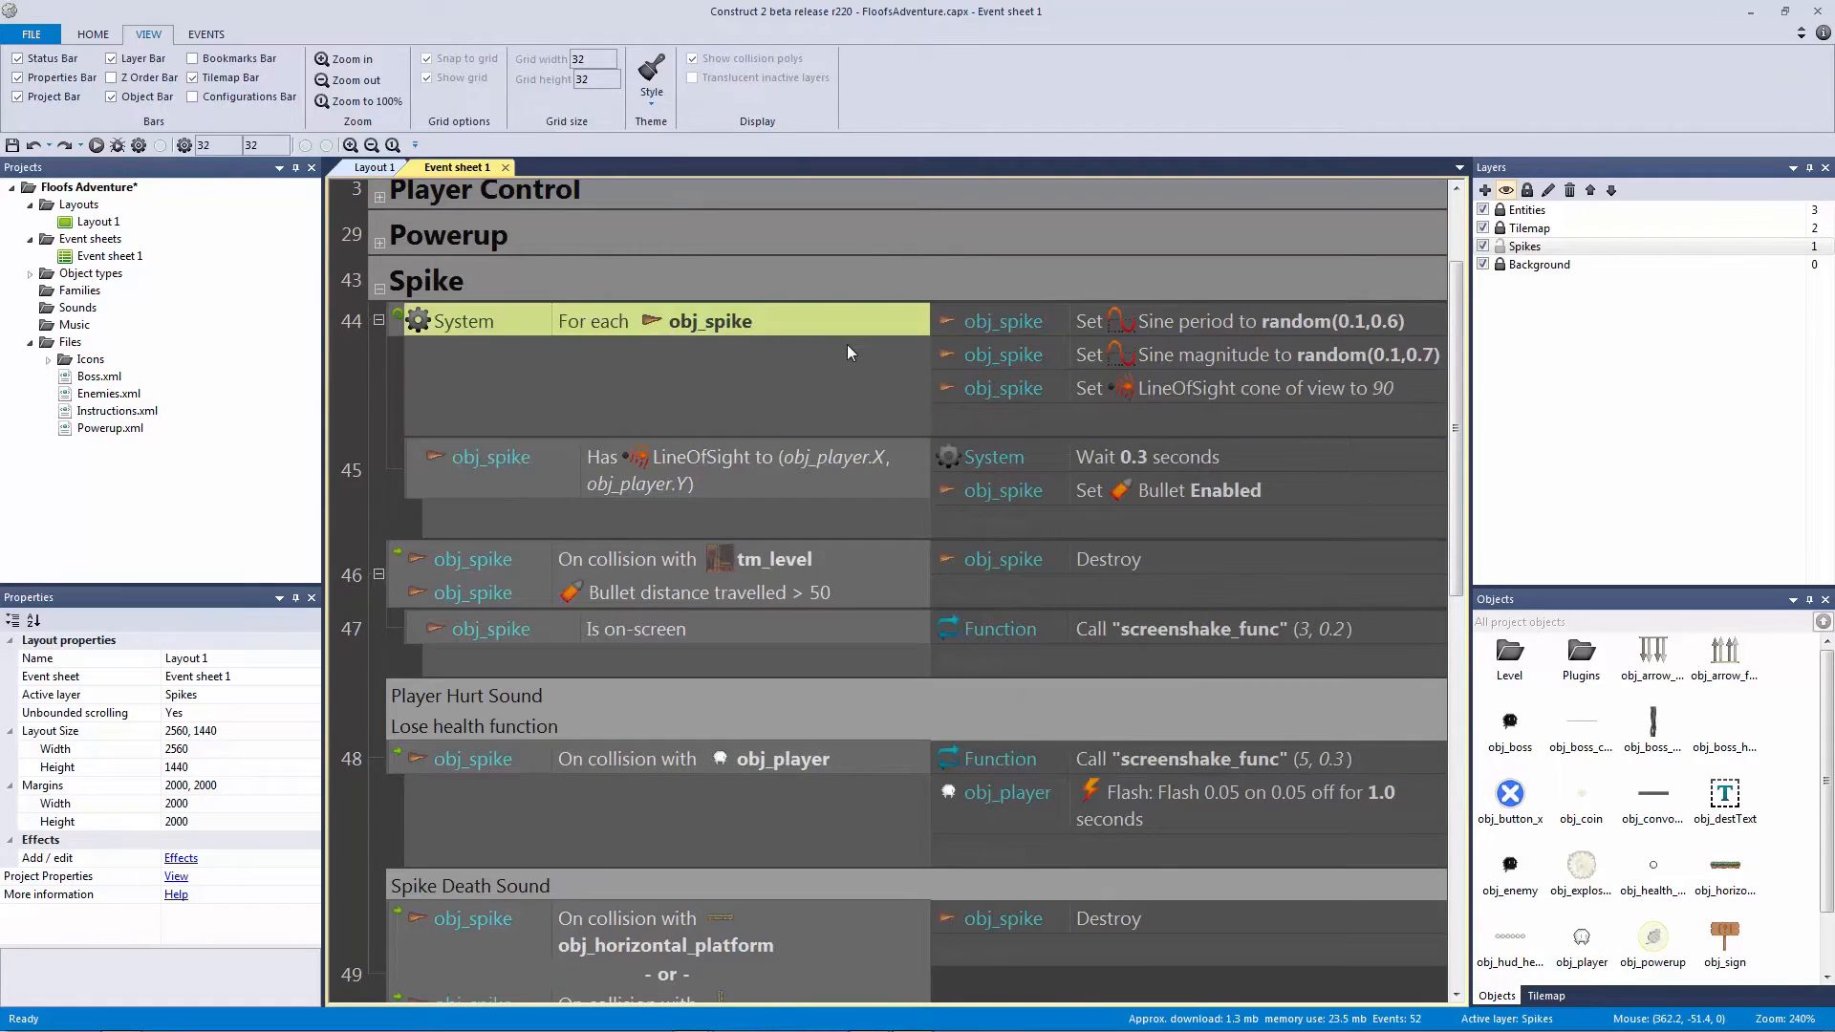
pyautogui.click(1120, 389)
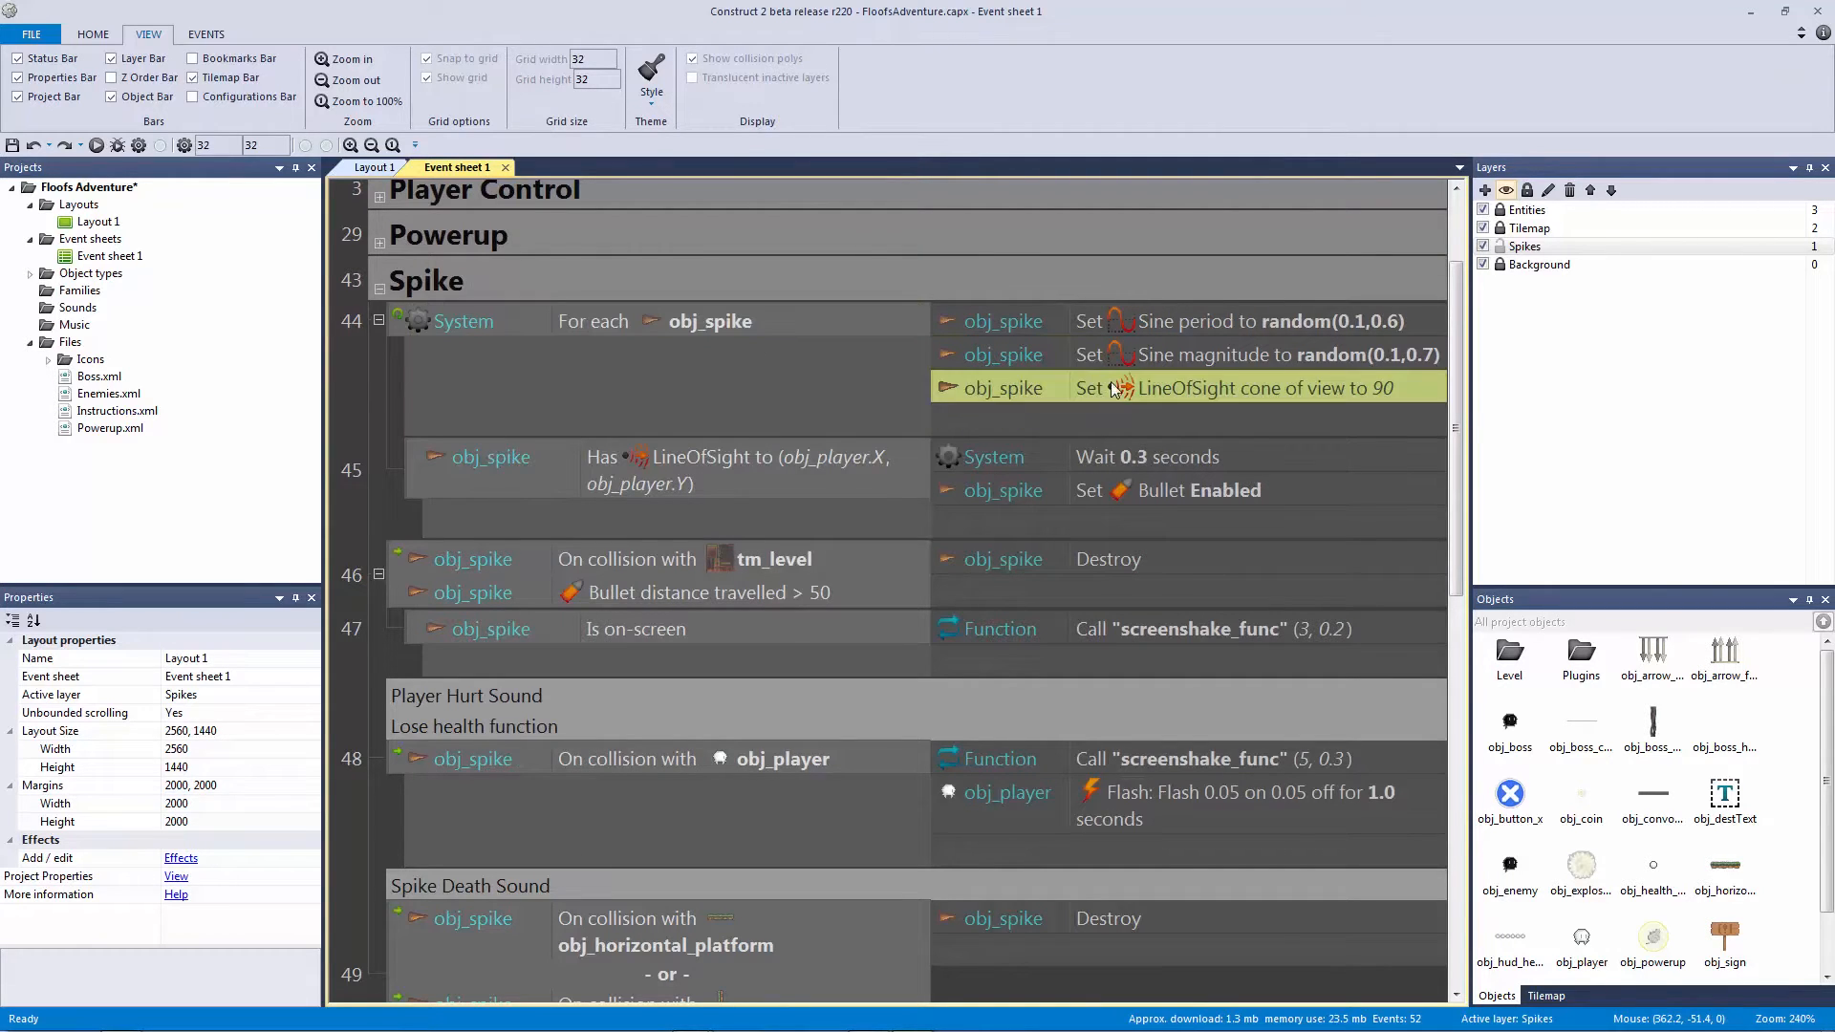
# Step: Save the project, check the top corridor's spikes in the layout and return to the Spike events
pyautogui.hotkey('ctrl', 's')
pyautogui.click(373, 167)
pyautogui.keyDown('ctrl'); pyautogui.scroll(-8, 788, 297); pyautogui.keyUp('ctrl')
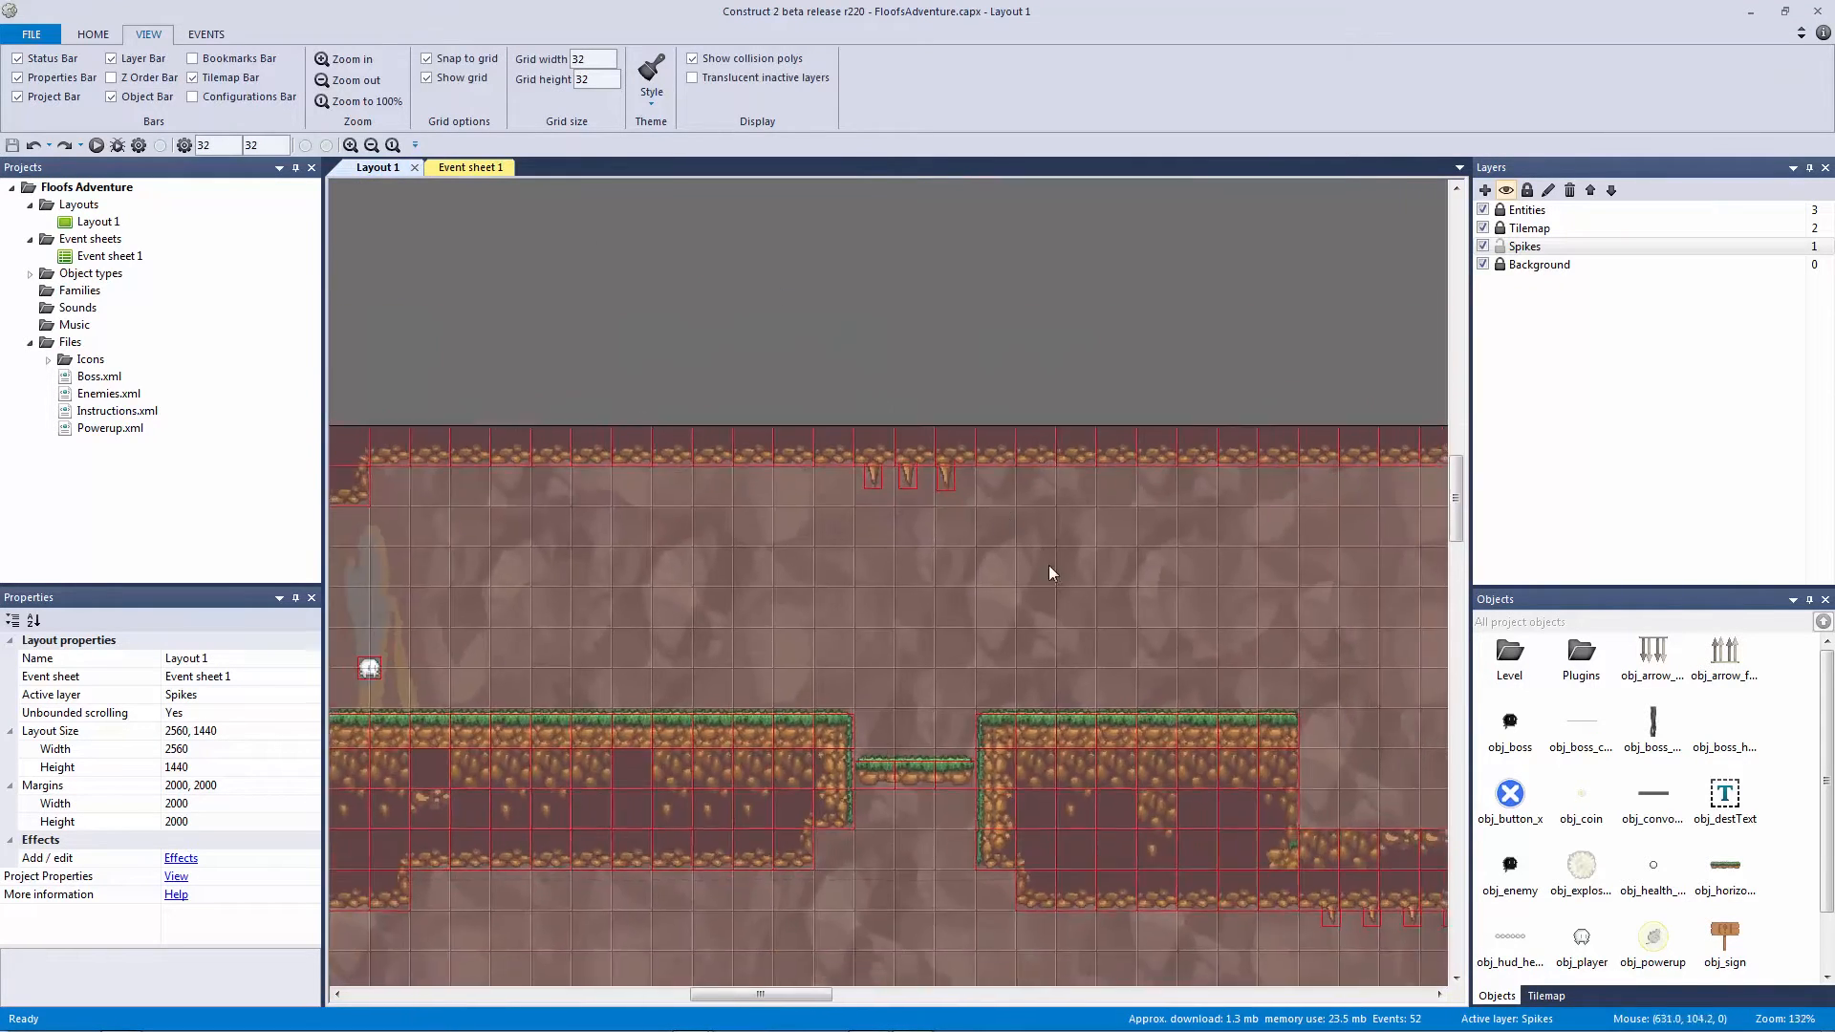
pyautogui.keyDown('ctrl'); pyautogui.scroll(3, 995, 475); pyautogui.keyUp('ctrl')
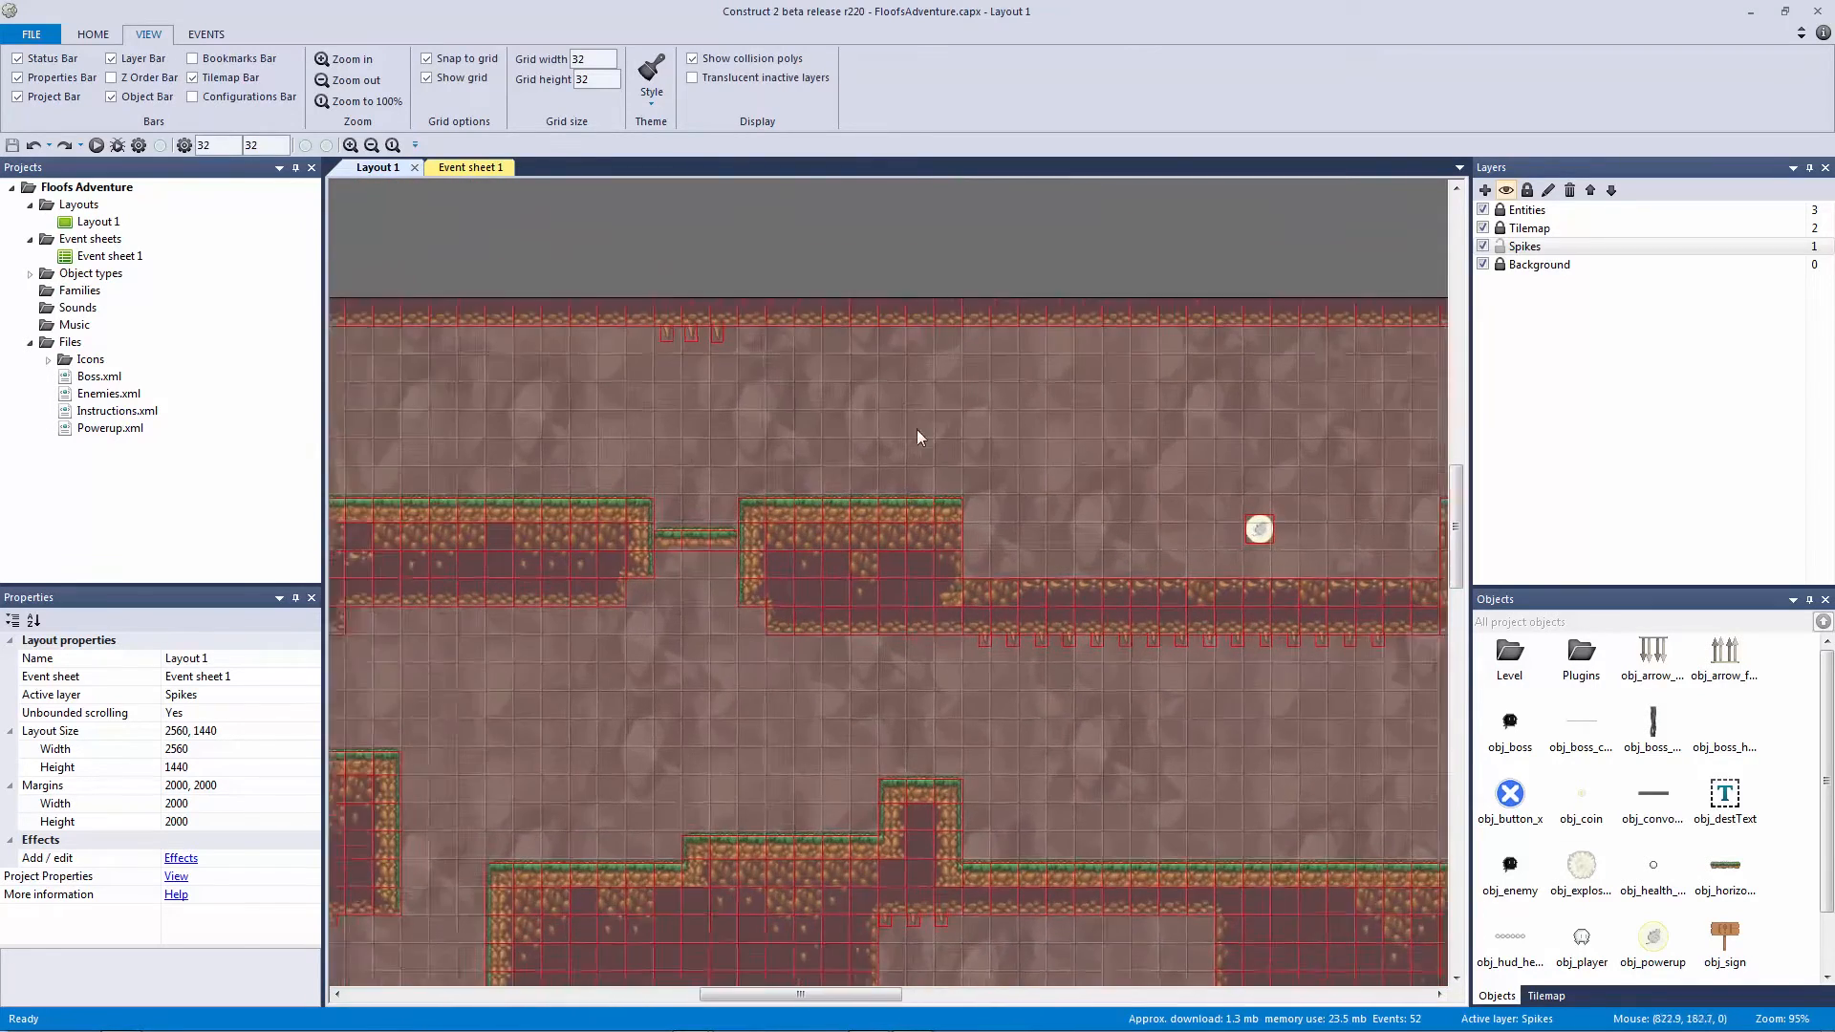
pyautogui.click(470, 167)
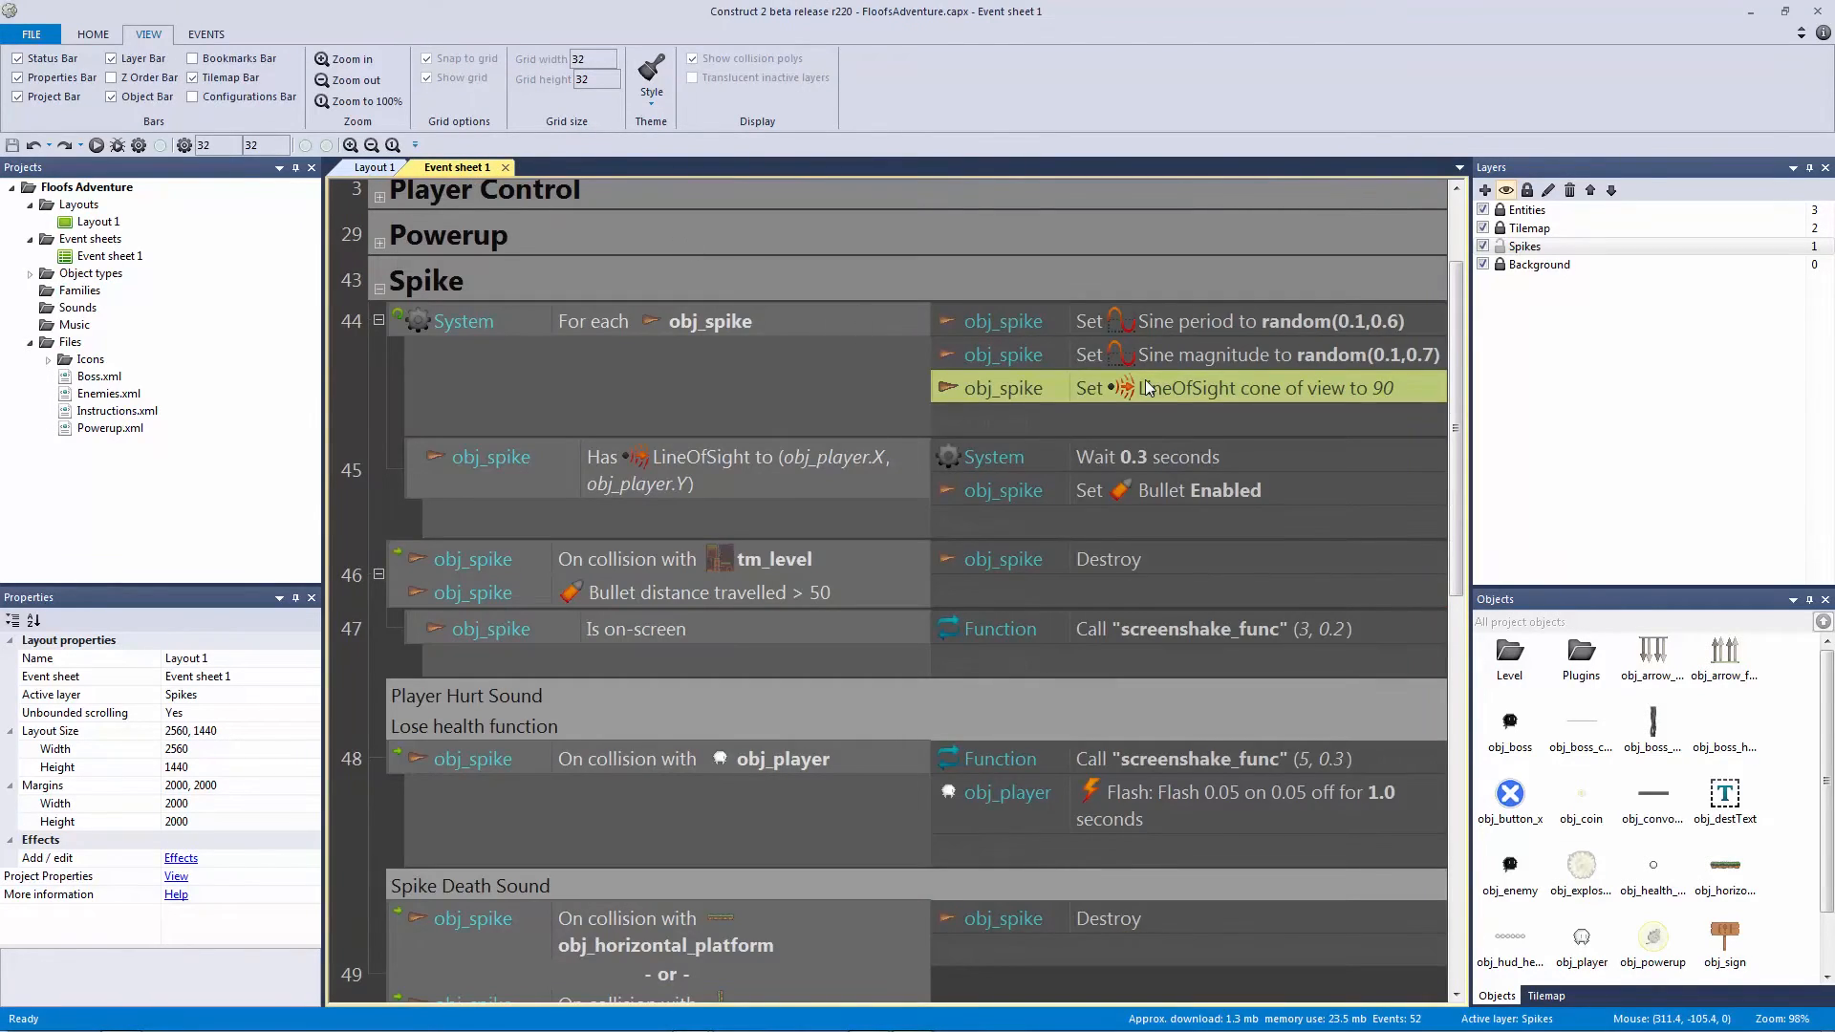
# Step: Review the For each obj_spike event and check the first ceiling spike of the top corridor in the layout
pyautogui.click(802, 324)
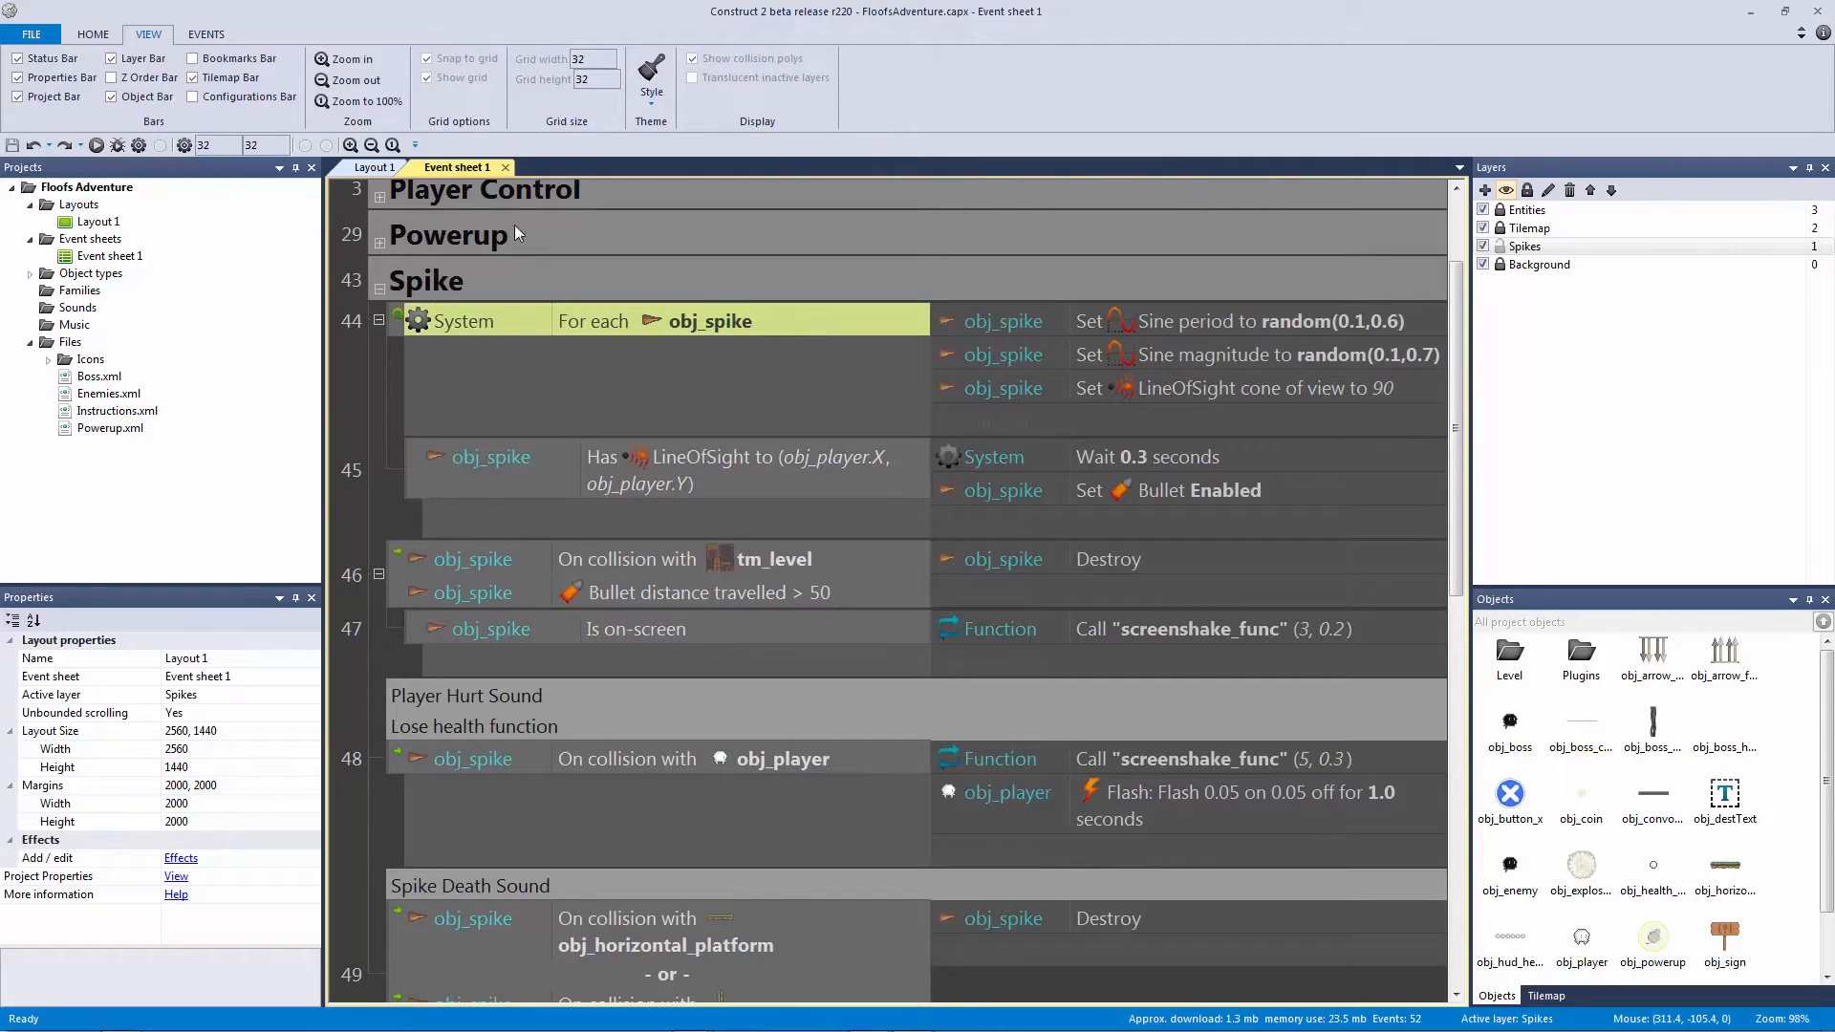
pyautogui.click(374, 167)
pyautogui.click(650, 317)
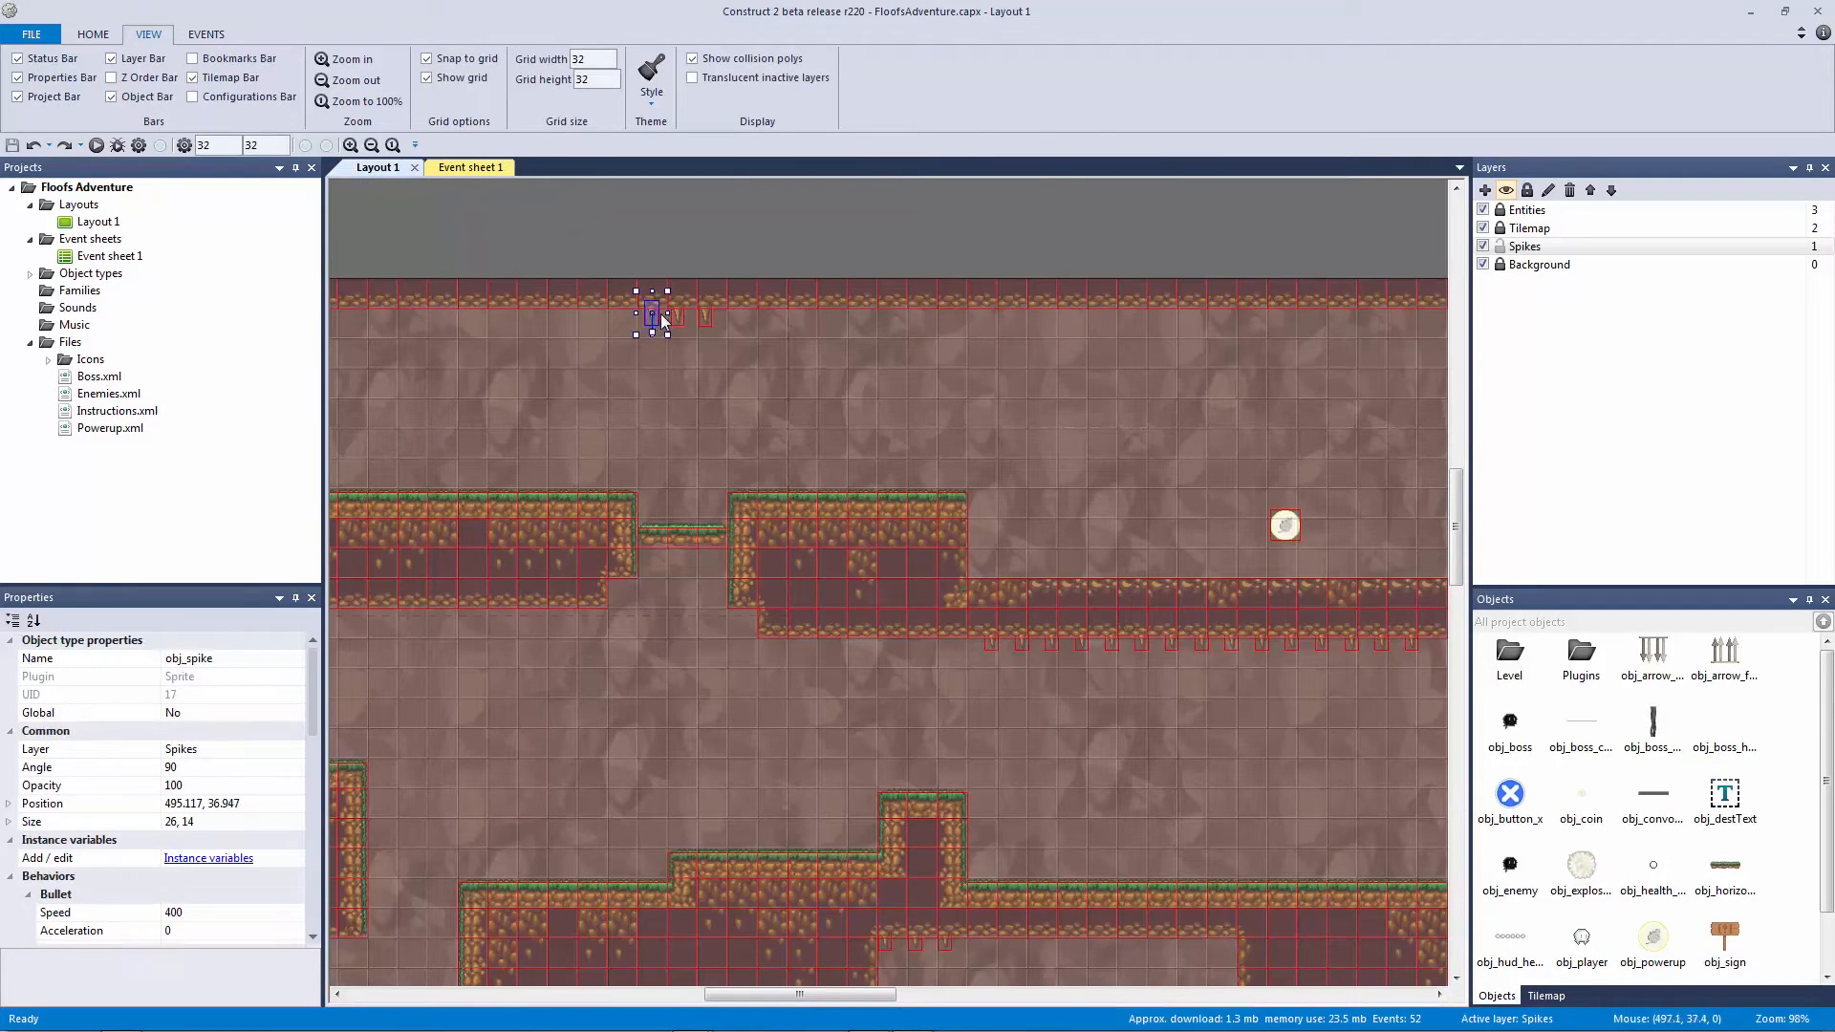
pyautogui.click(650, 242)
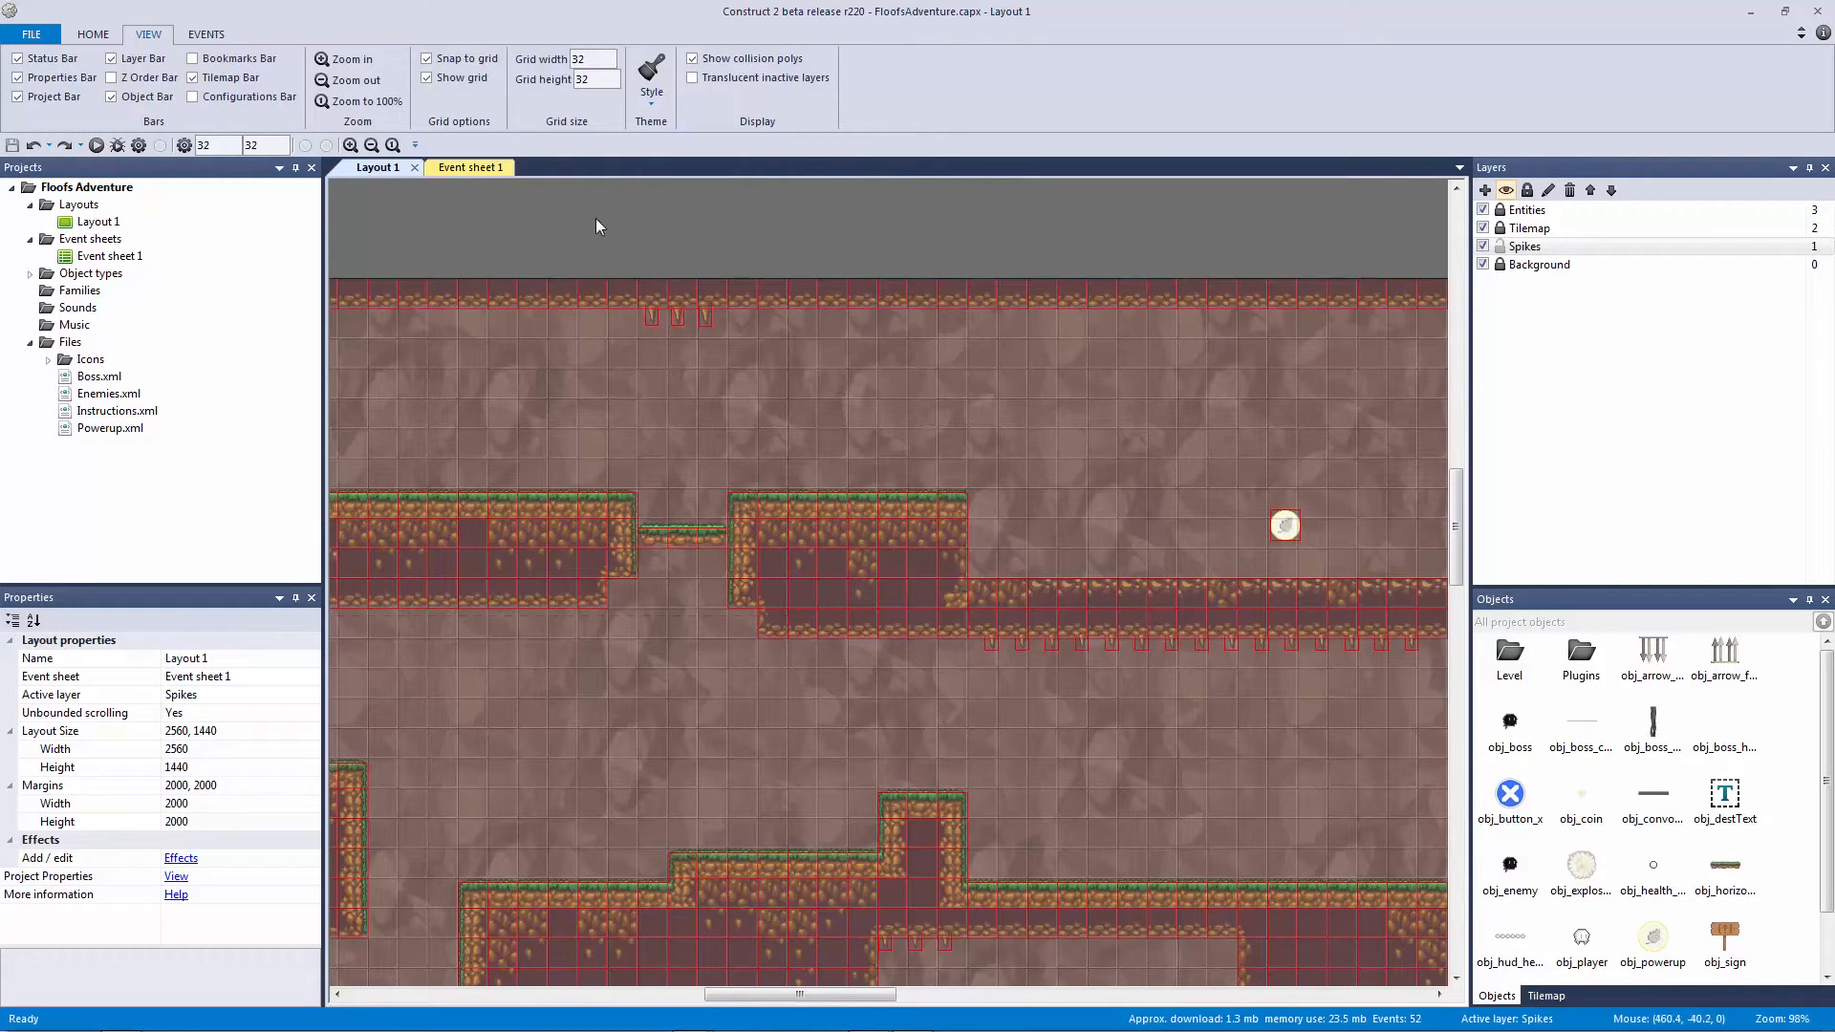
# Step: Run the level preview and move the player through the top corridor, past the powerup, to its far right end
pyautogui.press('F5')
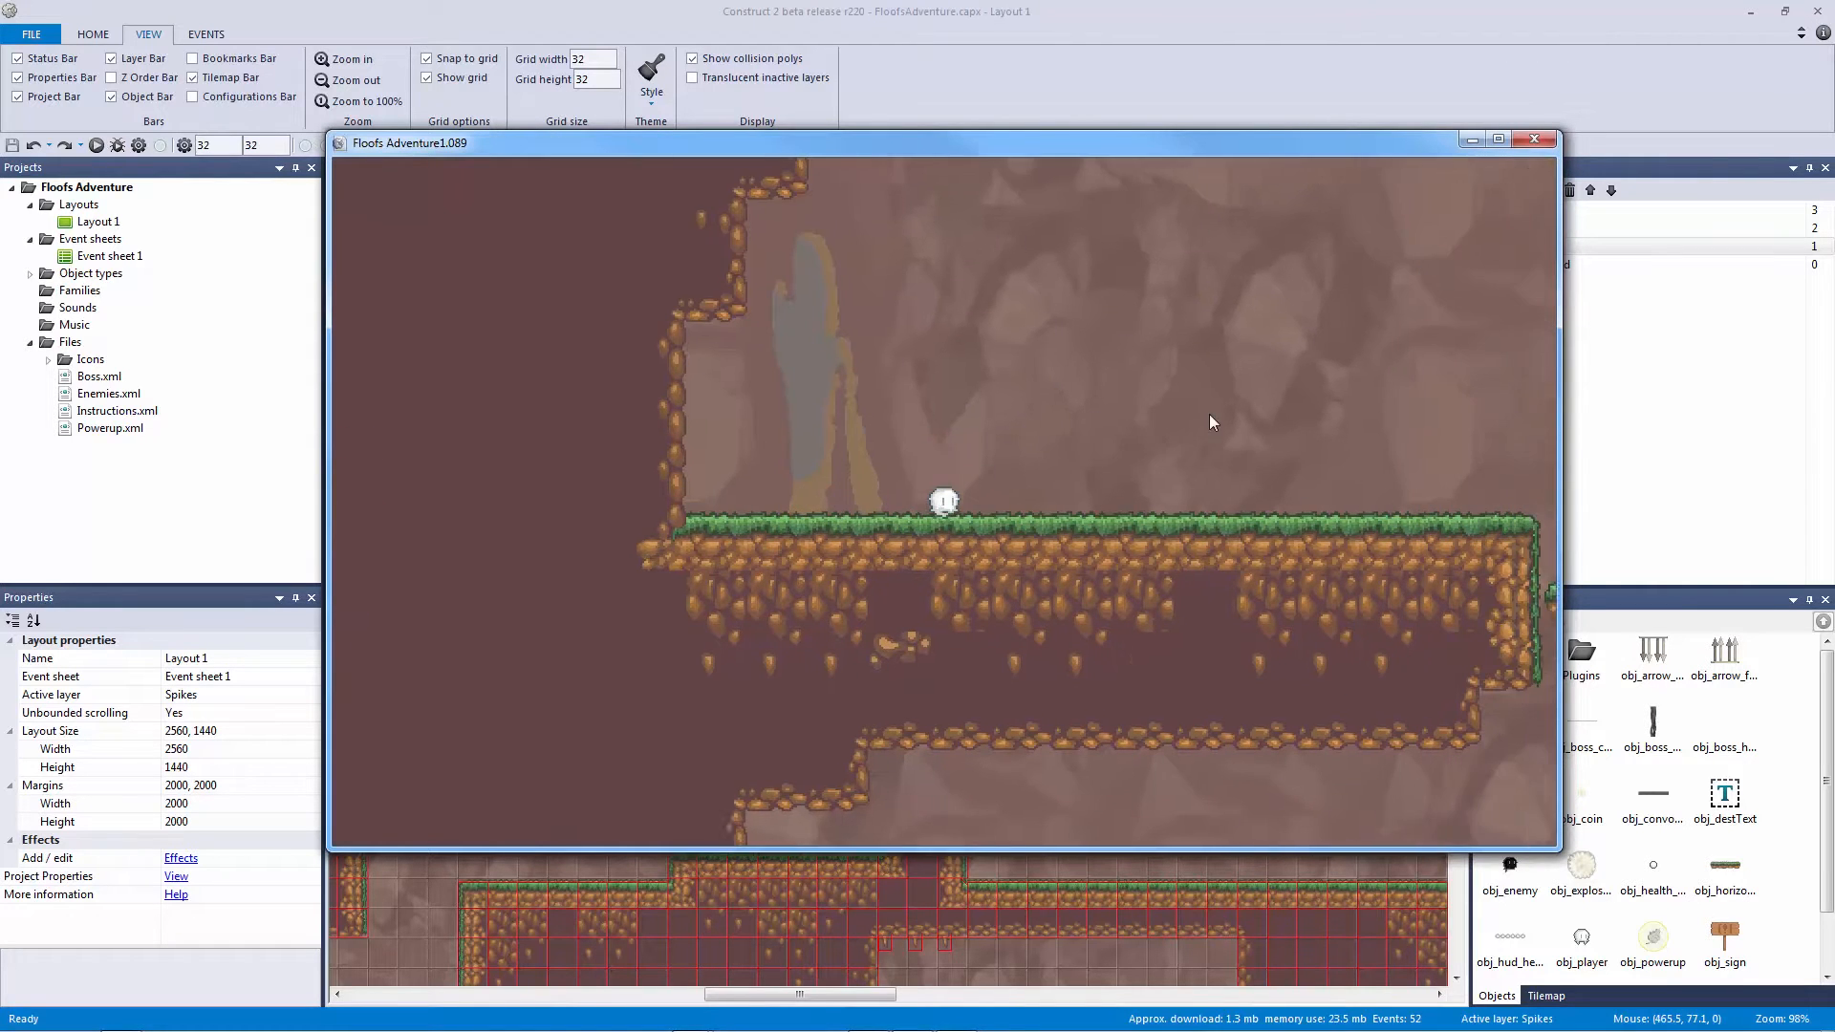
pyautogui.press('Right')
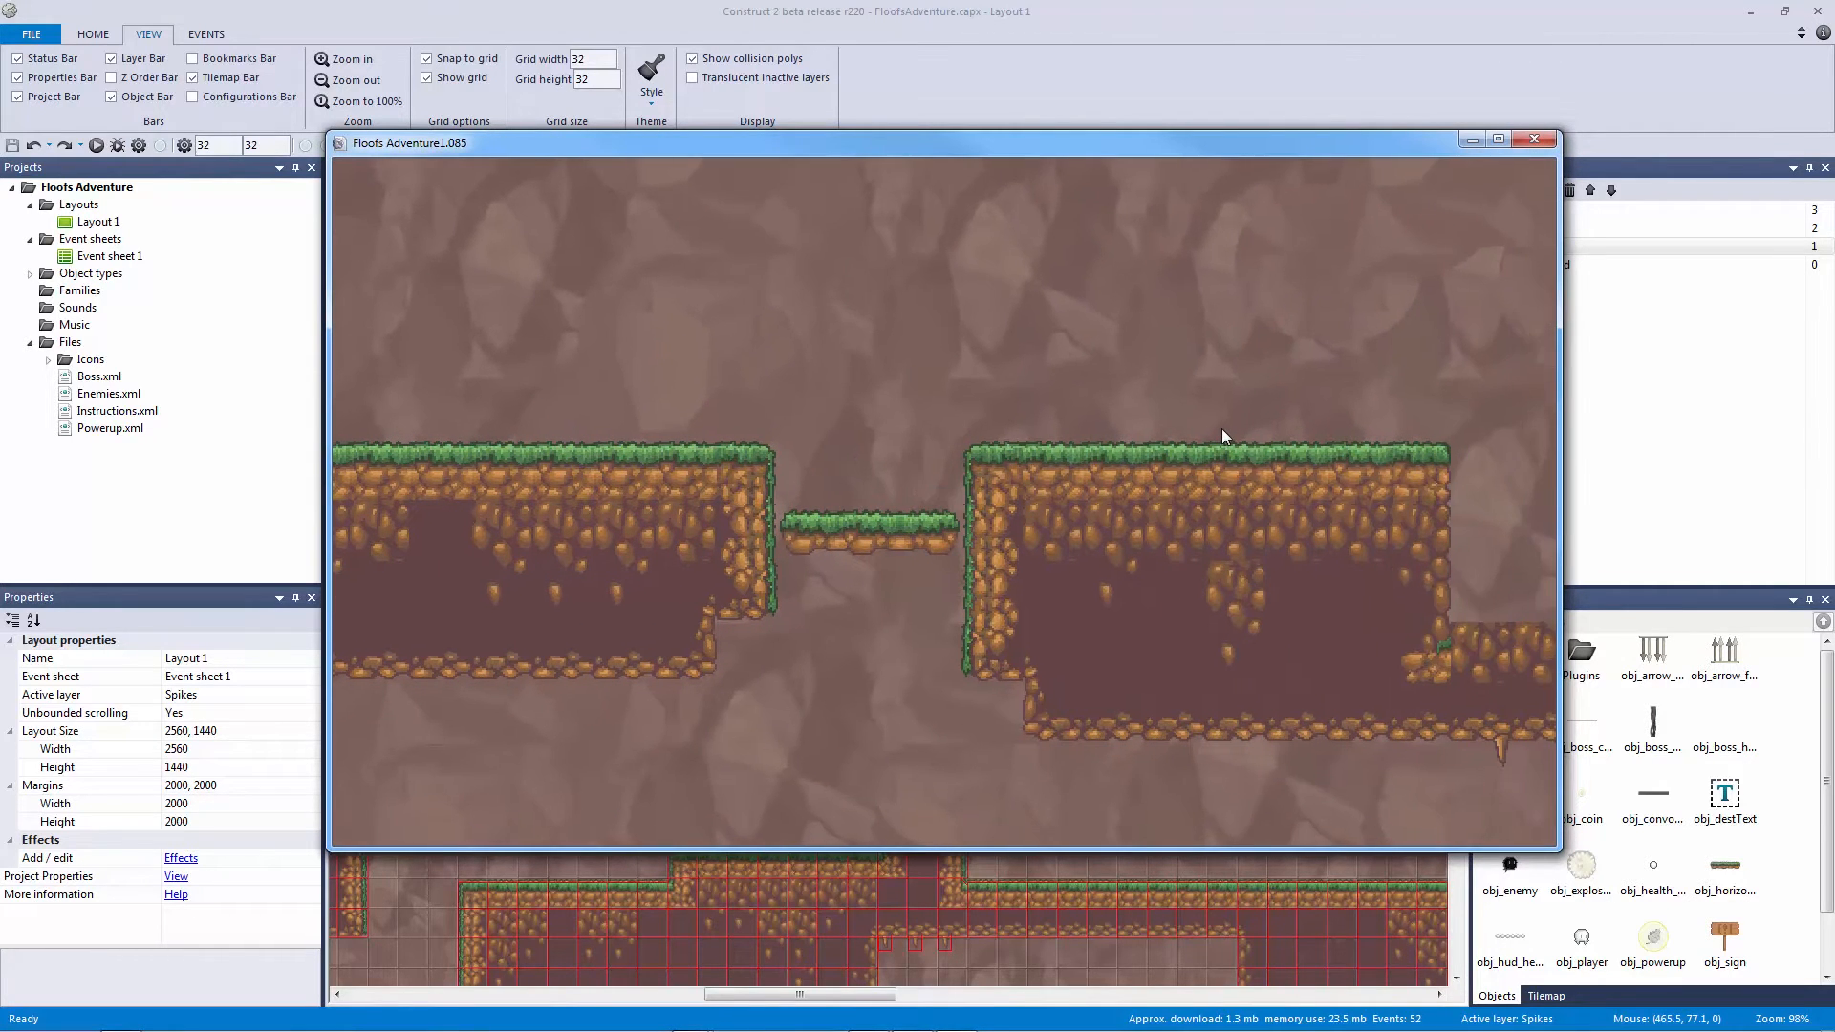
pyautogui.press('Up')
pyautogui.press('Right')
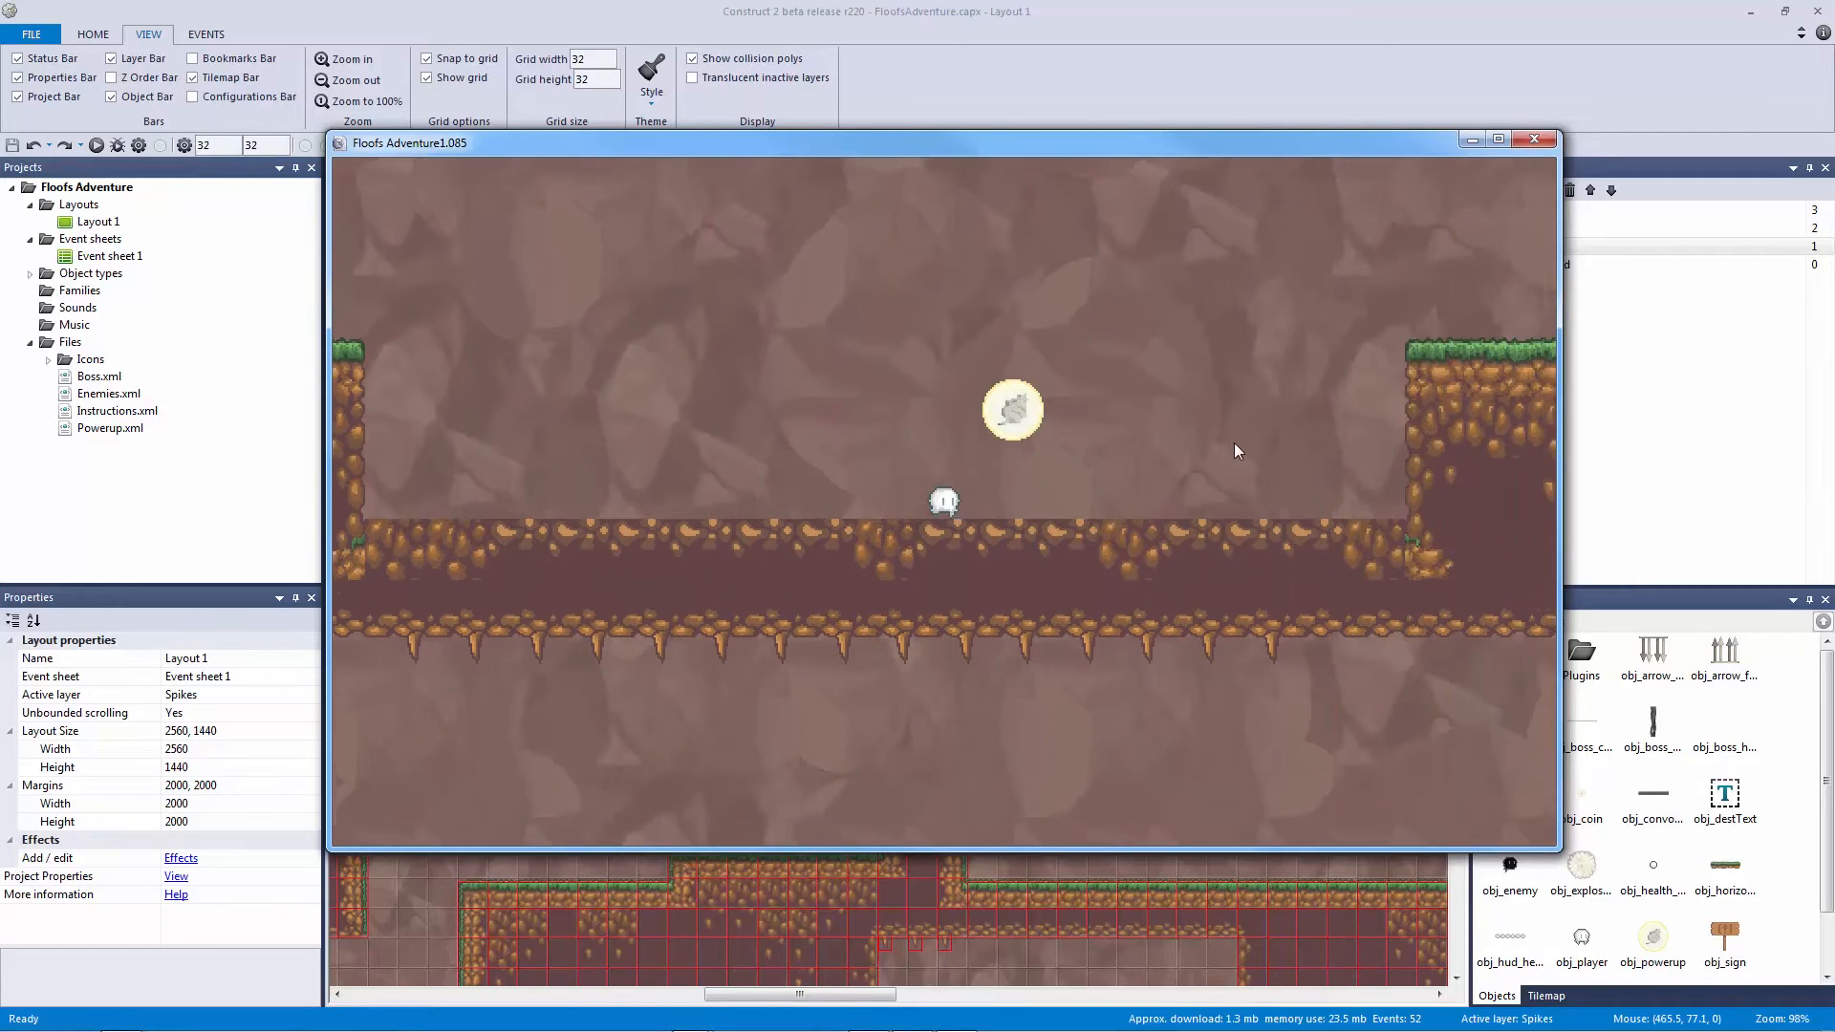
pyautogui.press('Up')
pyautogui.press('Right')
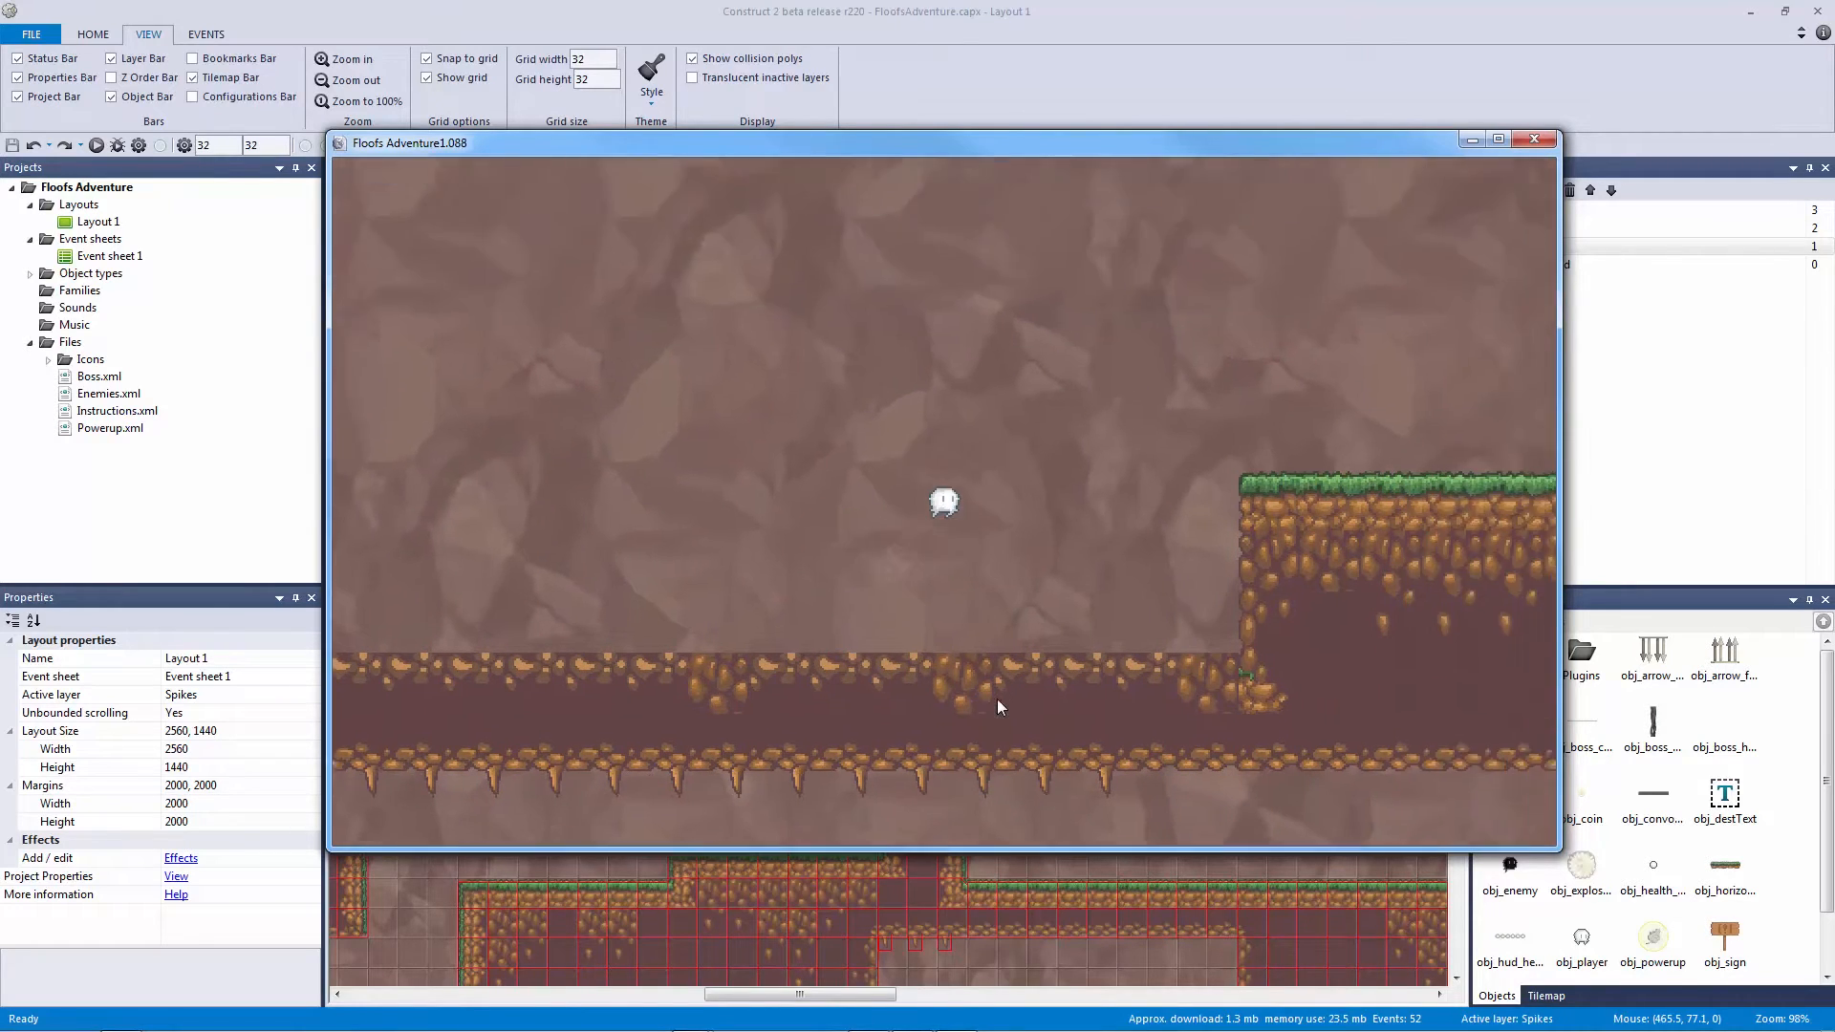
pyautogui.press('Up')
pyautogui.press('Right')
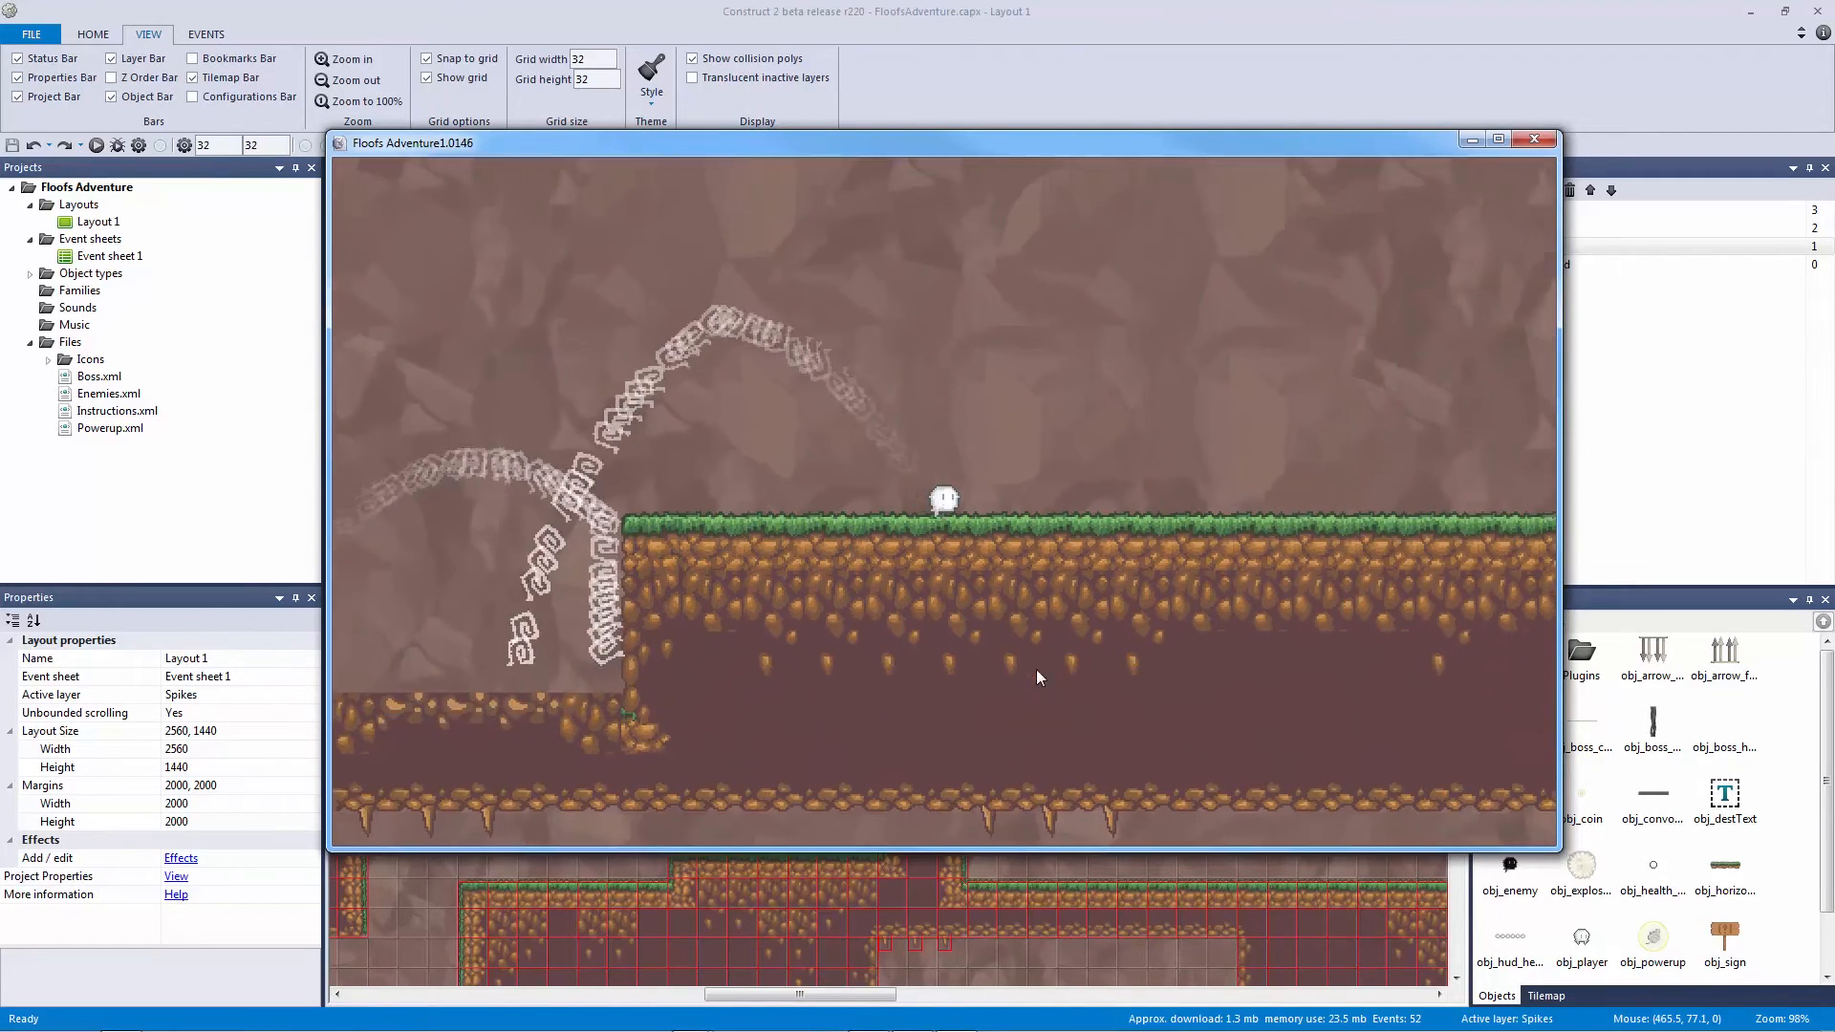
pyautogui.press('Right')
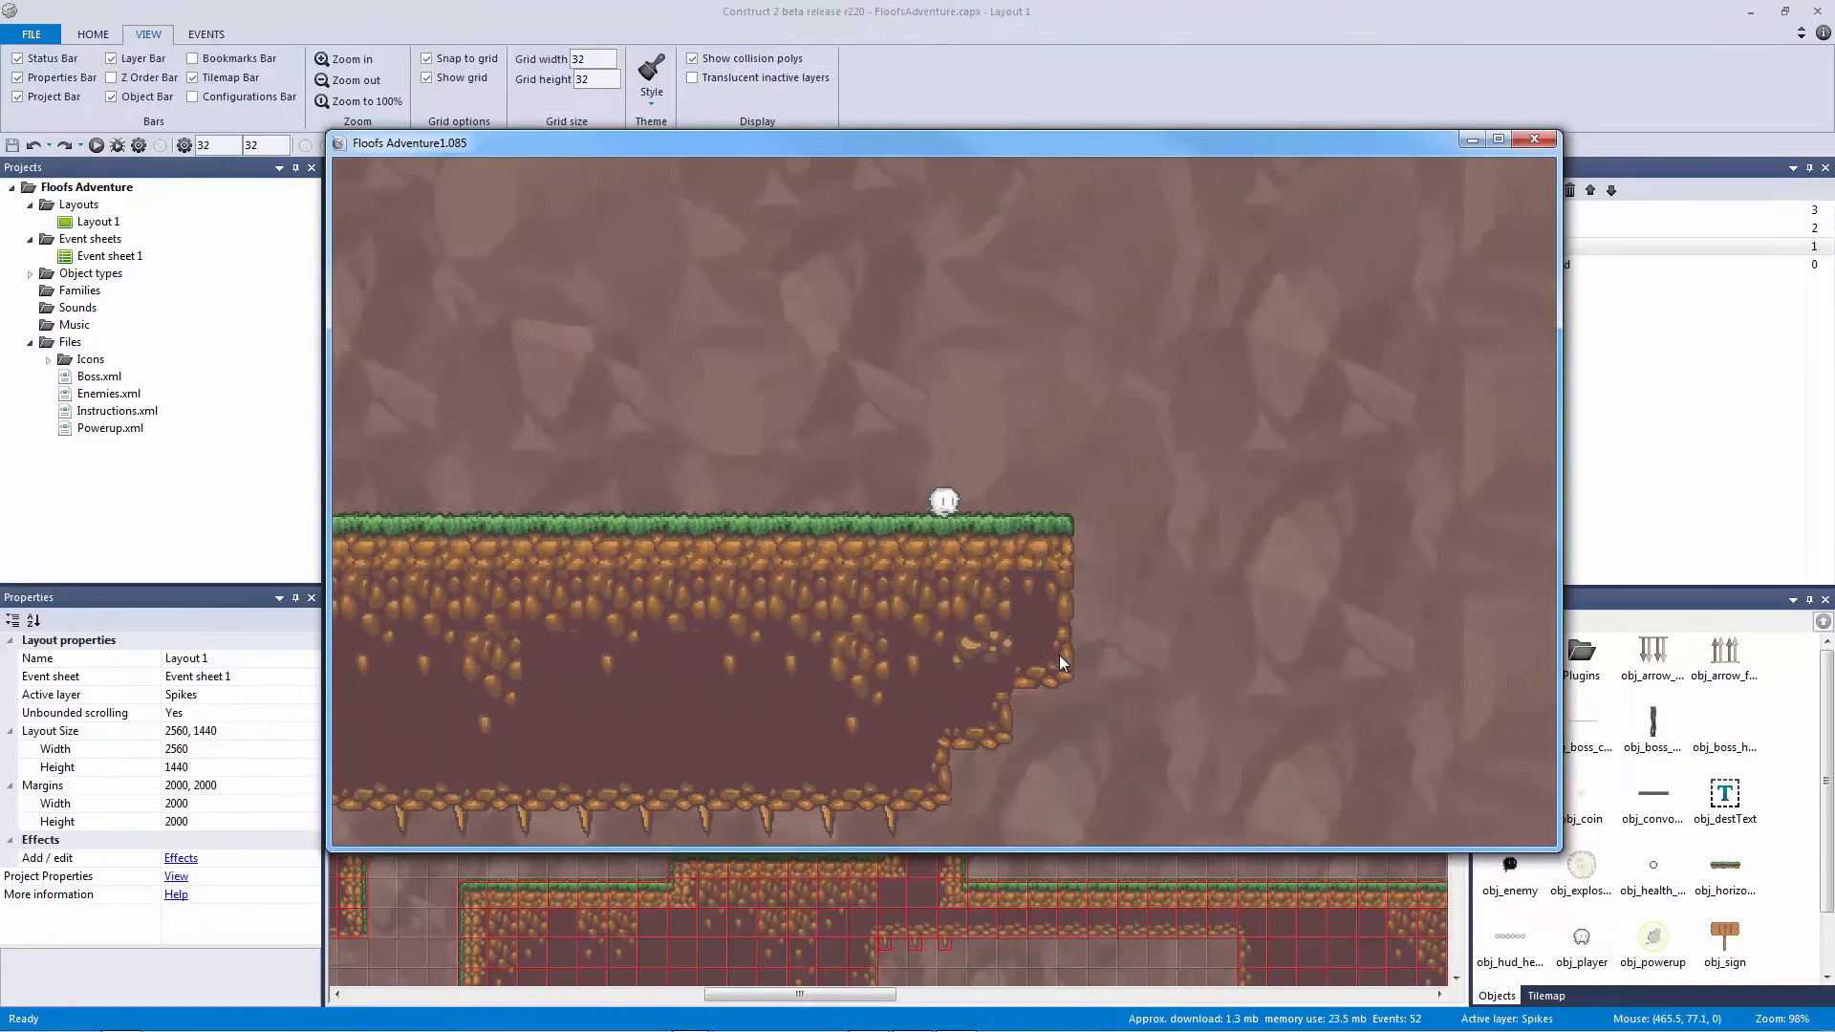
# Step: Drop the player into the lower corridor and run left under the ceiling spikes as far as the raised block
pyautogui.press('Left')
pyautogui.press('Left')
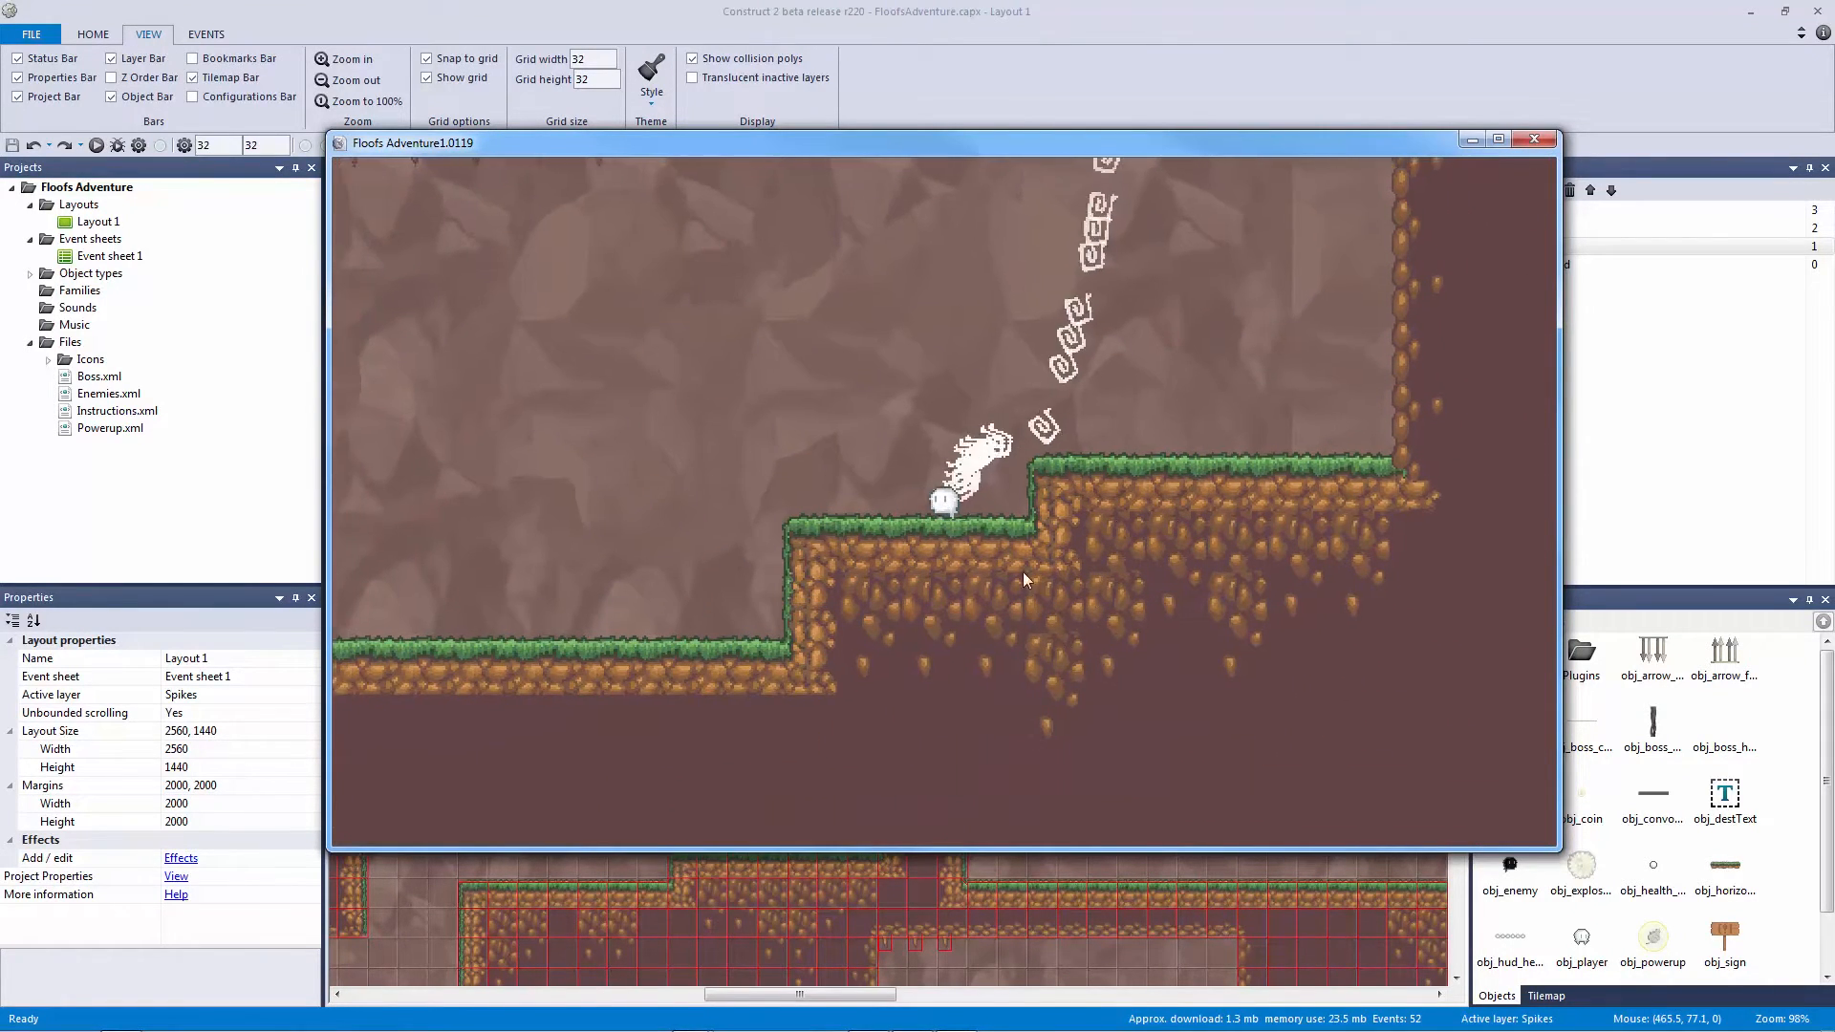
pyautogui.press('Left')
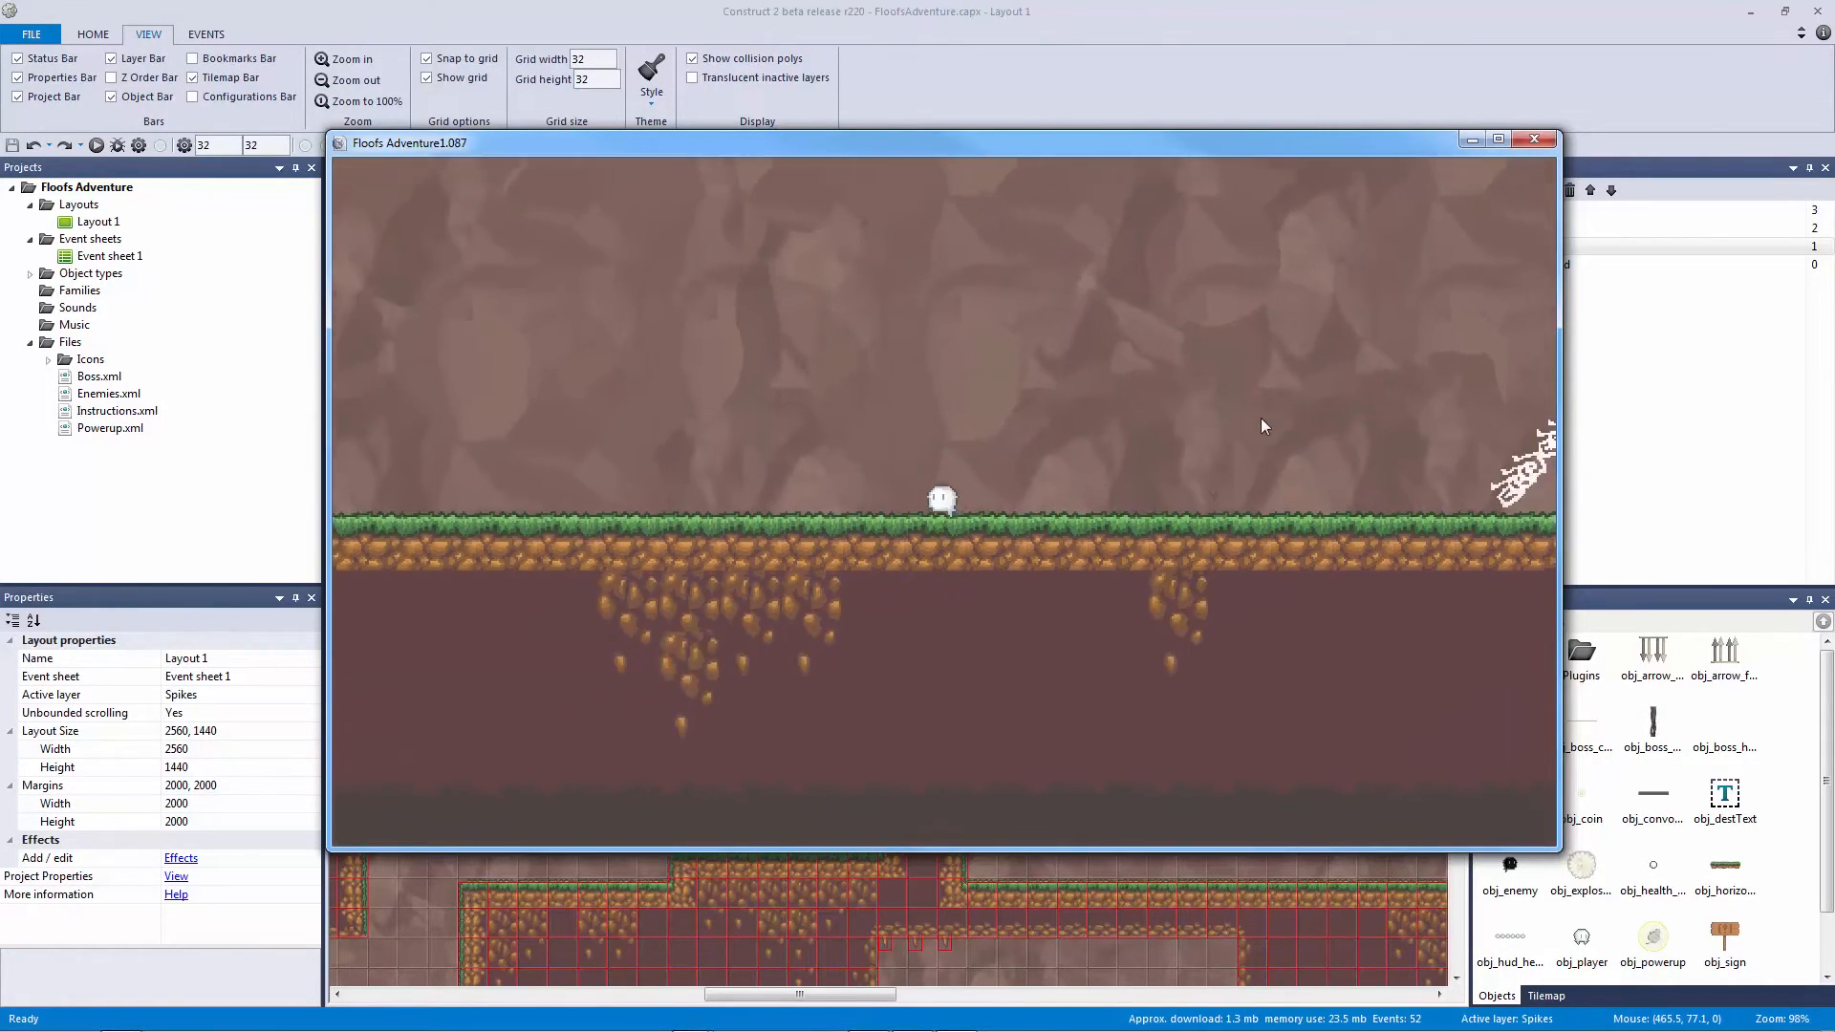
pyautogui.press('Left')
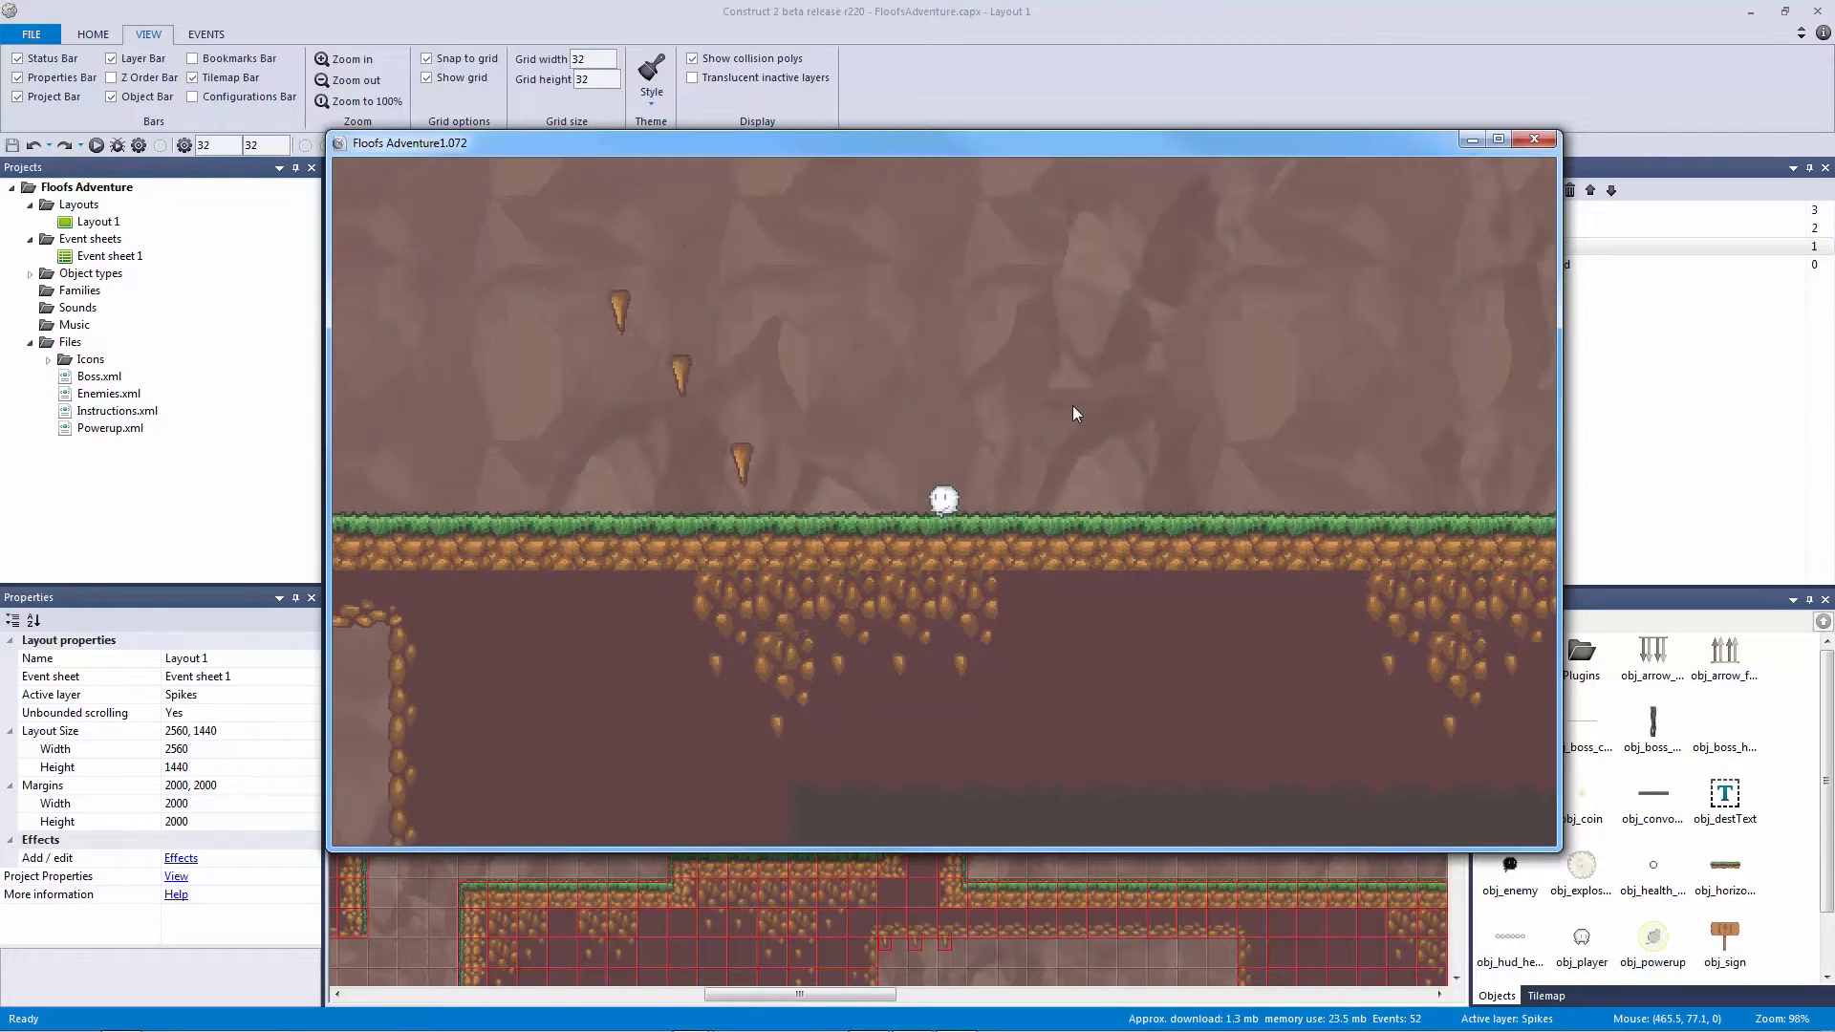
pyautogui.press('Left')
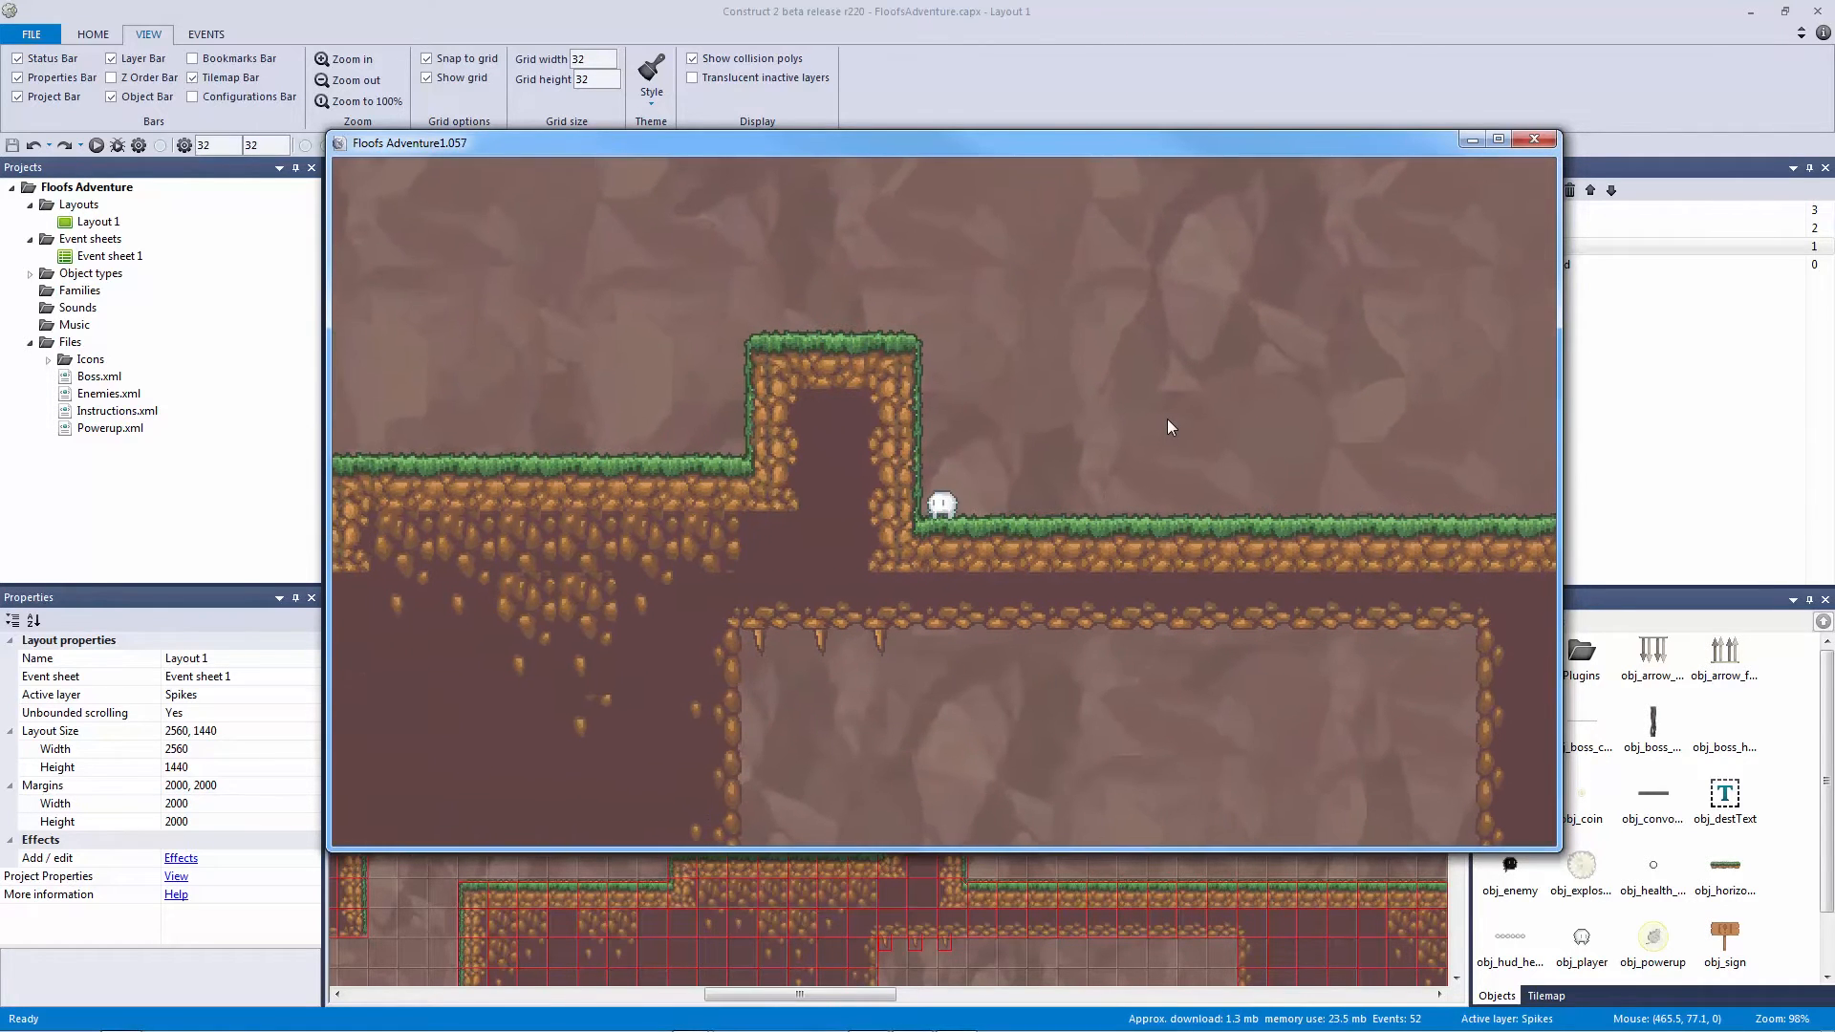
pyautogui.press('Right')
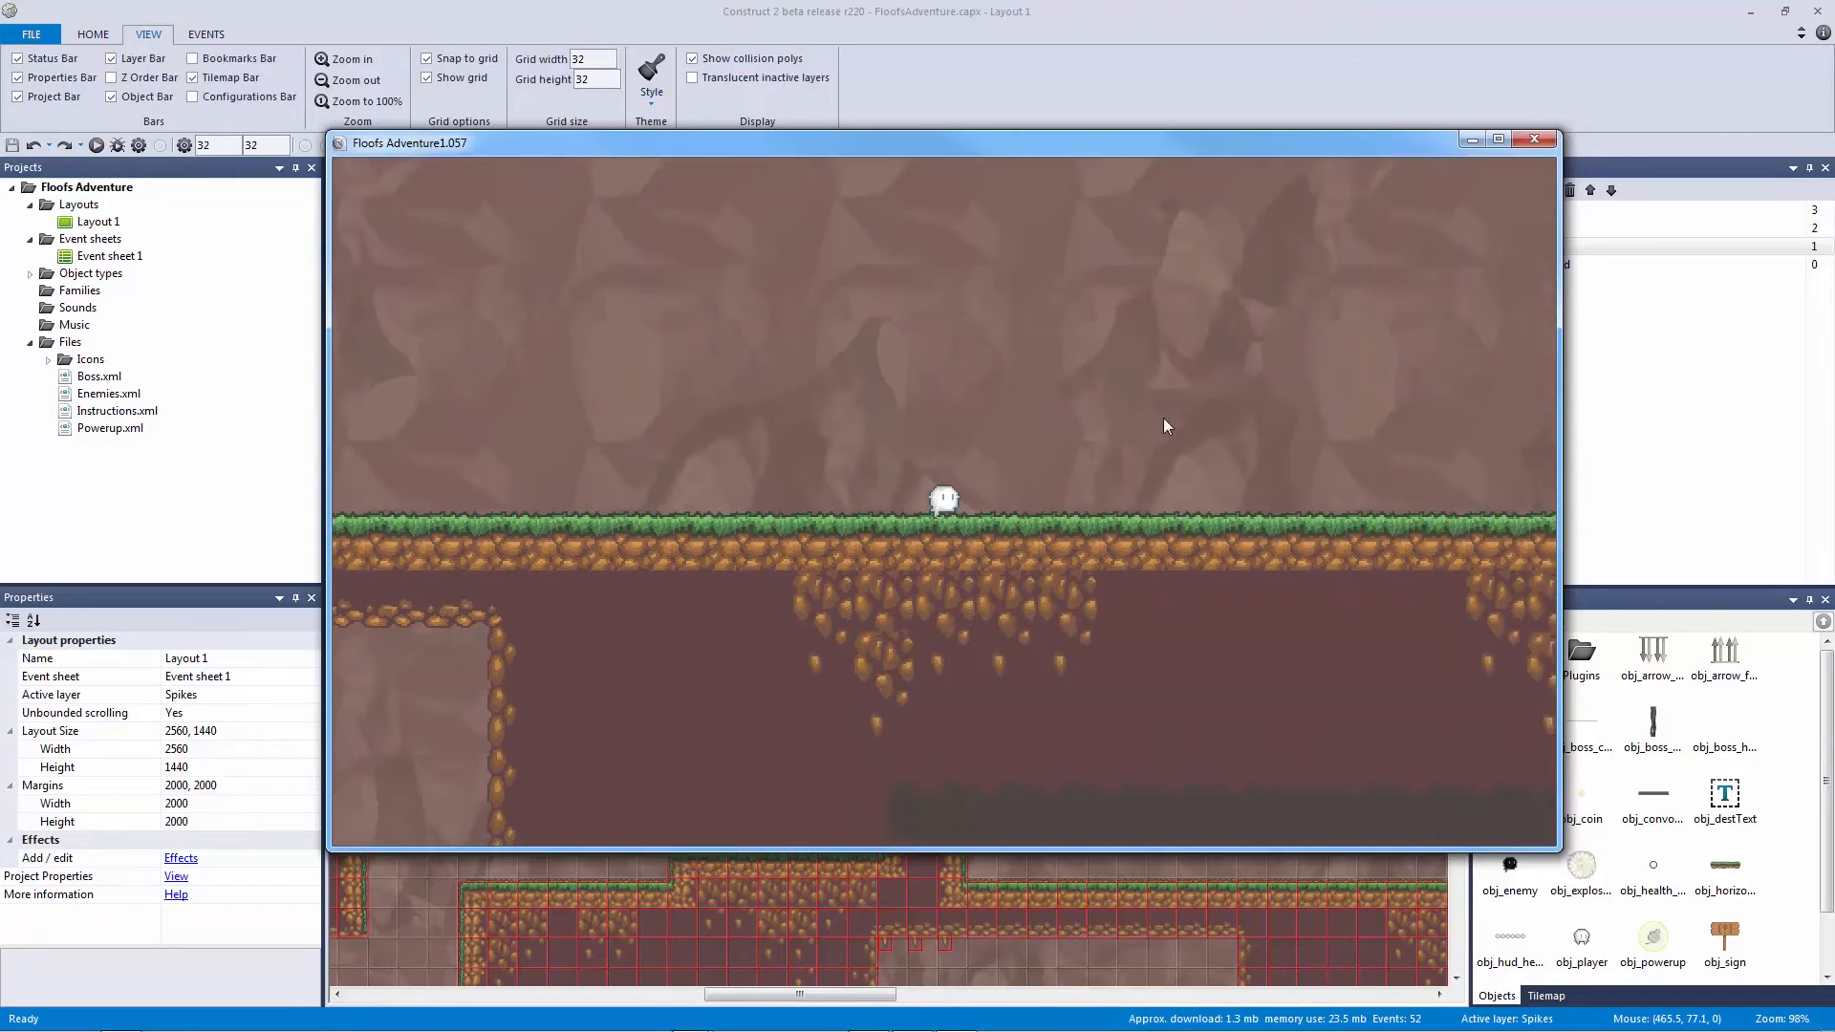
# Step: Jump the player over the raised block and test the area around the left ledge of the lower corridor
pyautogui.press('Left')
pyautogui.press('Up')
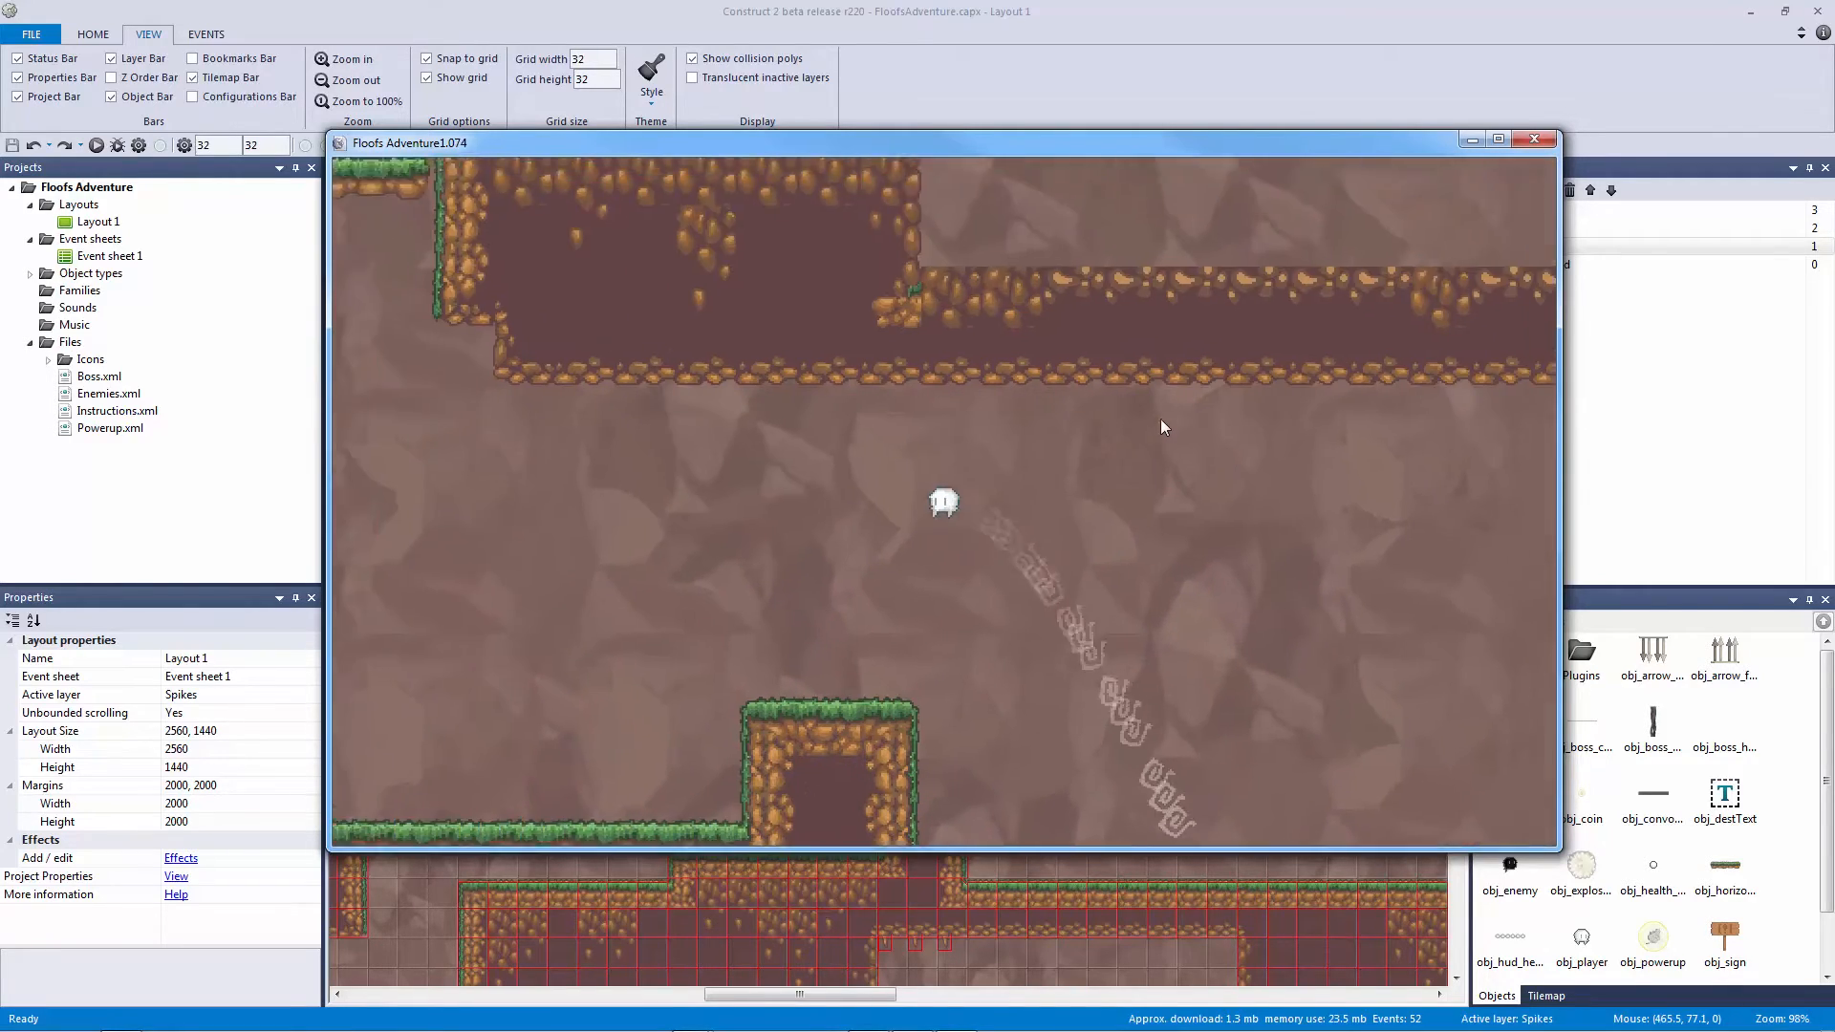
pyautogui.press('Left')
pyautogui.press('Up')
pyautogui.press('Up')
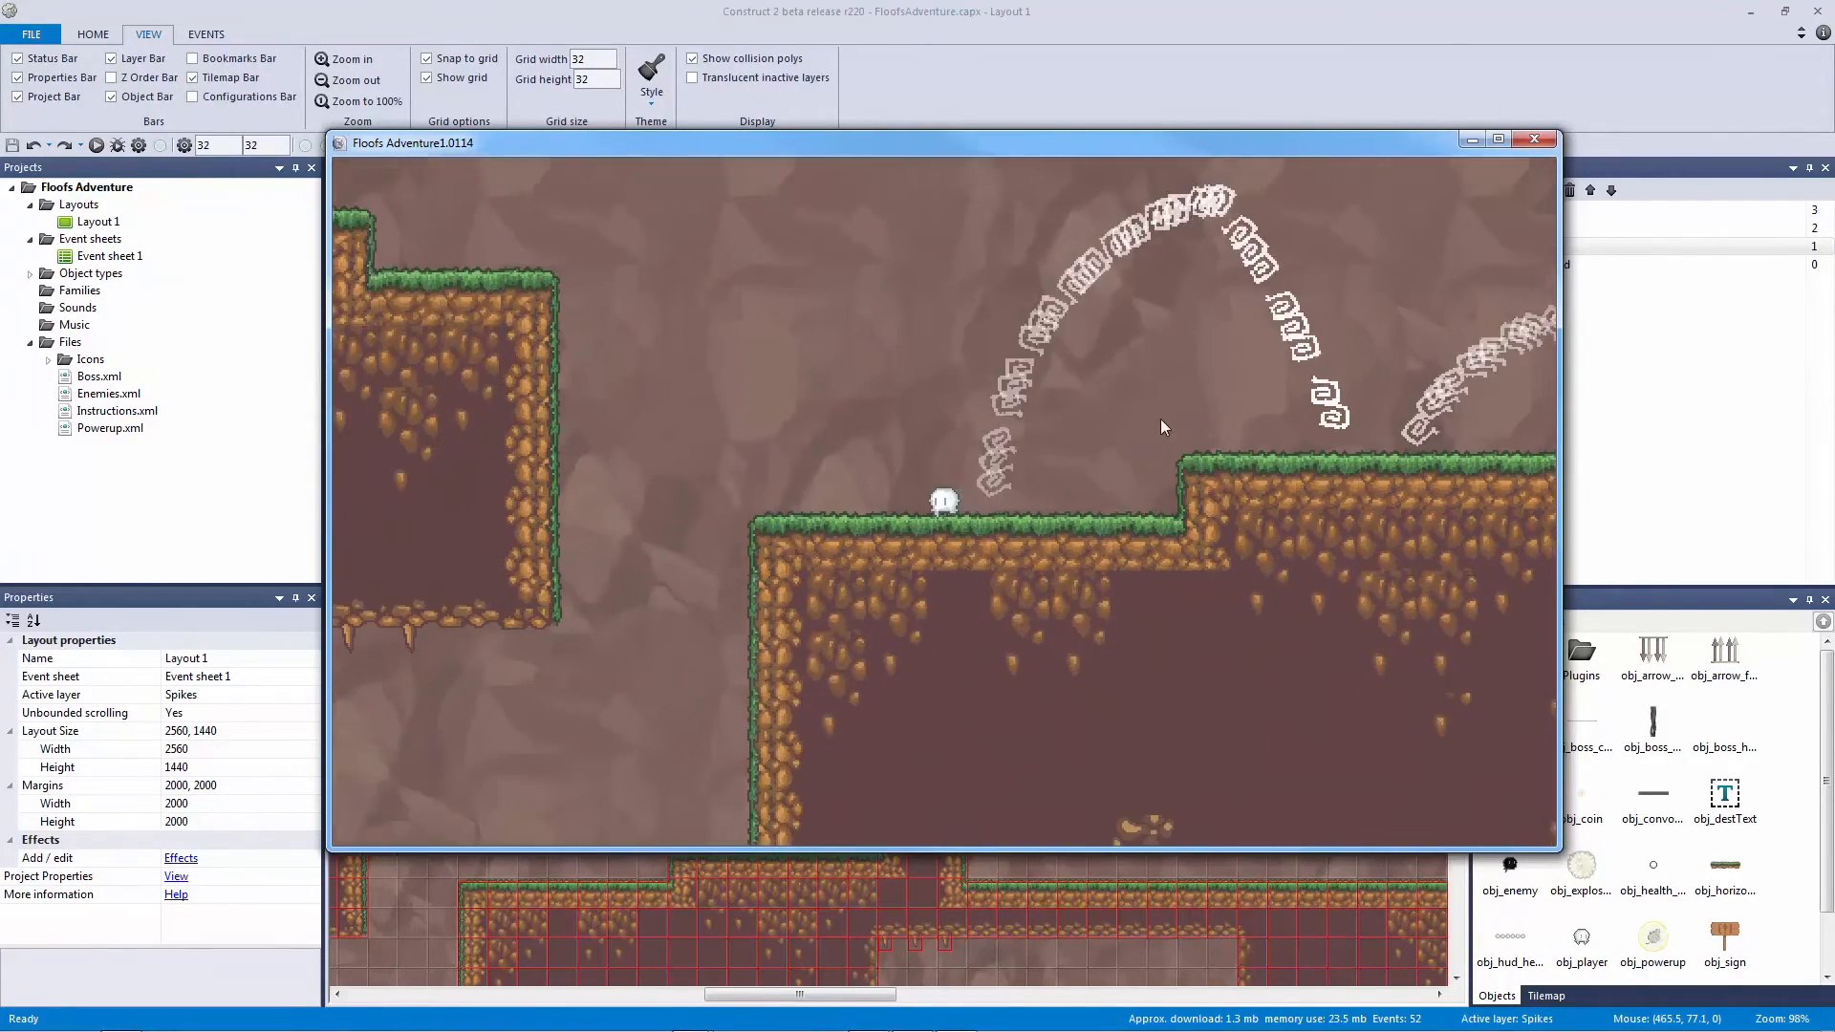
pyautogui.press('Left')
pyautogui.press('Right')
pyautogui.press('Up')
pyautogui.press('Up')
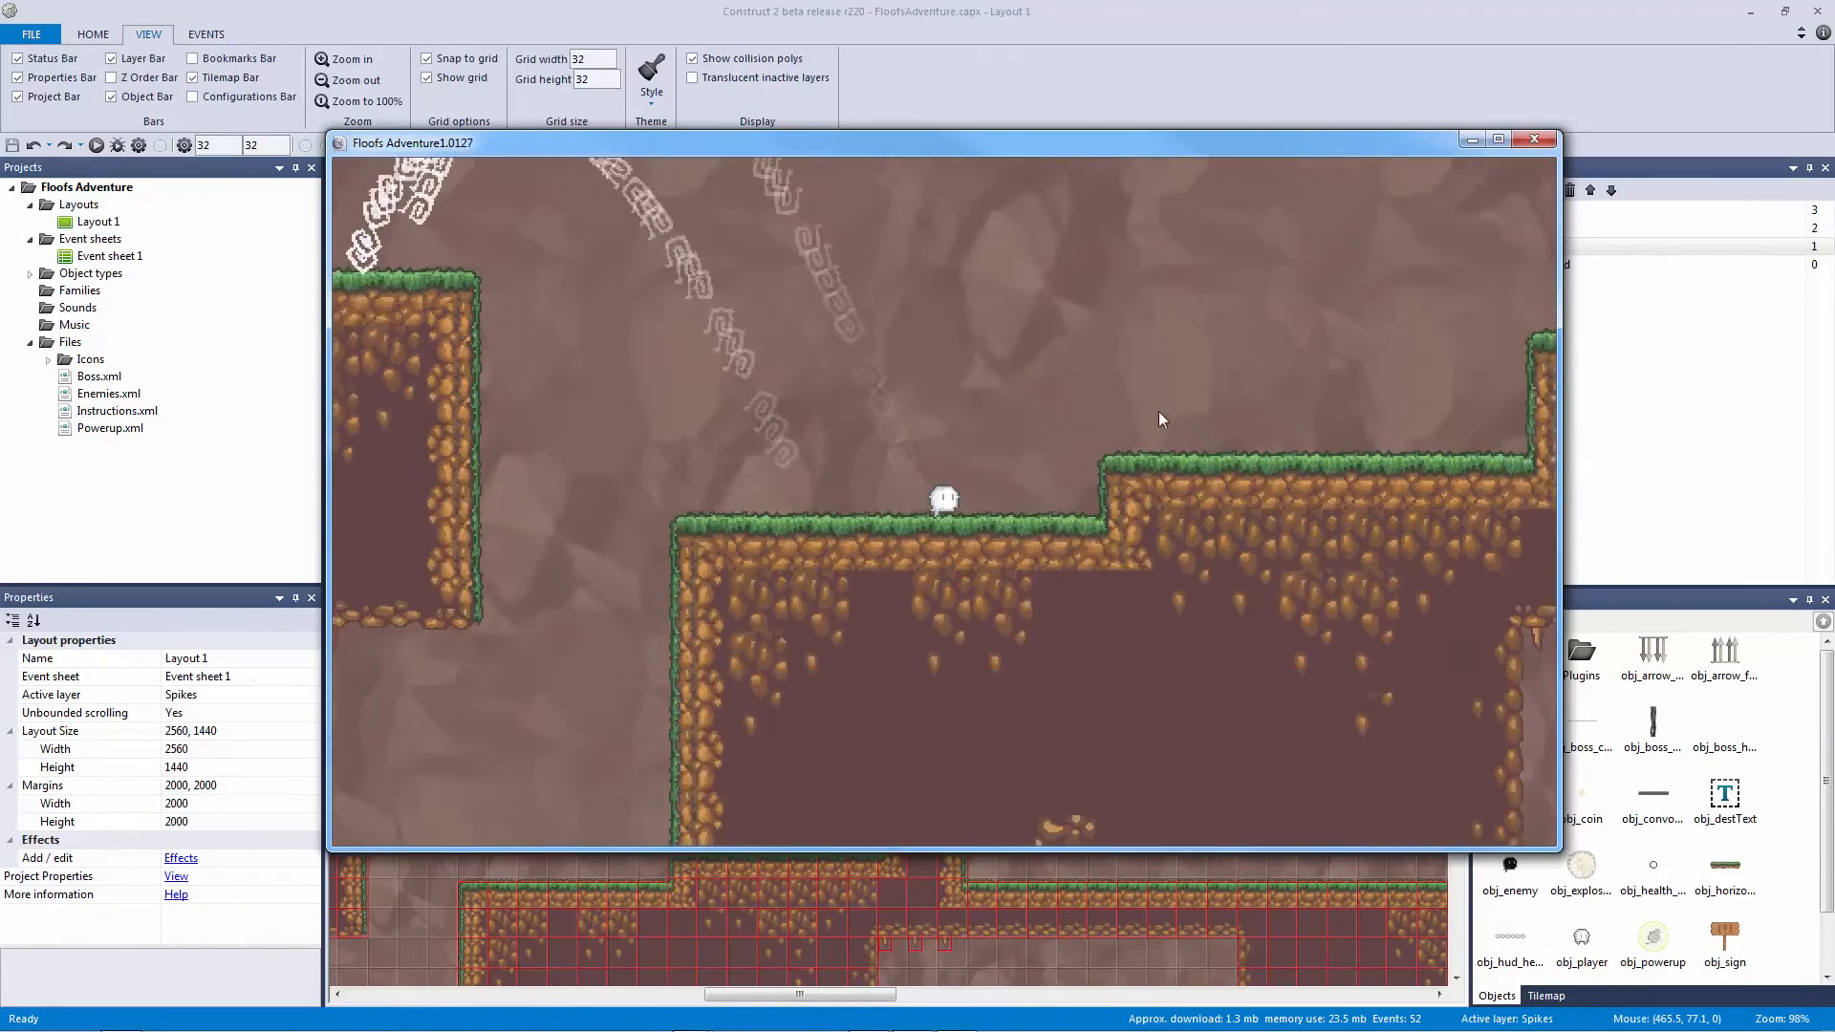
# Step: Take the player back over the raised block and jump along the lower corridor to its right end
pyautogui.press('Right')
pyautogui.press('Up')
pyautogui.press('Up')
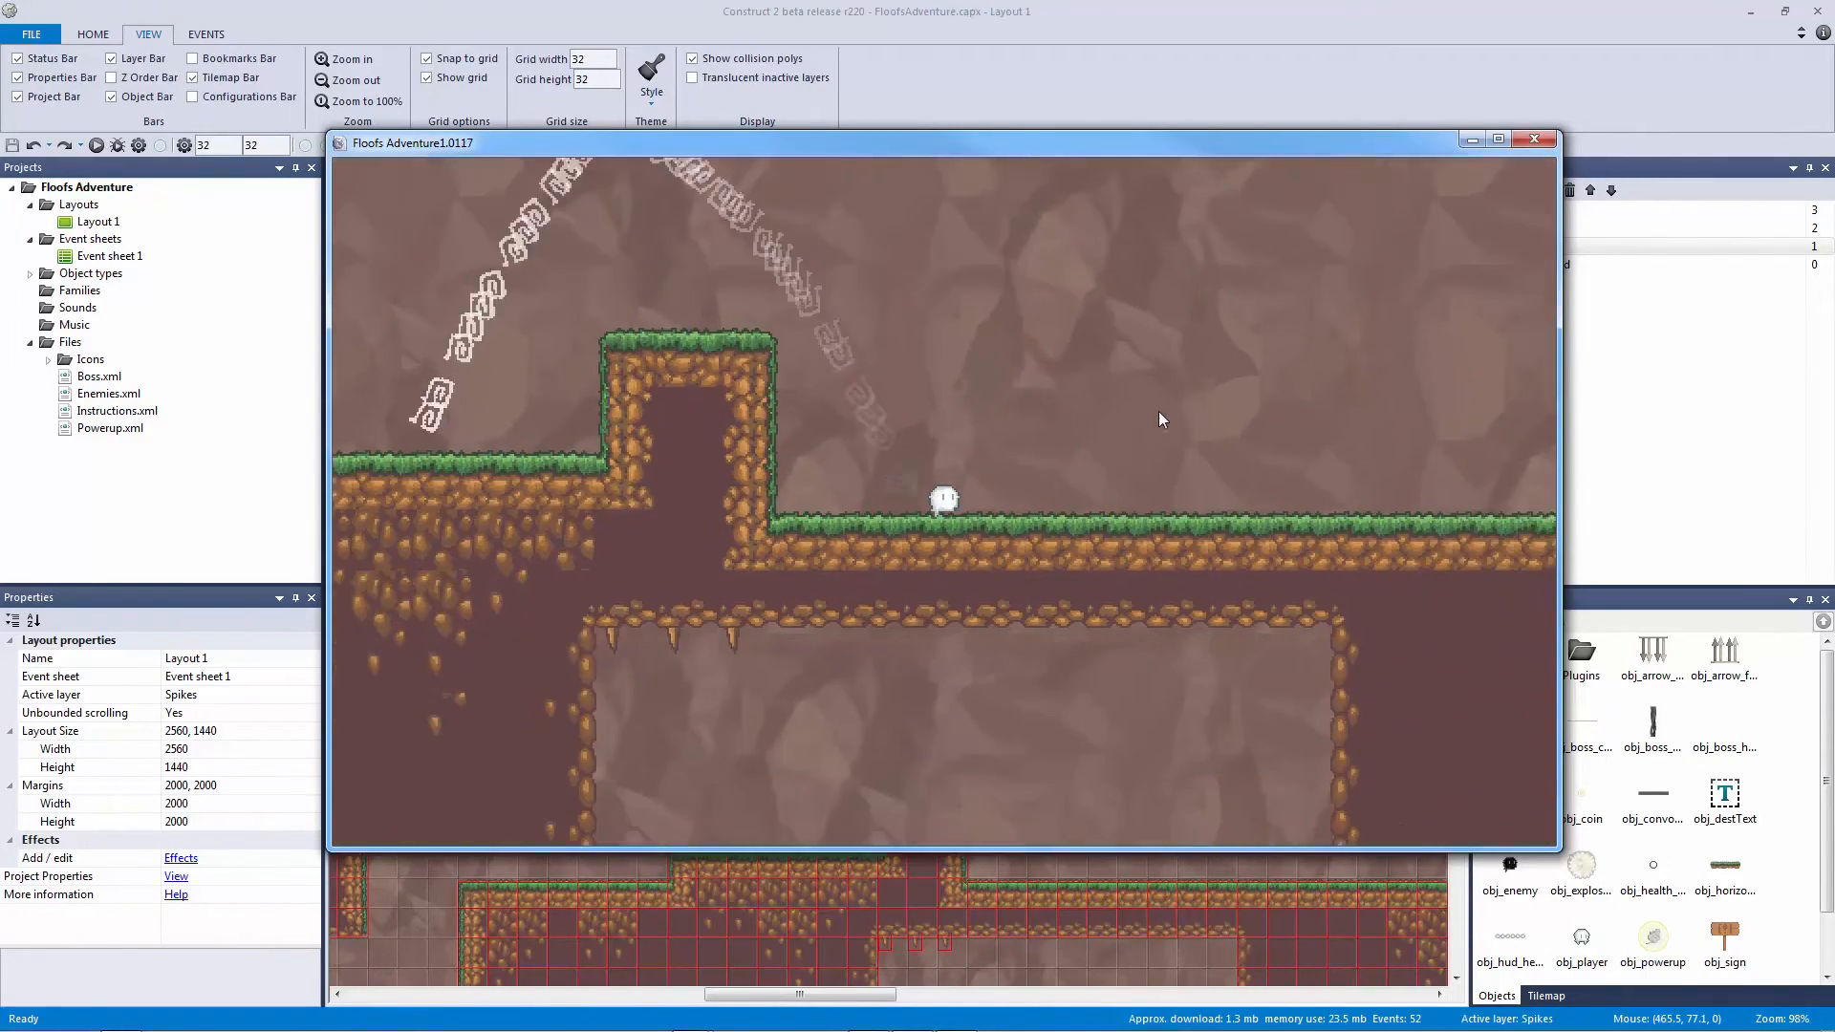
pyautogui.press('Up')
pyautogui.press('Up')
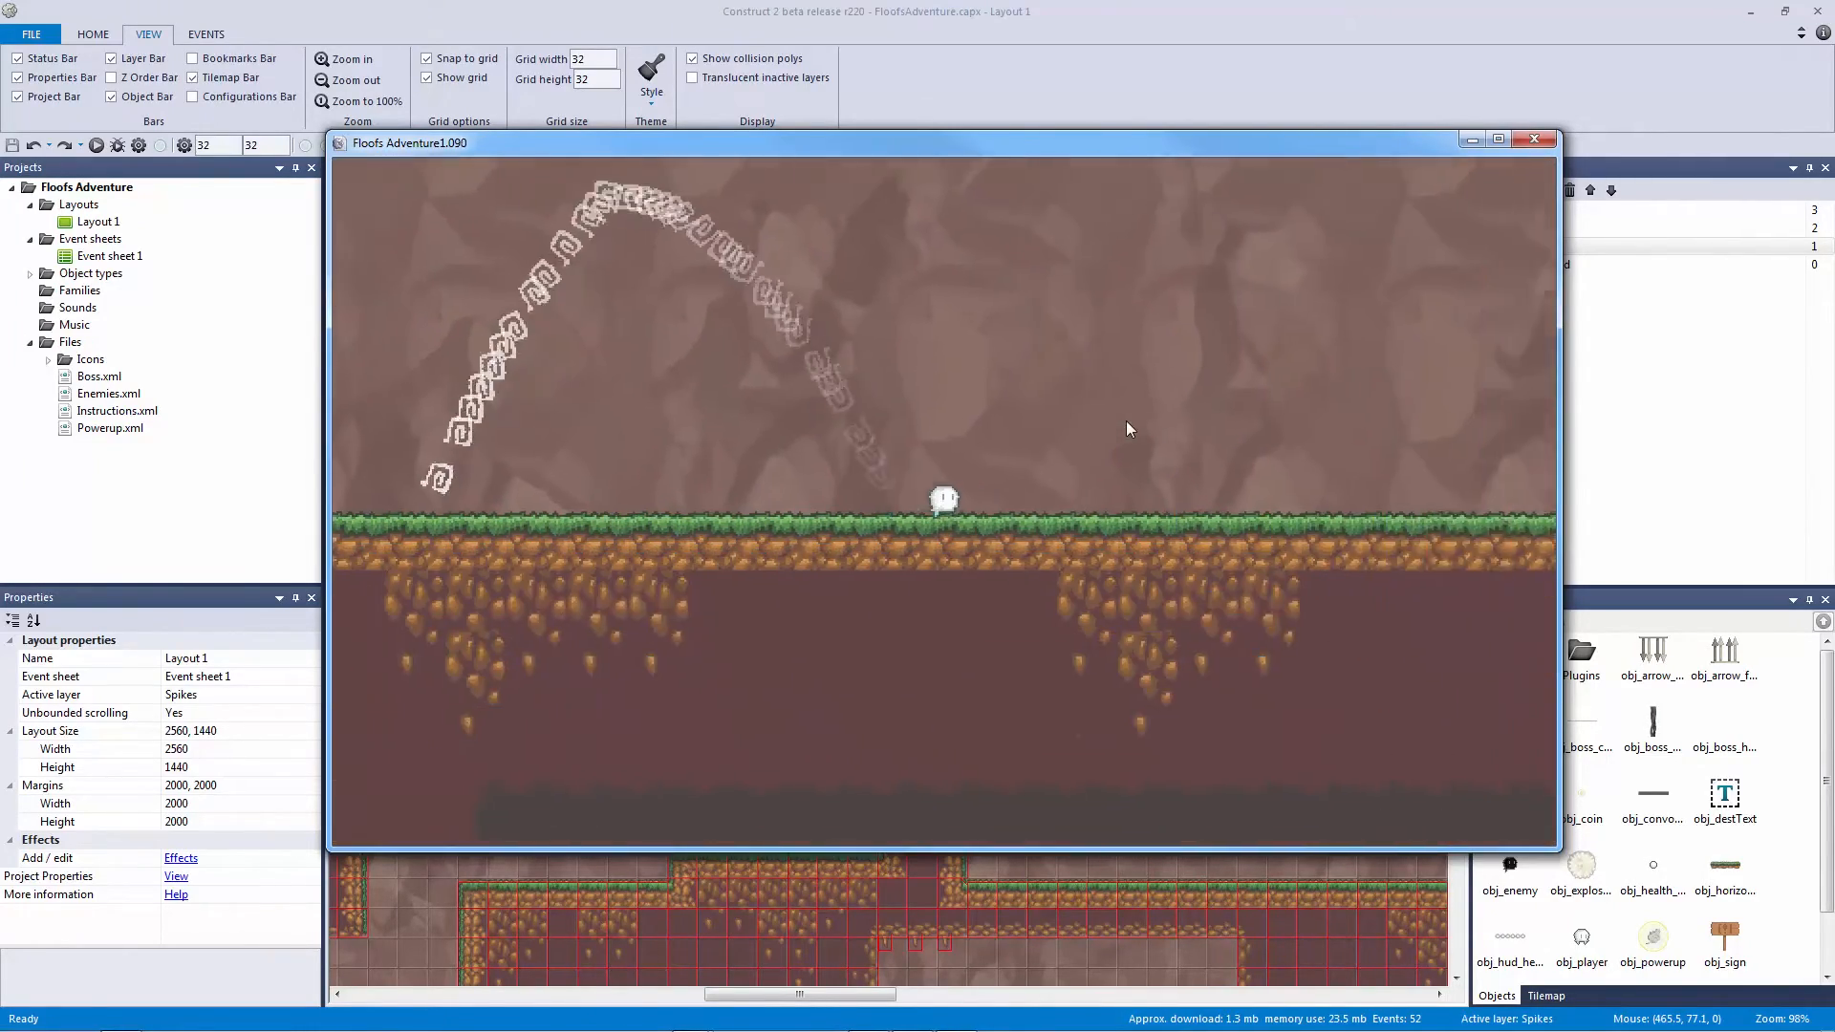
pyautogui.press('Up')
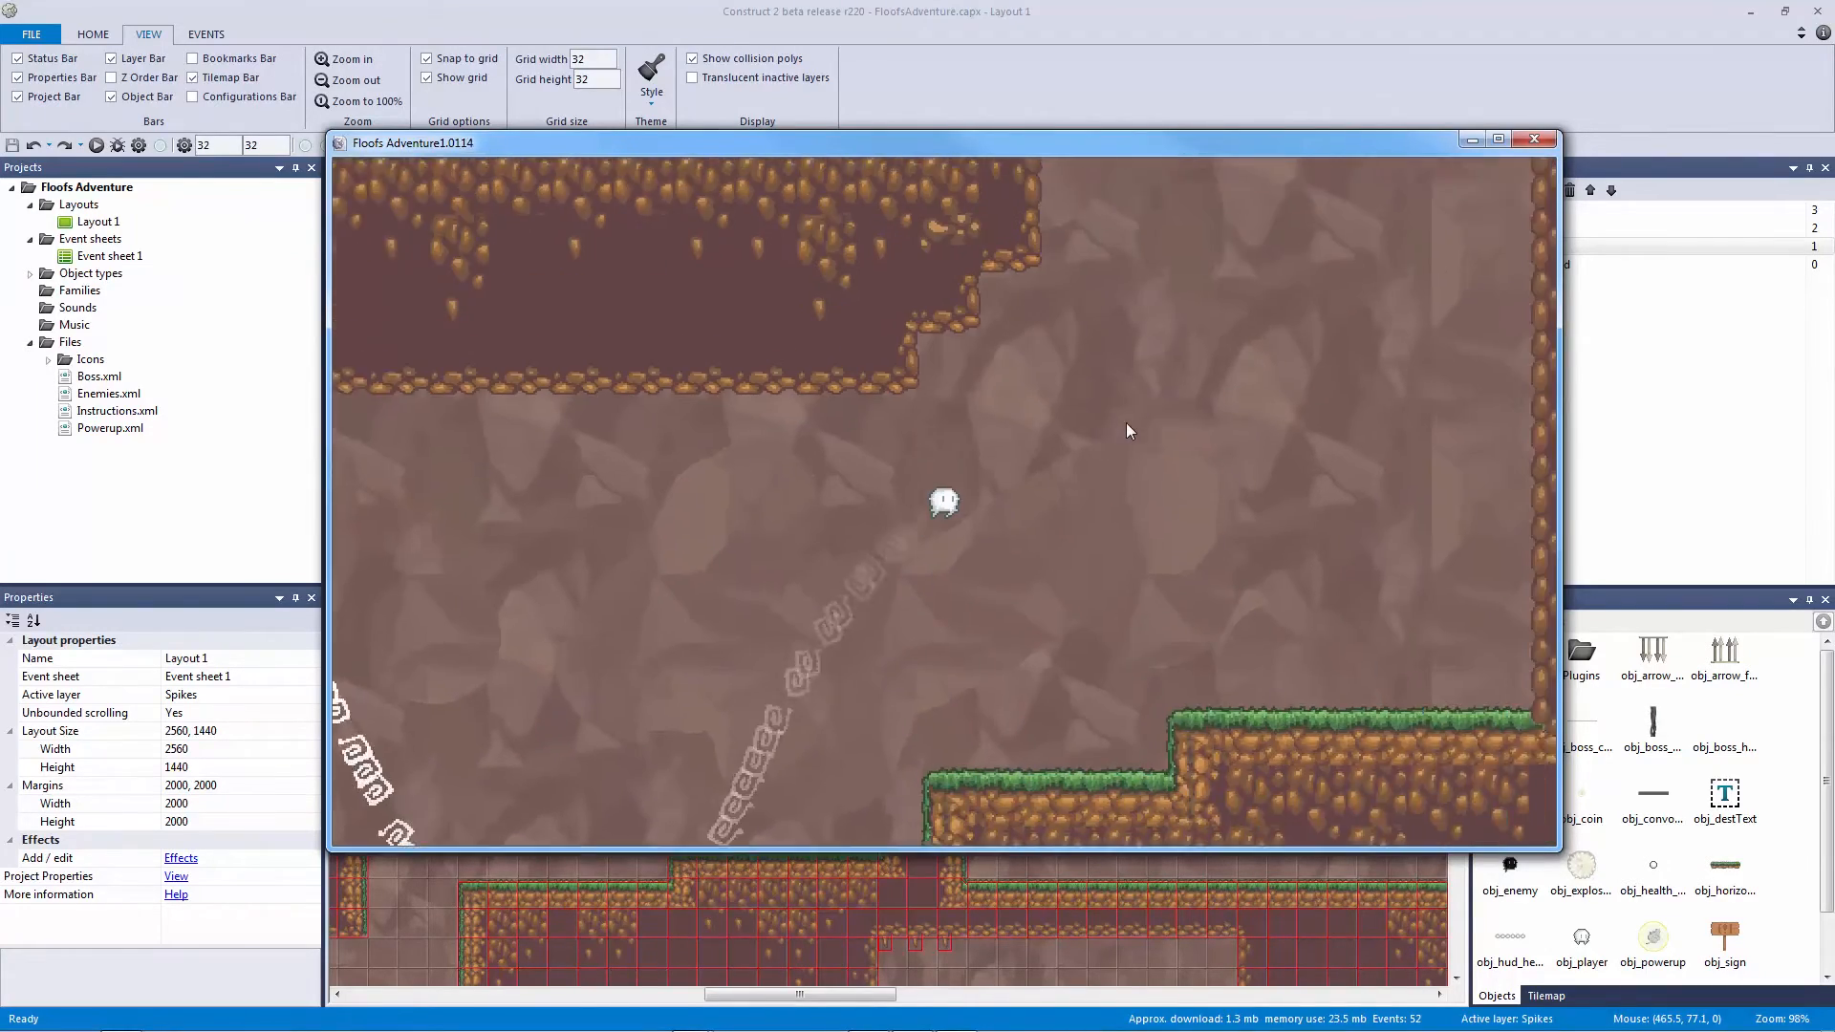
# Step: Wall-jump the player up the shaft at the level's right end towards the top corridor
pyautogui.press('Up')
pyautogui.press('Up')
pyautogui.press('Up')
pyautogui.press('Up')
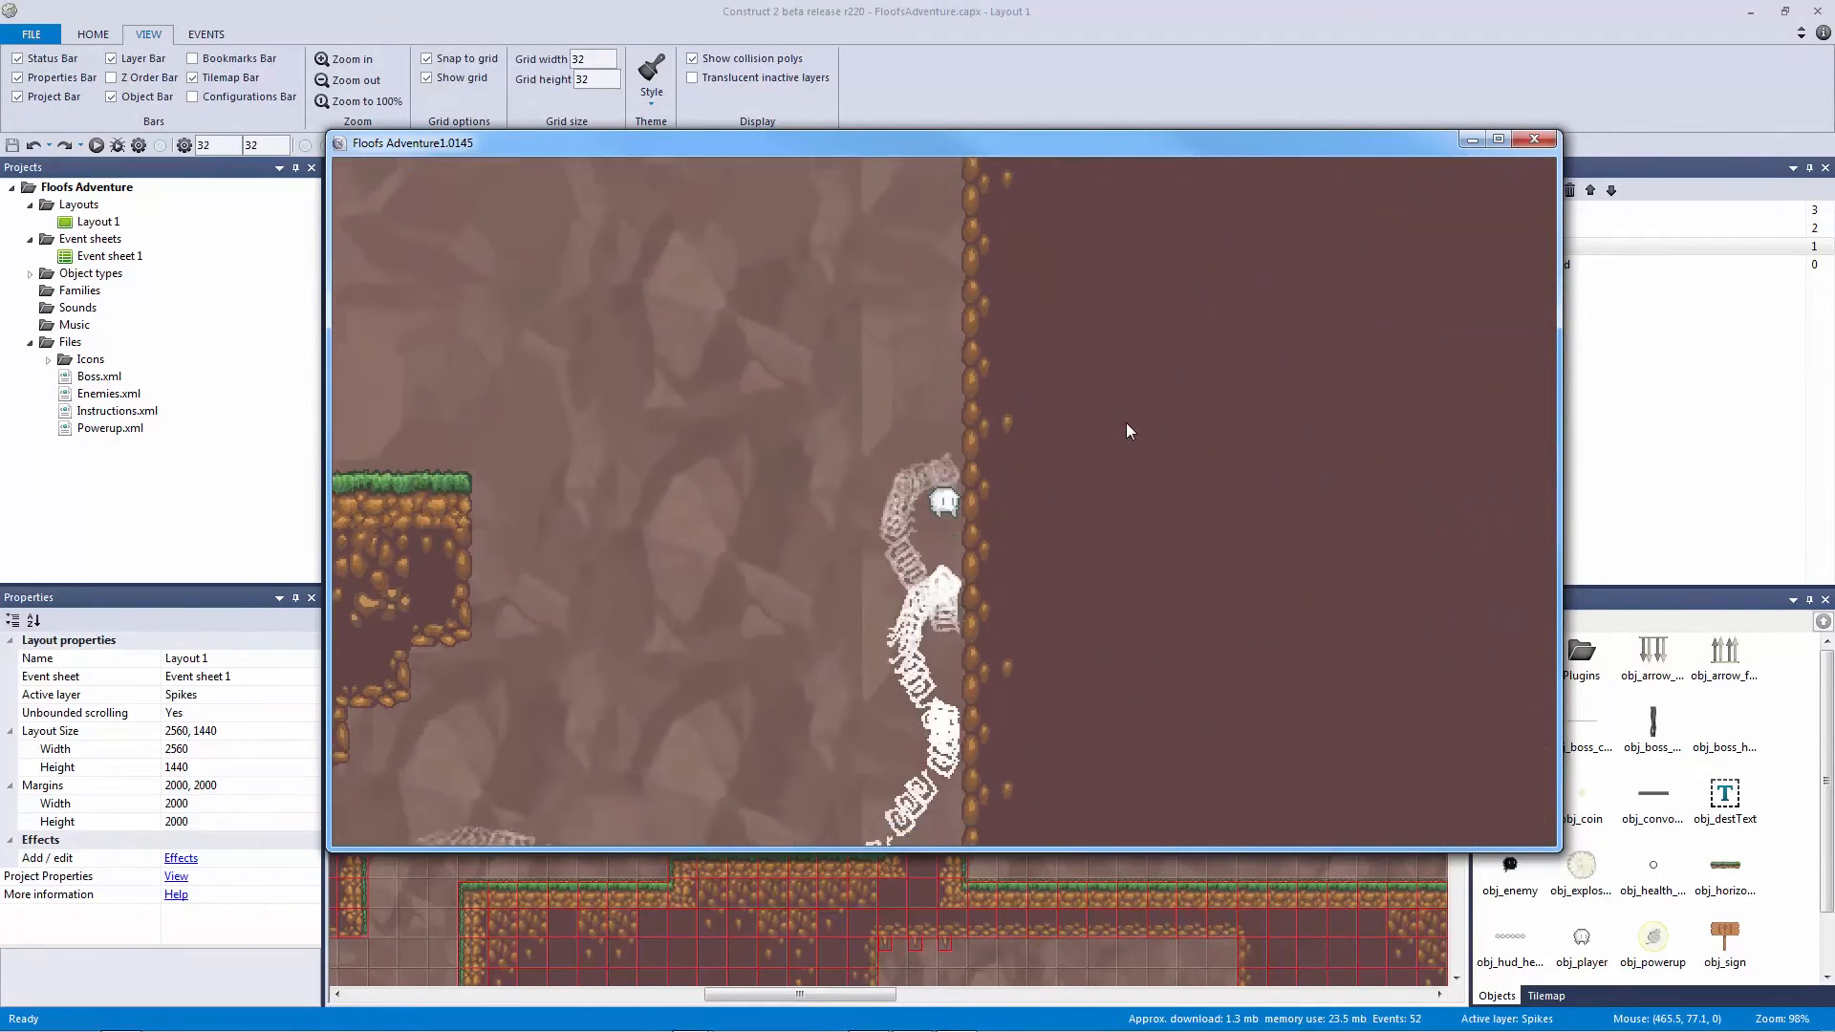
pyautogui.press('Up')
pyautogui.press('Left')
pyautogui.press('Right')
pyautogui.press('Up')
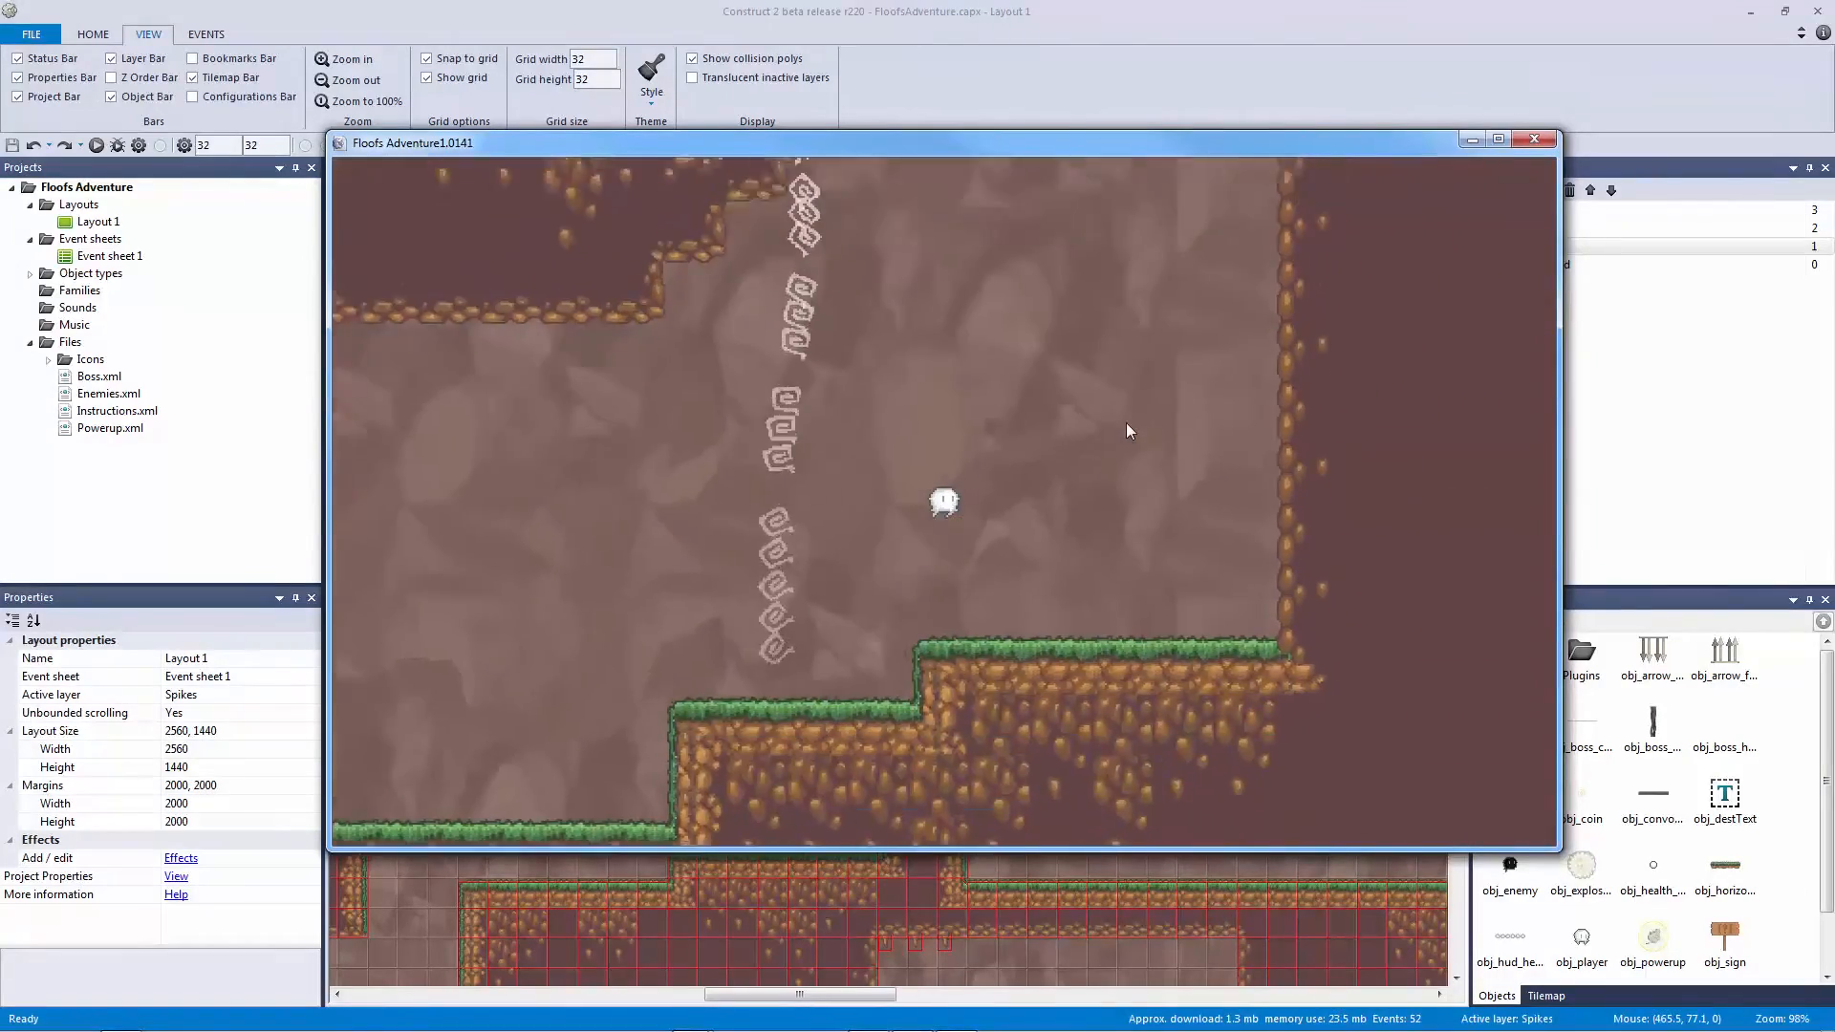
pyautogui.press('Up')
pyautogui.press('Up')
pyautogui.press('Up')
pyautogui.press('Left')
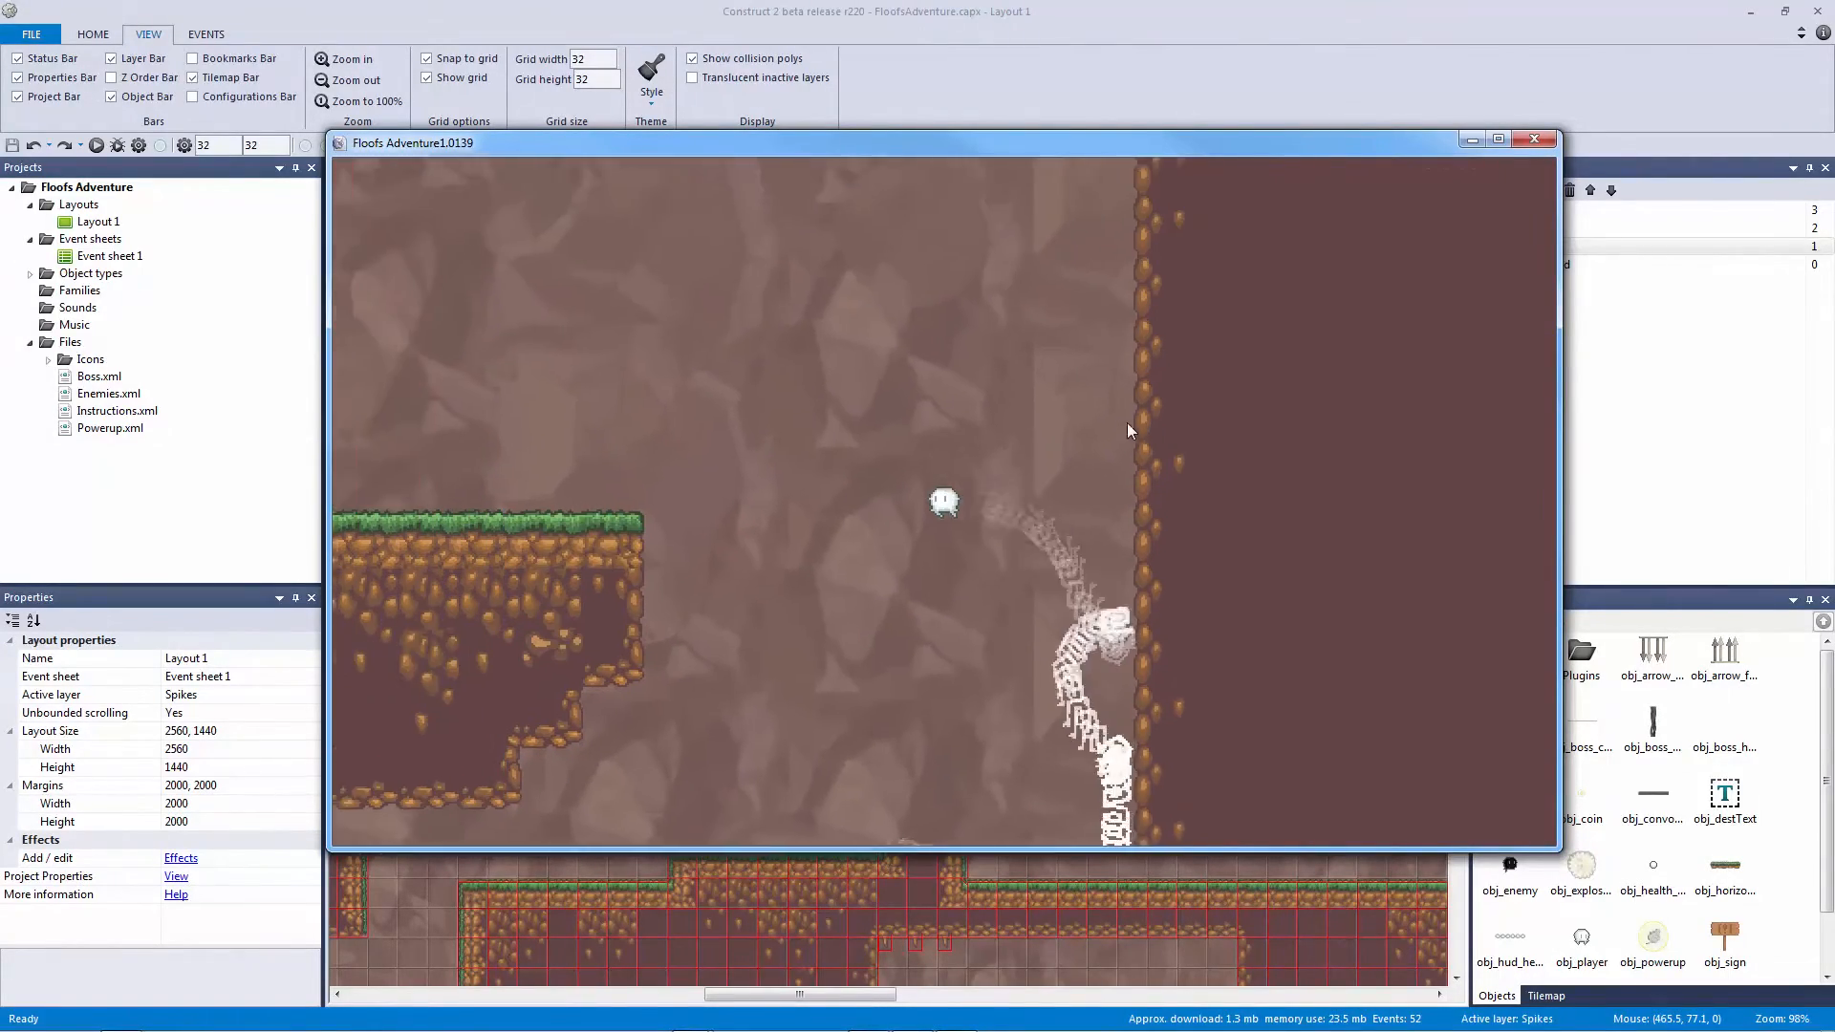
# Step: Playtest the lower corridor leftward past the raised block once more and close the preview
pyautogui.press('Up')
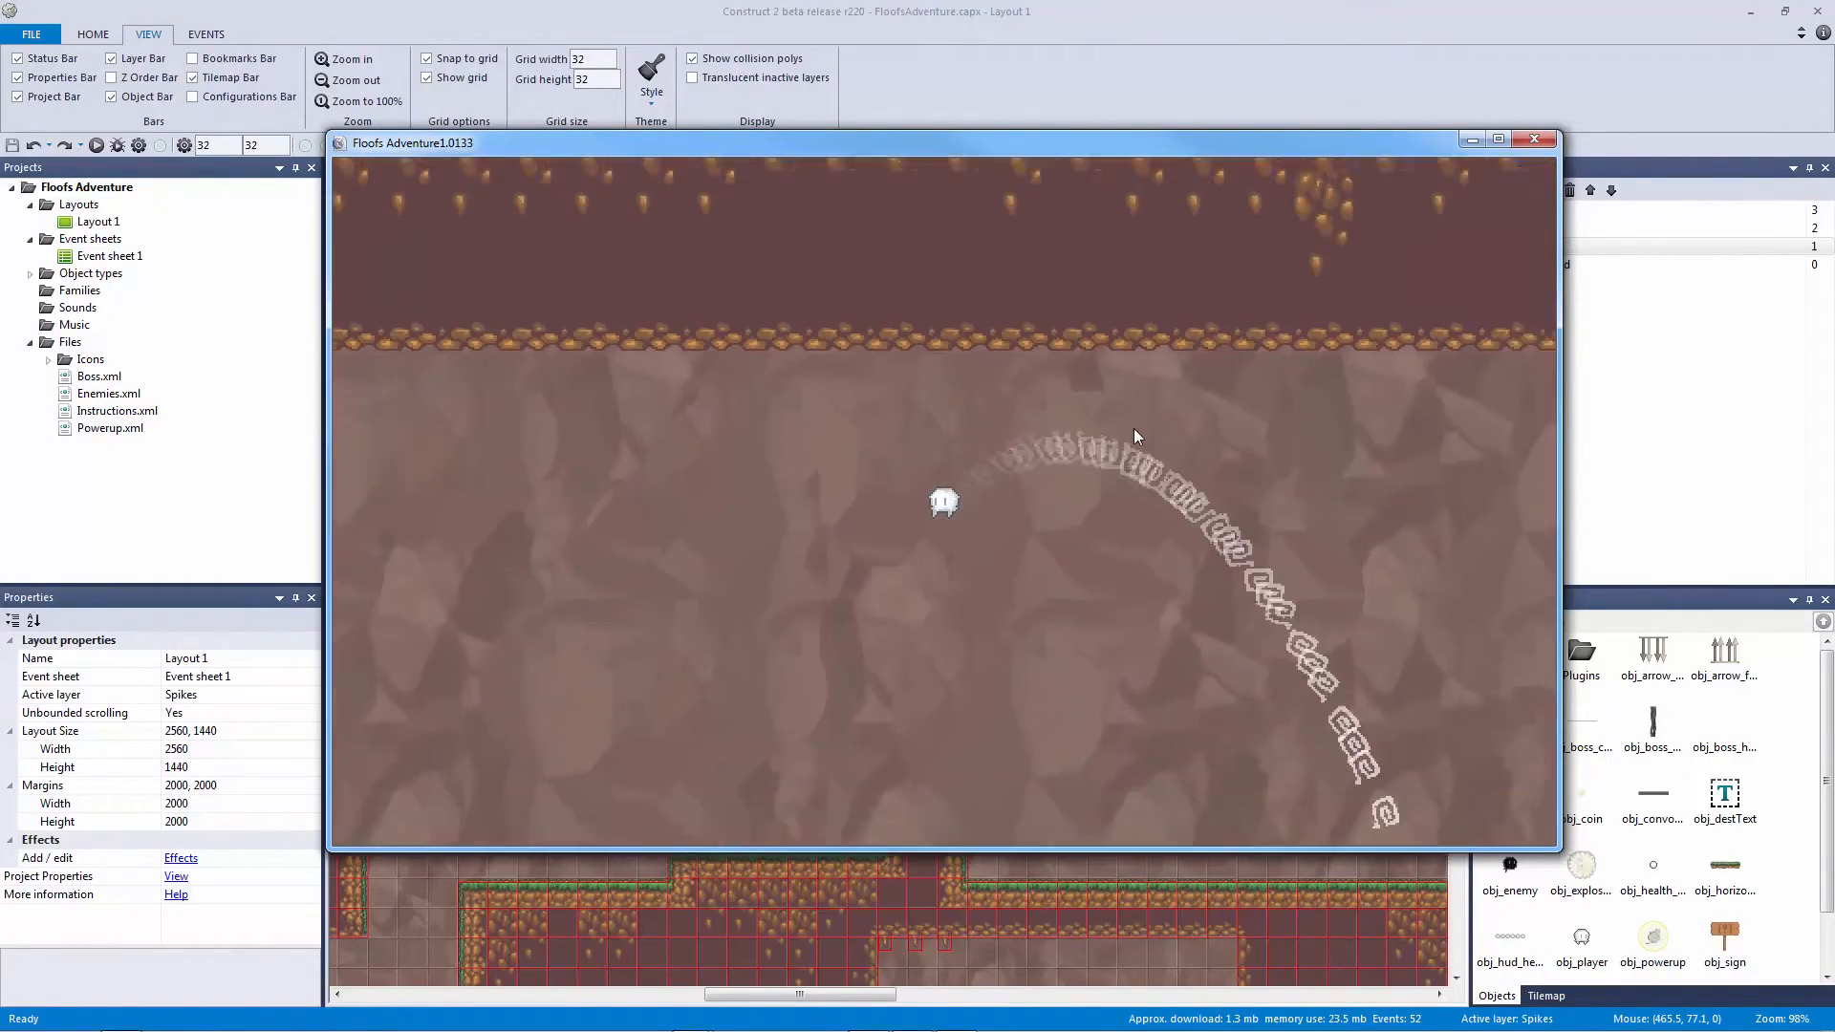
pyautogui.press('Up')
pyautogui.press('Up')
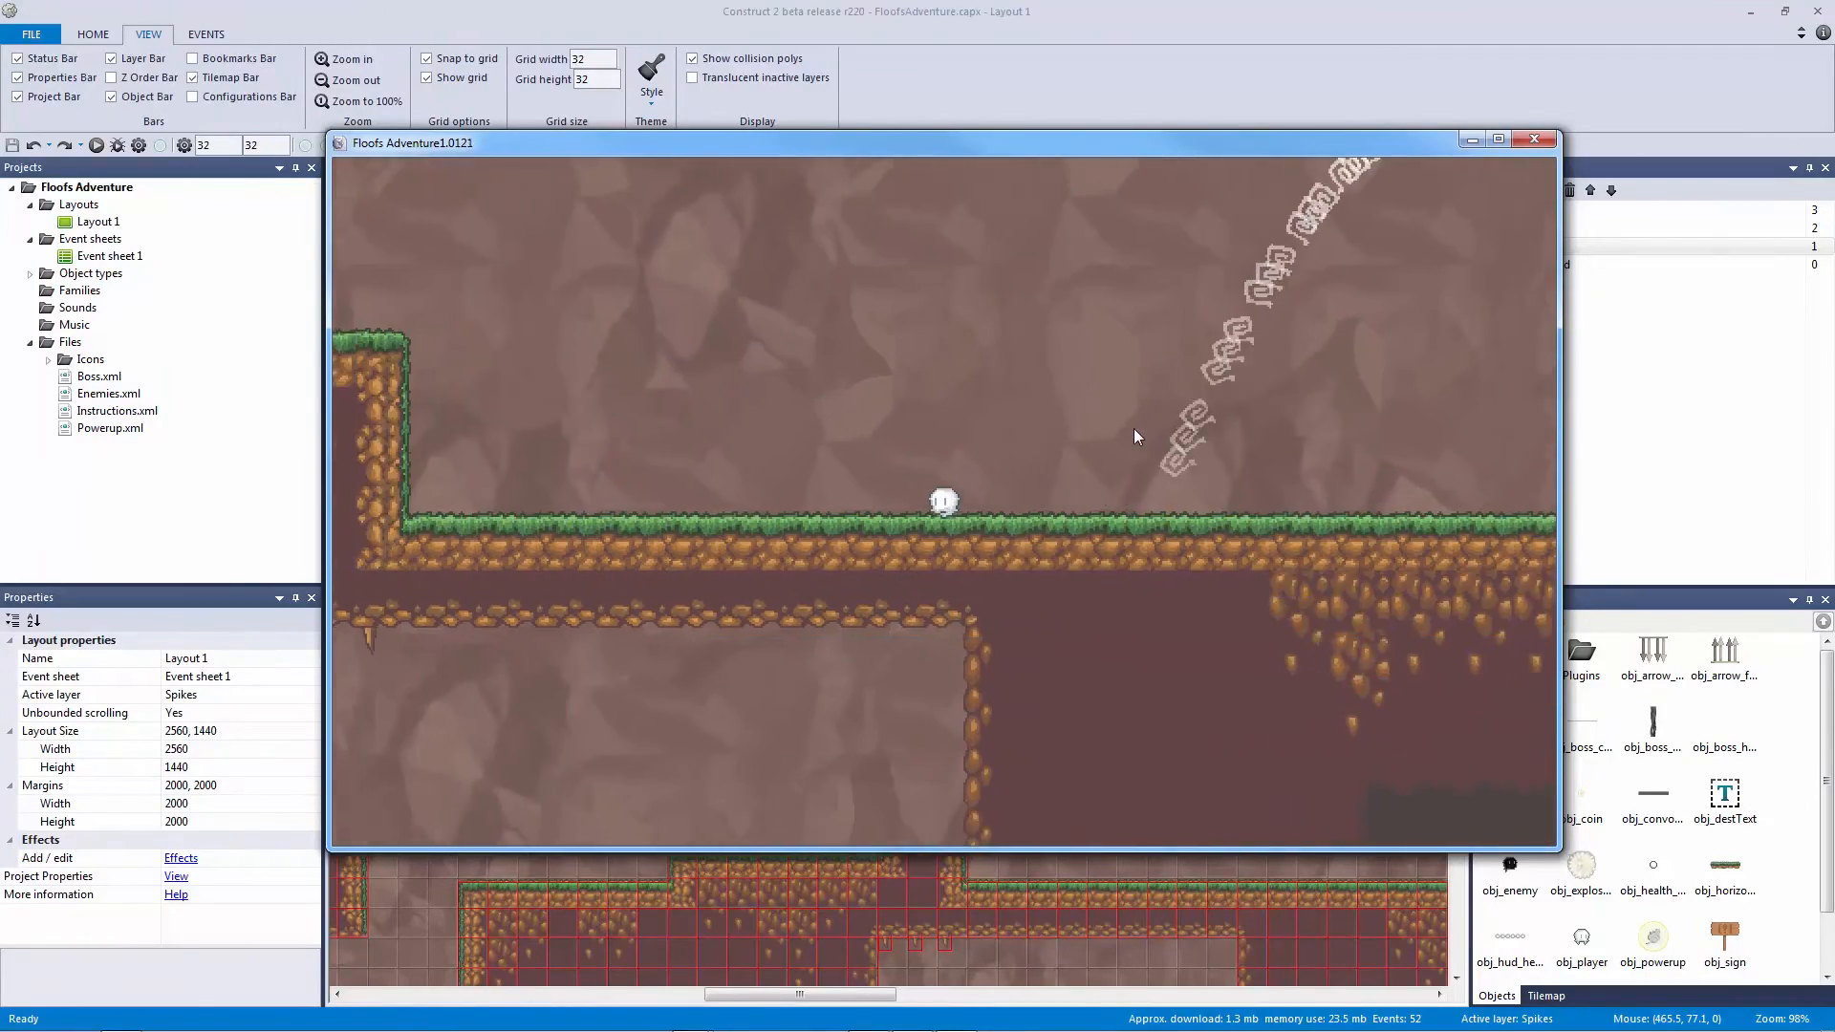
pyautogui.press('Up')
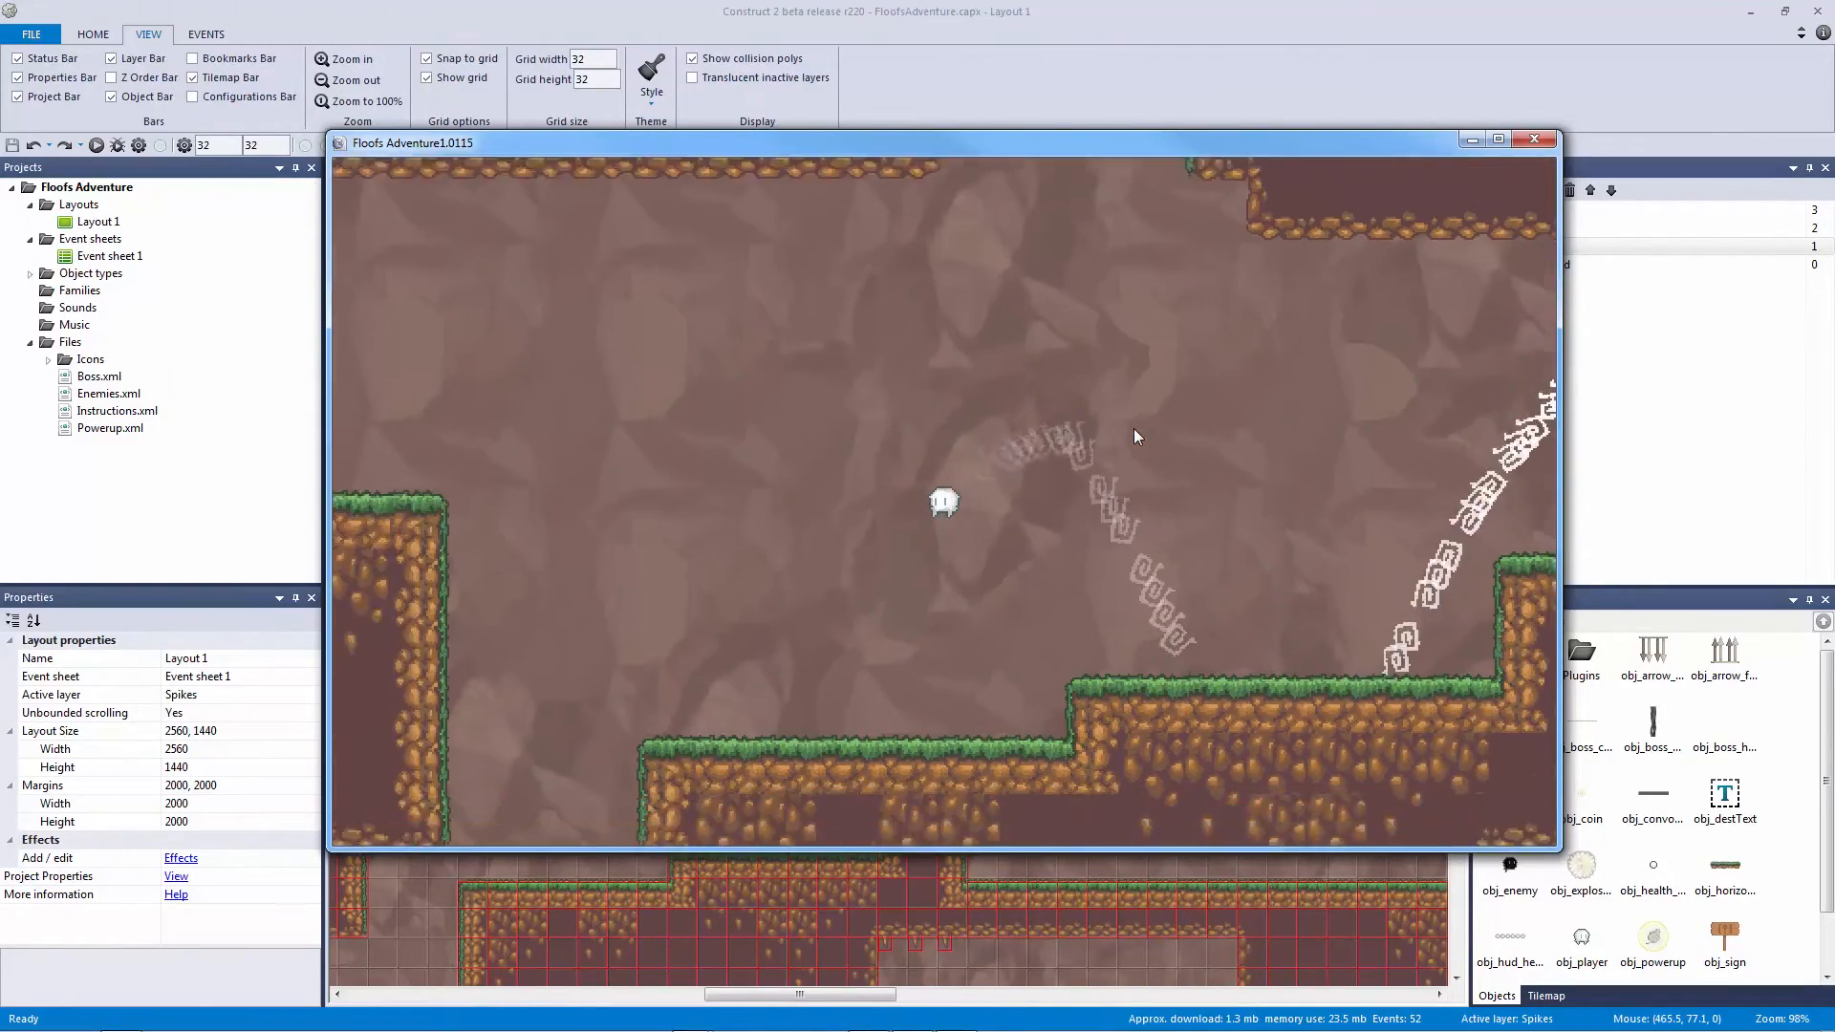
pyautogui.click(1534, 140)
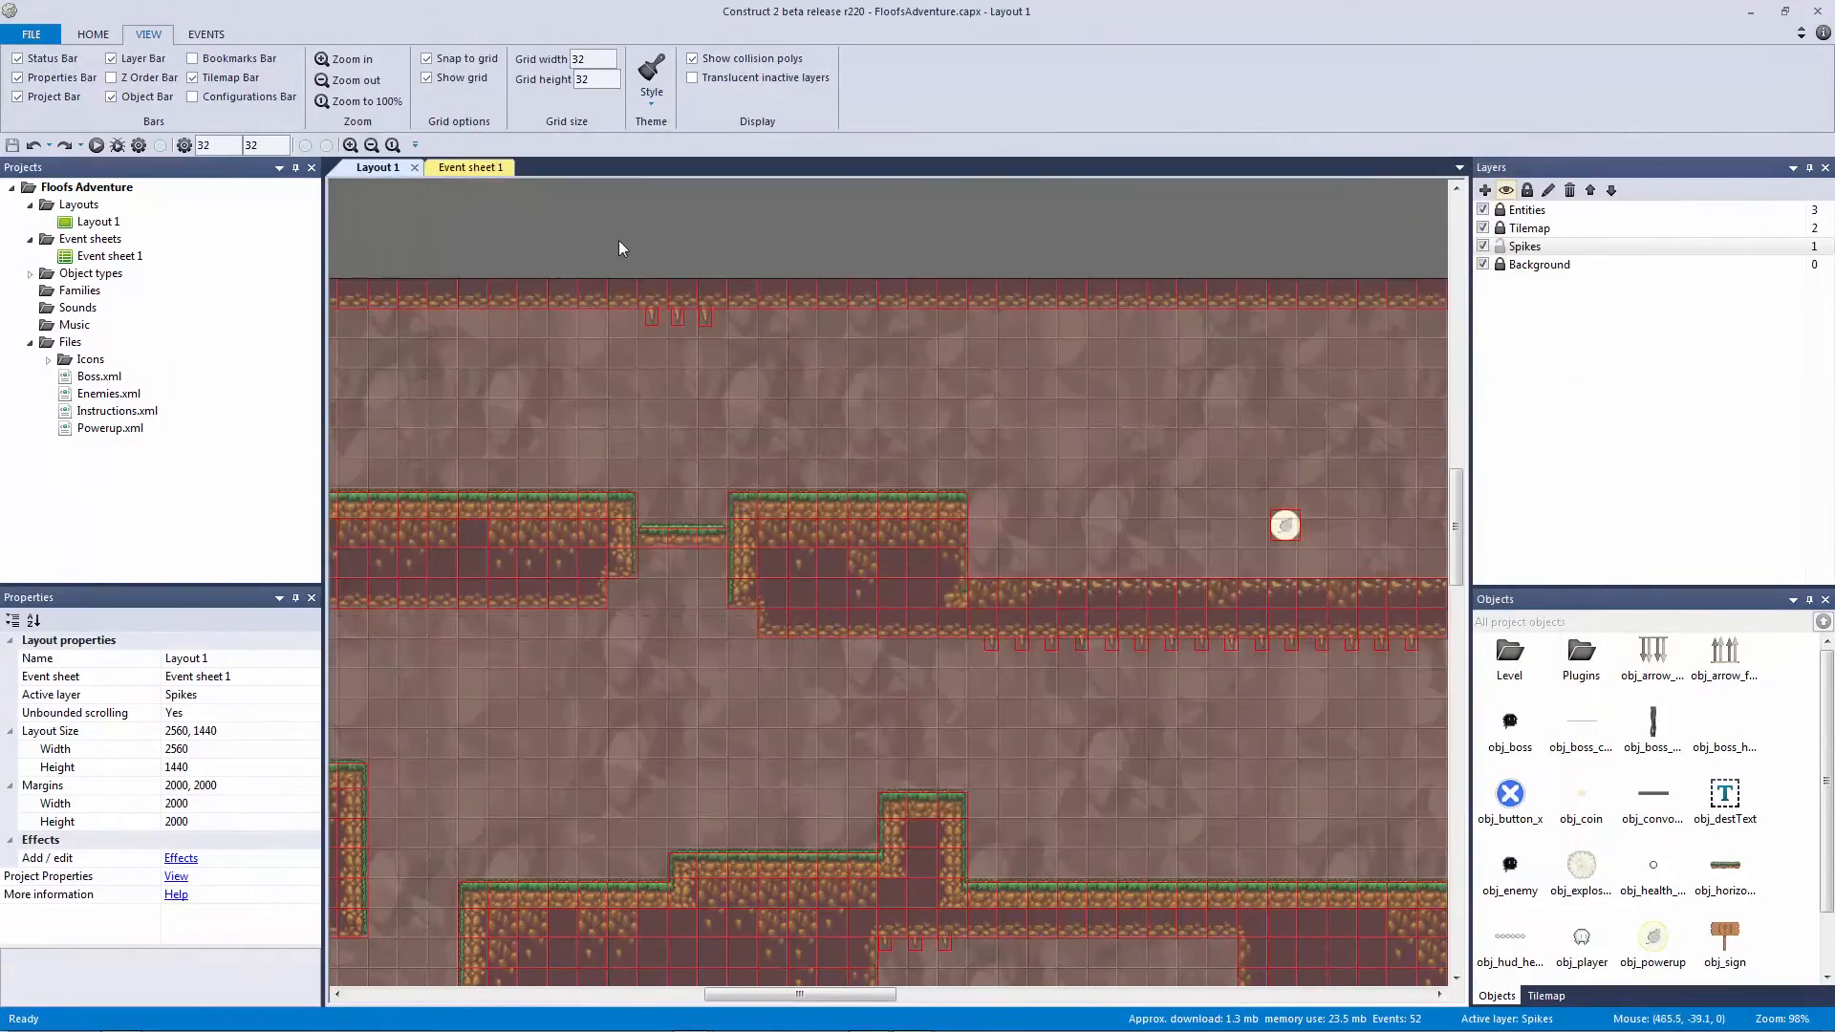
# Step: Unlock the Entities layer and move the powerup from the top corridor to the lower-left cave at 128, 416
pyautogui.keyDown('ctrl'); pyautogui.scroll(-4, 638, 363); pyautogui.keyUp('ctrl')
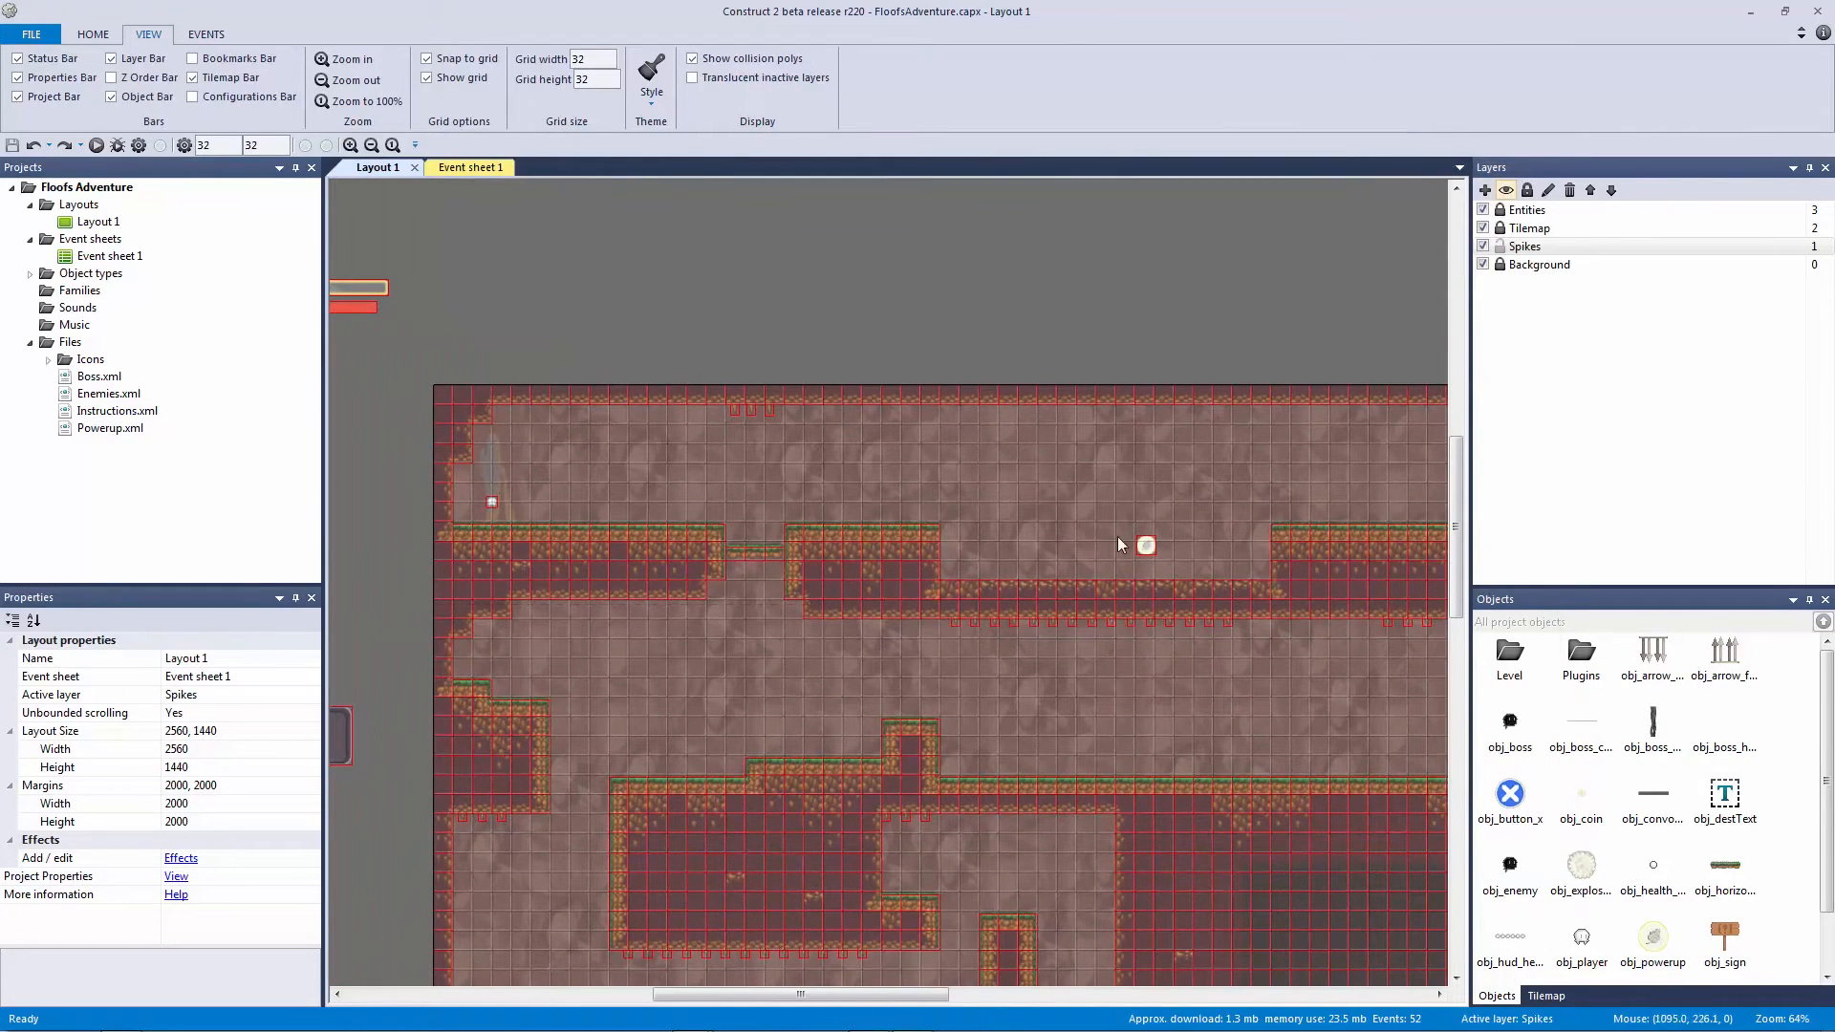
pyautogui.click(1508, 211)
pyautogui.moveTo(1146, 549); pyautogui.dragTo(511, 667)
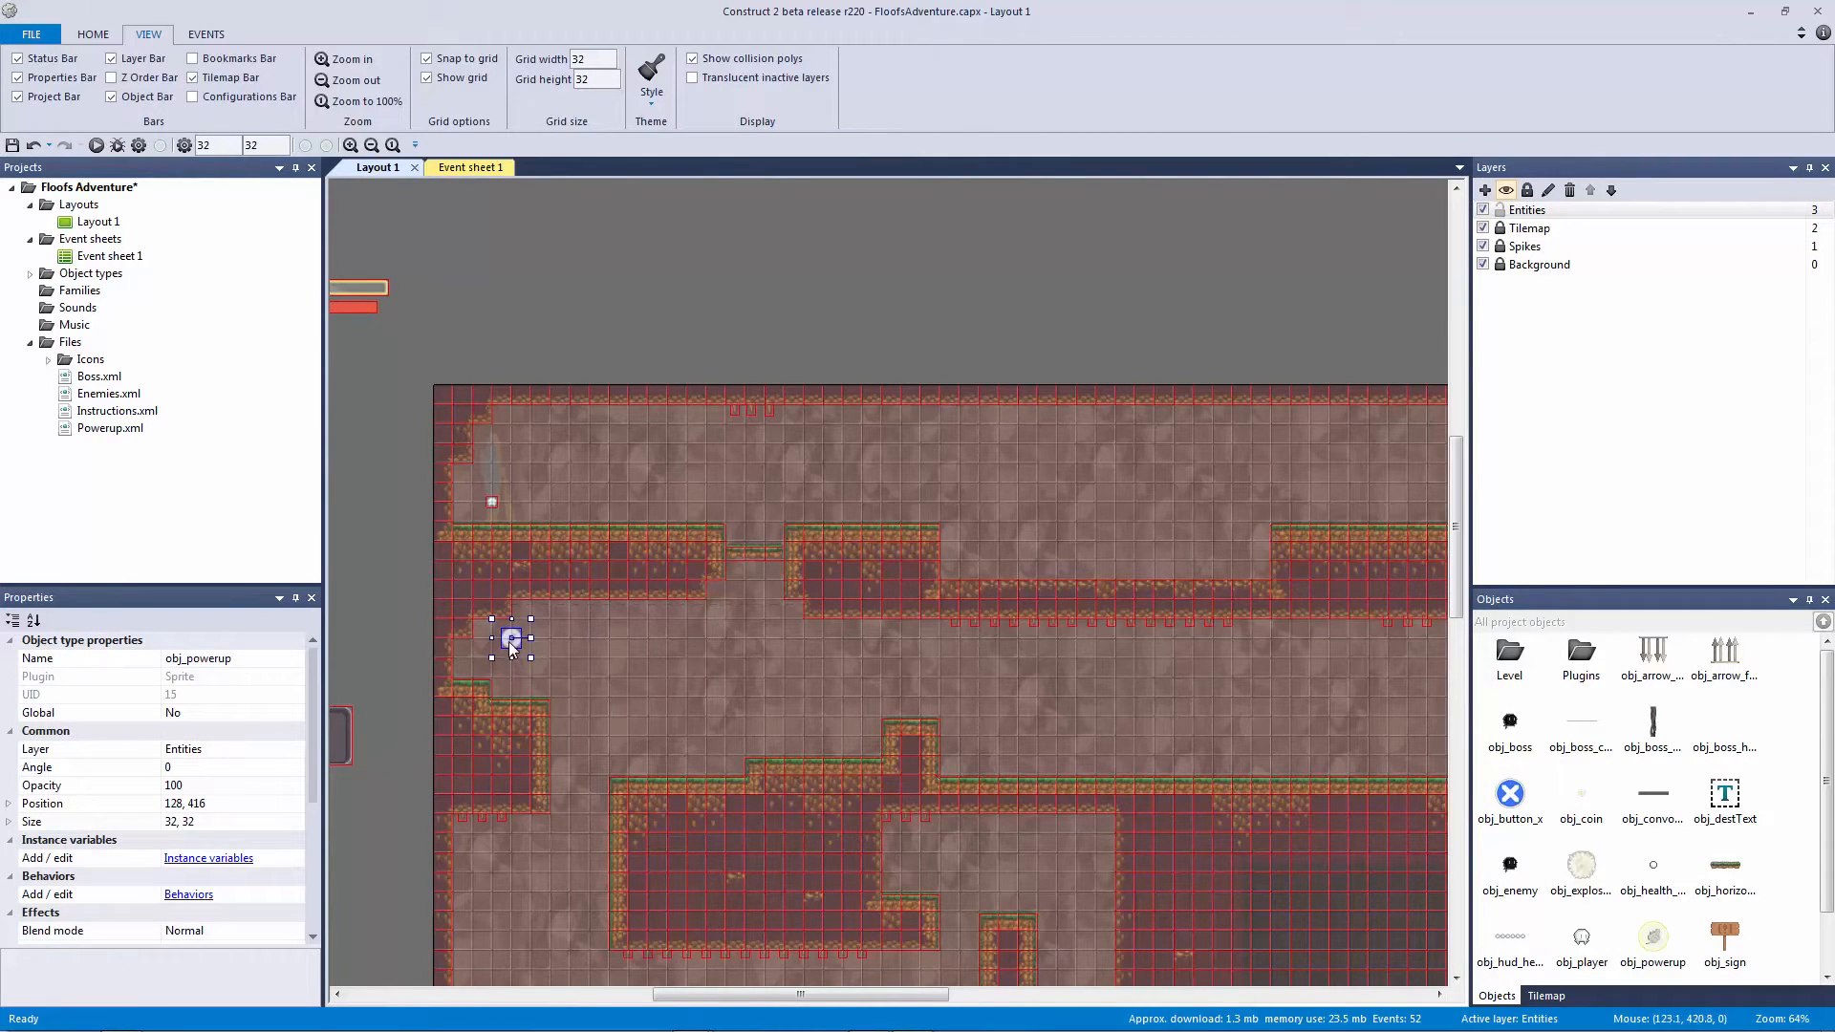
pyautogui.click(942, 275)
pyautogui.keyDown('ctrl'); pyautogui.scroll(5, 1171, 405); pyautogui.keyUp('ctrl')
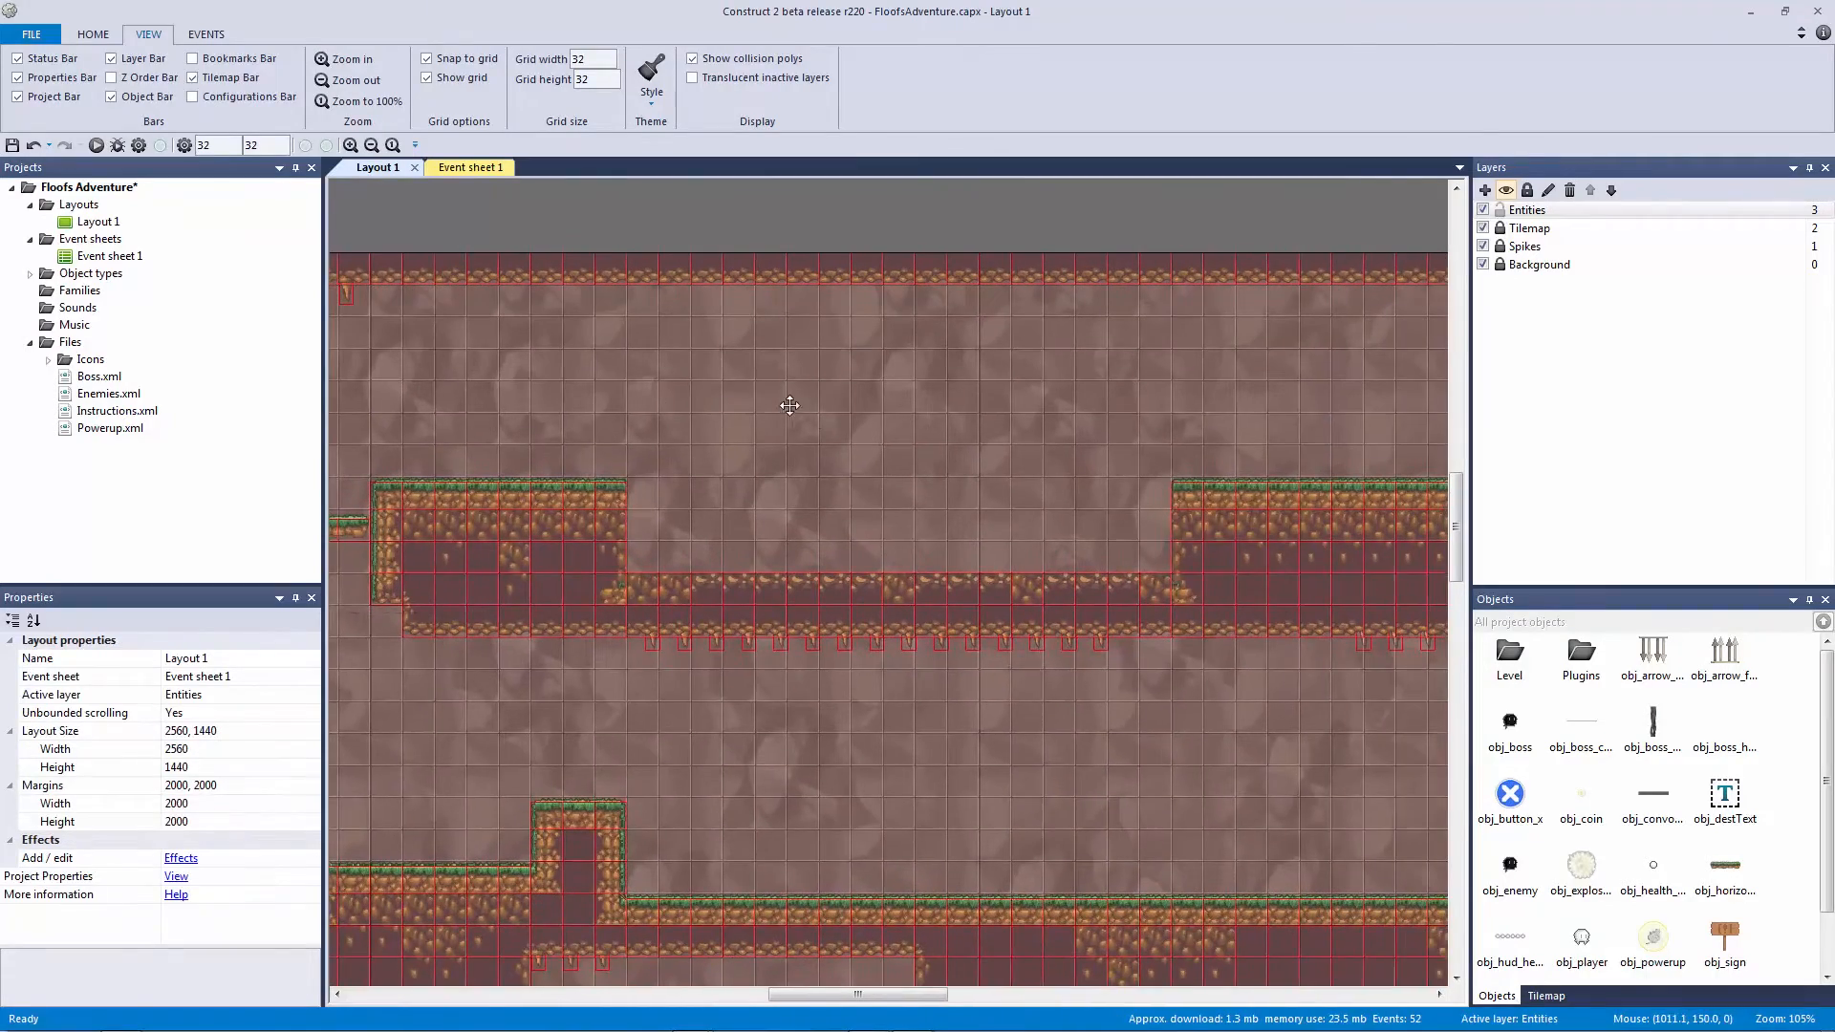
# Step: Move the up-arrow and down-arrow sprites outside the level from the Entities layer to the Spikes layer and select them there
pyautogui.click(1527, 246)
pyautogui.click(642, 371)
pyautogui.keyDown('ctrl'); pyautogui.scroll(-5, 642, 370); pyautogui.keyUp('ctrl')
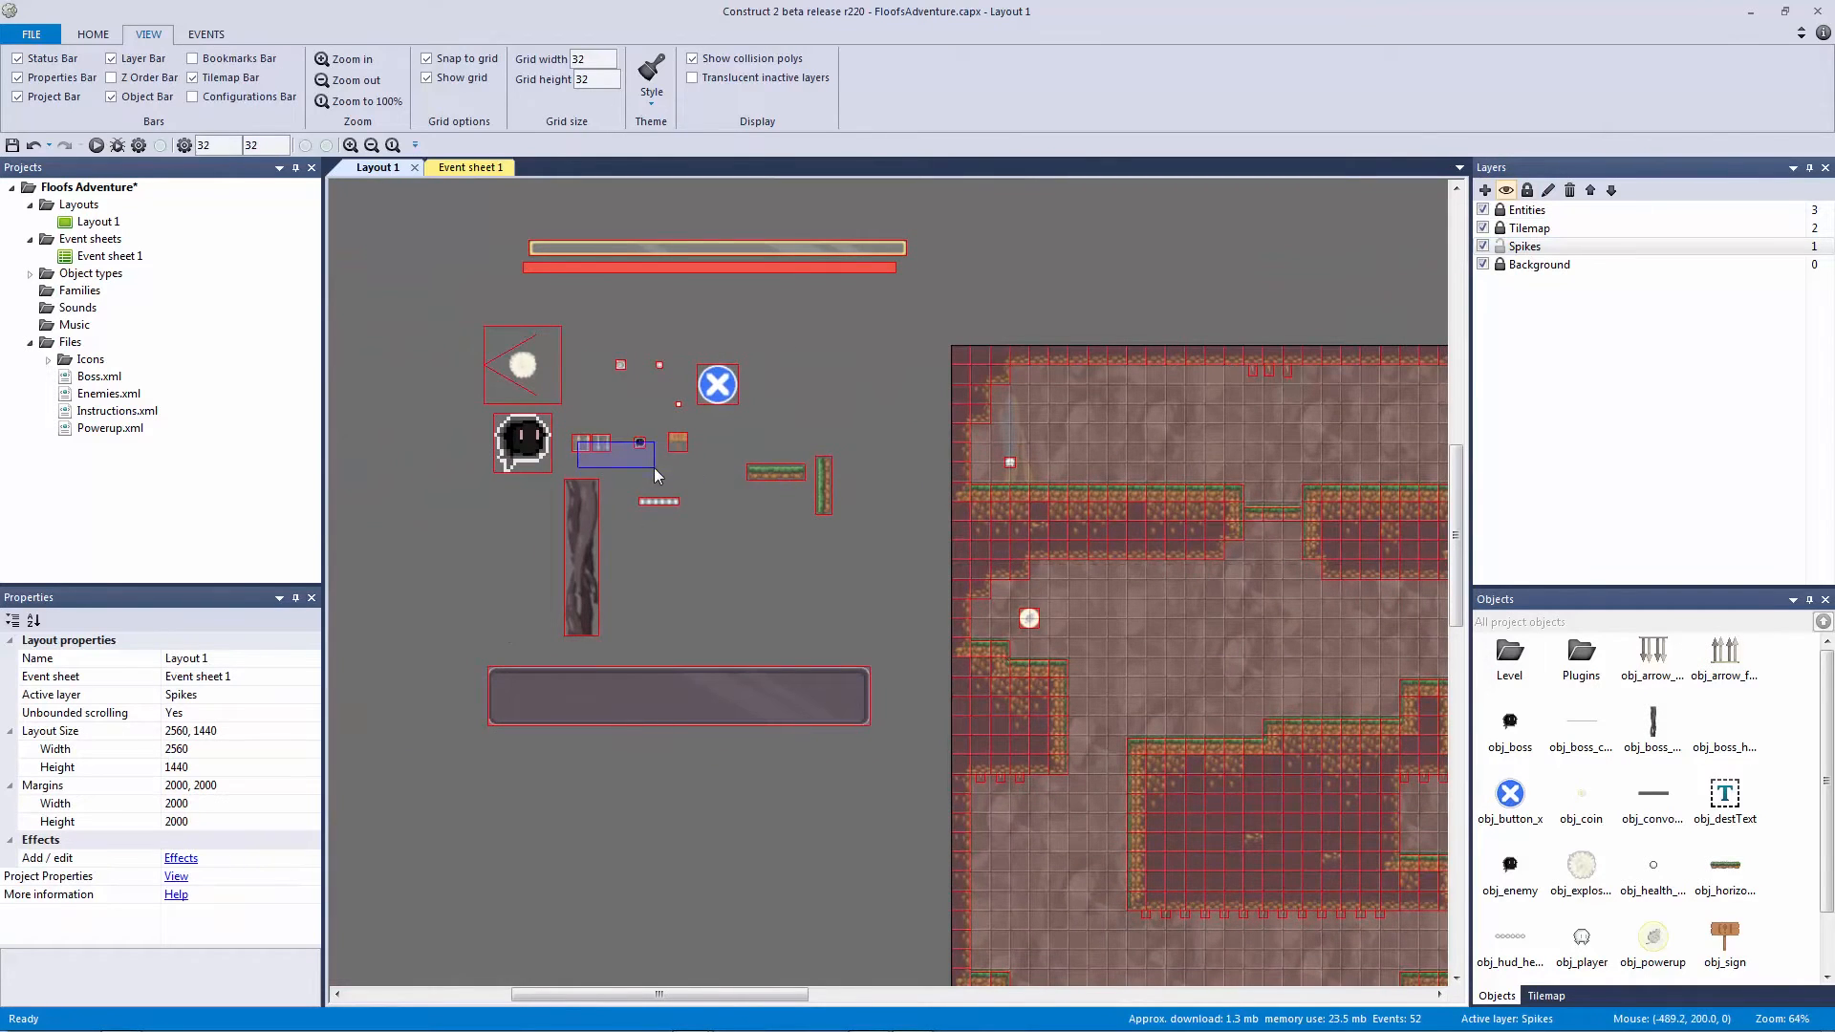
pyautogui.keyDown('ctrl'); pyautogui.scroll(10, 583, 416); pyautogui.keyUp('ctrl')
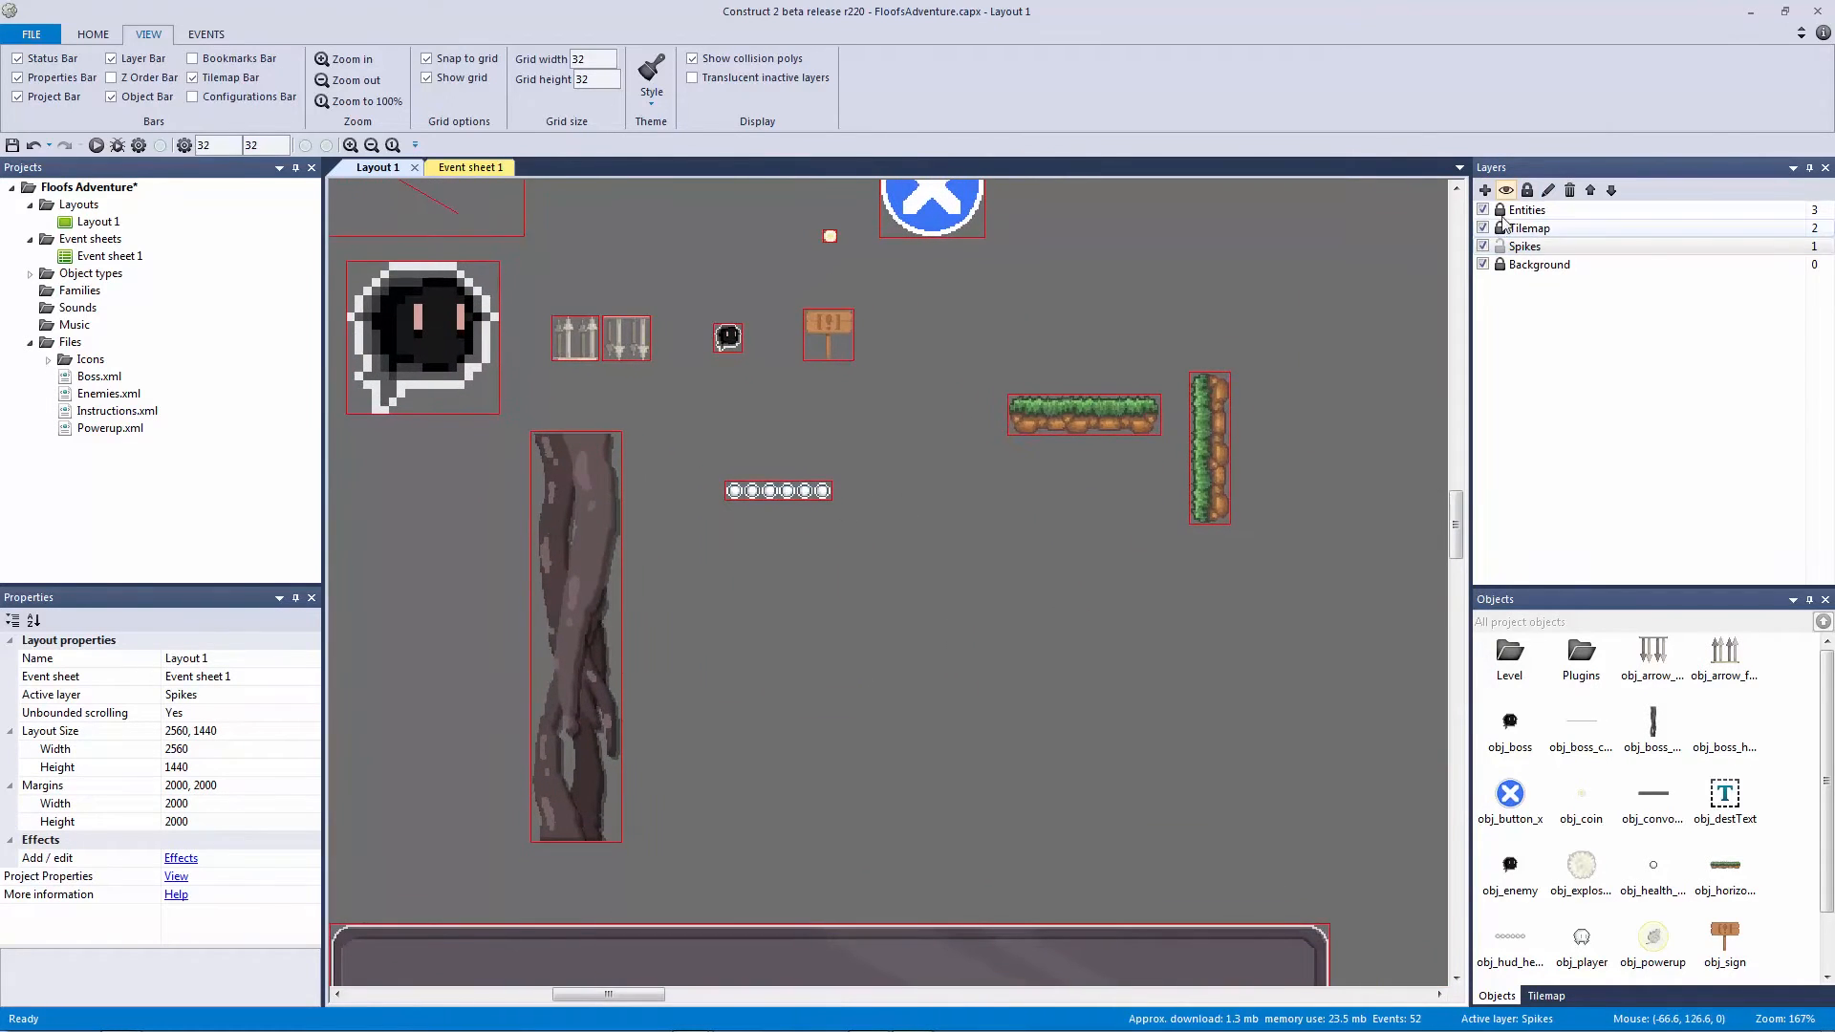
pyautogui.moveTo(573, 300); pyautogui.dragTo(701, 400)
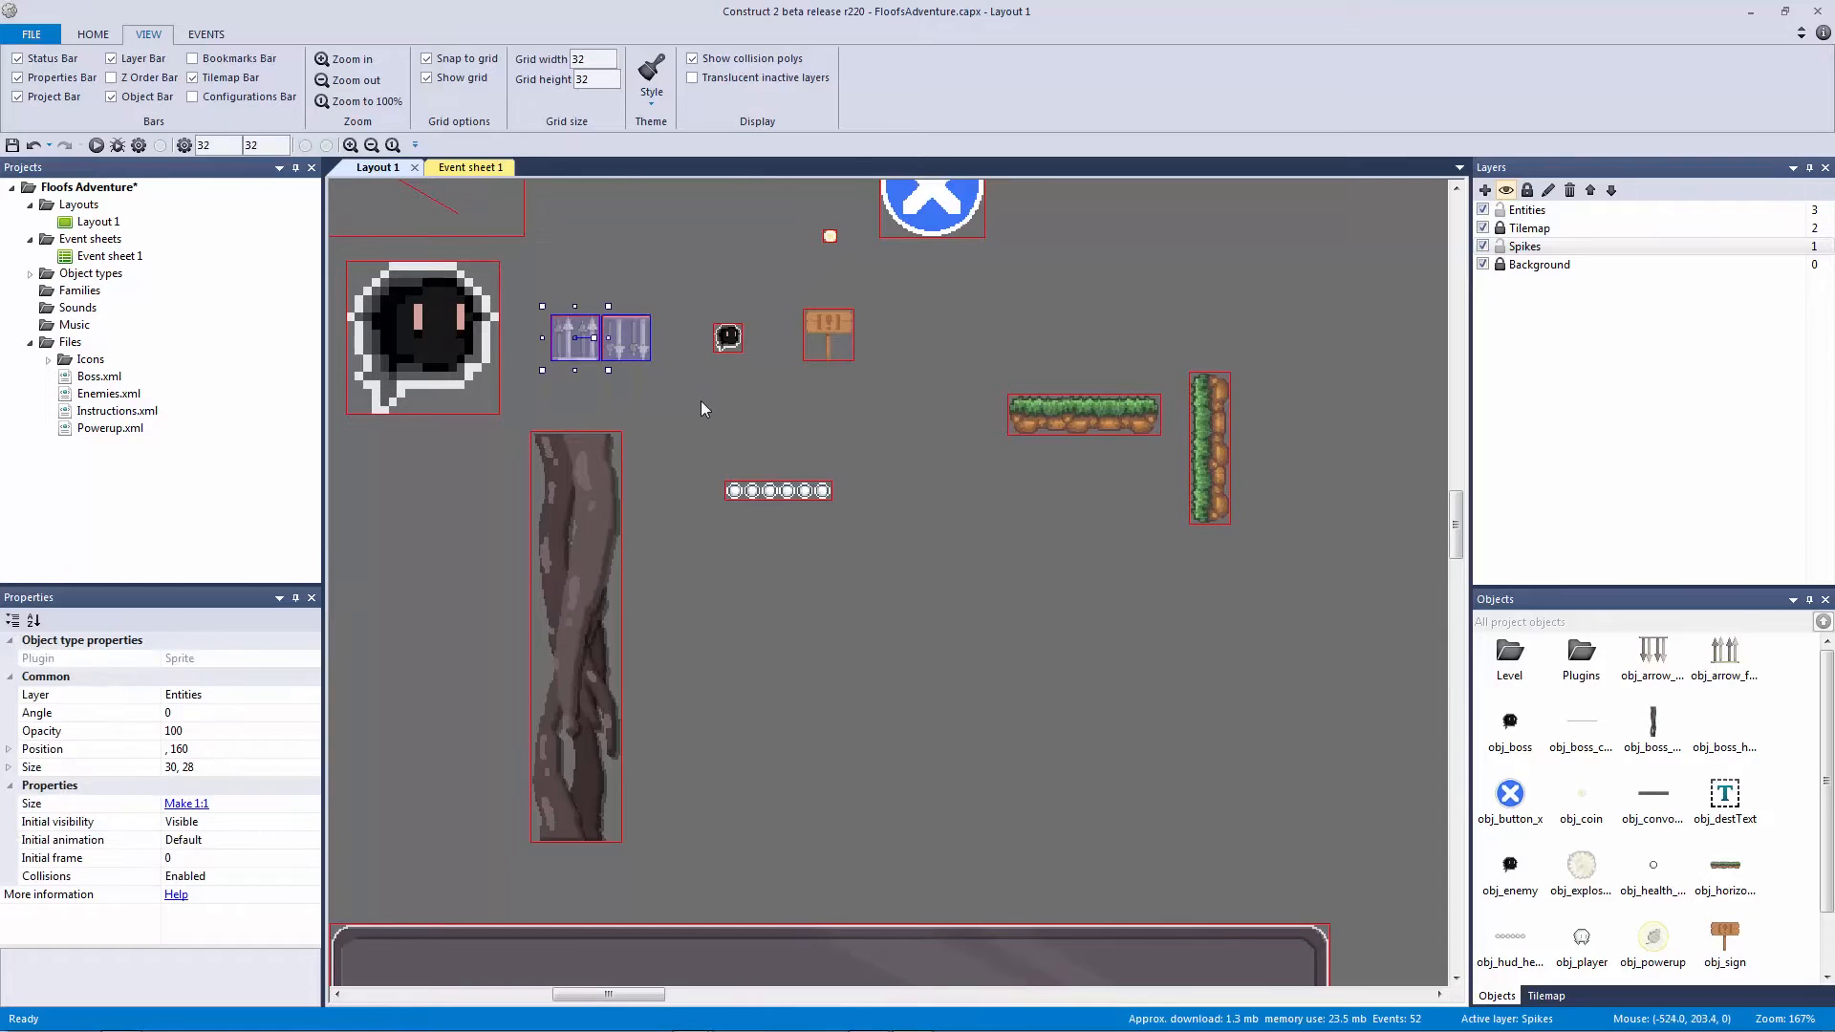
pyautogui.rightClick(635, 350)
pyautogui.moveTo(730, 468)
pyautogui.click(834, 509)
pyautogui.click(1075, 530)
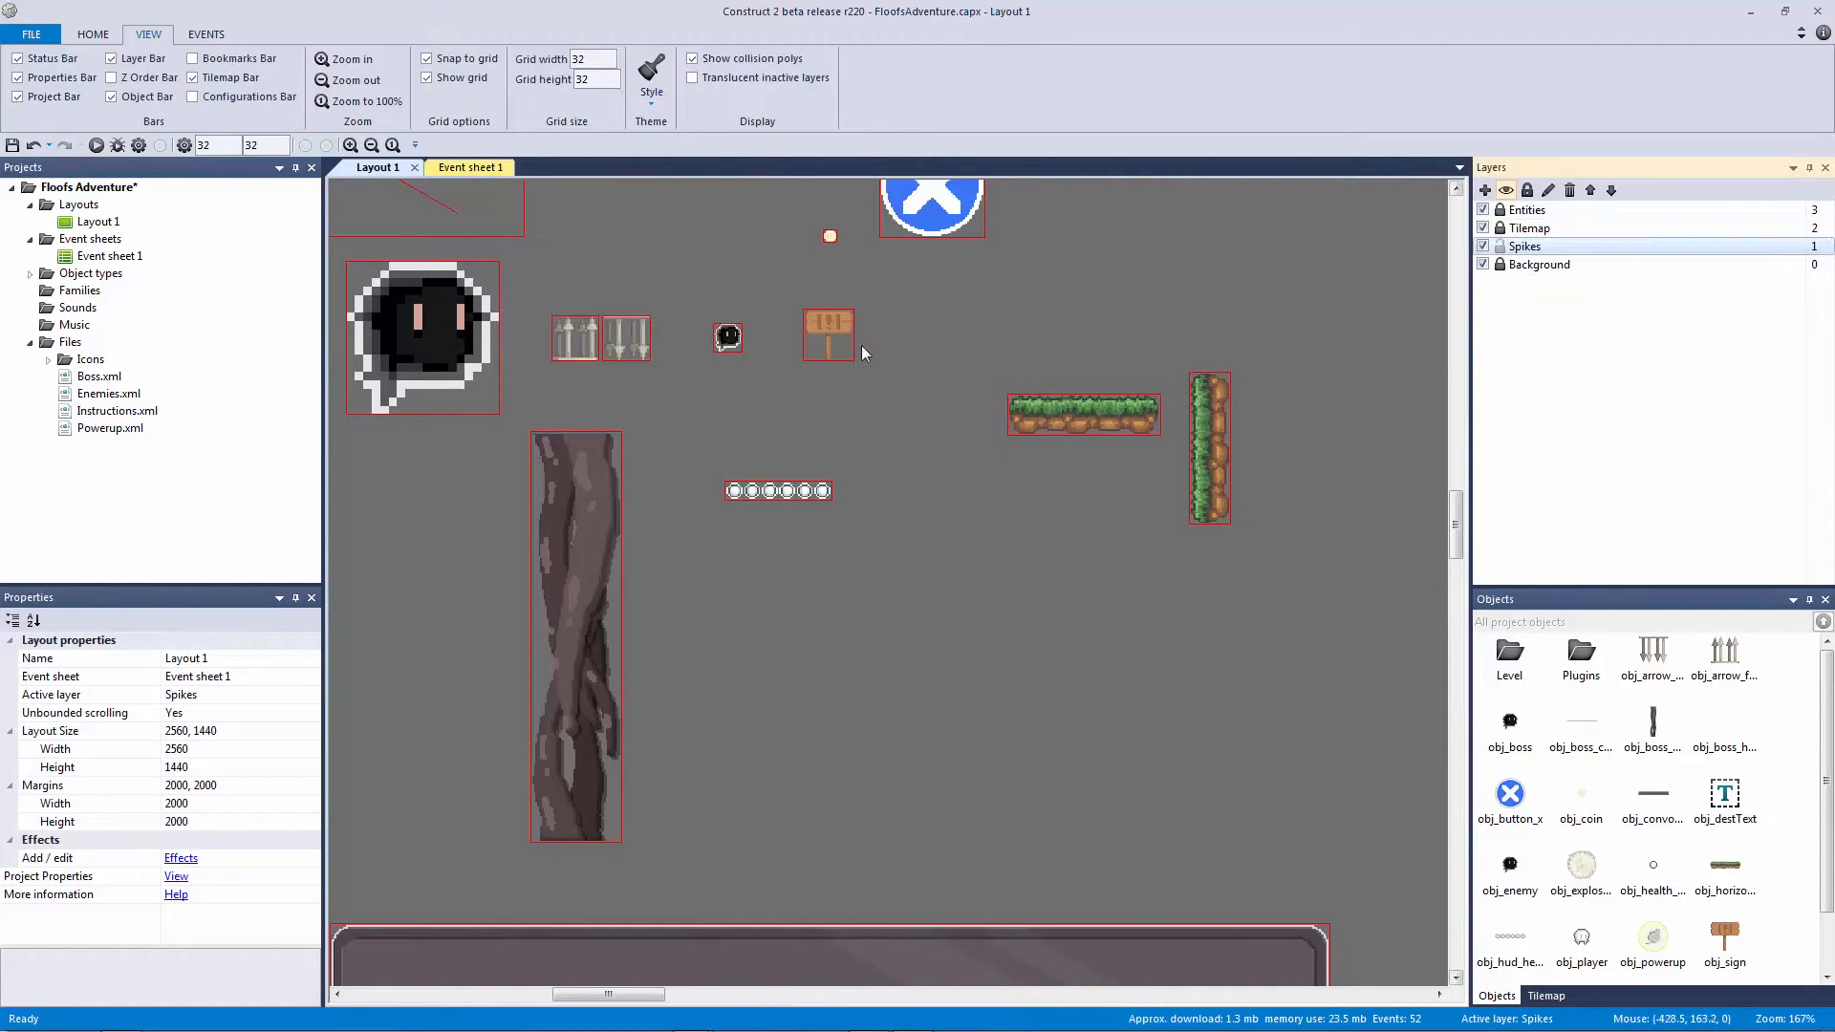
pyautogui.moveTo(573, 291); pyautogui.dragTo(762, 440)
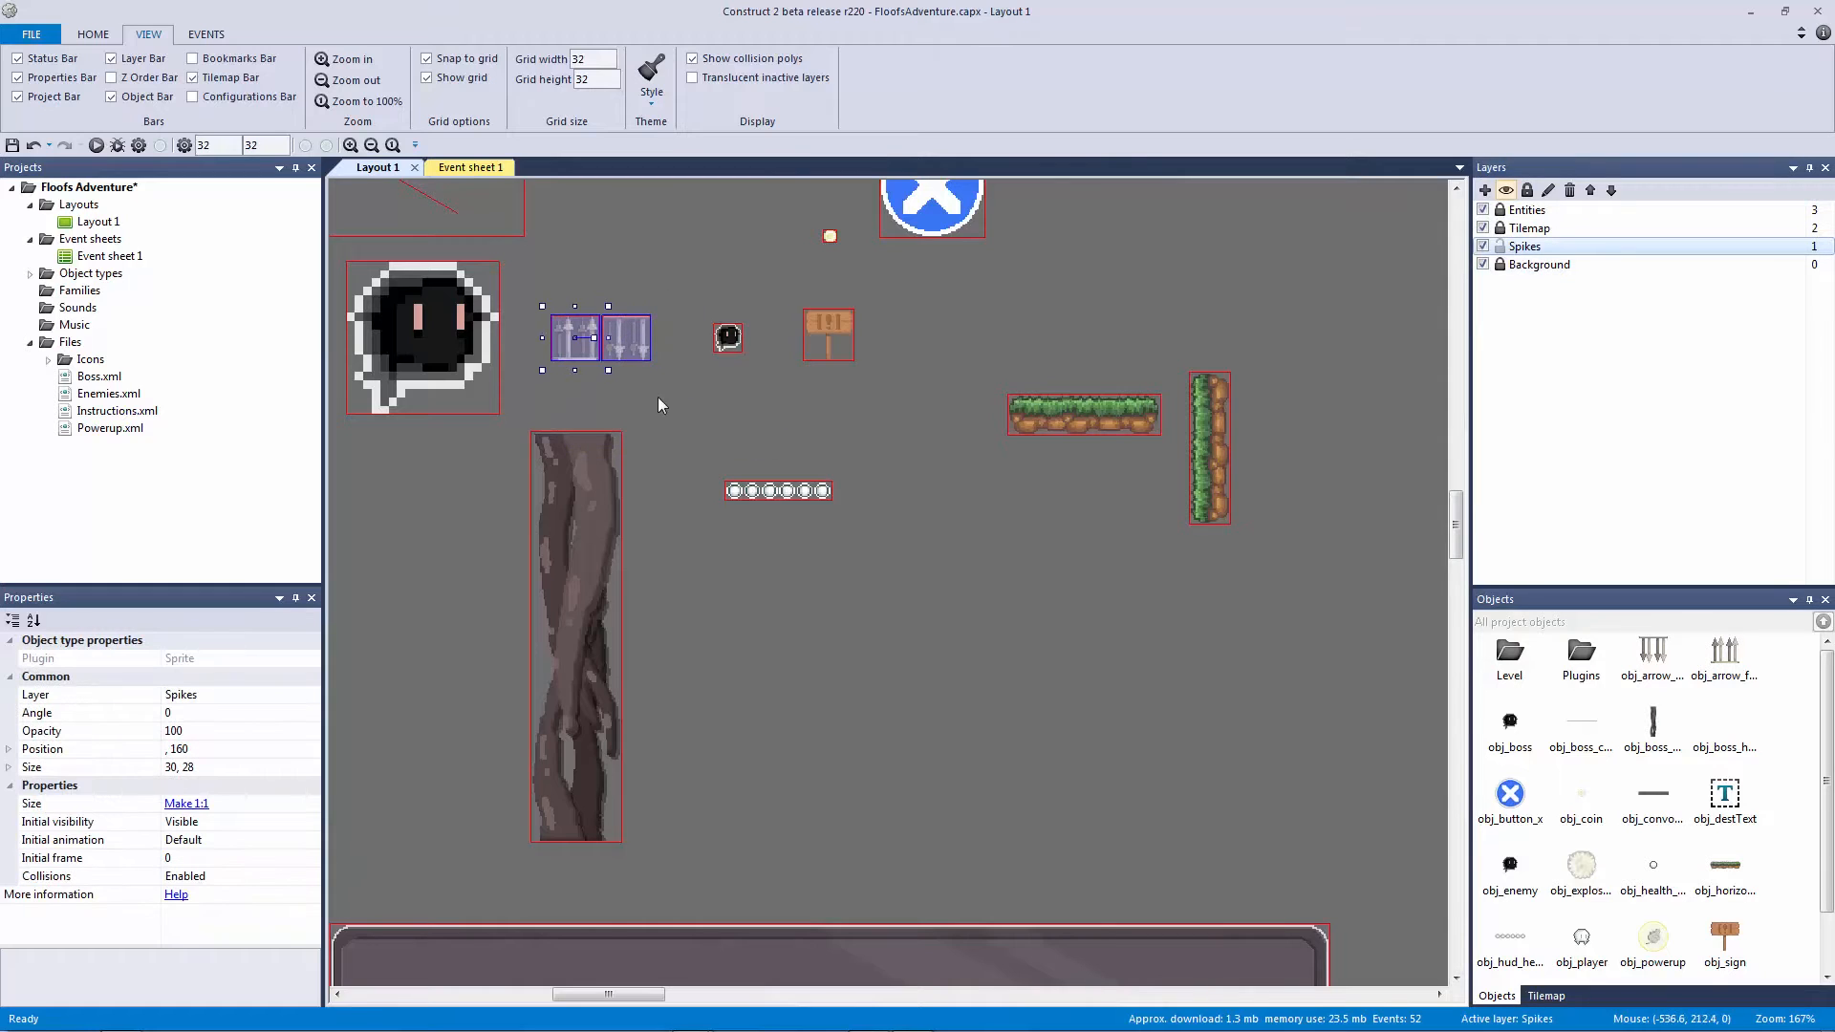
# Step: Move the two arrow sprites from outside the level into the top corridor, above the platform gap
pyautogui.keyDown('ctrl'); pyautogui.scroll(-5, 657, 398); pyautogui.keyUp('ctrl')
pyautogui.moveTo(545, 407); pyautogui.dragTo(1385, 410)
pyautogui.moveTo(1242, 427); pyautogui.dragTo(799, 427, button='middle')
pyautogui.keyDown('ctrl'); pyautogui.scroll(3, 1131, 427); pyautogui.keyUp('ctrl')
pyautogui.moveTo(1155, 429); pyautogui.dragTo(909, 503, button='middle')
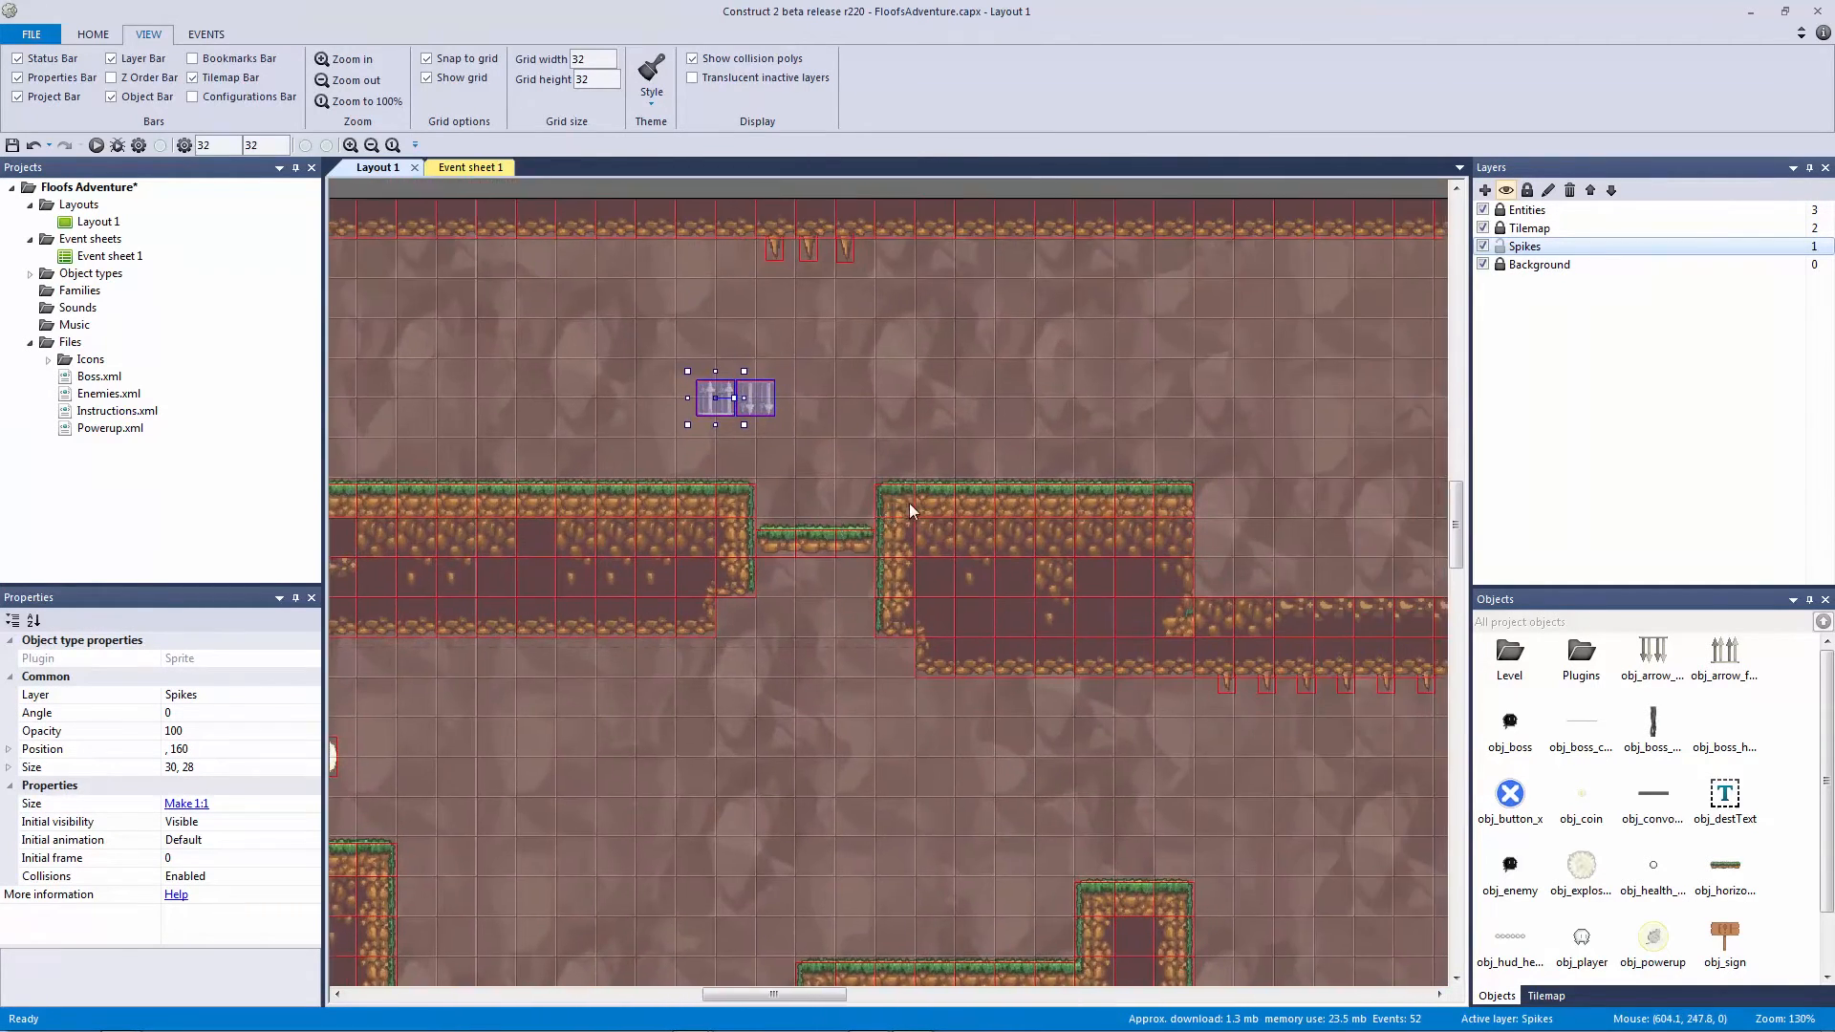
pyautogui.keyDown('ctrl'); pyautogui.scroll(3, 908, 502); pyautogui.keyUp('ctrl')
pyautogui.click(833, 415)
pyautogui.moveTo(636, 334)
pyautogui.mouseDown()
pyautogui.moveTo(737, 449)
pyautogui.moveTo(680, 497)
pyautogui.moveTo(732, 498)
pyautogui.moveTo(684, 376)
pyautogui.moveTo(616, 315)
pyautogui.mouseUp()
pyautogui.click(680, 339)
# Step: Set the origin point of obj_arrow_floor's image to its top-left corner
pyautogui.doubleClick(630, 313)
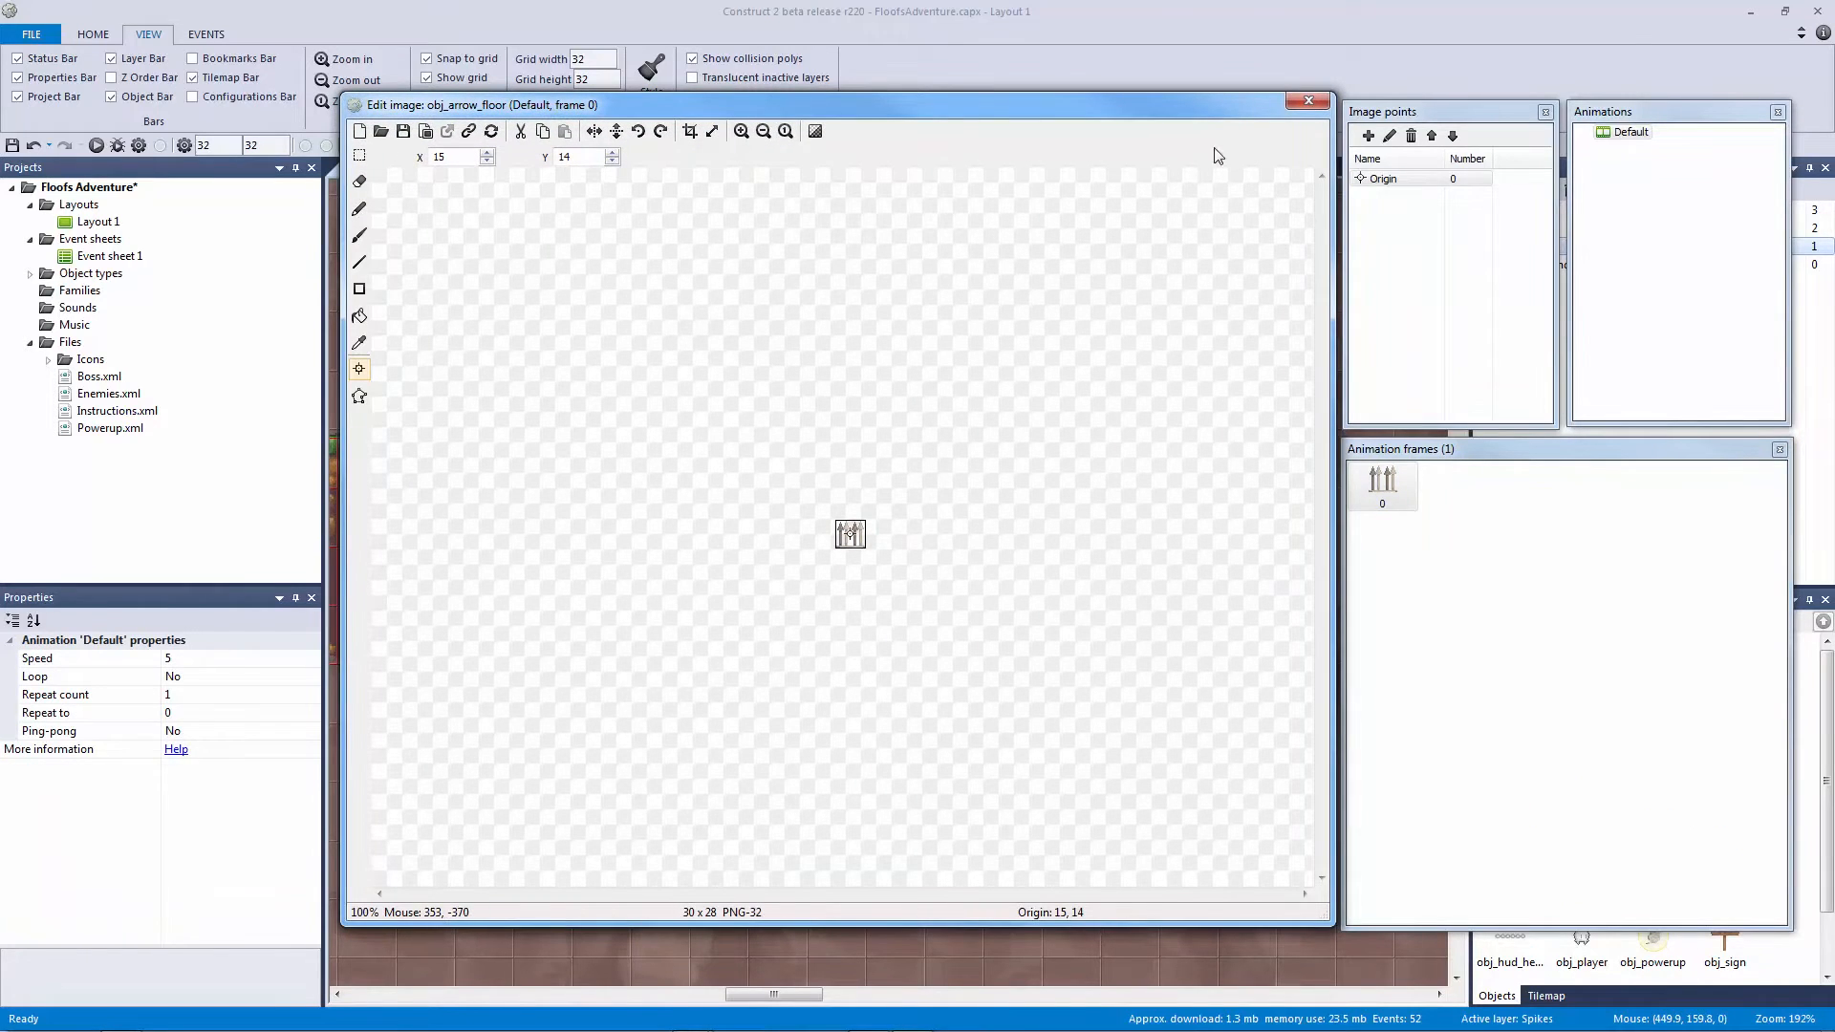
pyautogui.click(741, 131)
pyautogui.click(740, 131)
pyautogui.click(741, 131)
pyautogui.rightClick(1407, 179)
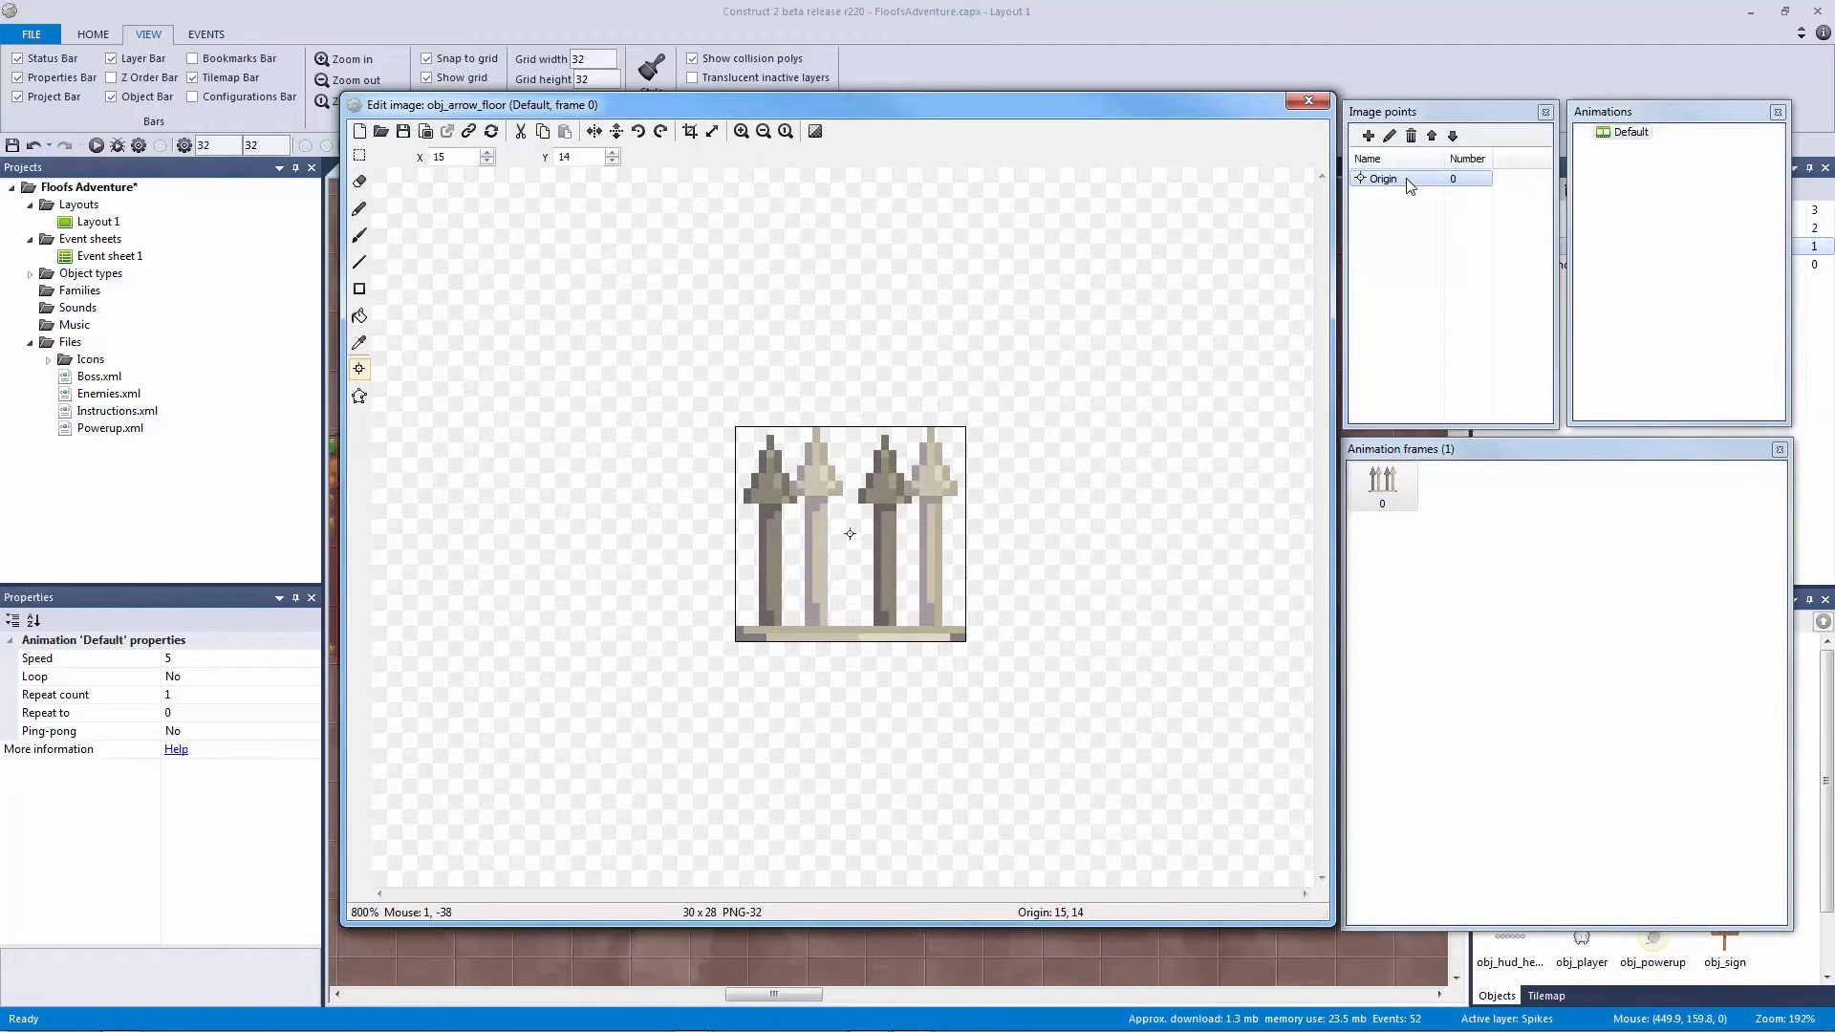
pyautogui.moveTo(1538, 305)
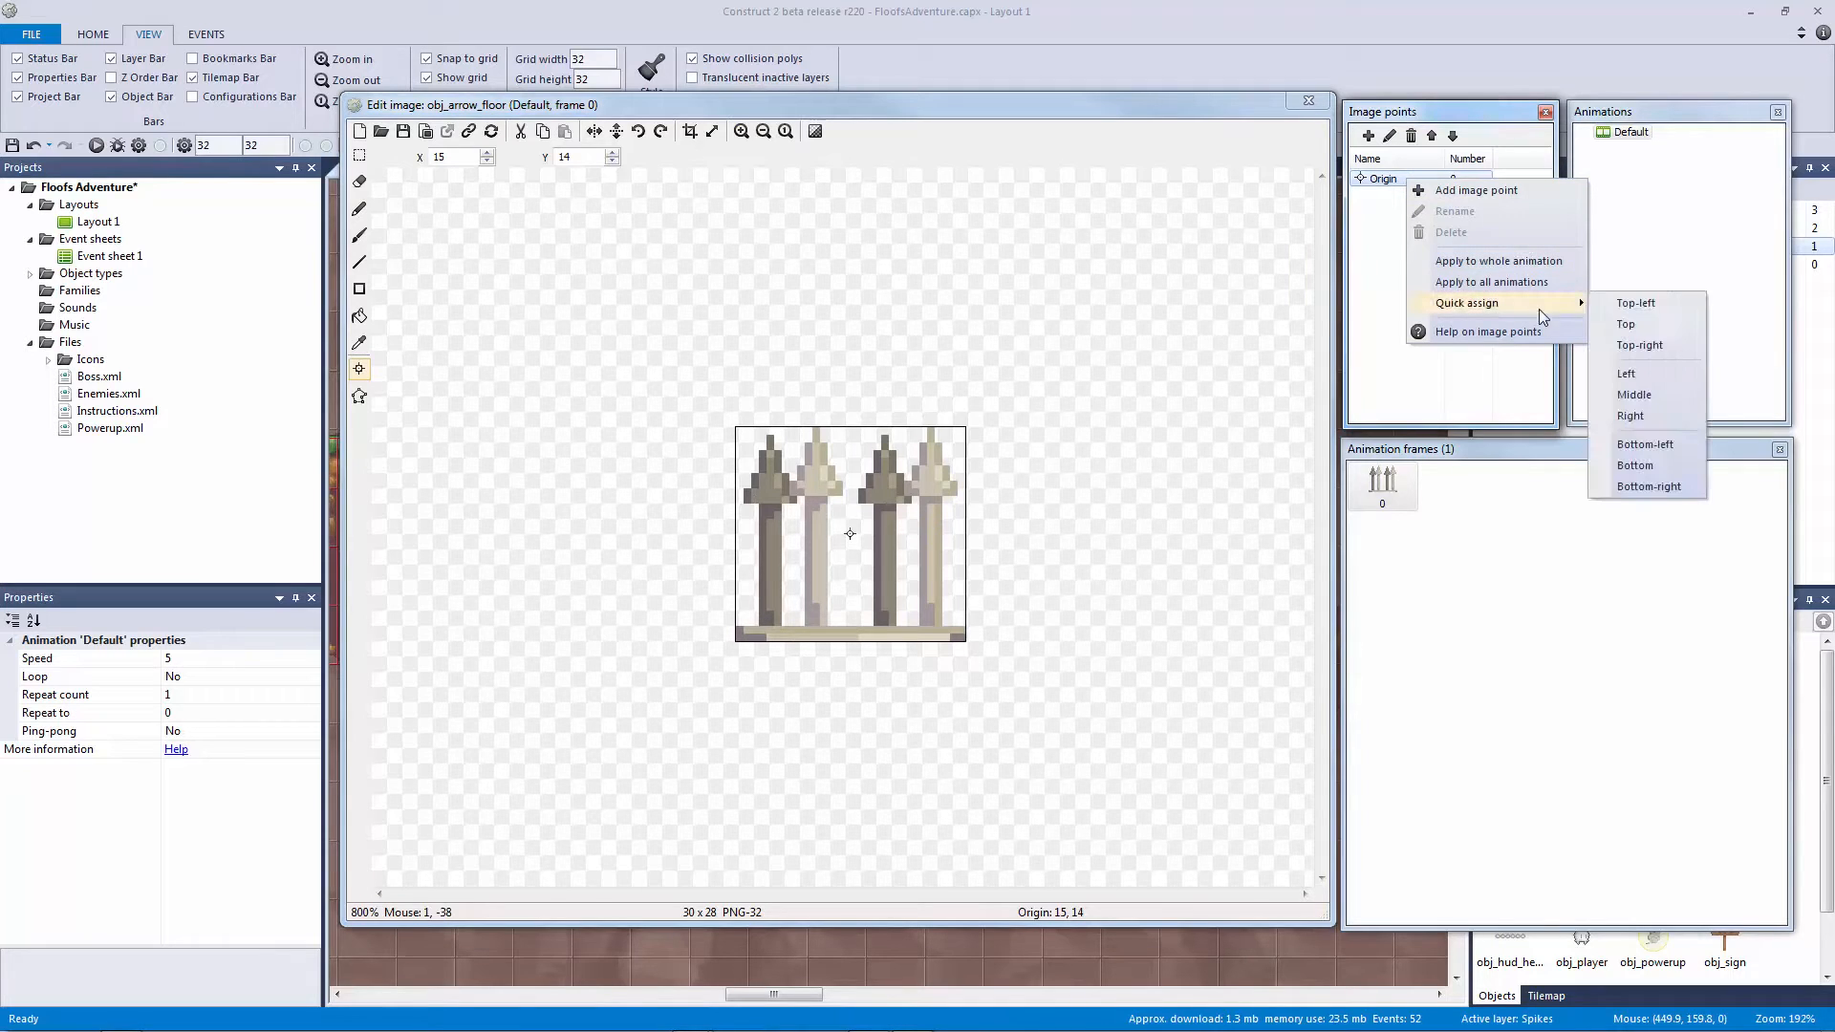
pyautogui.click(1631, 303)
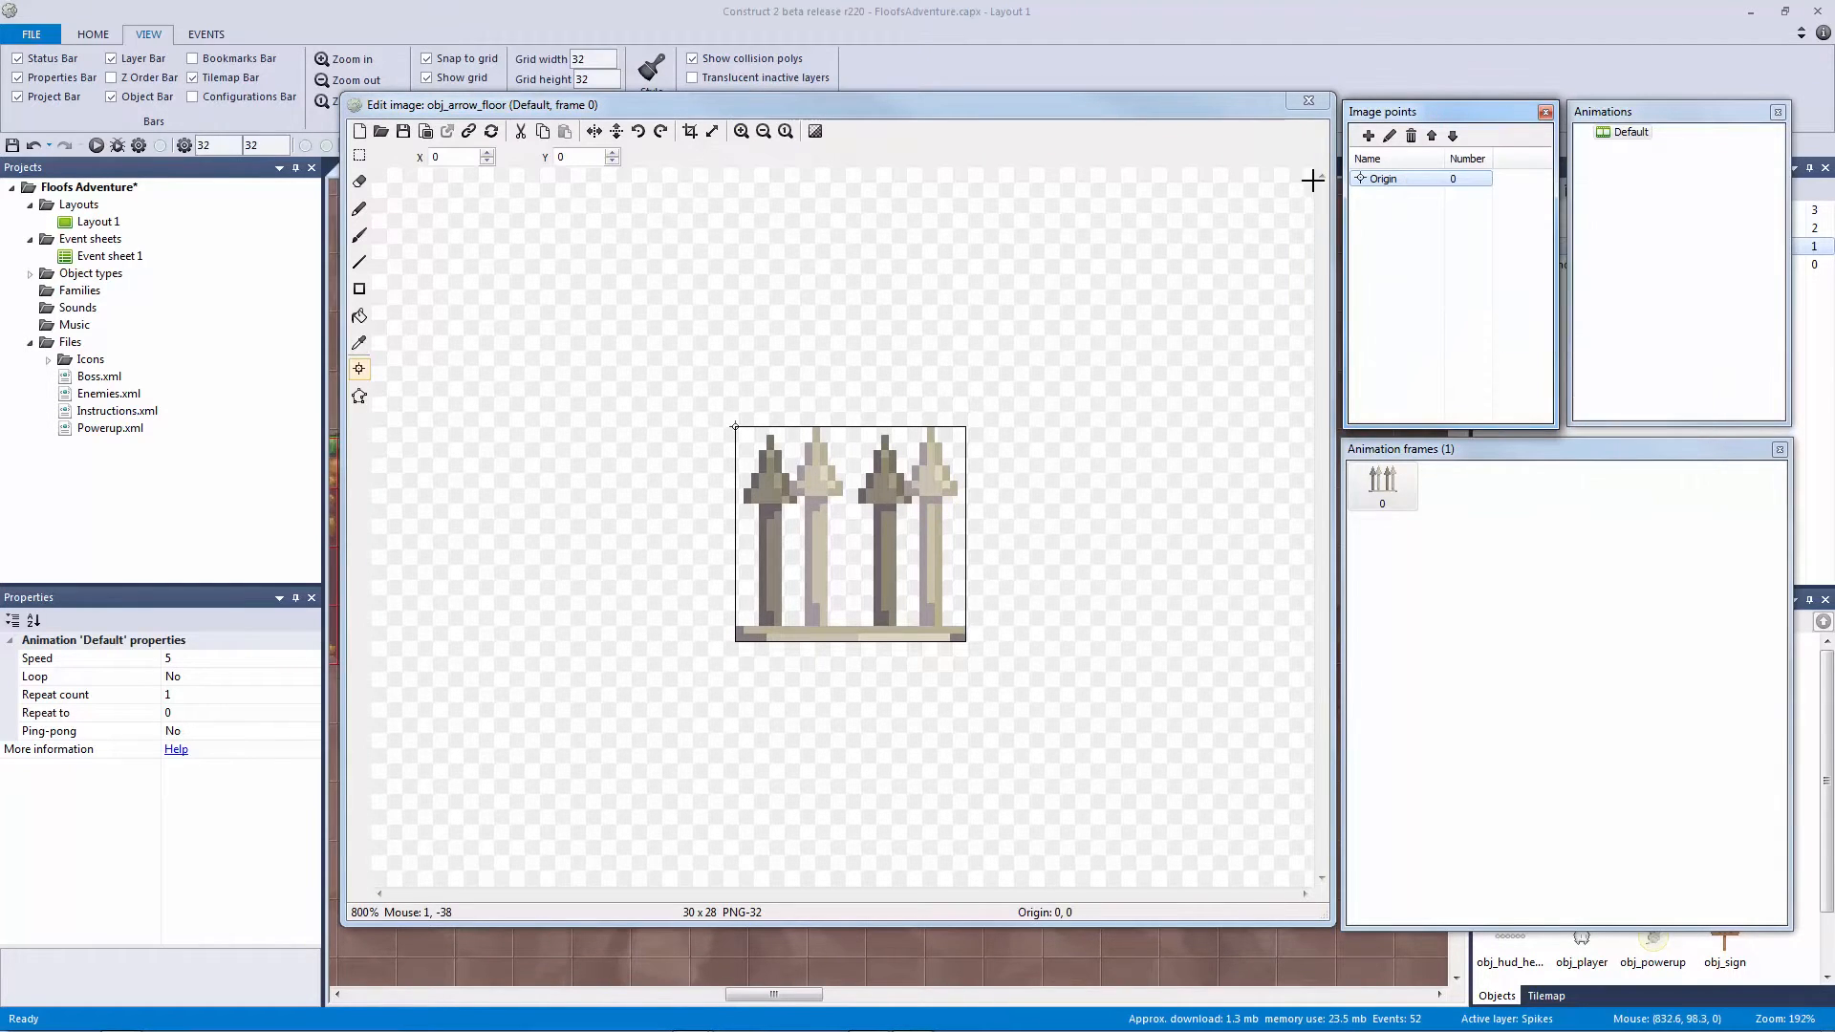
pyautogui.click(1309, 100)
# Step: Place the floor-arrow sprite in the gap beside the left ledge and the ceiling-arrow sprite against the corridor ceiling at 672, 32
pyautogui.moveTo(644, 357); pyautogui.dragTo(701, 498)
pyautogui.moveTo(700, 329); pyautogui.dragTo(817, 449)
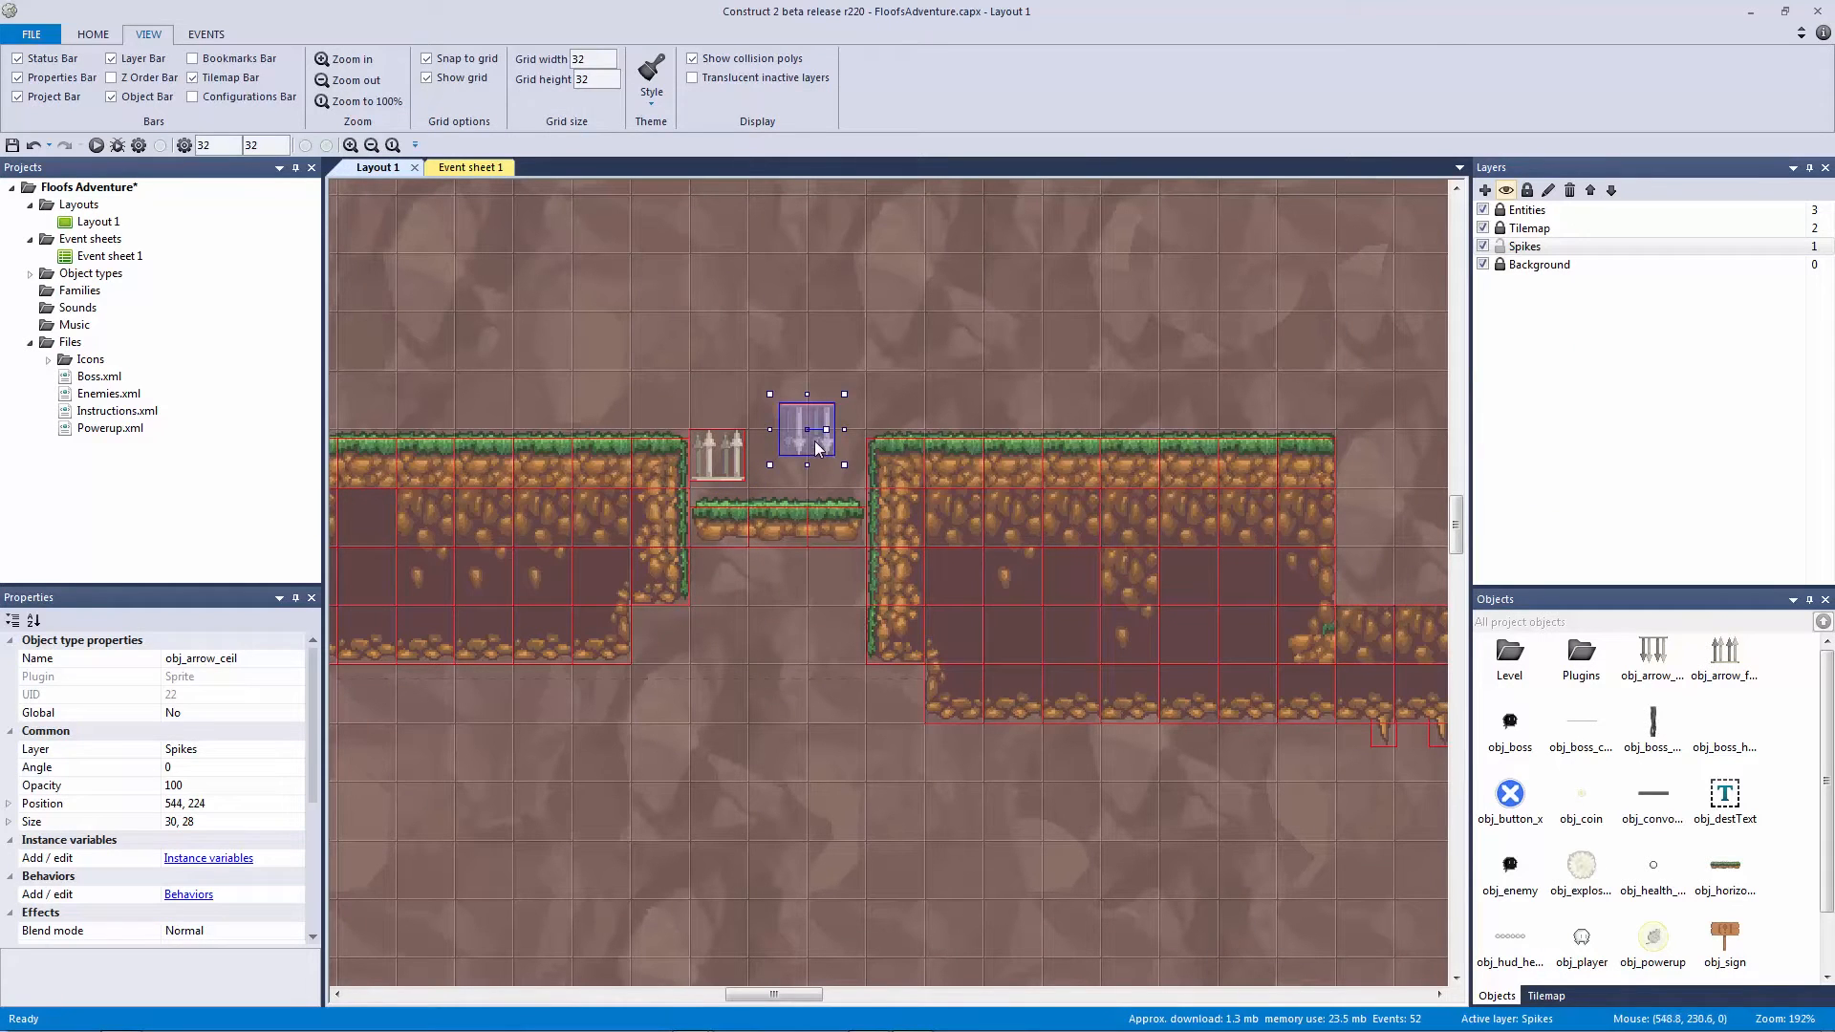
pyautogui.doubleClick(811, 446)
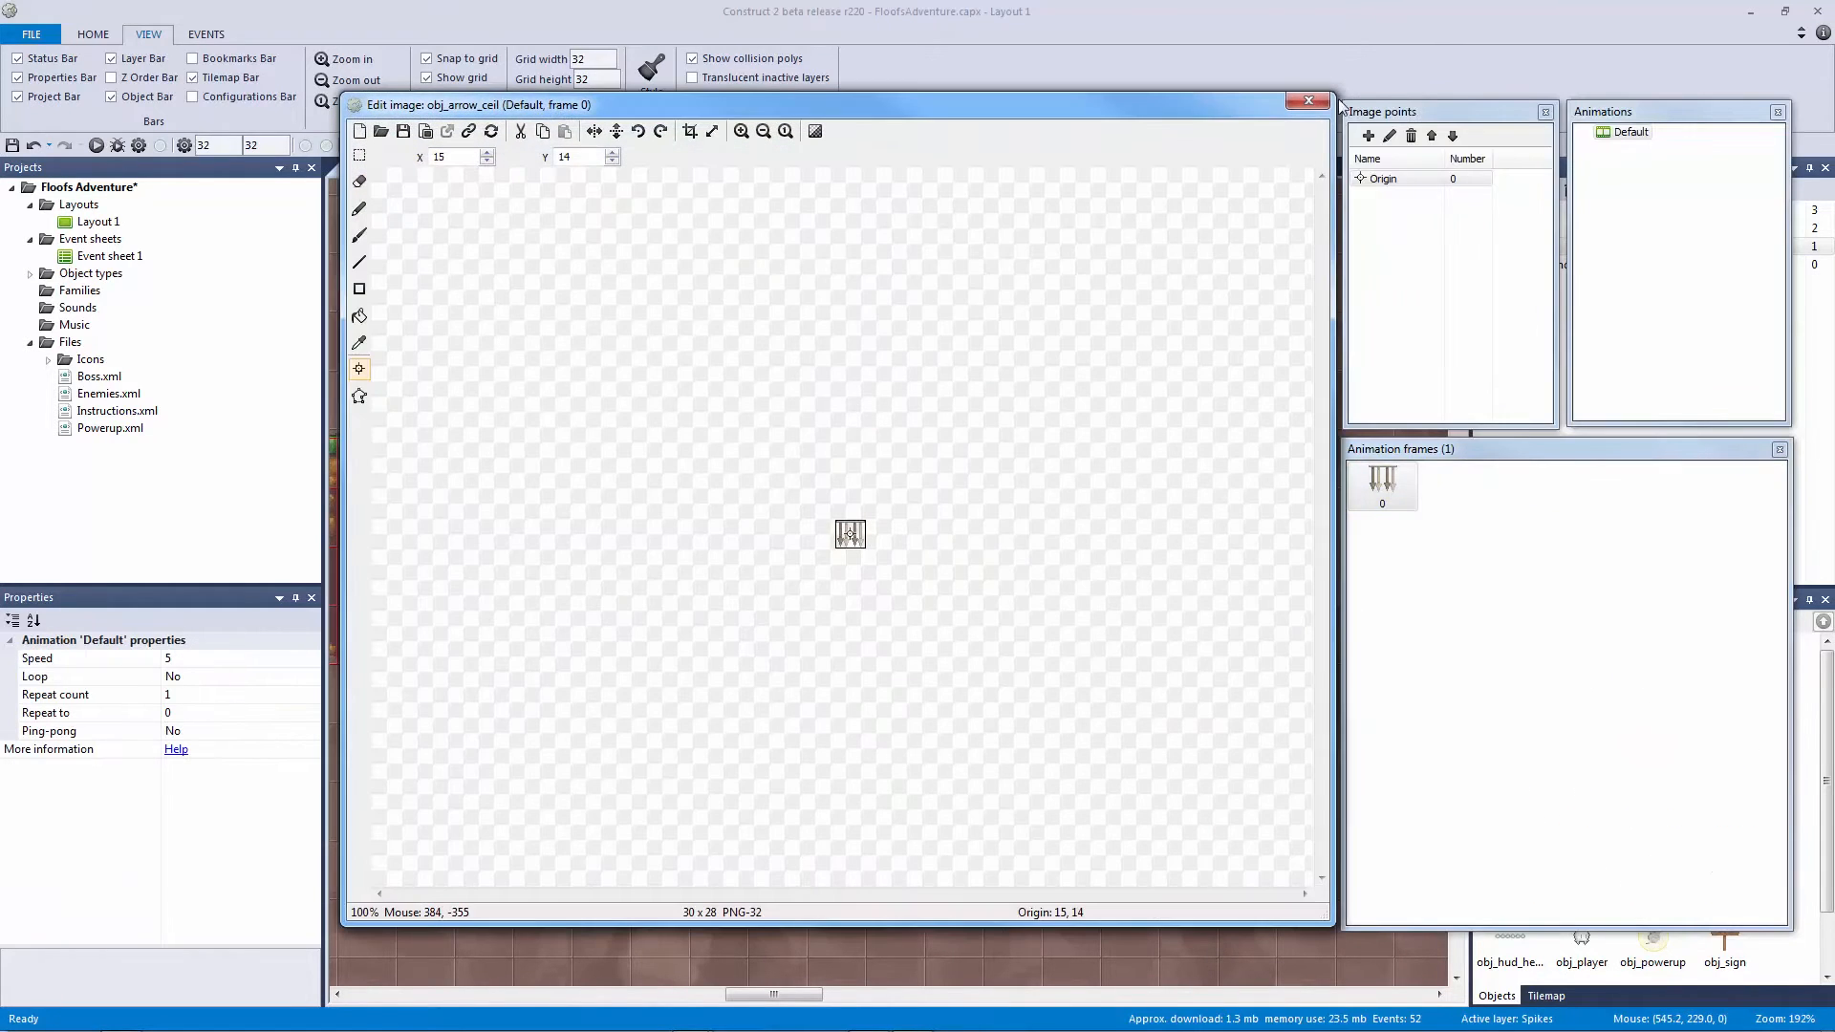
pyautogui.click(1308, 98)
pyautogui.scroll(3, 987, 312)
pyautogui.moveTo(838, 642); pyautogui.dragTo(1071, 304)
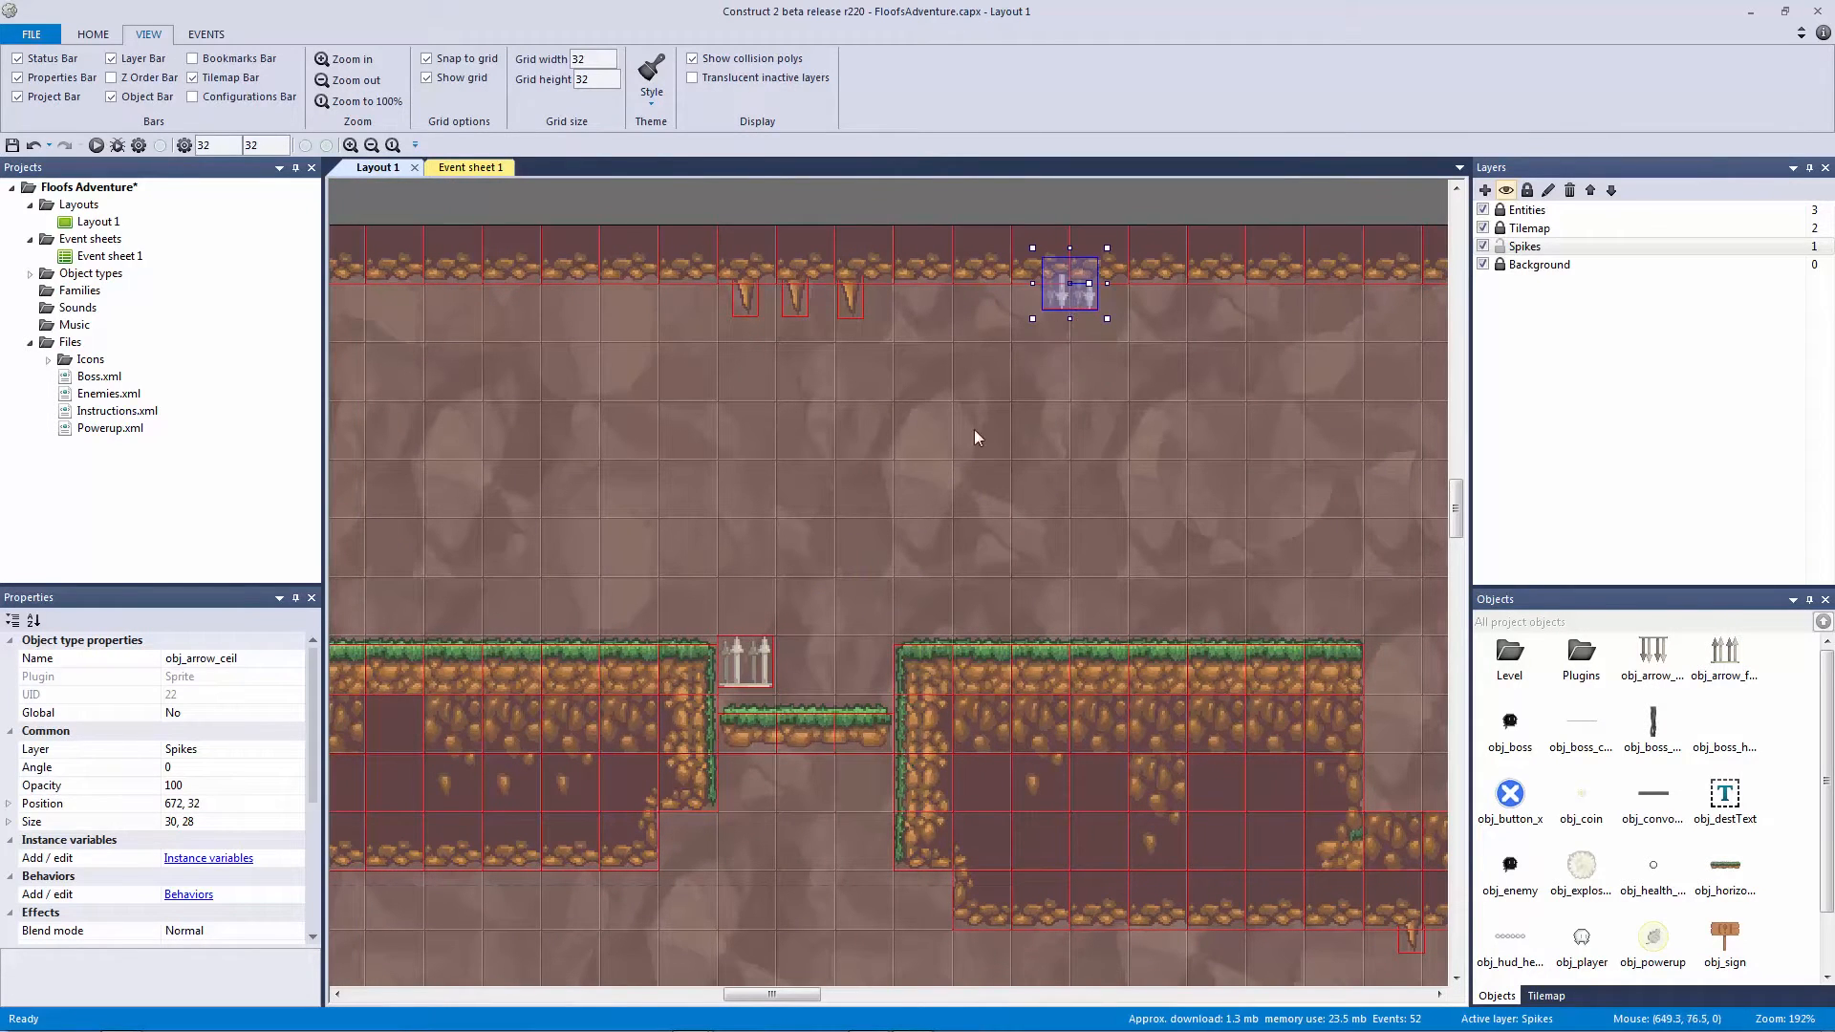
# Step: Nudge the floor-arrow sprite onto the platform in the gap, to position 483, 242
pyautogui.click(750, 669)
pyautogui.press('Right')
pyautogui.press('Down')
pyautogui.press('Down')
pyautogui.press('Down')
pyautogui.press('Down')
pyautogui.press('Down')
pyautogui.press('Down')
pyautogui.press('Down')
pyautogui.press('Down')
pyautogui.press('Down')
pyautogui.press('Down')
pyautogui.press('Down')
pyautogui.press('Down')
pyautogui.press('Down')
pyautogui.press('Down')
pyautogui.press('Down')
pyautogui.press('Down')
pyautogui.press('Down')
pyautogui.press('Down')
pyautogui.press('Right')
pyautogui.press('Right')
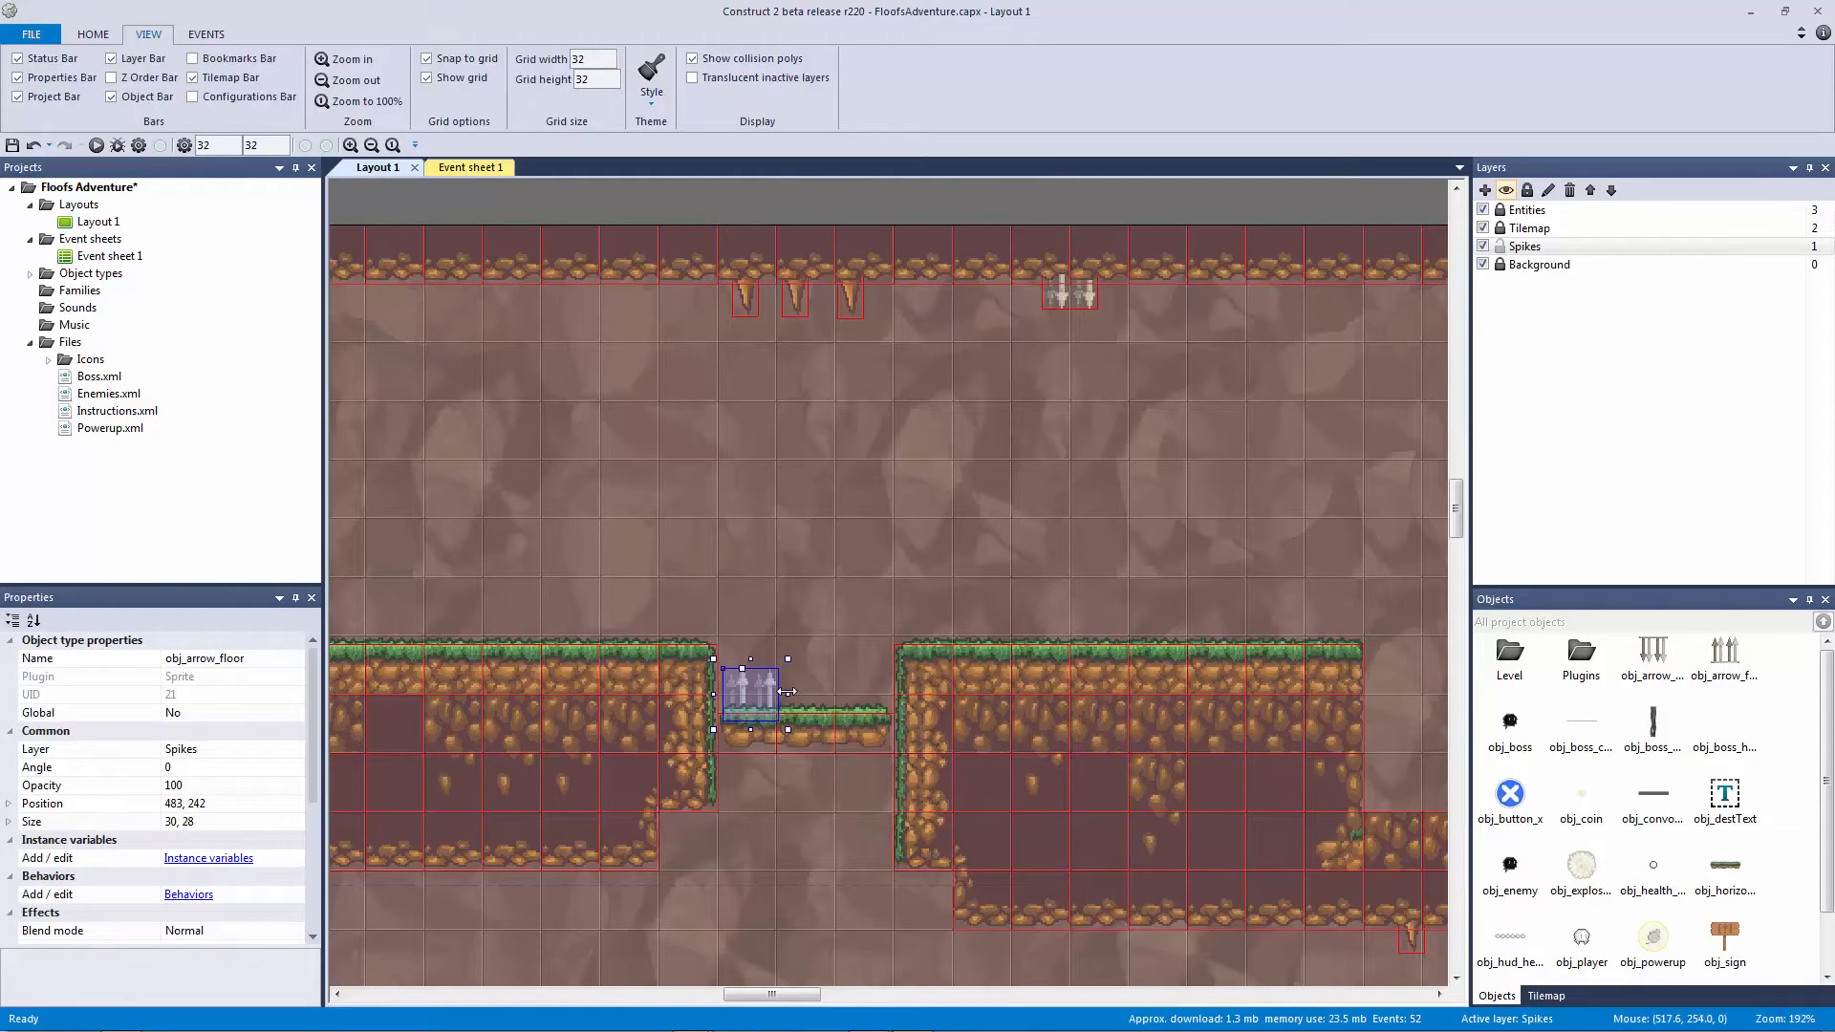
# Step: Delete the floor-arrow and ceiling-arrow sprites from the layout
pyautogui.keyDown('ctrl'); pyautogui.click(1085, 297); pyautogui.keyUp('ctrl')
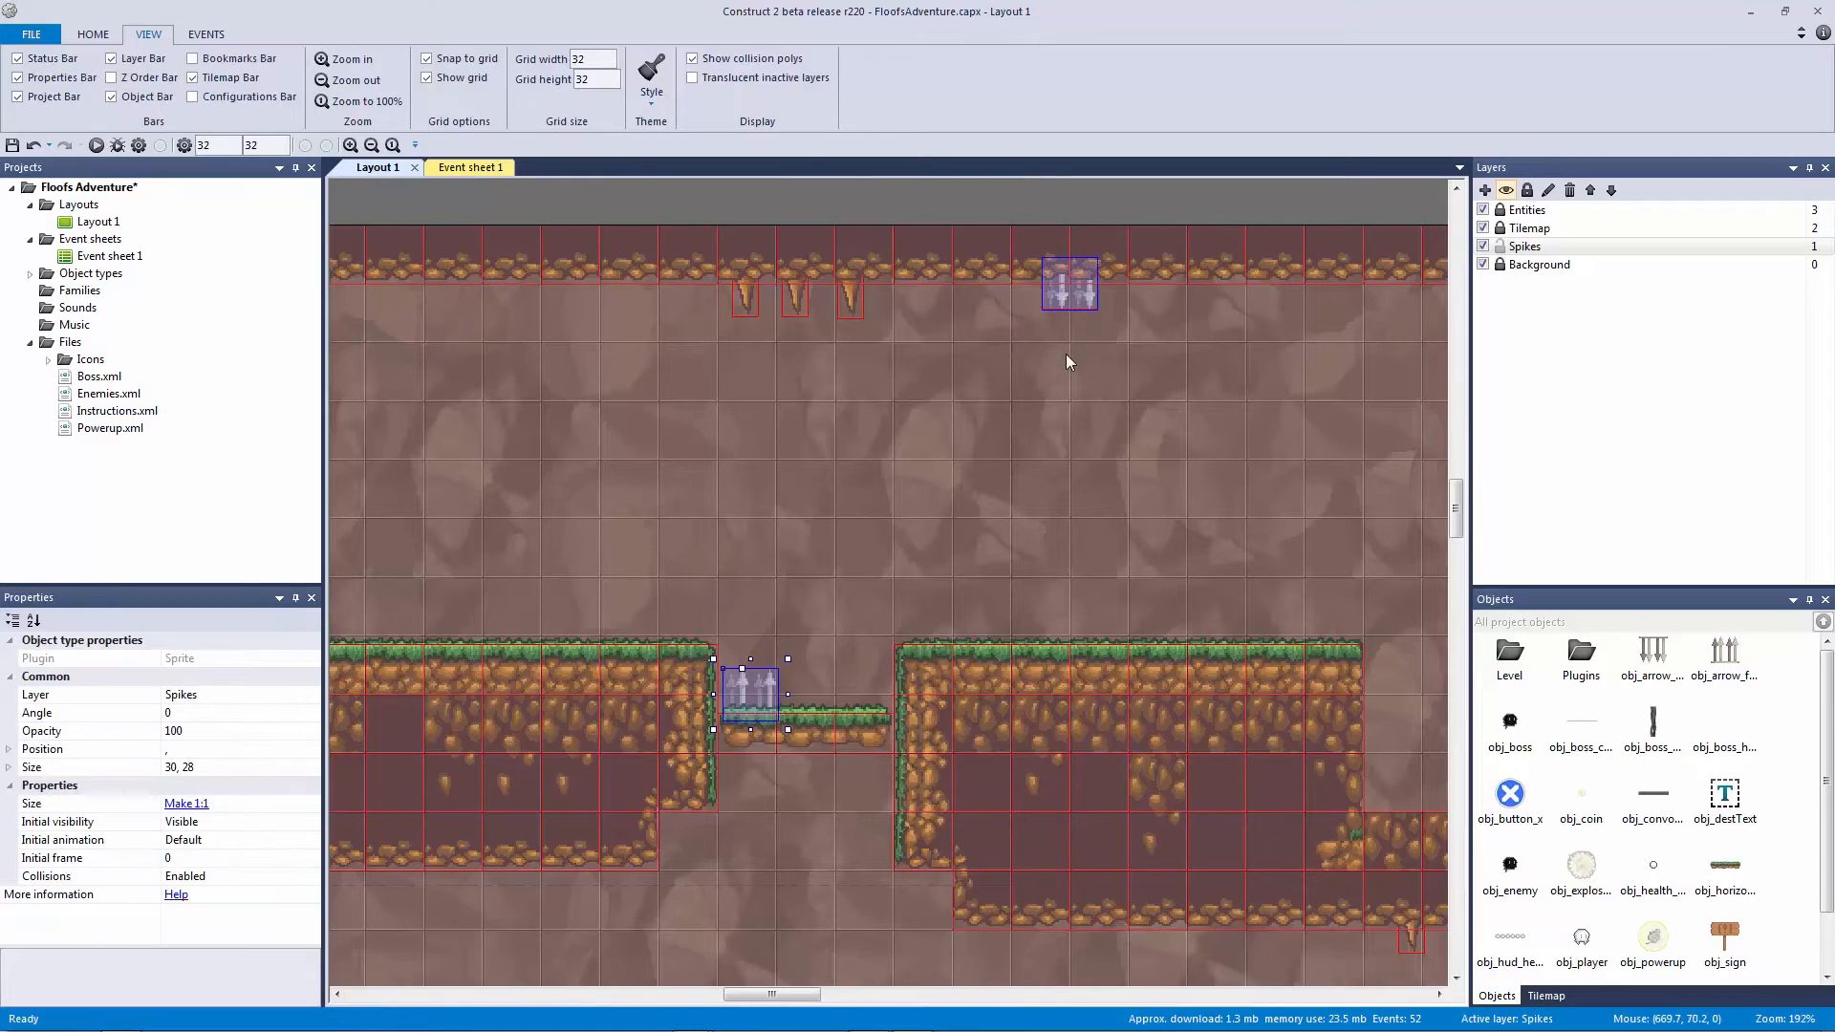
pyautogui.keyDown('ctrl'); pyautogui.scroll(-3, 1053, 369); pyautogui.keyUp('ctrl')
pyautogui.press('Delete')
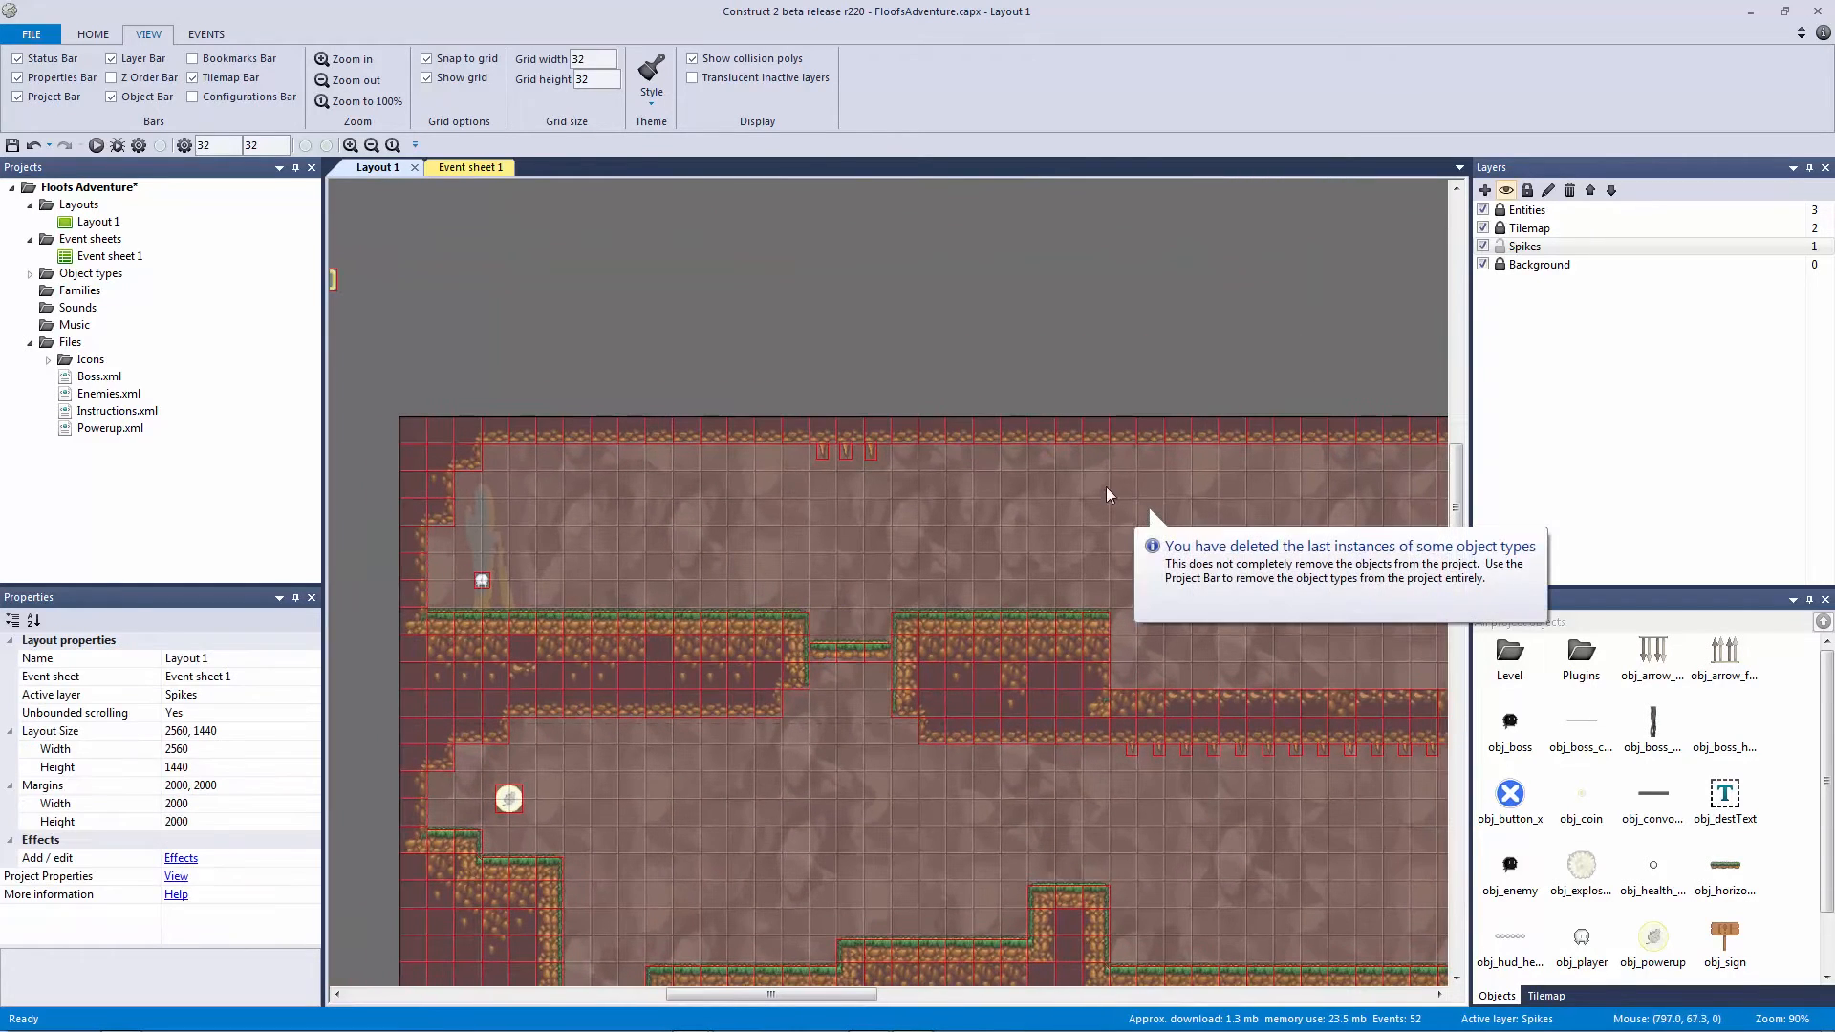
# Step: Insert a Tiled Background object over the level's upper-left corner at 32, -64, using Arrow_Floor.png as its image
pyautogui.moveTo(725, 365); pyautogui.dragTo(1235, 341, button='middle')
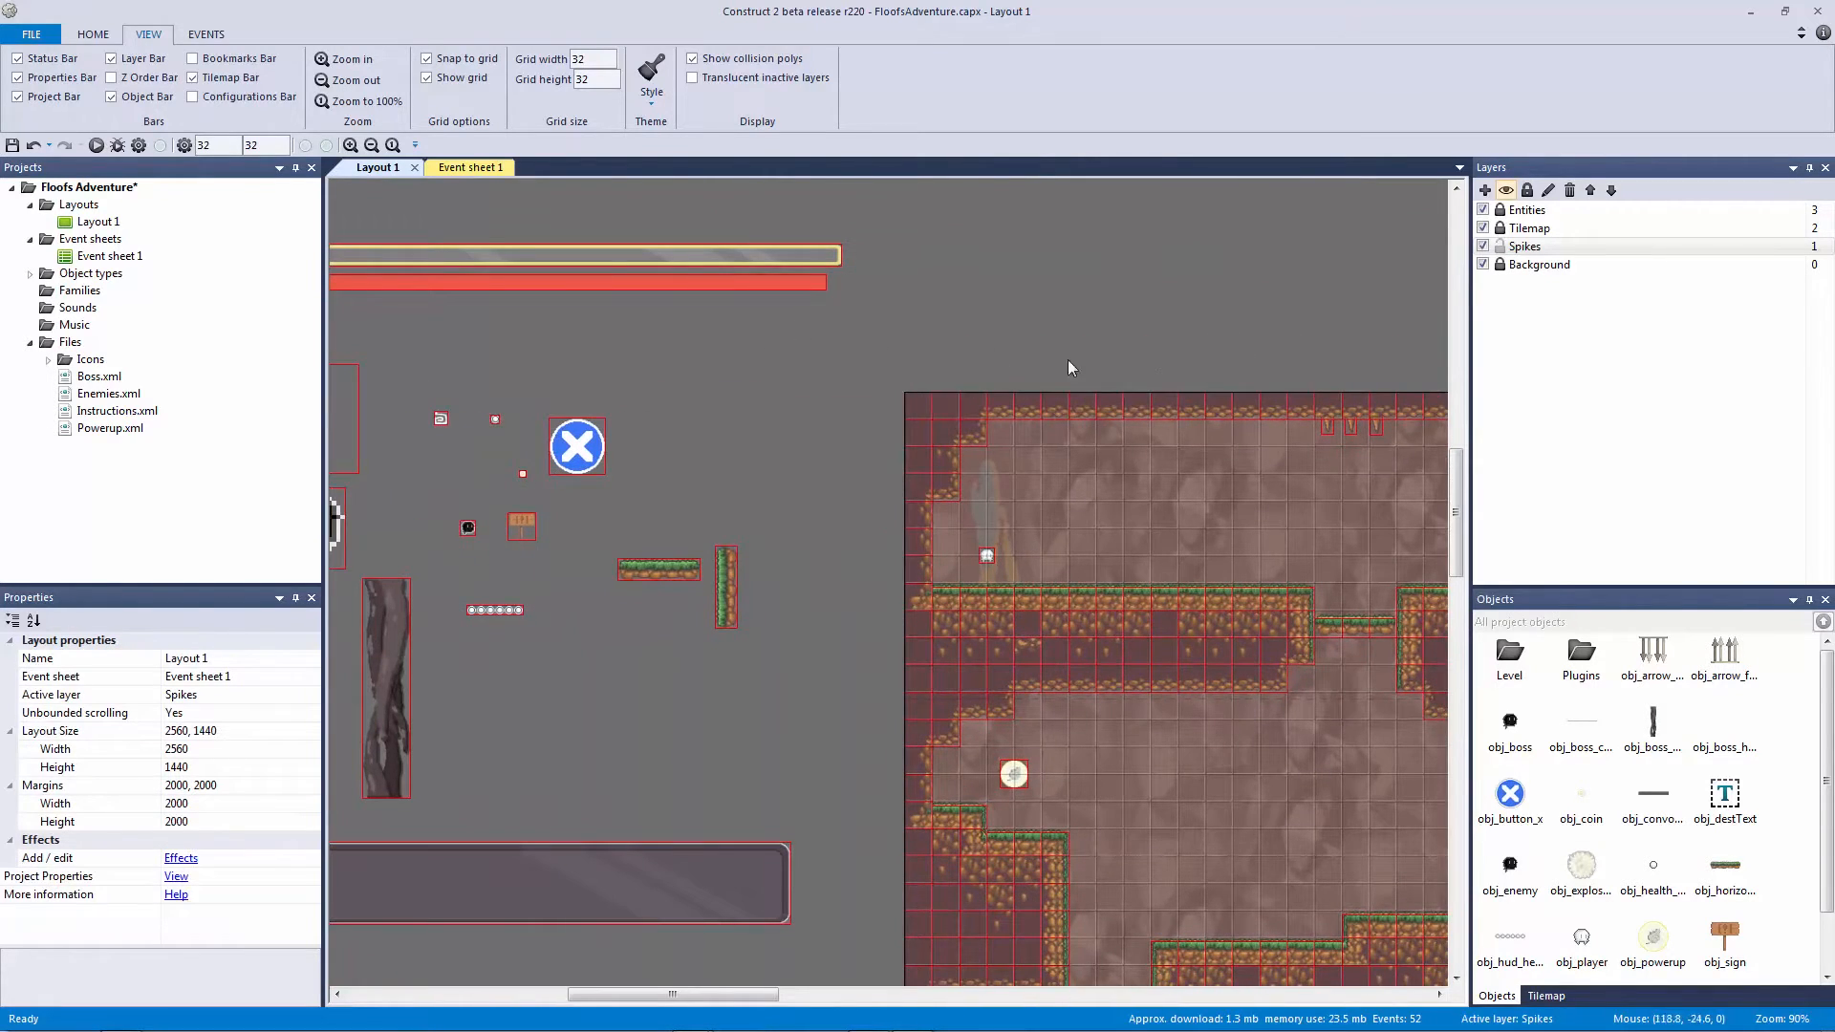
pyautogui.doubleClick(883, 359)
pyautogui.doubleClick(1052, 475)
pyautogui.click(941, 336)
pyautogui.click(382, 132)
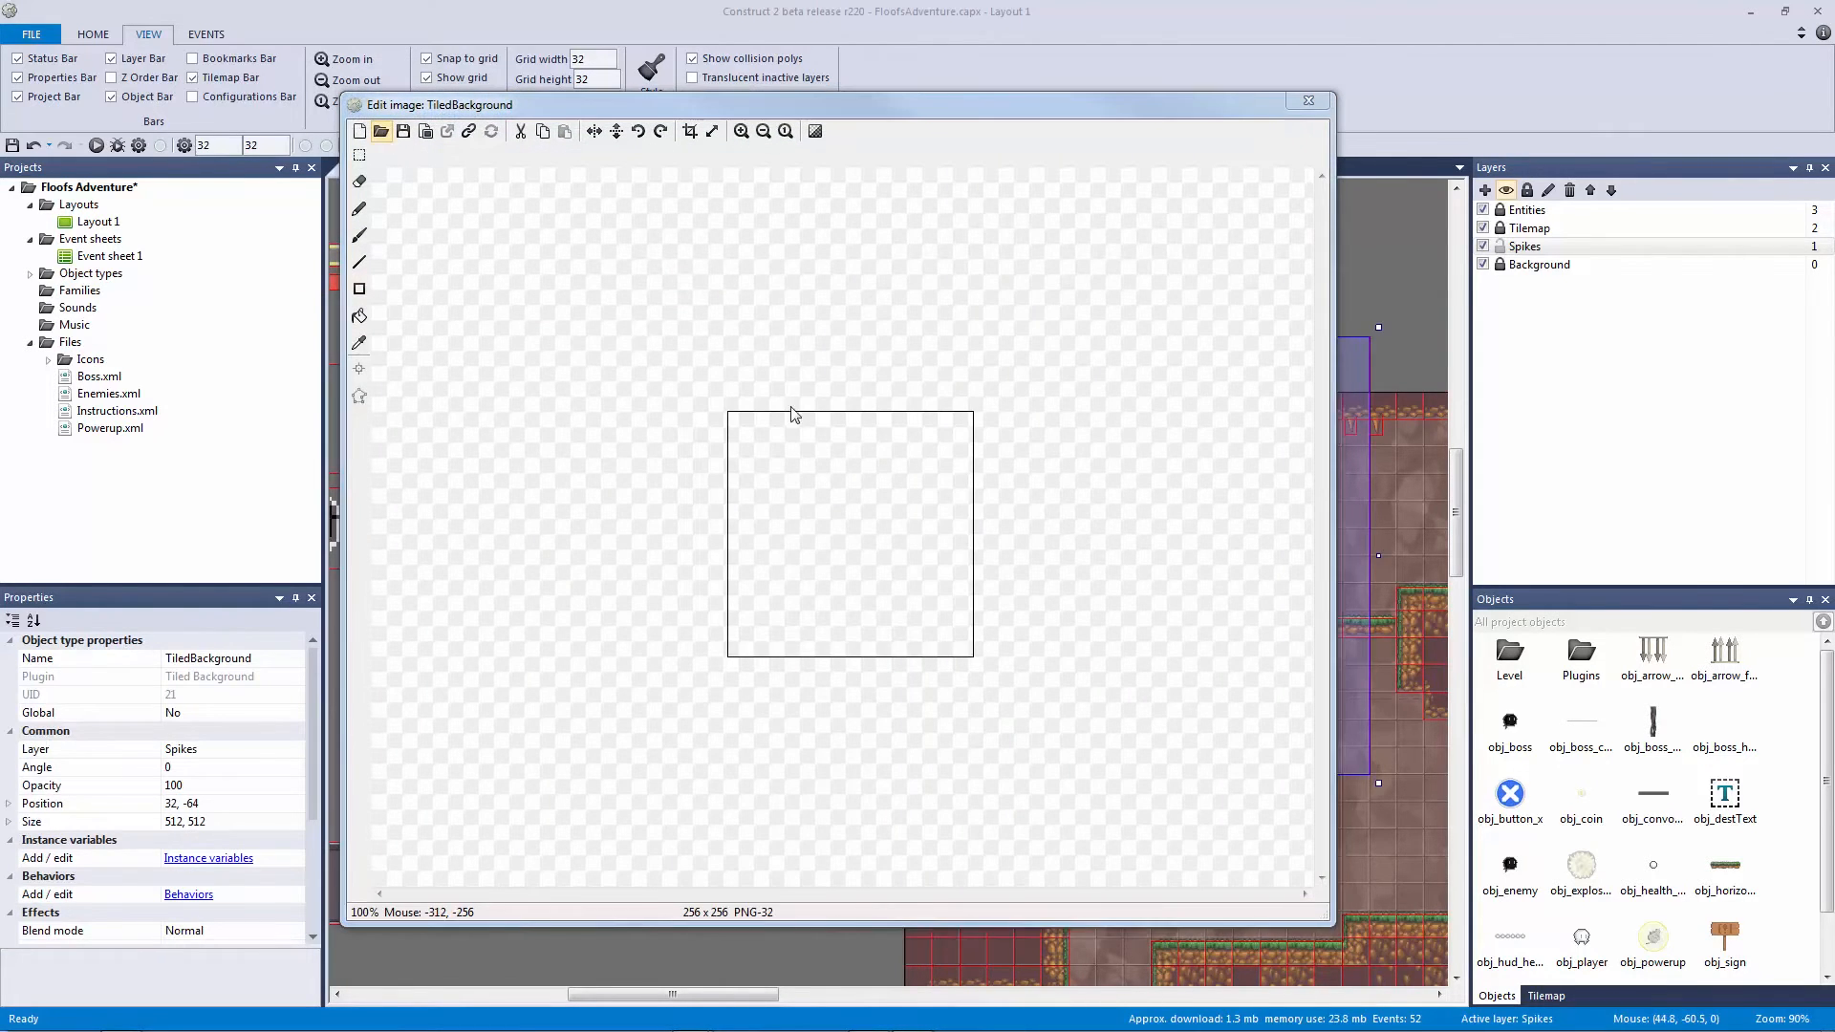
pyautogui.doubleClick(963, 450)
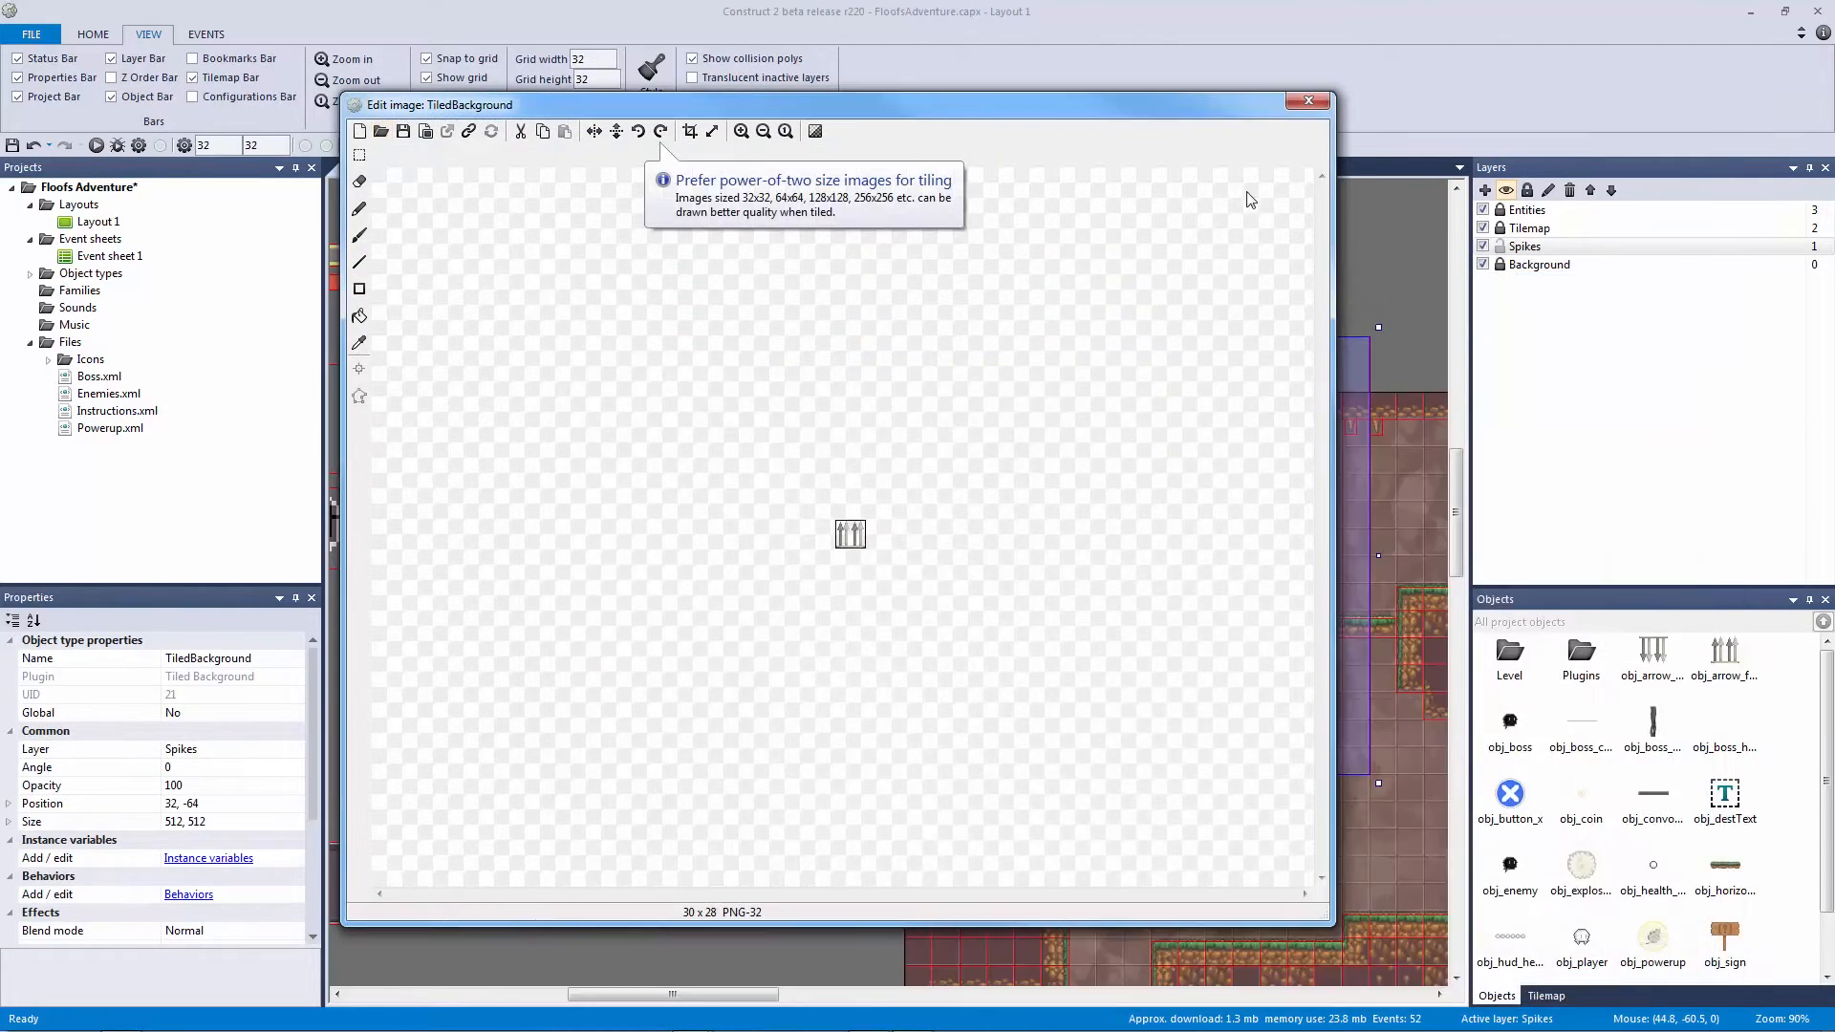
pyautogui.click(1306, 105)
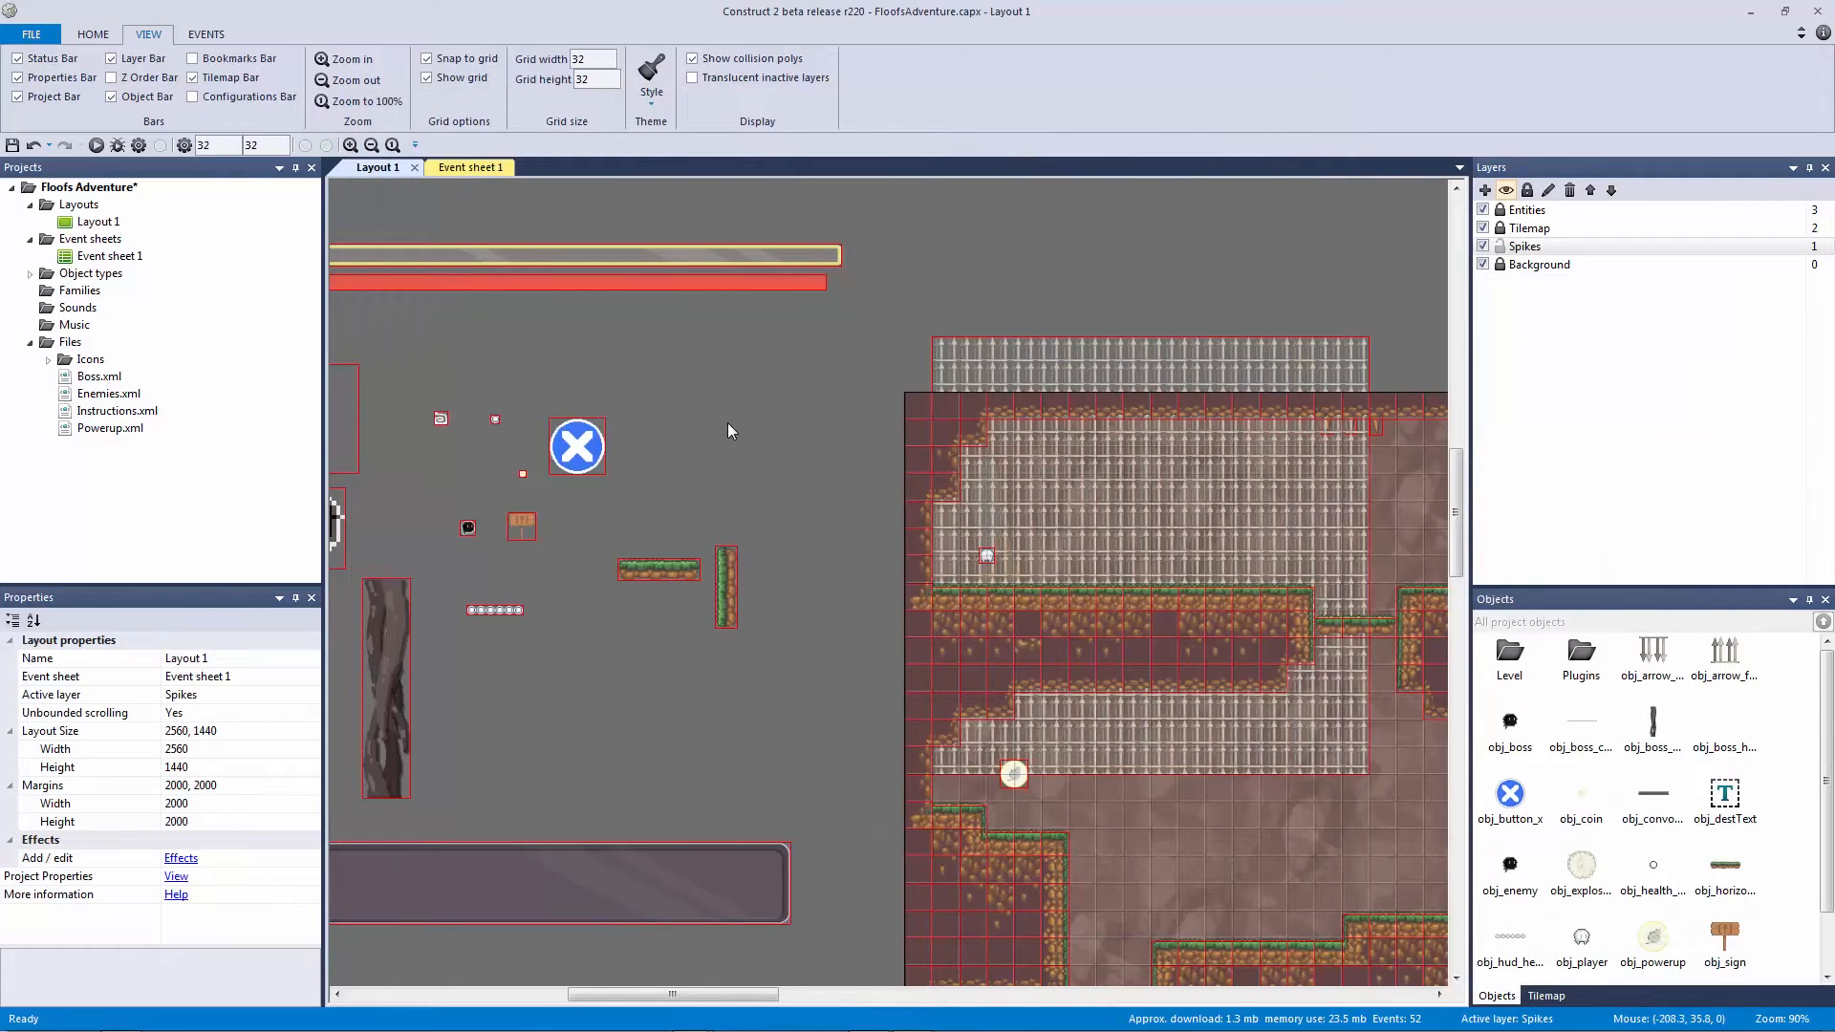
# Step: Insert a second Tiled Background object at -256, 64 outside the level, using Arrow_Ceil.png as its image
pyautogui.doubleClick(726, 422)
pyautogui.doubleClick(1053, 478)
pyautogui.click(698, 445)
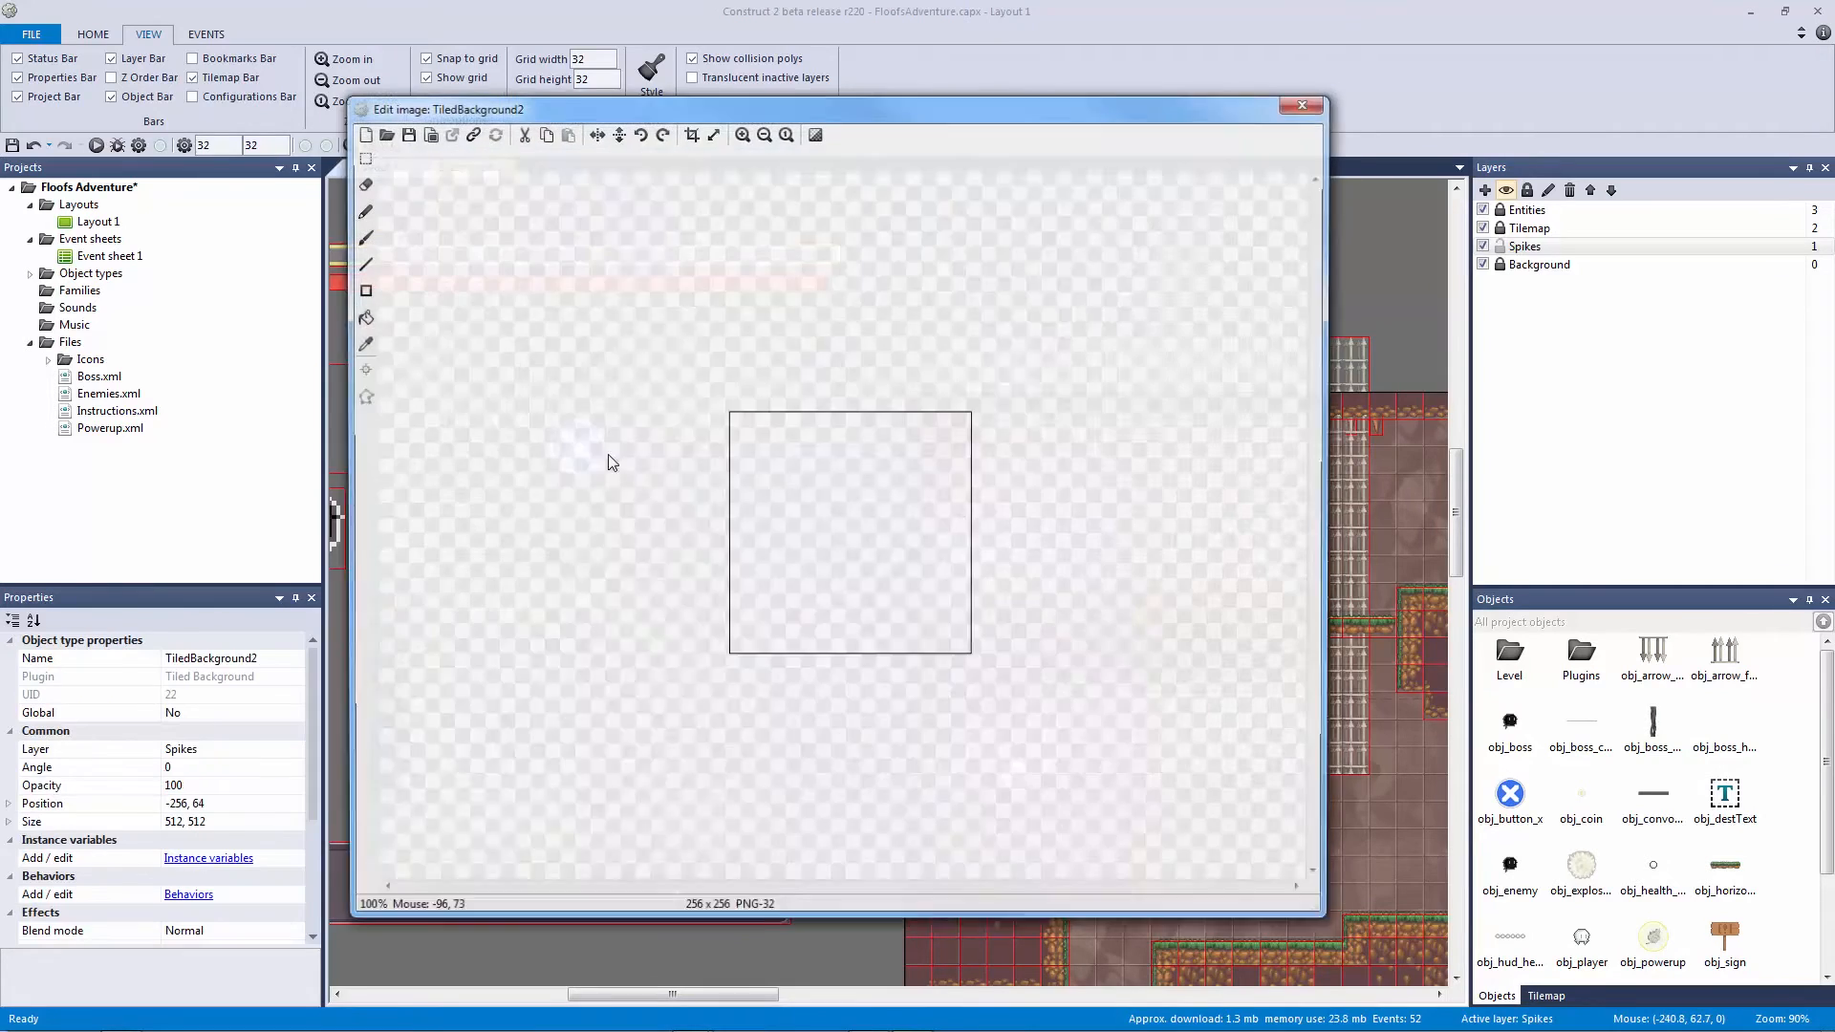
pyautogui.click(381, 131)
pyautogui.doubleClick(870, 439)
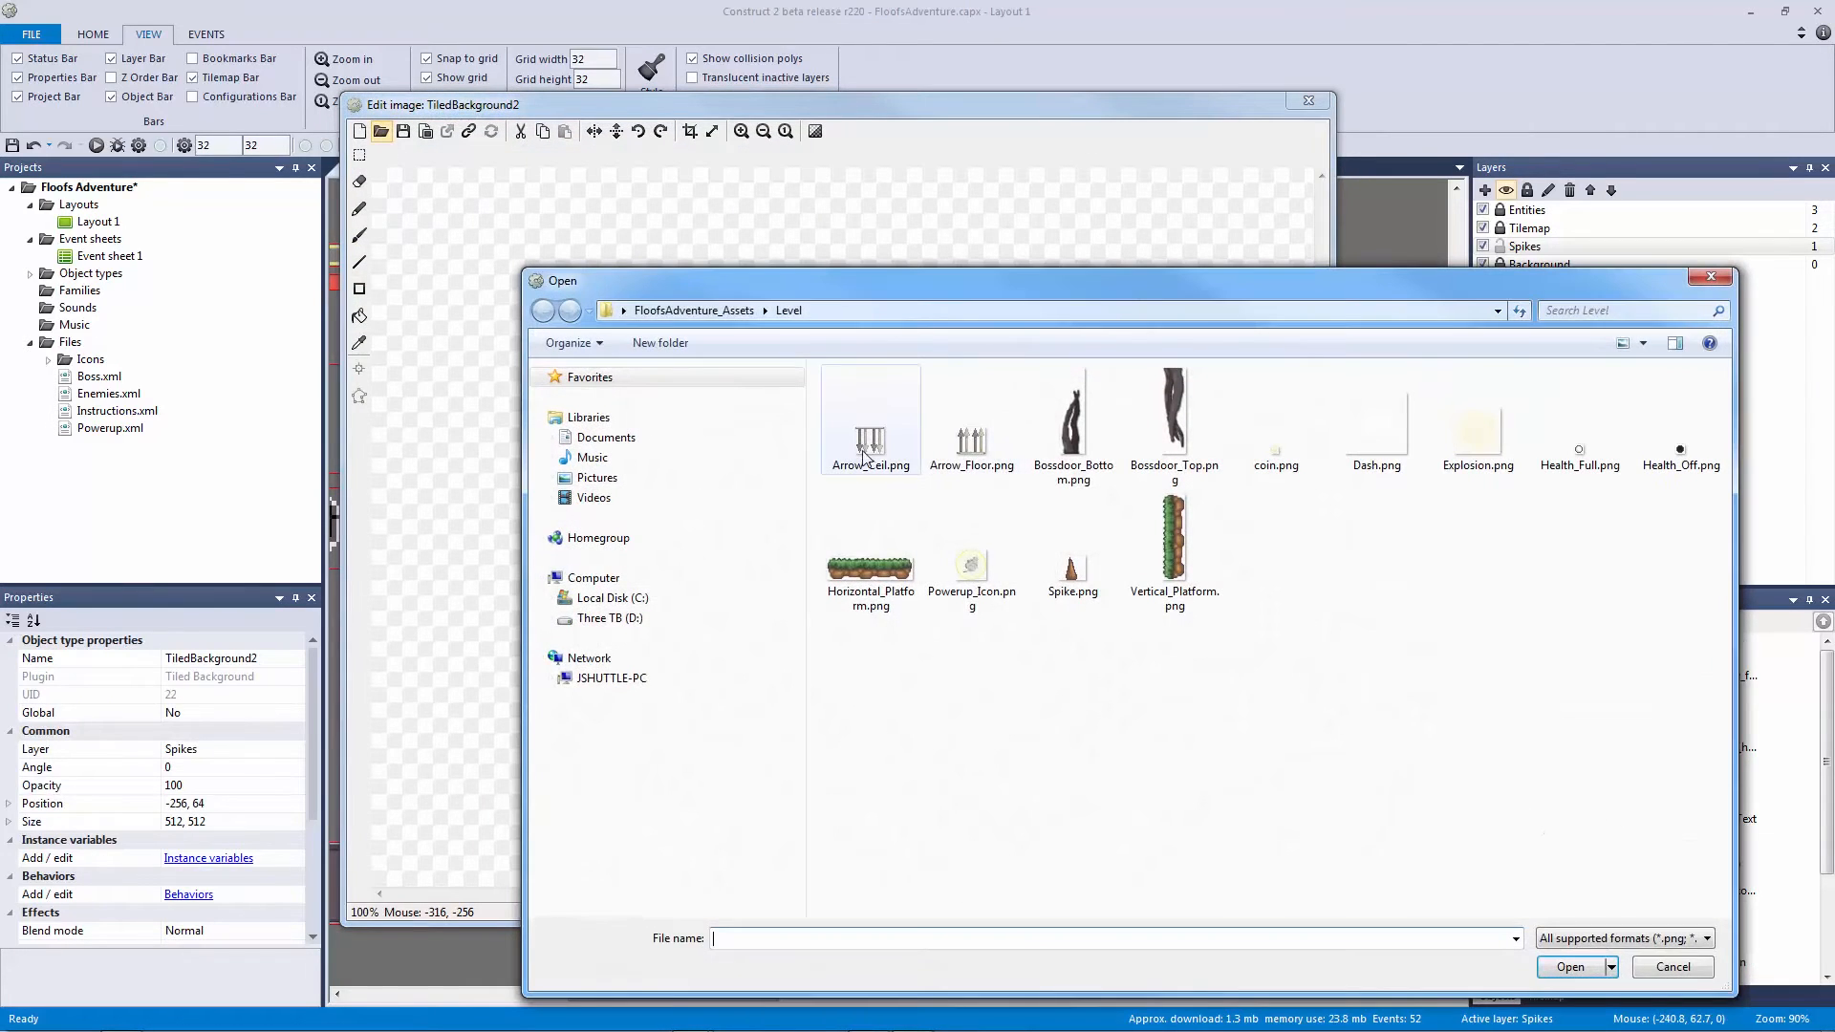
pyautogui.click(1301, 105)
# Step: Move the down-arrow tiled background to -352, 64 and try to rename it obj_arrow_ceil
pyautogui.moveTo(753, 514); pyautogui.dragTo(671, 517)
pyautogui.click(215, 658)
pyautogui.press('Delete')
pyautogui.press('Delete')
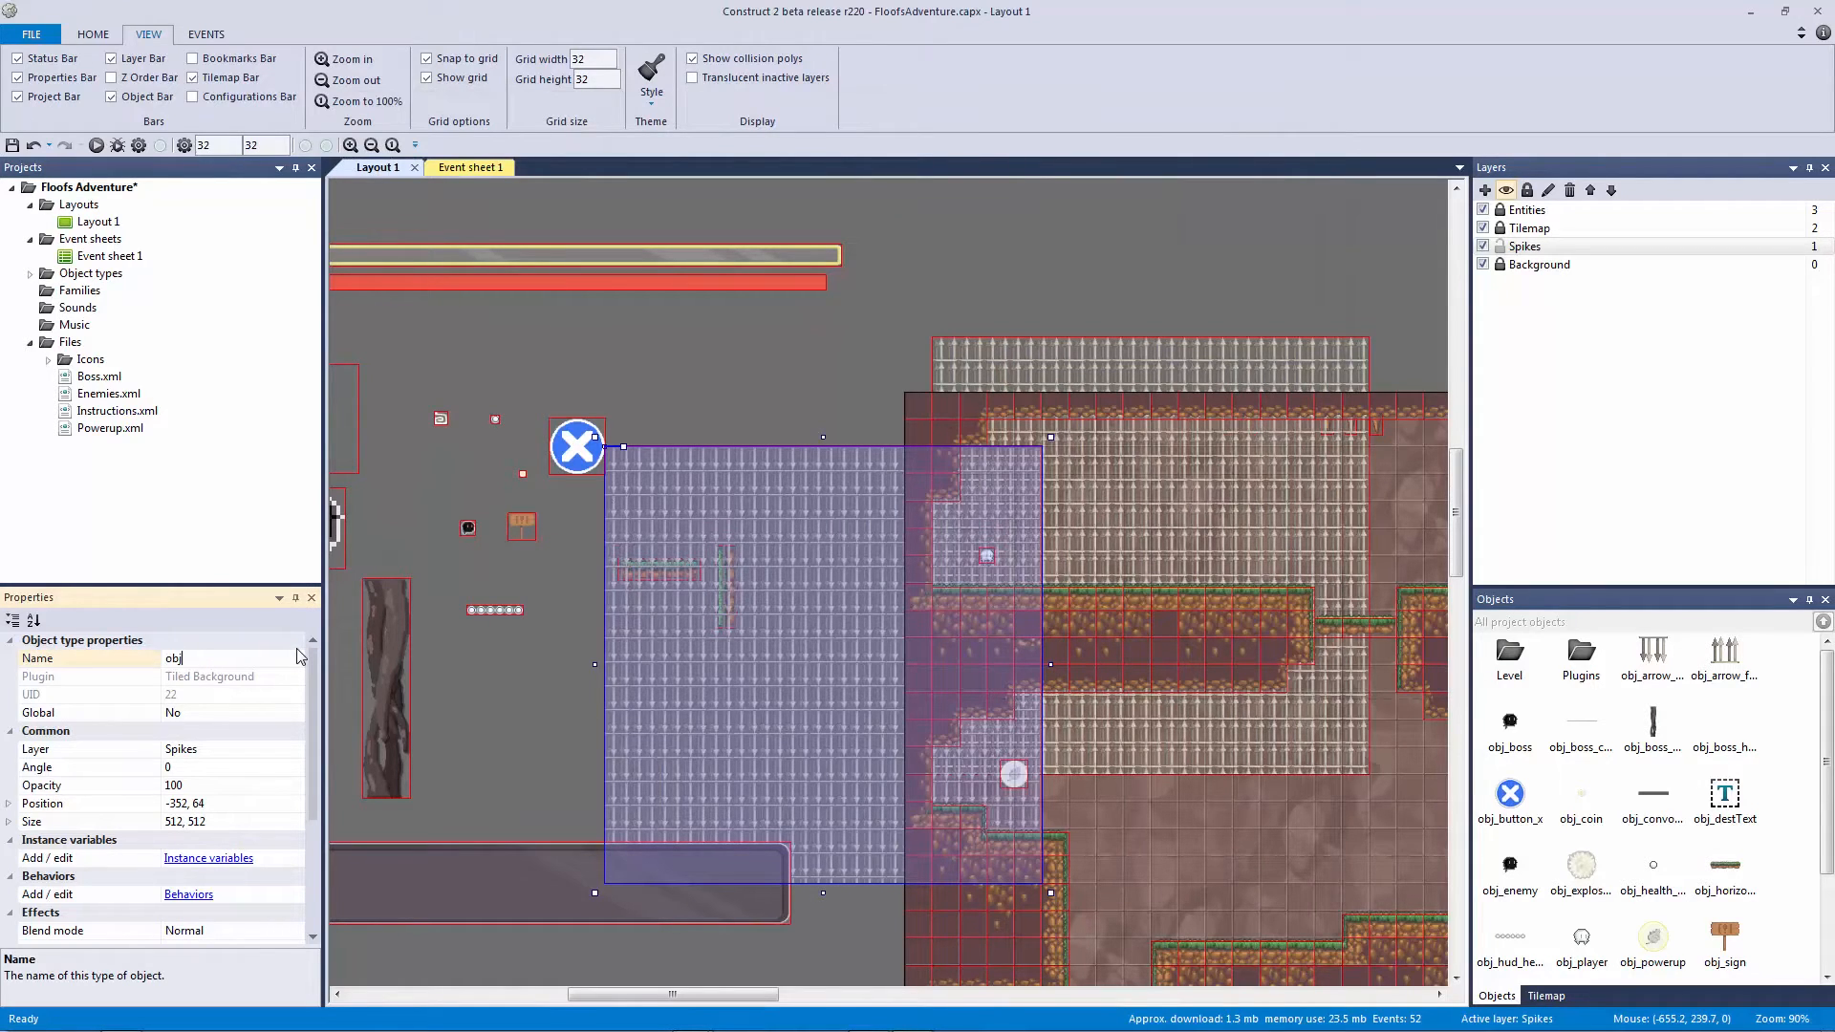
pyautogui.write('obj_arrow_ceil')
pyautogui.press('Return')
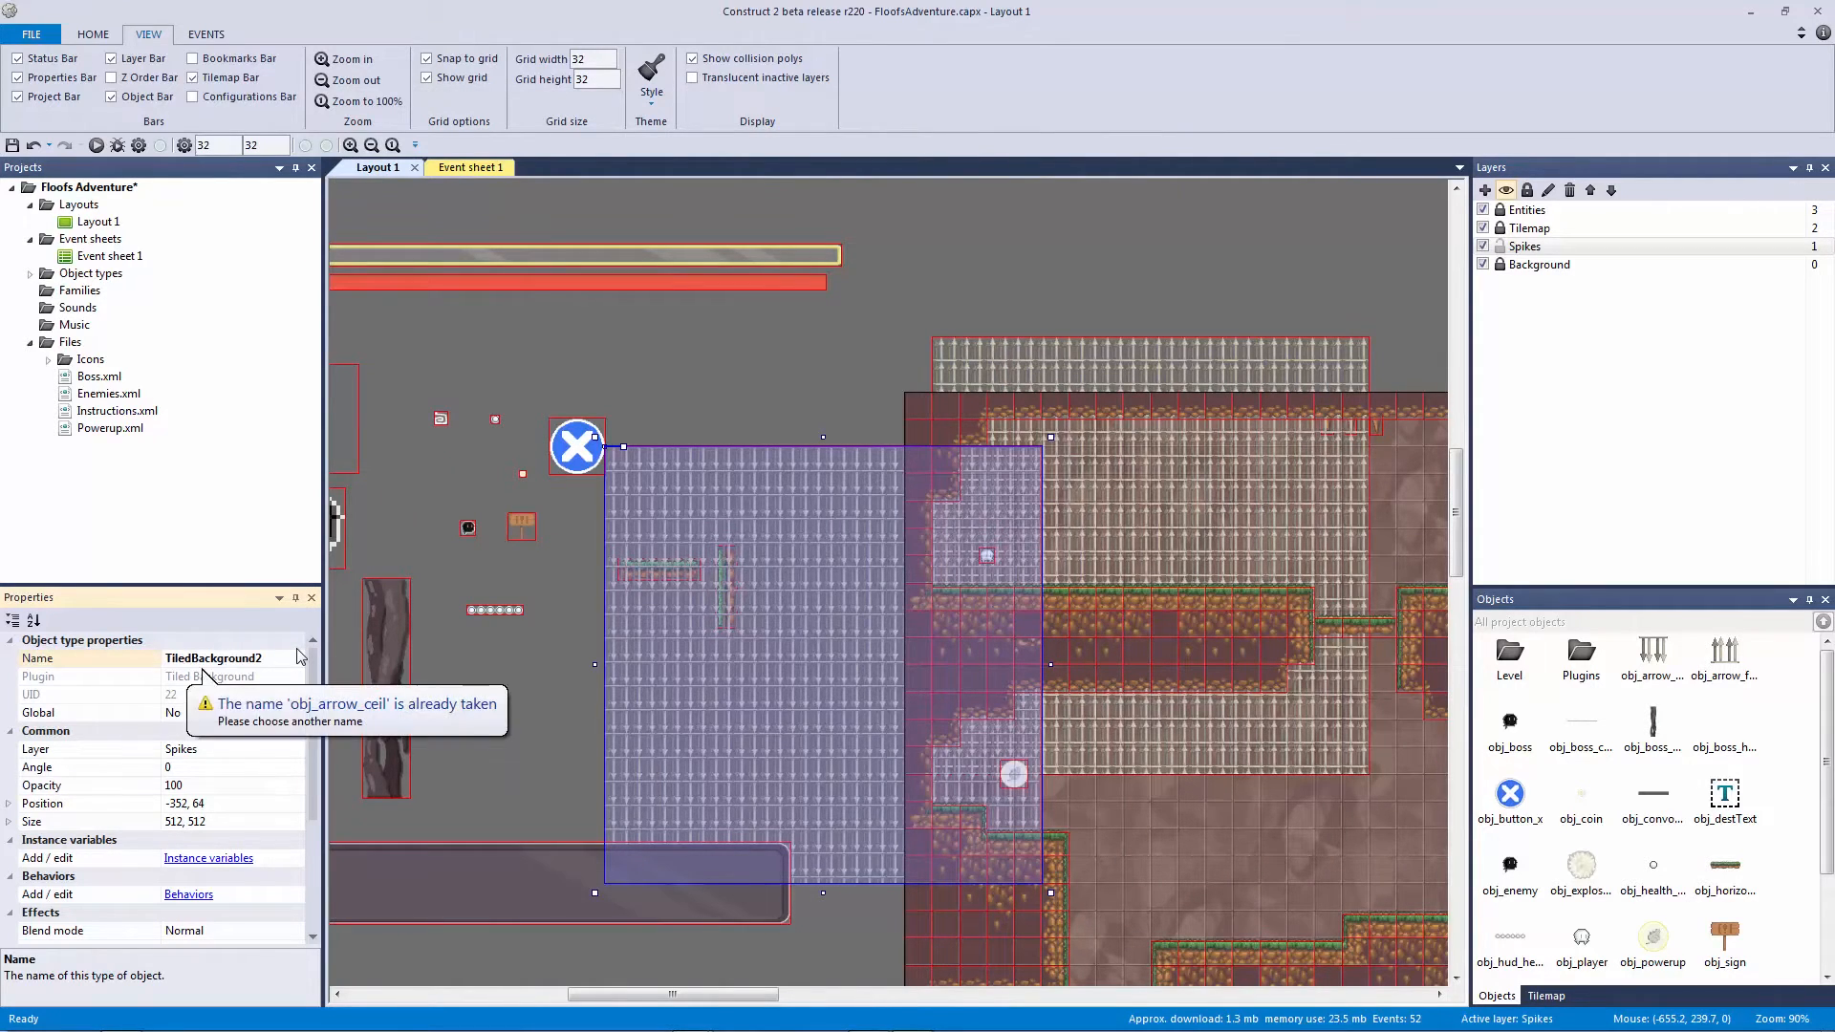
pyautogui.click(963, 270)
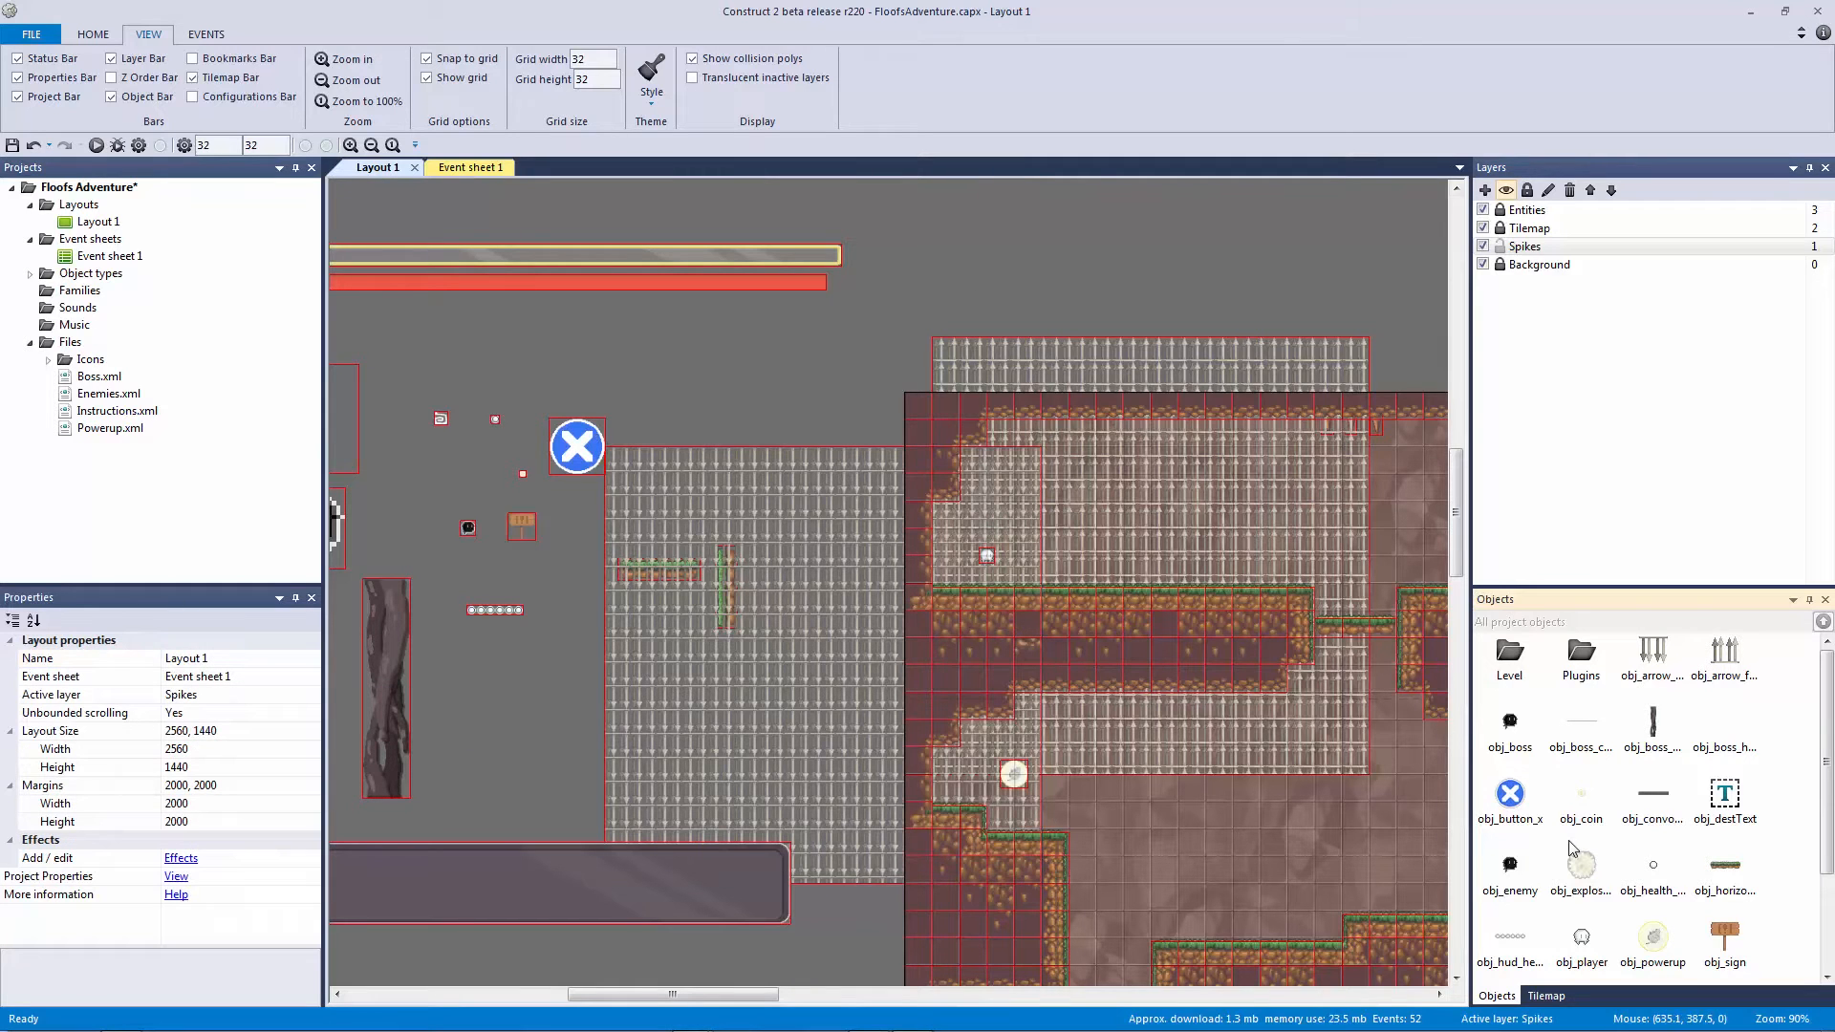
# Step: Delete the old sprite object types obj_arrow_ceil and obj_arrow_floor from the project
pyautogui.scroll(-3, 1625, 783)
pyautogui.click(1724, 875)
pyautogui.scroll(3, 1629, 860)
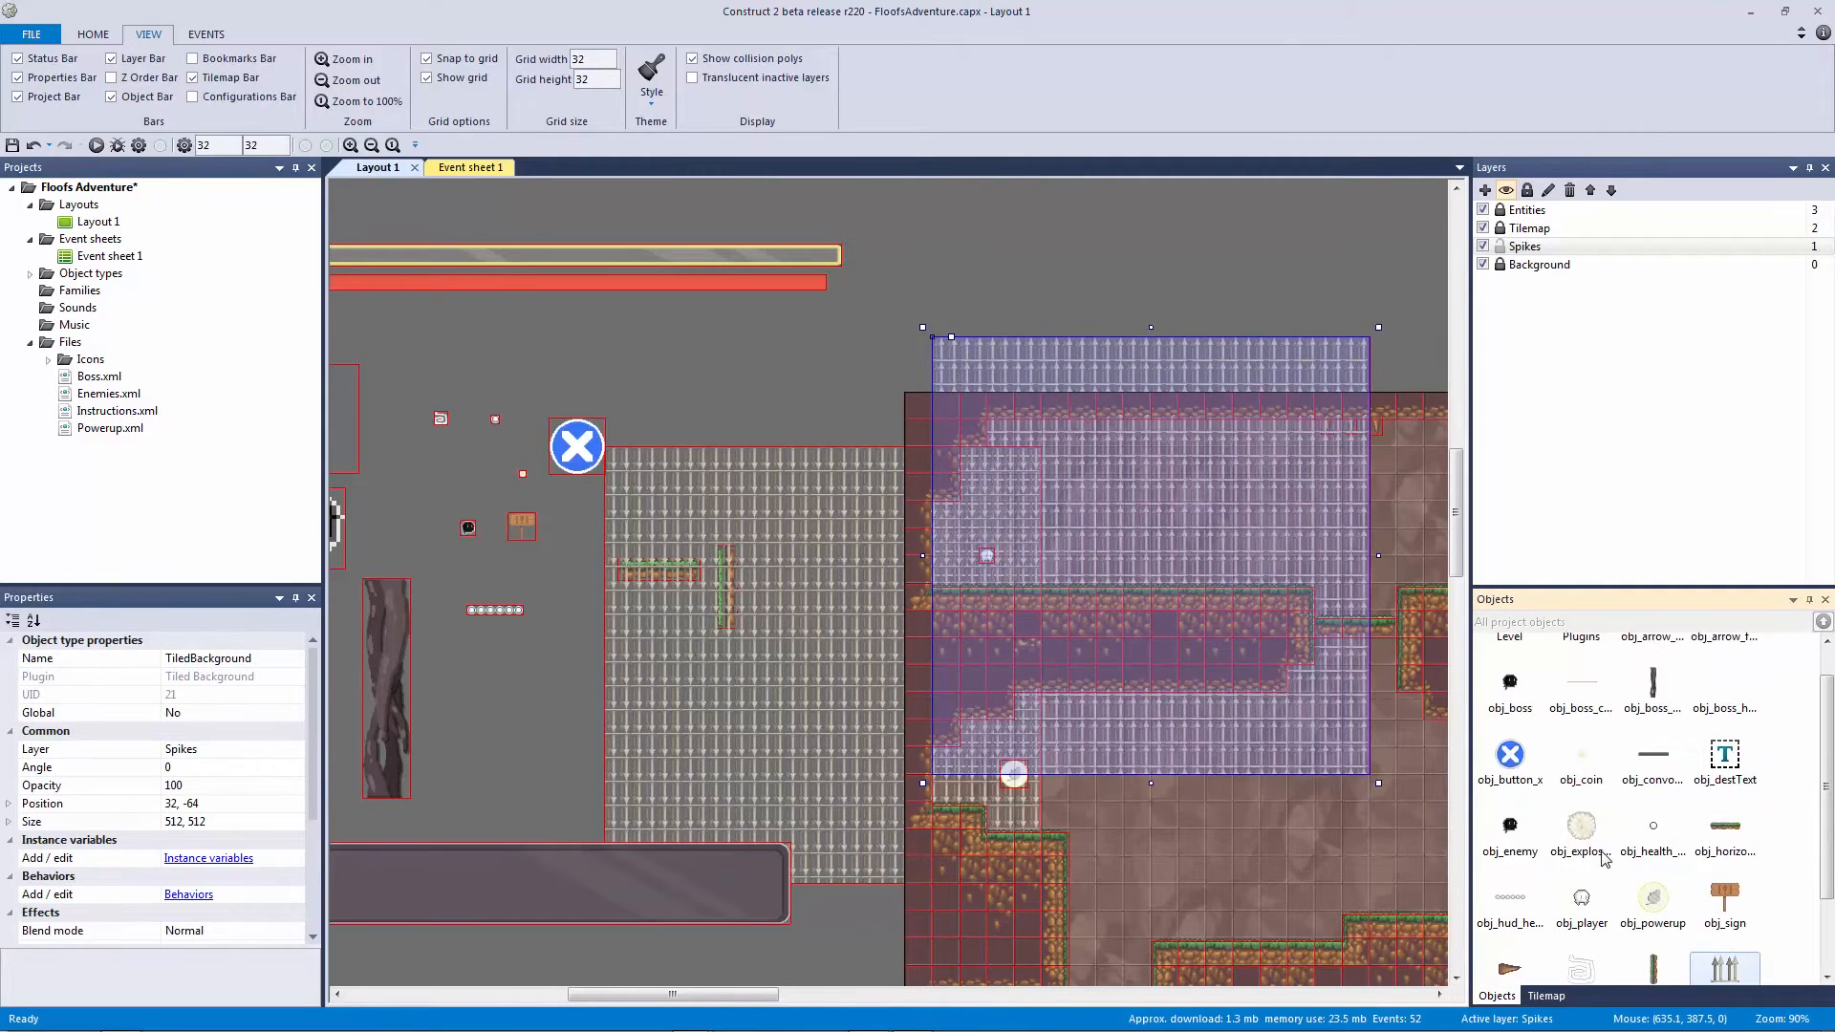
pyautogui.click(1658, 681)
pyautogui.press('Delete')
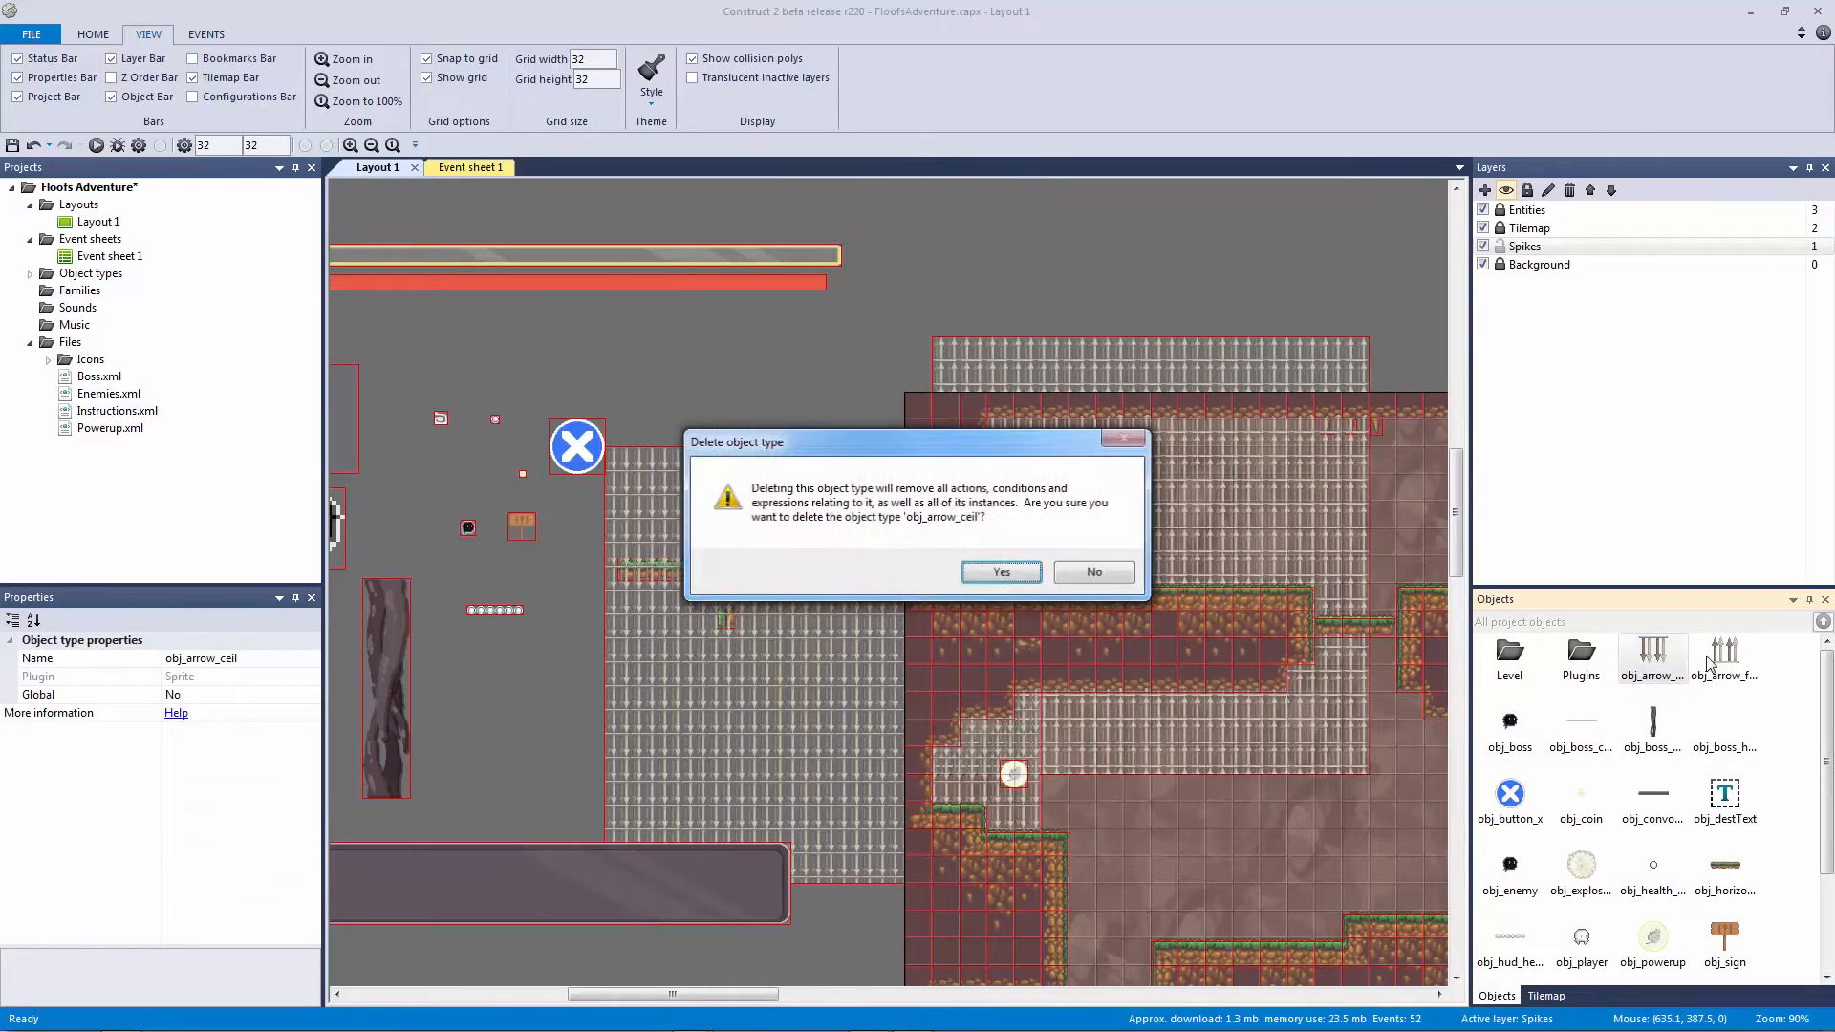
pyautogui.click(1011, 575)
pyautogui.press('Delete')
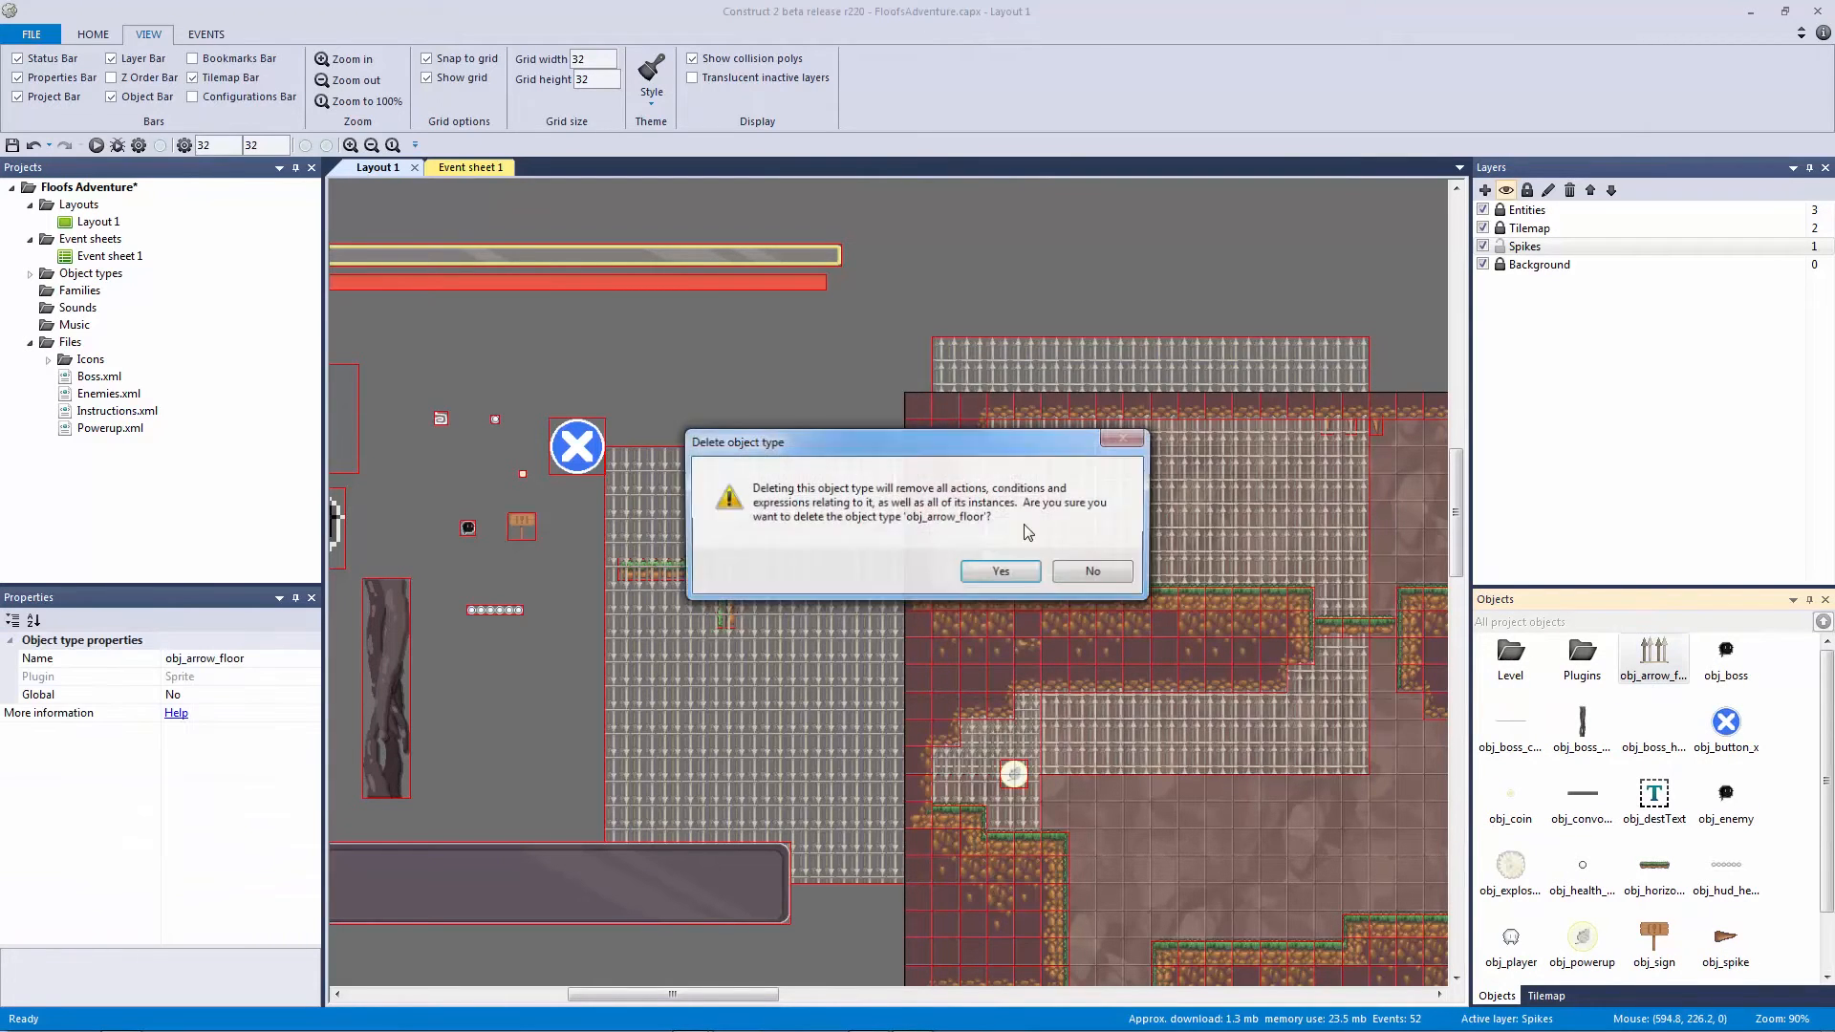
pyautogui.click(1007, 568)
# Step: Rename the down-arrow tiled background as obj_arrow_ceil
pyautogui.click(659, 478)
pyautogui.click(253, 659)
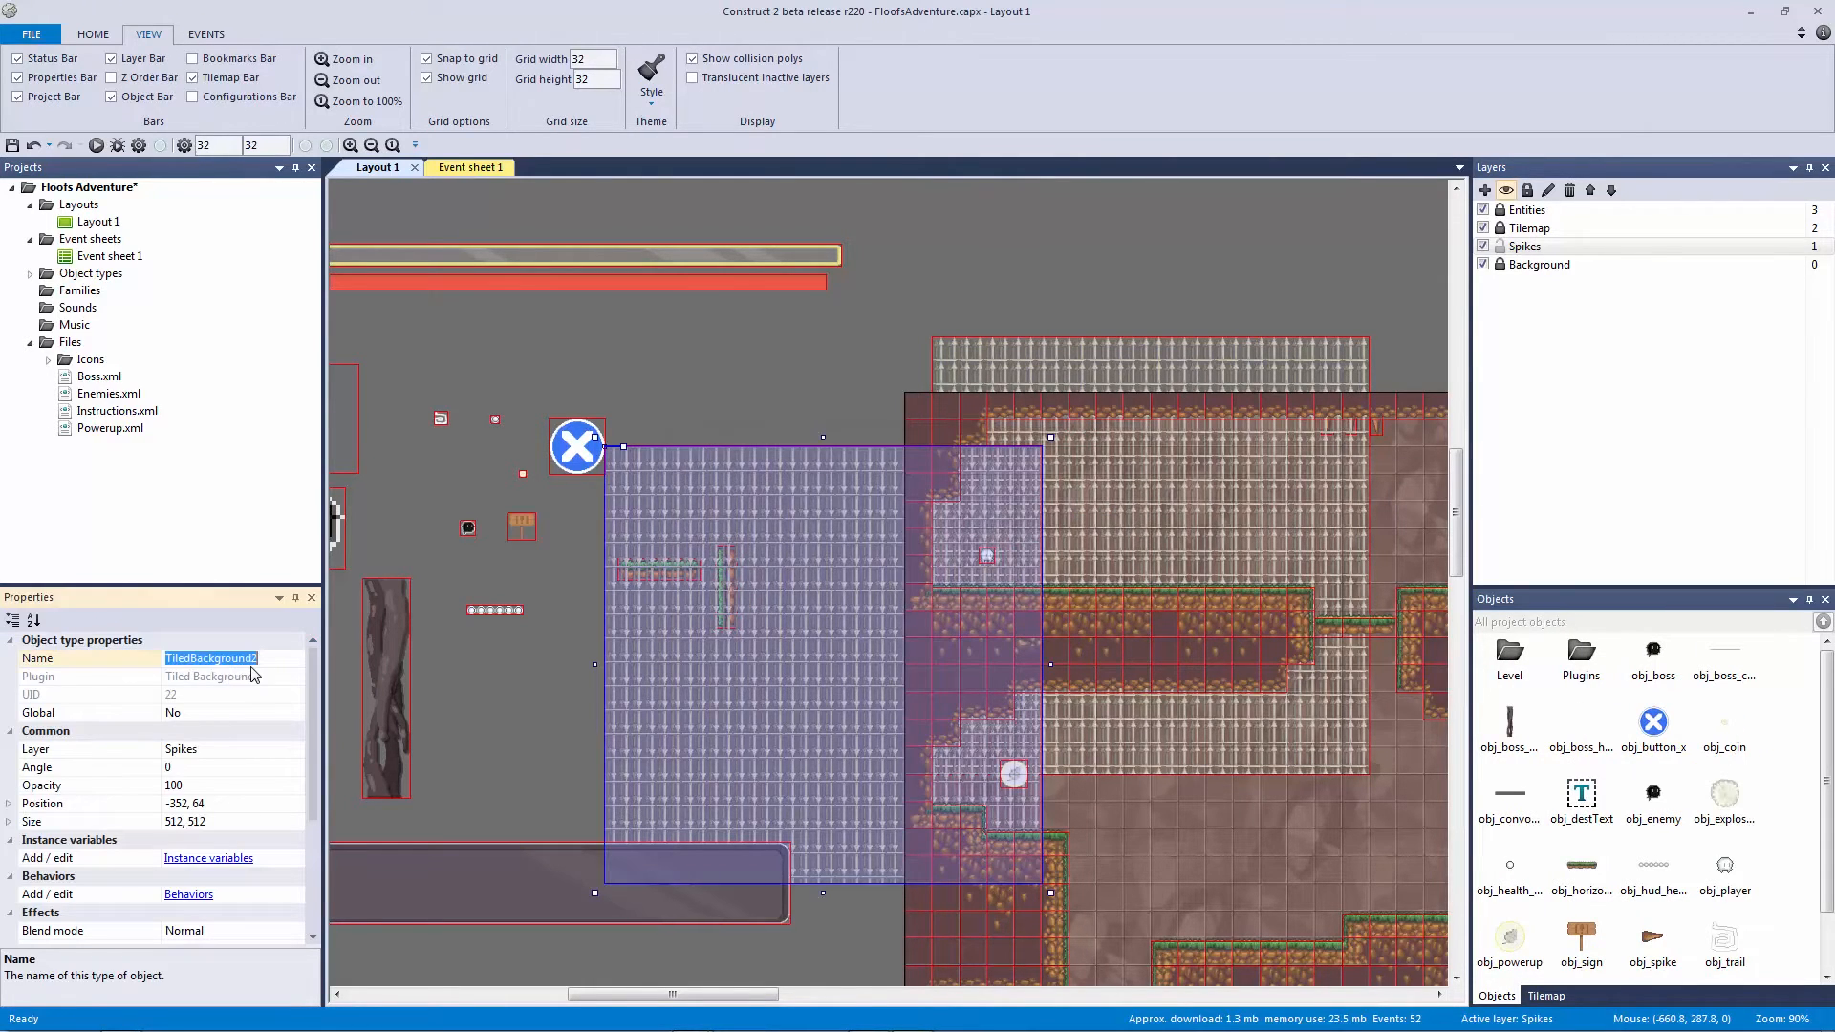
pyautogui.write('obj_arrow_ceil')
pyautogui.press('Return')
# Step: Try to rename the up-arrow tiled background as obj_arrow_ceil
pyautogui.click(994, 368)
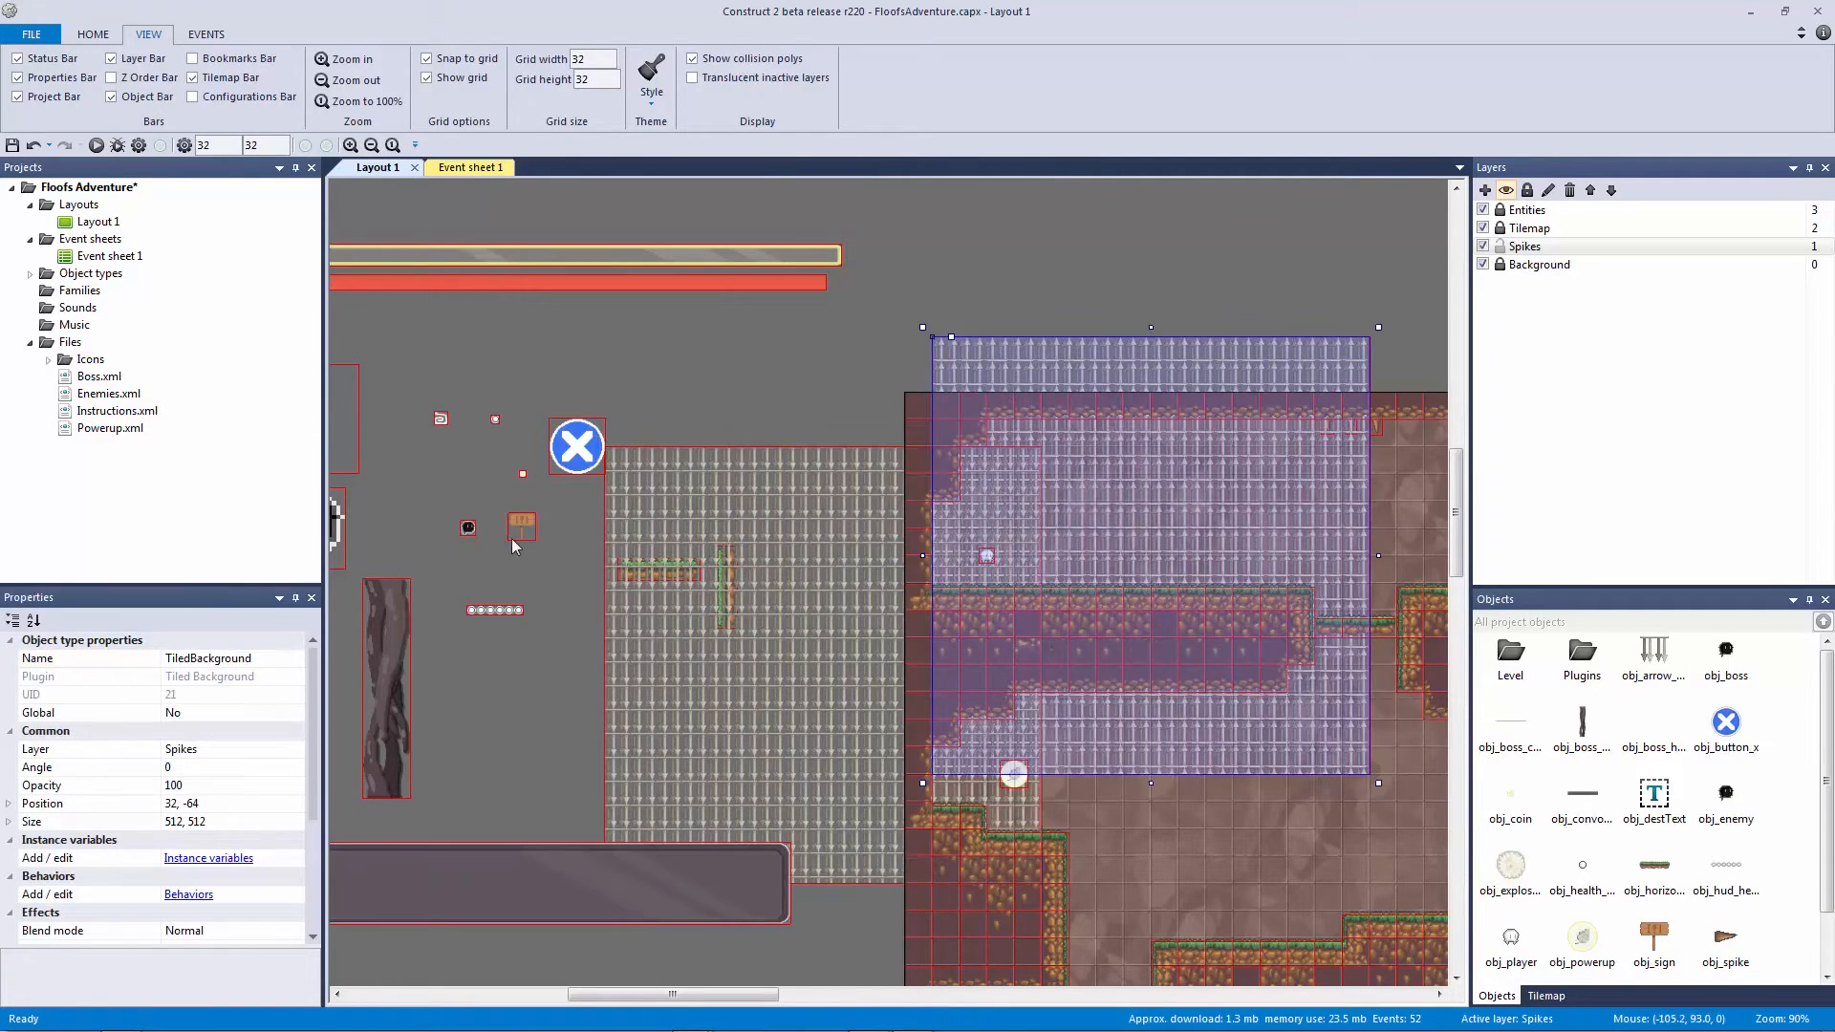
pyautogui.click(198, 659)
pyautogui.write('obj_arrow_fl')
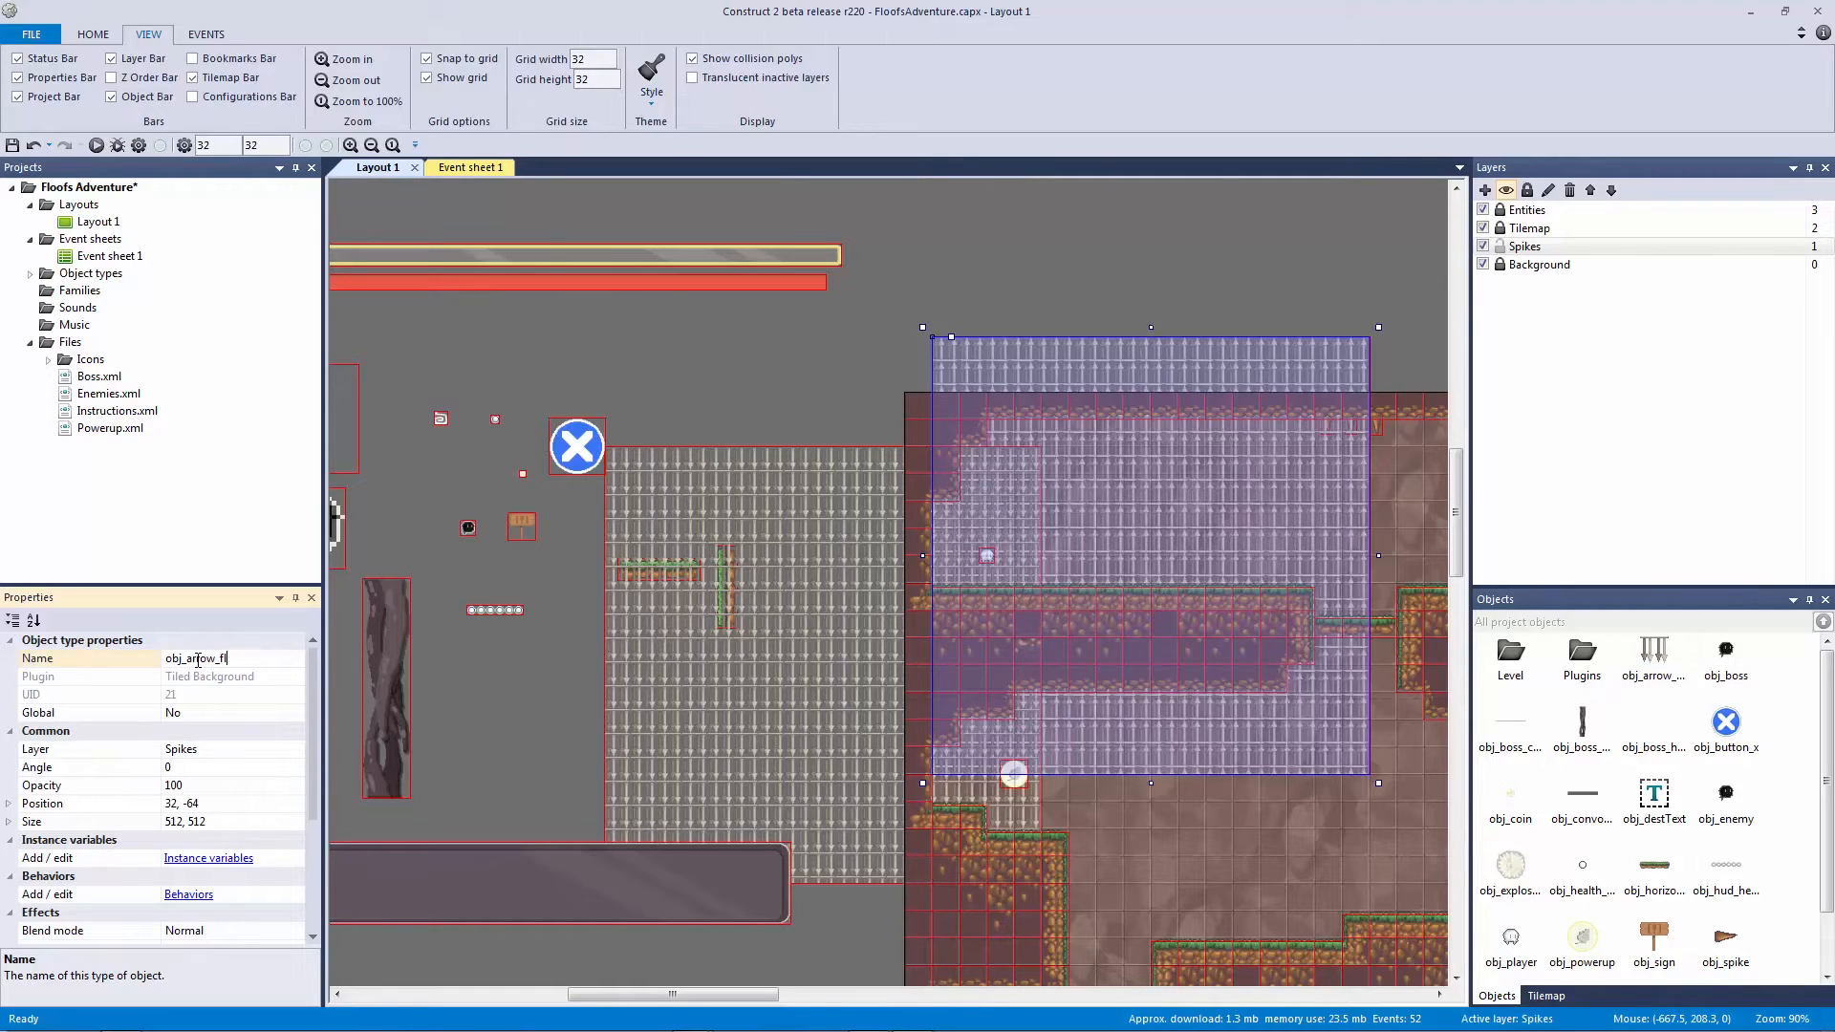
pyautogui.write('eil')
pyautogui.press('Return')
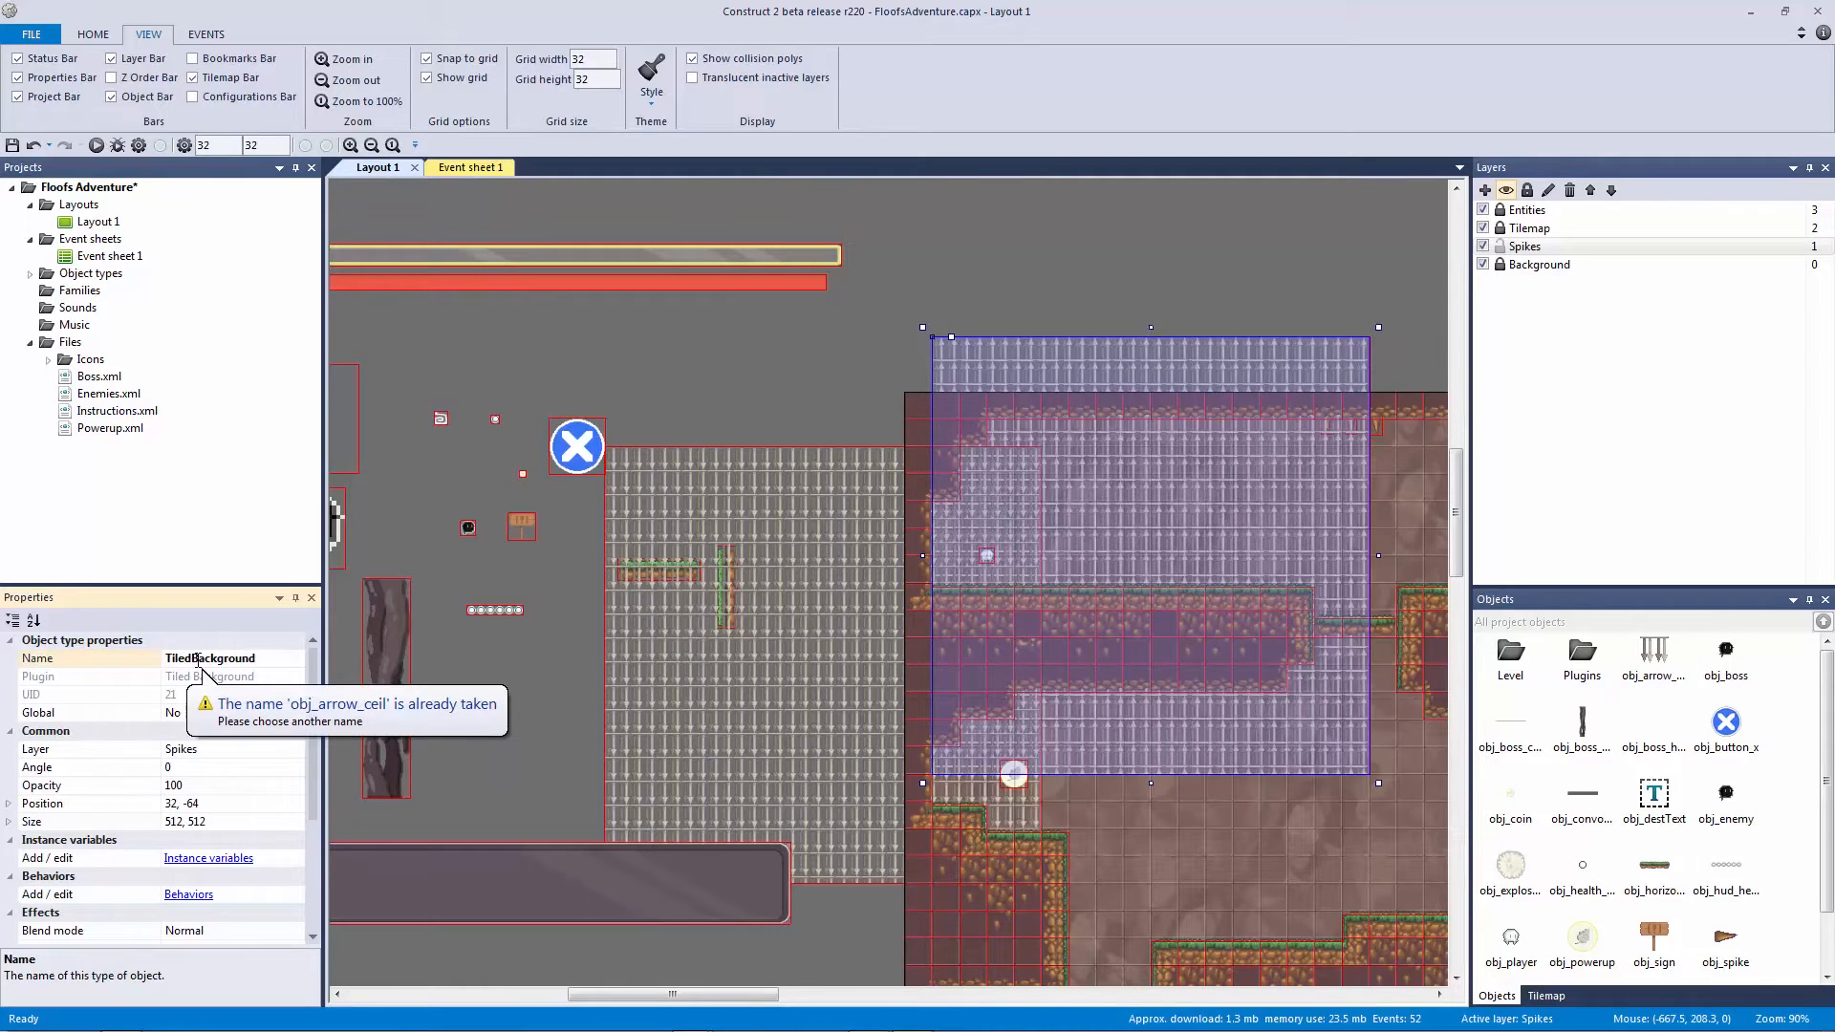
# Step: Move the down-arrow tiled background to -544, 64 and rename the up-arrow one as obj_arrow_floor
pyautogui.click(703, 541)
pyautogui.moveTo(772, 527); pyautogui.dragTo(609, 526)
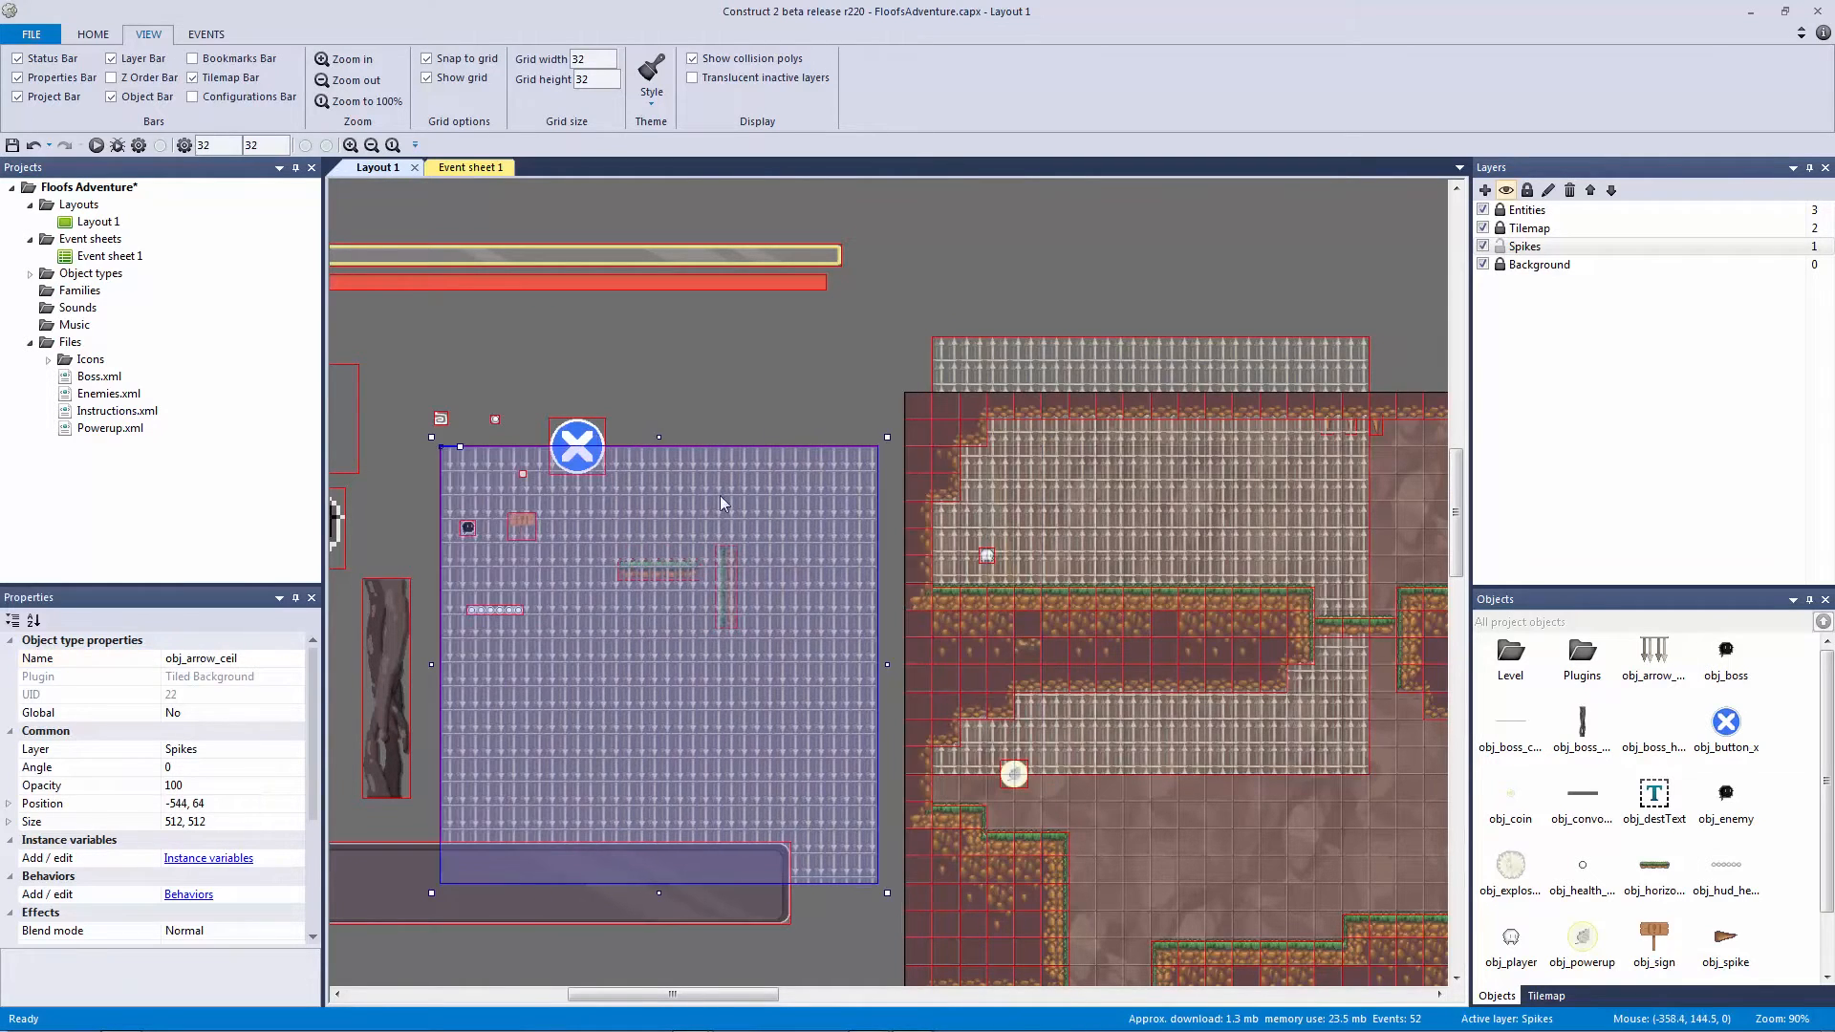
pyautogui.click(1088, 404)
pyautogui.click(262, 657)
pyautogui.write('ob')
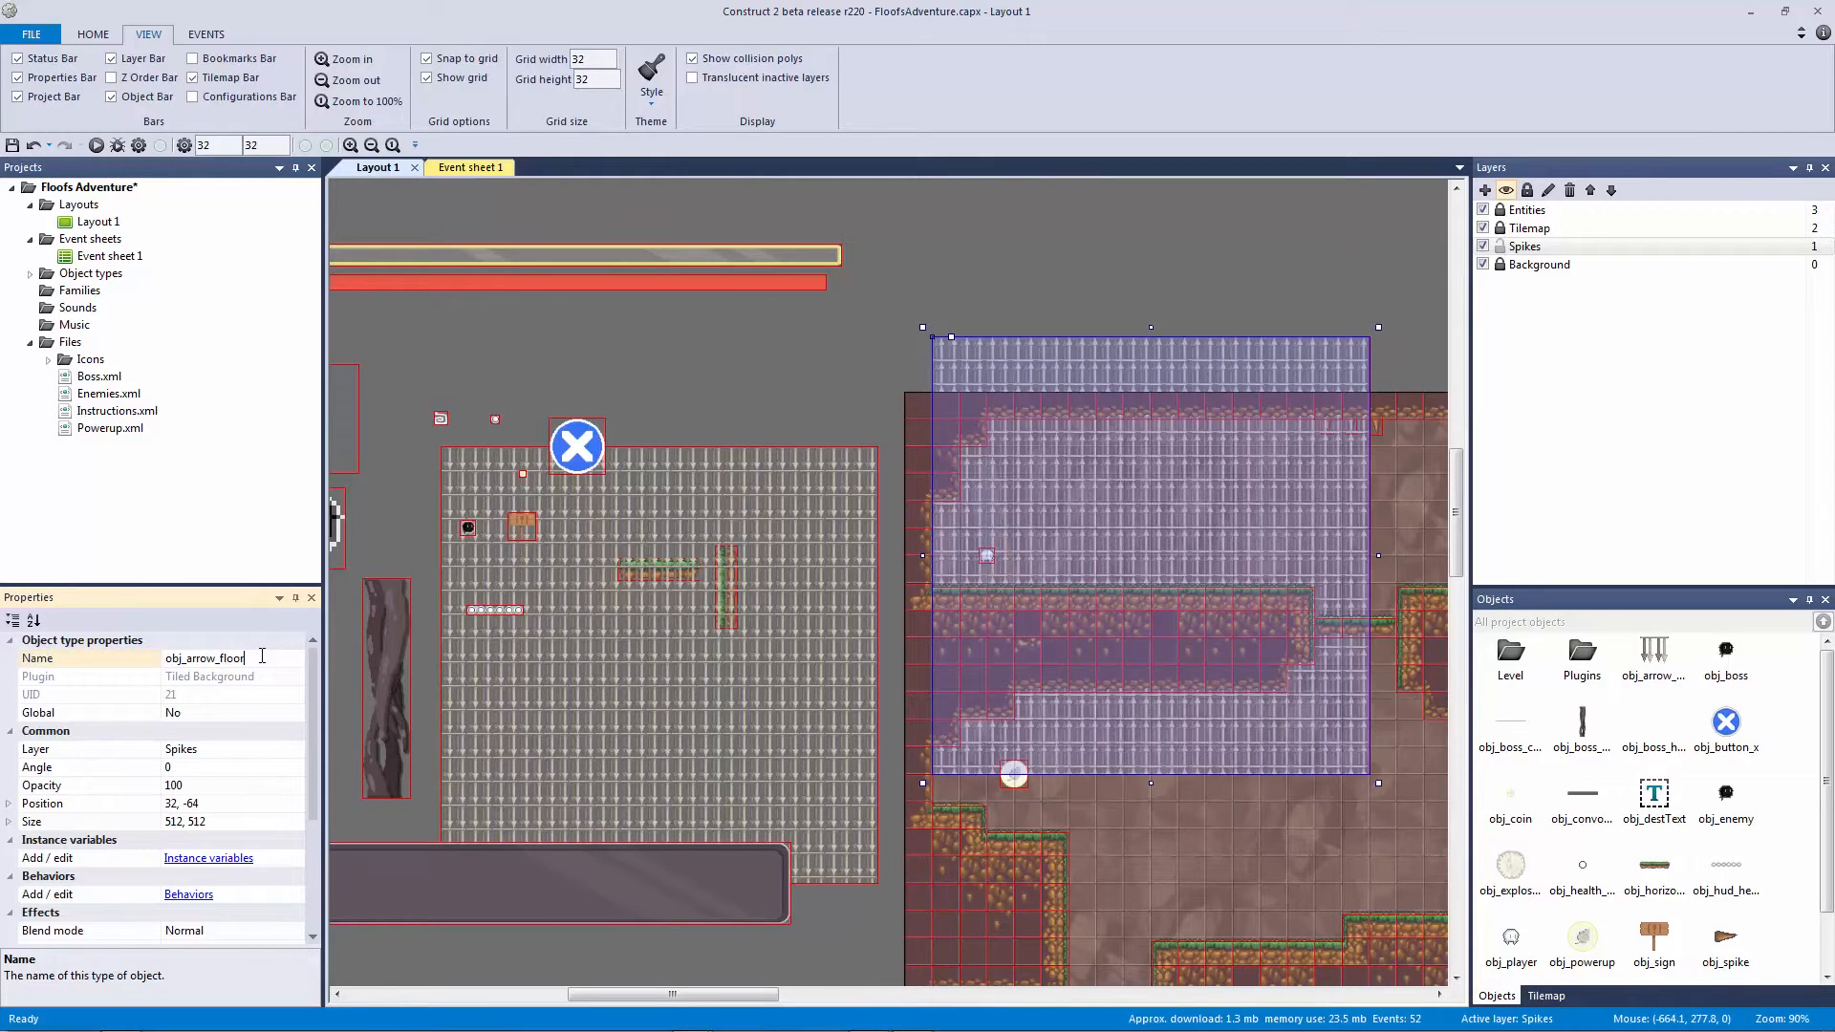
pyautogui.write('j_arrow_floor')
pyautogui.press('Return')
pyautogui.click(790, 407)
# Step: Shrink both arrow tiled backgrounds to strips one grid row high, with obj_arrow_ceil at 512 by 32
pyautogui.click(787, 489)
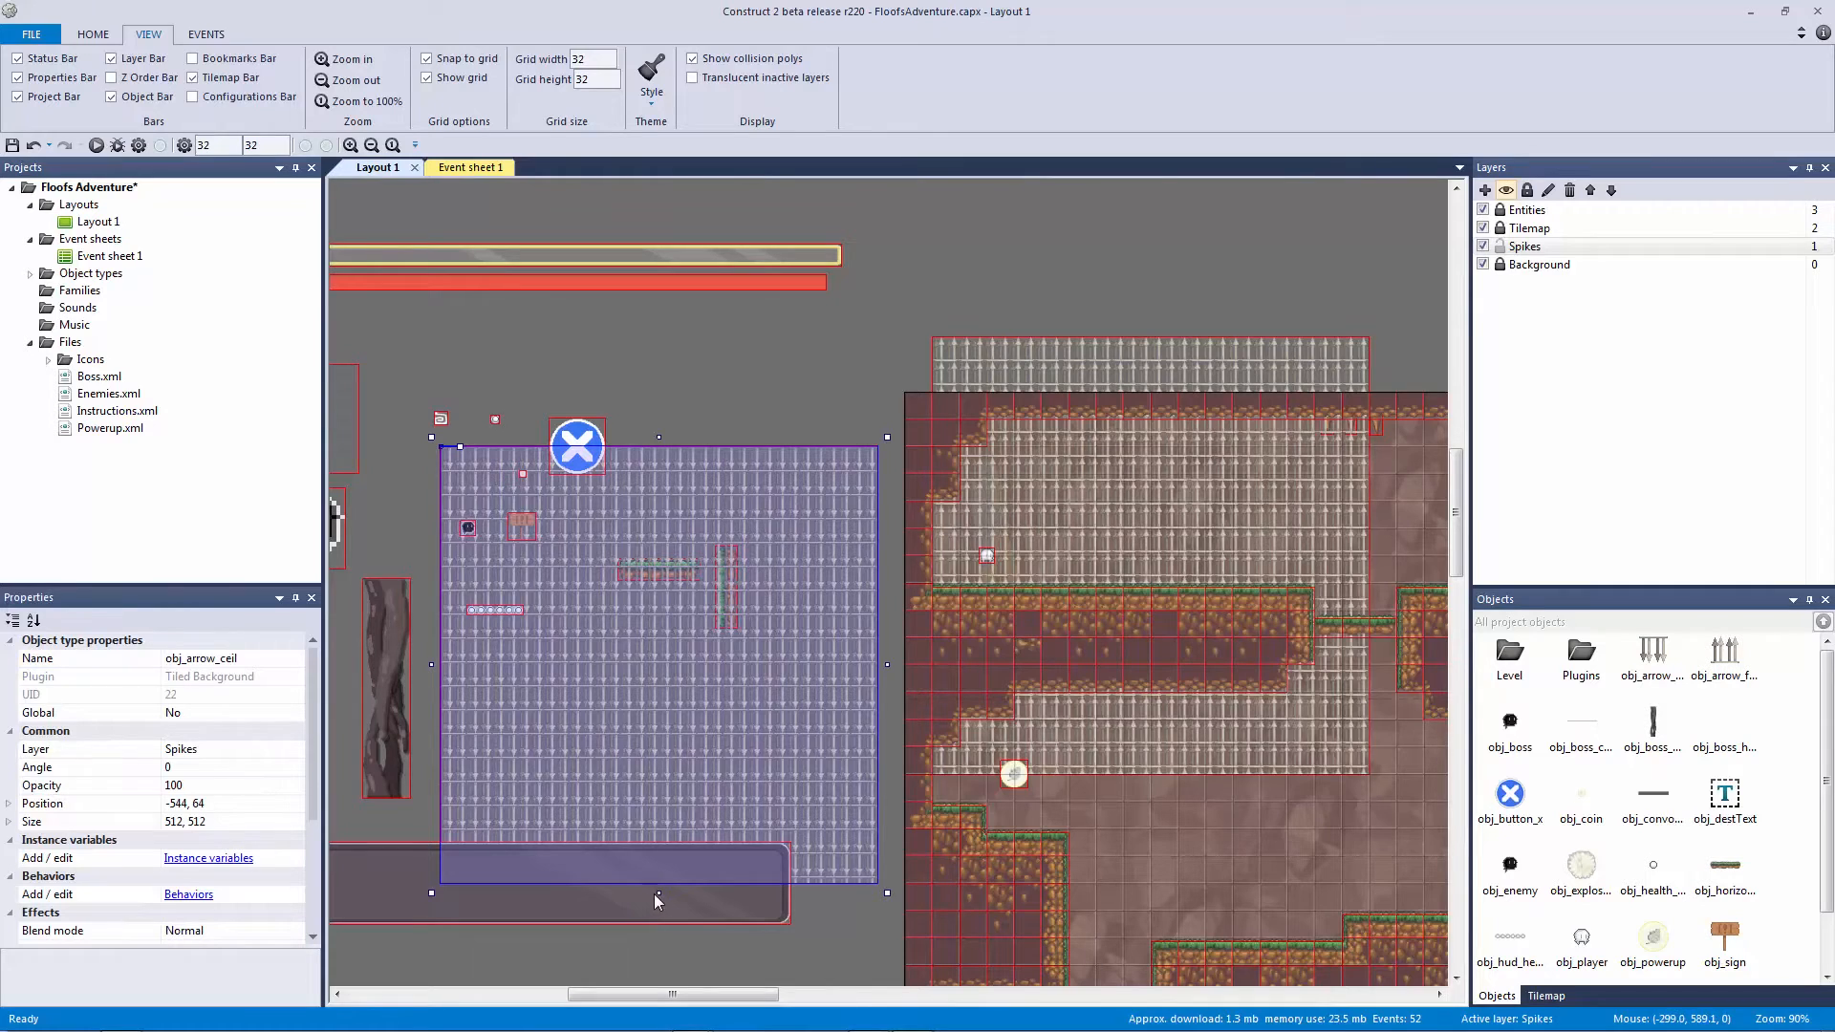
pyautogui.moveTo(656, 820); pyautogui.dragTo(713, 494)
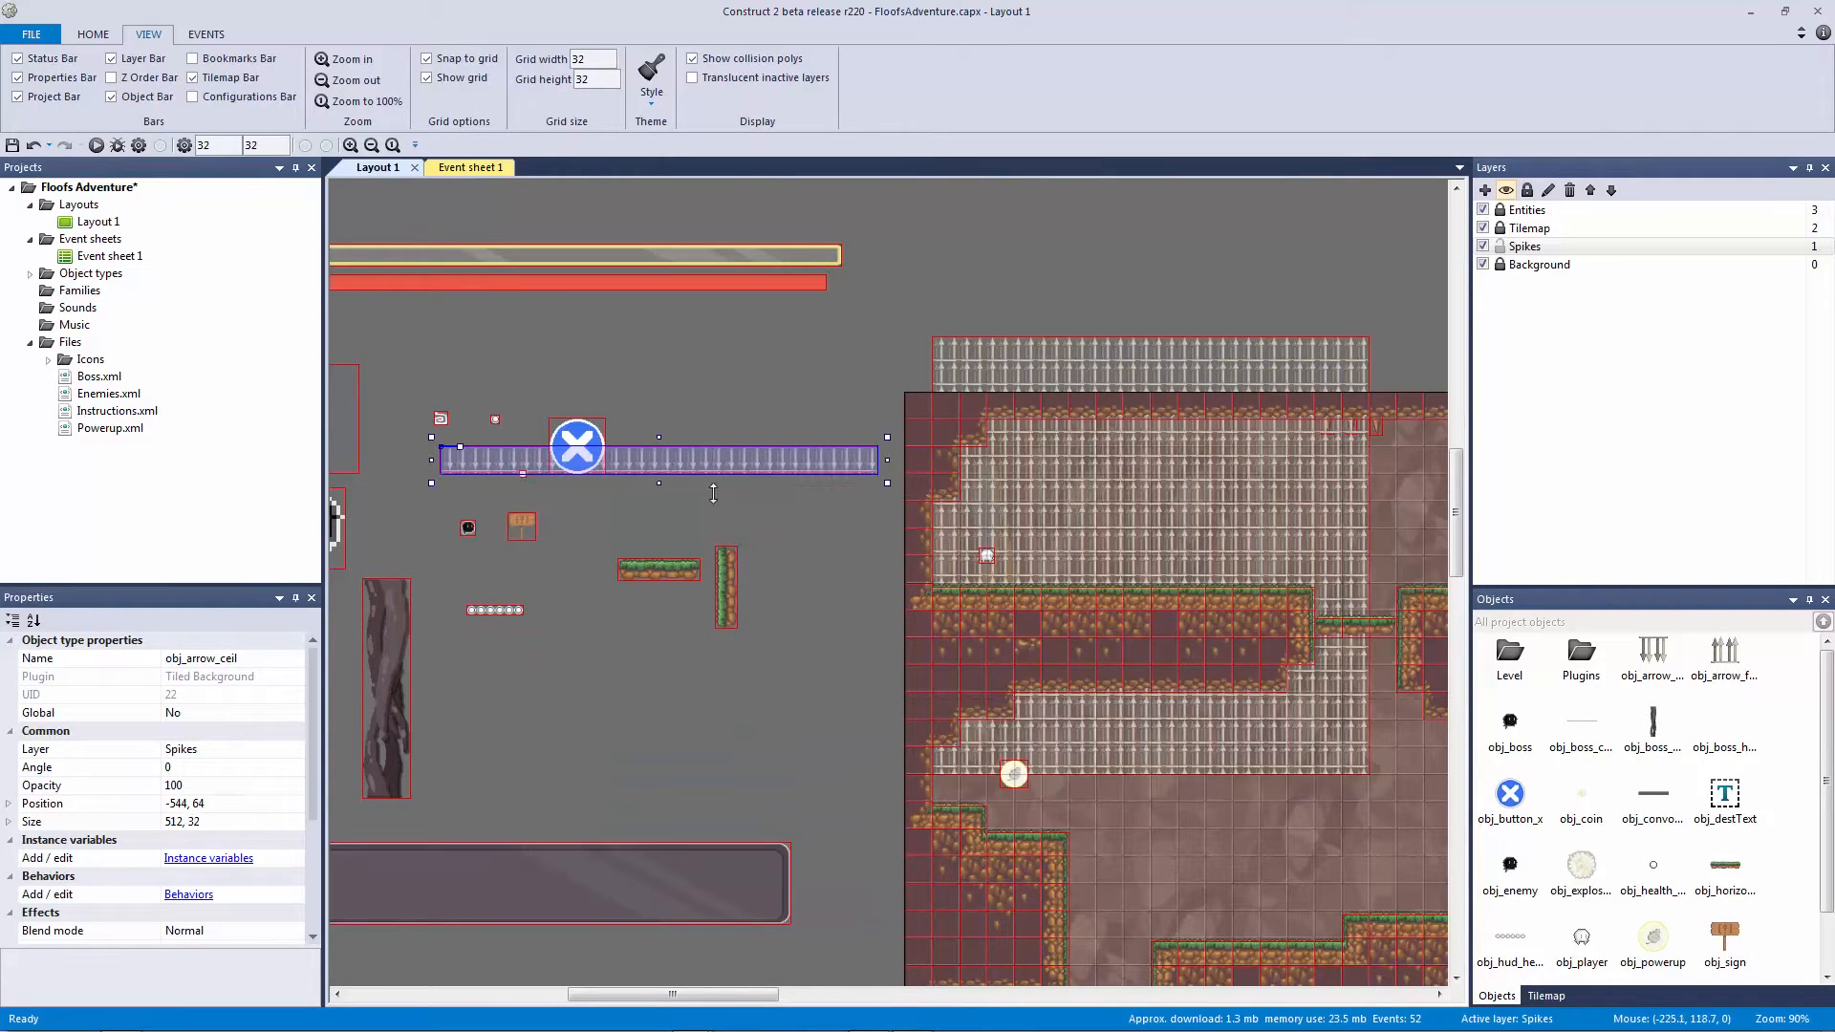
pyautogui.click(1205, 560)
pyautogui.moveTo(1152, 330); pyautogui.dragTo(1173, 746)
pyautogui.click(645, 615)
# Step: Move the obj_arrow_ceil strip to -288, 192 and, with grid snapping off, reduce its height to about 29
pyautogui.keyDown('ctrl'); pyautogui.scroll(5, 732, 529); pyautogui.keyUp('ctrl')
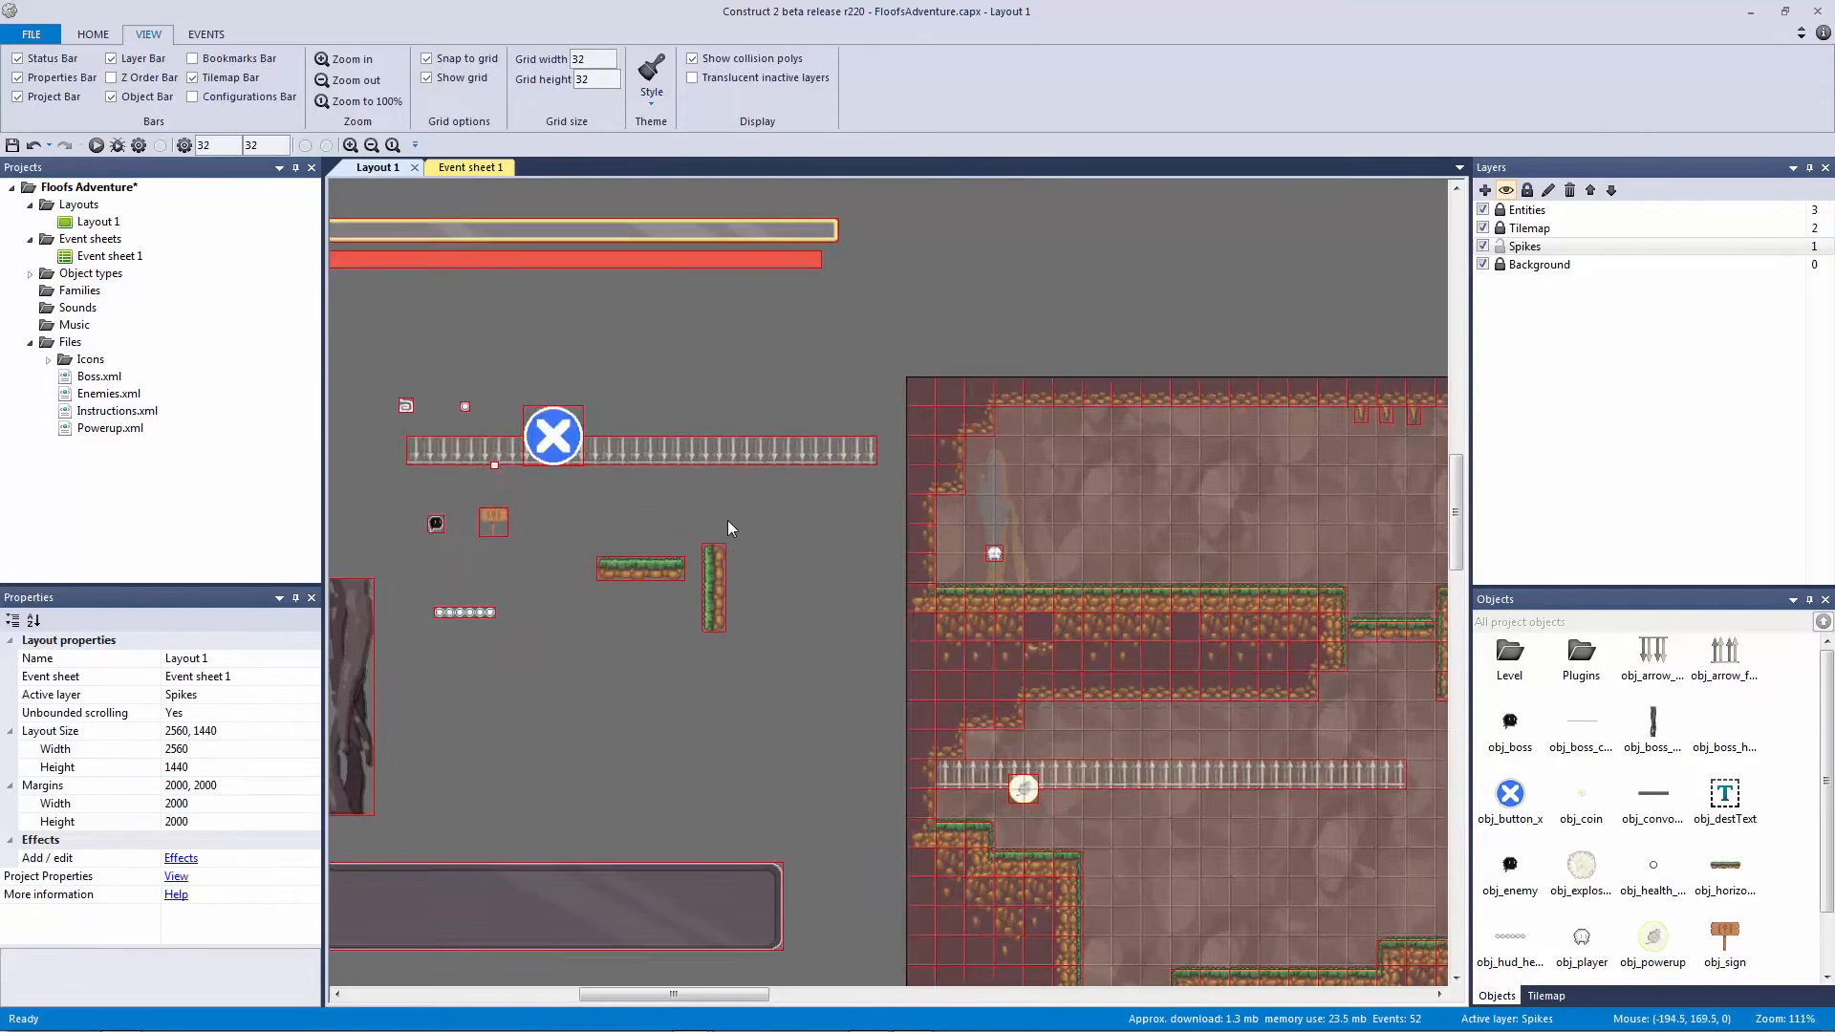
pyautogui.moveTo(690, 226); pyautogui.dragTo(922, 535)
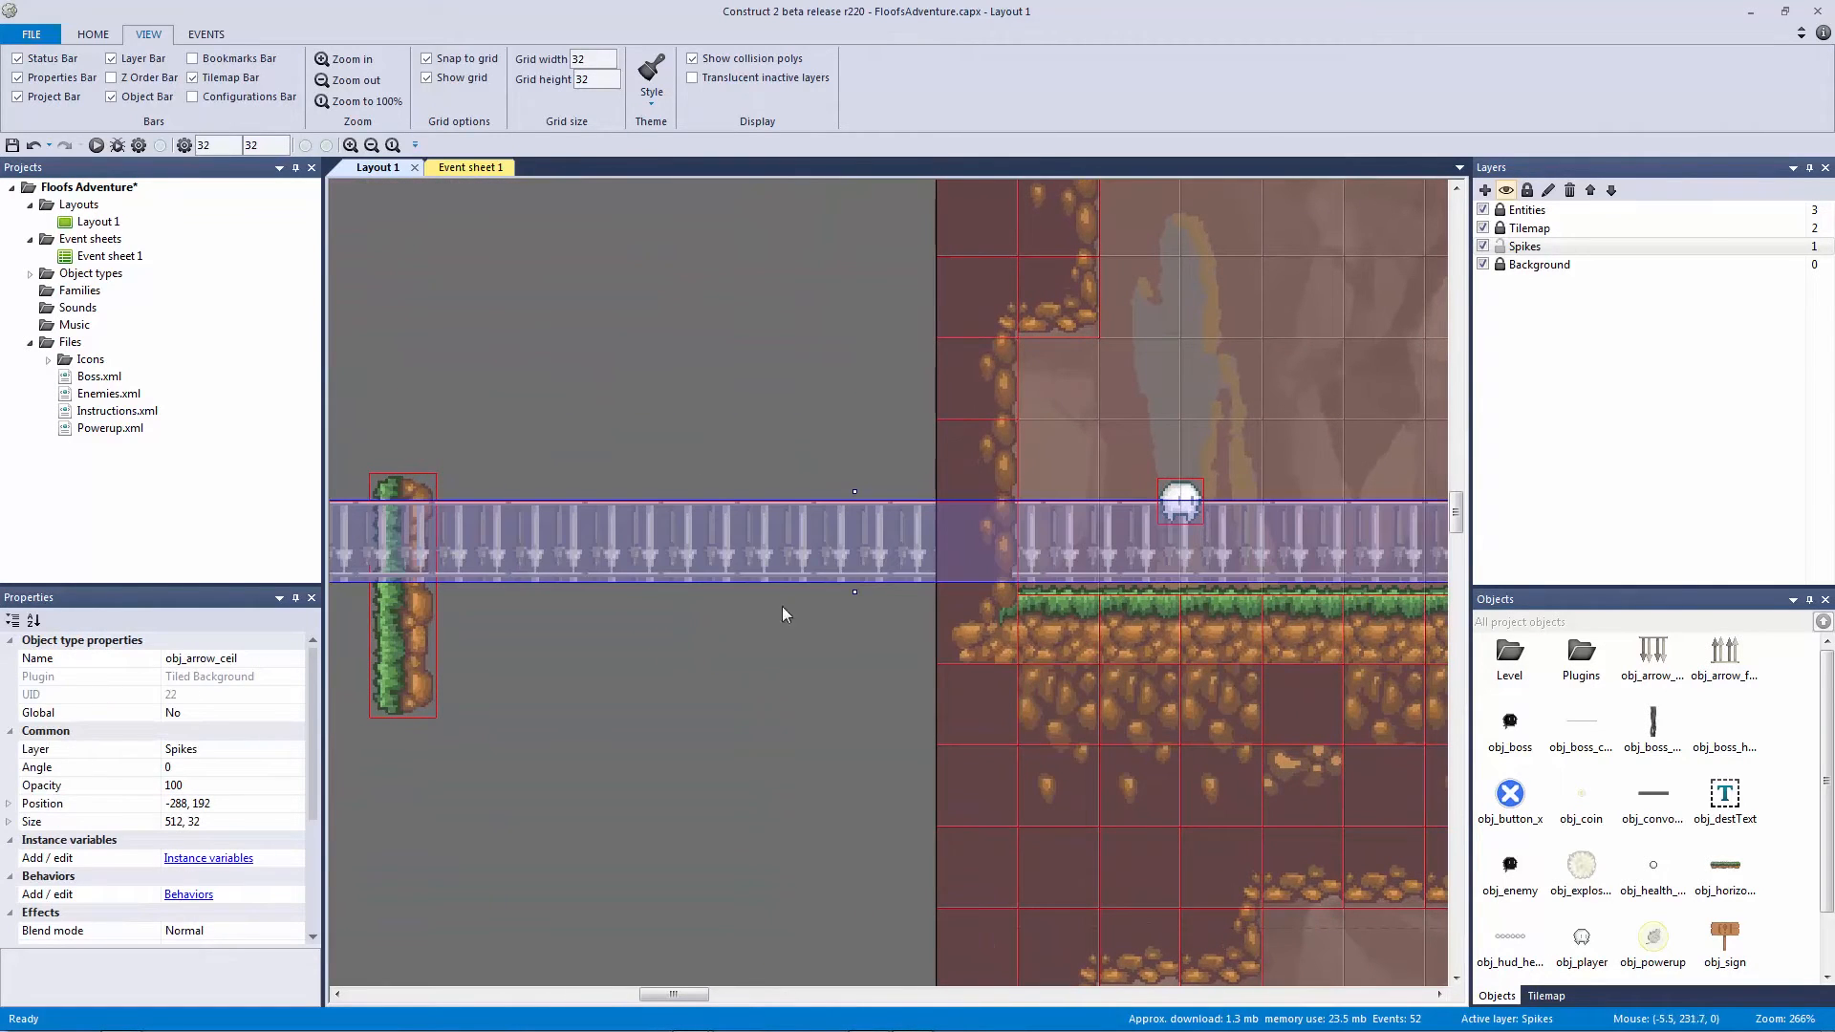
pyautogui.click(427, 58)
pyautogui.click(710, 502)
pyautogui.click(709, 502)
pyautogui.moveTo(853, 592); pyautogui.dragTo(860, 584)
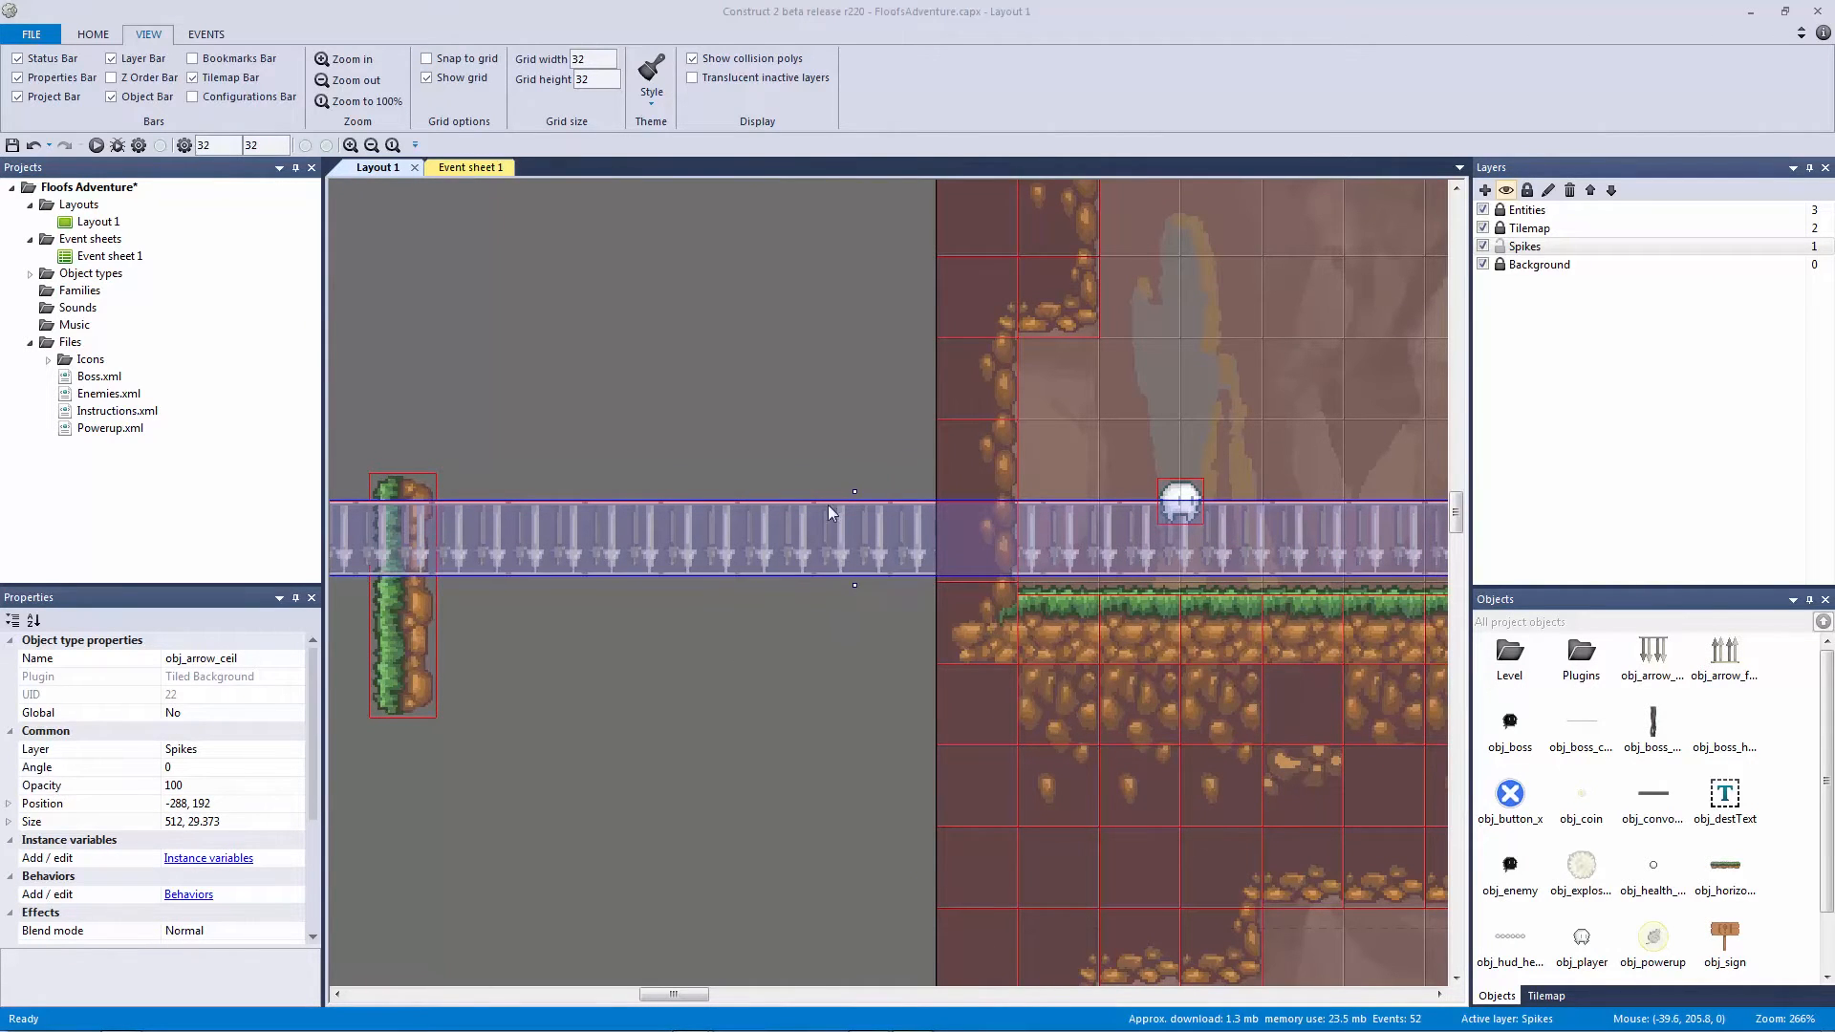
# Step: Check the obj_arrow_ceil image's canvas size and set the ceiling strip's height to 28
pyautogui.doubleClick(835, 529)
pyautogui.click(712, 131)
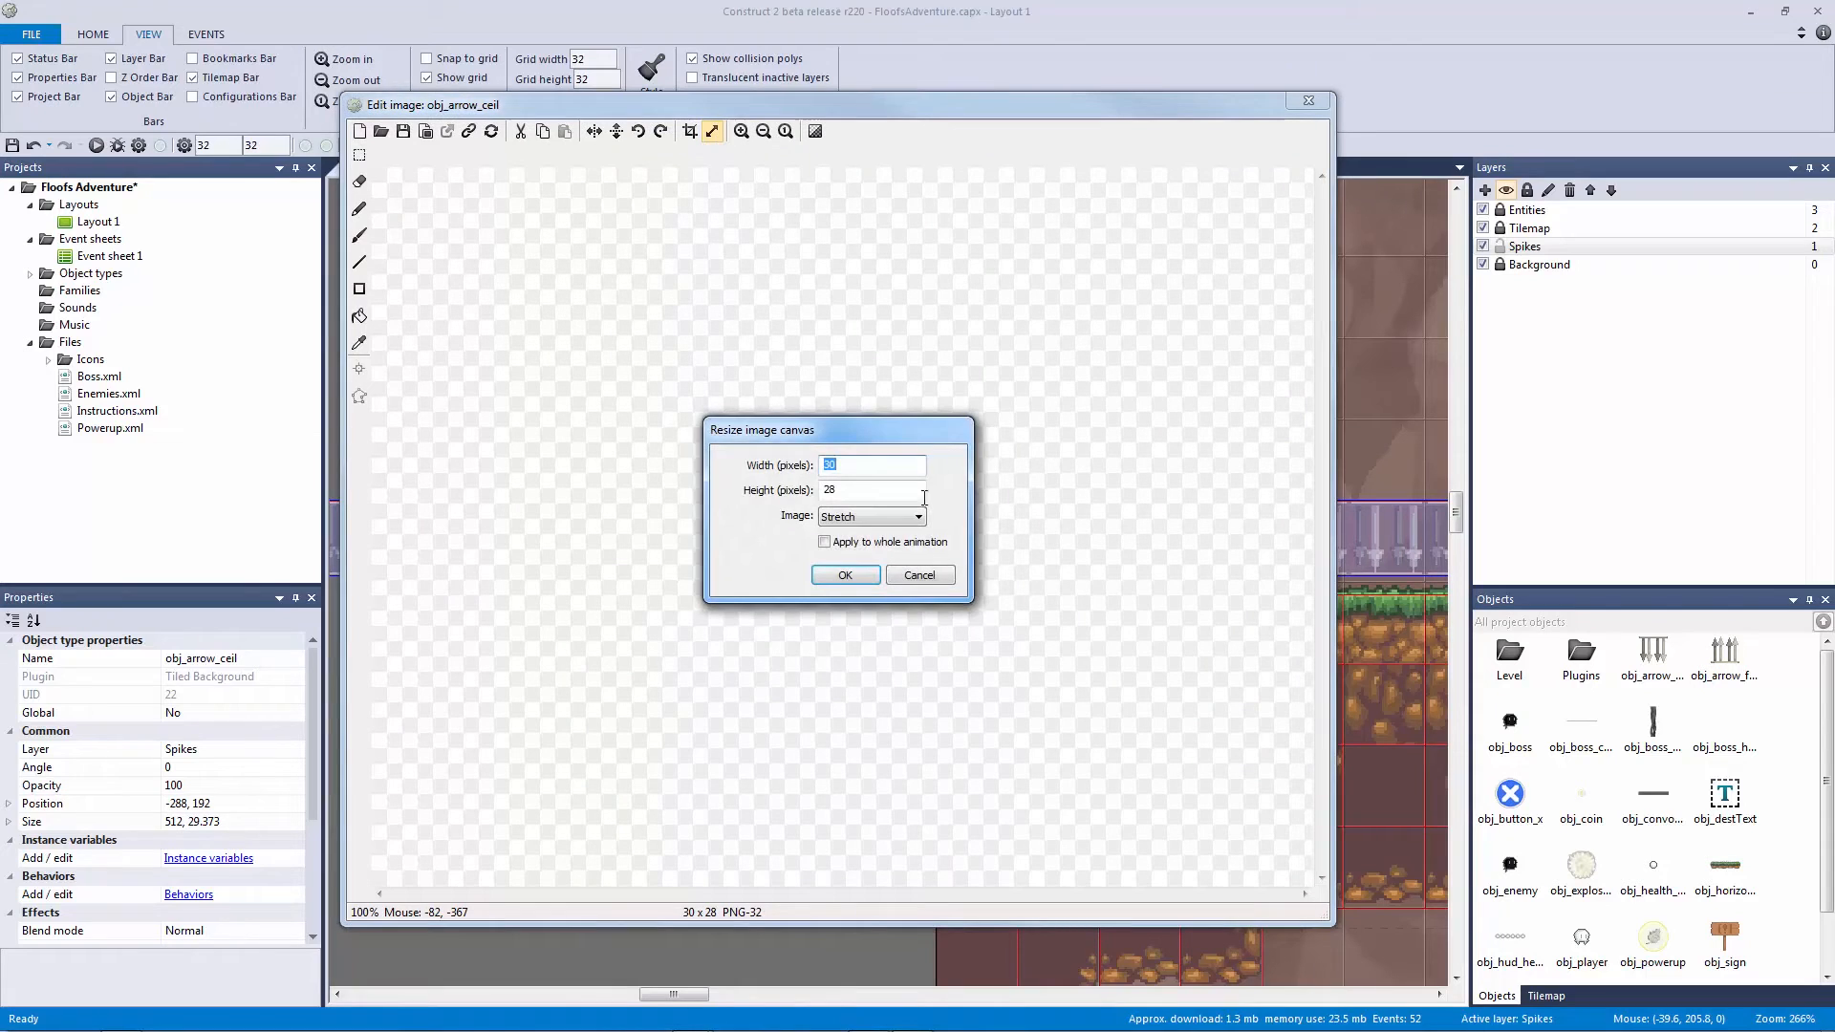
pyautogui.click(941, 577)
pyautogui.click(1307, 101)
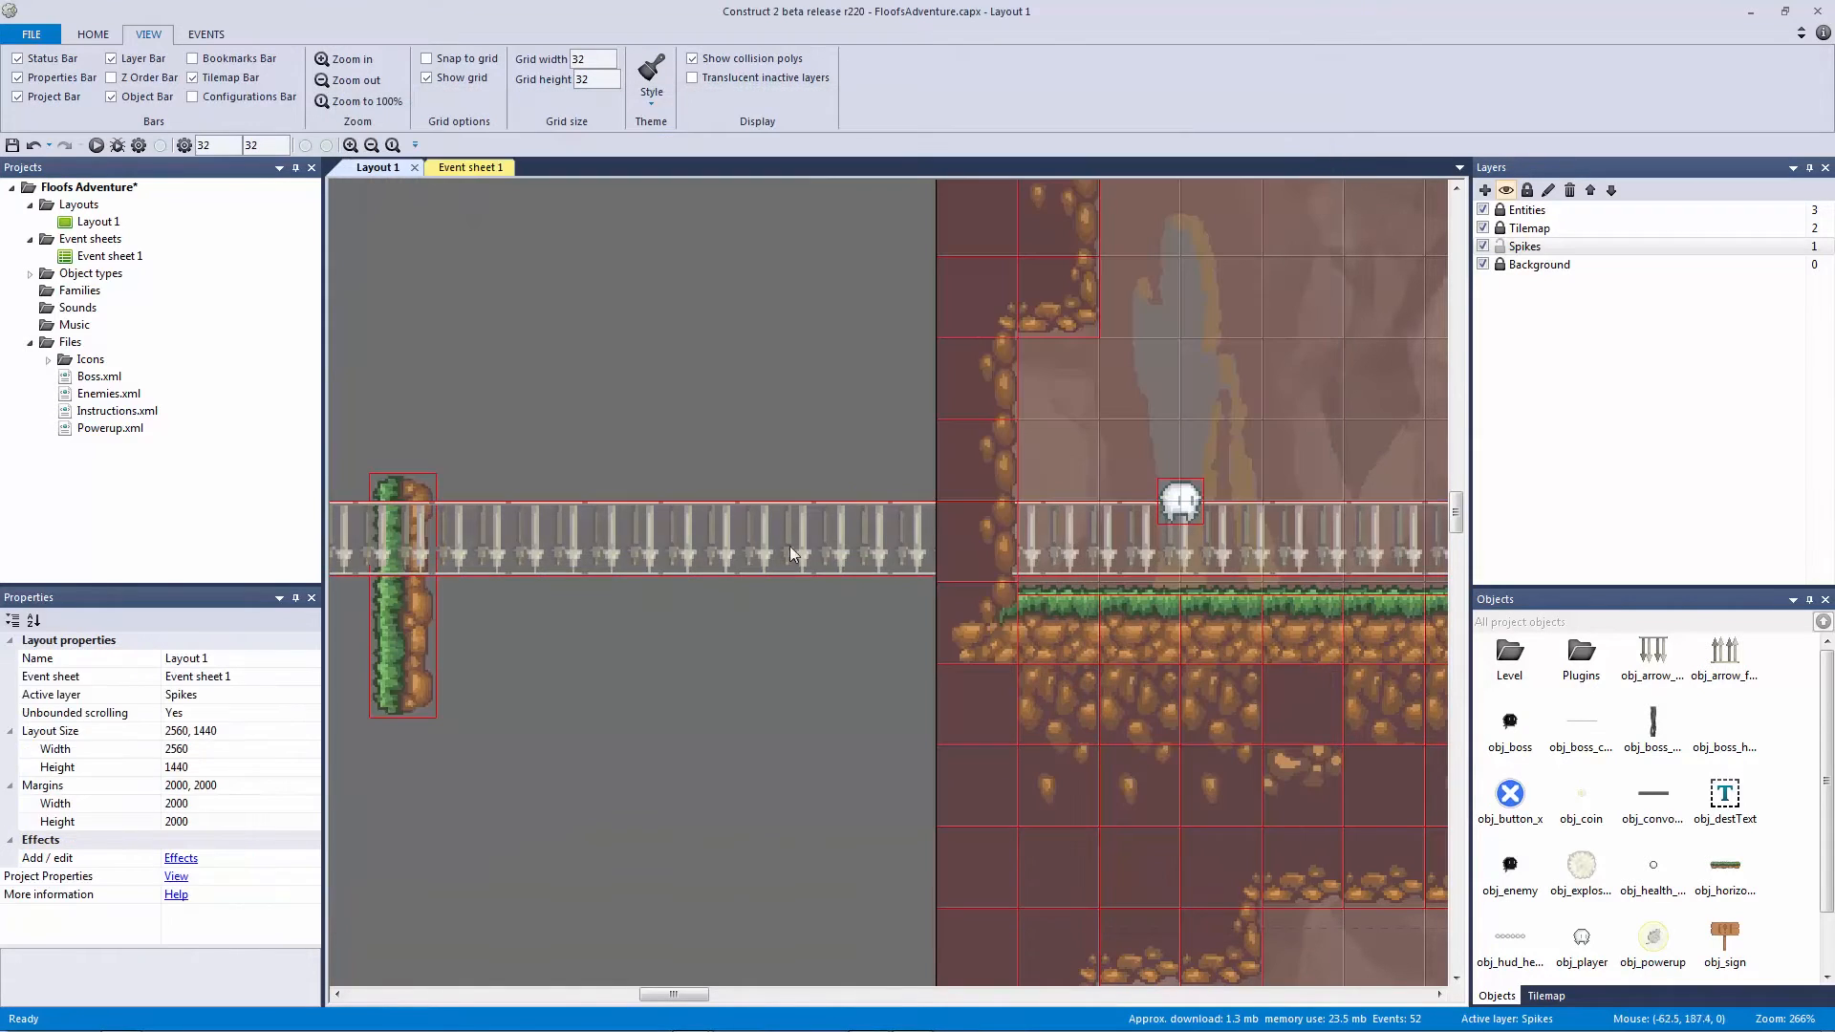
pyautogui.click(9, 822)
pyautogui.click(210, 858)
pyautogui.write('28')
pyautogui.press('Return')
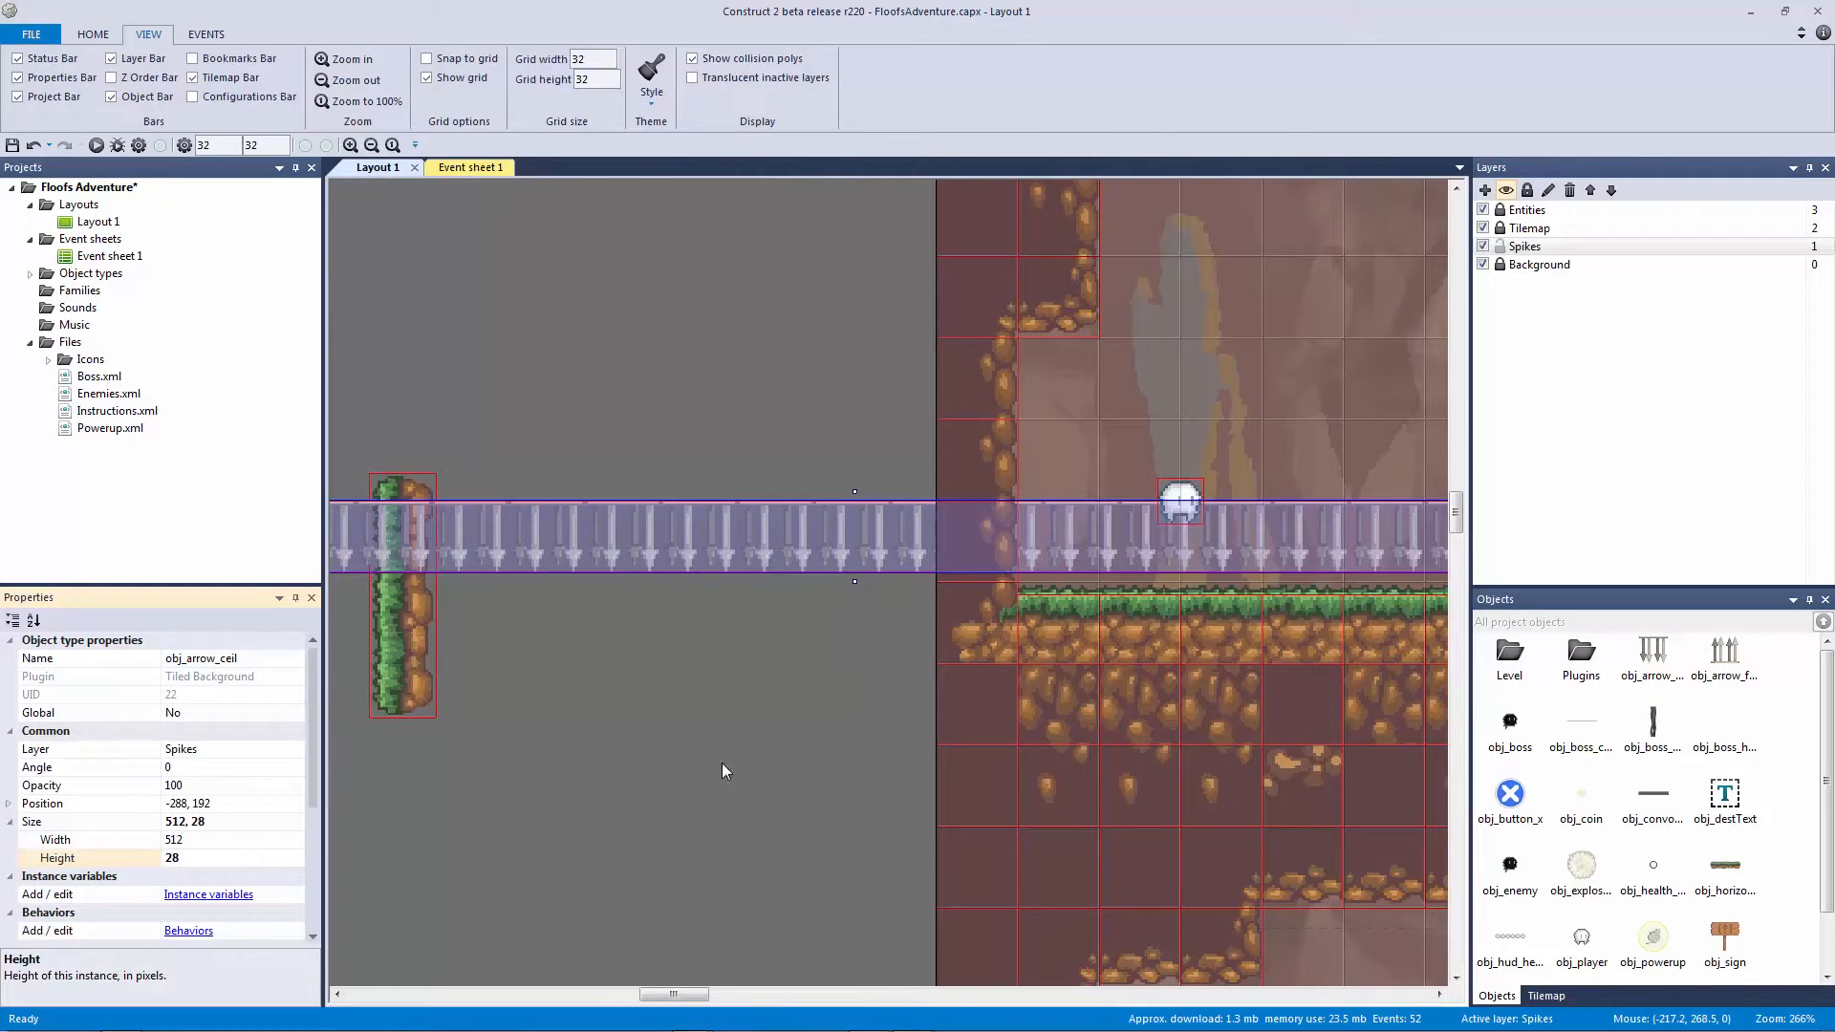
pyautogui.click(720, 771)
# Step: Set the height of the obj_arrow_floor strip to 28
pyautogui.keyDown('ctrl'); pyautogui.scroll(-3, 885, 721); pyautogui.keyUp('ctrl')
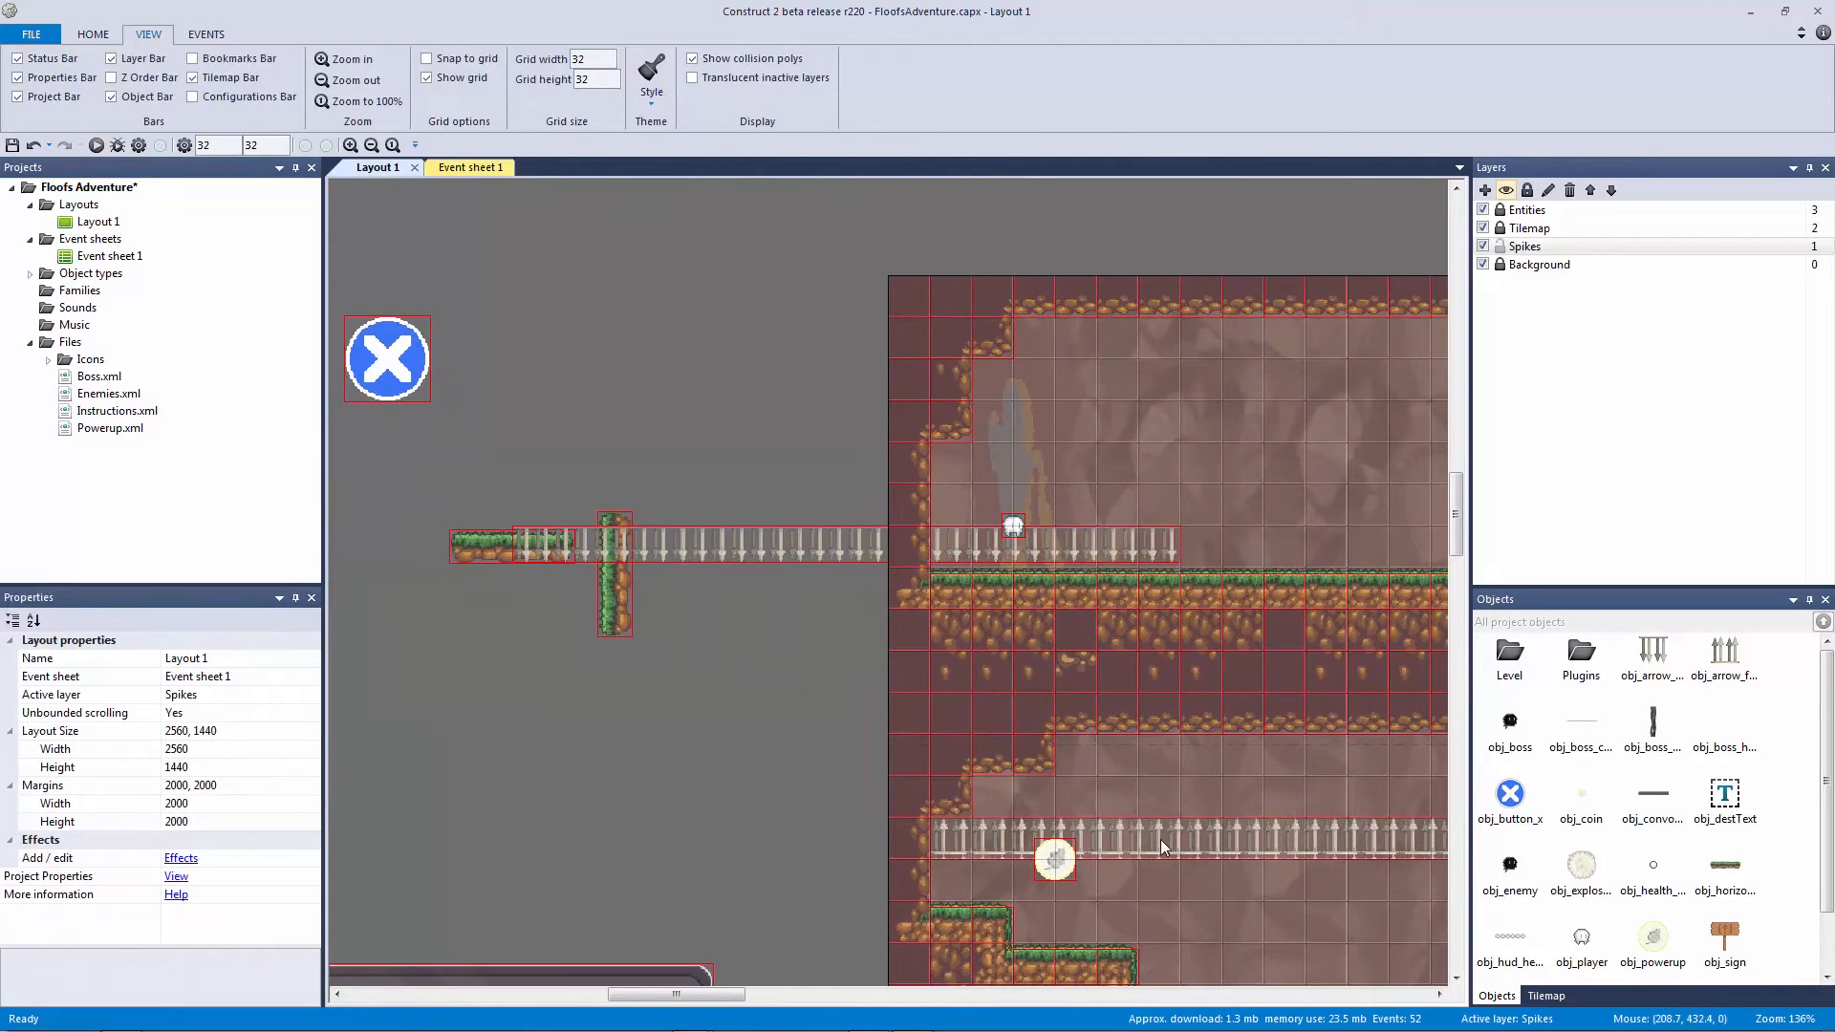
pyautogui.click(1161, 846)
pyautogui.click(13, 824)
pyautogui.click(212, 860)
pyautogui.write('28')
pyautogui.press('Return')
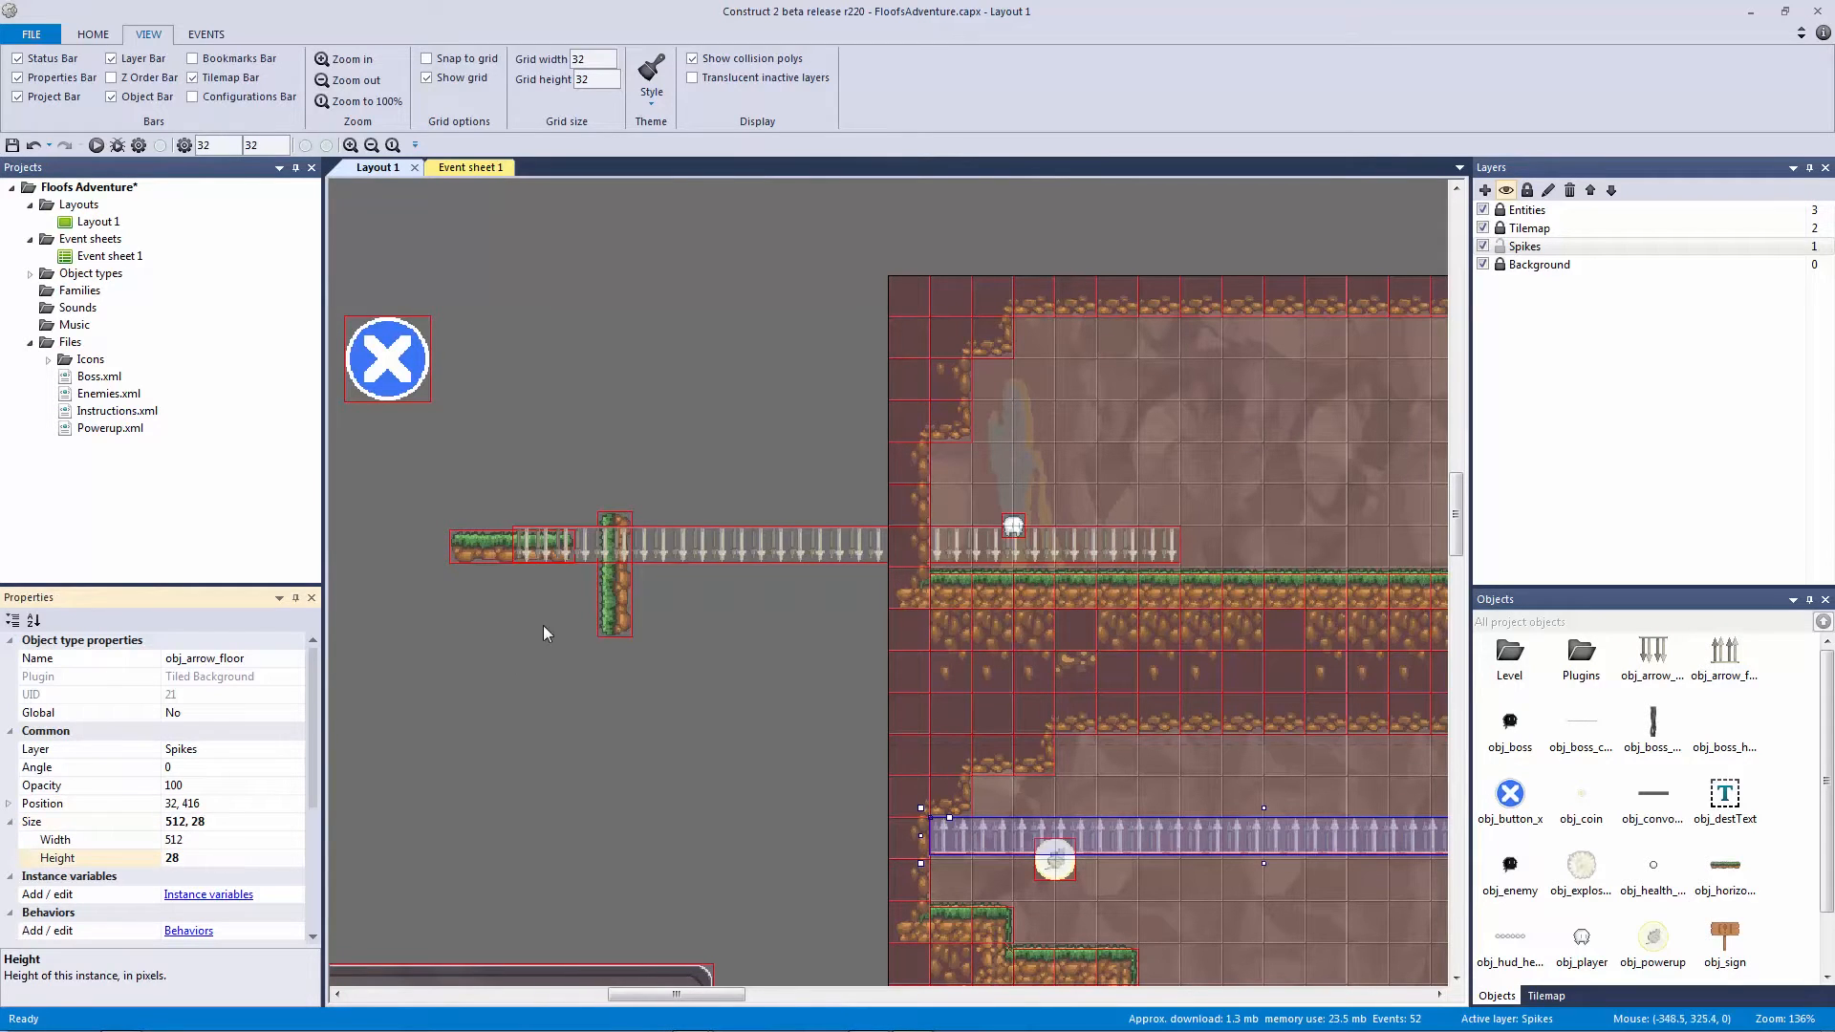
# Step: Move the obj_arrow_ceil strip to about 826, 28 under the ceiling above the wide pit and the obj_arrow_floor strip into that pit
pyautogui.click(737, 644)
pyautogui.moveTo(741, 546); pyautogui.dragTo(1238, 342)
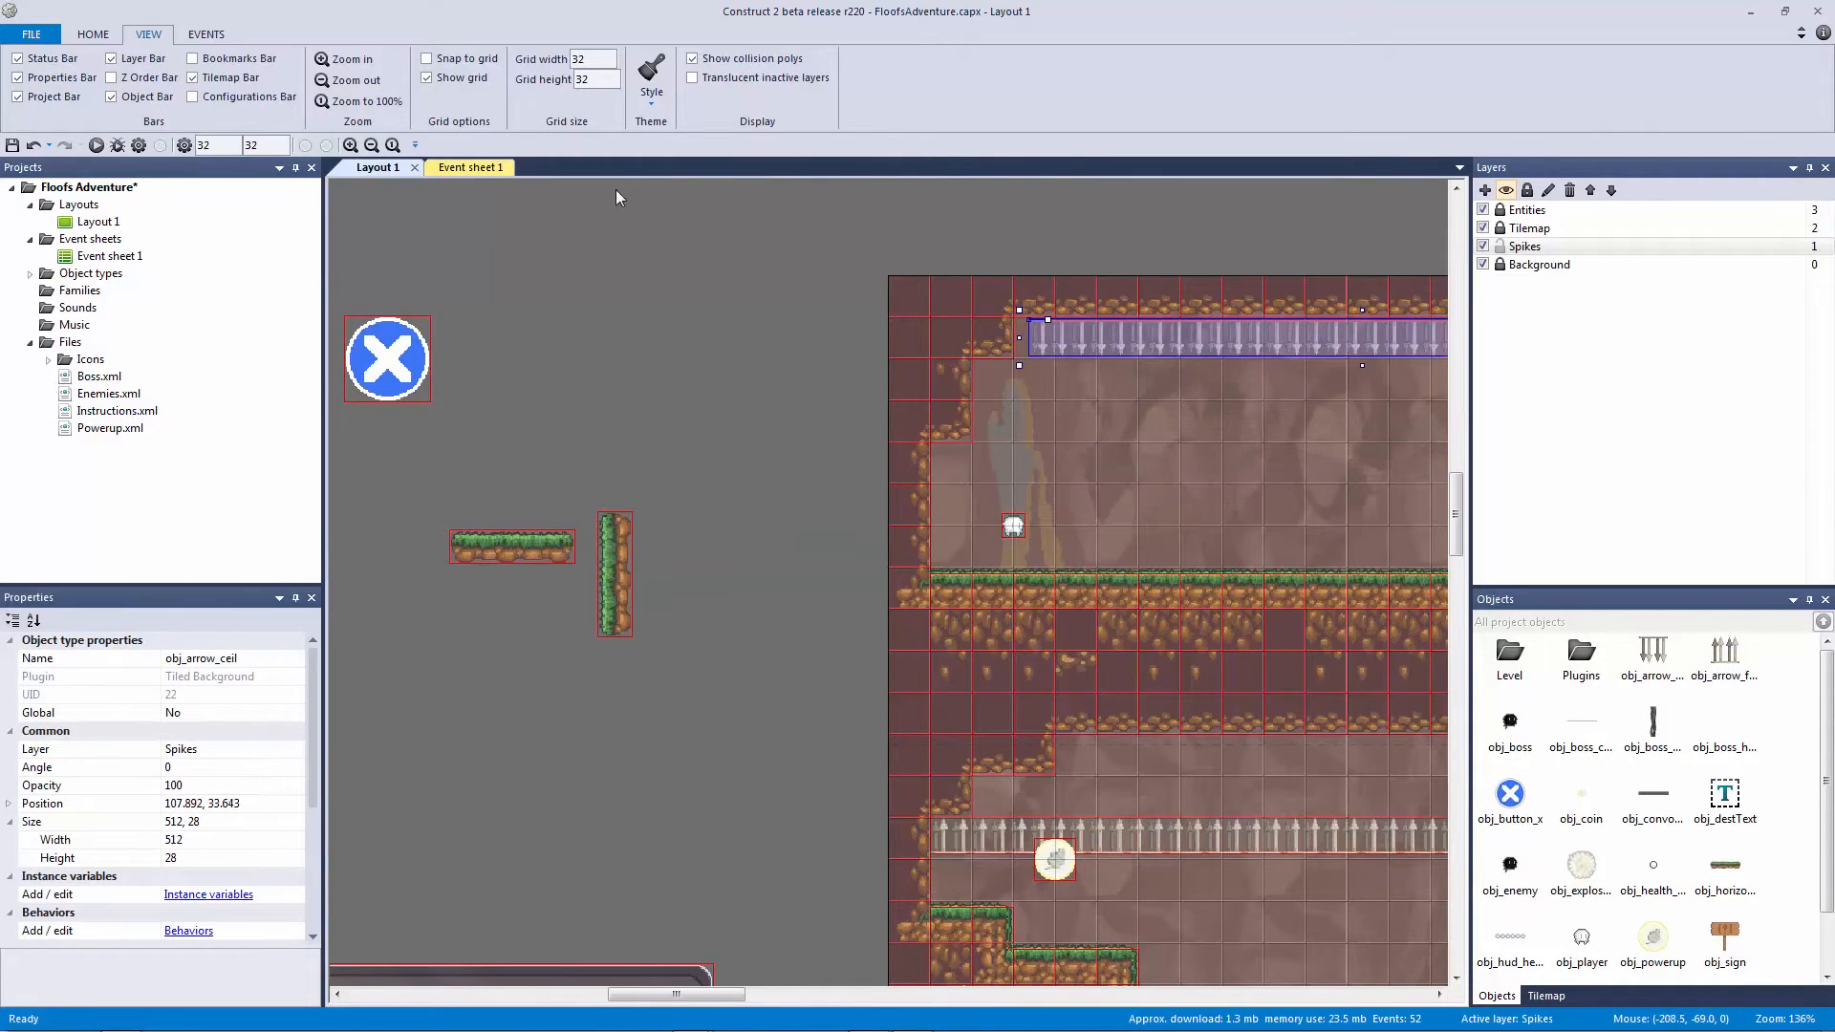
pyautogui.click(682, 342)
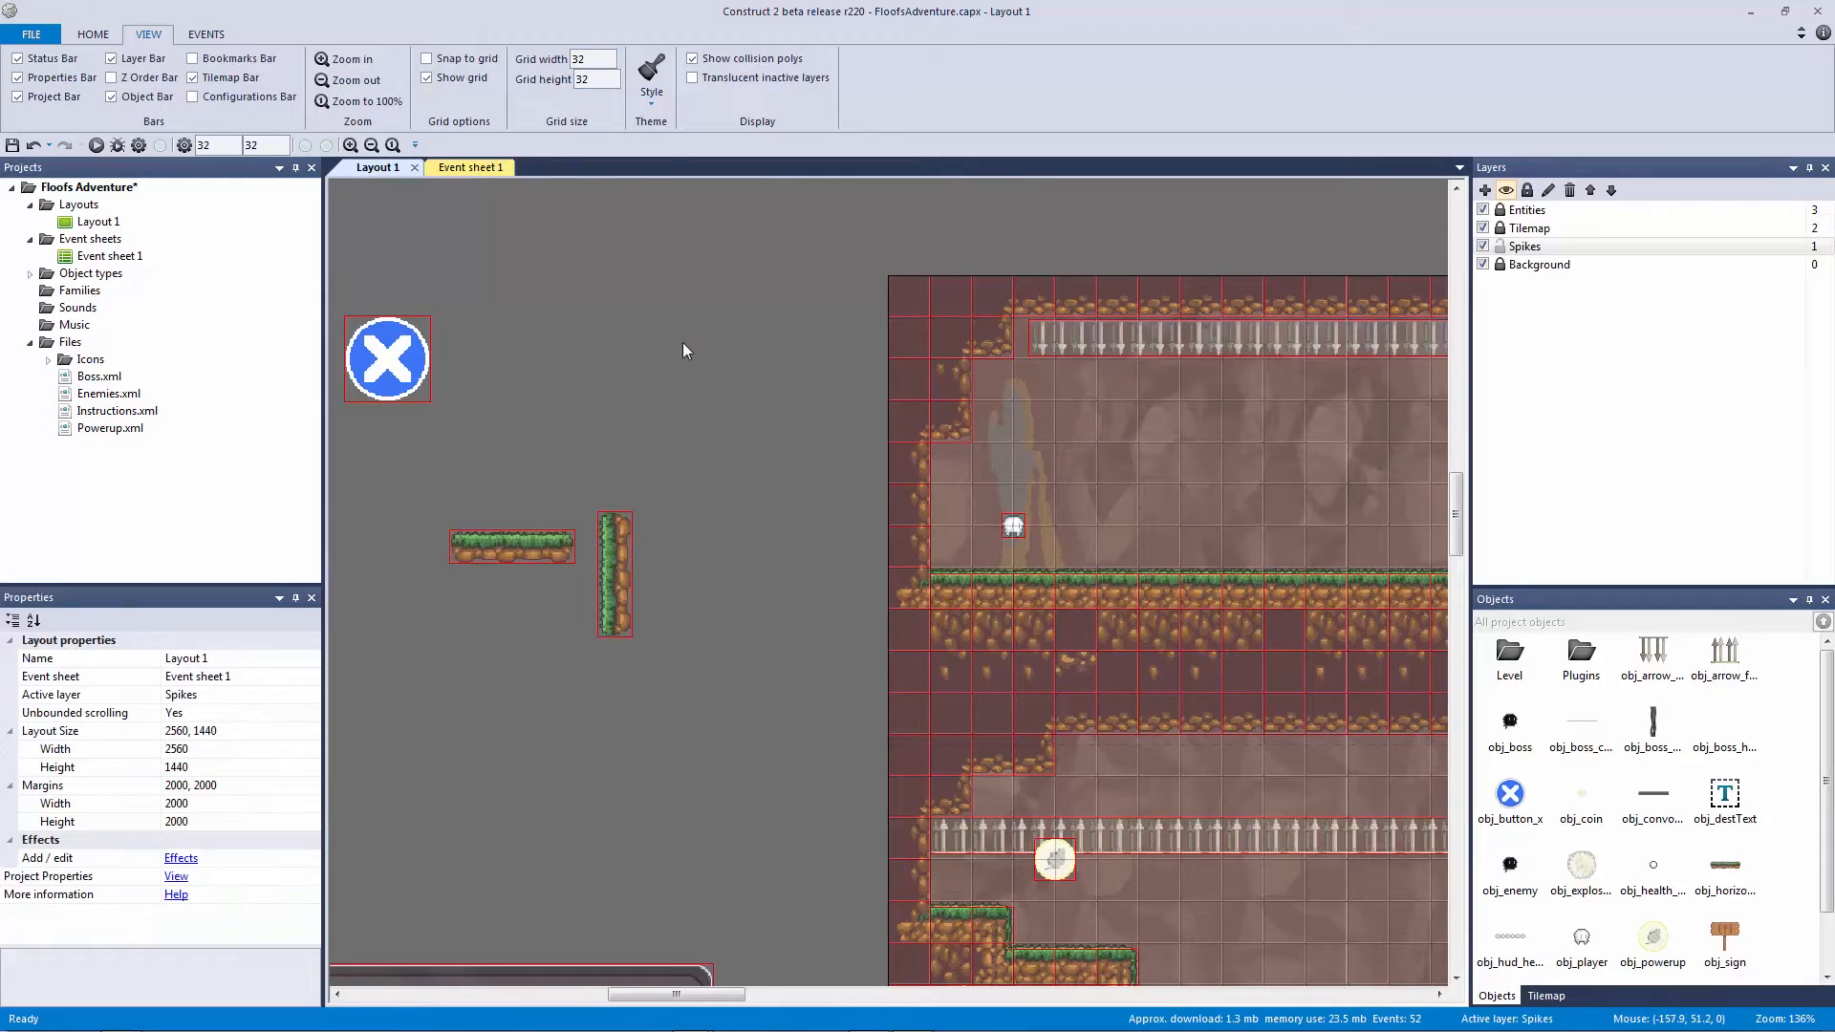
pyautogui.moveTo(671, 440); pyautogui.dragTo(258, 452, button='middle')
pyautogui.click(659, 841)
pyautogui.moveTo(659, 840); pyautogui.dragTo(1386, 516)
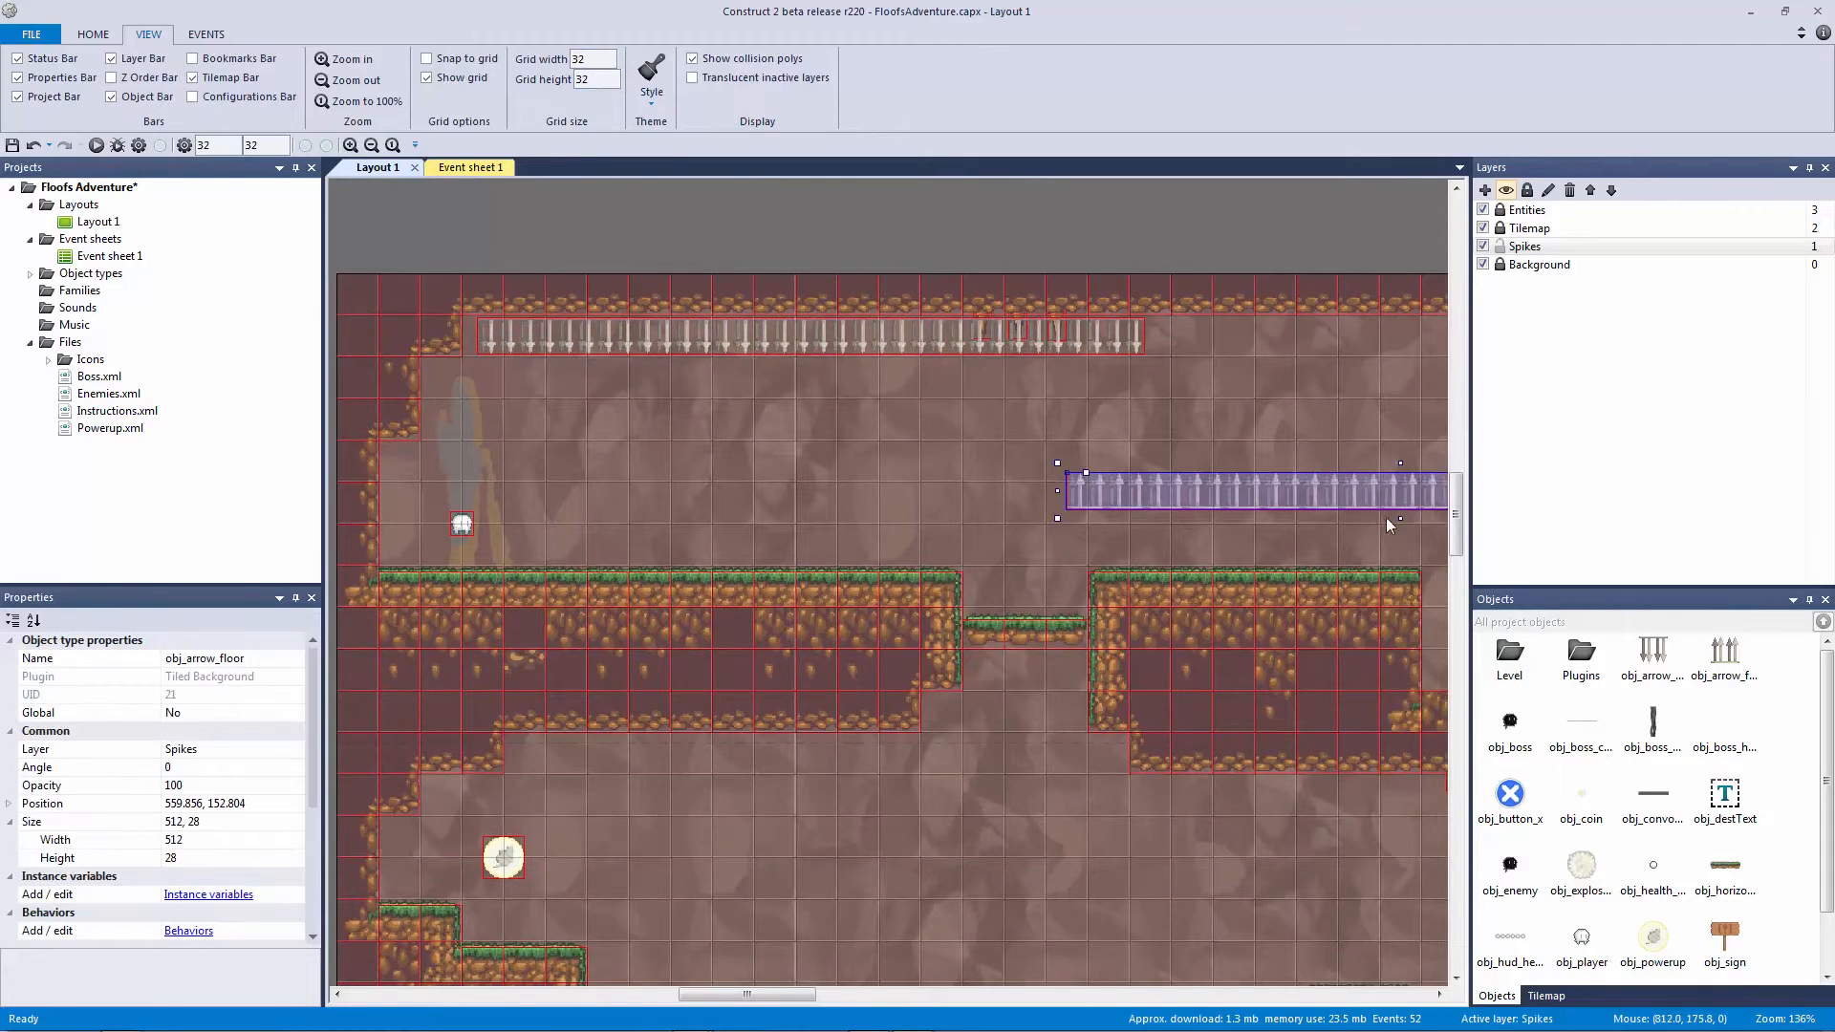
pyautogui.moveTo(1385, 516); pyautogui.dragTo(676, 650, button='middle')
pyautogui.moveTo(673, 597); pyautogui.dragTo(1087, 738)
pyautogui.moveTo(767, 496); pyautogui.dragTo(1257, 504, button='middle')
pyautogui.moveTo(820, 444); pyautogui.dragTo(1518, 482)
pyautogui.moveTo(1025, 488); pyautogui.dragTo(1211, 442)
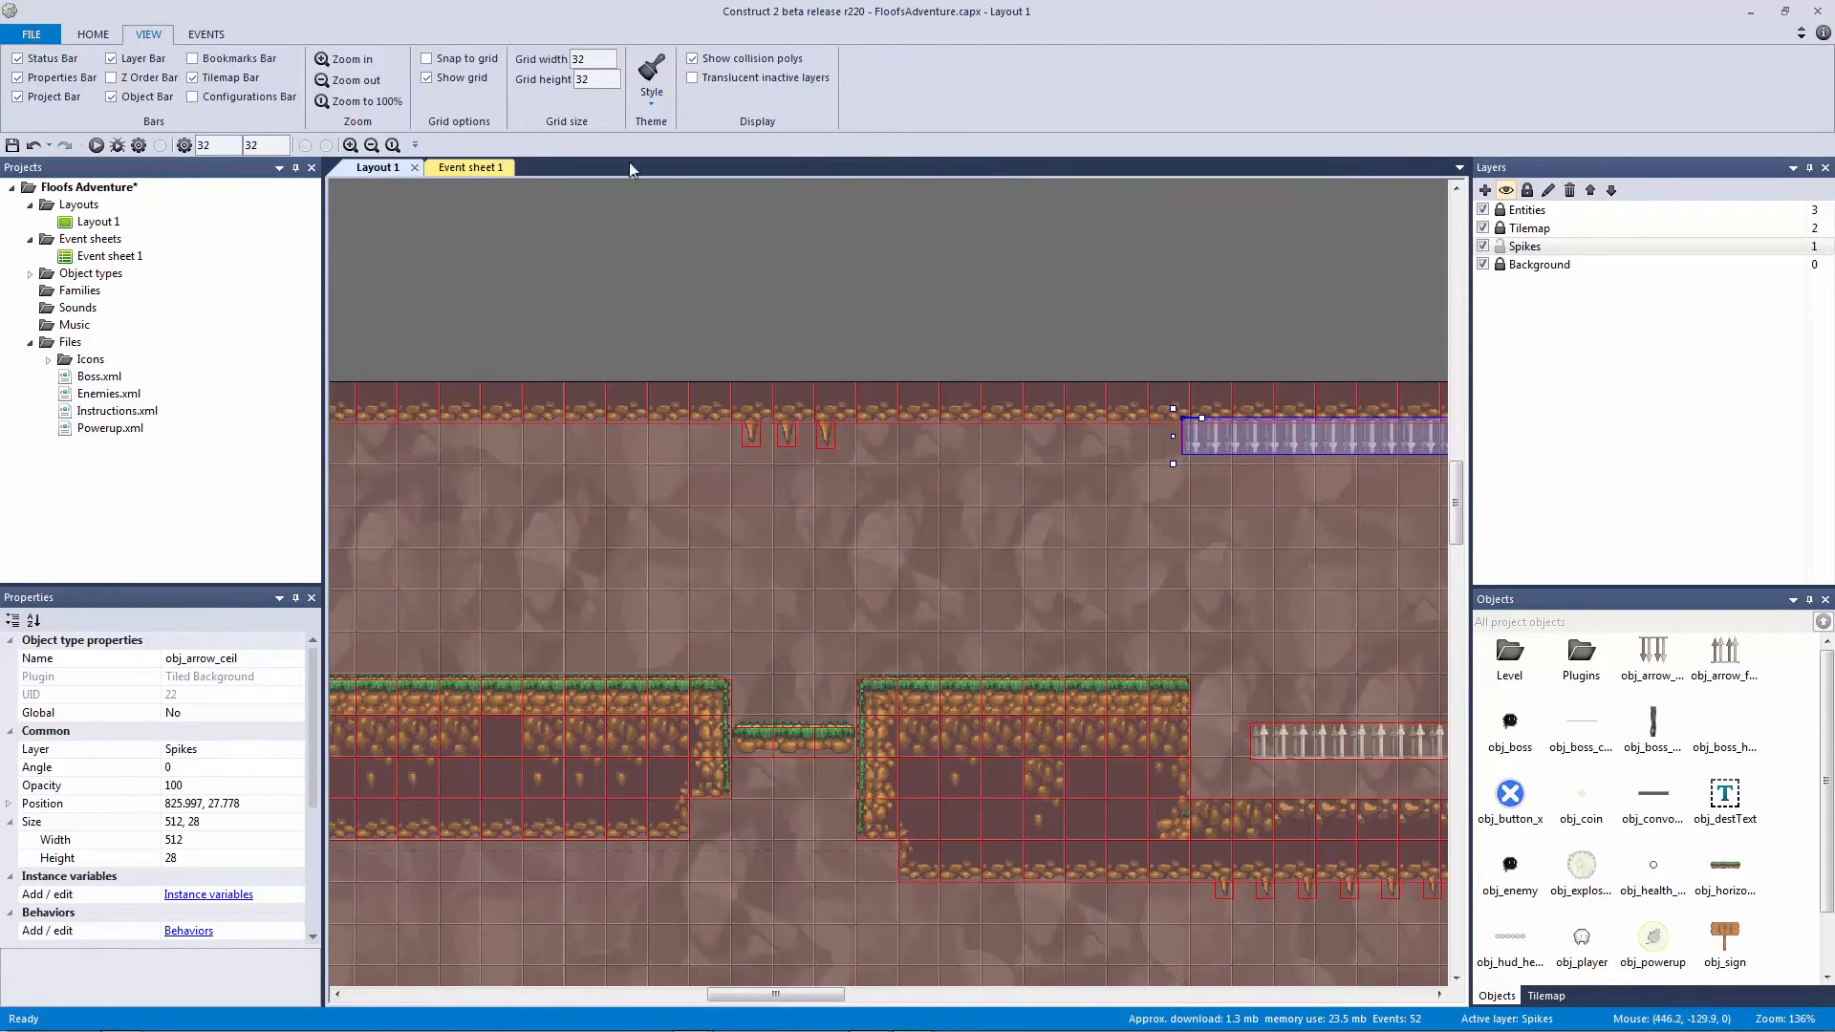
# Step: Turn on grid snapping and align the obj_arrow_ceil strip at 832, 32
pyautogui.click(427, 59)
pyautogui.click(1175, 388)
pyautogui.moveTo(1255, 447); pyautogui.dragTo(1263, 451)
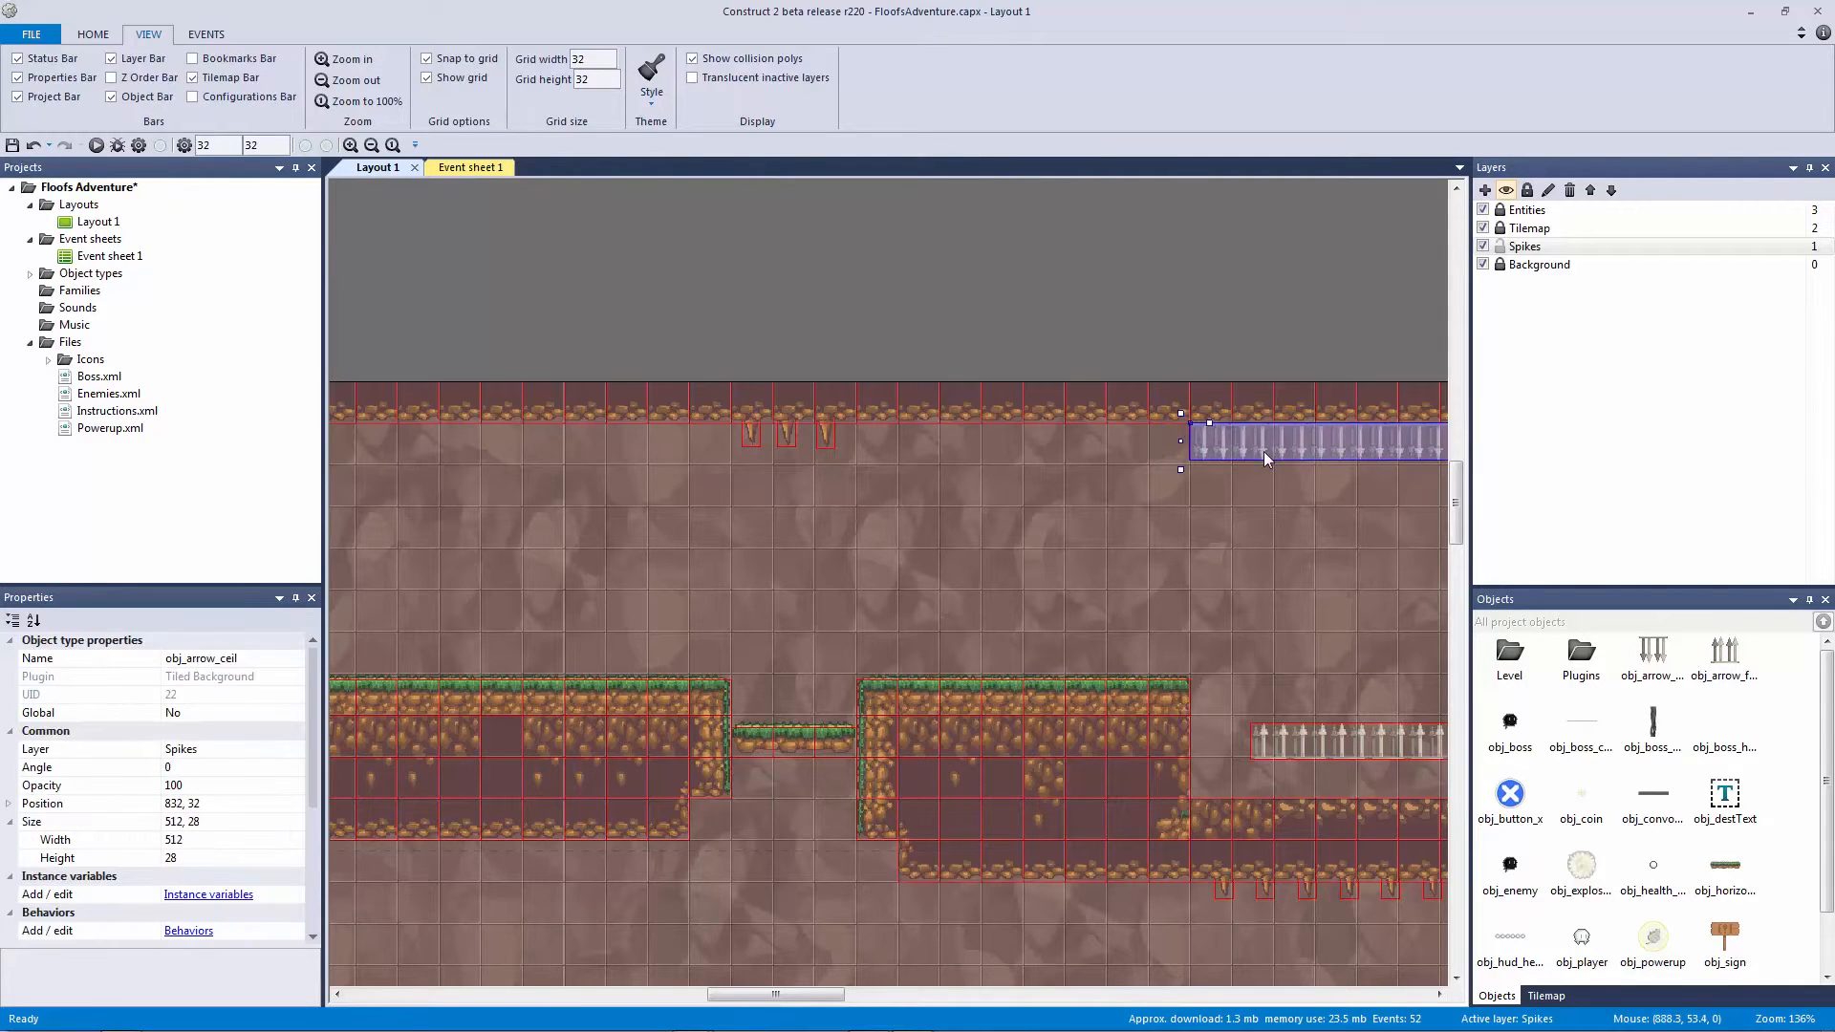
# Step: Align the obj_arrow_floor strip with the wide pit's floor at x 832 and resize it to 544 by 32
pyautogui.click(1150, 328)
pyautogui.moveTo(1330, 747); pyautogui.dragTo(1324, 810)
pyautogui.moveTo(1214, 799); pyautogui.dragTo(482, 673, button='middle')
pyautogui.click(514, 640)
pyautogui.click(576, 640)
pyautogui.moveTo(517, 665); pyautogui.dragTo(466, 651)
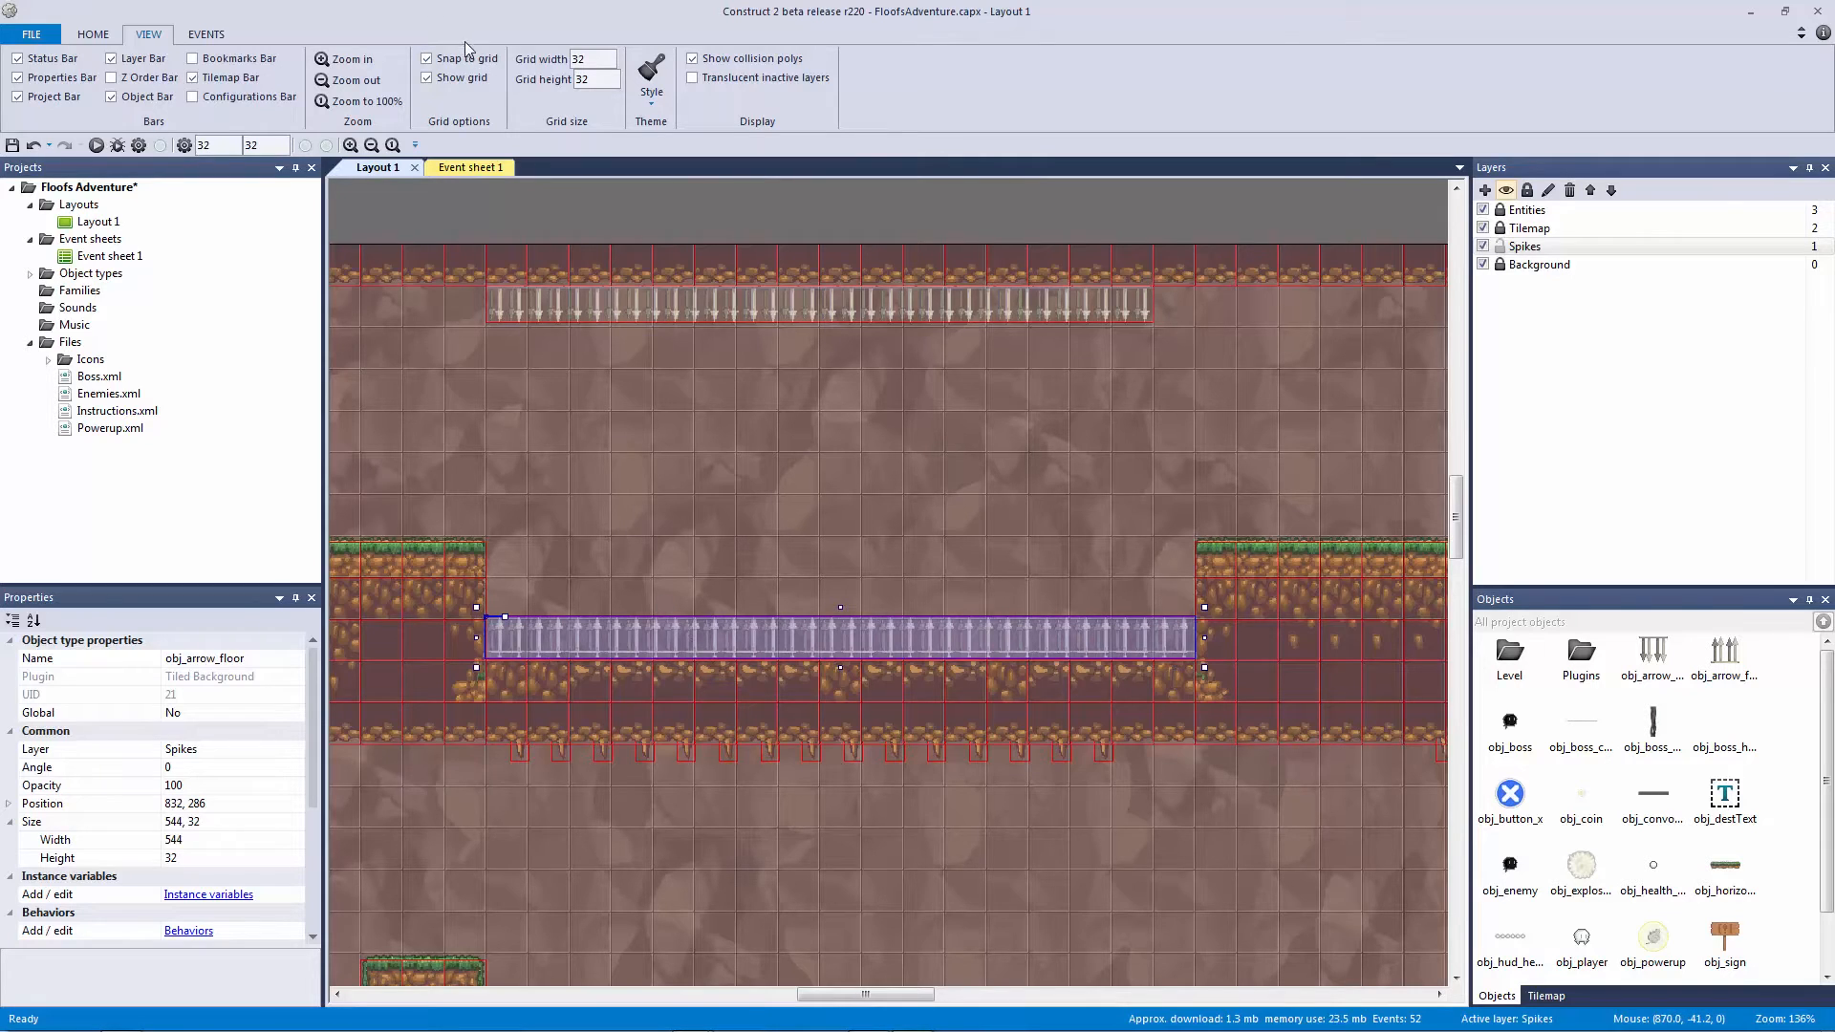
# Step: Turn off grid snapping and lower the obj_arrow_floor strip in the wide pit to 832, 293
pyautogui.press('Down')
pyautogui.press('Down')
pyautogui.press('Down')
pyautogui.press('Down')
pyautogui.press('Down')
pyautogui.press('Down')
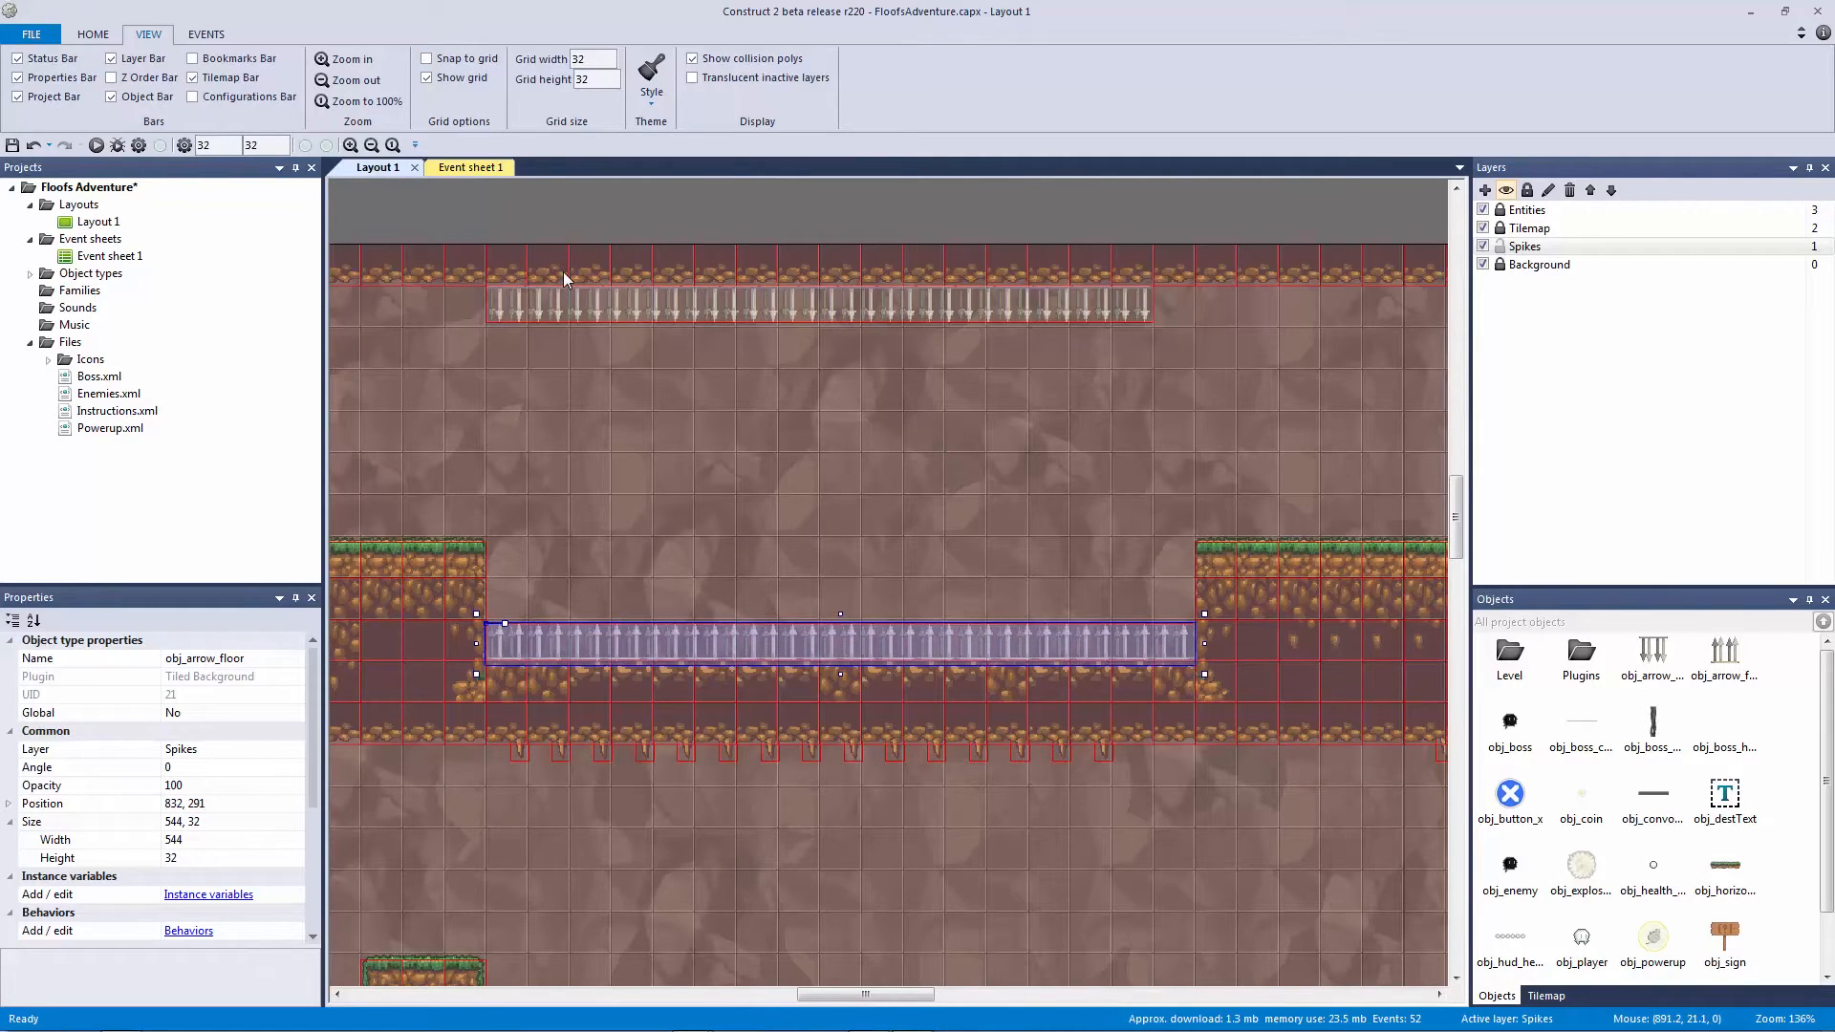
pyautogui.press('Down')
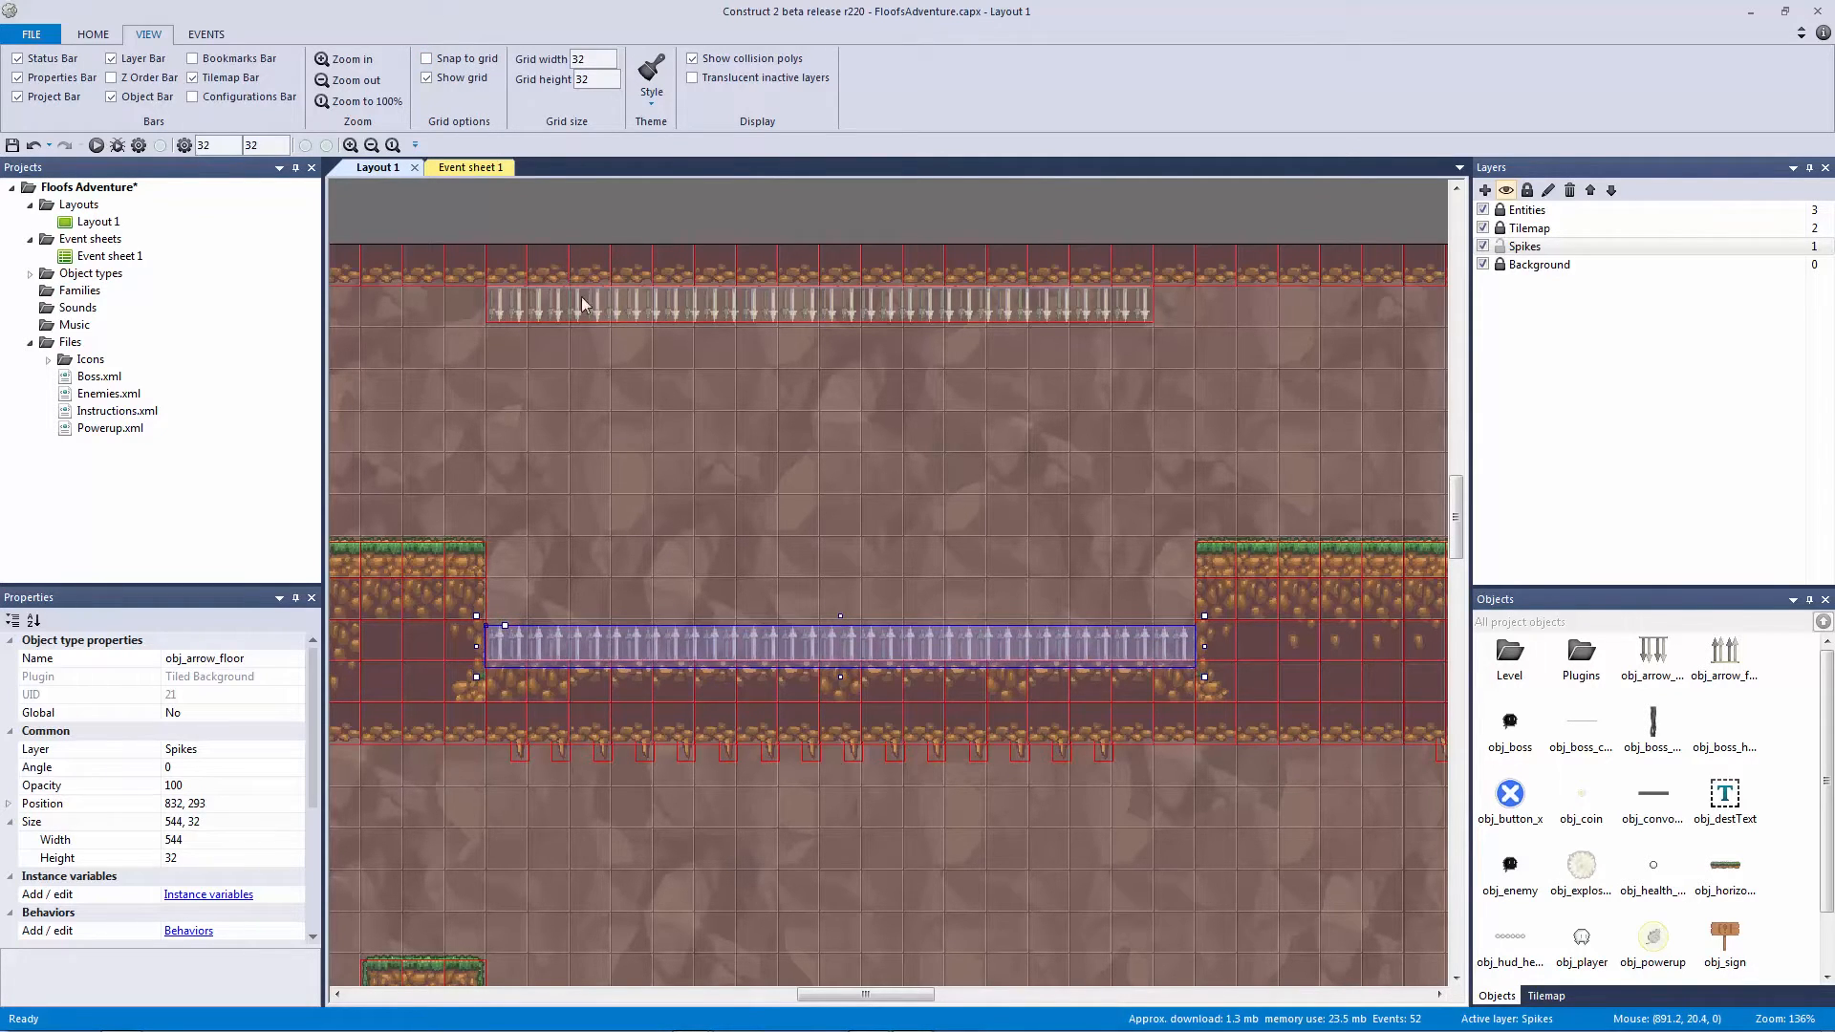
# Step: Nudge the obj_arrow_ceil strip up against the ceiling to about 832, 28
pyautogui.click(606, 303)
pyautogui.press('Up')
pyautogui.press('Up')
pyautogui.press('Up')
pyautogui.press('Up')
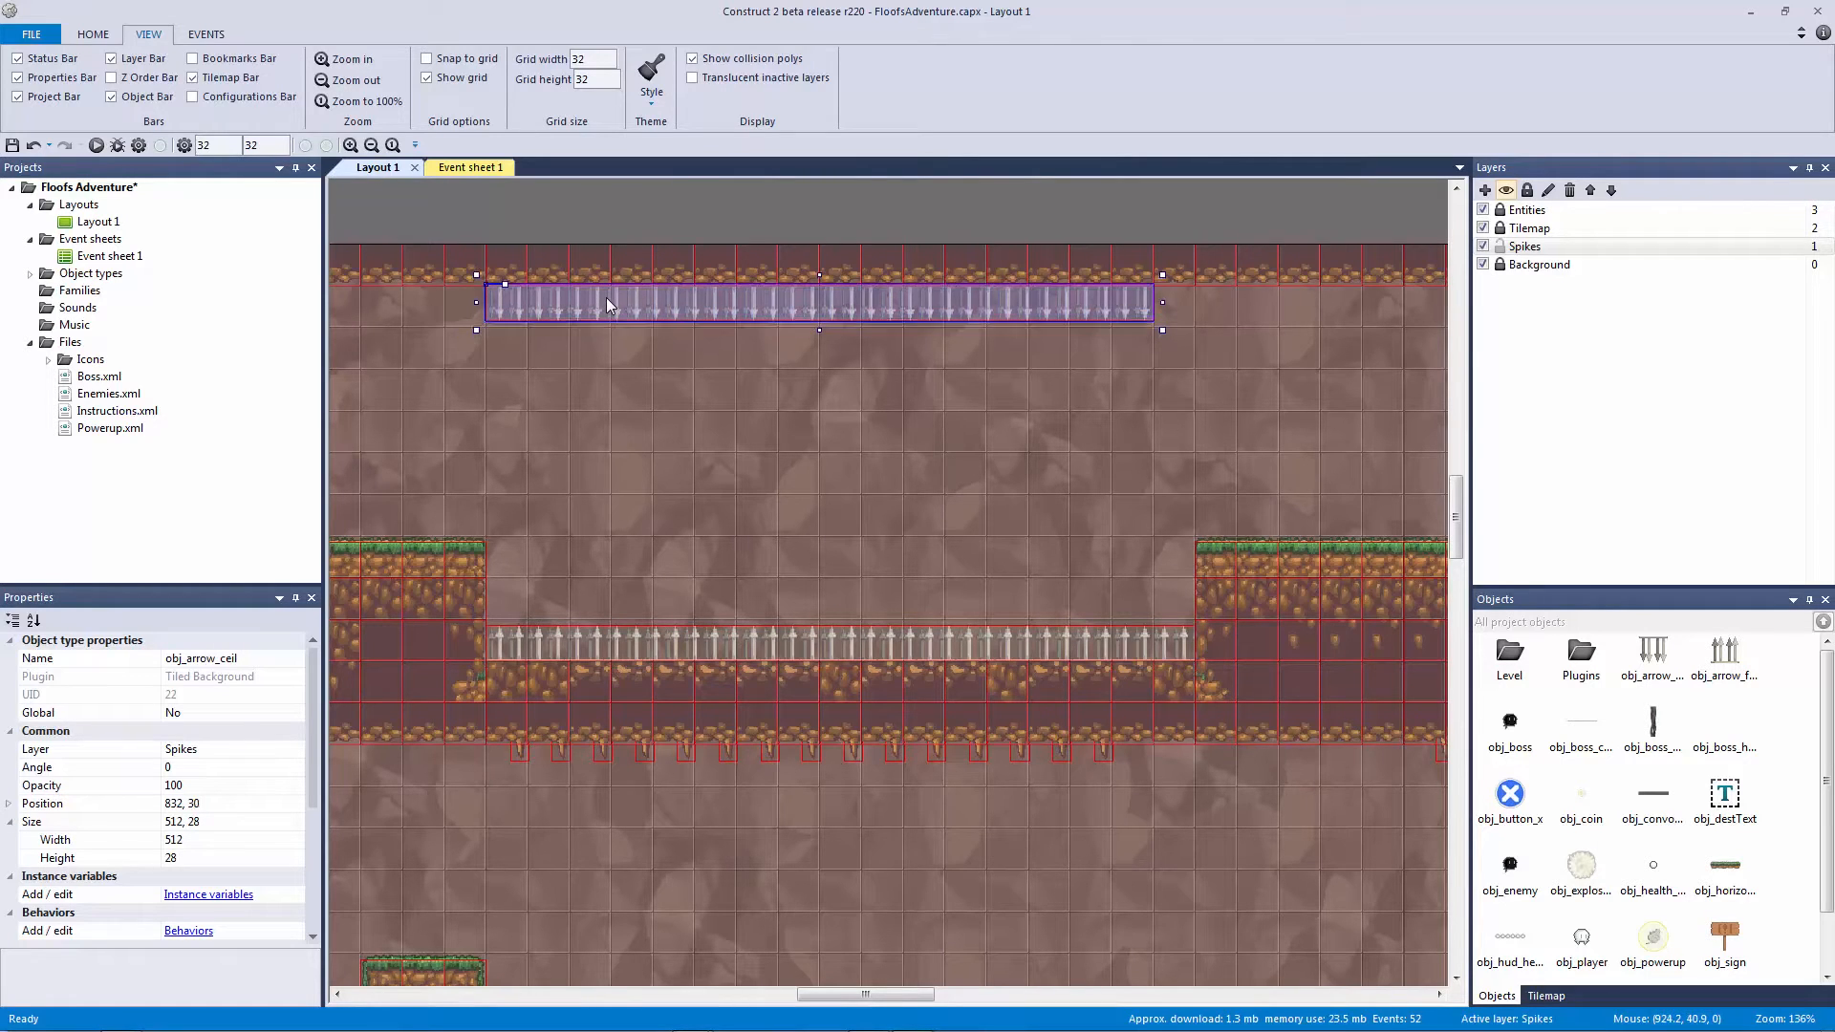
pyautogui.press('Down')
pyautogui.press('Down')
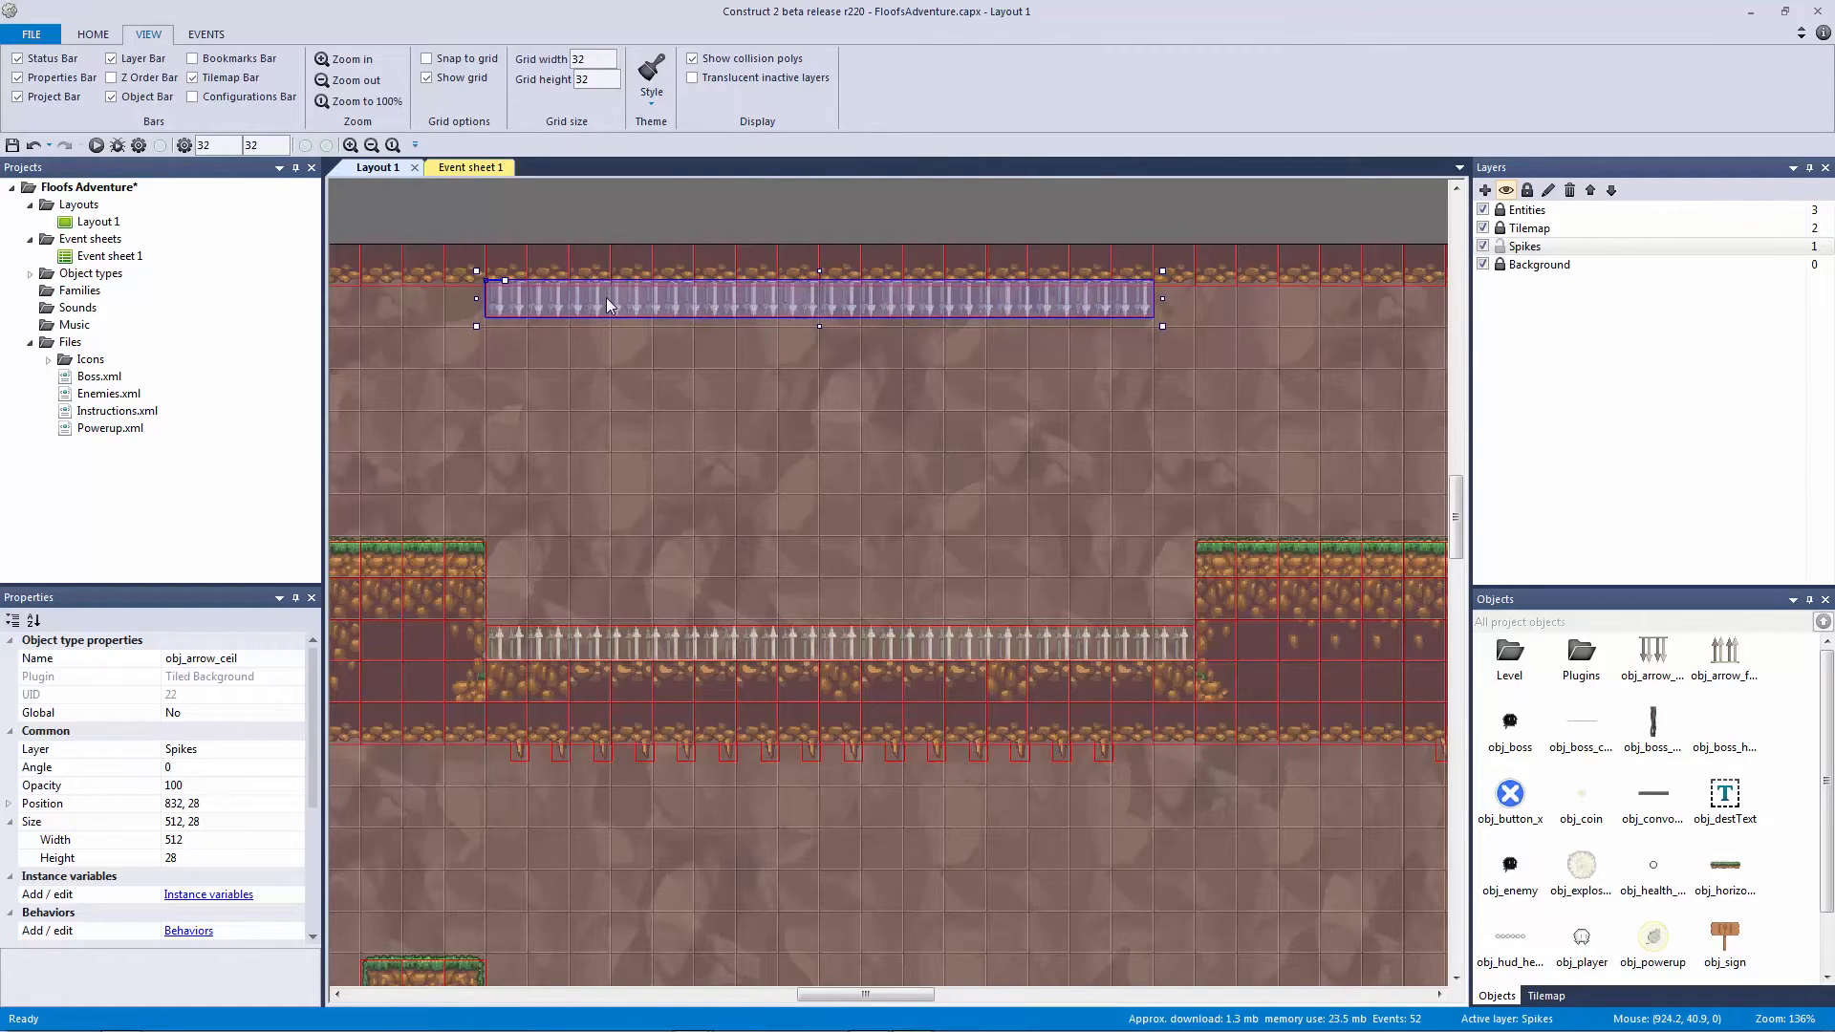
# Step: Move both the ceiling and floor arrow strips to the Spikes layer
pyautogui.keyDown('shift'); pyautogui.click(701, 644); pyautogui.keyUp('shift')
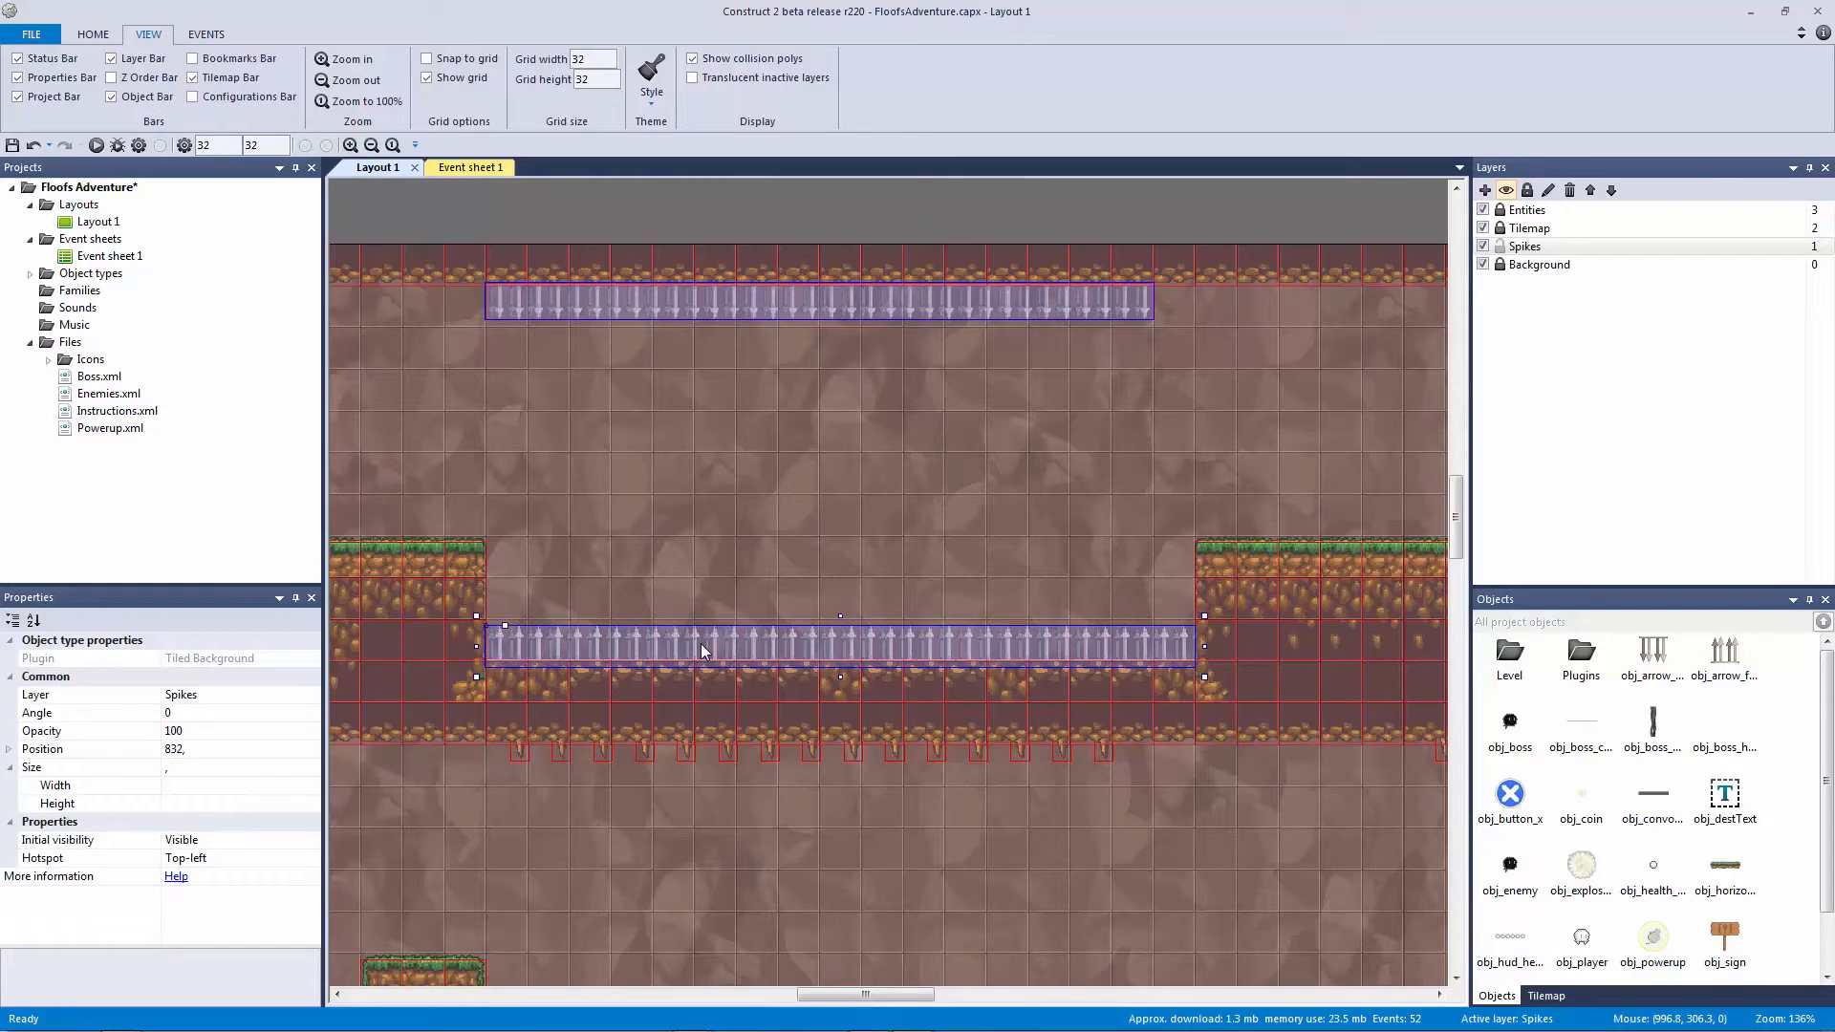
pyautogui.rightClick(701, 644)
pyautogui.moveTo(803, 769)
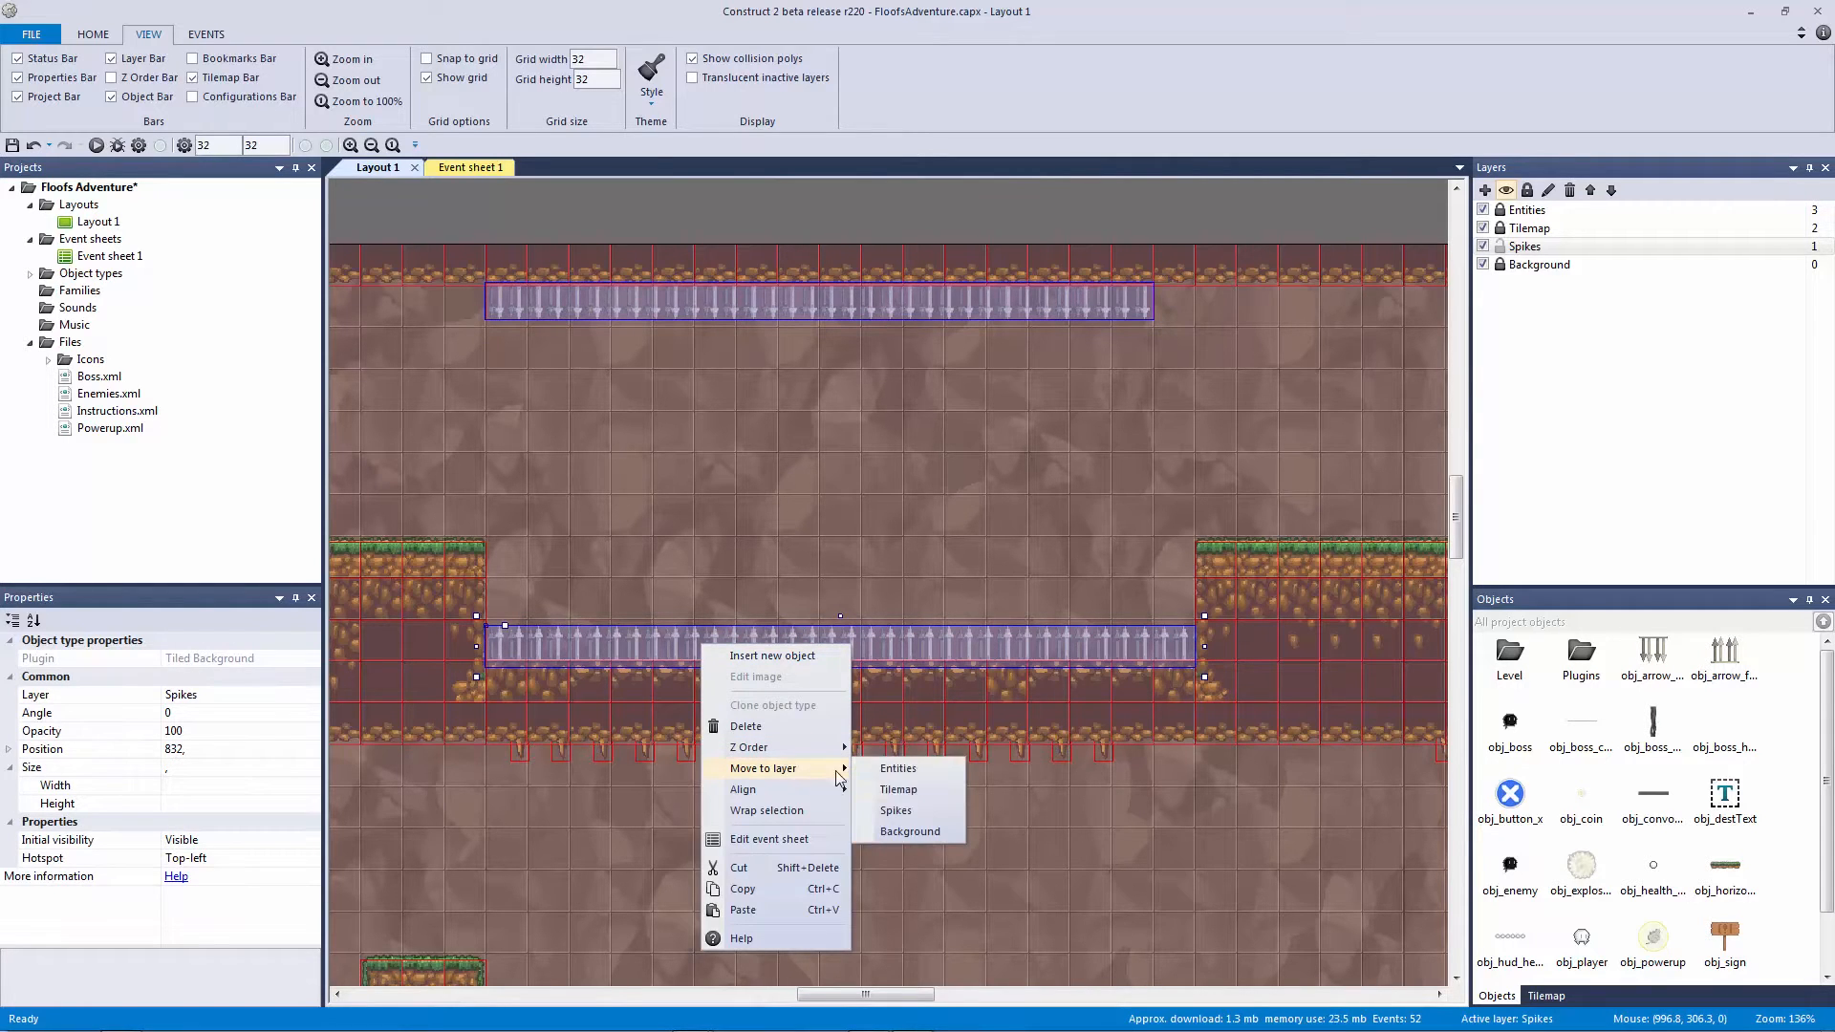
pyautogui.click(912, 810)
pyautogui.click(811, 260)
# Step: Nudge the obj_arrow_ceil strip further up into the ceiling to 832, 25
pyautogui.keyDown('ctrl'); pyautogui.scroll(3, 810, 260); pyautogui.keyUp('ctrl')
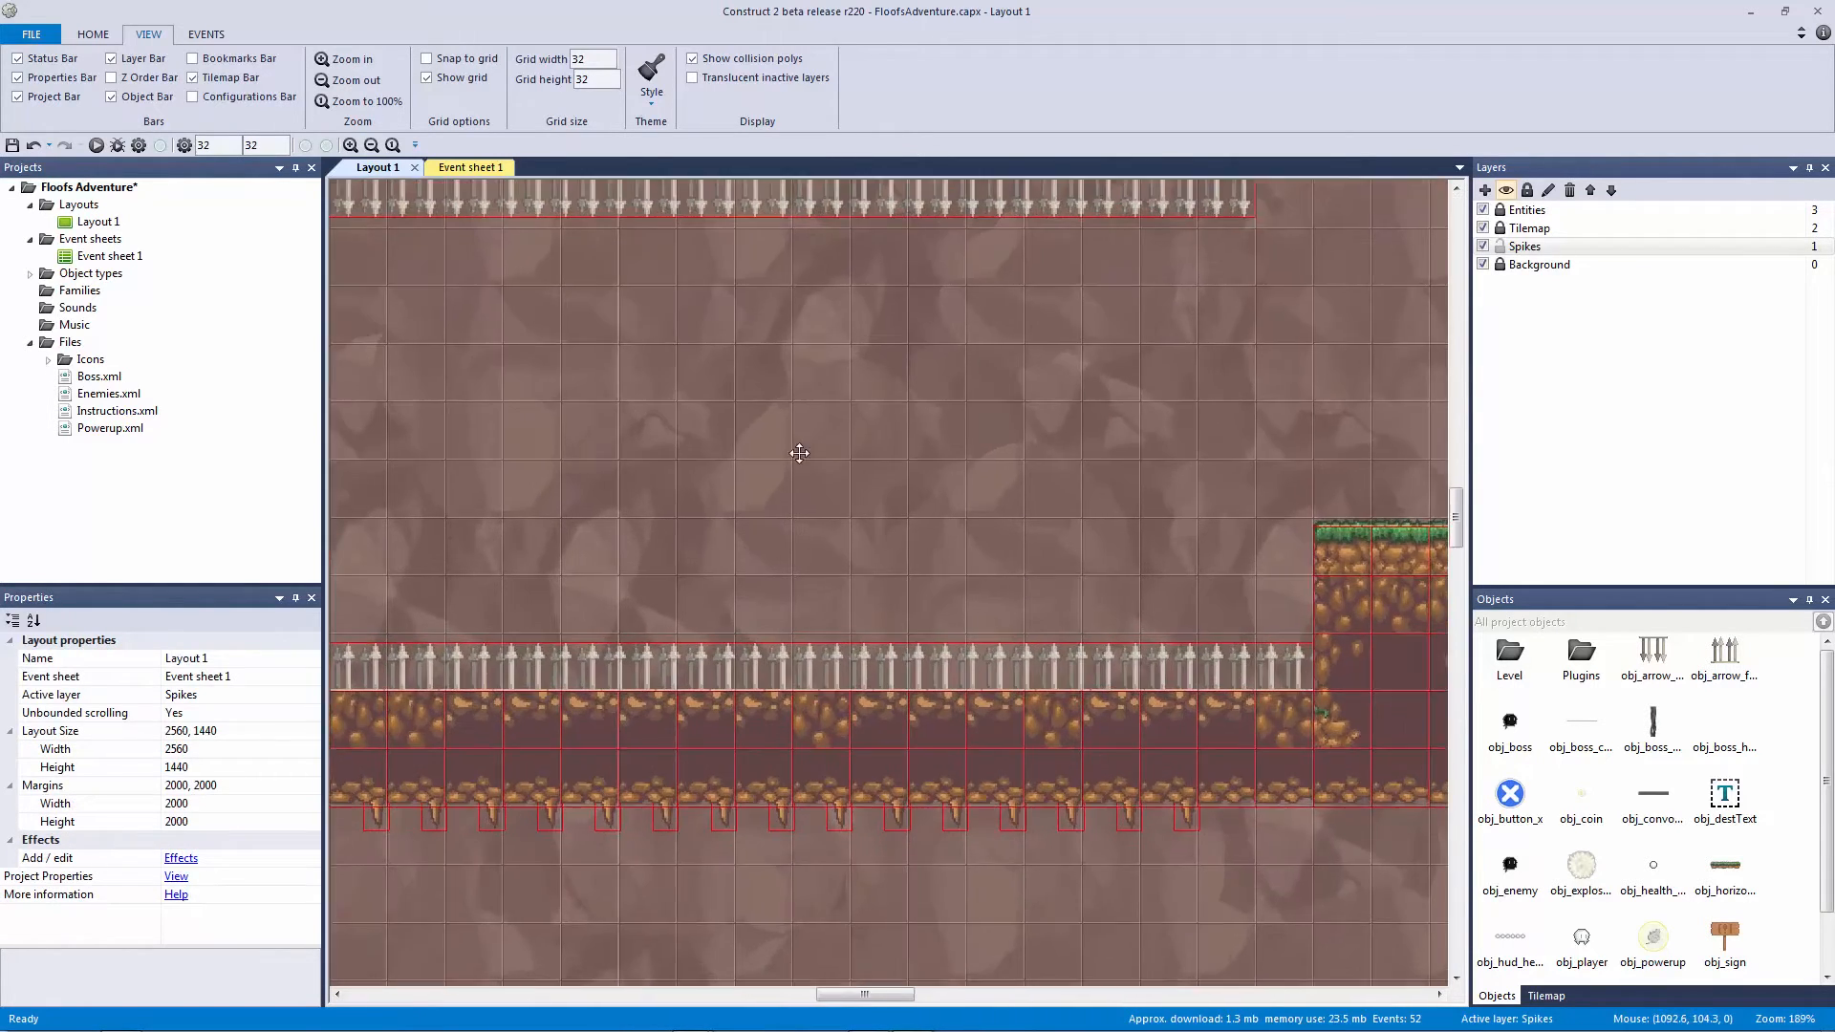
pyautogui.click(845, 516)
pyautogui.press('Up')
pyautogui.press('Up')
pyautogui.press('Up')
pyautogui.press('Up')
pyautogui.press('Up')
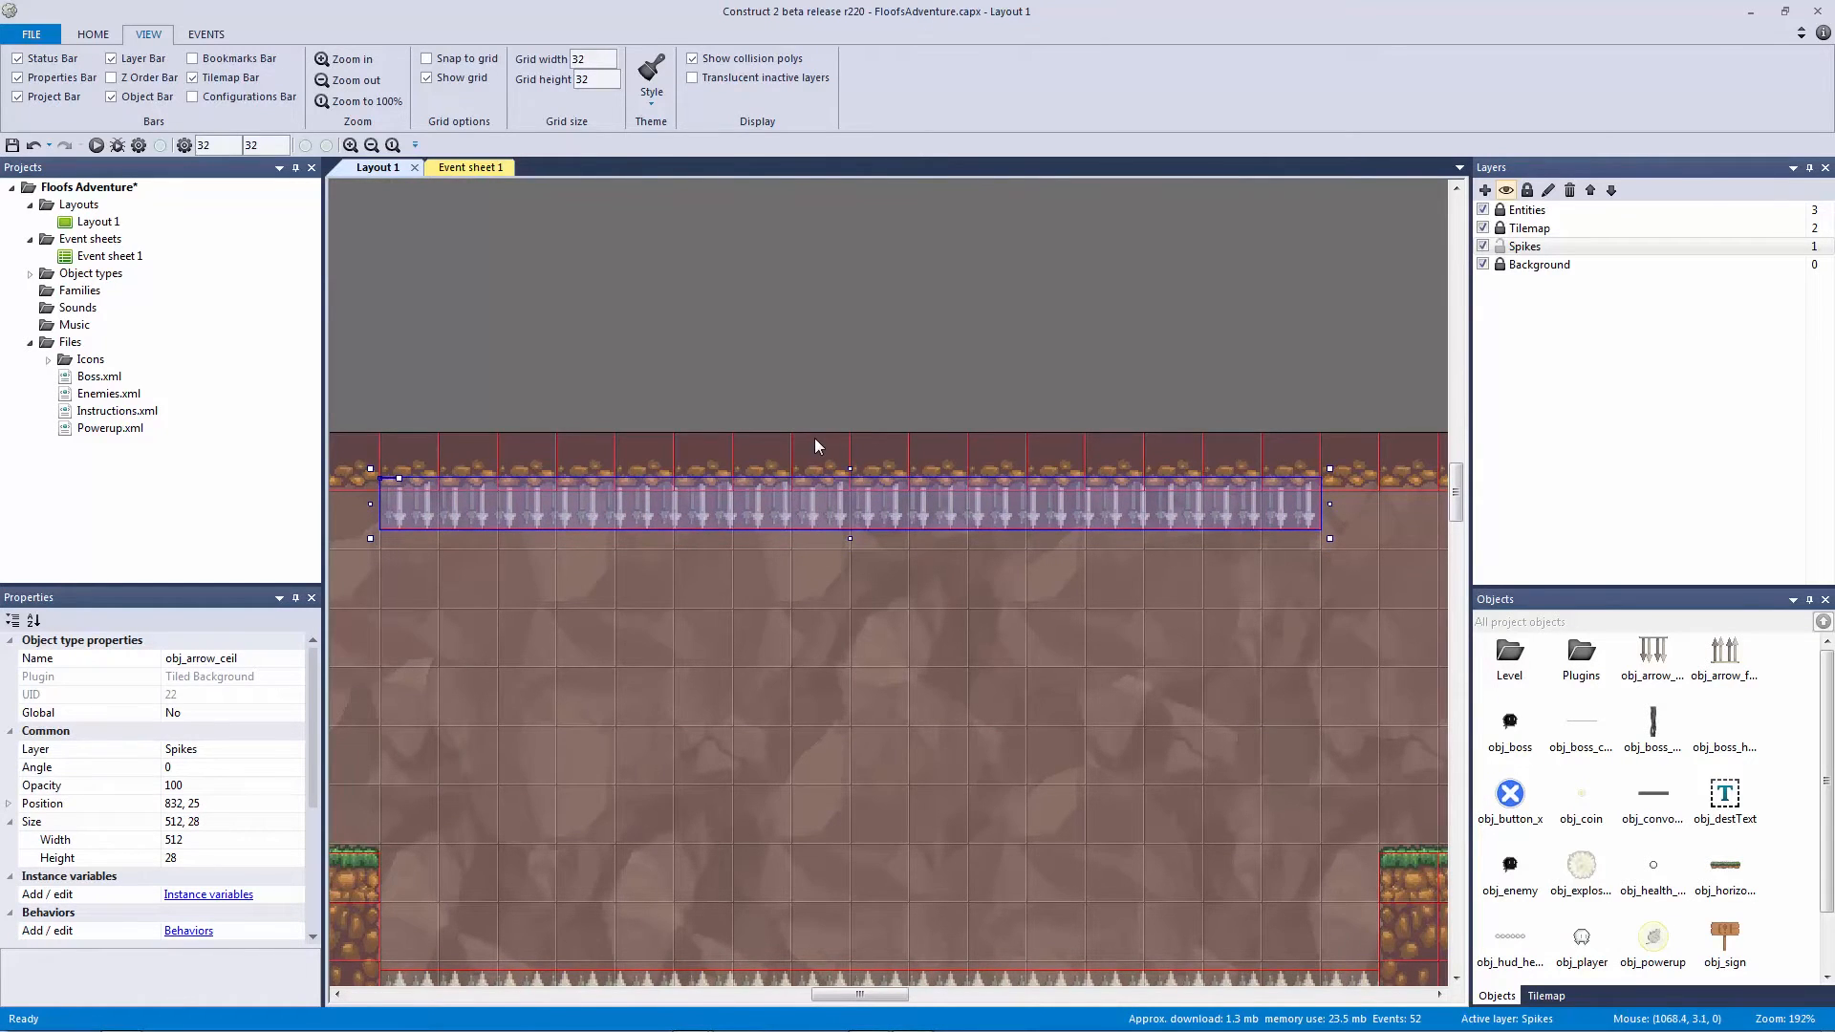
# Step: Paste a copy of the obj_arrow_floor strip over the small pit and shorten it to about 115 wide
pyautogui.keyDown('ctrl'); pyautogui.scroll(-3, 814, 438); pyautogui.keyUp('ctrl')
pyautogui.click(1020, 714)
pyautogui.hotkey('ctrl', 'c')
pyautogui.hotkey('ctrl', 'v')
pyautogui.click(434, 625)
pyautogui.moveTo(496, 634); pyautogui.dragTo(444, 629)
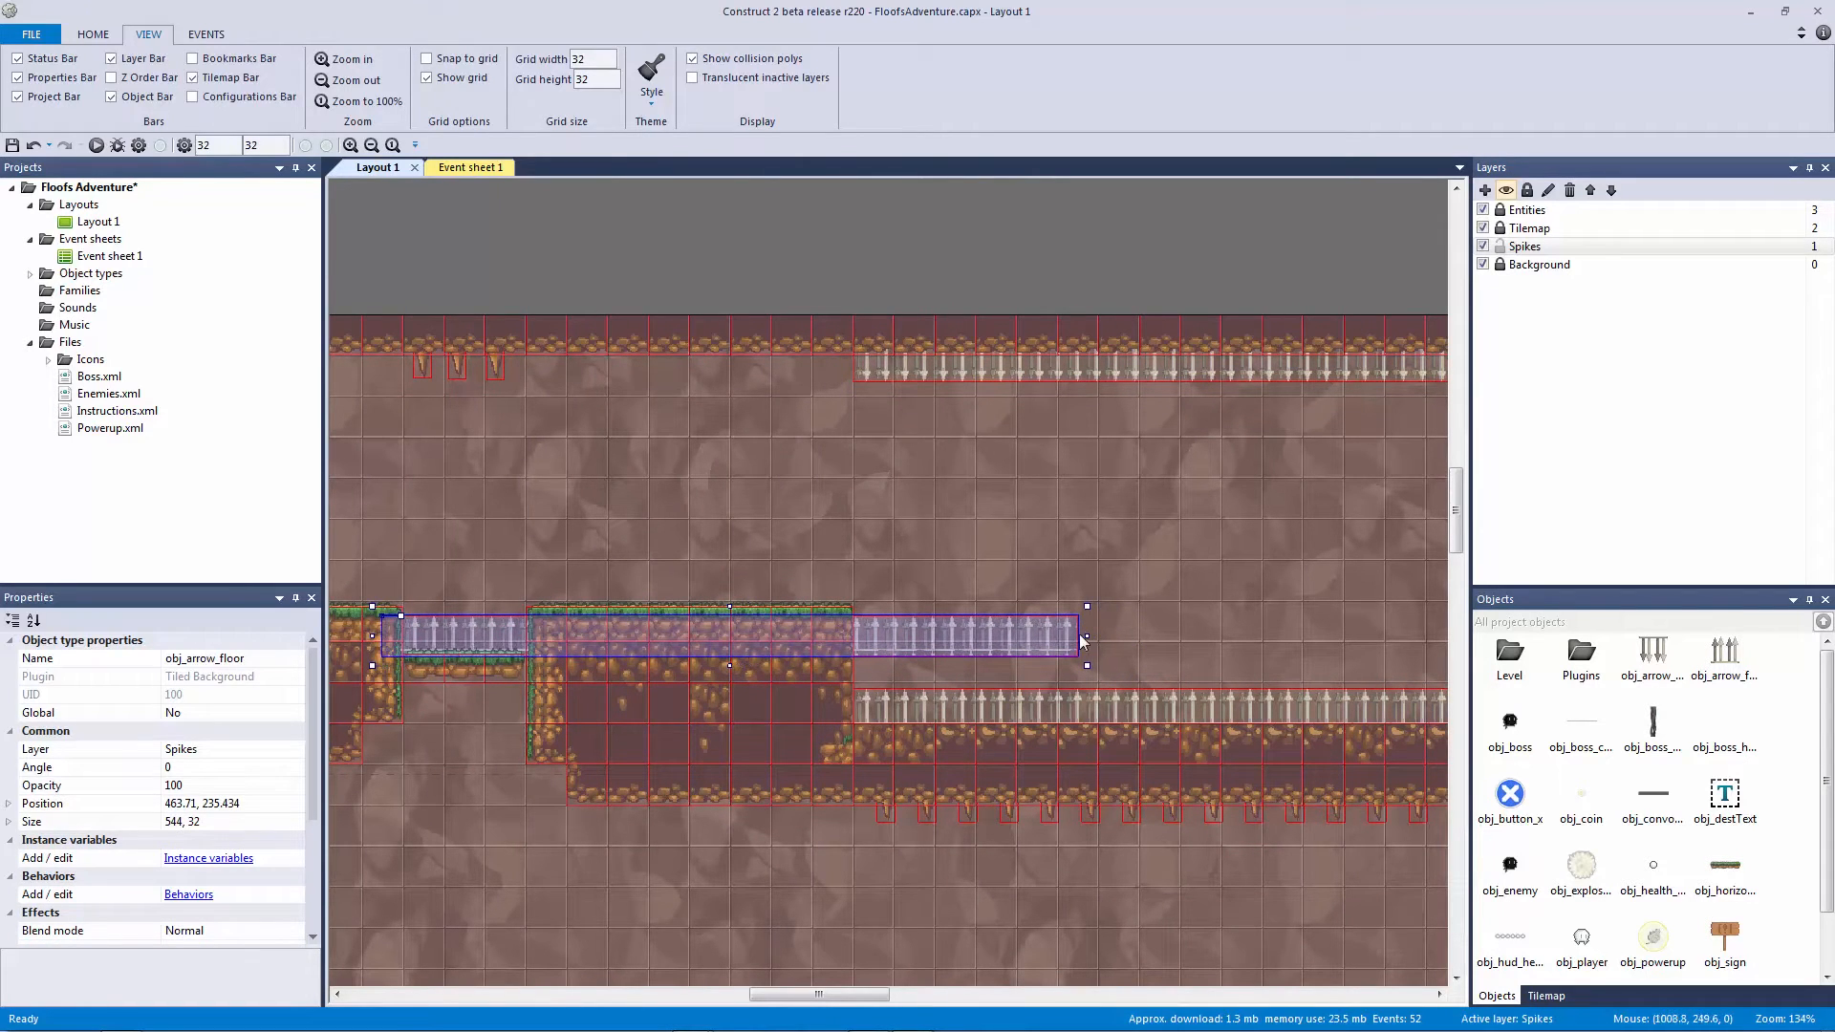
pyautogui.moveTo(1074, 635); pyautogui.dragTo(534, 635)
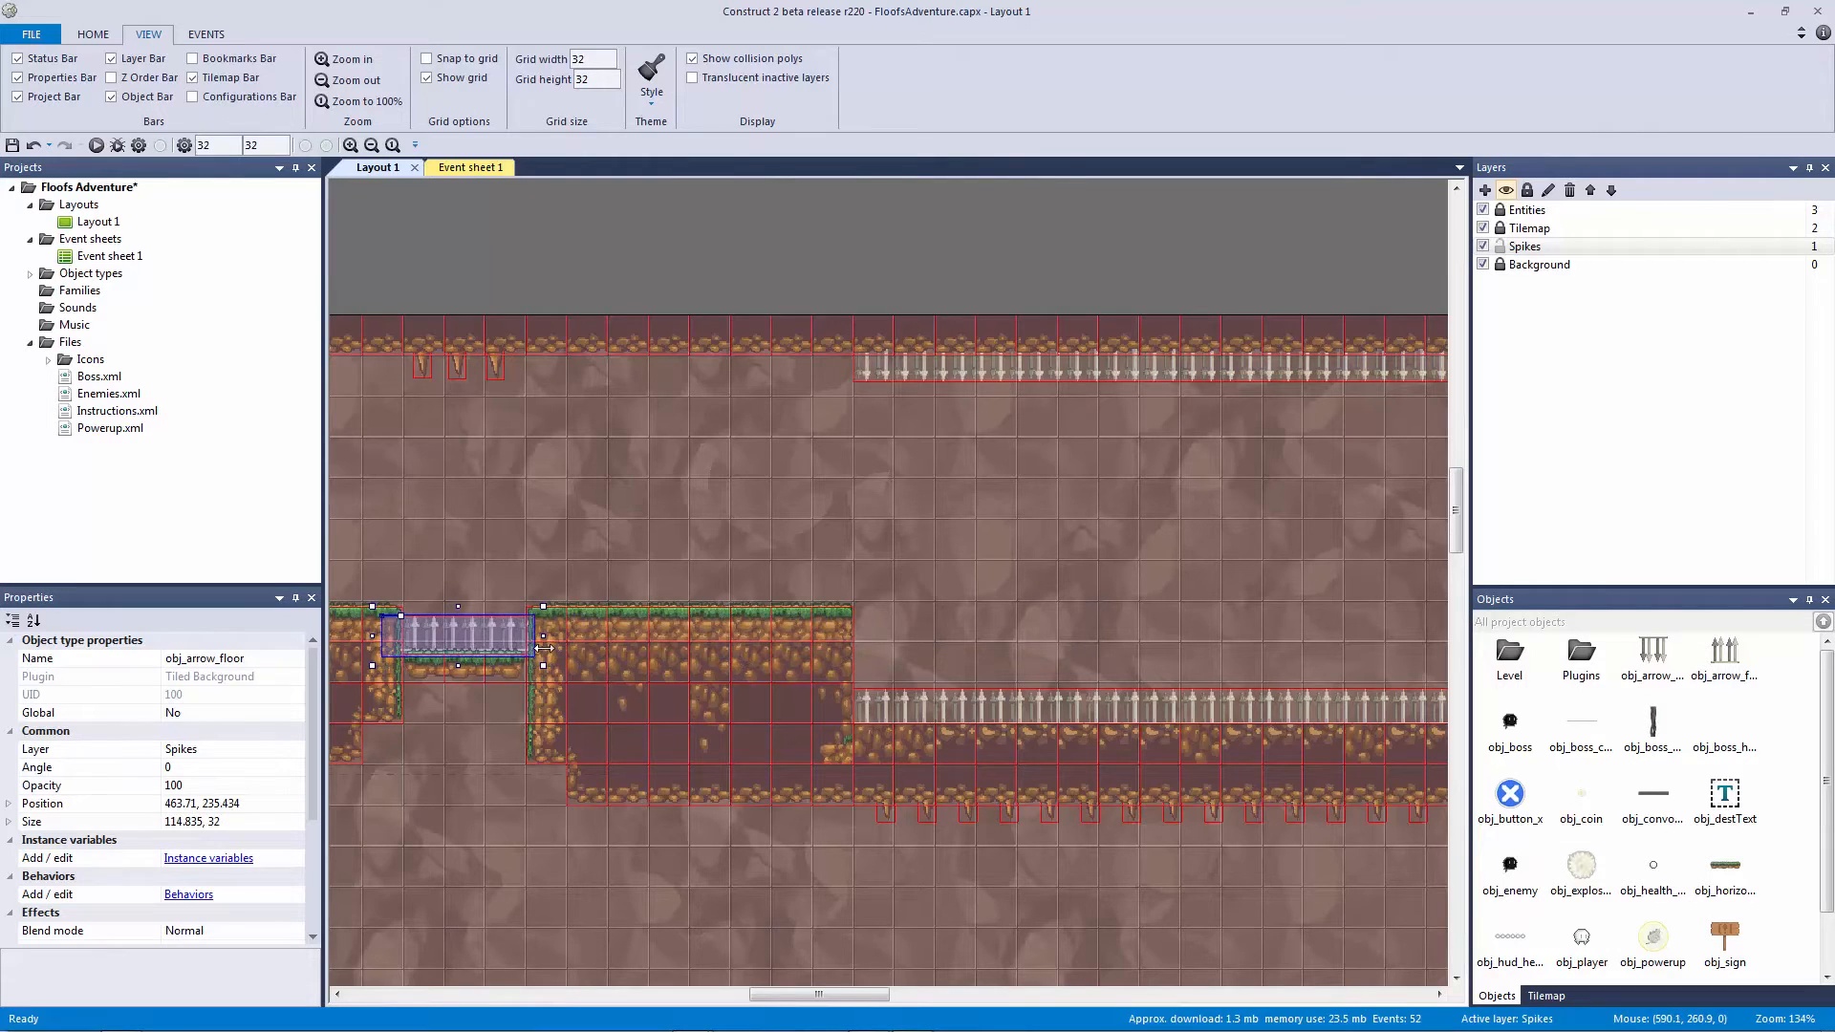
# Step: Fit the copied floor strip between the small pit's walls at about 476, 237 with a width of about 105
pyautogui.keyDown('shift'); pyautogui.hscroll(-3, 973, 645); pyautogui.keyUp('shift')
pyautogui.keyDown('ctrl'); pyautogui.scroll(5, 973, 645); pyautogui.keyUp('ctrl')
pyautogui.moveTo(1020, 657)
pyautogui.mouseDown()
pyautogui.moveTo(982, 658)
pyautogui.moveTo(1000, 673)
pyautogui.mouseUp()
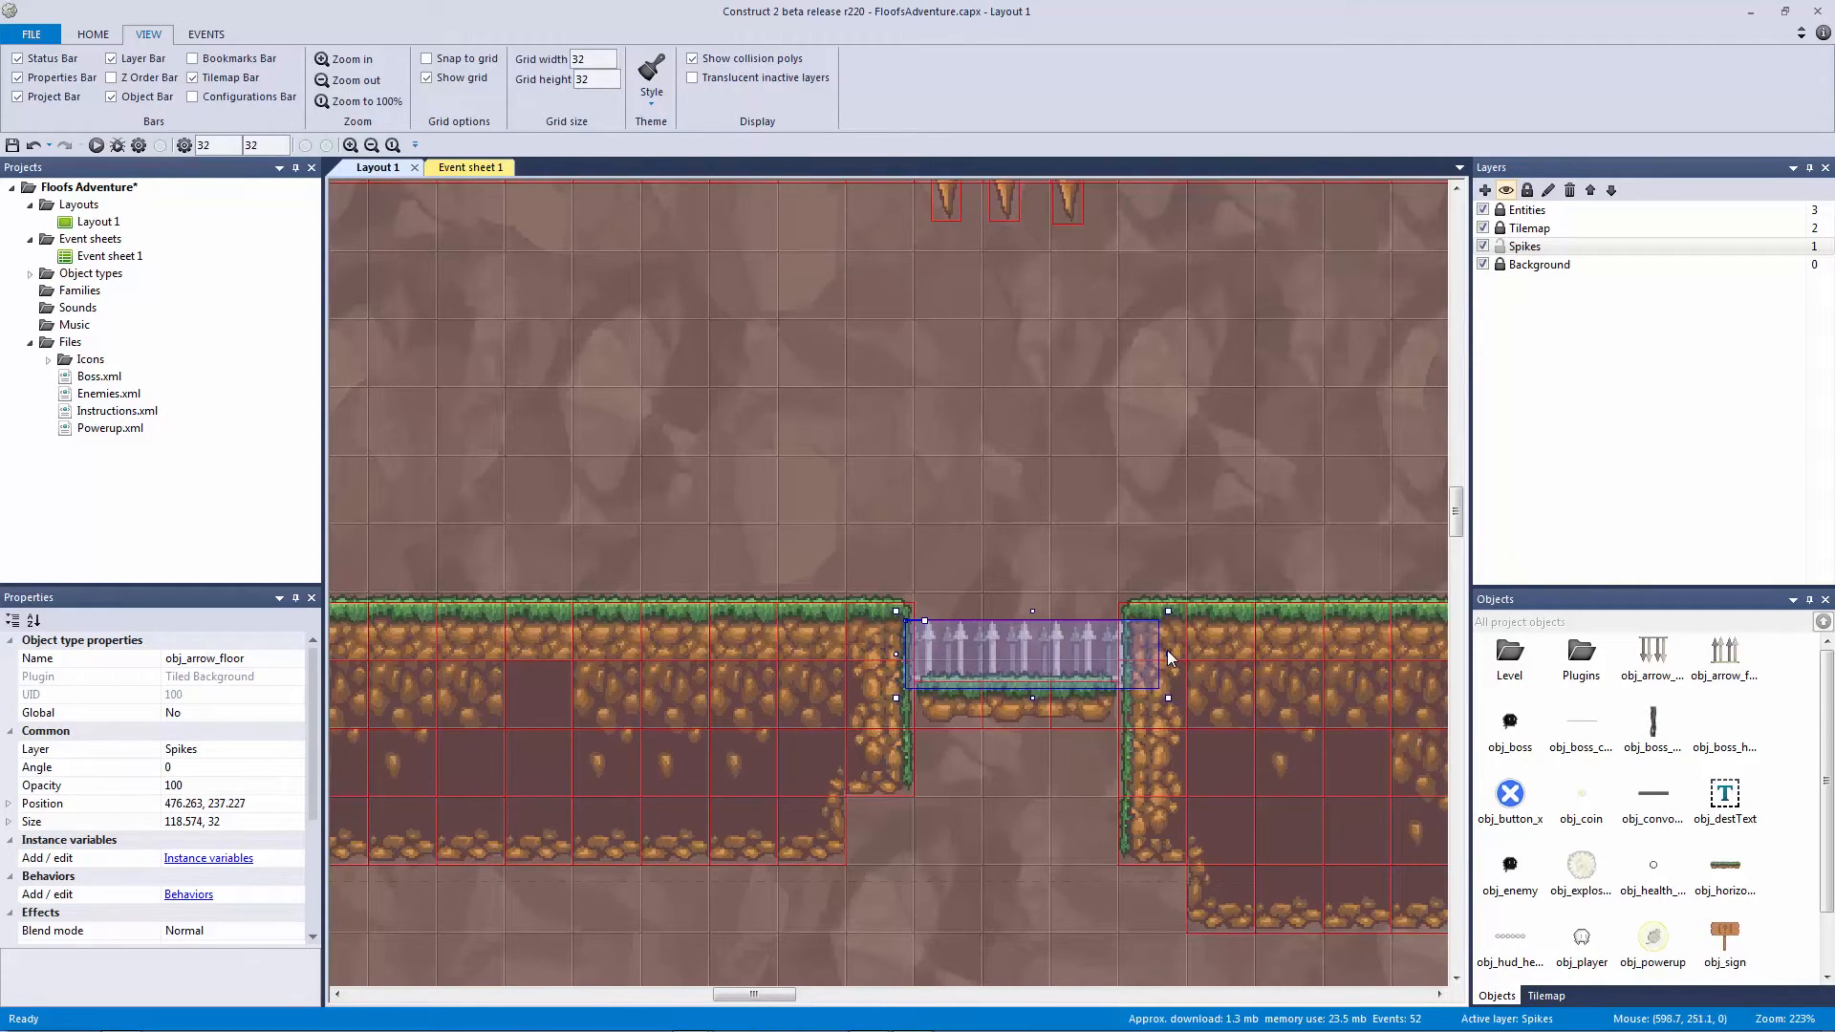
pyautogui.moveTo(1164, 656); pyautogui.dragTo(1136, 663)
pyautogui.click(774, 636)
pyautogui.keyDown('ctrl'); pyautogui.scroll(-3, 981, 562); pyautogui.keyUp('ctrl')
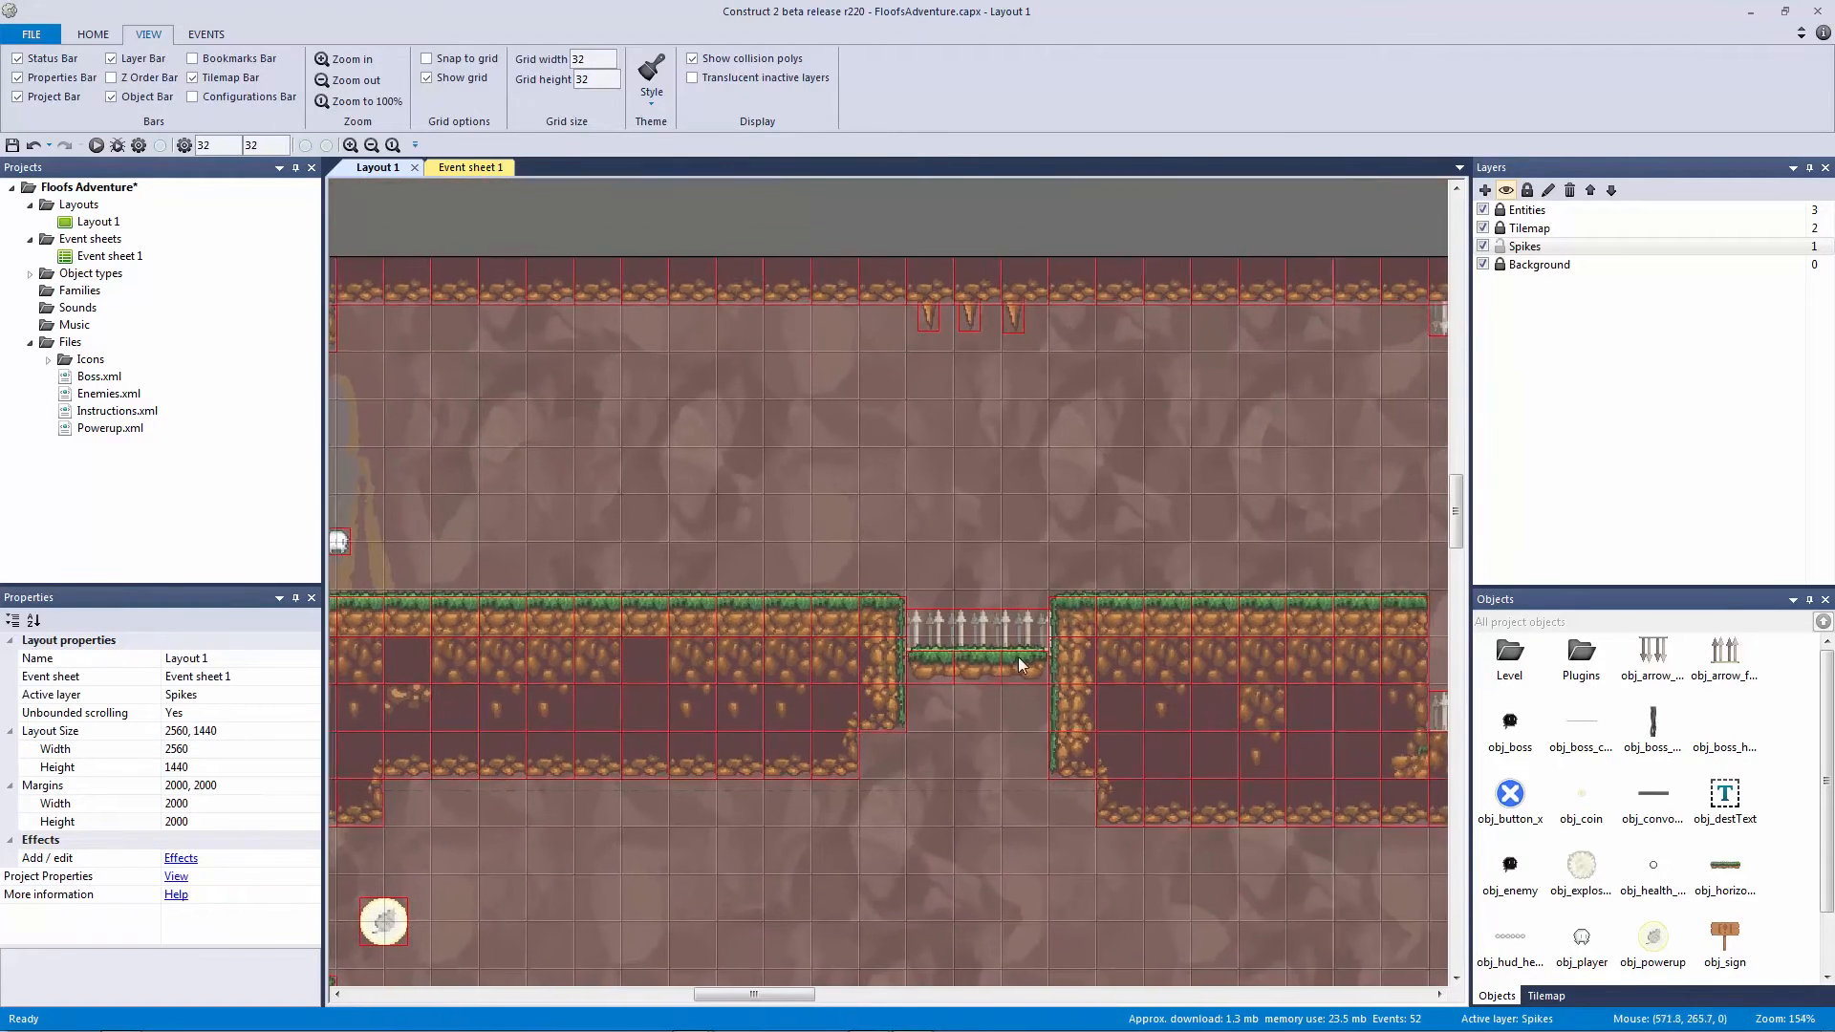
pyautogui.click(1050, 642)
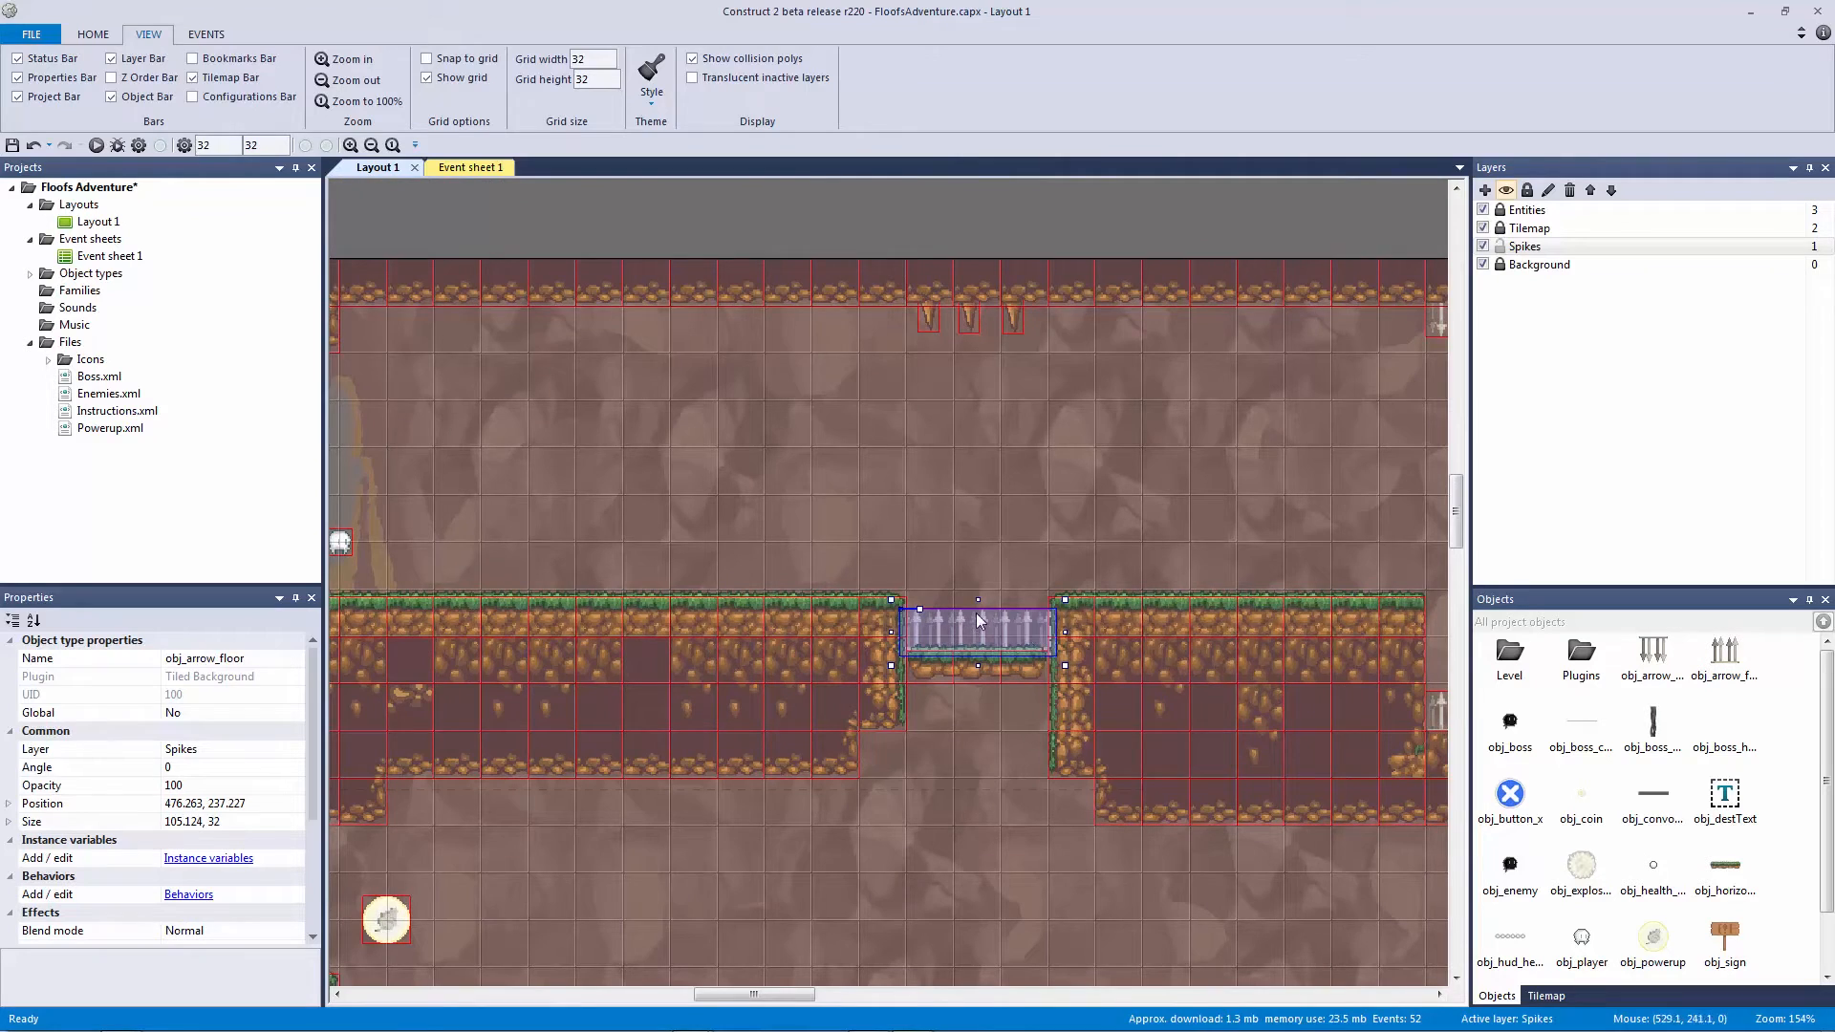
# Step: Duplicate the wide pit's obj_arrow_floor strip onto the lower floor beside the raised block, at about 826, 619
pyautogui.keyDown('ctrl'); pyautogui.scroll(-3, 1053, 646); pyautogui.keyUp('ctrl')
pyautogui.moveTo(1102, 669); pyautogui.dragTo(601, 503, button='middle')
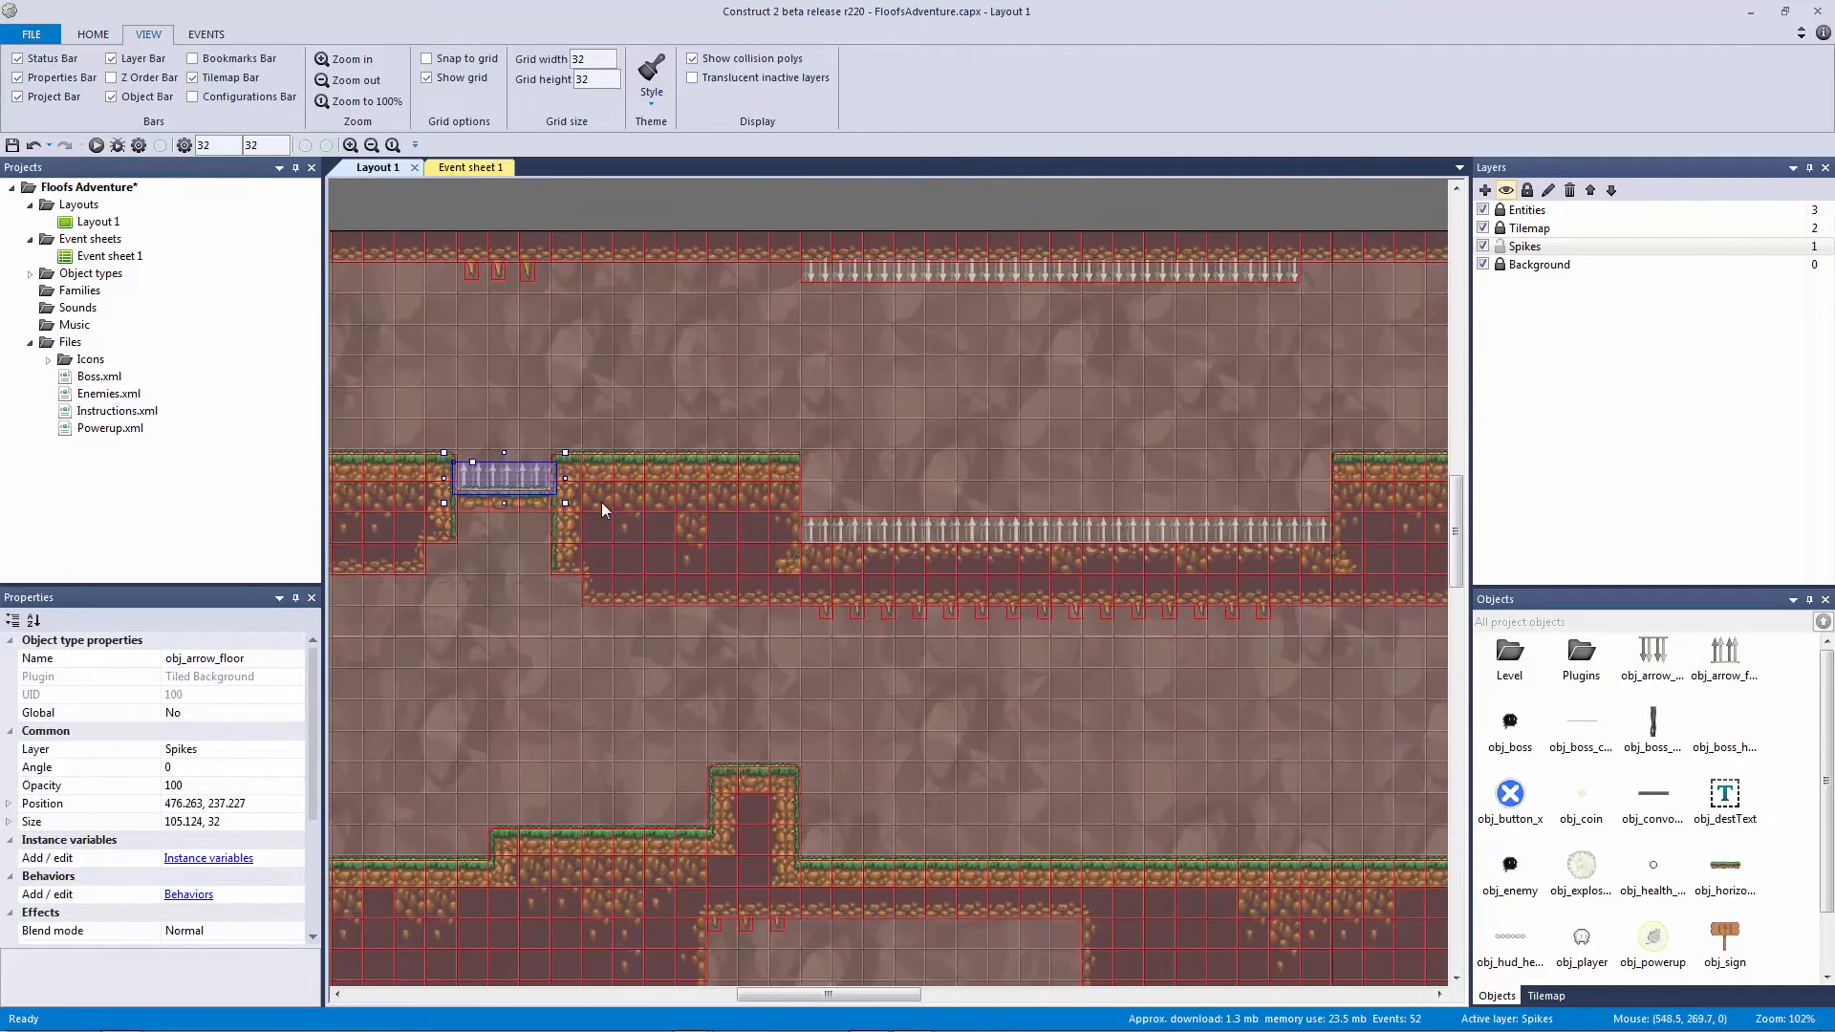
pyautogui.moveTo(1018, 623); pyautogui.dragTo(633, 602, button='middle')
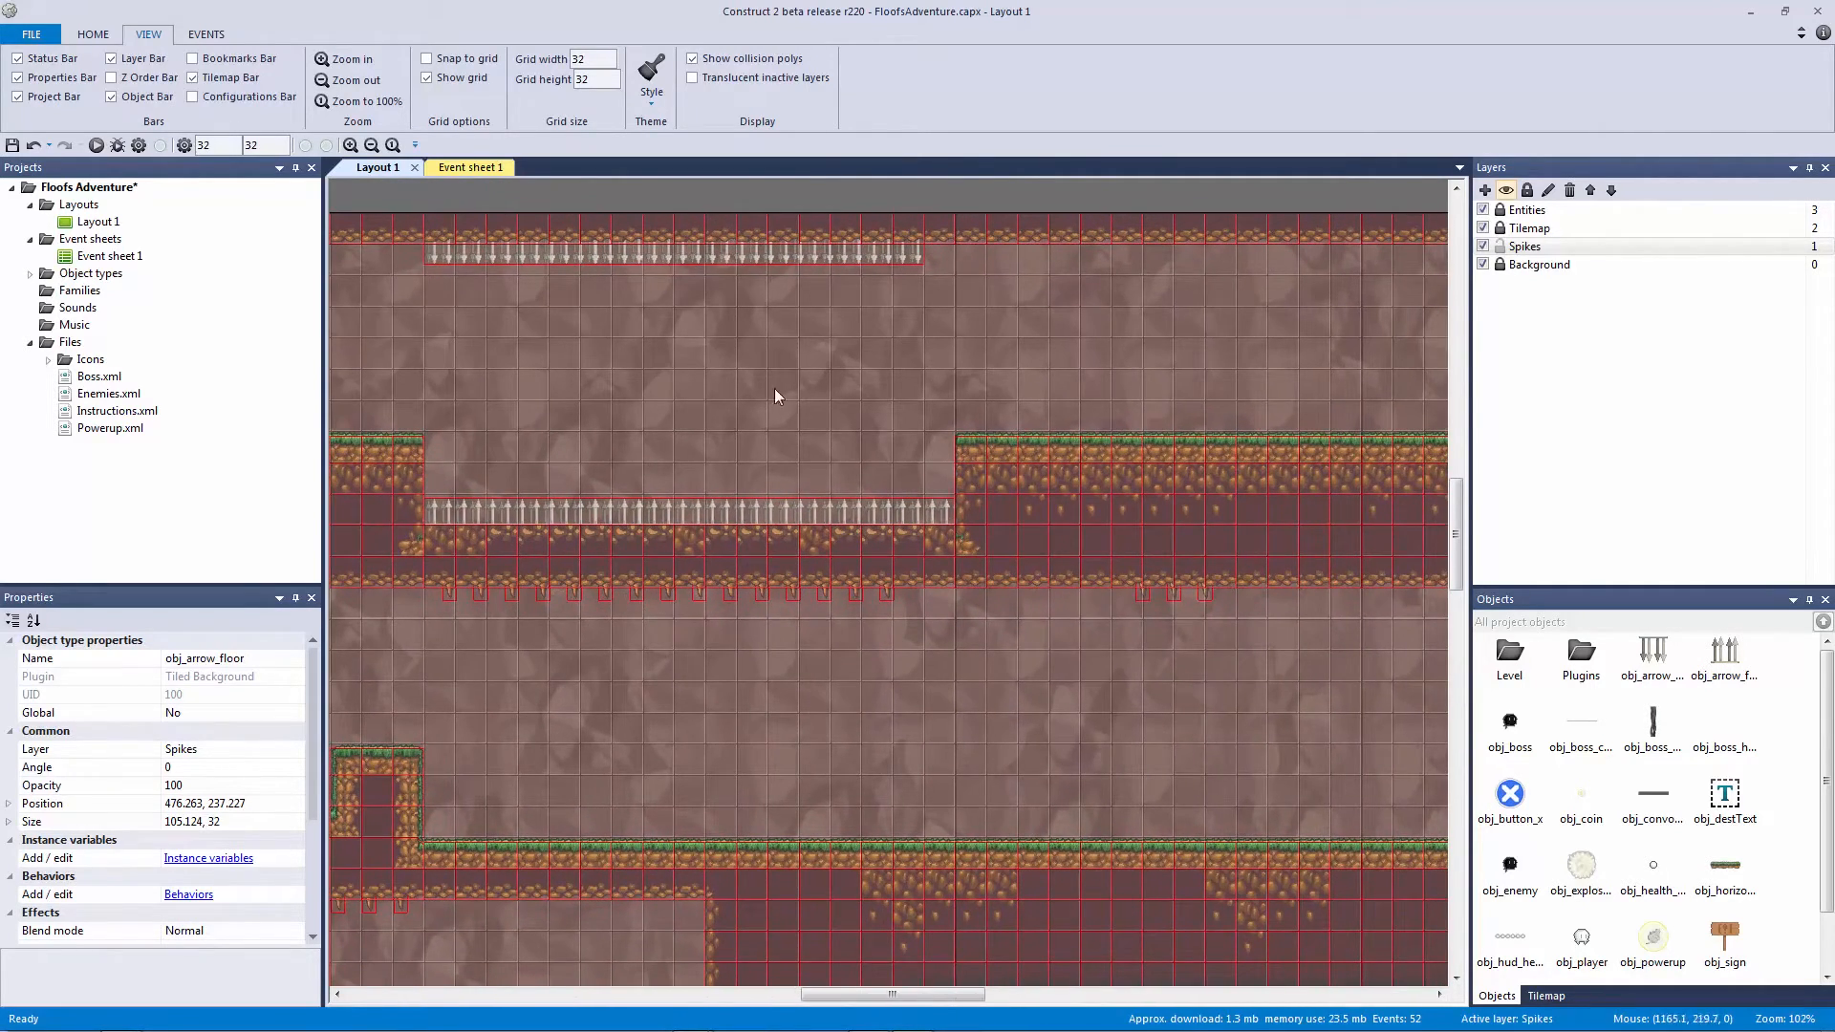
pyautogui.click(841, 514)
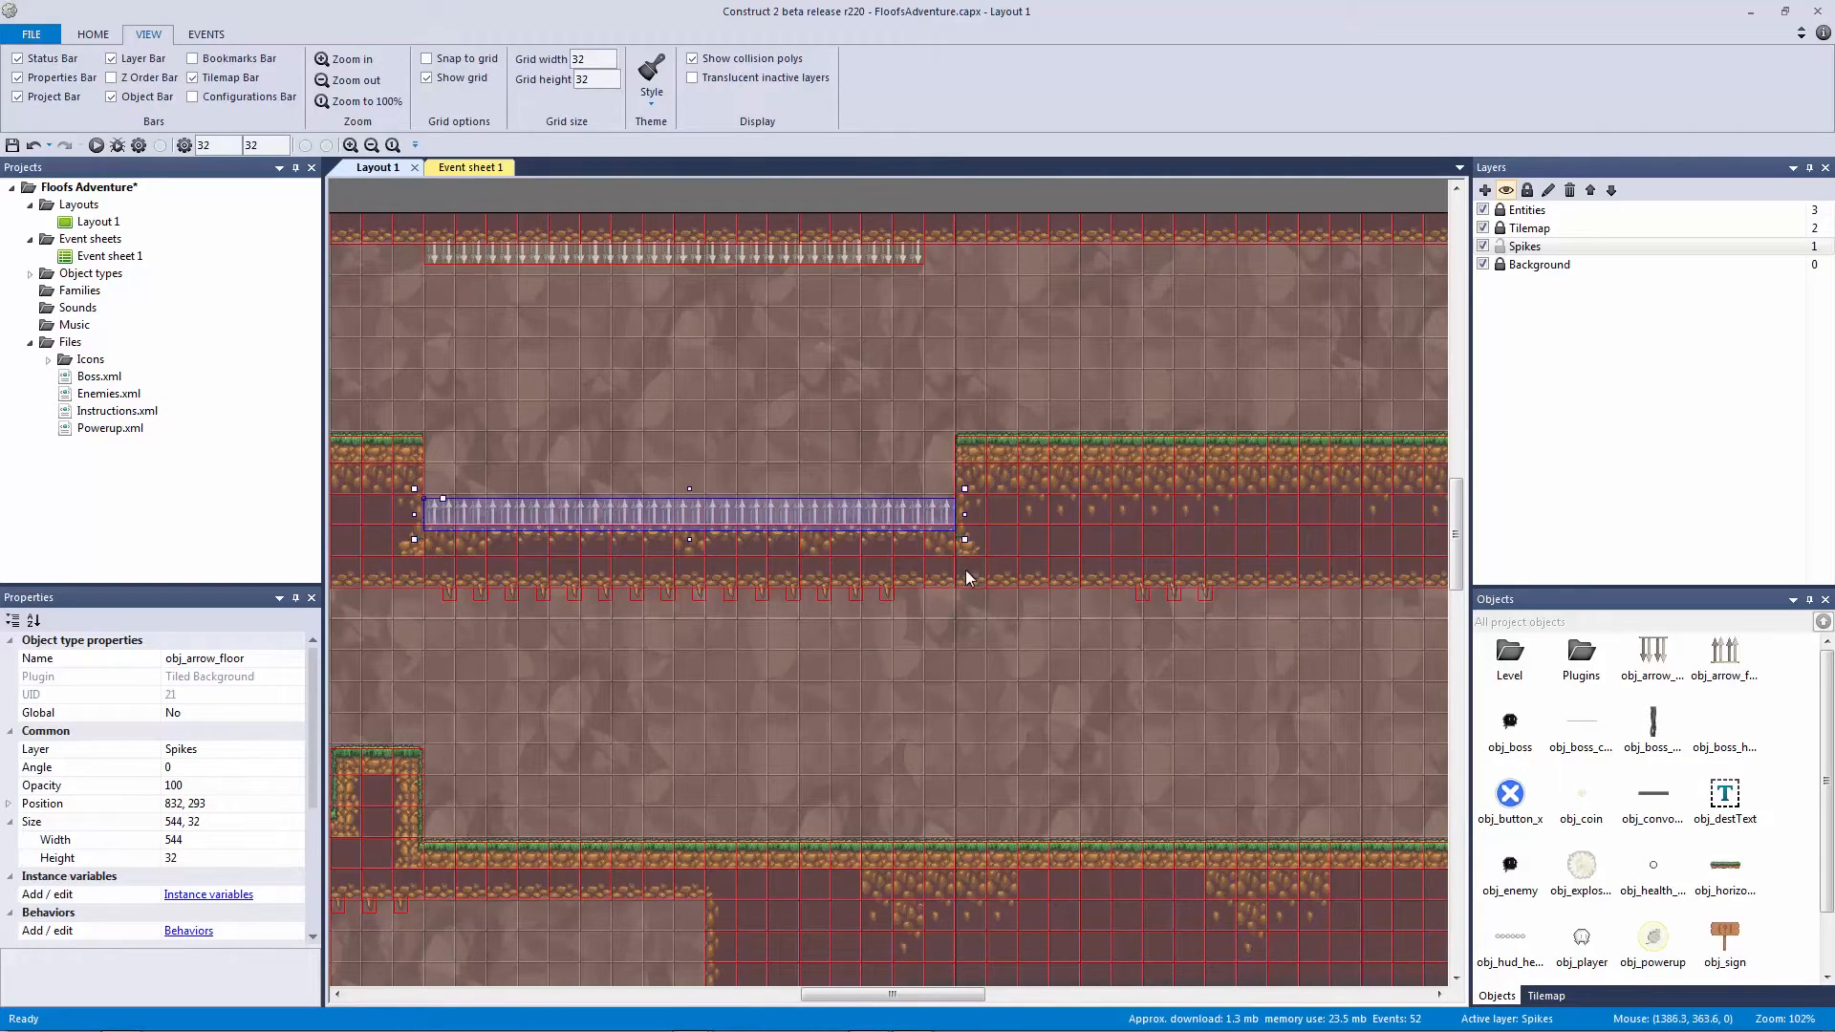
pyautogui.click(535, 828)
pyautogui.moveTo(535, 830); pyautogui.dragTo(534, 831)
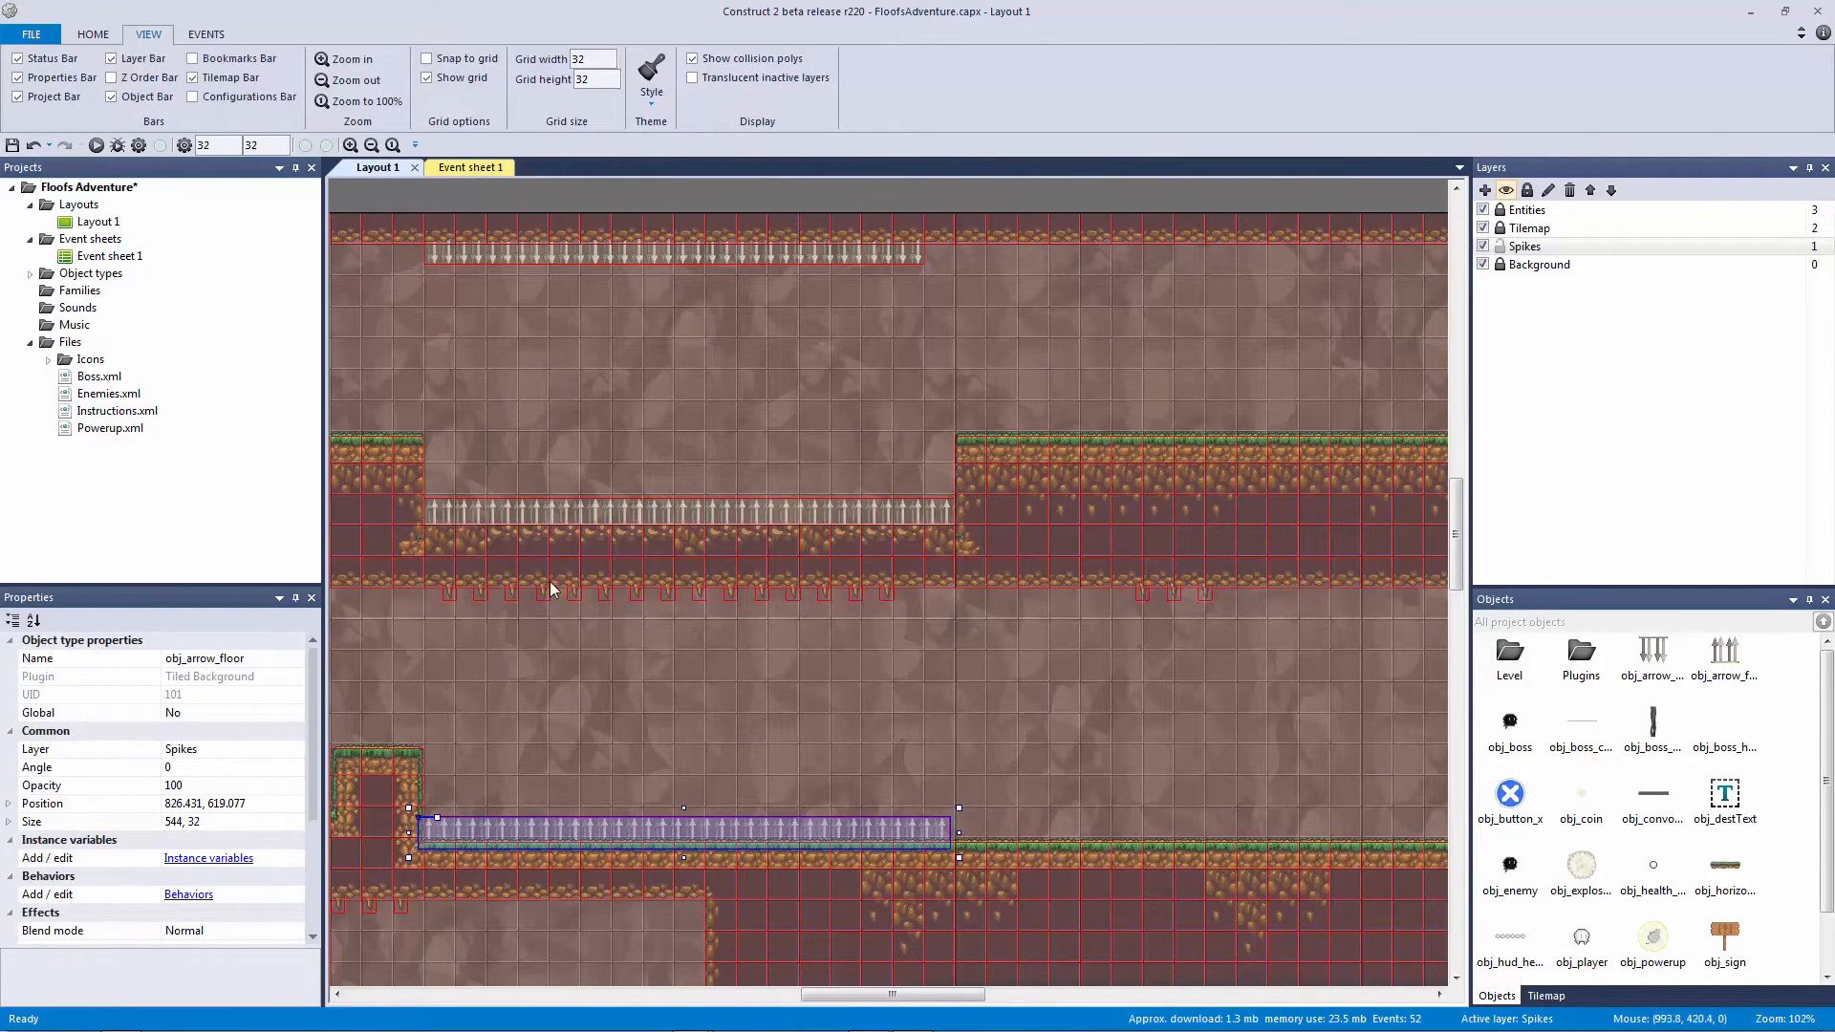
pyautogui.moveTo(960, 653); pyautogui.dragTo(407, 554)
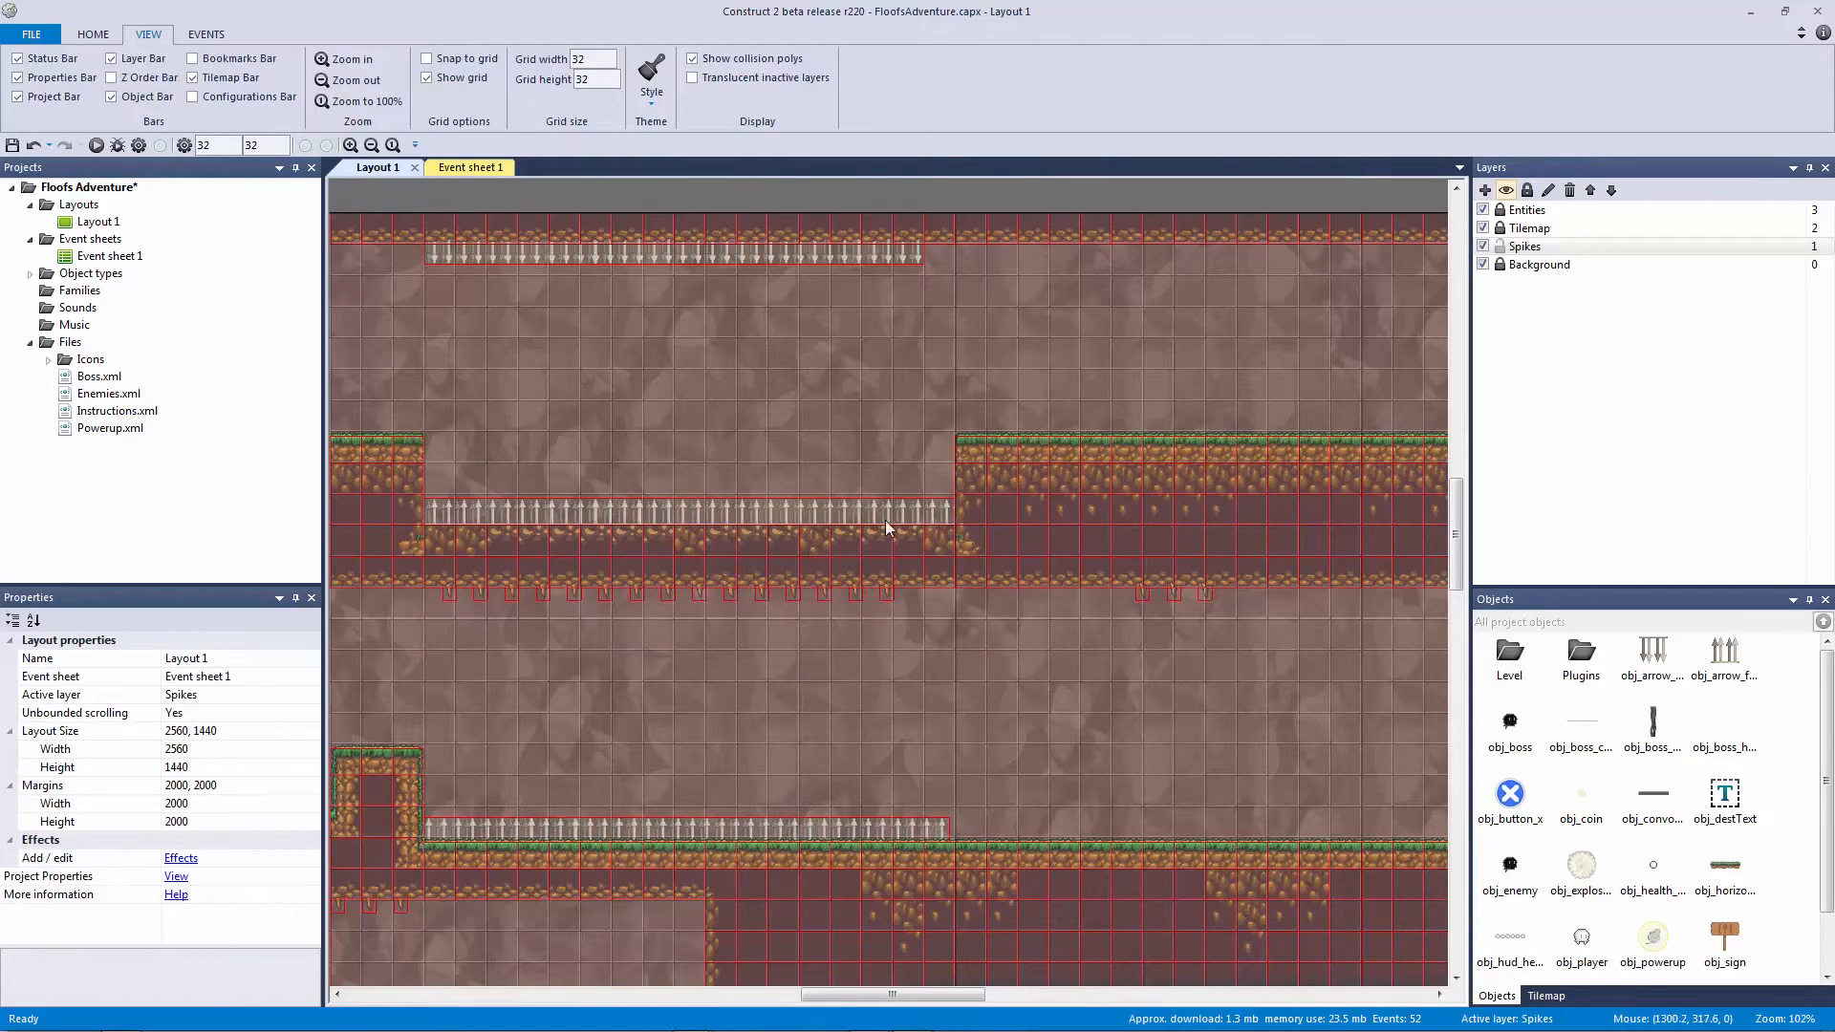
pyautogui.click(877, 830)
pyautogui.click(1171, 774)
# Step: Paste another floor strip copy at 2422, 523 on the ledge by the level's far wall and shorten it to 111 wide
pyautogui.moveTo(1171, 774); pyautogui.dragTo(801, 732, button='middle')
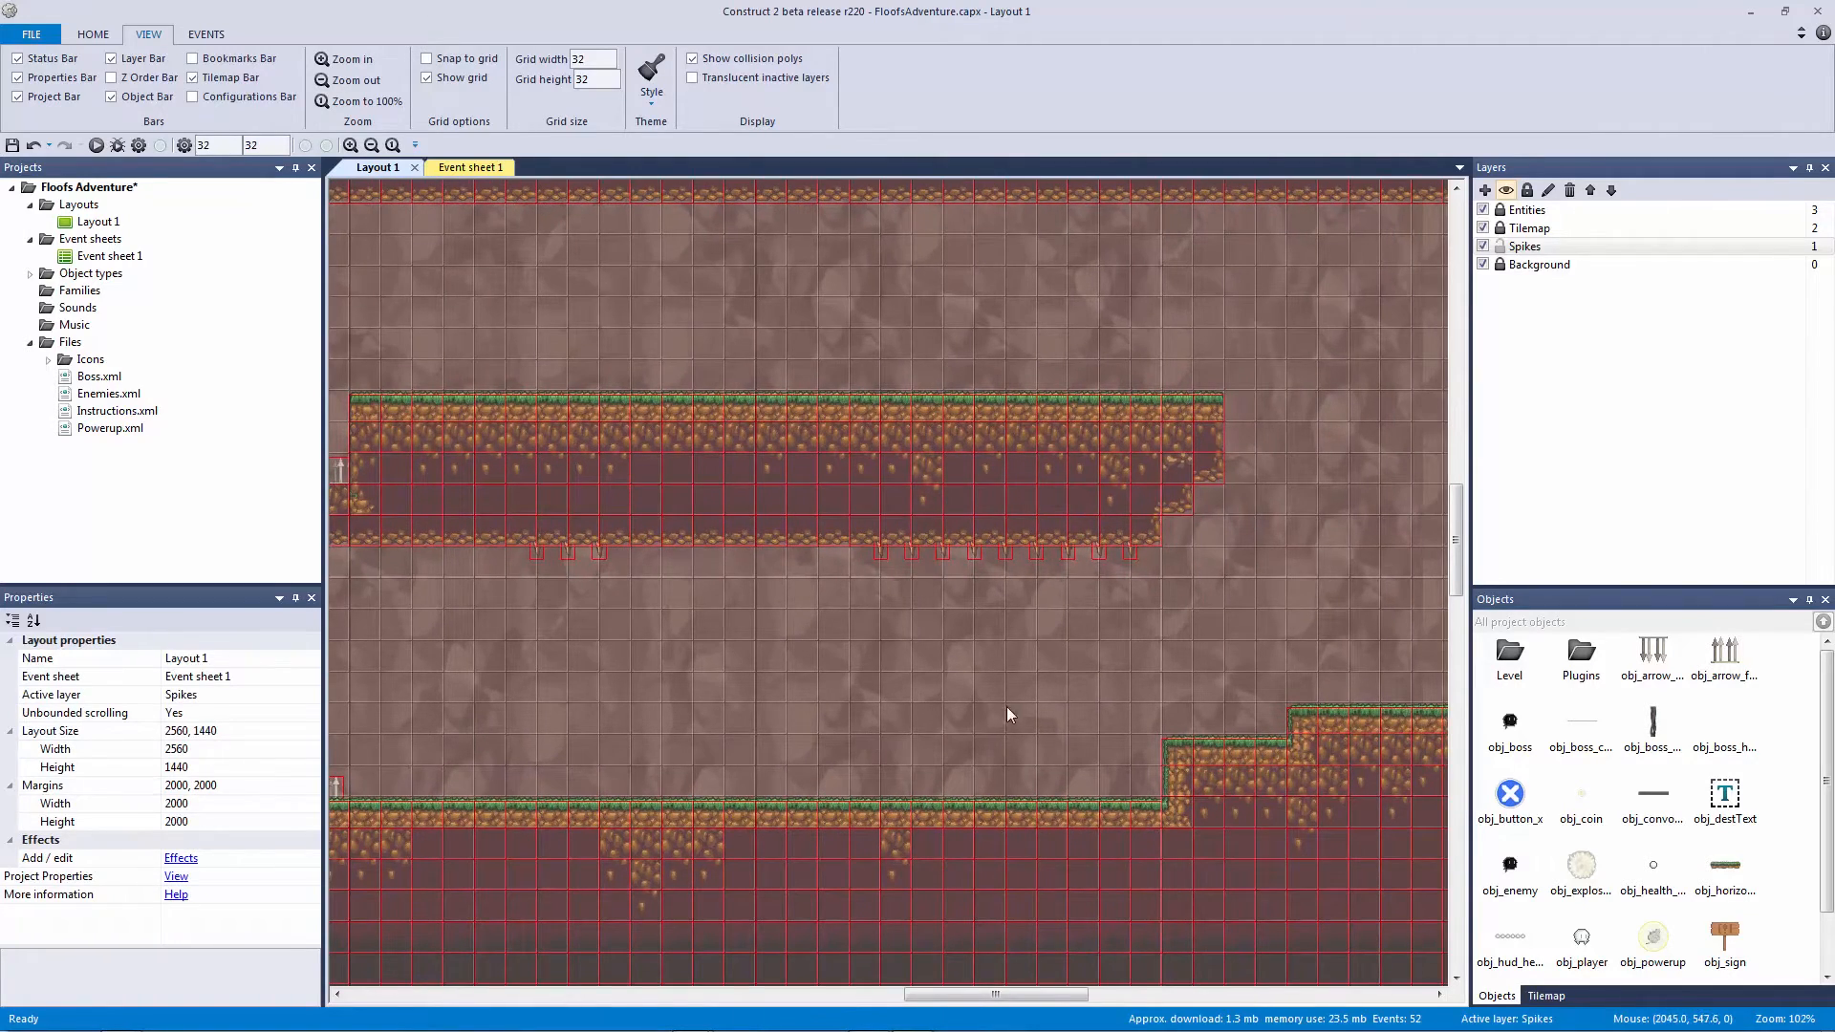
pyautogui.scroll(-1, 1047, 682)
pyautogui.keyDown('ctrl'); pyautogui.scroll(-1, 1057, 686); pyautogui.keyUp('ctrl')
pyautogui.keyDown('ctrl'); pyautogui.scroll(-2, 1057, 686); pyautogui.keyUp('ctrl')
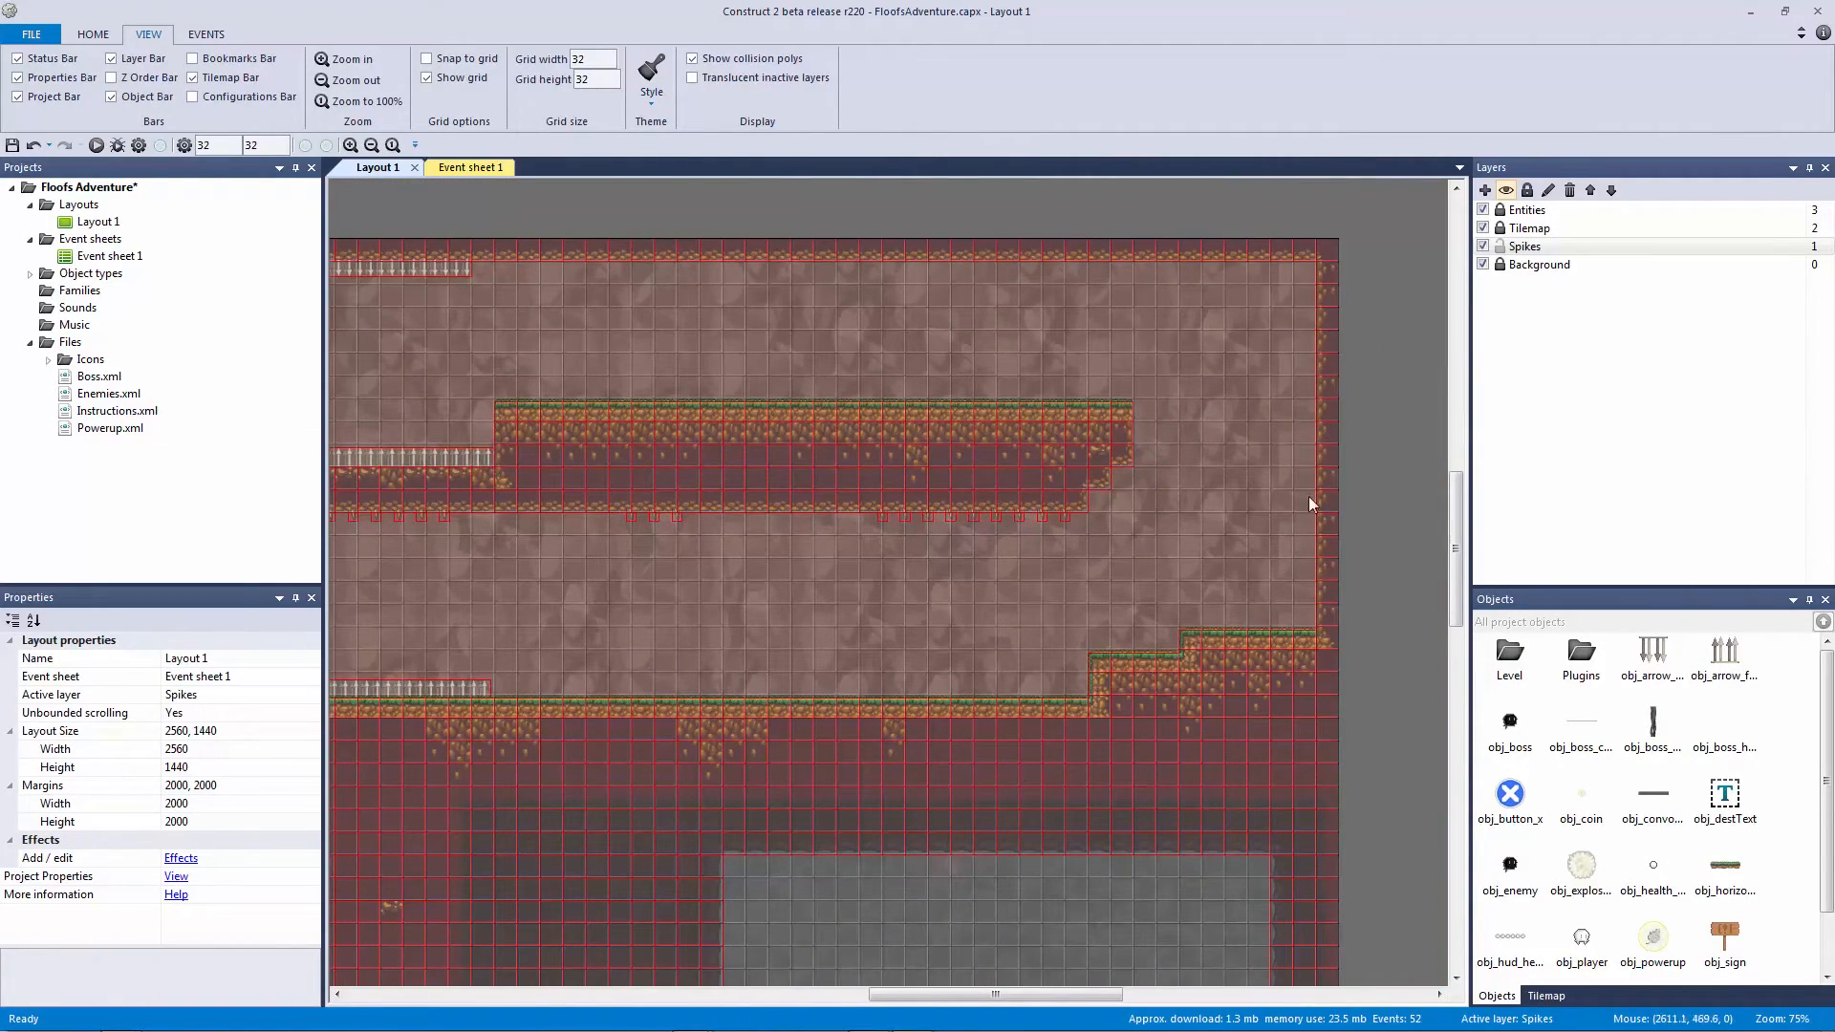
pyautogui.click(446, 467)
pyautogui.hotkey('ctrl', 'c')
pyautogui.hotkey('ctrl', 'v')
pyautogui.click(1243, 612)
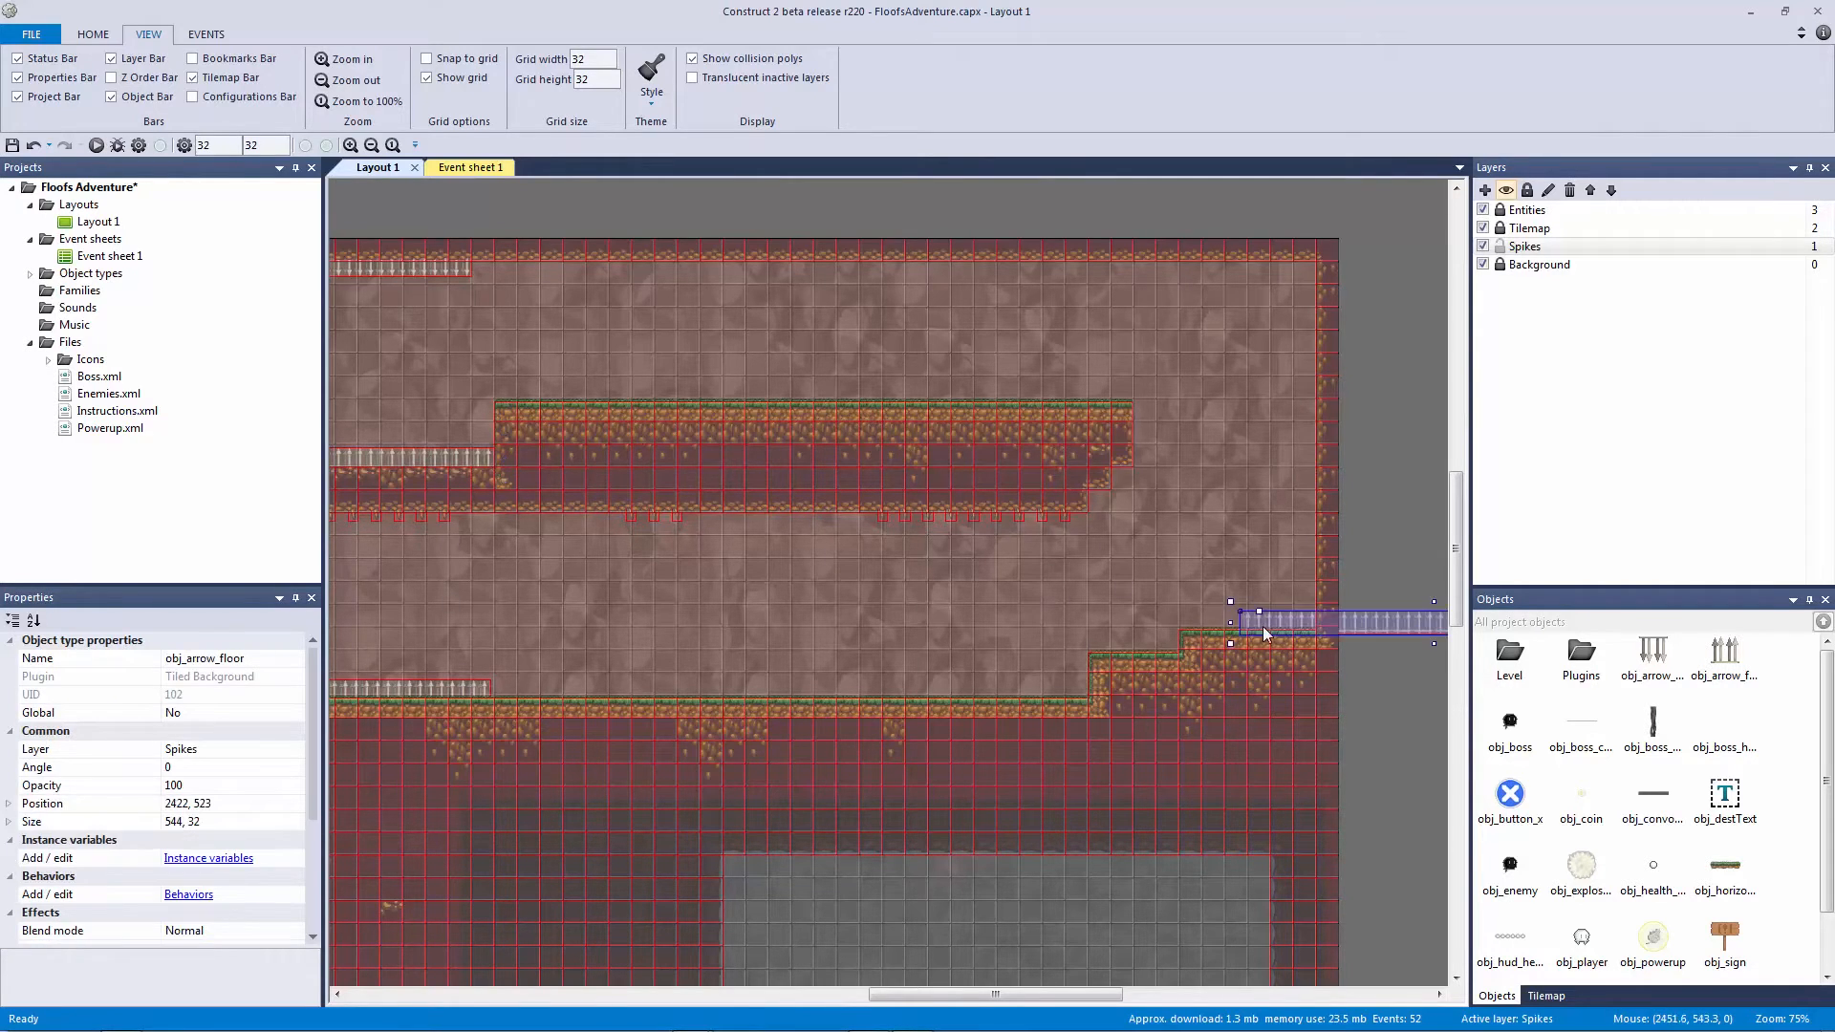
pyautogui.moveTo(1334, 639); pyautogui.dragTo(864, 608, button='middle')
pyautogui.moveTo(1101, 587); pyautogui.dragTo(793, 609)
pyautogui.keyDown('ctrl'); pyautogui.scroll(4, 835, 617); pyautogui.keyUp('ctrl')
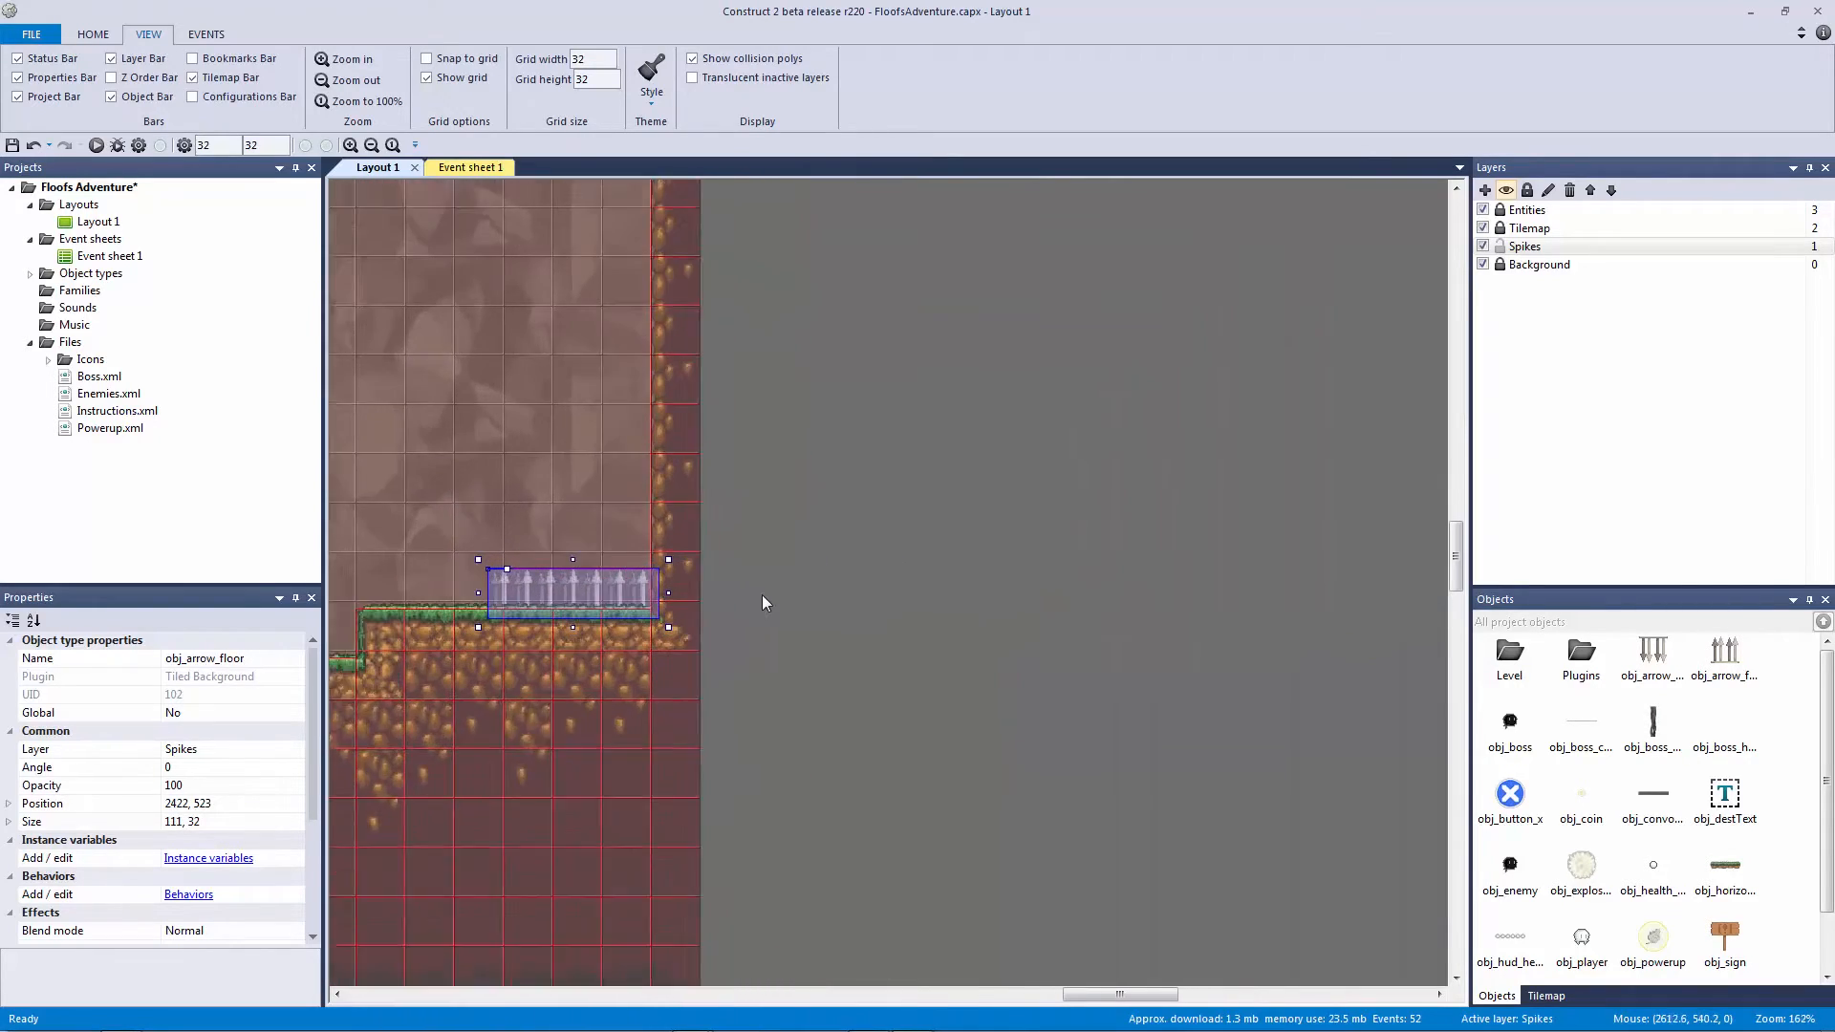
# Step: Paste a floor arrow strip on the lower step of the stepped ledge by the level's starting wall and shorten it to about 89 wide
pyautogui.keyDown('ctrl'); pyautogui.scroll(-3, 884, 574); pyautogui.keyUp('ctrl')
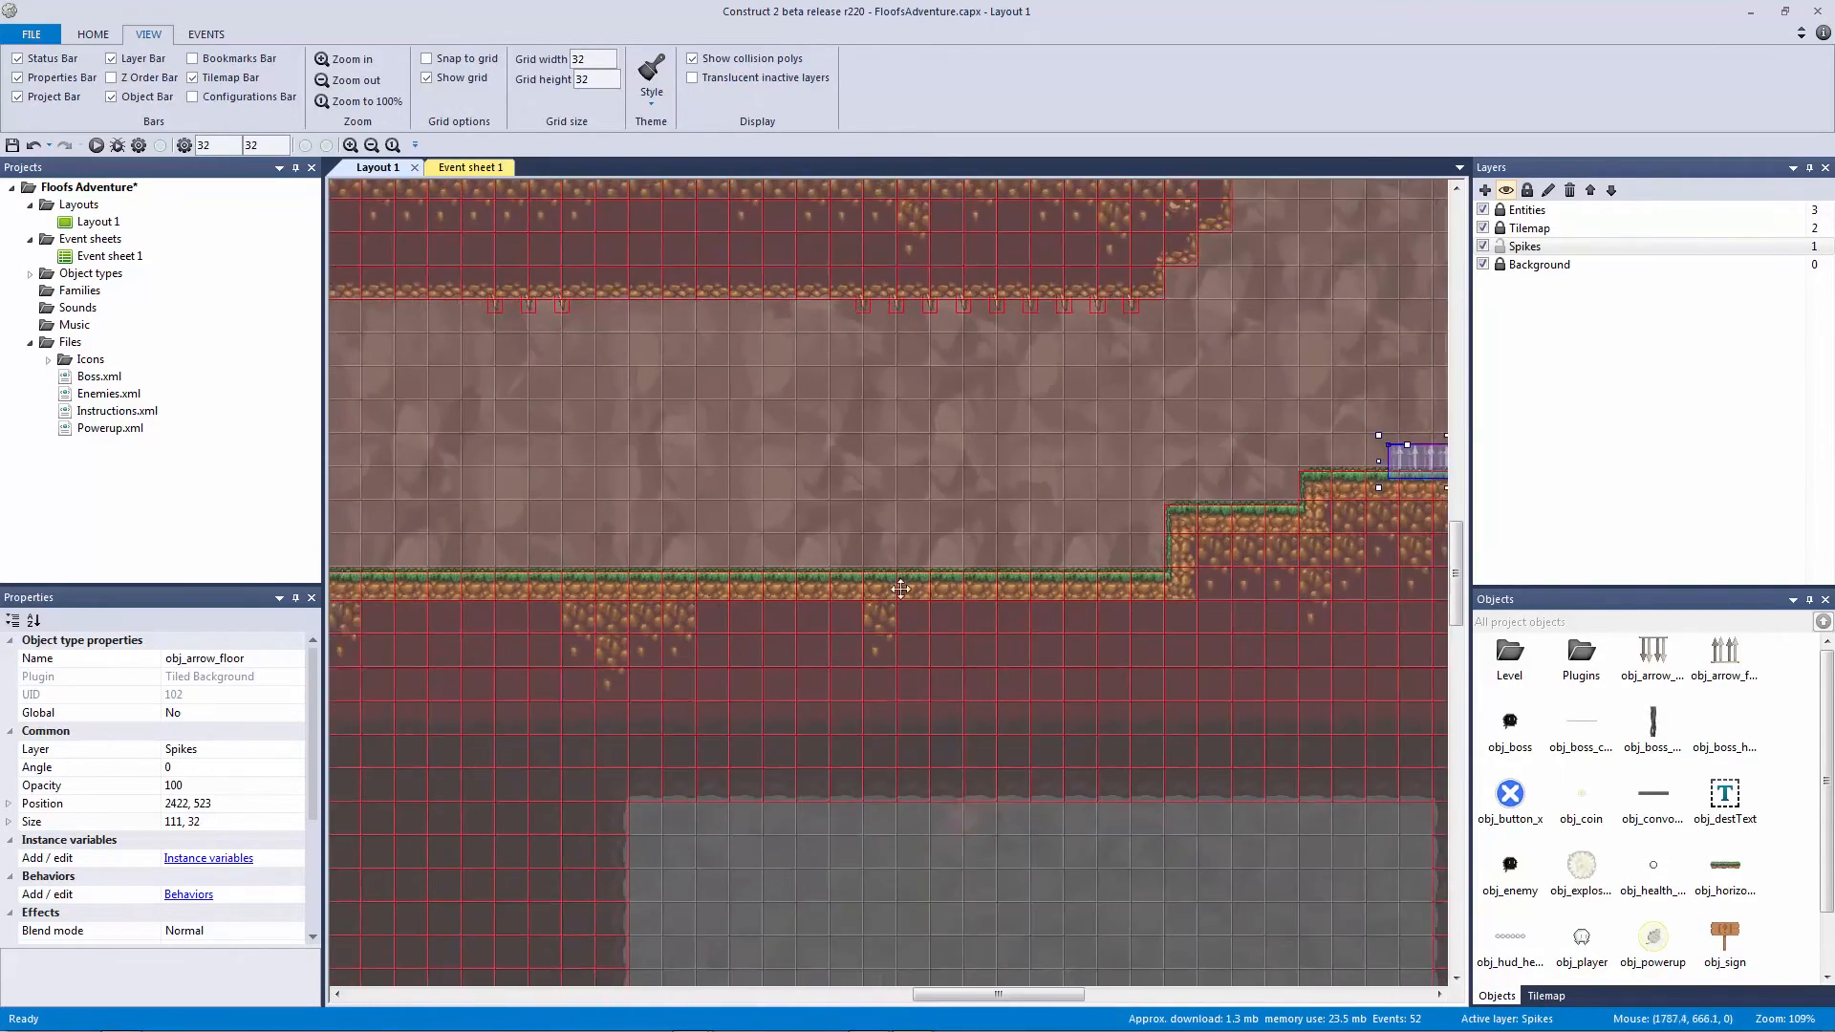
pyautogui.moveTo(901, 589); pyautogui.dragTo(1409, 516, button='middle')
pyautogui.moveTo(851, 541); pyautogui.dragTo(1462, 538, button='middle')
pyautogui.click(914, 520)
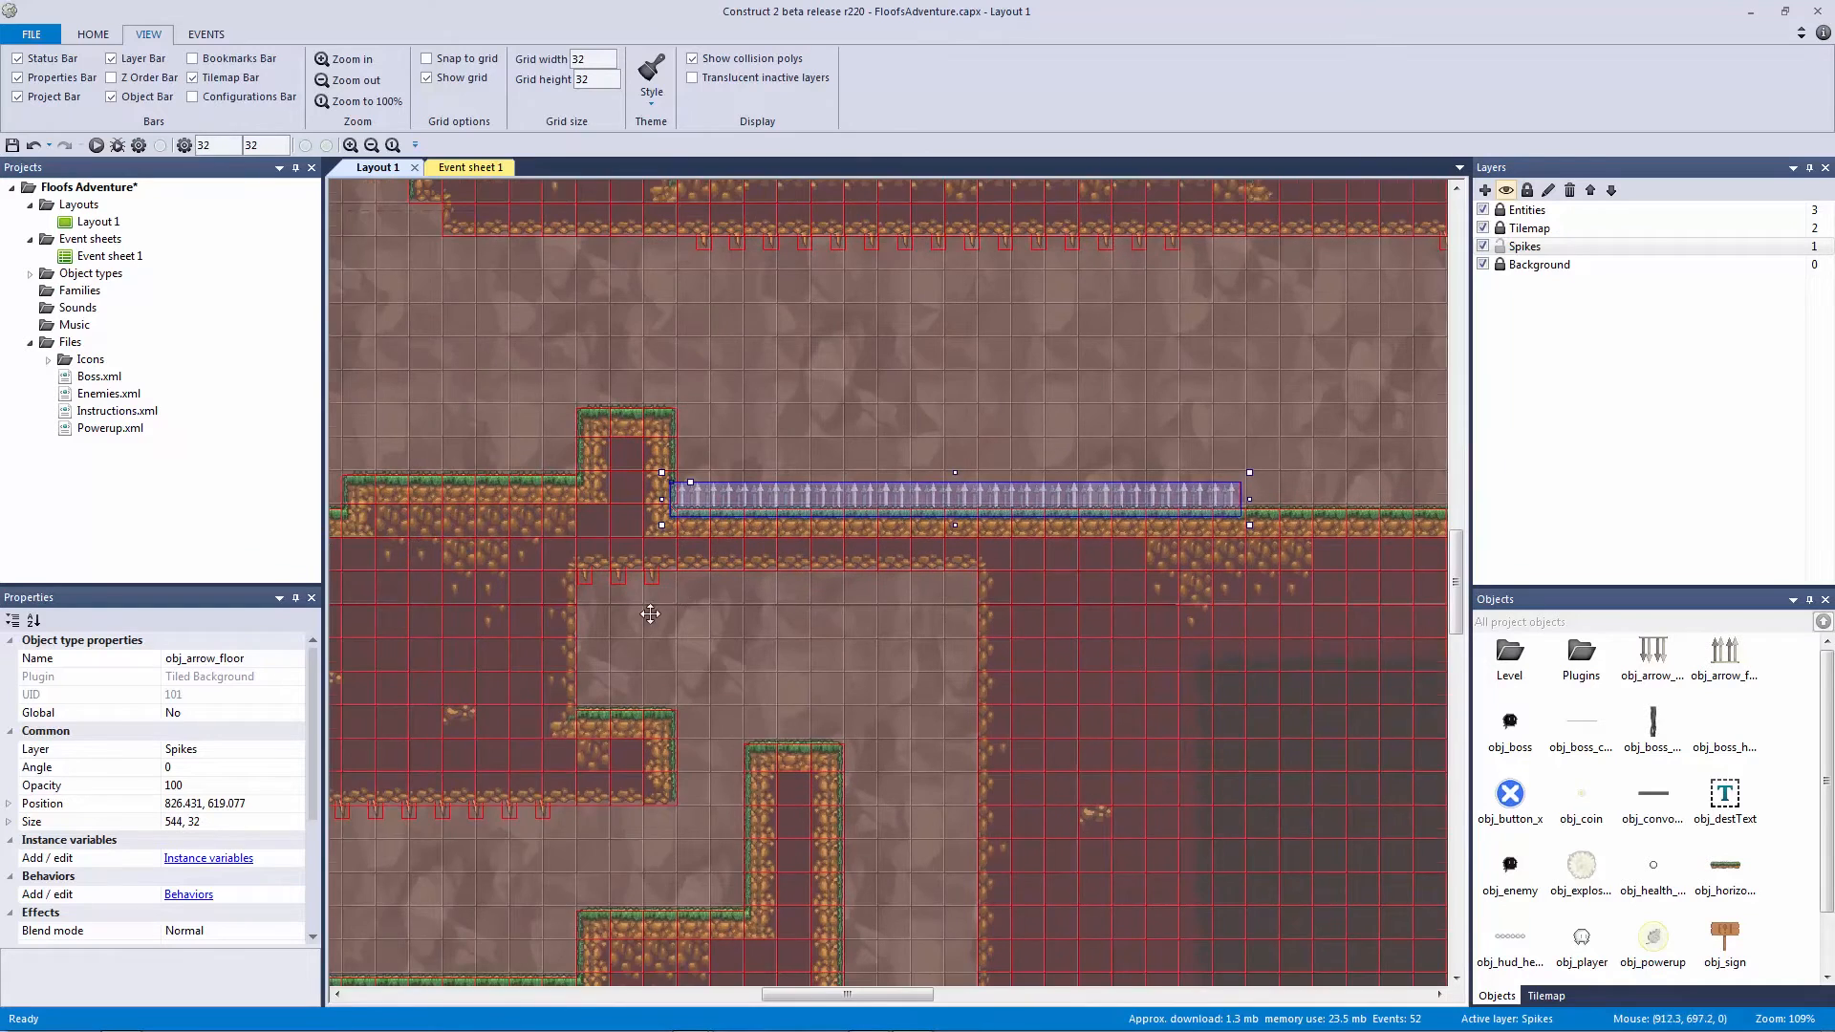
pyautogui.moveTo(643, 615); pyautogui.dragTo(1308, 622, button='middle')
pyautogui.hotkey('ctrl', 'v')
pyautogui.click(569, 399)
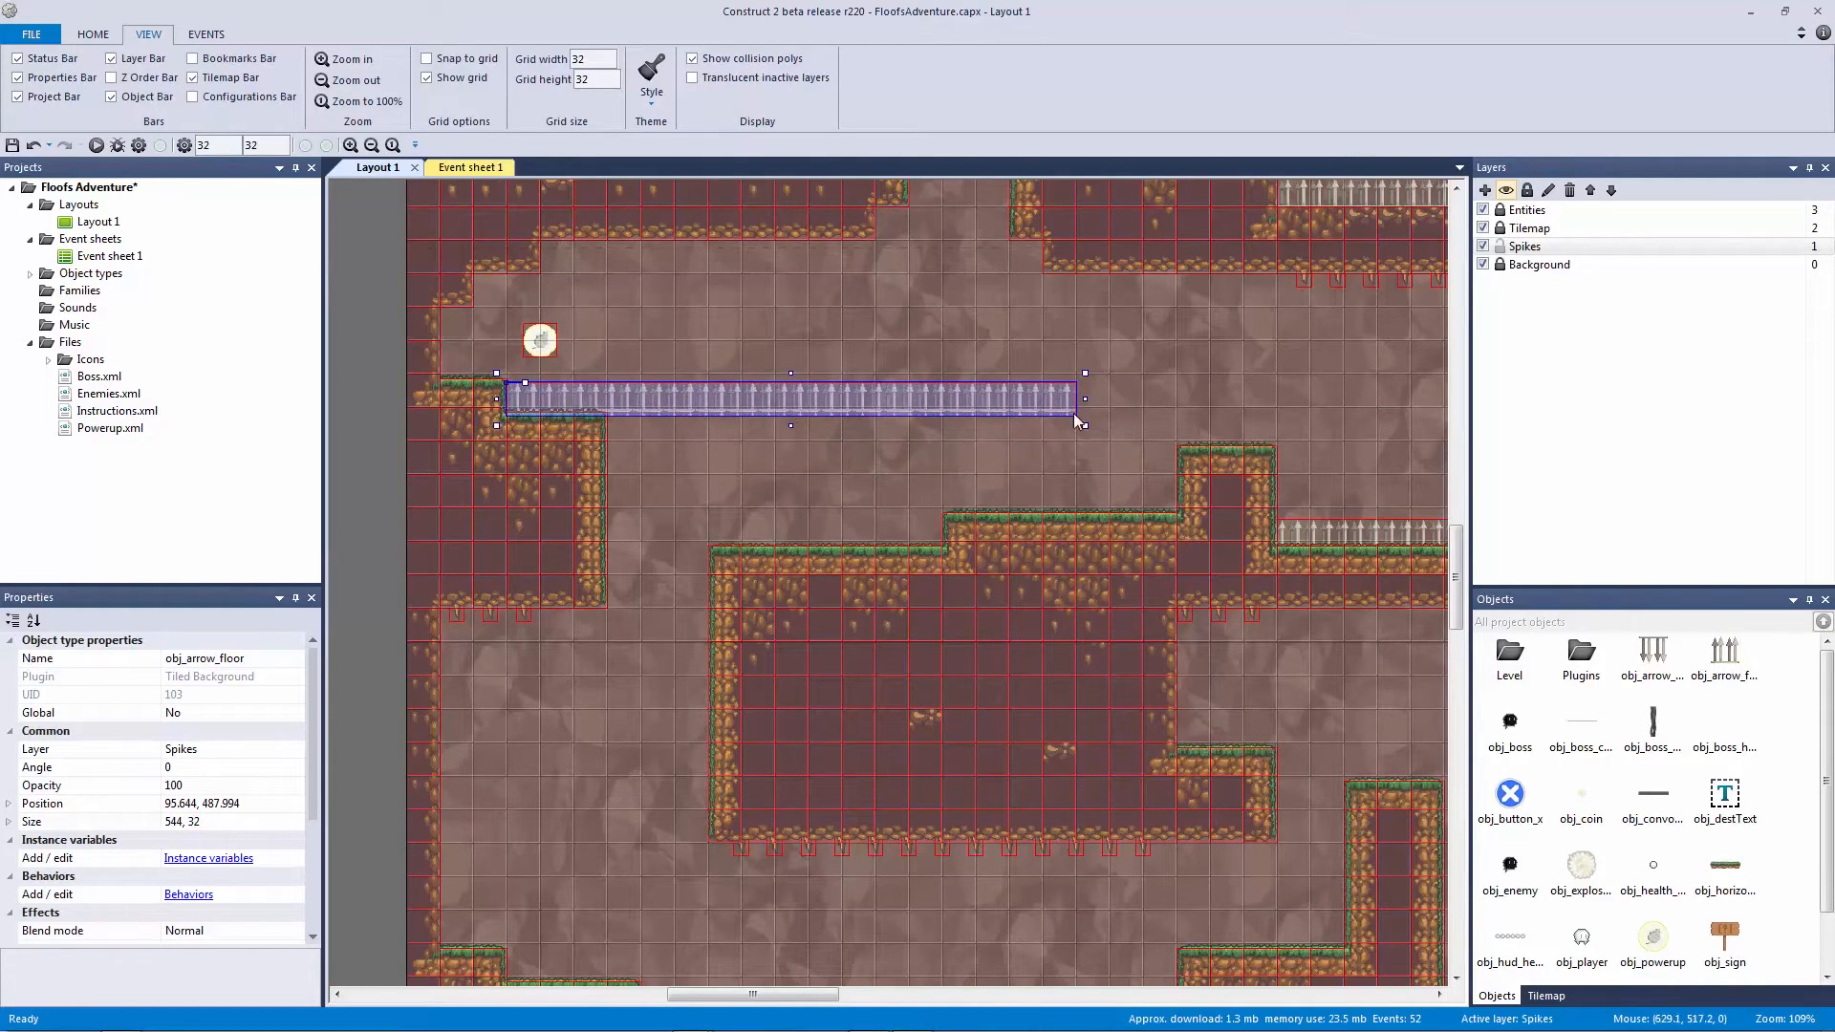
pyautogui.moveTo(1083, 400); pyautogui.dragTo(584, 408)
# Step: Duplicate the shortened strip onto the ledge's upper step at about 30, 458 and shorten the copy to two arrows
pyautogui.moveTo(600, 414); pyautogui.dragTo(468, 364)
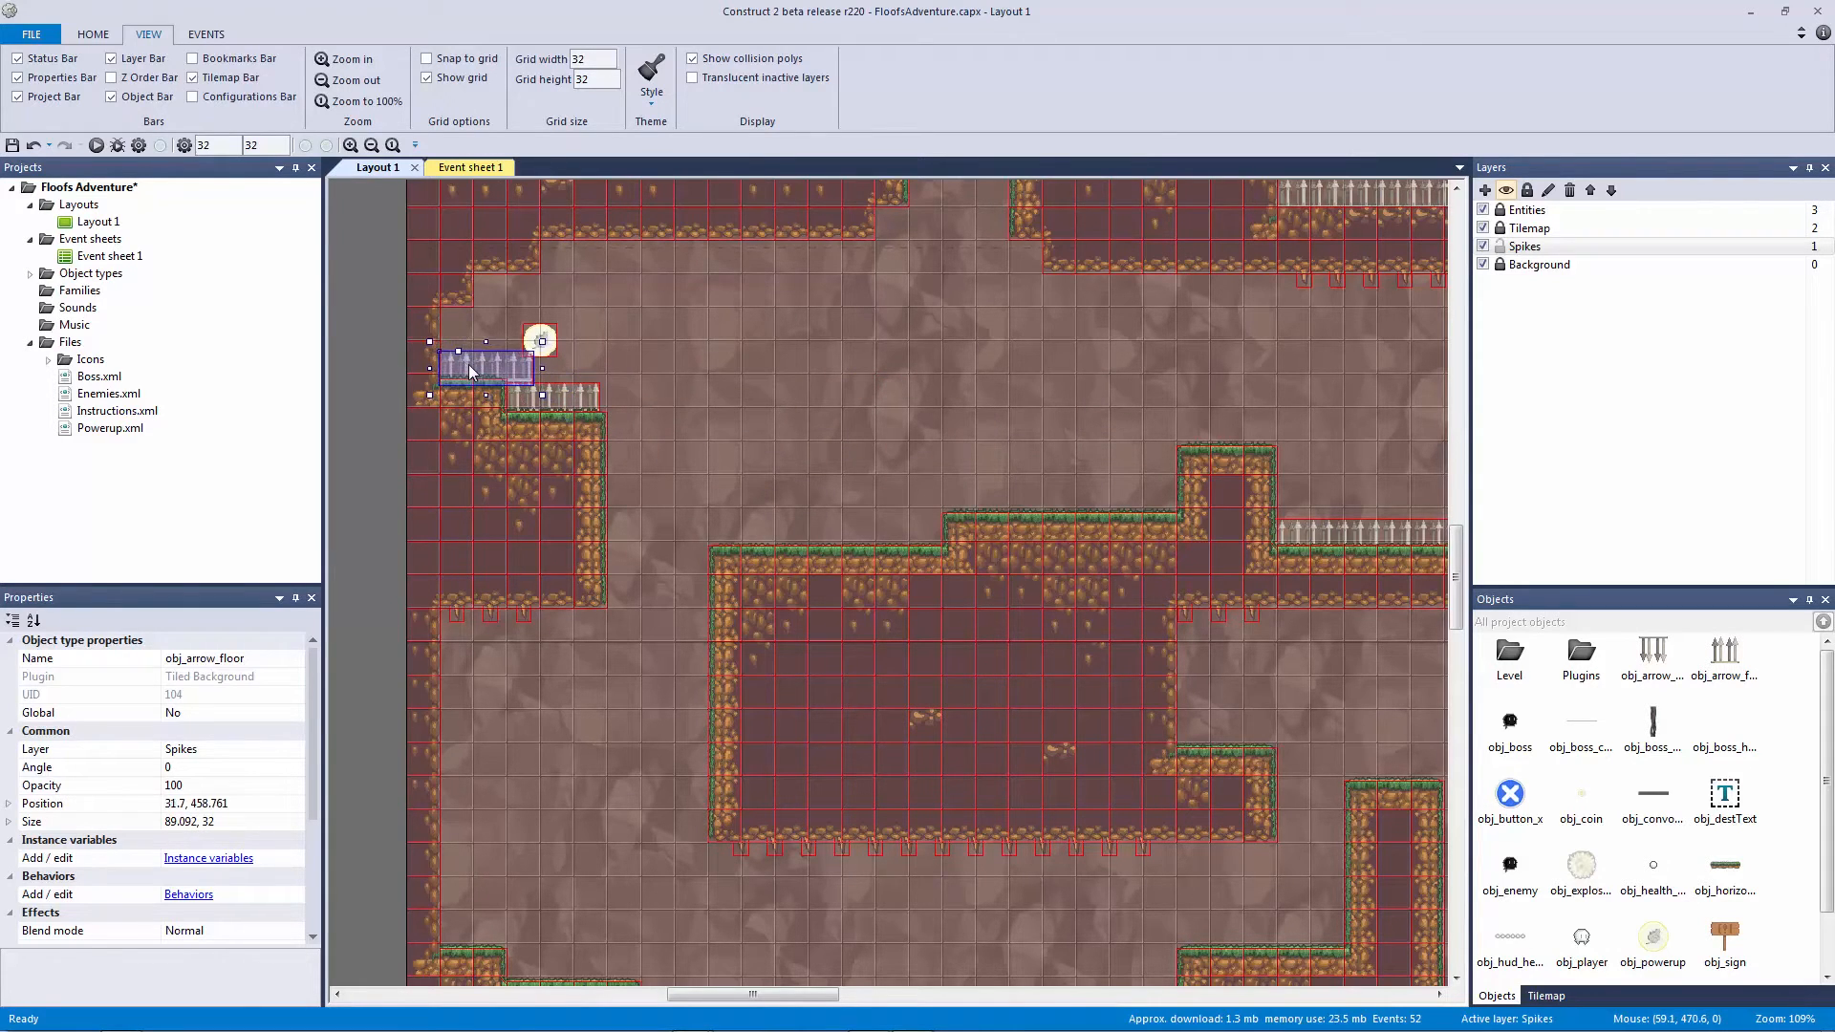
pyautogui.click(547, 373)
pyautogui.click(532, 373)
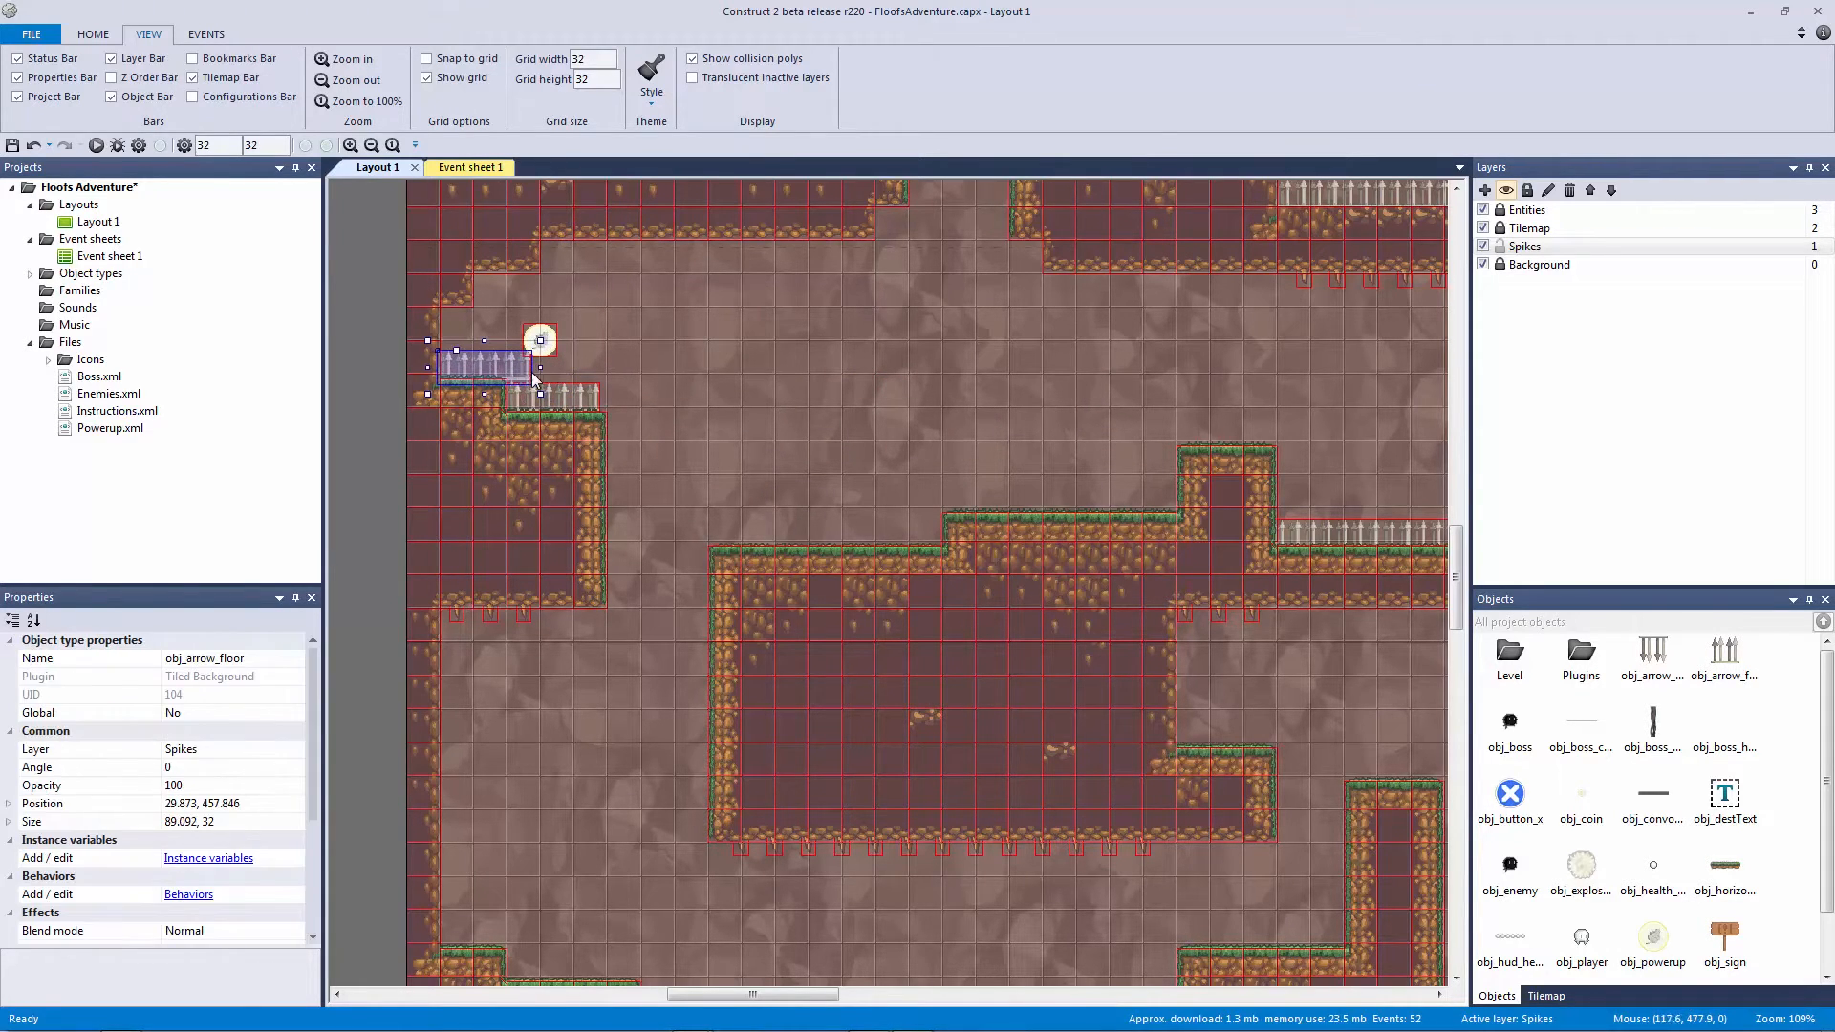
pyautogui.moveTo(540, 369)
pyautogui.mouseDown()
pyautogui.moveTo(470, 368)
pyautogui.moveTo(552, 399)
pyautogui.moveTo(528, 399)
pyautogui.mouseUp()
# Step: Fit the lower step's arrow strip to the ledge's outer end at about 129, 488 with a width of about 59
pyautogui.click(511, 404)
pyautogui.keyDown('ctrl'); pyautogui.scroll(1, 619, 409); pyautogui.keyUp('ctrl')
pyautogui.keyDown('ctrl'); pyautogui.scroll(4, 619, 409); pyautogui.keyUp('ctrl')
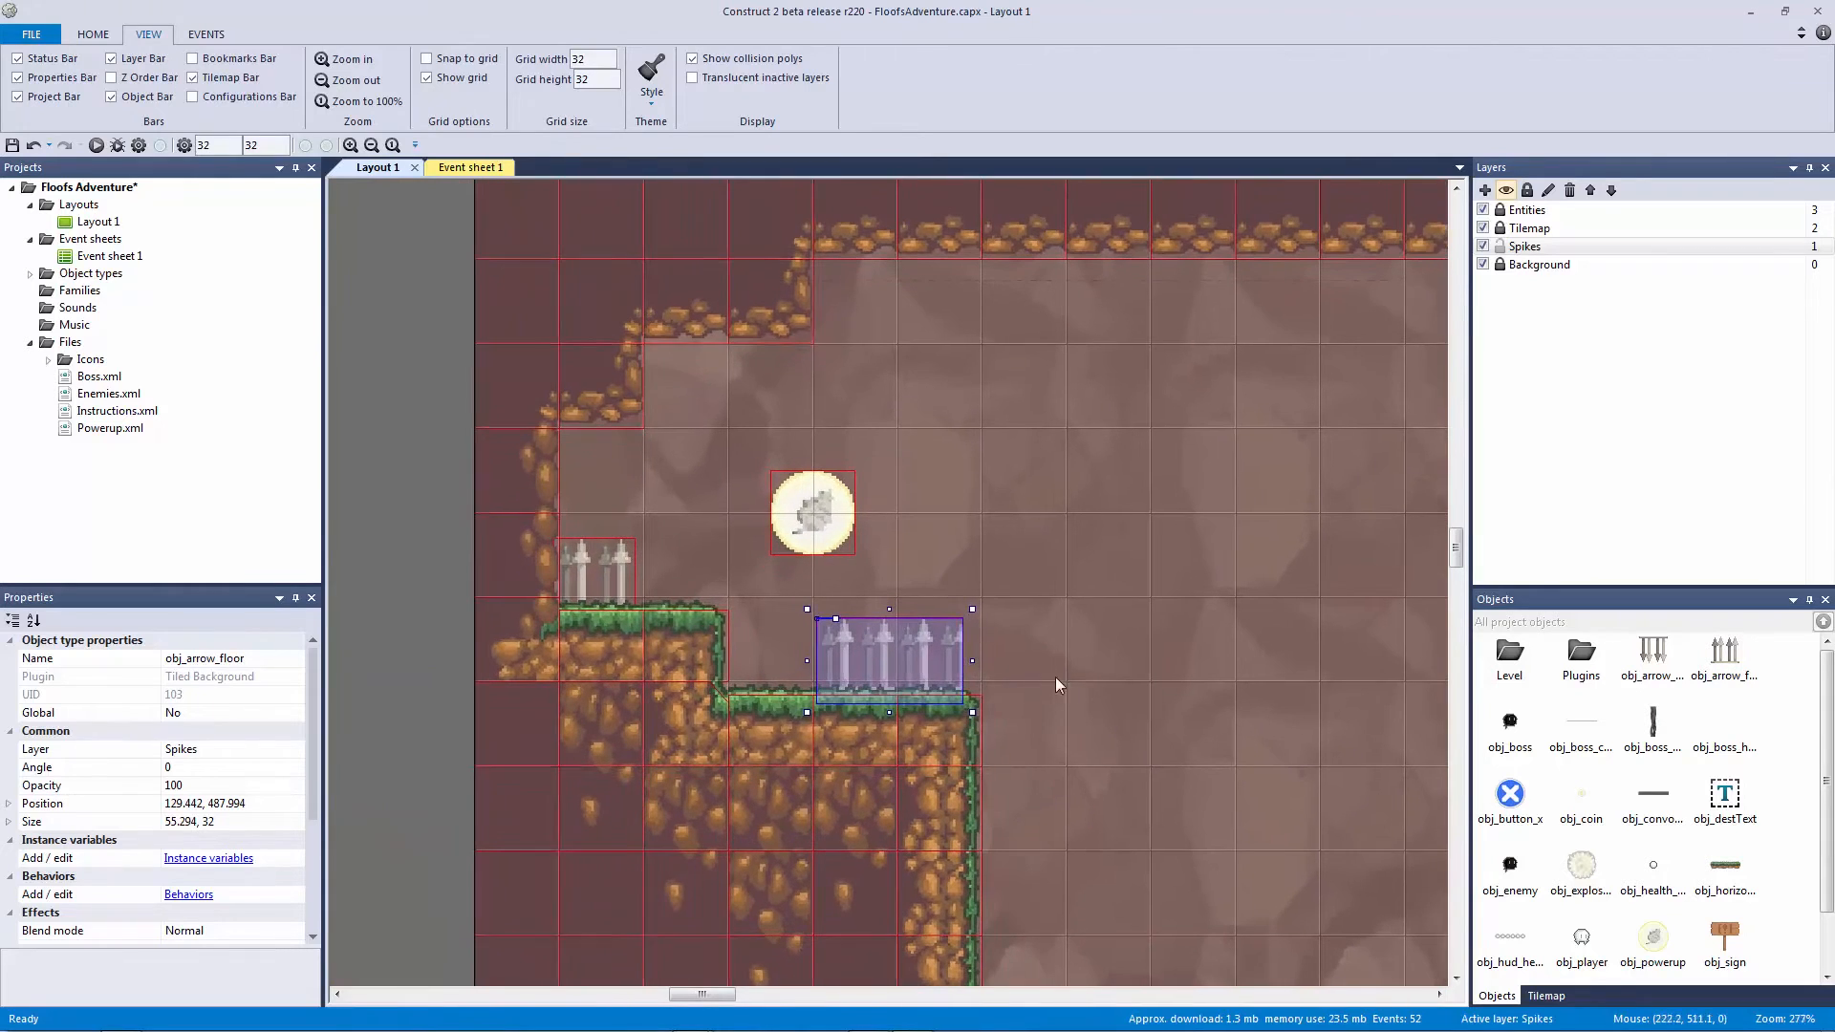
pyautogui.moveTo(972, 662); pyautogui.dragTo(978, 659)
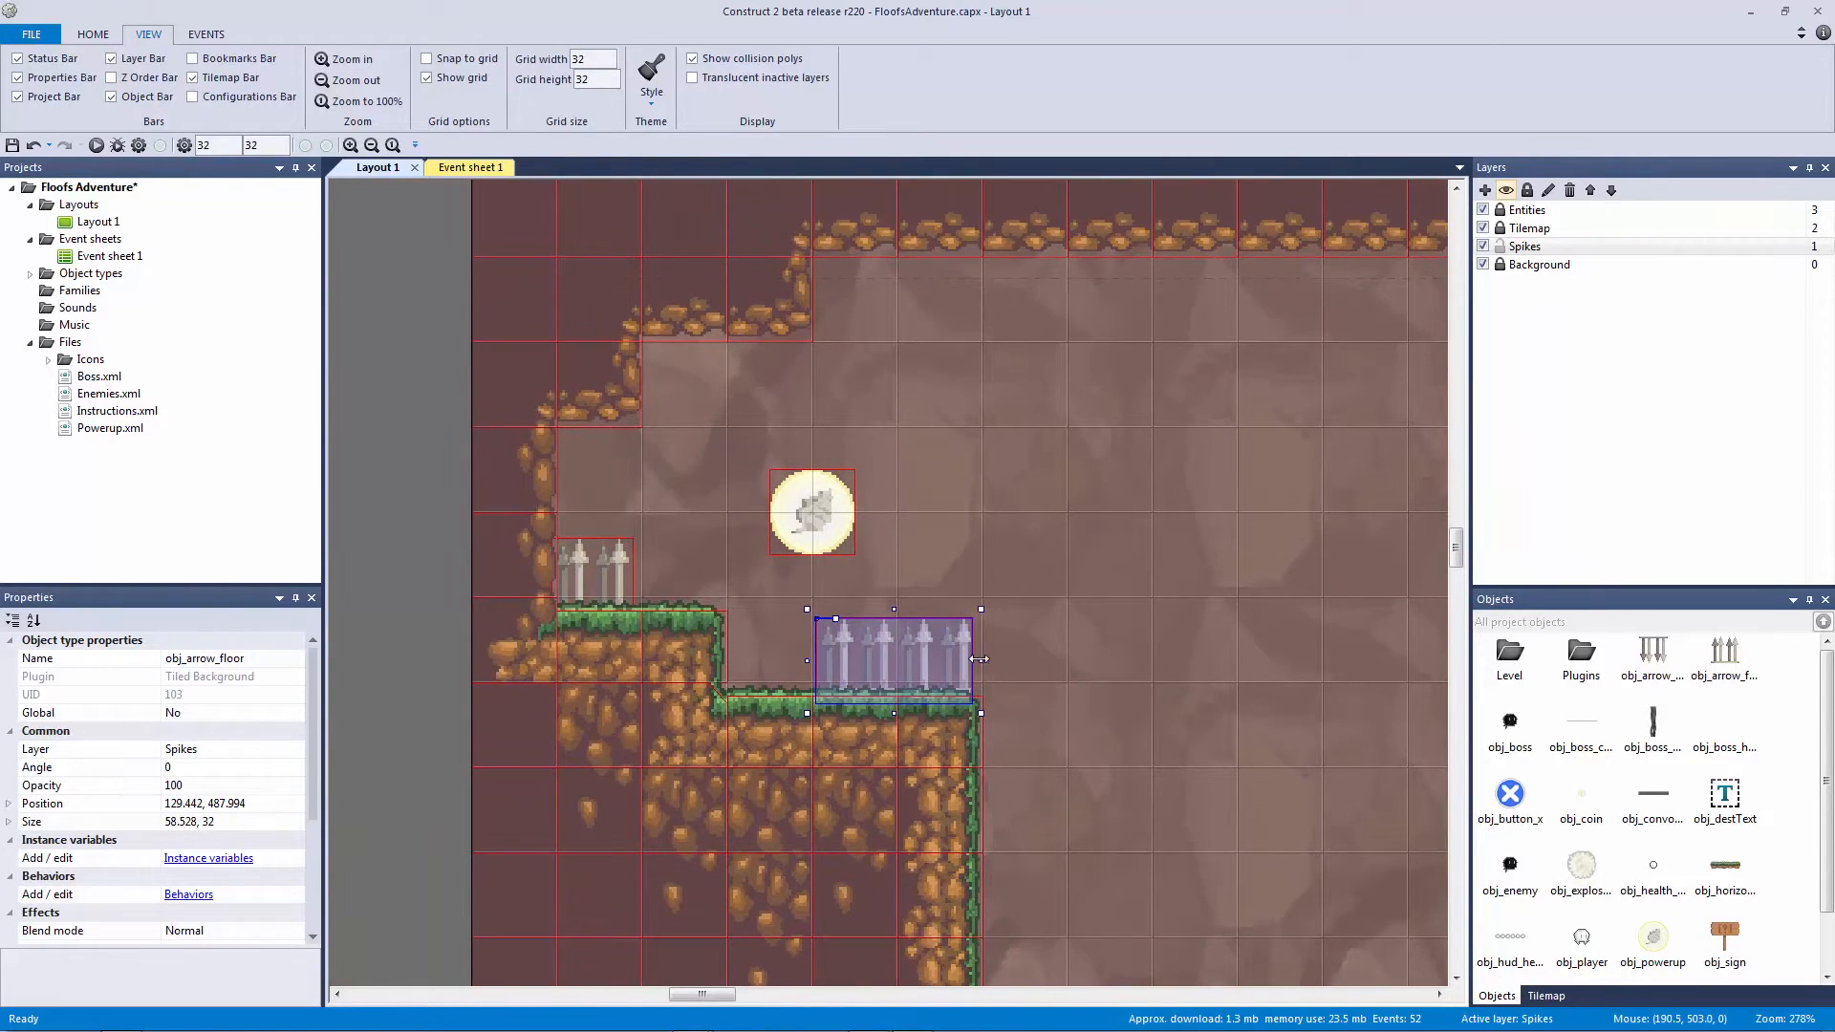
# Step: Move the powerup higher and closer to the outer wall on the Entities layer, and relock that layer
pyautogui.click(737, 582)
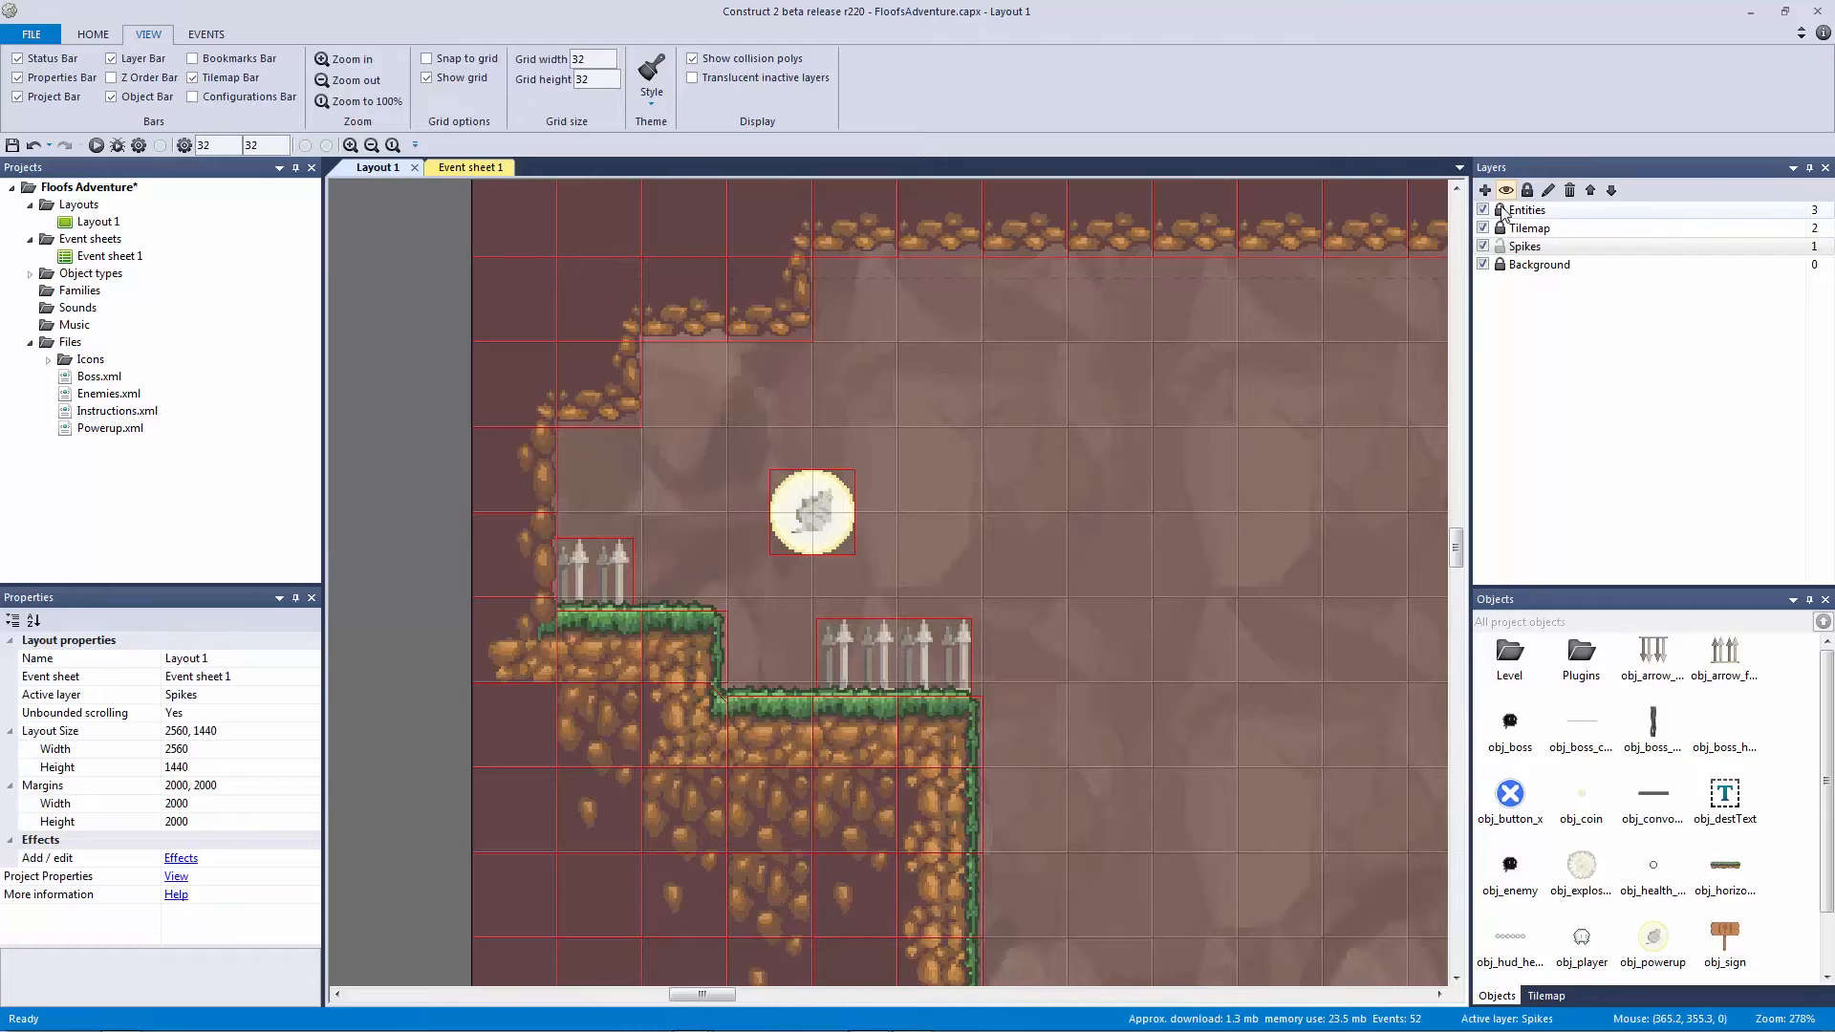
pyautogui.moveTo(791, 538); pyautogui.dragTo(726, 473)
pyautogui.click(1441, 218)
pyautogui.click(1500, 210)
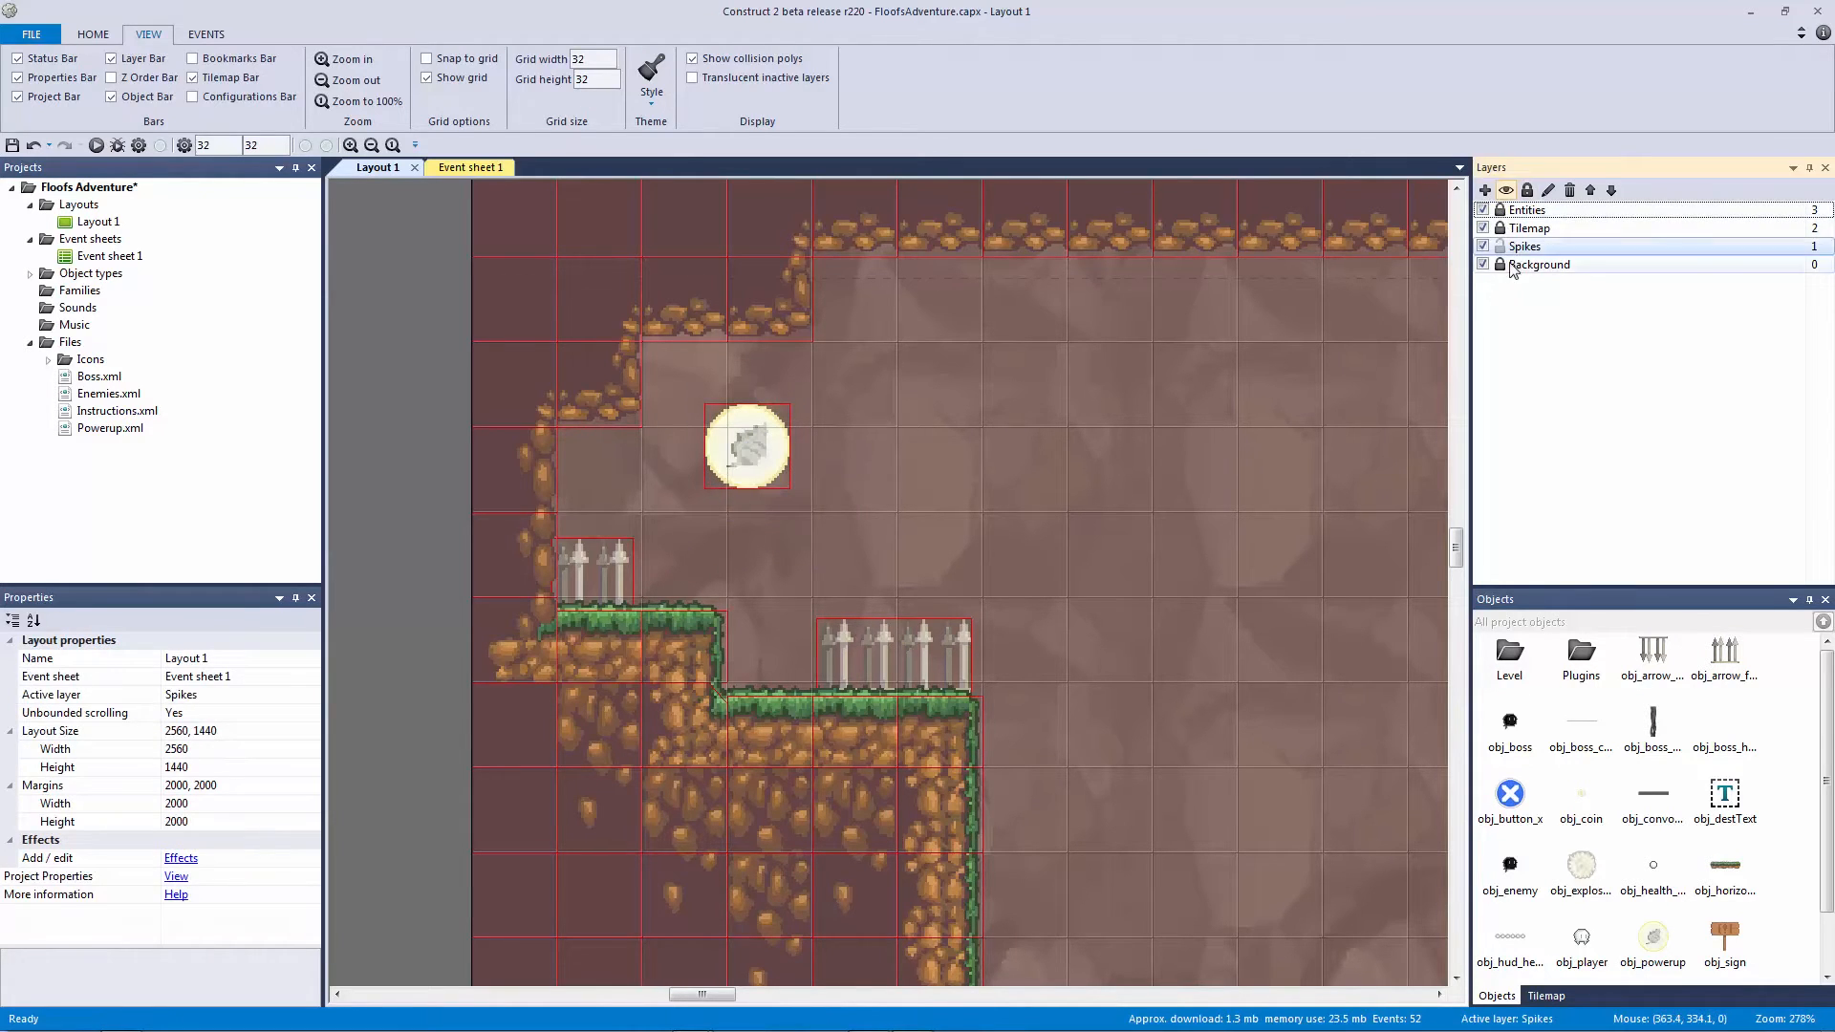
pyautogui.click(1499, 245)
pyautogui.click(1499, 246)
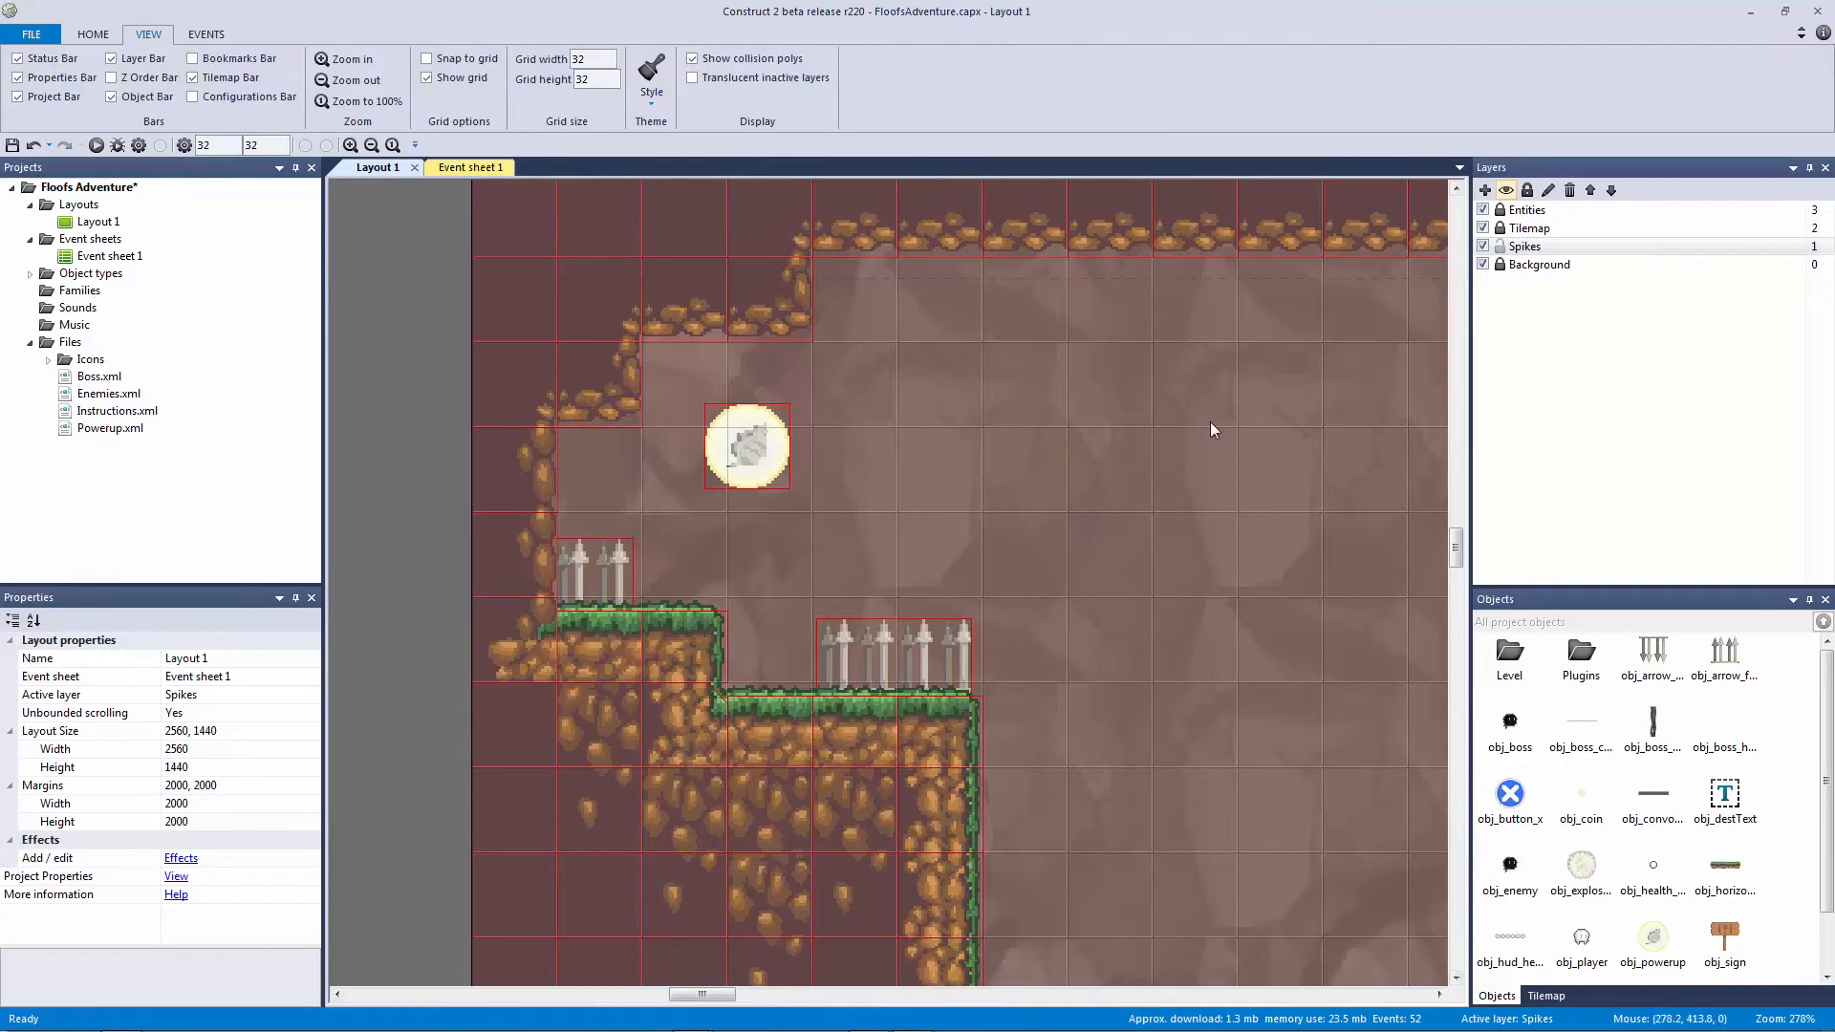
# Step: Copy the short floor strip onto the low step between the two pillars at the level's lowest floor and widen it to 95
pyautogui.keyDown('ctrl'); pyautogui.scroll(-4, 1210, 422); pyautogui.keyUp('ctrl')
pyautogui.moveTo(811, 496); pyautogui.dragTo(751, 355, button='middle')
pyautogui.click(707, 299)
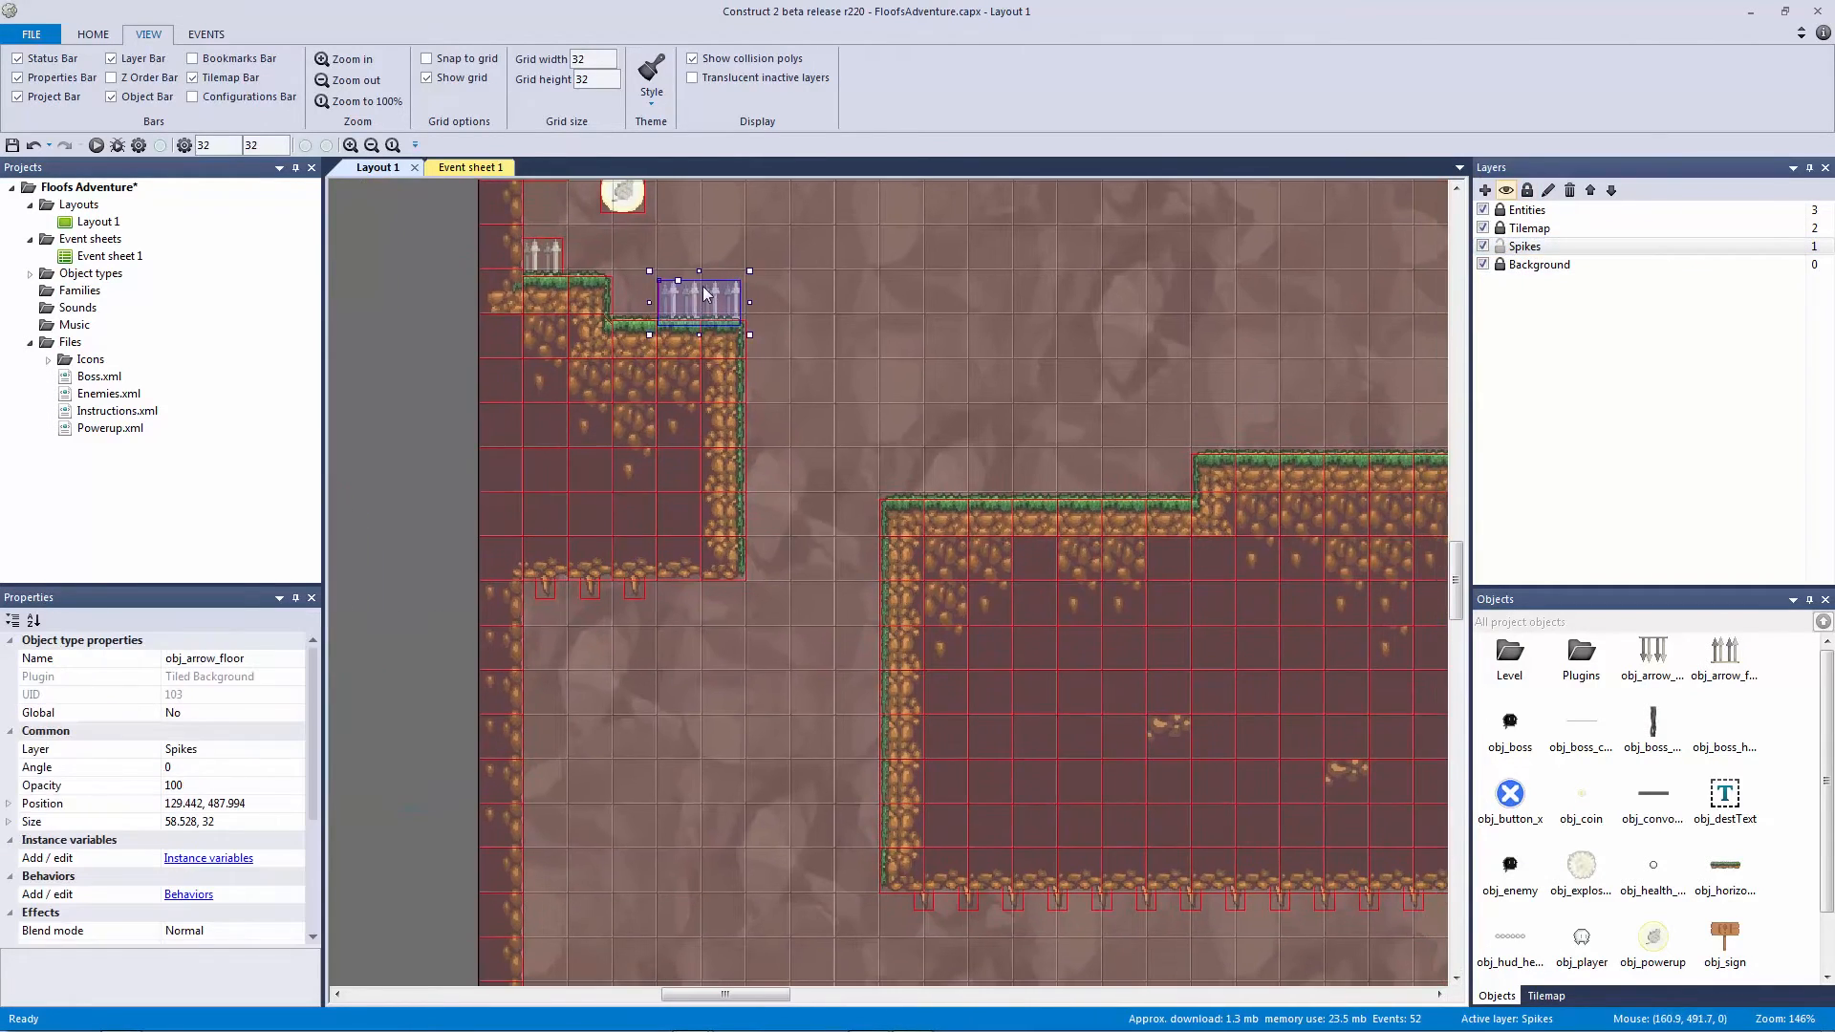
pyautogui.moveTo(835, 506); pyautogui.dragTo(589, 373, button='middle')
pyautogui.keyDown('ctrl'); pyautogui.scroll(-3, 1078, 635); pyautogui.keyUp('ctrl')
pyautogui.moveTo(1078, 635); pyautogui.dragTo(1025, 462, button='middle')
pyautogui.moveTo(806, 684); pyautogui.dragTo(1075, 620, button='middle')
pyautogui.hotkey('ctrl', 'v')
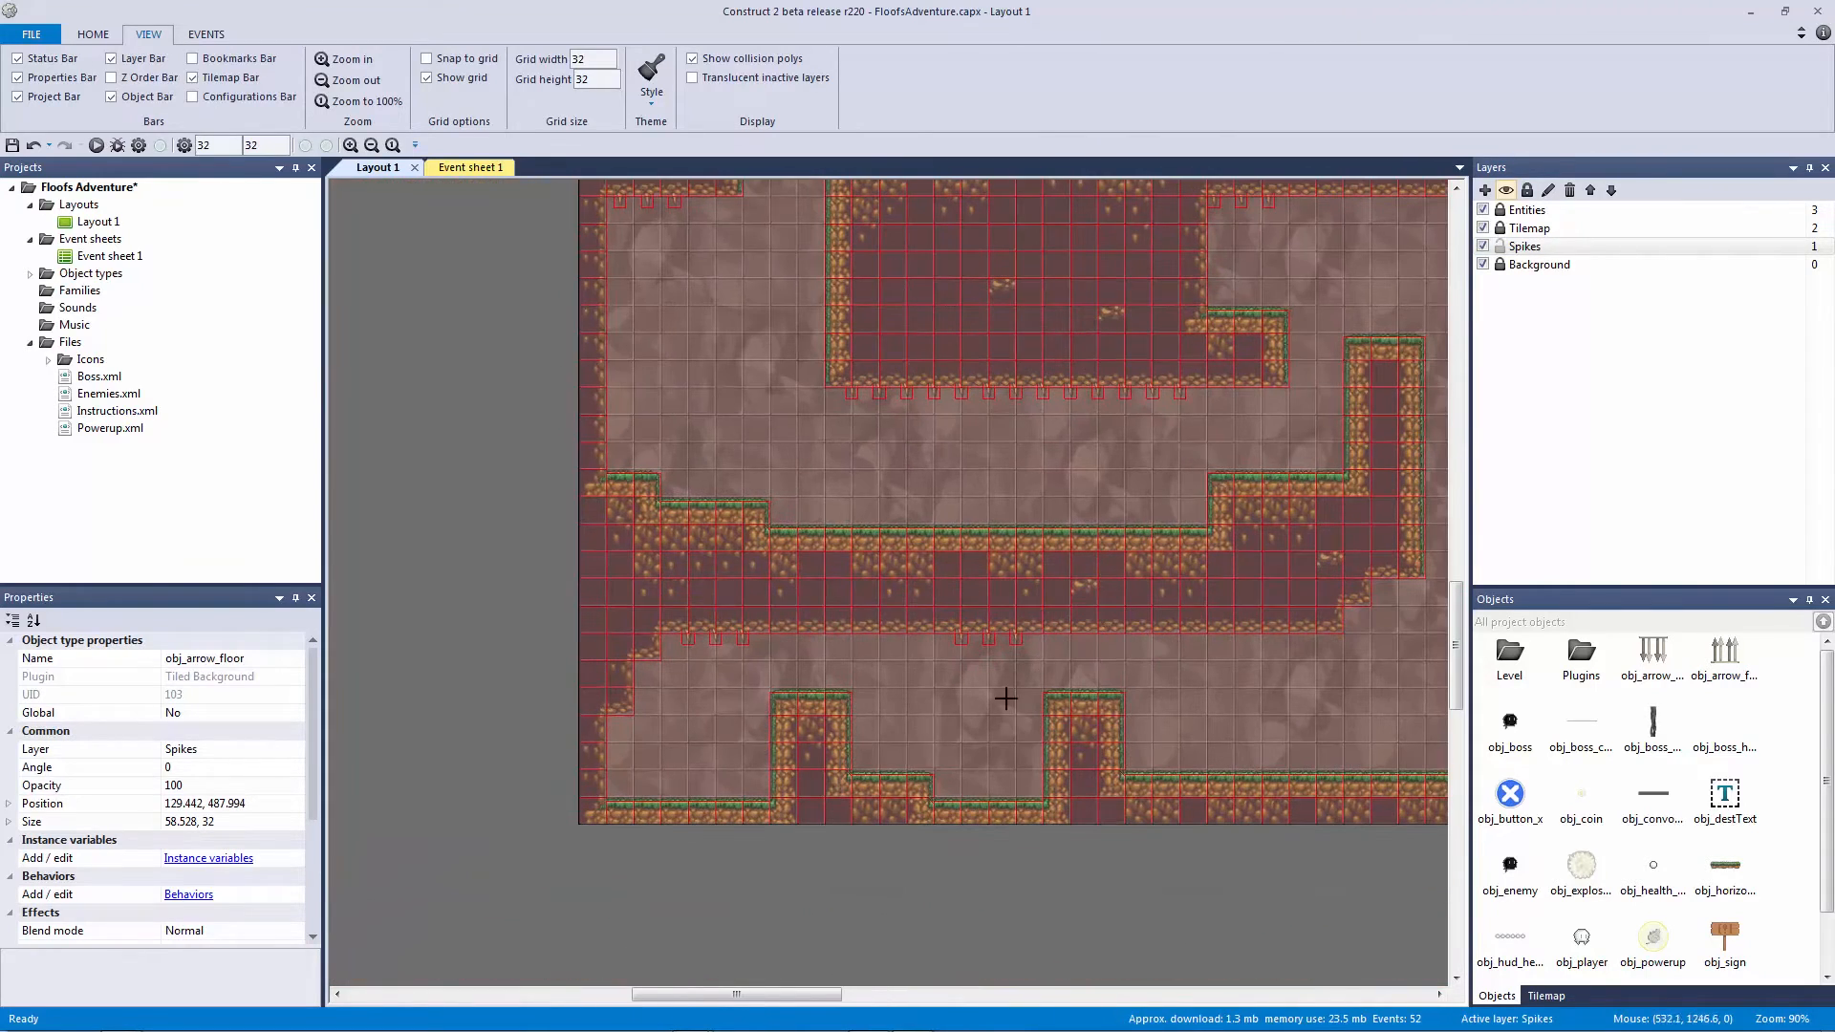
pyautogui.click(867, 759)
pyautogui.moveTo(888, 760); pyautogui.dragTo(943, 770)
# Step: Duplicate the 95-wide floor strip onto the raised block farther along the lowest floor, at 1026, 1322
pyautogui.moveTo(1058, 760); pyautogui.dragTo(755, 663, button='middle')
pyautogui.click(1190, 654)
pyautogui.moveTo(1189, 653); pyautogui.dragTo(1166, 643)
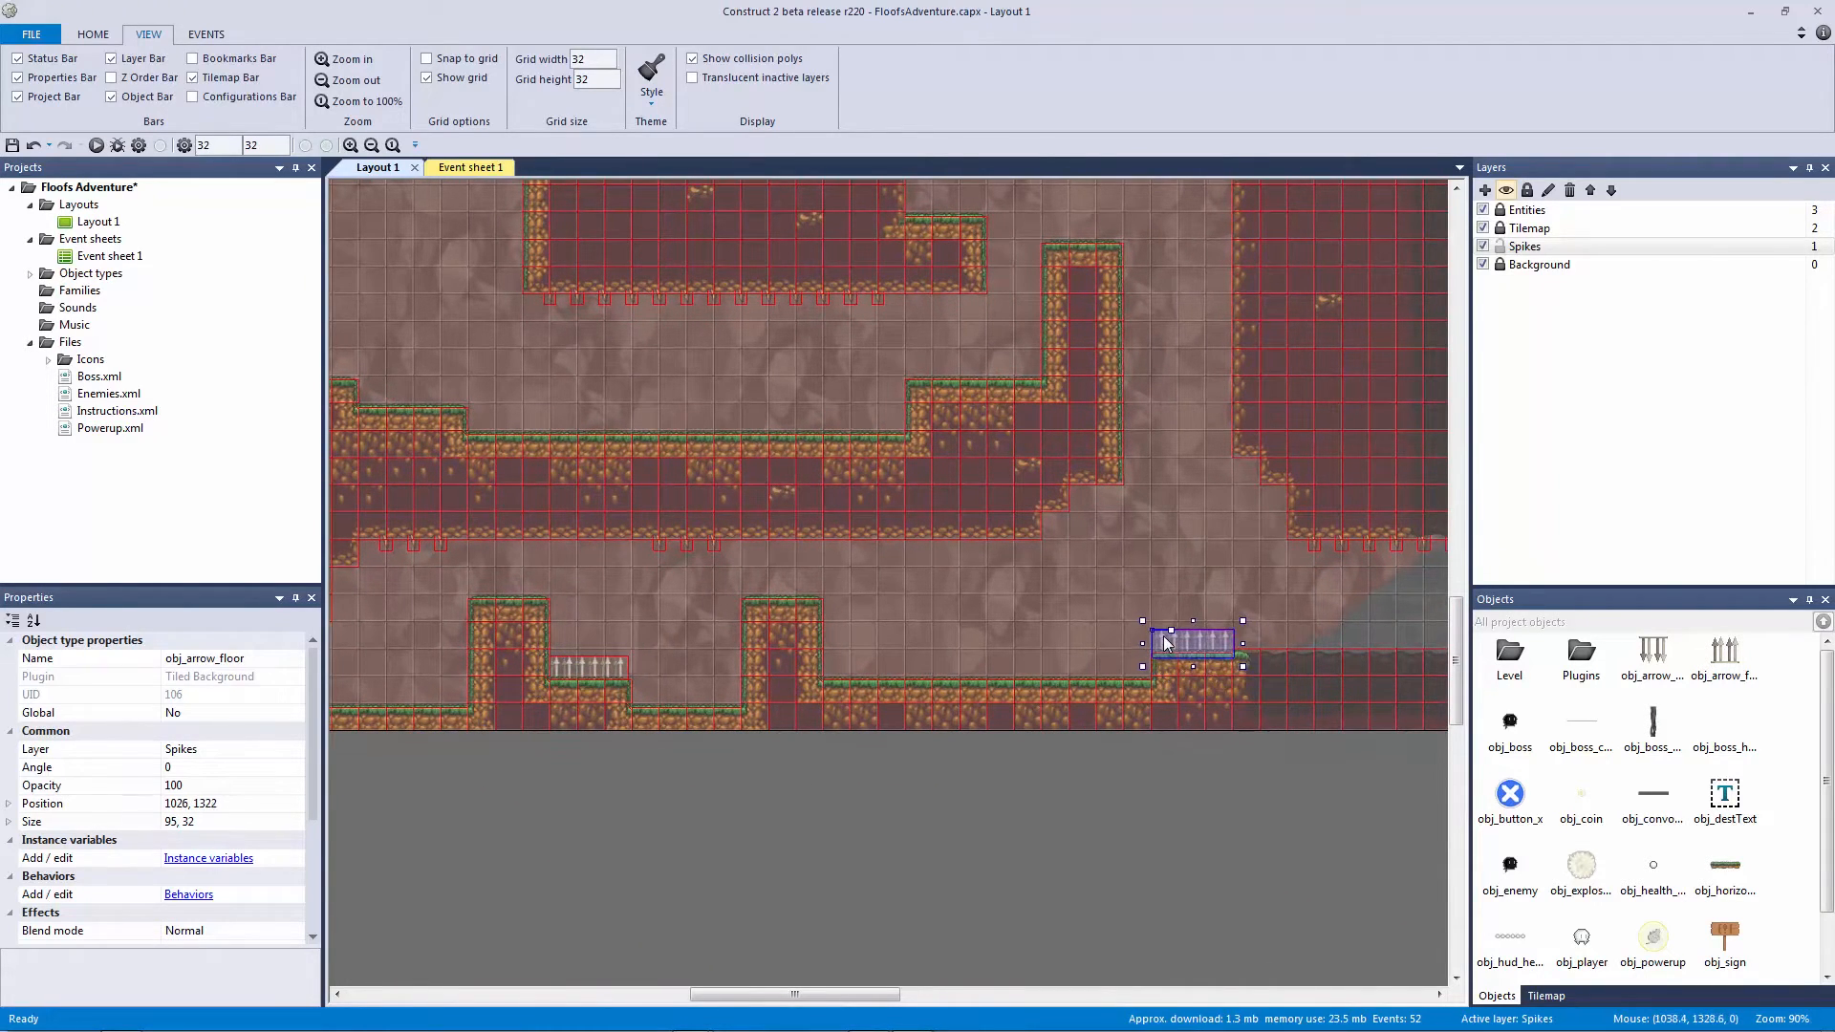
# Step: Paste another 95-wide floor strip over the middle of the long floor beneath the row of ceiling spikes
pyautogui.moveTo(805, 571); pyautogui.dragTo(999, 625, button='middle')
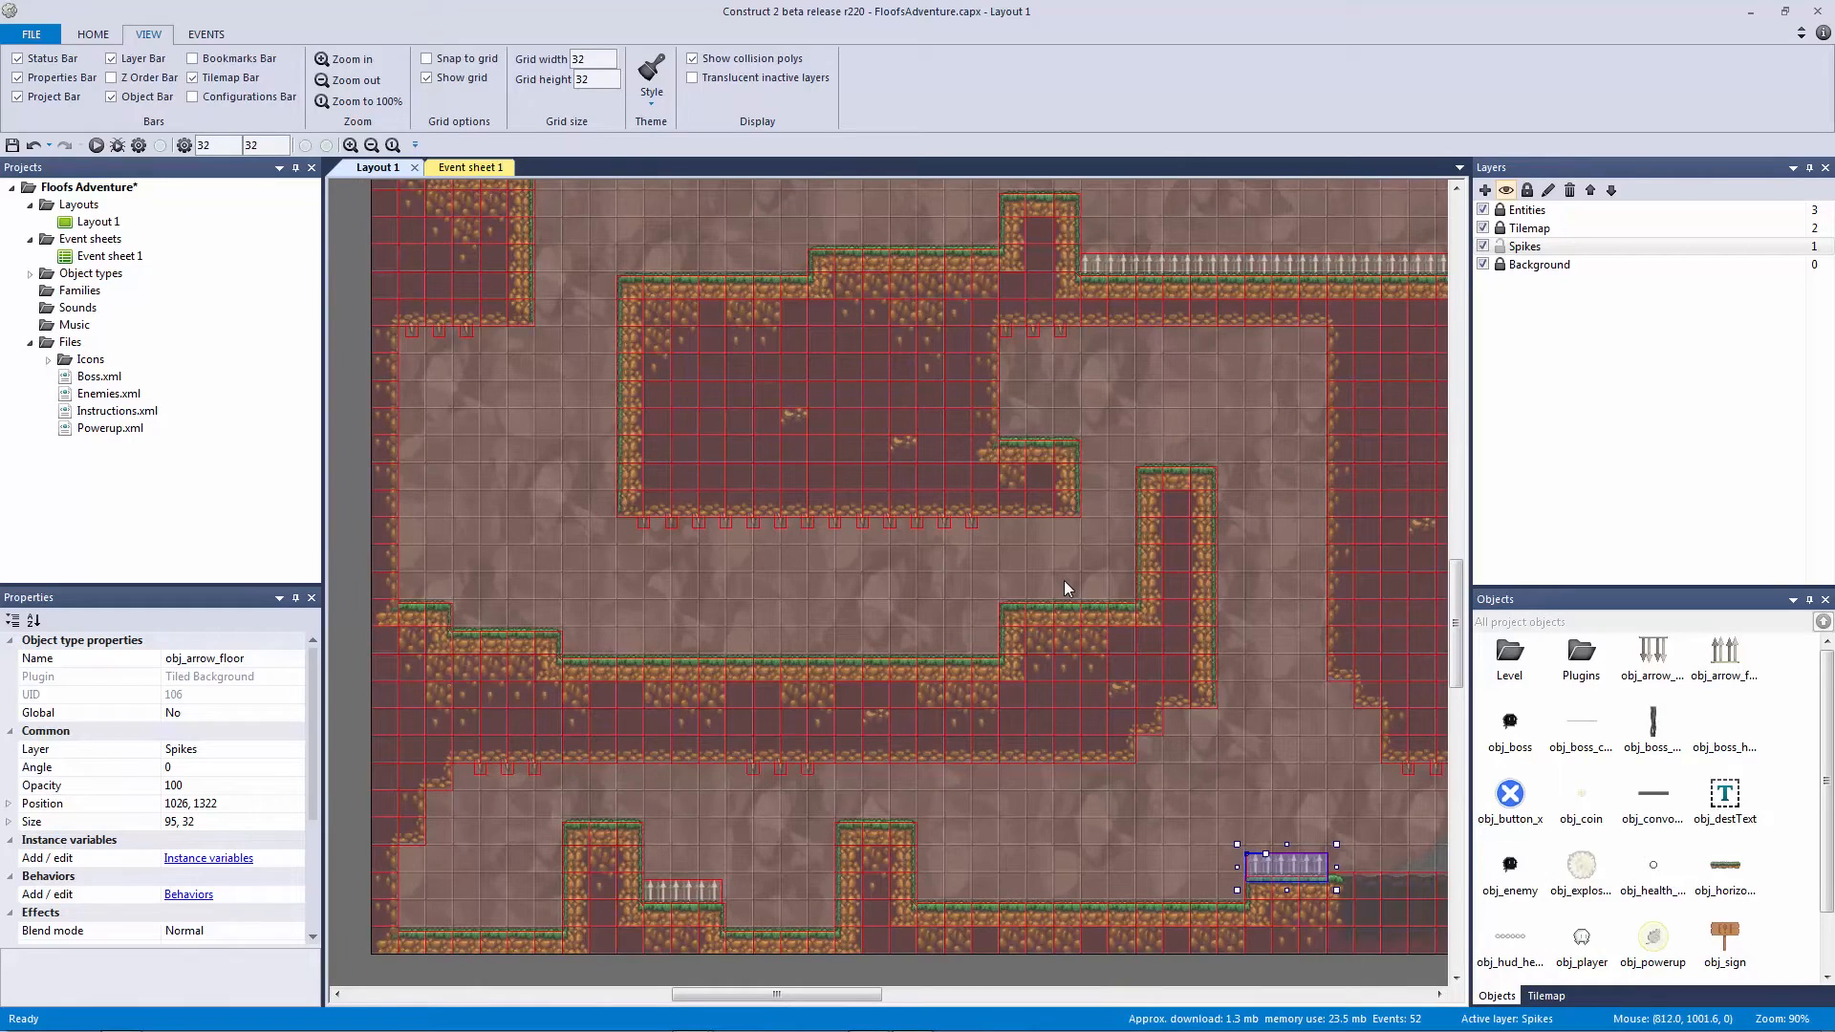
pyautogui.hotkey('ctrl', 'v')
pyautogui.click(824, 655)
pyautogui.moveTo(823, 655); pyautogui.dragTo(801, 649)
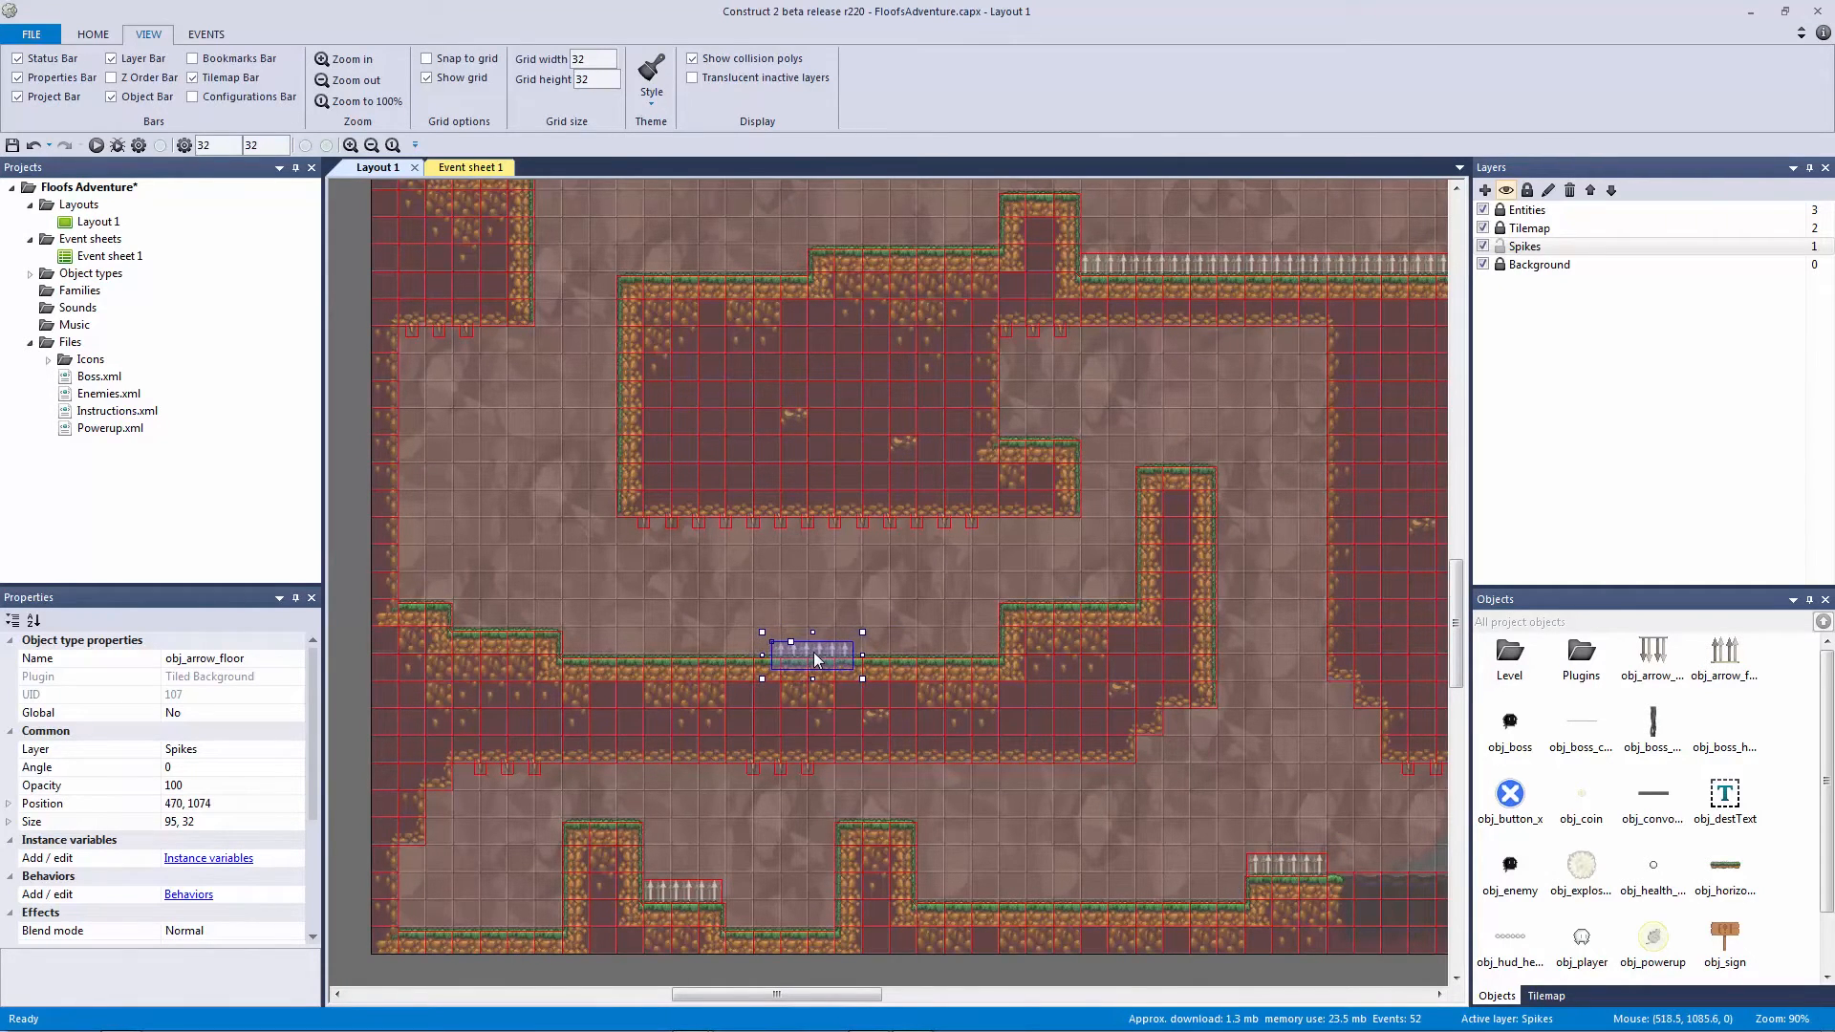
pyautogui.click(791, 599)
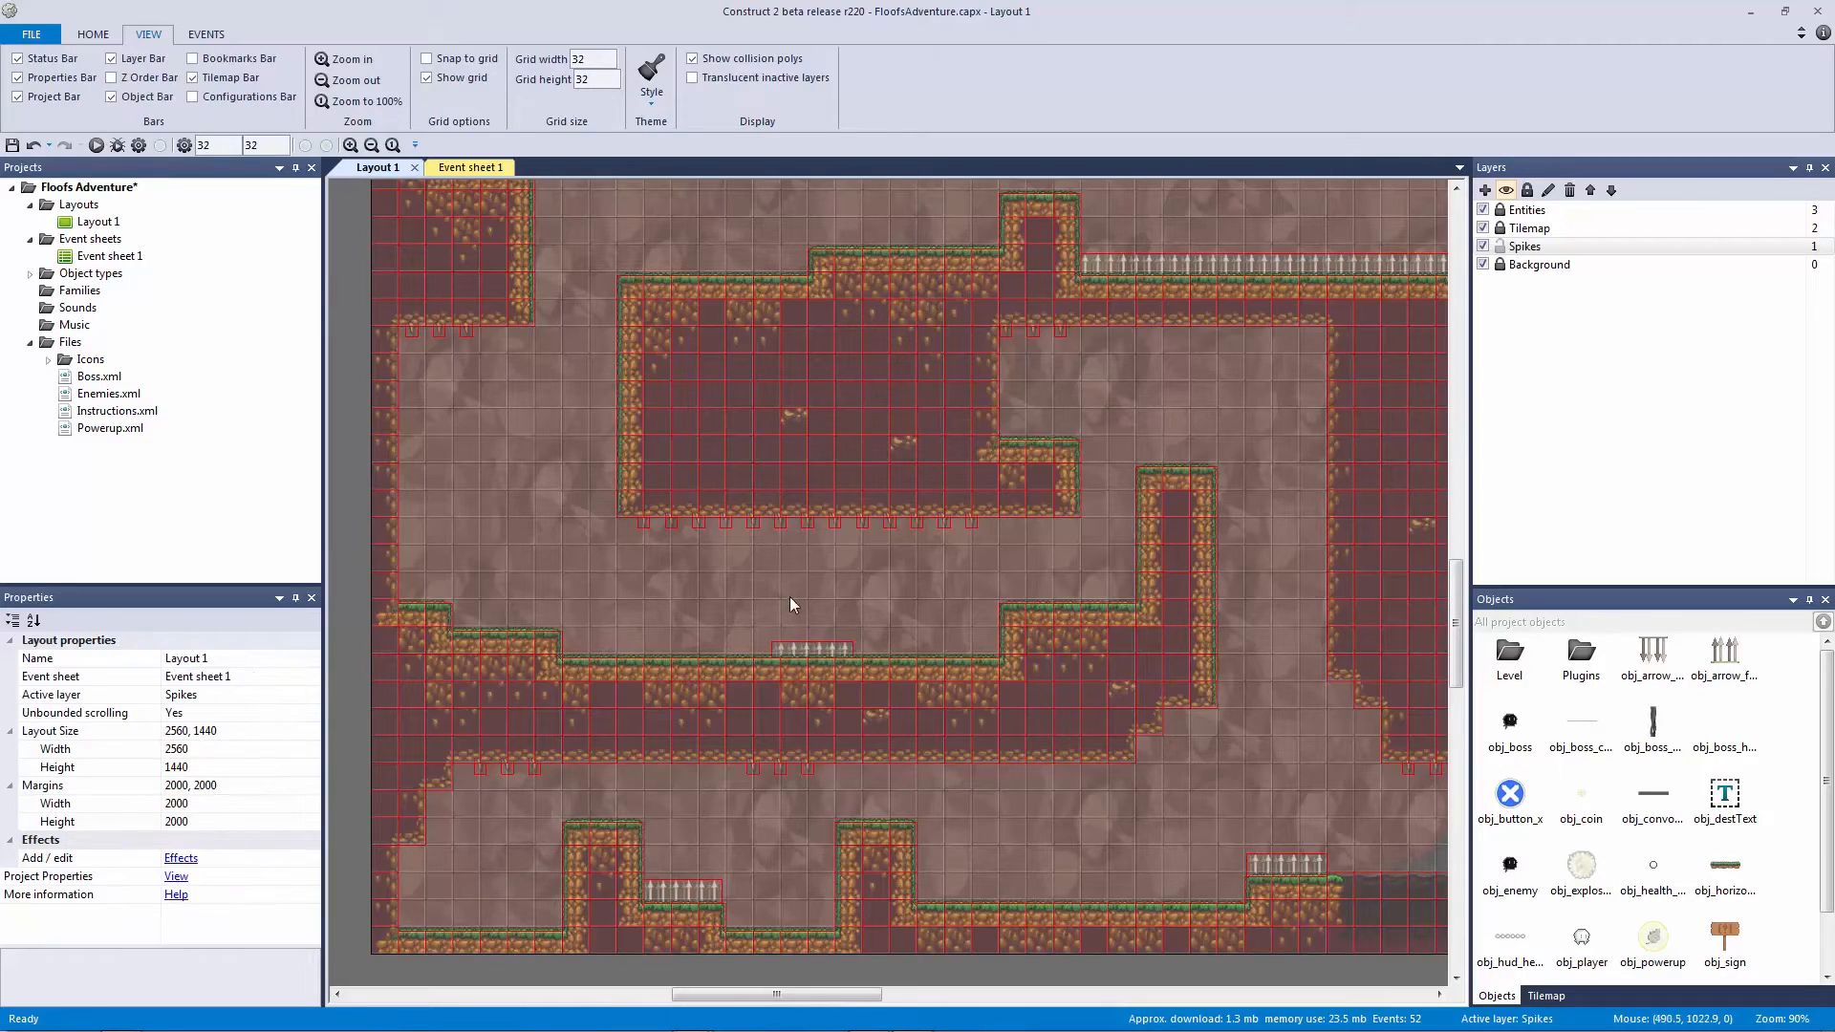
pyautogui.keyDown('ctrl'); pyautogui.scroll(4, 586, 588); pyautogui.keyUp('ctrl')
pyautogui.moveTo(521, 599); pyautogui.dragTo(505, 439)
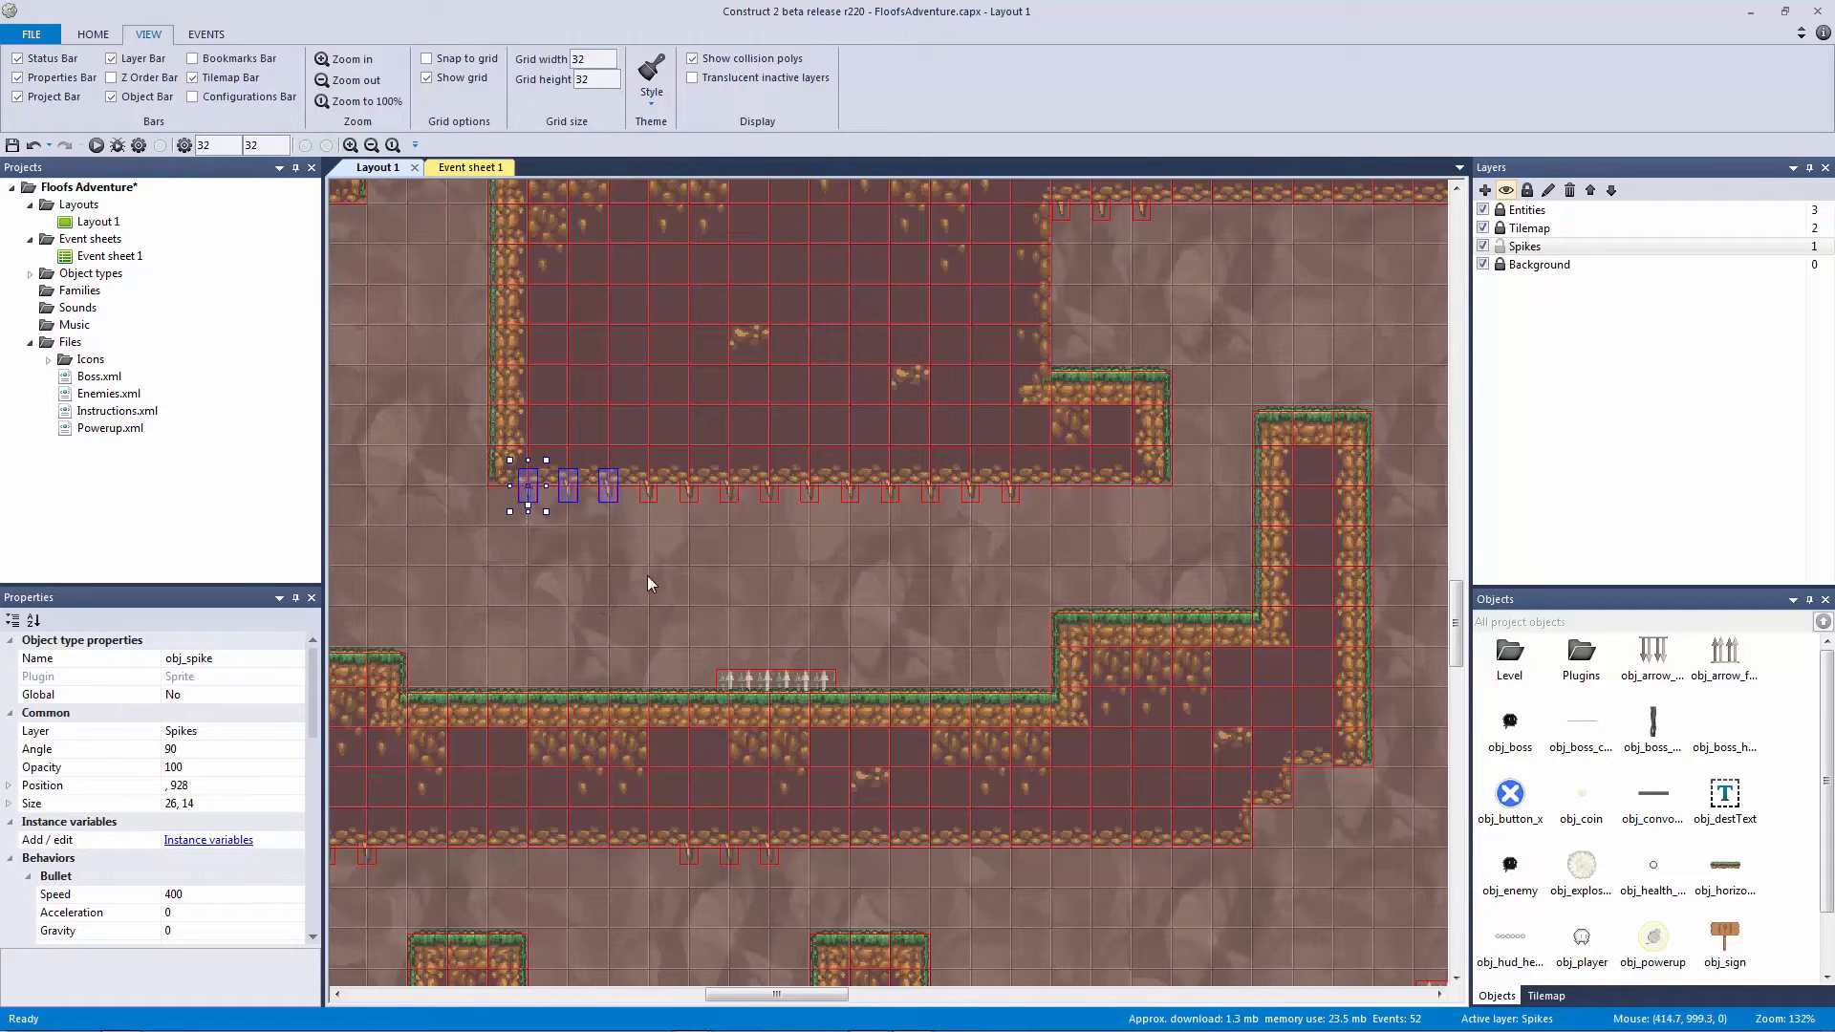
pyautogui.moveTo(651, 411); pyautogui.dragTo(757, 516)
pyautogui.moveTo(707, 593); pyautogui.dragTo(956, 621)
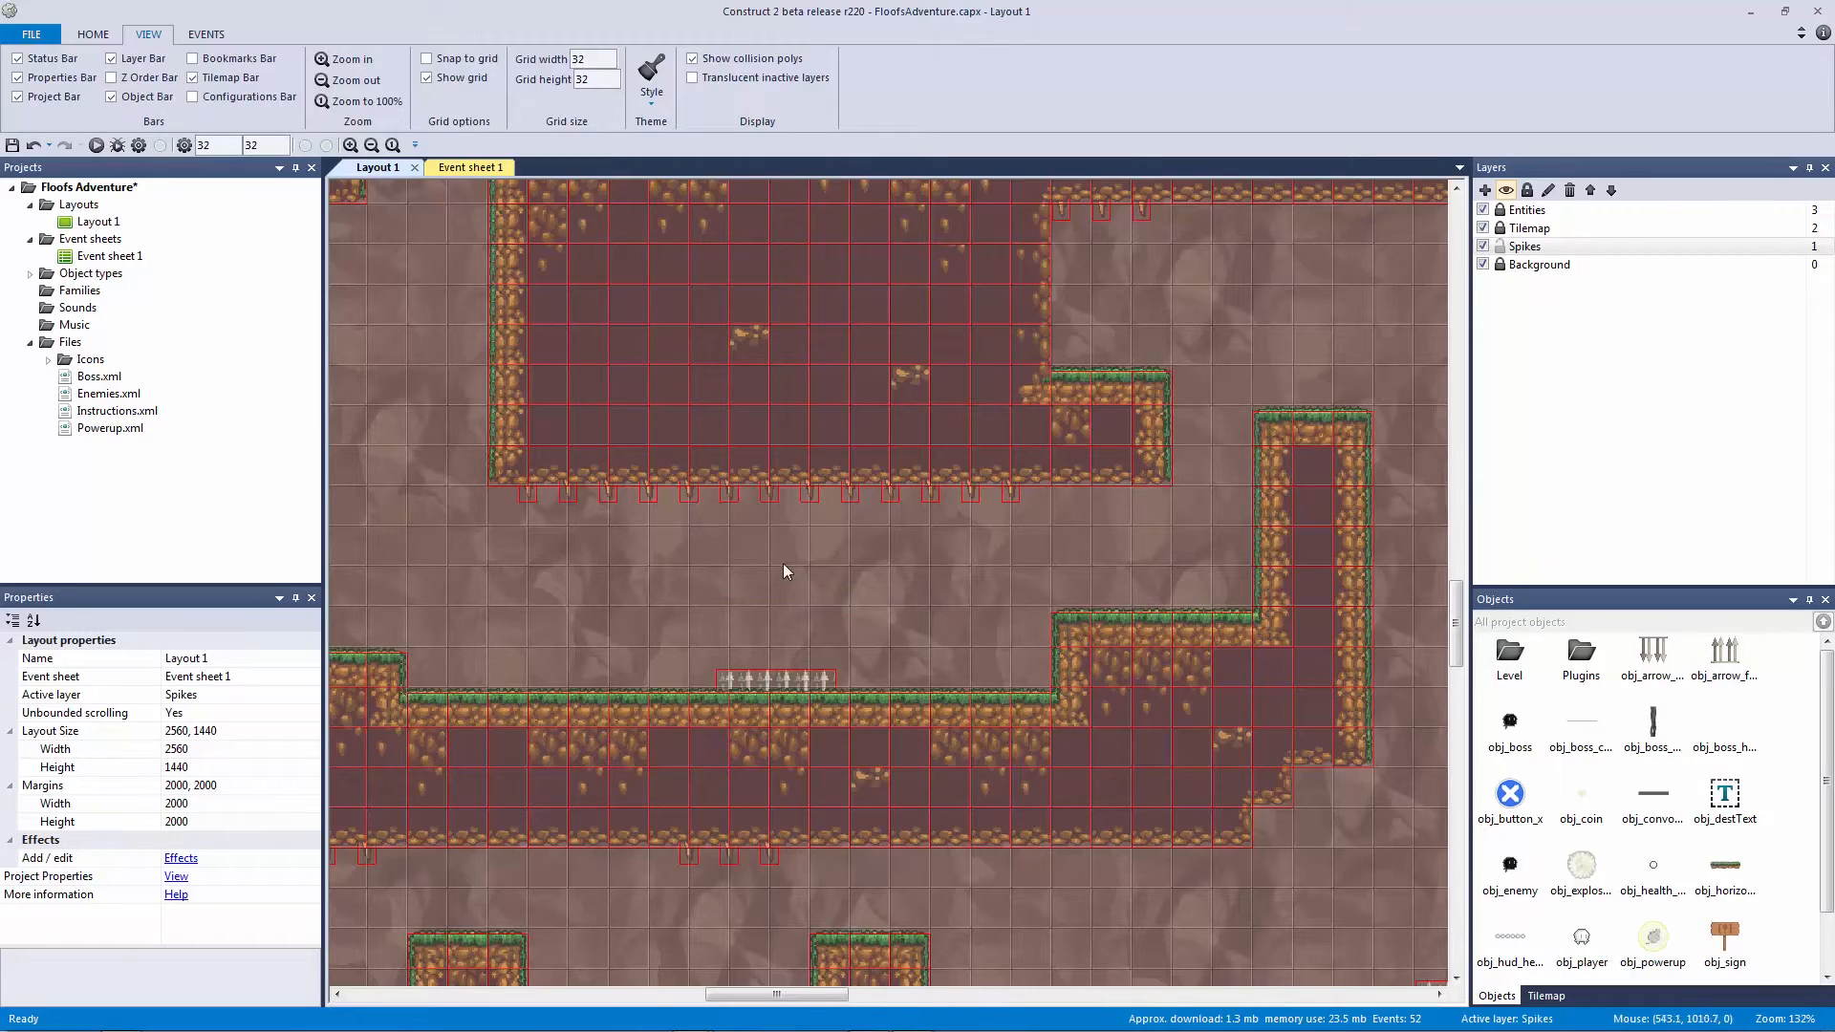
pyautogui.moveTo(765, 547); pyautogui.dragTo(1075, 489)
# Step: Move the mid-floor arrow strip onto the raised step beside the tall pillar, at about 830, 998
pyautogui.moveTo(650, 621); pyautogui.dragTo(1013, 625)
pyautogui.keyDown('ctrl'); pyautogui.scroll(-3, 1004, 628); pyautogui.keyUp('ctrl')
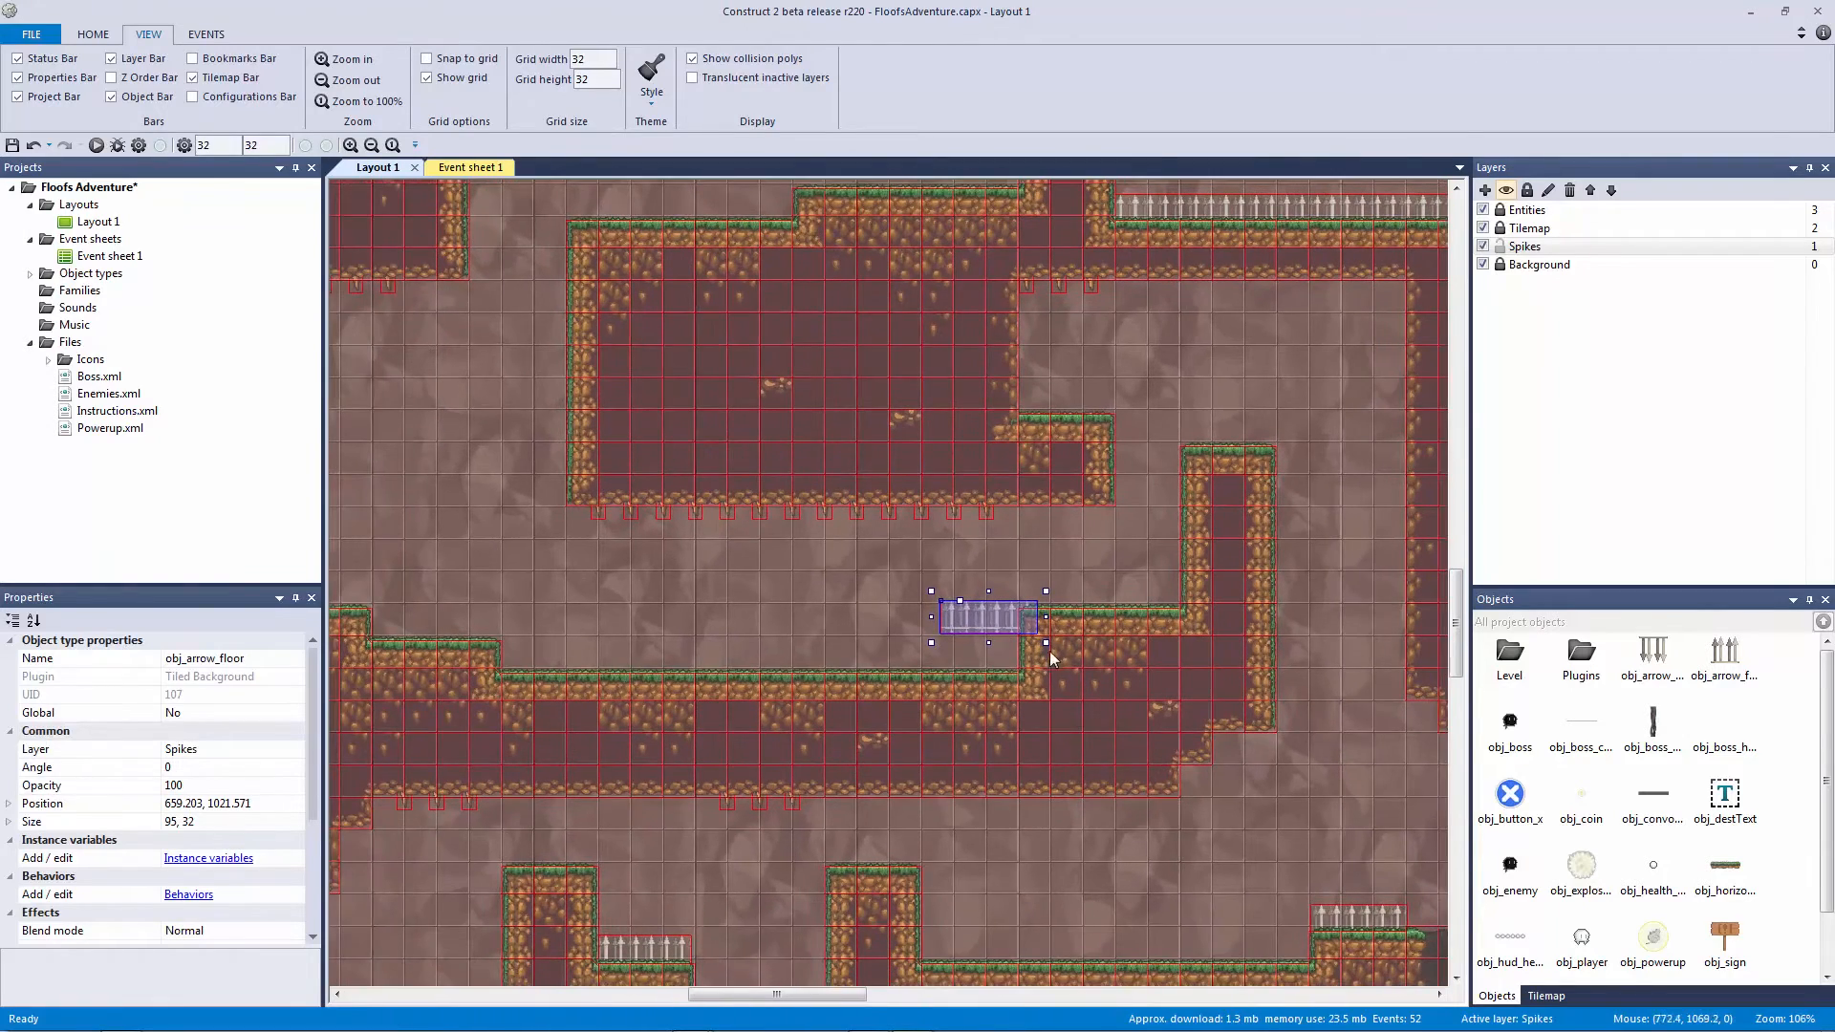
pyautogui.moveTo(884, 621); pyautogui.dragTo(1052, 589)
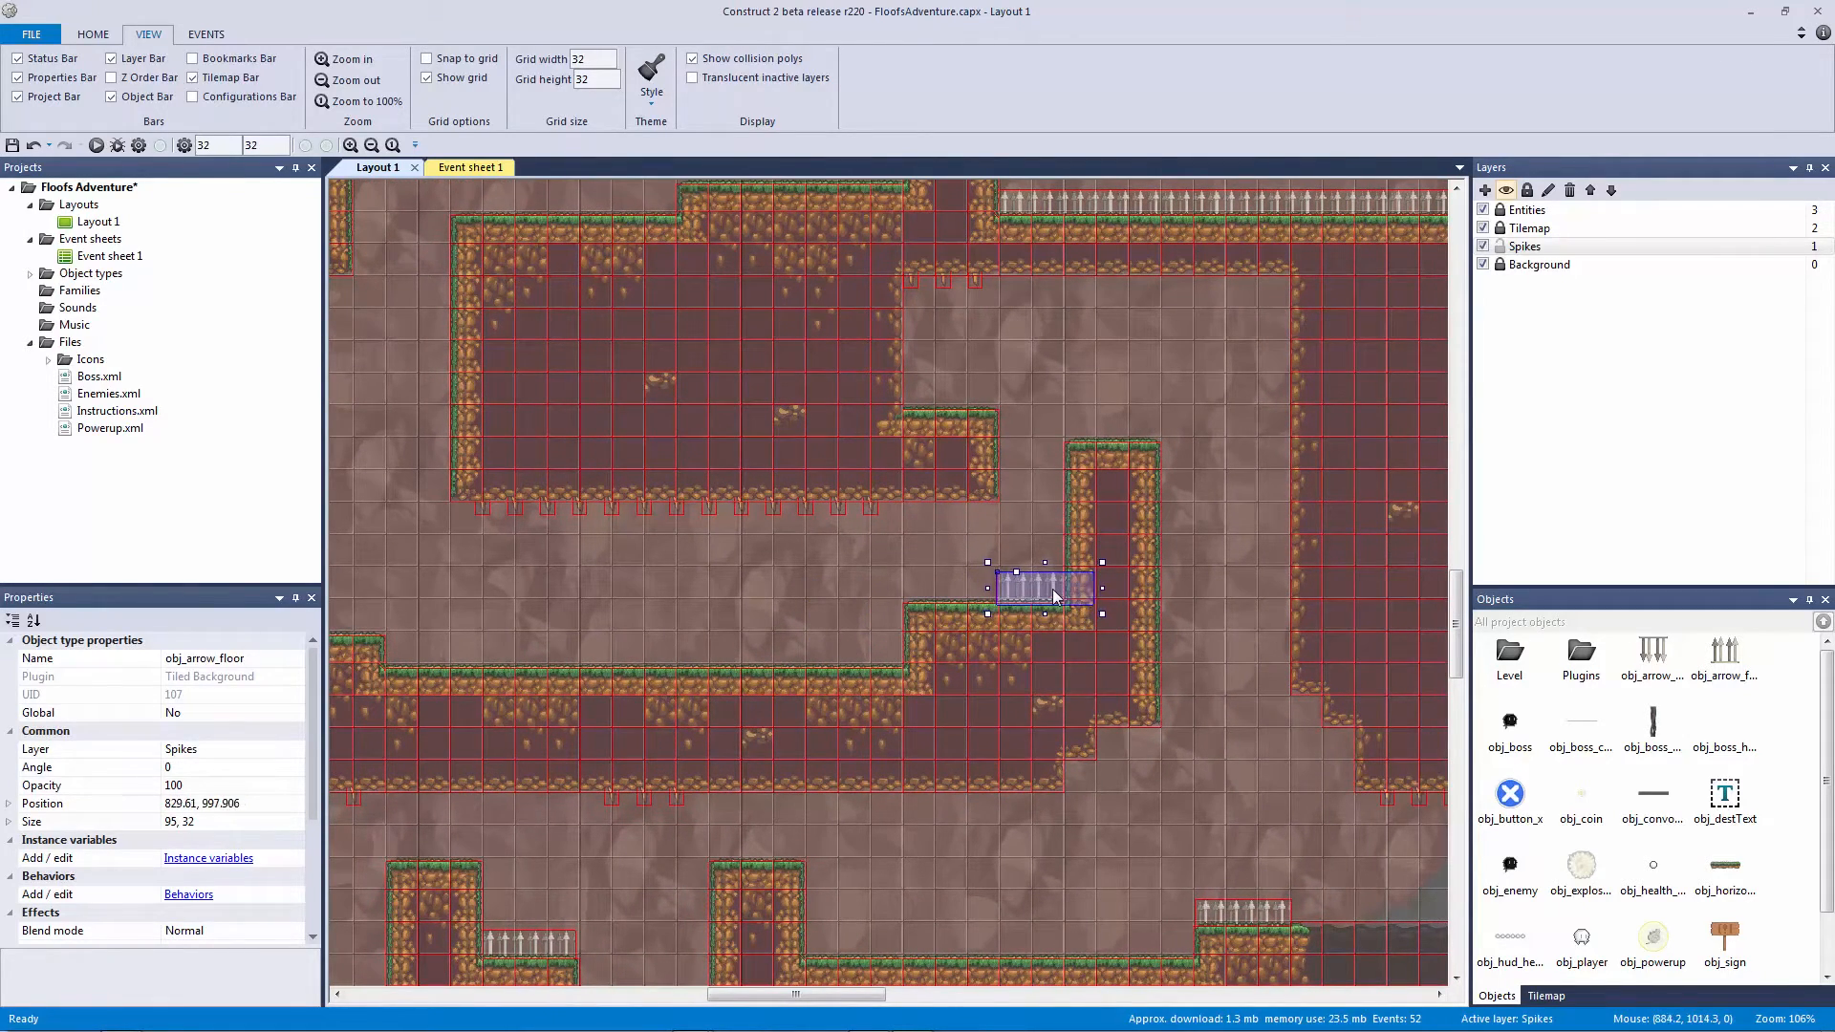
pyautogui.click(898, 575)
# Step: Shorten the strip beside the tall pillar to 29 wide and seat it against the pillar at 866, 998
pyautogui.keyDown('ctrl'); pyautogui.scroll(-3, 896, 586); pyautogui.keyUp('ctrl')
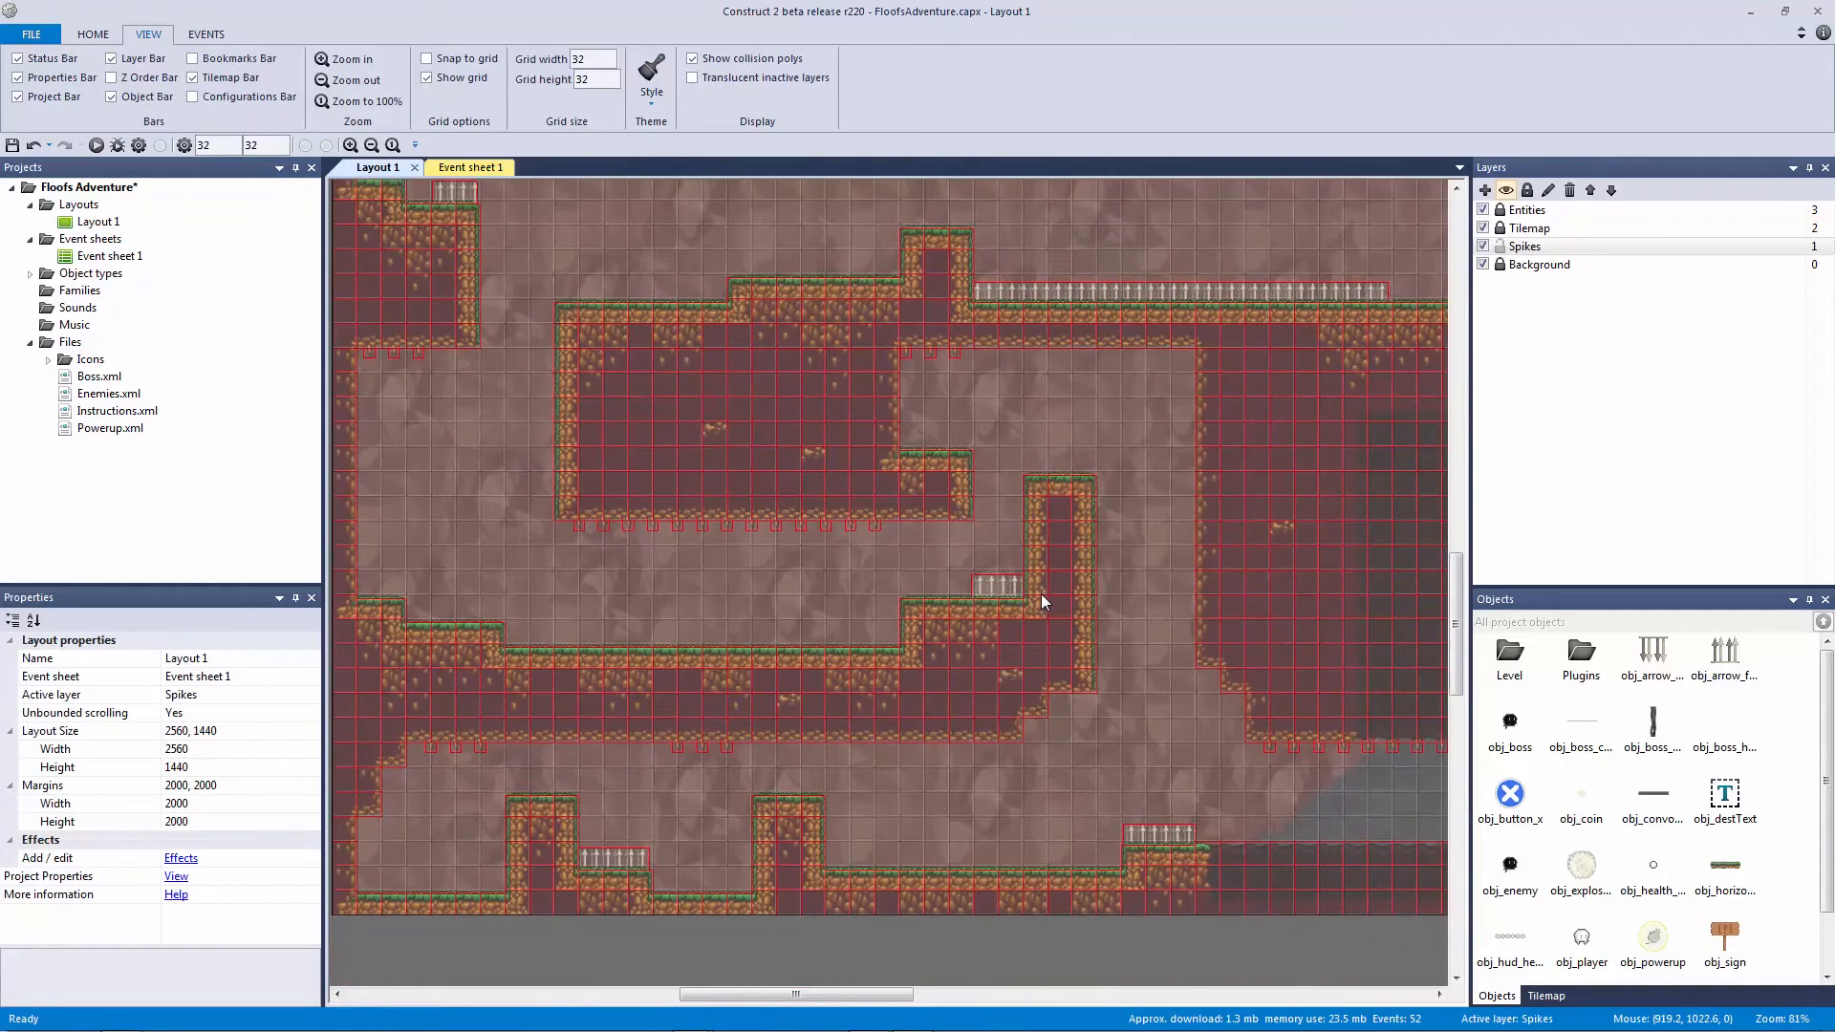
pyautogui.click(996, 583)
pyautogui.moveTo(984, 586)
pyautogui.mouseDown()
pyautogui.moveTo(1000, 588)
pyautogui.moveTo(960, 583)
pyautogui.moveTo(990, 585)
pyautogui.mouseUp()
pyautogui.click(946, 590)
pyautogui.keyDown('ctrl'); pyautogui.scroll(5, 971, 581); pyautogui.keyUp('ctrl')
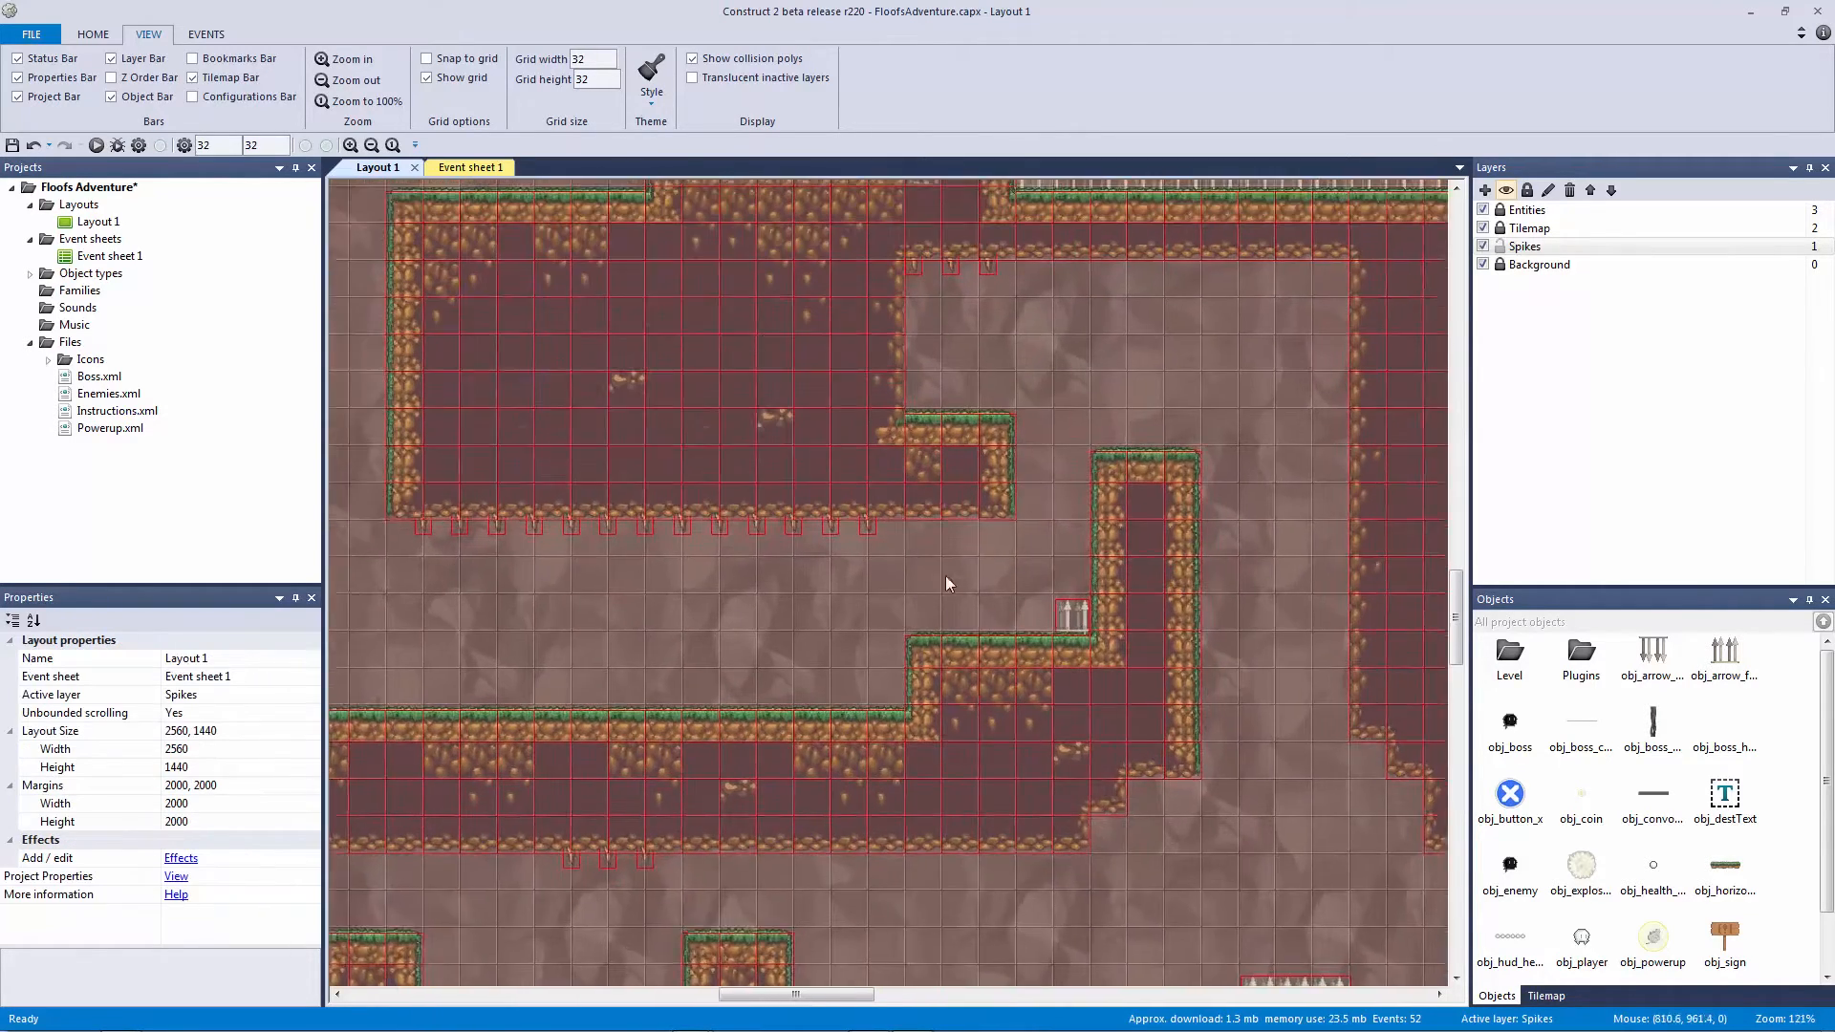
pyautogui.click(1092, 671)
pyautogui.press('Down')
pyautogui.press('Down')
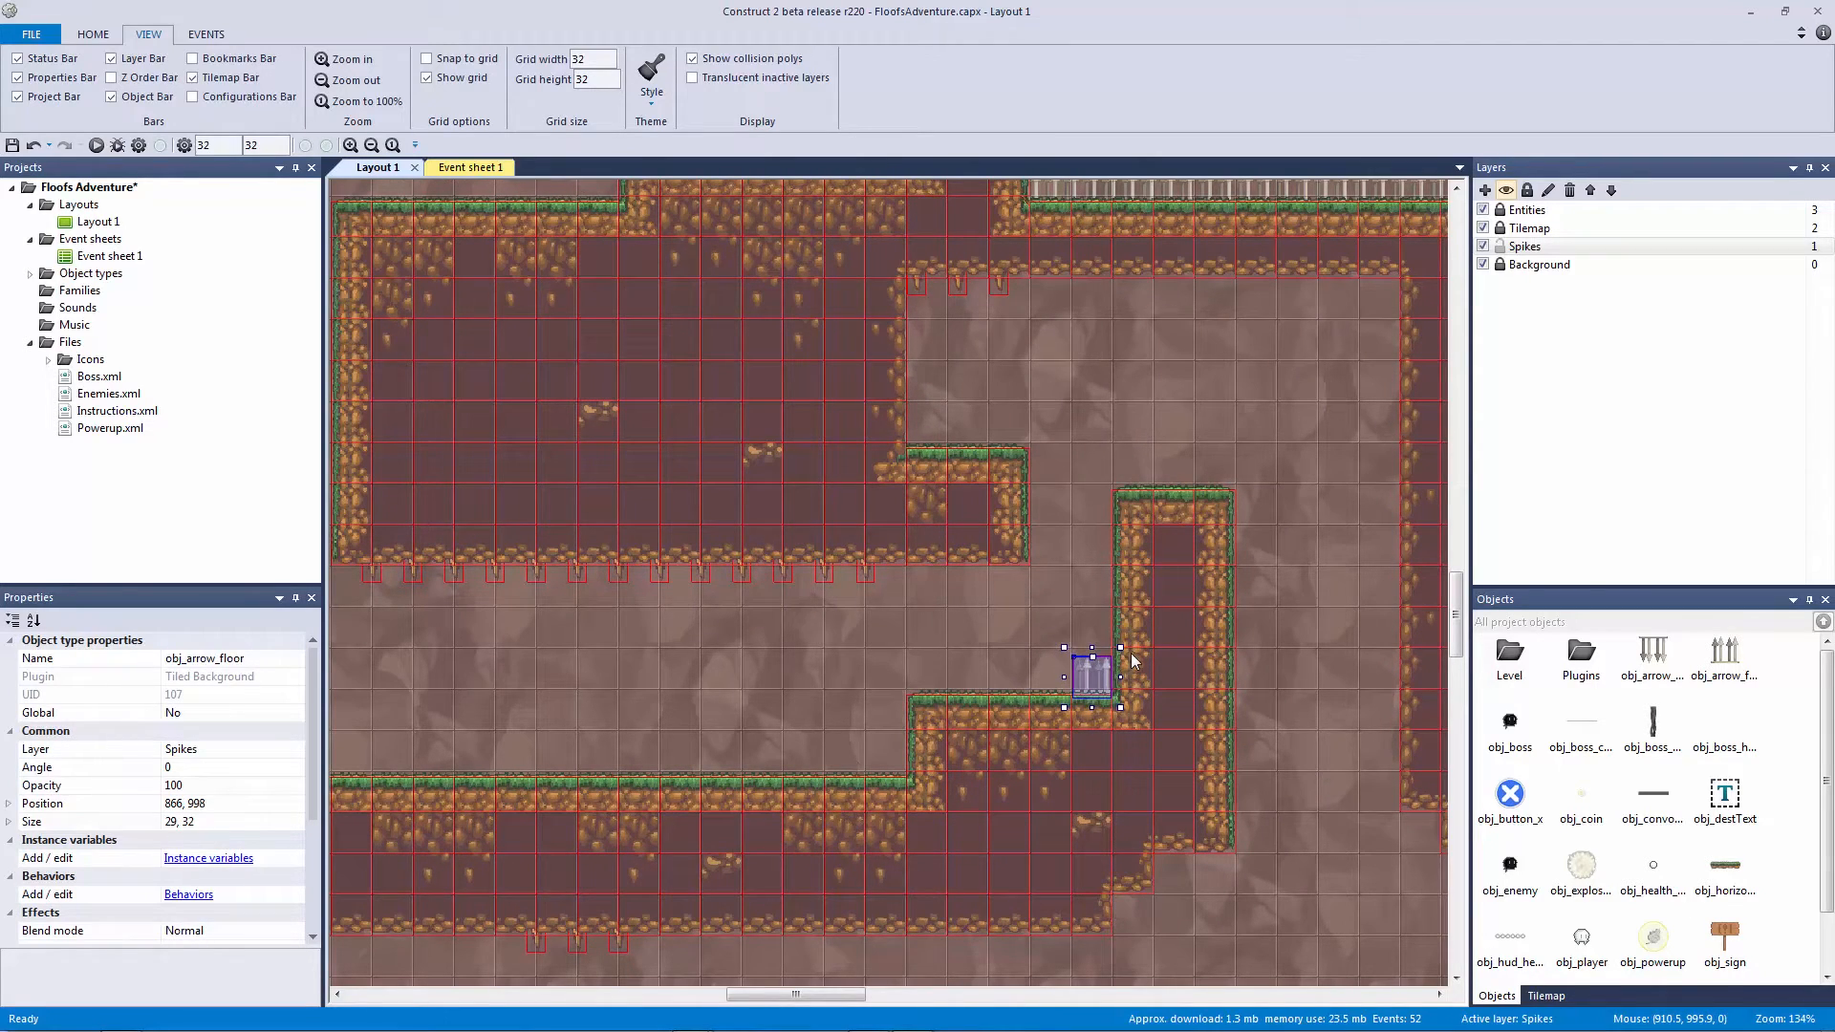
pyautogui.click(1120, 638)
# Step: Check the spike placement across the whole level and save the project
pyautogui.keyDown('ctrl'); pyautogui.scroll(-5, 1126, 639); pyautogui.keyUp('ctrl')
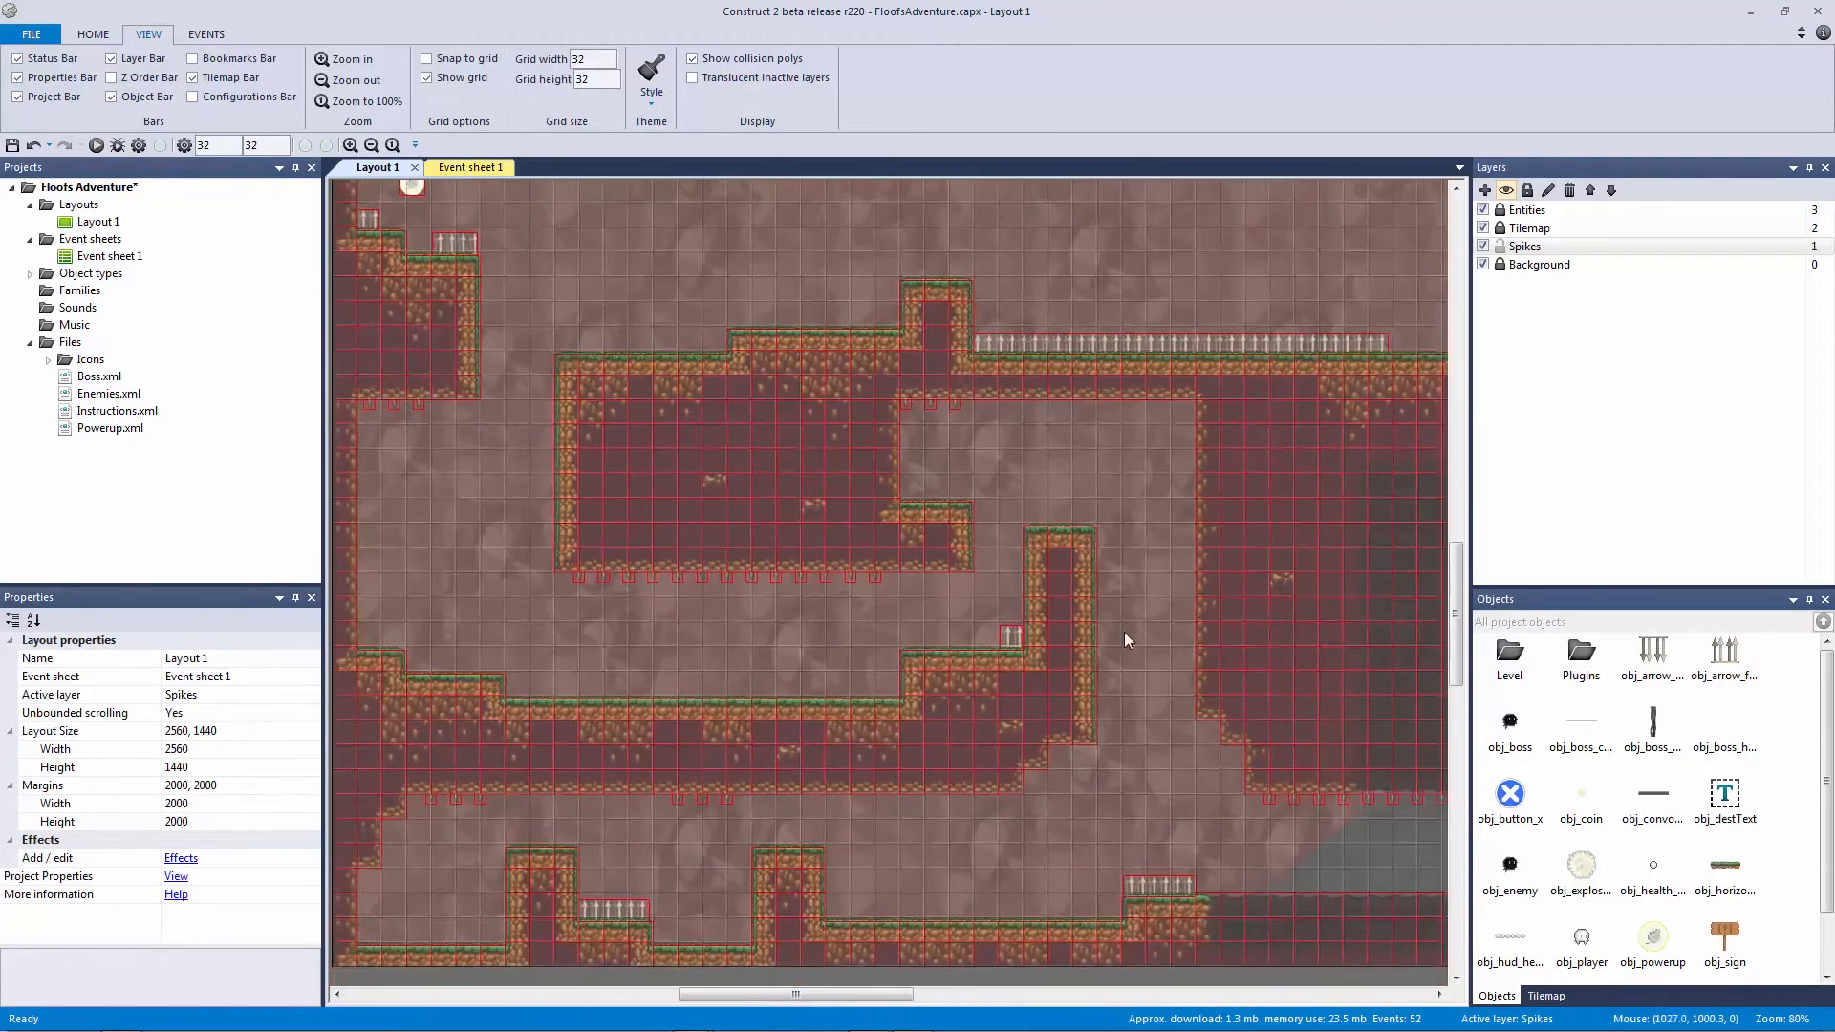
pyautogui.moveTo(1126, 631); pyautogui.dragTo(728, 642, button='middle')
pyautogui.keyDown('ctrl'); pyautogui.scroll(-5, 841, 642); pyautogui.keyUp('ctrl')
pyautogui.moveTo(961, 663); pyautogui.dragTo(927, 687, button='middle')
pyautogui.keyDown('ctrl'); pyautogui.scroll(-1, 1012, 646); pyautogui.keyUp('ctrl')
pyautogui.hotkey('ctrl', 's')
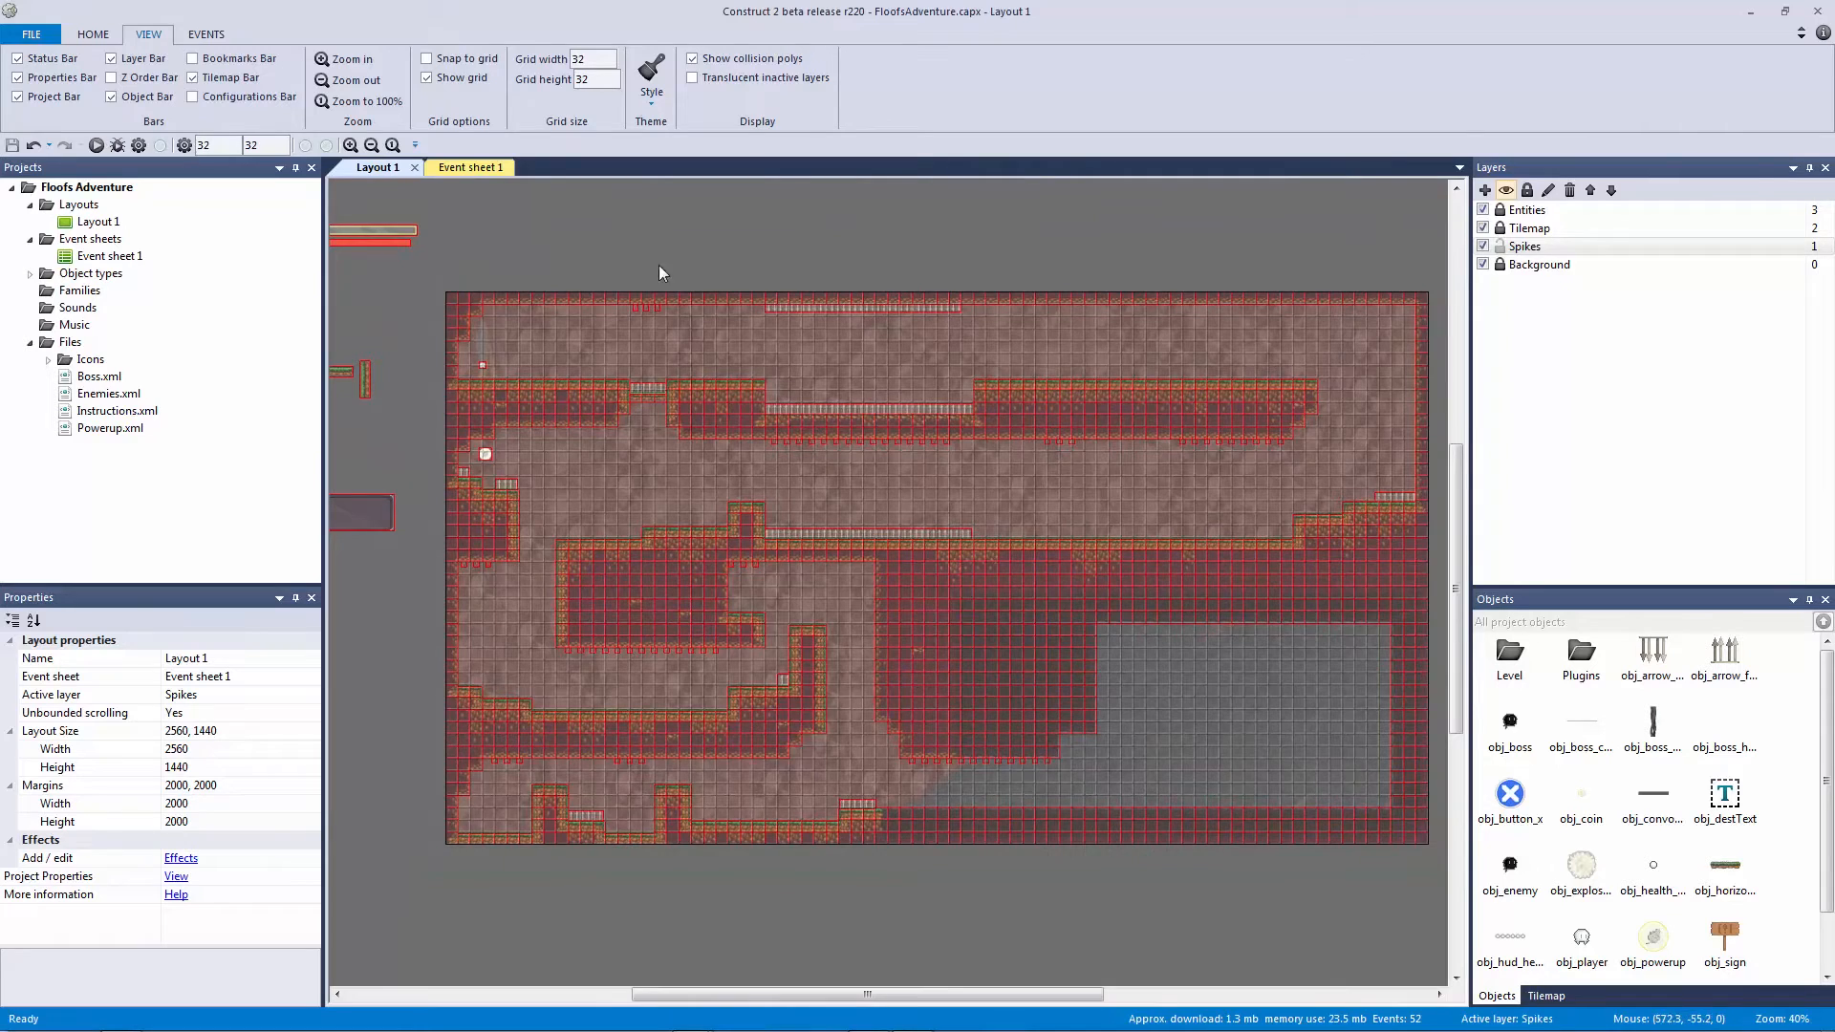
# Step: Open Event sheet 1 and collapse the Spike event group
pyautogui.click(482, 168)
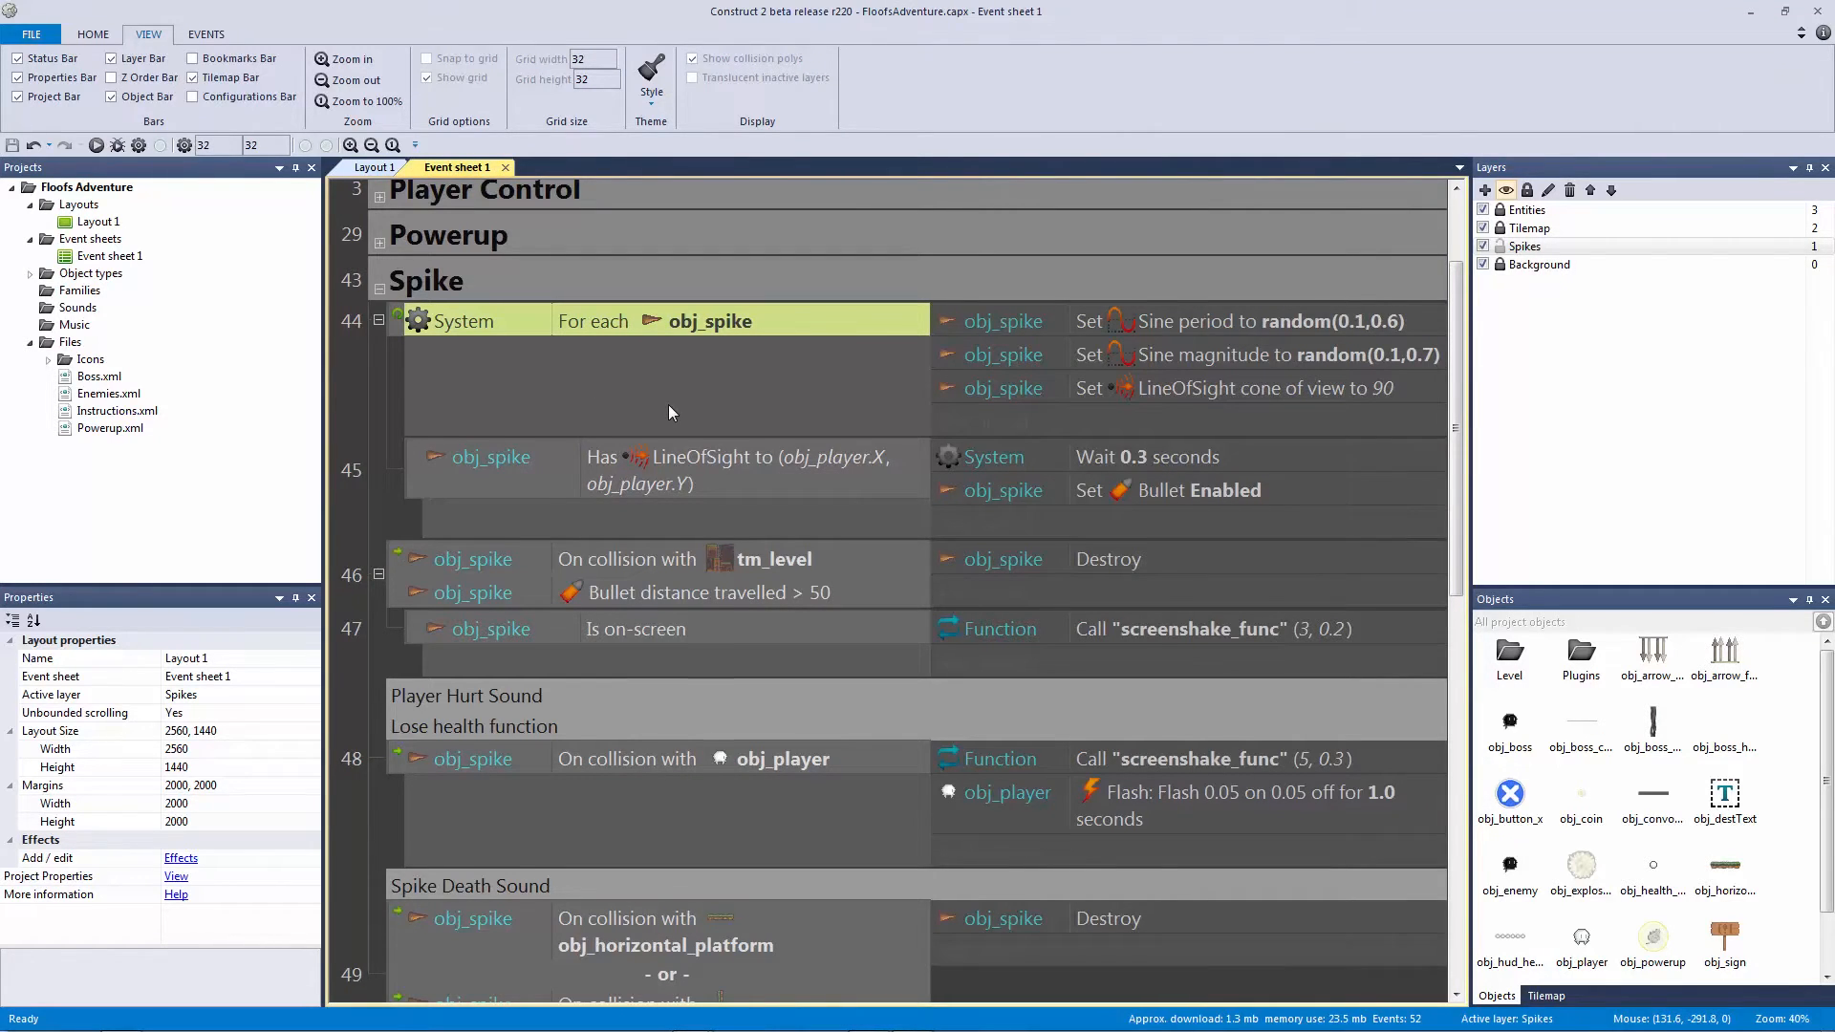
pyautogui.scroll(-3, 668, 404)
pyautogui.scroll(2, 451, 287)
pyautogui.click(379, 256)
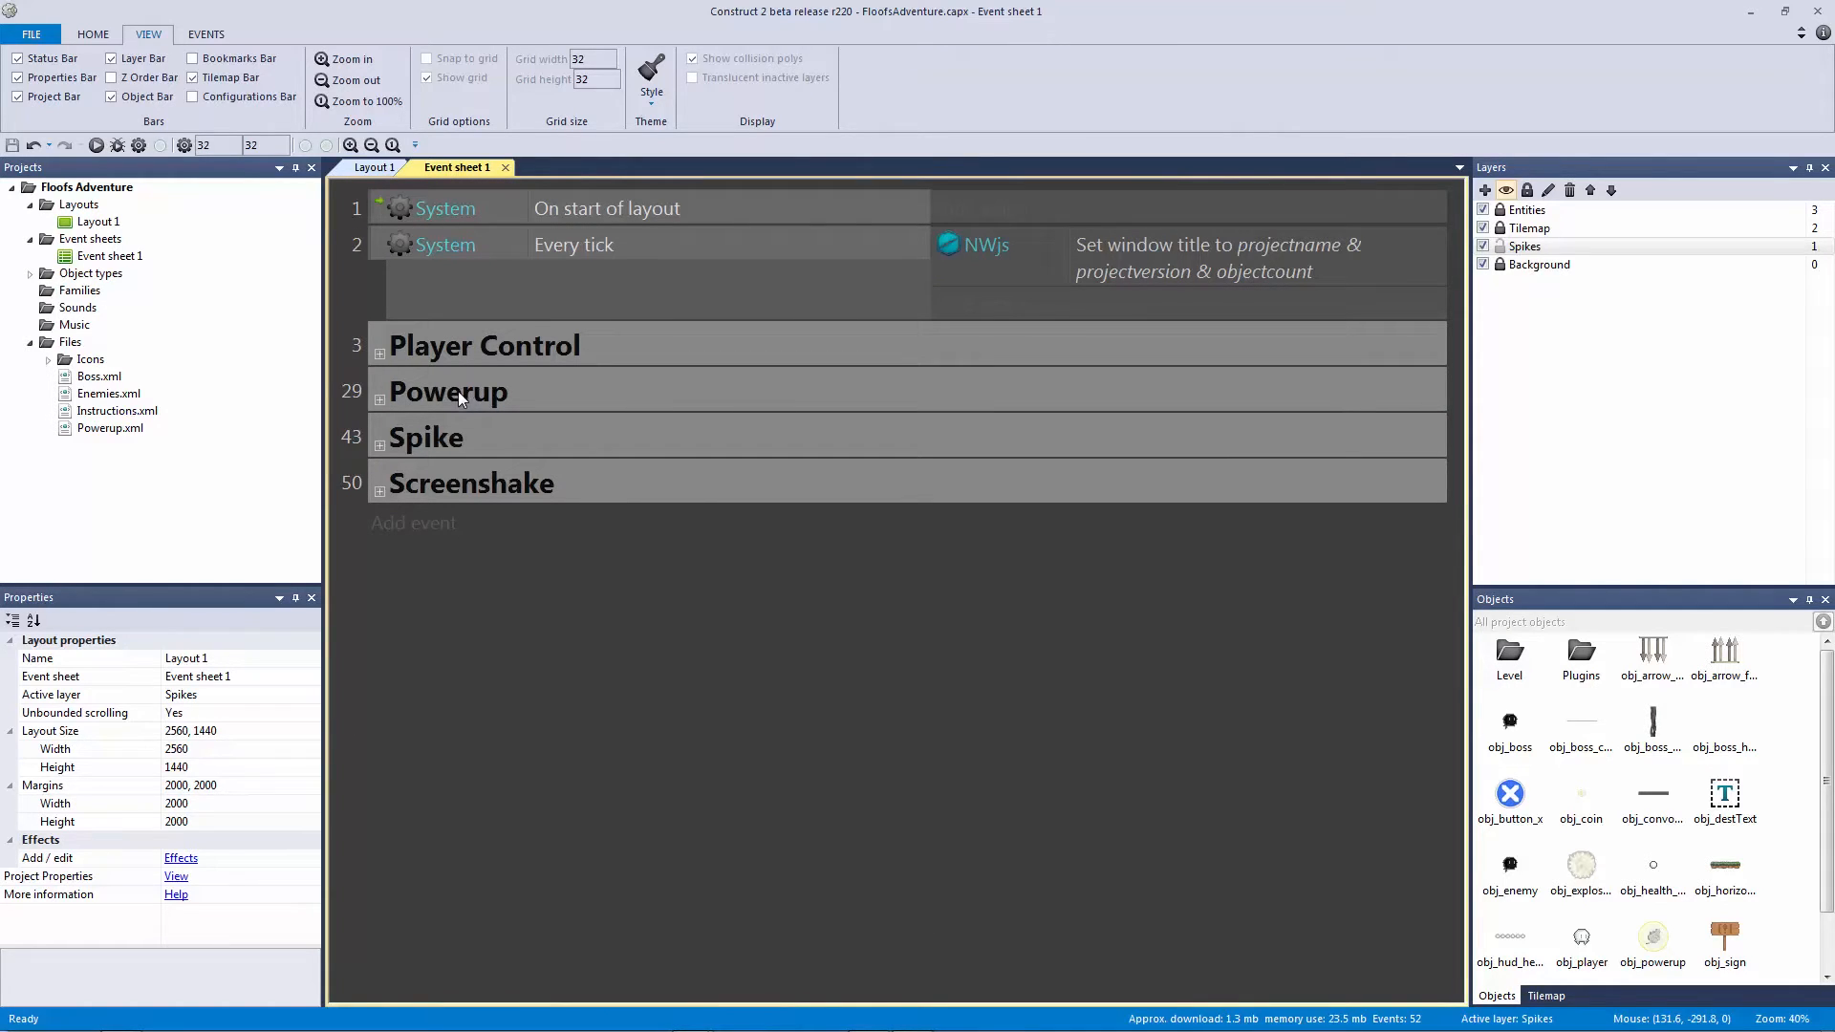
# Step: Create a Tiled Background family containing obj_arrow_ceil and obj_arrow_floor
pyautogui.click(100, 299)
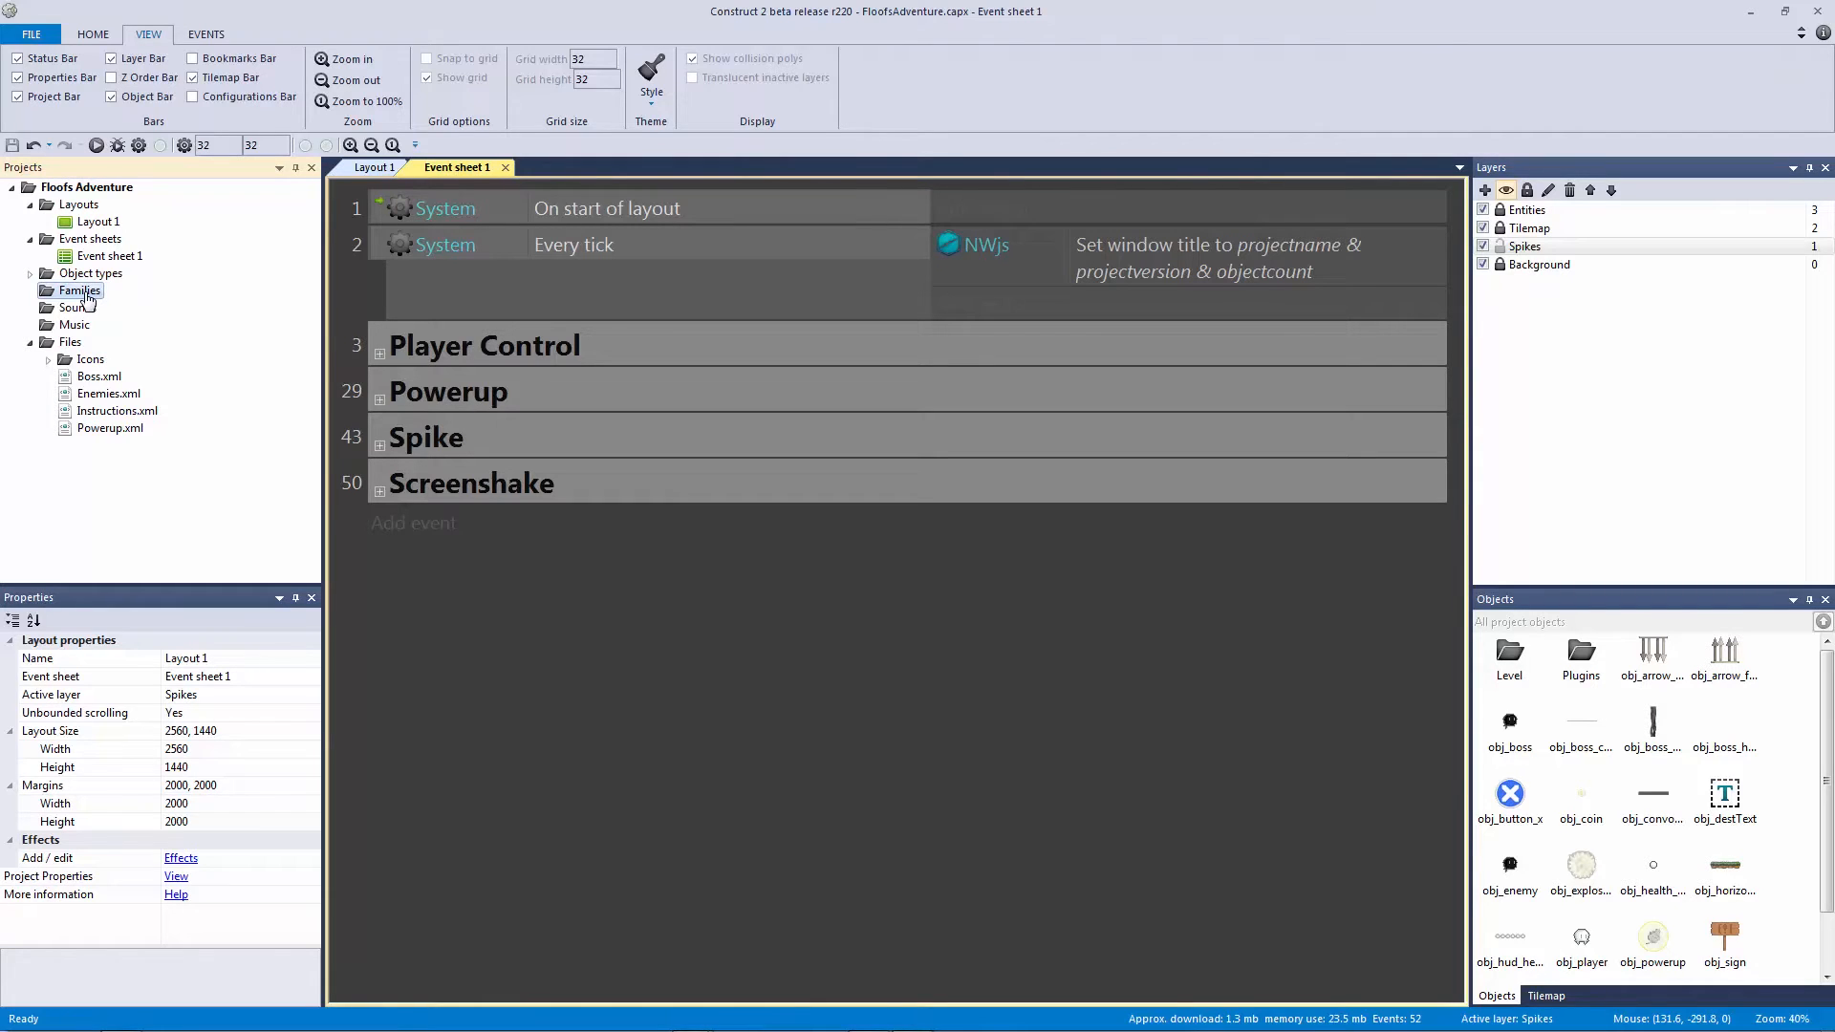
pyautogui.rightClick(97, 302)
pyautogui.click(107, 304)
pyautogui.click(611, 397)
pyautogui.click(746, 508)
pyautogui.click(594, 390)
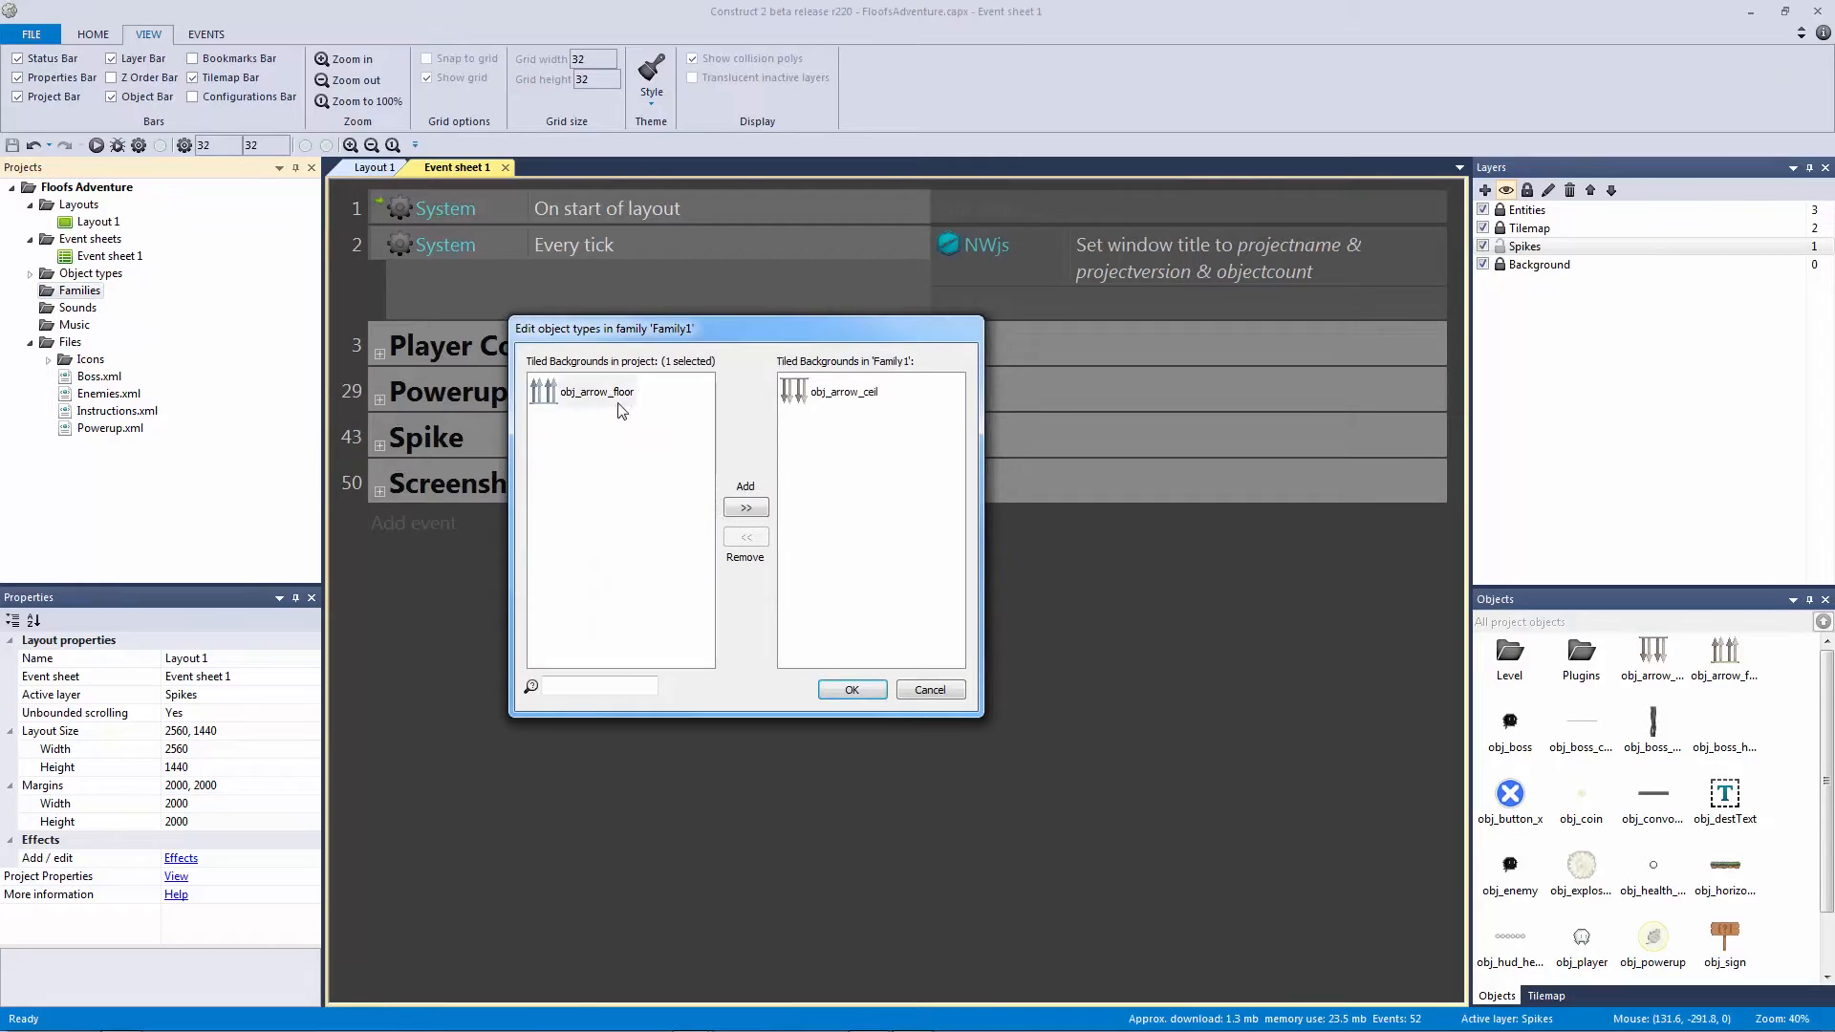
pyautogui.click(748, 508)
pyautogui.click(852, 690)
# Step: Name the new family Arrows, check its members and select it
pyautogui.write('ArrowColl')
pyautogui.press('BackSpace')
pyautogui.press('BackSpace')
pyautogui.press('BackSpace')
pyautogui.press('BackSpace')
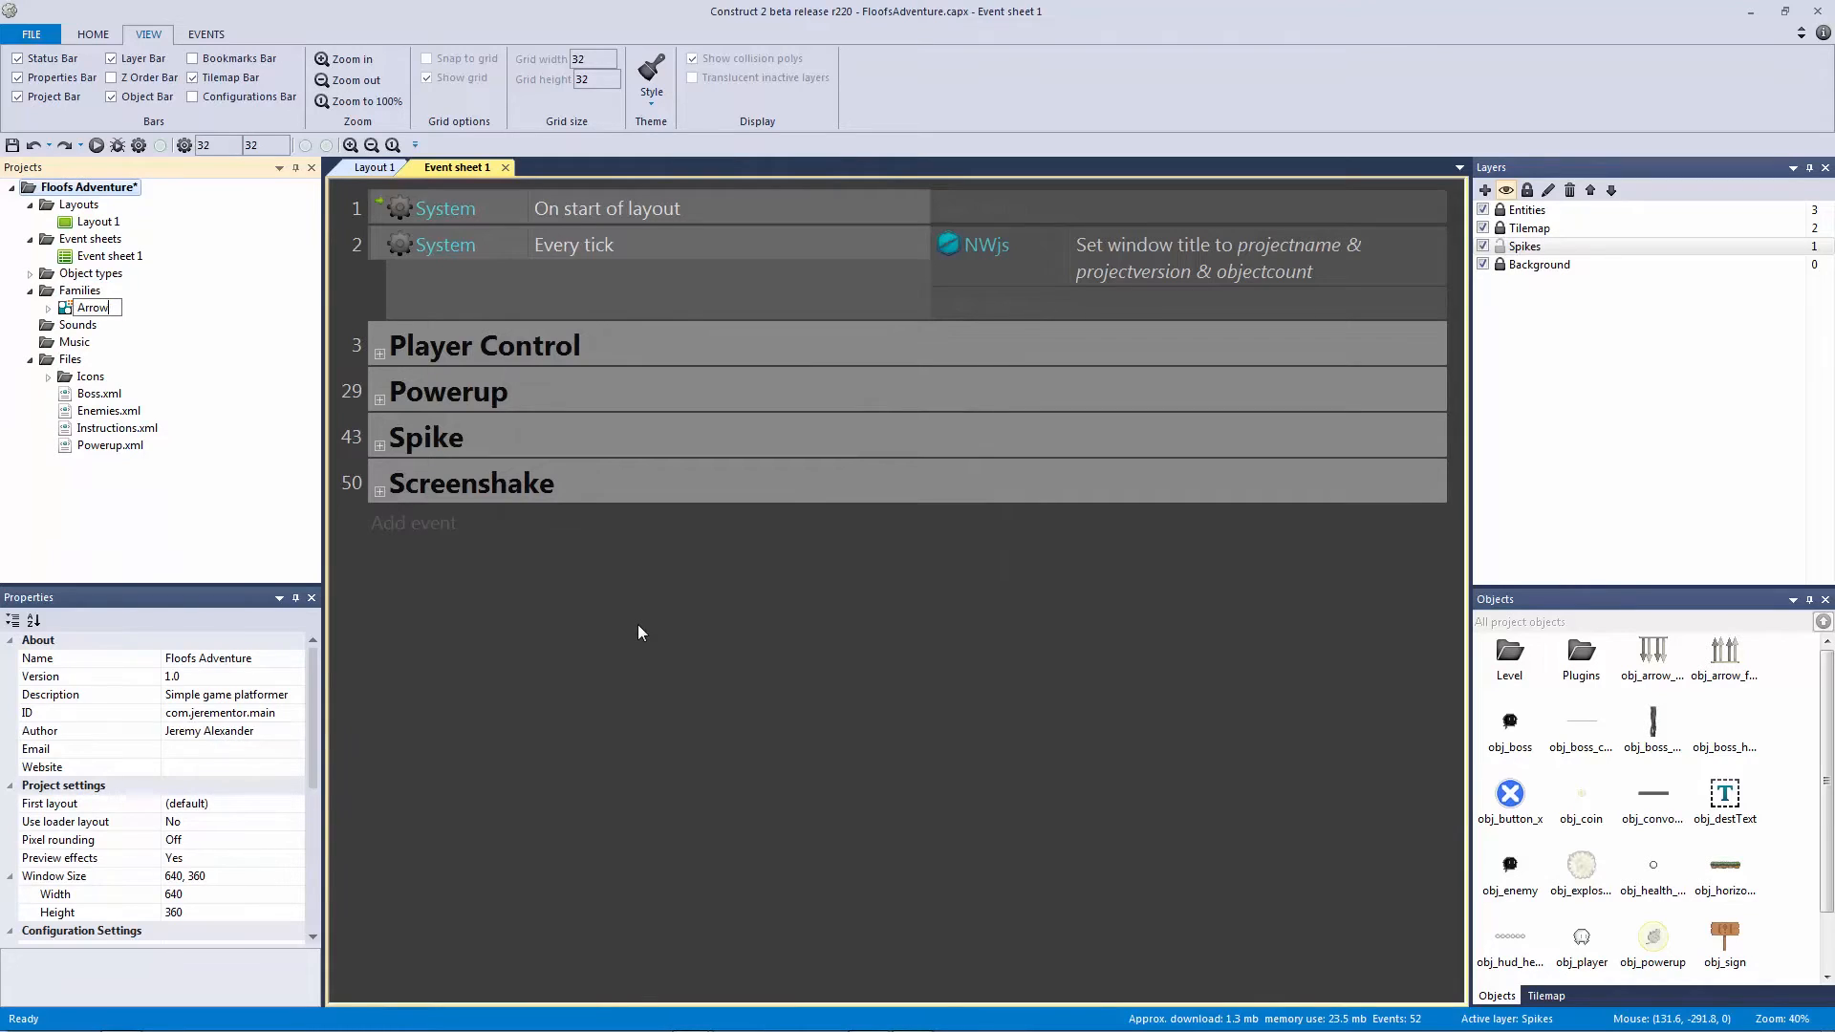
pyautogui.write('s')
pyautogui.press('Return')
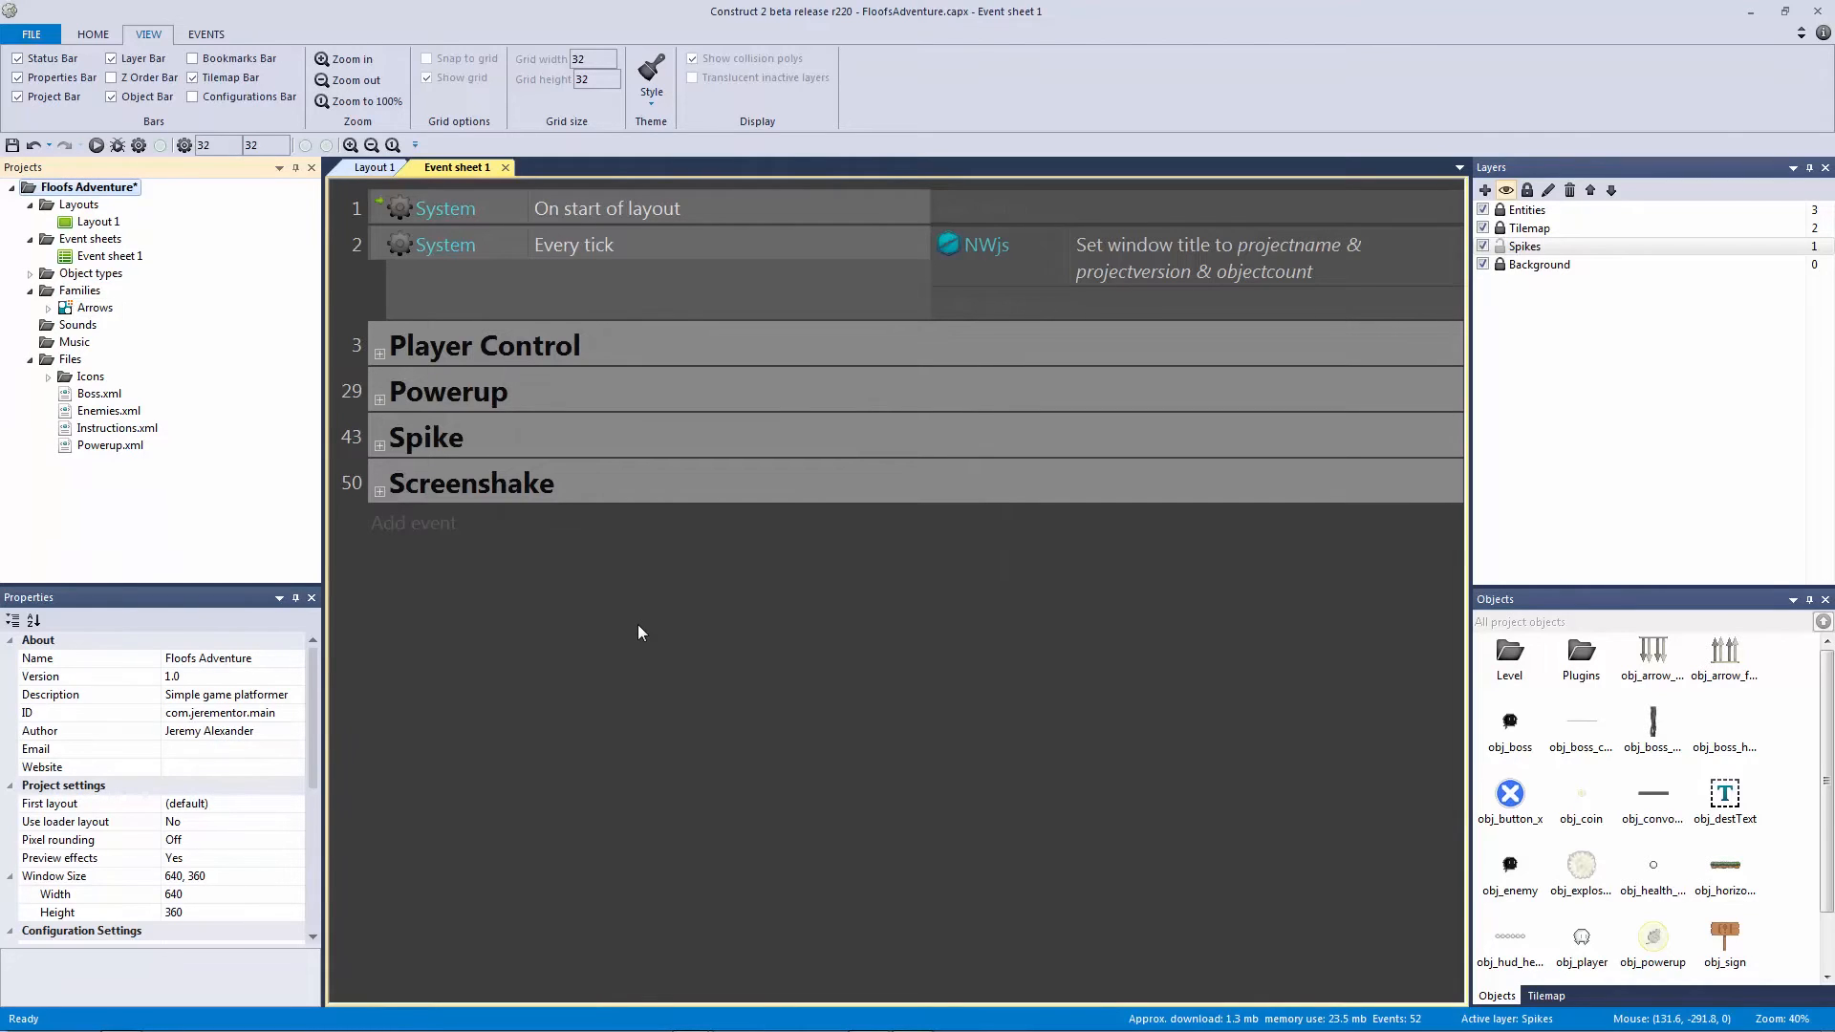
pyautogui.click(50, 307)
pyautogui.click(48, 308)
pyautogui.click(91, 308)
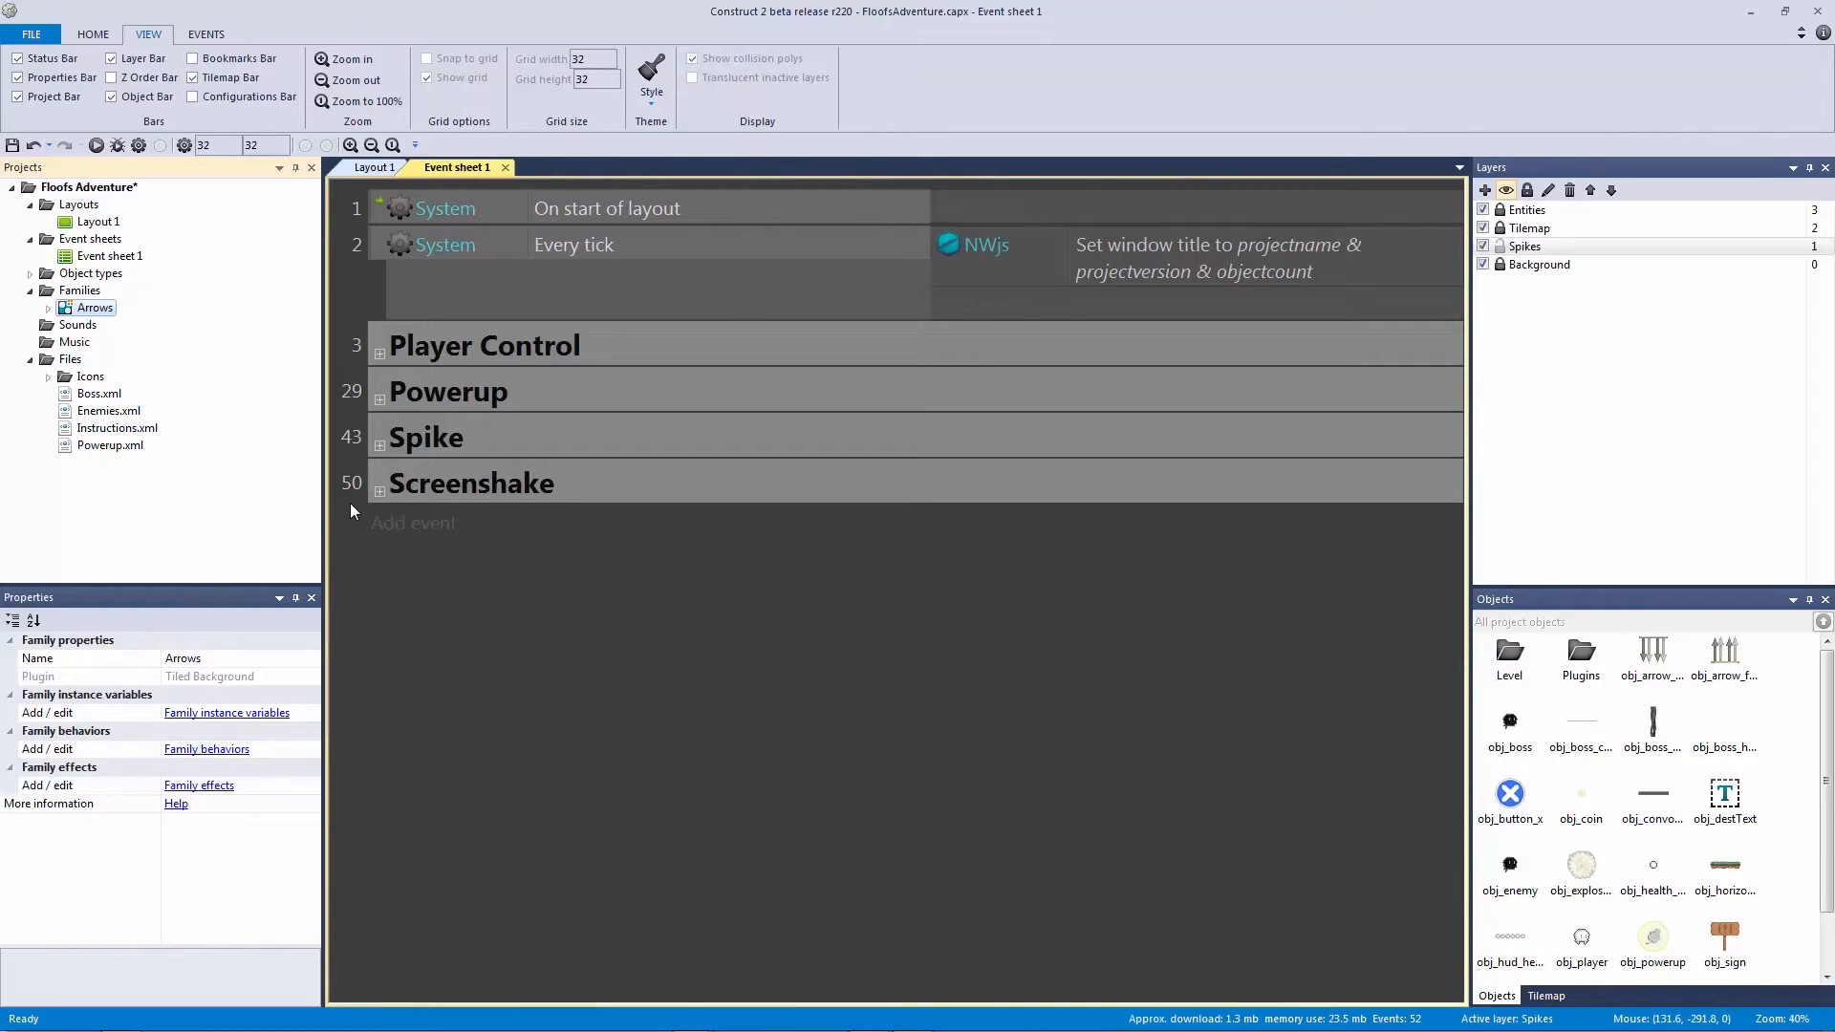
# Step: Add an event with the condition obj_player On collision with another object, using the Arrows family as the object
pyautogui.click(387, 522)
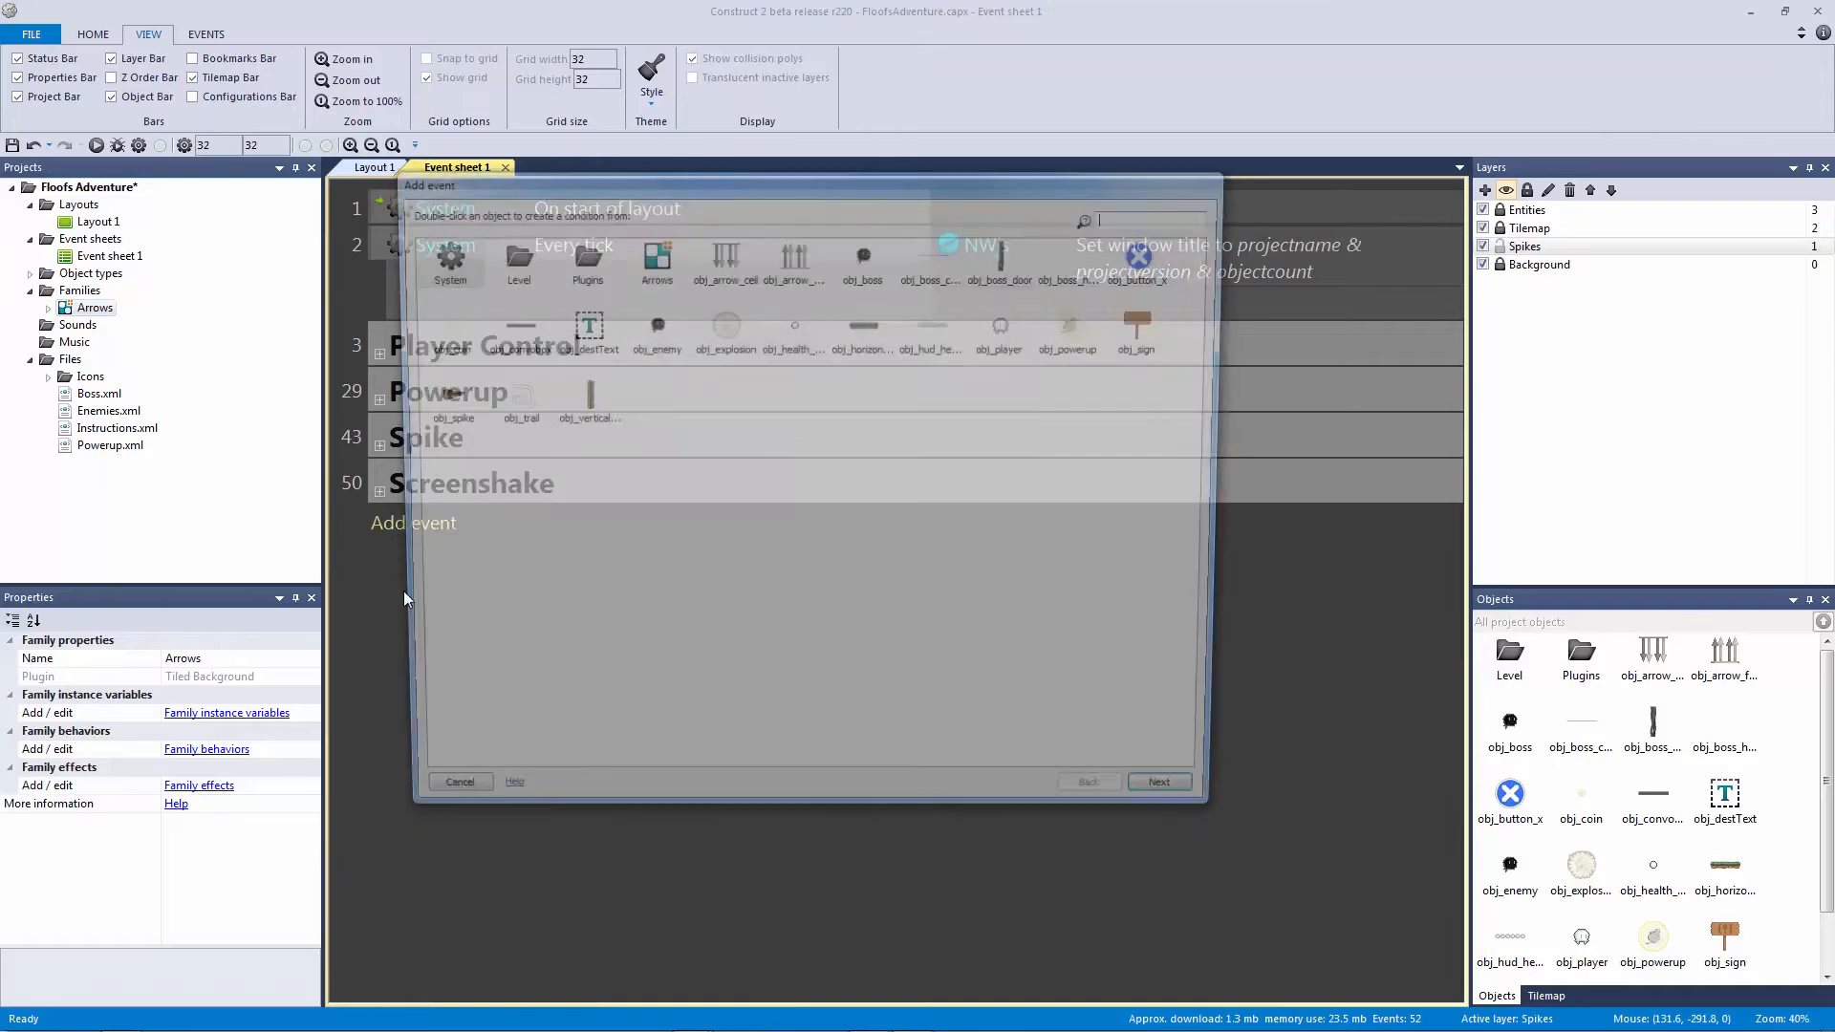
pyautogui.doubleClick(1008, 330)
pyautogui.doubleClick(1086, 448)
pyautogui.click(726, 210)
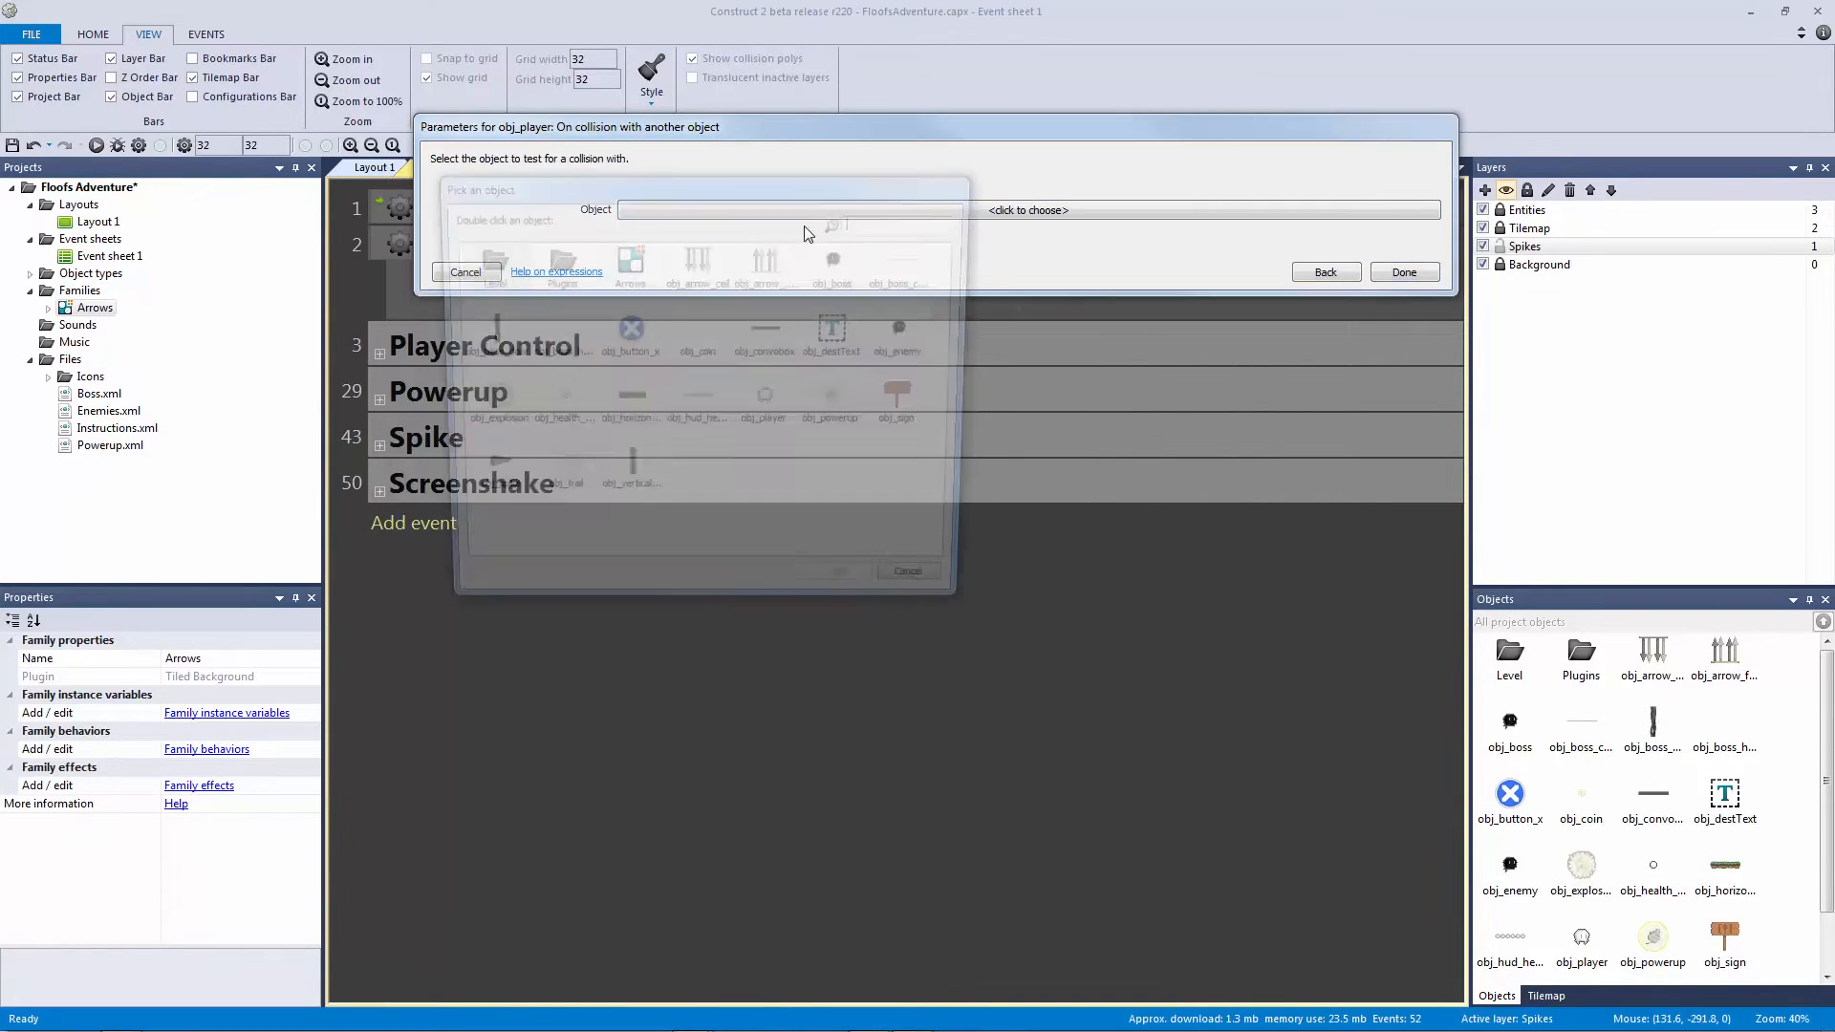
pyautogui.doubleClick(625, 262)
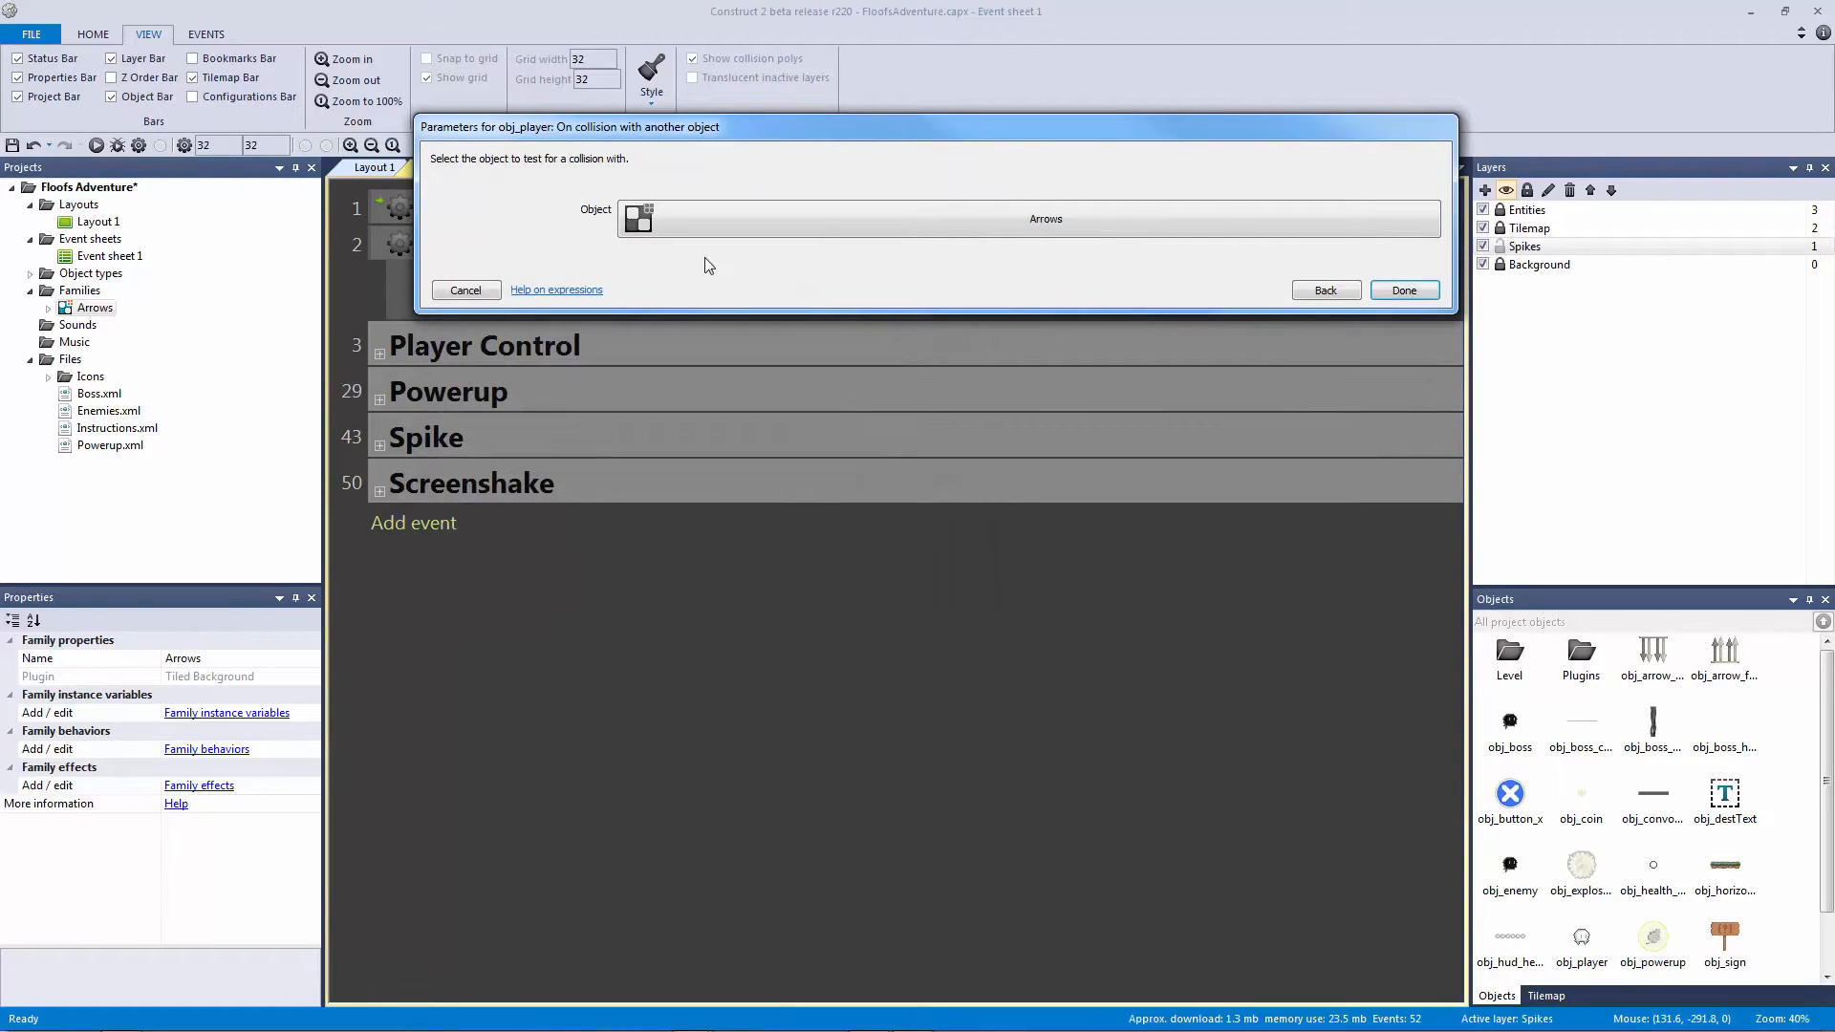
pyautogui.click(703, 222)
pyautogui.doubleClick(625, 263)
pyautogui.click(1404, 290)
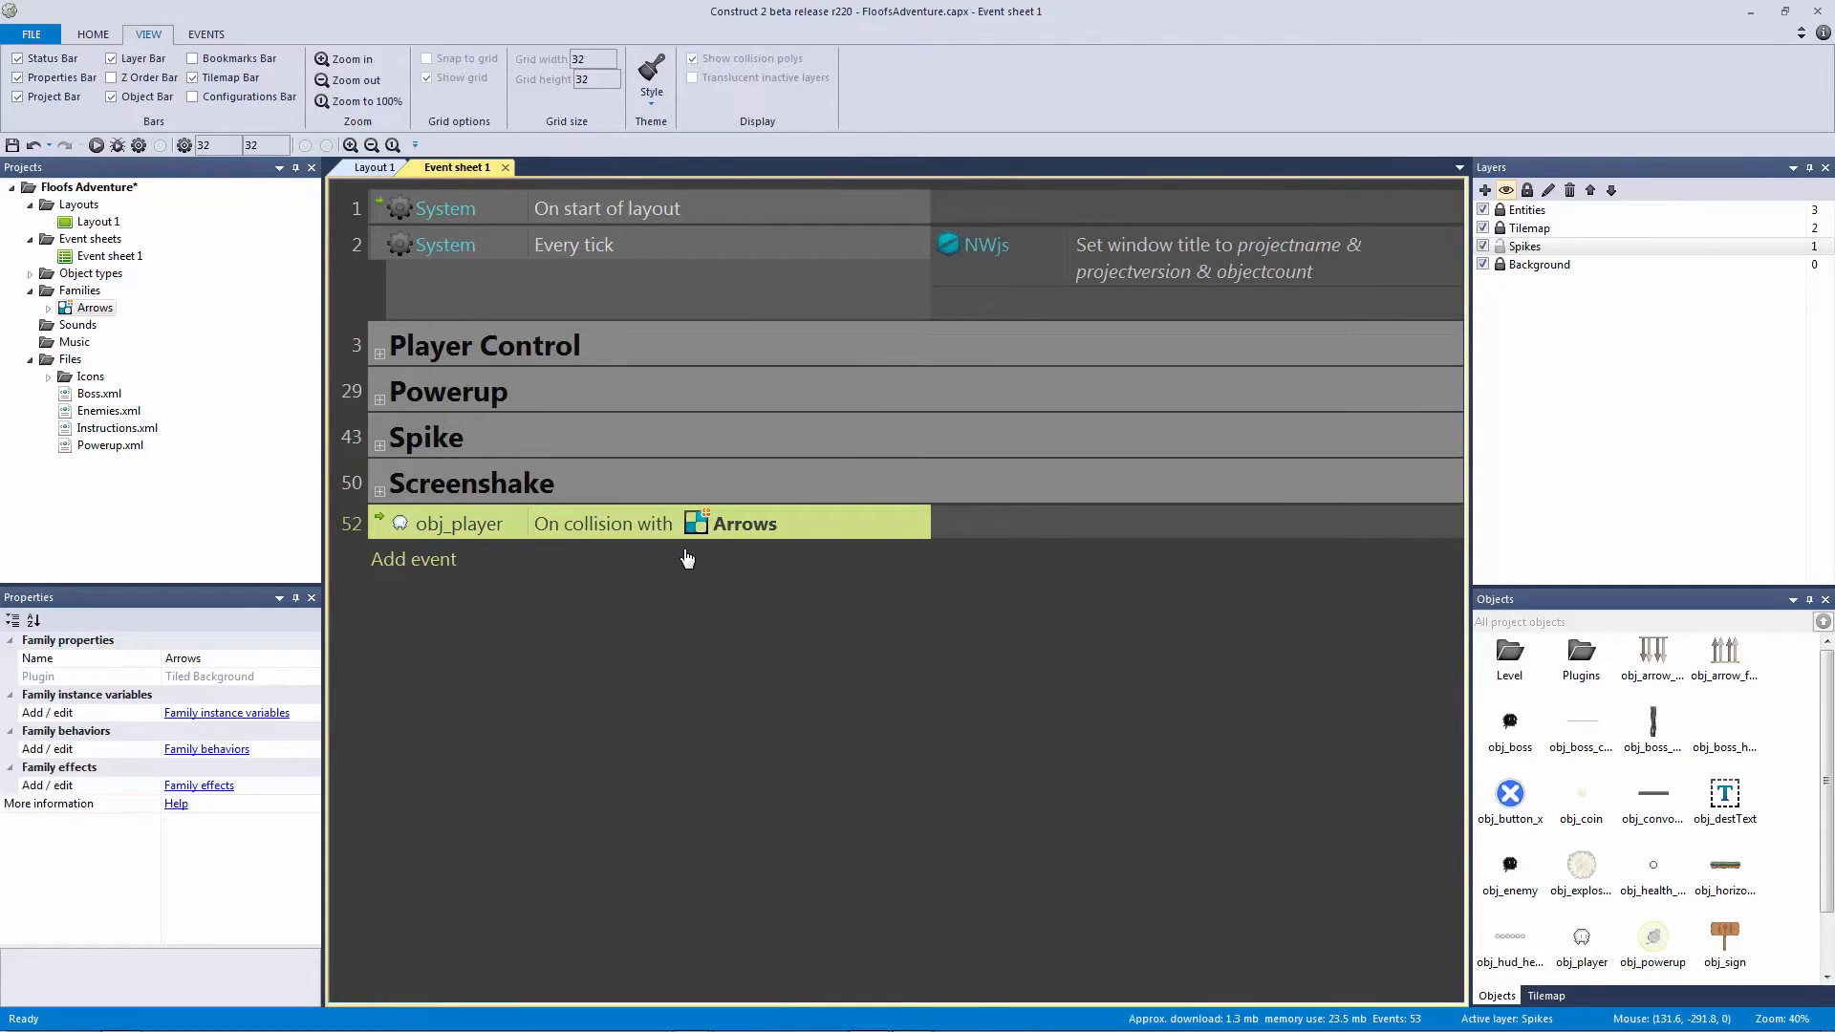
# Step: Examine the row of floor spikes in the upper pit of Layout 1 and the area it covers
pyautogui.click(375, 168)
pyautogui.keyDown('ctrl'); pyautogui.scroll(6, 684, 268); pyautogui.keyUp('ctrl')
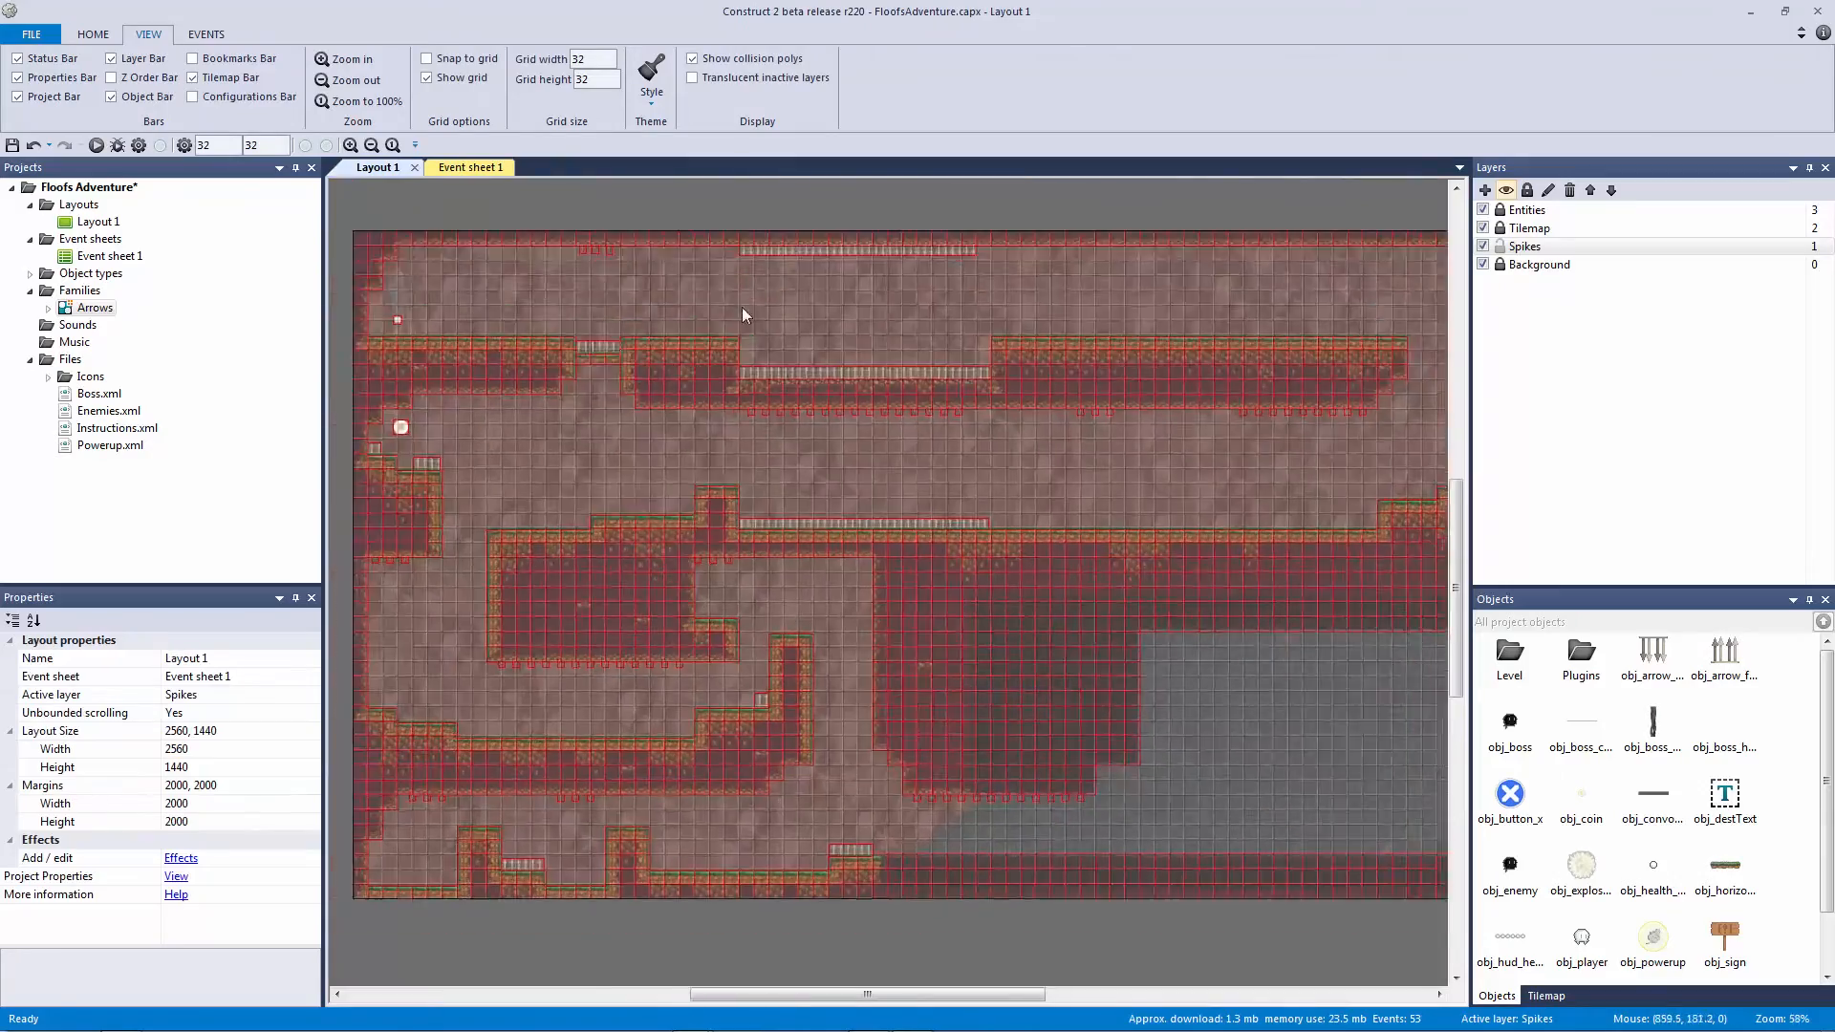
pyautogui.keyDown('ctrl'); pyautogui.scroll(5, 931, 736); pyautogui.keyUp('ctrl')
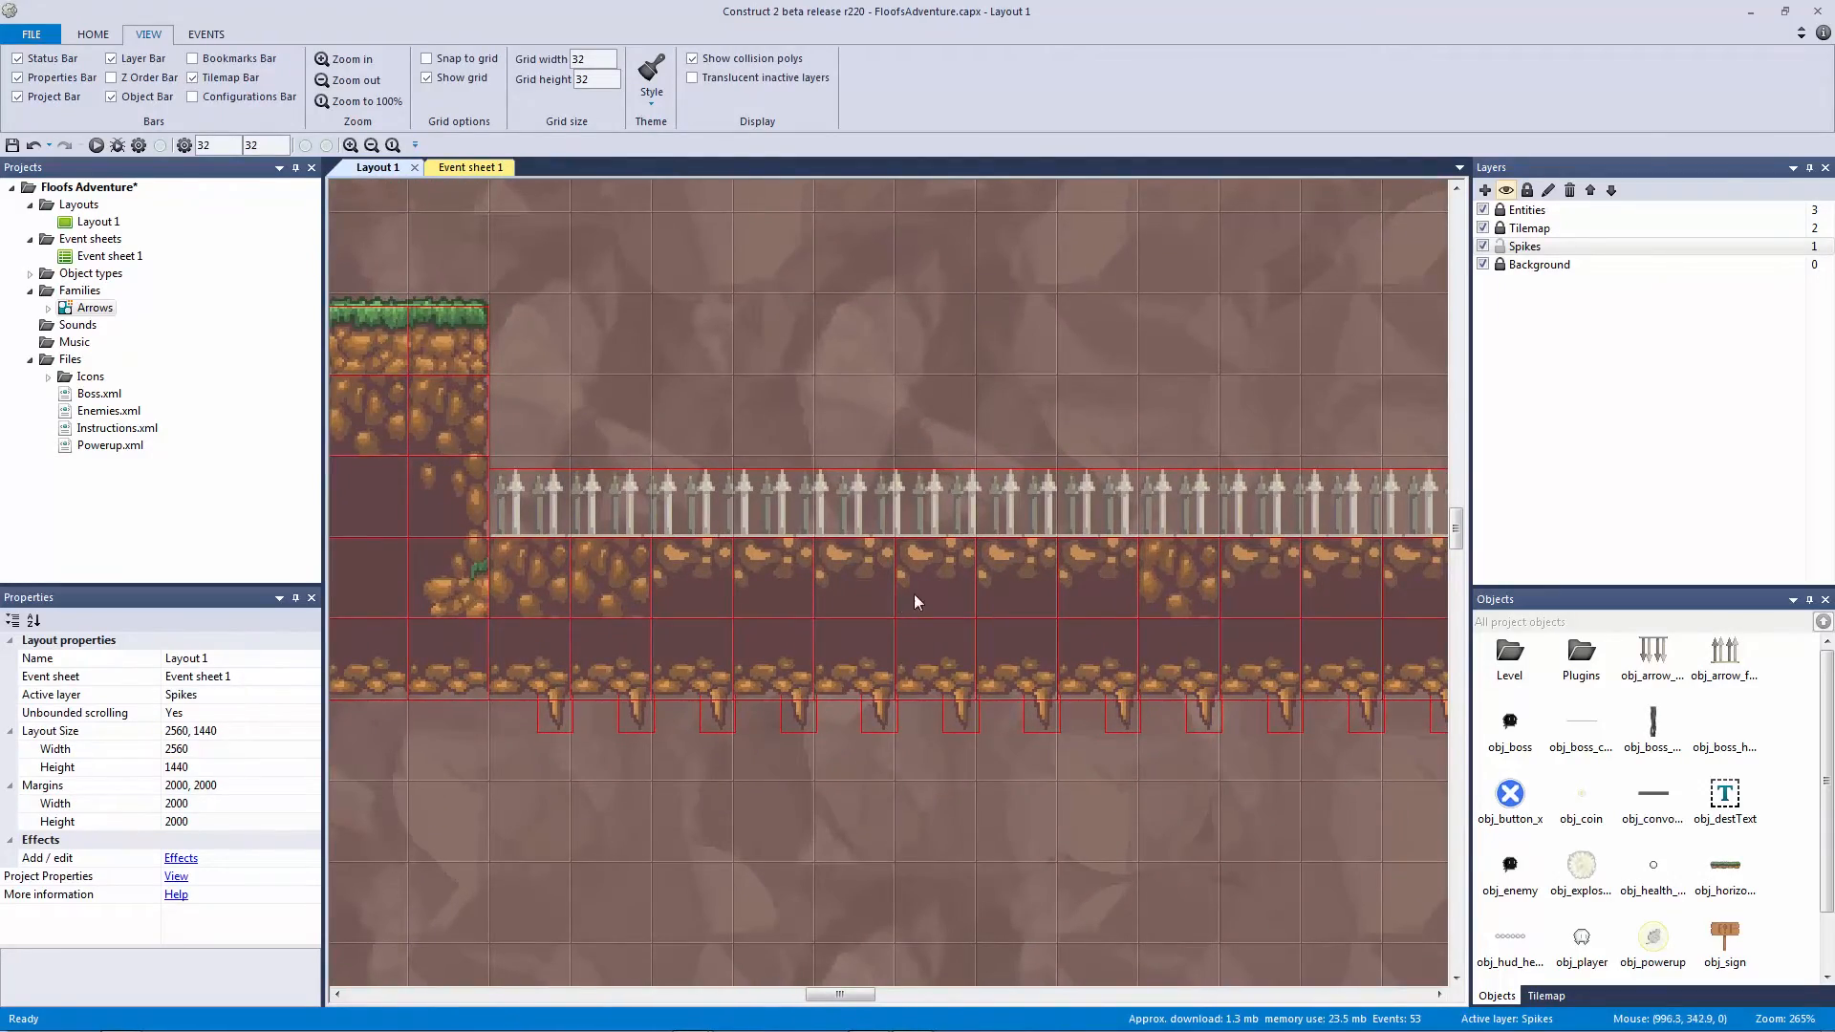
pyautogui.keyDown('ctrl'); pyautogui.scroll(-3, 910, 594); pyautogui.keyUp('ctrl')
pyautogui.moveTo(639, 438); pyautogui.dragTo(1372, 628)
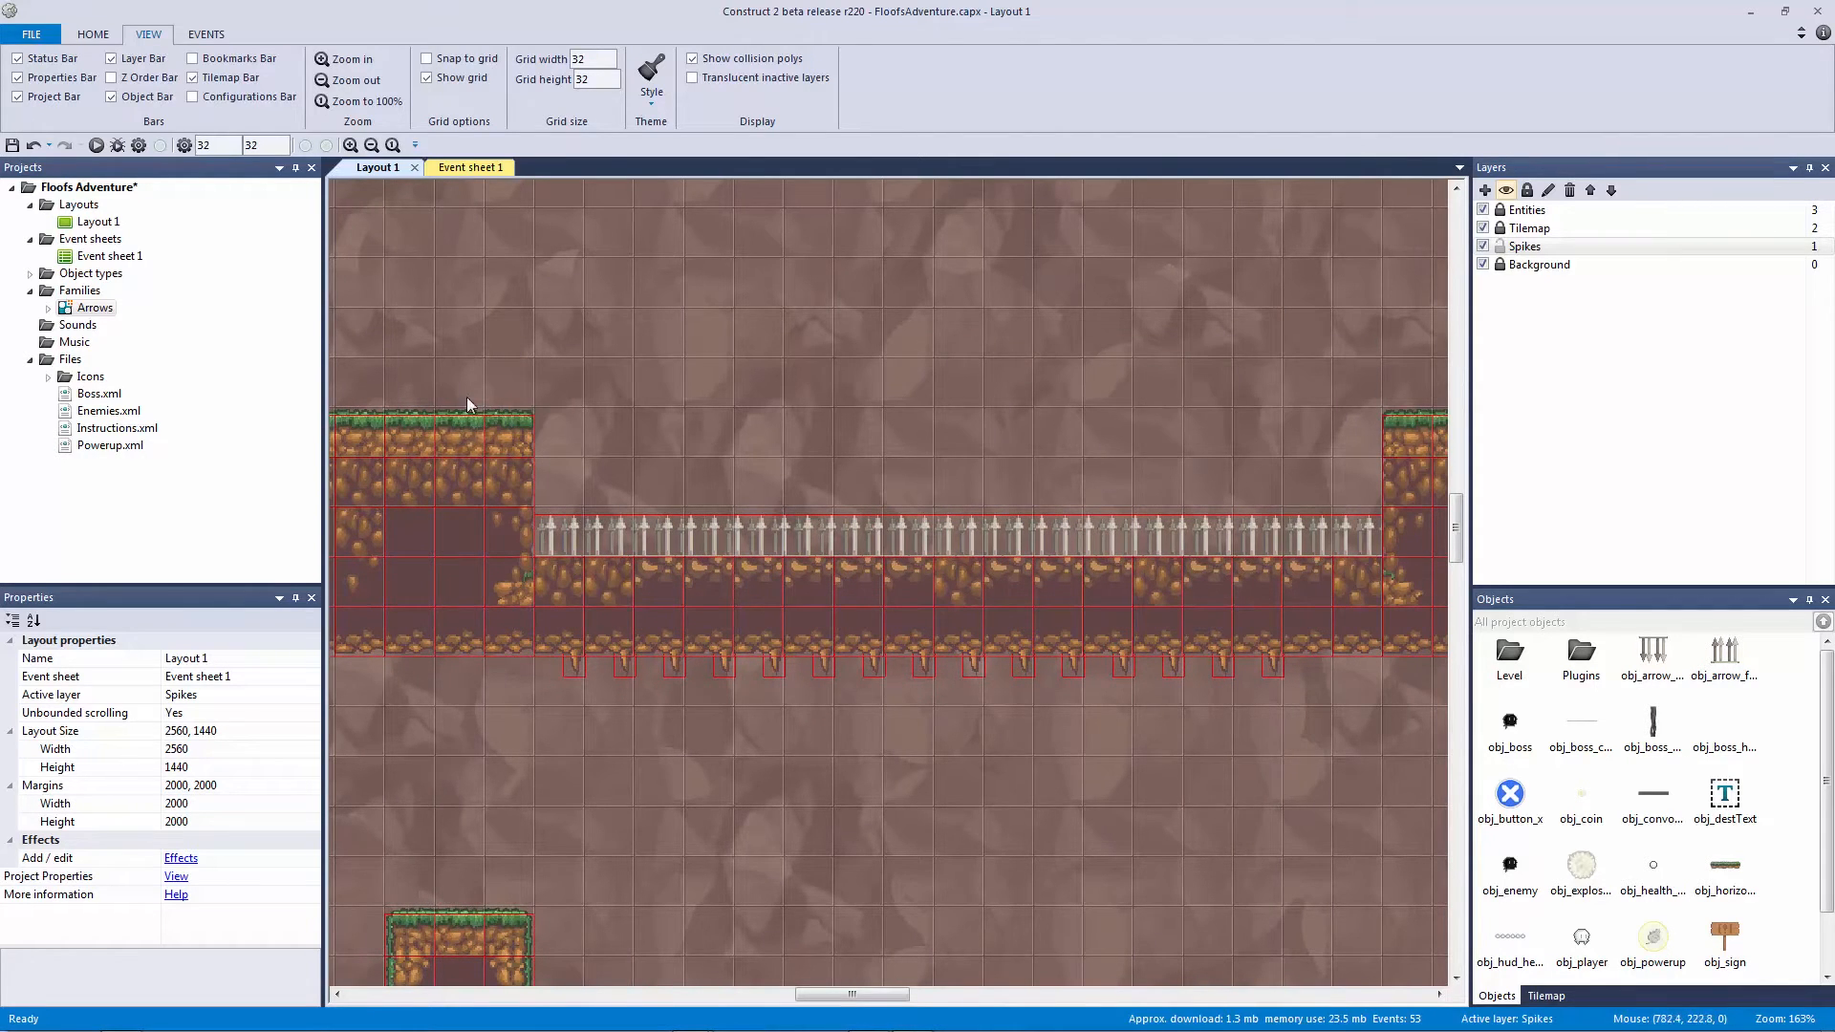
pyautogui.moveTo(567, 430); pyautogui.dragTo(571, 421)
pyautogui.click(558, 518)
pyautogui.moveTo(519, 430); pyautogui.dragTo(1026, 627)
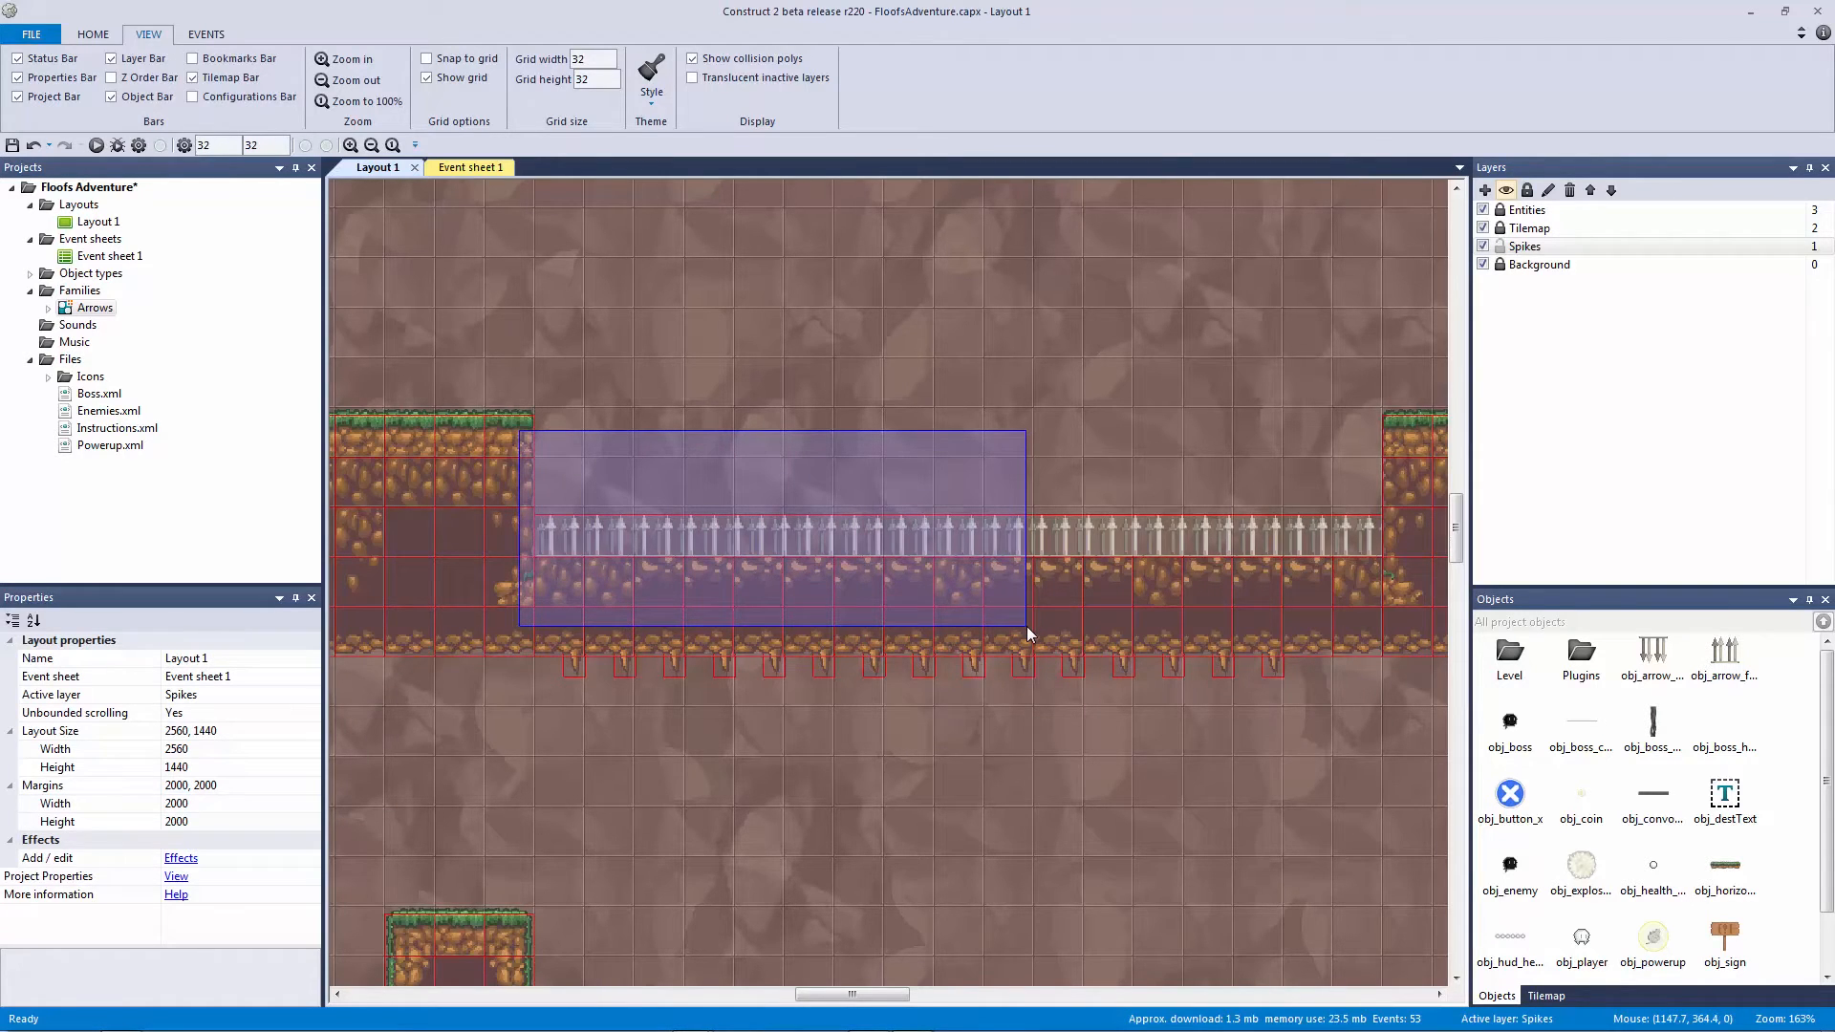
pyautogui.moveTo(1026, 627); pyautogui.dragTo(1026, 627)
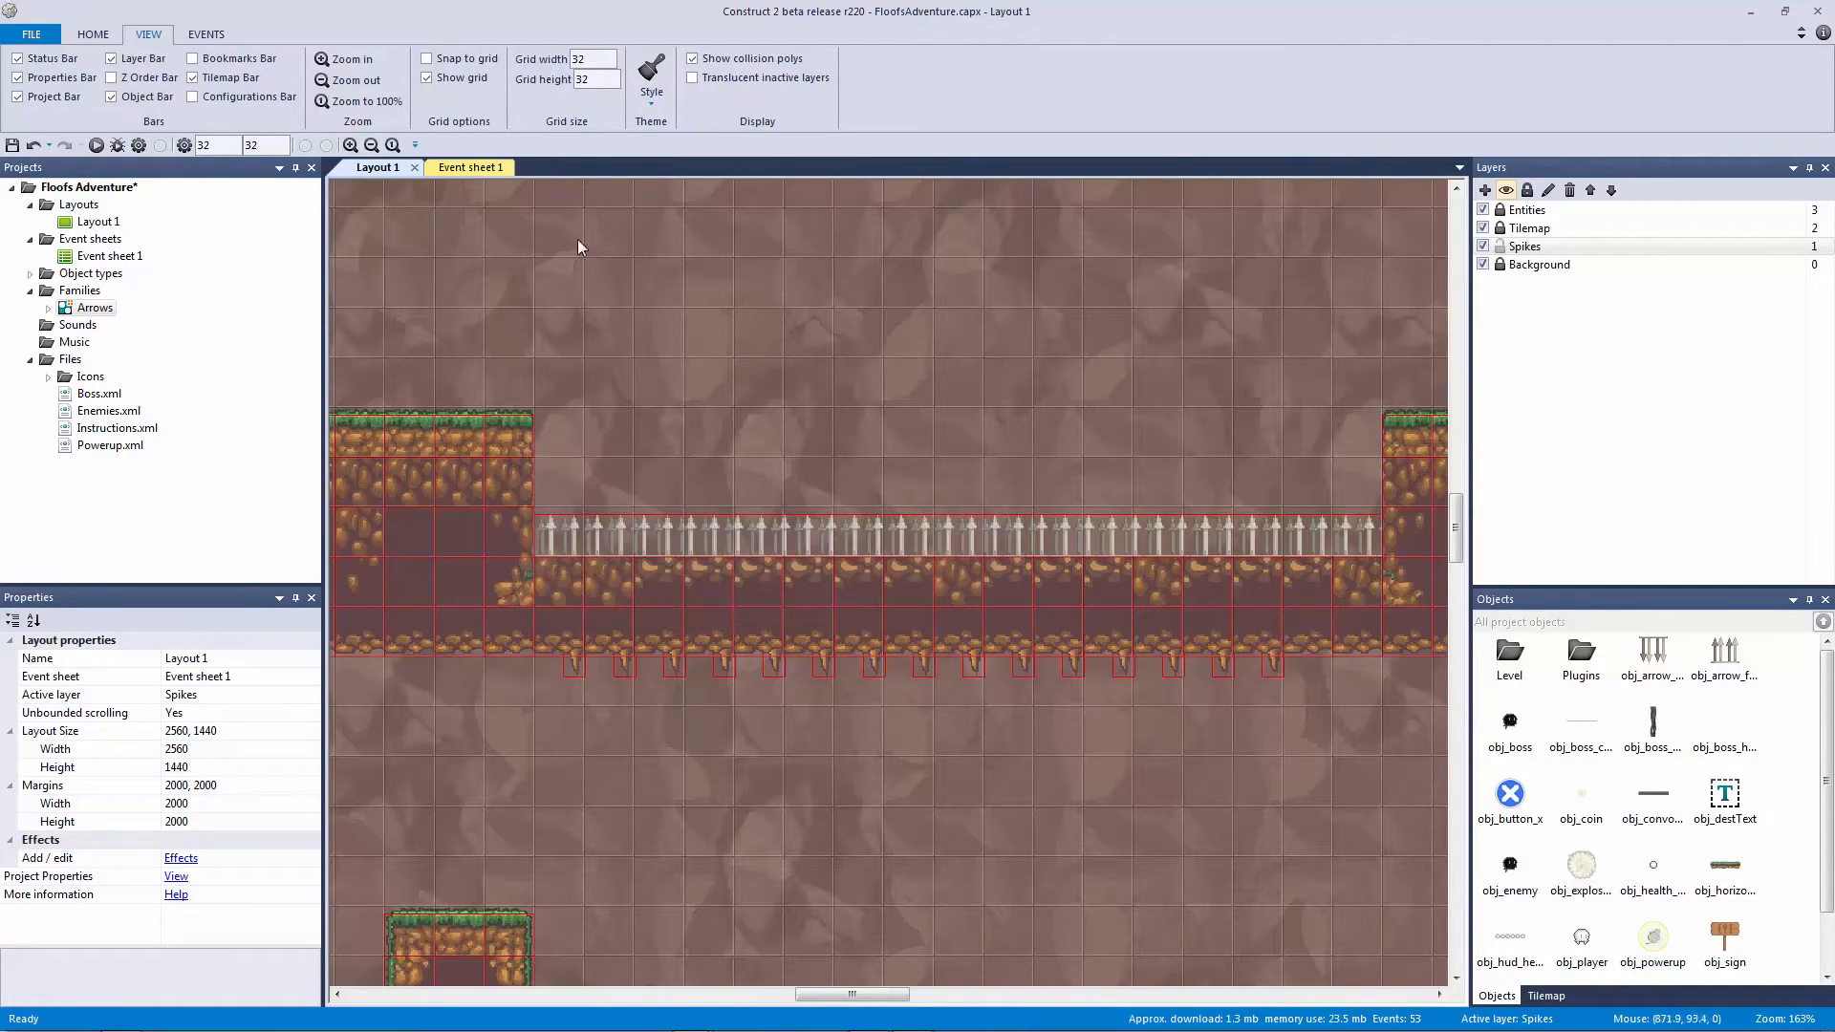
# Step: In Event sheet 1, change the player's collision condition to Is overlapping another object, keeping Arrows as the object
pyautogui.click(470, 167)
pyautogui.doubleClick(669, 529)
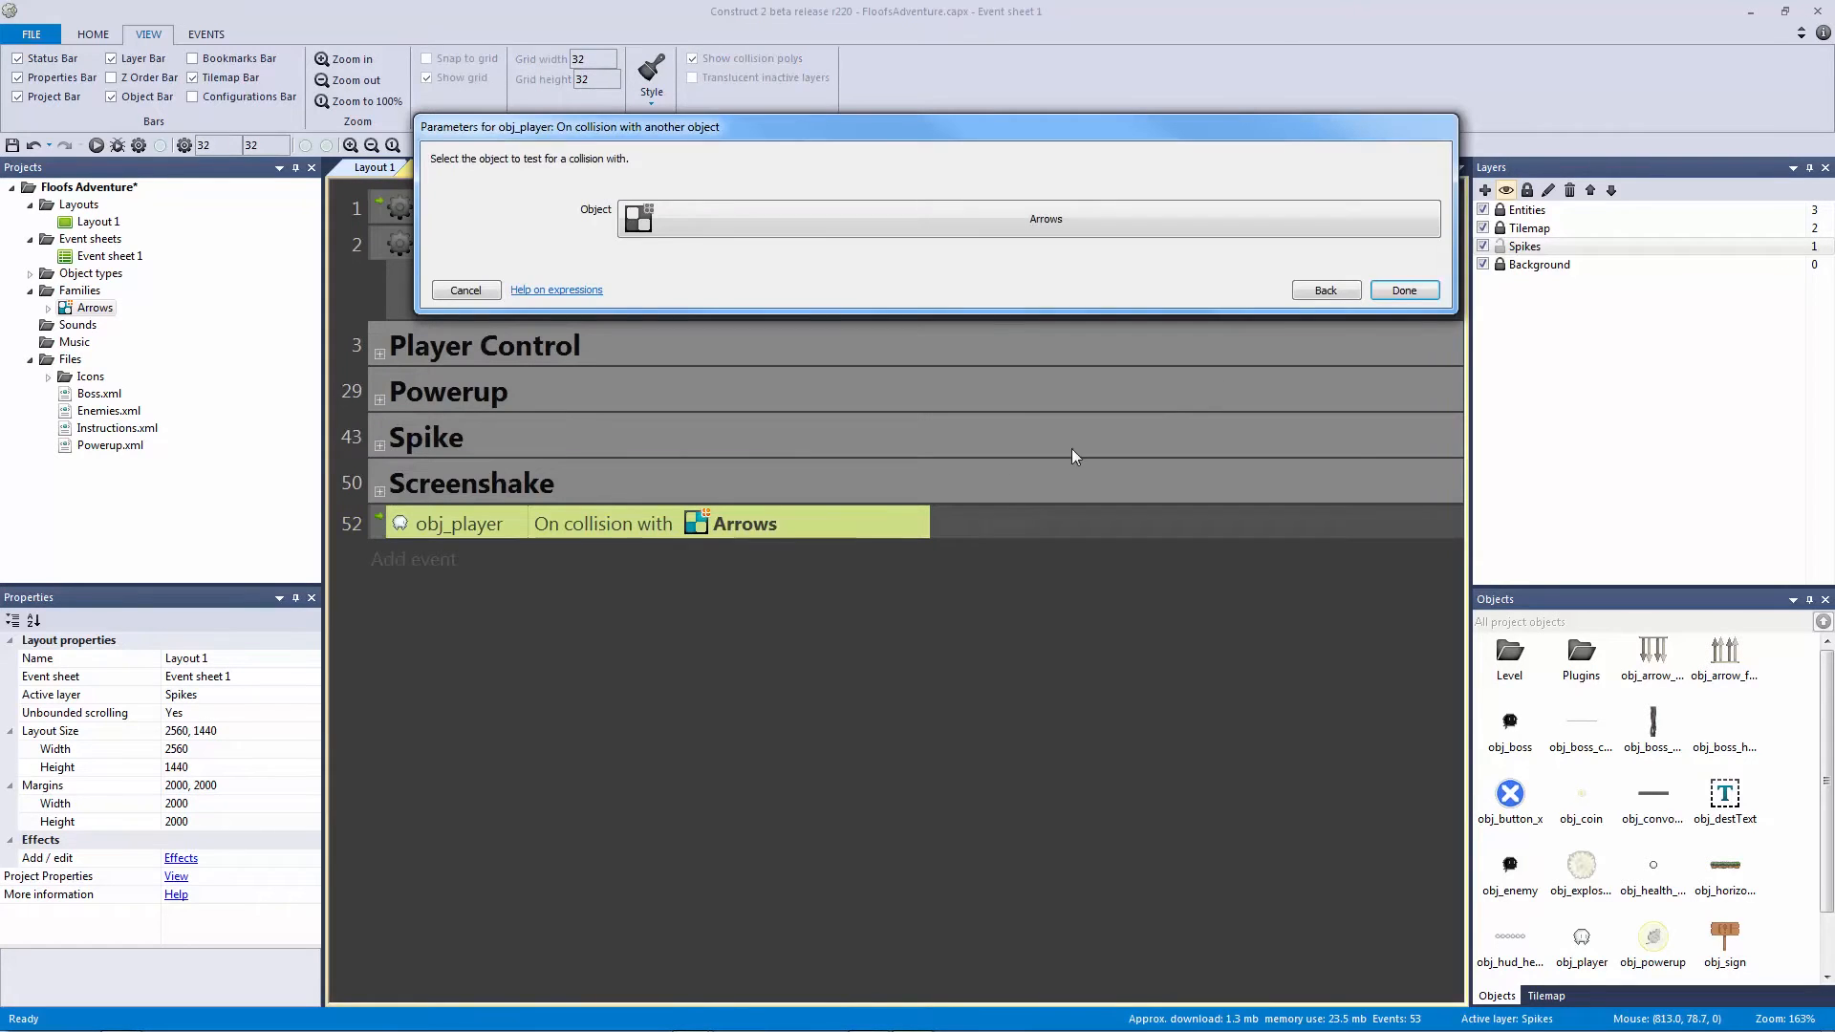
pyautogui.click(1325, 291)
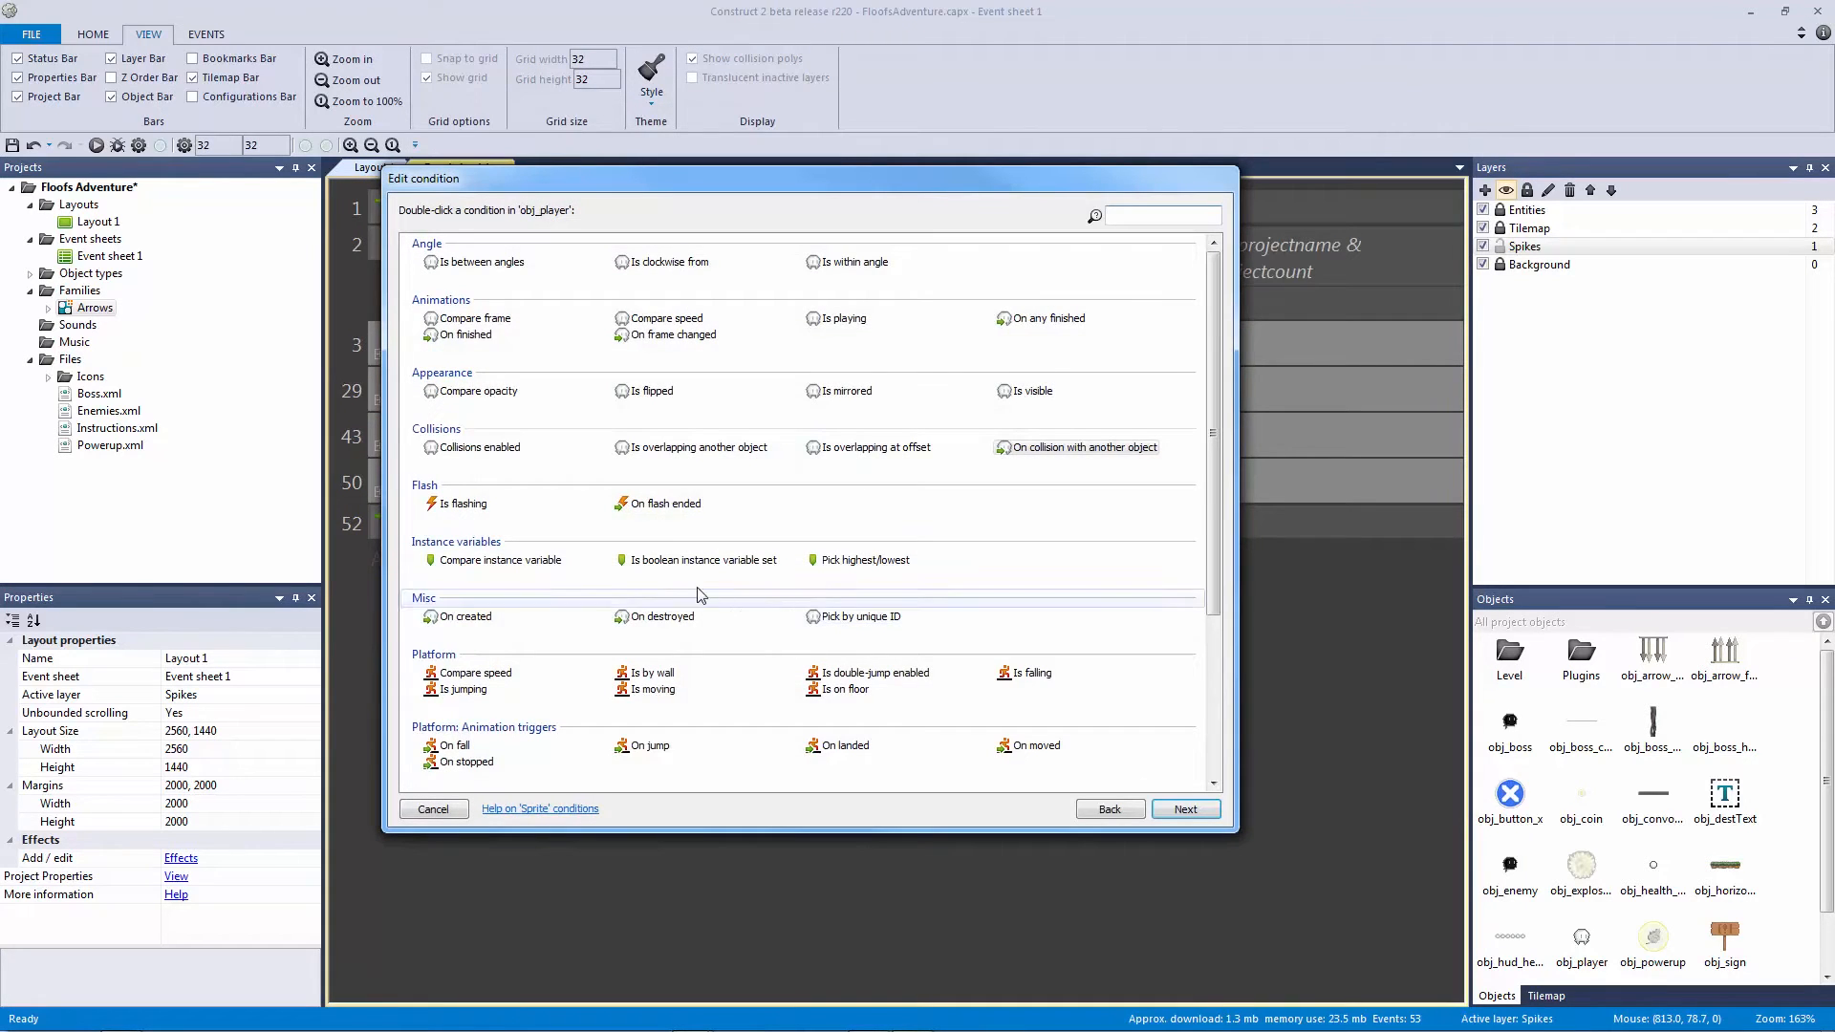
pyautogui.doubleClick(690, 447)
pyautogui.click(1401, 291)
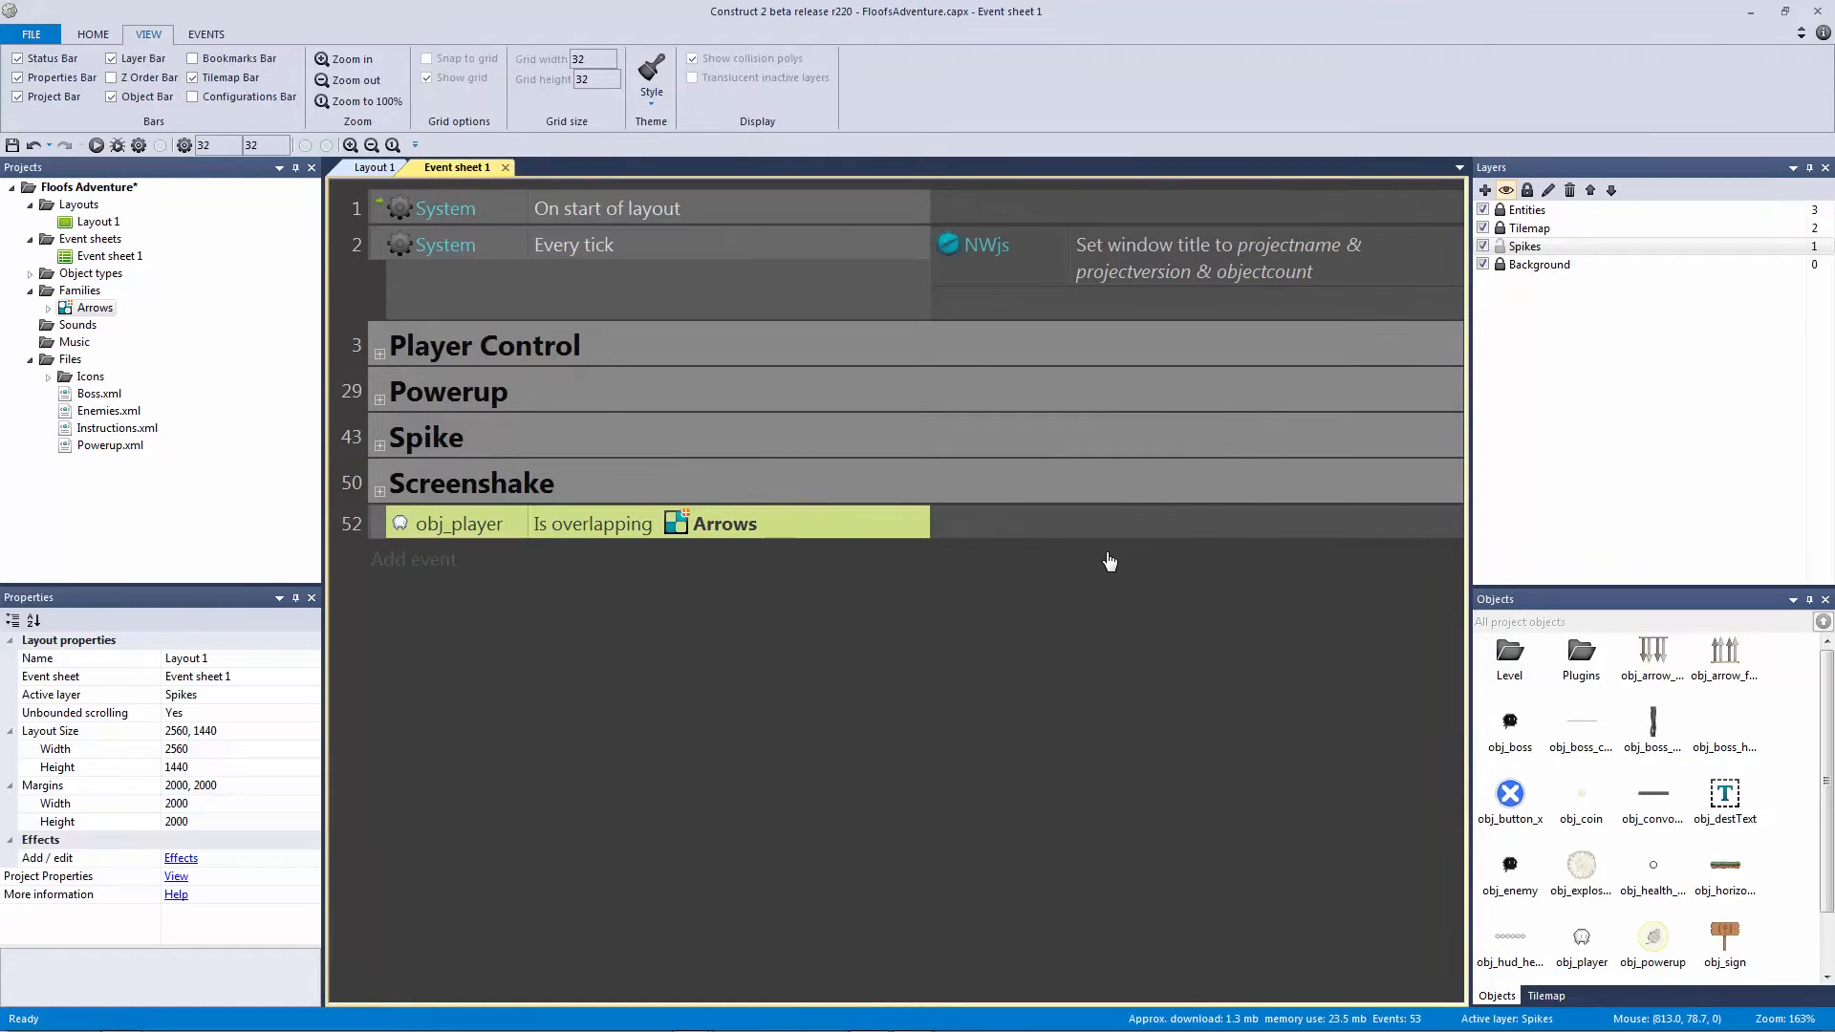
pyautogui.click(378, 168)
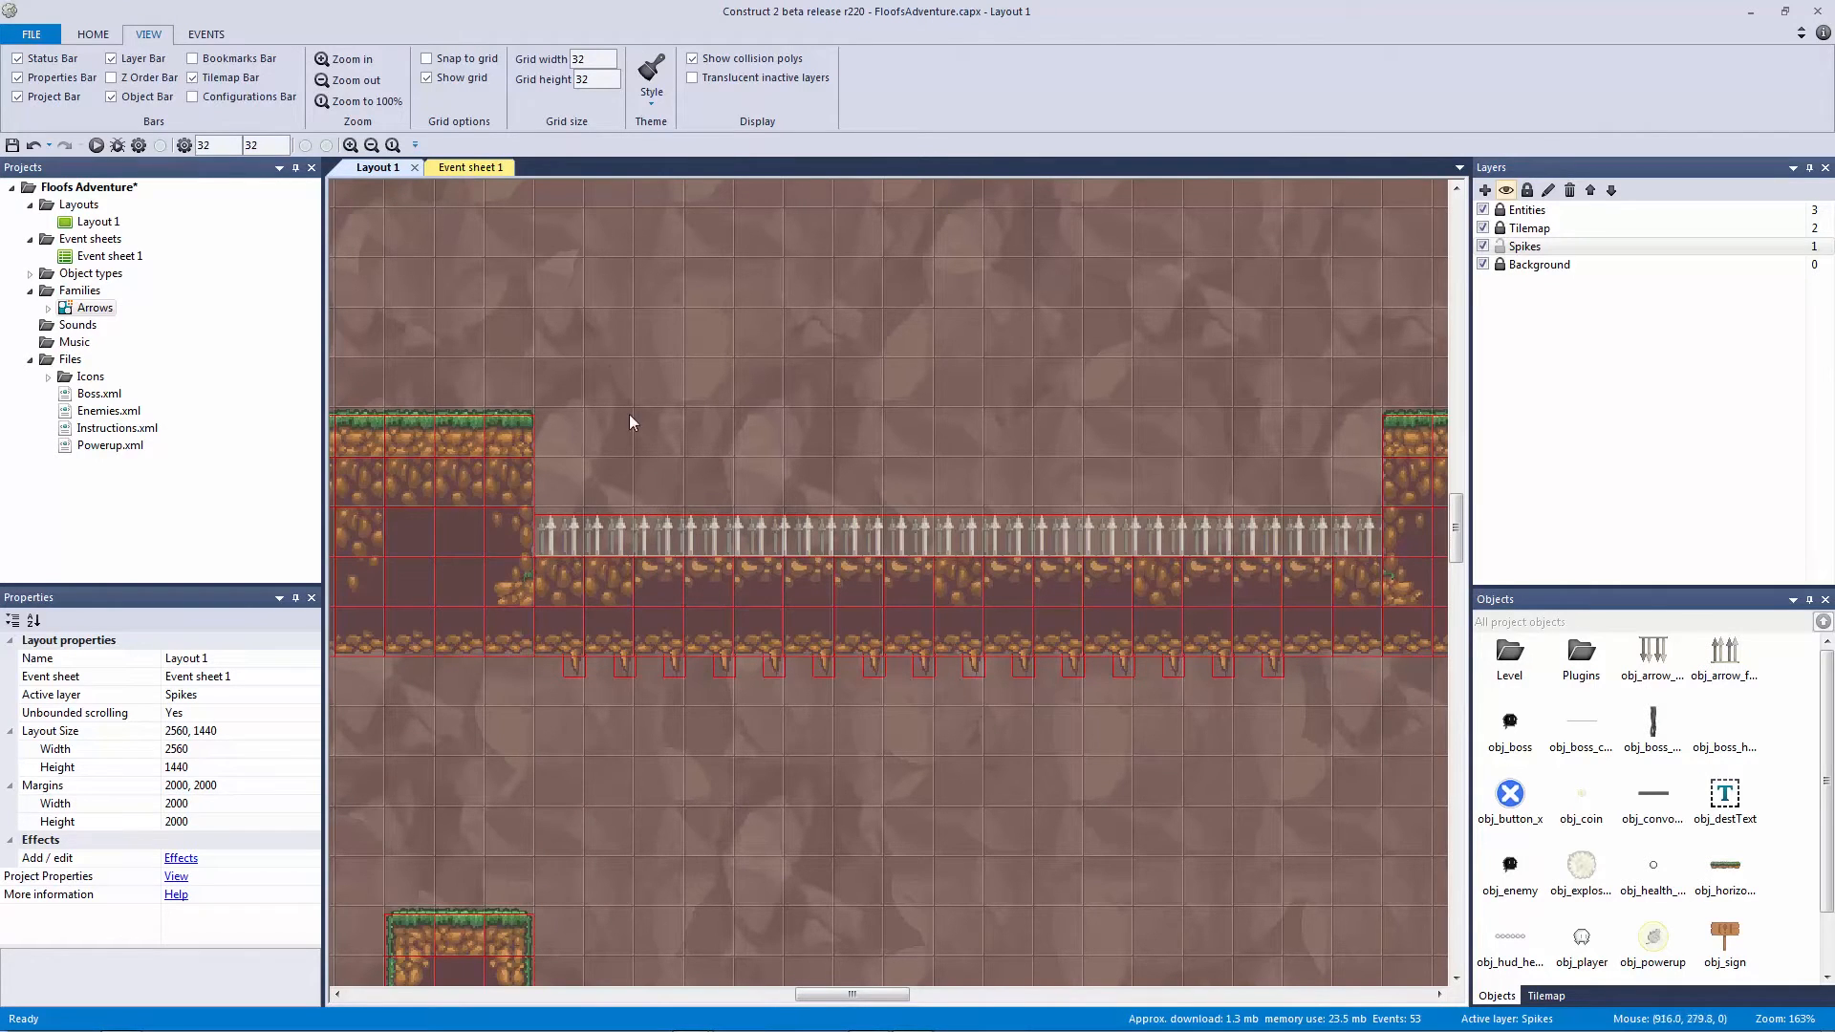
pyautogui.scroll(3, 667, 536)
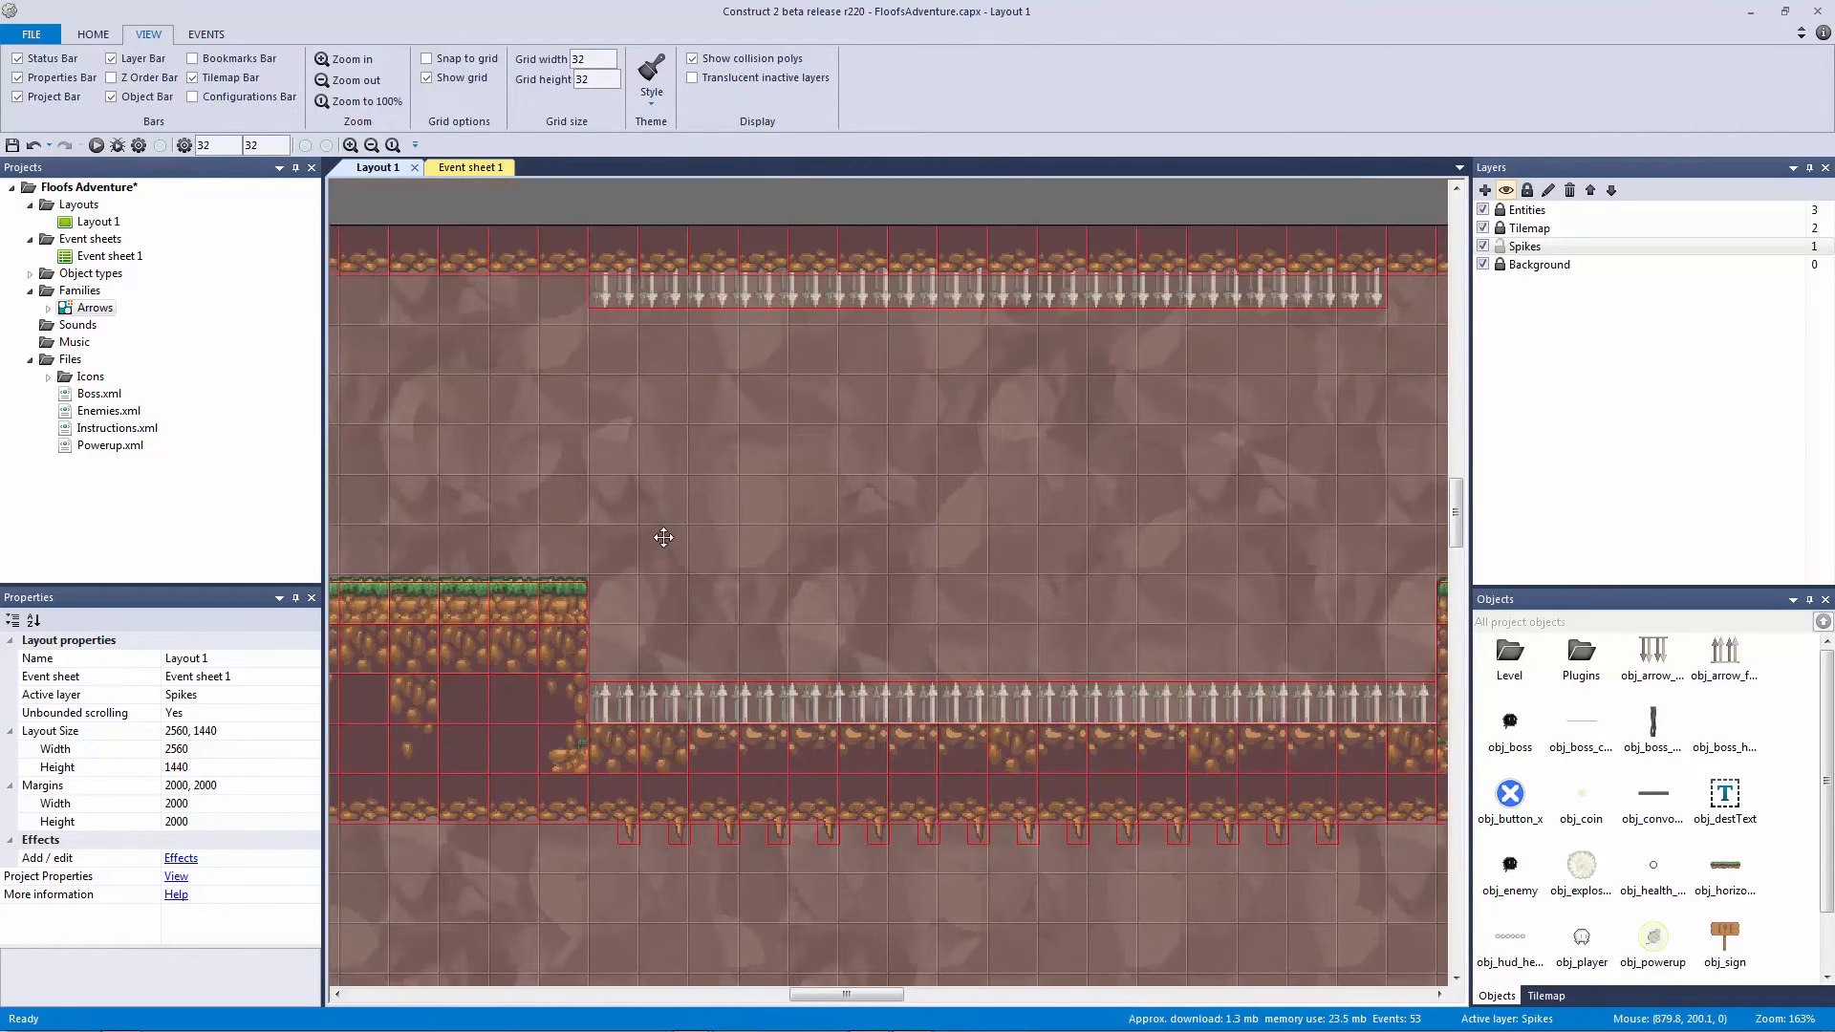
pyautogui.keyDown('ctrl'); pyautogui.scroll(-2, 667, 536); pyautogui.keyUp('ctrl')
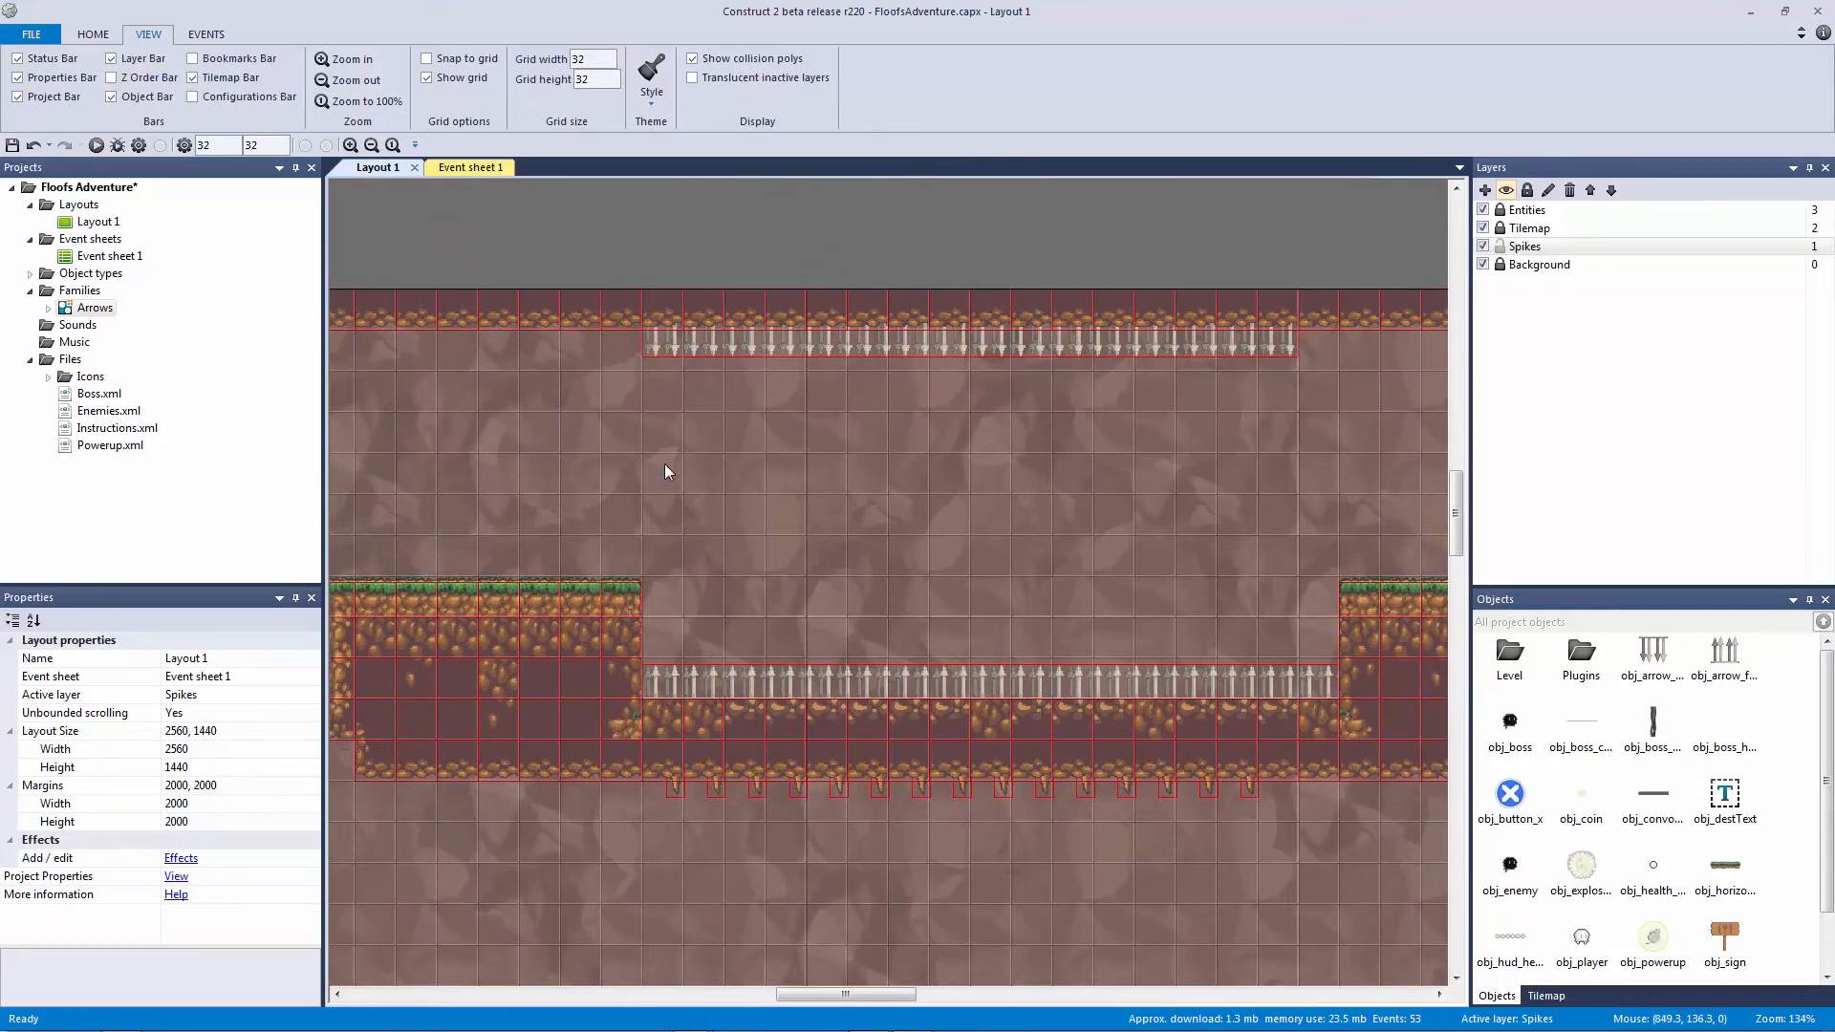
# Step: Add an inverted Is flashing condition for obj_player to the Arrows overlap event in Event sheet 1
pyautogui.click(478, 168)
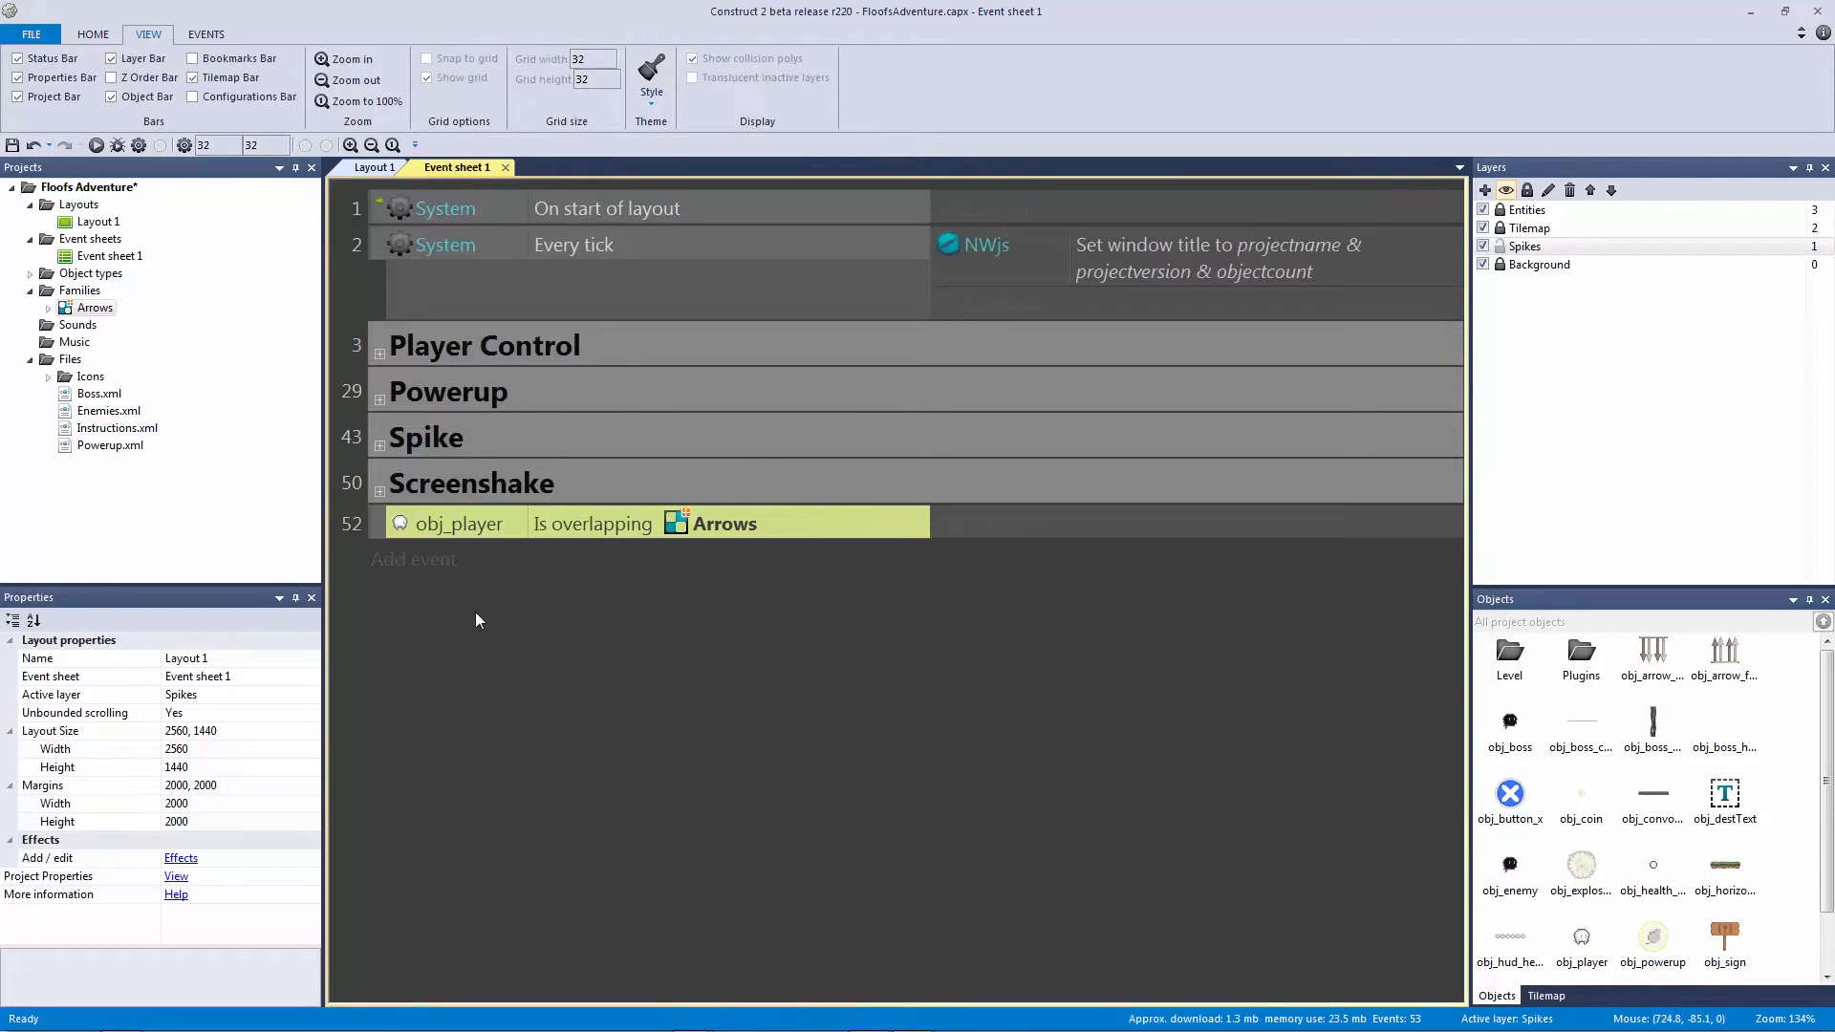
pyautogui.click(449, 555)
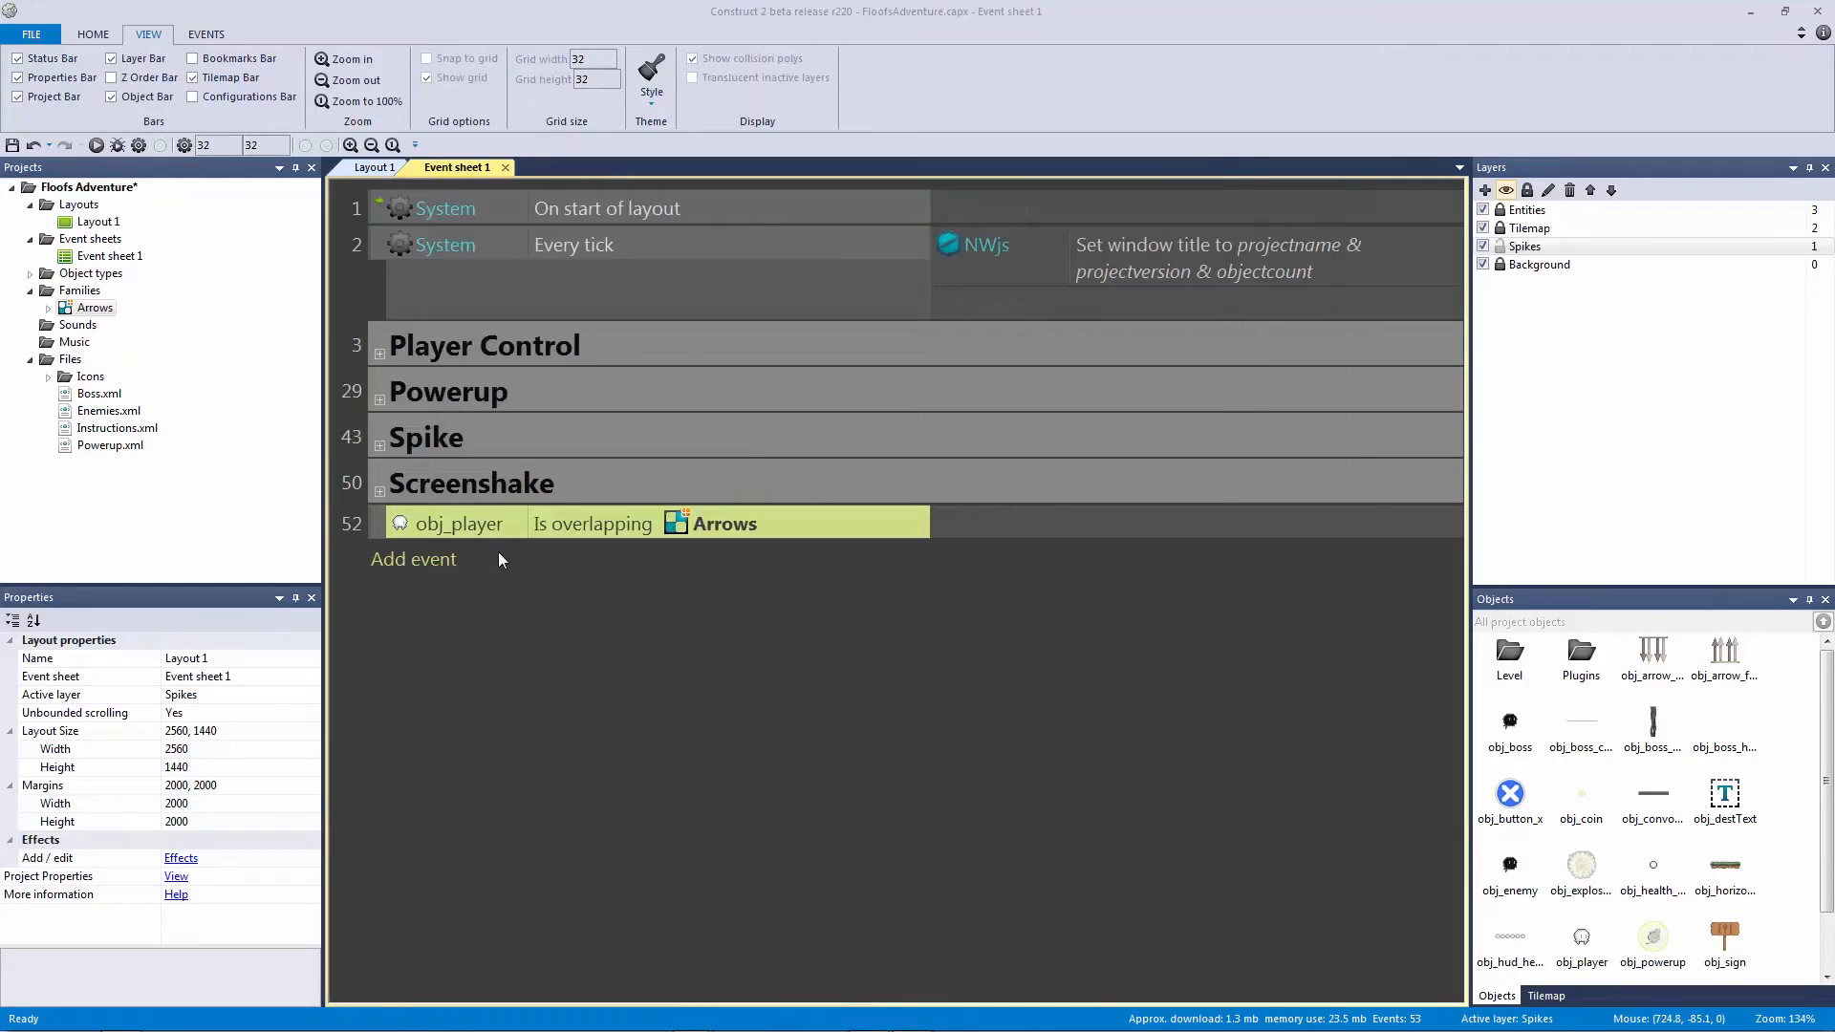
pyautogui.doubleClick(1008, 325)
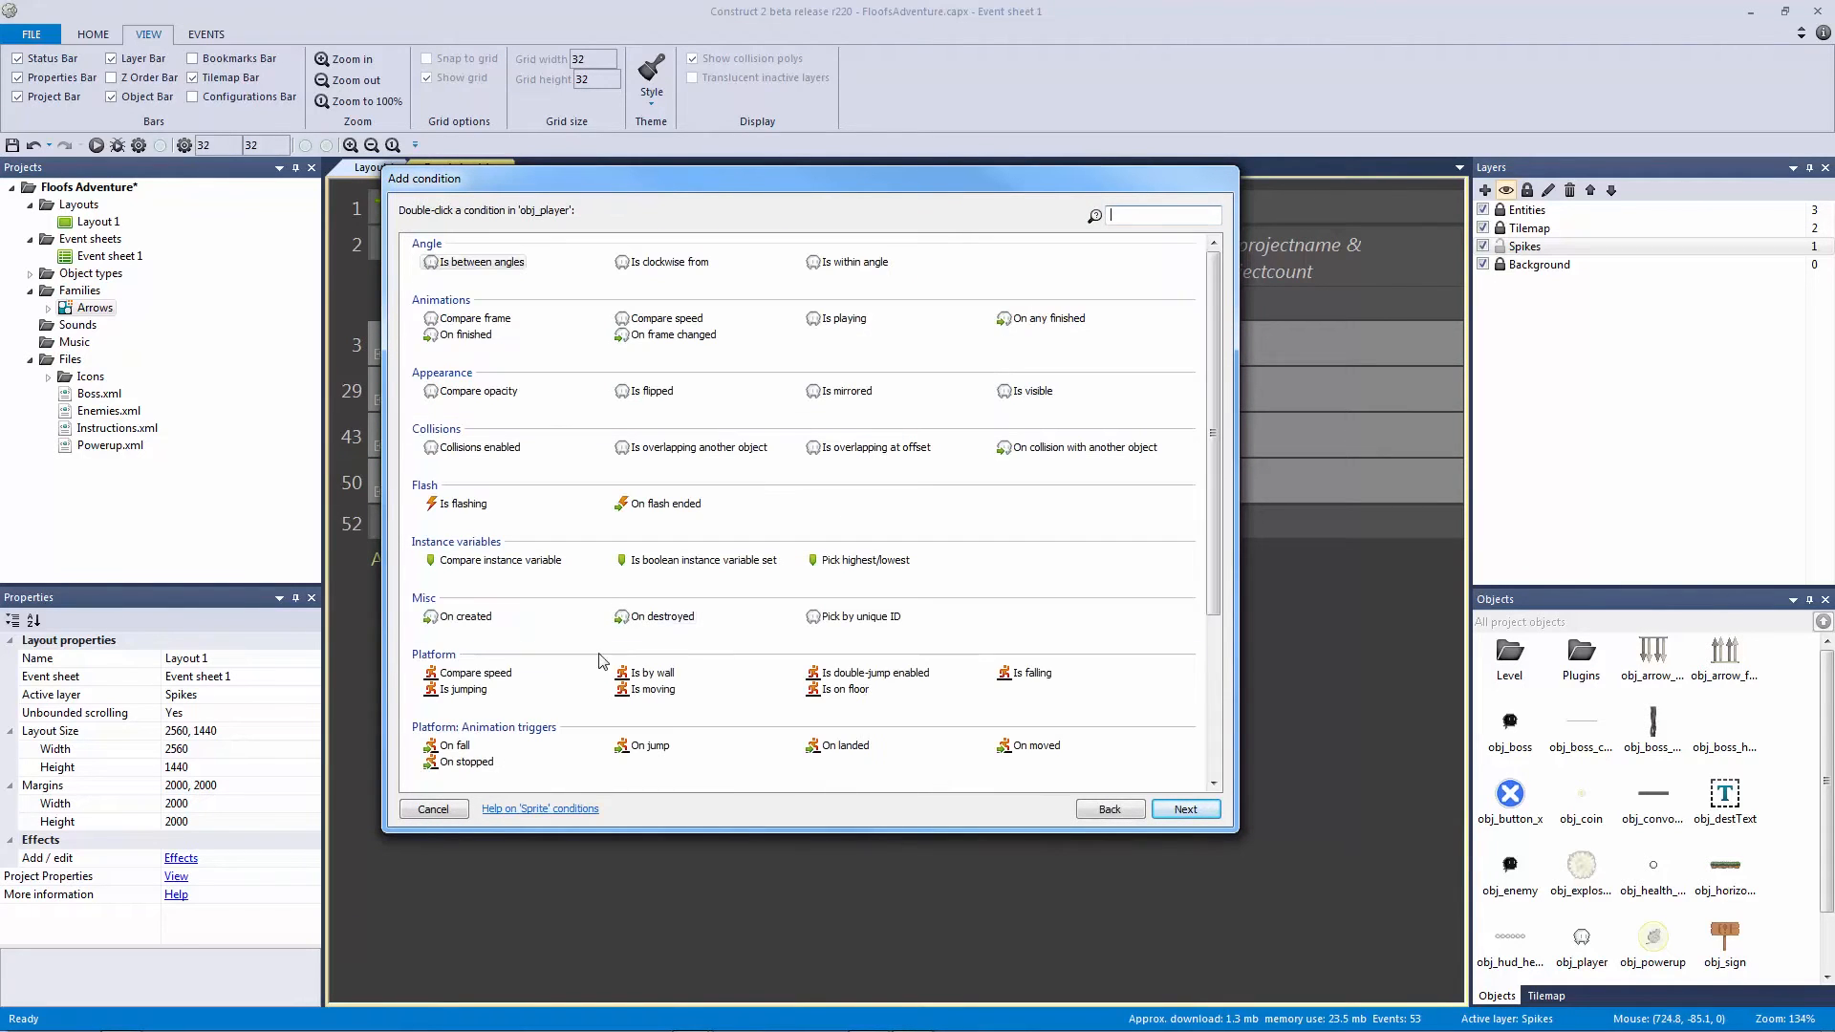
pyautogui.click(459, 503)
pyautogui.doubleClick(458, 504)
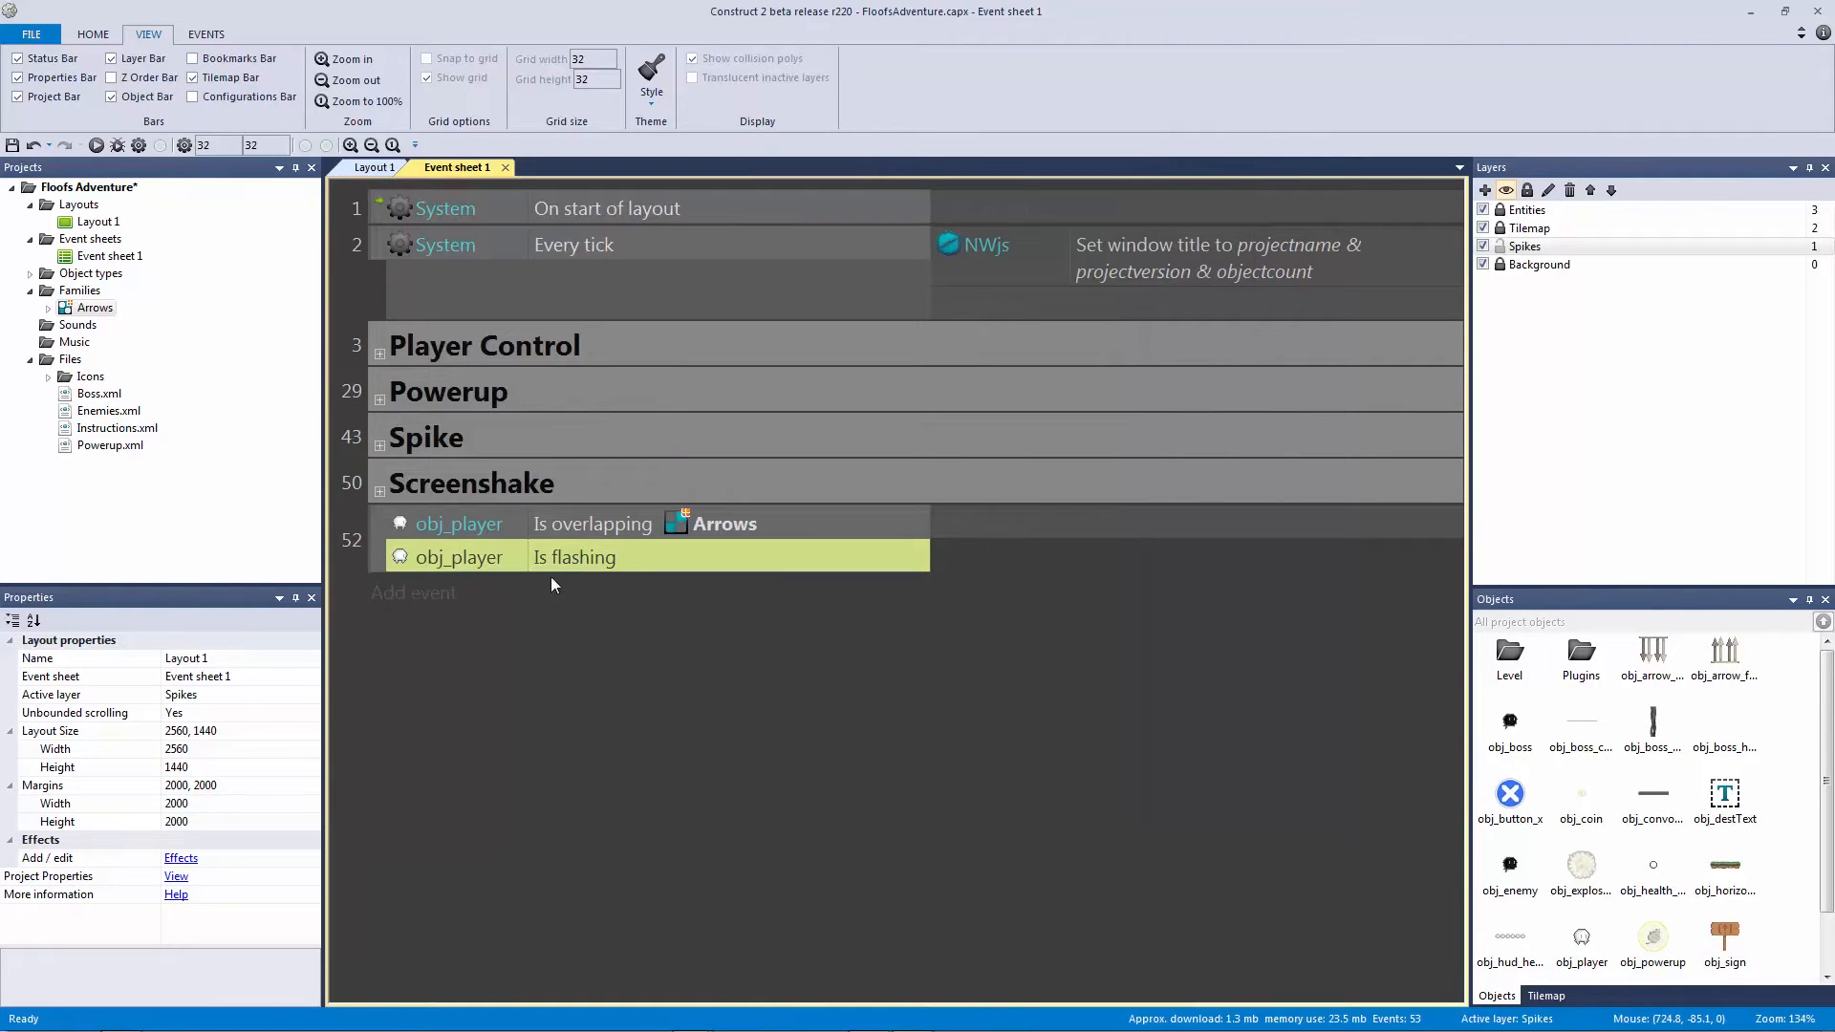
pyautogui.press('i')
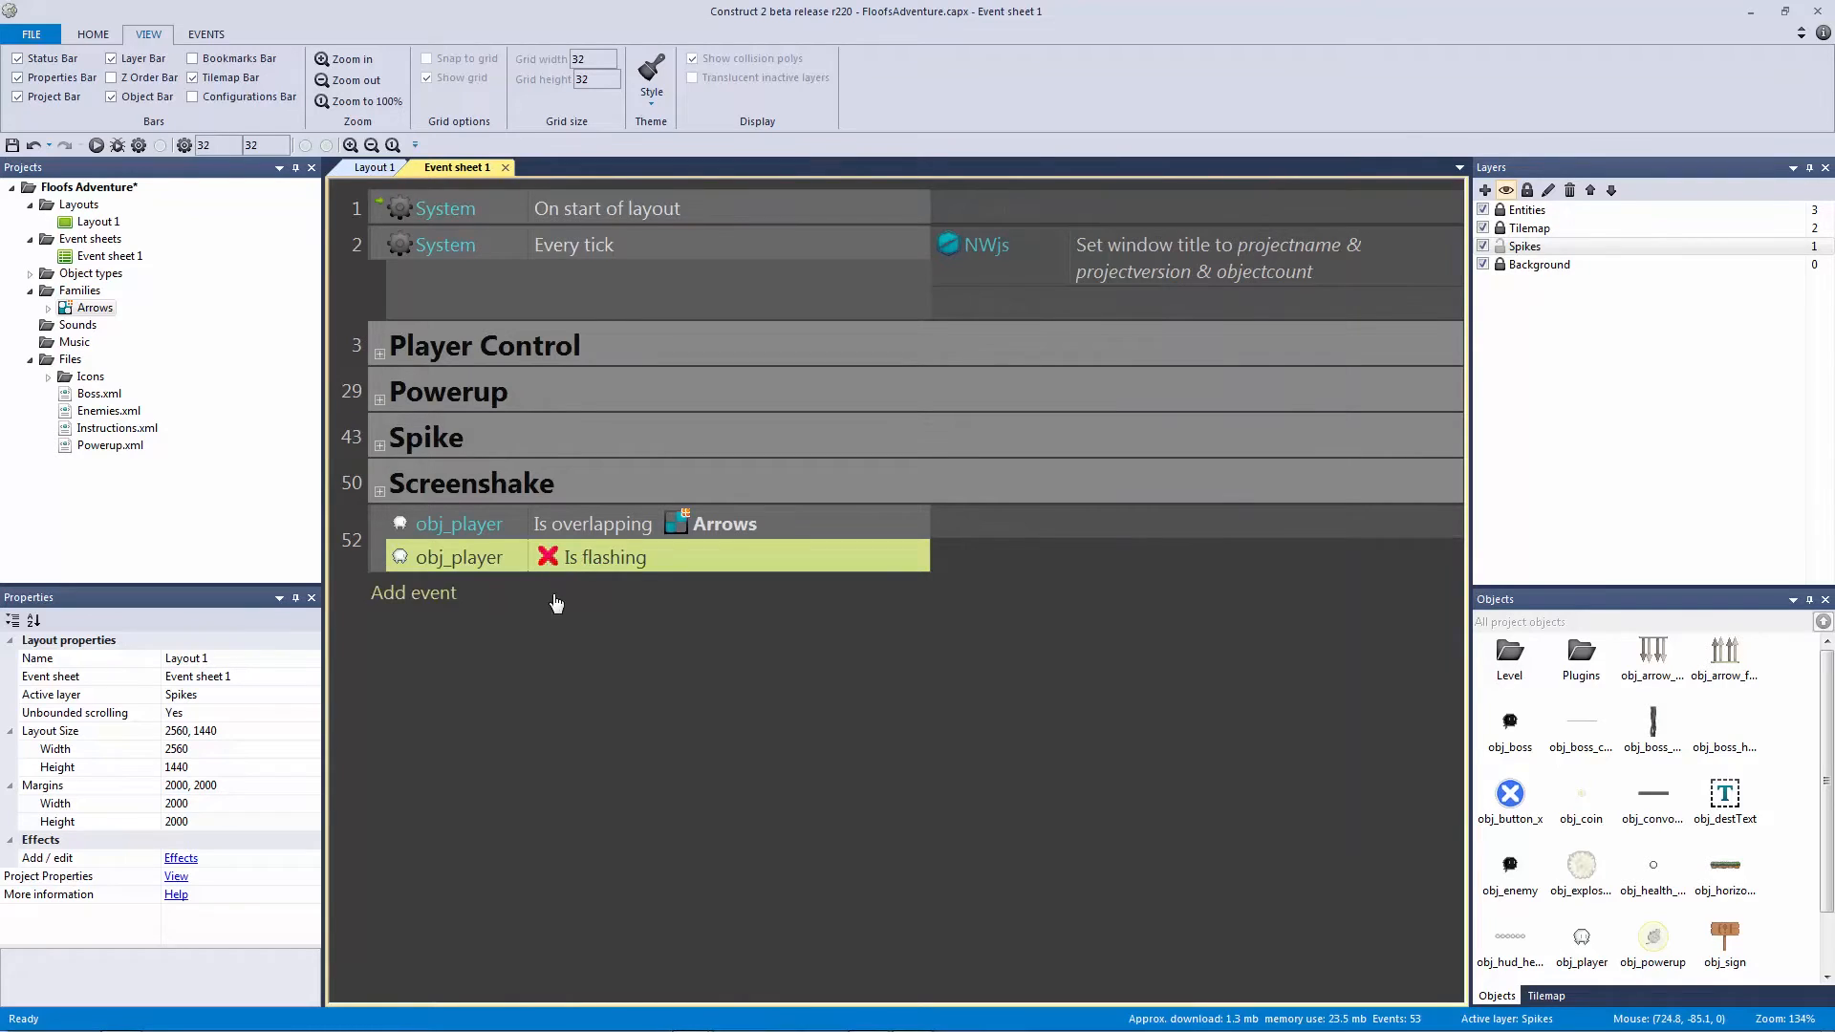
pyautogui.click(641, 651)
pyautogui.click(576, 530)
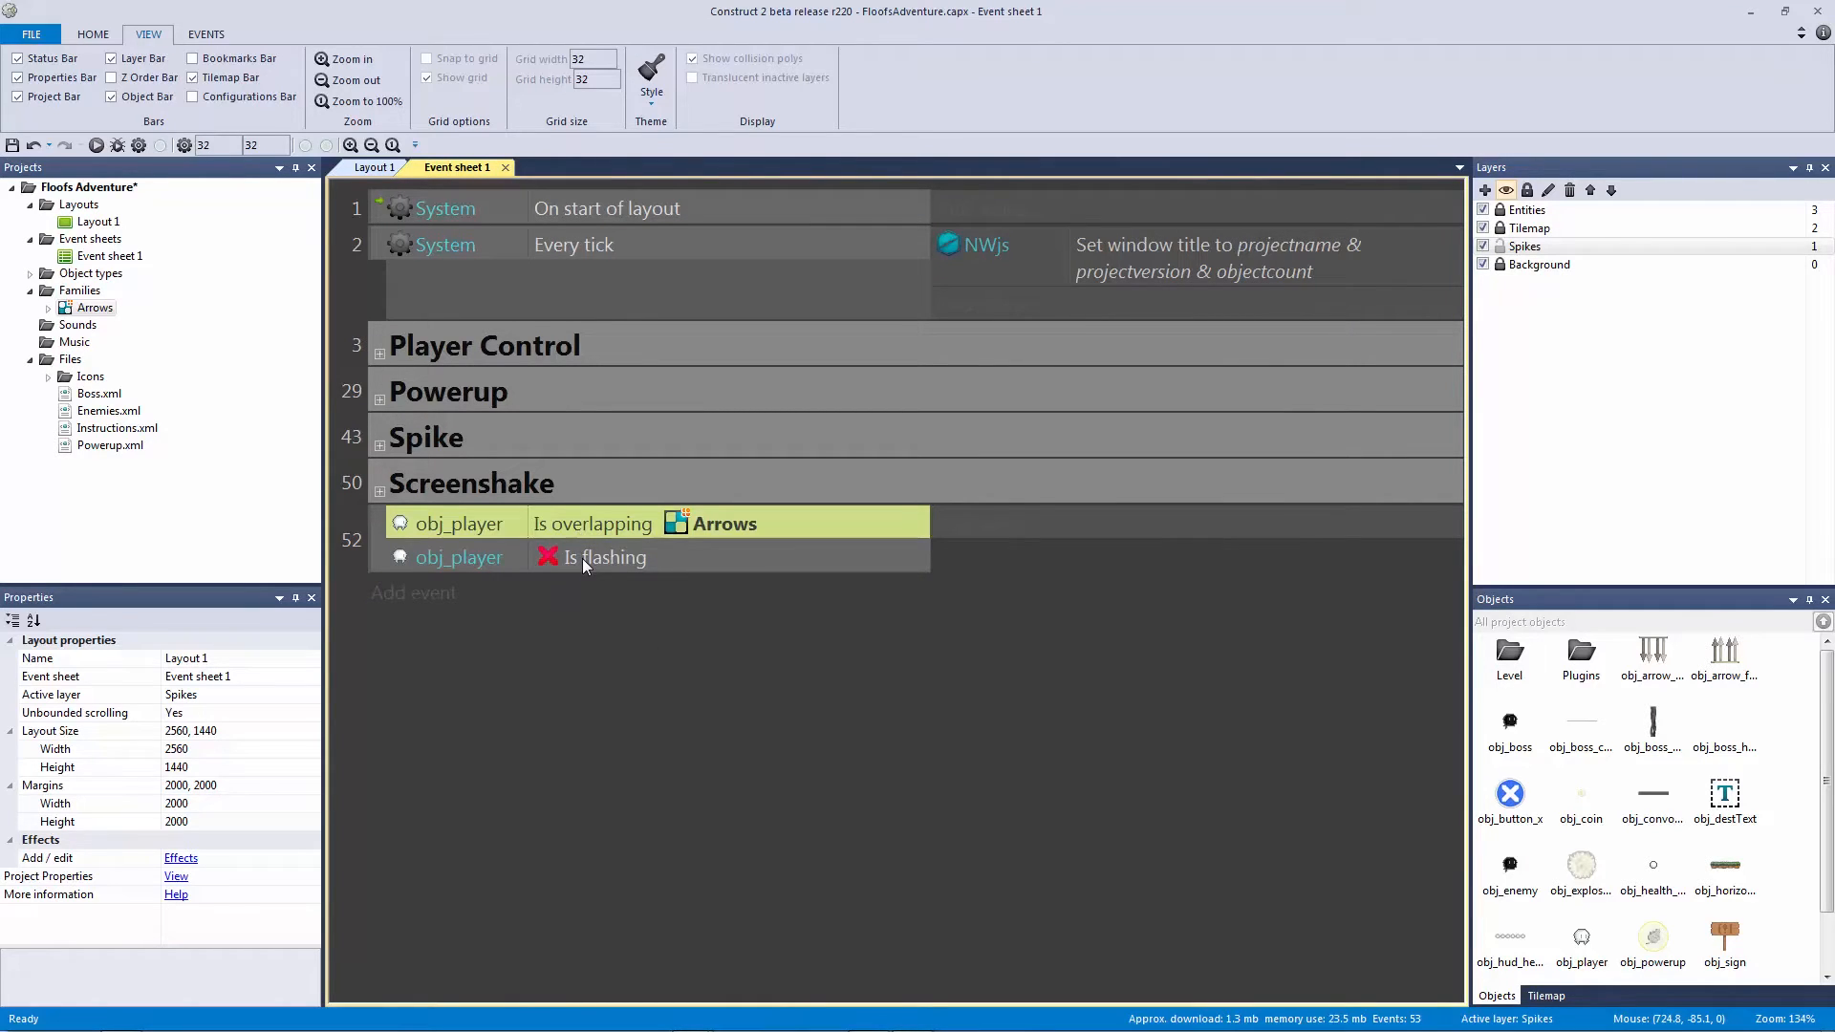
pyautogui.click(582, 558)
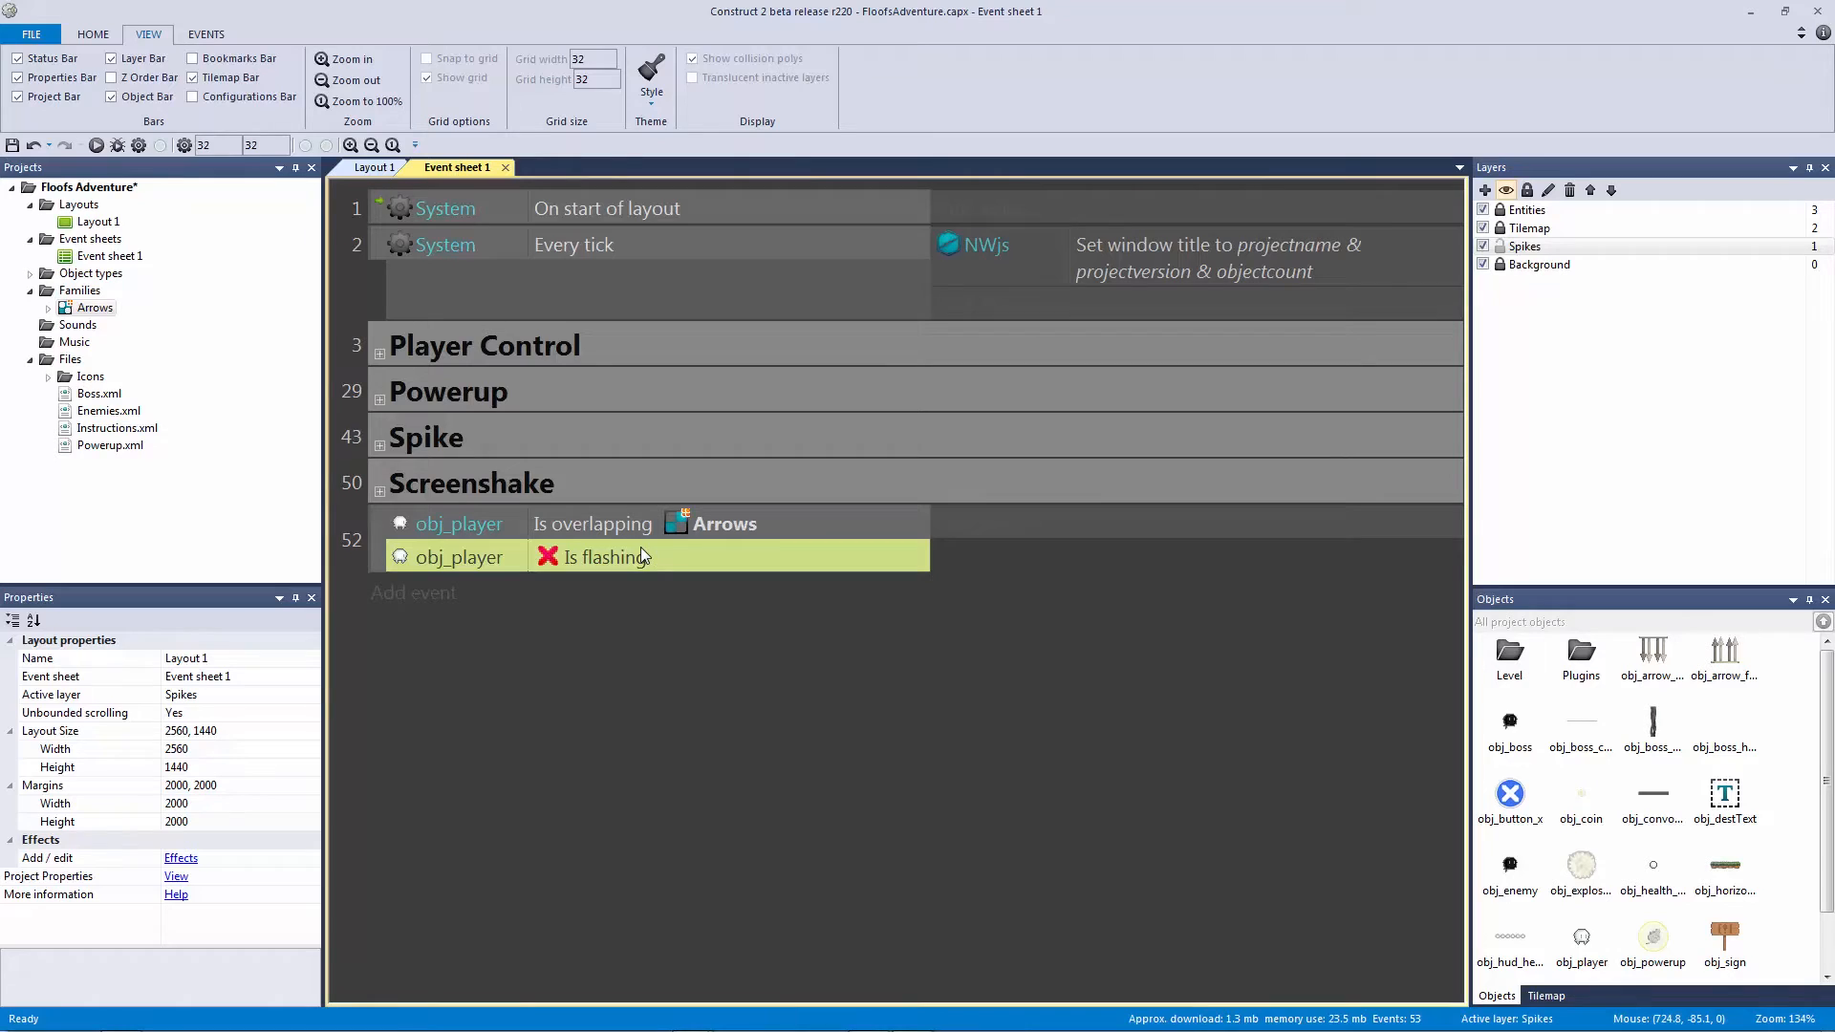
# Step: Begin a Platform Set vector X action for obj_player in the Arrows overlap event
pyautogui.moveTo(994, 527)
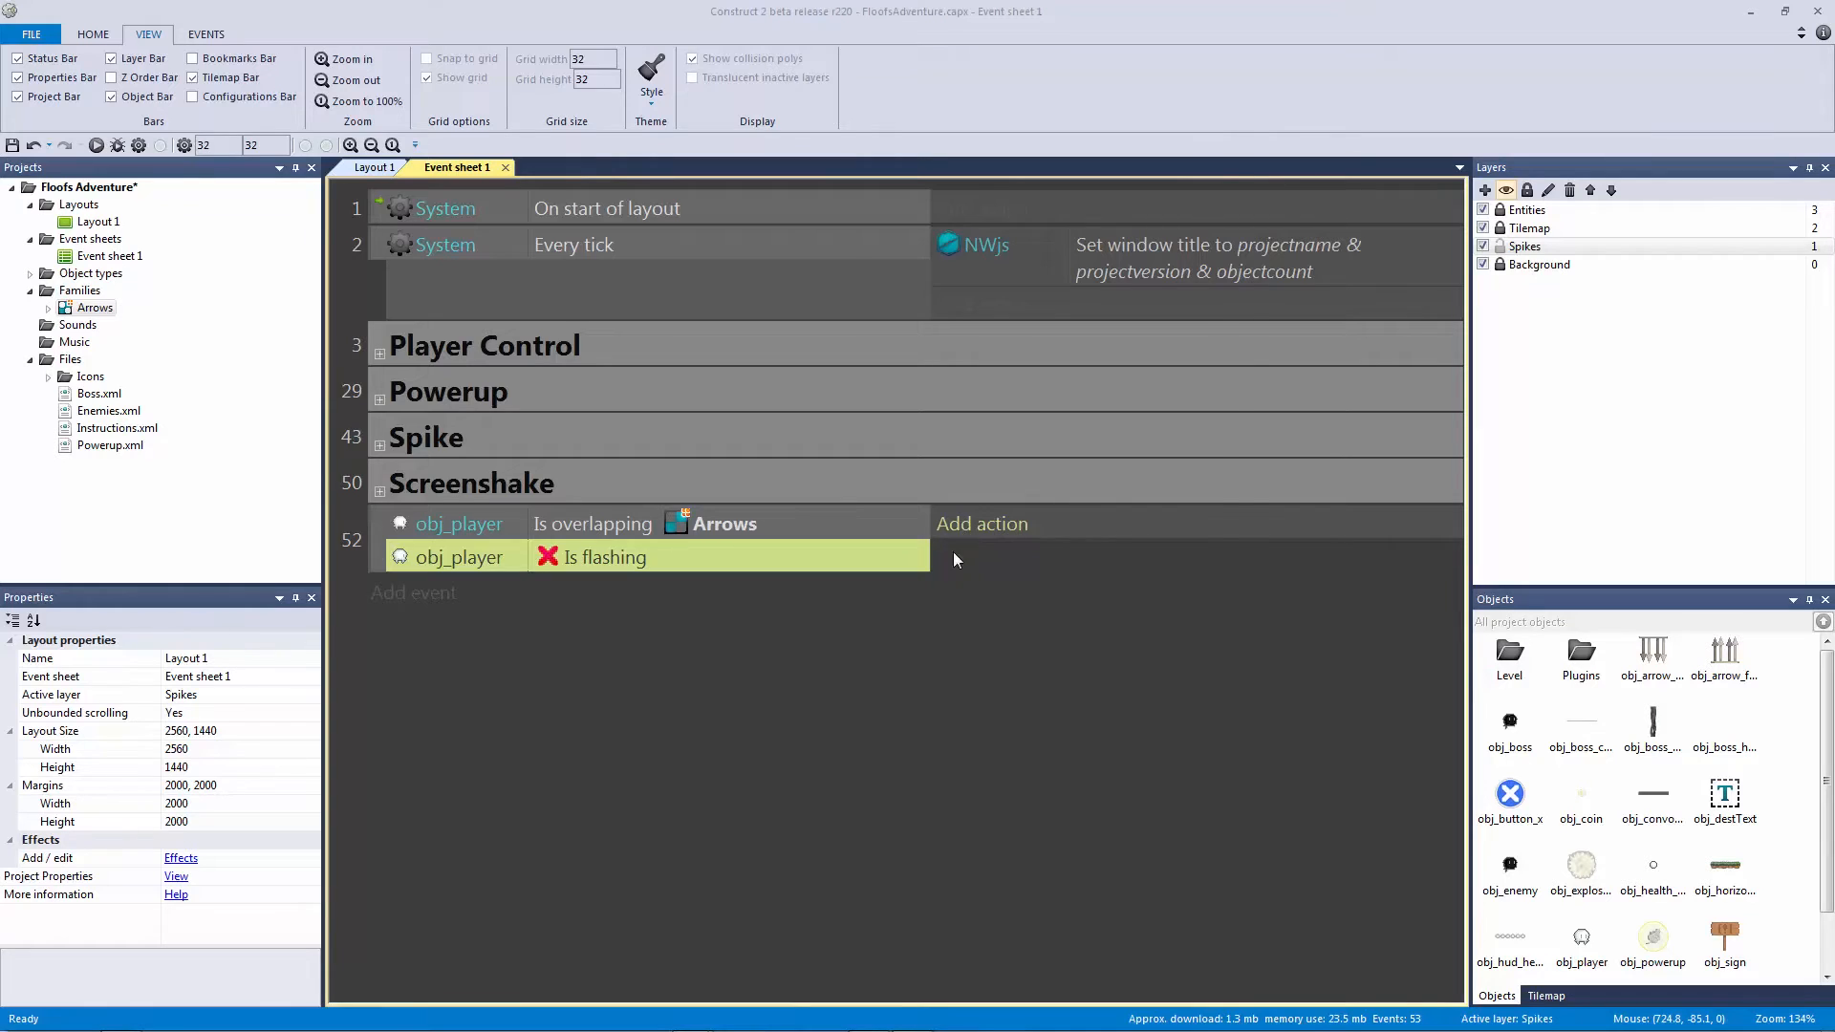
pyautogui.click(967, 526)
pyautogui.doubleClick(1008, 325)
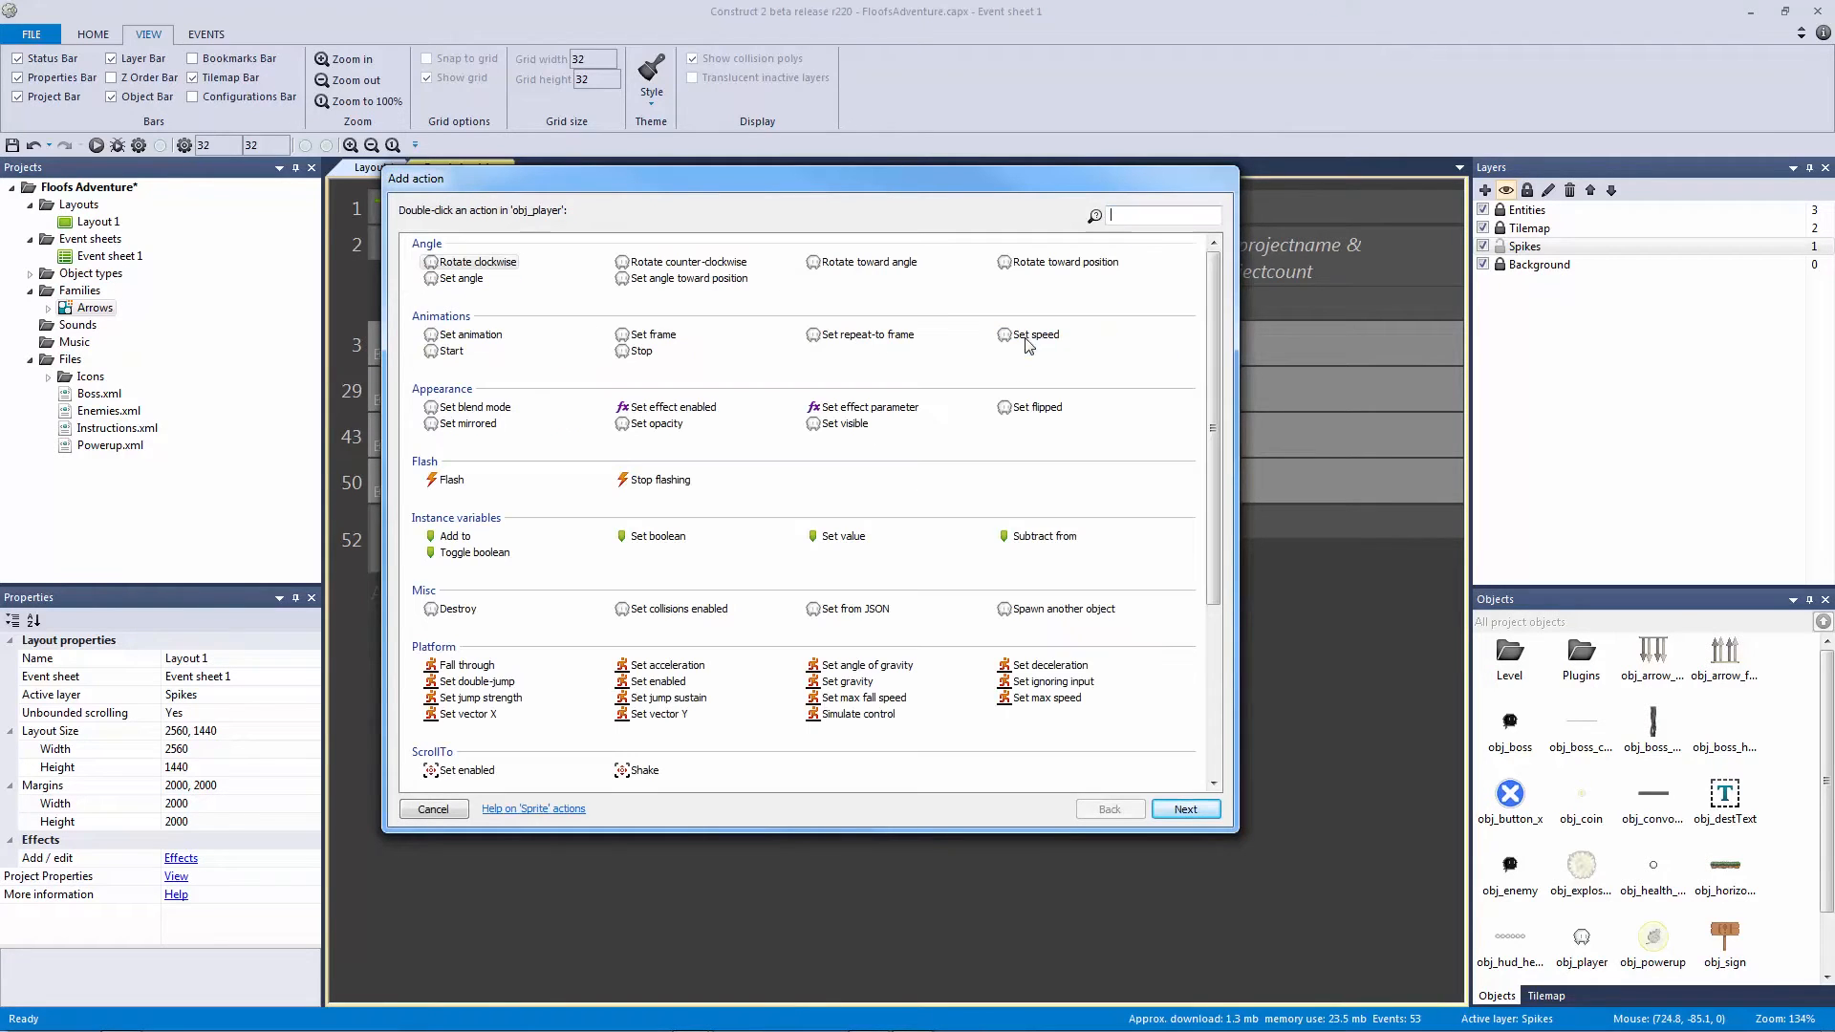
pyautogui.doubleClick(468, 713)
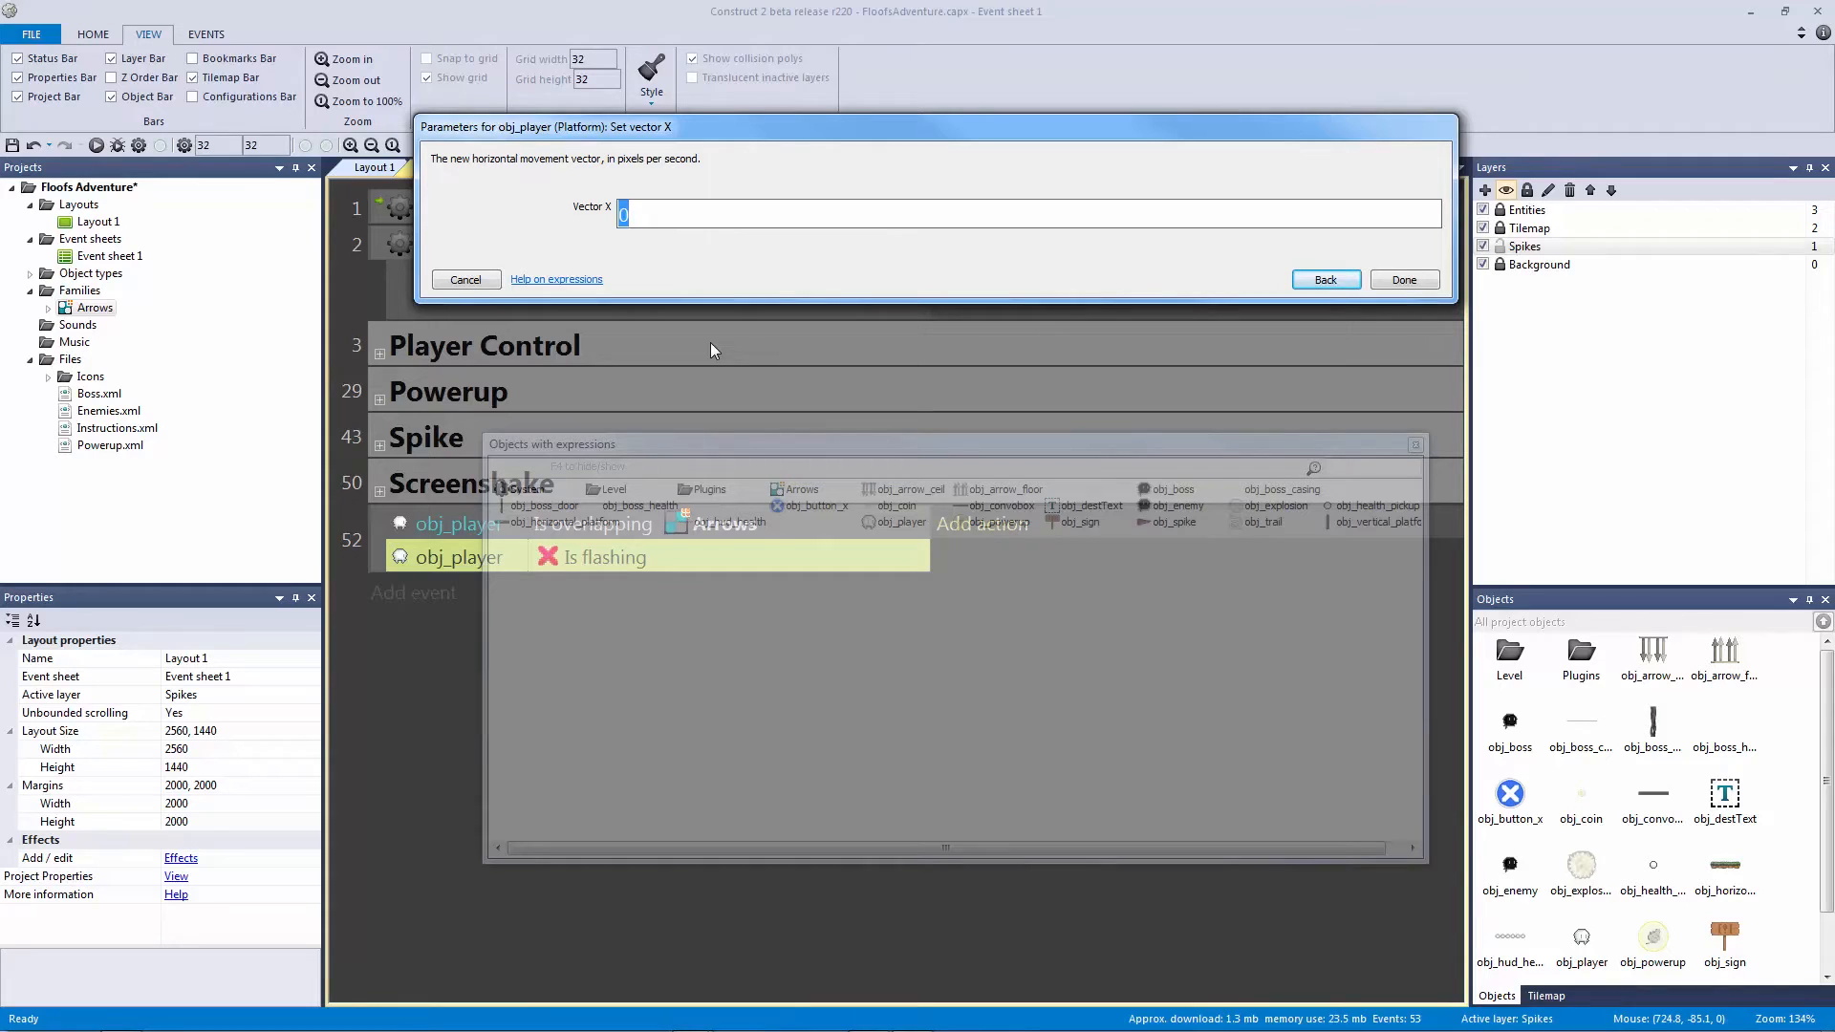
pyautogui.write('rando')
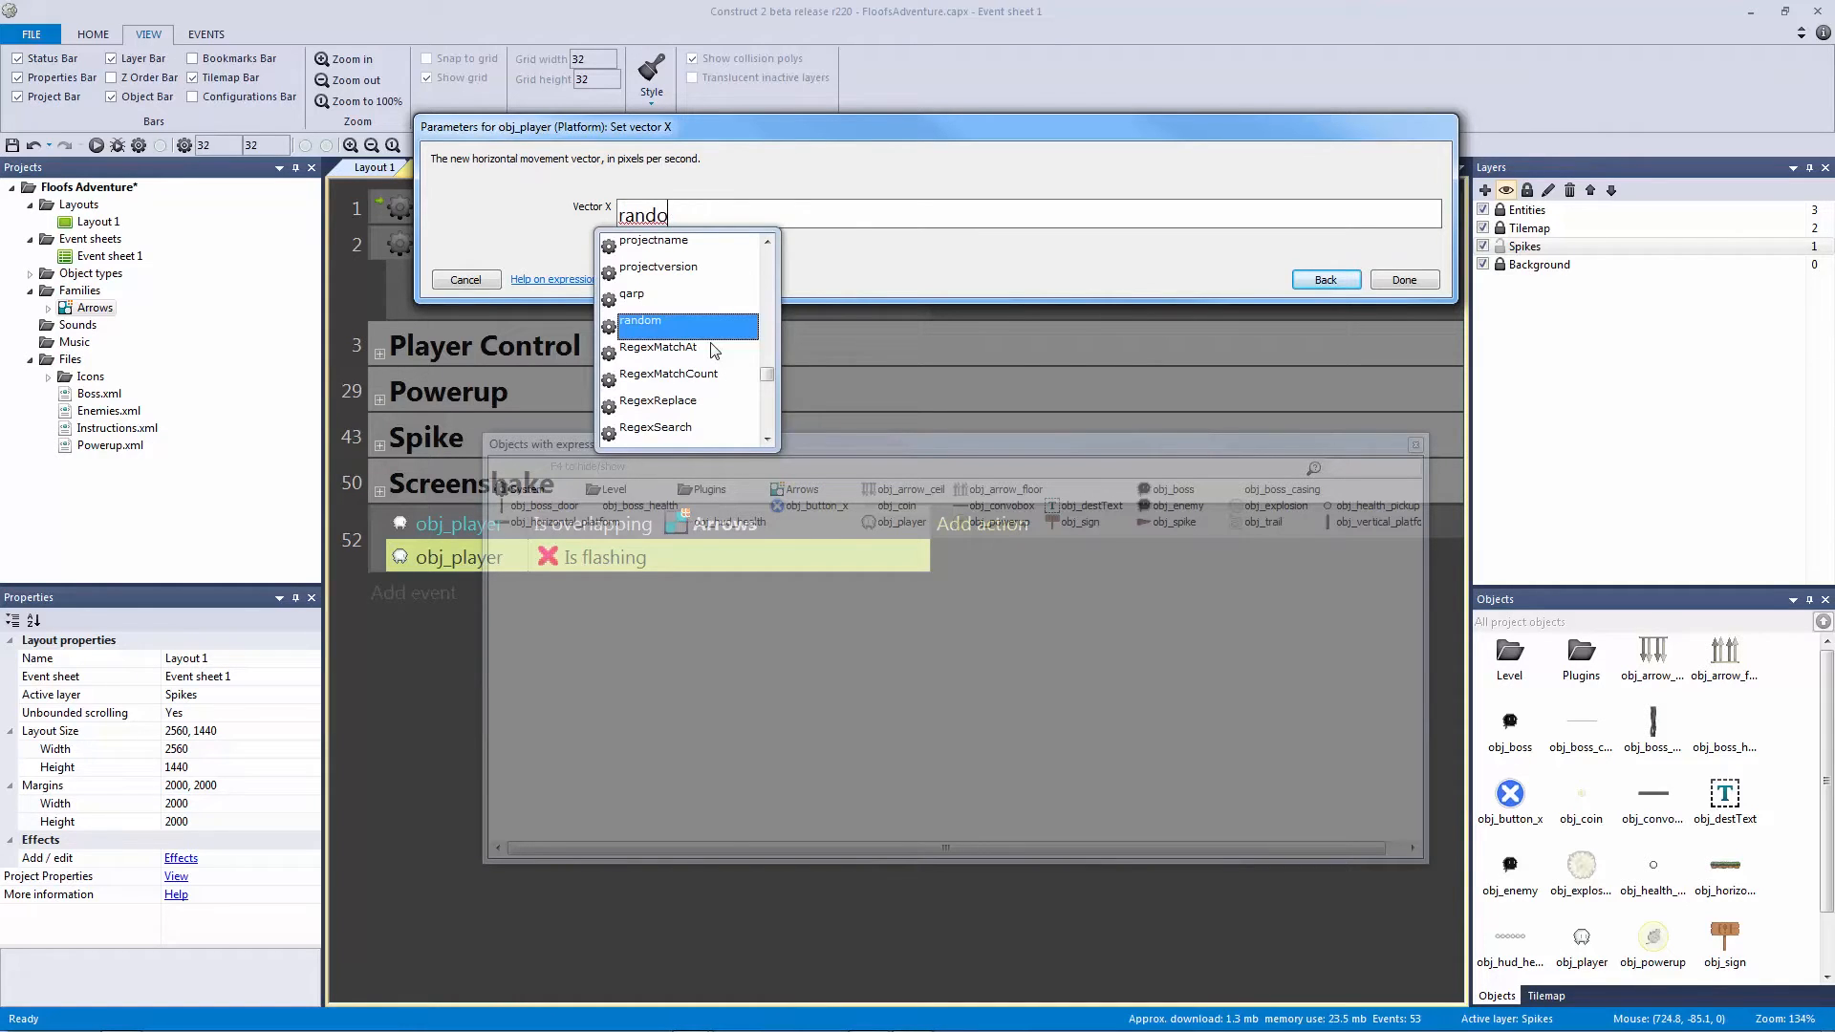
pyautogui.press('BackSpace')
pyautogui.press('BackSpace')
pyautogui.press('BackSpace')
pyautogui.press('BackSpace')
pyautogui.press('BackSpace')
pyautogui.write('int(rand')
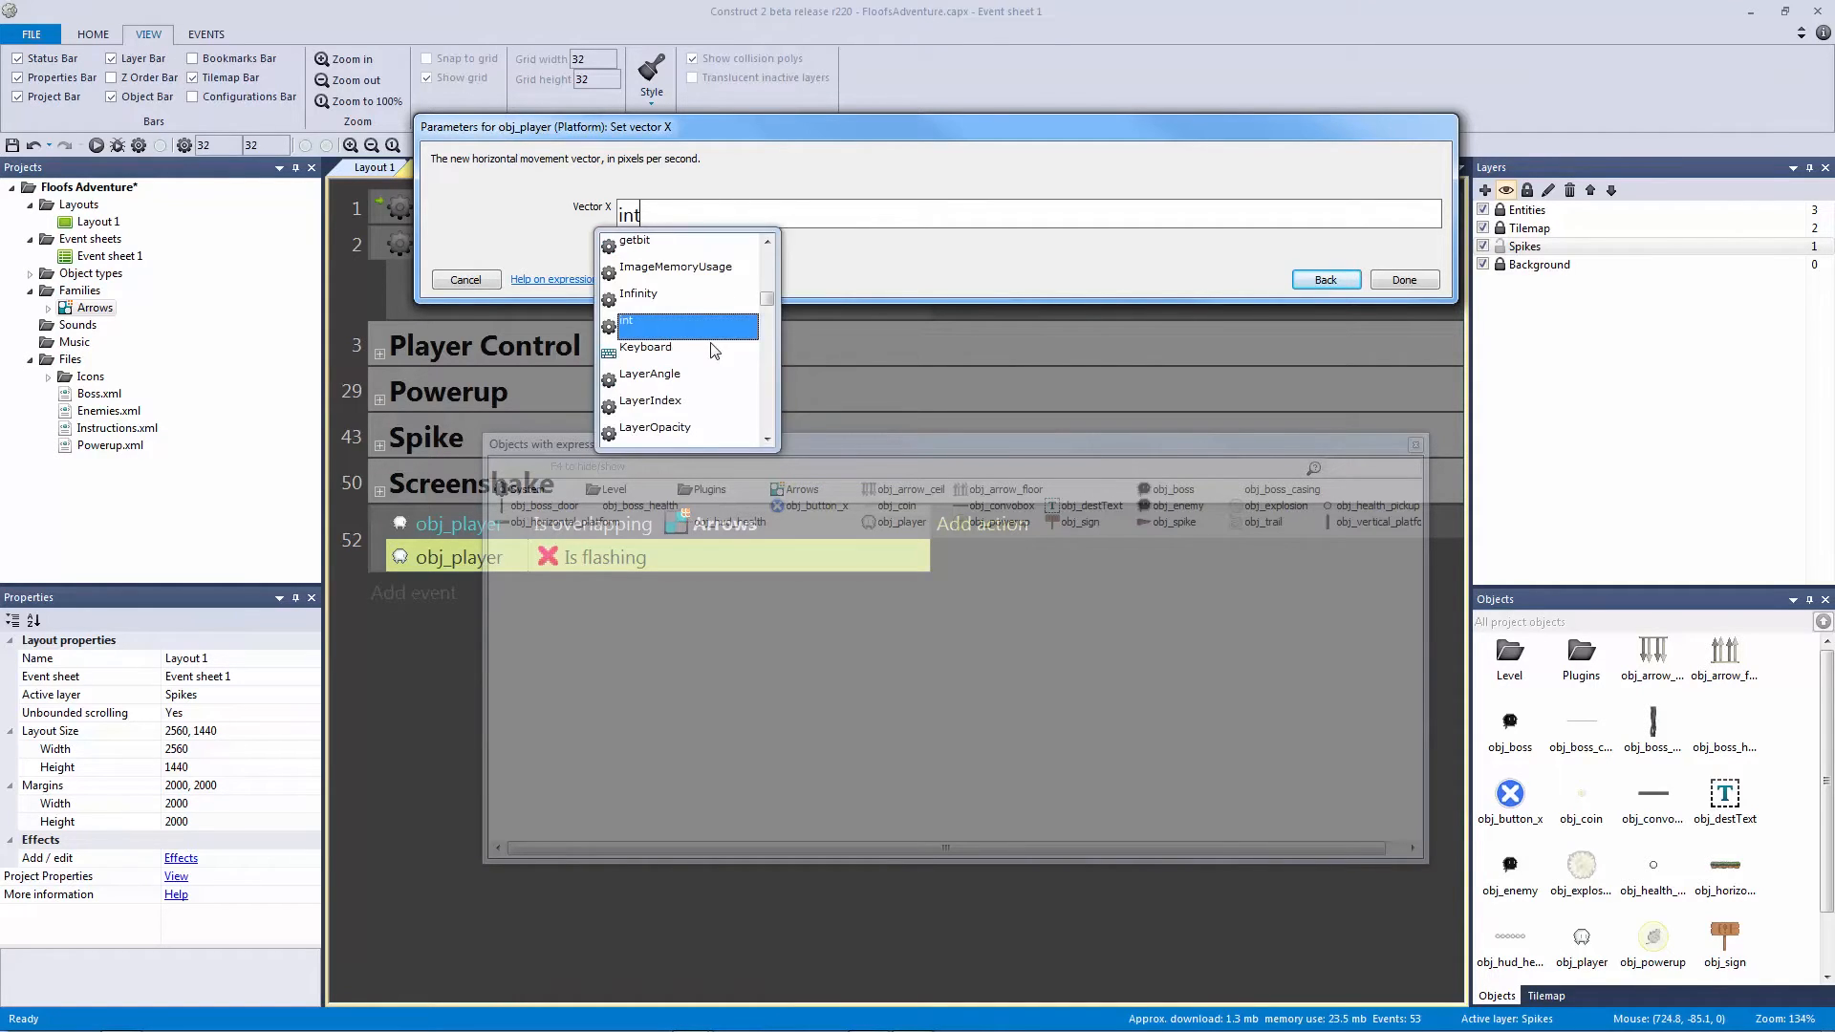
pyautogui.press('BackSpace')
pyautogui.press('BackSpace')
pyautogui.press('BackSpace')
pyautogui.press('BackSpace')
pyautogui.press('BackSpace')
pyautogui.press('BackSpace')
pyautogui.press('BackSpace')
pyautogui.press('BackSpace')
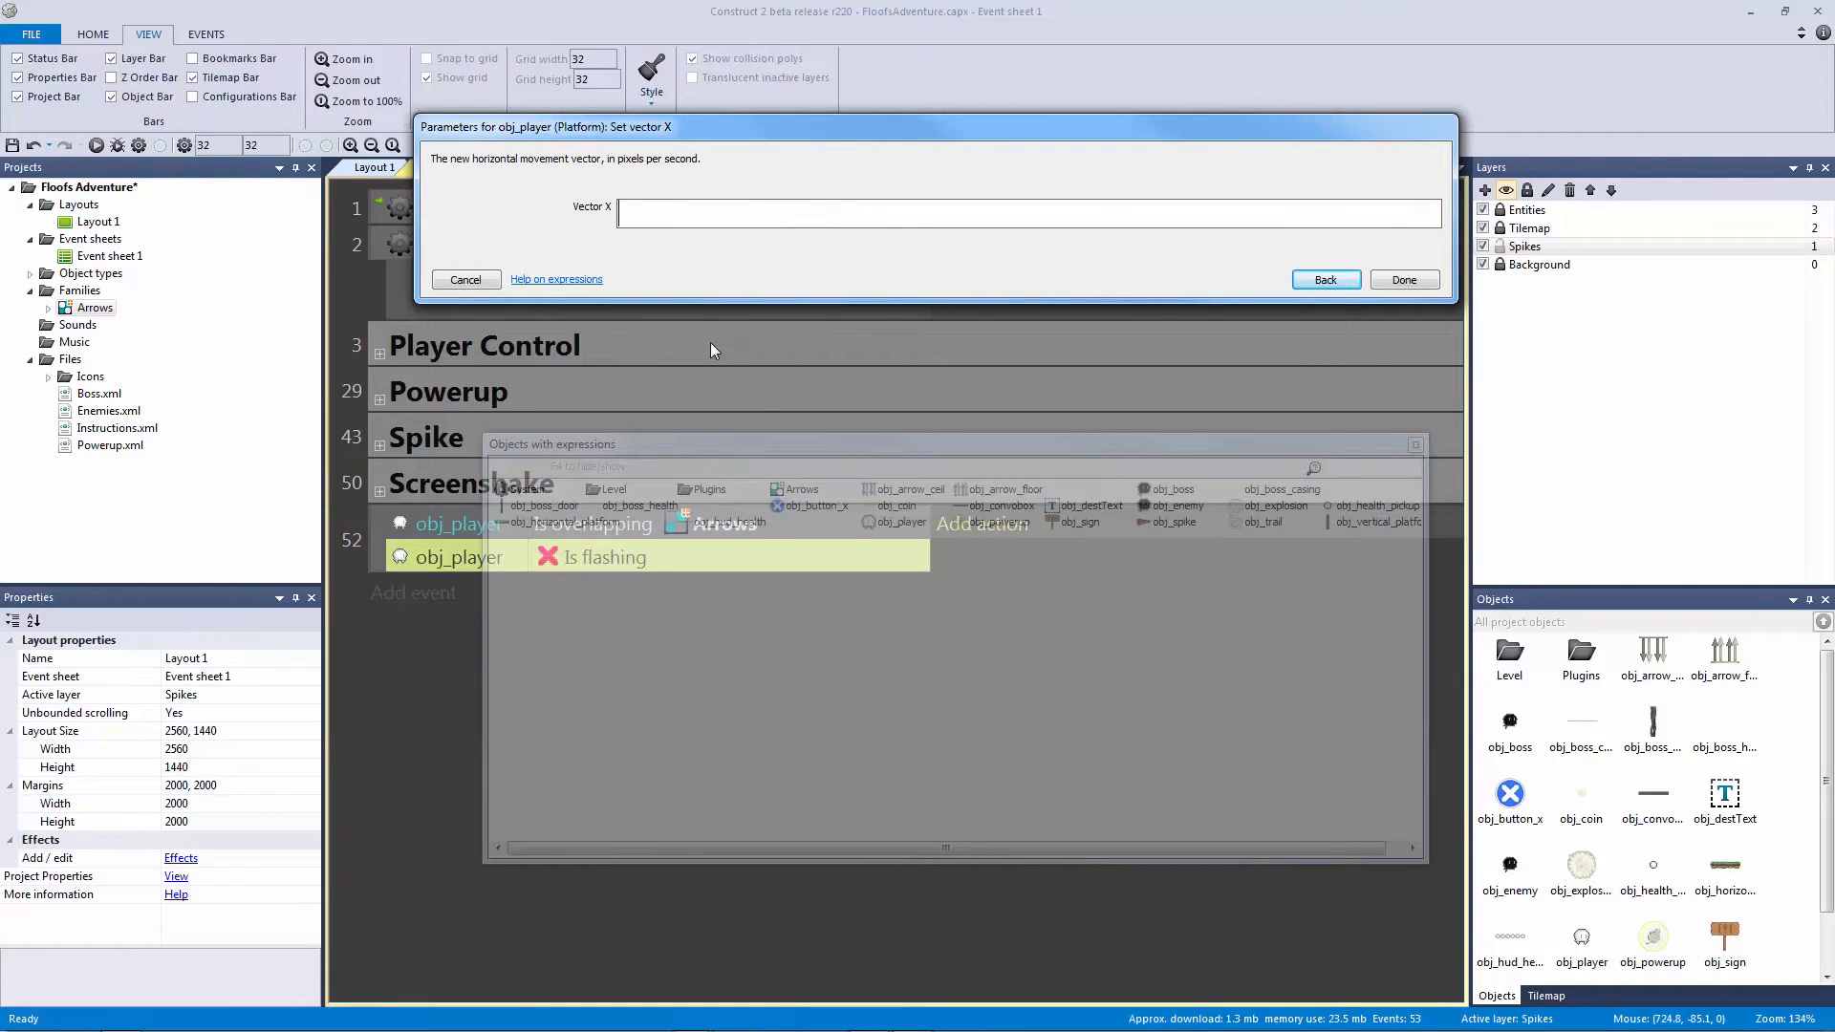
# Step: Set the action's Vector X to choose(-500,500,-500,500,-500,500,-500,500,500,500,-500) and finish the action
pyautogui.write('choos')
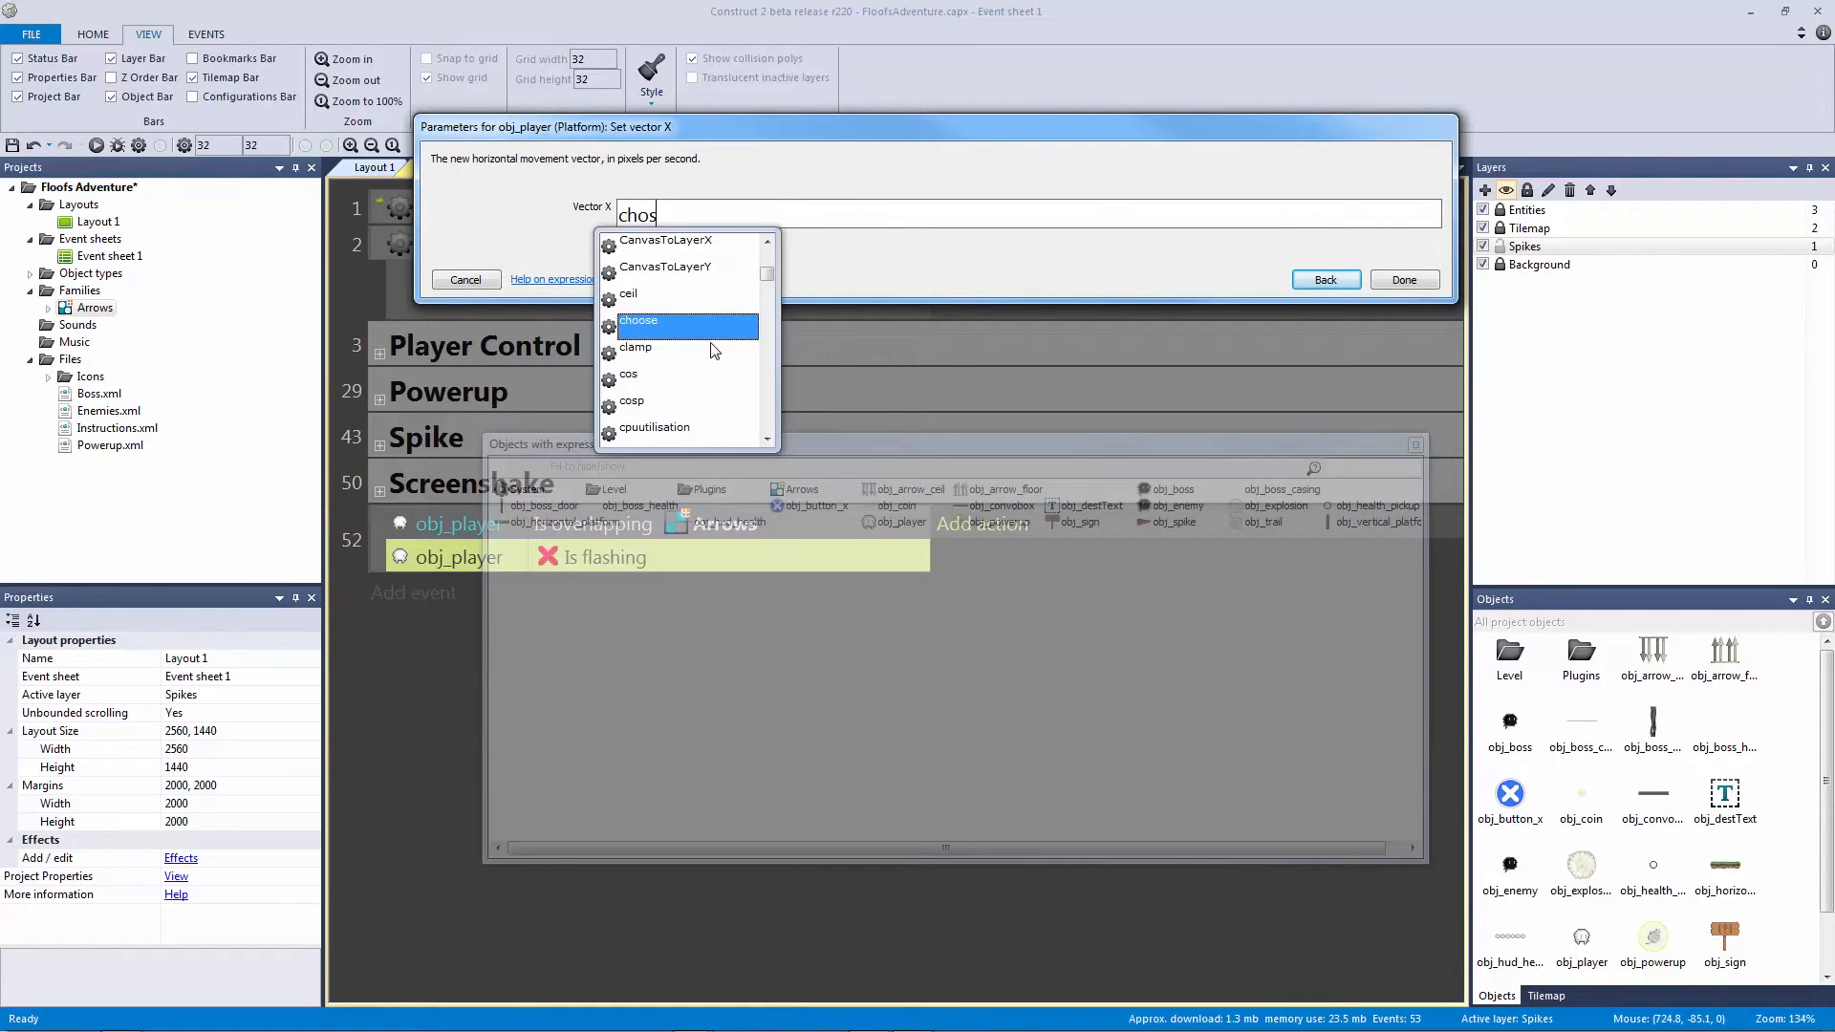
pyautogui.write('e(')
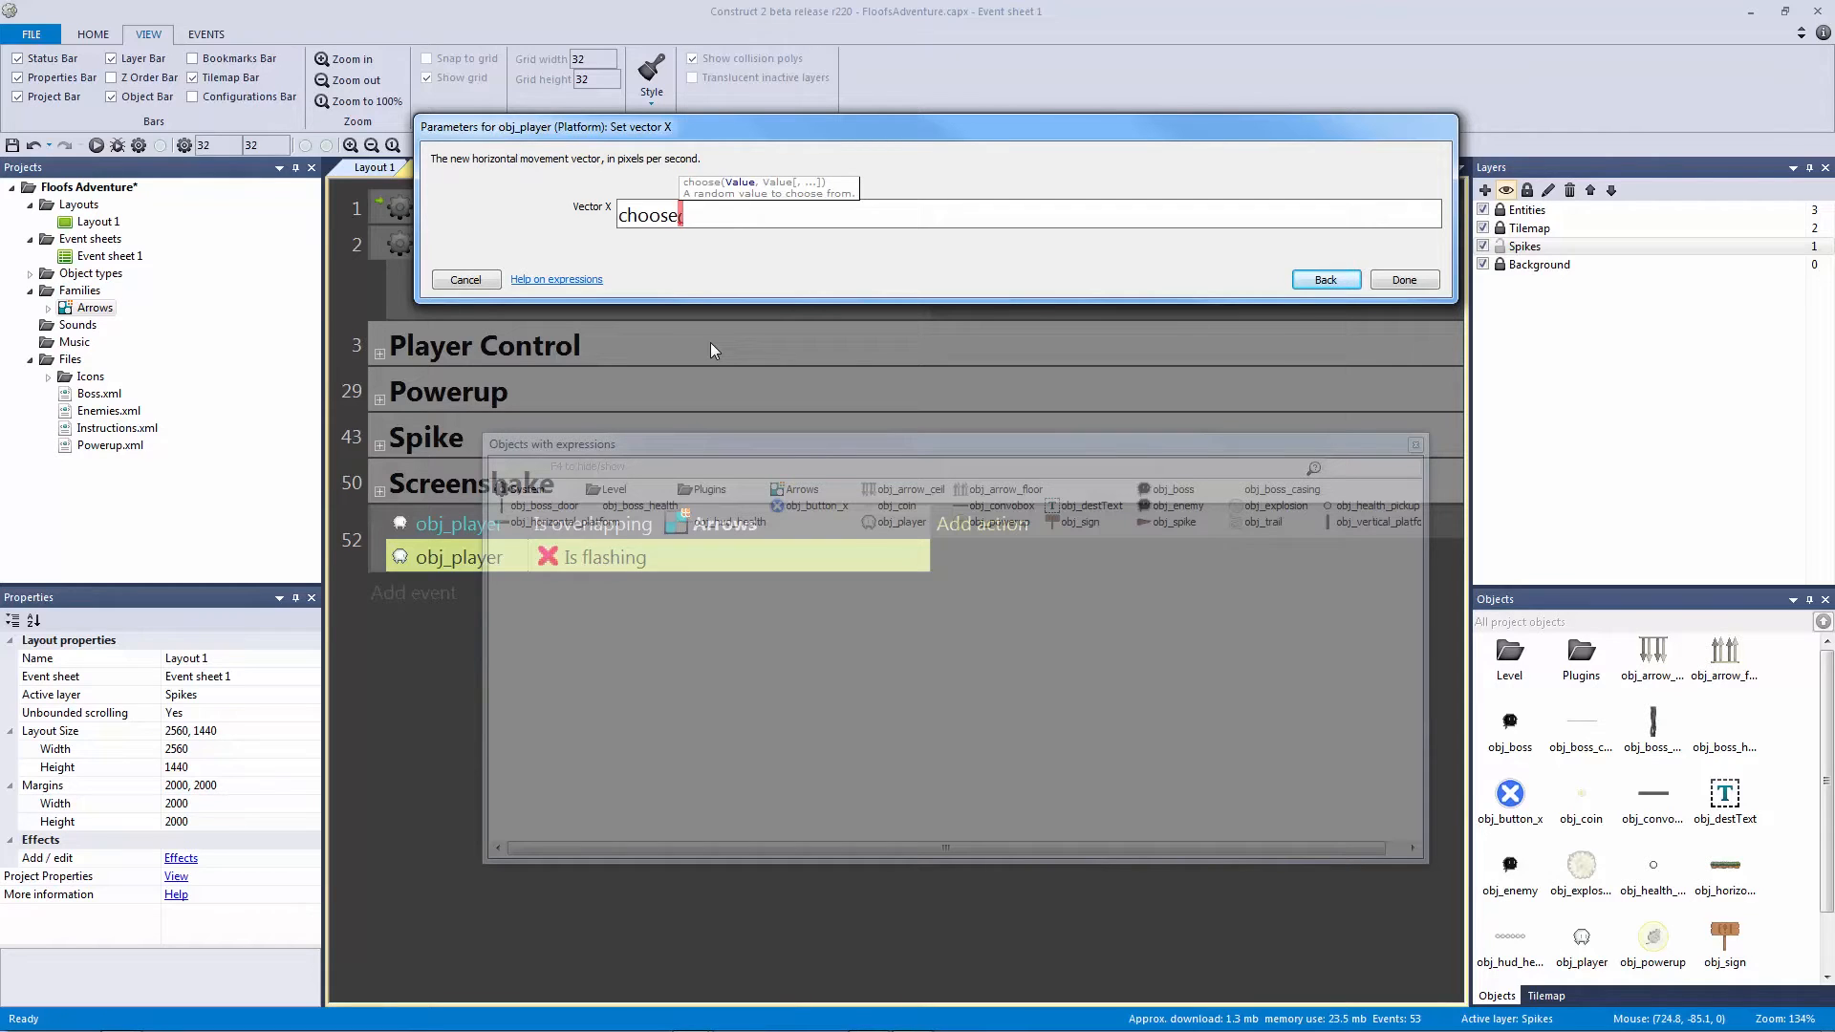
pyautogui.write('-500,')
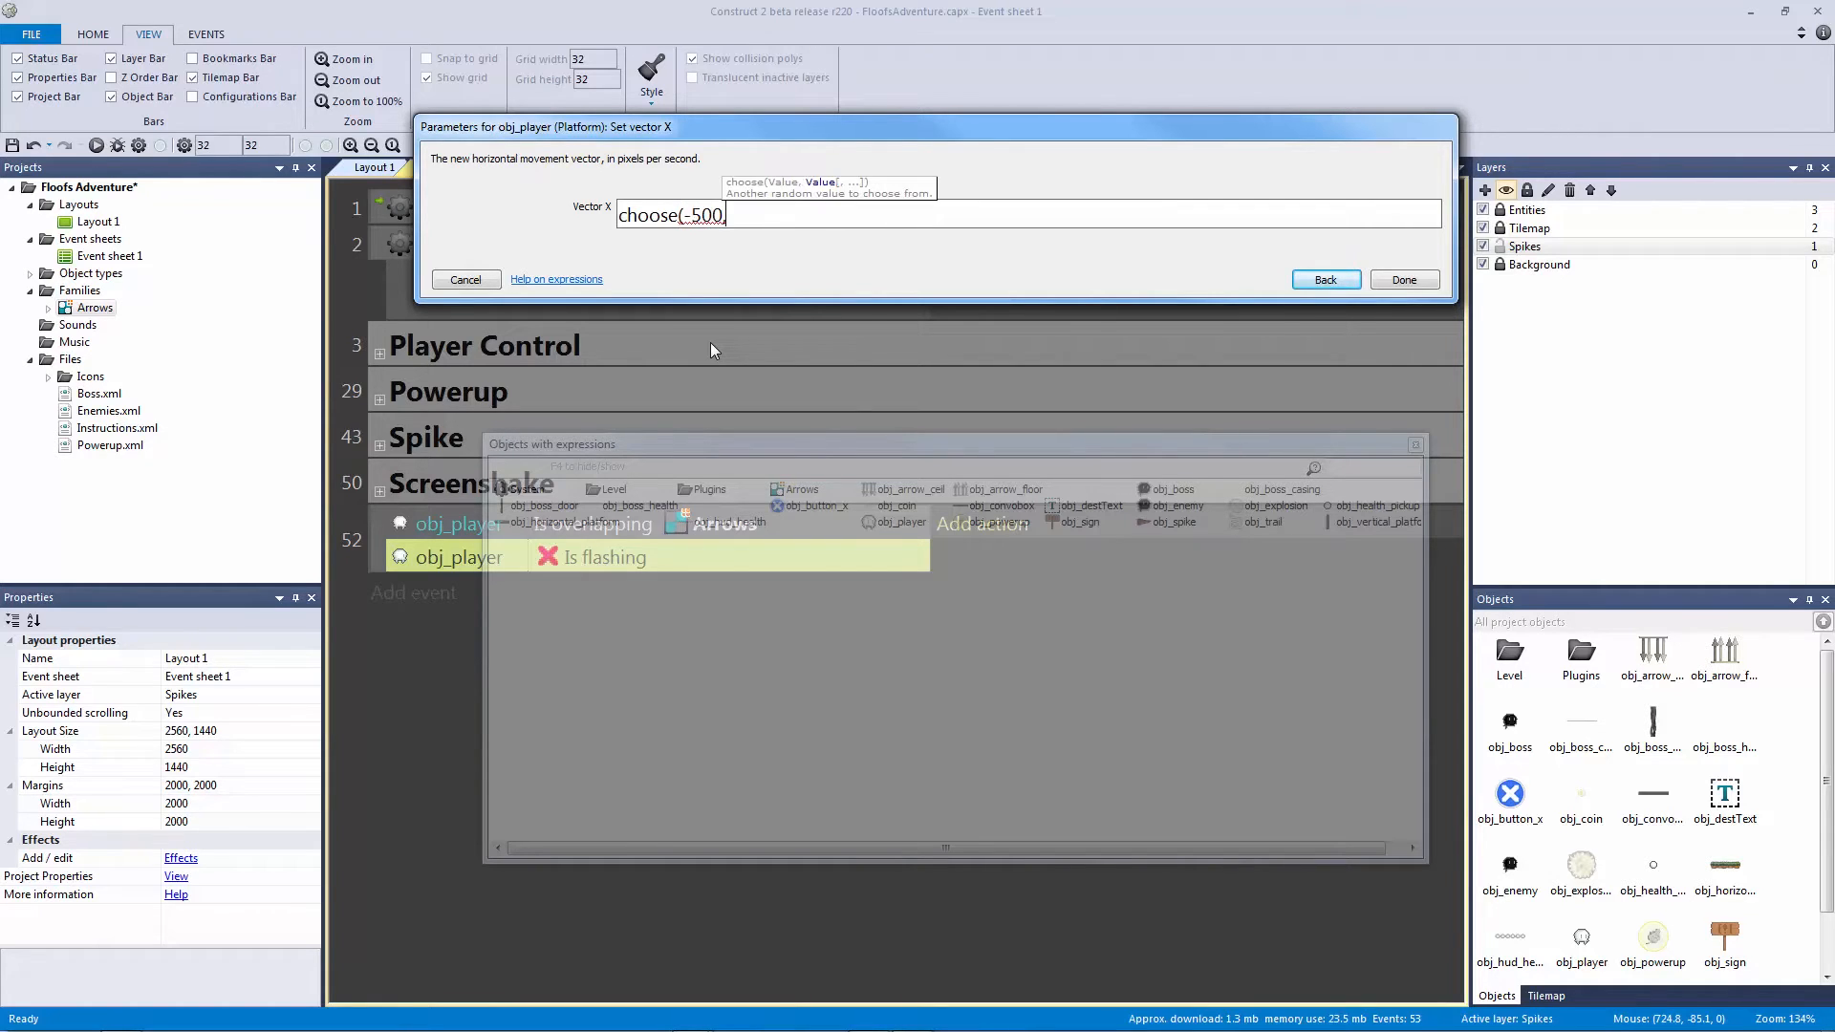
pyautogui.write('500')
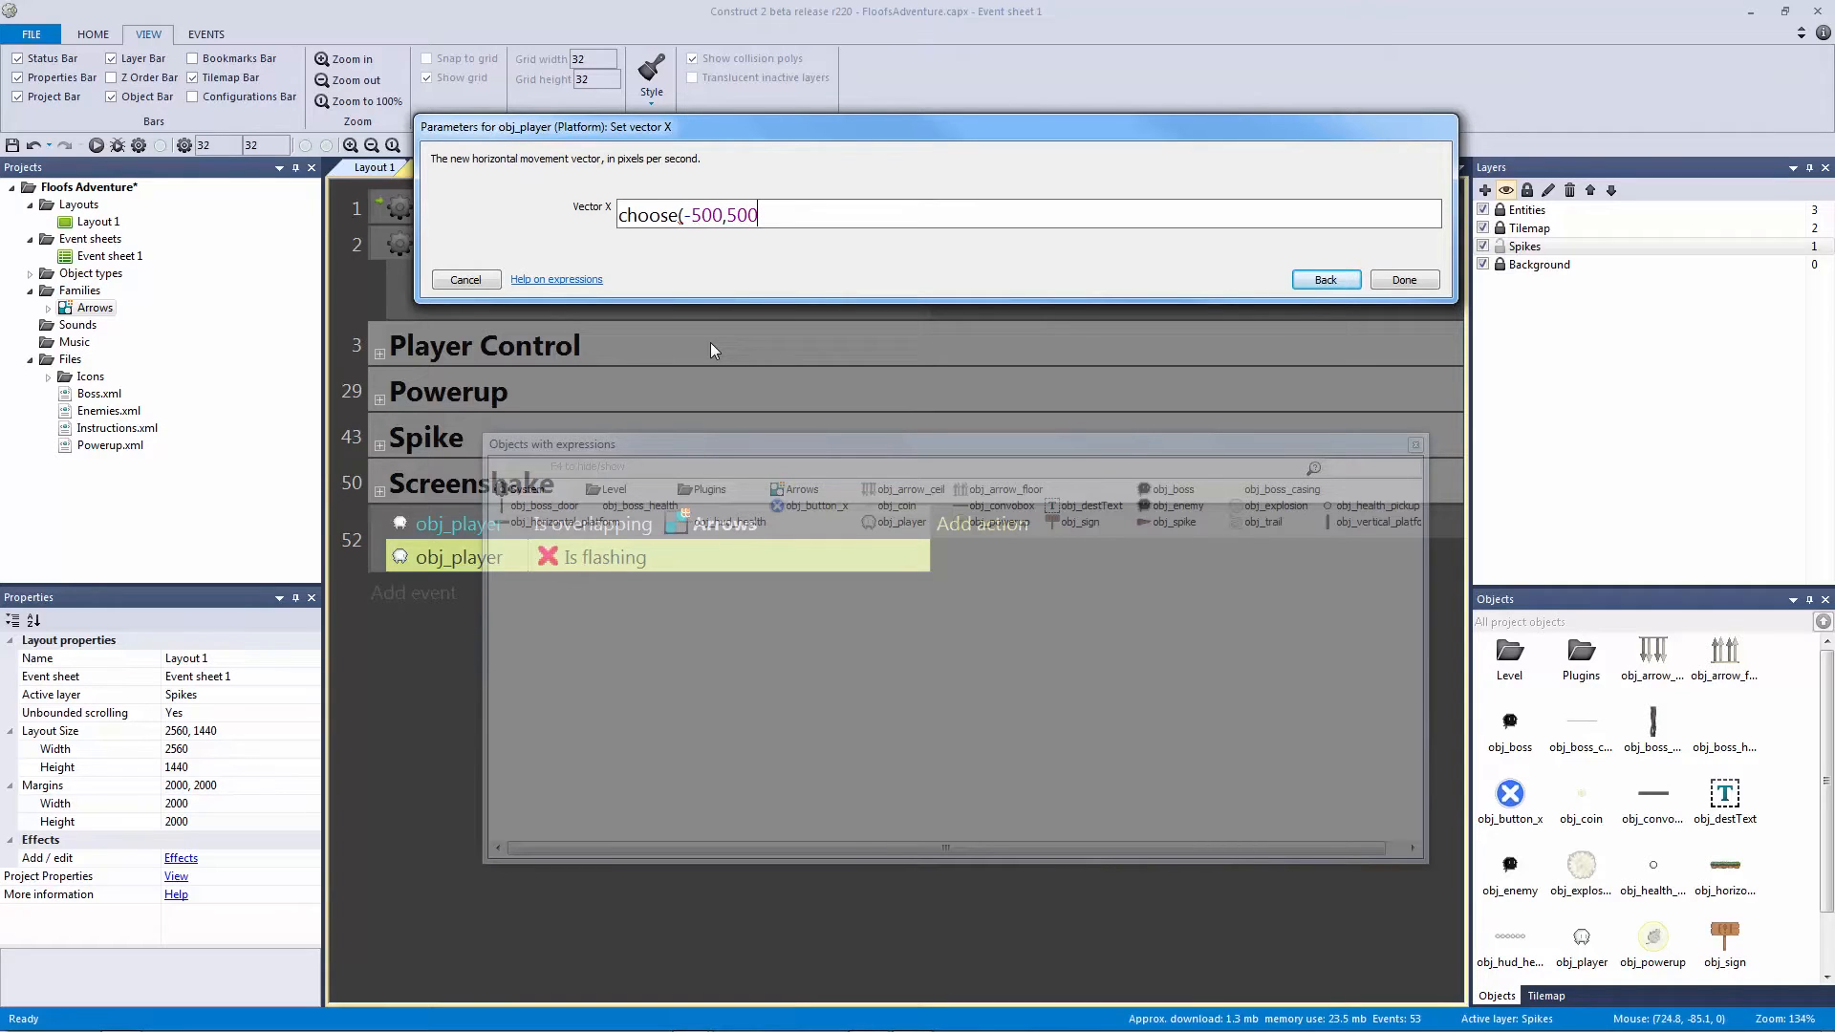
pyautogui.write(',-500,500')
pyautogui.moveTo(839, 216); pyautogui.dragTo(688, 214)
pyautogui.hotkey('ctrl', 'c')
pyautogui.click(850, 206)
pyautogui.write(',-')
pyautogui.hotkey('ctrl', 'v')
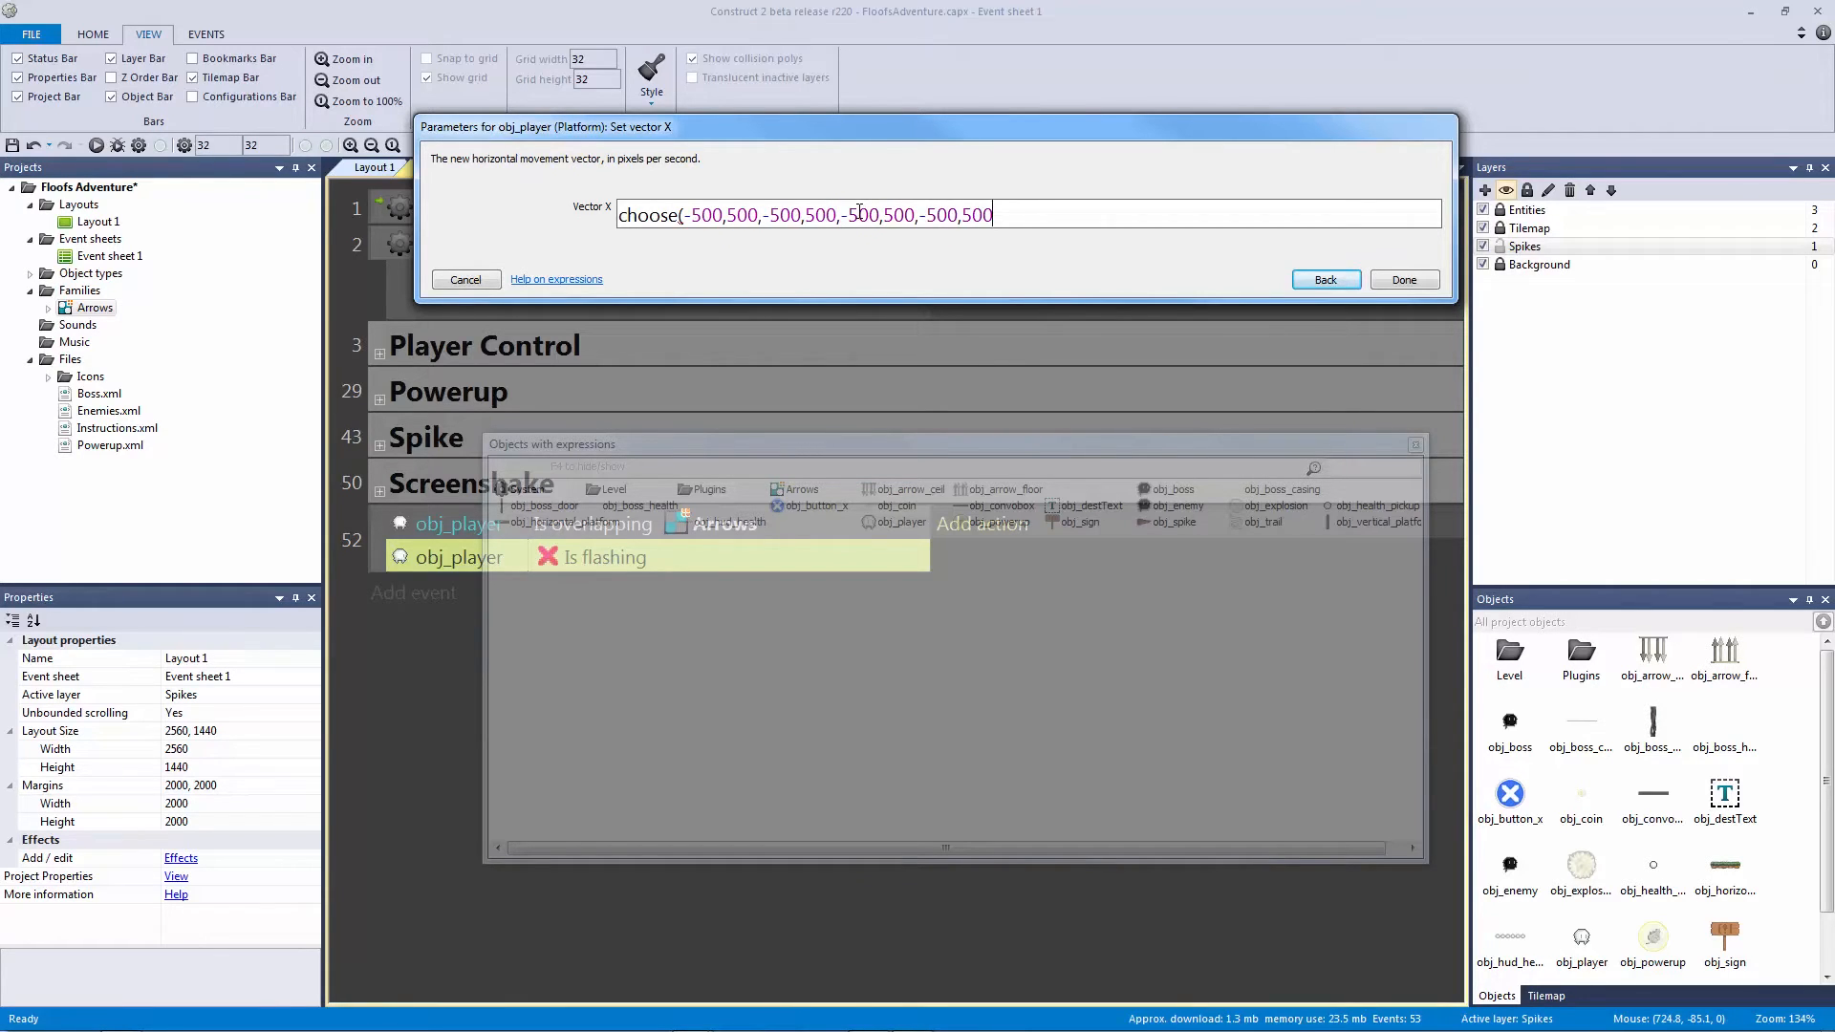
pyautogui.write(',500,500,-500)')
pyautogui.press('Return')
# Step: Duplicate the player's Set vector X action in the Arrows overlap event and change the copy to Set vector Y, keeping the choose expression
pyautogui.click(1213, 571)
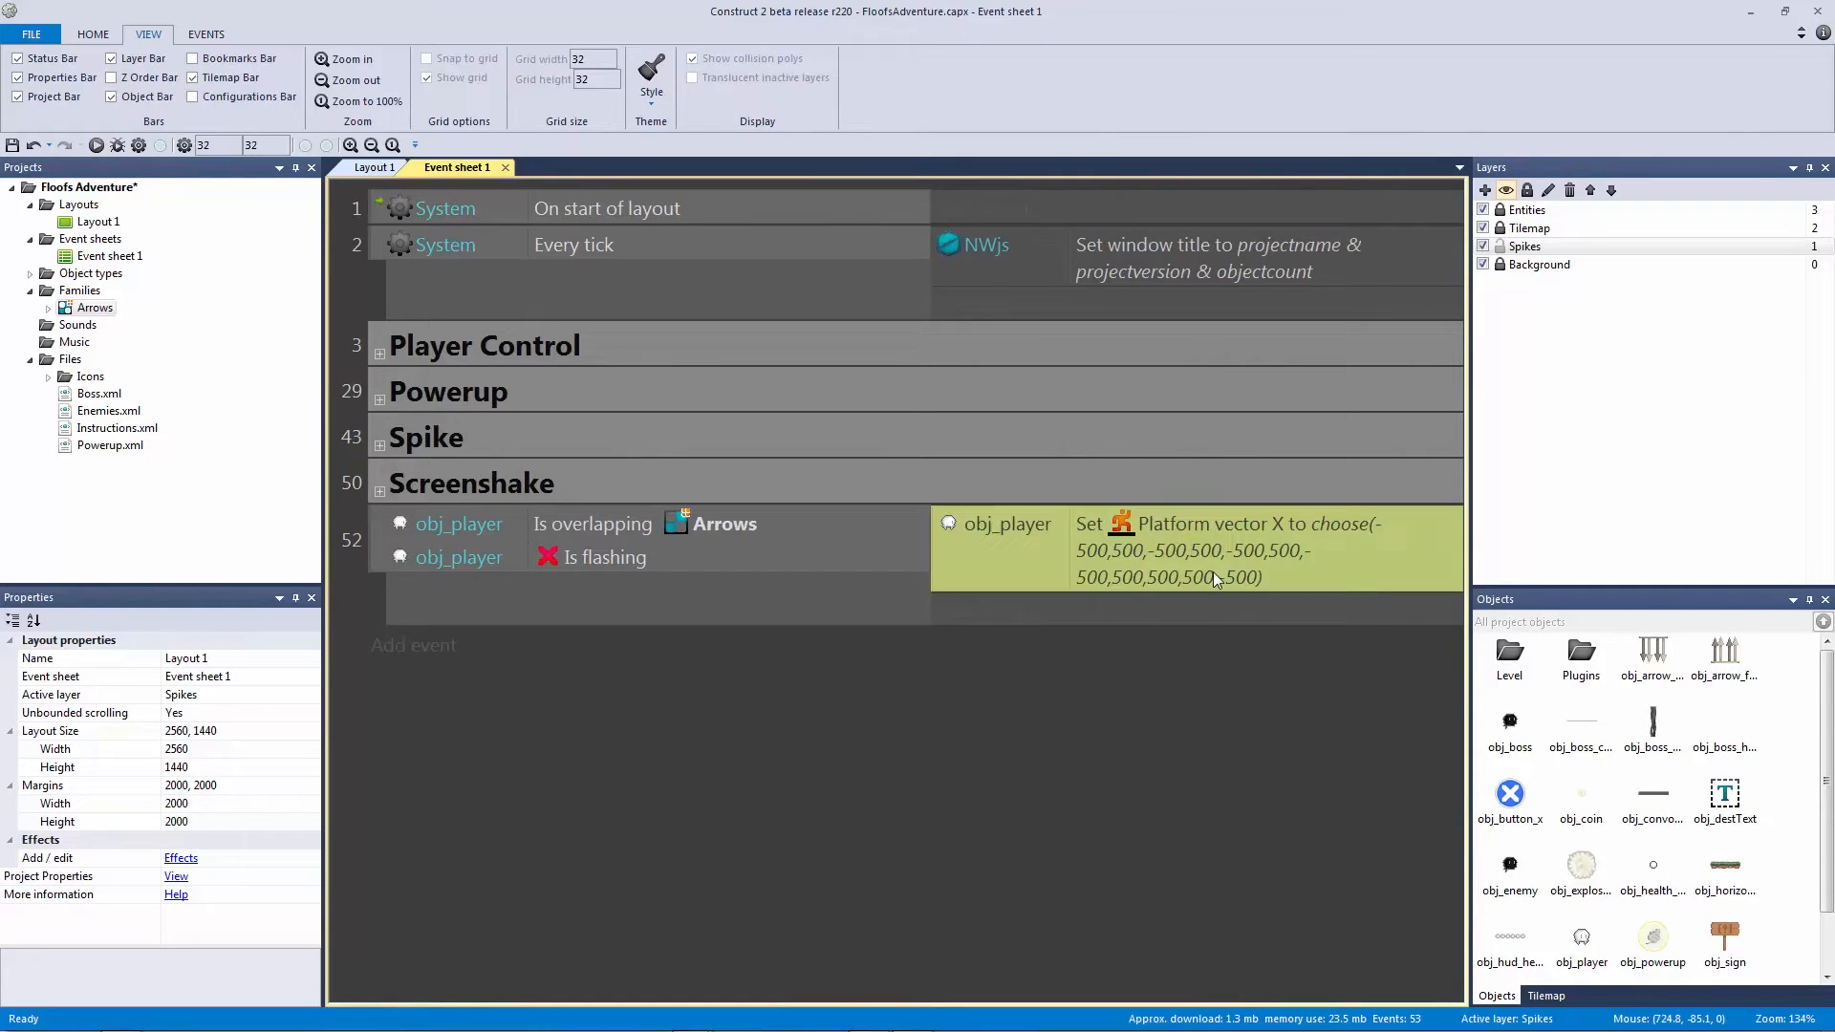
pyautogui.hotkey('ctrl', 'c')
pyautogui.hotkey('ctrl', 'v')
pyautogui.doubleClick(1200, 612)
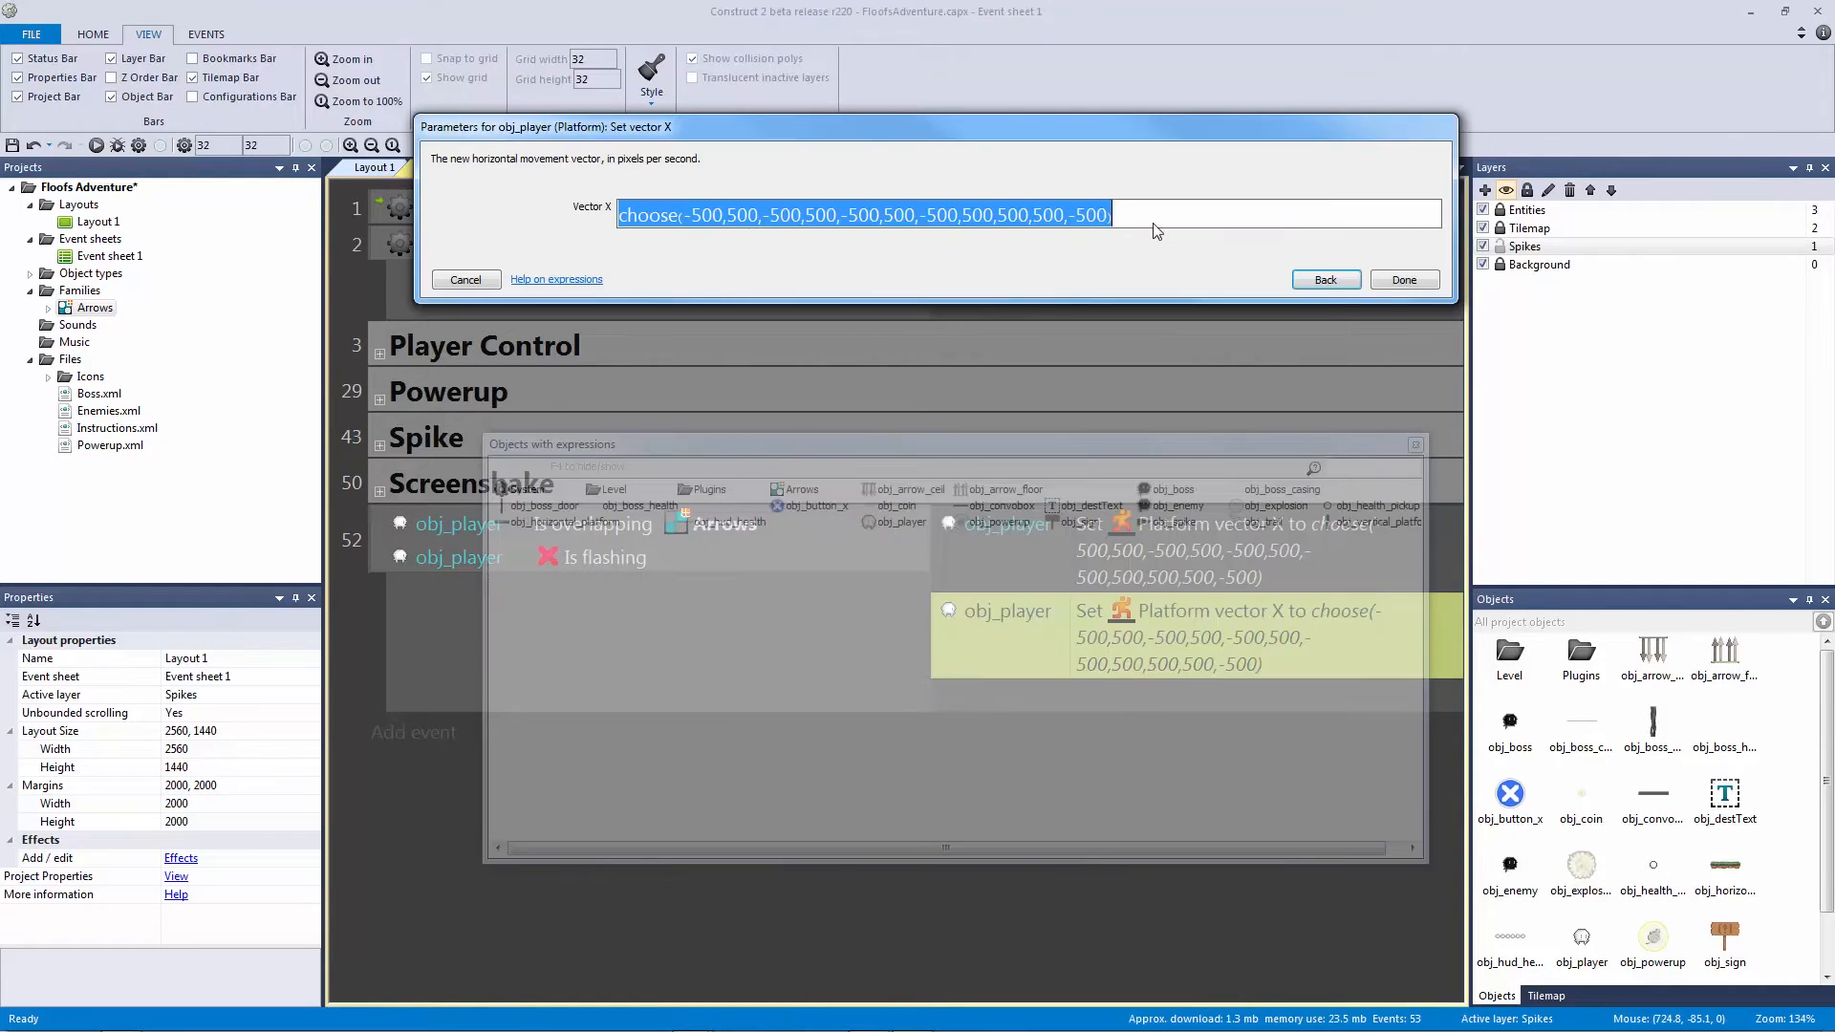
pyautogui.click(1323, 280)
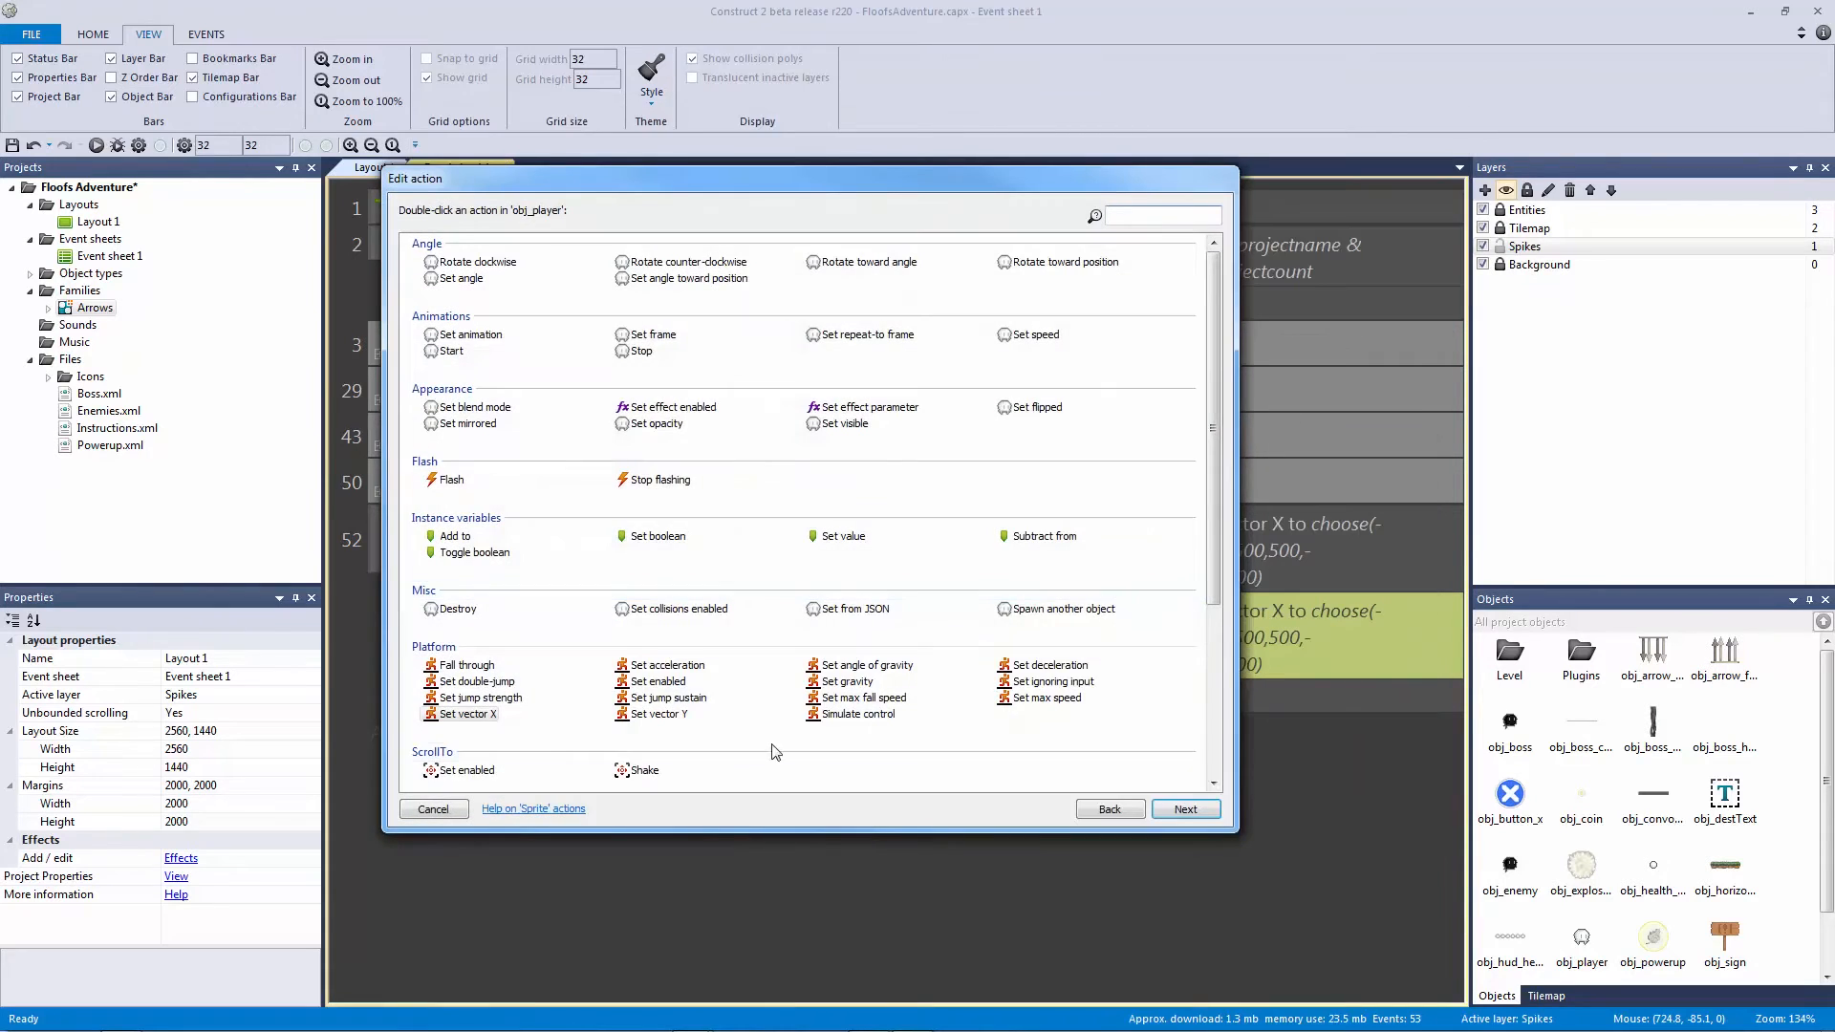
pyautogui.doubleClick(660, 704)
pyautogui.click(1404, 280)
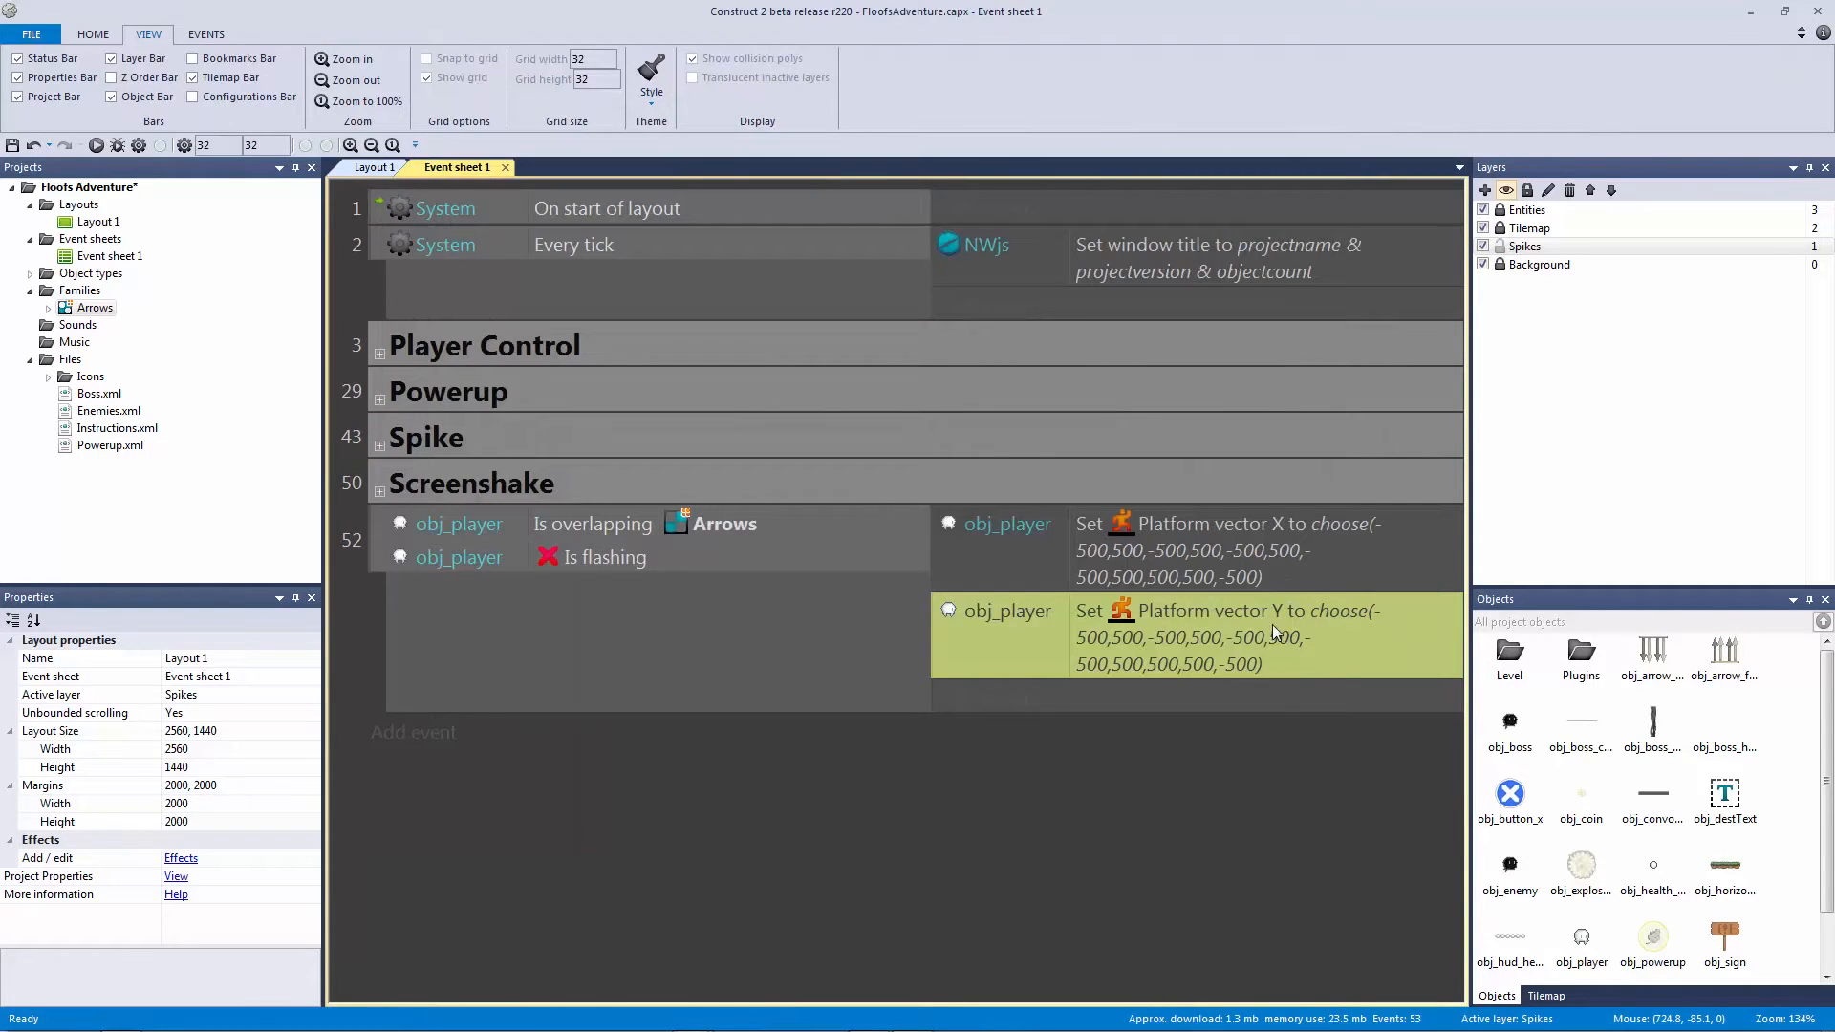
pyautogui.doubleClick(1263, 629)
pyautogui.click(467, 283)
pyautogui.click(1123, 533)
# Step: Examine the floor and ceiling arrow spikes and the surrounding pit in Layout 1, and return to Event sheet 1
pyautogui.click(375, 167)
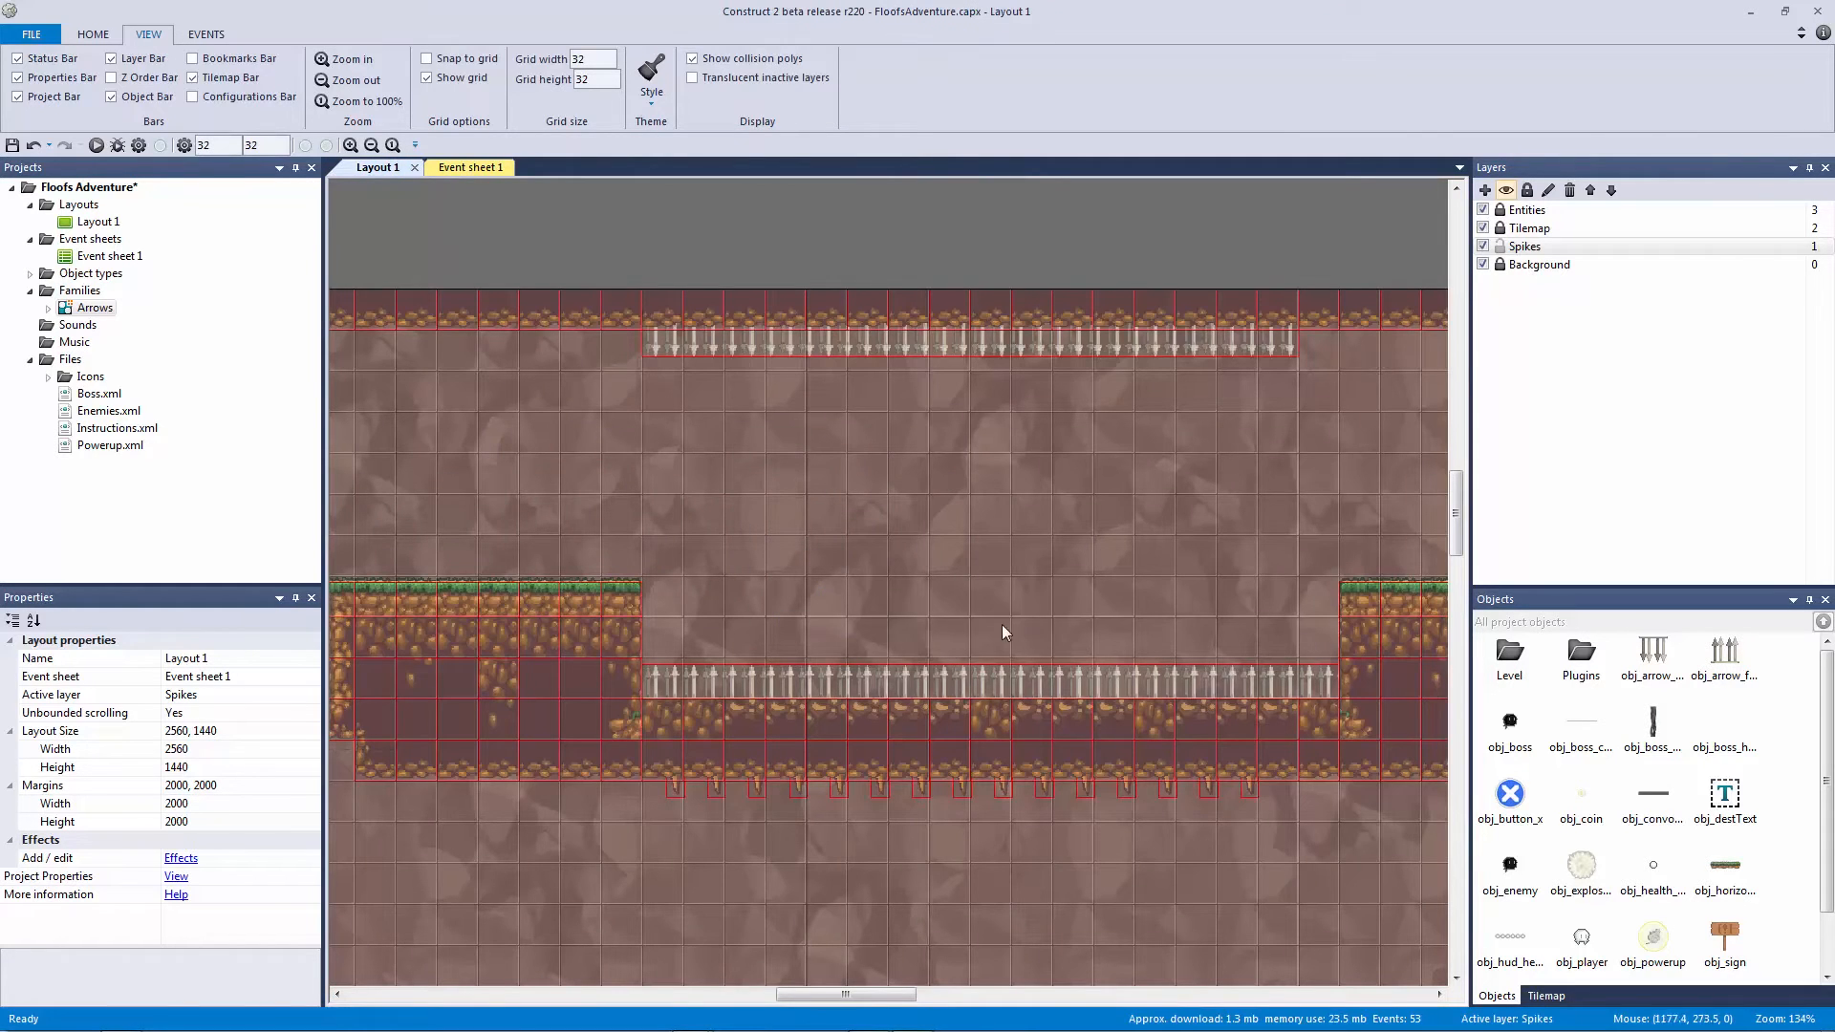
pyautogui.doubleClick(850, 631)
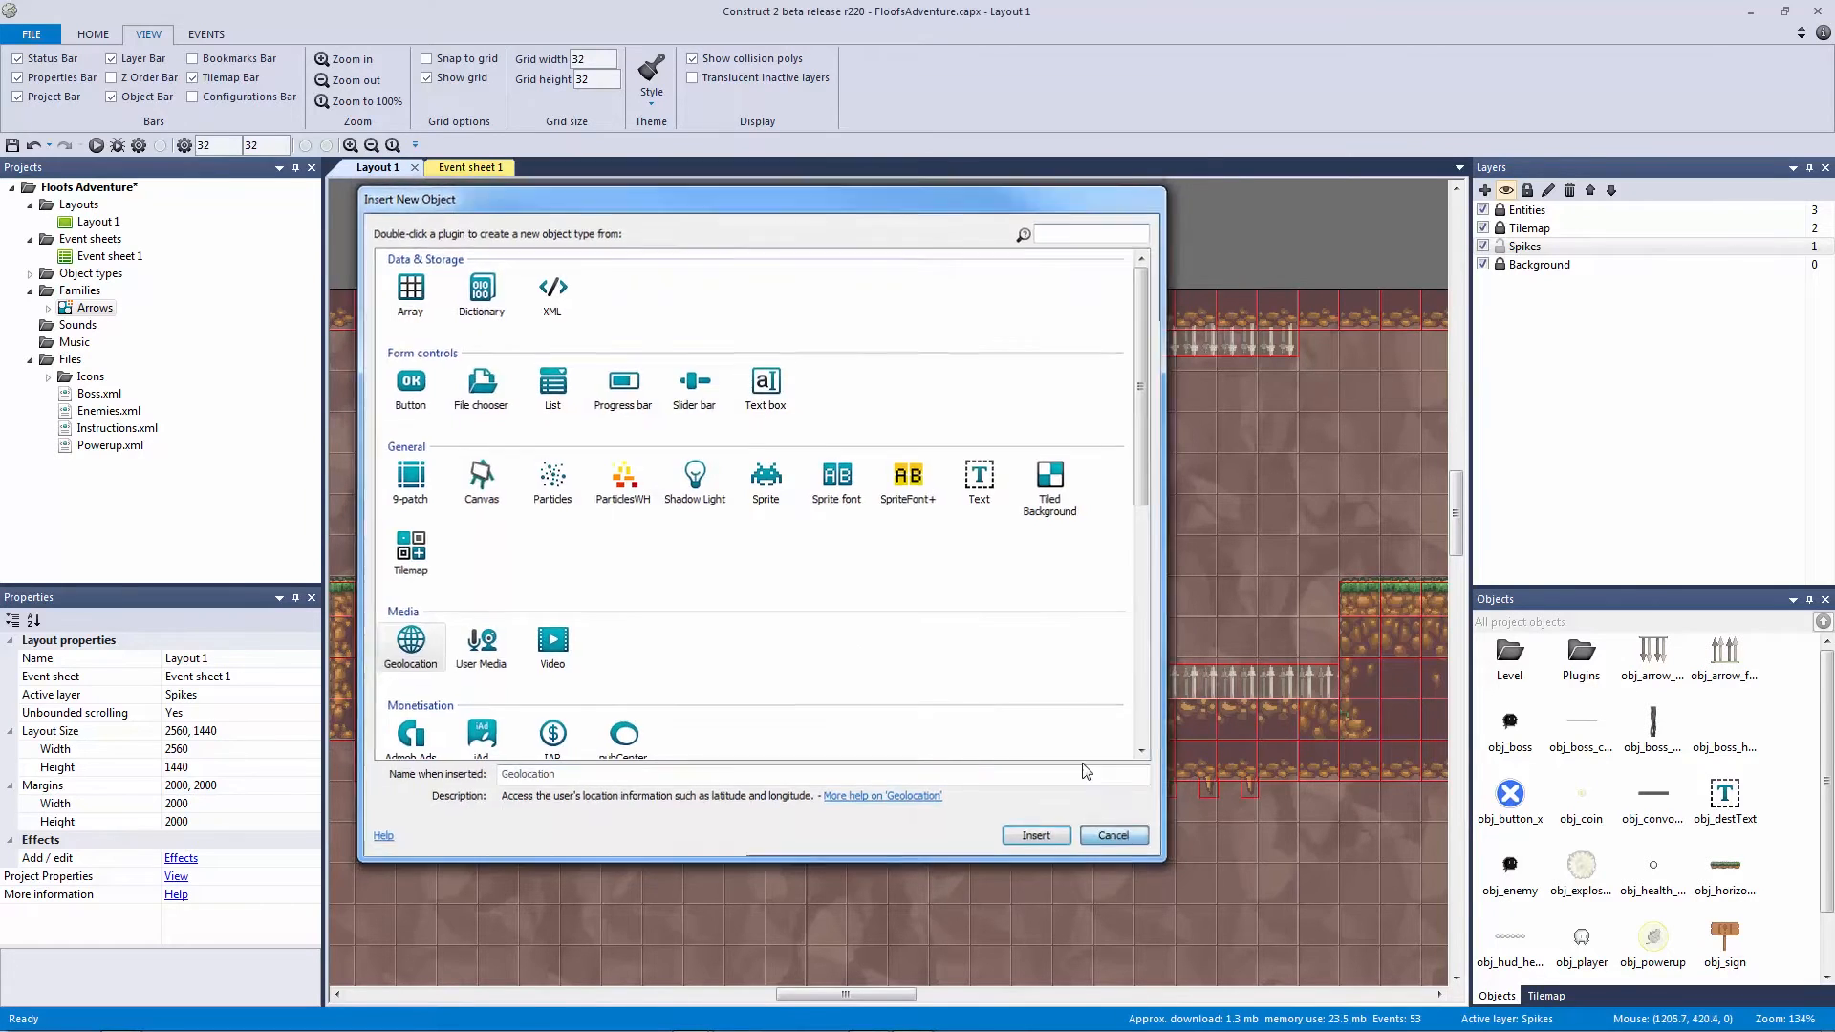
pyautogui.press('Escape')
pyautogui.moveTo(877, 642); pyautogui.dragTo(926, 527)
pyautogui.moveTo(843, 582); pyautogui.dragTo(897, 690)
pyautogui.keyDown('ctrl'); pyautogui.scroll(1, 931, 673); pyautogui.keyUp('ctrl')
pyautogui.keyDown('ctrl'); pyautogui.scroll(5, 931, 672); pyautogui.keyUp('ctrl')
pyautogui.moveTo(858, 525); pyautogui.dragTo(871, 397)
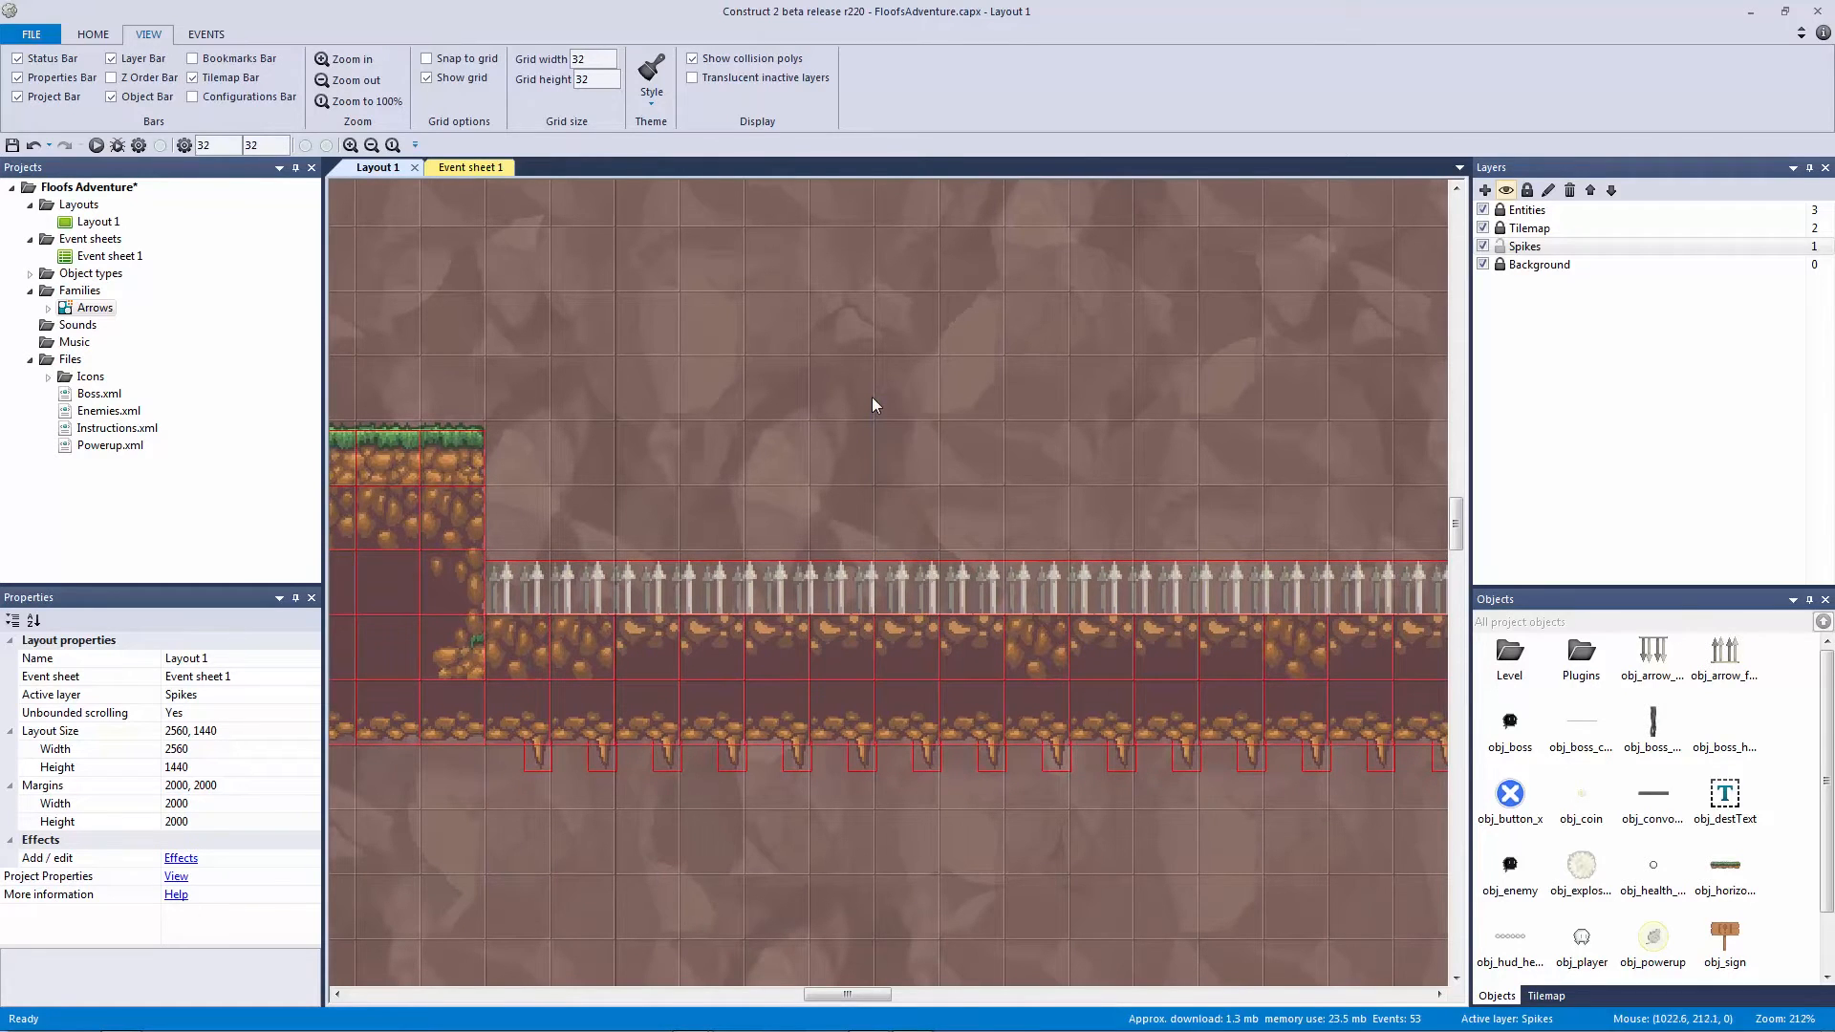
pyautogui.moveTo(903, 476); pyautogui.dragTo(1086, 481)
pyautogui.click(468, 167)
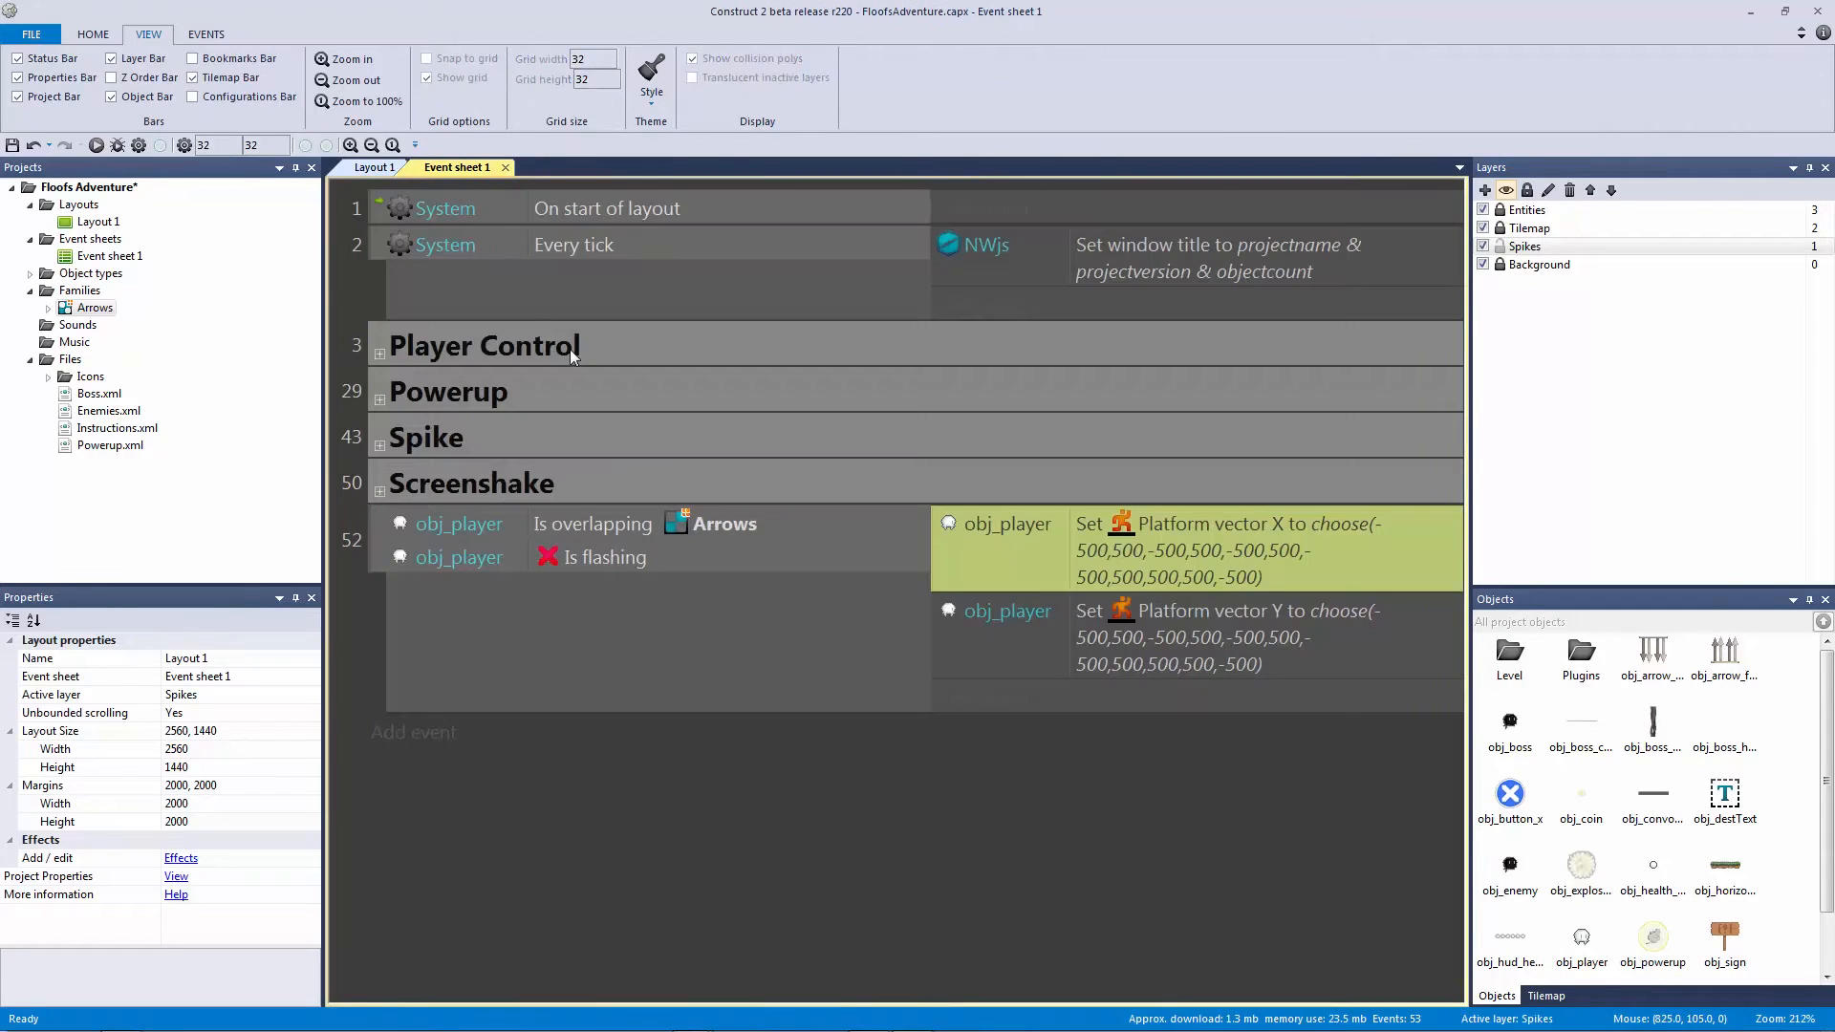
# Step: Add a sub-event with the System condition Trigger once while true under the Arrows overlap event
pyautogui.click(588, 558)
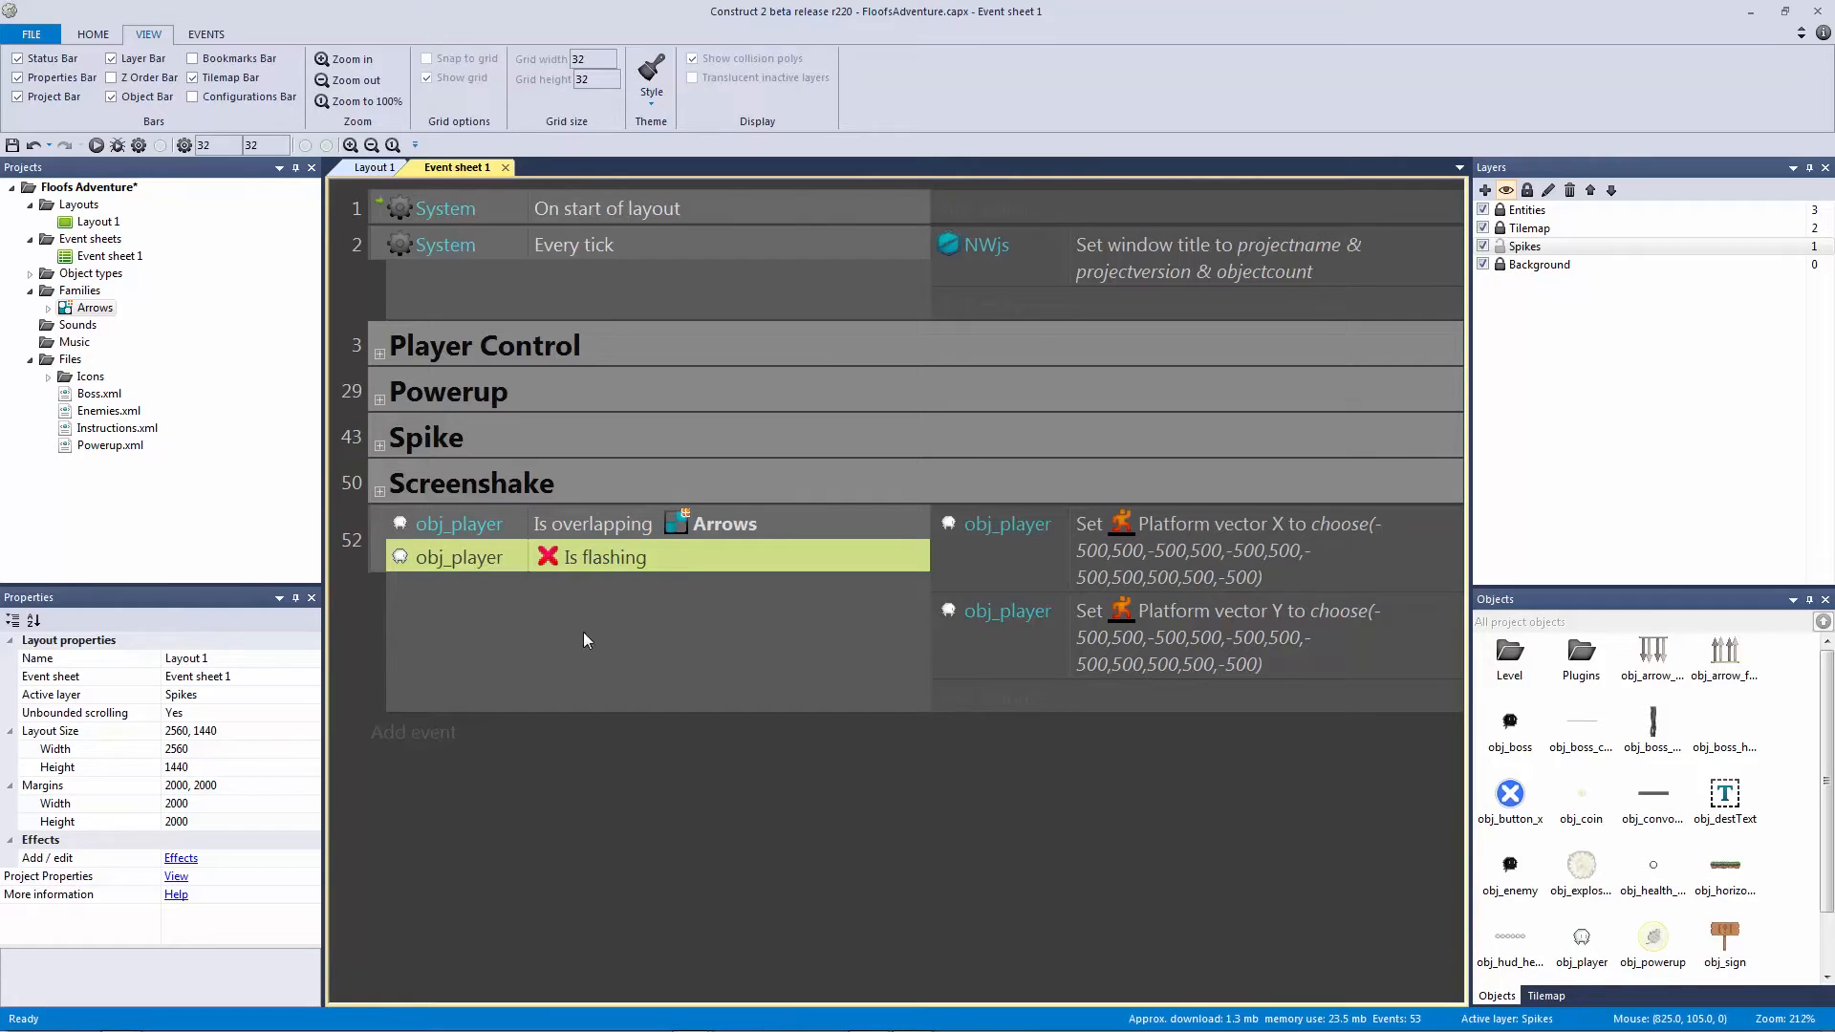
pyautogui.click(381, 566)
pyautogui.press('b')
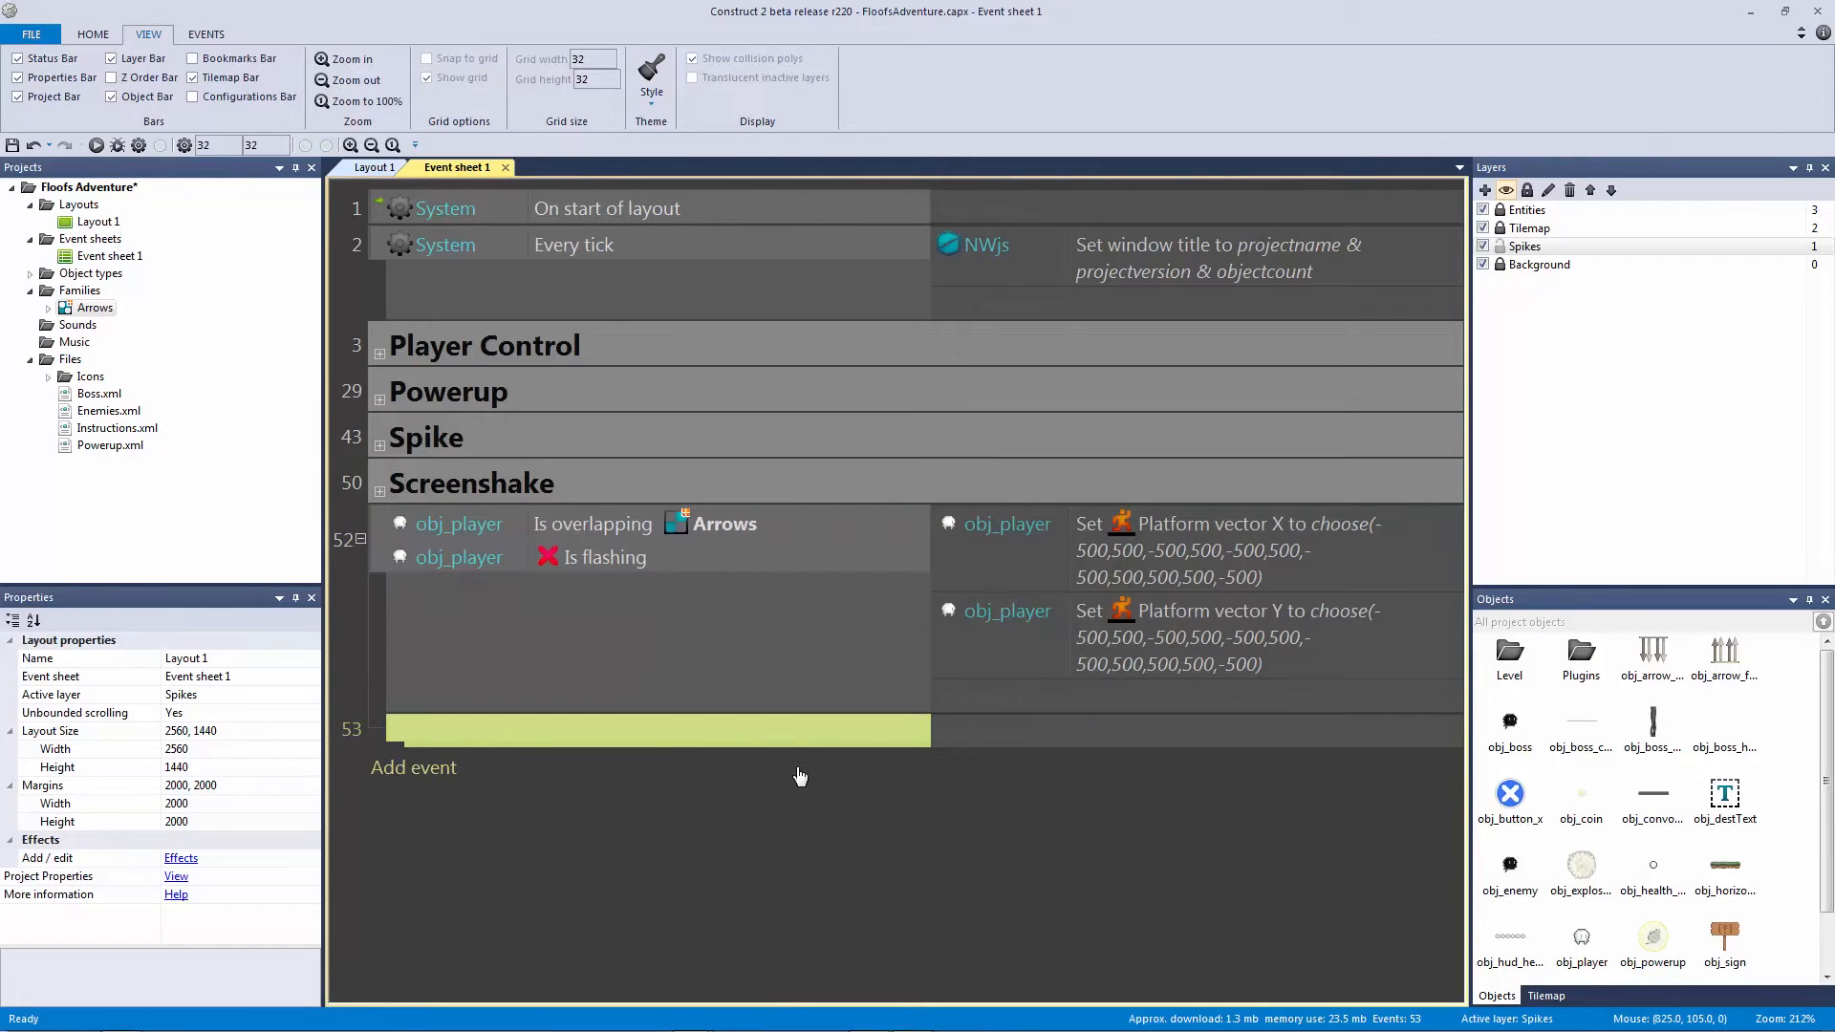
pyautogui.doubleClick(778, 738)
pyautogui.doubleClick(436, 257)
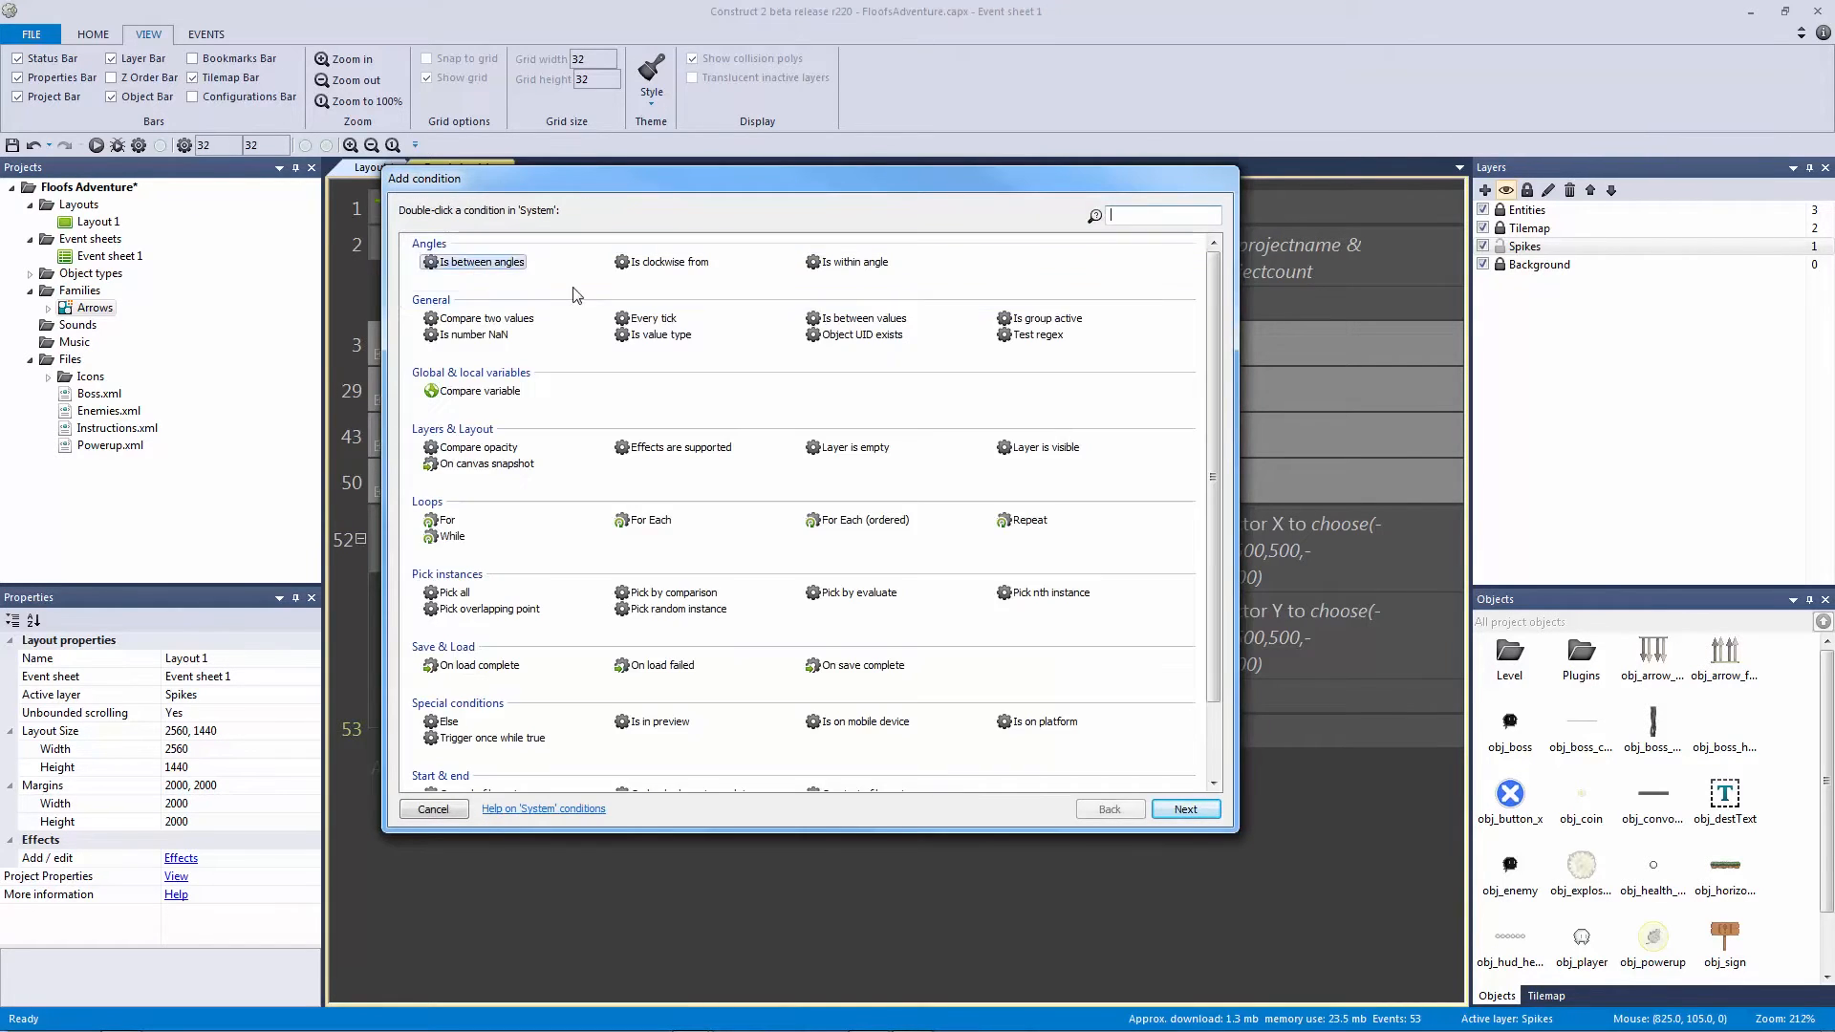
pyautogui.write('tr')
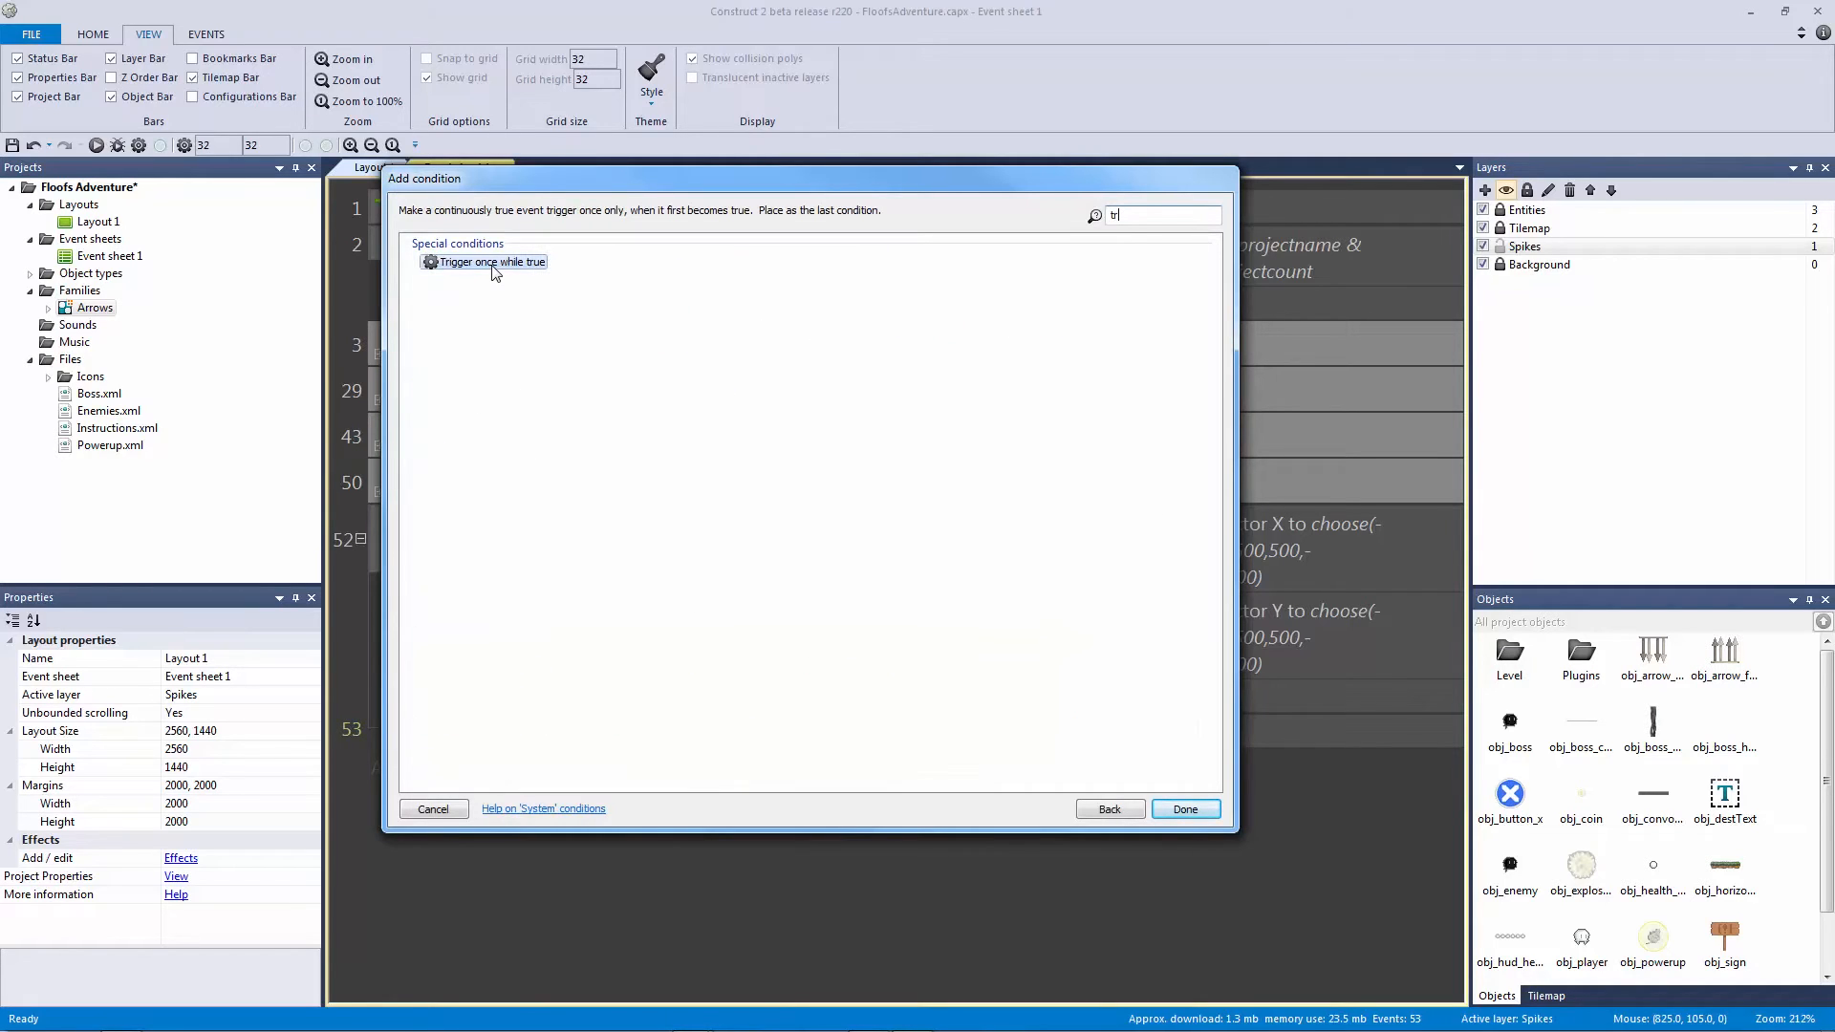
pyautogui.doubleClick(516, 261)
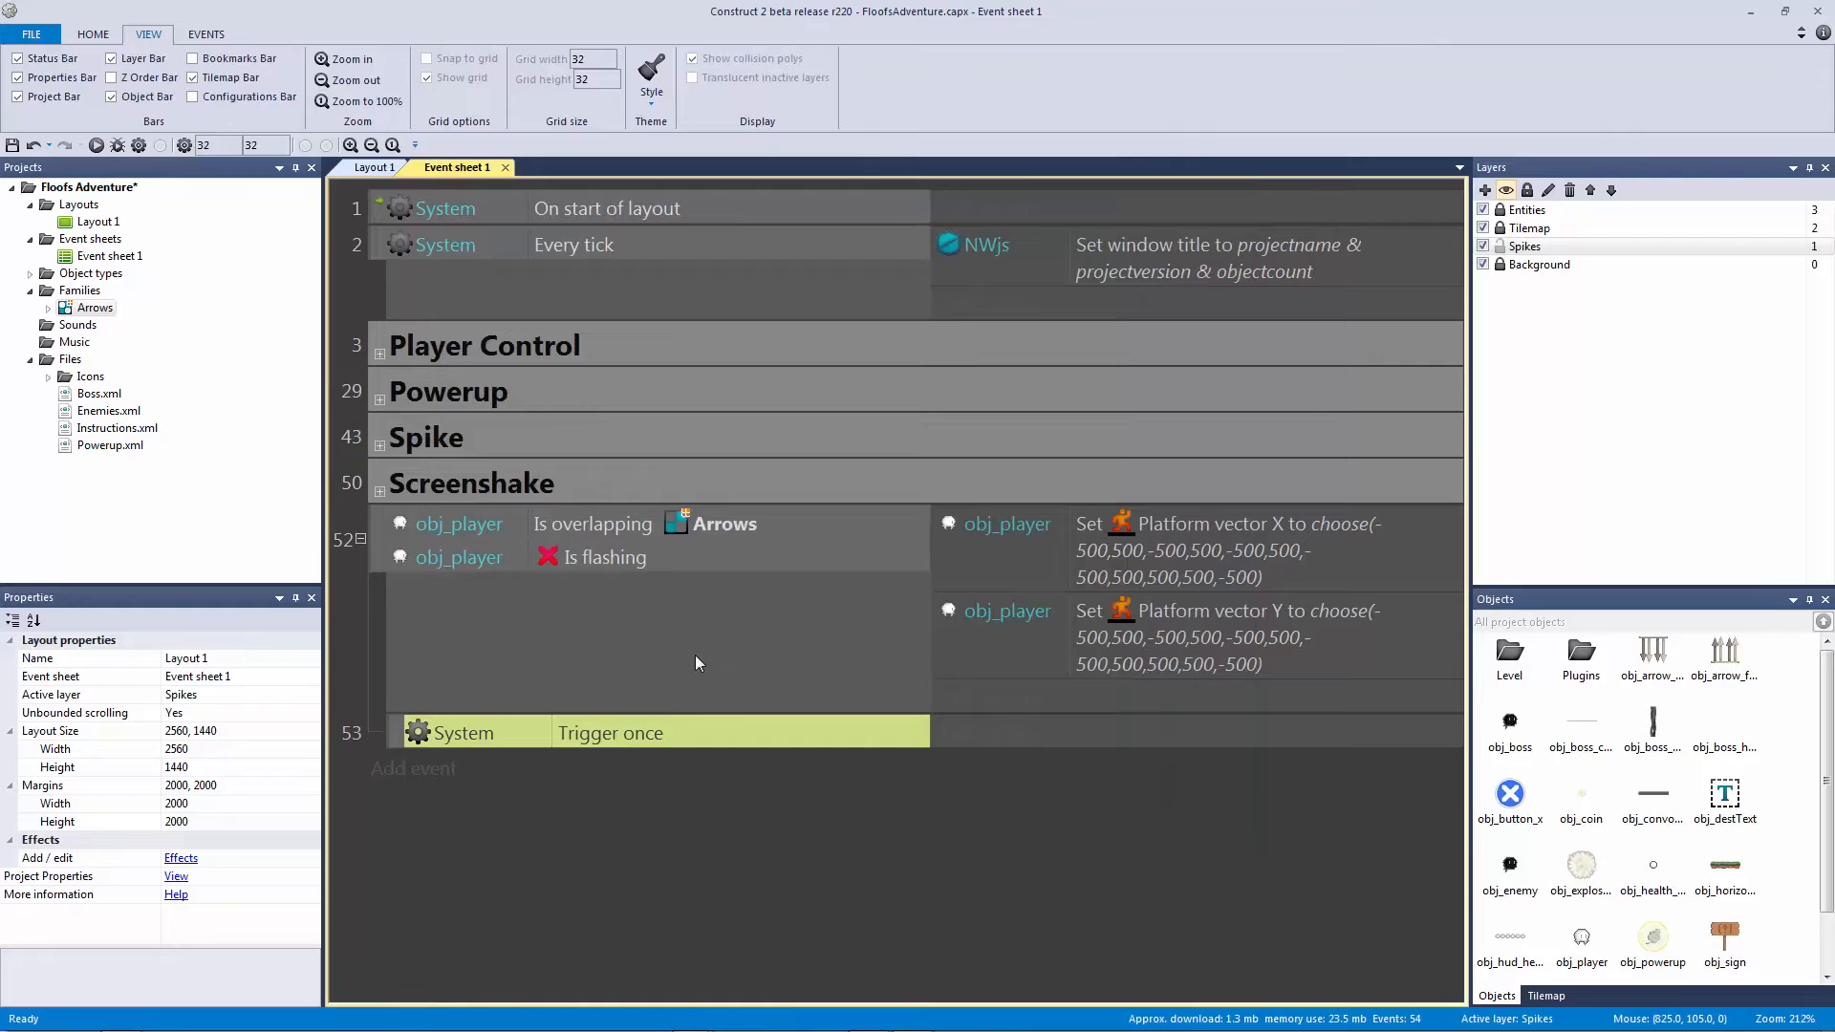
pyautogui.click(625, 557)
pyautogui.click(652, 727)
pyautogui.click(680, 565)
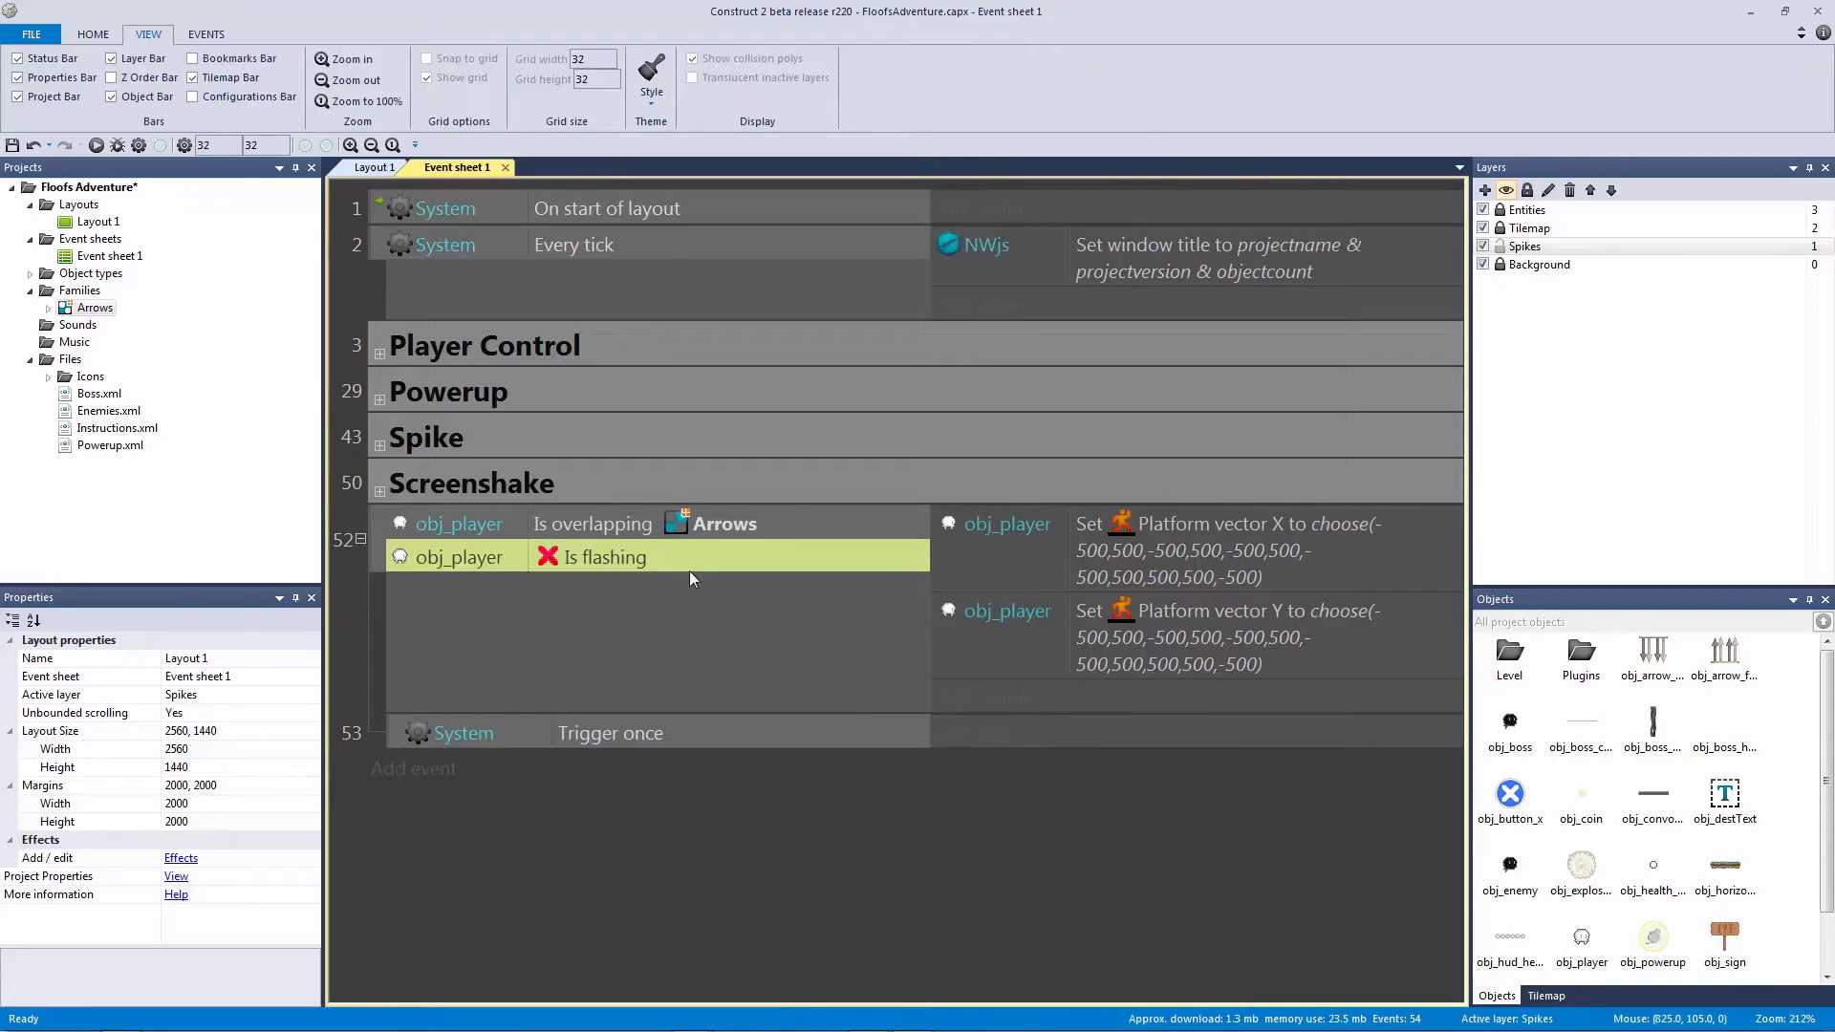
pyautogui.click(830, 738)
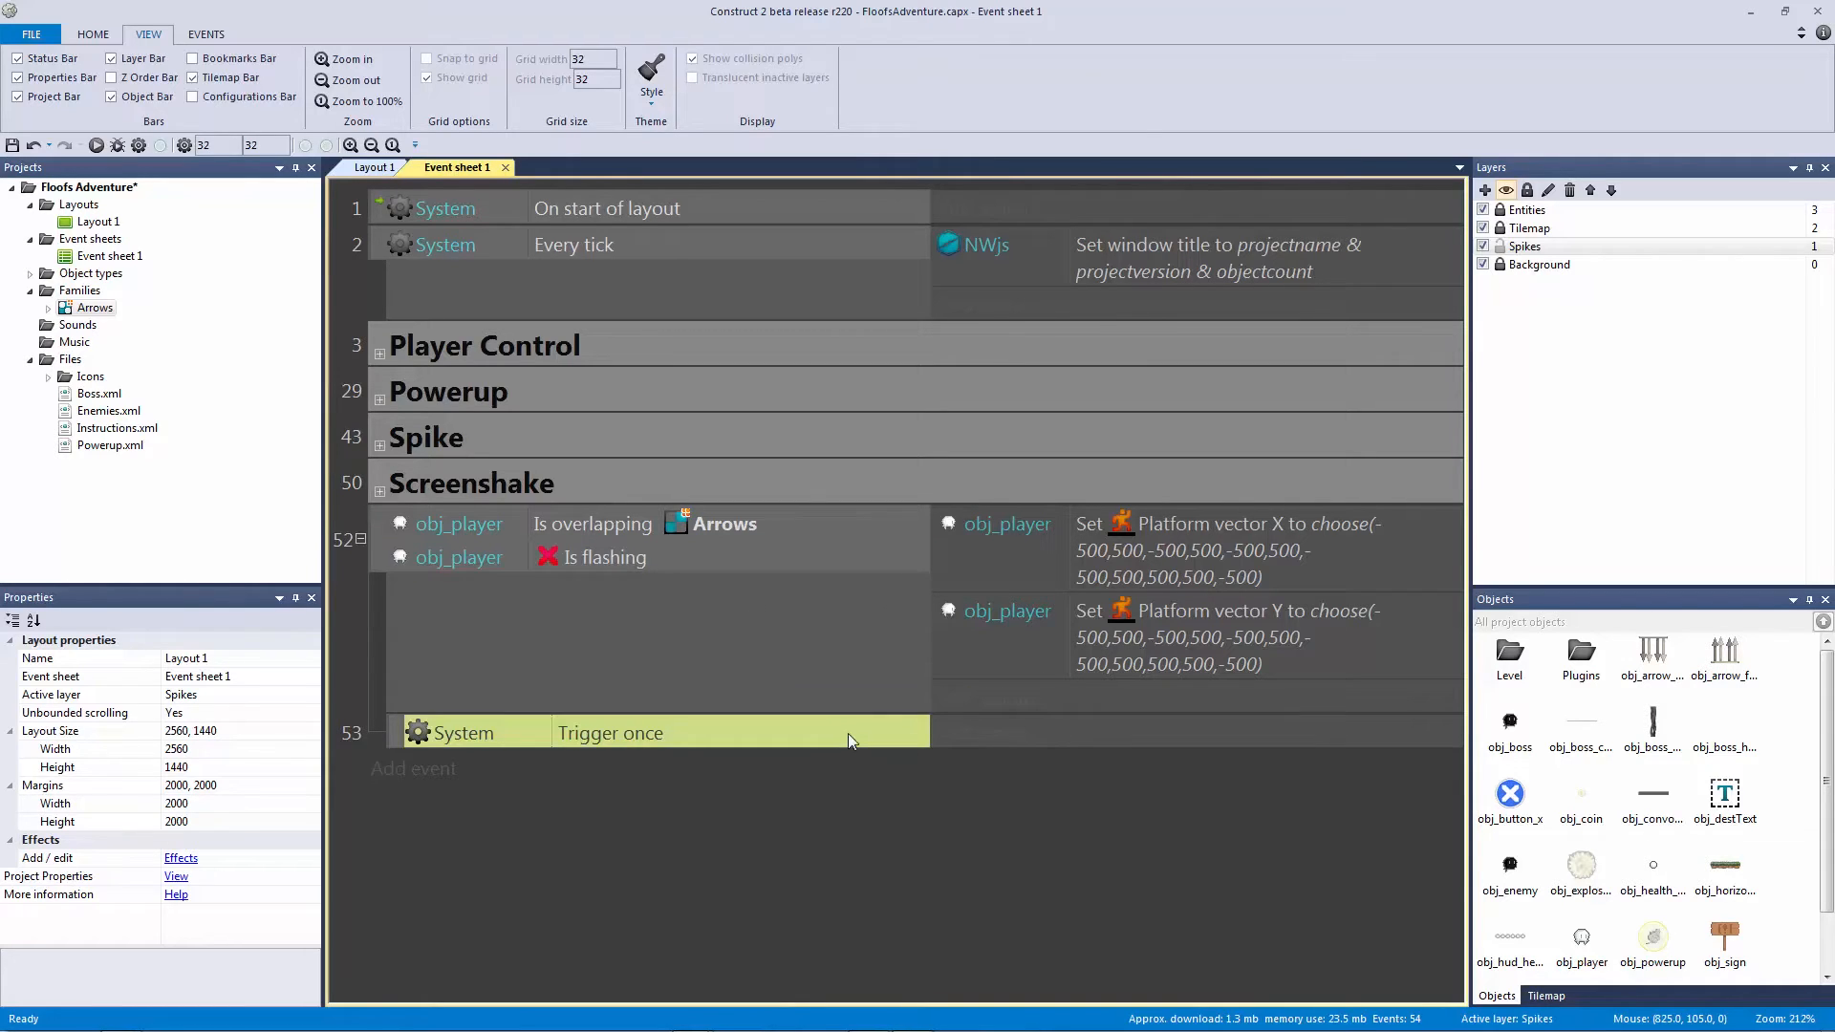
pyautogui.click(674, 553)
pyautogui.click(661, 533)
pyautogui.click(676, 563)
# Step: Add an obj_player Flash action to the Trigger once sub-event with On time 0.05 and Off time 0.05
pyautogui.click(962, 740)
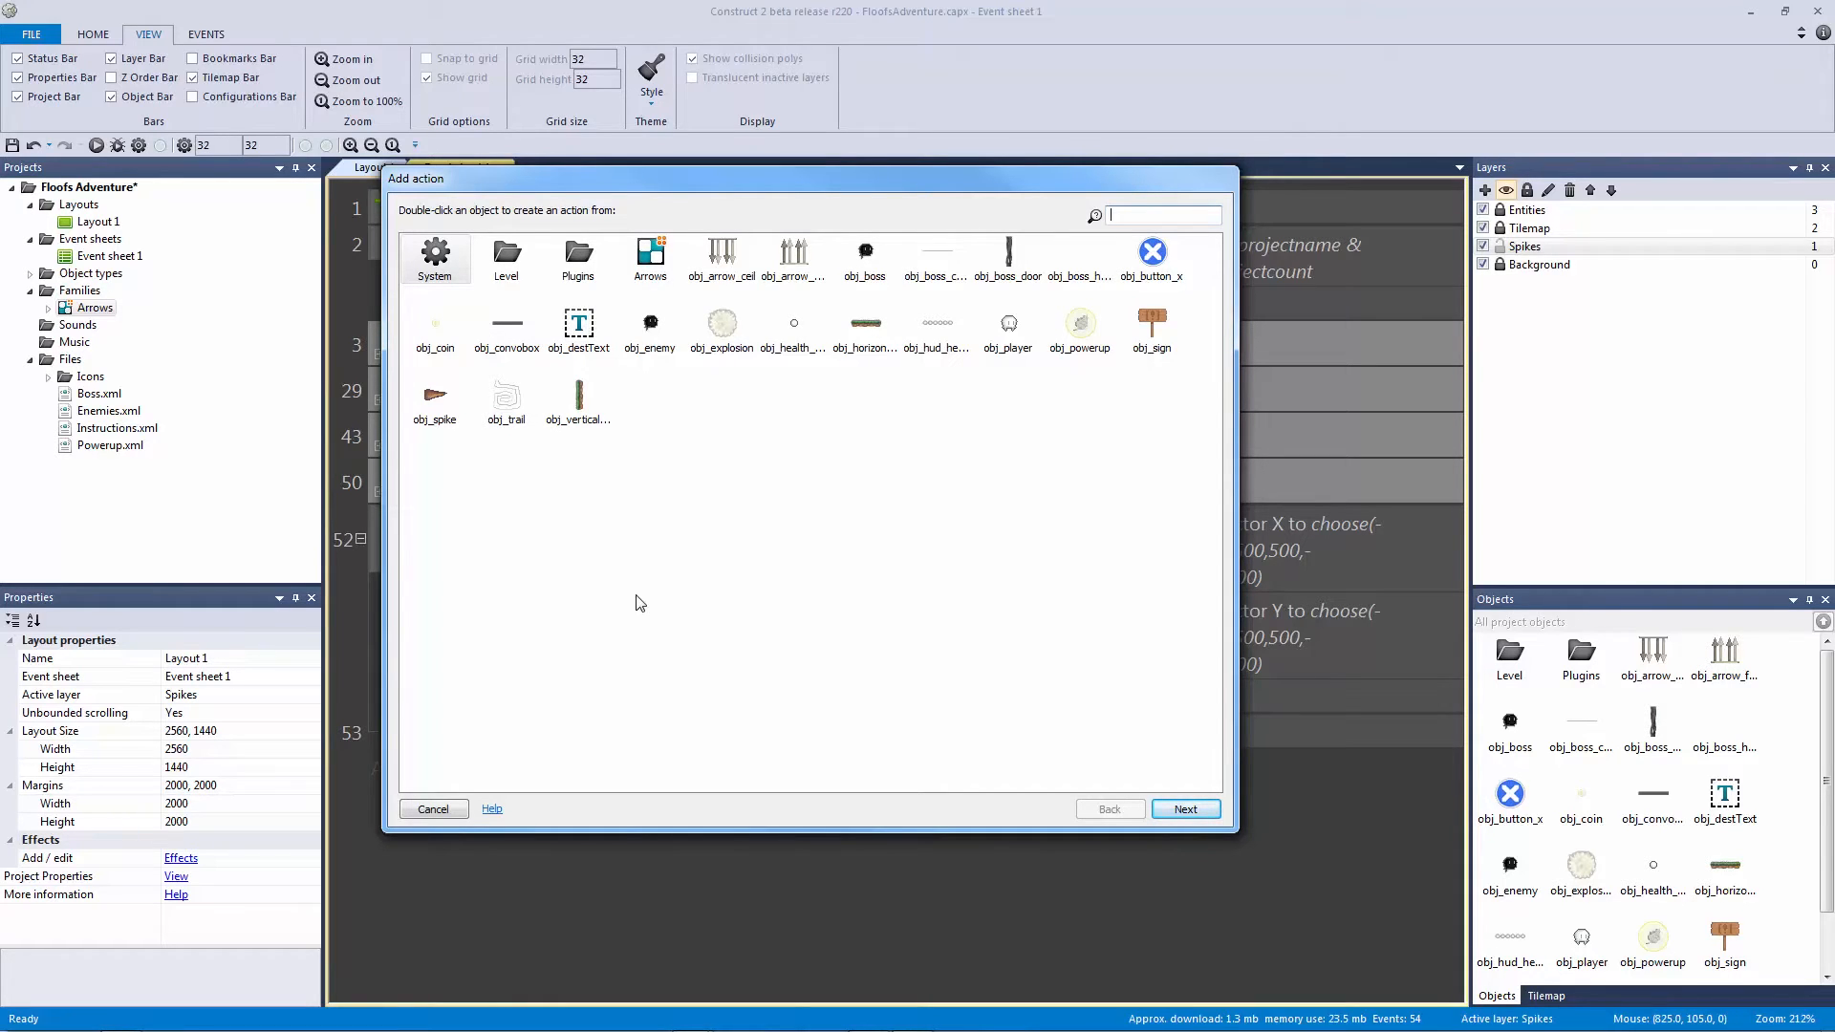
pyautogui.doubleClick(1008, 329)
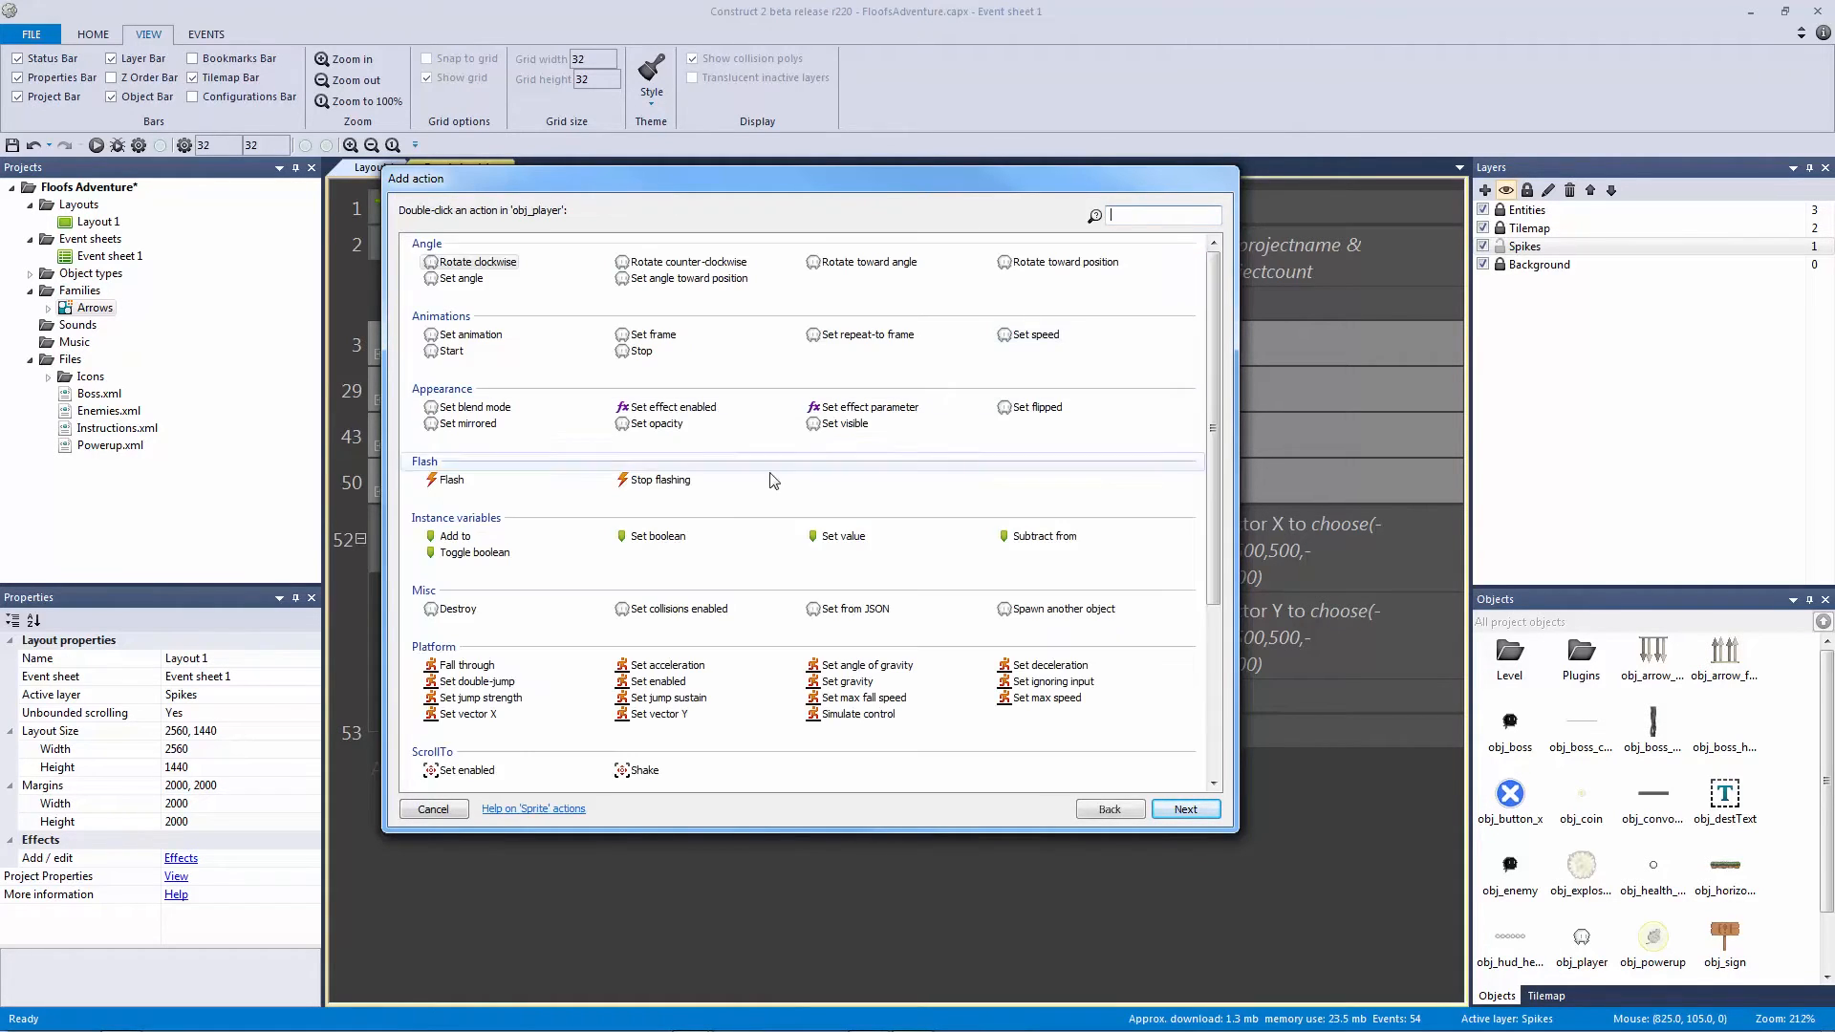
pyautogui.doubleClick(460, 483)
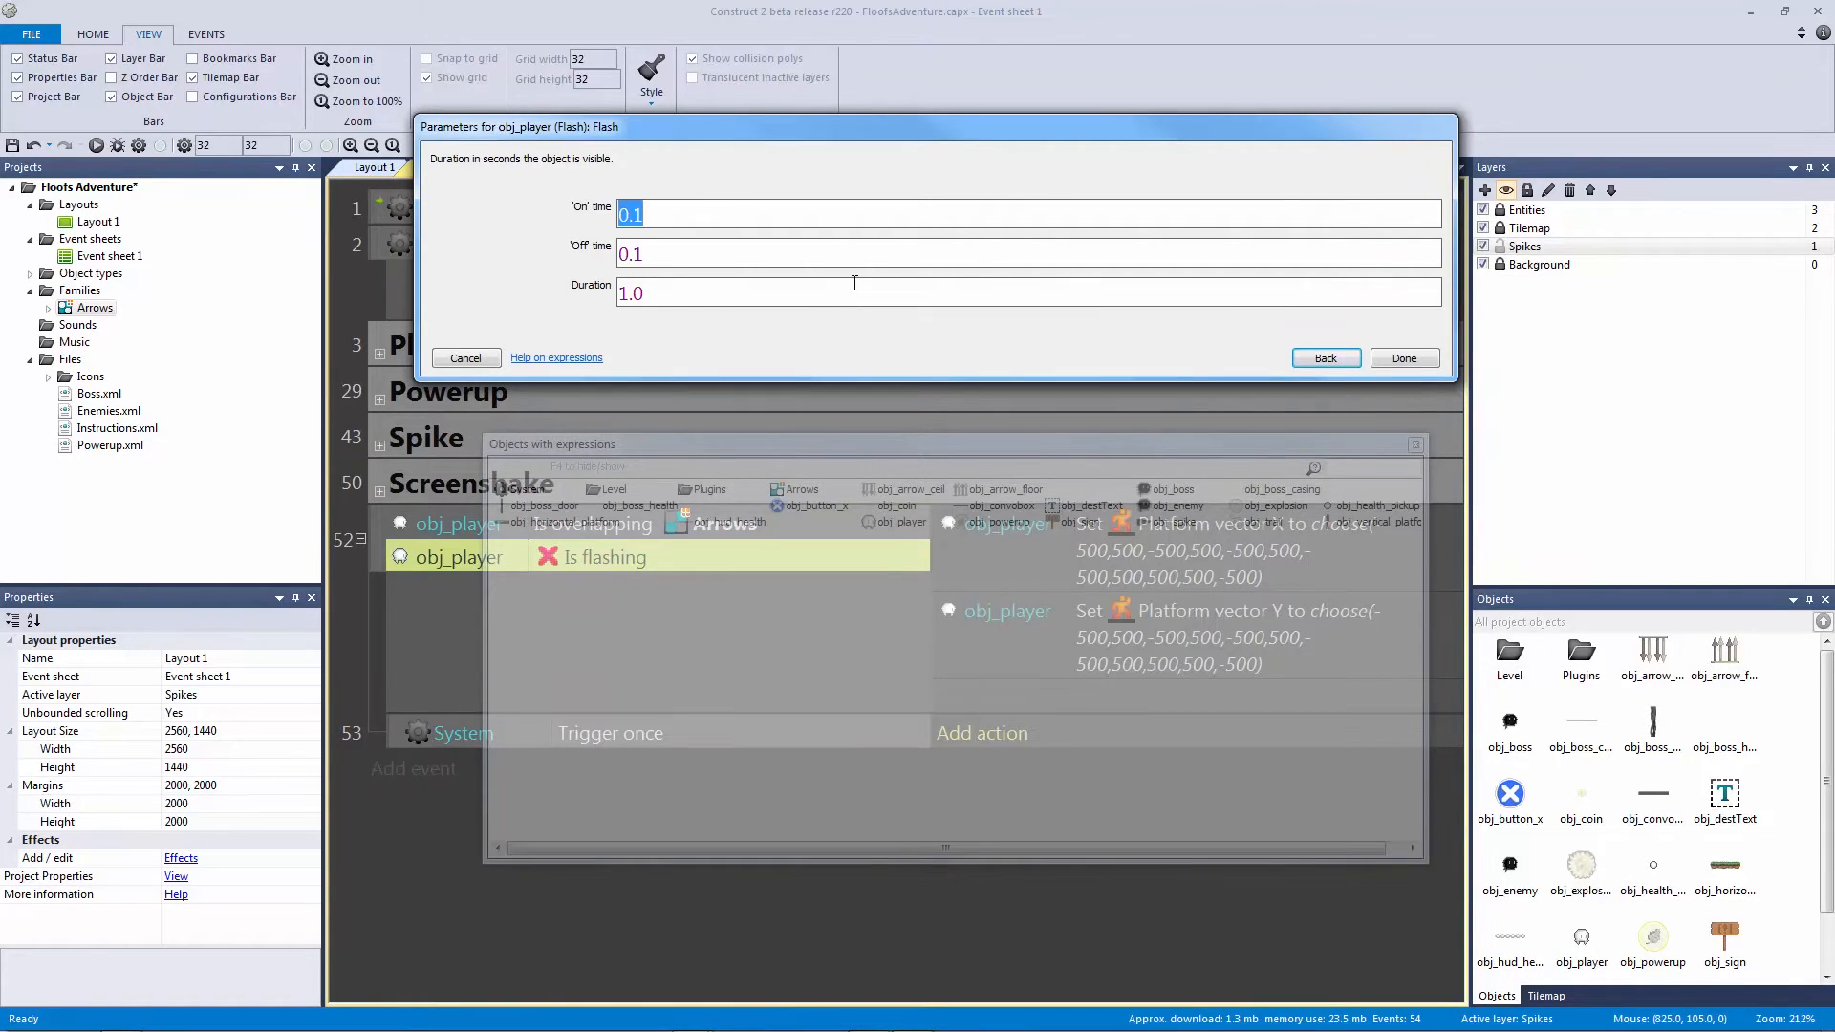
pyautogui.write('0.05')
pyautogui.press('Tab')
pyautogui.write('0.05')
pyautogui.press('Tab')
pyautogui.press('Return')
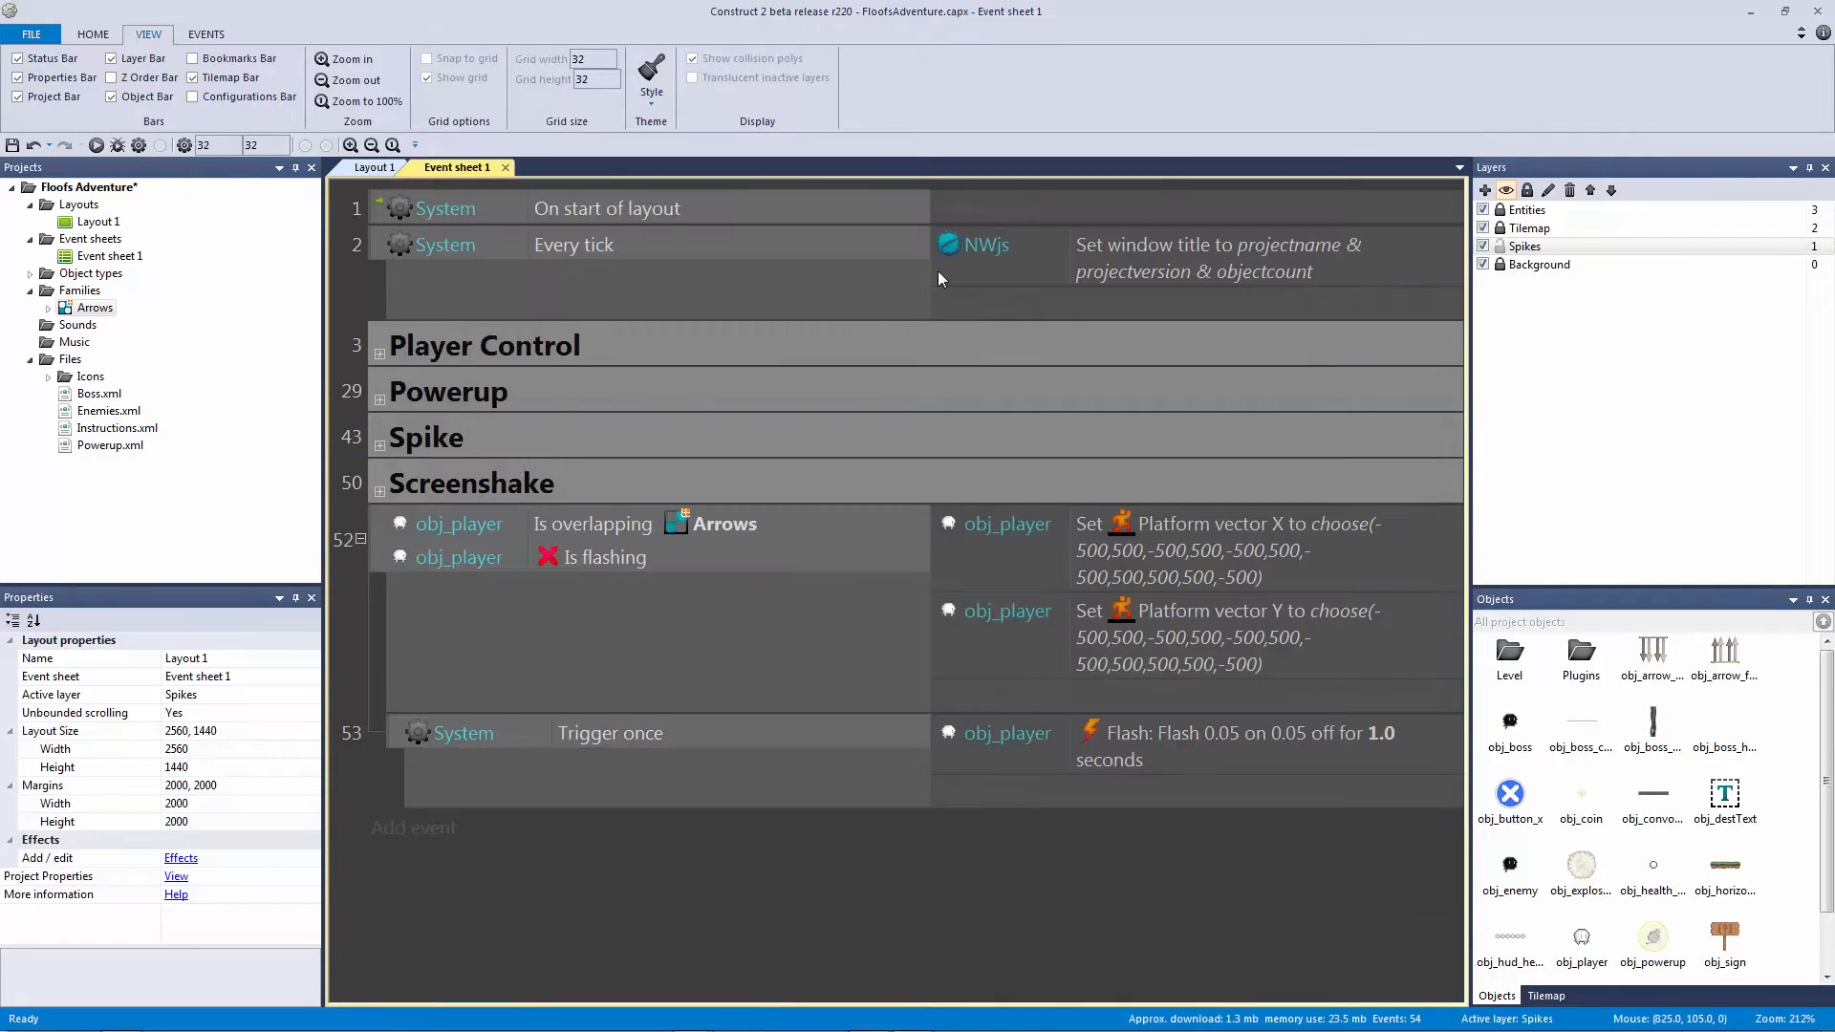
# Step: Set the Flash action's duration to 1.5 seconds in the Trigger once sub-event and save the project
pyautogui.doubleClick(1248, 749)
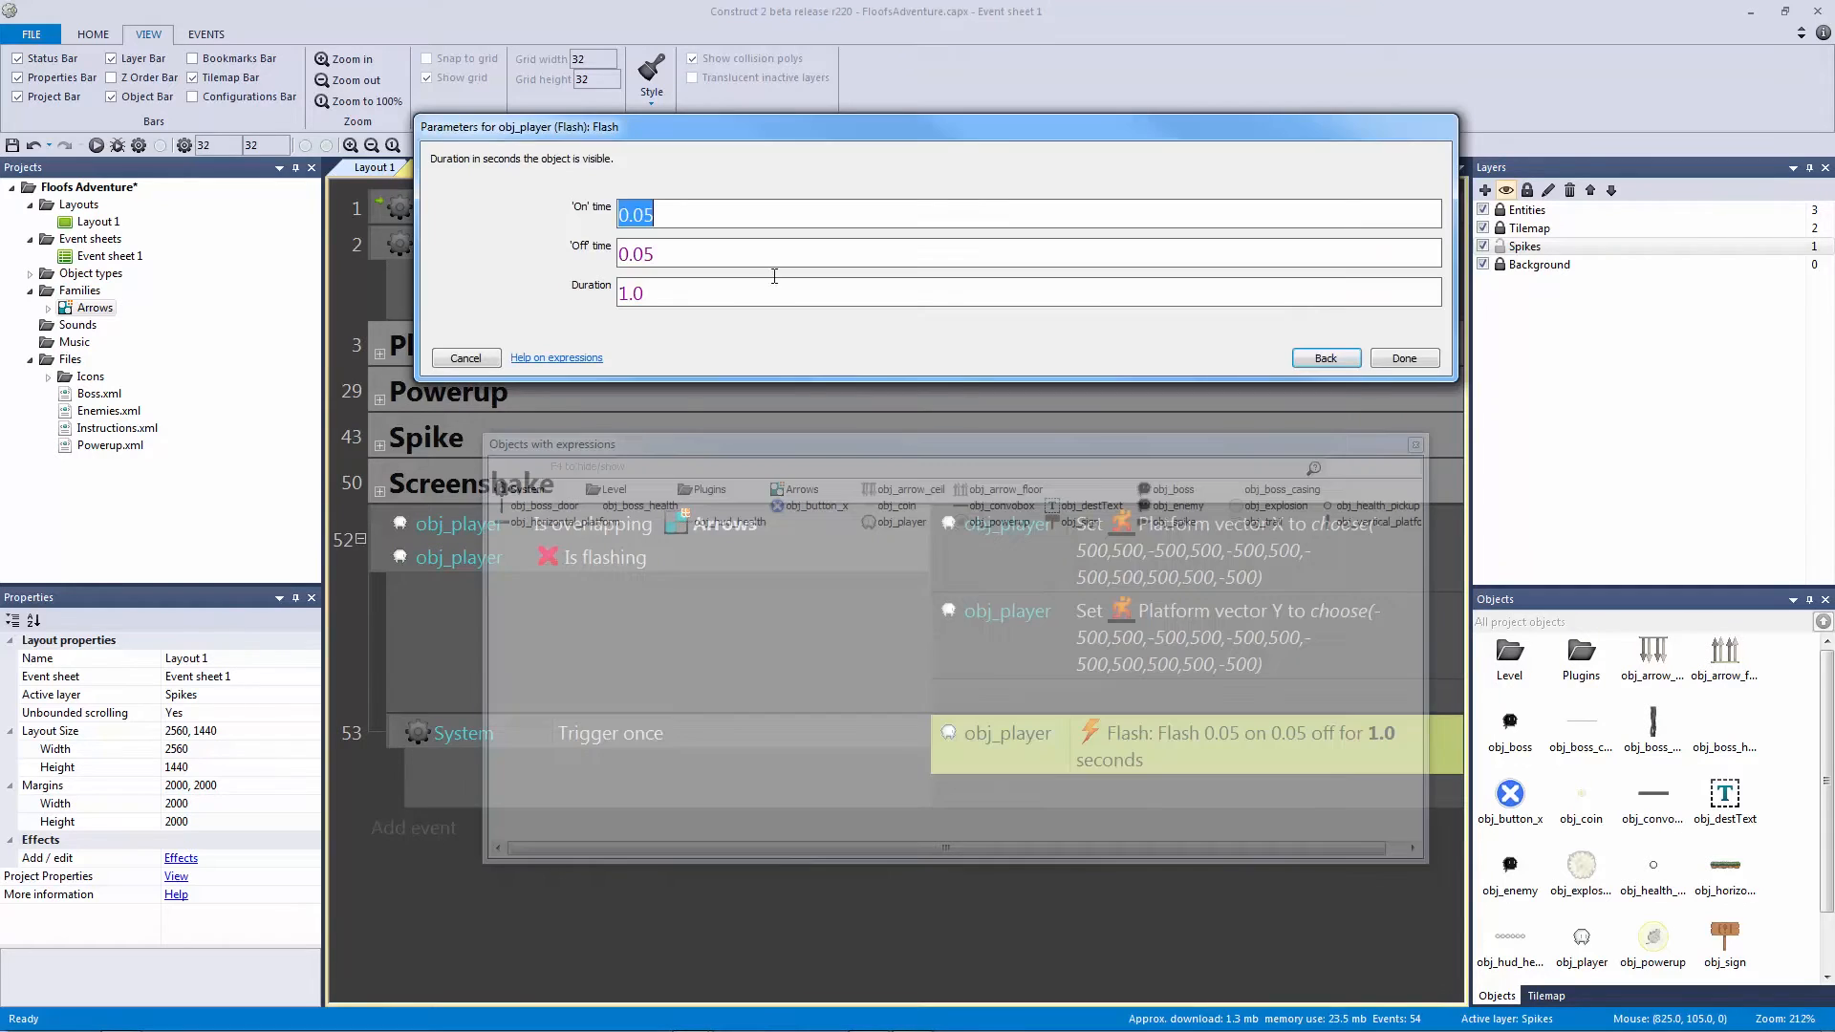
pyautogui.doubleClick(669, 288)
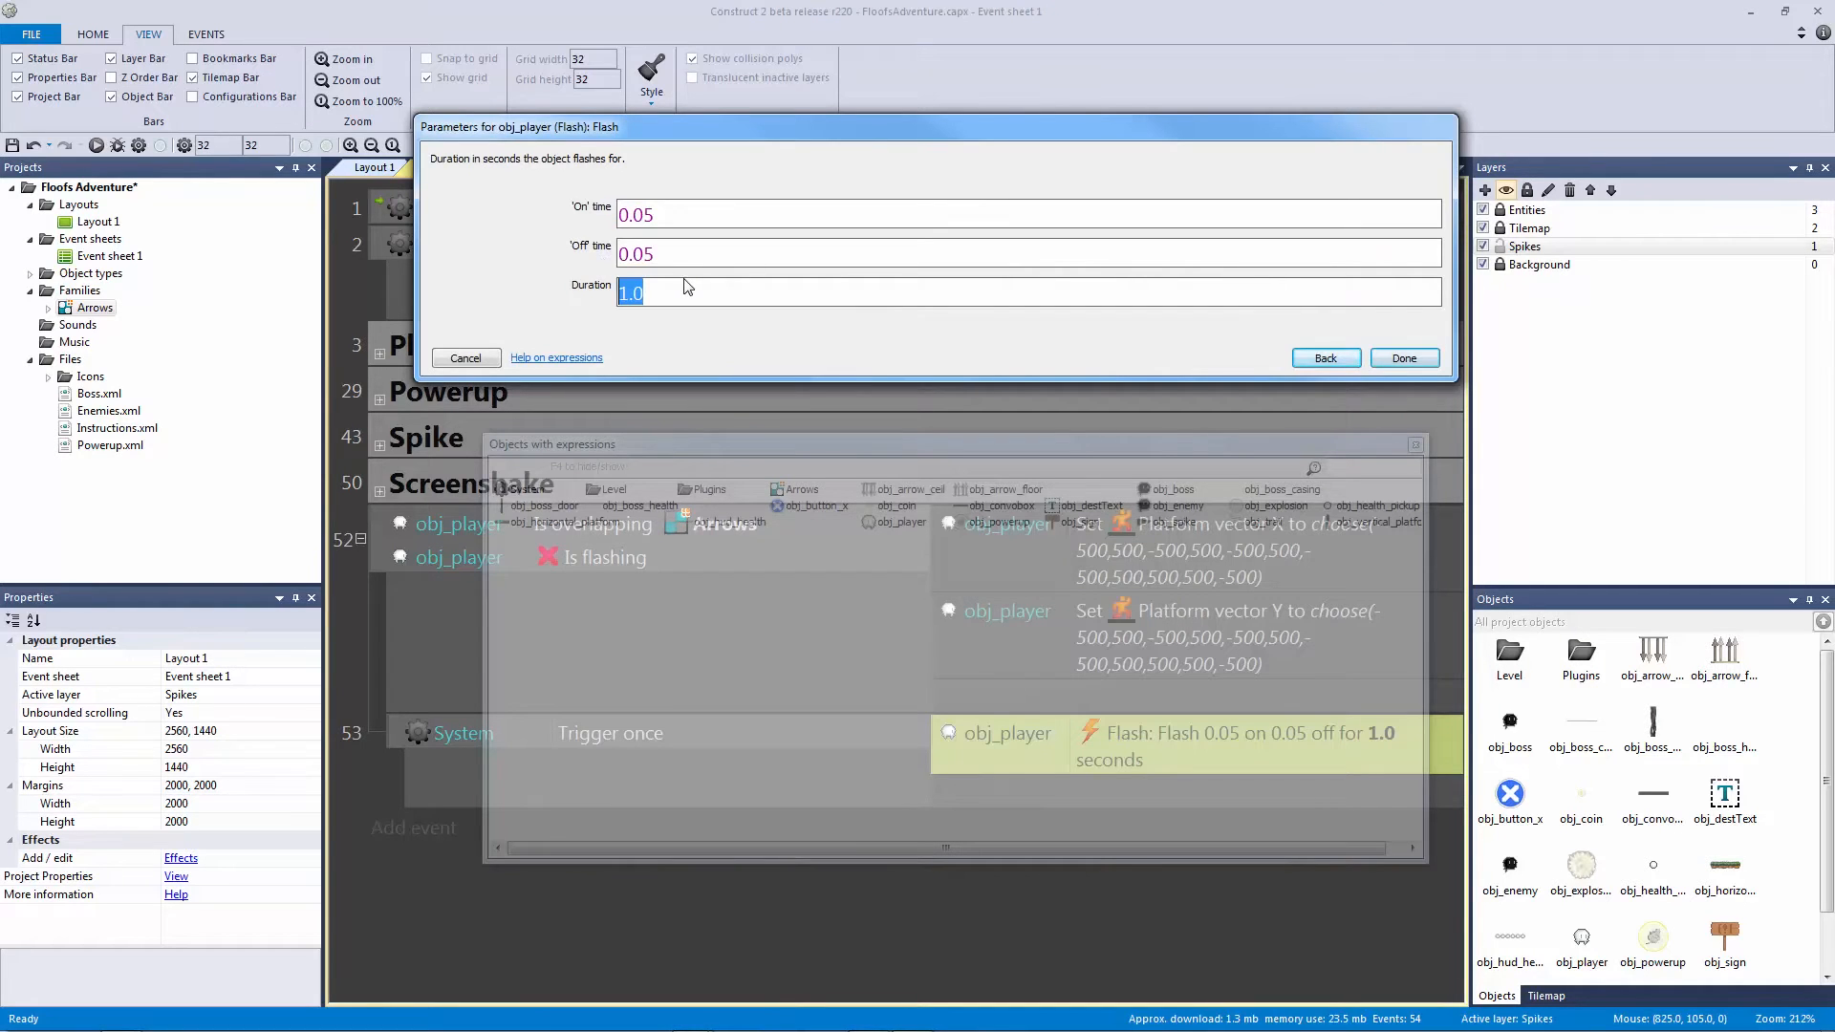
pyautogui.write('1.5')
pyautogui.press('Return')
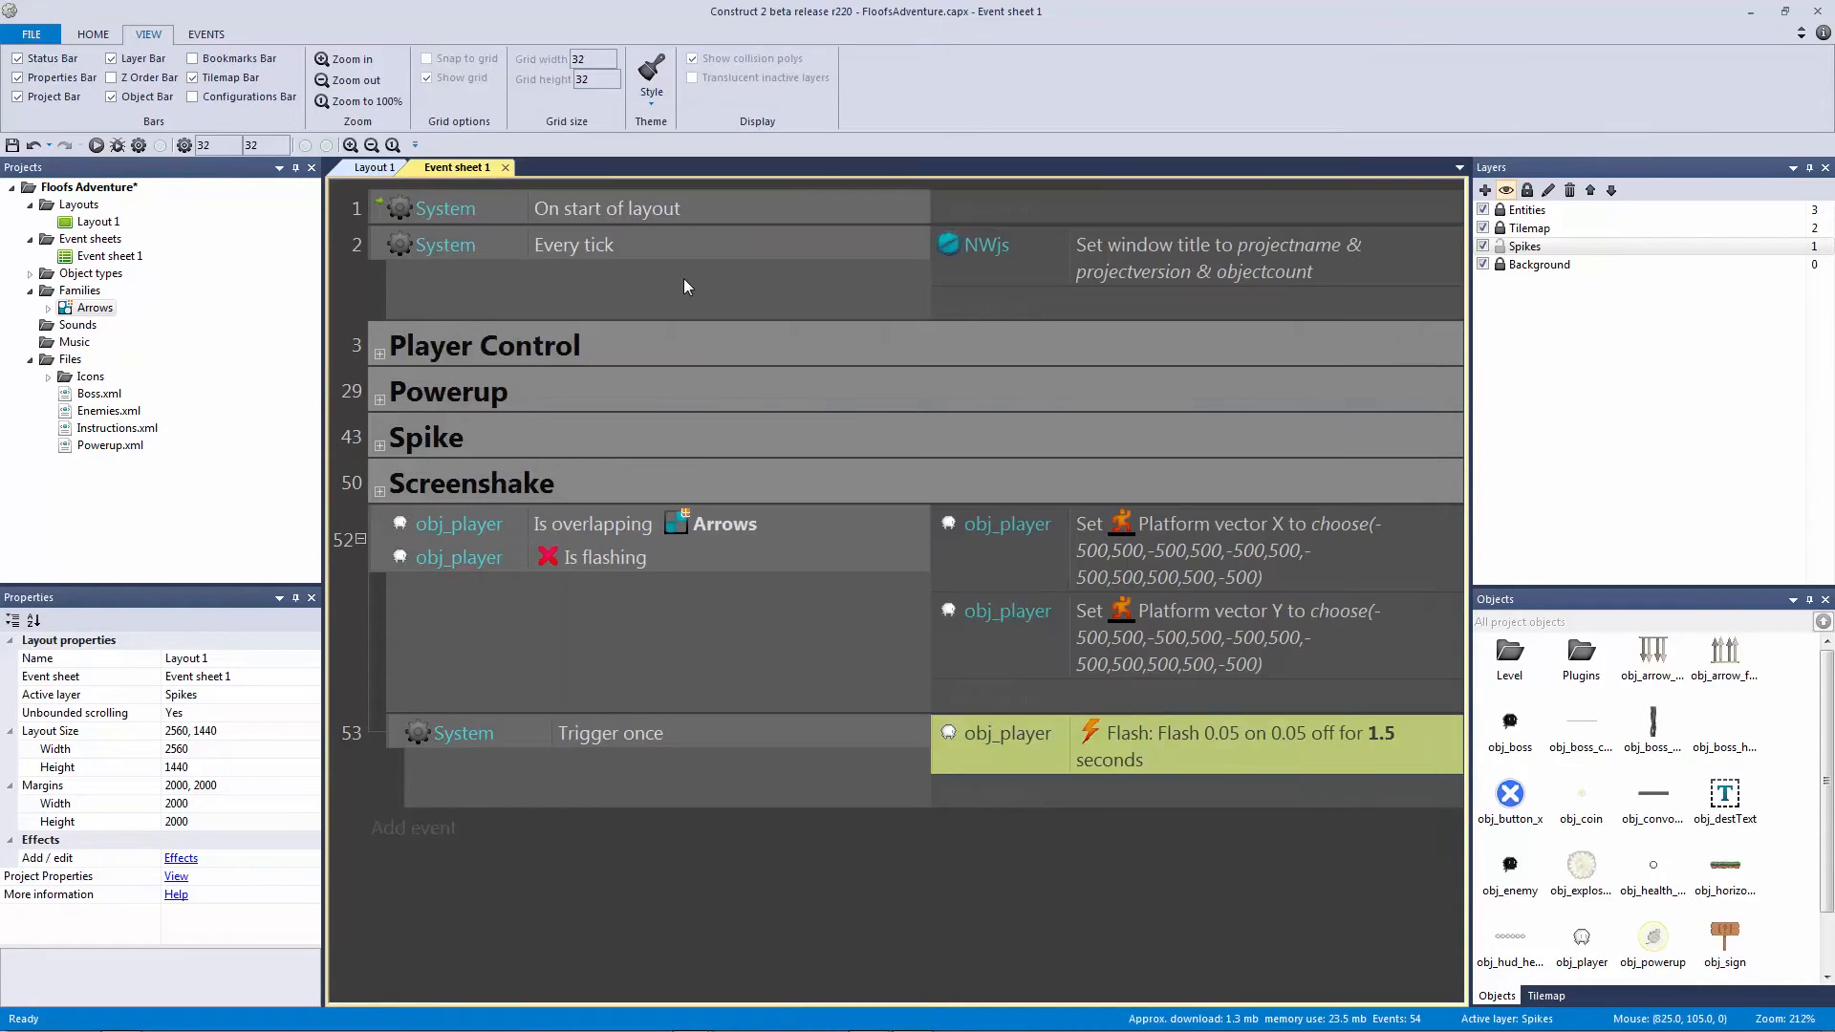
pyautogui.hotkey('ctrl', 's')
# Step: Add the comment "Add player lose health func" above the Trigger once sub-event
pyautogui.click(711, 555)
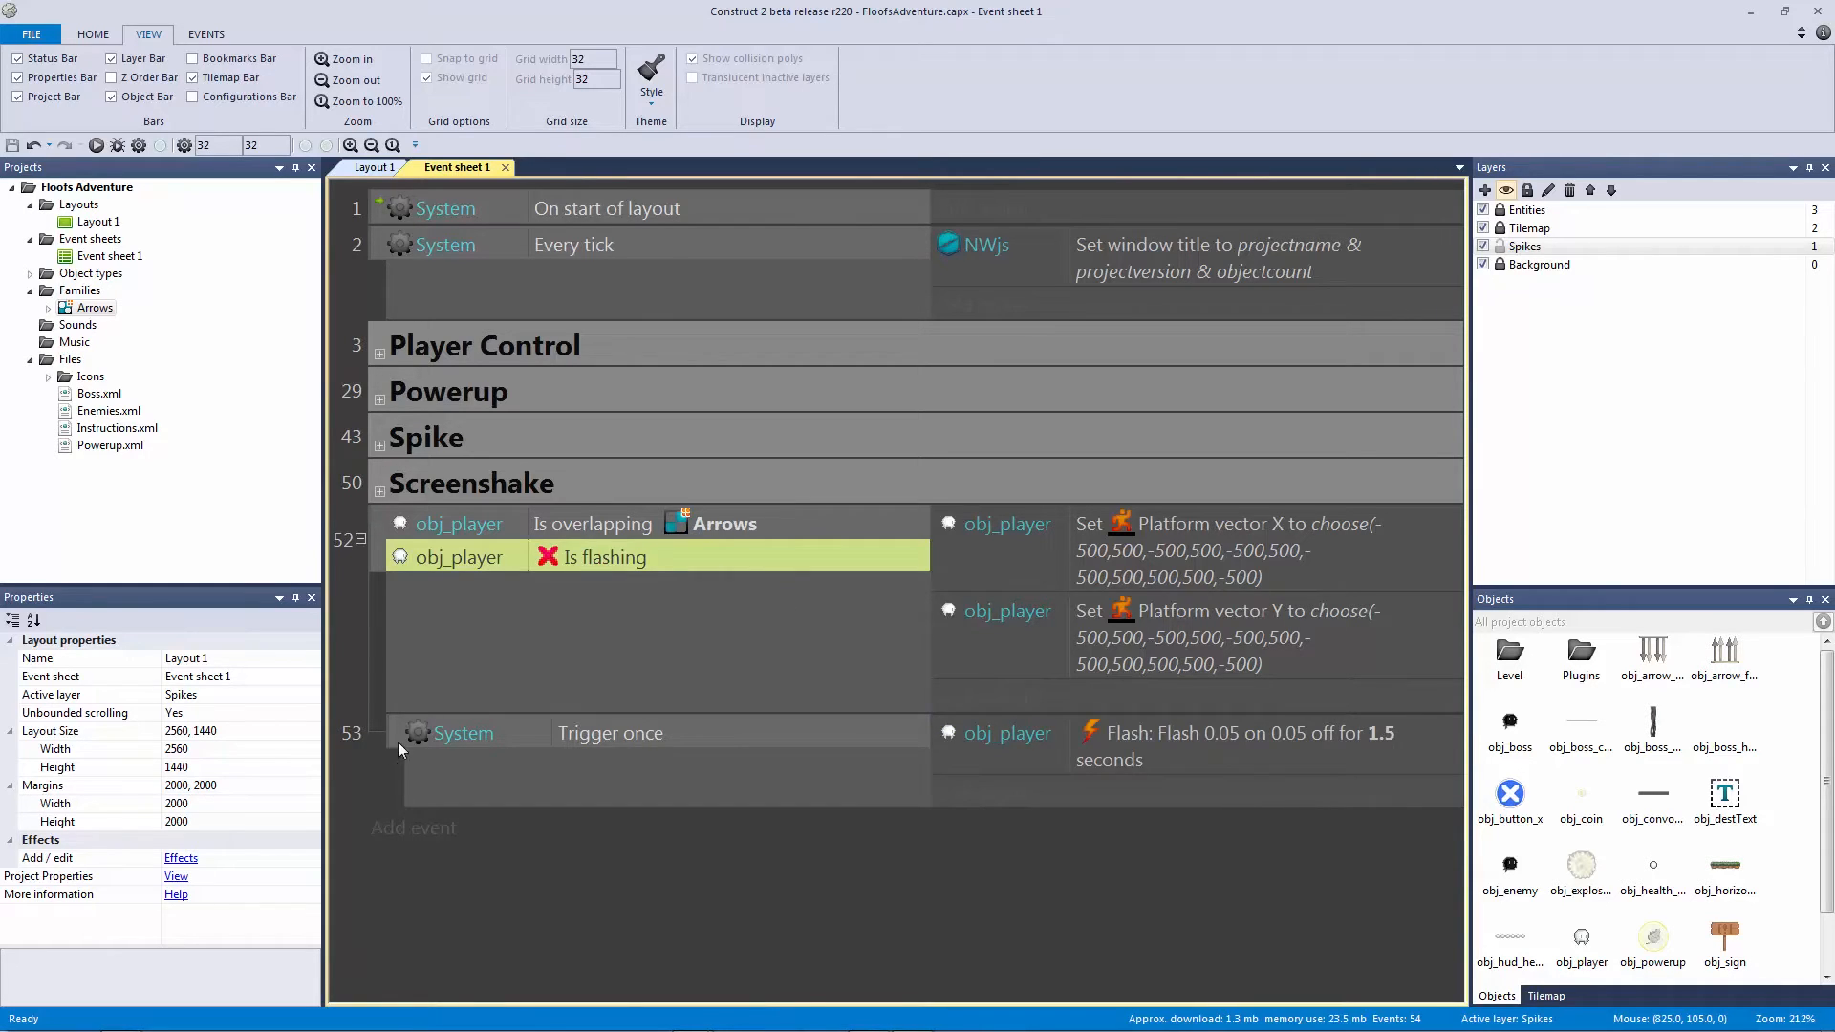
pyautogui.write('q')
pyautogui.write('Add pla')
pyautogui.press('BackSpace')
pyautogui.press('BackSpace')
pyautogui.write('play')
pyautogui.press('BackSpace')
pyautogui.press('BackSpace')
pyautogui.press('BackSpace')
pyautogui.press('BackSpace')
pyautogui.write('layer lose health func')
pyautogui.press('Return')
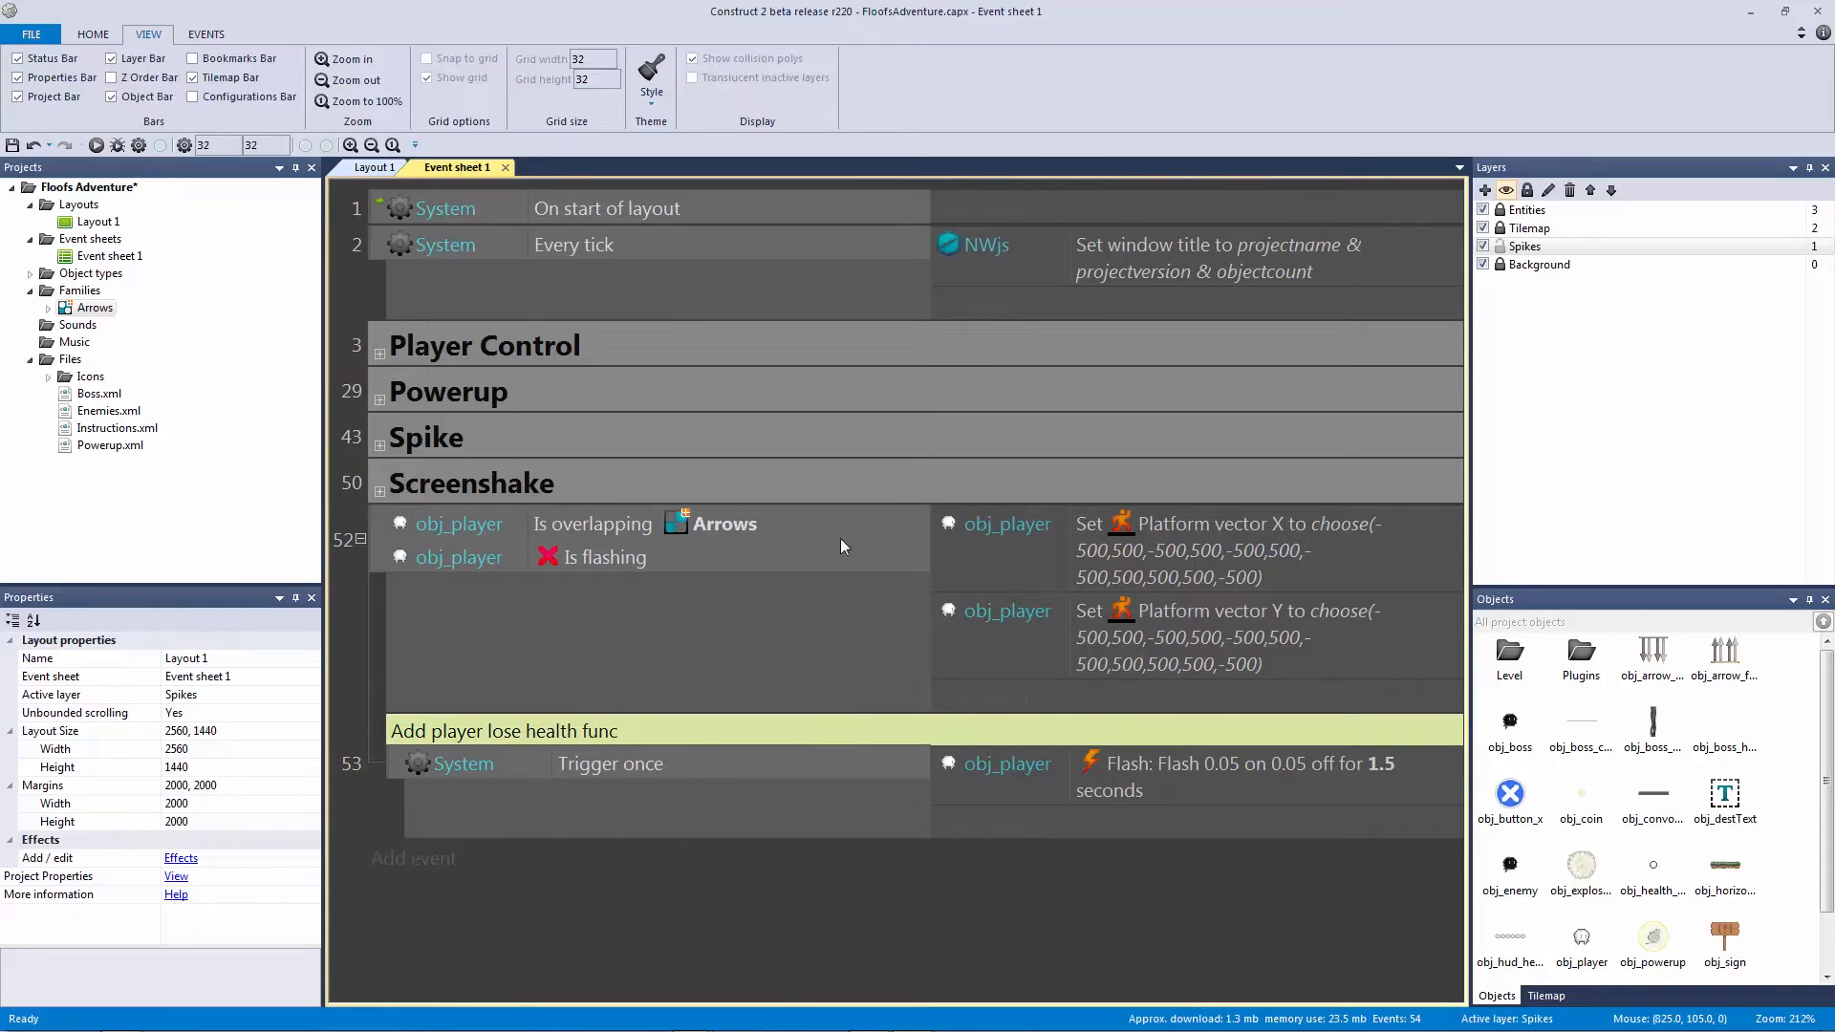
# Step: Copy the screenshake_func call from the Spike group's Is on-screen event into the Trigger once sub-event
pyautogui.click(380, 444)
pyautogui.click(1194, 787)
pyautogui.scroll(-2, 1214, 779)
pyautogui.scroll(-4, 926, 943)
pyautogui.click(881, 898)
pyautogui.hotkey('ctrl', 'v')
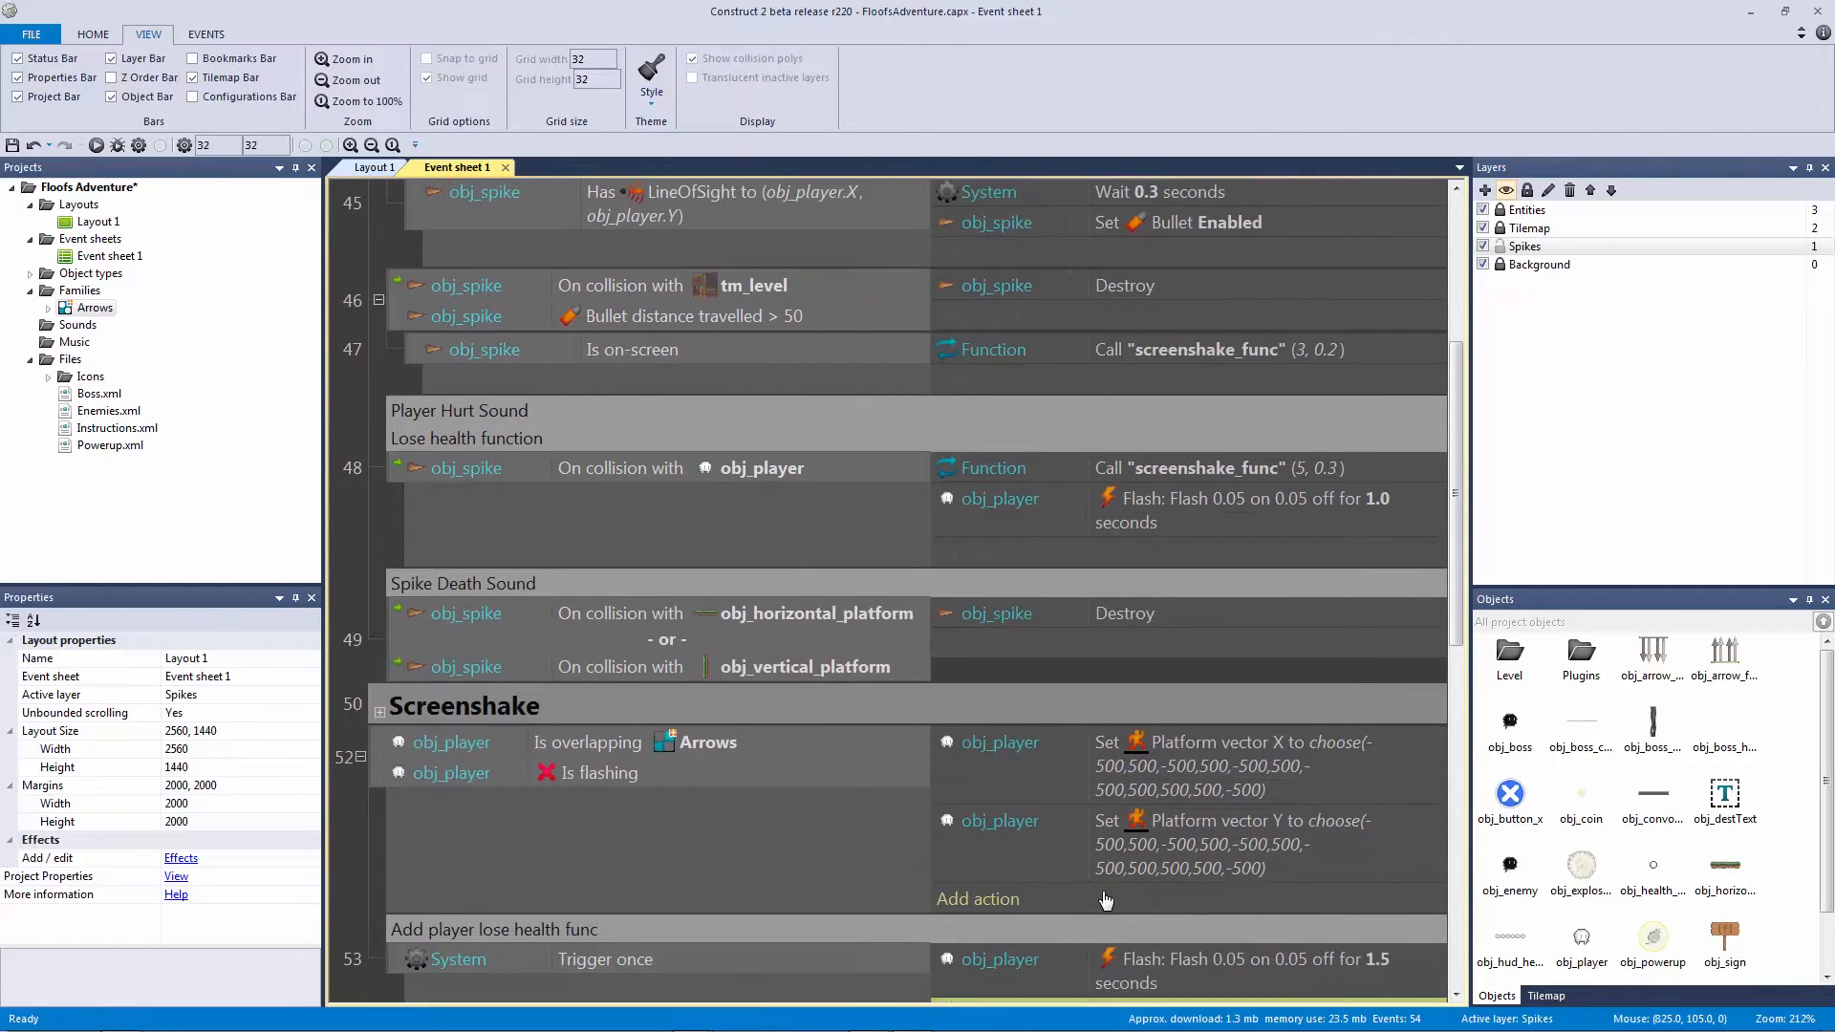
# Step: Set Parameter 0 of the pasted screenshake_func call in the Trigger once sub-event to 4
pyautogui.scroll(-2, 1162, 837)
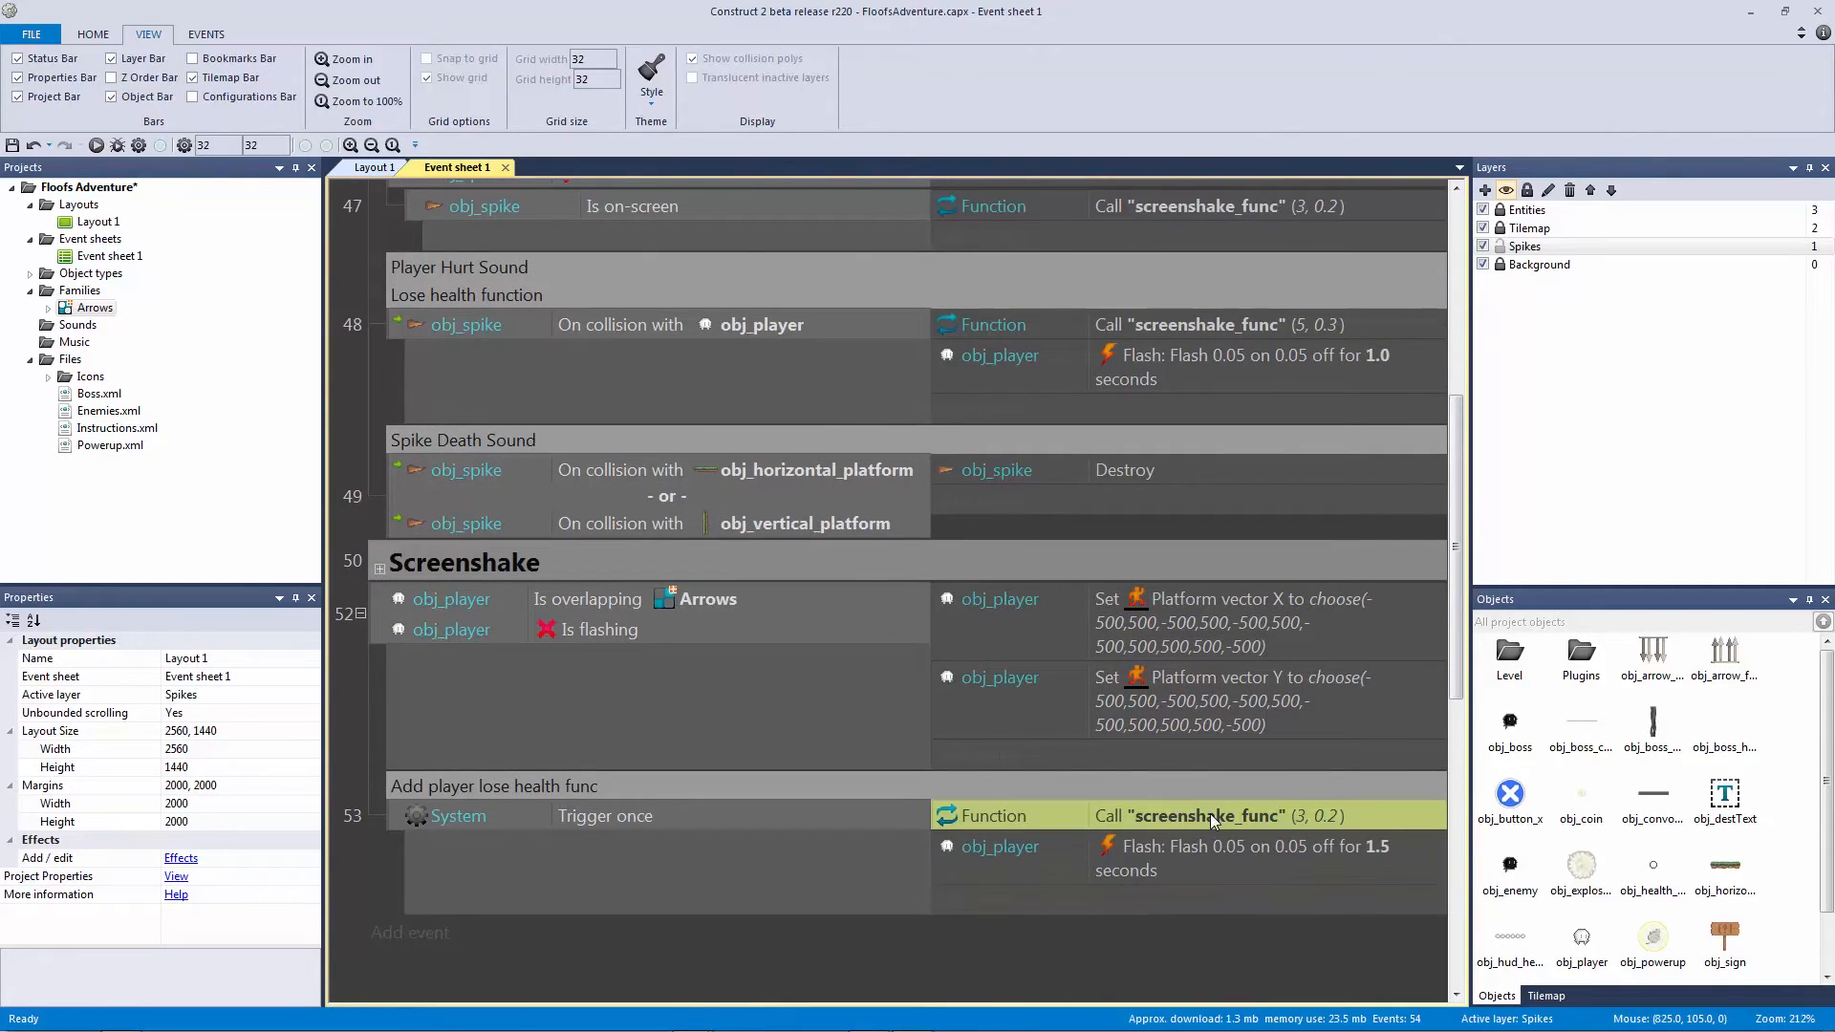
pyautogui.doubleClick(1210, 812)
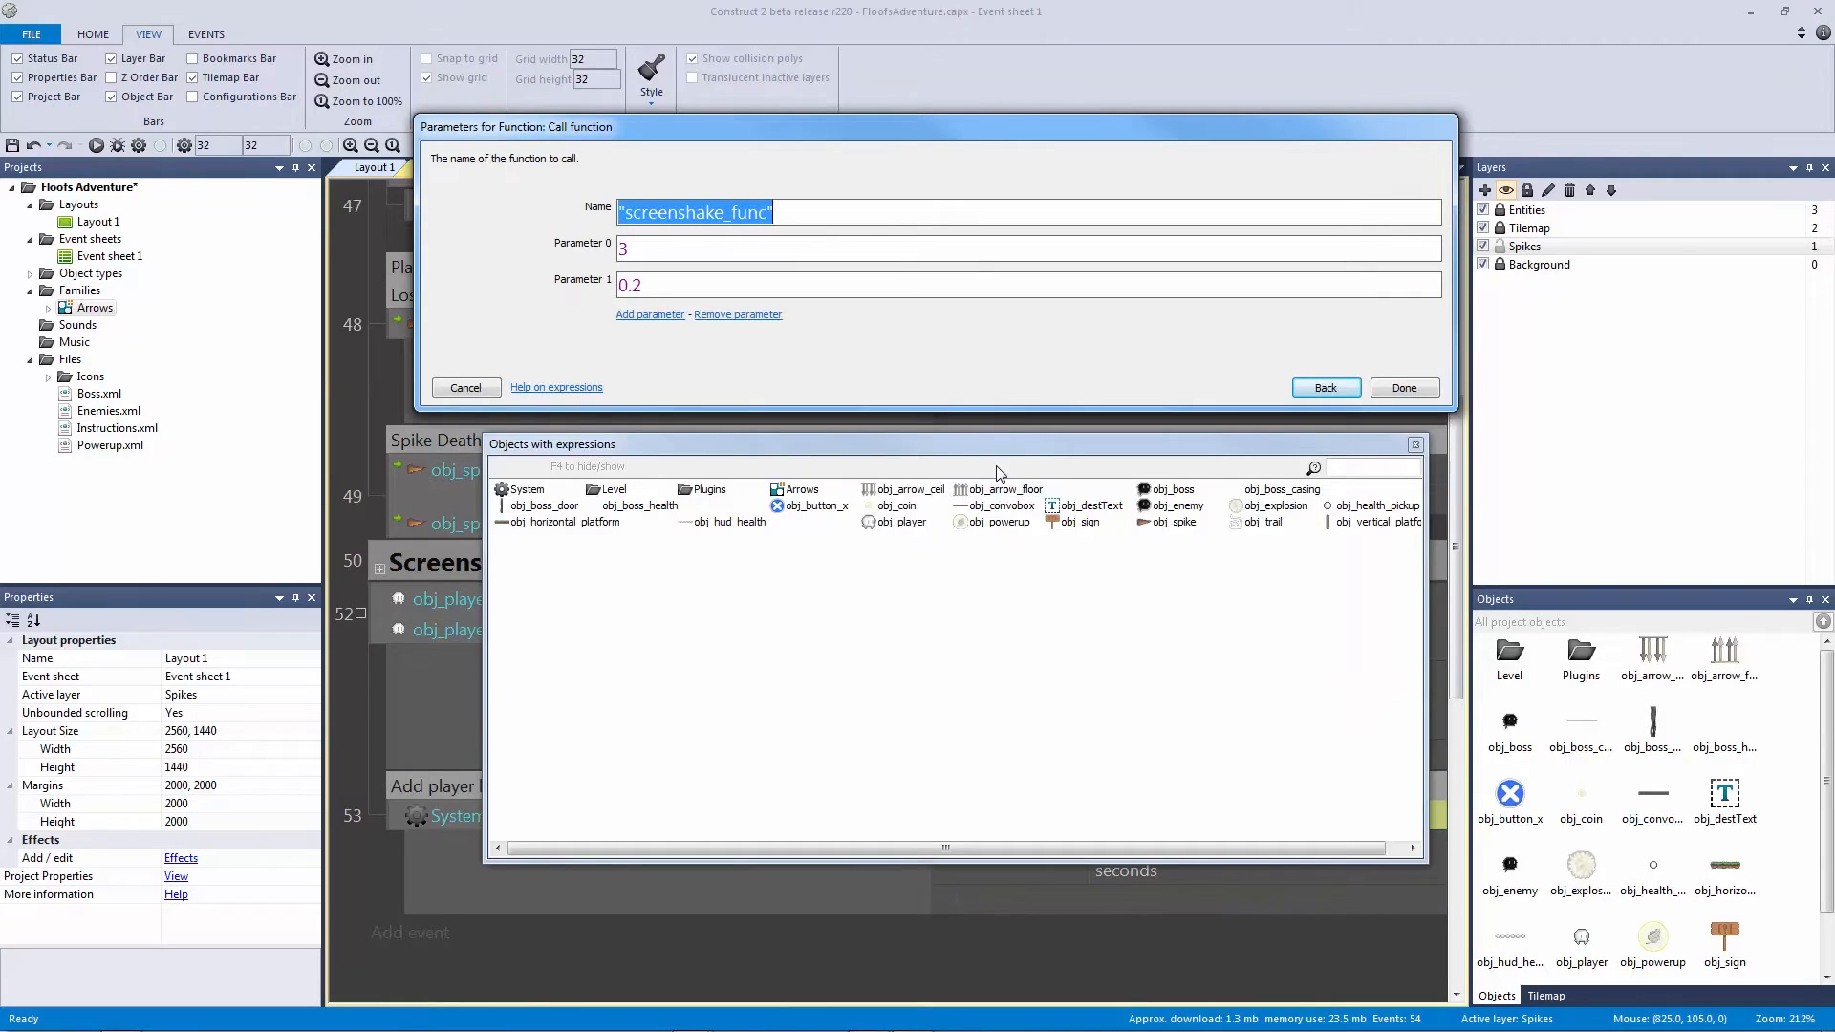
pyautogui.press('Tab')
pyautogui.write('4')
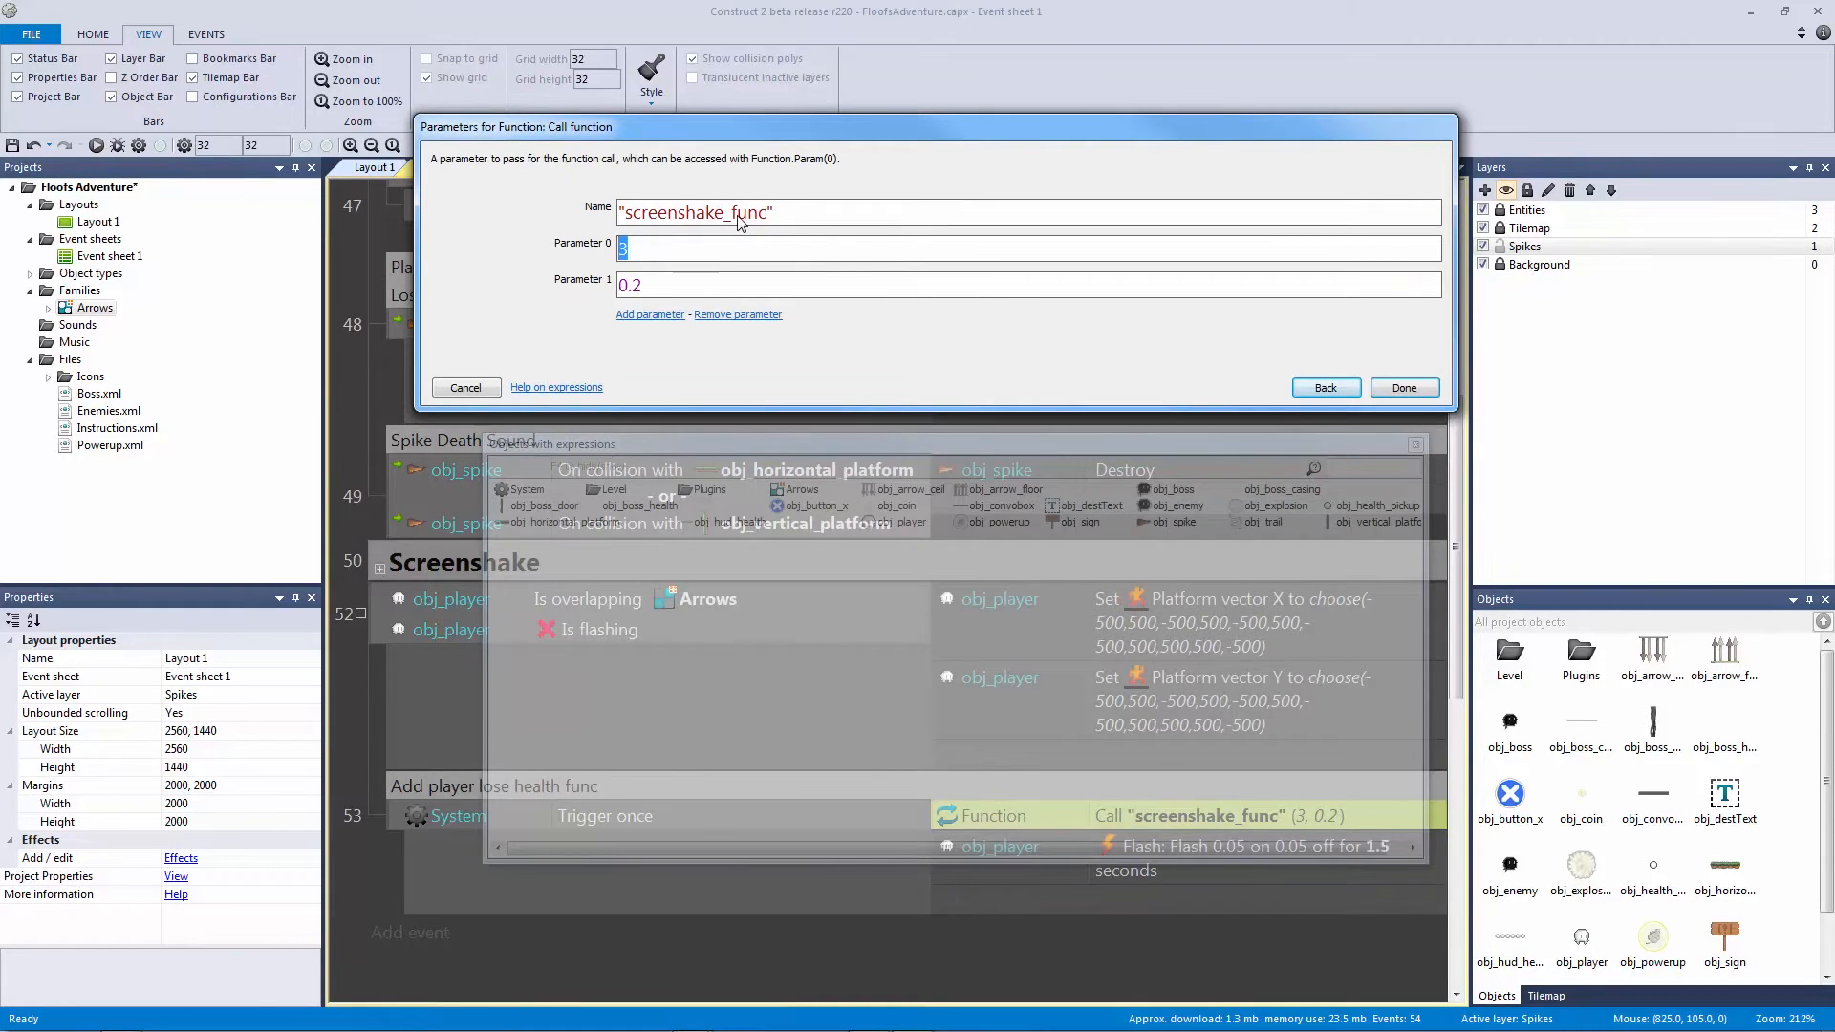
pyautogui.press('Return')
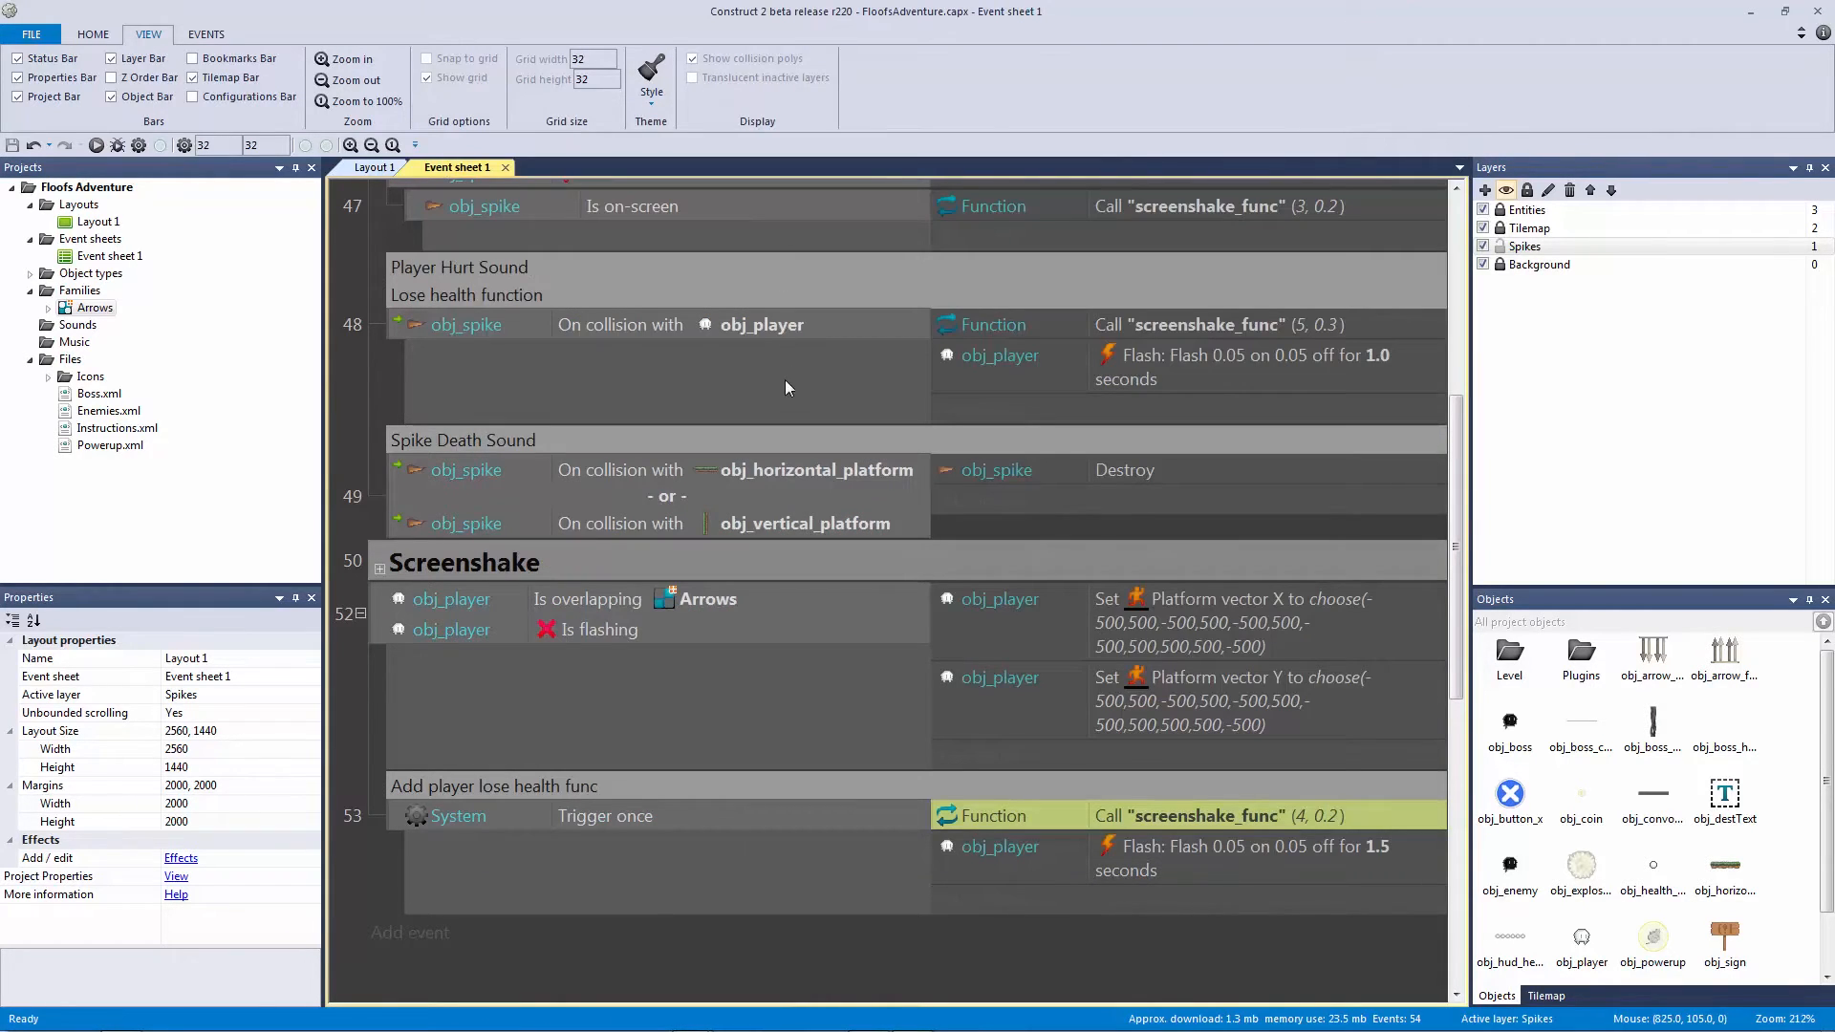
pyautogui.click(718, 606)
pyautogui.click(732, 623)
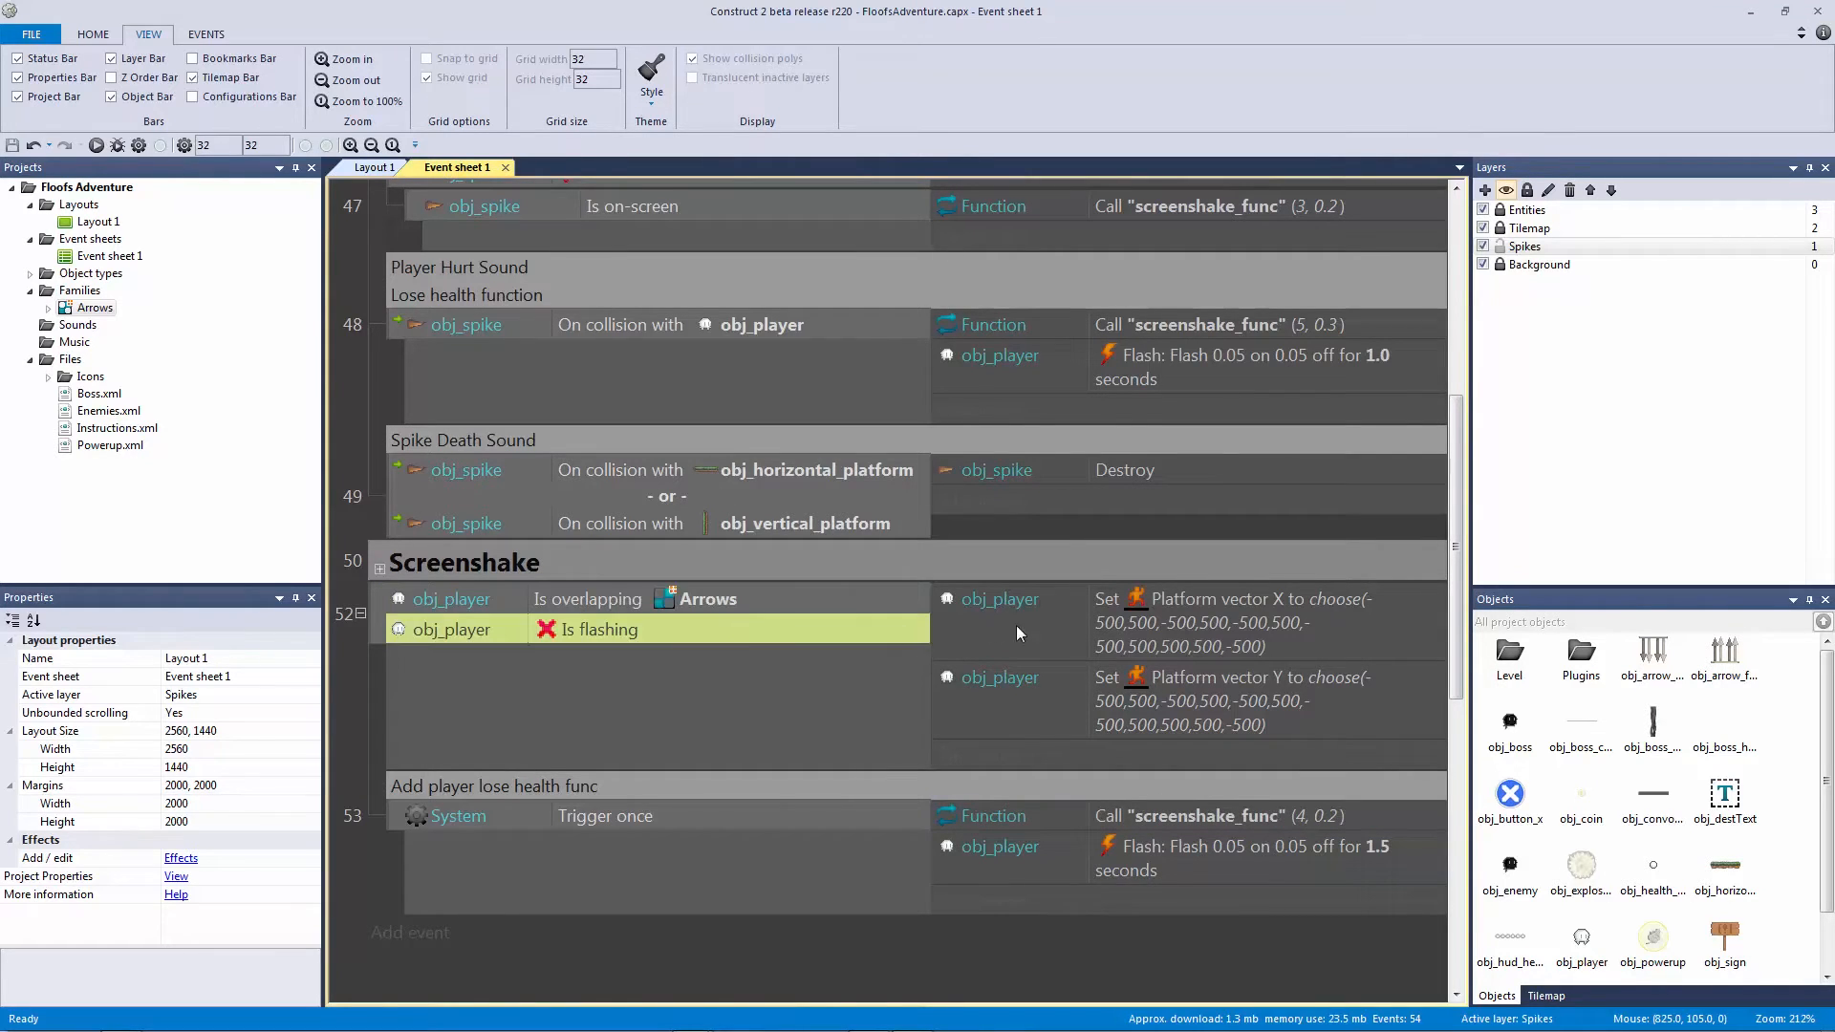
pyautogui.click(1051, 648)
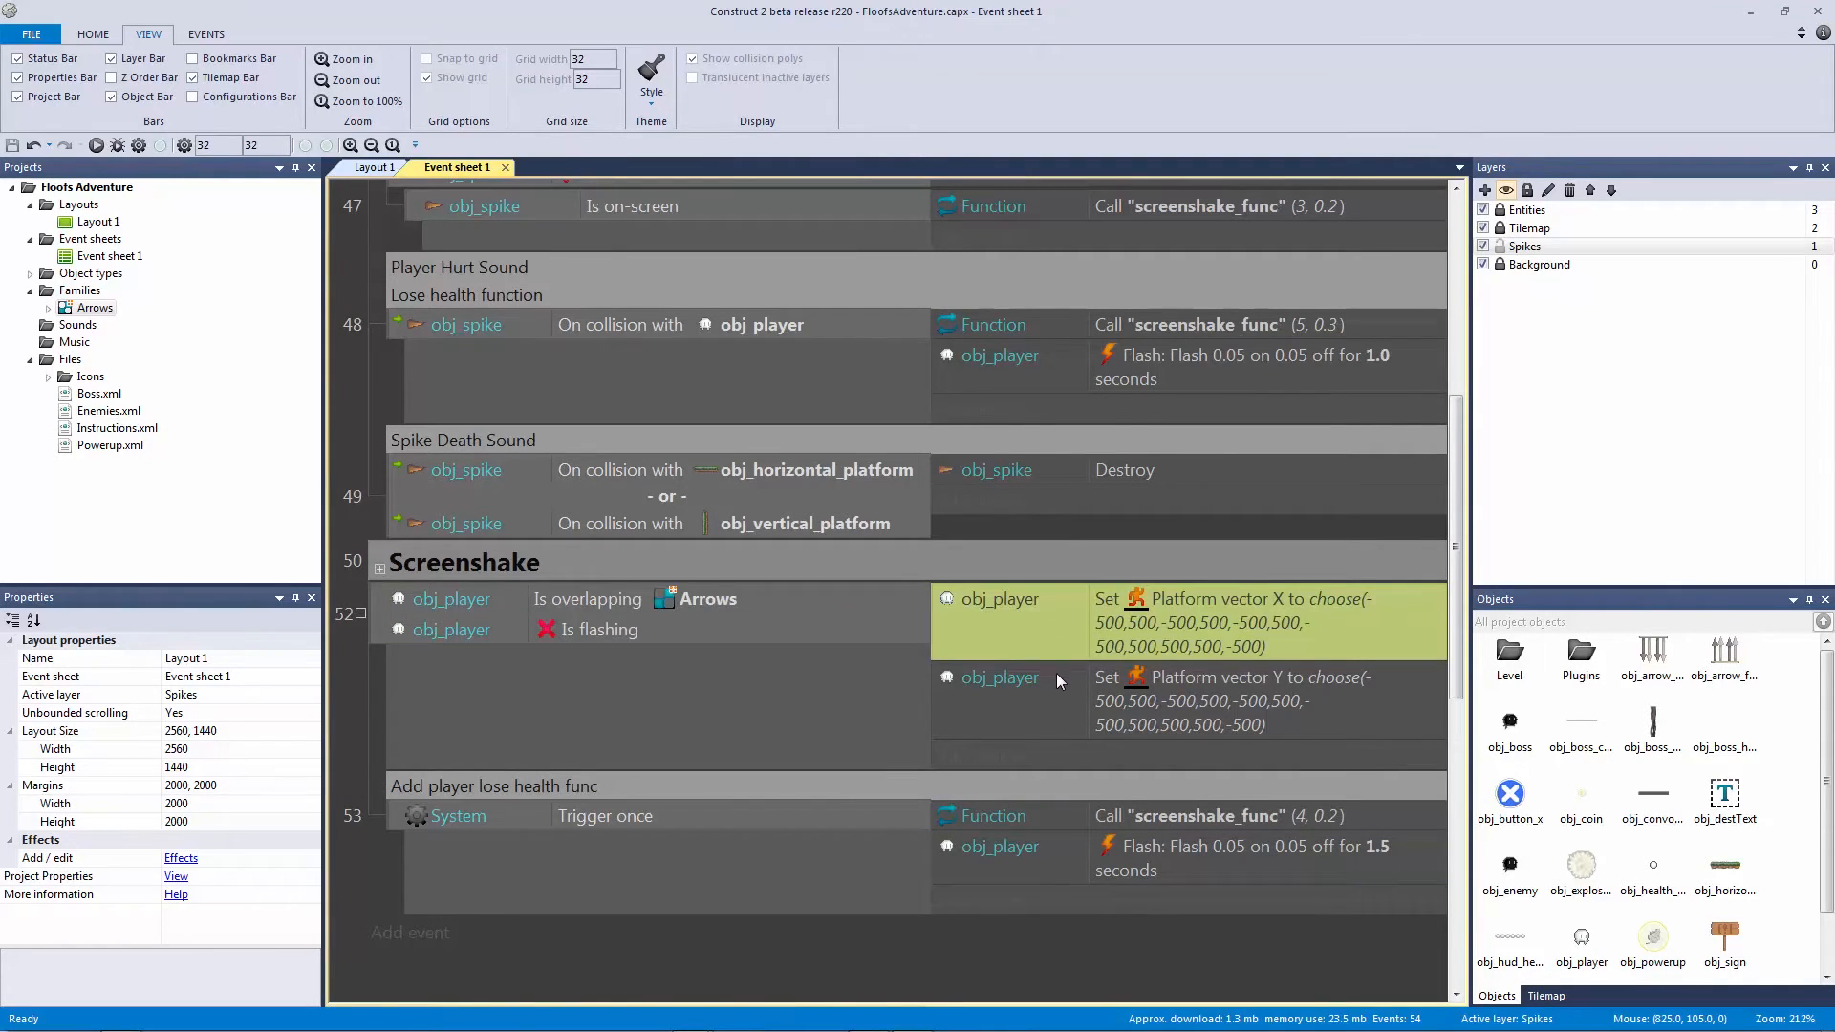
pyautogui.click(993, 715)
pyautogui.click(990, 646)
pyautogui.click(975, 702)
pyautogui.click(717, 817)
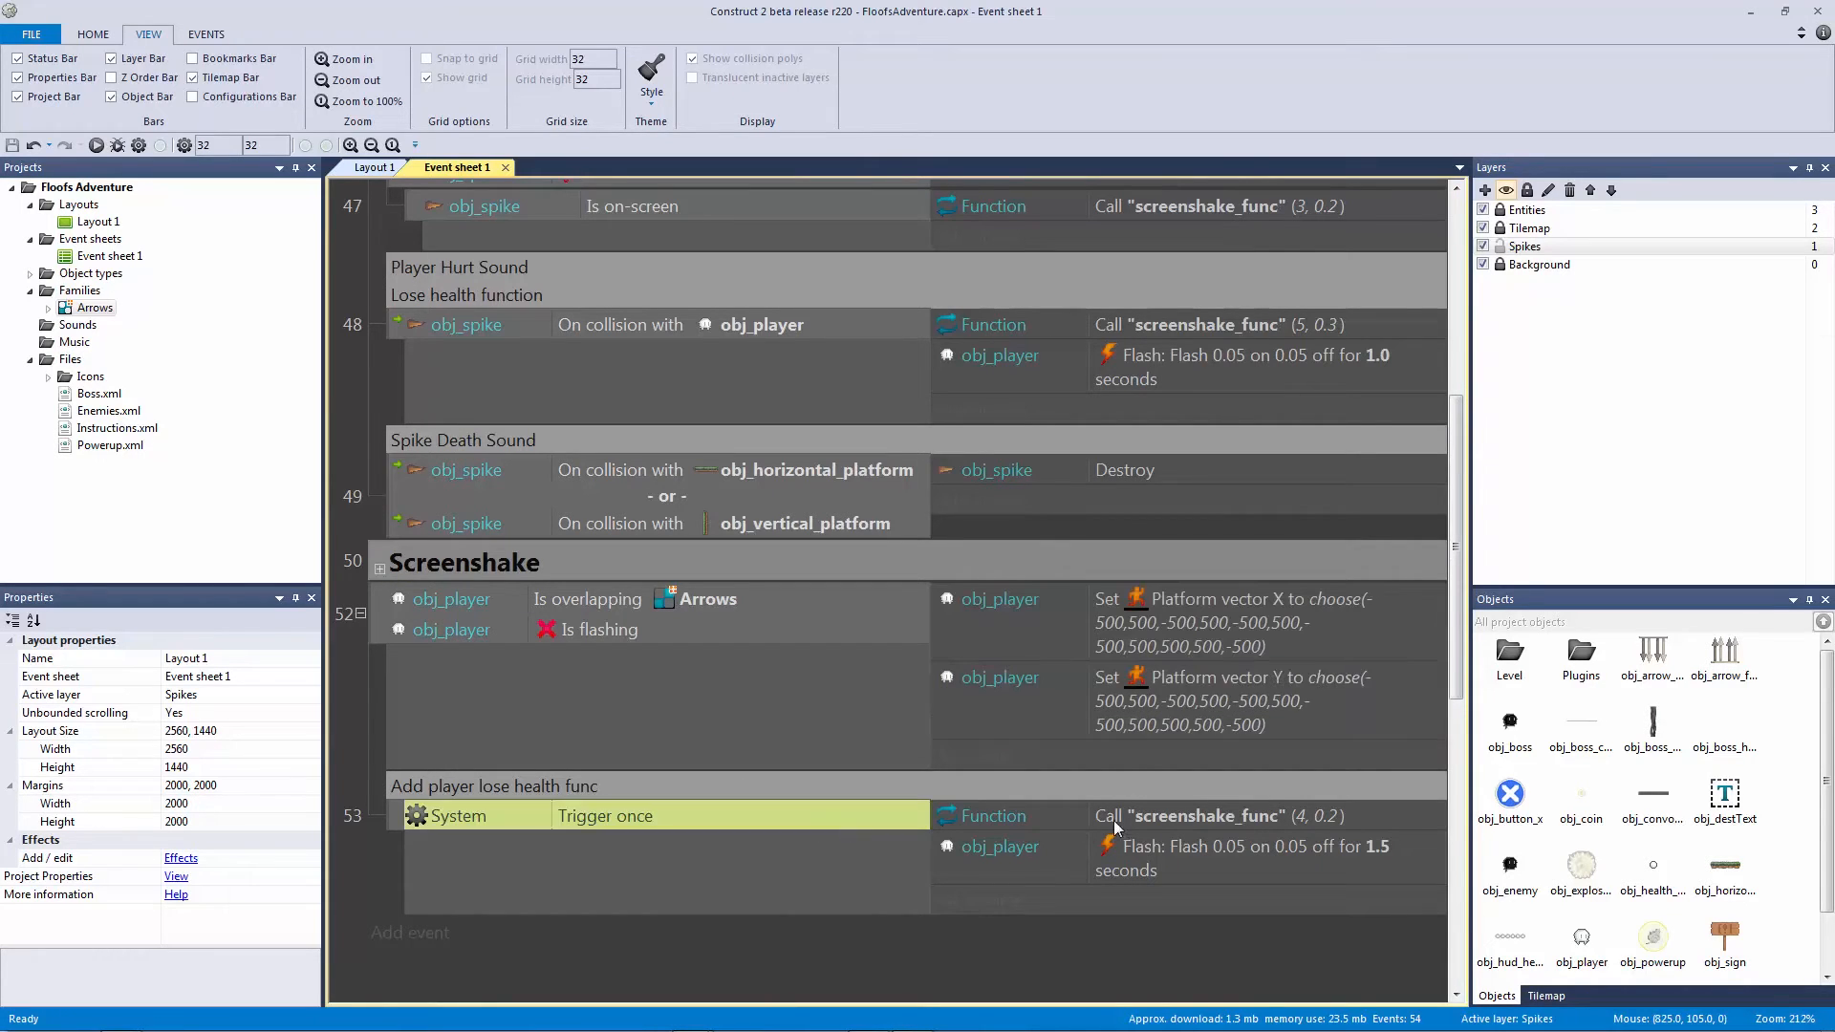
# Step: Preview the game, move the player through the falling spikes and in and out of the small arrow pit, and close the preview
pyautogui.click(96, 145)
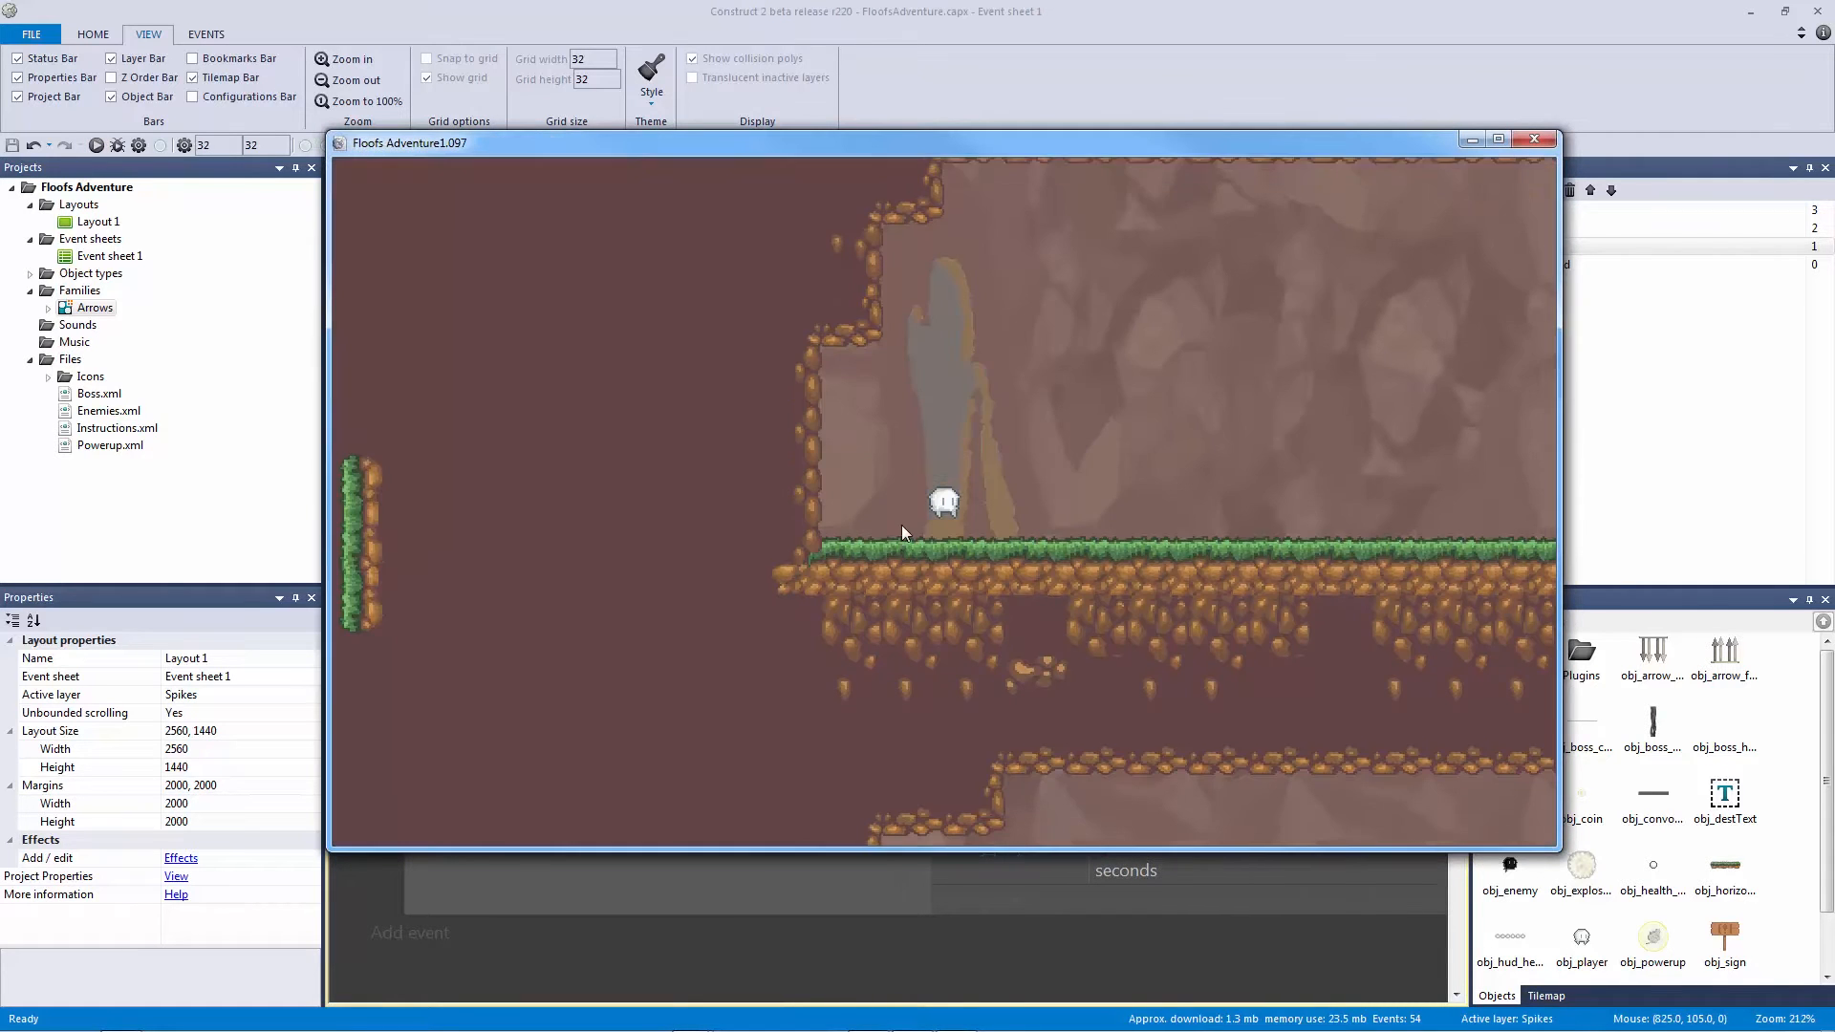
pyautogui.press('Right')
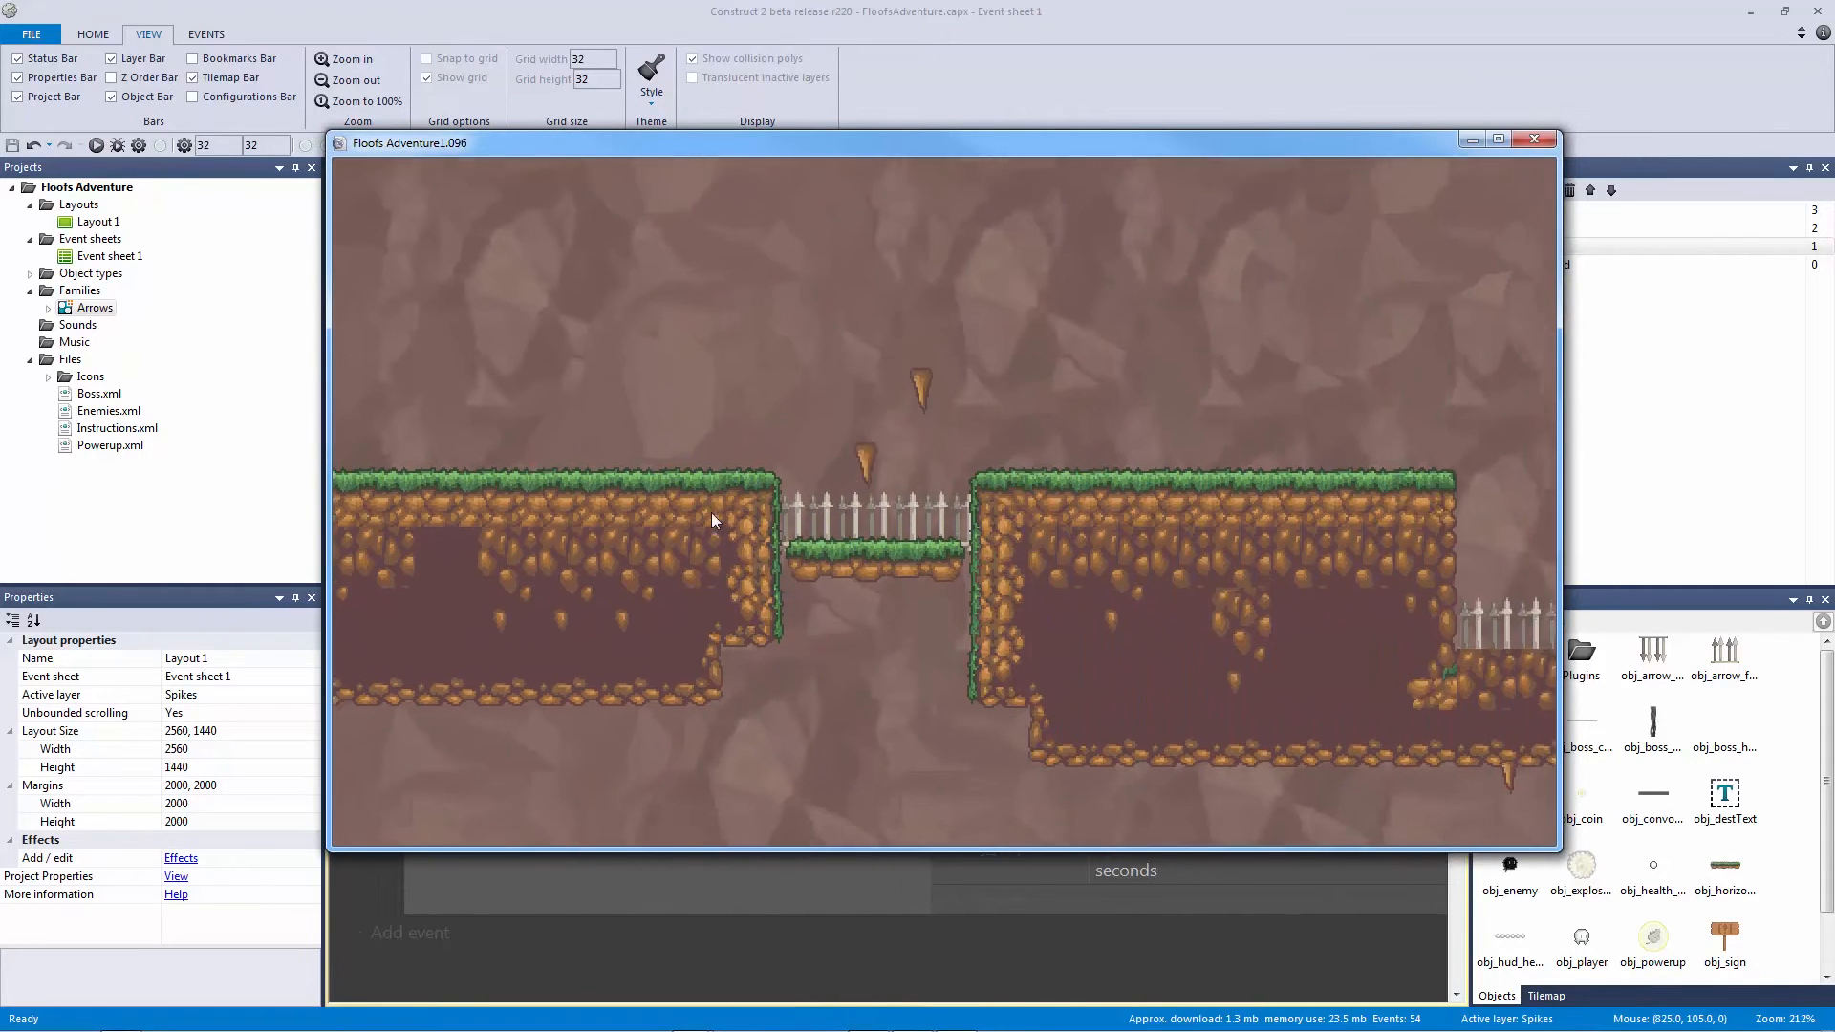
pyautogui.press('Left')
pyautogui.press('Left')
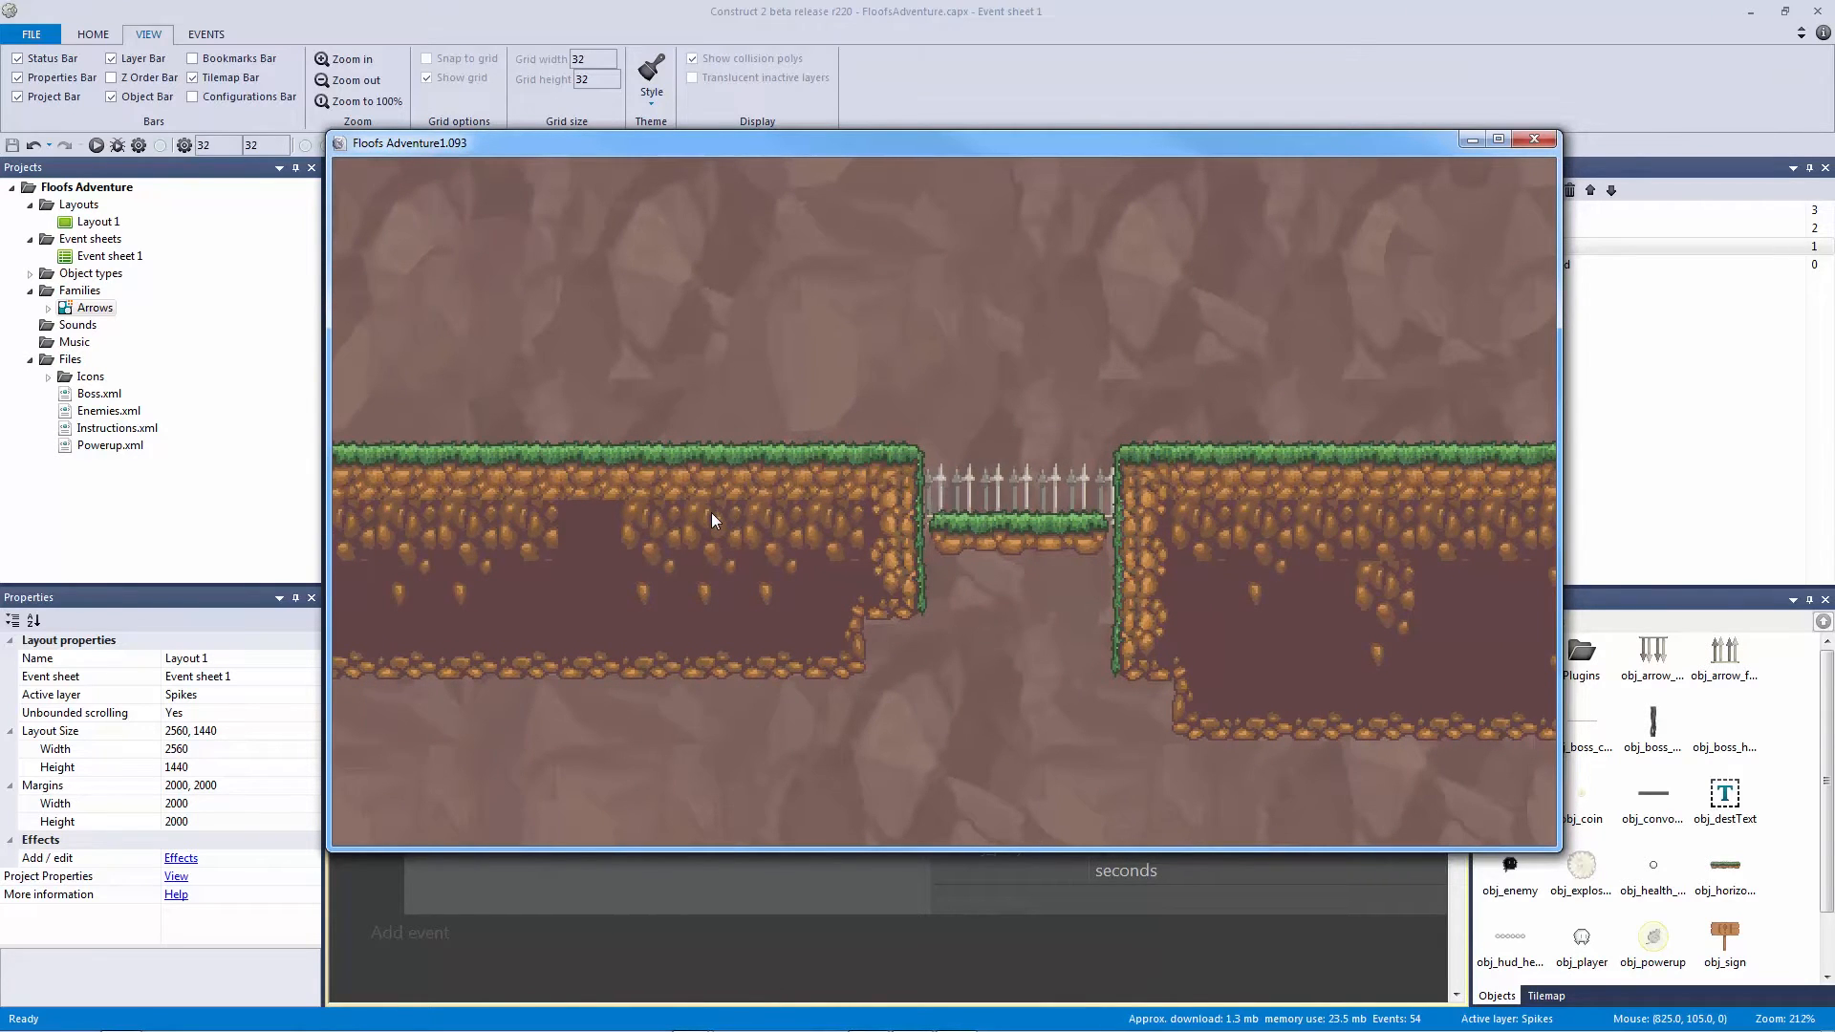
pyautogui.press('Right')
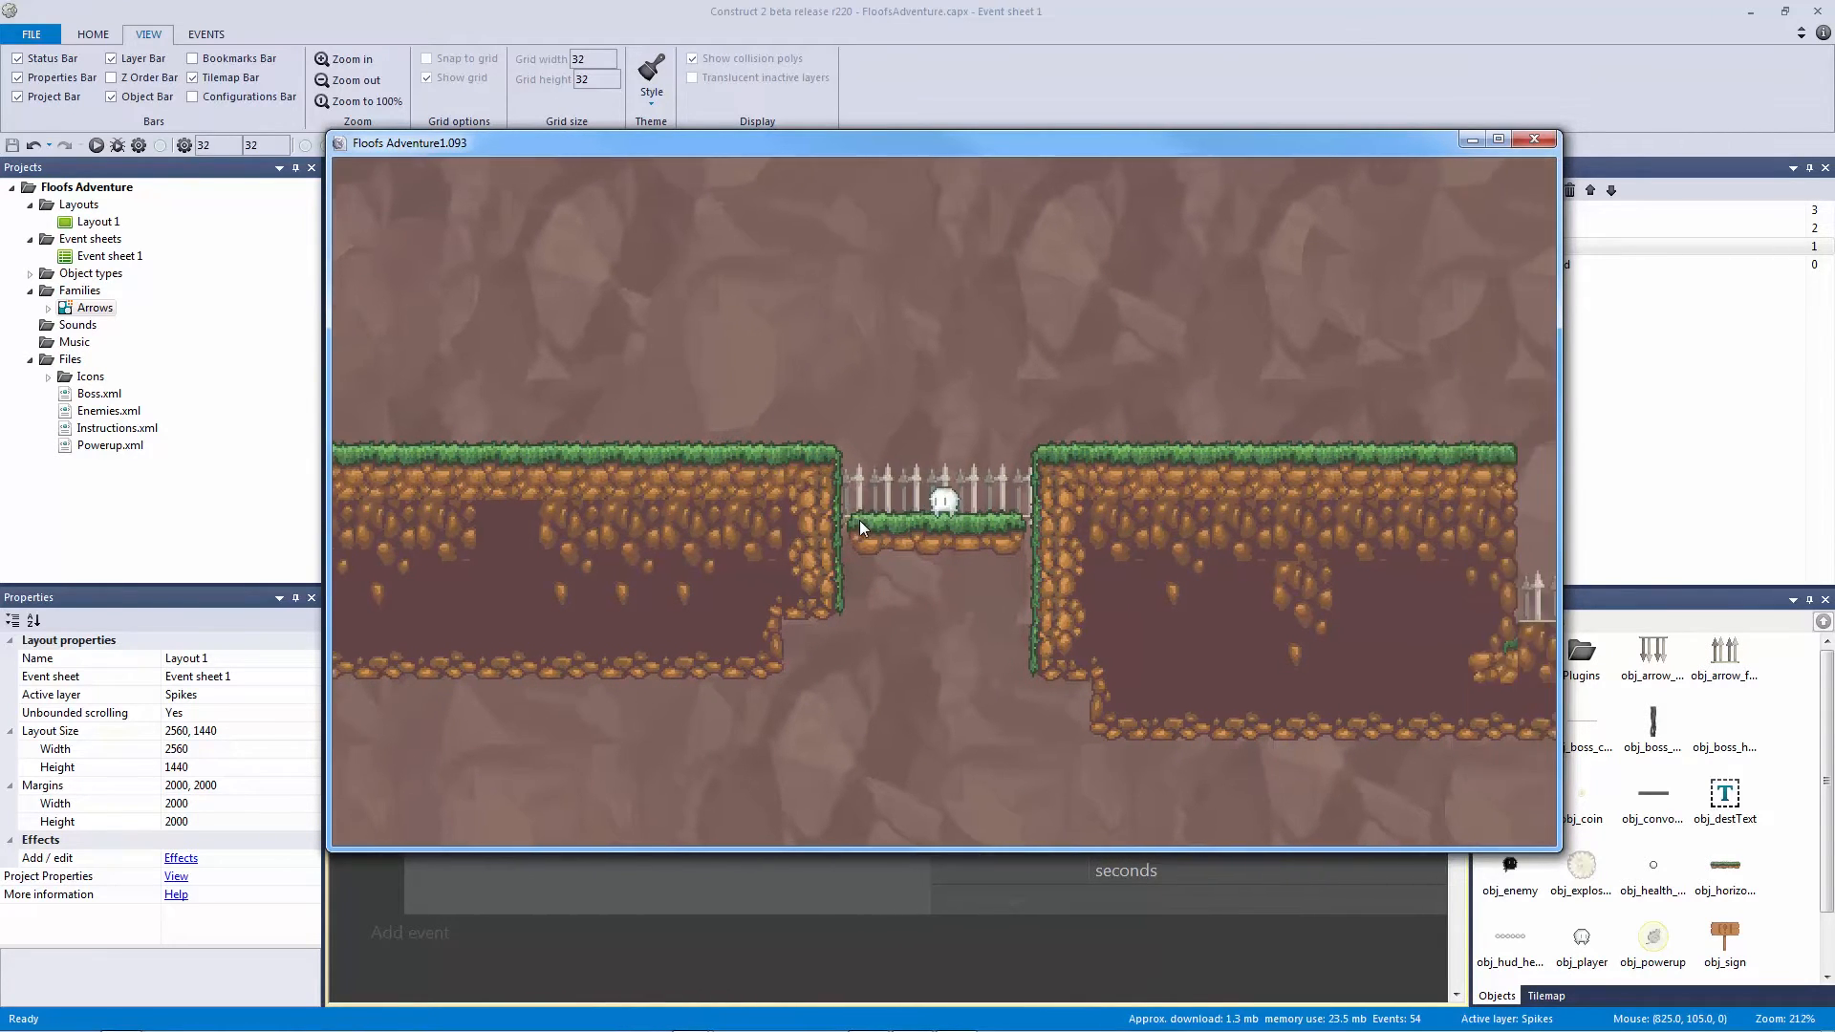
pyautogui.press('Right')
pyautogui.press('Up')
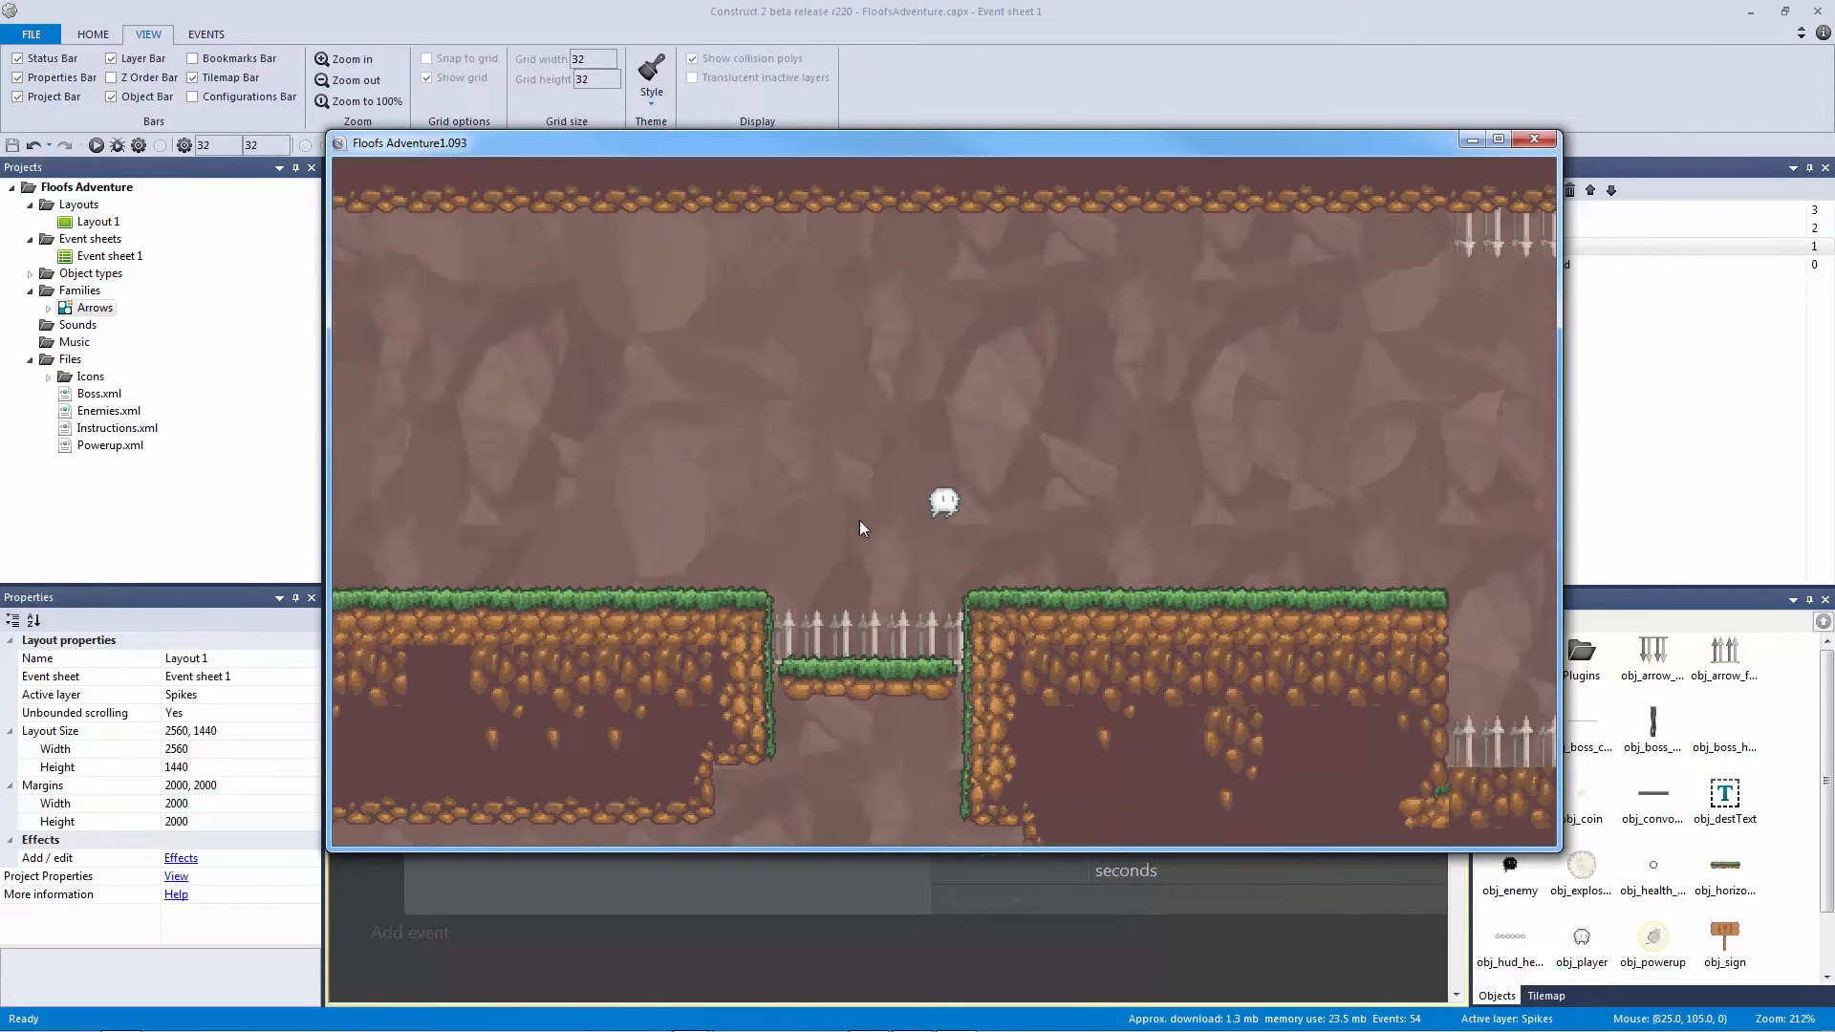
pyautogui.press('Right')
pyautogui.press('Left')
pyautogui.press('Up')
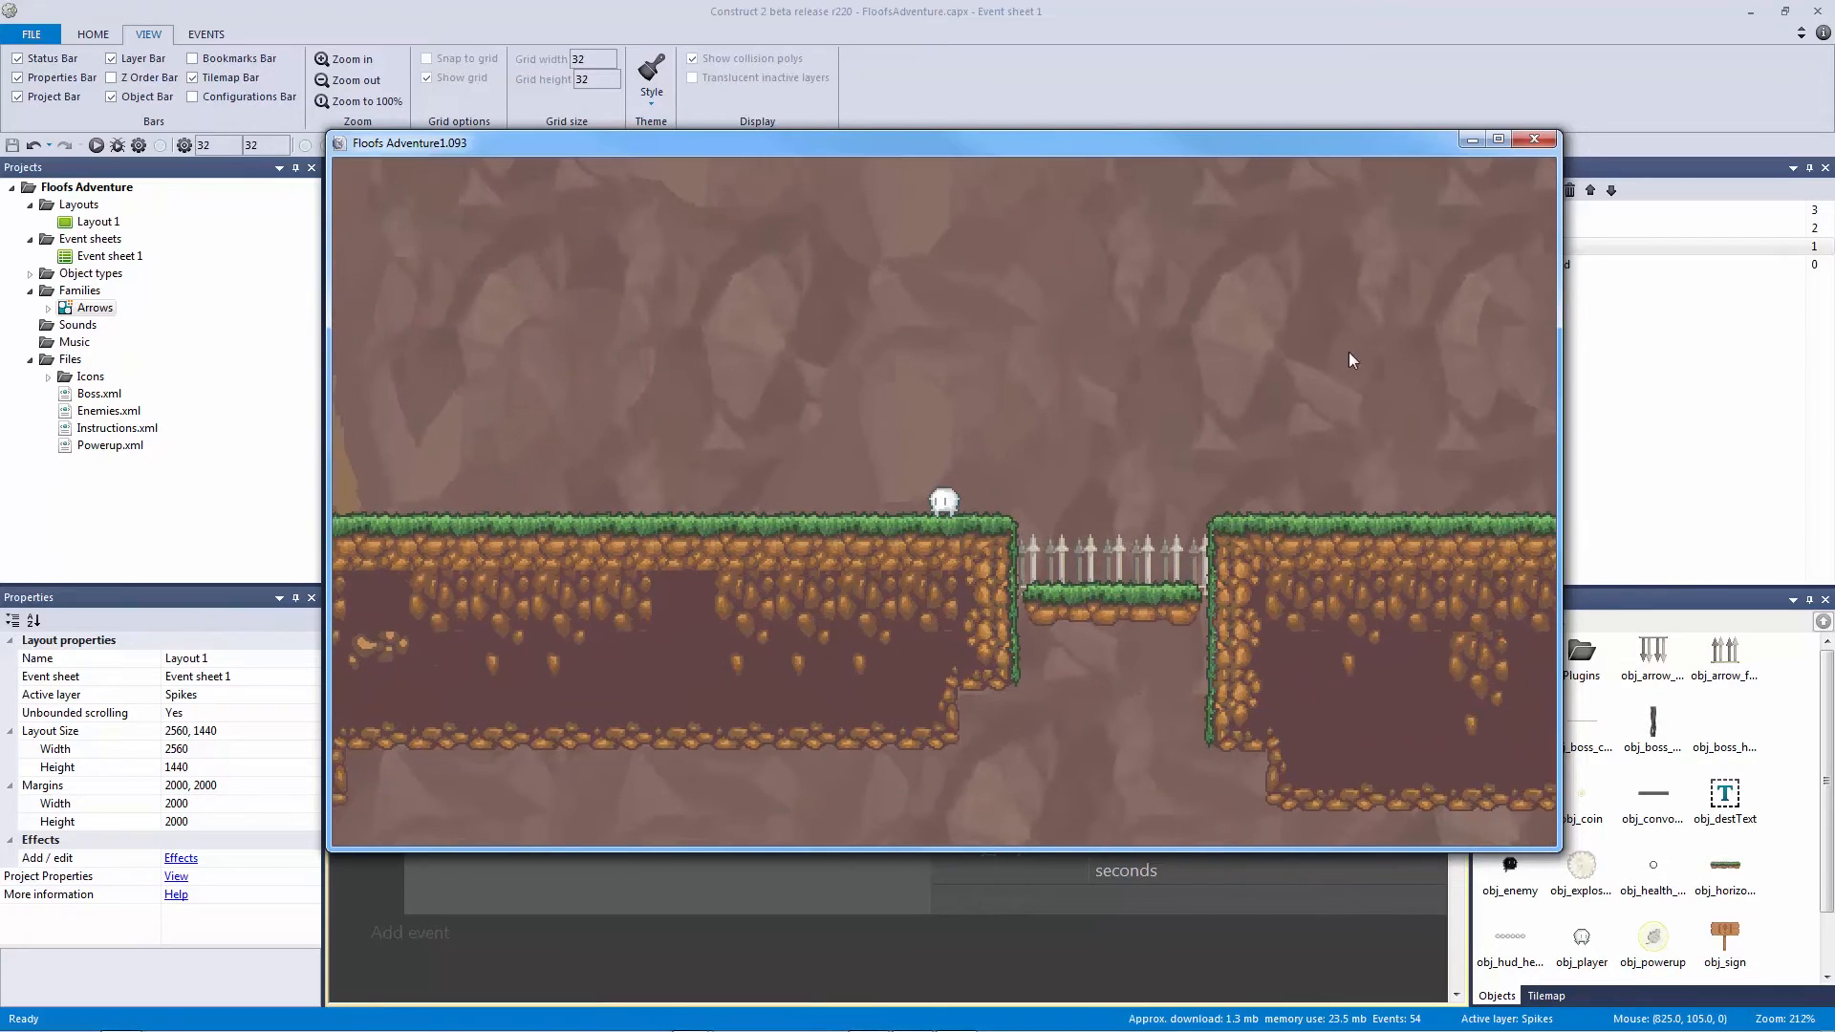
pyautogui.click(1534, 140)
# Step: In Layout 1, shorten the small pit's obj_arrow_floor at both ends so it stays clear of the pit walls, and save the project
pyautogui.click(373, 168)
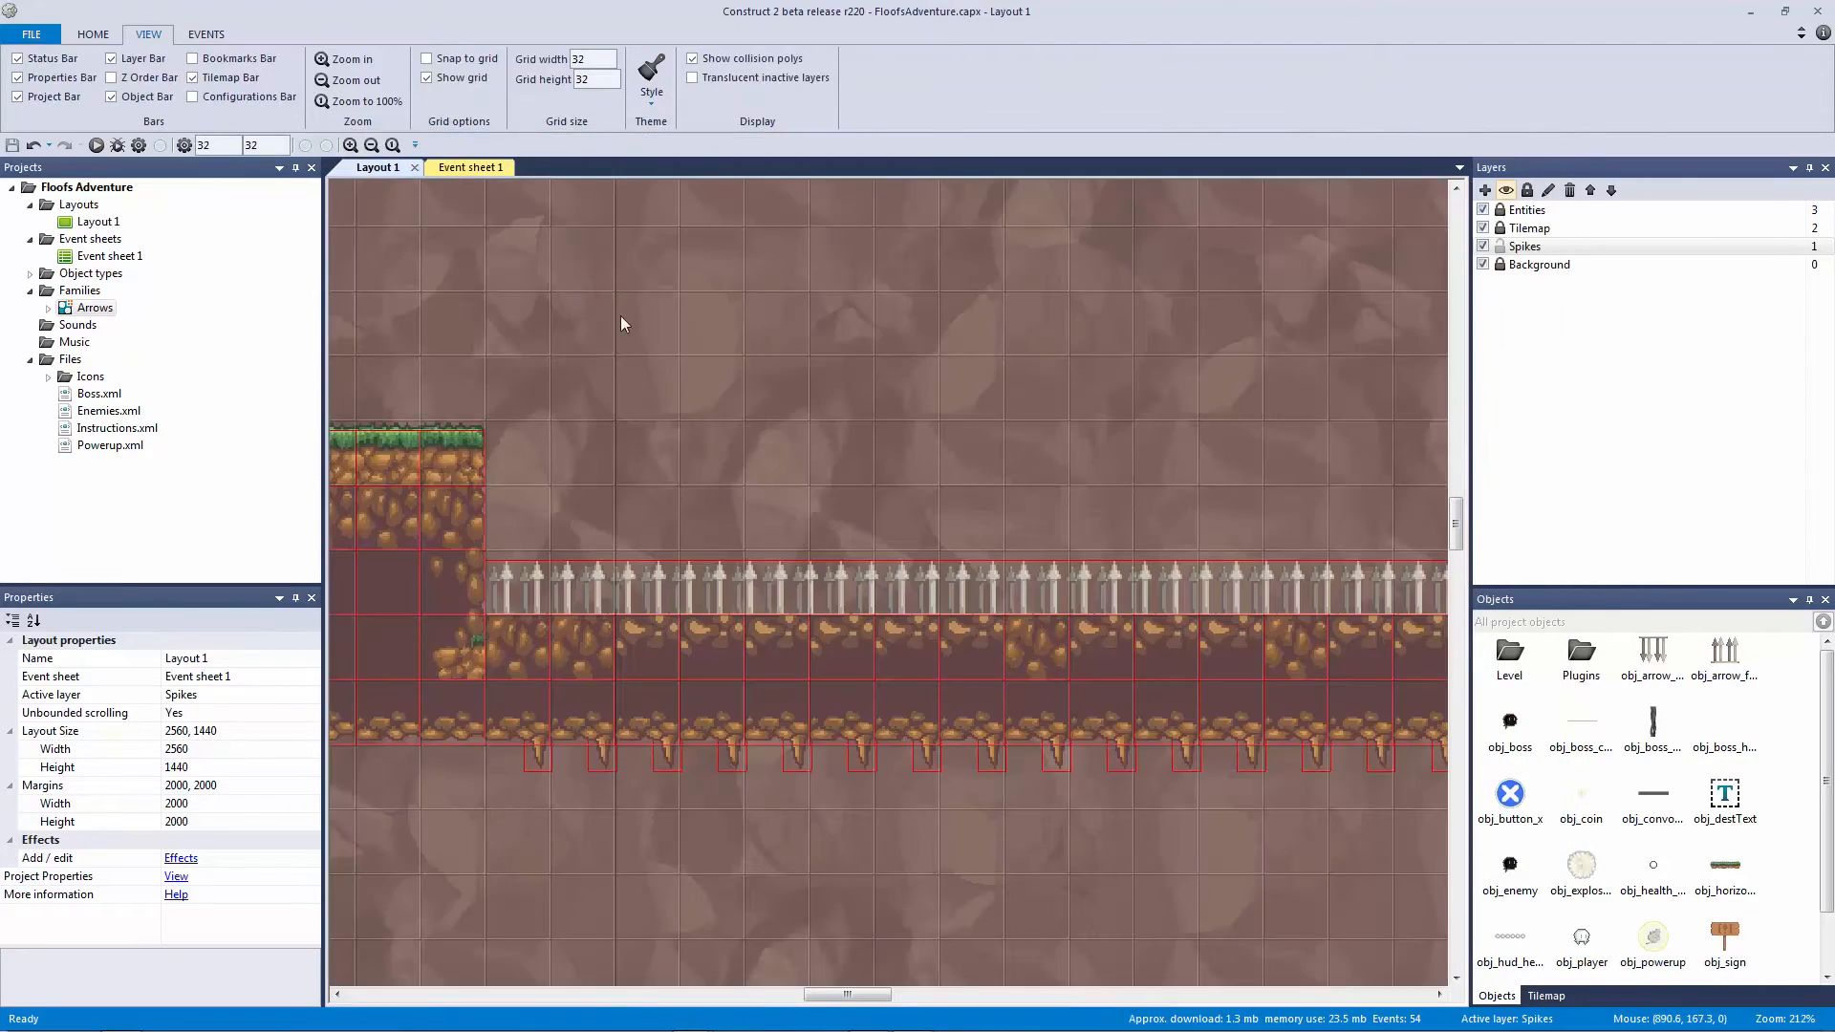
pyautogui.keyDown('ctrl'); pyautogui.scroll(5, 590, 438); pyautogui.keyUp('ctrl')
pyautogui.moveTo(793, 463); pyautogui.dragTo(1151, 544, button='middle')
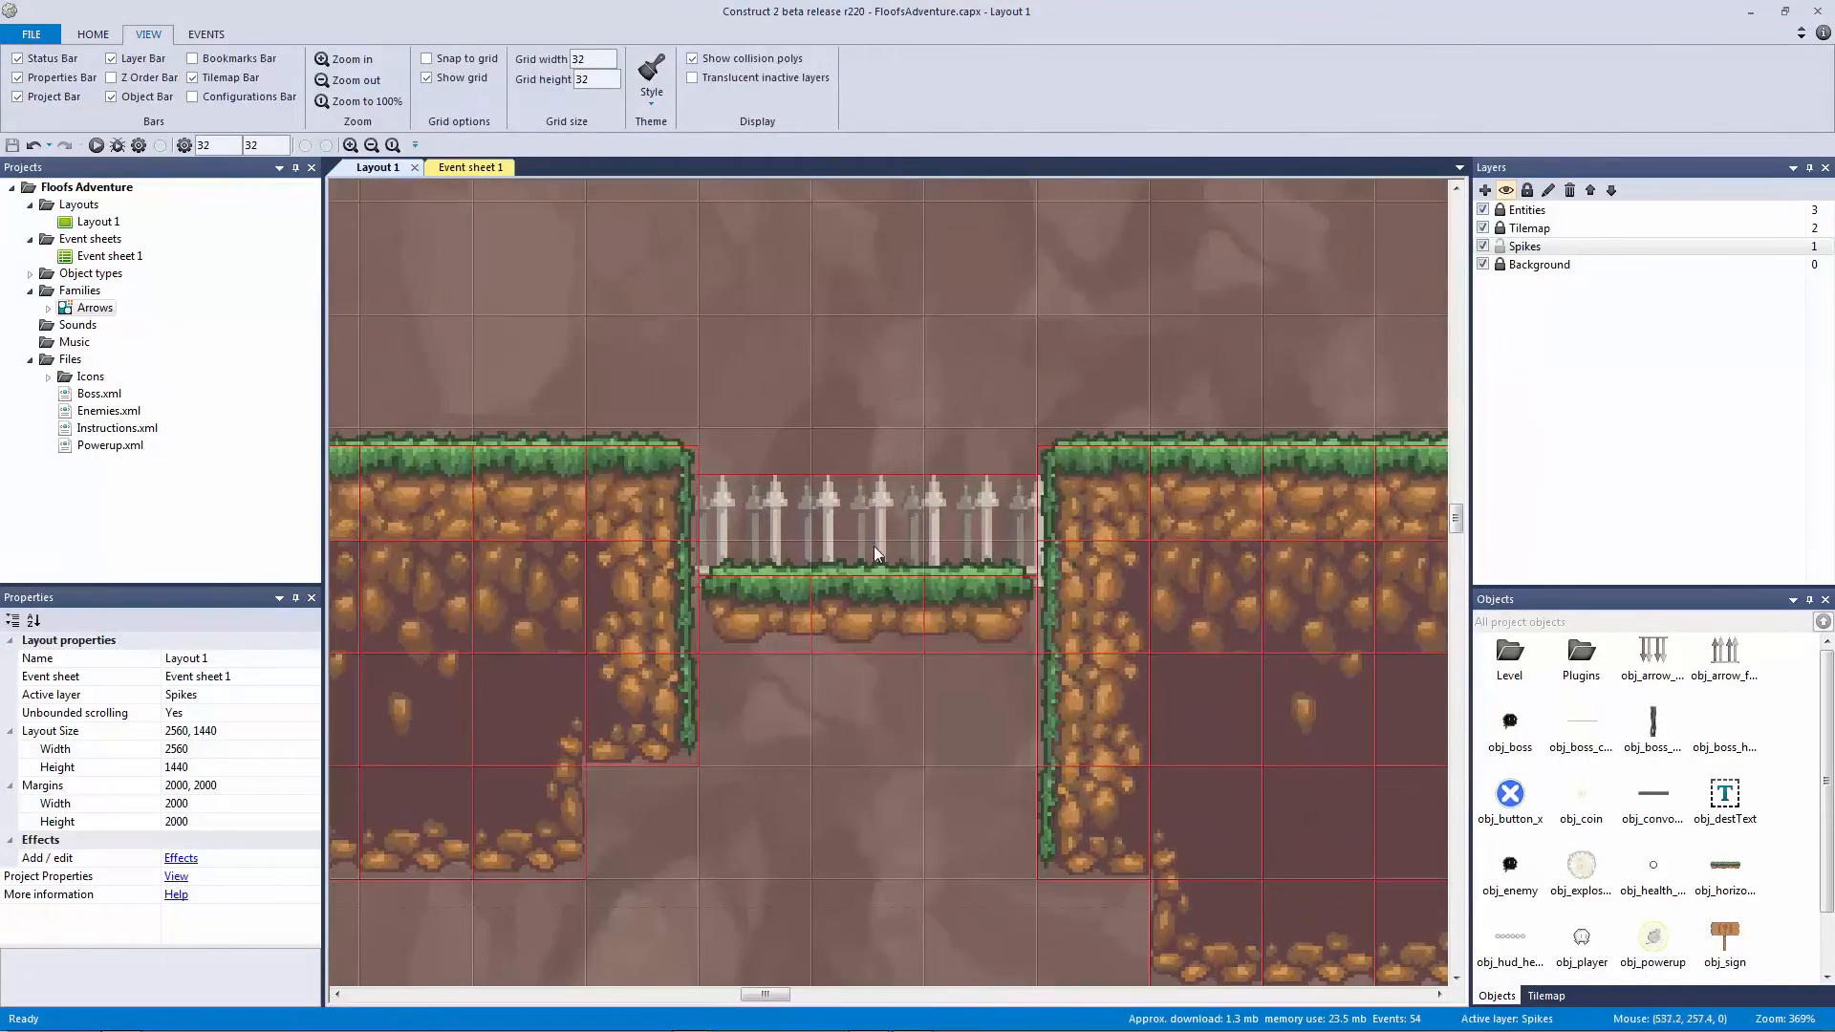
pyautogui.click(892, 546)
pyautogui.moveTo(675, 531); pyautogui.dragTo(715, 531)
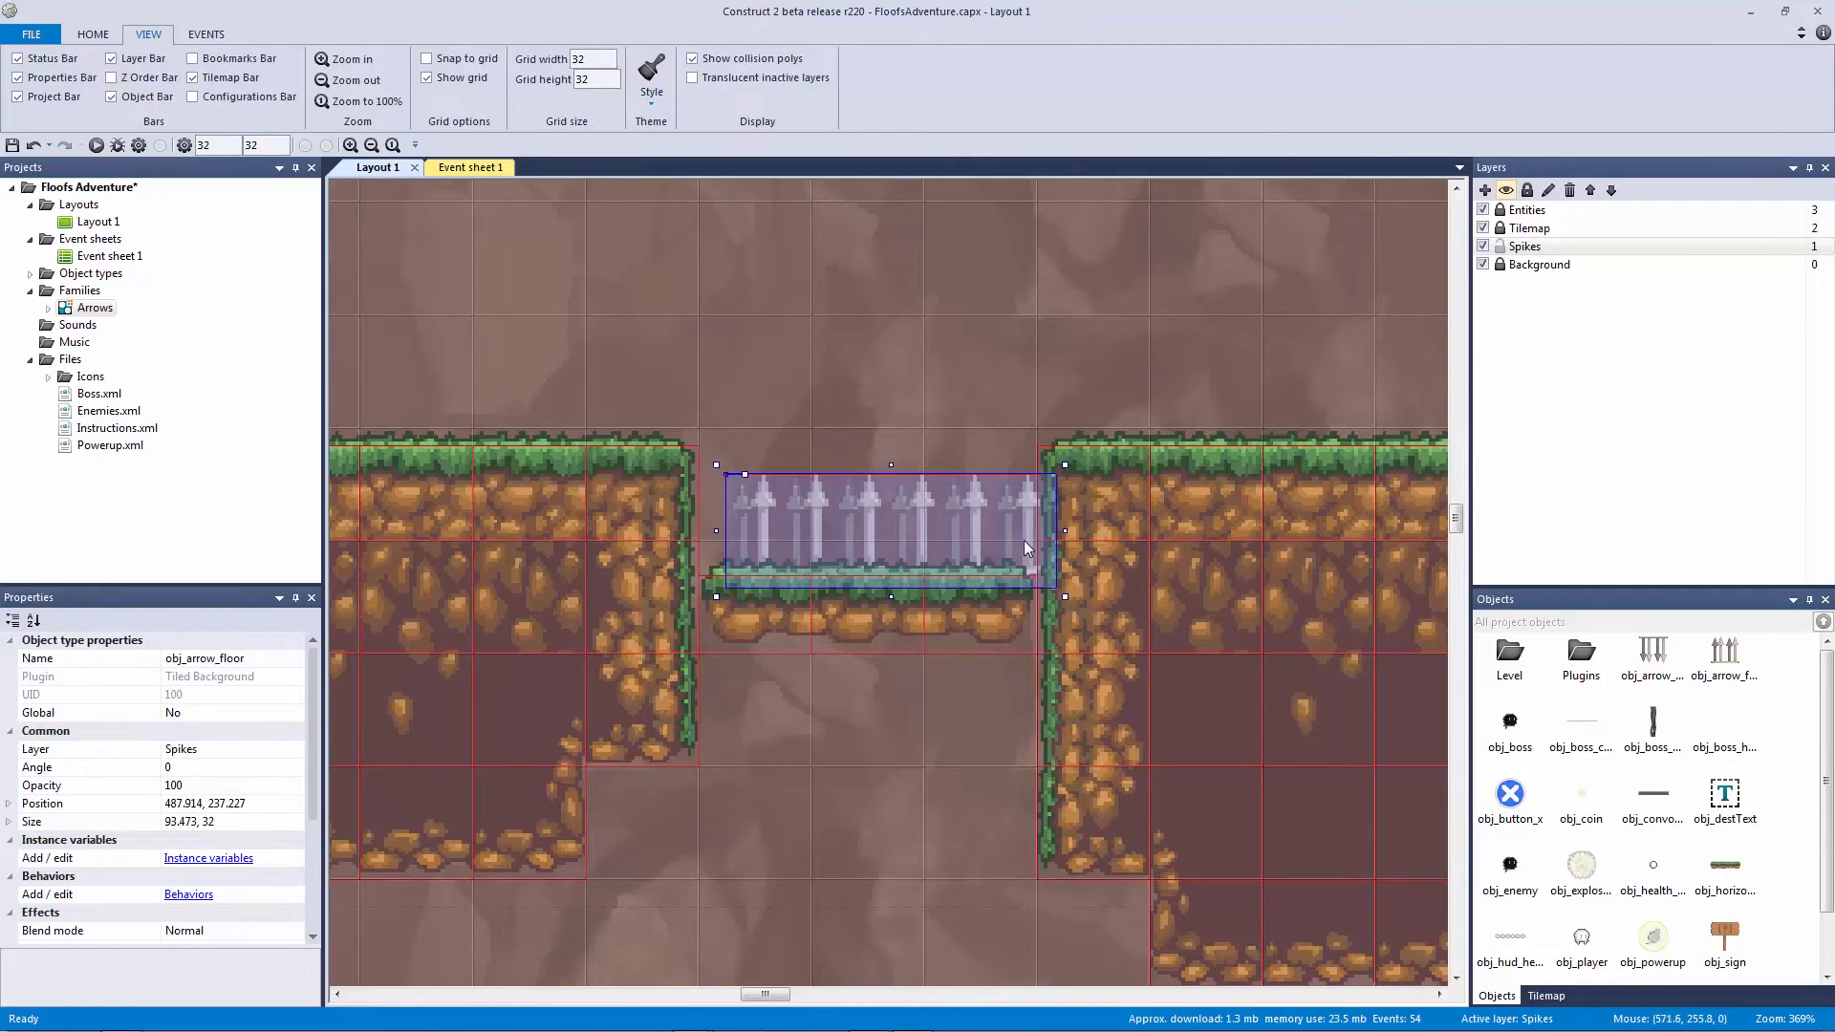
pyautogui.moveTo(1066, 530); pyautogui.dragTo(958, 532)
pyautogui.click(950, 384)
pyautogui.keyDown('ctrl'); pyautogui.scroll(-4, 895, 352); pyautogui.keyUp('ctrl')
pyautogui.hotkey('ctrl', 's')
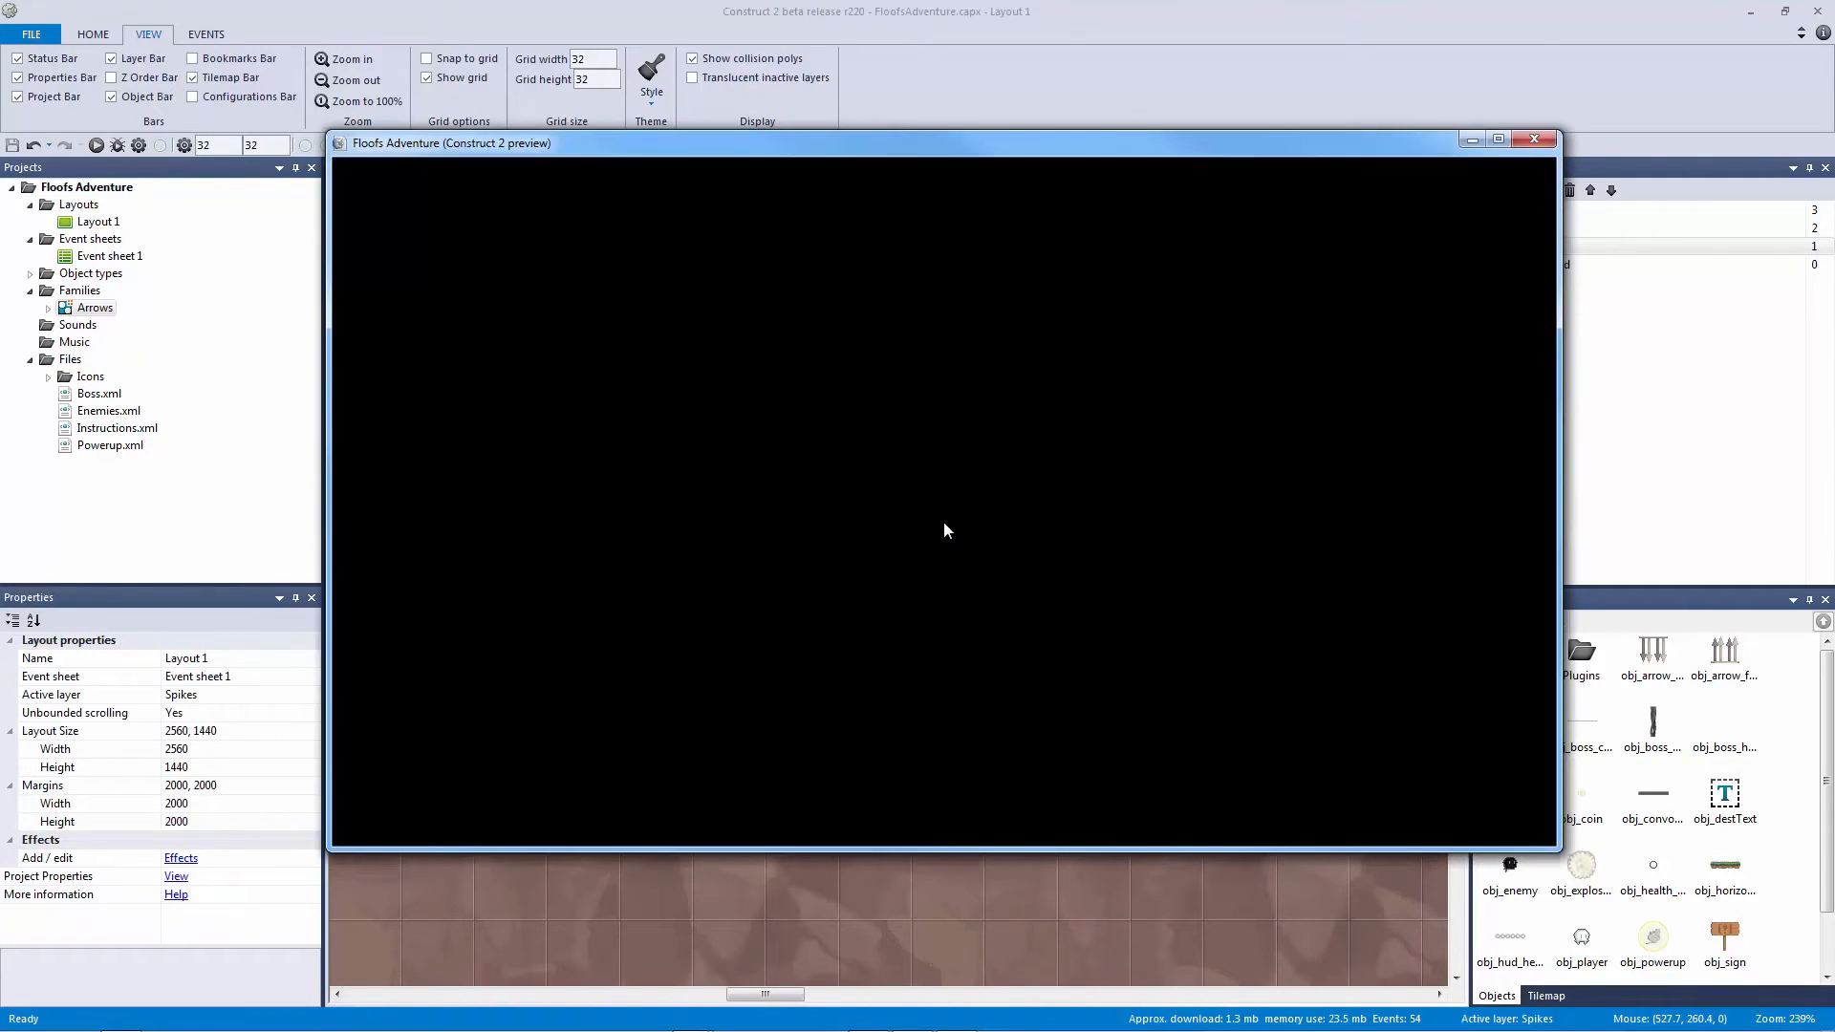
# Step: Preview the layout and run the player into the small pit with the shortened arrow spikes to test them, jumping back out
pyautogui.press('Right')
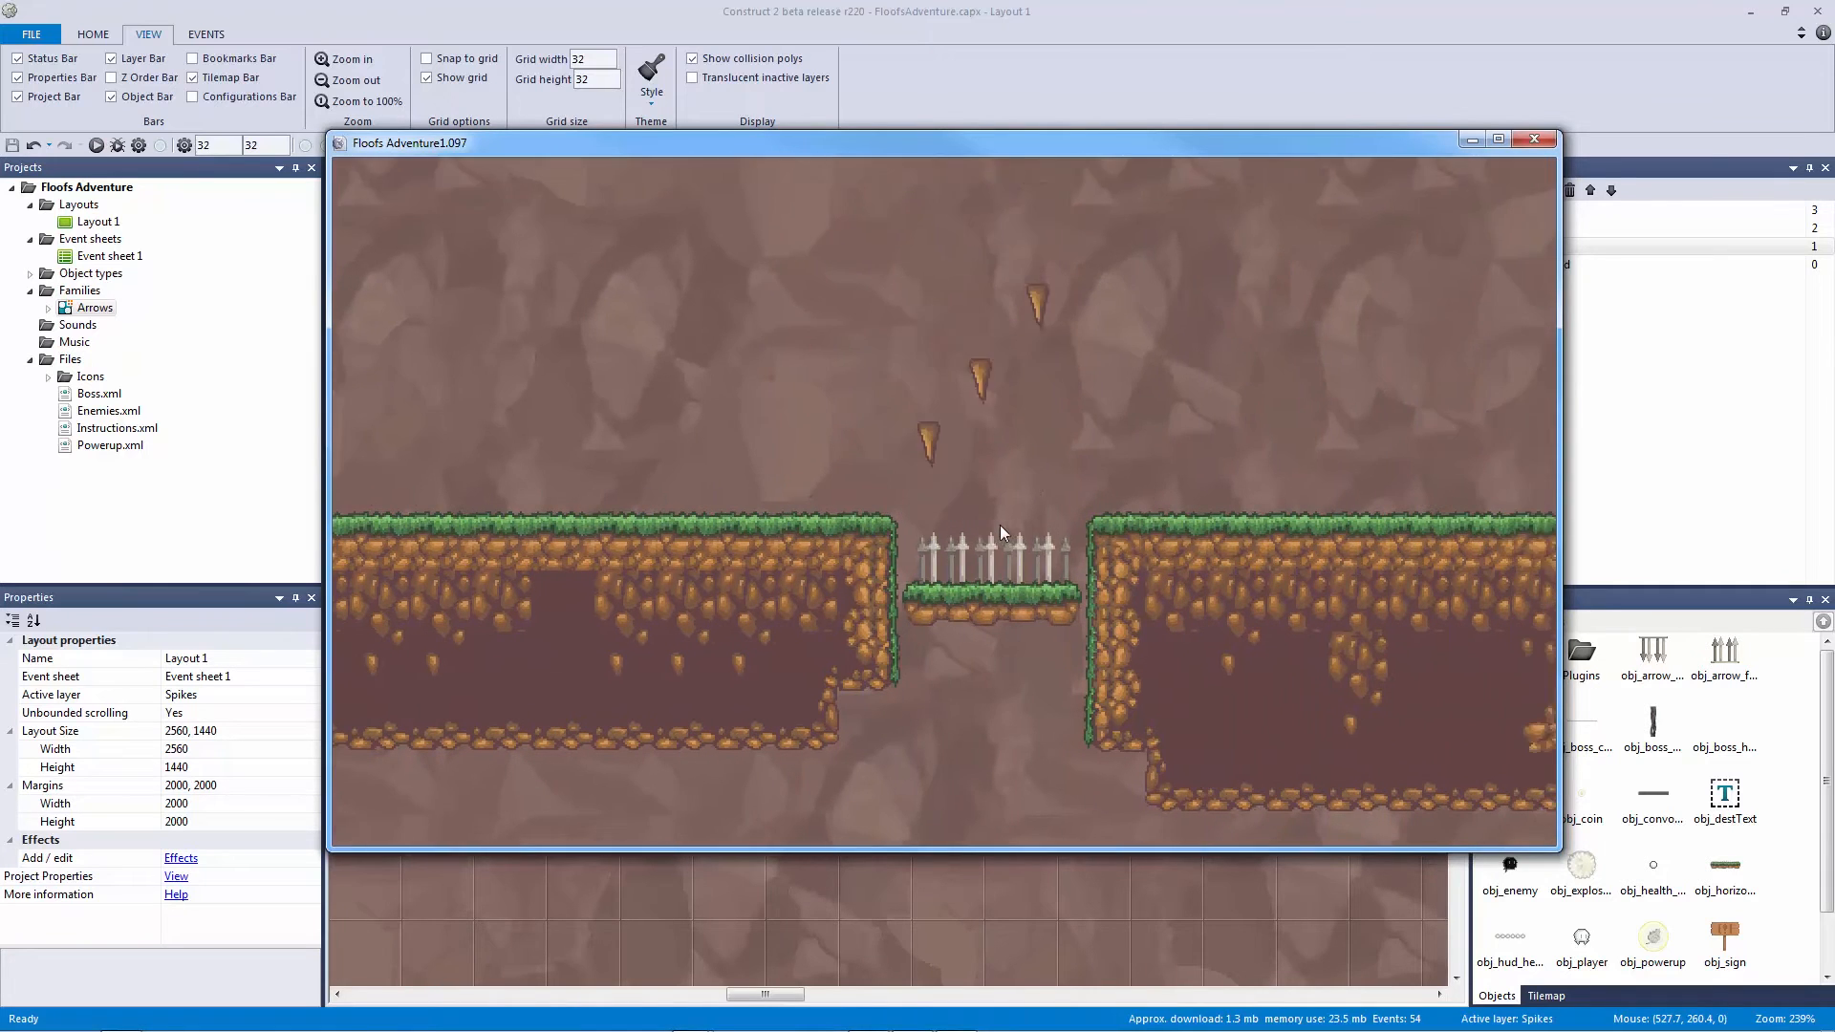
pyautogui.press('Right')
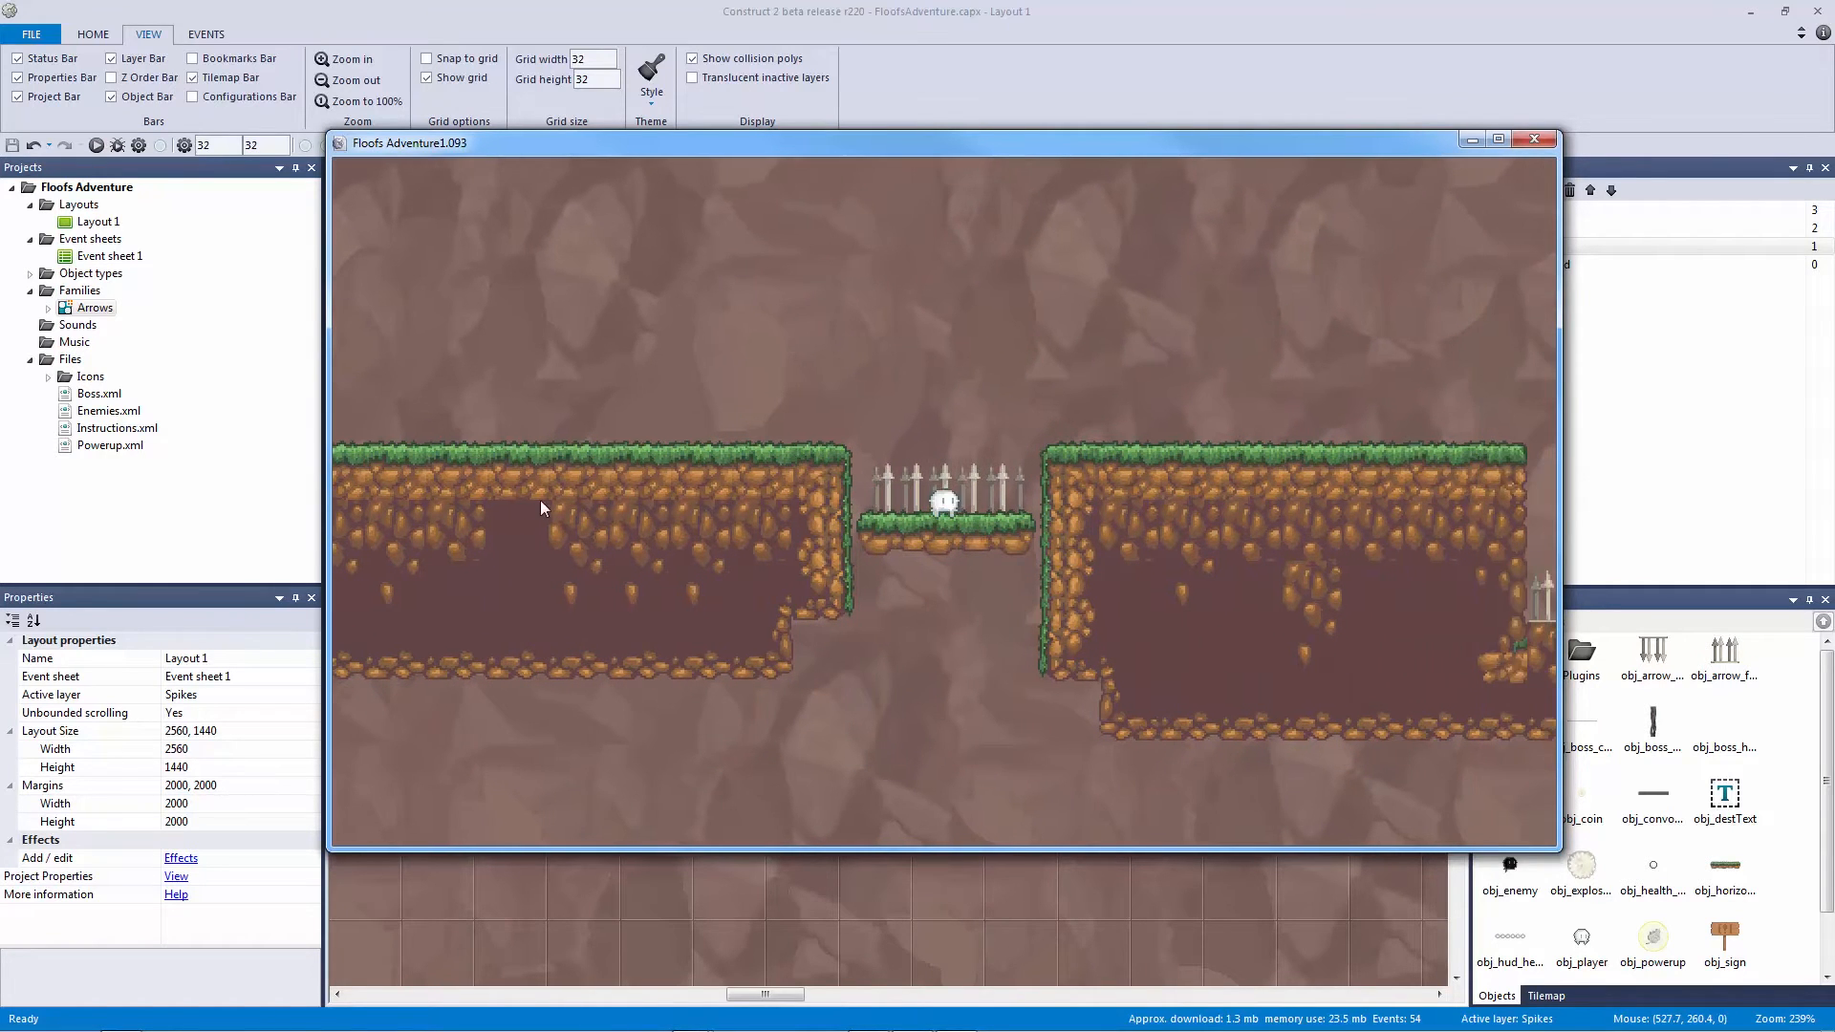
pyautogui.press('Right')
pyautogui.press('Up')
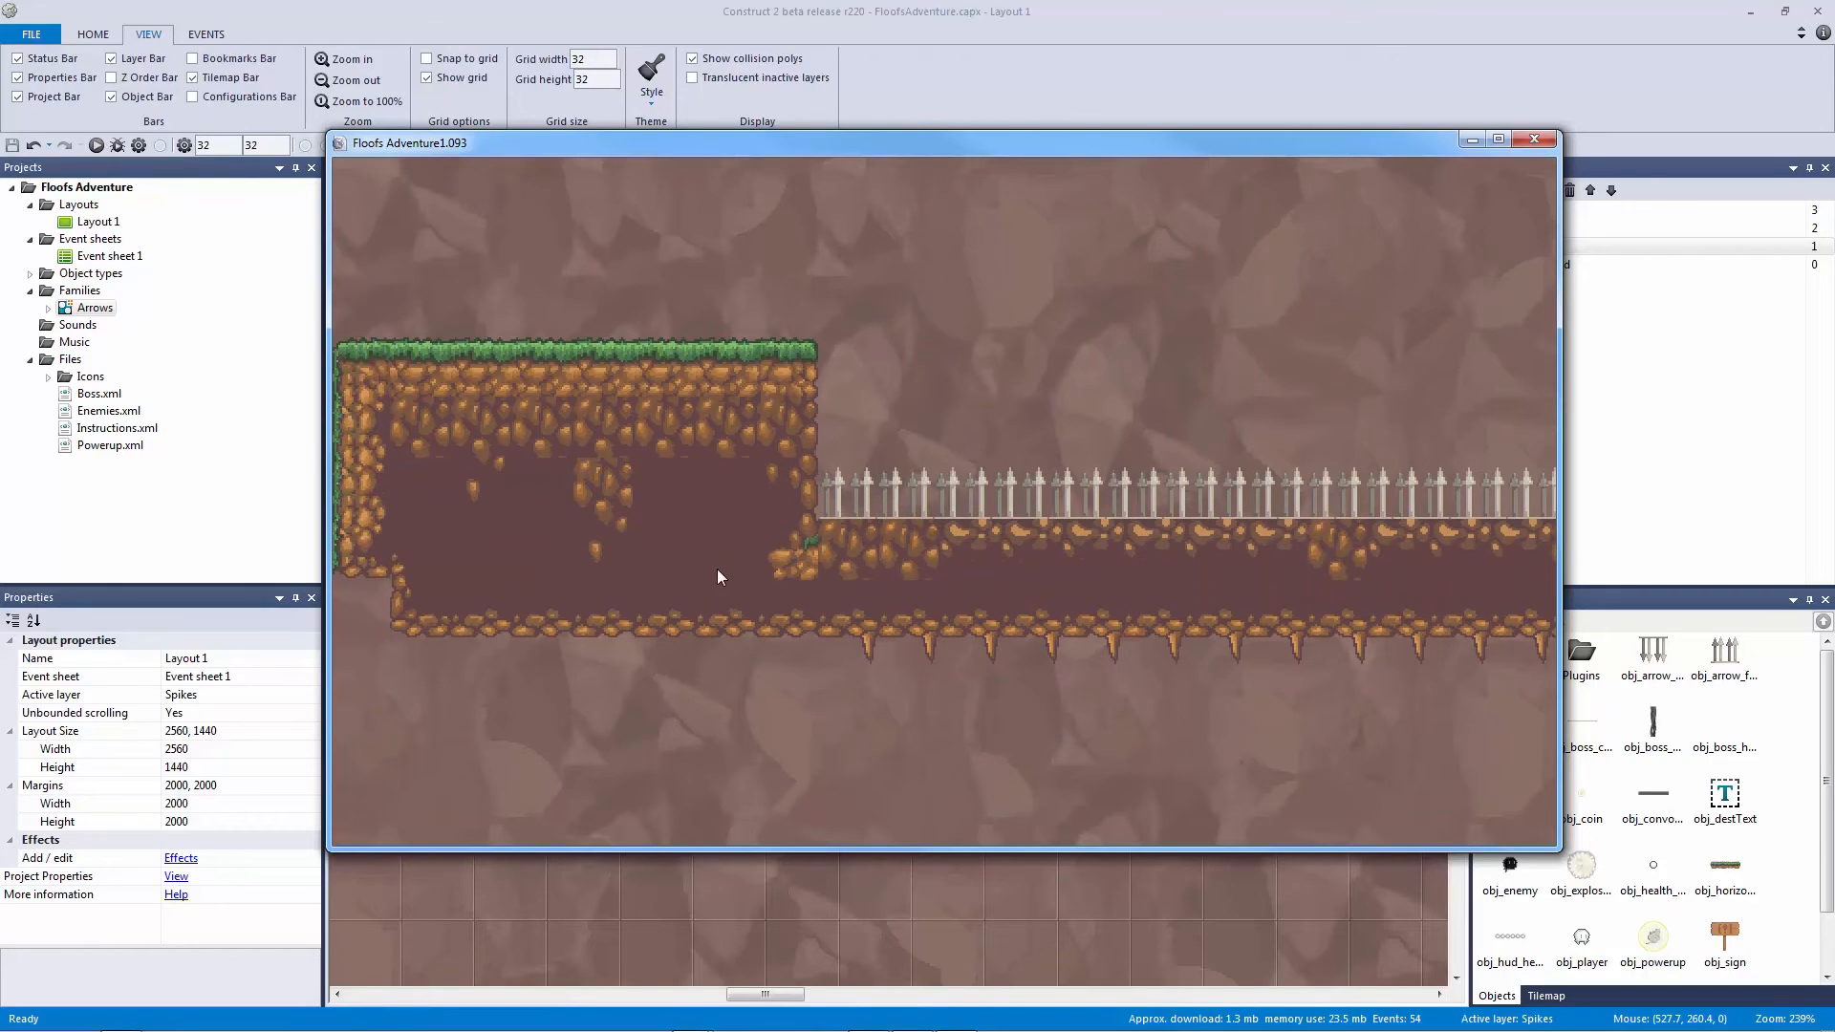
# Step: Test the long arrow floor by moving the player back and forth on it, then crossing it and jumping onto the far ledge
pyautogui.press('Right')
pyautogui.press('Left')
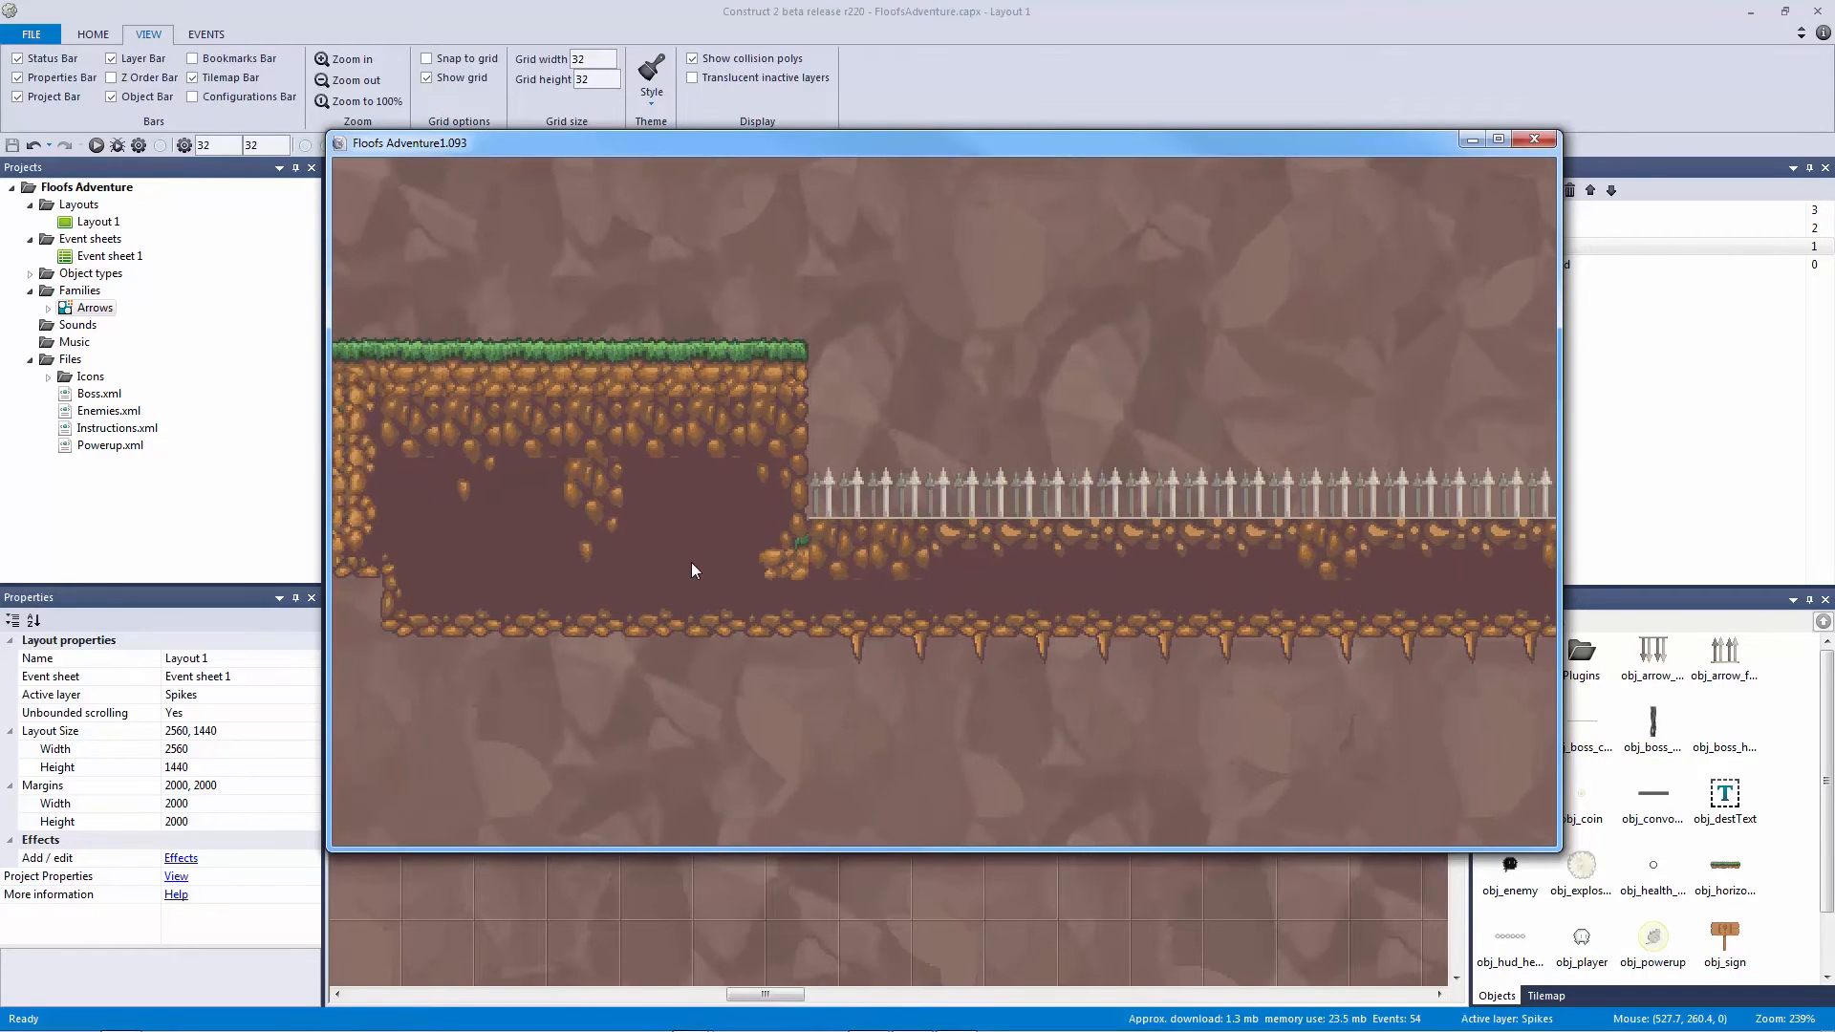
pyautogui.press('Left')
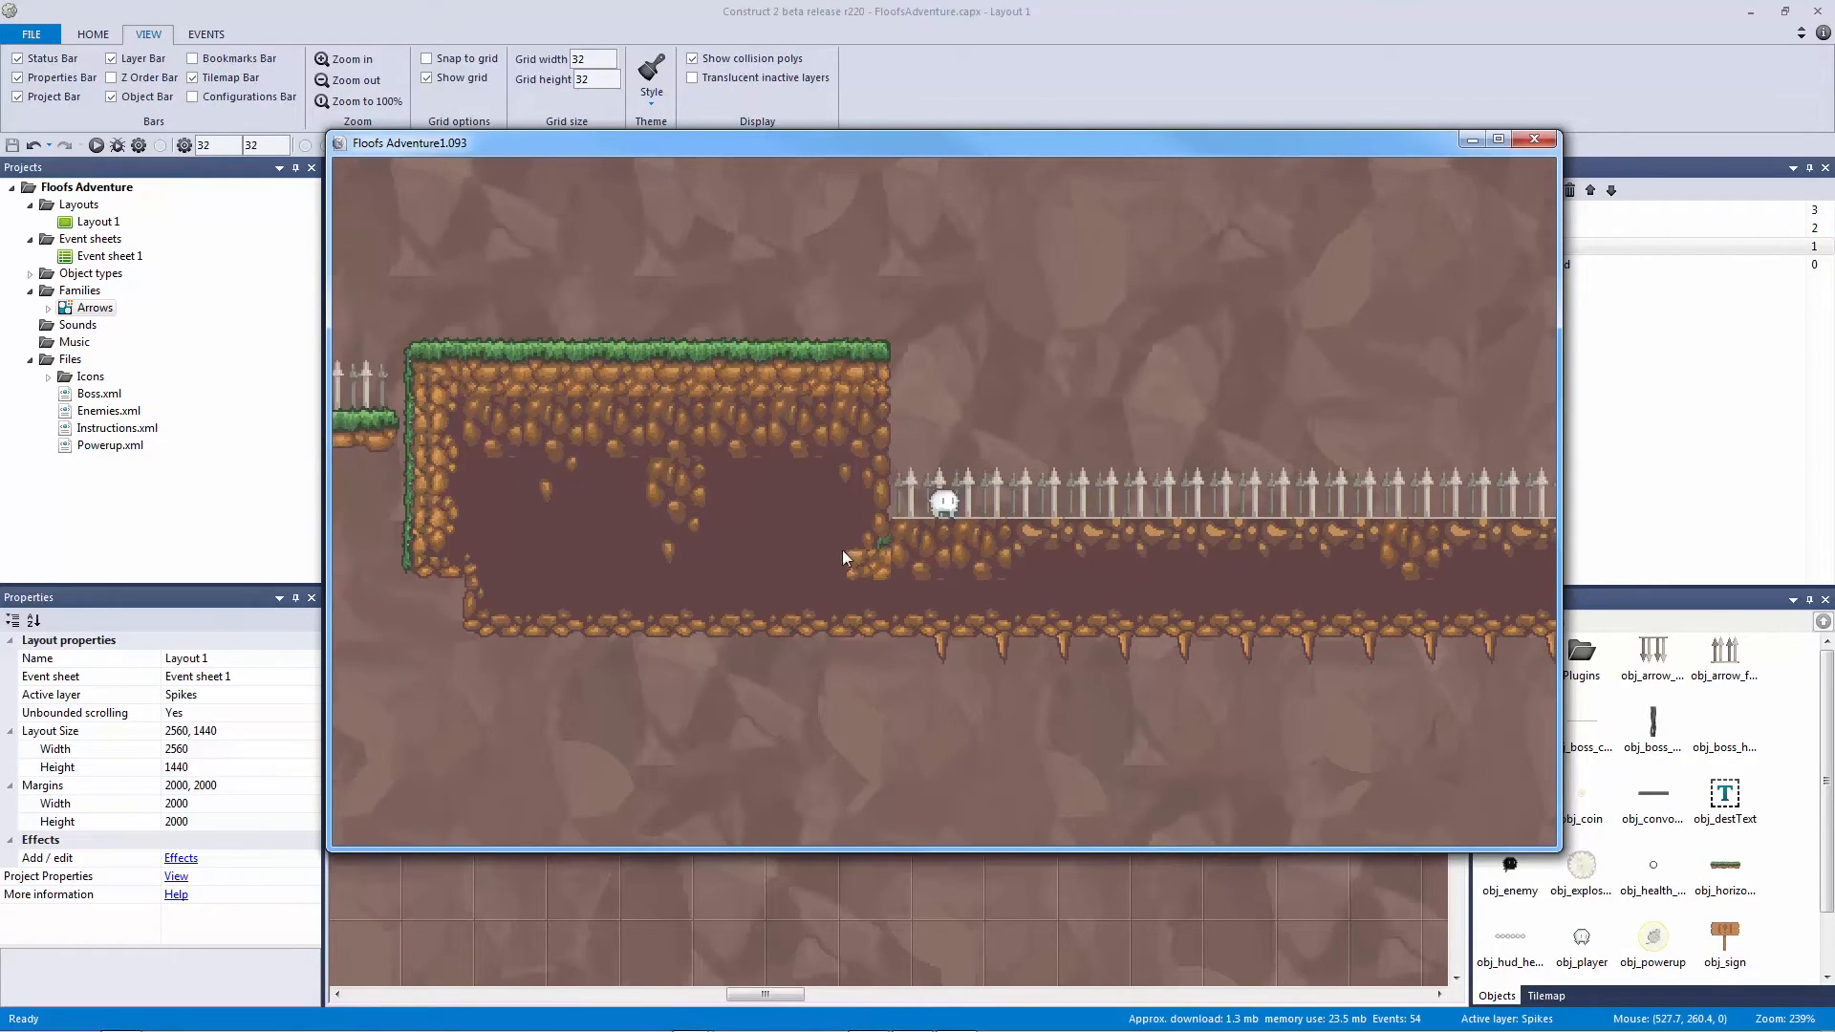
pyautogui.press('Left')
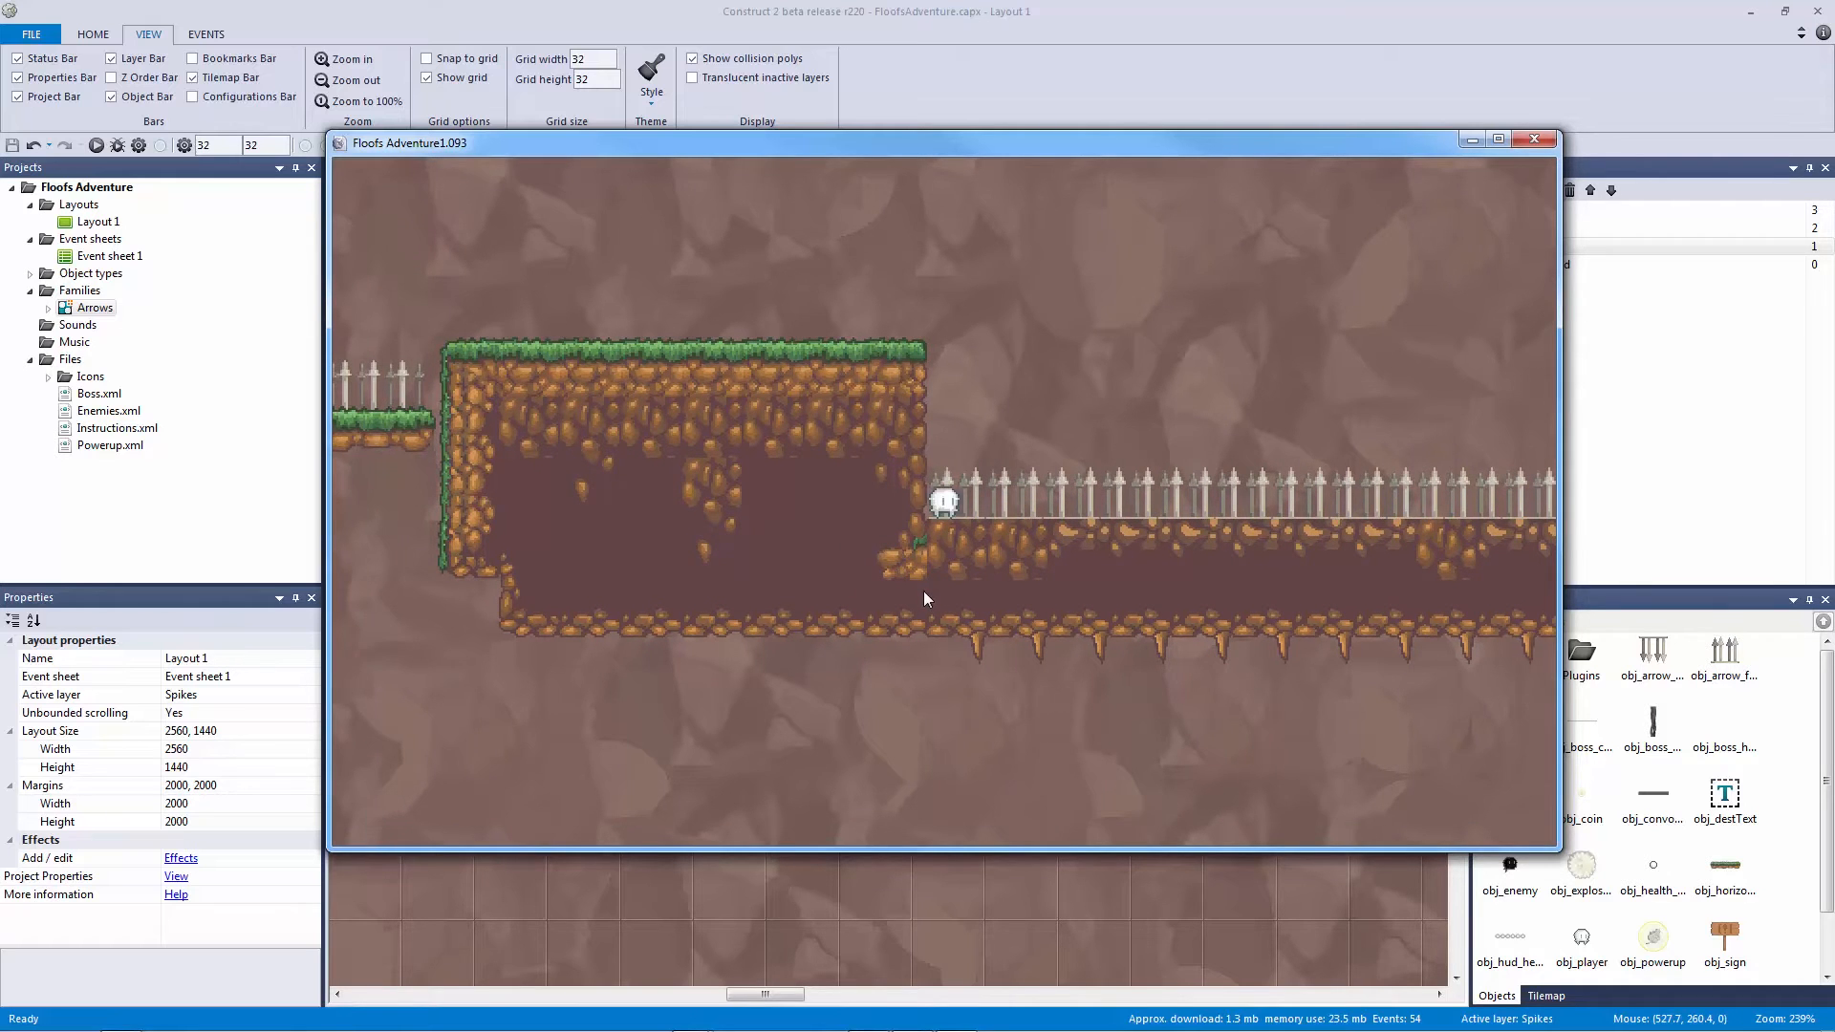
pyautogui.press('Right')
pyautogui.press('Right')
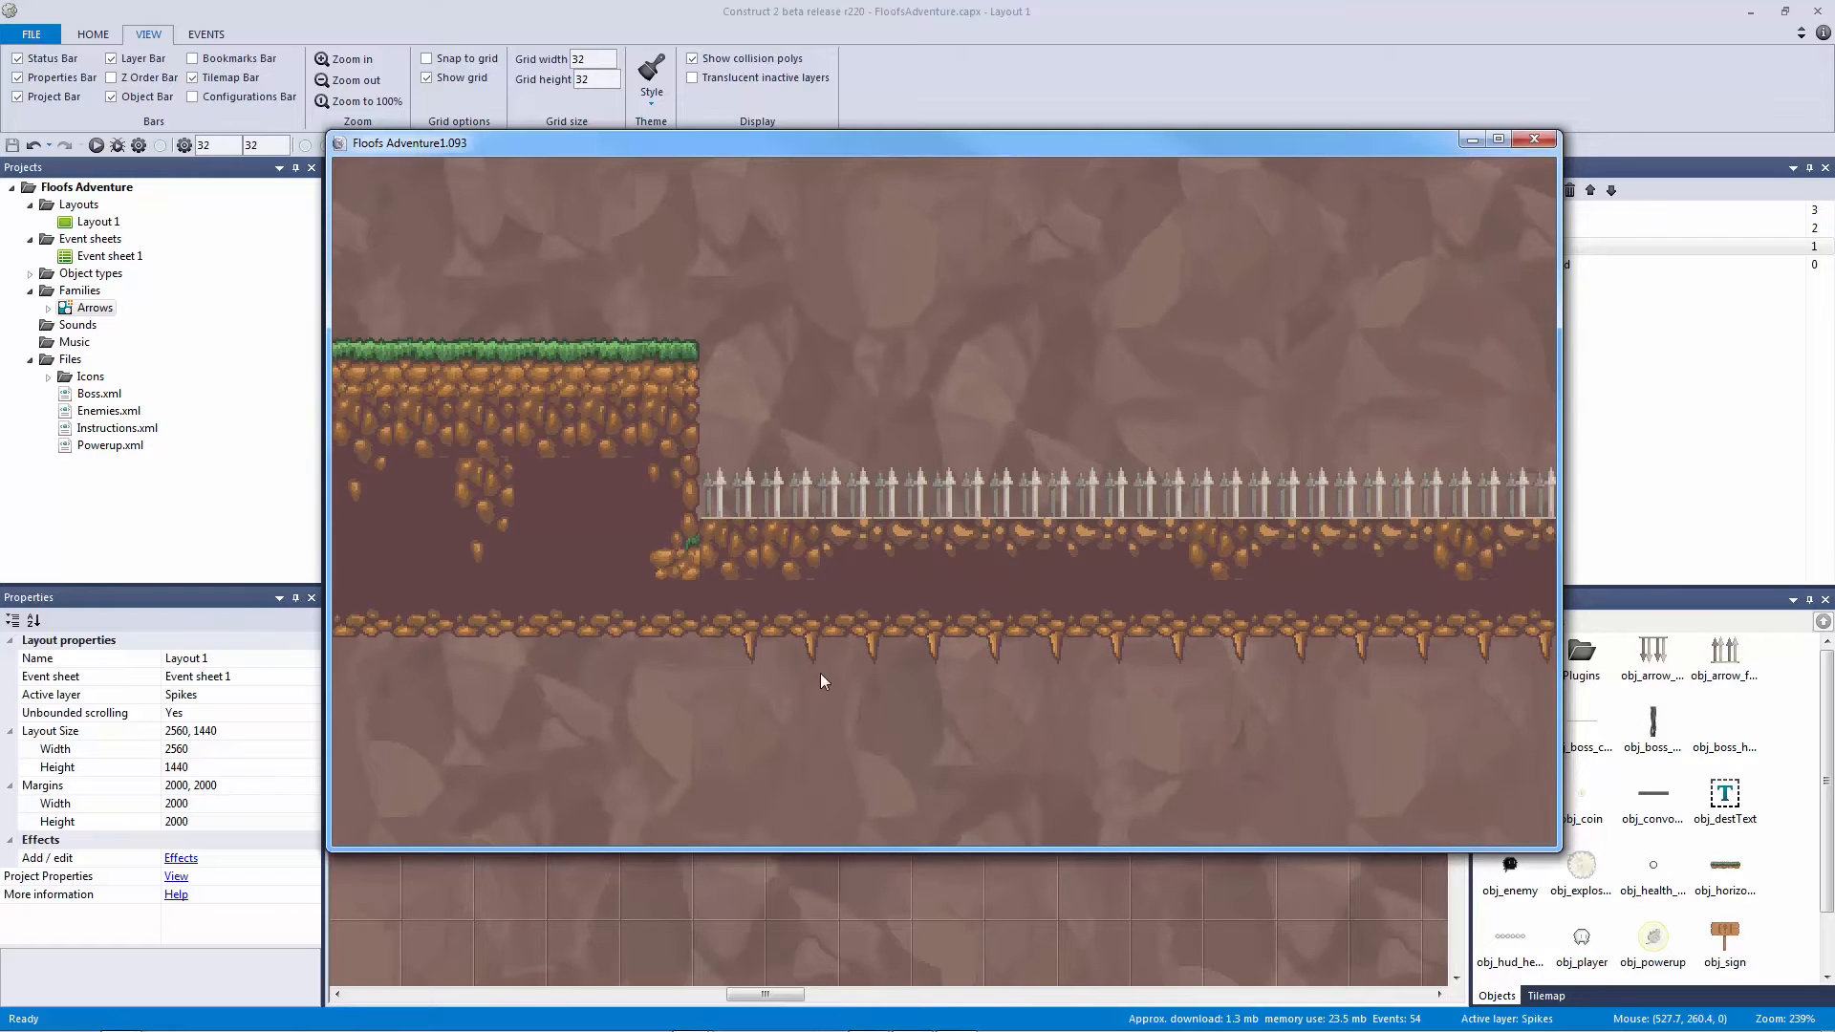
pyautogui.press('Right')
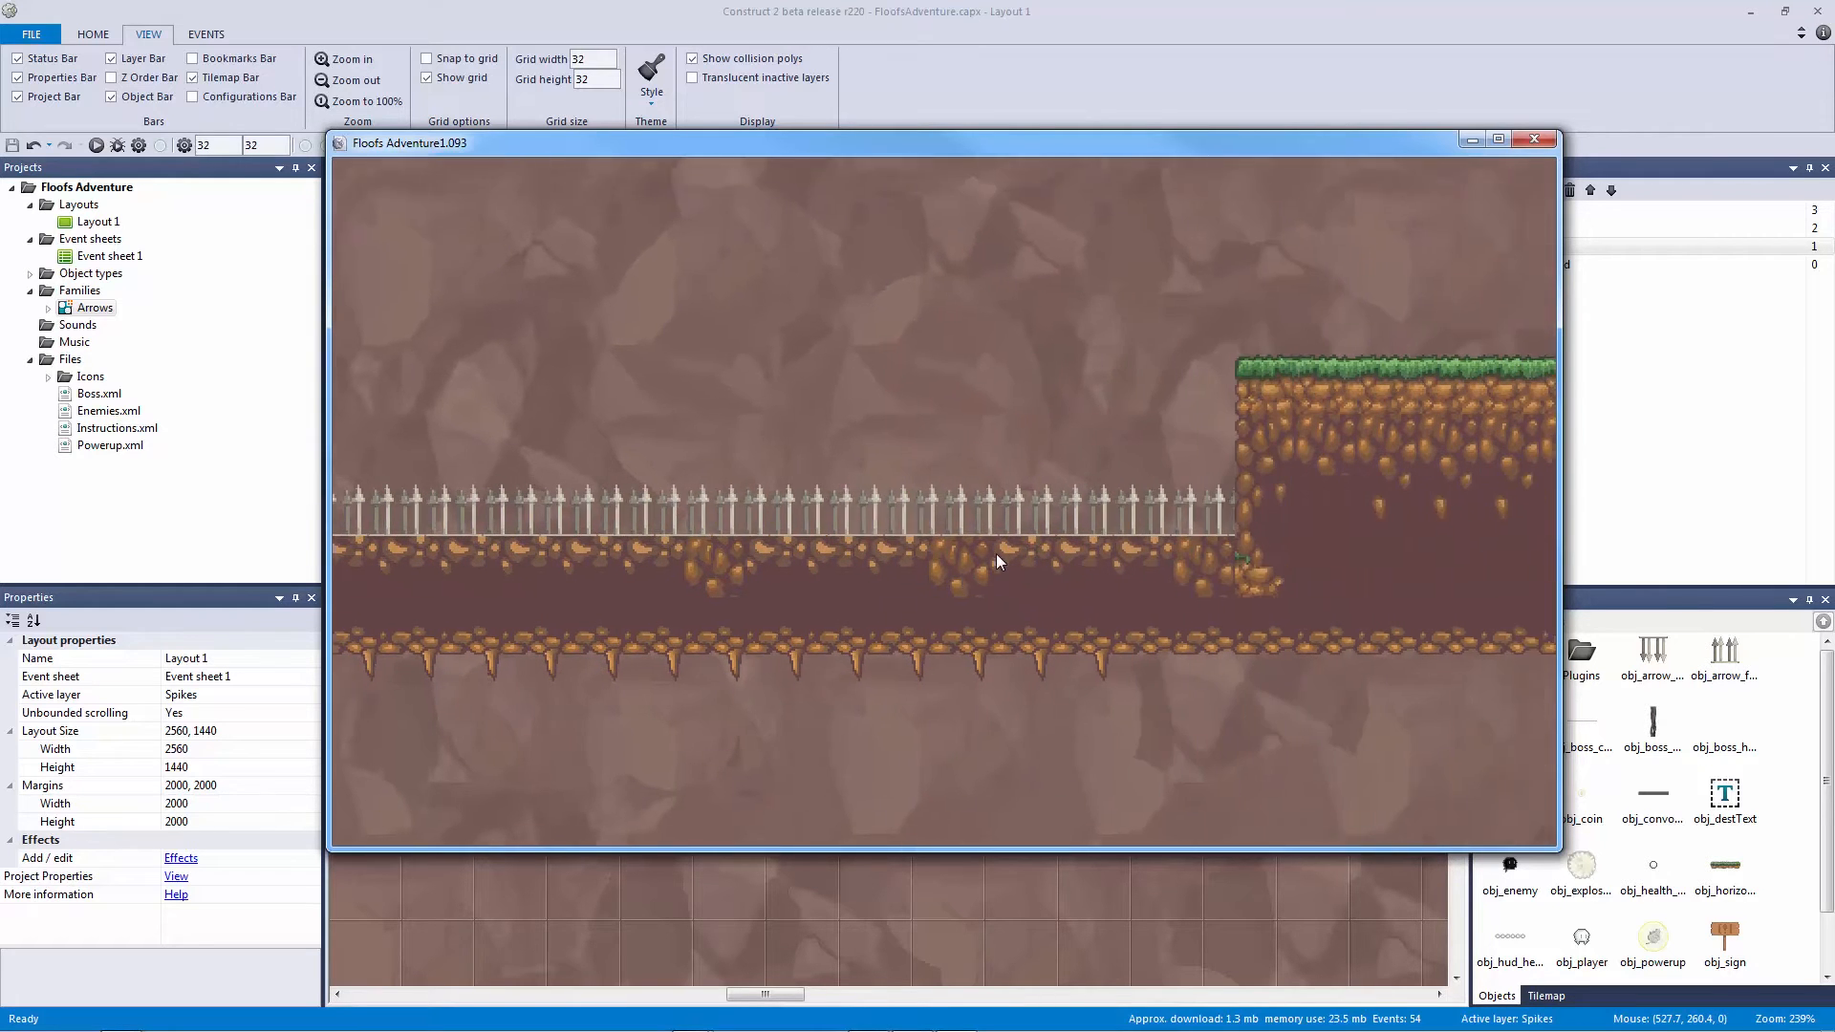
pyautogui.press('Up')
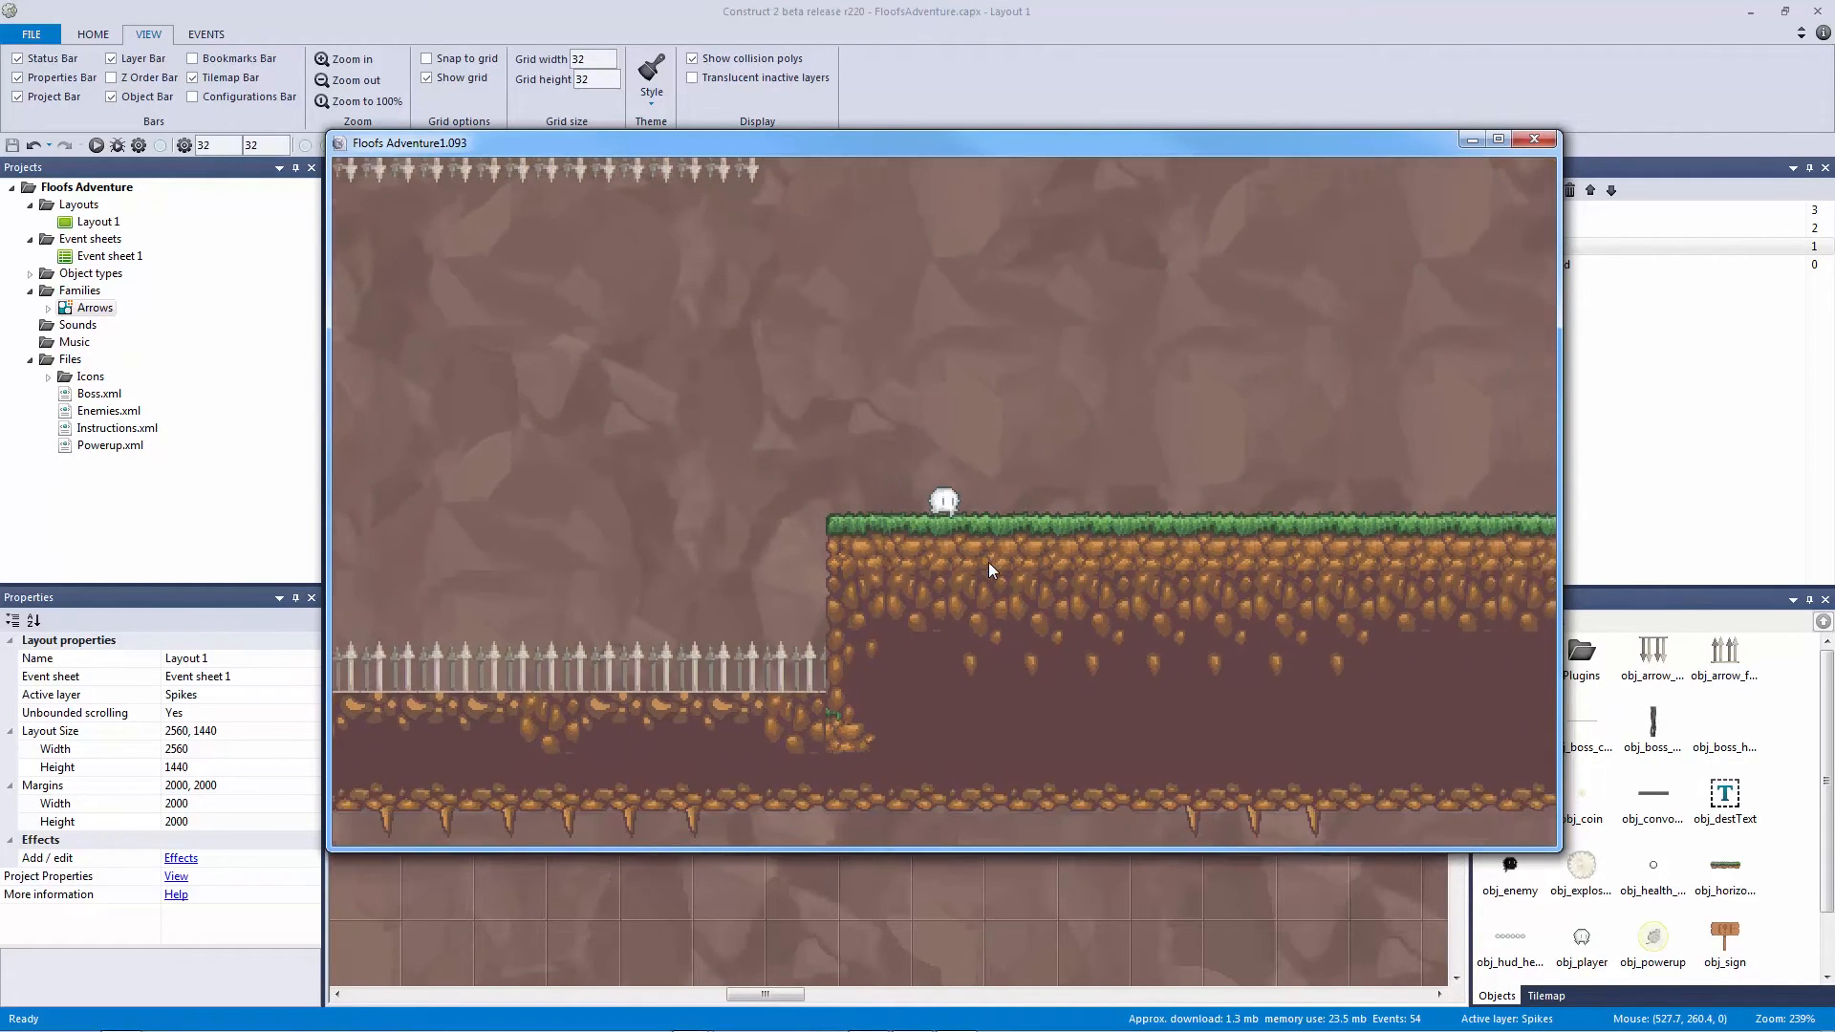
# Step: Play-test the level by running and jumping the player across the spike pits in both directions, and close the preview
pyautogui.press('Right')
pyautogui.press('Up')
pyautogui.press('Up')
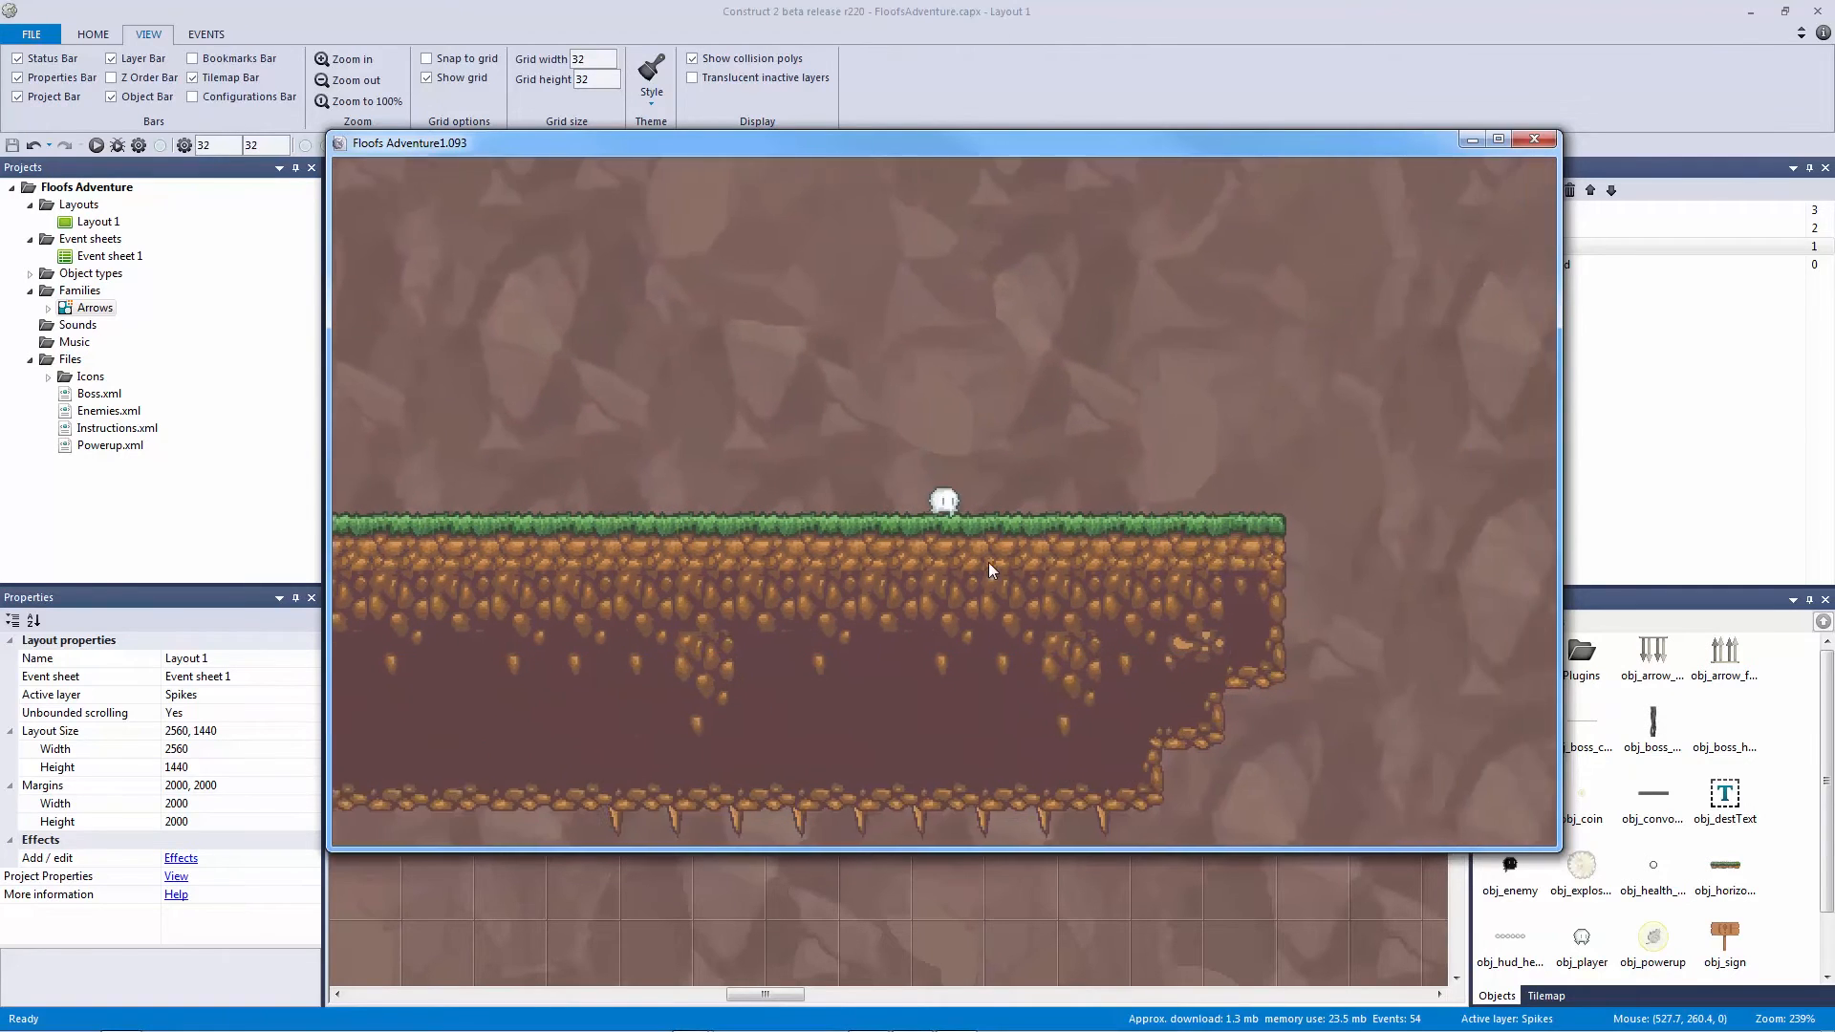
pyautogui.press('Right')
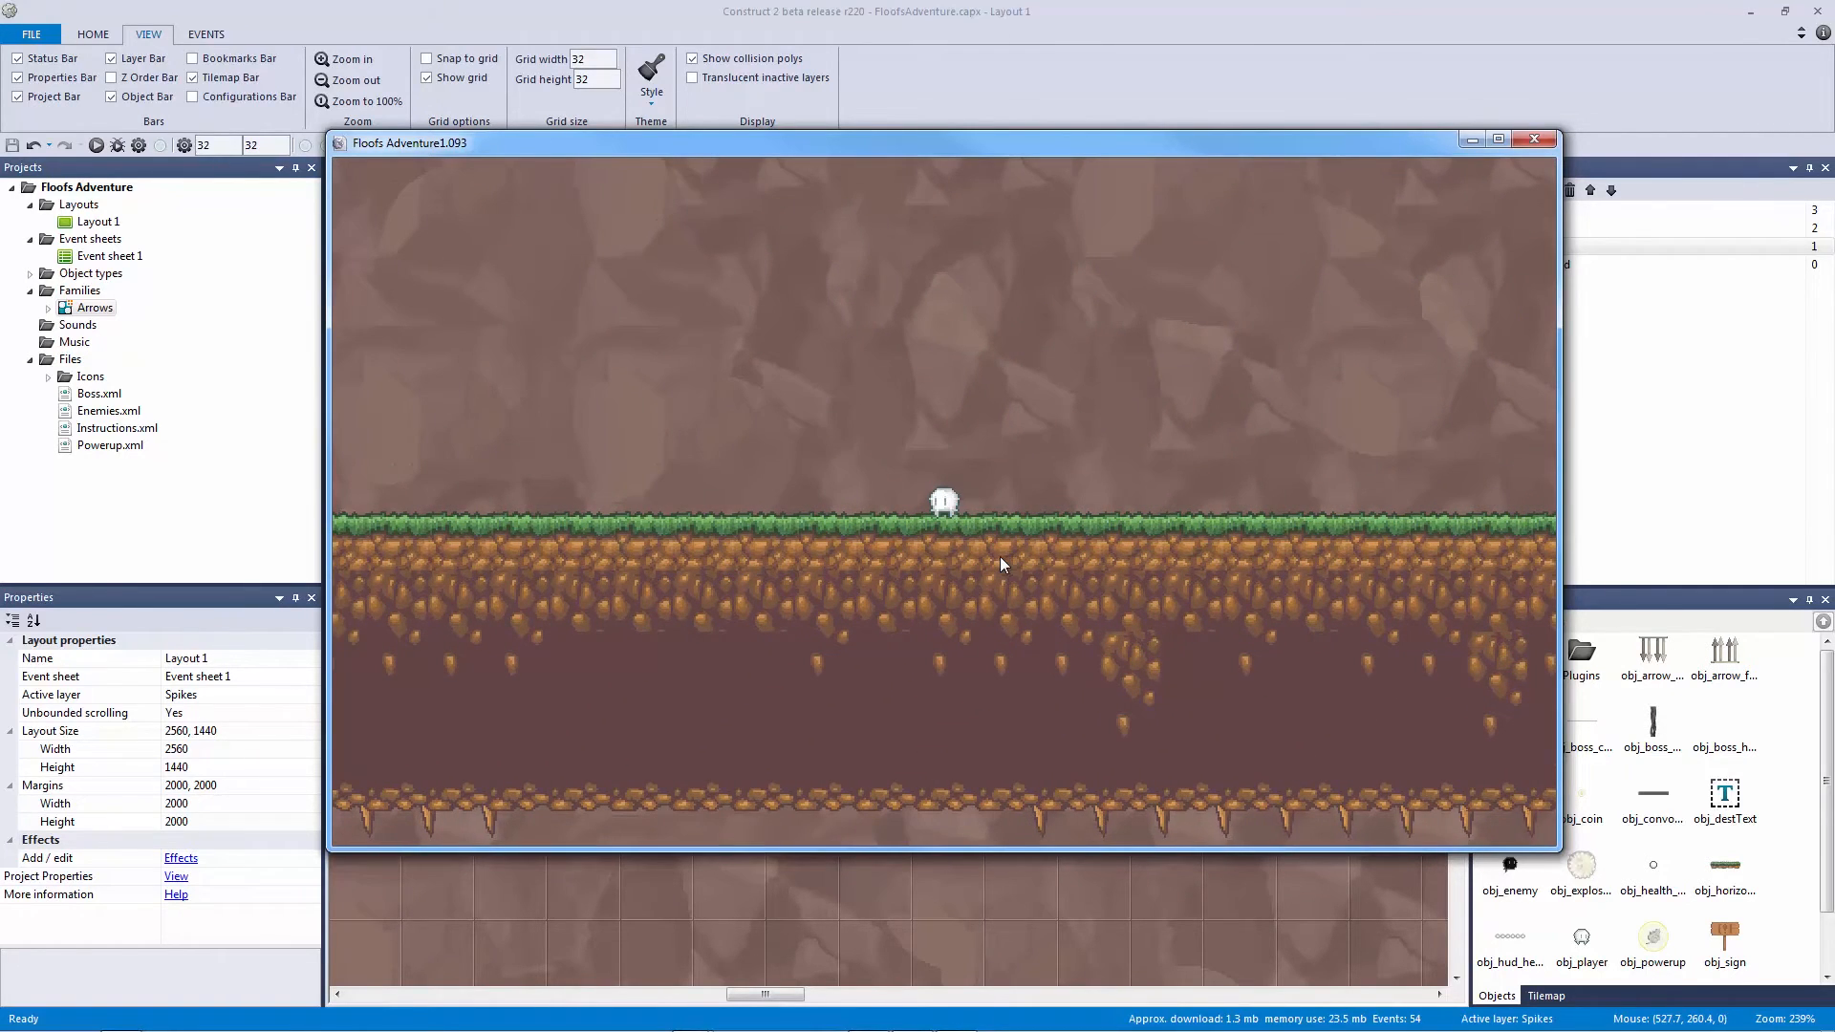
pyautogui.press('Left')
pyautogui.press('Left')
pyautogui.press('Up')
pyautogui.press('Up')
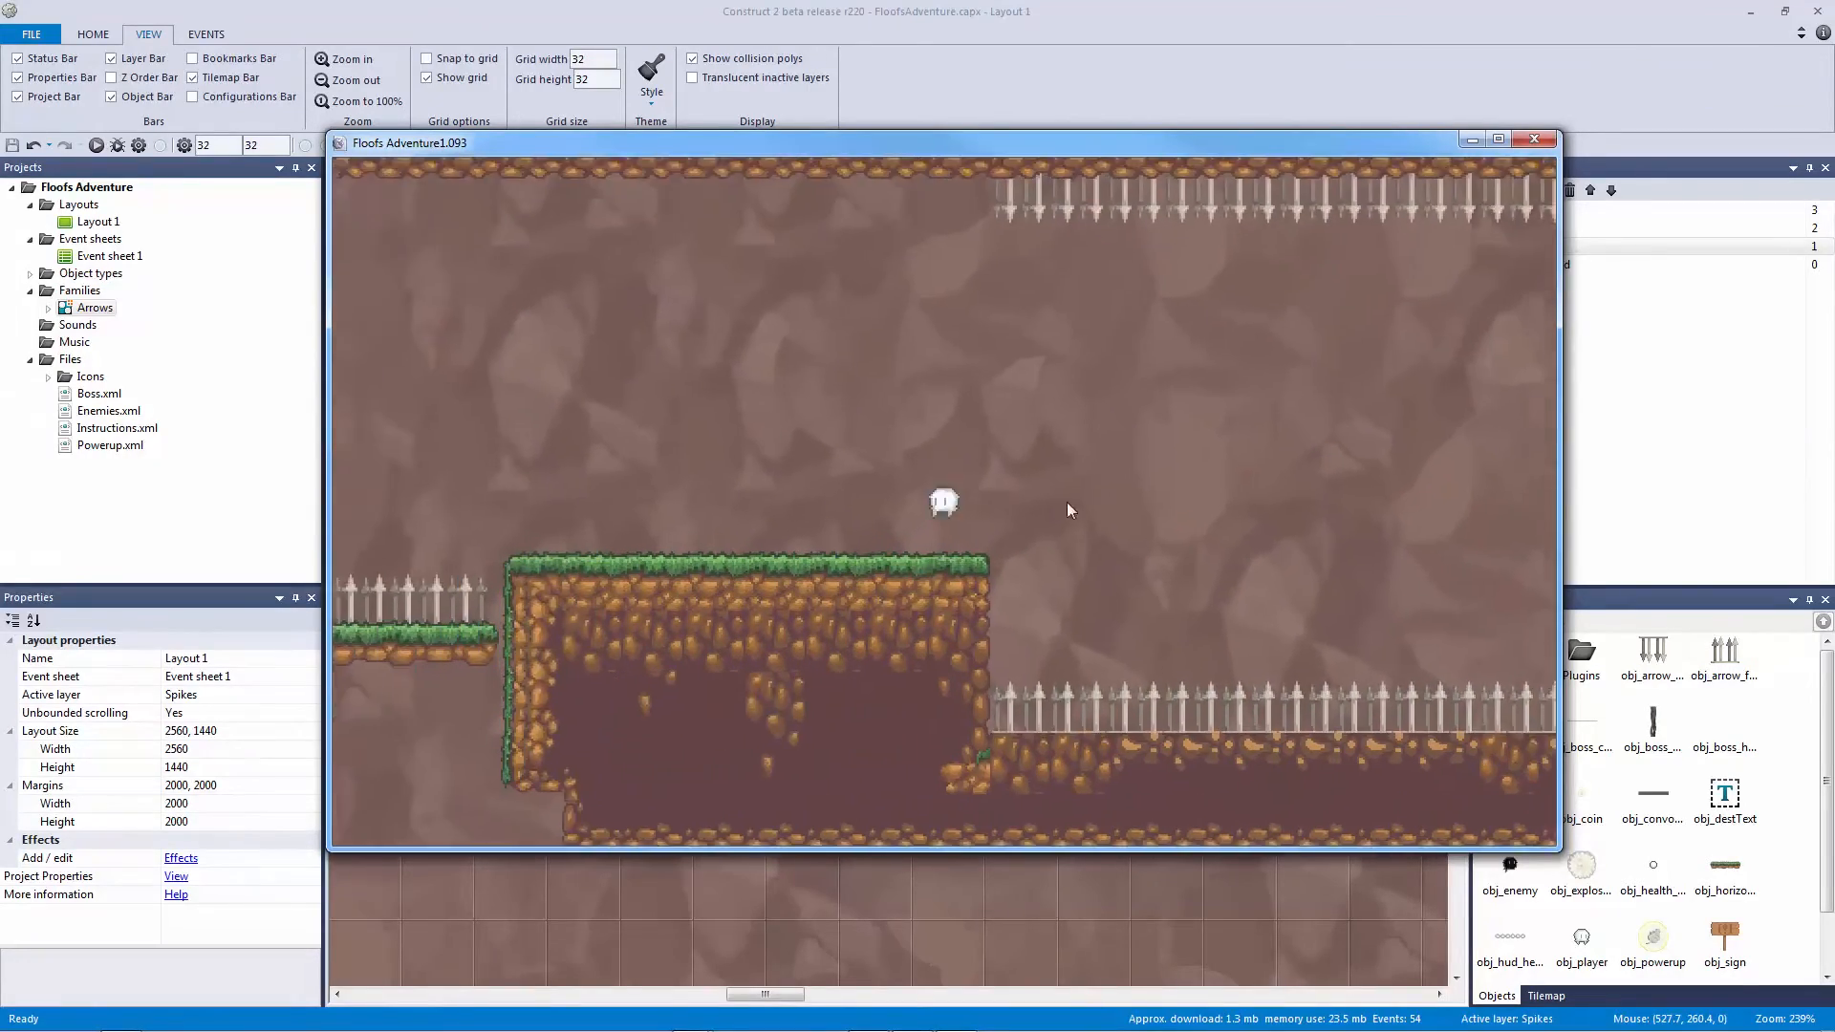
pyautogui.click(1534, 140)
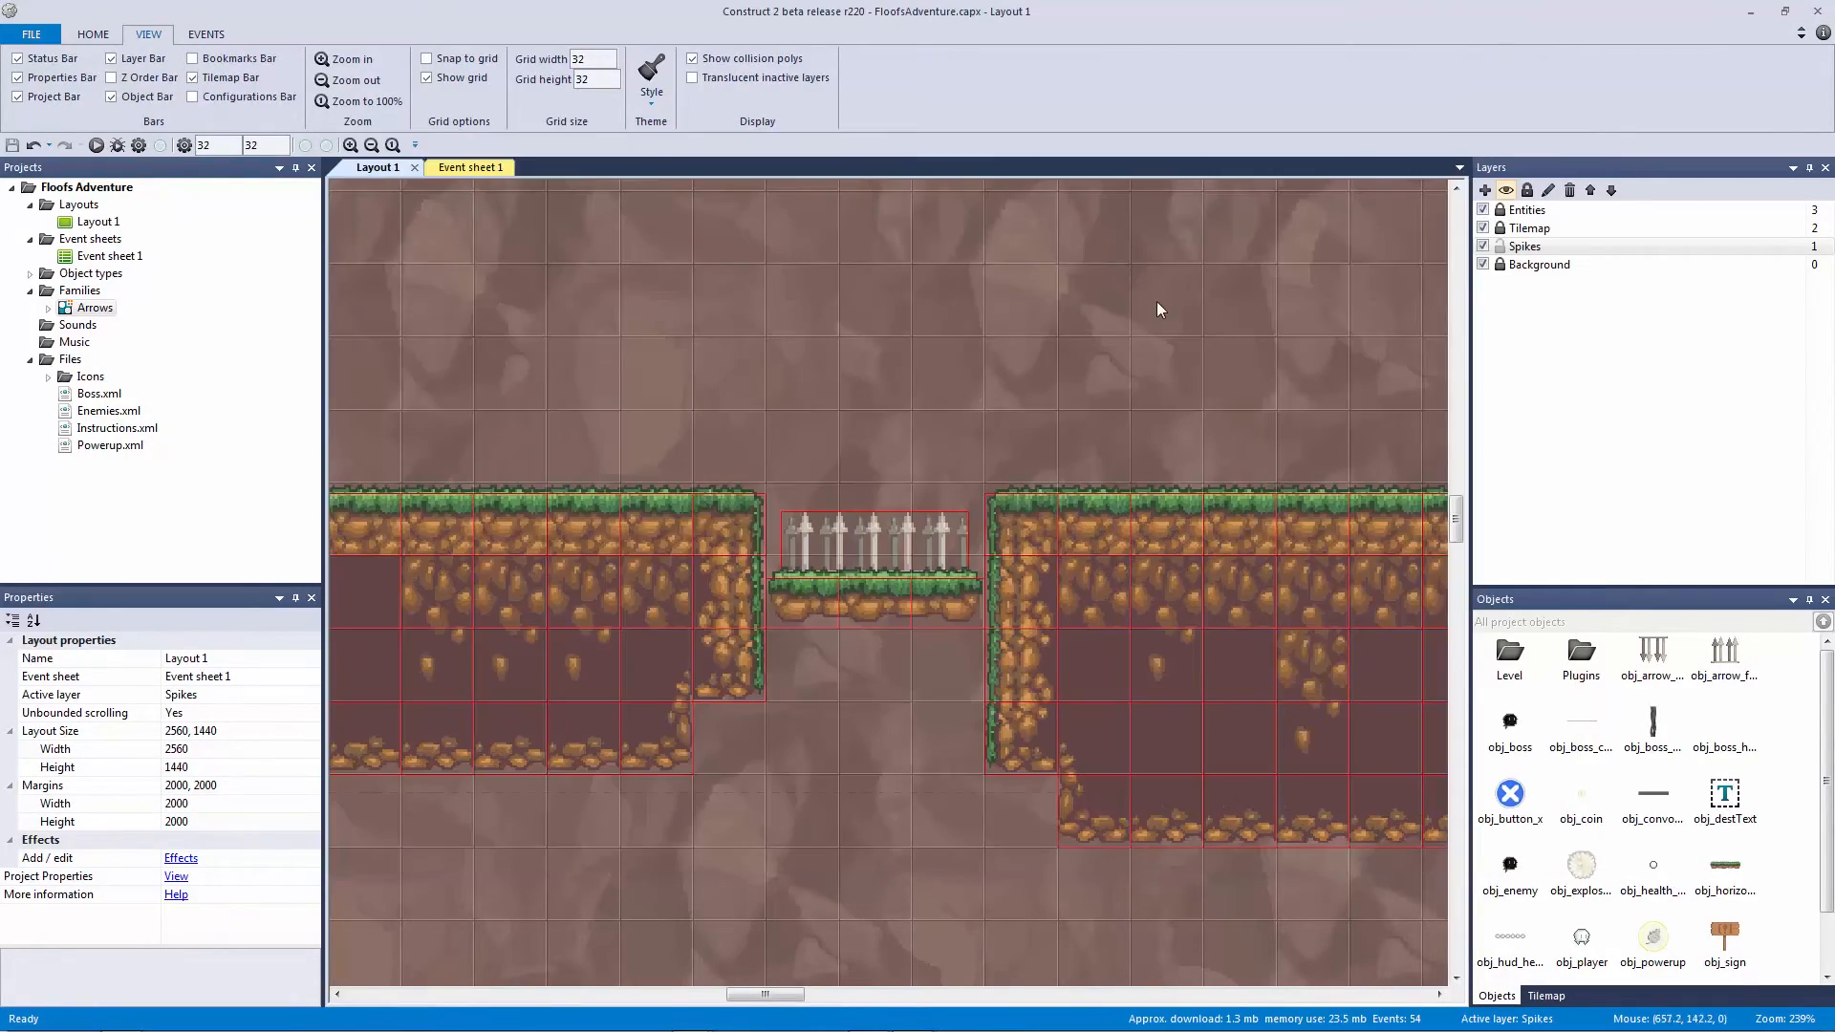
# Step: Lock the Spikes layer and add a new layer named Platforms
pyautogui.keyDown('ctrl'); pyautogui.scroll(-8, 1158, 316); pyautogui.keyUp('ctrl')
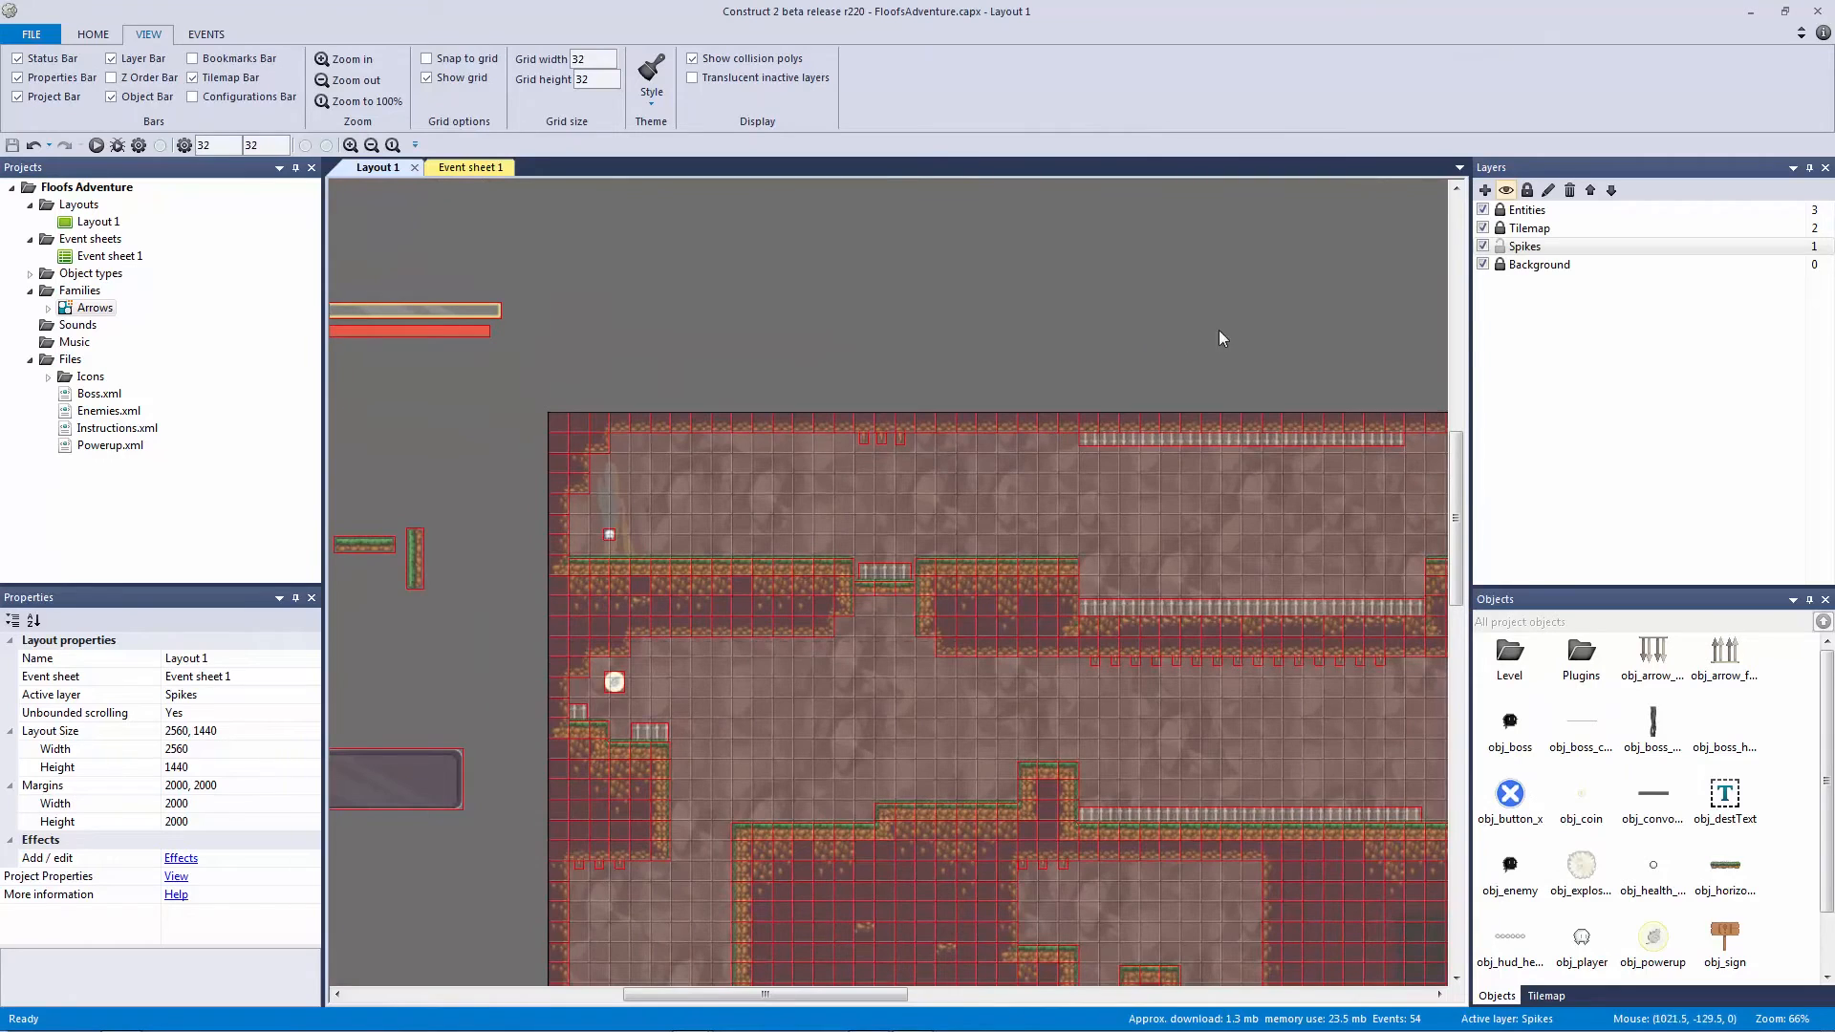
pyautogui.click(1500, 247)
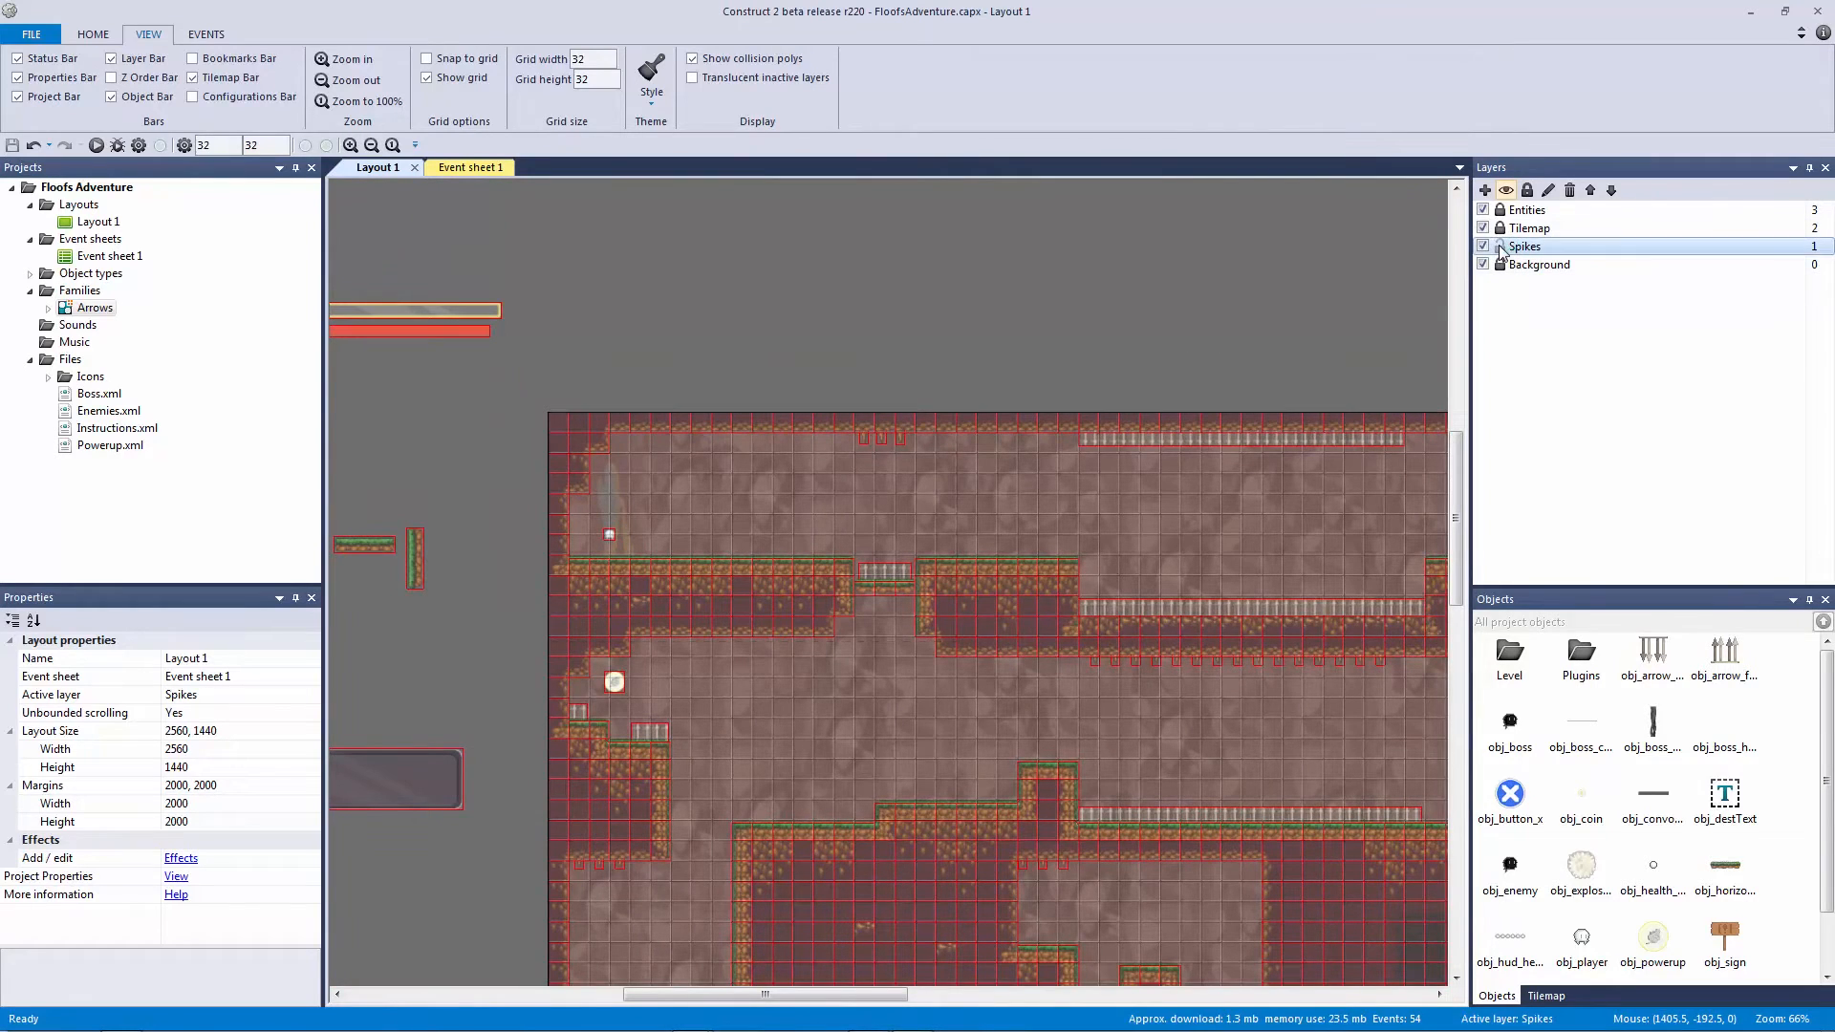
pyautogui.click(1500, 248)
pyautogui.click(1484, 190)
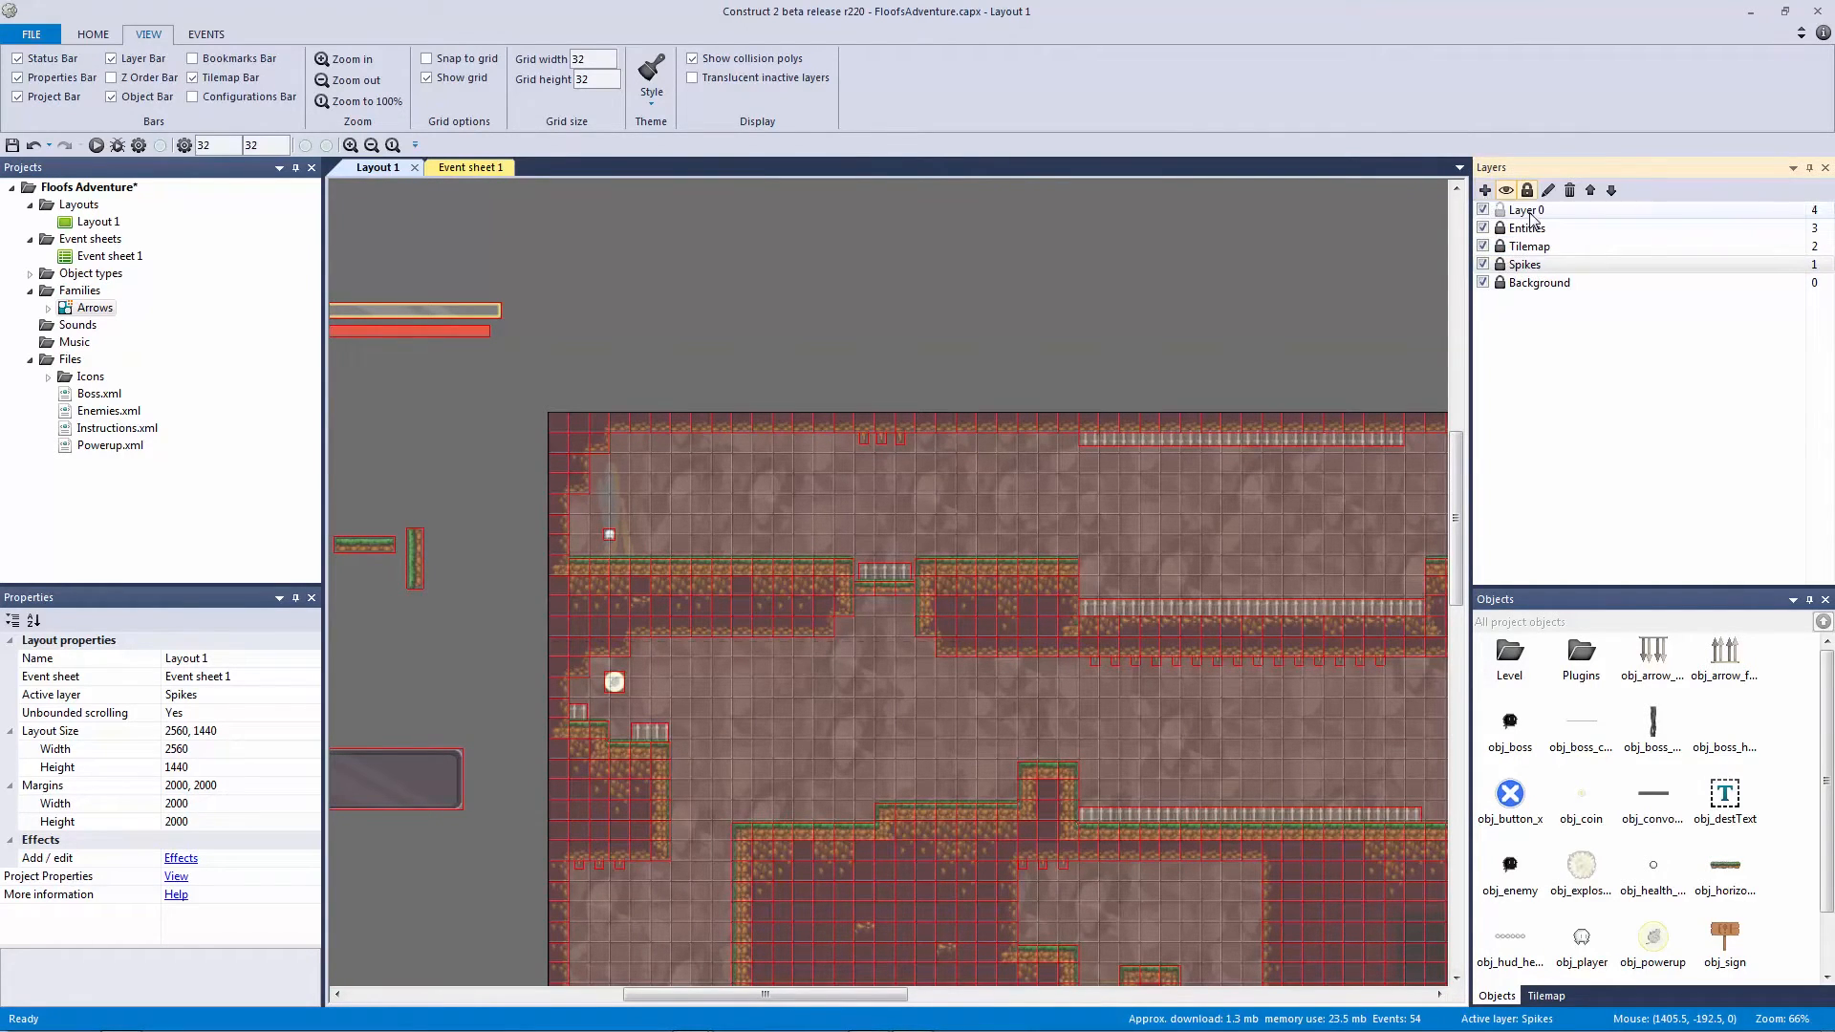
pyautogui.click(1525, 210)
pyautogui.rightClick(1529, 210)
pyautogui.click(1613, 315)
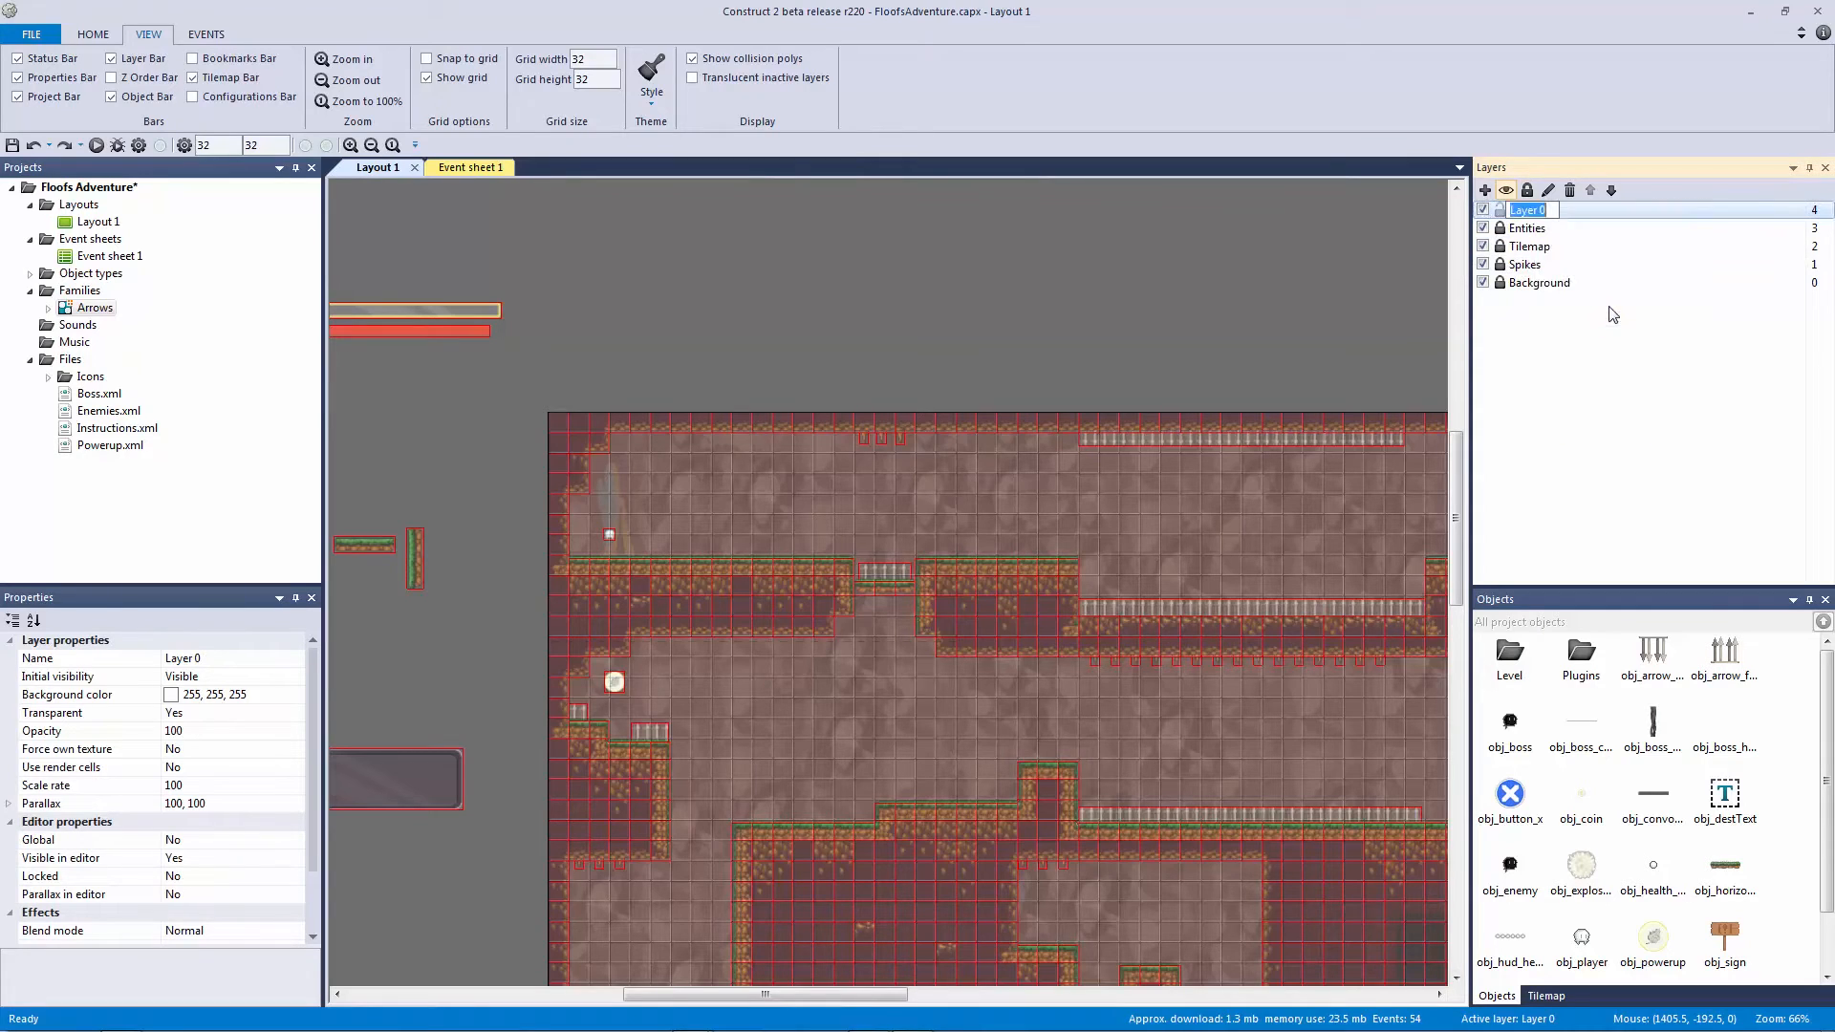
pyautogui.write('Platforms')
pyautogui.press('Return')
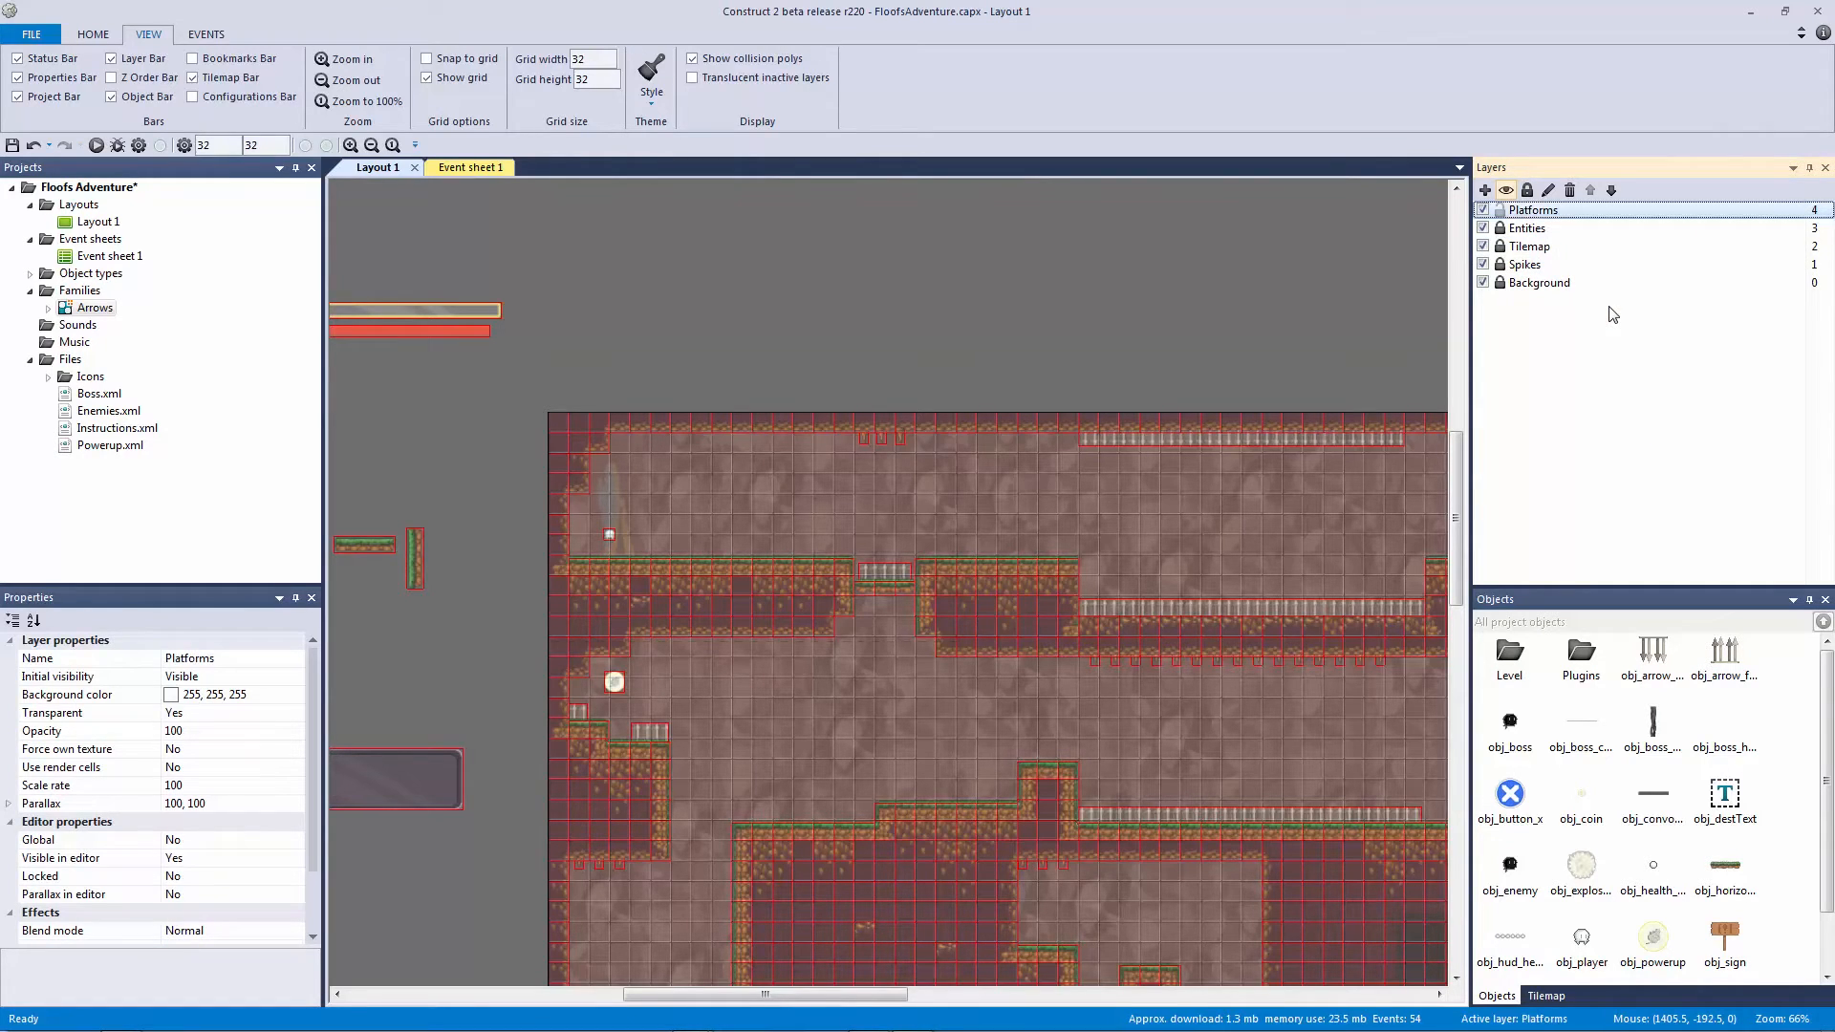
# Step: Move the Platforms layer directly below Entities in the layer order and save the project
pyautogui.click(1610, 192)
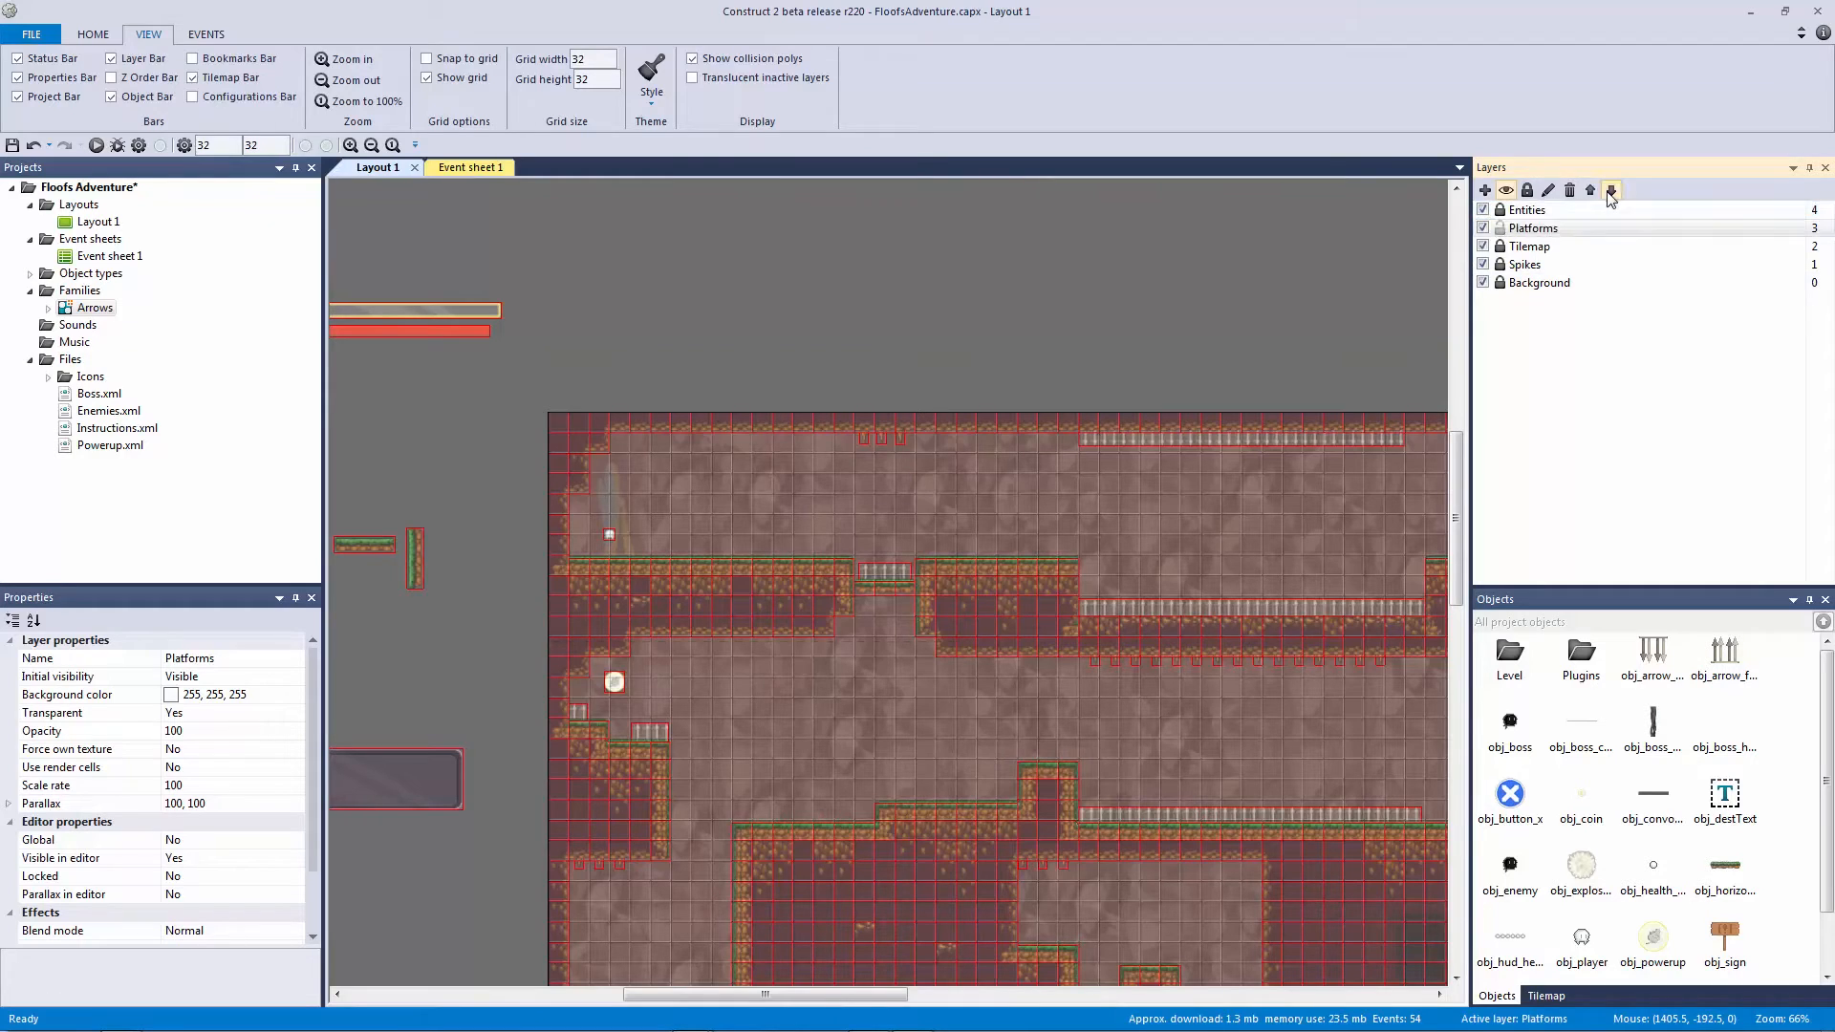
pyautogui.click(1177, 227)
pyautogui.hotkey('ctrl', 's')
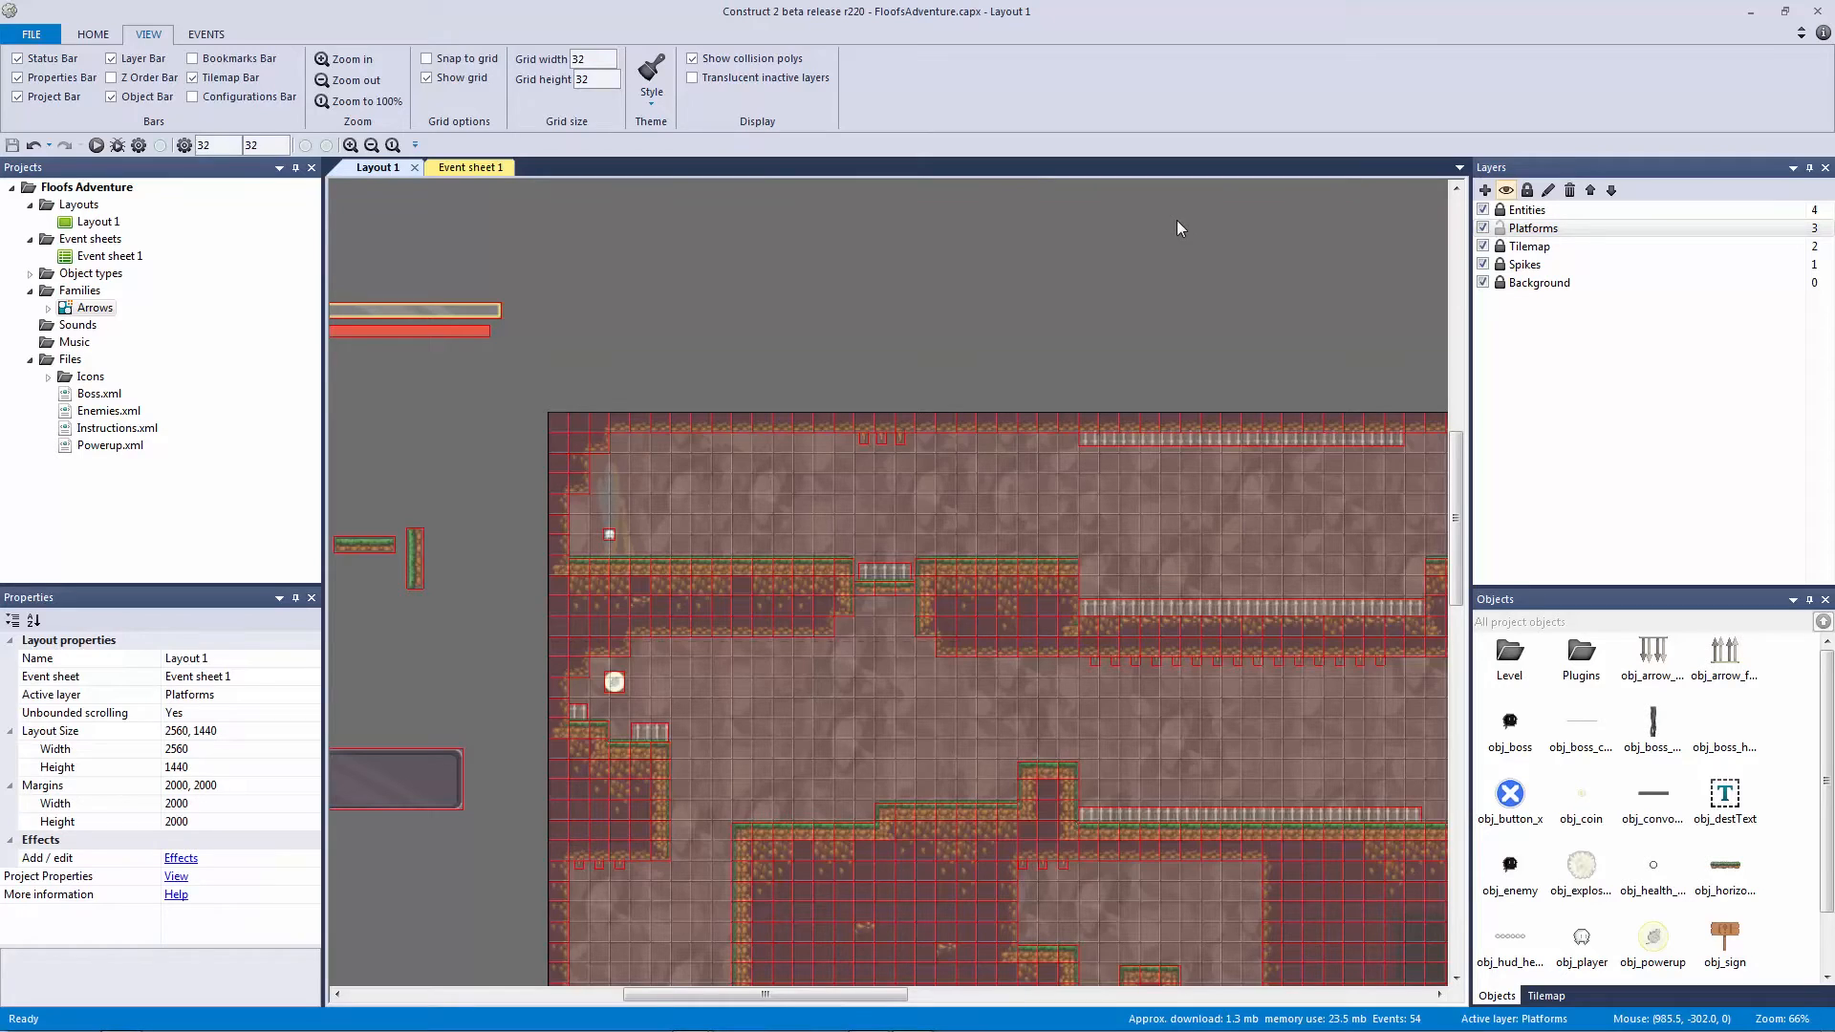
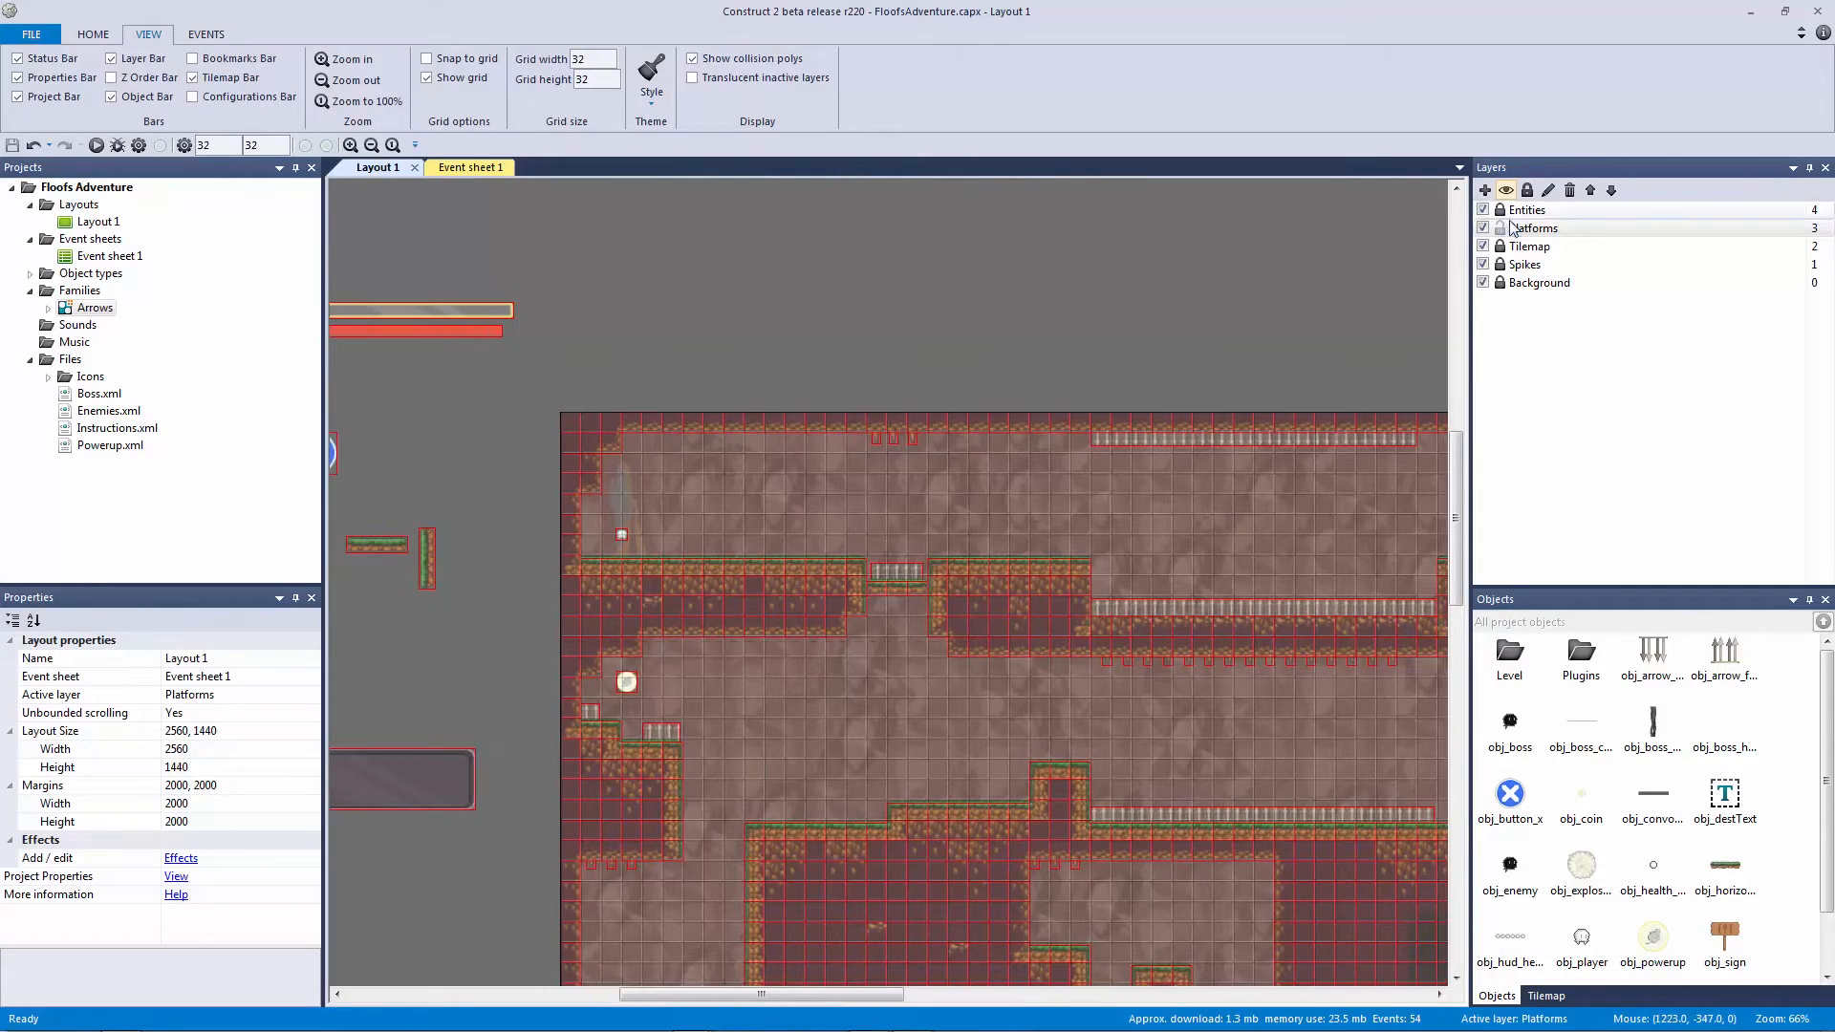
# Step: Unlock the Entities, Tilemap and Spikes layers so the two platform sprites outside the level can be selected
pyautogui.click(1499, 209)
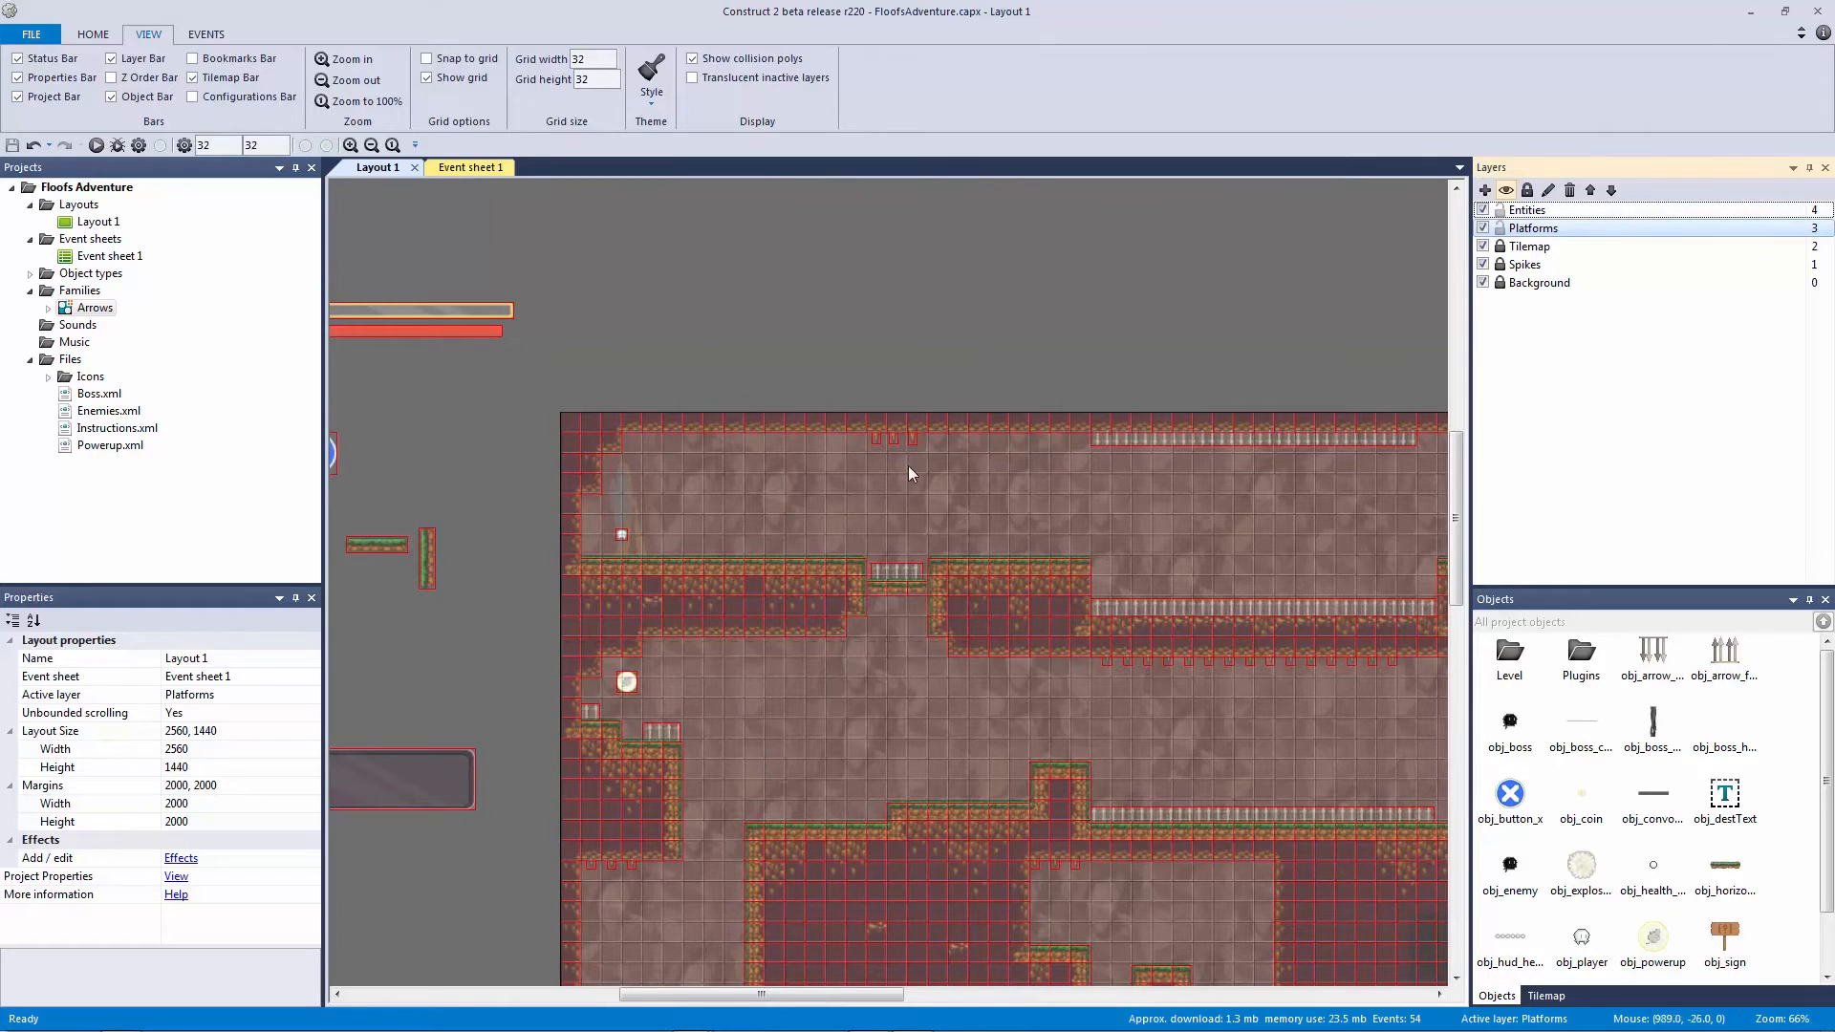
pyautogui.moveTo(476, 642); pyautogui.dragTo(277, 422)
pyautogui.click(386, 553)
pyautogui.moveTo(386, 552); pyautogui.dragTo(1081, 579, button='middle')
pyautogui.keyDown('ctrl'); pyautogui.scroll(3, 850, 516); pyautogui.keyUp('ctrl')
pyautogui.click(1499, 246)
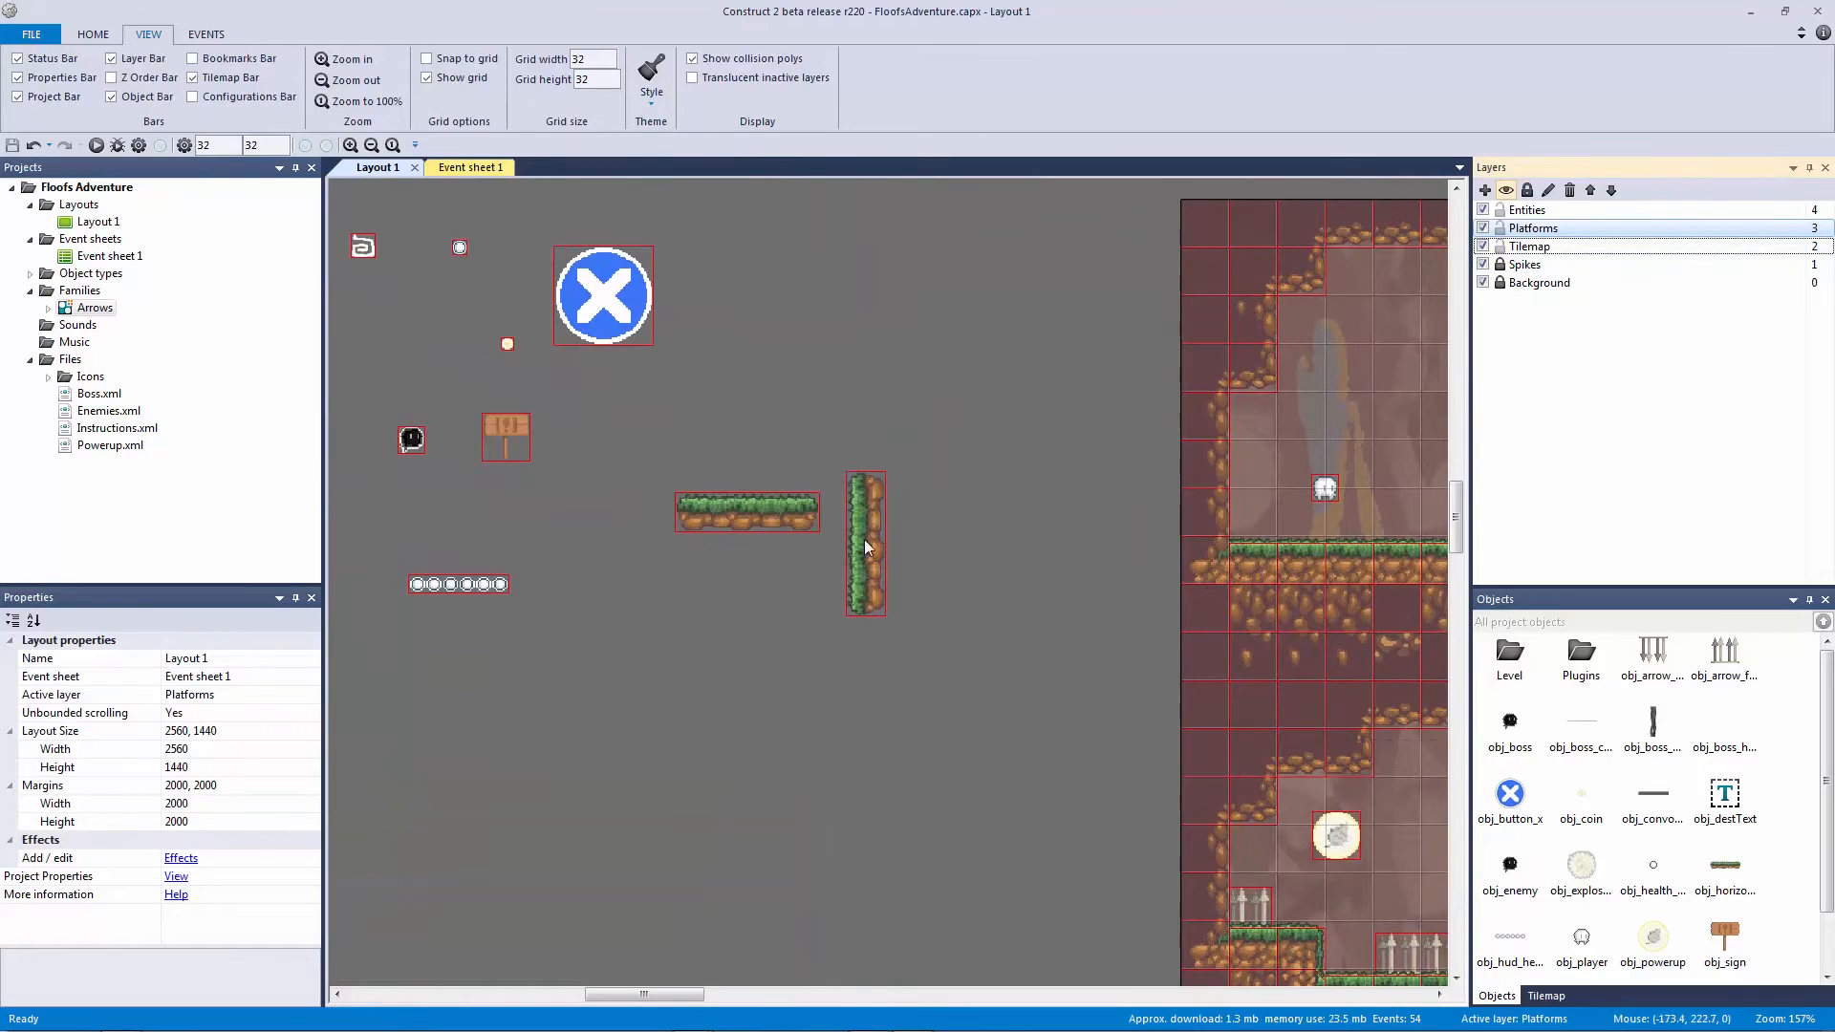
pyautogui.click(1499, 264)
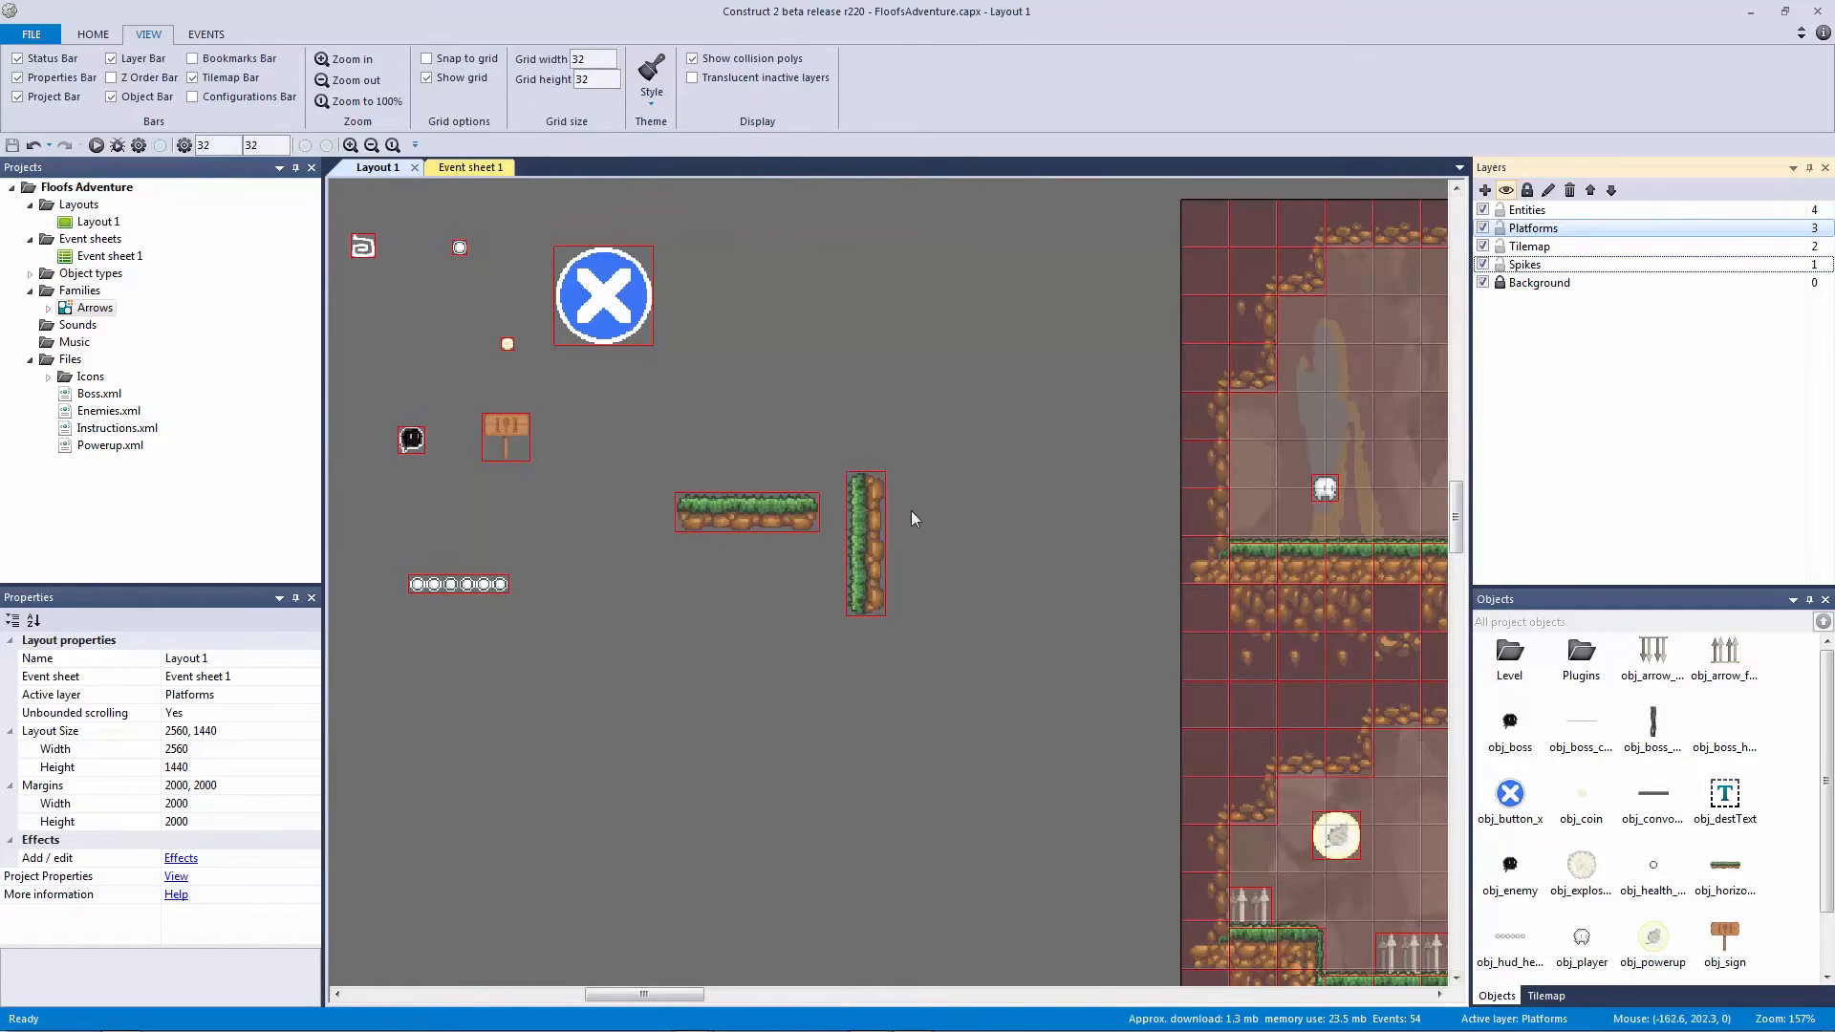
# Step: Move the horizontal and vertical platform sprites together to the Platforms layer
pyautogui.click(846, 536)
pyautogui.keyDown('shift'); pyautogui.click(713, 514); pyautogui.keyUp('shift')
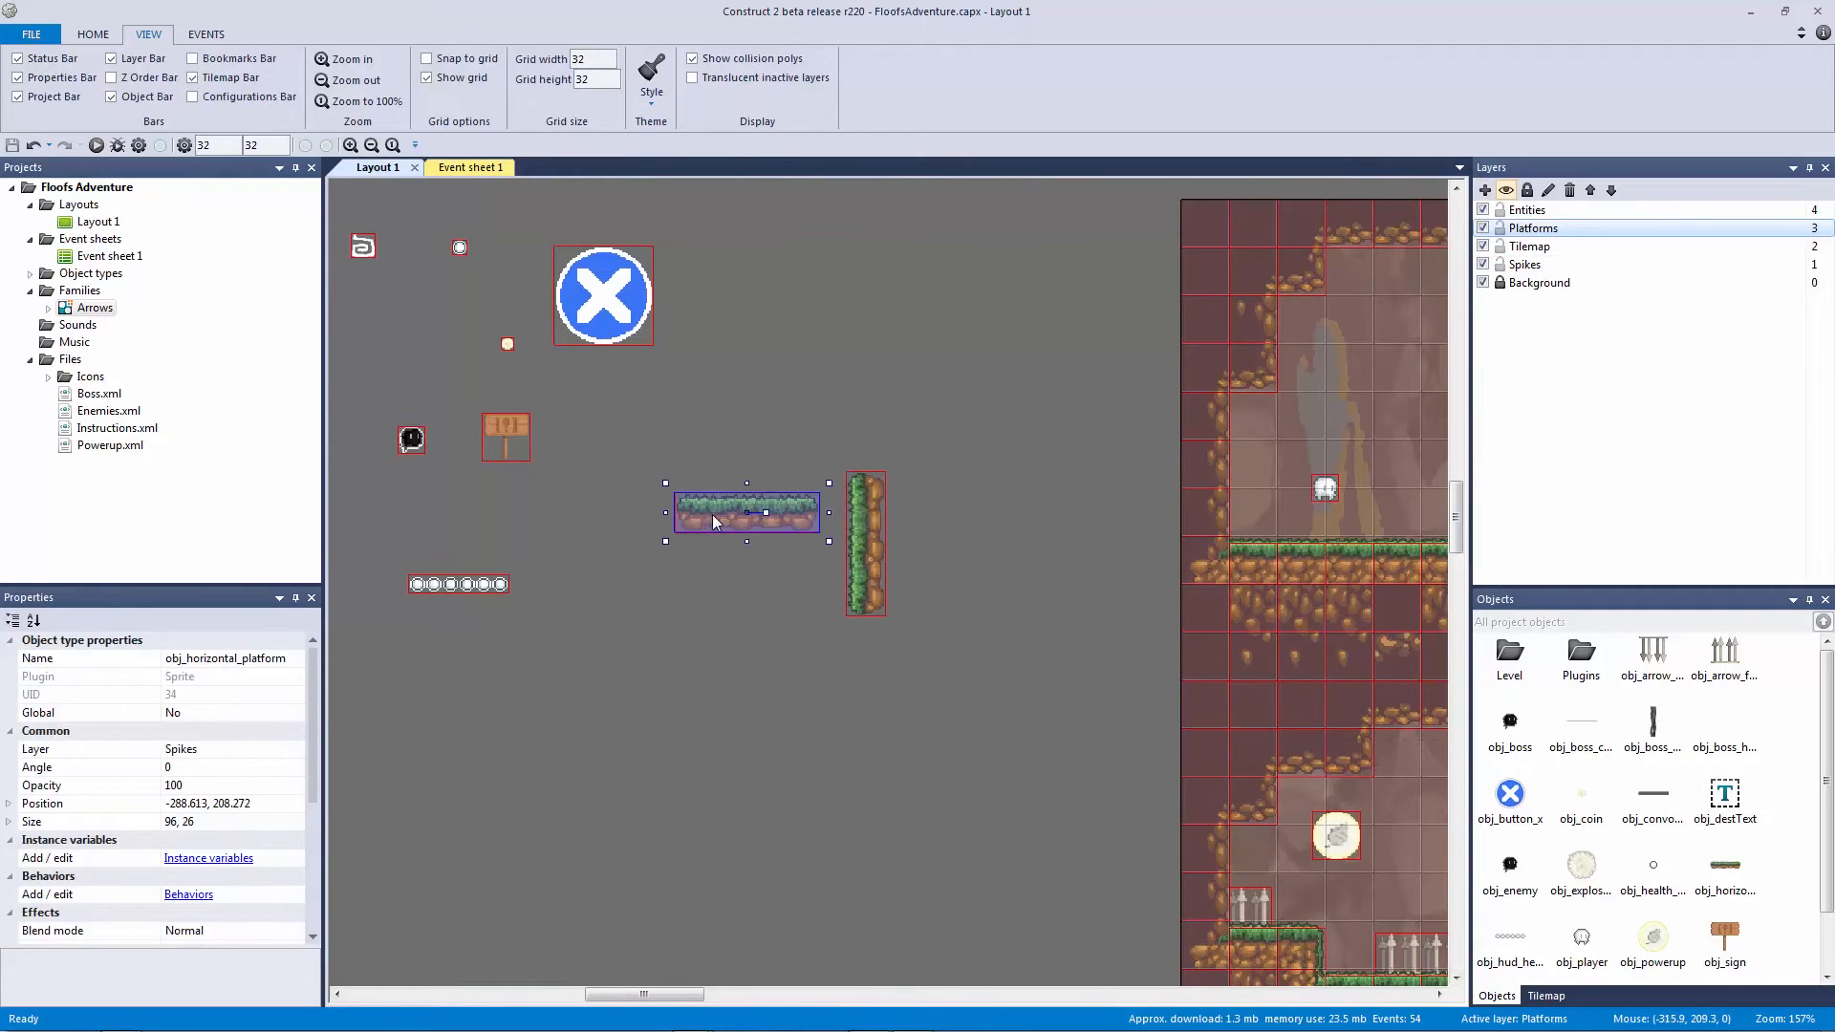
pyautogui.rightClick(864, 524)
pyautogui.moveTo(924, 646)
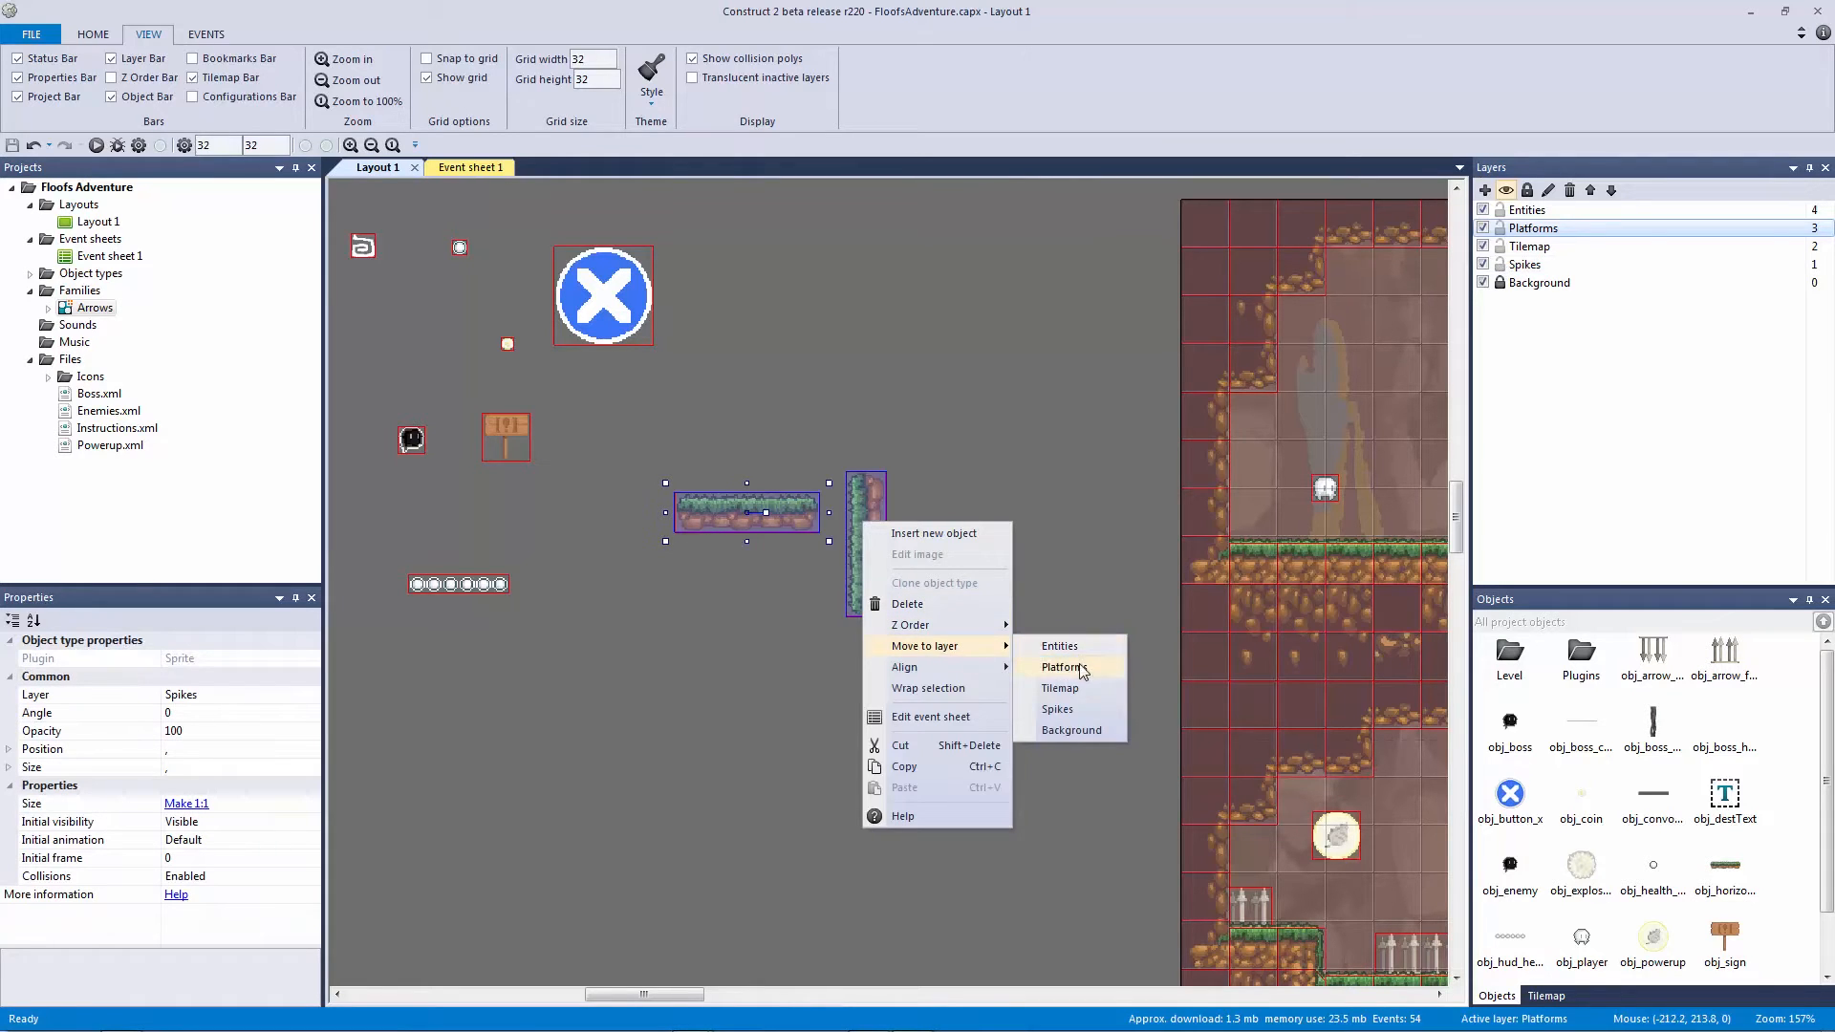
pyautogui.click(1065, 667)
# Step: Lock the Spikes, Tilemap and Entities layers again, leaving Platforms editable
pyautogui.click(1499, 264)
pyautogui.click(1499, 245)
pyautogui.click(1499, 209)
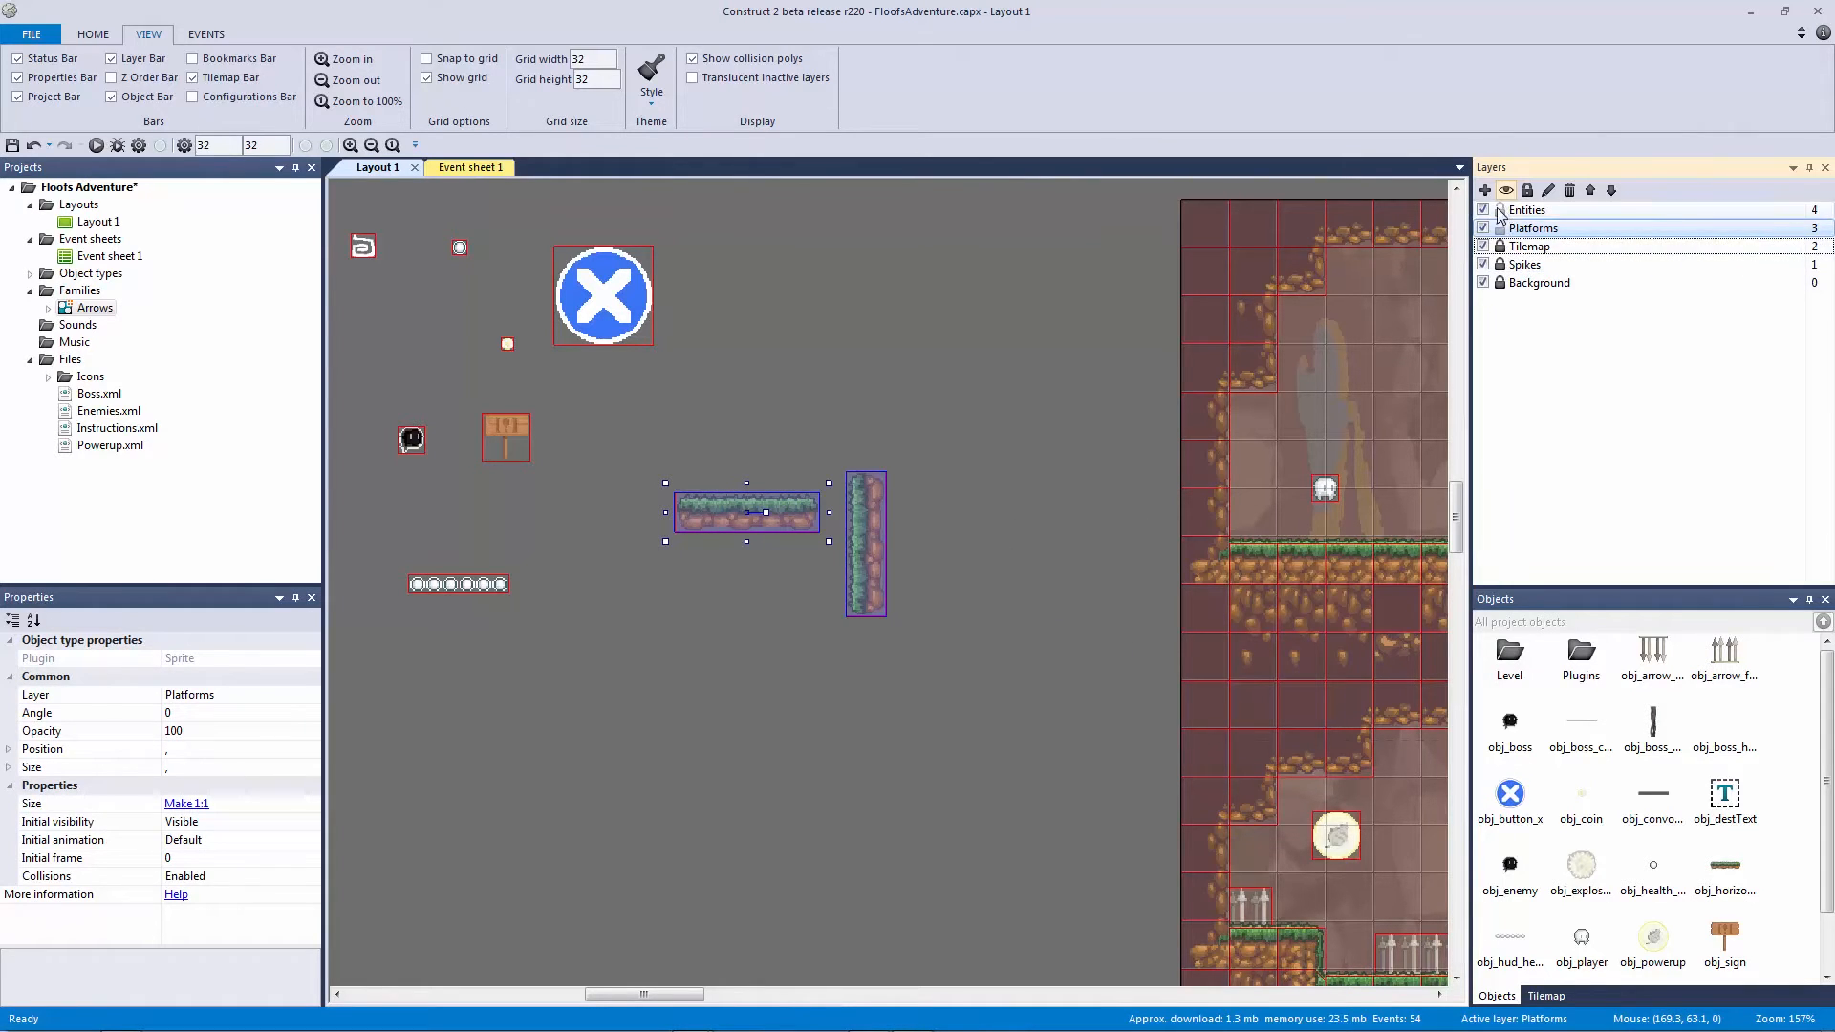
pyautogui.click(1044, 355)
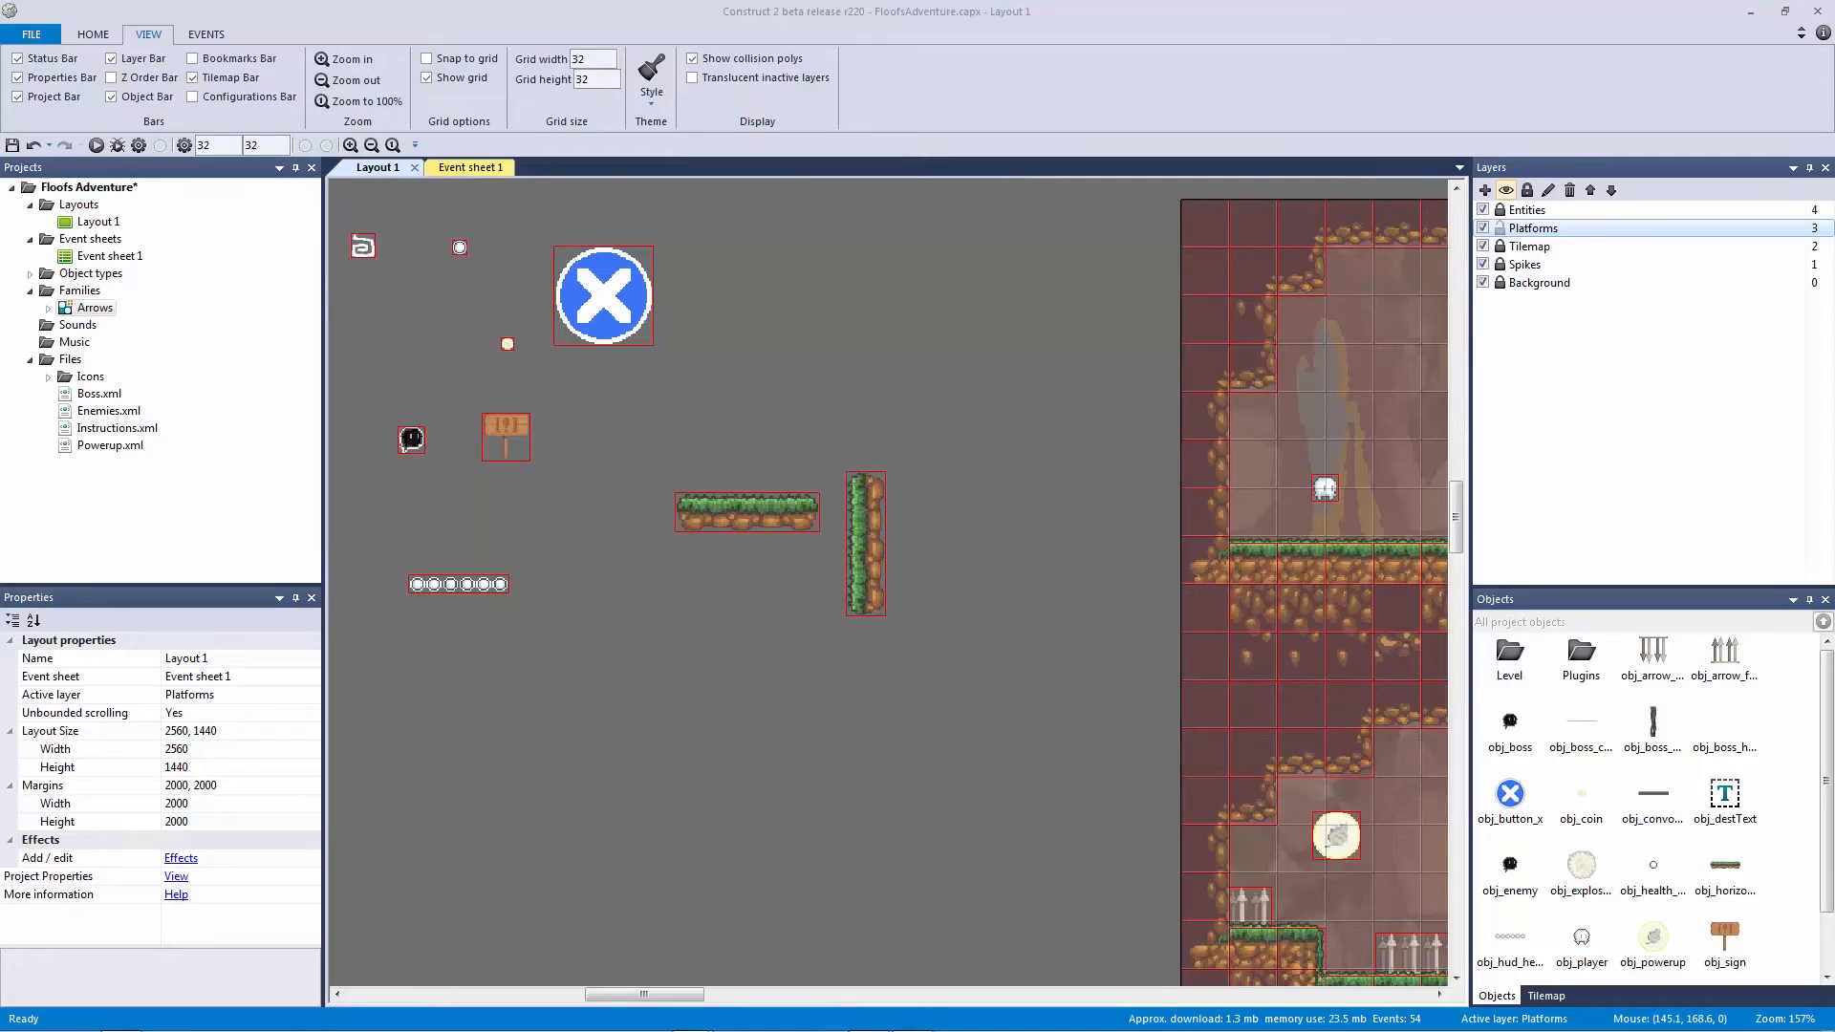
# Step: Add a number instance variable named "moving" to obj_horizontal_platform
pyautogui.click(761, 516)
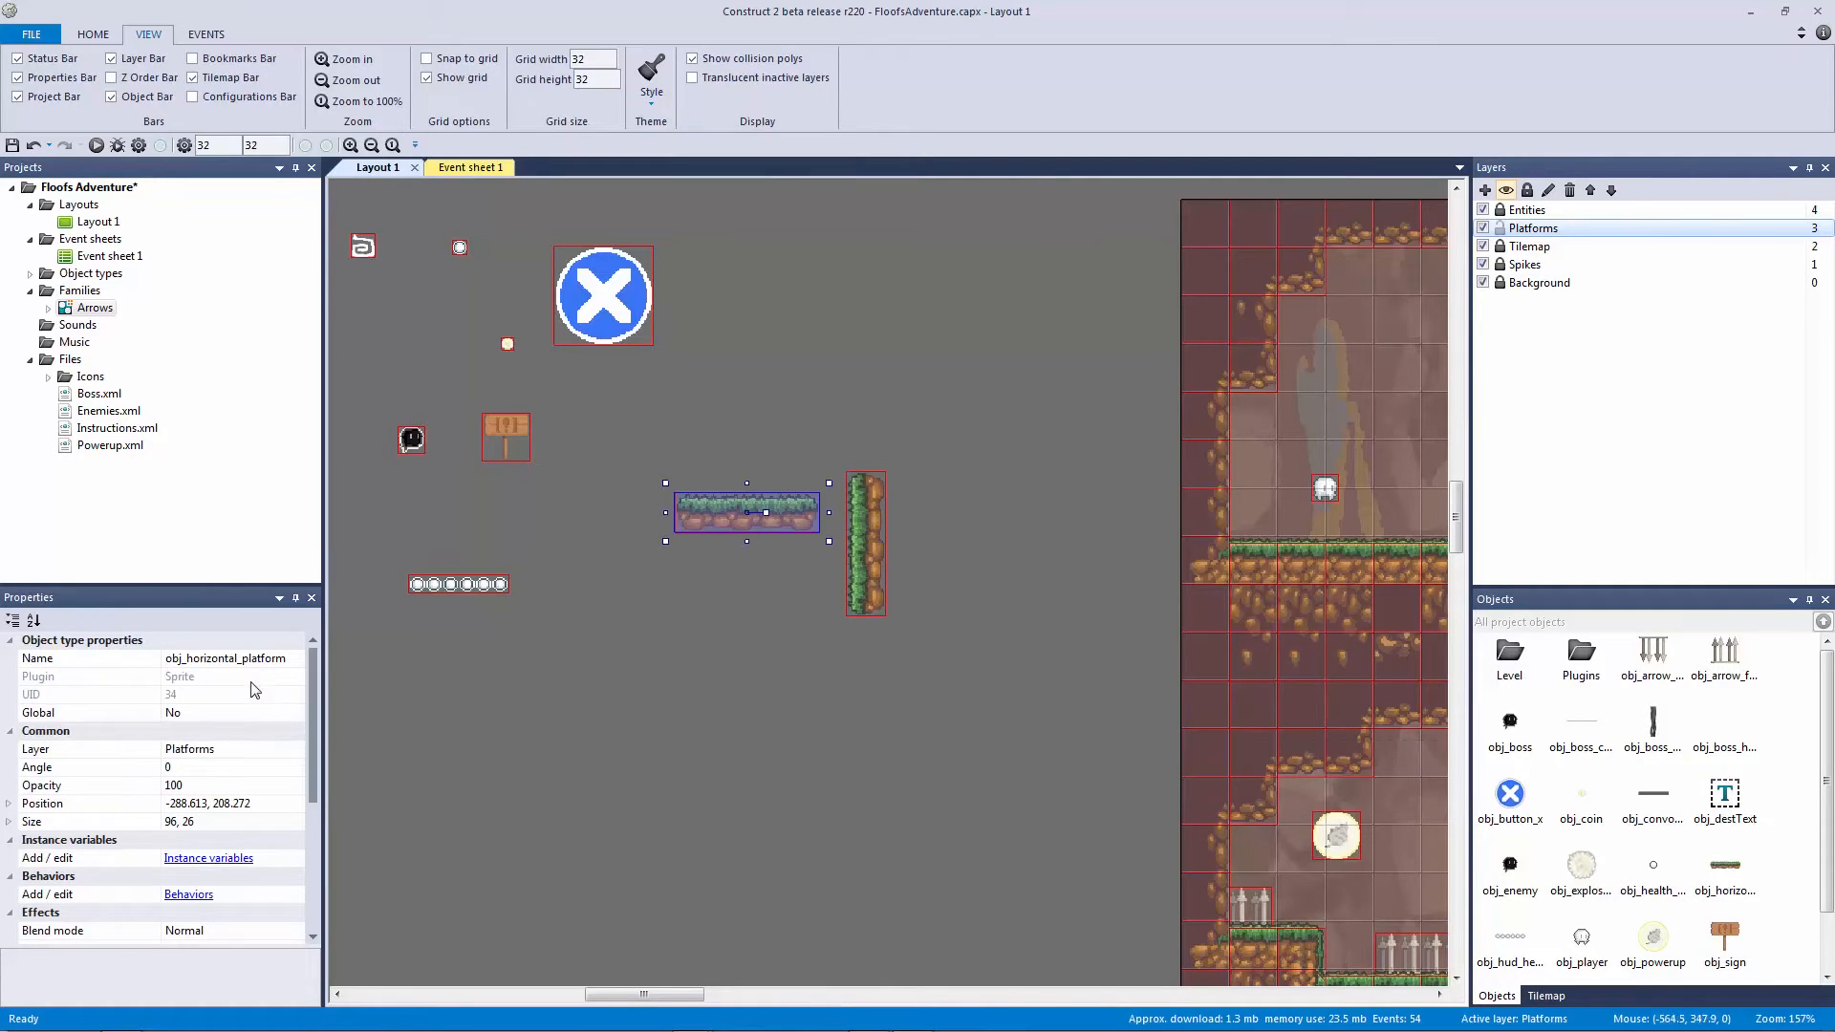
pyautogui.click(230, 858)
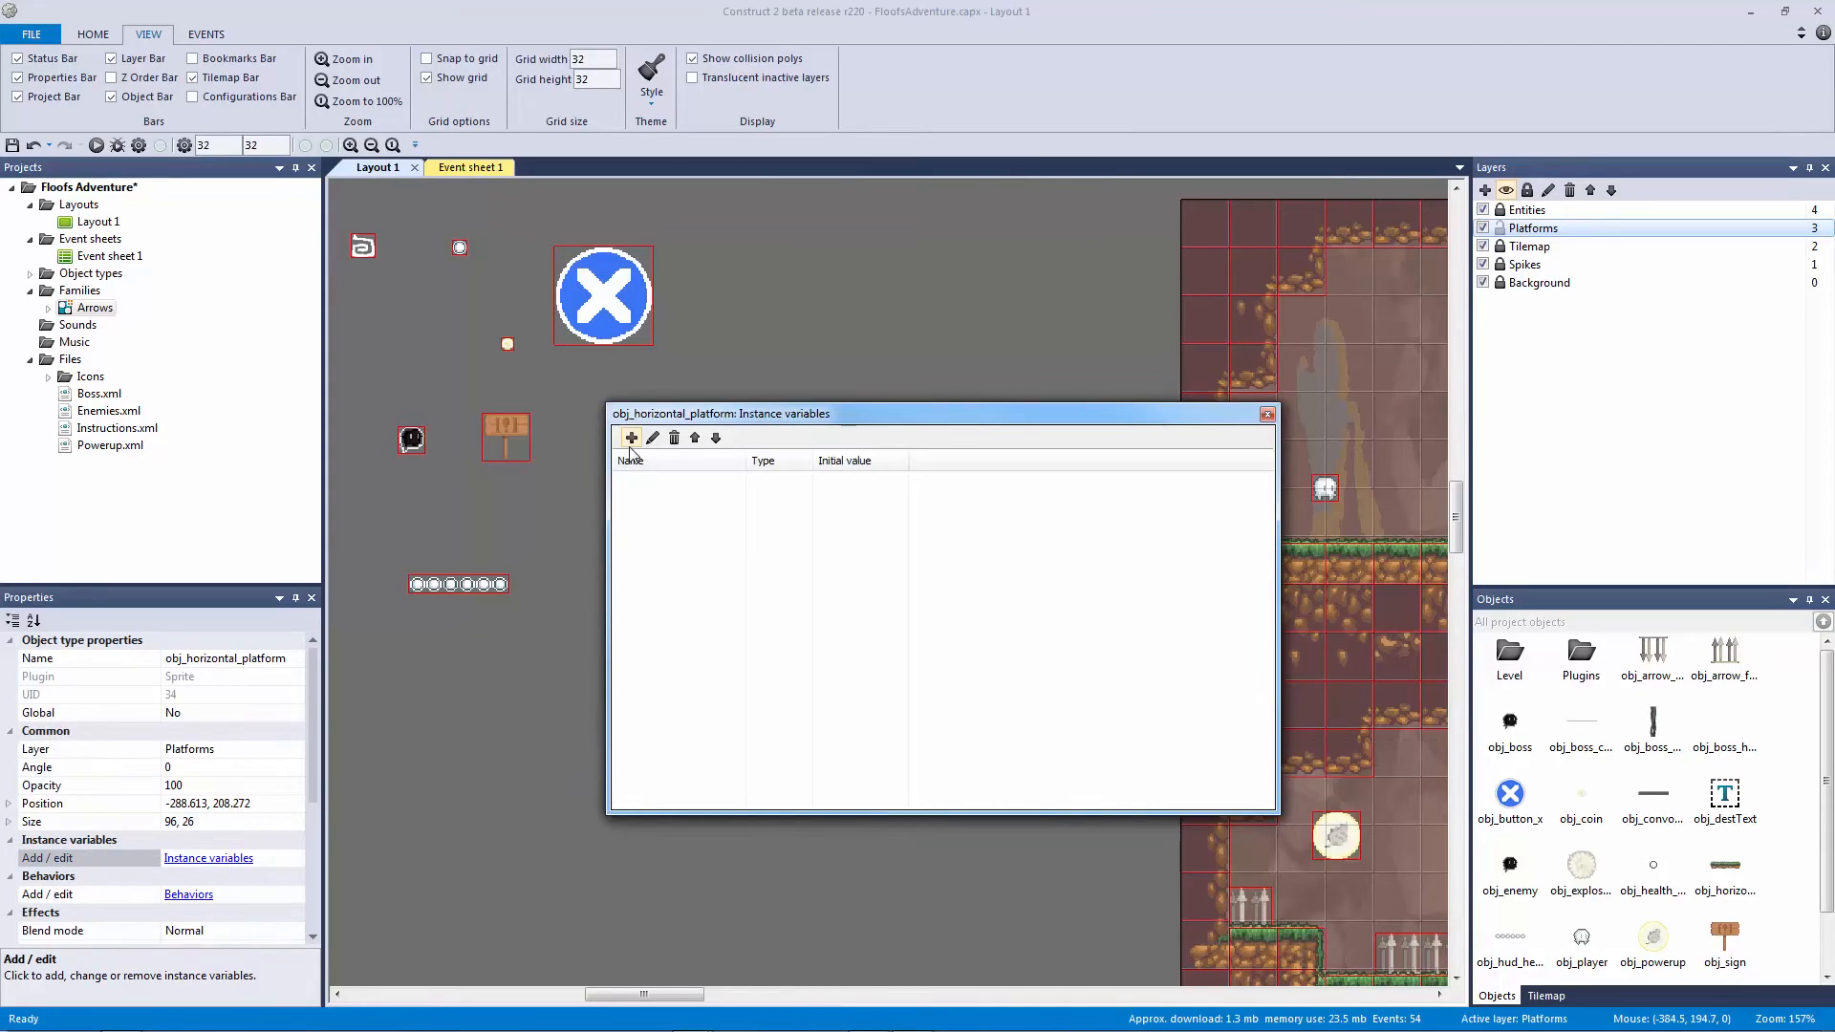
pyautogui.click(631, 440)
pyautogui.write('m,ving')
pyautogui.press('Return')
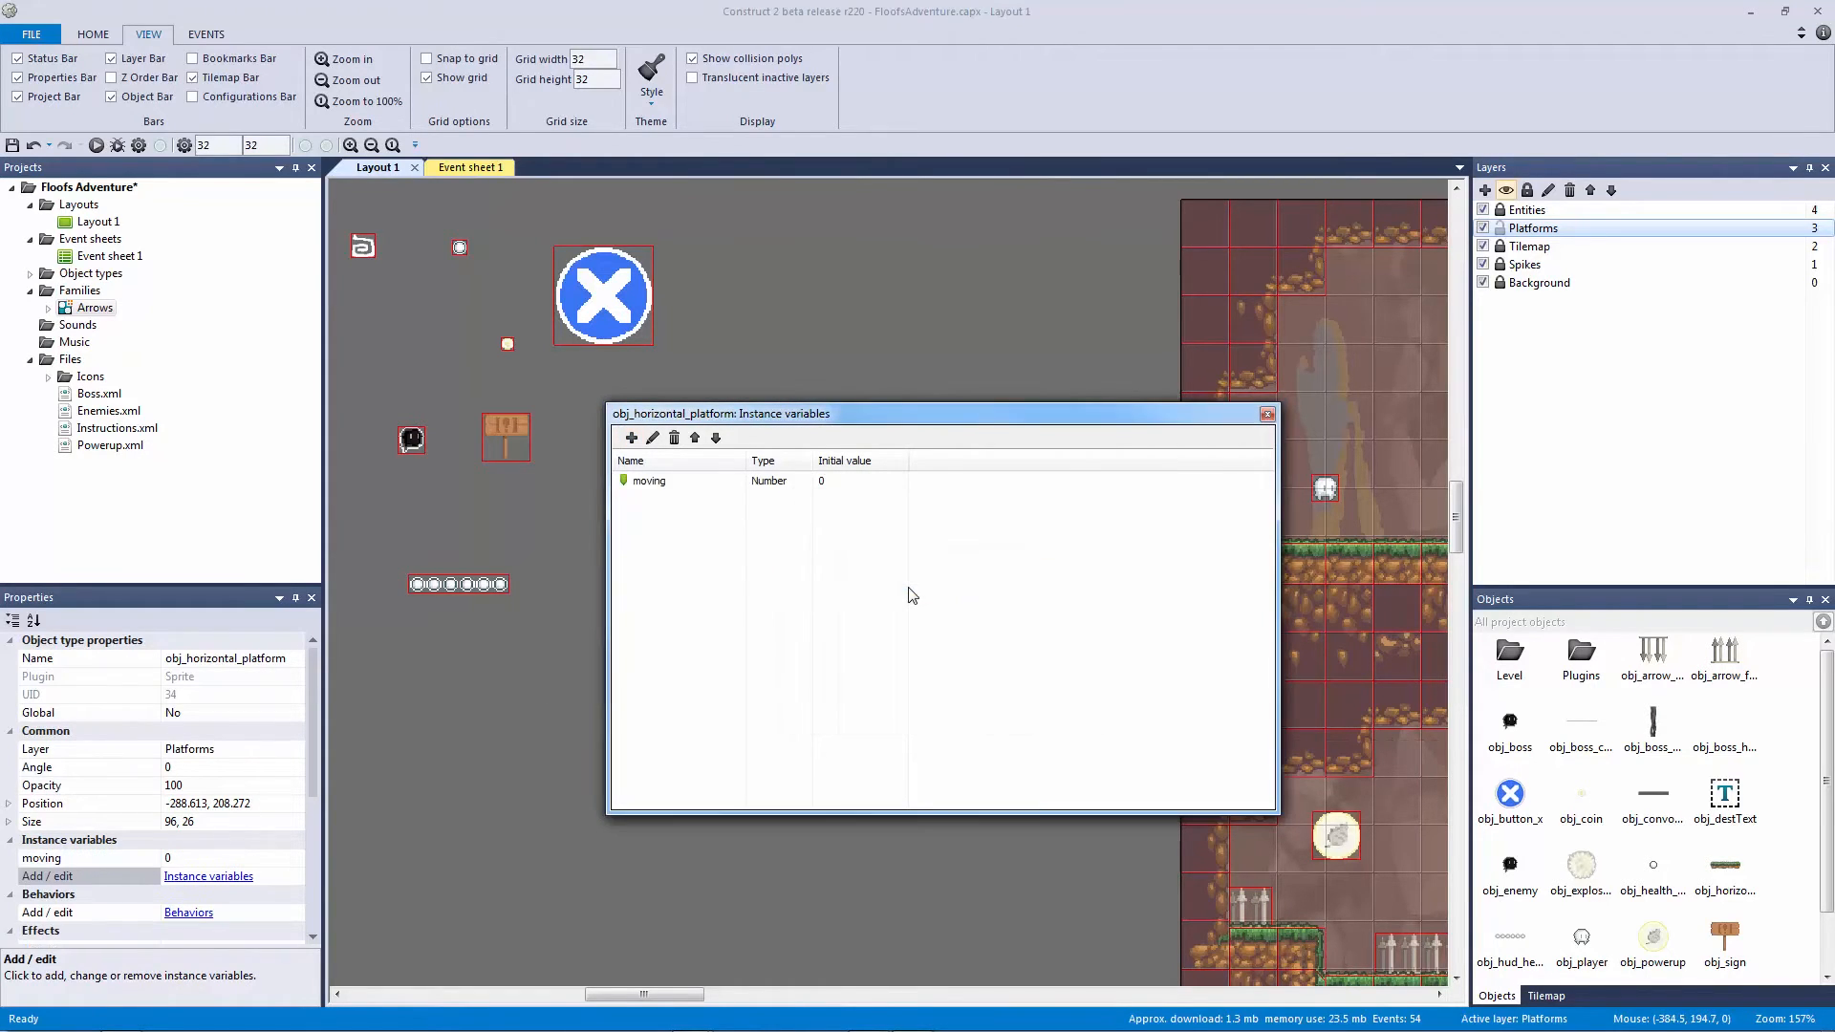
pyautogui.click(1267, 414)
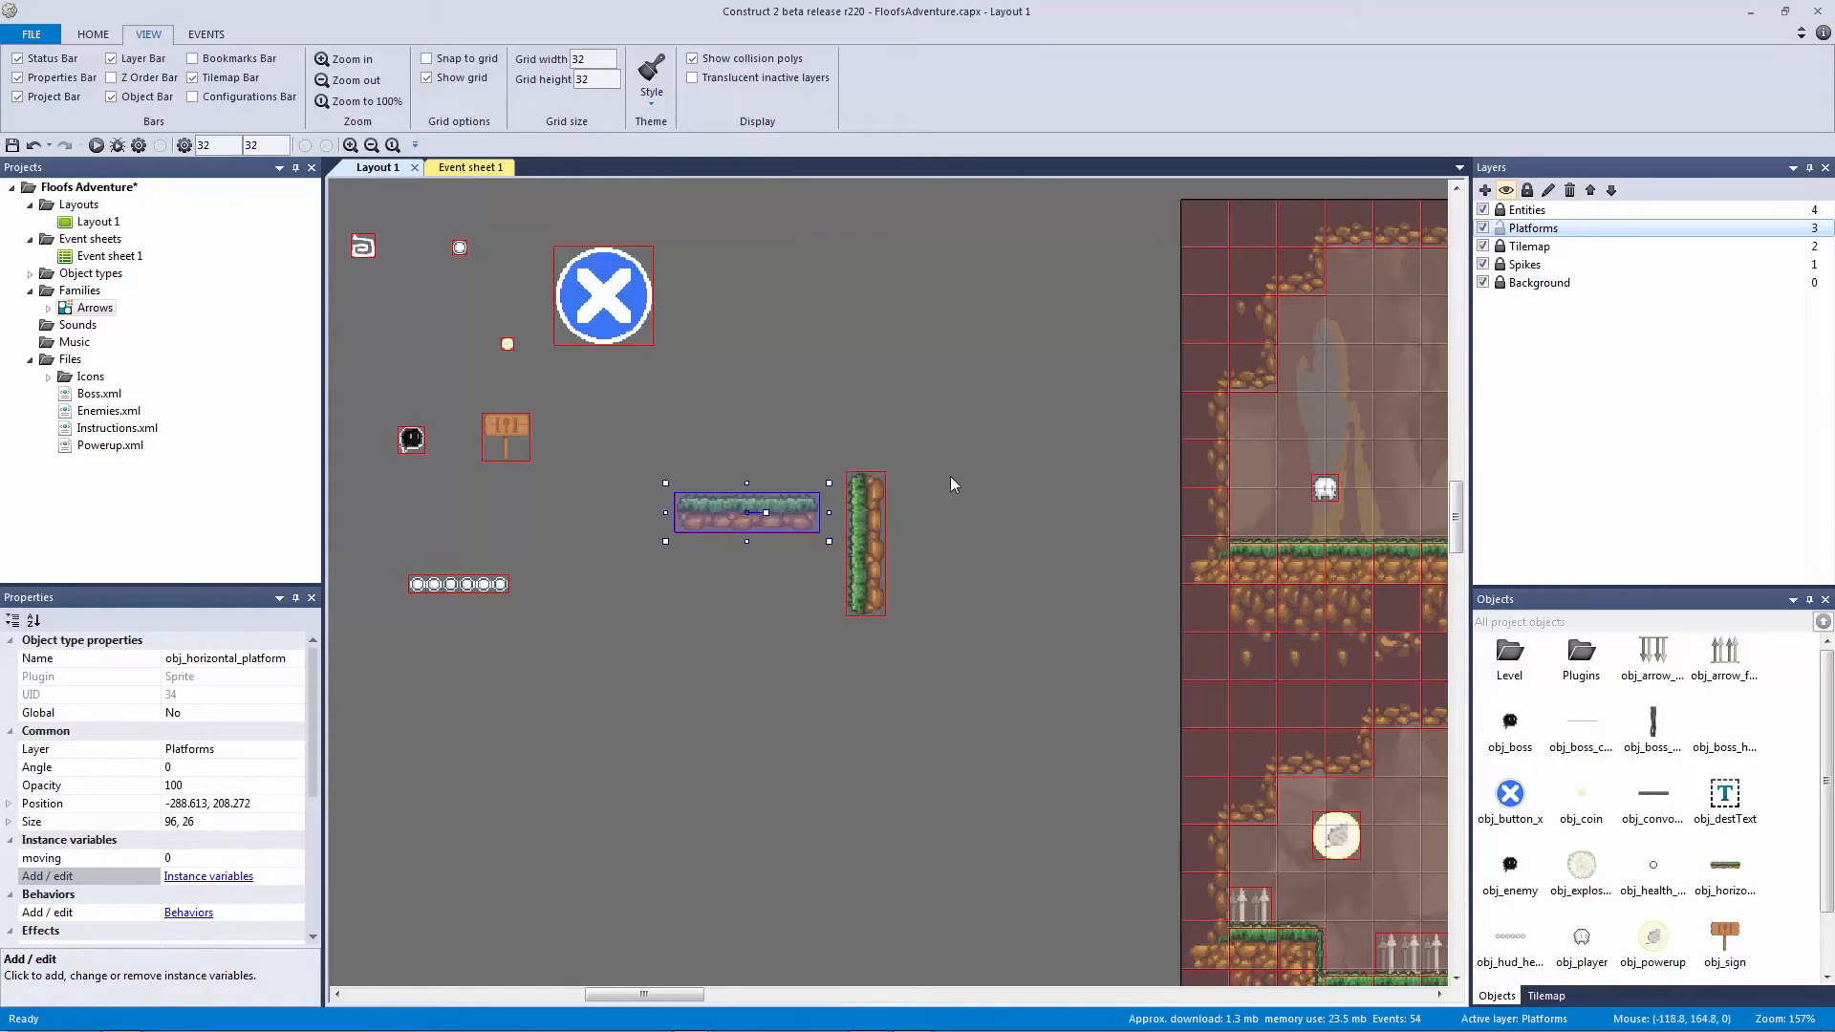
# Step: Place the horizontal platform above the long spike pit in the upper corridor, at about 1098, 241
pyautogui.click(898, 495)
pyautogui.keyDown('ctrl'); pyautogui.scroll(-3, 956, 526); pyautogui.keyUp('ctrl')
pyautogui.moveTo(804, 534); pyautogui.dragTo(785, 533, button='middle')
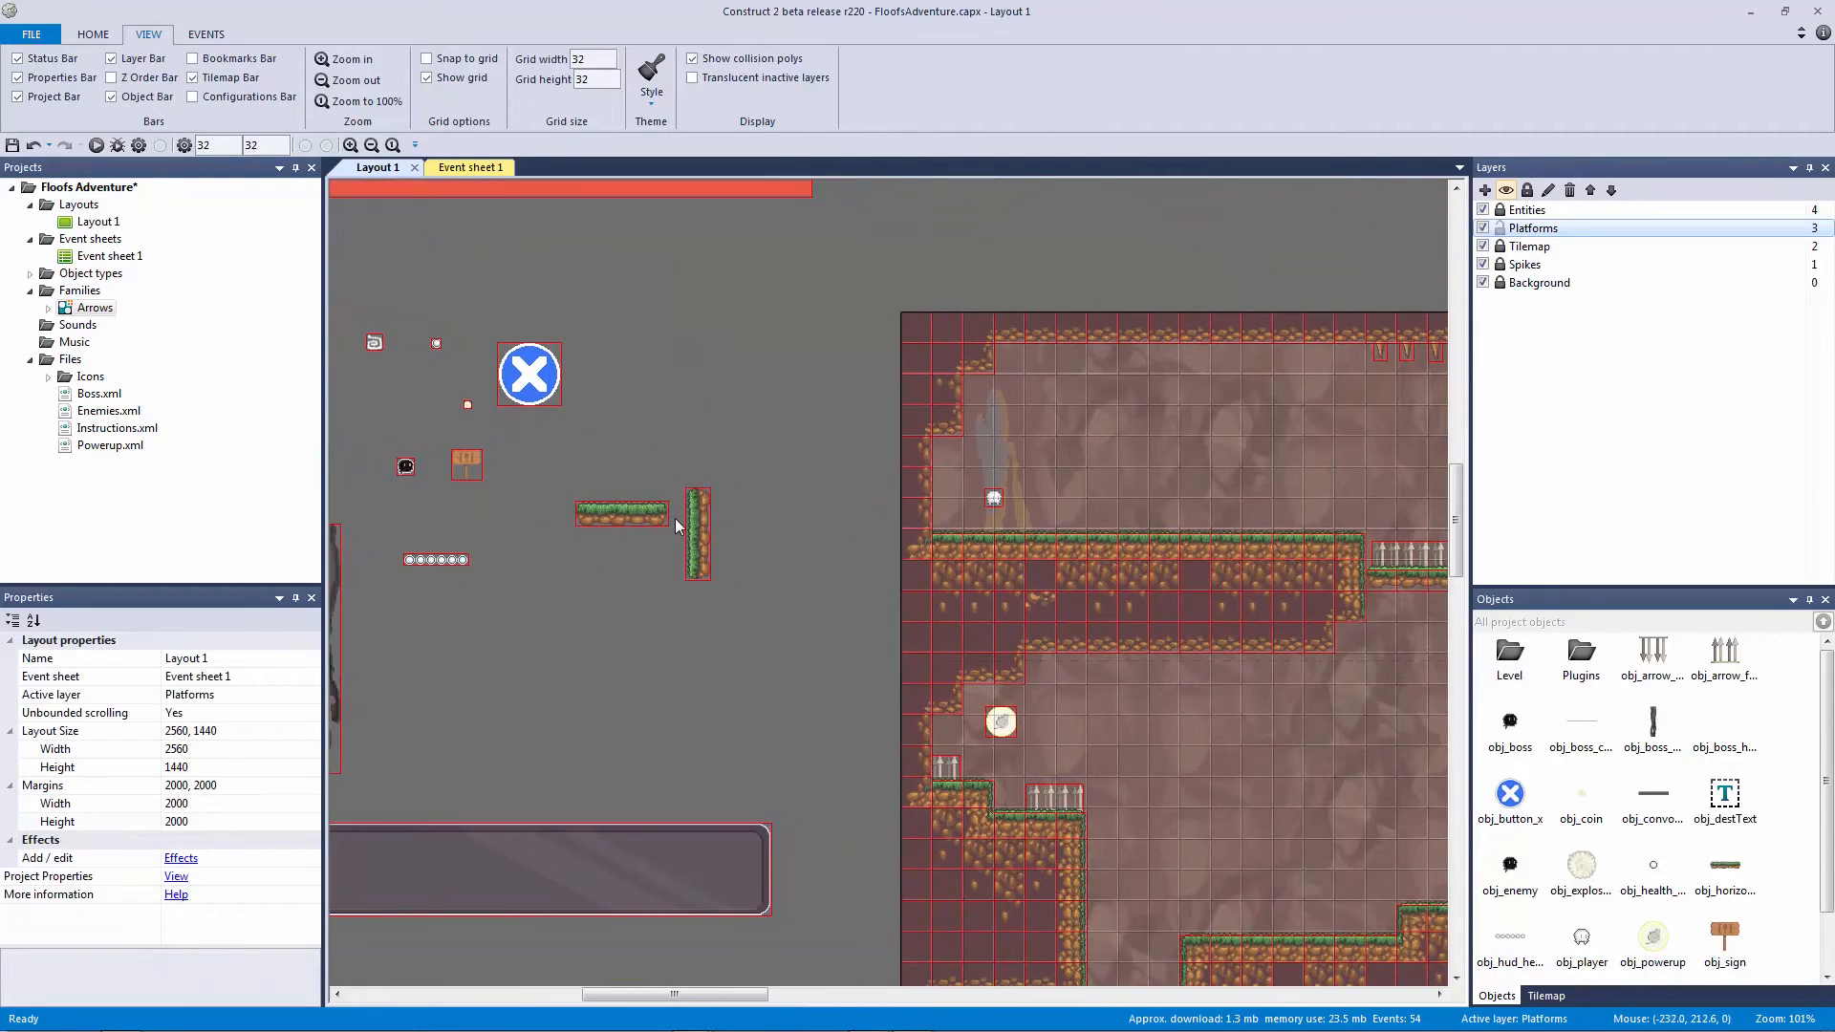
pyautogui.moveTo(644, 520); pyautogui.dragTo(809, 607)
pyautogui.moveTo(979, 646); pyautogui.dragTo(657, 673, button='middle')
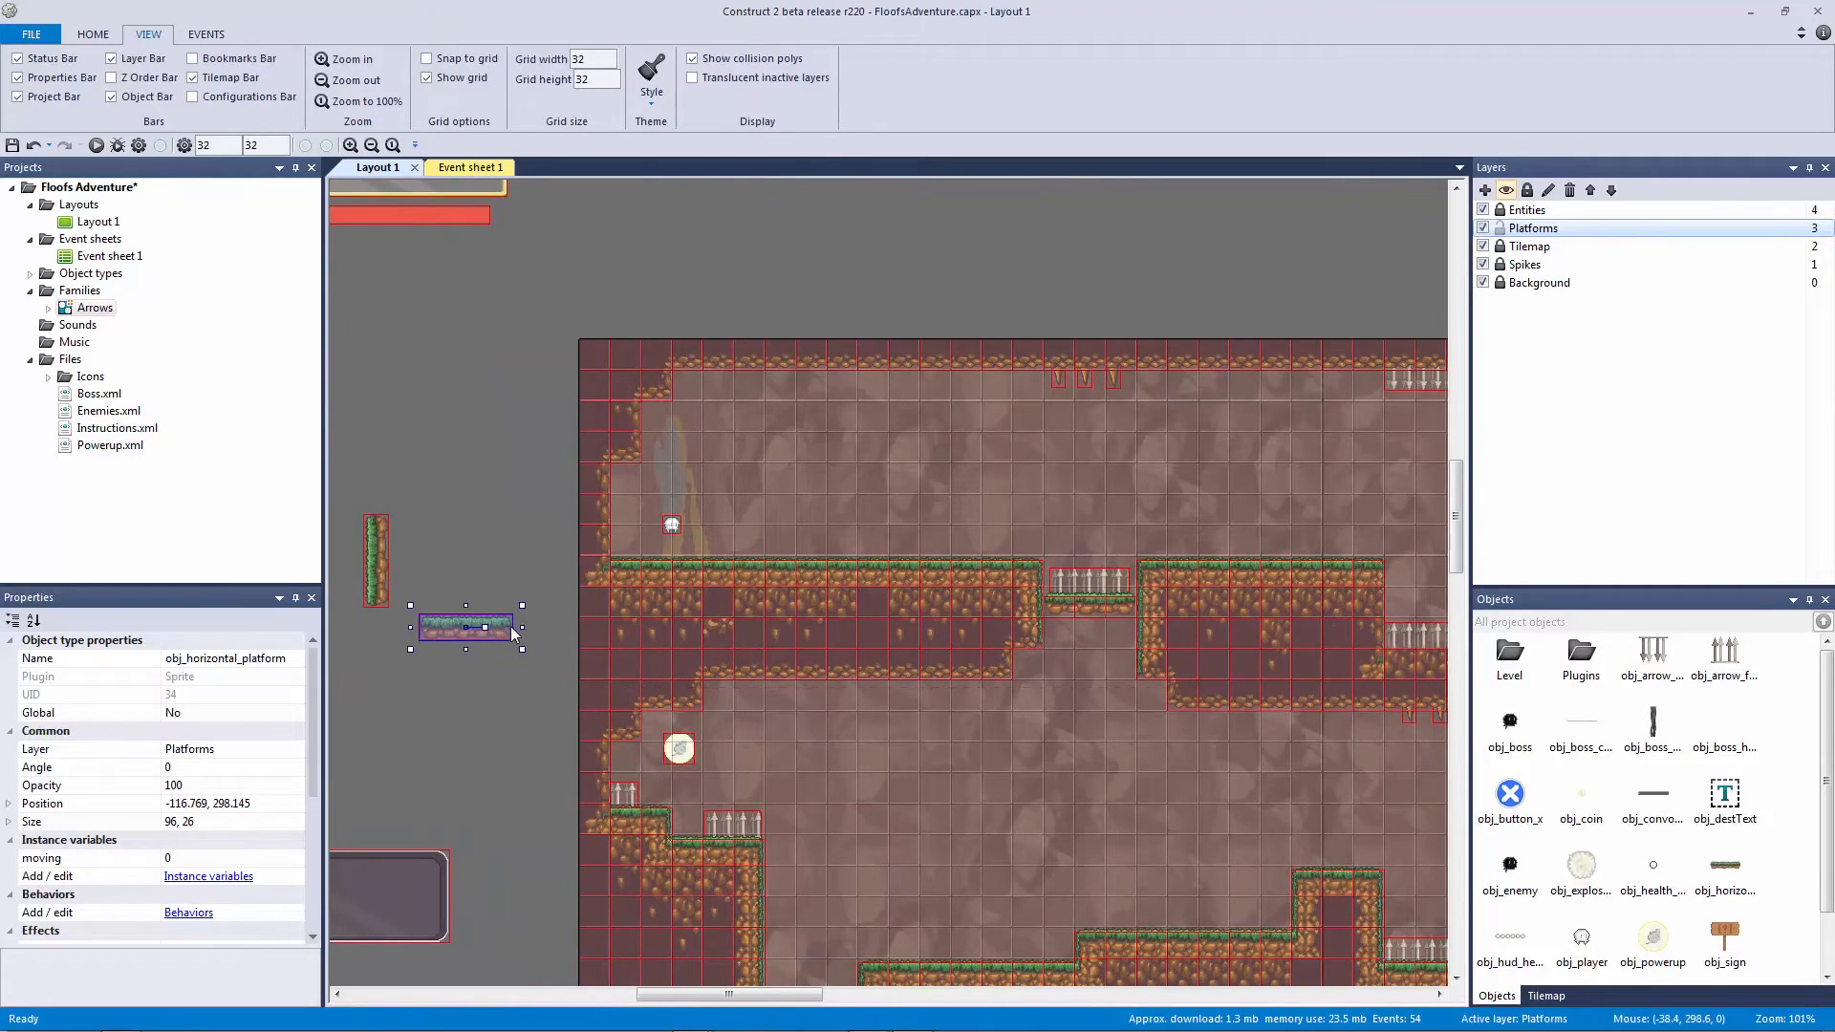
pyautogui.moveTo(516, 629); pyautogui.dragTo(1007, 609)
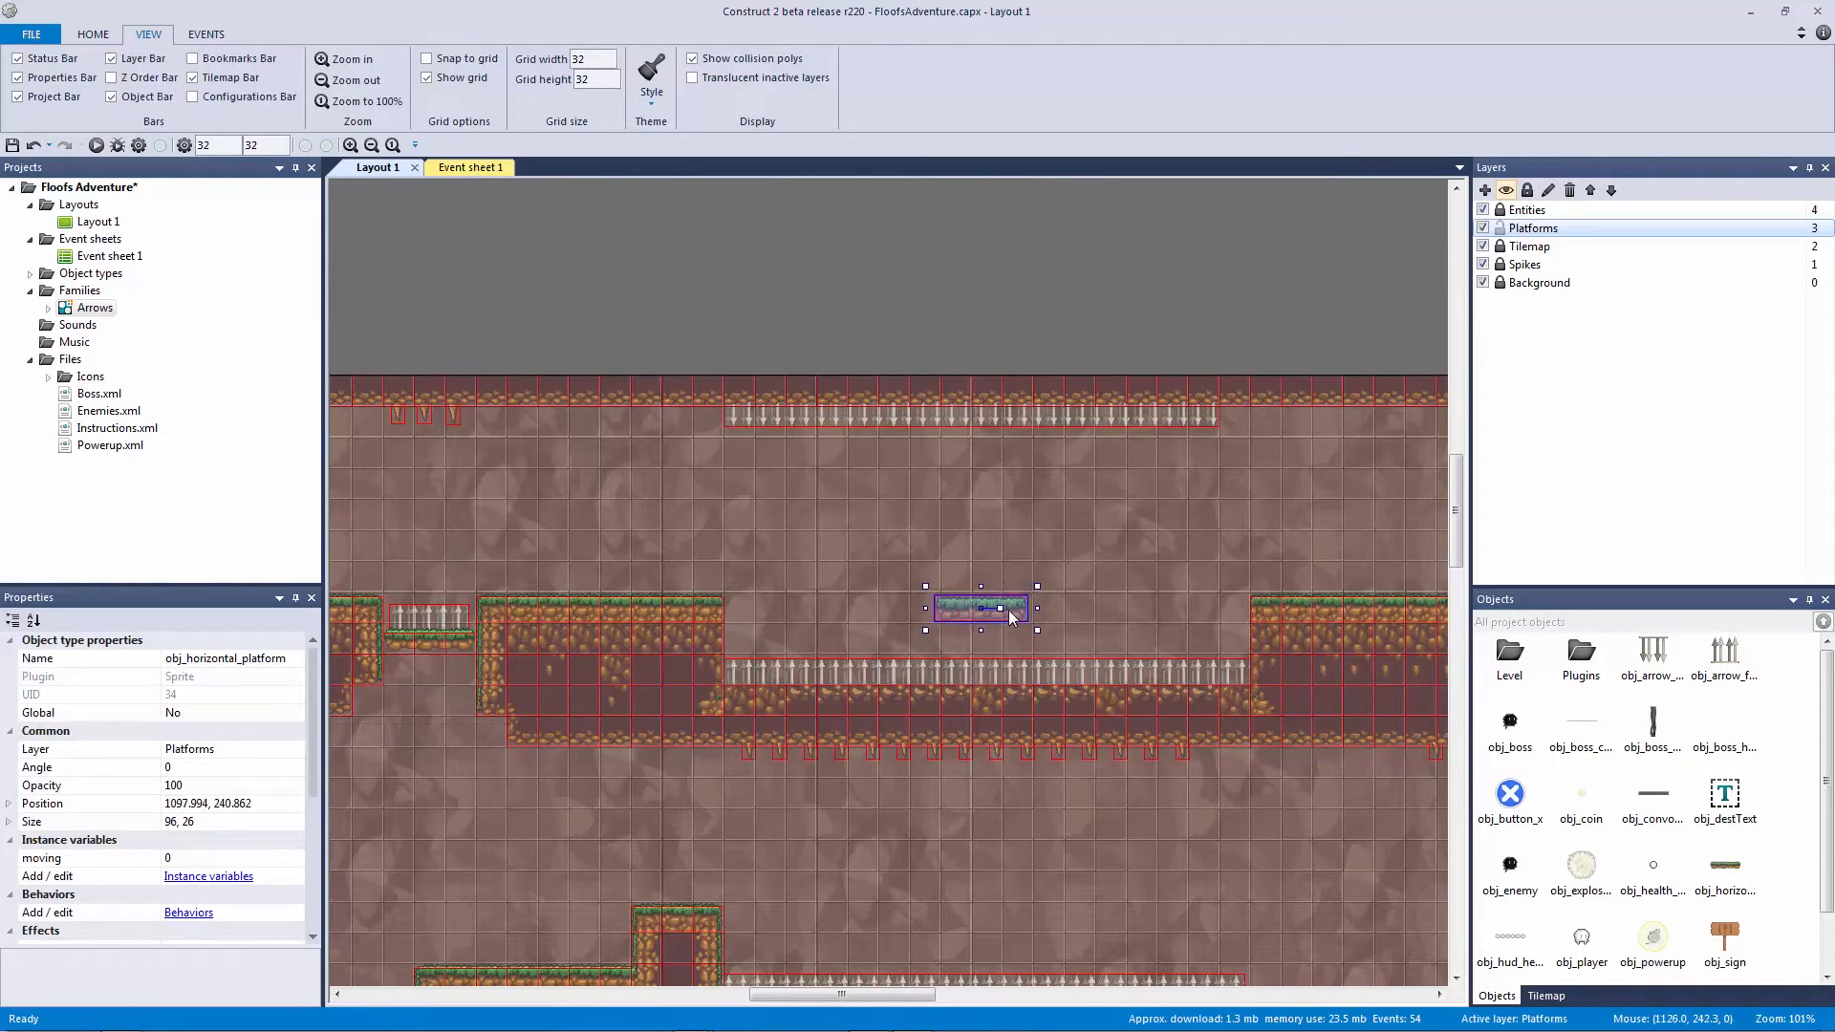
pyautogui.click(895, 580)
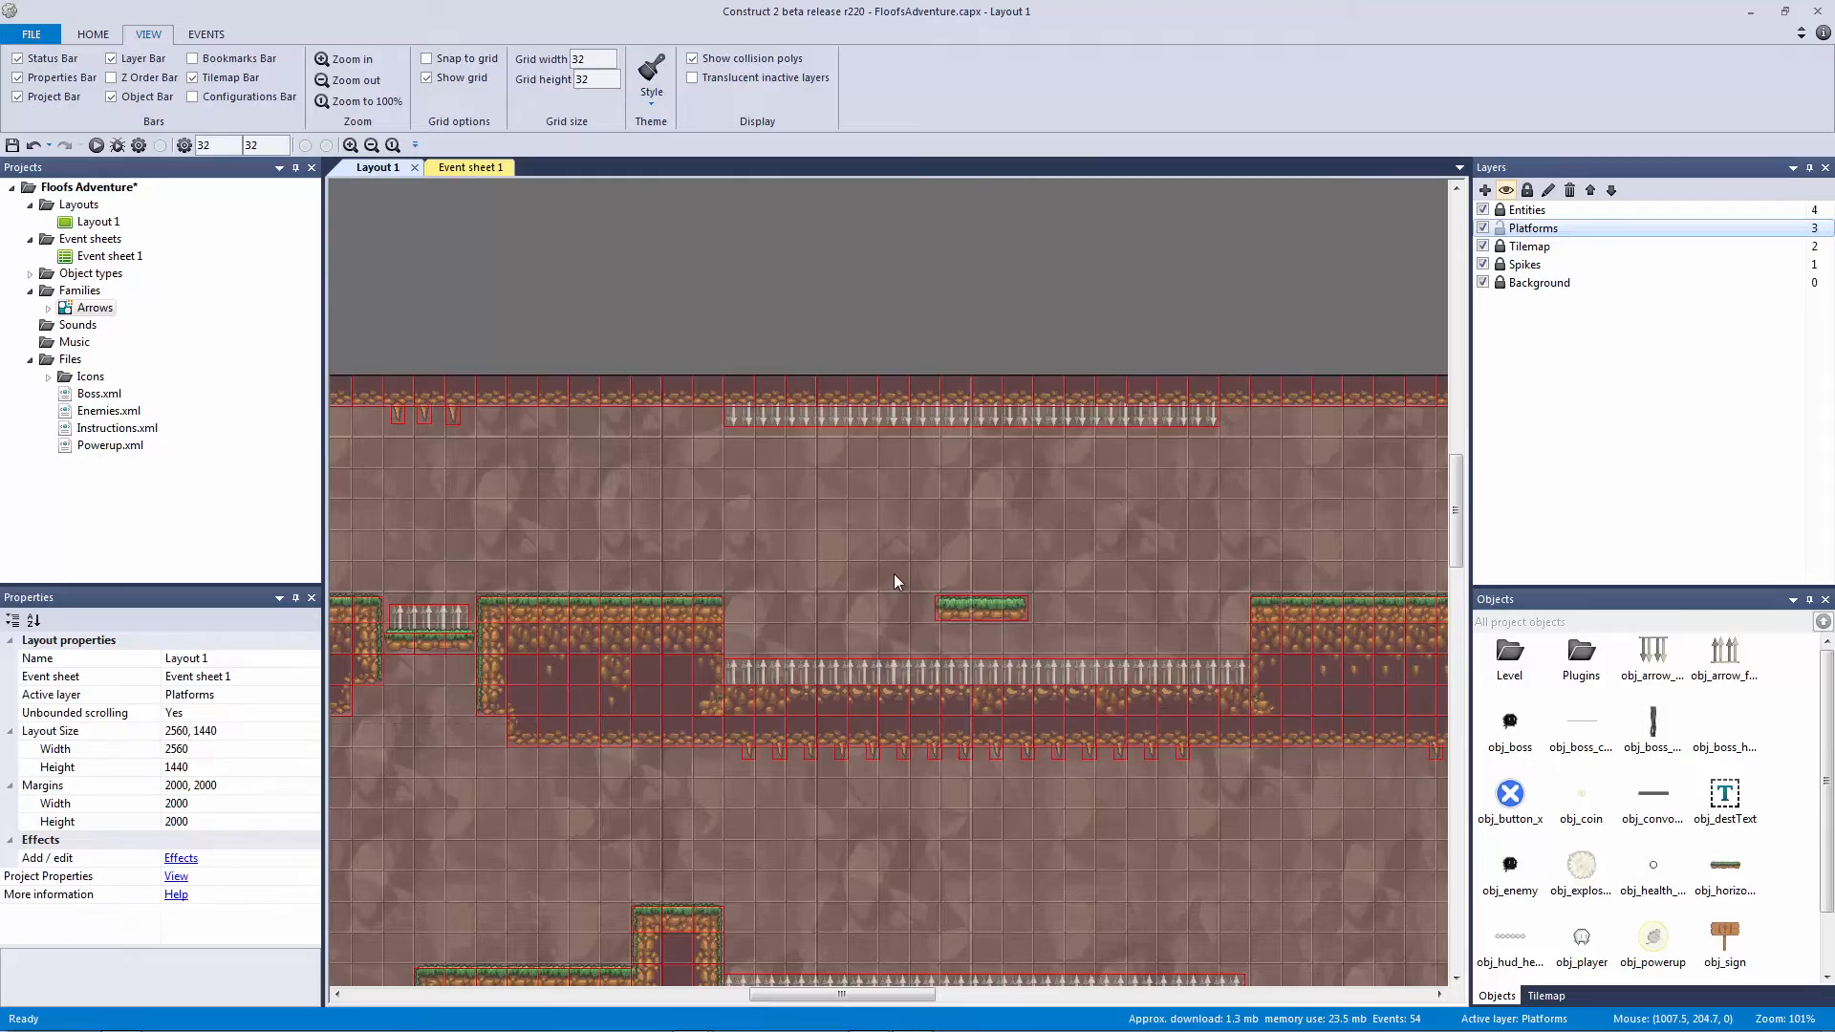
# Step: Add the Bullet behavior to the horizontal platform above the spike pit
pyautogui.click(941, 609)
pyautogui.keyDown('ctrl'); pyautogui.scroll(5, 971, 606); pyautogui.keyUp('ctrl')
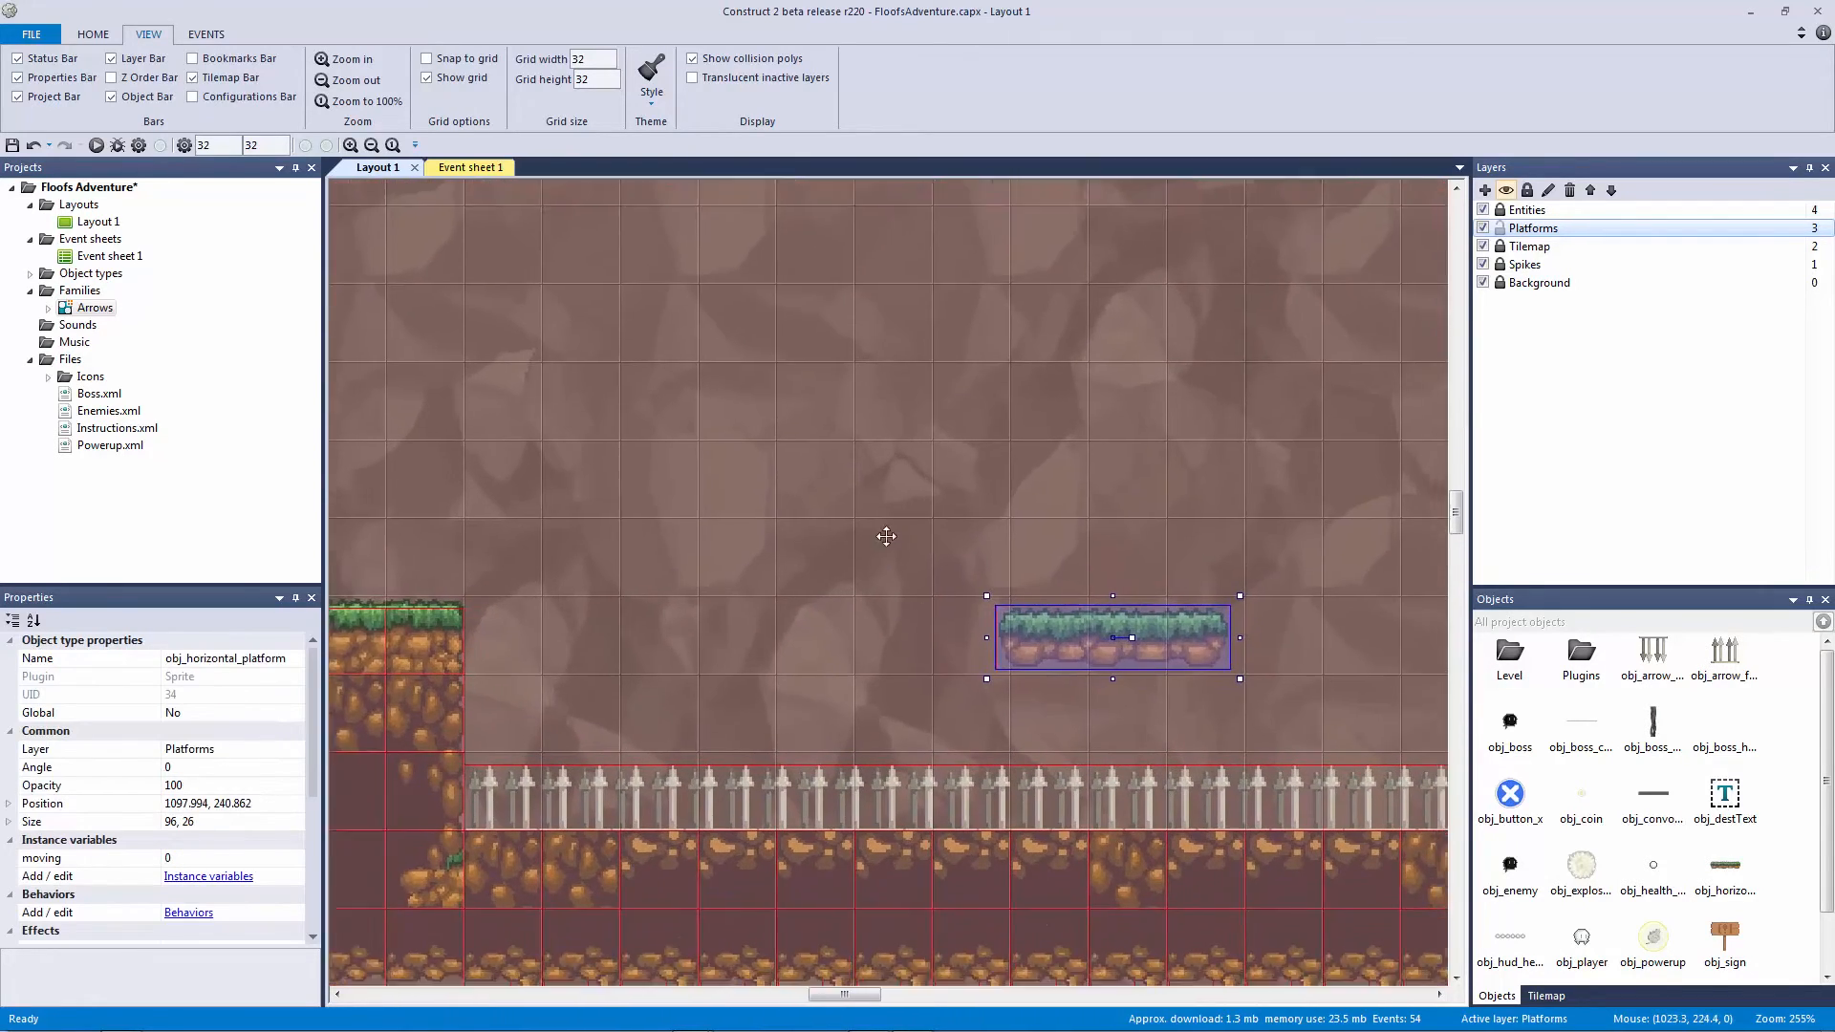
pyautogui.keyDown('ctrl'); pyautogui.scroll(-1, 861, 520); pyautogui.keyUp('ctrl')
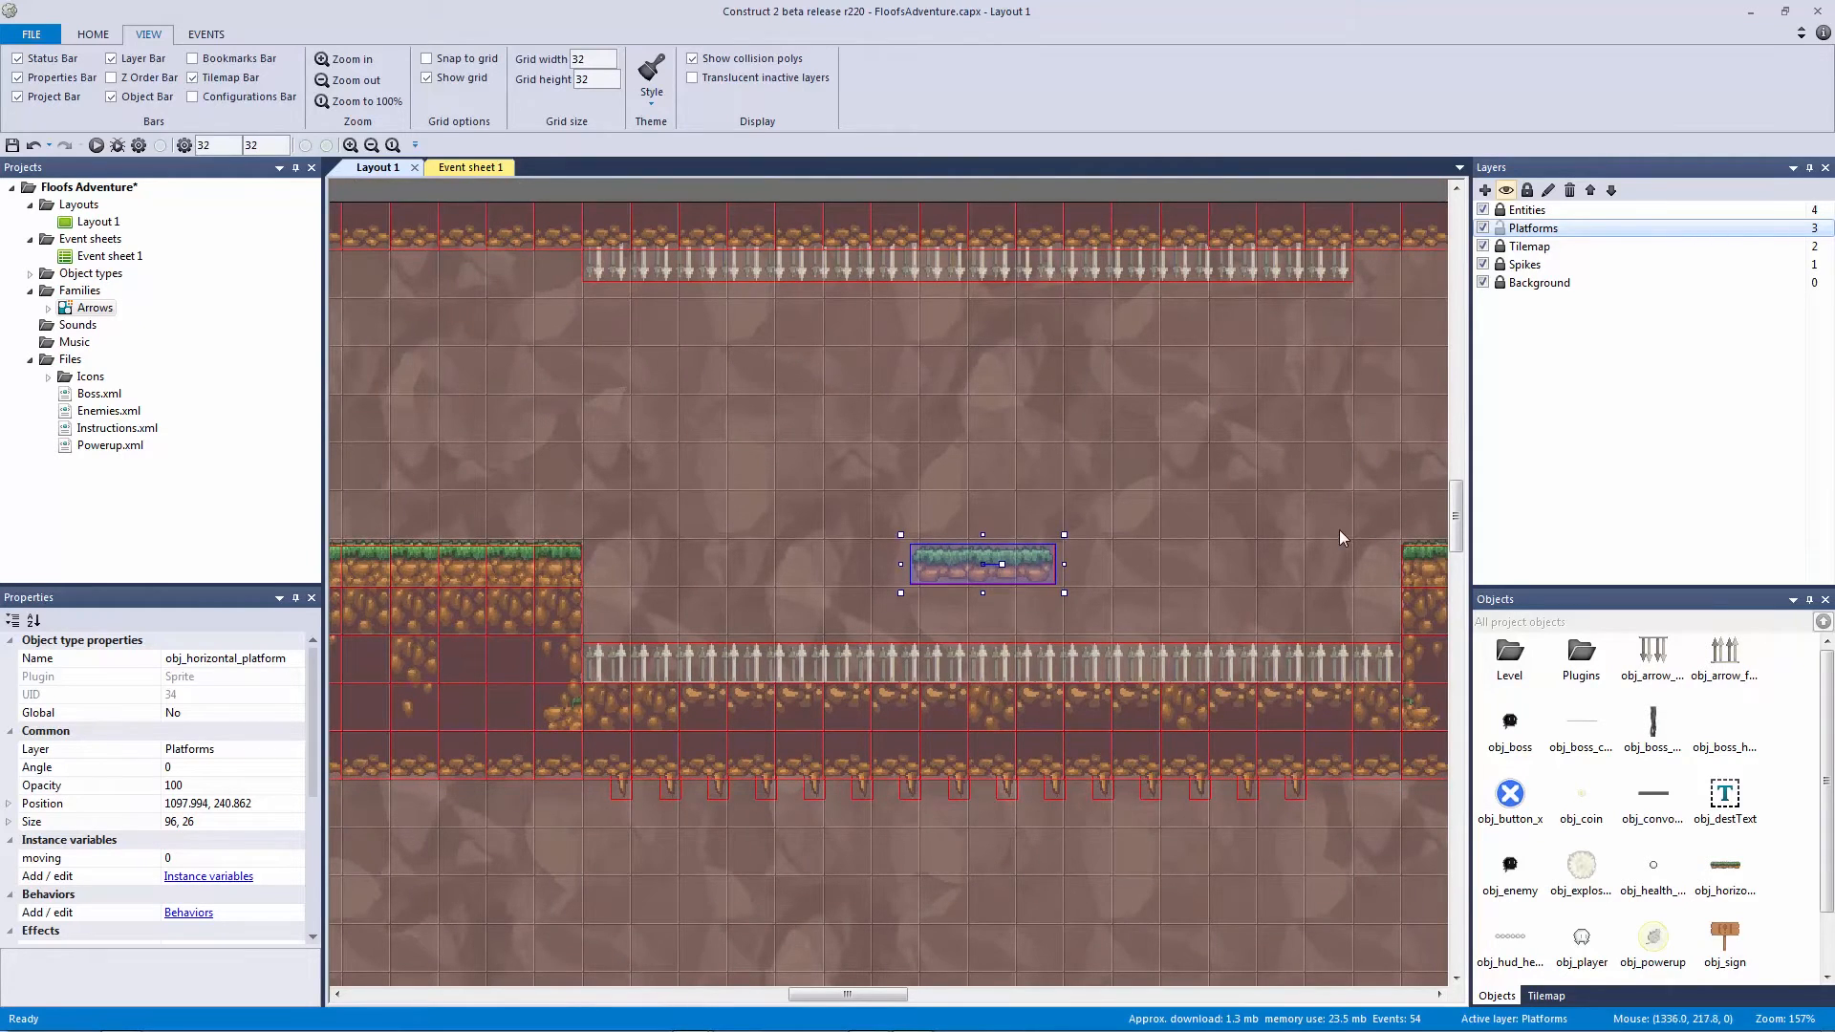
pyautogui.click(189, 913)
pyautogui.click(879, 564)
pyautogui.write('bul')
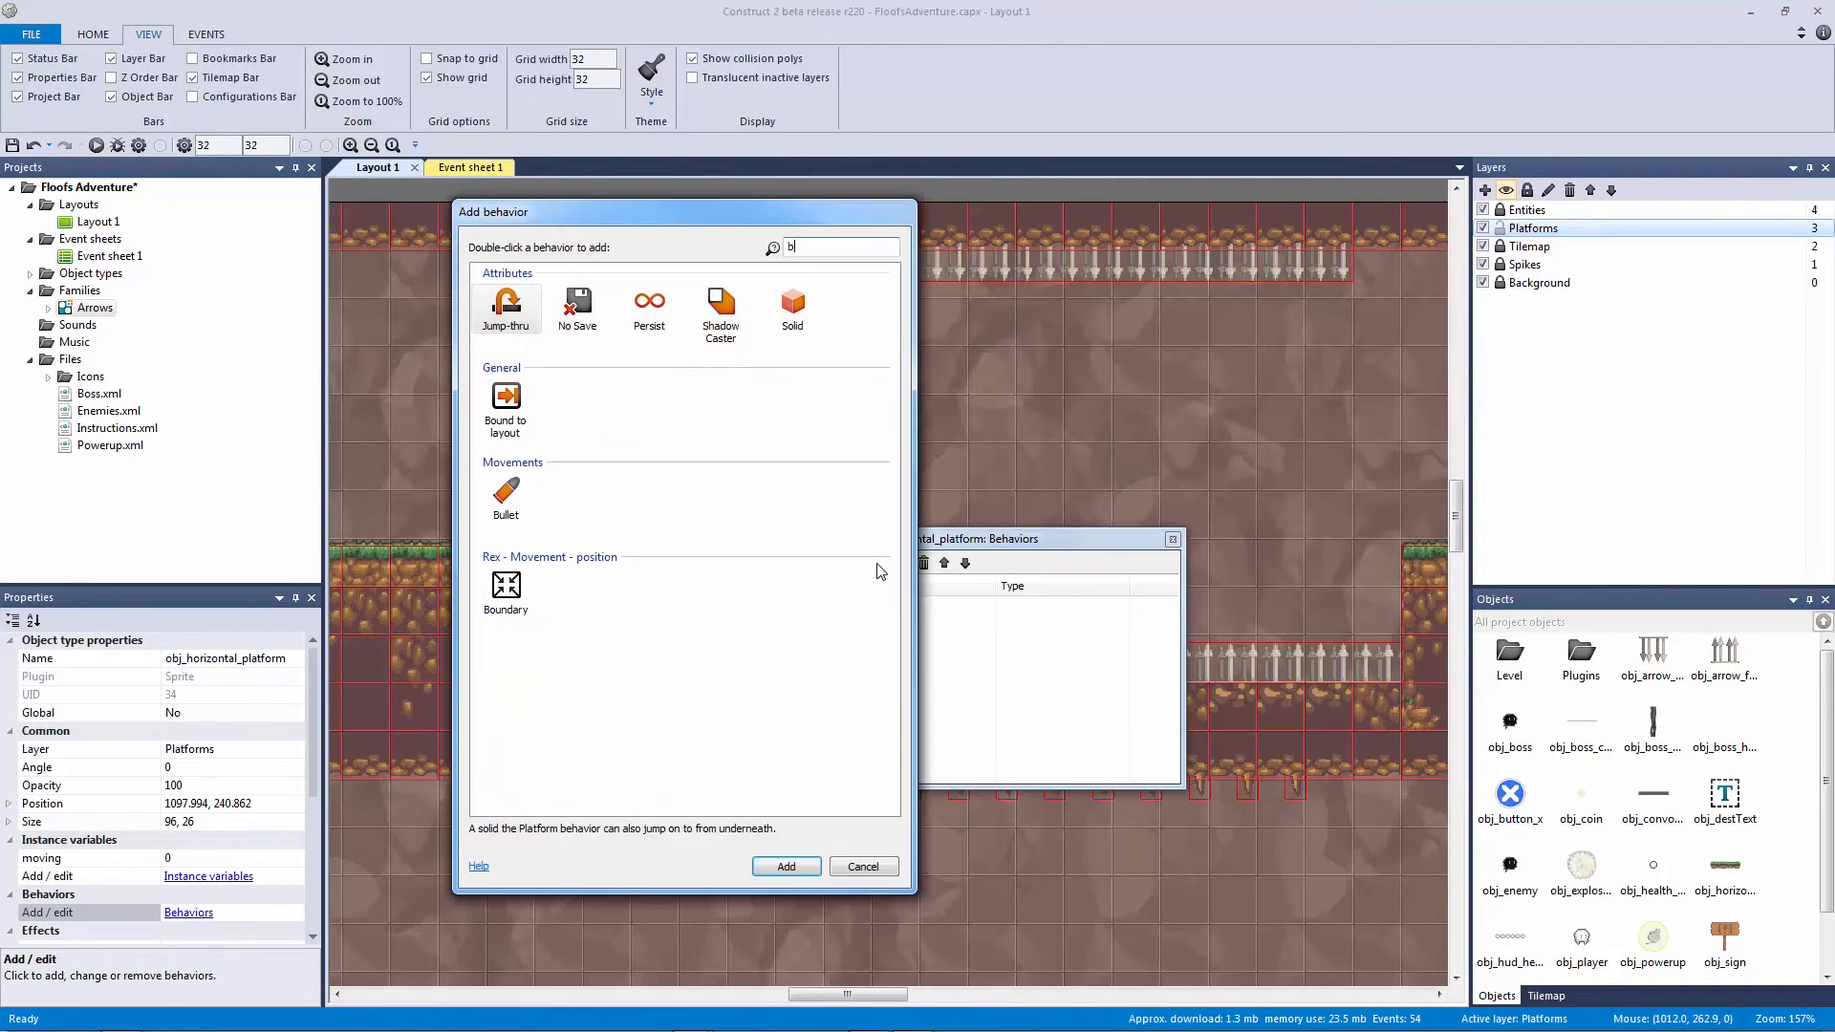
pyautogui.press('Return')
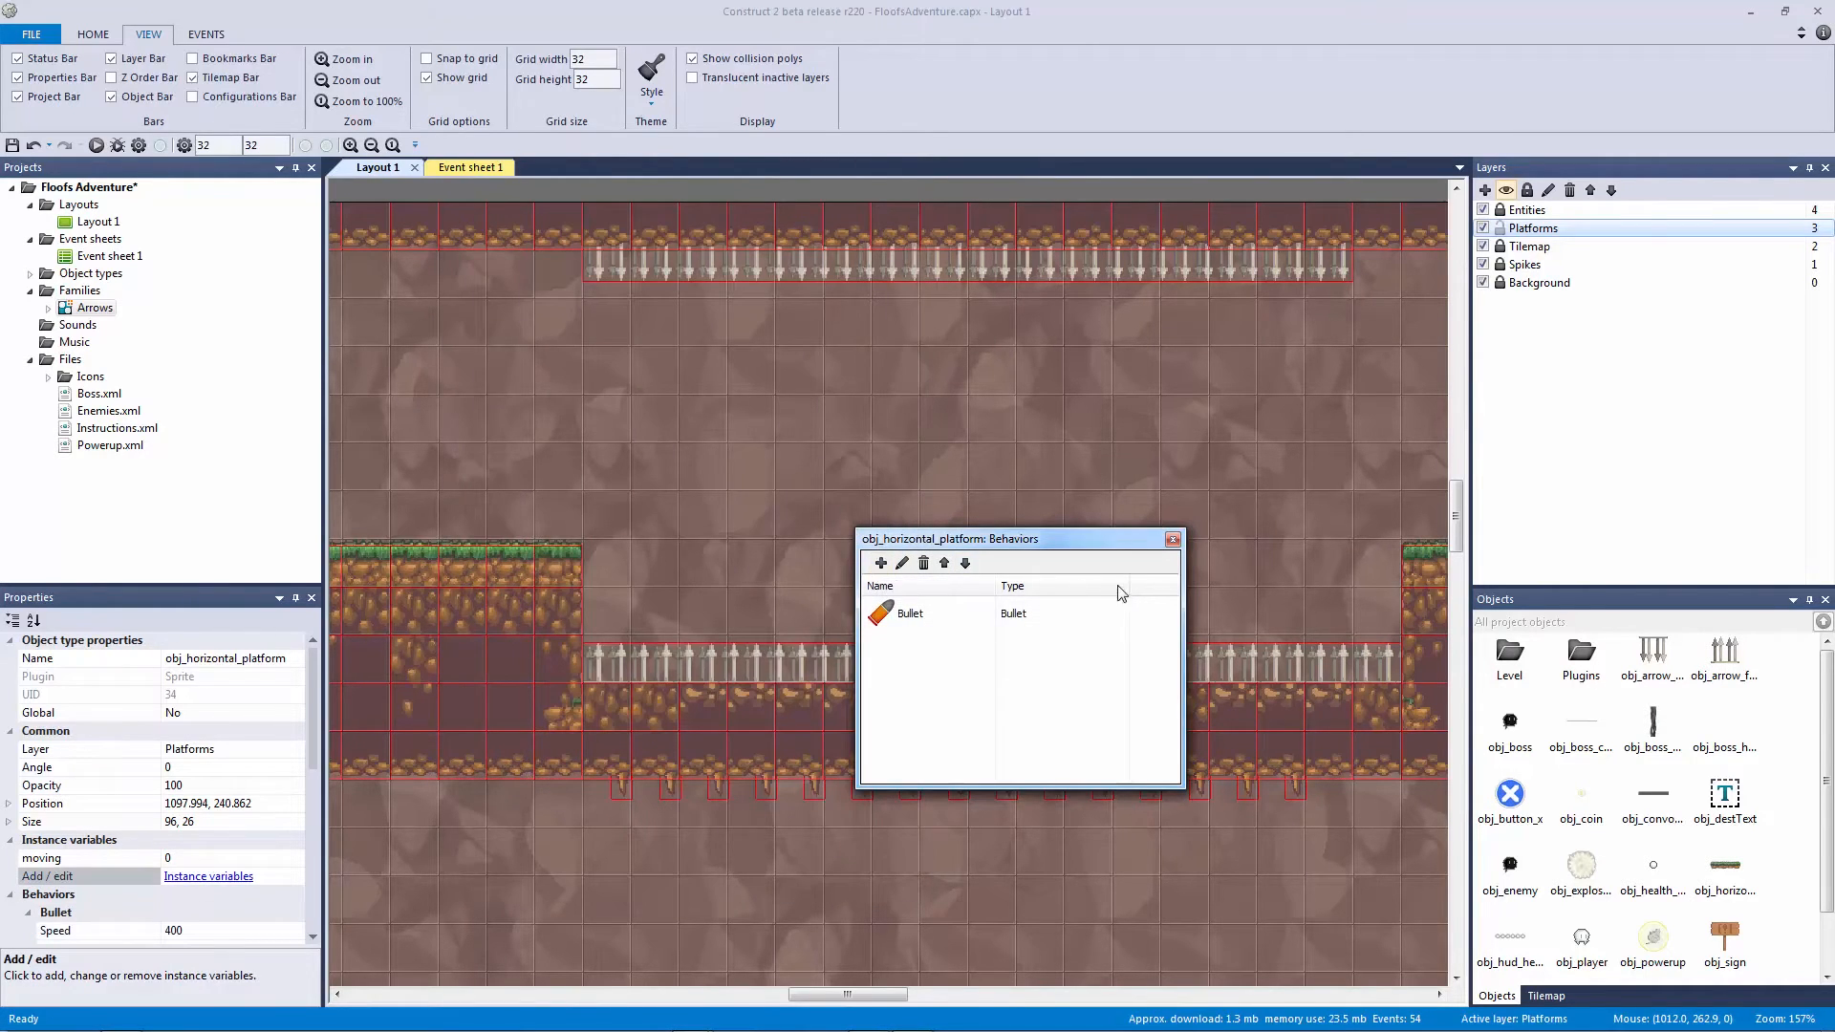
pyautogui.click(1172, 539)
# Step: Examine the horizontal platform's Bullet behavior properties, including its Speed, and deselect the platform
pyautogui.moveTo(323, 752); pyautogui.dragTo(316, 857)
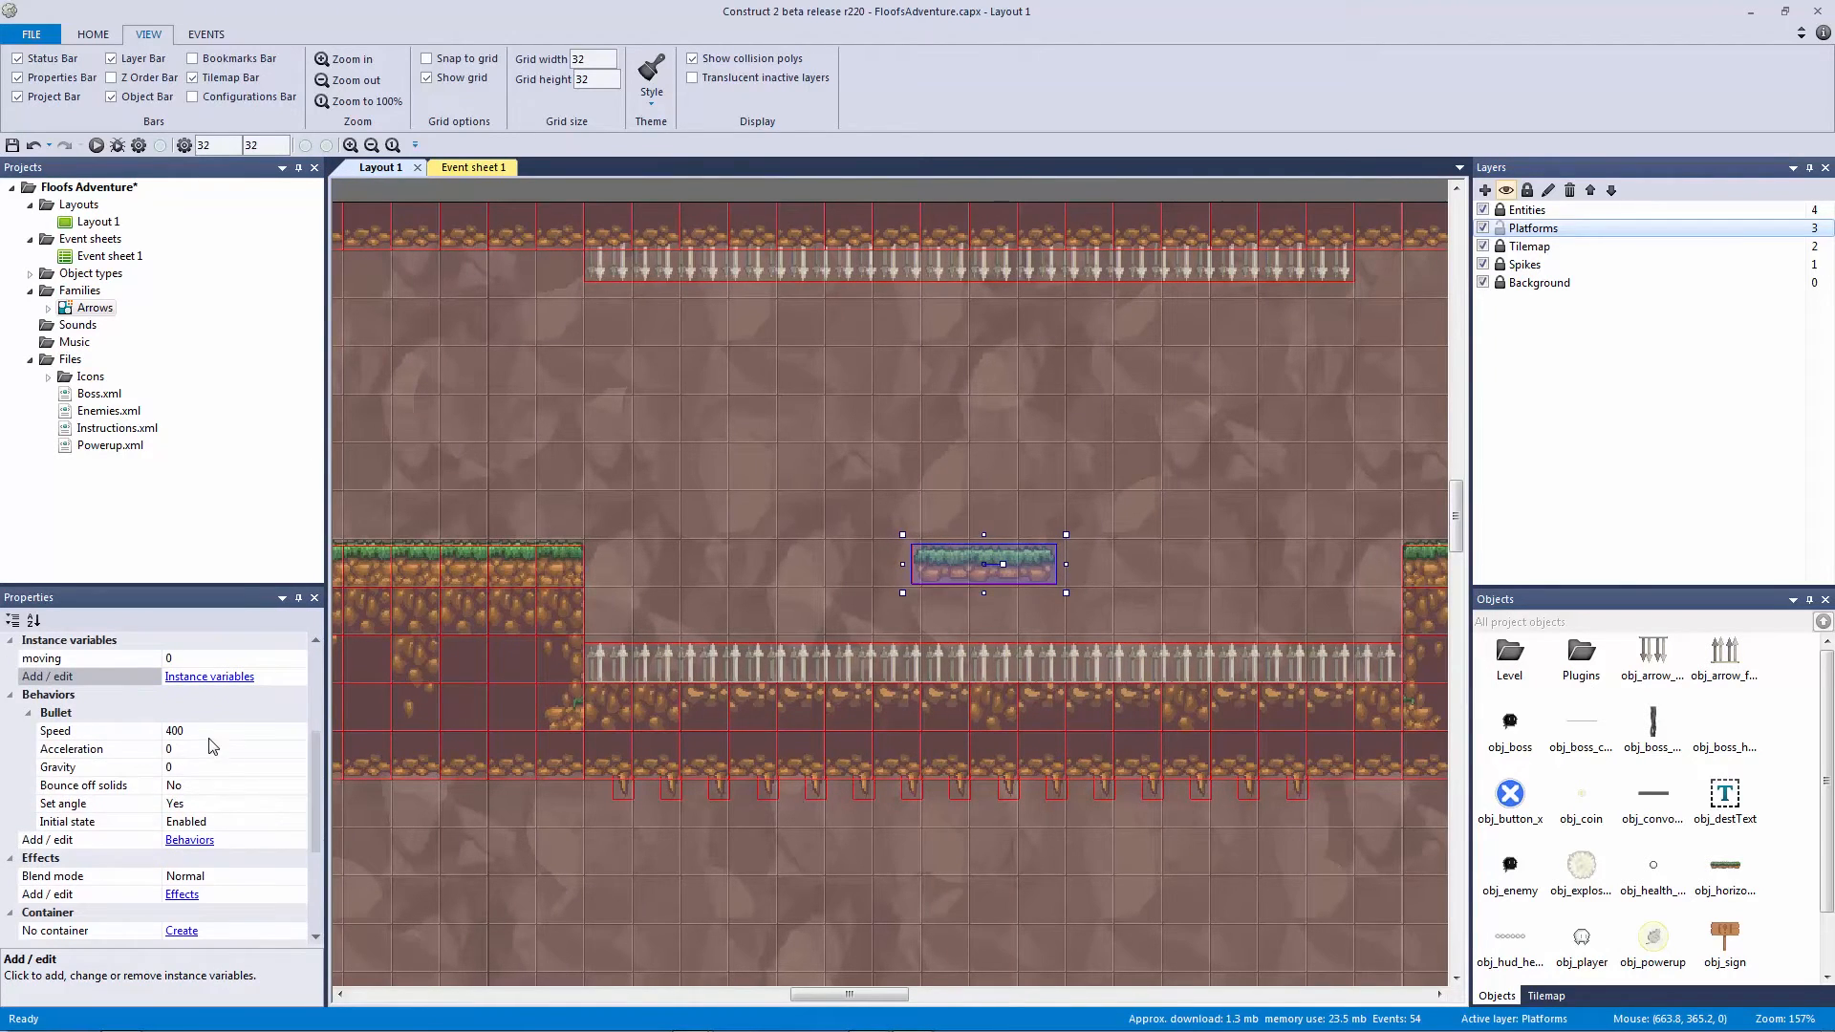
pyautogui.click(212, 729)
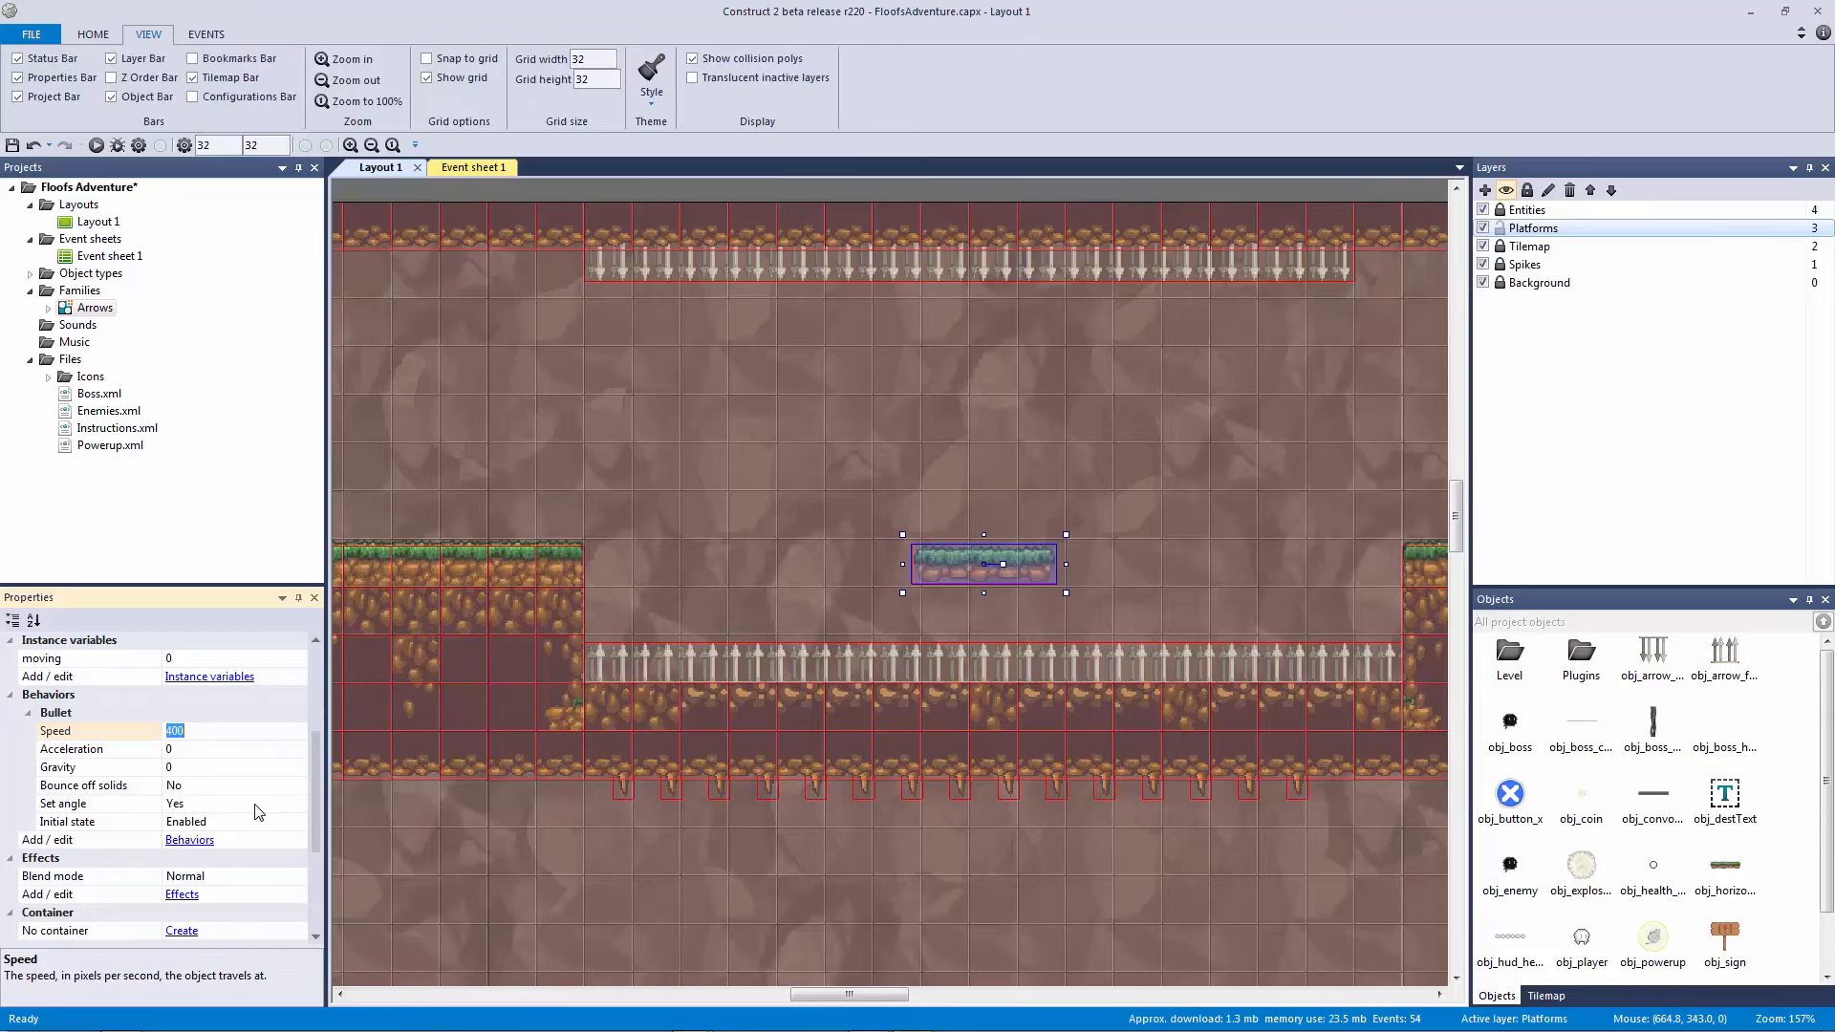
pyautogui.click(748, 462)
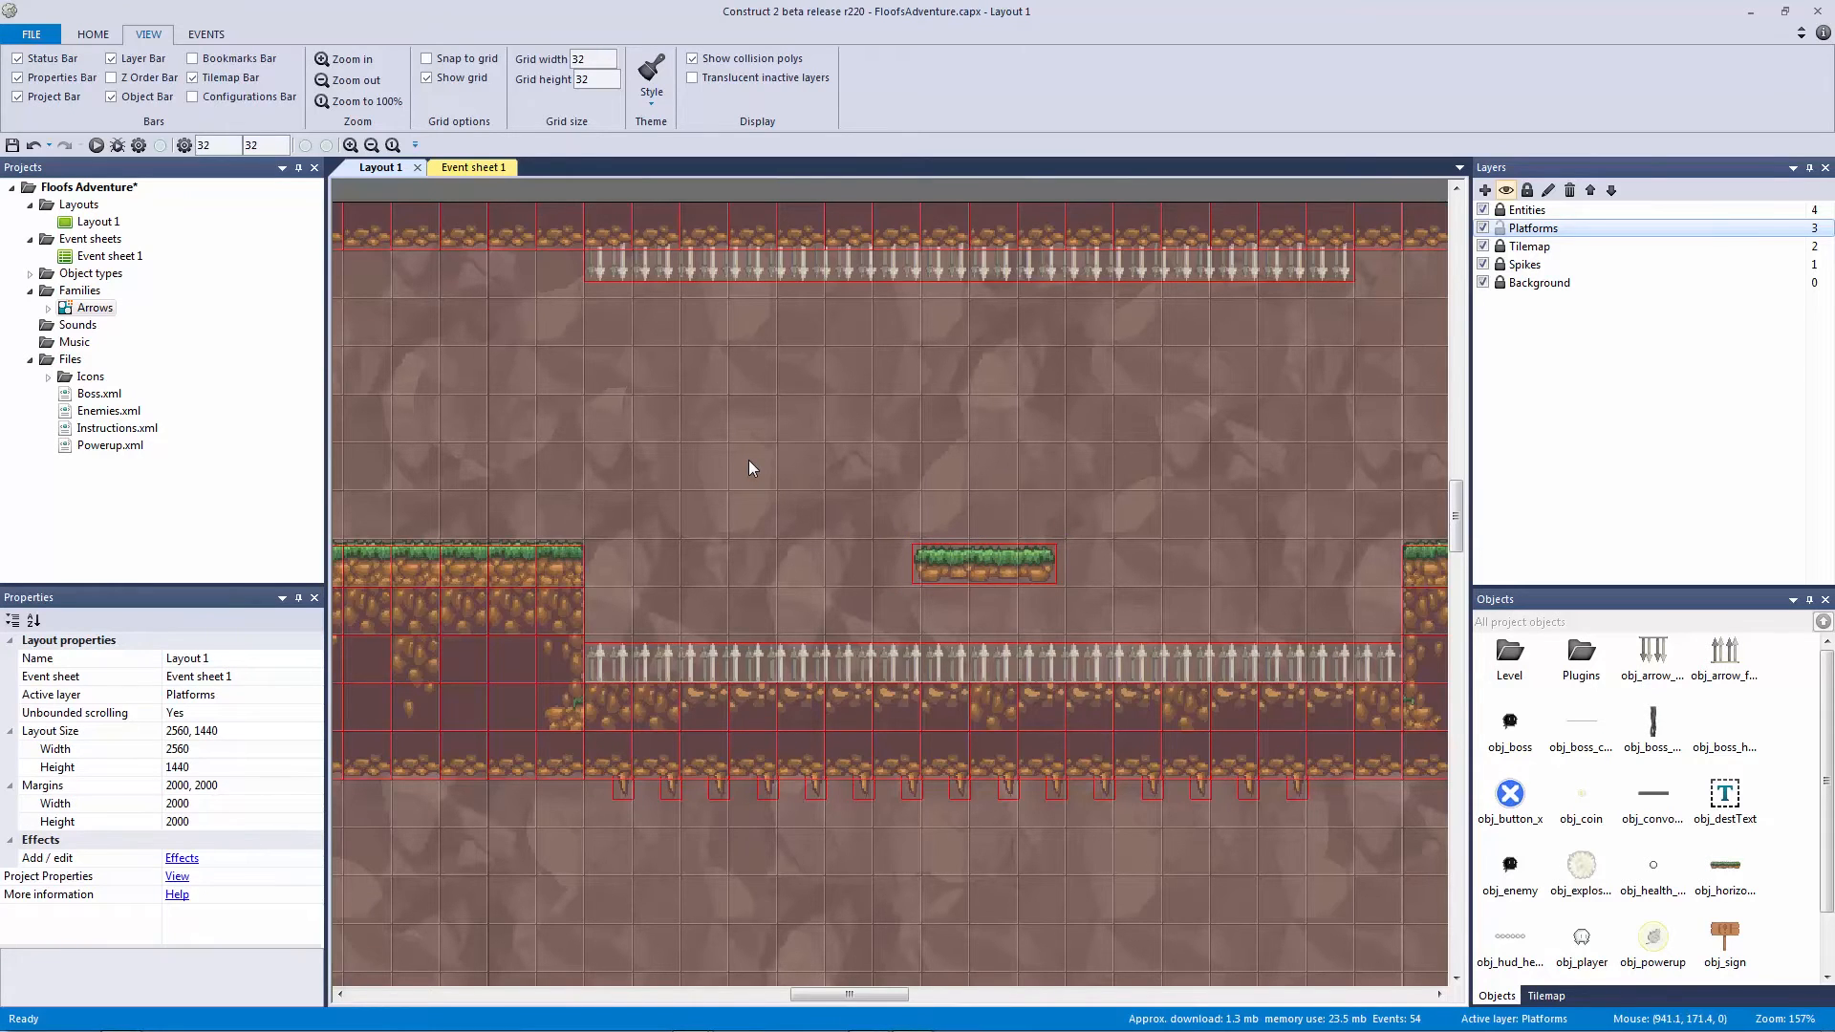
pyautogui.keyDown('ctrl'); pyautogui.scroll(-4, 741, 516); pyautogui.keyUp('ctrl')
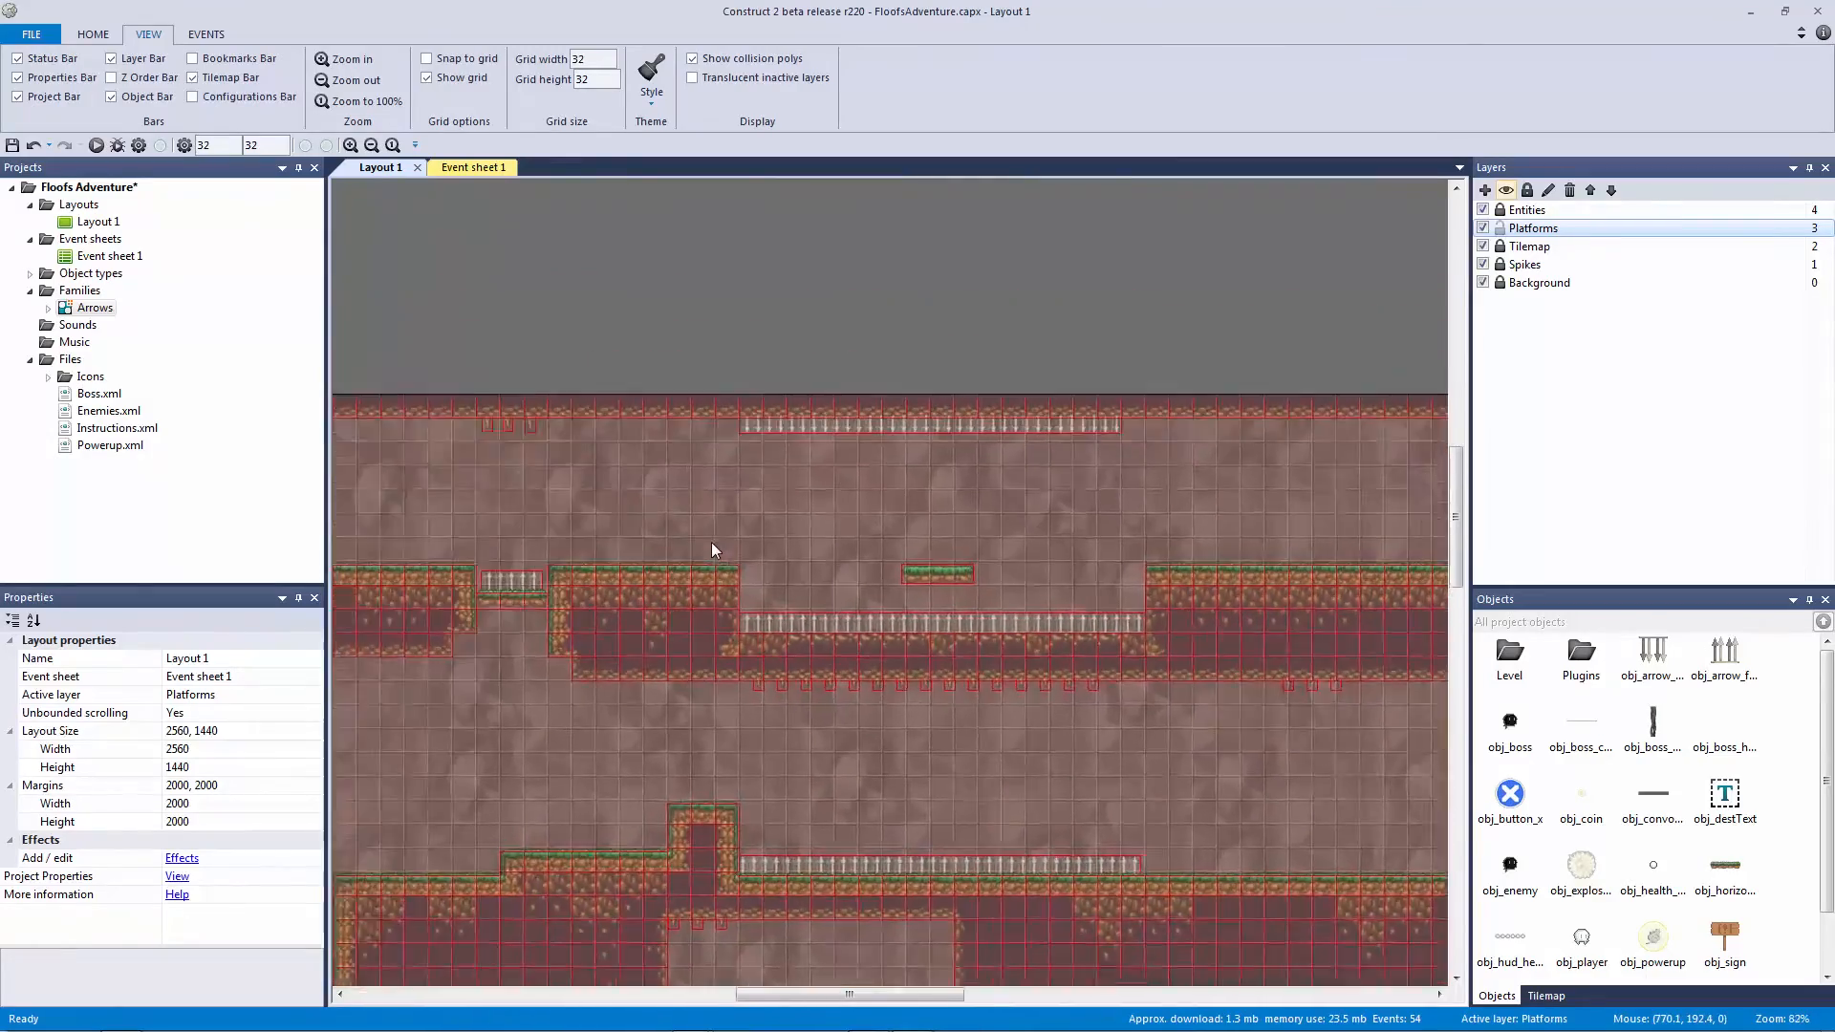
# Step: Set the Bullet behavior of the horizontal platform above the spike pit to bounce off solids
pyautogui.keyDown('ctrl'); pyautogui.scroll(1, 710, 542); pyautogui.keyUp('ctrl')
pyautogui.click(931, 573)
pyautogui.click(869, 520)
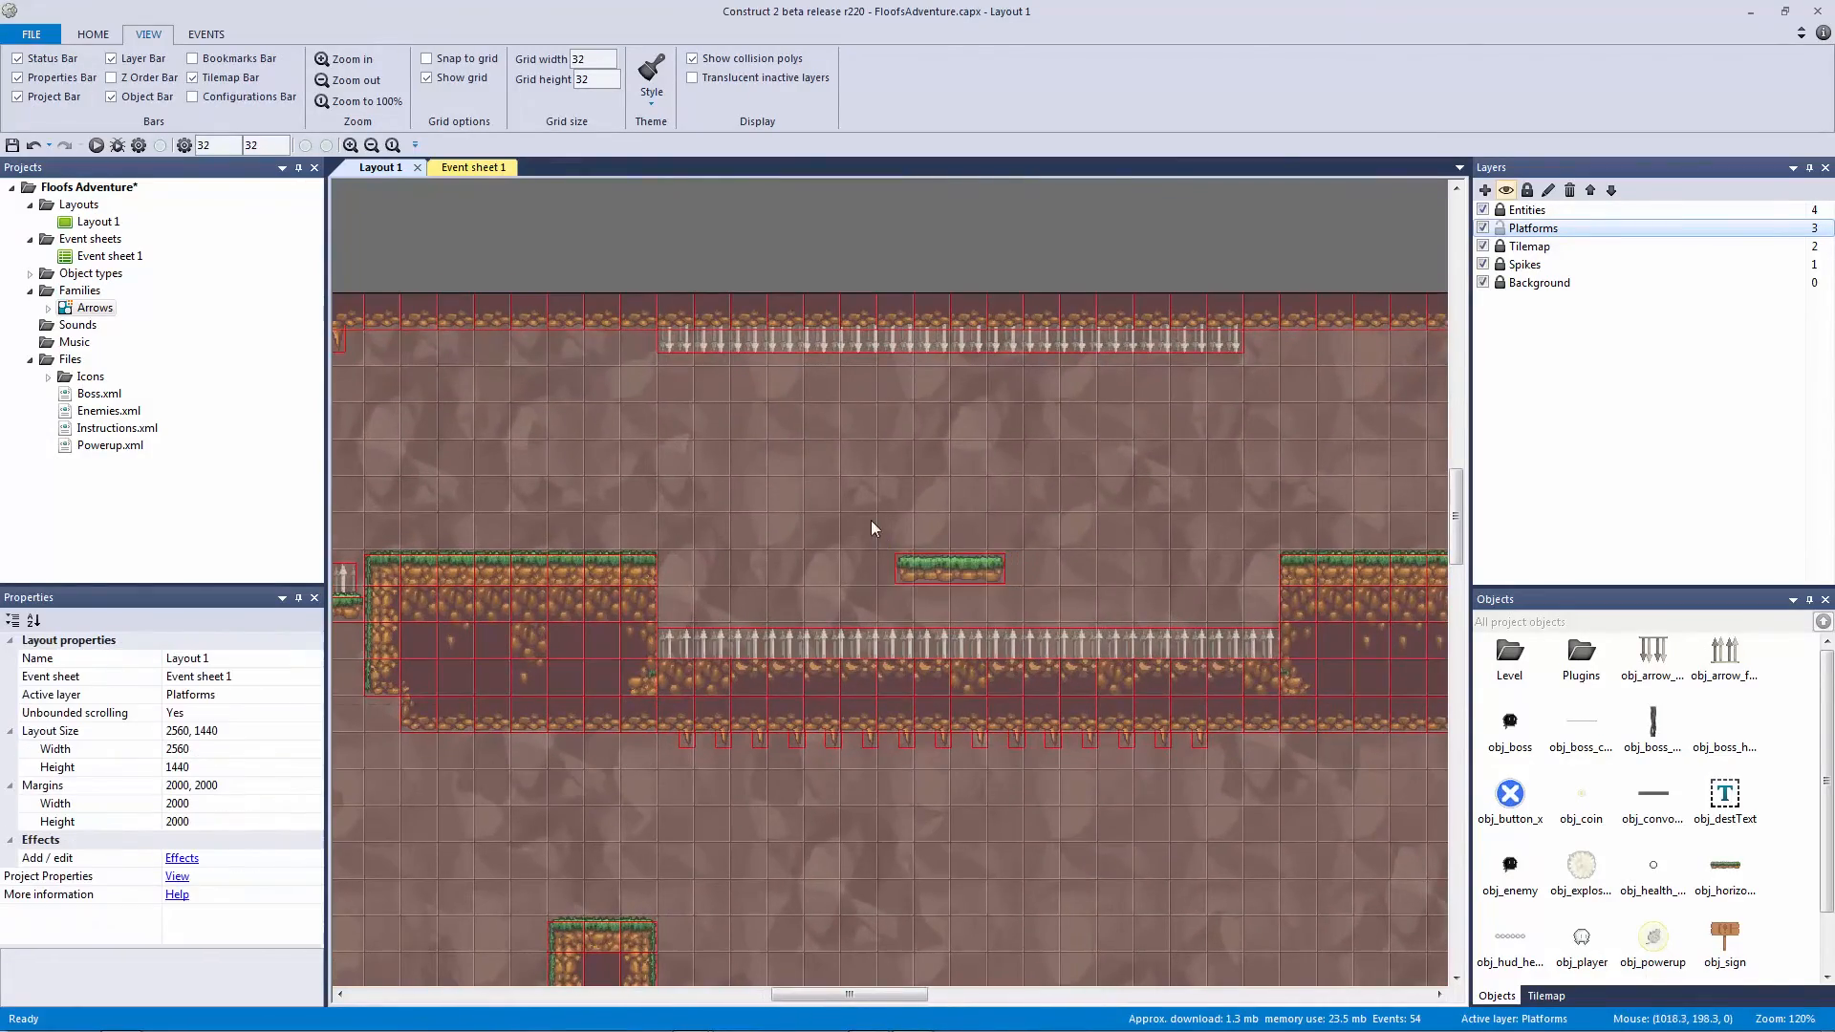
pyautogui.keyDown('ctrl'); pyautogui.scroll(-4, 804, 570); pyautogui.keyUp('ctrl')
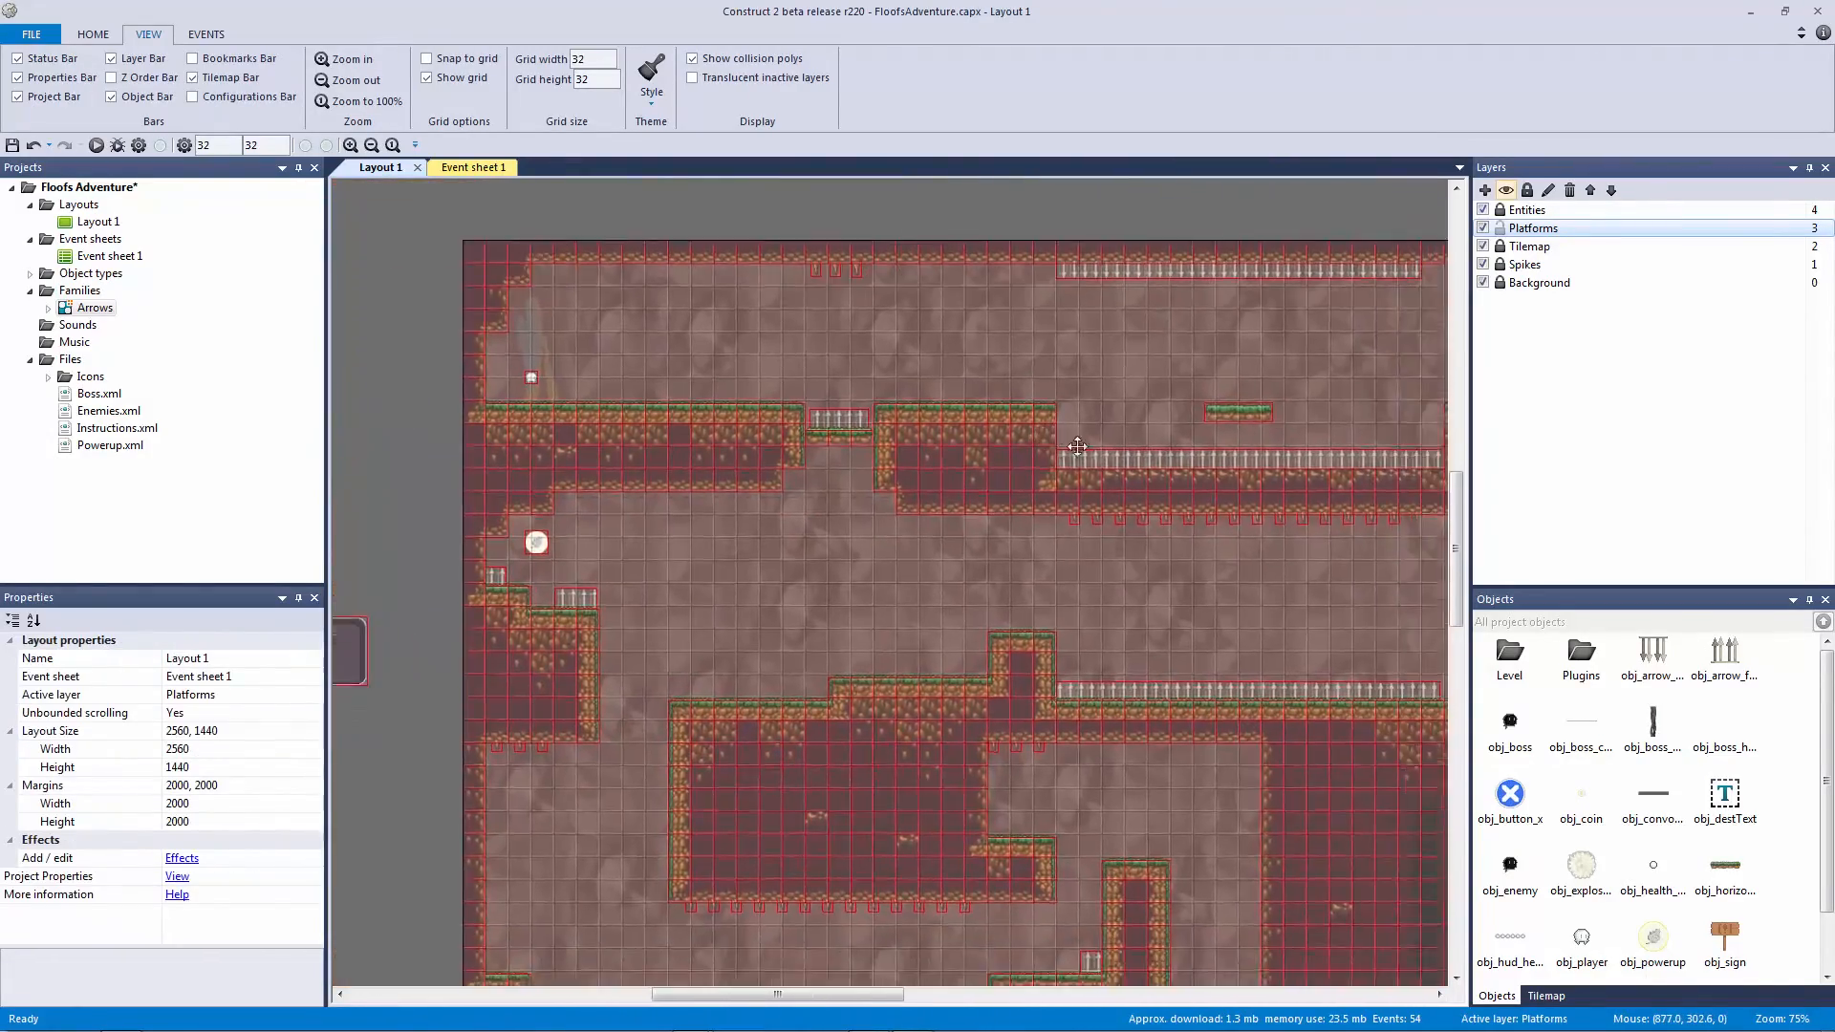
pyautogui.keyDown('ctrl'); pyautogui.scroll(3, 826, 611); pyautogui.keyUp('ctrl')
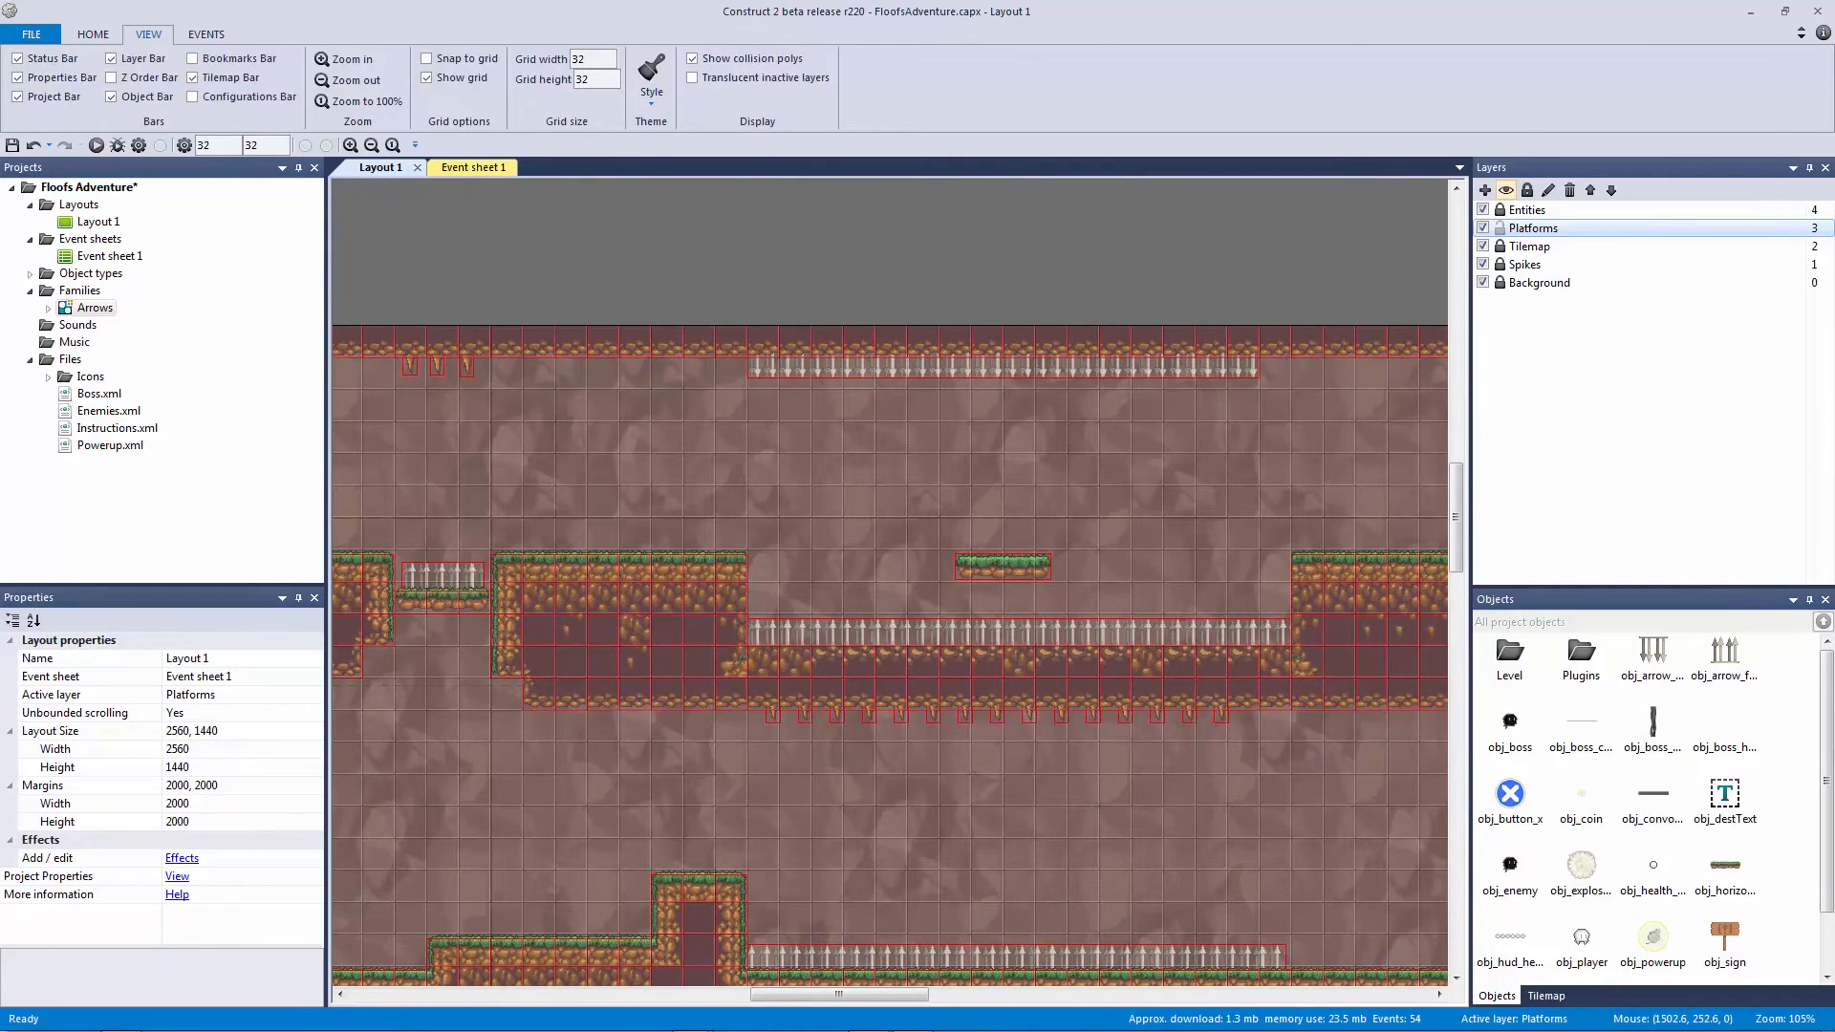
pyautogui.click(986, 571)
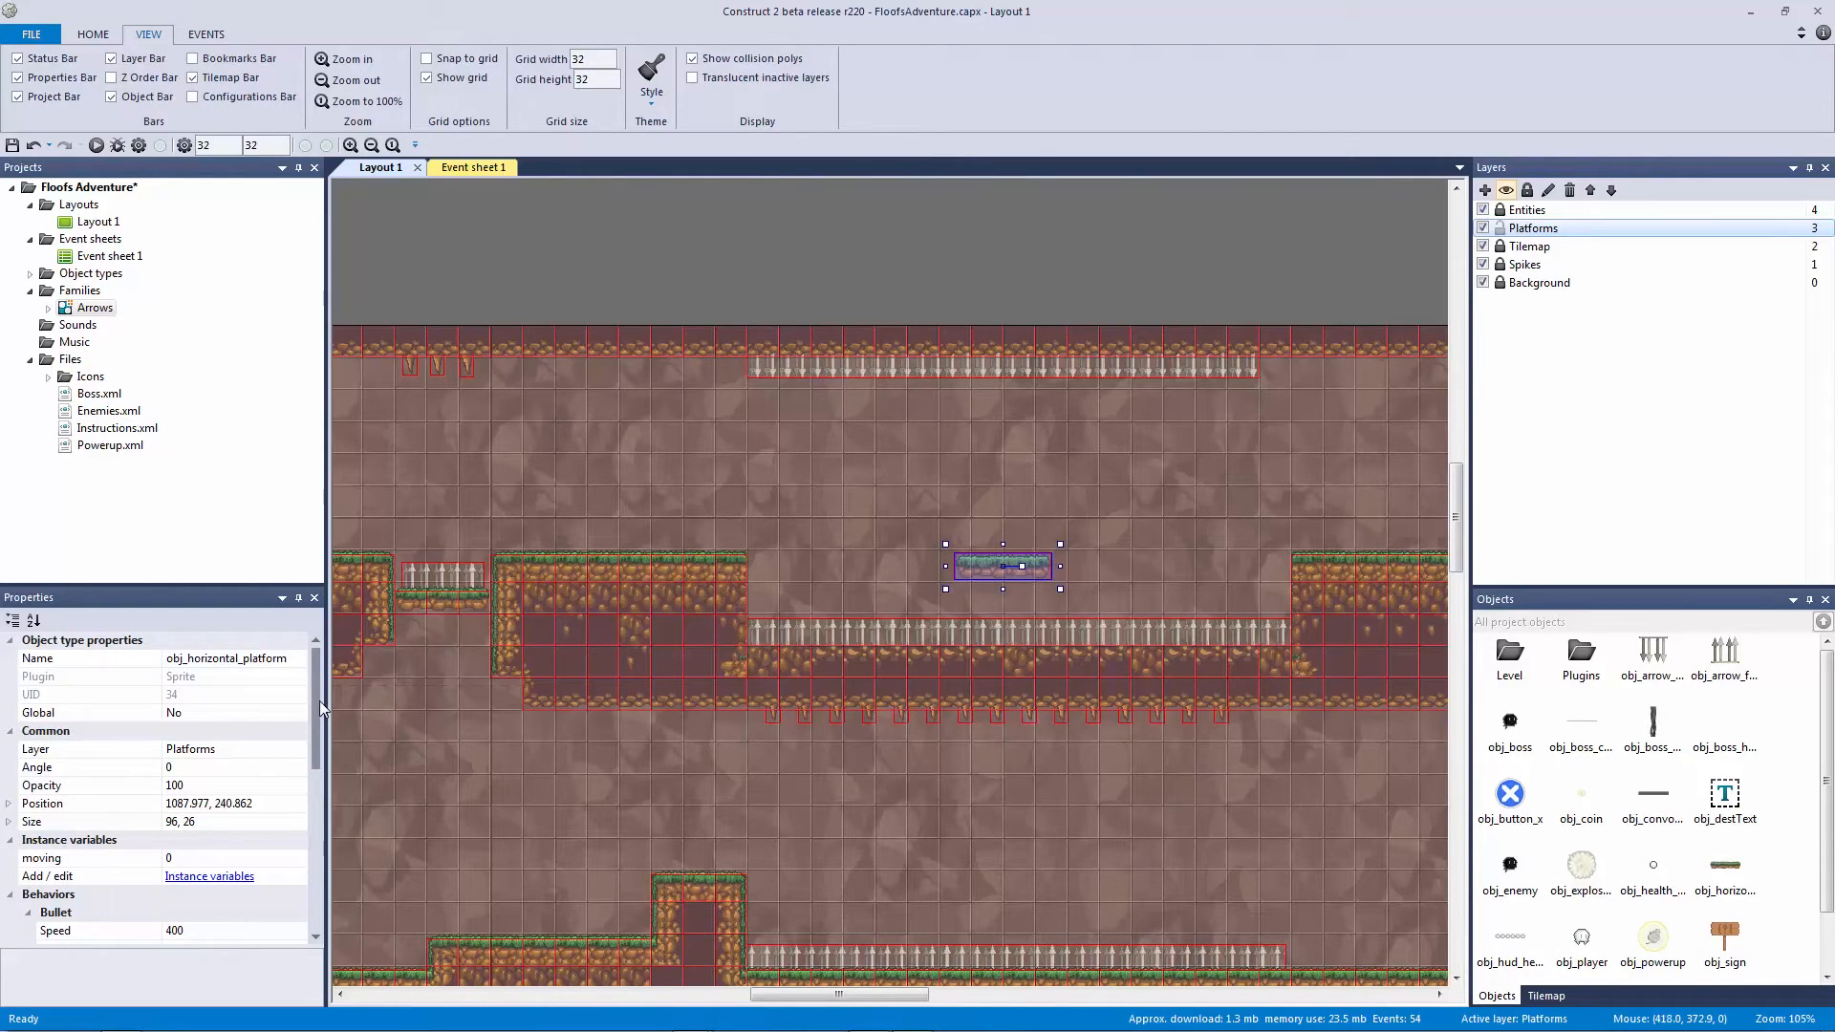
pyautogui.scroll(-4, 174, 782)
pyautogui.click(103, 790)
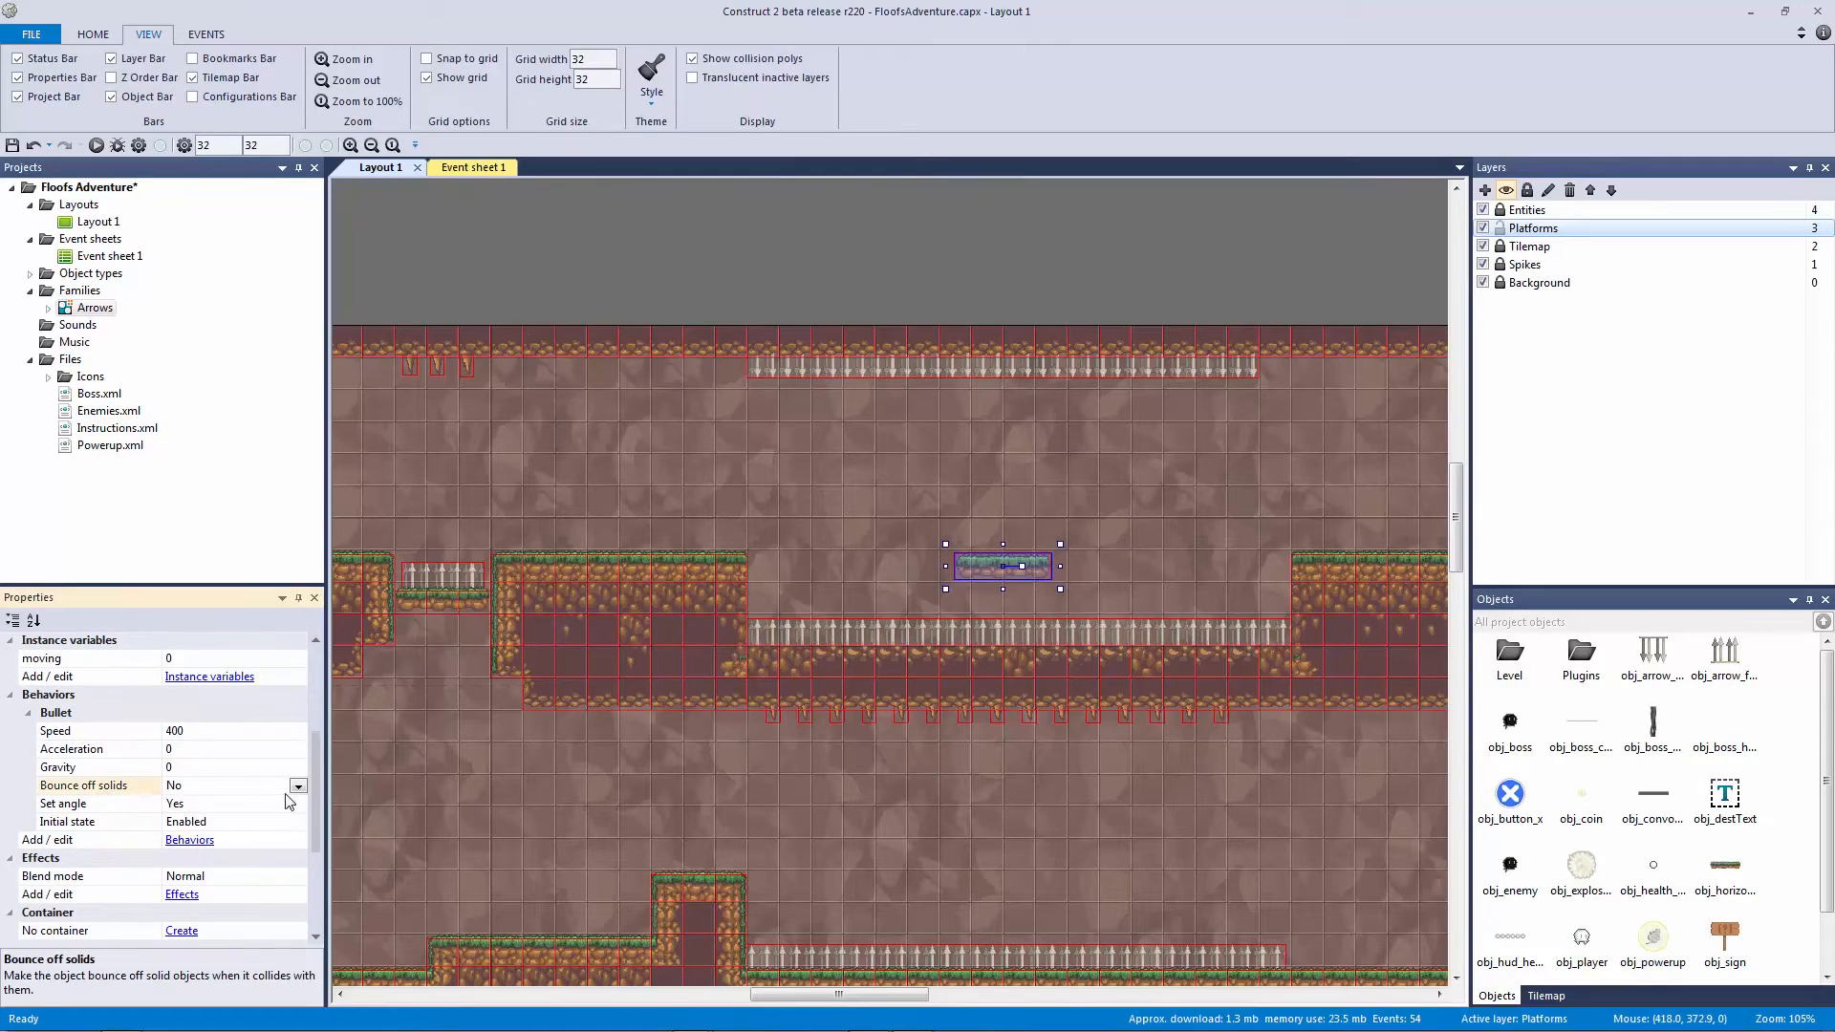
pyautogui.click(298, 786)
pyautogui.click(265, 819)
pyautogui.click(792, 546)
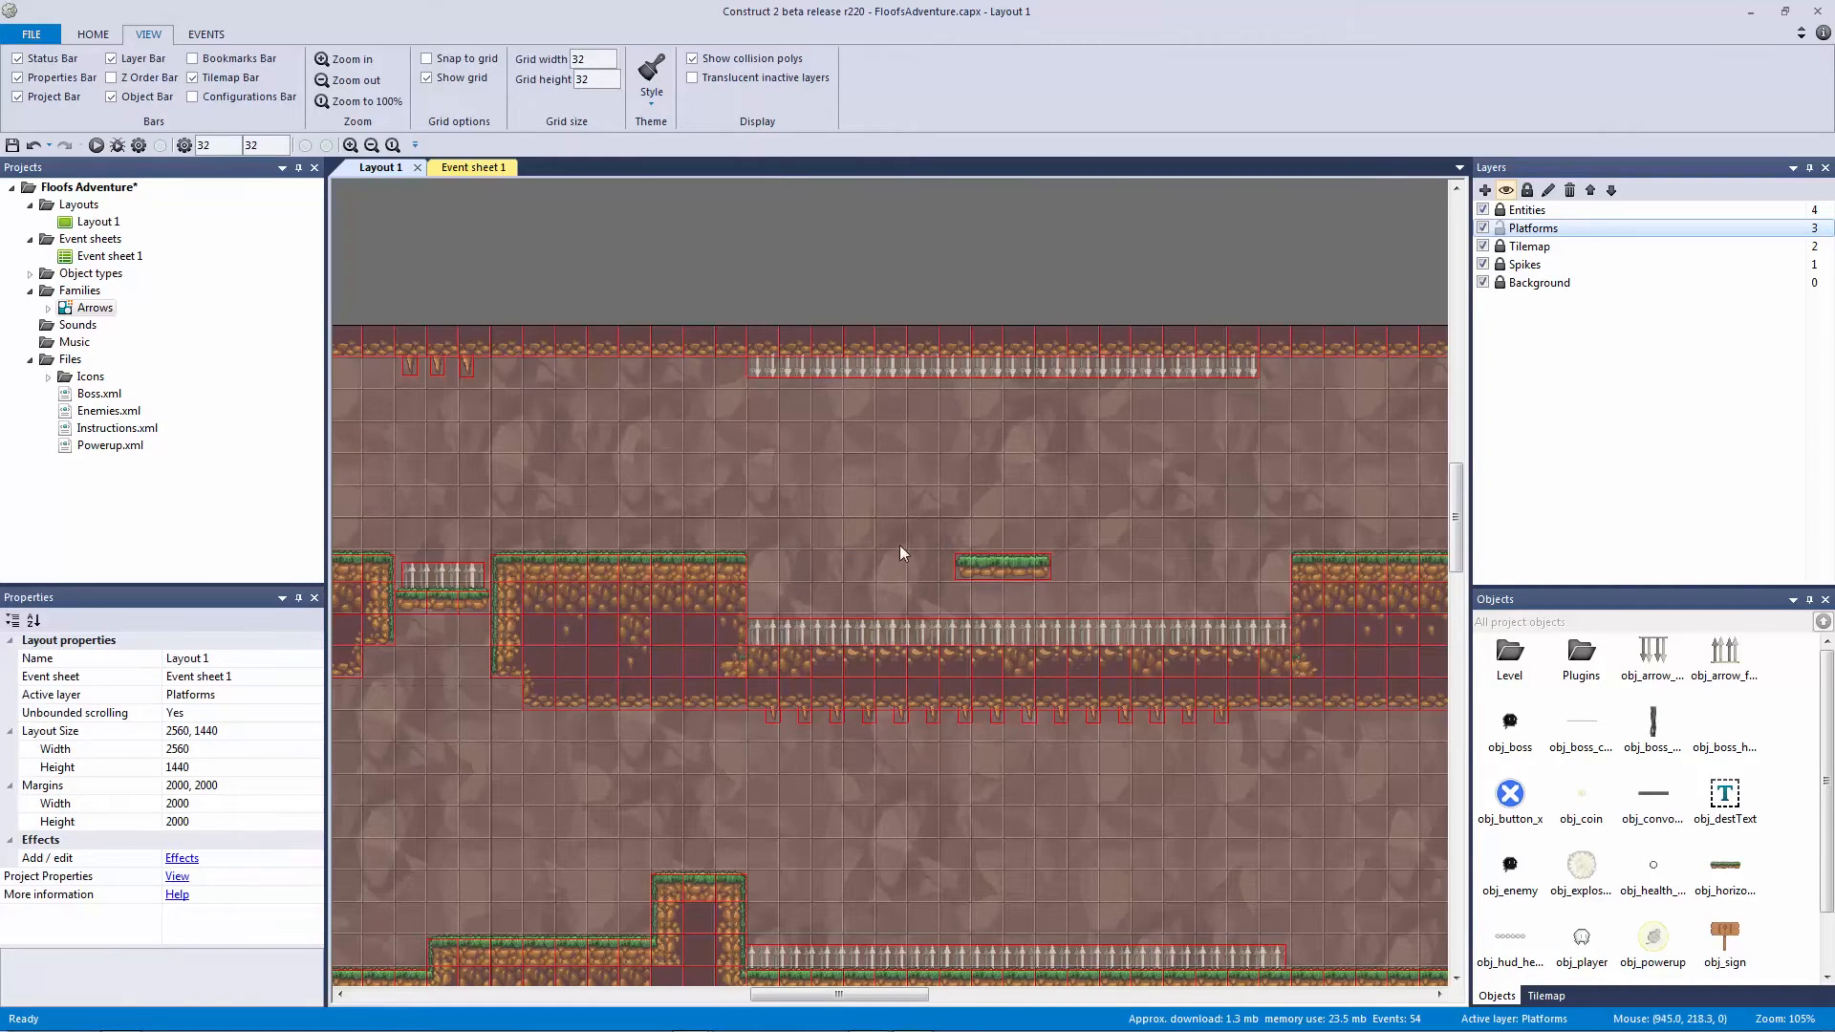
# Step: Try moving the horizontal platform sideways above the spike pit and undo the last move
pyautogui.click(994, 560)
pyautogui.moveTo(803, 521); pyautogui.dragTo(1206, 602)
pyautogui.moveTo(961, 572); pyautogui.dragTo(810, 570)
pyautogui.moveTo(656, 496); pyautogui.dragTo(768, 684)
pyautogui.moveTo(878, 566); pyautogui.dragTo(1033, 576)
pyautogui.hotkey('ctrl', 'z')
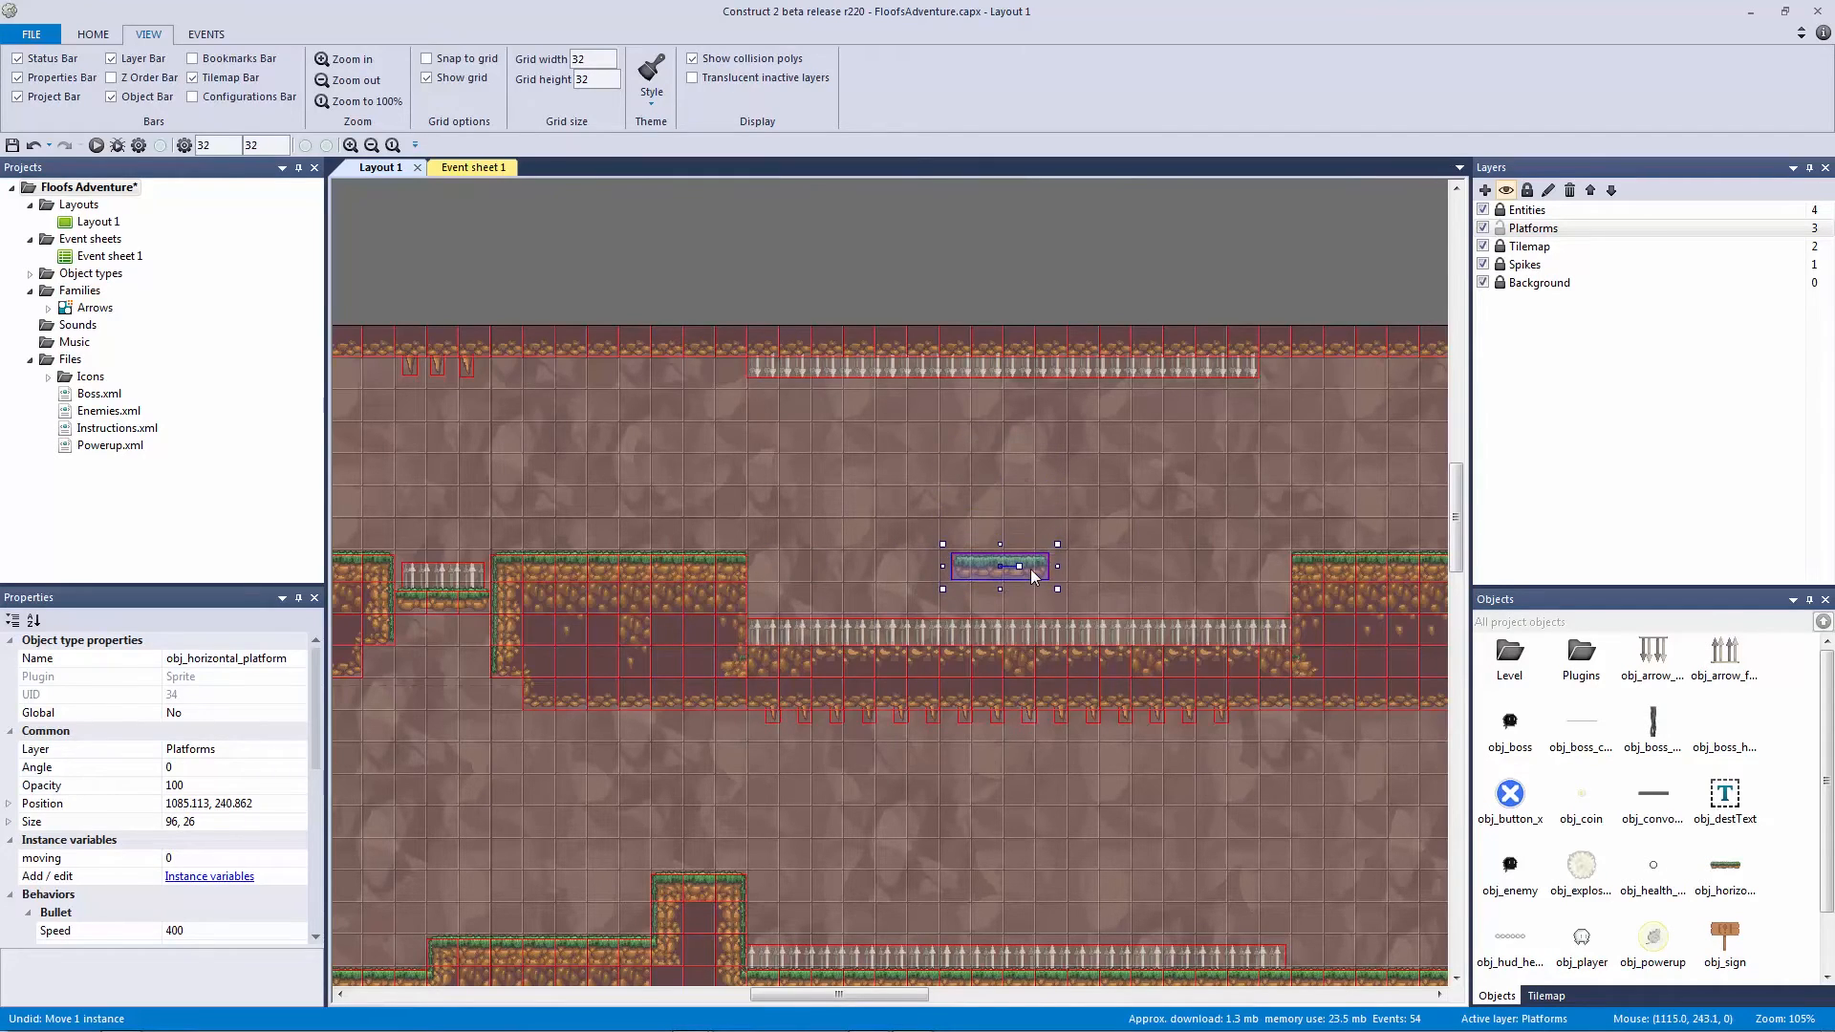
# Step: Examine the corridor beyond the spike pit and the space around the horizontal platform in the layout
pyautogui.click(1196, 542)
pyautogui.moveTo(1214, 543); pyautogui.dragTo(682, 497, button='middle')
pyautogui.keyDown('ctrl'); pyautogui.scroll(-2, 1000, 577); pyautogui.keyUp('ctrl')
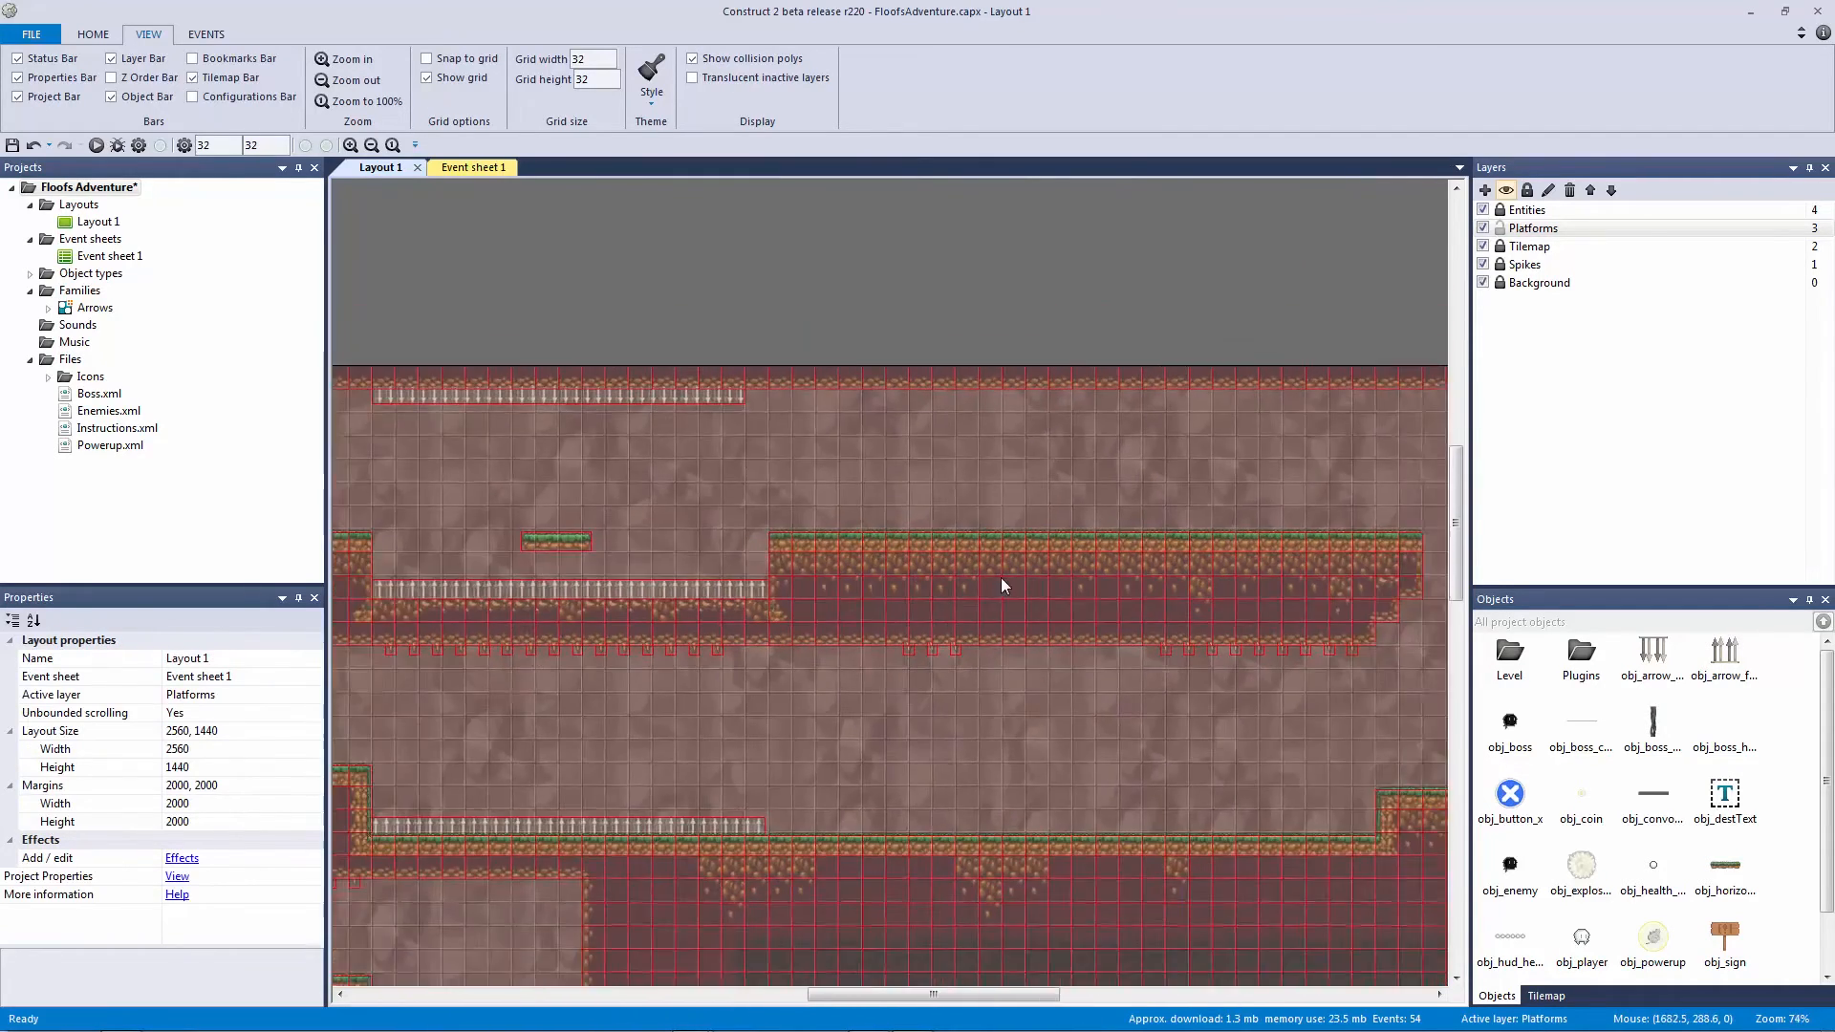
pyautogui.moveTo(1001, 577); pyautogui.dragTo(704, 524, button='middle')
pyautogui.moveTo(1183, 329); pyautogui.dragTo(1321, 694)
pyautogui.moveTo(584, 609); pyautogui.dragTo(1138, 598, button='middle')
pyautogui.keyDown('ctrl'); pyautogui.scroll(2, 1002, 551); pyautogui.keyUp('ctrl')
pyautogui.moveTo(846, 559); pyautogui.dragTo(887, 672, button='middle')
pyautogui.keyDown('ctrl'); pyautogui.scroll(4, 885, 621); pyautogui.keyUp('ctrl')
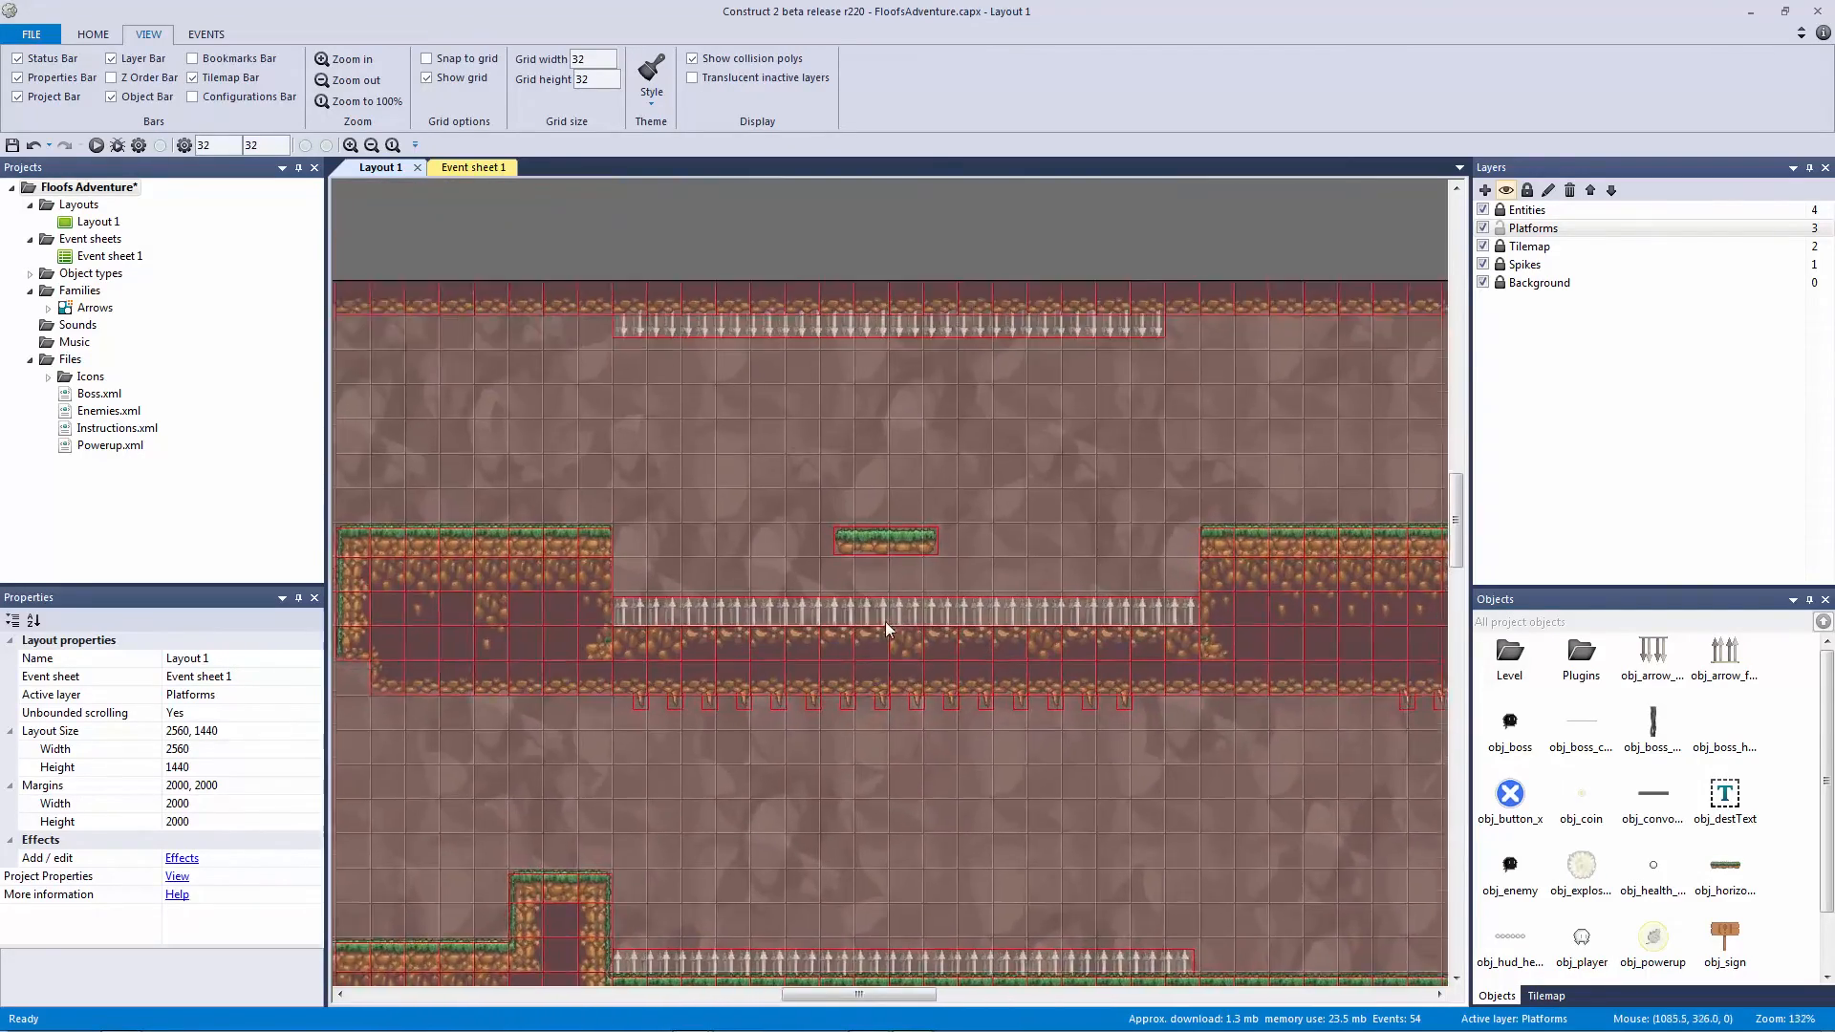
# Step: Put the player-overlapping-Arrows event on the event sheet into a new event group named "Arrows"
pyautogui.click(448, 168)
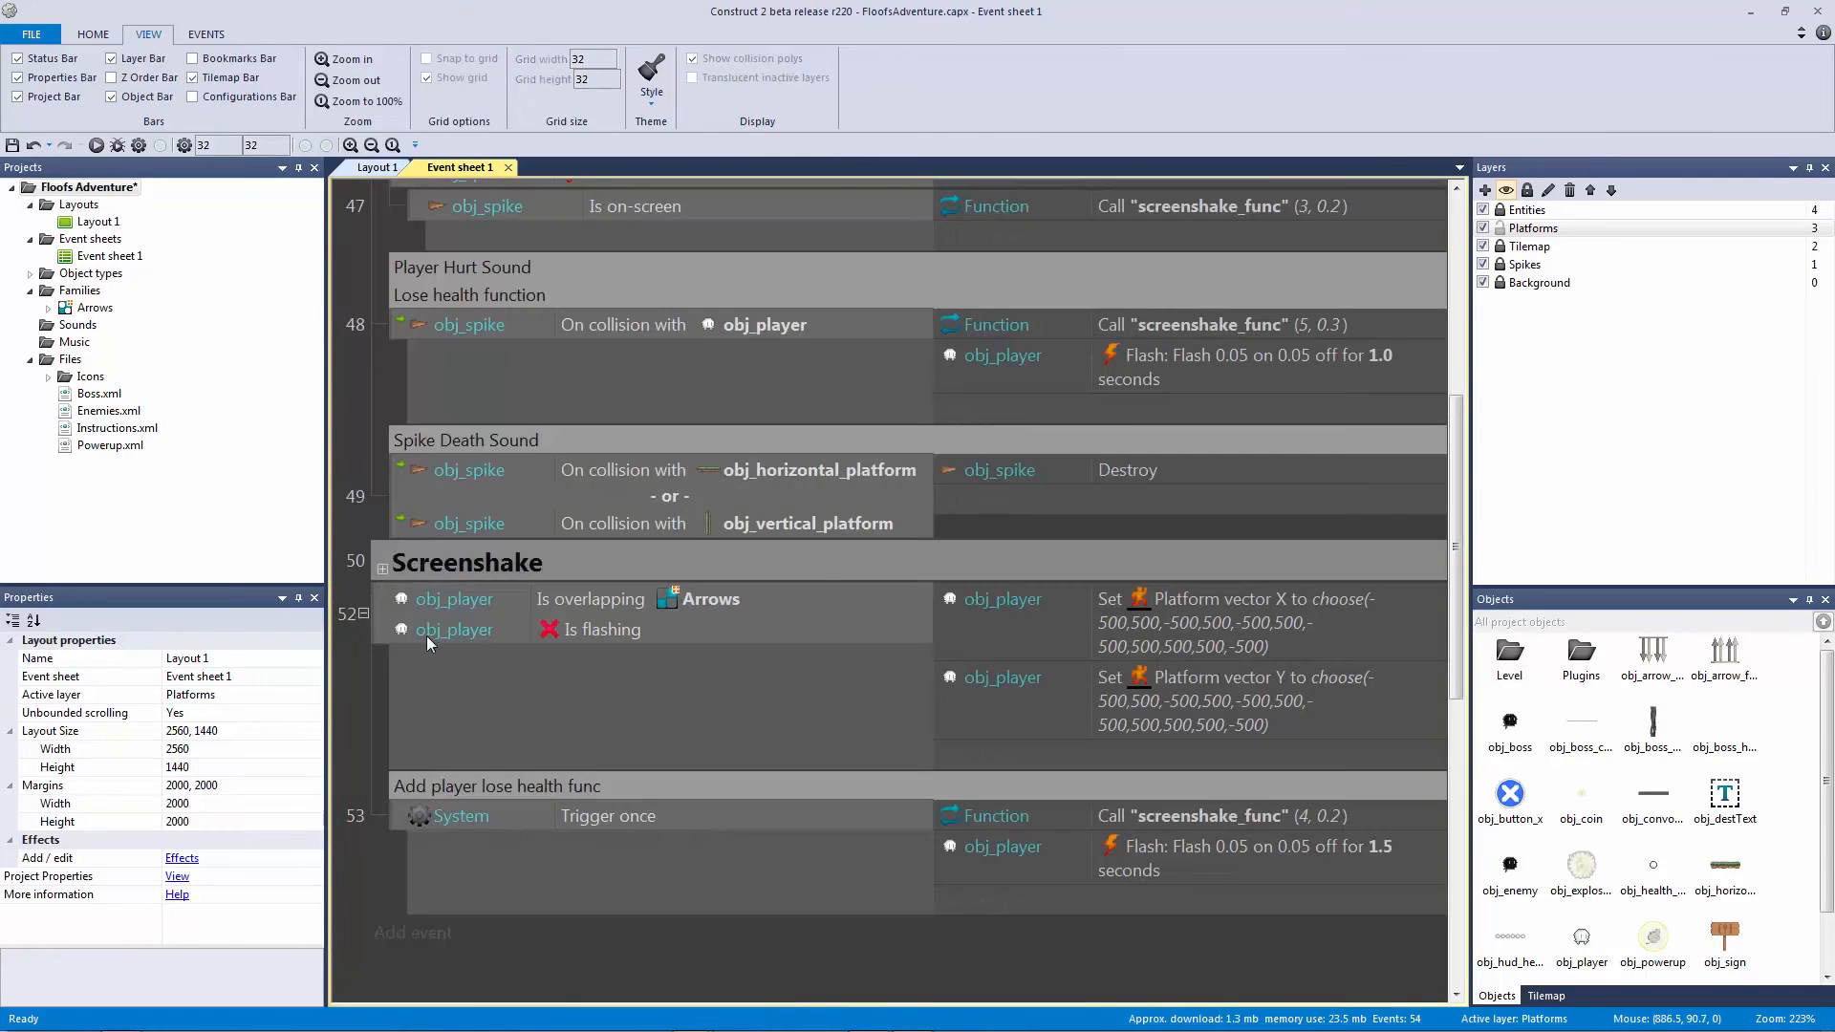
pyautogui.click(386, 600)
pyautogui.scroll(1, 653, 724)
pyautogui.write('gArrow')
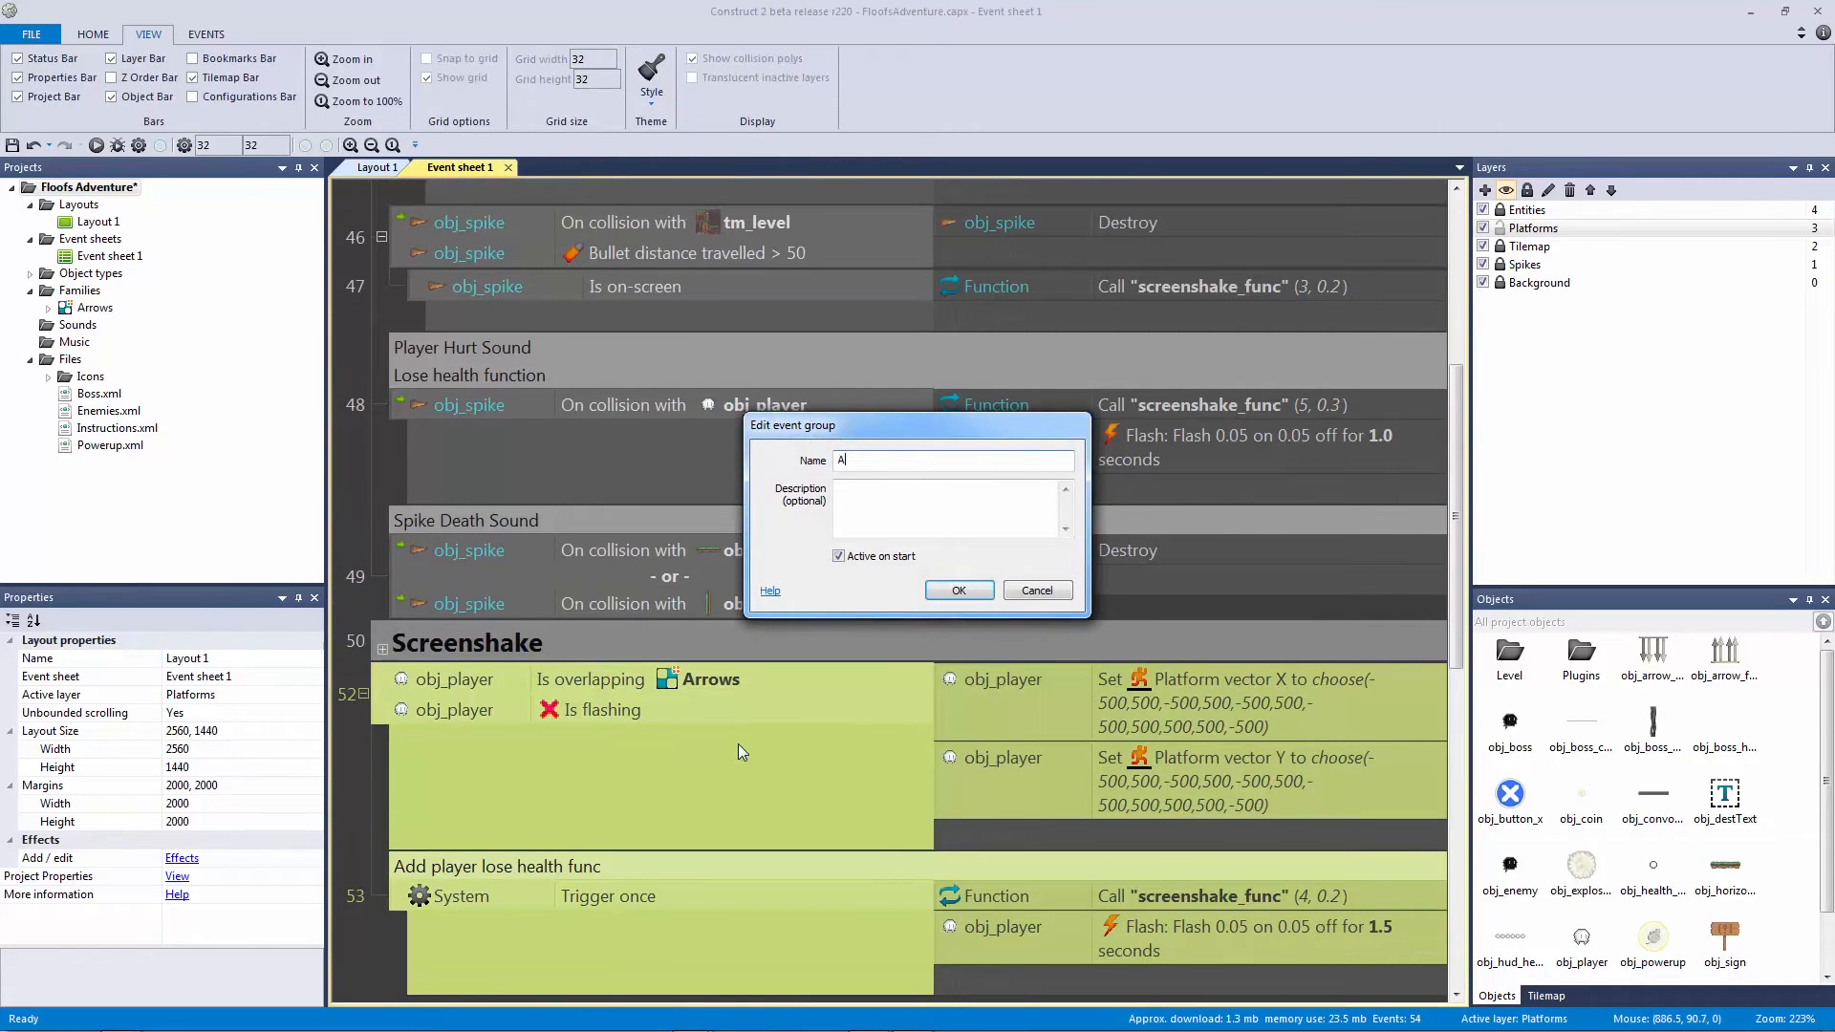
pyautogui.write('s')
pyautogui.press('Return')
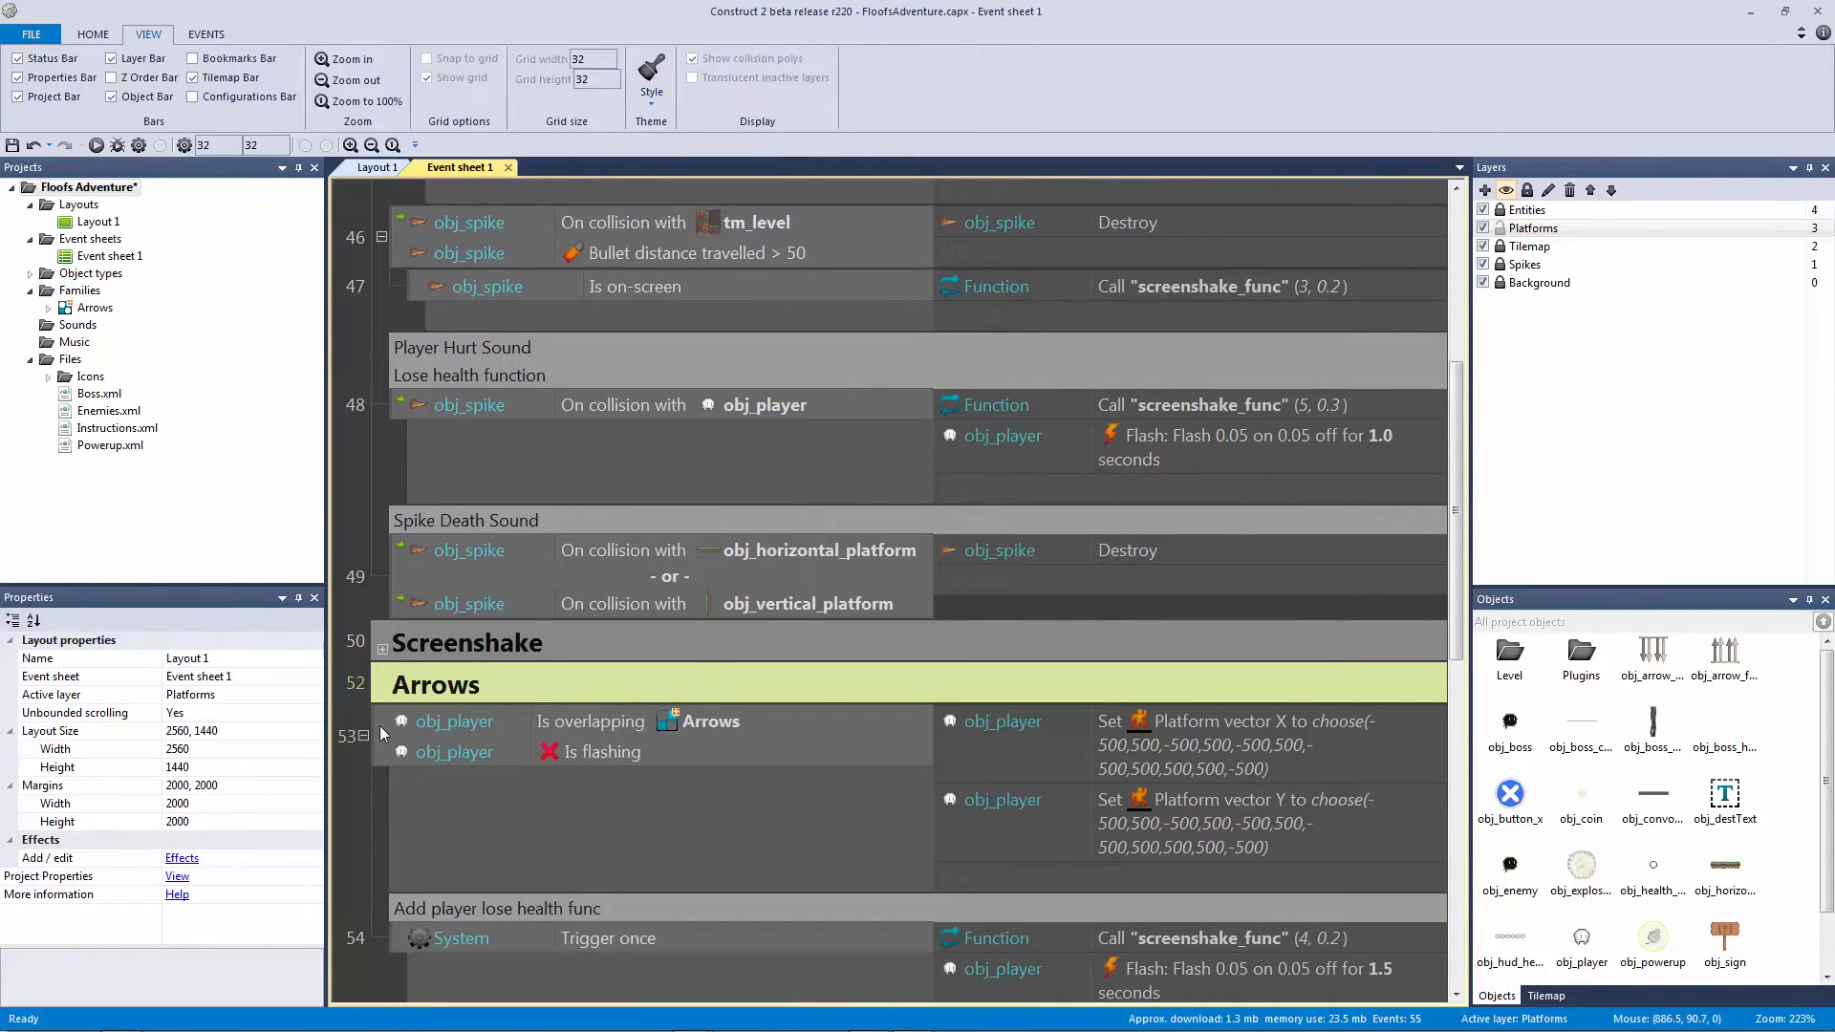
# Step: Collapse the Arrows and Spike event groups on the event sheet
pyautogui.click(383, 689)
pyautogui.scroll(4, 472, 384)
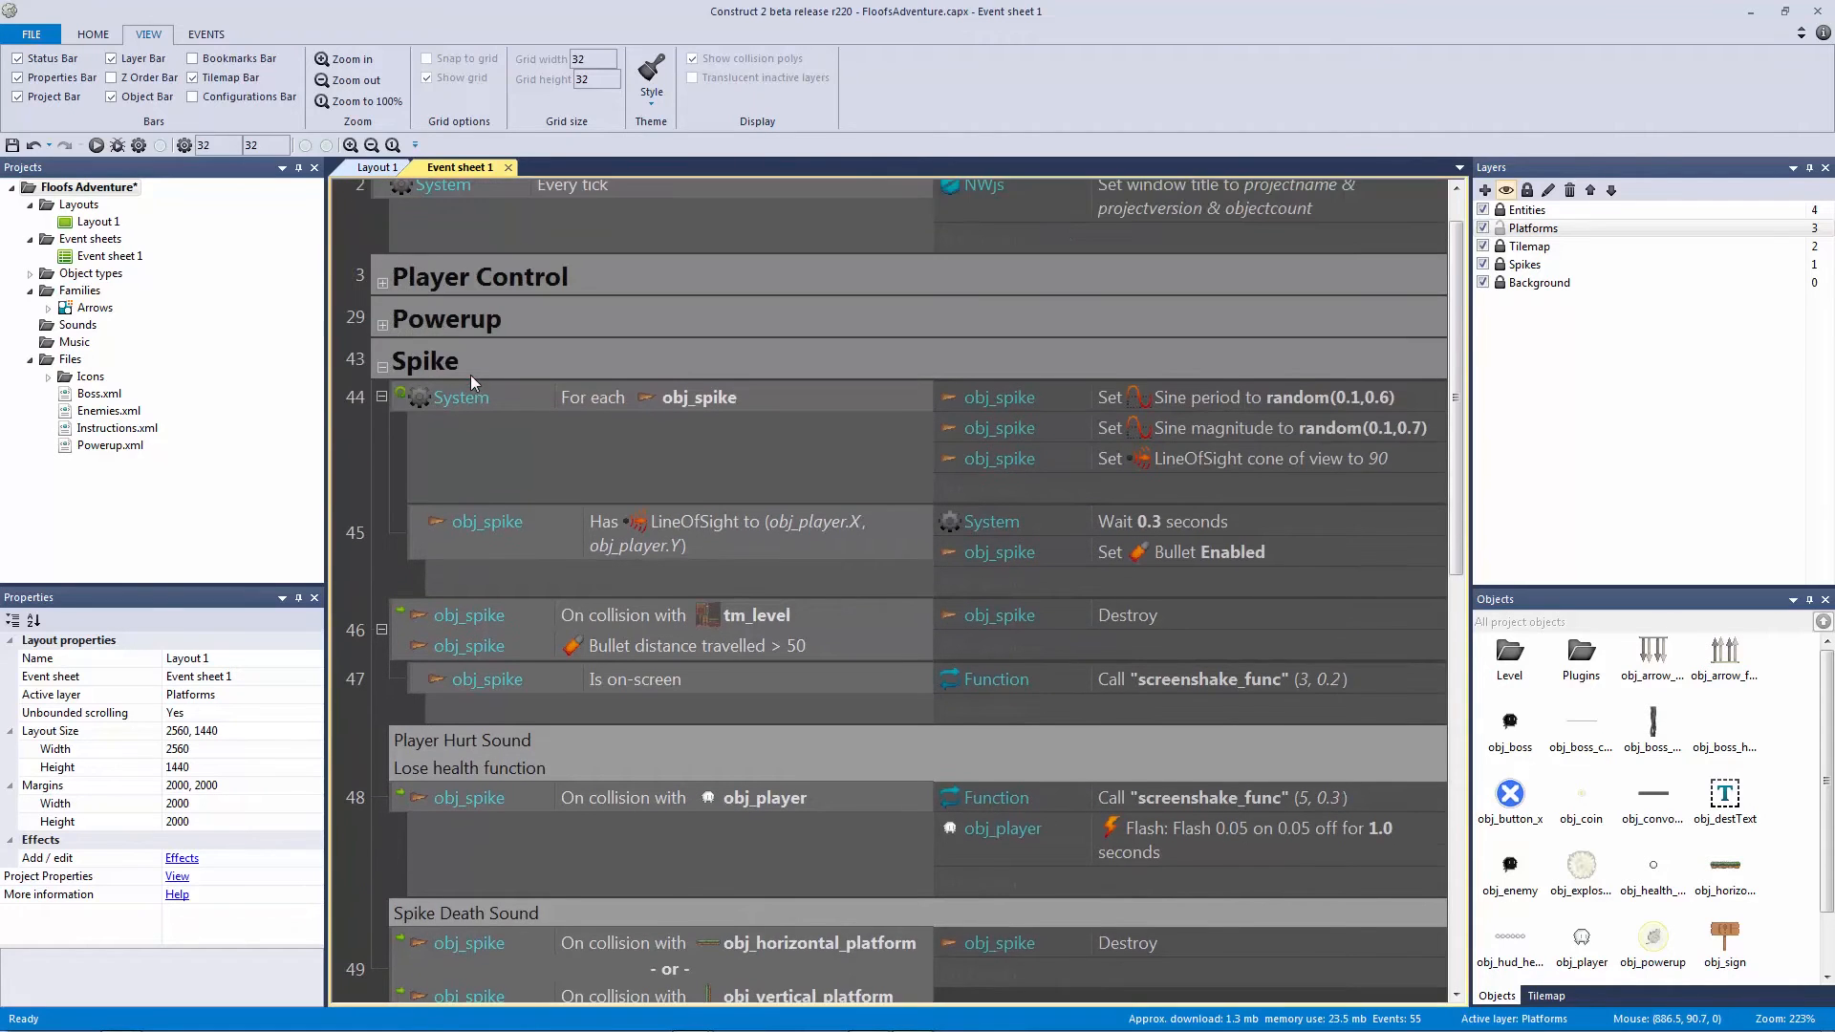
pyautogui.click(381, 367)
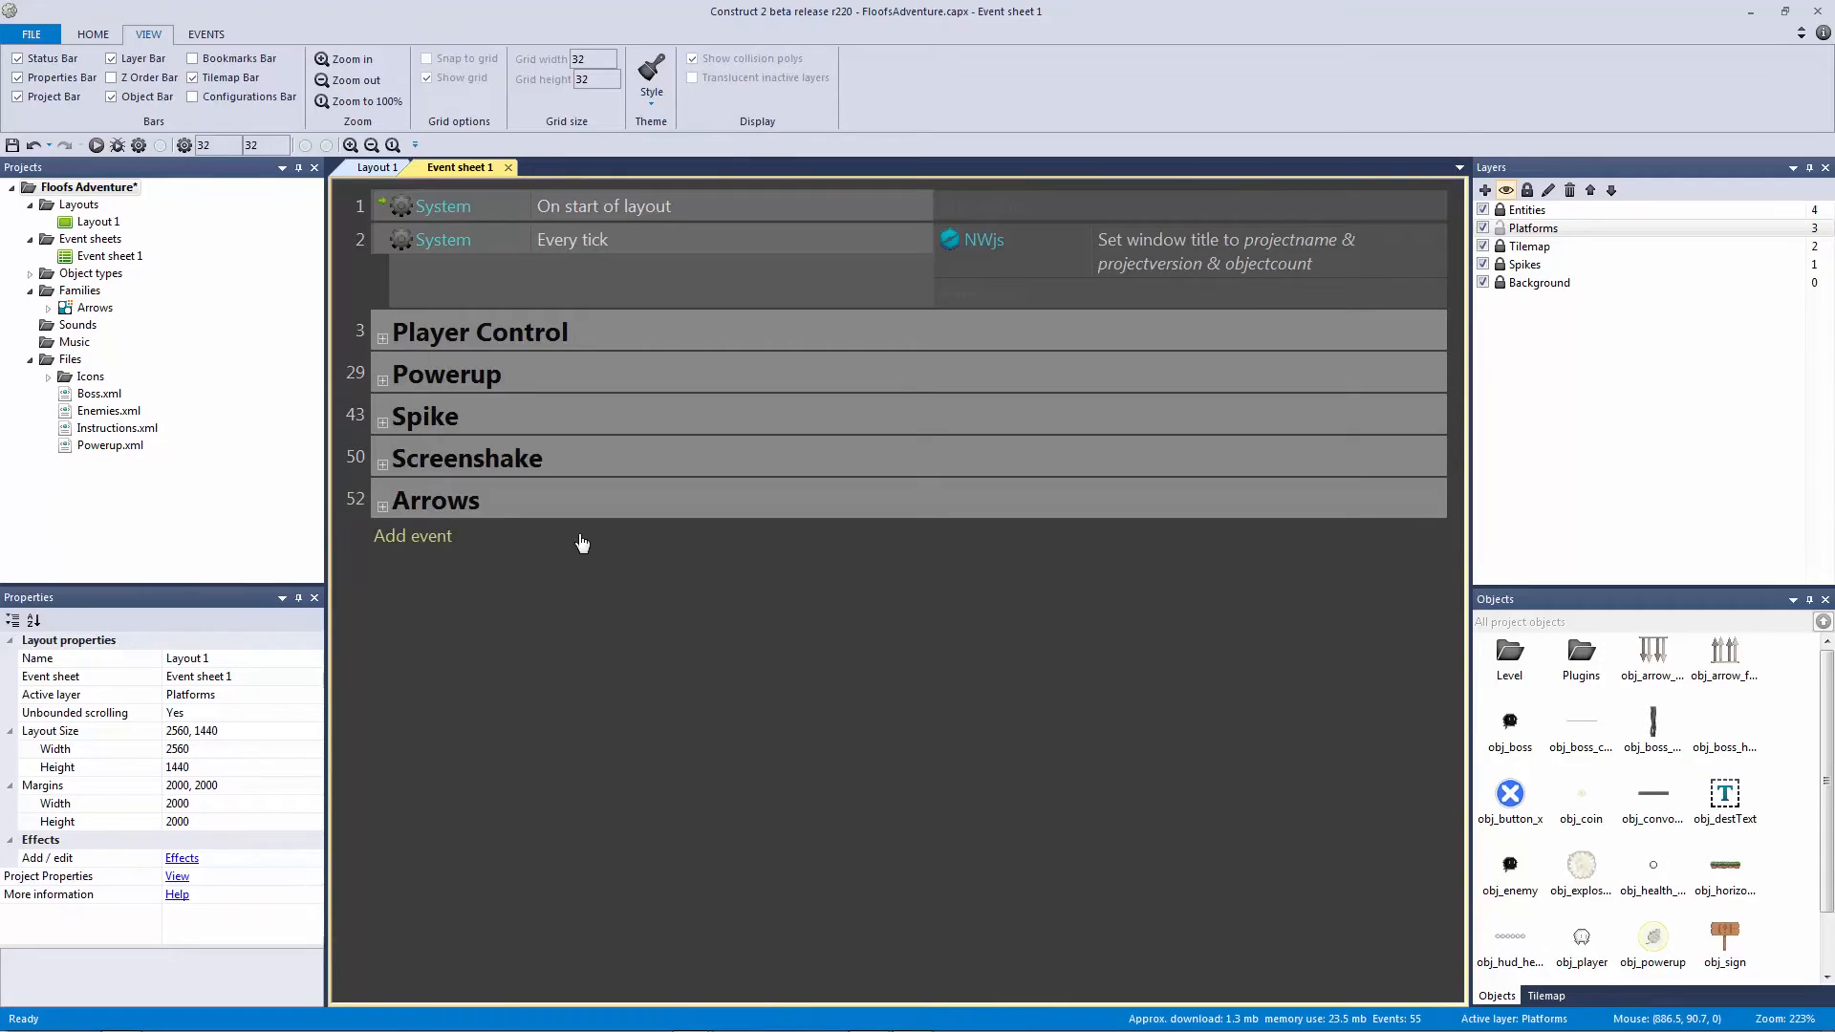
# Step: Add an event that checks whether obj_horizontal_platform's instance variable moving is equal to 0
pyautogui.click(435, 537)
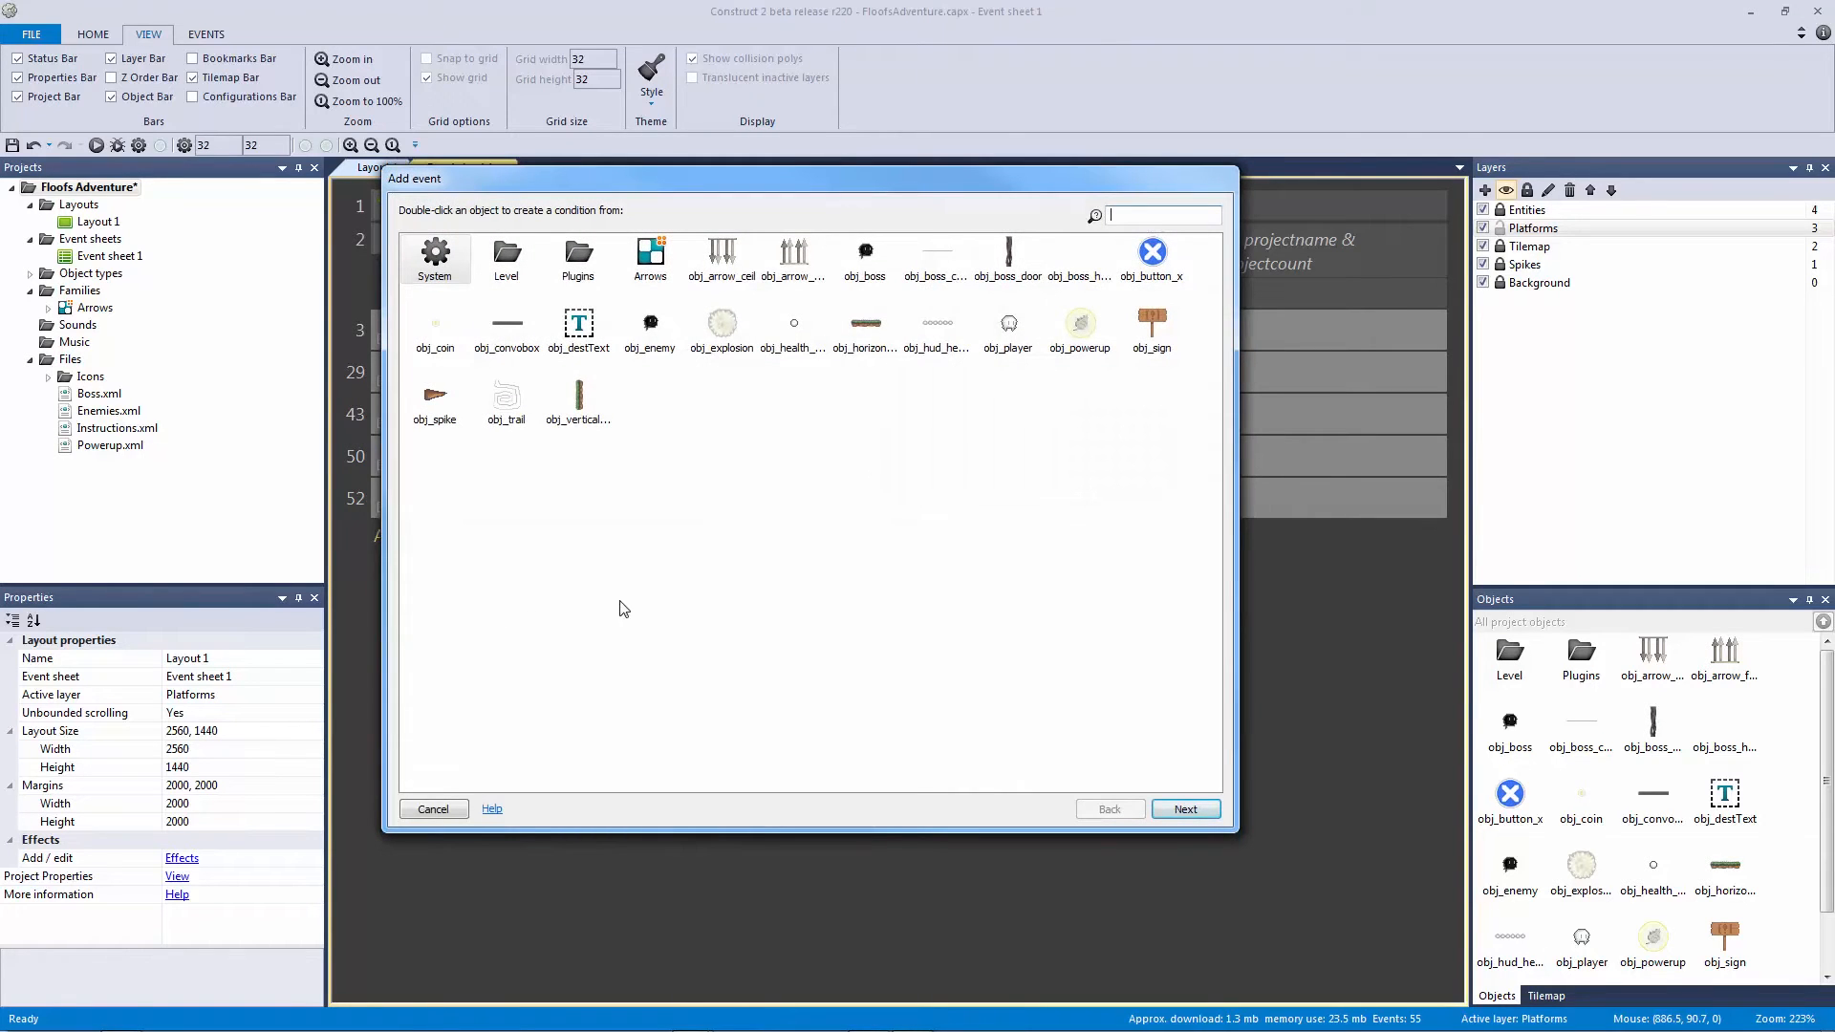
pyautogui.click(865, 325)
pyautogui.doubleClick(865, 325)
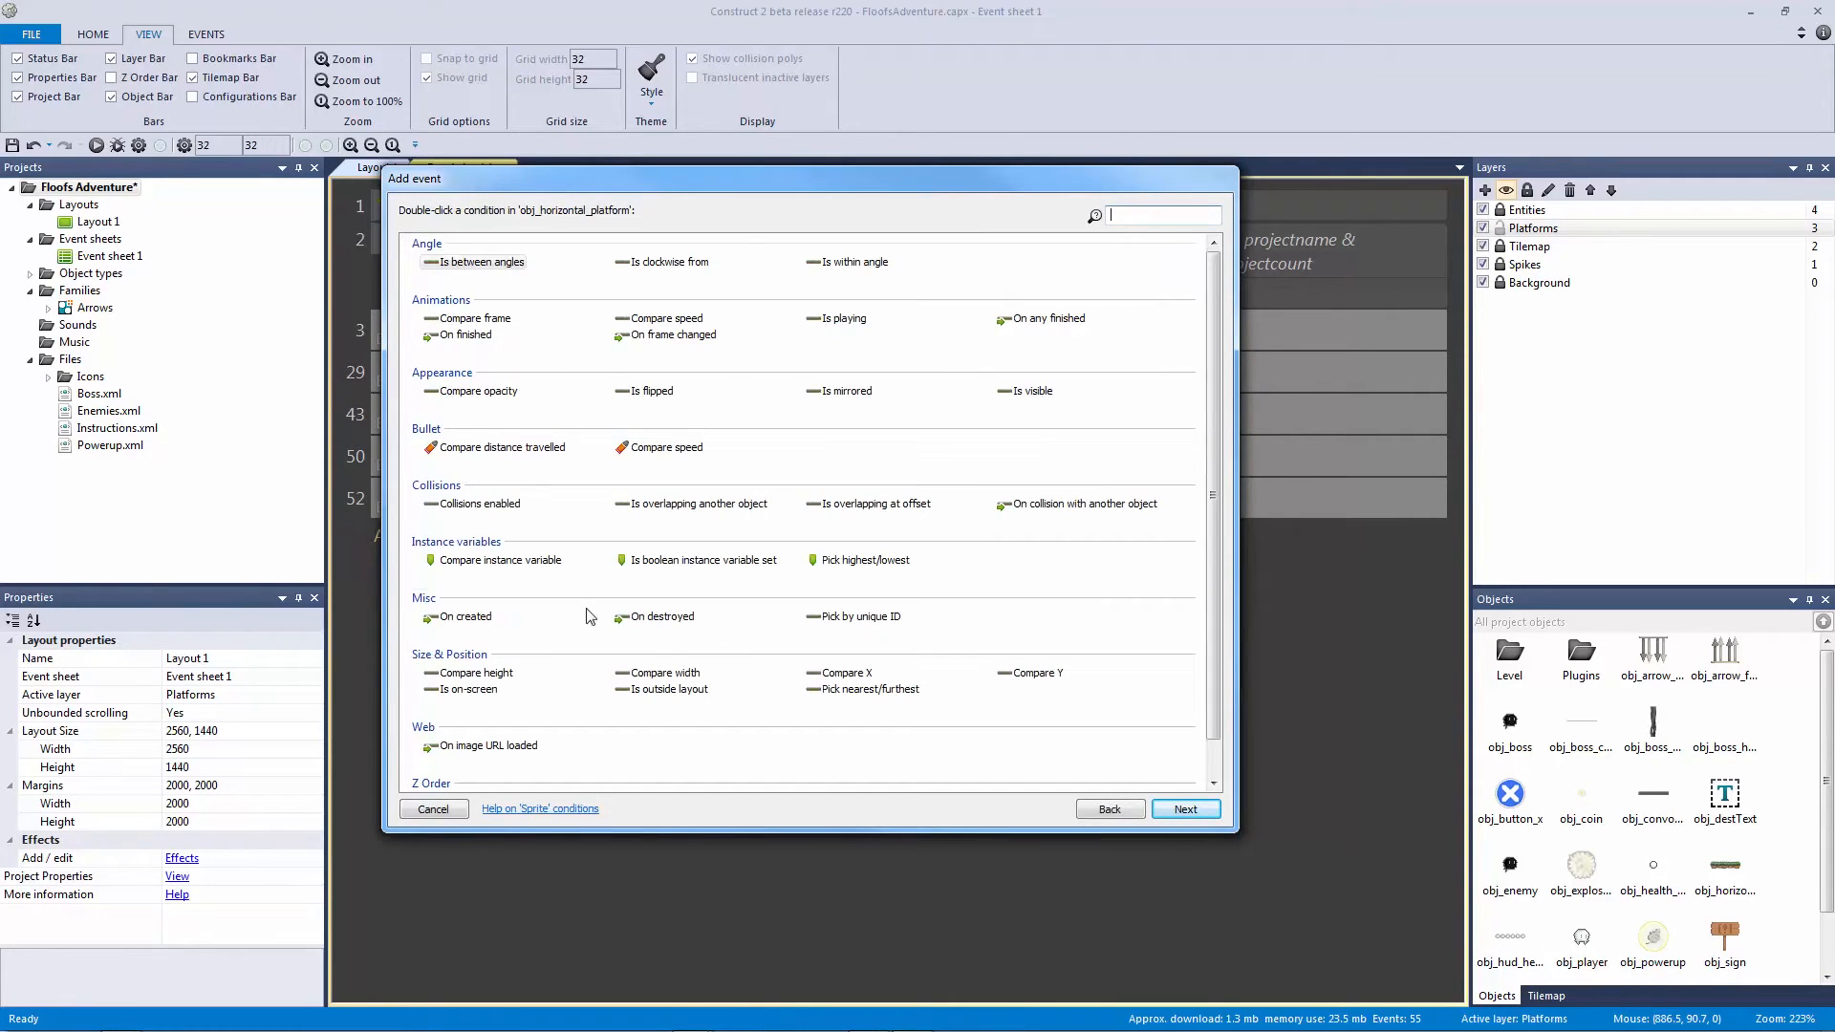
pyautogui.doubleClick(499, 560)
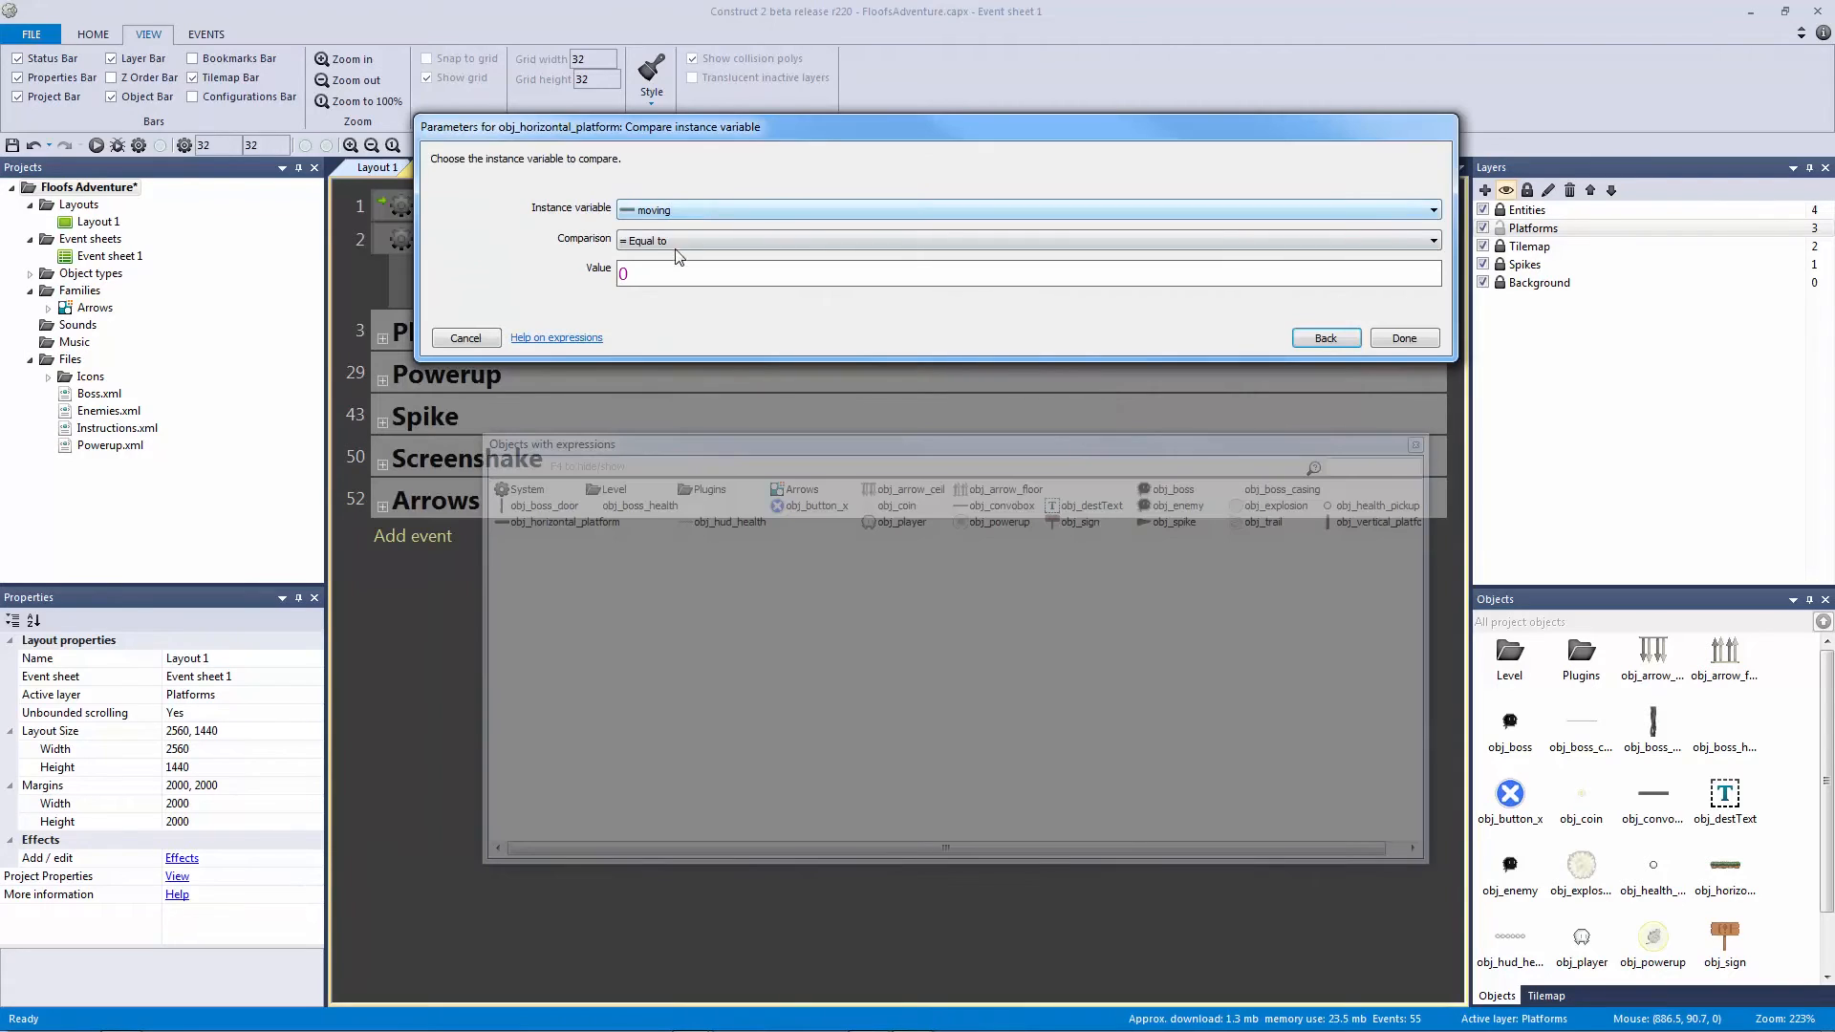
pyautogui.click(1403, 337)
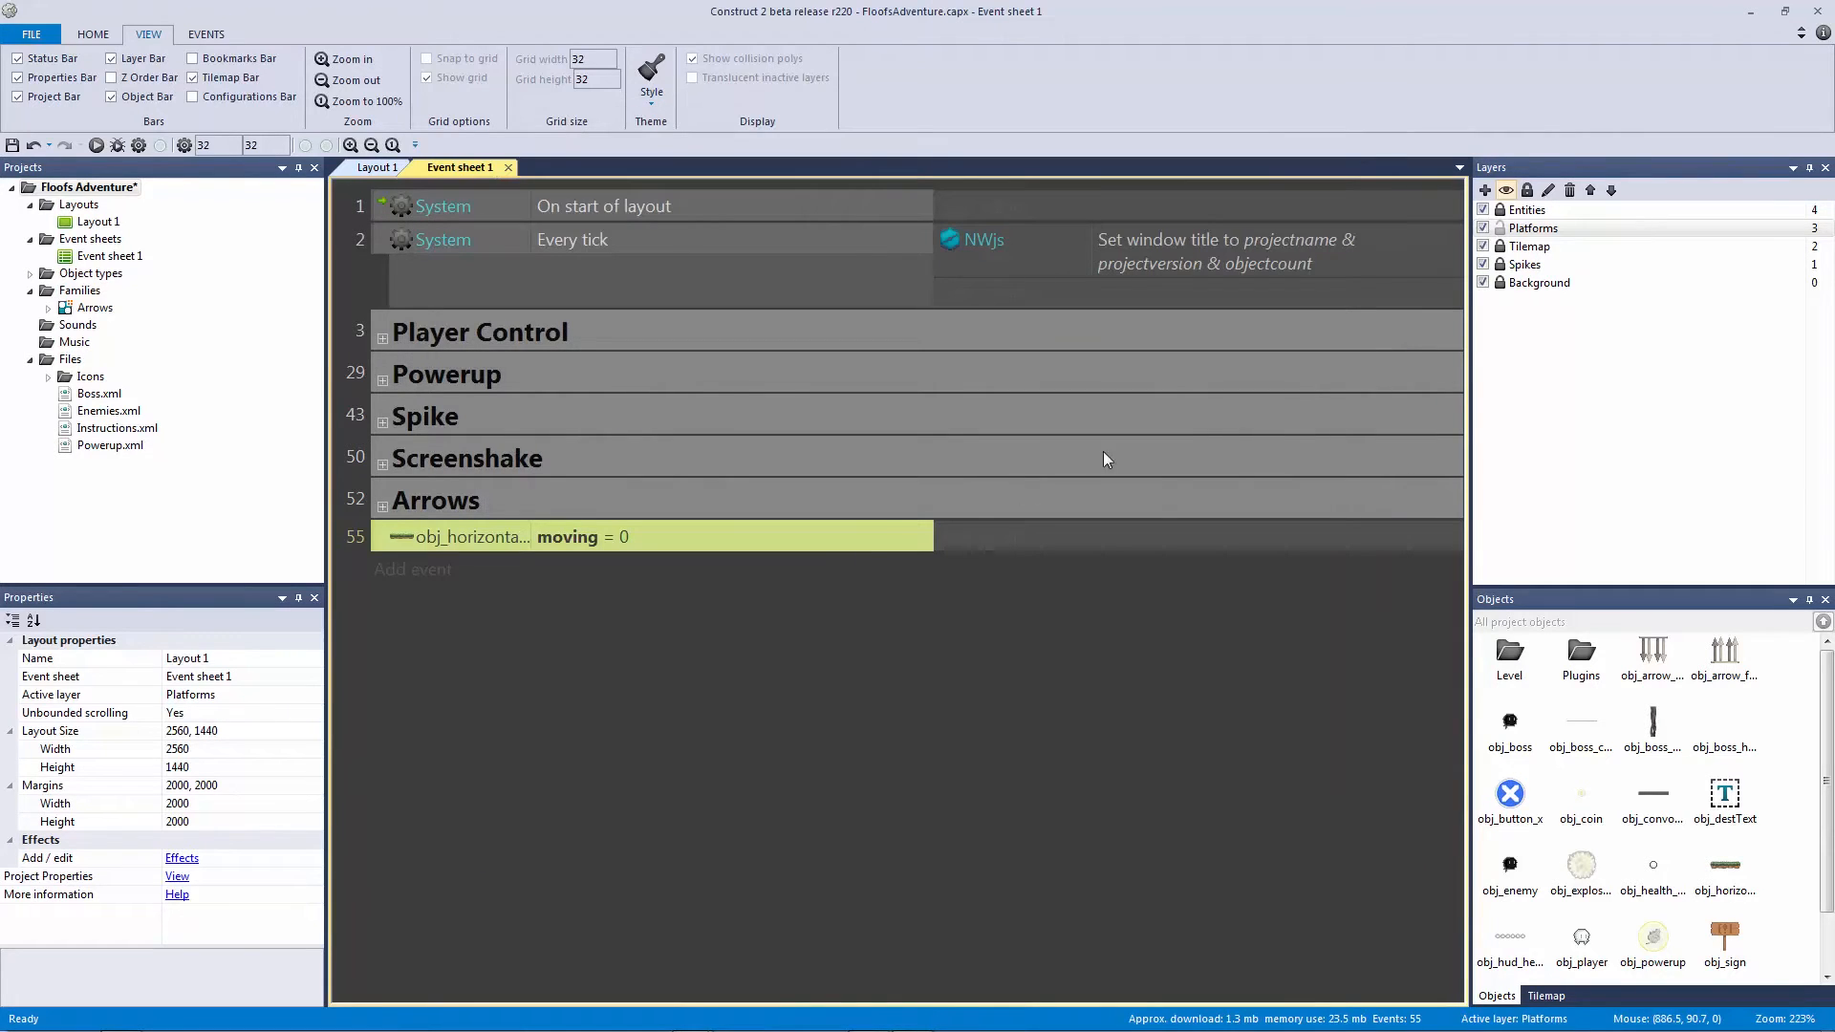
# Step: Give the moving = 0 event an action that sets obj_horizontal_platform's Bullet speed to 0
pyautogui.click(976, 551)
pyautogui.doubleClick(866, 331)
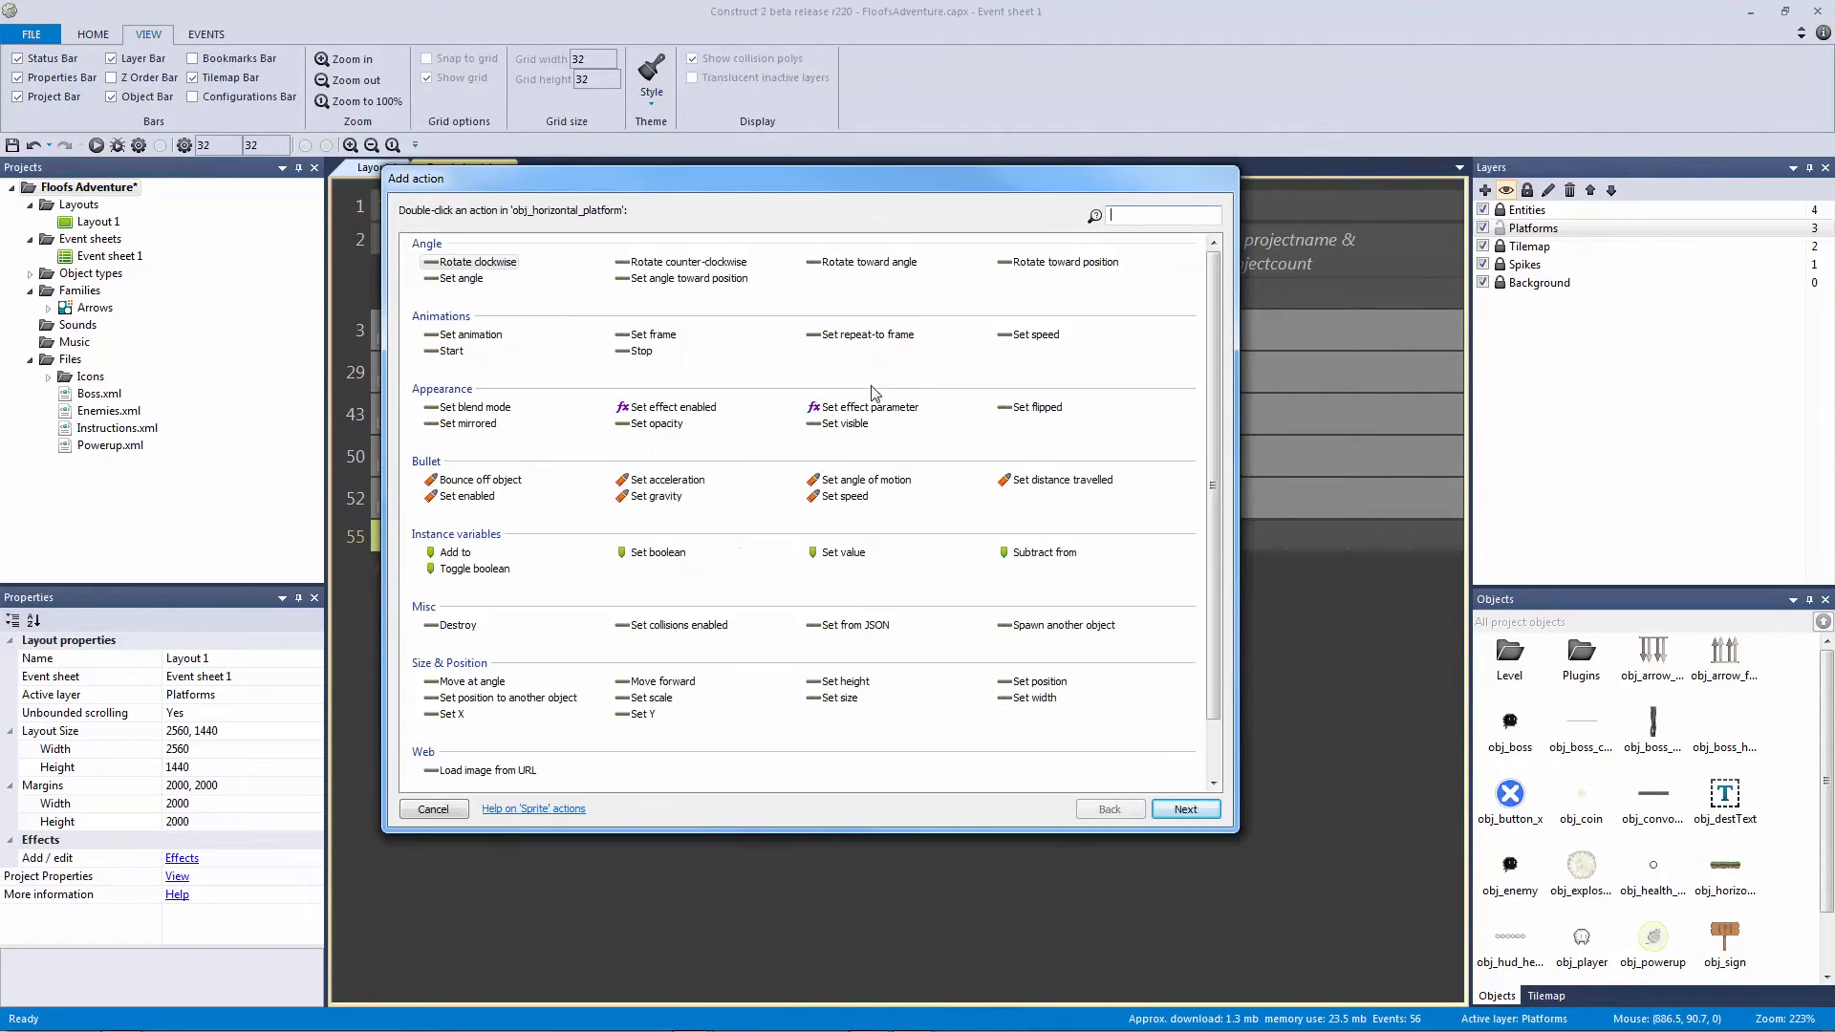
pyautogui.doubleClick(833, 497)
pyautogui.press('Return')
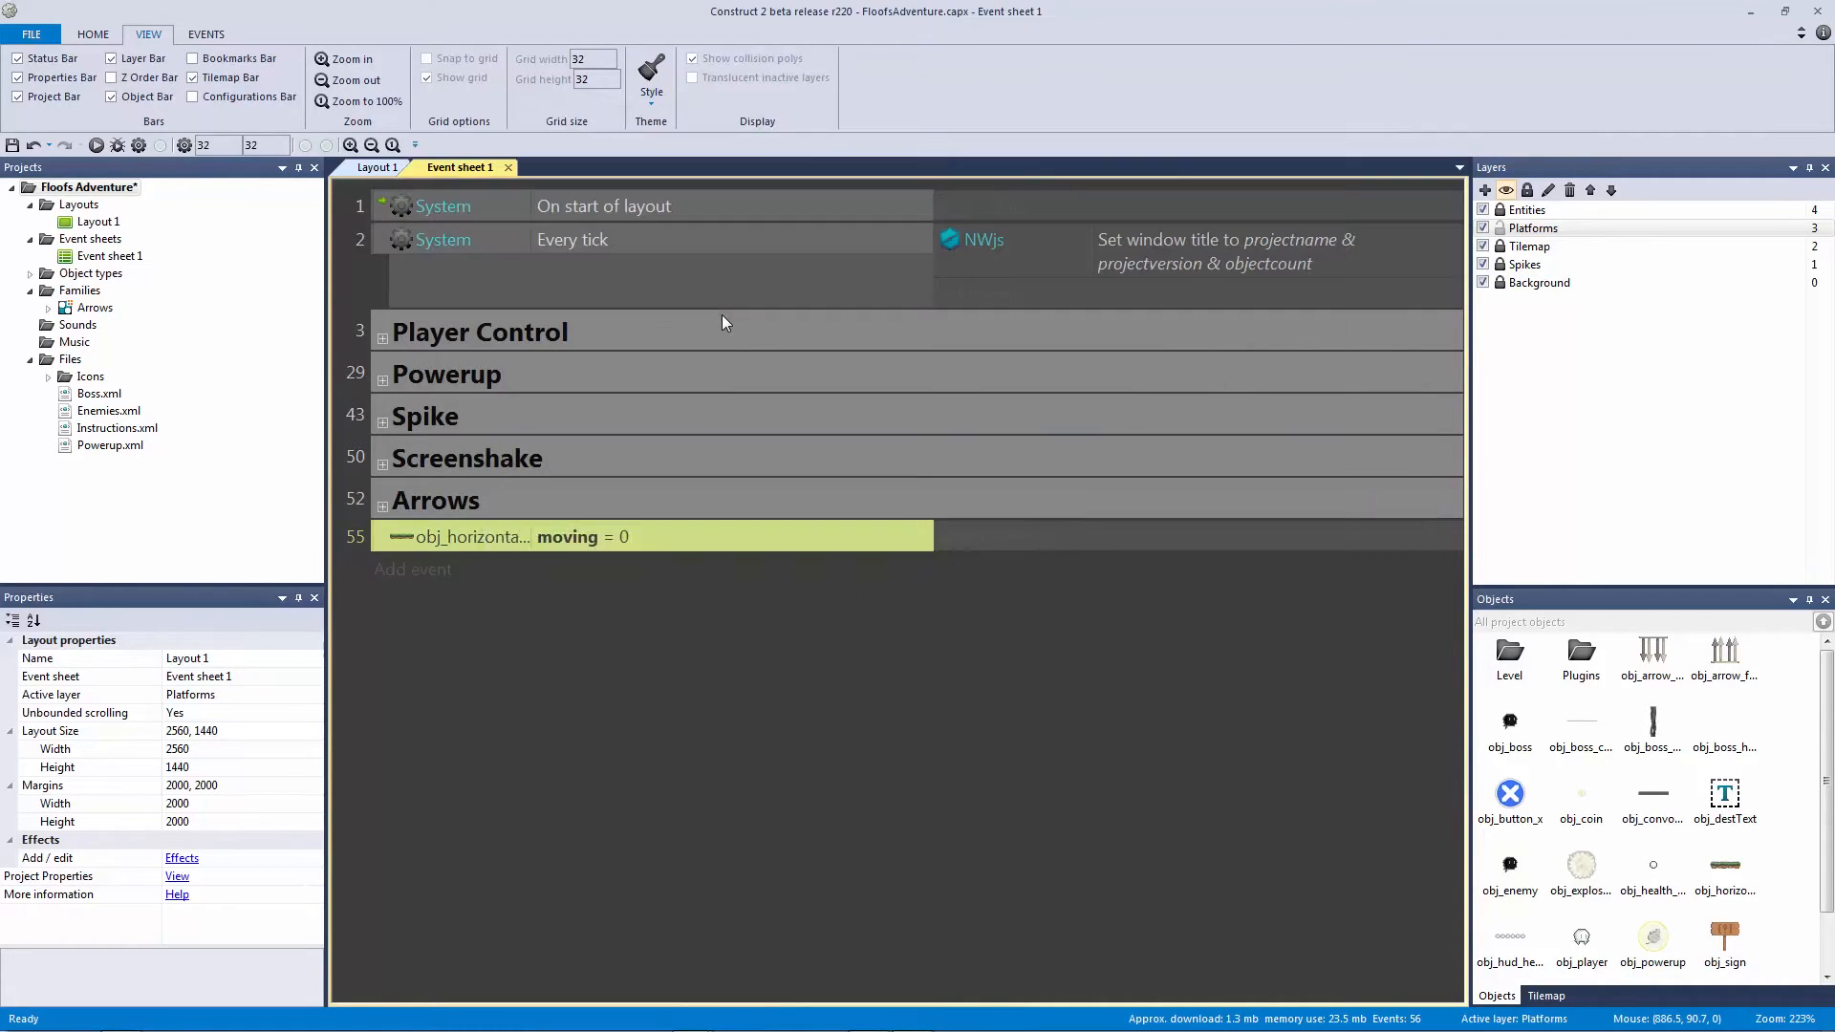
pyautogui.click(678, 546)
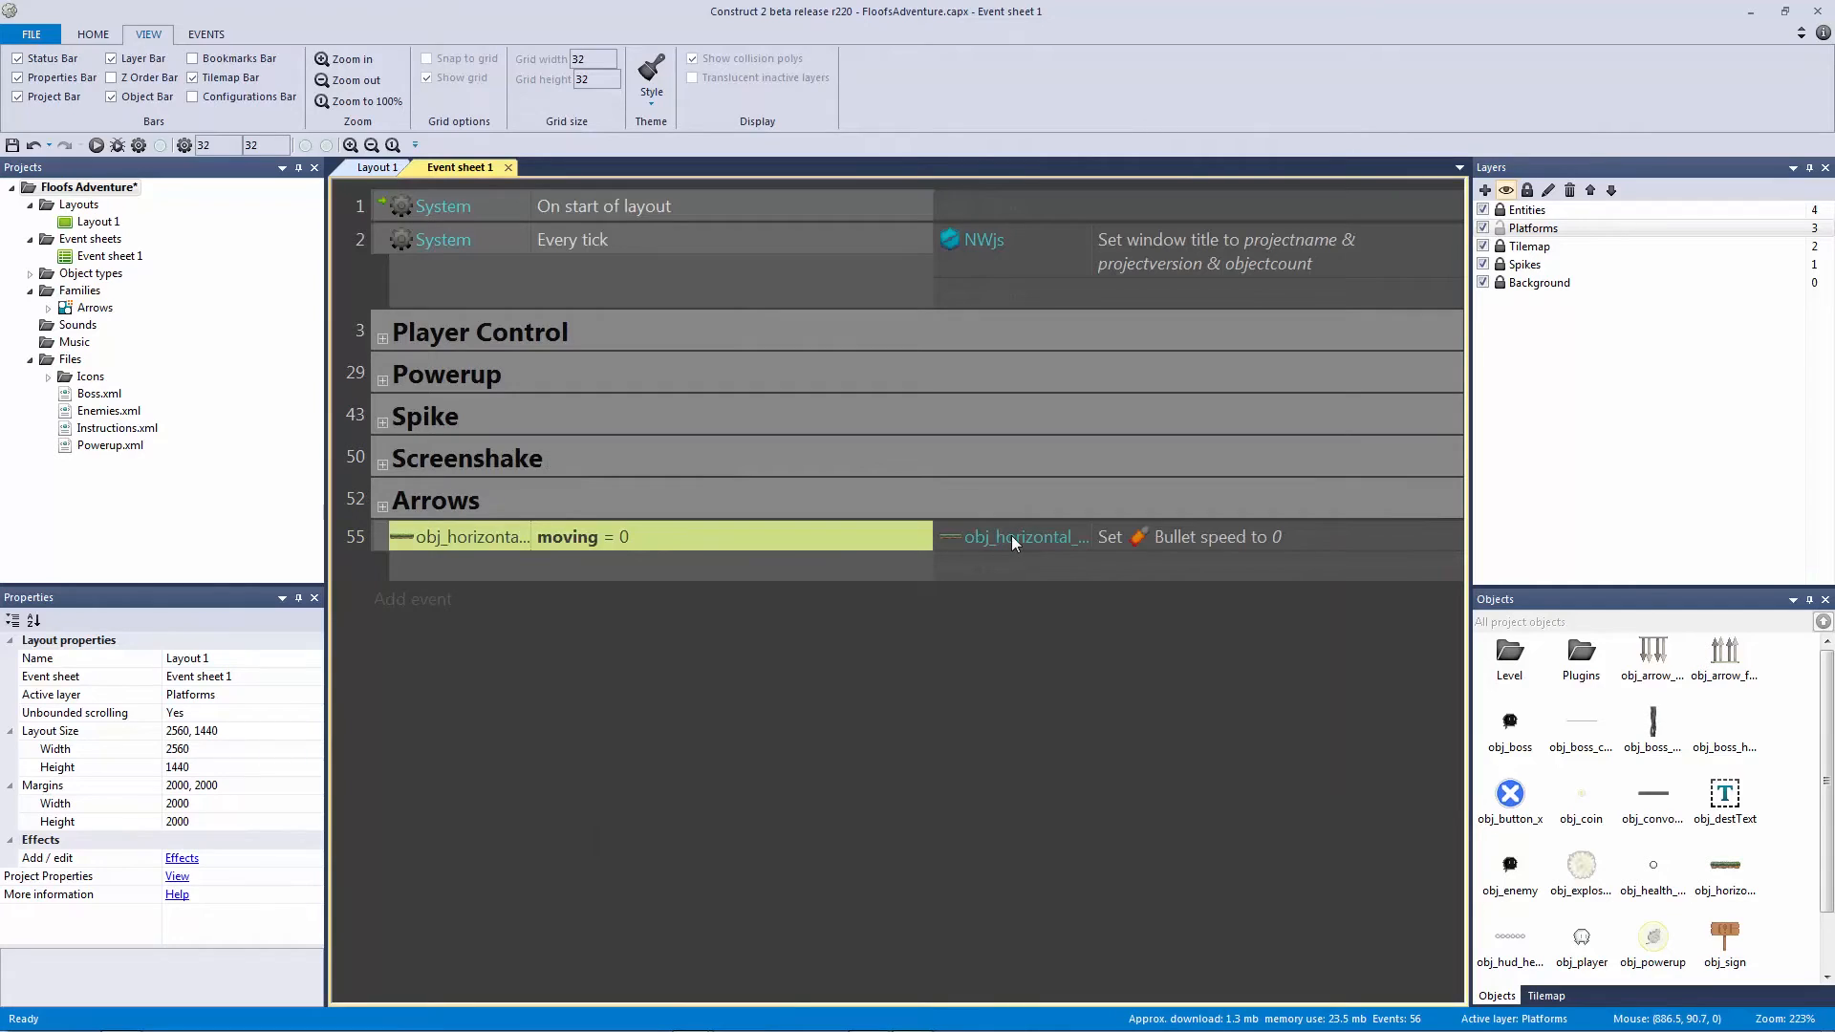
pyautogui.click(1015, 541)
pyautogui.click(669, 539)
# Step: Duplicate the moving = 0 event and set the copy's comparison value to 1
pyautogui.click(385, 542)
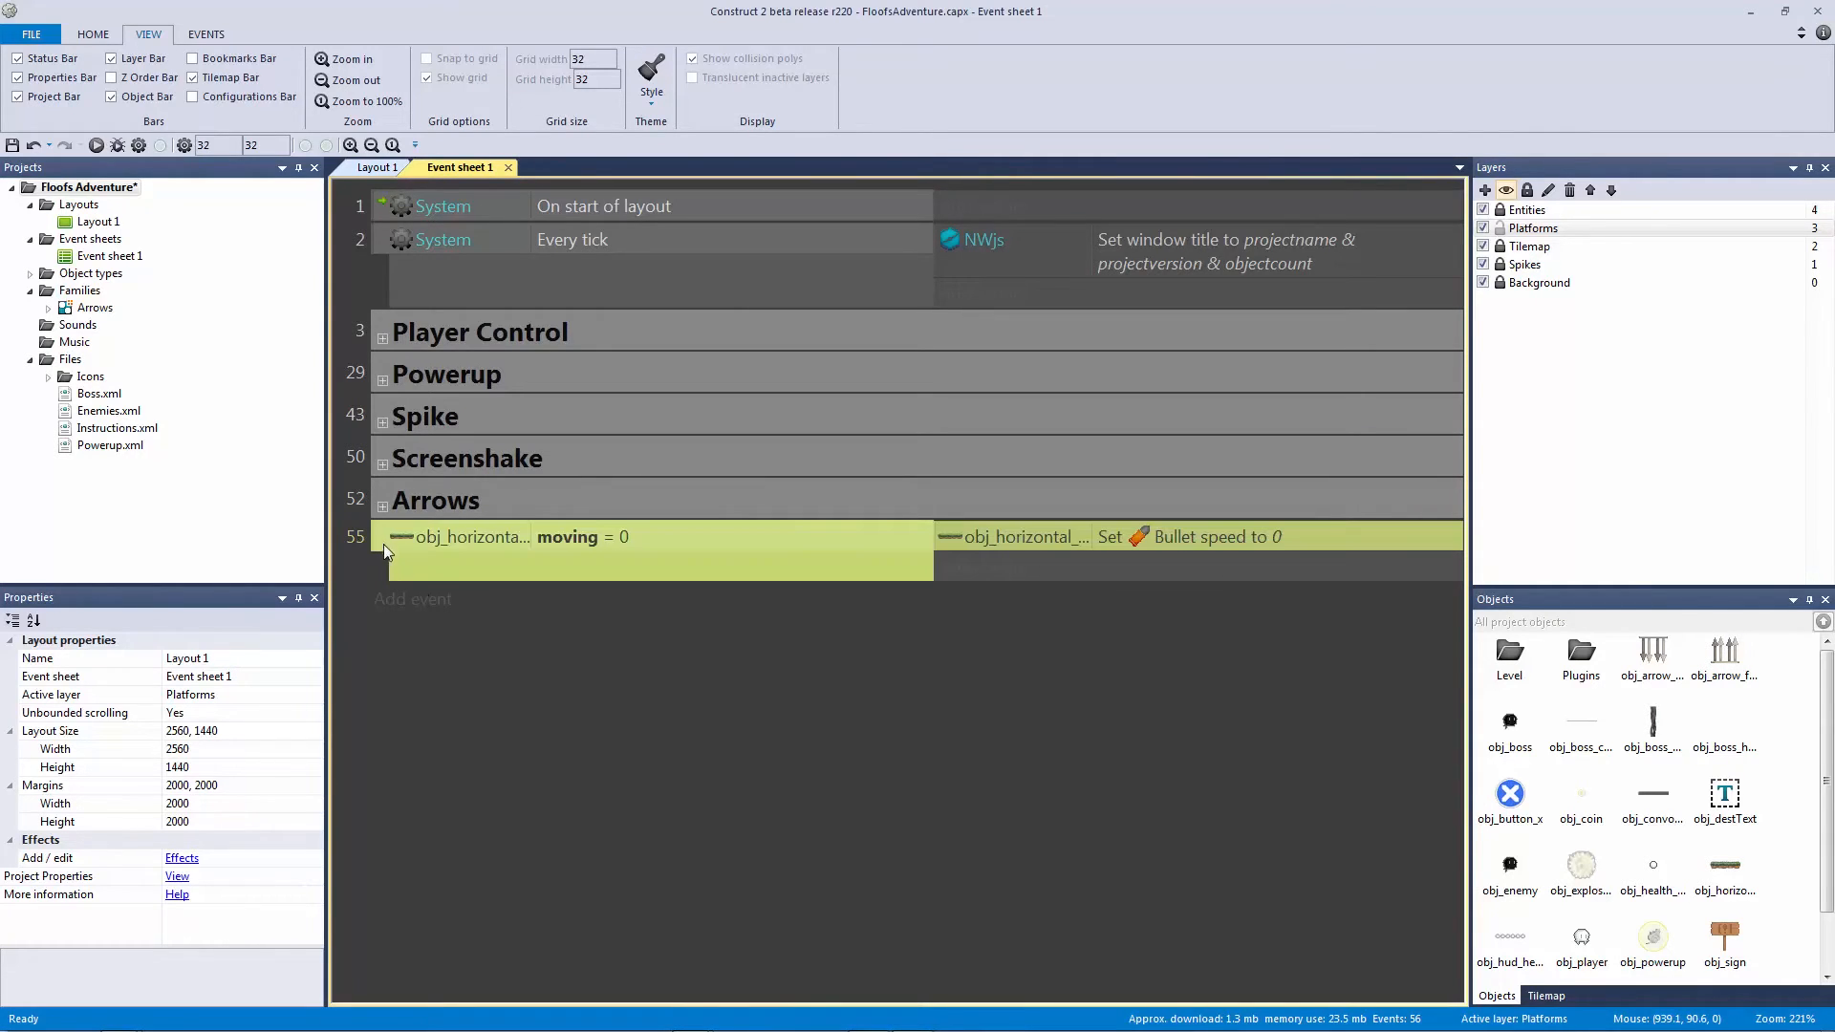
pyautogui.hotkey('ctrl', 'c')
pyautogui.hotkey('ctrl', 'v')
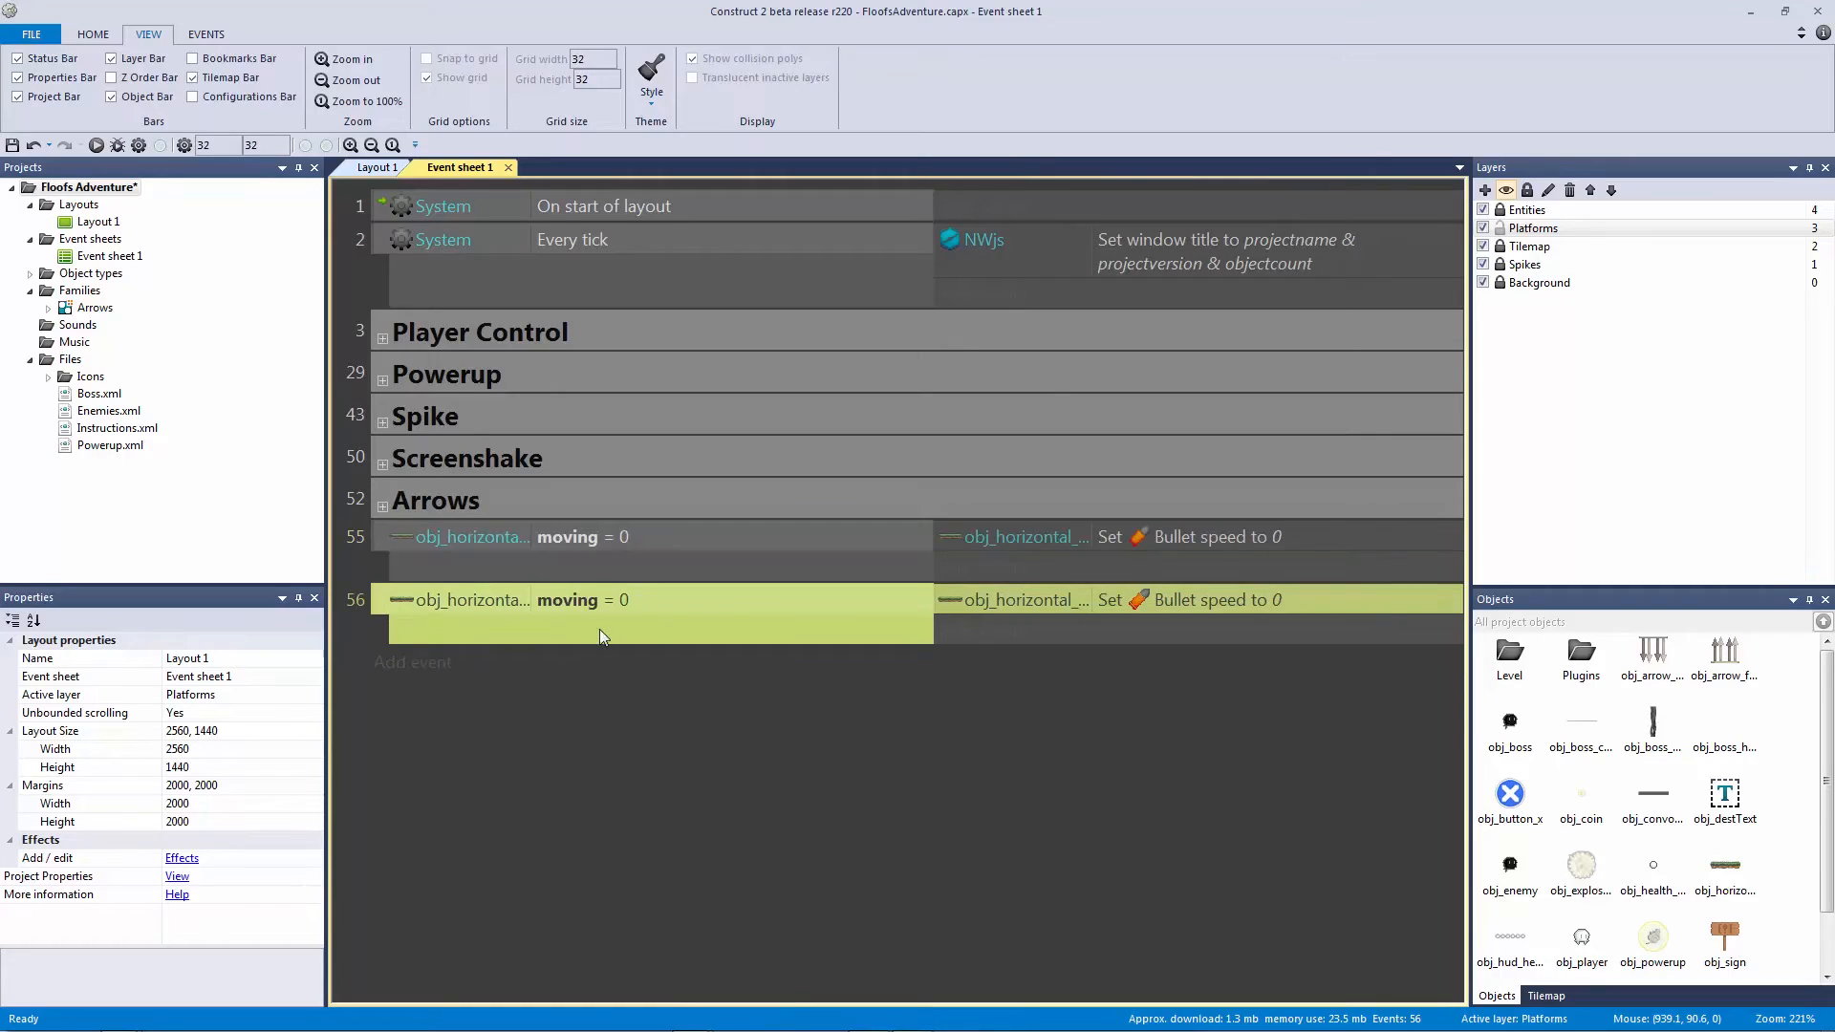
pyautogui.doubleClick(656, 601)
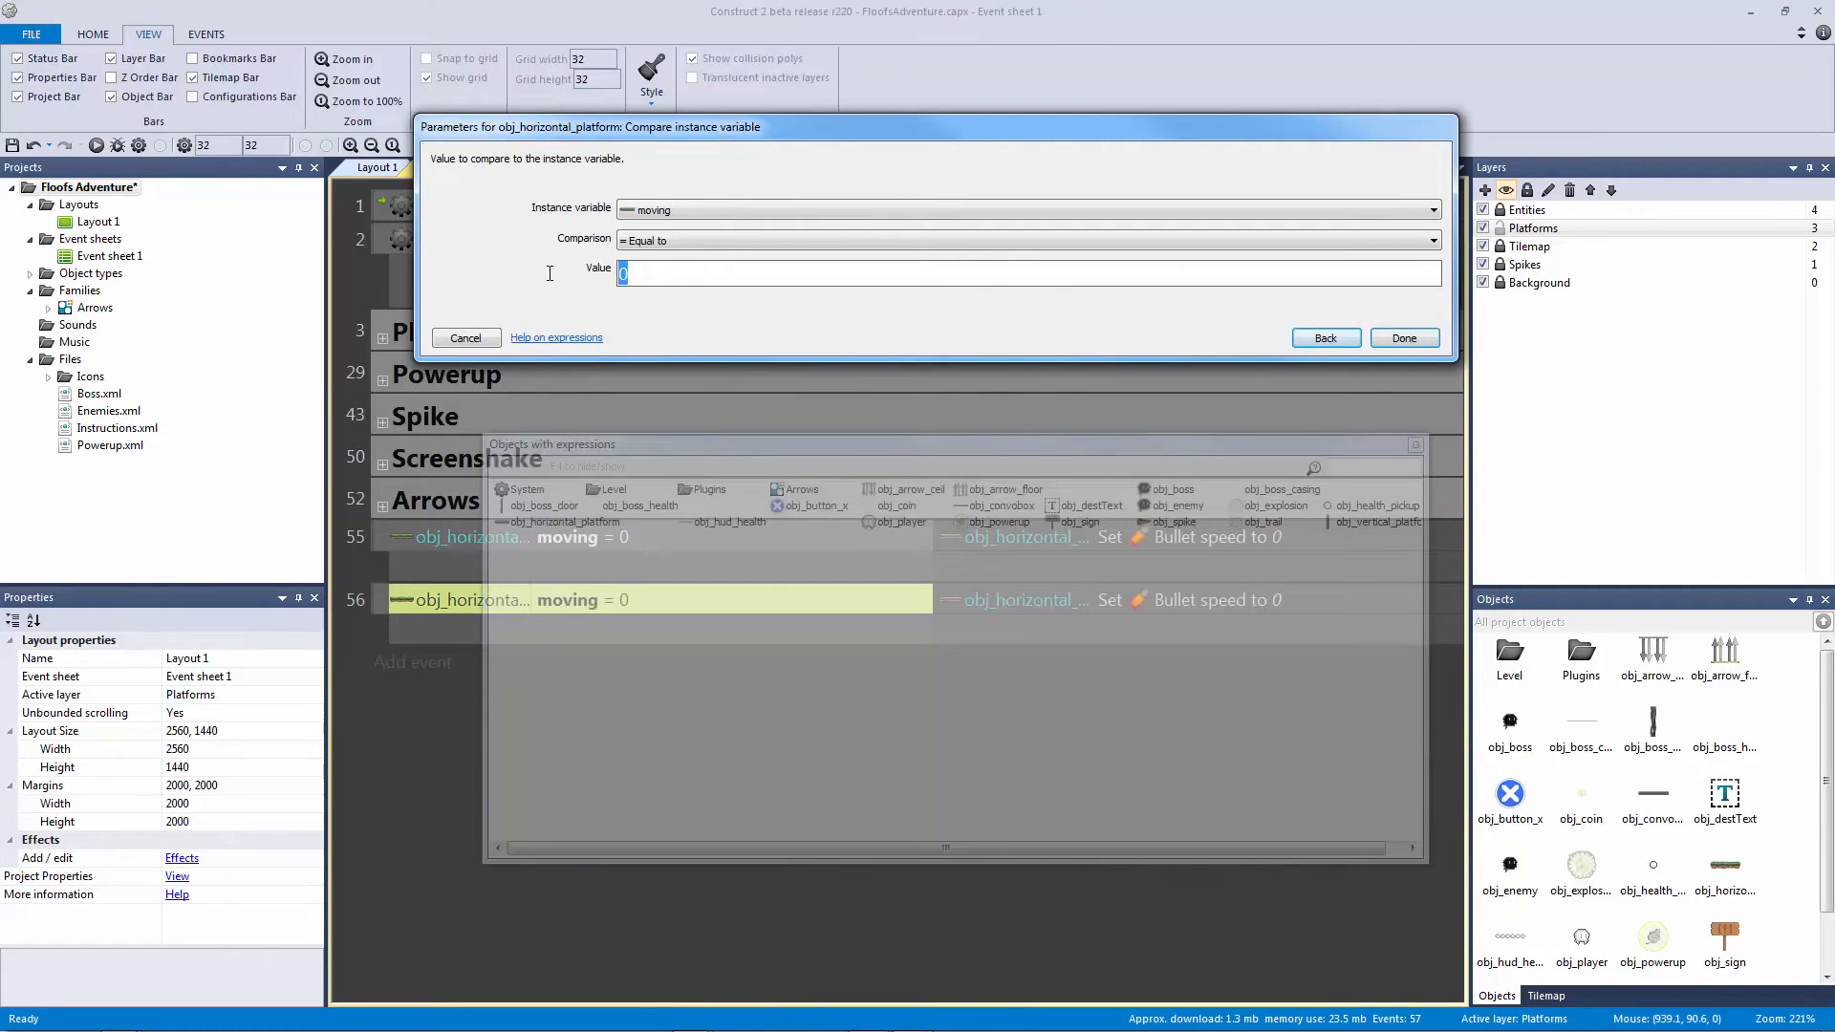
pyautogui.write('1')
pyautogui.press('Return')
# Step: Set the Bullet speed in the moving = 1 event's action to 200
pyautogui.doubleClick(1246, 600)
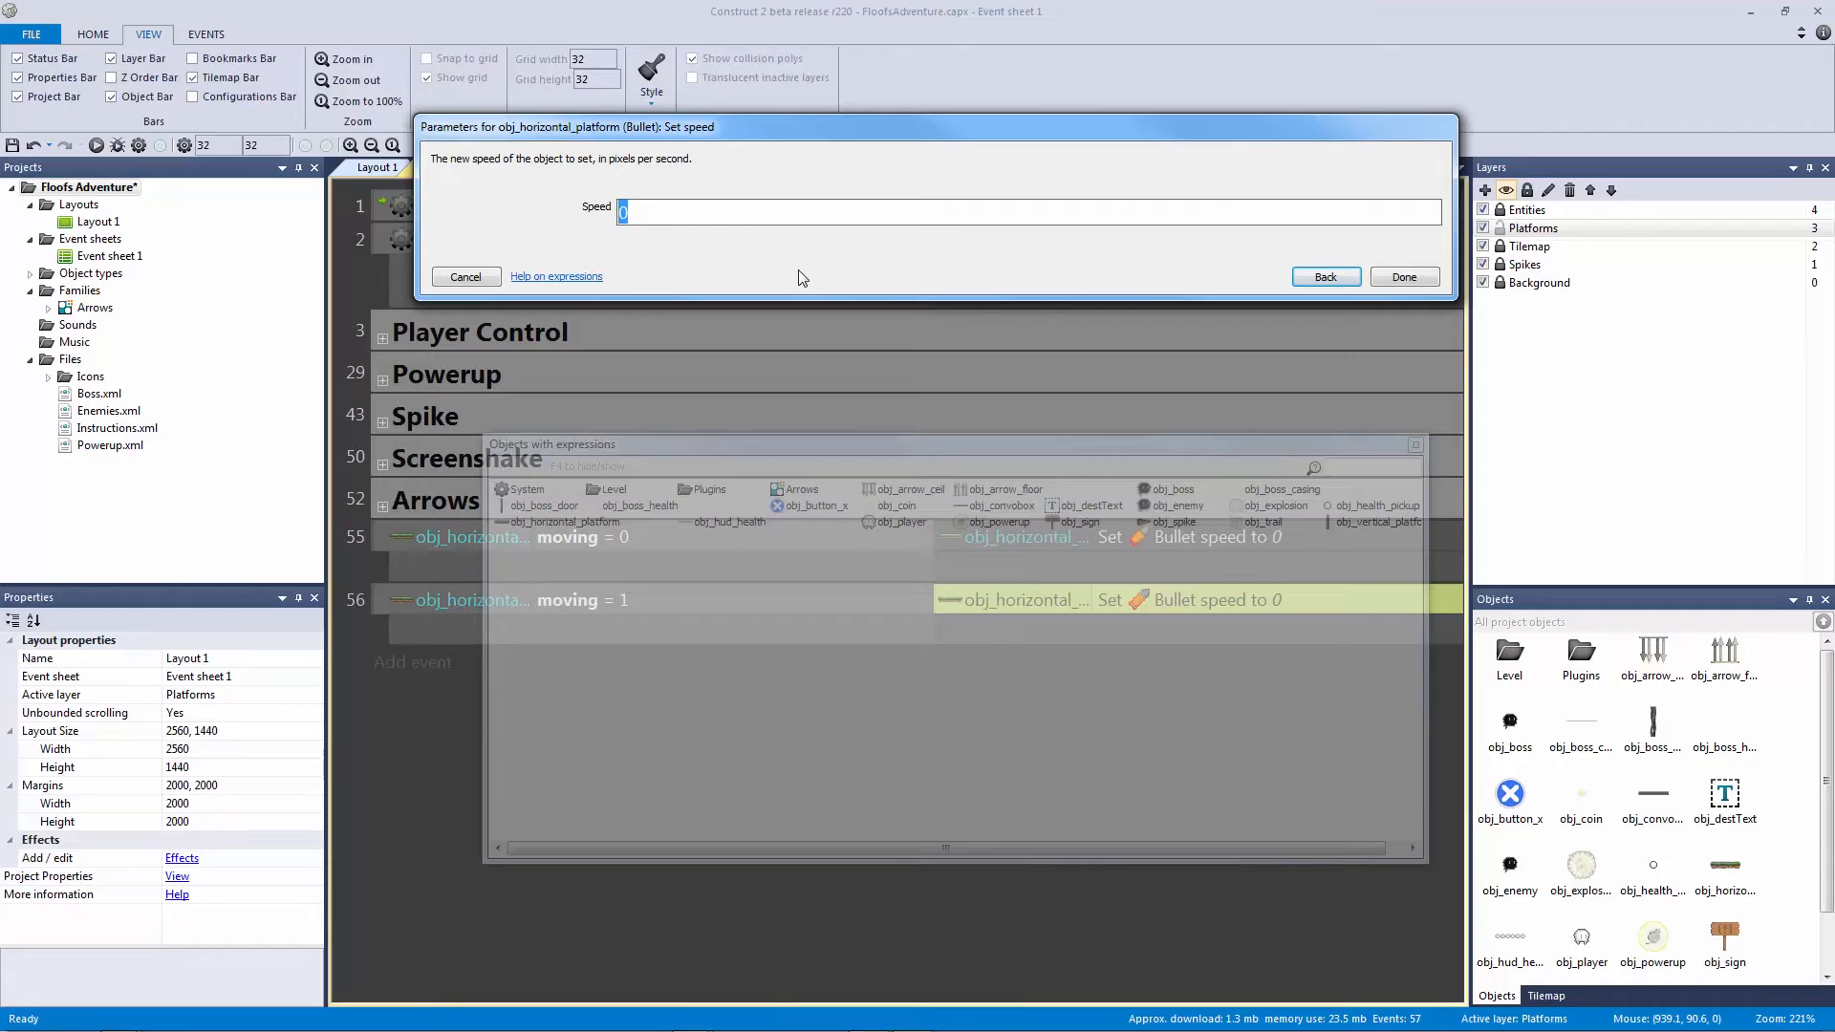
pyautogui.write('200')
pyautogui.press('Return')
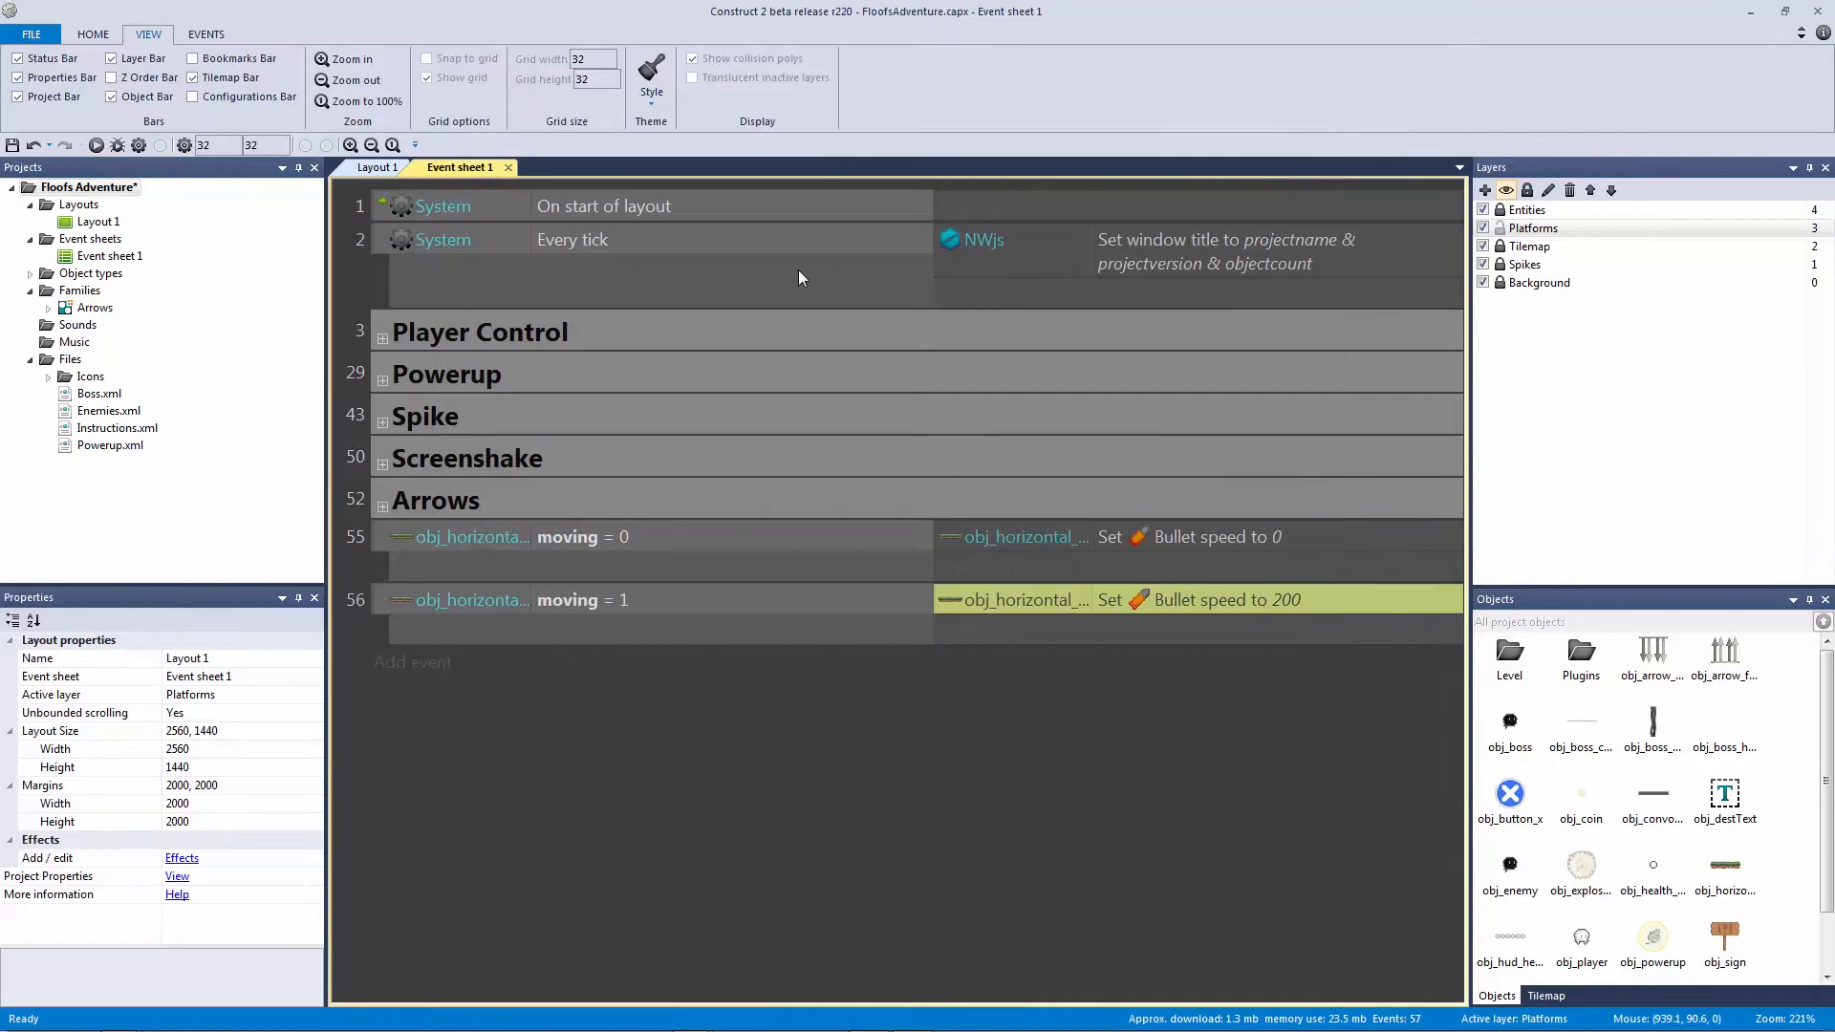
# Step: Check the placed platform's moving variable against the two moving events and their Bullet speed actions
pyautogui.click(372, 168)
pyautogui.click(845, 501)
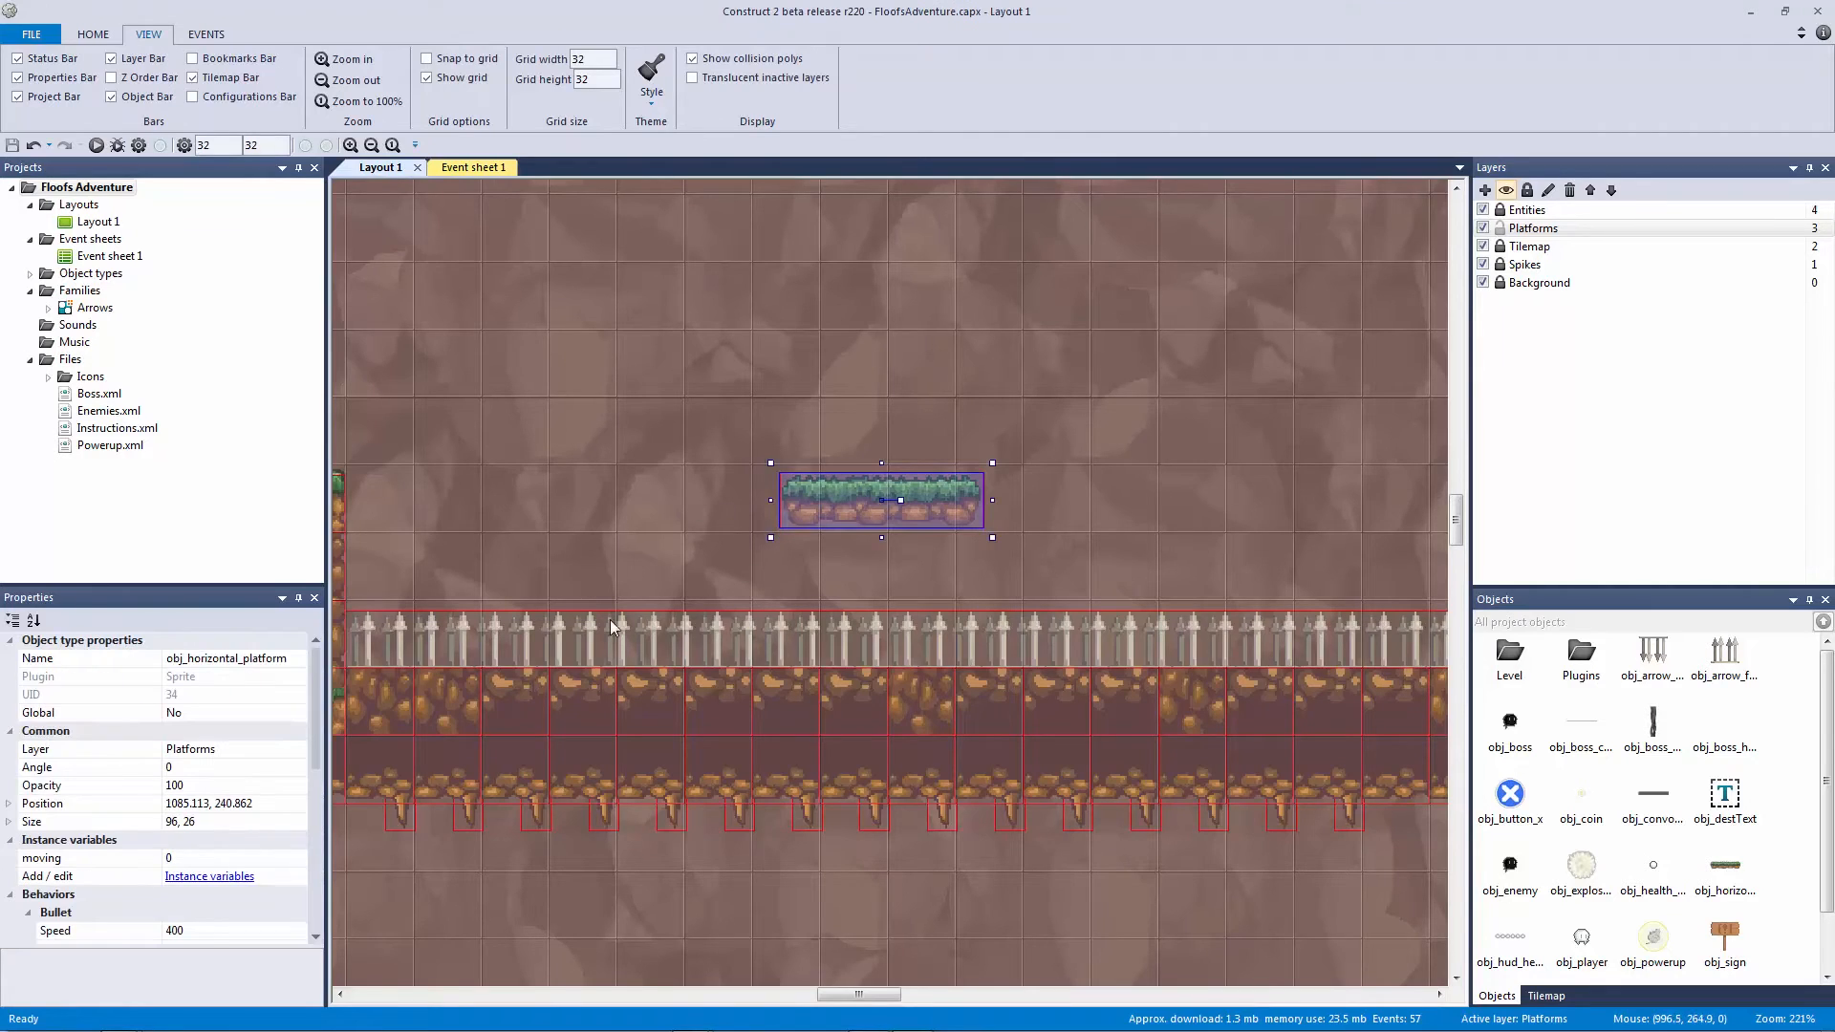
pyautogui.click(109, 874)
pyautogui.click(179, 858)
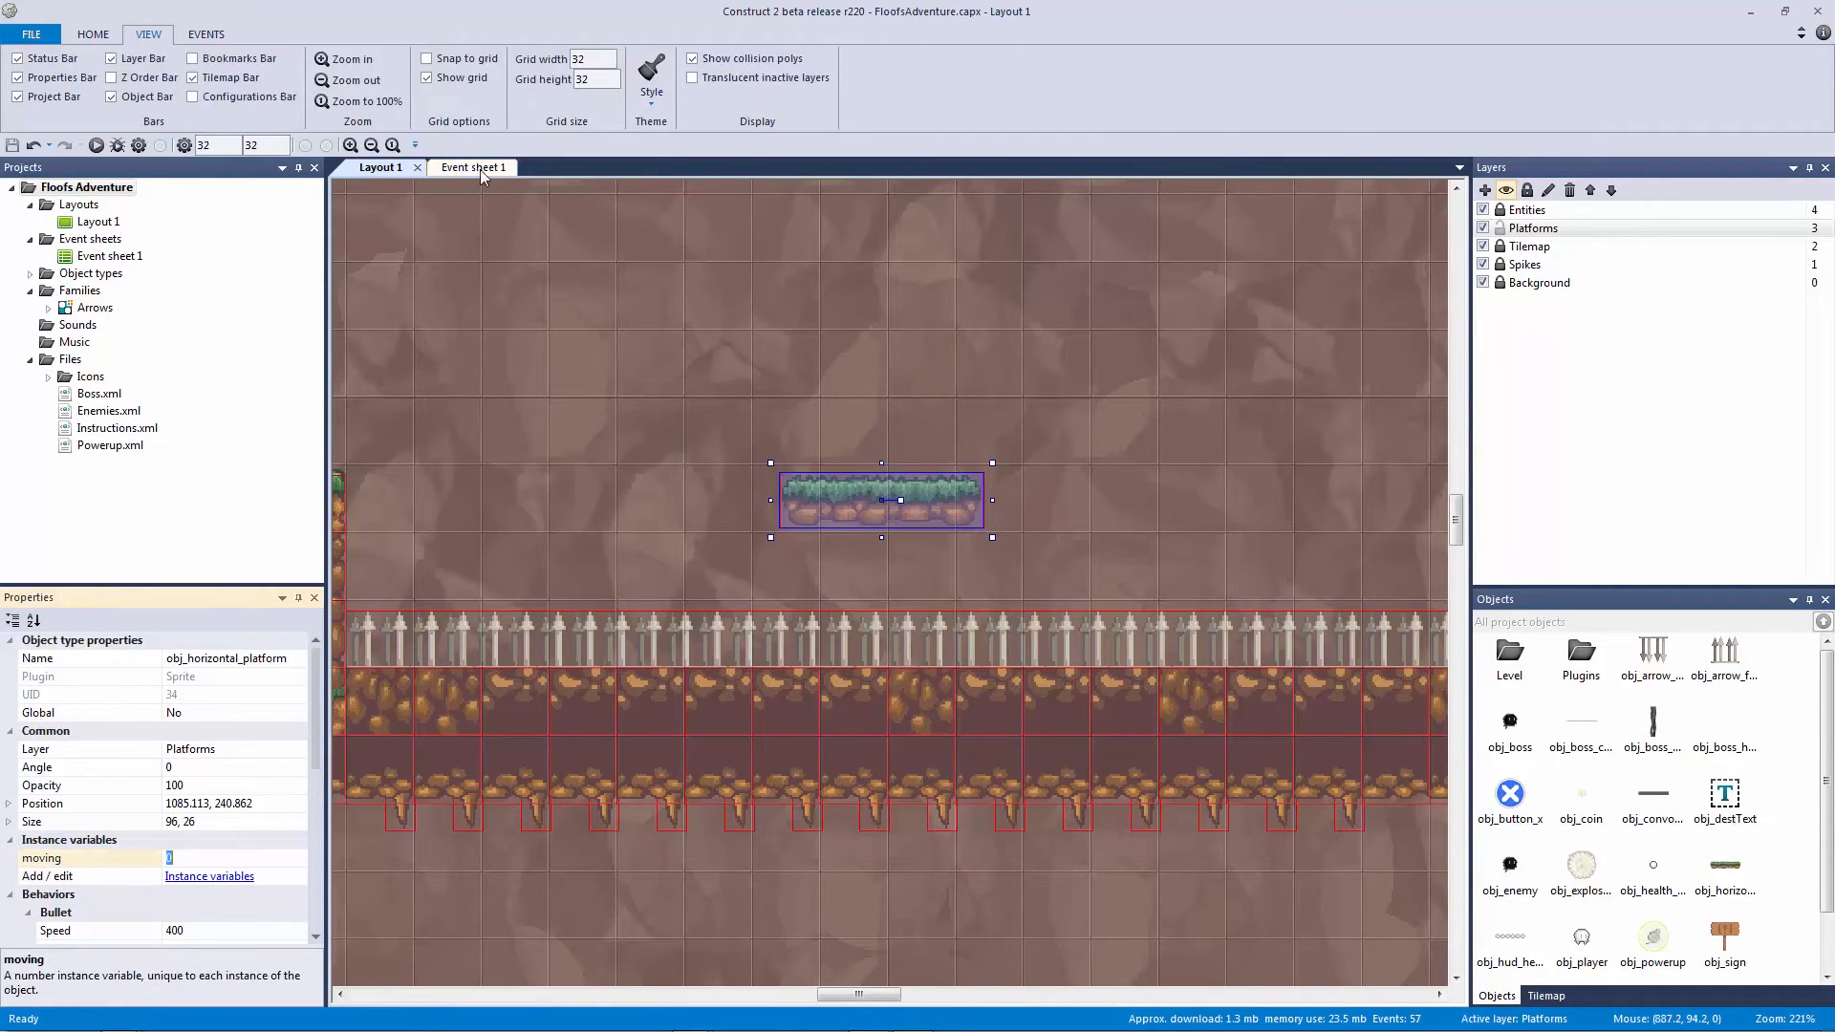
pyautogui.click(473, 167)
pyautogui.click(822, 600)
pyautogui.click(1167, 600)
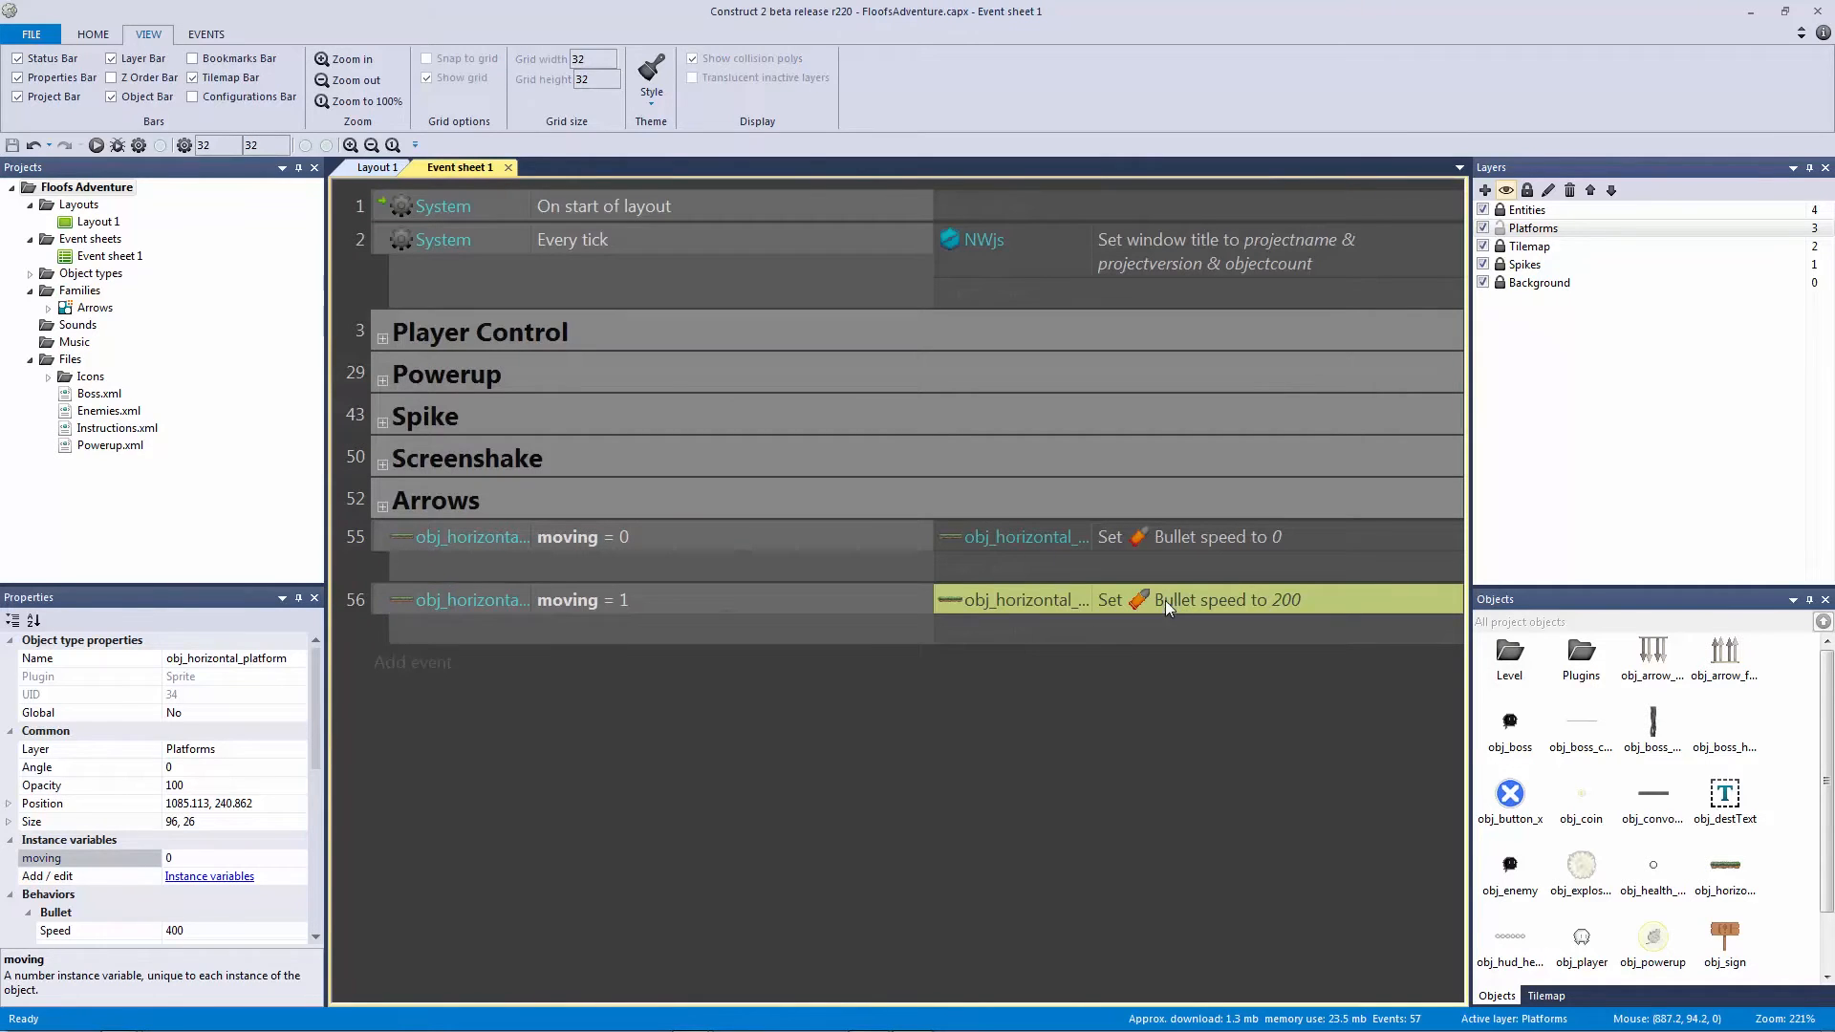
pyautogui.click(690, 541)
pyautogui.click(1107, 541)
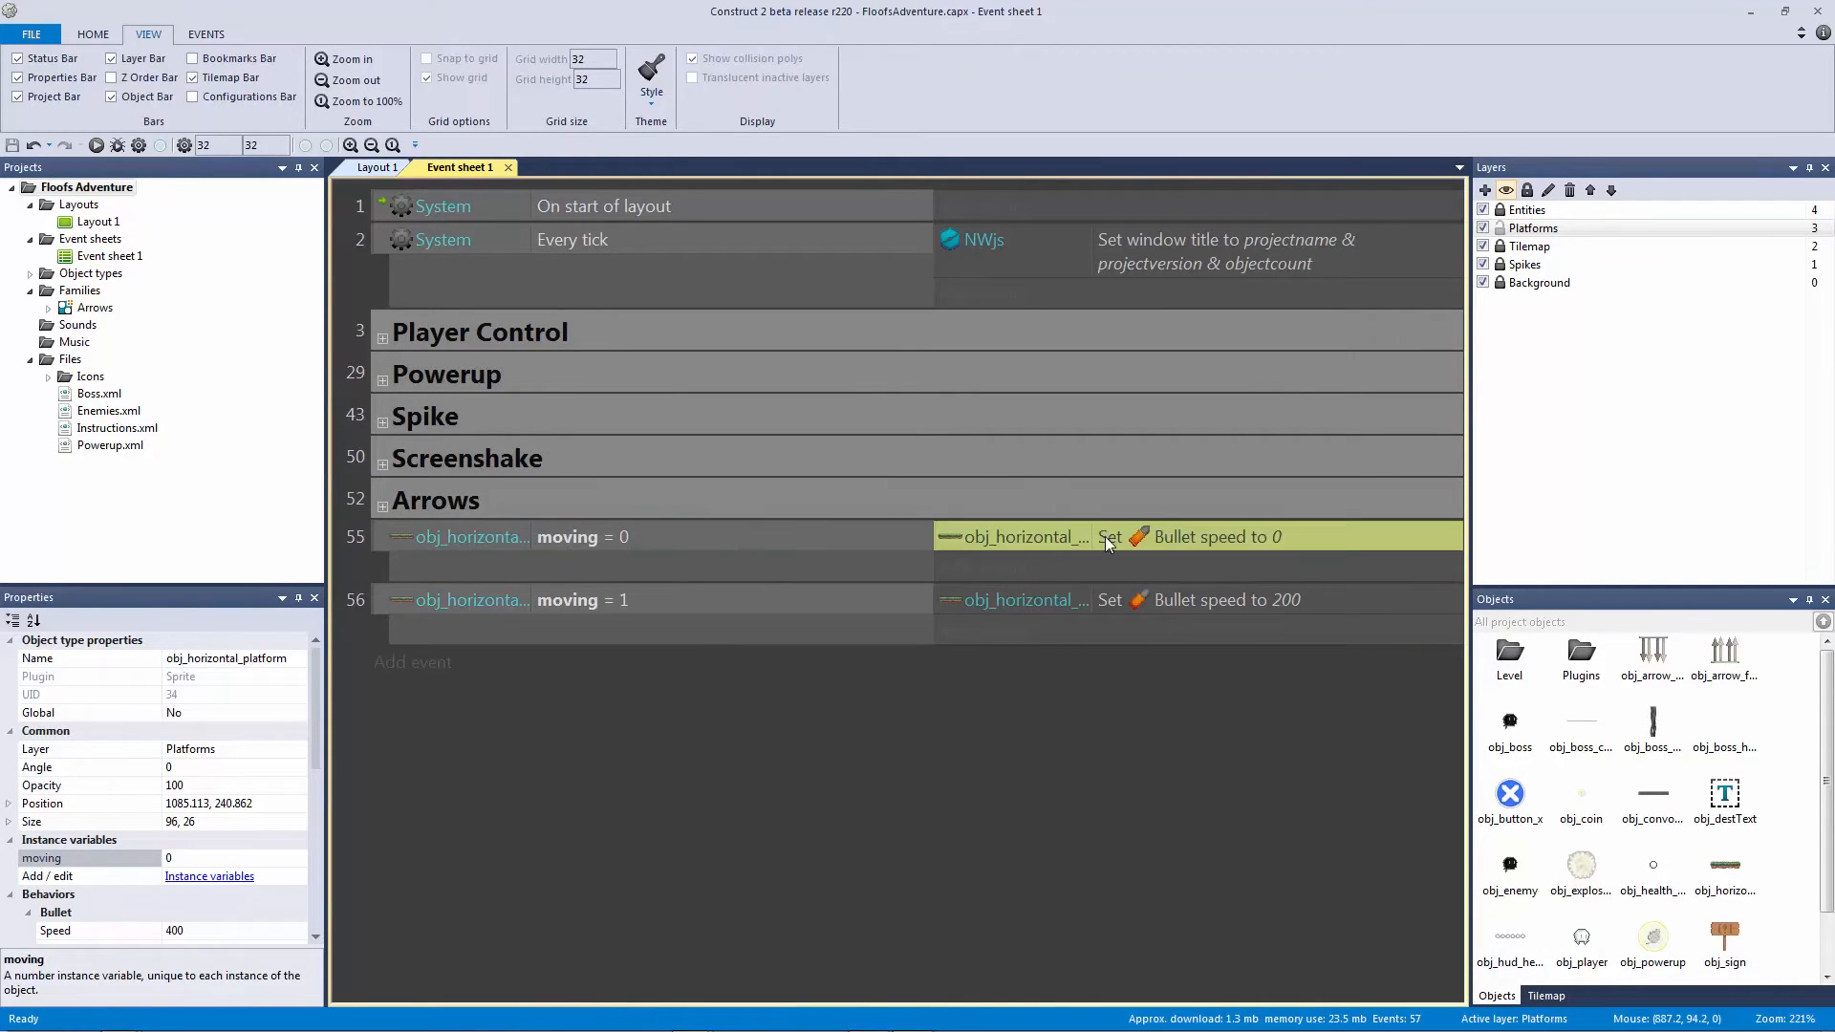
# Step: Set the moving instance variable of the platform above the spike pit to 1
pyautogui.click(376, 167)
pyautogui.click(771, 365)
pyautogui.click(851, 502)
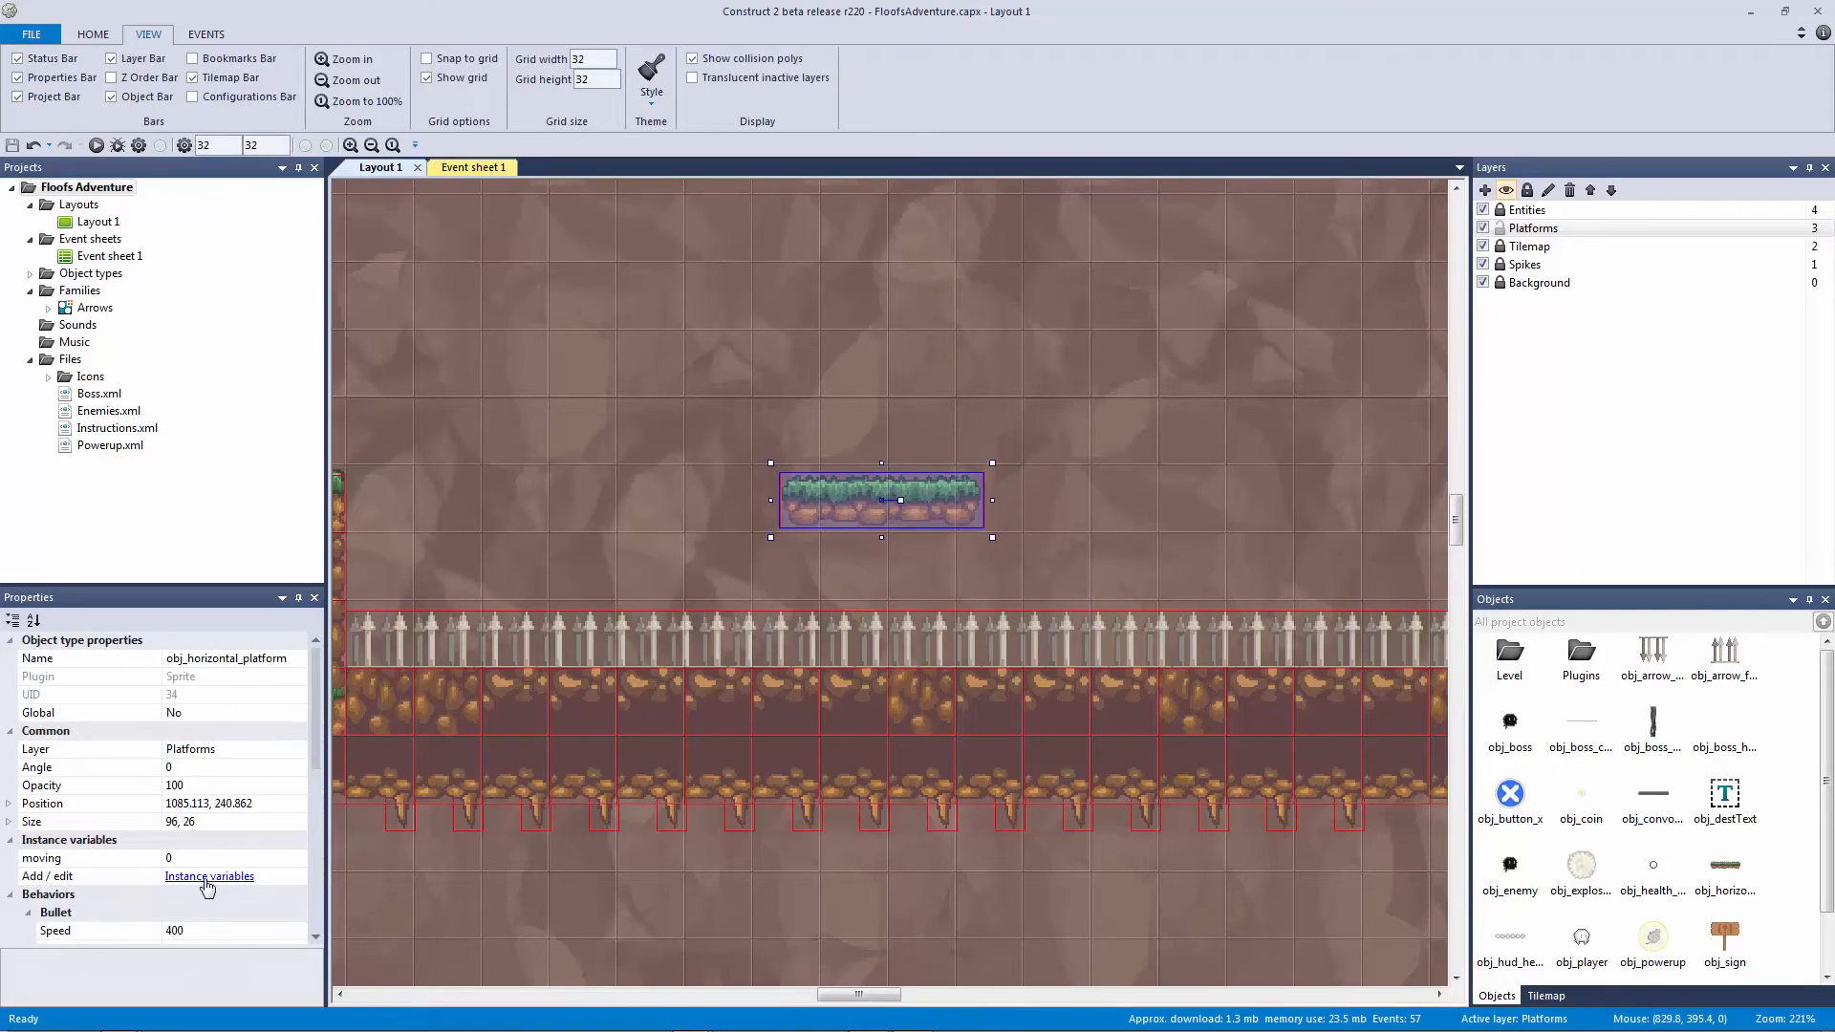
pyautogui.click(246, 858)
pyautogui.write('1')
pyautogui.press('Return')
pyautogui.click(743, 493)
# Step: Copy the horizontal platform and paste the duplicate into the corridor below, at about 725, 481
pyautogui.keyDown('ctrl'); pyautogui.scroll(-2, 742, 493); pyautogui.keyUp('ctrl')
pyautogui.keyDown('ctrl'); pyautogui.scroll(-1, 743, 493); pyautogui.keyUp('ctrl')
pyautogui.click(898, 530)
pyautogui.hotkey('ctrl', 'c')
pyautogui.hotkey('ctrl', 'v')
pyautogui.click(427, 839)
# Step: Move the pasted platform beside the spiked ledge below the powerup, at about 308, 560
pyautogui.moveTo(809, 708); pyautogui.dragTo(1109, 529, button='middle')
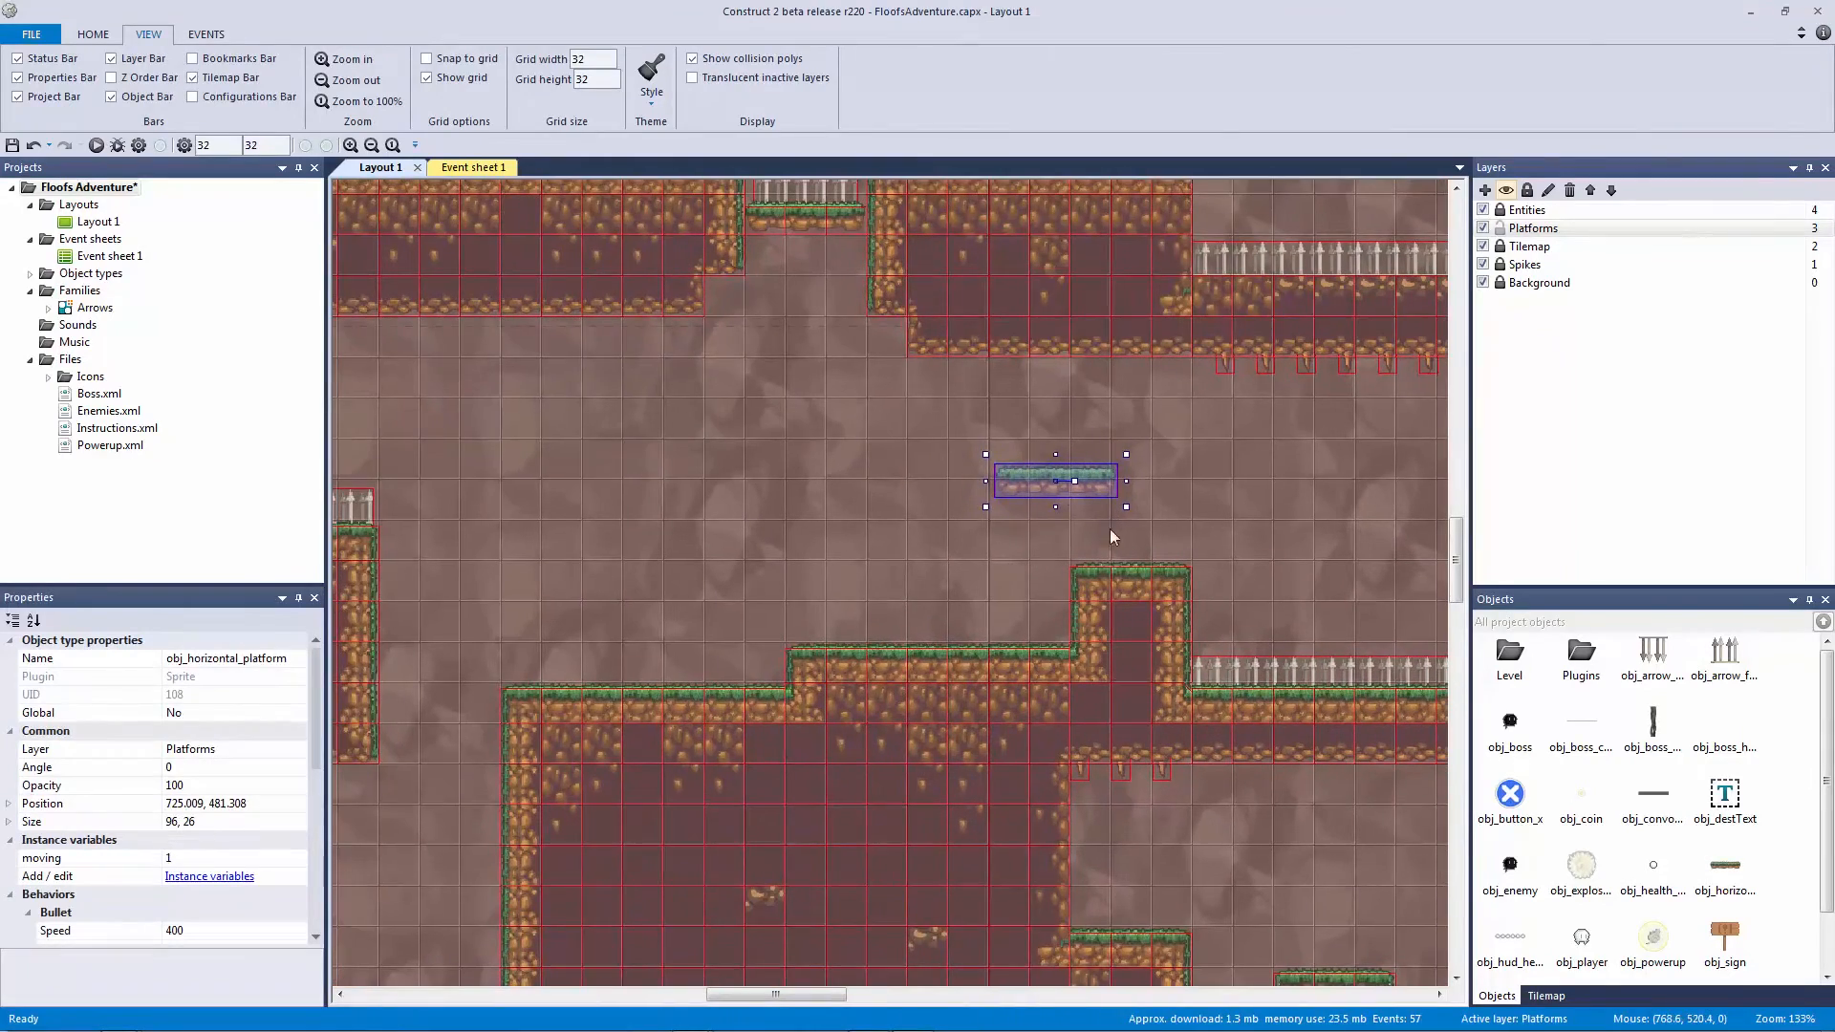
pyautogui.moveTo(1028, 491); pyautogui.dragTo(447, 604)
pyautogui.moveTo(447, 604); pyautogui.dragTo(795, 584, button='middle')
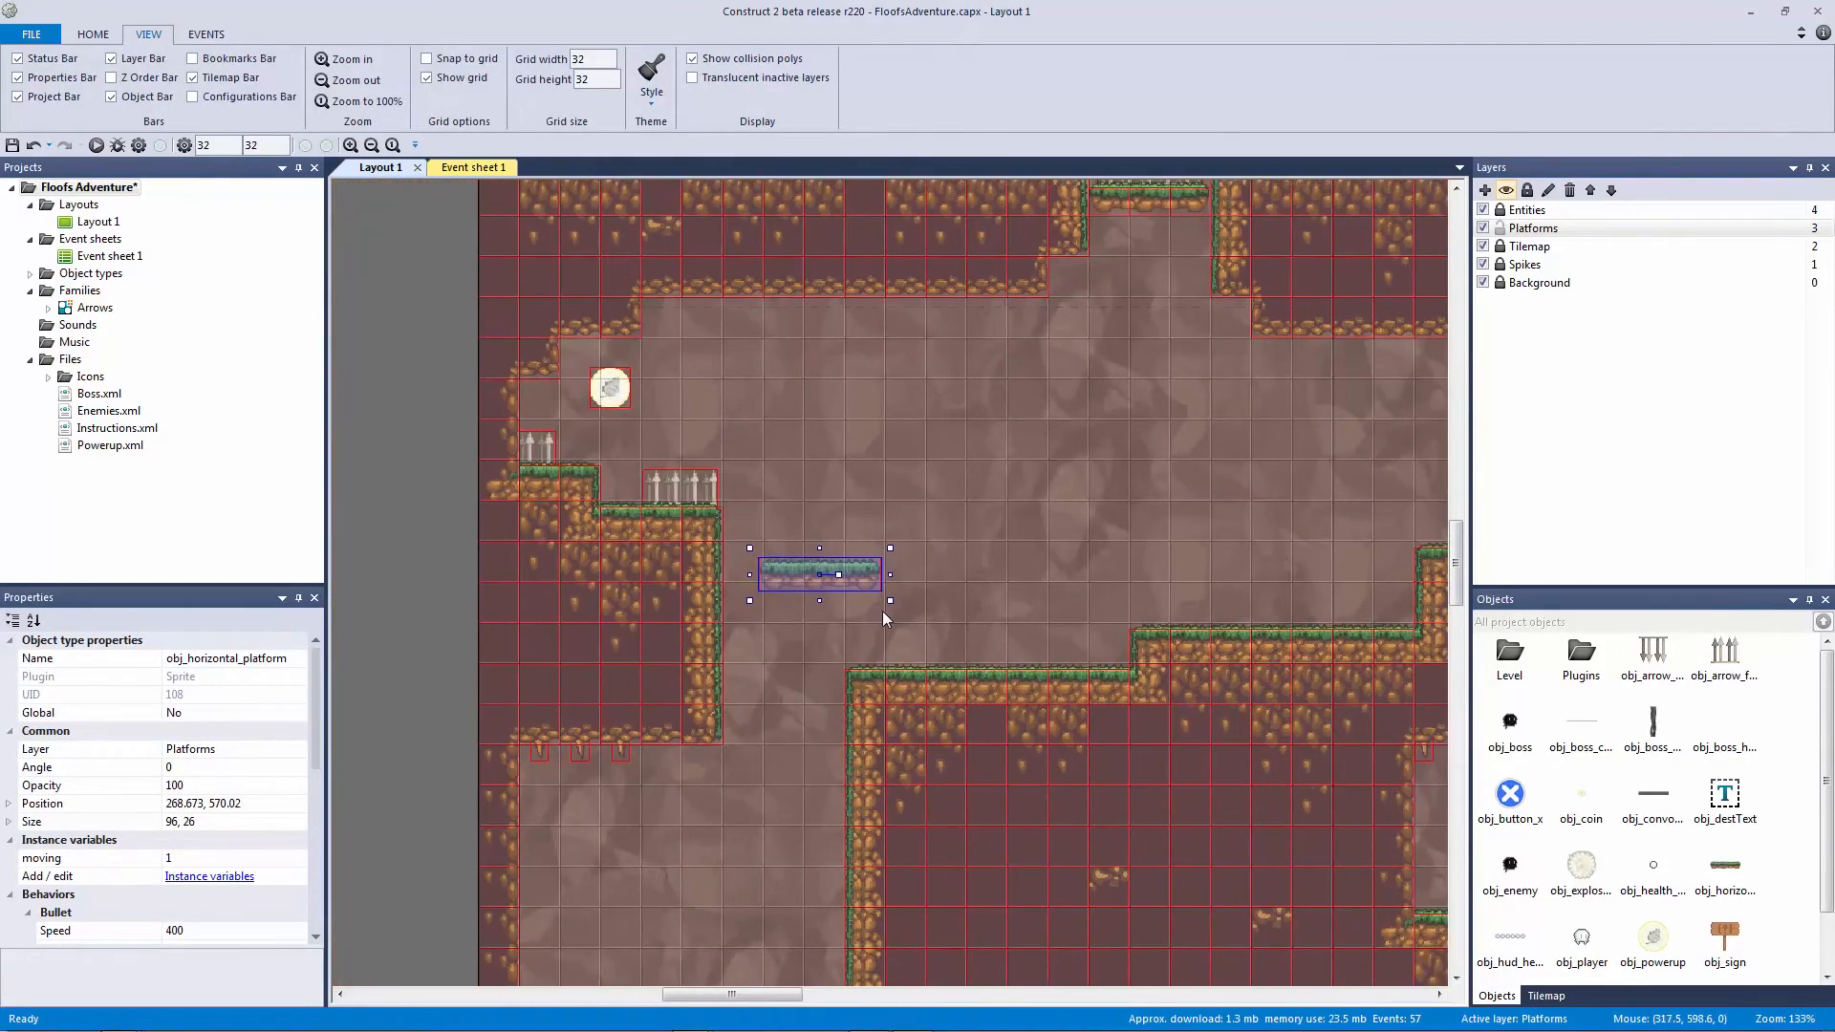
pyautogui.keyDown('ctrl'); pyautogui.scroll(4, 881, 602); pyautogui.keyUp('ctrl')
pyautogui.moveTo(840, 580); pyautogui.dragTo(913, 559)
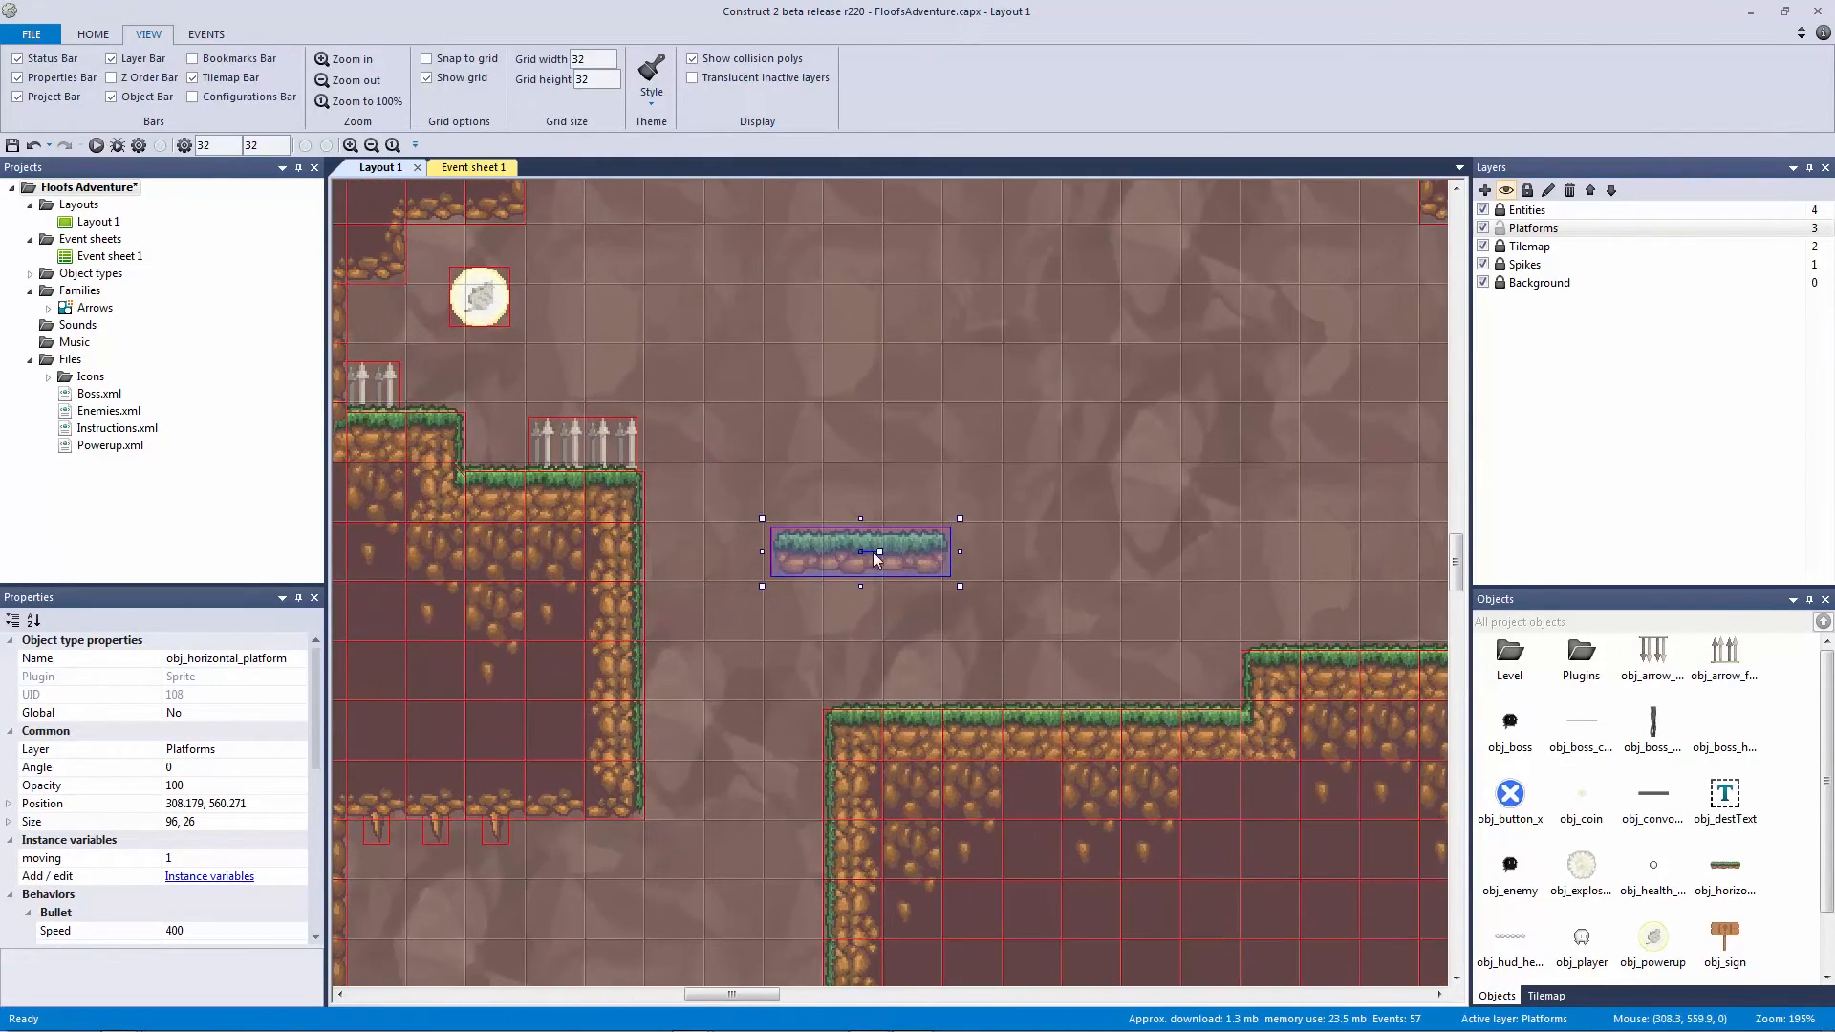
# Step: Check the moving variable of the platform beside the spiked ledge and of the one above the upper spike pit
pyautogui.click(262, 858)
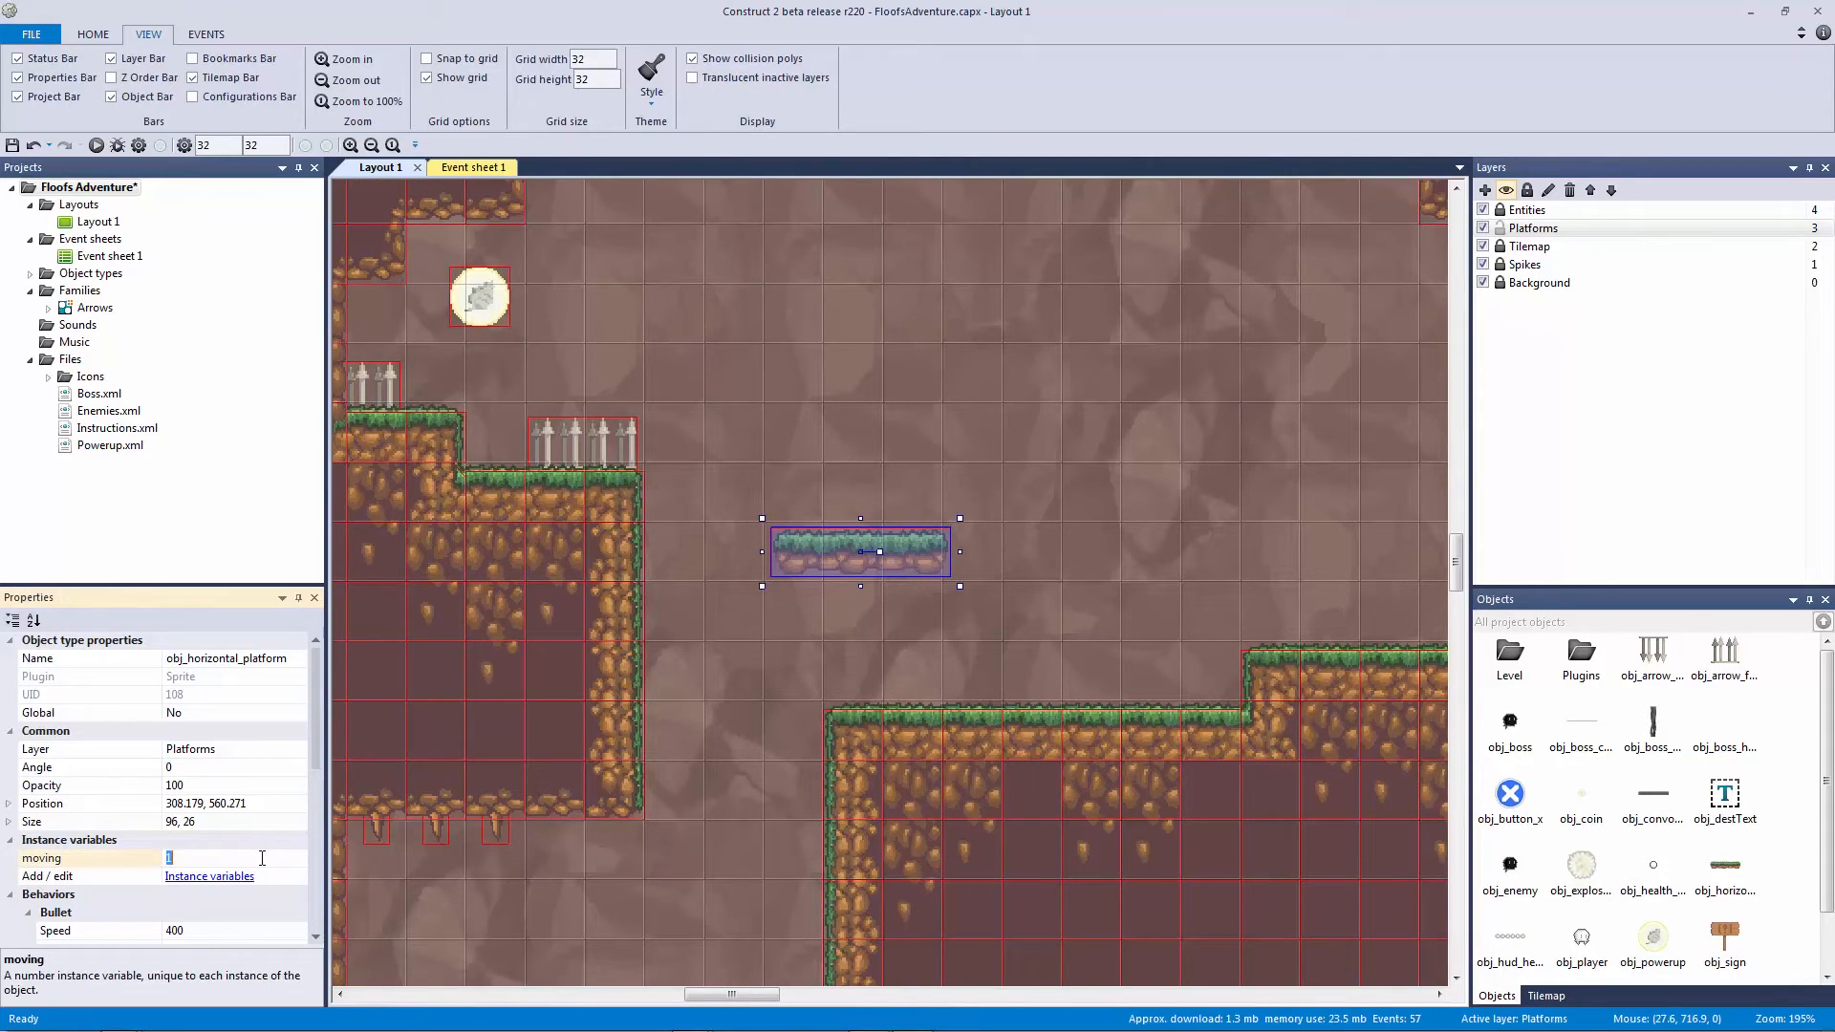
pyautogui.click(887, 422)
pyautogui.click(876, 529)
pyautogui.click(833, 474)
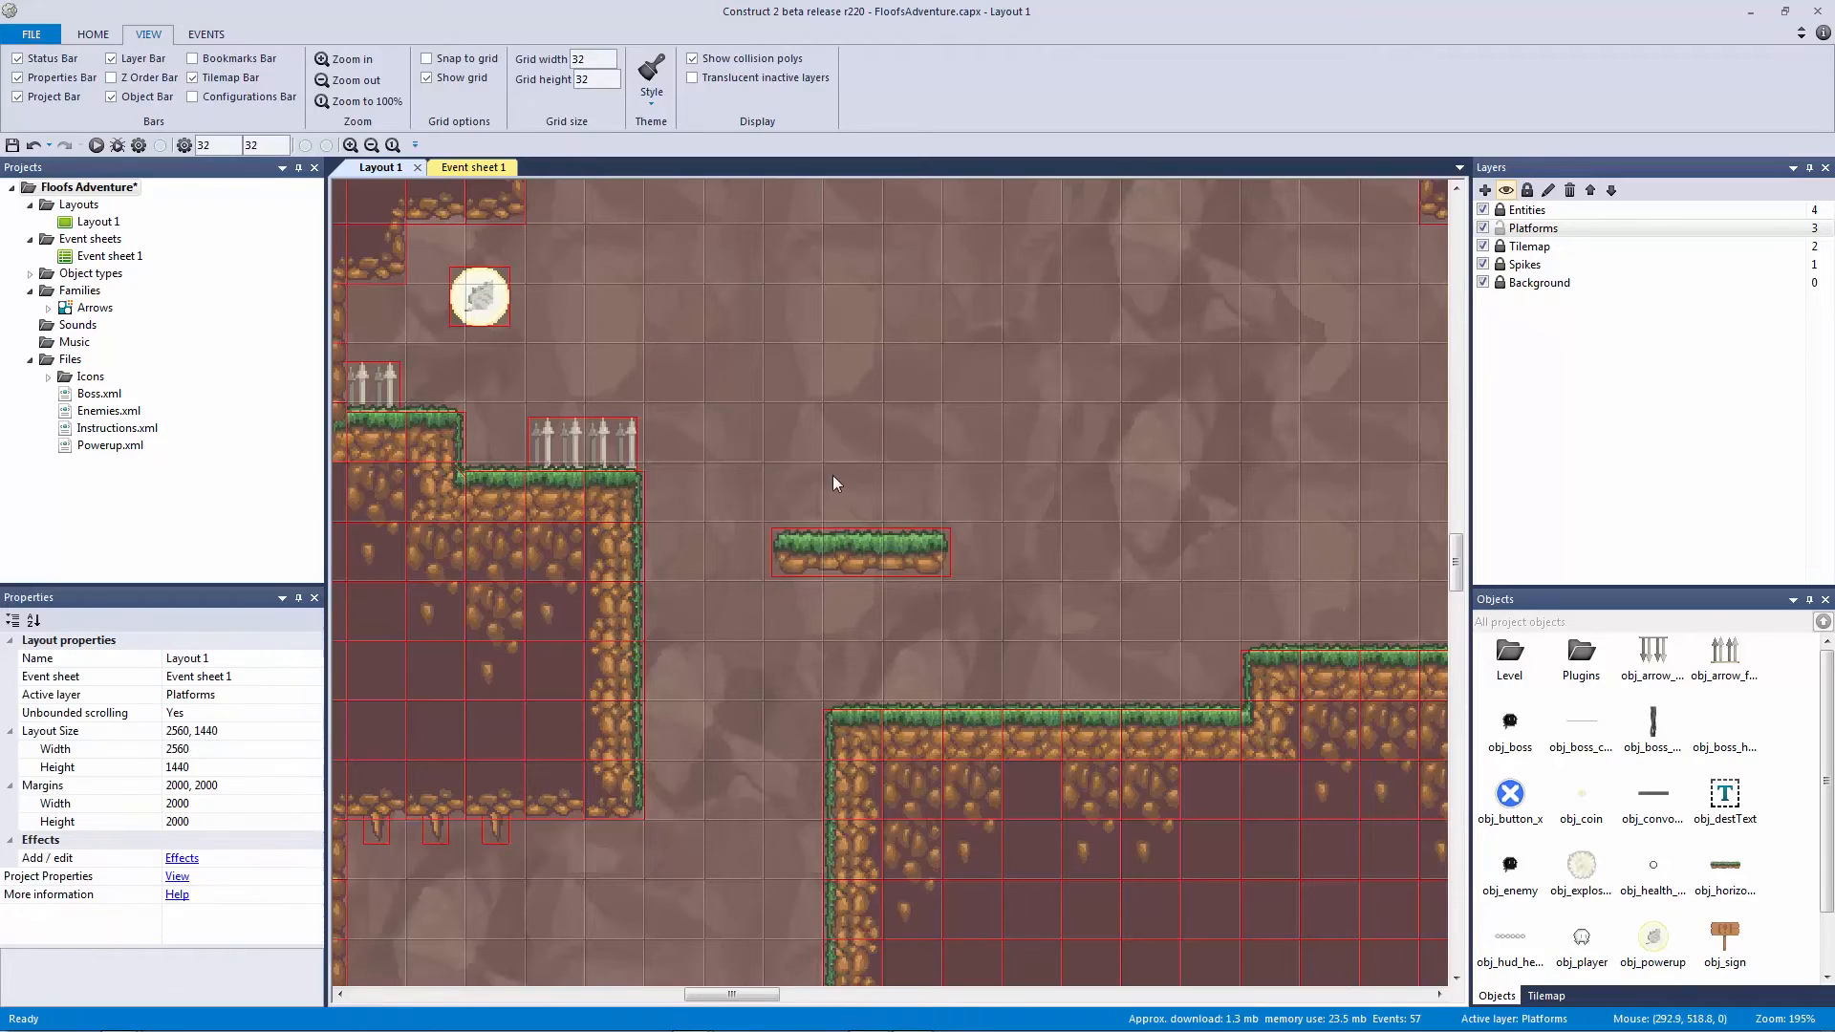
pyautogui.keyDown('ctrl'); pyautogui.scroll(-2, 995, 577); pyautogui.keyUp('ctrl')
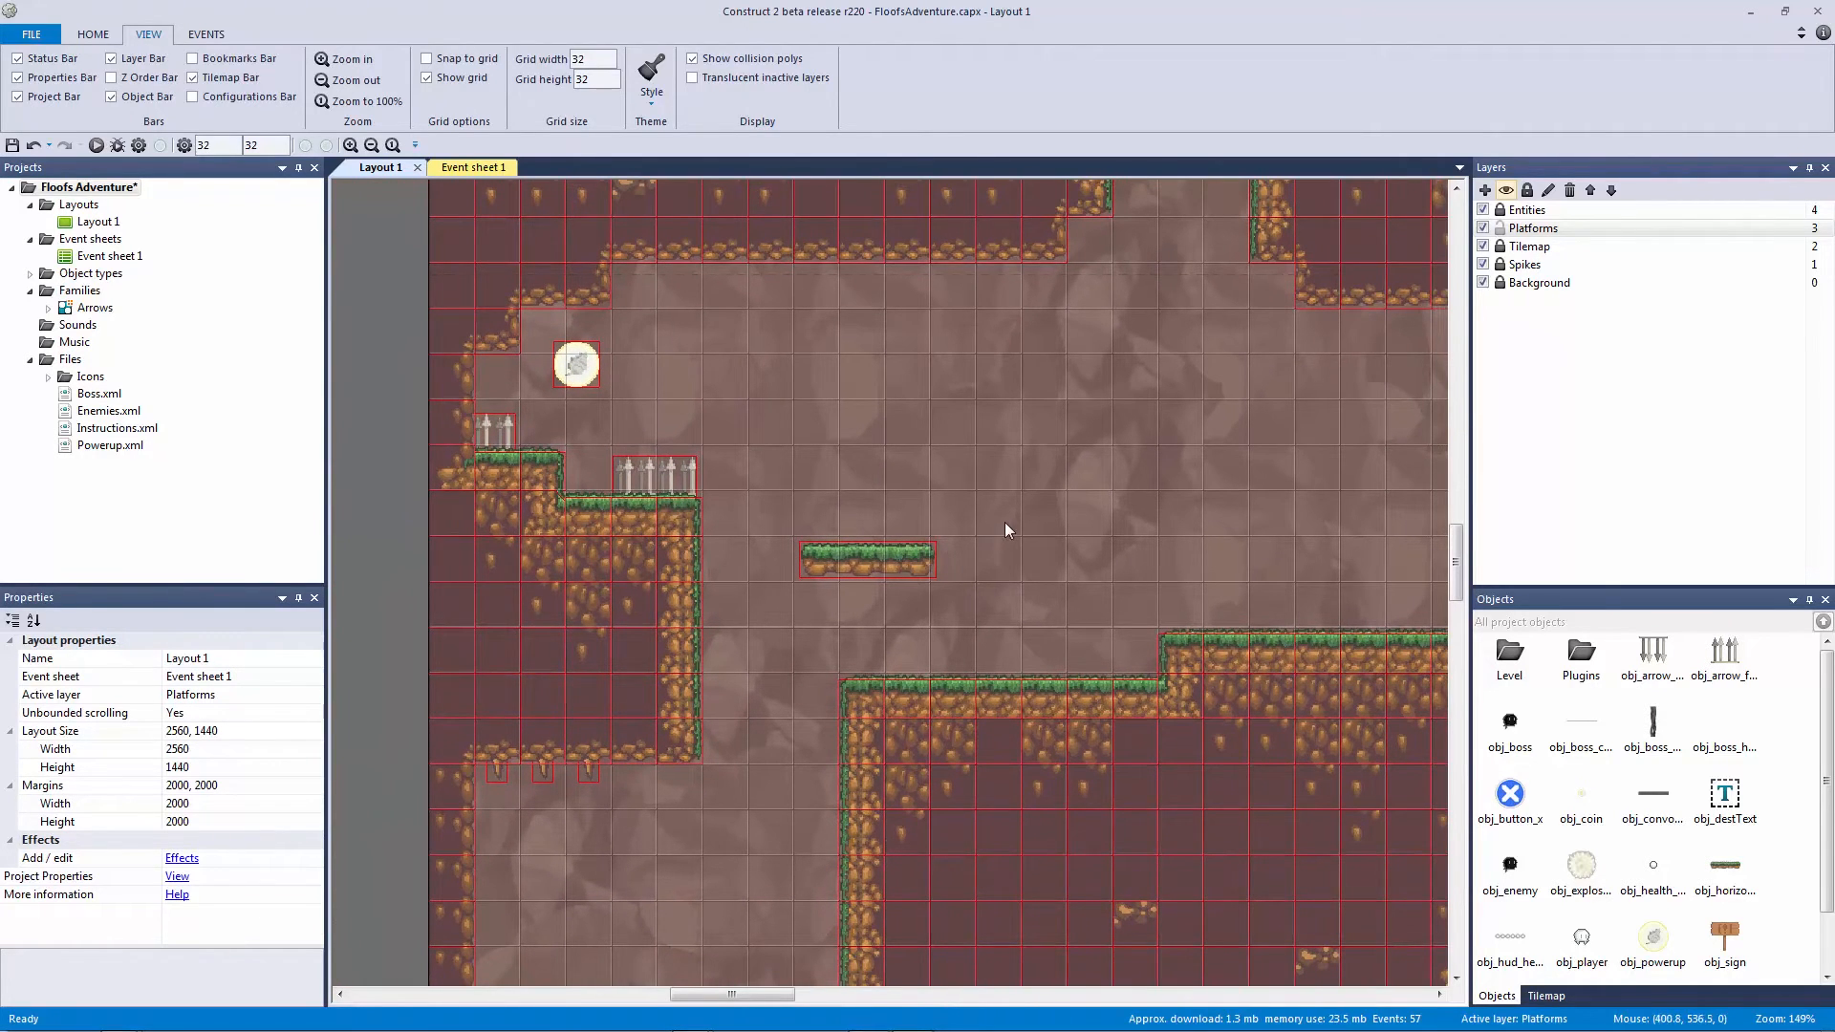
pyautogui.keyDown('ctrl'); pyautogui.scroll(-2, 1000, 524); pyautogui.keyUp('ctrl')
pyautogui.moveTo(820, 610); pyautogui.dragTo(459, 717, button='middle')
pyautogui.moveTo(1000, 552); pyautogui.dragTo(466, 636, button='middle')
pyautogui.moveTo(784, 462); pyautogui.dragTo(704, 513, button='middle')
pyautogui.click(807, 426)
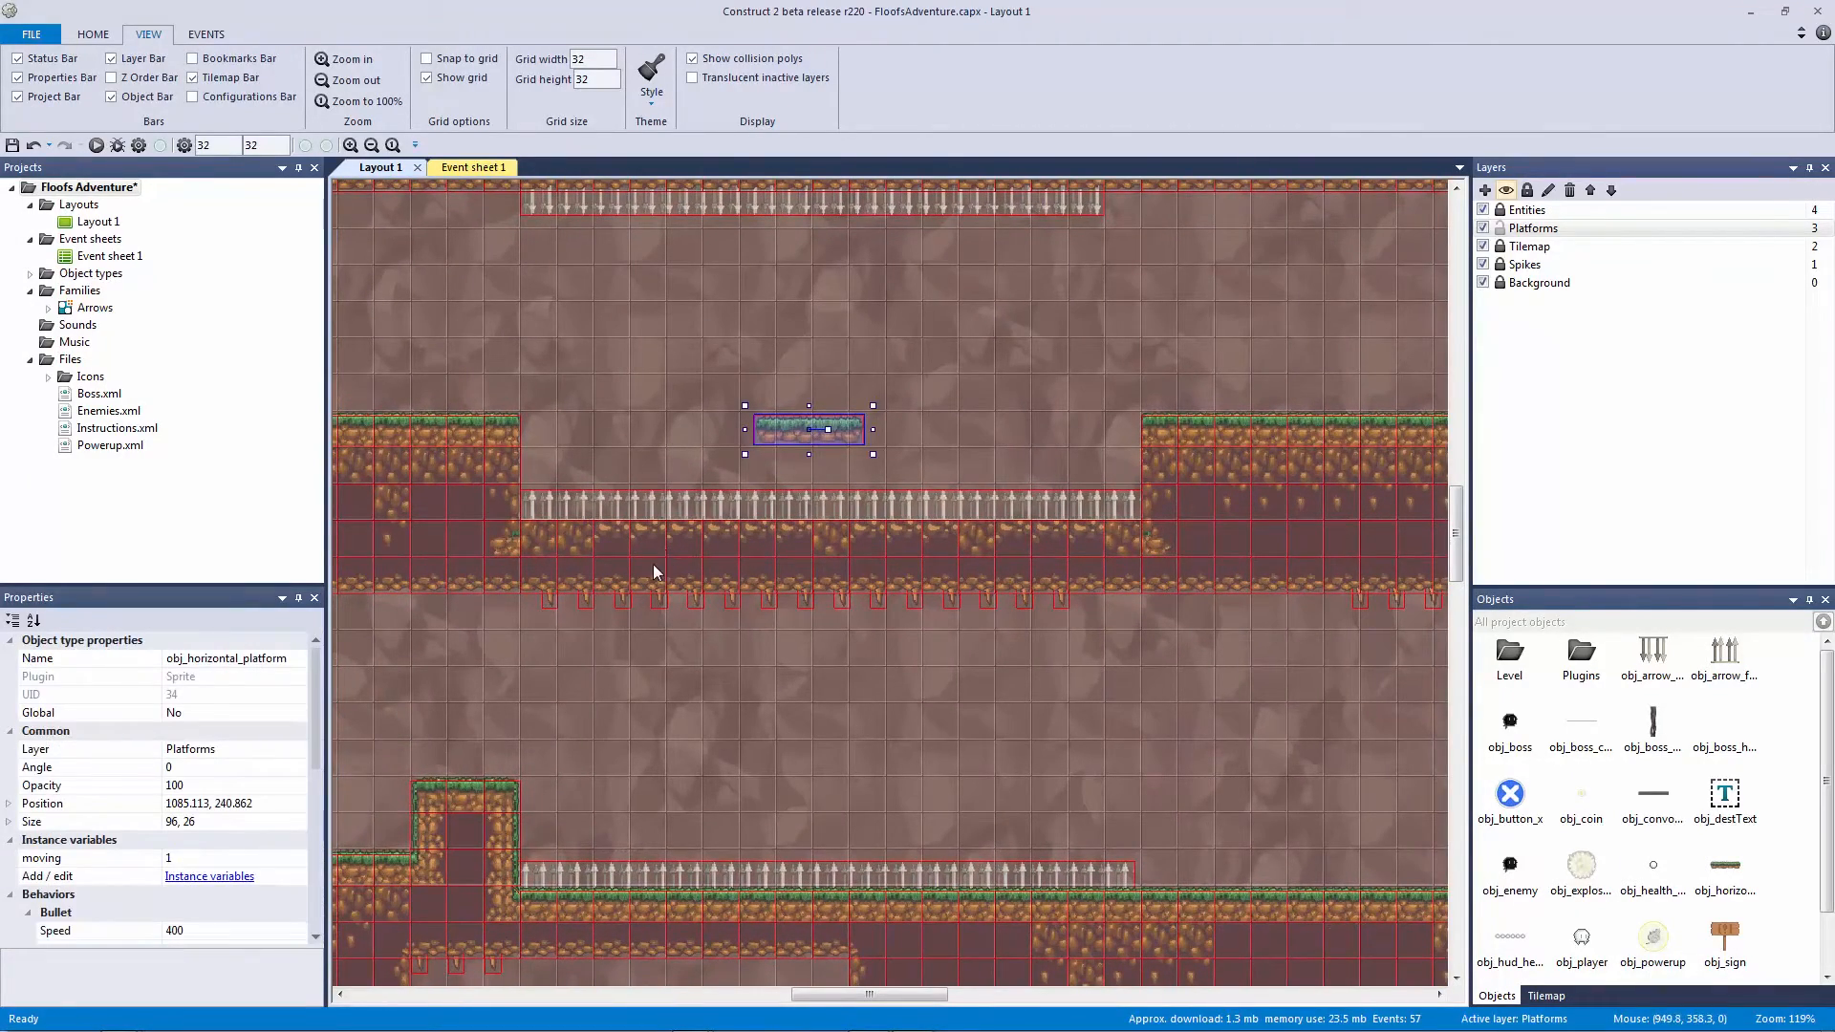
pyautogui.click(647, 379)
# Step: Save the project and preview the layout, playing as far as the edge of the upper spike pit before closing it
pyautogui.hotkey('ctrl', 's')
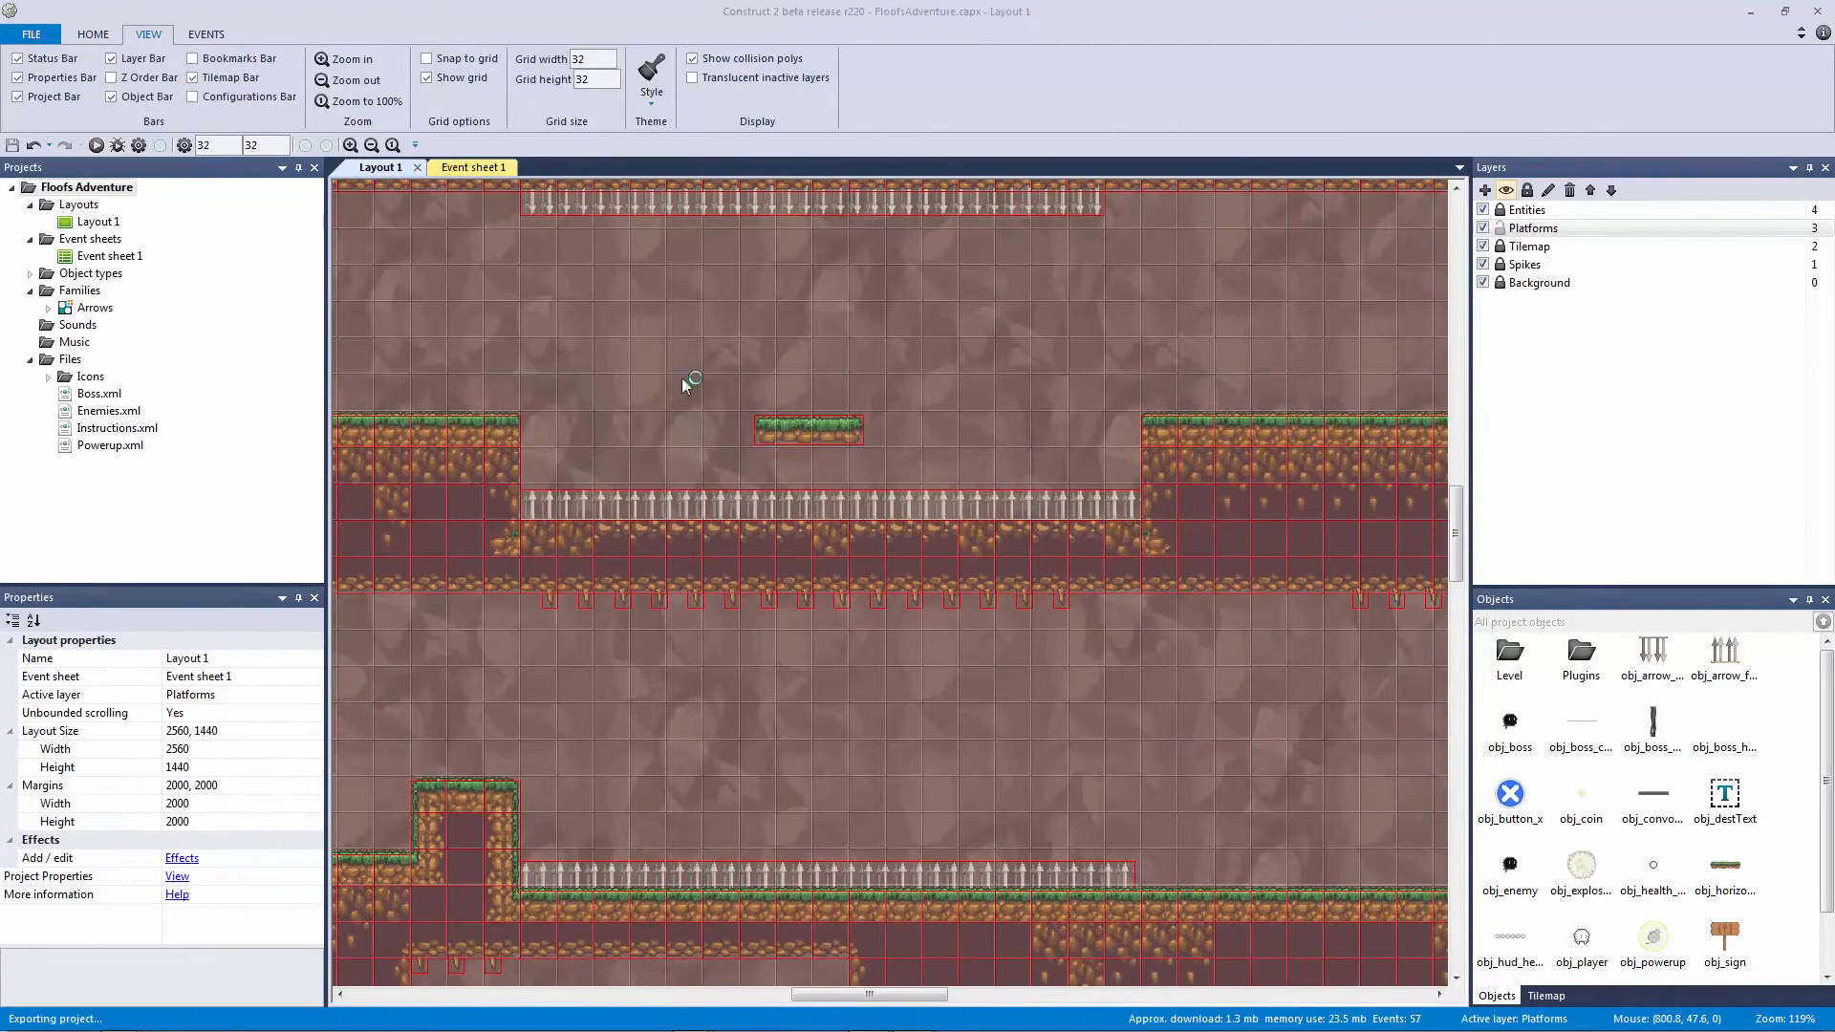
pyautogui.press('F5')
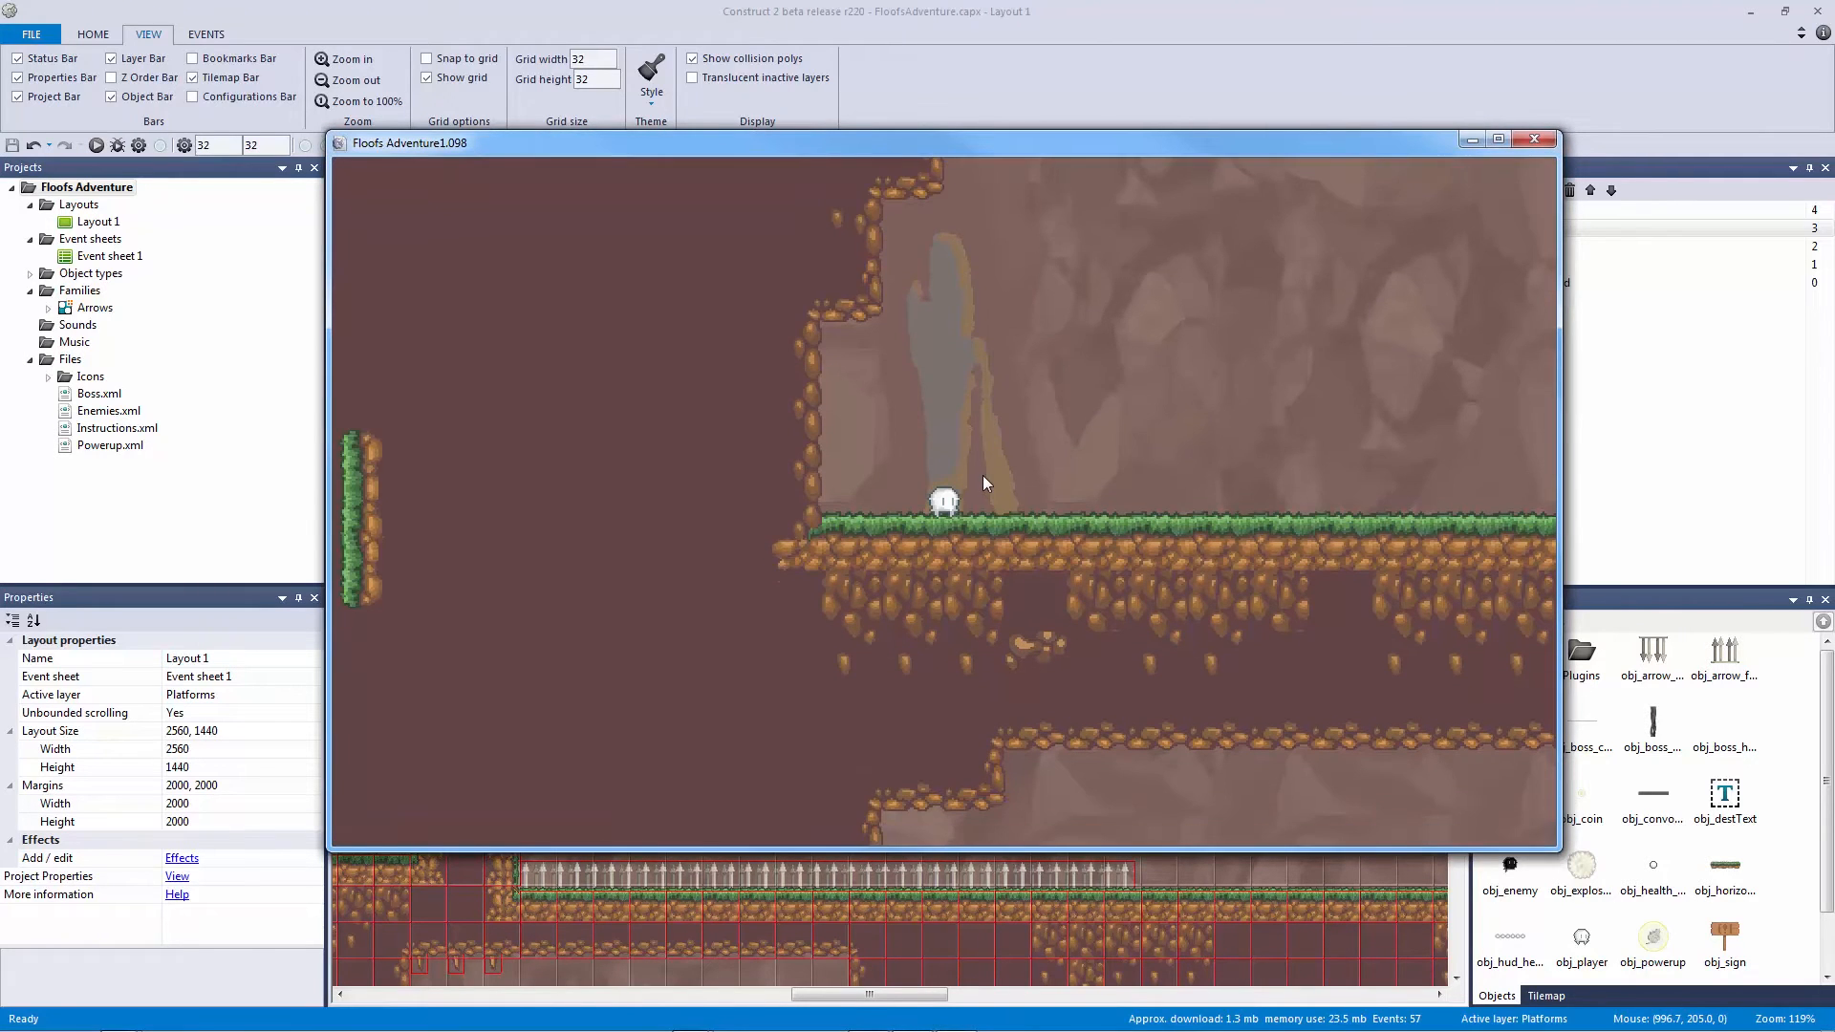
pyautogui.press('Right')
pyautogui.press('Up')
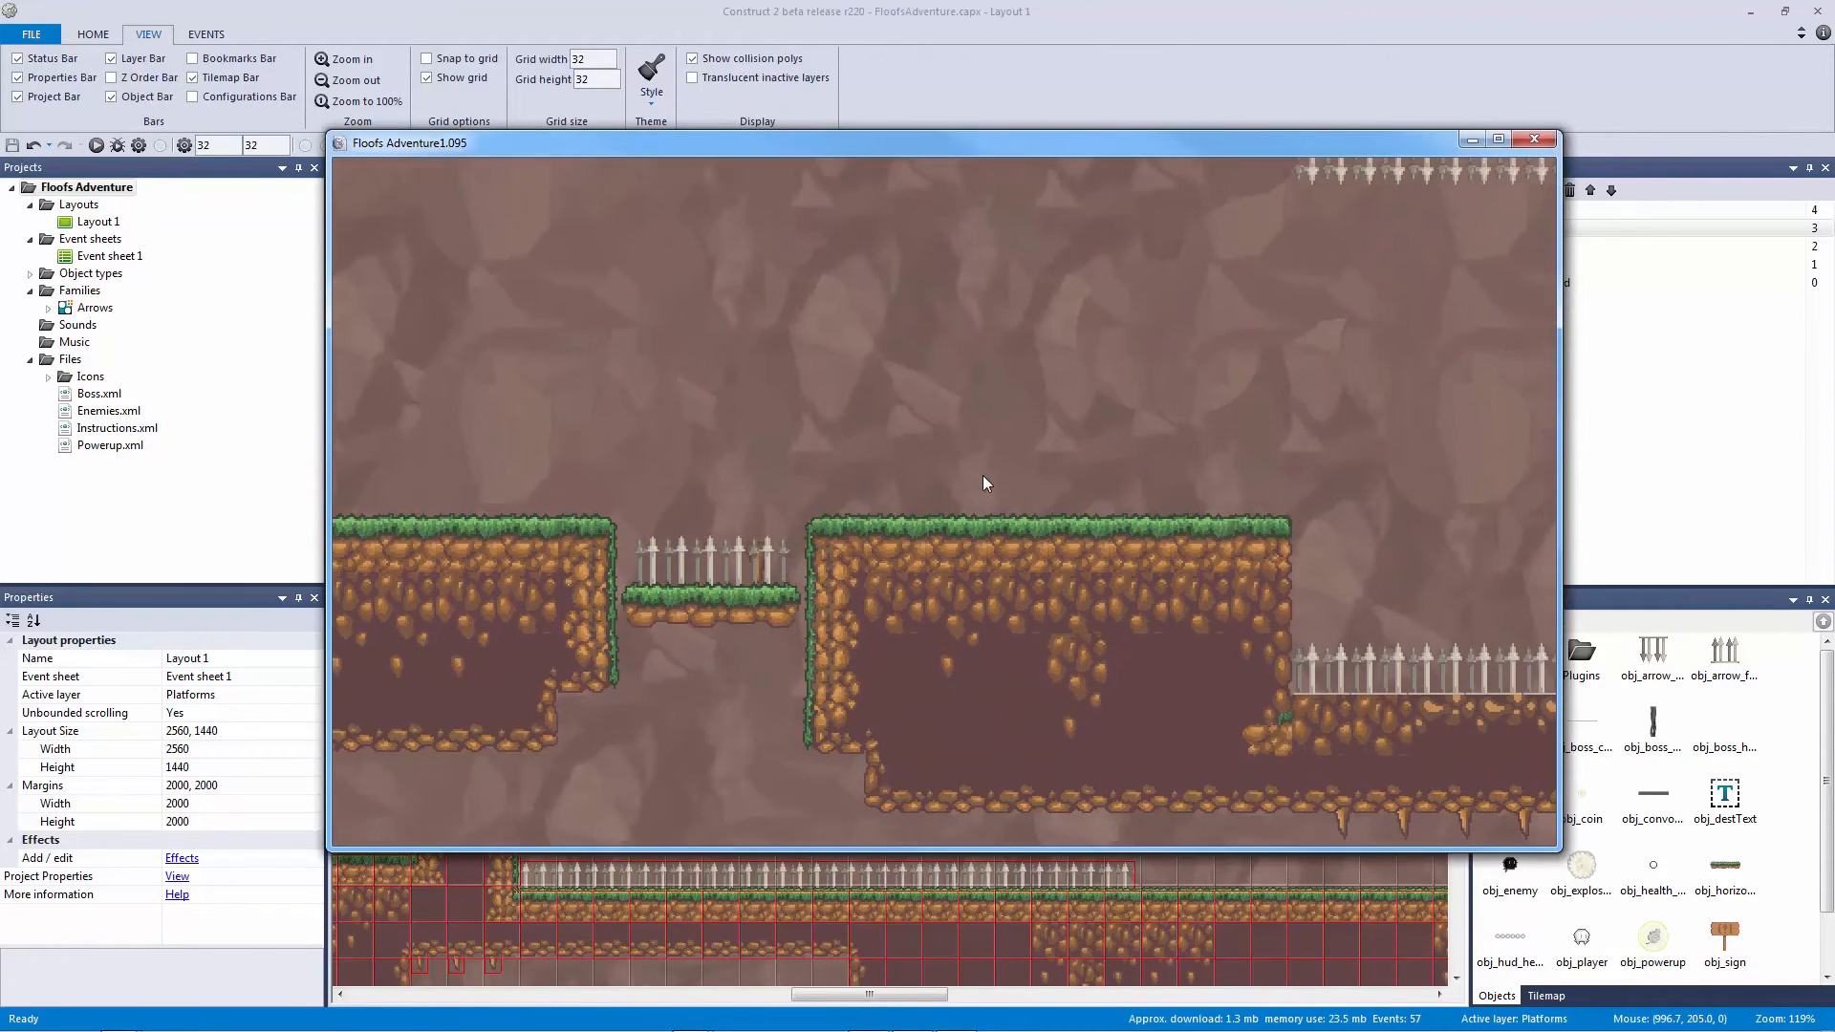
pyautogui.press('Right')
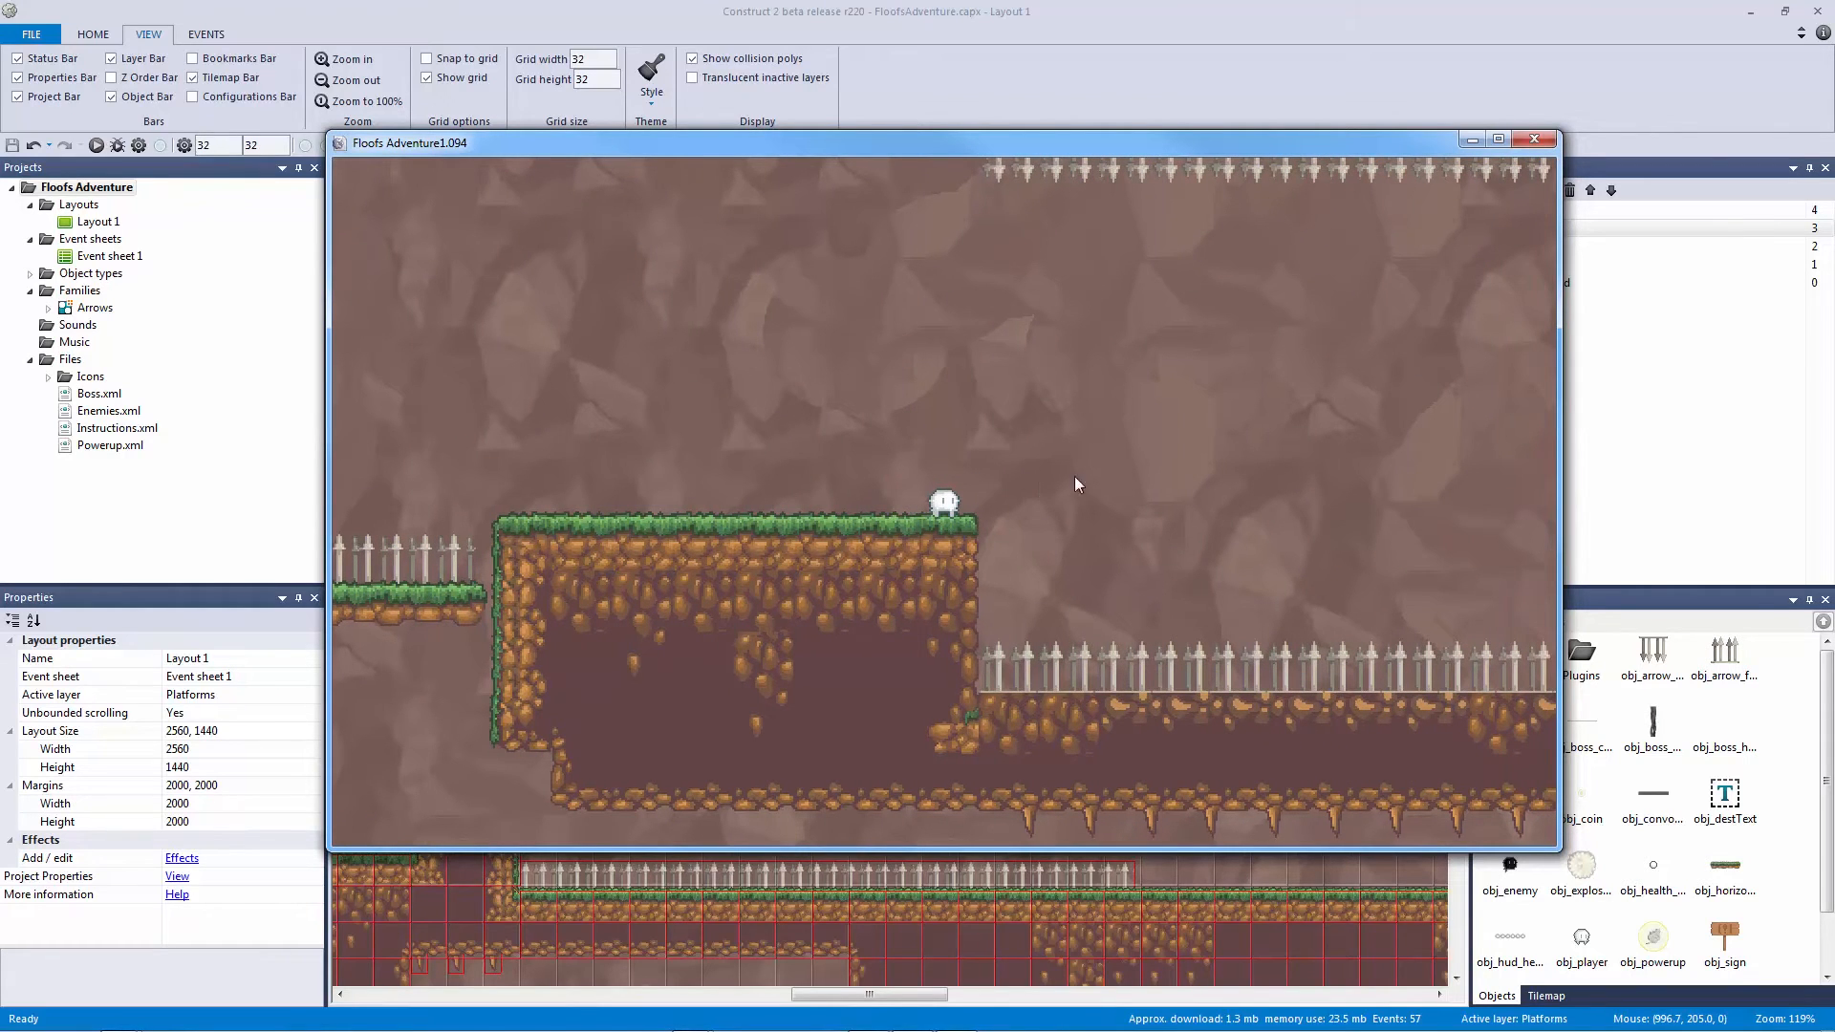
pyautogui.click(1534, 139)
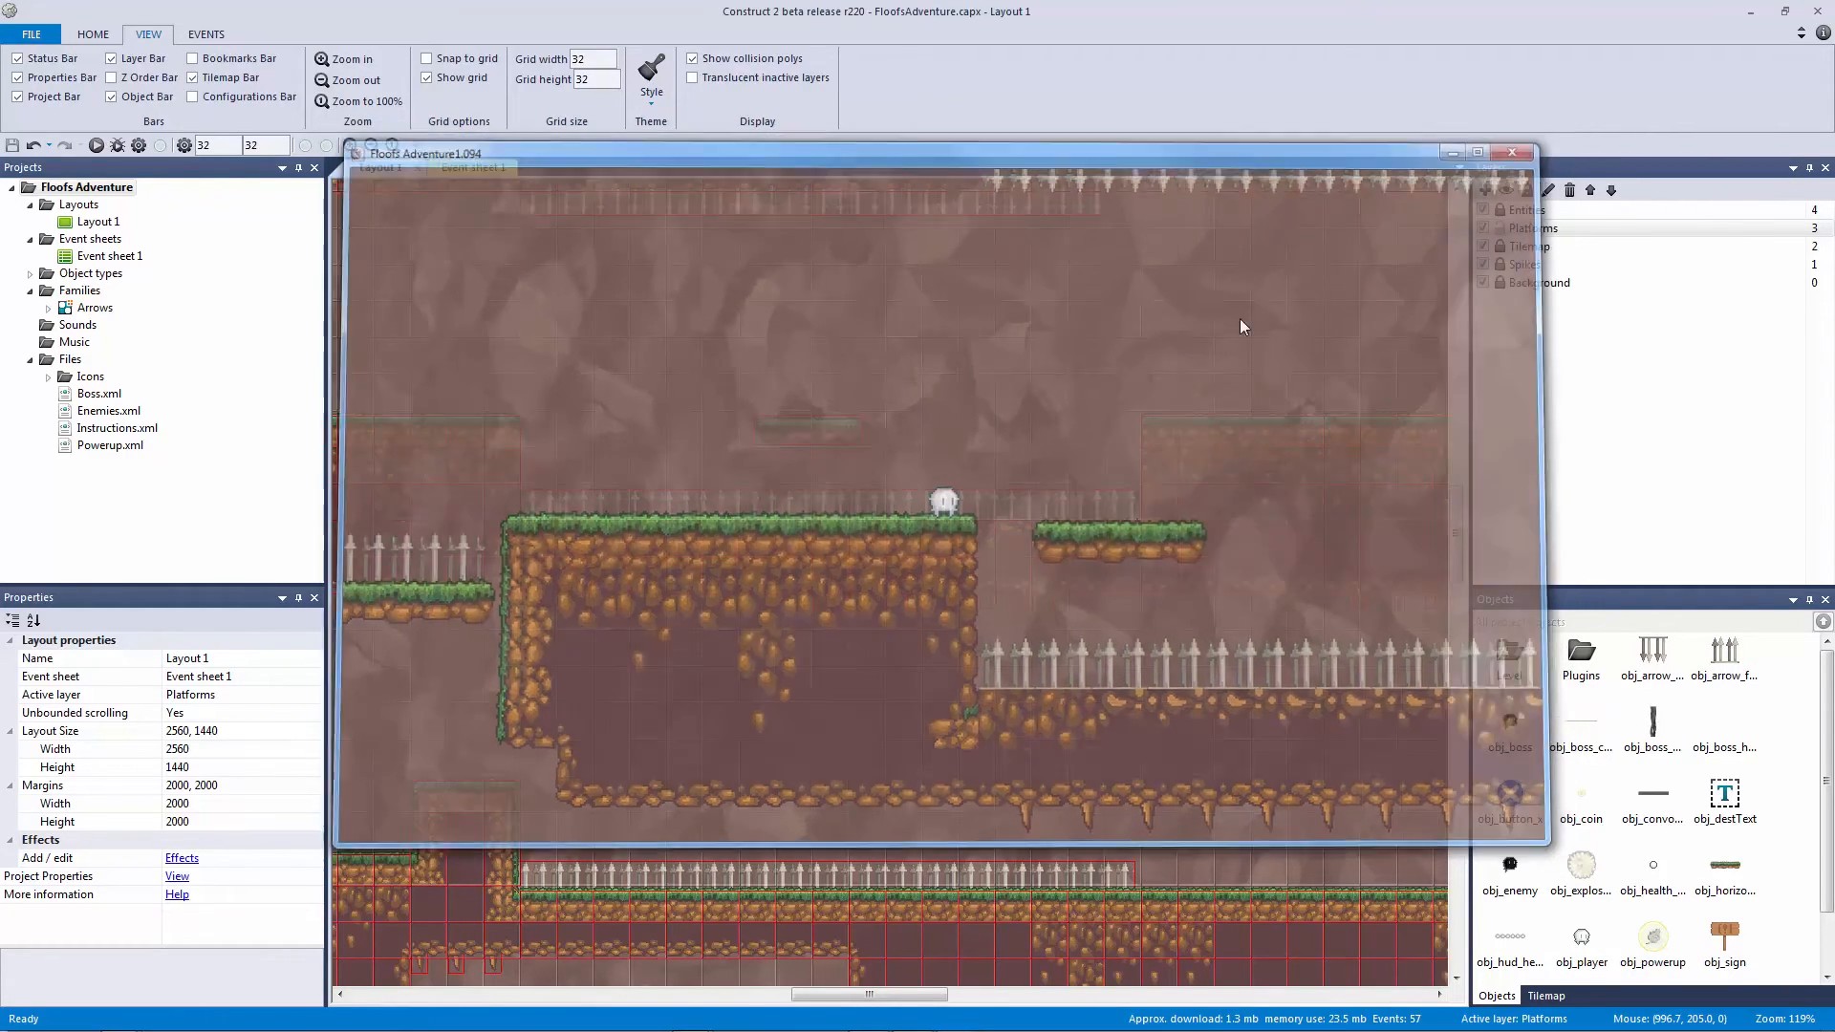
# Step: Set the Bullet behavior's Set angle property to No for the platform above the upper spike pit
pyautogui.click(787, 432)
pyautogui.click(465, 713)
pyautogui.moveTo(465, 713); pyautogui.dragTo(529, 702, button='middle')
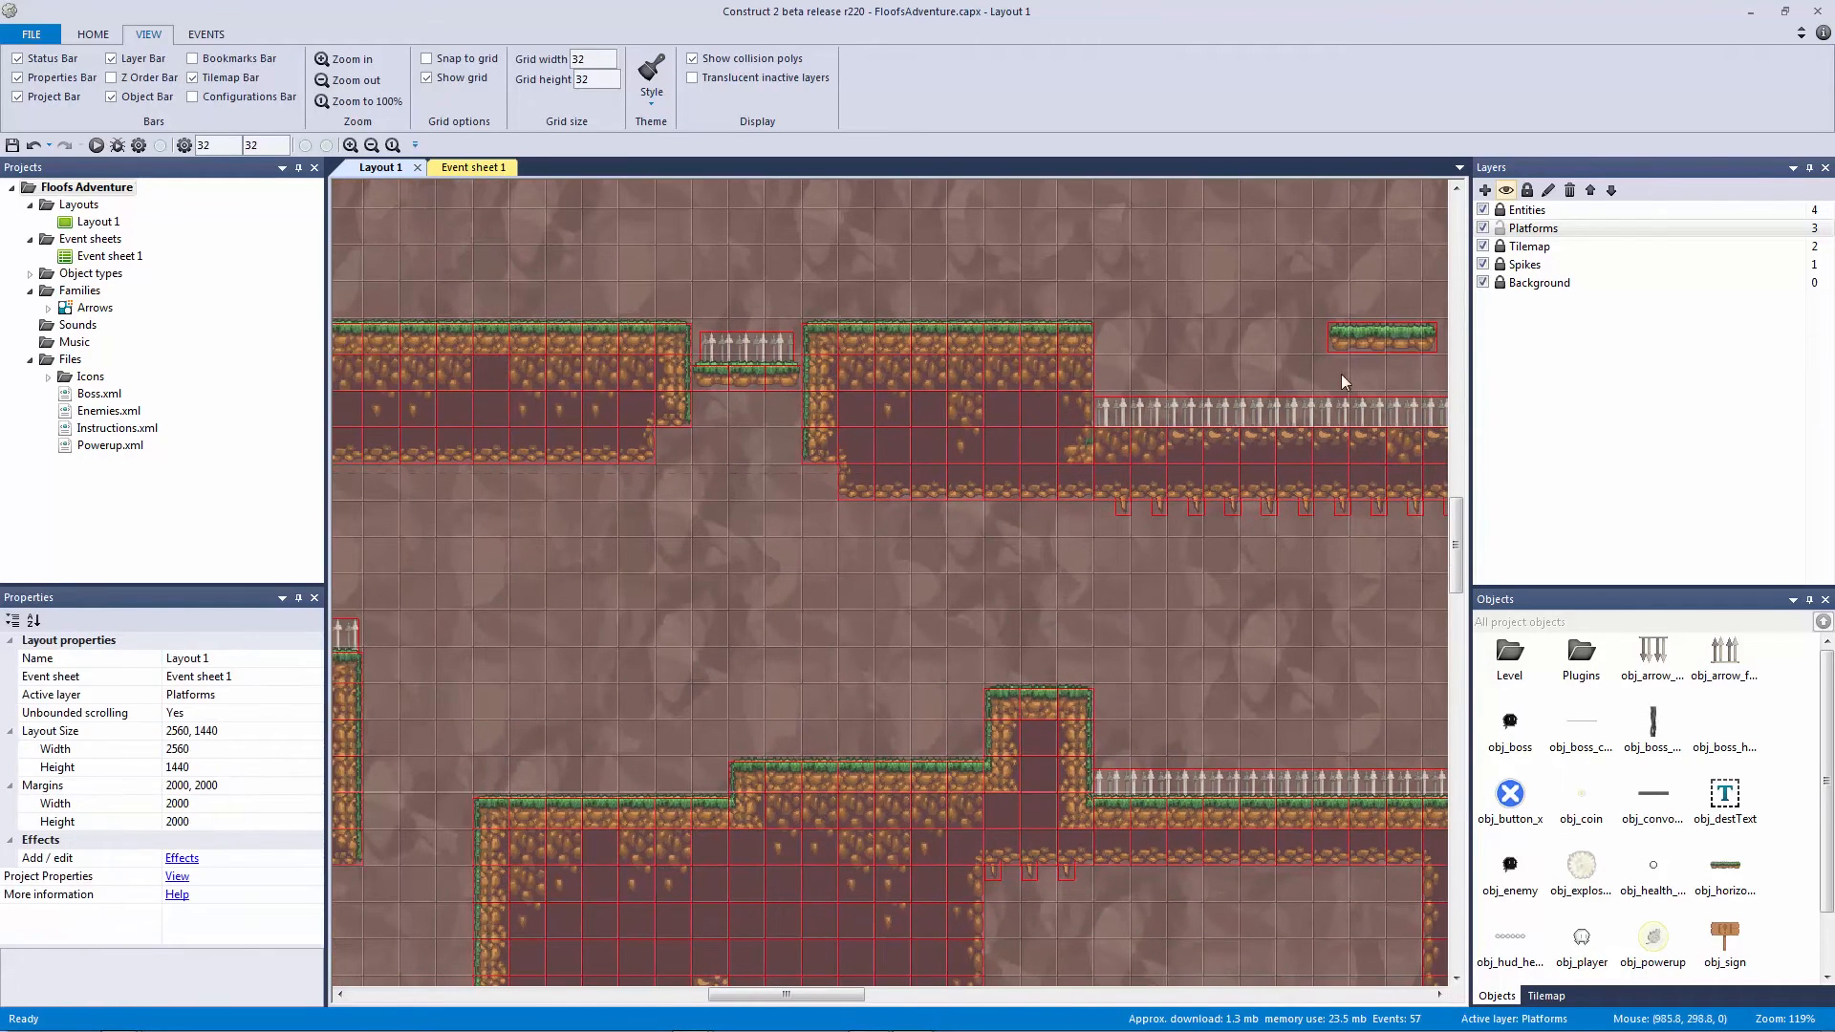
pyautogui.click(1387, 346)
pyautogui.moveTo(313, 725); pyautogui.dragTo(323, 789)
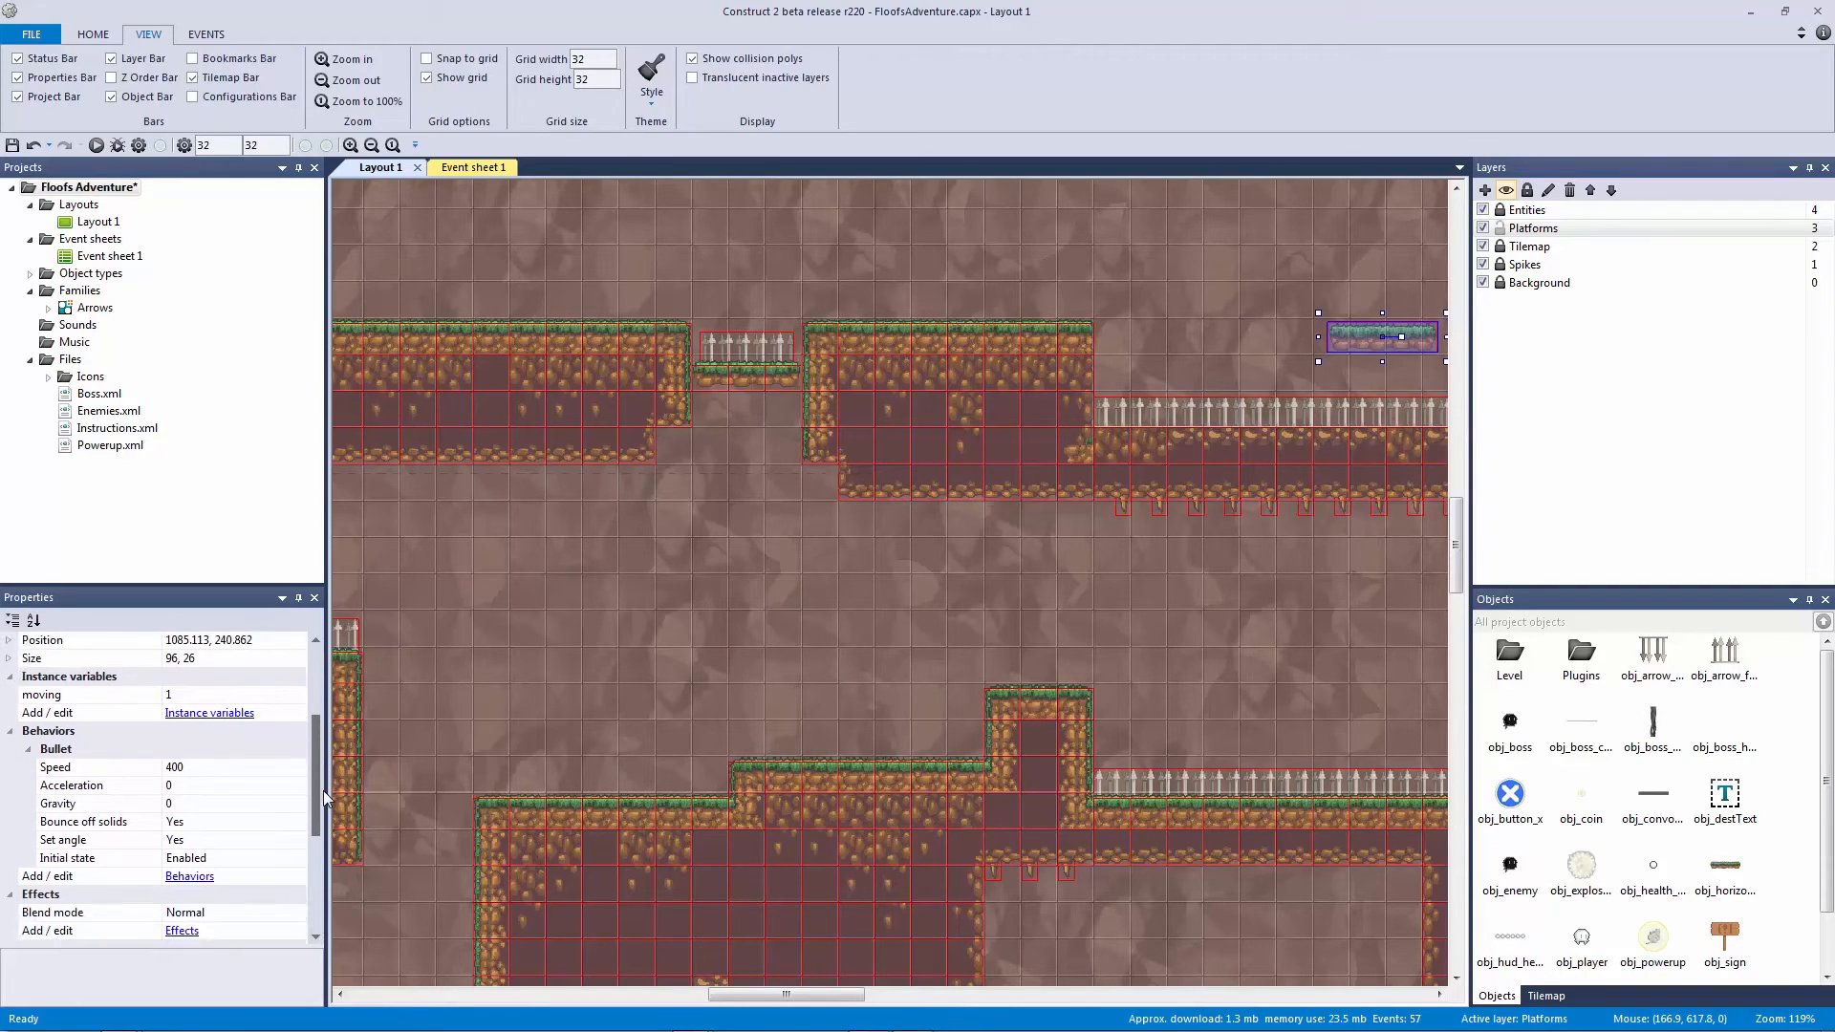
pyautogui.click(181, 843)
pyautogui.click(298, 841)
pyautogui.click(764, 606)
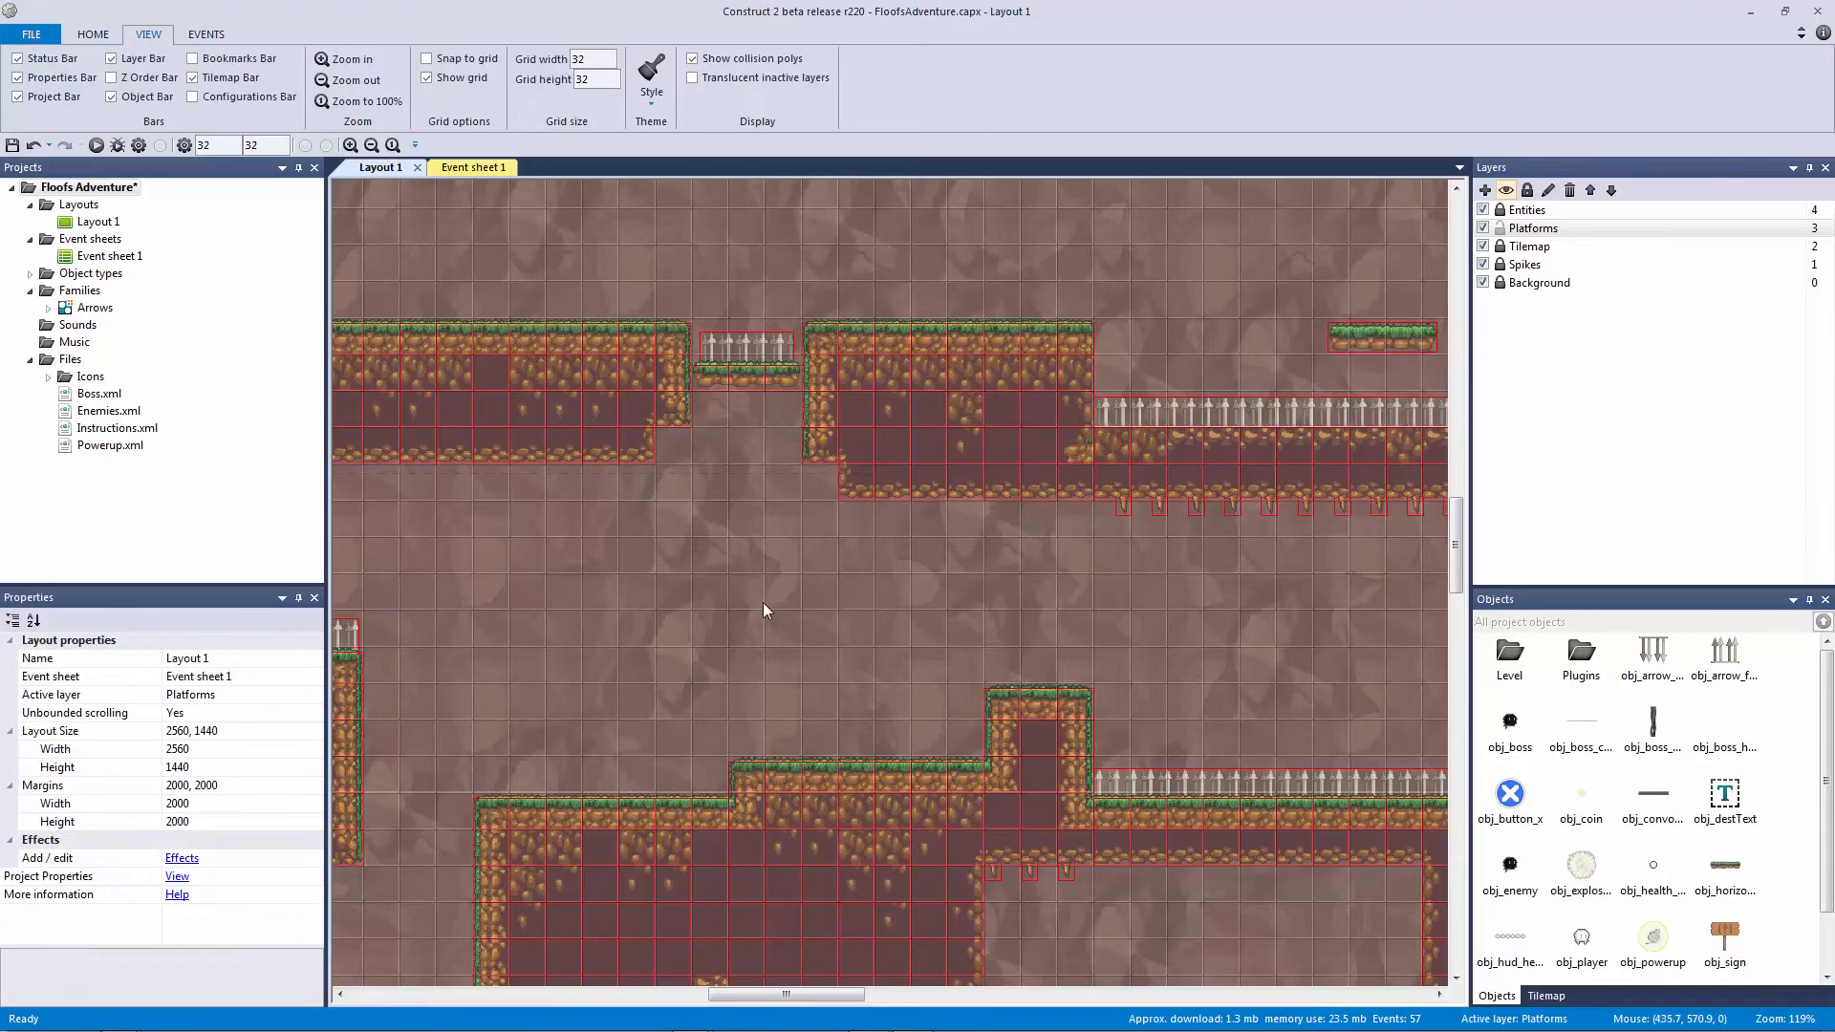
# Step: Preview the layout, try jumping onto the moving platform over the spike pit from several sides, and close the preview
pyautogui.click(95, 145)
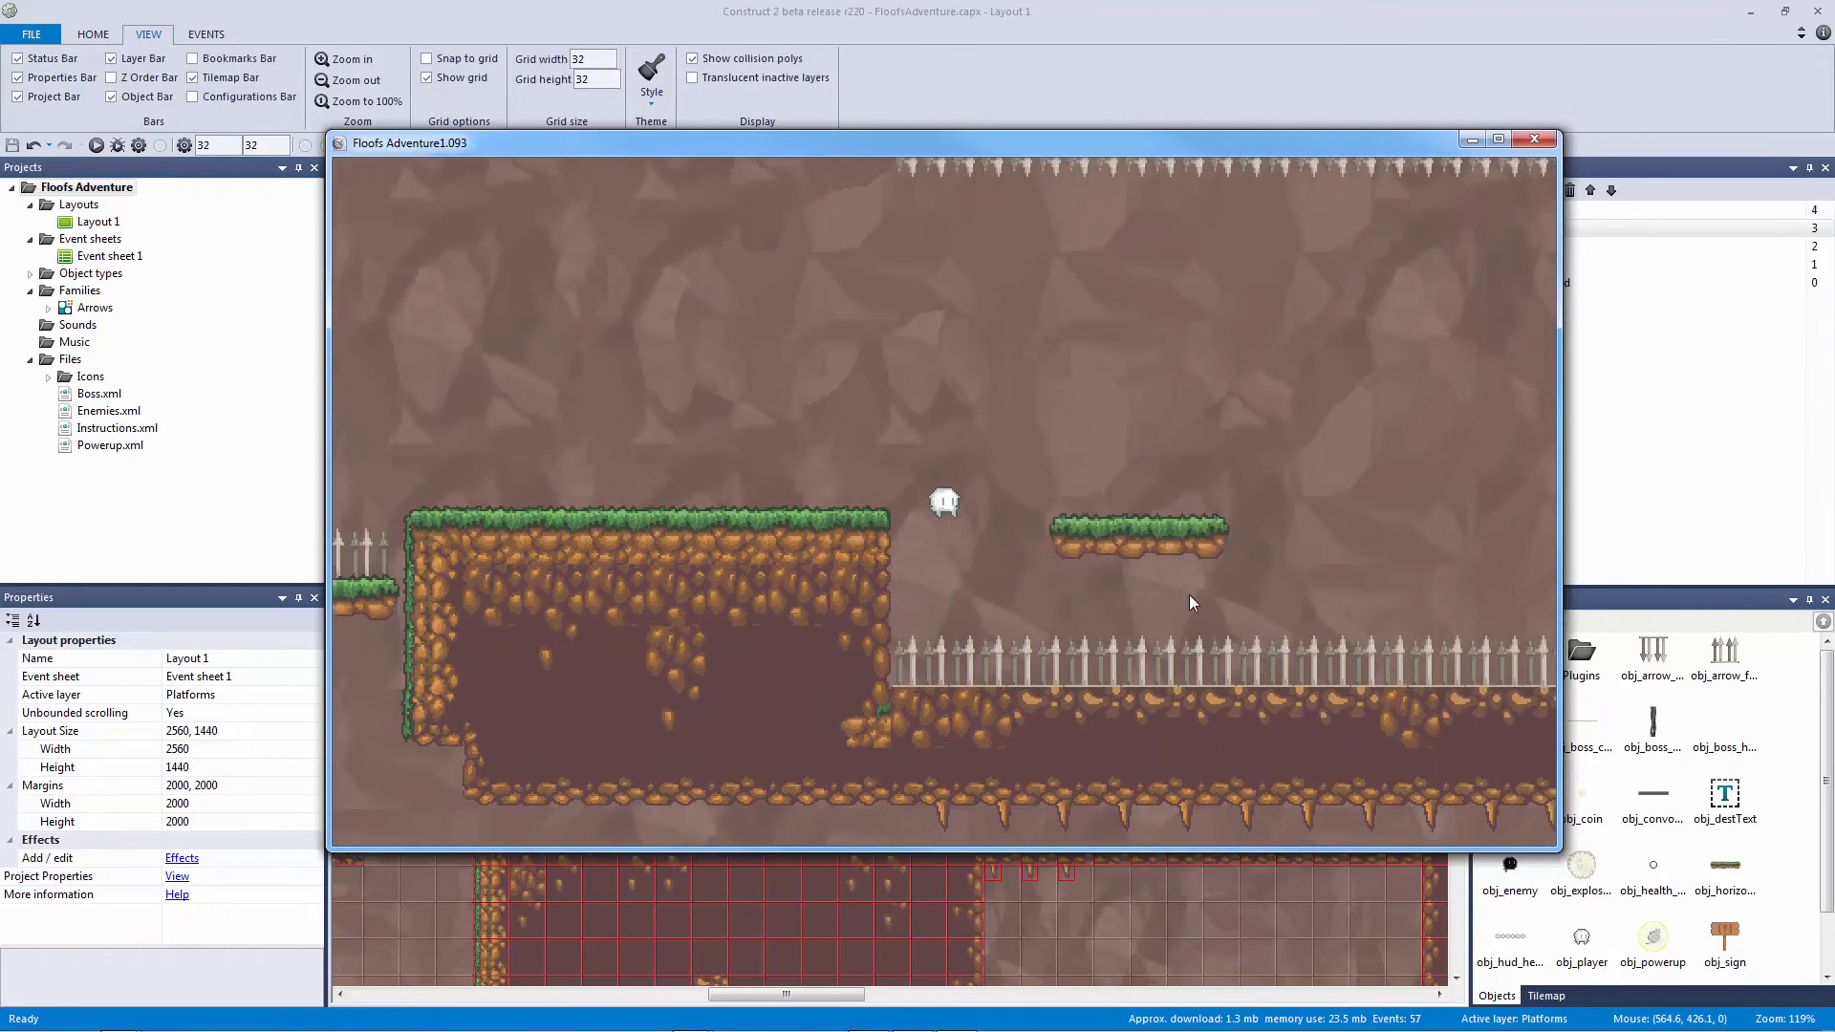
pyautogui.press('Right')
pyautogui.press('Up')
pyautogui.press('Up')
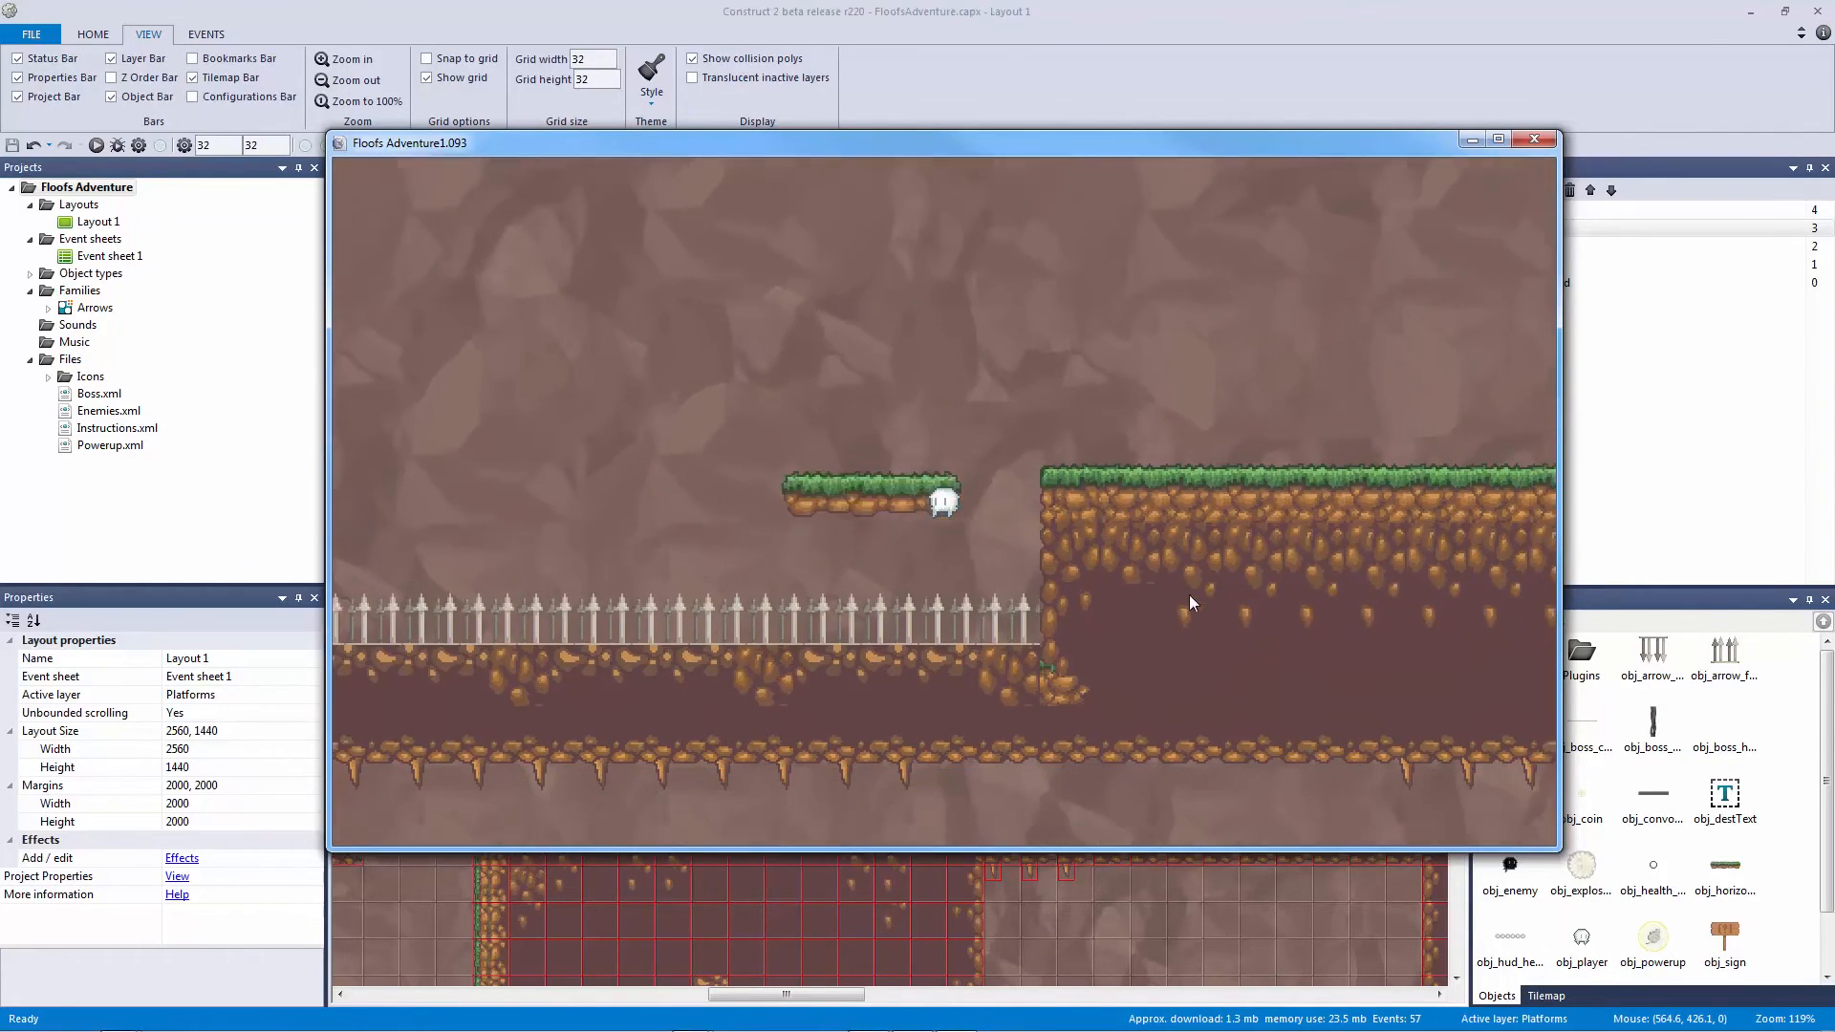
pyautogui.press('Left')
pyautogui.press('Up')
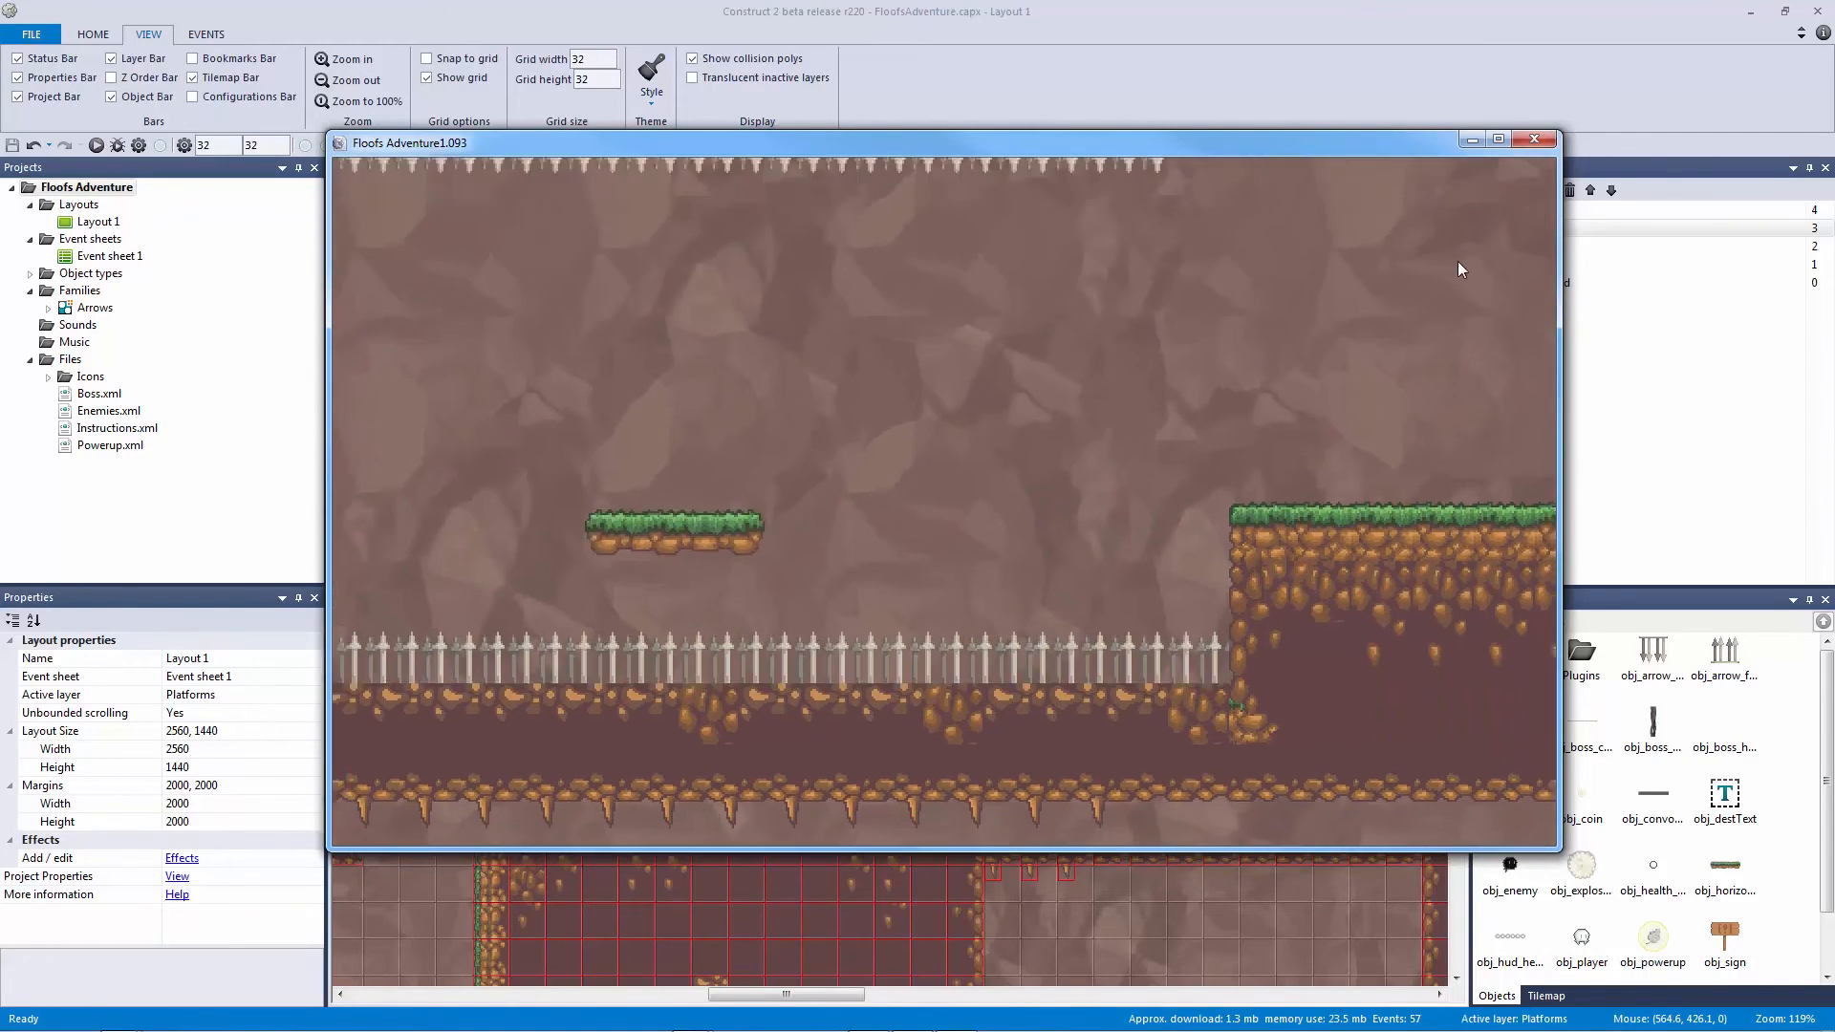
pyautogui.click(1535, 141)
# Step: Add the Jump-thru behavior to obj_horizontal_platform and save the project
pyautogui.moveTo(1233, 304); pyautogui.dragTo(1031, 454, button='middle')
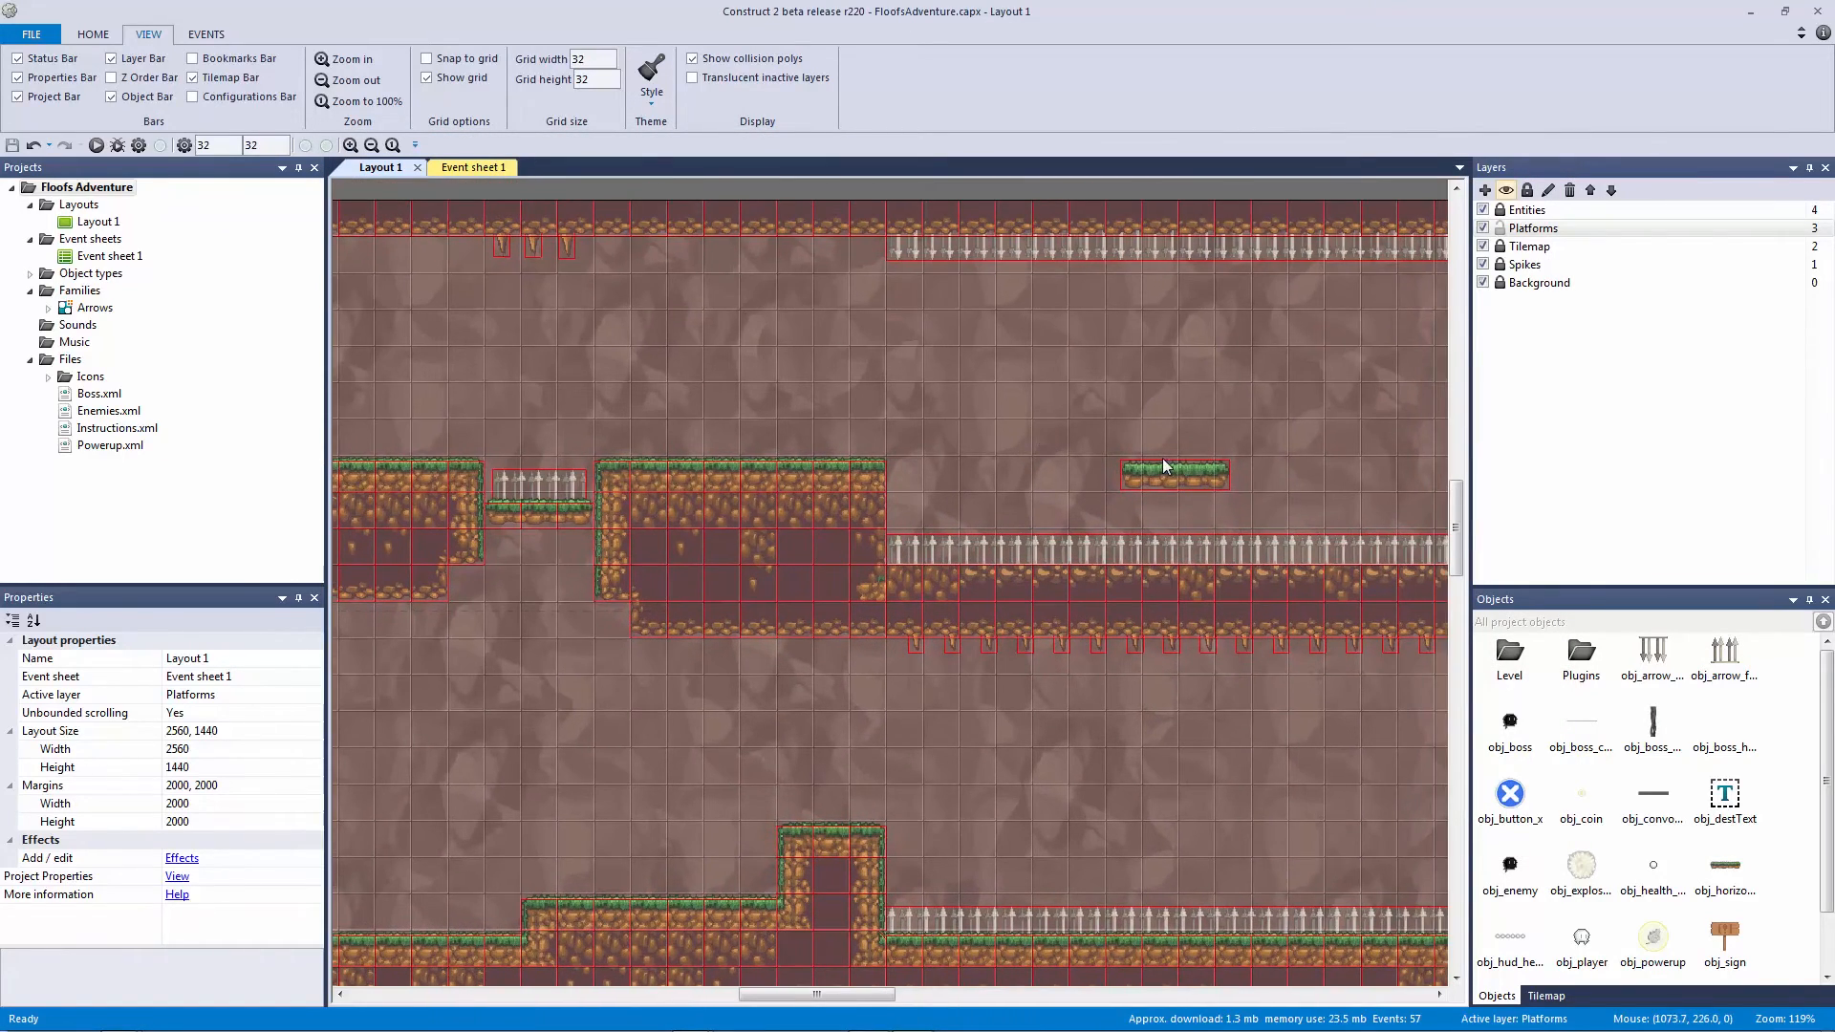
pyautogui.click(1165, 467)
pyautogui.keyDown('ctrl'); pyautogui.scroll(2, 974, 560); pyautogui.keyUp('ctrl')
pyautogui.moveTo(973, 560); pyautogui.dragTo(747, 631, button='middle')
pyautogui.keyDown('ctrl'); pyautogui.scroll(2, 747, 631); pyautogui.keyUp('ctrl')
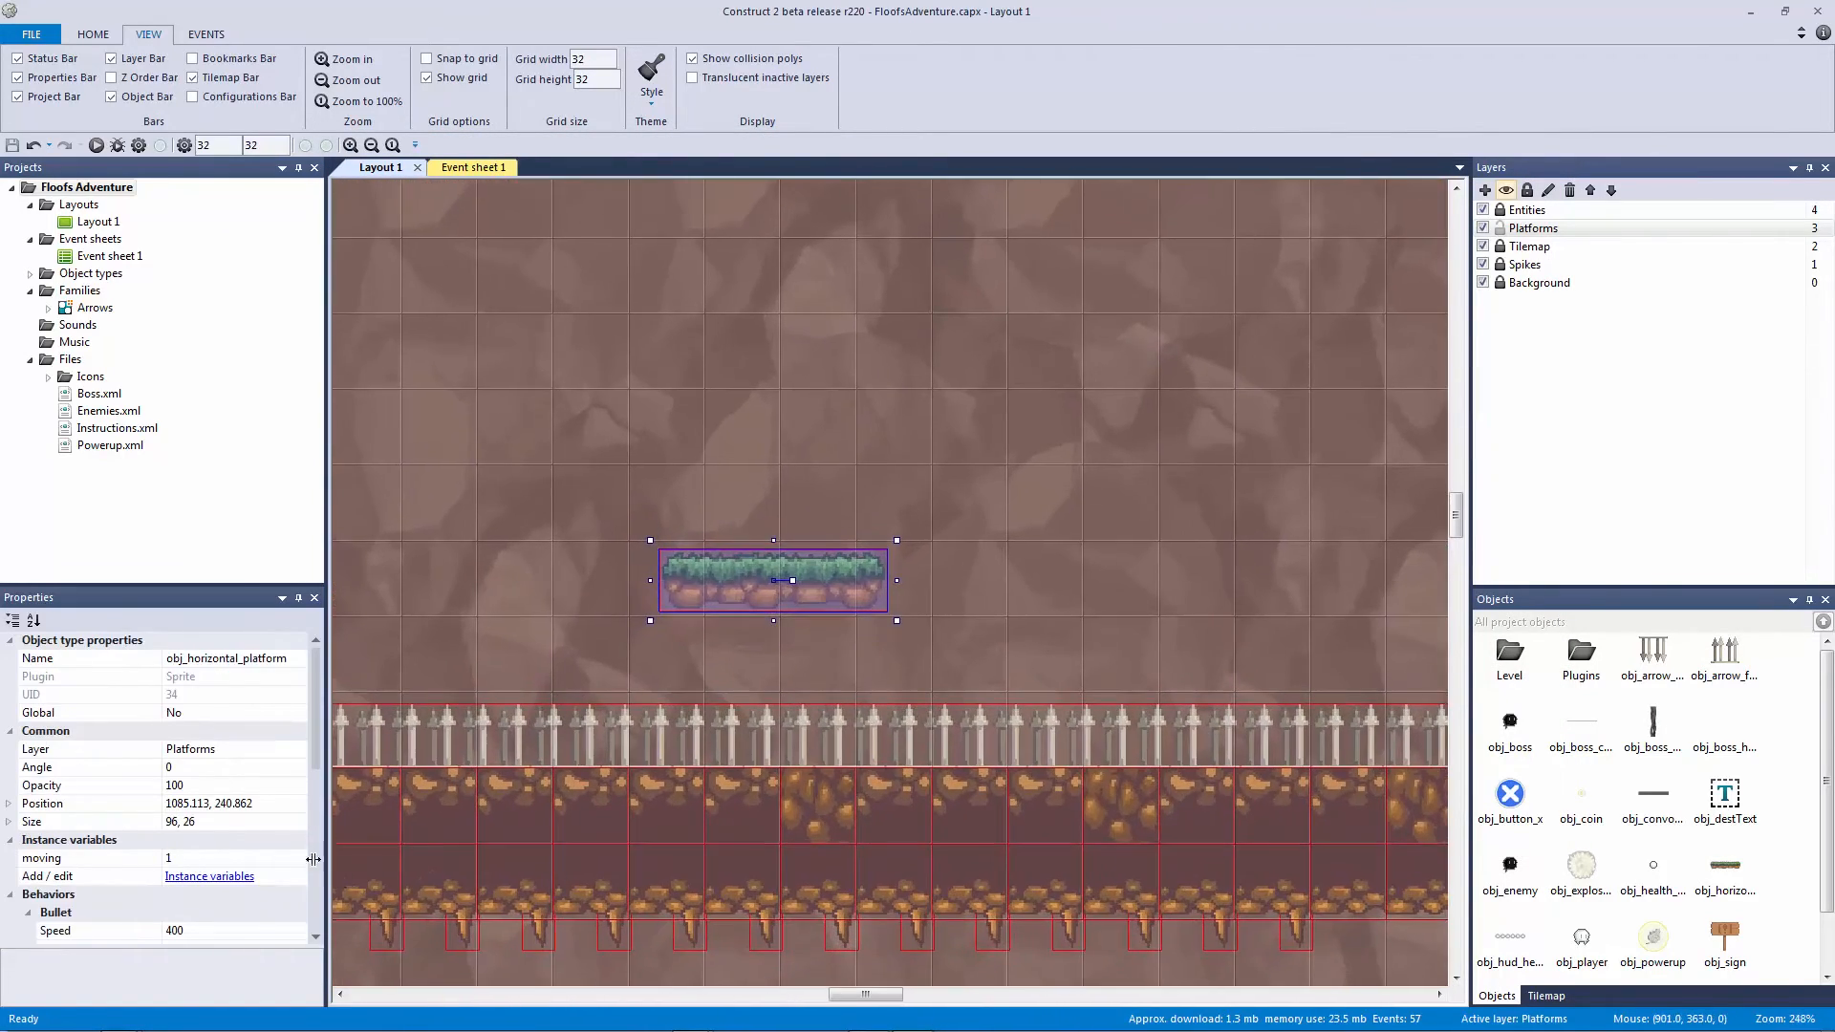
pyautogui.moveTo(316, 726); pyautogui.dragTo(314, 810)
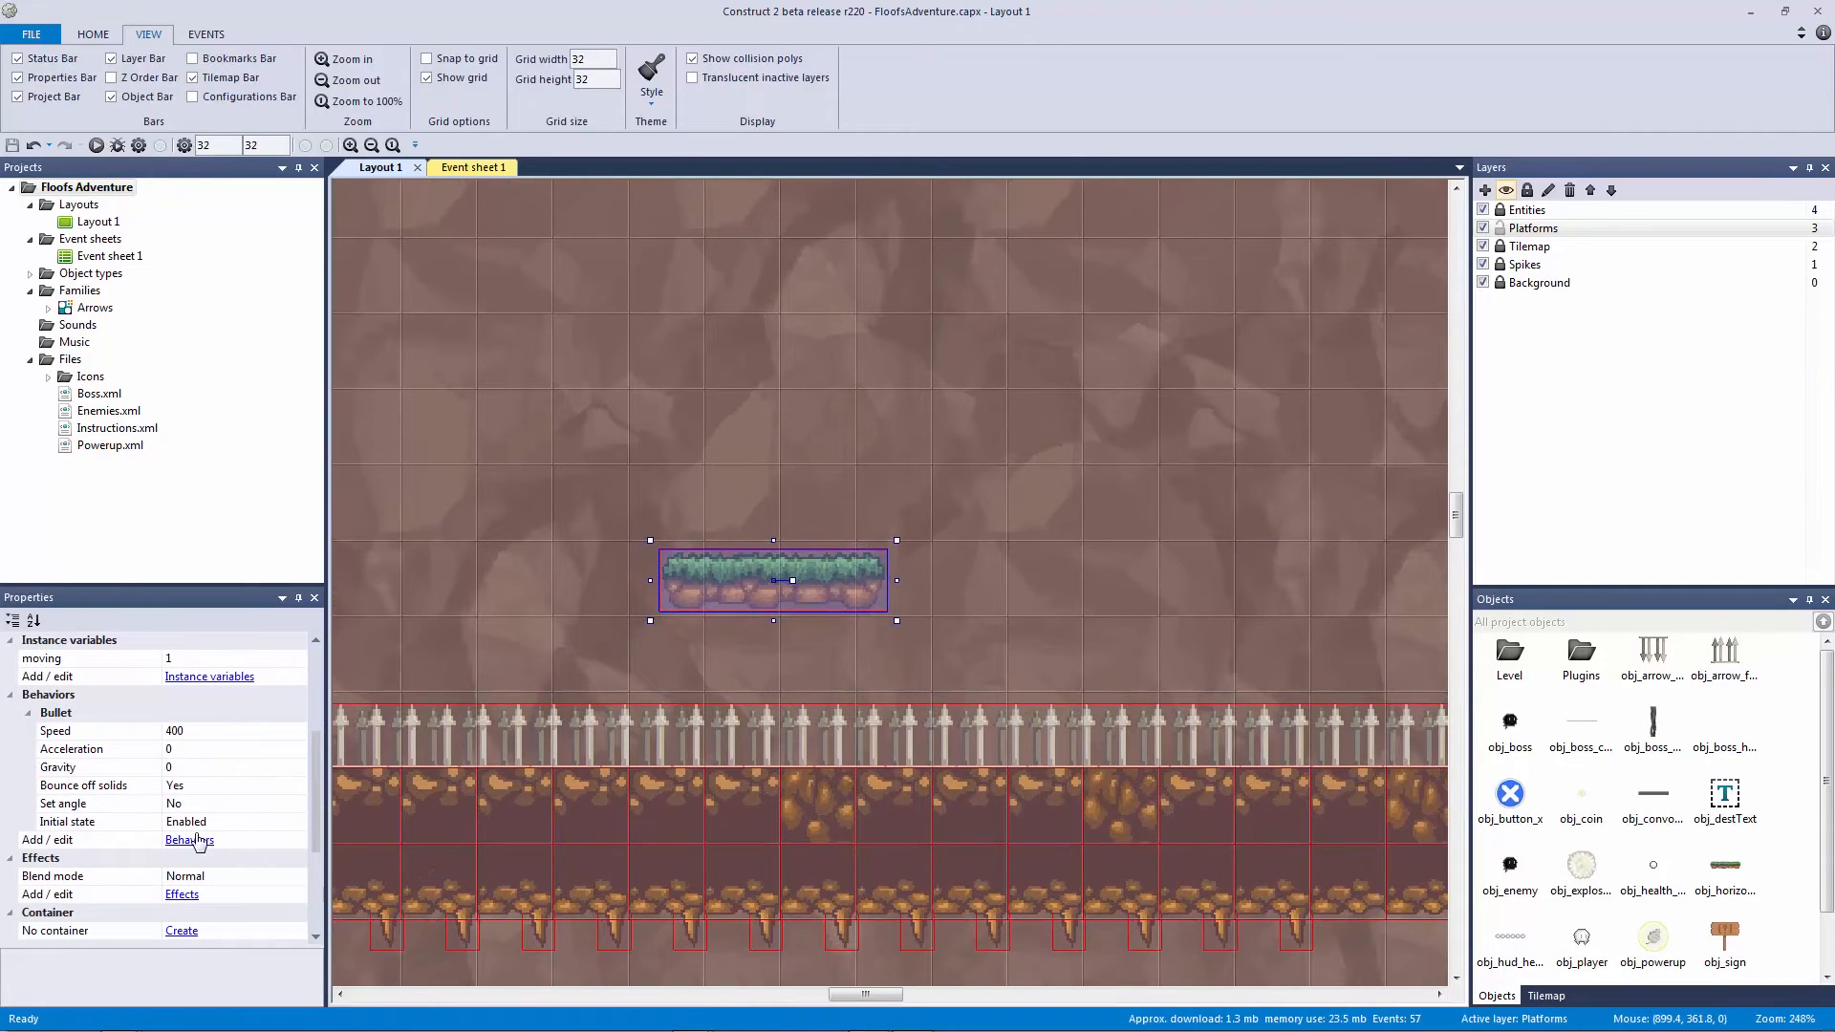
pyautogui.click(189, 839)
pyautogui.click(880, 563)
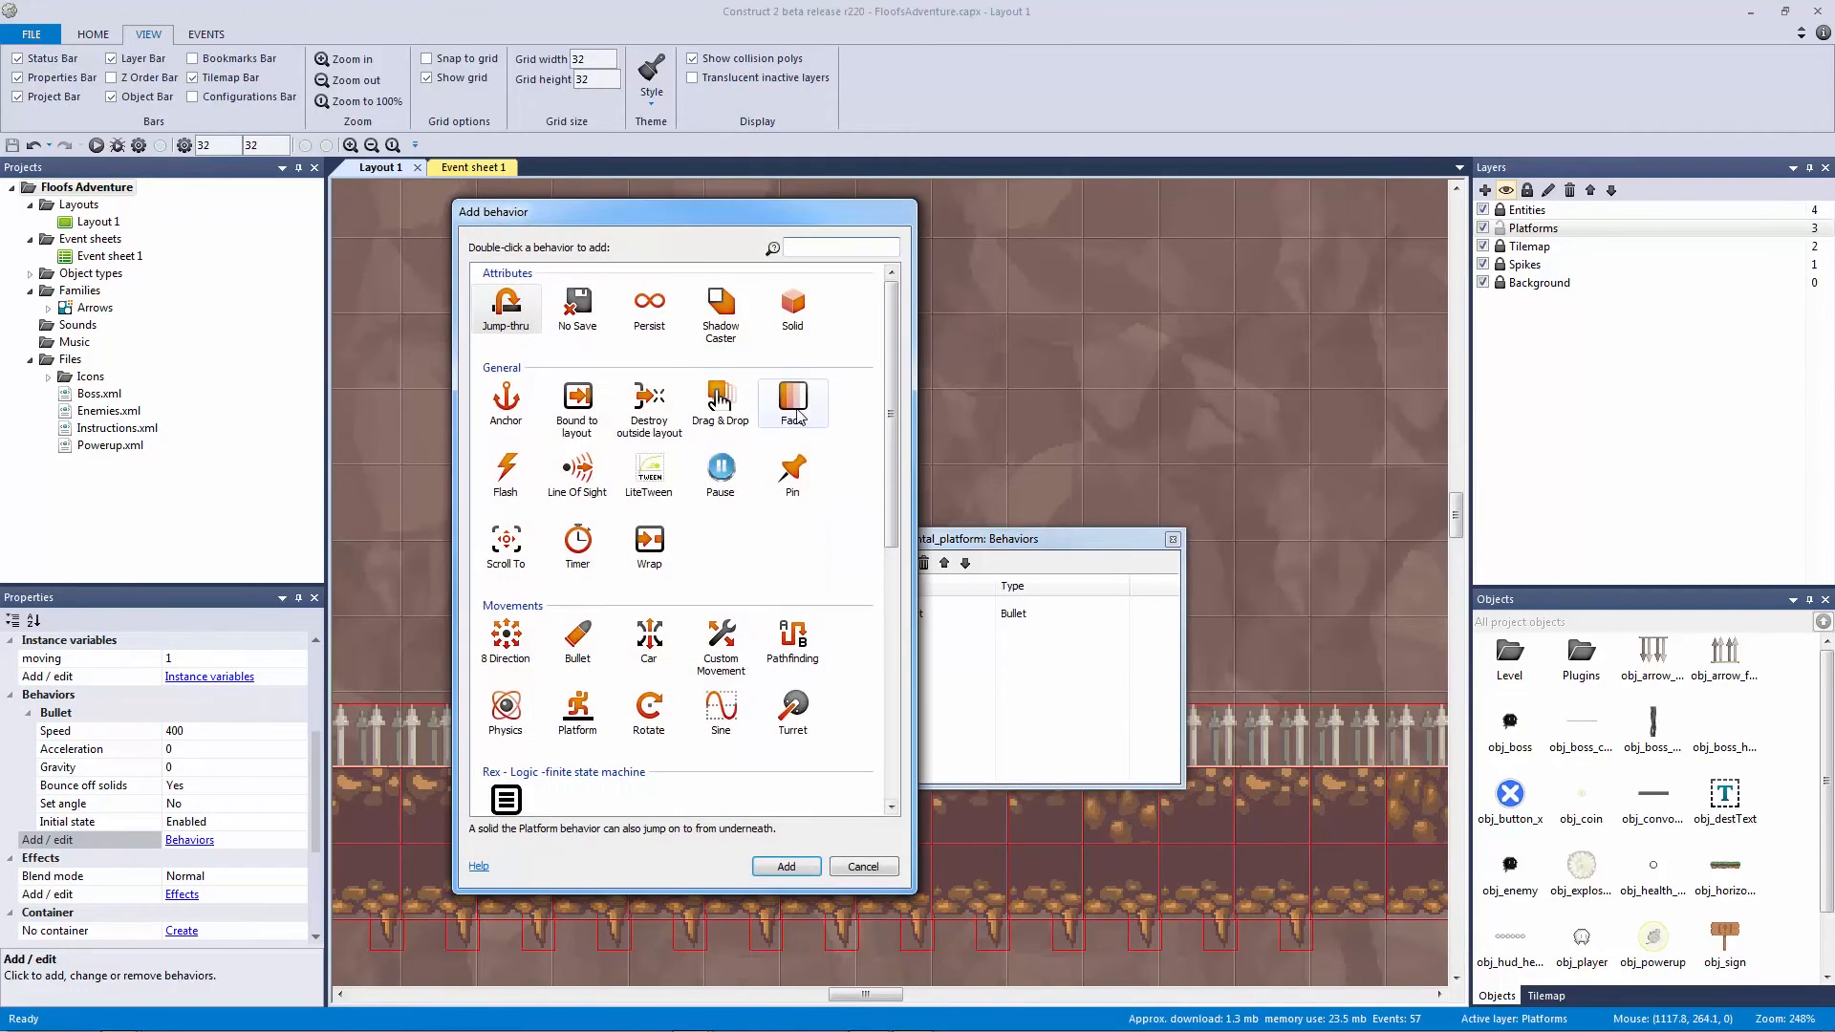
pyautogui.doubleClick(514, 315)
pyautogui.click(1172, 540)
pyautogui.click(1049, 455)
pyautogui.hotkey('ctrl', 's')
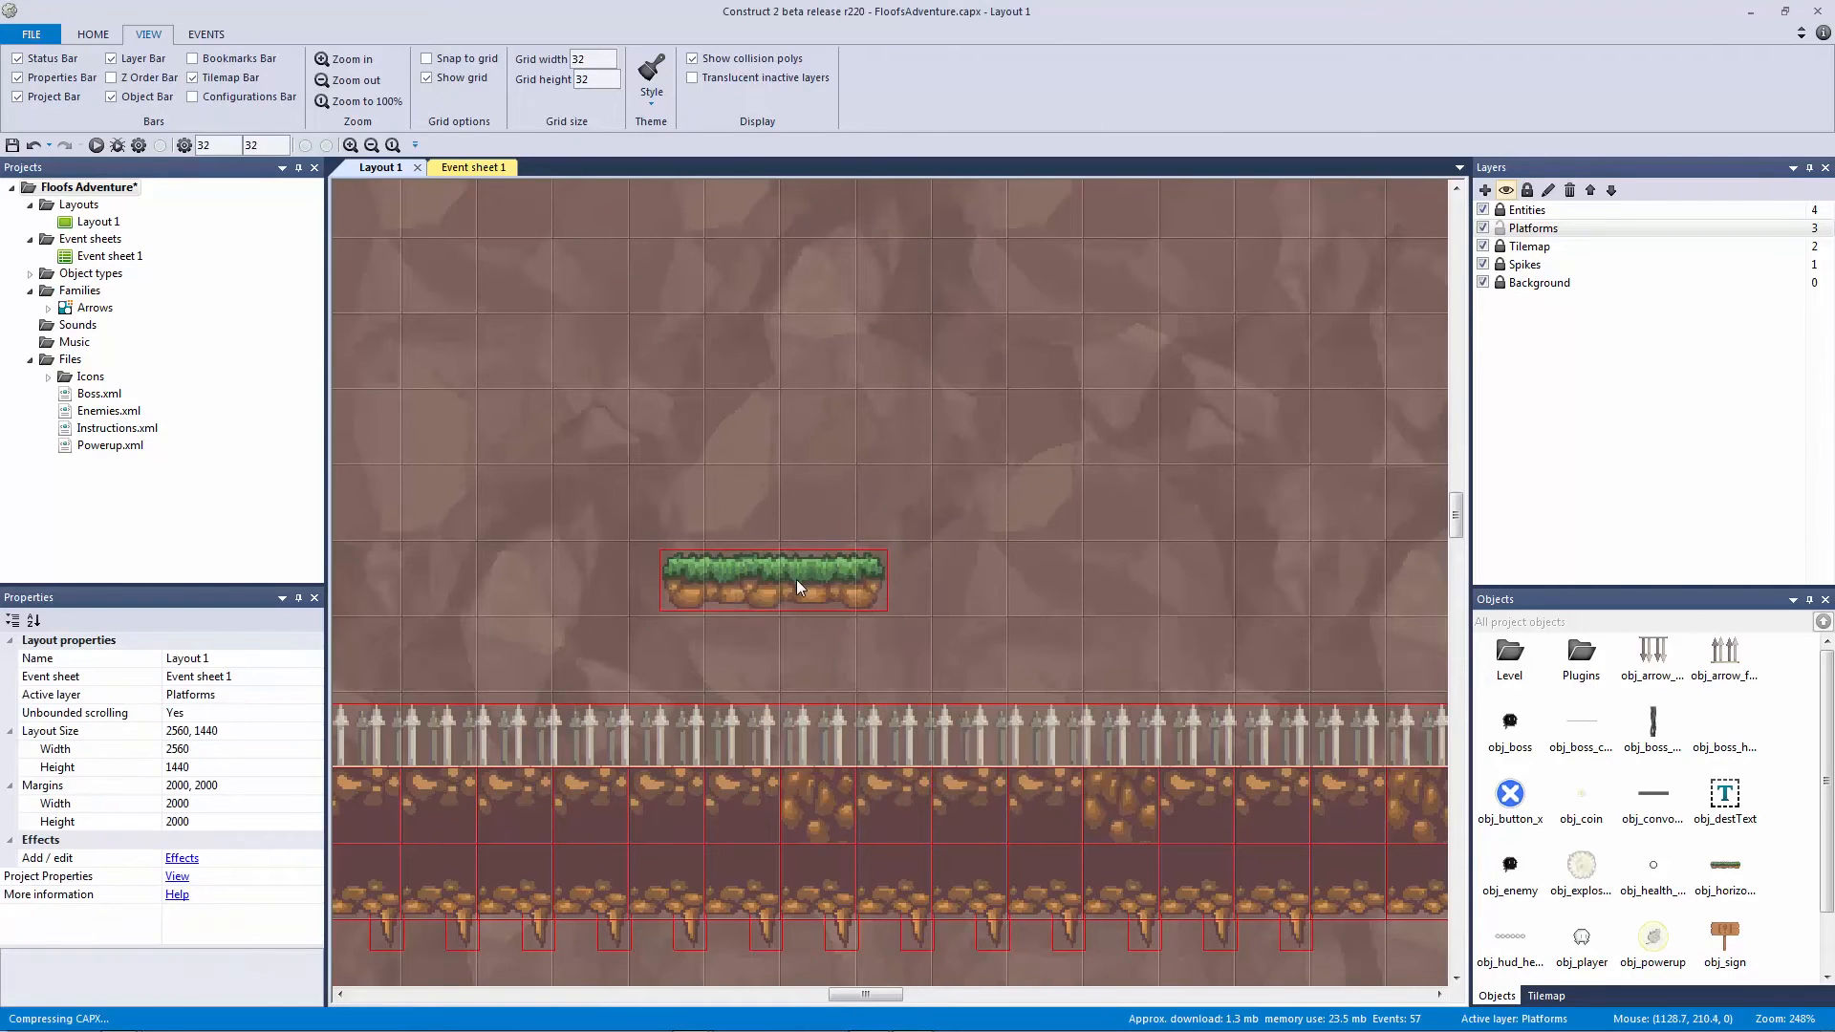
# Step: Preview the layout and bring the character past the first spikes onto the moving platform
pyautogui.click(99, 148)
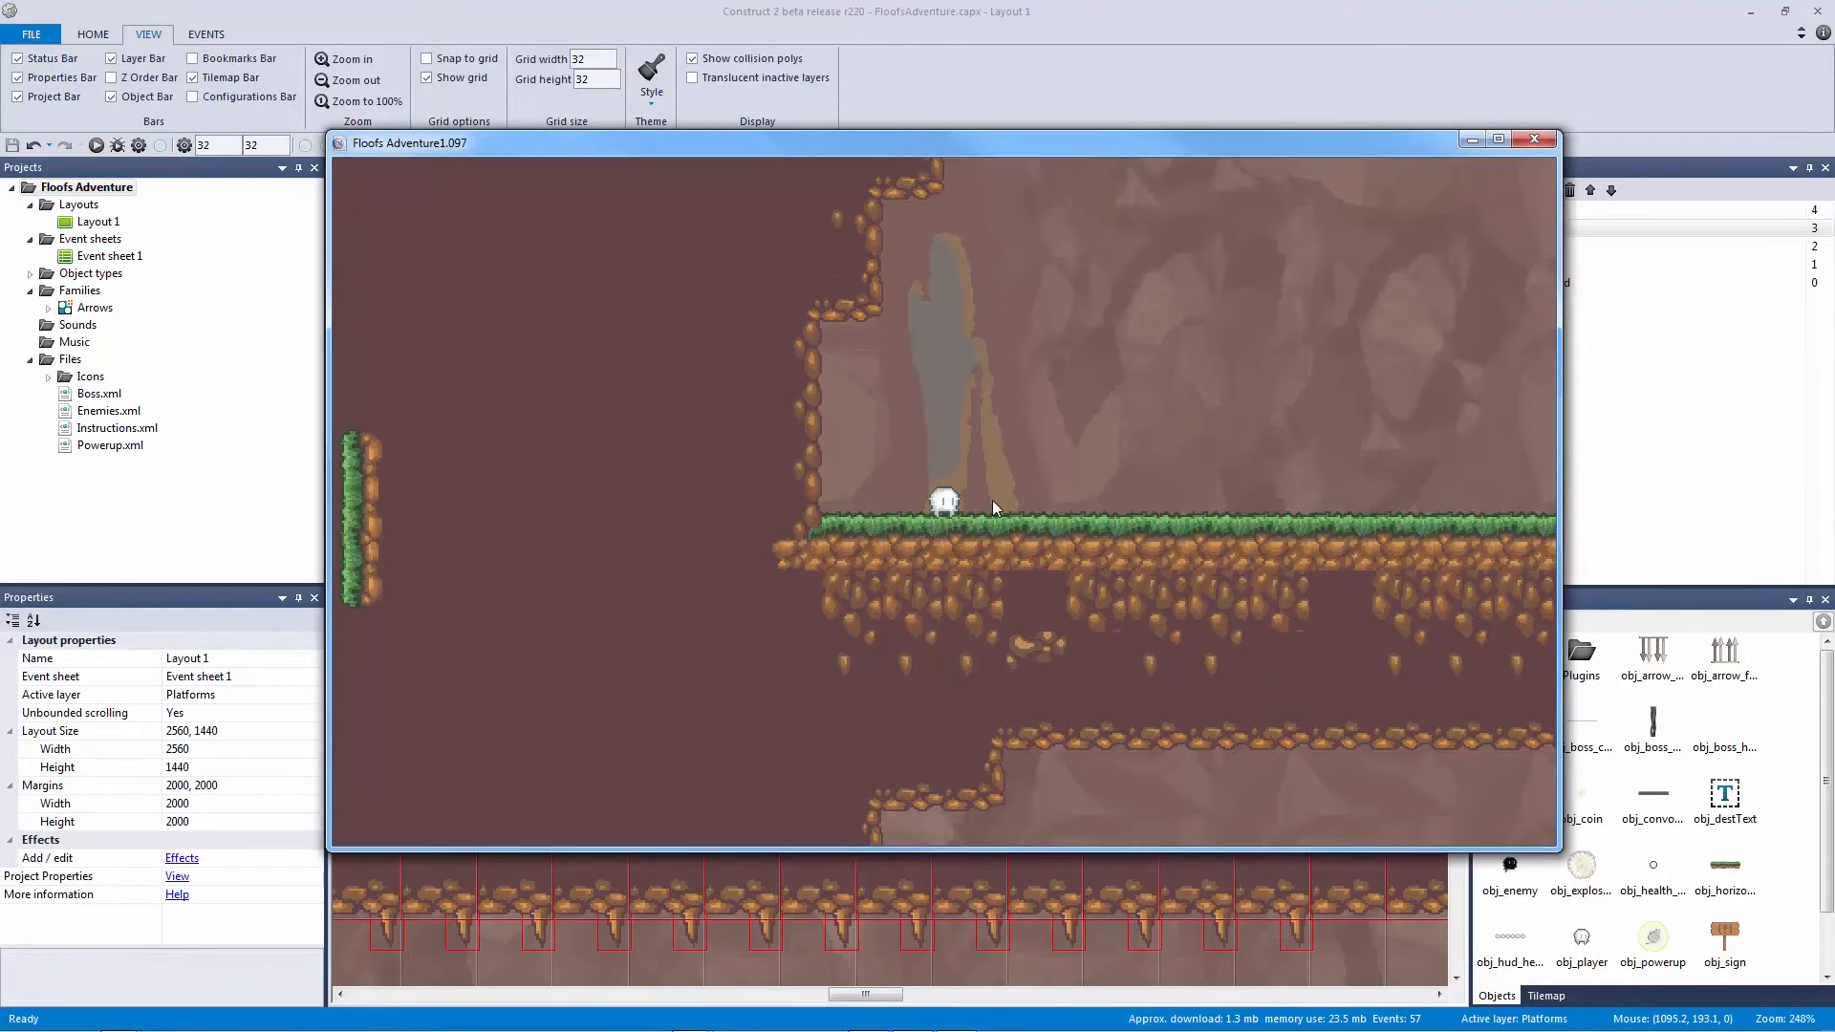
pyautogui.press('Right')
pyautogui.press('Up')
pyautogui.press('Right')
pyautogui.press('Up')
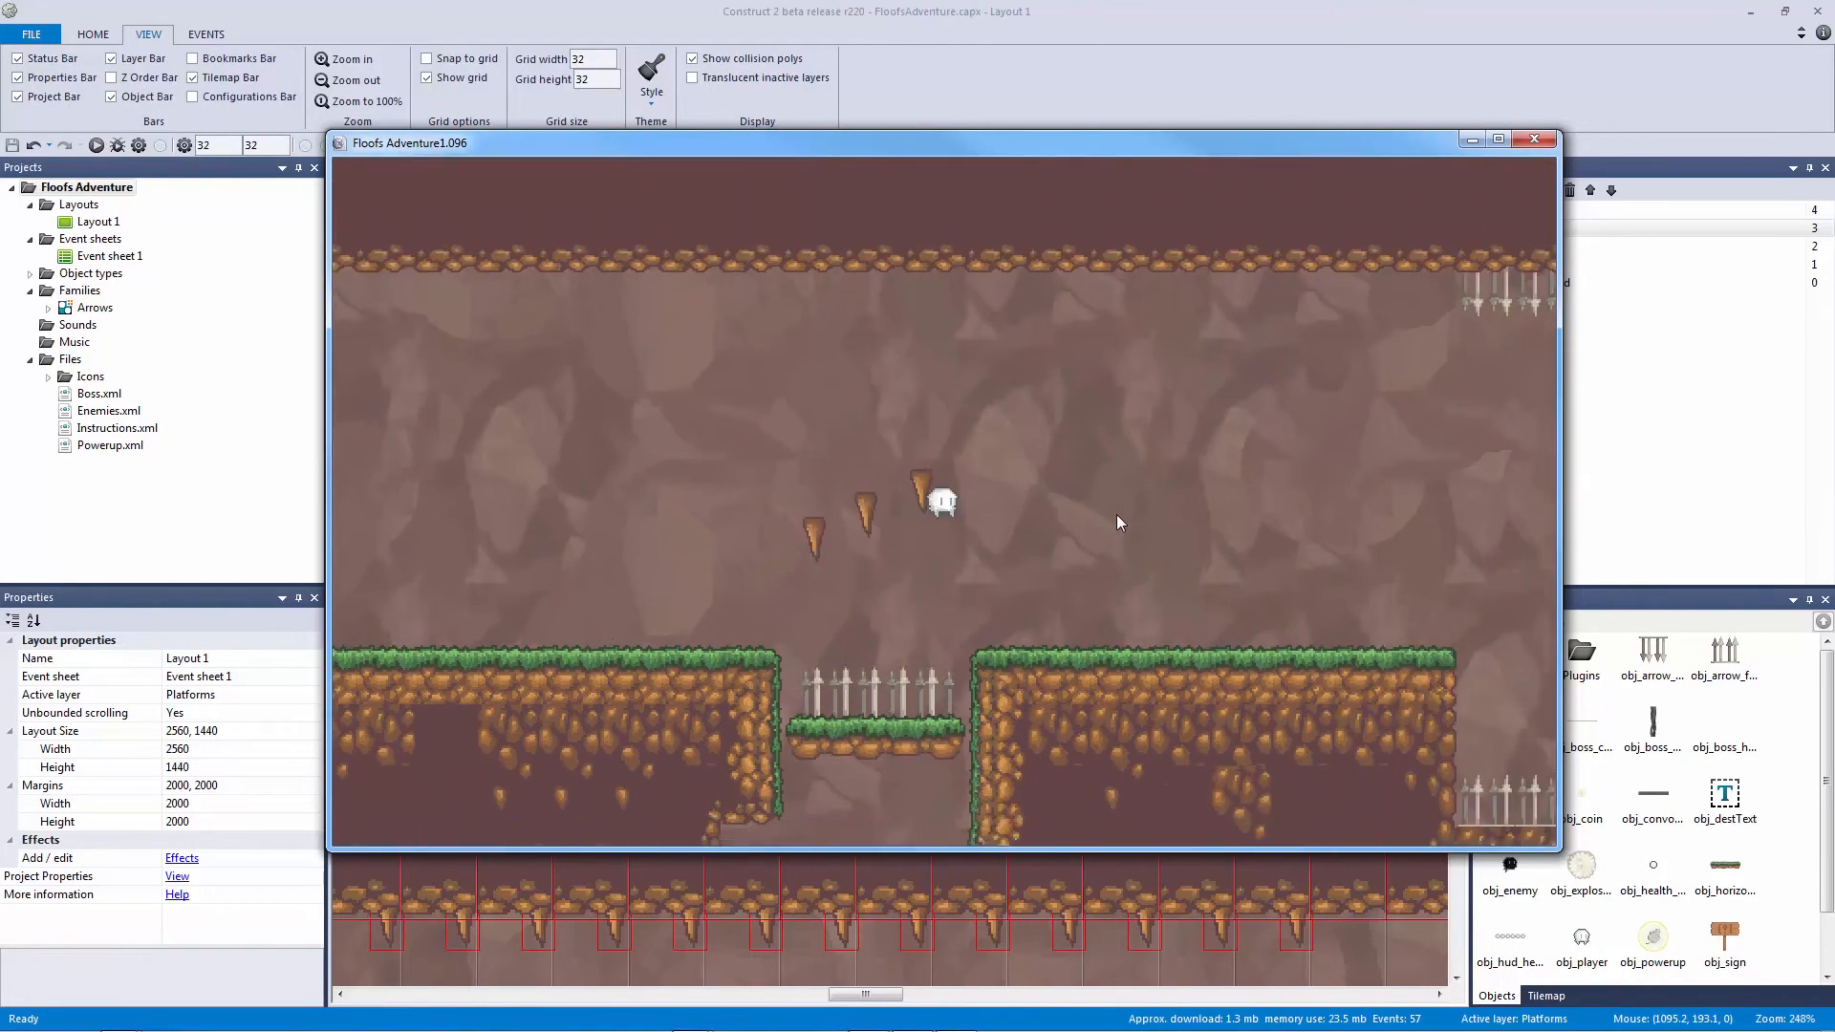
pyautogui.press('Right')
pyautogui.press('Up')
pyautogui.press('Right')
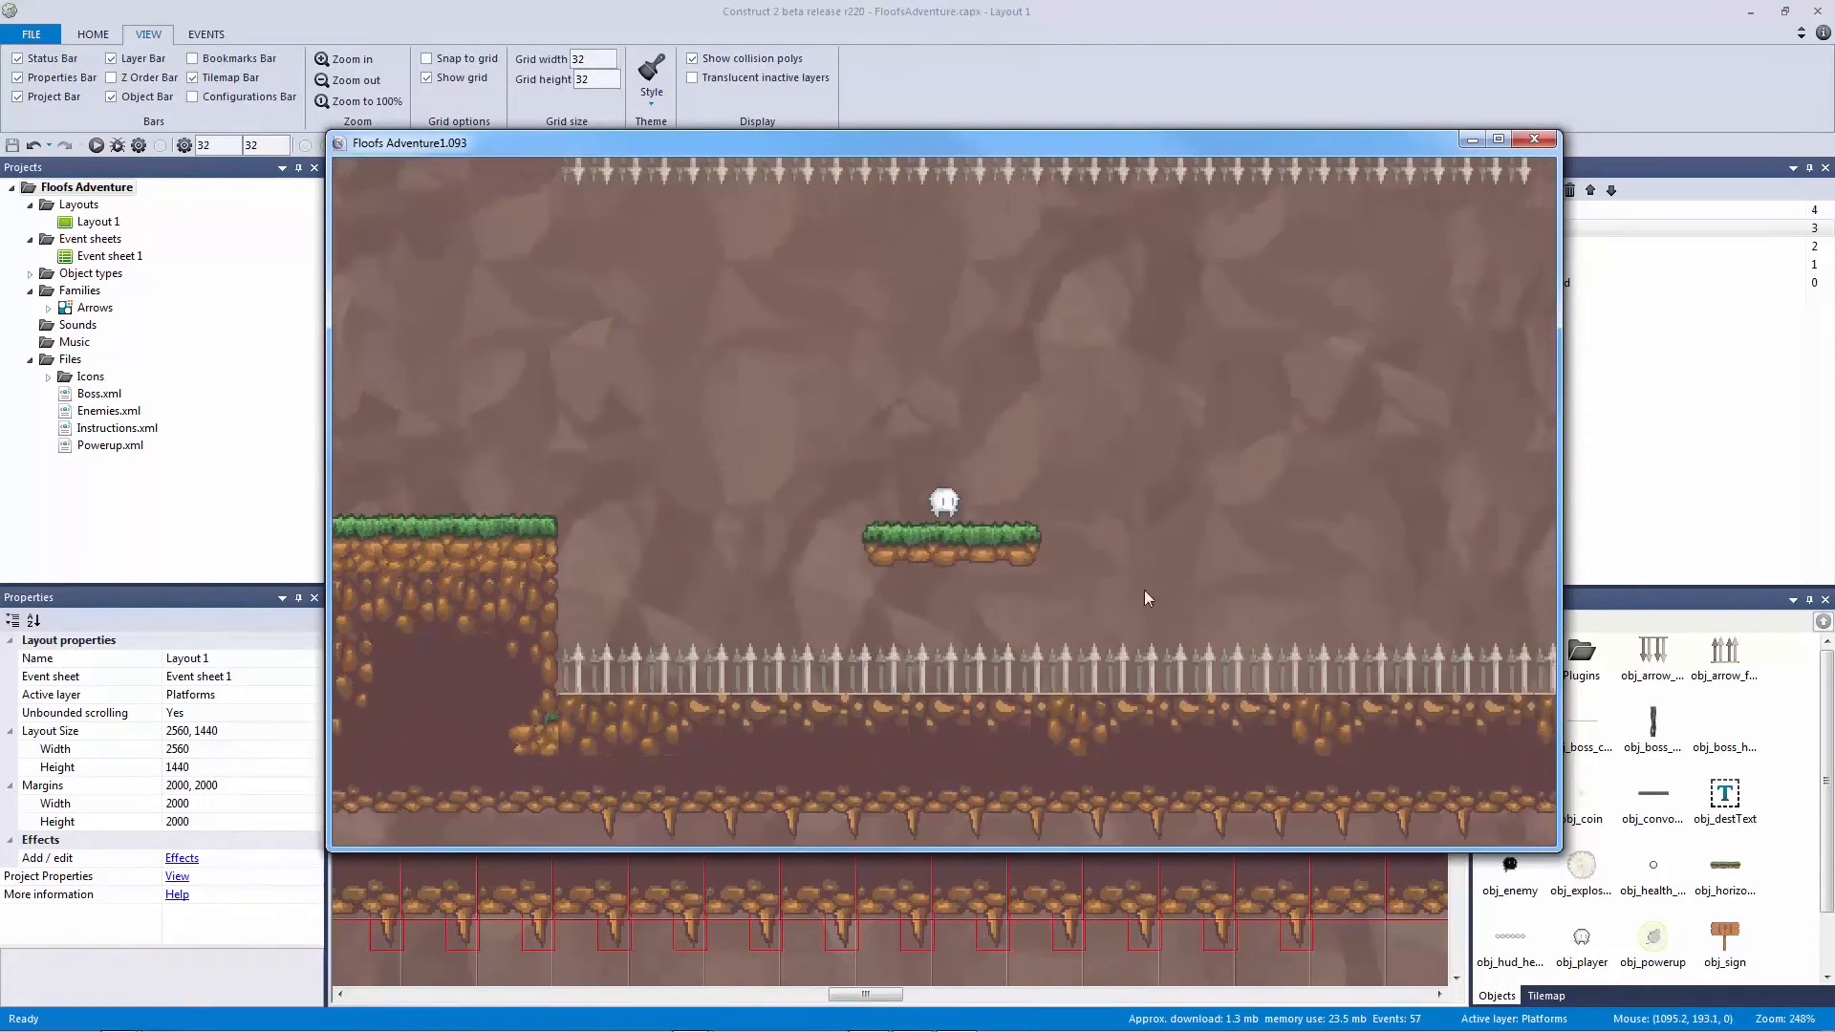
# Step: Test jumping on and riding the moving platform across the spike pit, and close the preview
pyautogui.press('Up')
pyautogui.press('Left')
pyautogui.press('Up')
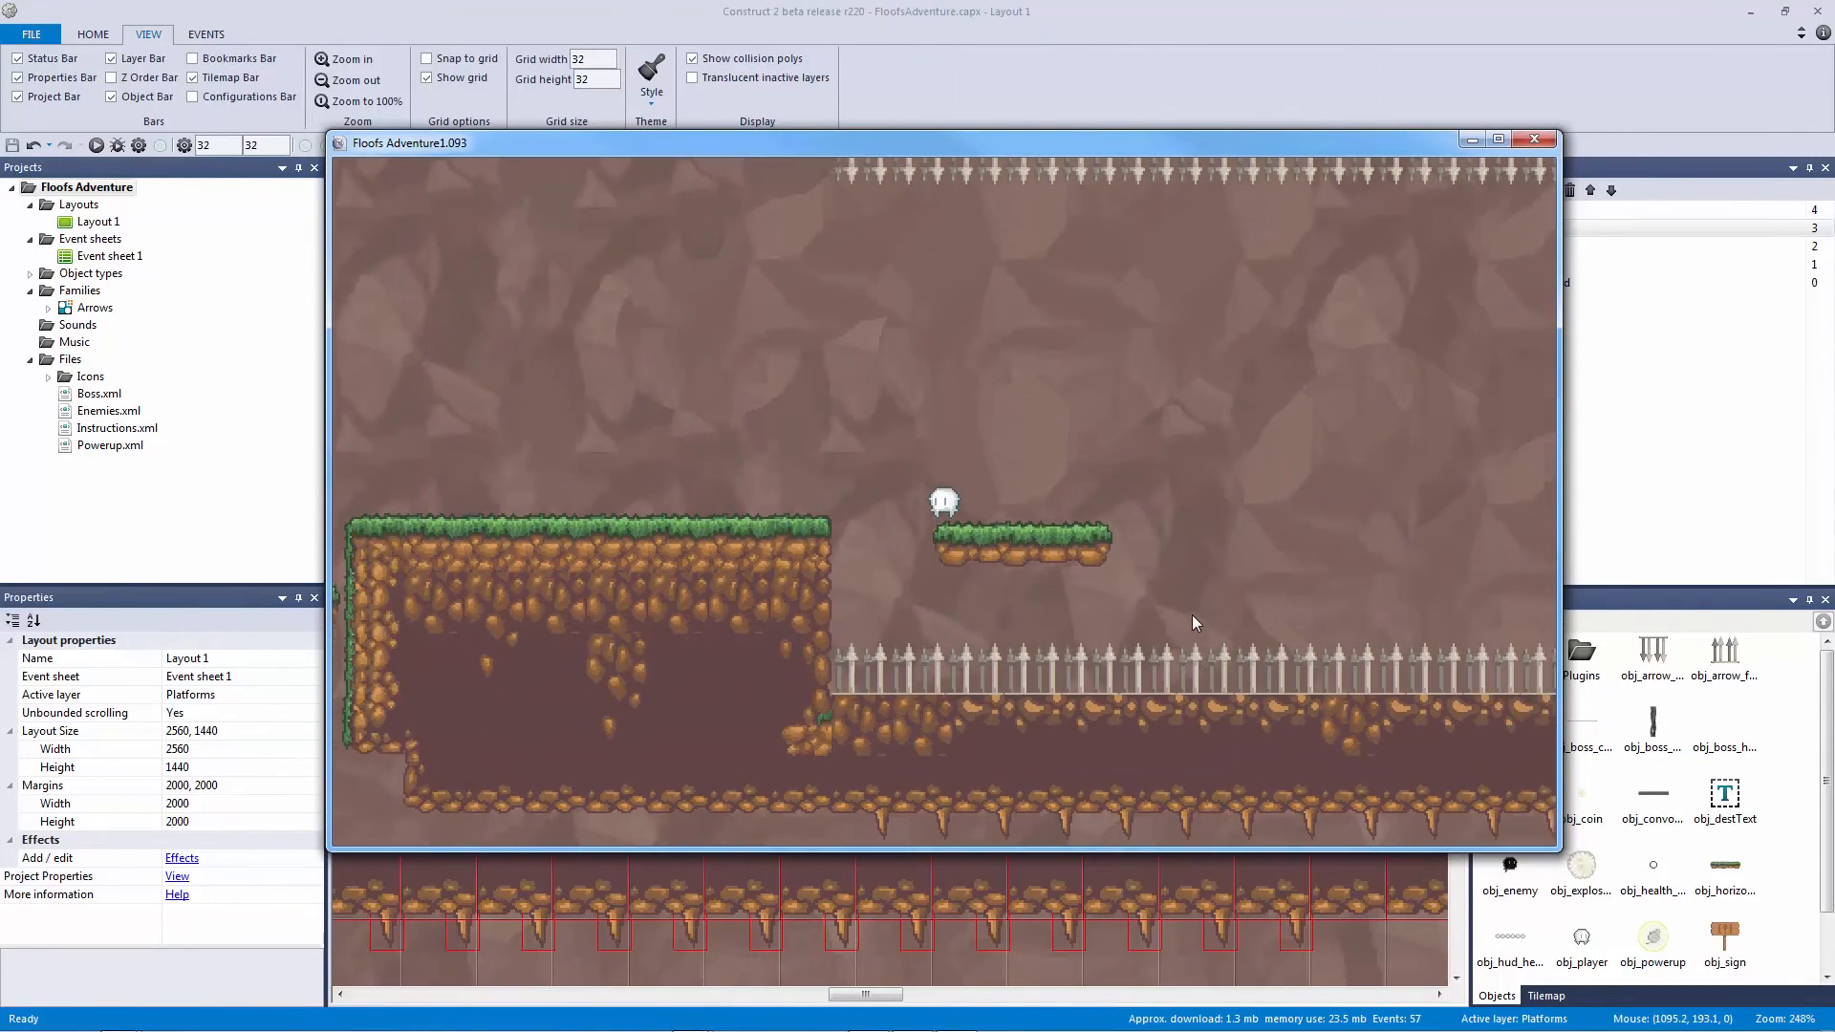
pyautogui.press('Right')
pyautogui.press('Right')
pyautogui.press('Right')
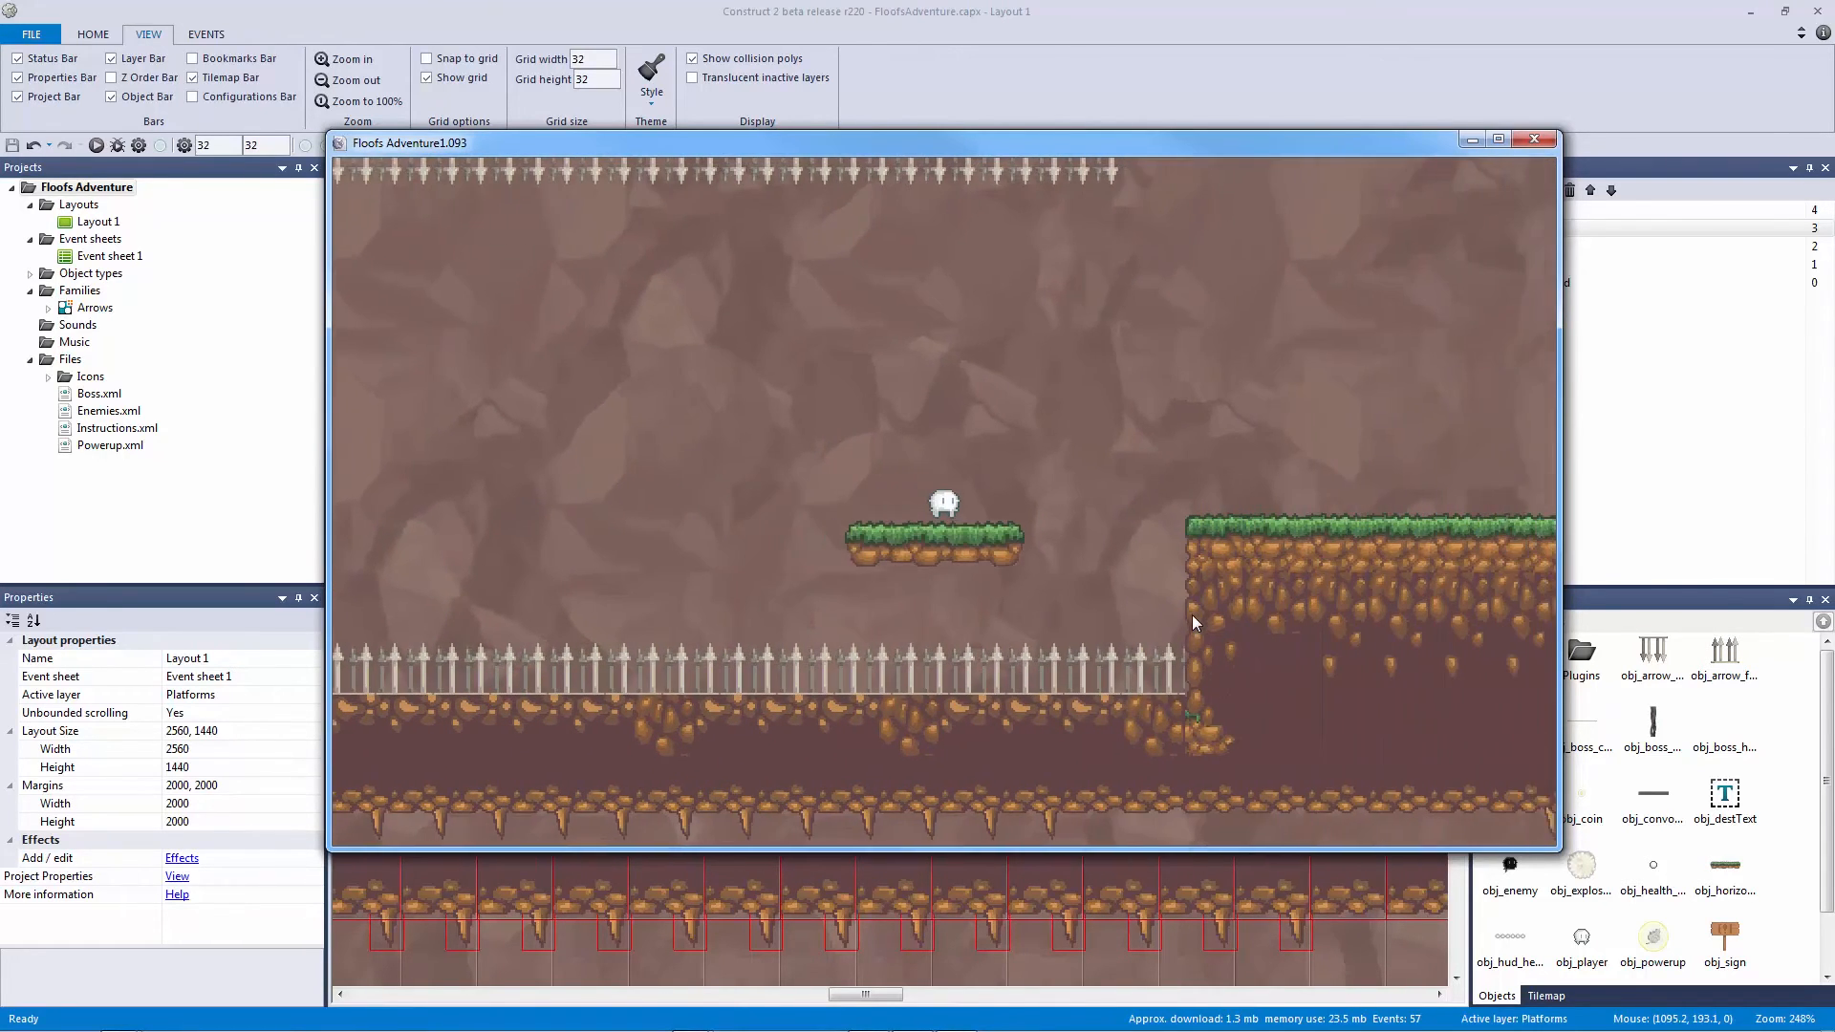
pyautogui.press('Right')
pyautogui.click(1534, 139)
# Step: Lower both upper collision polygon points of obj_horizontal_platform to Y 5 in the image editor
pyautogui.doubleClick(856, 576)
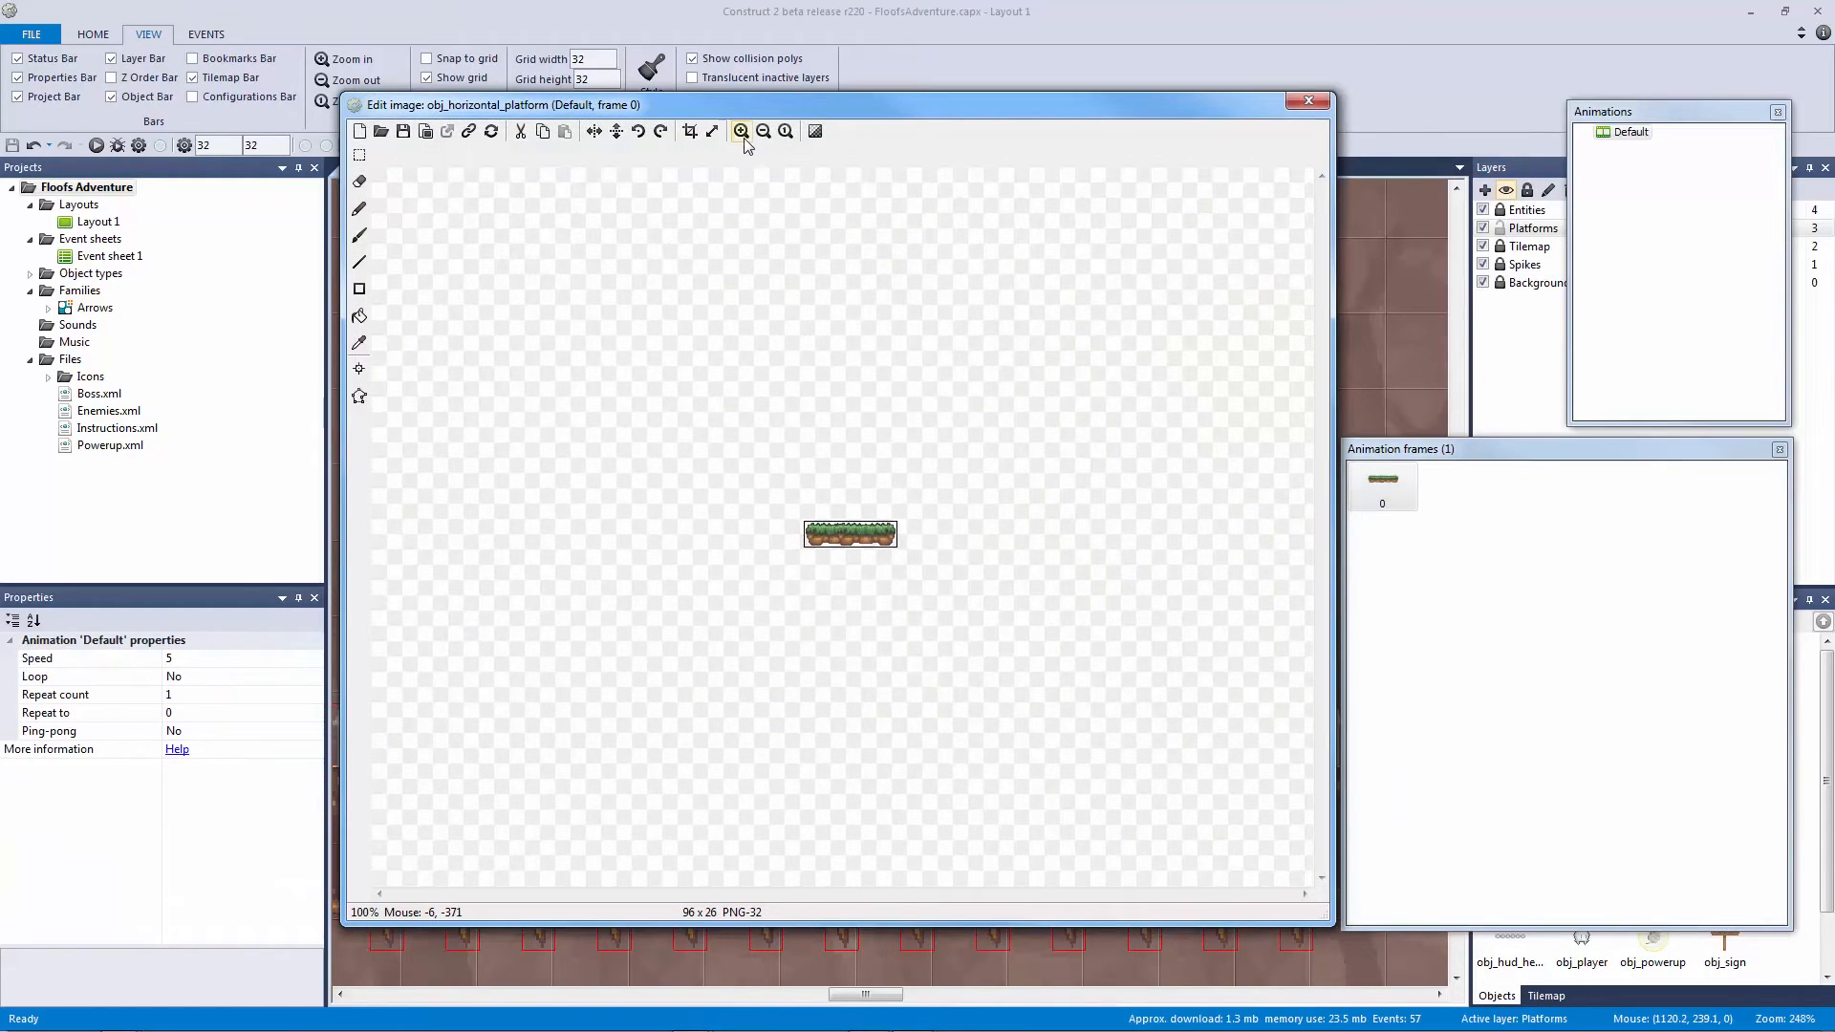
pyautogui.click(741, 131)
pyautogui.click(741, 131)
pyautogui.click(741, 131)
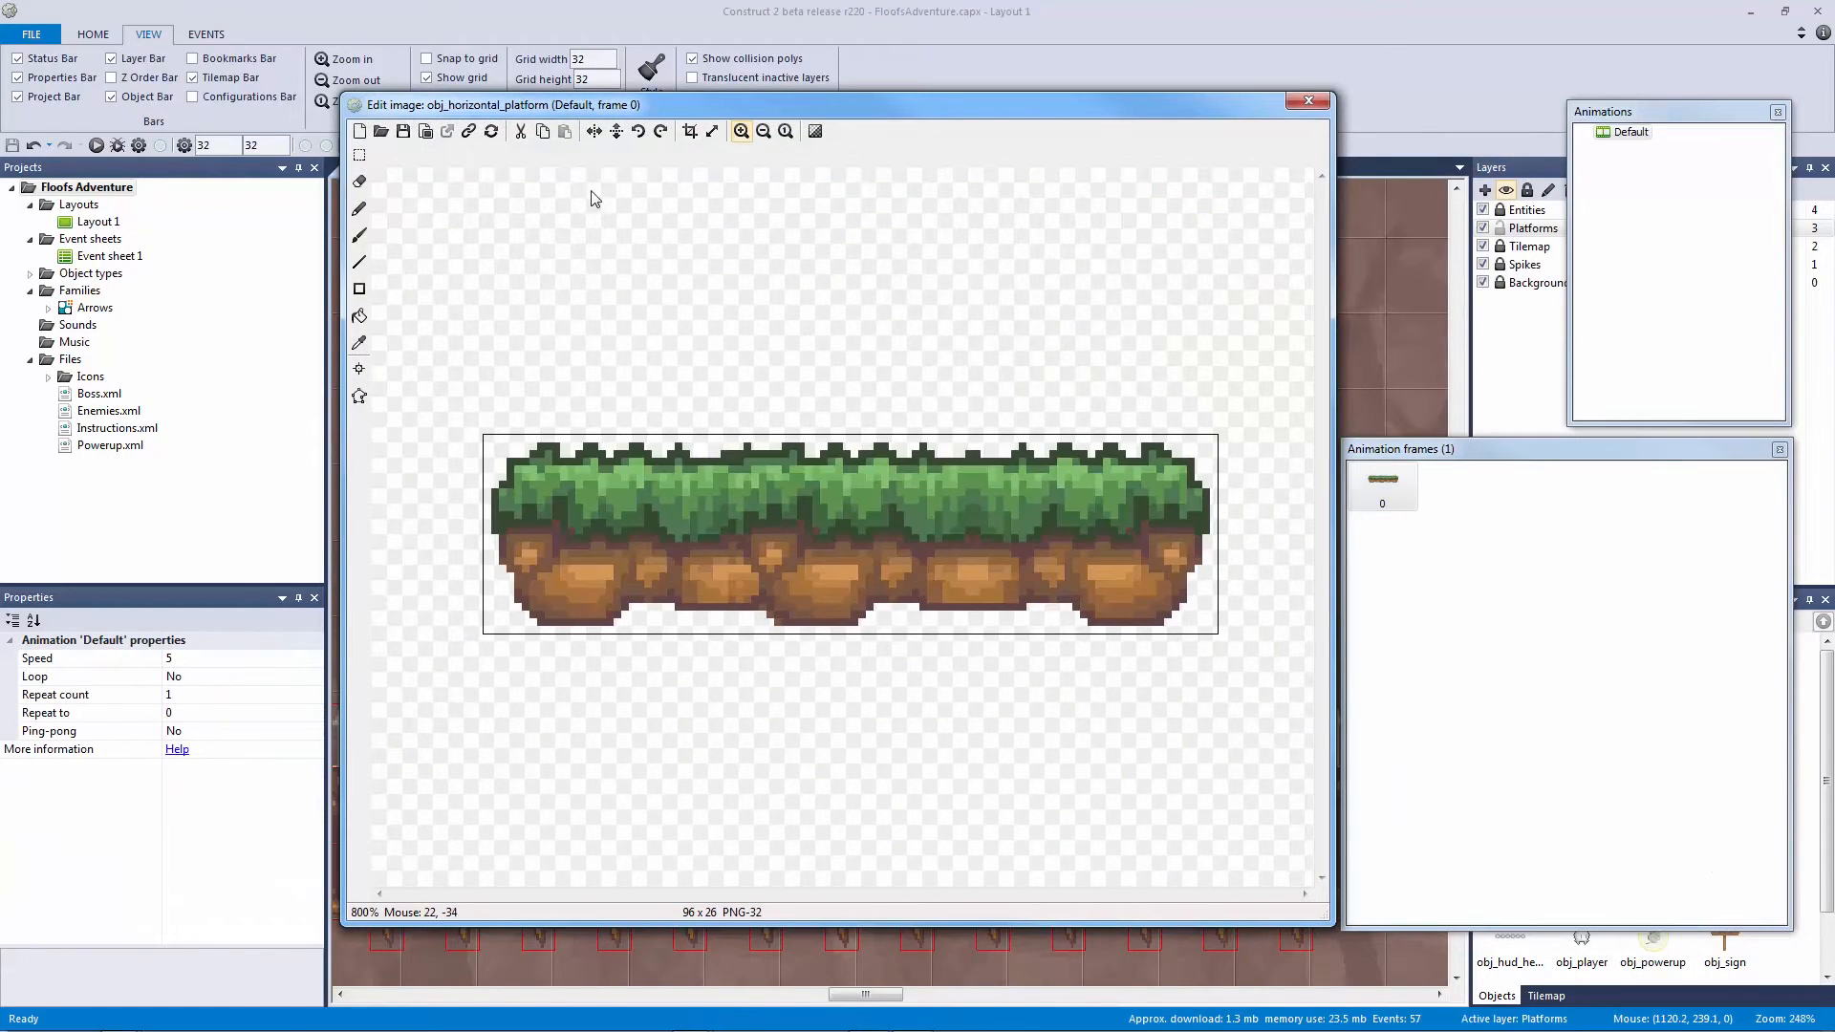
pyautogui.click(360, 398)
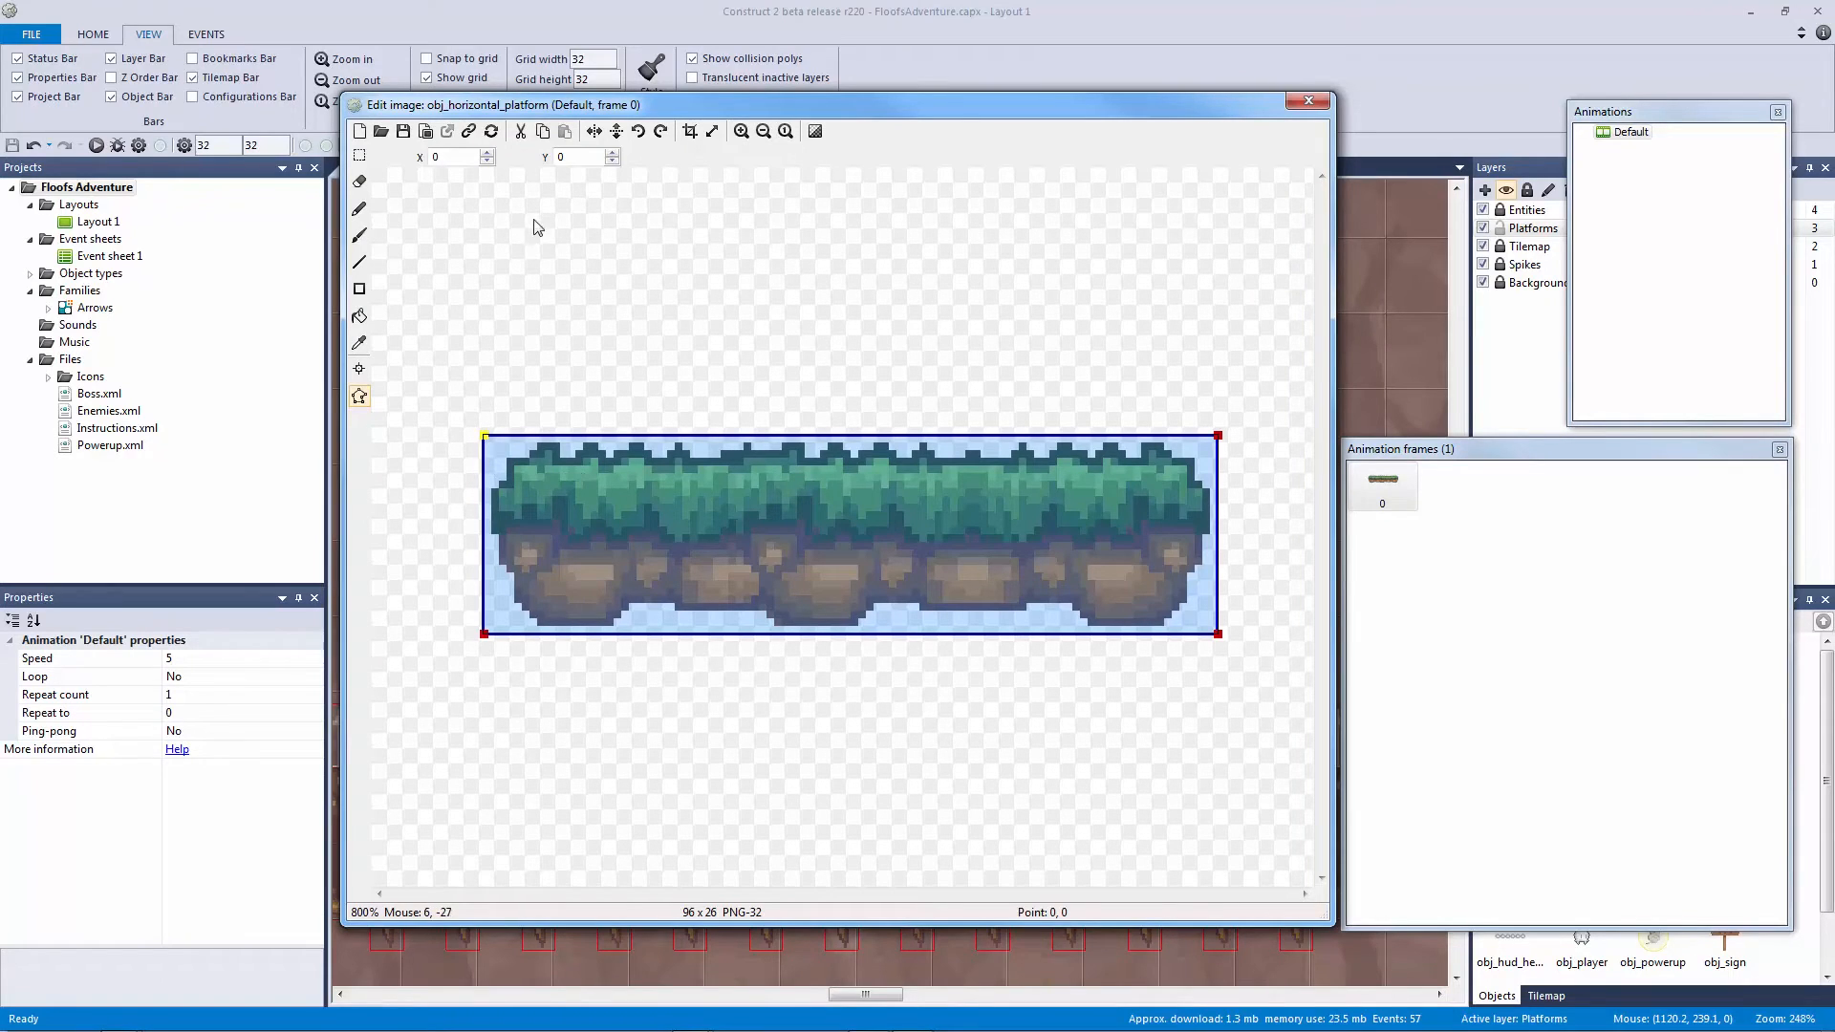
pyautogui.write('5')
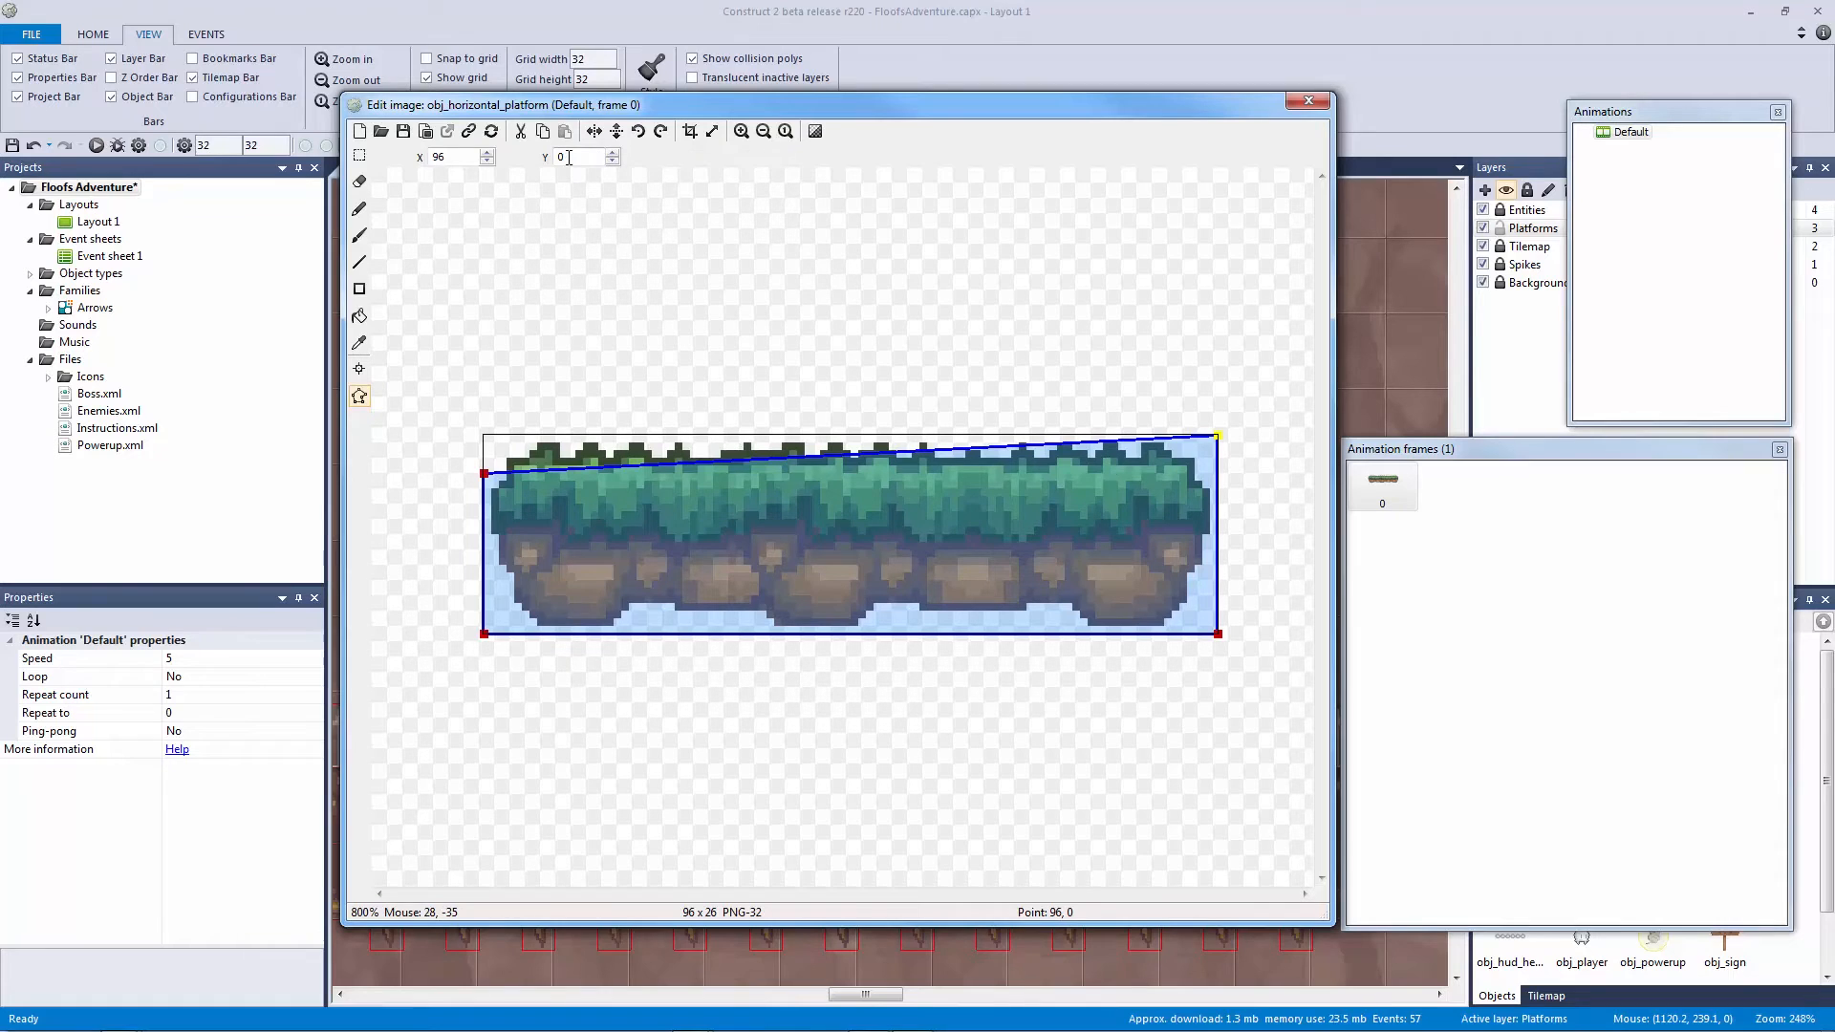
pyautogui.write('5')
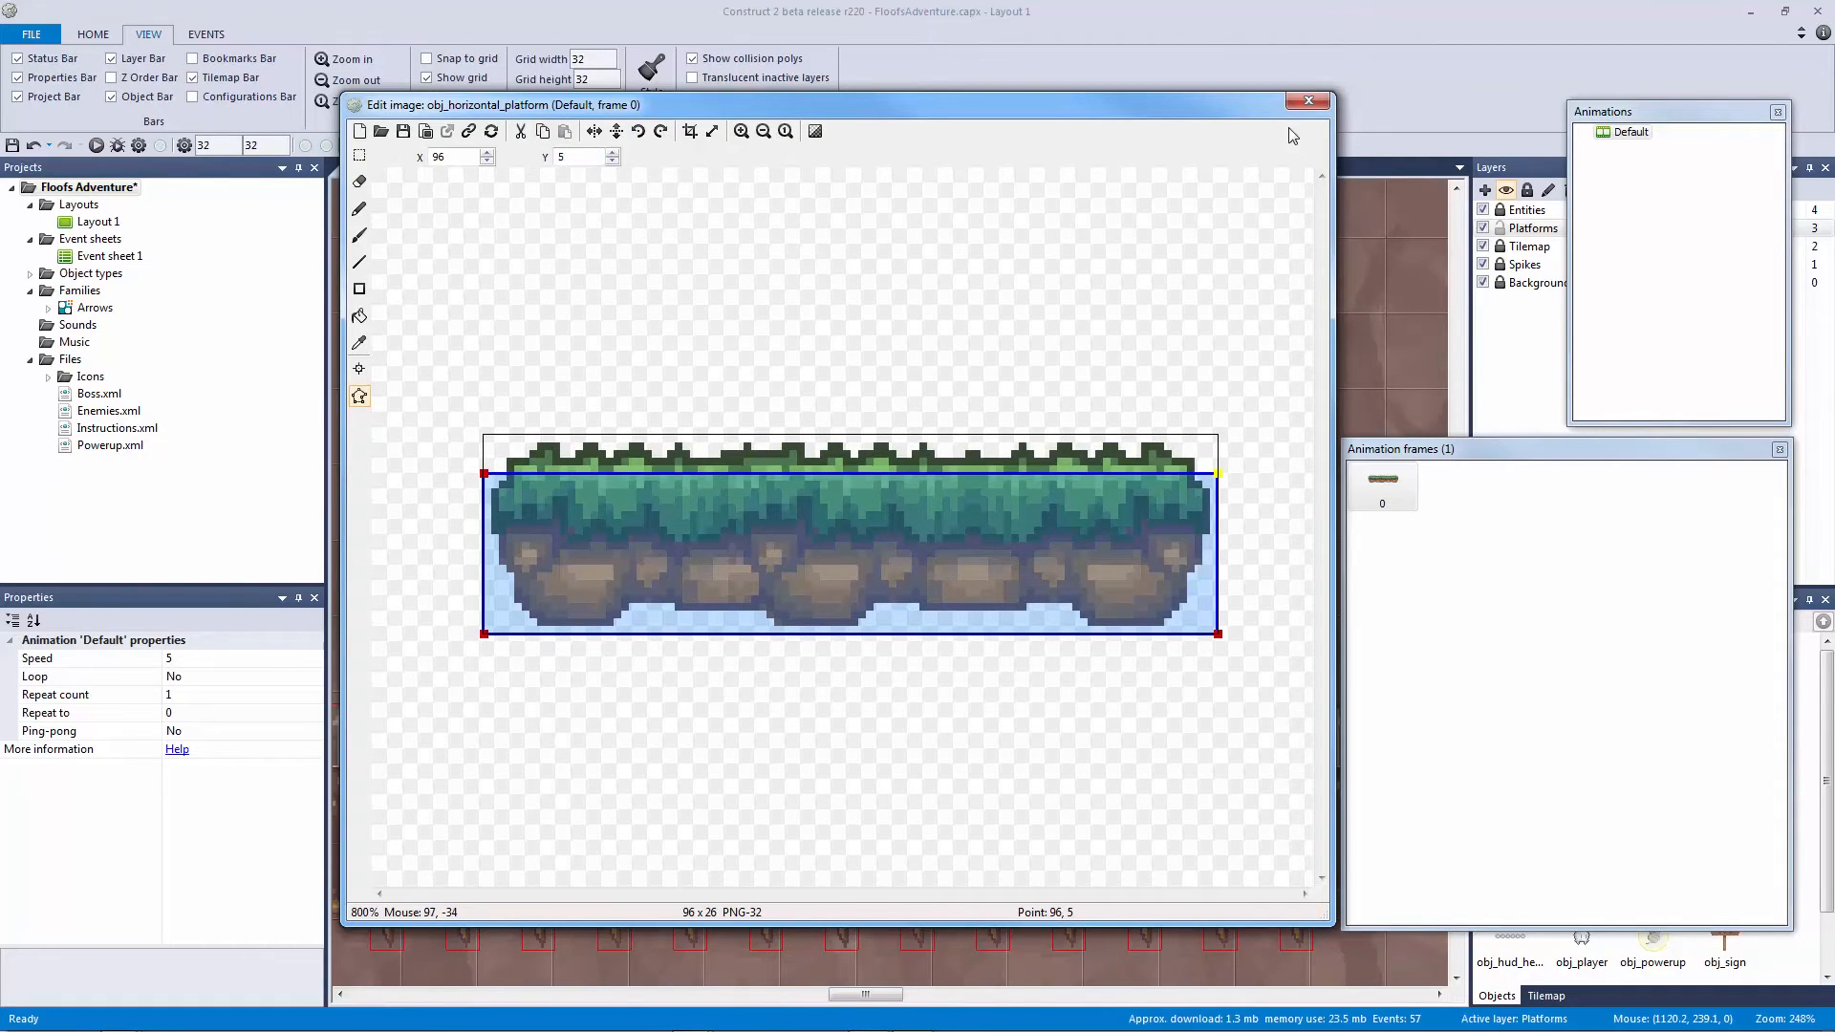
pyautogui.click(1306, 101)
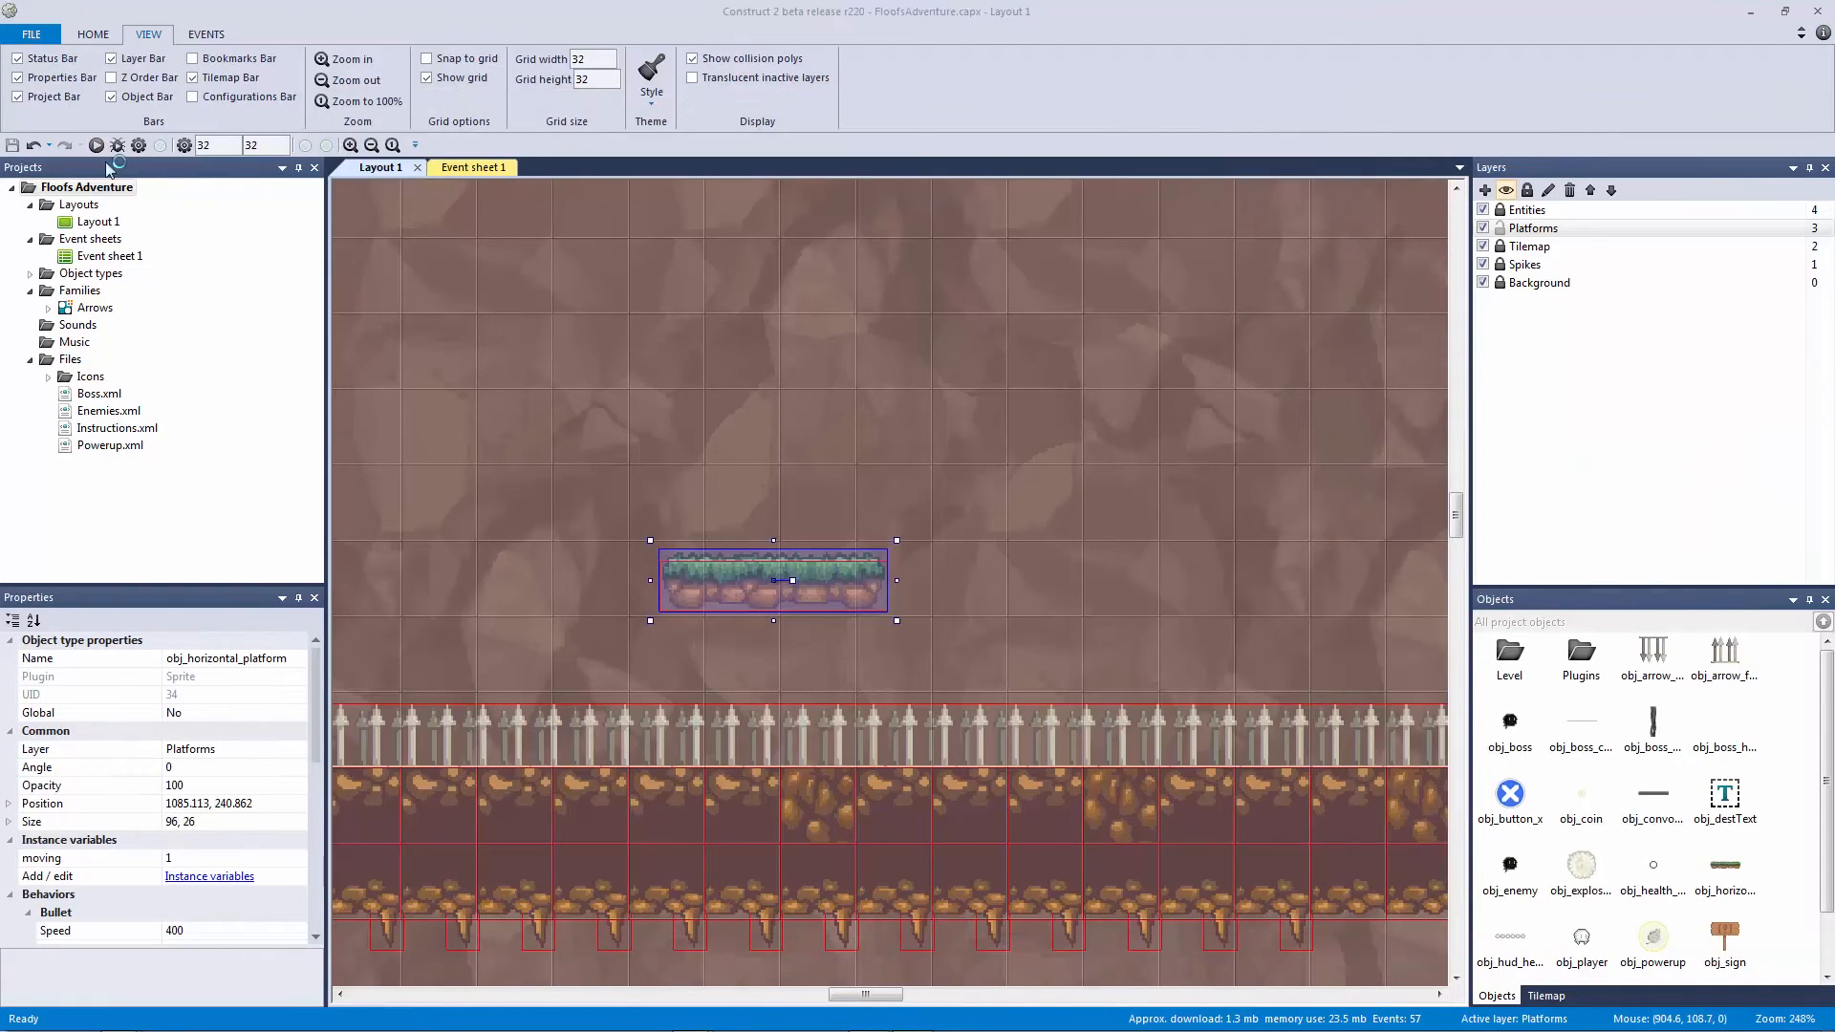
# Step: Preview the layout, bring the character past the first spikes and jump onto the moving platform over the spike pit
pyautogui.press('F5')
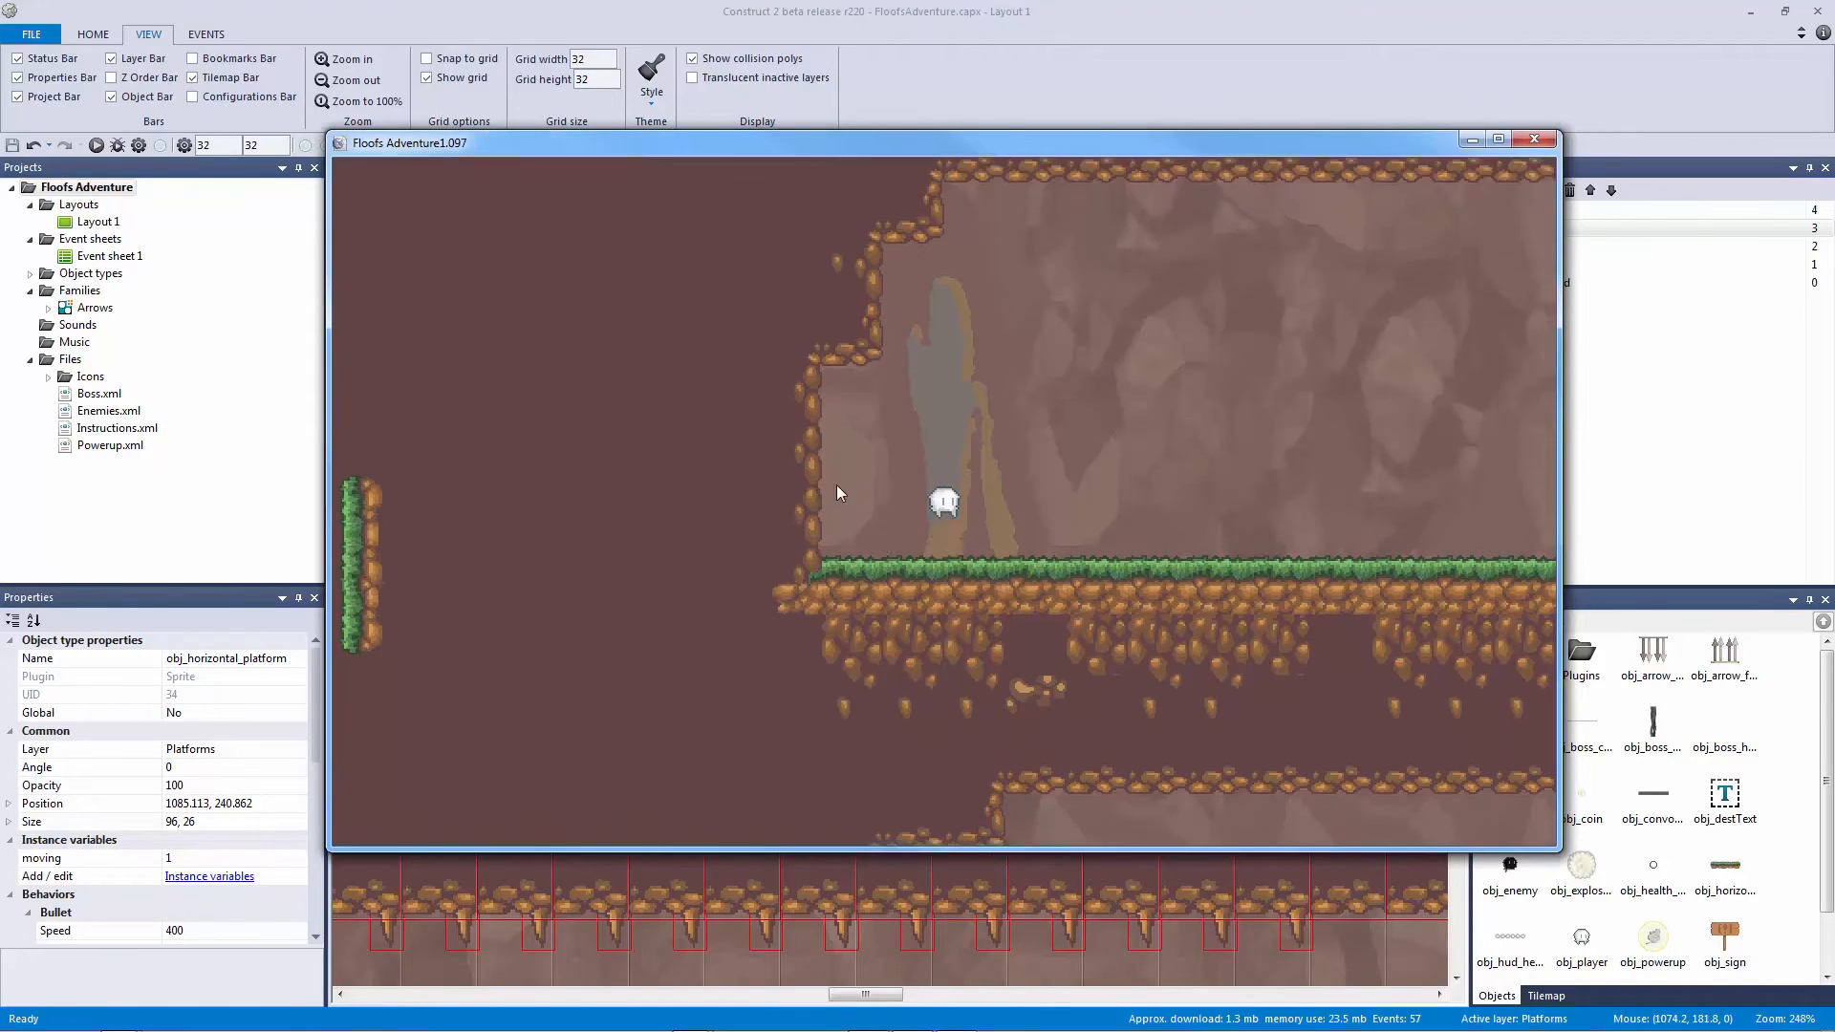
pyautogui.press('Right')
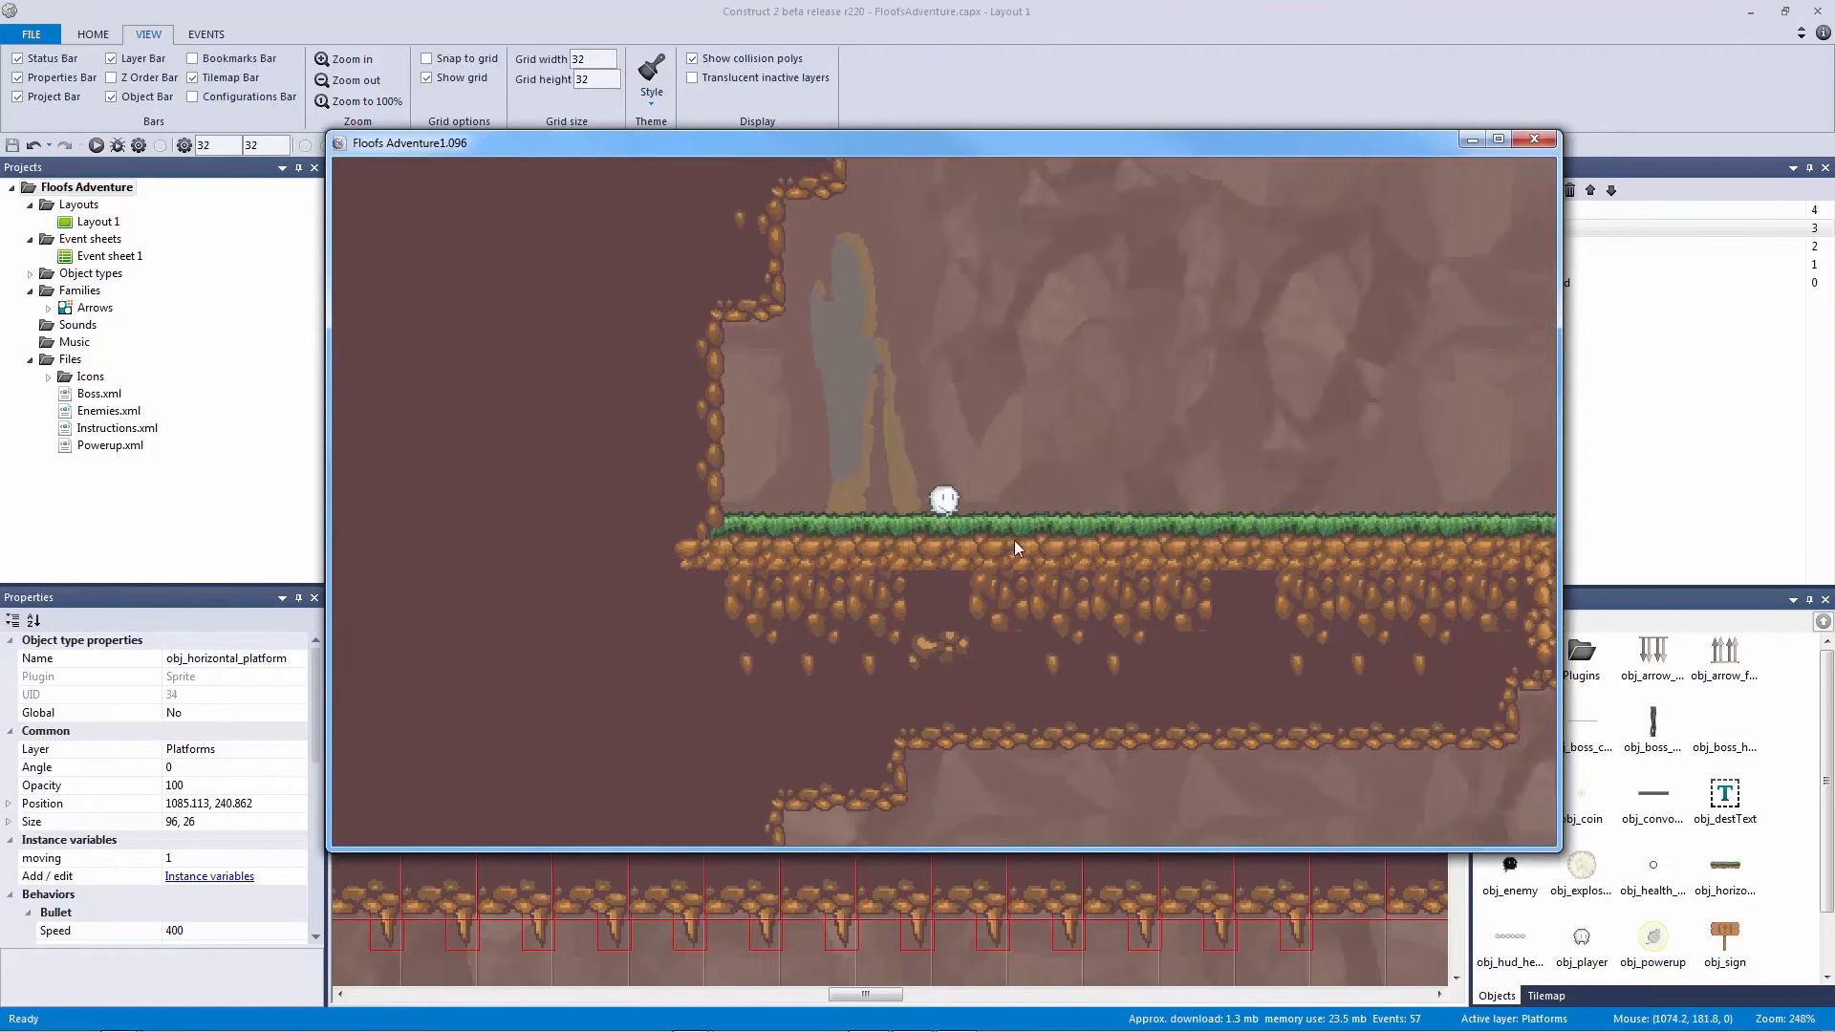
pyautogui.press('Right')
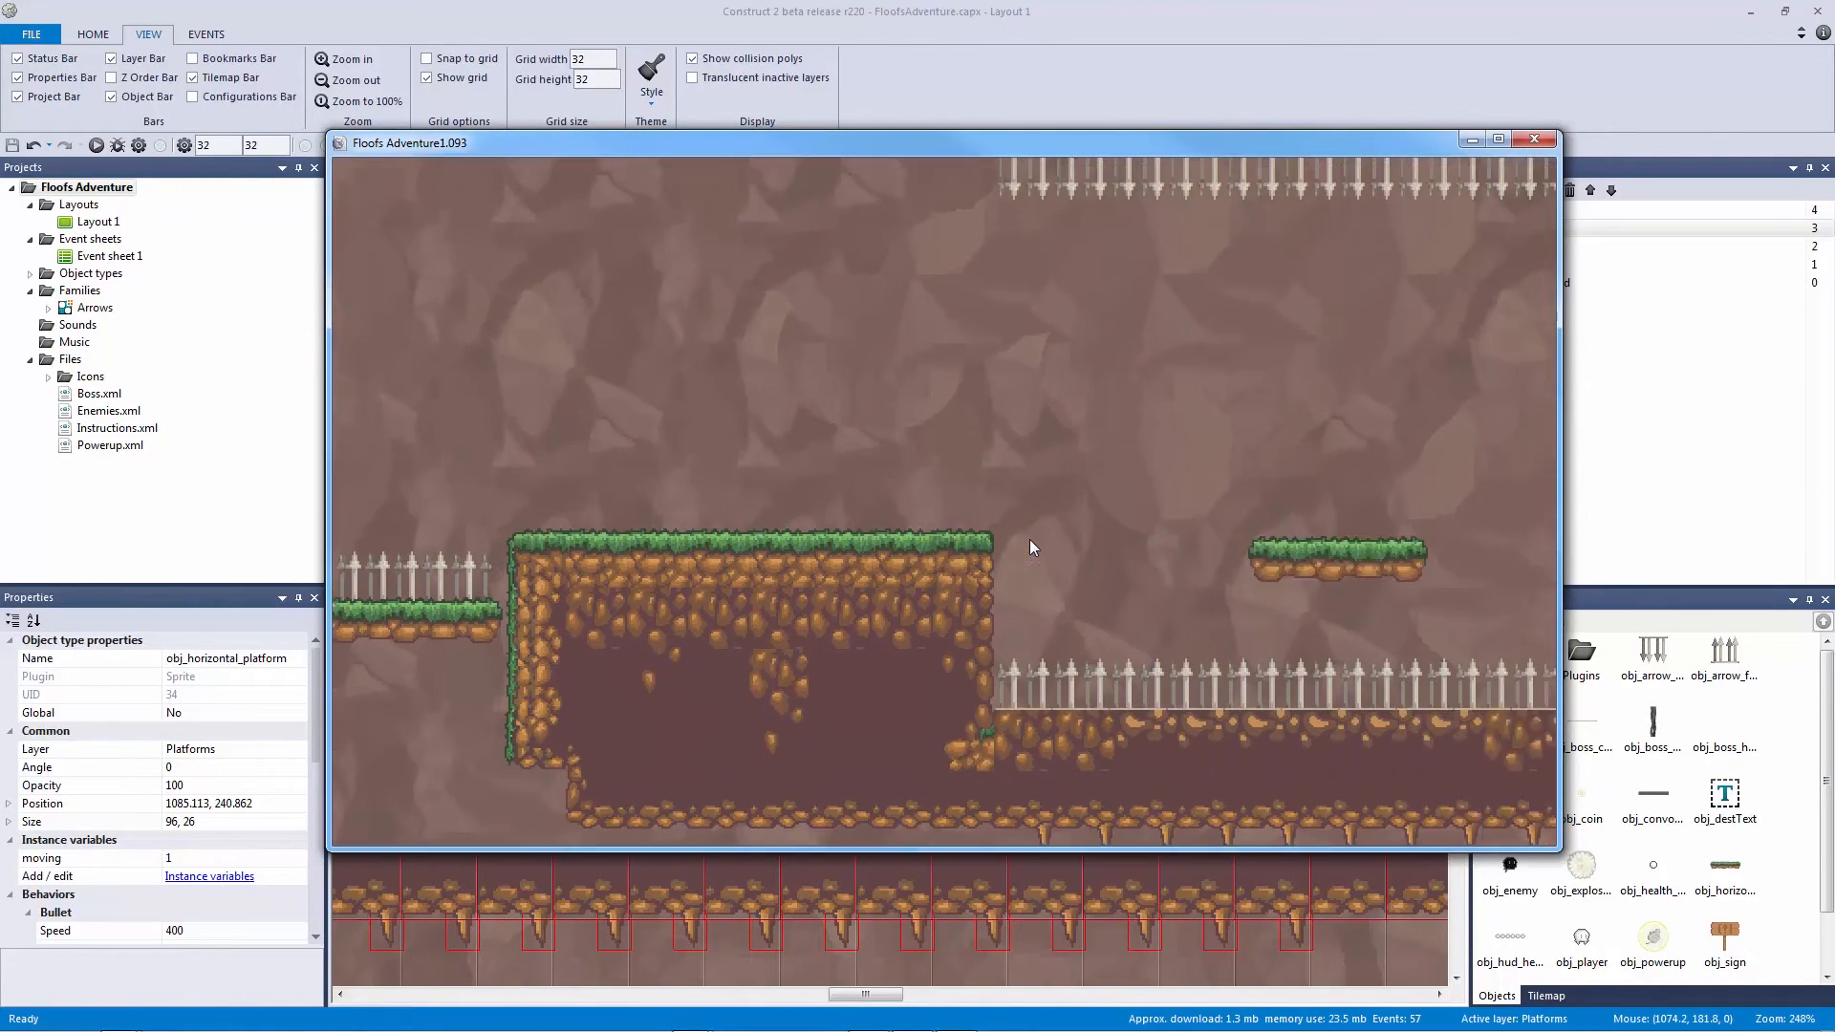
pyautogui.press('Left')
pyautogui.press('Right')
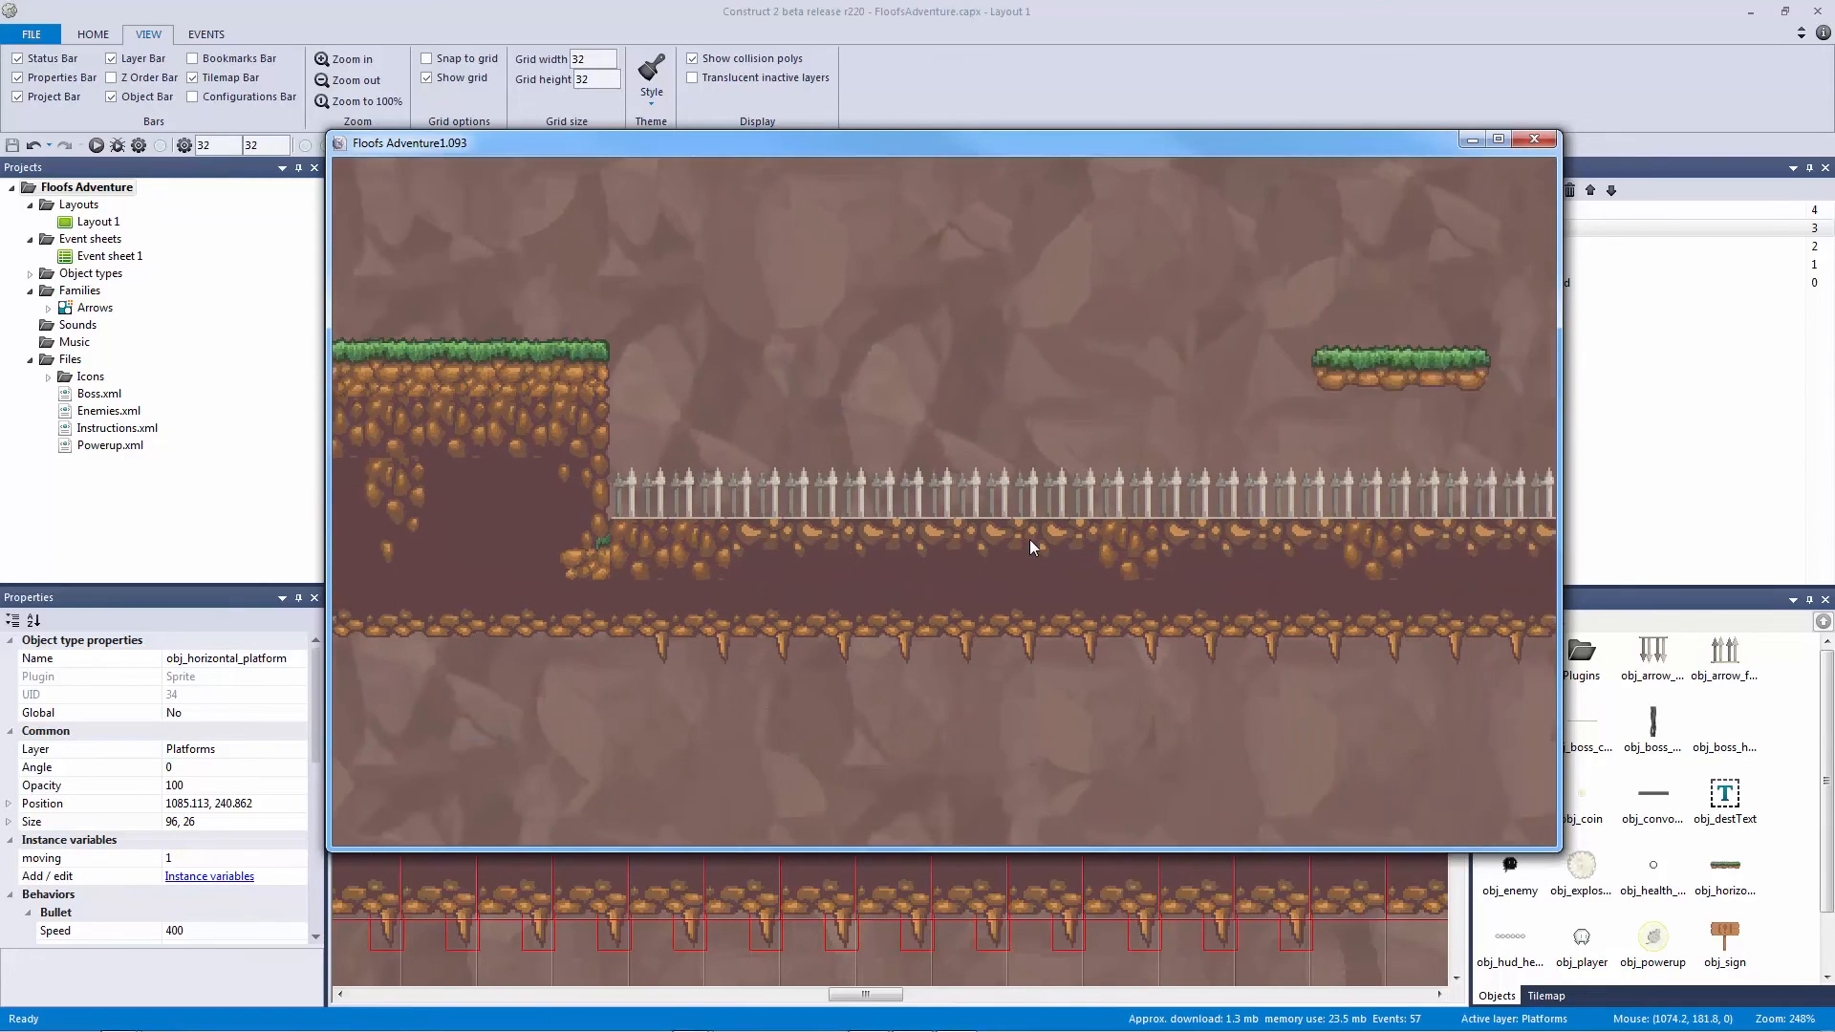
pyautogui.press('Up')
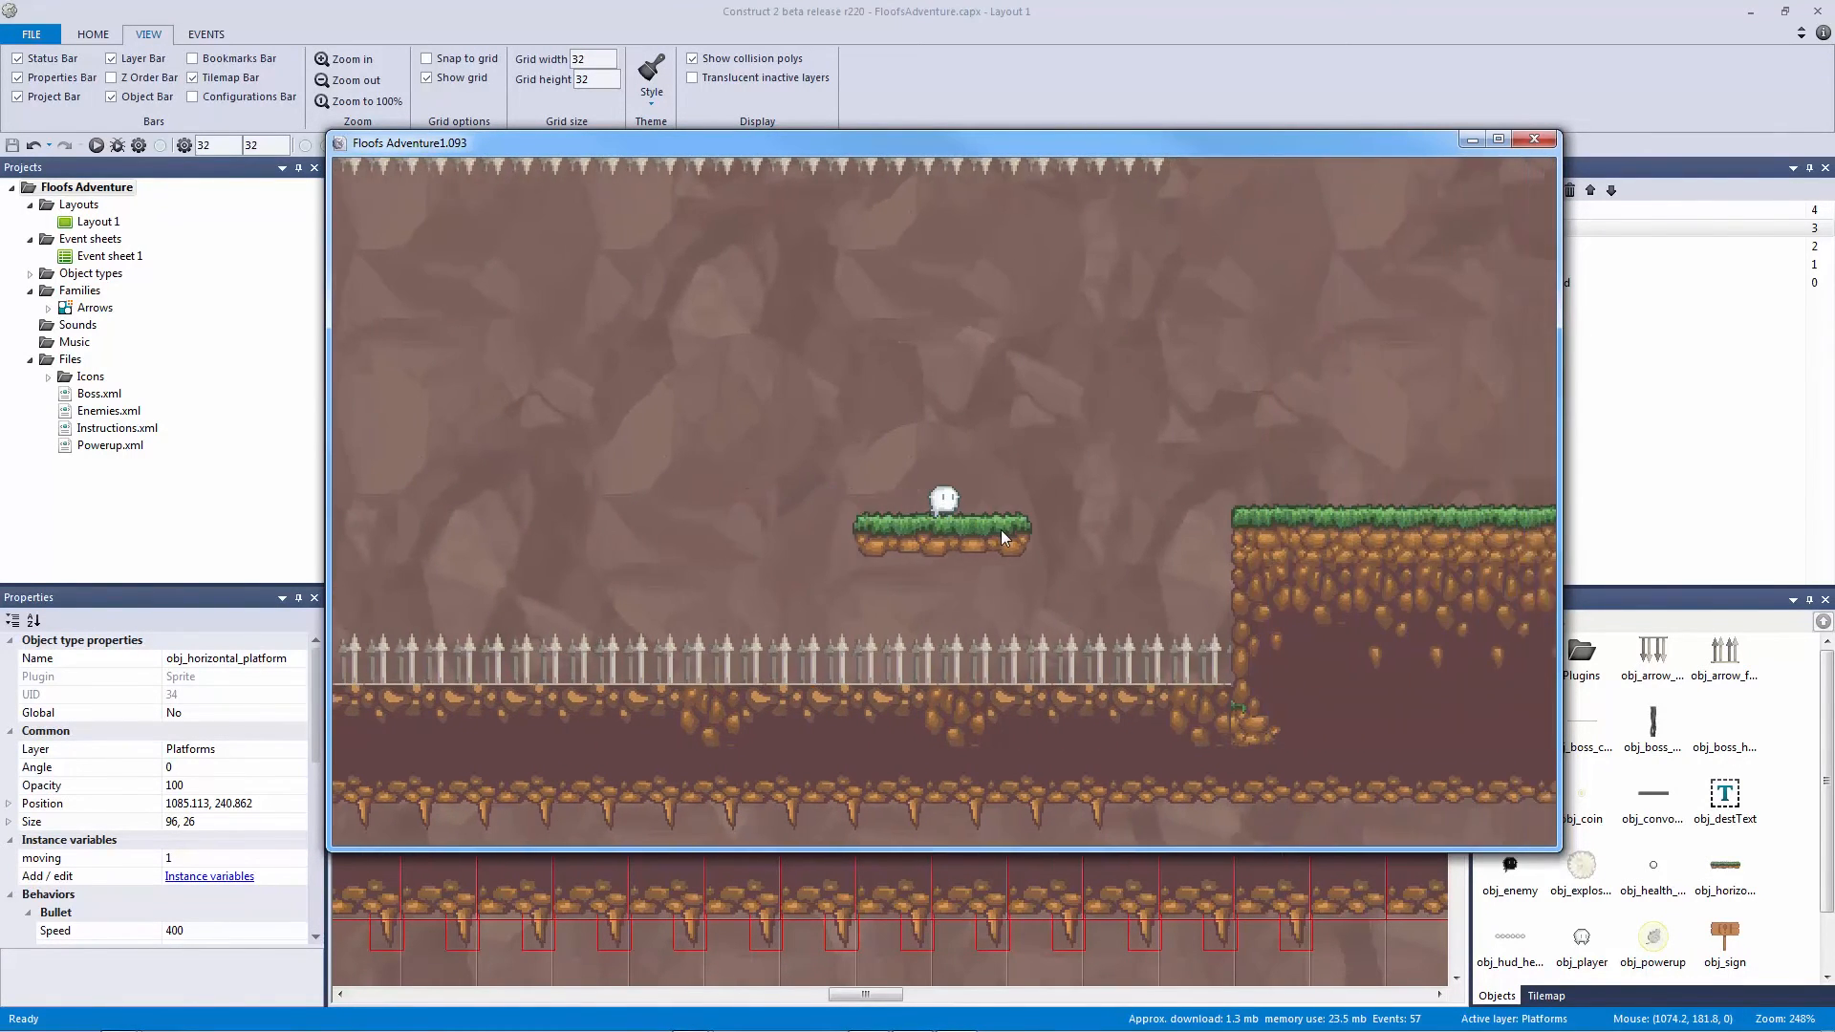
# Step: Test jumping from the moving platform to the far ledge, run to the ledge's end and close the preview
pyautogui.press('Up')
pyautogui.press('Right')
pyautogui.press('Right')
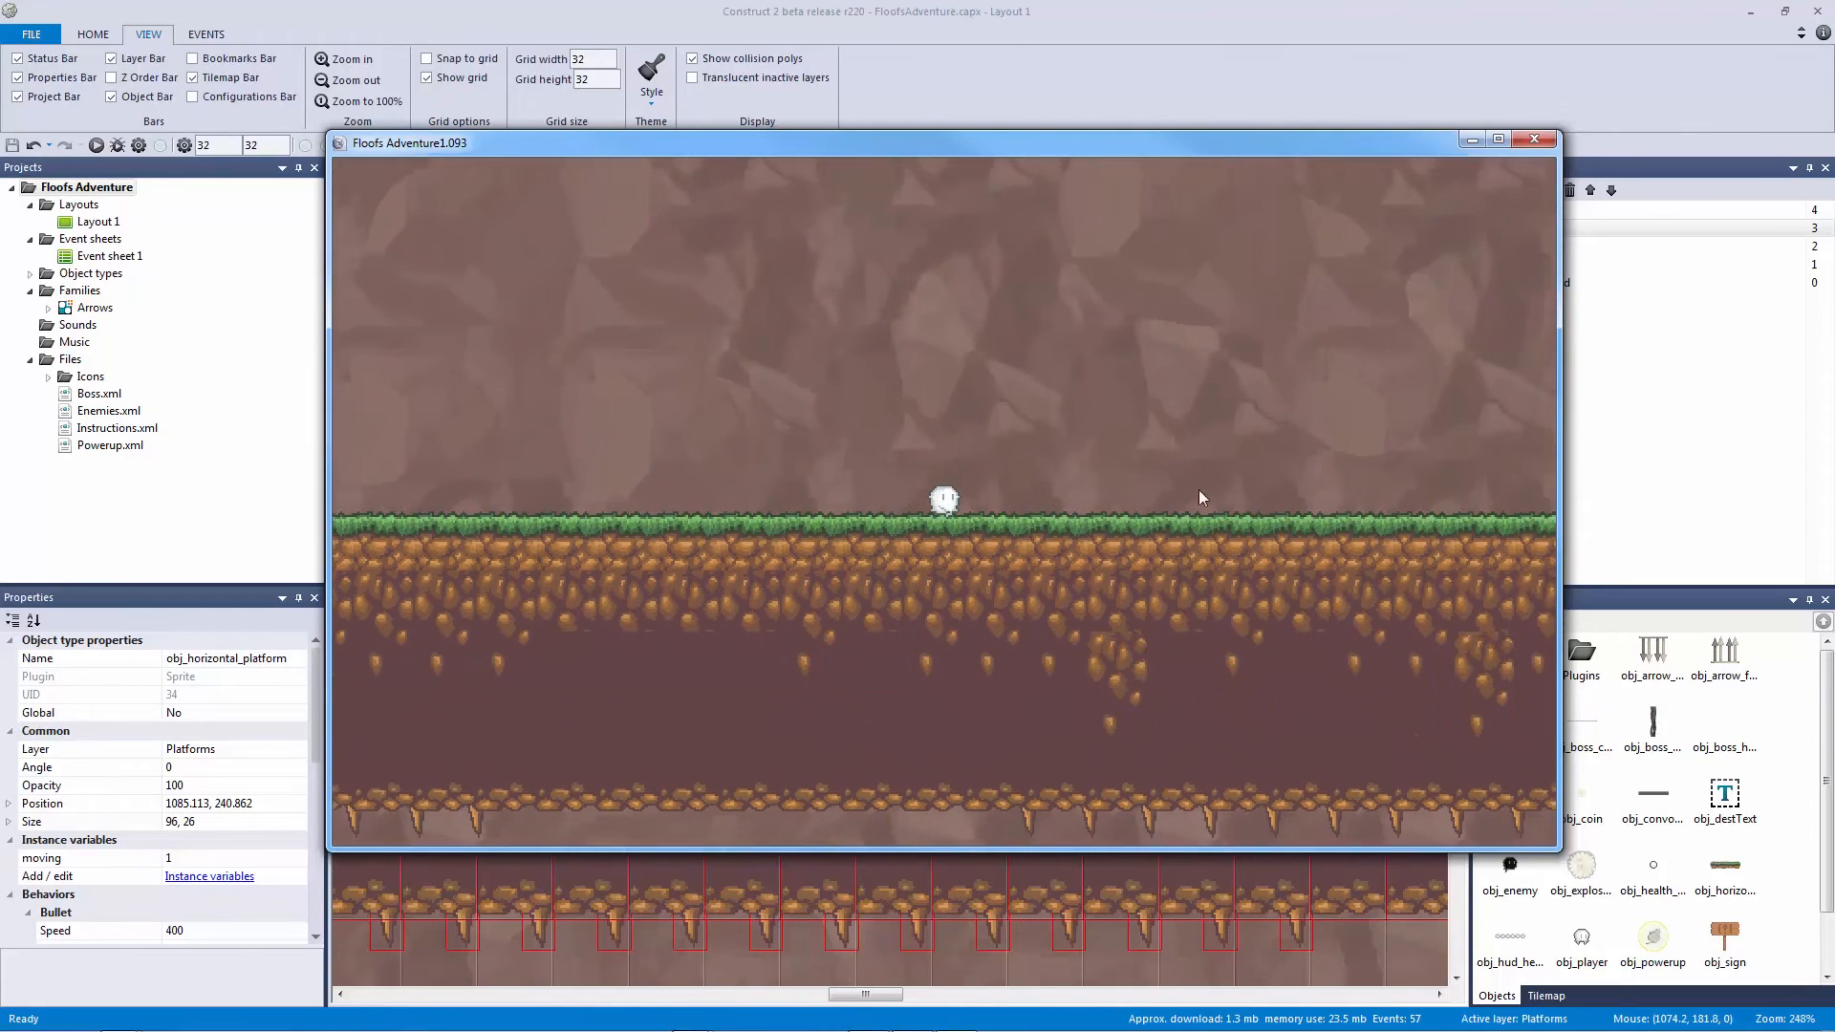
pyautogui.press('Right')
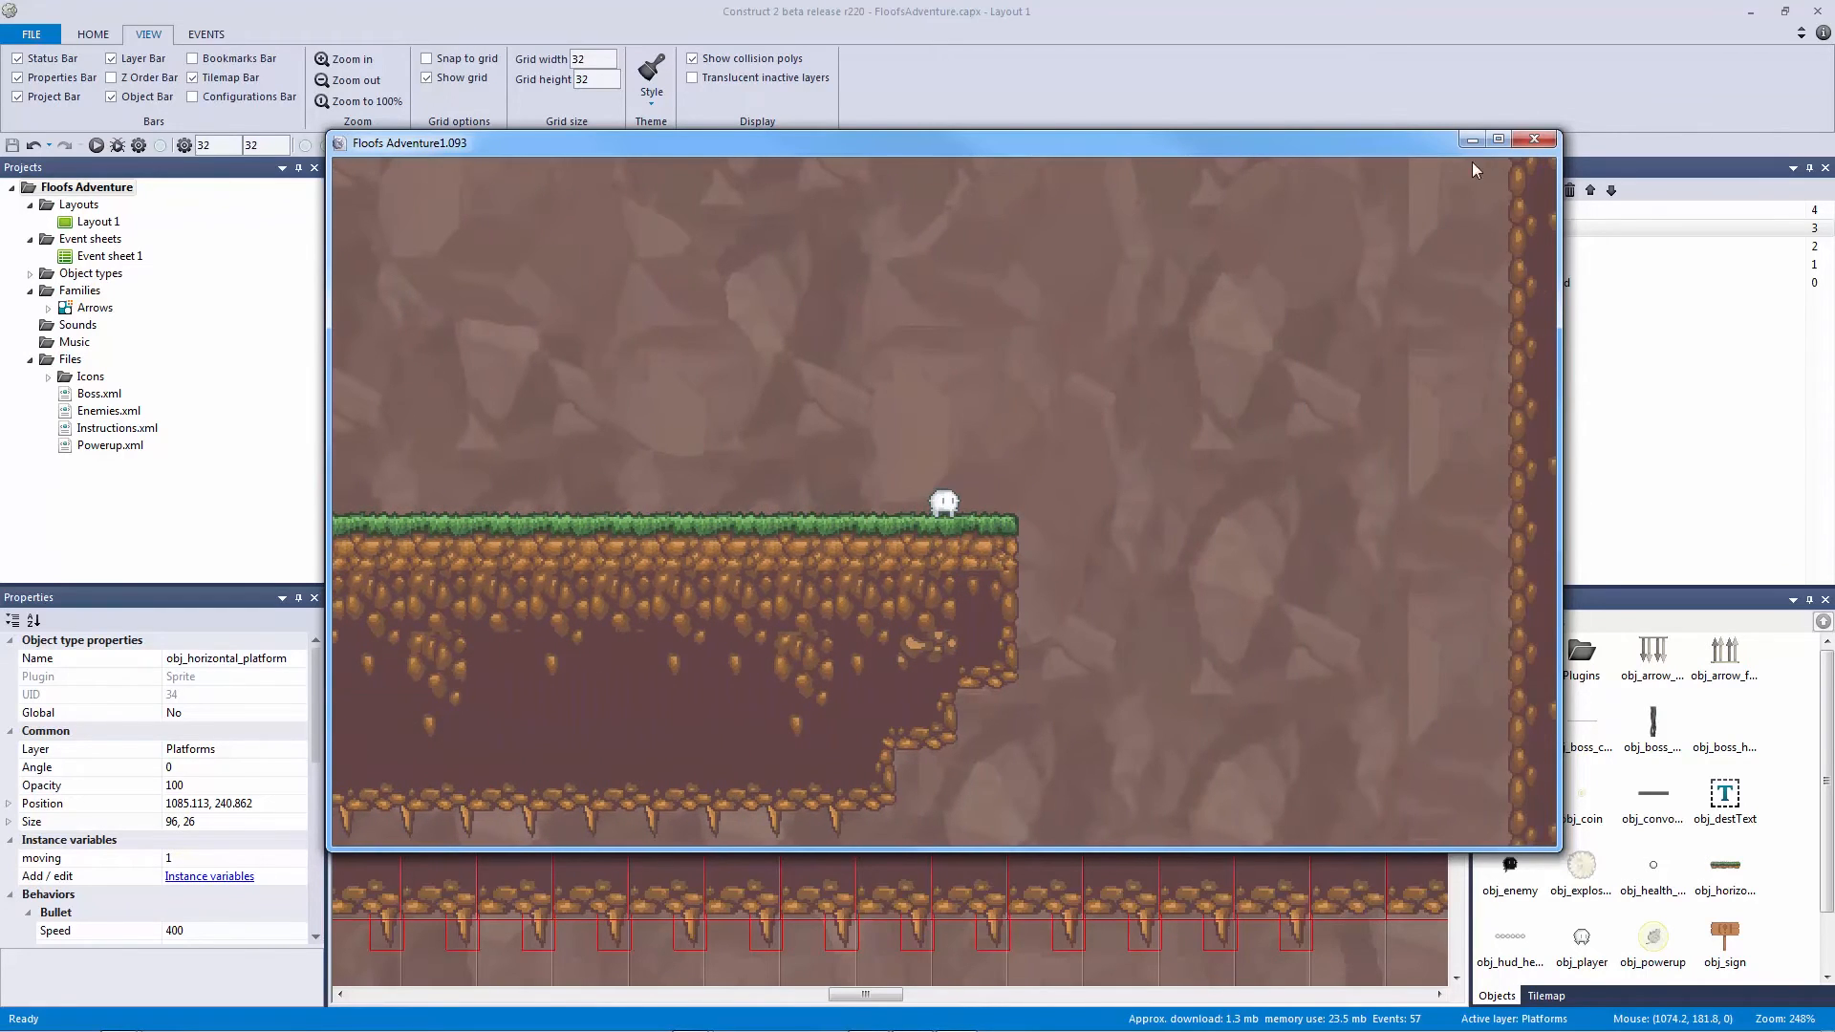
pyautogui.click(1541, 142)
# Step: Move obj_vertical_platform from outside the layout into the gap beyond the upper ledge, at about 2413, 262
pyautogui.click(979, 355)
pyautogui.keyDown('ctrl'); pyautogui.scroll(-5, 877, 462); pyautogui.keyUp('ctrl')
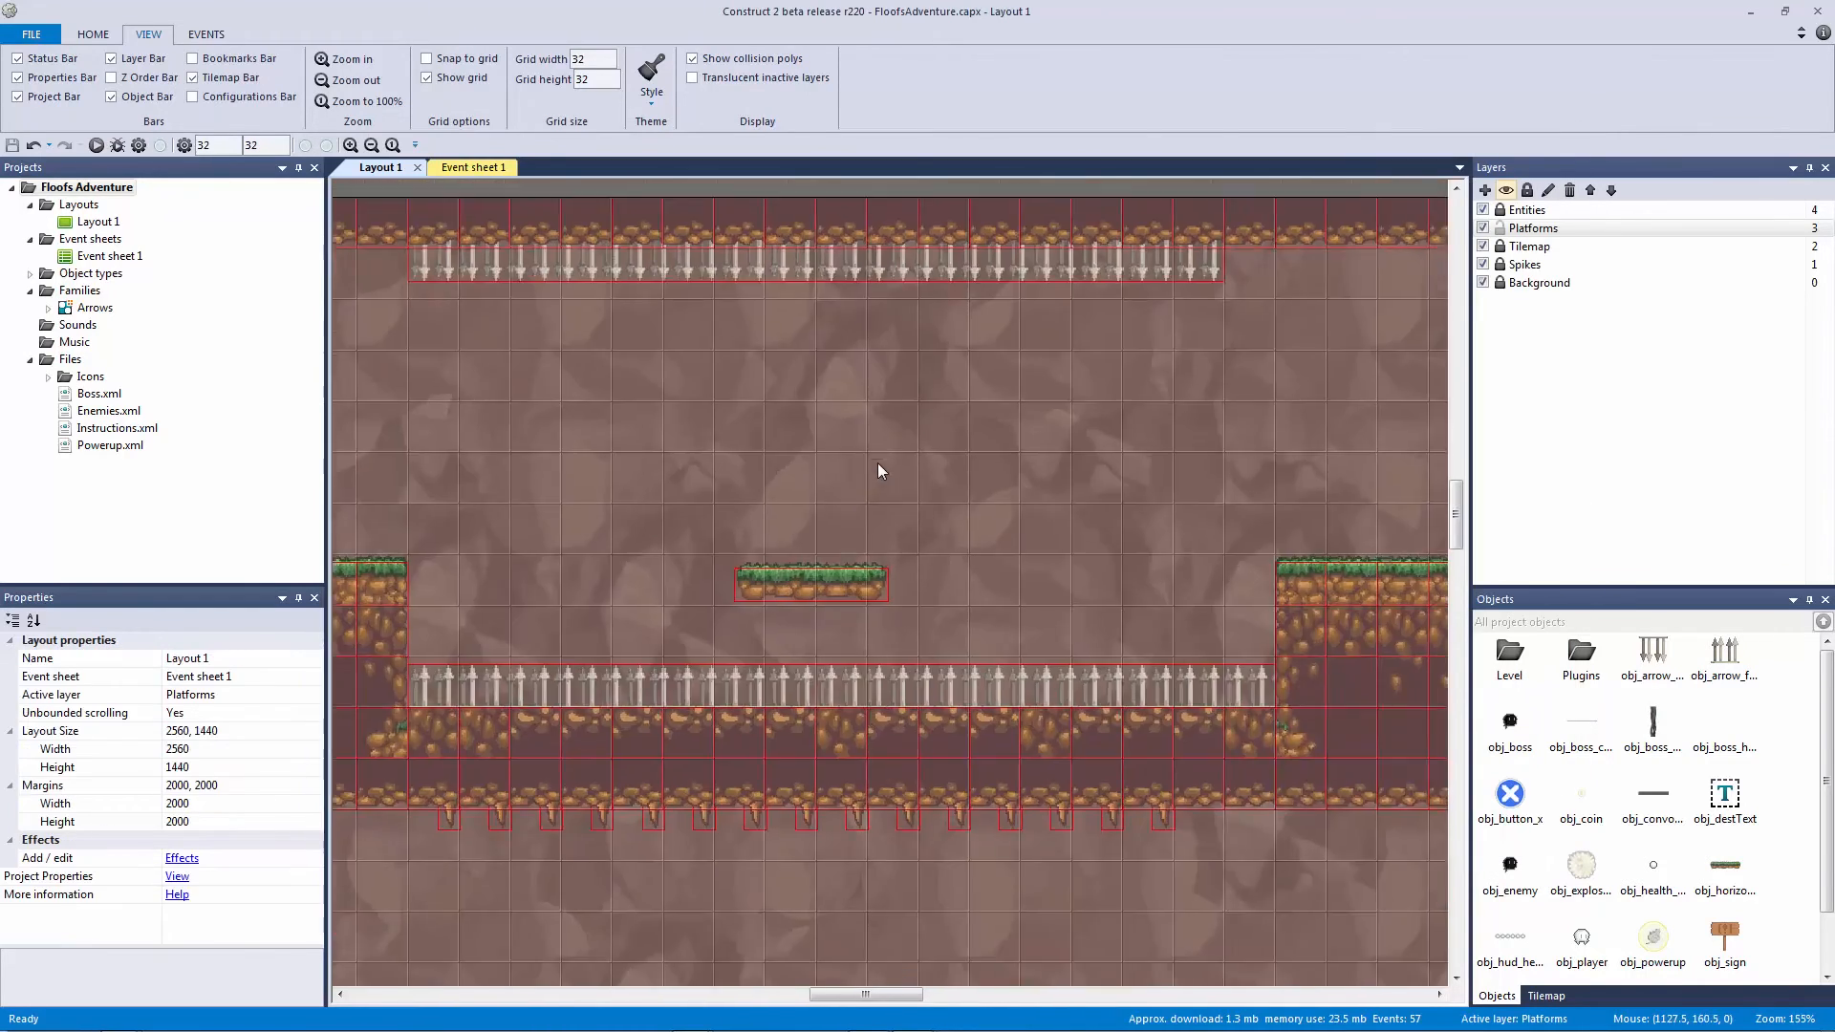
pyautogui.keyDown('ctrl'); pyautogui.scroll(-3, 699, 571); pyautogui.keyUp('ctrl')
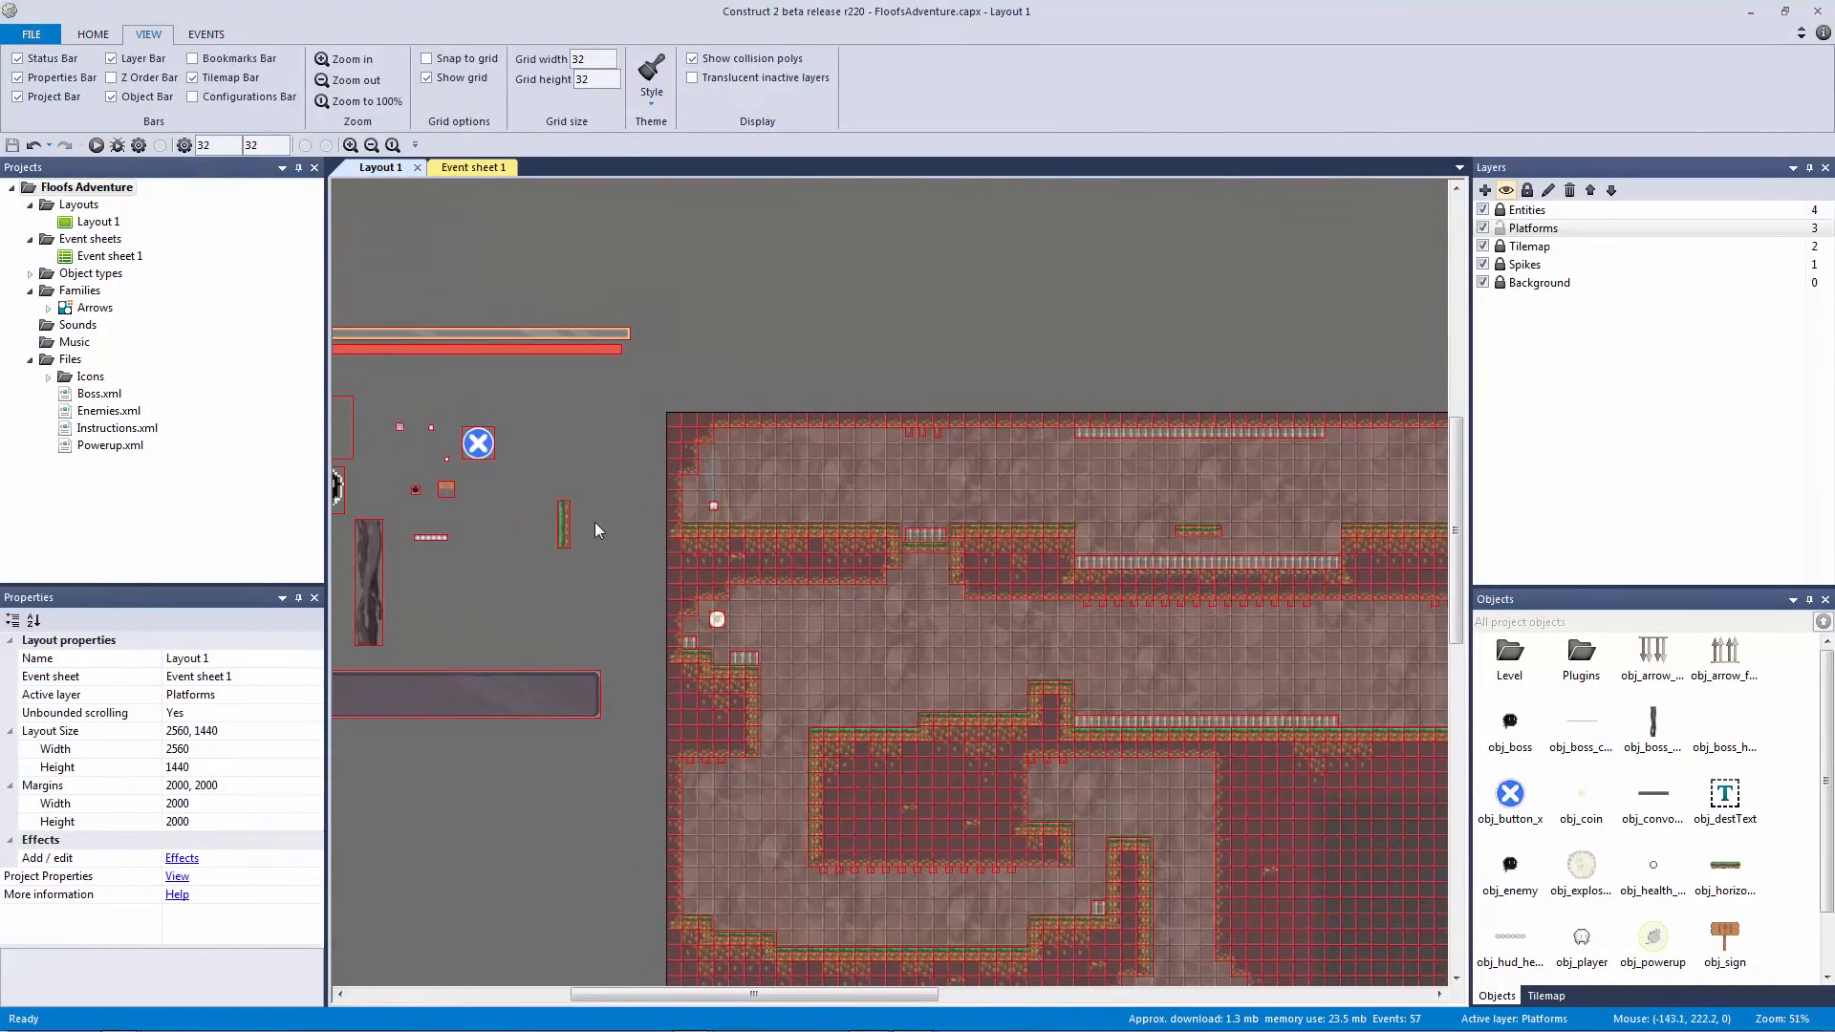
pyautogui.moveTo(564, 524); pyautogui.dragTo(589, 537)
pyautogui.moveTo(1069, 659); pyautogui.dragTo(1203, 658)
pyautogui.moveTo(1212, 651); pyautogui.dragTo(366, 539, button='middle')
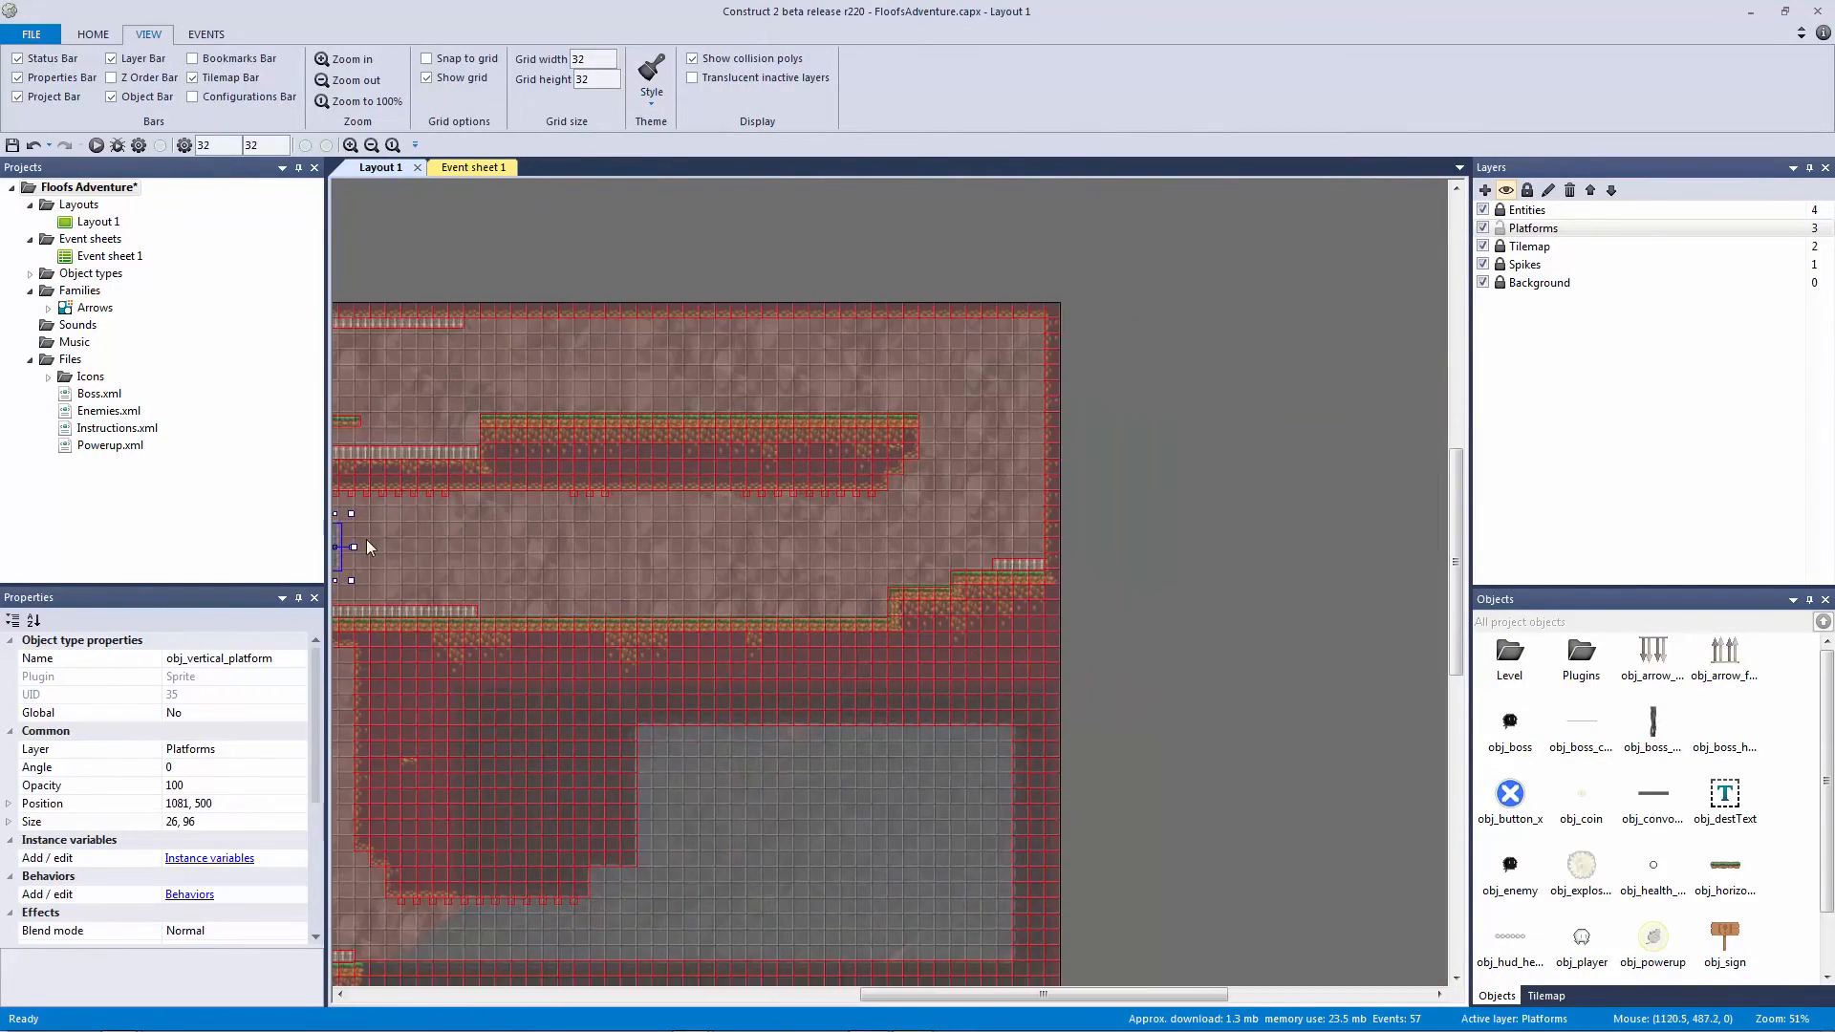
pyautogui.moveTo(567, 561); pyautogui.dragTo(447, 546, button='middle')
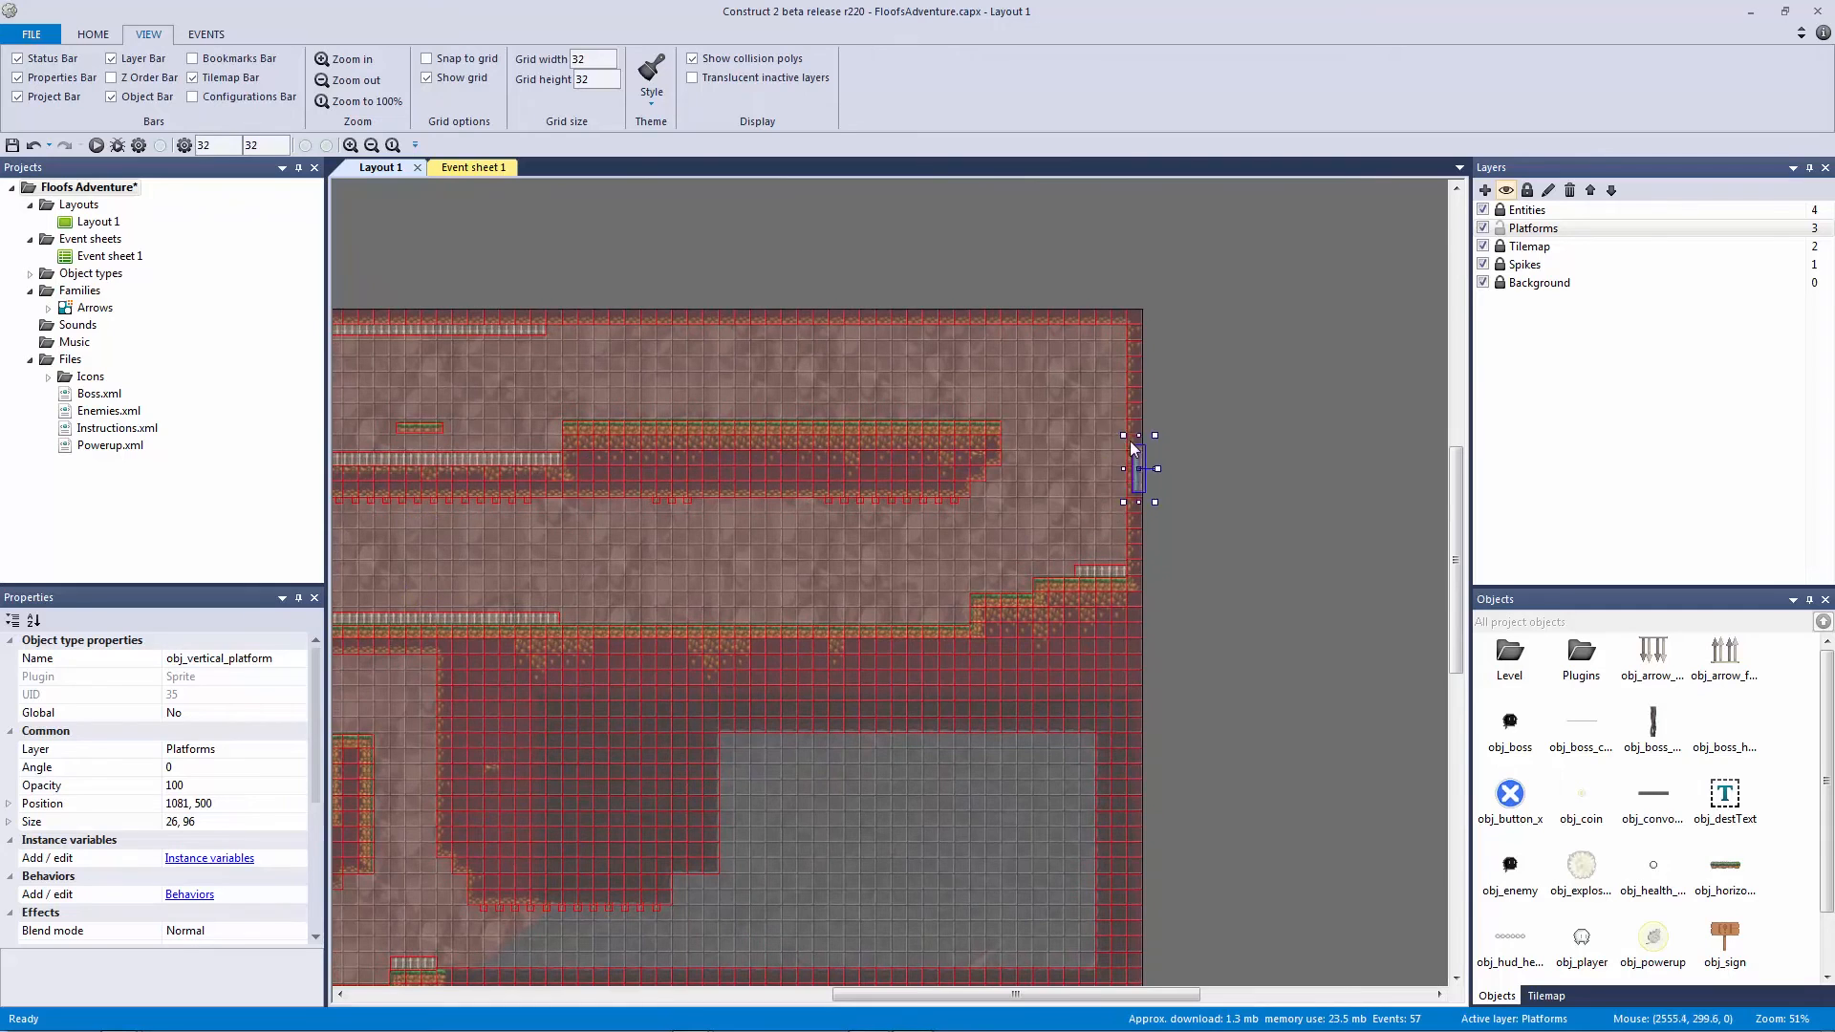
pyautogui.keyDown('ctrl'); pyautogui.scroll(7, 1071, 427); pyautogui.keyUp('ctrl')
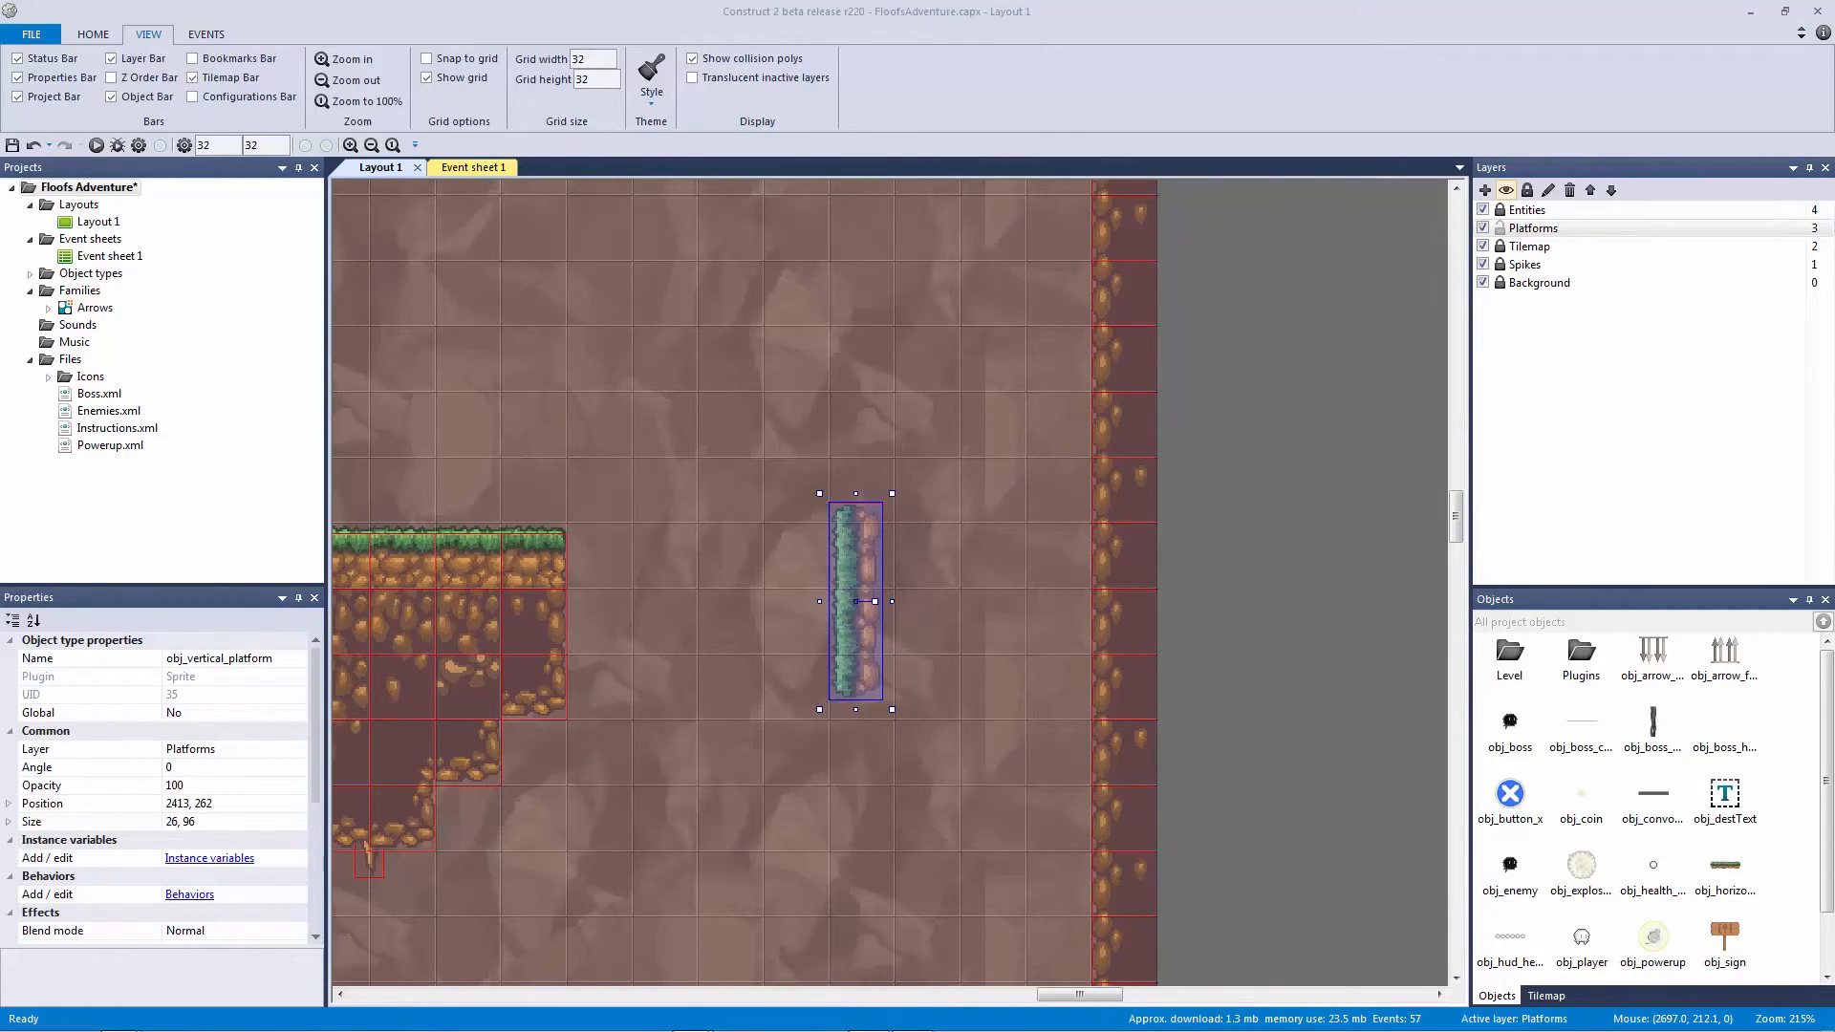
# Step: Set the angle of obj_vertical_platform to 90
pyautogui.click(1243, 558)
pyautogui.click(846, 569)
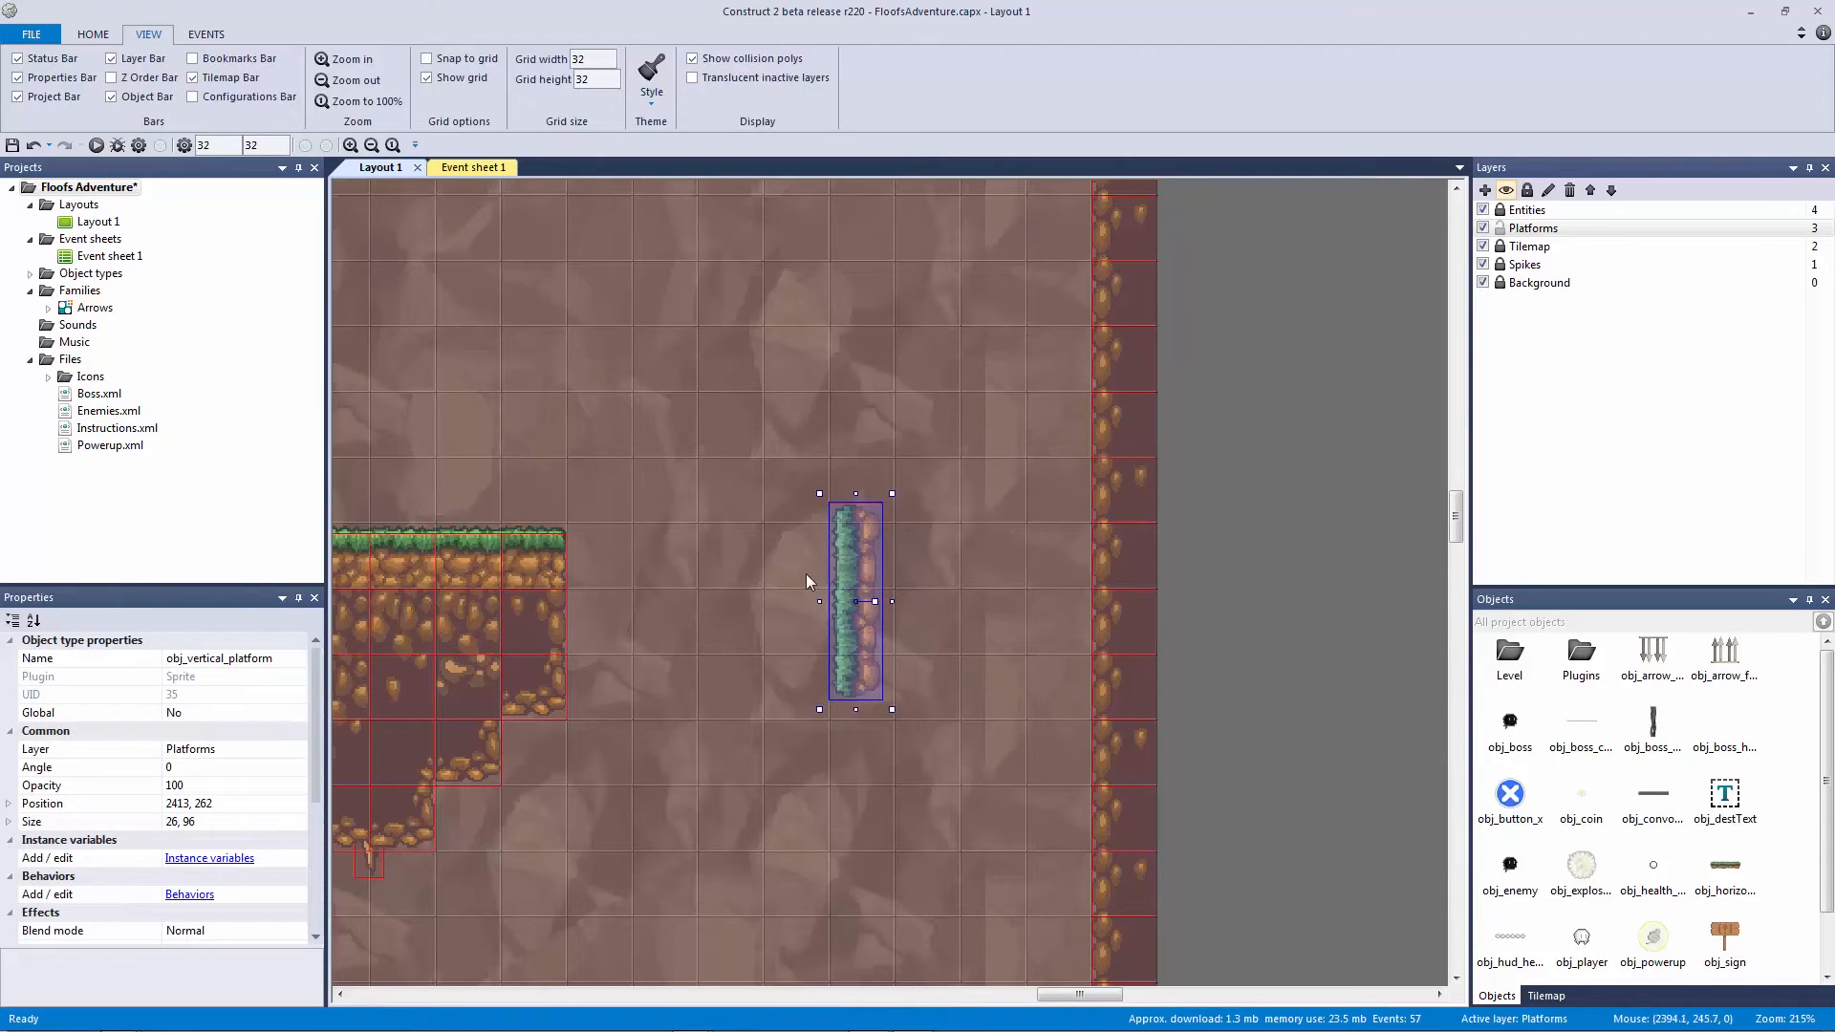
pyautogui.click(212, 768)
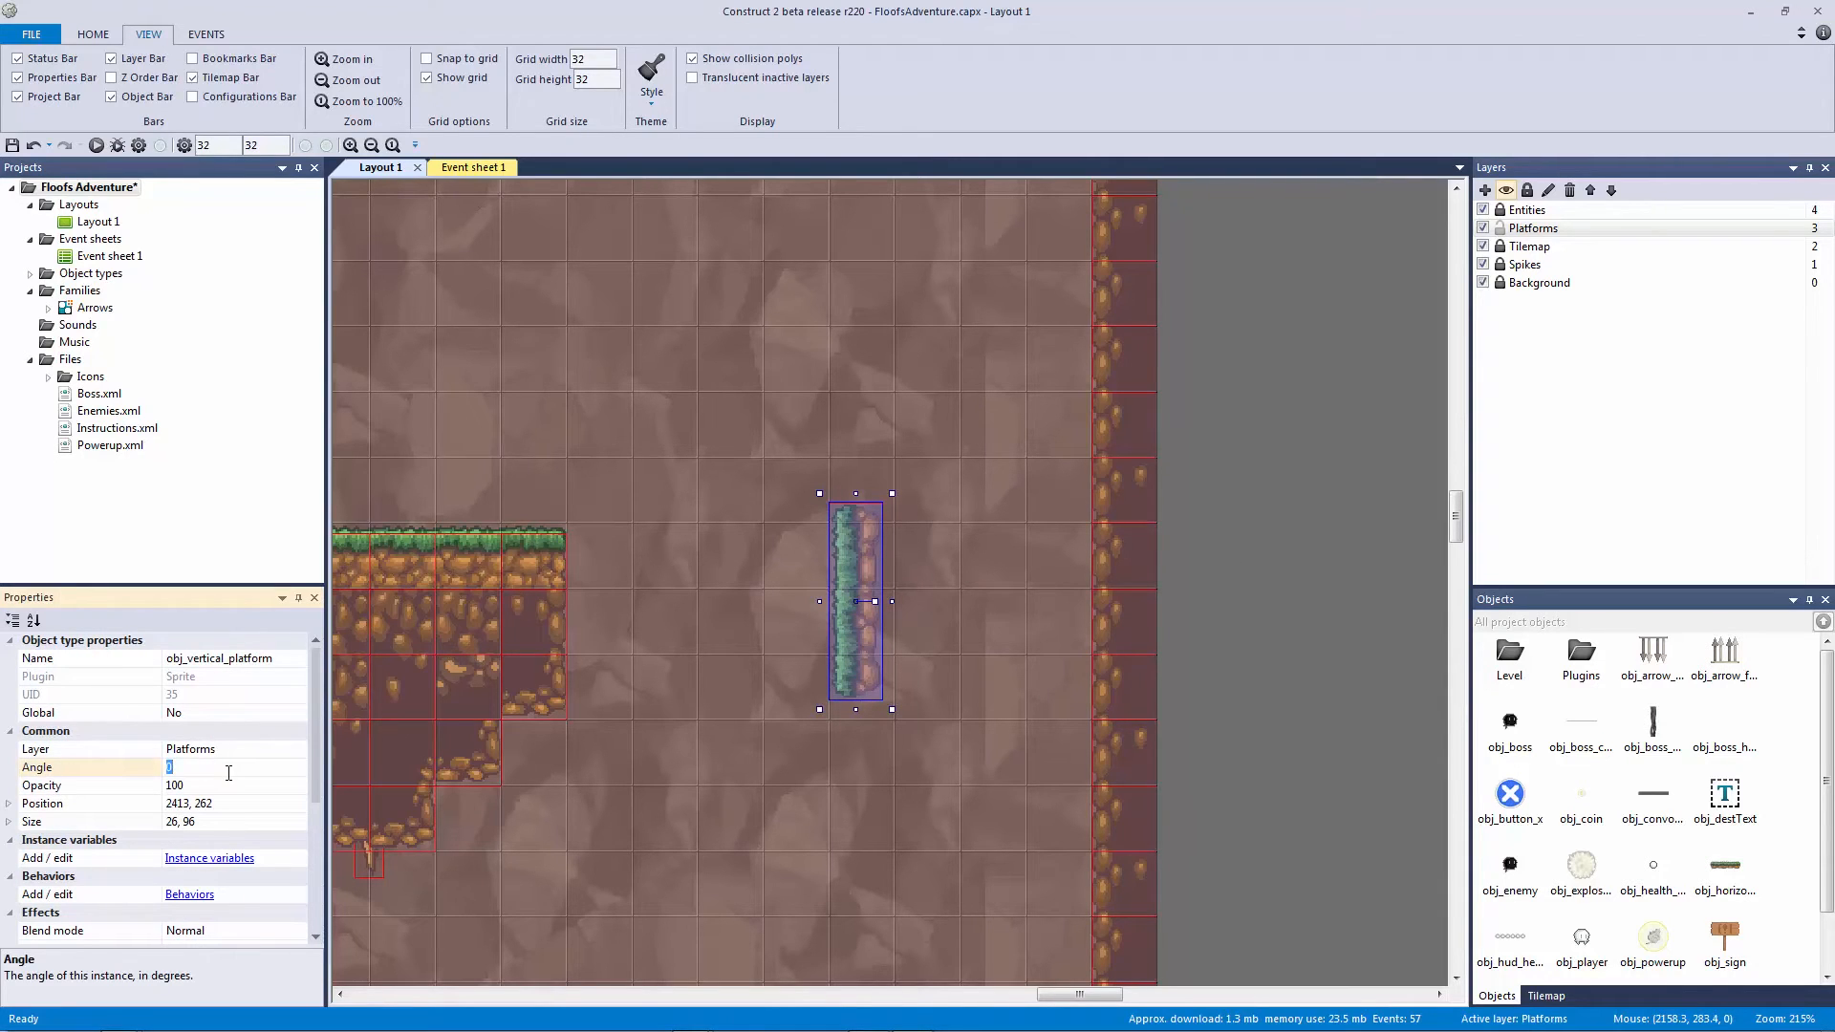
pyautogui.write('90')
pyautogui.press('Return')
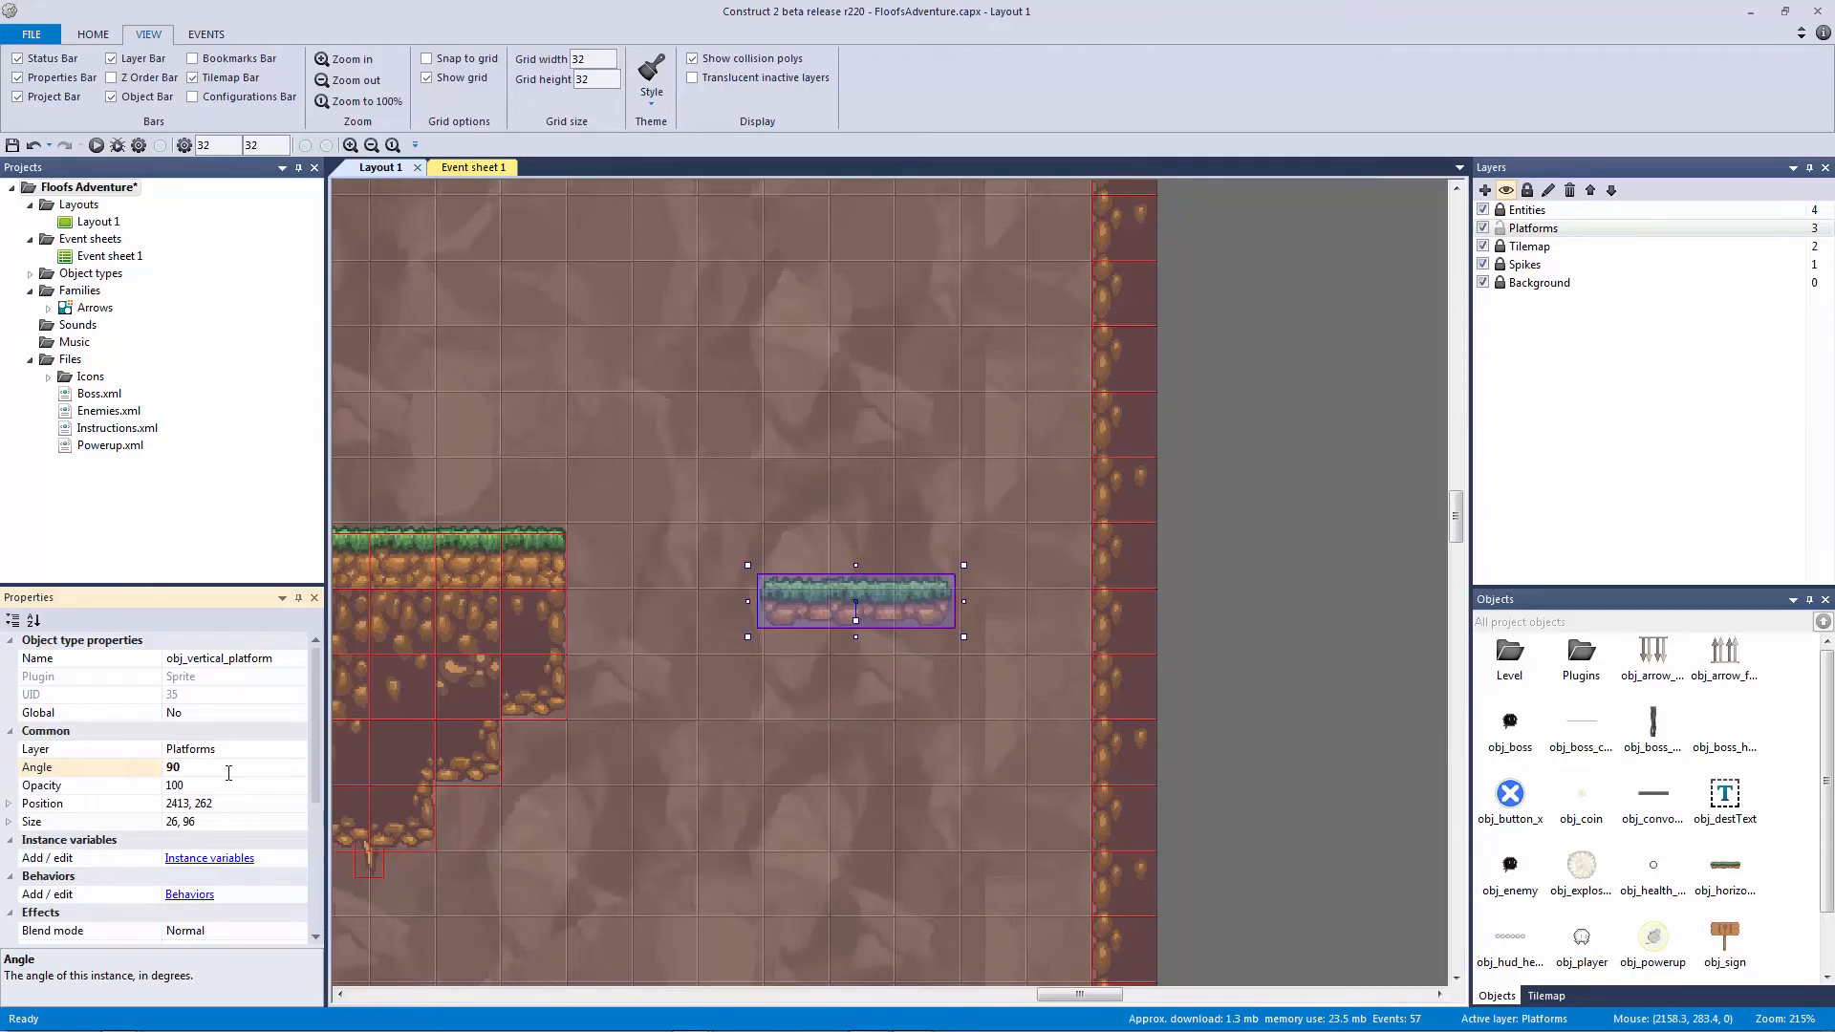
# Step: Check the image and collision polygon of obj_vertical_platform in the image editor, leaving them unedited
pyautogui.click(834, 681)
pyautogui.doubleClick(812, 606)
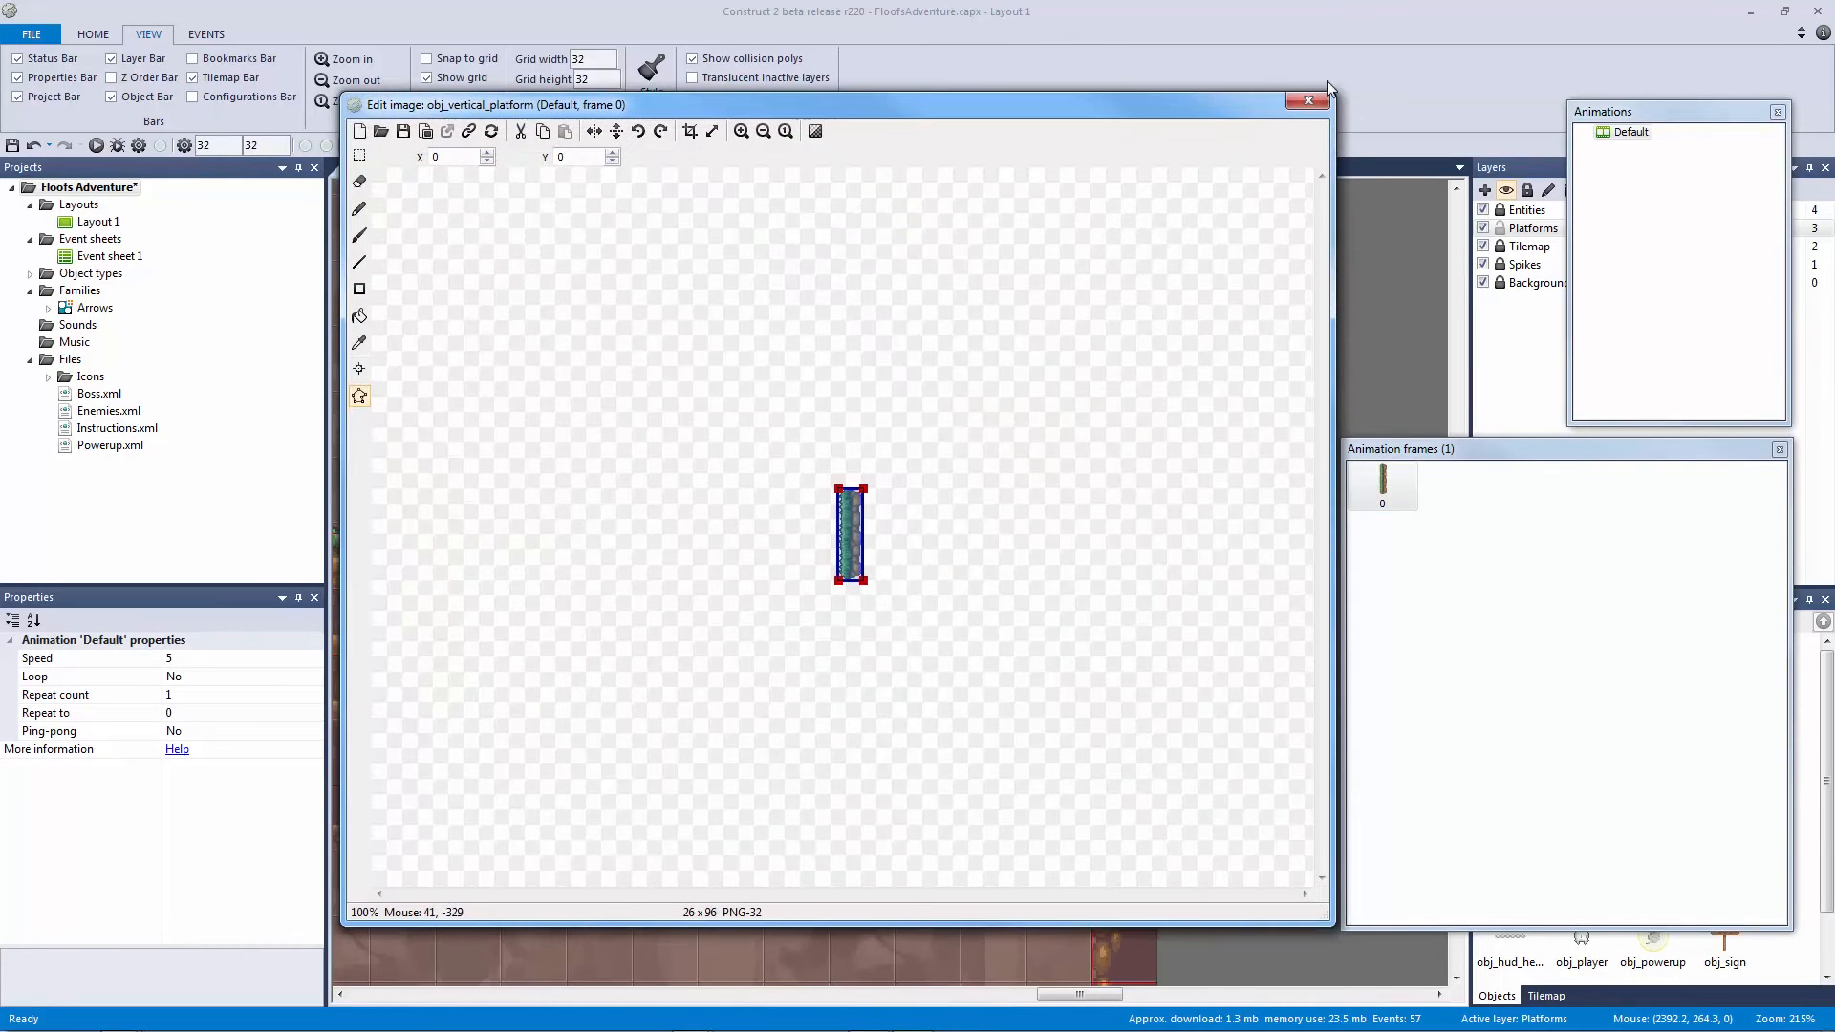
pyautogui.click(1308, 102)
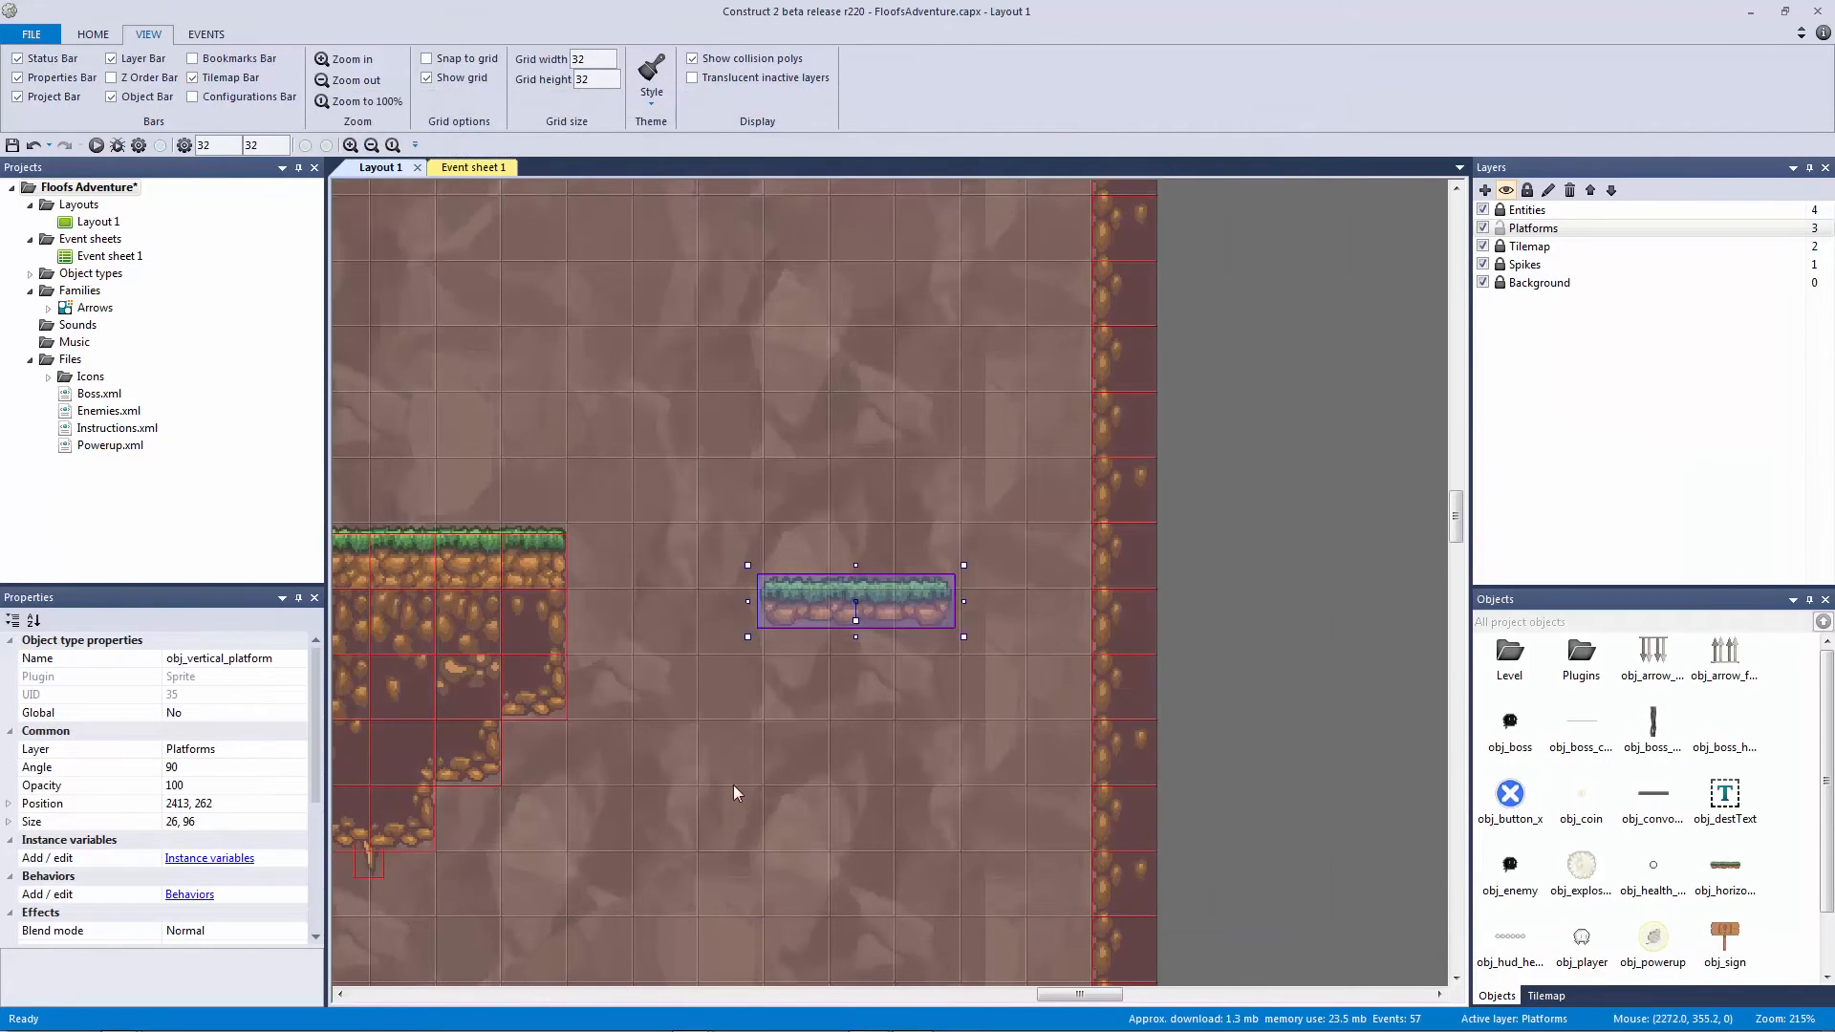
pyautogui.doubleClick(903, 596)
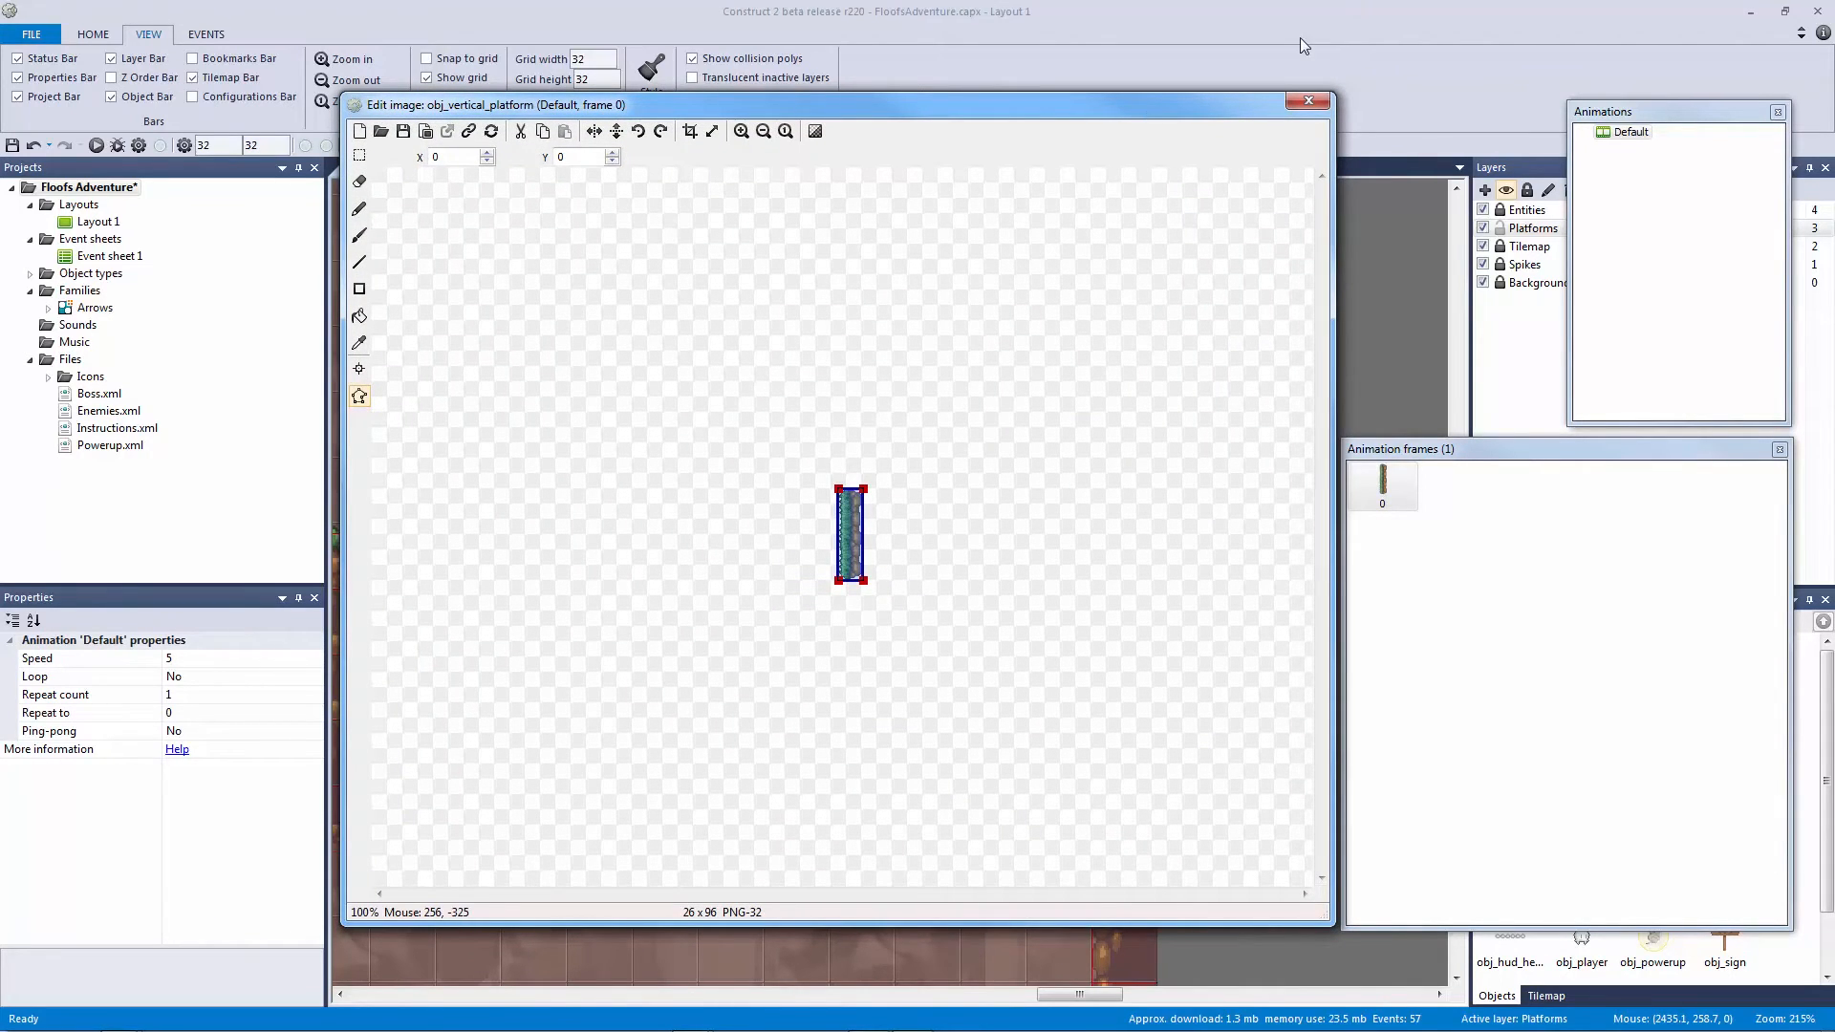
pyautogui.click(1309, 102)
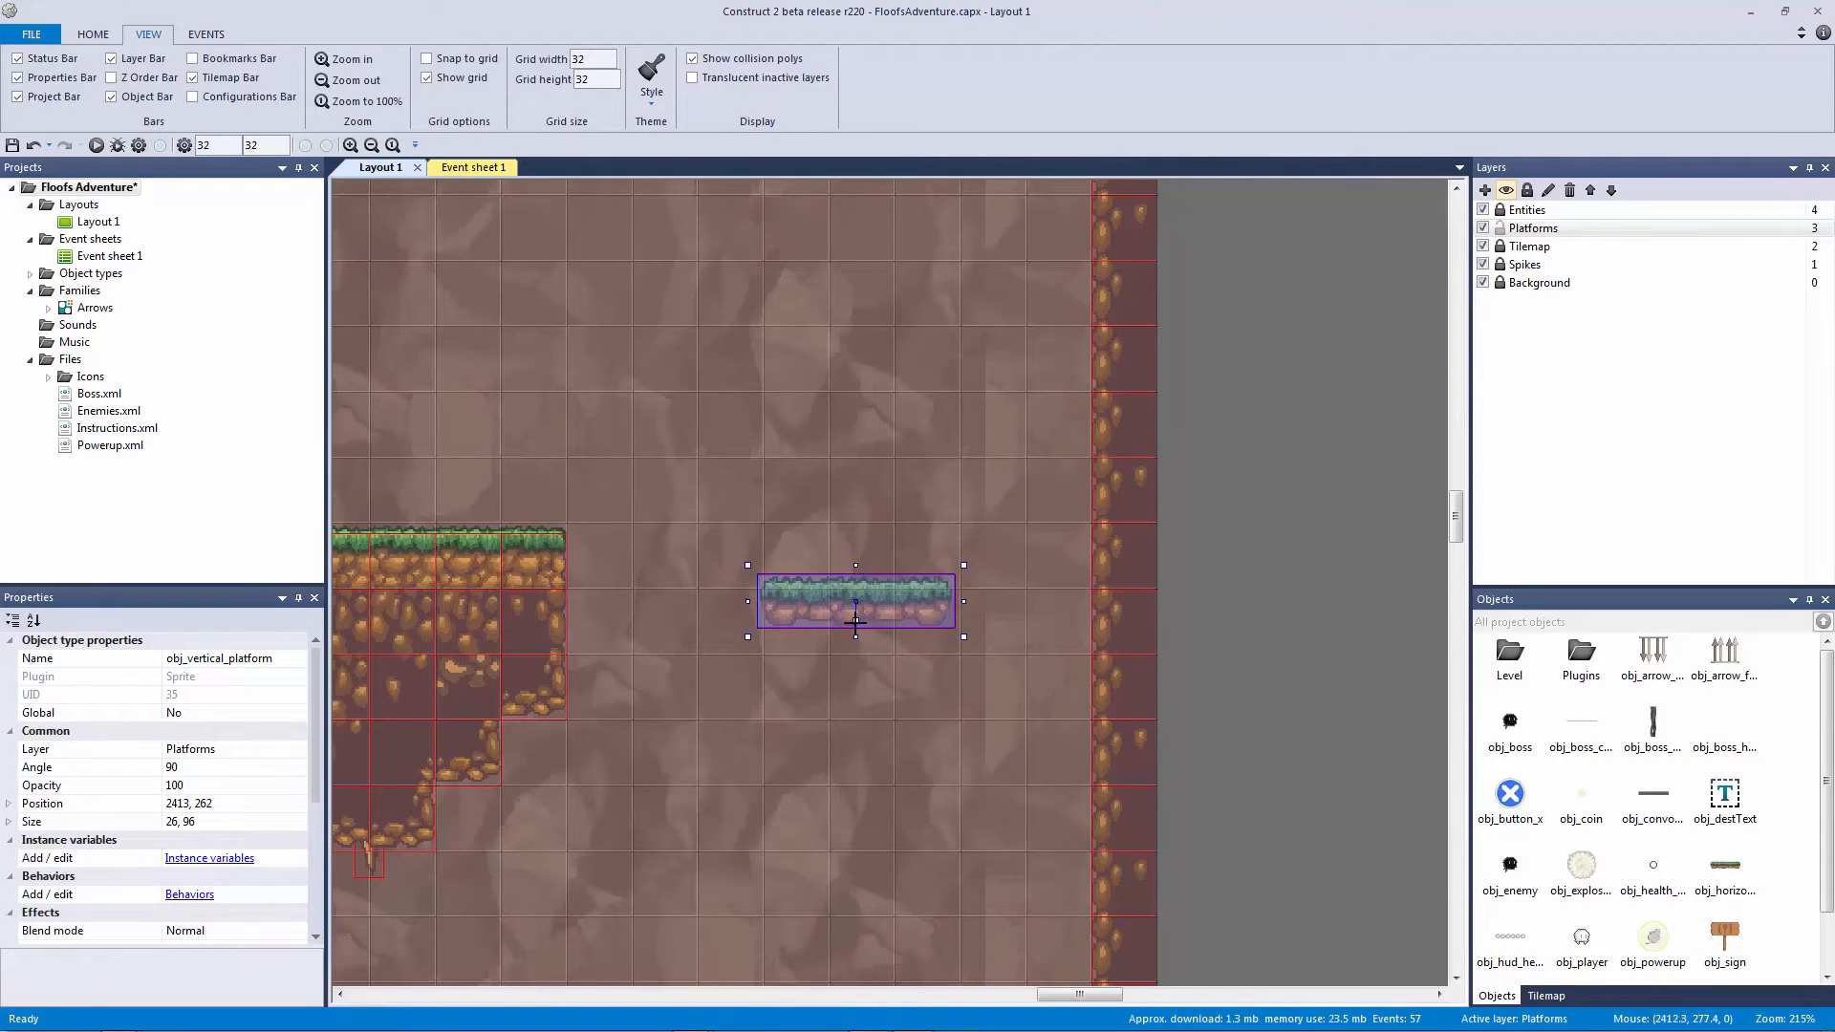
# Step: Add the Bullet and Jump-thru behaviors to obj_vertical_platform
pyautogui.keyDown('ctrl'); pyautogui.scroll(-5, 967, 587); pyautogui.keyUp('ctrl')
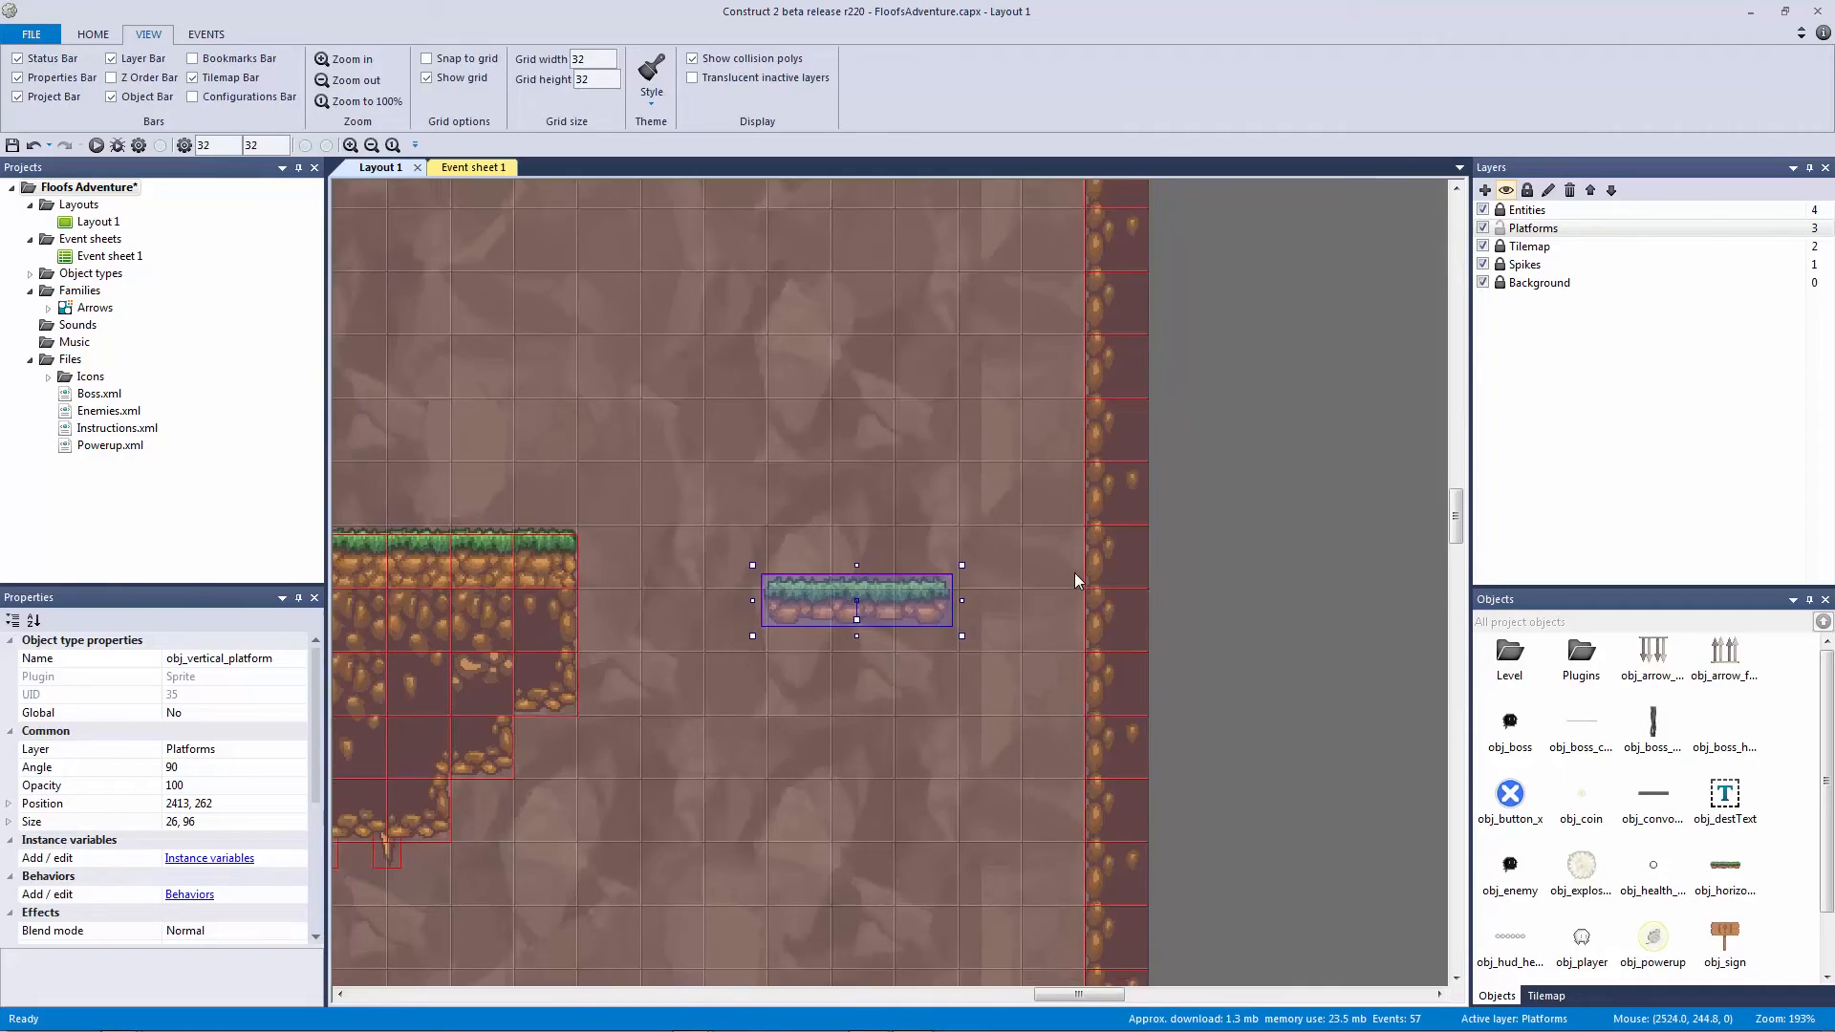
pyautogui.keyDown('ctrl'); pyautogui.scroll(1, 967, 596); pyautogui.keyUp('ctrl')
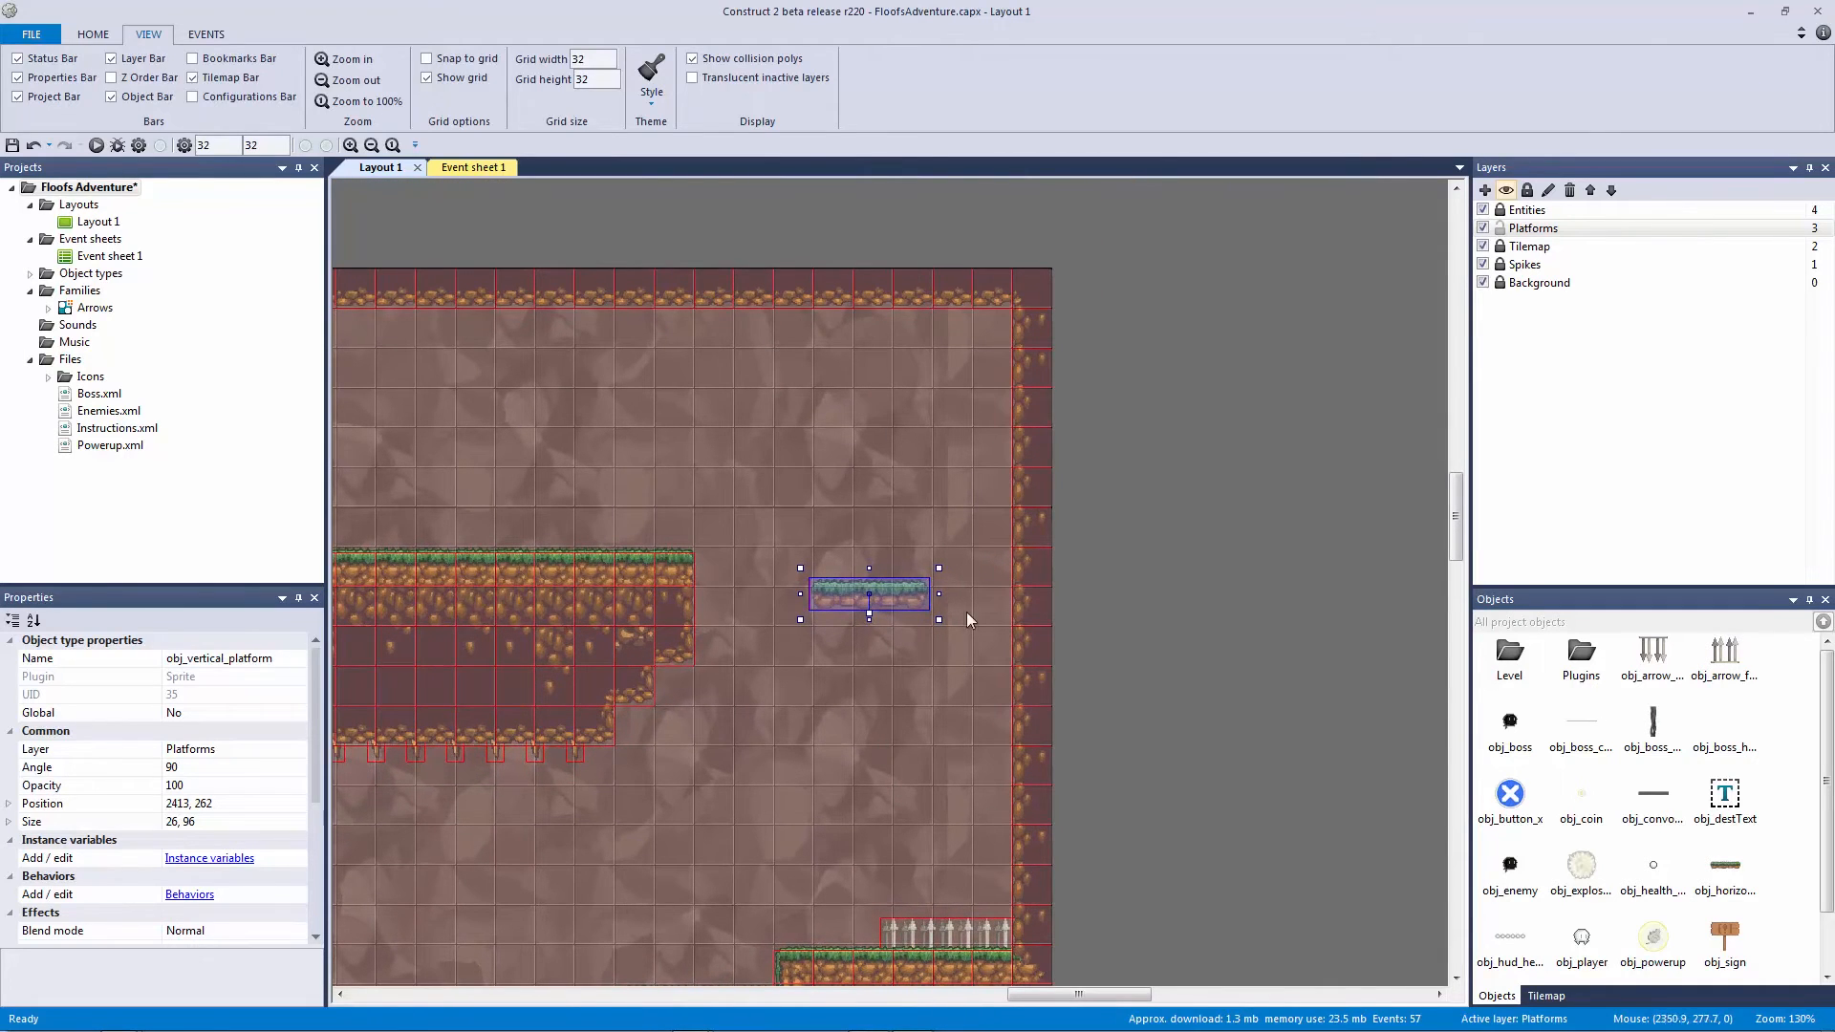
pyautogui.moveTo(313, 730); pyautogui.dragTo(314, 758)
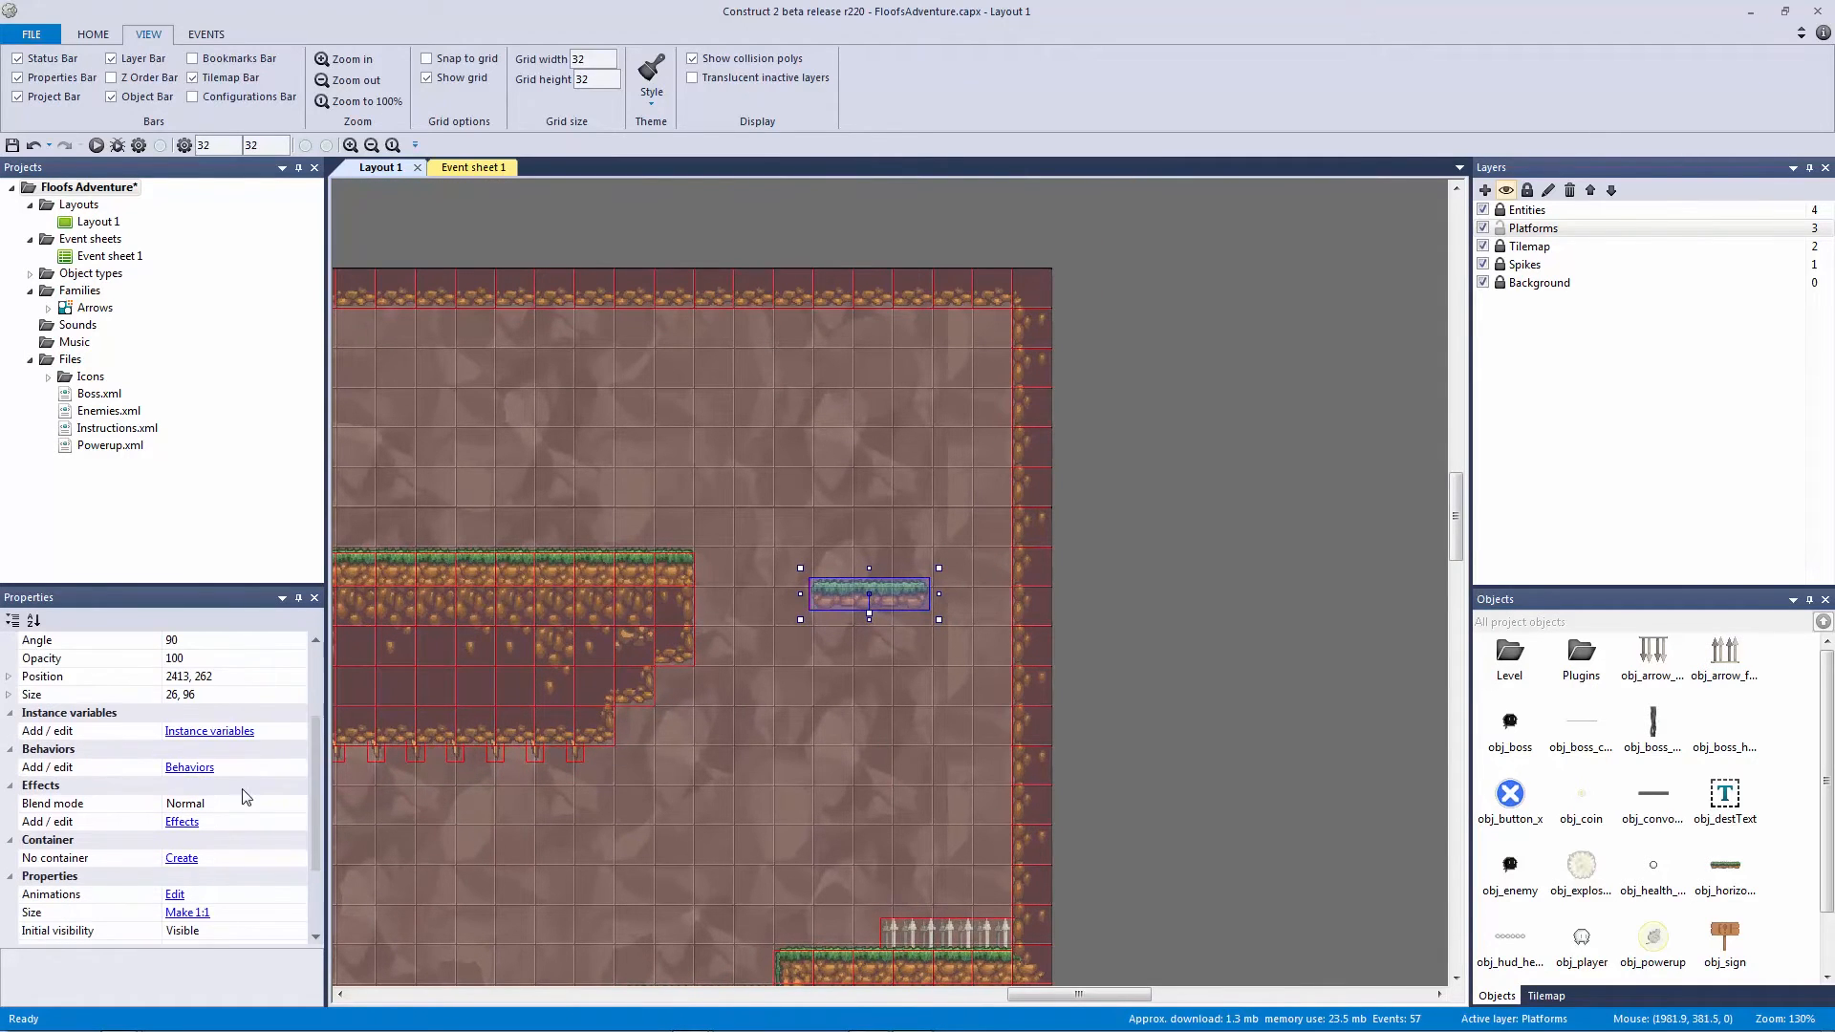
pyautogui.click(190, 767)
pyautogui.click(878, 565)
pyautogui.write('bulle')
pyautogui.press('Return')
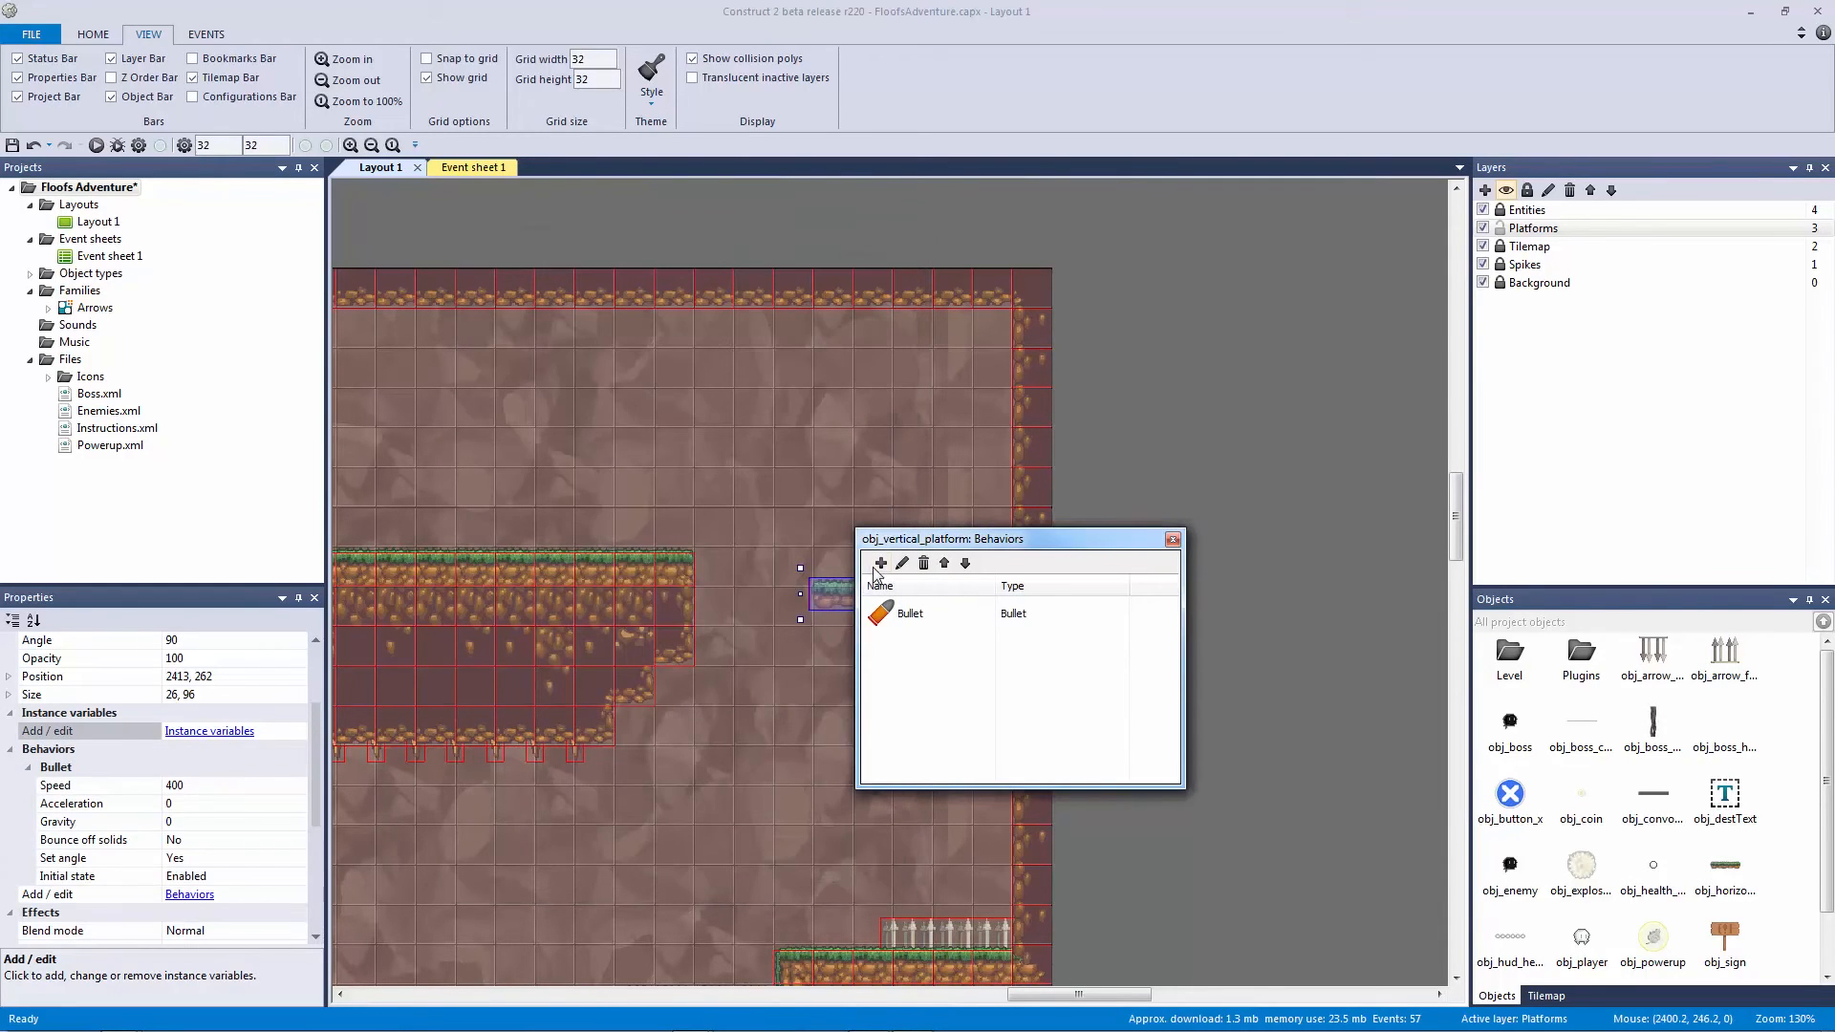
pyautogui.click(879, 563)
pyautogui.write('jump')
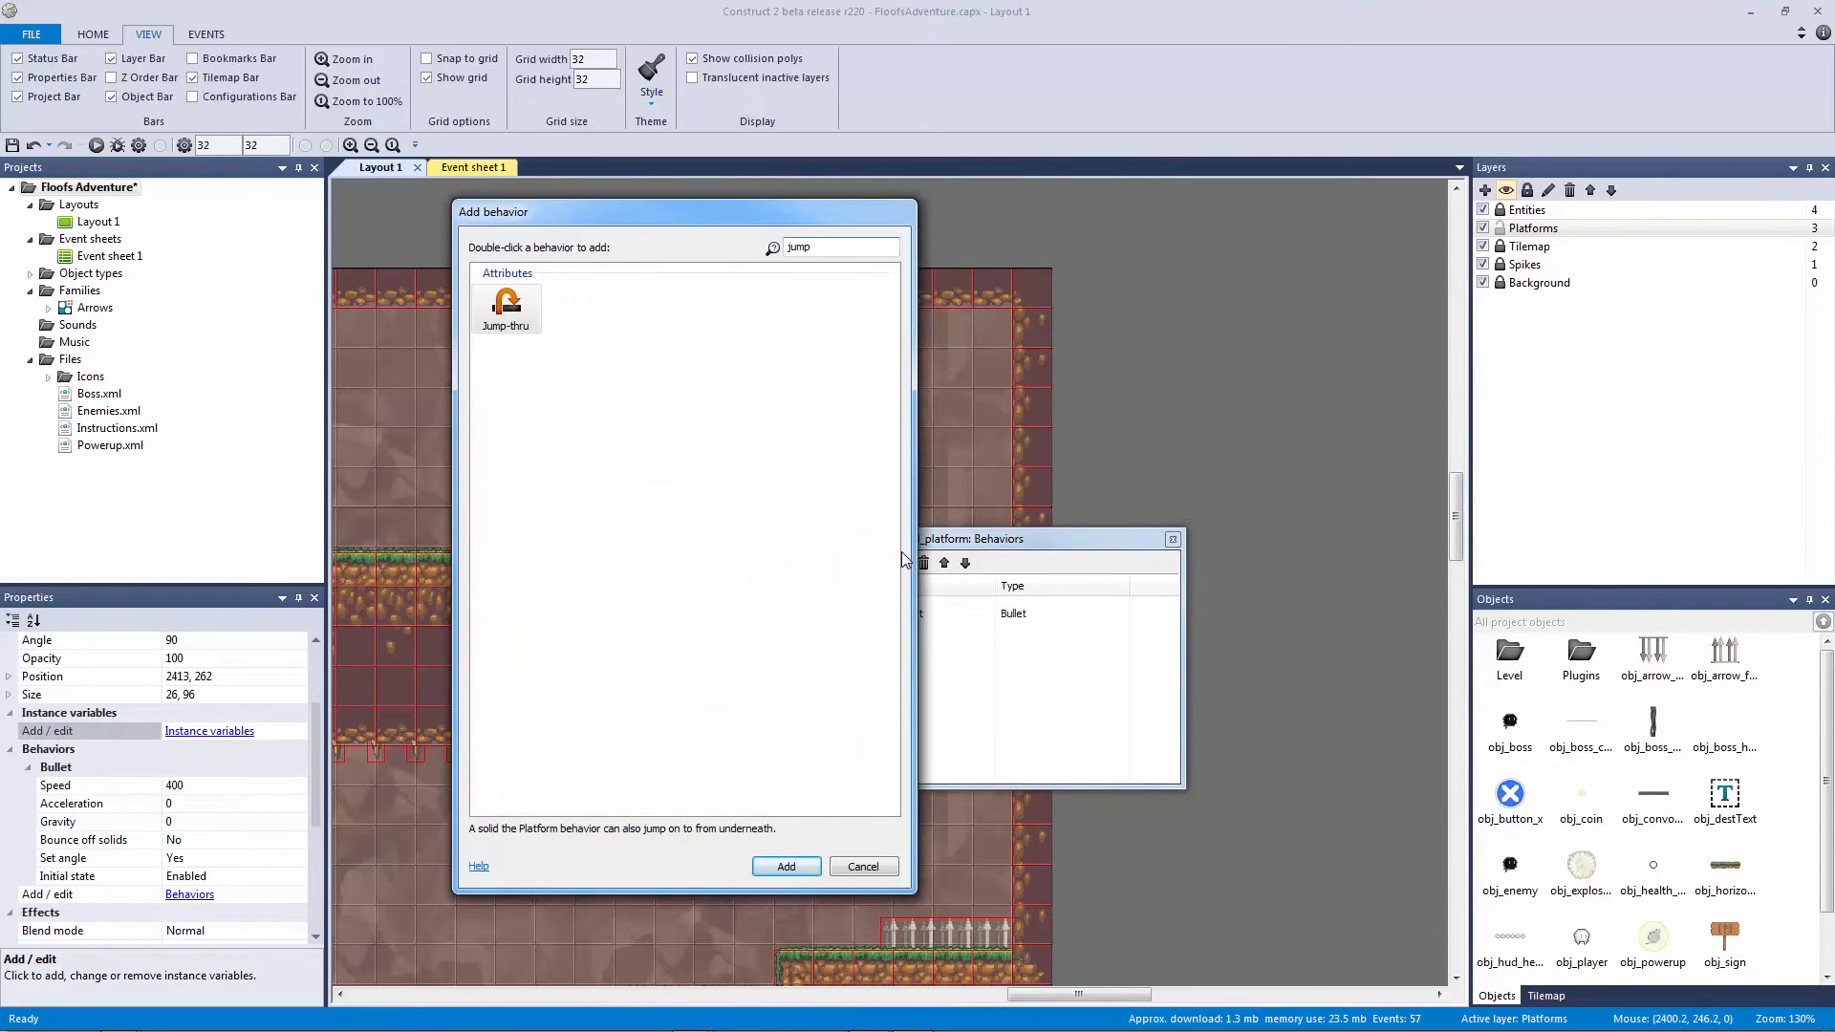
pyautogui.press('Return')
pyautogui.click(1173, 540)
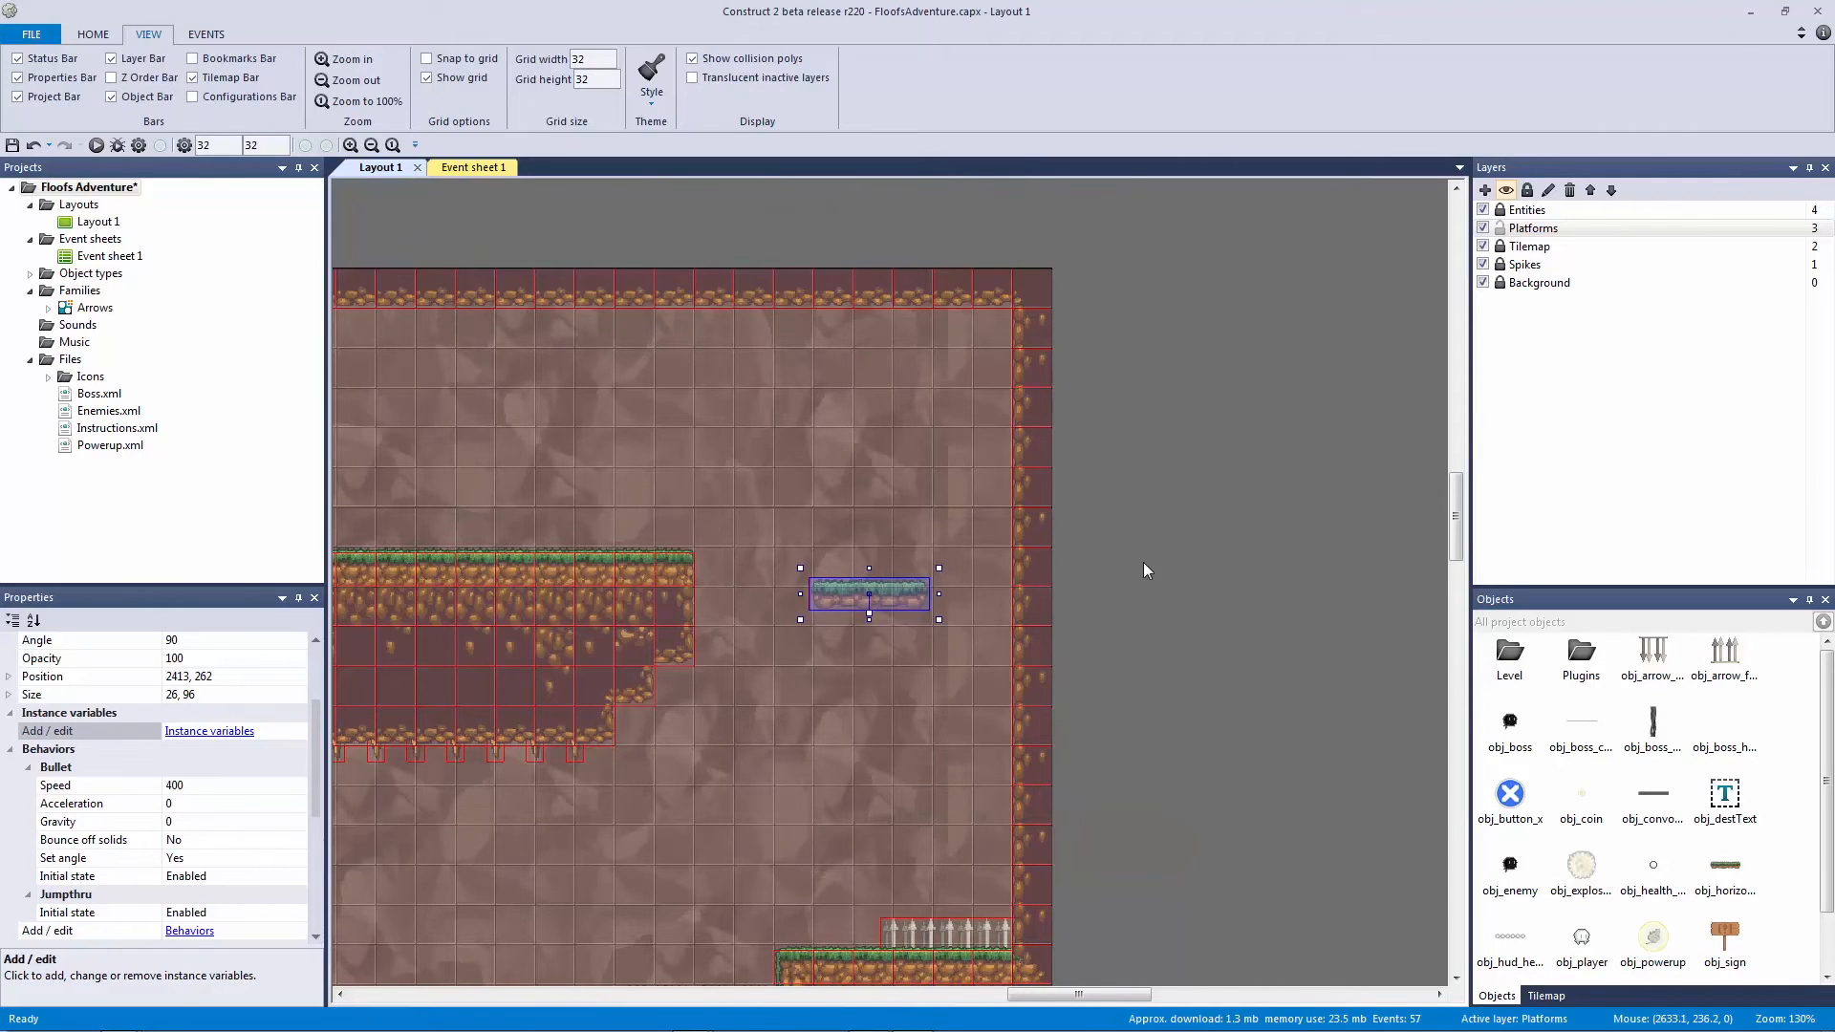
# Step: Set the Bullet speed of obj_vertical_platform to 150 and save the project
pyautogui.click(1122, 635)
pyautogui.keyDown('ctrl'); pyautogui.scroll(-2, 879, 616); pyautogui.keyUp('ctrl')
pyautogui.click(856, 600)
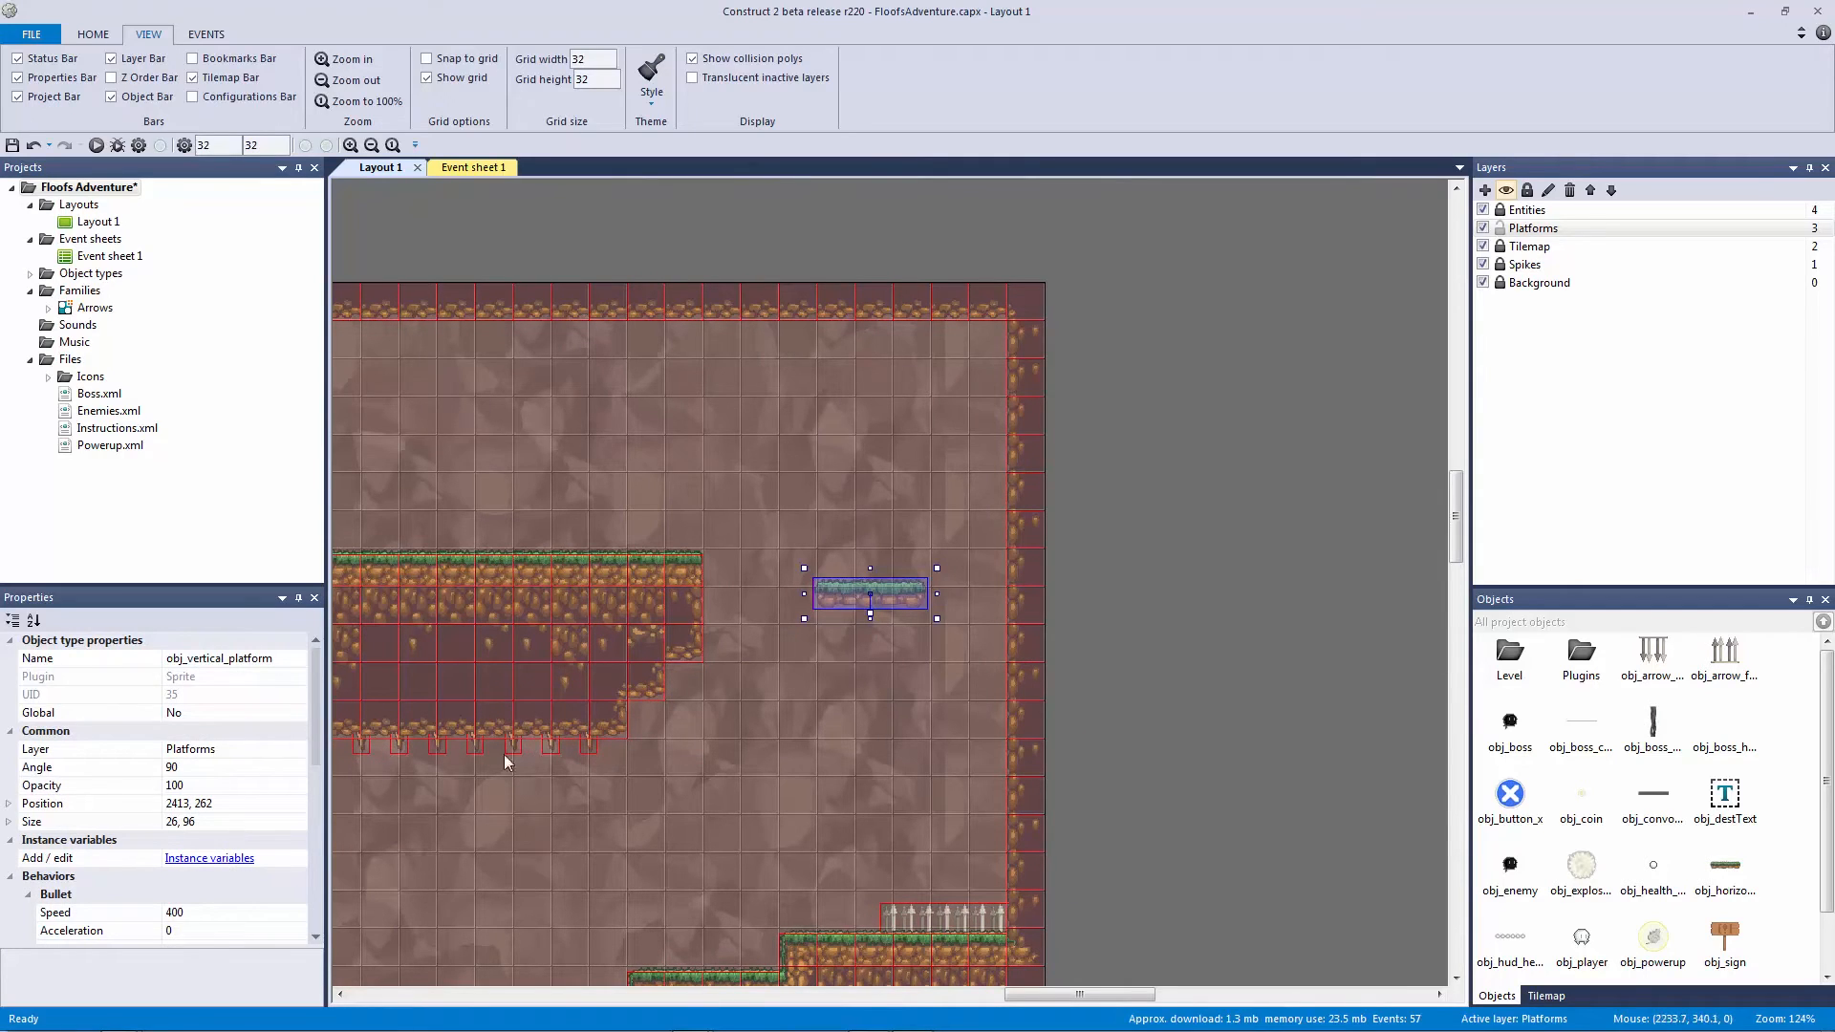
pyautogui.moveTo(312, 716); pyautogui.dragTo(314, 797)
pyautogui.click(192, 732)
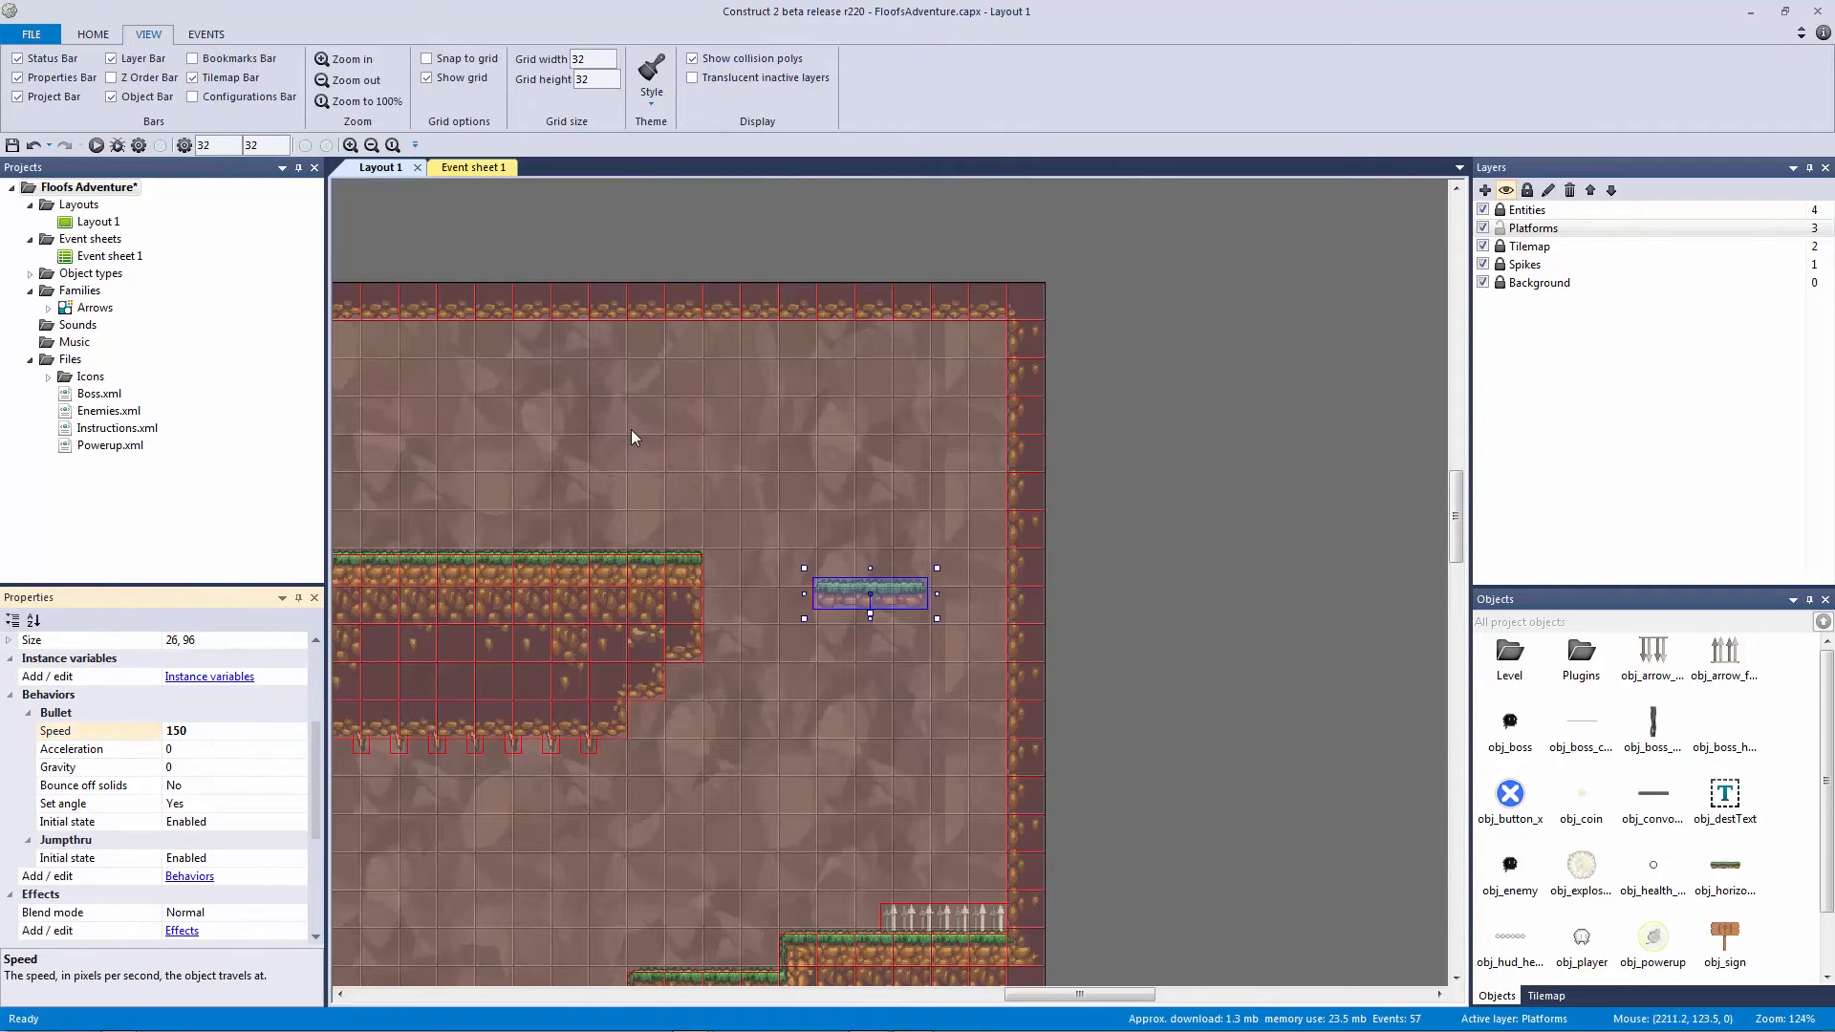
pyautogui.click(1143, 586)
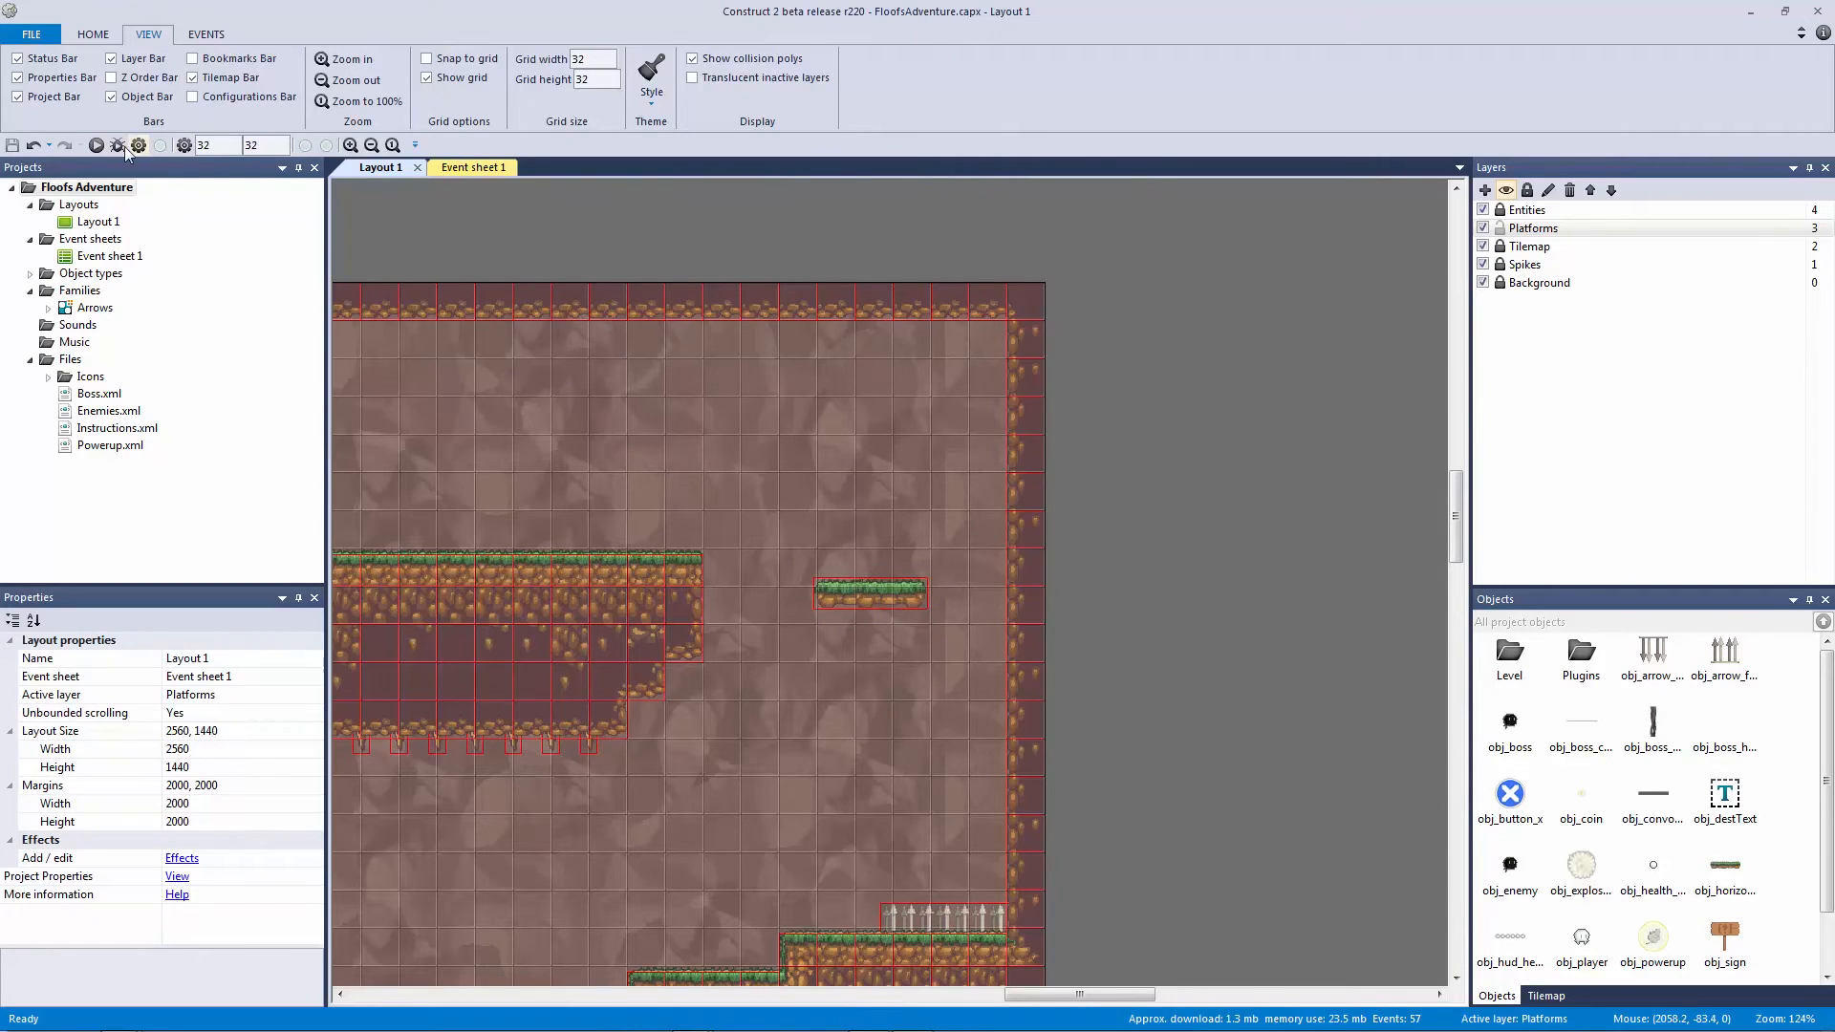
# Step: Preview the layout briefly, bring the character over the first spikes and close the preview
pyautogui.press('F5')
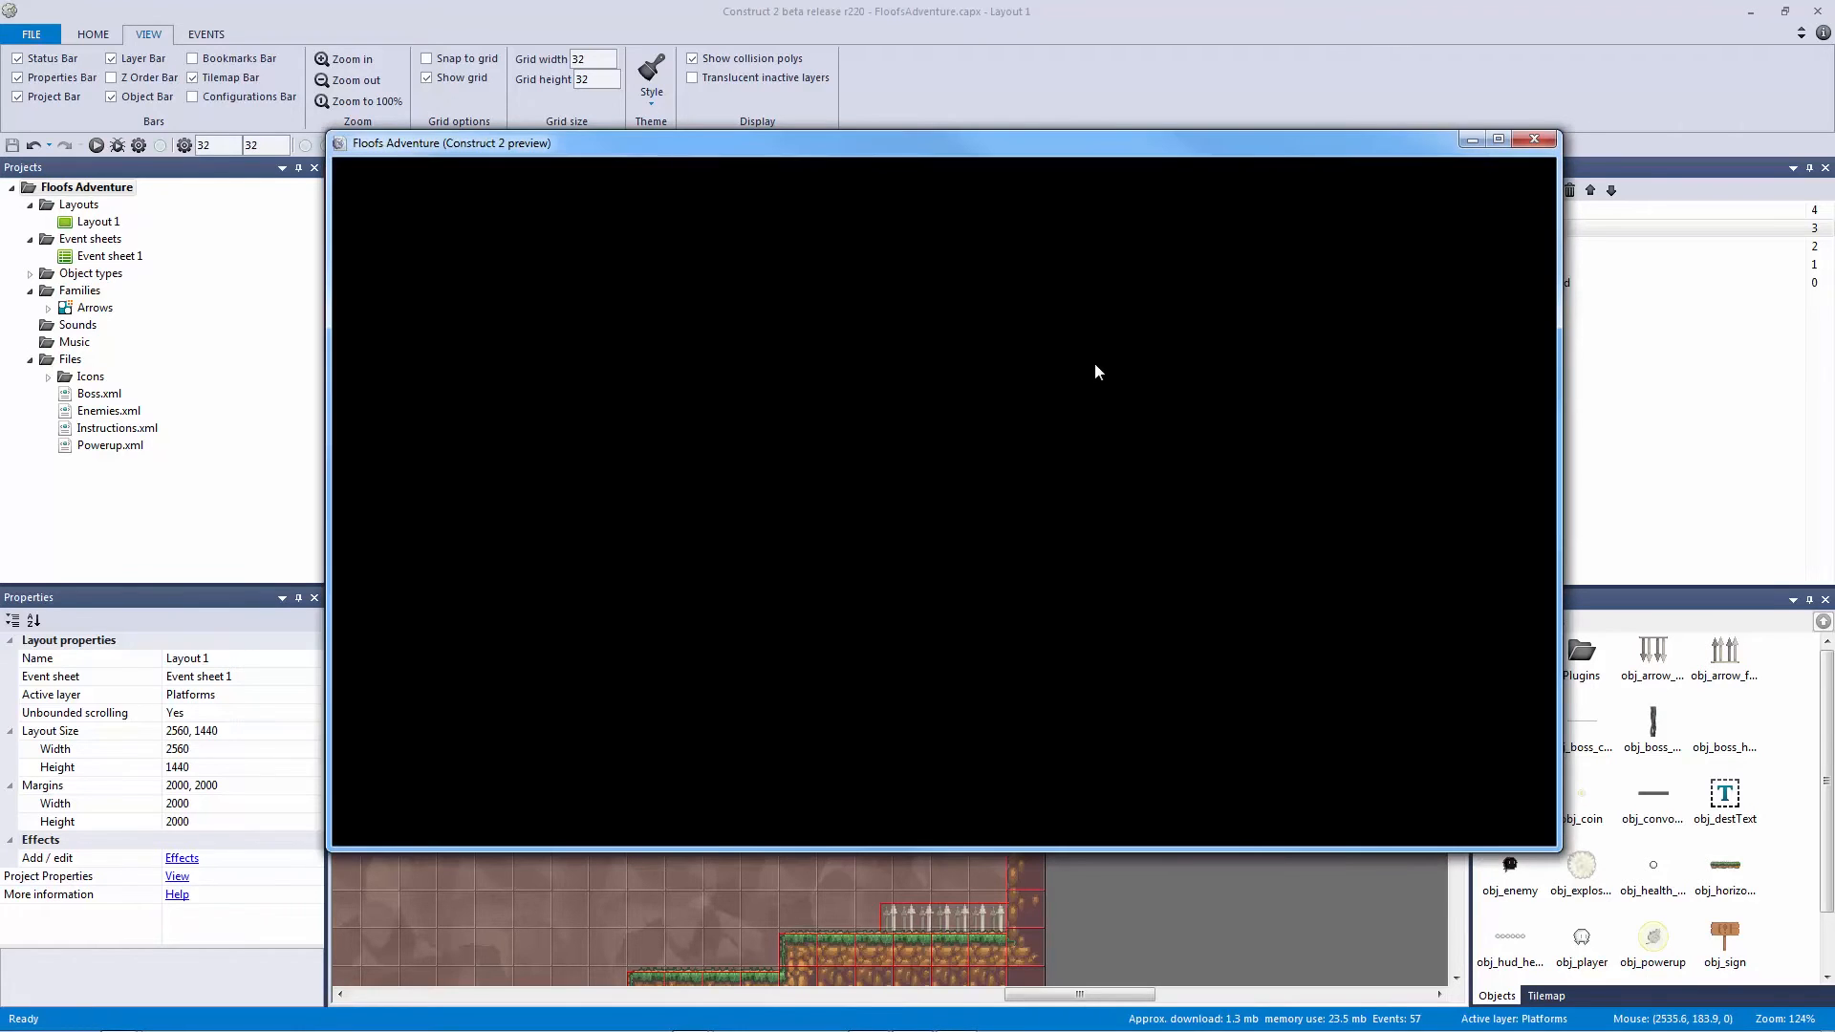
pyautogui.press('Right')
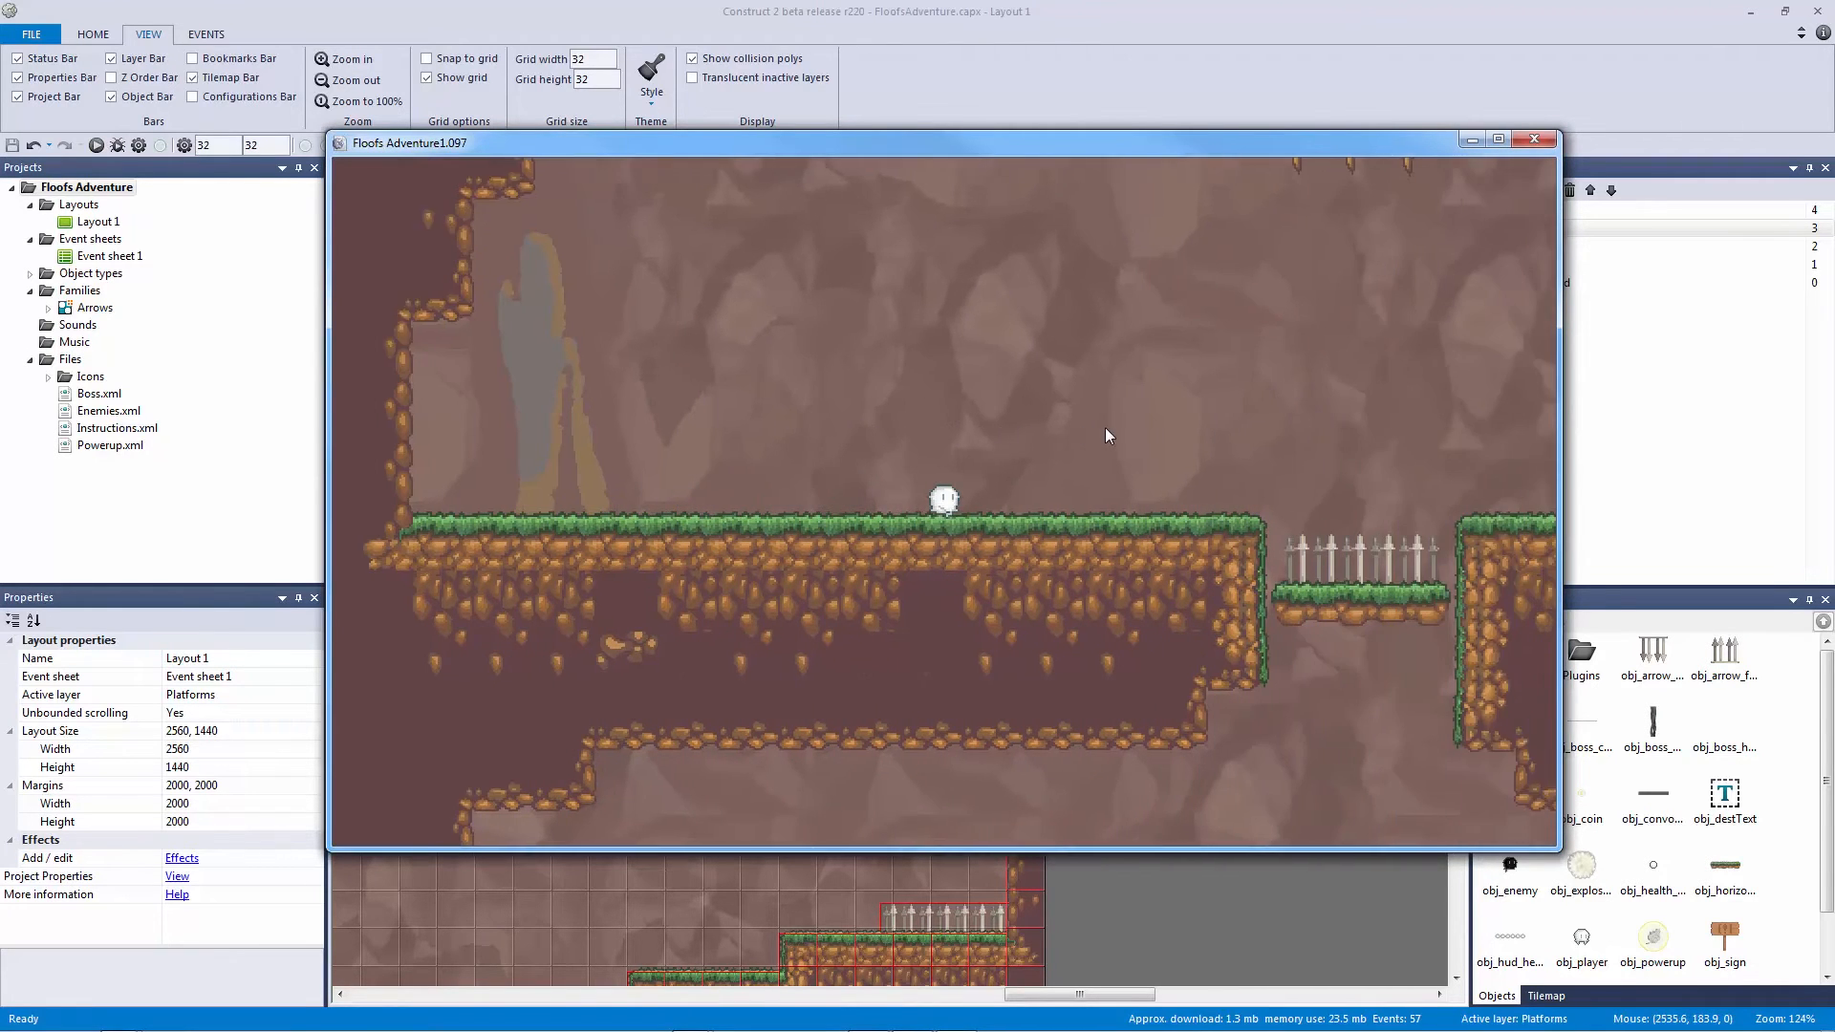
pyautogui.press('Up')
pyautogui.click(1534, 140)
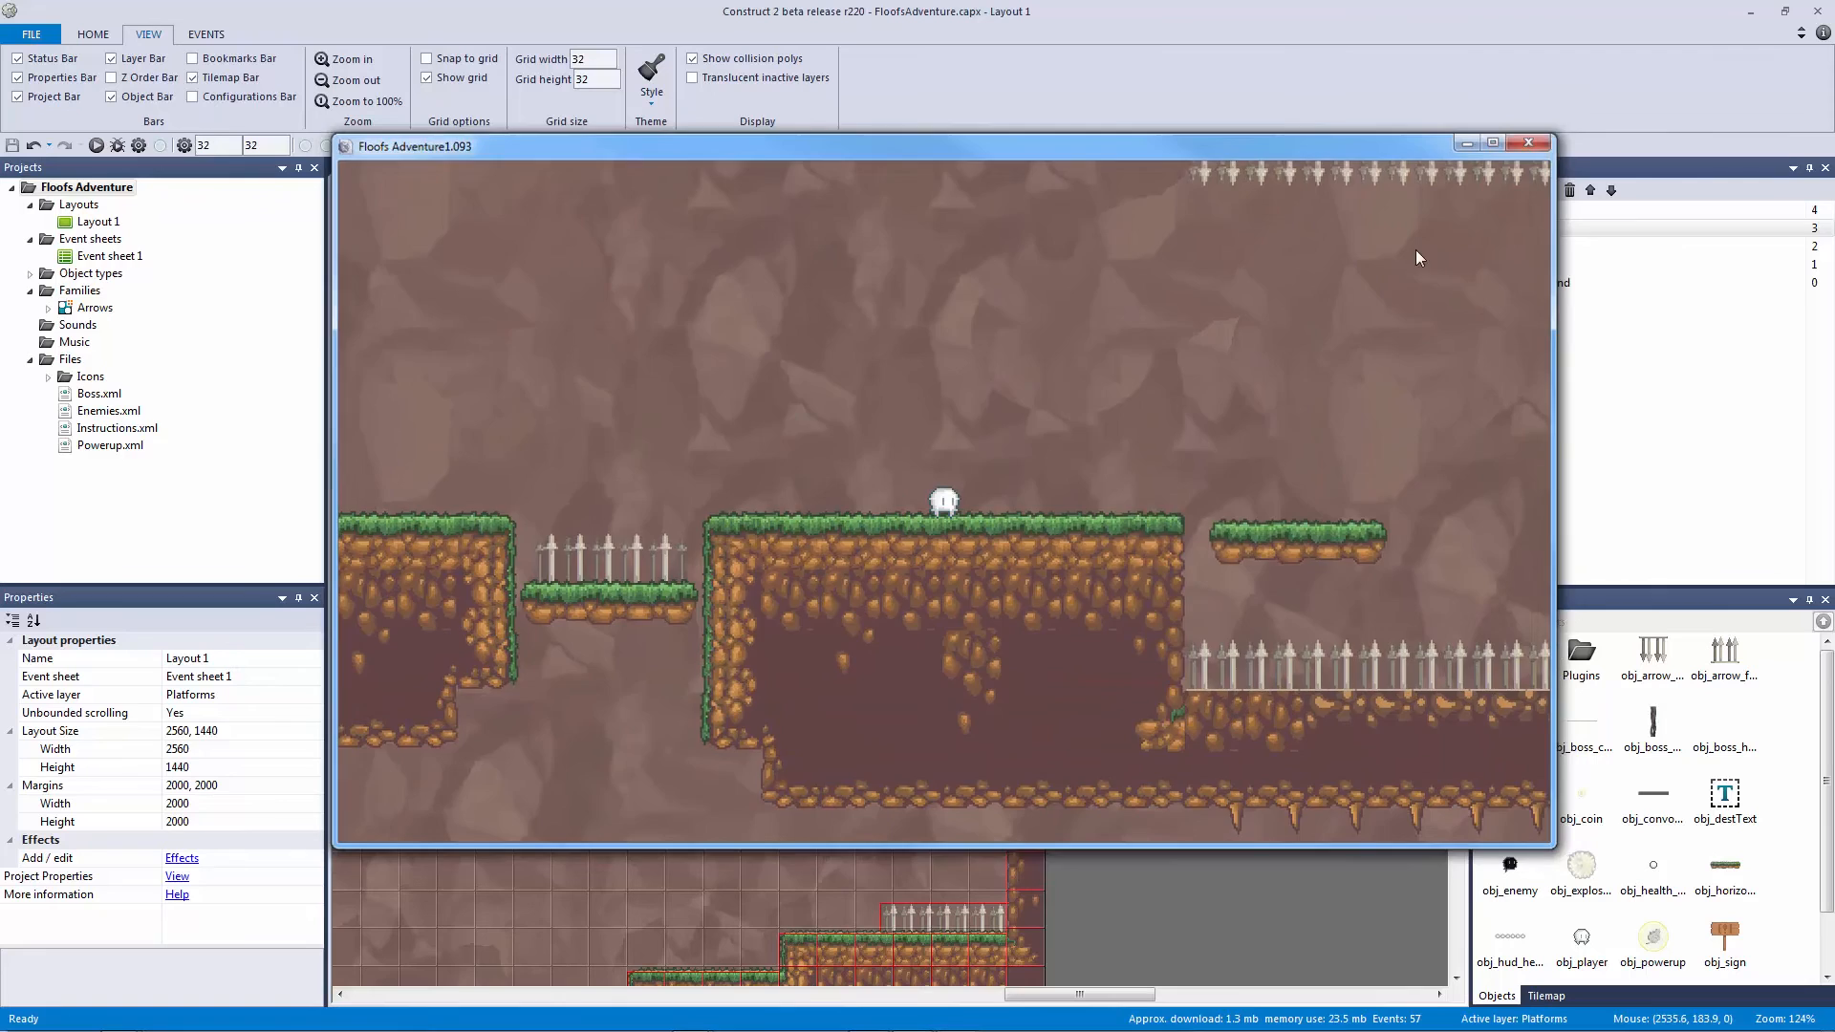
# Step: Set Bounce off solids to Yes and Set angle to No in the Bullet behavior of obj_vertical_platform
pyautogui.click(871, 593)
pyautogui.moveTo(311, 728); pyautogui.dragTo(319, 810)
pyautogui.click(83, 770)
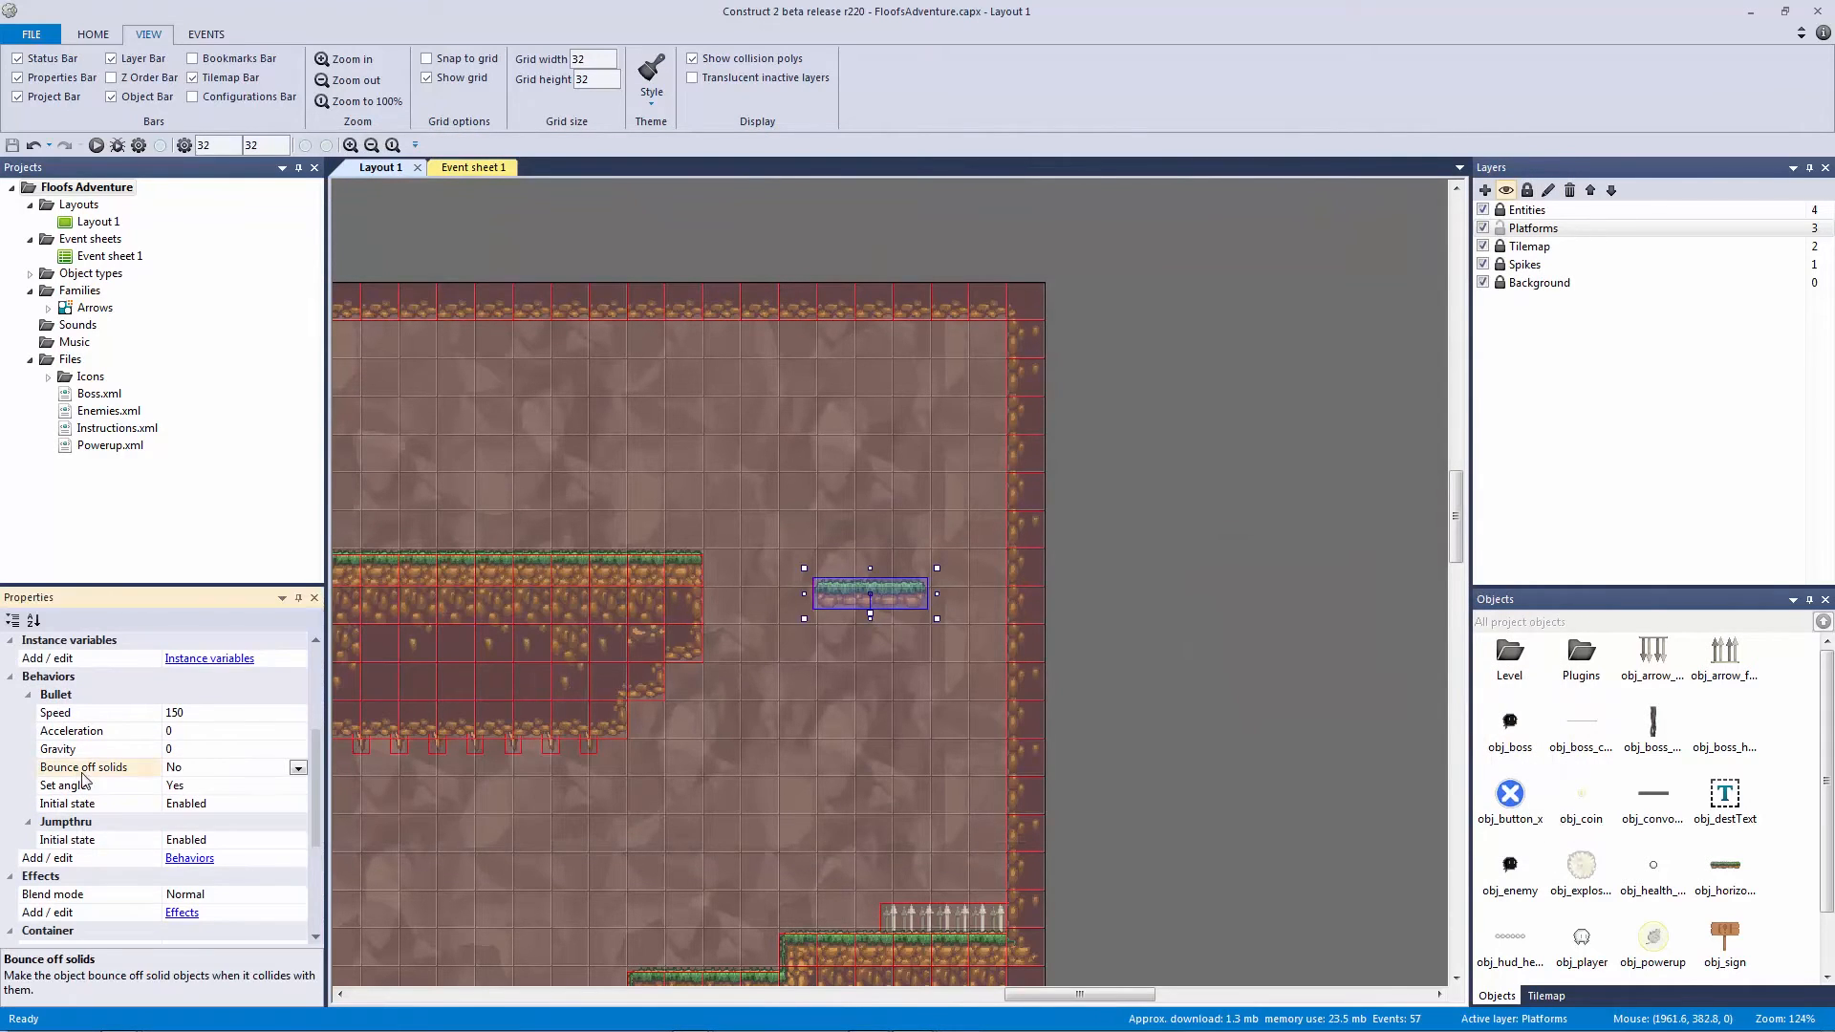
pyautogui.click(267, 799)
pyautogui.click(260, 789)
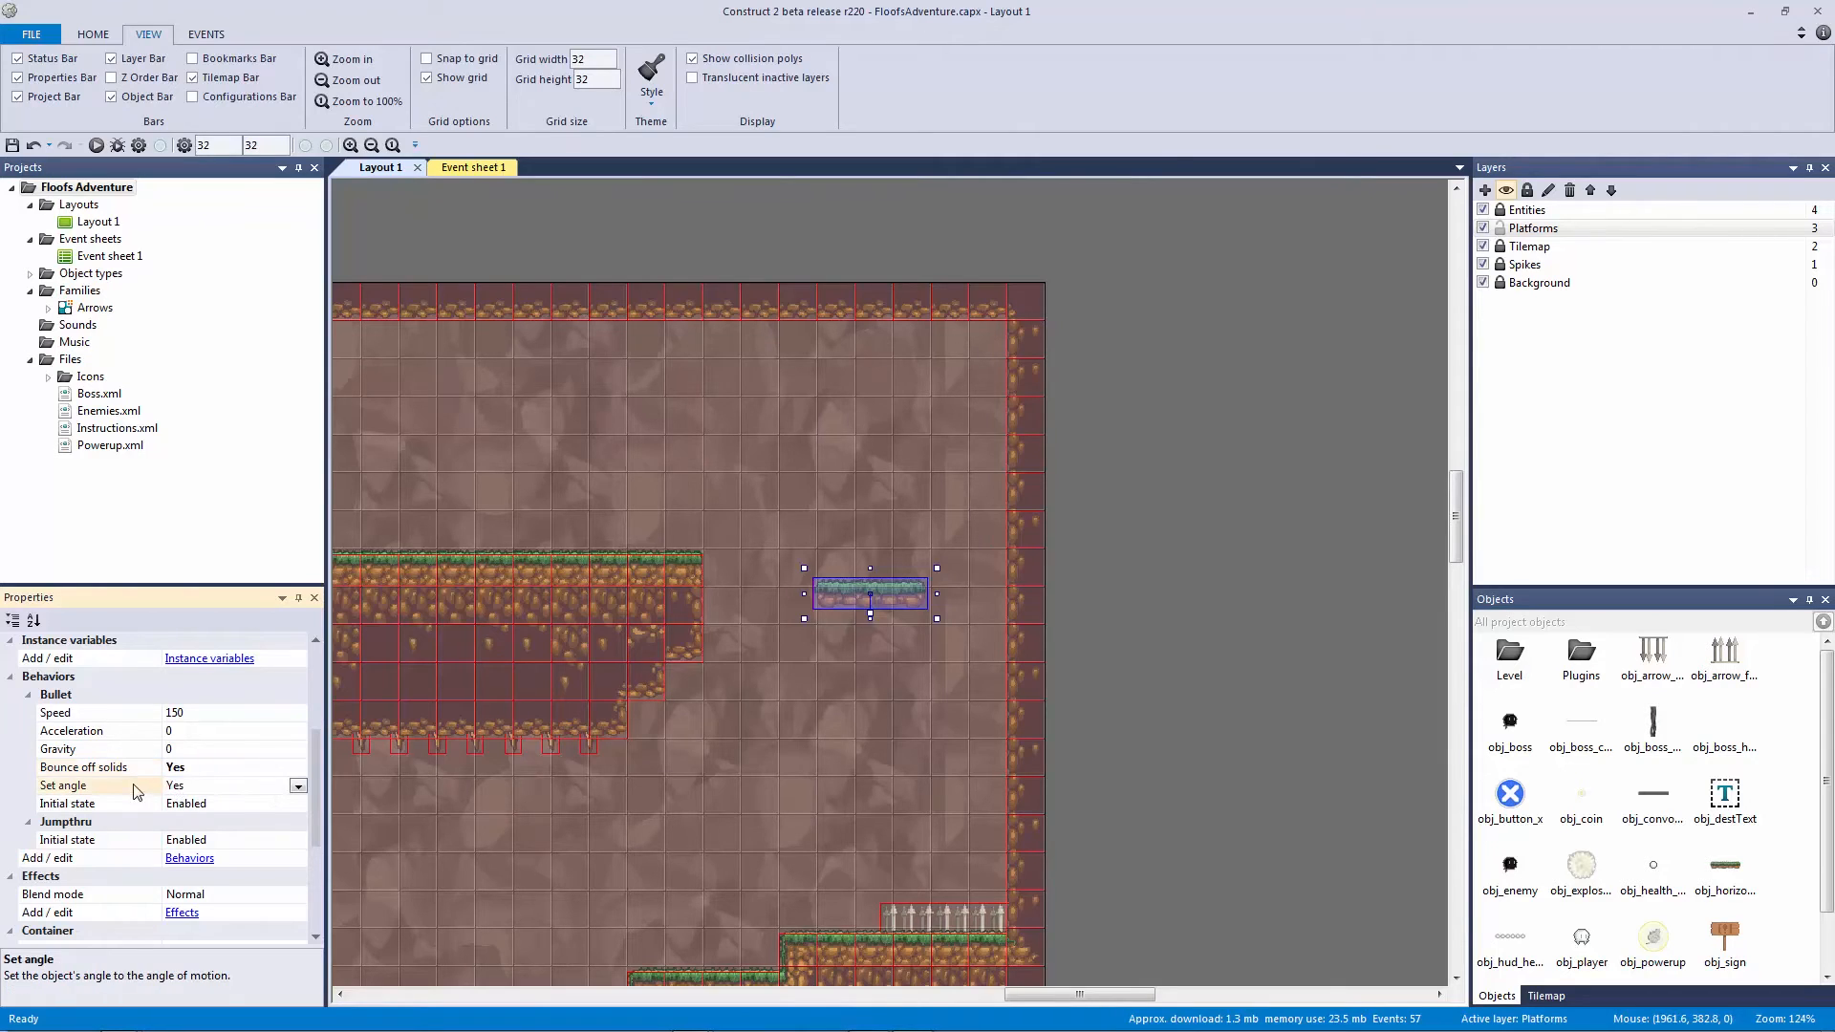
pyautogui.click(262, 790)
pyautogui.click(260, 806)
# Step: Preview the layout, bring the character across to the vertical platform, ride it and close the preview
pyautogui.click(1143, 645)
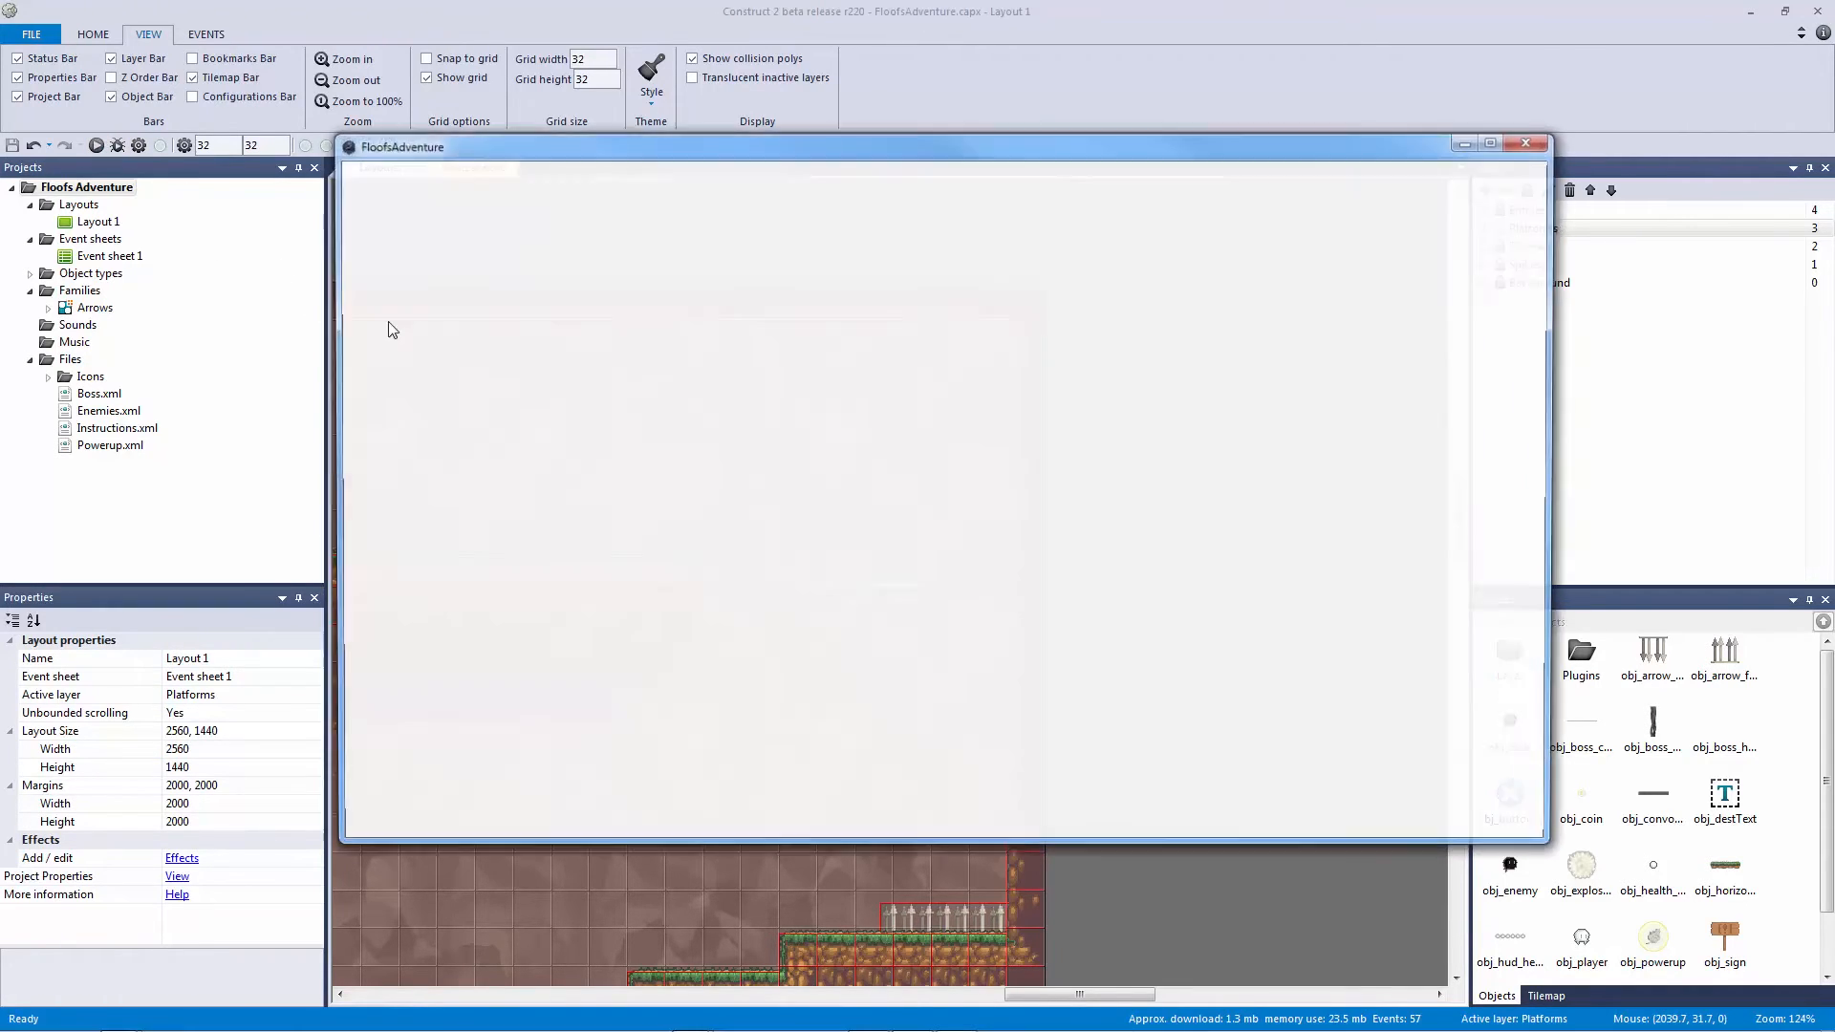
pyautogui.press('Right')
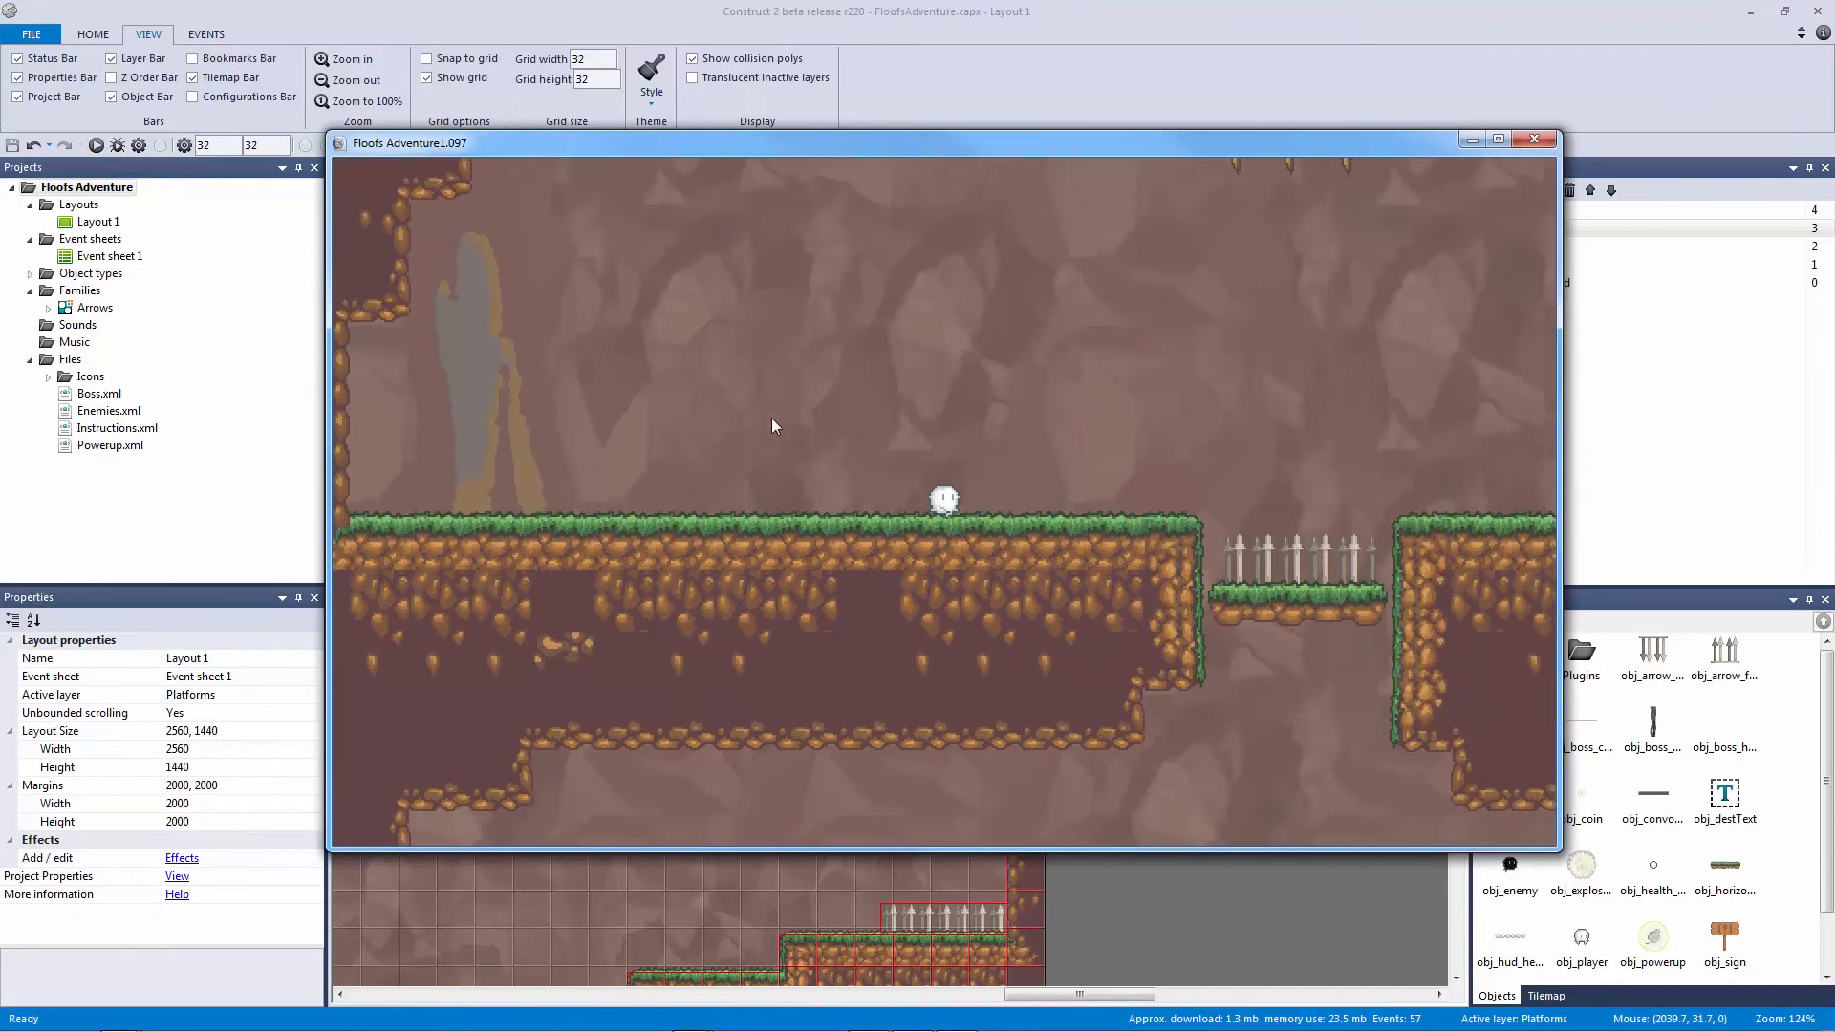
pyautogui.press('Up')
pyautogui.press('Right')
pyautogui.press('Up')
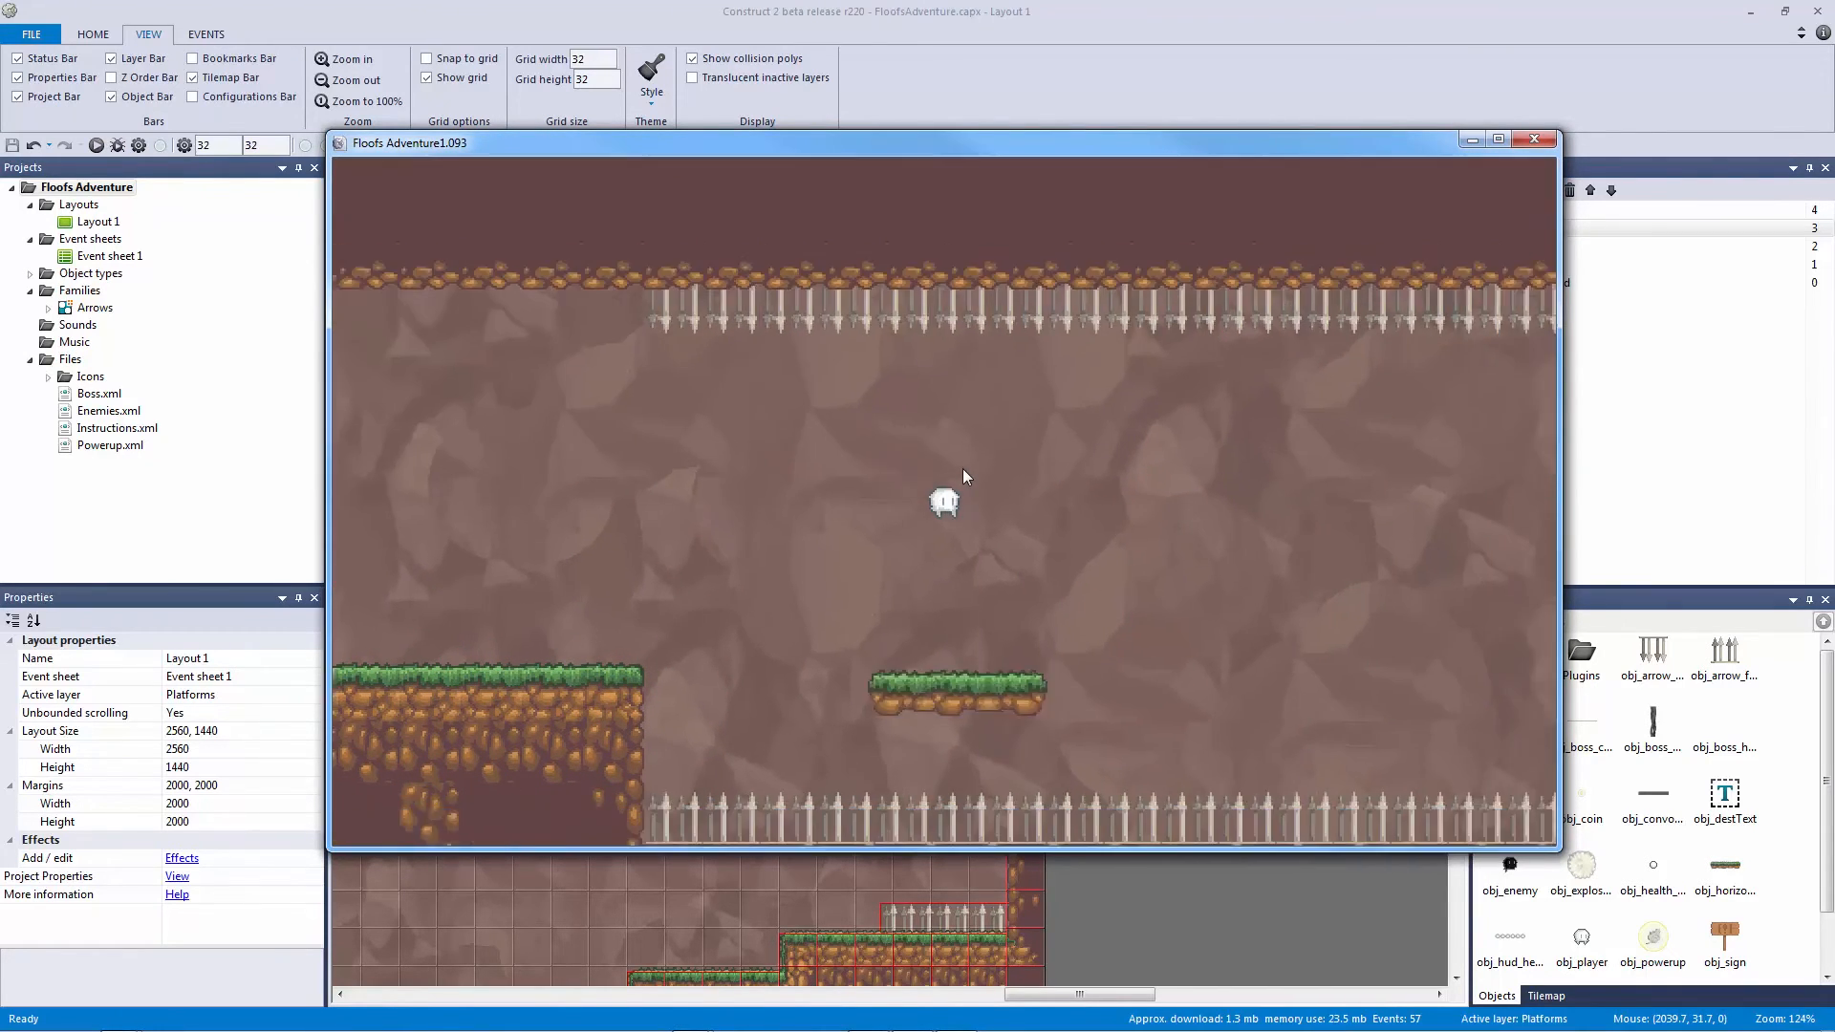
pyautogui.press('Up')
pyautogui.press('Right')
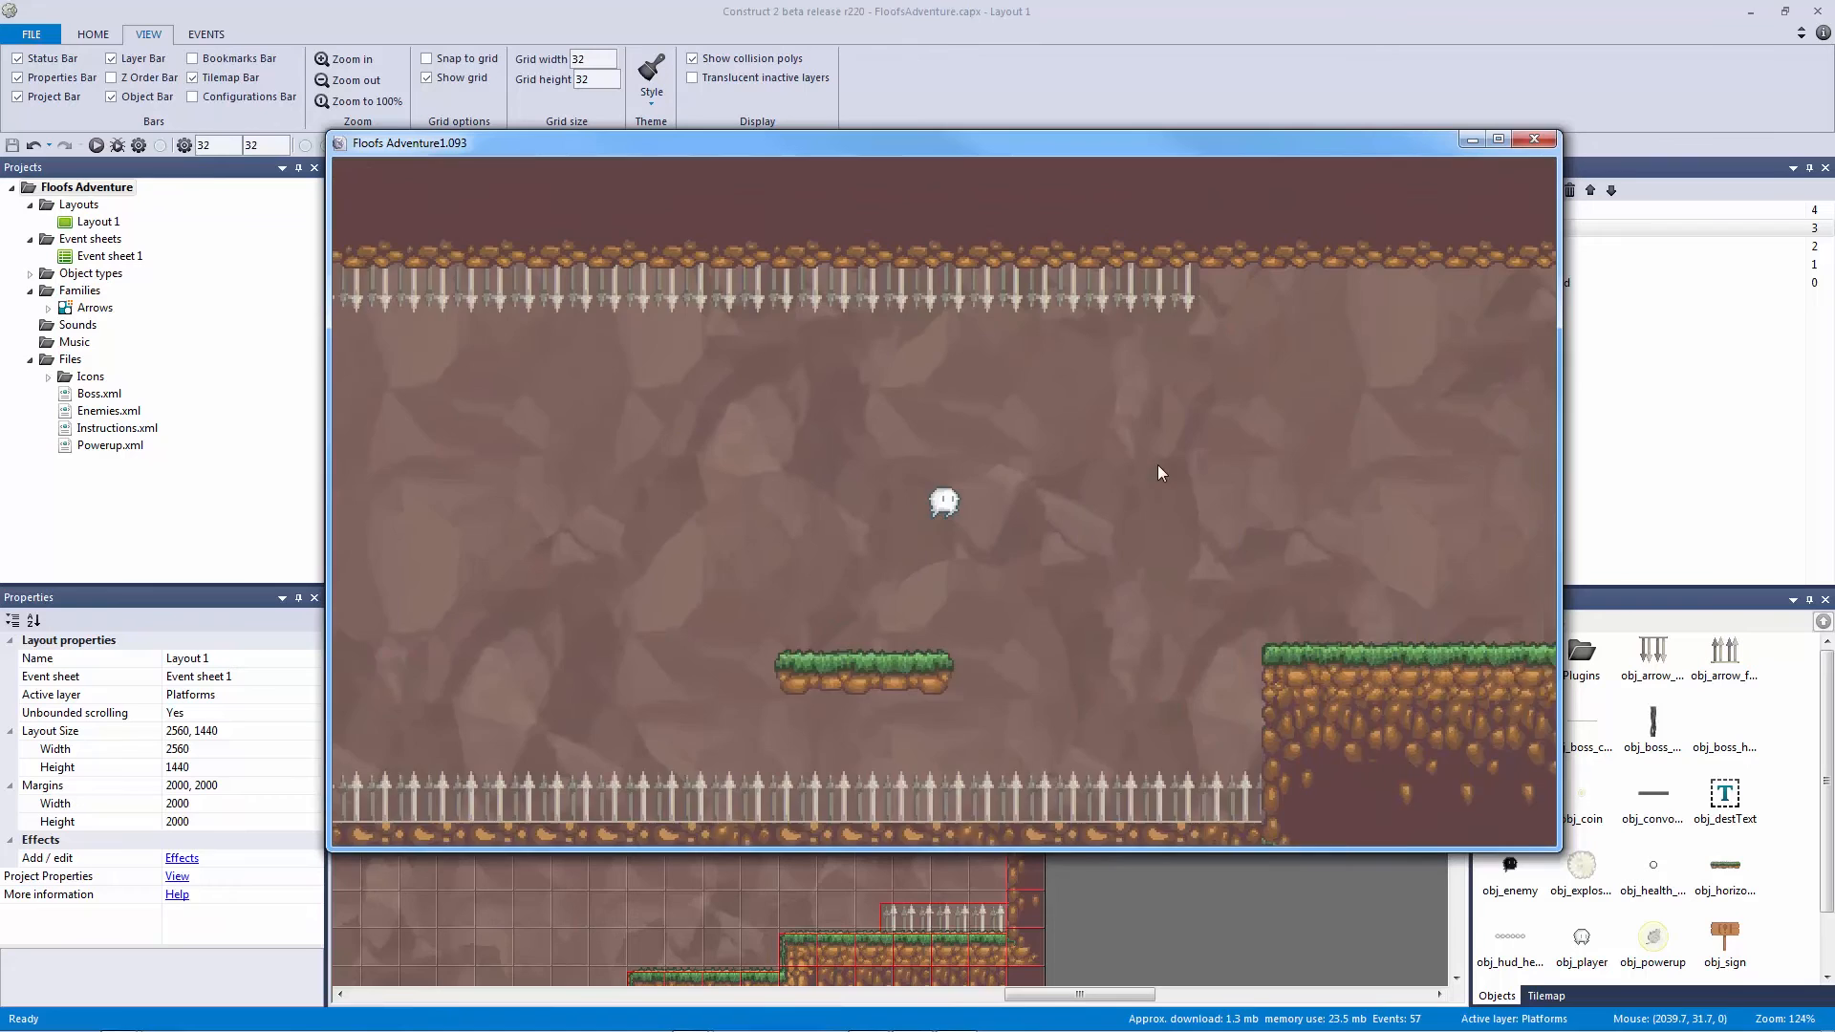
pyautogui.press('Right')
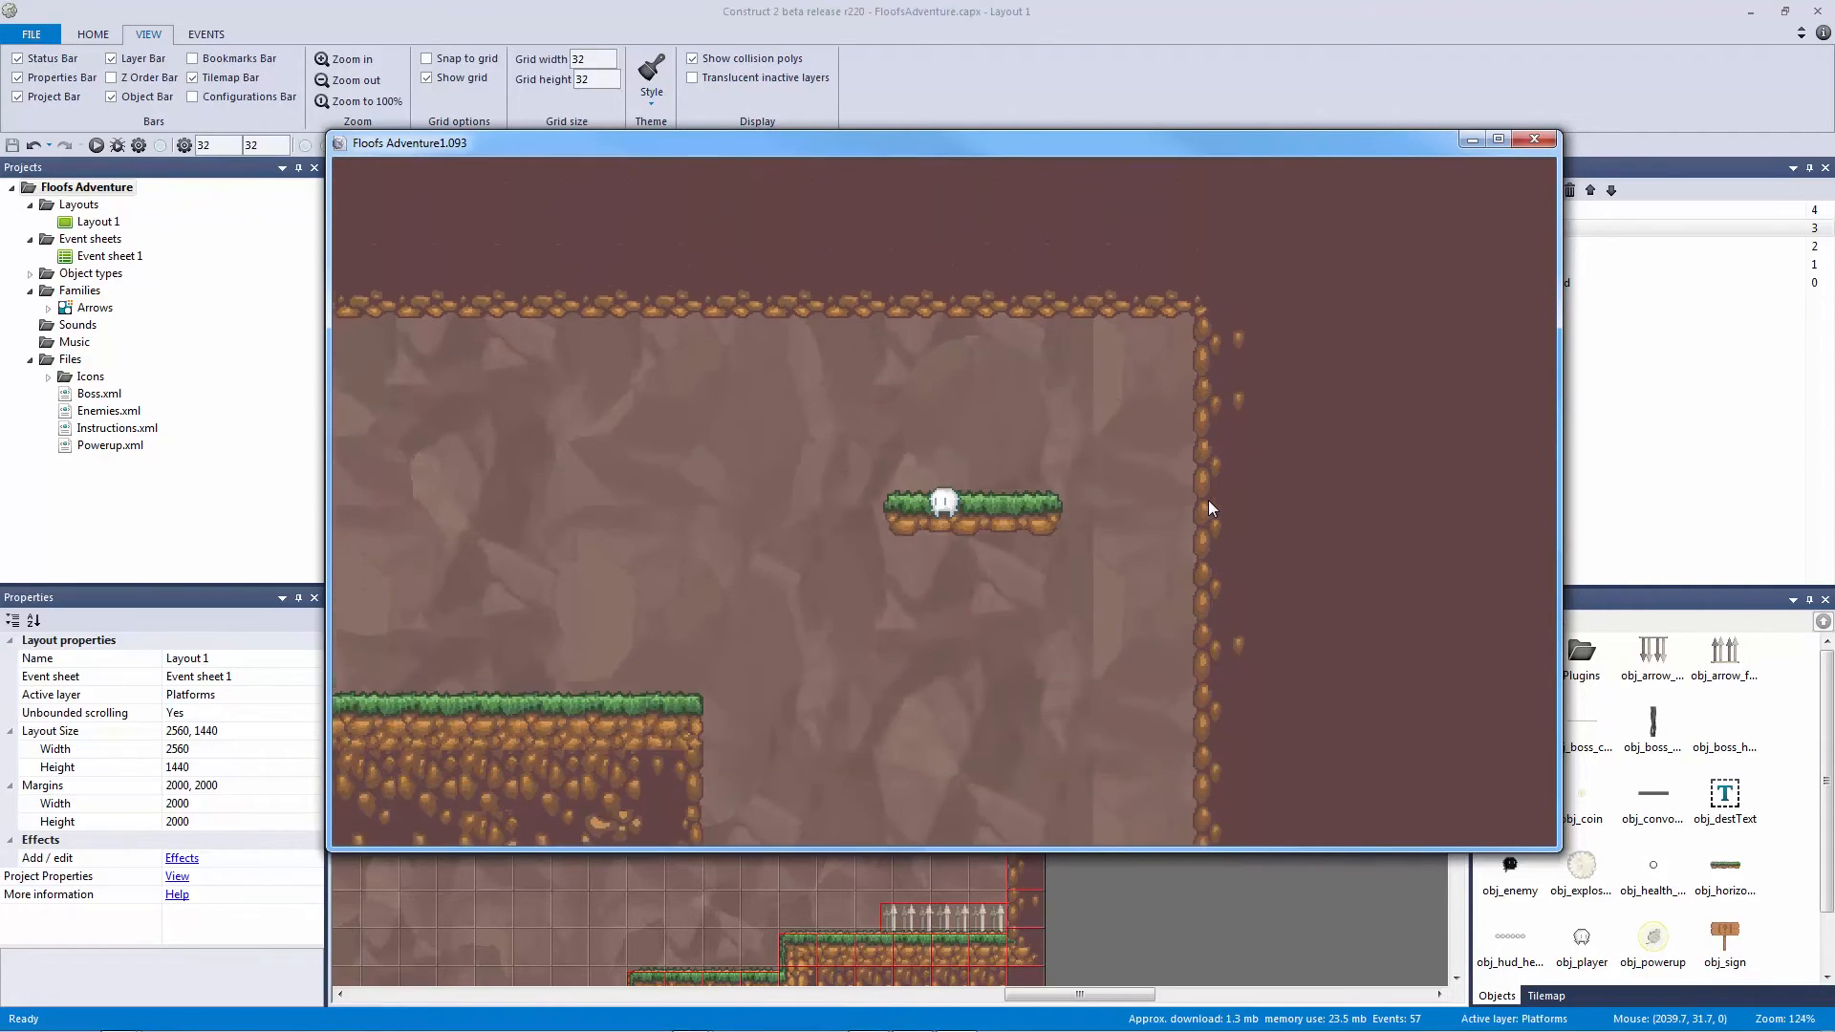
pyautogui.press('Left')
pyautogui.press('Right')
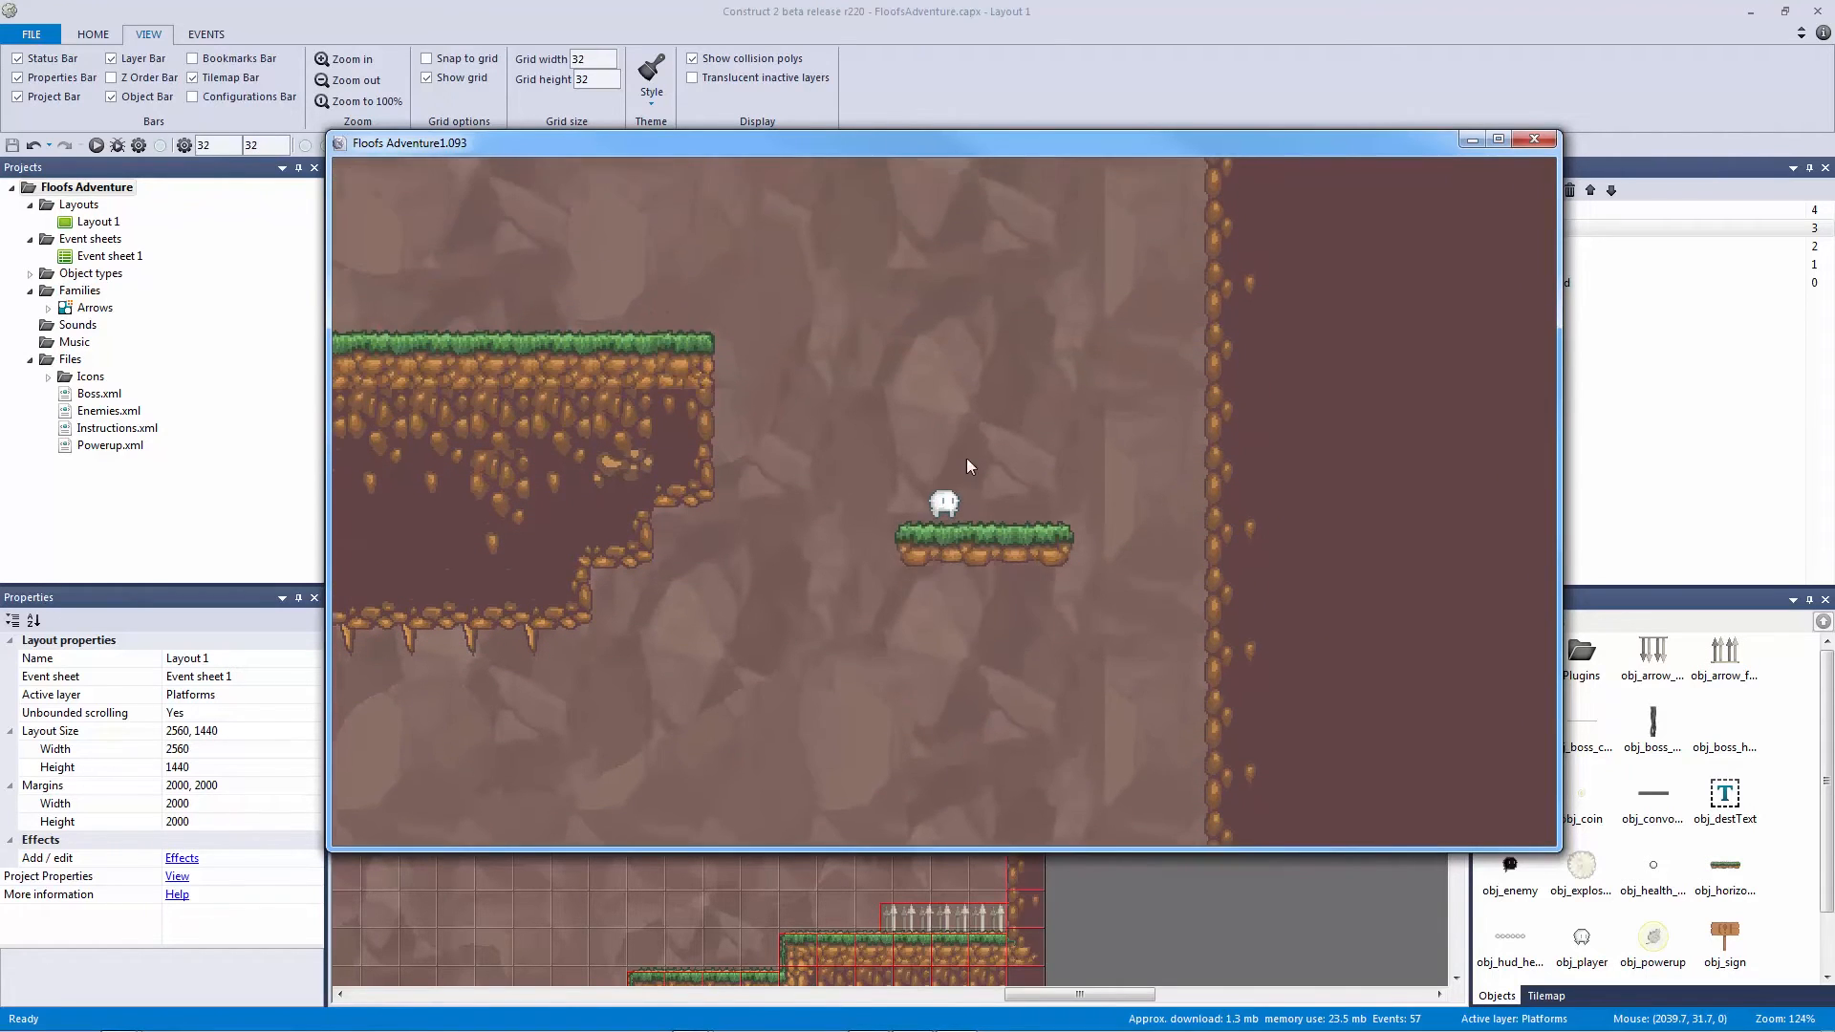
pyautogui.click(1534, 140)
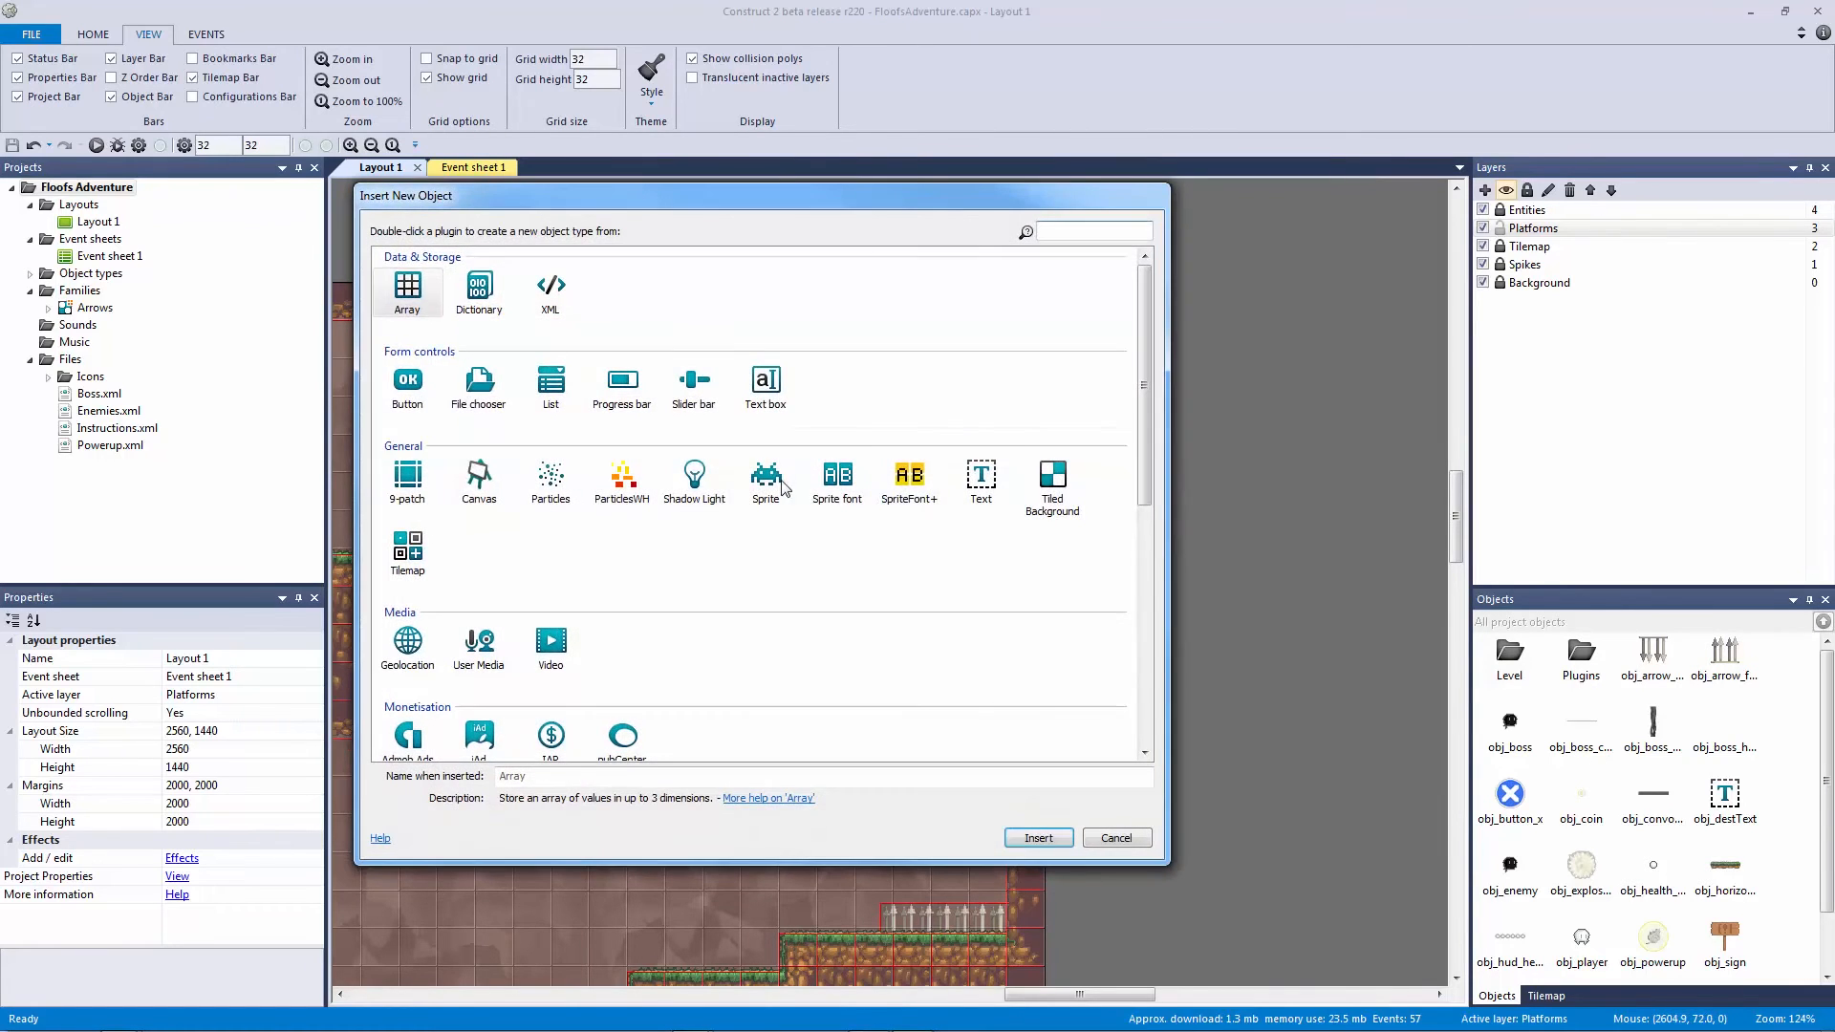
# Step: Insert a new Sprite object above the vertical platform and resize its image canvas to 32 x 32 pixels
pyautogui.doubleClick(765, 473)
pyautogui.click(1064, 458)
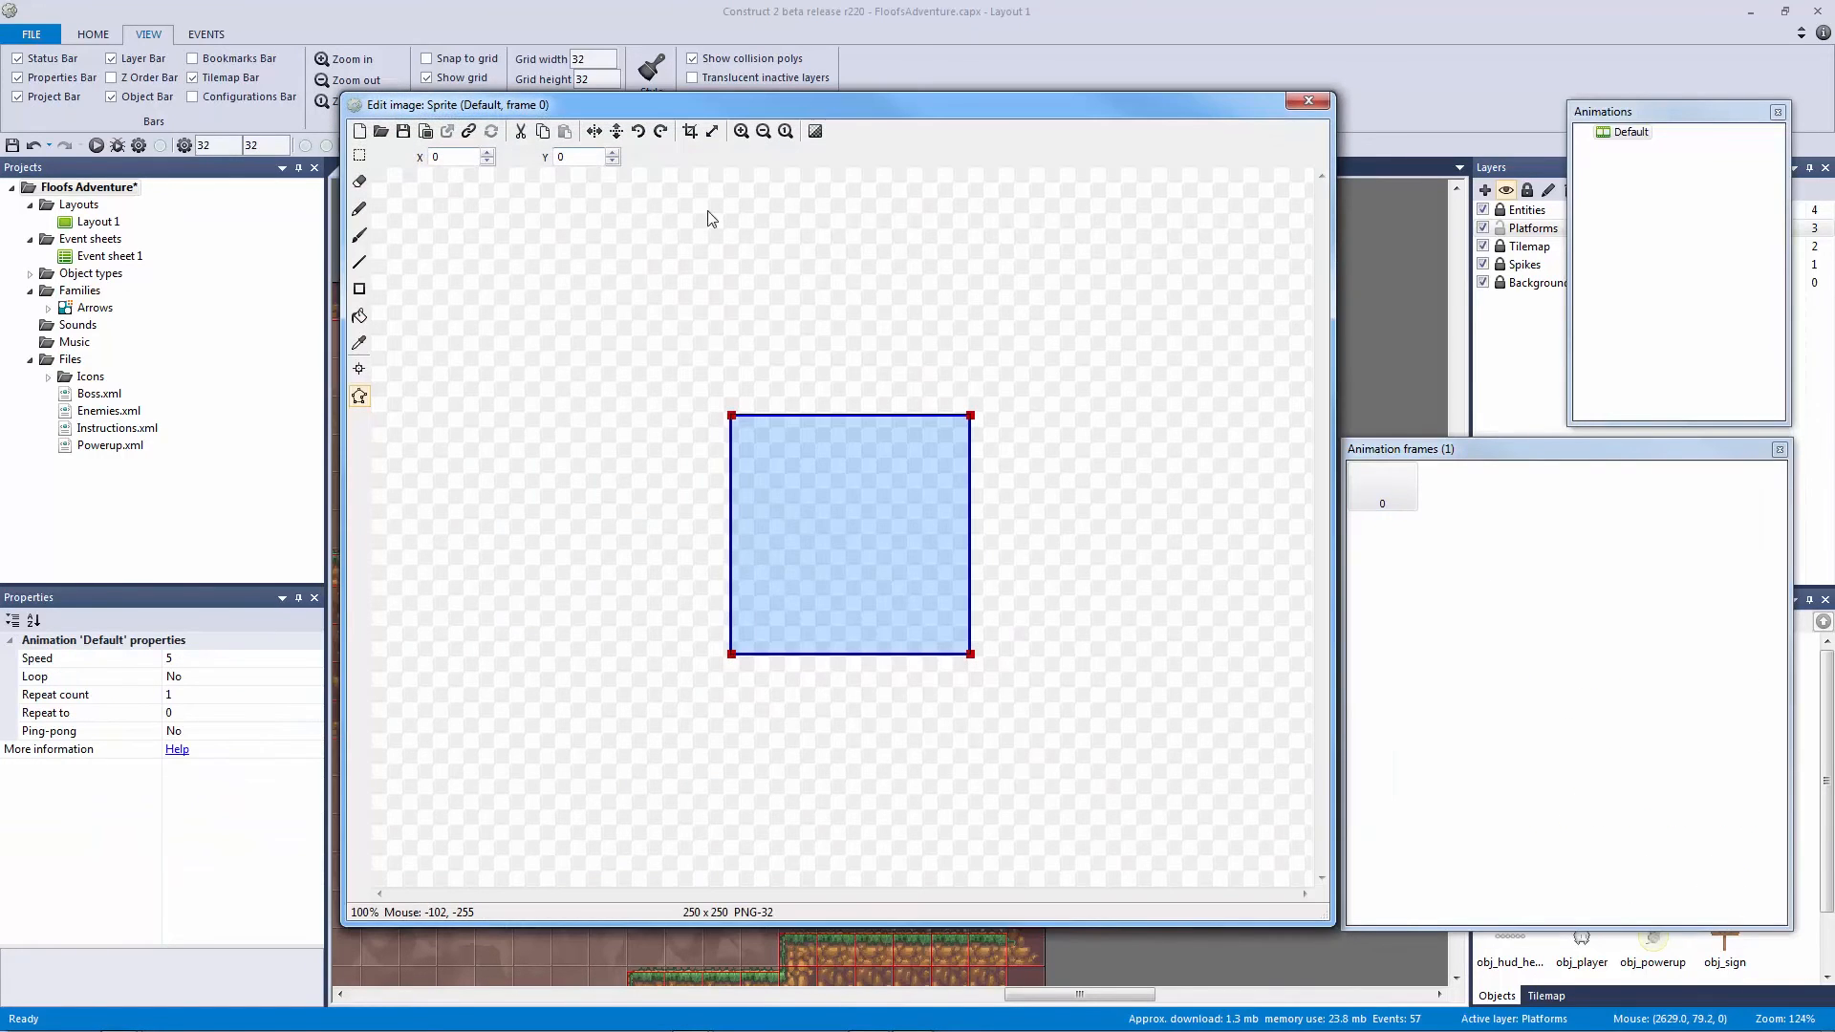
pyautogui.click(712, 131)
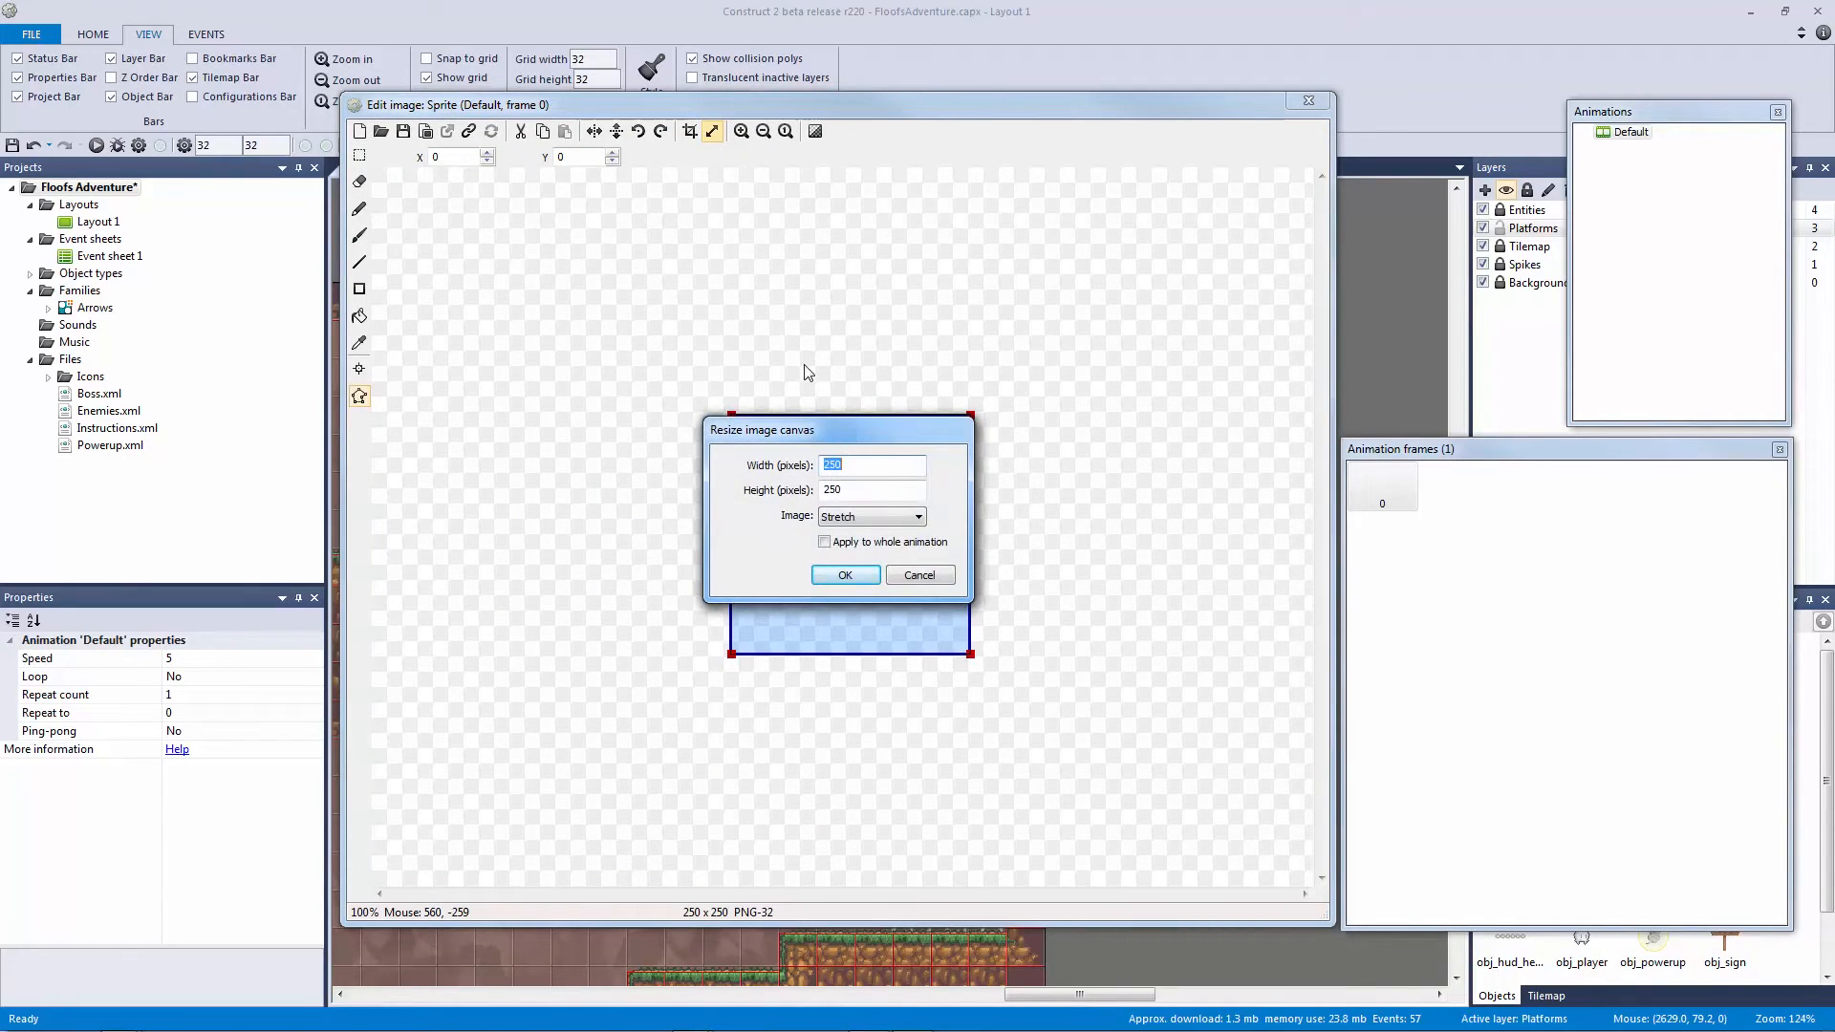
pyautogui.write('32')
pyautogui.press('Tab')
pyautogui.write('32')
pyautogui.press('Return')
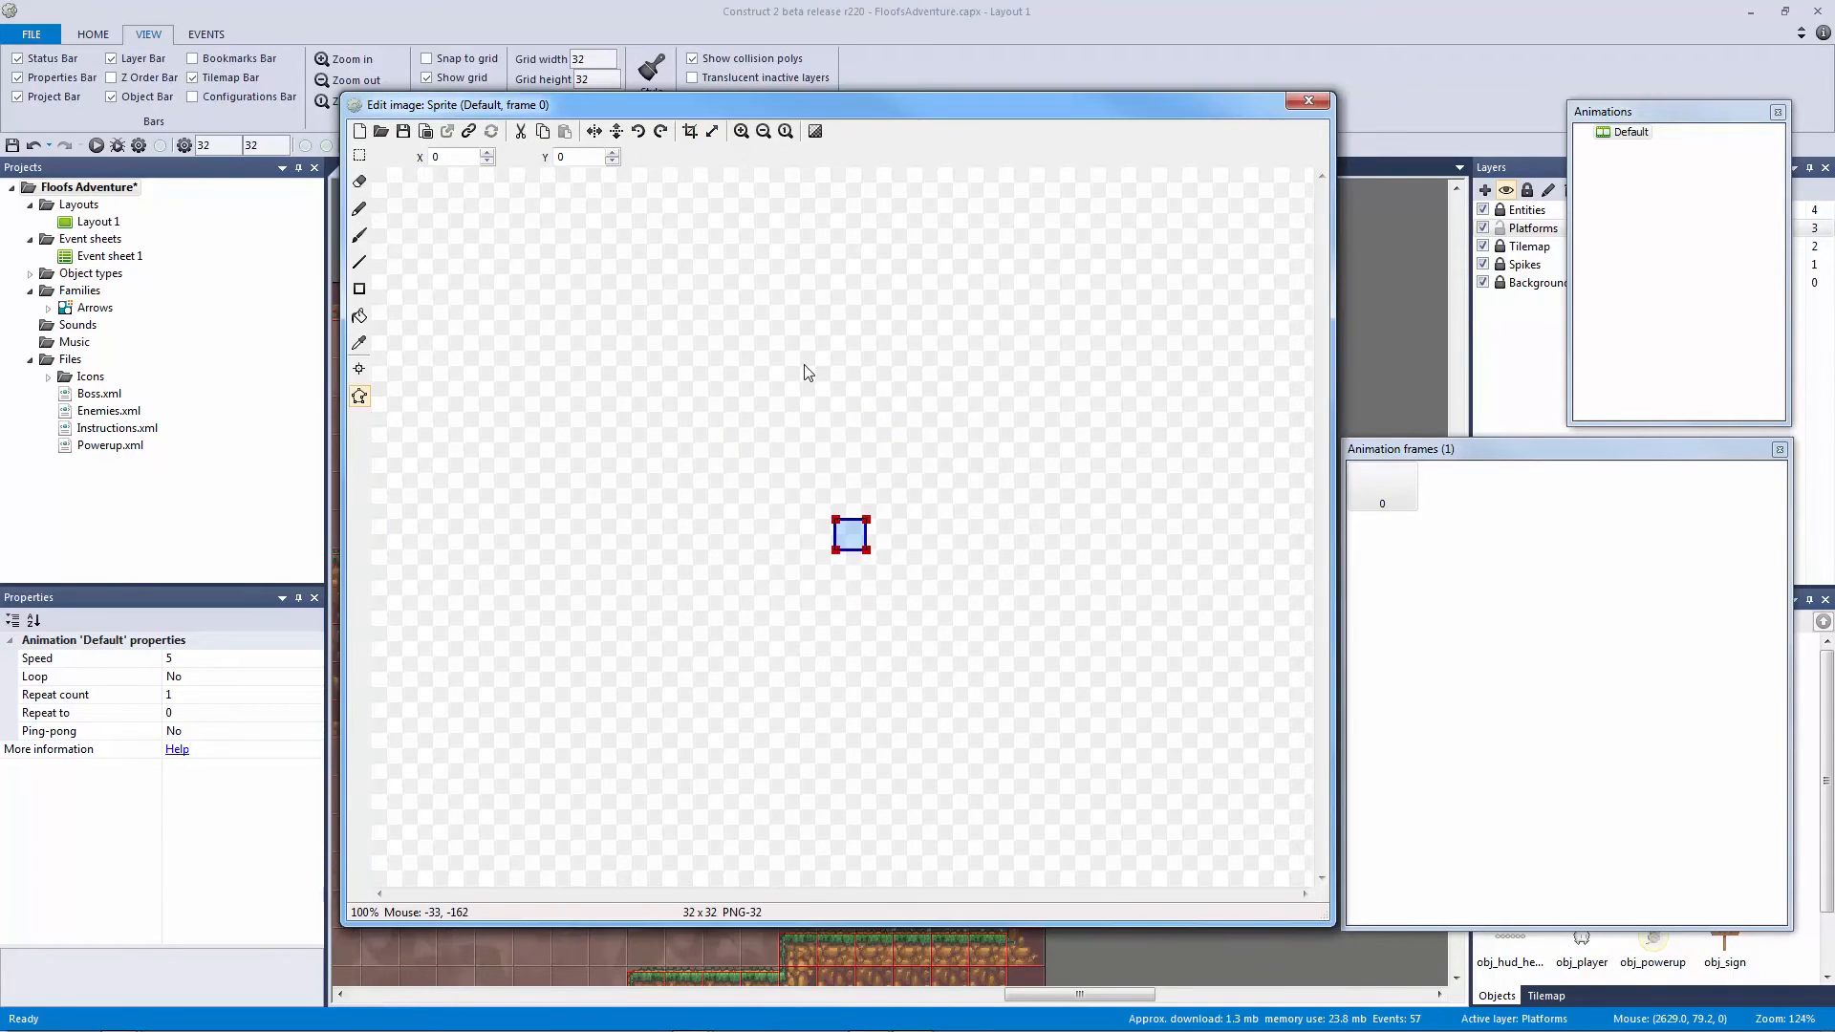
# Step: Close the image editor, move the new sprite above the vertical platform and name it obj_platform_collision
pyautogui.click(1308, 100)
pyautogui.moveTo(1128, 387); pyautogui.dragTo(878, 354)
pyautogui.click(286, 658)
pyautogui.write('o')
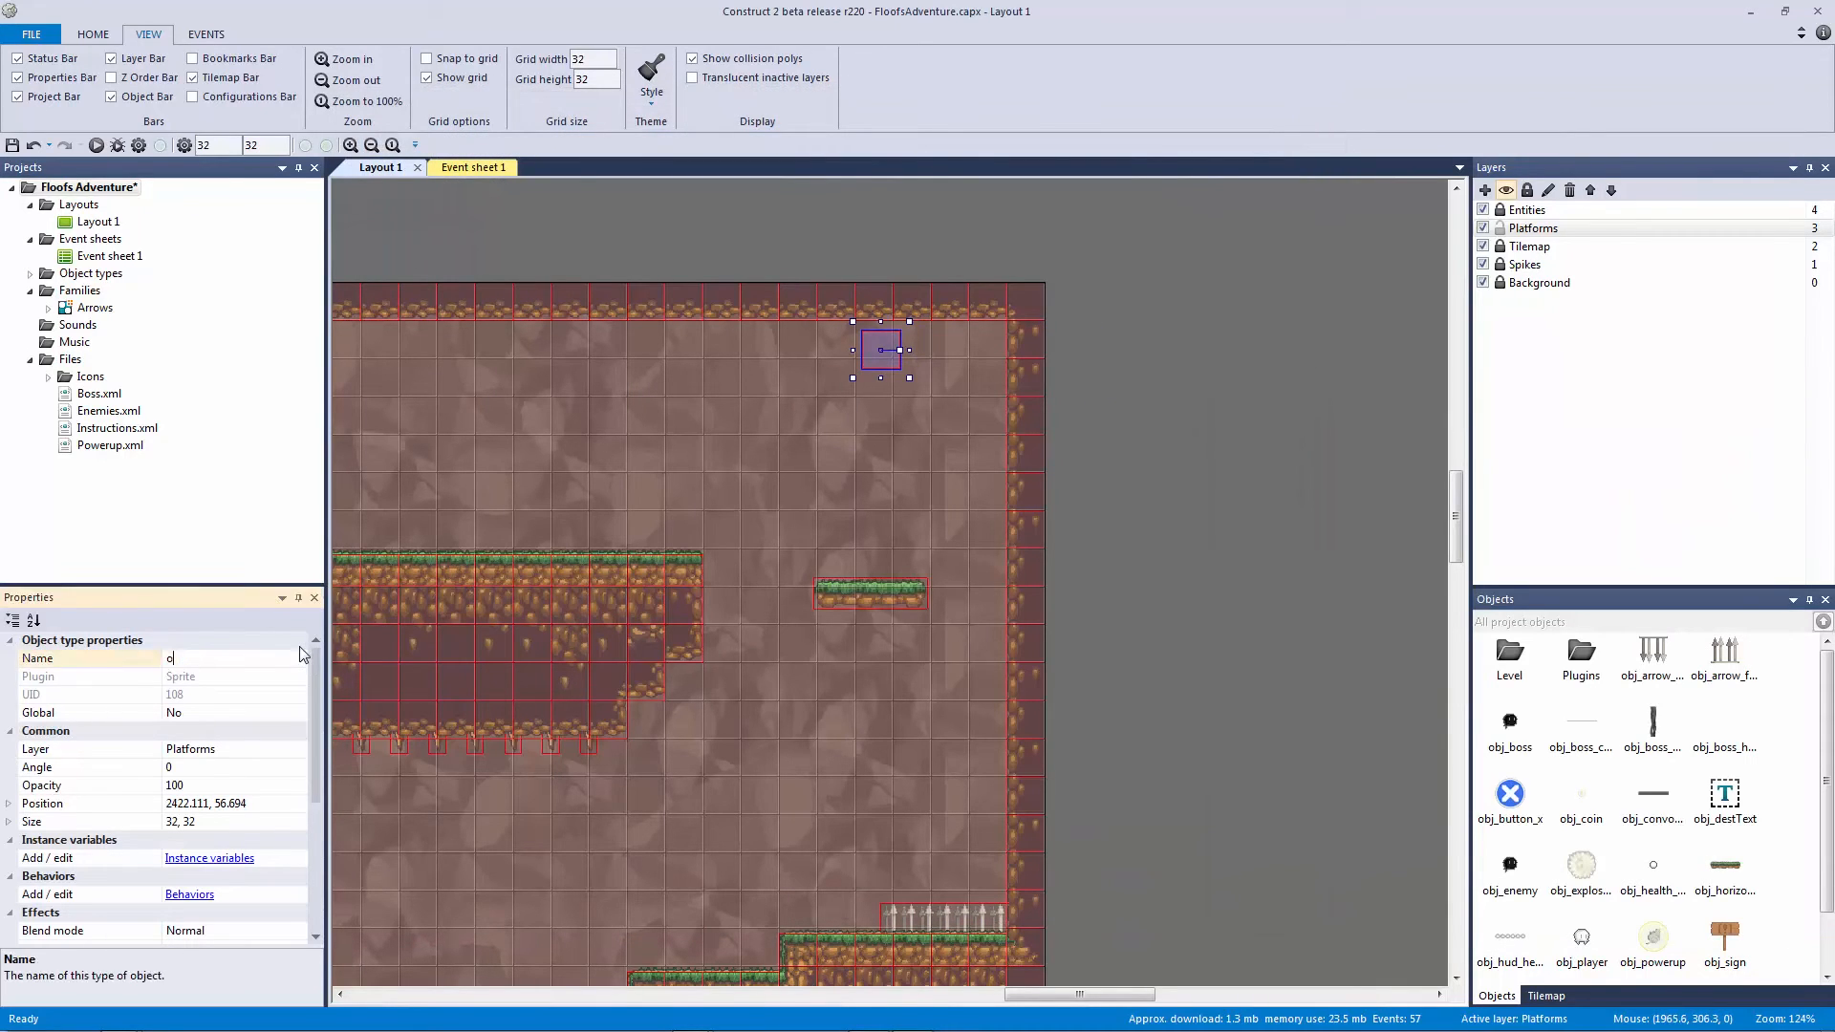
pyautogui.write('bj_platform_collision')
pyautogui.press('Return')
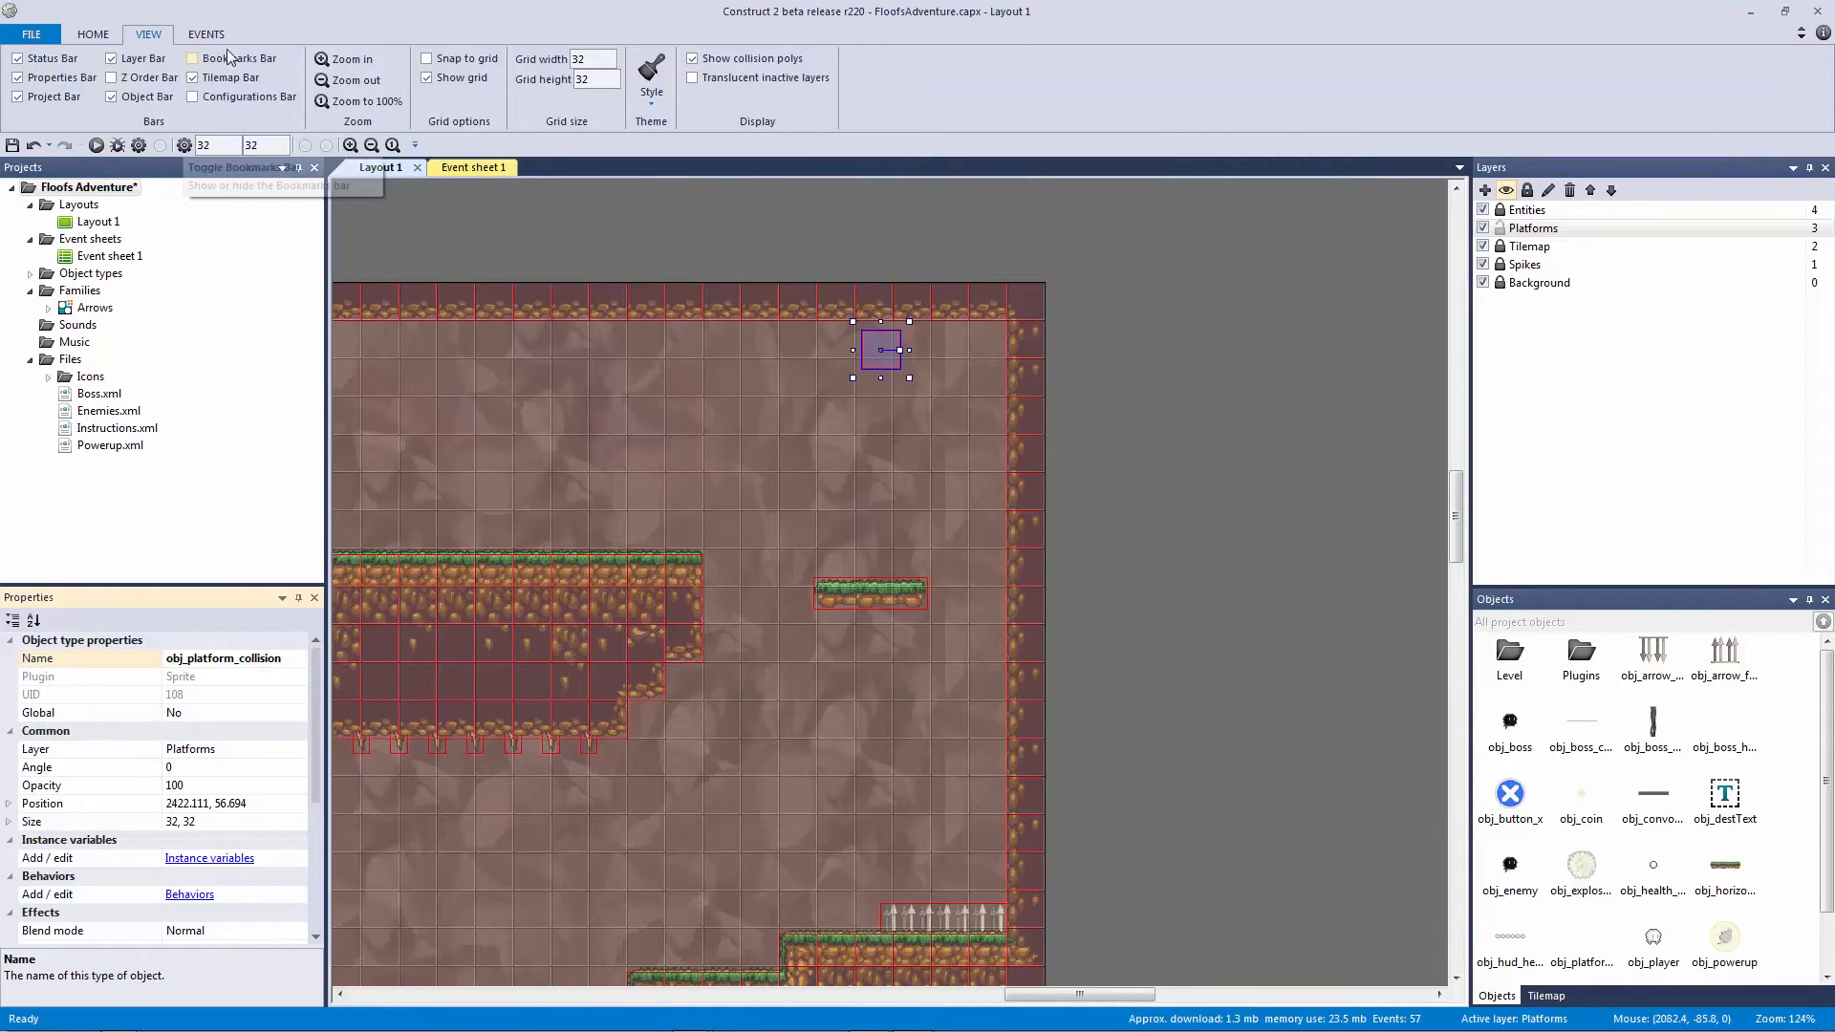
# Step: Turn on Snap to grid and stretch obj_platform_collision to 160 x 32 above the vertical platform
pyautogui.click(443, 63)
pyautogui.click(841, 351)
pyautogui.moveTo(879, 361); pyautogui.dragTo(968, 395)
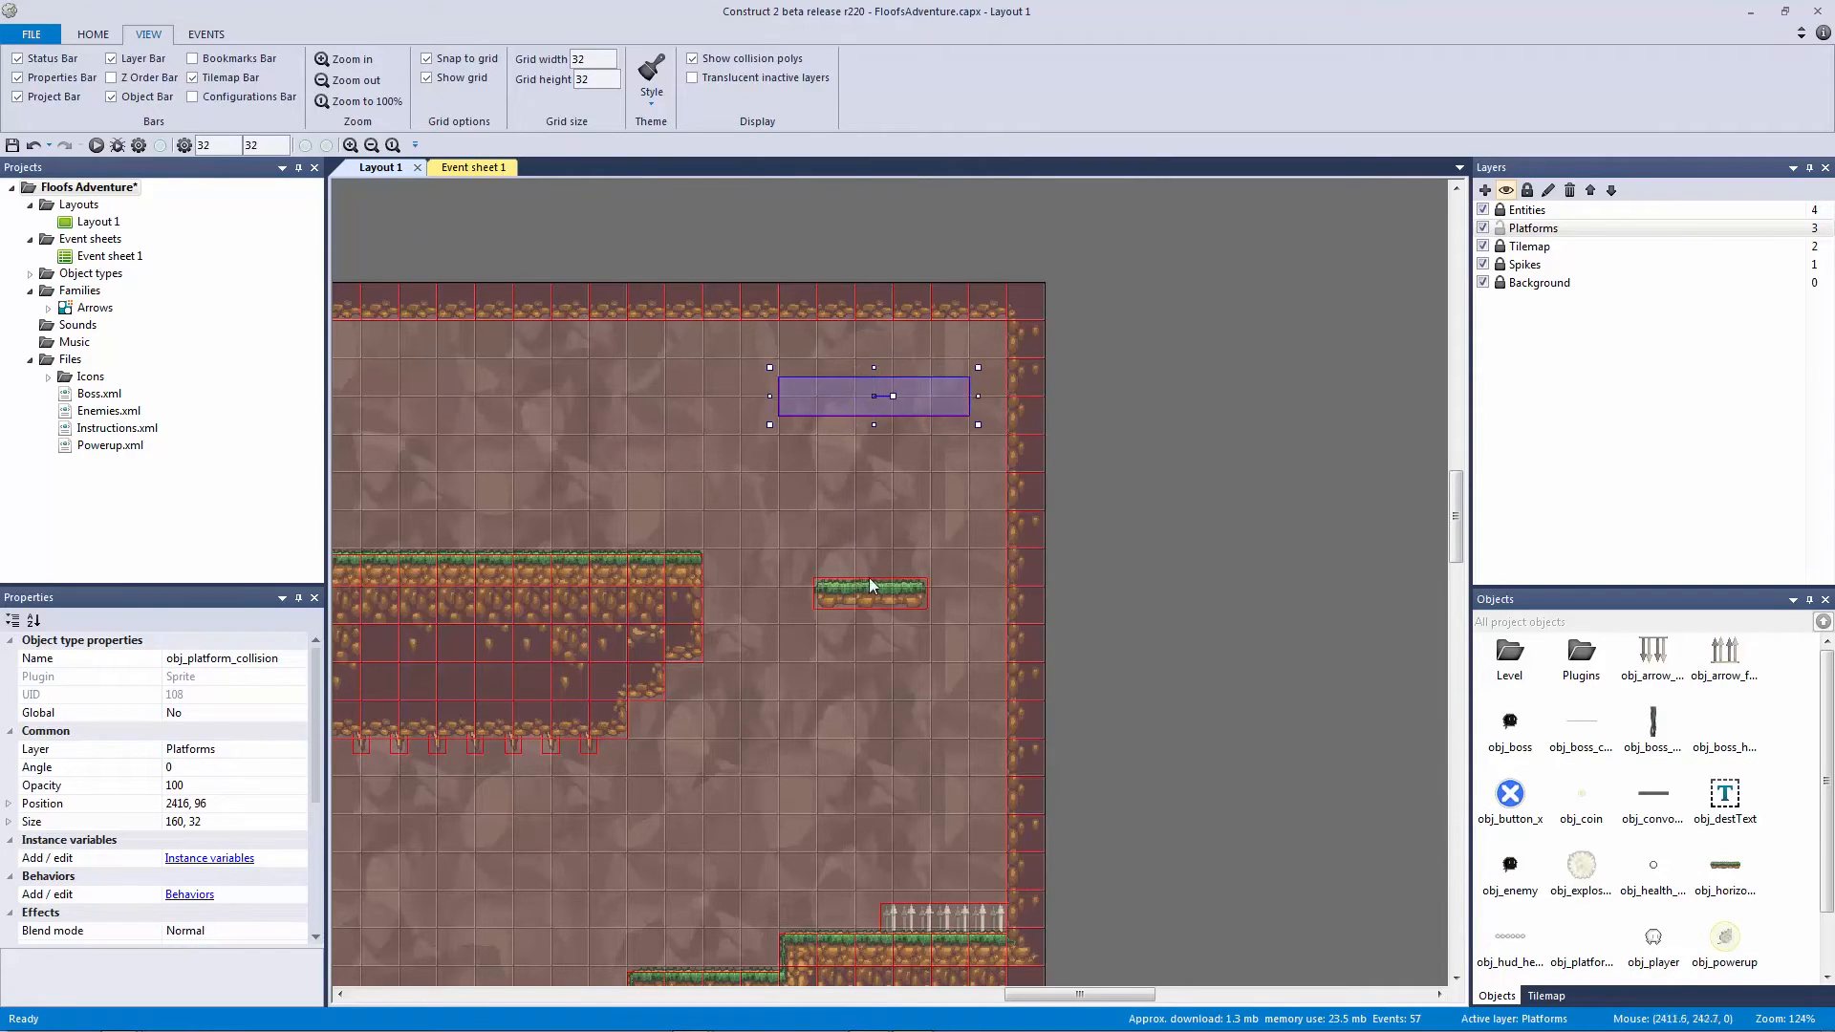
# Step: Paste a copy of obj_platform_collision below the vertical platform, just above the floor spikes
pyautogui.hotkey('ctrl', 'v')
pyautogui.moveTo(906, 858); pyautogui.dragTo(923, 858)
pyautogui.click(1145, 823)
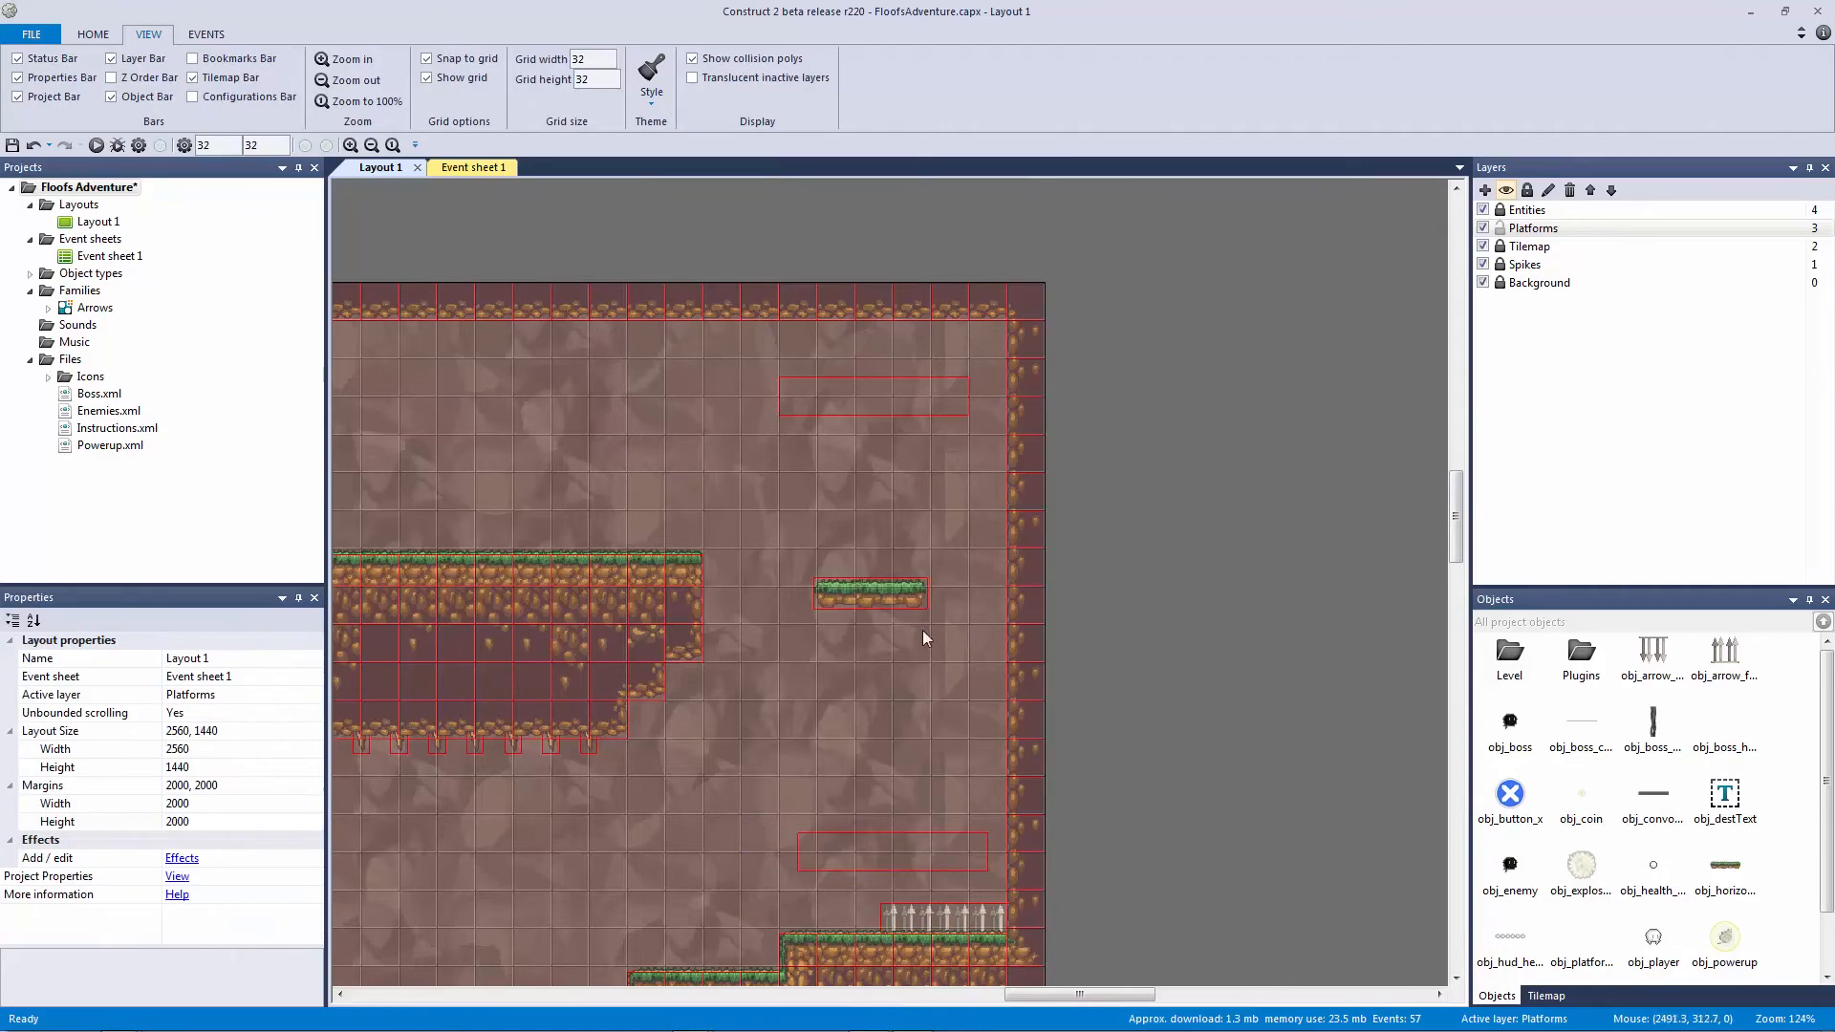
# Step: Align the lower obj_platform_collision copy horizontally with the upper one
pyautogui.click(873, 593)
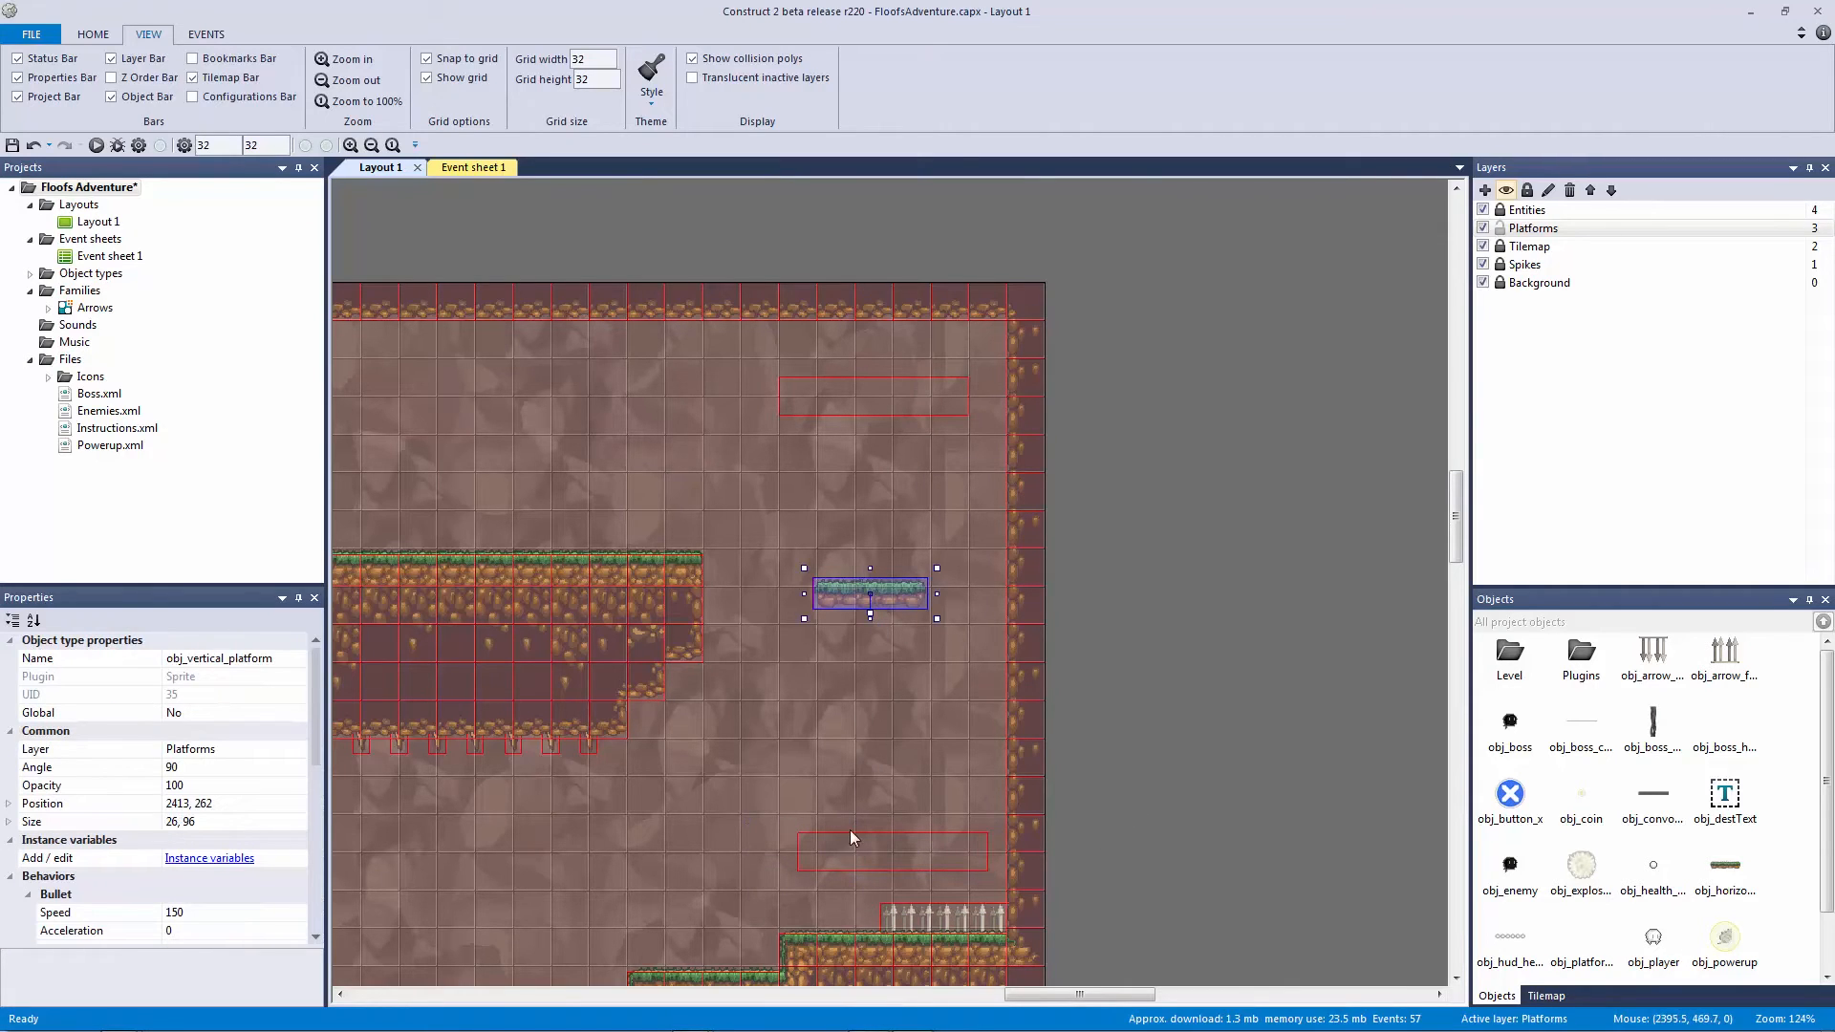
pyautogui.moveTo(822, 847); pyautogui.dragTo(795, 846)
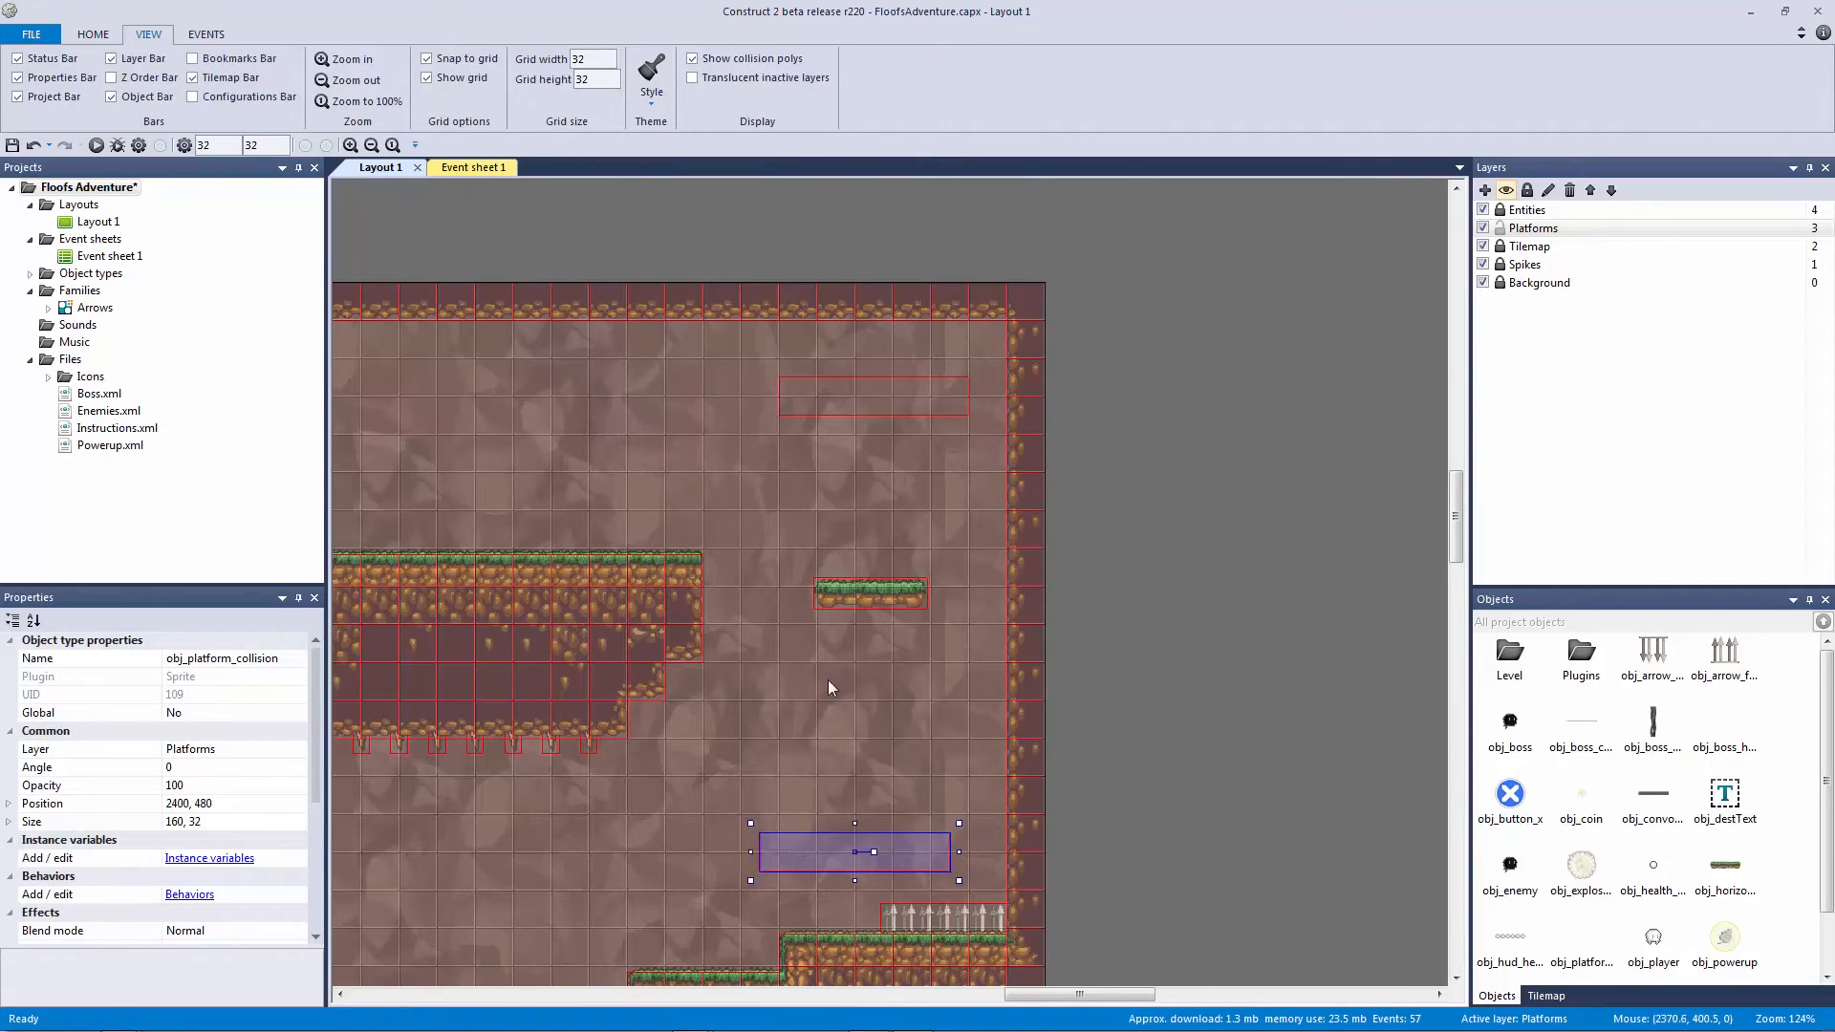
pyautogui.press('Right')
pyautogui.press('Right')
pyautogui.press('Right')
pyautogui.press('Right')
pyautogui.press('Right')
pyautogui.press('Right')
pyautogui.press('Right')
pyautogui.press('Right')
pyautogui.press('Right')
pyautogui.press('Right')
pyautogui.press('Right')
pyautogui.press('Right')
pyautogui.press('Right')
pyautogui.press('Right')
pyautogui.press('Right')
pyautogui.press('Right')
pyautogui.click(1235, 537)
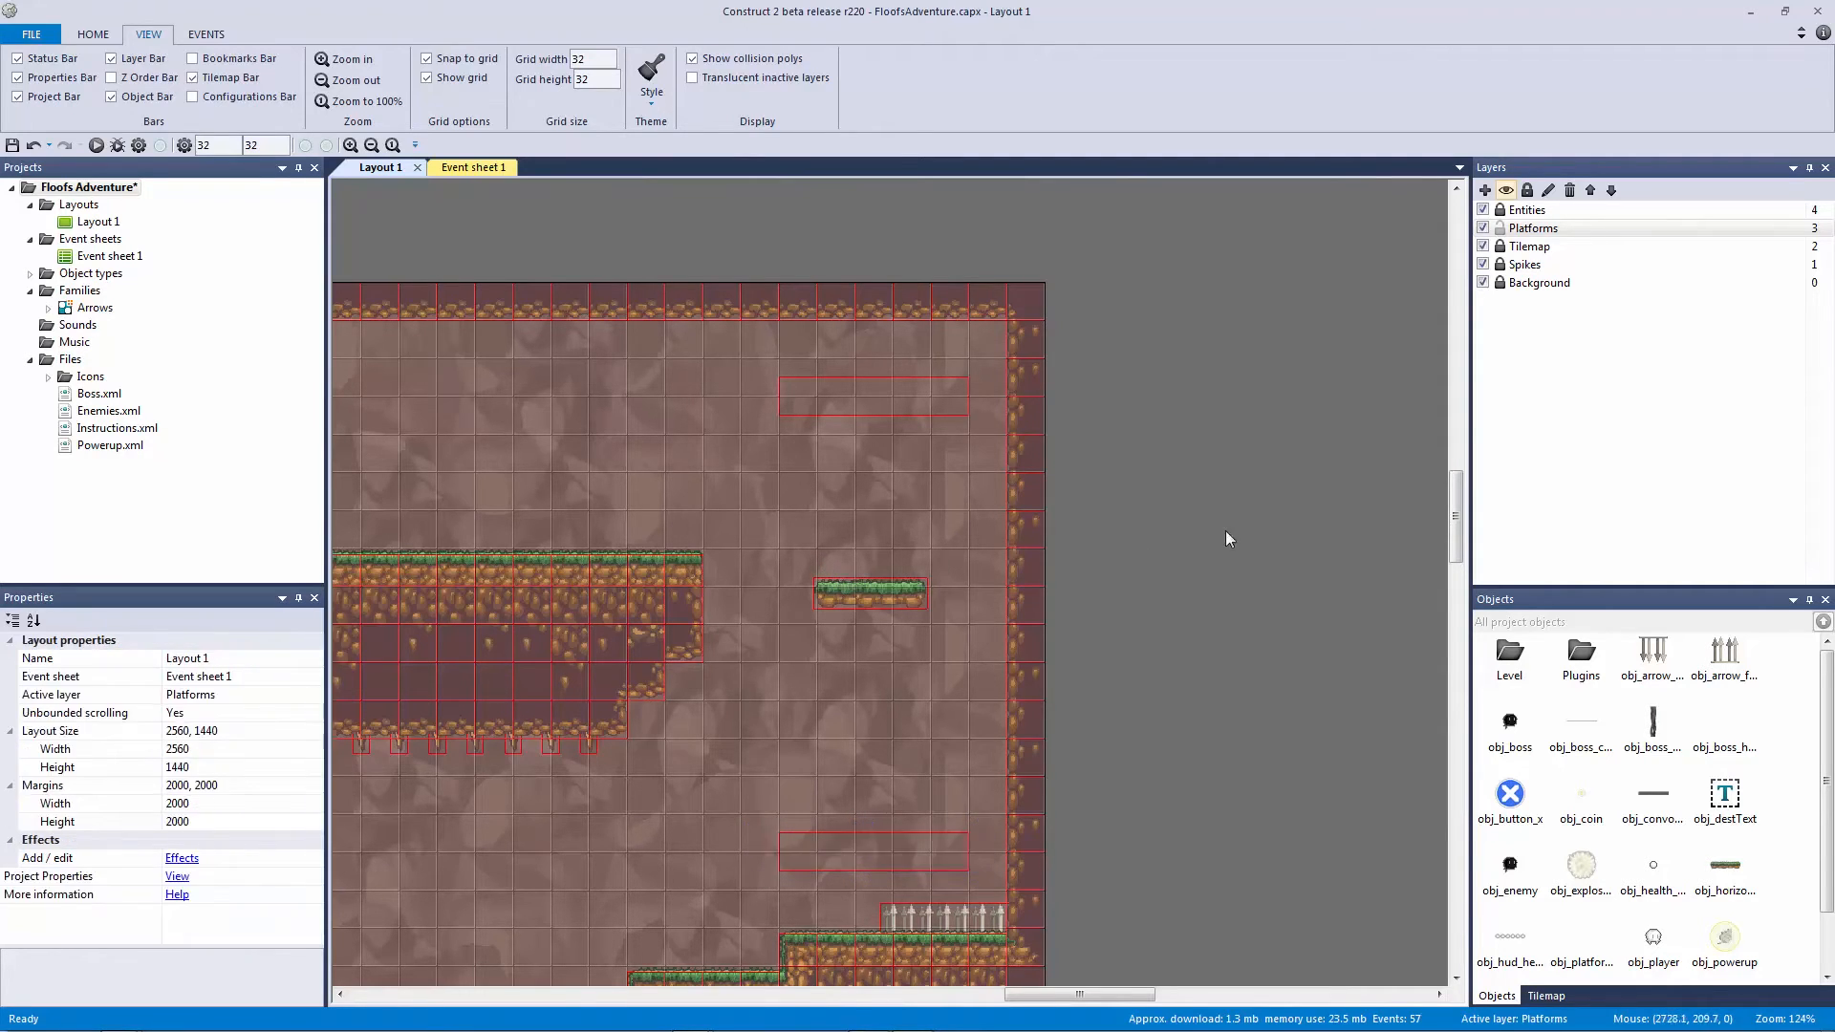
pyautogui.keyDown('ctrl'); pyautogui.scroll(2, 1058, 485); pyautogui.keyUp('ctrl')
pyautogui.moveTo(1023, 571); pyautogui.dragTo(1089, 371, button='middle')
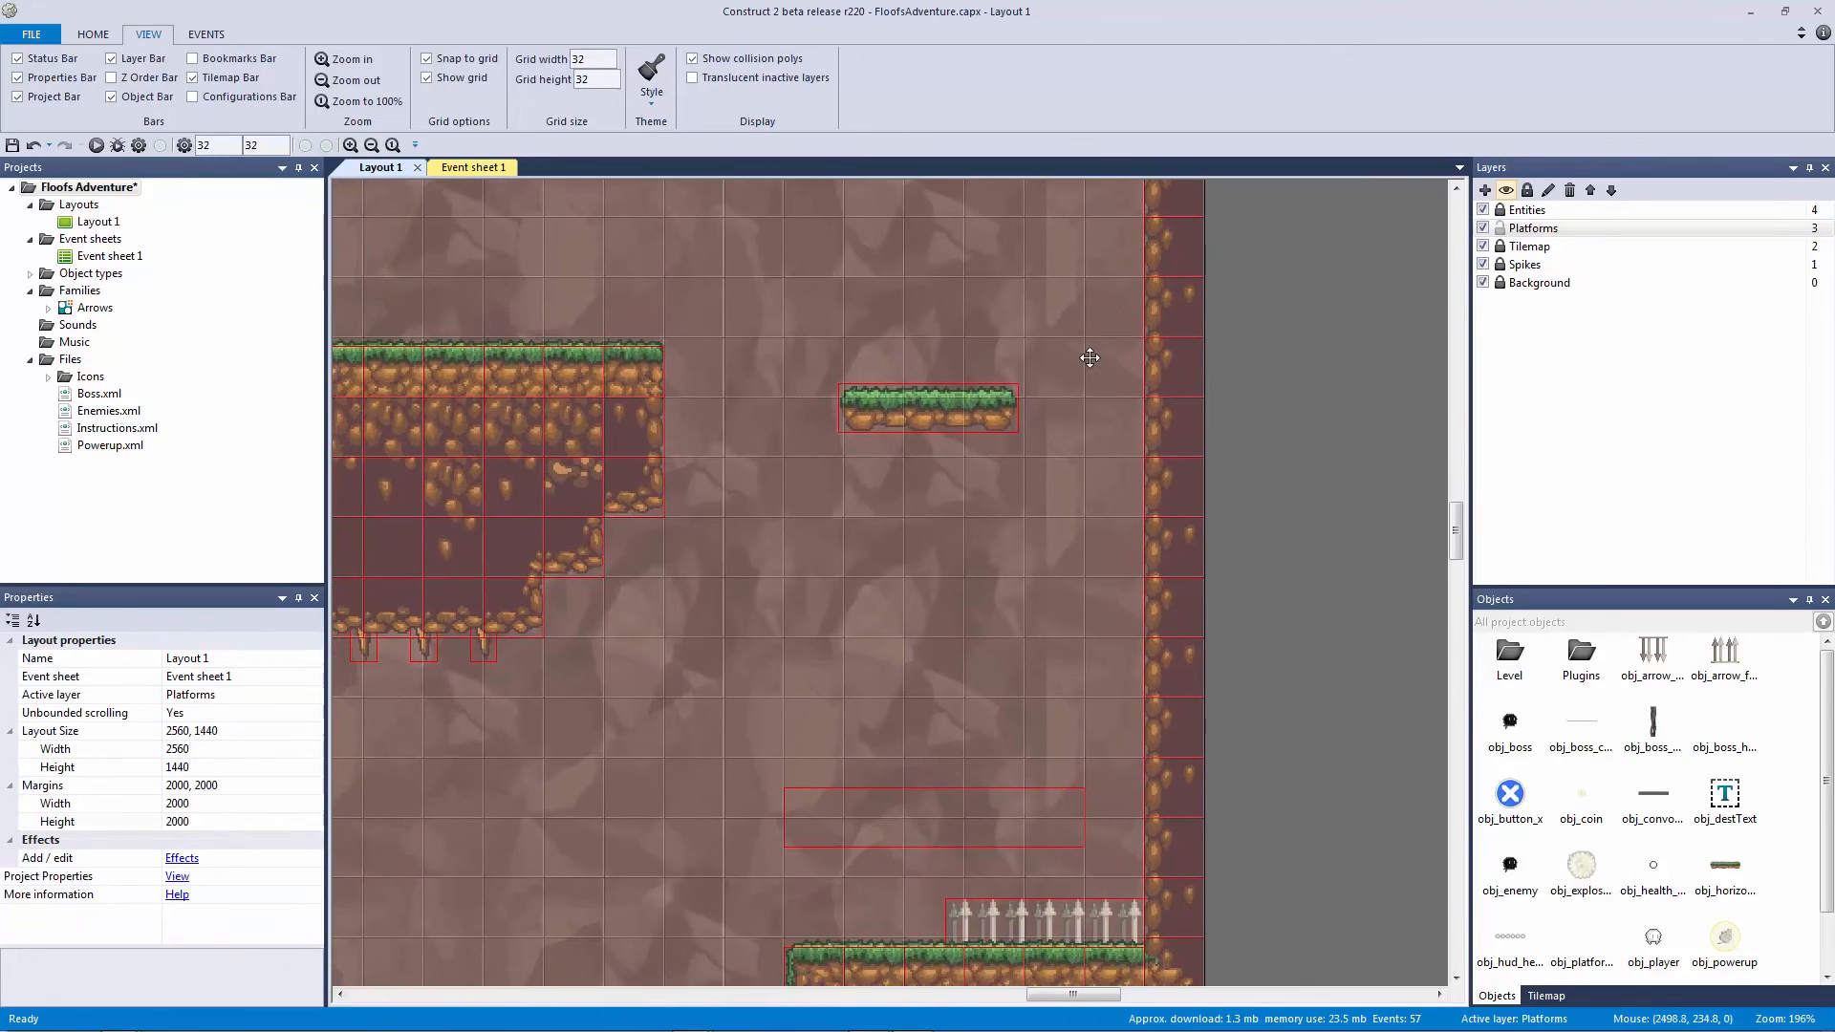
pyautogui.keyDown('ctrl'); pyautogui.scroll(-2, 1044, 417); pyautogui.keyUp('ctrl')
pyautogui.keyDown('ctrl'); pyautogui.scroll(-3, 1045, 424); pyautogui.keyUp('ctrl')
pyautogui.moveTo(908, 463); pyautogui.dragTo(1181, 528, button='middle')
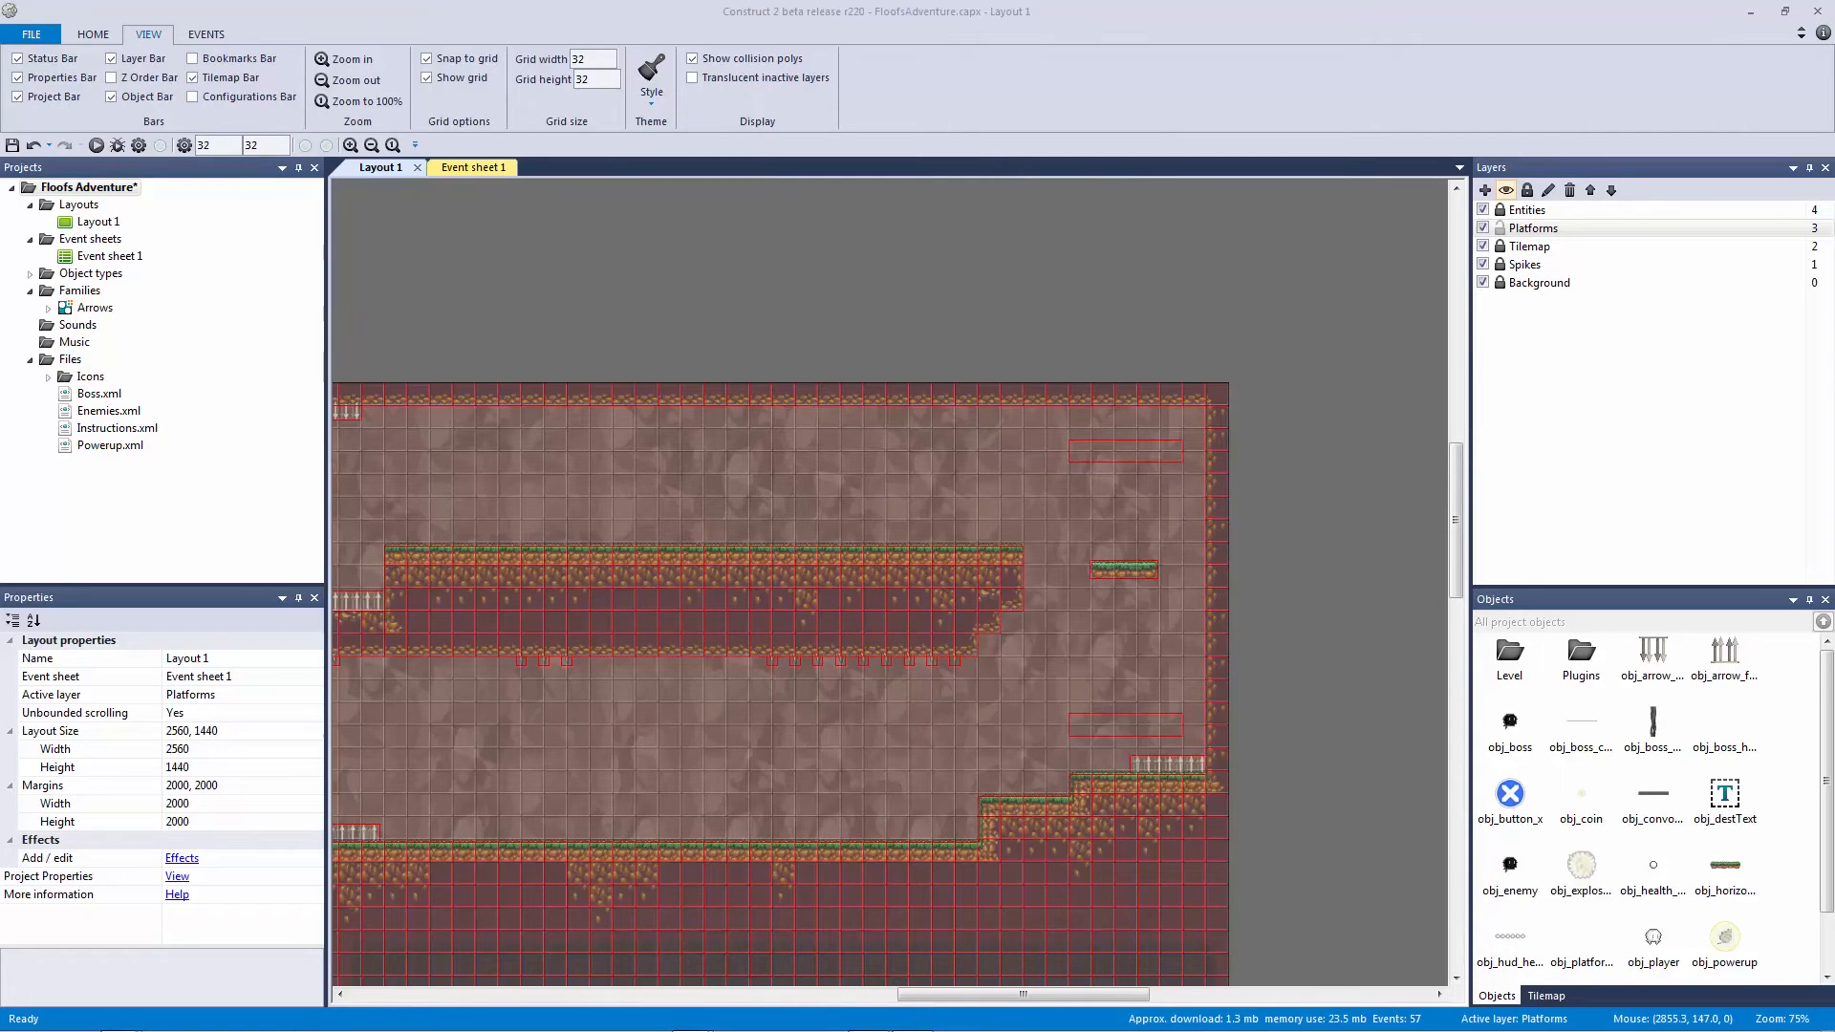
pyautogui.click(1069, 256)
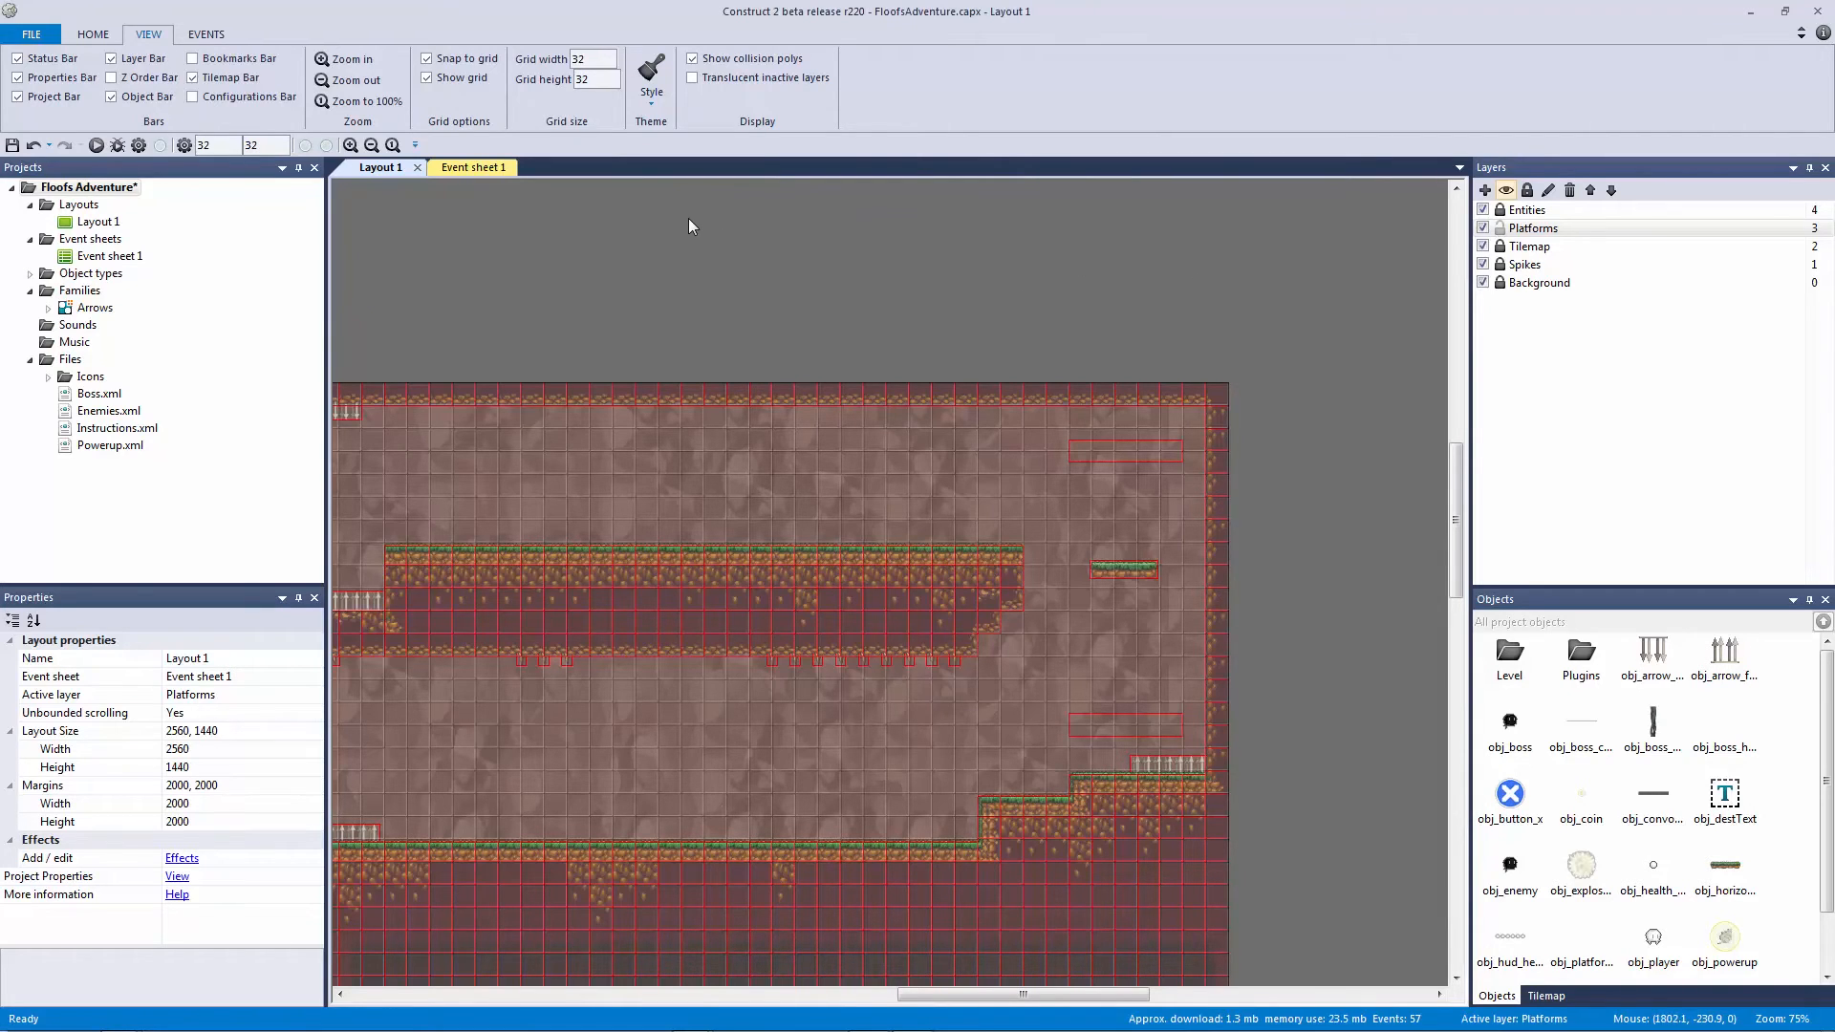
# Step: Add an event group named Horizontal Platforms to Event sheet 1, above the two obj_horizontal_platform moving events
pyautogui.click(449, 168)
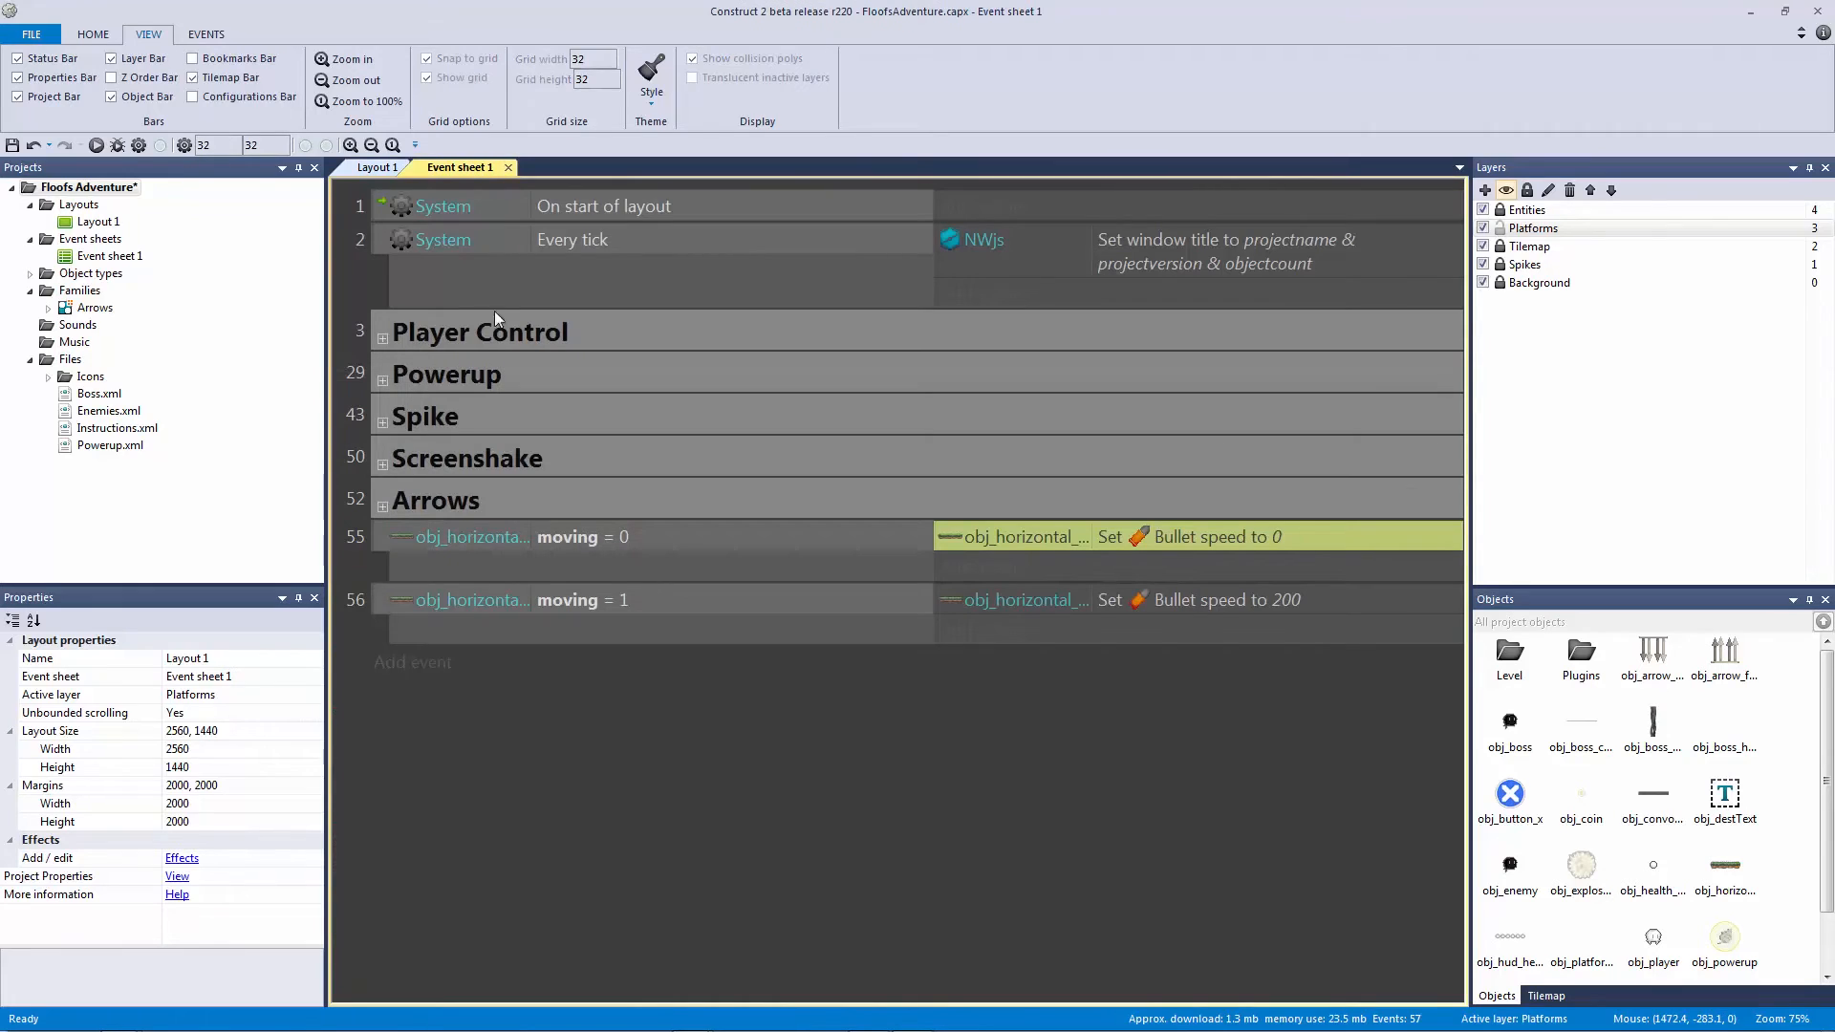
pyautogui.click(466, 340)
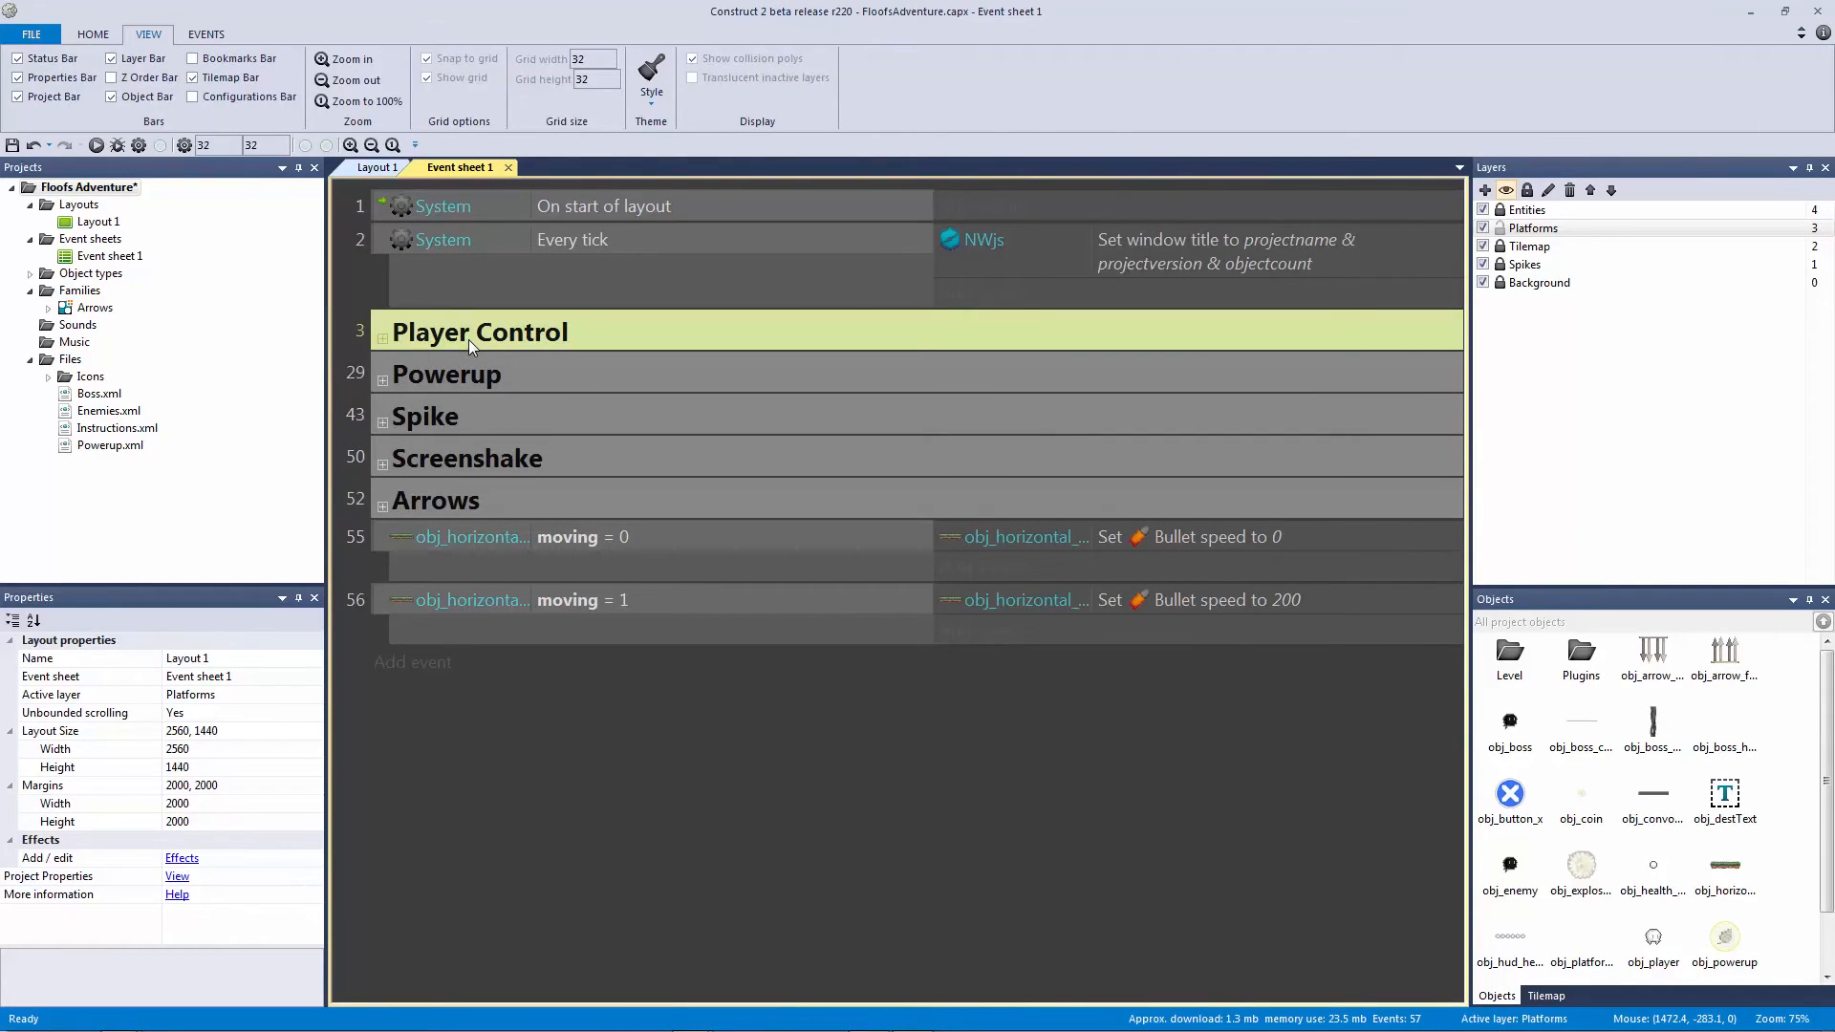
pyautogui.click(373, 278)
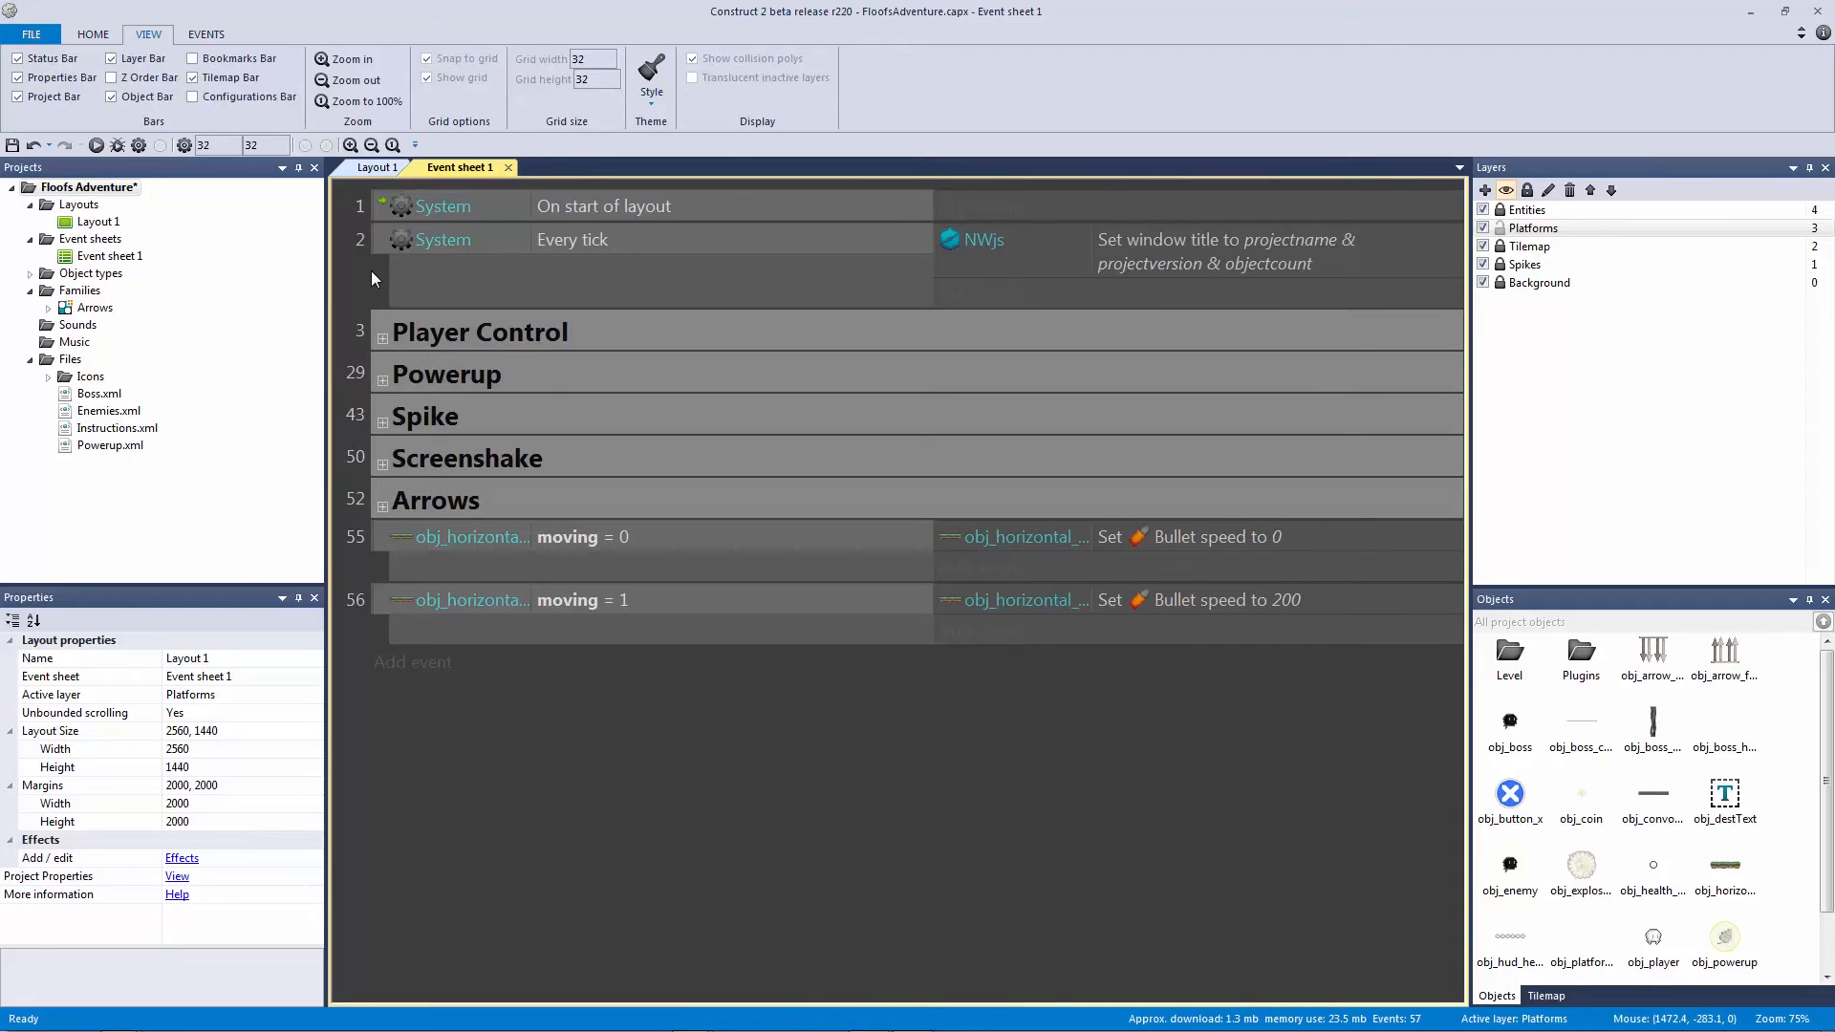
pyautogui.click(434, 327)
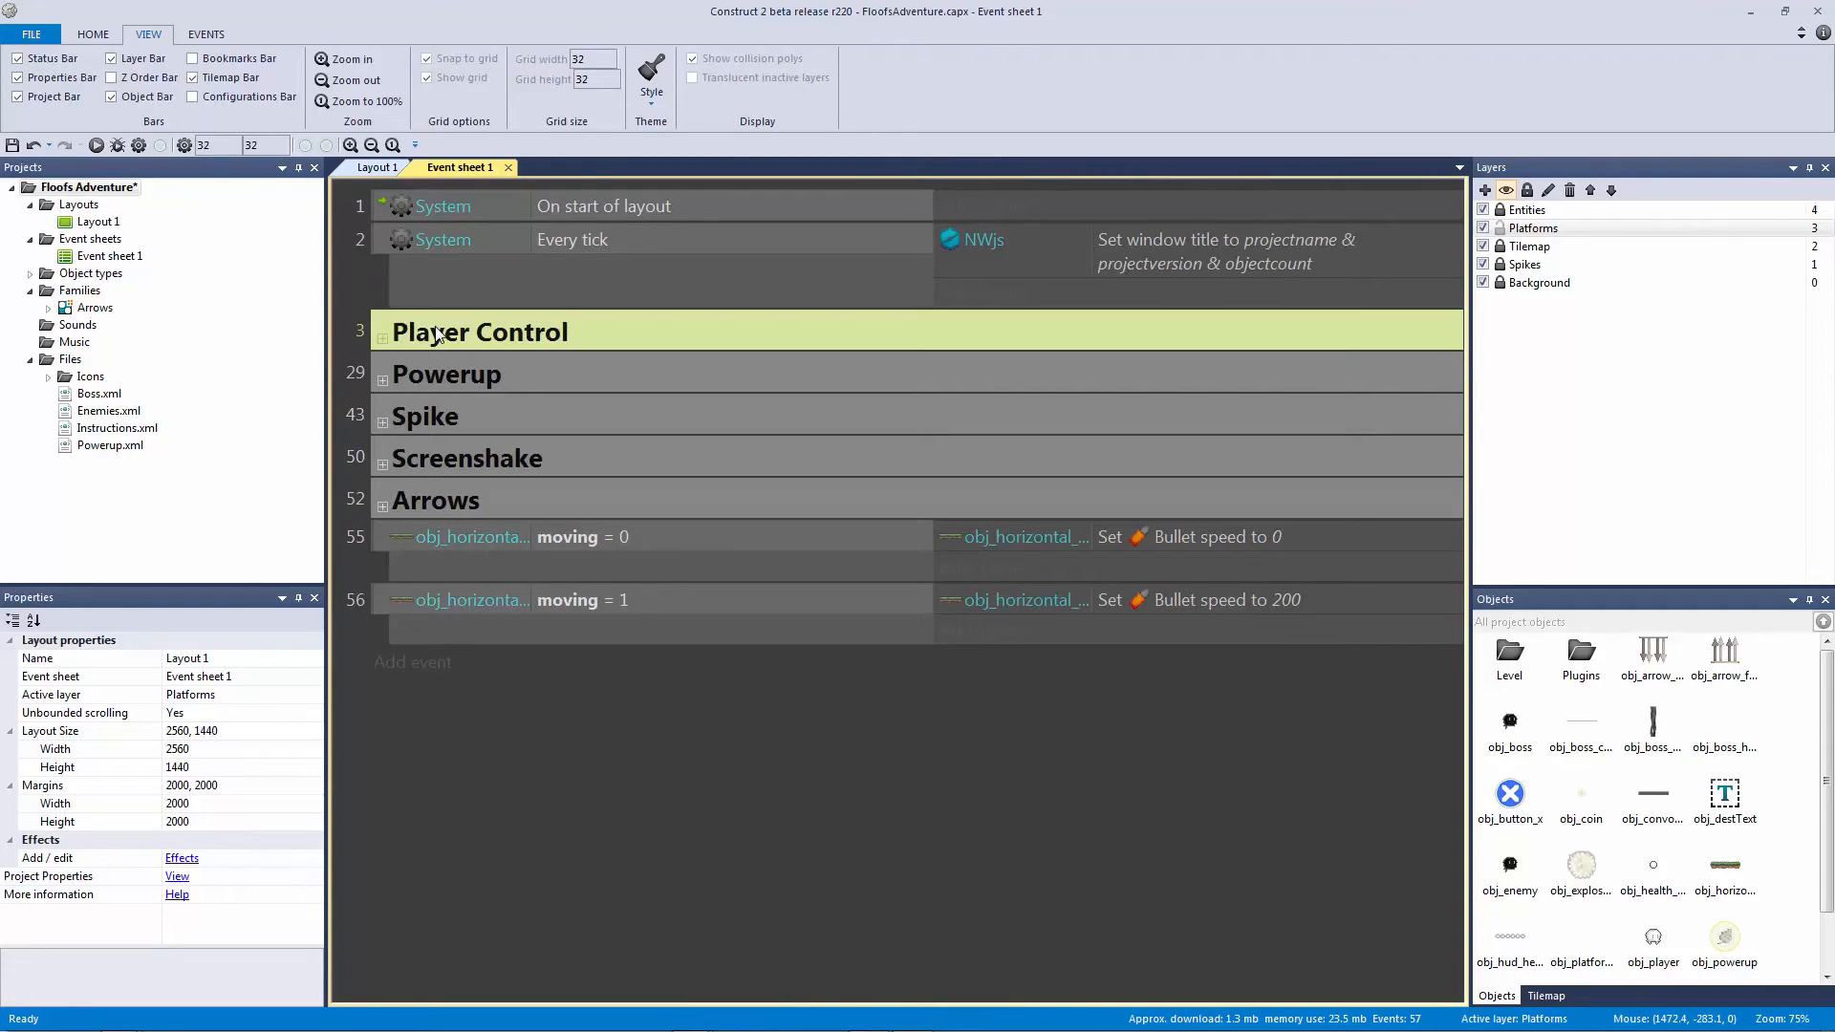
pyautogui.click(386, 535)
pyautogui.write('g')
pyautogui.write('Platform')
pyautogui.hotkey('ctrl', 'a')
pyautogui.write('Horizontal Platforms')
pyautogui.press('Return')
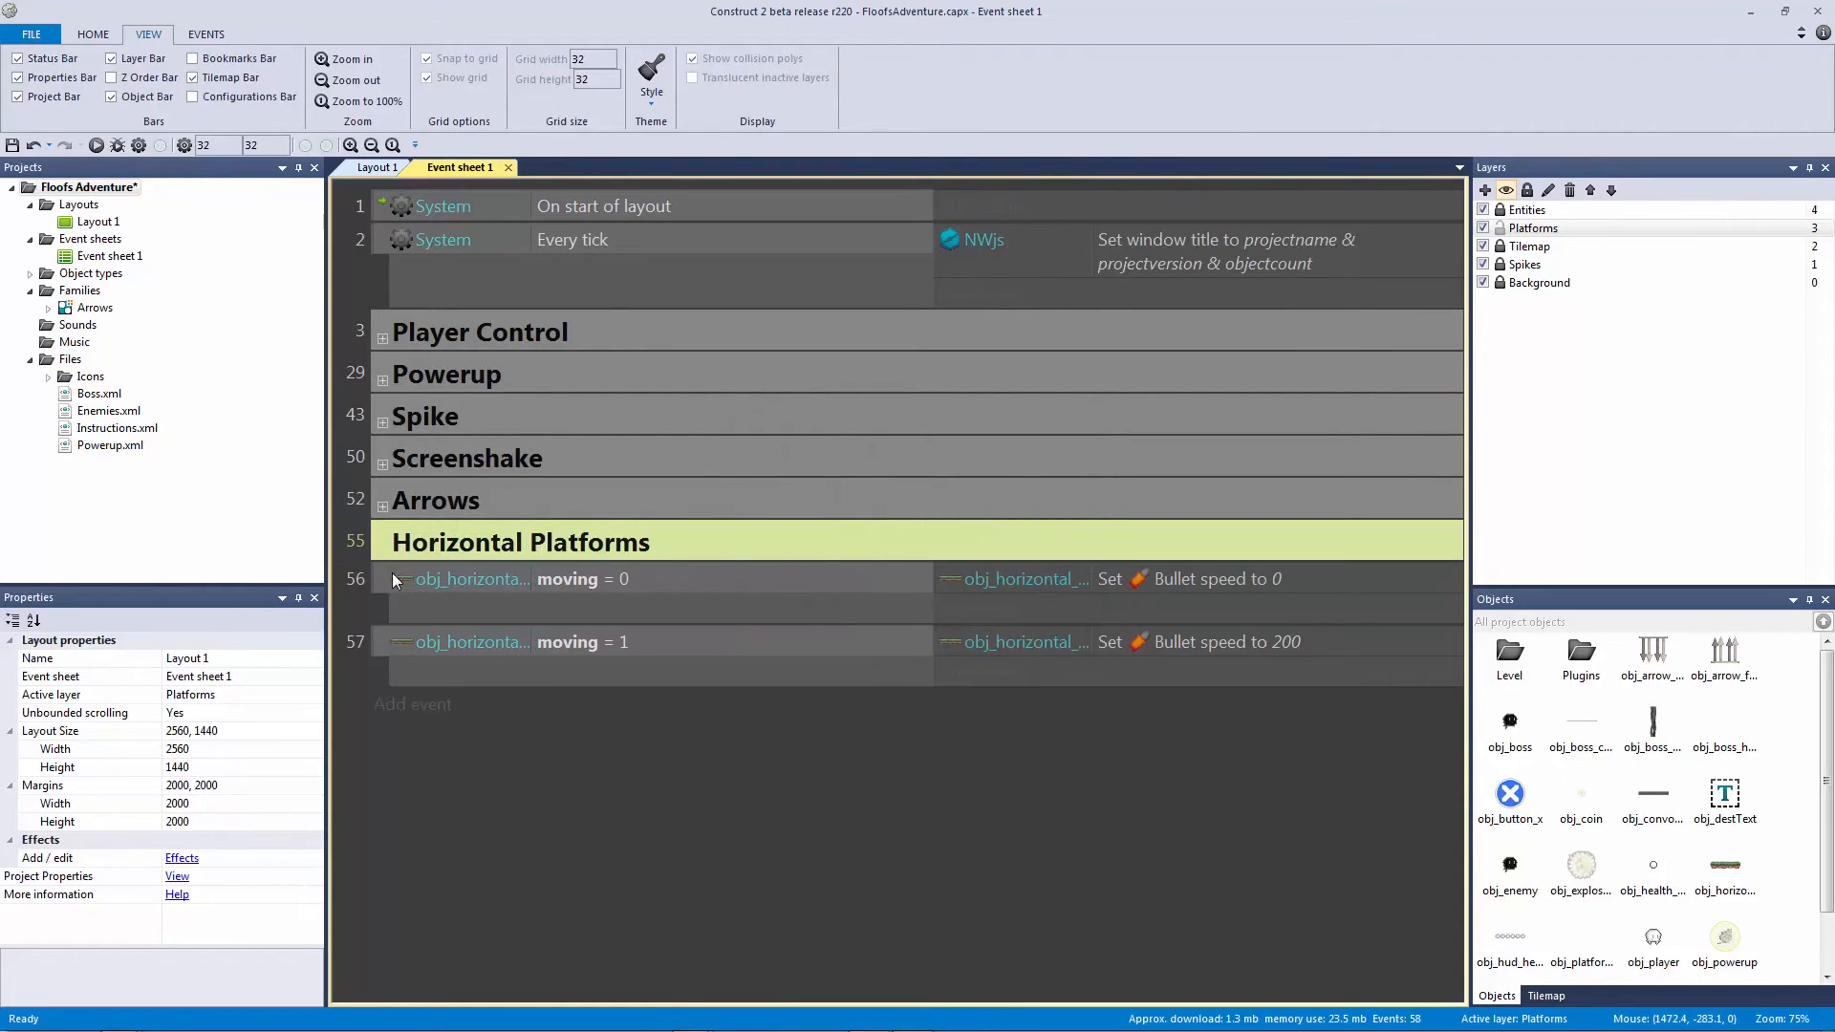
# Step: Move the moving = 0 and moving = 1 events into the Horizontal Platforms group and collapse it
pyautogui.click(394, 578)
pyautogui.keyDown('shift'); pyautogui.click(377, 642); pyautogui.keyUp('shift')
pyautogui.click(385, 548)
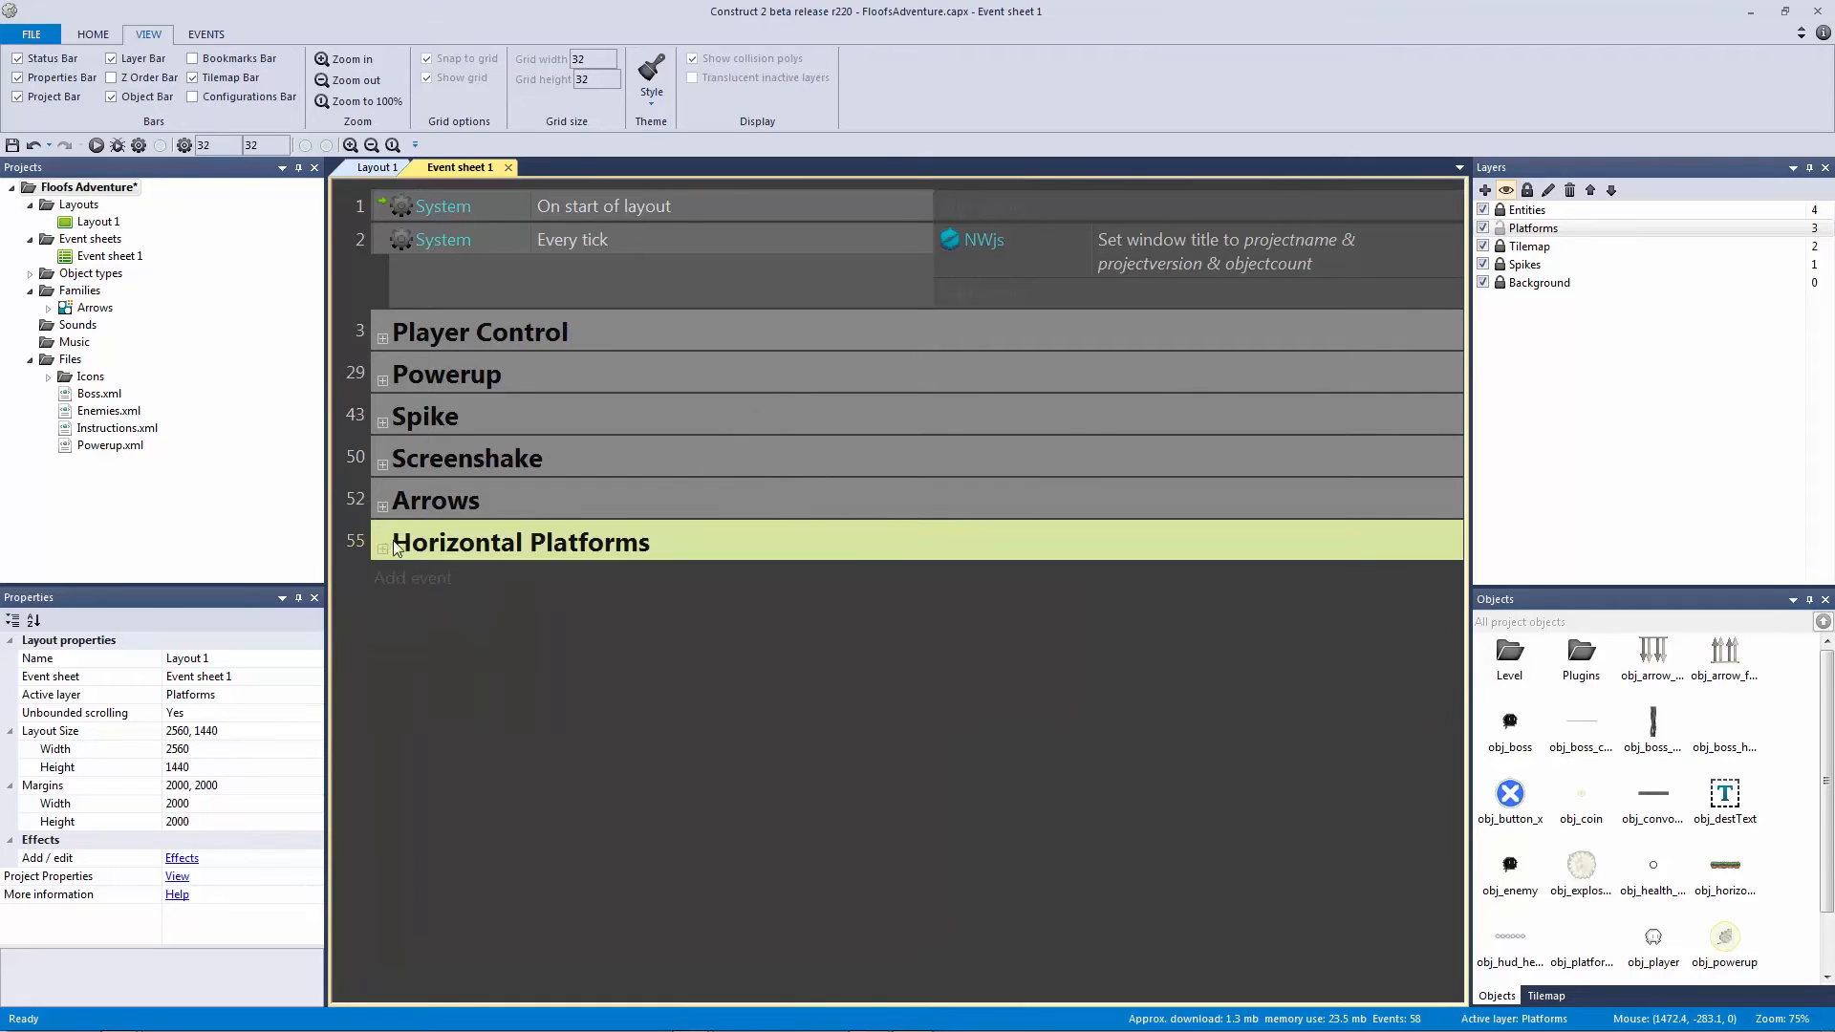
# Step: Add an event group named Paused and place it above the Player Control group
pyautogui.click(390, 334)
pyautogui.write('g')
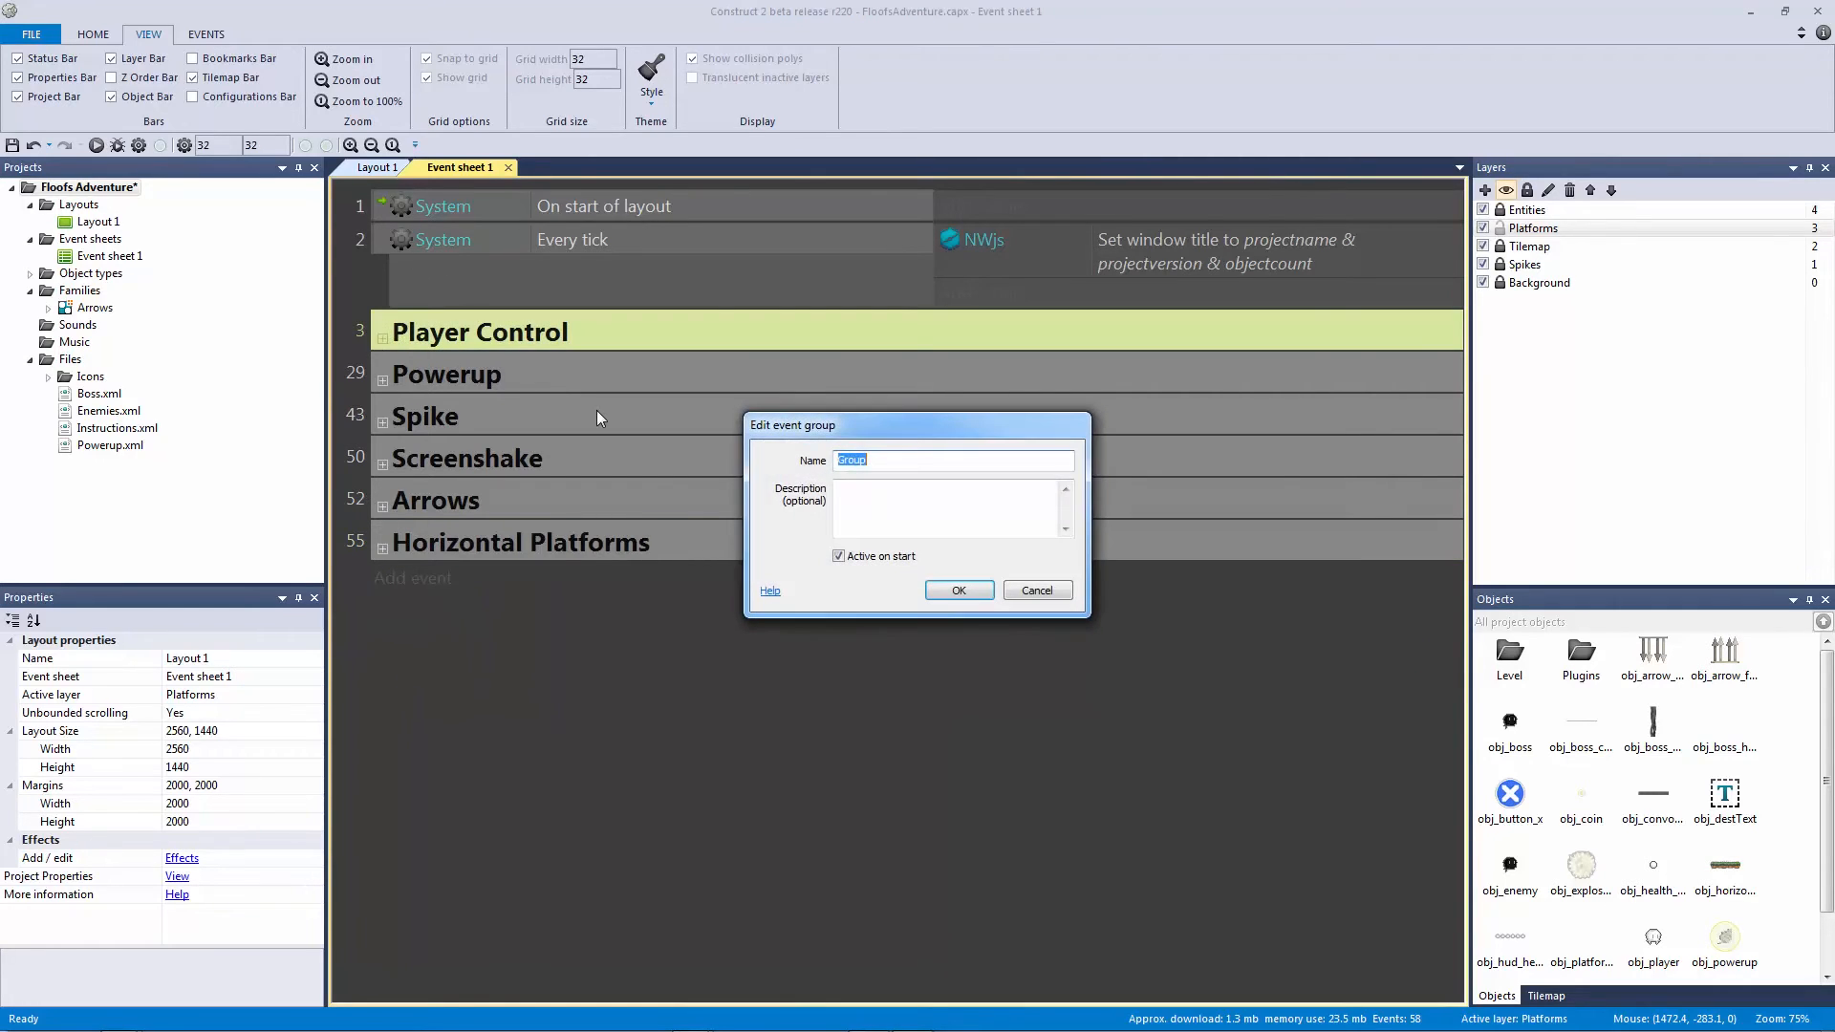
pyautogui.write('Paused')
pyautogui.press('Return')
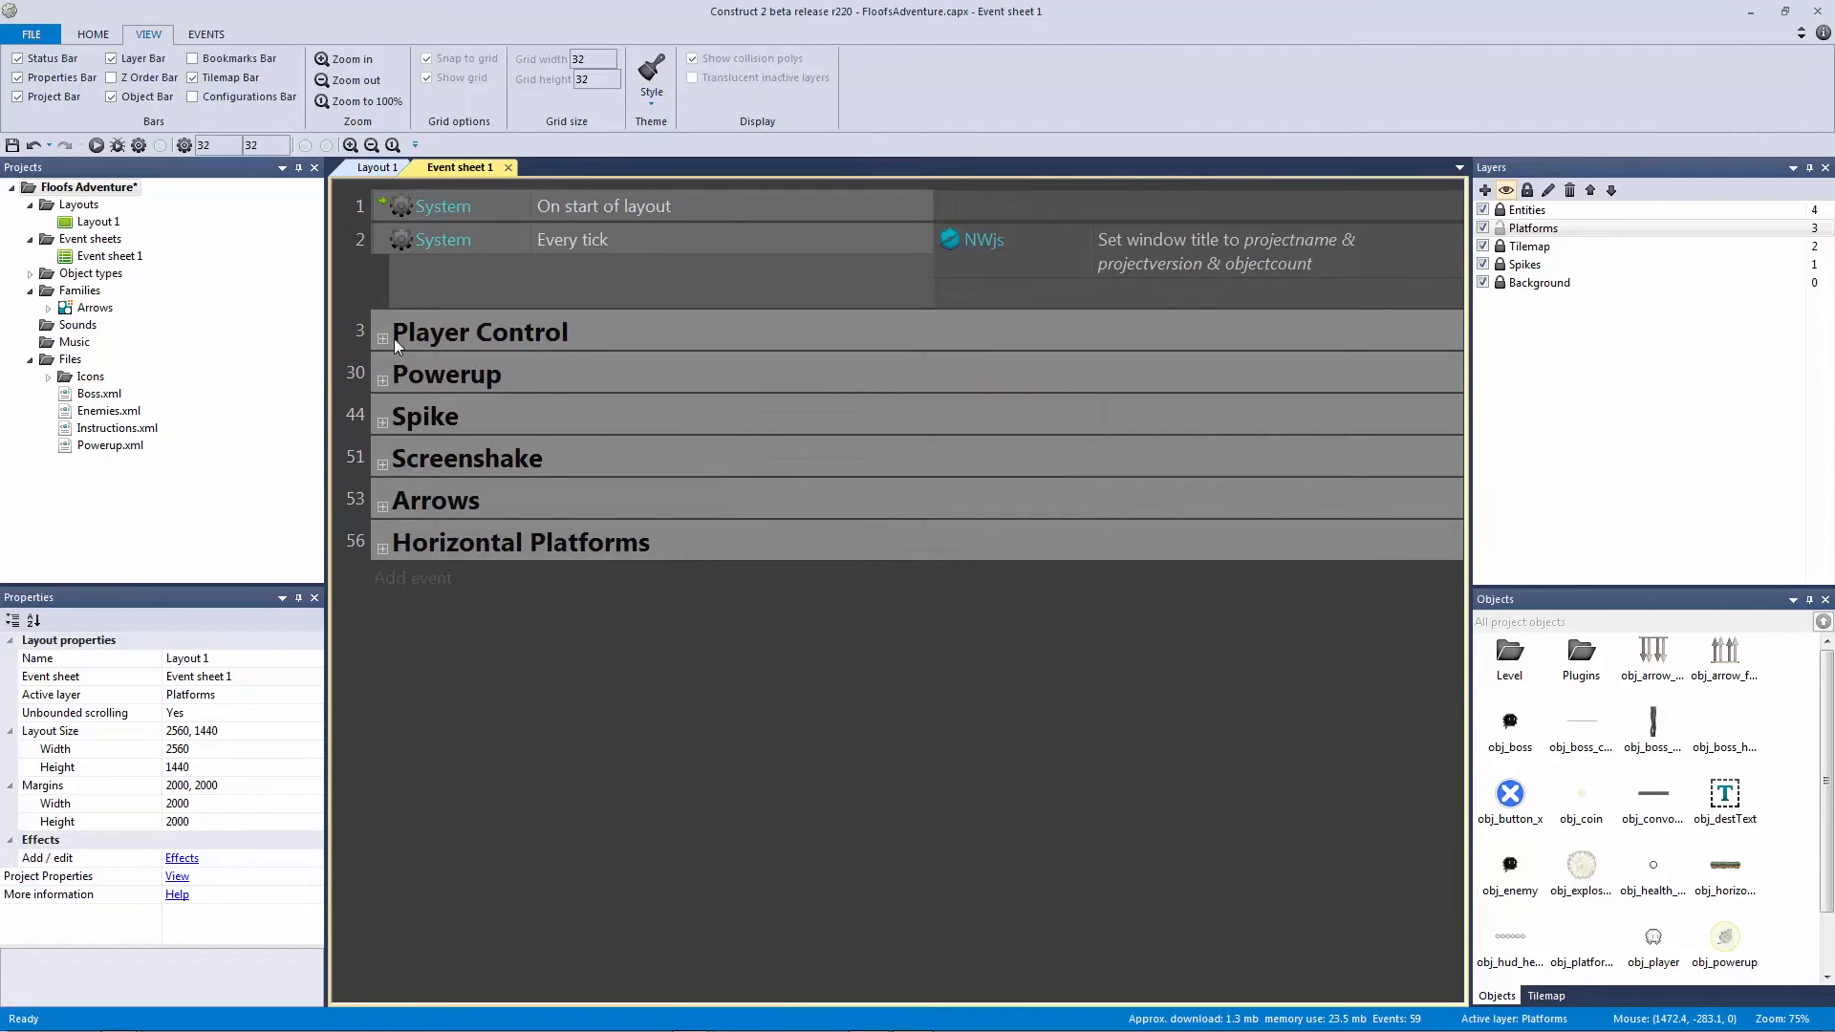
pyautogui.click(383, 337)
pyautogui.moveTo(398, 378); pyautogui.dragTo(413, 321)
pyautogui.click(387, 381)
pyautogui.click(383, 380)
# Step: Nest all groups from Player Control through Horizontal Platforms inside the Paused group
pyautogui.click(440, 417)
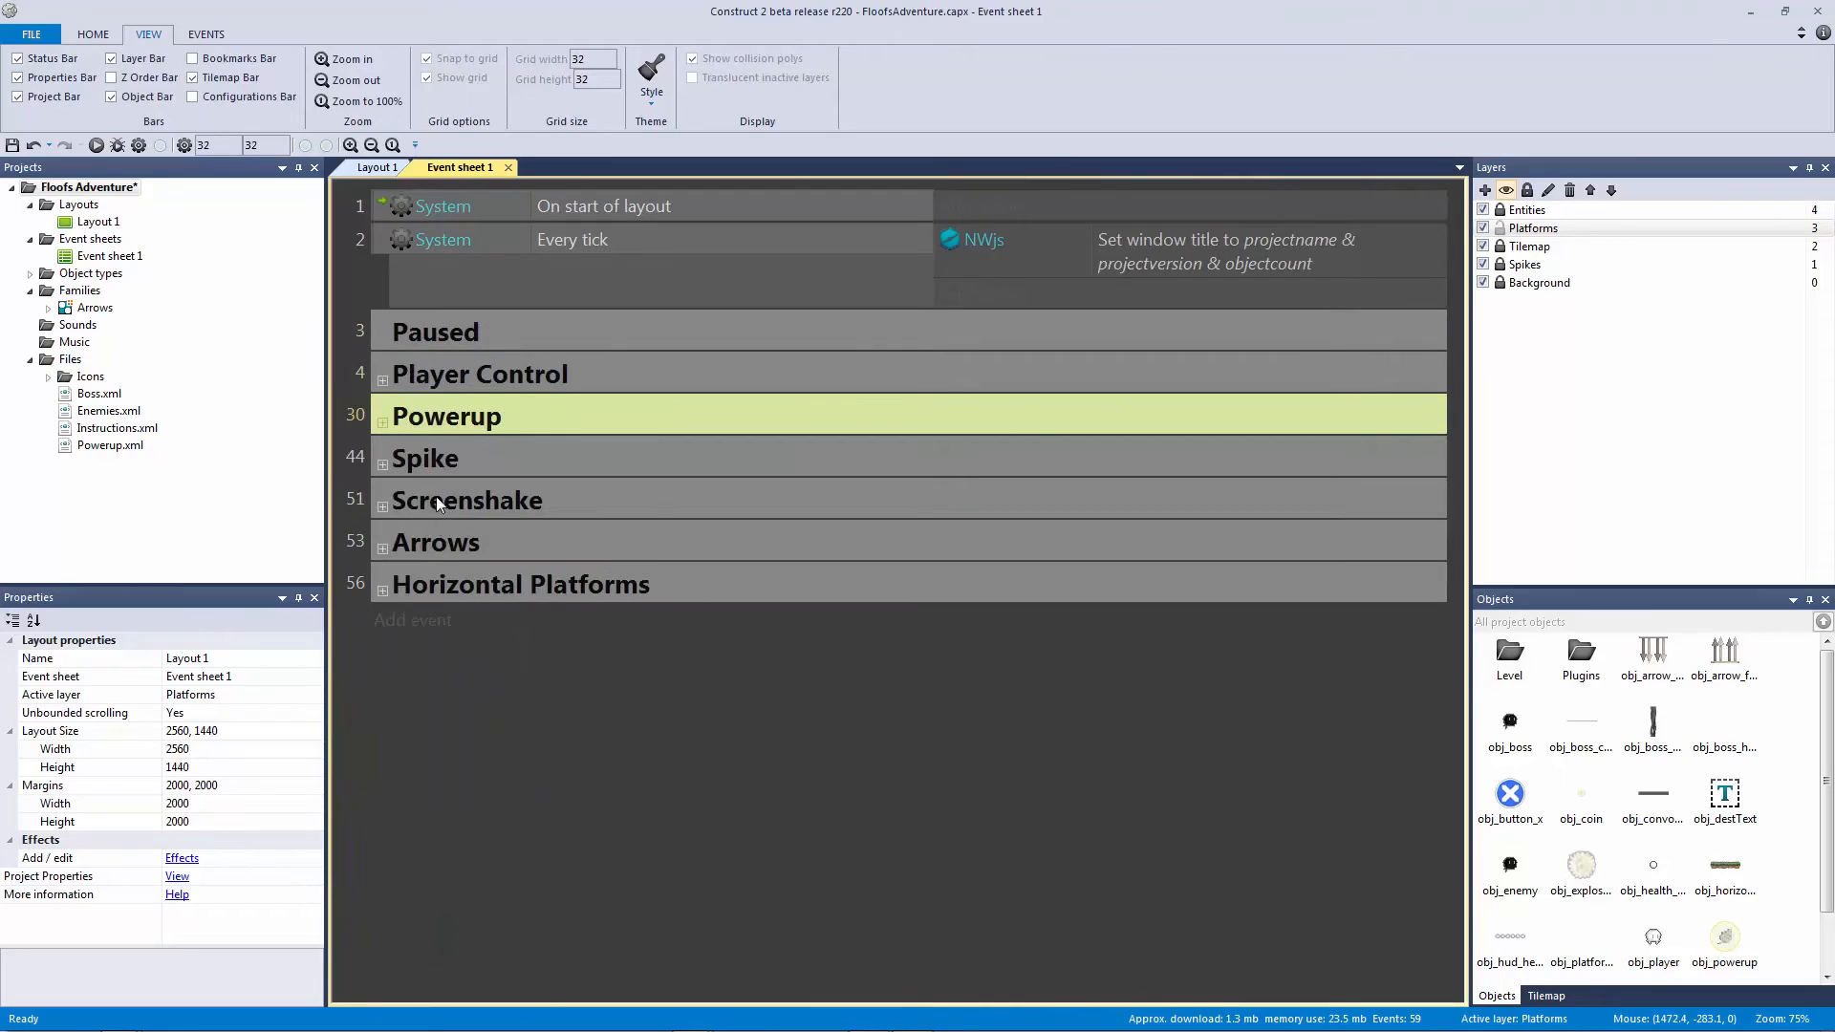
pyautogui.keyDown('shift'); pyautogui.click(470, 580); pyautogui.keyUp('shift')
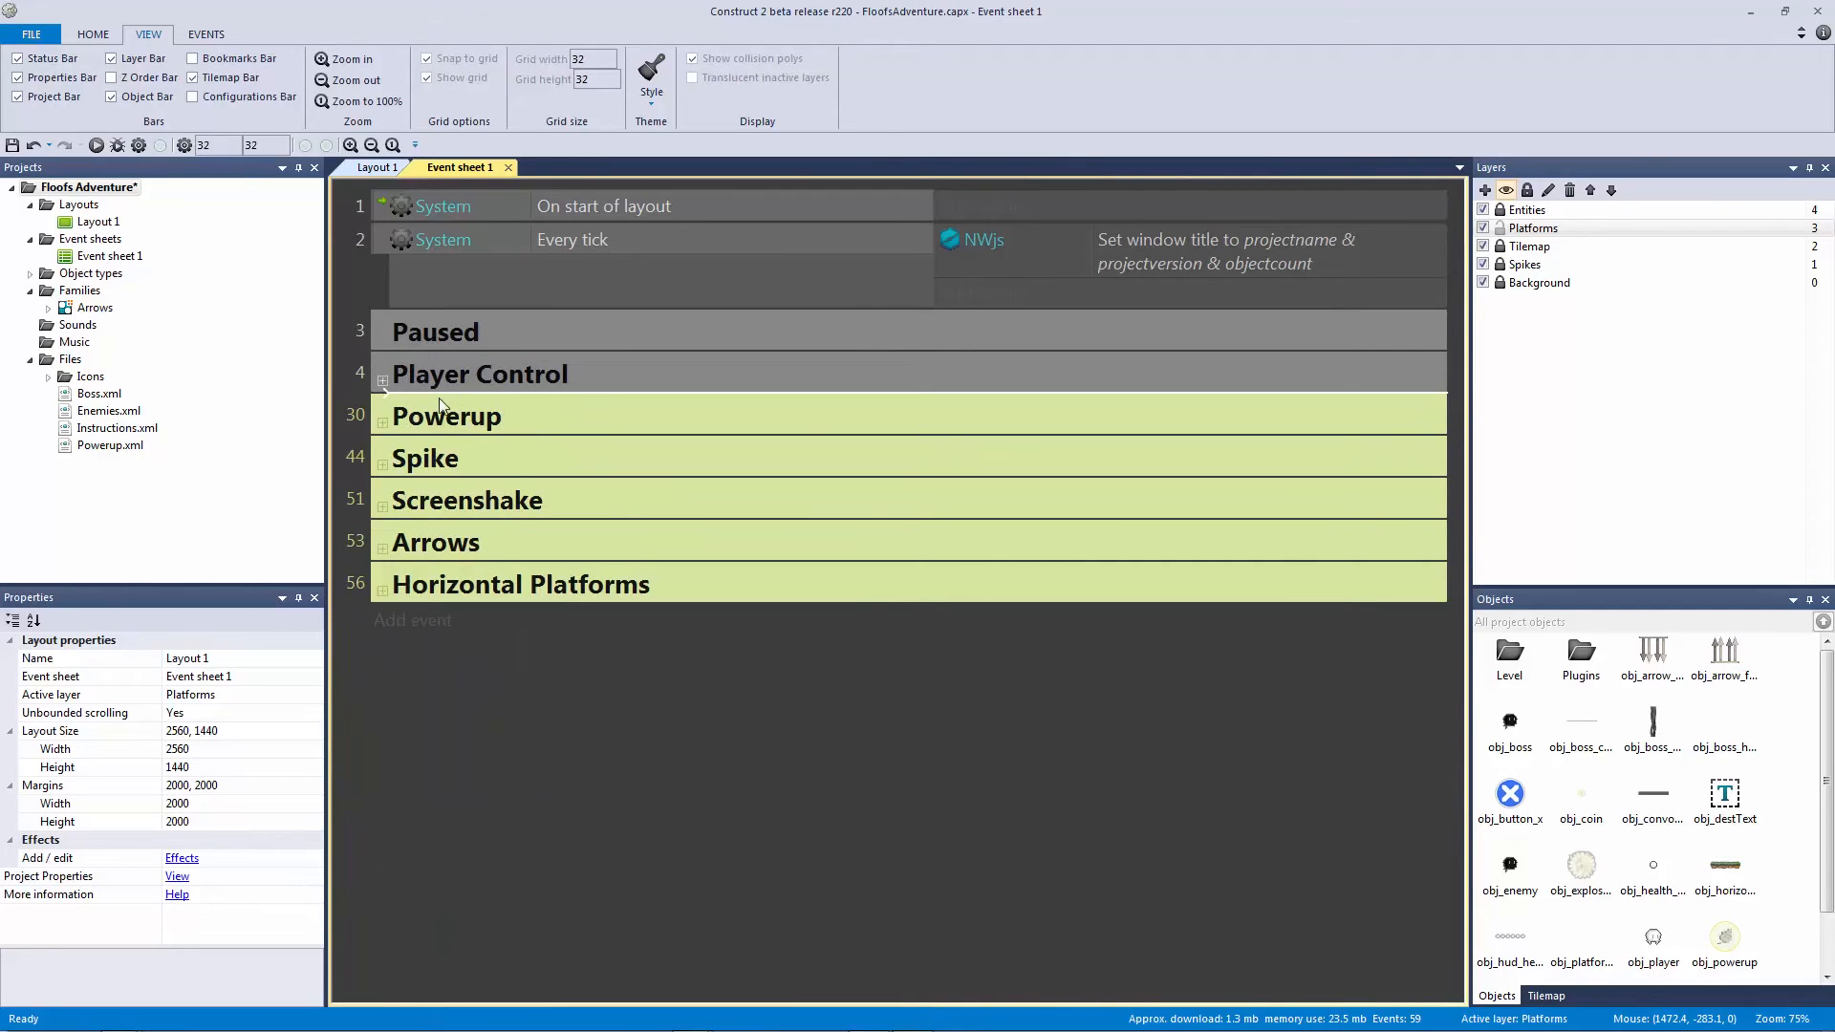
pyautogui.click(428, 382)
pyautogui.keyDown('shift'); pyautogui.click(485, 573); pyautogui.keyUp('shift')
pyautogui.moveTo(398, 369); pyautogui.dragTo(453, 346)
pyautogui.click(369, 370)
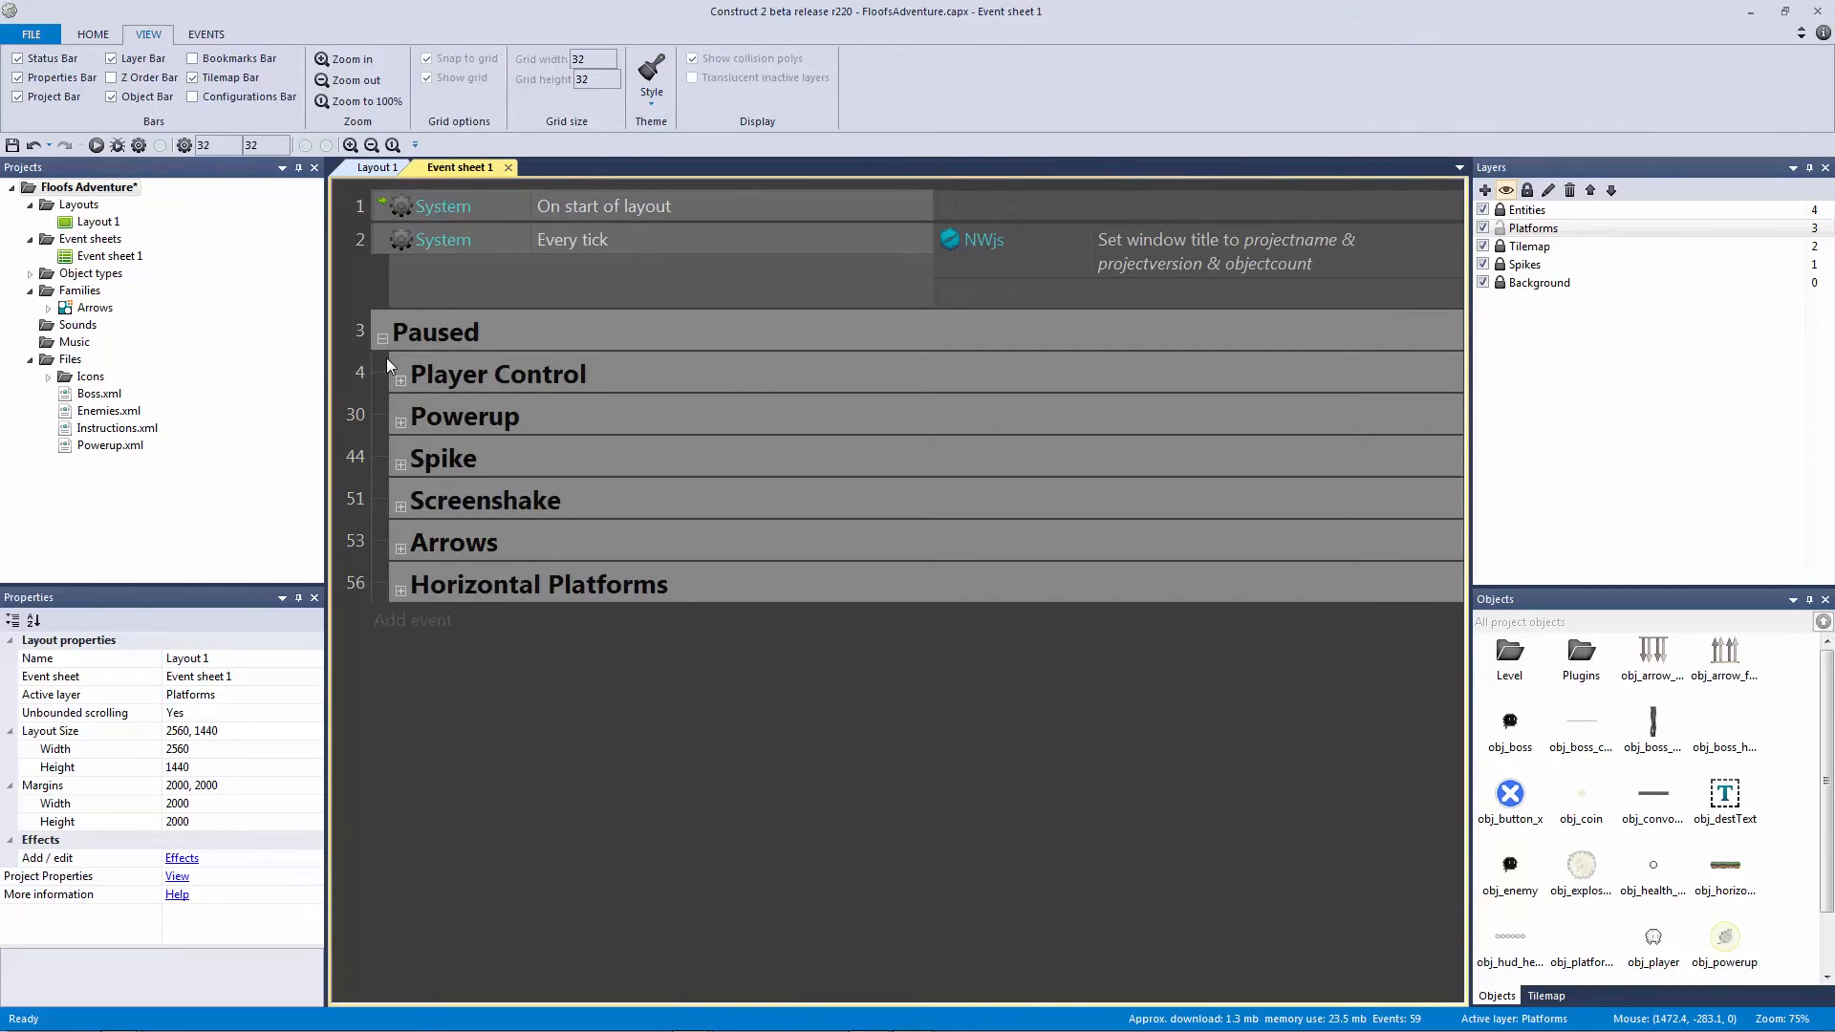
# Step: Check the settings of the Paused group without changing them, and collapse the group
pyautogui.click(439, 334)
pyautogui.rightClick(470, 346)
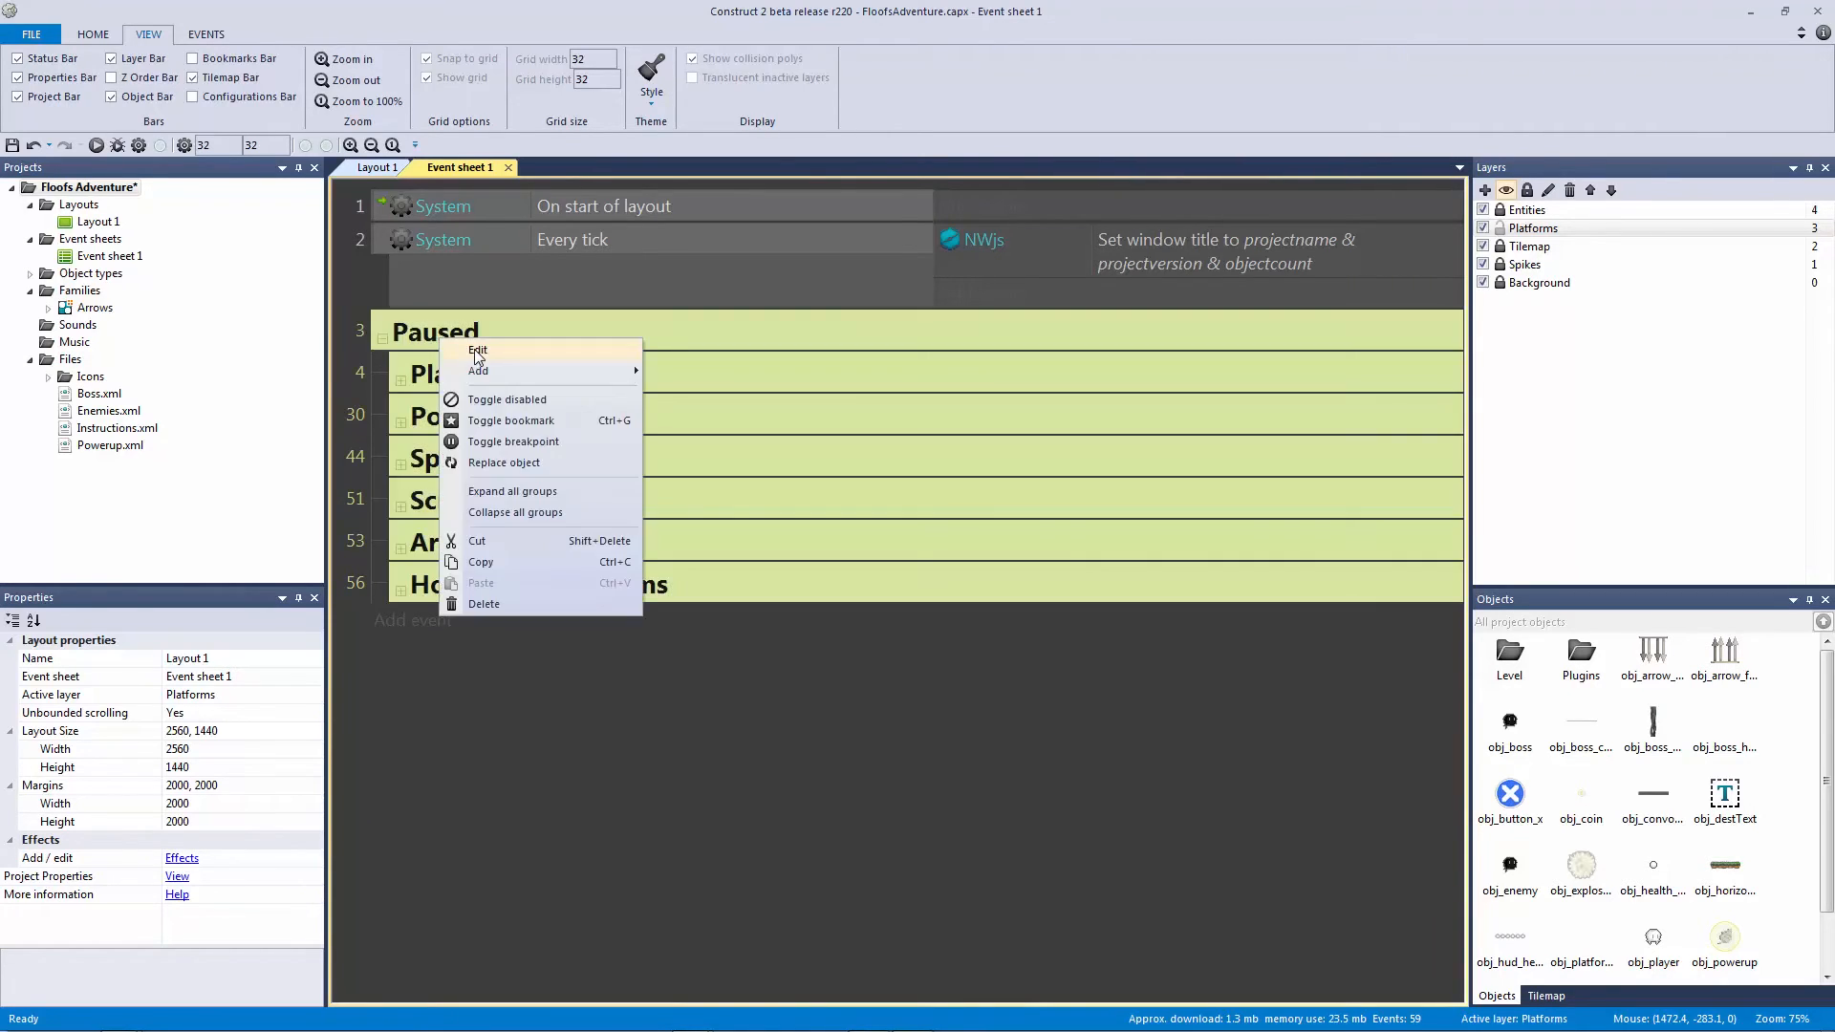
pyautogui.click(489, 353)
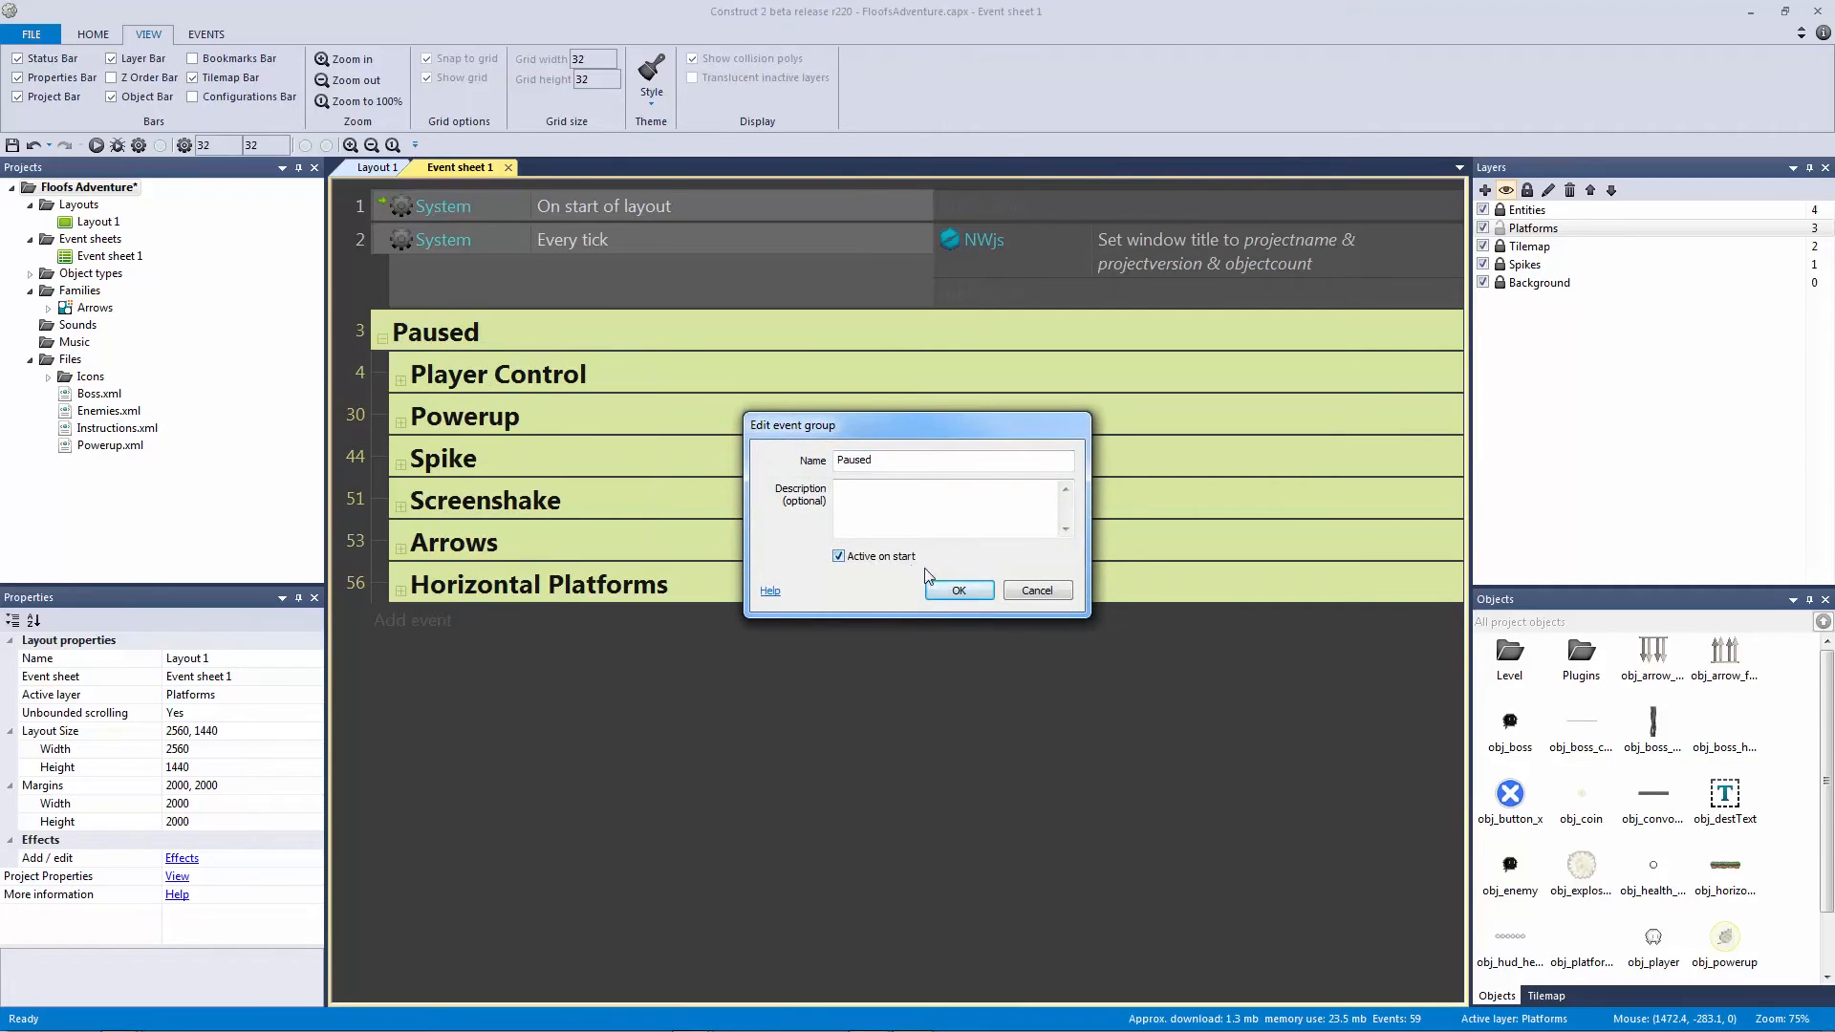
pyautogui.click(1005, 592)
pyautogui.click(382, 339)
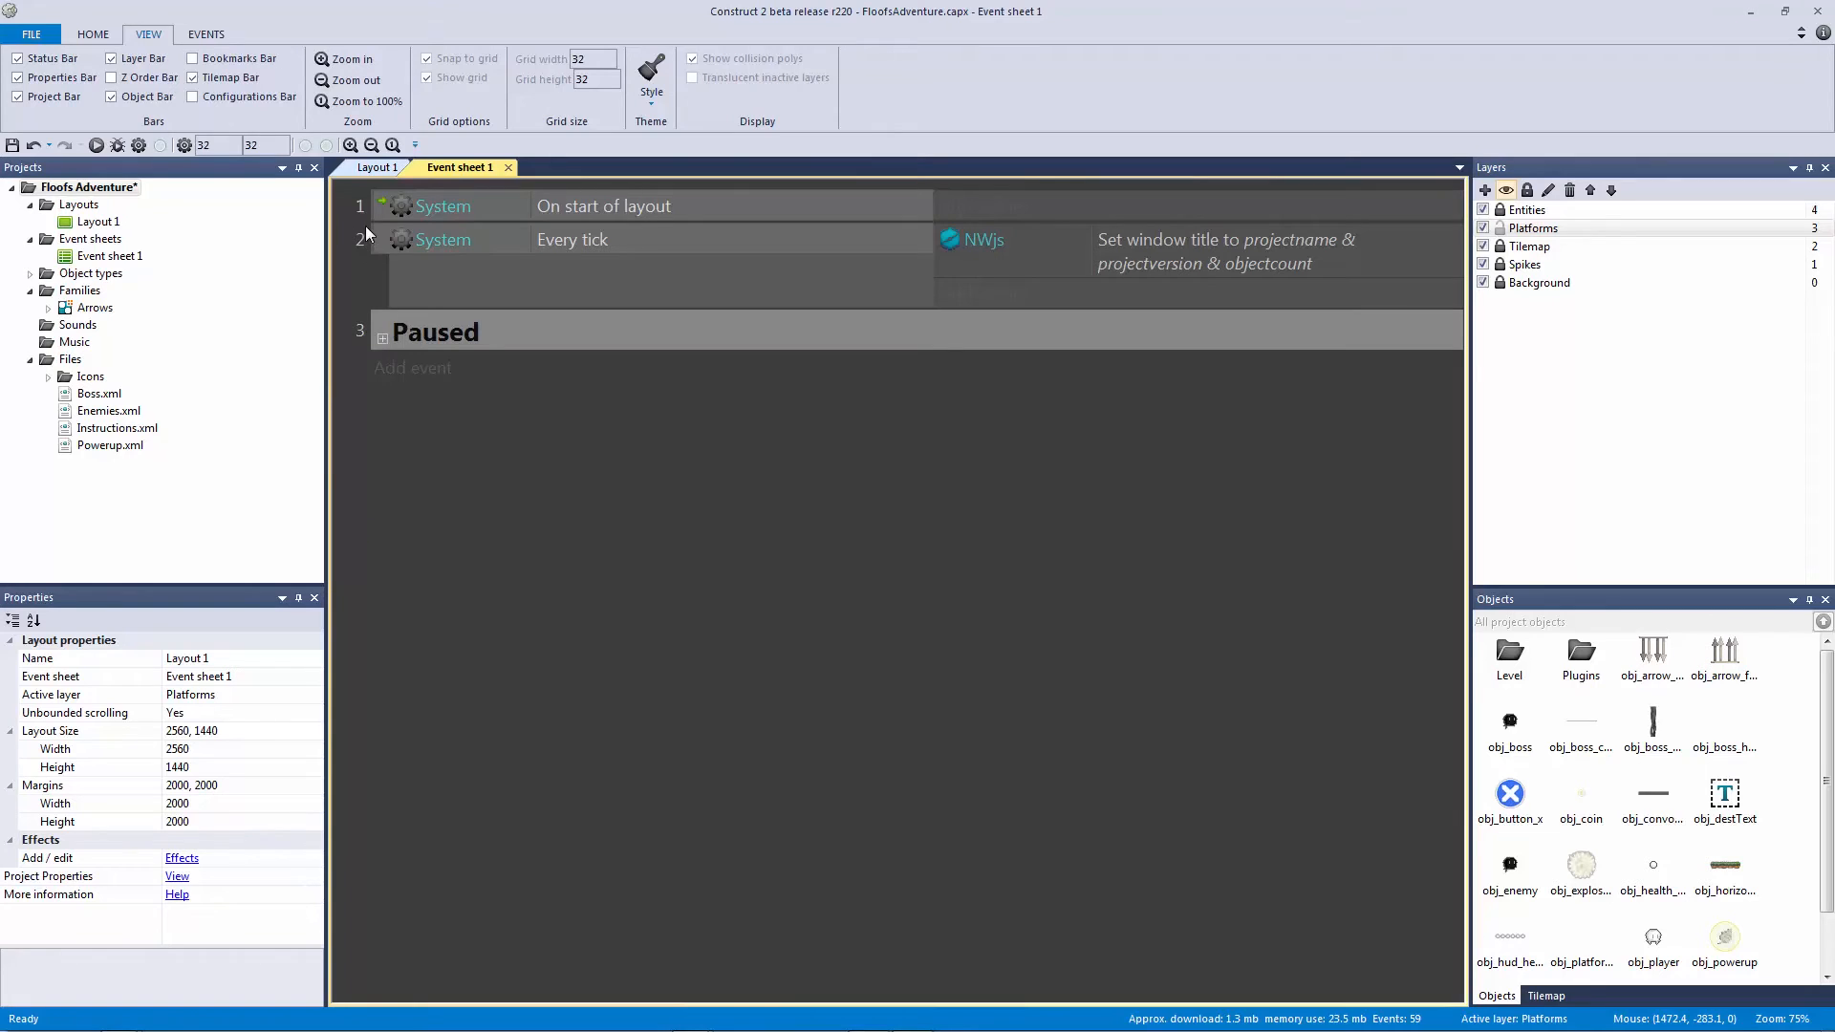
# Step: Examine the vertical moving platform and the collision blocks above and below it in Layout 1
pyautogui.click(393, 176)
pyautogui.keyDown('ctrl'); pyautogui.scroll(4, 1179, 409); pyautogui.keyUp('ctrl')
pyautogui.moveTo(1188, 415); pyautogui.dragTo(874, 437, button='middle')
pyautogui.keyDown('ctrl'); pyautogui.scroll(3, 806, 443); pyautogui.keyUp('ctrl')
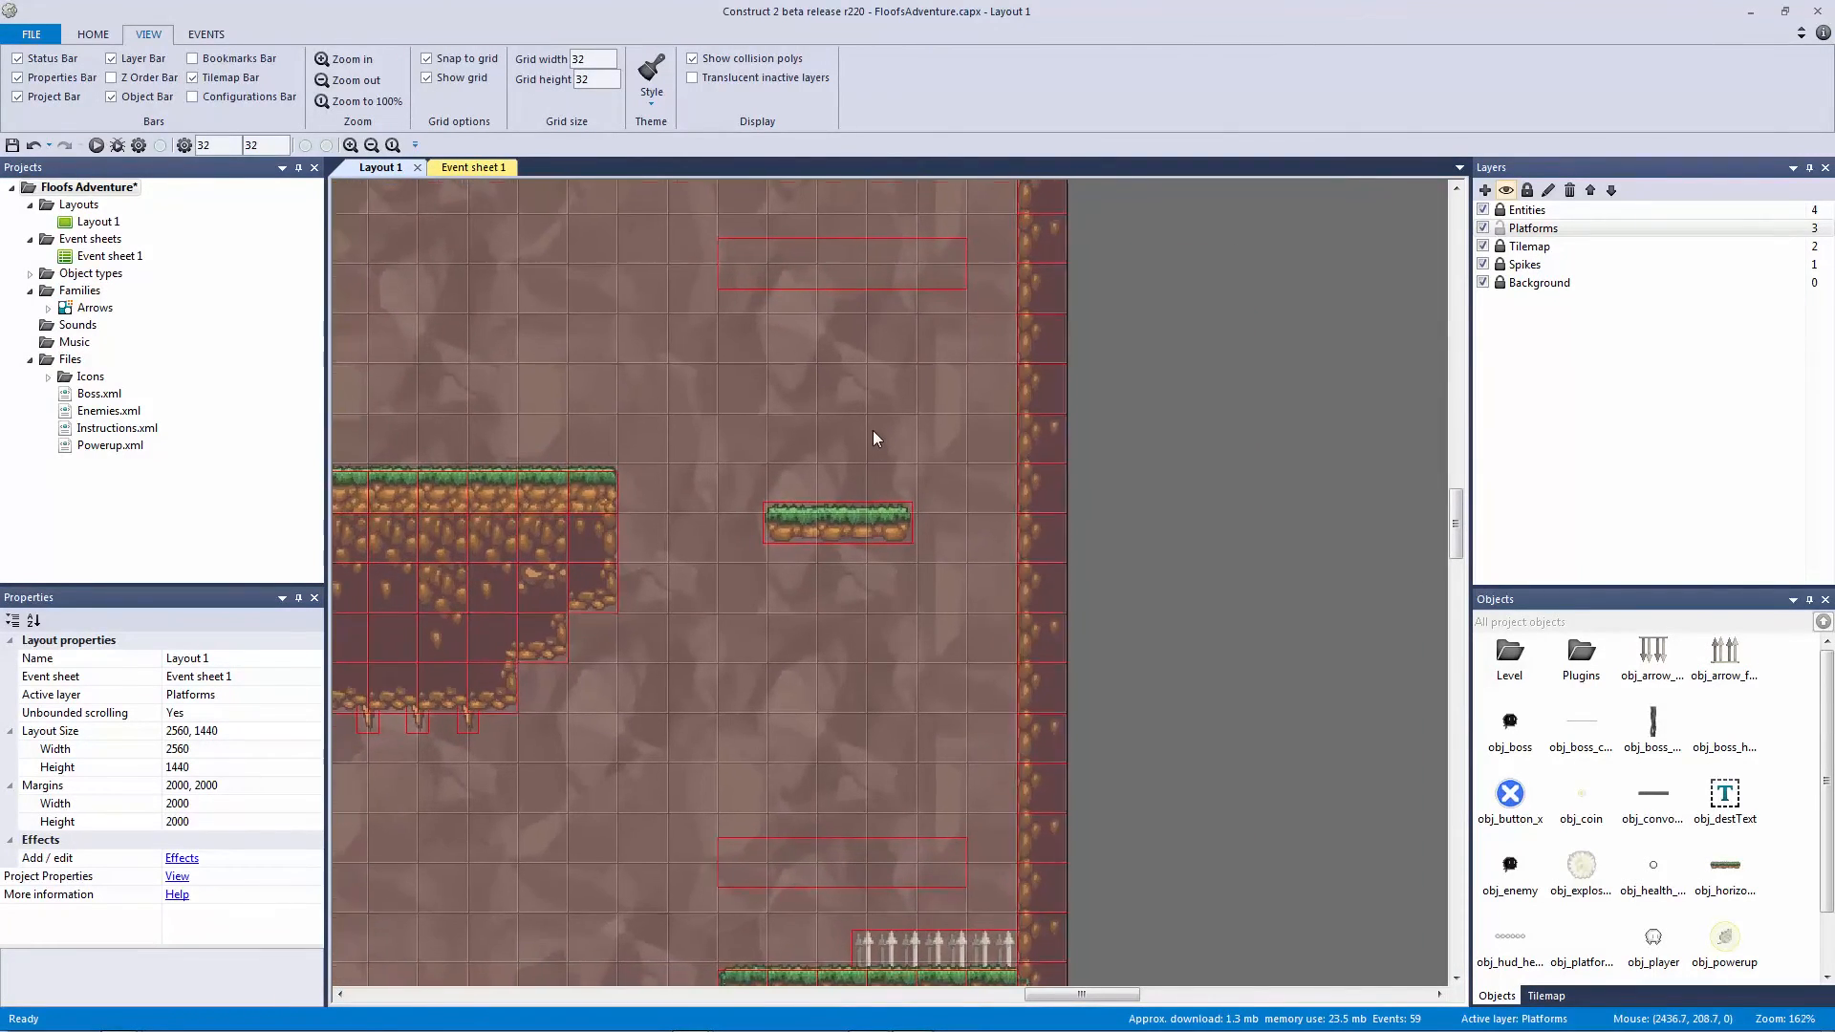
pyautogui.keyDown('ctrl'); pyautogui.scroll(-1, 874, 438); pyautogui.keyUp('ctrl')
pyautogui.click(489, 170)
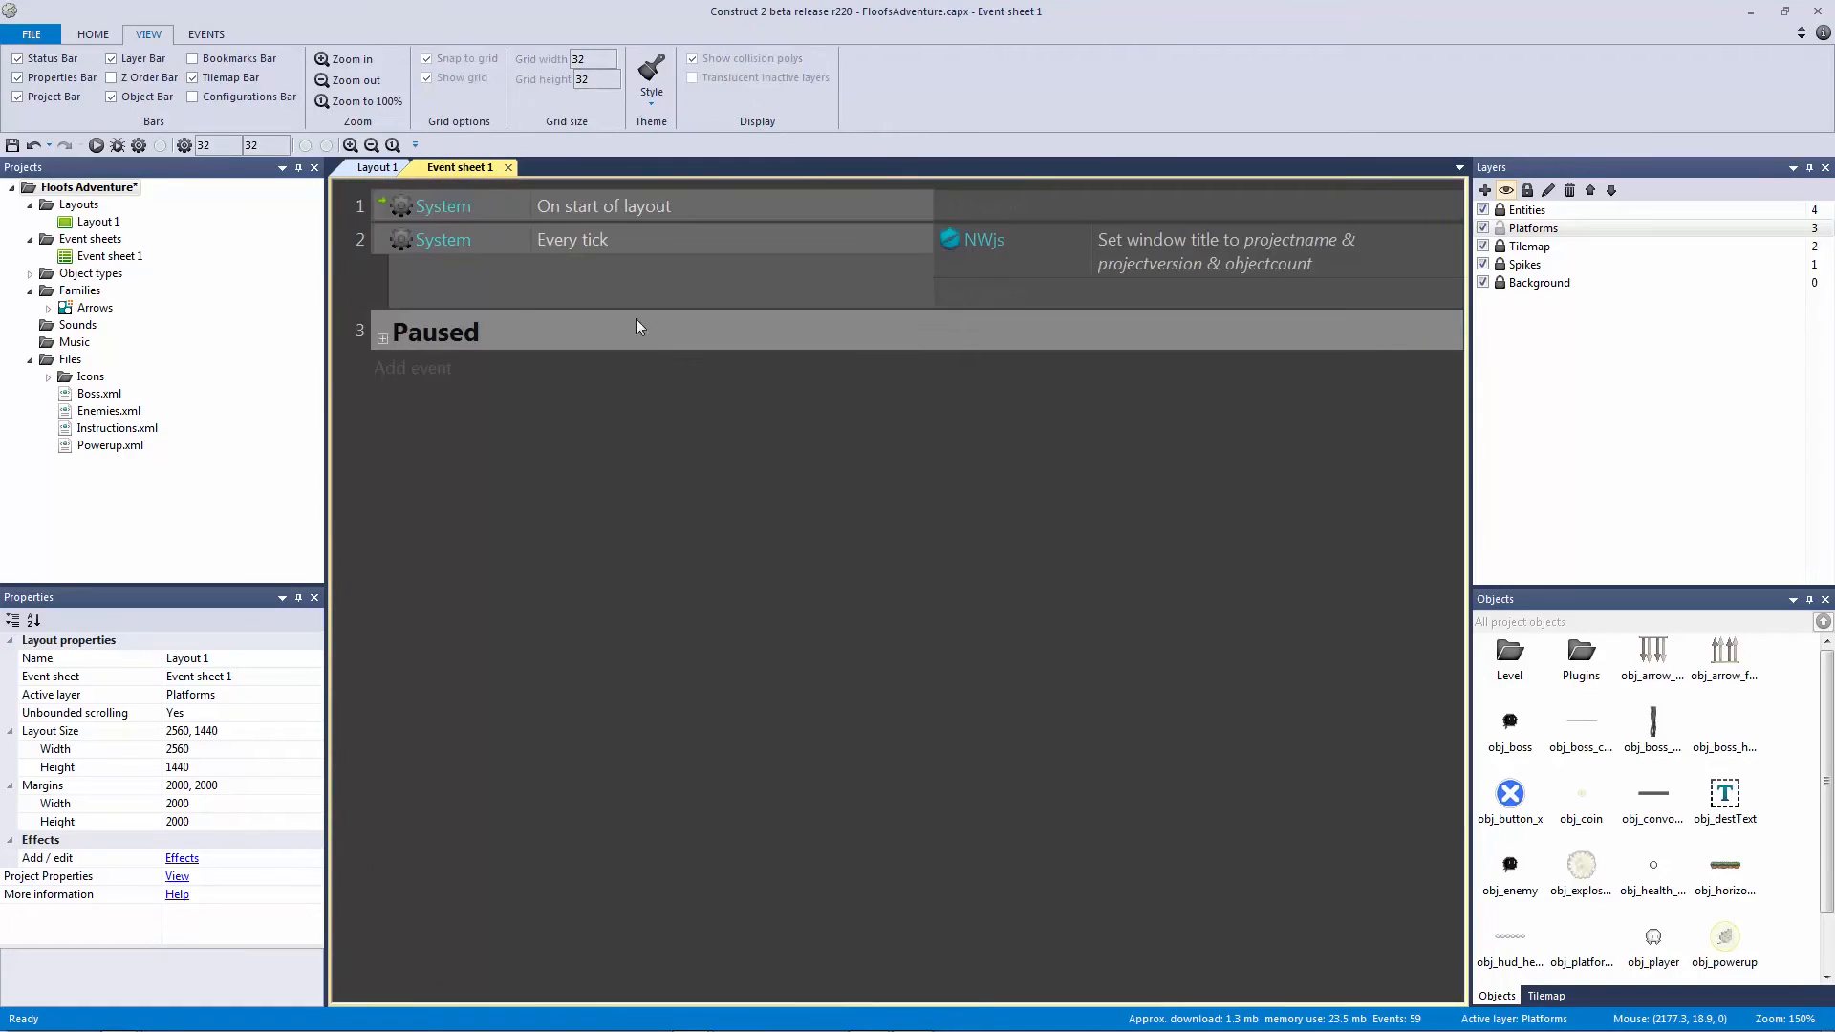
pyautogui.click(375, 170)
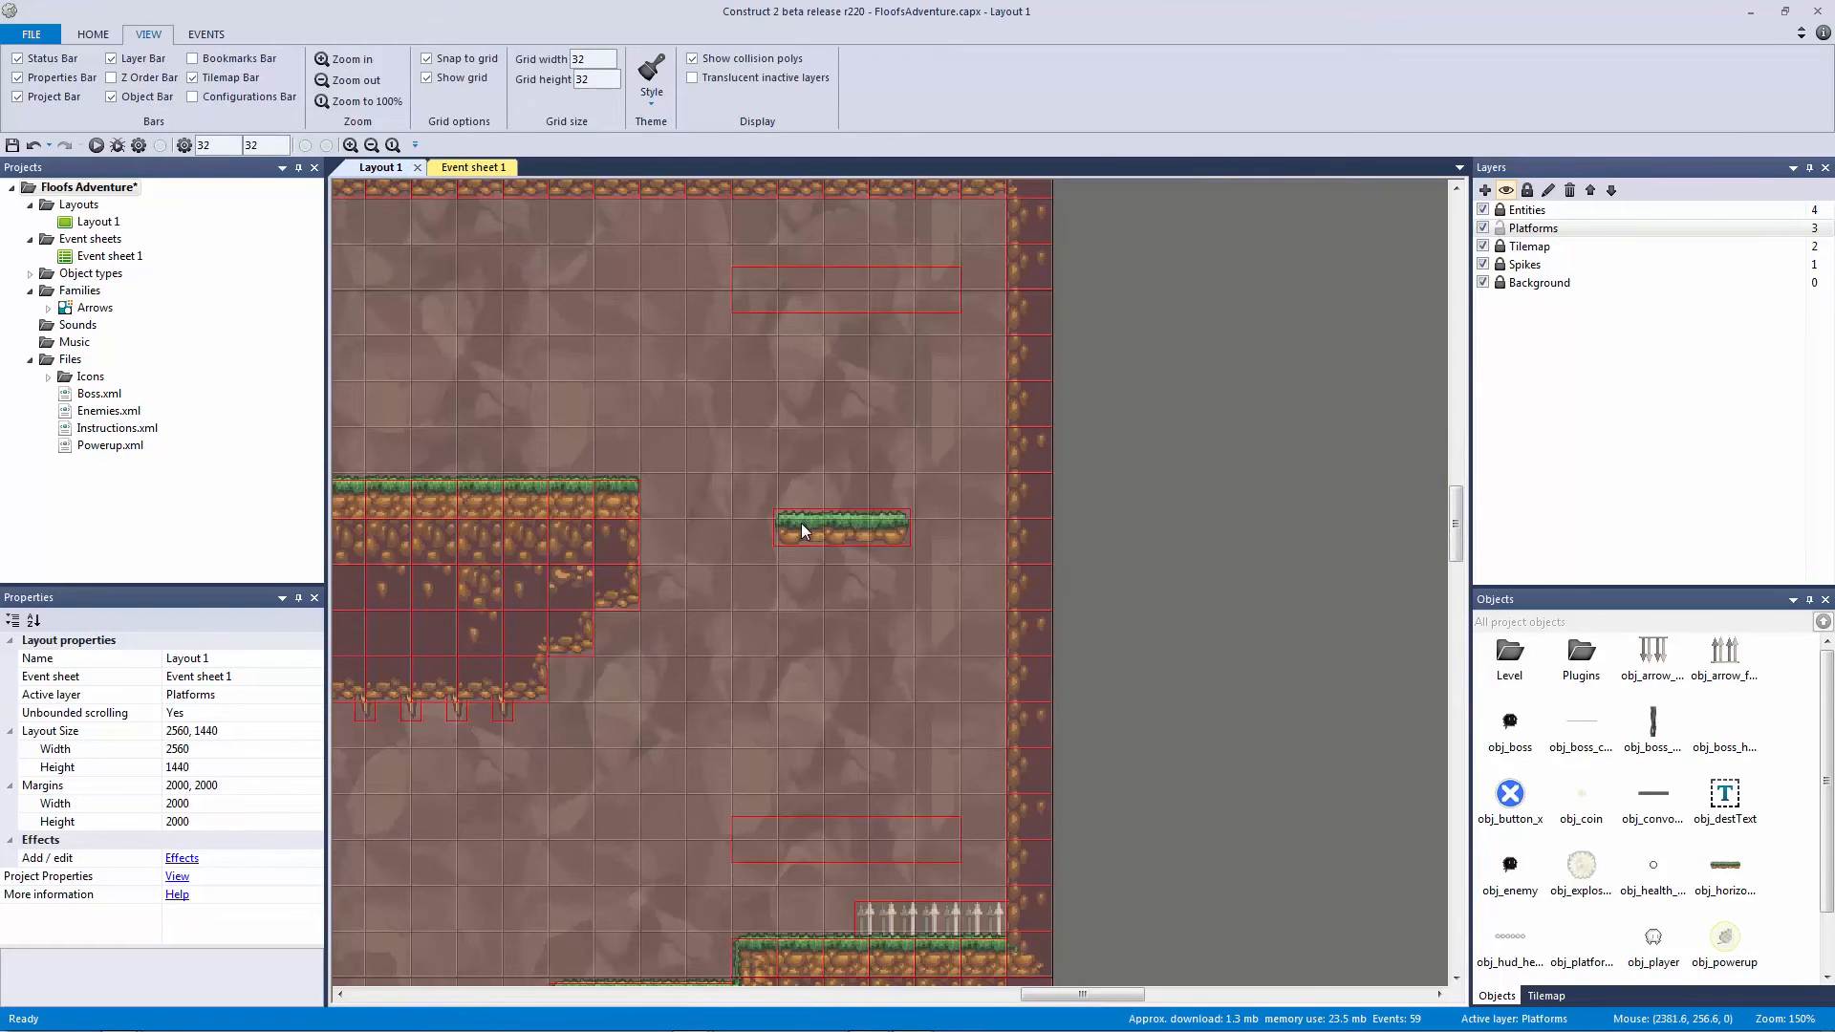
# Step: Add an event for obj_vertical_platform on collision with obj_platform_collision below the Paused group in Event sheet 1
pyautogui.click(476, 170)
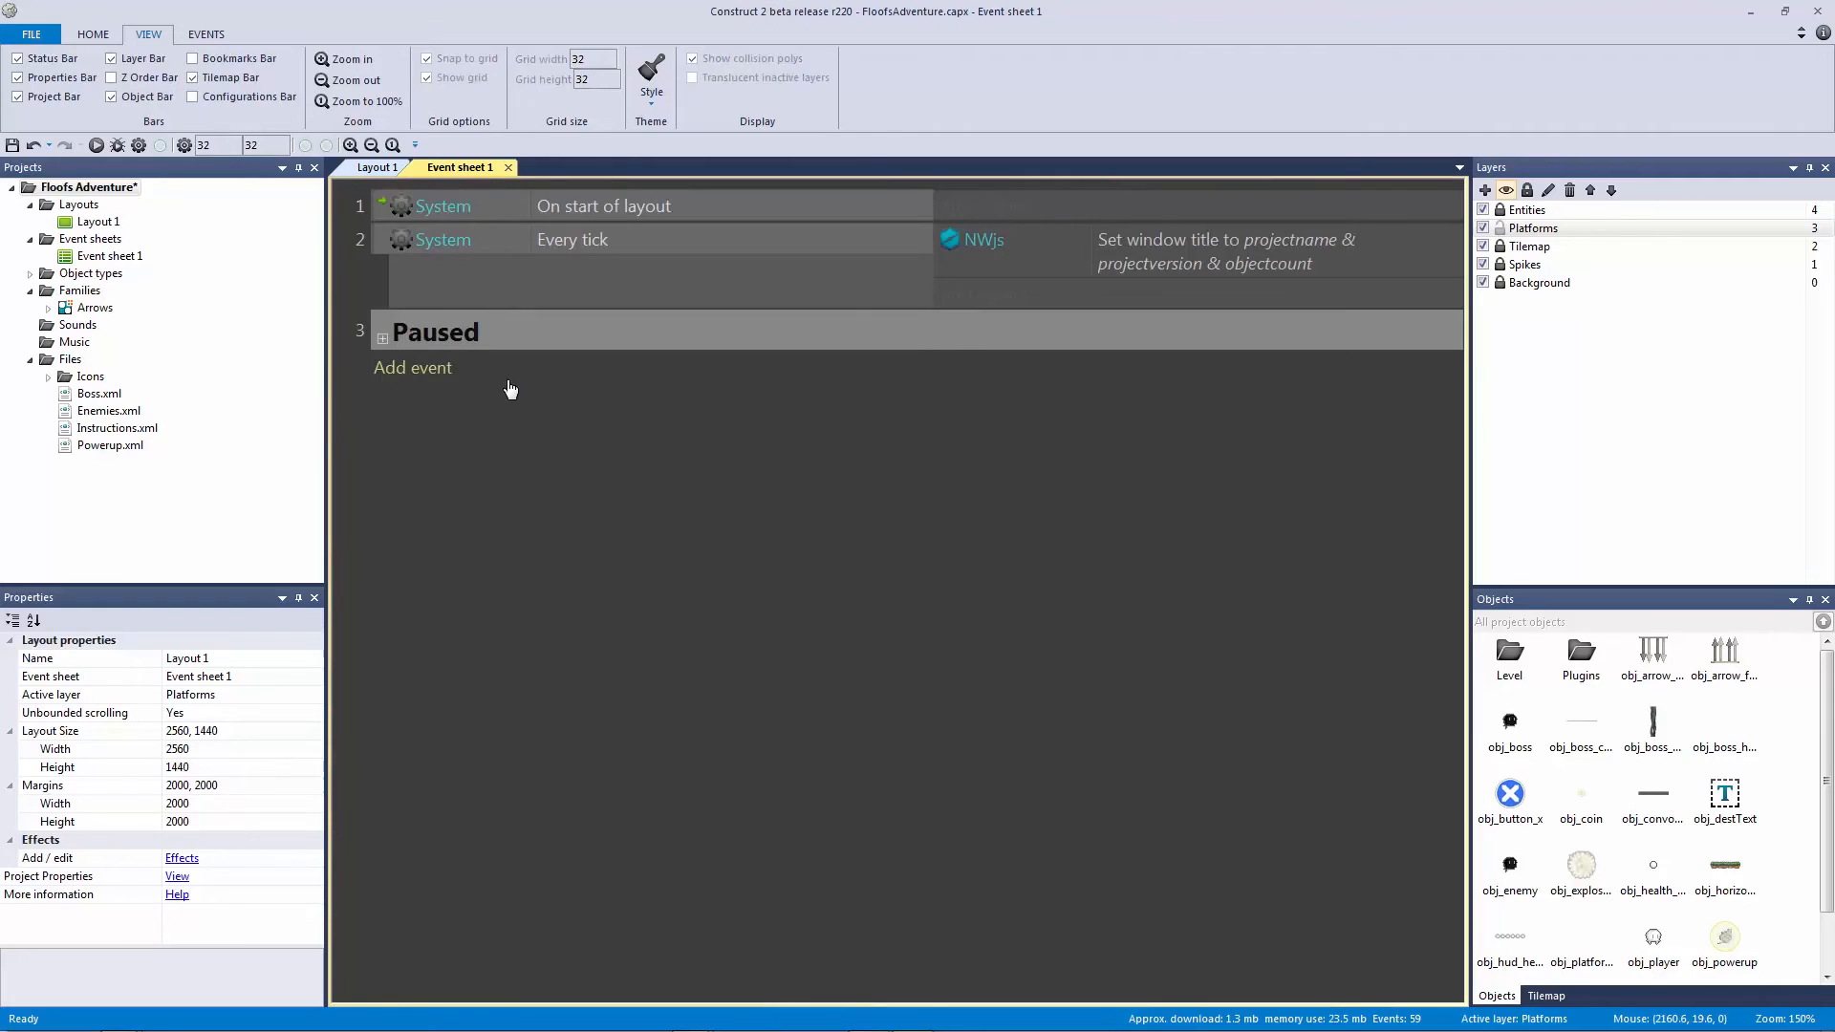
pyautogui.click(409, 367)
pyautogui.click(665, 423)
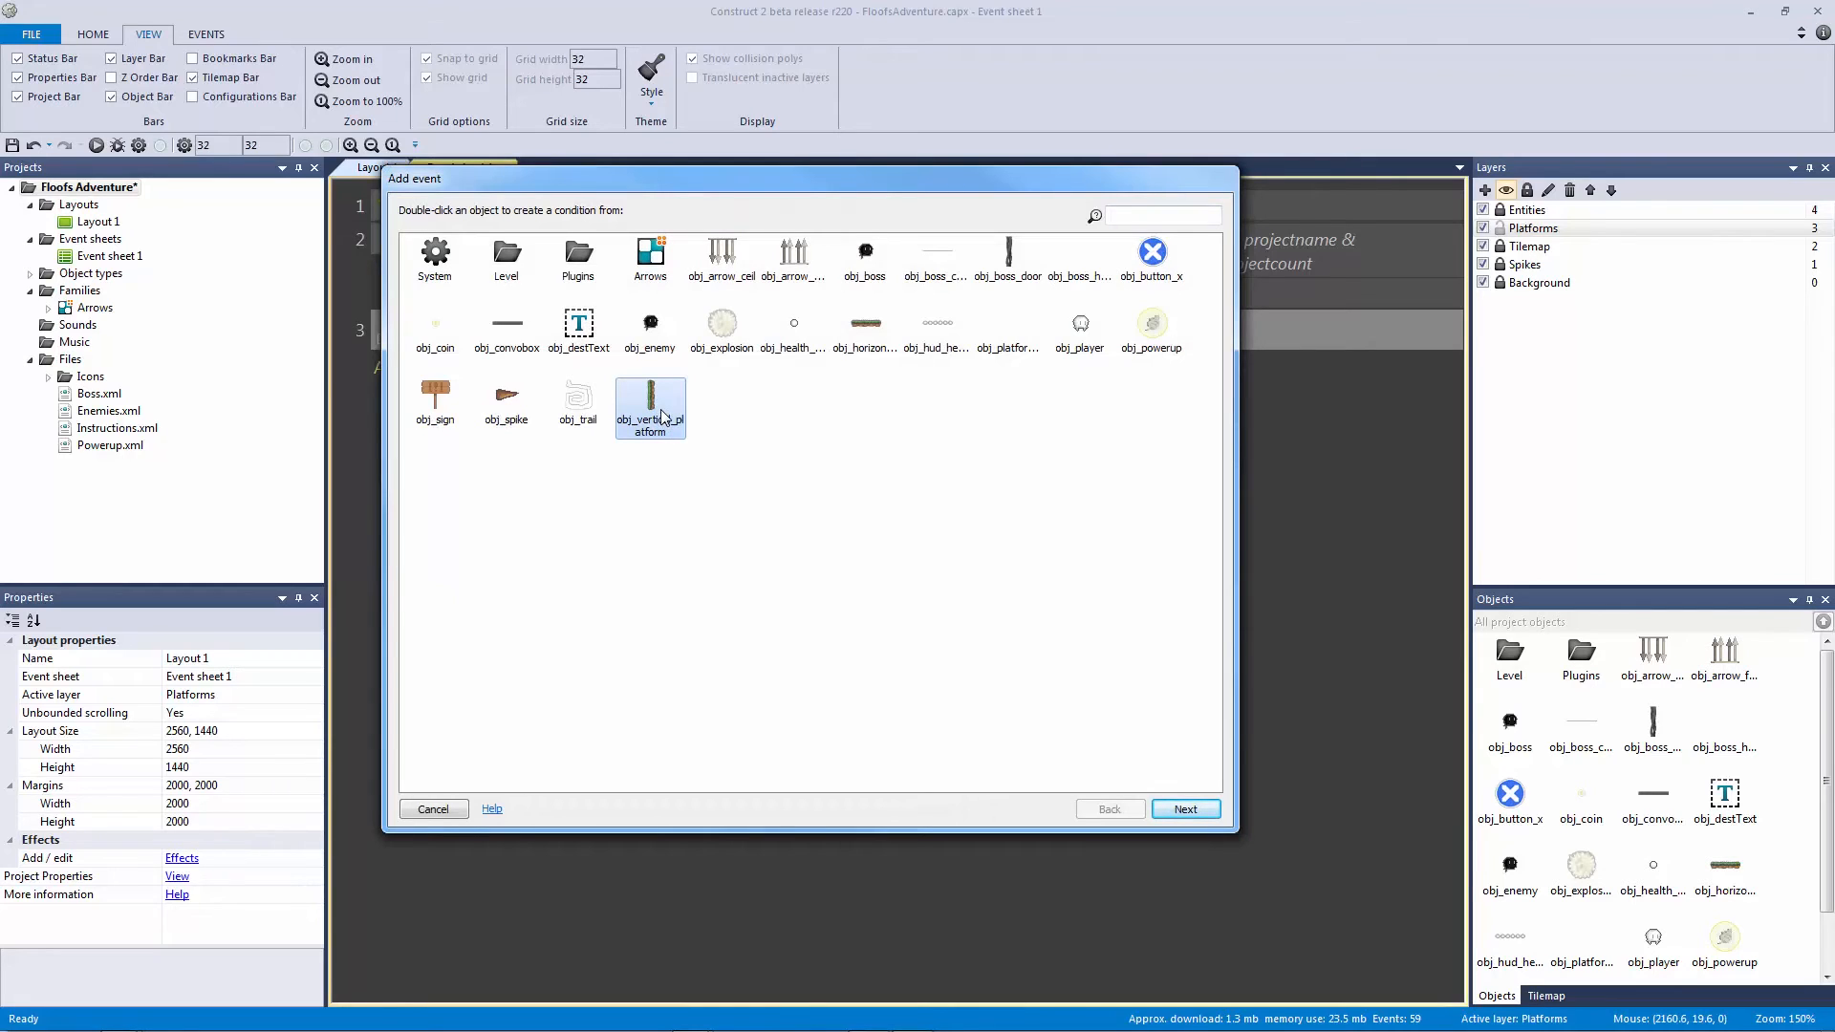
pyautogui.doubleClick(665, 422)
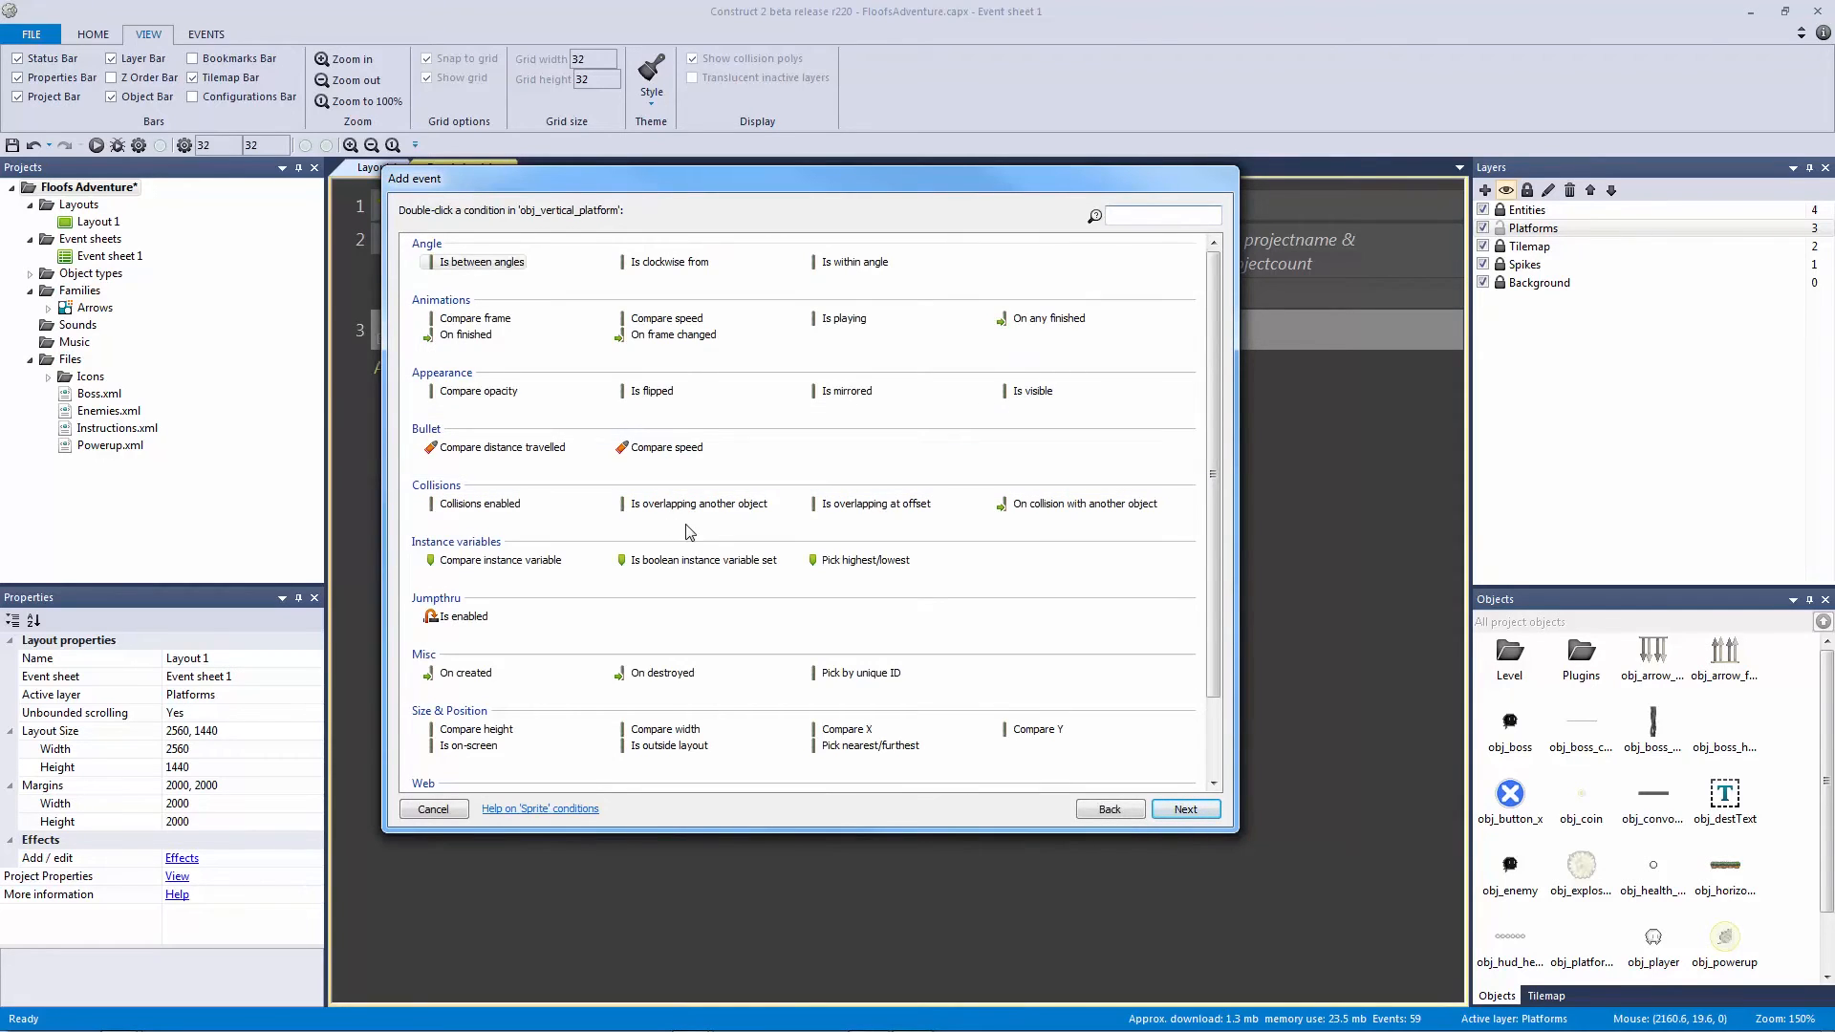
pyautogui.doubleClick(1063, 504)
pyautogui.click(860, 211)
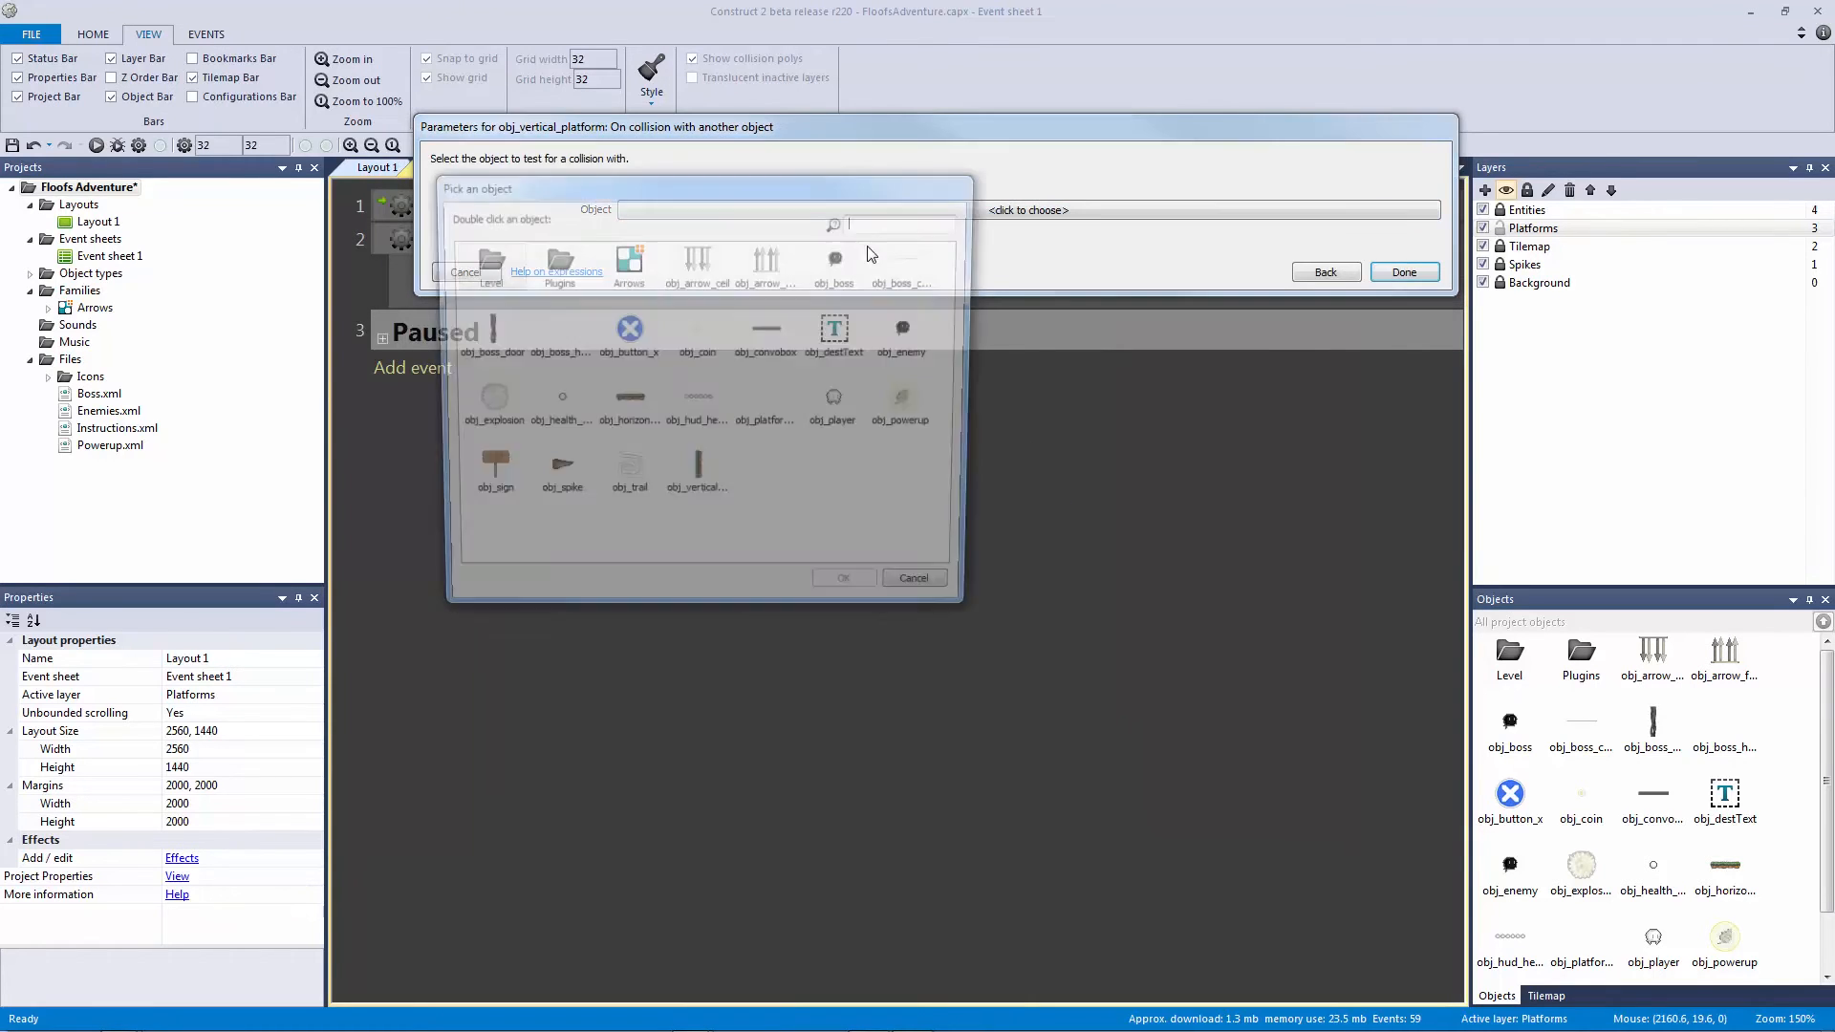
pyautogui.doubleClick(767, 409)
pyautogui.click(1398, 291)
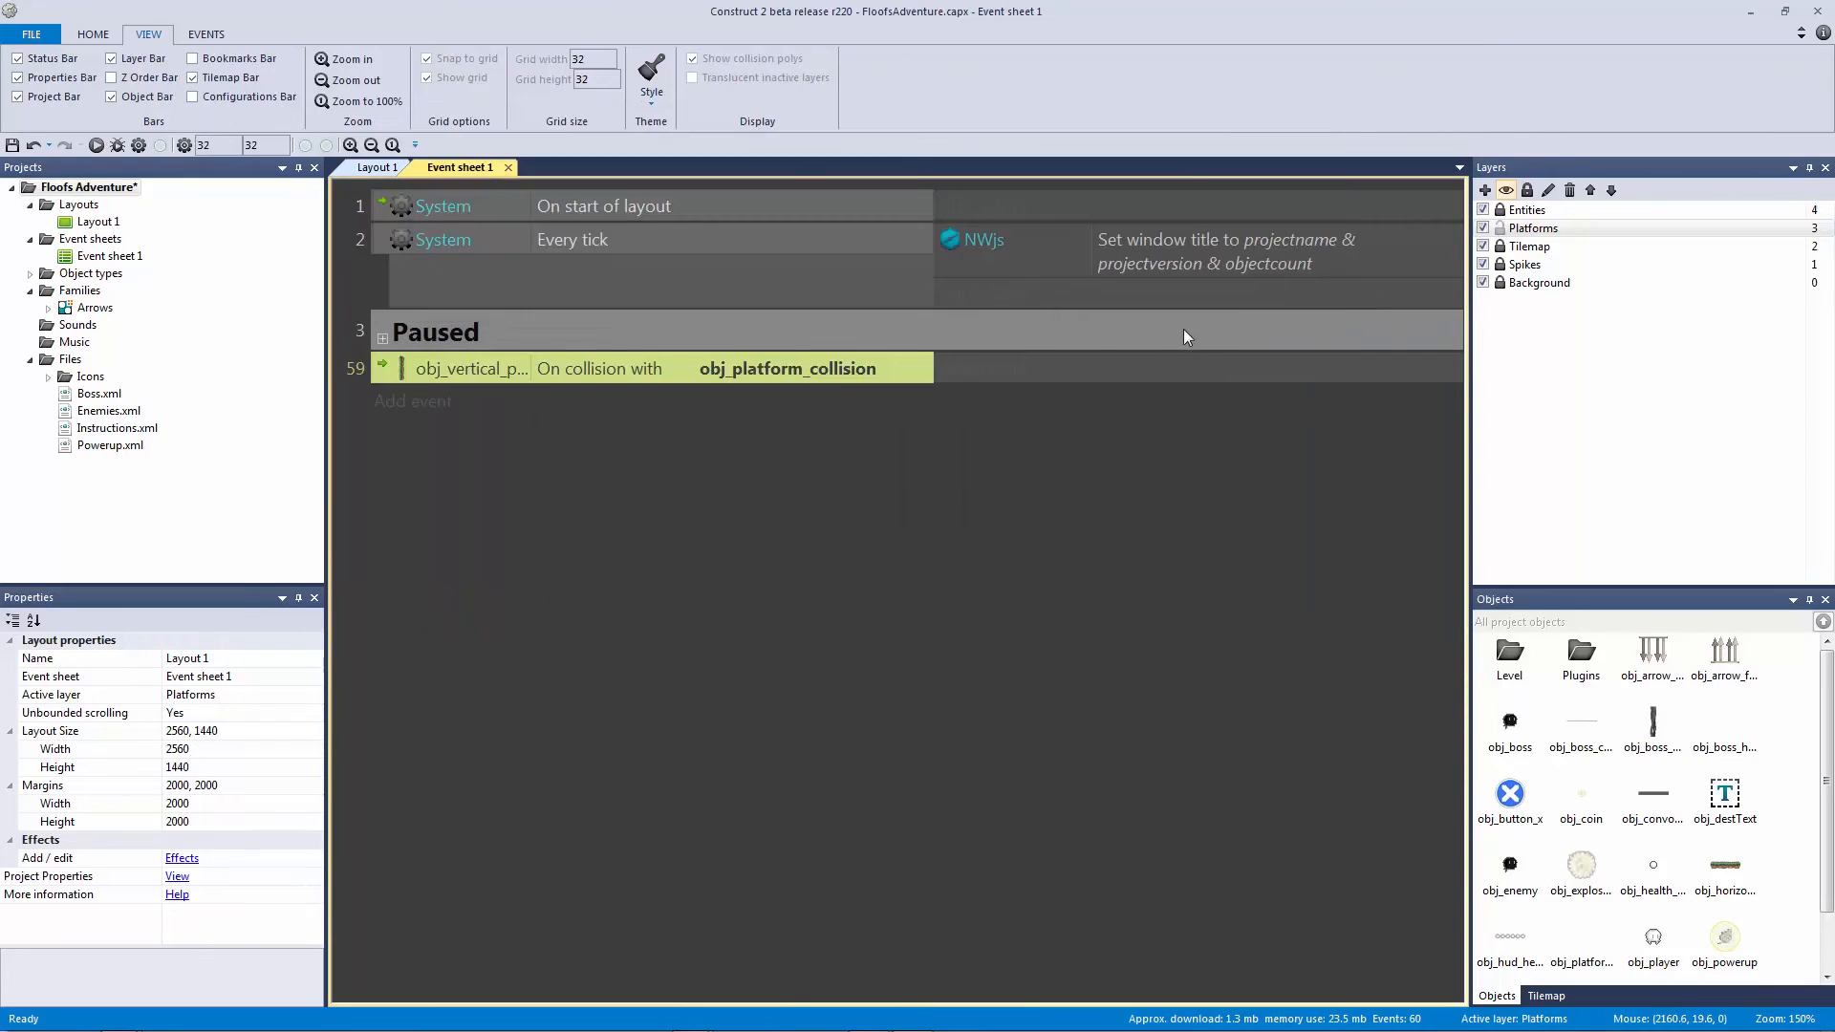
# Step: Add an action to the collision event that makes obj_vertical_platform's Bullet bounce off obj_platform_collision
pyautogui.click(965, 369)
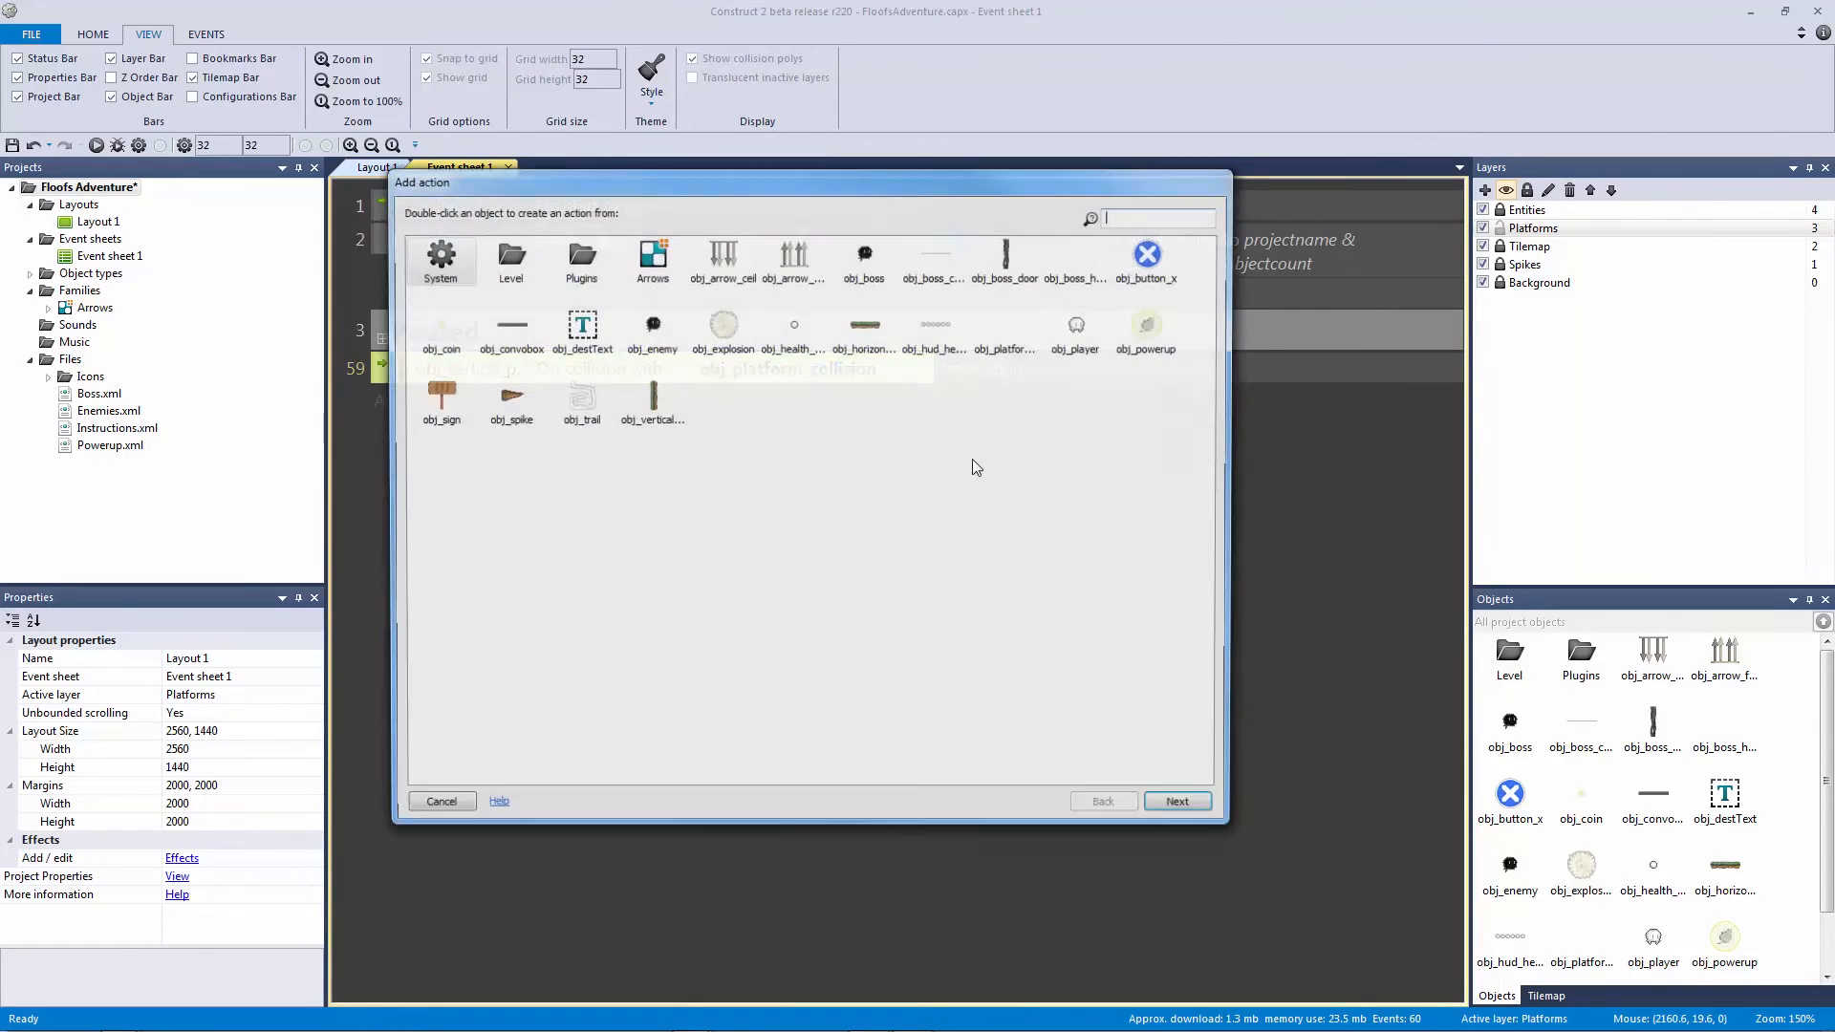
pyautogui.click(631, 406)
pyautogui.doubleClick(630, 406)
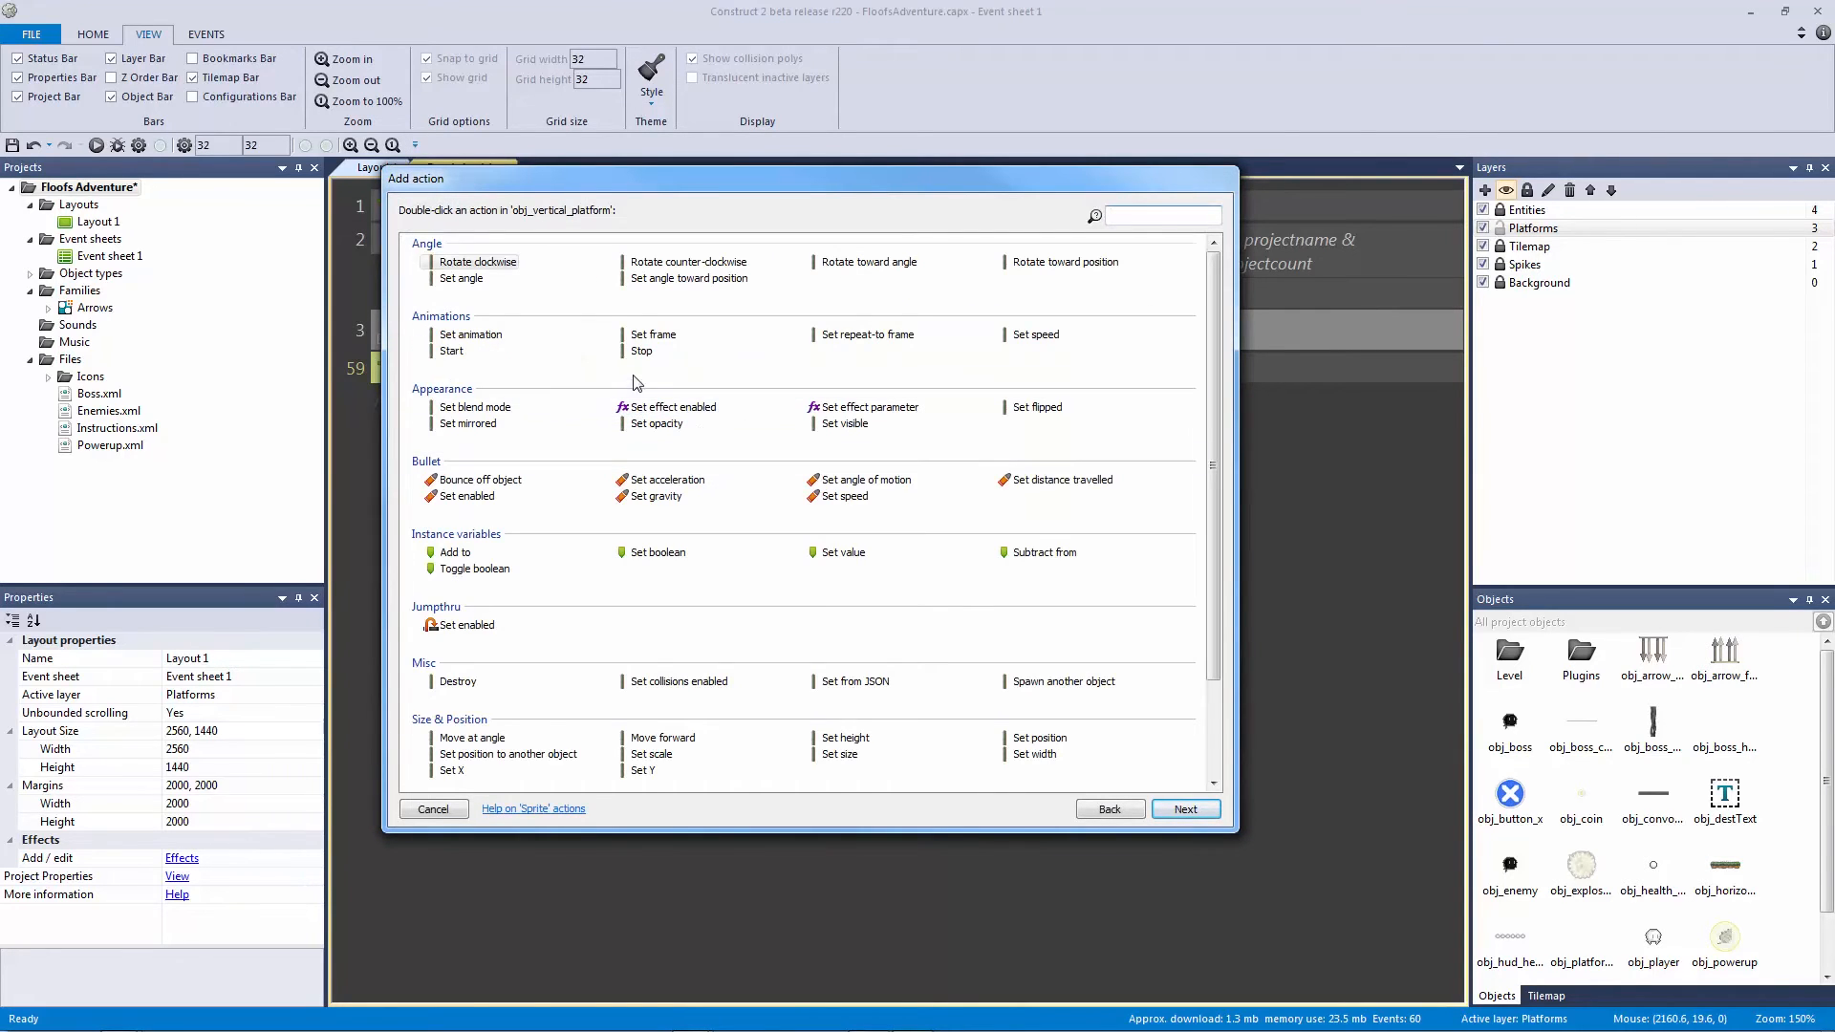
pyautogui.doubleClick(516, 485)
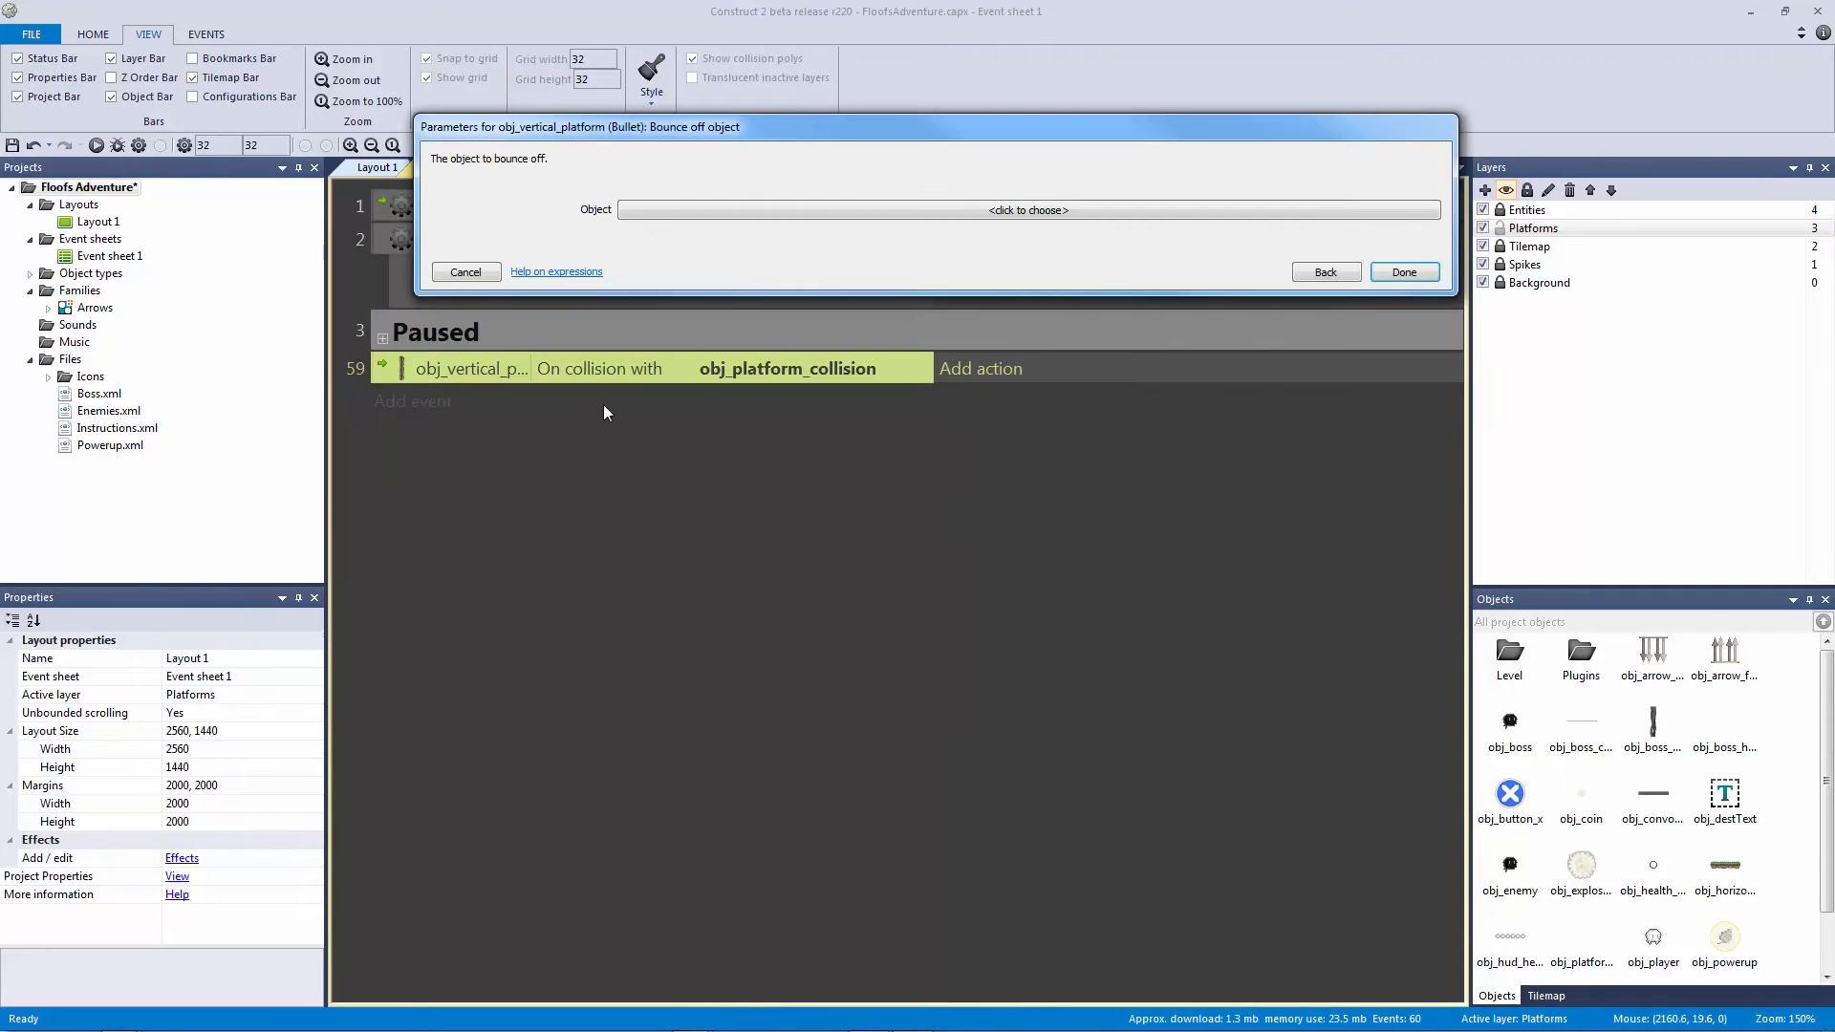
pyautogui.click(779, 210)
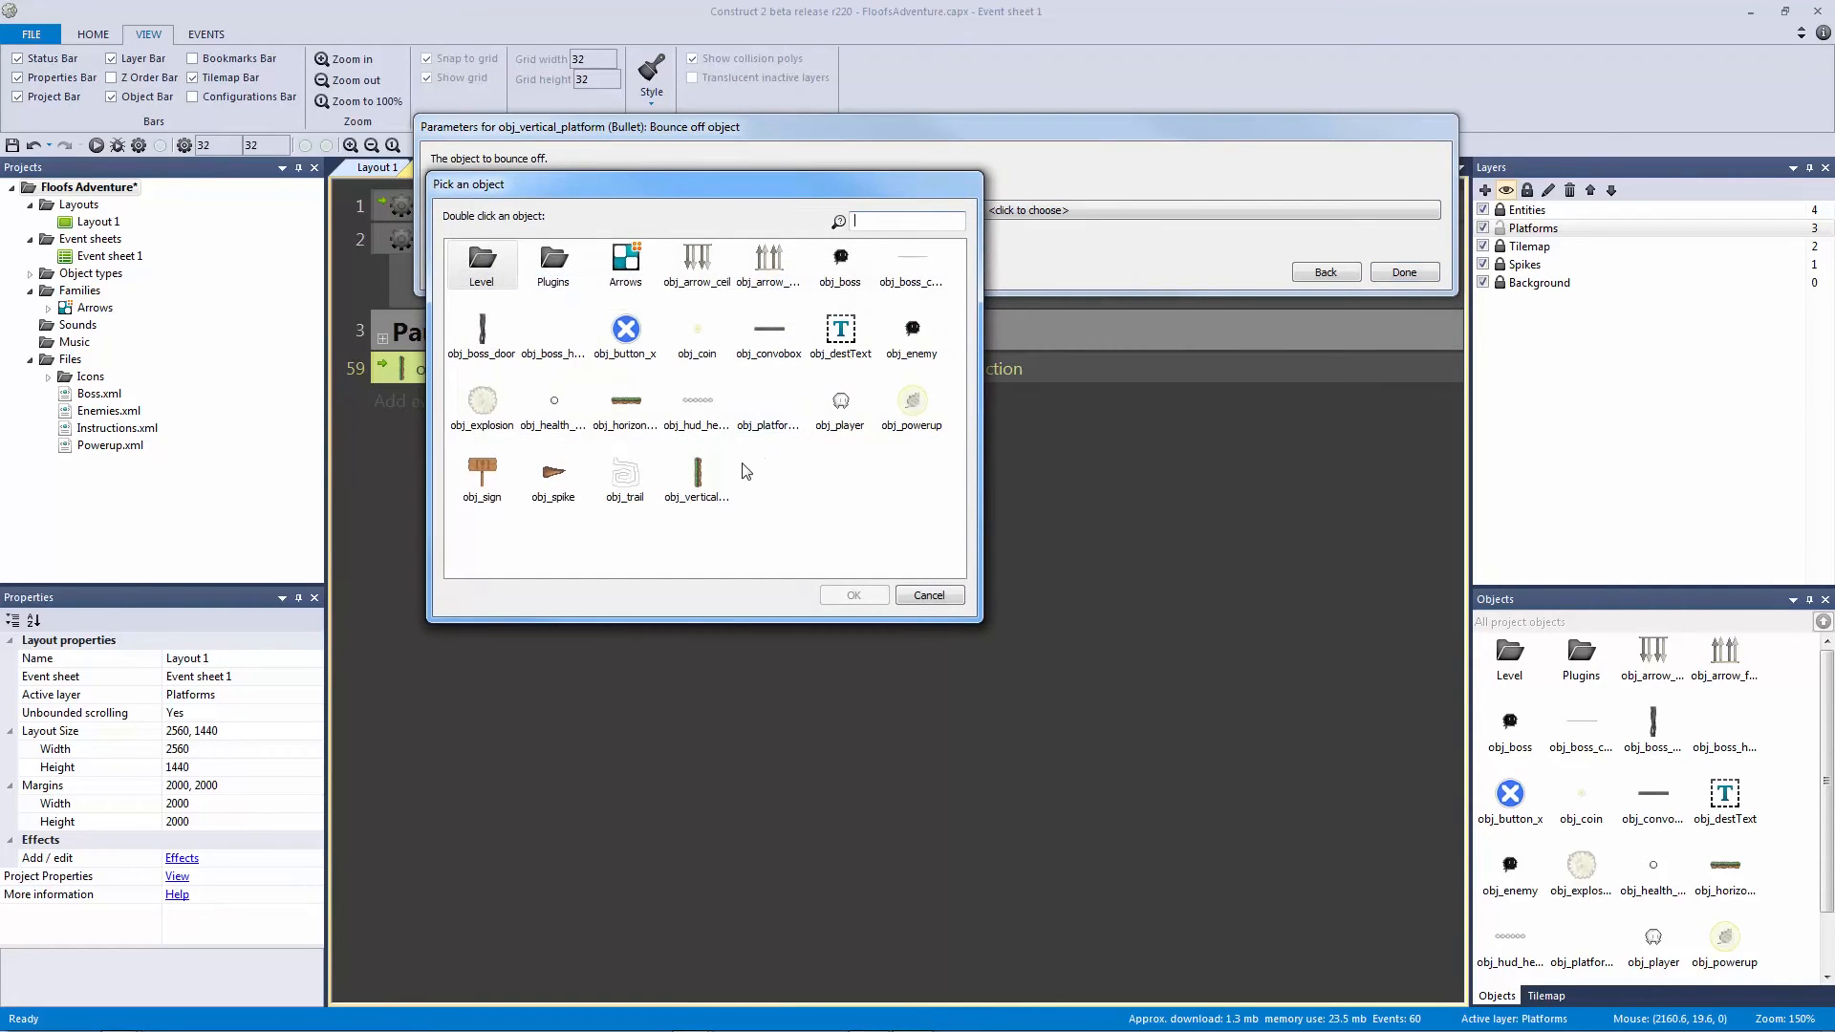
pyautogui.click(770, 409)
pyautogui.doubleClick(774, 421)
pyautogui.click(1401, 293)
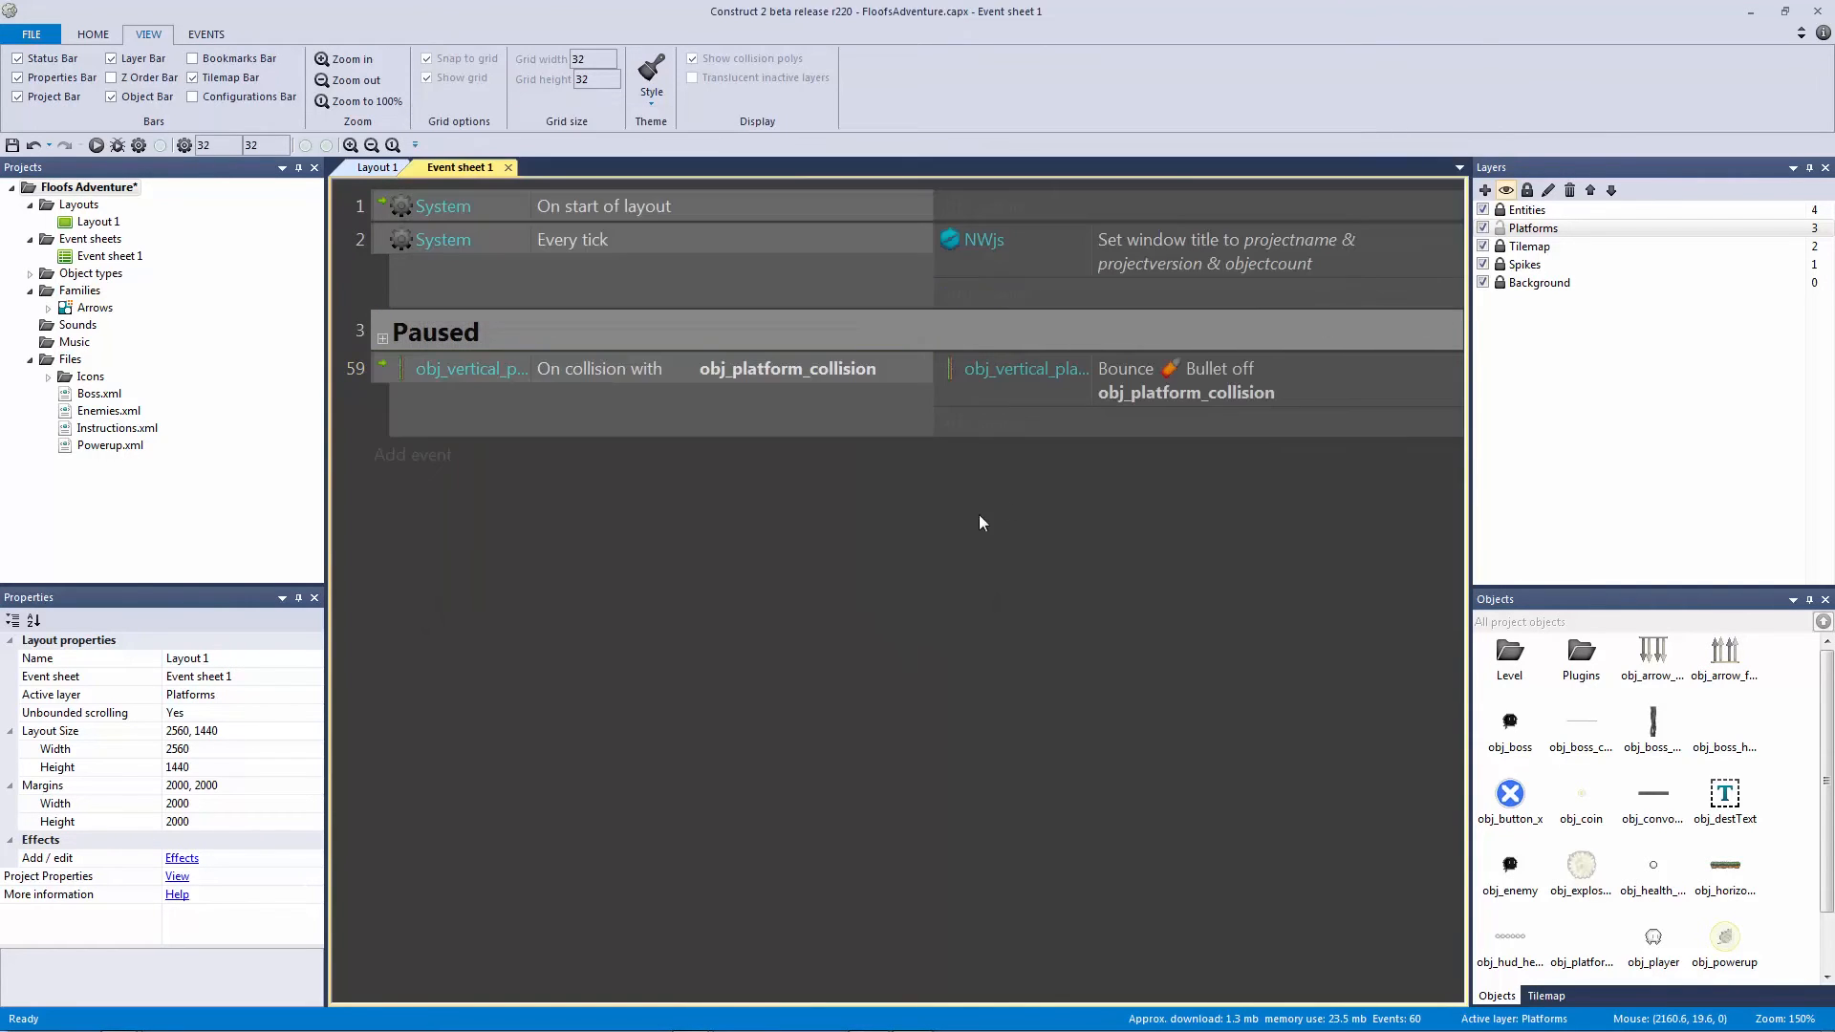
# Step: Add an event group named Non Paused above the vertical platform's collision event
pyautogui.click(441, 397)
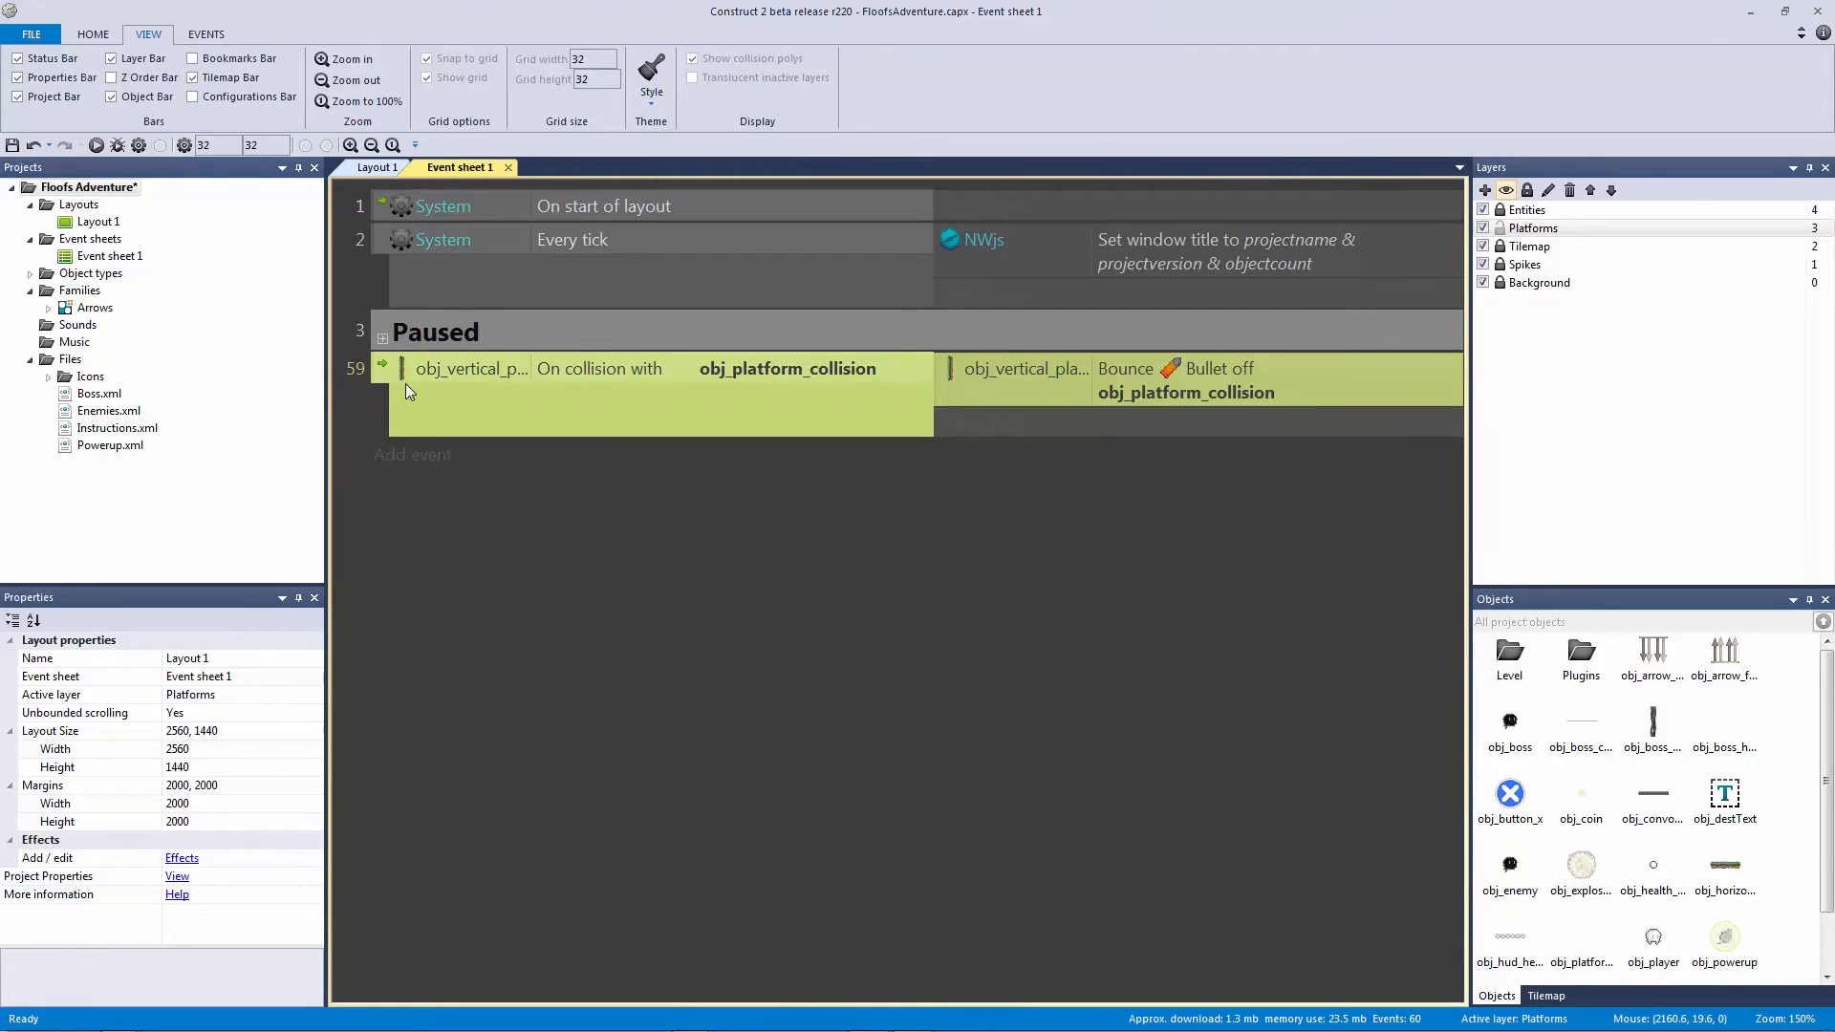
pyautogui.write('gNon ')
pyautogui.write('Paused')
pyautogui.press('Return')
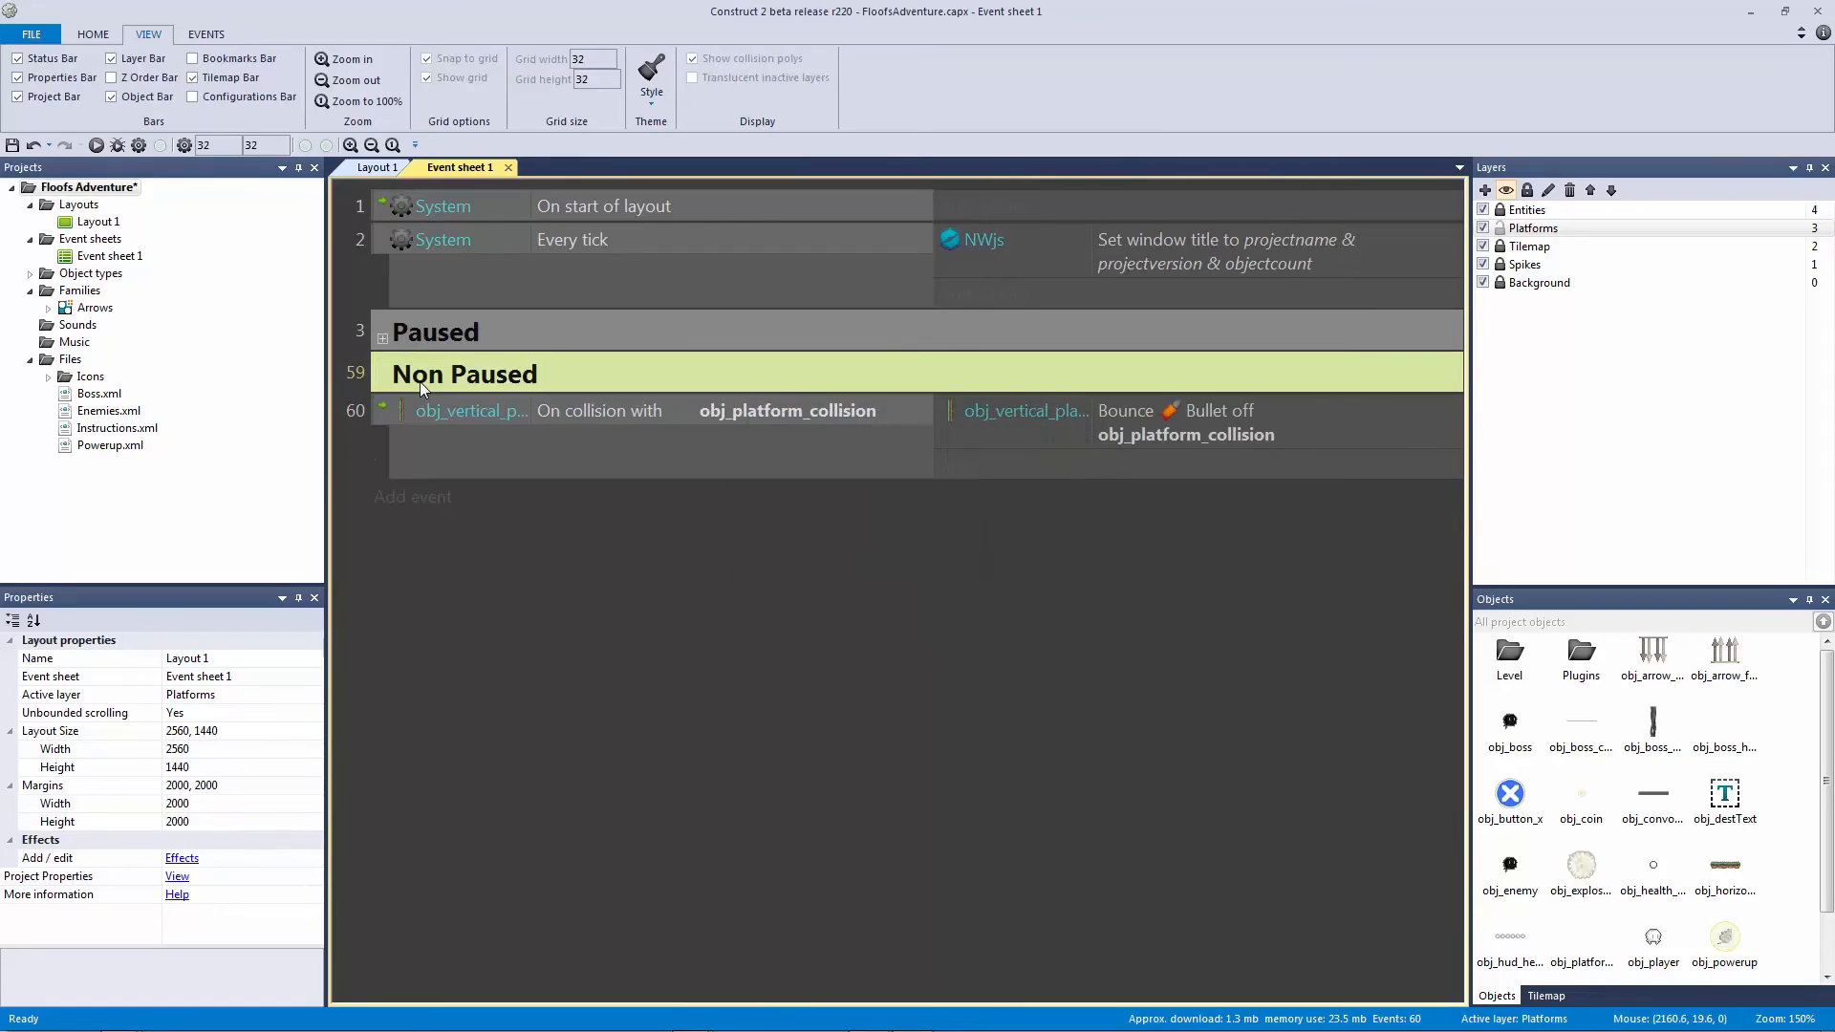
# Step: Nest the vertical platform's collision event inside the Non Paused group and duplicate it there
pyautogui.click(386, 405)
pyautogui.moveTo(422, 386); pyautogui.dragTo(424, 376)
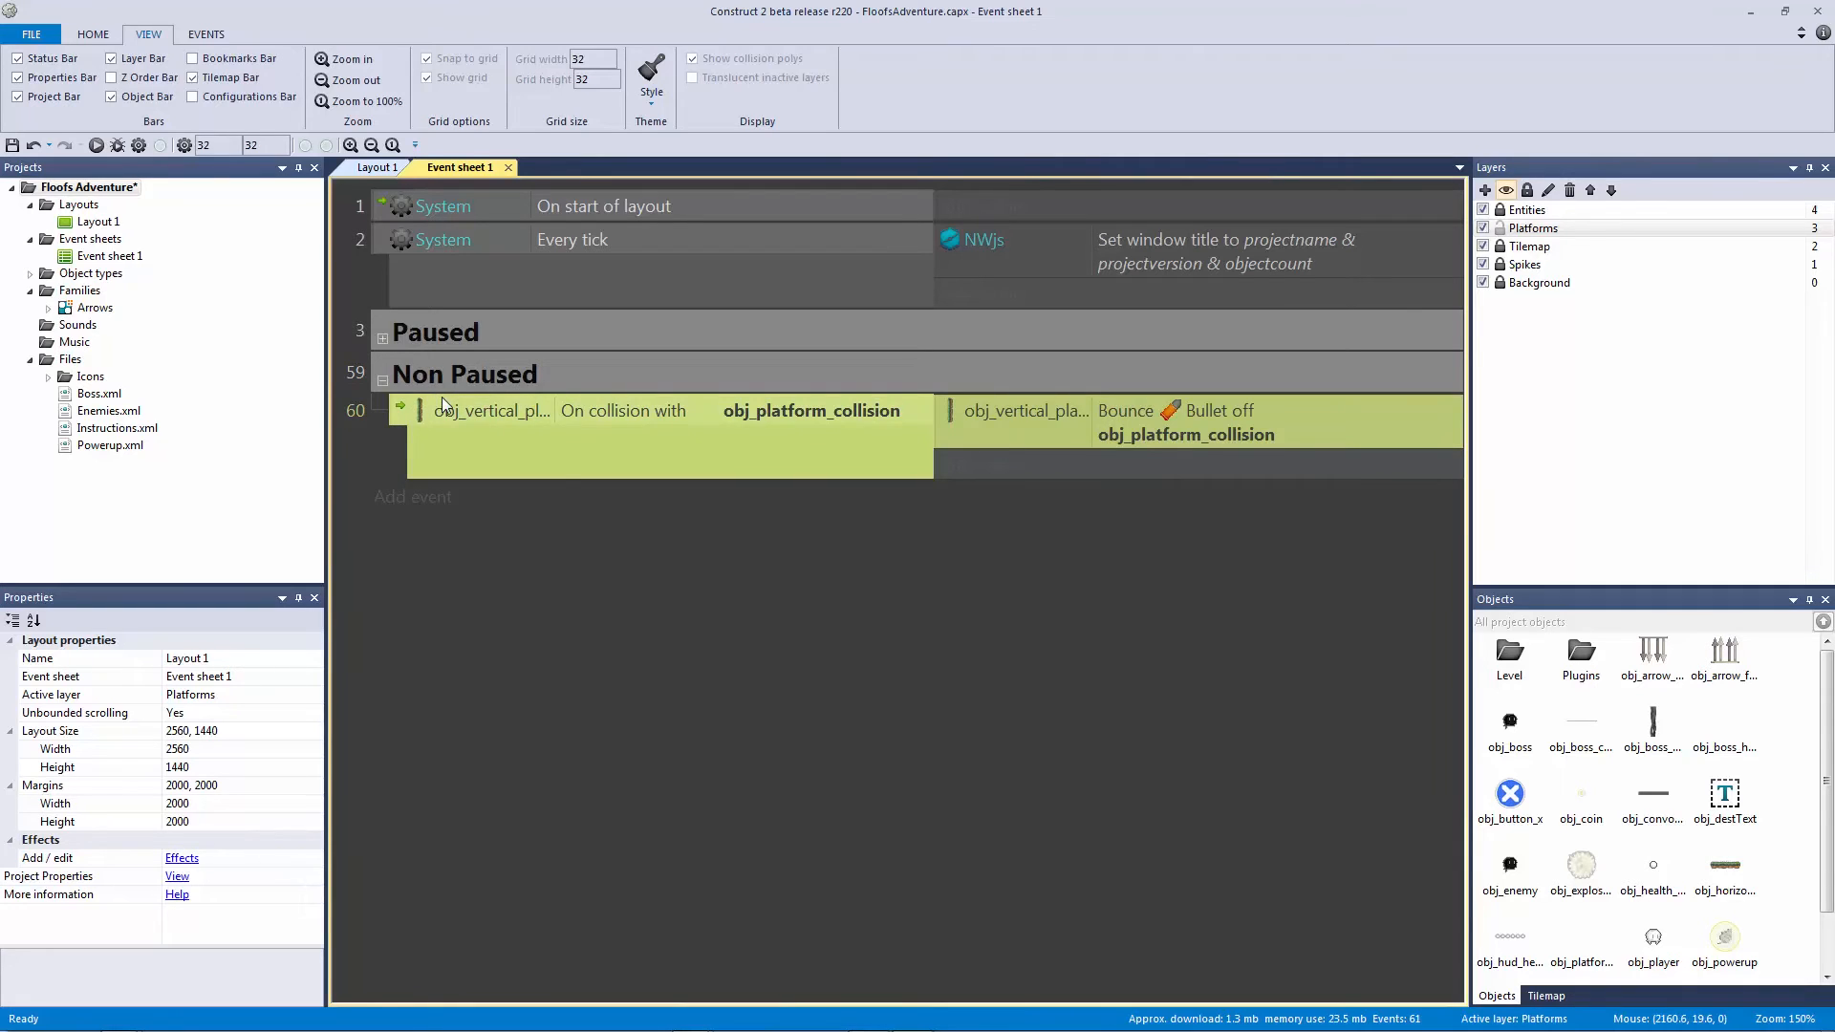
pyautogui.hotkey('ctrl', 'v')
pyautogui.click(573, 501)
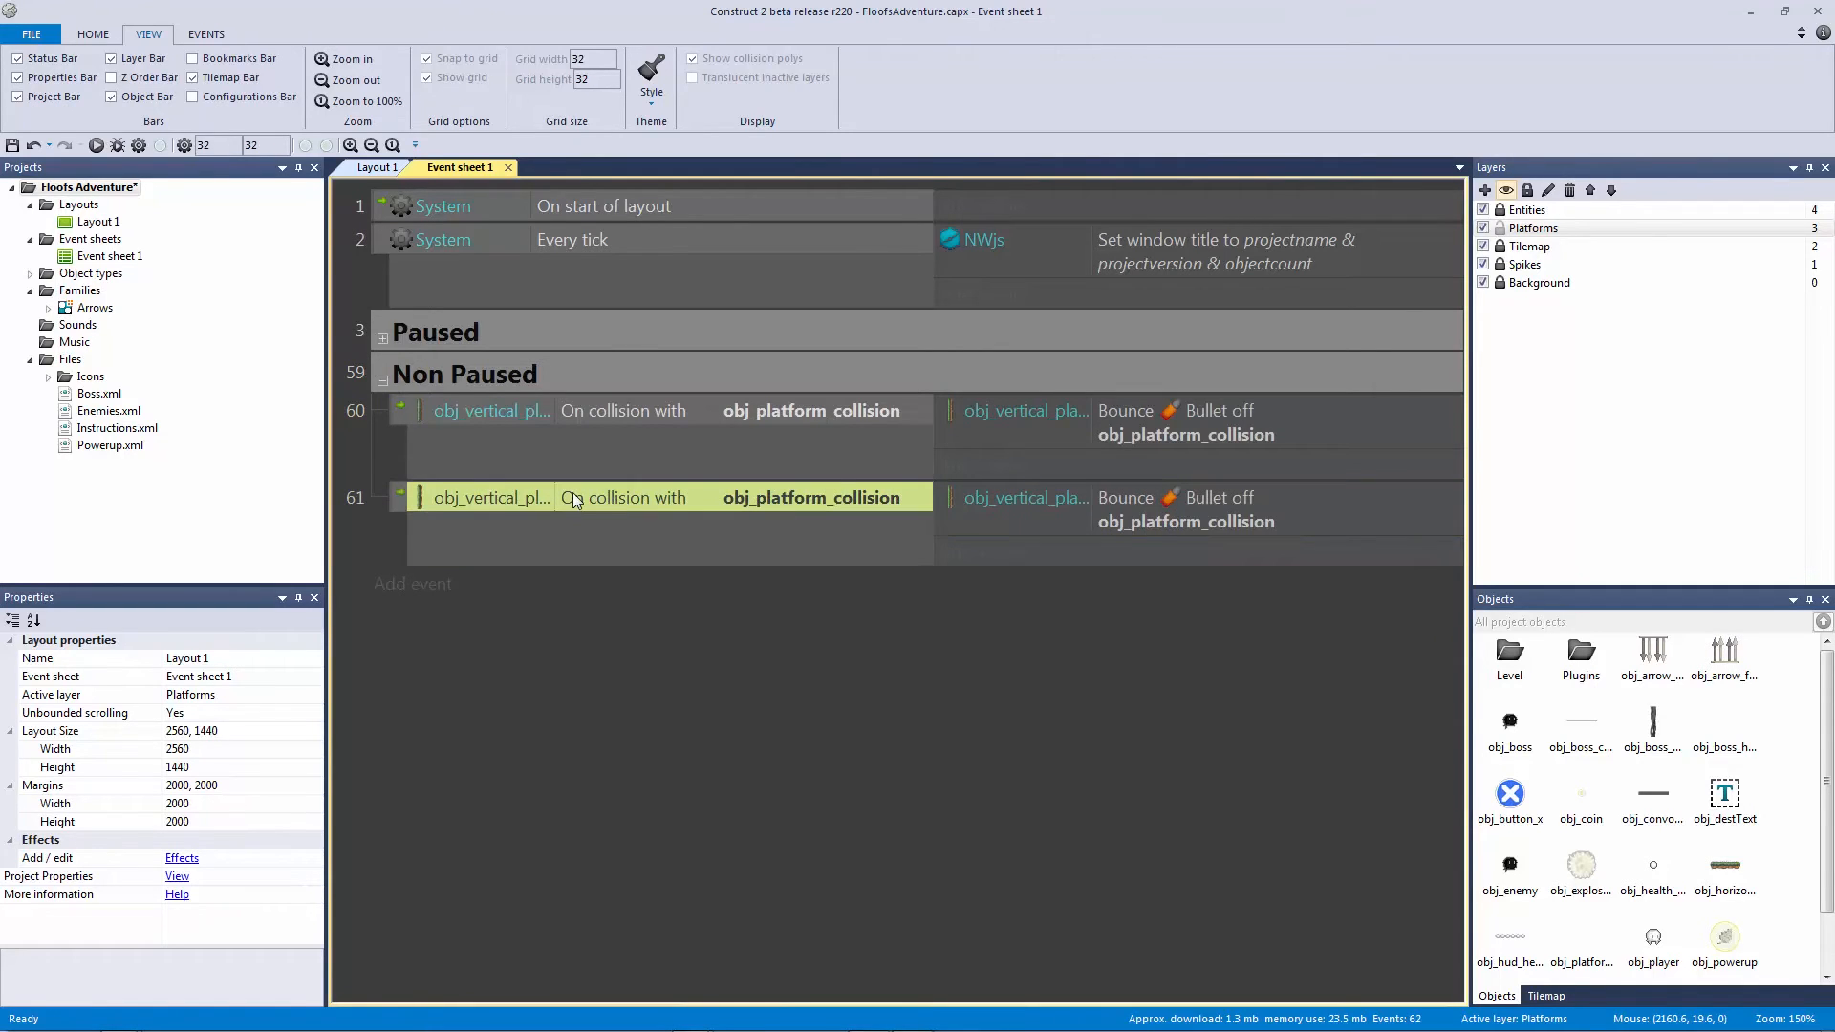
pyautogui.doubleClick(547, 502)
pyautogui.click(913, 595)
pyautogui.press('r')
pyautogui.click(699, 279)
pyautogui.click(635, 285)
pyautogui.click(536, 273)
pyautogui.click(478, 268)
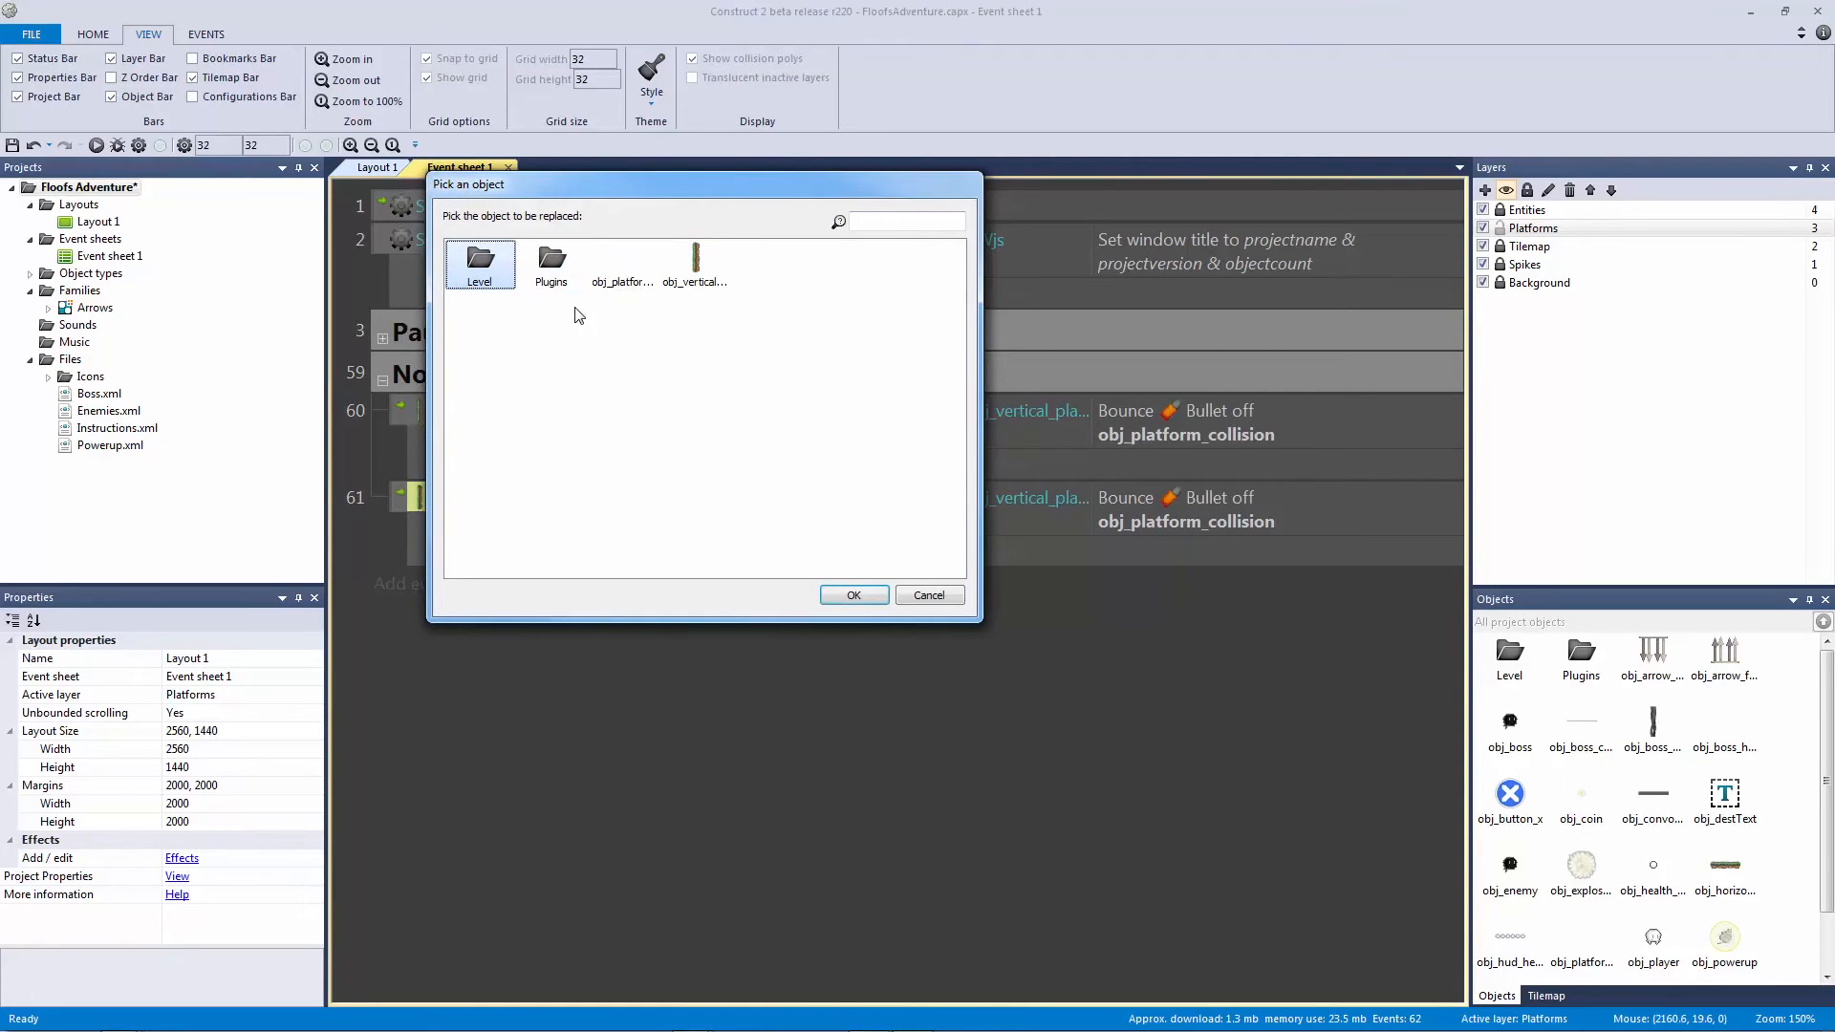
pyautogui.doubleClick(698, 267)
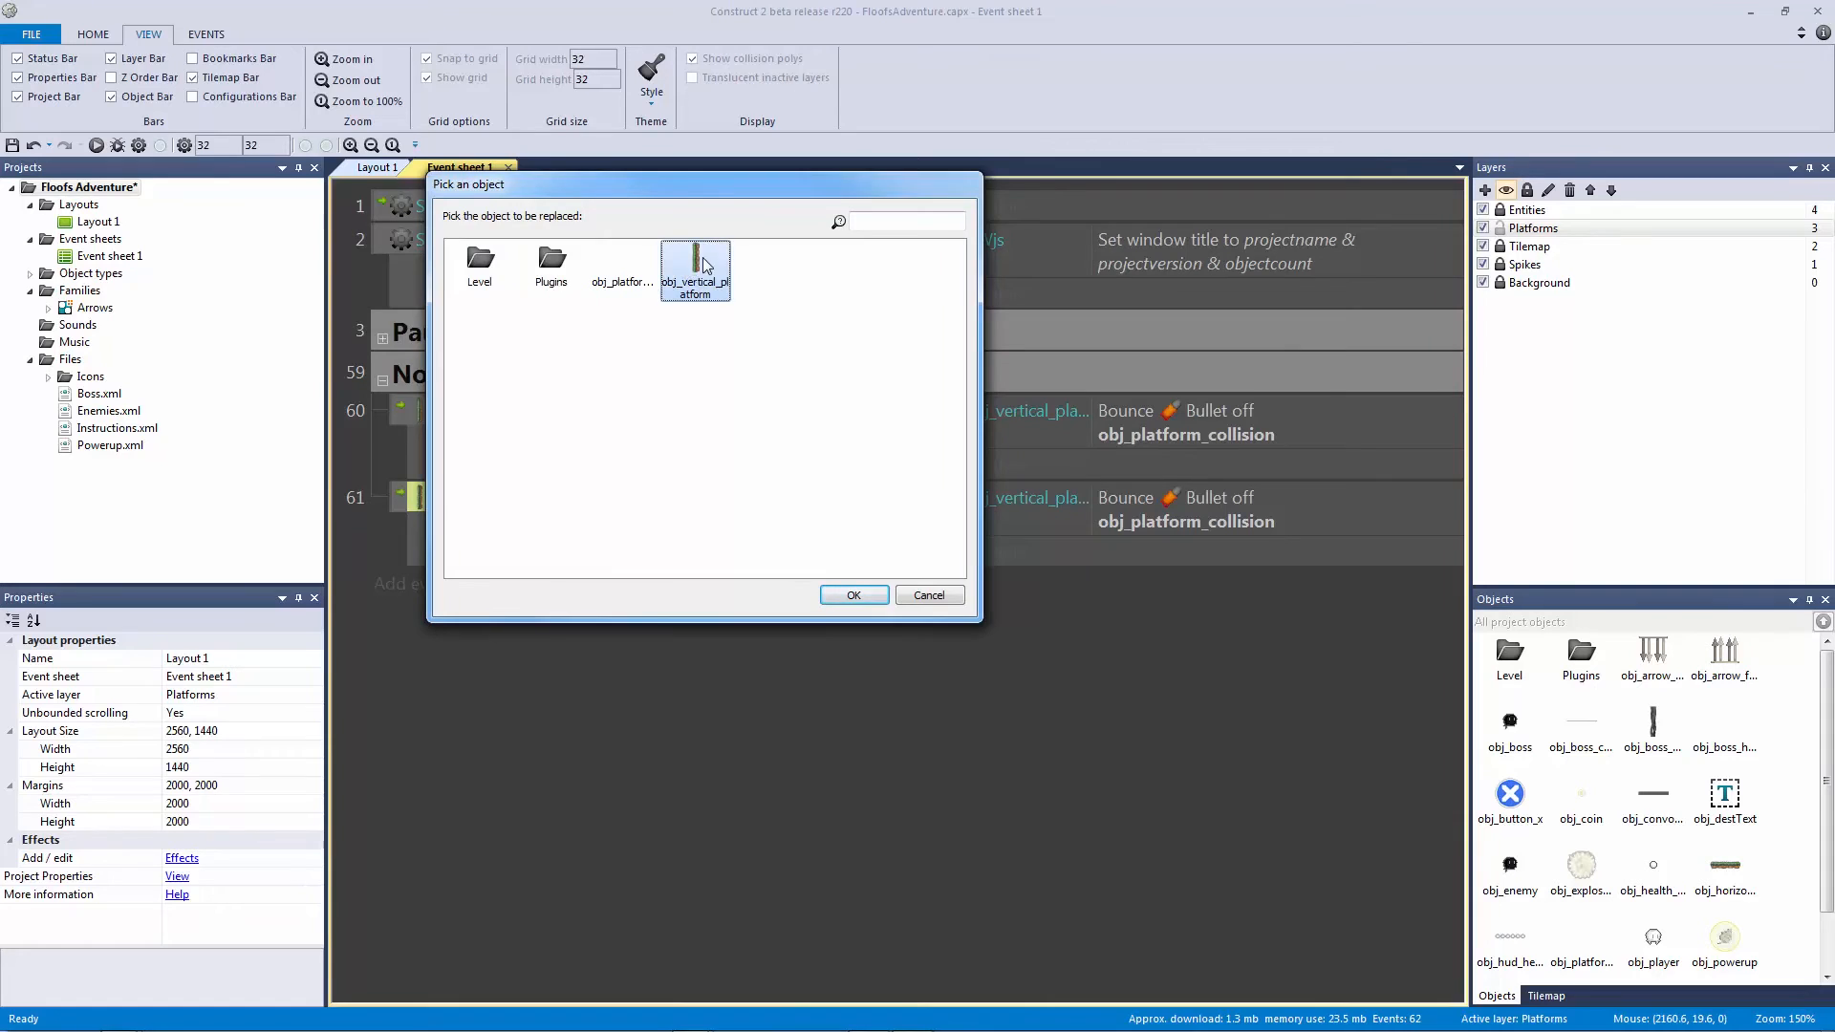
pyautogui.click(918, 584)
pyautogui.click(613, 593)
pyautogui.click(573, 497)
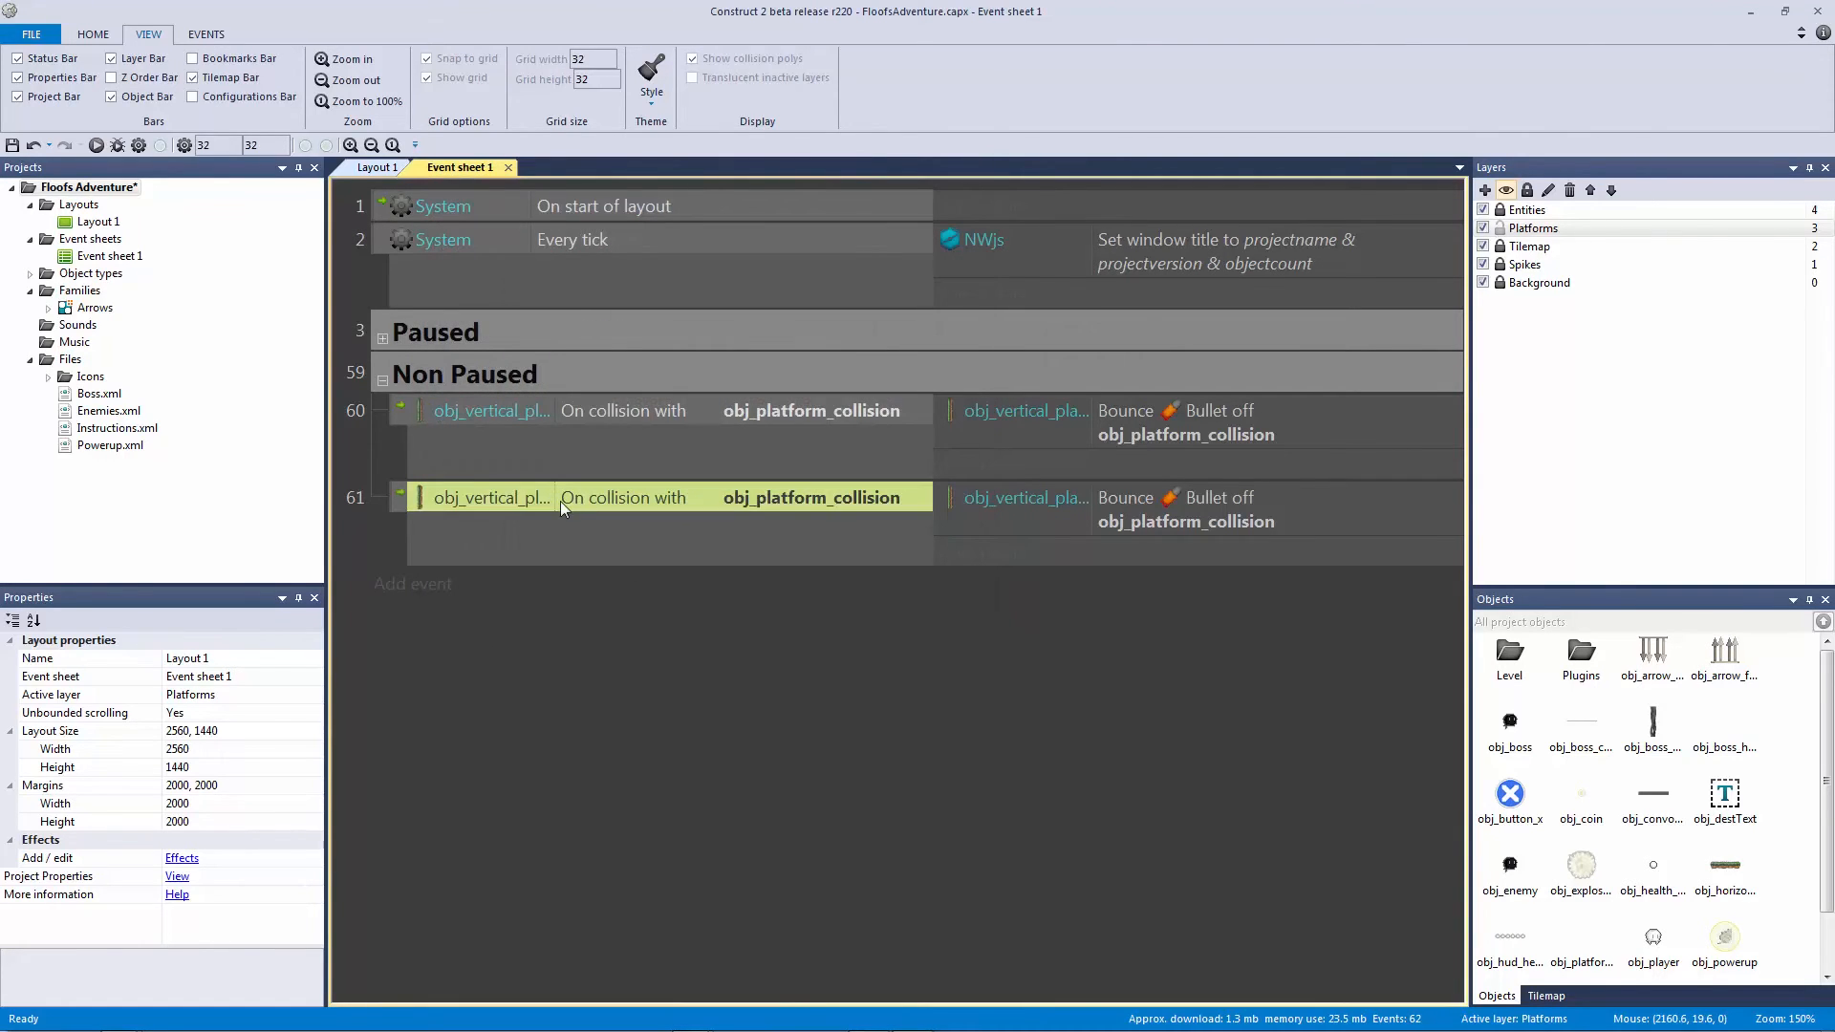
# Step: Widen the condition's object column and replace obj_vertical_platform with obj_horizontal_platform in the duplicated event's condition
pyautogui.moveTo(552, 498); pyautogui.dragTo(616, 497)
pyautogui.click(708, 656)
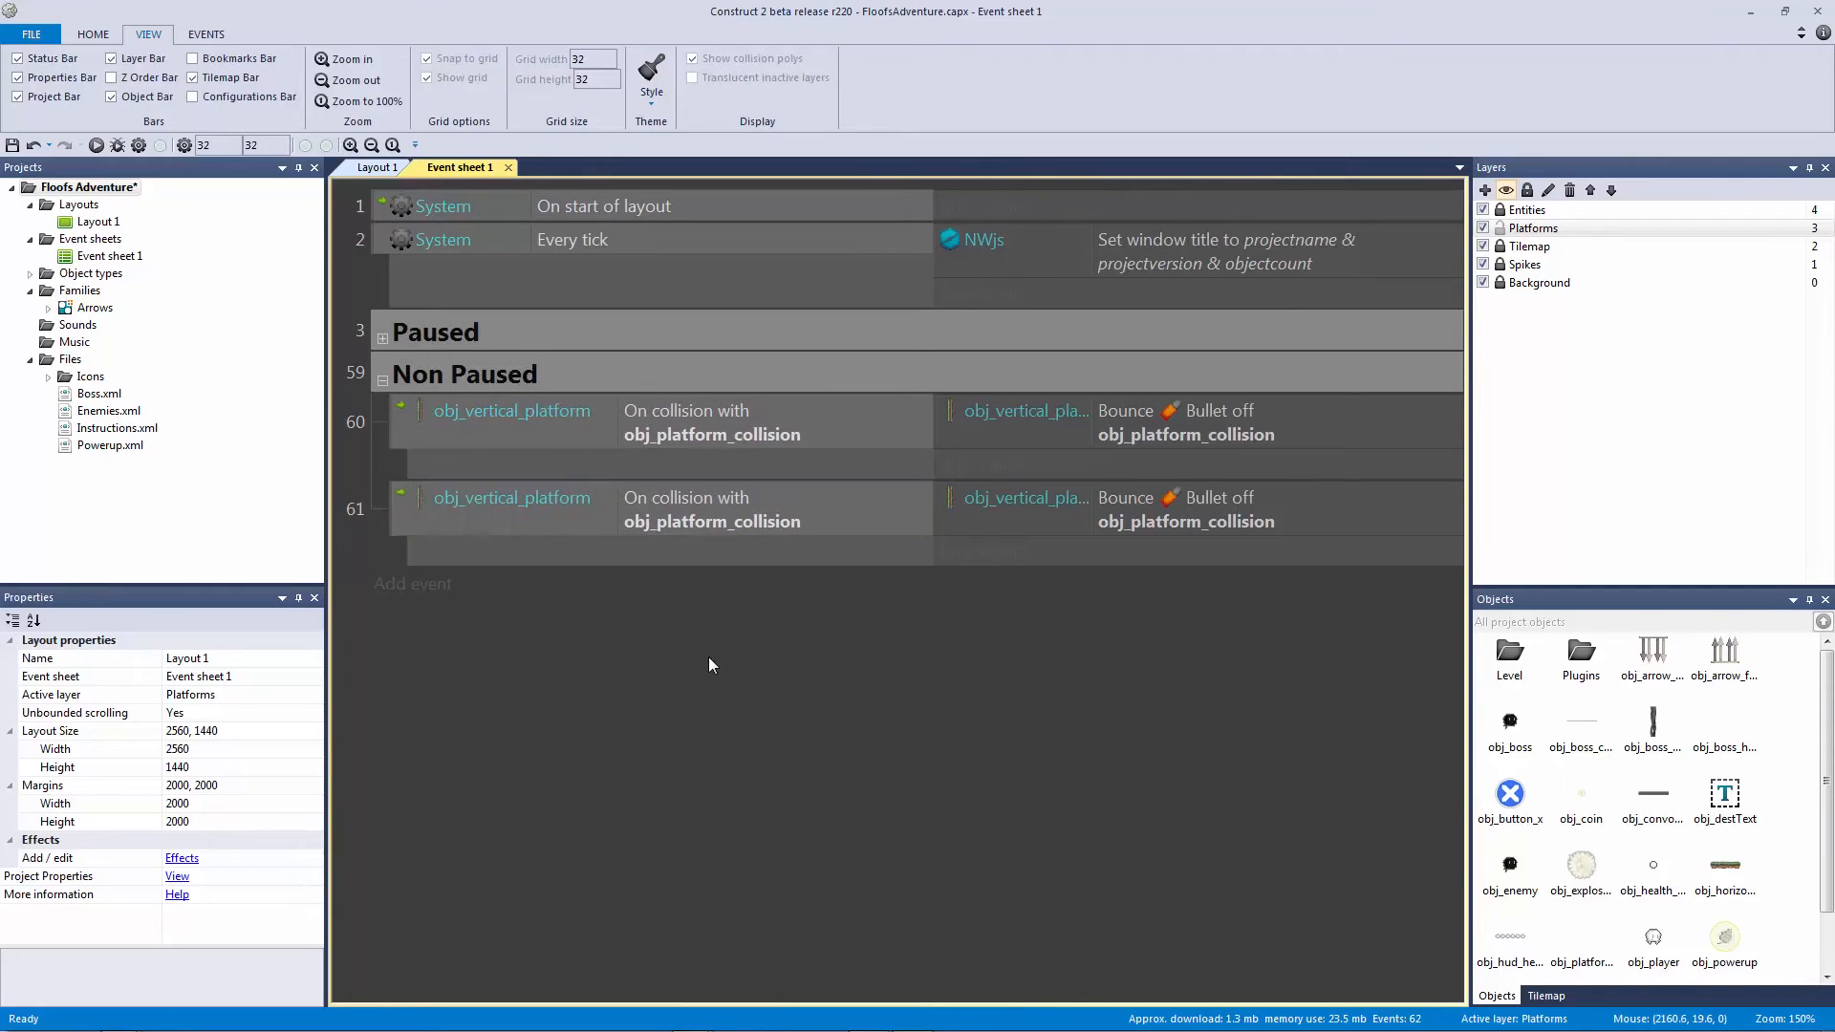
pyautogui.click(566, 520)
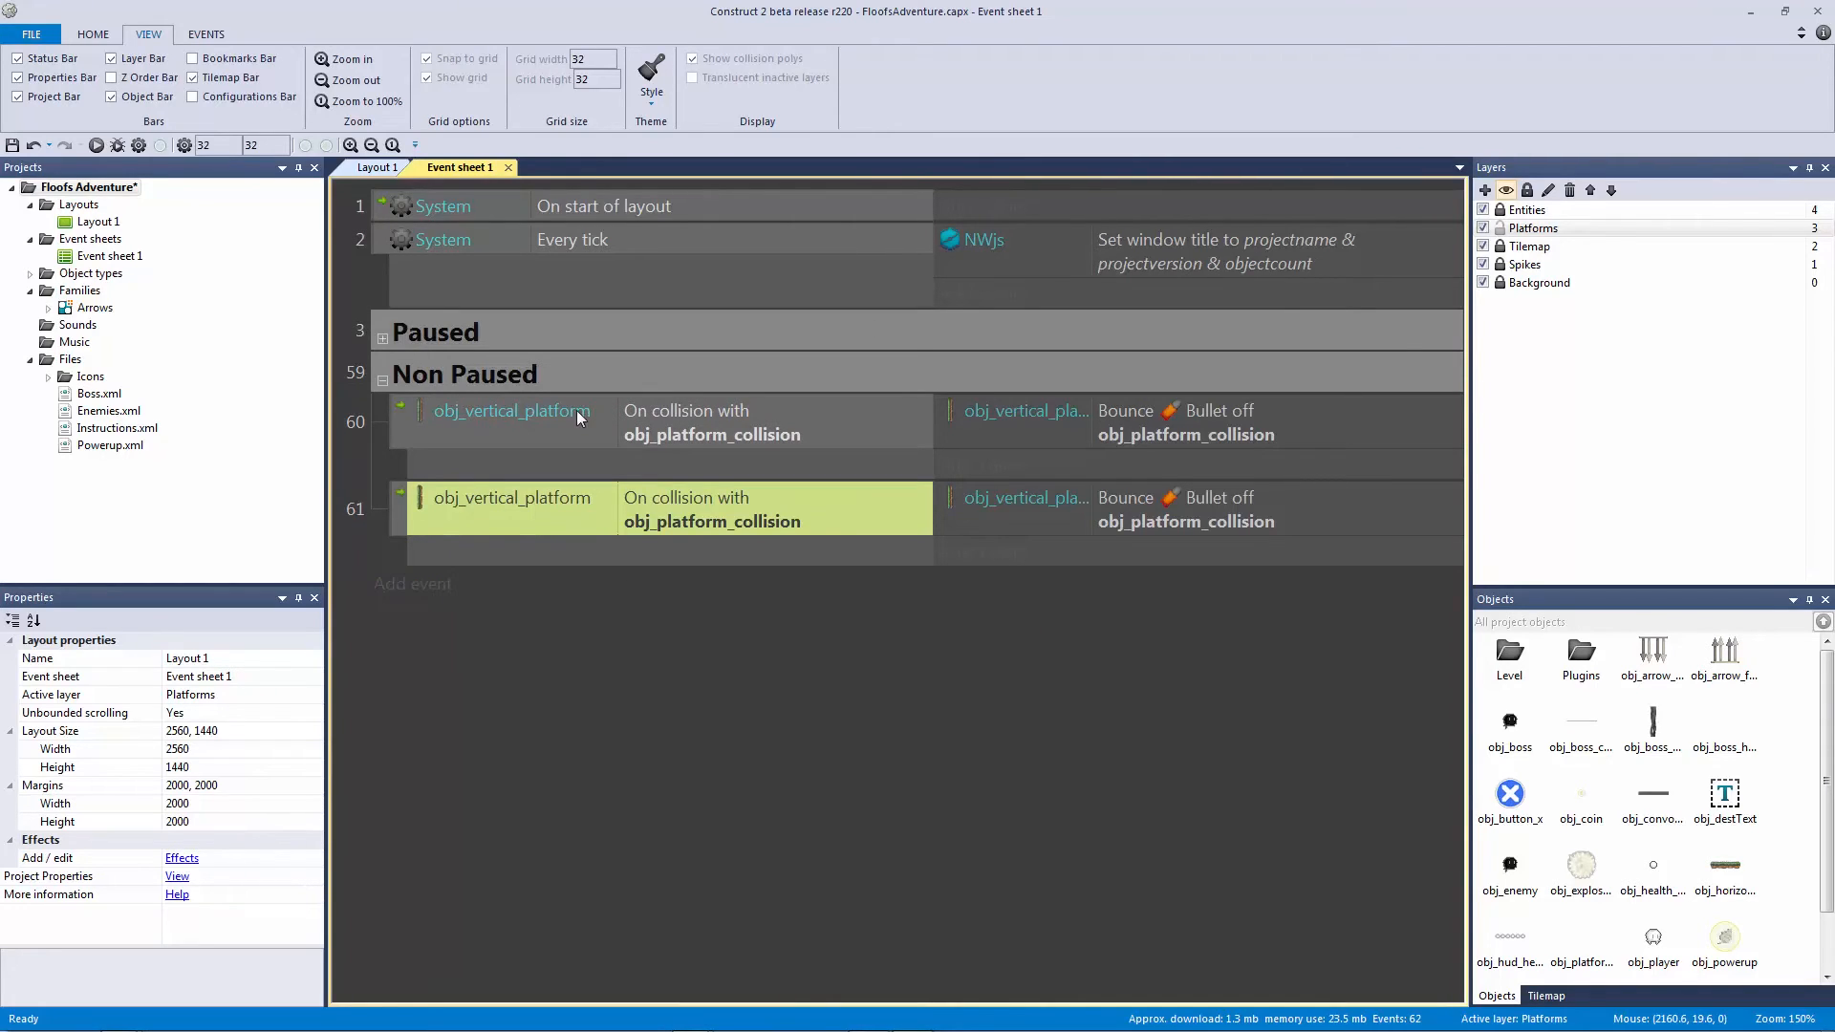
pyautogui.doubleClick(587, 528)
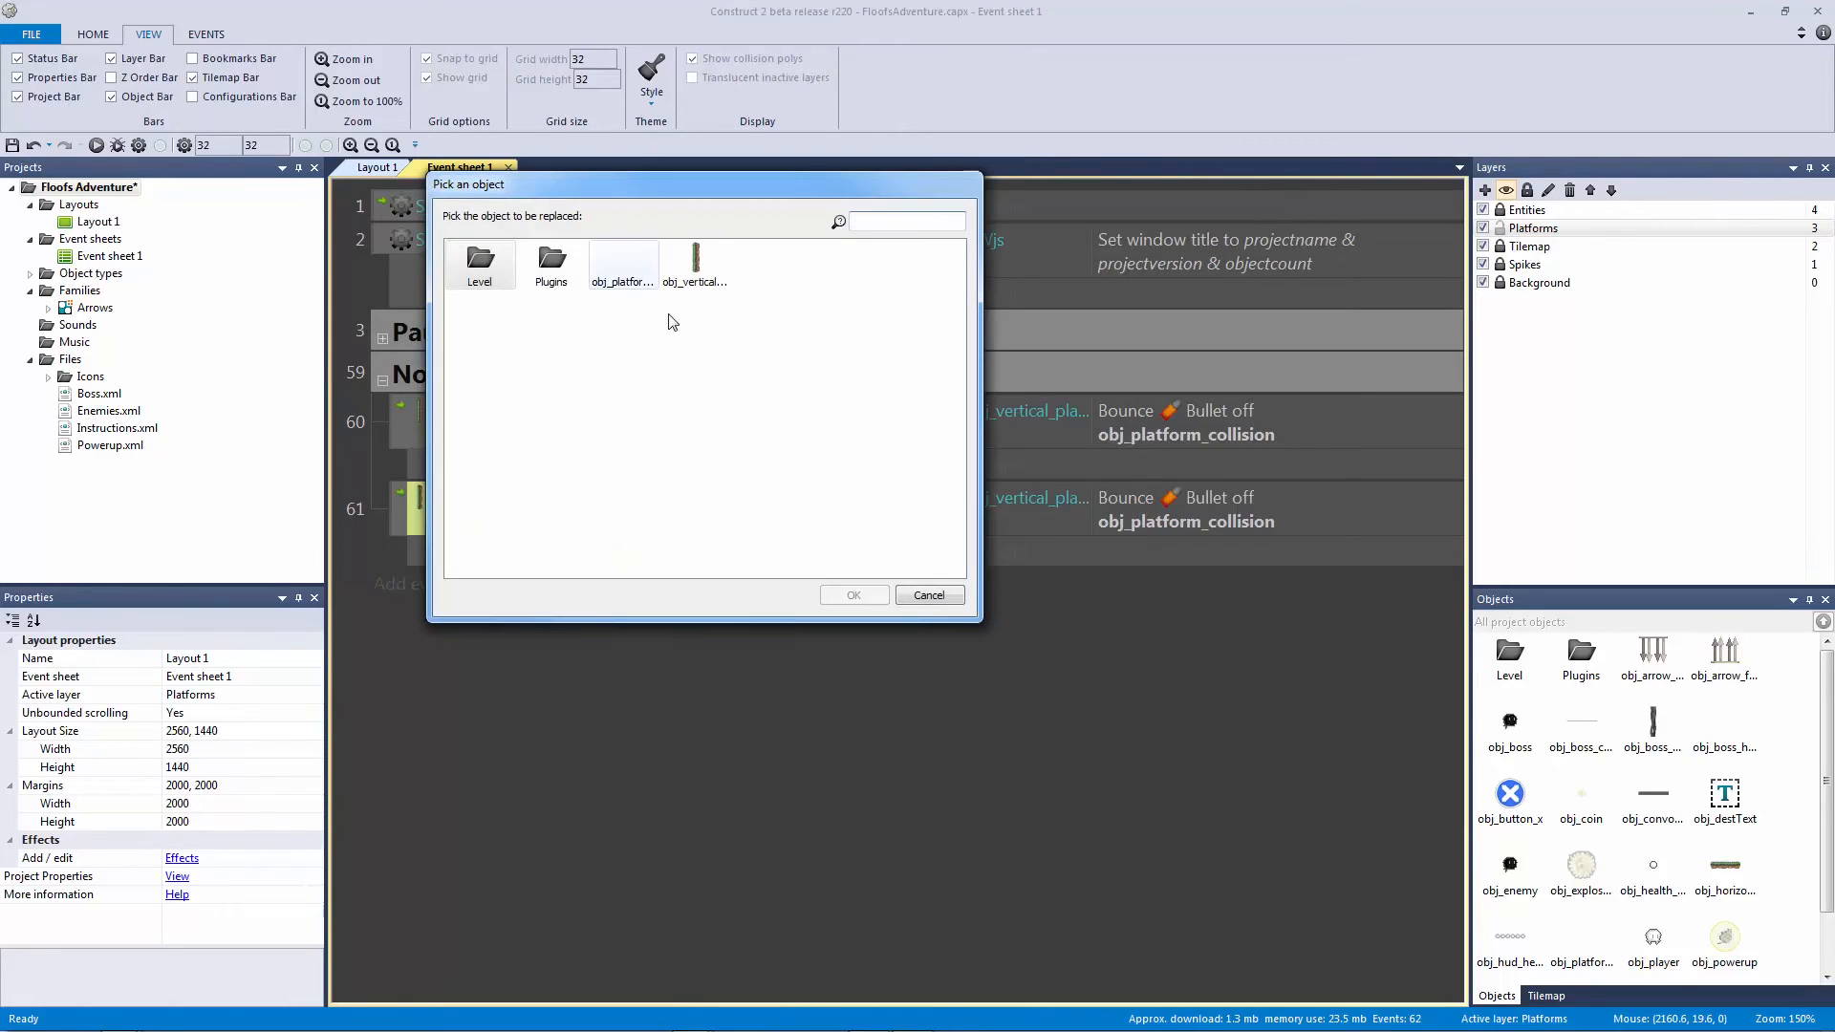
pyautogui.doubleClick(707, 273)
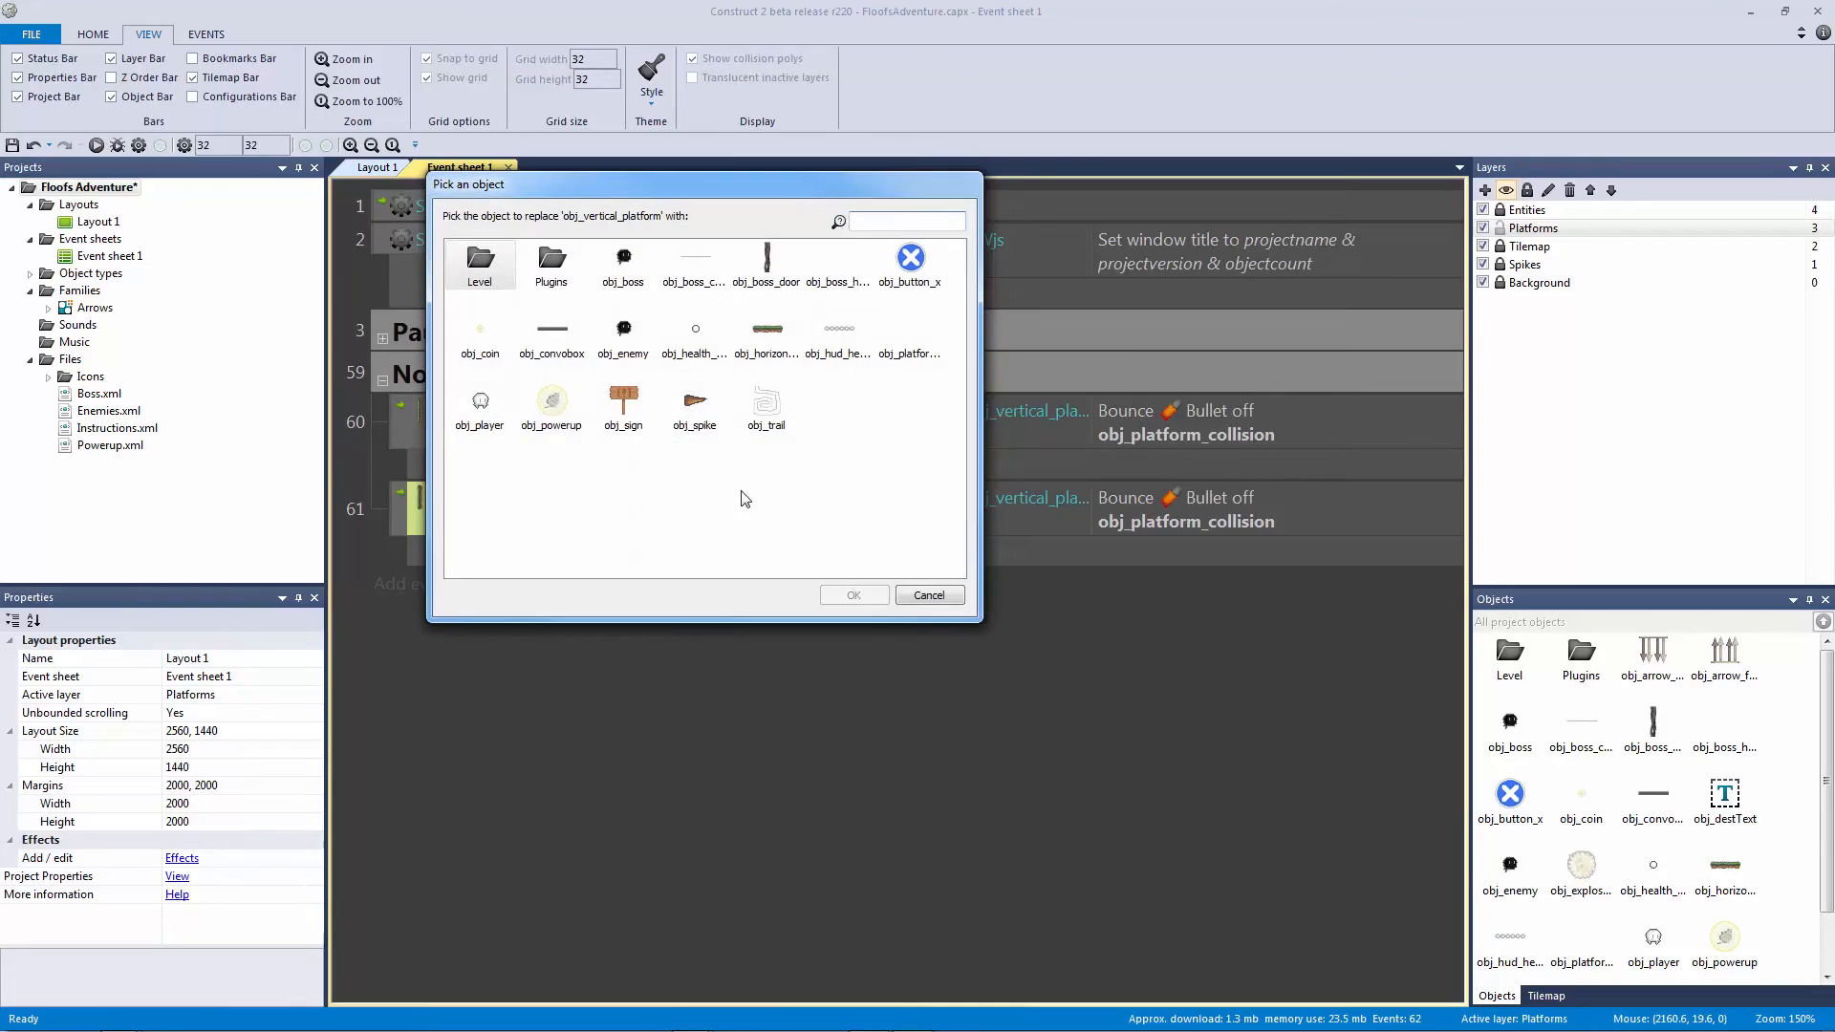
pyautogui.click(774, 343)
pyautogui.doubleClick(772, 339)
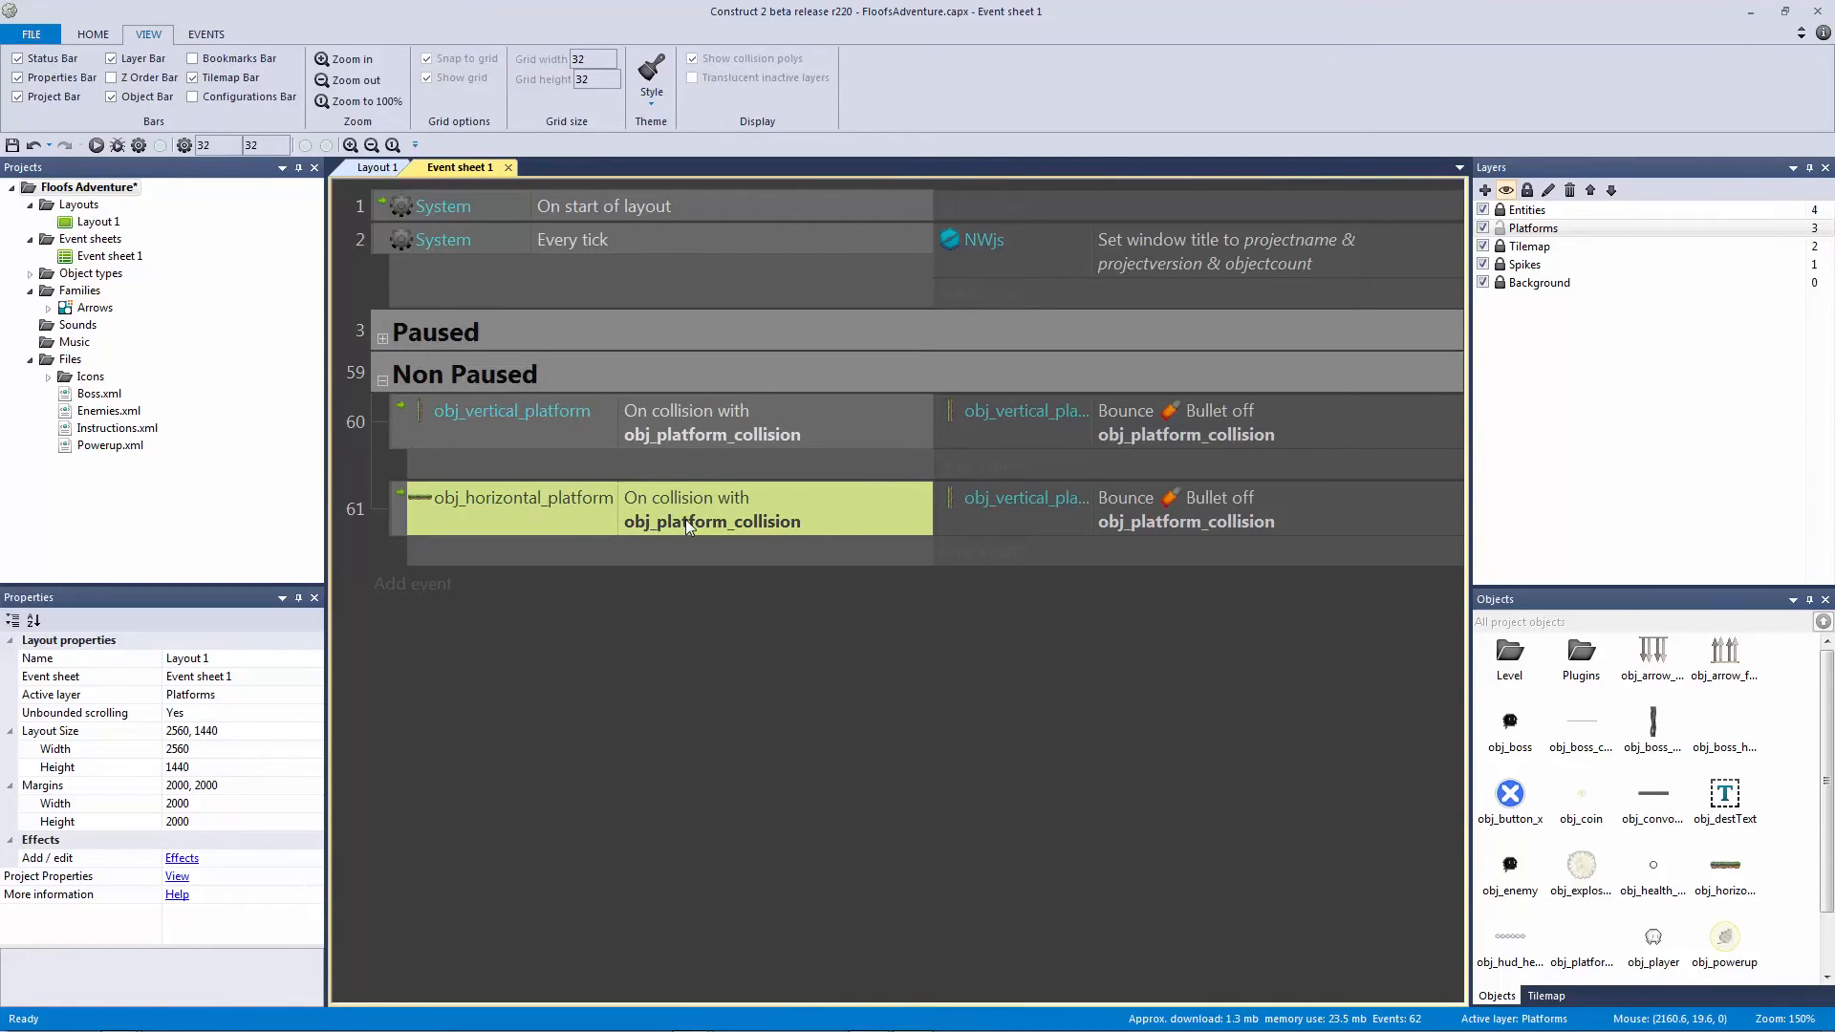
# Step: Widen the action's object column, replace obj_vertical_platform with obj_horizontal_platform in the duplicated bounce action, and save the project
pyautogui.click(993, 529)
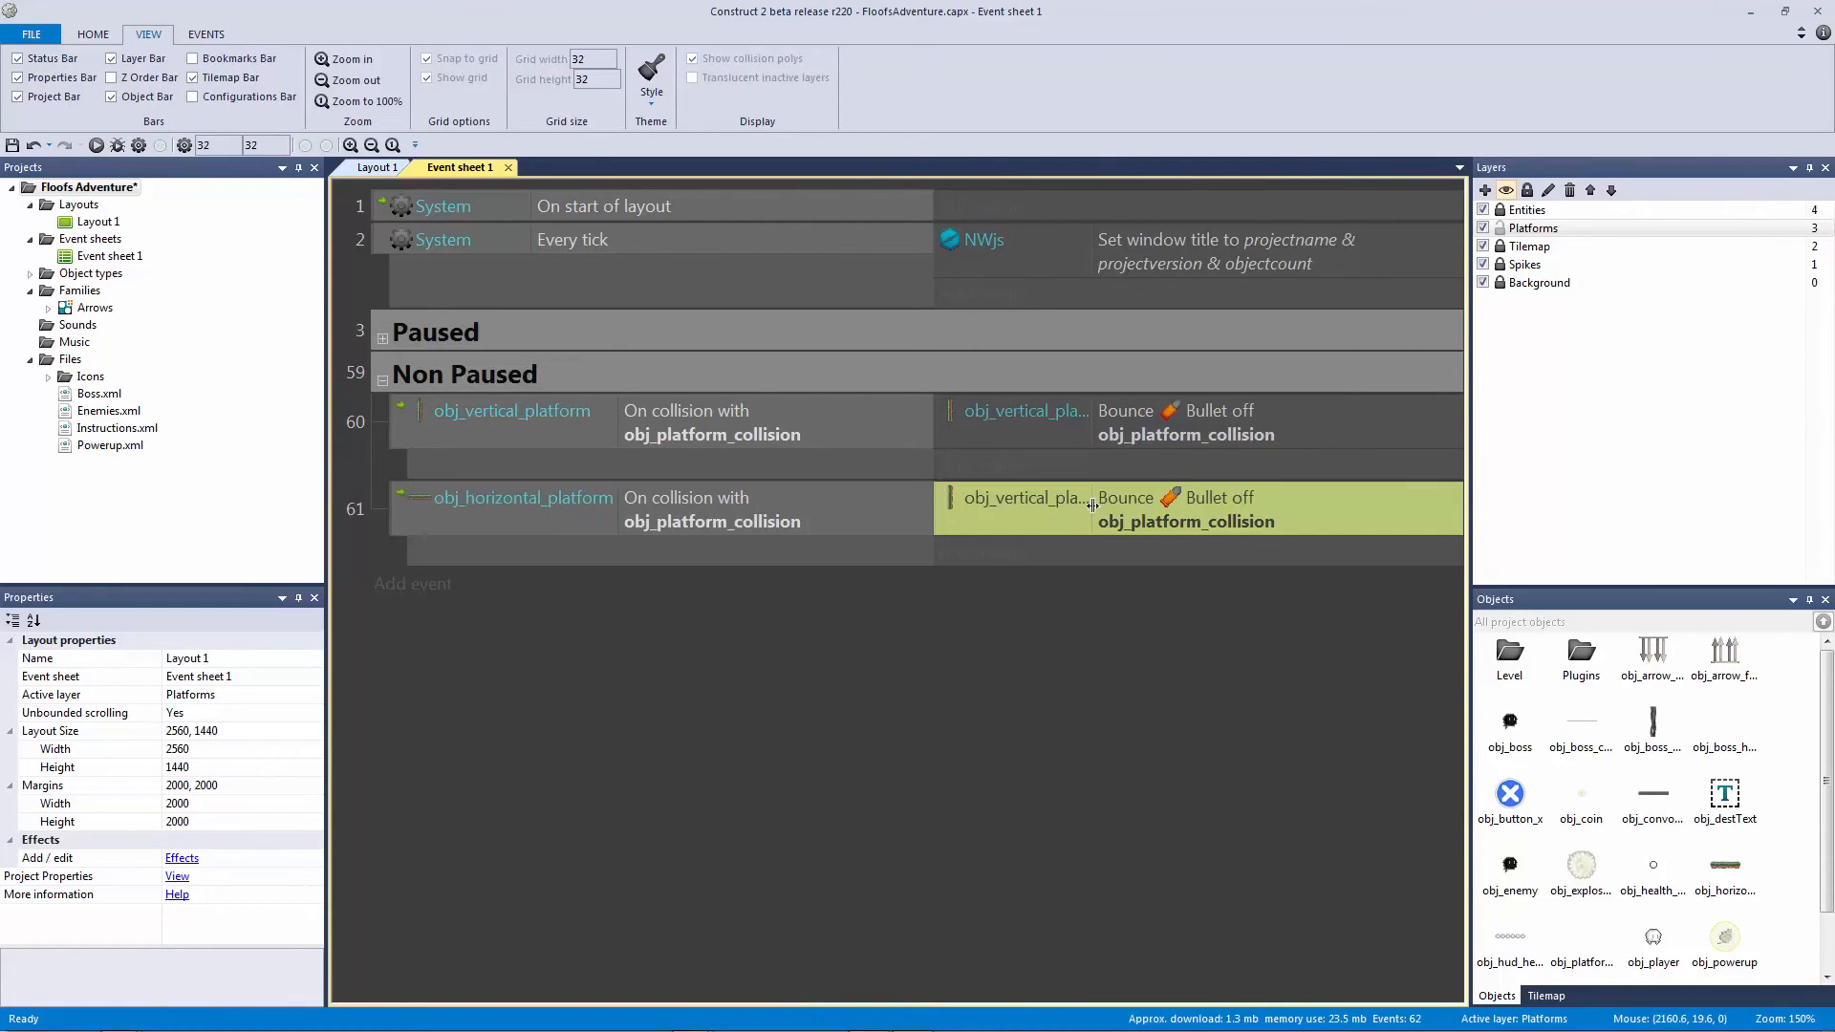
pyautogui.moveTo(1091, 508); pyautogui.dragTo(1176, 511)
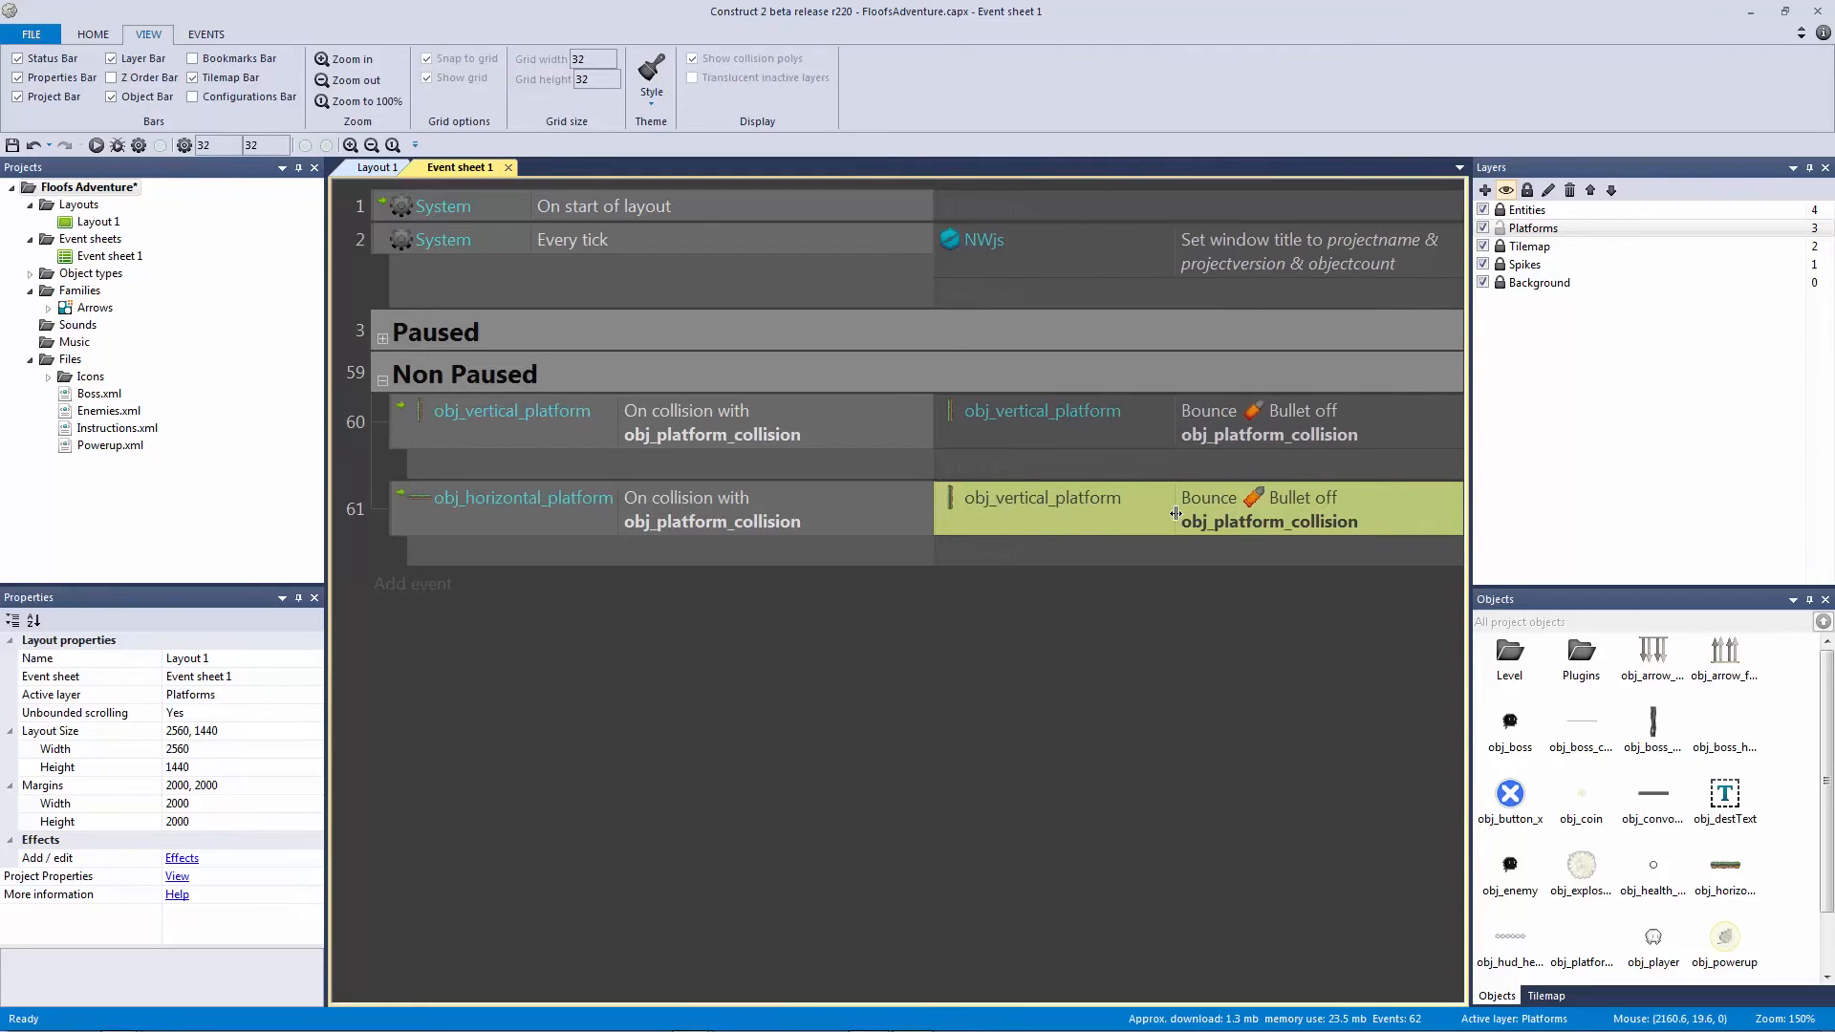
pyautogui.doubleClick(1110, 509)
pyautogui.click(623, 266)
pyautogui.doubleClick(612, 270)
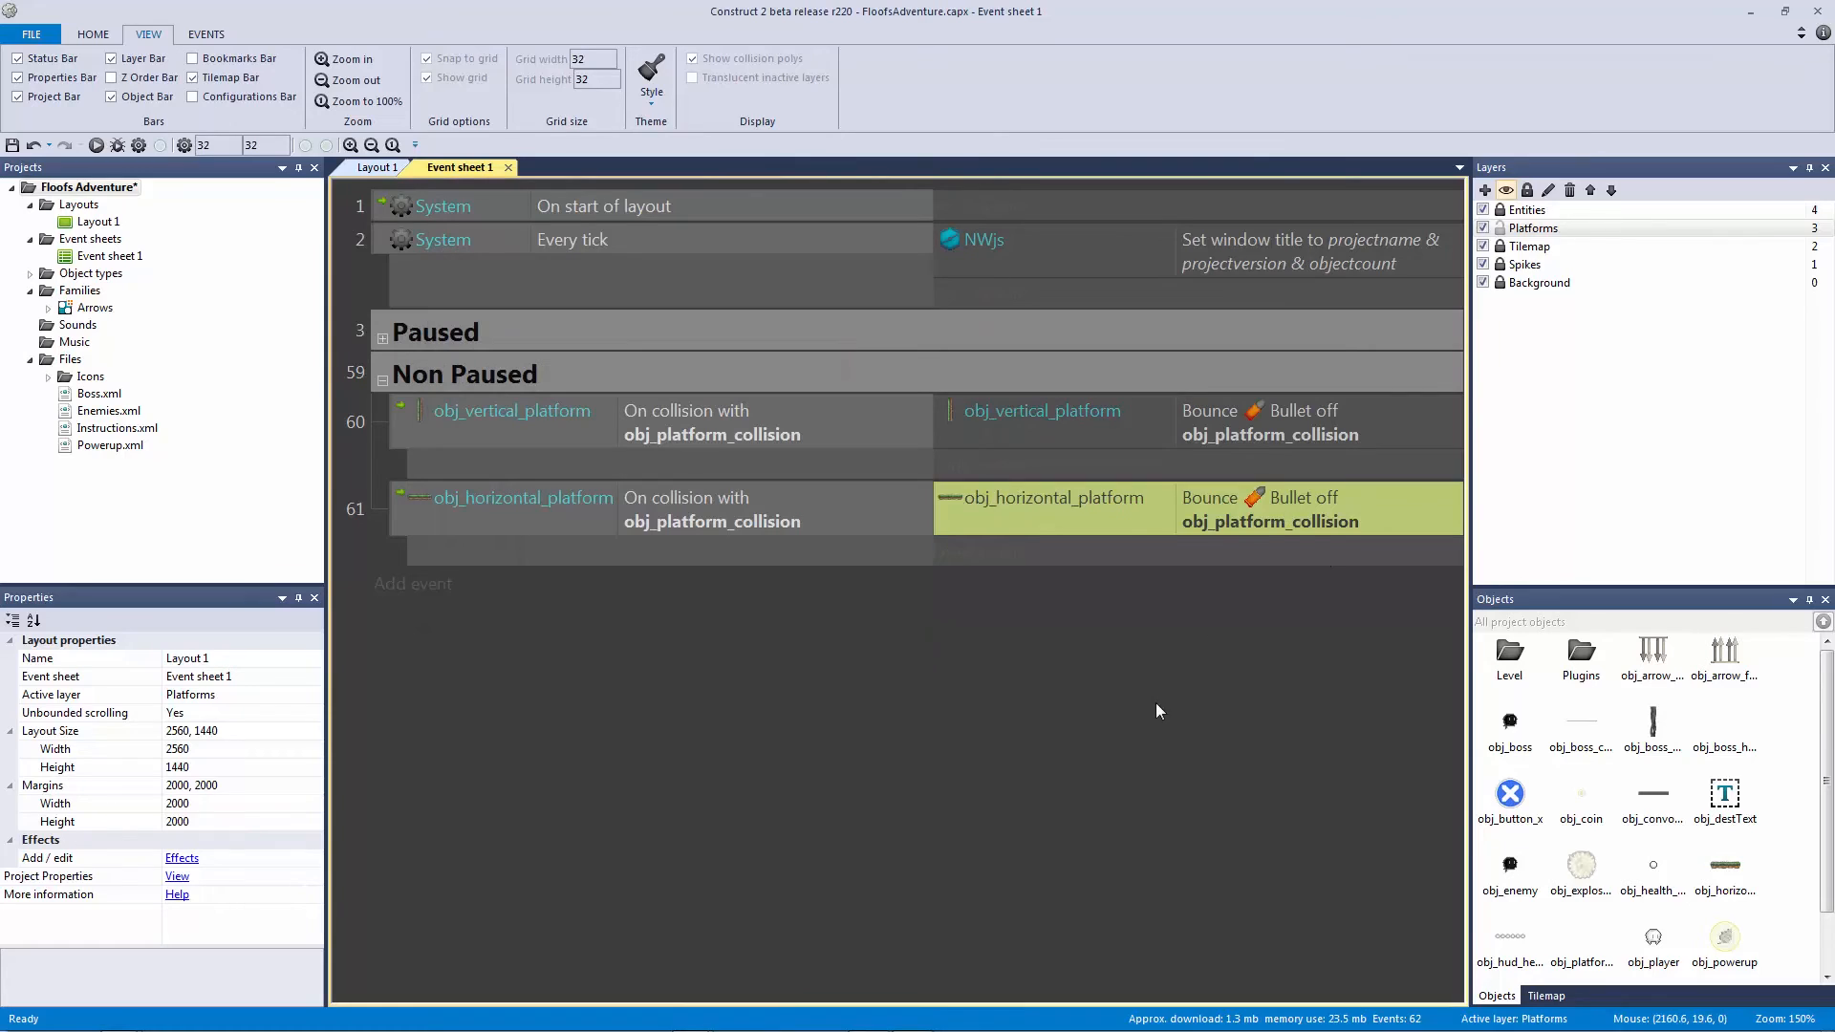
pyautogui.click(1046, 649)
pyautogui.hotkey('ctrl', 's')
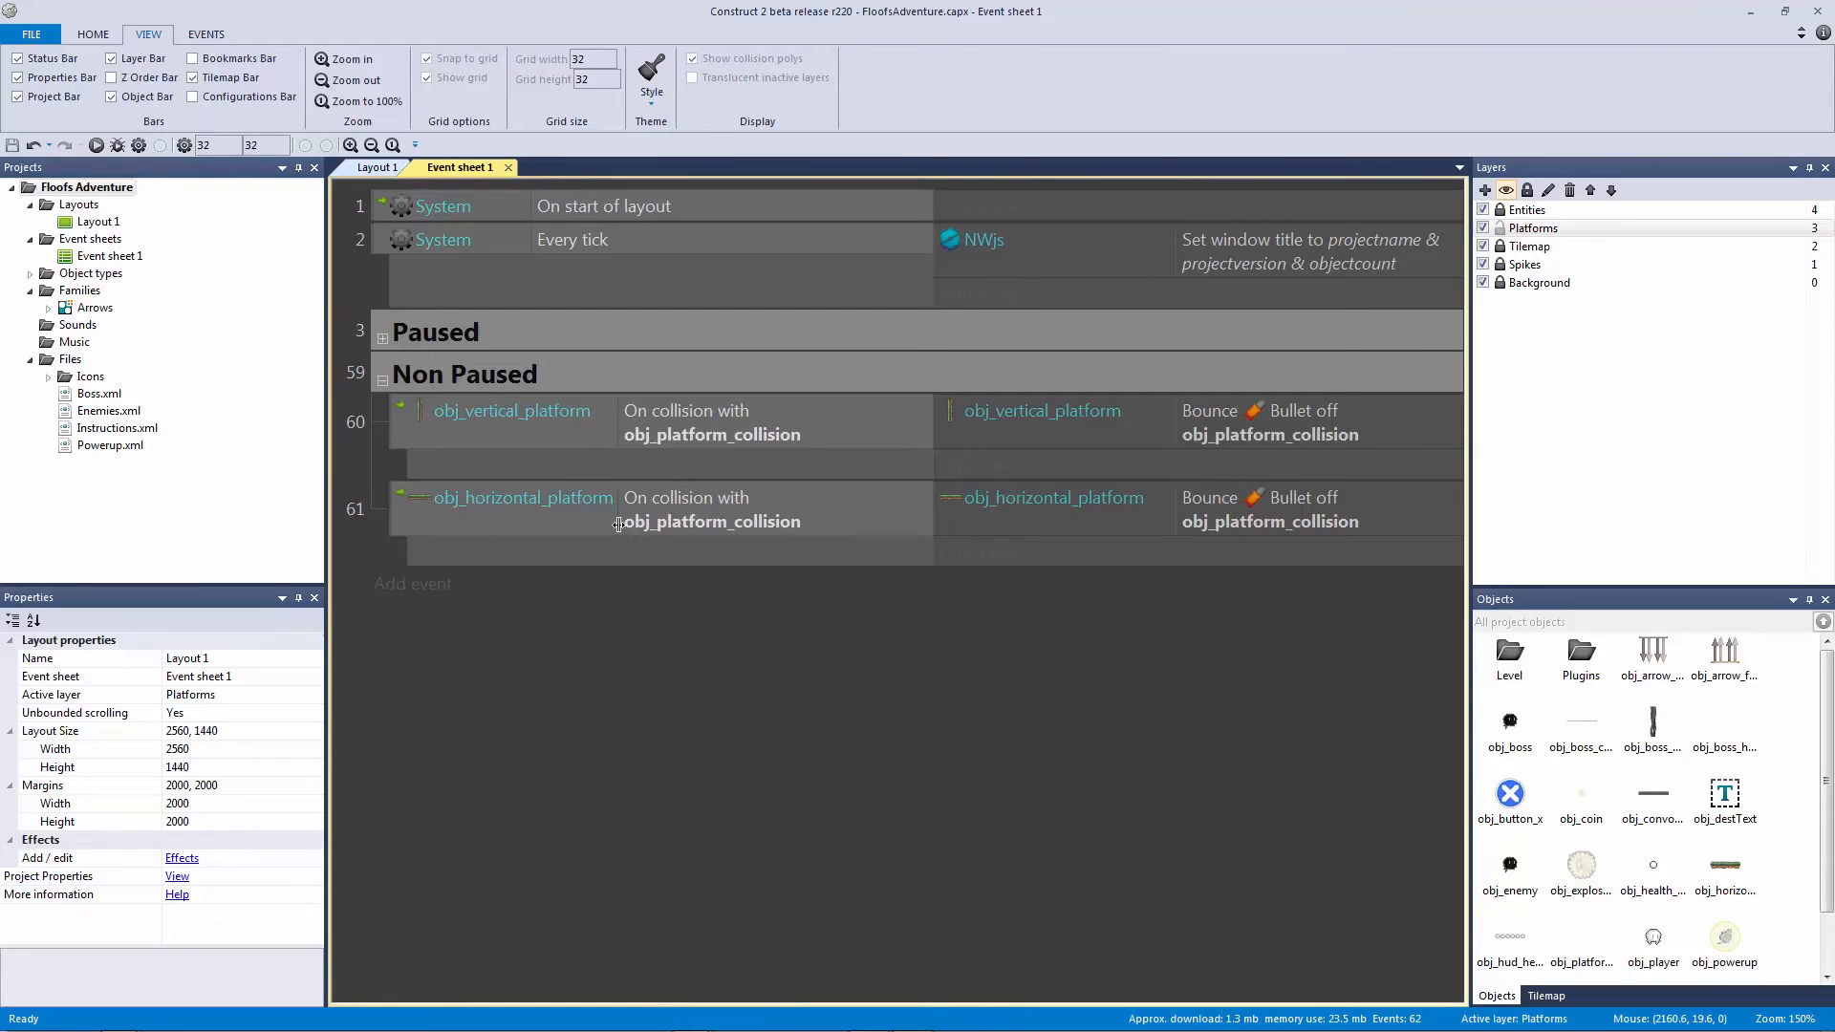
# Step: Run Layout 1 and guide the player across the spike pit onto the vertical platform
pyautogui.click(579, 517)
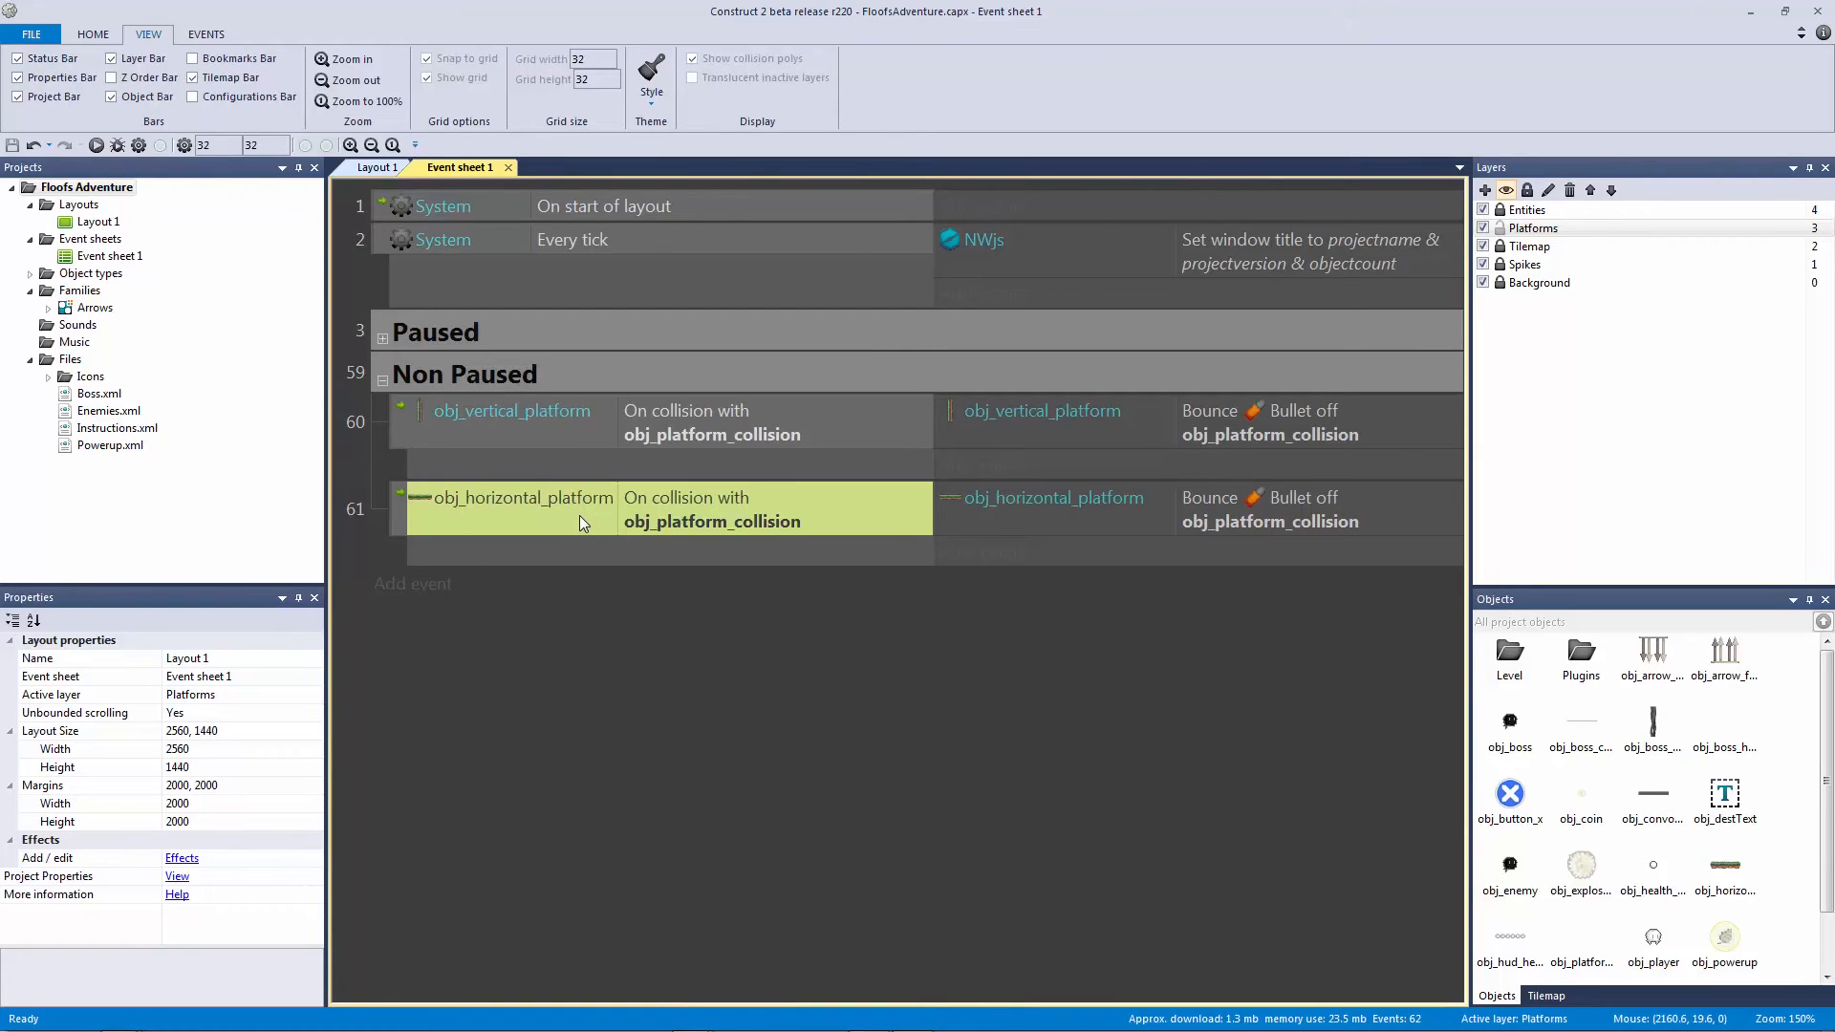
pyautogui.click(381, 168)
pyautogui.keyDown('ctrl'); pyautogui.scroll(-5, 963, 436); pyautogui.keyUp('ctrl')
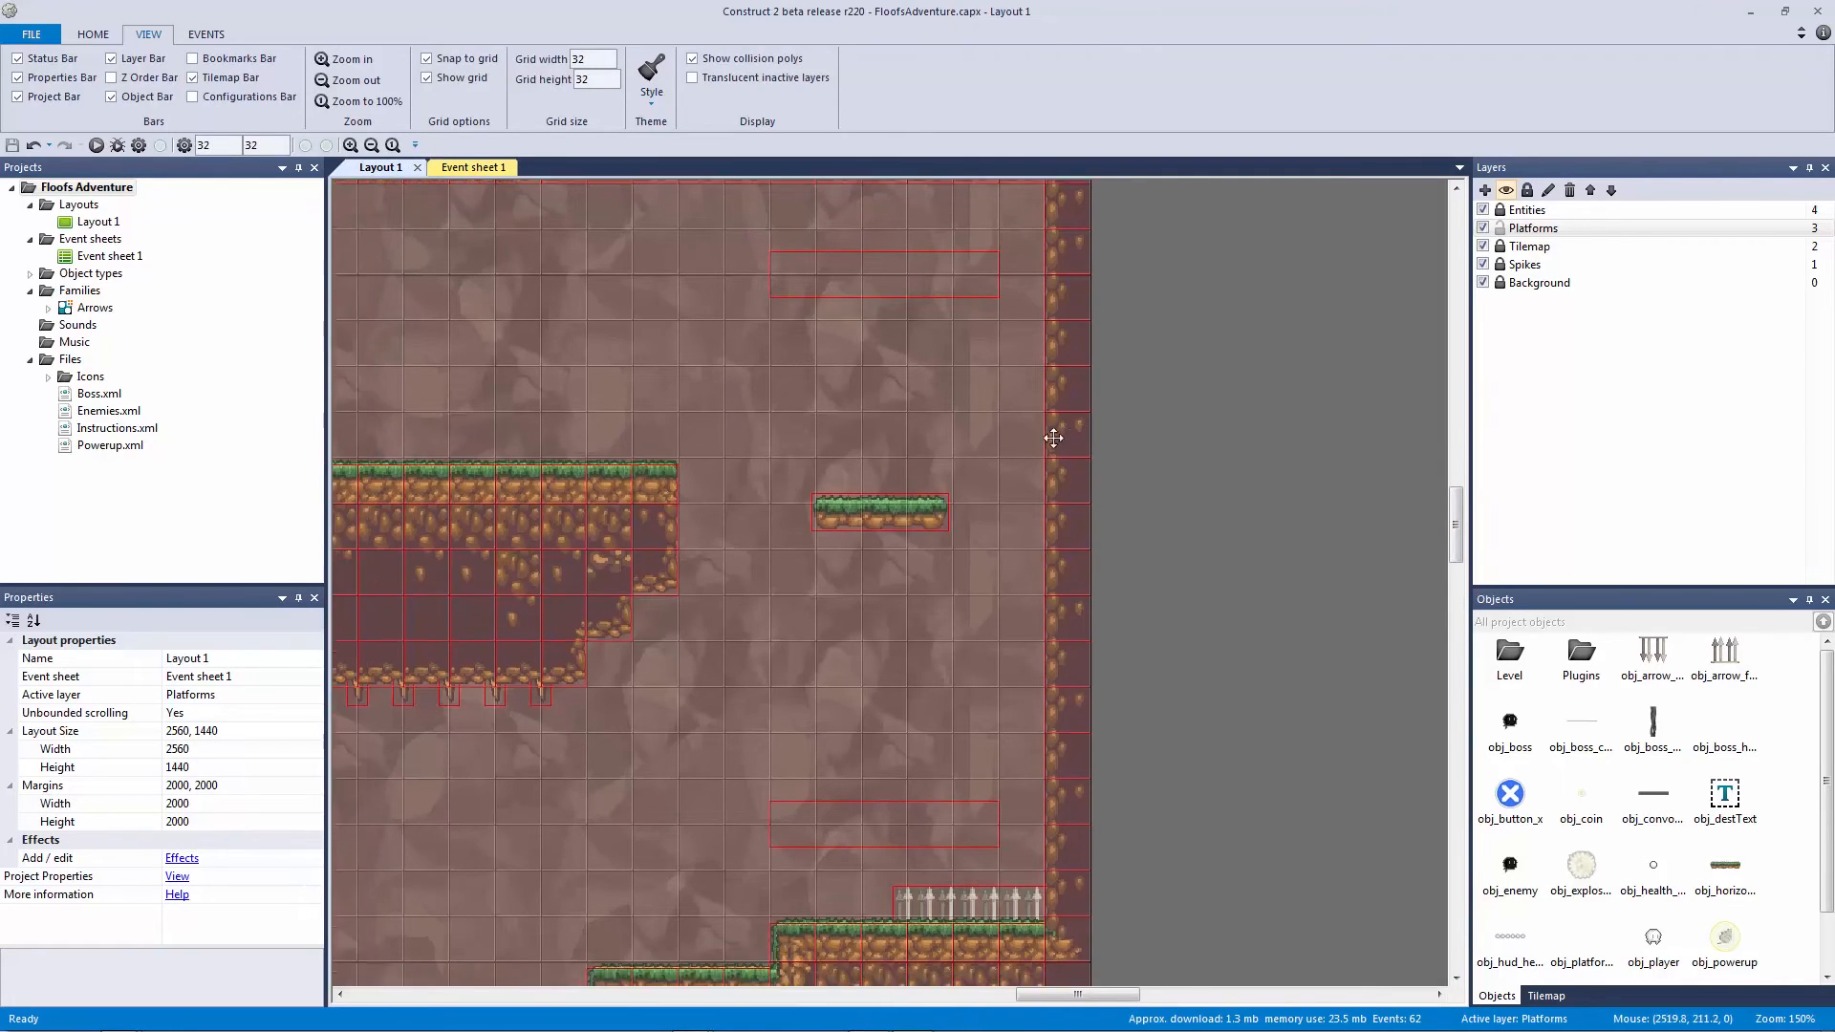
pyautogui.click(96, 144)
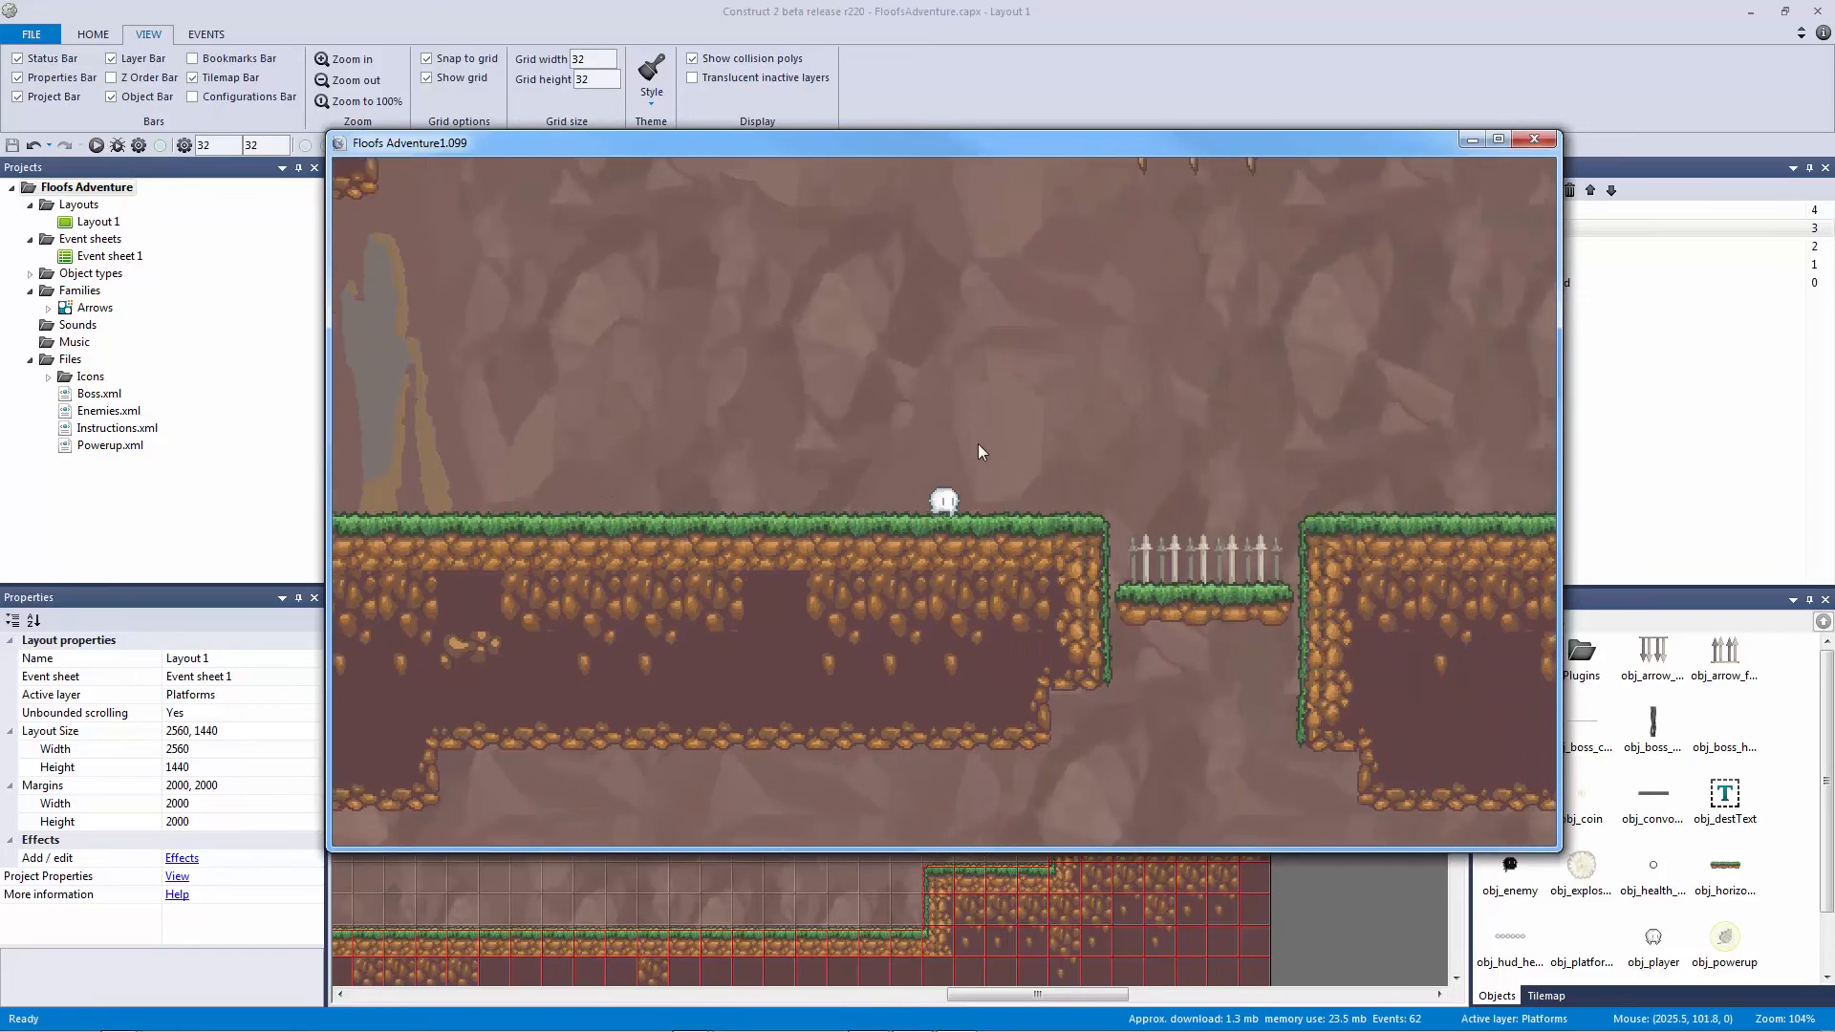
pyautogui.press('Right')
pyautogui.press('Up')
pyautogui.press('Up')
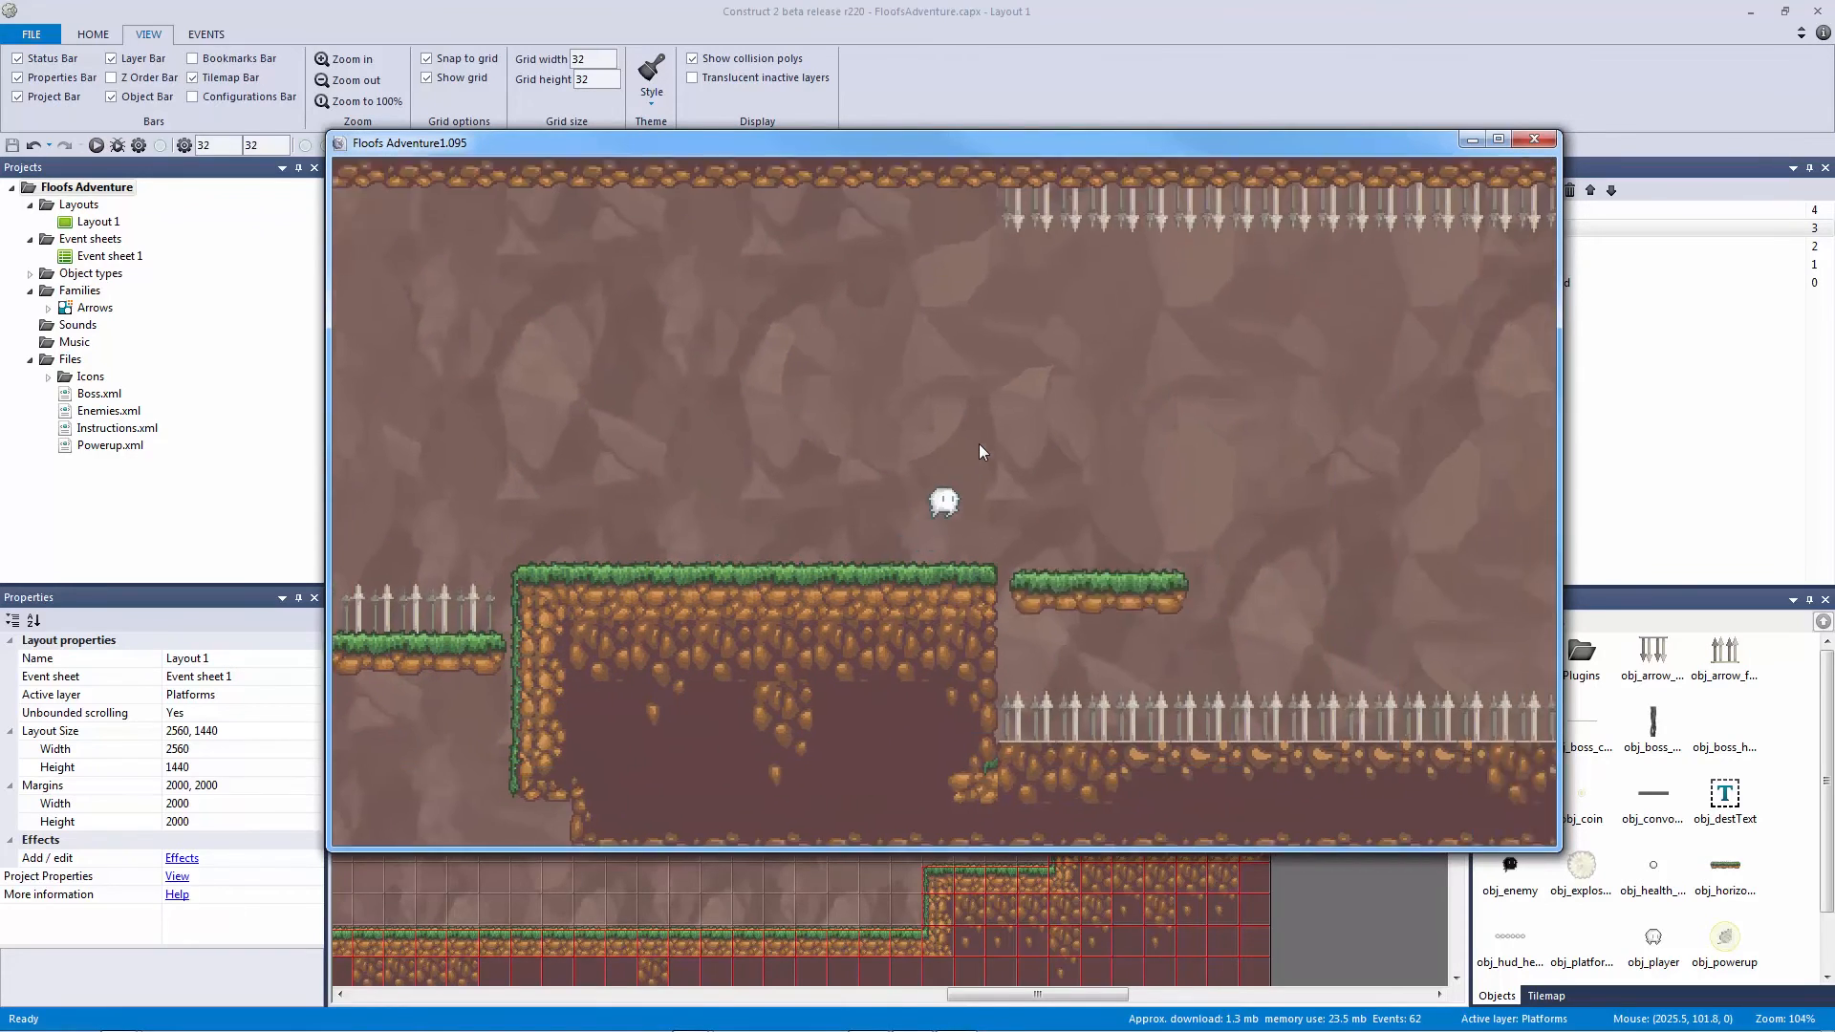
pyautogui.press('Right')
pyautogui.press('Up')
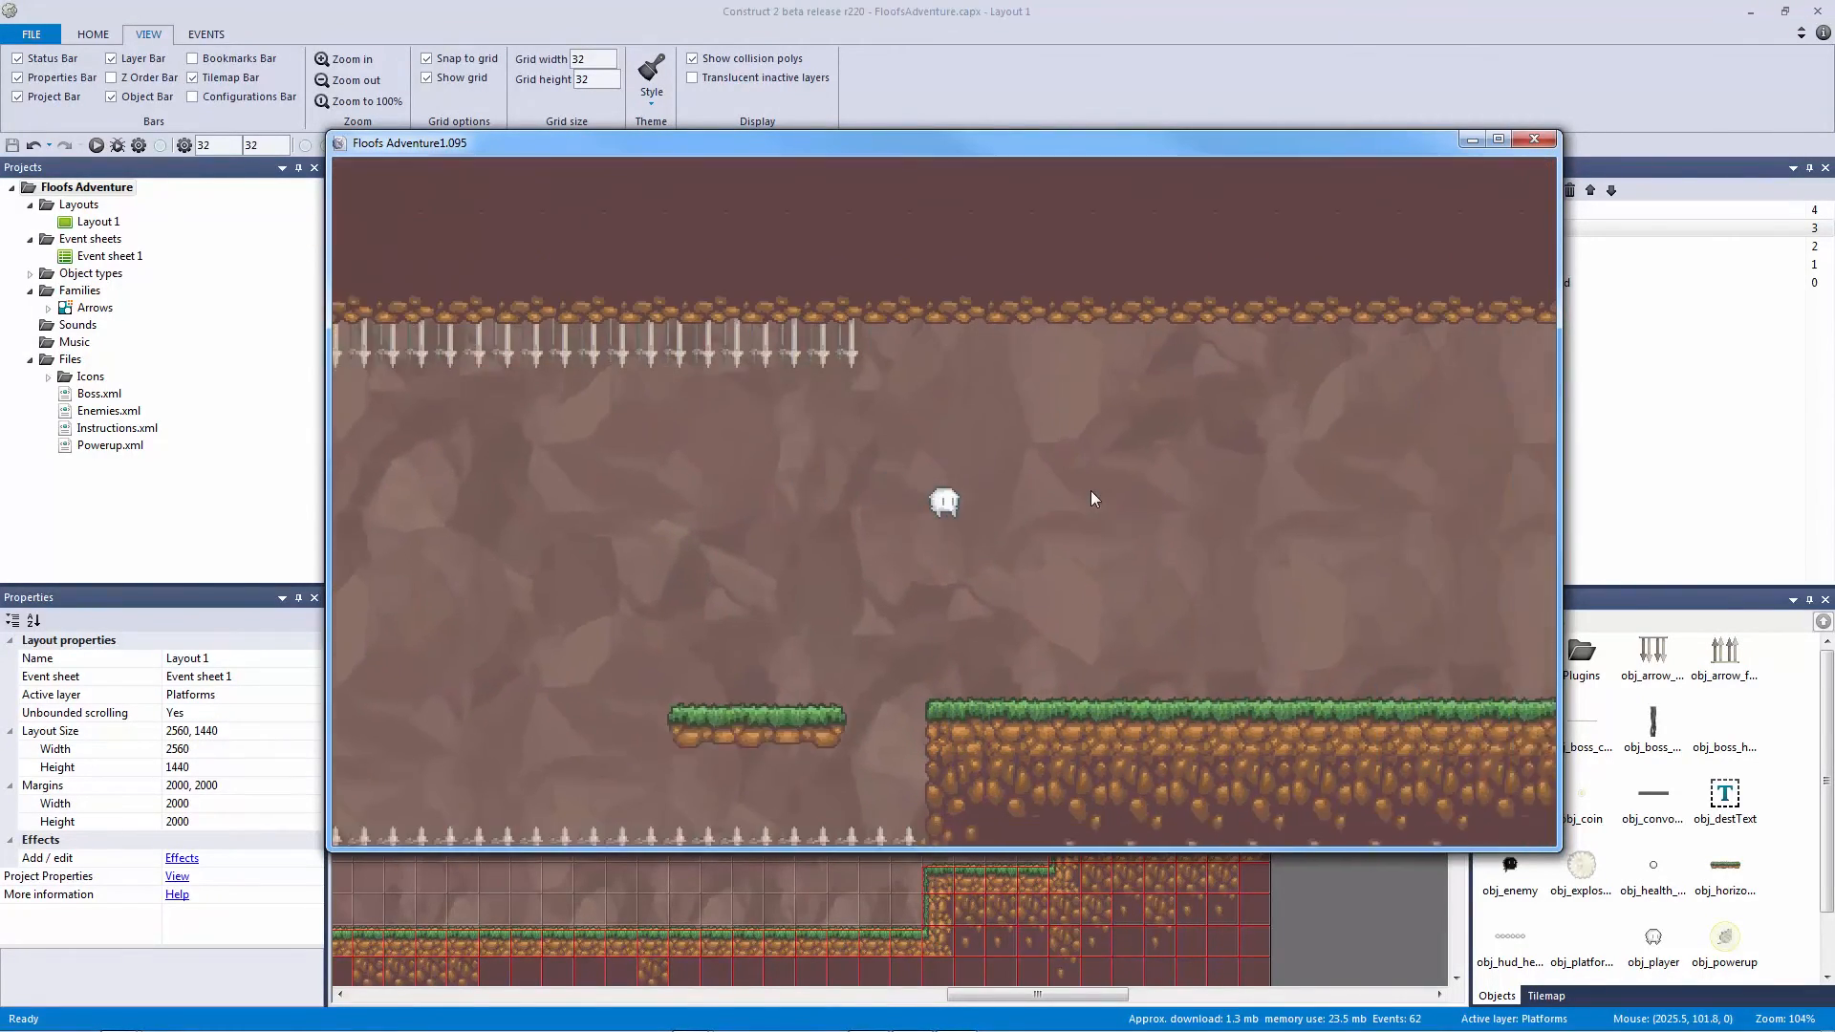
pyautogui.press('Right')
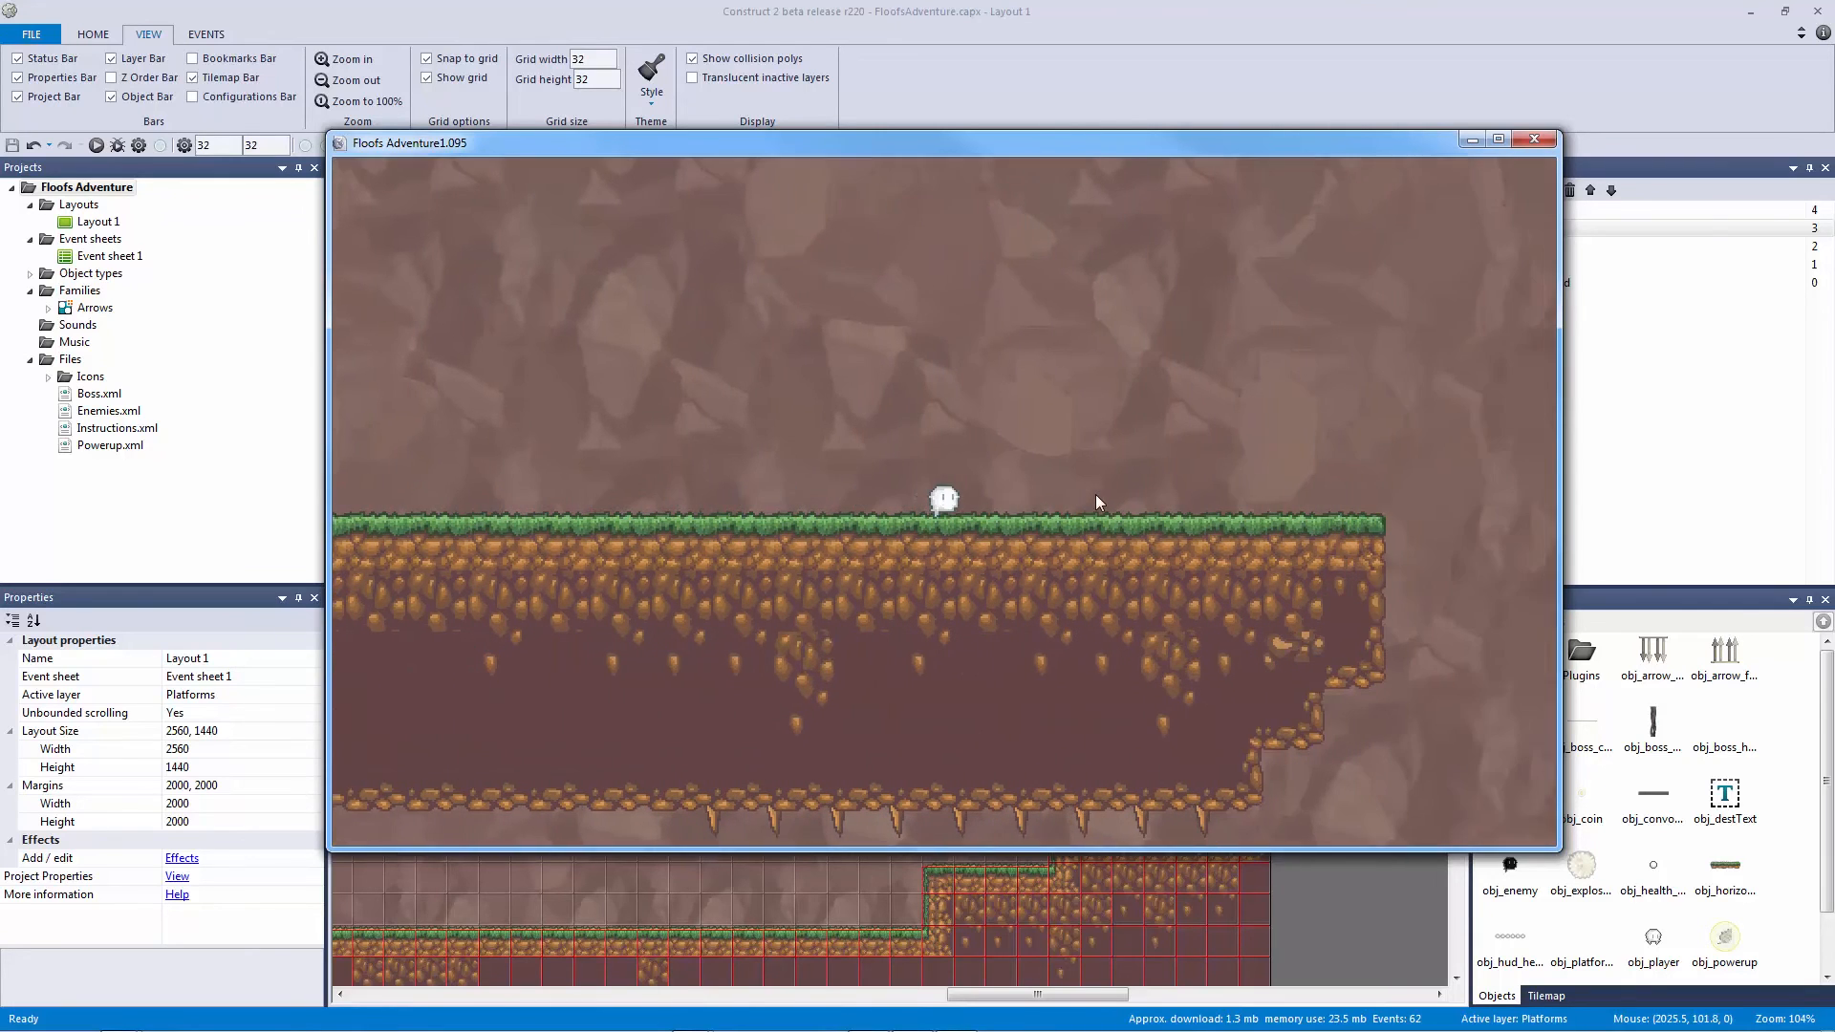
pyautogui.press('Right')
pyautogui.press('Up')
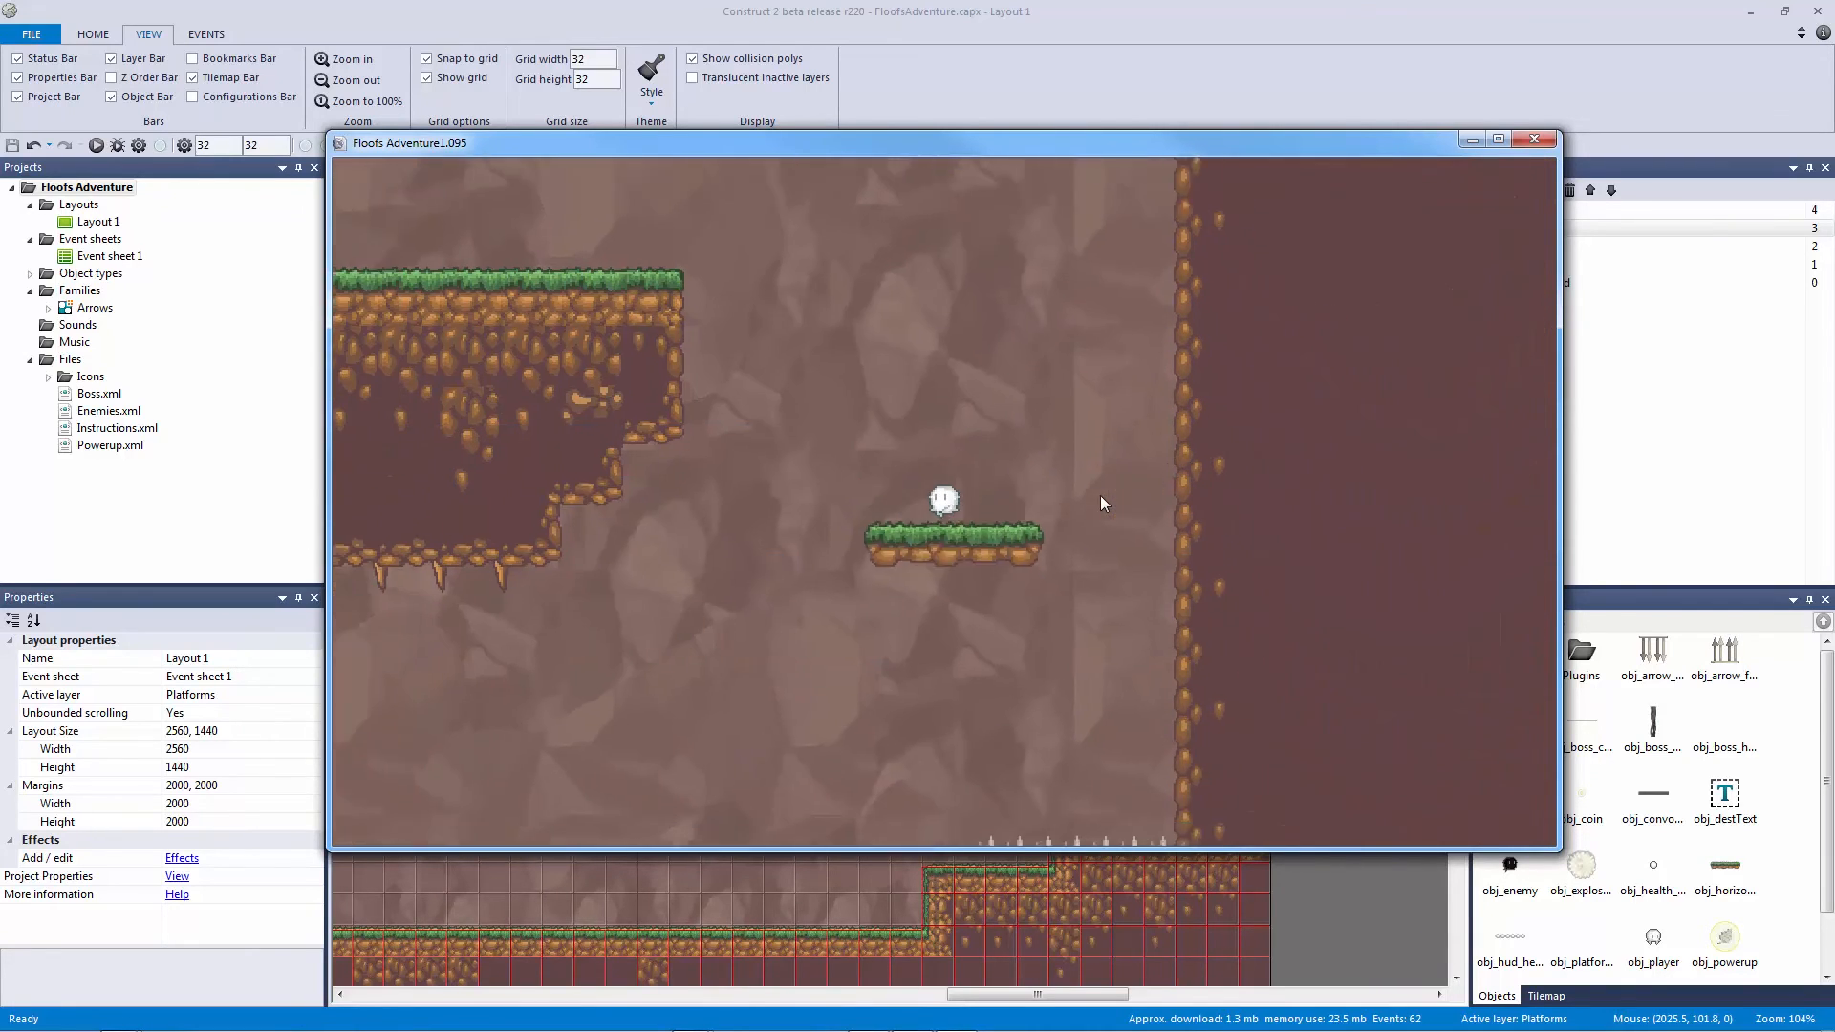
# Step: Test walking and jumping on the moving vertical platform, and close the preview
pyautogui.press('Right')
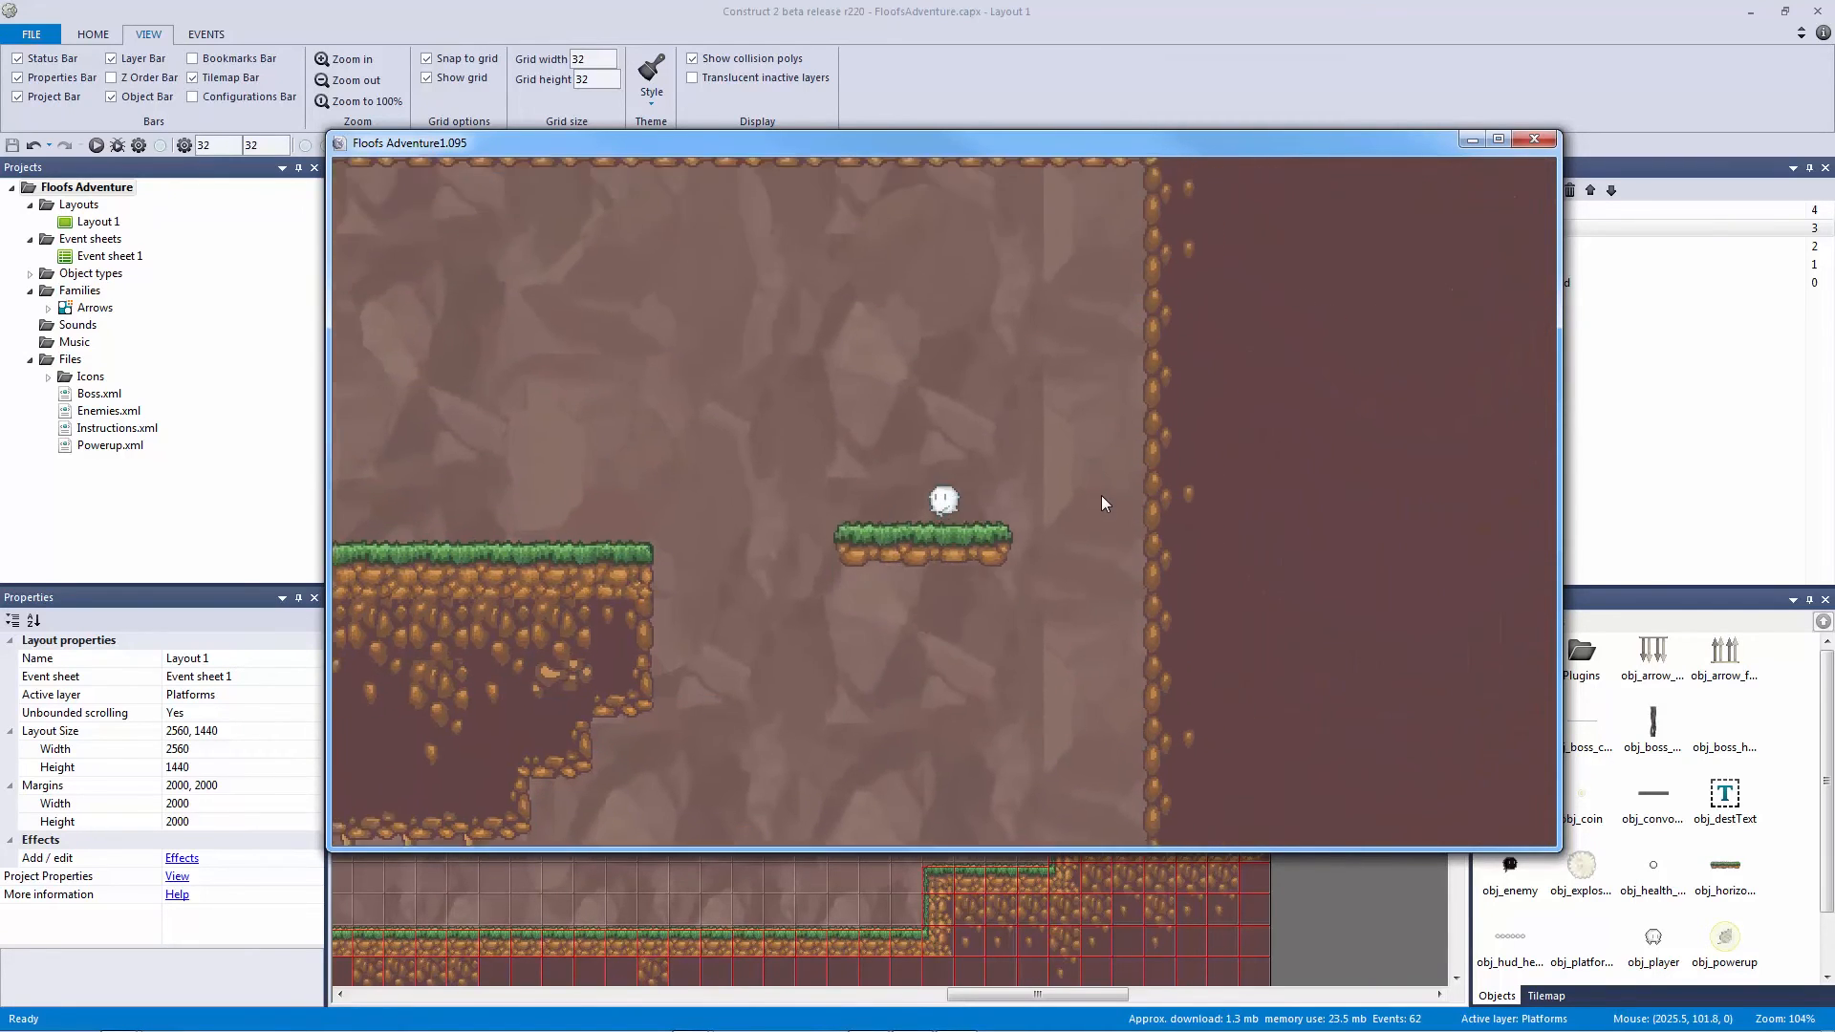
pyautogui.press('Left')
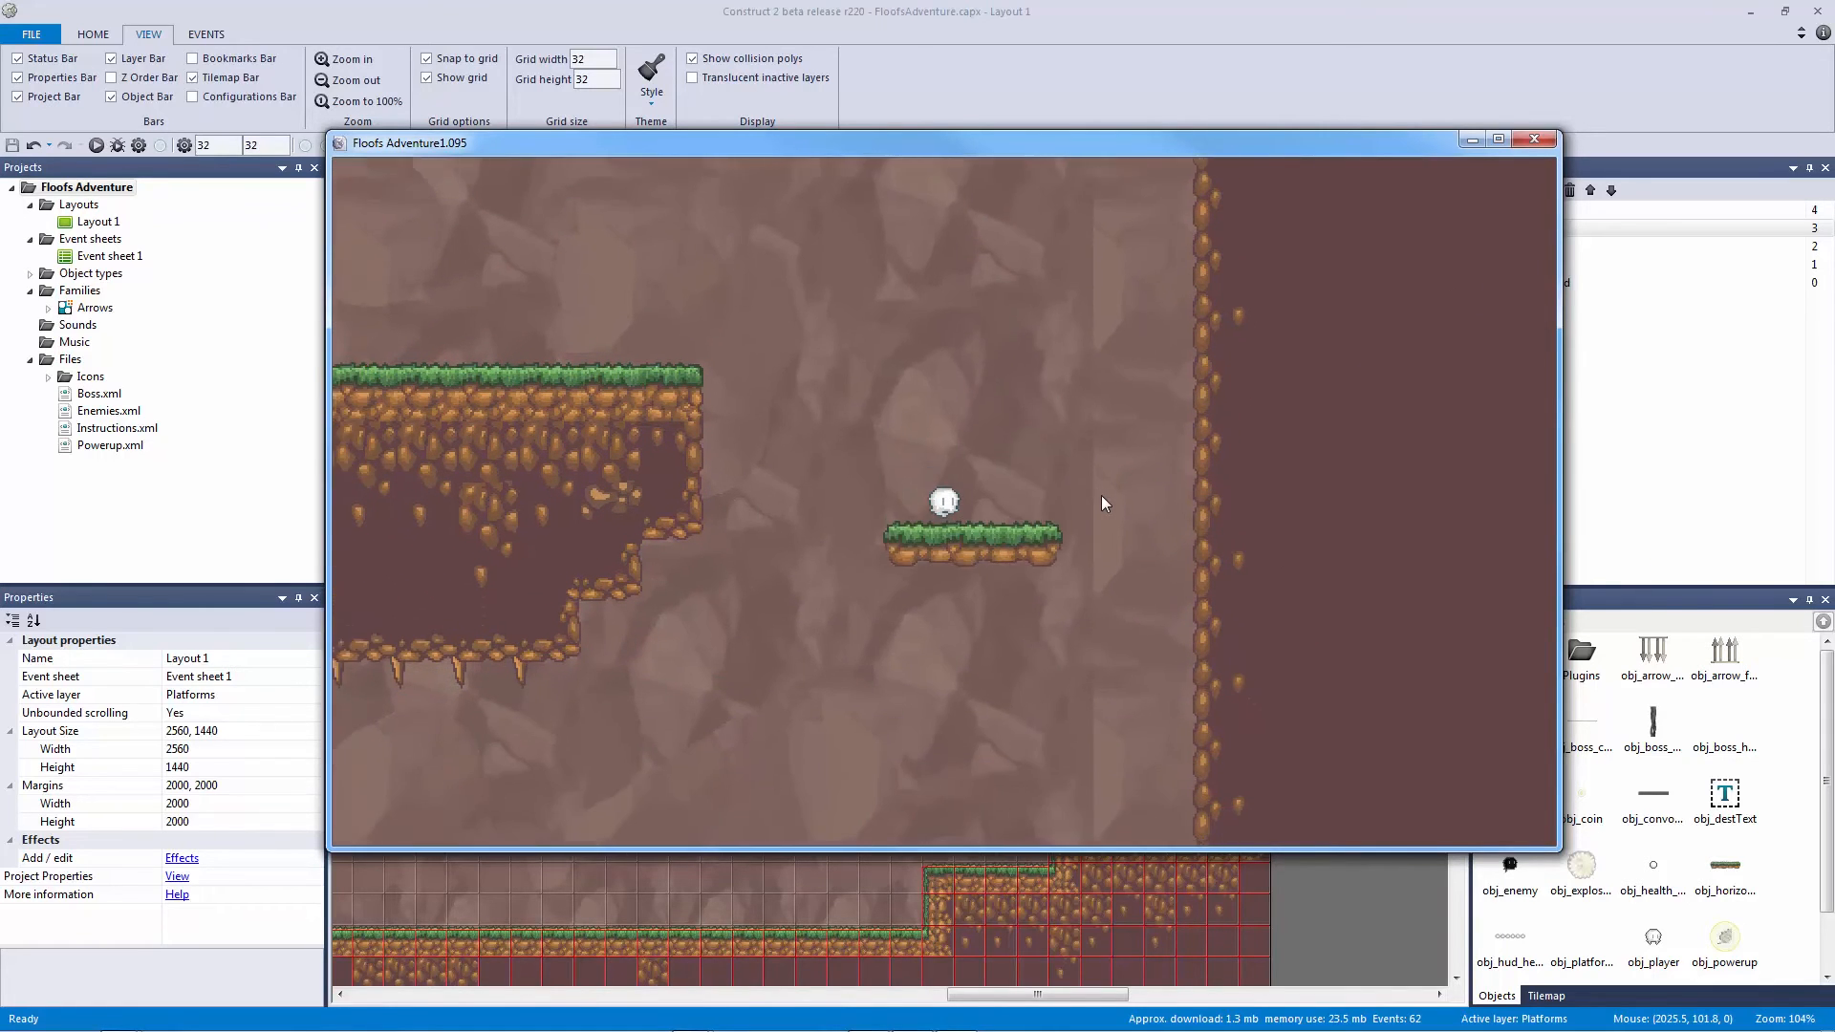
pyautogui.press('Right')
pyautogui.press('Left')
pyautogui.press('Right')
pyautogui.press('Up')
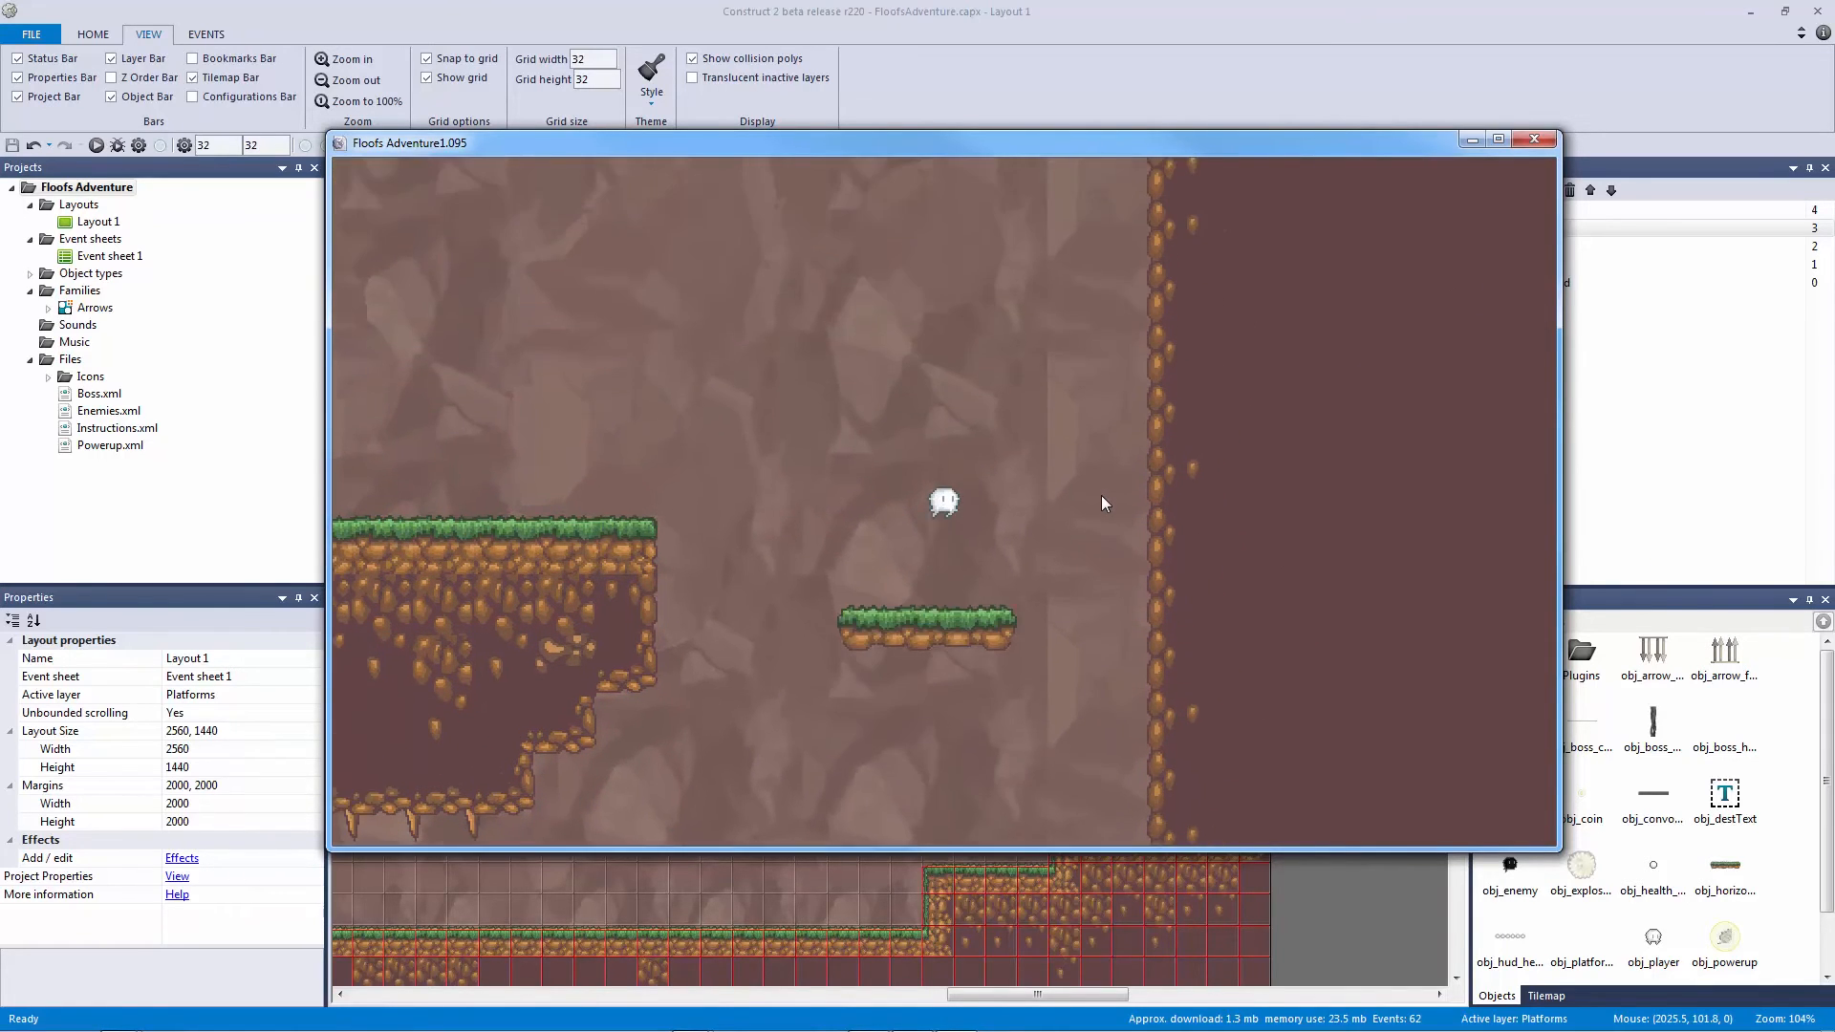
pyautogui.press('Up')
pyautogui.press('Up')
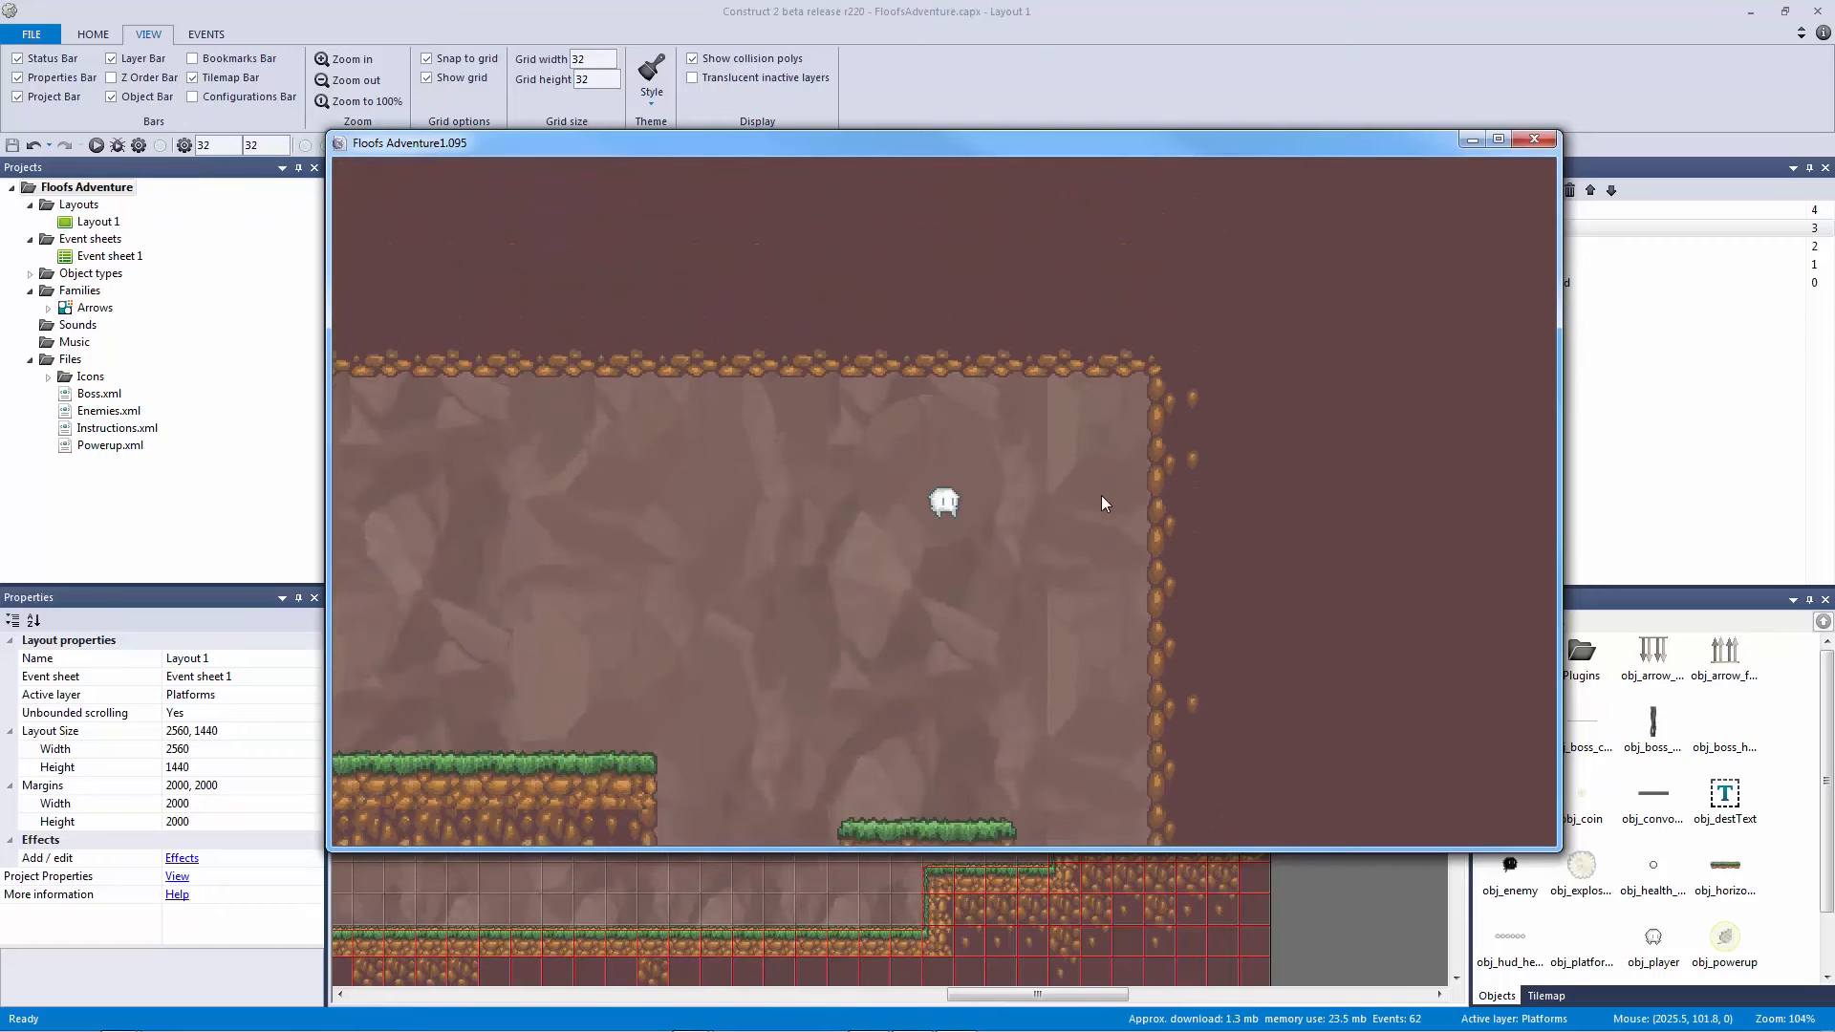
pyautogui.press('Up')
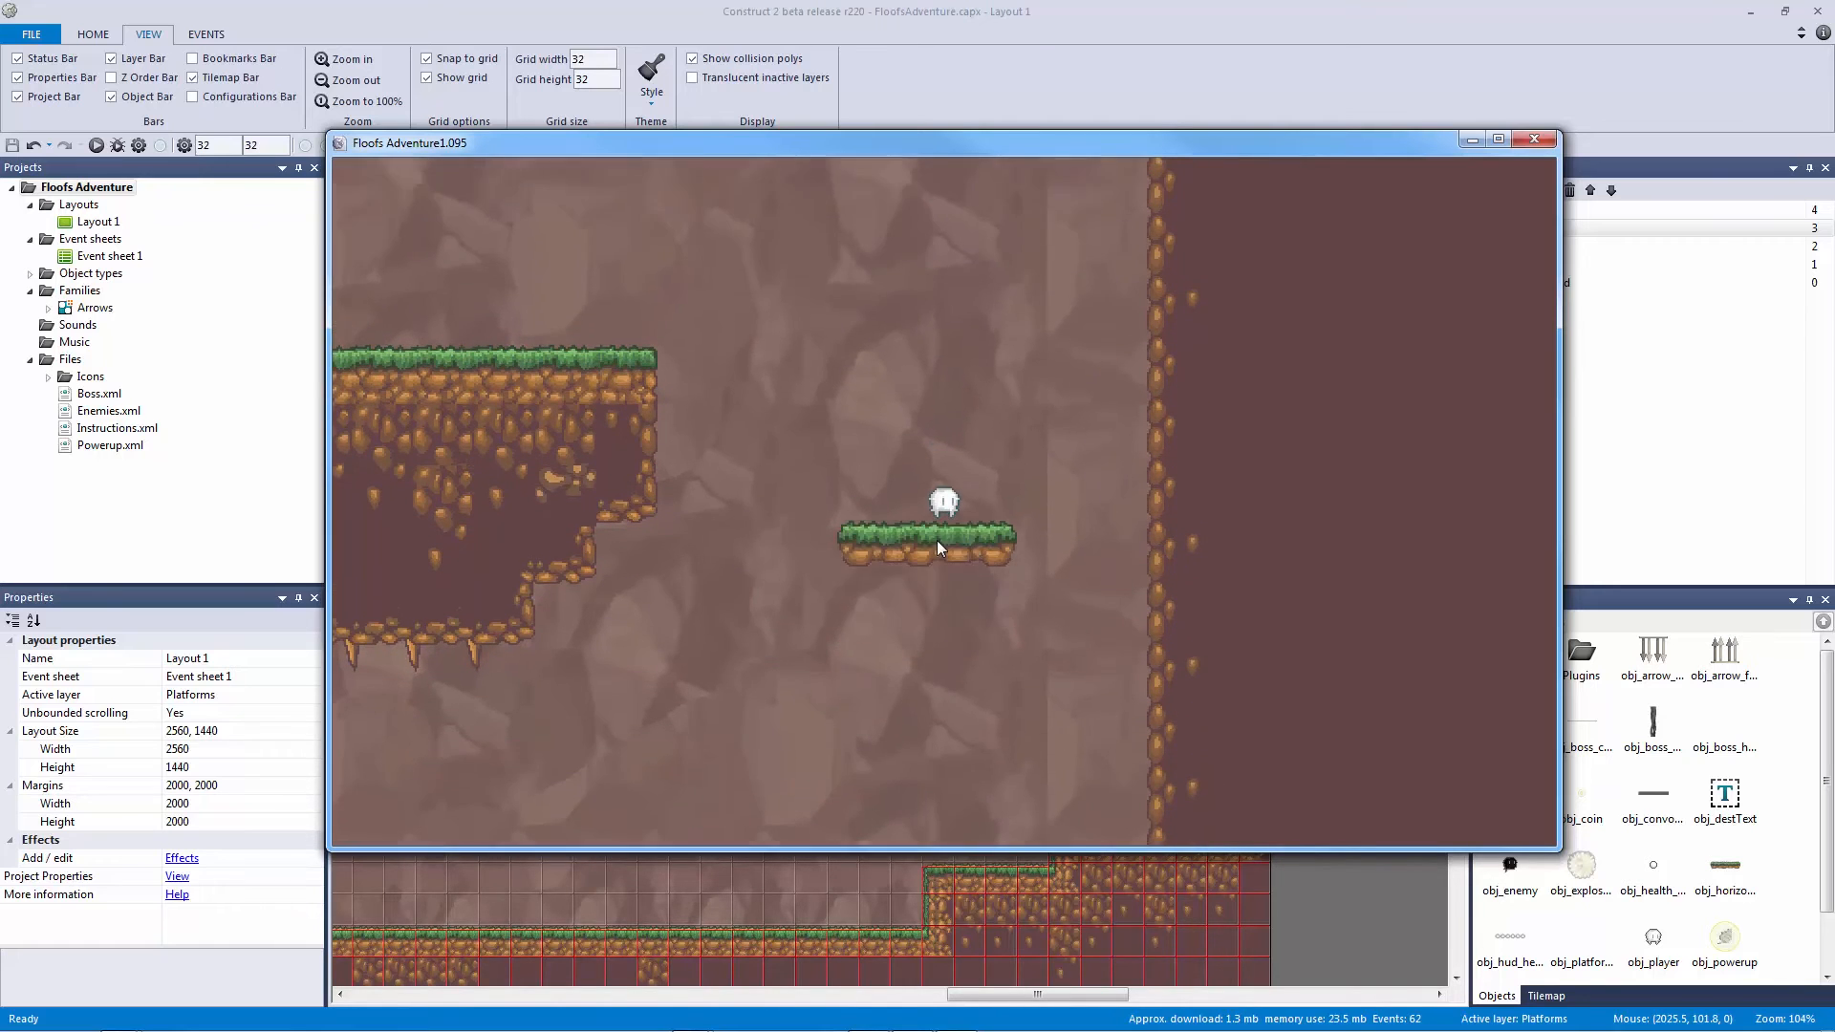
pyautogui.press('Up')
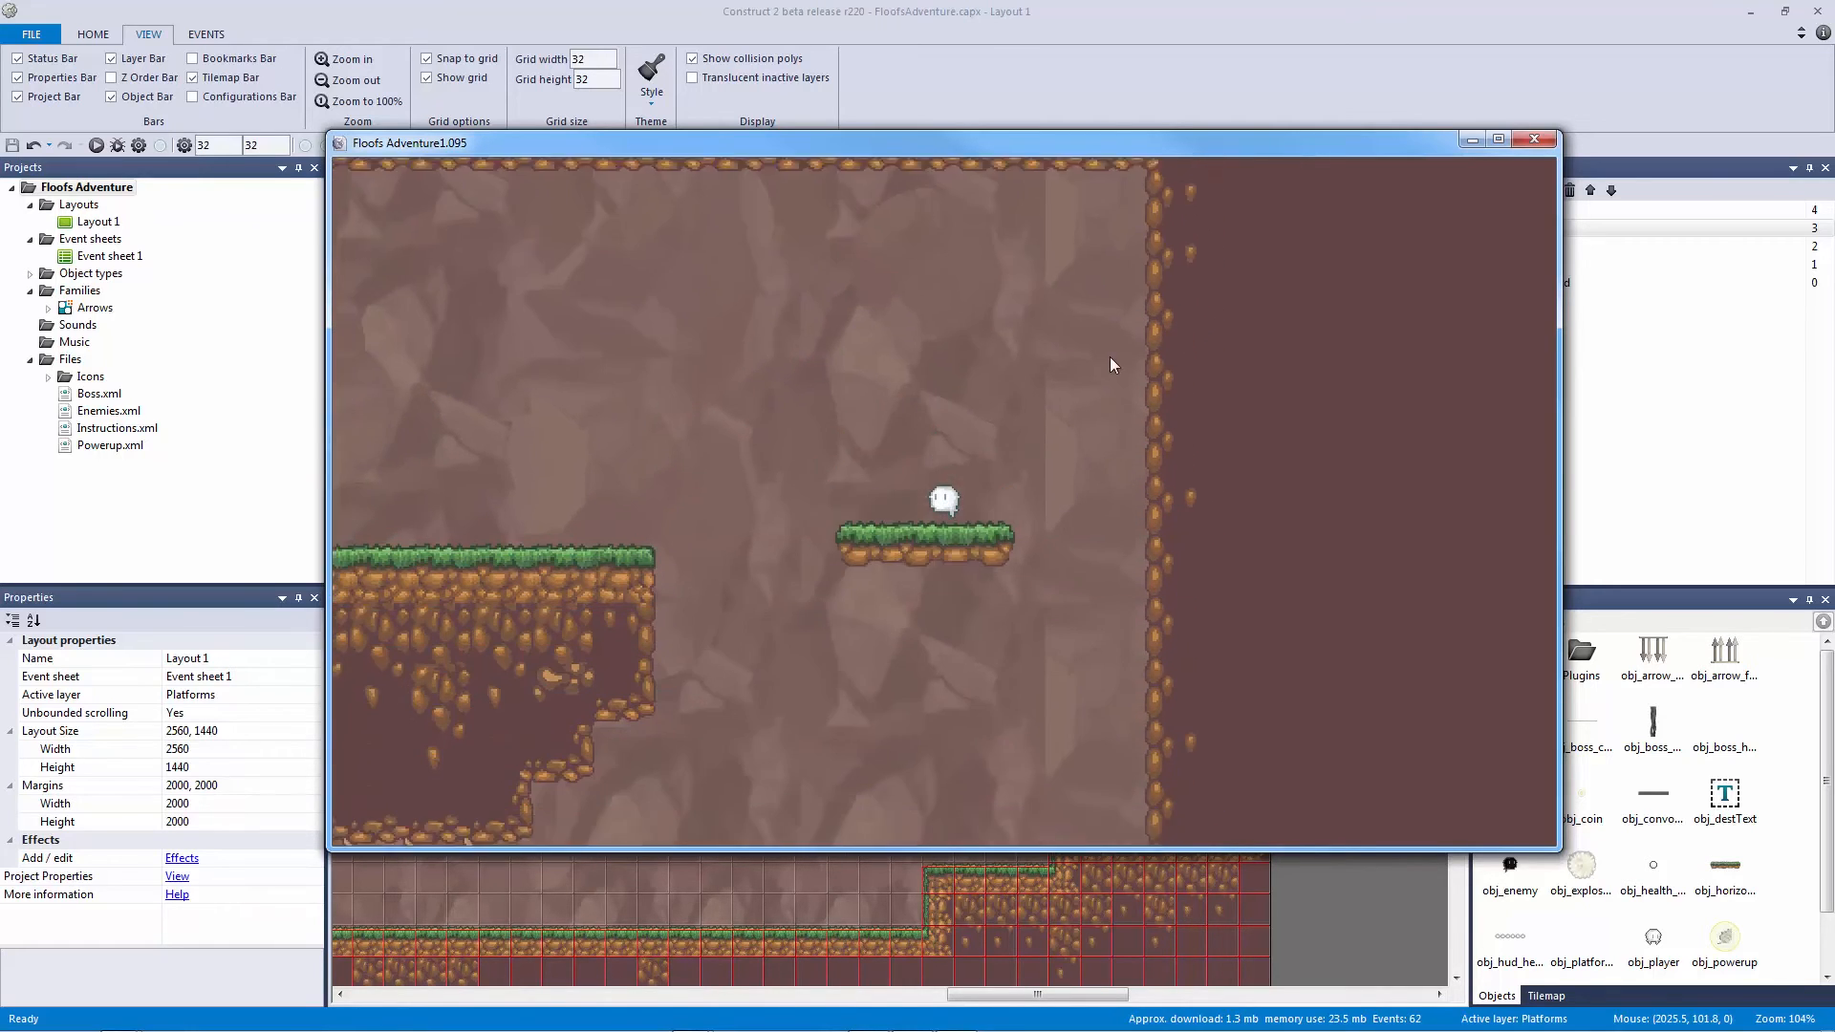
pyautogui.press('Up')
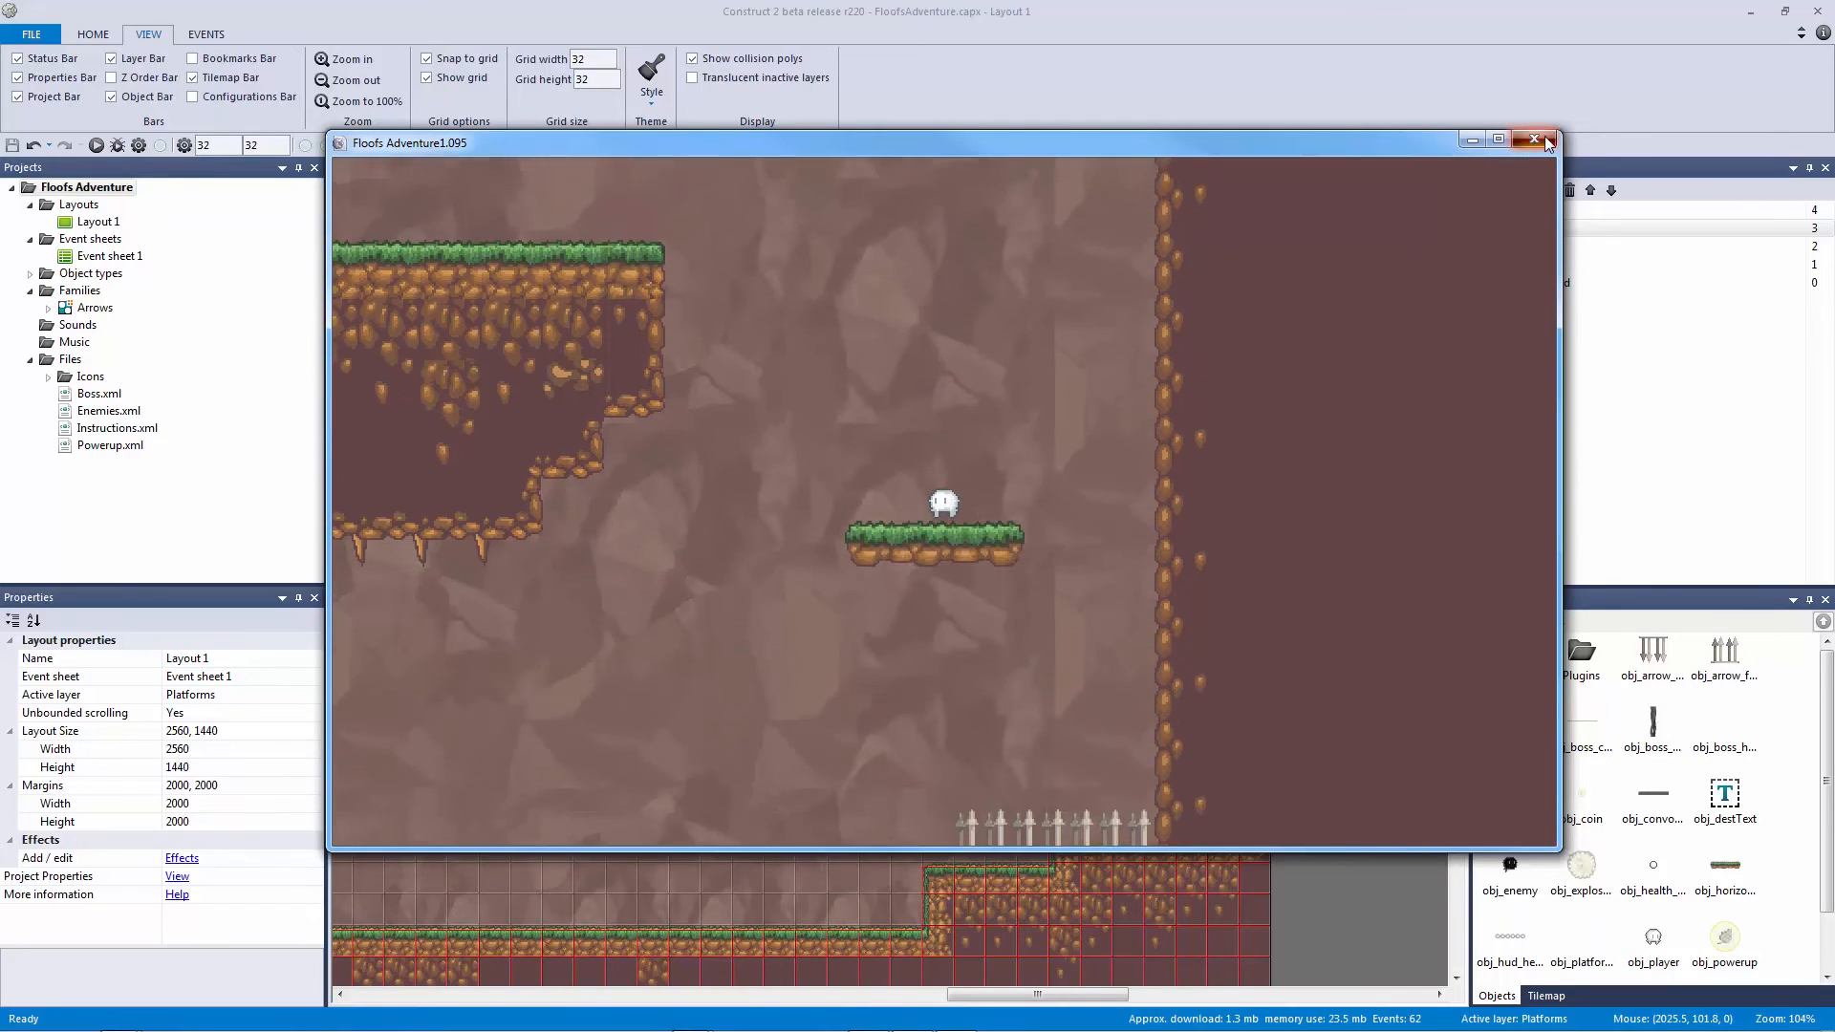
pyautogui.click(1535, 141)
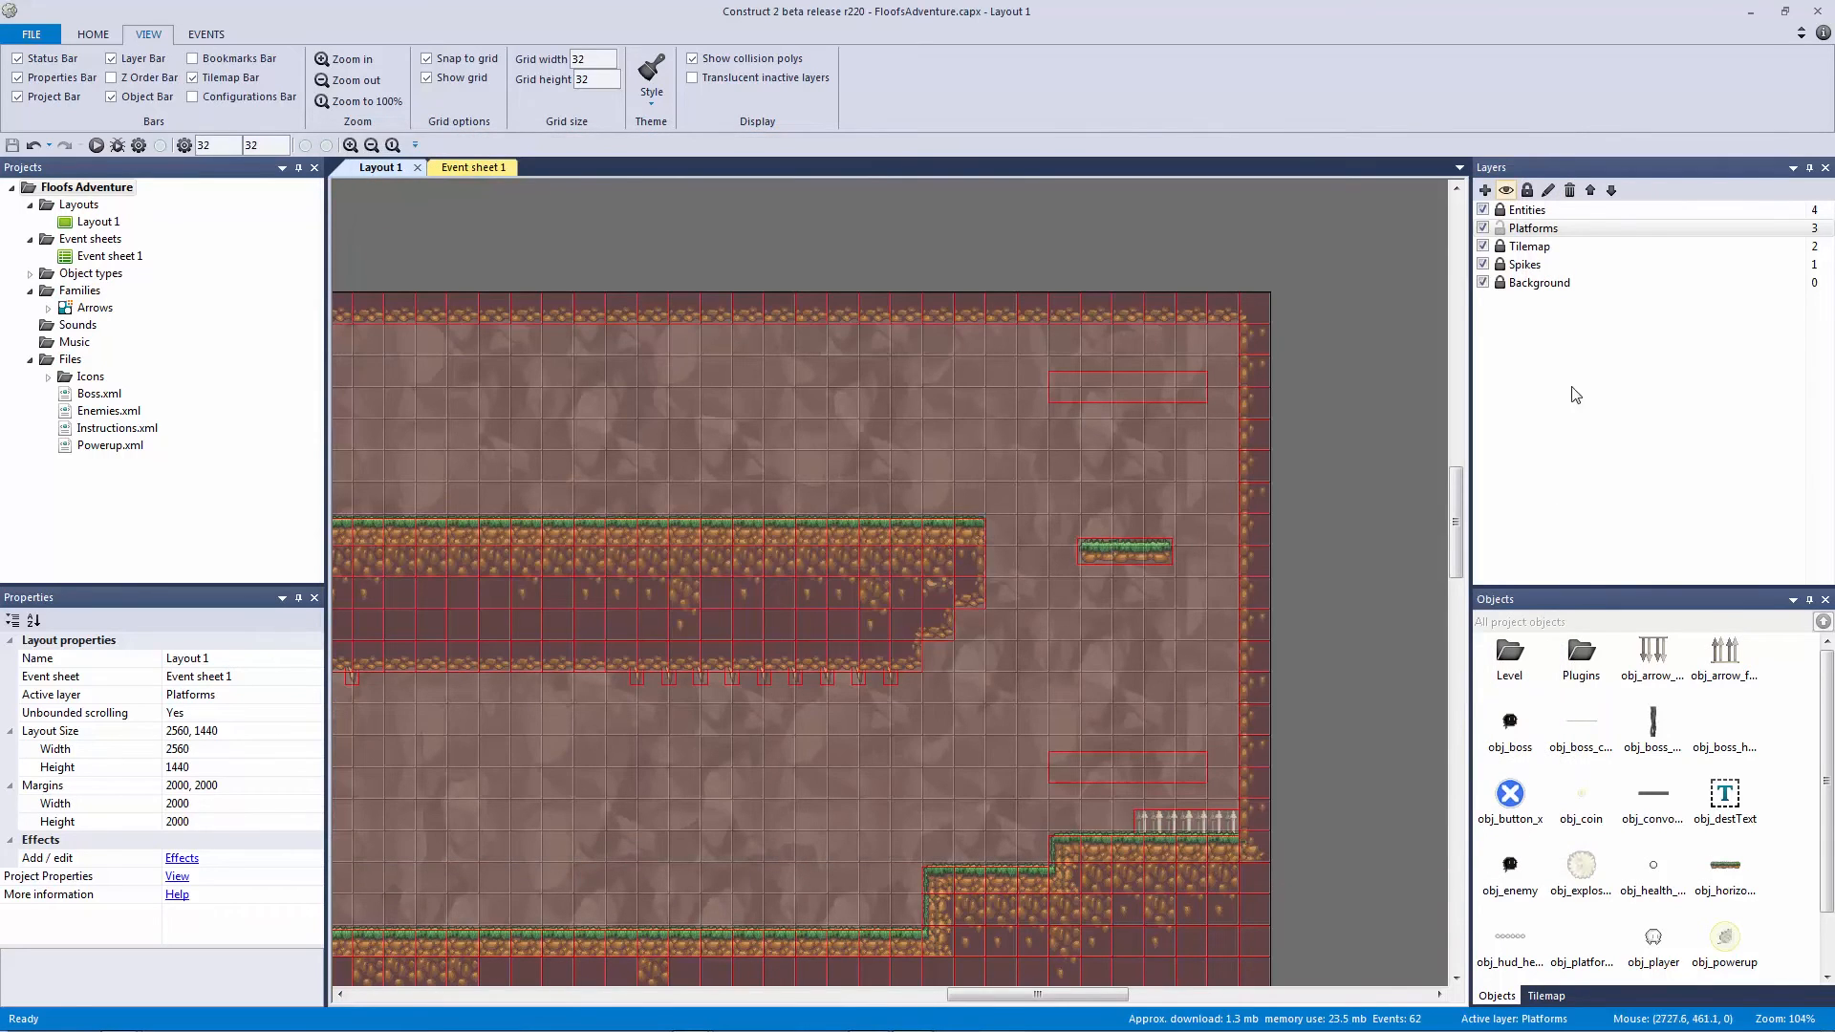
# Step: Move the two grass-side collision polygon points of obj_vertical_platform inward to 5, 0 and 5, 96
pyautogui.click(1548, 230)
pyautogui.click(1114, 559)
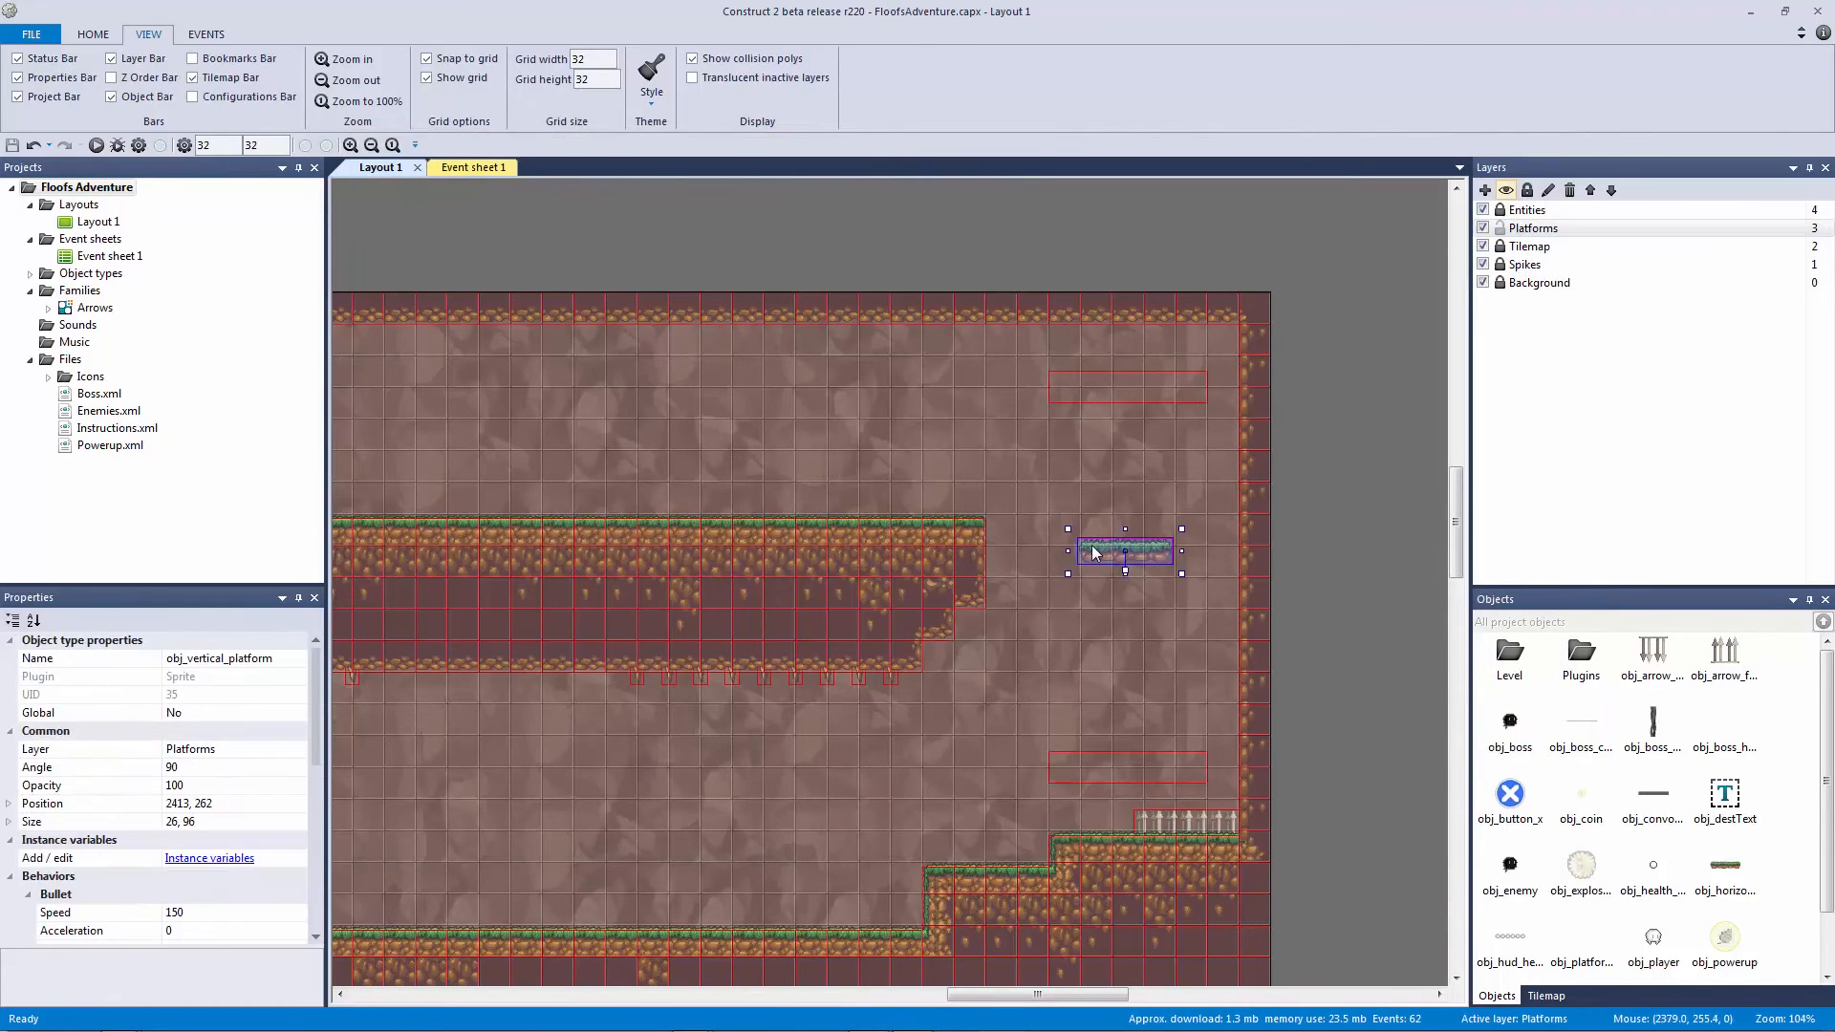
pyautogui.doubleClick(1095, 552)
pyautogui.click(742, 131)
pyautogui.click(828, 444)
pyautogui.keyDown('ctrl'); pyautogui.scroll(2, 831, 426); pyautogui.keyUp('ctrl')
pyautogui.keyDown('ctrl'); pyautogui.scroll(-3, 831, 426); pyautogui.keyUp('ctrl')
pyautogui.keyDown('ctrl'); pyautogui.scroll(2, 831, 423); pyautogui.keyUp('ctrl')
pyautogui.moveTo(804, 354); pyautogui.dragTo(822, 353)
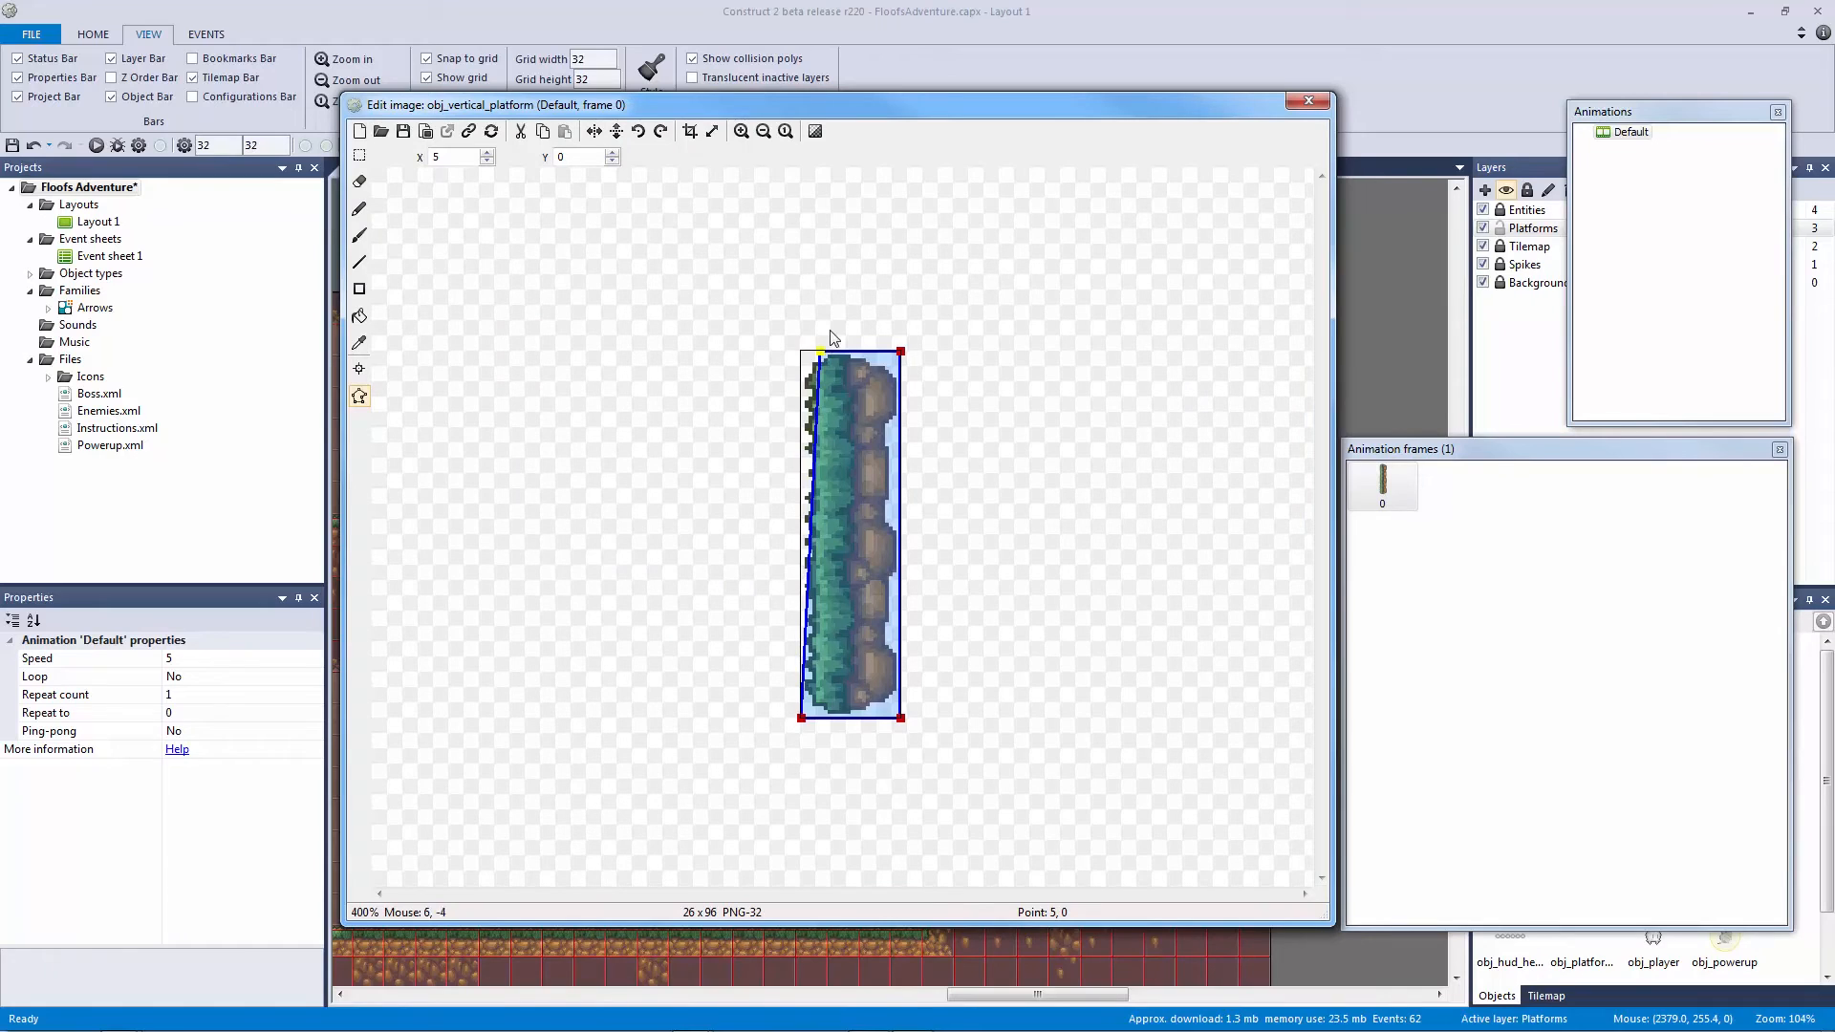
pyautogui.moveTo(809, 726); pyautogui.dragTo(828, 736)
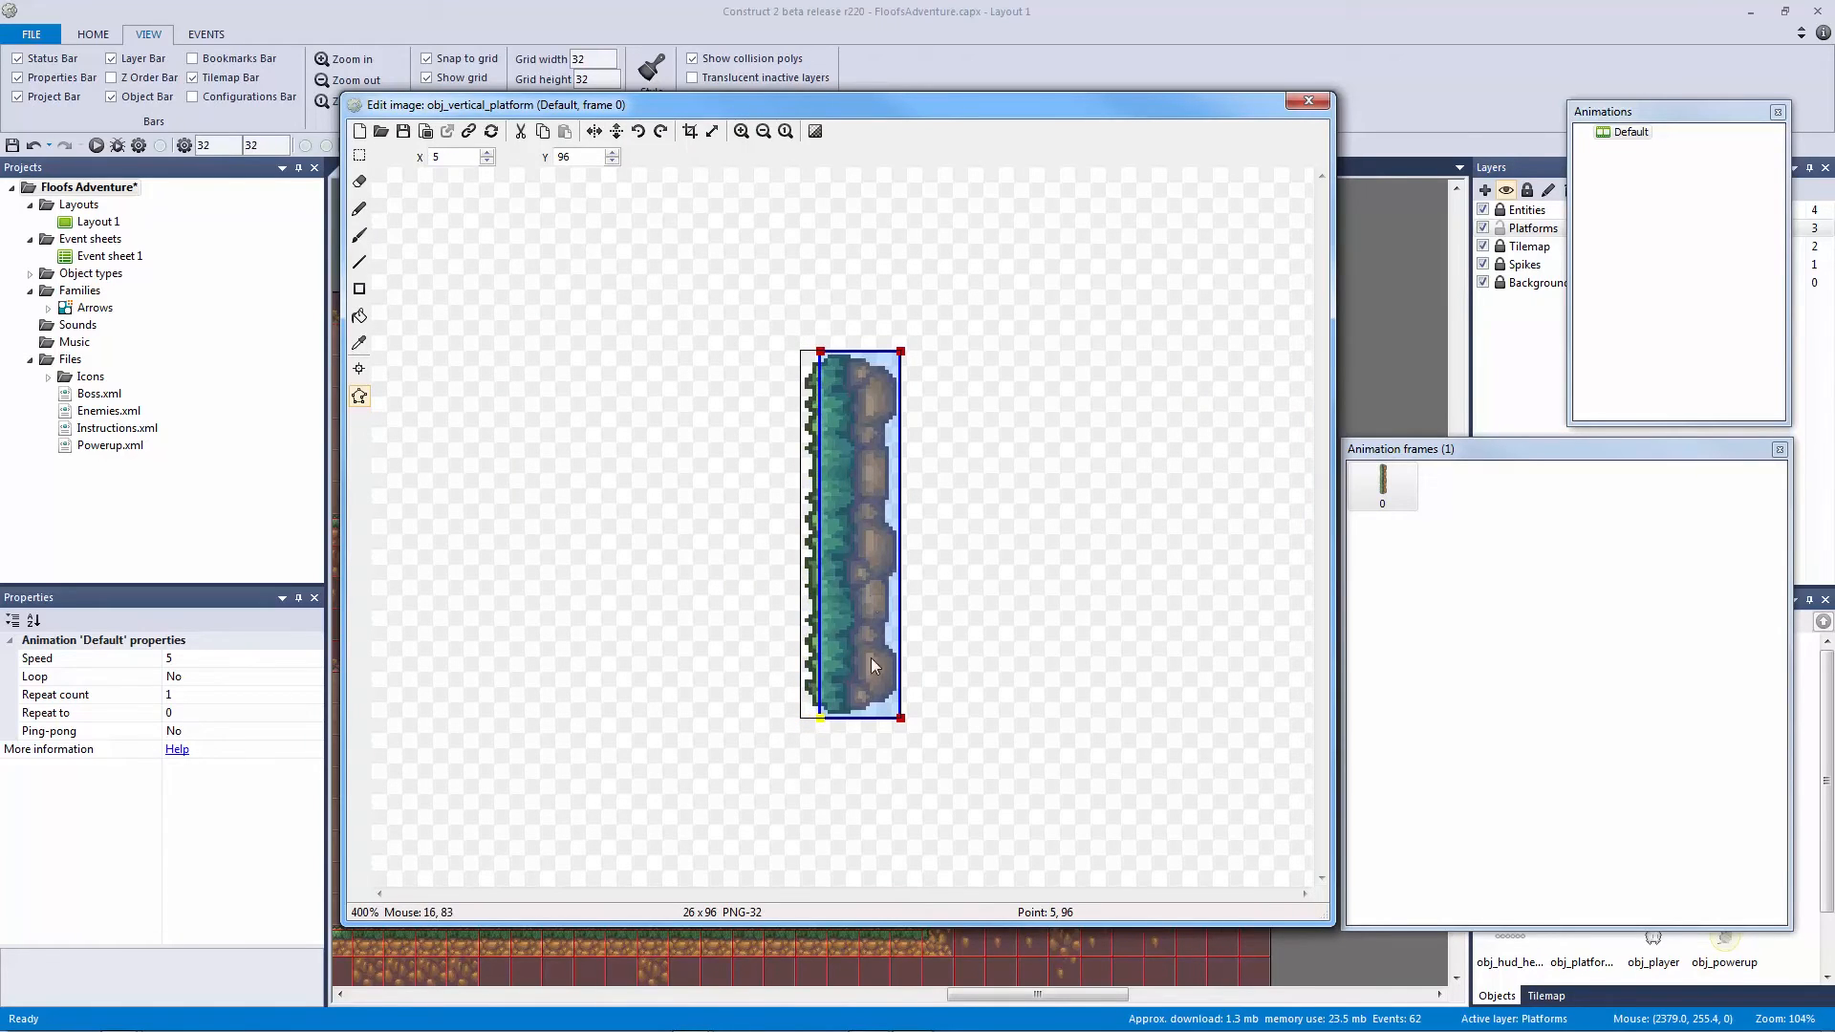
pyautogui.click(1305, 102)
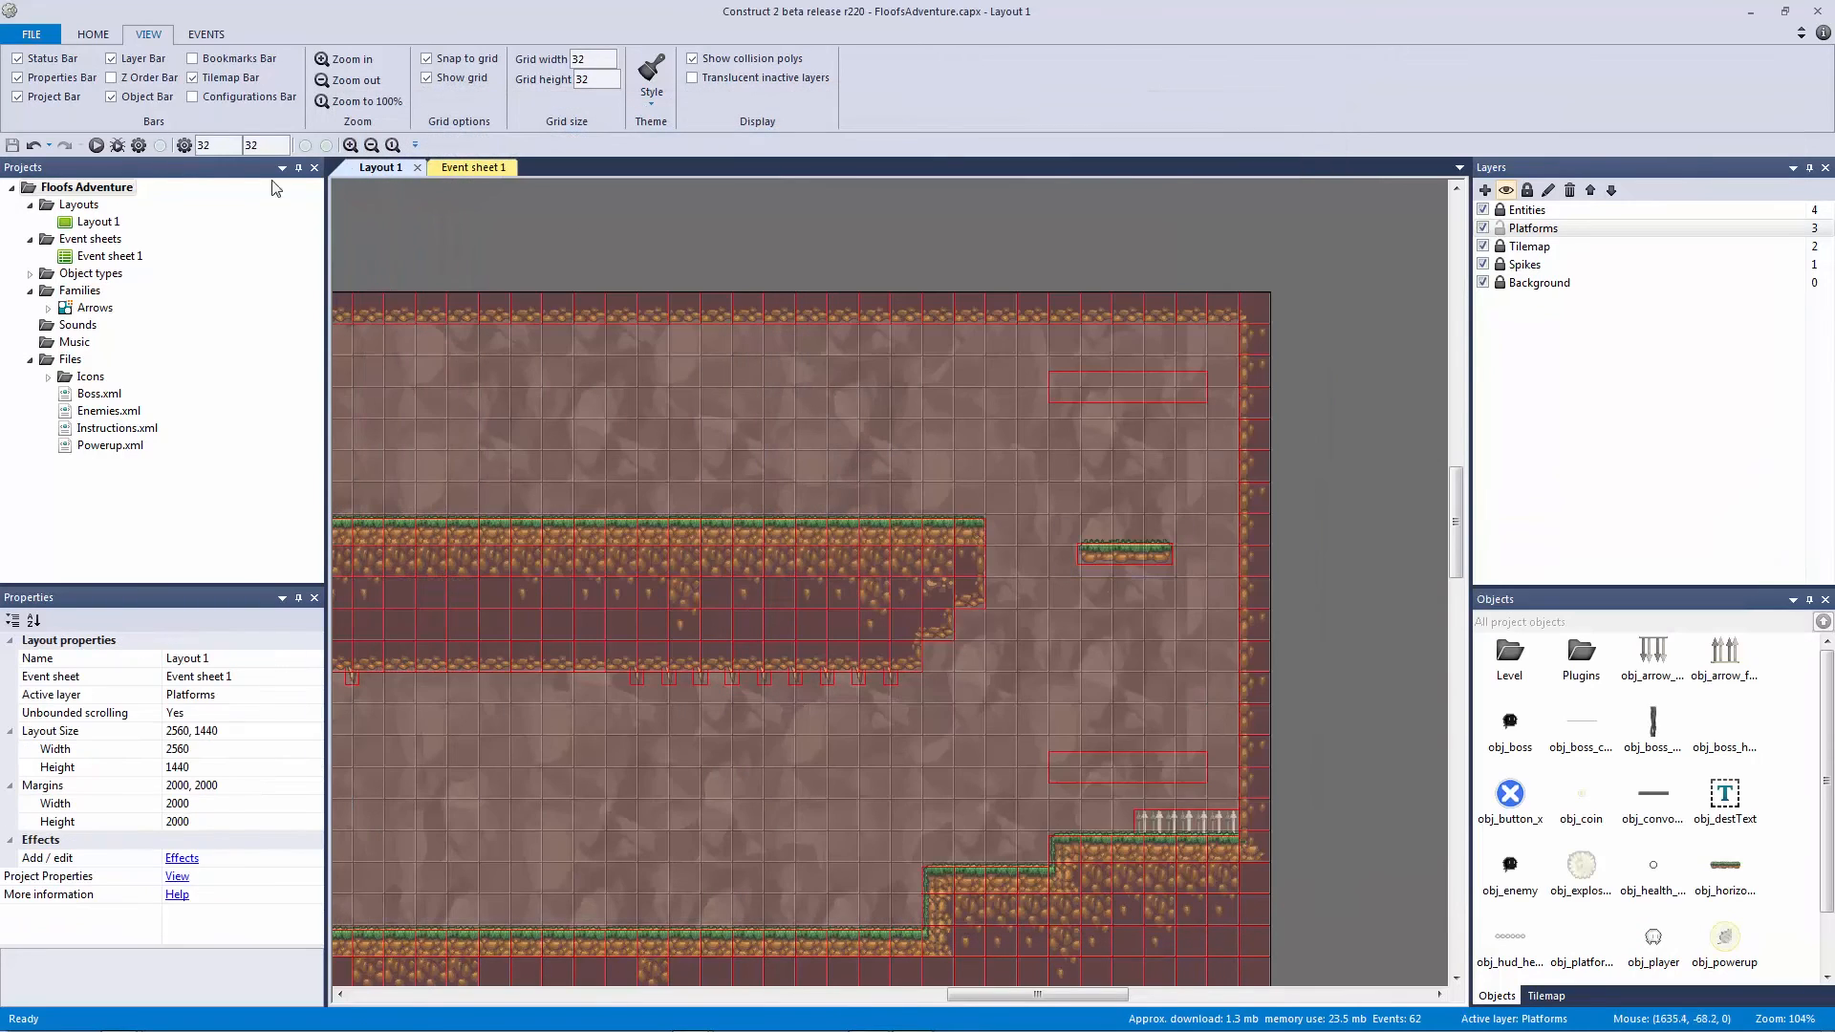
# Step: Preview the layout again and bring the player over the spike pit to the vertical platform to check its collision
pyautogui.click(96, 146)
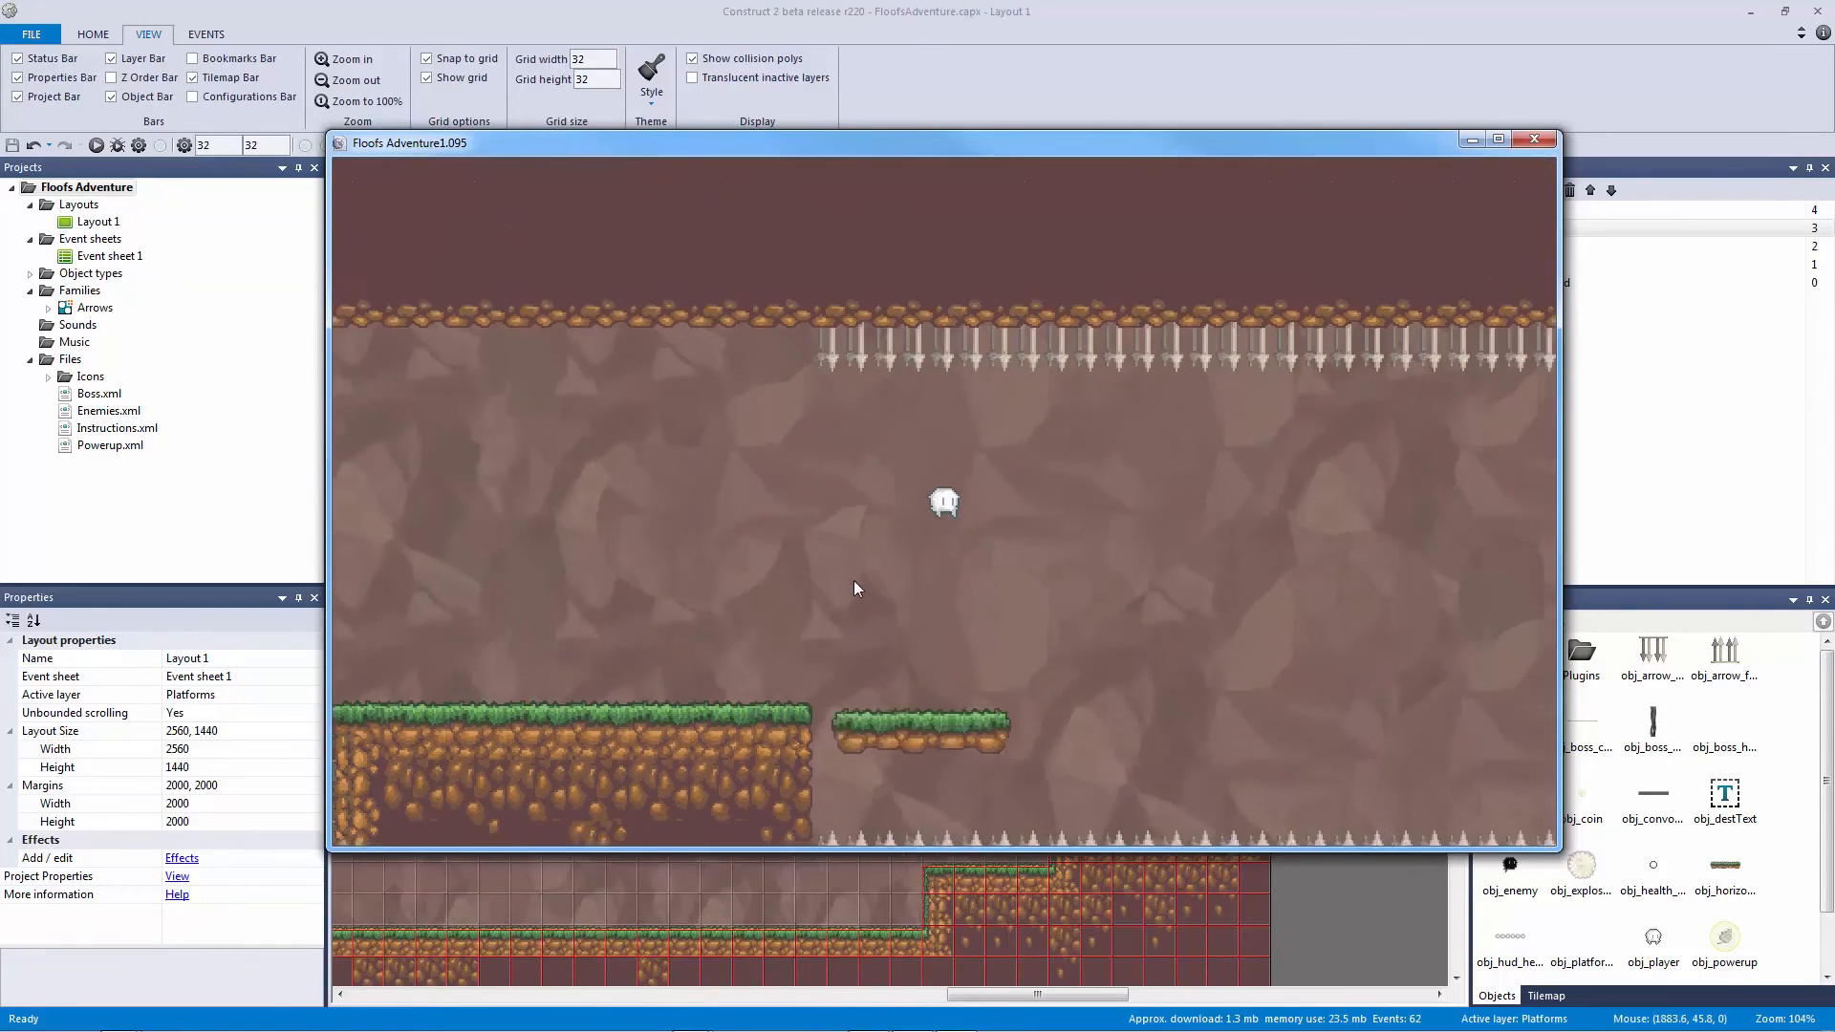
pyautogui.press('Up')
pyautogui.press('Right')
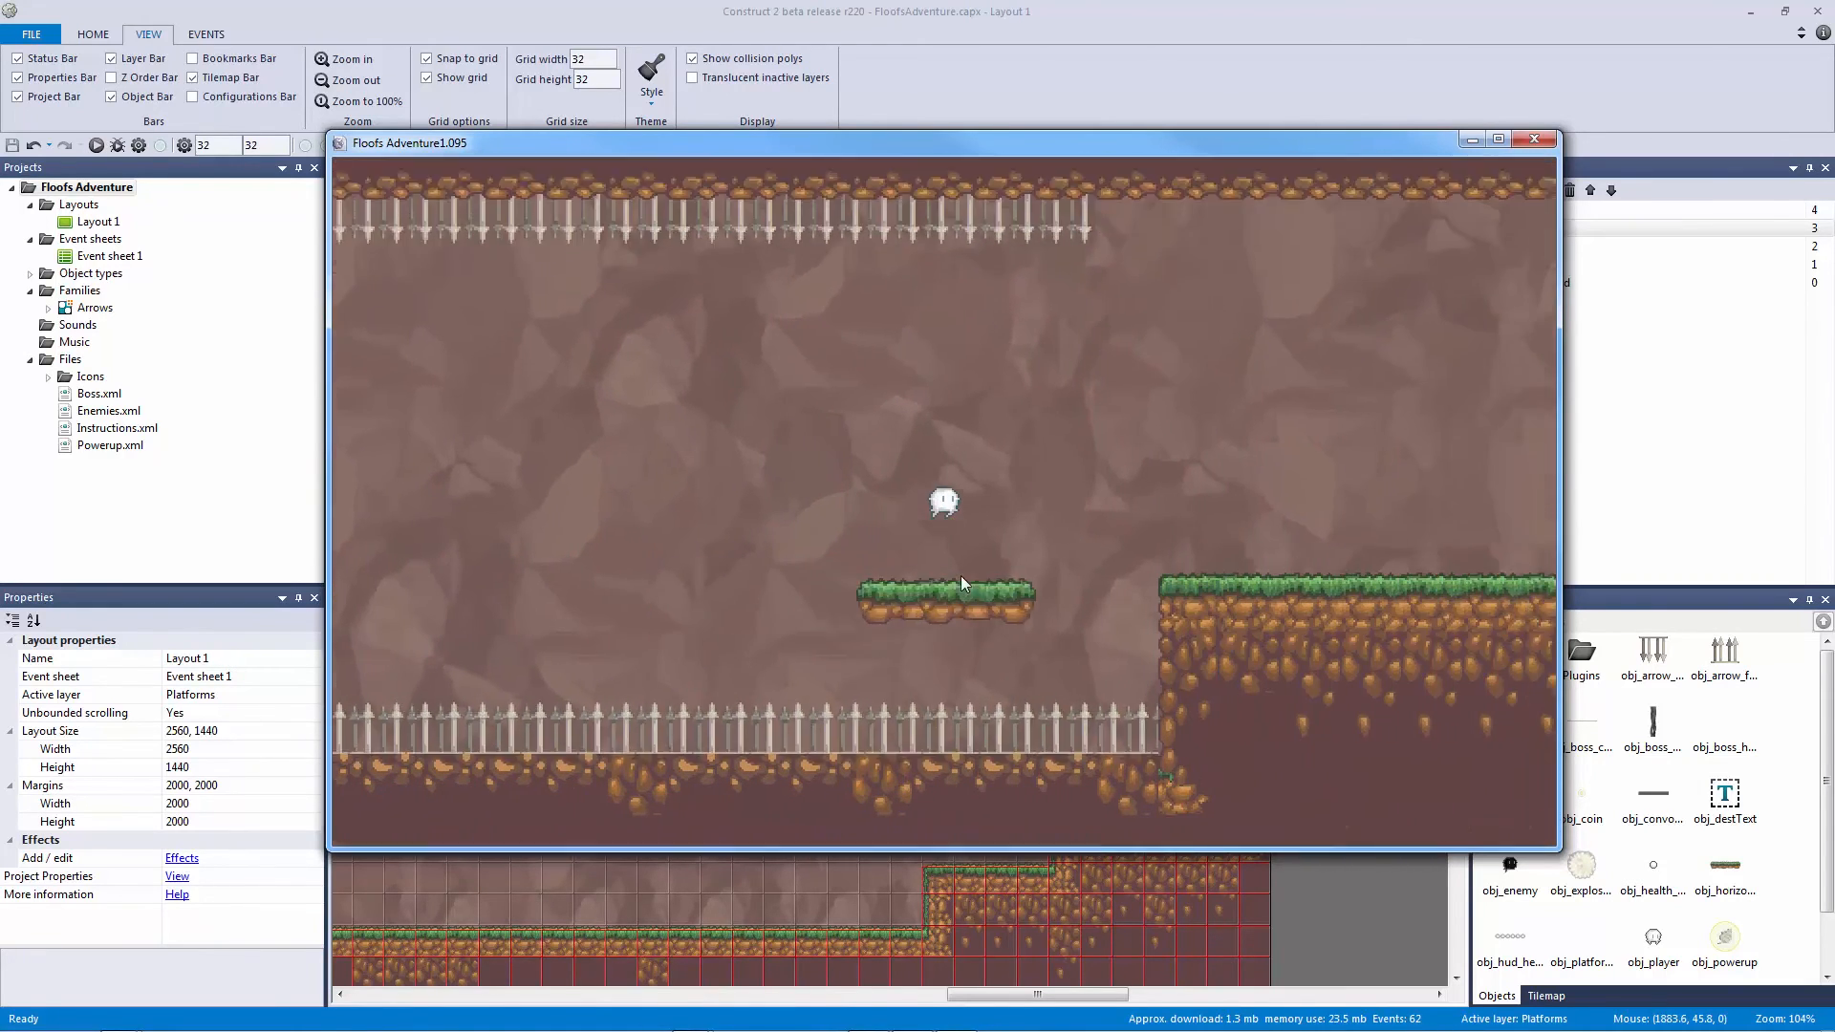
pyautogui.press('Right')
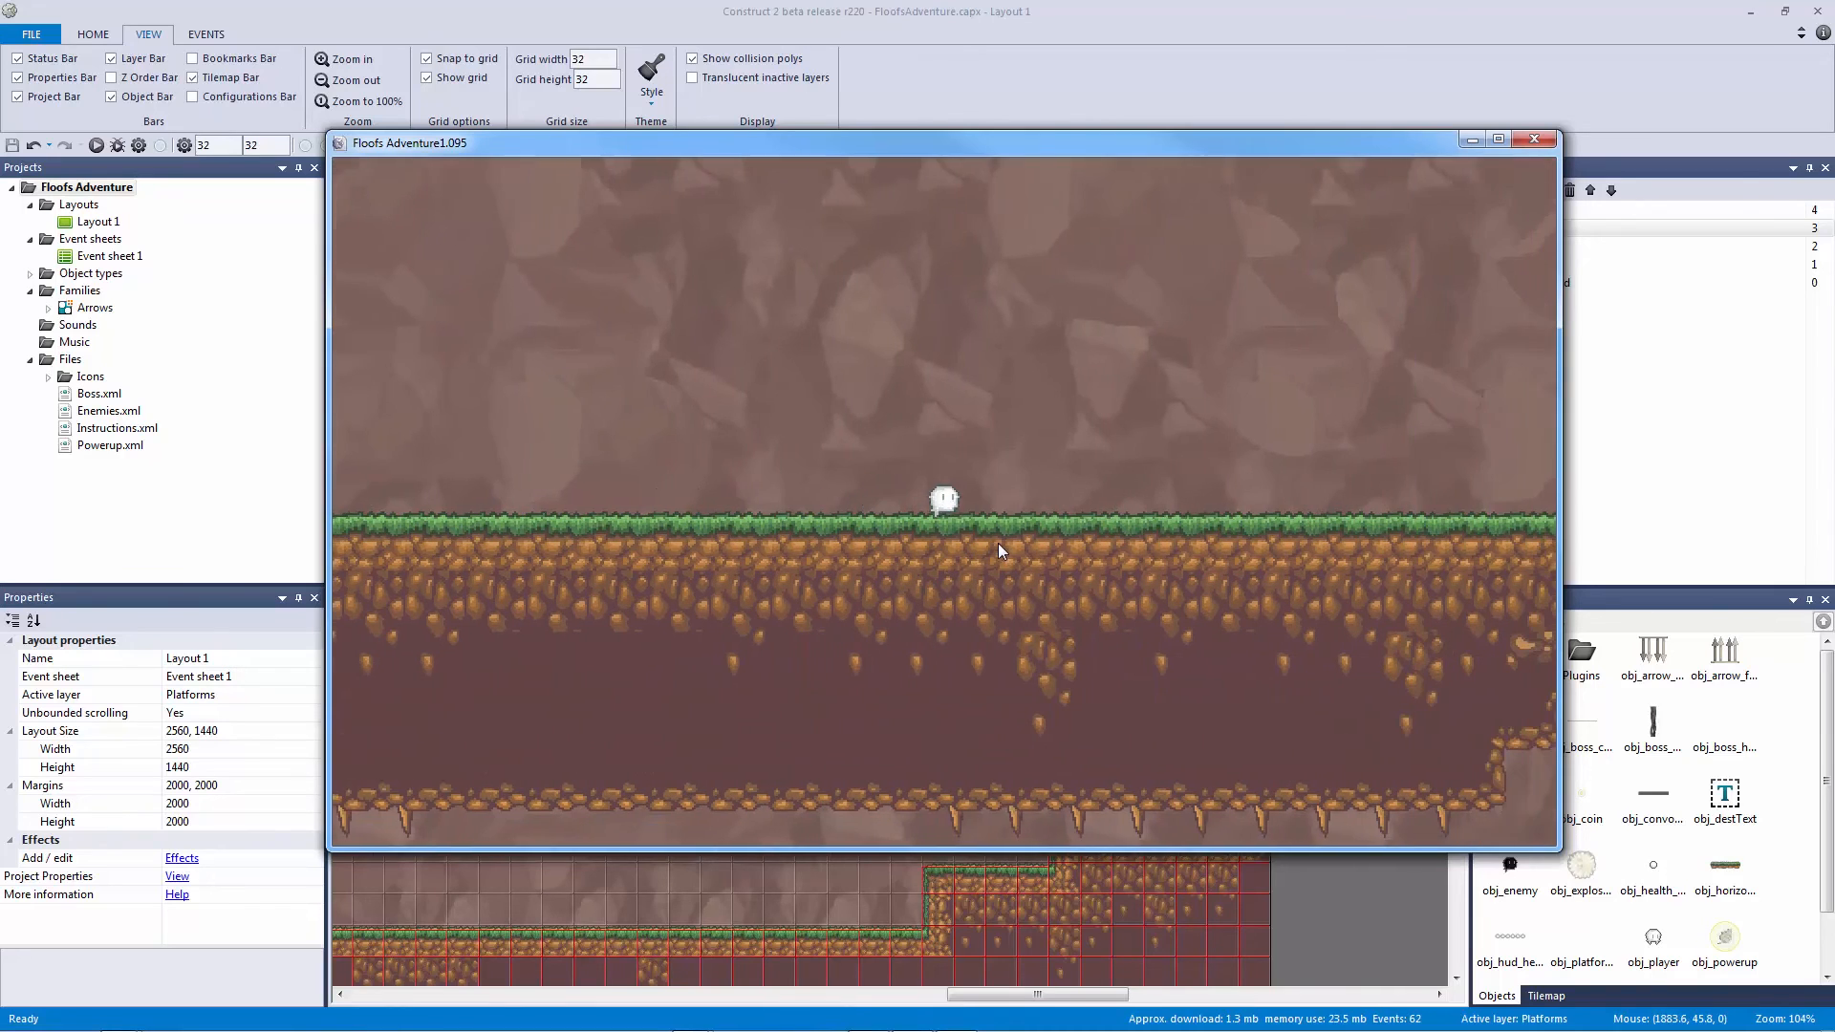
pyautogui.press('Right')
pyautogui.press('Up')
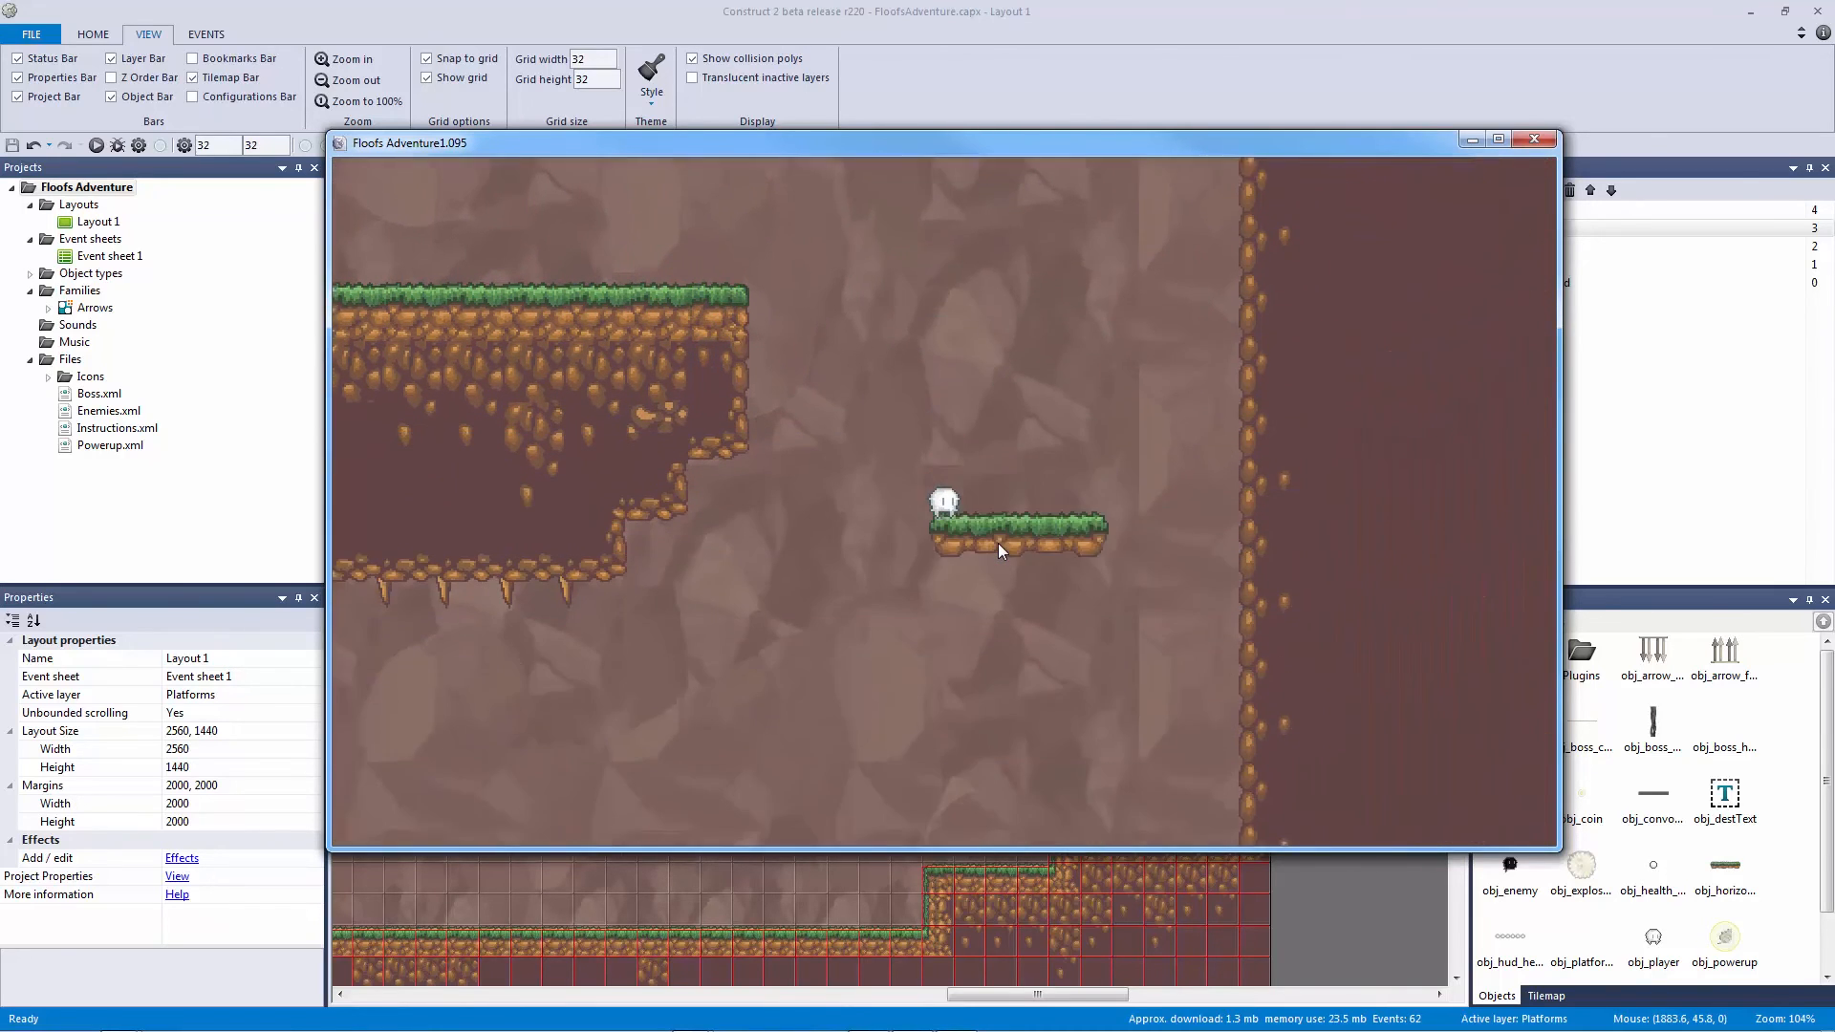
# Step: Test the player's footing on the vertical platform, and jump off to the long ledge back toward the spike pit
pyautogui.press('Right')
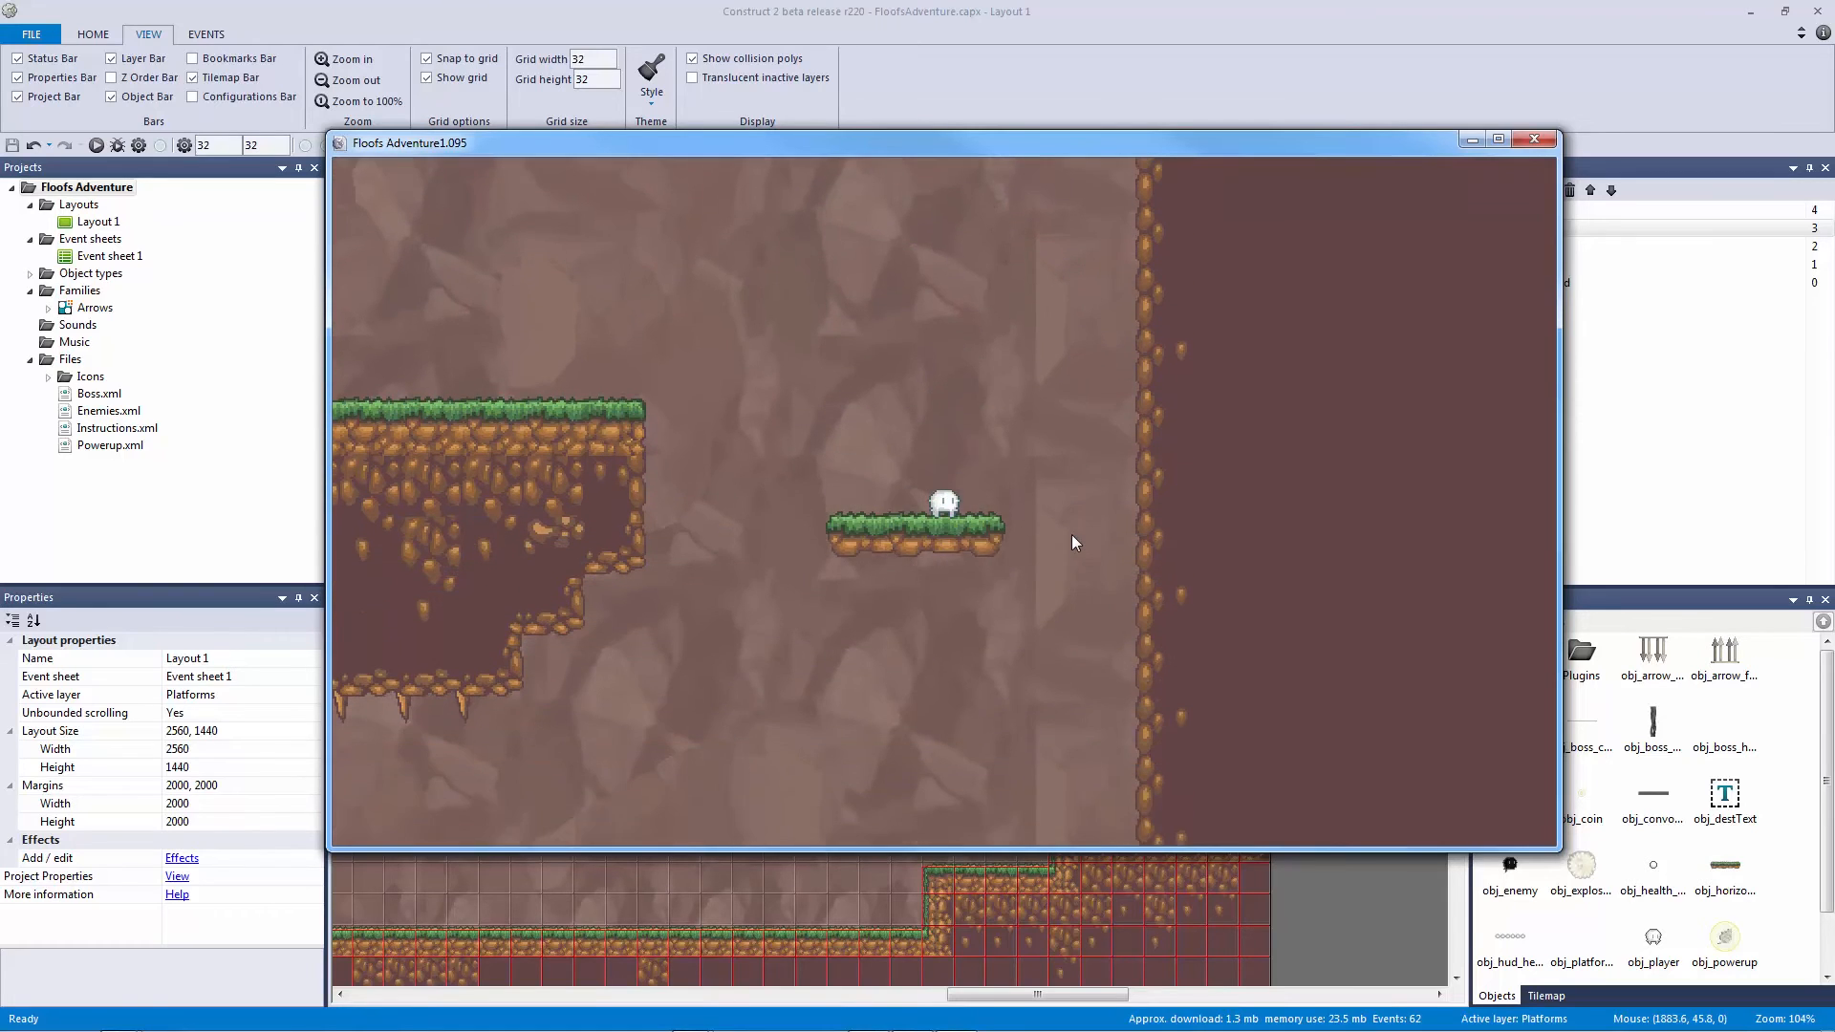
pyautogui.press('Left')
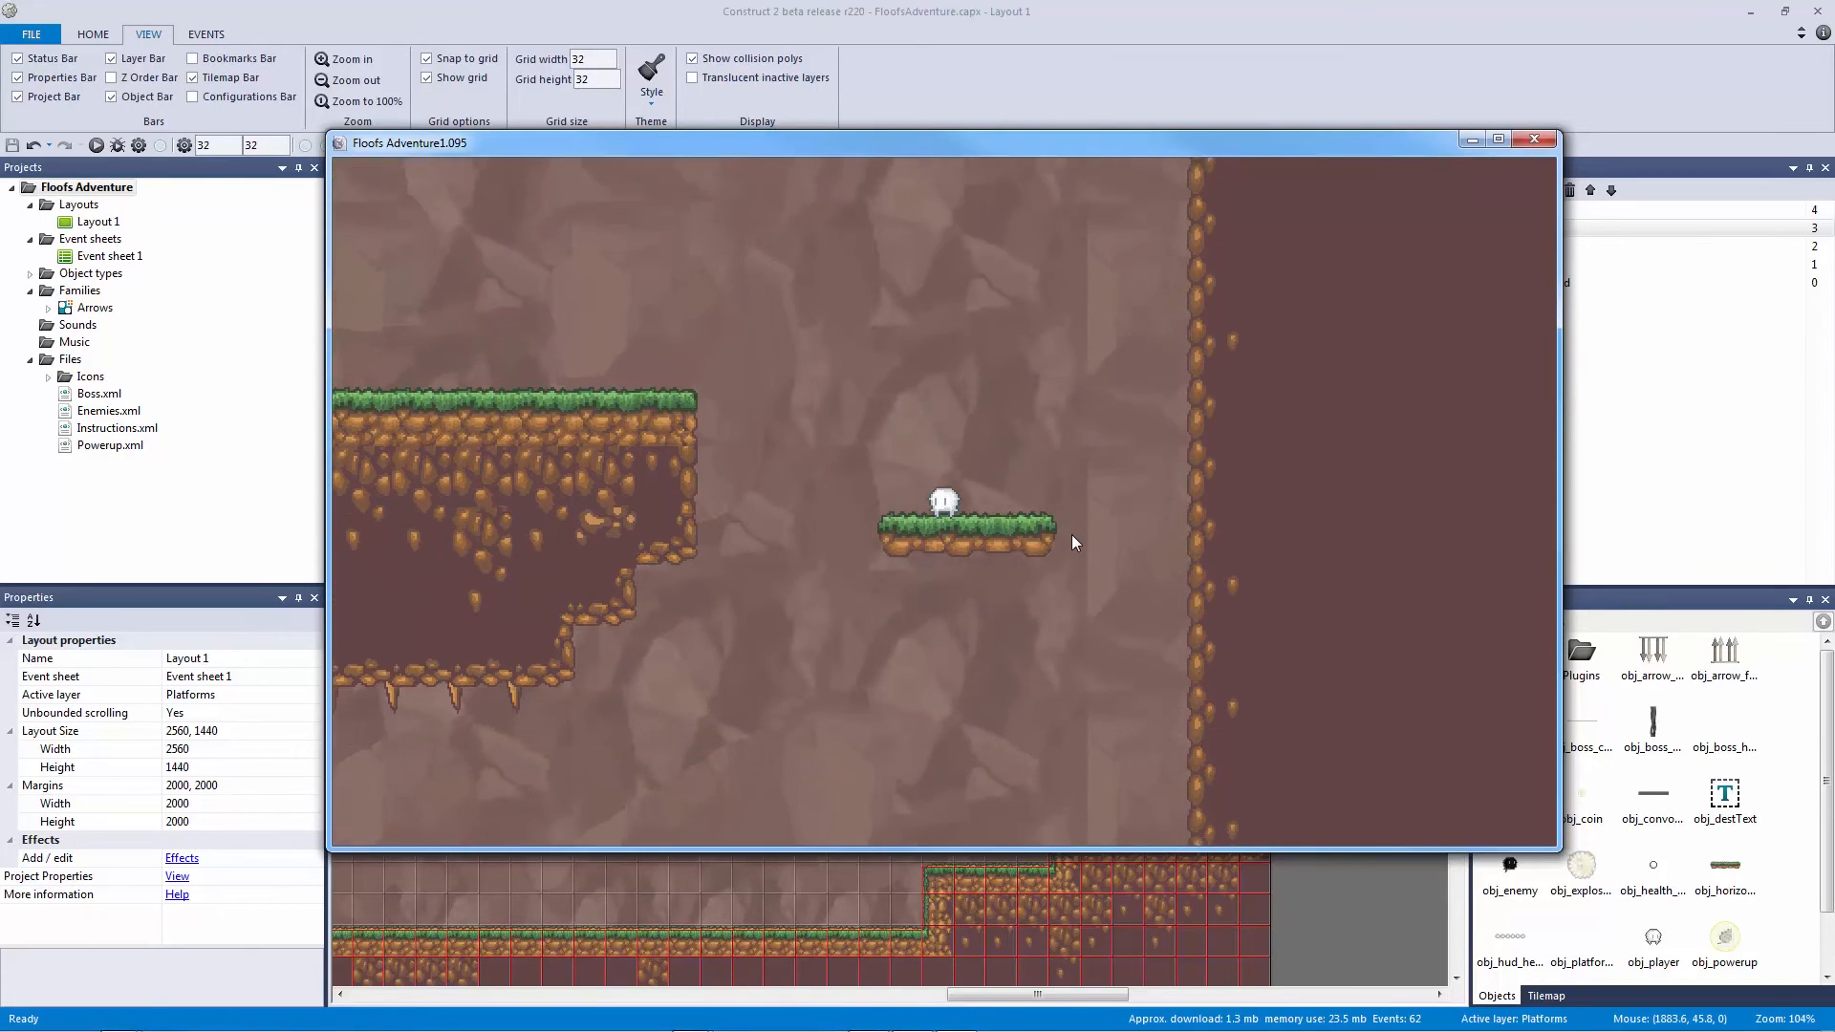
pyautogui.press('Right')
pyautogui.press('Left')
pyautogui.press('Up')
pyautogui.press('Up')
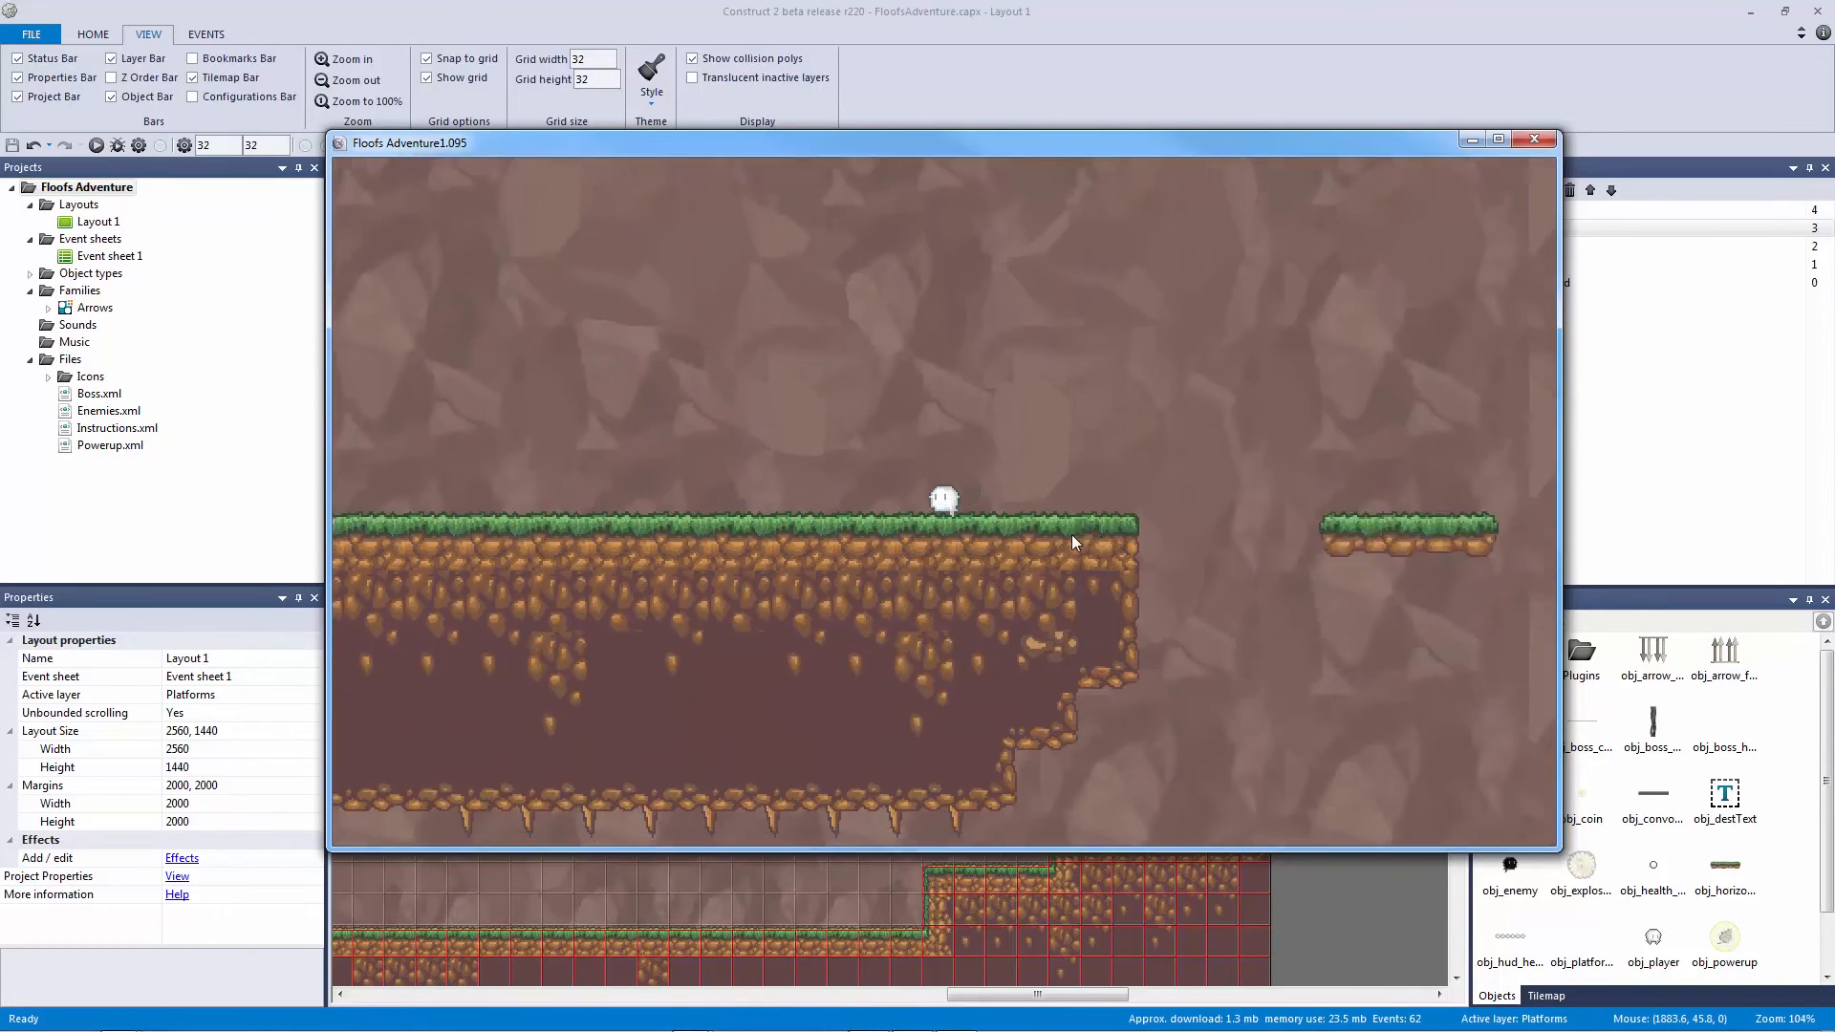
pyautogui.press('Left')
pyautogui.press('Up')
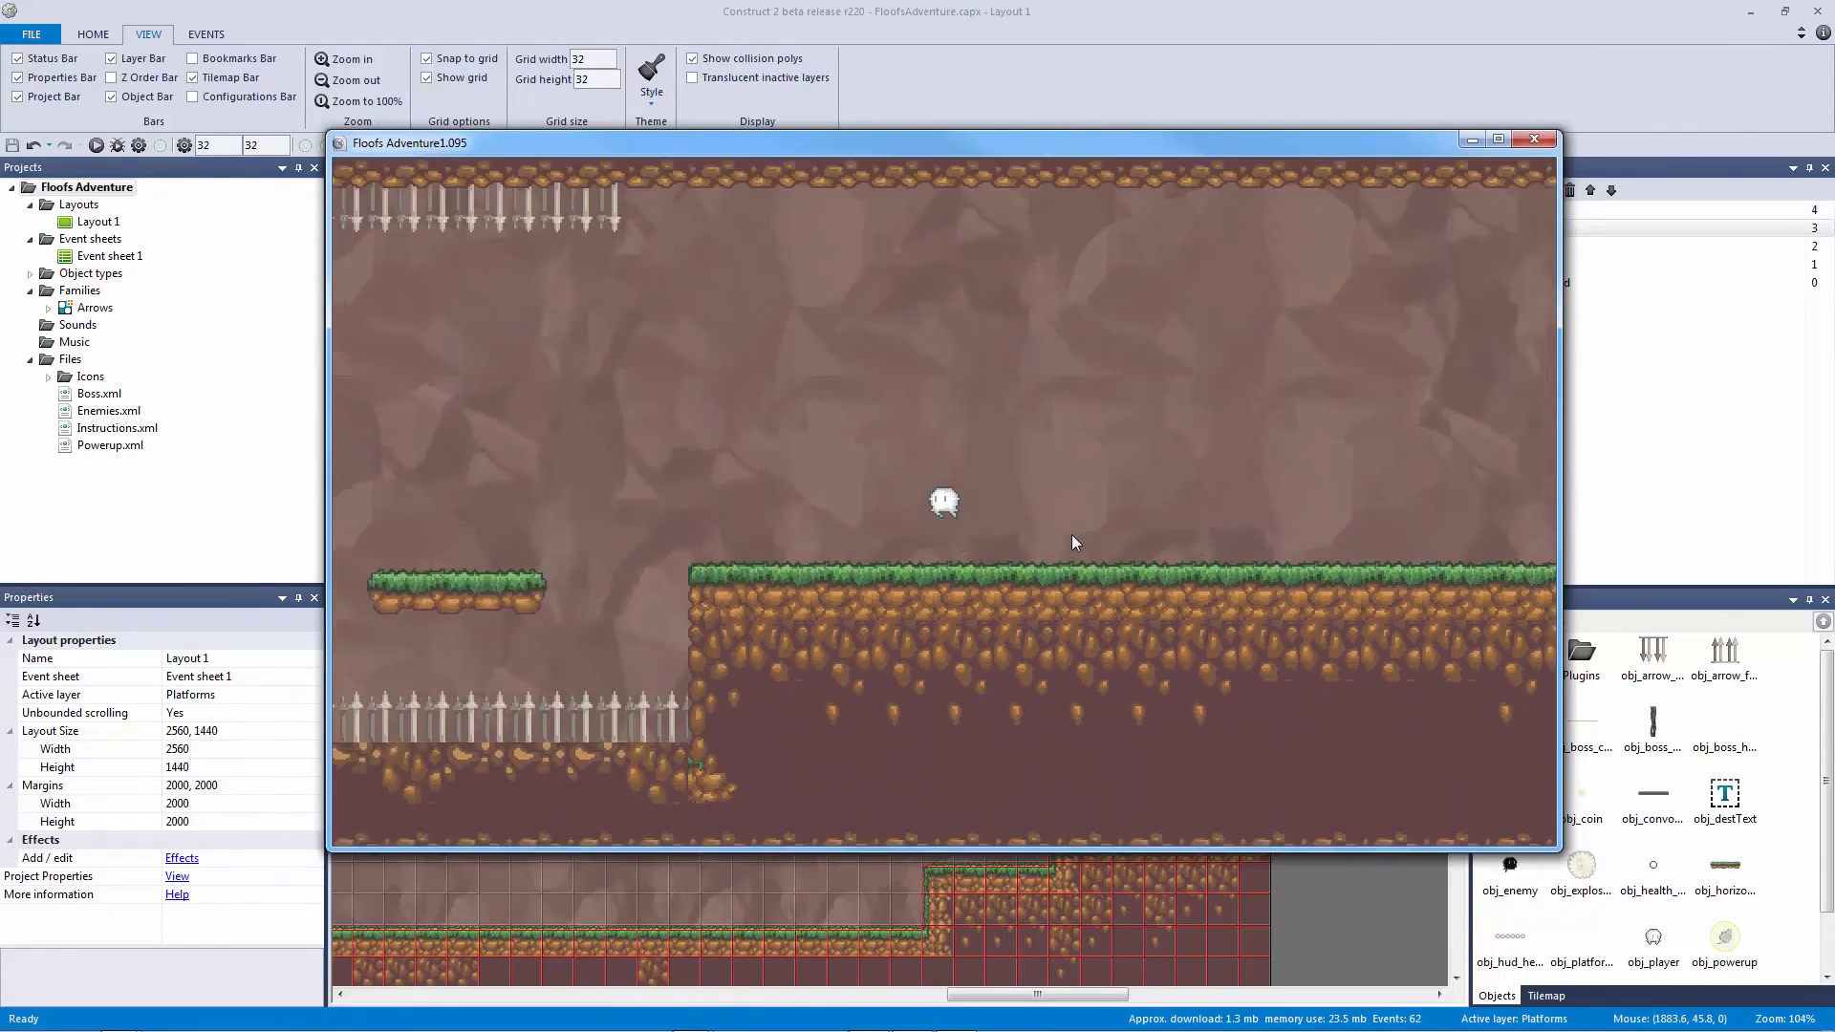
# Step: Return the player along the ledge to ride the vertical platform once more, and close the preview
pyautogui.press('Right')
pyautogui.press('Up')
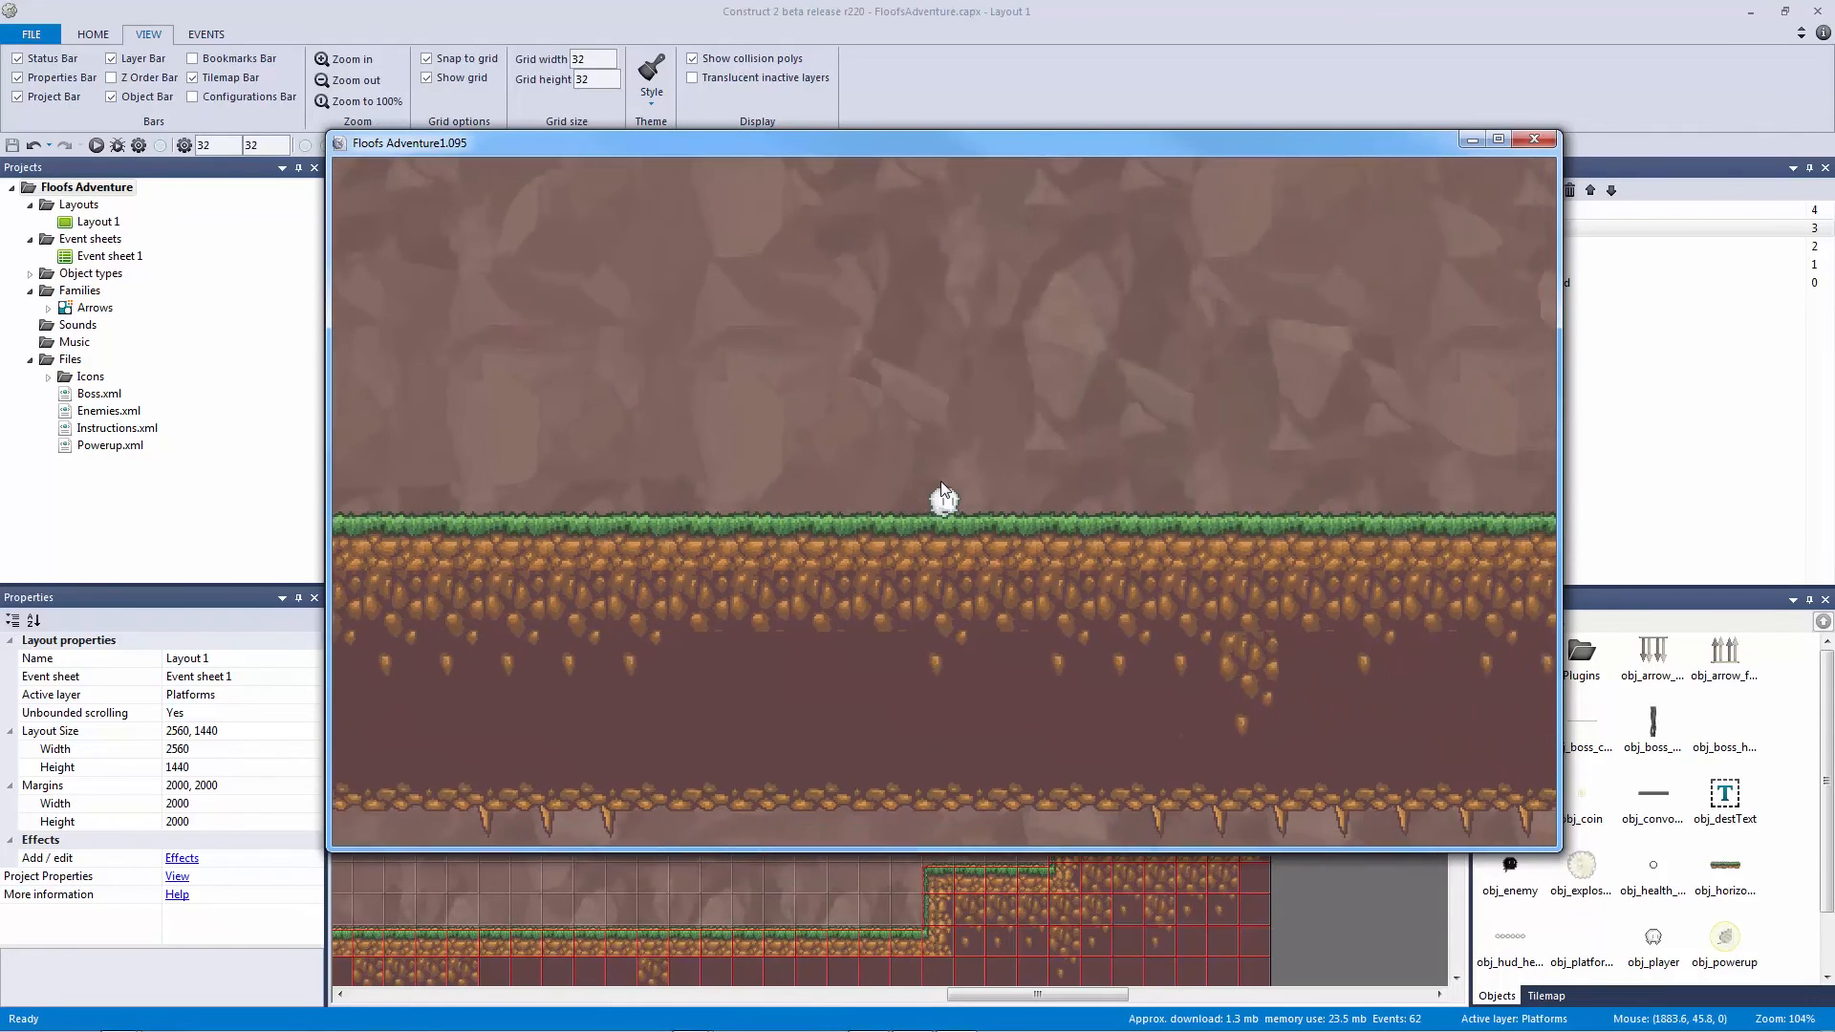
pyautogui.press('Right')
pyautogui.press('Up')
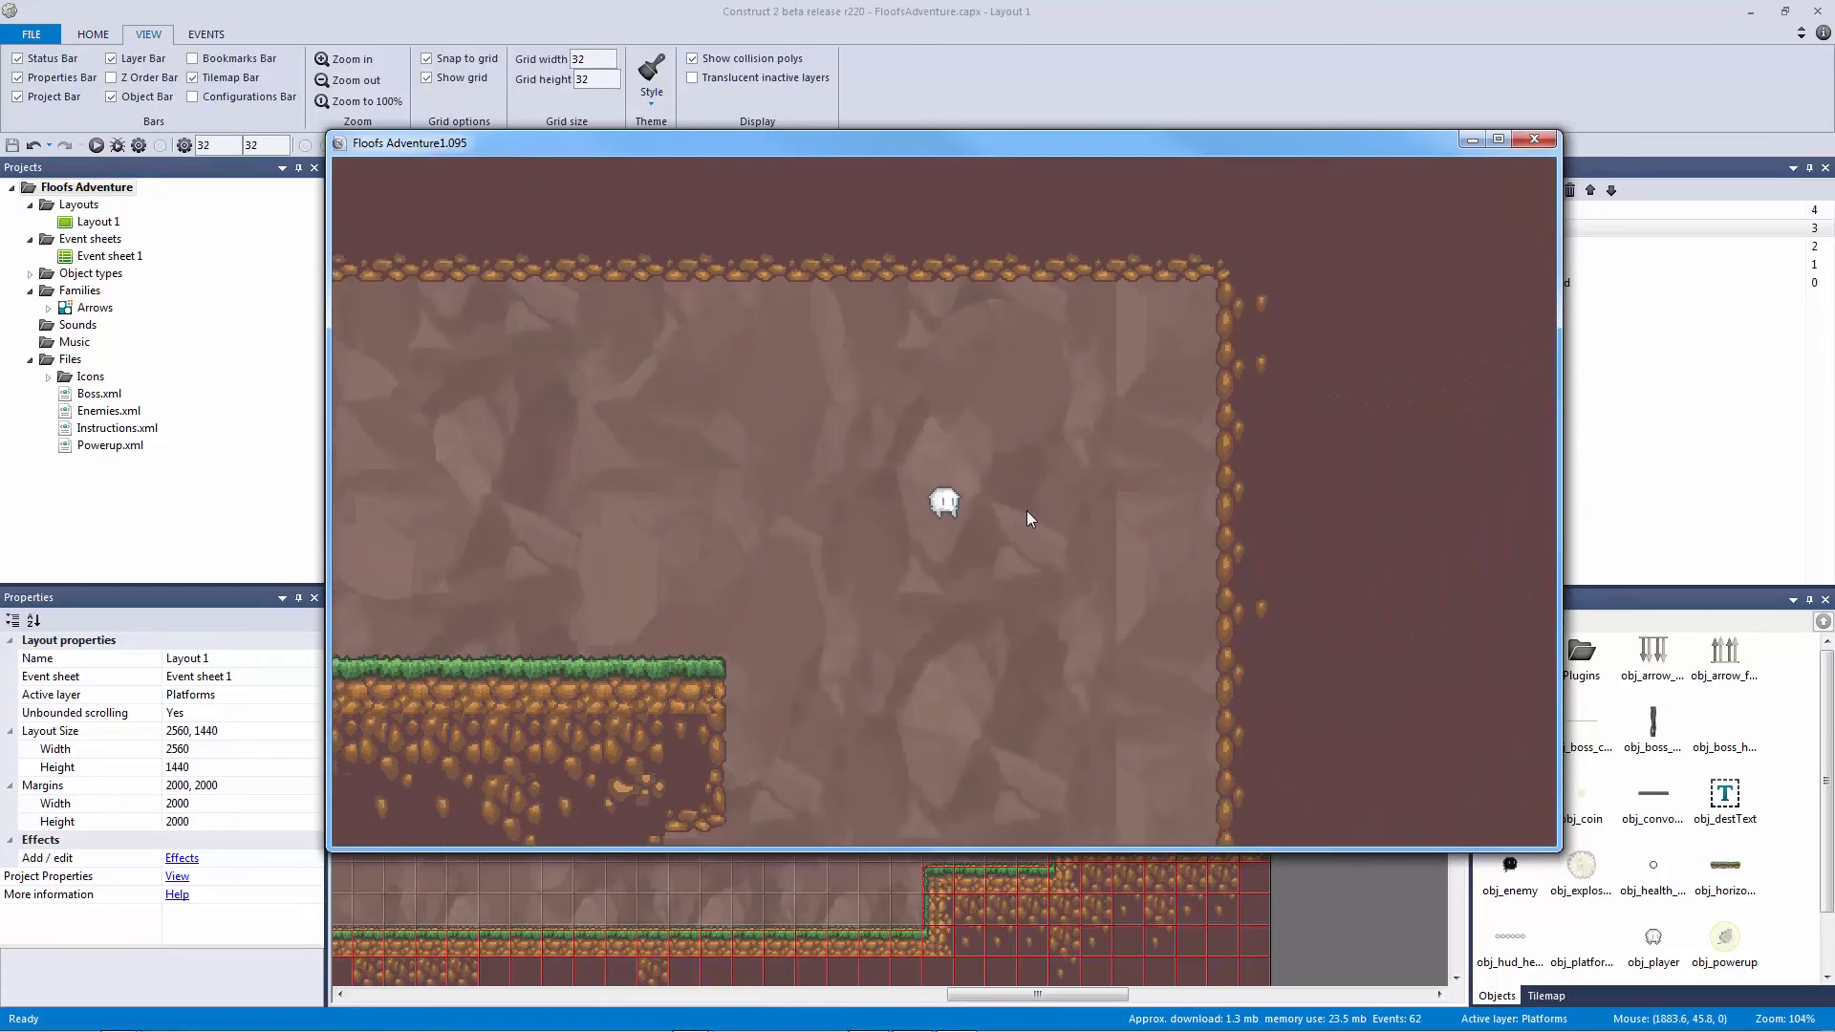
pyautogui.press('Left')
pyautogui.press('Right')
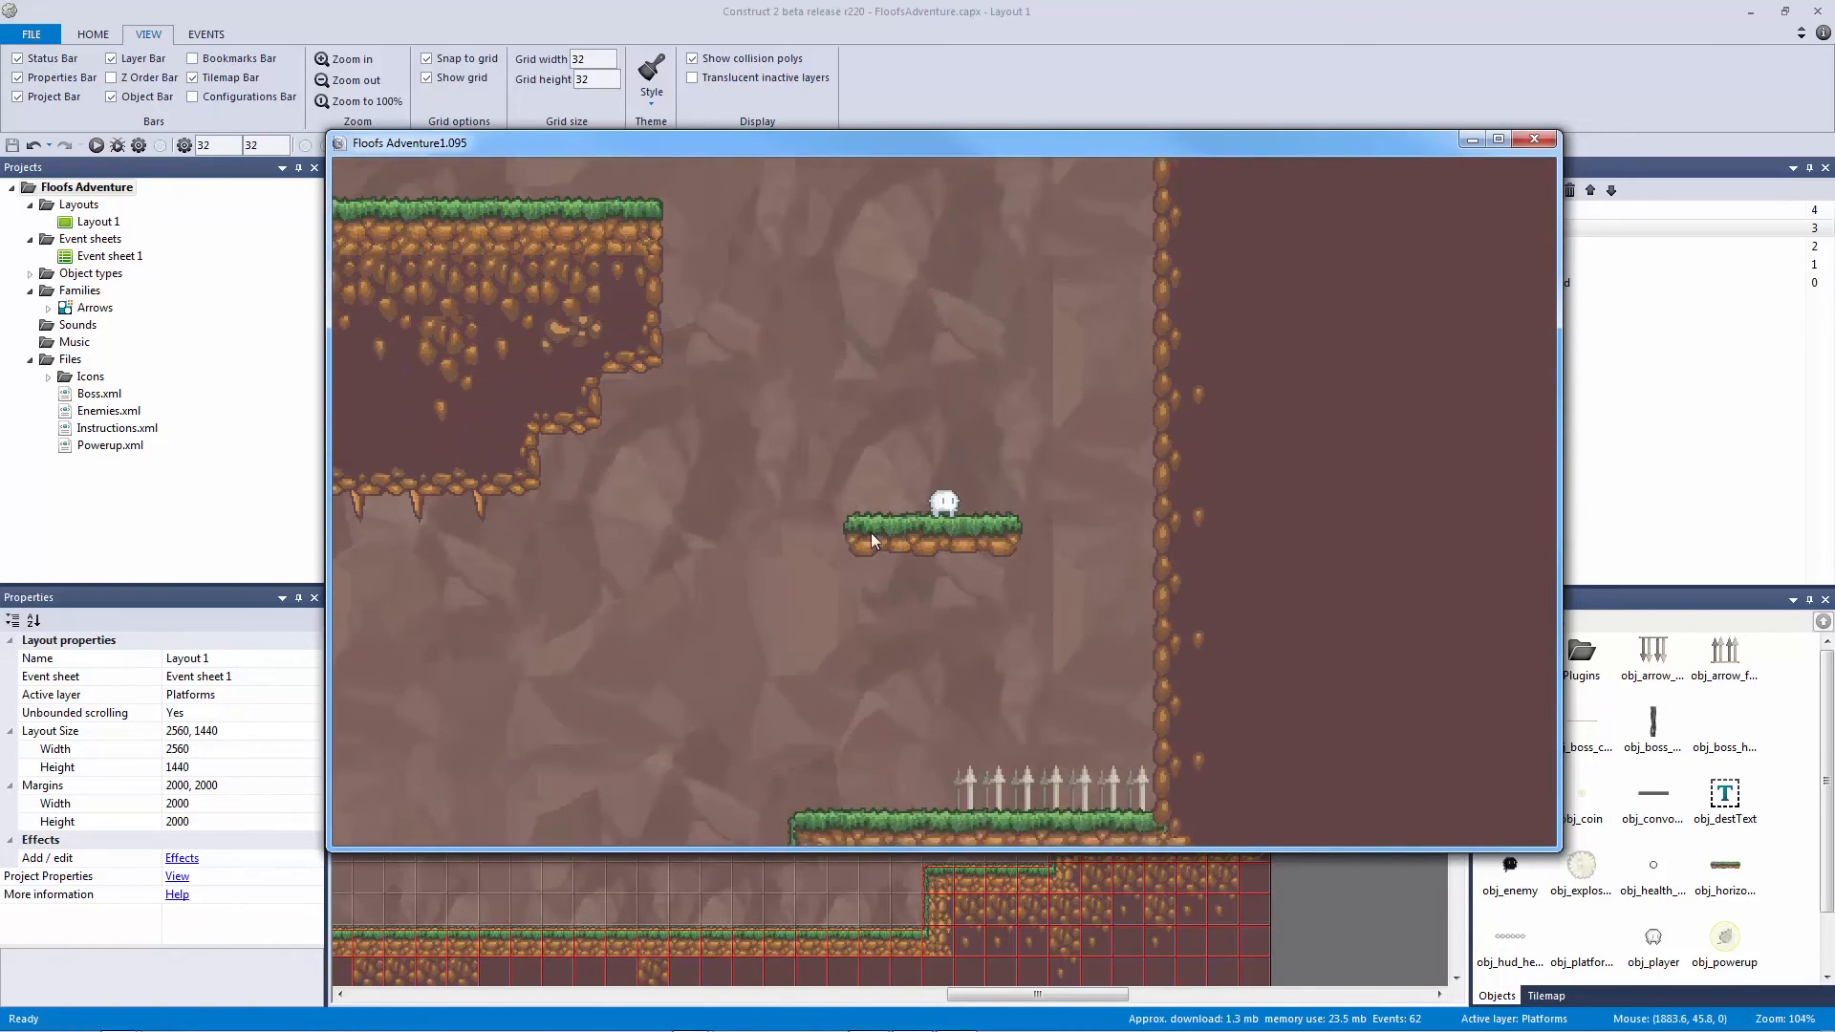
pyautogui.click(1534, 140)
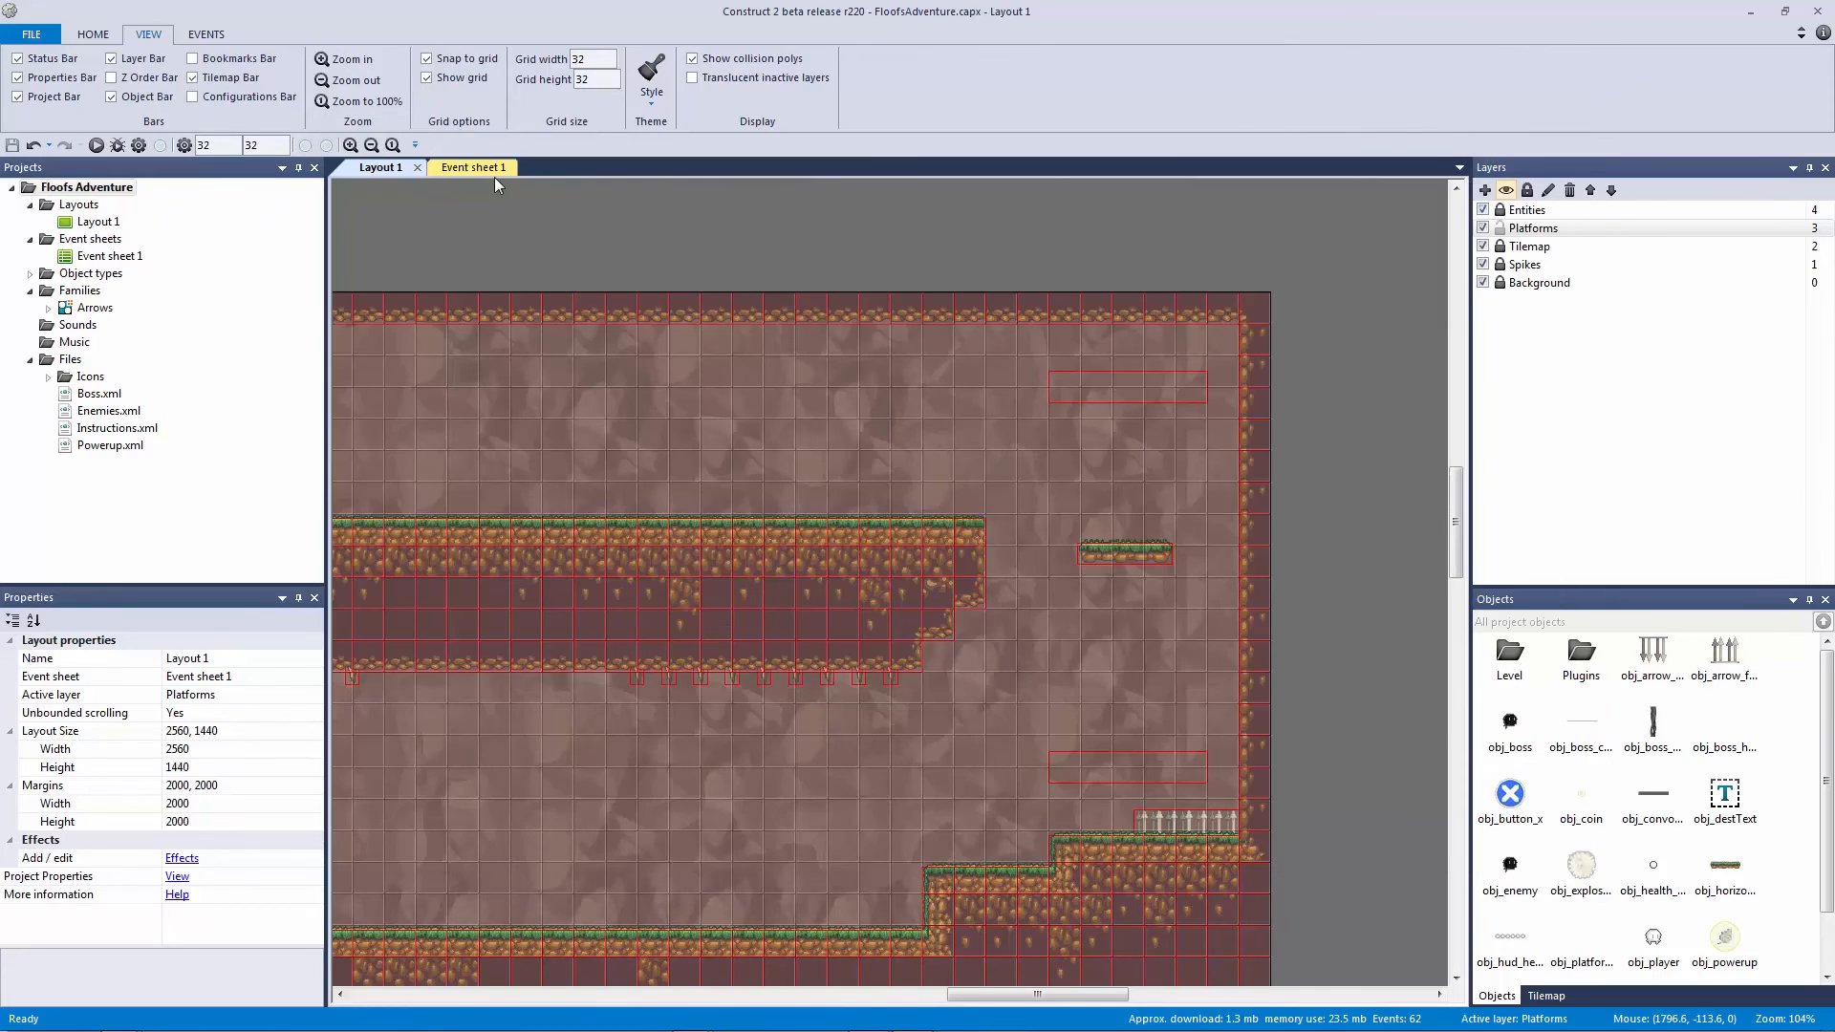
# Step: Examine the horizontal platform's properties and the layout area between the two moving platforms
pyautogui.moveTo(507, 227); pyautogui.dragTo(1195, 274, button='middle')
pyautogui.moveTo(531, 443); pyautogui.dragTo(856, 382, button='middle')
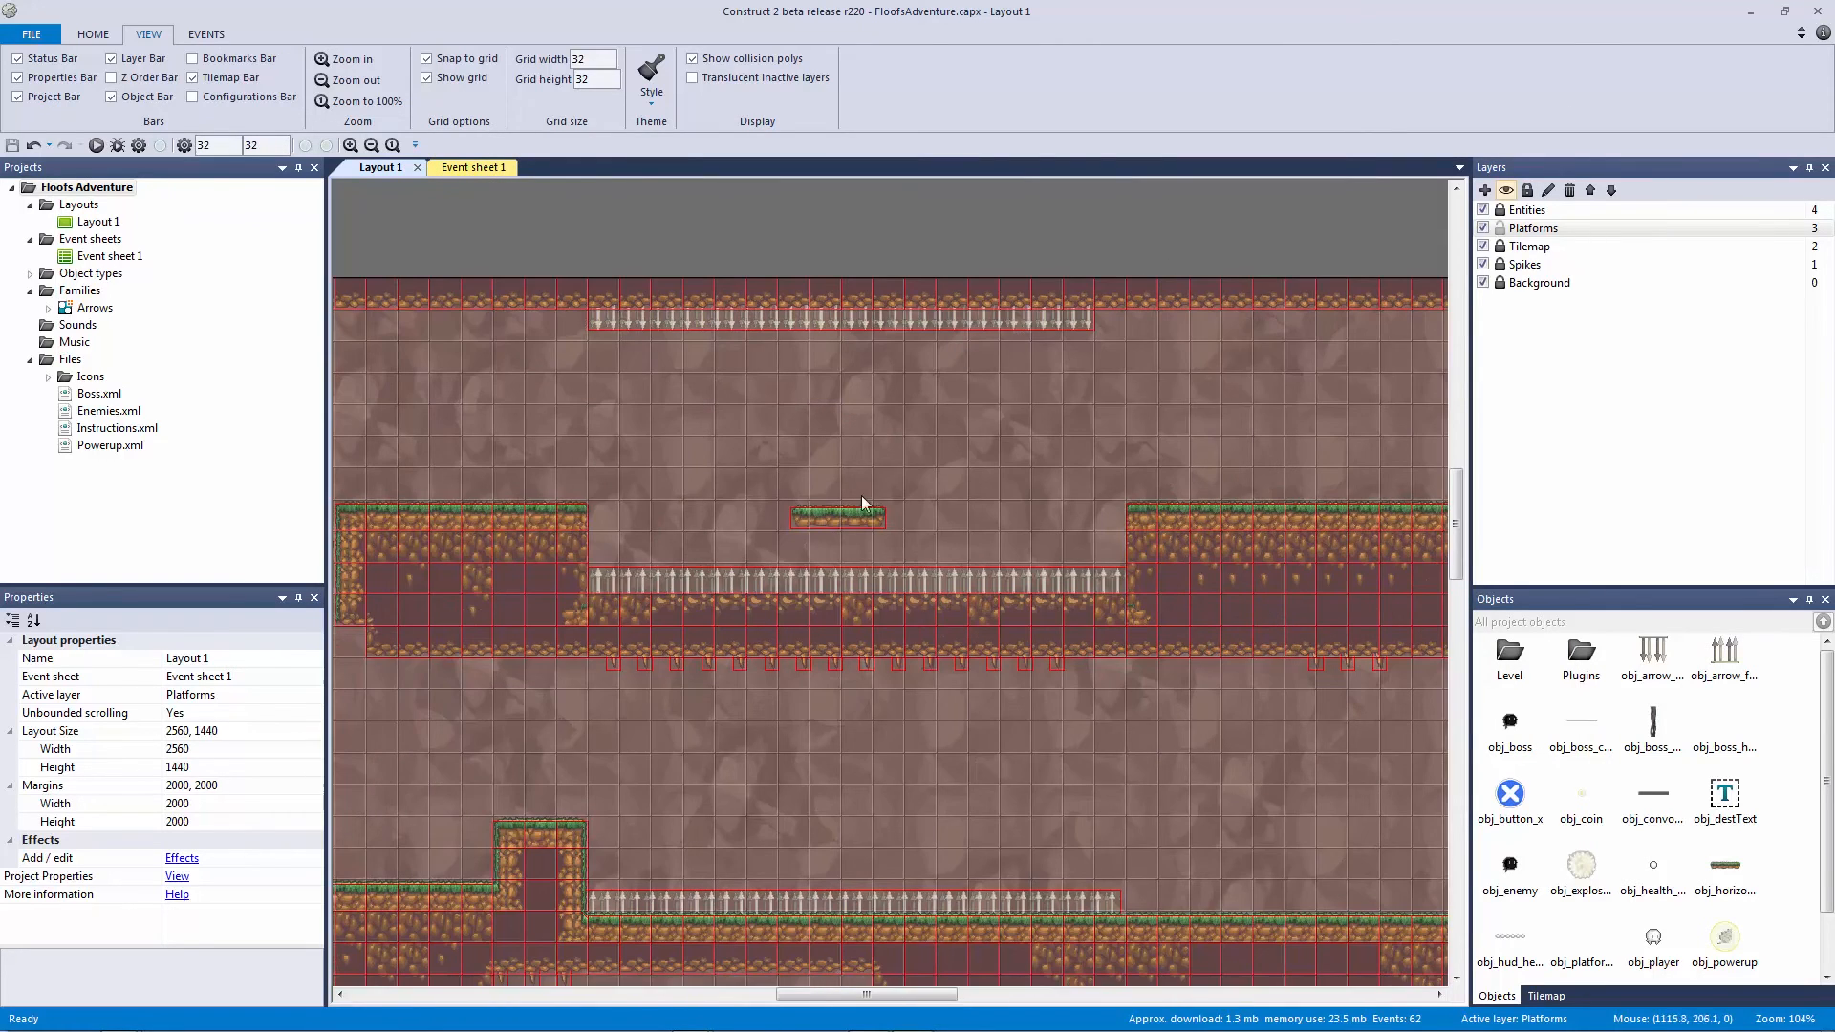
pyautogui.click(857, 518)
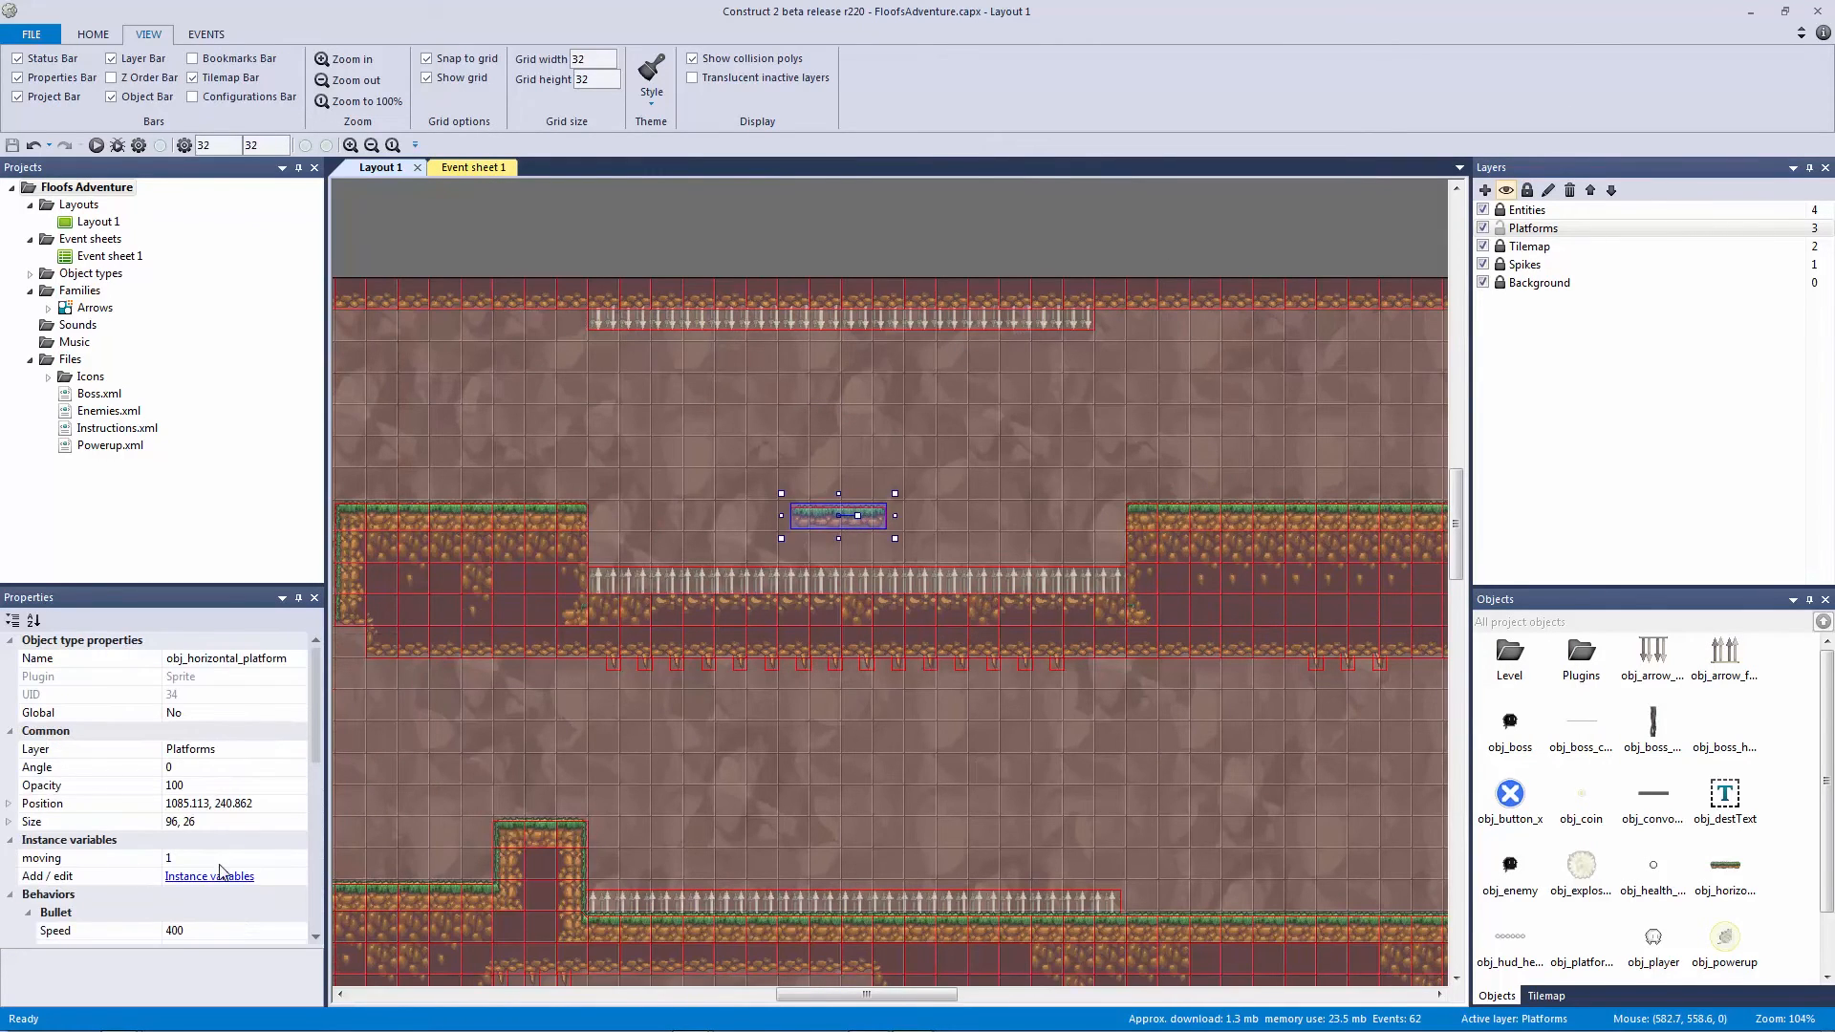
pyautogui.click(456, 169)
pyautogui.click(363, 170)
pyautogui.click(708, 244)
pyautogui.keyDown('ctrl'); pyautogui.scroll(-2, 1020, 381); pyautogui.keyUp('ctrl')
pyautogui.moveTo(795, 487); pyautogui.dragTo(516, 460, button='middle')
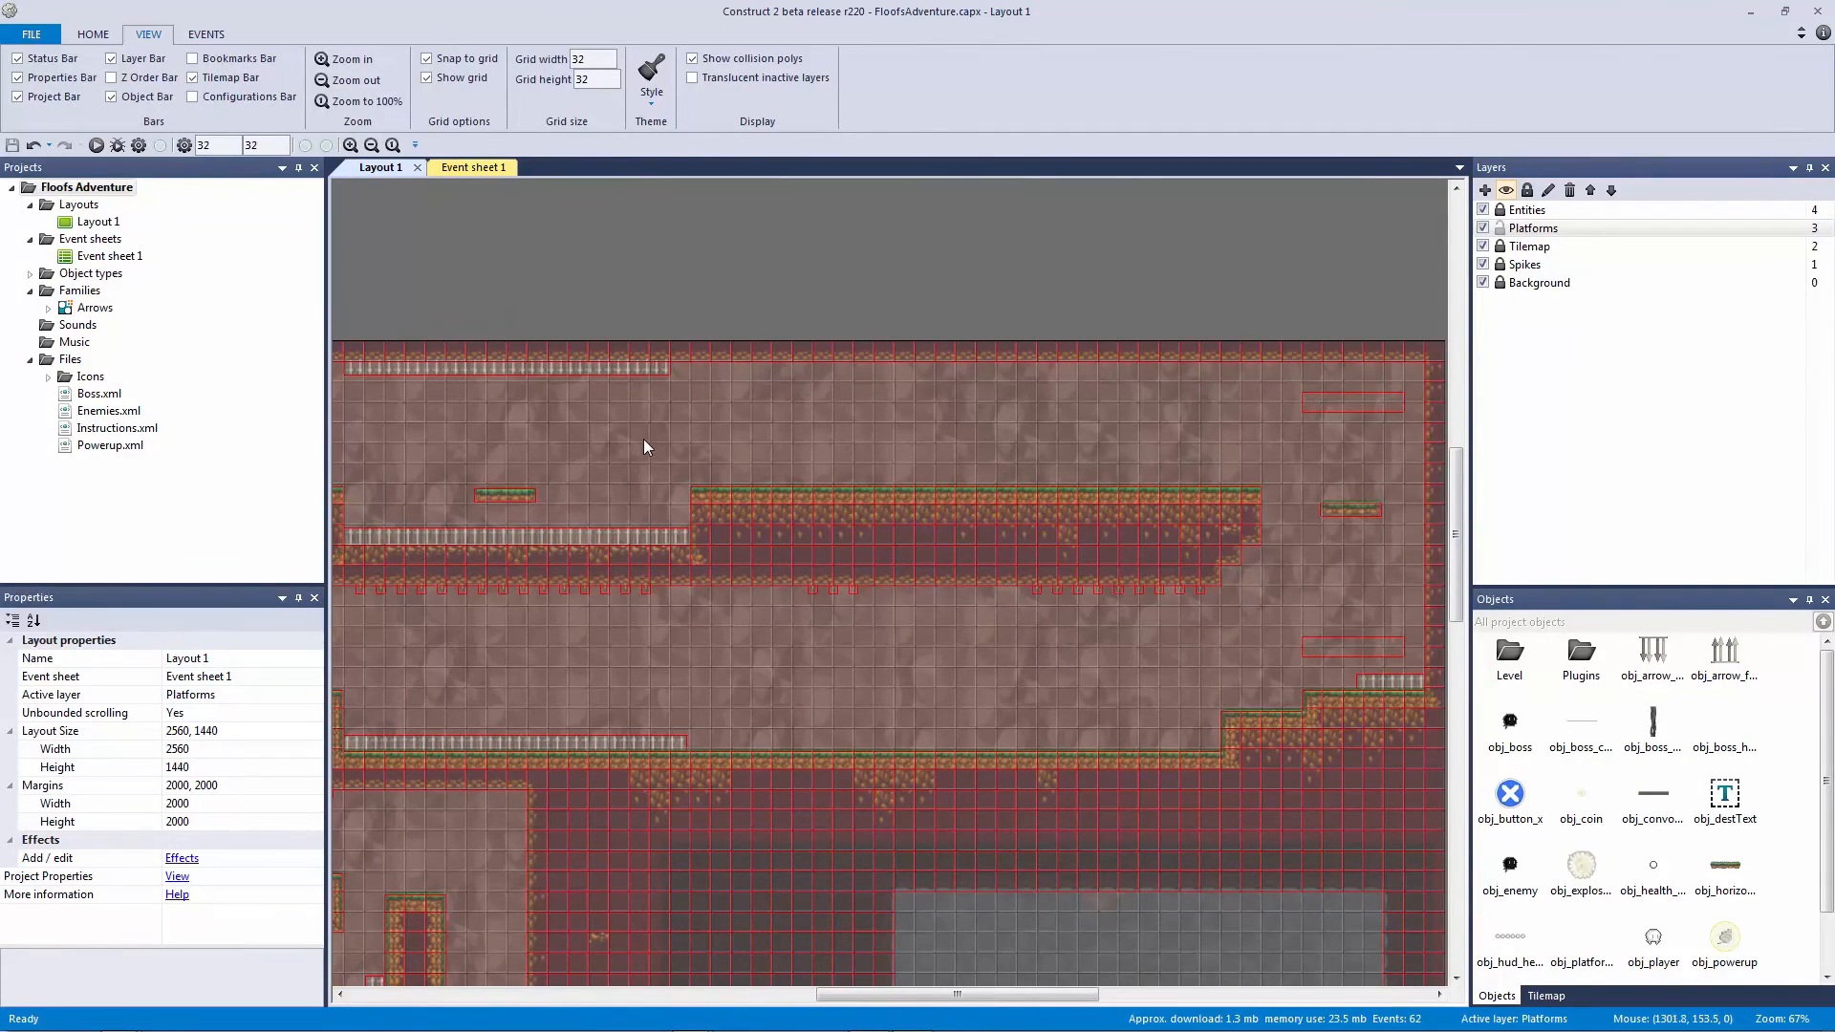
pyautogui.scroll(1, 727, 446)
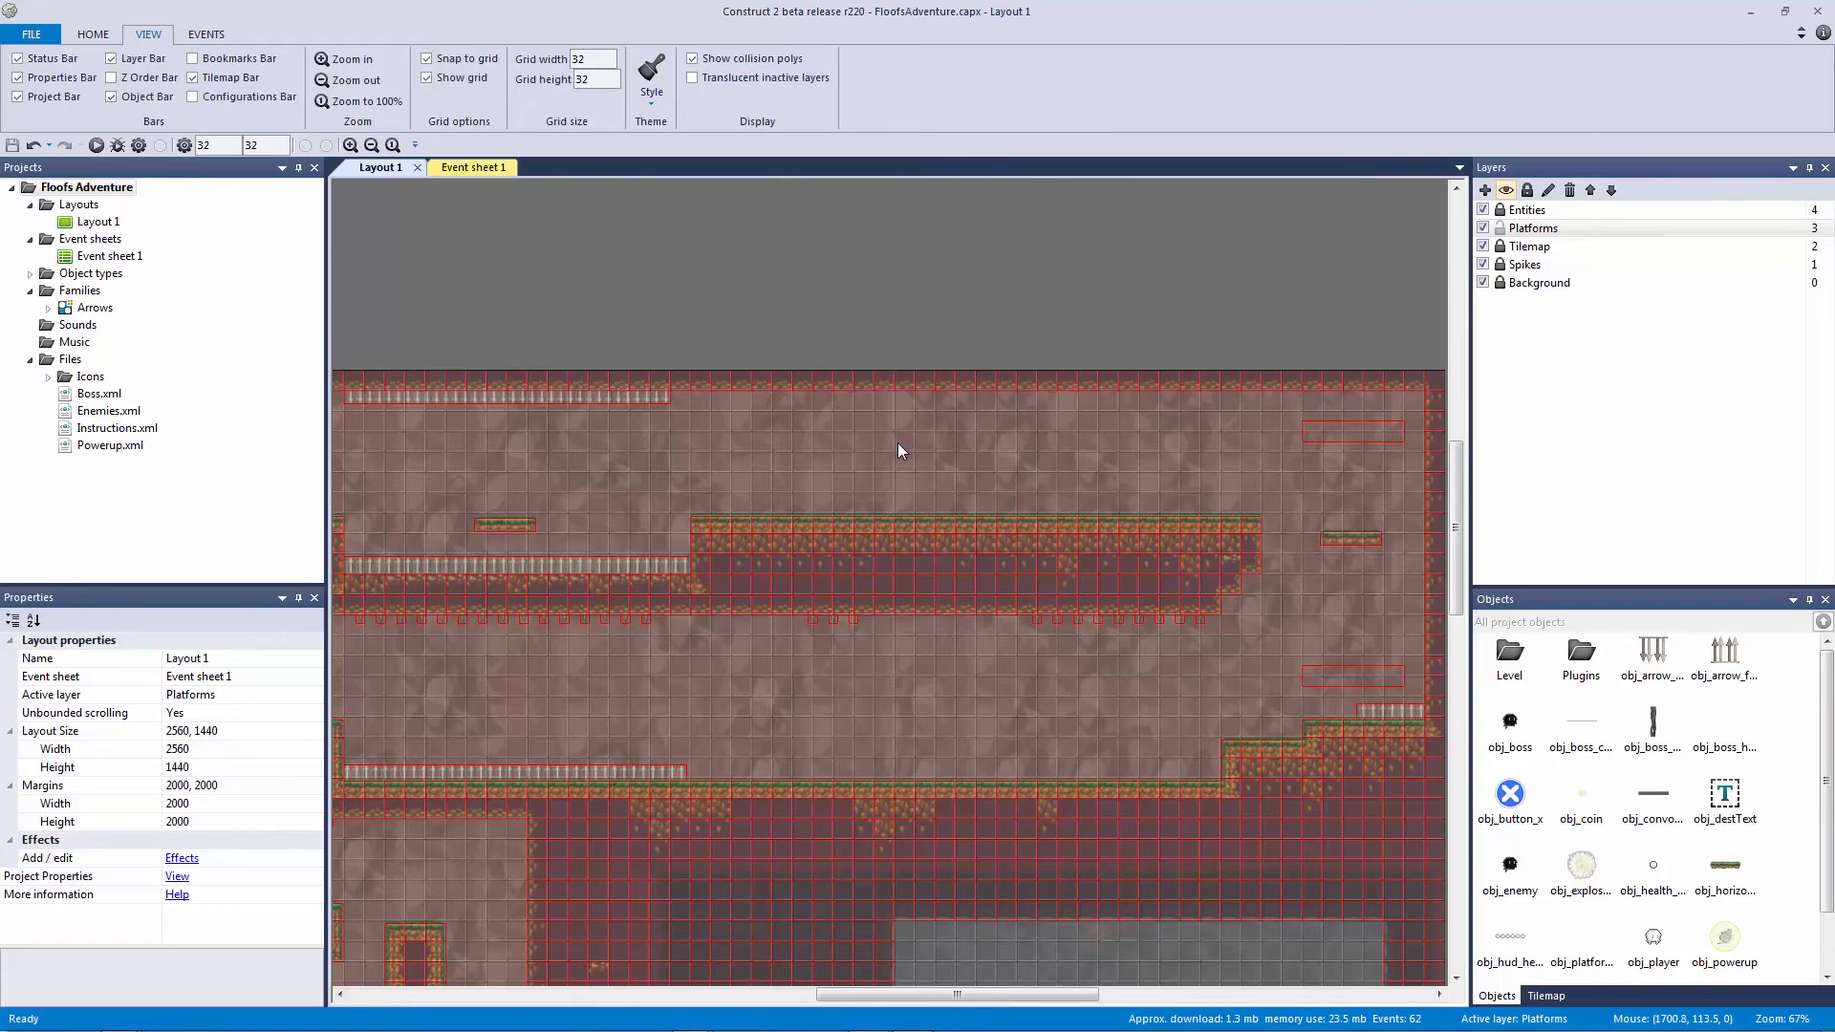
# Step: Place a copy of the horizontal platform in the lower corridor, left of the stepped ledge, at position 1952, 544
pyautogui.moveTo(1036, 486); pyautogui.dragTo(890, 485, button='middle')
pyautogui.moveTo(1101, 468); pyautogui.dragTo(947, 499, button='middle')
pyautogui.click(856, 492)
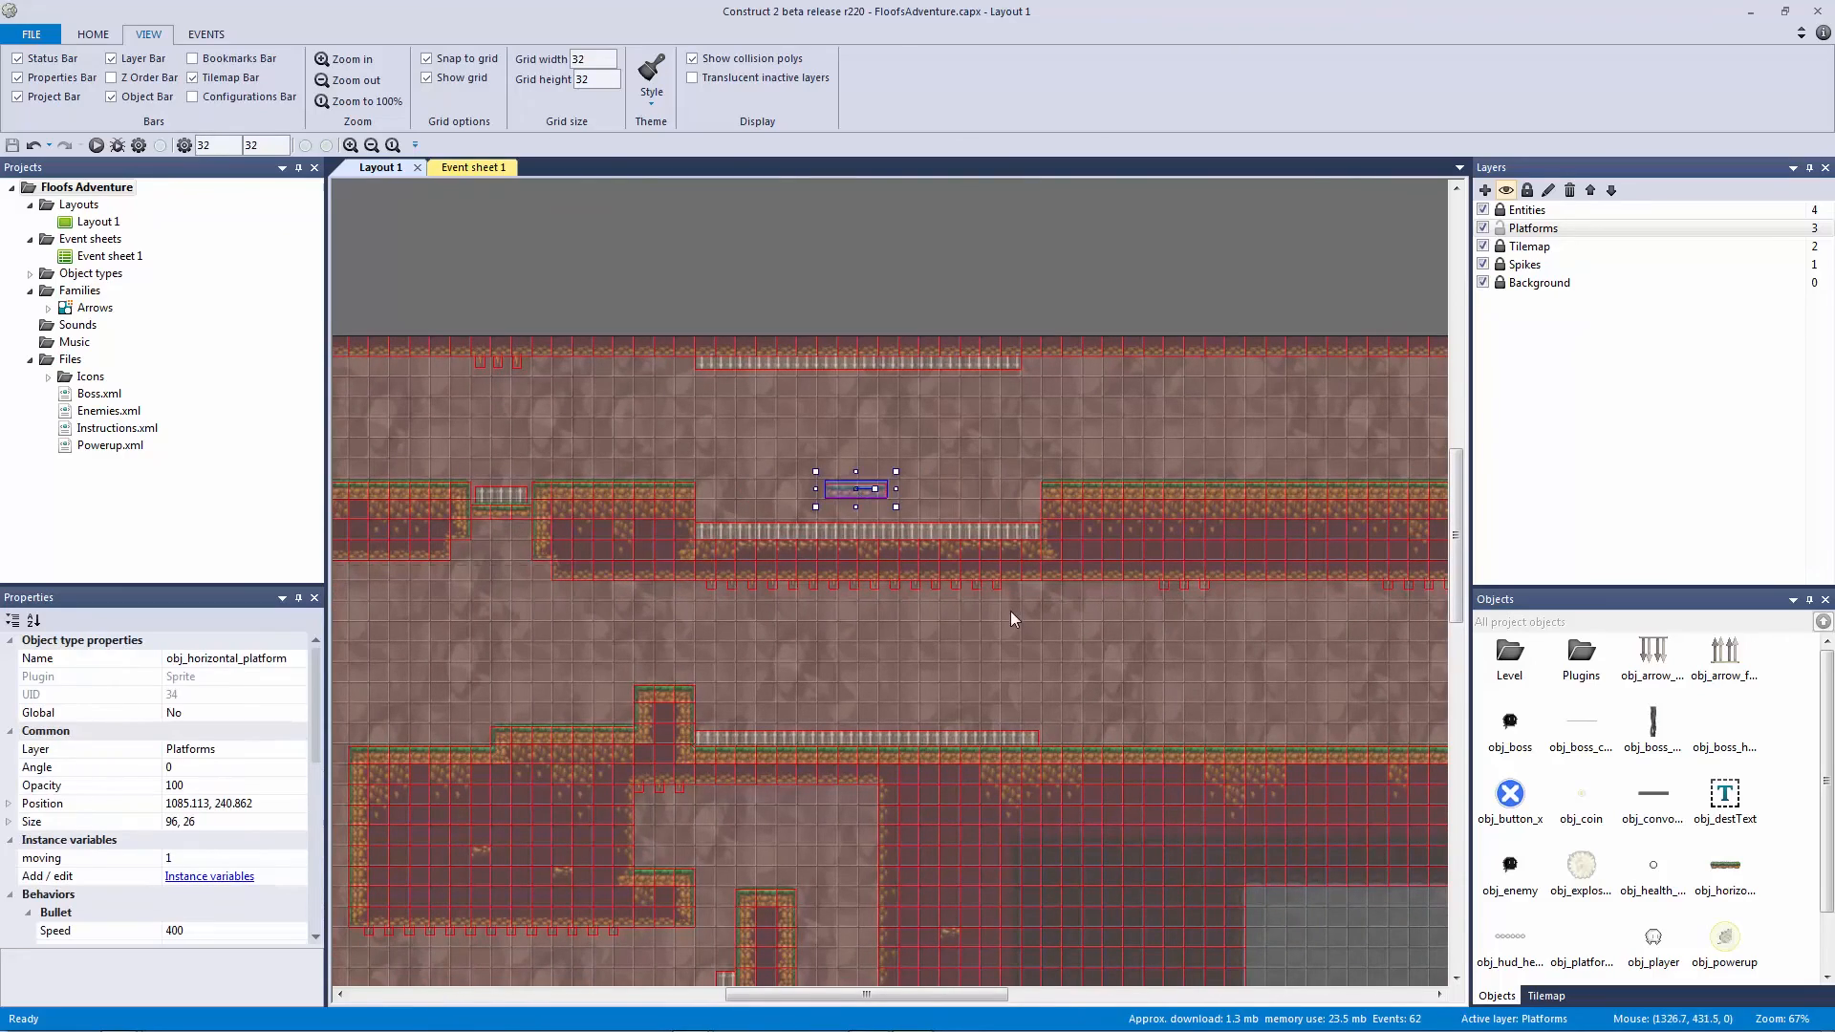
pyautogui.keyDown('ctrl'); pyautogui.scroll(2, 864, 525); pyautogui.keyUp('ctrl')
pyautogui.moveTo(1004, 596); pyautogui.dragTo(644, 405, button='middle')
pyautogui.hotkey('ctrl', 'v')
pyautogui.click(1084, 554)
pyautogui.moveTo(1132, 580); pyautogui.dragTo(966, 565, button='middle')
pyautogui.moveTo(954, 553); pyautogui.dragTo(976, 543)
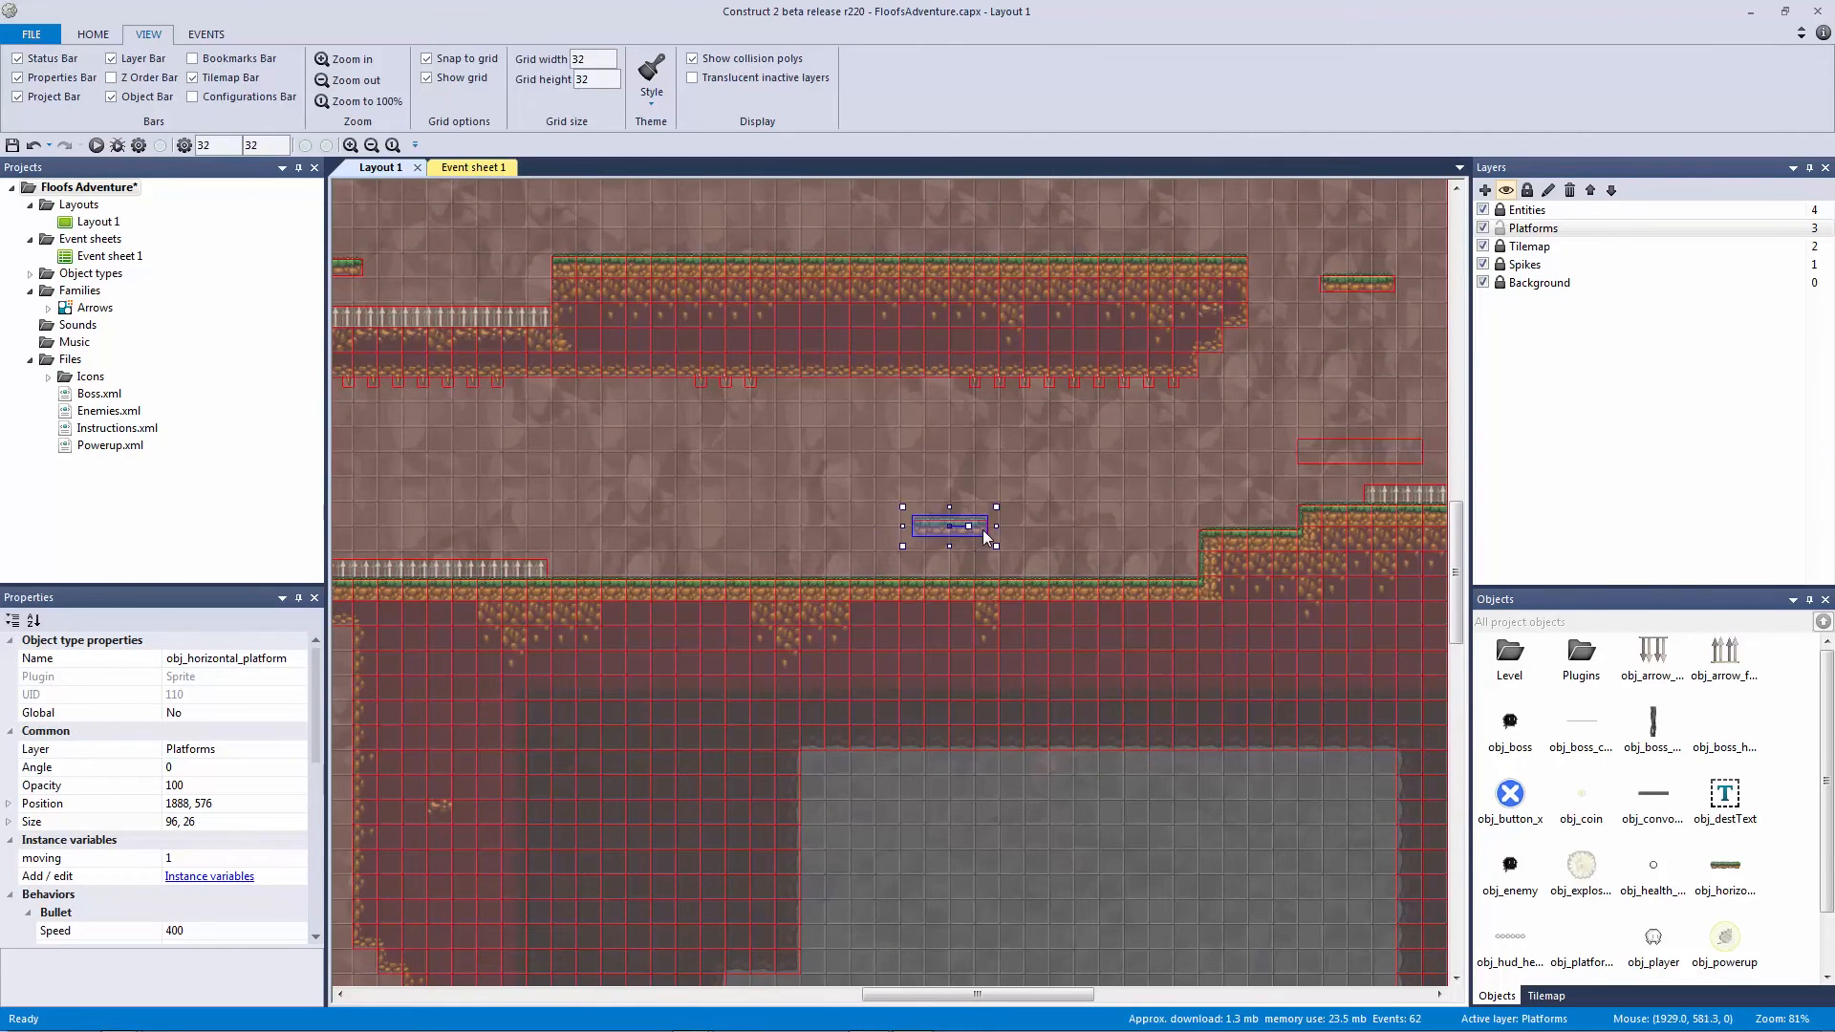
pyautogui.keyDown('ctrl'); pyautogui.scroll(3, 1011, 535); pyautogui.keyUp('ctrl')
pyautogui.click(1089, 485)
pyautogui.moveTo(1000, 506); pyautogui.dragTo(1079, 487)
pyautogui.moveTo(1081, 482); pyautogui.dragTo(793, 531, button='middle')
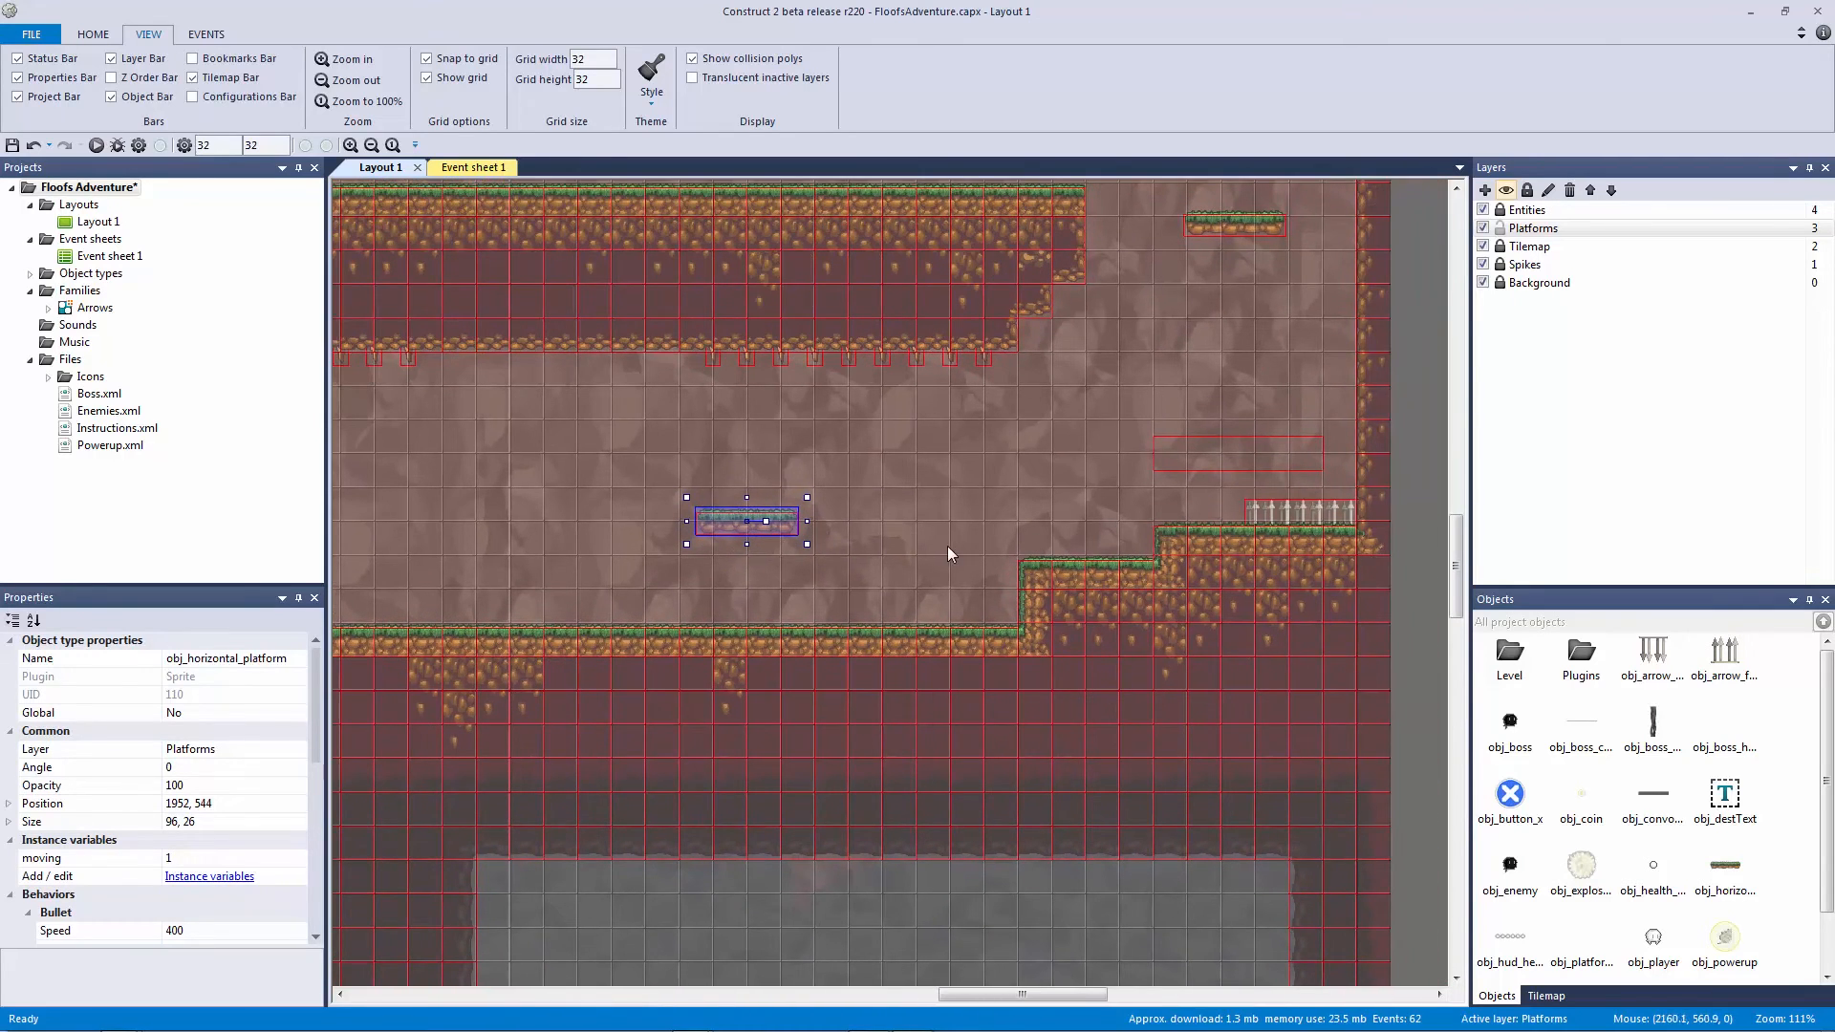
# Step: Nudge the copied horizontal platform down to position 1952, 560
pyautogui.click(943, 535)
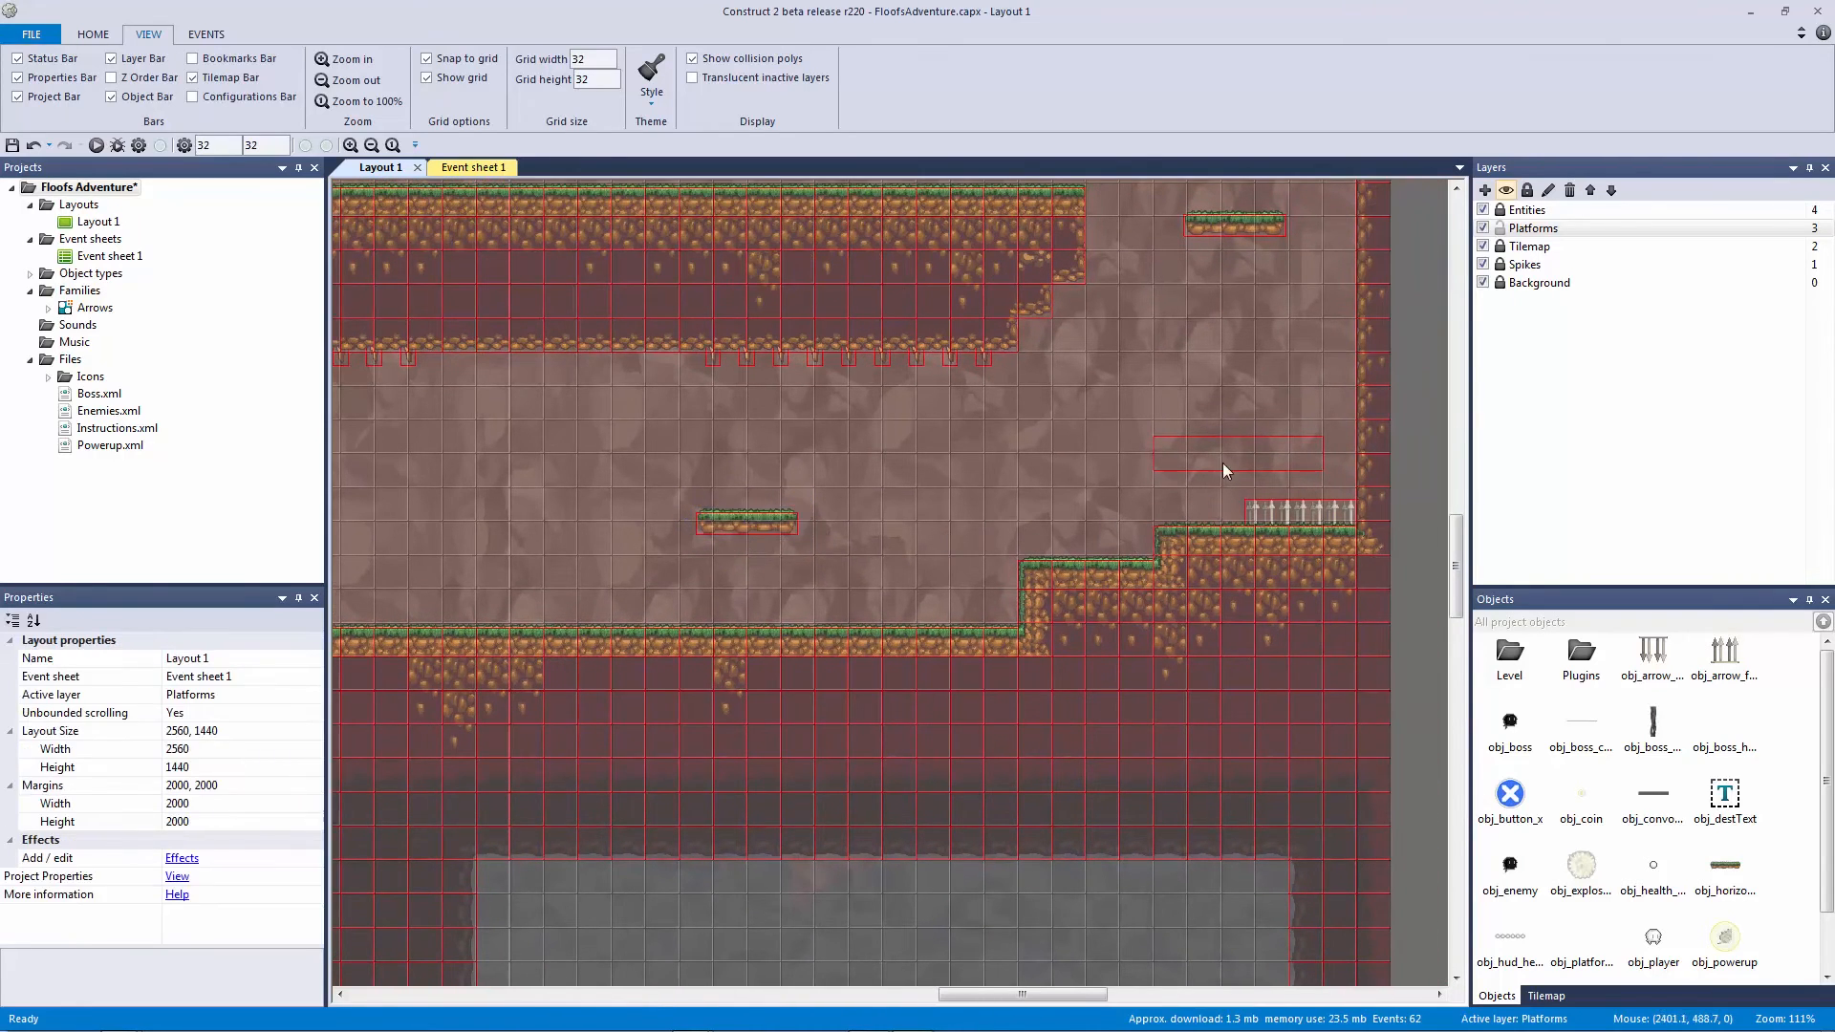
pyautogui.click(1223, 463)
pyautogui.click(788, 529)
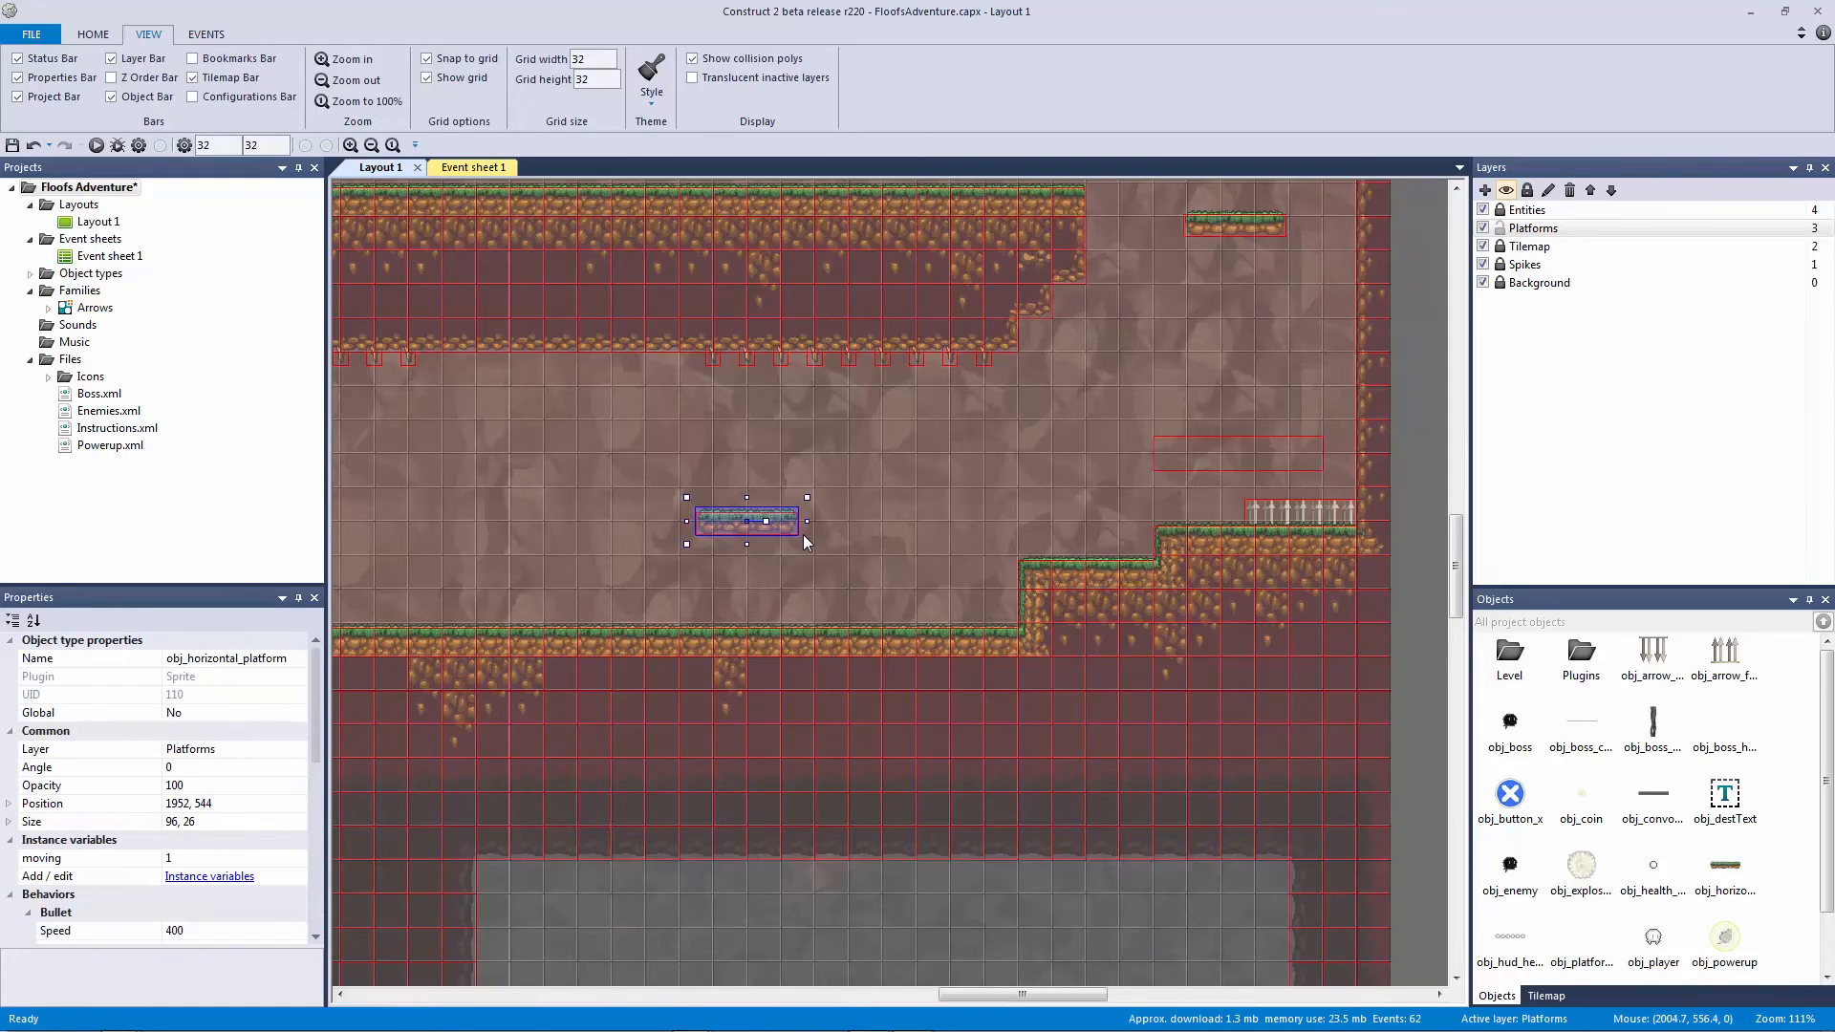
pyautogui.press('Down')
pyautogui.press('Down')
pyautogui.press('Down')
pyautogui.press('Down')
pyautogui.press('Down')
pyautogui.press('Down')
pyautogui.press('Down')
pyautogui.press('Down')
pyautogui.press('Down')
pyautogui.press('Down')
pyautogui.press('Down')
pyautogui.press('Down')
pyautogui.press('Down')
pyautogui.press('Down')
pyautogui.press('Down')
pyautogui.press('Down')
pyautogui.click(831, 543)
# Step: Place another copy of the horizontal platform above the lower corridor's long spike pit, at position 1088, 558
pyautogui.click(732, 535)
pyautogui.moveTo(675, 525); pyautogui.dragTo(1136, 582, button='middle')
pyautogui.moveTo(673, 566); pyautogui.dragTo(884, 534, button='middle')
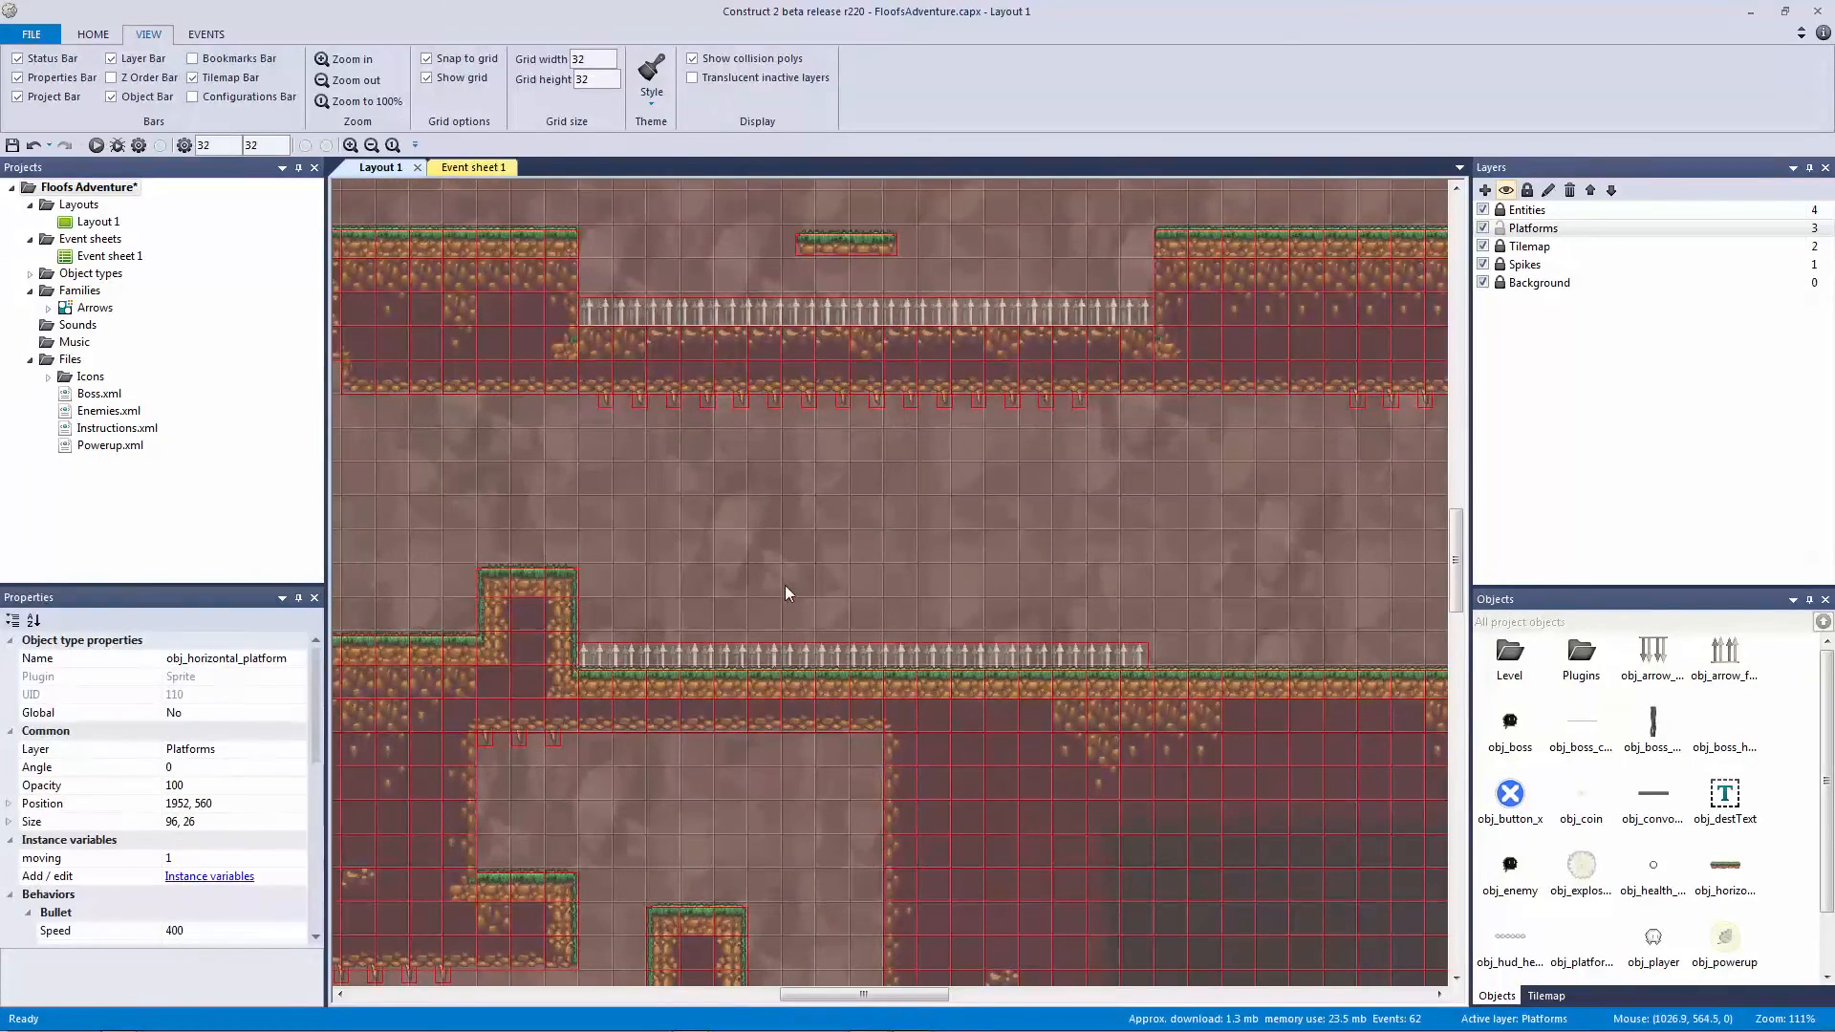
pyautogui.moveTo(823, 600); pyautogui.dragTo(871, 581)
pyautogui.click(982, 569)
pyautogui.click(874, 581)
pyautogui.click(987, 594)
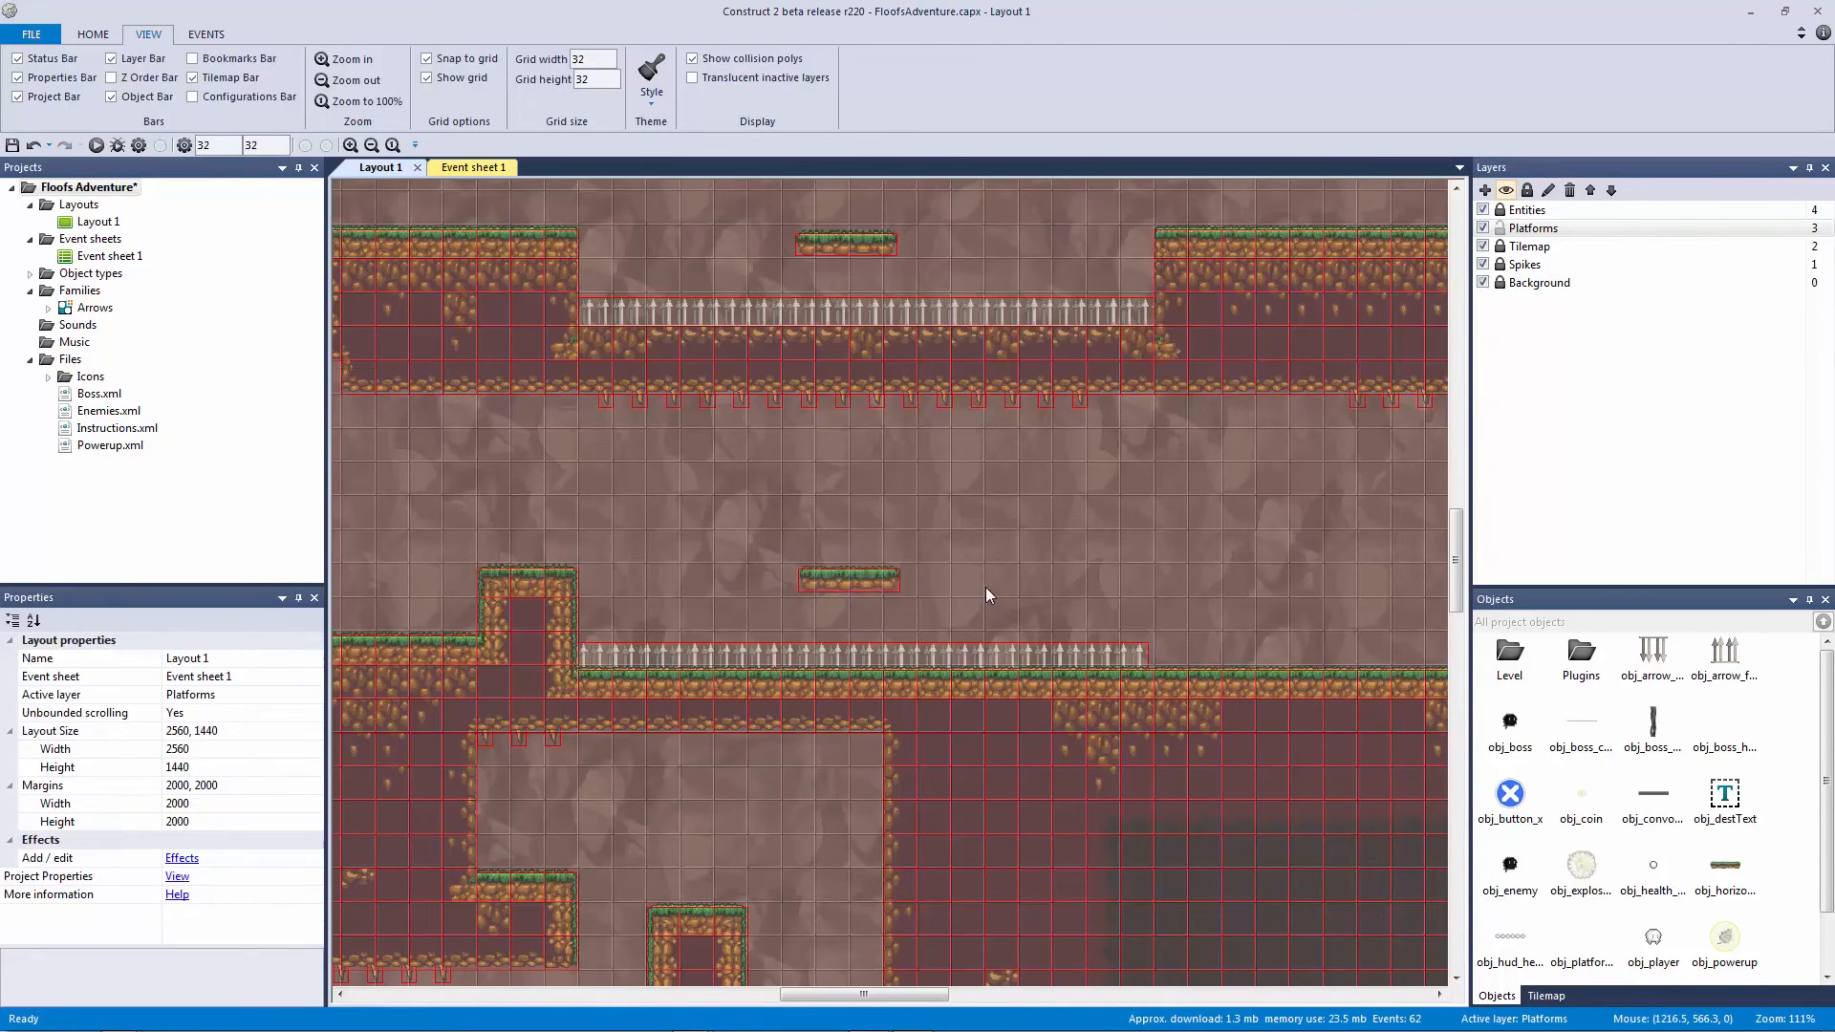
pyautogui.moveTo(714, 542); pyautogui.dragTo(998, 607)
pyautogui.click(963, 599)
pyautogui.click(855, 579)
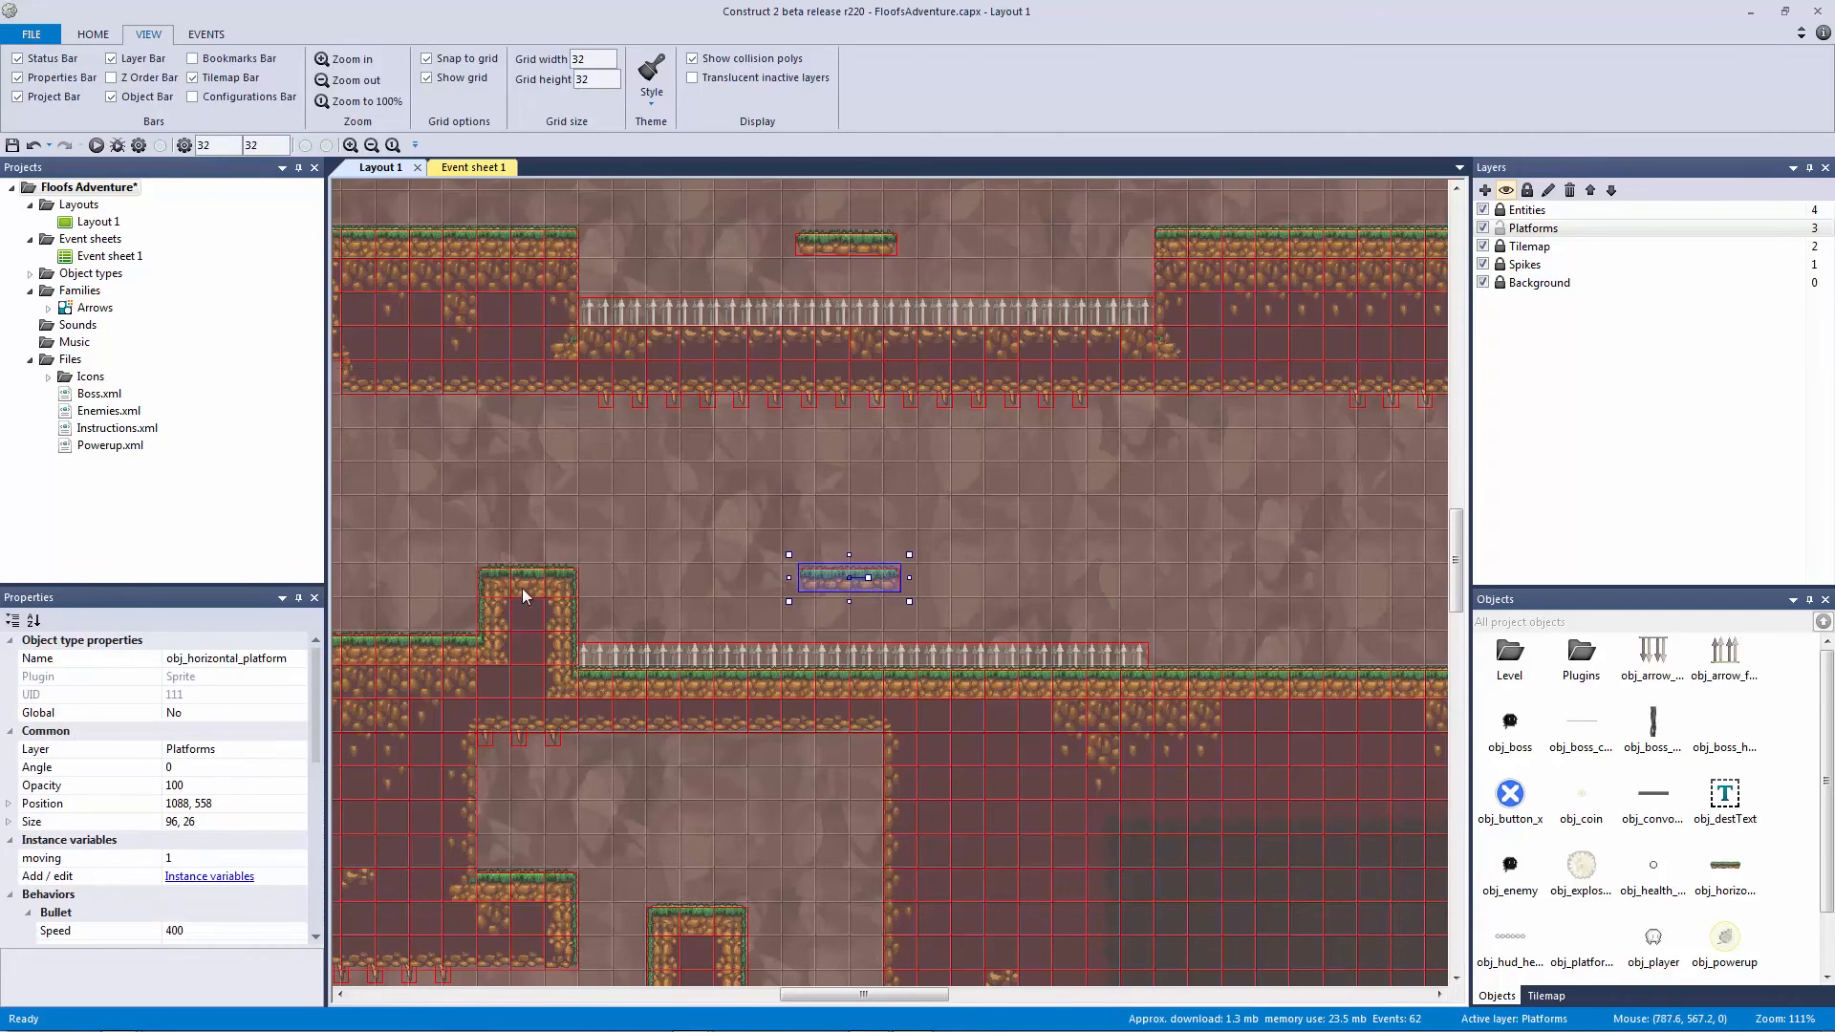
pyautogui.click(612, 576)
# Step: Paste a copy of the platform collision block just past the lower spike pit and shrink it to 32 × 32 at position 1408, 544
pyautogui.moveTo(1149, 598); pyautogui.dragTo(894, 618, button='middle')
pyautogui.moveTo(948, 425); pyautogui.dragTo(951, 703)
pyautogui.keyDown('ctrl'); pyautogui.scroll(-3, 893, 669); pyautogui.keyUp('ctrl')
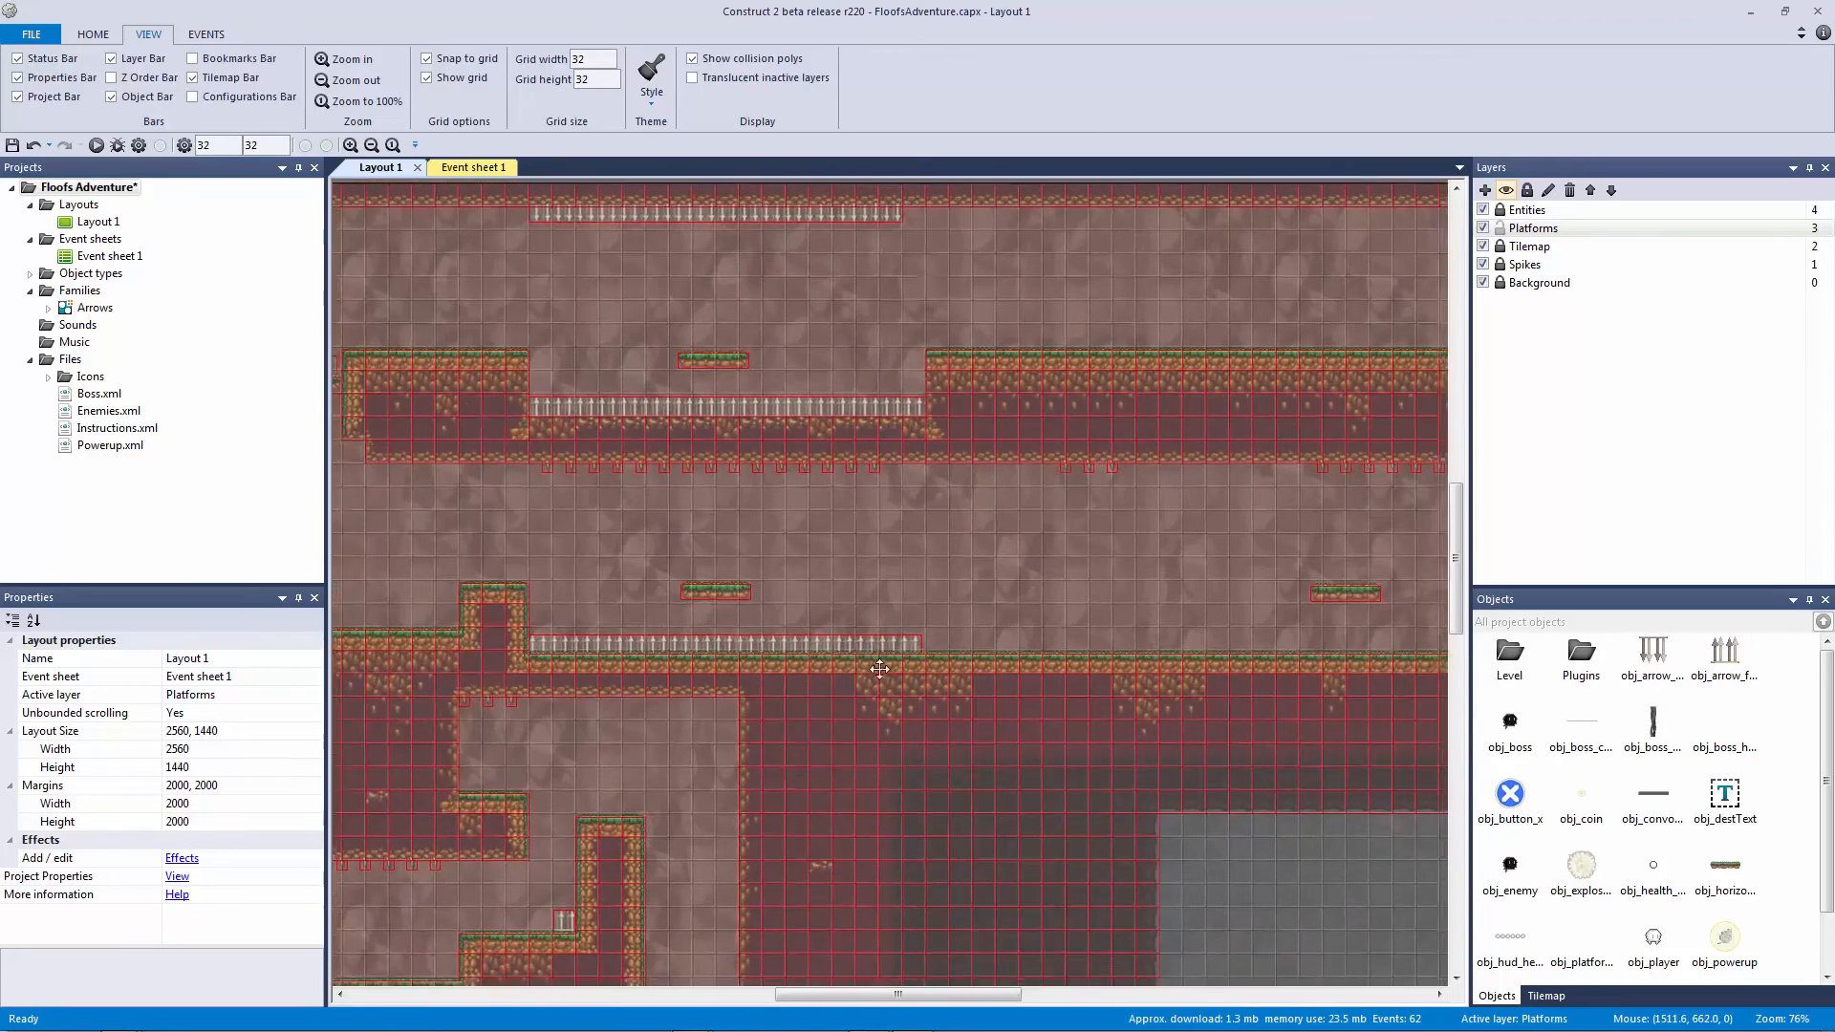
pyautogui.moveTo(894, 669); pyautogui.dragTo(771, 672, button='middle')
pyautogui.click(1370, 539)
pyautogui.hotkey('ctrl', 'v')
pyautogui.click(701, 582)
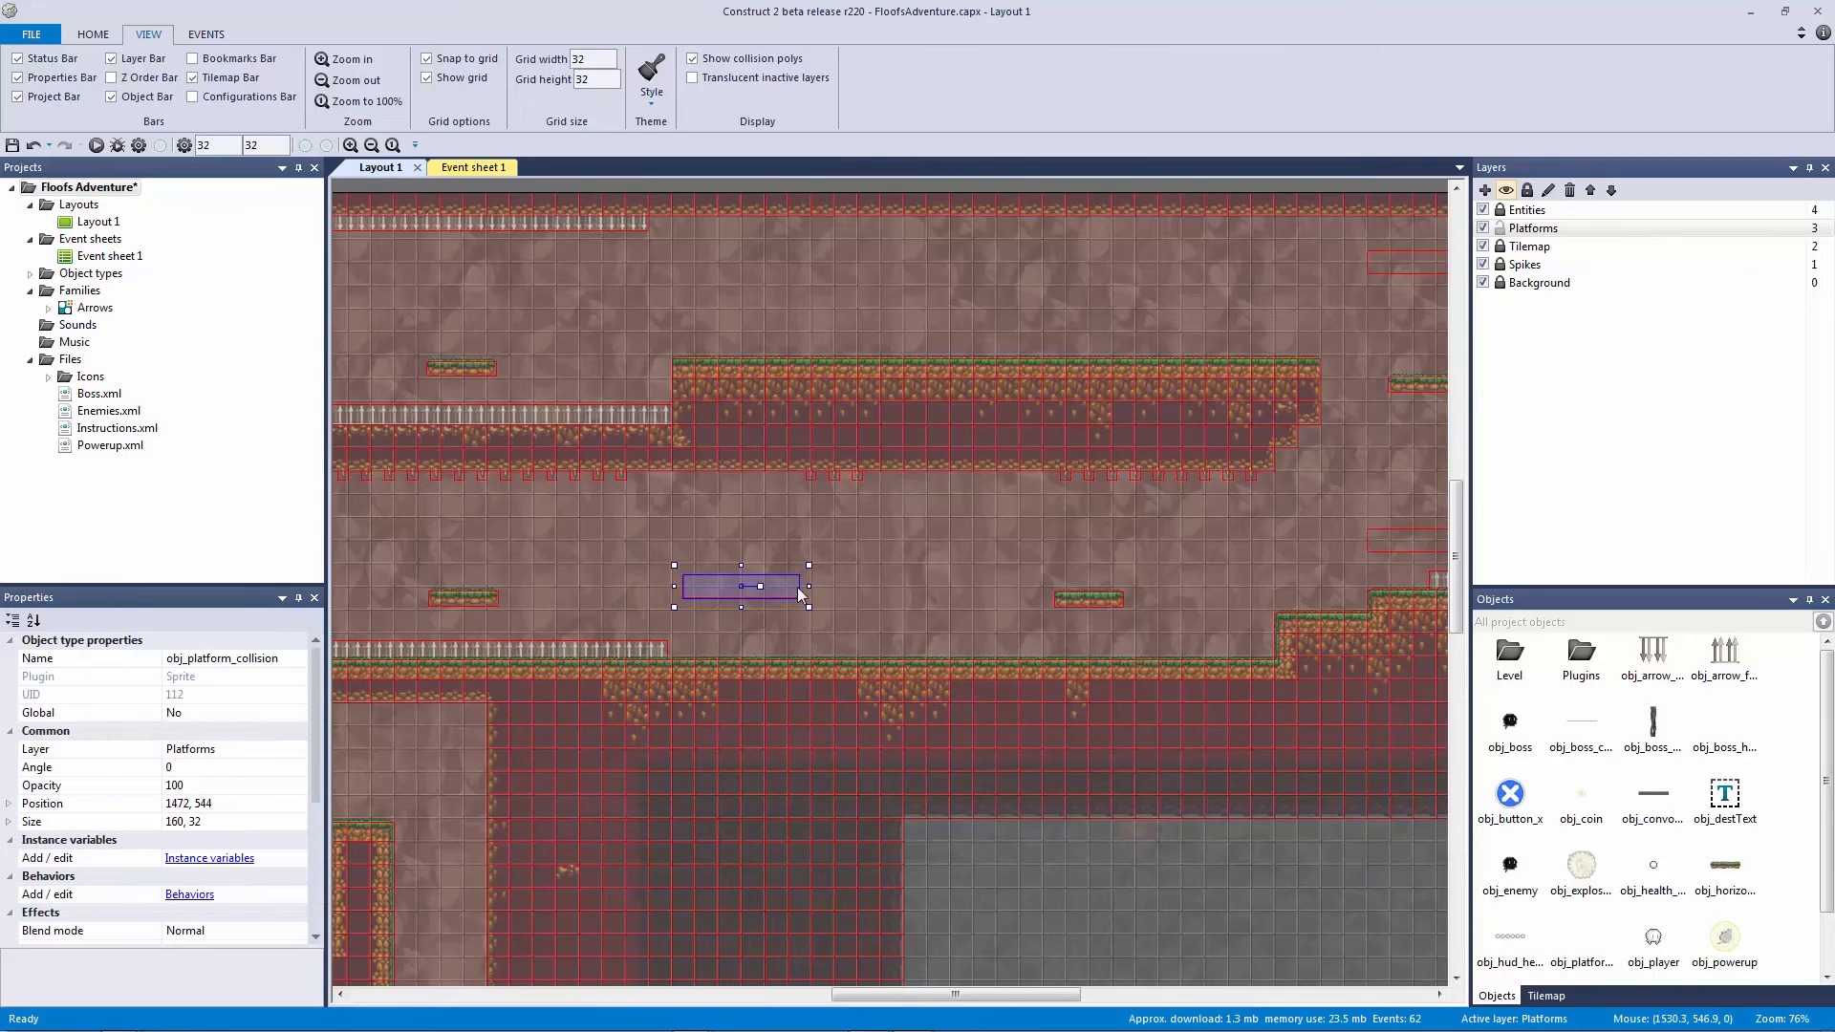
pyautogui.moveTo(805, 586); pyautogui.dragTo(718, 597)
pyautogui.keyDown('ctrl'); pyautogui.scroll(5, 758, 616); pyautogui.keyUp('ctrl')
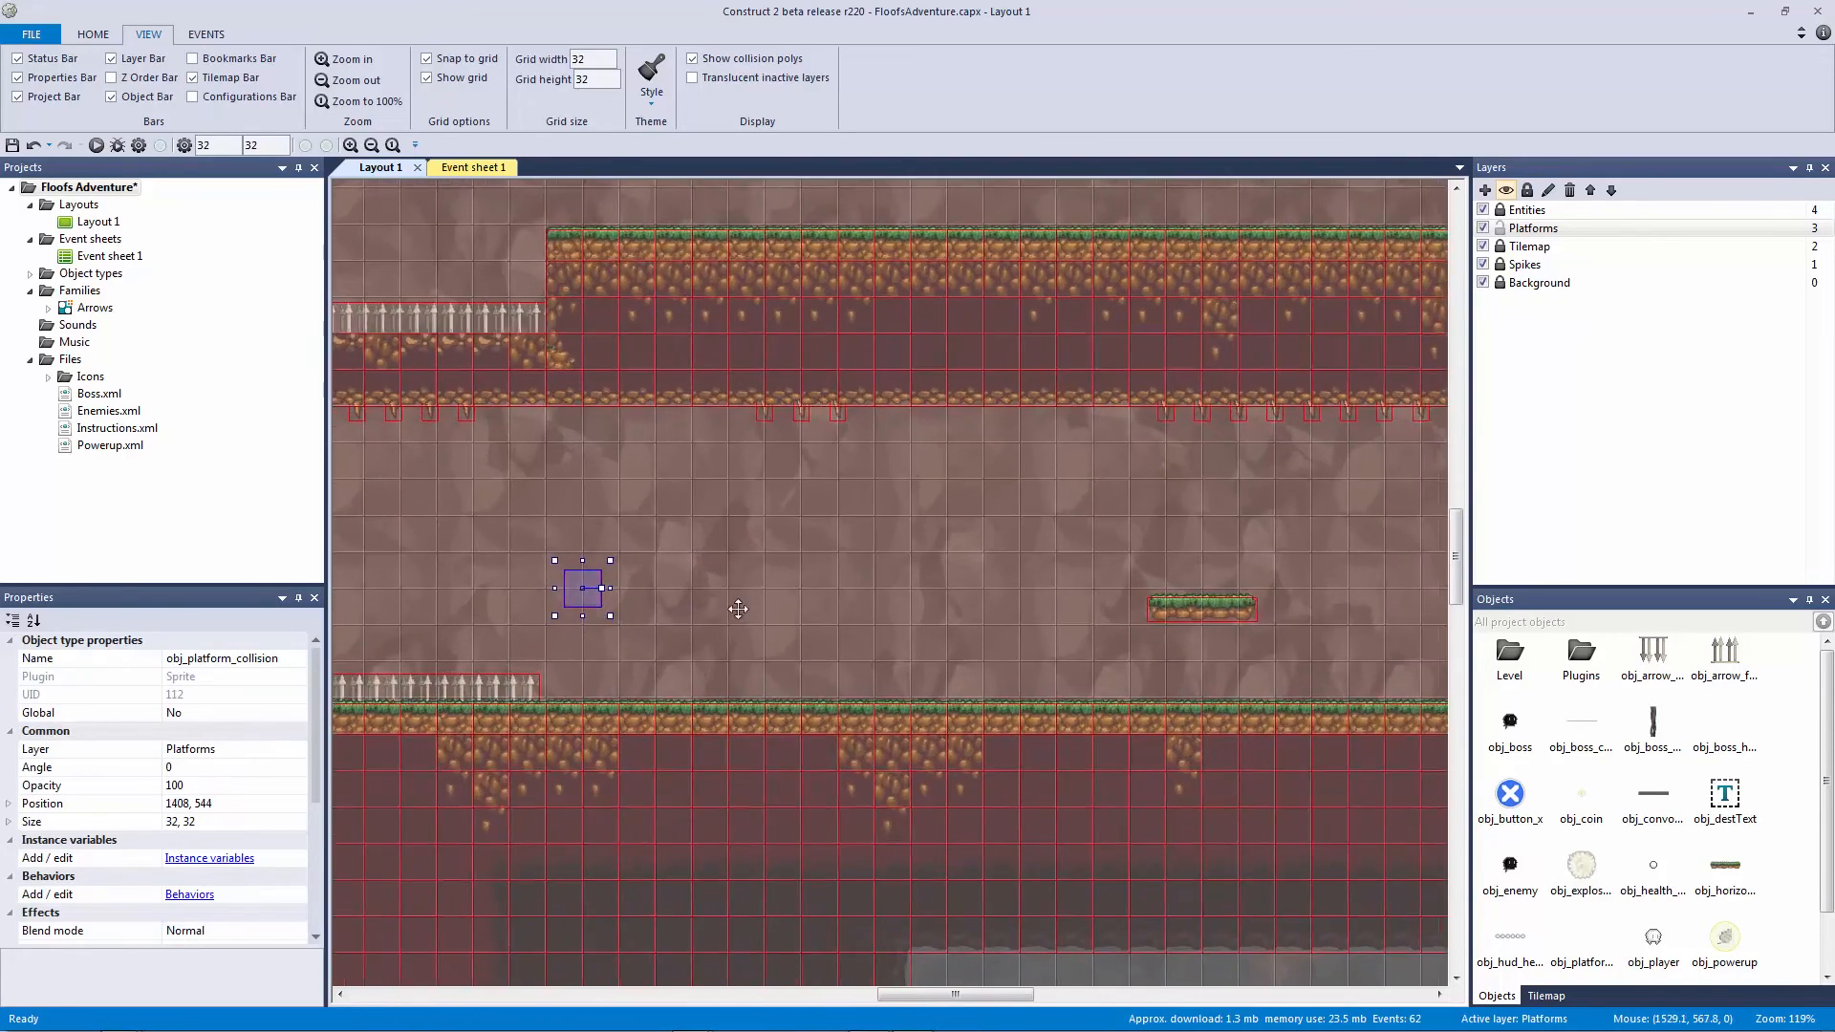
# Step: Nudge the small collision block to about 1393, 560 and widen it to two grid cells
pyautogui.press('Right')
pyautogui.press('Down')
pyautogui.press('Down')
pyautogui.press('Down')
pyautogui.press('Down')
pyautogui.press('Down')
pyautogui.press('Down')
pyautogui.press('Down')
pyautogui.press('Down')
pyautogui.press('Down')
pyautogui.press('Down')
pyautogui.press('Down')
pyautogui.press('Down')
pyautogui.press('Down')
pyautogui.press('Down')
pyautogui.press('Down')
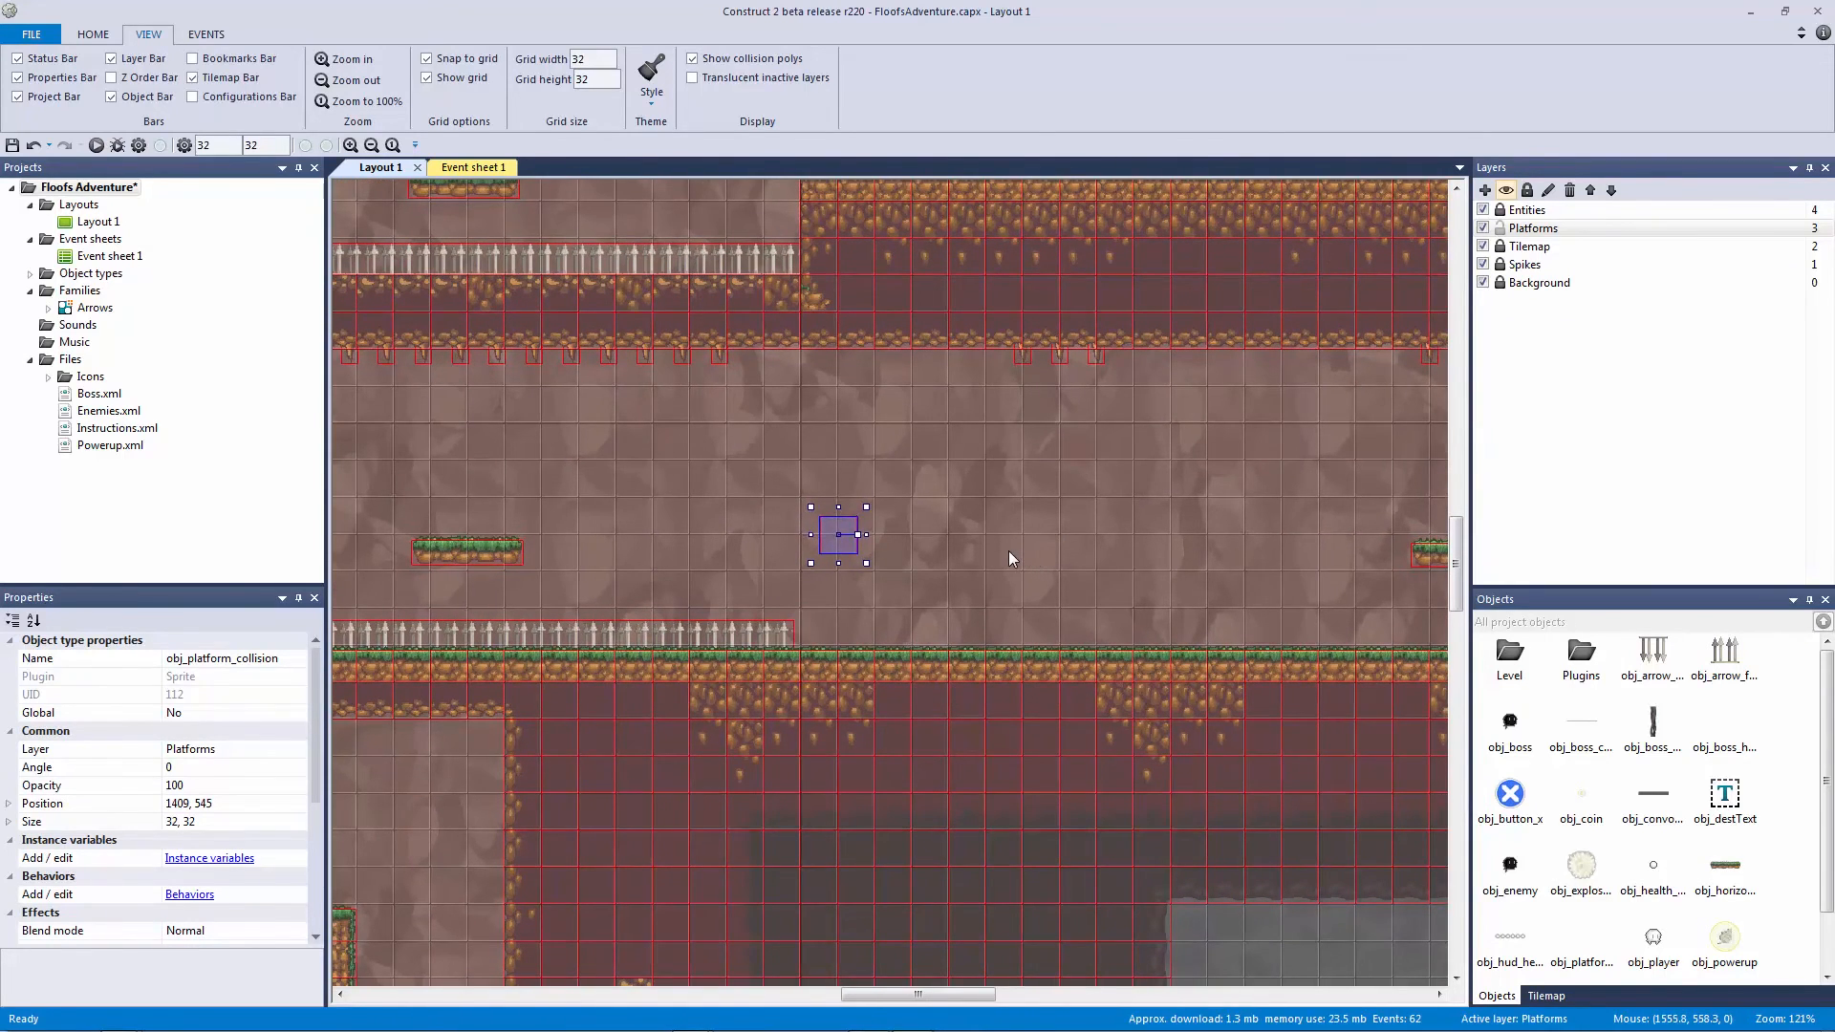
pyautogui.press('Left')
pyautogui.press('Left')
pyautogui.press('Left')
pyautogui.press('Left')
pyautogui.press('Left')
pyautogui.press('Left')
pyautogui.press('Left')
pyautogui.press('Left')
pyautogui.press('Left')
pyautogui.press('Left')
pyautogui.press('Left')
pyautogui.press('Down')
pyautogui.press('Left')
pyautogui.press('Left')
pyautogui.press('Left')
pyautogui.press('Left')
pyautogui.press('Left')
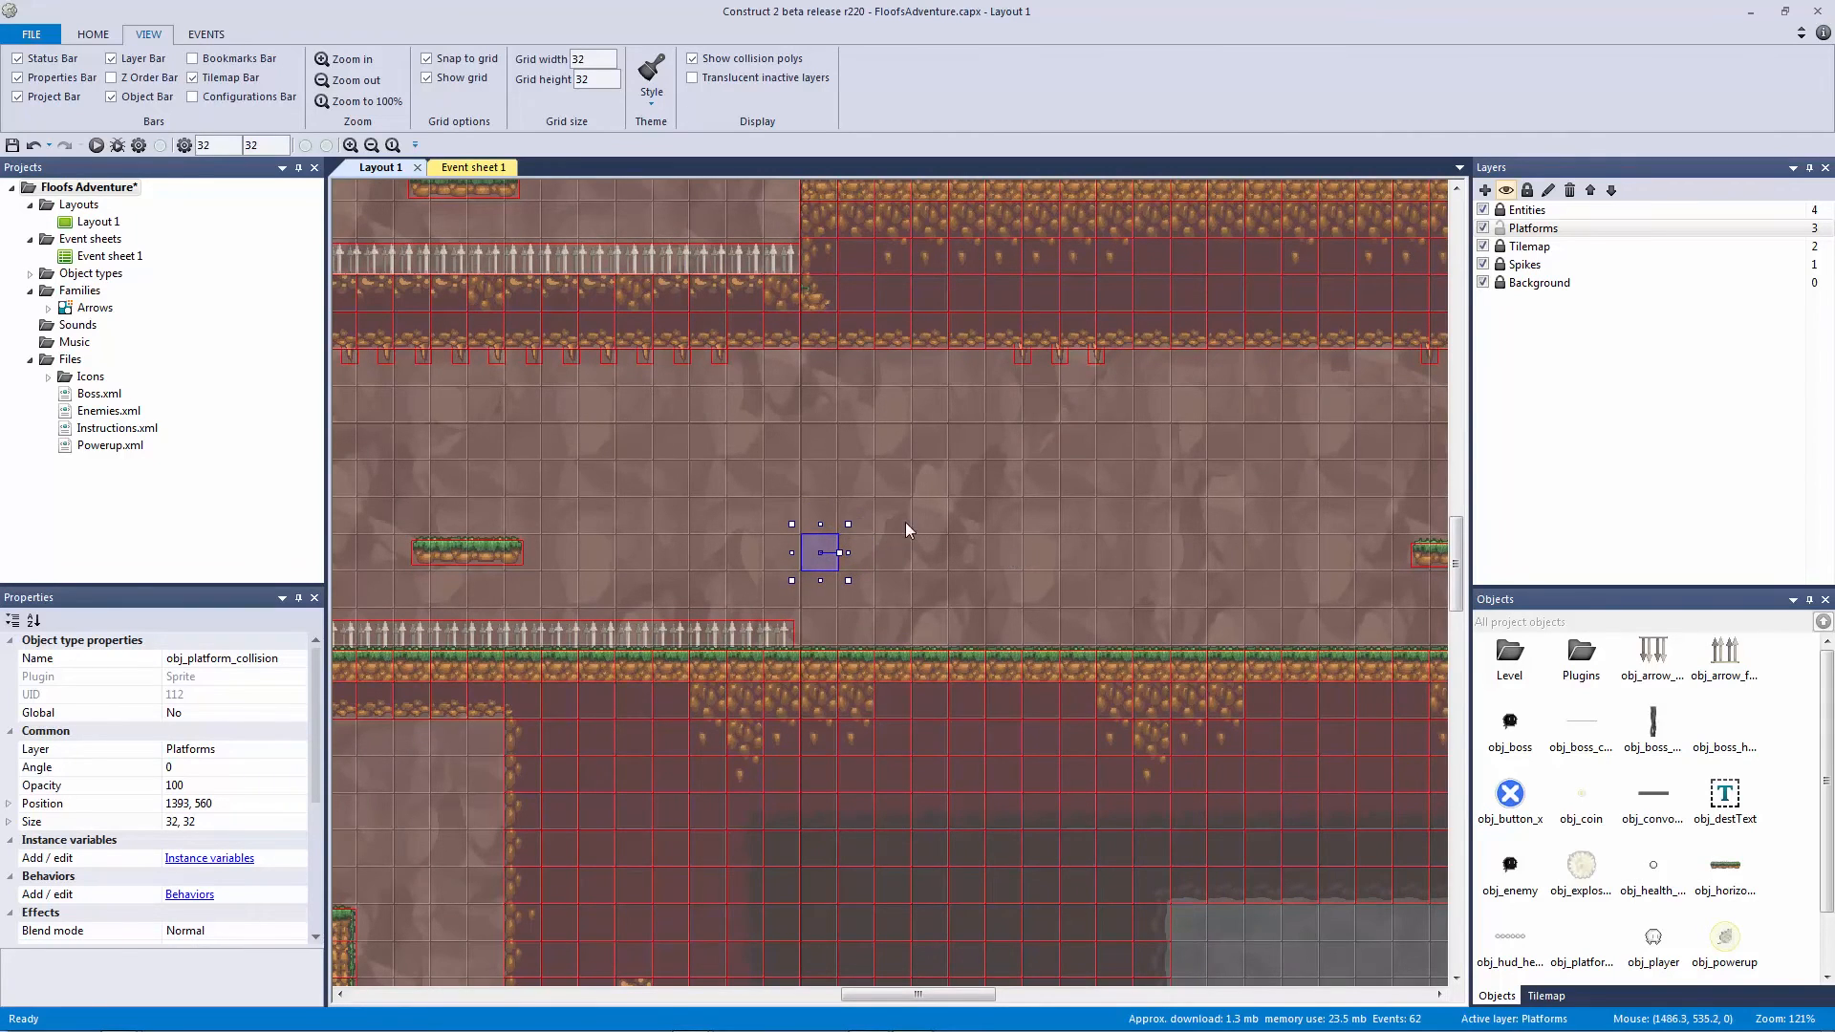
pyautogui.moveTo(847, 555); pyautogui.dragTo(883, 555)
pyautogui.click(1005, 574)
# Step: Place a copy of the widened collision block beside the stepped ledge at the far end of the lower corridor
pyautogui.click(851, 557)
pyautogui.moveTo(1075, 593); pyautogui.dragTo(590, 585, button='middle')
pyautogui.moveTo(1107, 499); pyautogui.dragTo(1220, 586)
pyautogui.moveTo(781, 573); pyautogui.dragTo(1215, 577, button='middle')
pyautogui.click(671, 543)
pyautogui.moveTo(826, 588); pyautogui.dragTo(359, 589, button='middle')
pyautogui.hotkey('ctrl', 'v')
pyautogui.click(1072, 550)
# Step: Nudge the copied collision block up to line up with the horizontal platform, and save the project
pyautogui.press('Up')
pyautogui.press('Up')
pyautogui.press('Up')
pyautogui.press('Up')
pyautogui.press('Up')
pyautogui.press('Up')
pyautogui.press('Up')
pyautogui.press('Up')
pyautogui.press('Up')
pyautogui.press('Up')
pyautogui.press('Up')
pyautogui.press('Up')
pyautogui.press('Up')
pyautogui.press('Up')
pyautogui.press('Up')
pyautogui.press('Up')
pyautogui.press('Up')
pyautogui.click(1001, 576)
pyautogui.keyDown('ctrl'); pyautogui.scroll(-2, 974, 555); pyautogui.keyUp('ctrl')
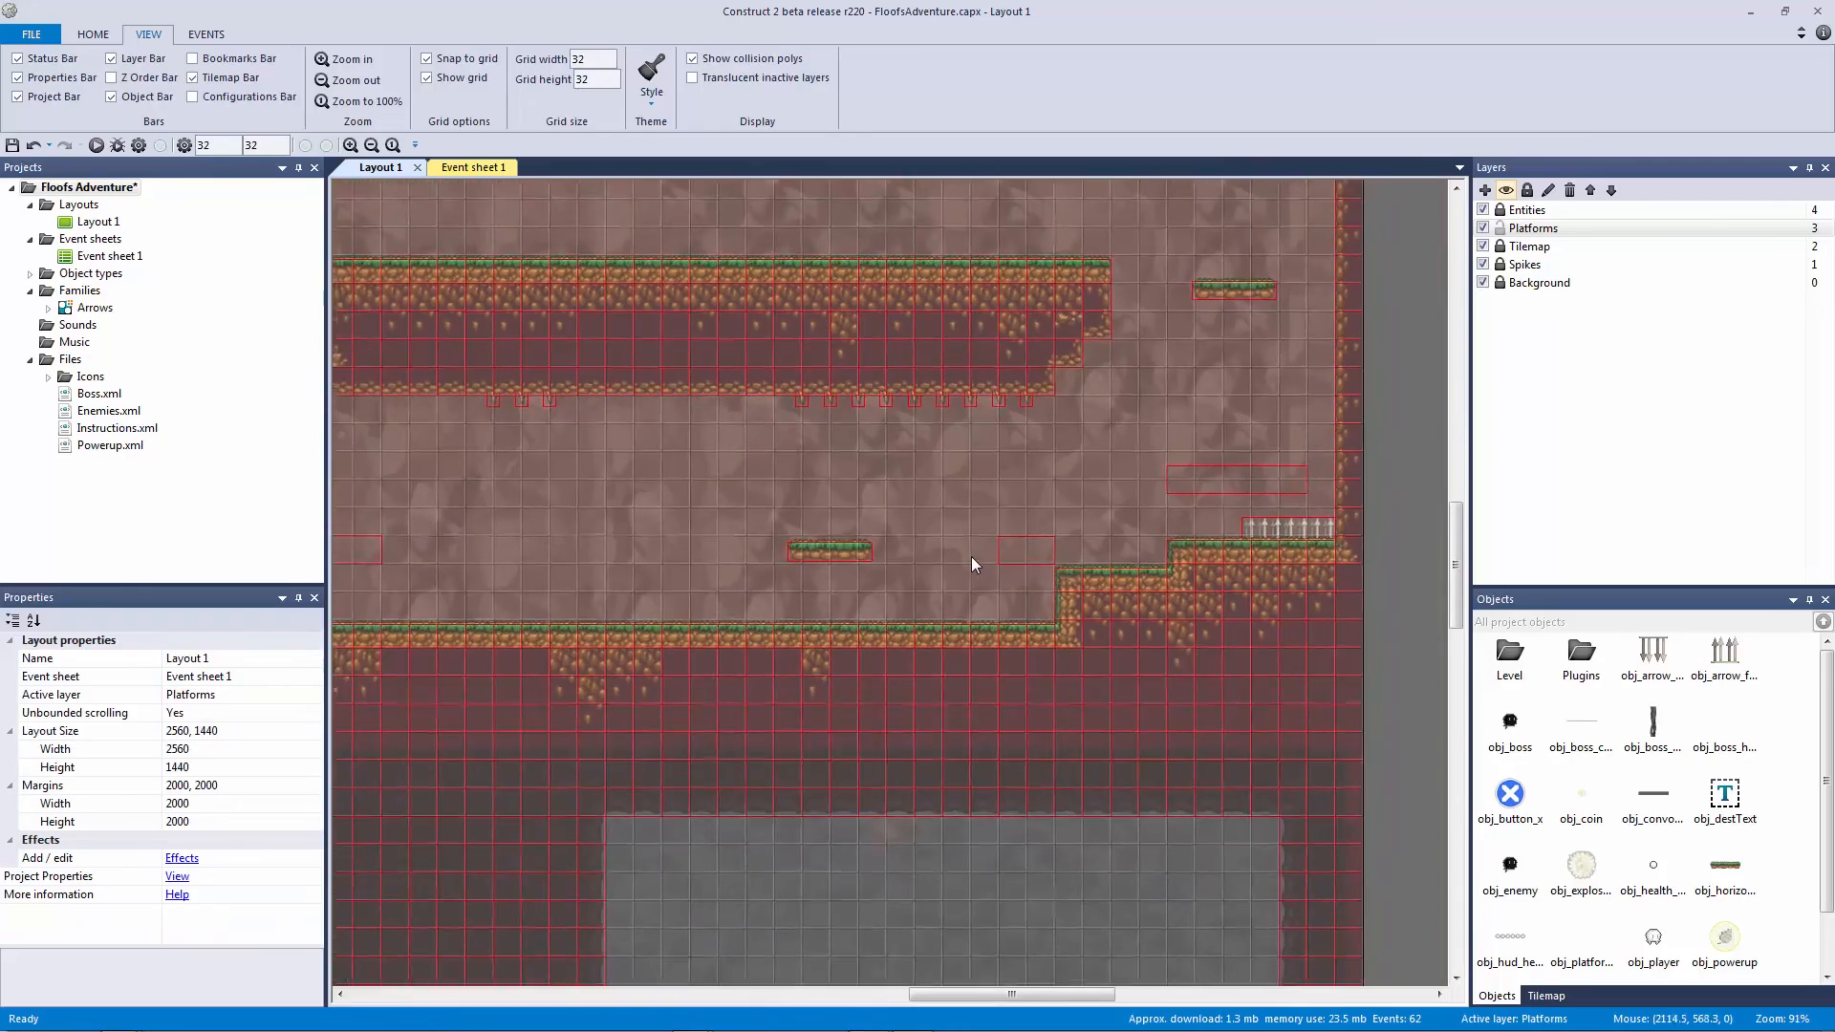
pyautogui.keyDown('ctrl'); pyautogui.scroll(-2, 1112, 578); pyautogui.keyUp('ctrl')
pyautogui.keyDown('ctrl'); pyautogui.scroll(1, 1113, 577); pyautogui.keyUp('ctrl')
pyautogui.hotkey('ctrl', 's')
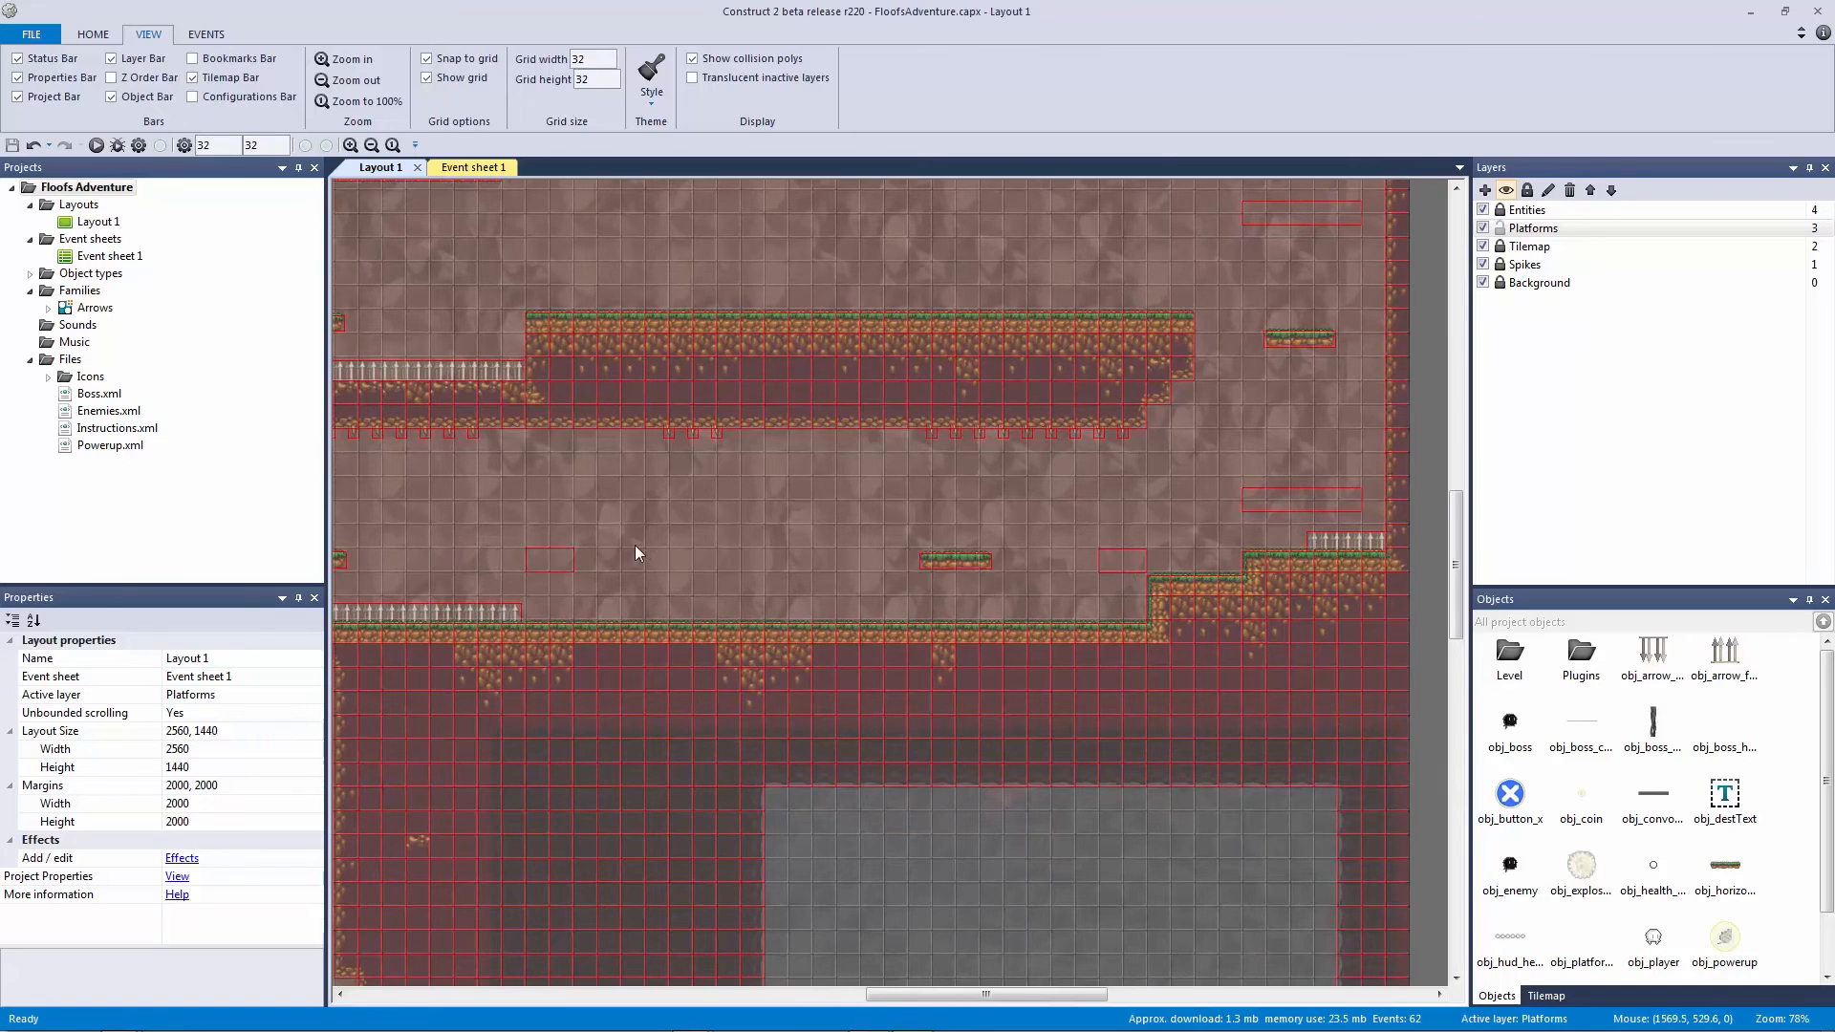
# Step: Place a copy of the vertical platform in the shaft at the level's west end, at about 224, 768
pyautogui.moveTo(749, 547); pyautogui.dragTo(1135, 601, button='middle')
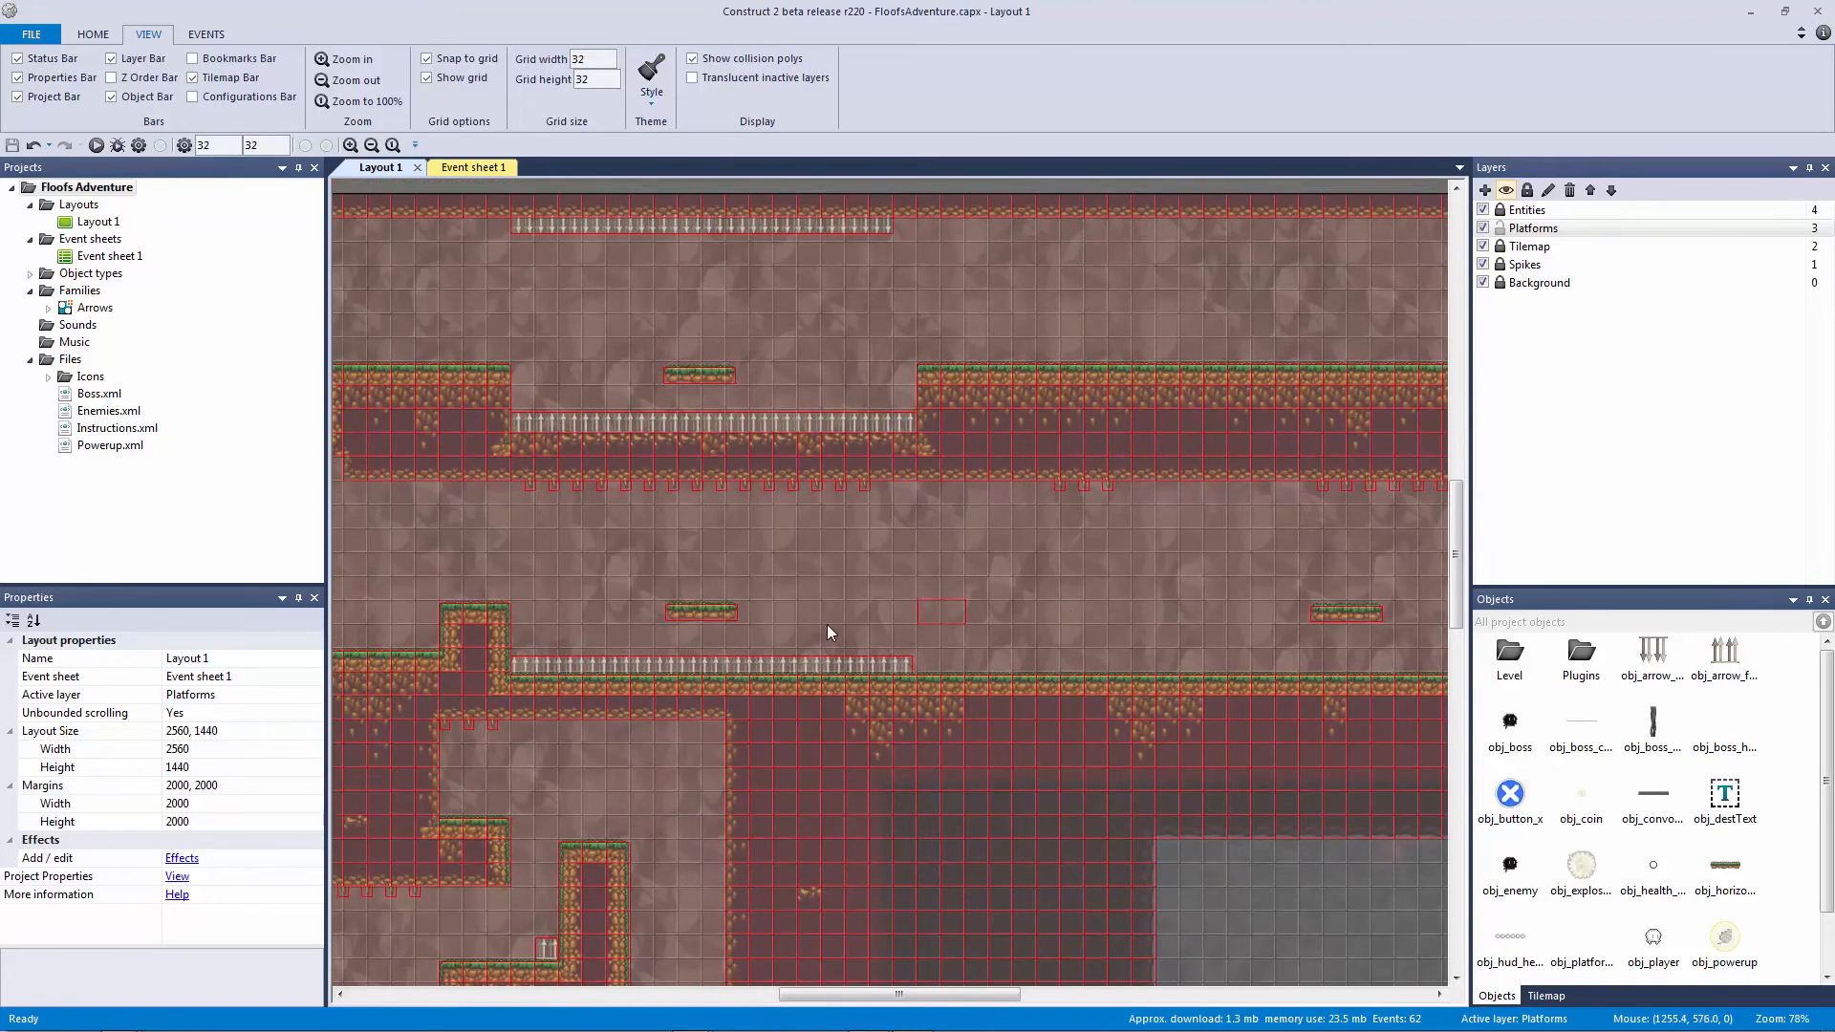
pyautogui.moveTo(697, 572); pyautogui.dragTo(1180, 582, button='middle')
pyautogui.click(1206, 381)
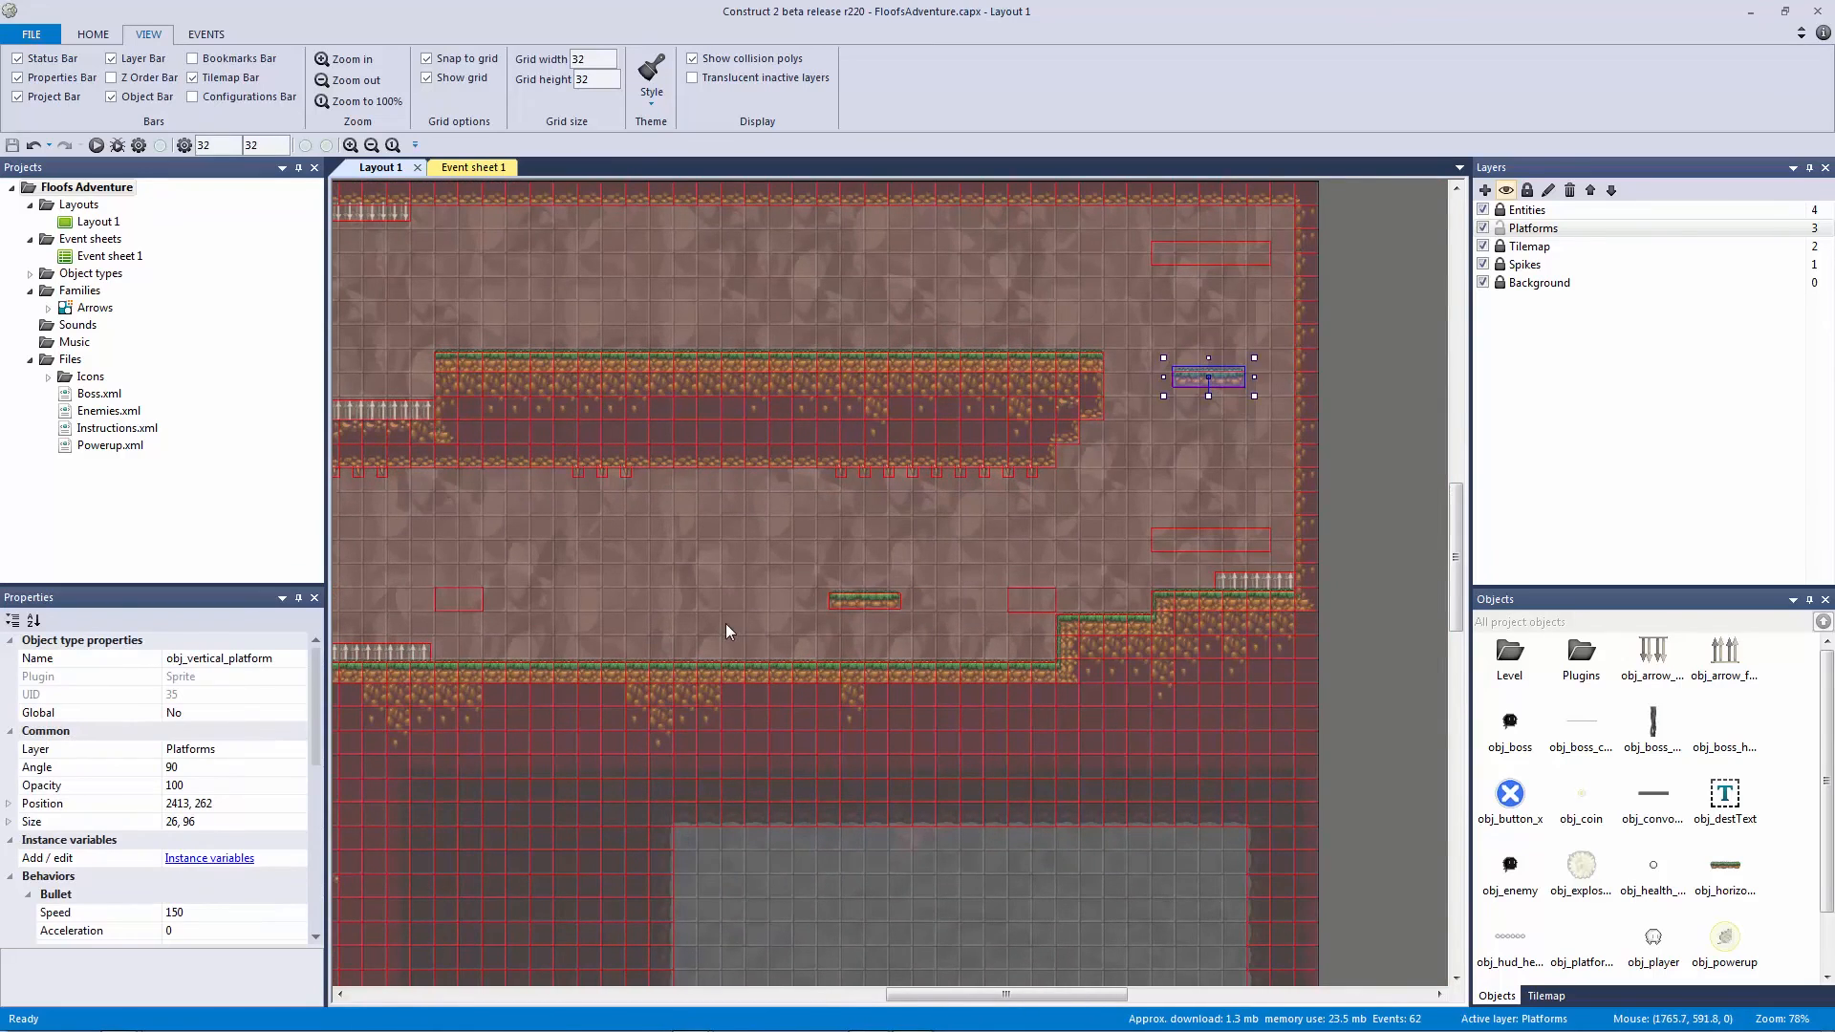
pyautogui.moveTo(726, 623); pyautogui.dragTo(1417, 520, button='middle')
pyautogui.moveTo(784, 608); pyautogui.dragTo(1424, 519, button='middle')
pyautogui.hotkey('ctrl', 'v')
pyautogui.click(911, 552)
pyautogui.moveTo(934, 715); pyautogui.dragTo(942, 717)
pyautogui.moveTo(927, 594); pyautogui.dragTo(936, 571)
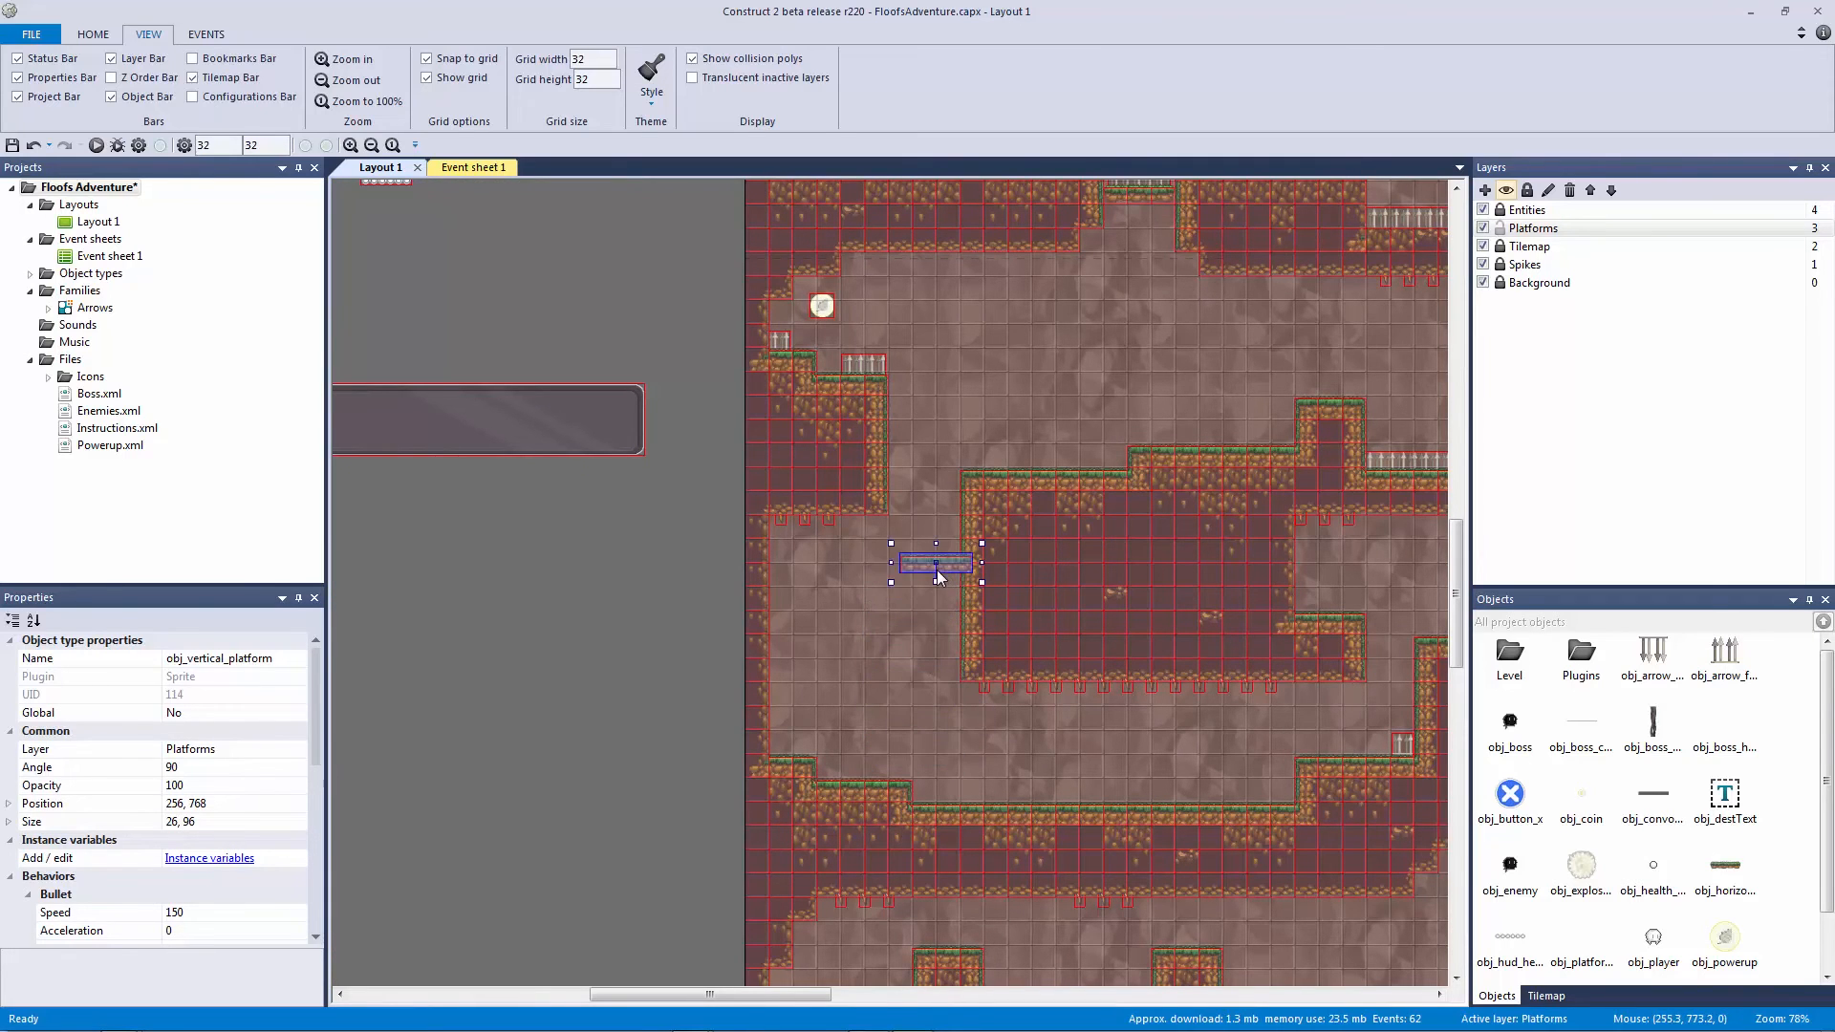
# Step: Nudge the copied vertical platform sideways to about 240, 768 so it fits between the shaft's walls
pyautogui.keyDown('ctrl'); pyautogui.scroll(5, 972, 581); pyautogui.keyUp('ctrl')
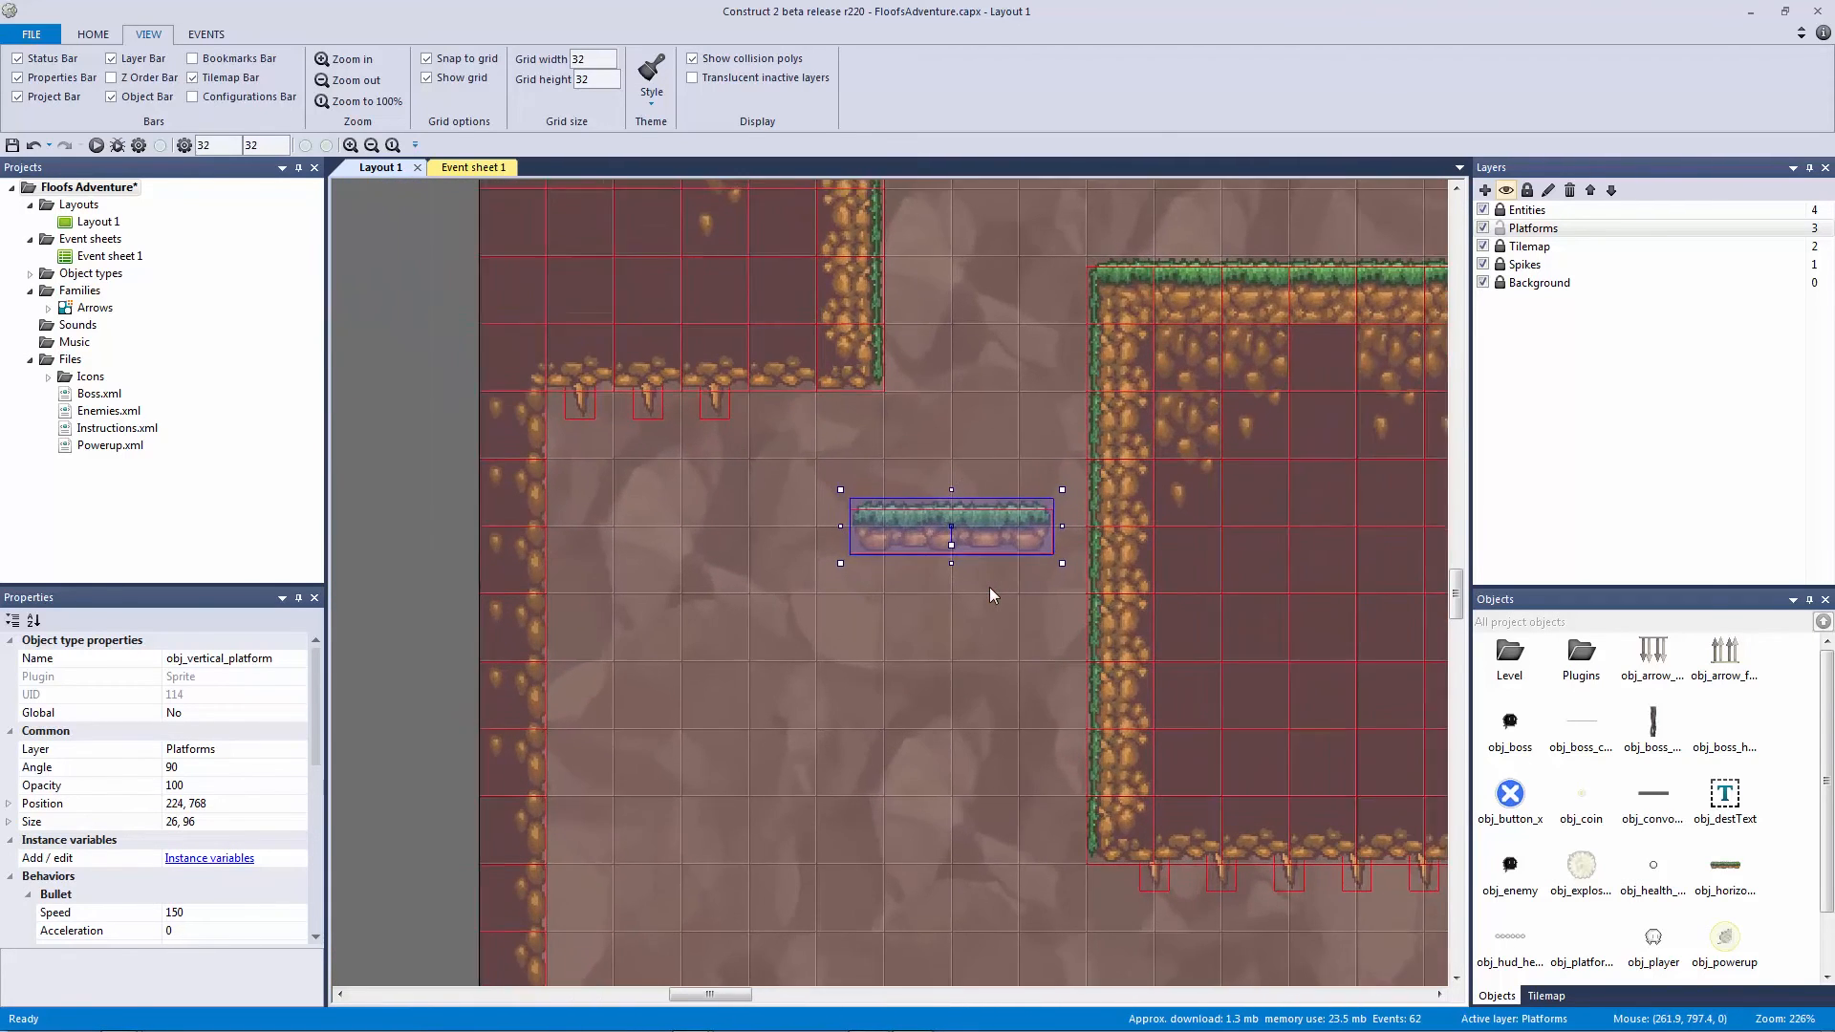
pyautogui.press('Right')
pyautogui.press('Right')
pyautogui.press('Right')
pyautogui.press('Right')
pyautogui.press('Right')
pyautogui.press('Right')
pyautogui.press('Right')
pyautogui.press('Right')
pyautogui.press('Right')
pyautogui.press('Right')
pyautogui.press('Right')
pyautogui.press('Right')
pyautogui.press('Right')
pyautogui.press('Right')
pyautogui.press('Right')
pyautogui.press('Right')
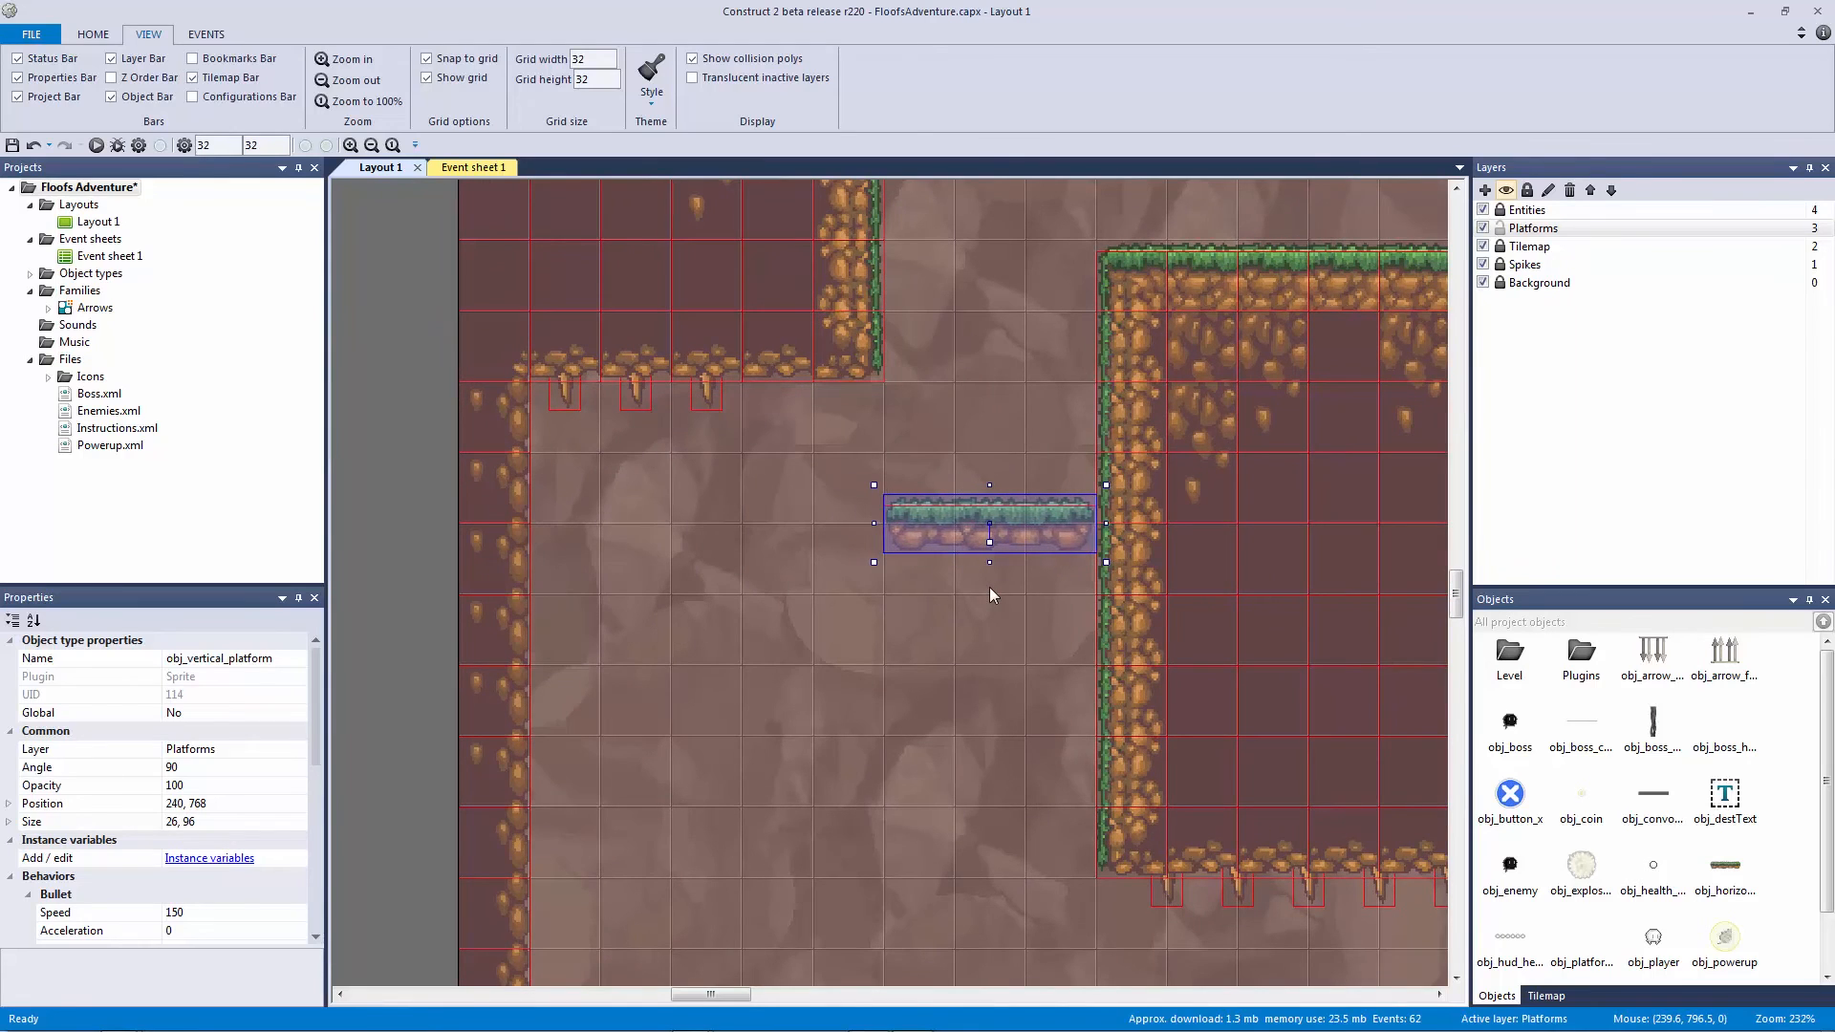
pyautogui.press('Left')
pyautogui.click(990, 584)
# Step: Place a copy of the upper horizontal platform beyond the spiked ledge near the level's west end, at 320, 544
pyautogui.click(950, 512)
pyautogui.moveTo(964, 380); pyautogui.dragTo(860, 602, button='middle')
pyautogui.keyDown('ctrl'); pyautogui.scroll(-2, 860, 612); pyautogui.keyUp('ctrl')
pyautogui.moveTo(1051, 477); pyautogui.dragTo(795, 688, button='middle')
pyautogui.click(768, 540)
pyautogui.keyDown('ctrl'); pyautogui.scroll(-3, 1058, 490); pyautogui.keyUp('ctrl')
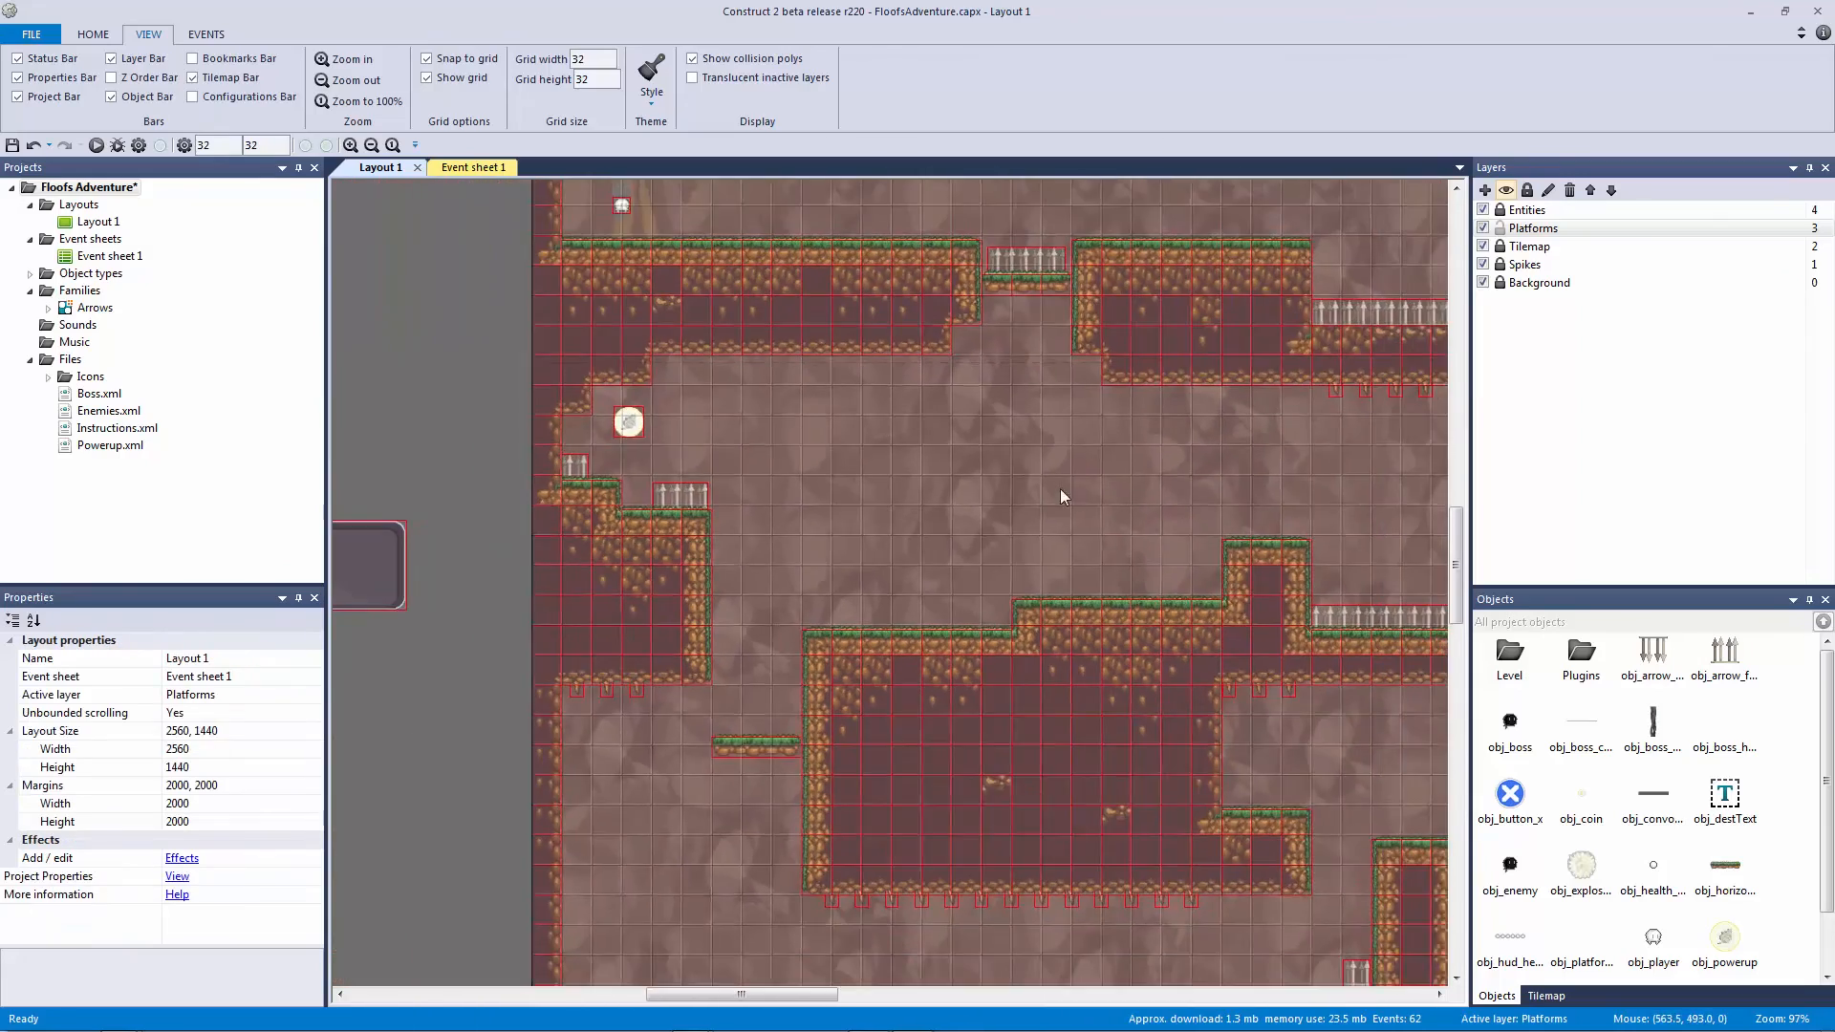
pyautogui.moveTo(1034, 522); pyautogui.dragTo(740, 564, button='middle')
pyautogui.keyDown('ctrl'); pyautogui.scroll(-1, 894, 571); pyautogui.keyUp('ctrl')
pyautogui.click(1184, 339)
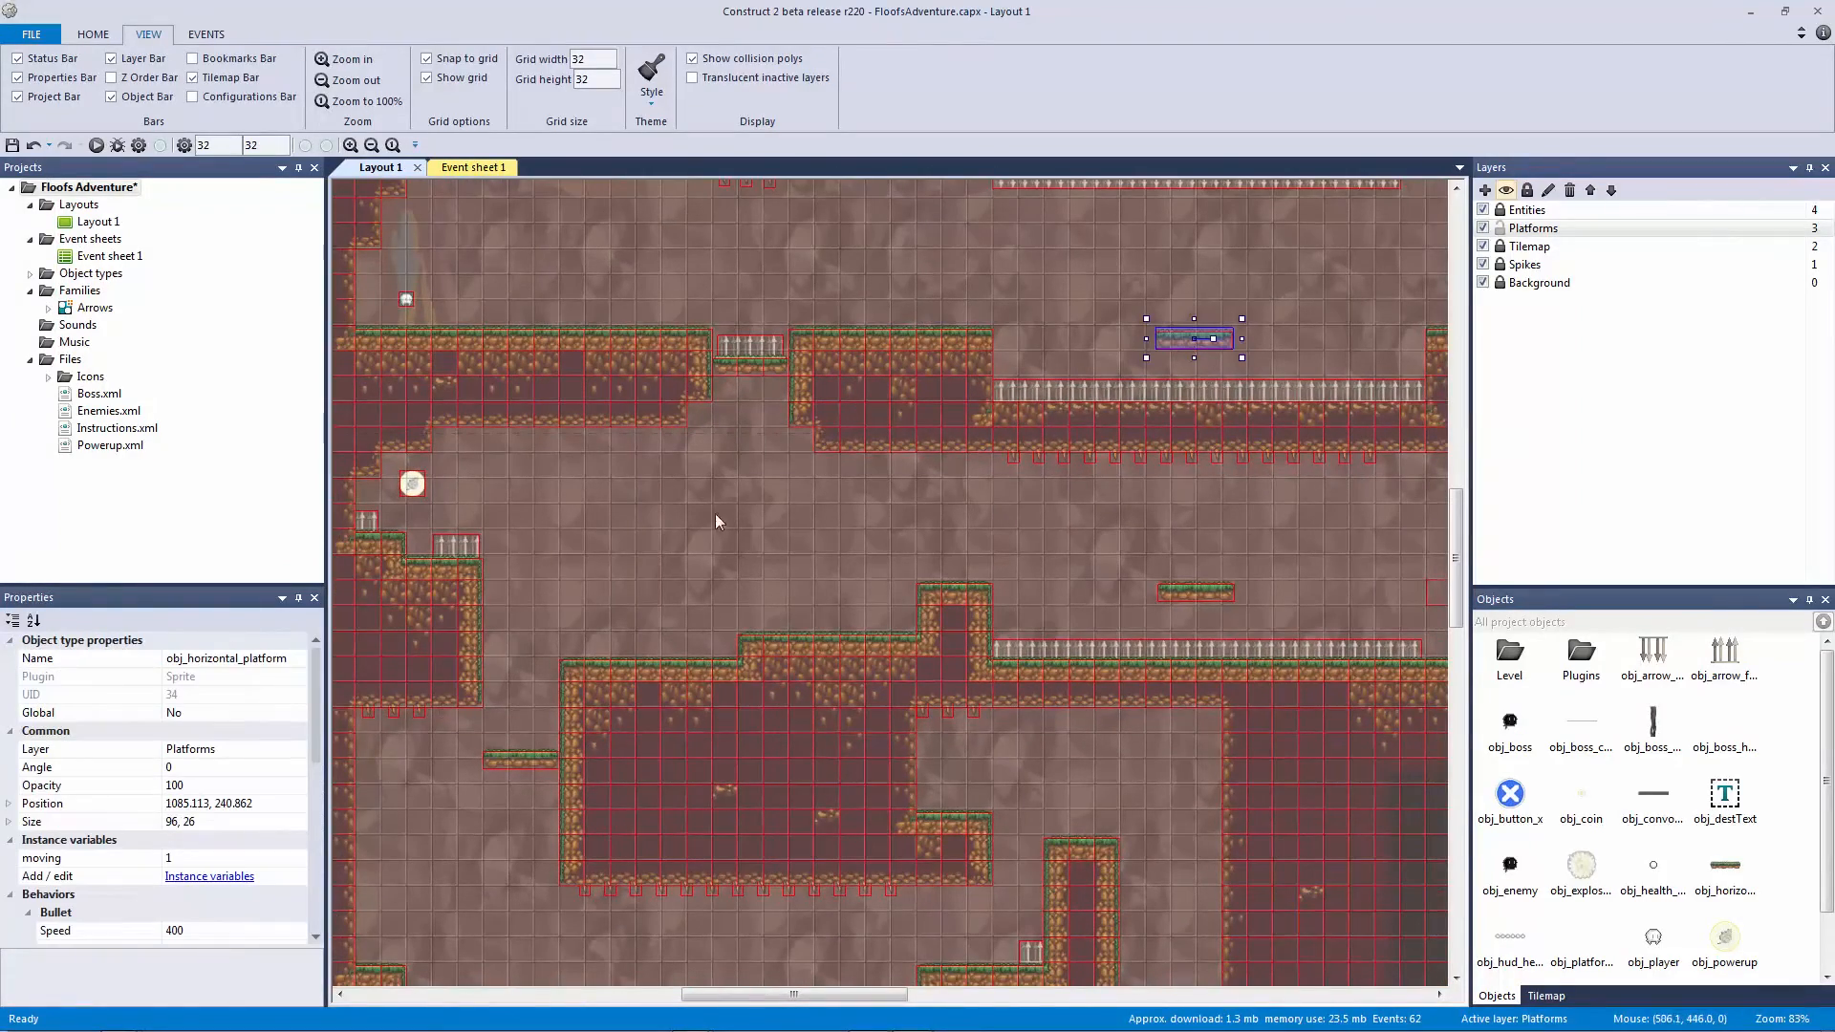
pyautogui.click(565, 582)
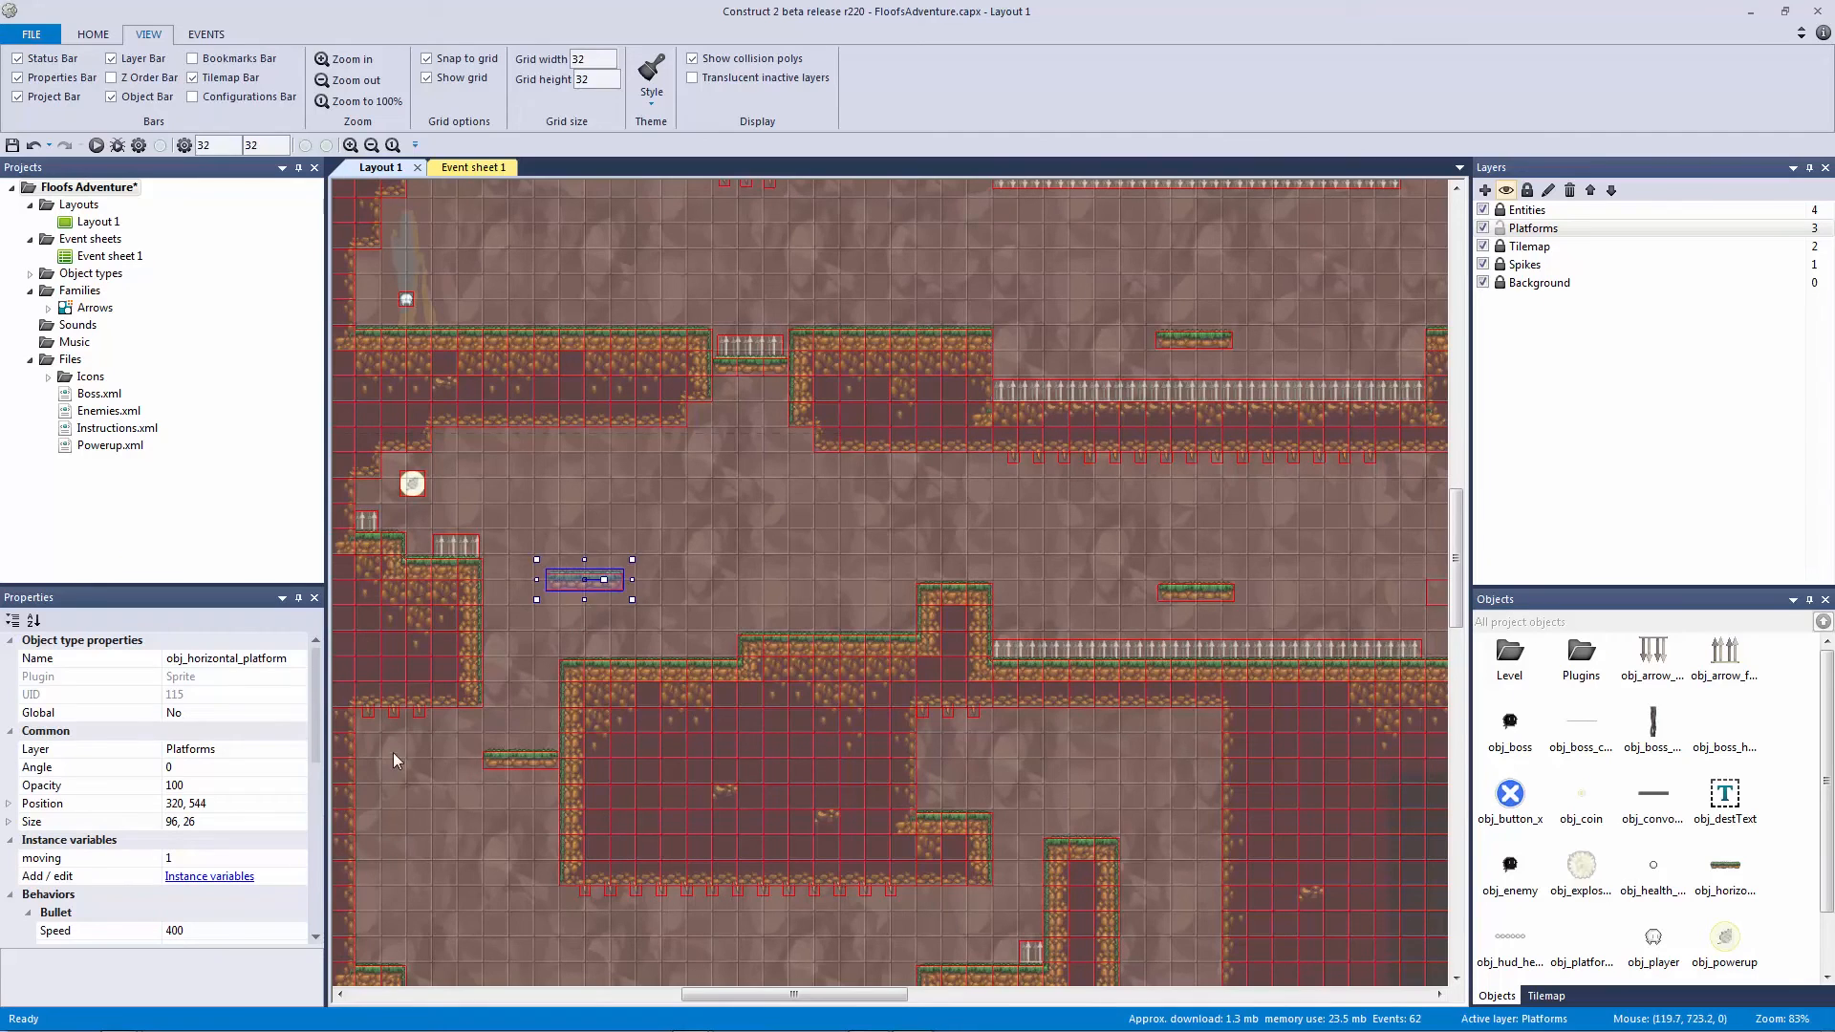
# Step: Set the copied horizontal platform's moving variable to 0 so it stays still, and save the project
pyautogui.click(273, 856)
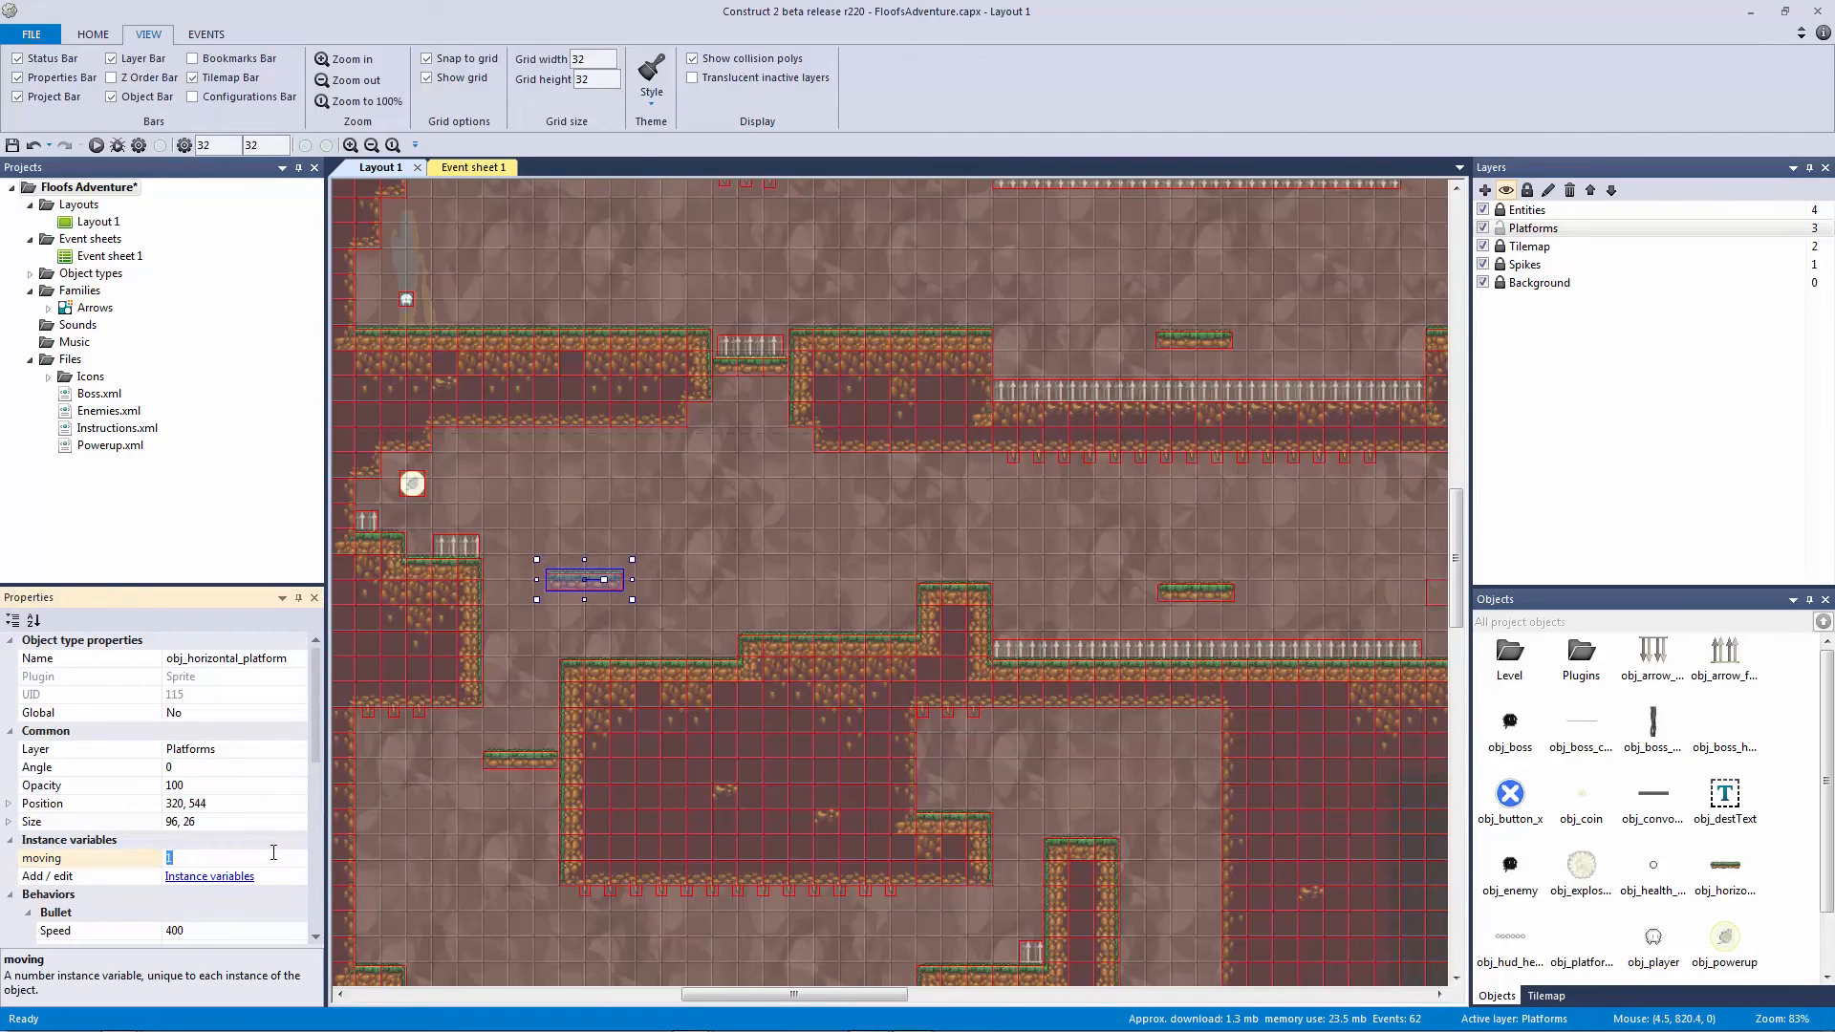
pyautogui.write('0')
pyautogui.press('Return')
pyautogui.click(744, 491)
pyautogui.hotkey('ctrl', 's')
# Step: Place a copy of the corridor's 64 × 32 collision block at the mouth of the west shaft, at 256, 672
pyautogui.moveTo(524, 778); pyautogui.dragTo(691, 533, button='middle')
pyautogui.keyDown('ctrl'); pyautogui.scroll(-3, 1057, 462); pyautogui.keyUp('ctrl')
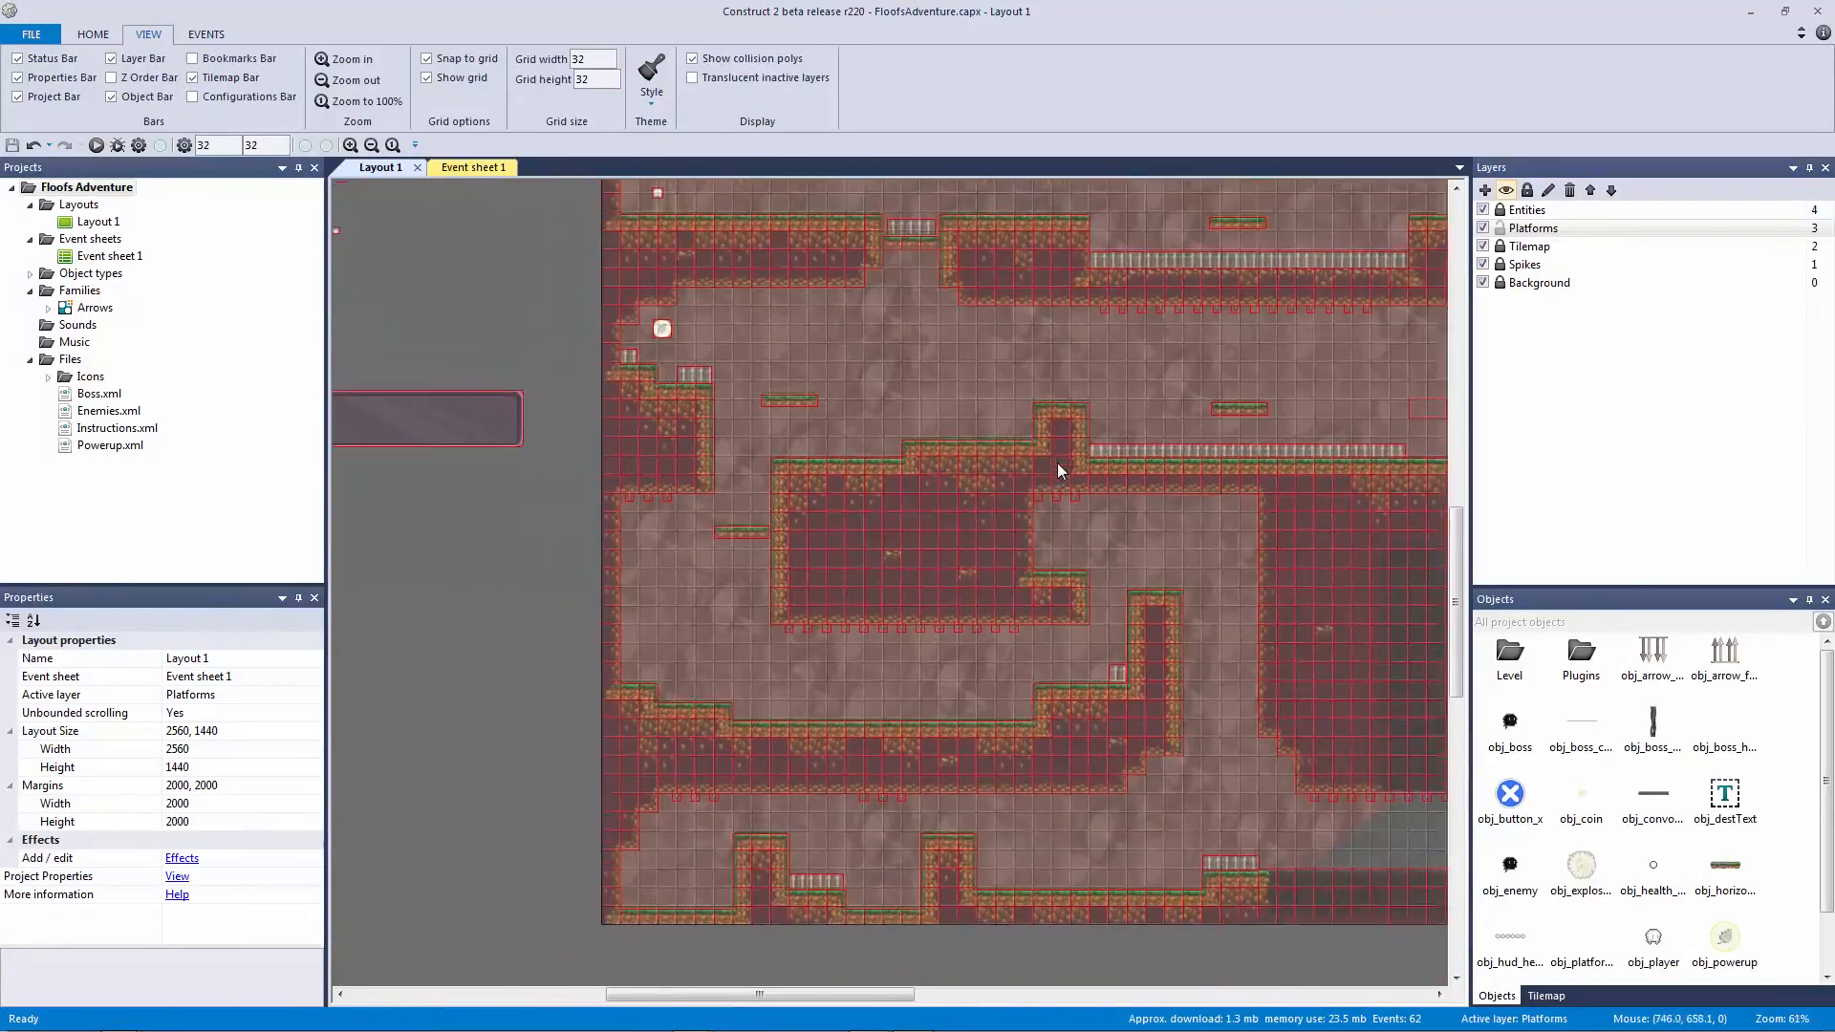
pyautogui.click(986, 493)
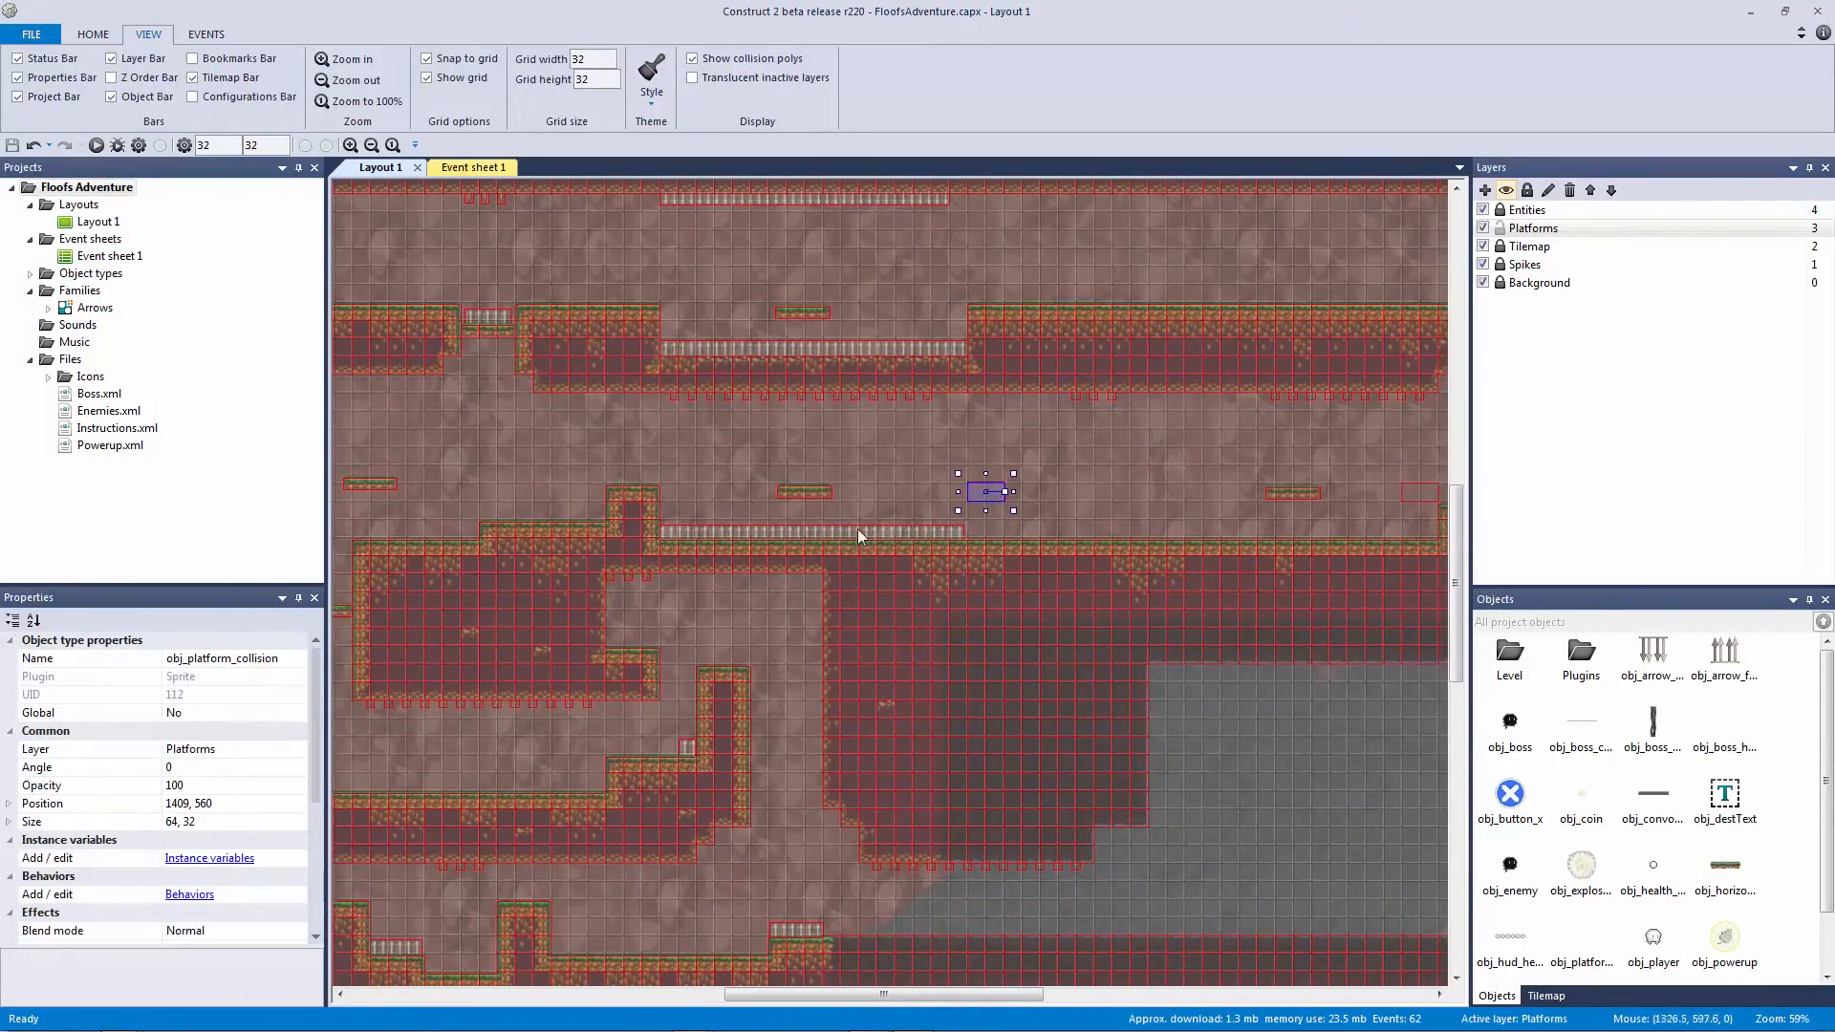
pyautogui.moveTo(602, 578); pyautogui.dragTo(1183, 546, button='middle')
pyautogui.click(922, 527)
pyautogui.keyDown('ctrl'); pyautogui.scroll(7, 1023, 564); pyautogui.keyUp('ctrl')
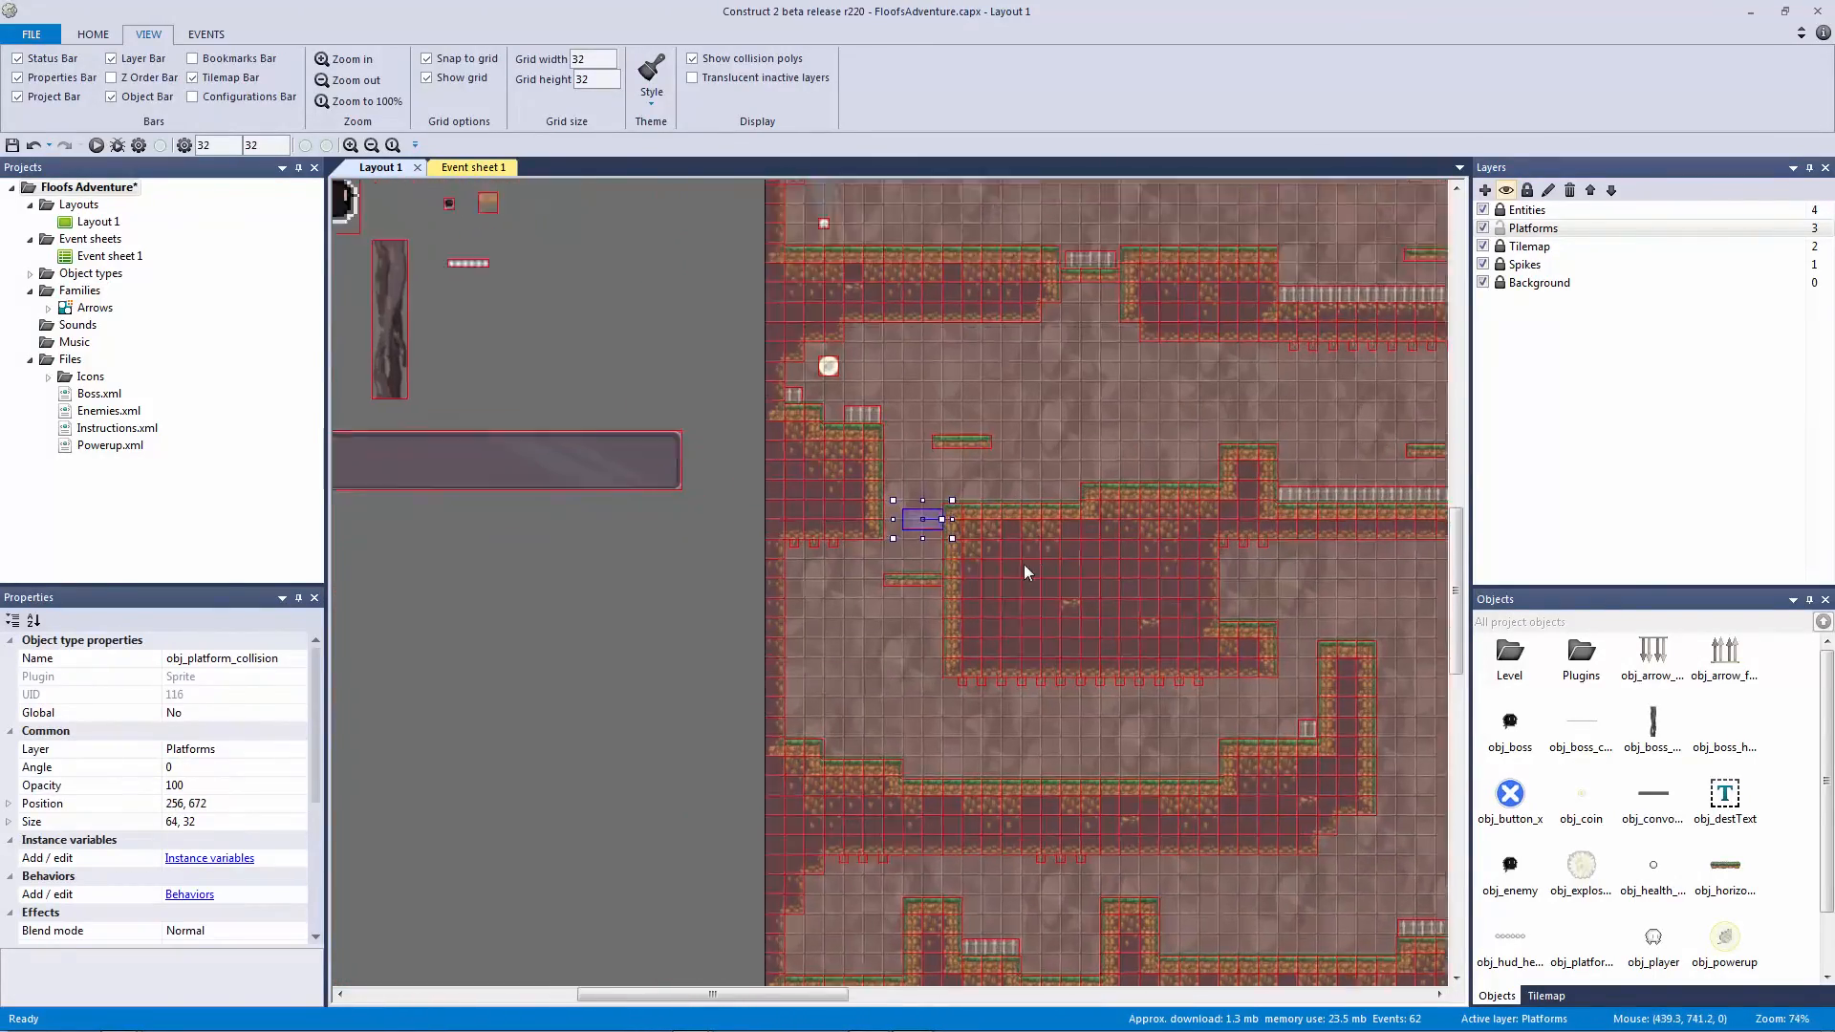
# Step: Widen the shaft-mouth collision block to 96 so it spans both walls, centred at 240, 672
pyautogui.click(903, 474)
pyautogui.click(916, 461)
pyautogui.moveTo(915, 460); pyautogui.dragTo(876, 461)
# Step: Place a copy of the widened collision block below the vertical platform in the west shaft, at 224, 896
pyautogui.hotkey('ctrl', 'c')
pyautogui.hotkey('ctrl', 'v')
pyautogui.click(876, 722)
pyautogui.moveTo(913, 726); pyautogui.dragTo(965, 850)
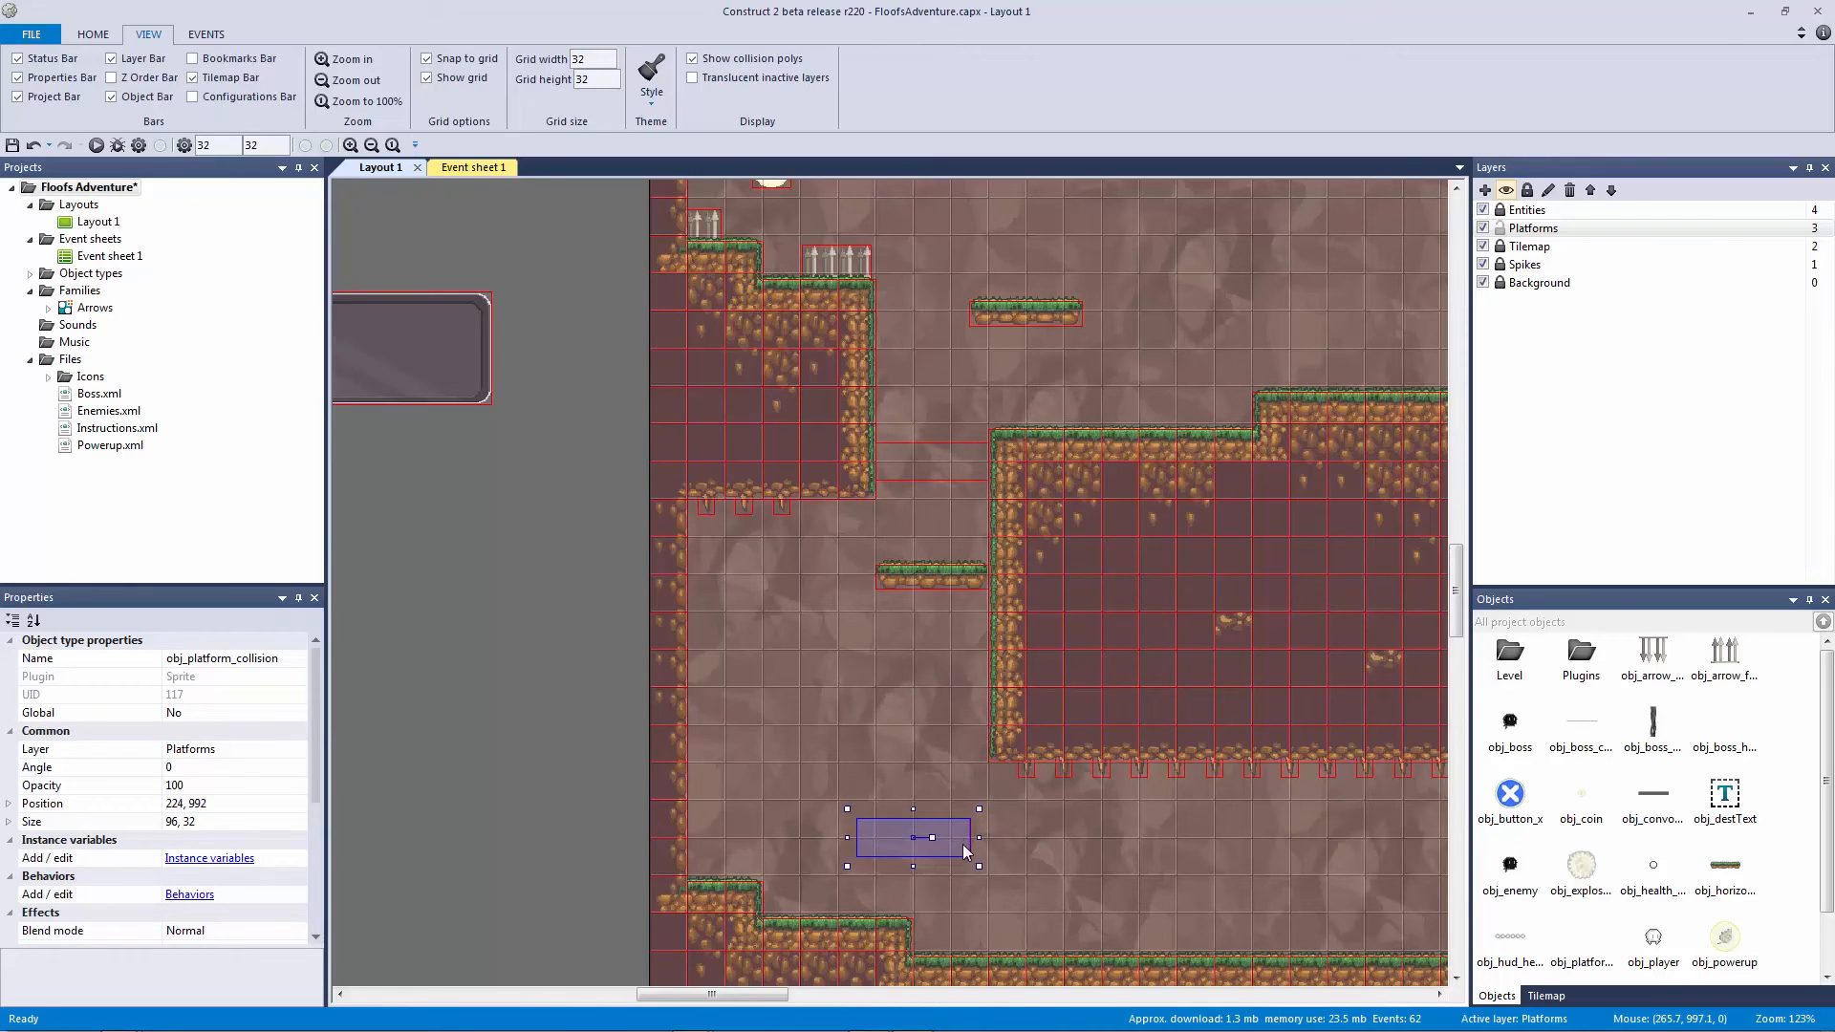
pyautogui.moveTo(860, 808); pyautogui.dragTo(937, 711)
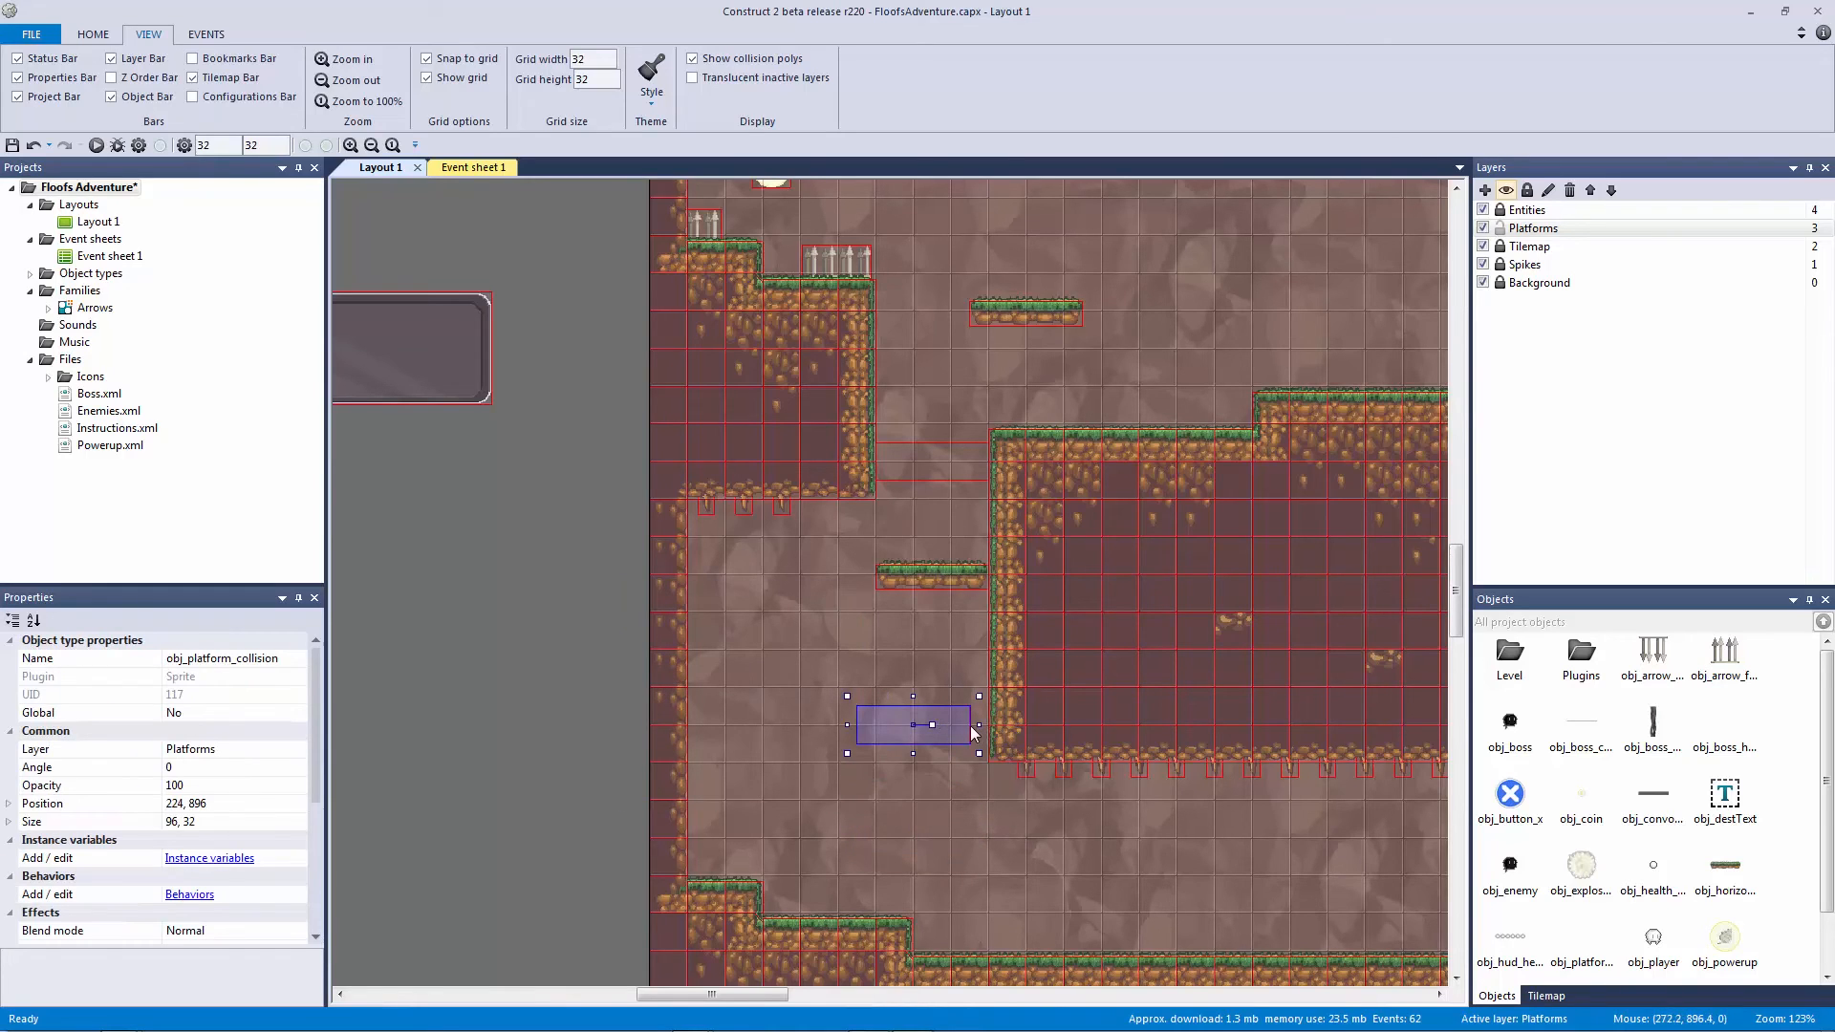
# Step: Nudge the lower collision block sideways to 240, 896 so it lines up under the vertical platform
pyautogui.press('Right')
pyautogui.press('Right')
pyautogui.press('Right')
pyautogui.press('Right')
pyautogui.press('Right')
pyautogui.press('Right')
pyautogui.press('Right')
pyautogui.press('Right')
pyautogui.press('Right')
pyautogui.press('Right')
pyautogui.press('Right')
pyautogui.press('Right')
pyautogui.press('Right')
pyautogui.press('Right')
pyautogui.press('Right')
pyautogui.press('Left')
pyautogui.press('Right')
pyautogui.click(972, 811)
pyautogui.click(967, 733)
pyautogui.click(919, 473)
pyautogui.click(834, 594)
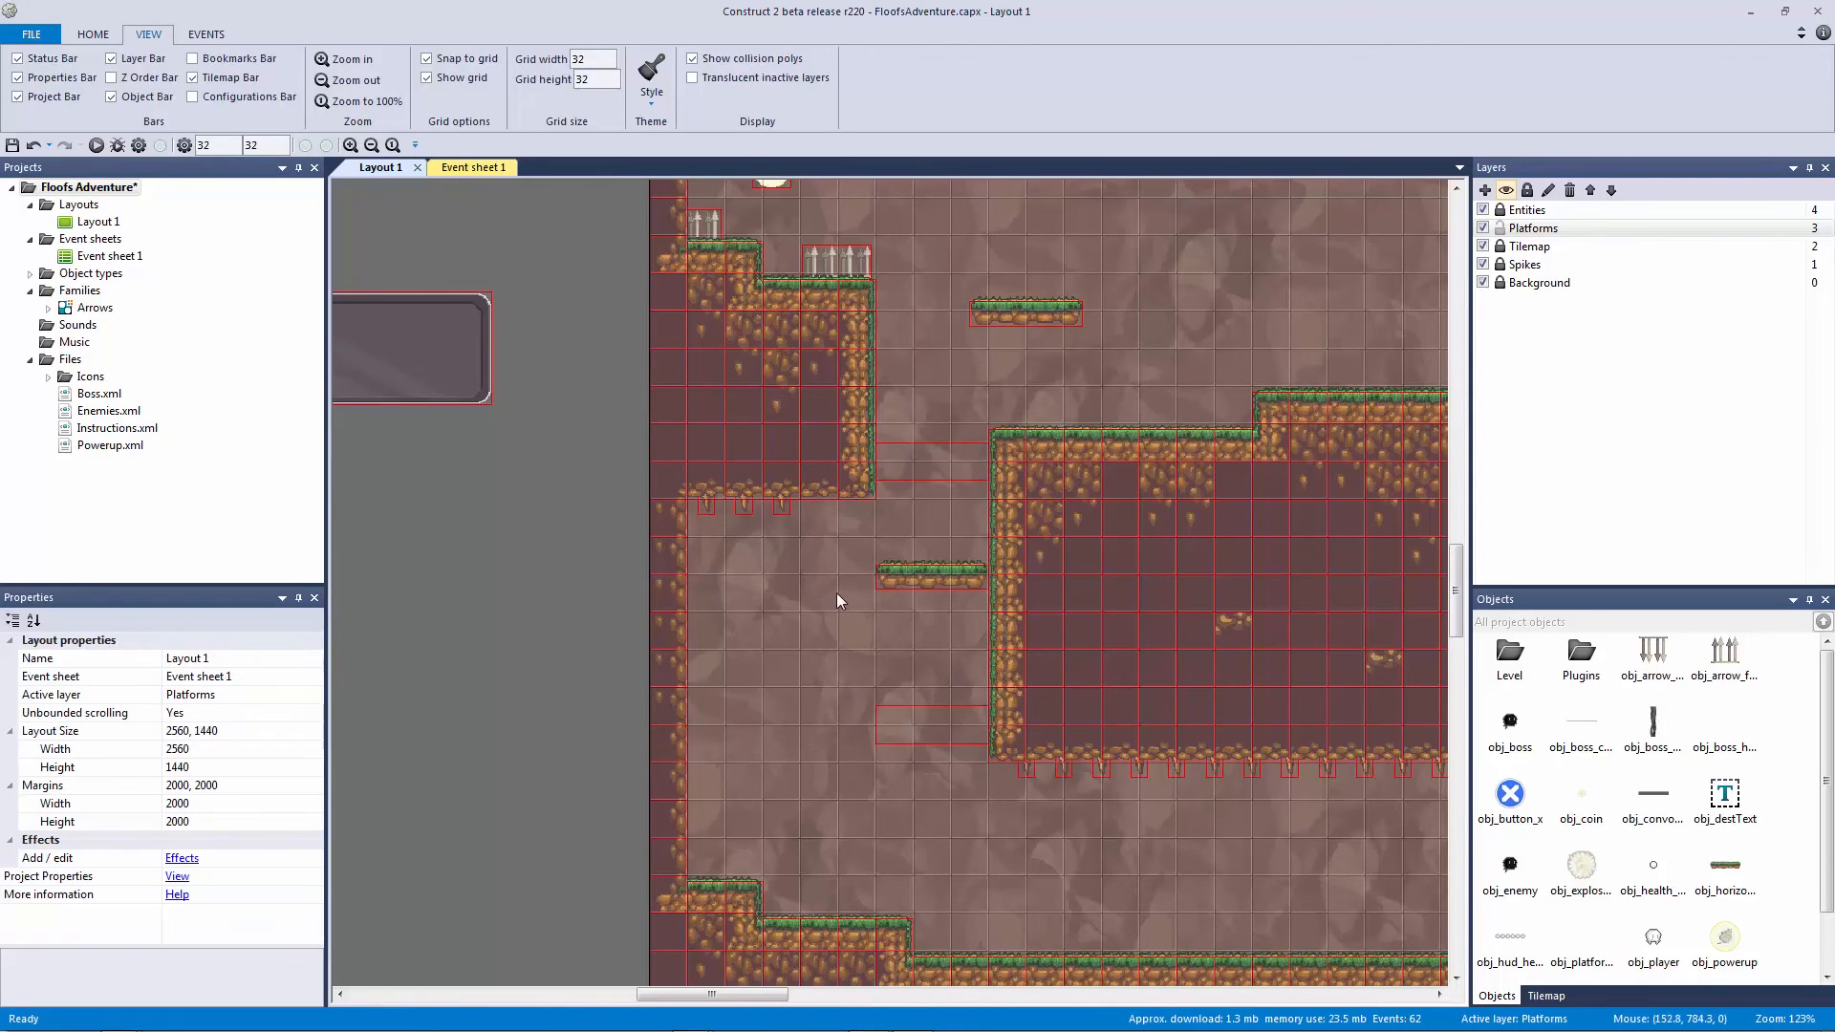
# Step: Check the positions of the two collision blocks above and below the west shaft's vertical platform
pyautogui.keyDown('ctrl'); pyautogui.scroll(-3, 1041, 686); pyautogui.keyUp('ctrl')
pyautogui.moveTo(955, 712); pyautogui.dragTo(750, 703, button='middle')
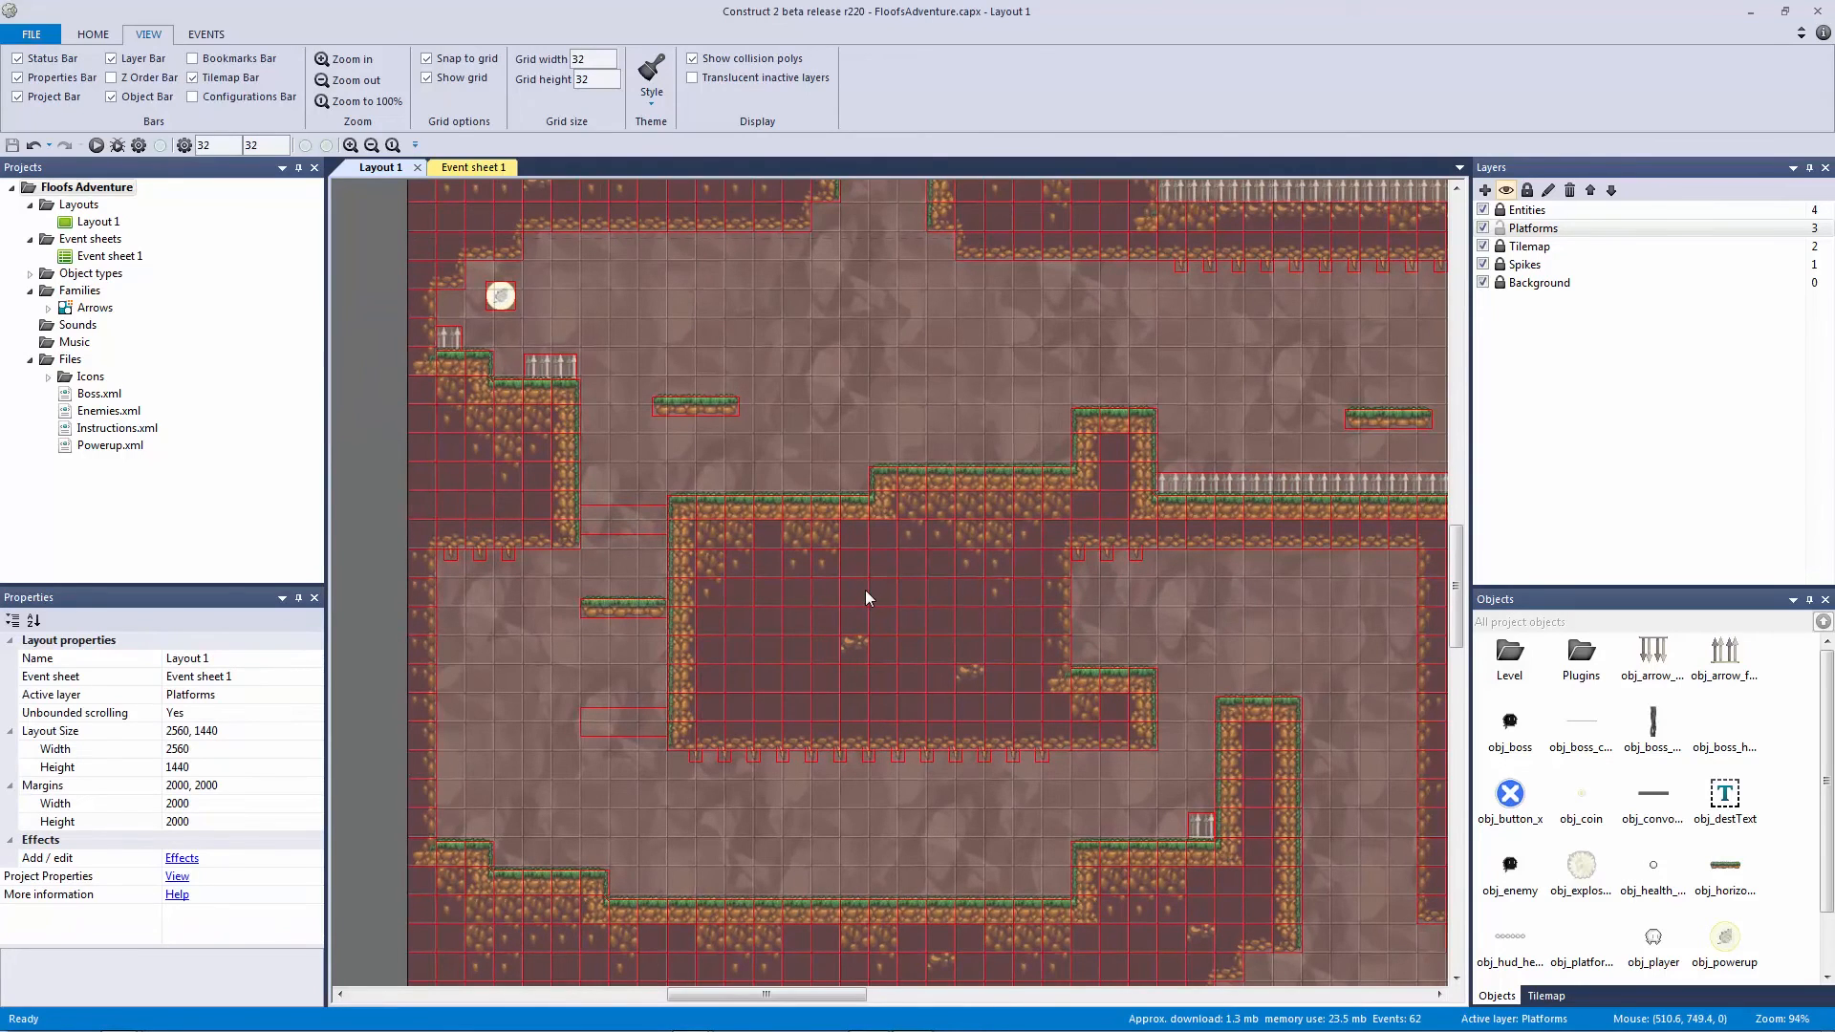
pyautogui.click(595, 712)
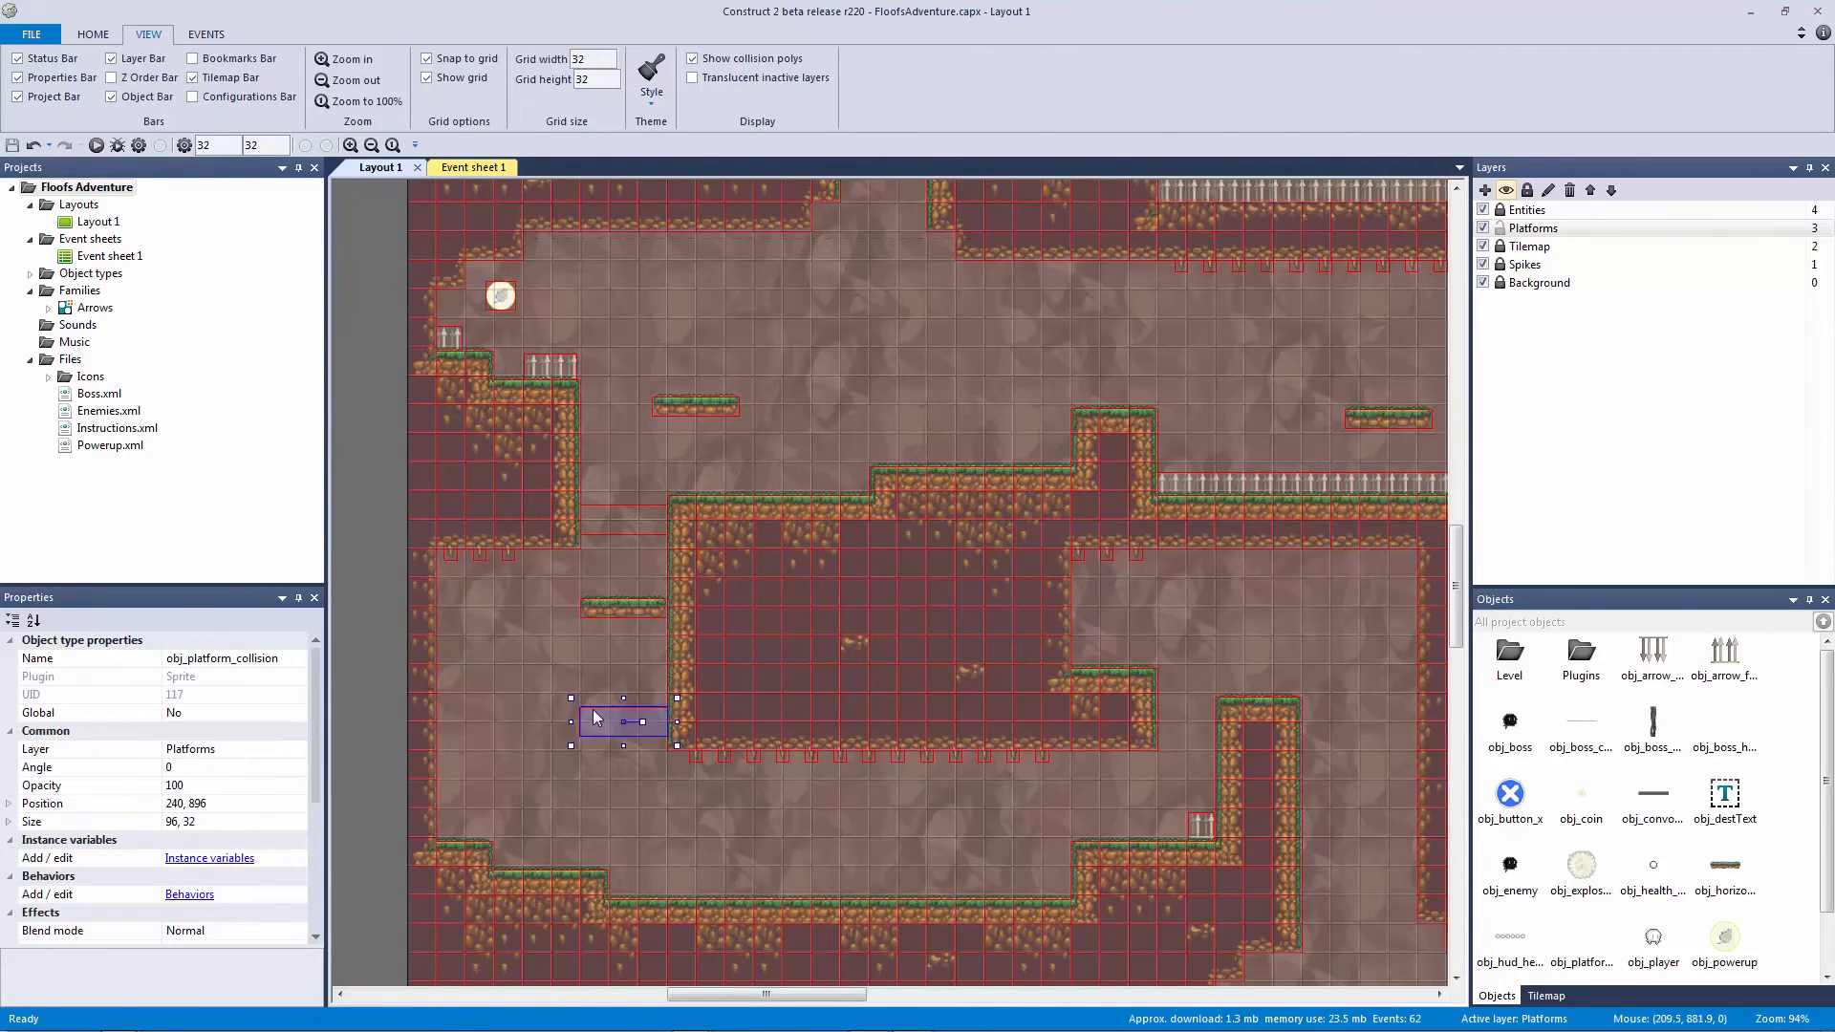
pyautogui.moveTo(581, 693); pyautogui.dragTo(639, 718)
pyautogui.click(612, 725)
pyautogui.click(564, 704)
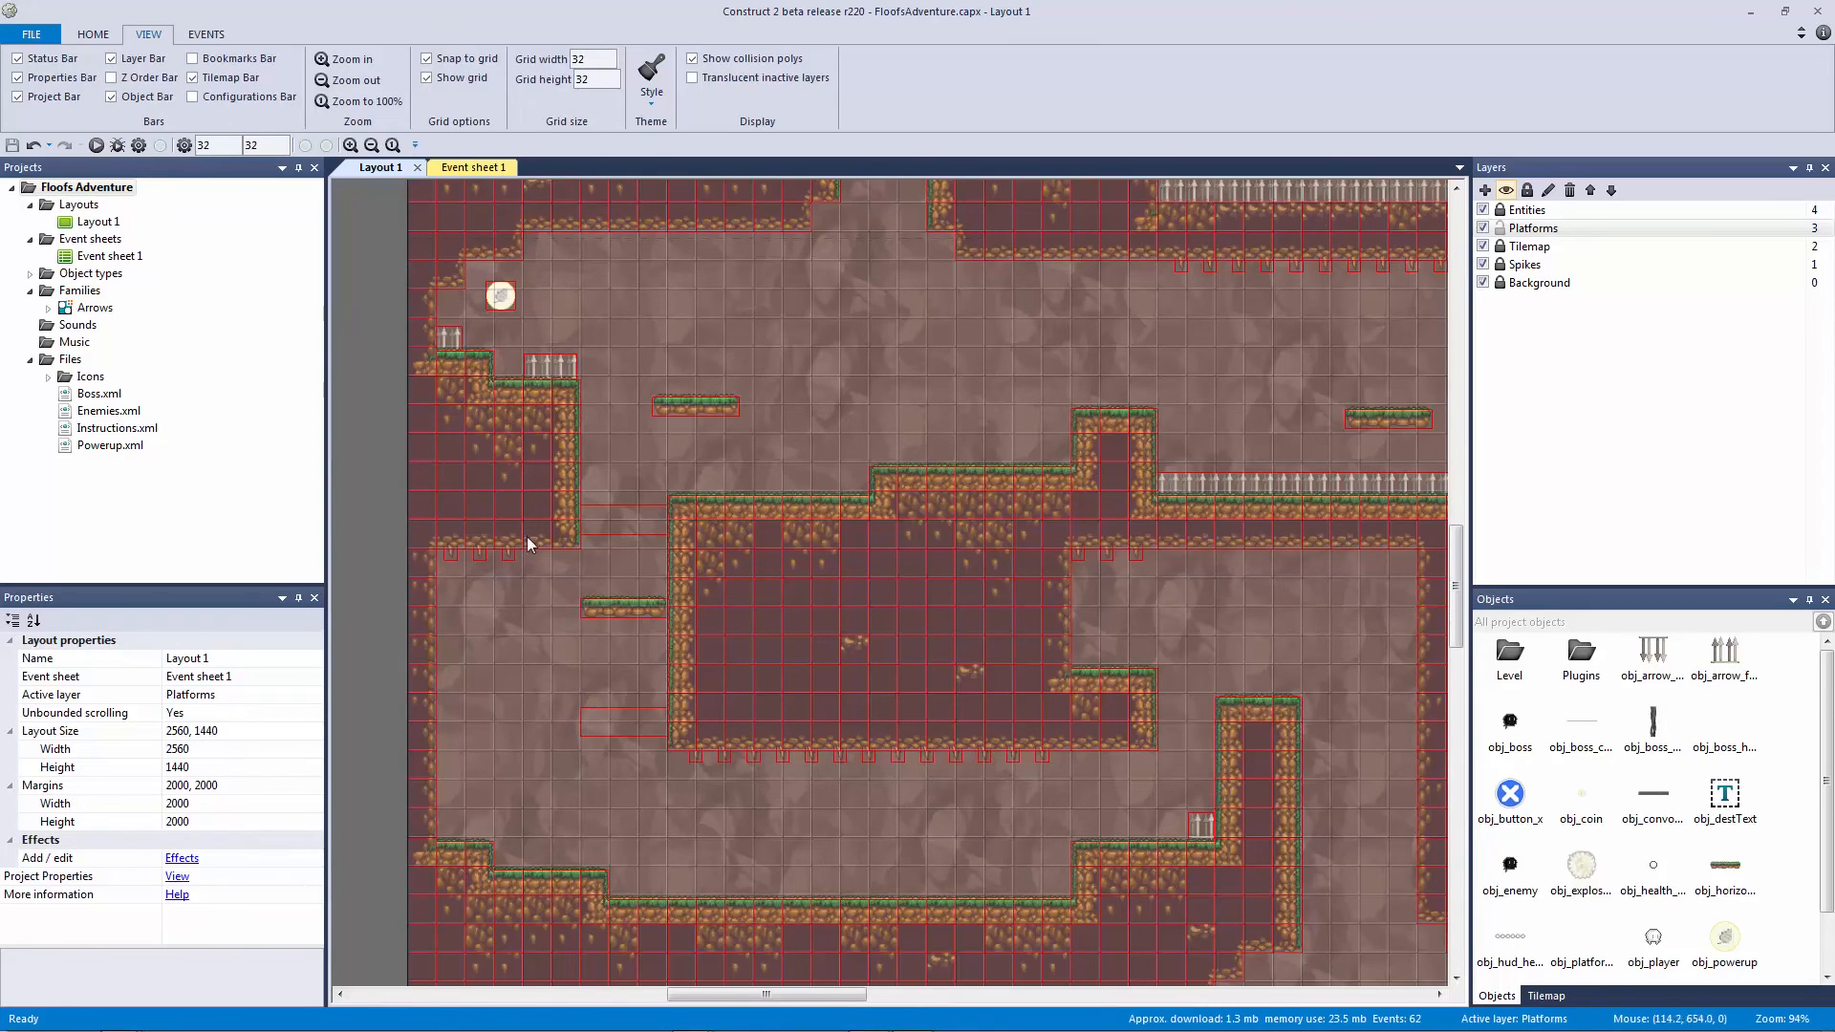
pyautogui.moveTo(518, 643); pyautogui.dragTo(659, 659)
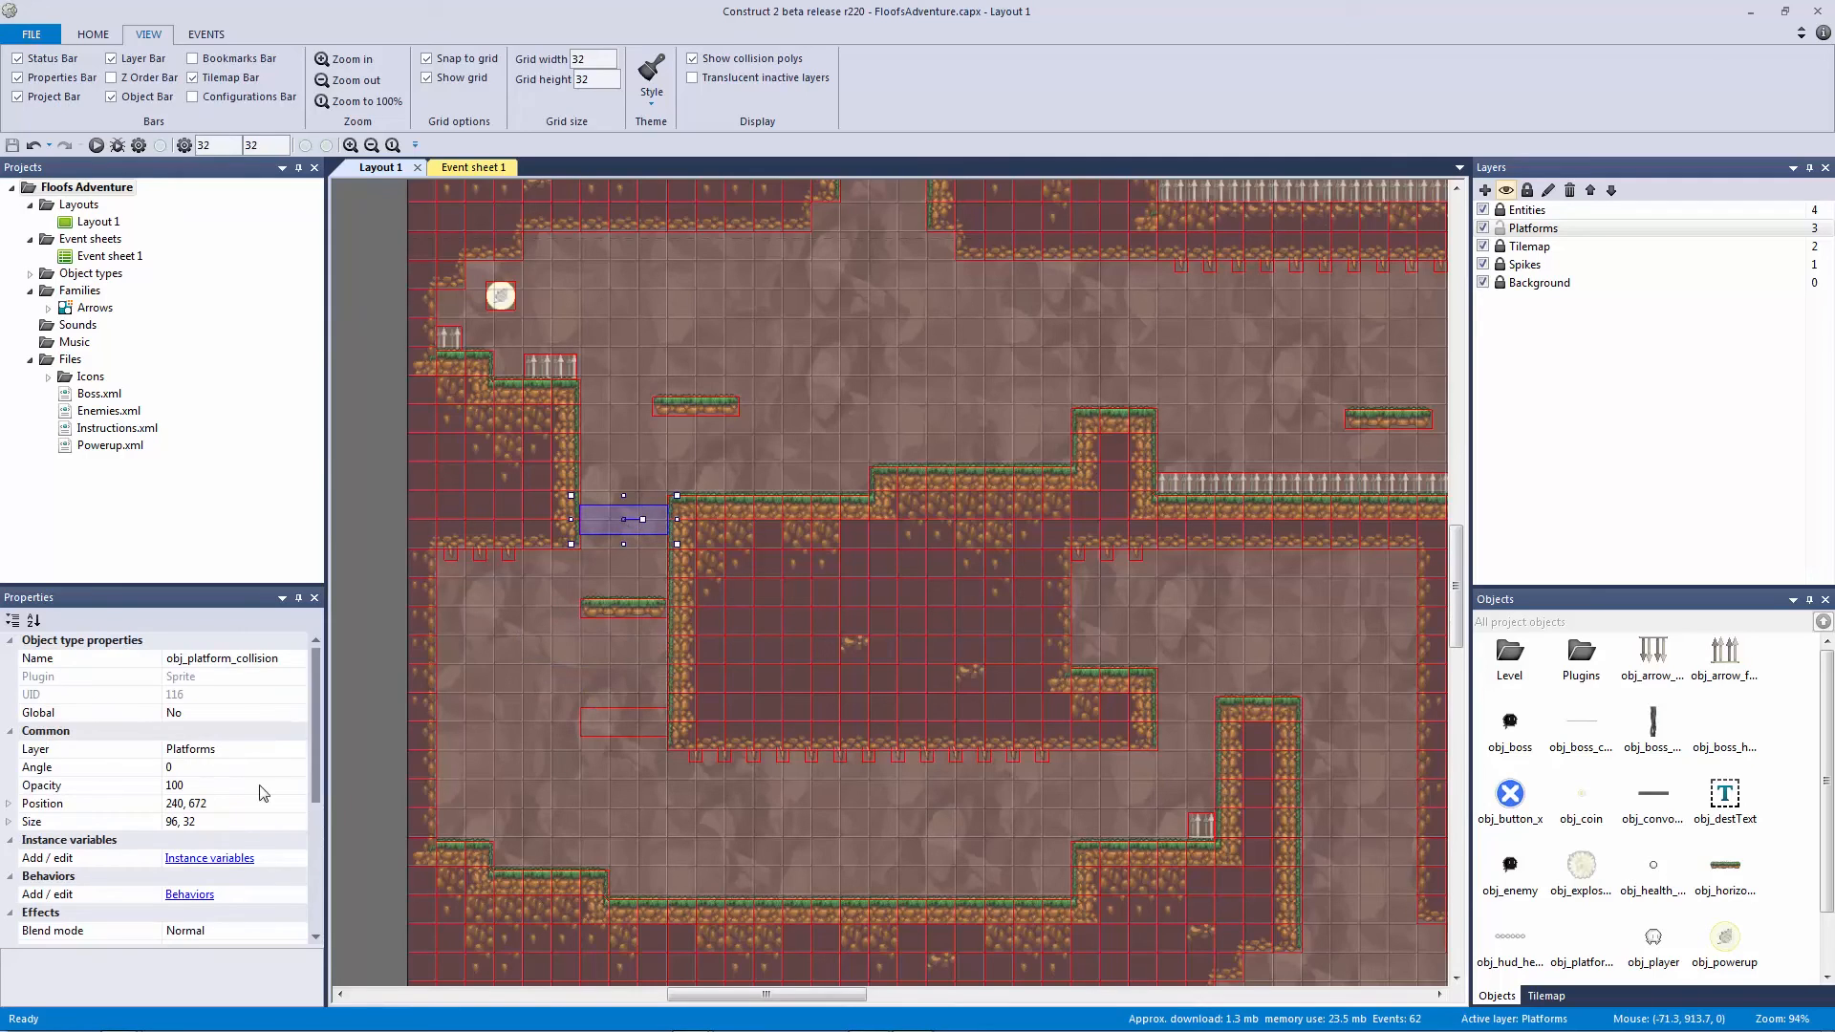
pyautogui.click(603, 653)
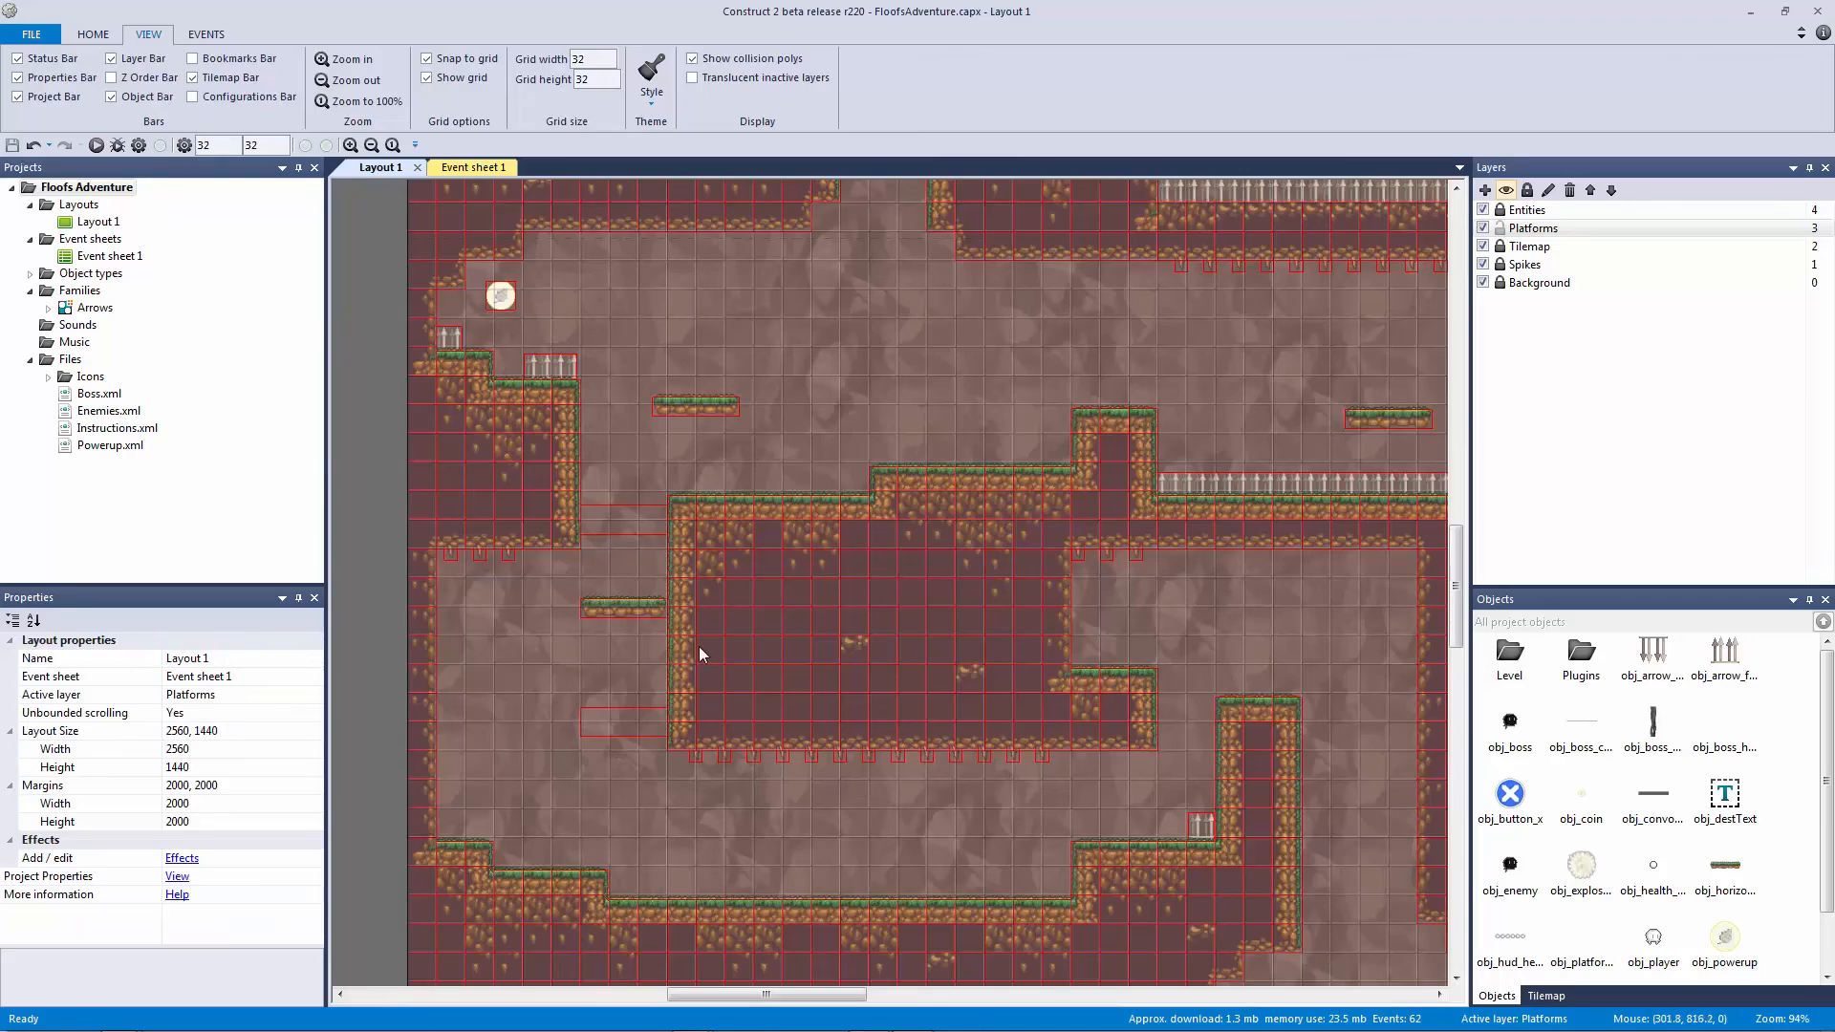
# Step: Copy the vertical platform with its two collision blocks into the narrow shaft beside the tall pillar, at x 1056
pyautogui.keyDown('ctrl'); pyautogui.scroll(-3, 794, 627); pyautogui.keyUp('ctrl')
pyautogui.moveTo(815, 591); pyautogui.dragTo(691, 475, button='middle')
pyautogui.moveTo(614, 557); pyautogui.dragTo(689, 569, button='middle')
pyautogui.moveTo(578, 598); pyautogui.dragTo(490, 330)
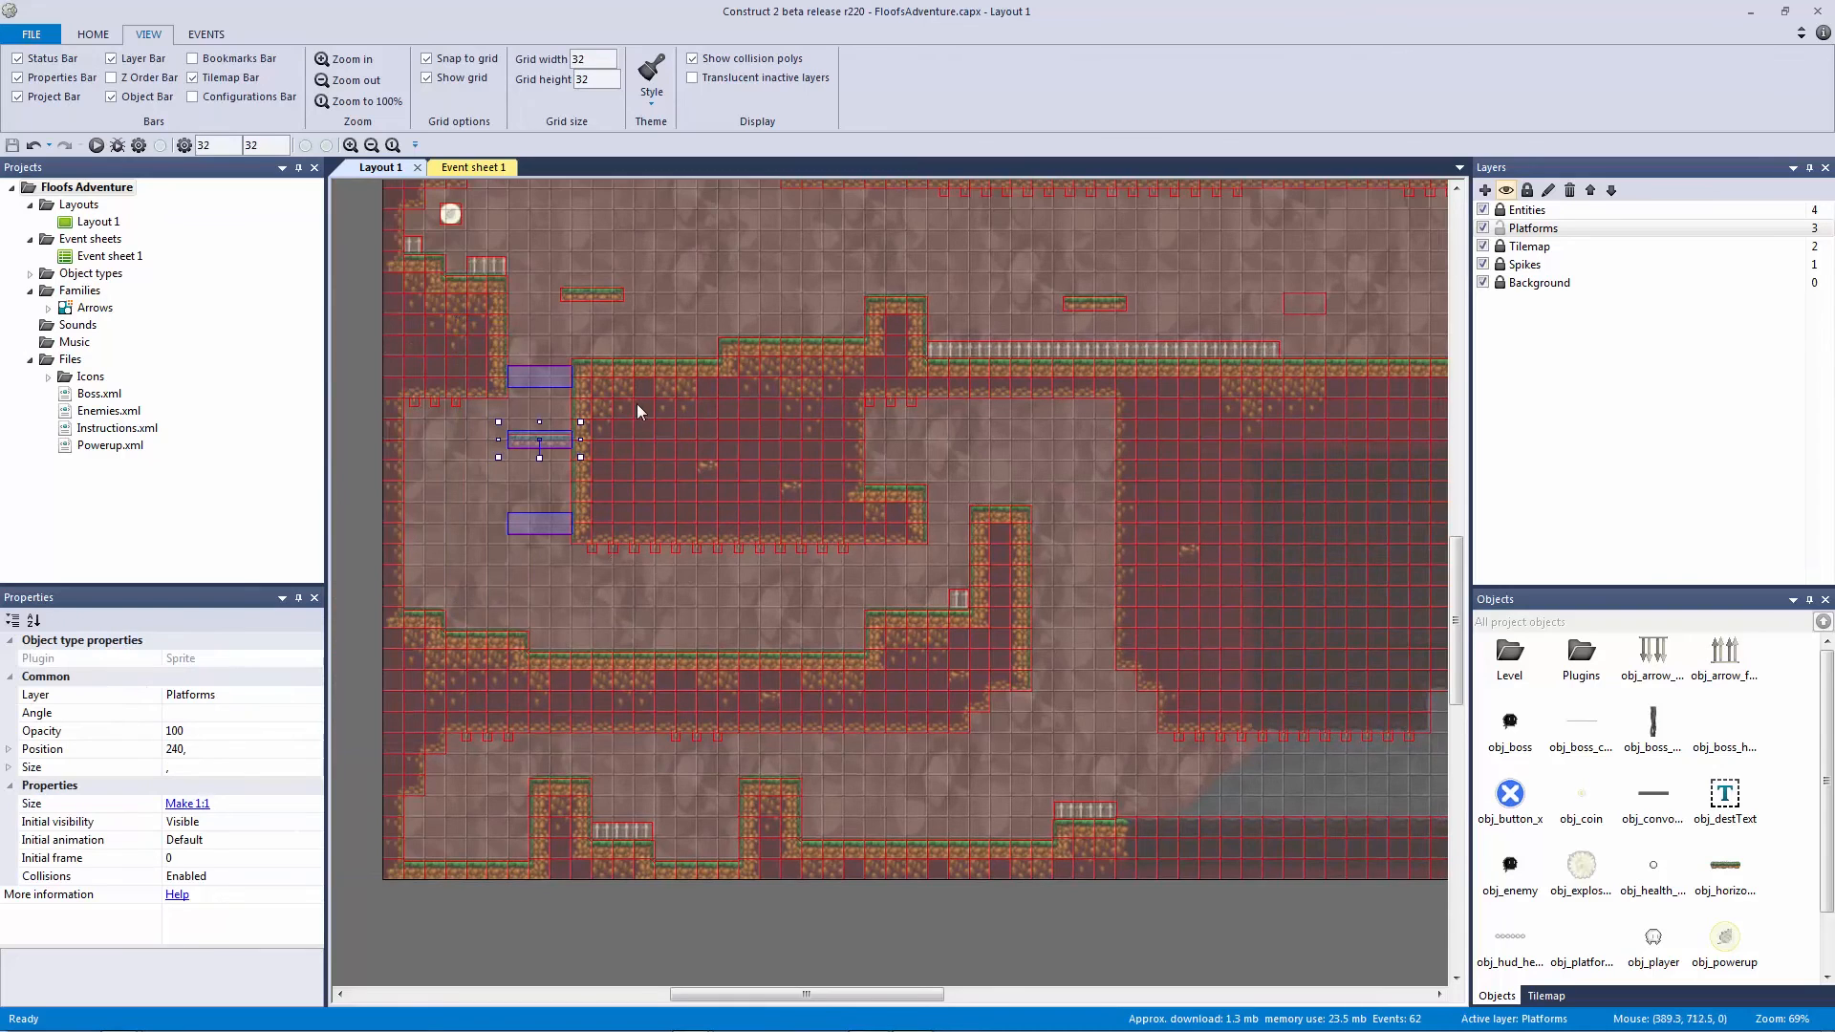
pyautogui.hotkey('ctrl', 'v')
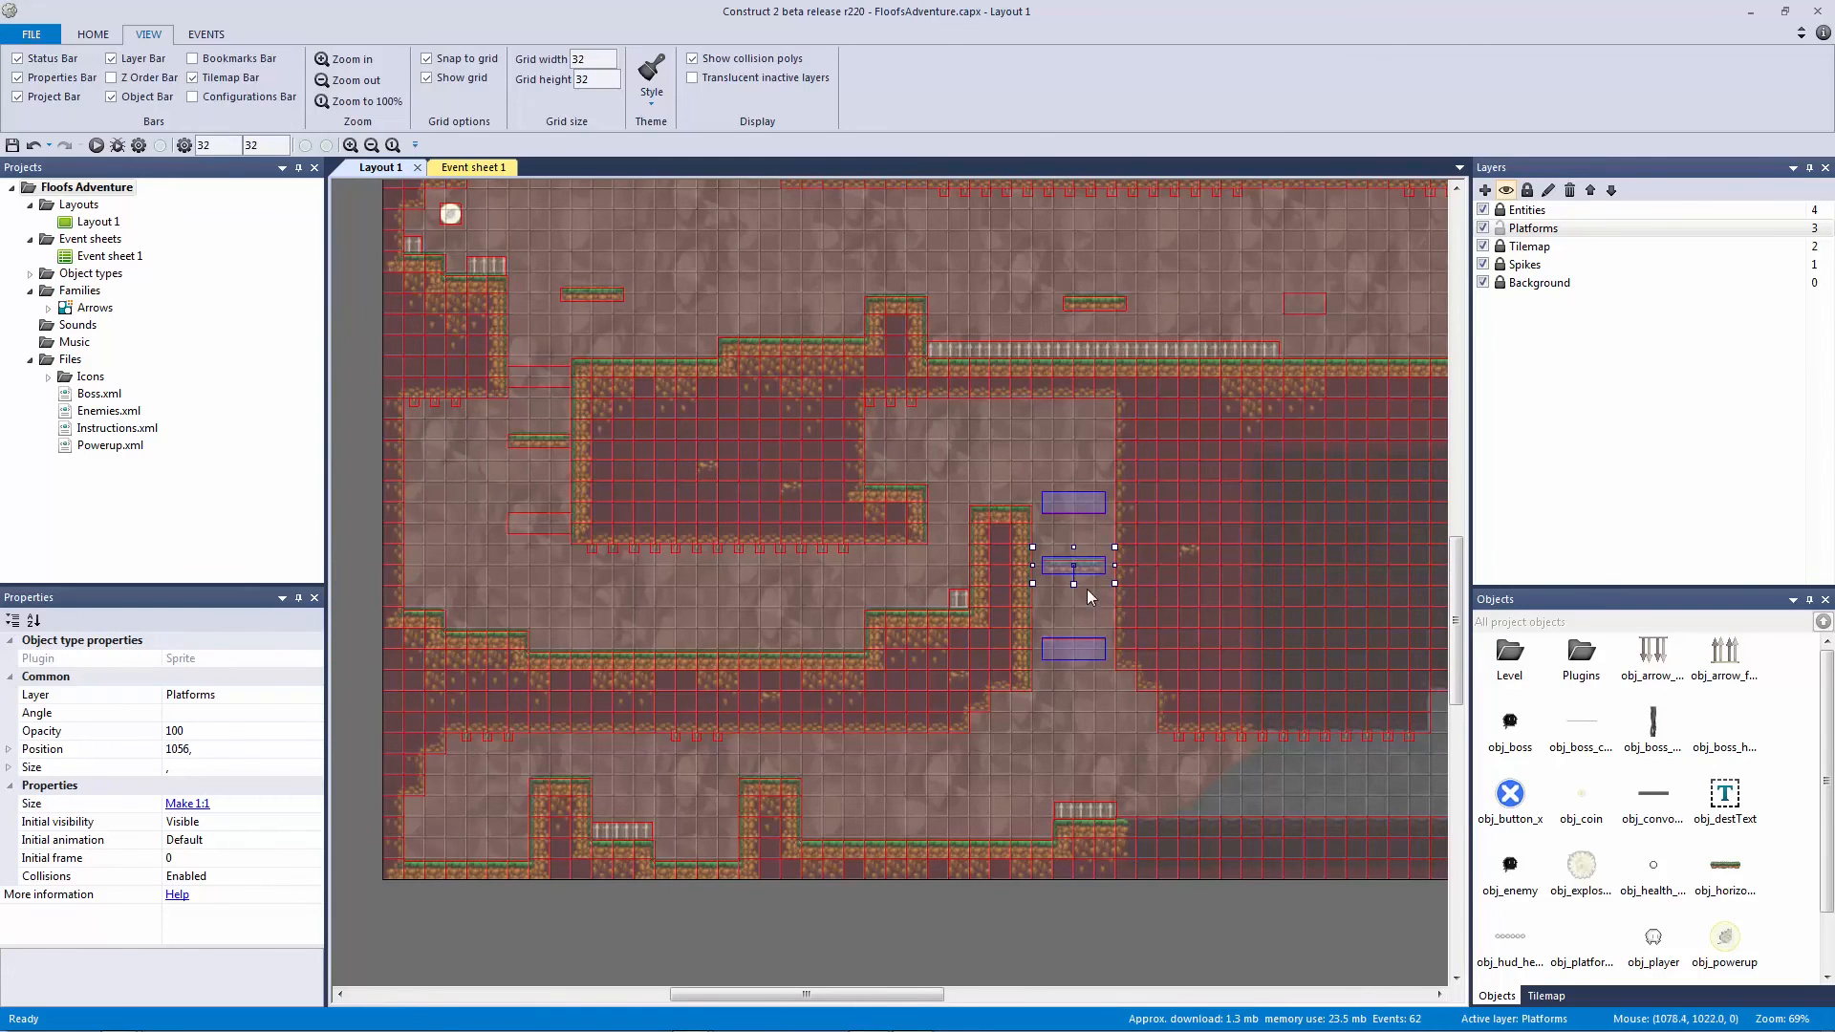
pyautogui.moveTo(1086, 561); pyautogui.dragTo(1083, 579)
pyautogui.click(1166, 694)
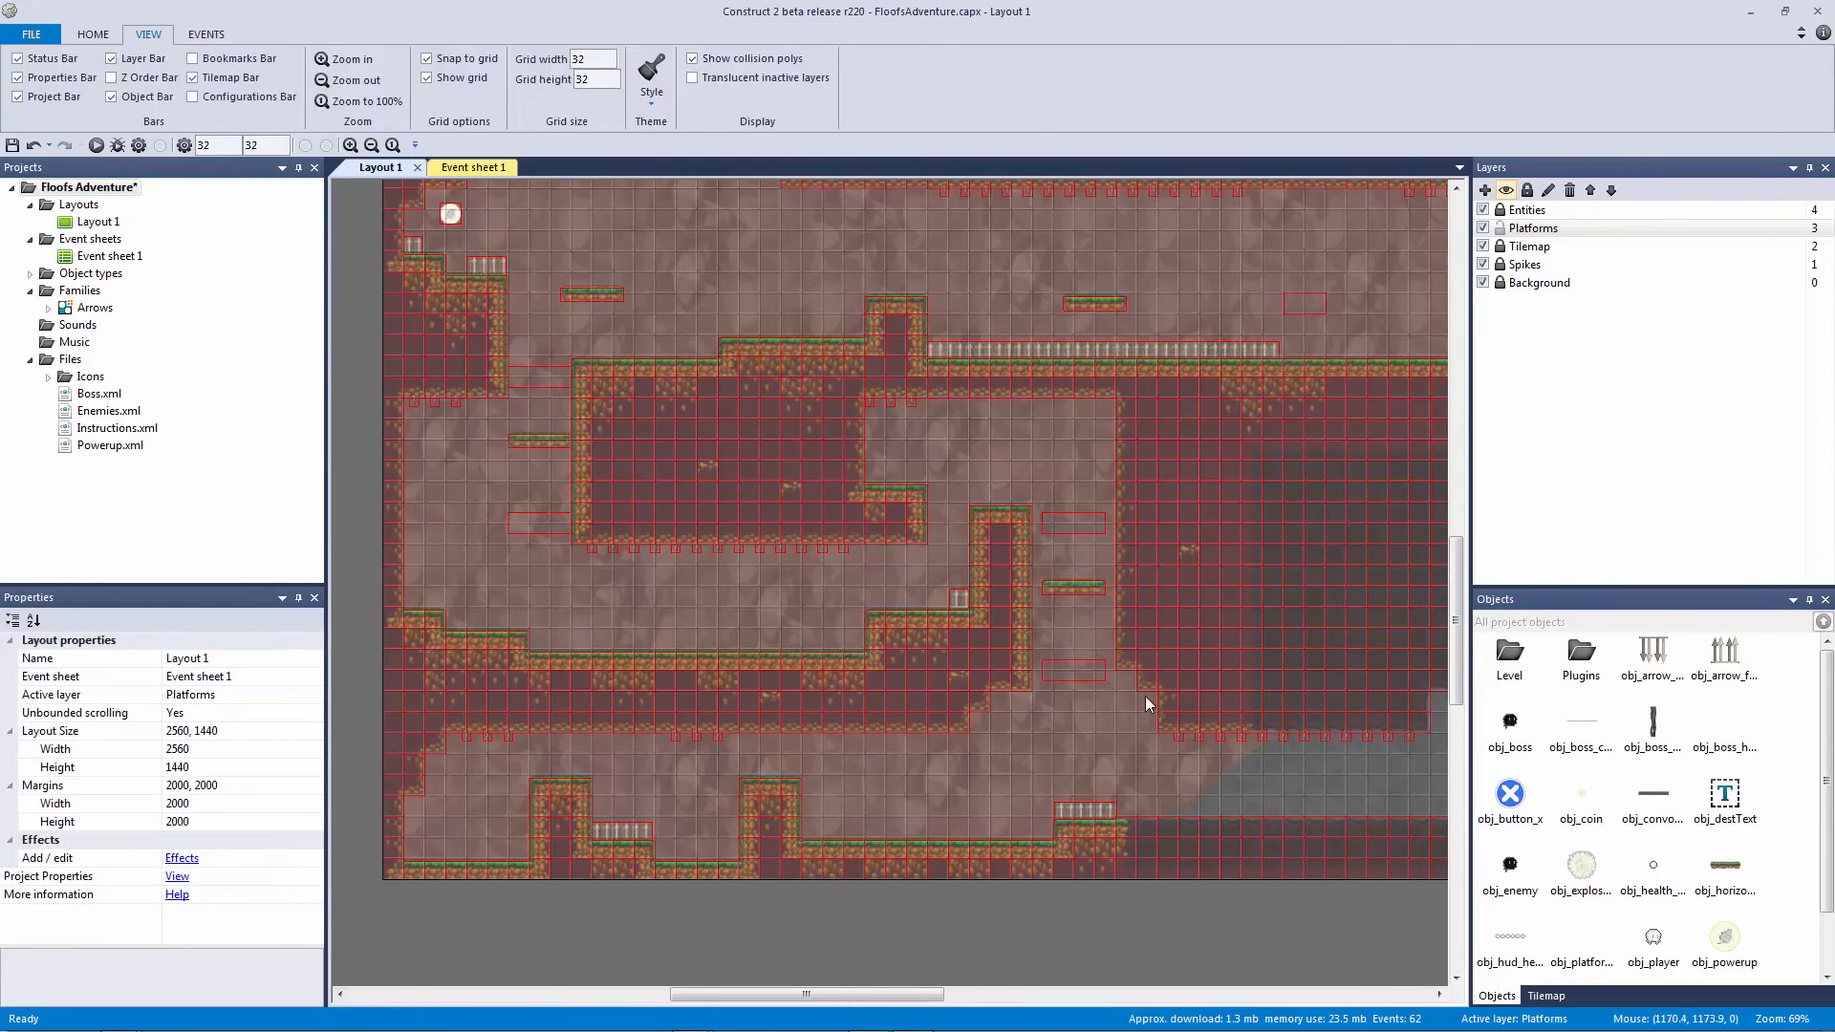
# Step: Move the new shaft's upper collision block up slightly and its lower block down to 1056, 1184
pyautogui.keyDown('ctrl'); pyautogui.scroll(3, 1143, 697); pyautogui.keyUp('ctrl')
pyautogui.moveTo(1235, 719); pyautogui.dragTo(1025, 711, button='middle')
pyautogui.moveTo(911, 471); pyautogui.dragTo(918, 460)
pyautogui.click(946, 705)
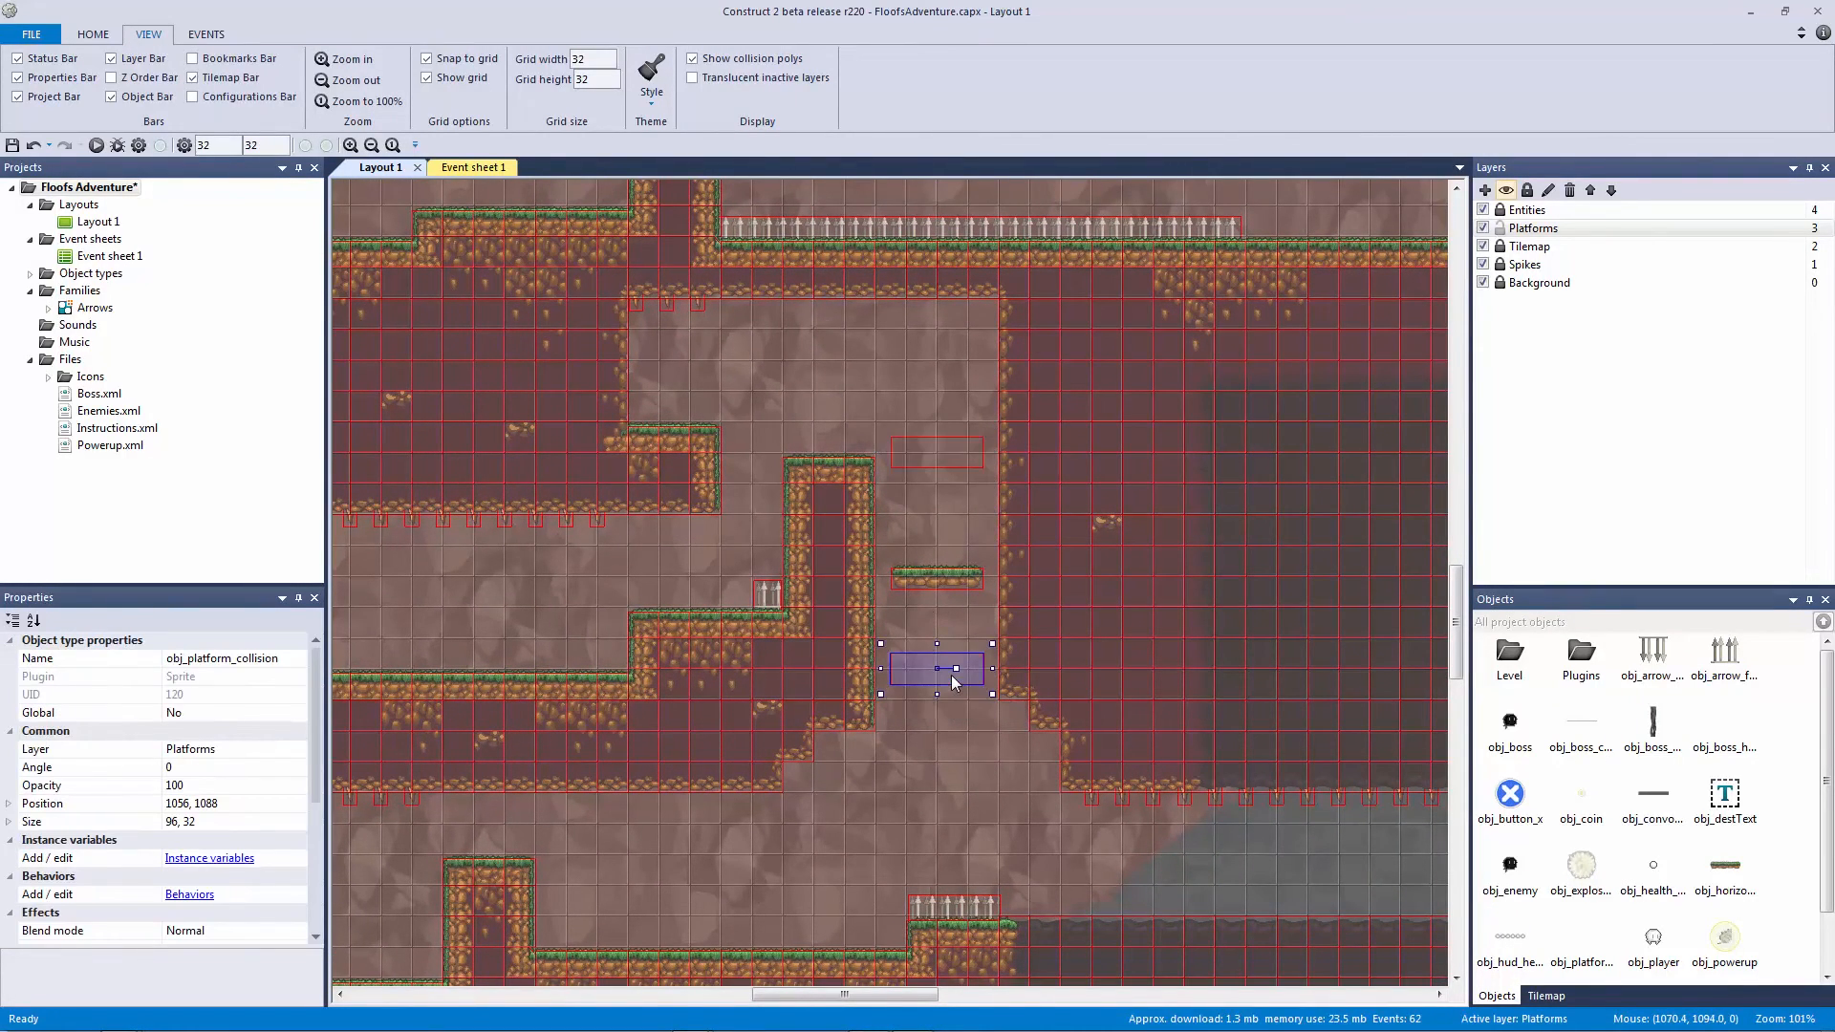
pyautogui.moveTo(950, 703); pyautogui.dragTo(952, 779)
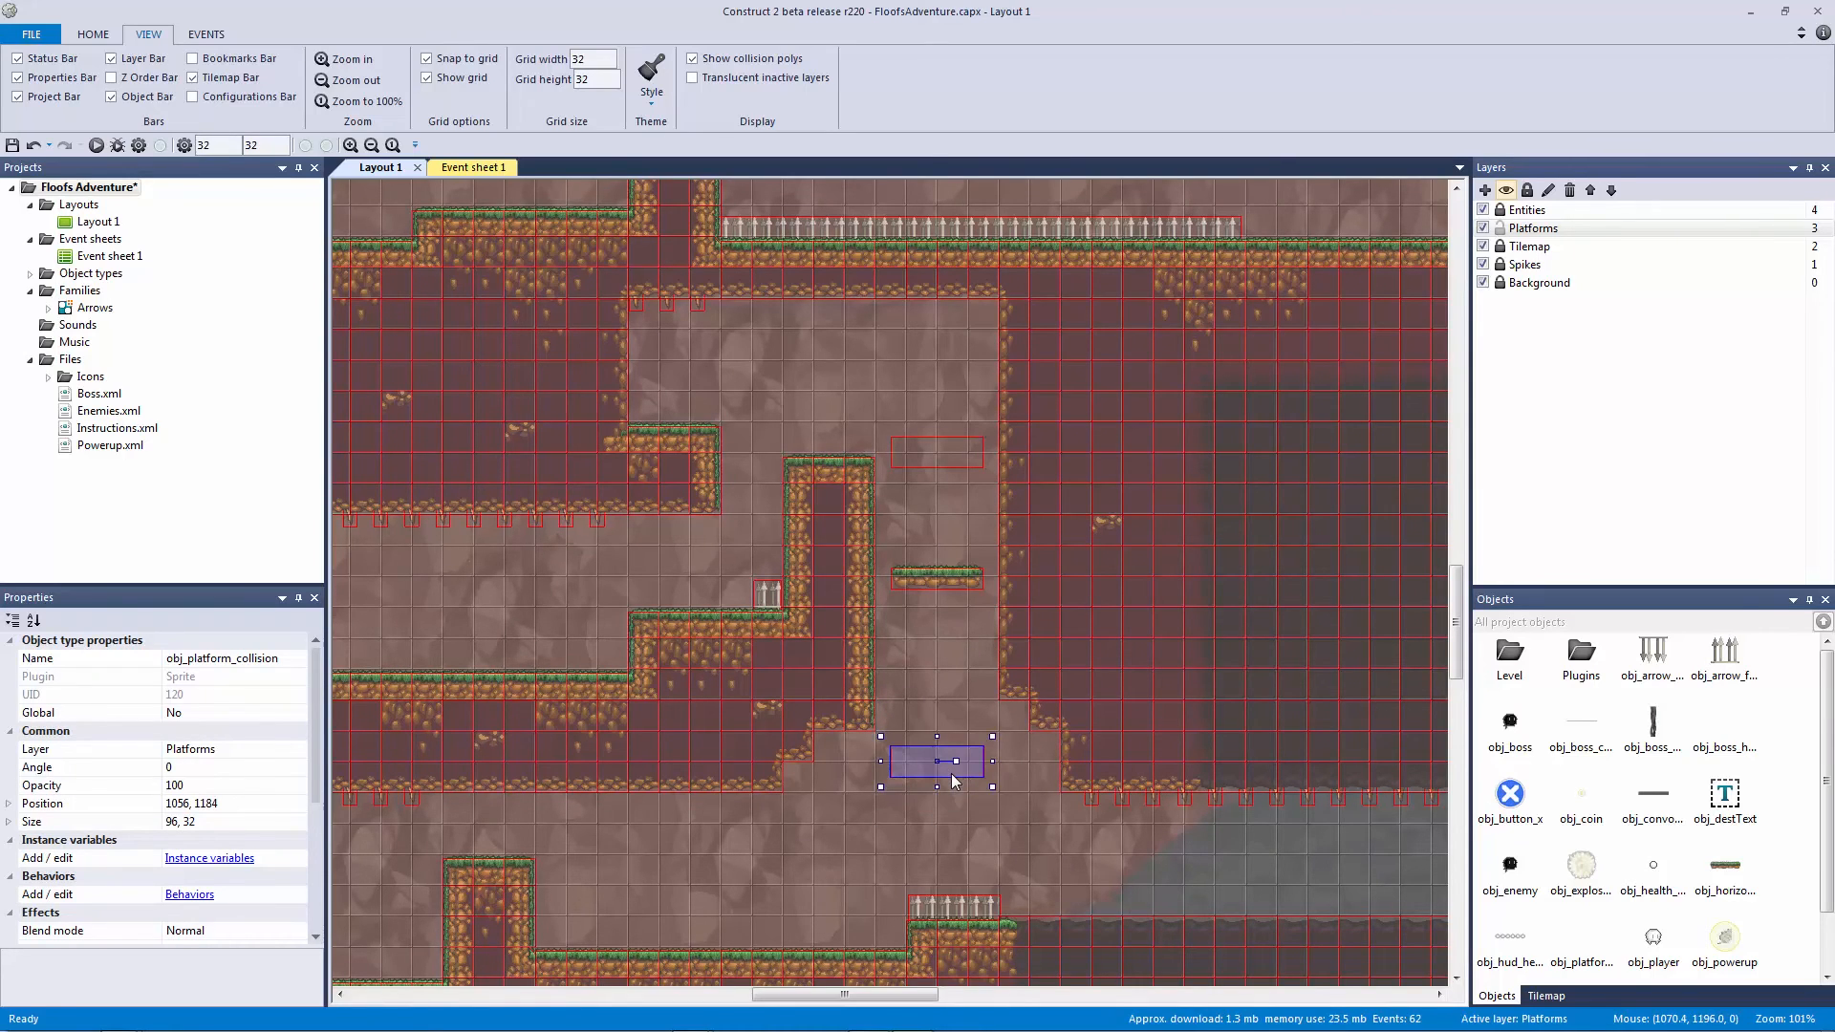
# Step: Undo the last platform move and nudge the new shaft's vertical platform to 1055, 992
pyautogui.click(944, 575)
pyautogui.hotkey('ctrl', 'z')
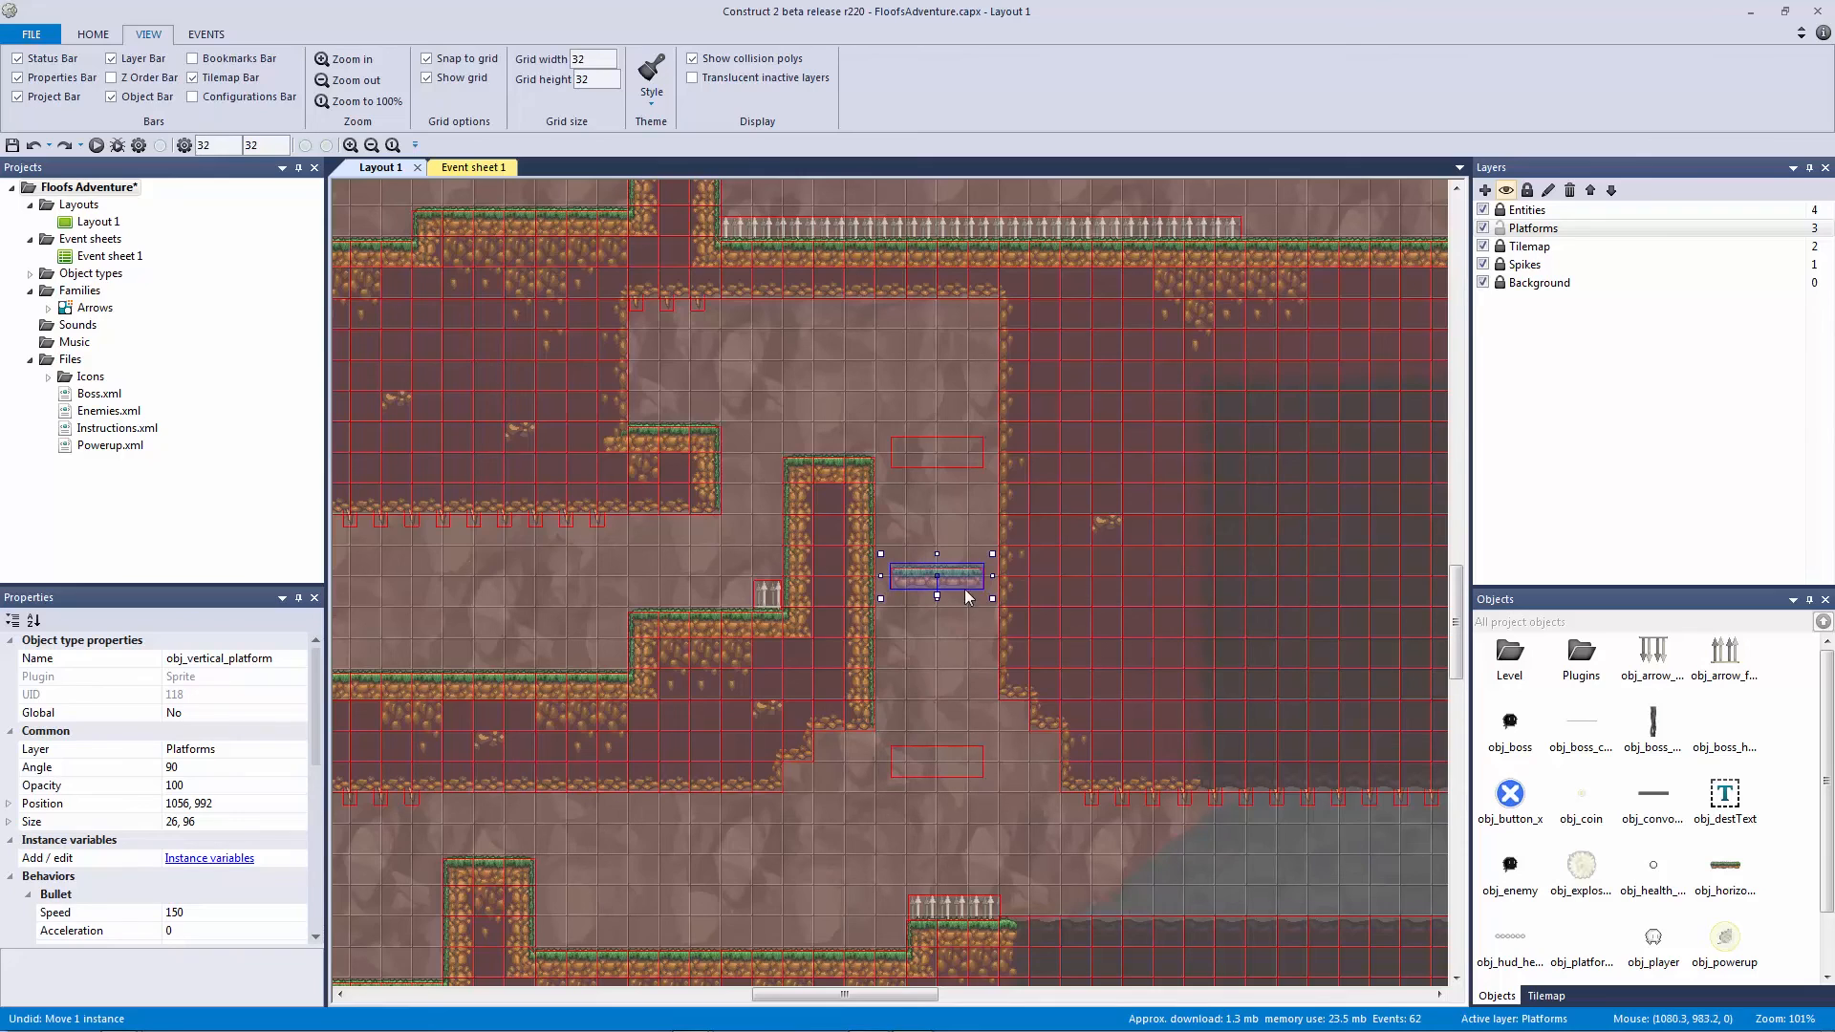
pyautogui.press('Right')
pyautogui.press('Left')
pyautogui.press('Left')
# Step: Move the new shaft's lower collision block one grid cell further down, below the shaft's exit
pyautogui.click(958, 667)
pyautogui.moveTo(920, 771); pyautogui.dragTo(925, 791)
pyautogui.click(944, 636)
pyautogui.click(947, 593)
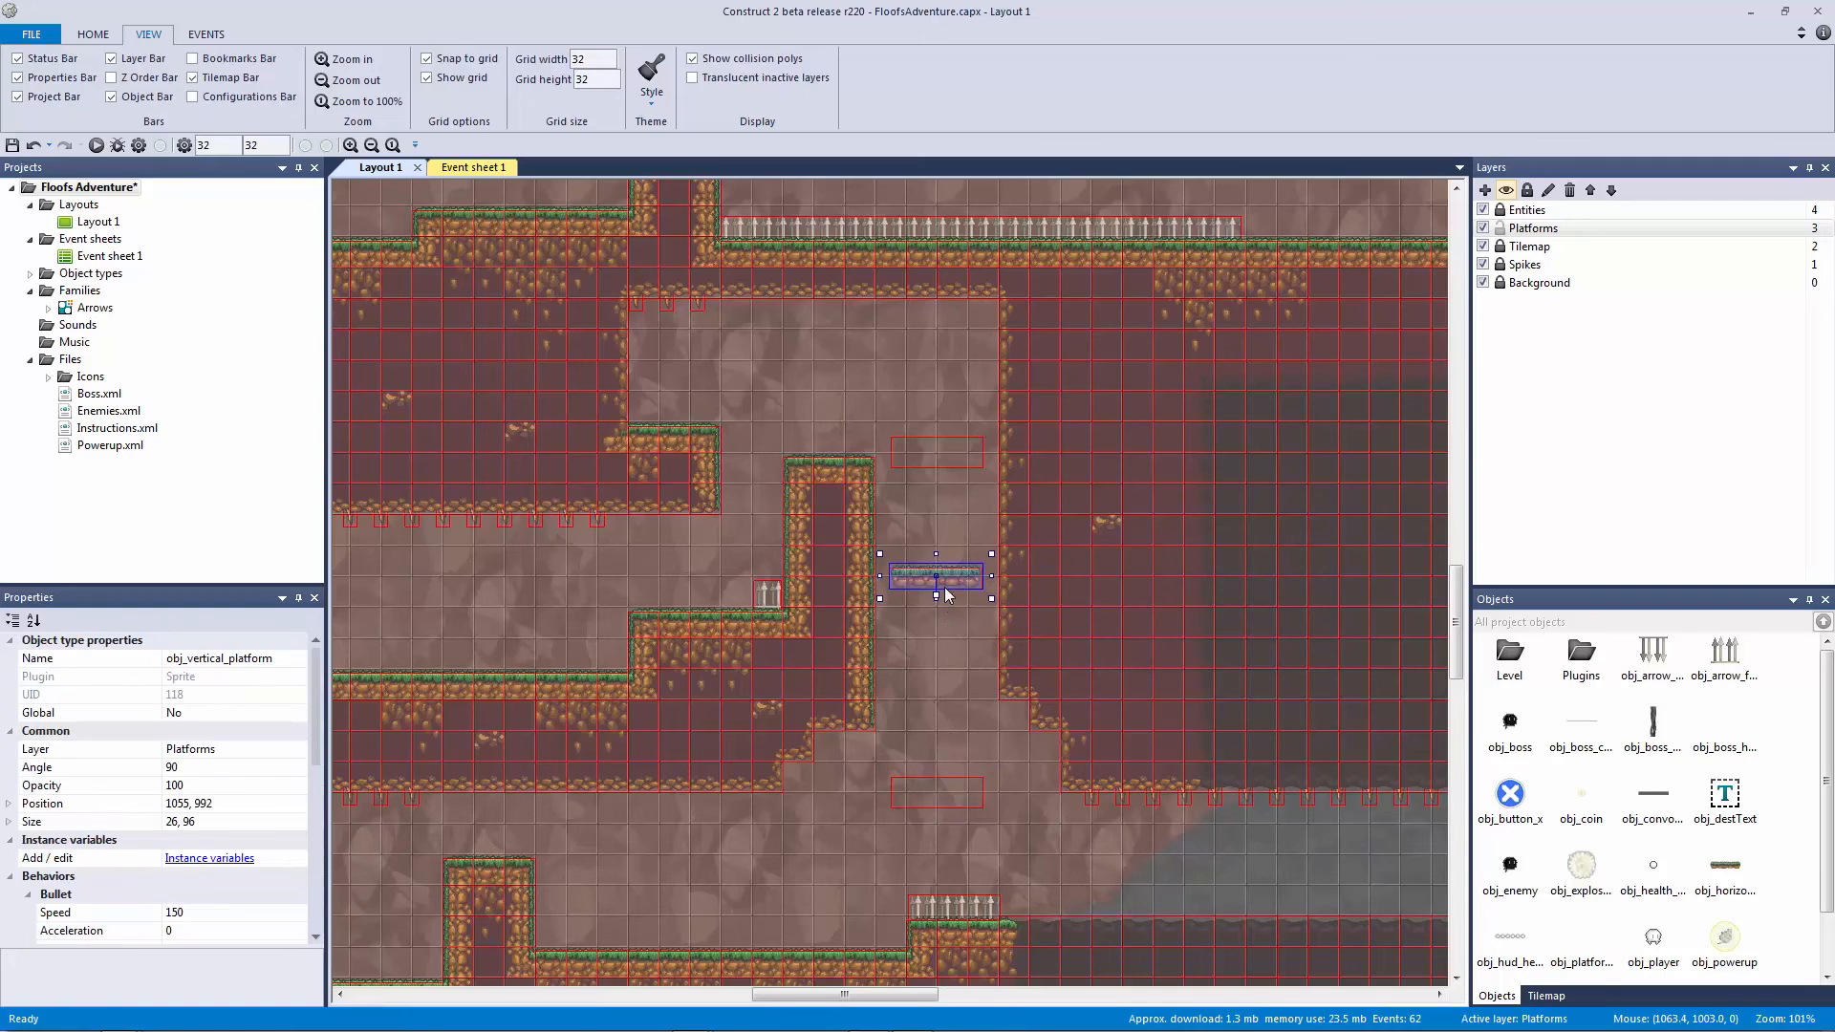
# Step: Examine the new shaft's platform travel range and the layout of the surrounding corridors
pyautogui.click(943, 757)
pyautogui.keyDown('ctrl'); pyautogui.scroll(4, 1008, 740); pyautogui.keyUp('ctrl')
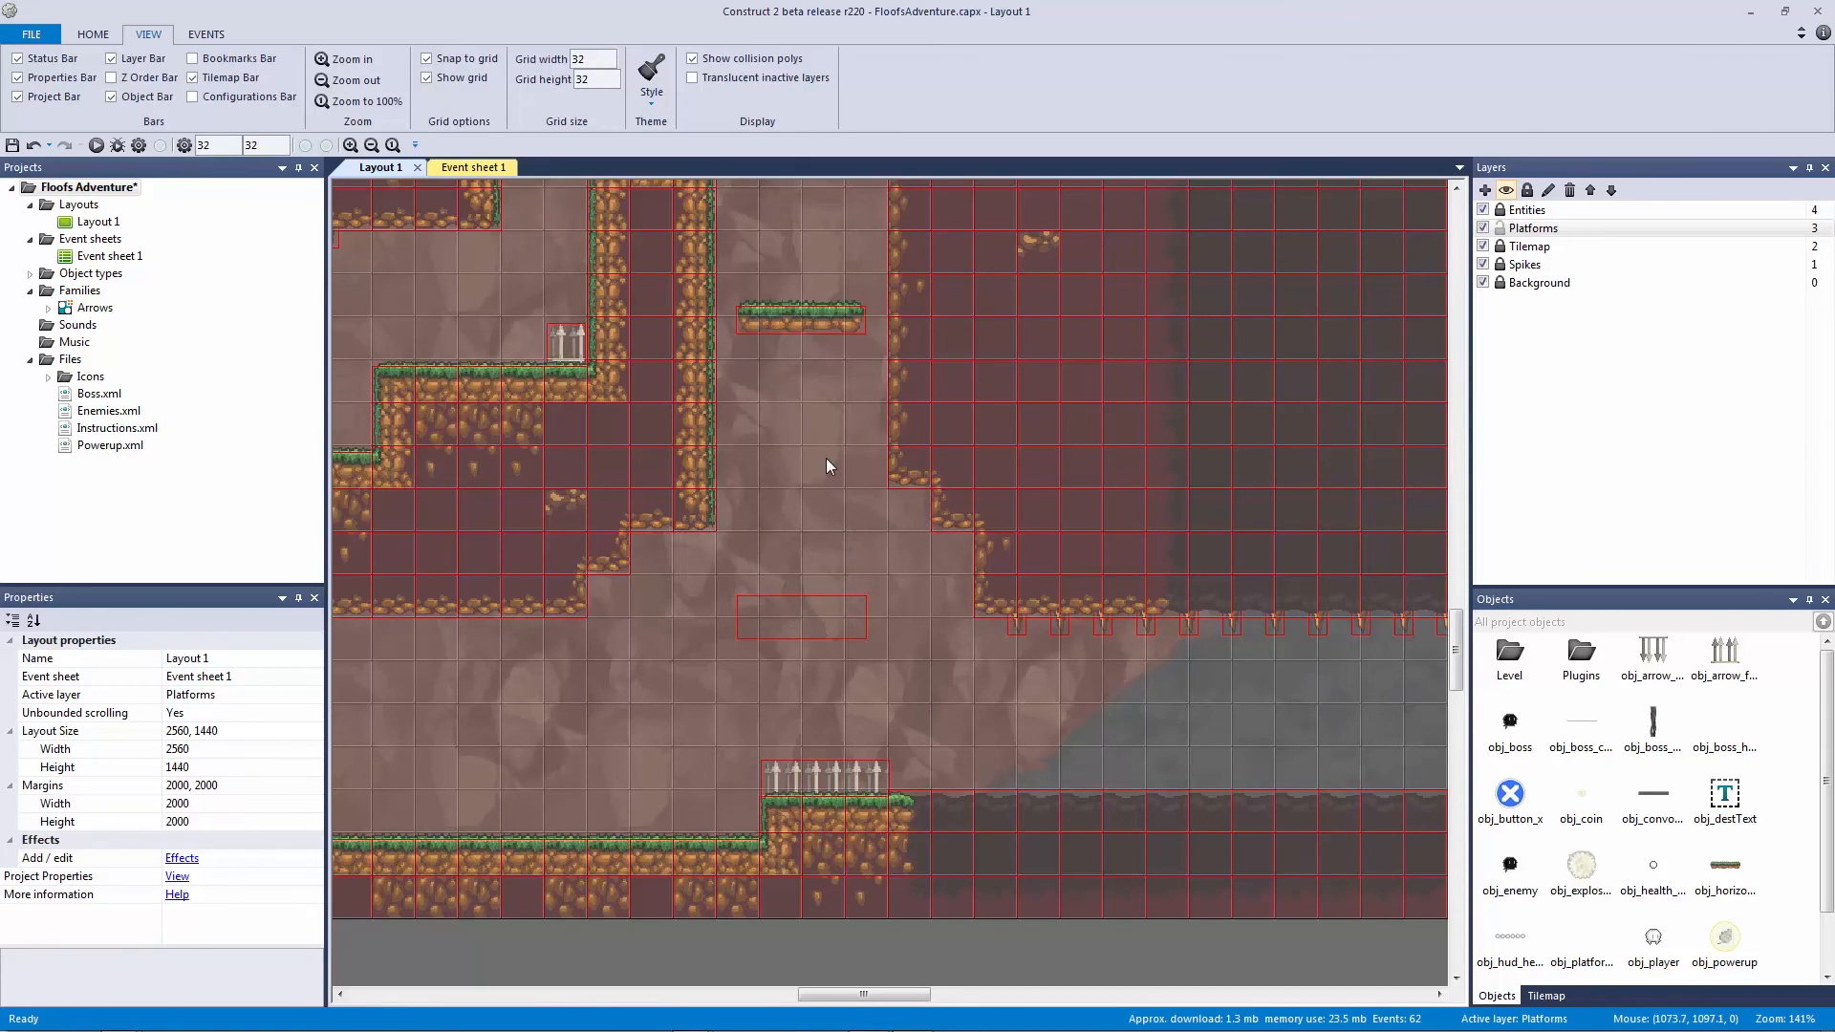
pyautogui.moveTo(822, 410); pyautogui.dragTo(887, 656, button='middle')
pyautogui.moveTo(825, 427); pyautogui.dragTo(869, 625)
pyautogui.keyDown('ctrl'); pyautogui.scroll(-2, 873, 591); pyautogui.keyUp('ctrl')
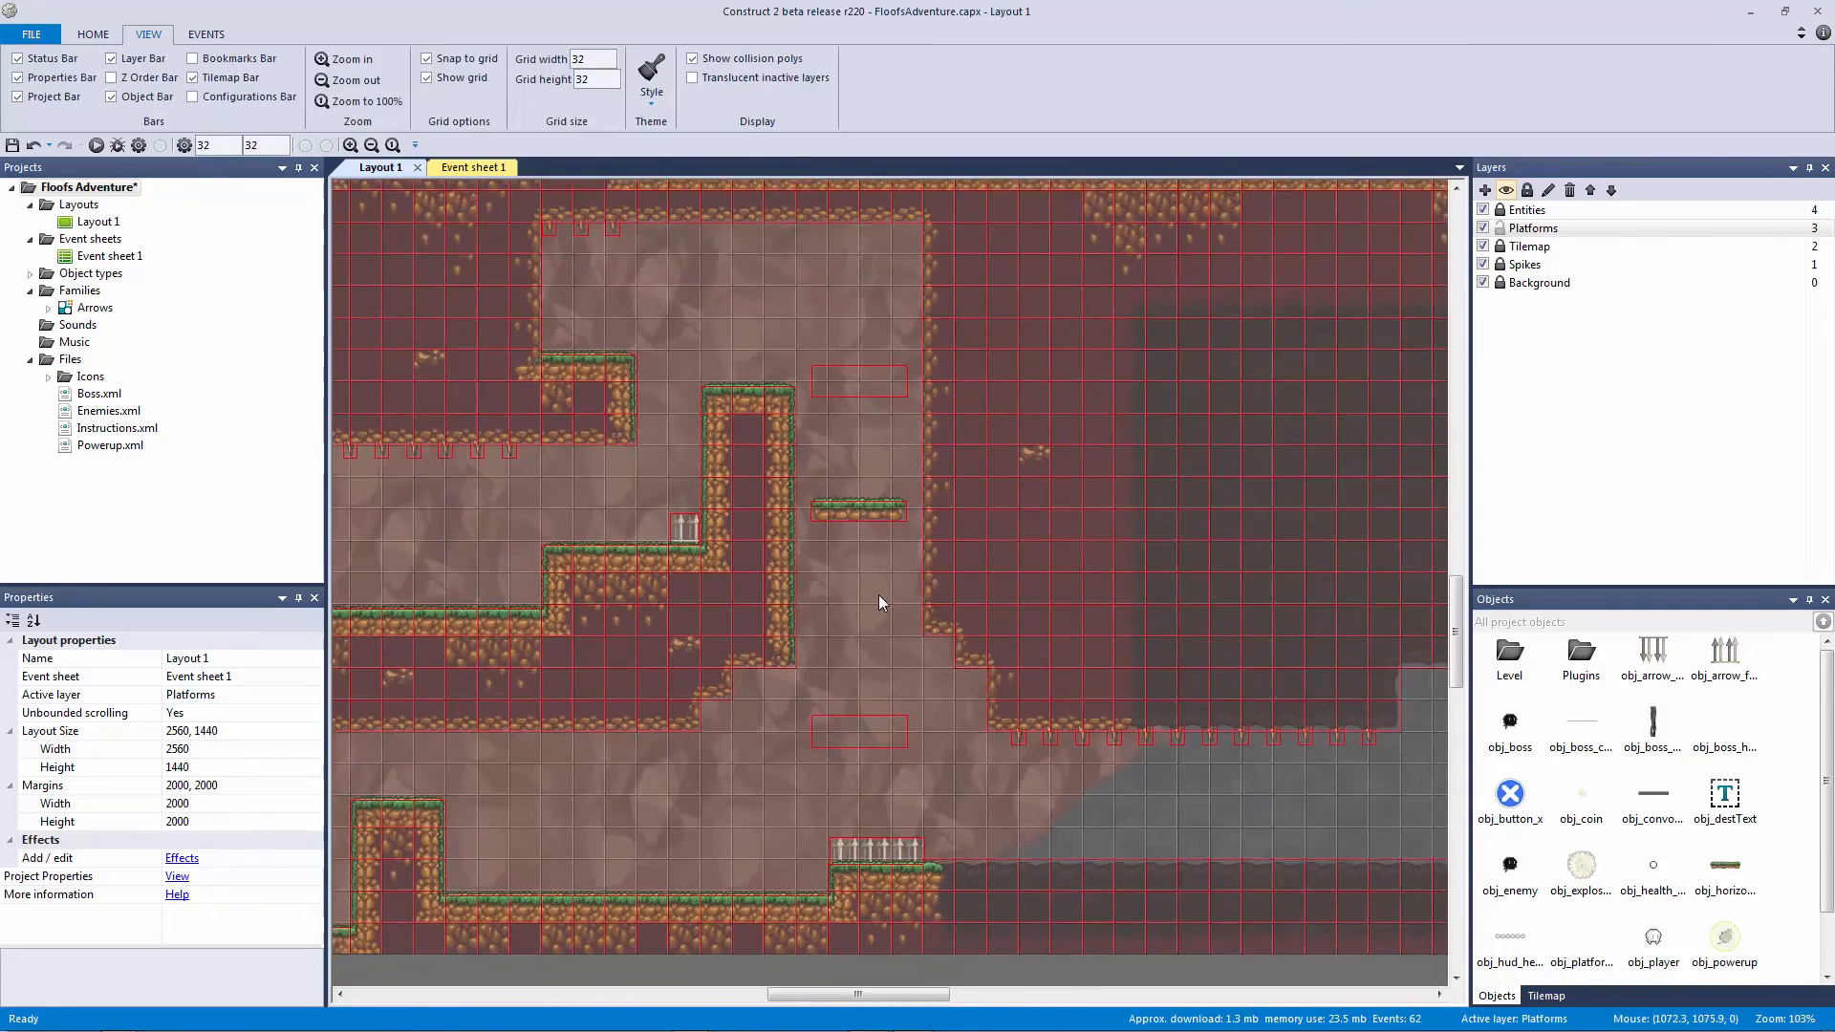
pyautogui.moveTo(896, 667); pyautogui.dragTo(1265, 680, button='middle')
pyautogui.keyDown('ctrl'); pyautogui.scroll(-1, 865, 652); pyautogui.keyUp('ctrl')
pyautogui.moveTo(900, 554); pyautogui.dragTo(672, 582, button='middle')
pyautogui.moveTo(903, 493)
pyautogui.mouseDown(button='middle')
pyautogui.moveTo(799, 602)
pyautogui.moveTo(793, 652)
pyautogui.mouseUp(button='middle')
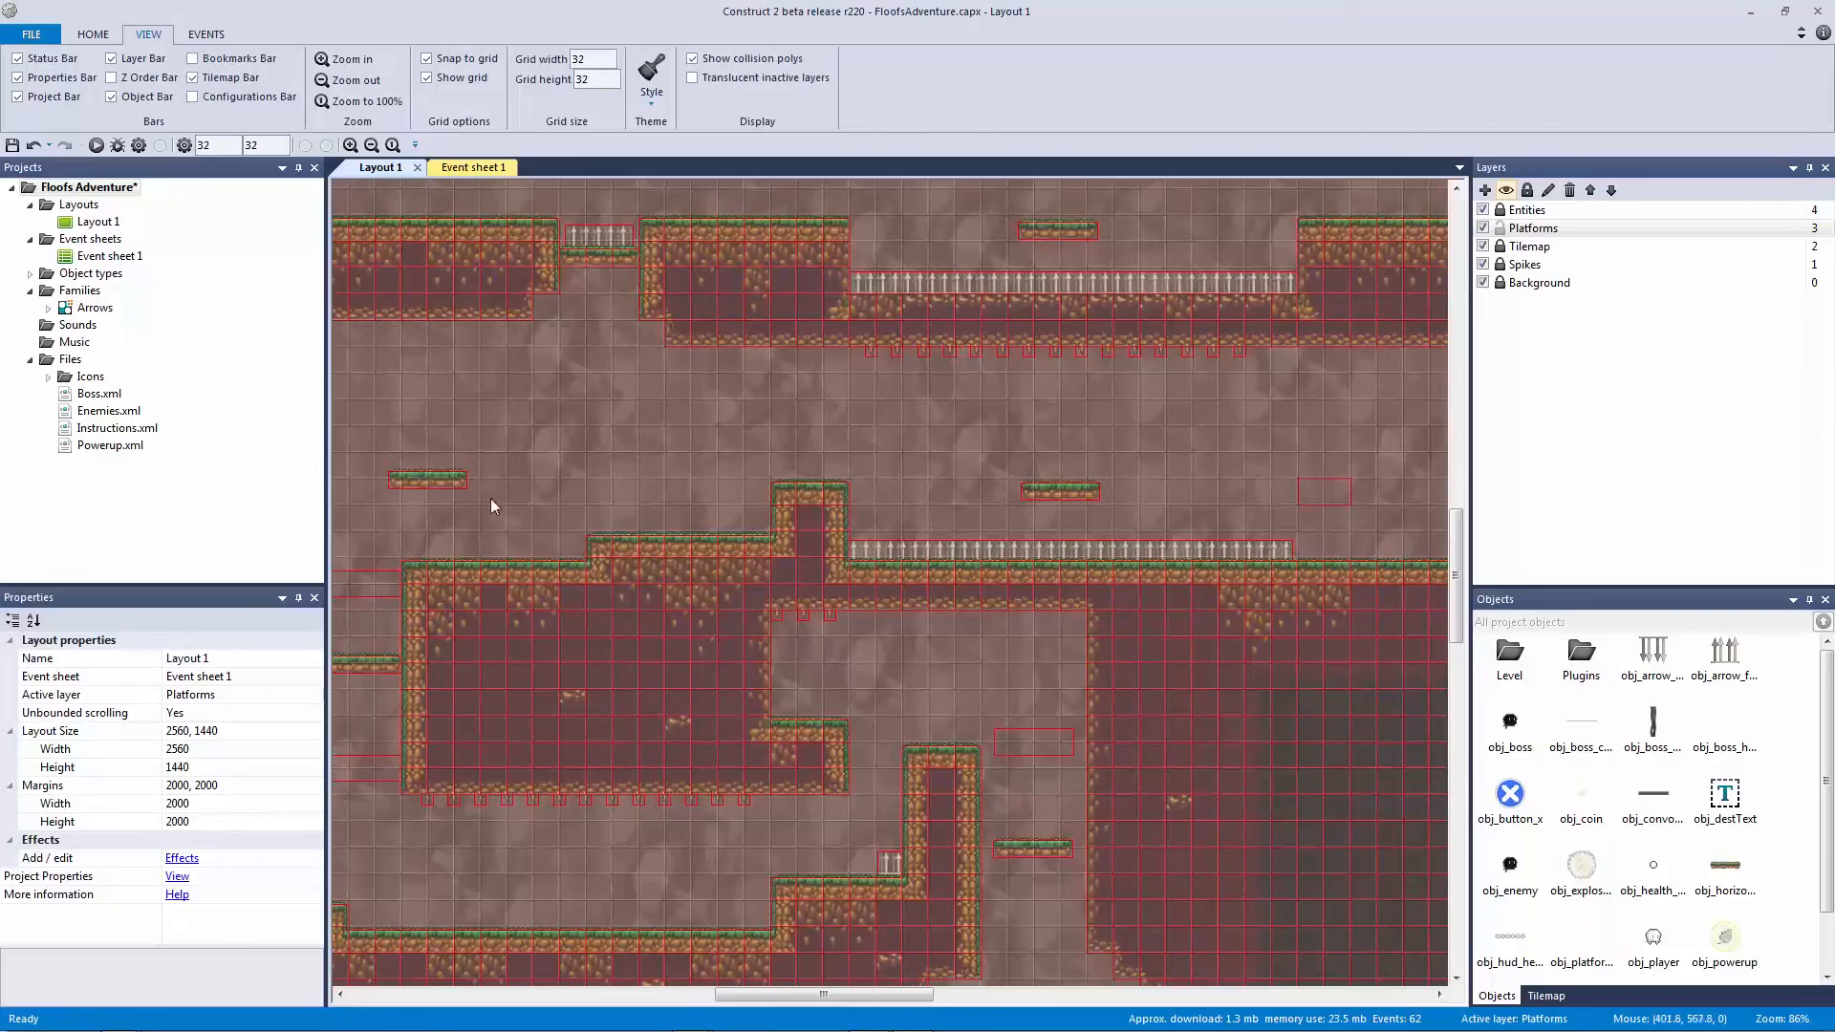
# Step: Place a copy of the stationary horizontal platform beside the west wall of the large grey chamber
pyautogui.click(427, 477)
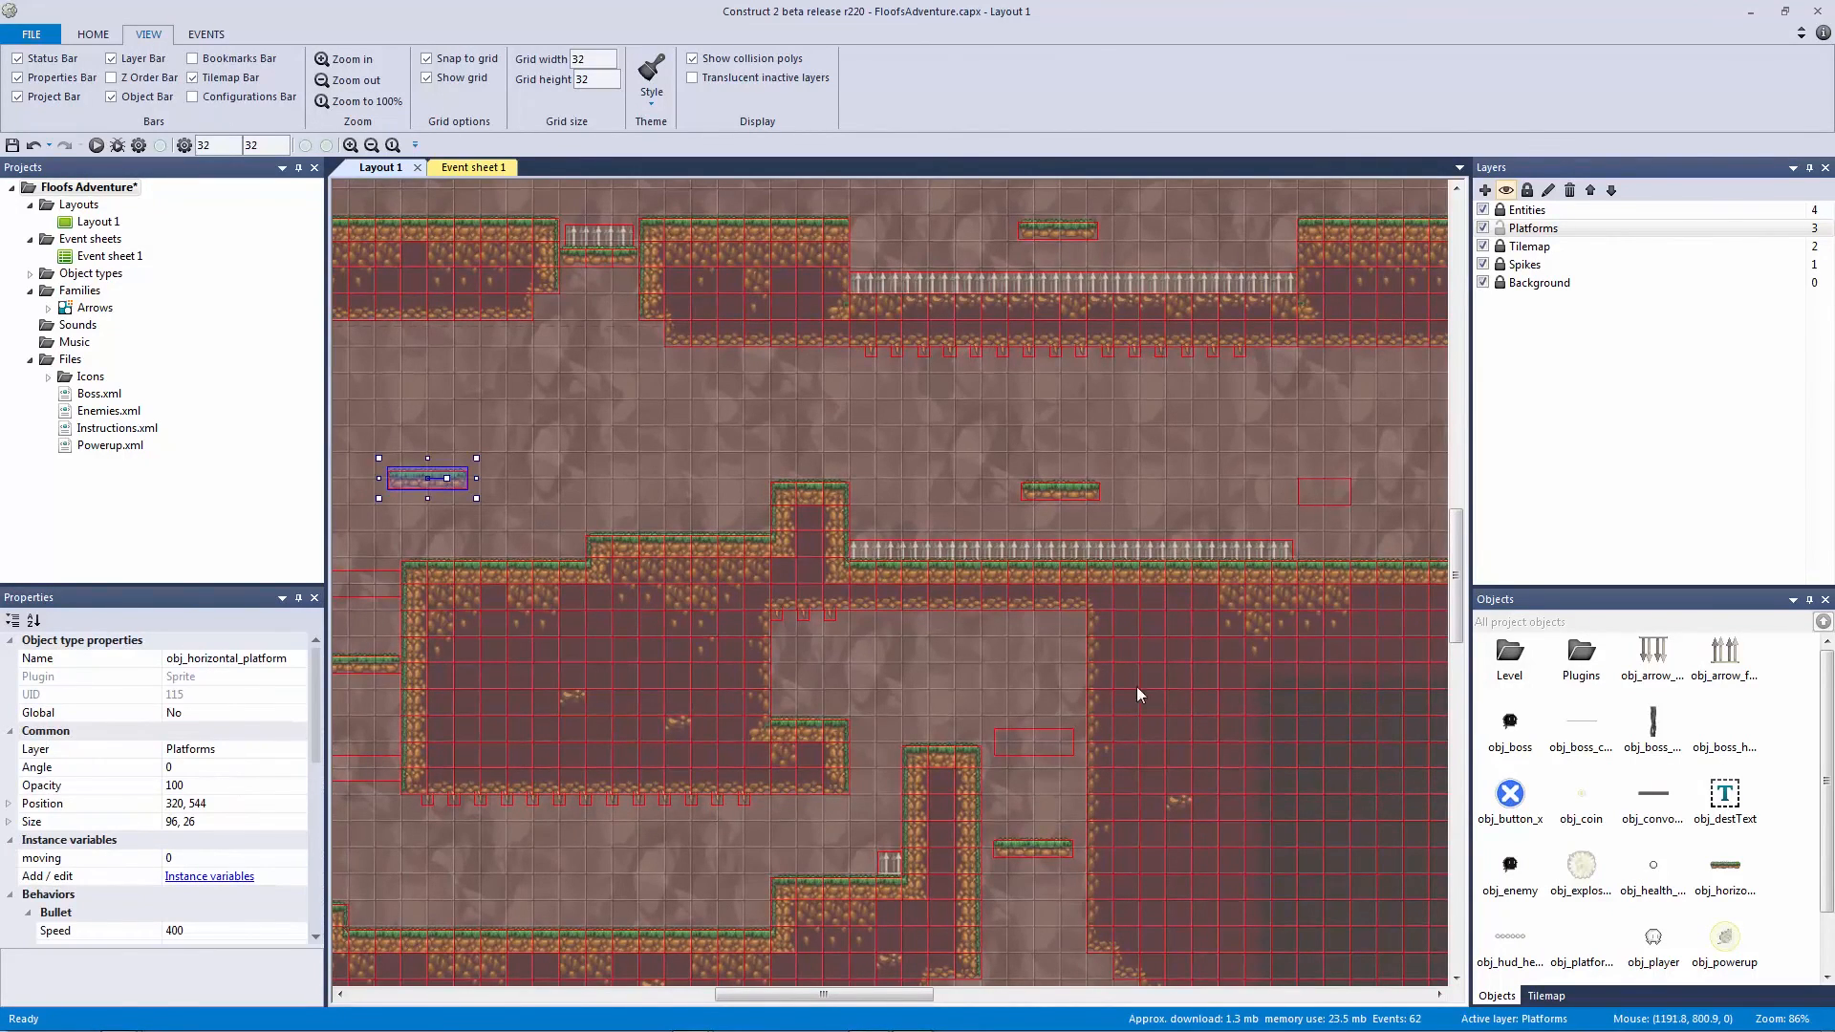
pyautogui.scroll(-3, 535, 510)
pyautogui.moveTo(1043, 655); pyautogui.dragTo(646, 494, button='middle')
pyautogui.hotkey('ctrl', 'v')
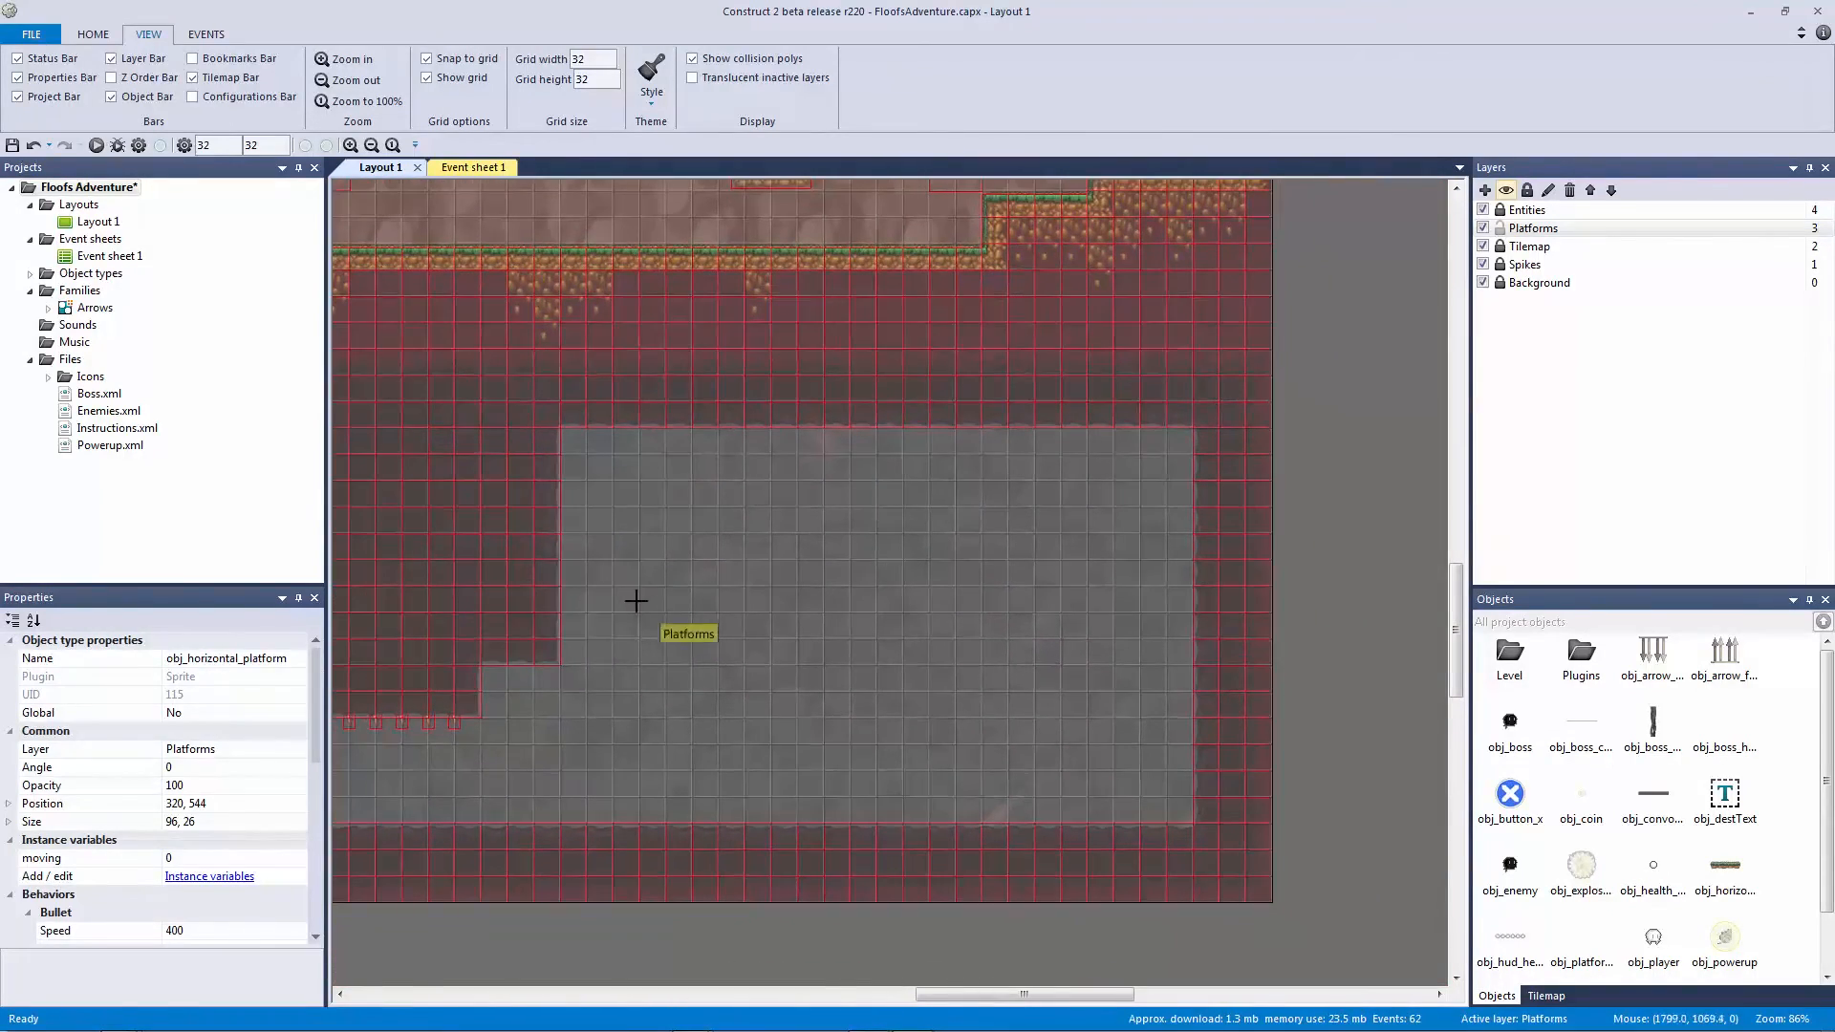
pyautogui.click(618, 610)
pyautogui.moveTo(662, 607); pyautogui.dragTo(635, 587)
# Step: Place another stationary platform copy against the grey chamber's east wall, at 2432, 1056
pyautogui.hotkey('ctrl', 'v')
pyautogui.click(1133, 589)
pyautogui.moveTo(1162, 600); pyautogui.dragTo(1189, 596)
# Step: Nudge the grey chamber's west platform flush against the wall and raise it by three pixels
pyautogui.click(629, 585)
pyautogui.press('Left')
pyautogui.press('Left')
pyautogui.press('Left')
pyautogui.press('Left')
pyautogui.press('Left')
pyautogui.press('Left')
pyautogui.press('Left')
pyautogui.press('Left')
pyautogui.press('Left')
pyautogui.press('Left')
pyautogui.press('Left')
pyautogui.press('Left')
pyautogui.press('Up')
pyautogui.press('Up')
pyautogui.press('Up')
pyautogui.press('Left')
# Step: Place a third stationary platform copy near the ceiling in the middle of the grey chamber, at 2080, 928
pyautogui.hotkey('ctrl', 'v')
pyautogui.click(850, 490)
pyautogui.moveTo(860, 492); pyautogui.dragTo(891, 497)
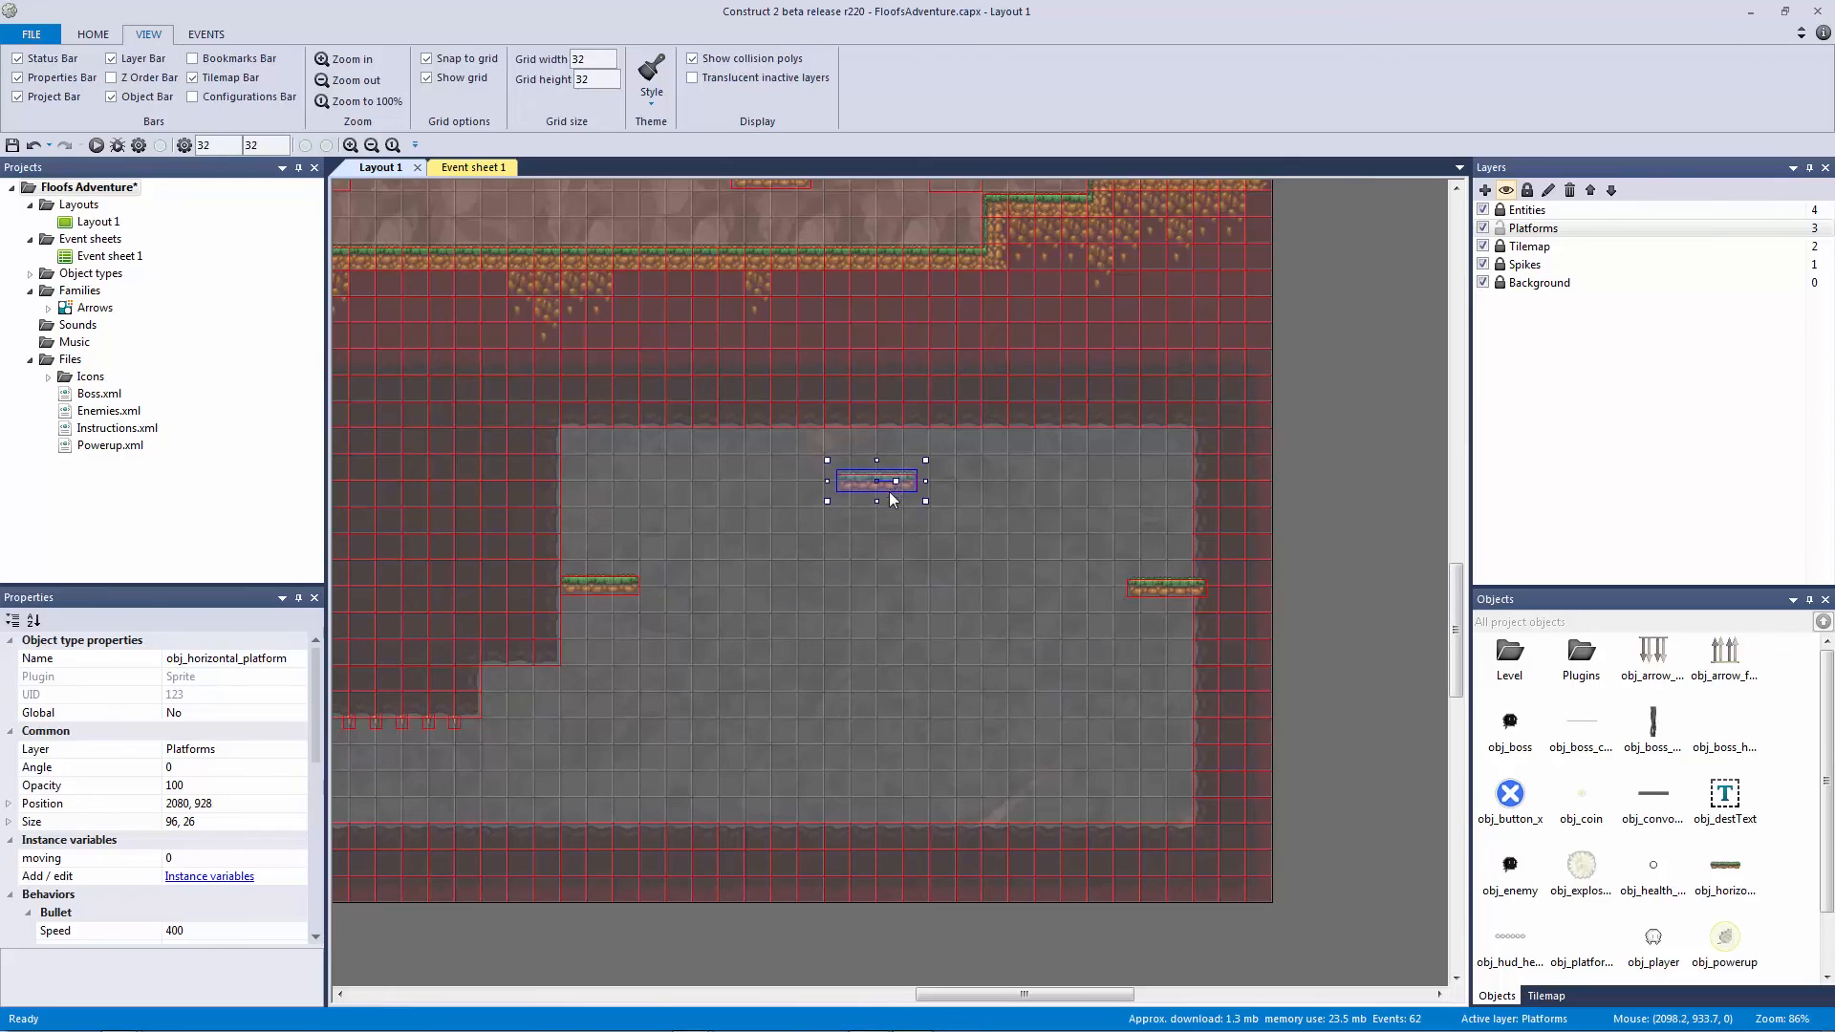
pyautogui.click(810, 544)
# Step: Shift the grey chamber's east platform inward so it sits flush with the wall, and save the project
pyautogui.keyDown('ctrl'); pyautogui.scroll(-2, 799, 549); pyautogui.keyUp('ctrl')
pyautogui.click(1086, 588)
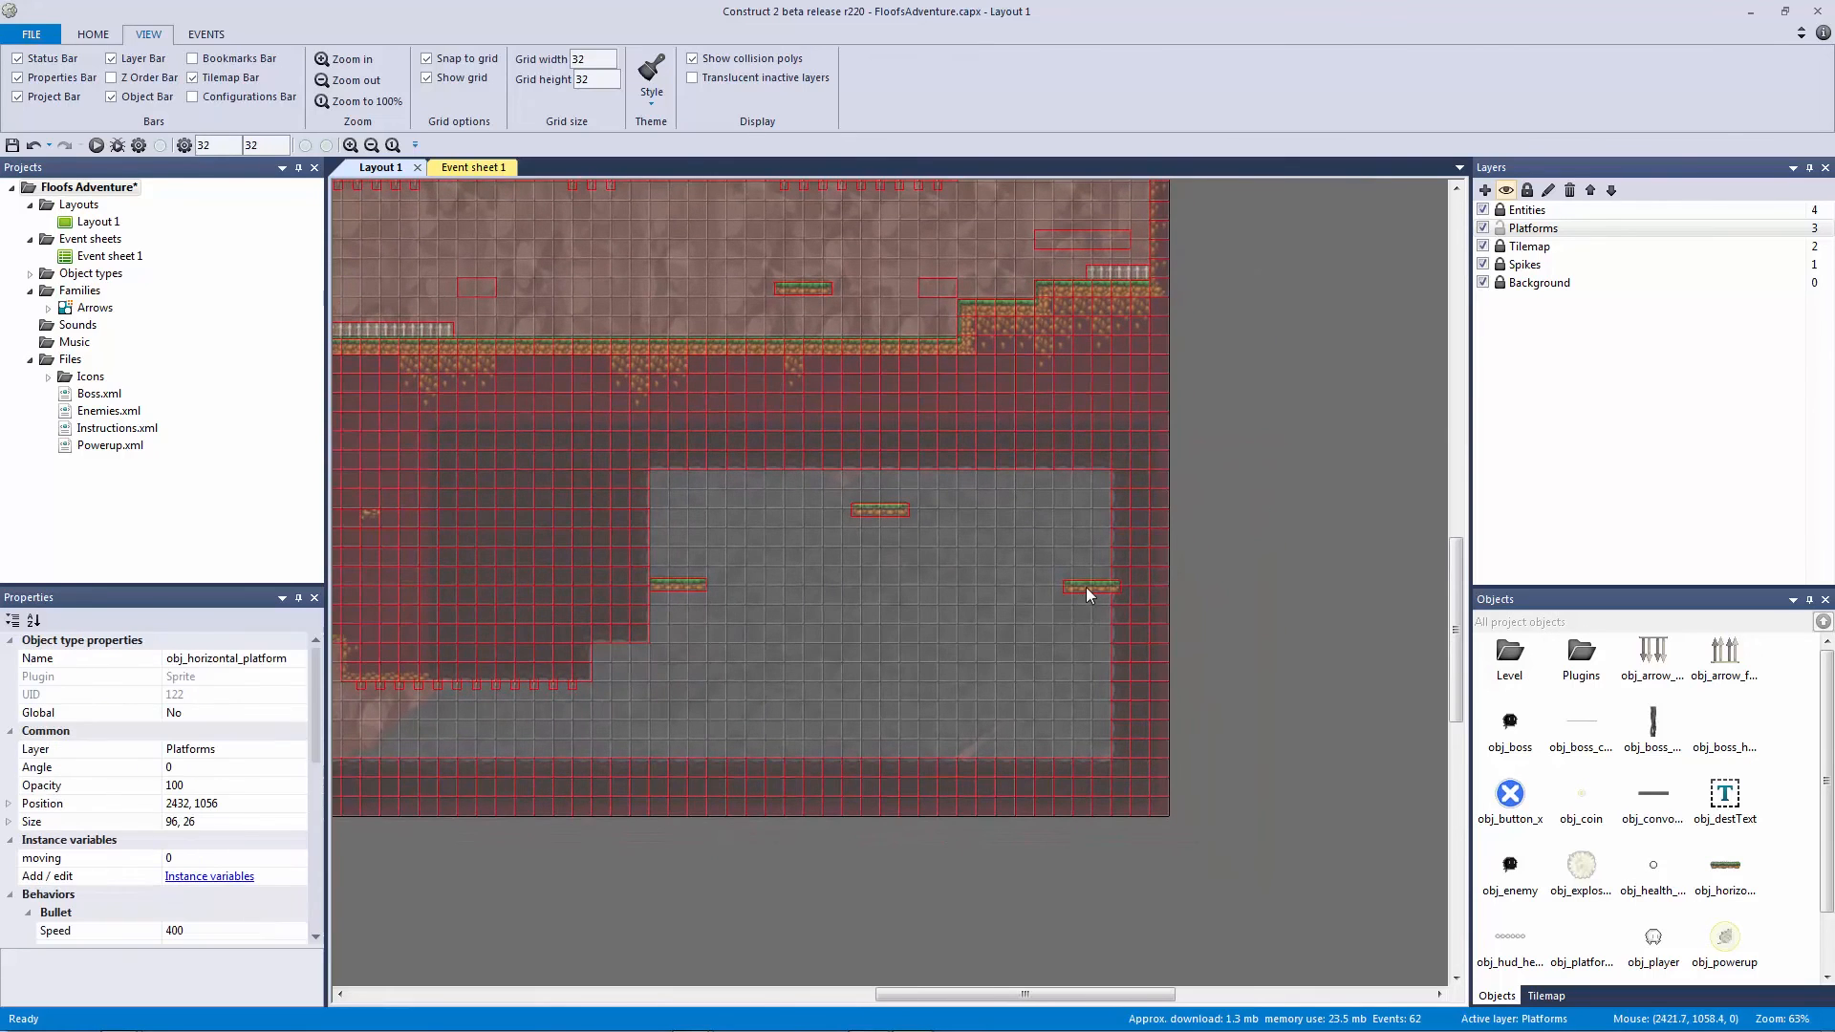
pyautogui.moveTo(1080, 583); pyautogui.dragTo(1074, 583)
pyautogui.click(895, 558)
pyautogui.moveTo(895, 559); pyautogui.dragTo(1119, 632, button='middle')
pyautogui.moveTo(758, 496); pyautogui.dragTo(1032, 643, button='middle')
pyautogui.keyDown('ctrl'); pyautogui.scroll(-2, 912, 567); pyautogui.keyUp('ctrl')
pyautogui.hotkey('ctrl', 's')
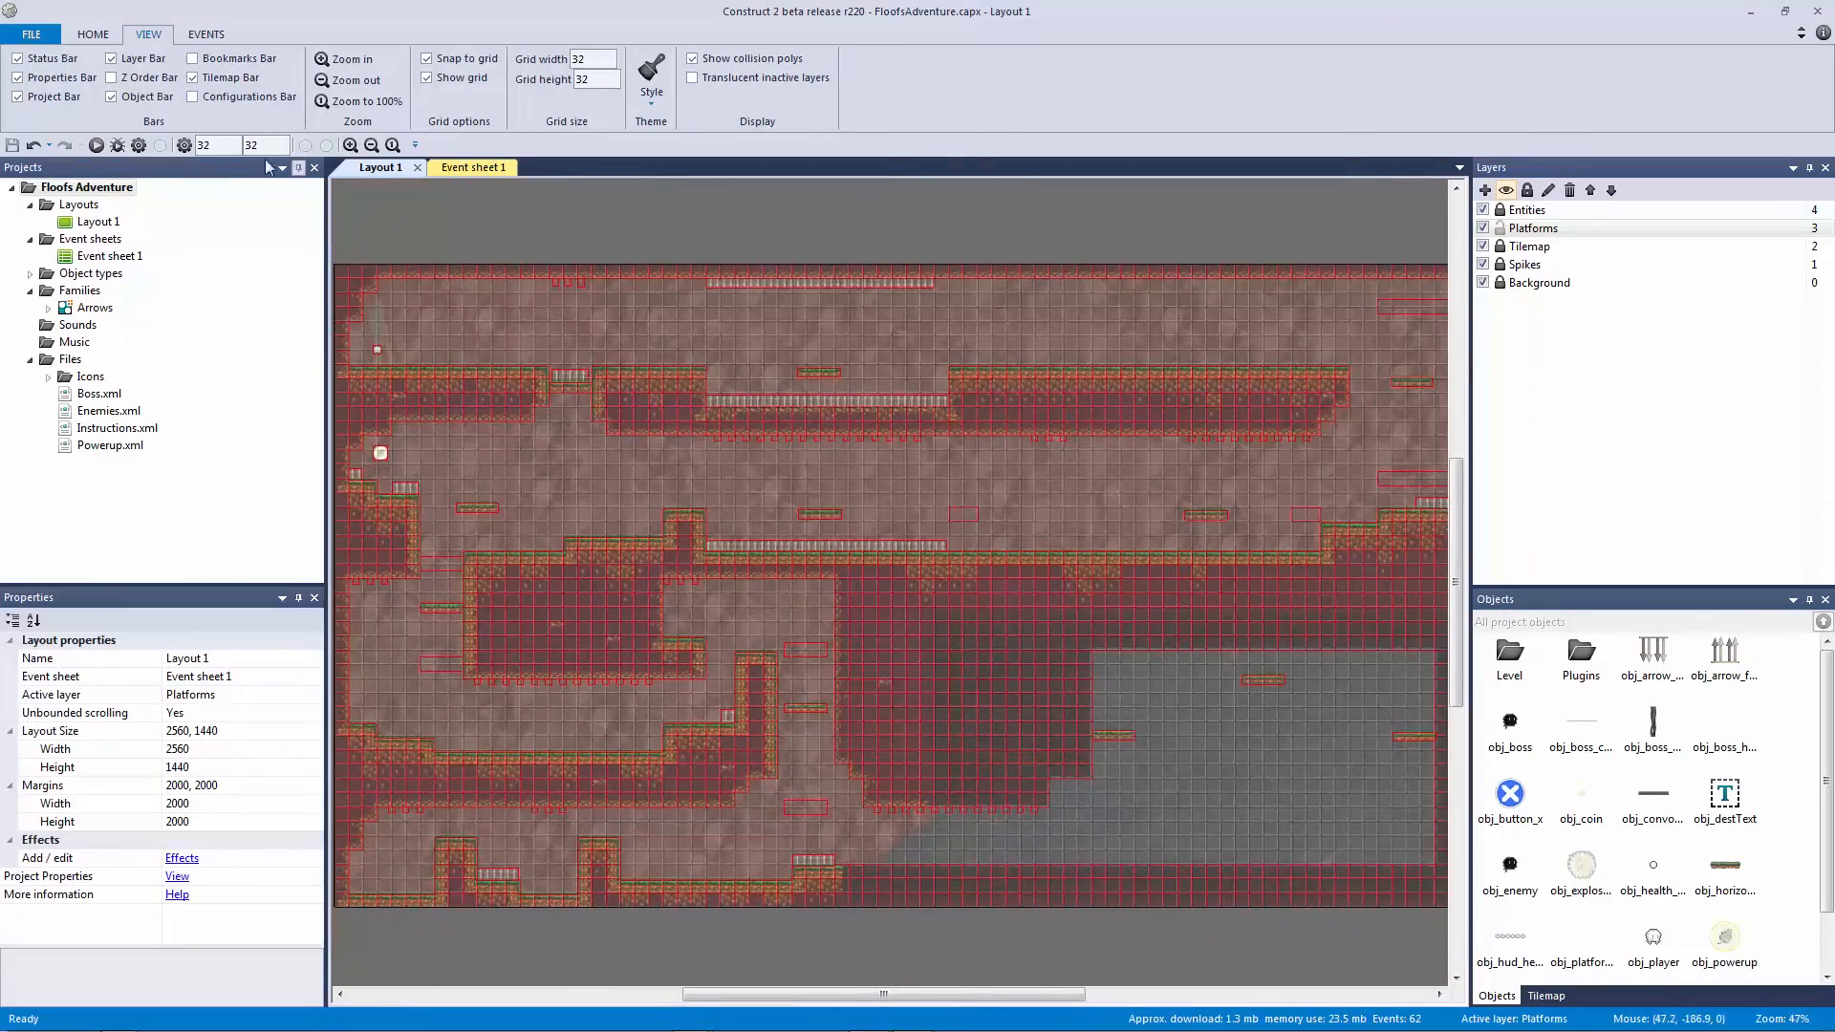
# Step: Run the layout and take the player east along the upper corridor, over the small spike gap and the long spike pit
pyautogui.press('F5')
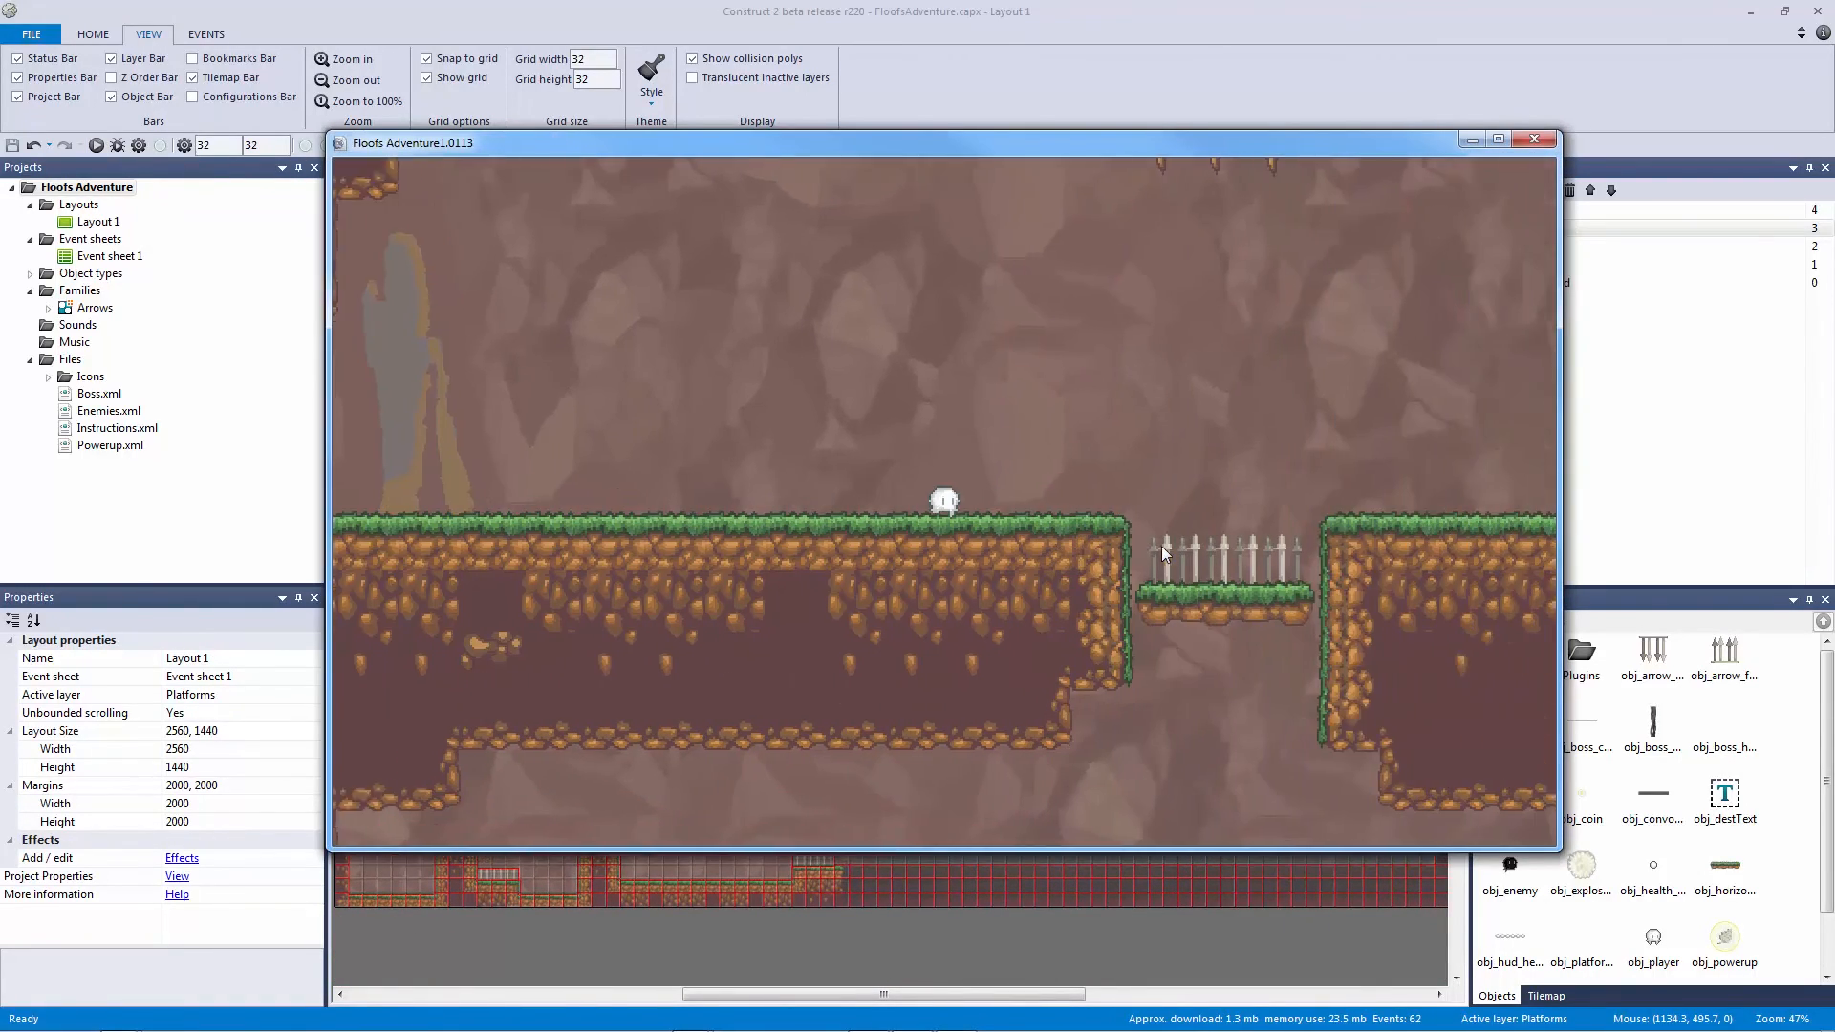
pyautogui.press('Right')
pyautogui.press('Up')
pyautogui.press('Right')
pyautogui.press('Up')
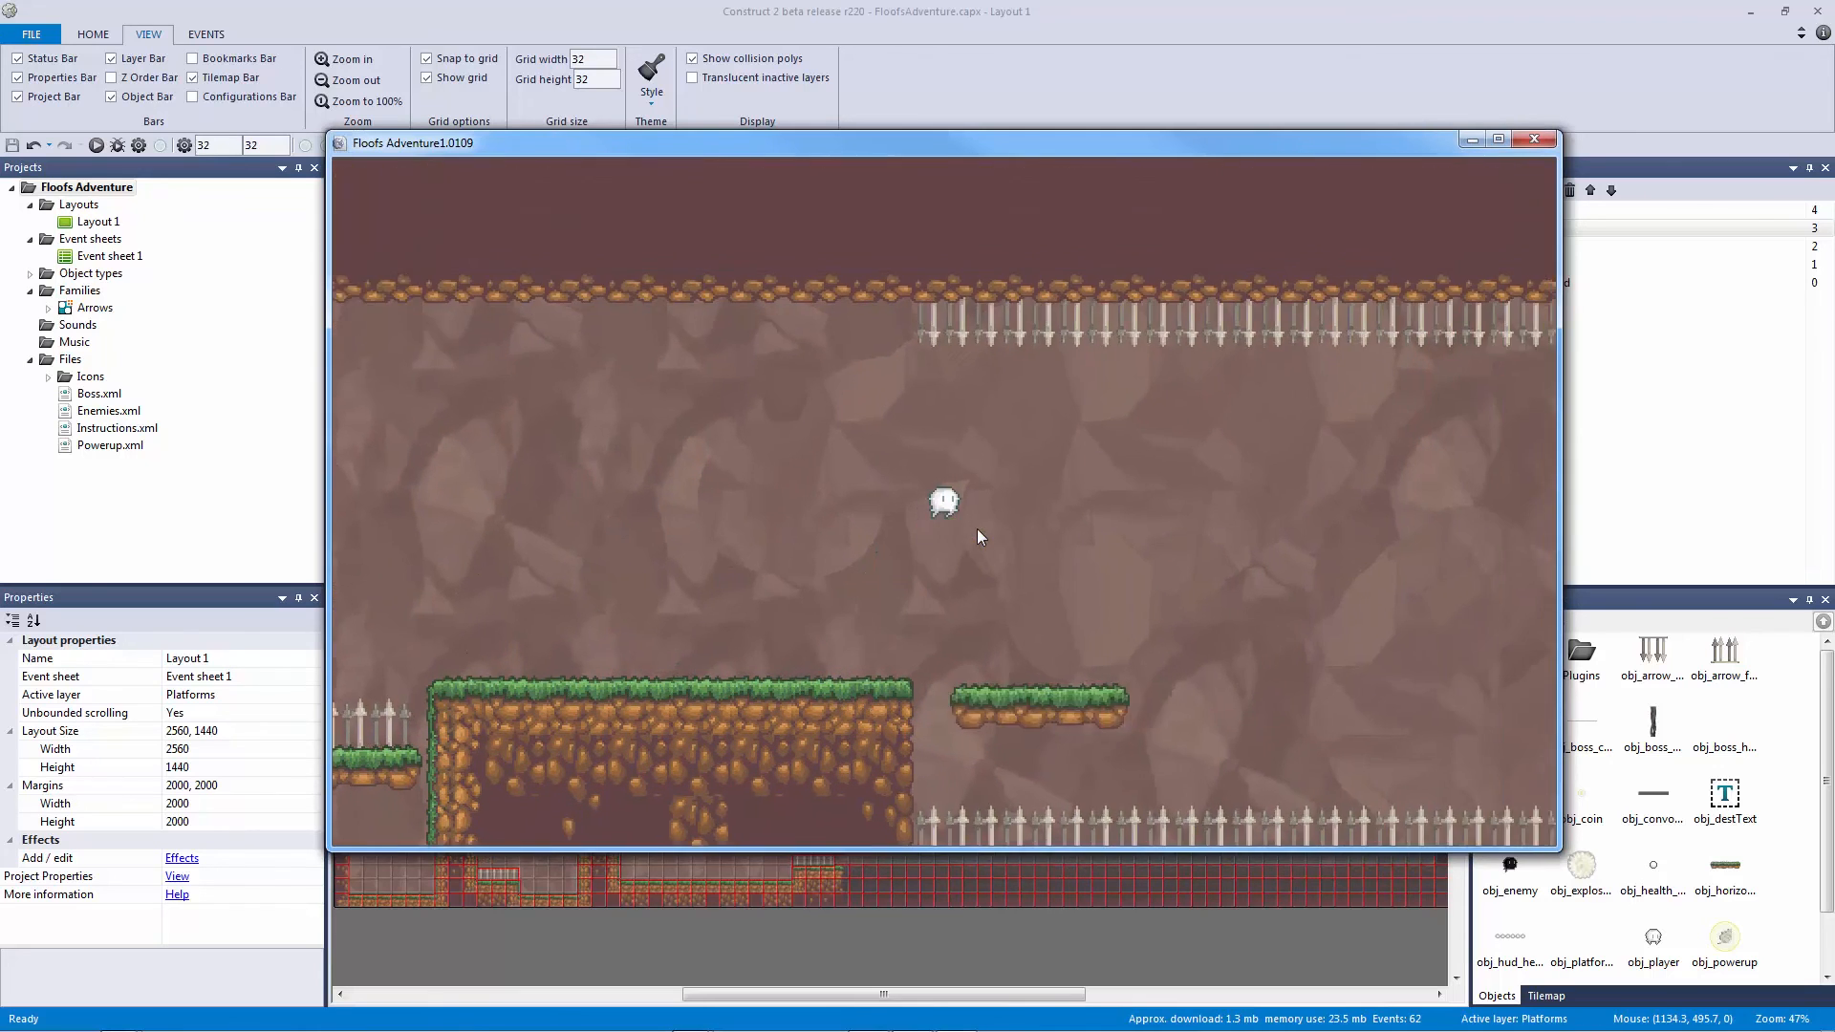
pyautogui.press('Right')
pyautogui.press('Up')
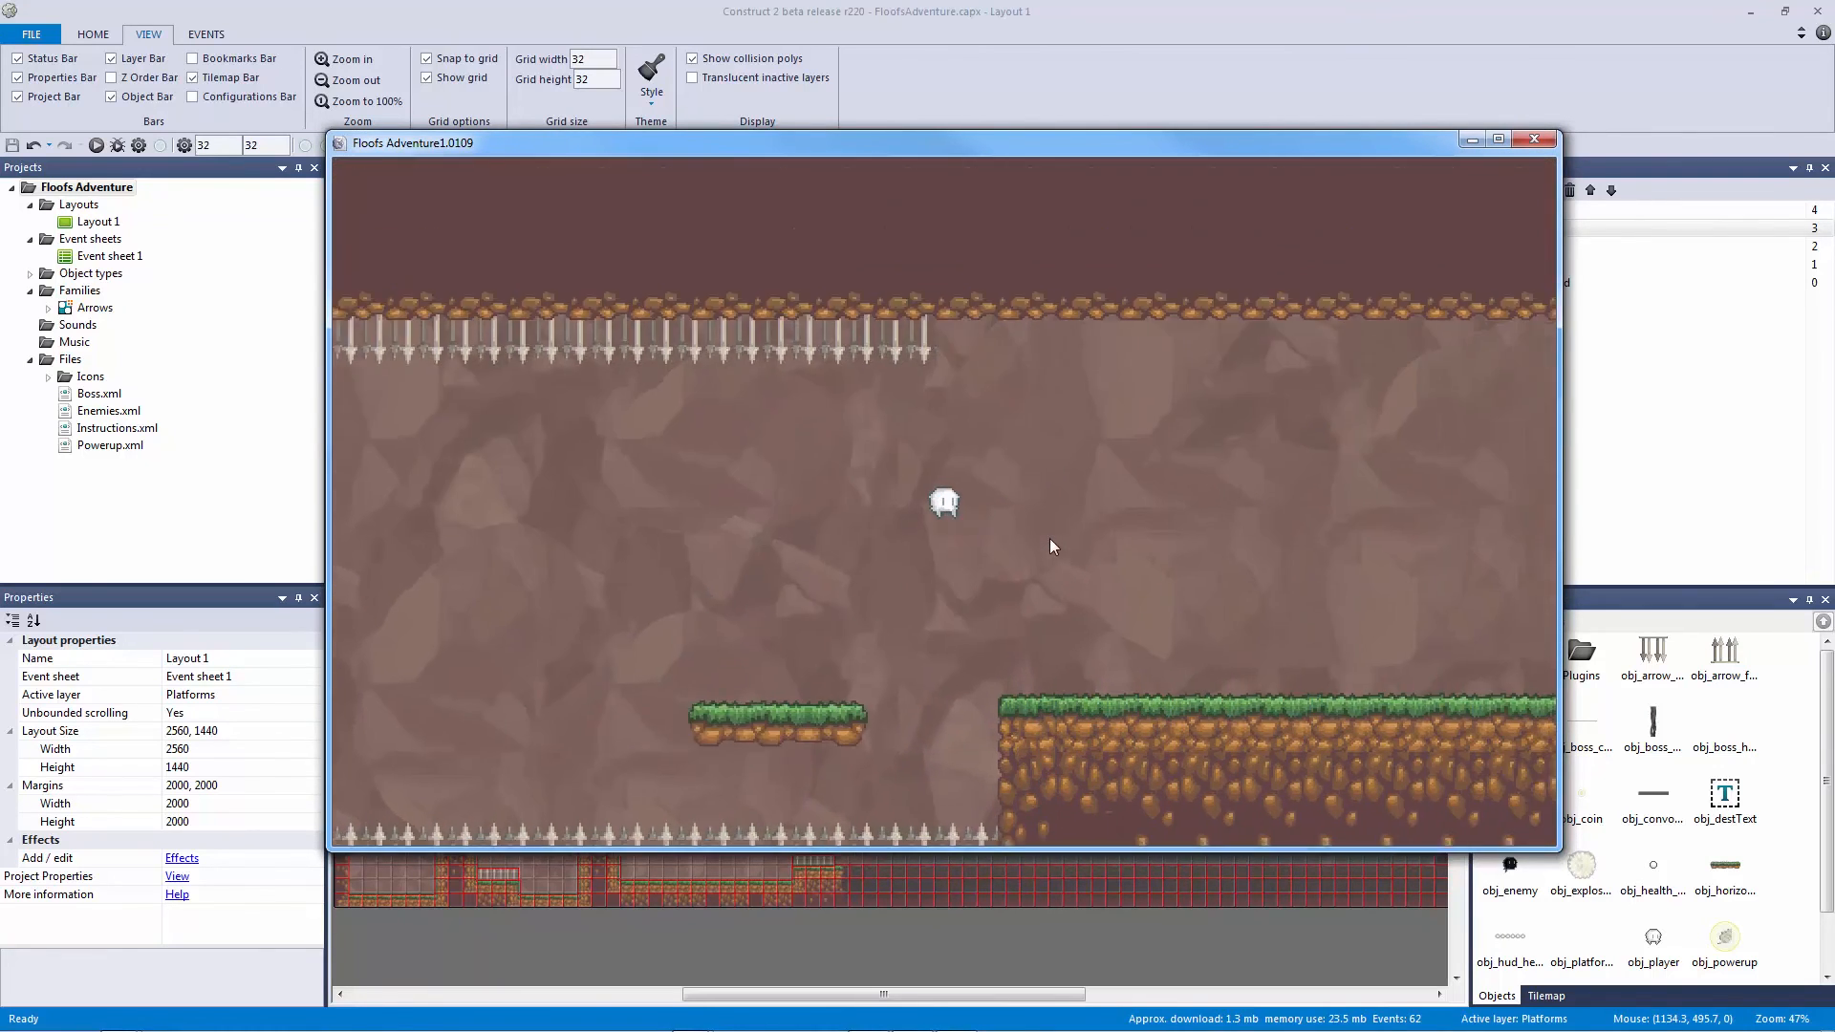
pyautogui.press('Right')
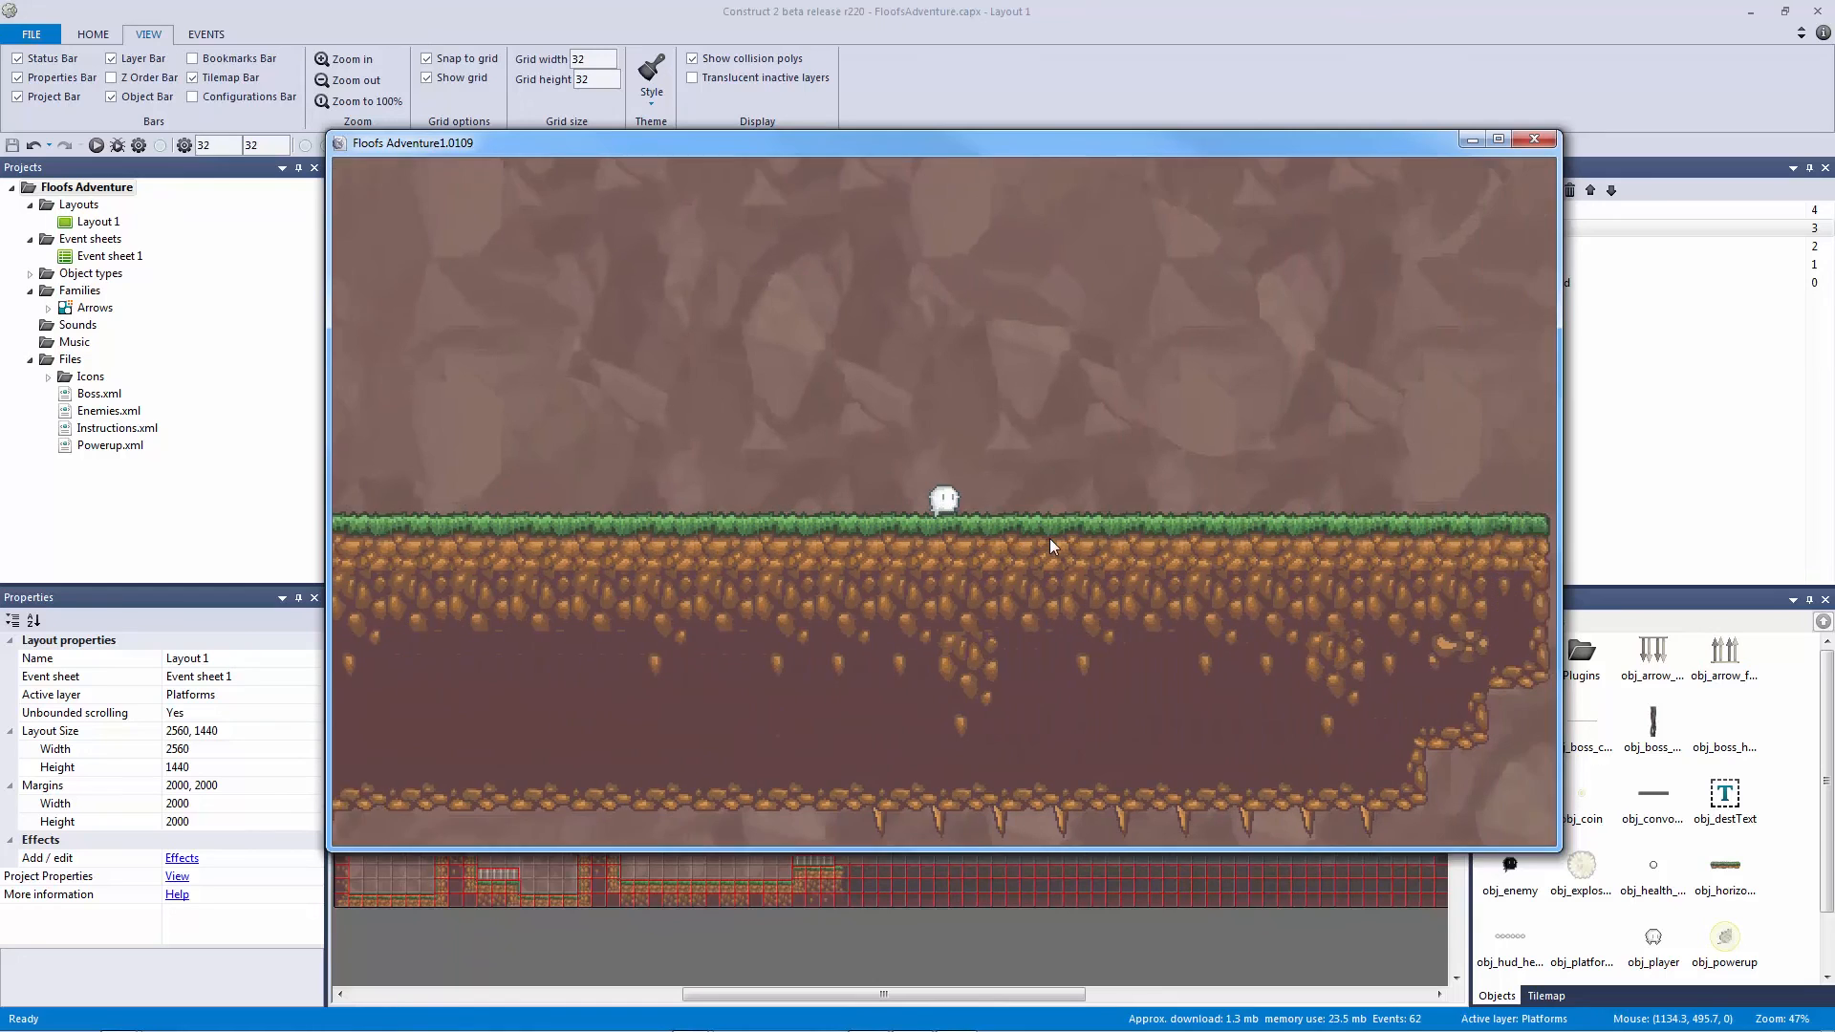
# Step: Playtest the moving platform in the east shaft, descend to the middle corridor and head west
pyautogui.press('Right')
pyautogui.press('Up')
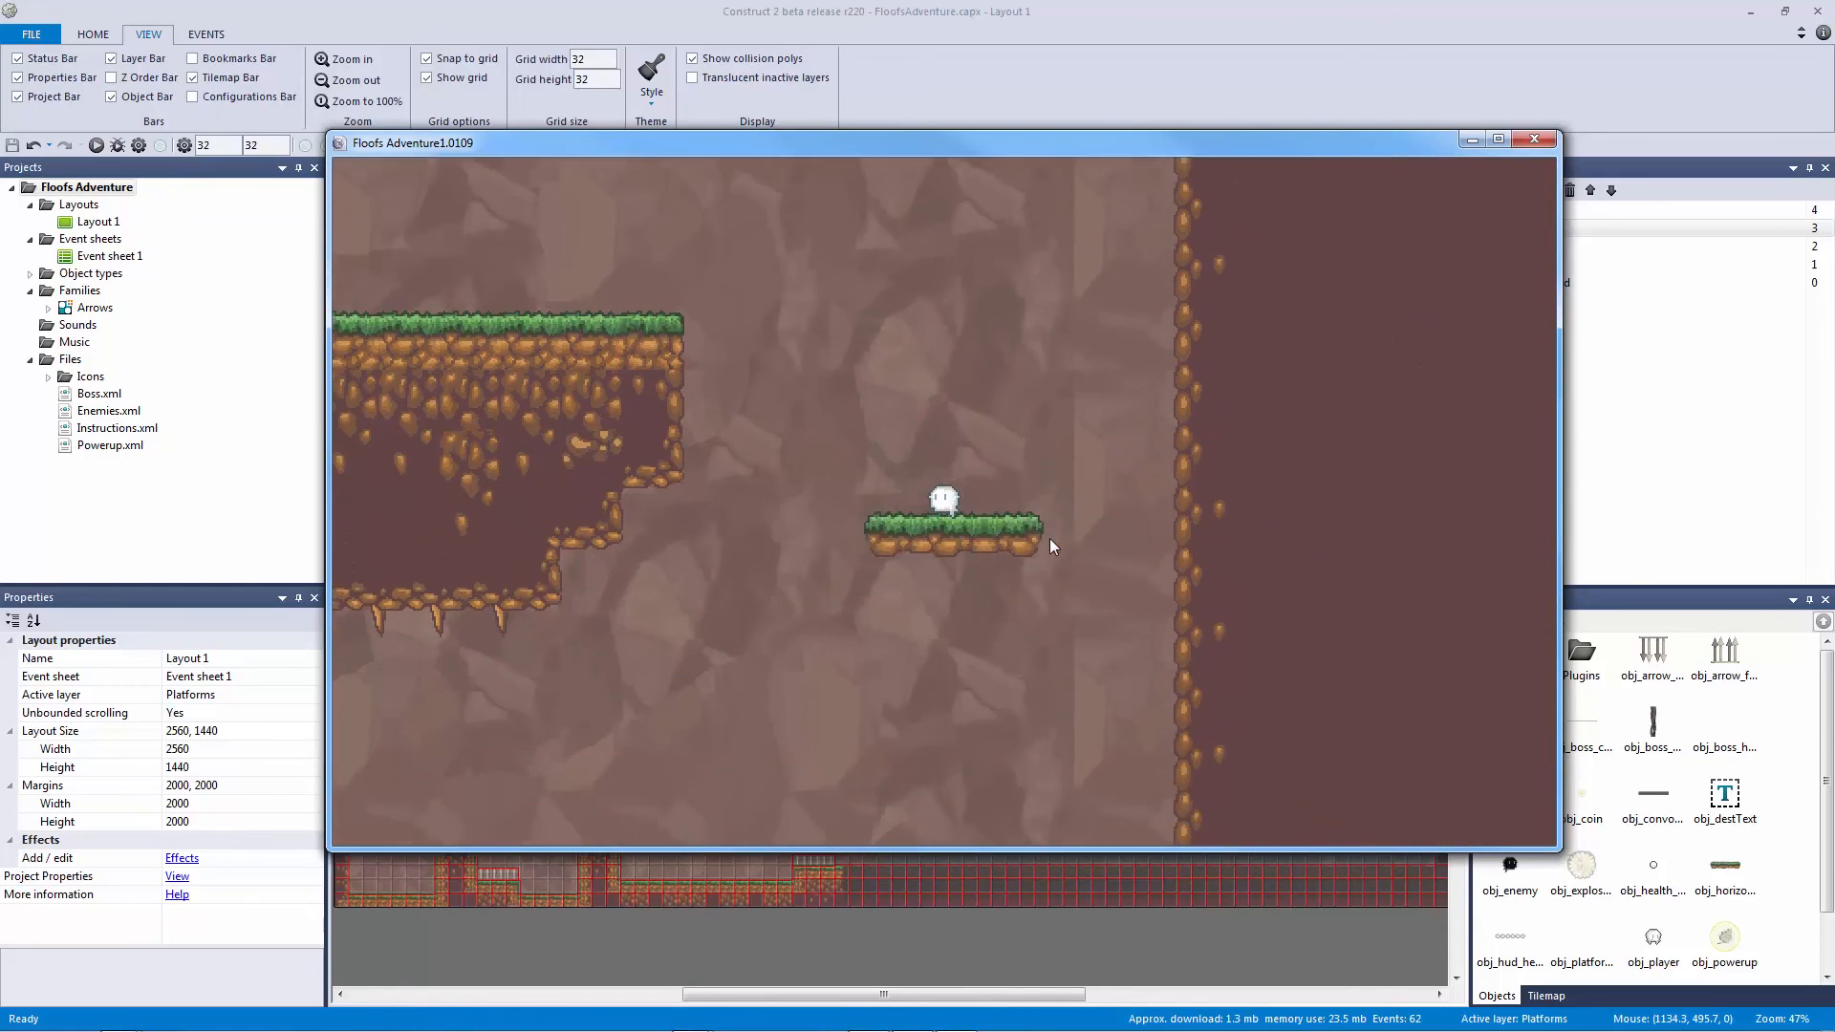
pyautogui.press('Right')
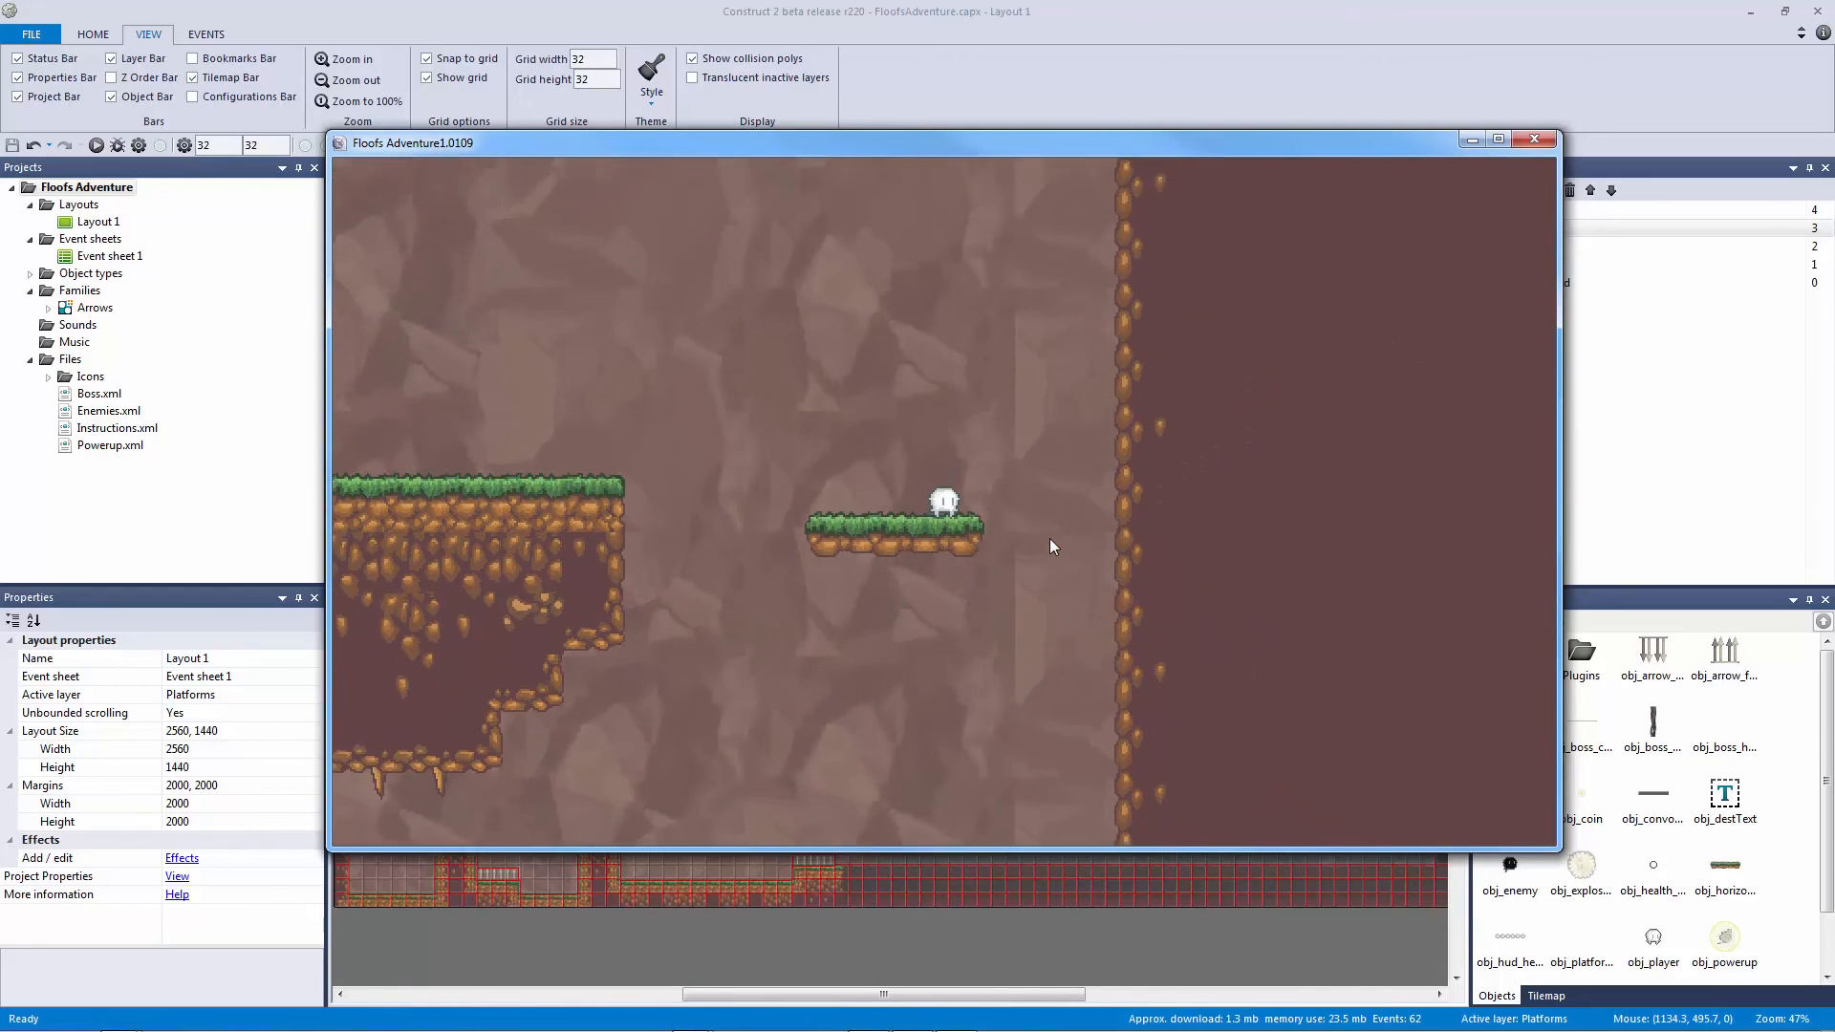
pyautogui.press('Up')
pyautogui.press('Left')
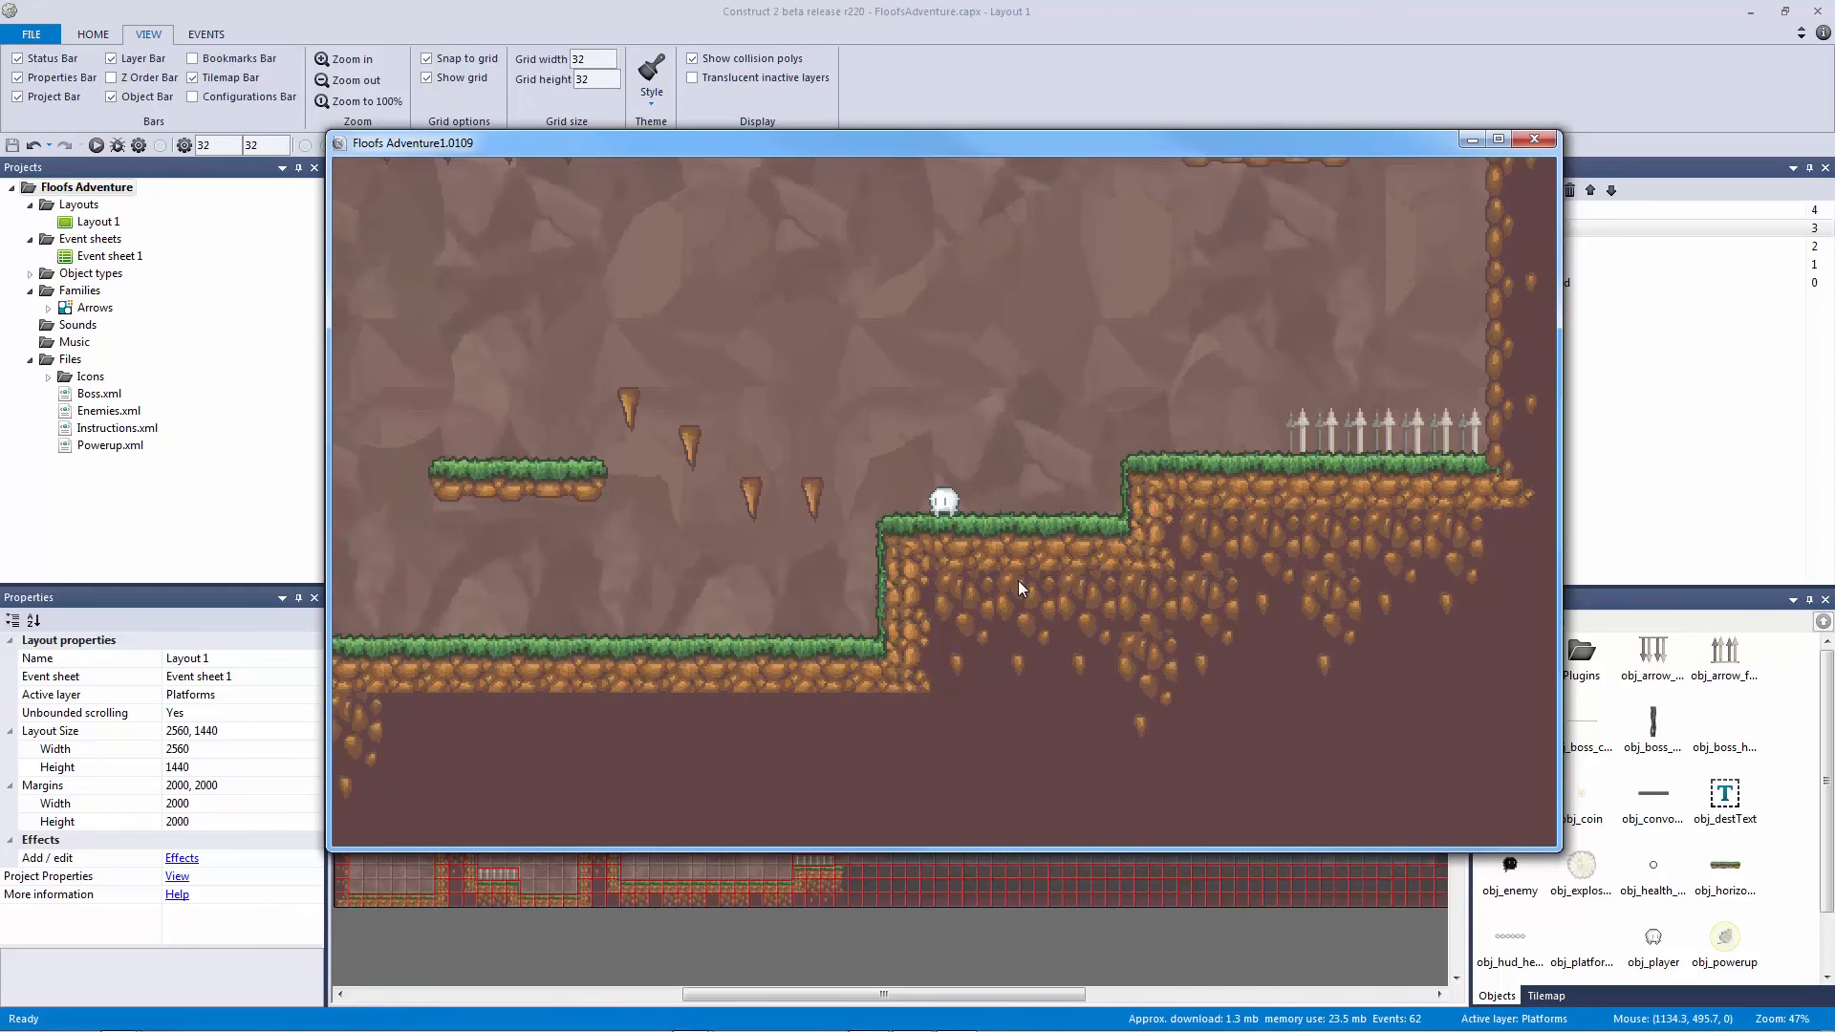
pyautogui.press('Left')
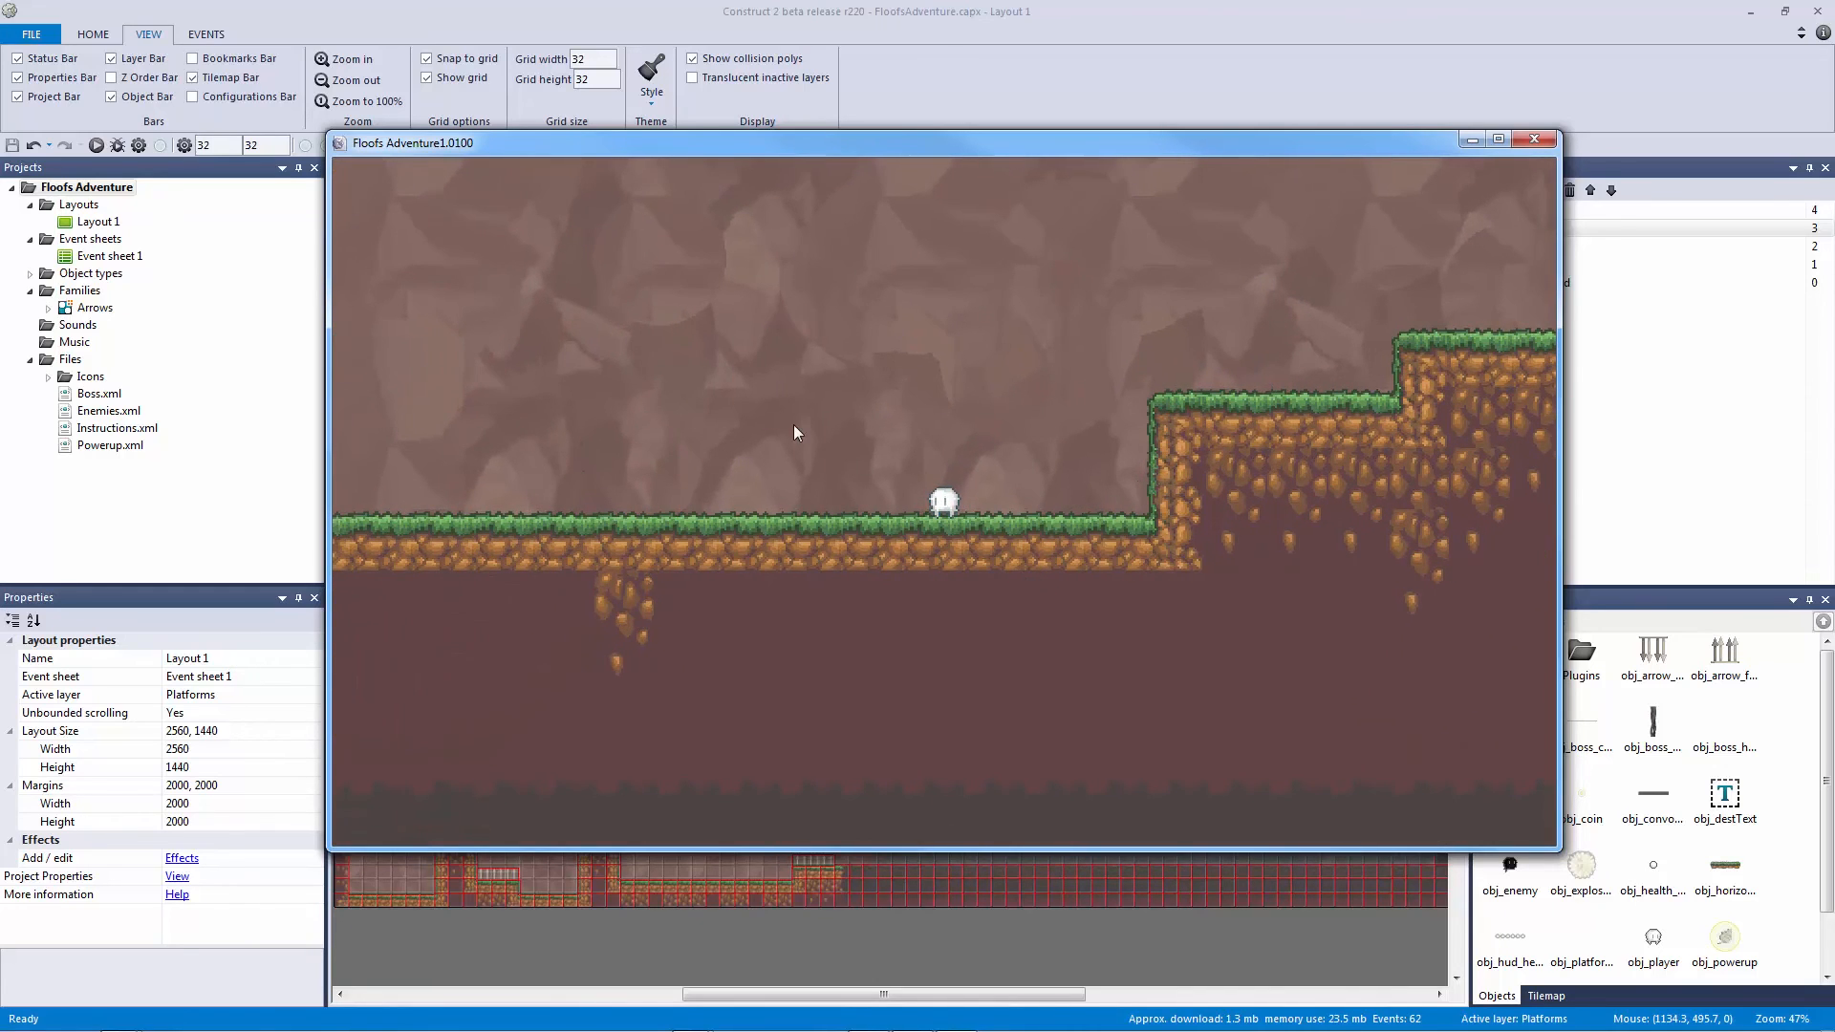
pyautogui.press('Left')
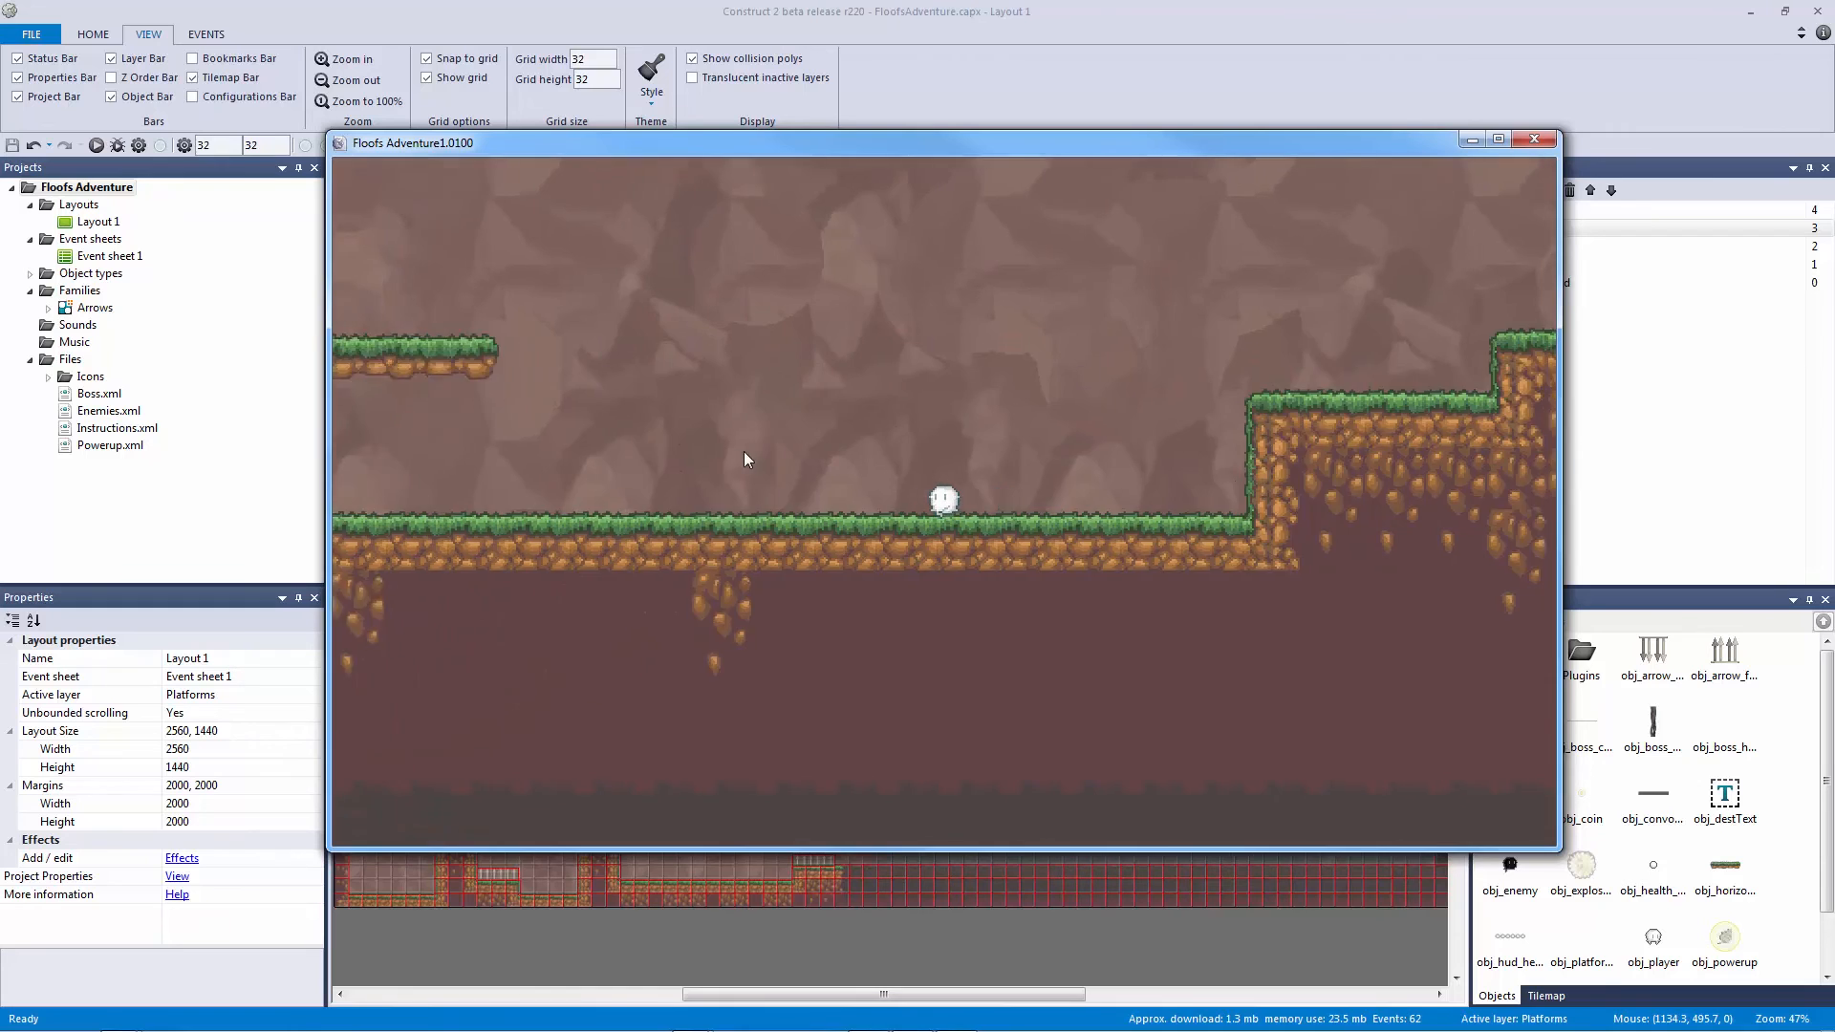
# Step: Test riding the moving platform west through the middle corridor as far as the edge of the spike bed
pyautogui.press('Left')
pyautogui.press('Up')
pyautogui.press('Right')
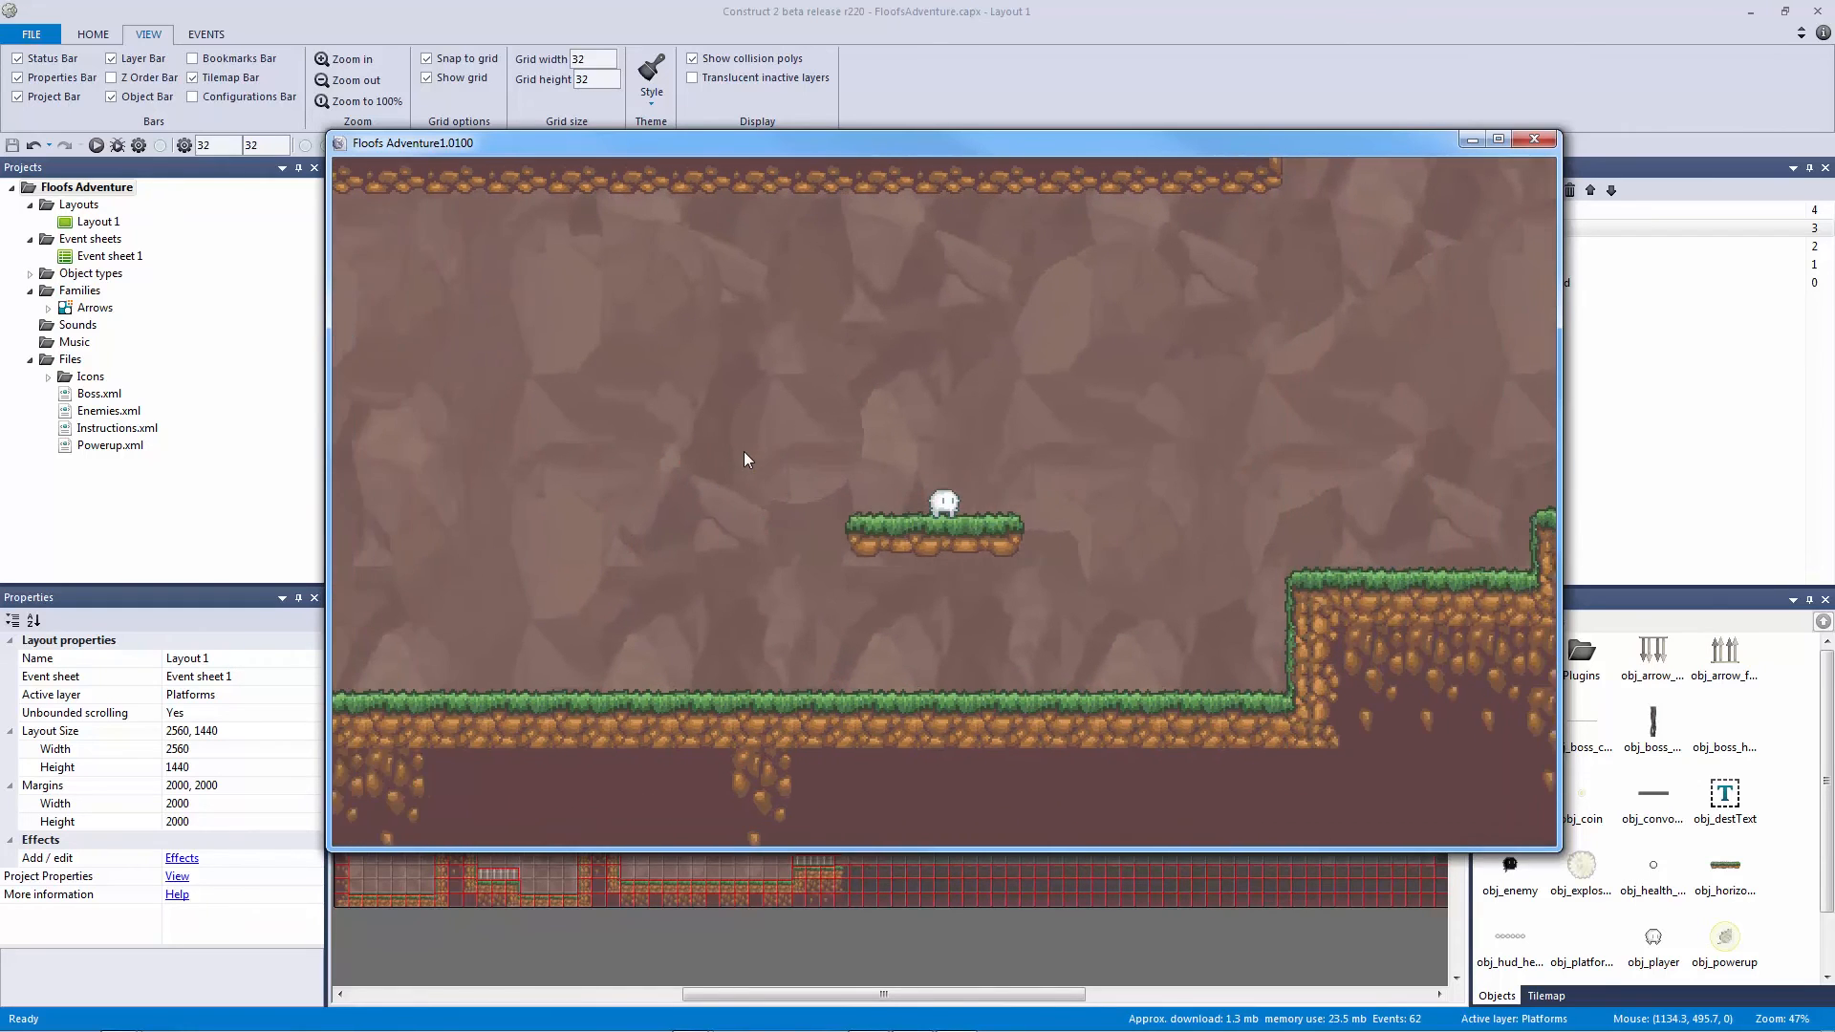
pyautogui.press('Left')
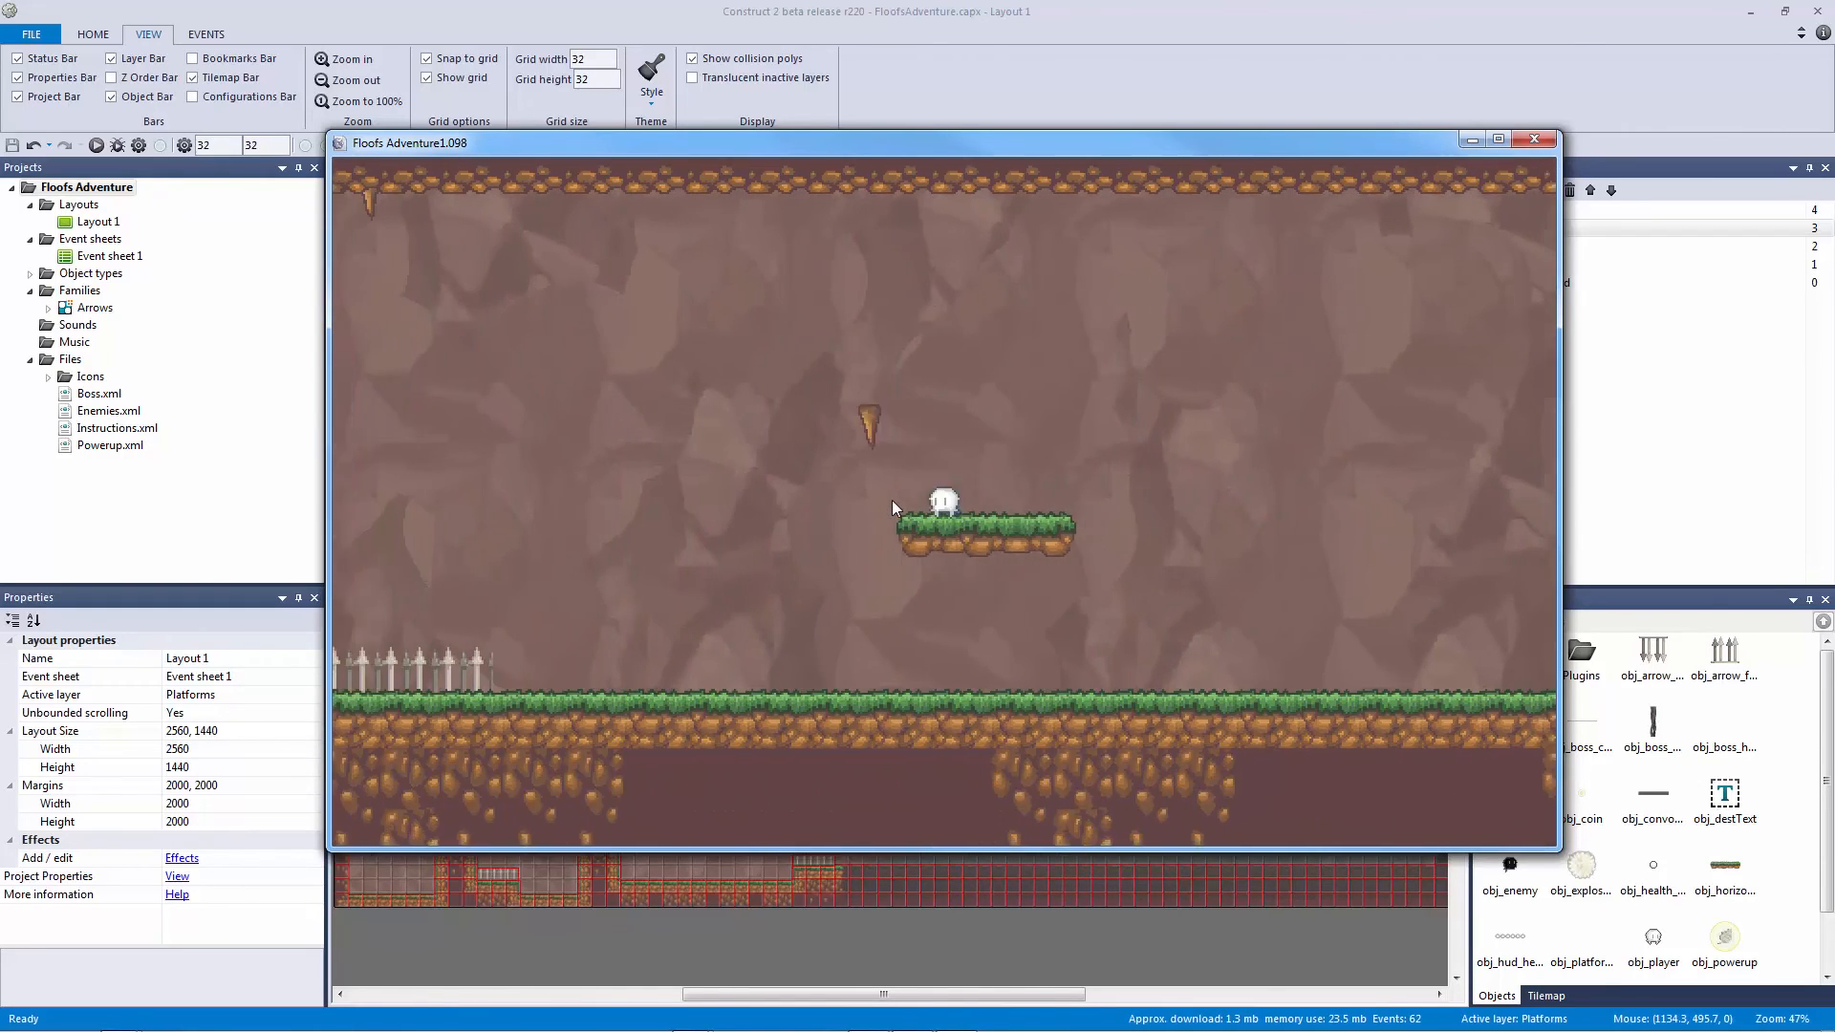
pyautogui.press('Up')
pyautogui.press('Left')
pyautogui.press('Right')
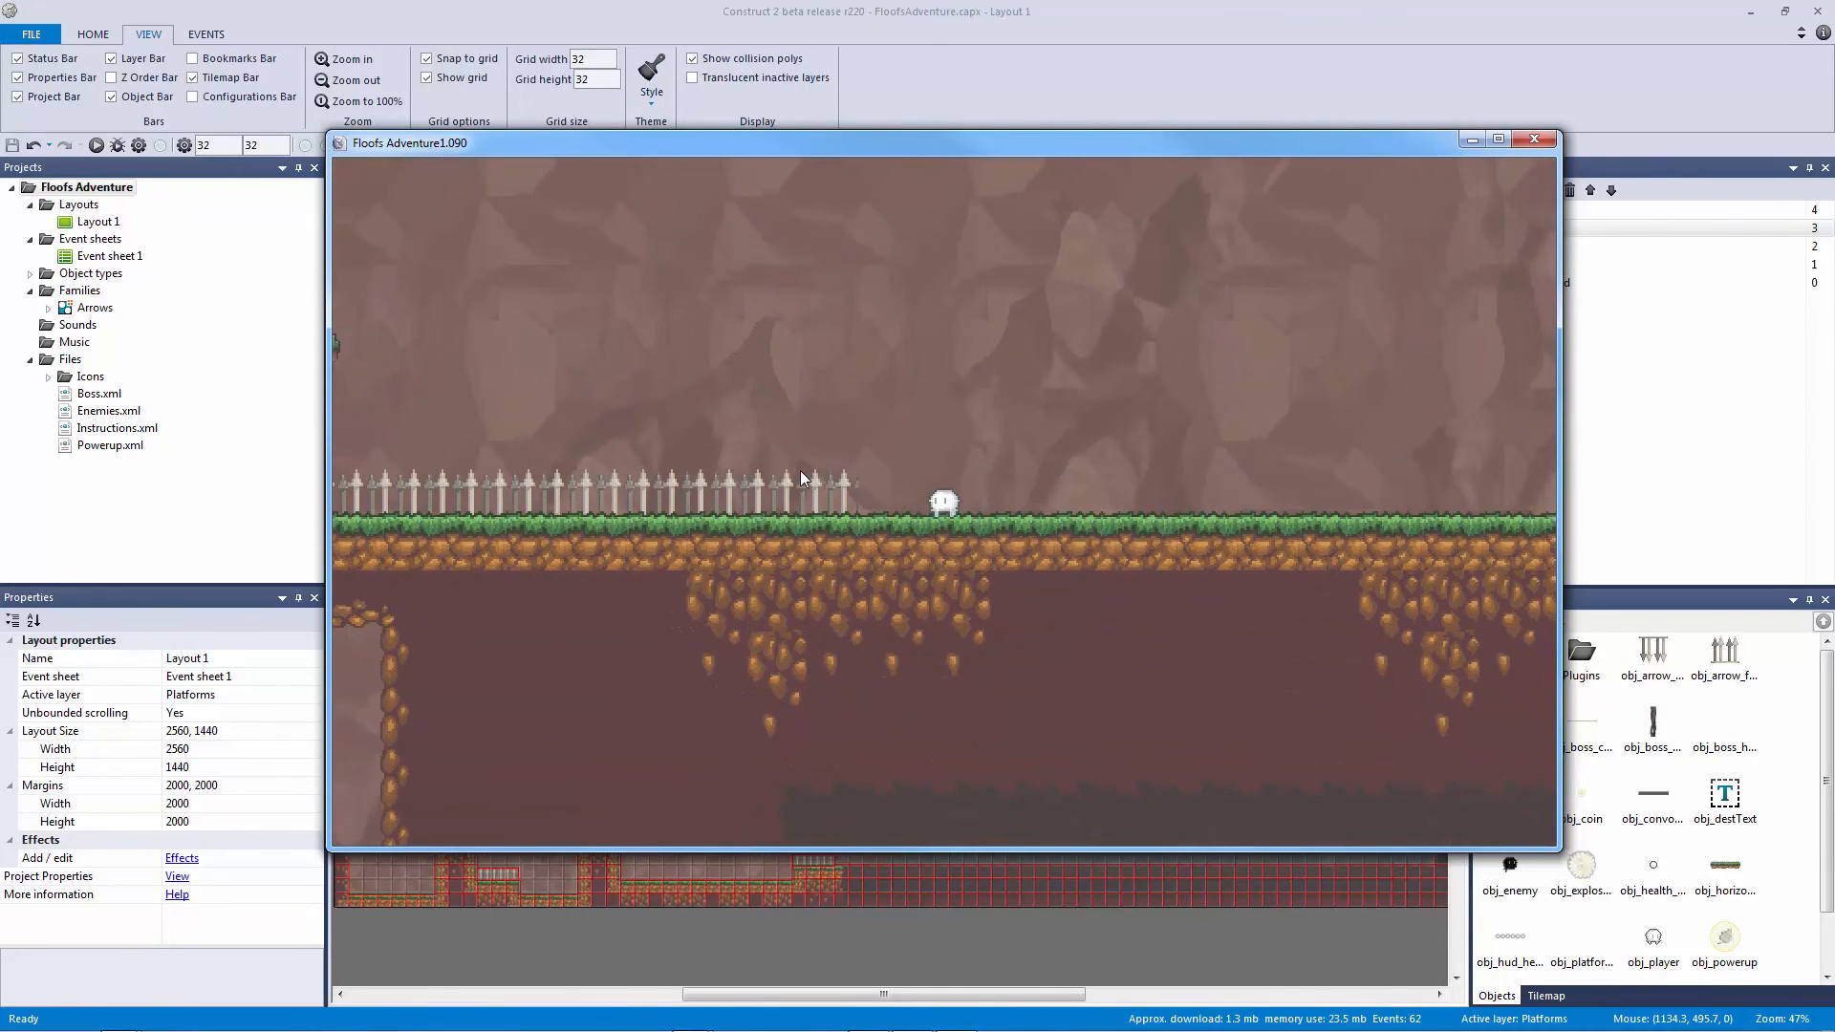
# Step: Test crossing the middle corridor's spike bed westward on its moving platform
pyautogui.press('Up')
pyautogui.press('Left')
pyautogui.press('Right')
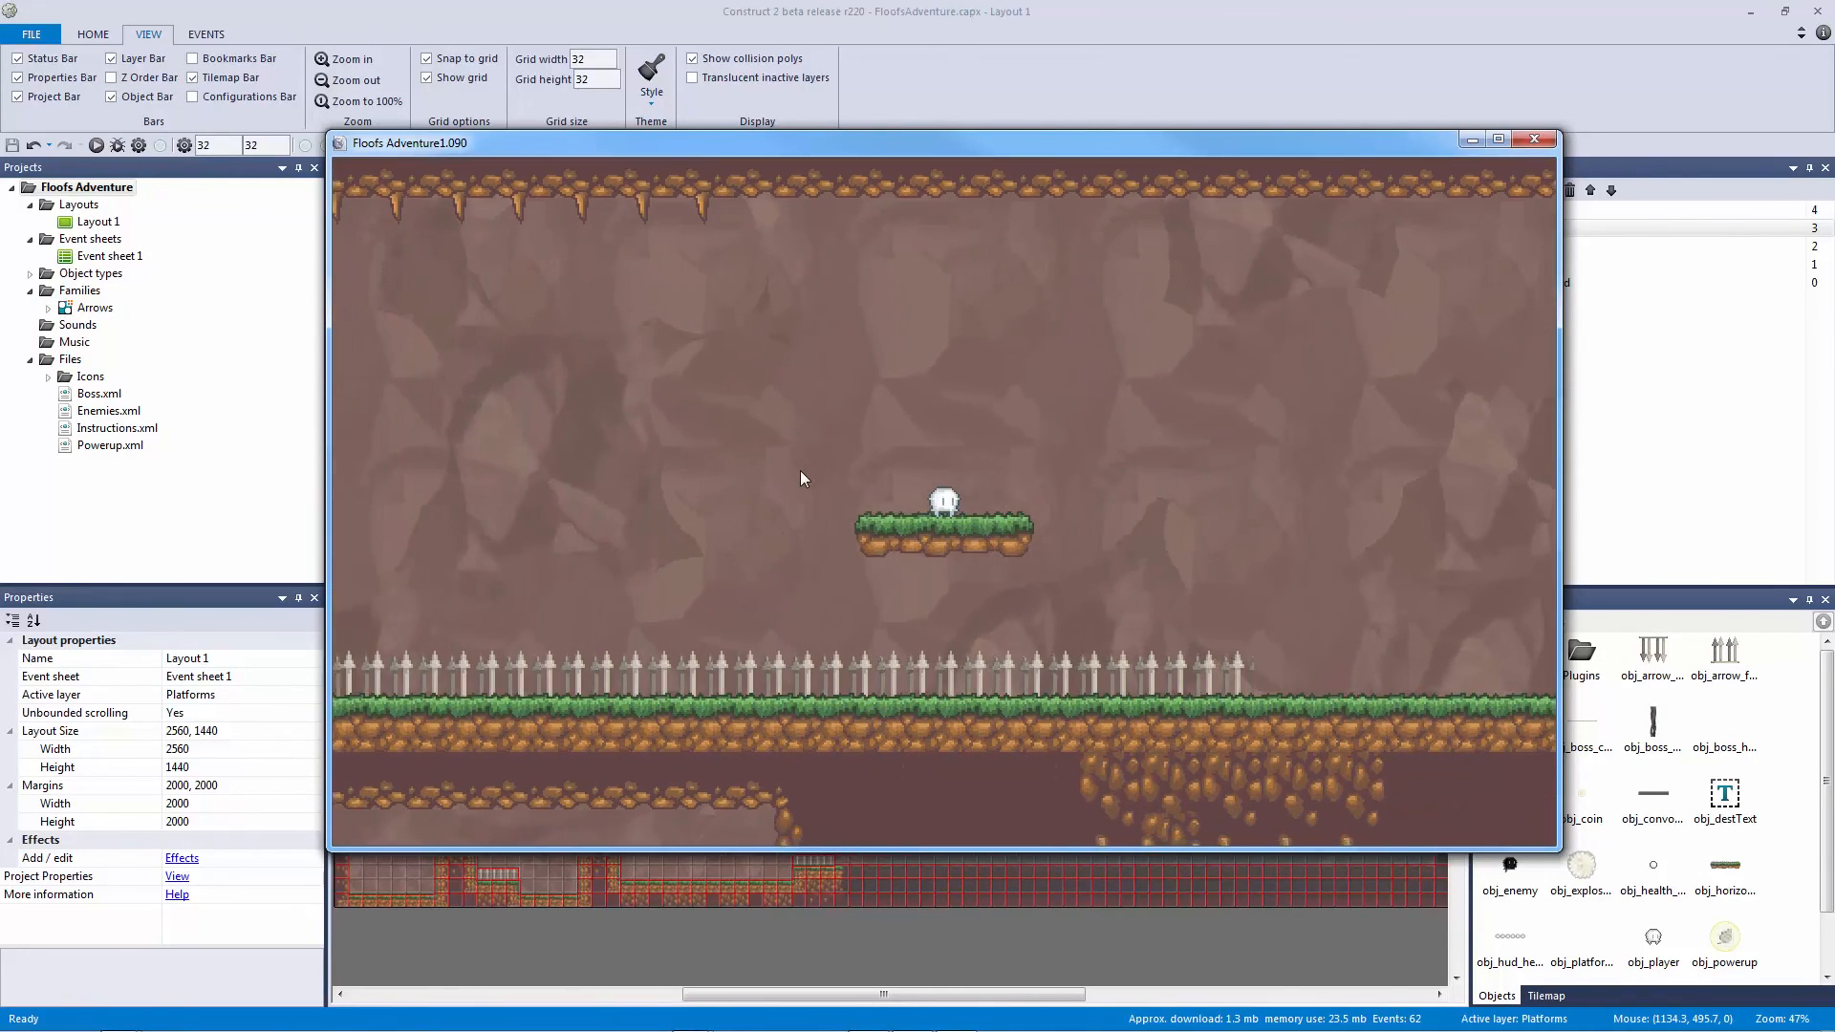
pyautogui.press('Up')
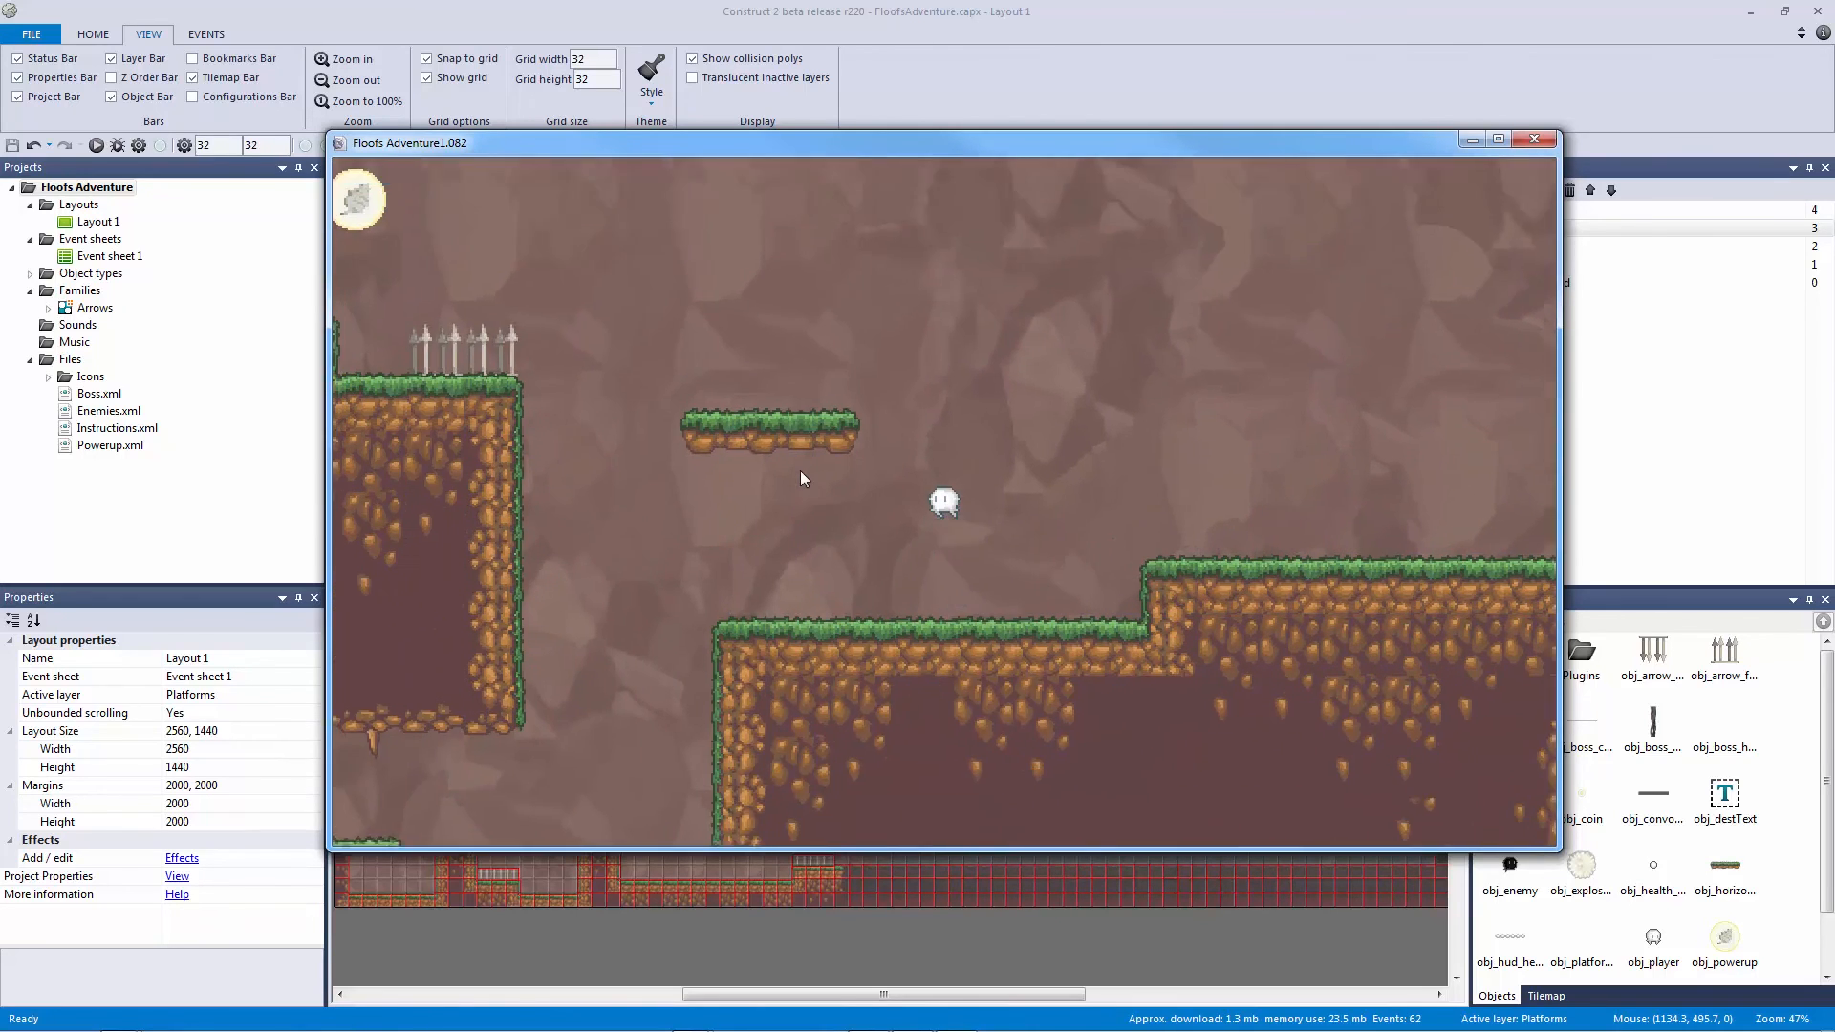
# Step: Playtest the drop into the west shaft and land on its vertical moving platform
pyautogui.press('Up')
pyautogui.press('Left')
pyautogui.press('Right')
pyautogui.press('Left')
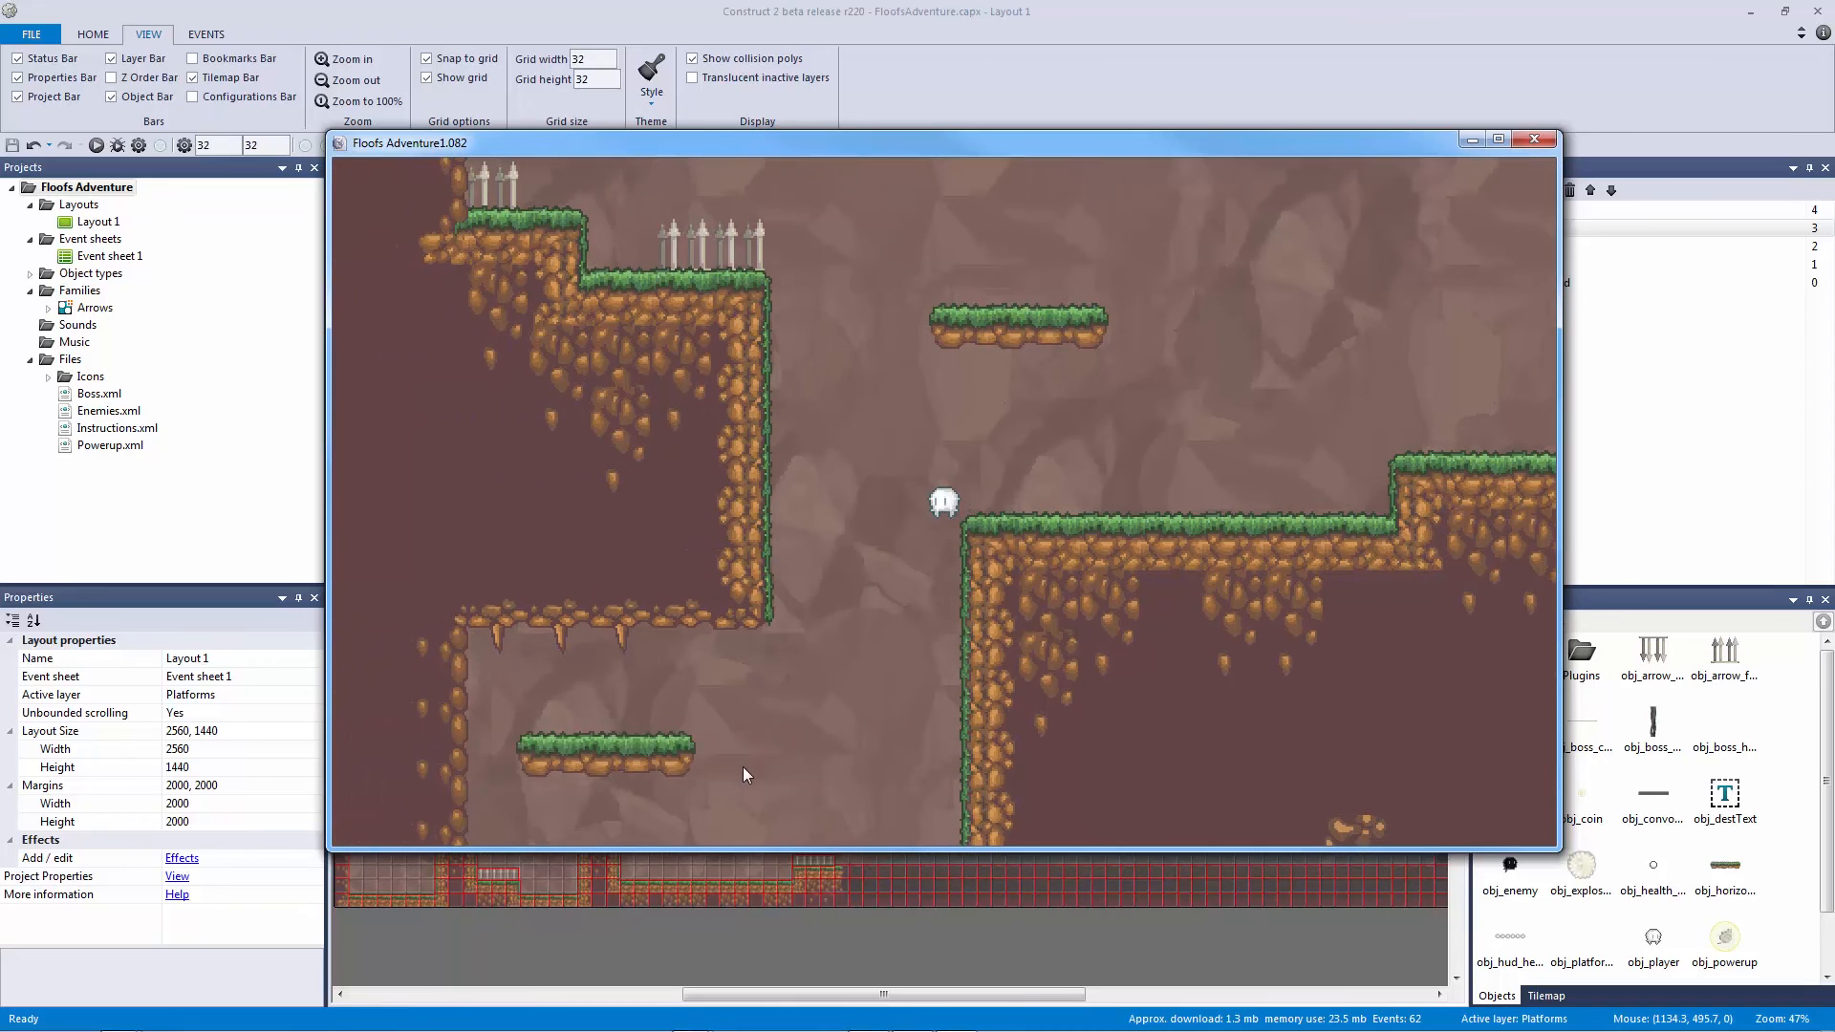
pyautogui.press('Left')
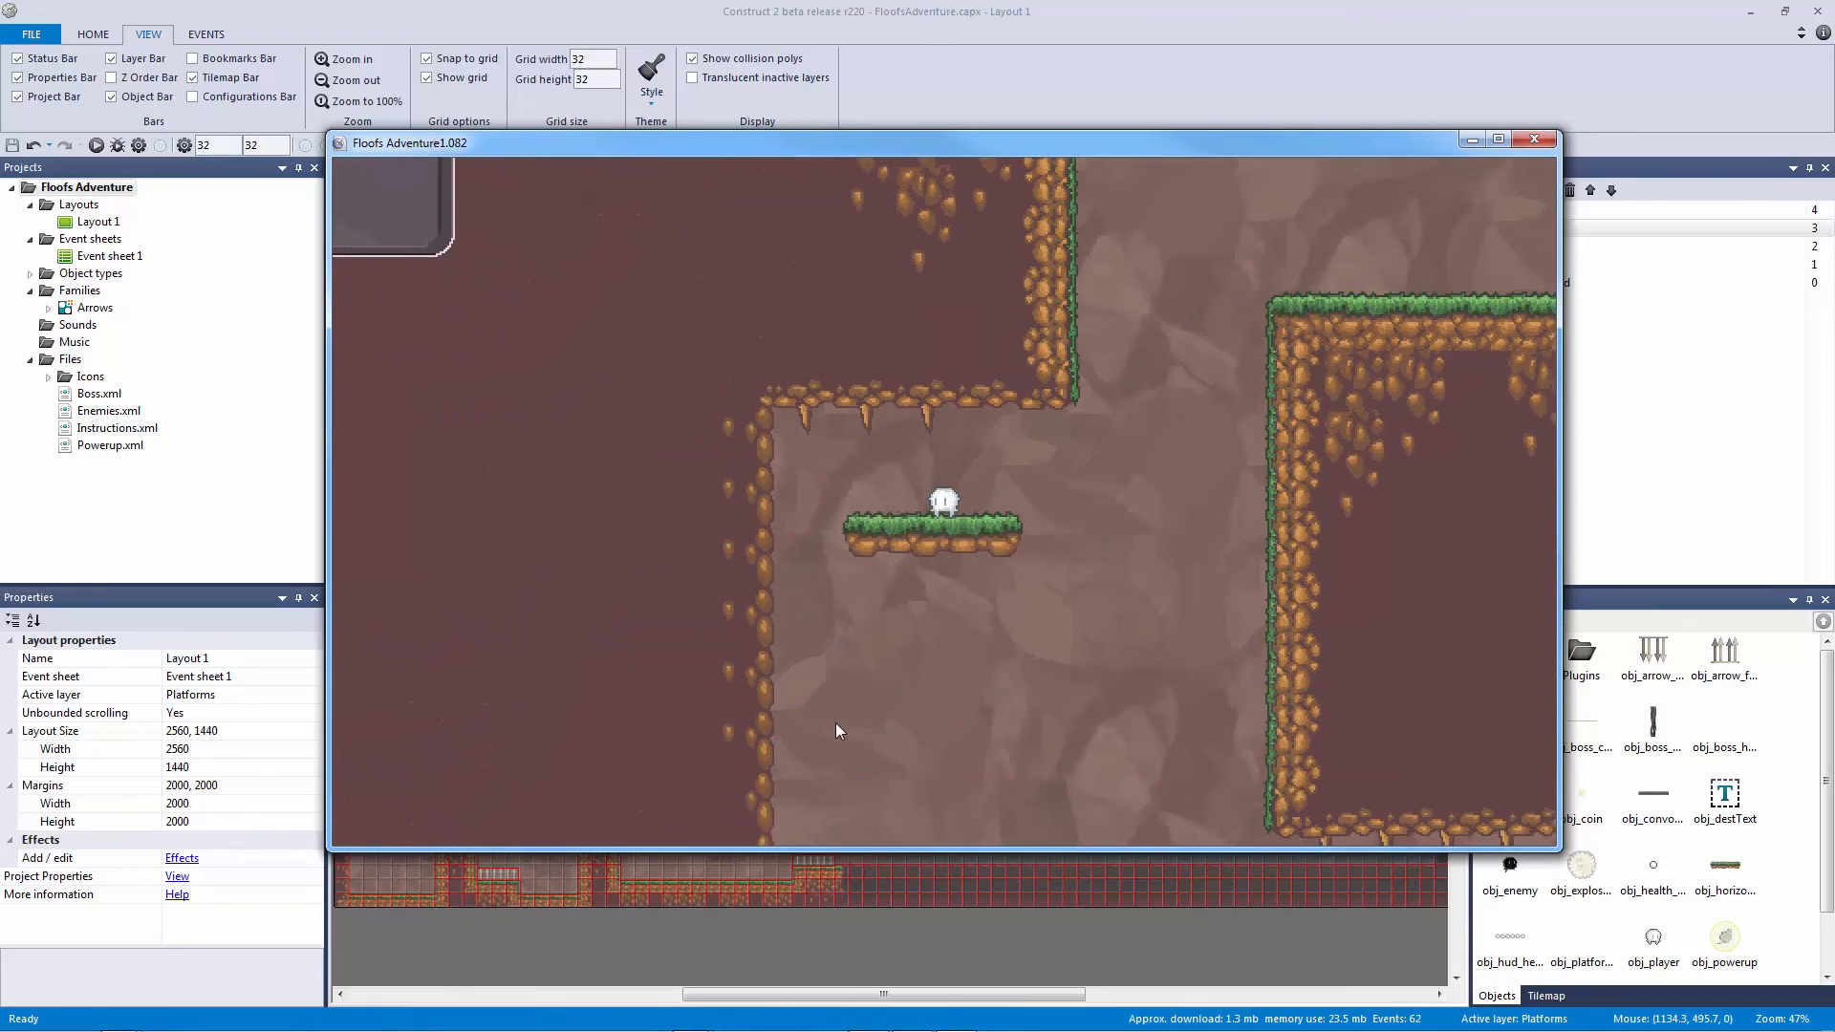
# Step: Test the lower passage east up to the spikes beside the tall pillar, and close the game preview
pyautogui.press('Right')
pyautogui.press('Right')
pyautogui.press('Up')
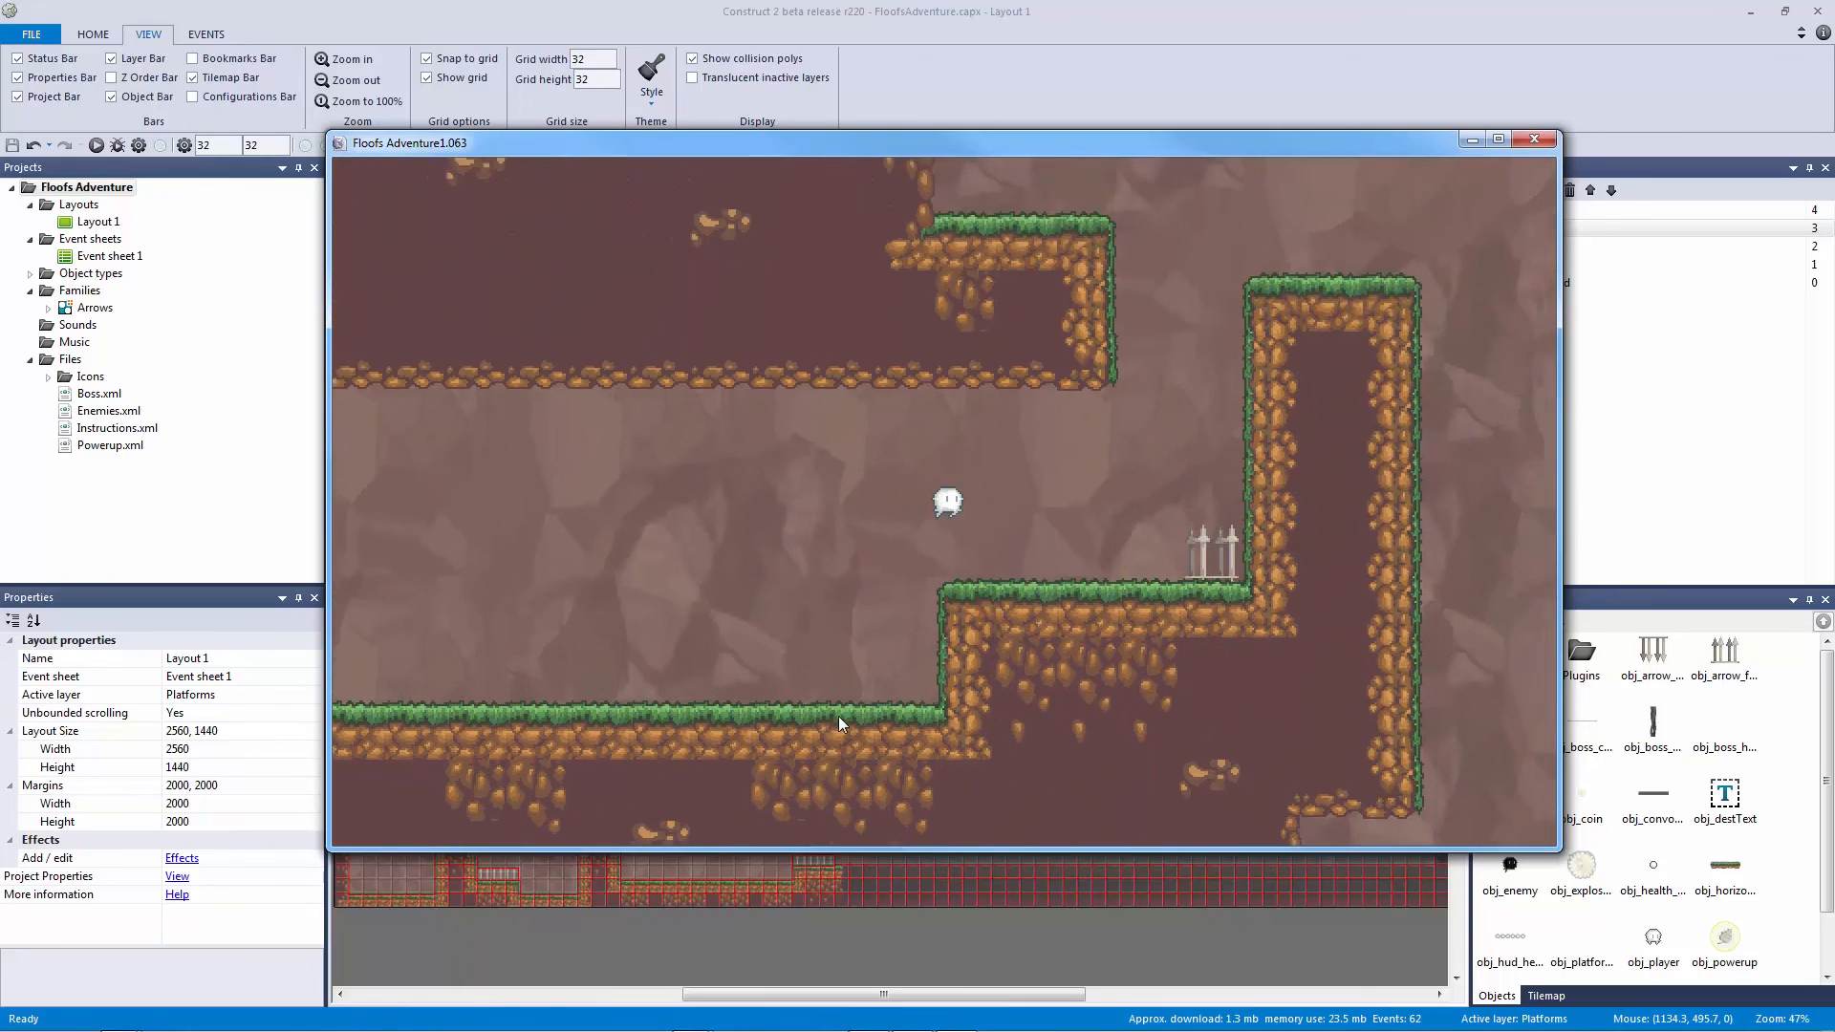
pyautogui.press('Right')
pyautogui.press('Up')
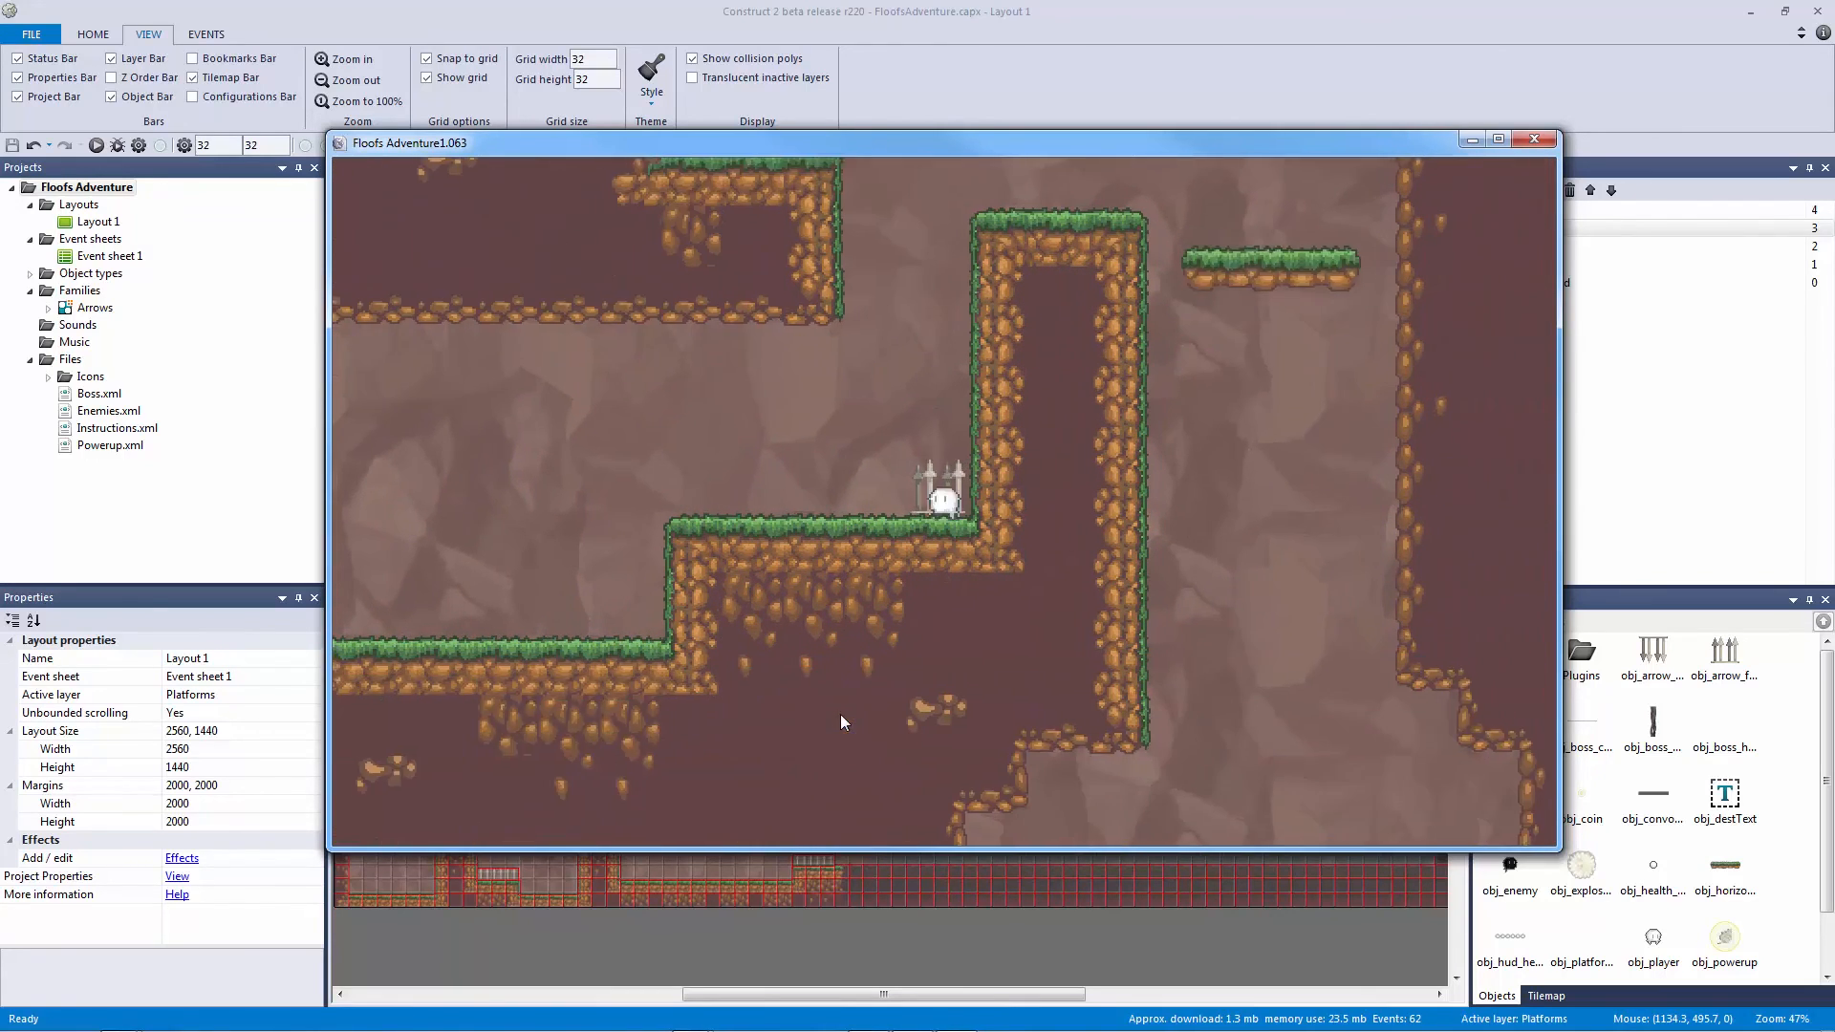
pyautogui.press('Left')
pyautogui.click(1534, 140)
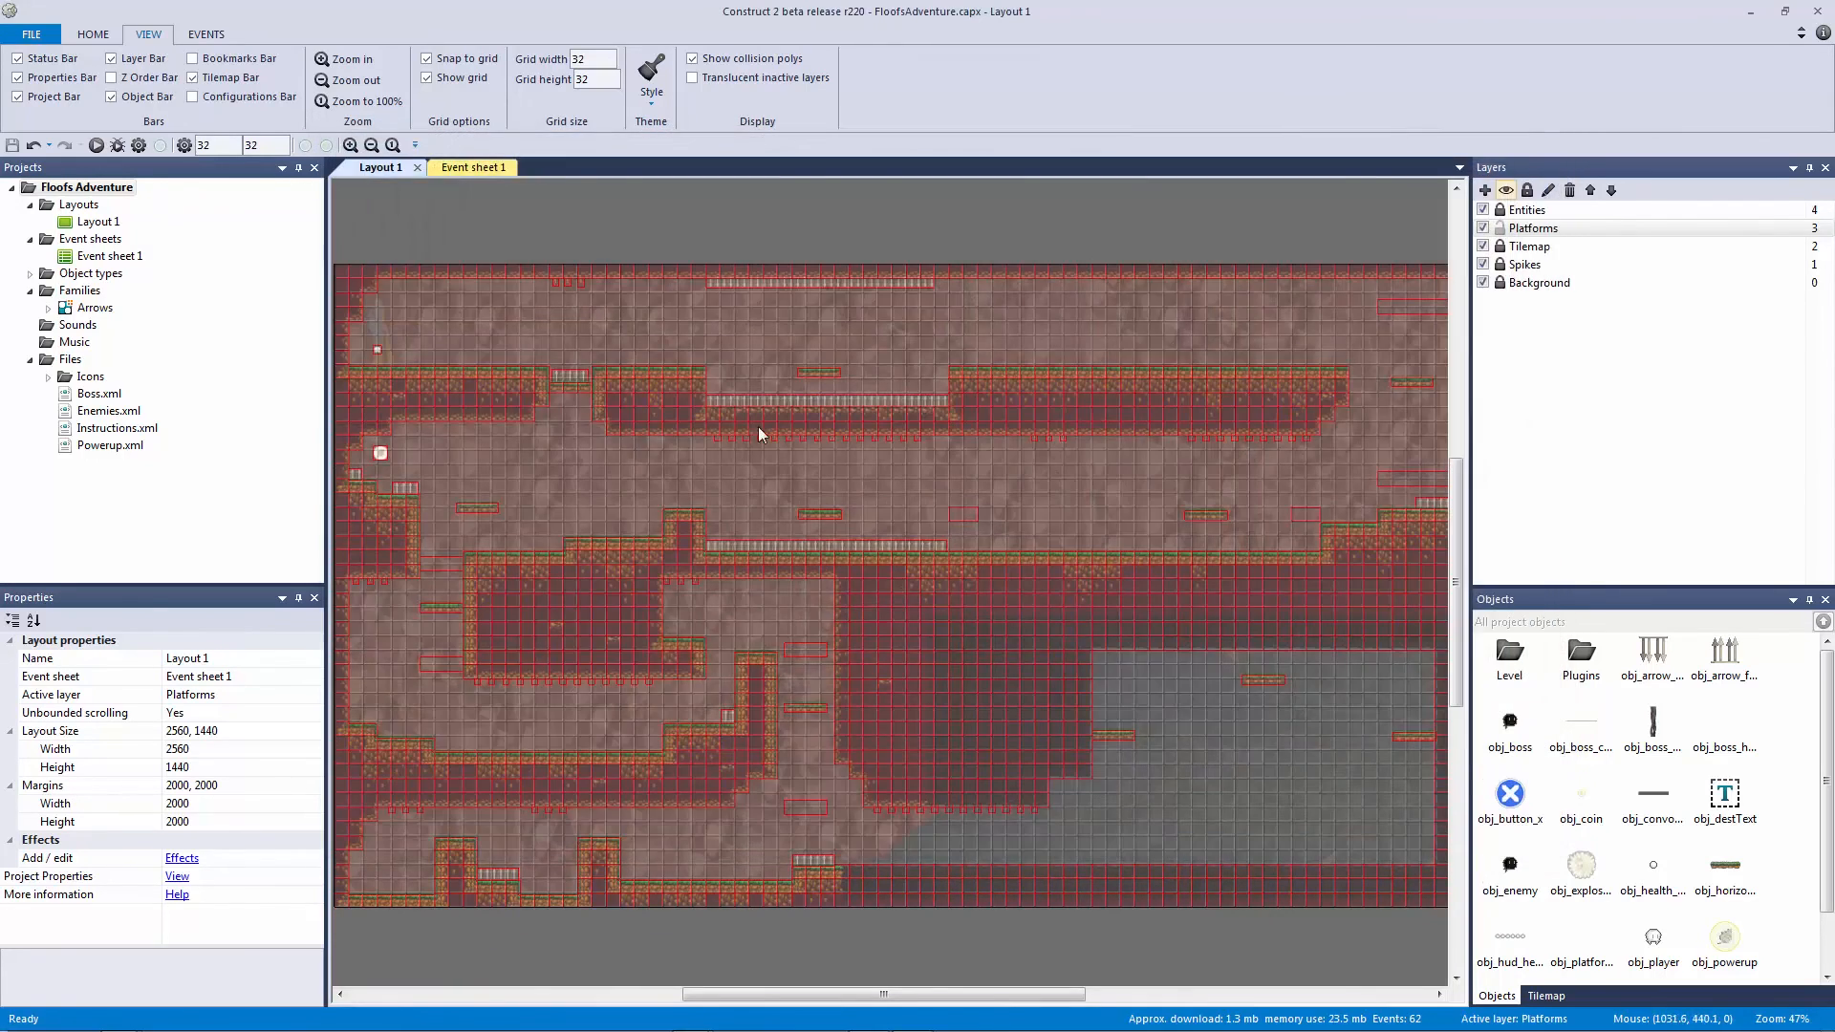
# Step: Move the west shaft's vertical moving platform one grid cell down, aligned horizontally with its collision blocks
pyautogui.click(442, 607)
pyautogui.keyDown('ctrl'); pyautogui.scroll(5, 682, 684); pyautogui.keyUp('ctrl')
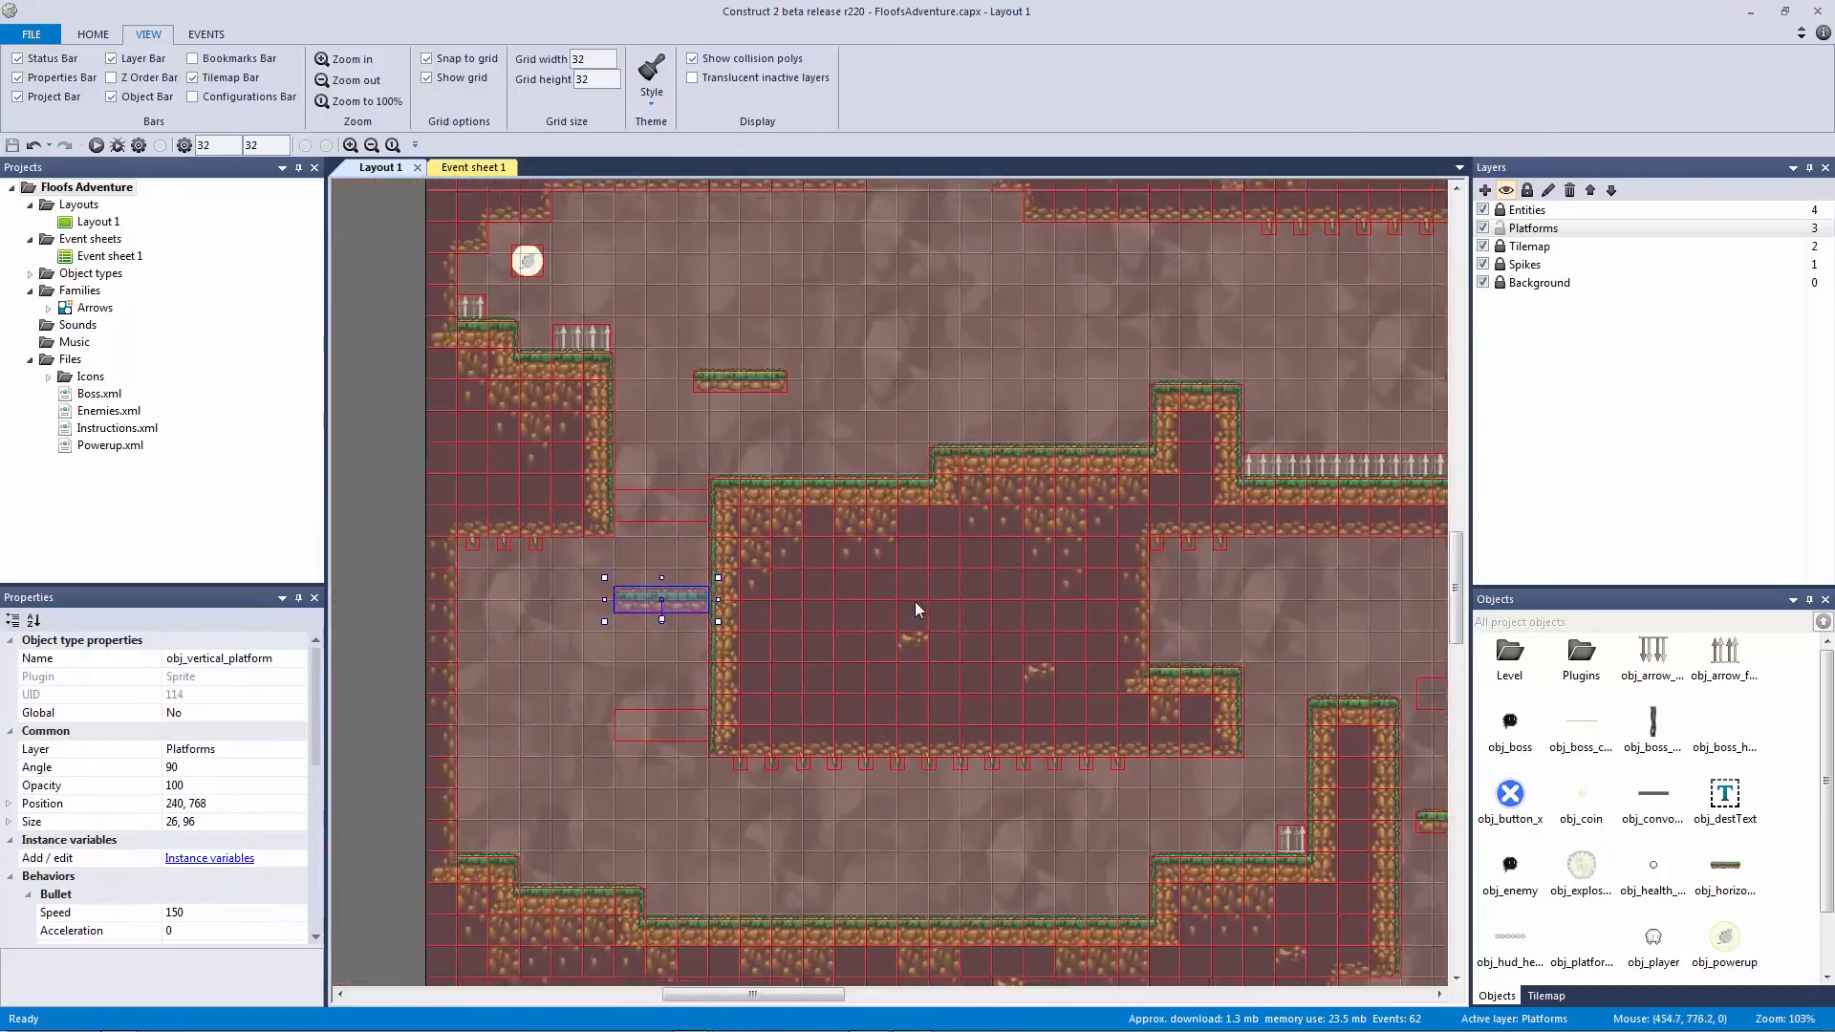
pyautogui.keyDown('ctrl'); pyautogui.scroll(6, 915, 603); pyautogui.keyUp('ctrl')
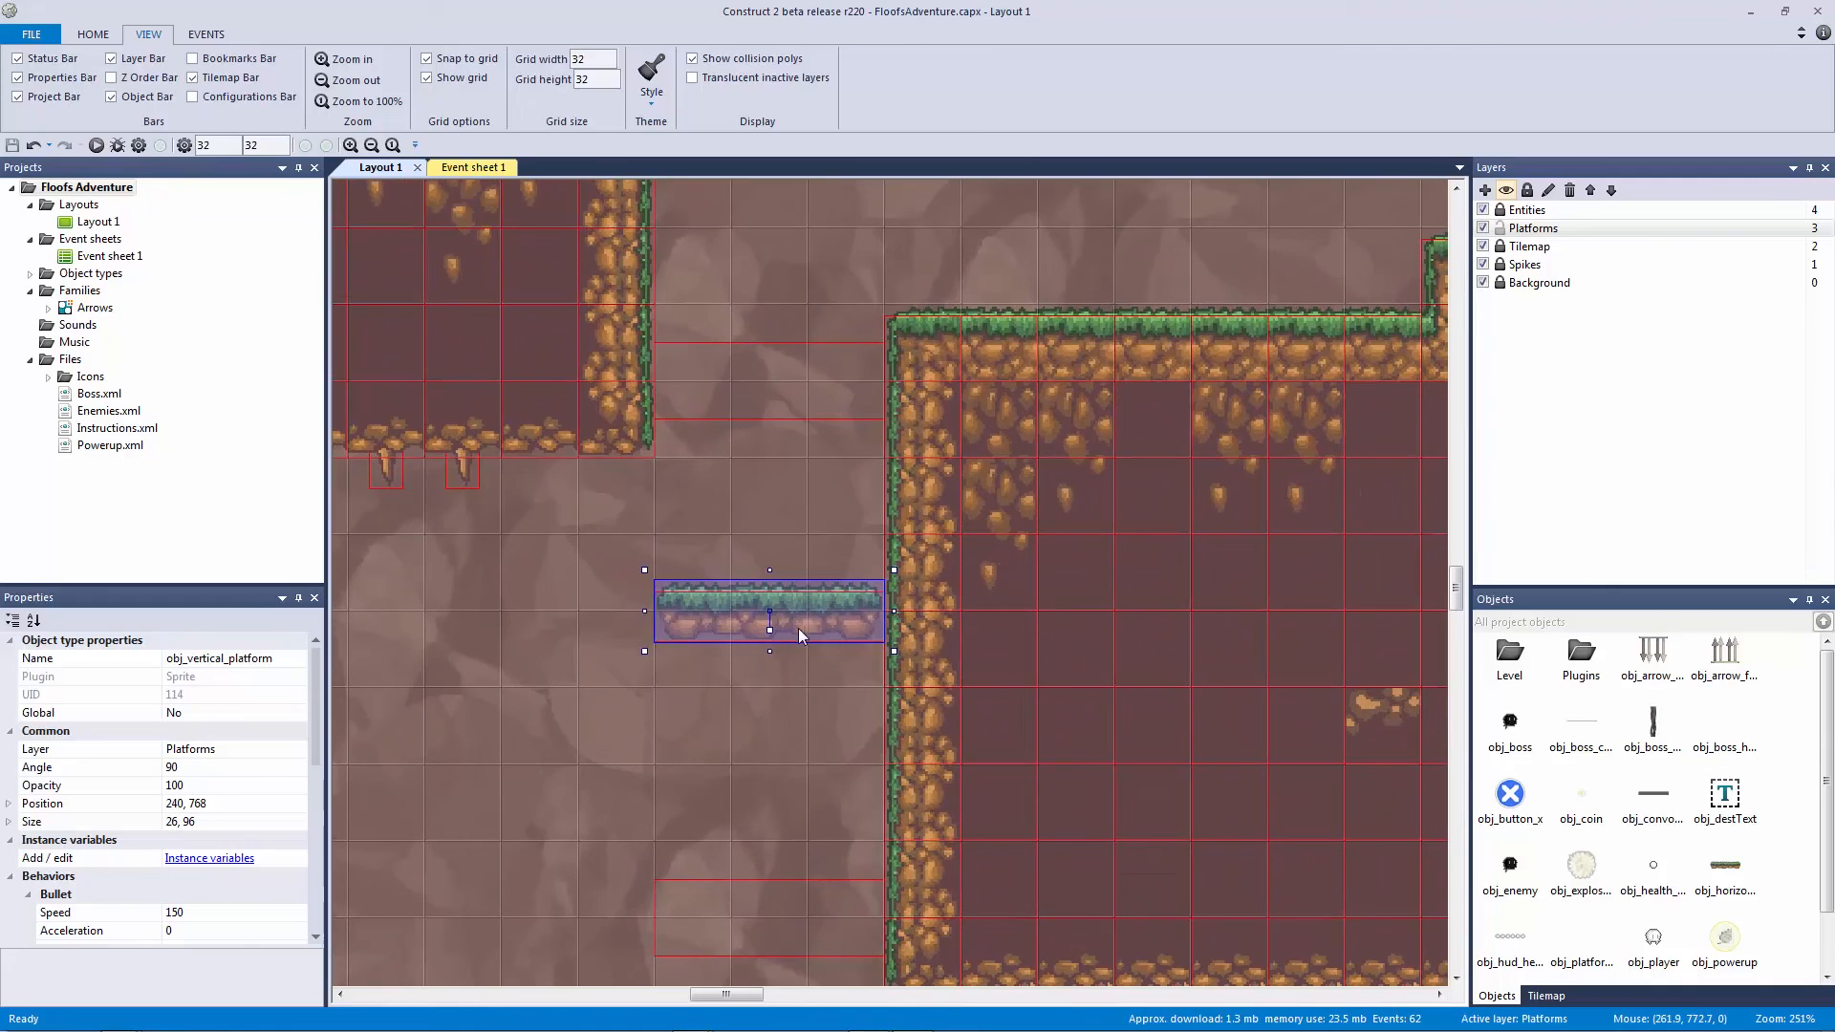
pyautogui.moveTo(776, 612); pyautogui.dragTo(793, 669)
pyautogui.press('Left')
pyautogui.press('Left')
pyautogui.press('Left')
pyautogui.press('Left')
pyautogui.press('Left')
pyautogui.press('Left')
pyautogui.press('Left')
pyautogui.press('Left')
pyautogui.press('Left')
pyautogui.press('Left')
pyautogui.press('Left')
pyautogui.press('Left')
pyautogui.press('Left')
pyautogui.press('Left')
pyautogui.press('Left')
pyautogui.press('Left')
# Step: Raise the collision block above the west shaft's moving platform to 240, 623
pyautogui.click(747, 442)
pyautogui.click(732, 382)
pyautogui.press('Up')
pyautogui.press('Up')
pyautogui.press('Up')
pyautogui.press('Up')
pyautogui.press('Up')
pyautogui.press('Up')
pyautogui.press('Up')
pyautogui.press('Up')
pyautogui.press('Up')
pyautogui.press('Up')
pyautogui.press('Up')
pyautogui.press('Up')
pyautogui.press('Up')
pyautogui.press('Up')
pyautogui.press('Up')
pyautogui.press('Up')
pyautogui.press('Up')
pyautogui.press('Up')
pyautogui.press('Up')
pyautogui.press('Up')
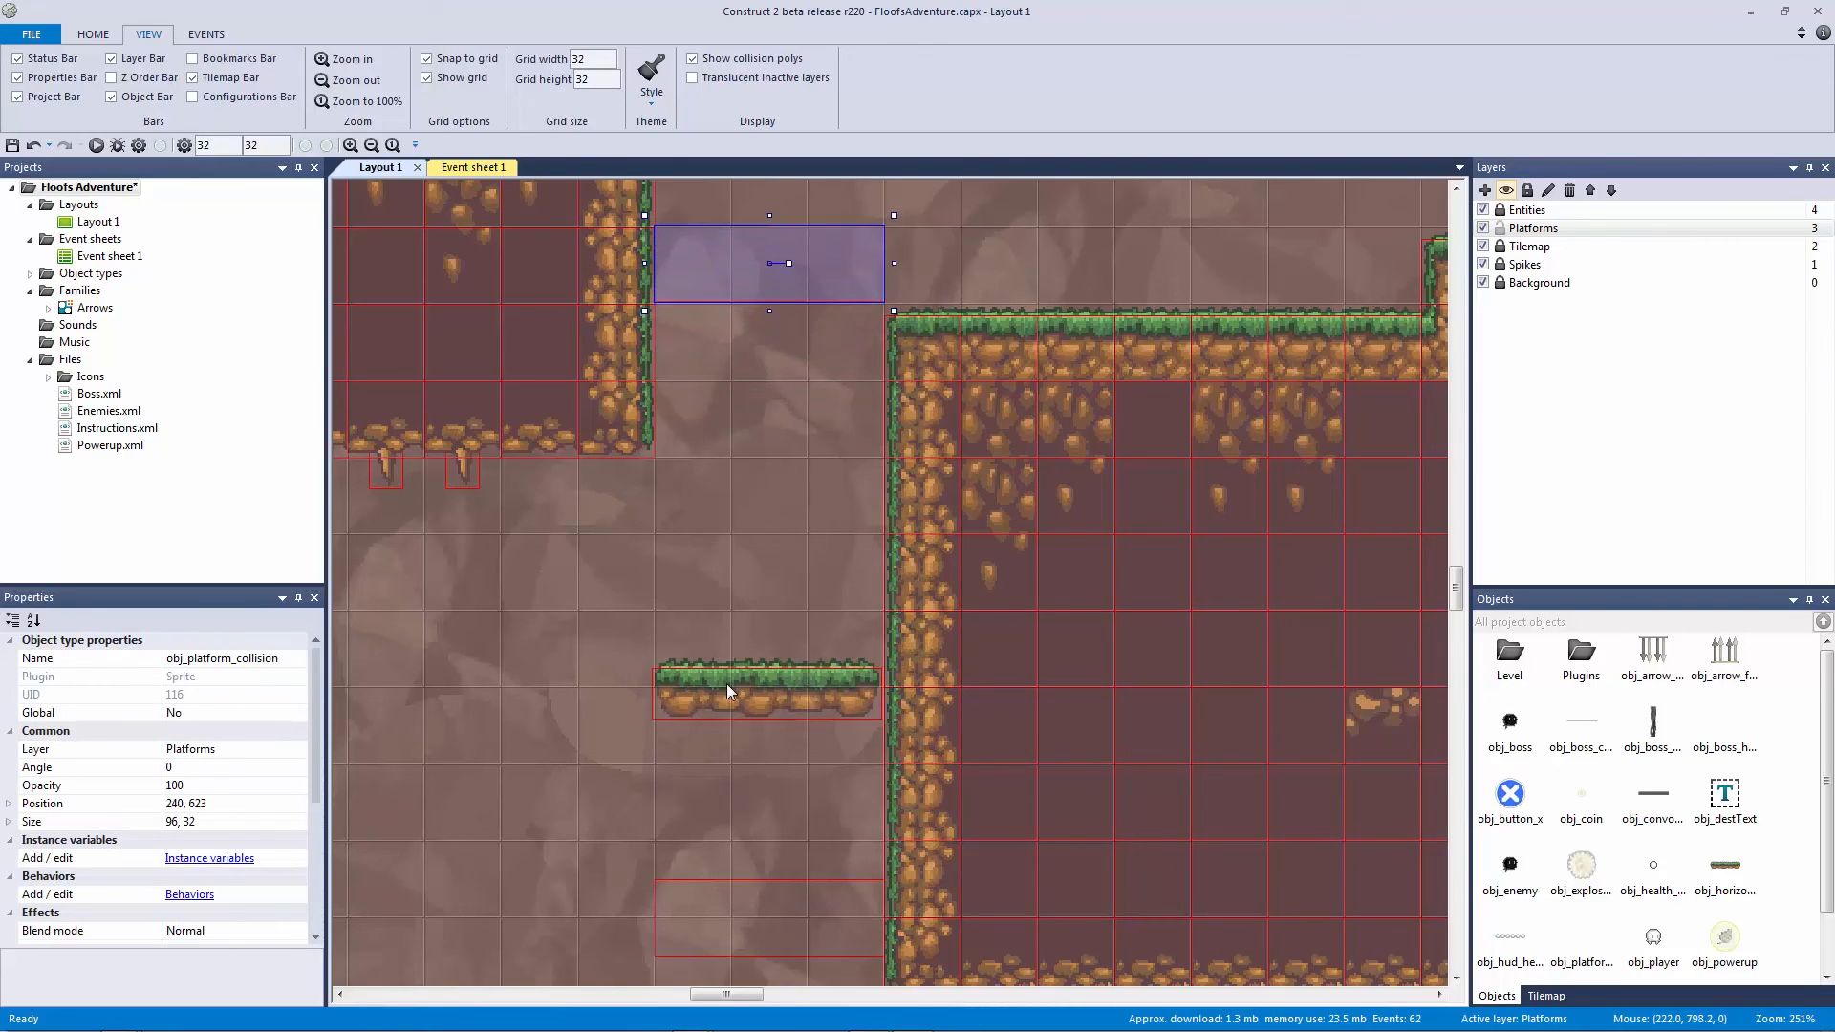
# Step: Lower the collision block under the west shaft's moving platform until its top sits just below the adjoining rock mass's underside
pyautogui.scroll(-1, 755, 765)
pyautogui.click(774, 820)
pyautogui.scroll(-1, 784, 811)
pyautogui.press('Down')
pyautogui.press('Down')
pyautogui.press('Down')
pyautogui.press('Down')
pyautogui.press('Down')
pyautogui.press('Down')
pyautogui.press('Down')
pyautogui.press('Down')
pyautogui.press('Down')
pyautogui.press('Down')
pyautogui.press('Down')
pyautogui.press('Down')
pyautogui.press('Down')
pyautogui.press('Down')
pyautogui.press('Down')
pyautogui.press('Down')
pyautogui.press('Down')
pyautogui.press('Down')
pyautogui.press('Down')
pyautogui.press('Down')
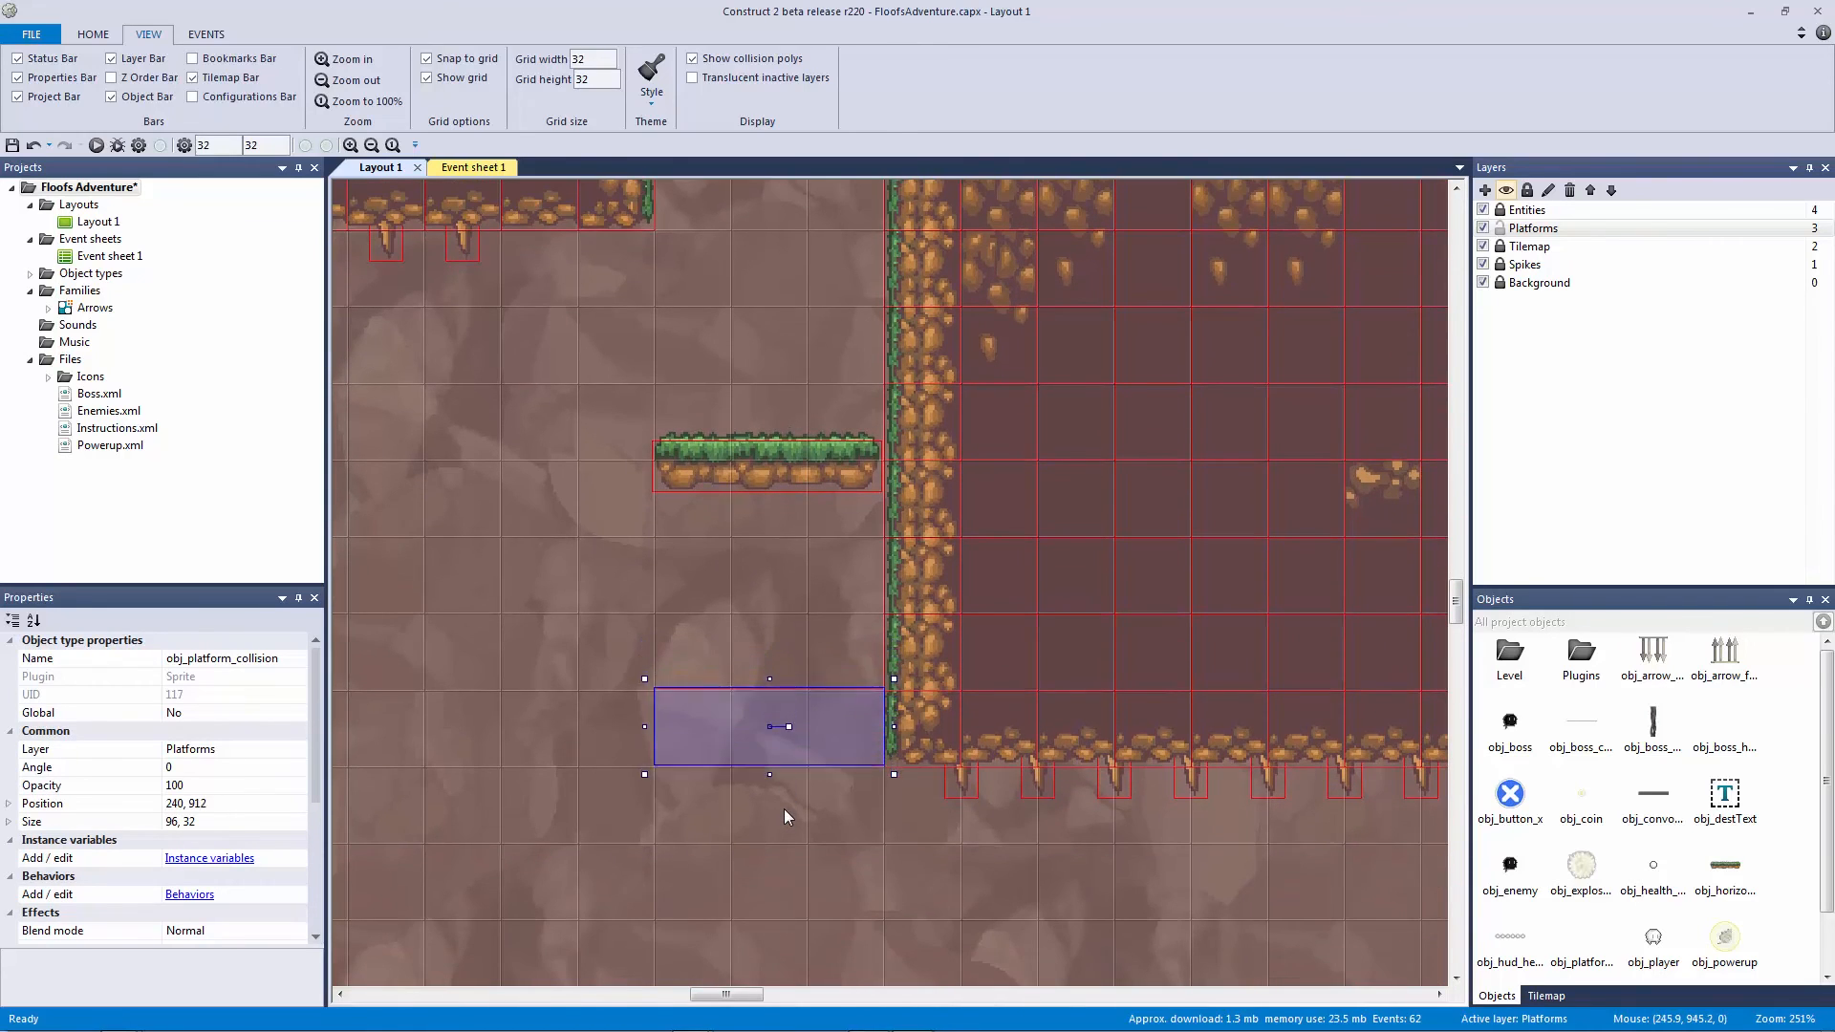
pyautogui.click(725, 543)
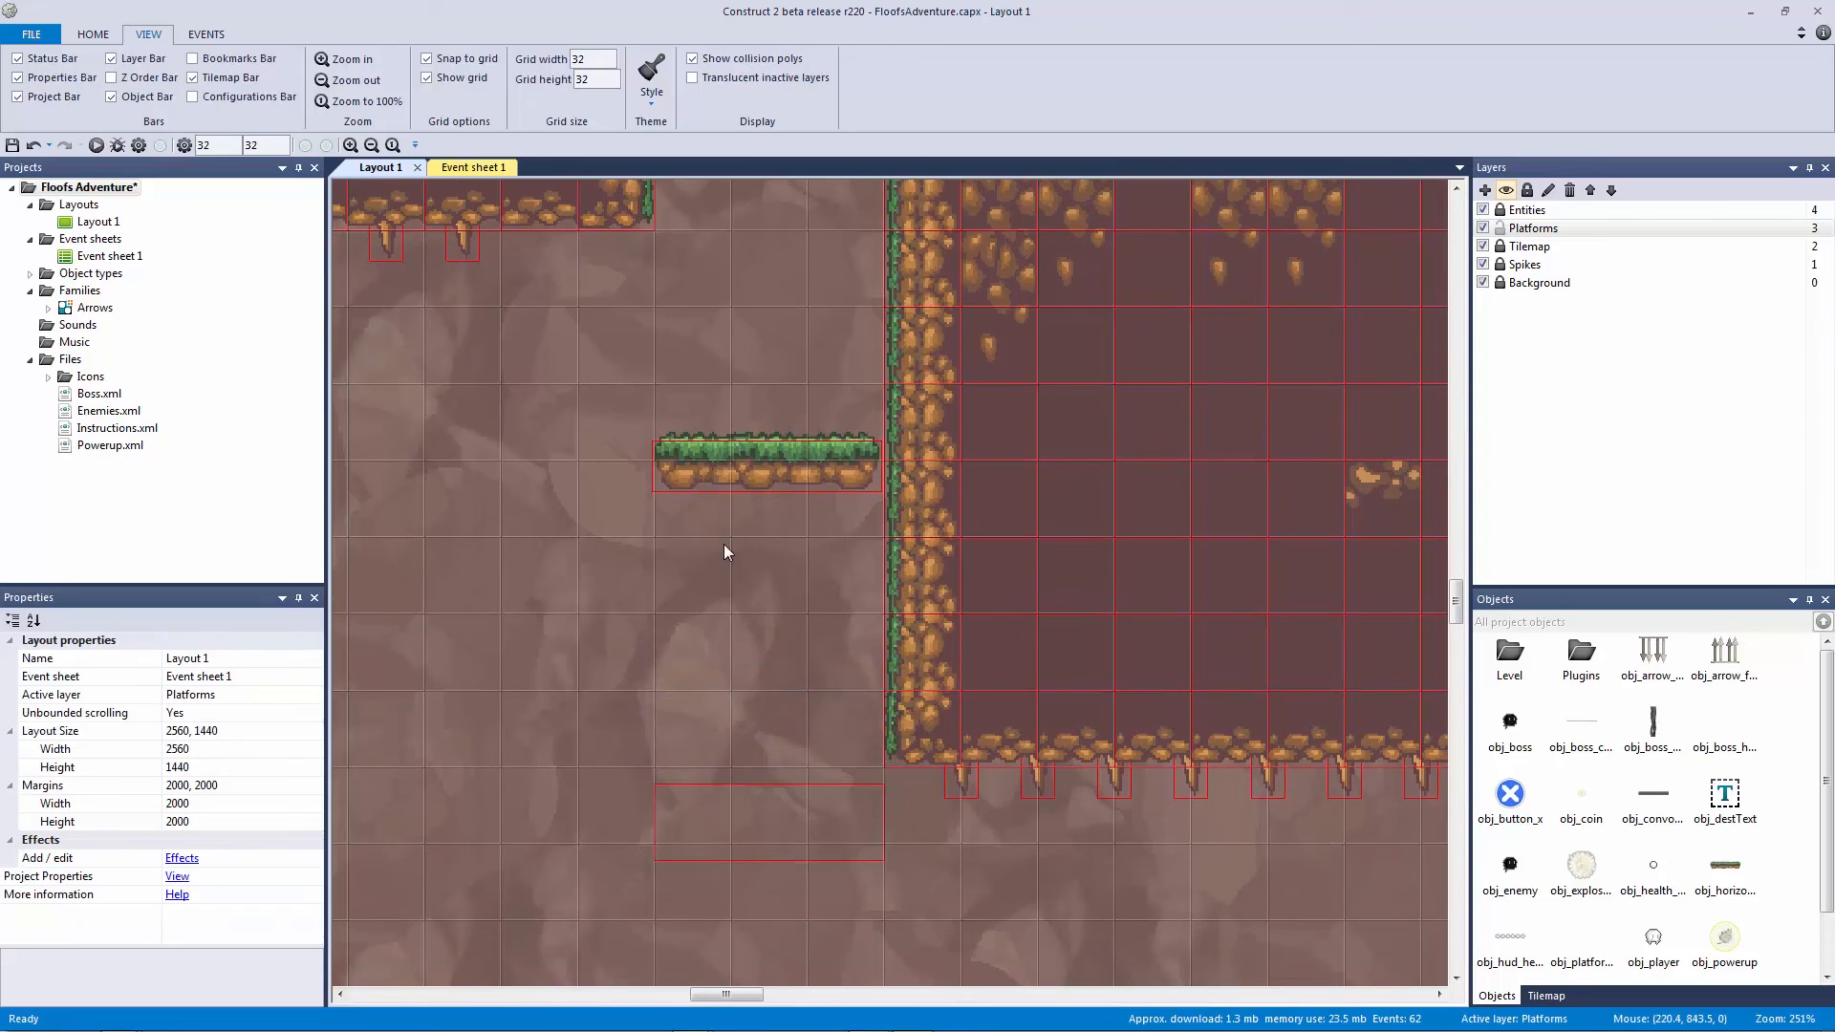
# Step: Nudge the west shaft's moving platform two pixels west, away from the grassy wall, and save the project
pyautogui.click(738, 454)
pyautogui.press('Left')
pyautogui.press('Left')
pyautogui.click(753, 612)
pyautogui.hotkey('ctrl', 's')
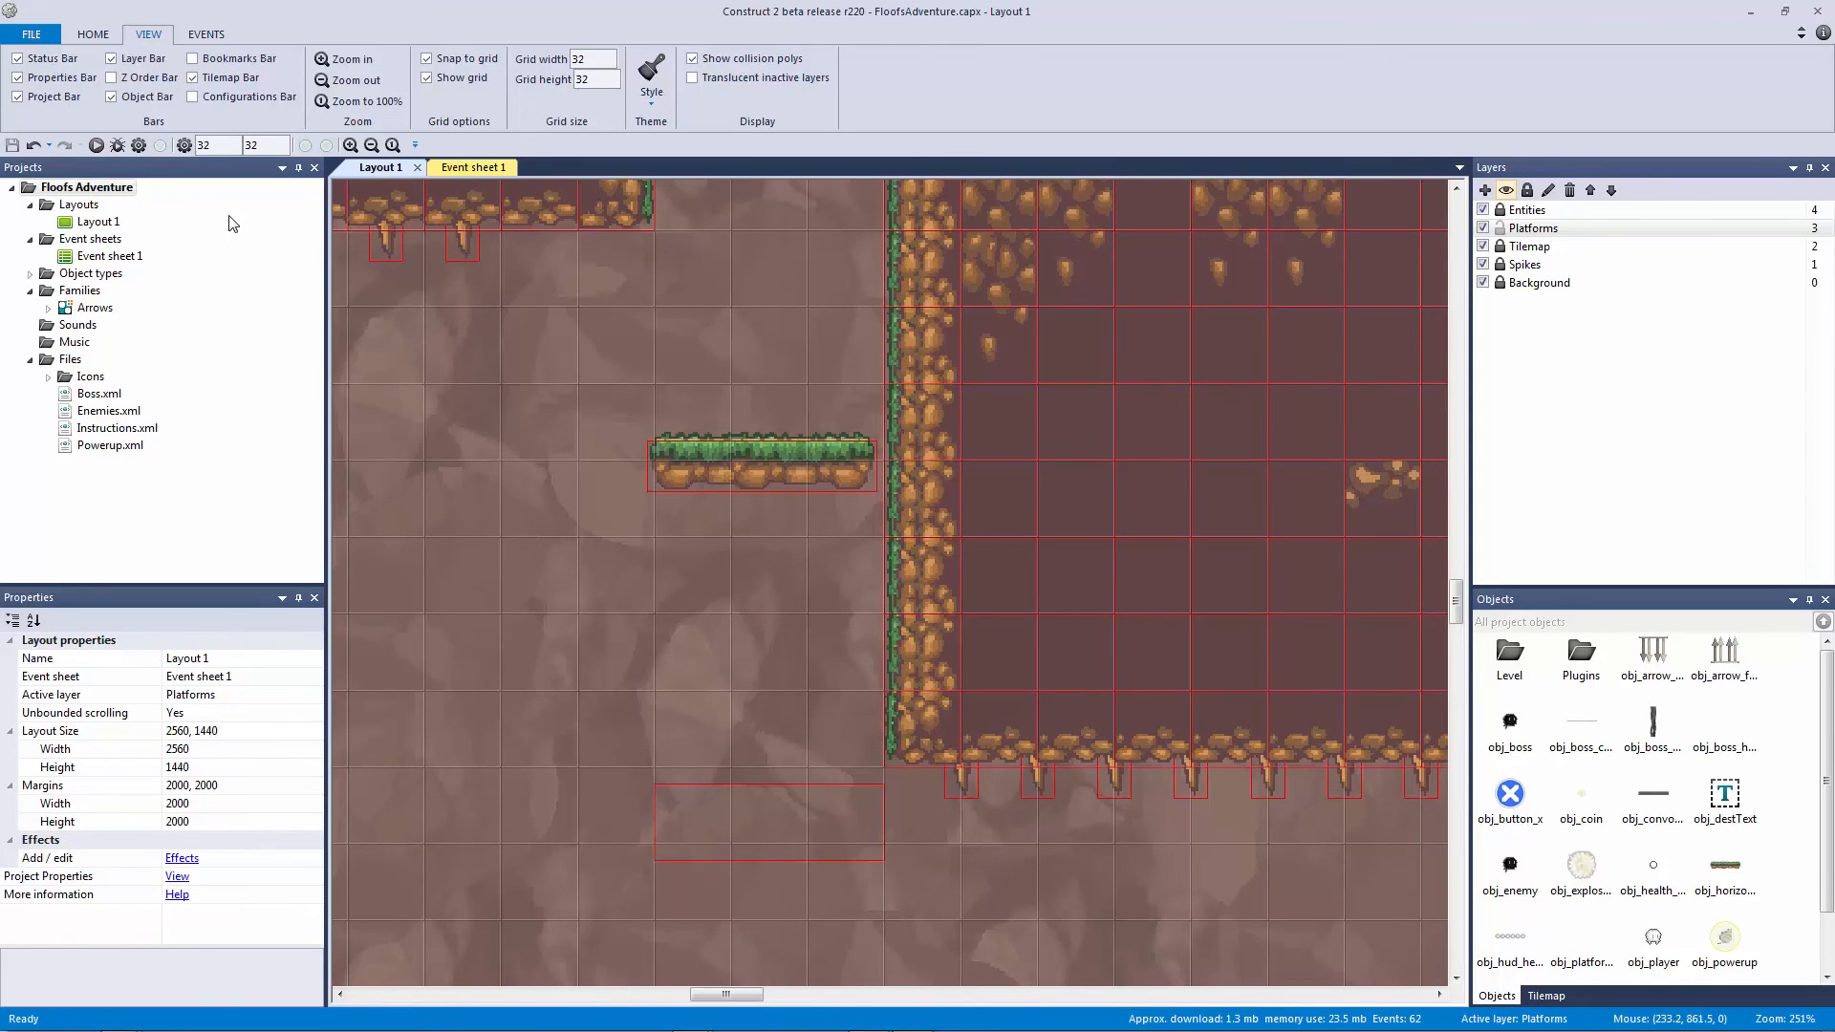
# Step: Run the layout again and guide the player through the upper corridor and down the east shaft to the middle corridor
pyautogui.click(96, 145)
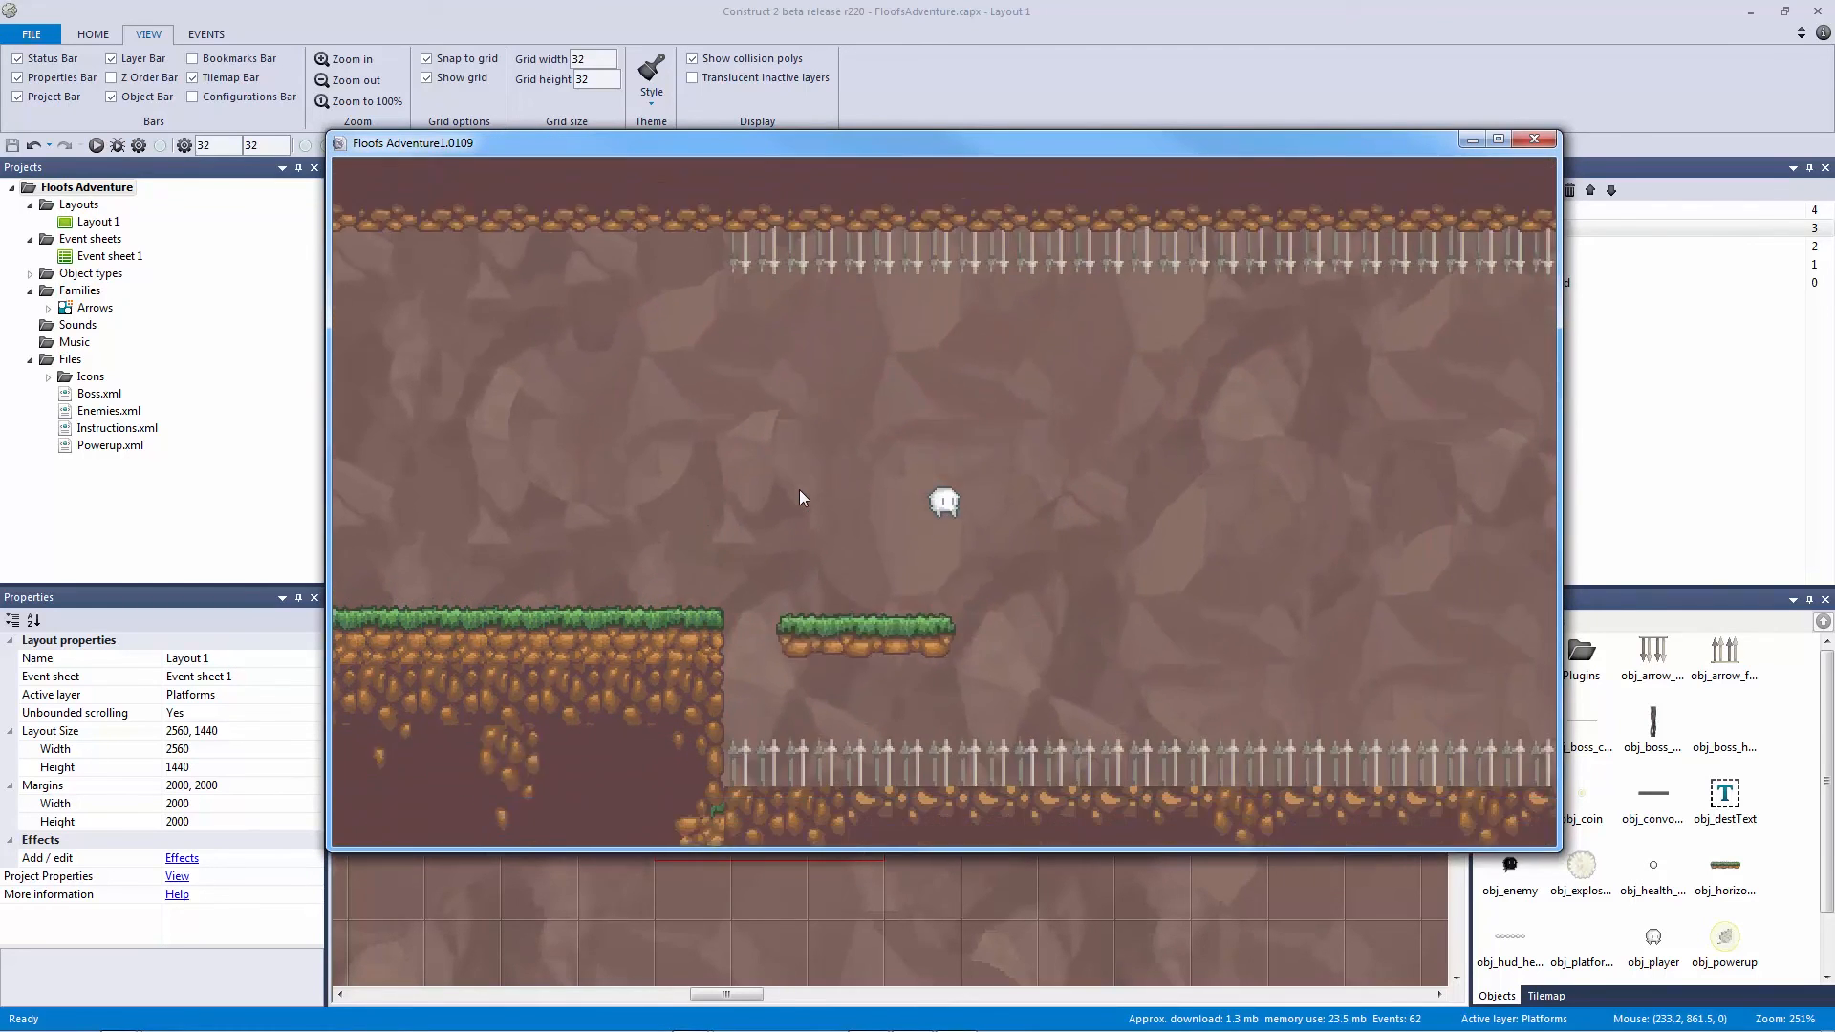
pyautogui.press('Up')
pyautogui.press('Right')
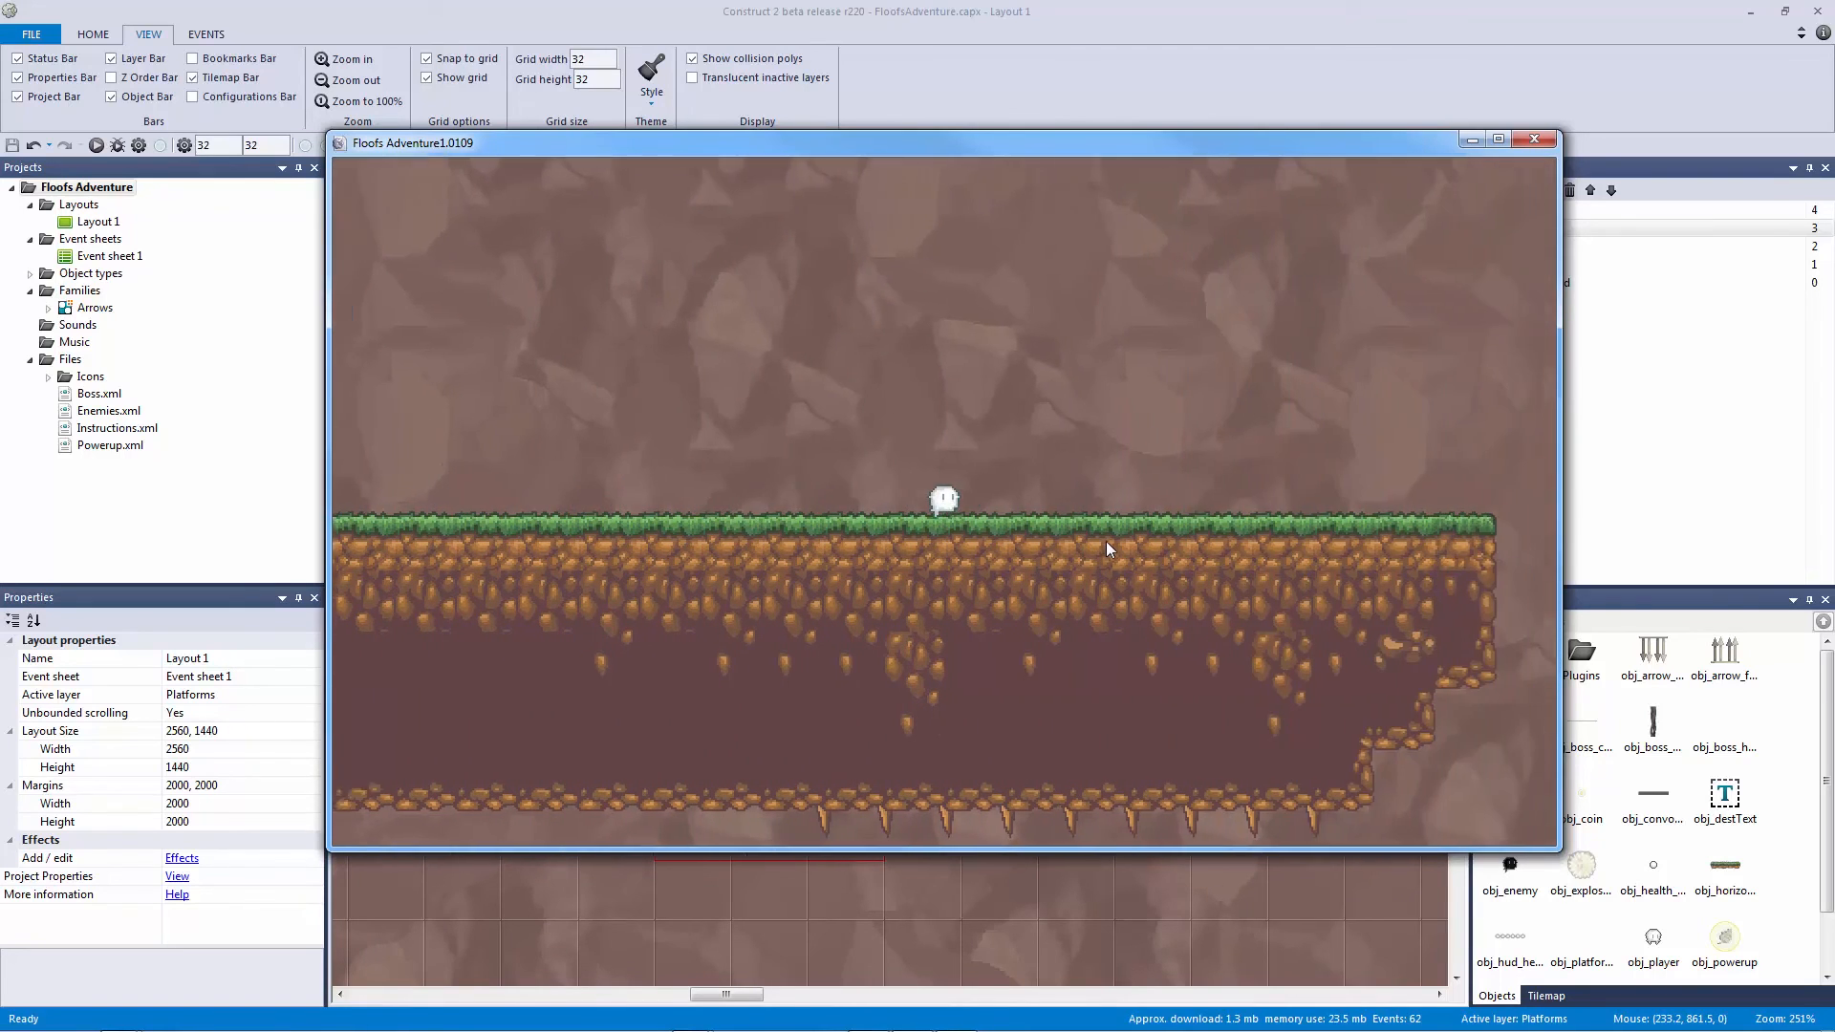
pyautogui.press('Up')
pyautogui.press('Left')
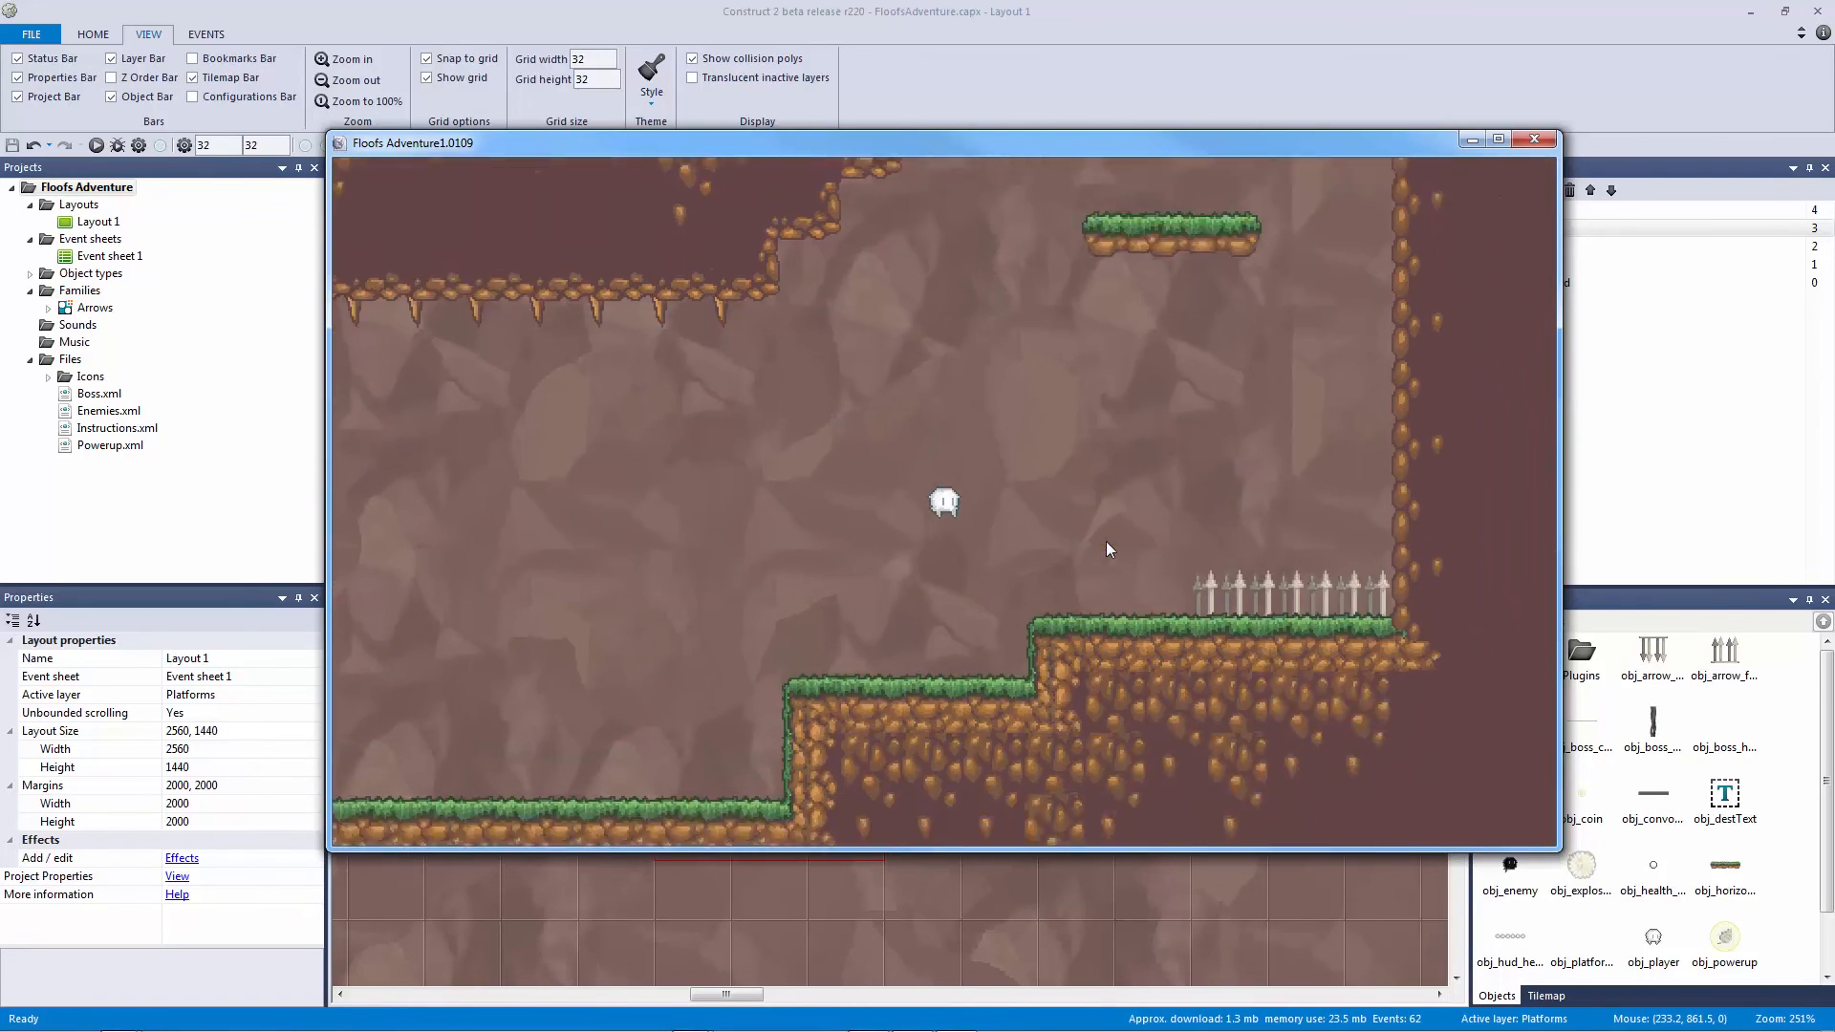
pyautogui.press('Up')
pyautogui.press('Left')
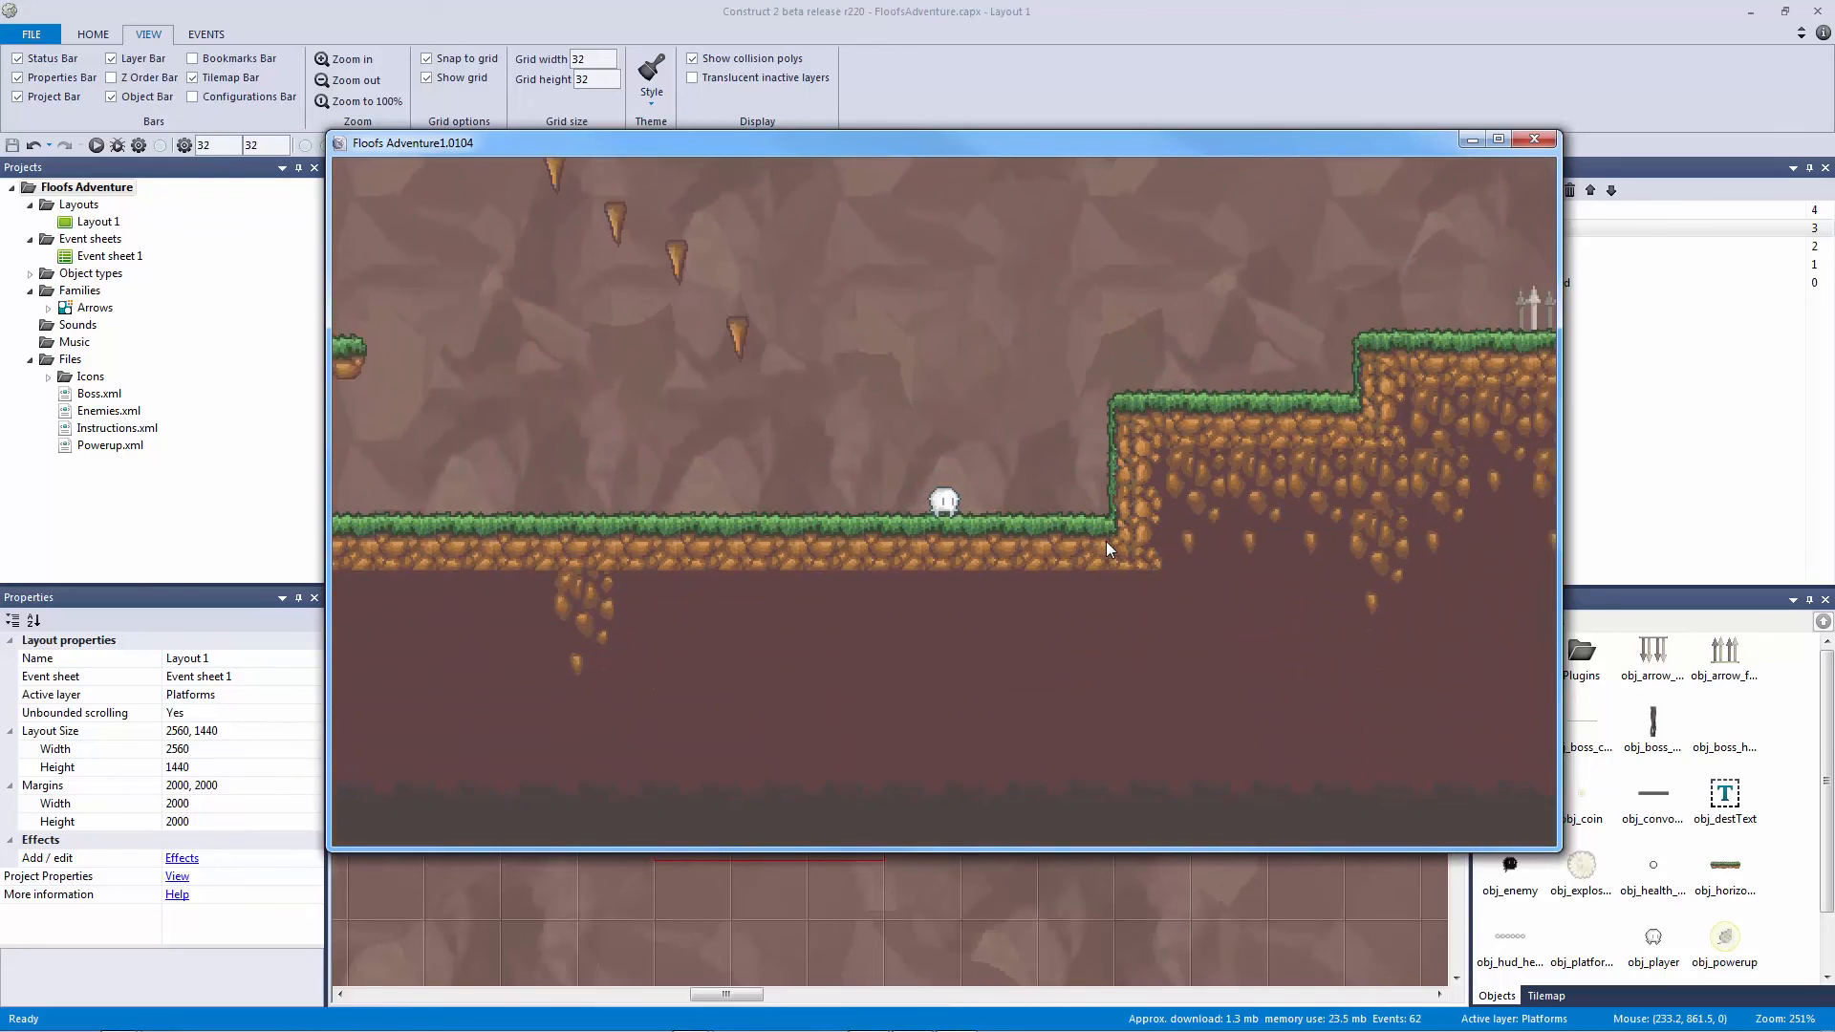
# Step: Ride the middle corridor's first moving platform west and get off just before the spike bed
pyautogui.press('Up')
pyautogui.press('Right')
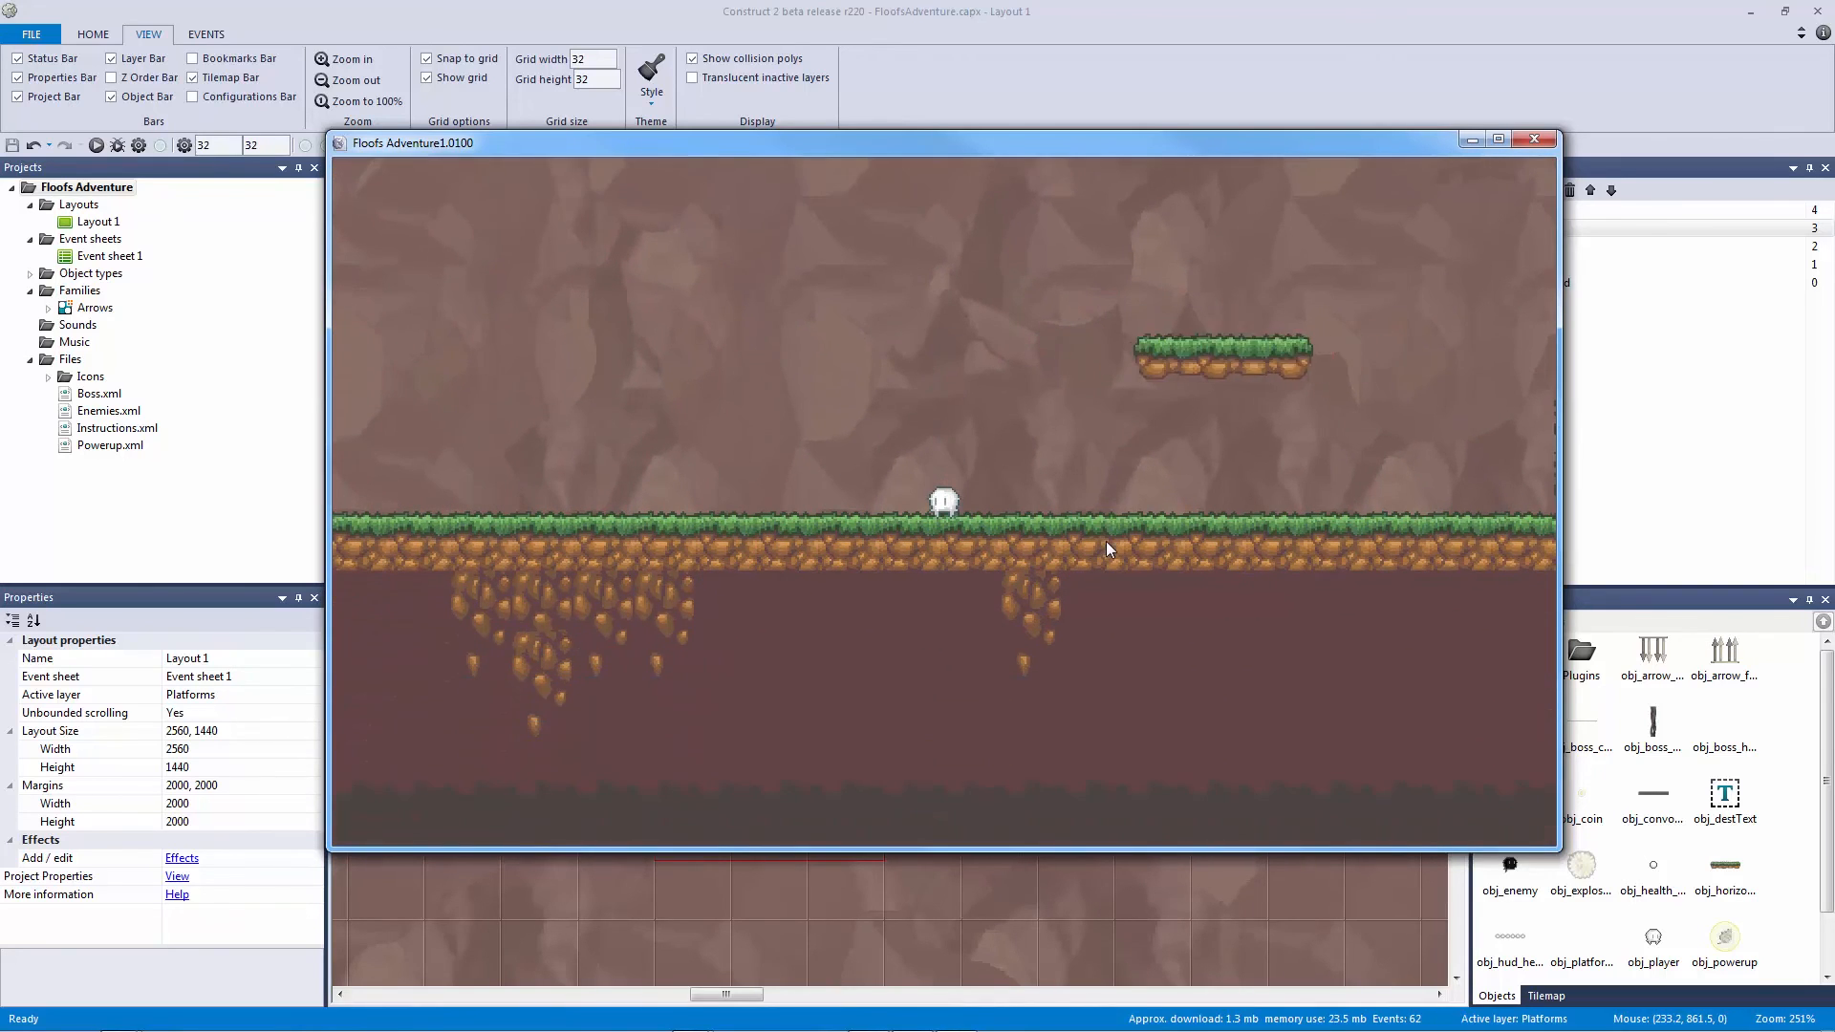
pyautogui.press('Up')
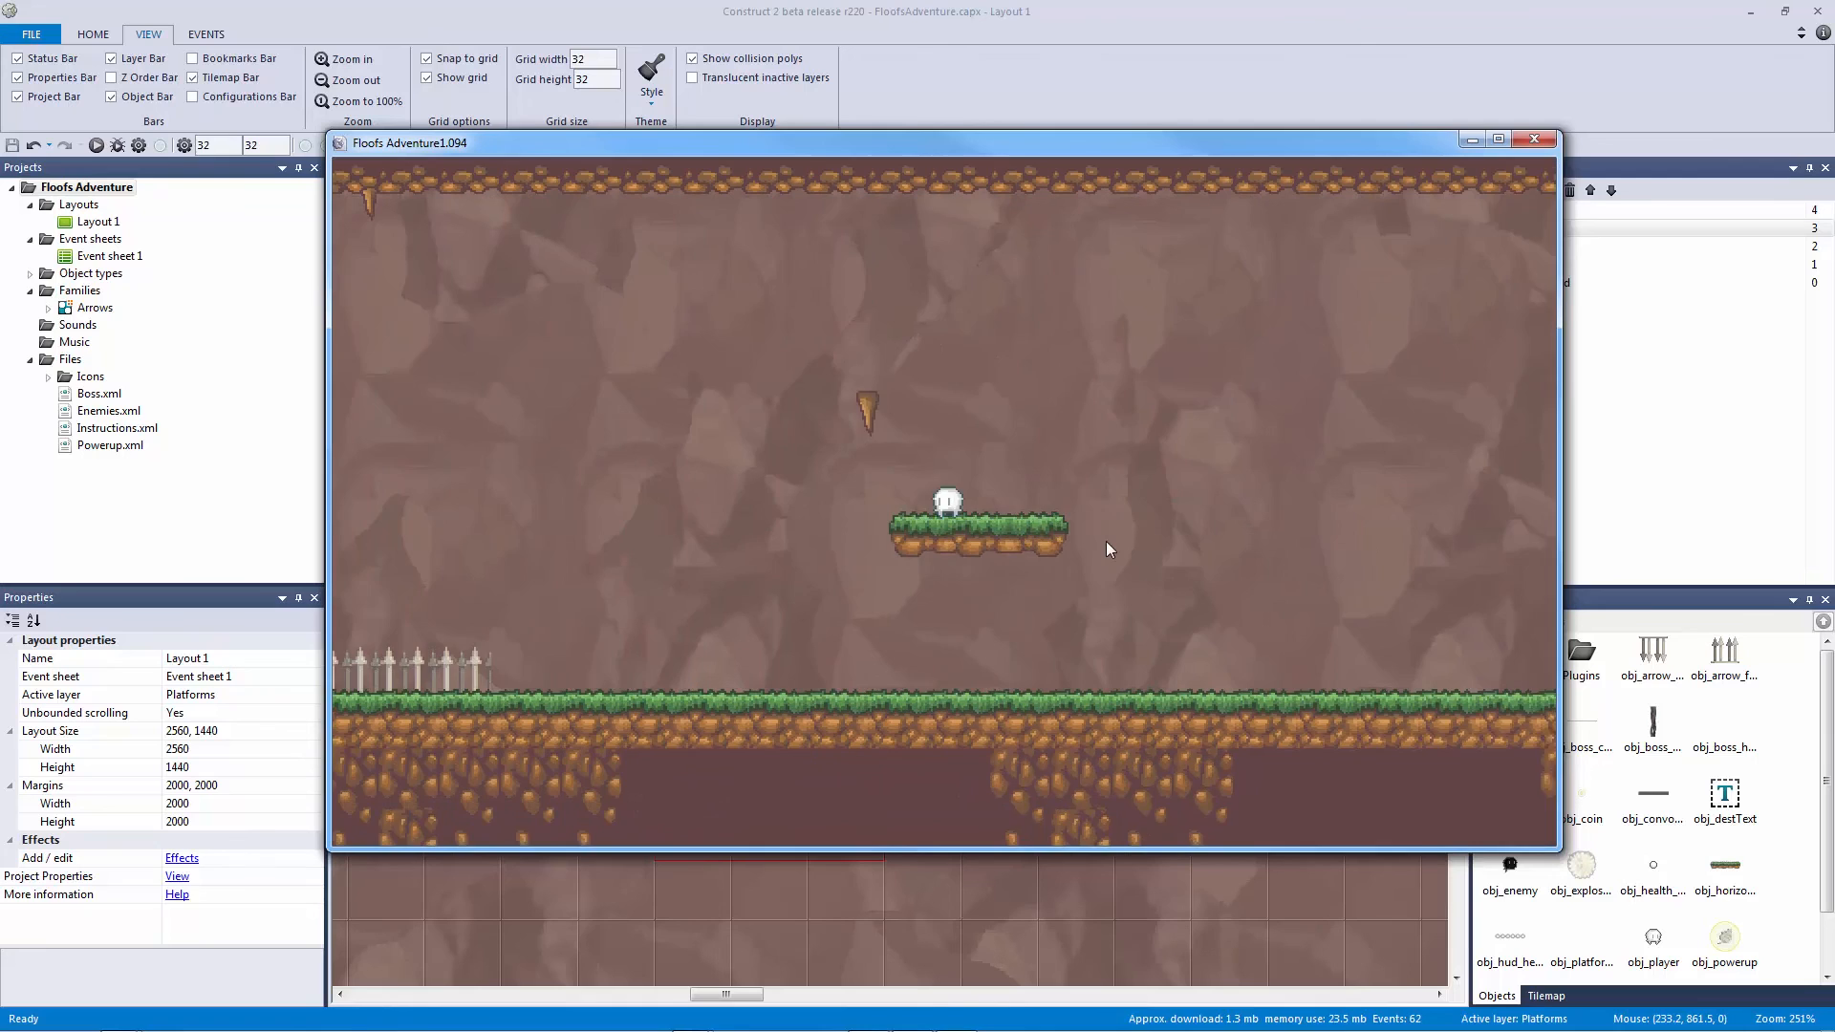
pyautogui.press('Up')
pyautogui.press('Left')
pyautogui.press('Right')
pyautogui.press('Left')
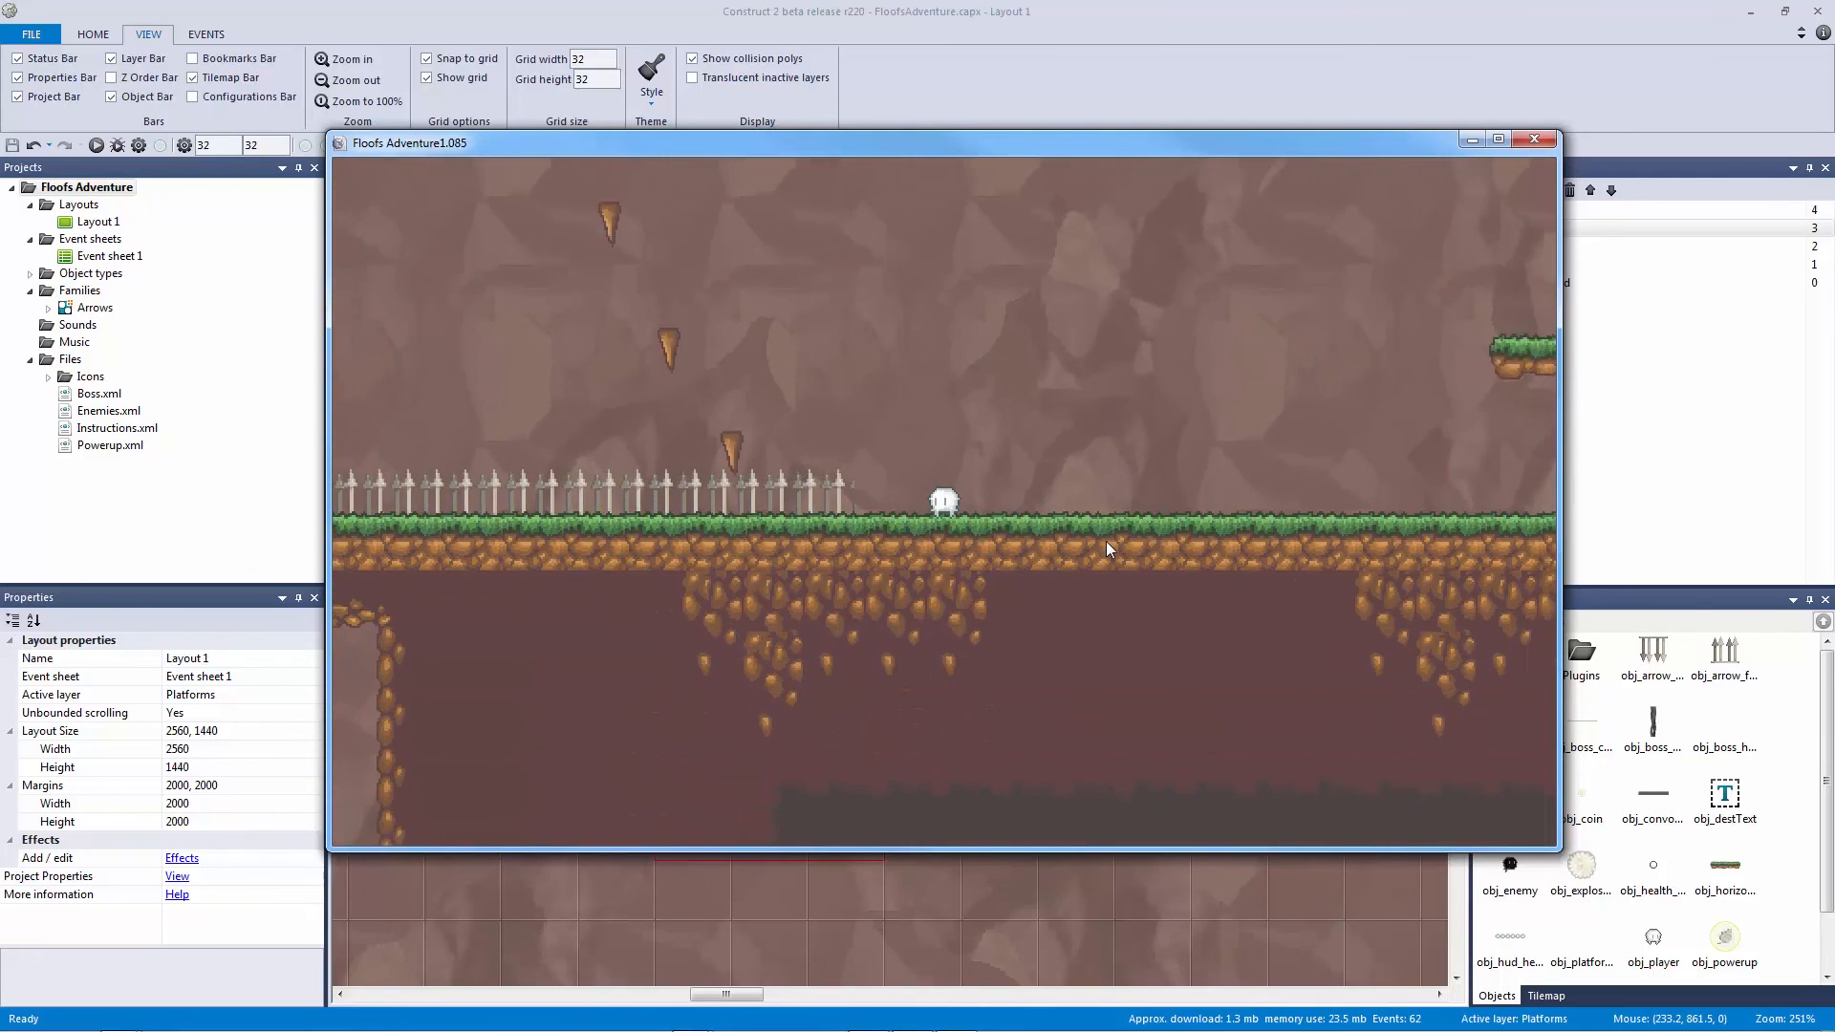
# Step: Carry the player over the spike bed on the second moving platform and on to the ledge beside the west shaft
pyautogui.press('Up')
pyautogui.press('Left')
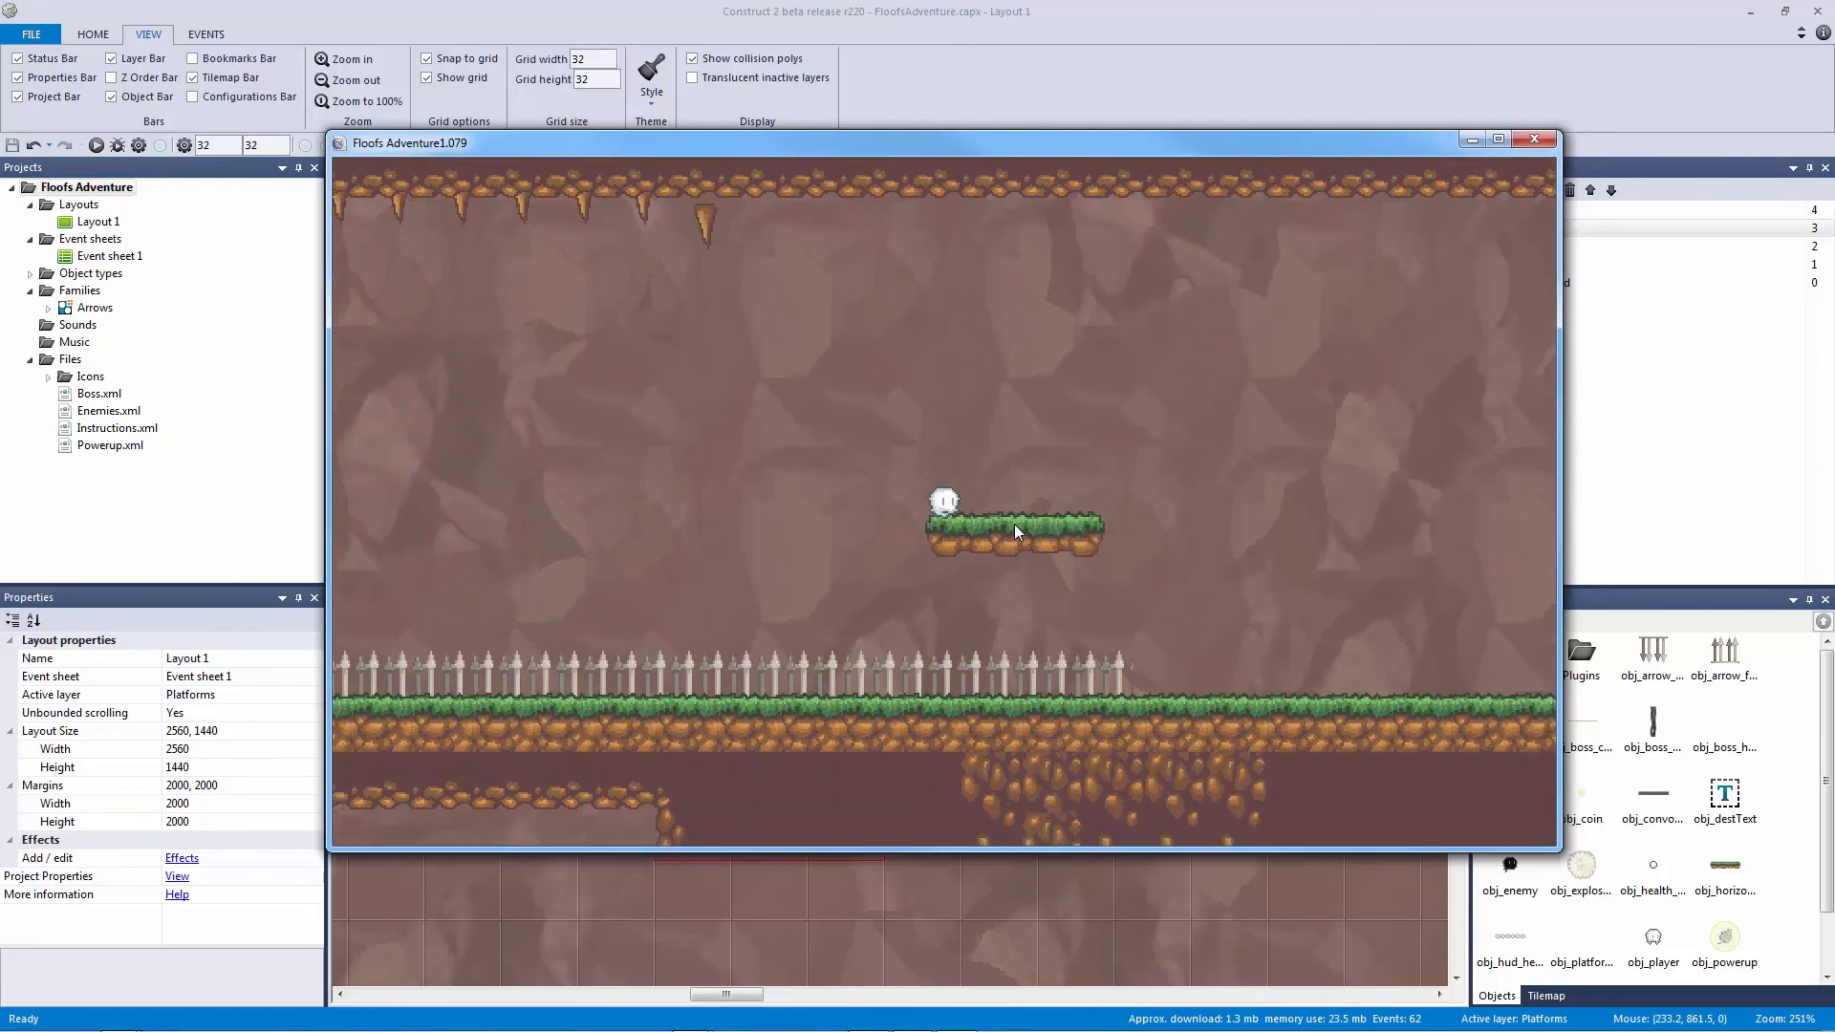
pyautogui.press('Right')
pyautogui.press('Right')
pyautogui.press('Up')
pyautogui.press('Left')
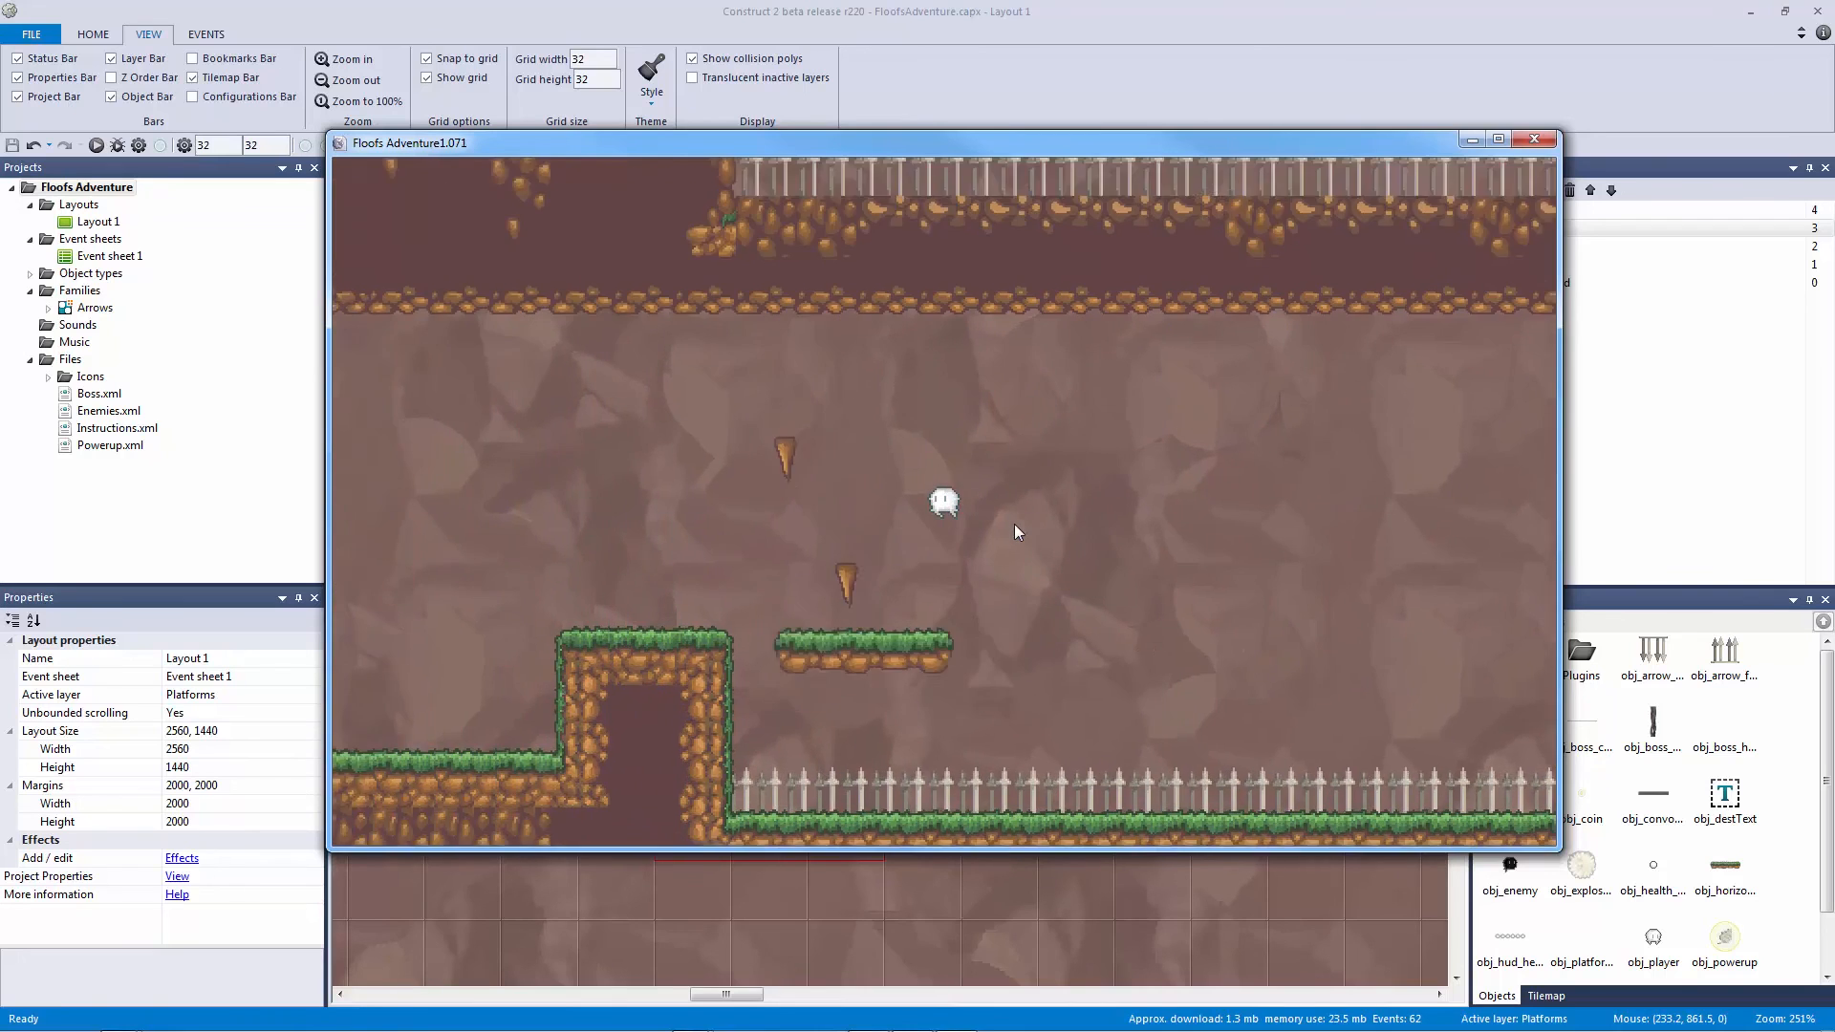
pyautogui.press('Left')
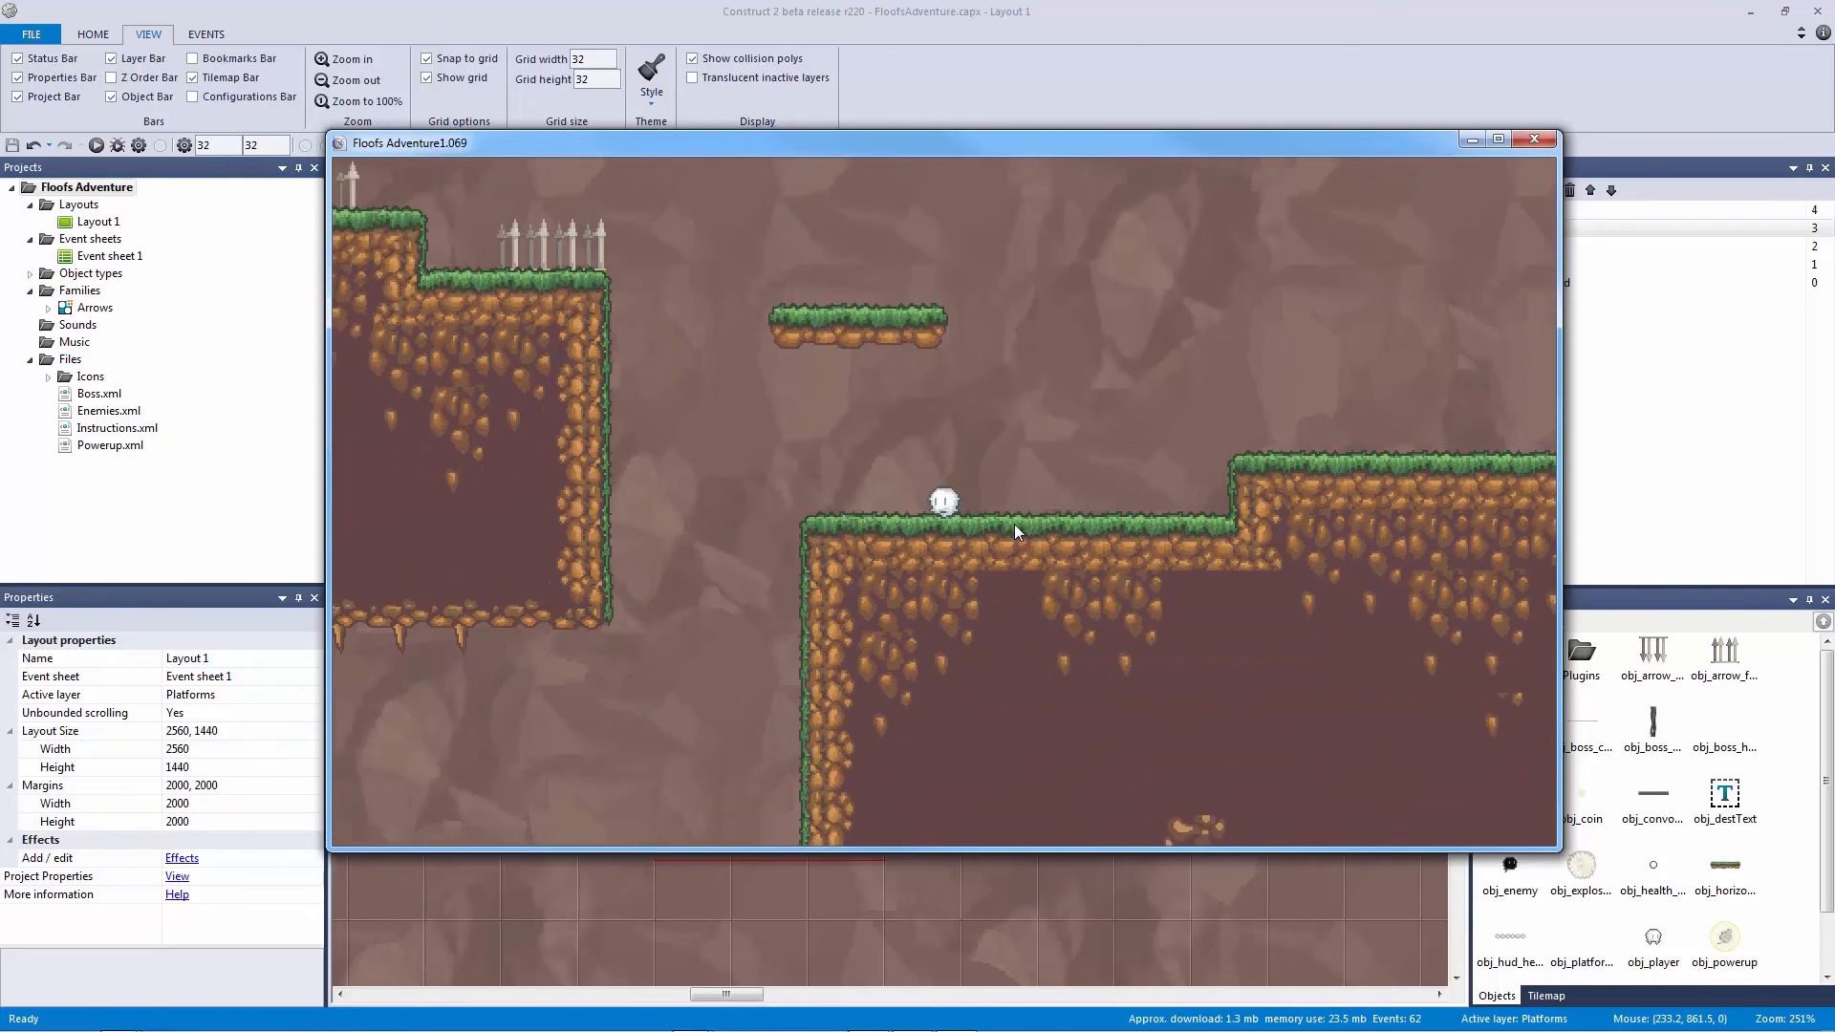
# Step: Drop the player down the west shaft to the floor below and close the preview
pyautogui.press('Left')
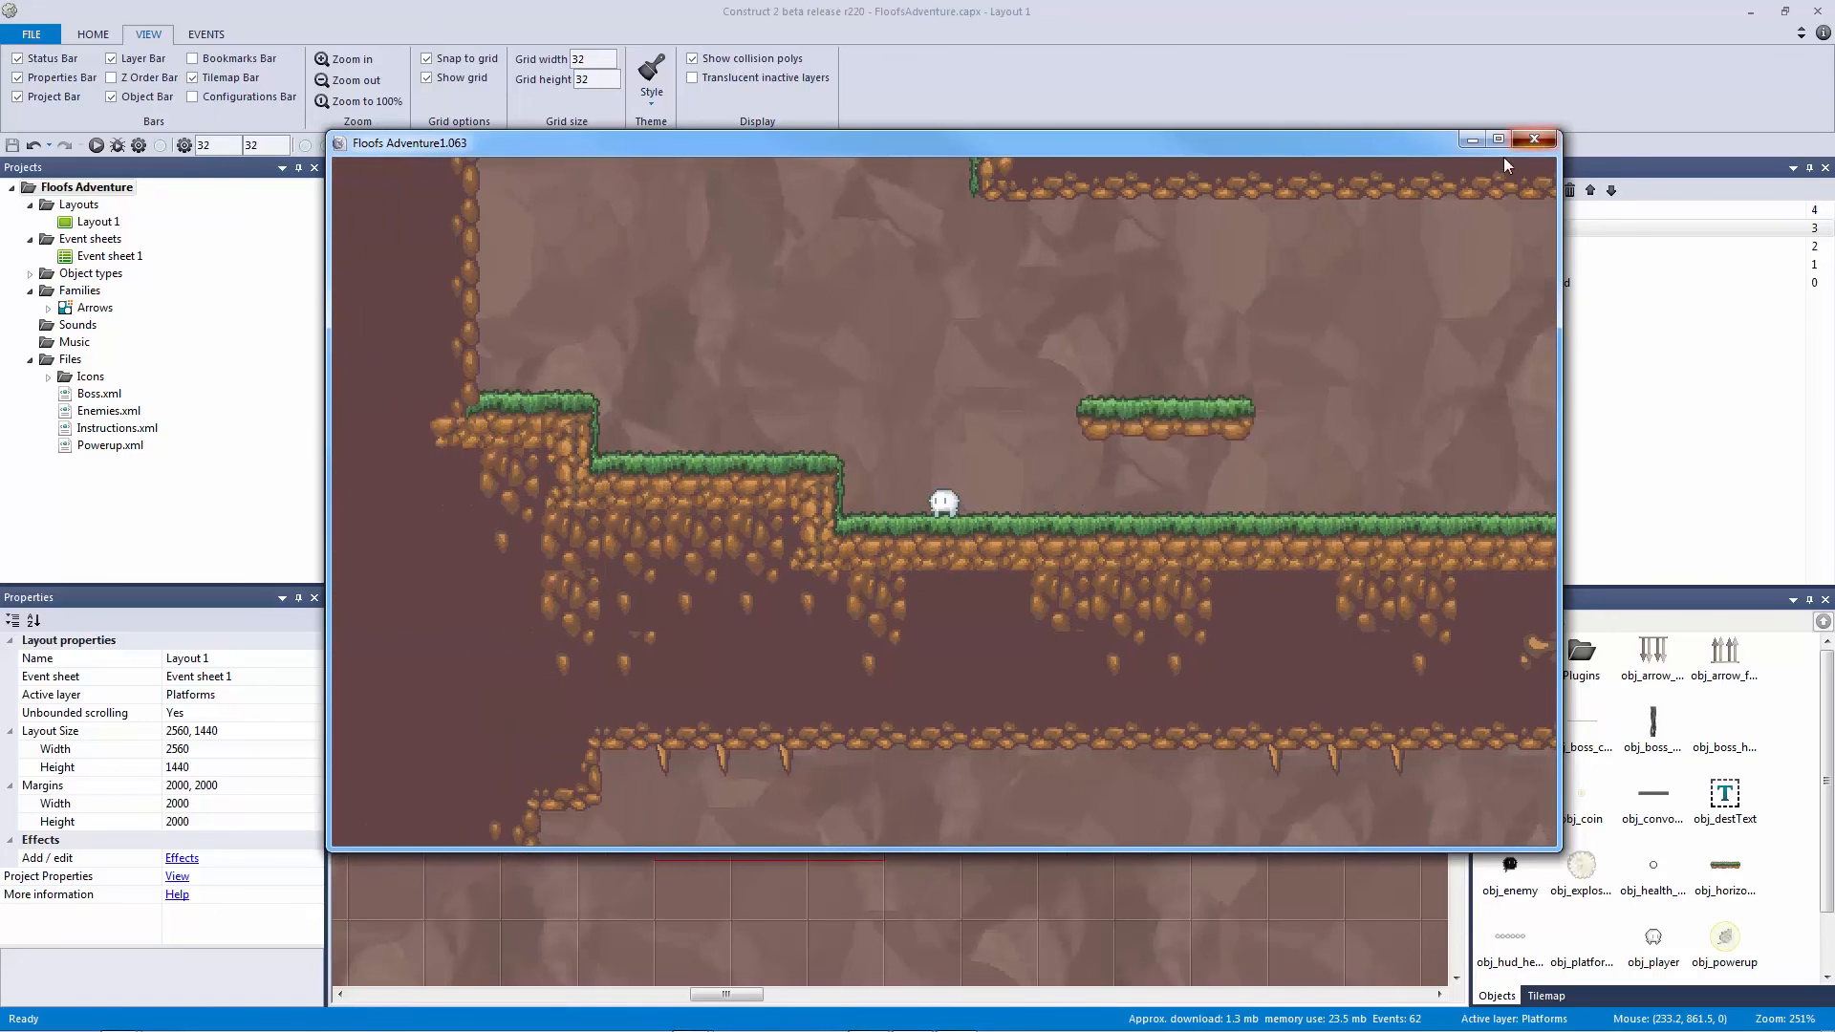
pyautogui.click(1533, 139)
# Step: Reshape the west shaft's upper collision block into a vertical 32 by 288 block and place it at 192, 832 beside the moving platform
pyautogui.click(756, 472)
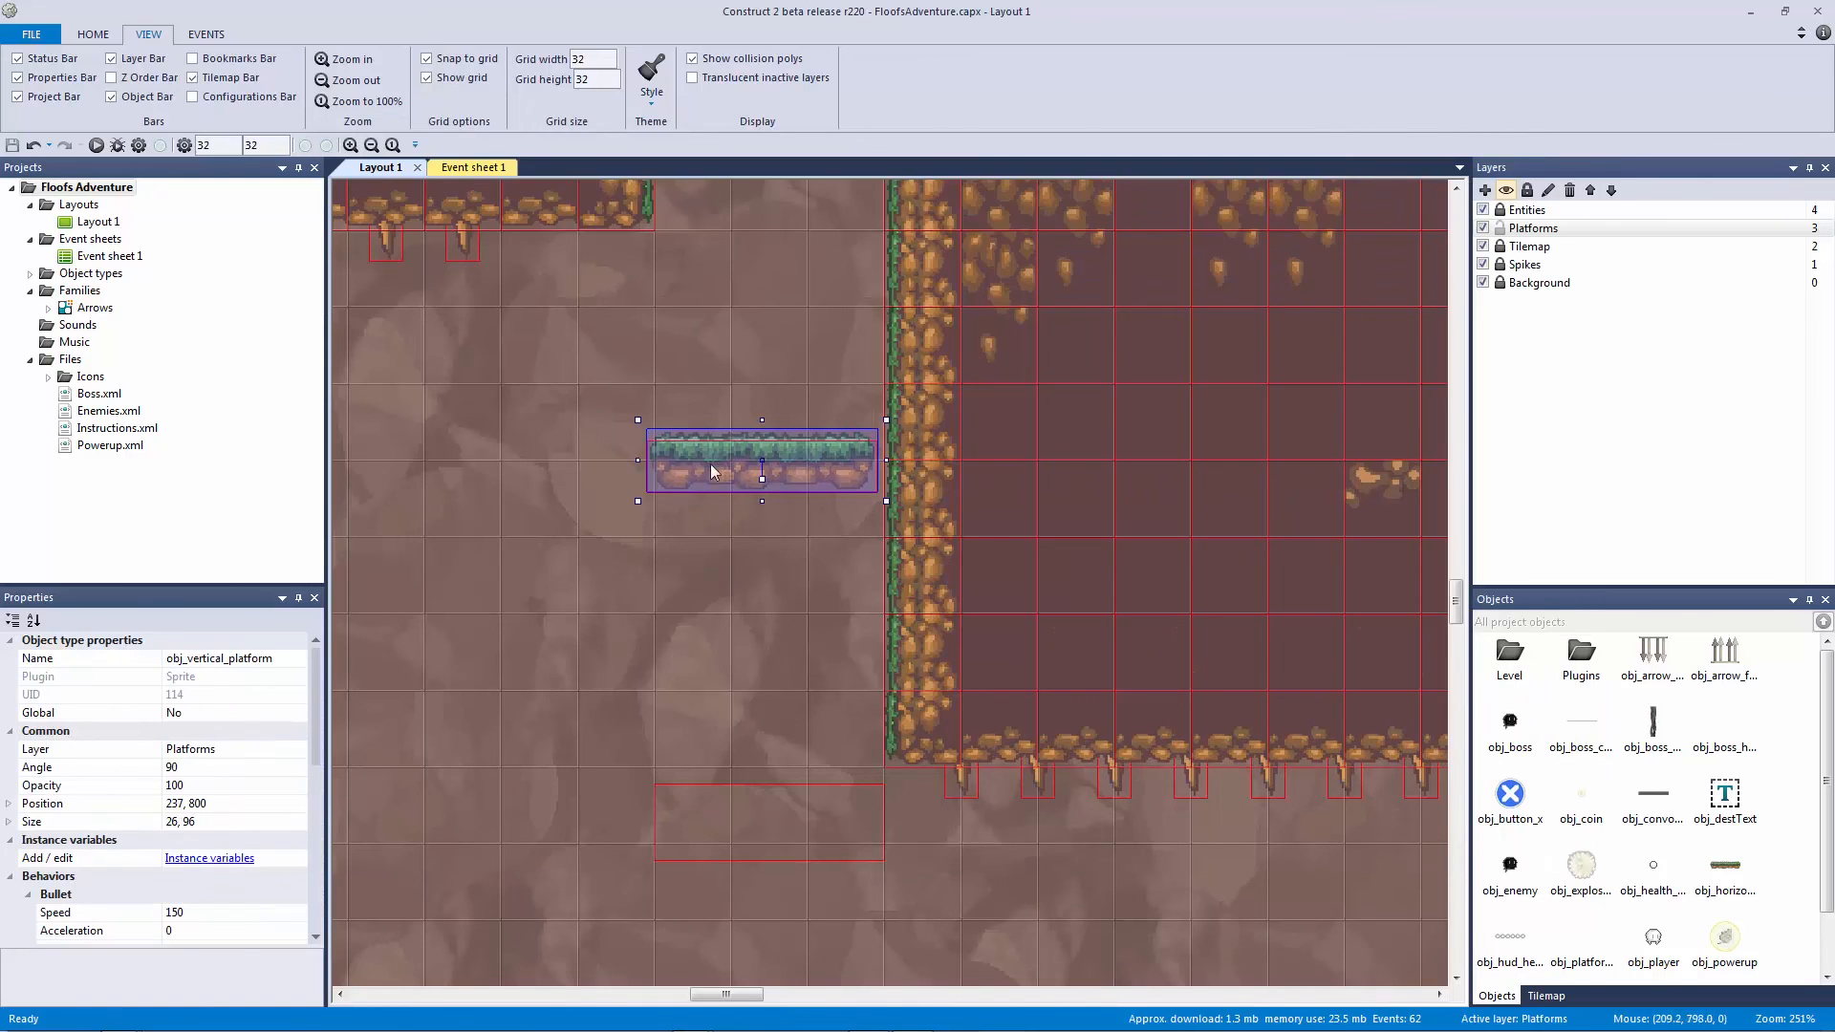
pyautogui.keyDown('ctrl'); pyautogui.scroll(-5, 746, 522); pyautogui.keyUp('ctrl')
pyautogui.moveTo(814, 367); pyautogui.dragTo(820, 928)
pyautogui.moveTo(780, 860); pyautogui.dragTo(734, 816)
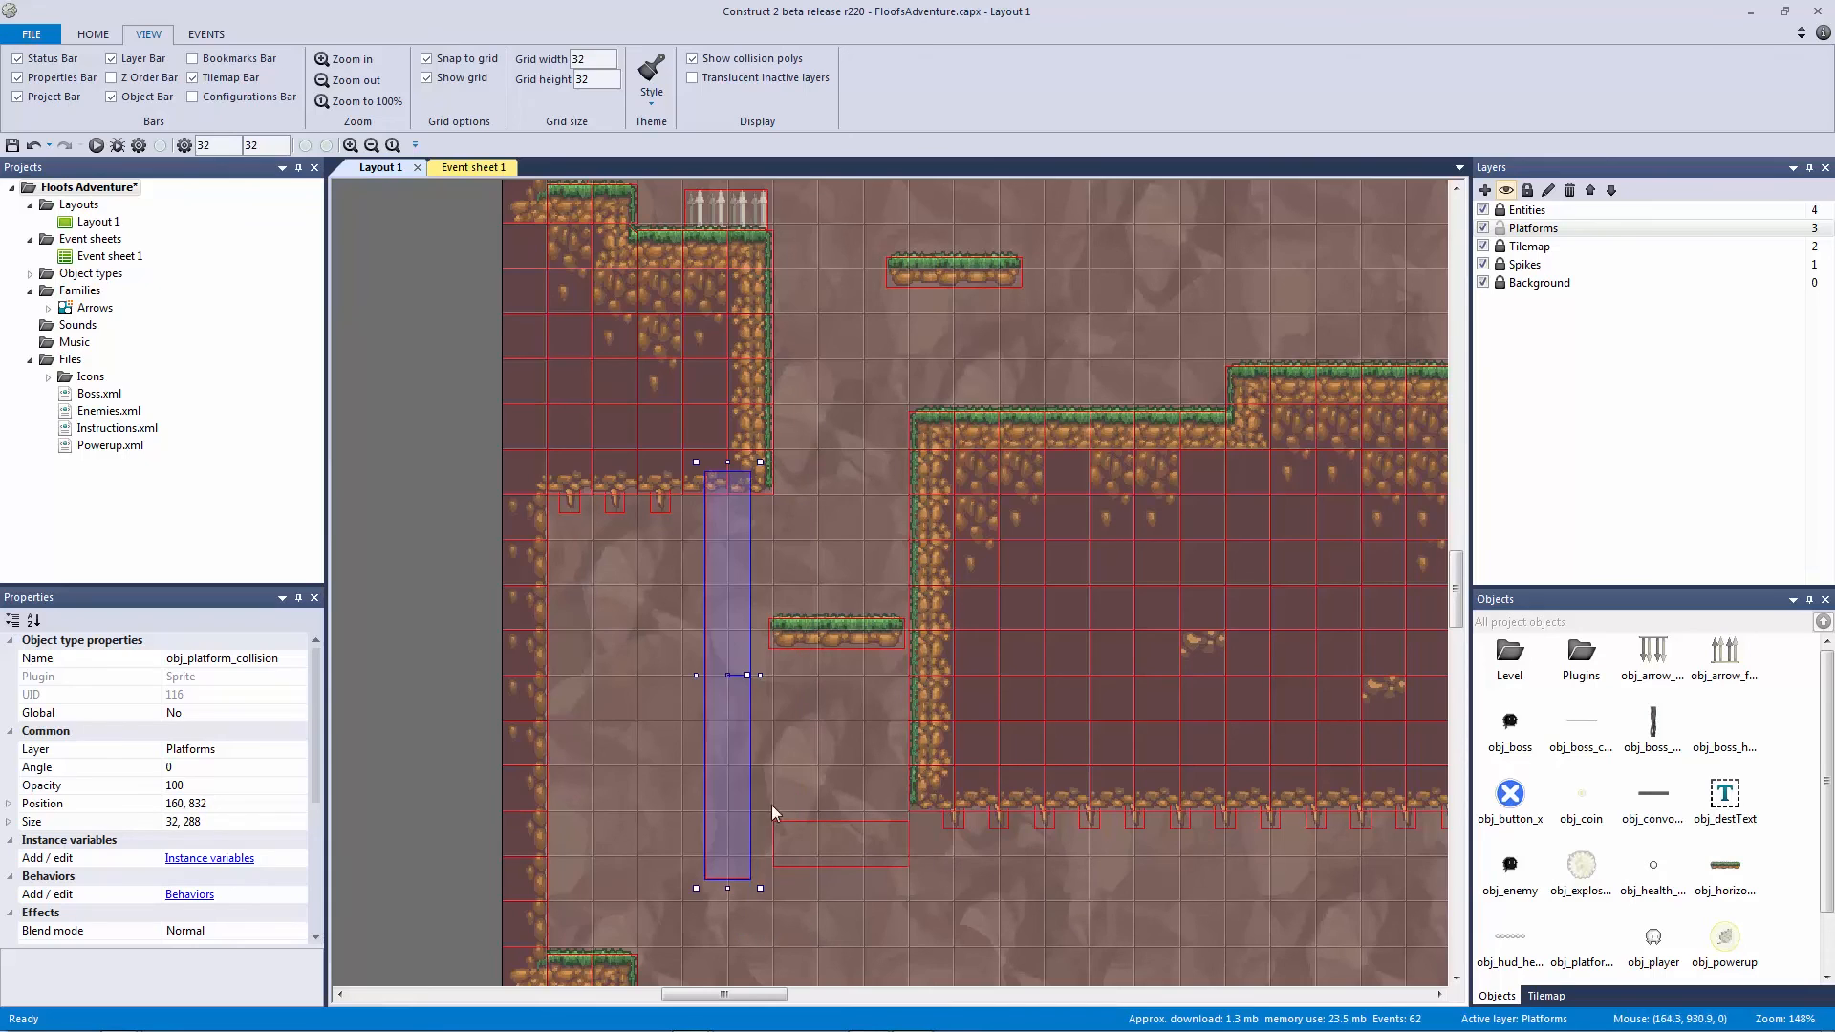
pyautogui.moveTo(846, 764); pyautogui.dragTo(828, 647, button='middle')
pyautogui.moveTo(703, 652); pyautogui.dragTo(708, 656)
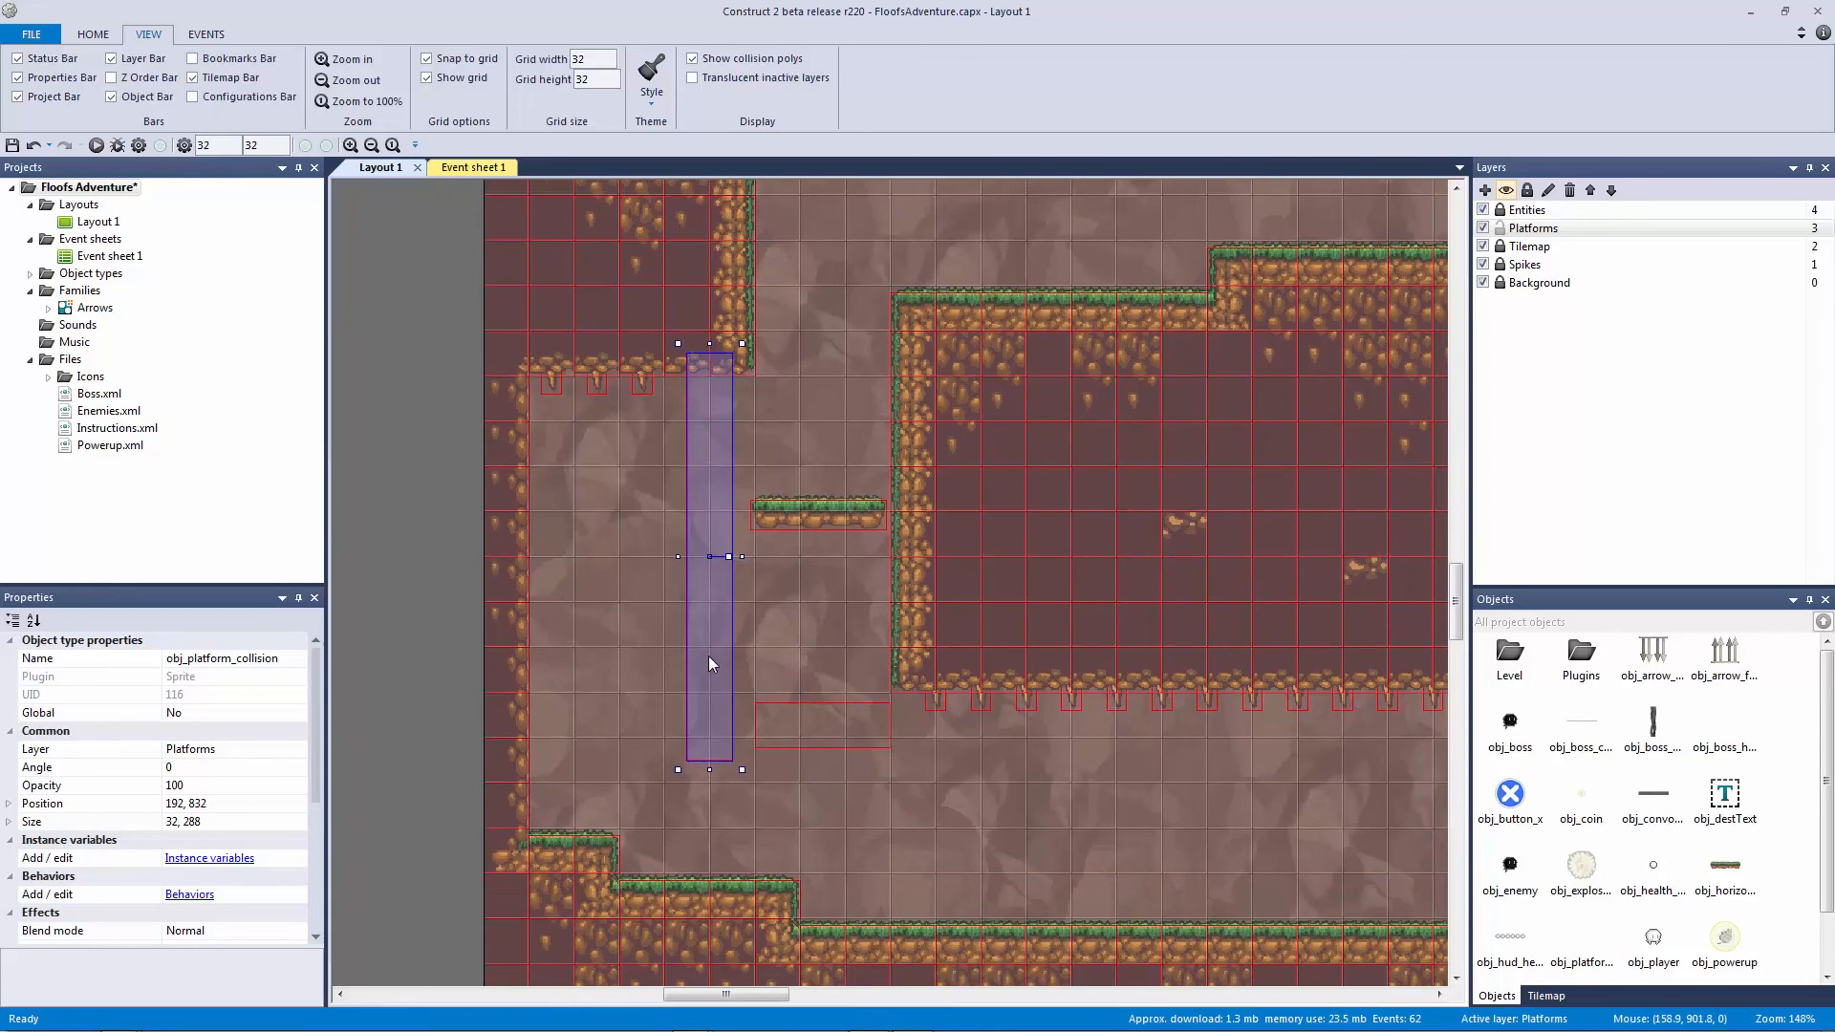
# Step: Move the west shaft's lower collision block closer to the moving platform, fine-positioning it at 226, 913
pyautogui.click(827, 730)
pyautogui.moveTo(828, 729); pyautogui.dragTo(834, 671)
pyautogui.press('Right')
pyautogui.press('Right')
pyautogui.press('Down')
pyautogui.press('Down')
pyautogui.press('Down')
pyautogui.press('Down')
pyautogui.press('Down')
pyautogui.press('Down')
pyautogui.press('Down')
pyautogui.press('Down')
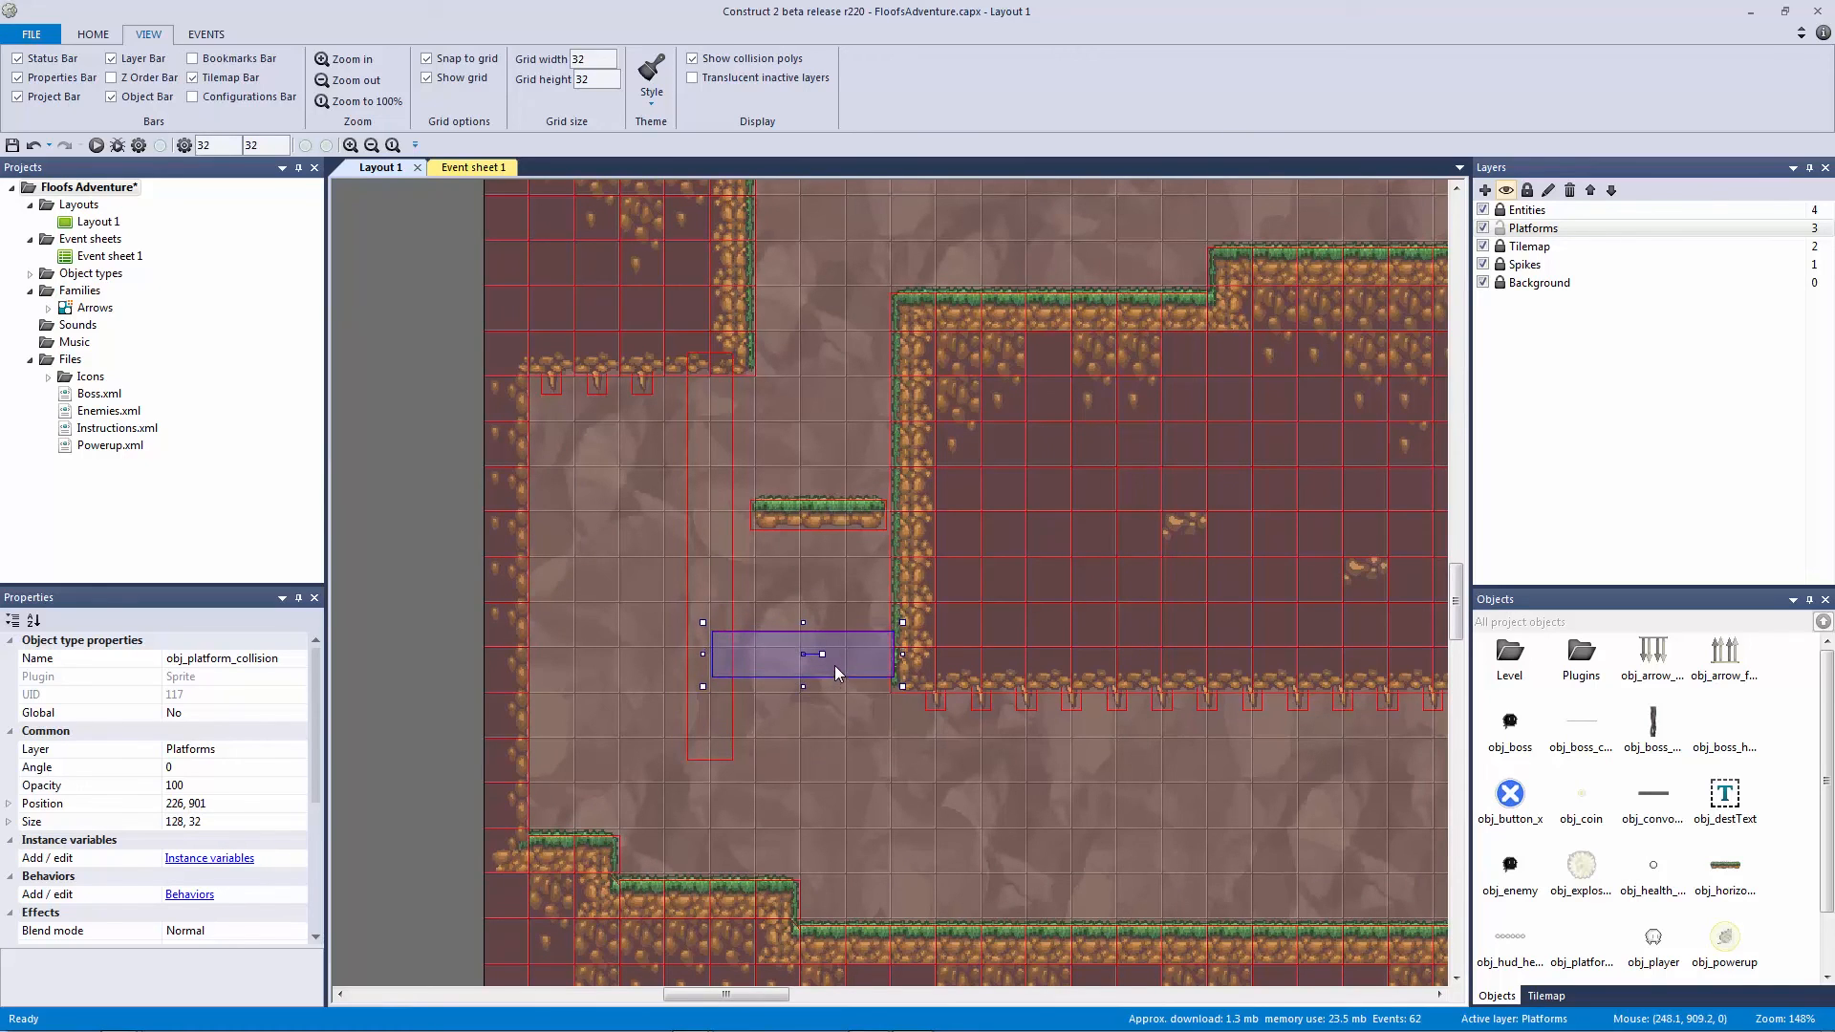
pyautogui.press('Down')
pyautogui.press('Down')
pyautogui.press('Down')
pyautogui.press('Down')
pyautogui.press('Down')
pyautogui.press('Down')
pyautogui.press('Down')
pyautogui.press('Down')
pyautogui.press('Down')
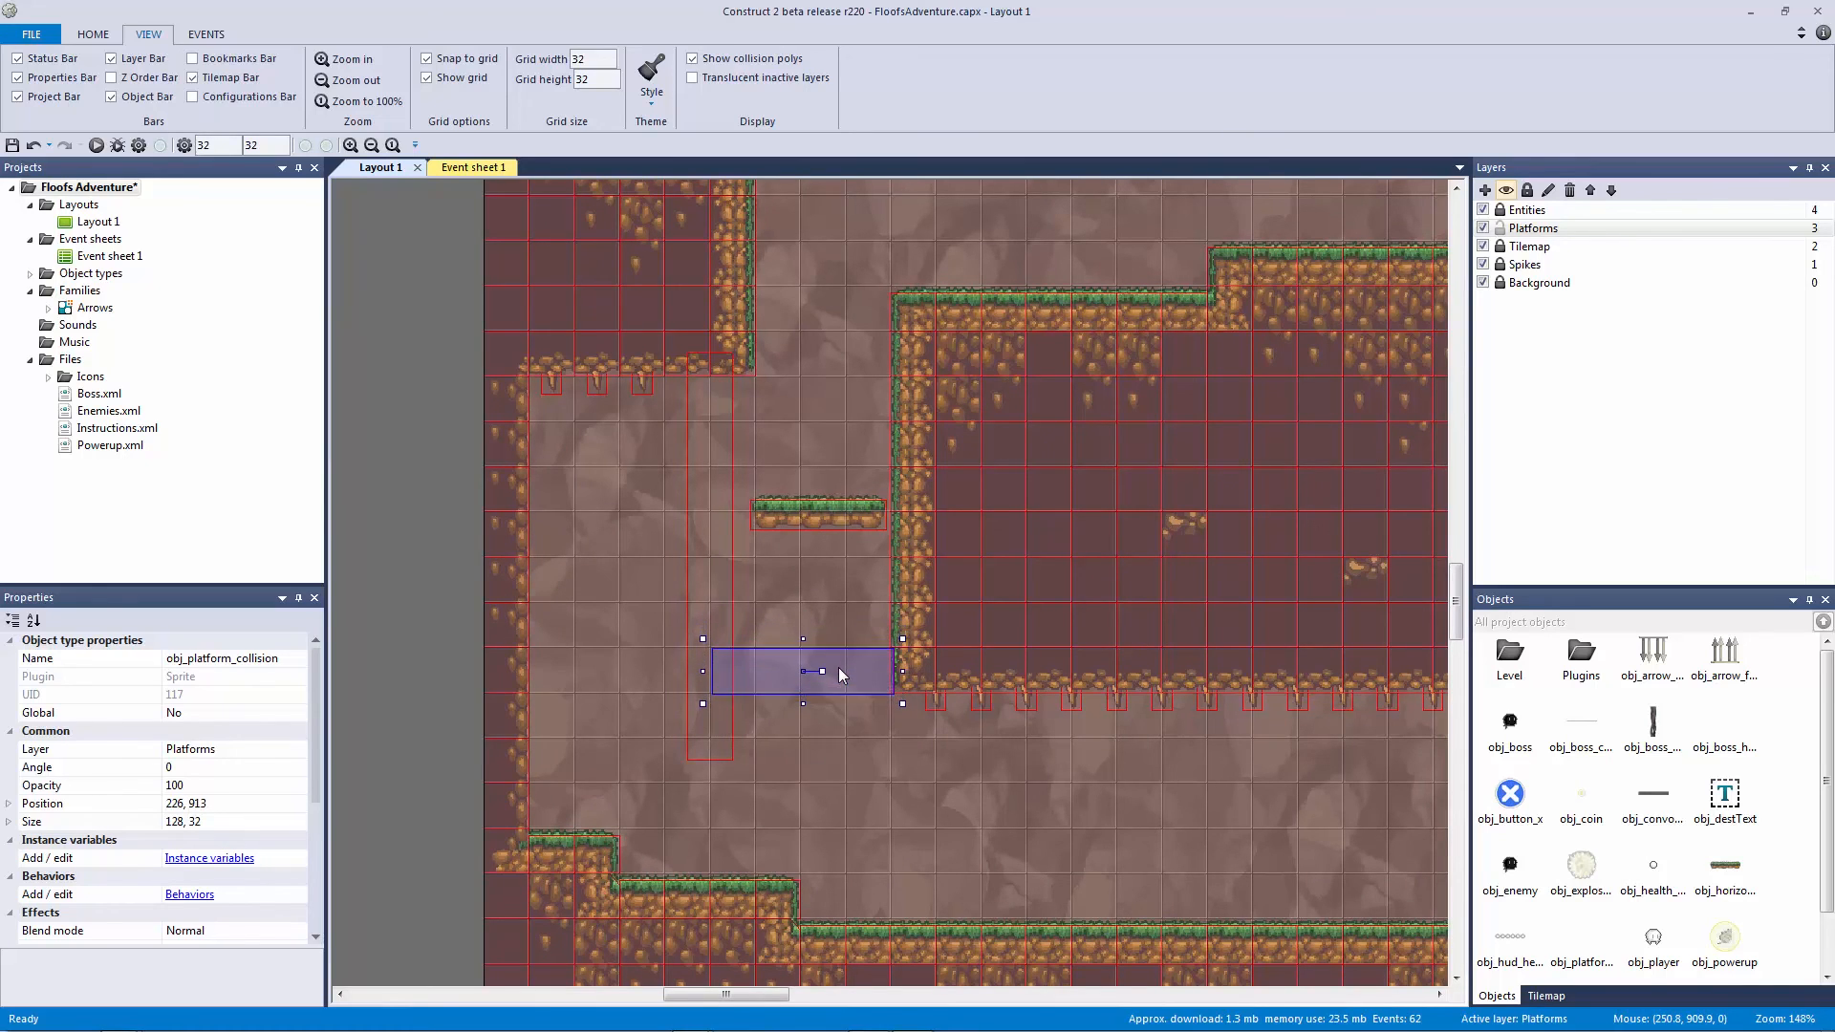
# Step: Paste another collision block across the west shaft above the moving platform and save the project
pyautogui.hotkey('ctrl', 'v')
pyautogui.click(760, 391)
pyautogui.moveTo(803, 386); pyautogui.dragTo(845, 380)
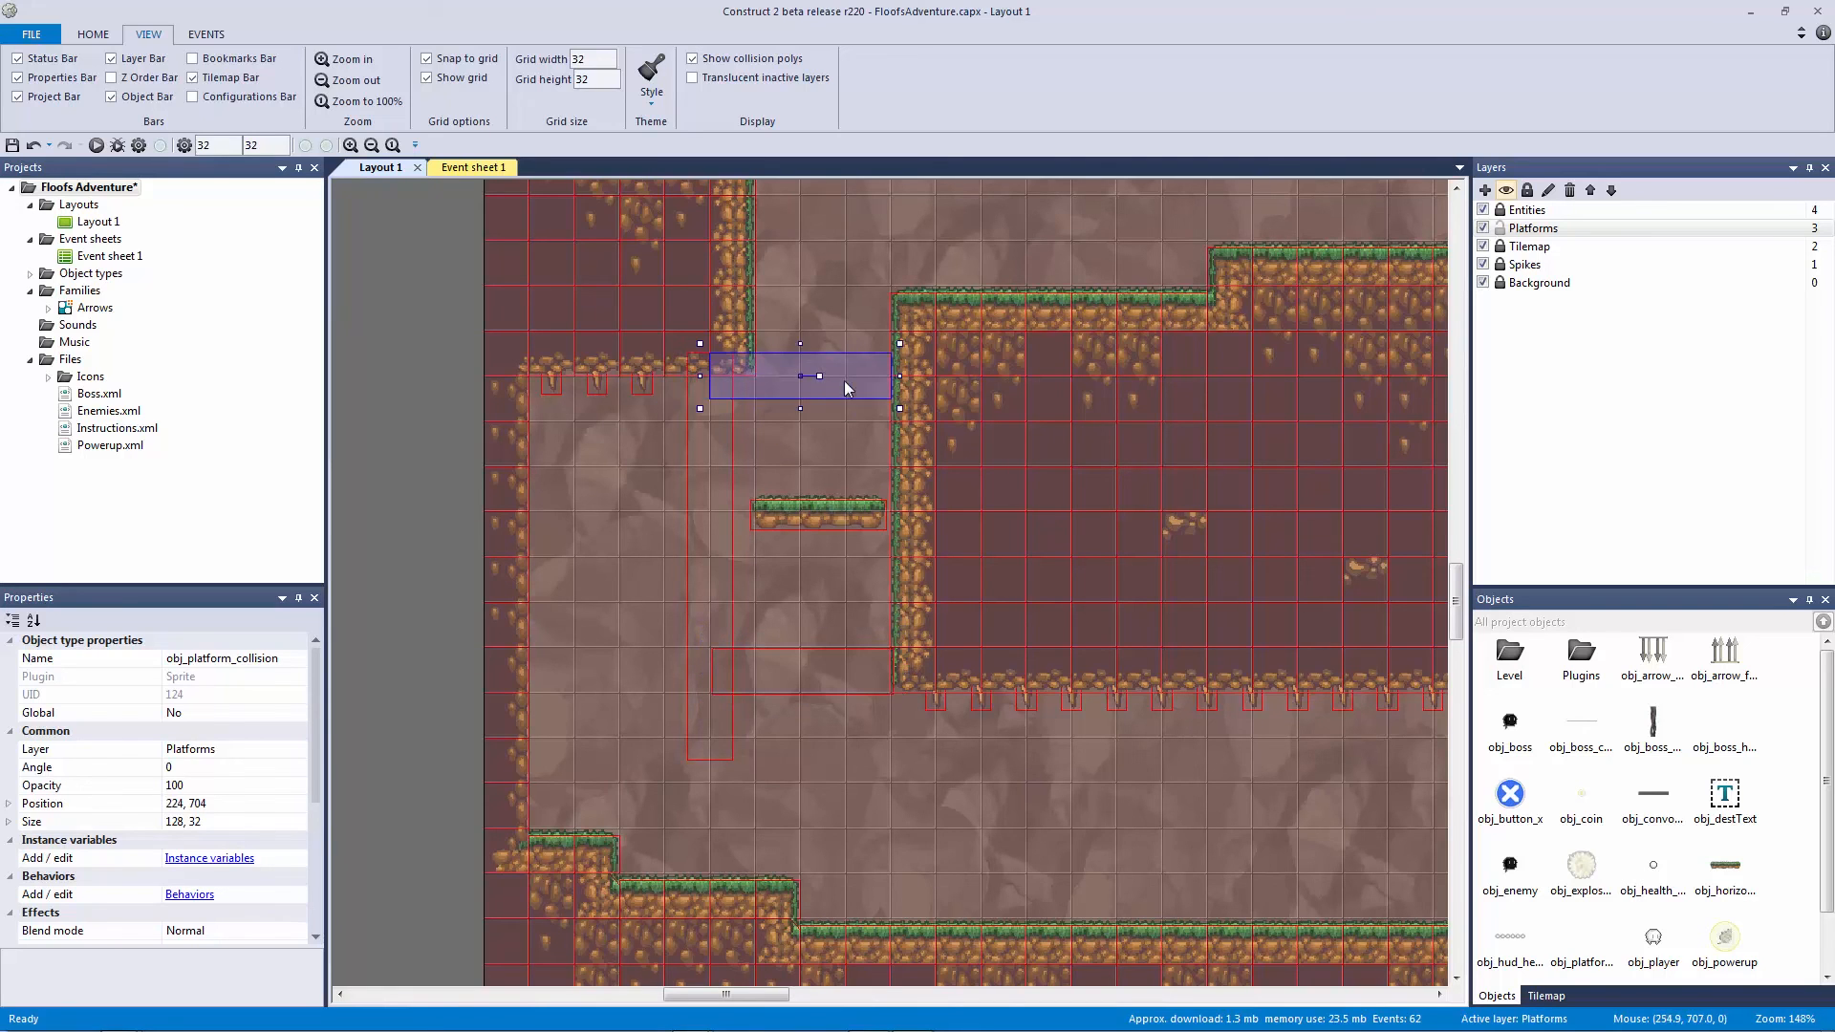
pyautogui.click(837, 466)
pyautogui.hotkey('ctrl', 's')
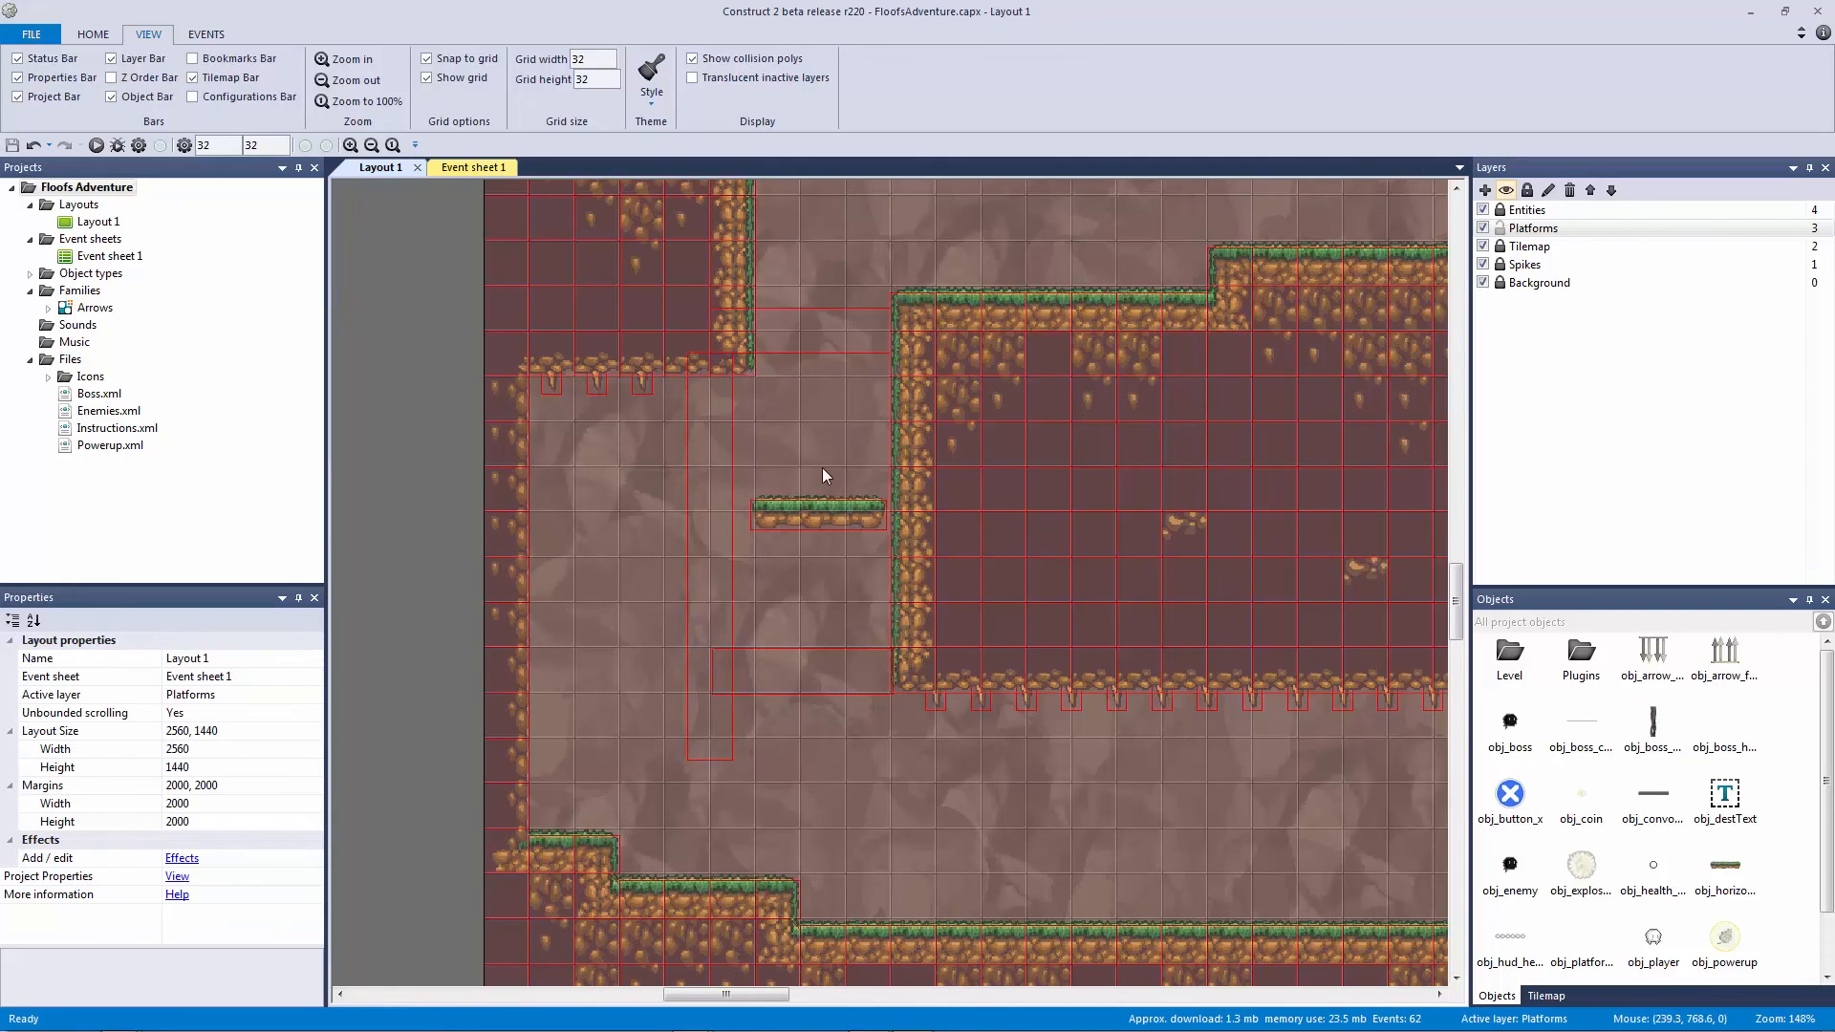
# Step: Run the layout again and guide the player east through the upper corridor and onto the east shaft's moving platform
pyautogui.keyDown('ctrl'); pyautogui.scroll(-1, 832, 507); pyautogui.keyUp('ctrl')
pyautogui.keyDown('ctrl'); pyautogui.scroll(-2, 840, 546); pyautogui.keyUp('ctrl')
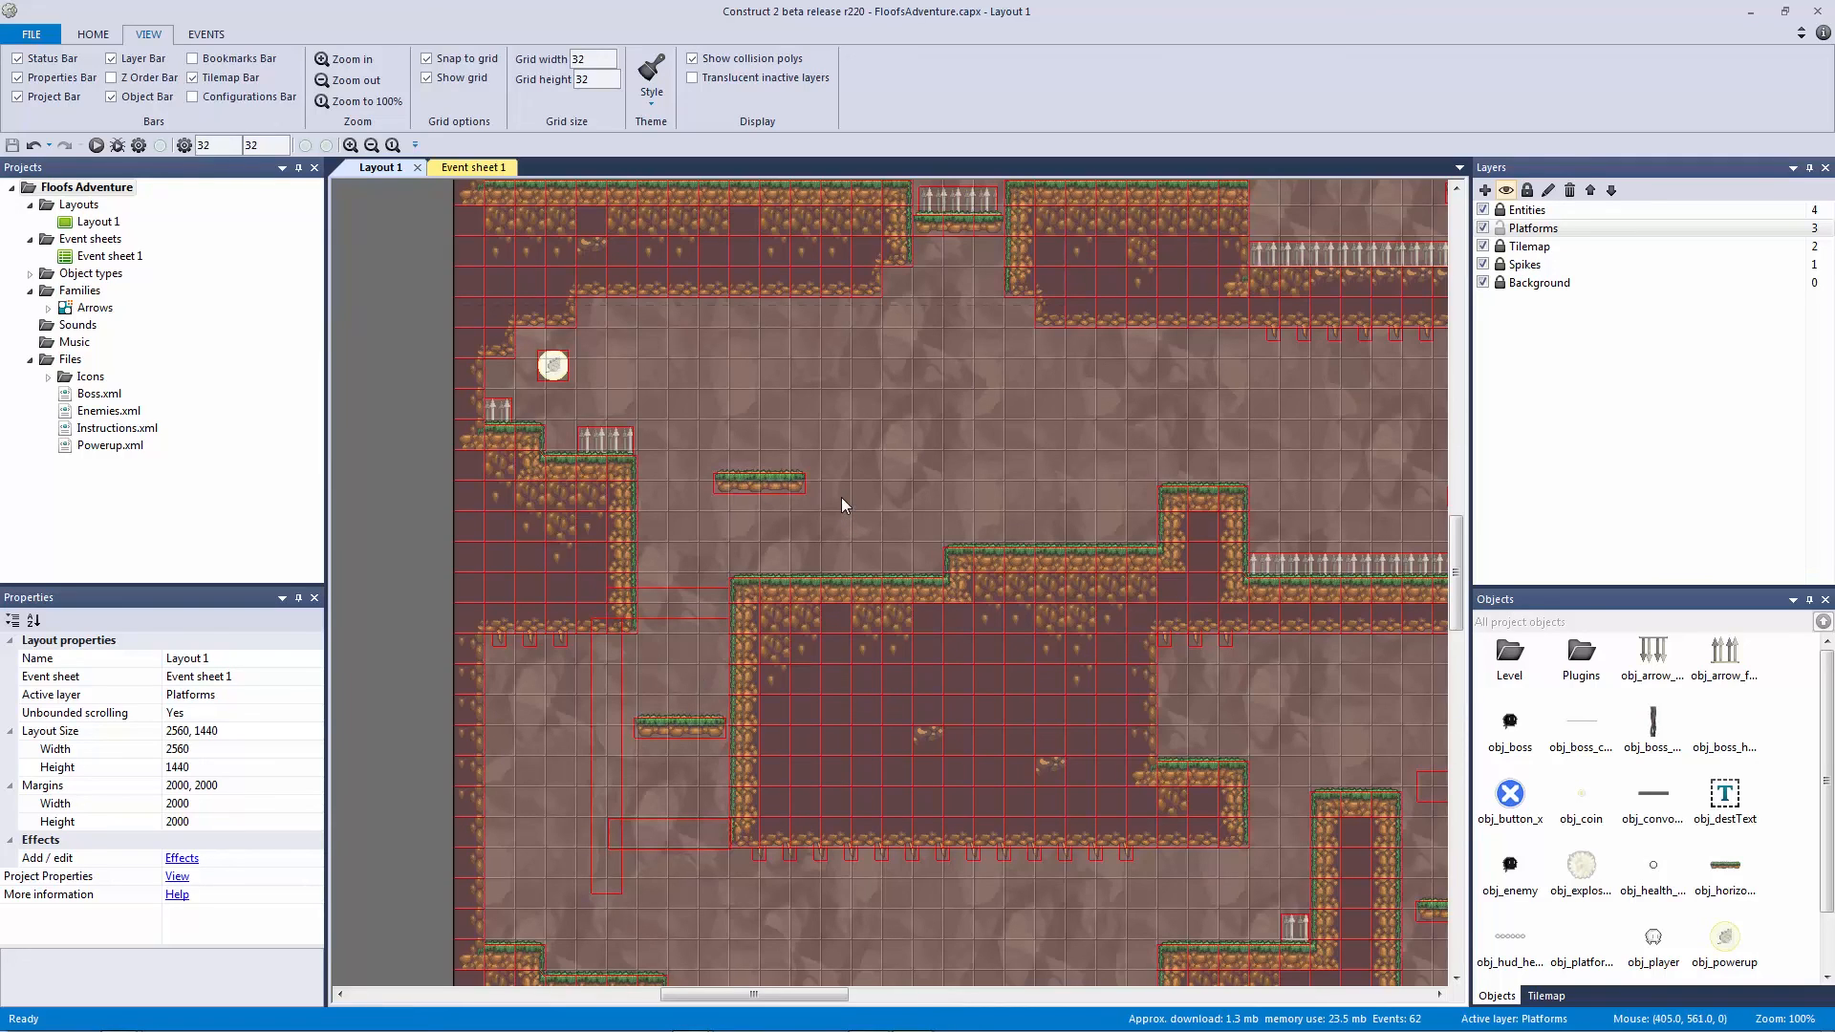
pyautogui.moveTo(853, 504); pyautogui.dragTo(761, 397)
pyautogui.moveTo(712, 397); pyautogui.dragTo(801, 526)
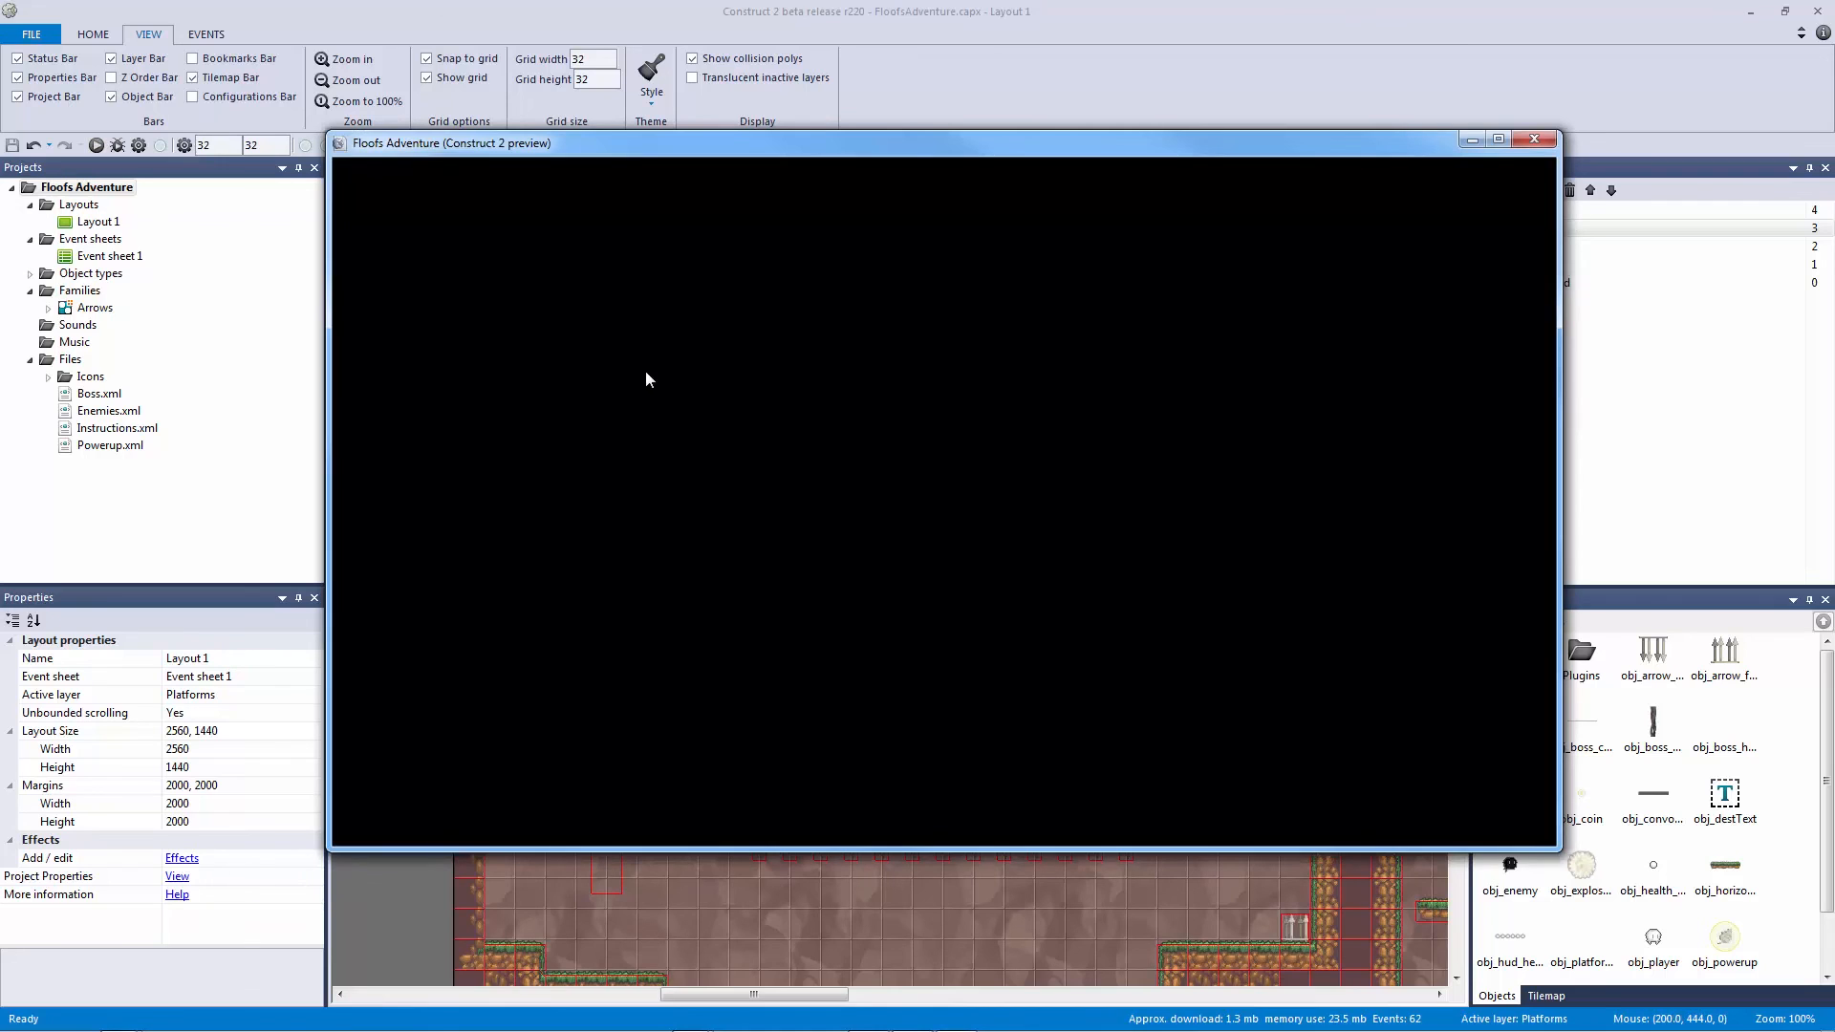
pyautogui.press('Right')
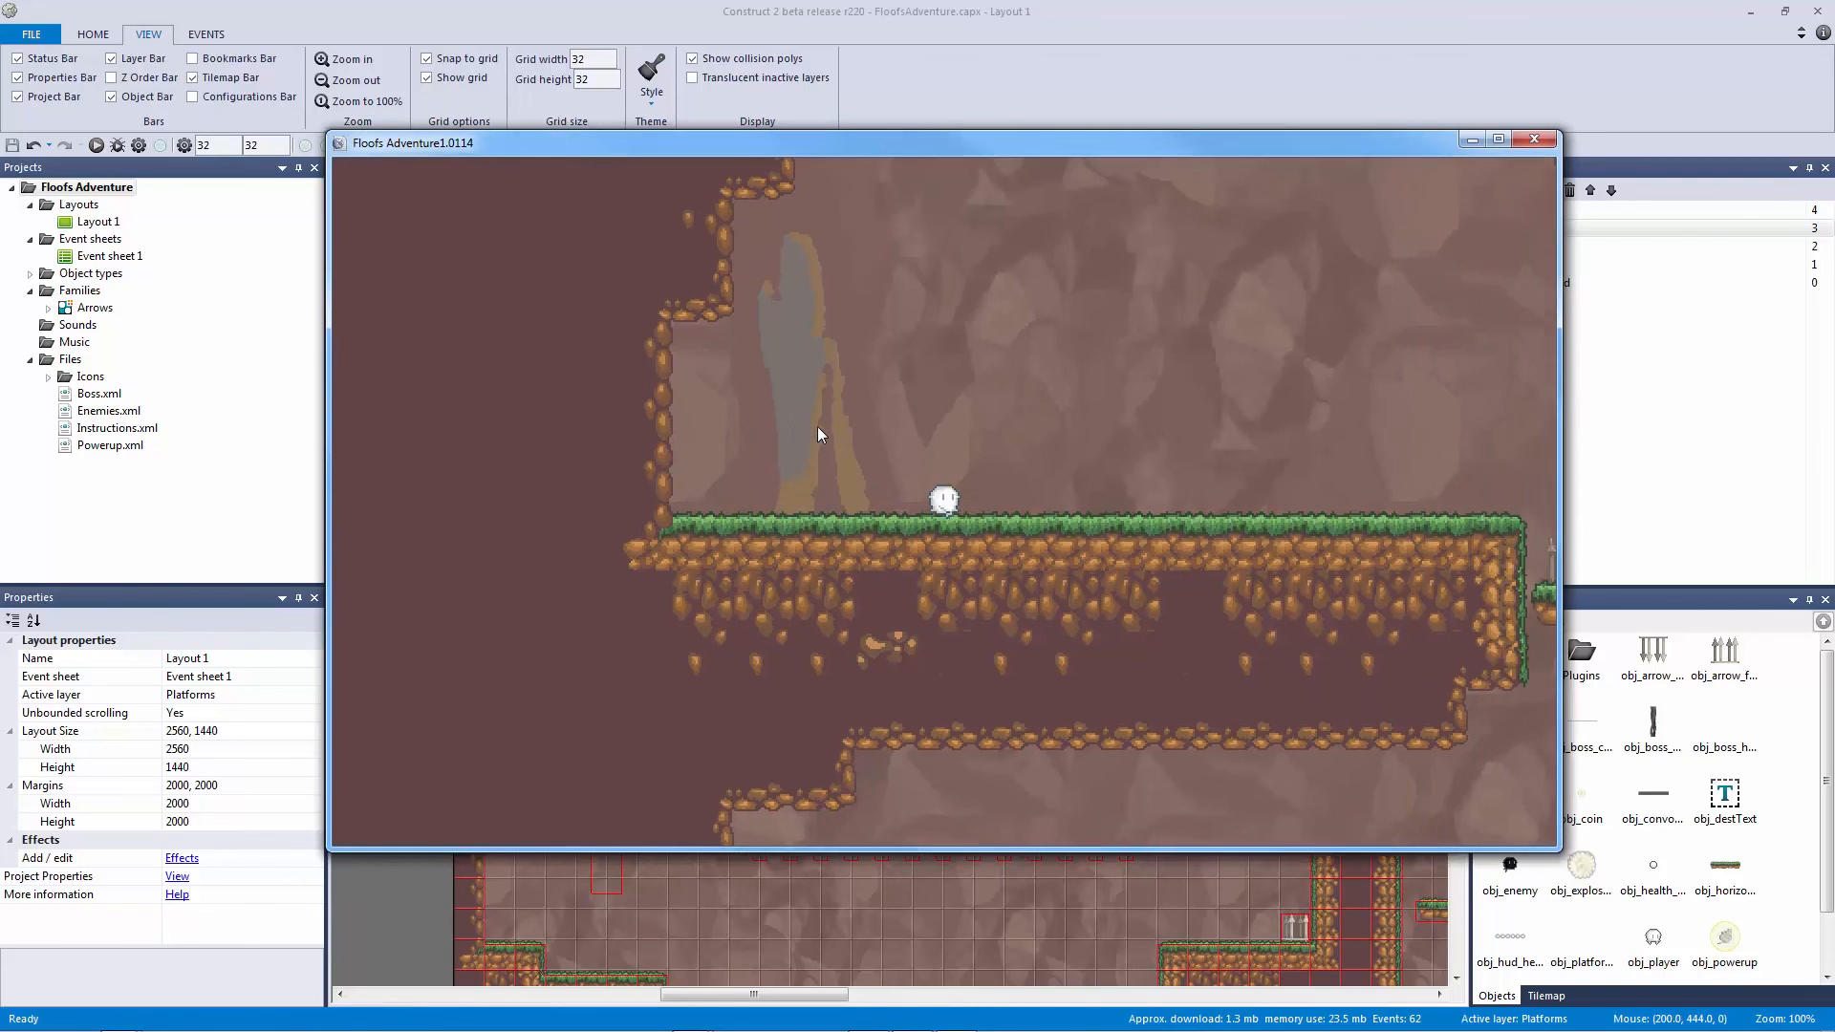
pyautogui.press('Up')
pyautogui.press('Up')
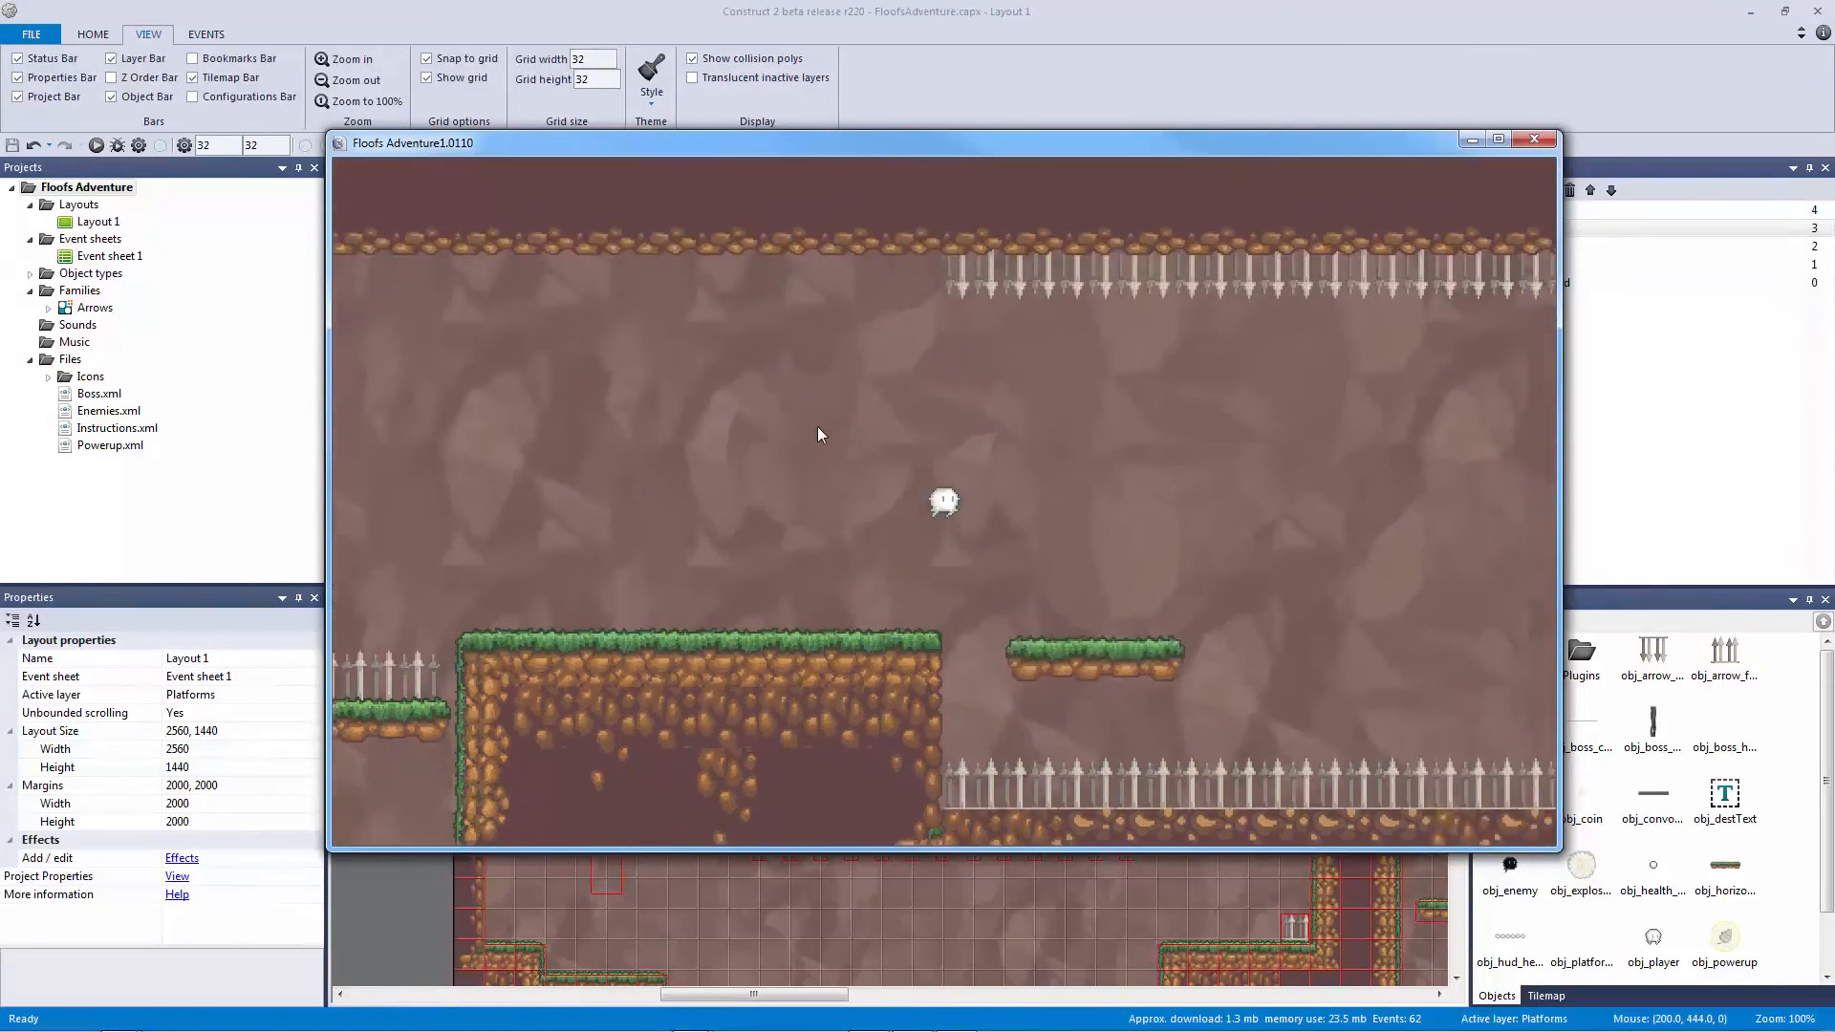
pyautogui.press('Up')
pyautogui.press('Right')
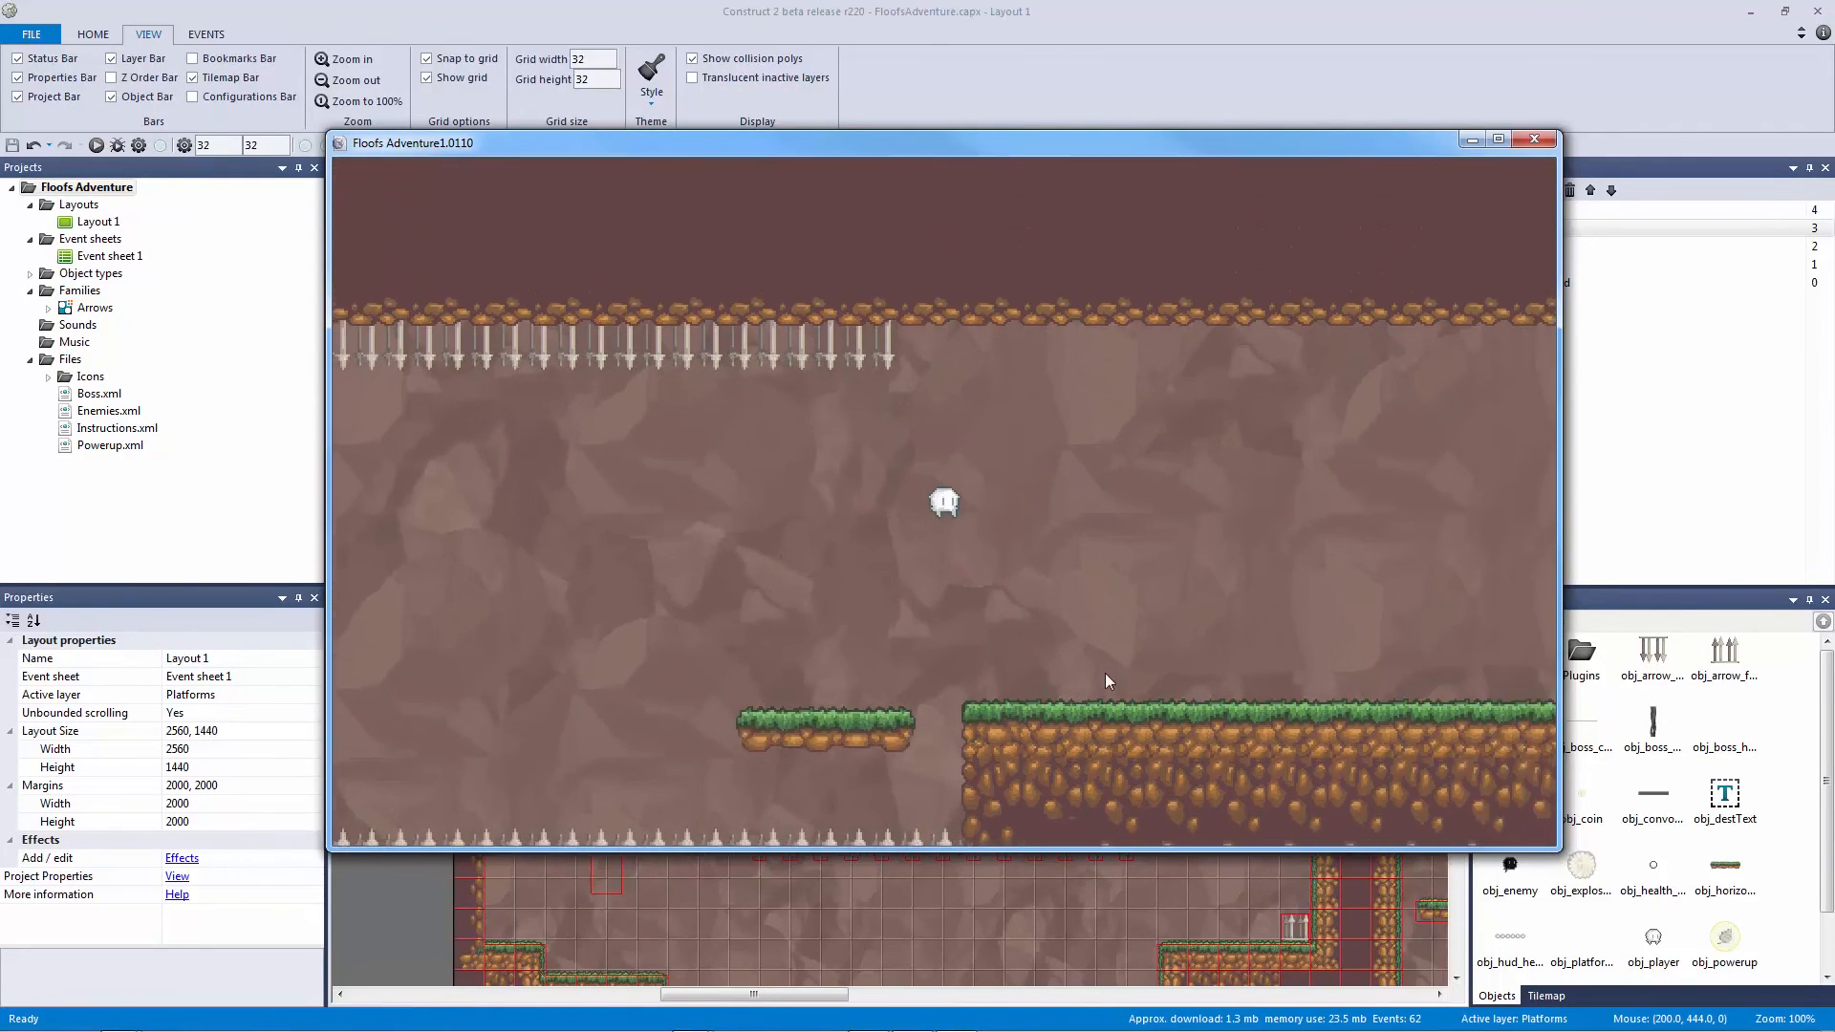
pyautogui.press('Right')
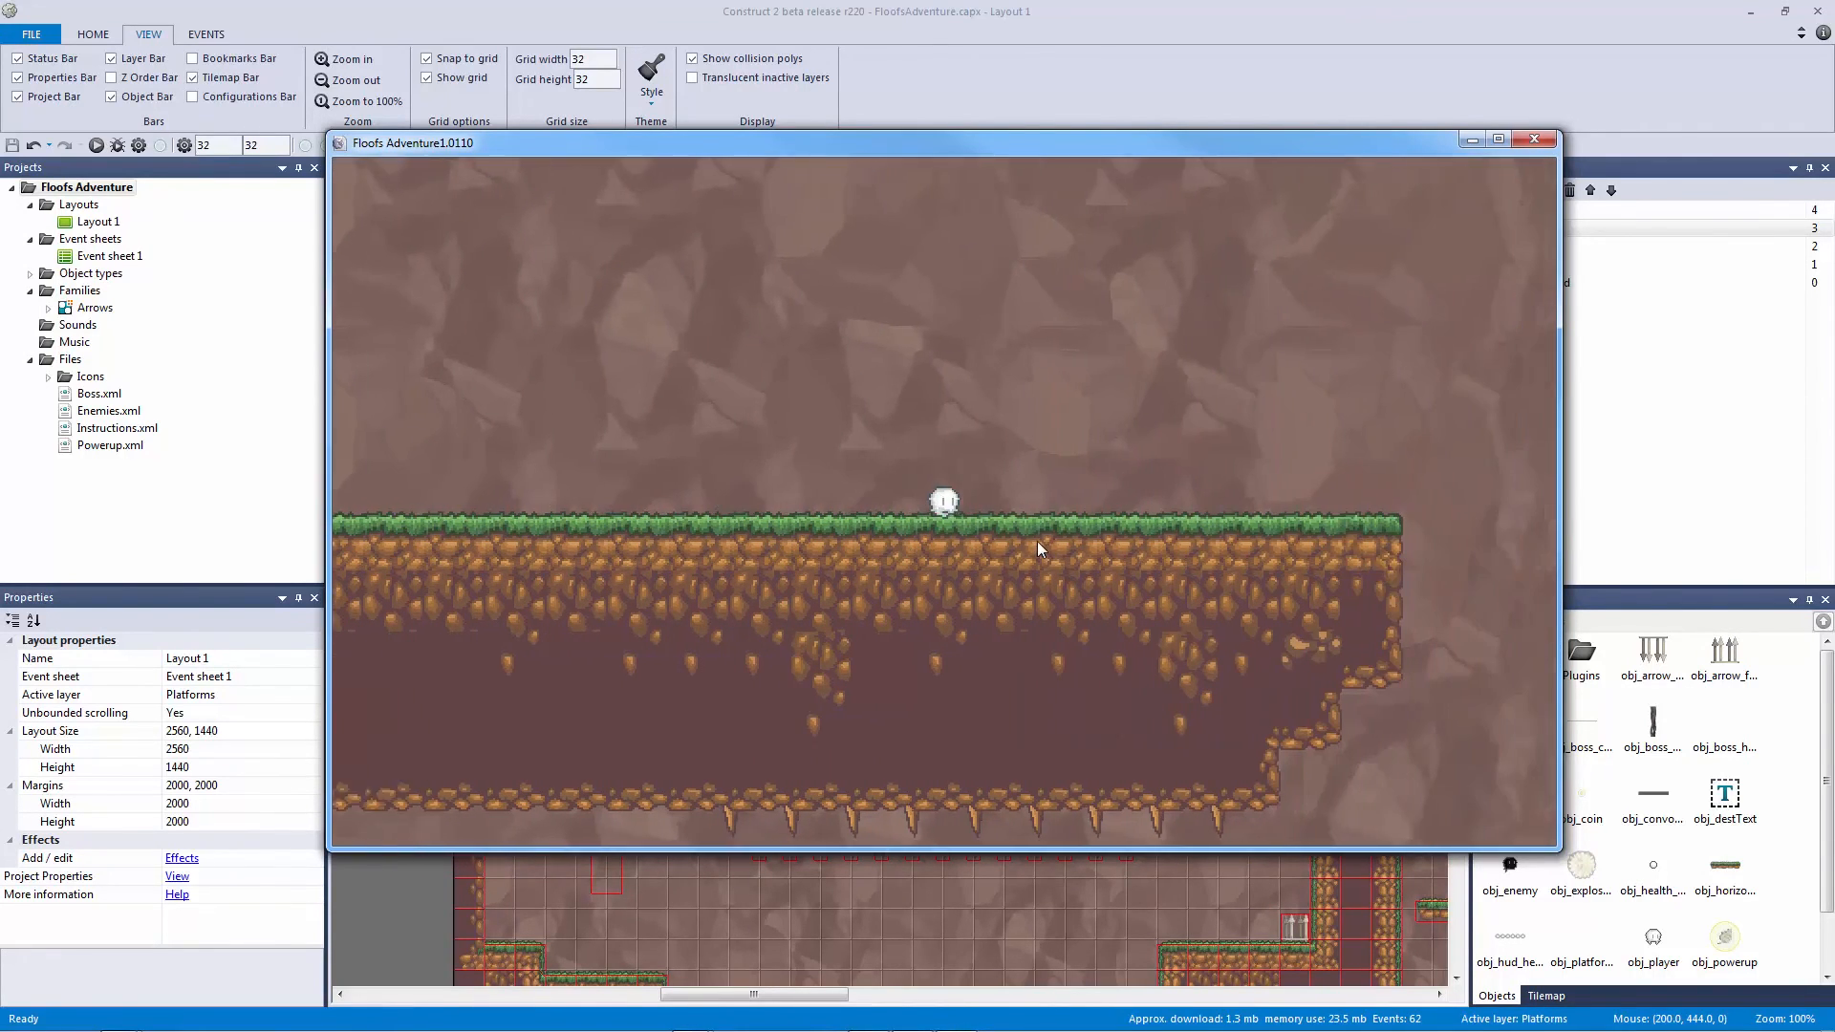
pyautogui.press('Right')
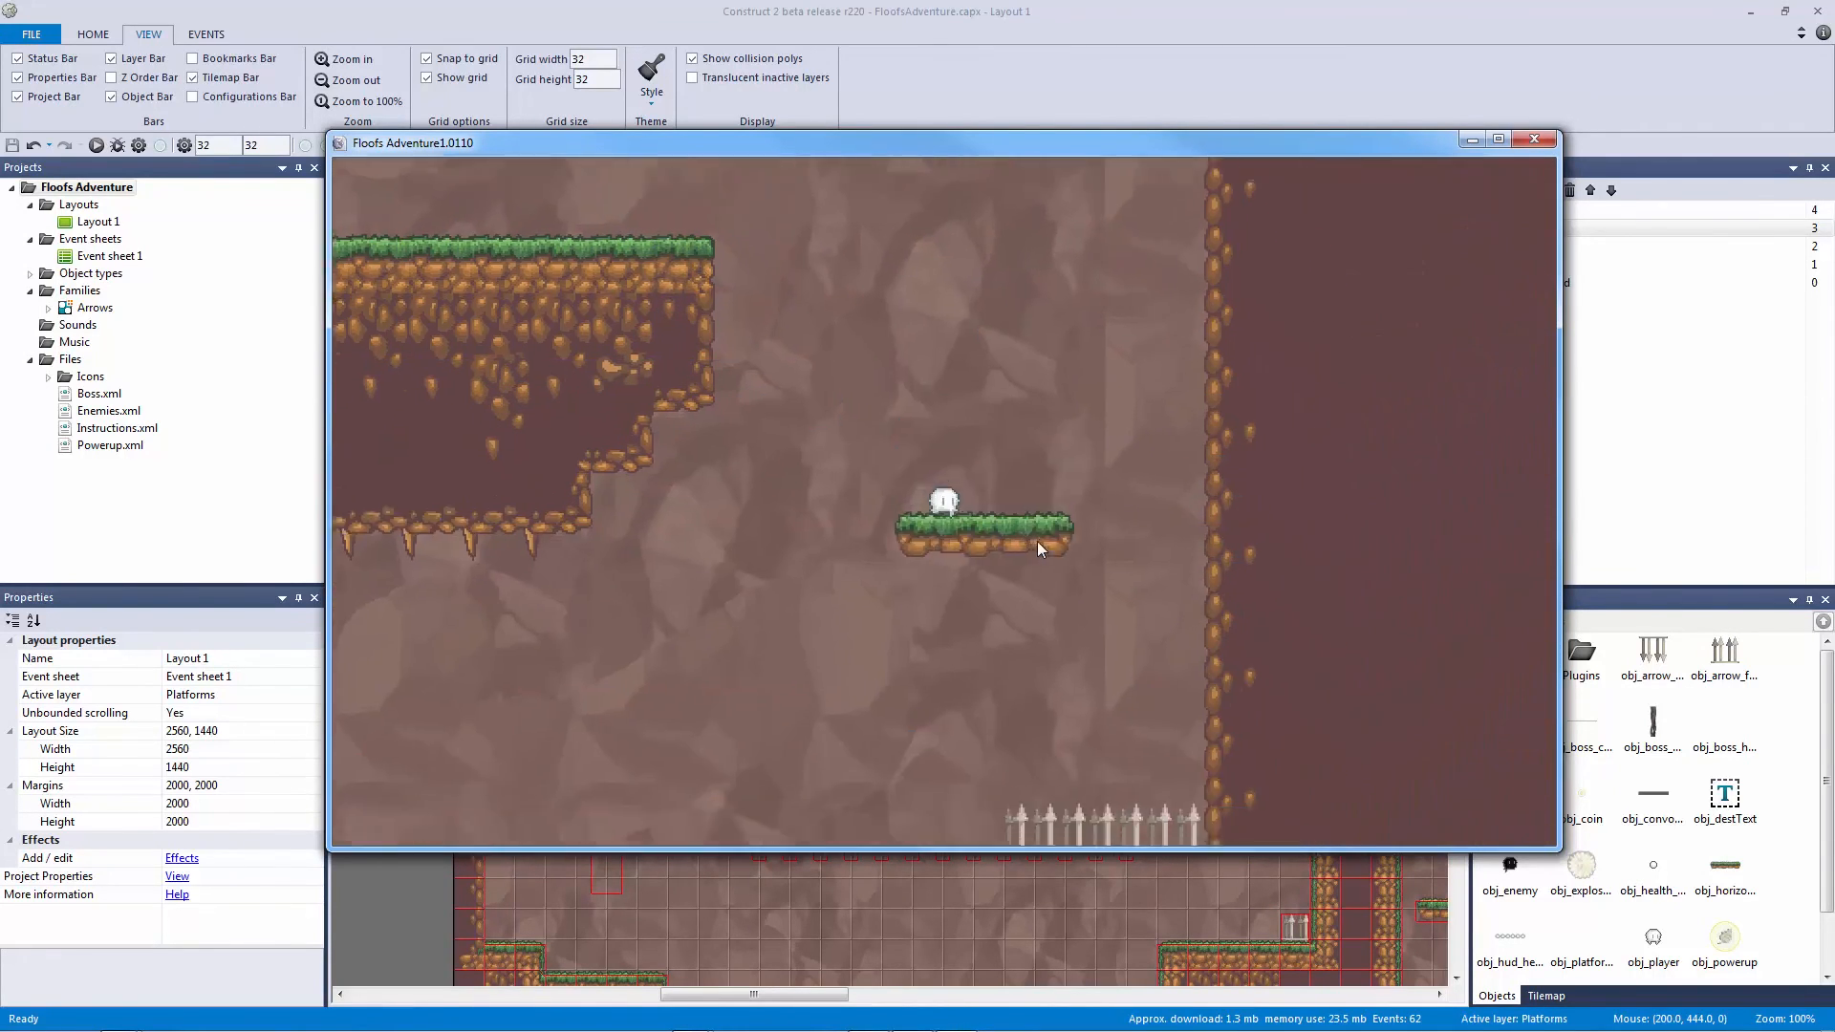
# Step: Guide the player down from the east shaft and west along the middle corridor to the edge of the spike bed
pyautogui.press('Left')
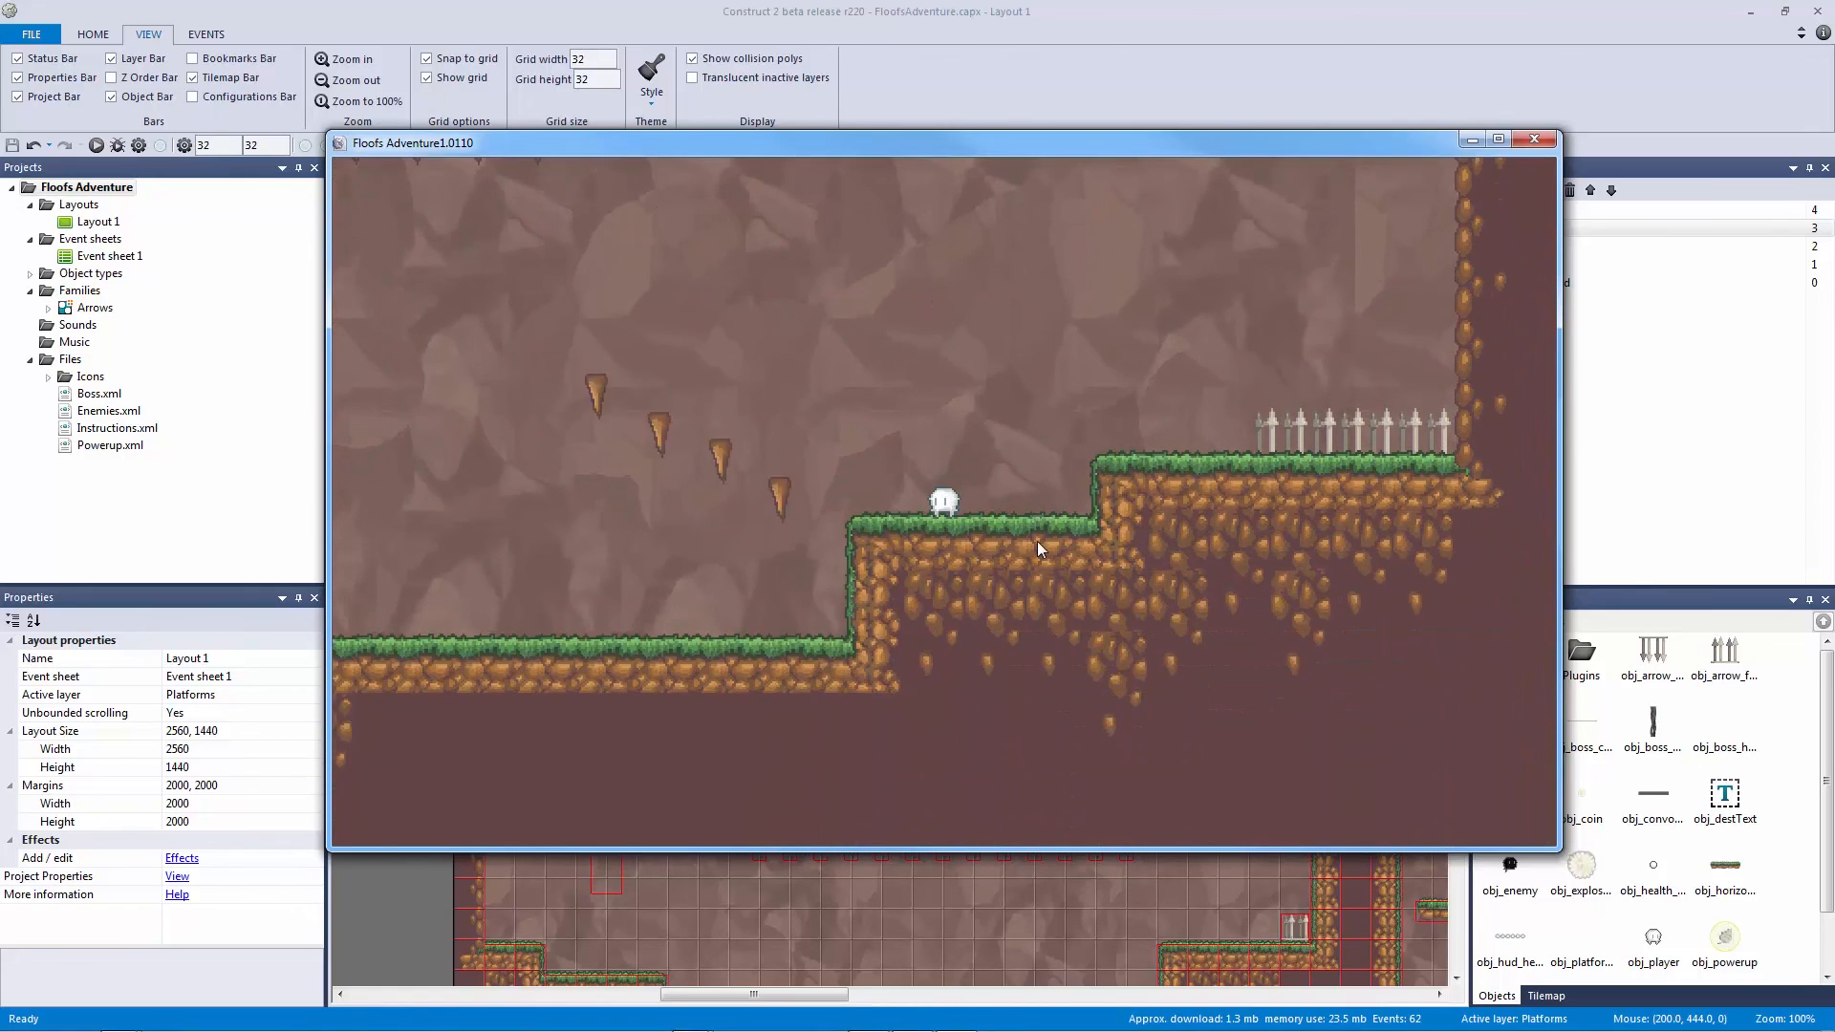
pyautogui.press('Up')
pyautogui.press('Left')
pyautogui.press('Right')
pyautogui.press('Left')
pyautogui.press('Up')
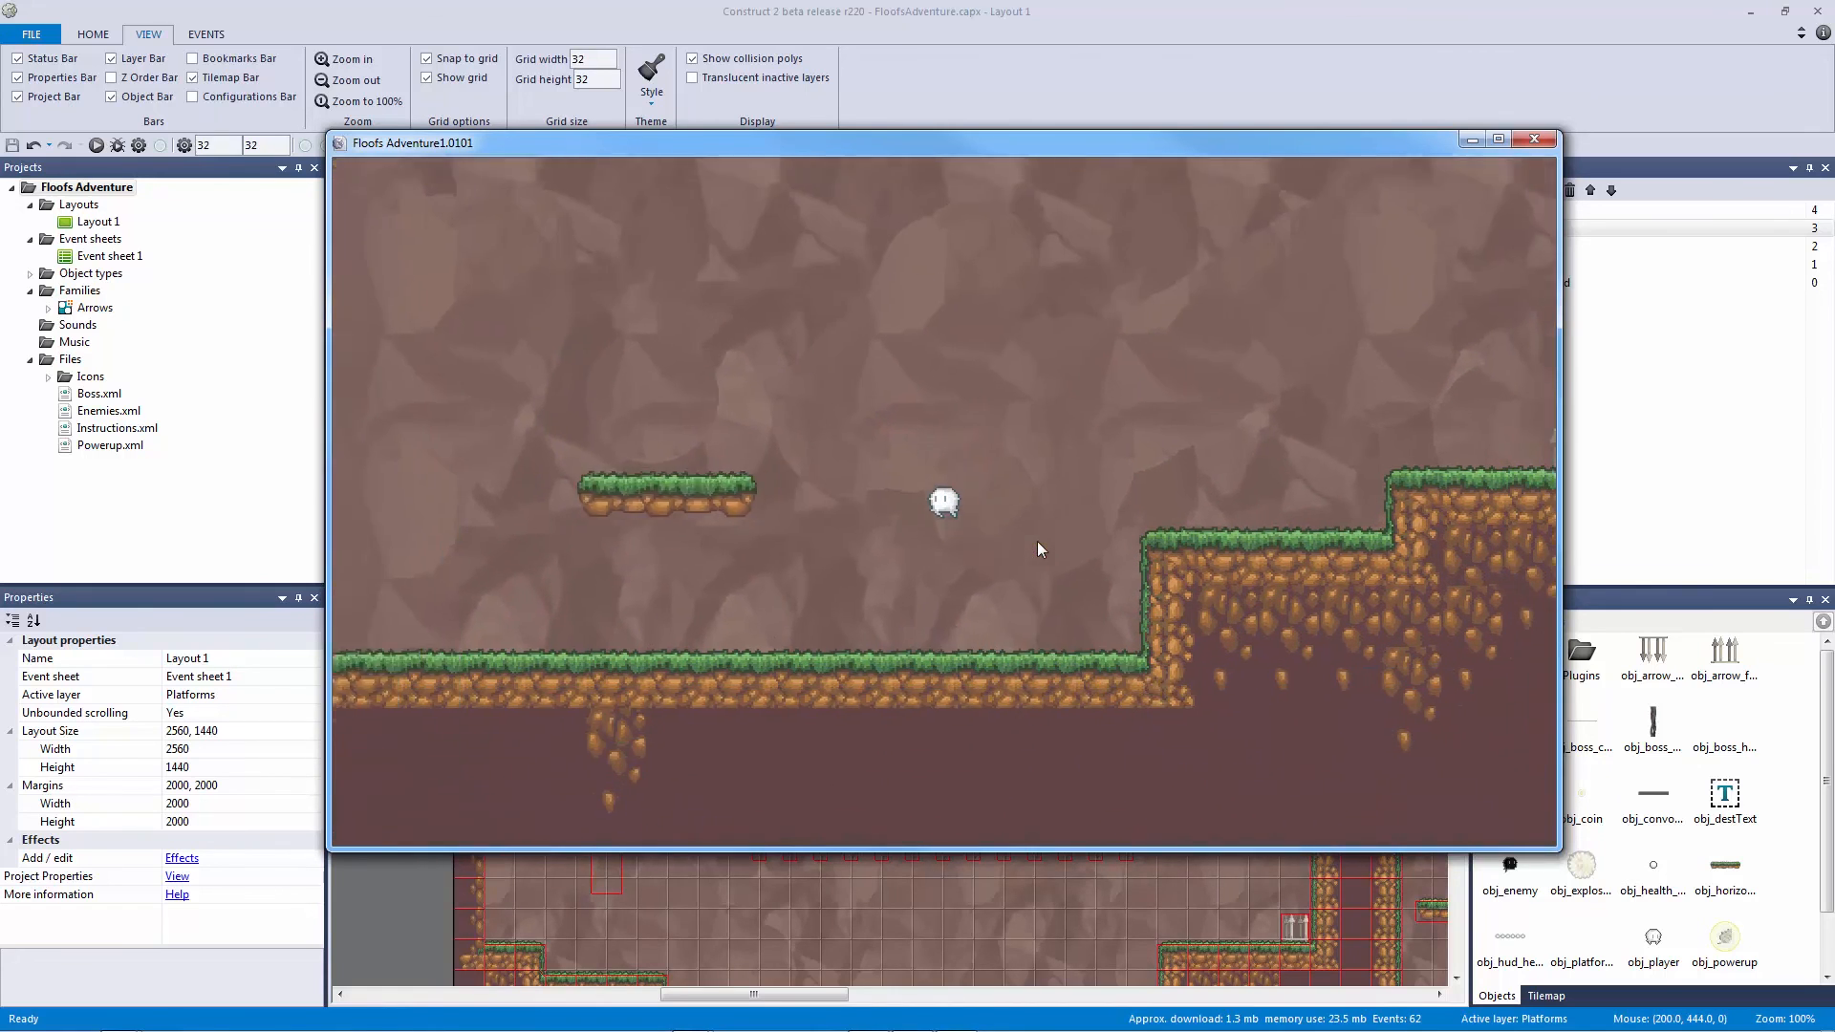
pyautogui.press('Left')
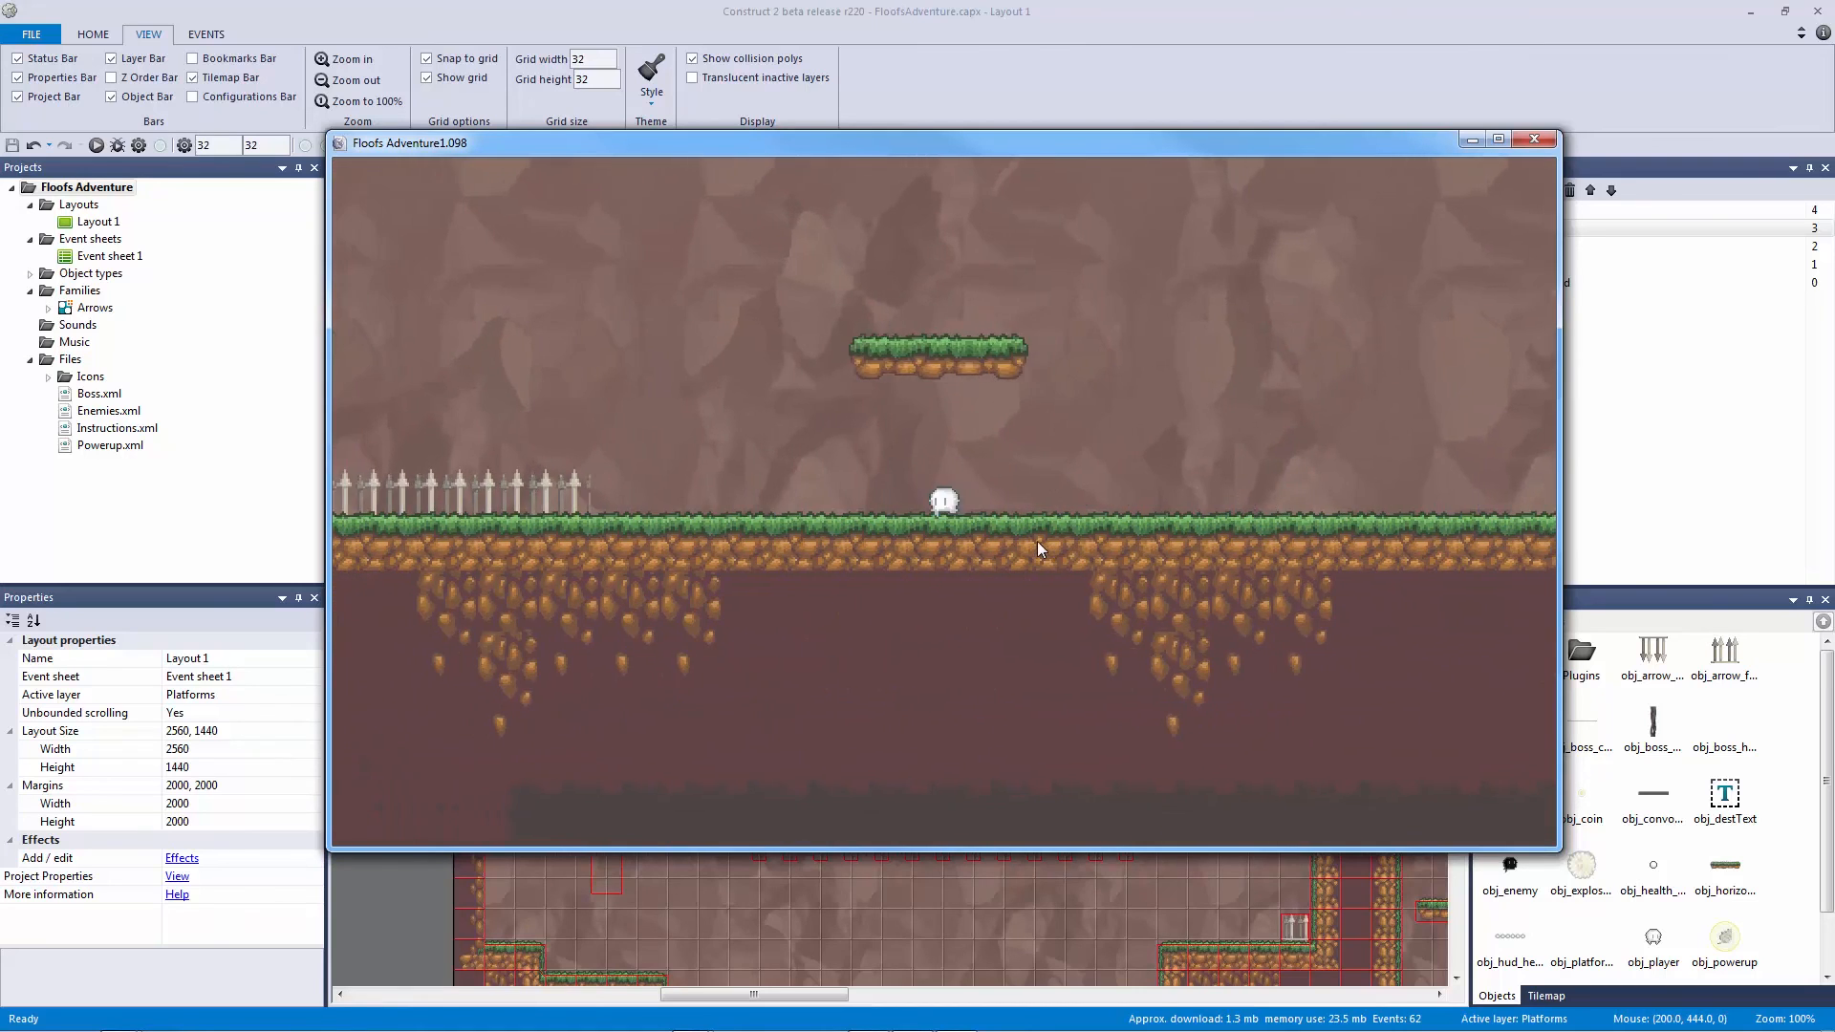
pyautogui.press('Left')
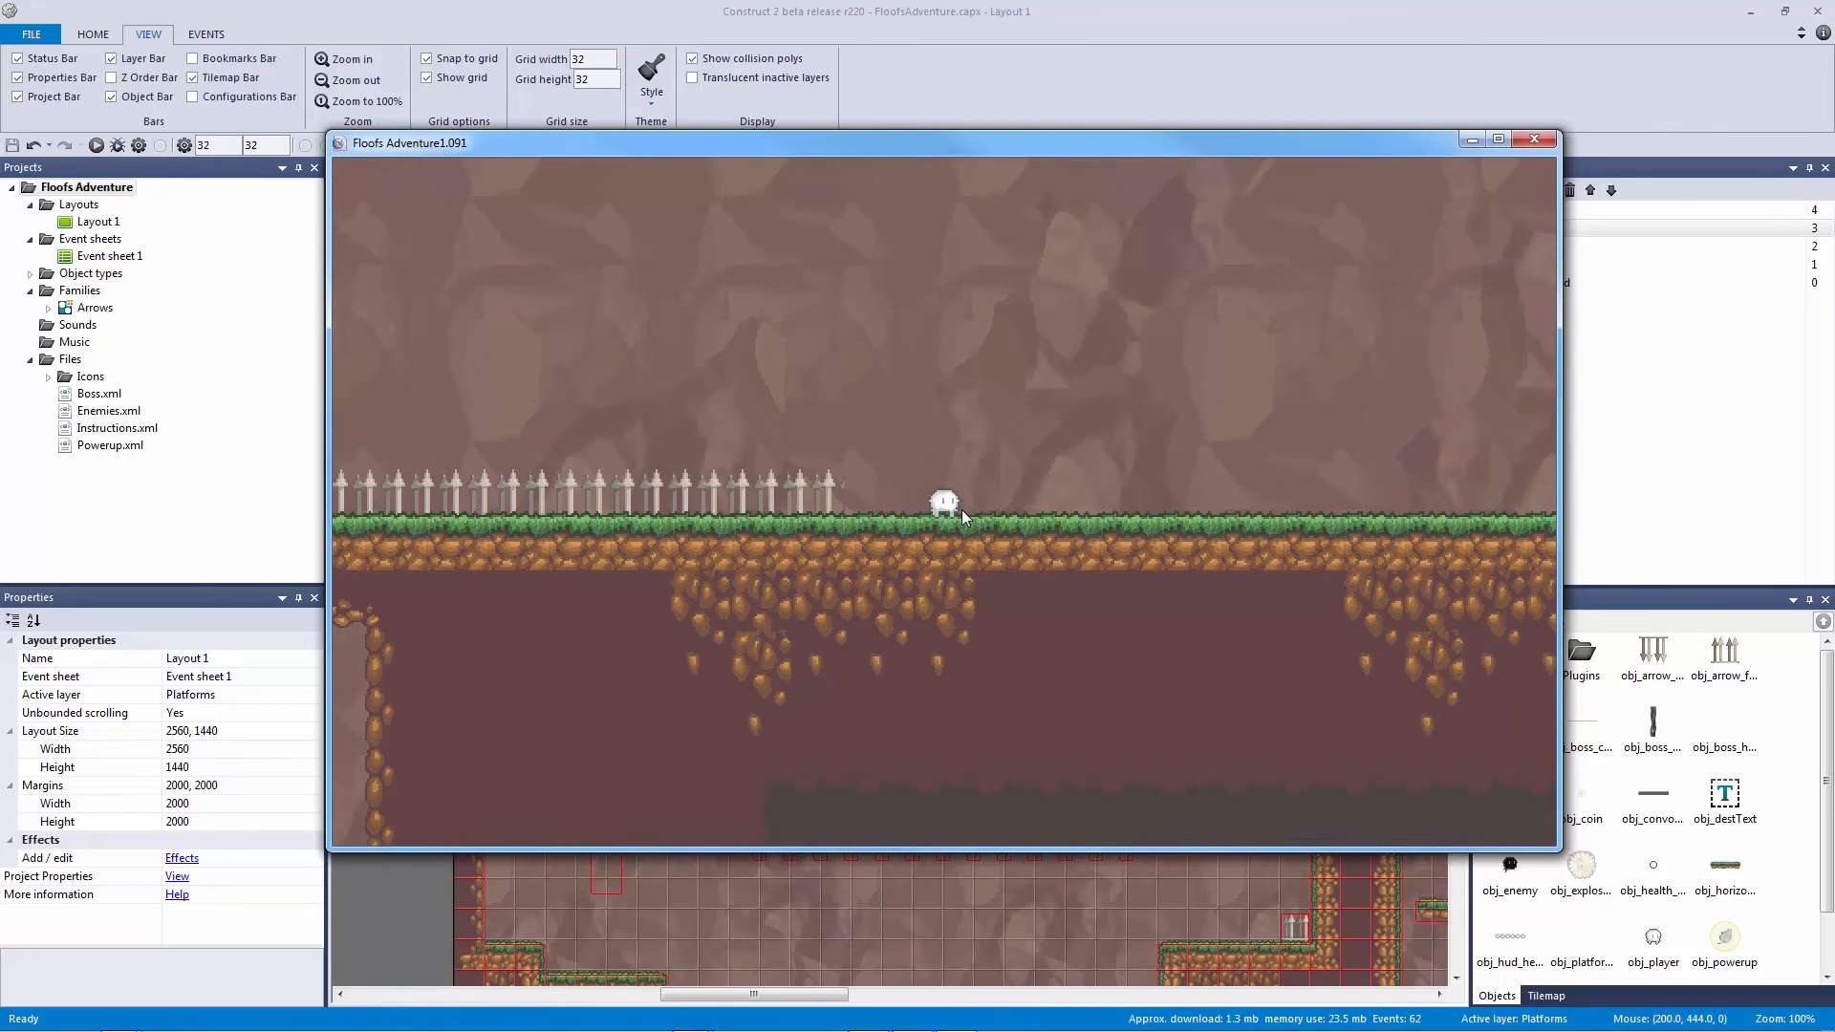
# Step: Carry the player over the spike bed on the moving platform and continue west towards the west shaft
pyautogui.press('Up')
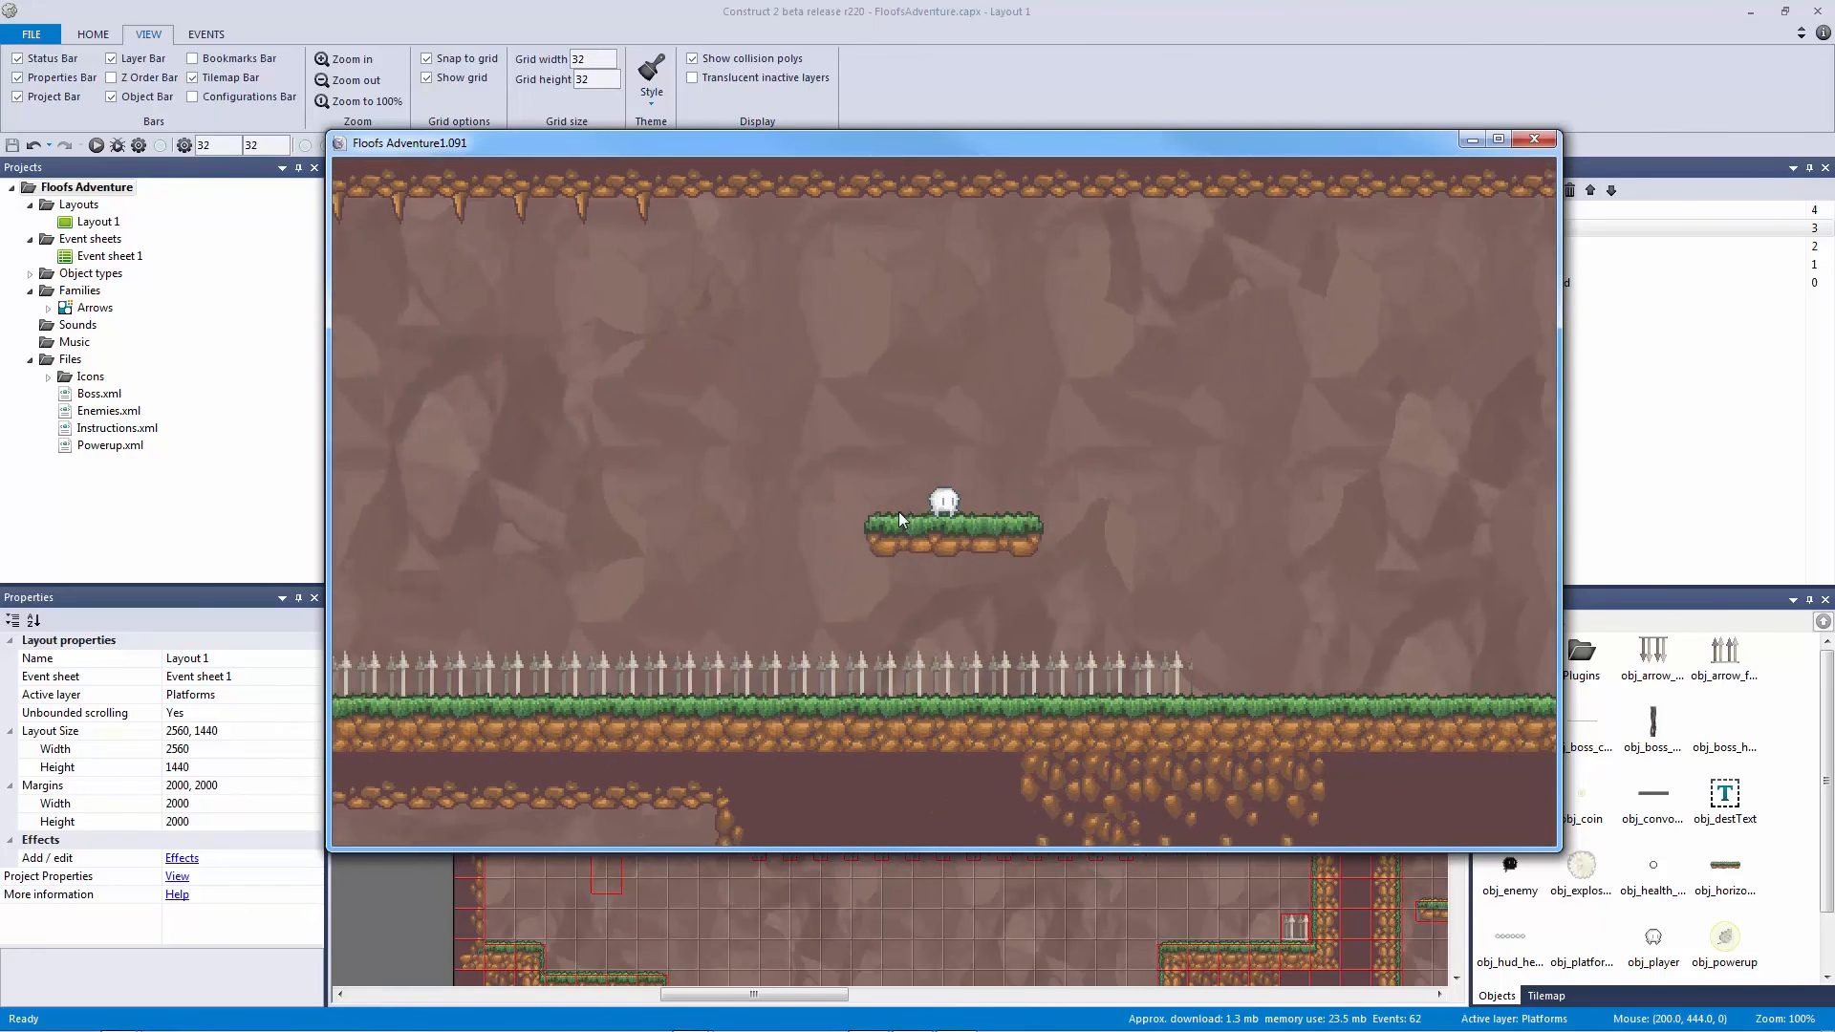
pyautogui.press('Up')
pyautogui.press('Left')
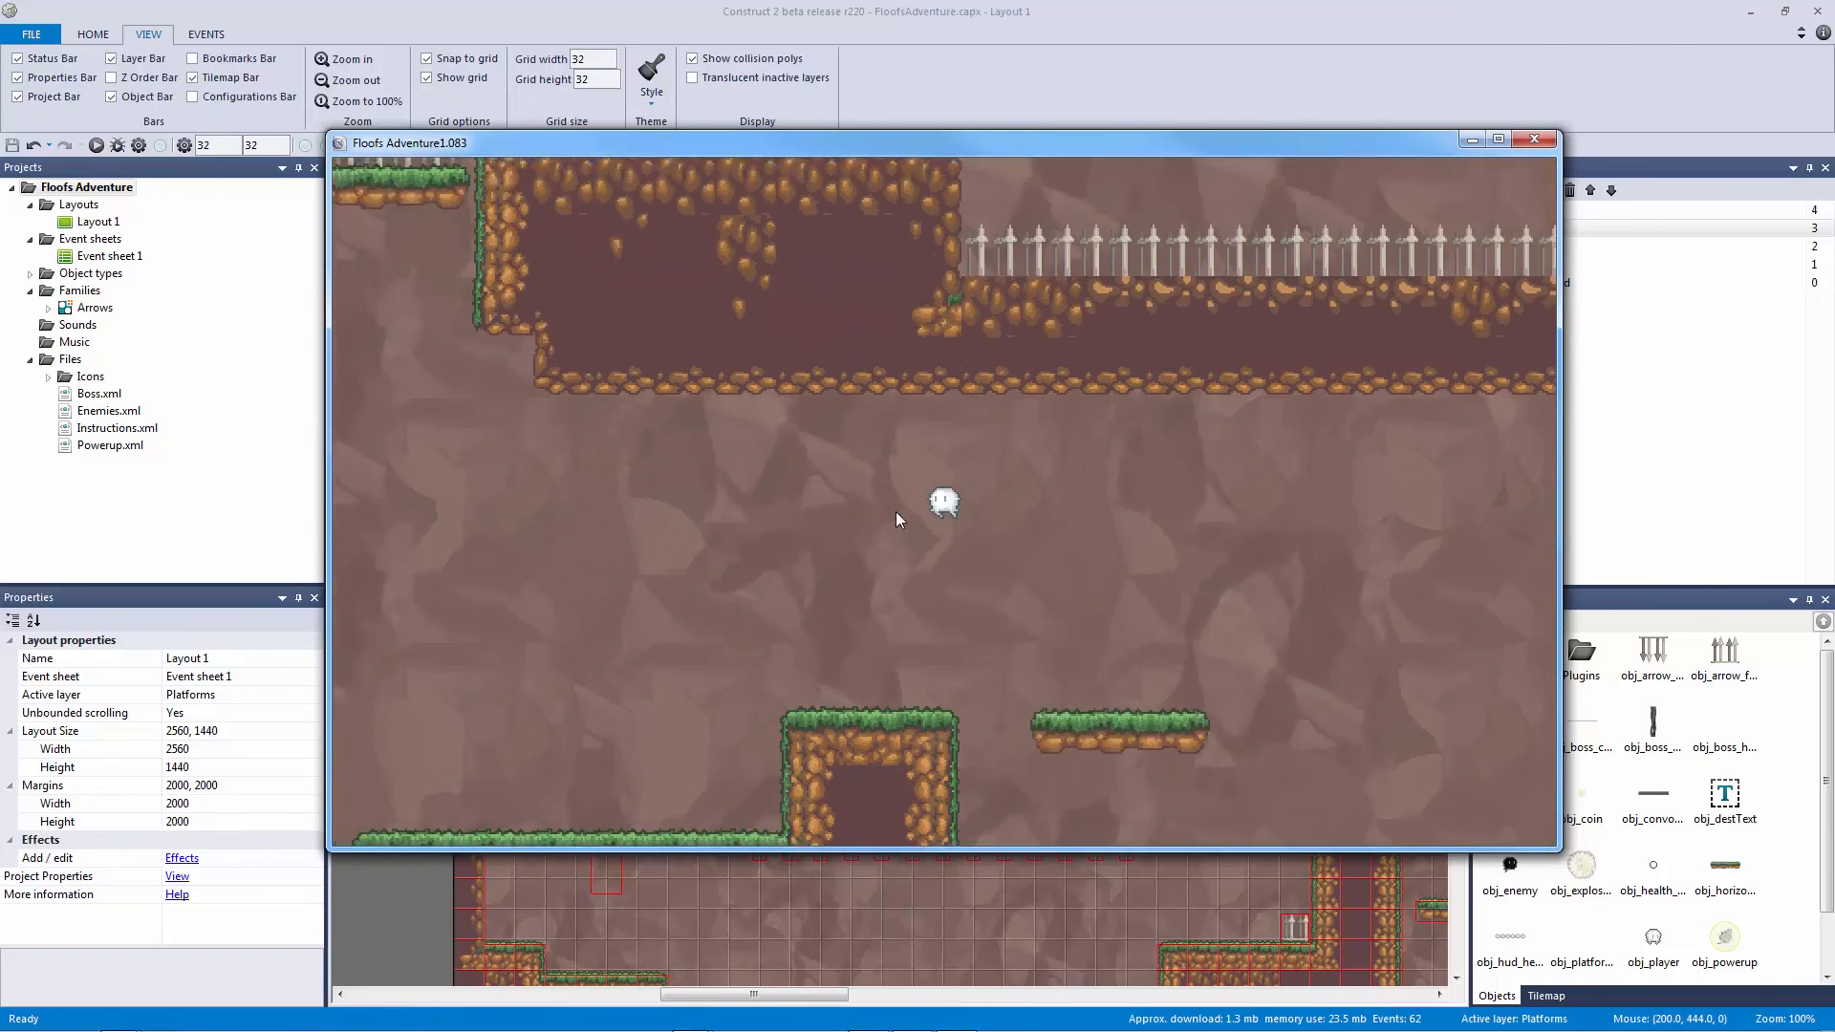
pyautogui.press('Left')
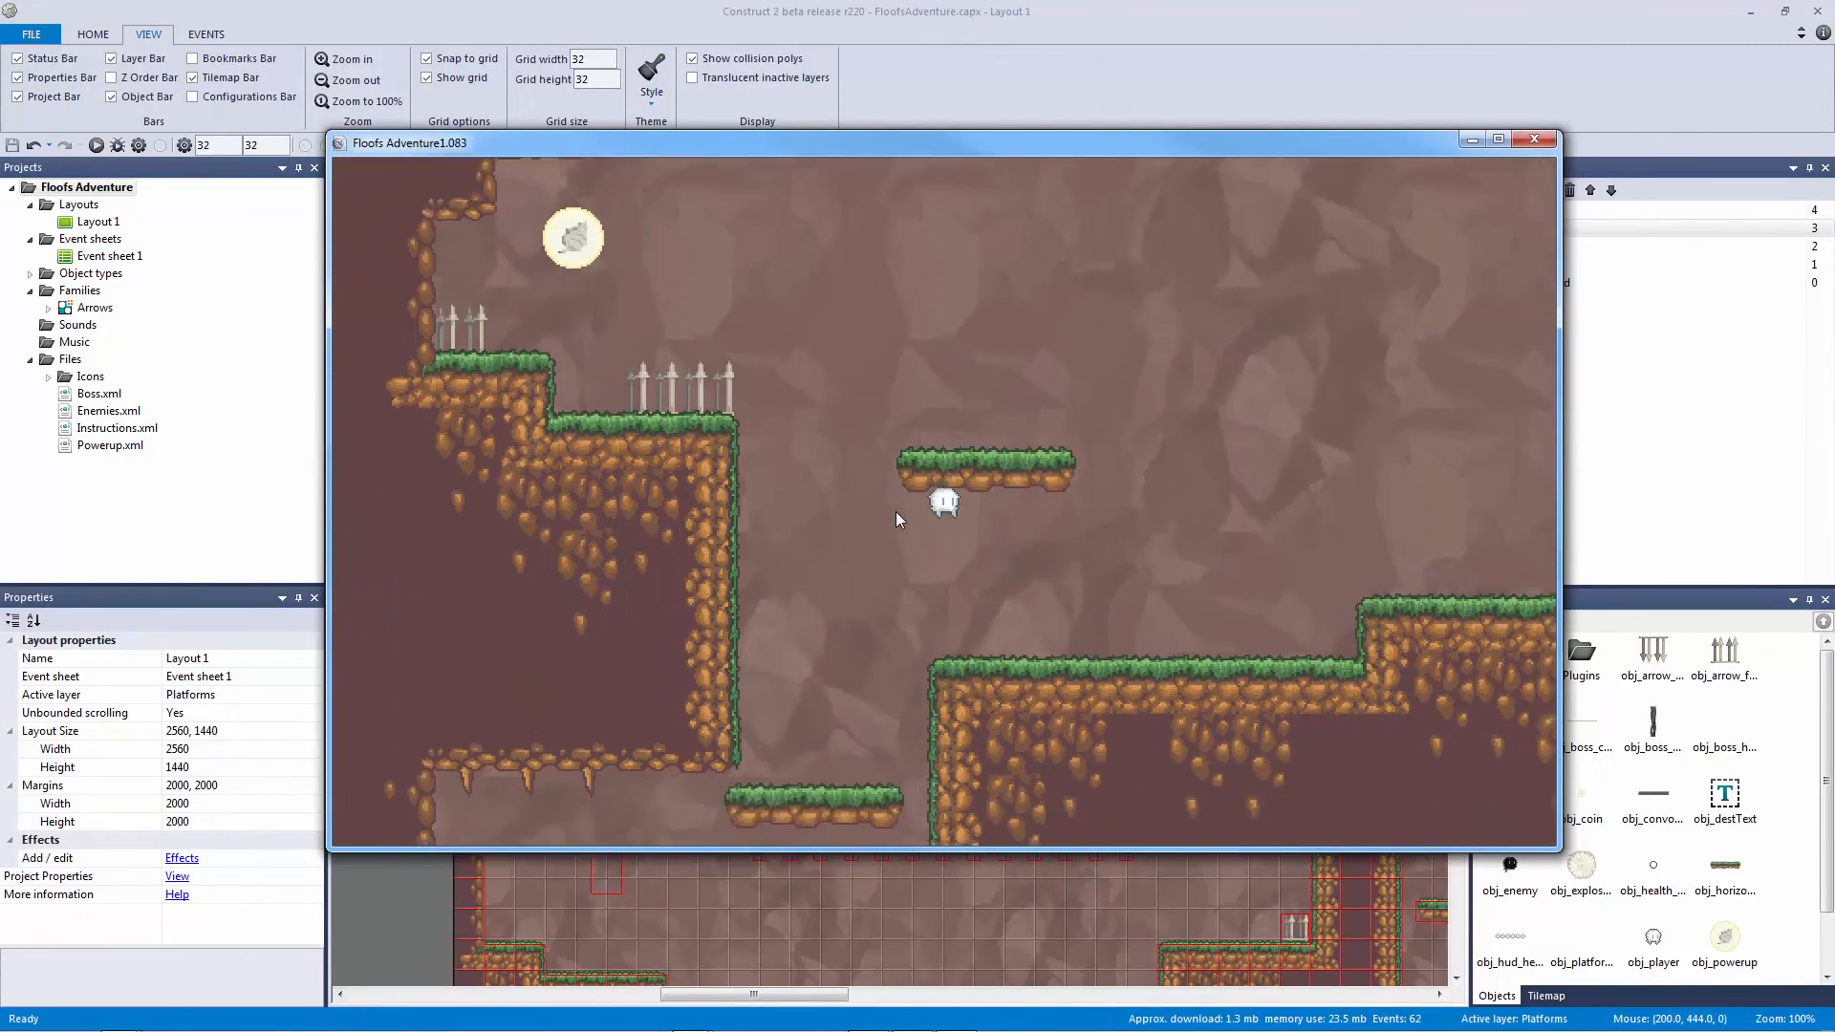
# Step: Jump the player around the floating platform, land on the west shaft's moving platform, and close the preview
pyautogui.press('Up')
pyautogui.press('Right')
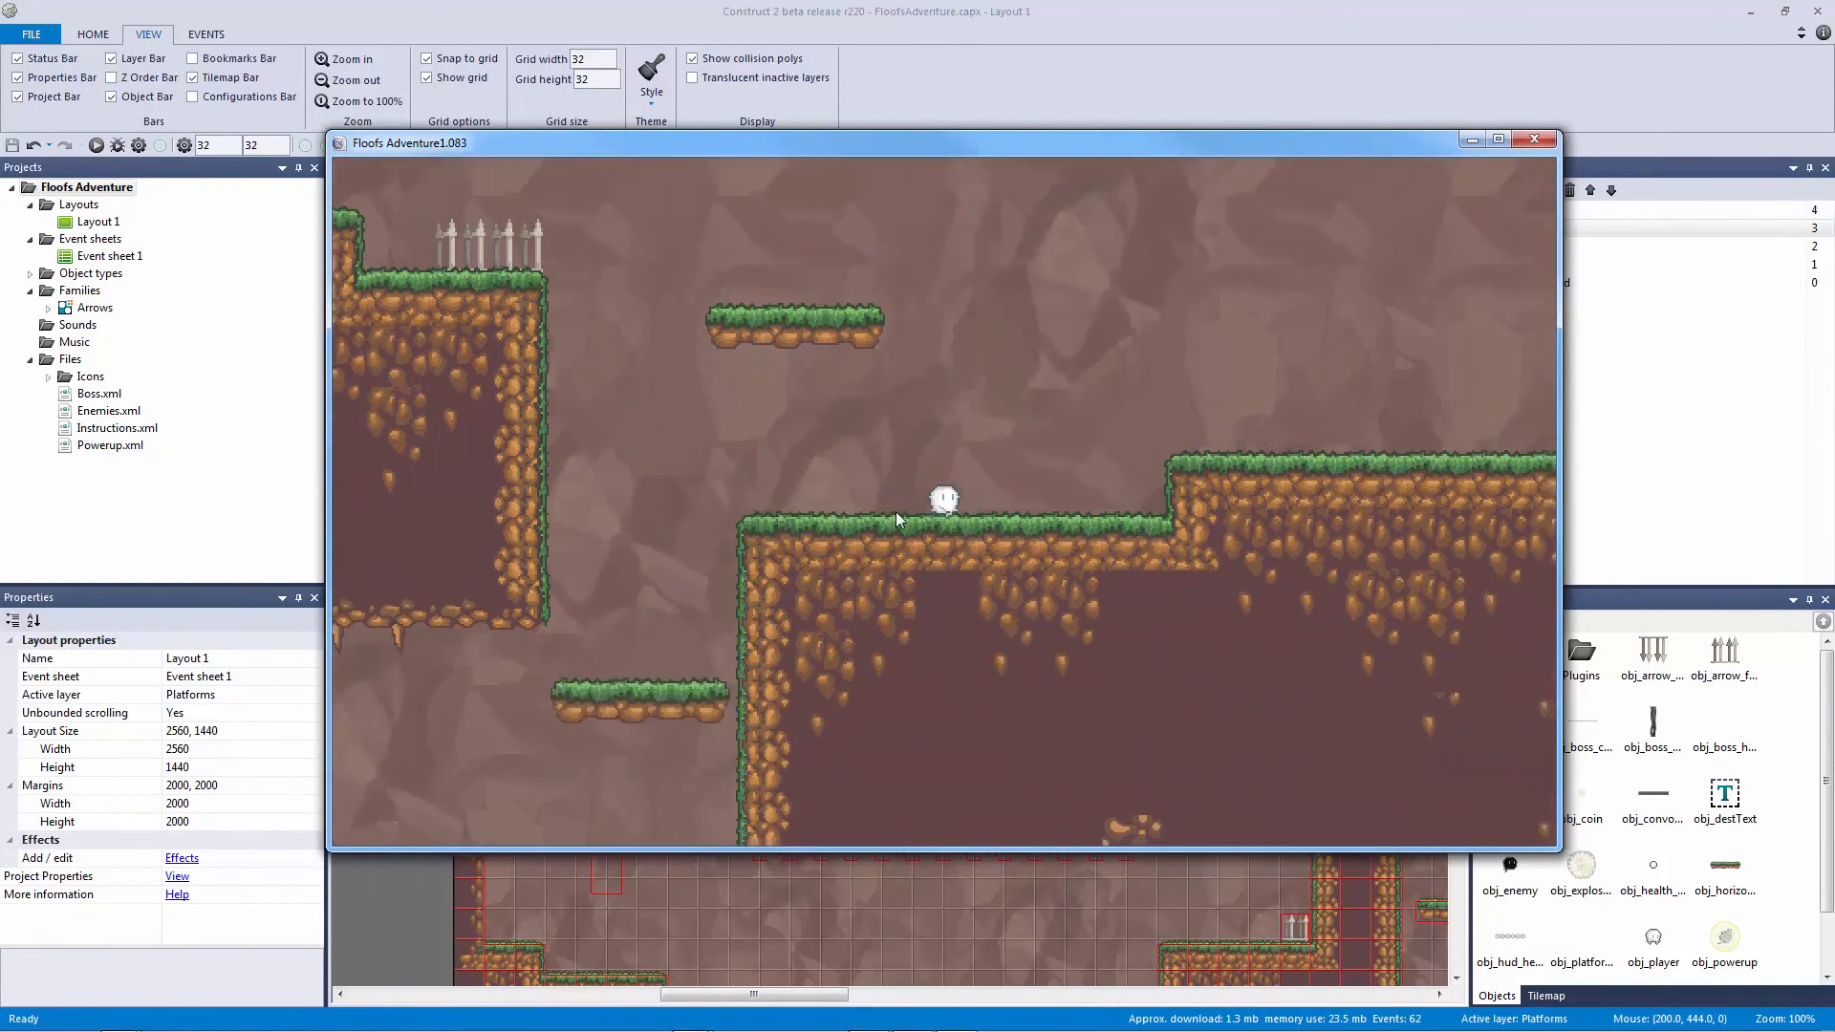
pyautogui.press('Up')
pyautogui.press('Left')
pyautogui.press('Up')
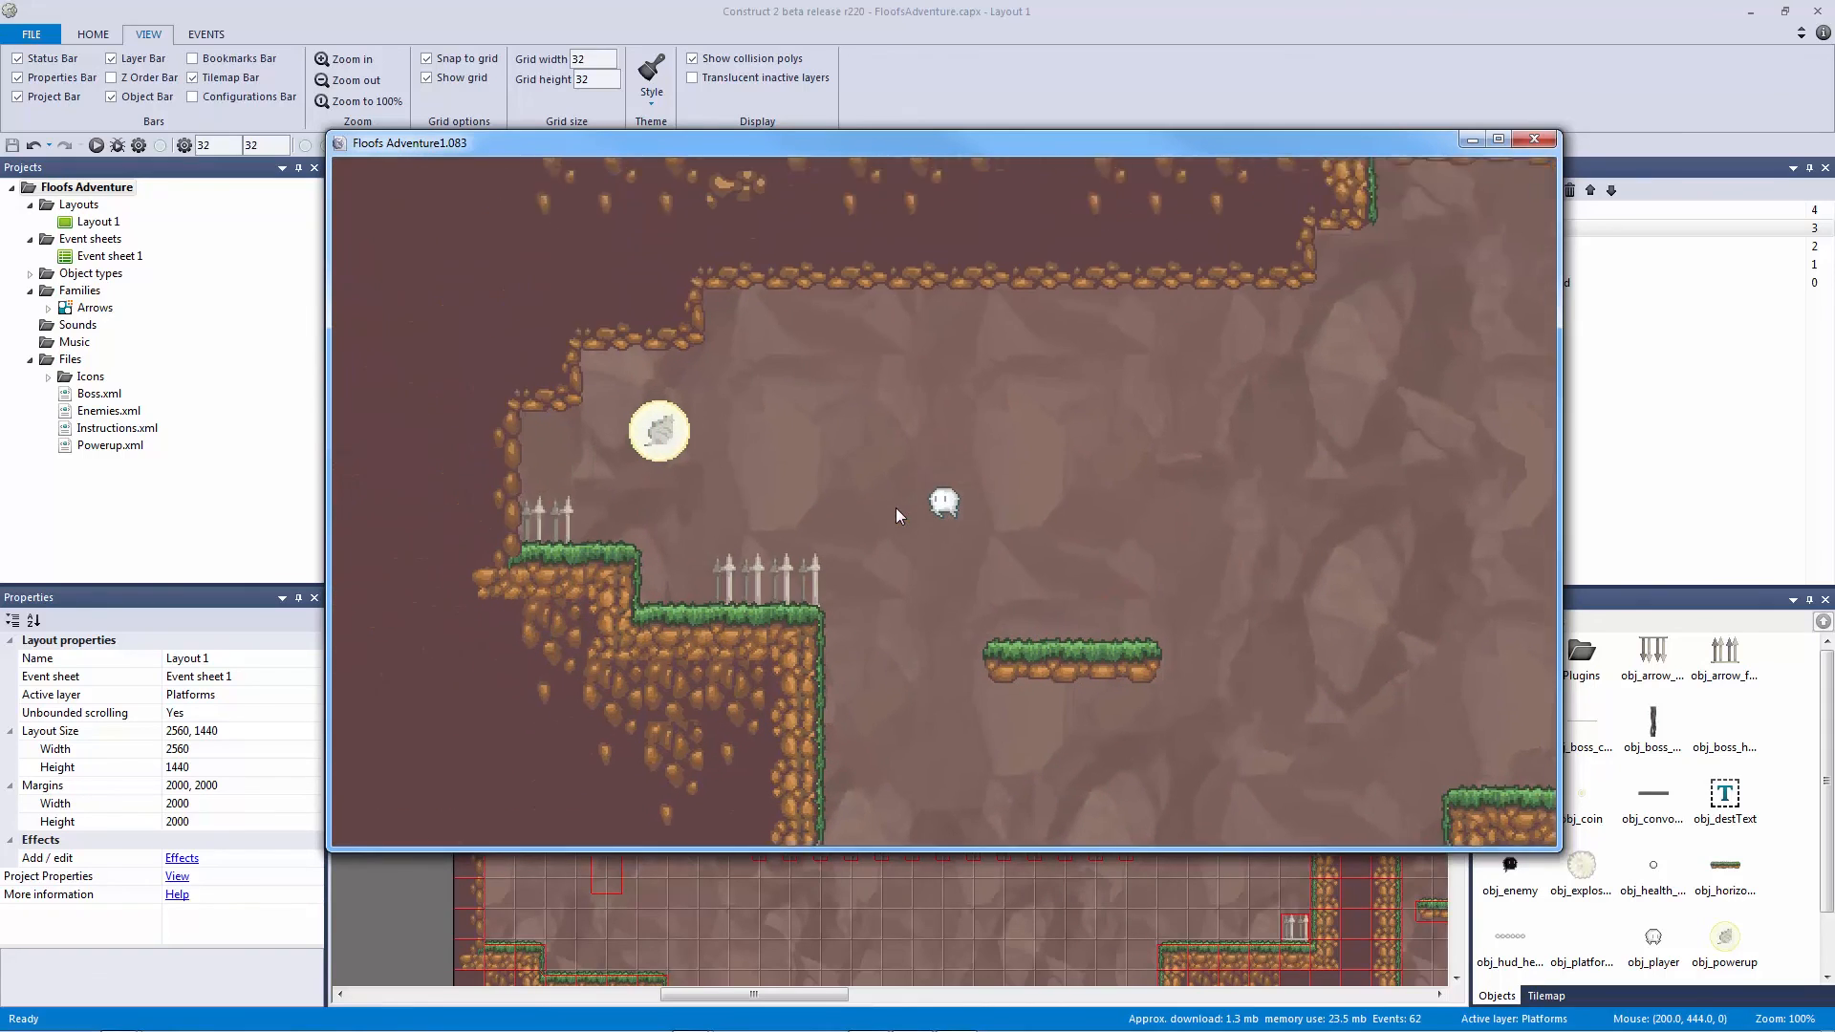
pyautogui.press('Up')
pyautogui.press('Right')
pyautogui.press('Left')
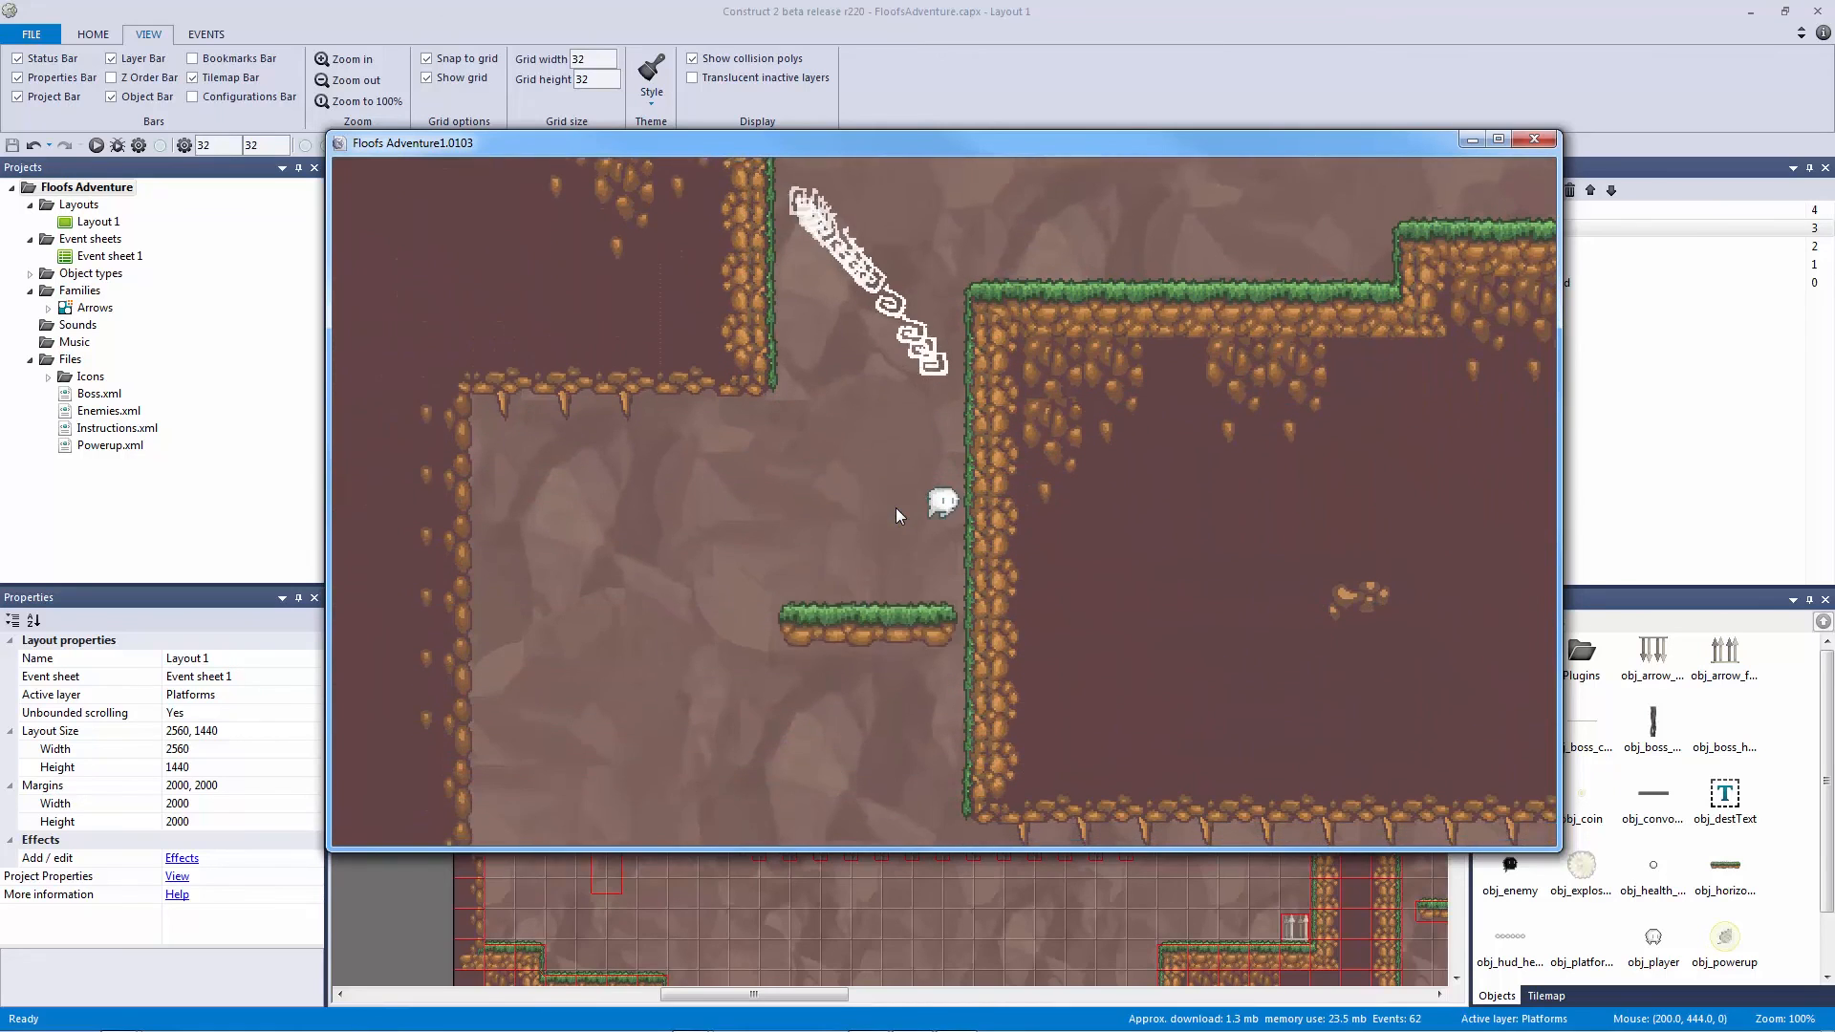
pyautogui.press('Right')
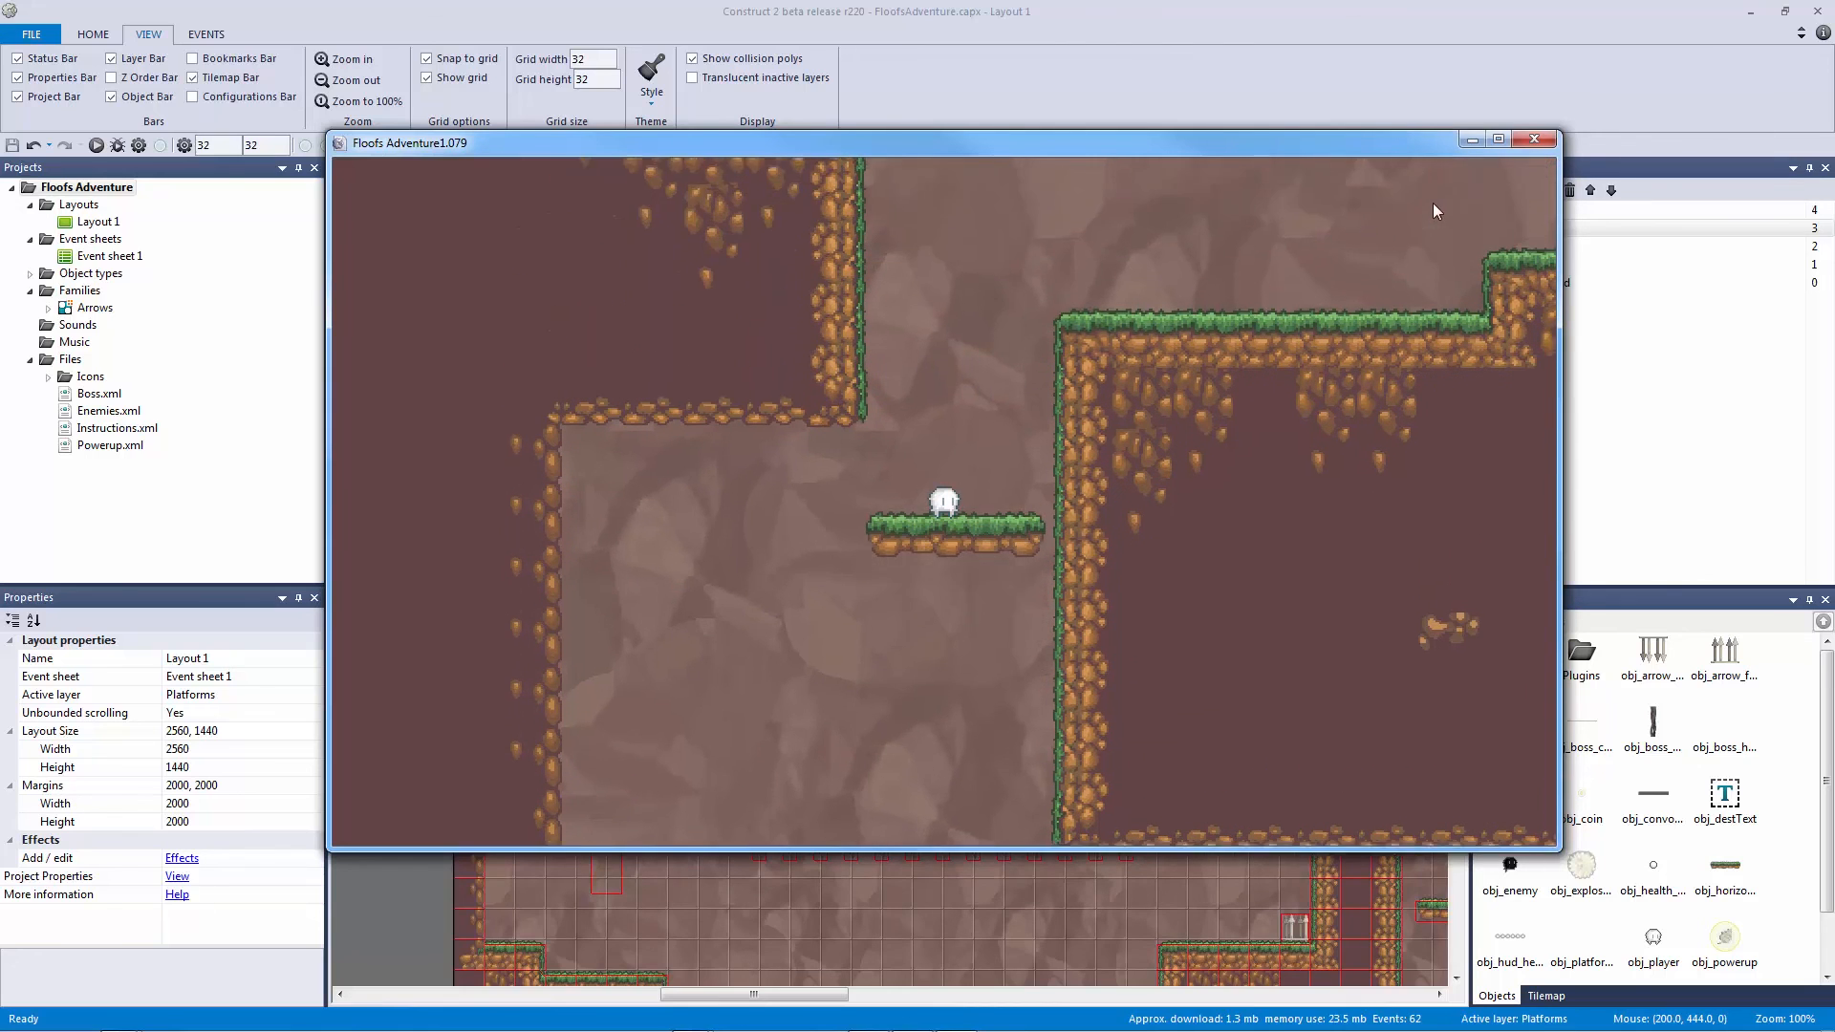
pyautogui.click(1533, 141)
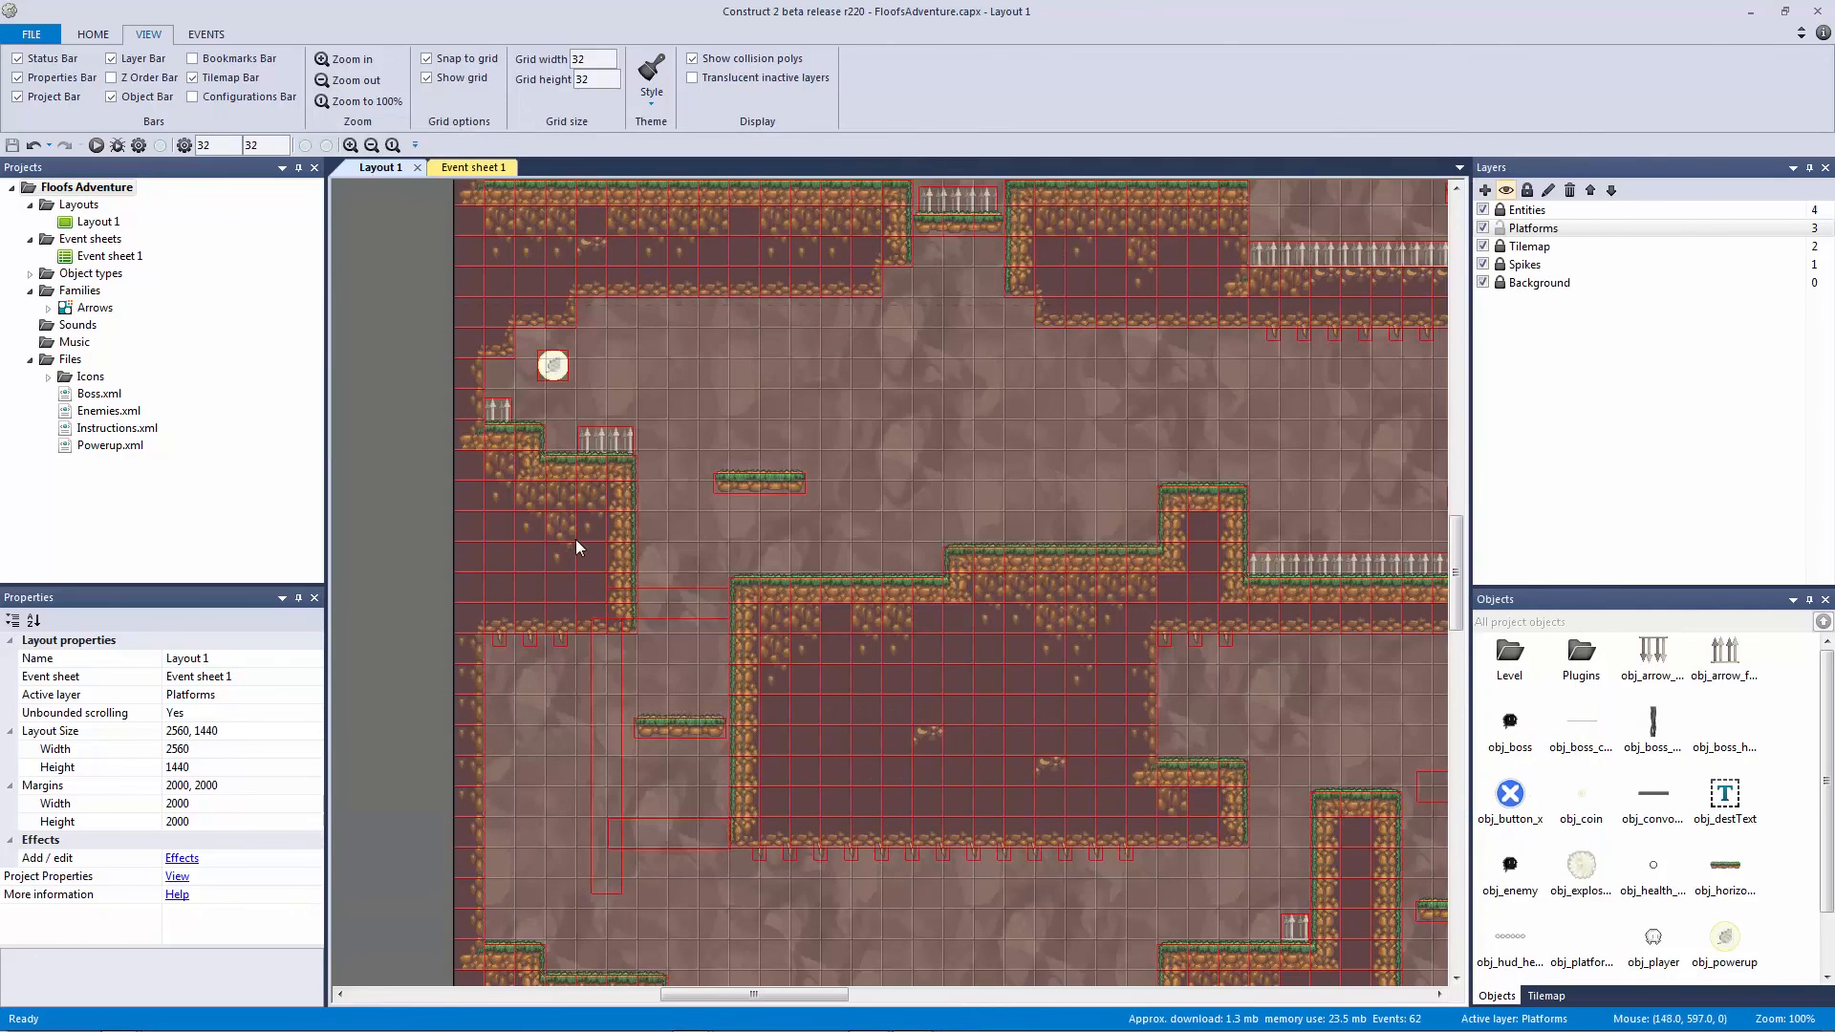
# Step: Delete the west shaft's upper collision block and the tall vertical collision block beside its moving platform
pyautogui.click(678, 611)
pyautogui.press('Delete')
pyautogui.click(612, 719)
pyautogui.press('Delete')
# Step: Move the west shaft's moving platform west to position 224, 800
pyautogui.click(690, 736)
pyautogui.moveTo(690, 711)
pyautogui.mouseDown()
pyautogui.moveTo(698, 545)
pyautogui.moveTo(682, 724)
pyautogui.mouseUp()
pyautogui.click(705, 834)
pyautogui.moveTo(711, 840); pyautogui.dragTo(760, 641, button='middle')
pyautogui.click(724, 537)
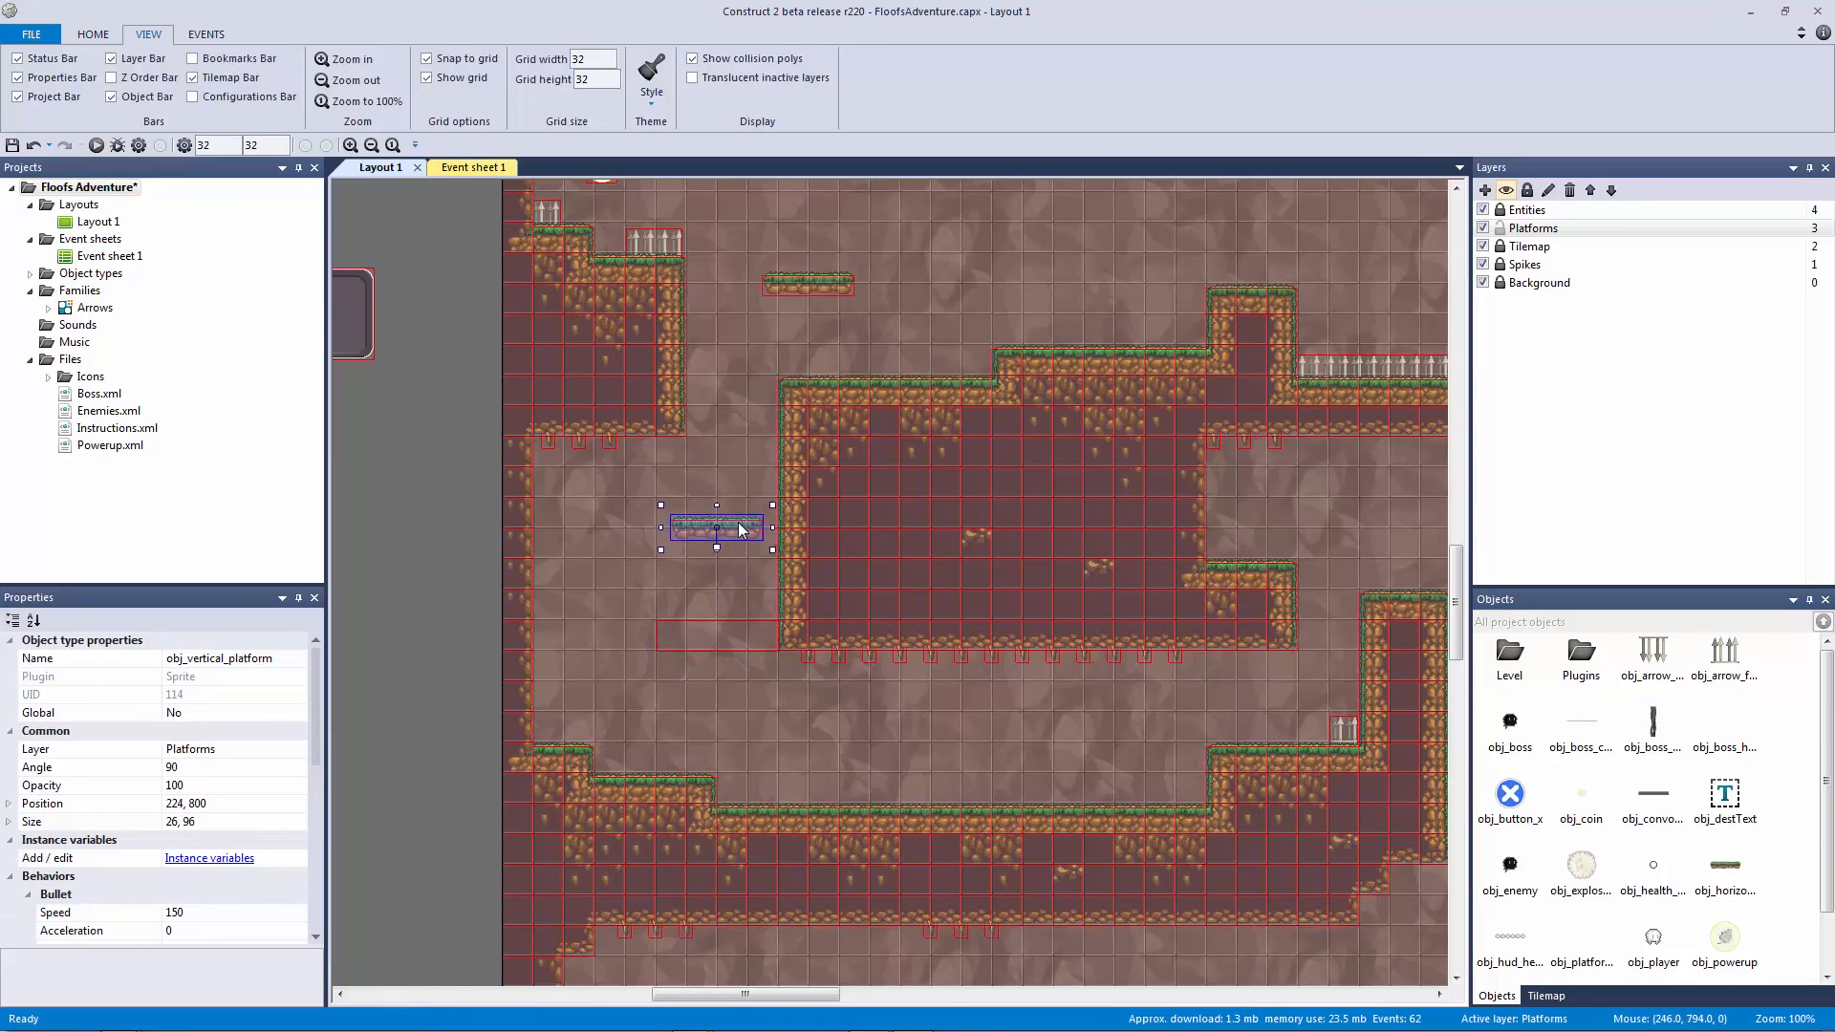
pyautogui.click(545, 540)
# Step: Examine the whole level's arrangement of platforms and collision blocks, including the area around the west shaft
pyautogui.keyDown('ctrl'); pyautogui.scroll(-4, 812, 603); pyautogui.keyUp('ctrl')
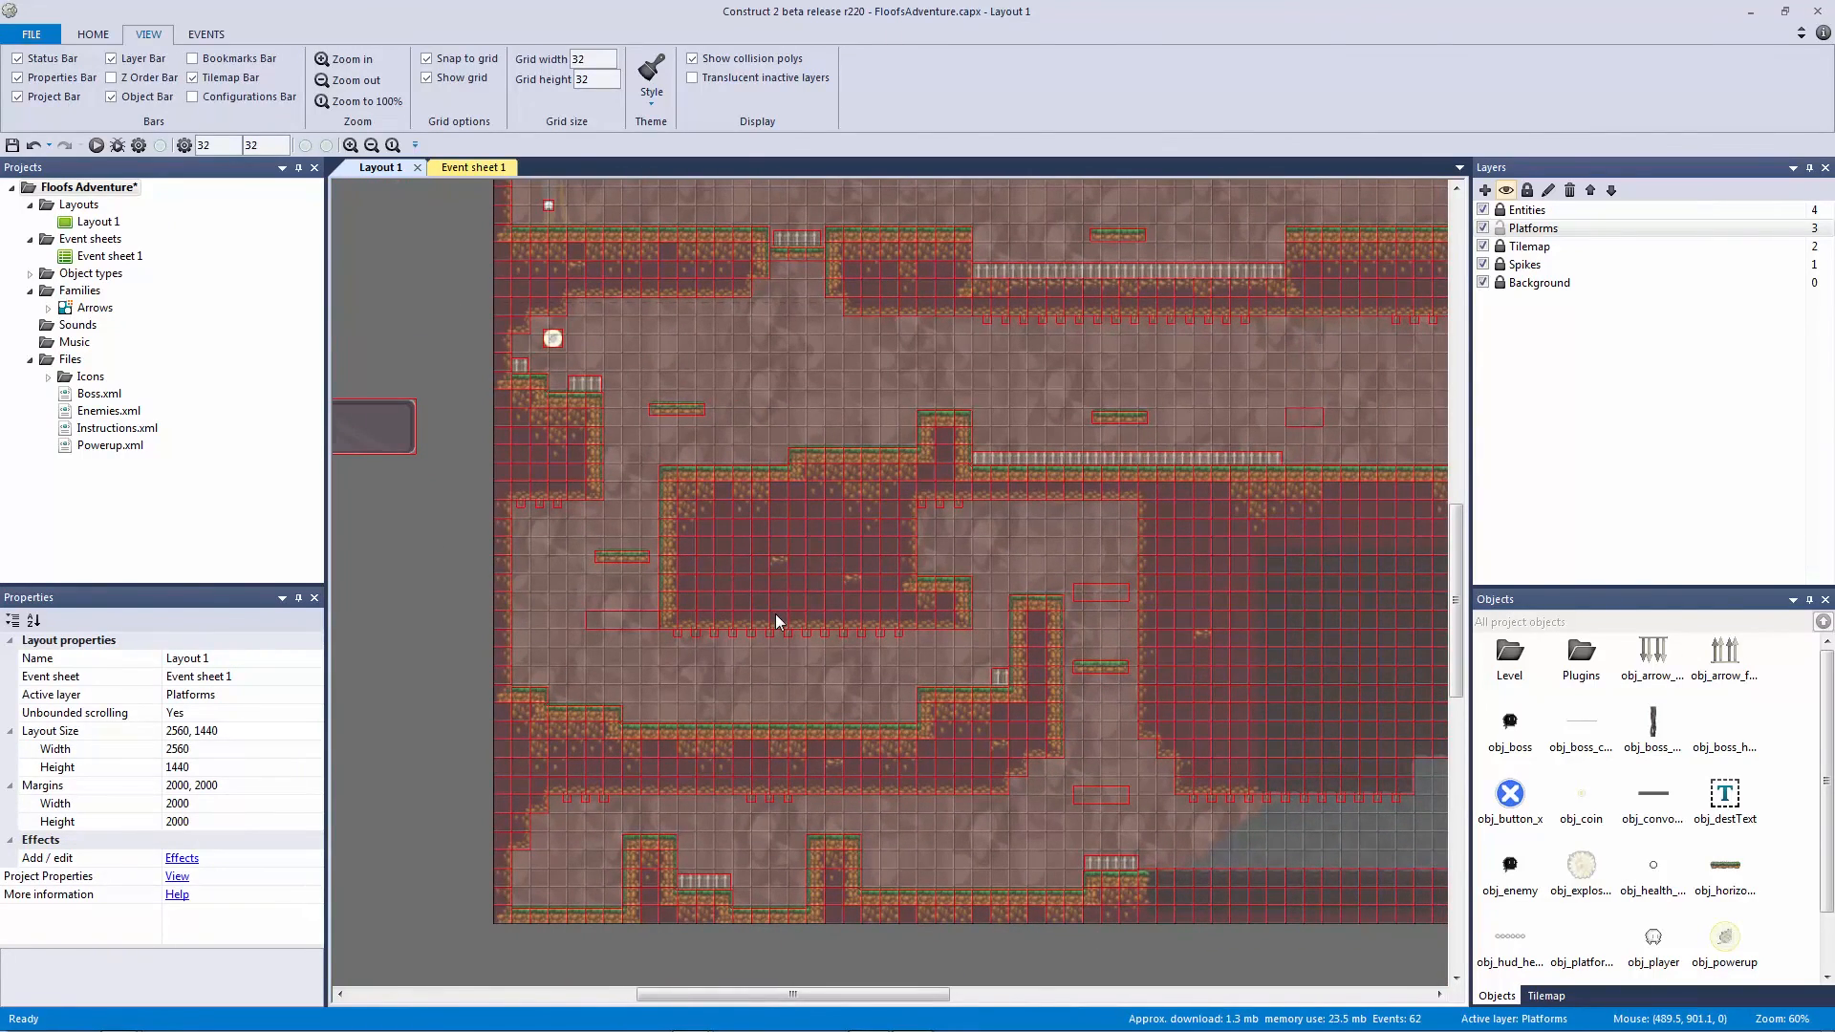
pyautogui.keyDown('ctrl'); pyautogui.scroll(-2, 776, 613); pyautogui.keyUp('ctrl')
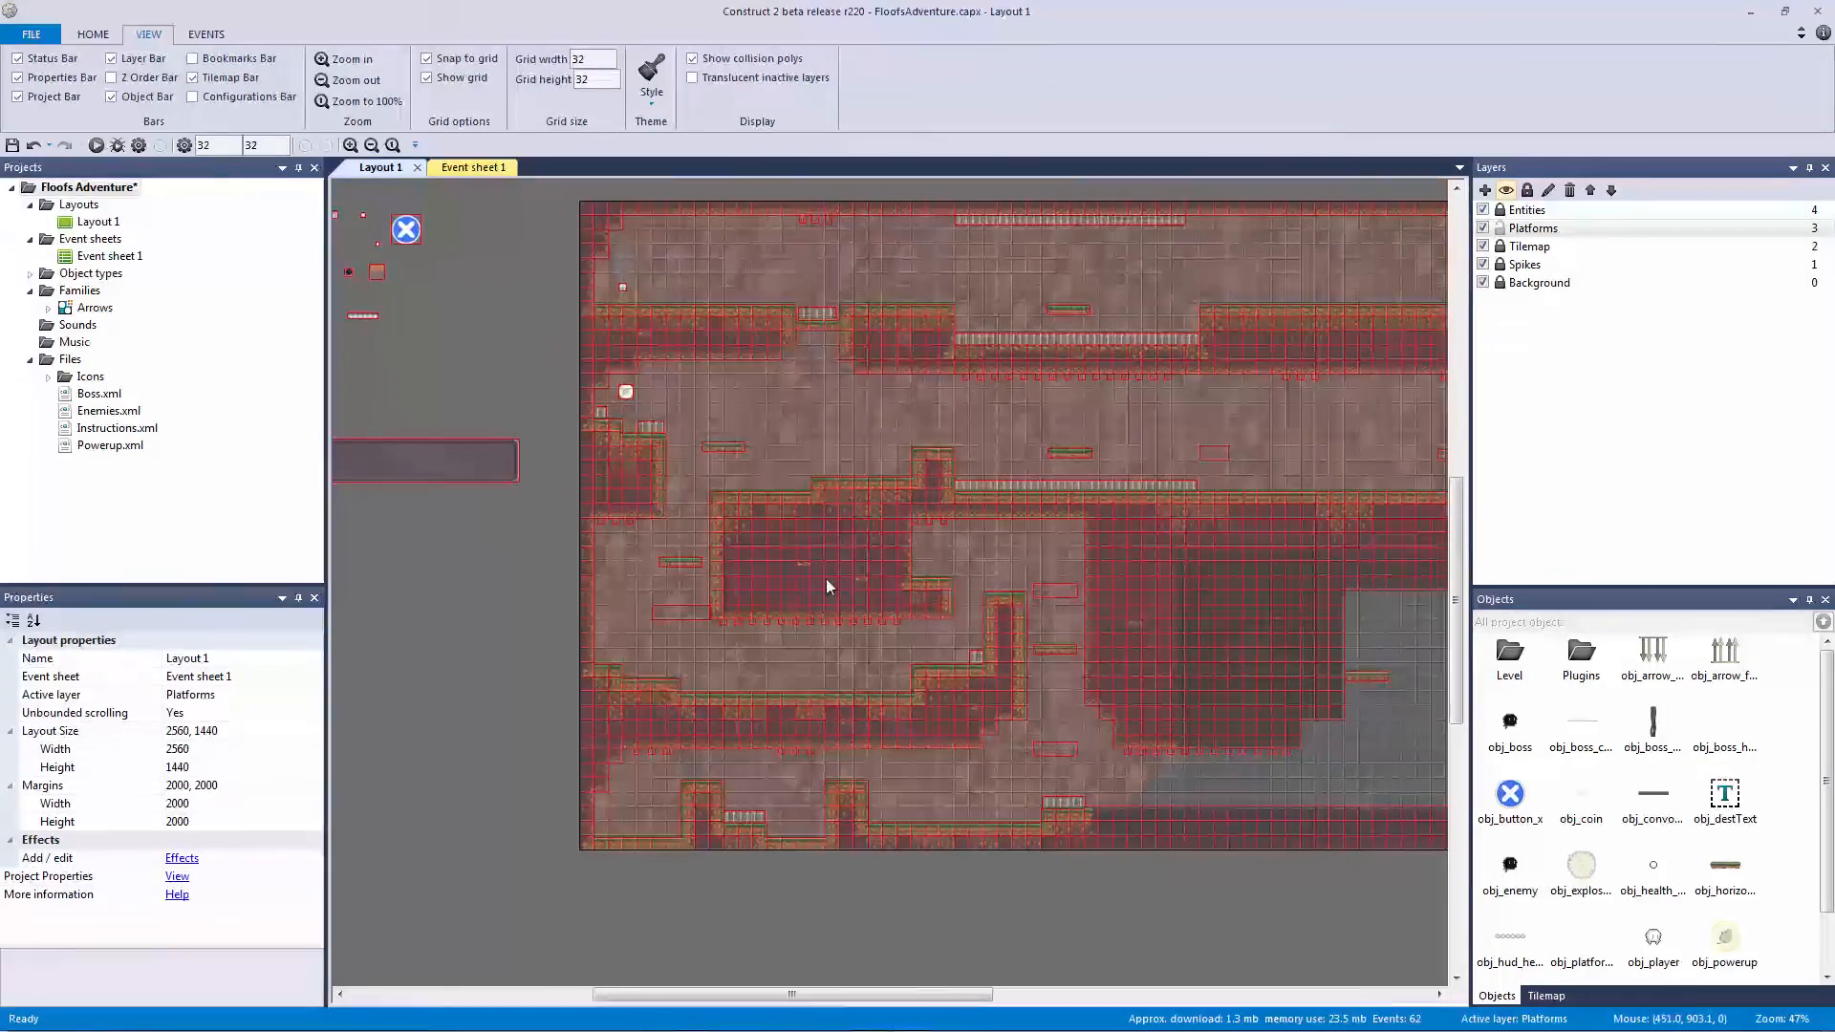
pyautogui.moveTo(827, 554); pyautogui.dragTo(645, 607, button='middle')
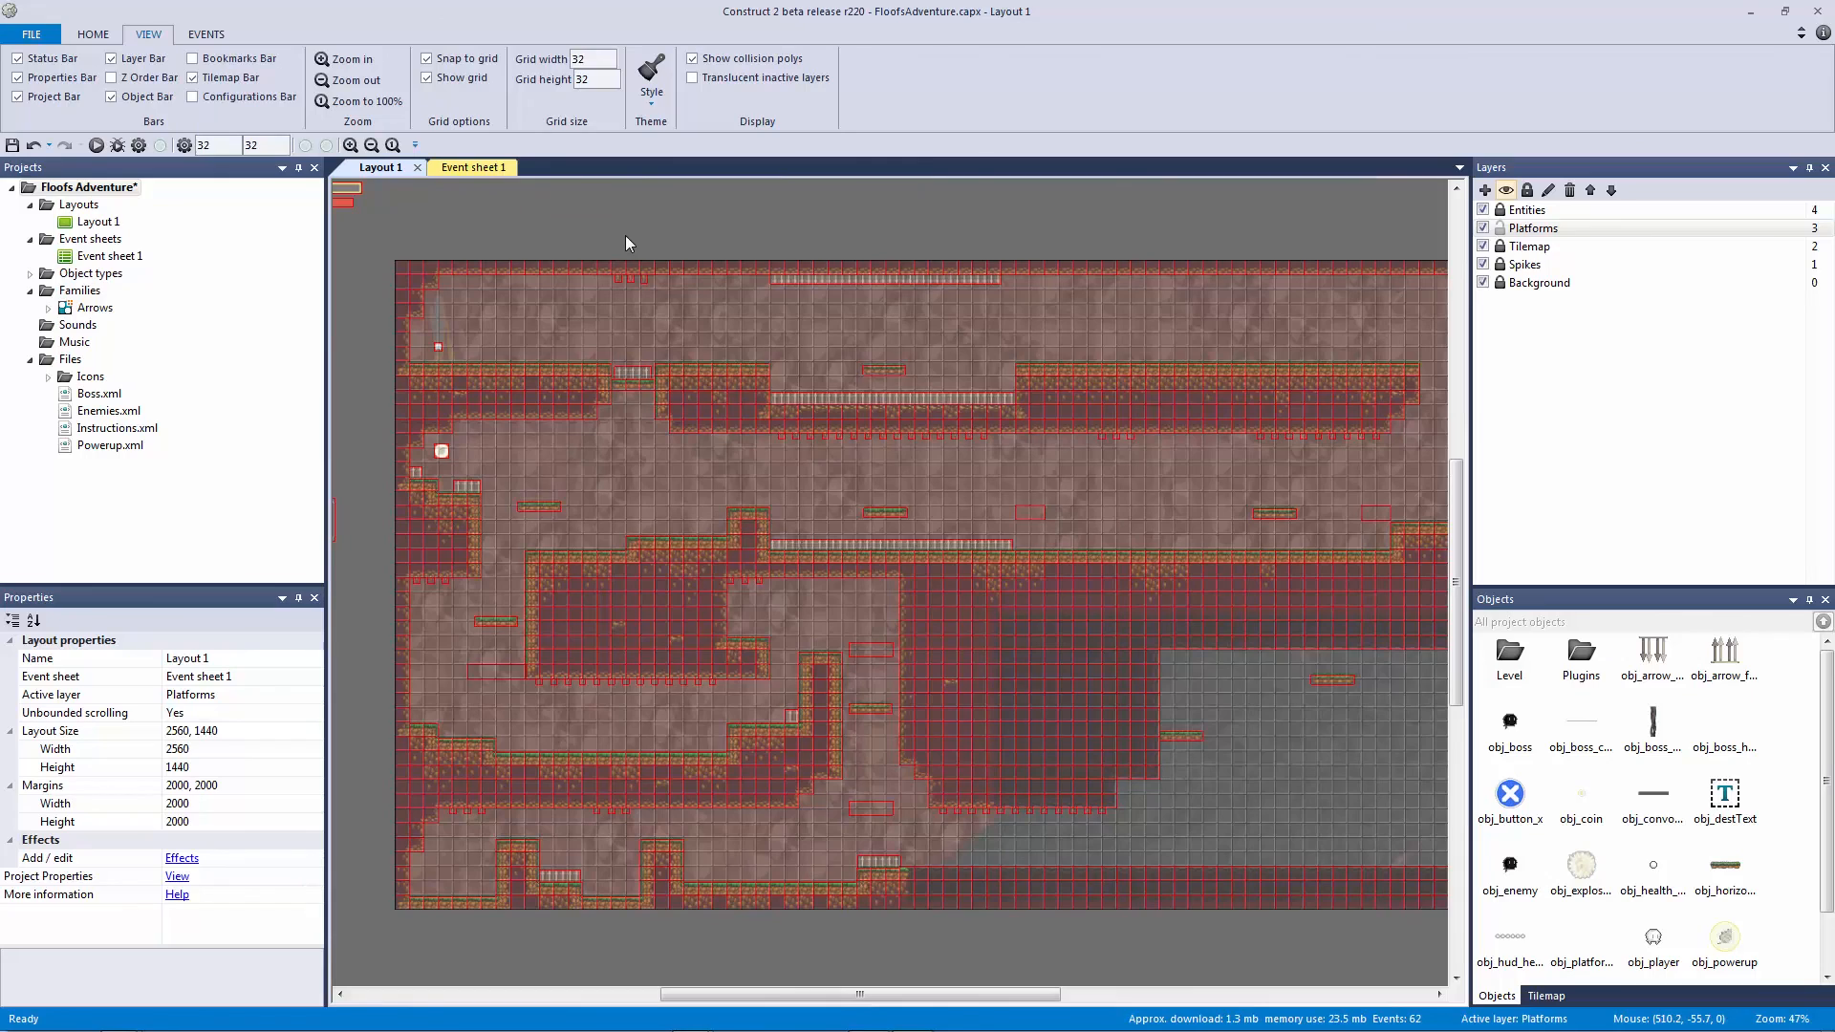
pyautogui.keyDown('ctrl'); pyautogui.scroll(-3, 784, 411); pyautogui.keyUp('ctrl')
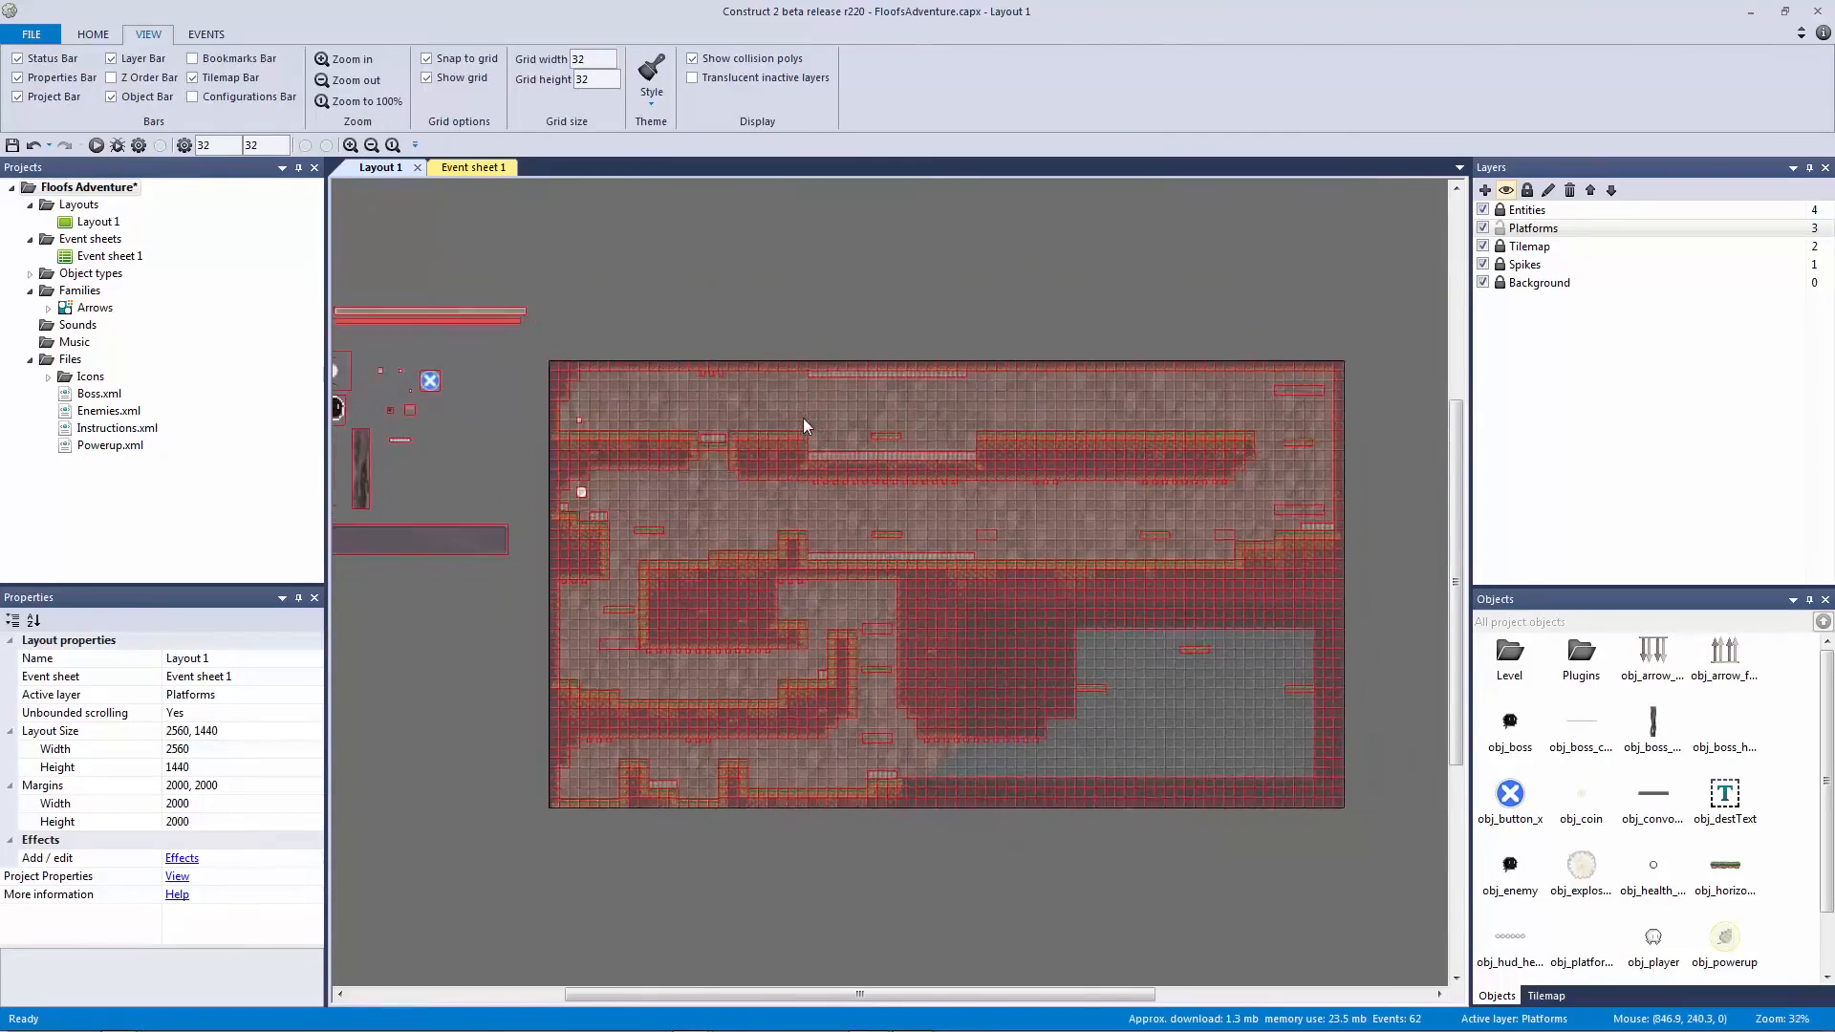
pyautogui.keyDown('ctrl'); pyautogui.scroll(2, 805, 417); pyautogui.keyUp('ctrl')
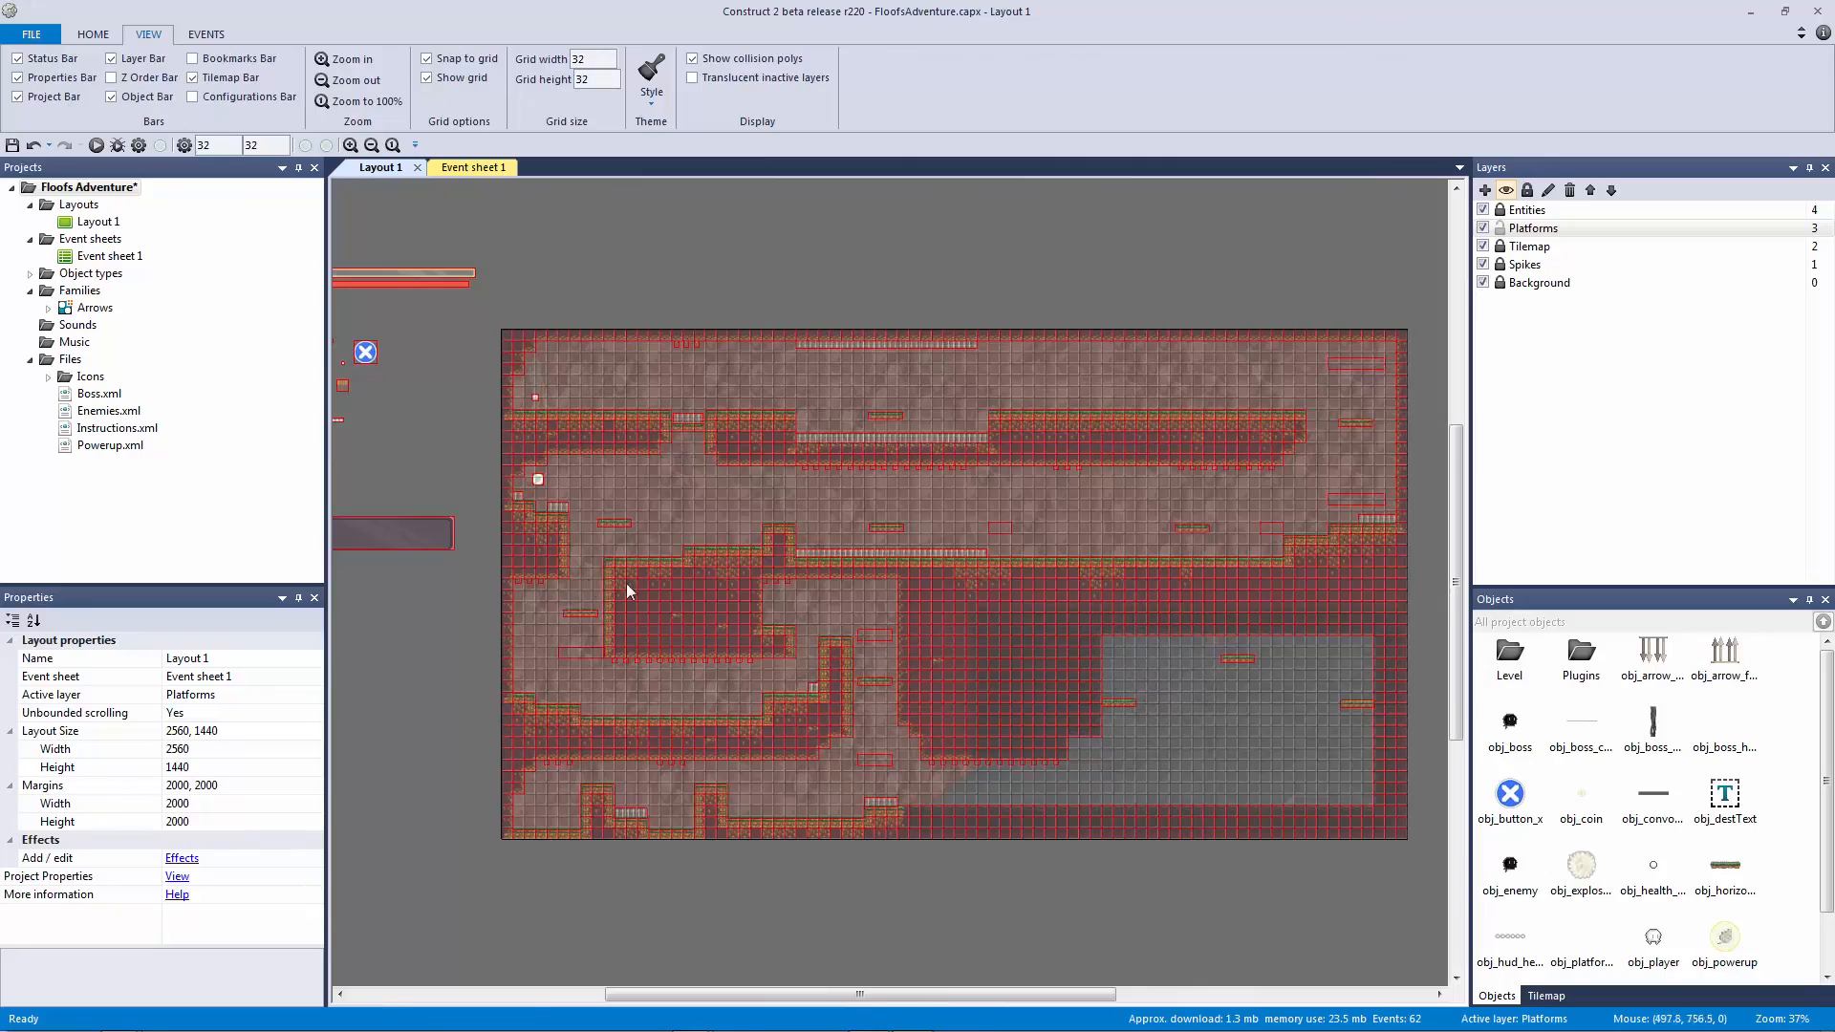
pyautogui.keyDown('ctrl'); pyautogui.scroll(4, 648, 621); pyautogui.keyUp('ctrl')
pyautogui.keyDown('ctrl'); pyautogui.scroll(-3, 772, 605); pyautogui.keyUp('ctrl')
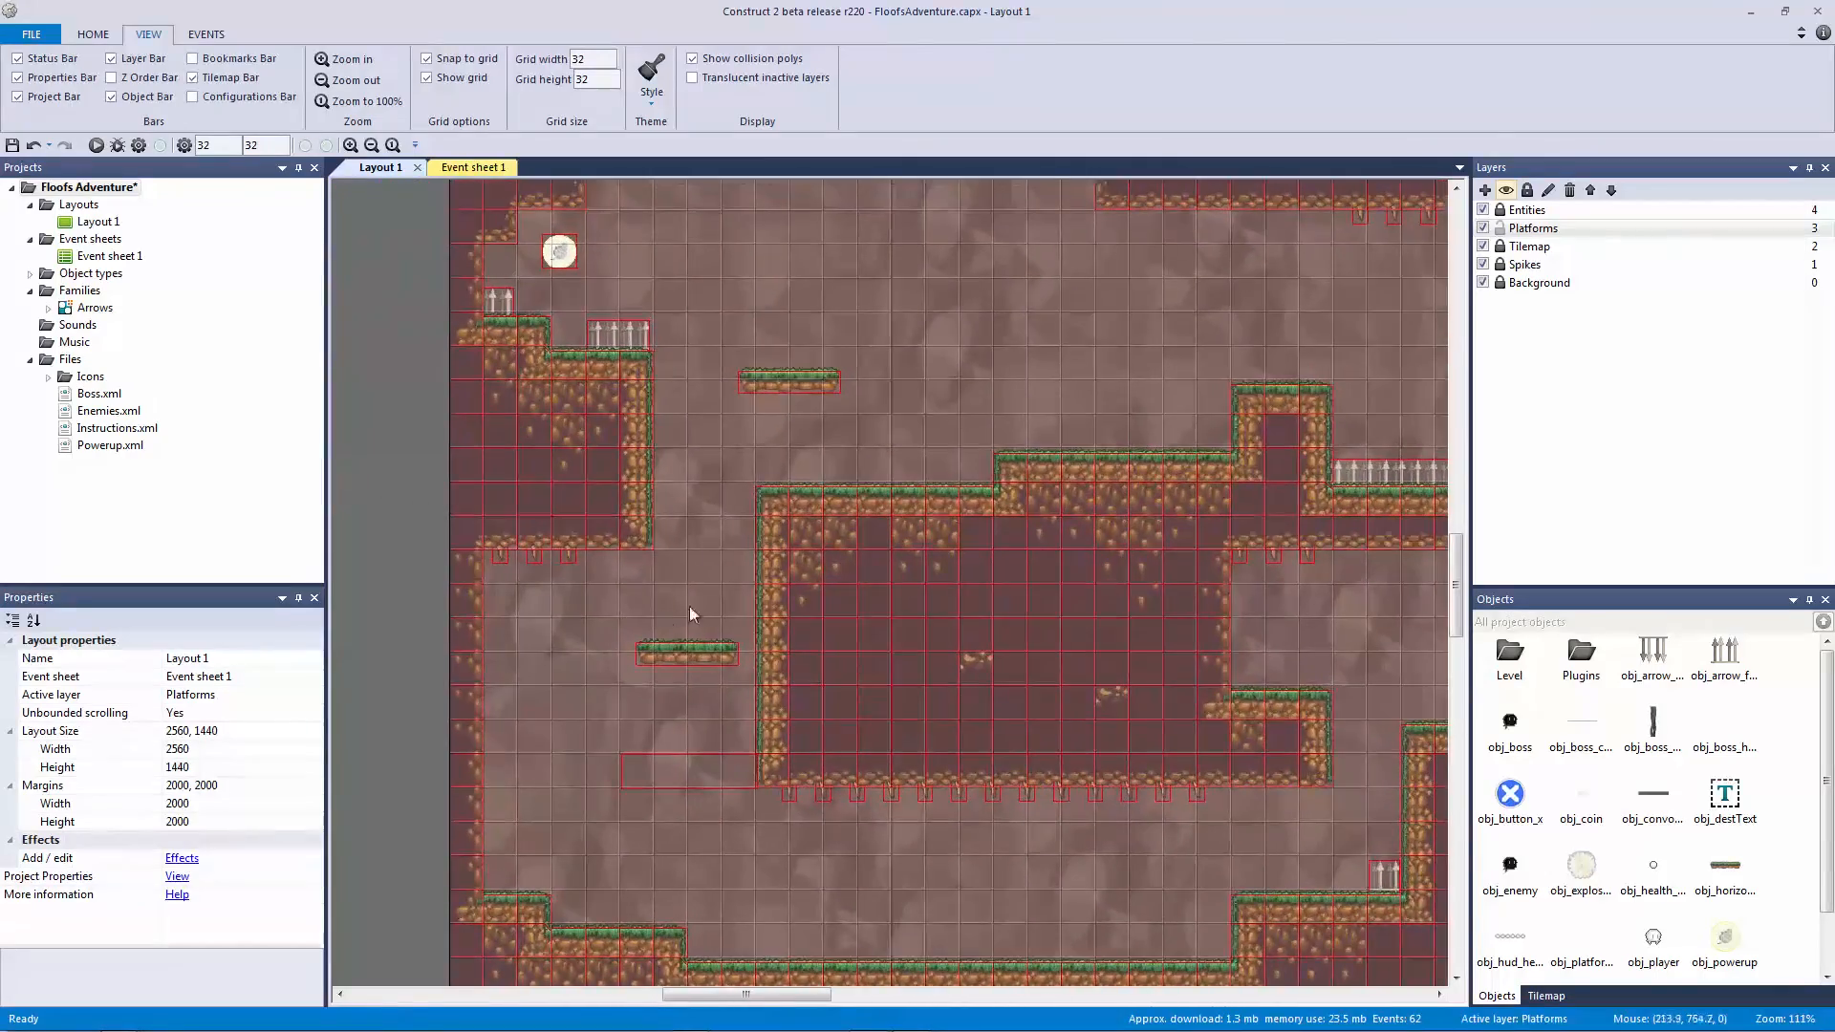
pyautogui.keyDown('ctrl'); pyautogui.scroll(2, 746, 650); pyautogui.keyUp('ctrl')
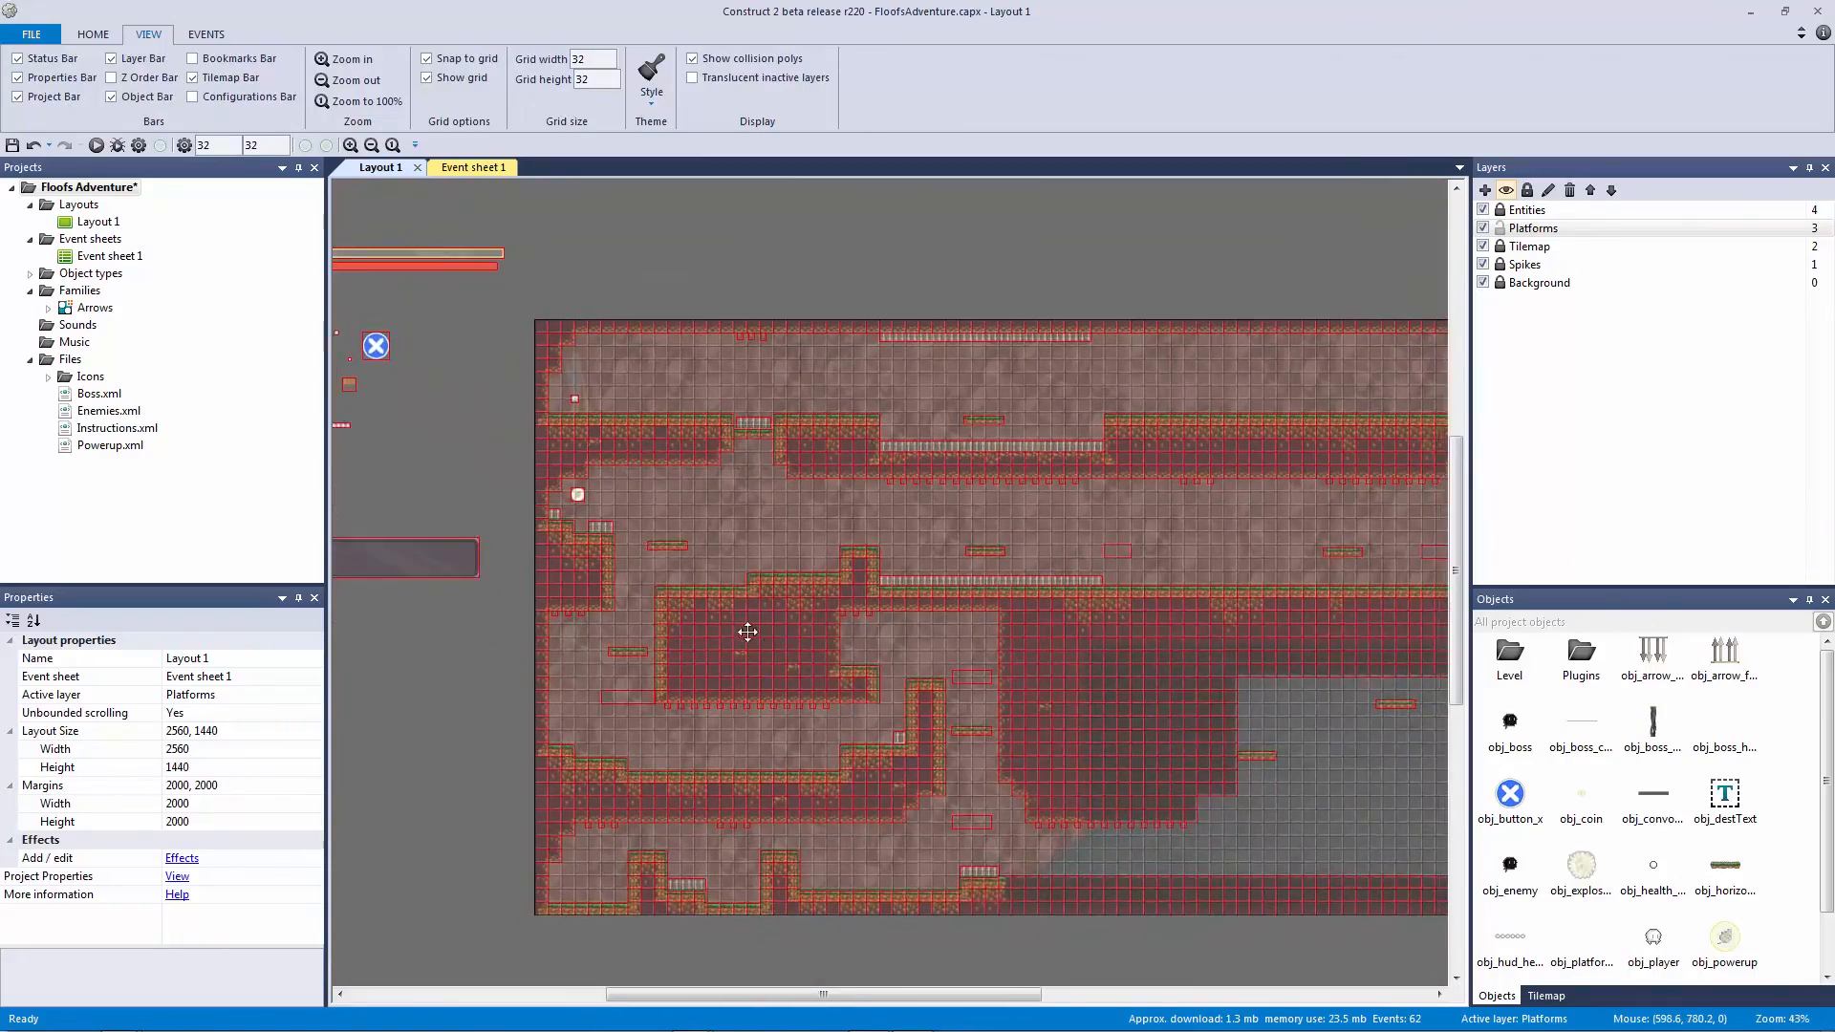
pyautogui.keyDown('ctrl'); pyautogui.scroll(-4, 659, 616); pyautogui.keyUp('ctrl')
pyautogui.keyDown('ctrl'); pyautogui.scroll(-1, 717, 626); pyautogui.keyUp('ctrl')
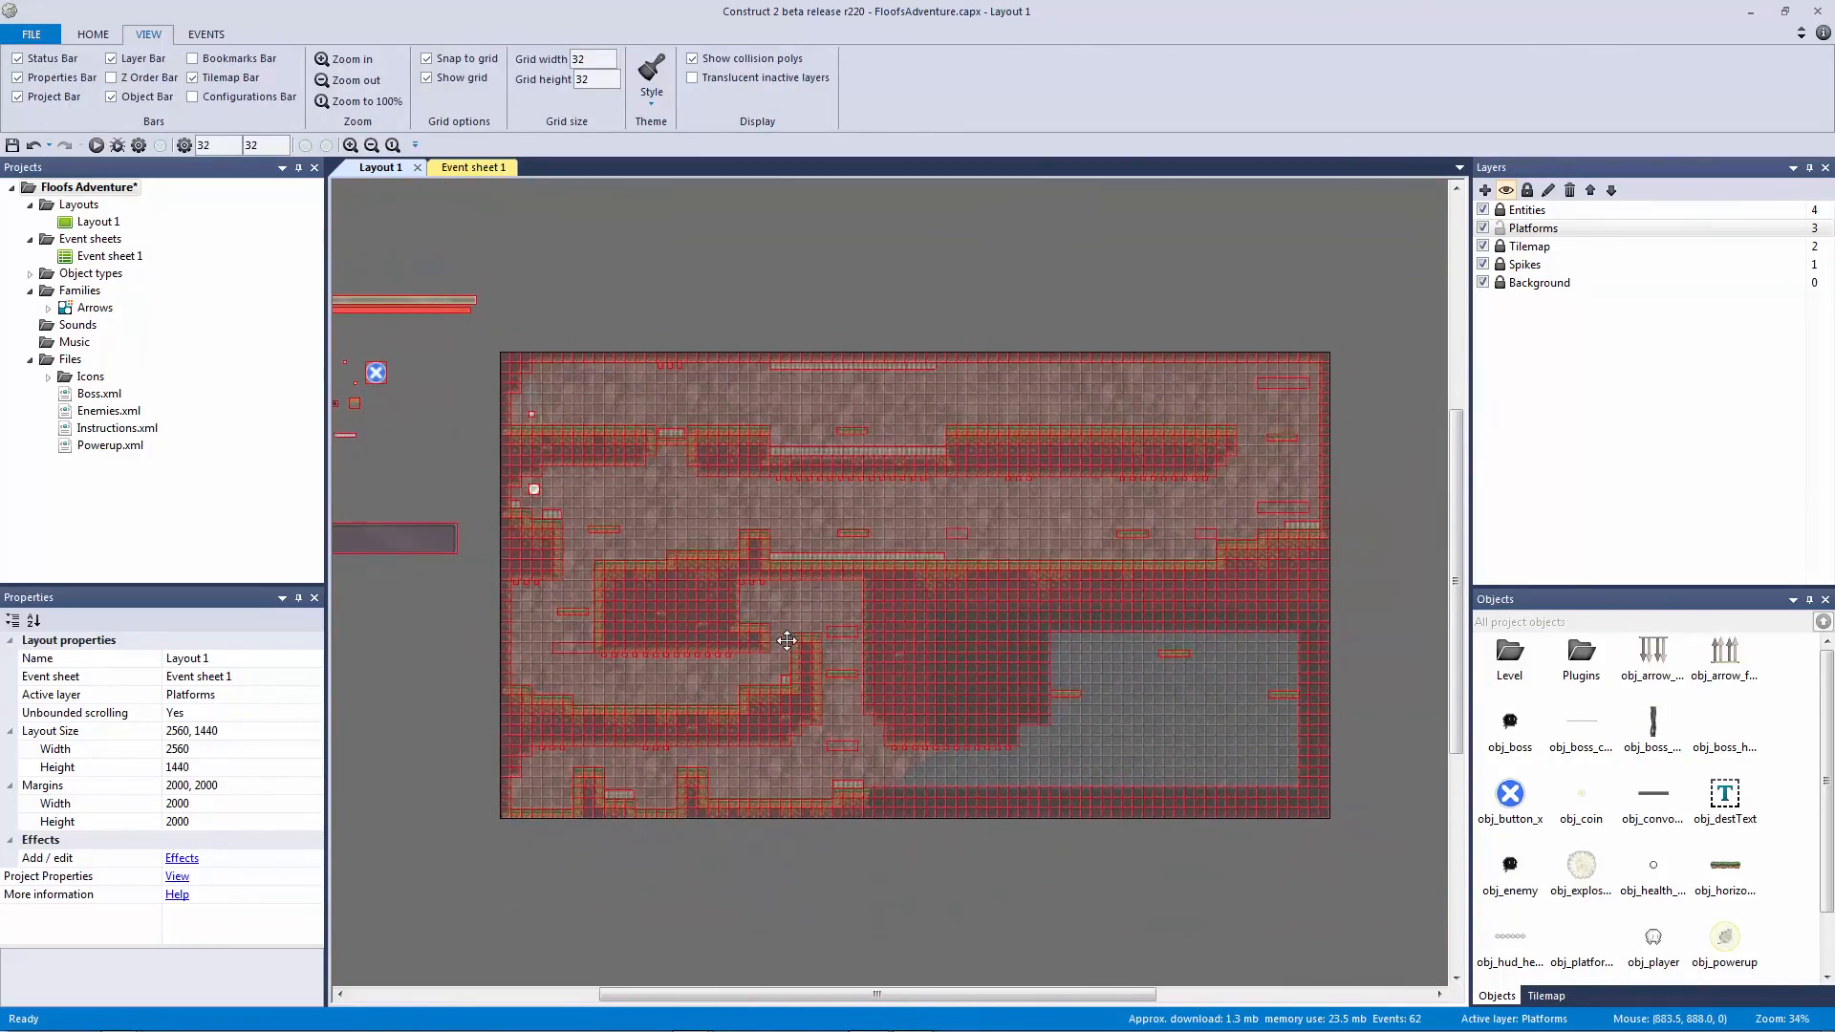
pyautogui.keyDown('ctrl'); pyautogui.scroll(1, 787, 640); pyautogui.keyUp('ctrl')
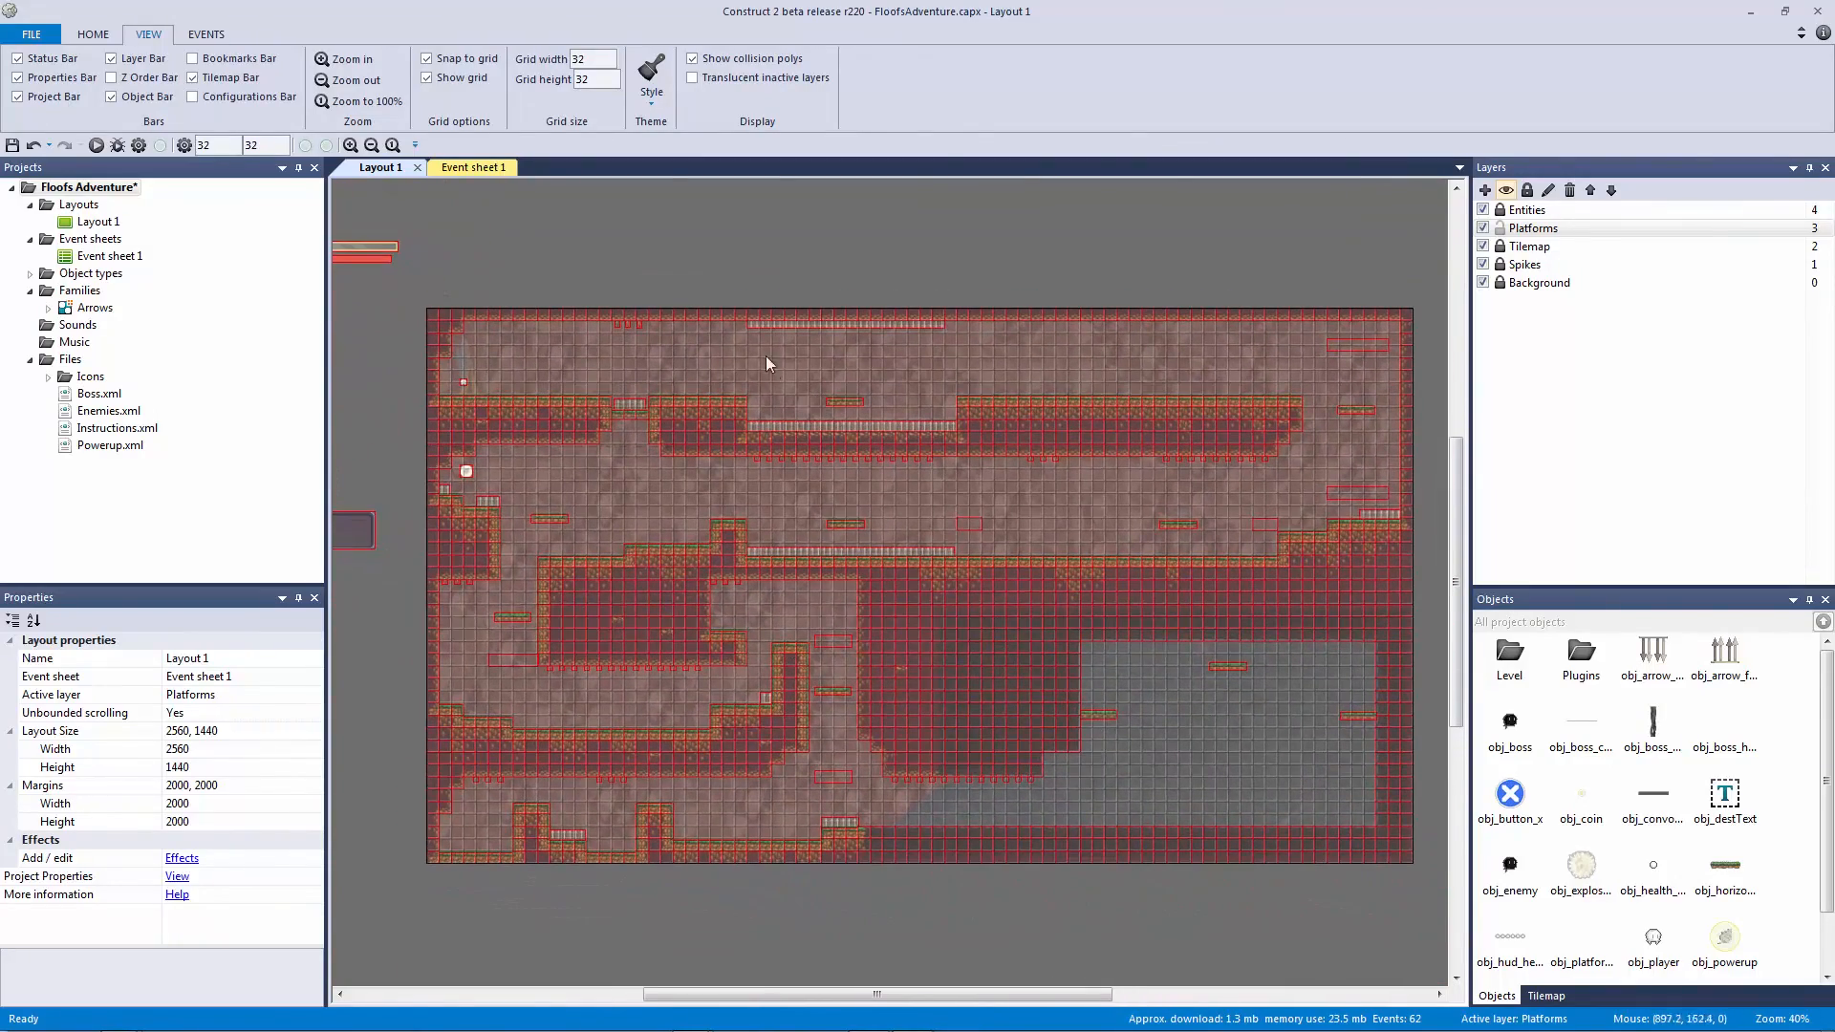